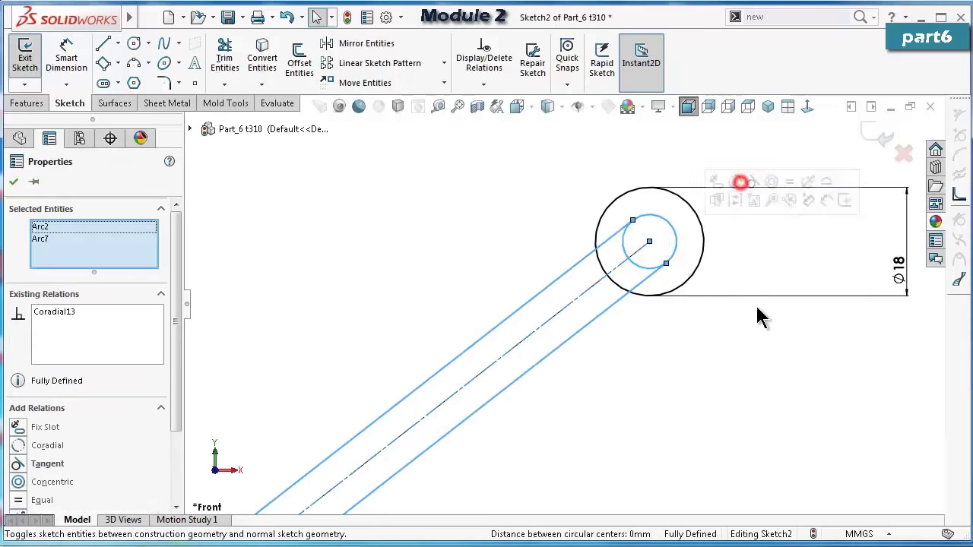
Start a boss extrude of the link sketch using the regions of the straight bar and both end rings, leaving the holes open.
click(740, 313)
scroll(570, 335, up, 10)
scroll(431, 424, down, 4)
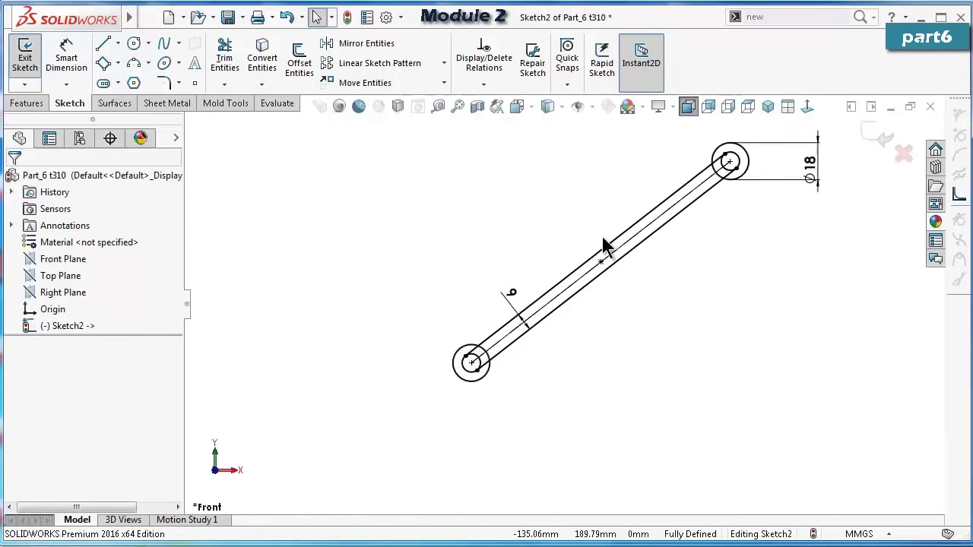
scroll(628, 227, down, 2)
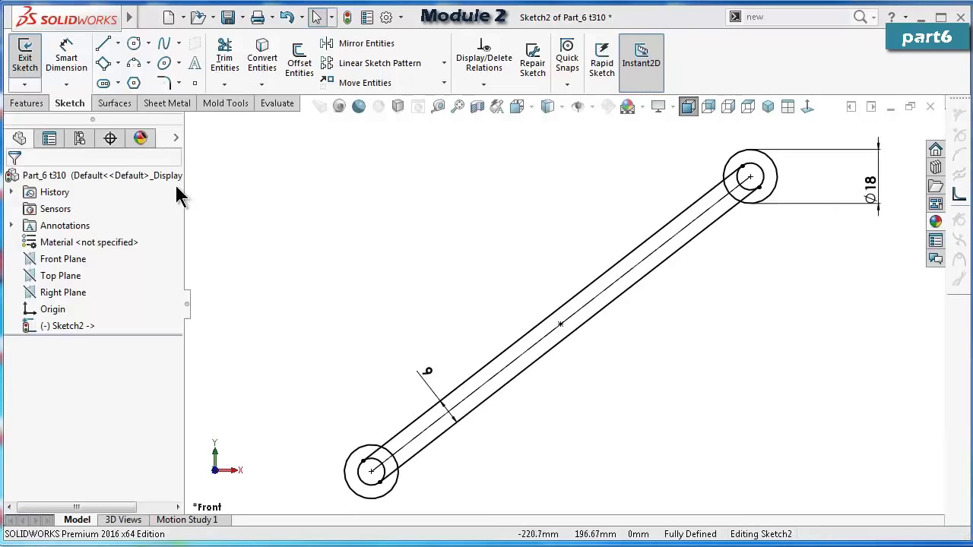
click(28, 104)
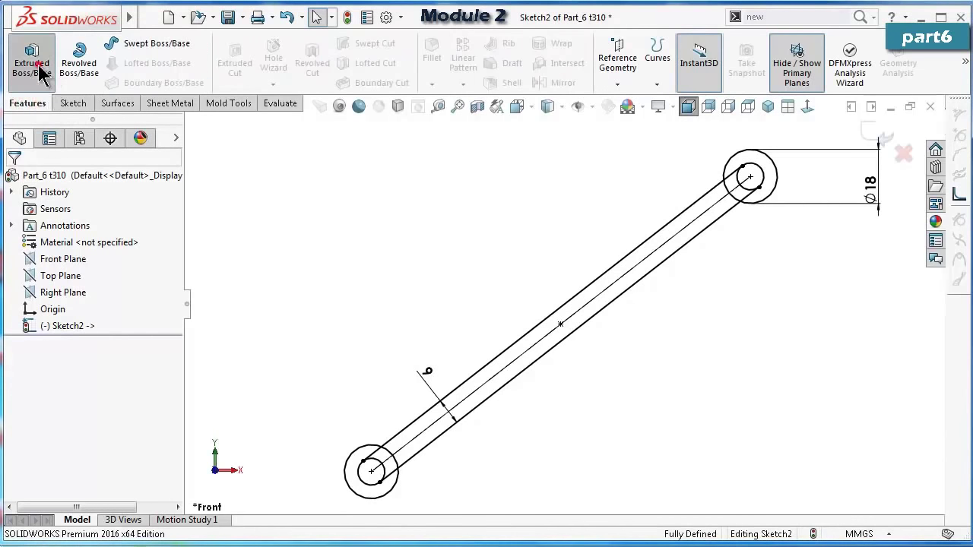
click(34, 61)
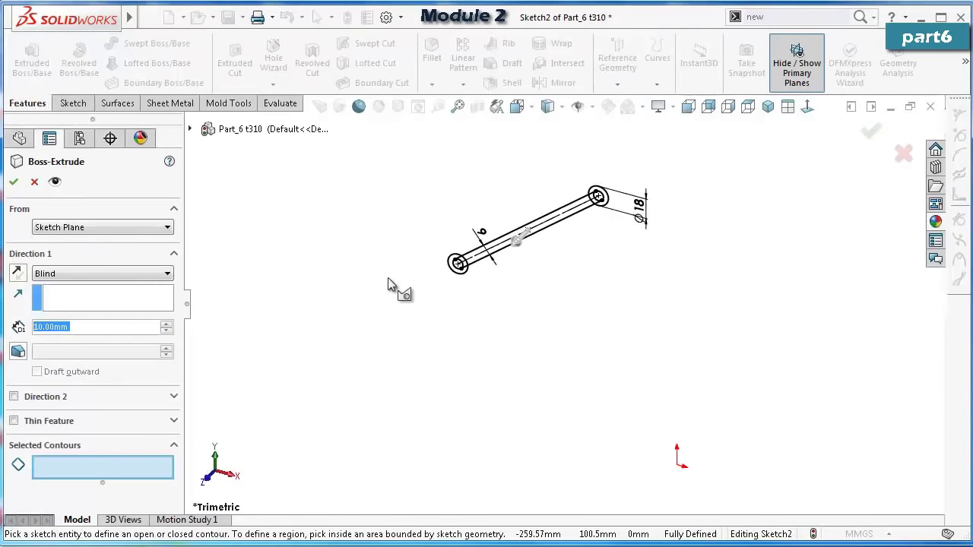
scroll(395, 276, down, 5)
click(576, 272)
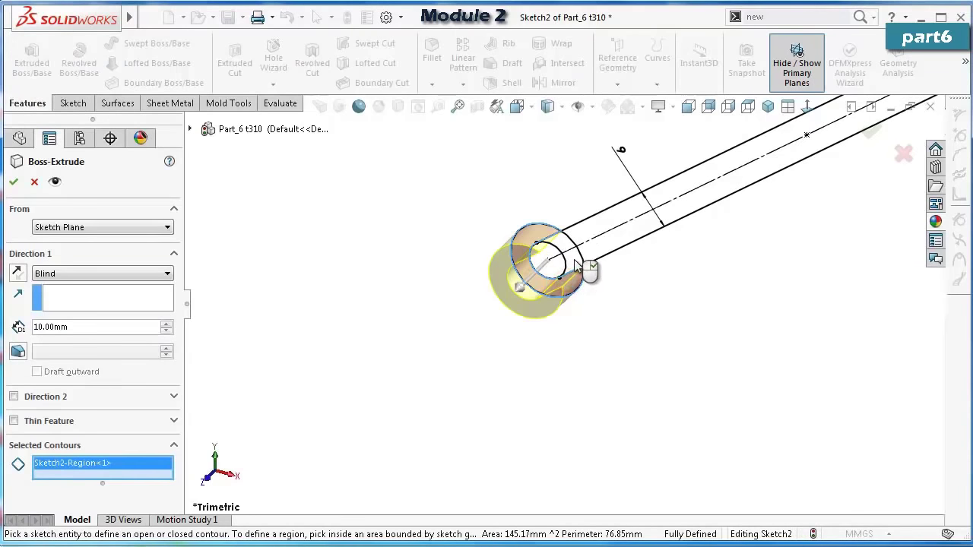
click(578, 265)
click(620, 251)
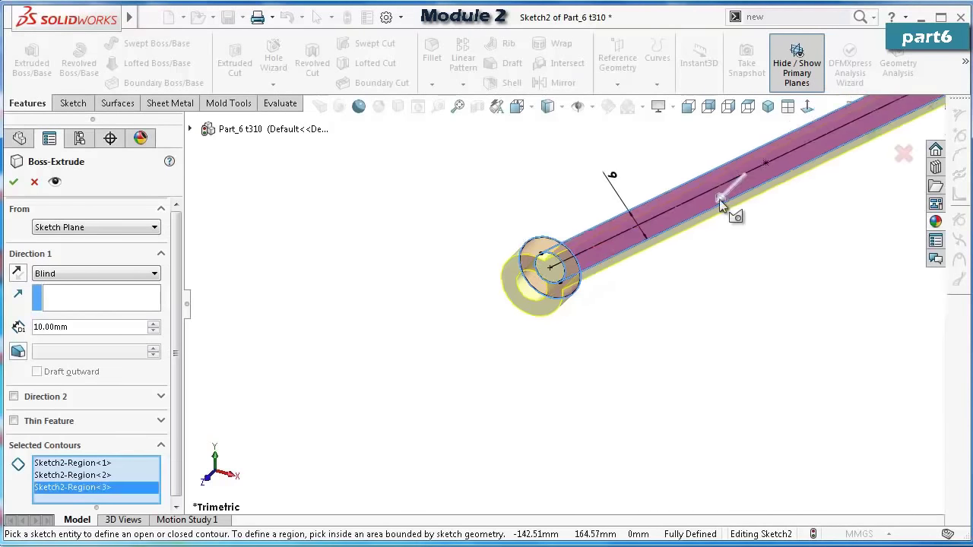
scroll(734, 189, up, 3)
scroll(669, 258, down, 4)
click(628, 304)
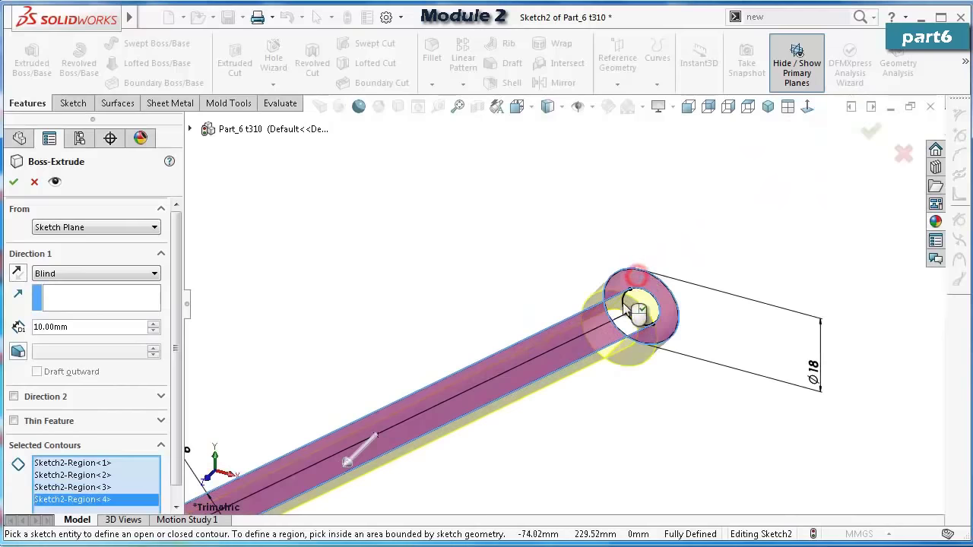
click(635, 335)
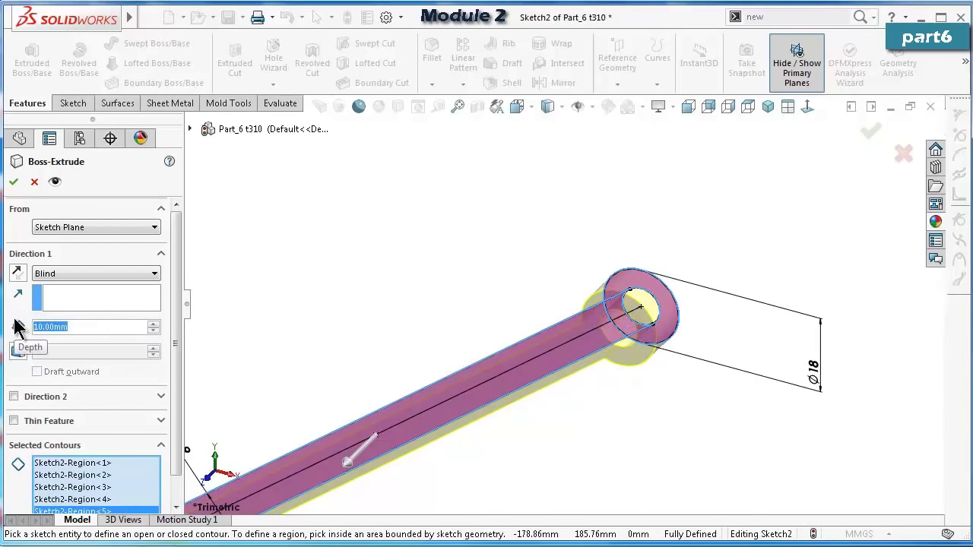
Extrude the selected link regions to a depth of 3 mm in the reversed direction.
text(3)
key(Return)
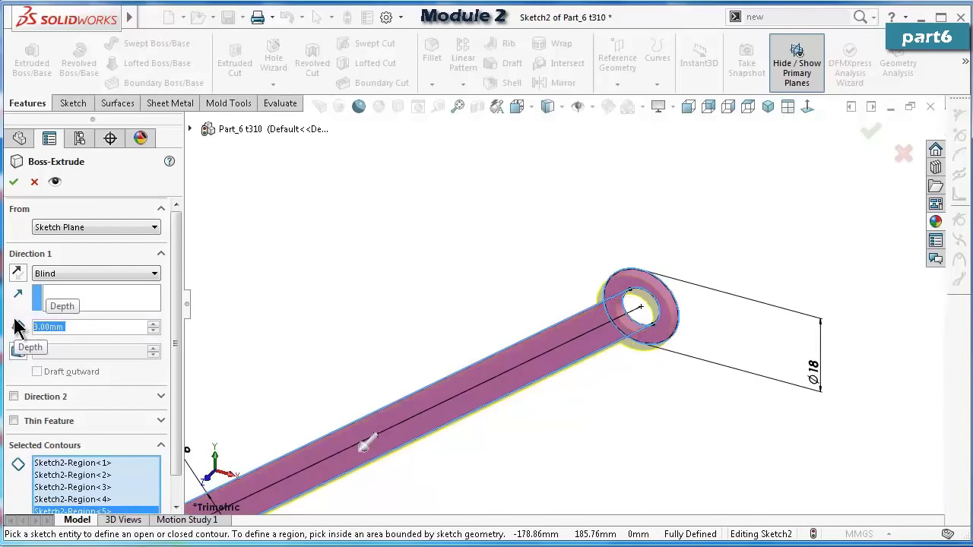
click(18, 275)
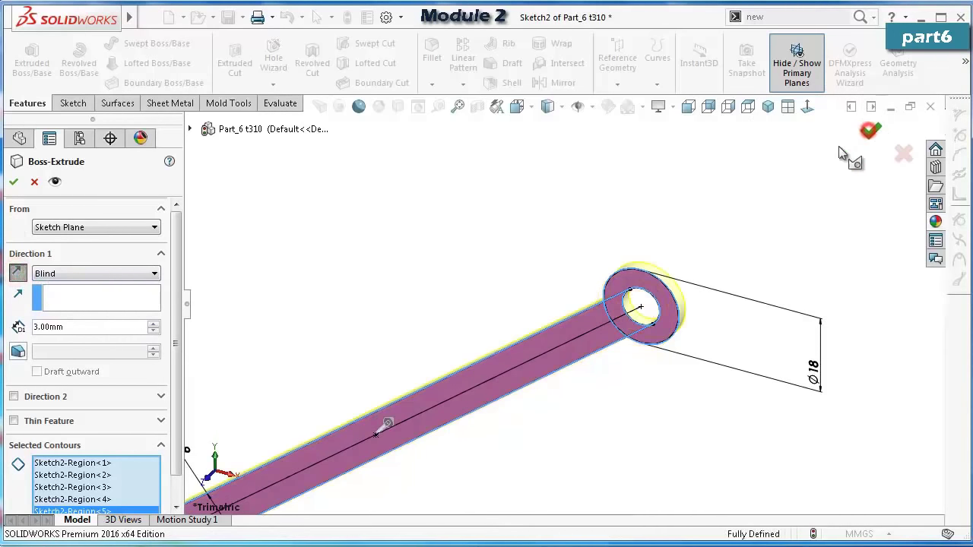
click(871, 133)
click(530, 271)
Start a fillet on the two short edges where the bar meets the ring at the link's upper end.
middle_drag(637, 302, 676, 301)
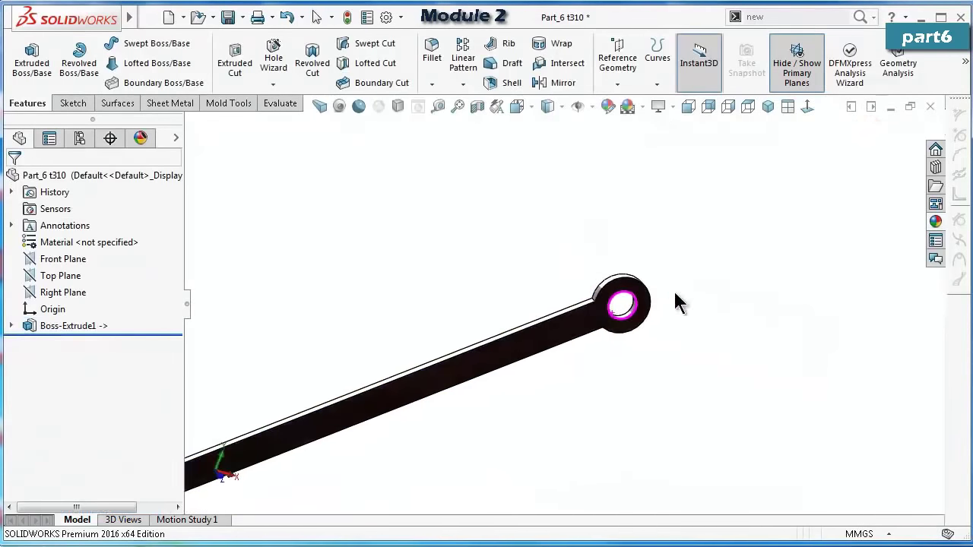
scroll(558, 312, up, 2)
scroll(449, 382, down, 3)
scroll(625, 298, up, 1)
scroll(628, 306, down, 2)
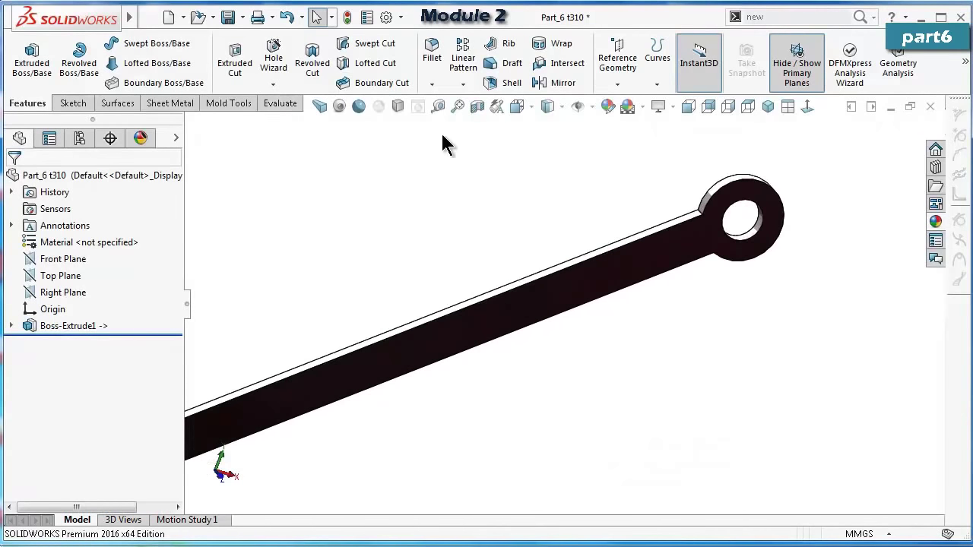
click(431, 57)
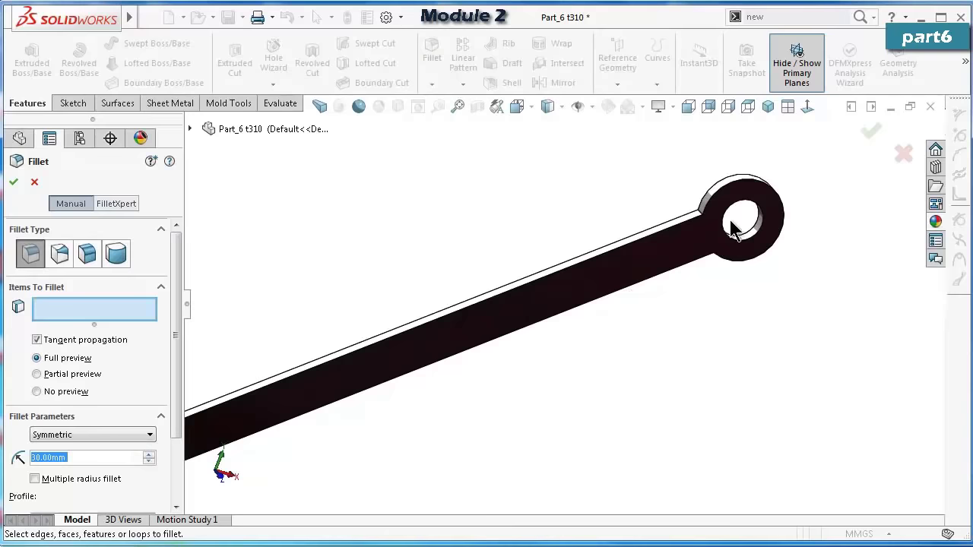
scroll(733, 231, down, 5)
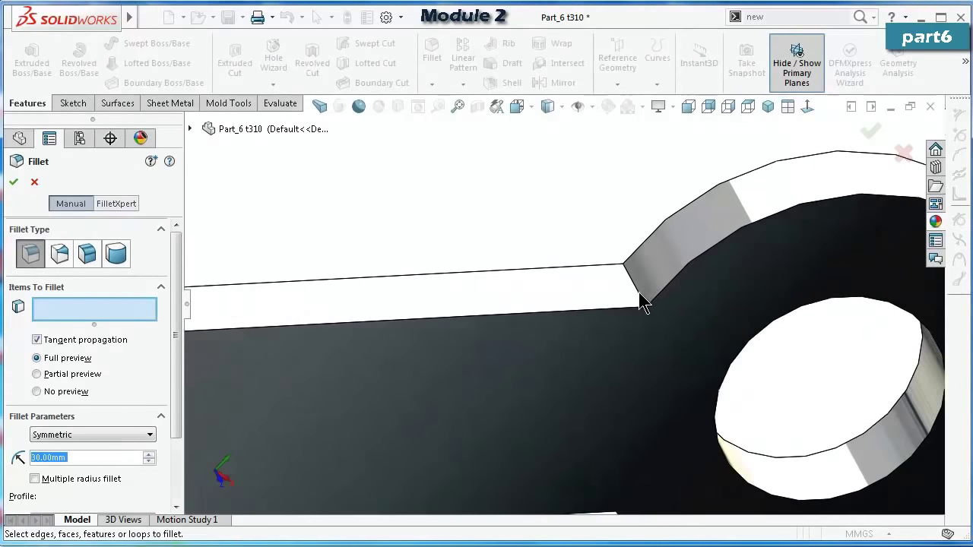
click(641, 303)
middle_drag(641, 303, 662, 287)
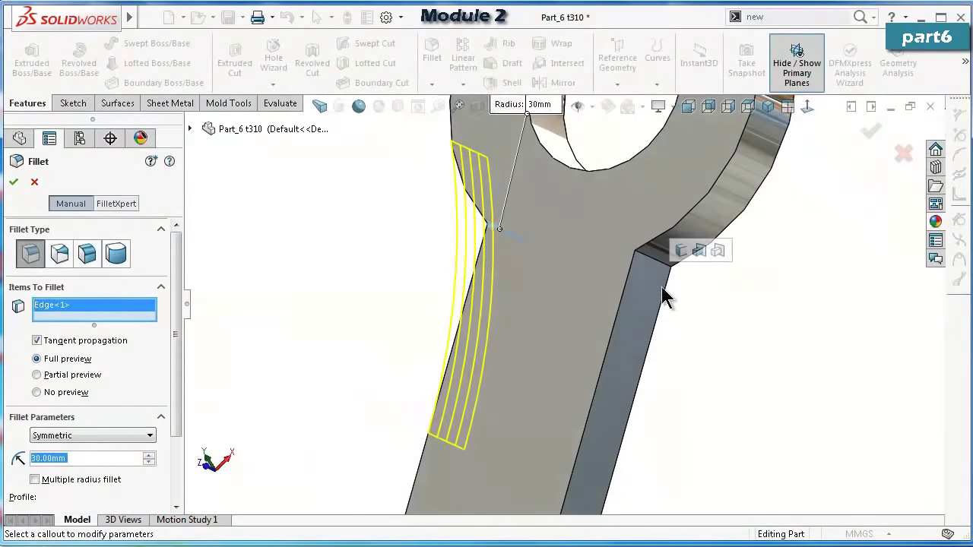
click(650, 266)
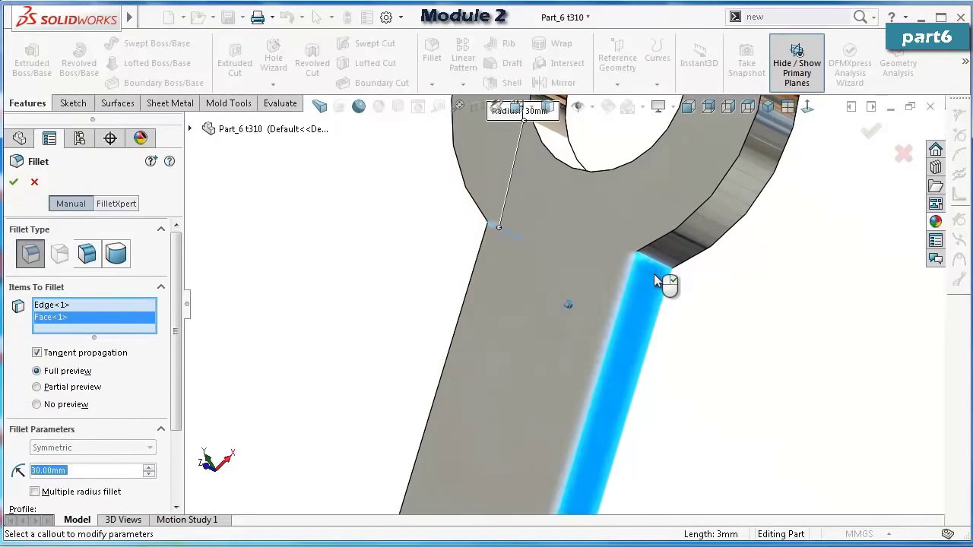
right_click(99, 323)
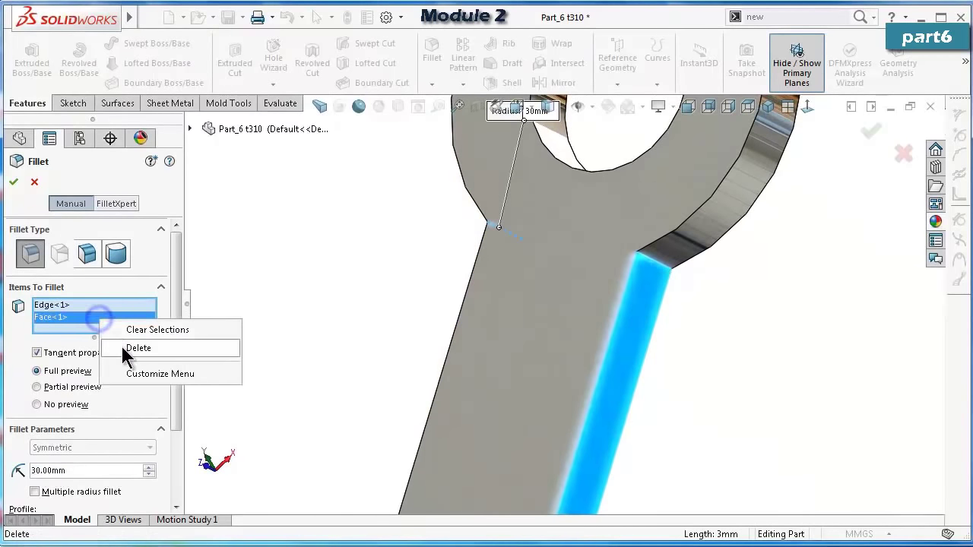
click(122, 347)
click(651, 258)
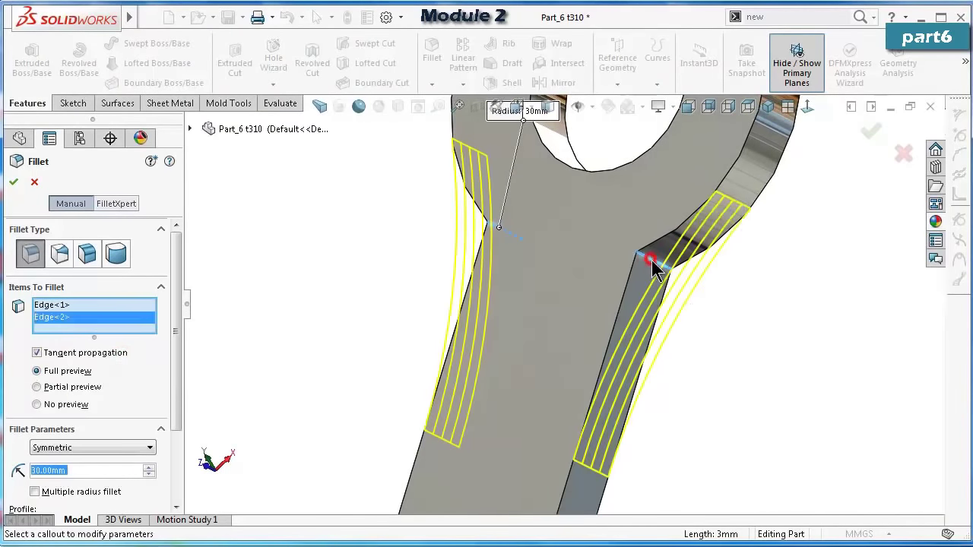
Set the fillet radius to 10 mm, add the two bar-to-ring edges at the link's lower end and create the fillet.
middle_drag(650, 259, 331, 433)
scroll(407, 400, up, 5)
scroll(394, 306, down, 6)
scroll(462, 273, down, 2)
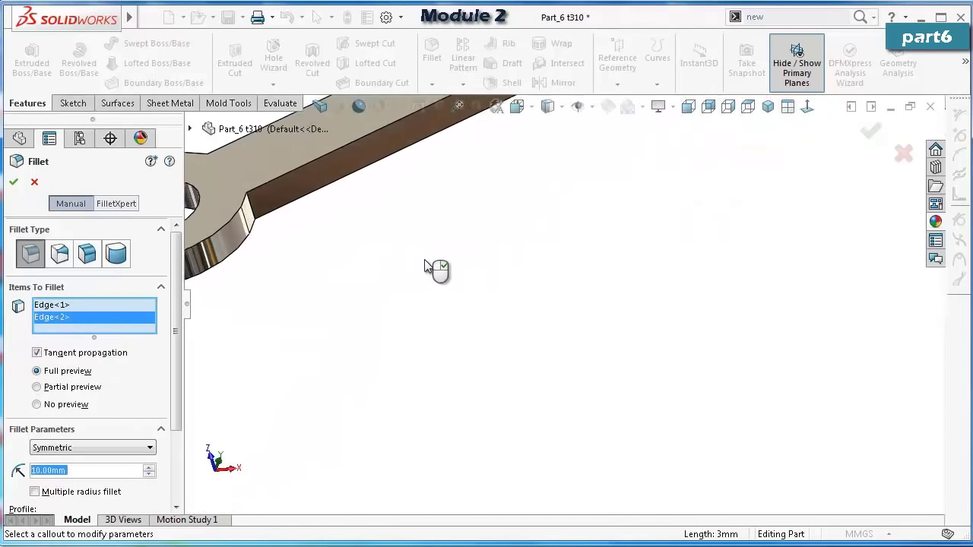
scroll(434, 267, up, 2)
scroll(434, 272, down, 4)
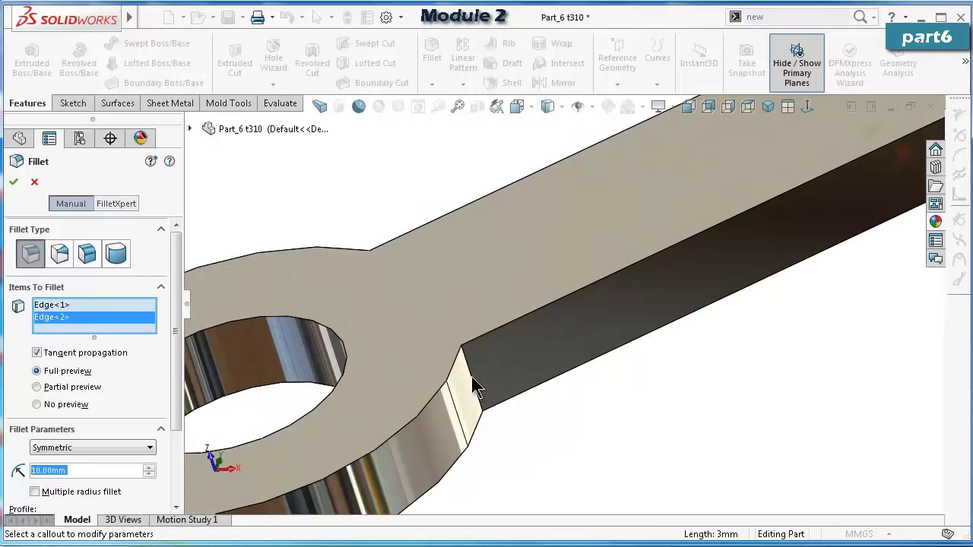
click(474, 382)
middle_drag(474, 380, 740, 402)
click(743, 400)
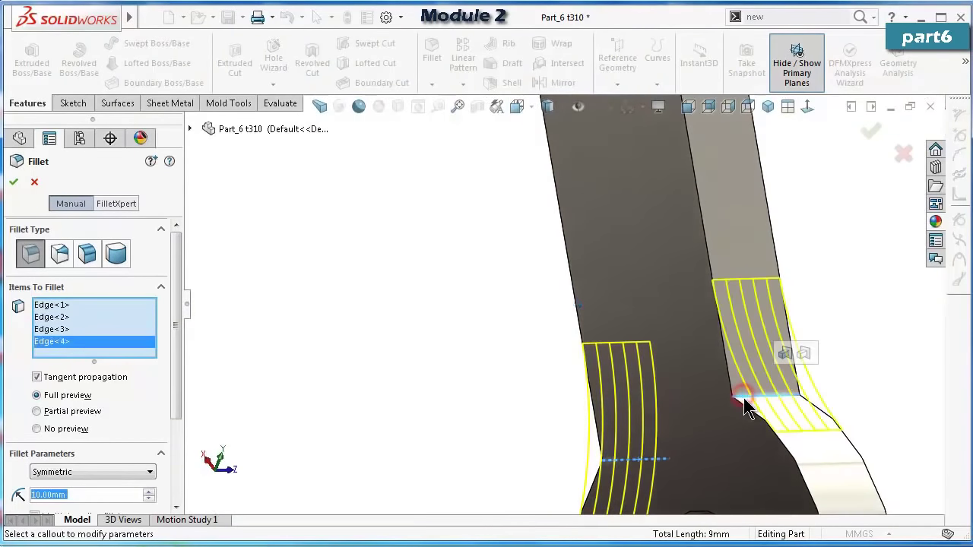
click(869, 133)
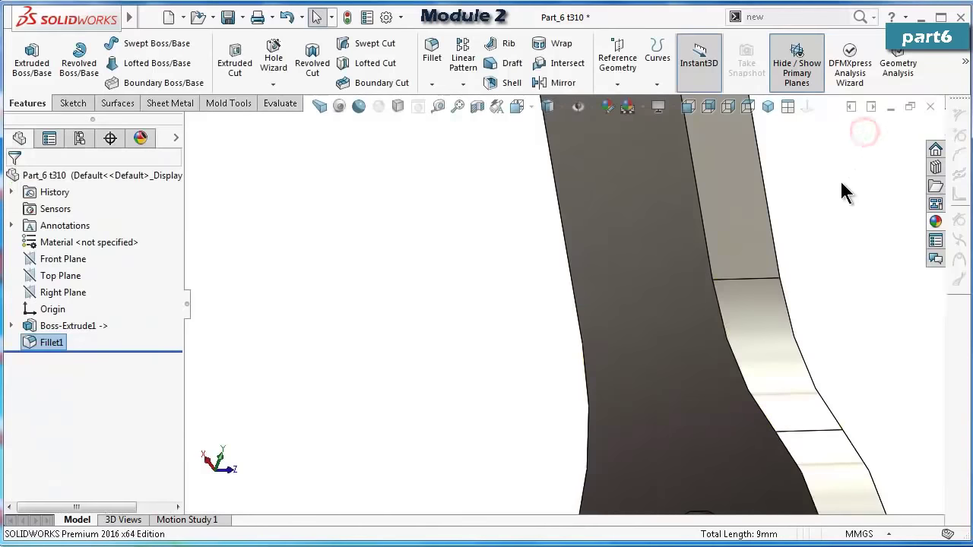
Round the edges of the link's flat faces with a 0.15 mm fillet and save the part.
middle_drag(843, 191, 742, 274)
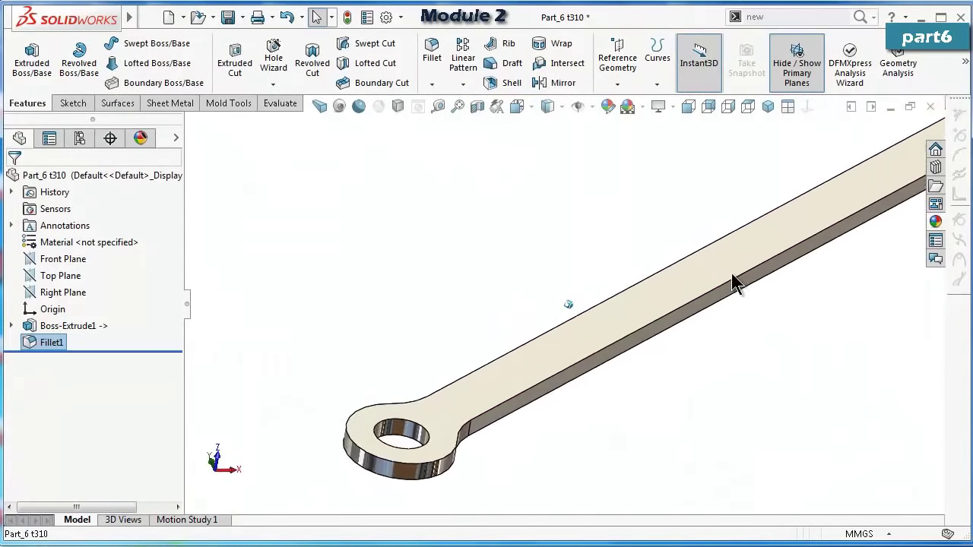
click(432, 52)
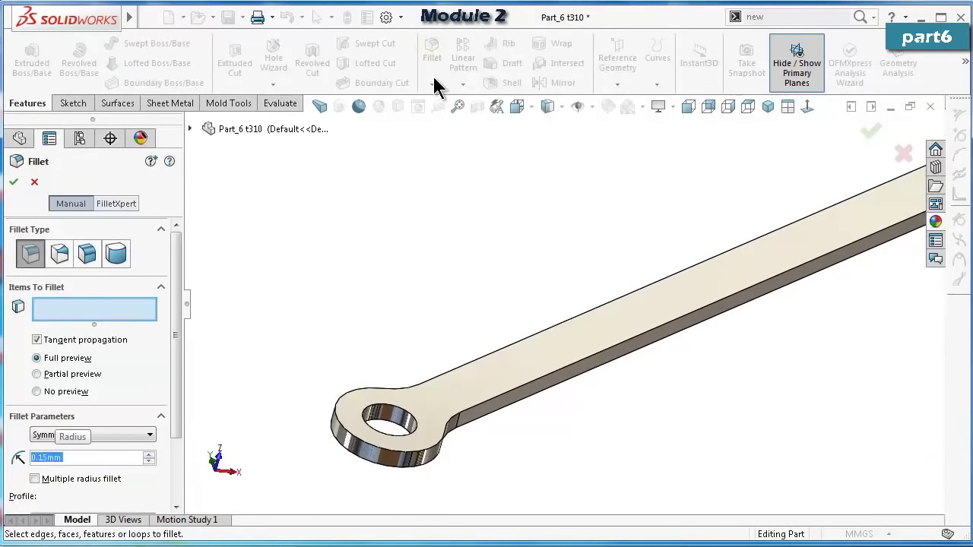
click(640, 319)
middle_drag(672, 335, 501, 179)
click(473, 331)
right_click(474, 332)
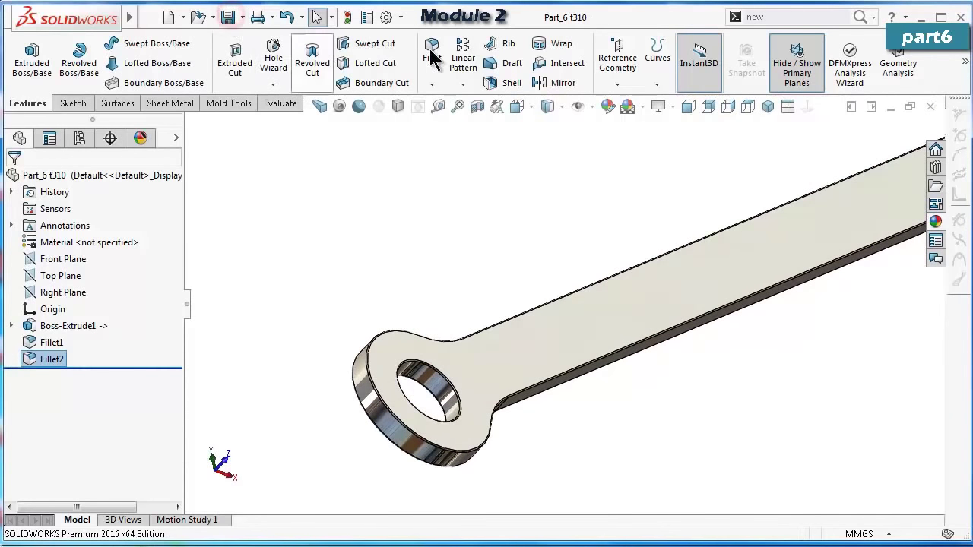
Return to the ArmLayout assembly, rebuild it with the changed part and finish editing the Part_6 t310 component.
click(889, 111)
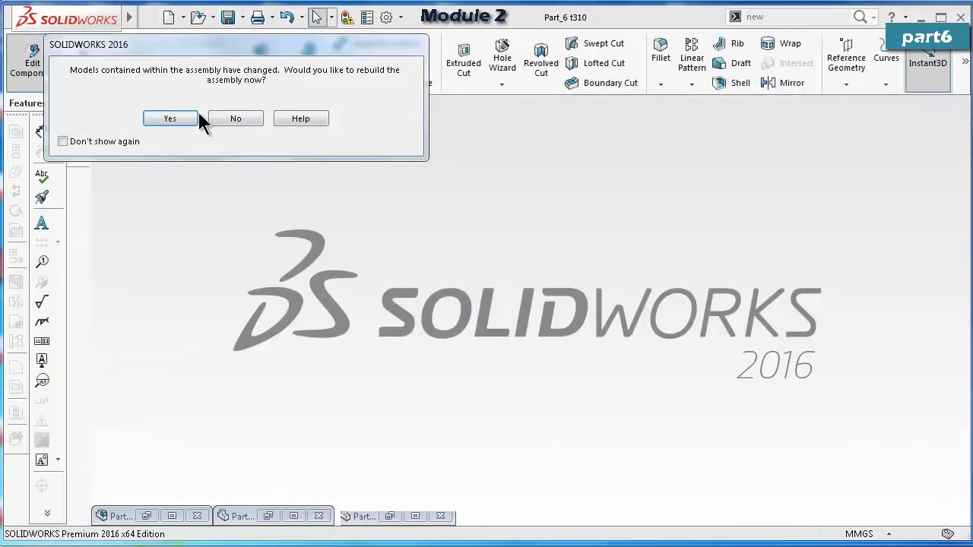
click(170, 118)
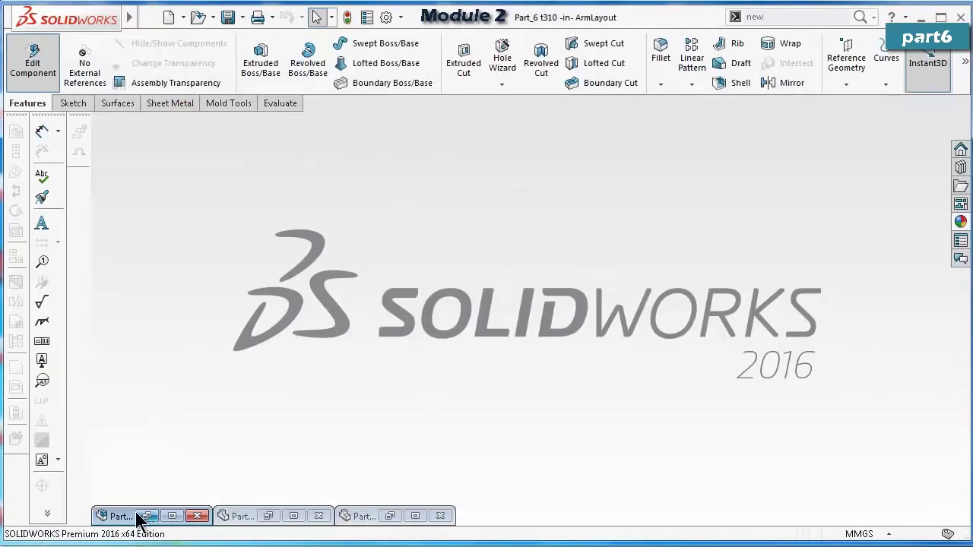
double_click(123, 517)
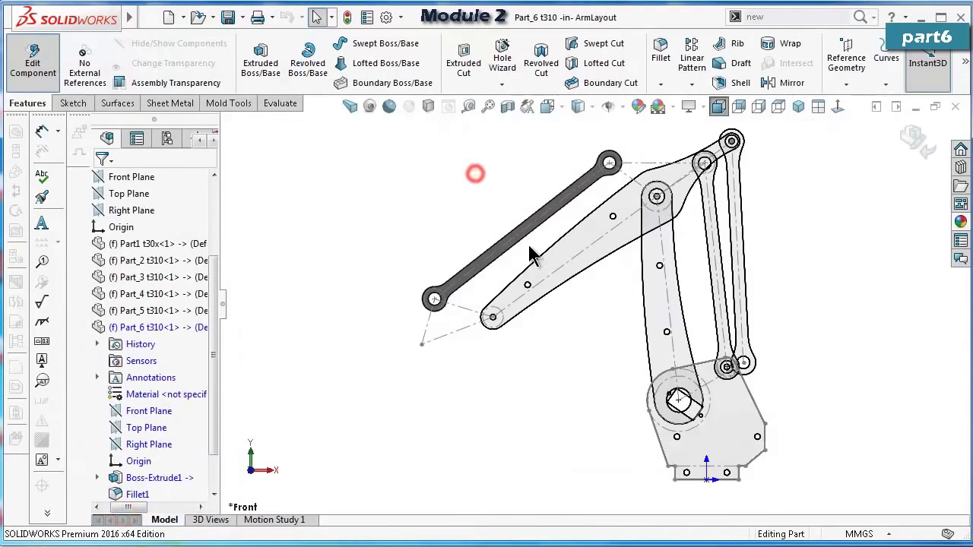
scroll(641, 366, down, 2)
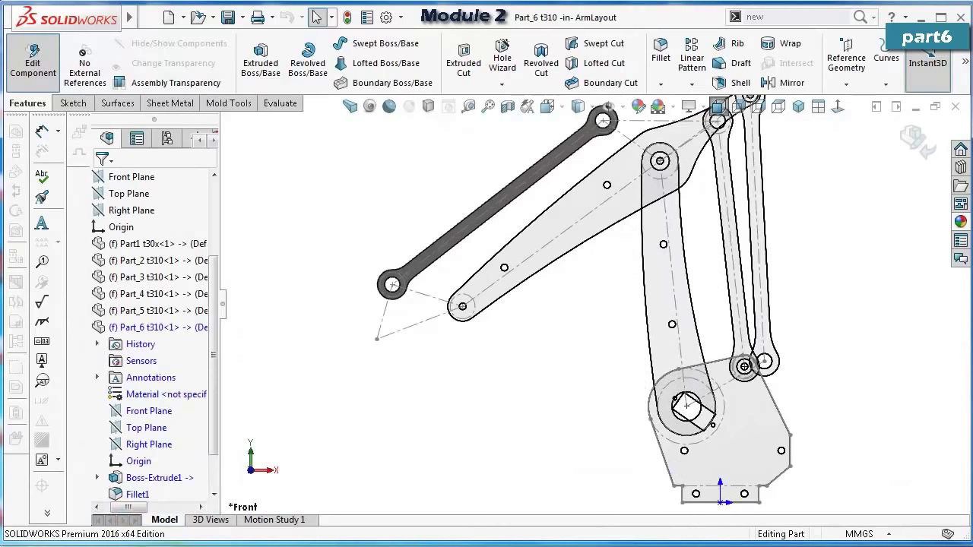
click(921, 142)
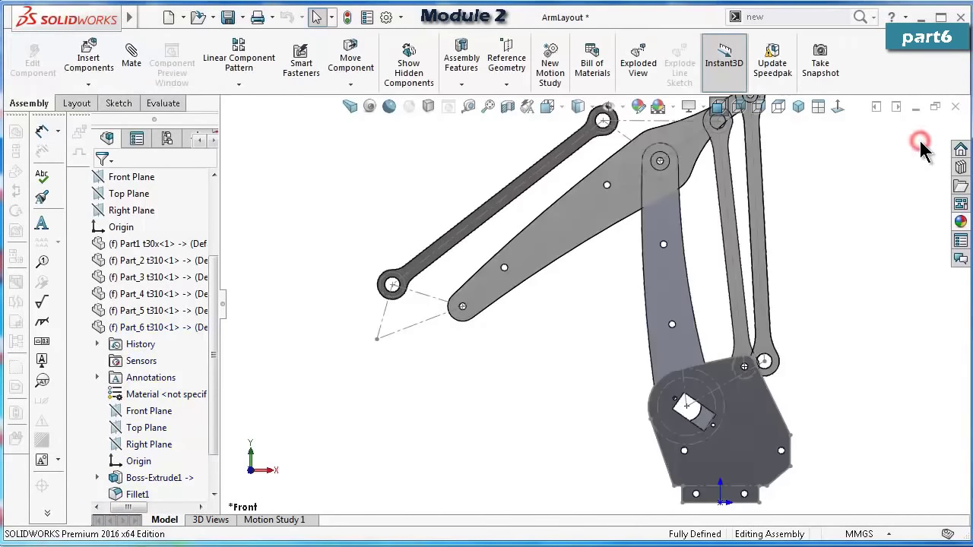
scroll(820, 200, up, 3)
middle_drag(818, 201, 808, 226)
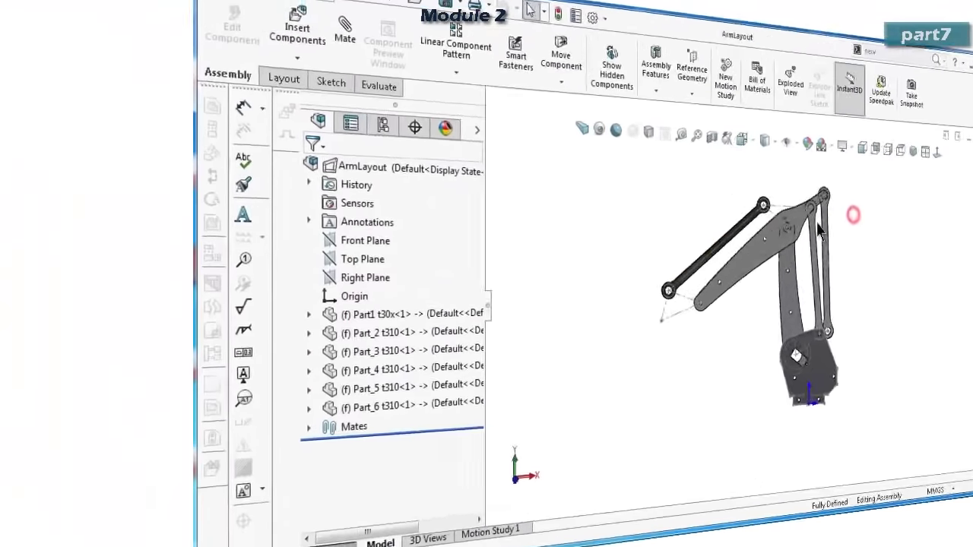
Insert a new empty part into the ArmLayout assembly.
scroll(604, 374, up, 1)
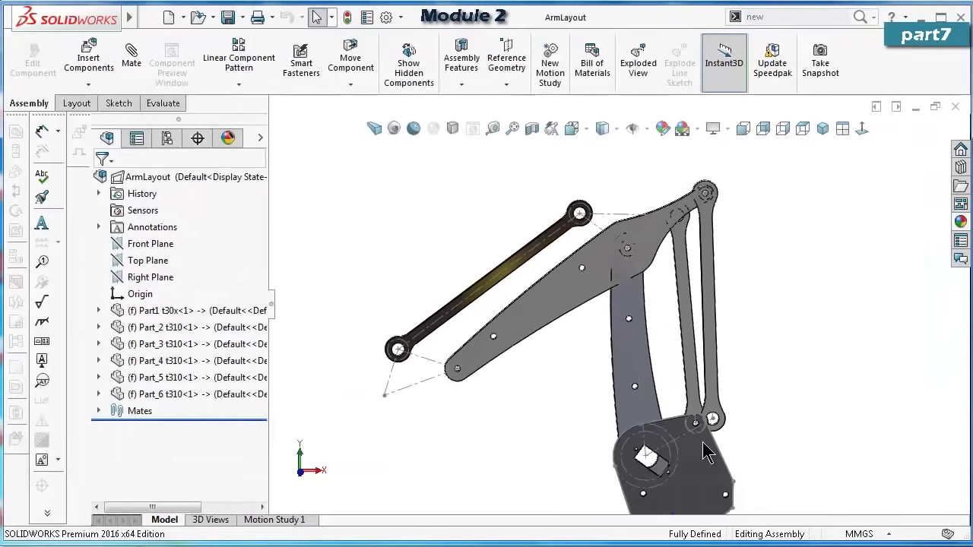
scroll(701, 441, down, 1)
click(860, 11)
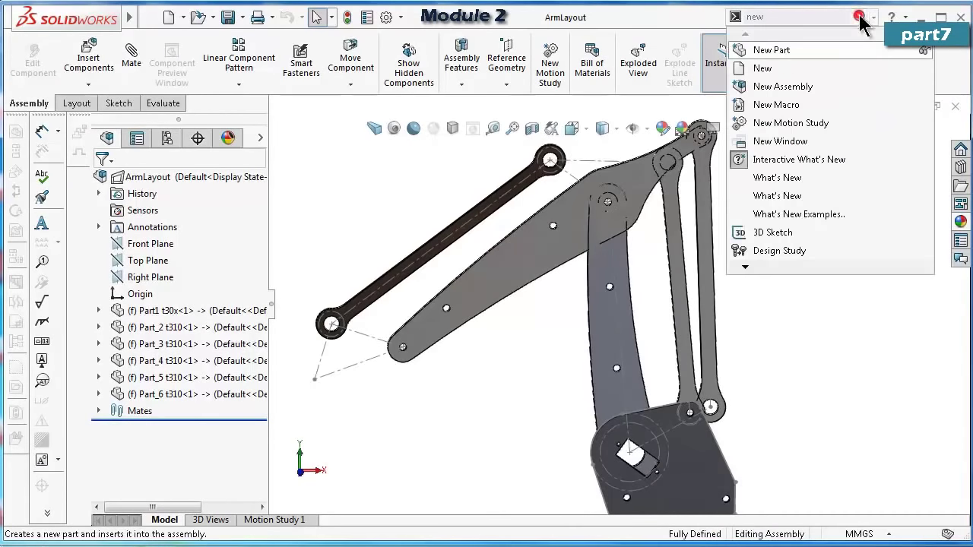
click(800, 50)
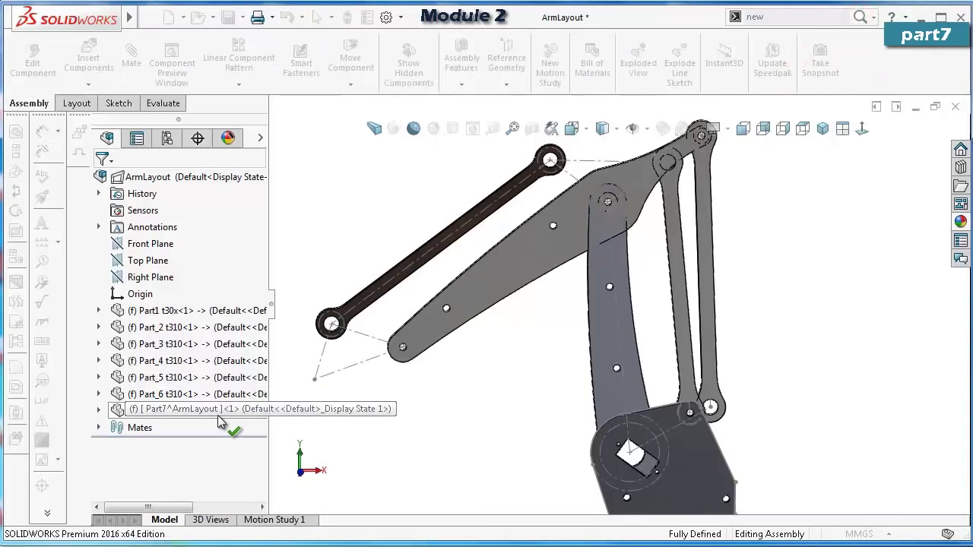
click(403, 434)
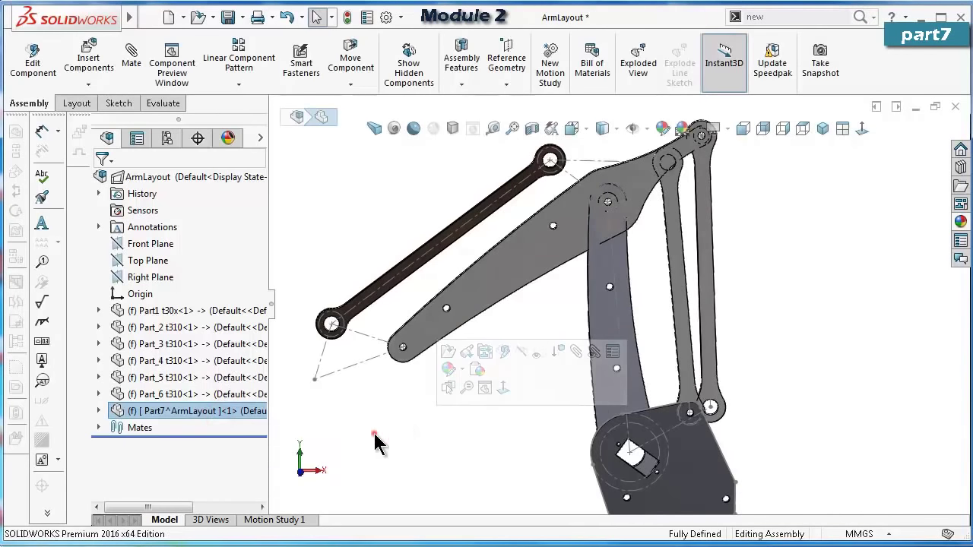
Edit the new Part7 component in place within the assembly and start a sketch on its Front Plane.
click(374, 433)
click(241, 422)
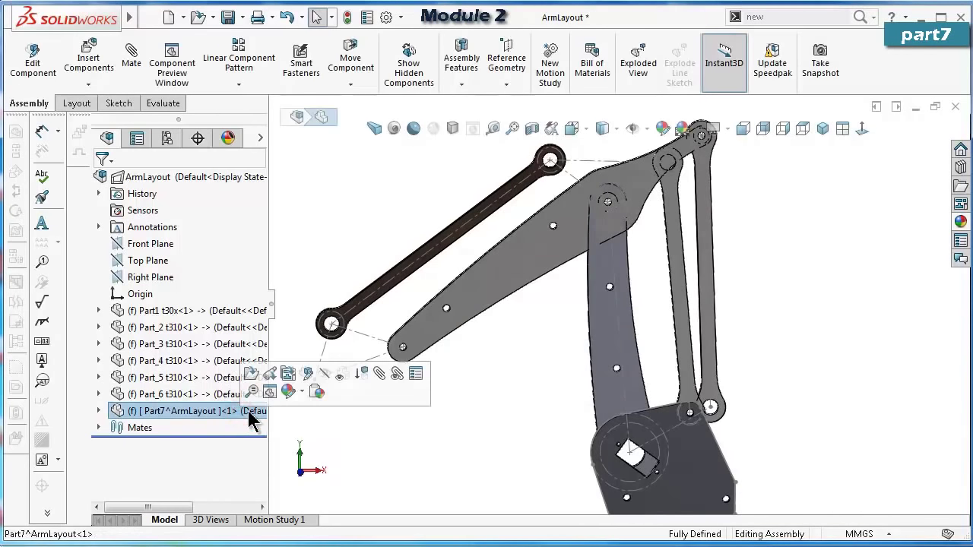
click(304, 374)
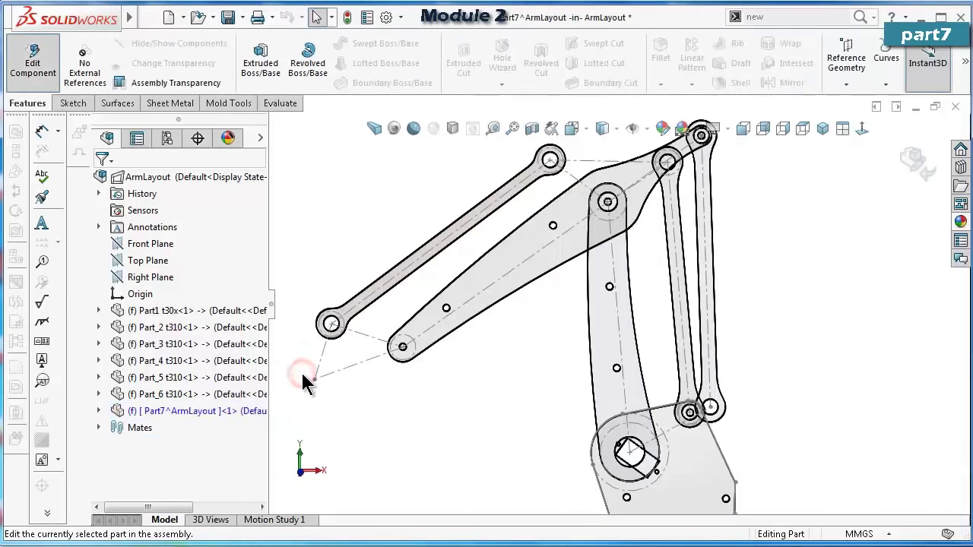
scroll(640, 181, down, 3)
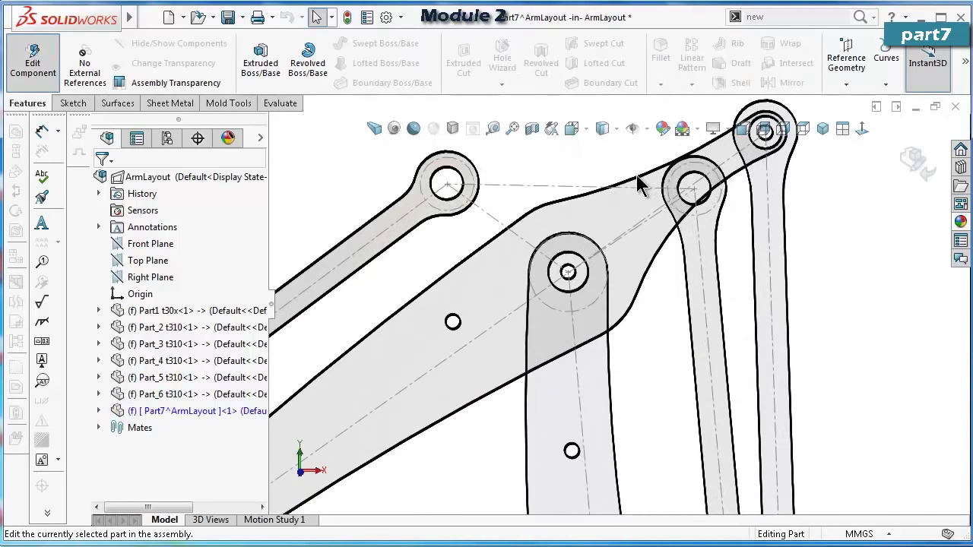
click(99, 411)
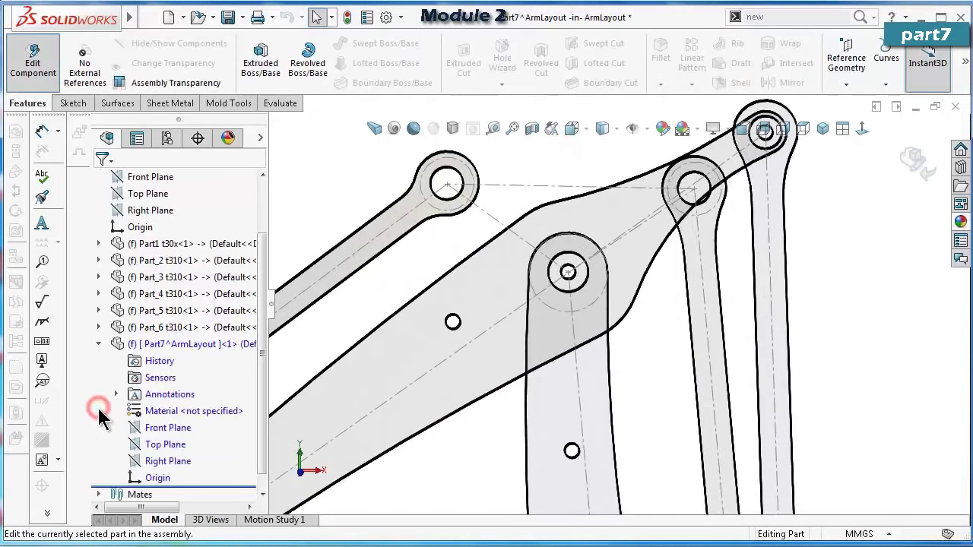
click(156, 429)
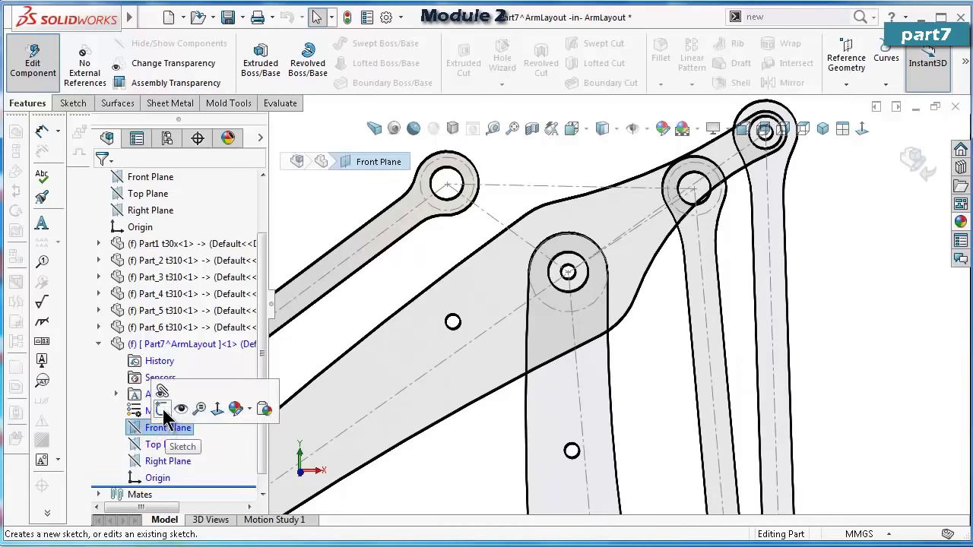
click(162, 410)
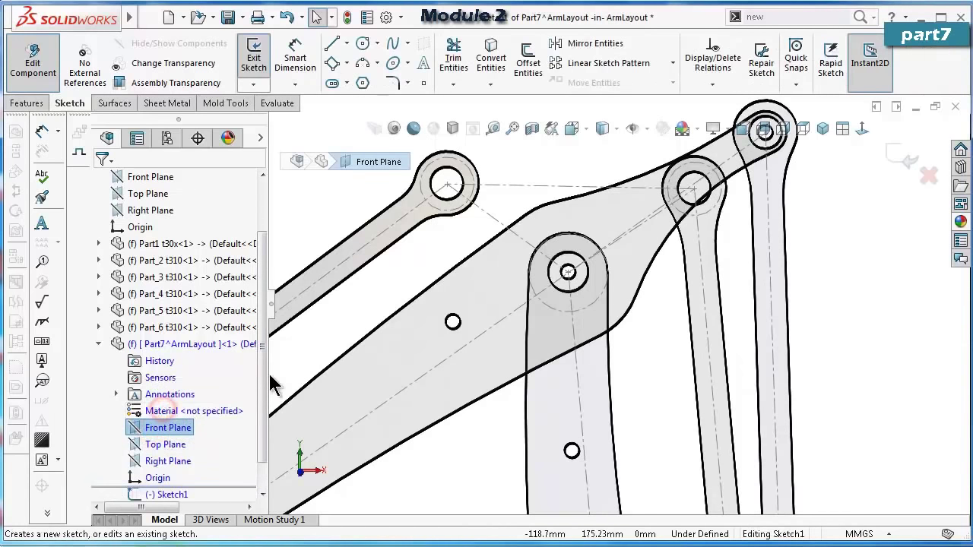
Convert the two layout lines running from the dark link's upper ring centre to the central pivot and to the opposite ring centre.
click(490, 221)
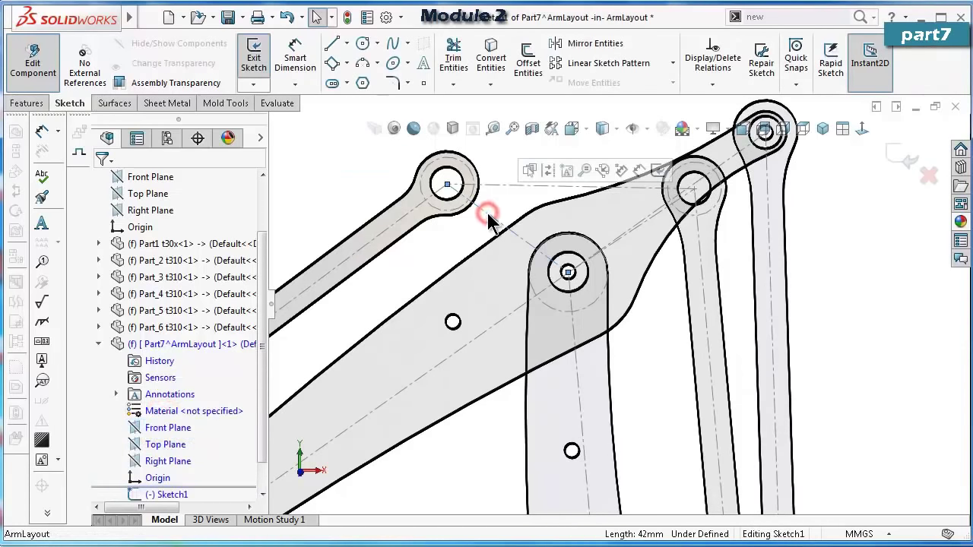
click(490, 57)
click(530, 184)
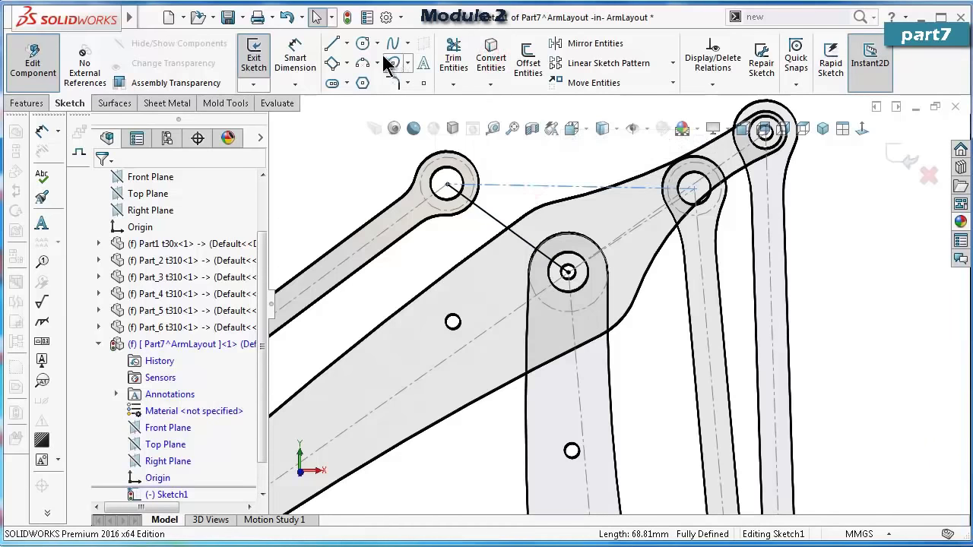
click(491, 59)
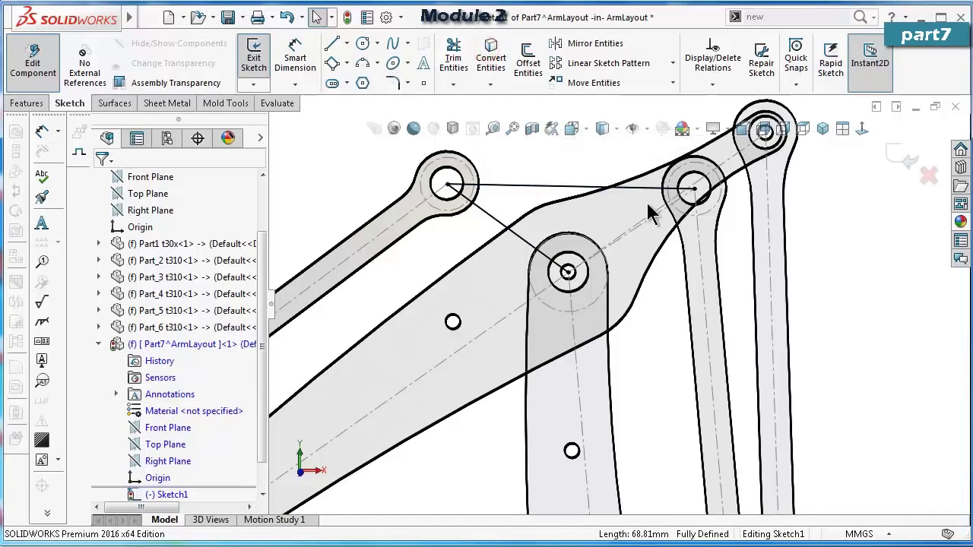
Convert the layout line between the central pivot and Part7's remaining corner to close the triangle, then exit the sketch and component editing.
scroll(647, 203, down, 5)
scroll(695, 239, down, 2)
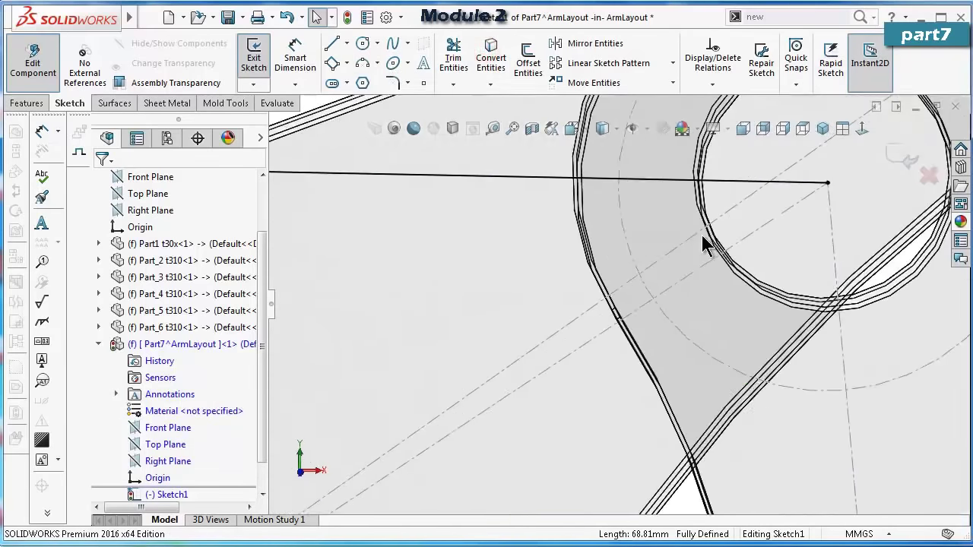
click(810, 196)
scroll(501, 400, up, 4)
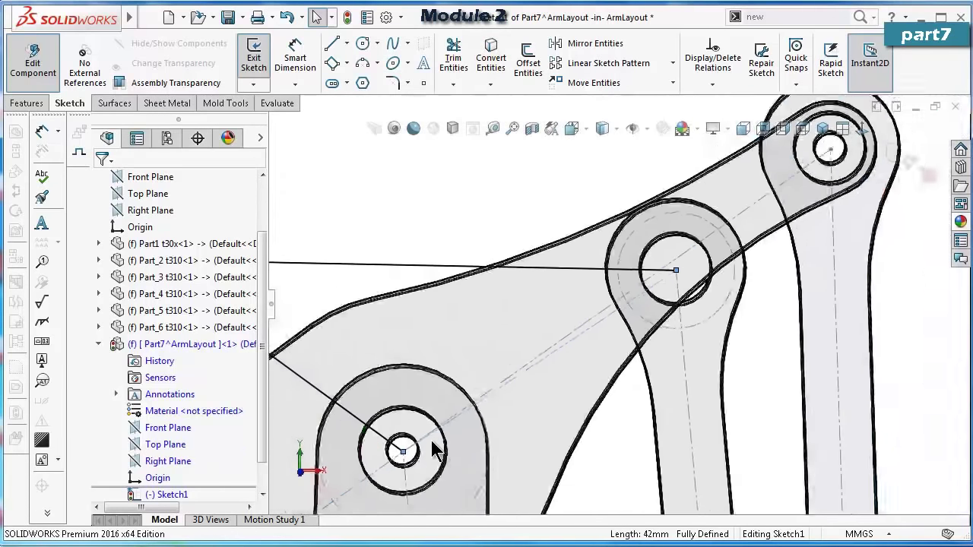
scroll(426, 441, down, 3)
scroll(555, 295, up, 1)
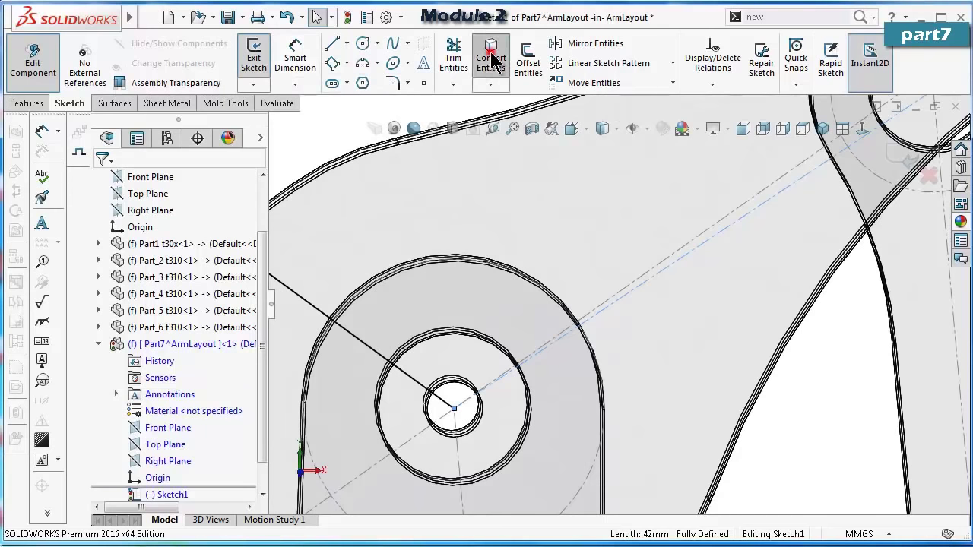
scroll(707, 262, up, 4)
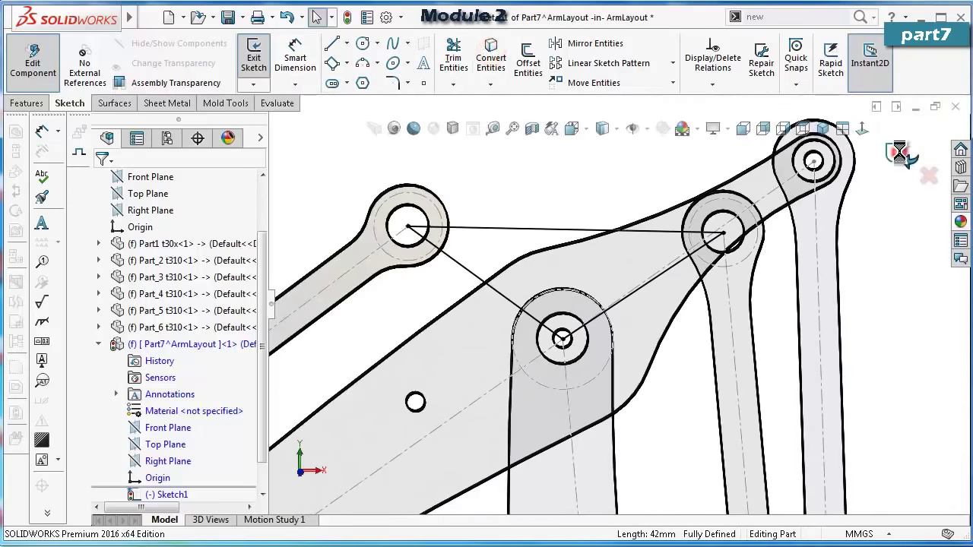
click(902, 158)
click(917, 158)
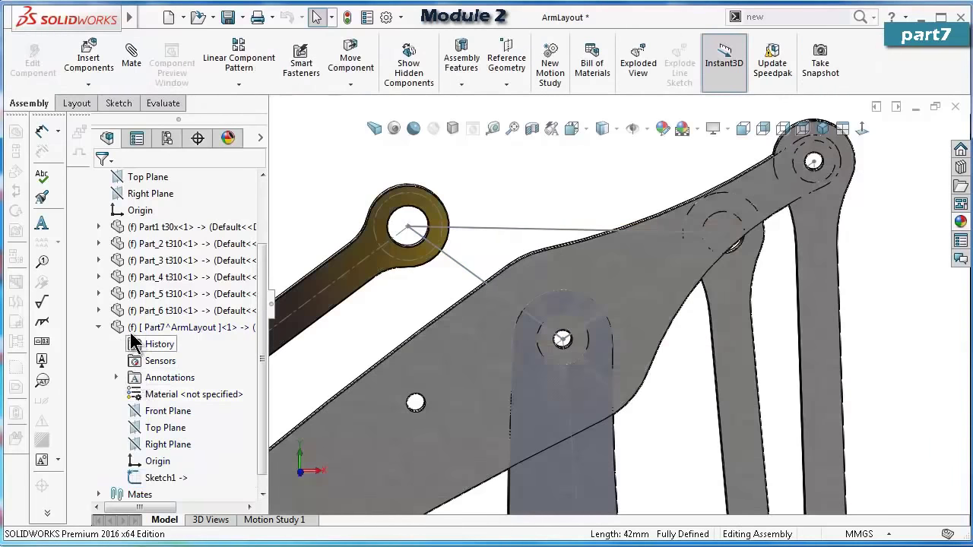
click(98, 327)
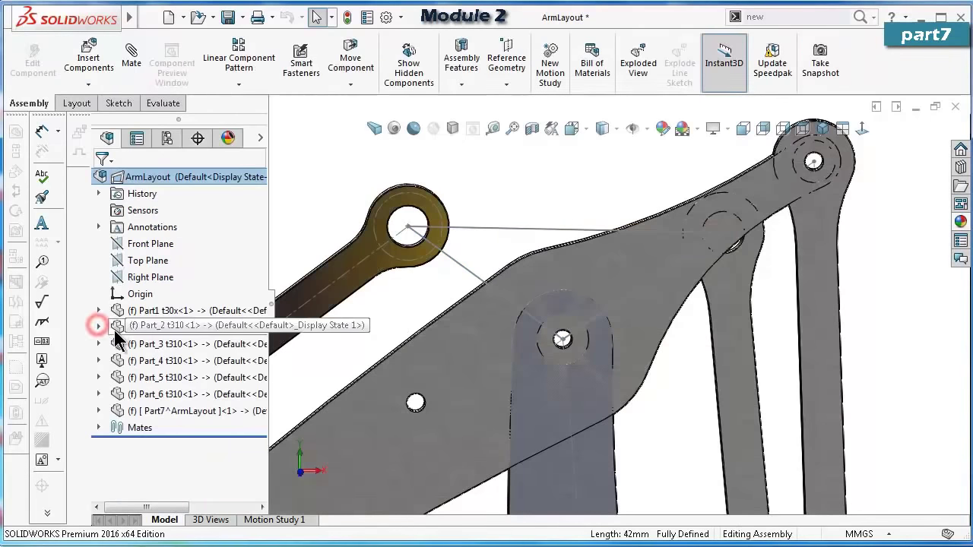
click(152, 413)
click(221, 371)
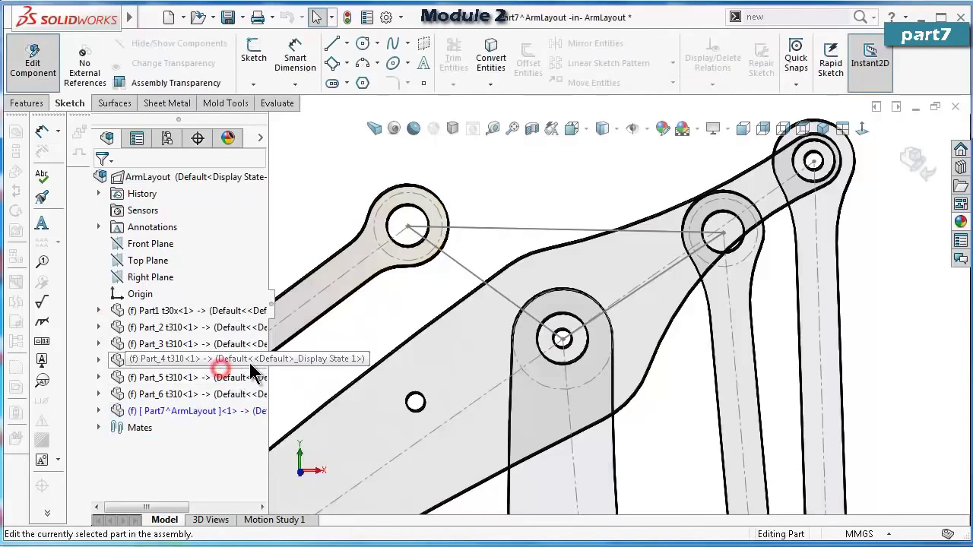
click(927, 172)
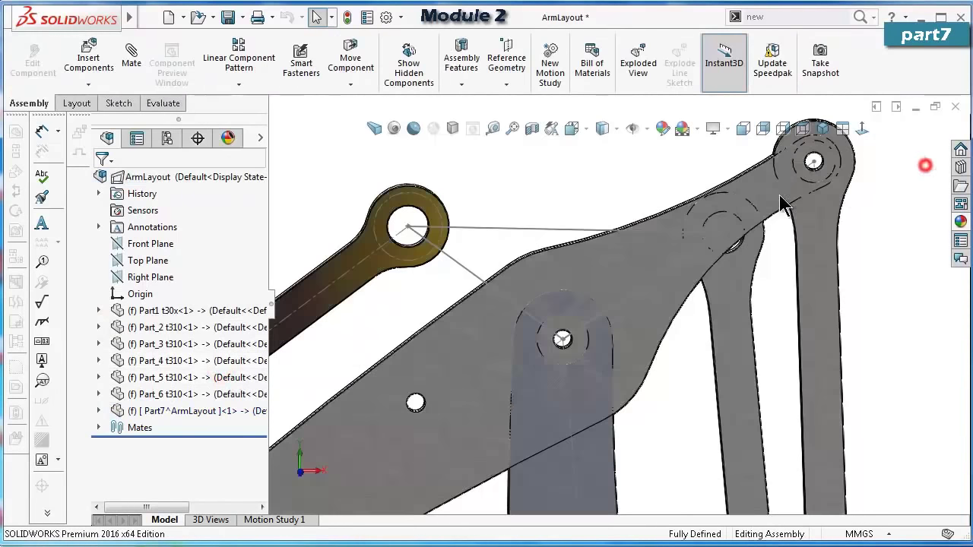
Open the Part7 component in its own window with the whole sketch in view.
click(191, 411)
click(204, 368)
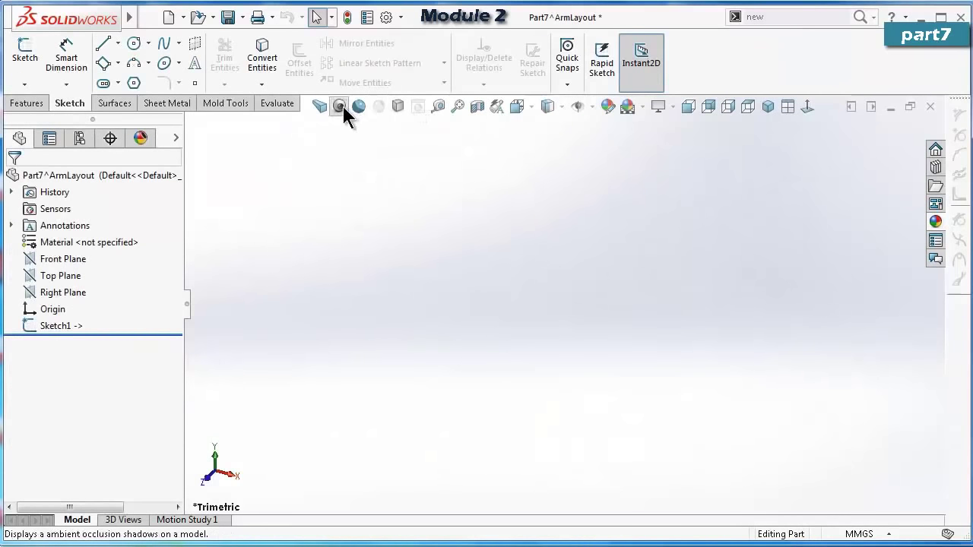
click(457, 106)
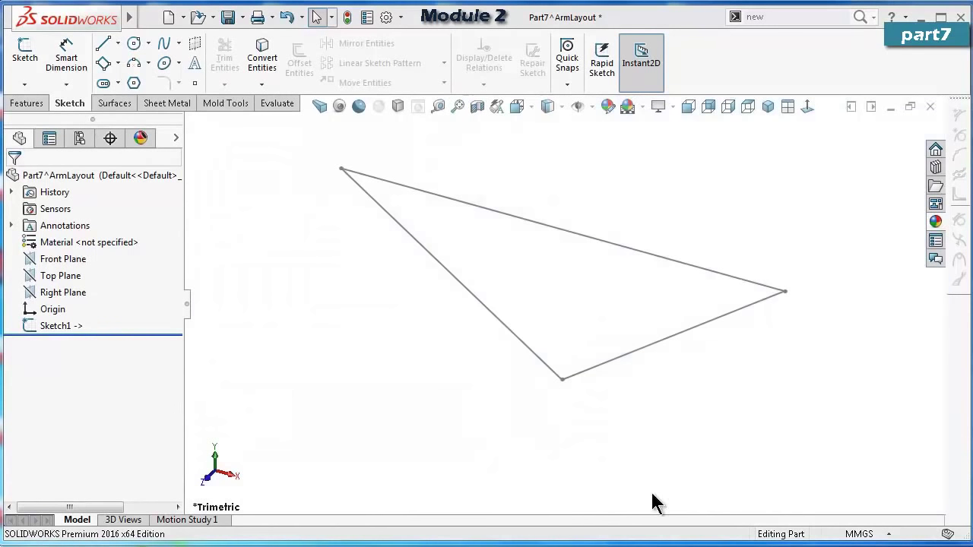
Save the virtual Part7 component as an external part file named Part_7 t310.
click(242, 18)
click(252, 53)
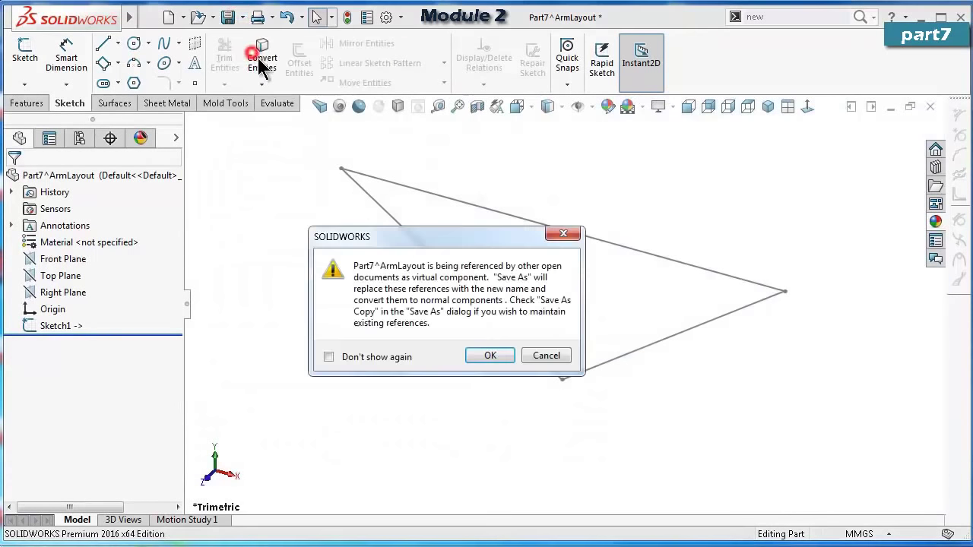
click(500, 359)
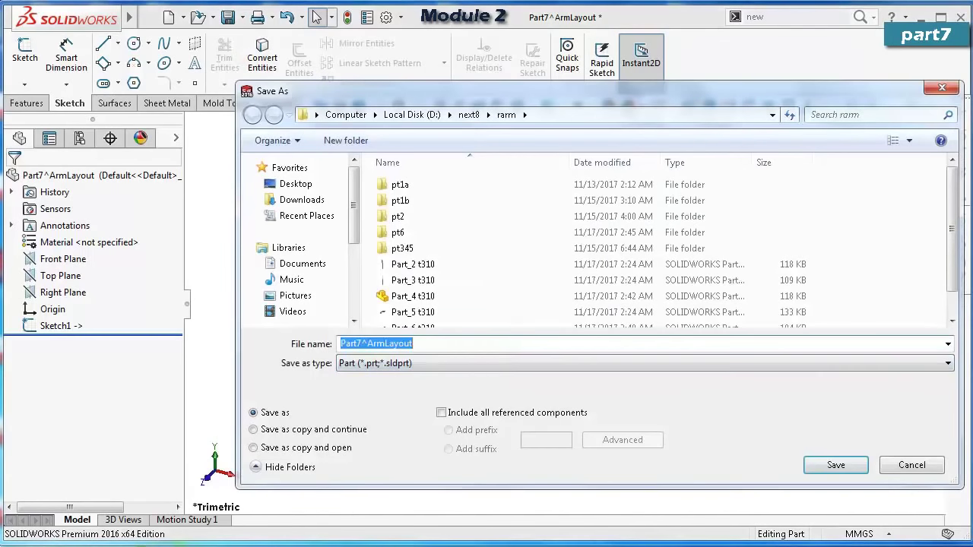
text(Part_7 t310)
key(Return)
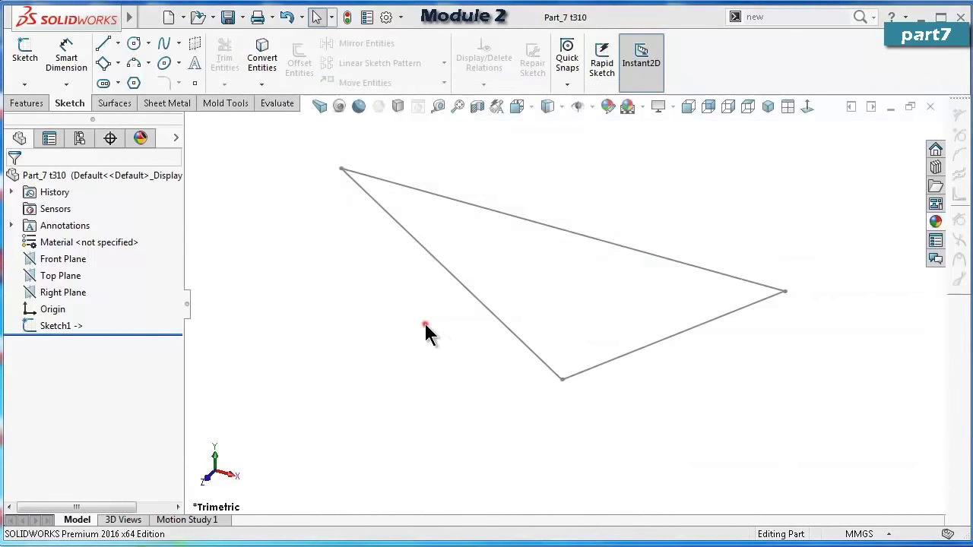
click(425, 324)
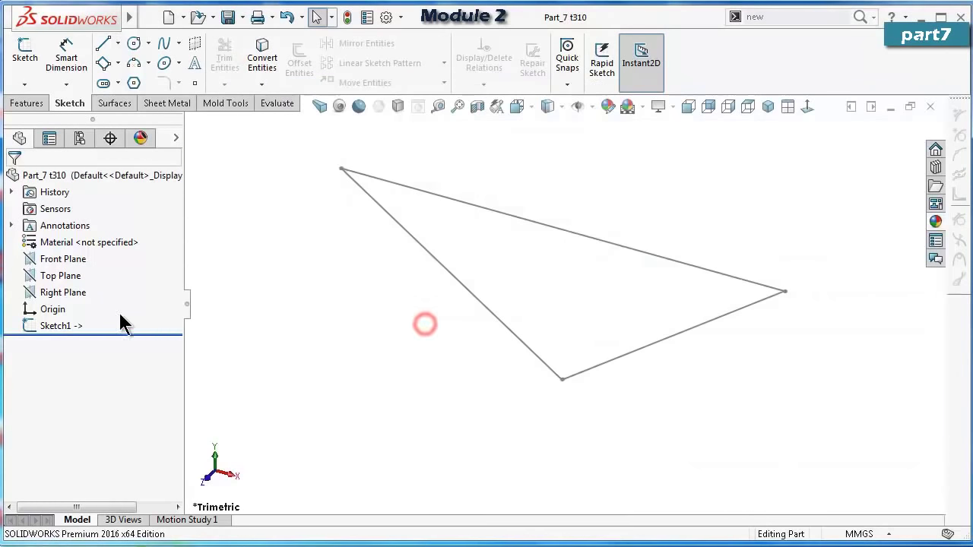
Edit Sketch1 and turn all three triangle lines into construction geometry.
mouse_move(312, 153)
mouse_down()
mouse_move(678, 320)
mouse_move(813, 430)
mouse_up()
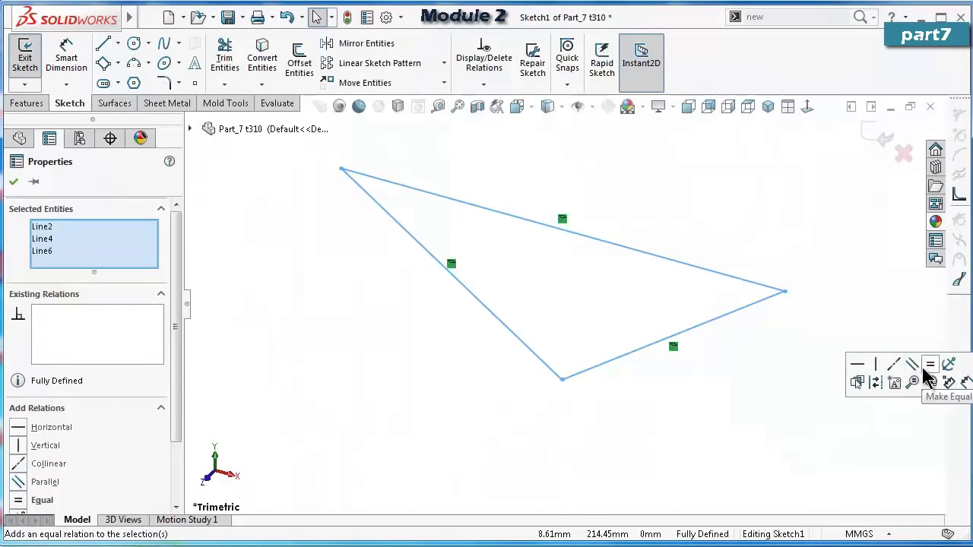
click(857, 382)
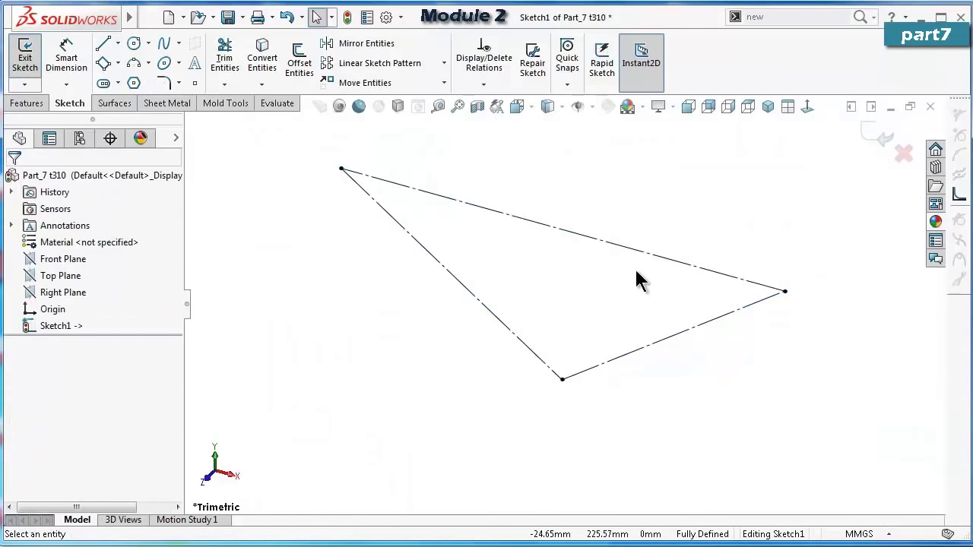
Draw a circle centred on each of the triangle's three corners, with diameters of about 10 to 12.5 mm.
scroll(635, 269, down, 1)
scroll(631, 267, up, 1)
scroll(537, 229, up, 2)
scroll(536, 236, down, 2)
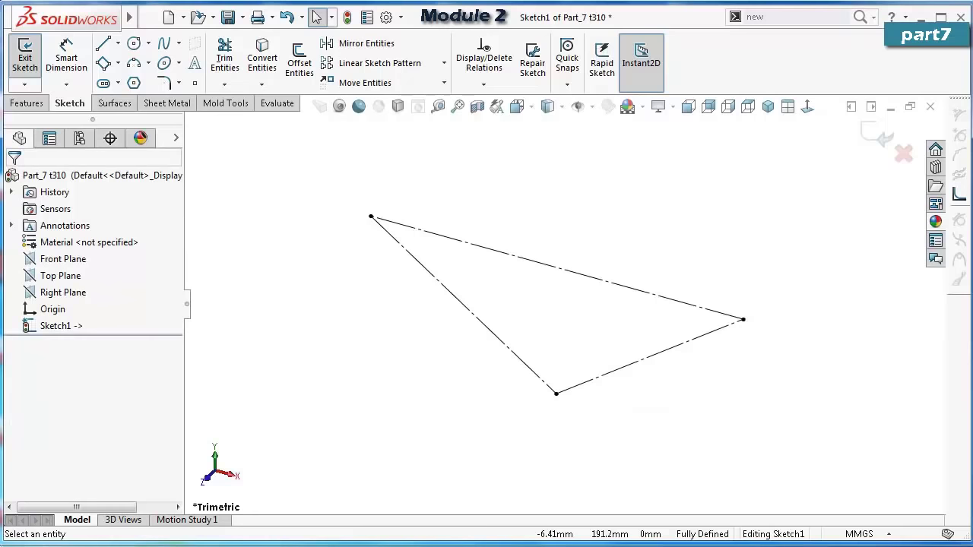
click(768, 106)
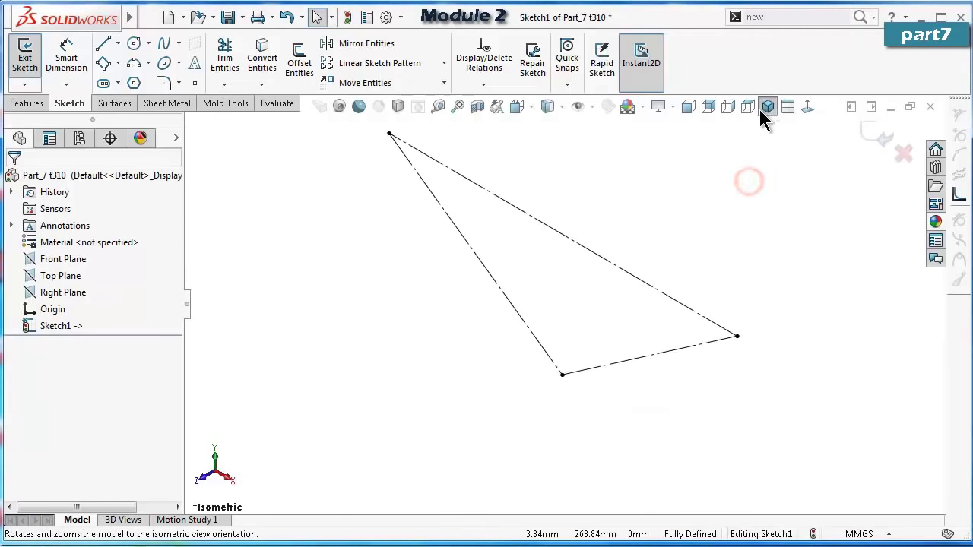
click(809, 107)
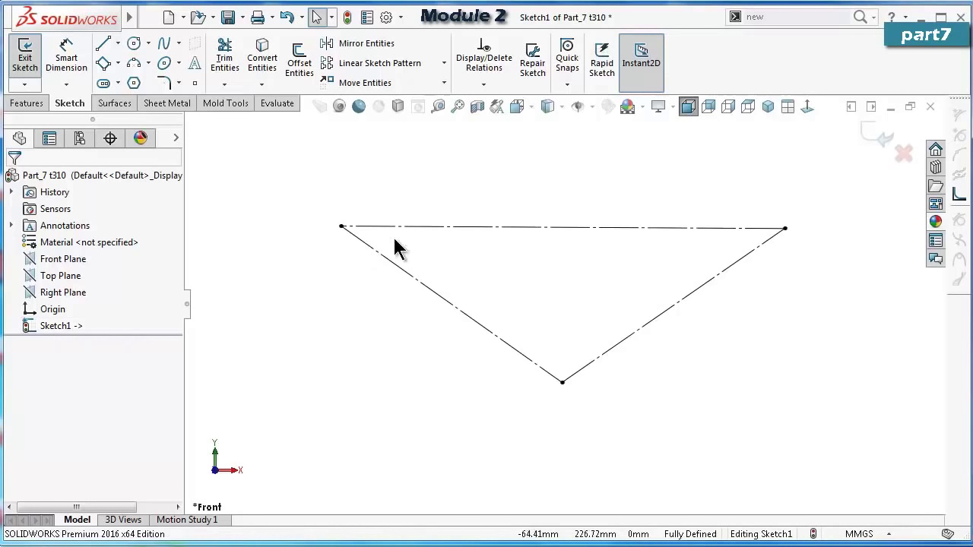
scroll(600, 223, down, 1)
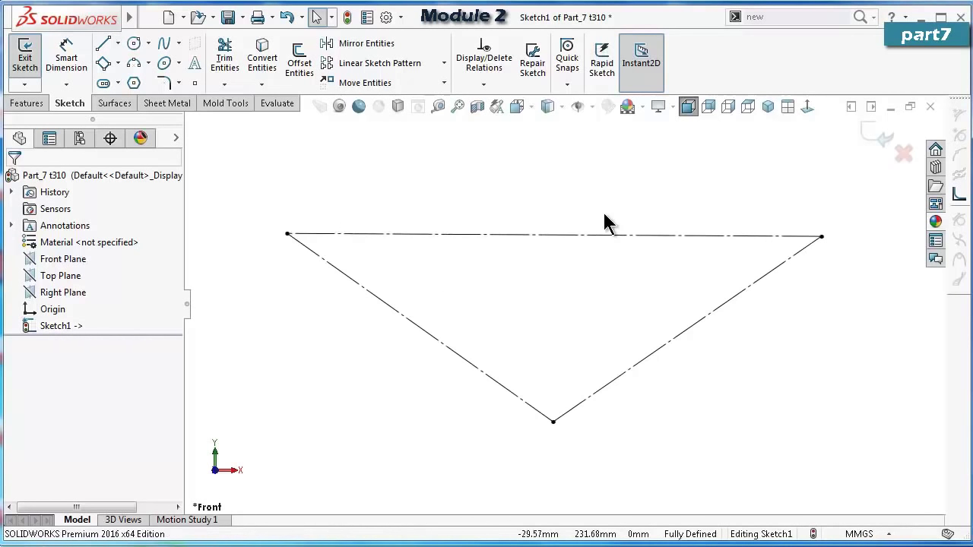
click(134, 43)
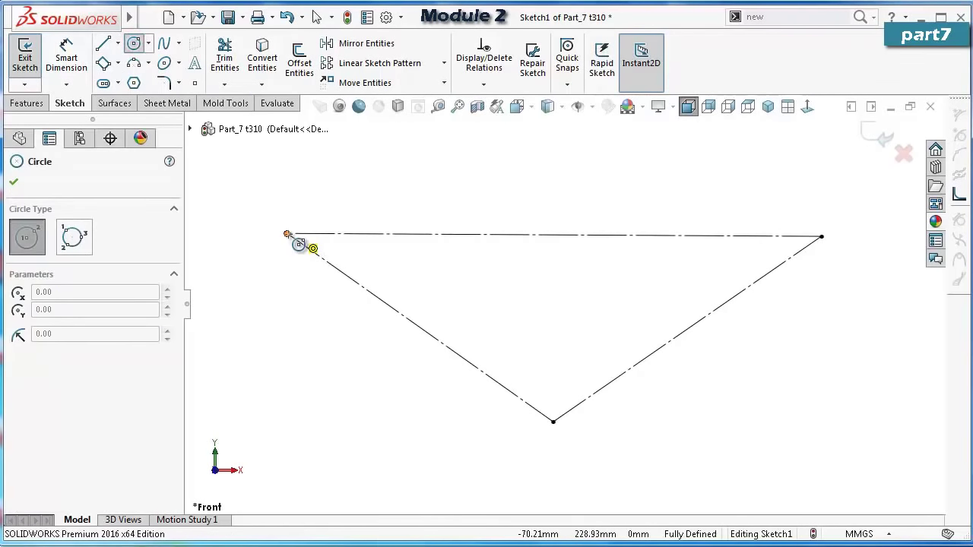
click(287, 234)
click(254, 199)
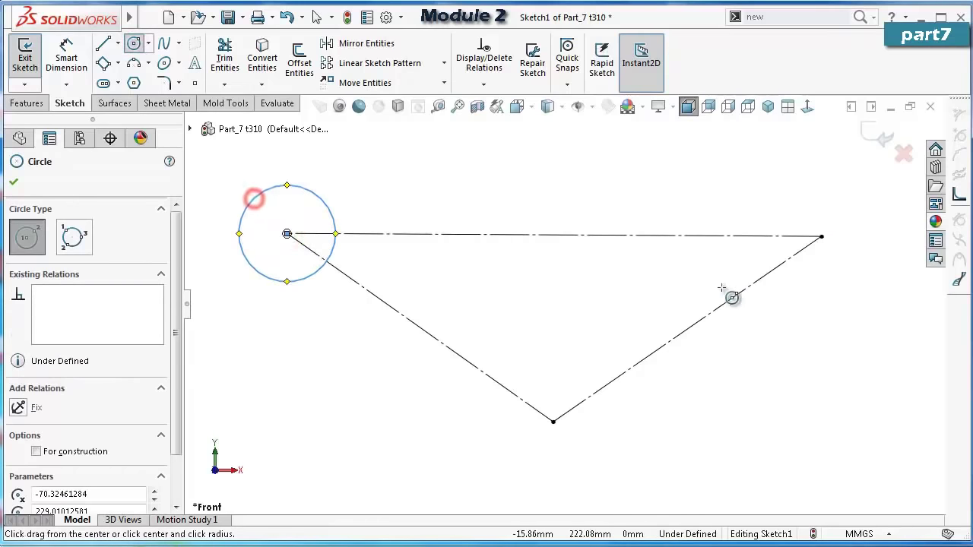
click(821, 236)
click(822, 198)
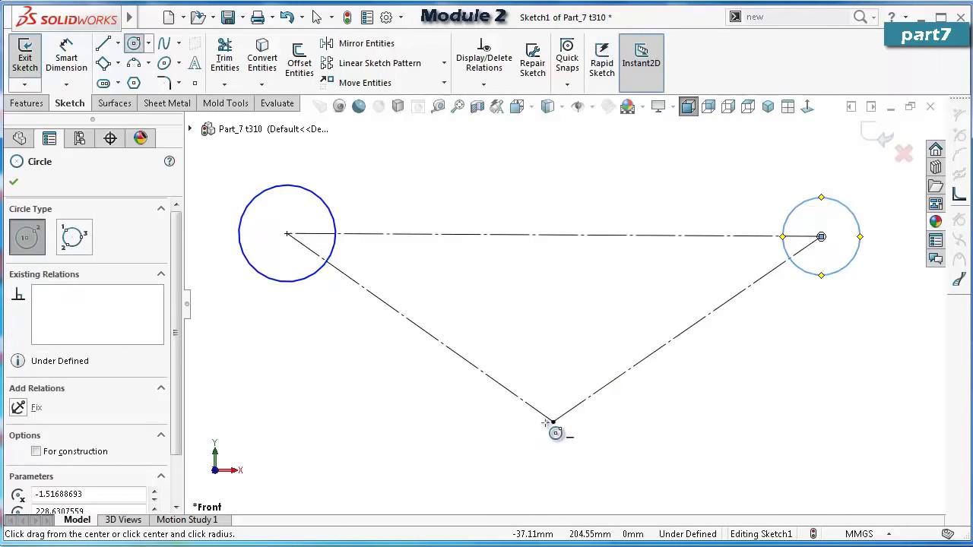
click(552, 422)
click(516, 393)
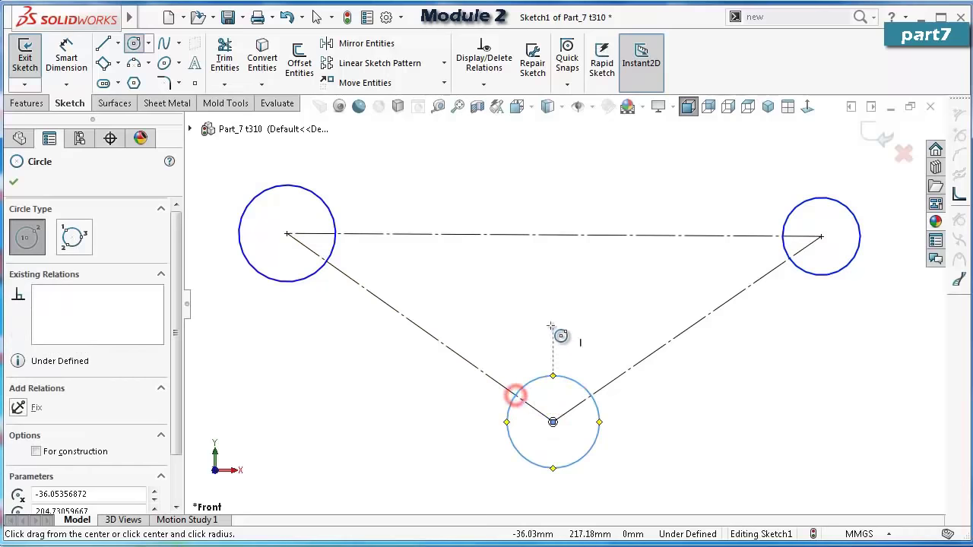
key(Escape)
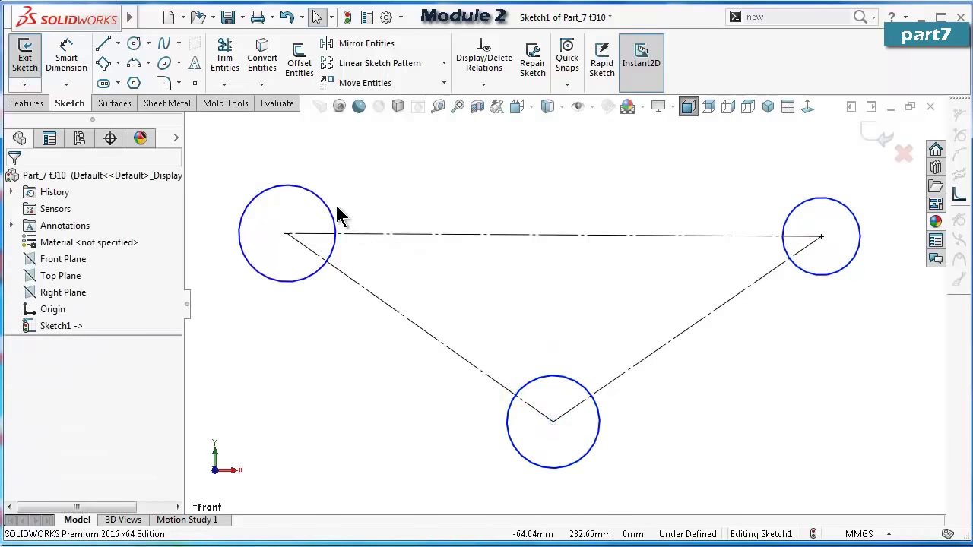
Make the three circles at the triangle's corners equal in size.
click(331, 216)
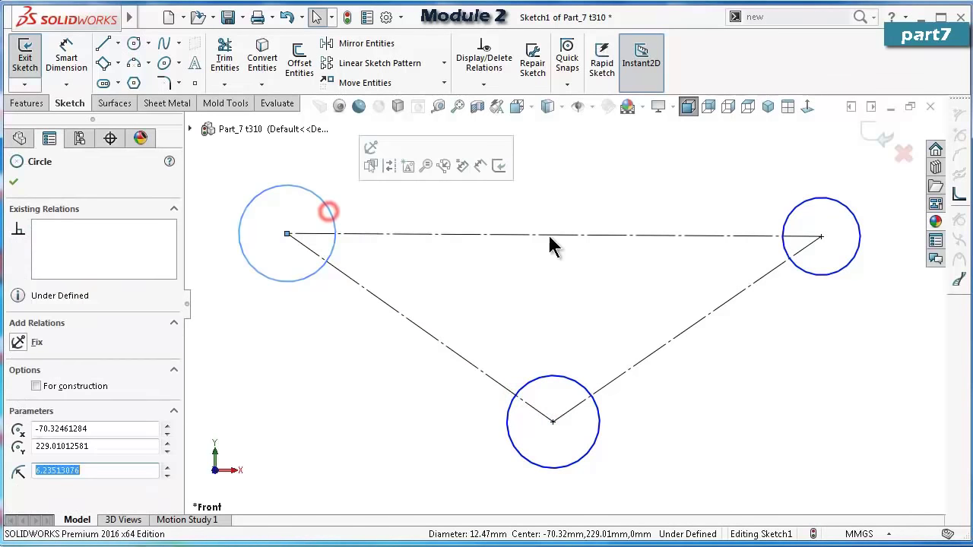
ctrl+click(835, 271)
ctrl+click(600, 427)
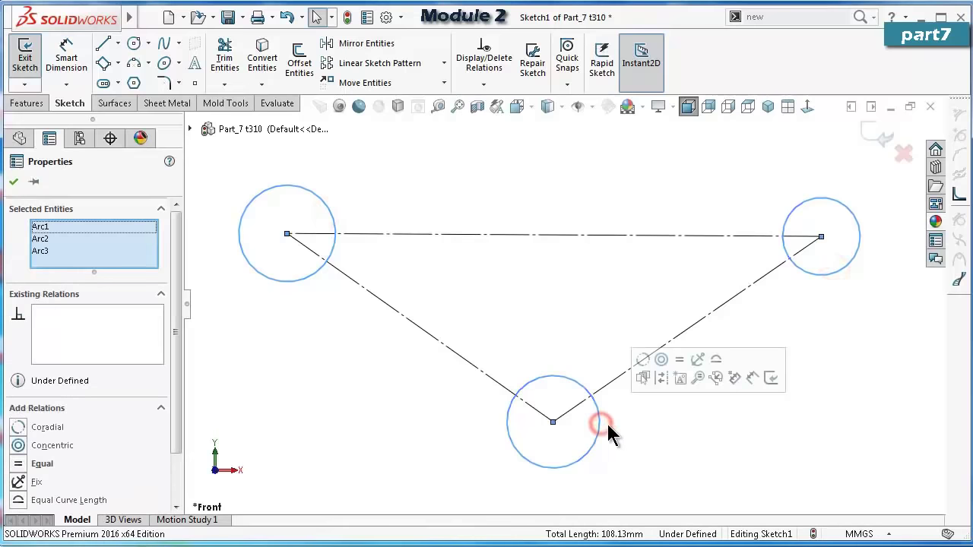
click(679, 362)
click(731, 409)
Dimension the upper-right circle and set its diameter to 19 mm.
right_drag(816, 449, 841, 320)
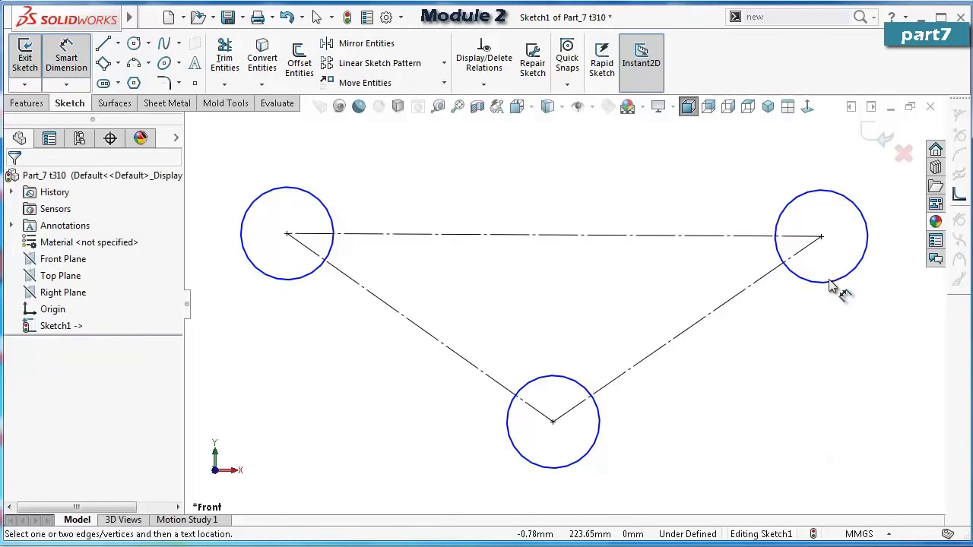
click(830, 282)
click(838, 317)
text(9)
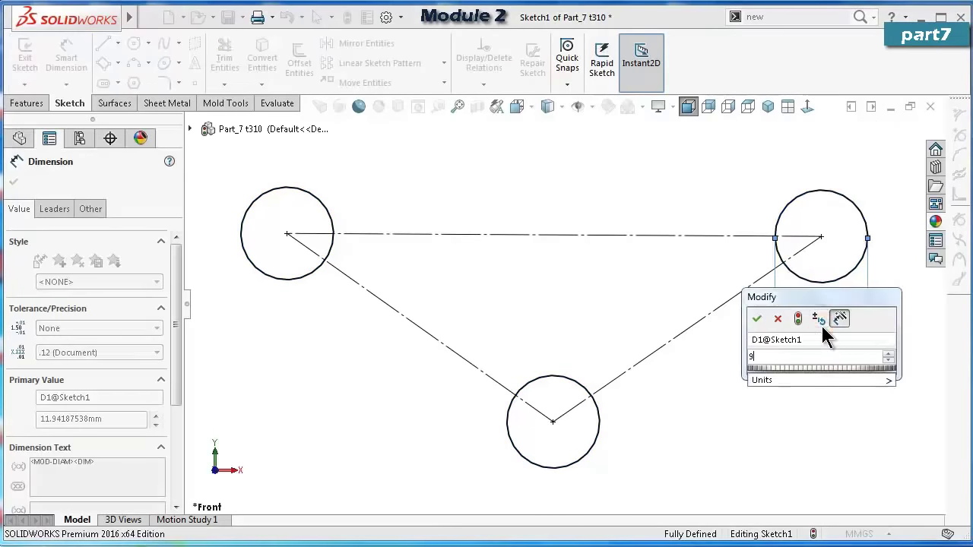
key(Return)
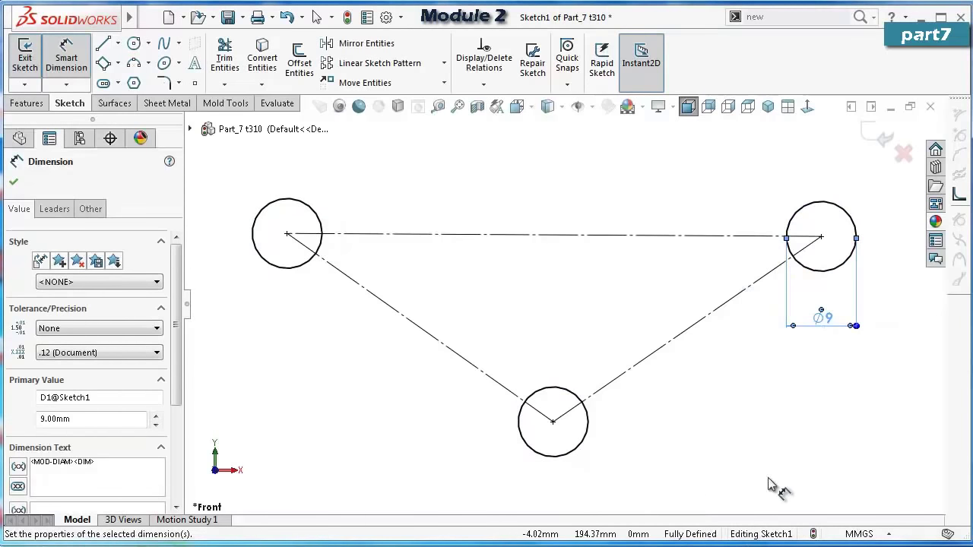
double_click(833, 318)
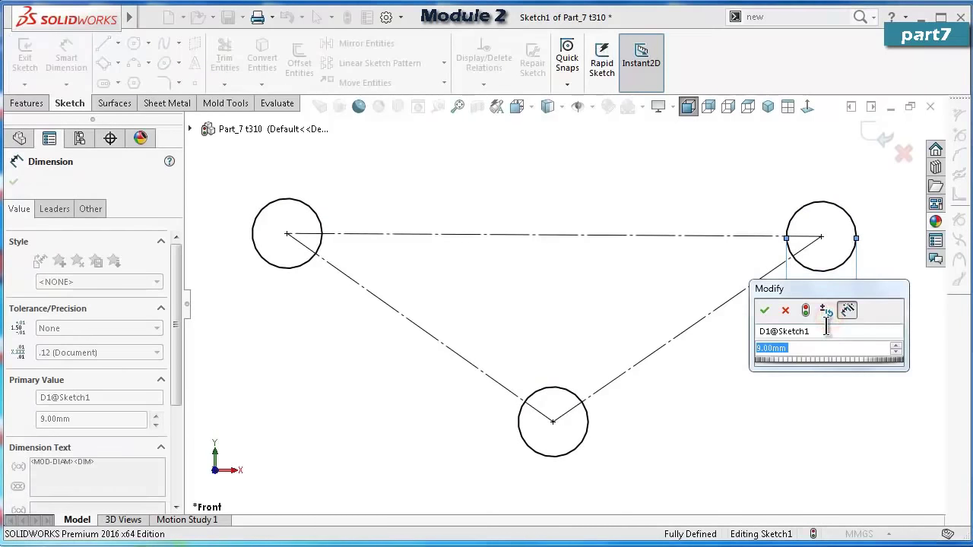
text(19)
key(Return)
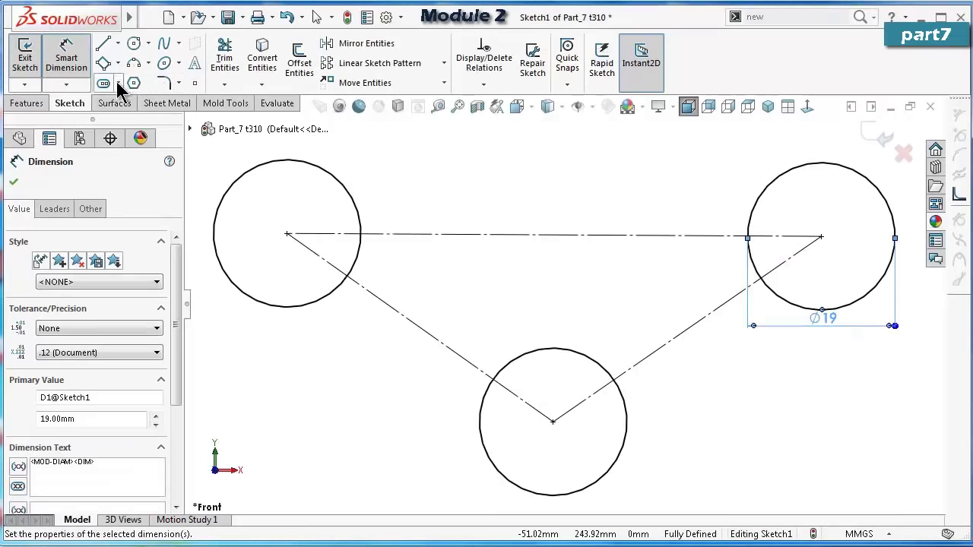
Draw a smaller concentric circle inside each of the three corner circles, with diameters of about 6.4 to 7.2 mm.
click(134, 43)
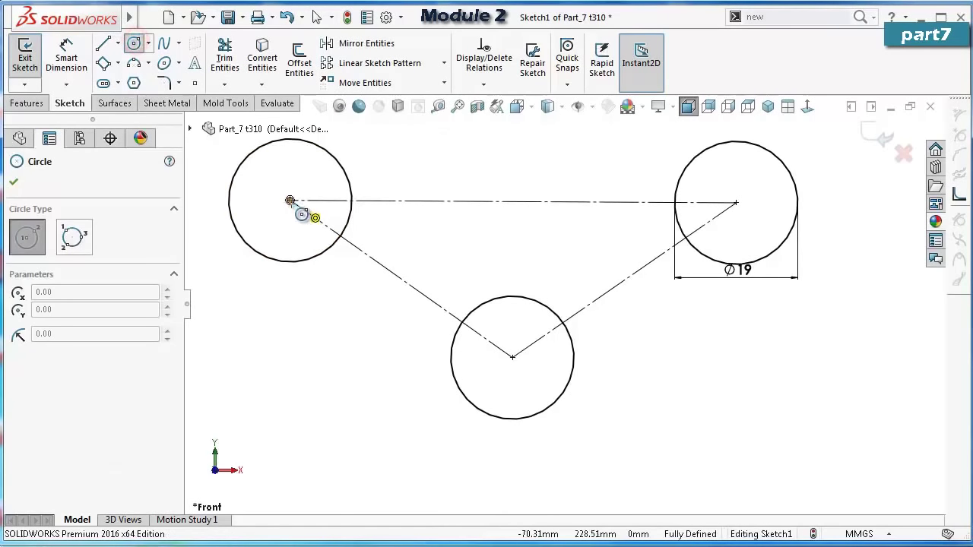
click(290, 200)
click(276, 186)
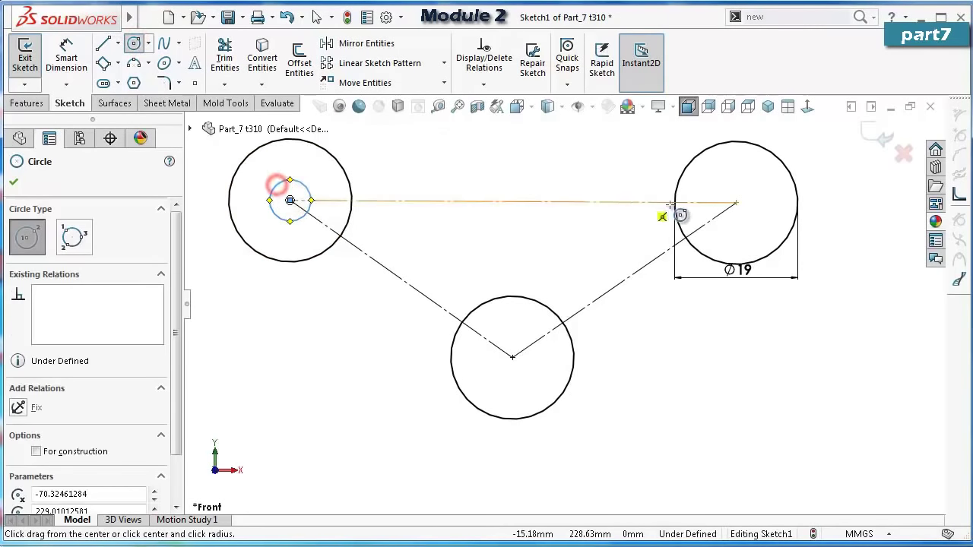
click(736, 203)
click(751, 218)
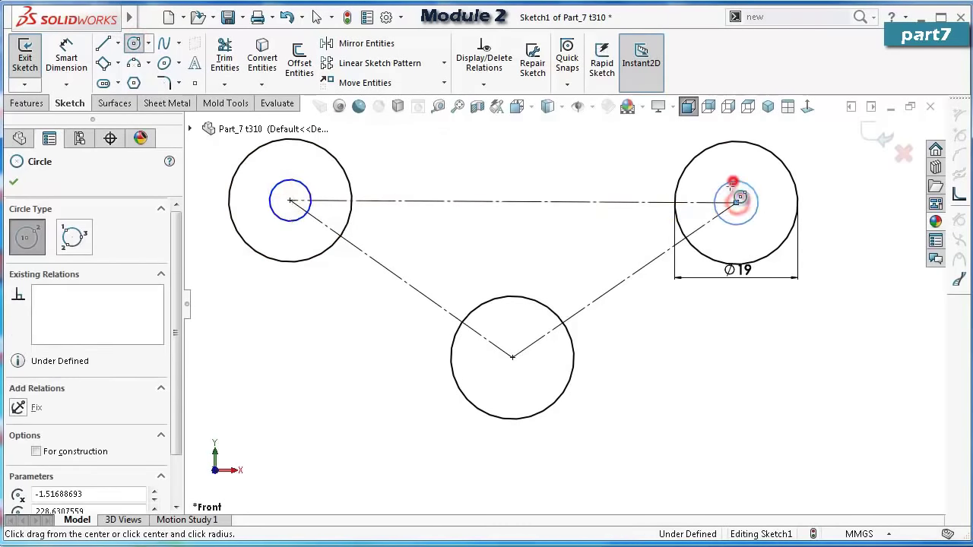
click(513, 357)
click(507, 336)
Dimension the inner circle at the triangle's lowest corner with a diameter of 9 mm.
right_drag(731, 436, 729, 399)
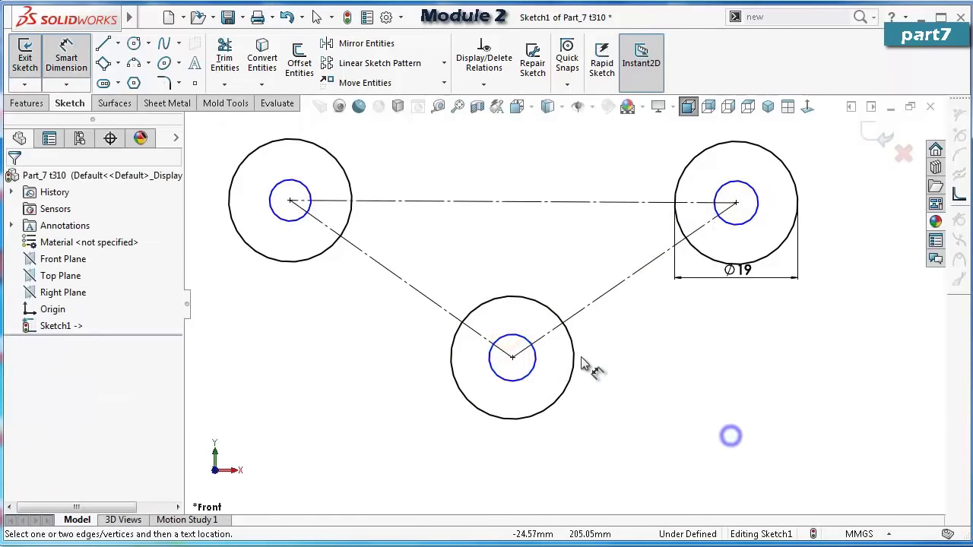
click(535, 362)
click(648, 386)
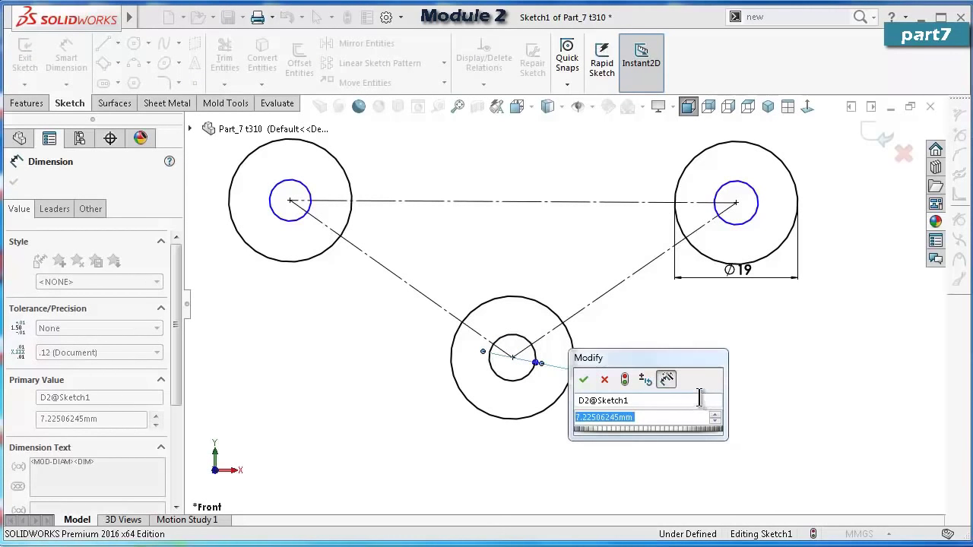
text(9)
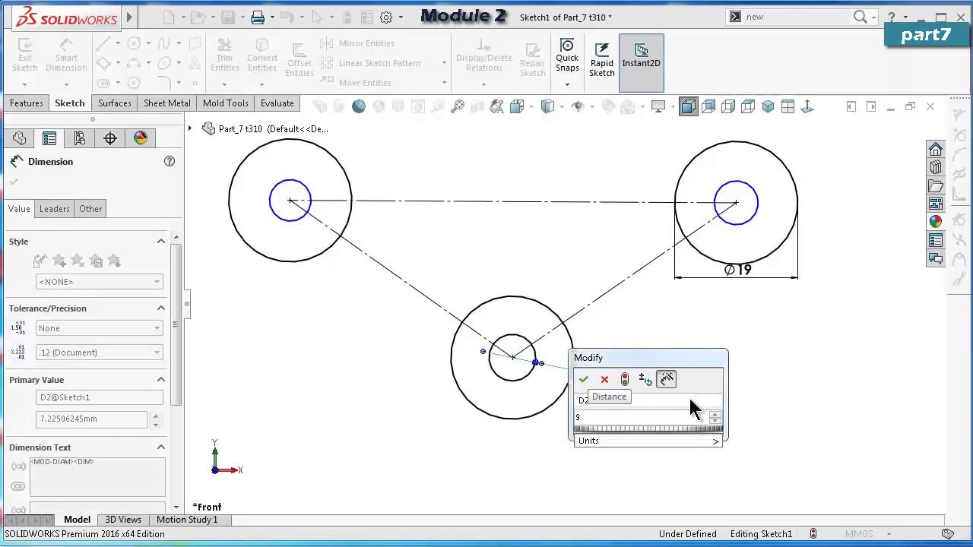
key(Return)
click(780, 396)
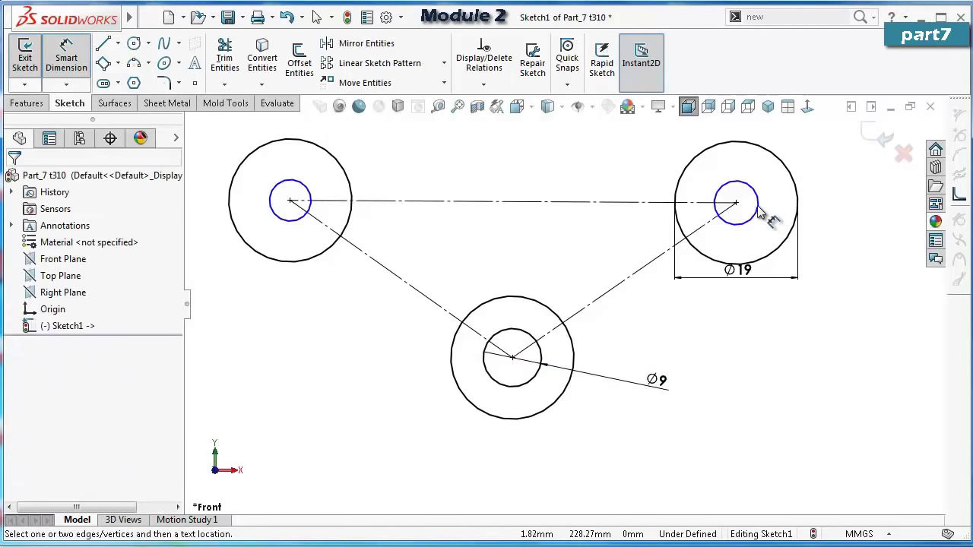
Dimension the inner circle at the upper-right corner with a diameter of 3.5 mm.
click(758, 209)
click(791, 346)
text(3.5)
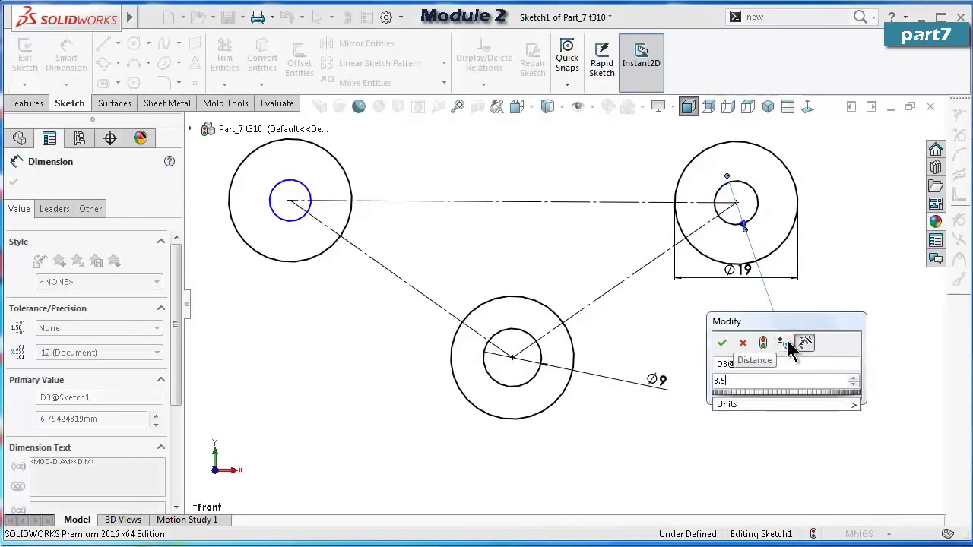
key(Return)
key(Escape)
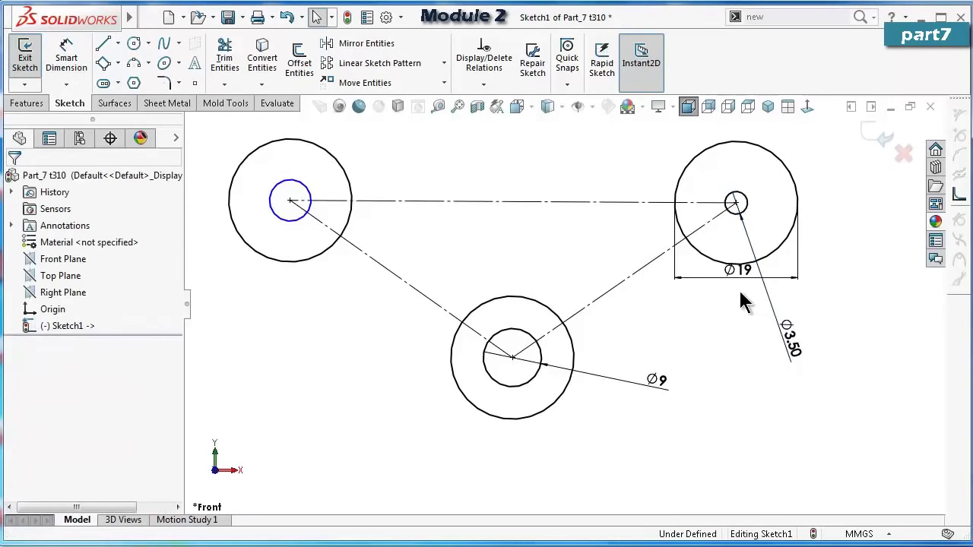
Make the upper-left inner circle equal to the 3.5 mm circle at the upper-right corner.
click(747, 205)
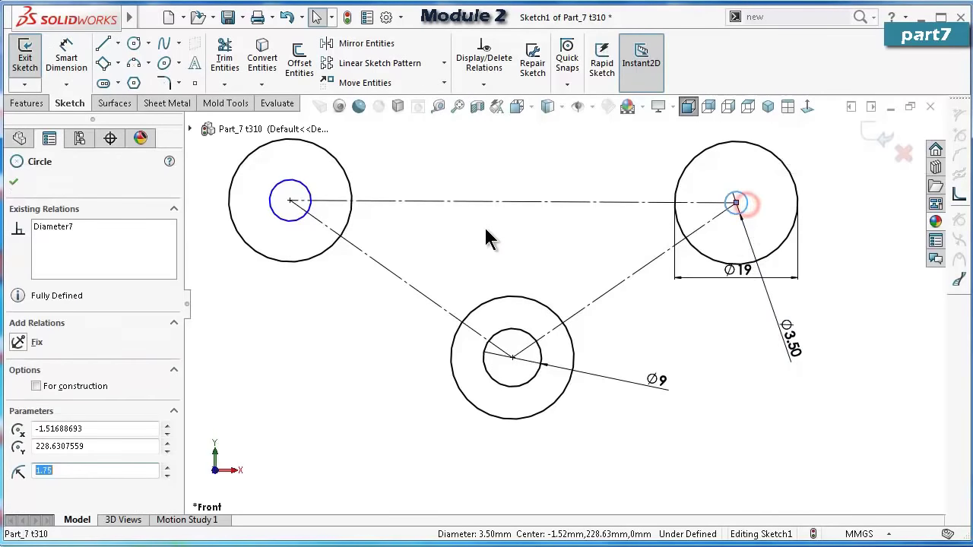
ctrl+click(308, 207)
click(319, 293)
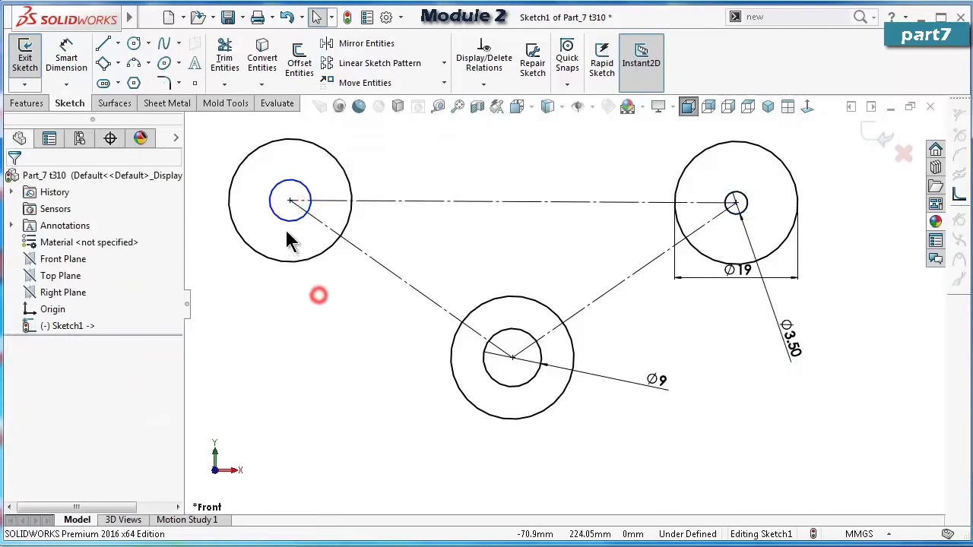
click(291, 222)
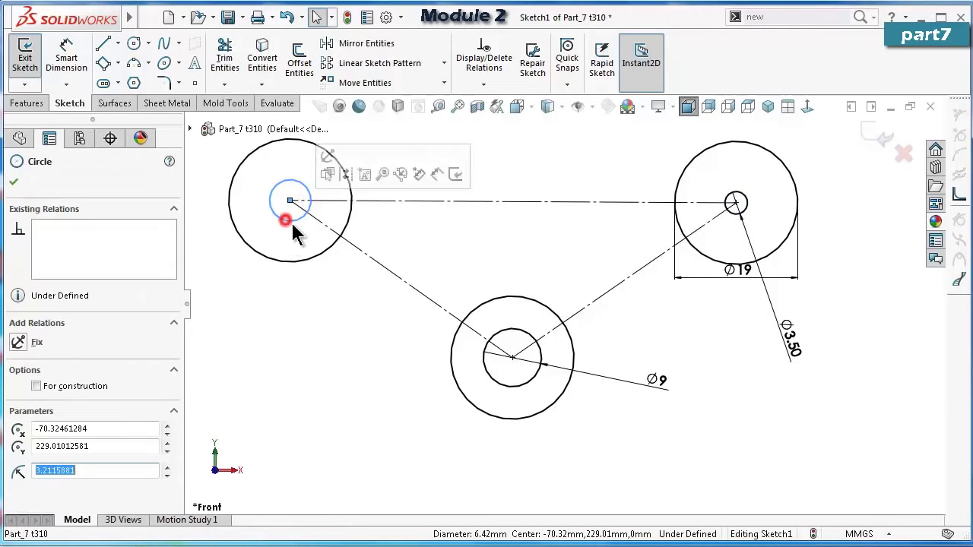
ctrl+click(749, 215)
click(837, 137)
click(690, 423)
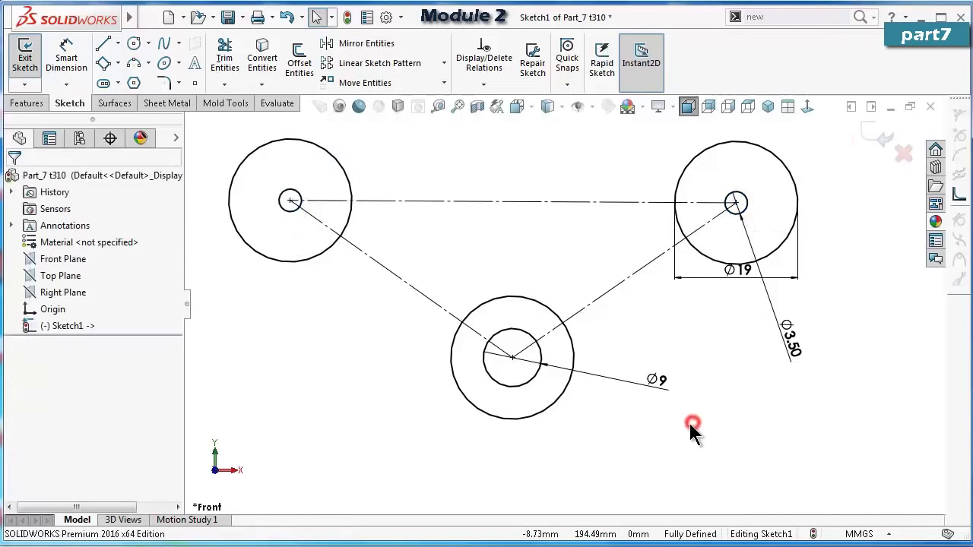
Extrude the three ring profiles as a 3 mm blind boss in the reversed direction.
mouse_move(639, 381)
middle_down()
mouse_move(616, 312)
mouse_move(628, 347)
mouse_move(622, 341)
middle_up()
scroll(592, 295, up, 2)
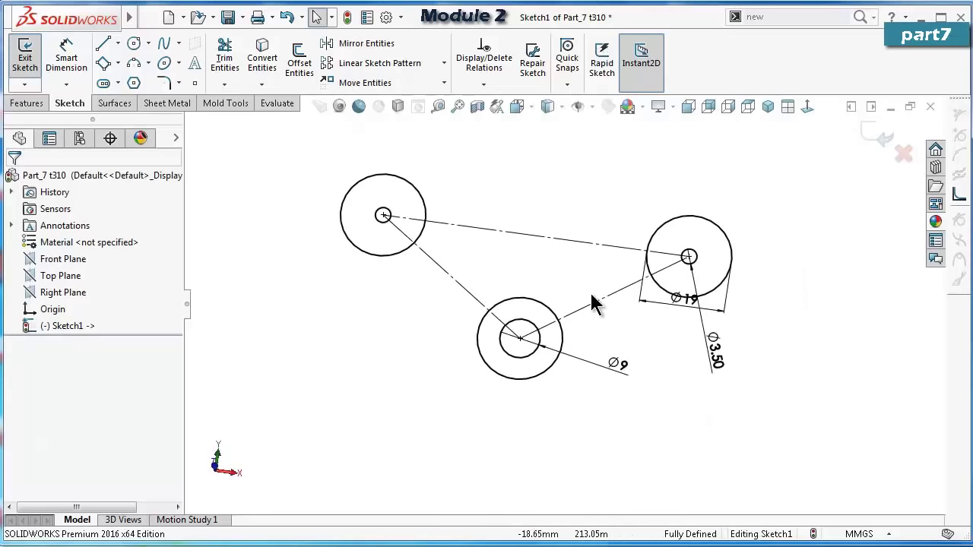
scroll(561, 256, down, 2)
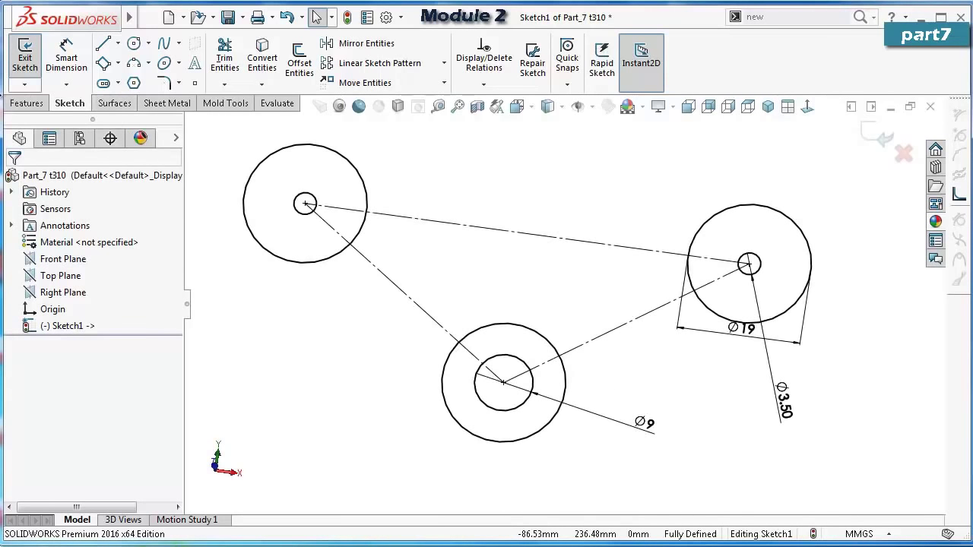
click(24, 105)
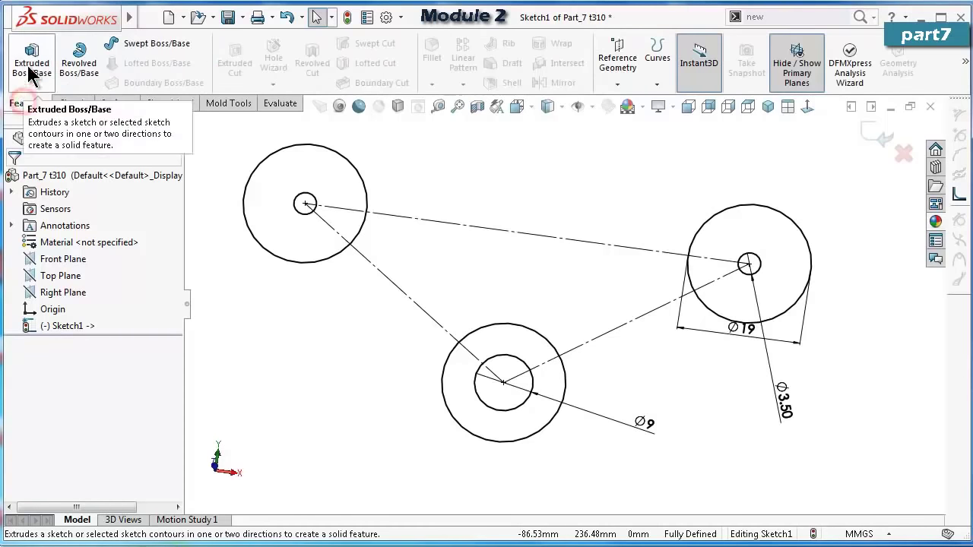
click(33, 67)
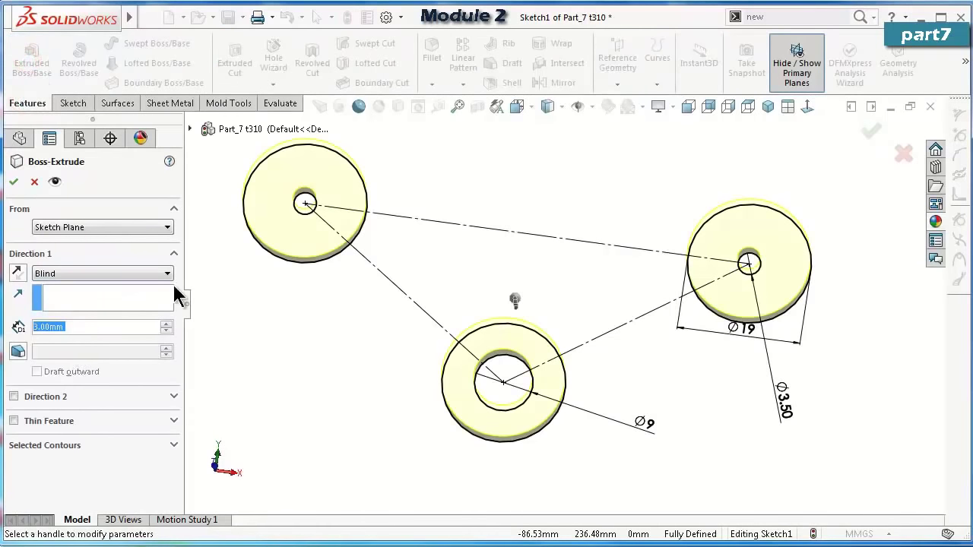
click(19, 275)
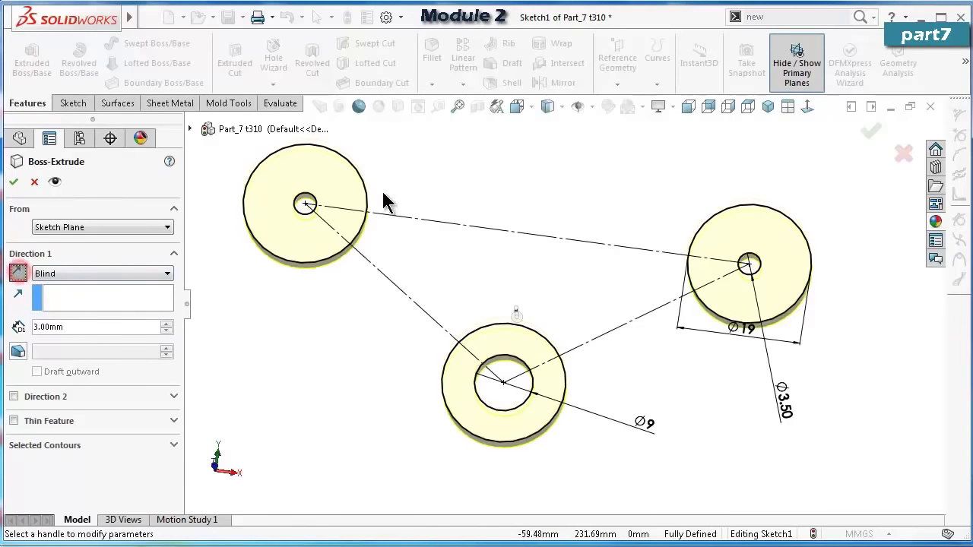
middle_drag(384, 202, 342, 274)
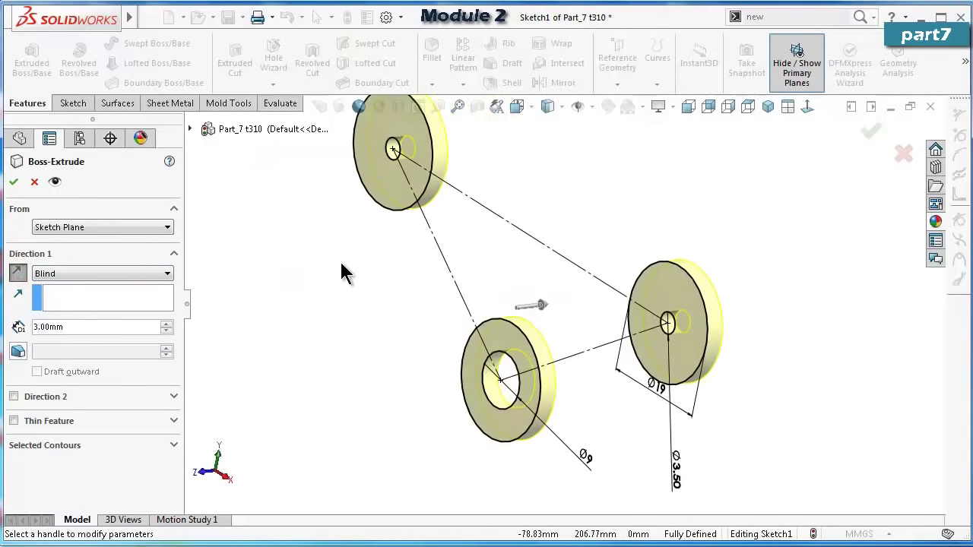
click(870, 131)
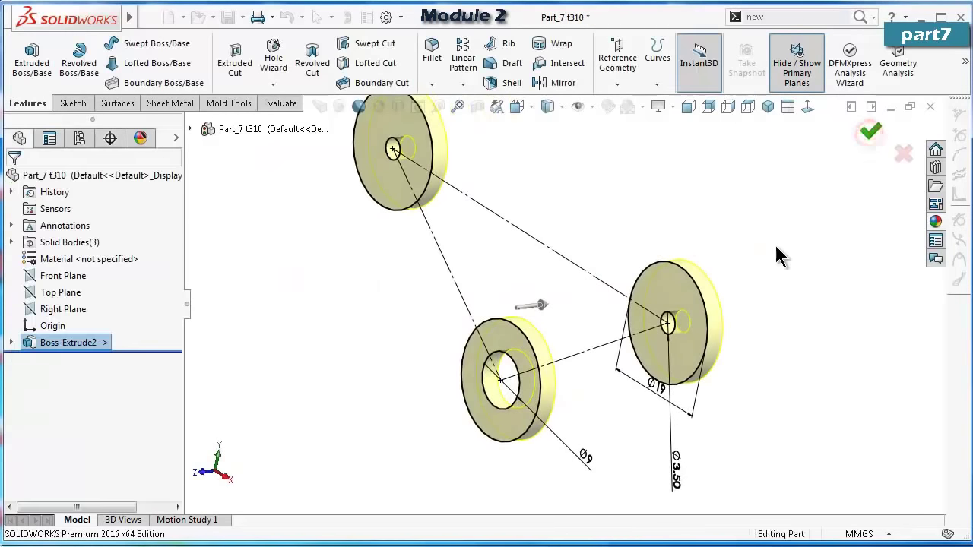
Start a sketch on the upper-right disc's front face, view it face-on and show the extrusion's Sketch1.
click(669, 285)
click(733, 237)
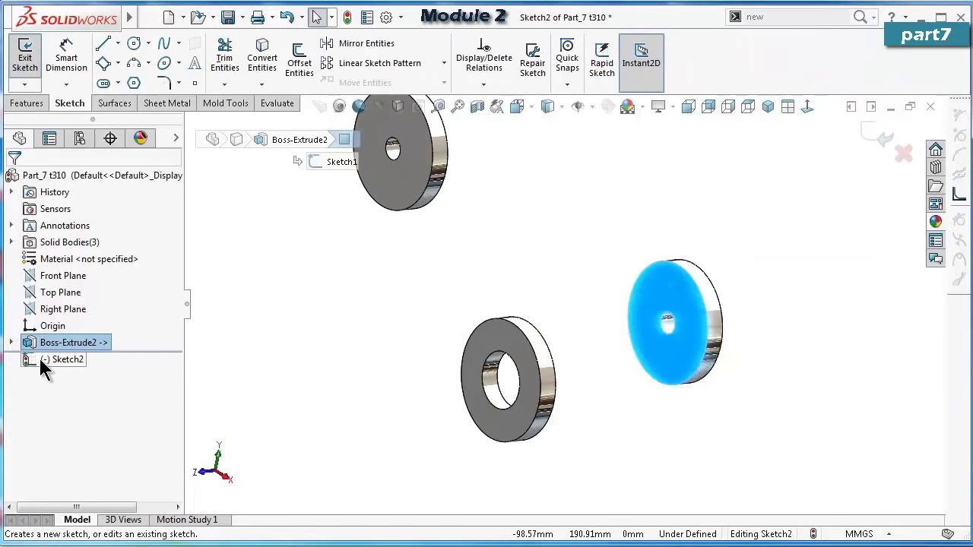
click(808, 107)
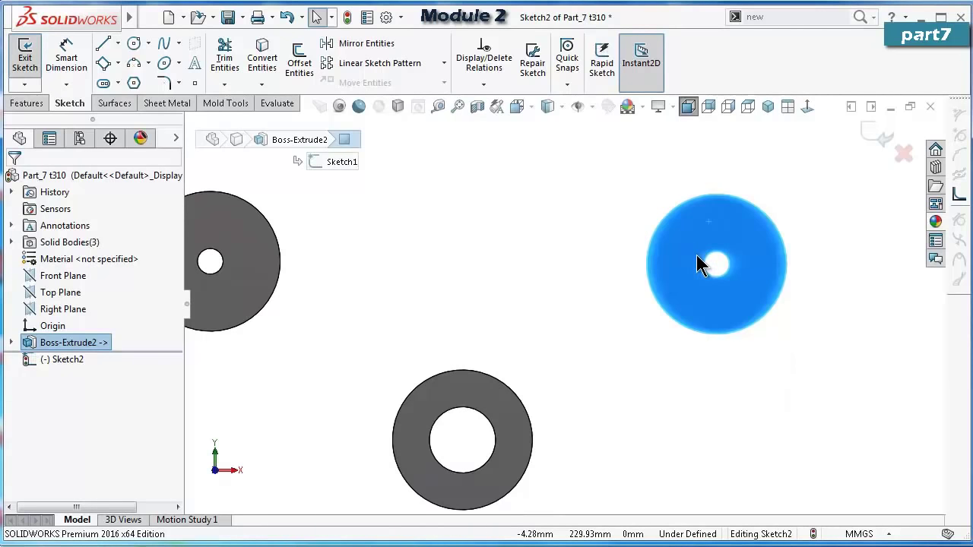
click(11, 342)
click(52, 357)
click(68, 334)
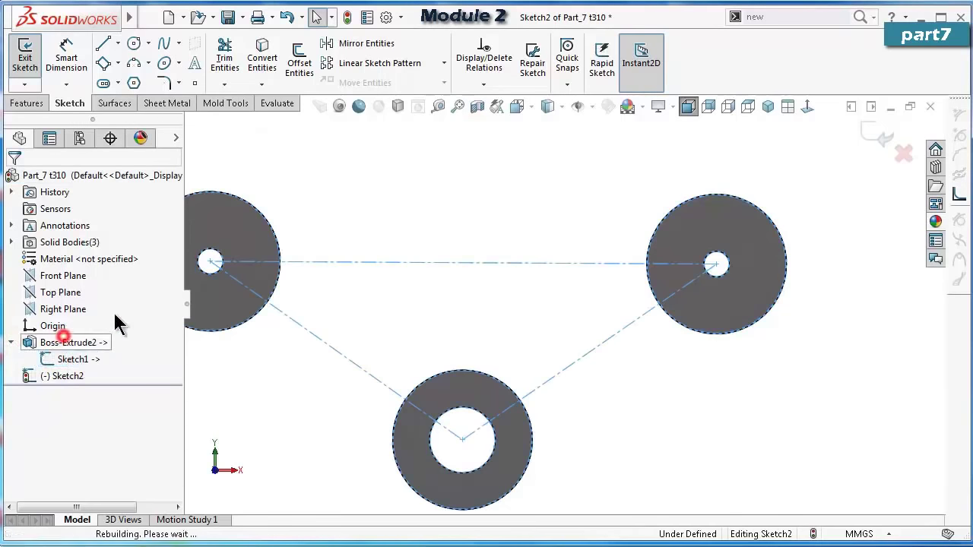
Sketch a line about 30 mm long along the construction line joining the lower and upper-right discs, ending inside both.
click(105, 46)
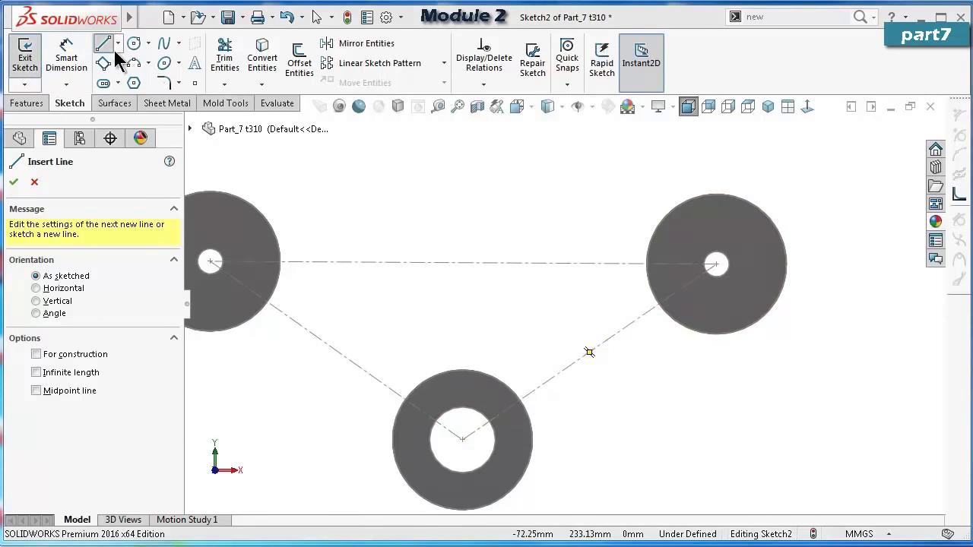
click(509, 409)
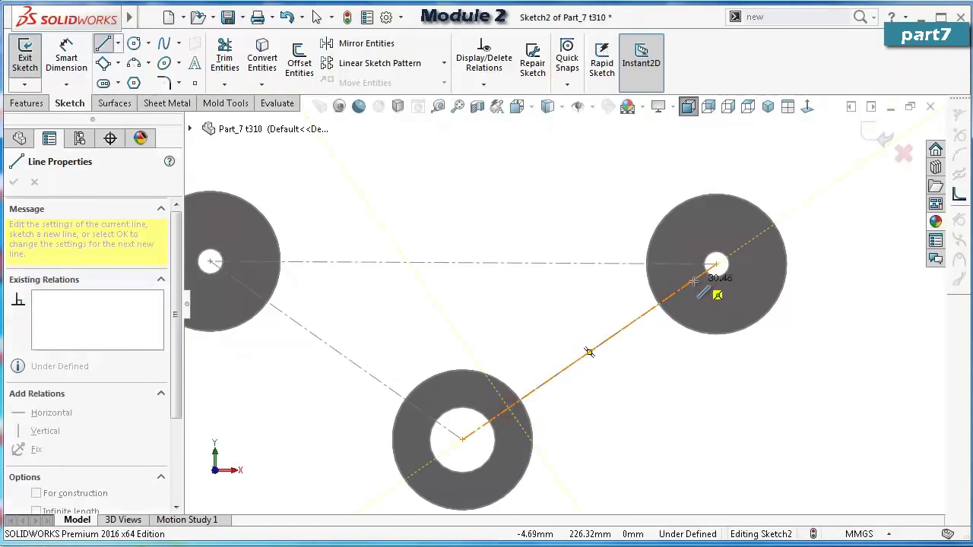
click(693, 282)
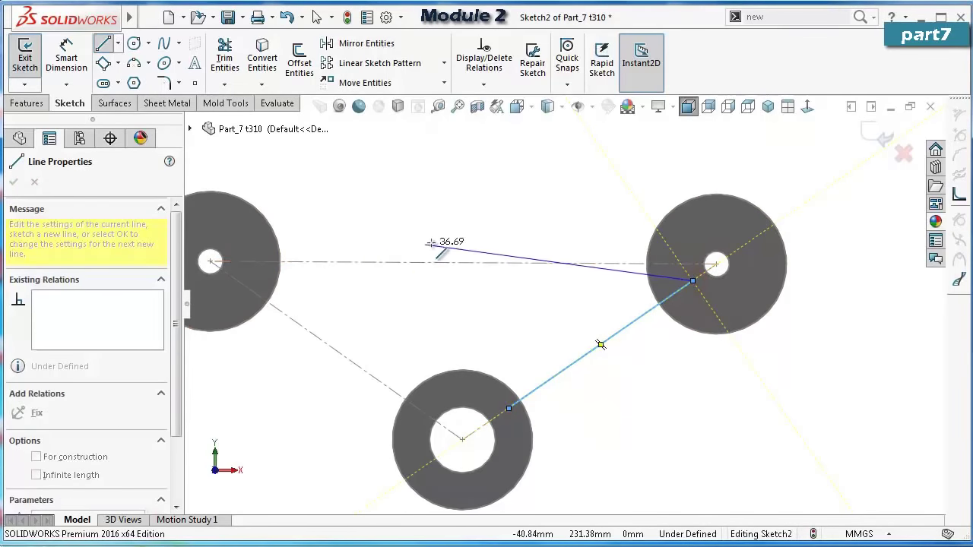
key(Escape)
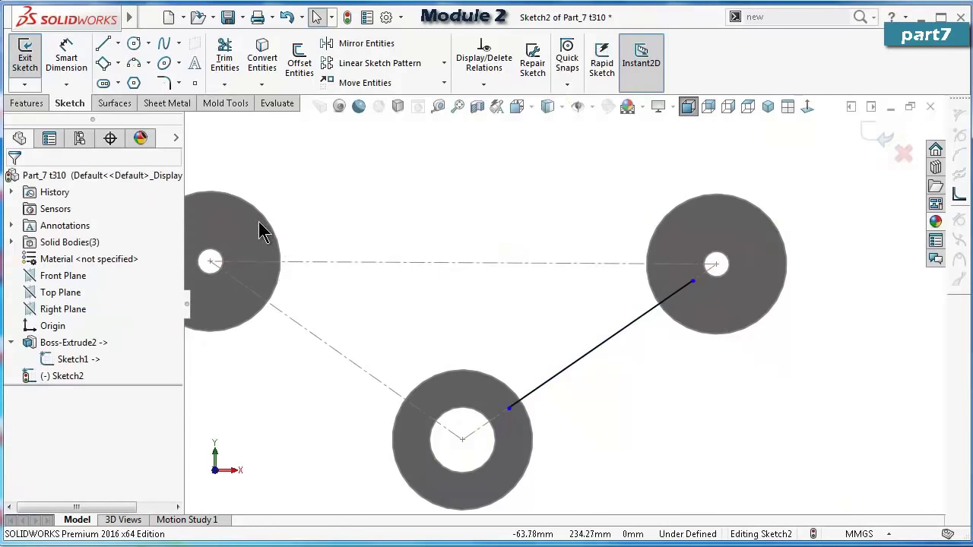
Sketch a line about 54 mm long along the upper construction line, ending inside the upper-left and upper-right discs.
click(103, 43)
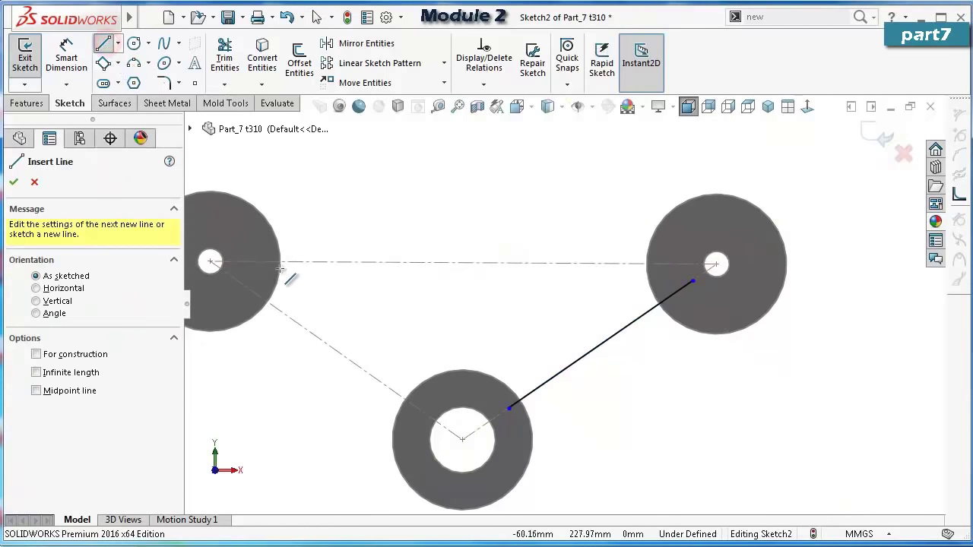
click(269, 261)
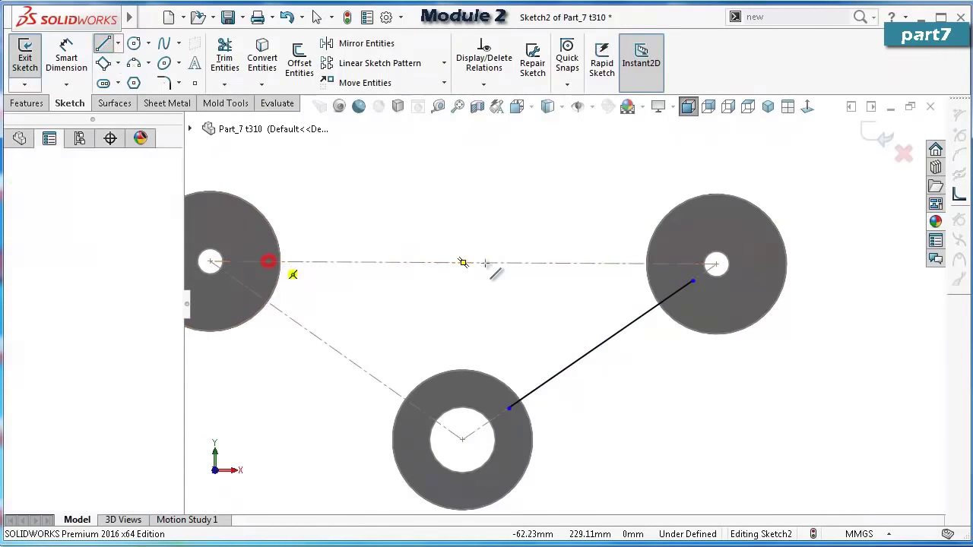
click(665, 263)
double_click(489, 322)
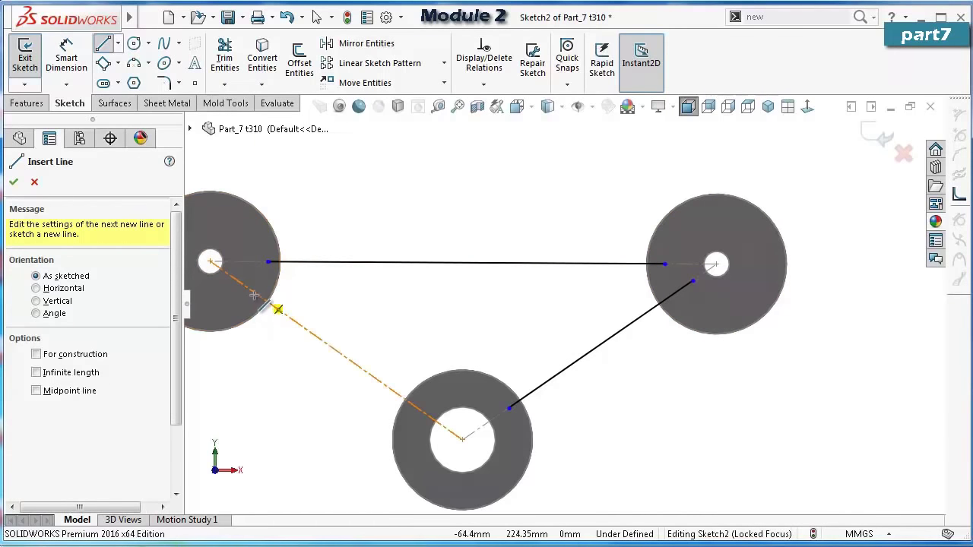
Sketch a line about 32 mm long along the construction line from inside the upper-left disc to inside the lower disc's hole.
click(256, 295)
click(445, 428)
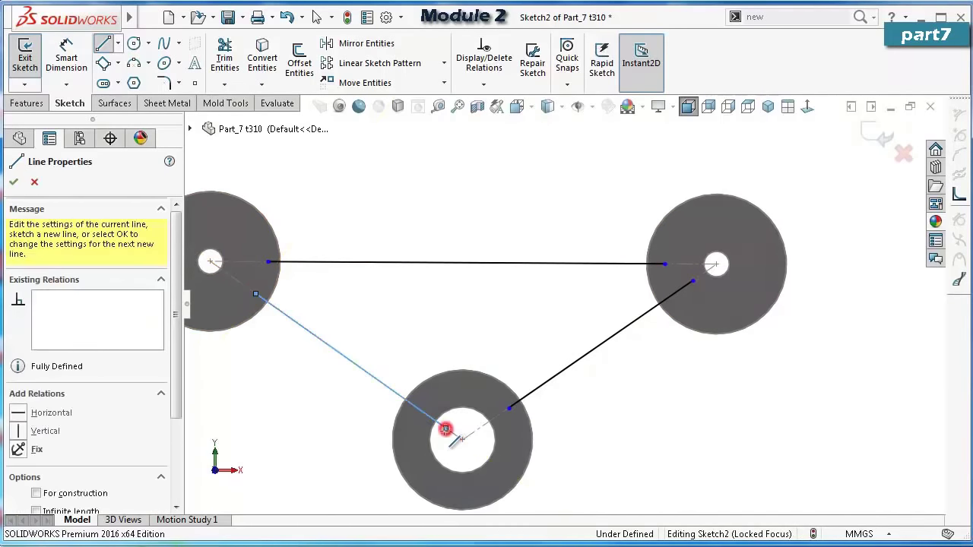
double_click(337, 444)
scroll(348, 326, down, 2)
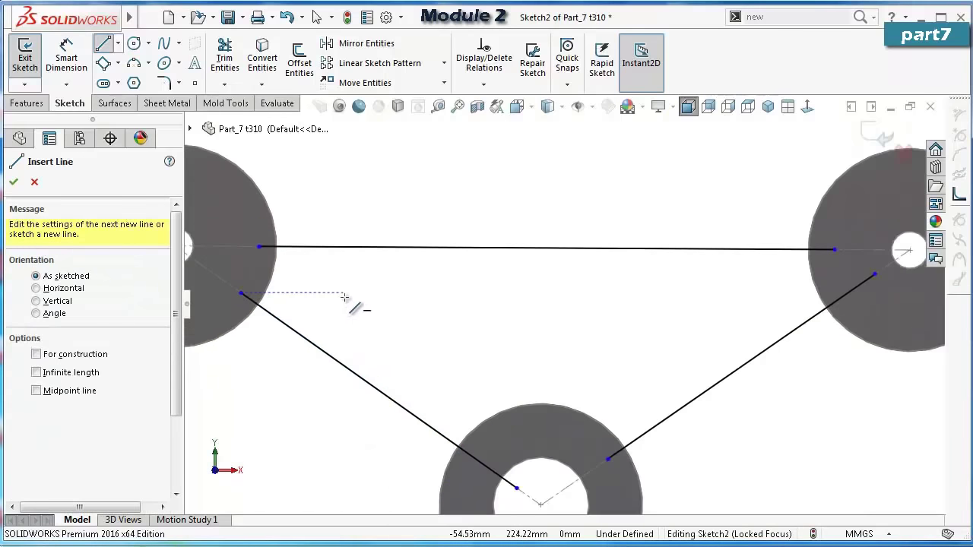
key(Escape)
click(367, 384)
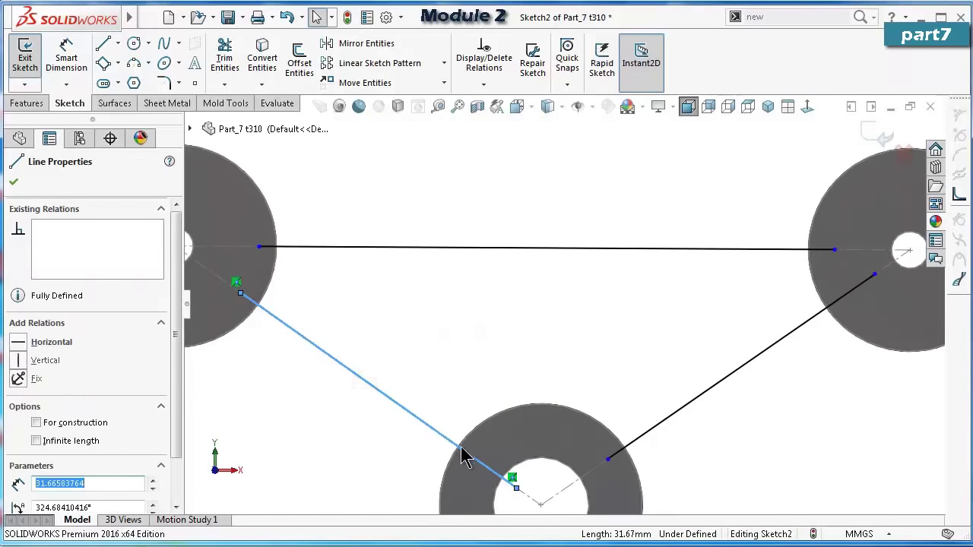
scroll(464, 435, up, 1)
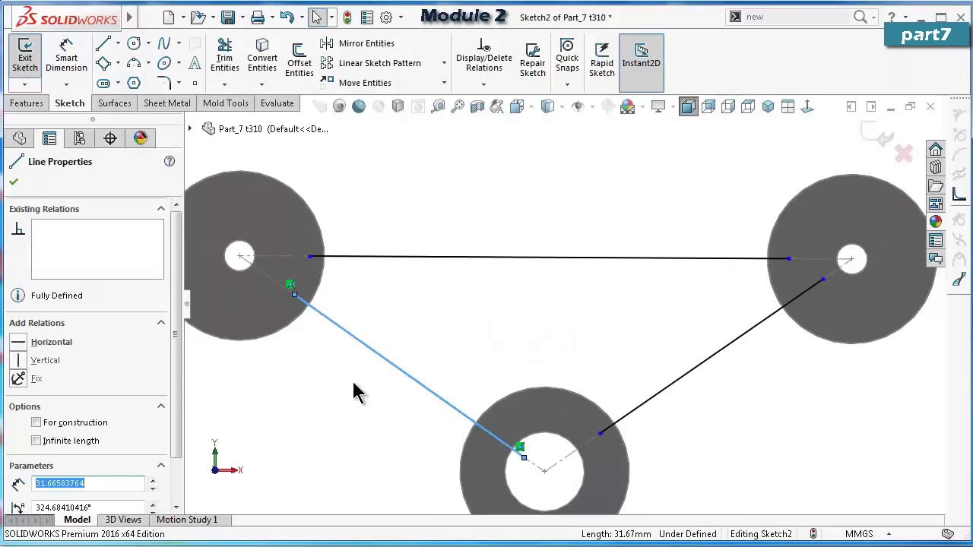
ctrl+click(266, 276)
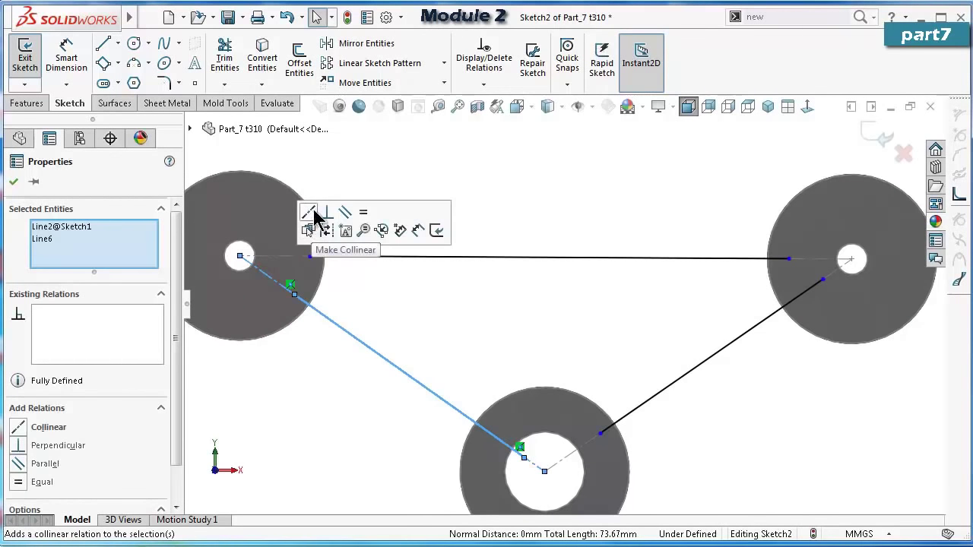
click(388, 305)
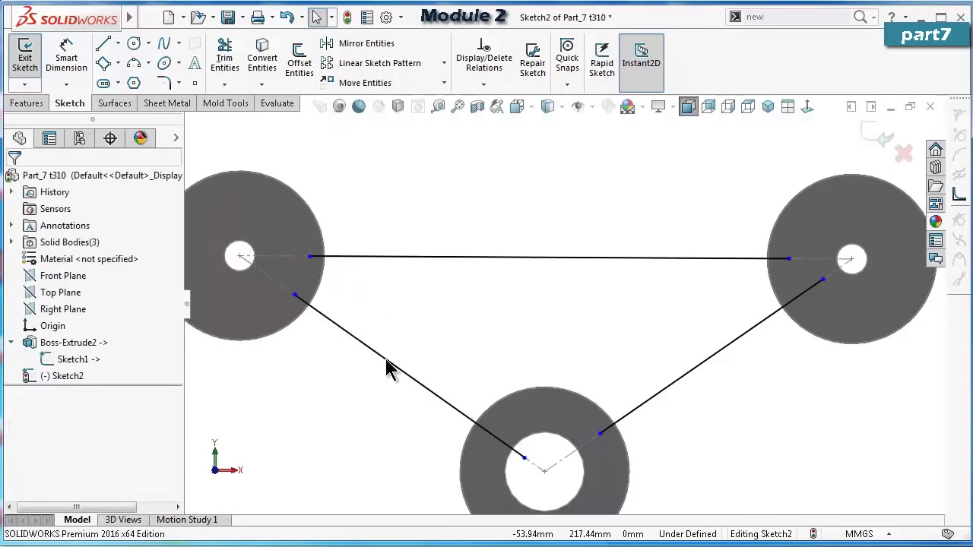
Centre the line between the upper-left and lower discs on its construction line's midpoint with a Midpoint relation.
click(271, 278)
right_click(272, 278)
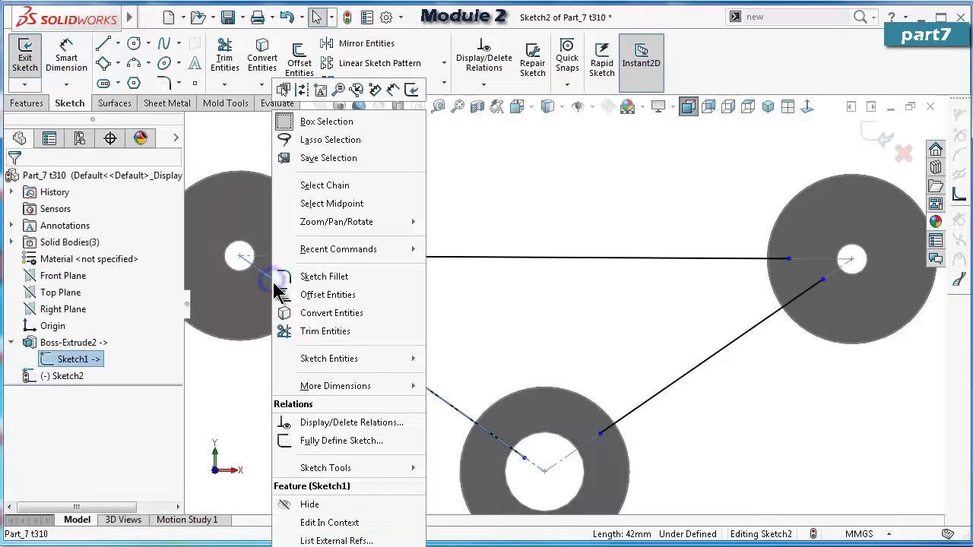
click(373, 204)
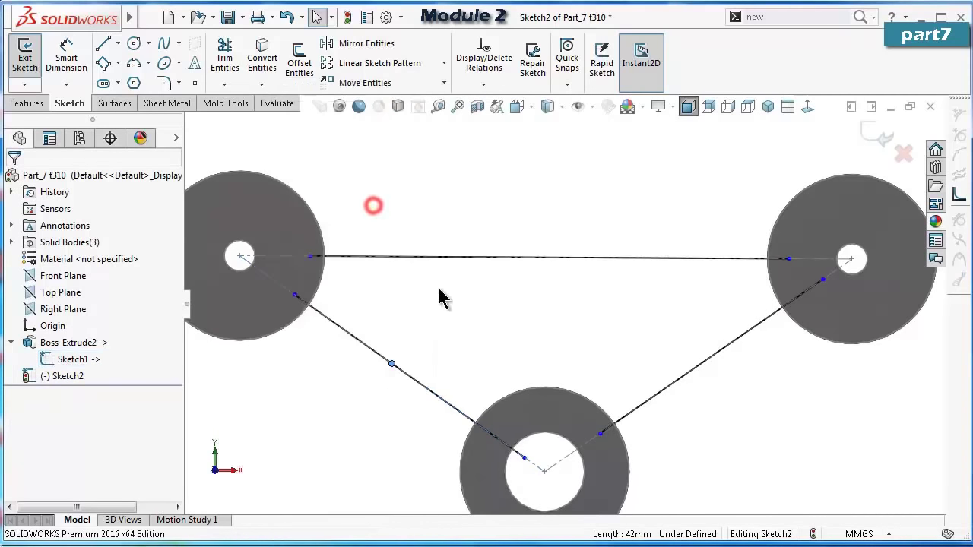
ctrl+click(342, 329)
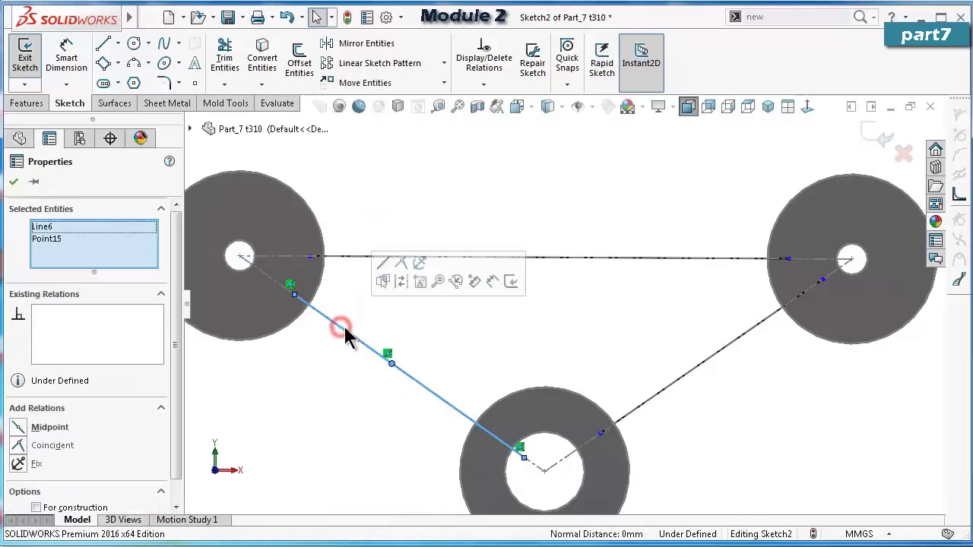
click(382, 264)
click(406, 331)
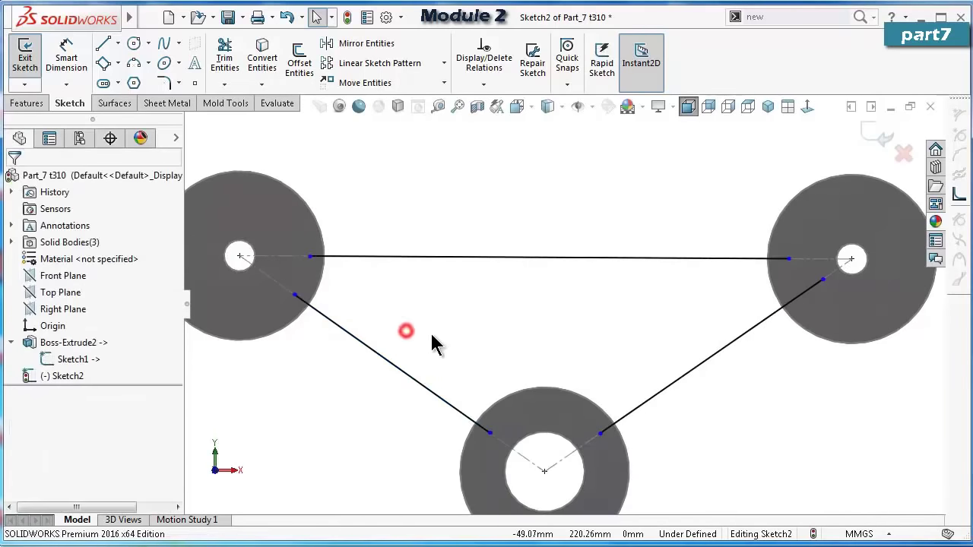
Add a Midpoint relation between the line joining the lower and upper-right discs and the midpoint of its construction line.
click(654, 397)
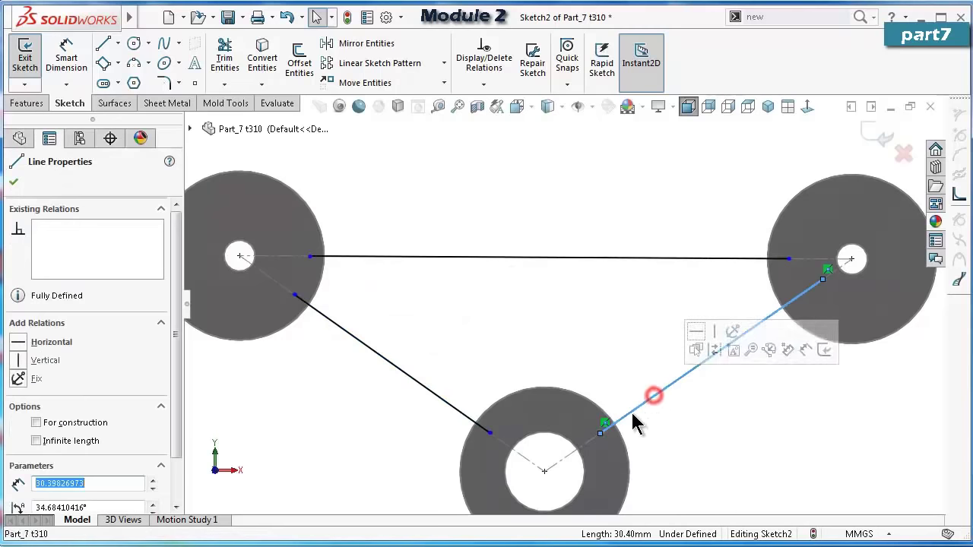
click(562, 460)
right_click(565, 458)
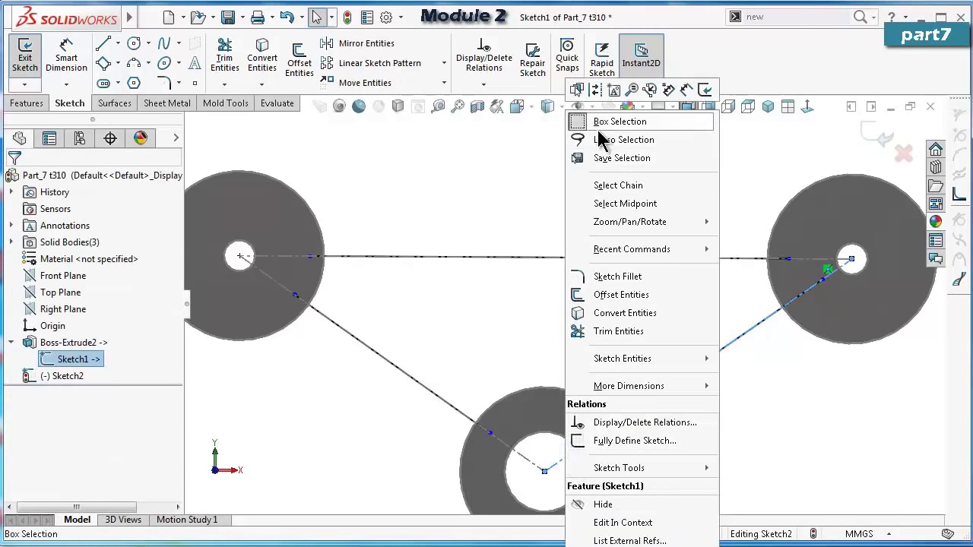
click(646, 204)
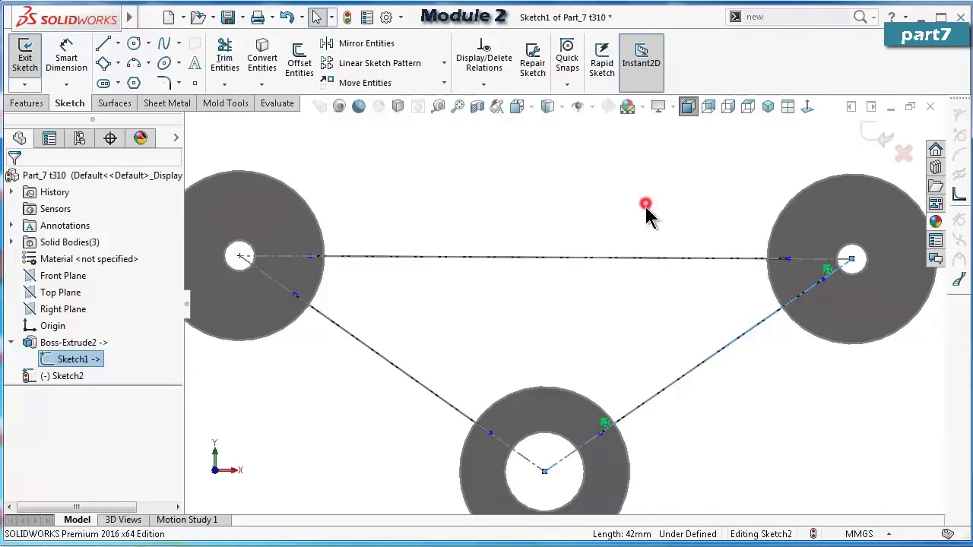
ctrl+click(622, 425)
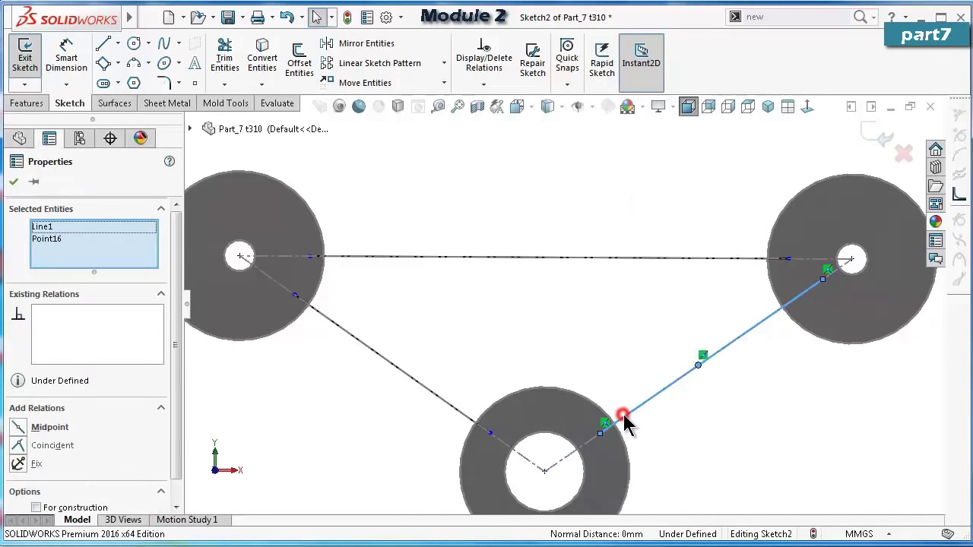
click(672, 358)
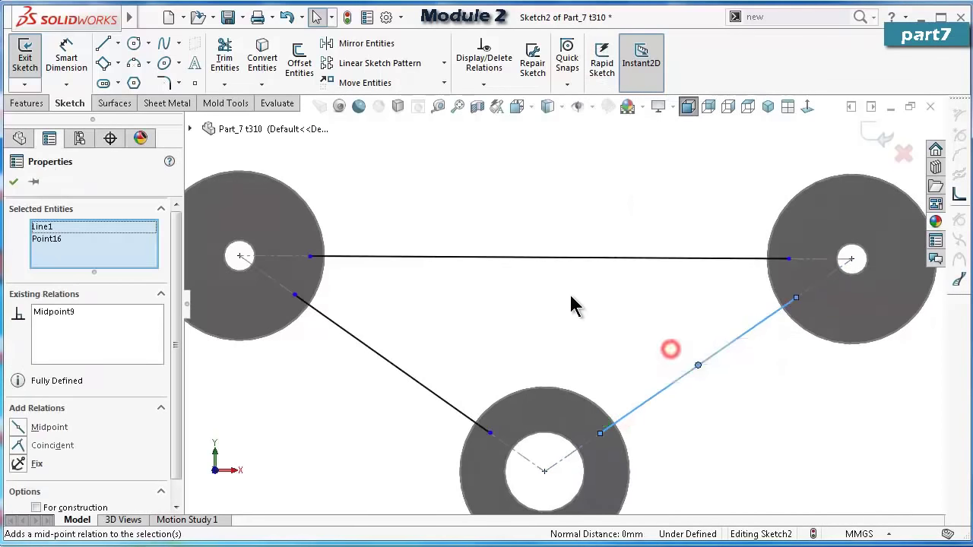
click(571, 298)
click(600, 257)
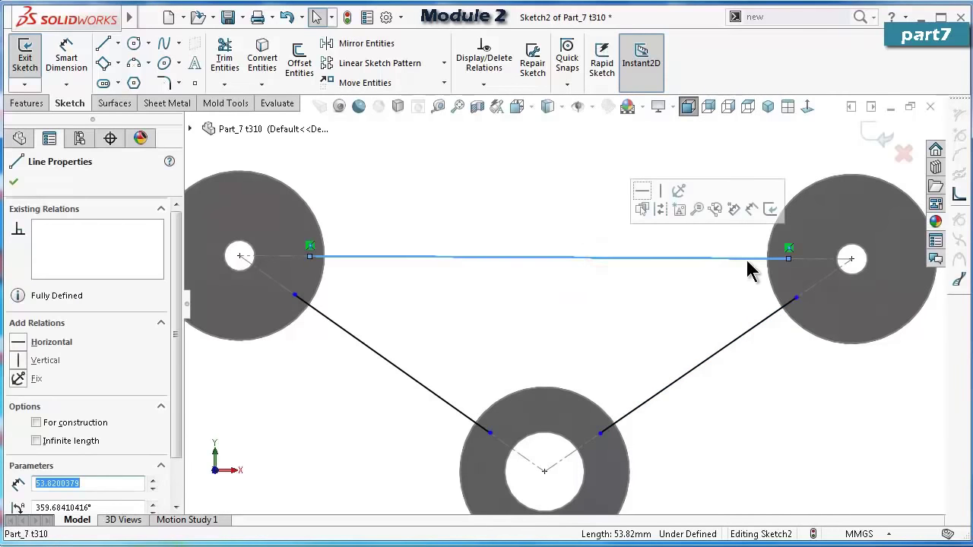
click(824, 258)
right_click(824, 258)
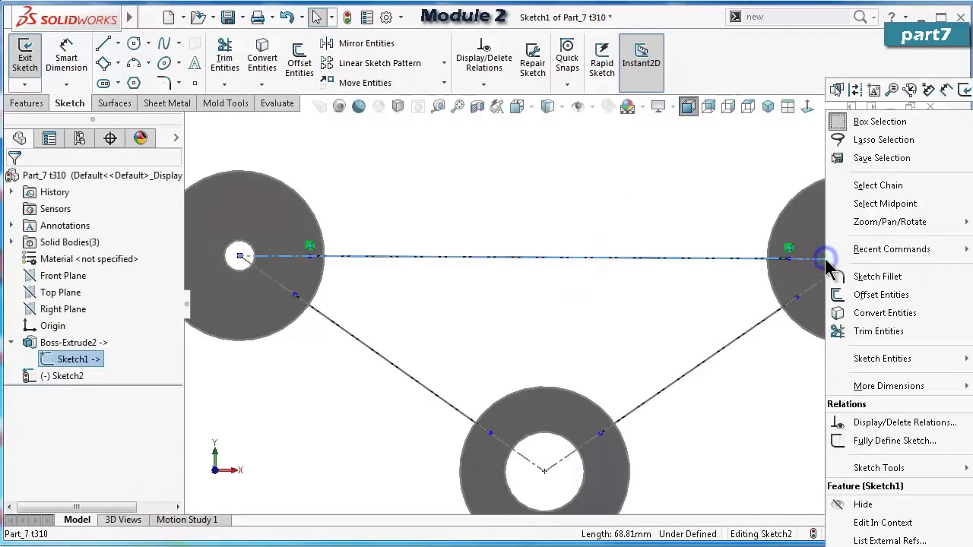
click(843, 185)
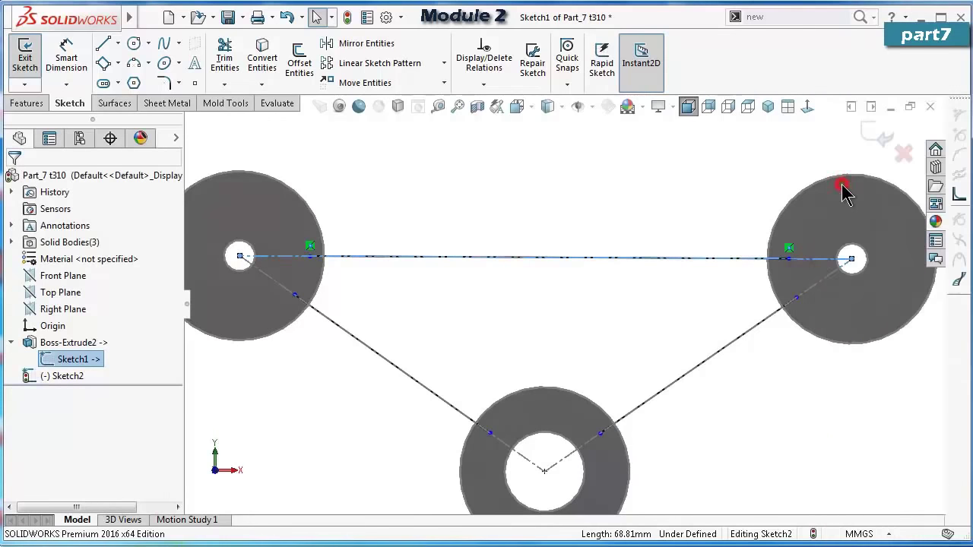
click(730, 204)
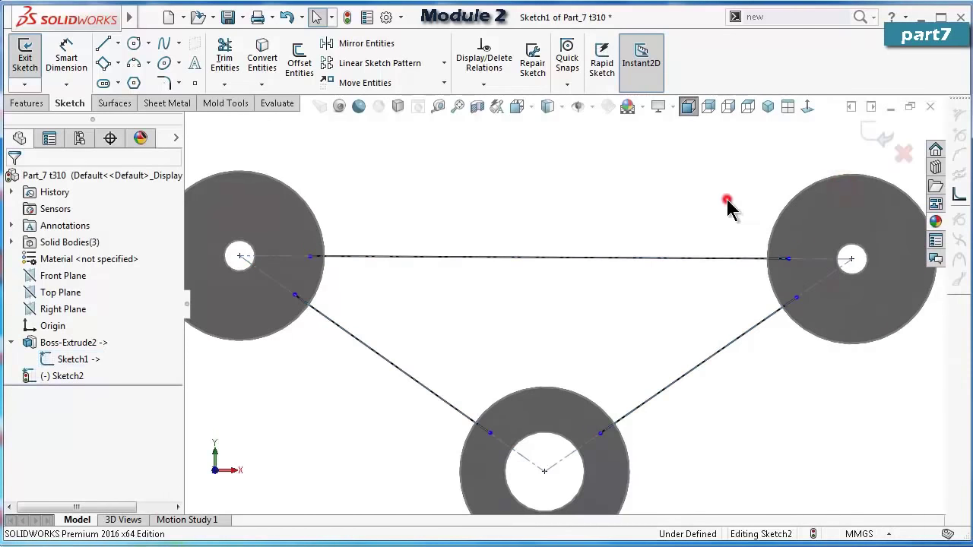
Make the upper construction line's midpoint the midpoint of the long upper sketch line.
right_click(806, 269)
click(815, 206)
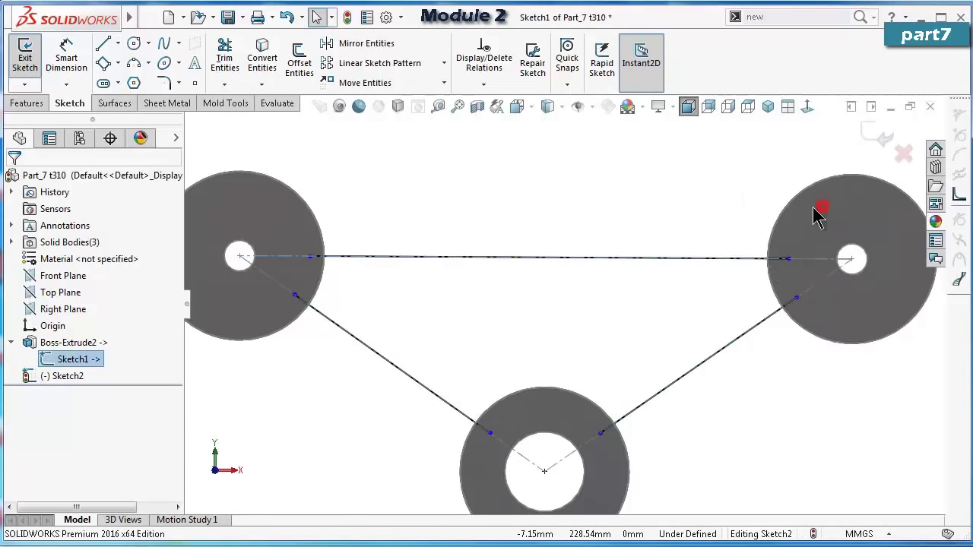
ctrl+click(713, 258)
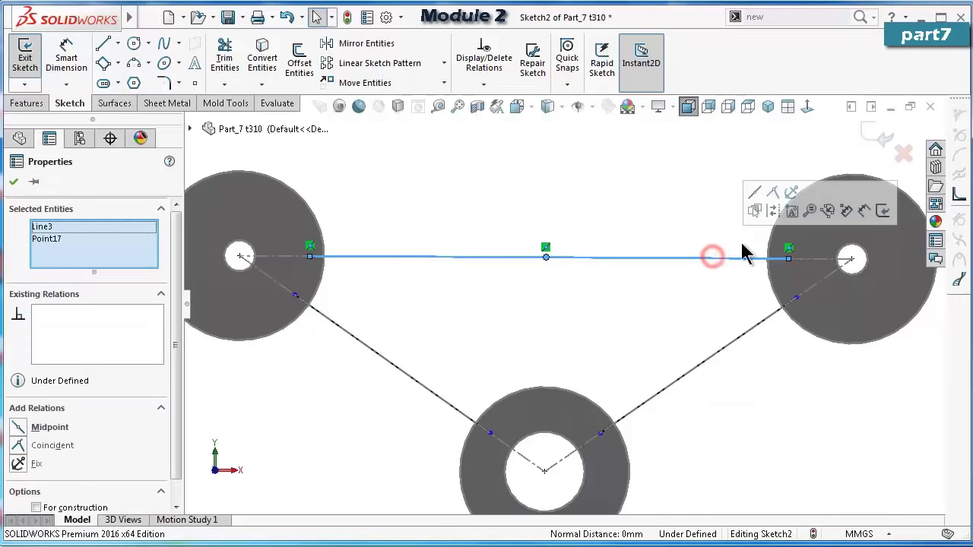
click(760, 198)
click(643, 194)
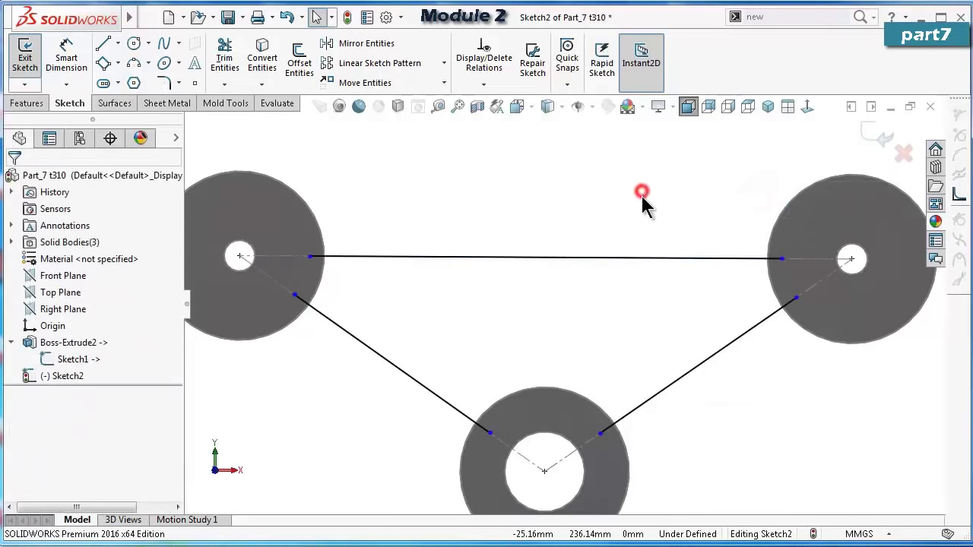
Dimension the long upper line between the two upper discs to 55 mm.
right_drag(646, 215, 644, 162)
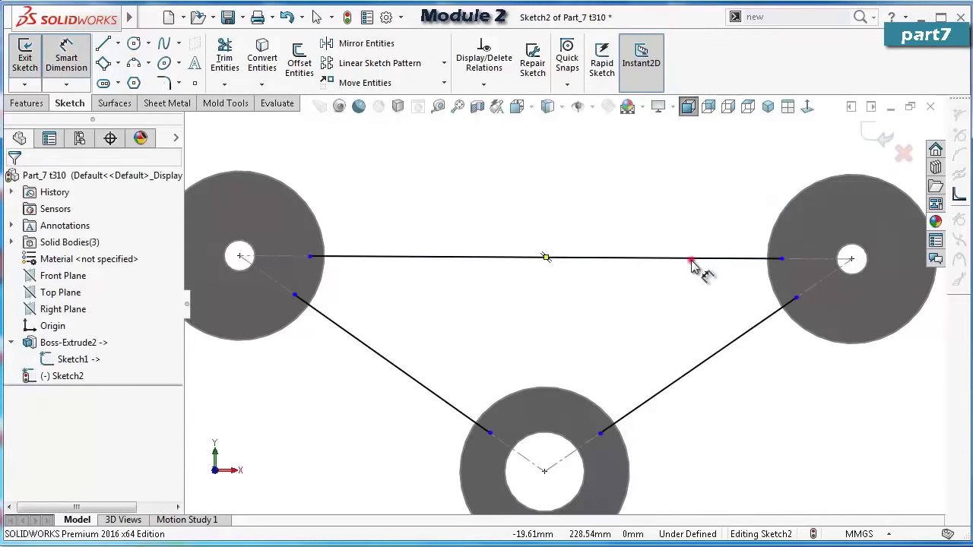
click(692, 259)
click(635, 219)
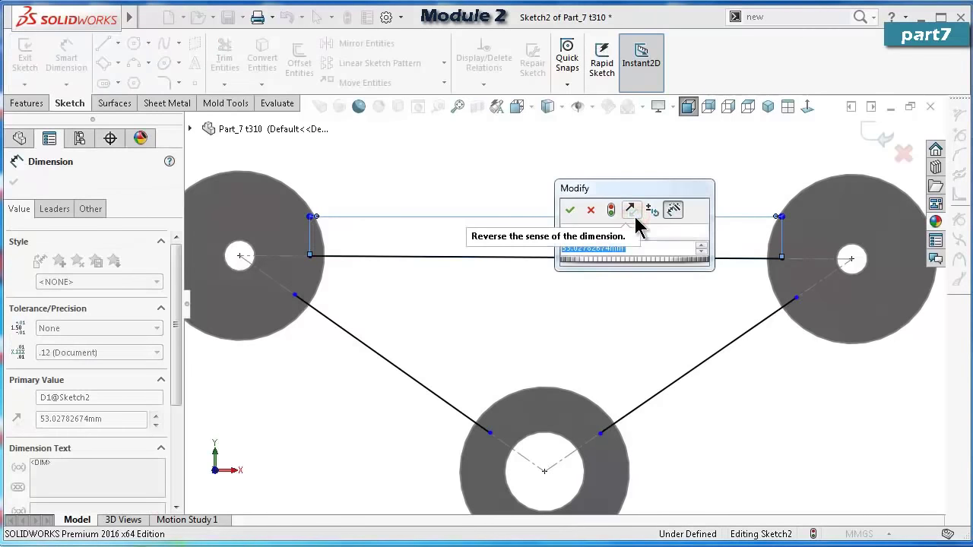
text(55)
key(Return)
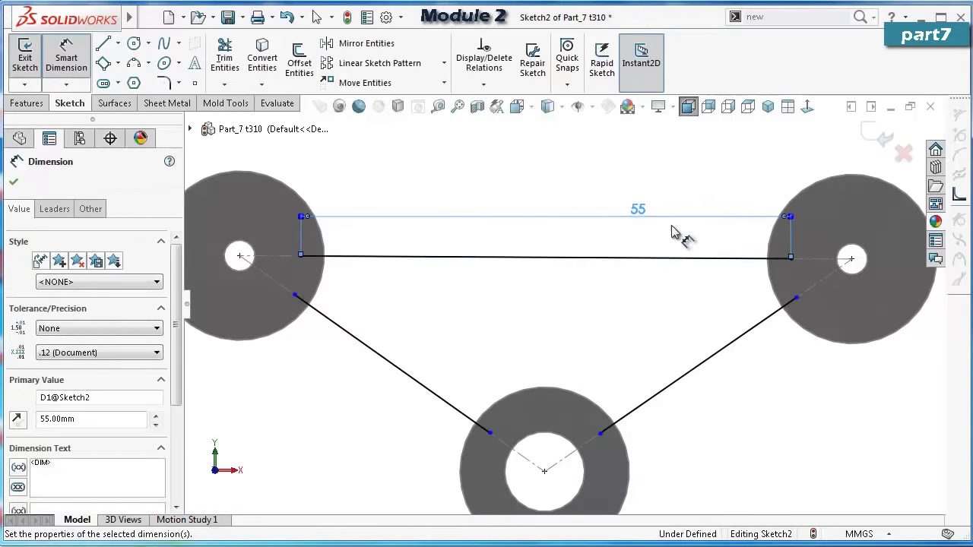
Dimension the line between the lower and upper-right discs to 30 mm.
click(784, 314)
click(777, 386)
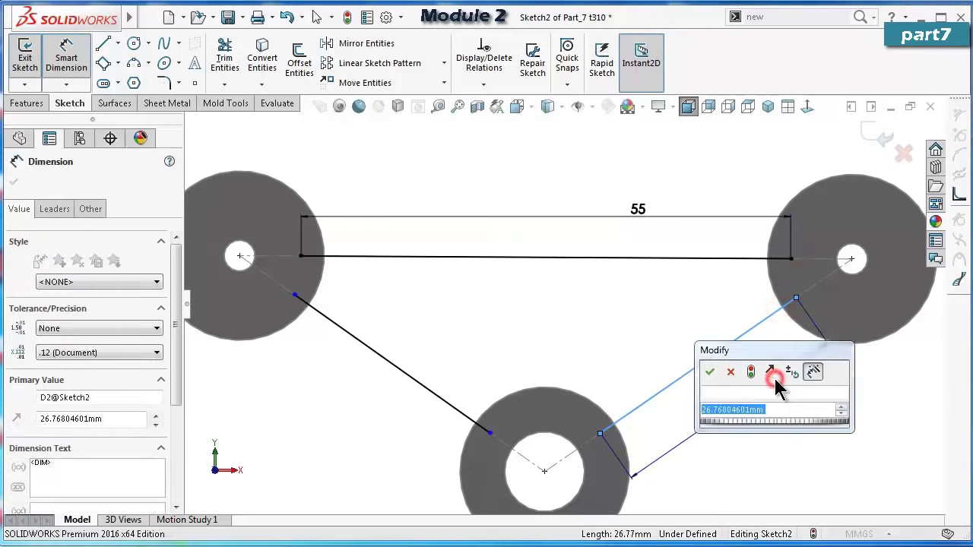
text(30)
key(Return)
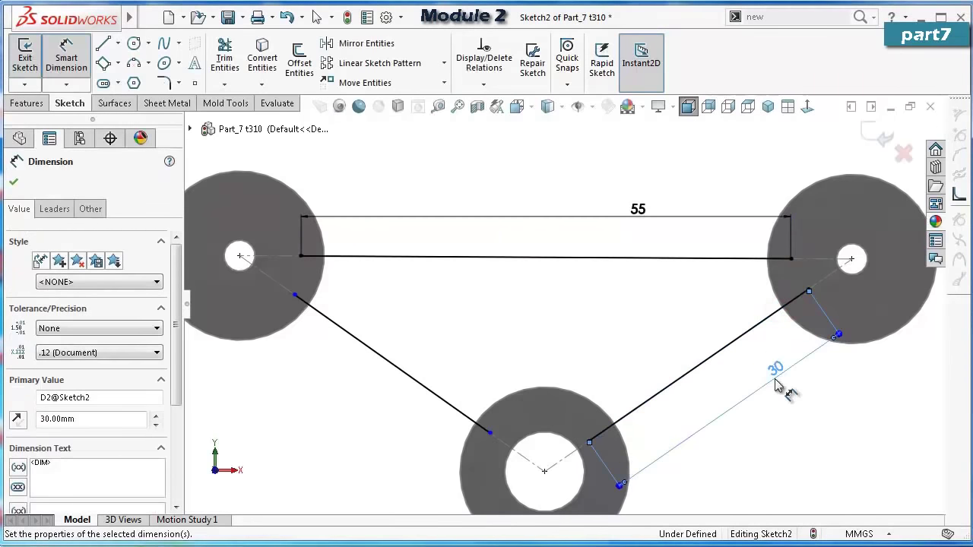
key(Escape)
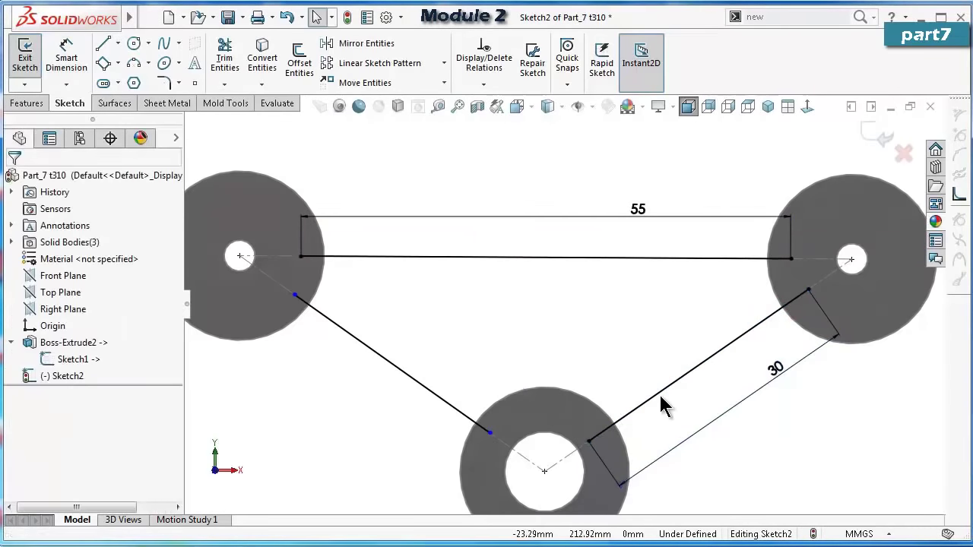
Make the line between the upper-left and lower discs equal in length to the 30 mm line.
click(659, 393)
ctrl+click(459, 412)
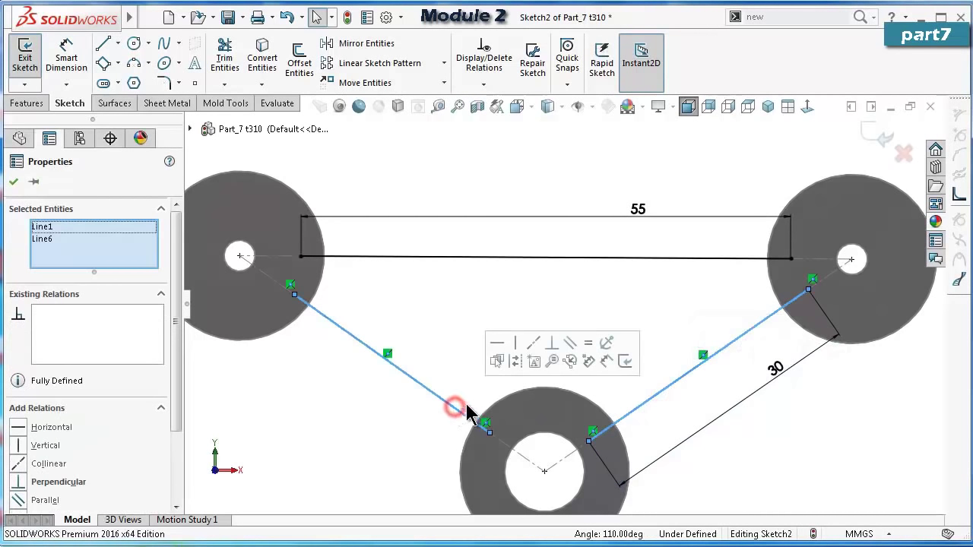
click(588, 342)
key(Escape)
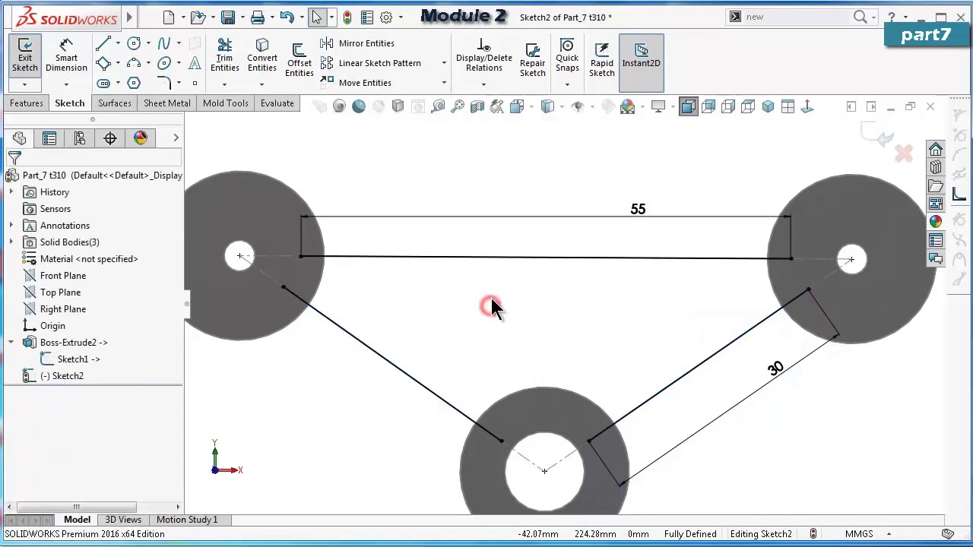
Set up a thin boss extrusion of the three connecting lines with a mid-plane wall, 3 mm deep in the reversed direction.
click(27, 103)
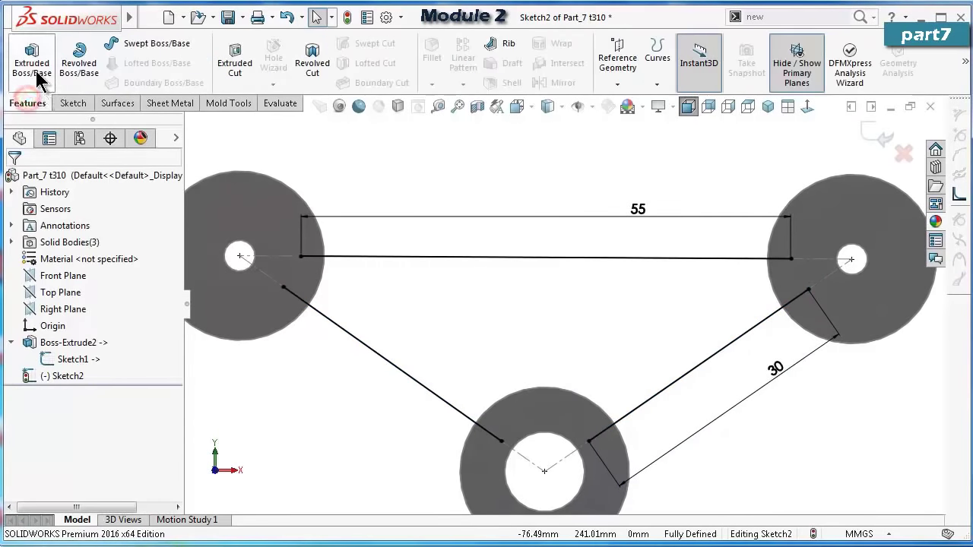
click(31, 64)
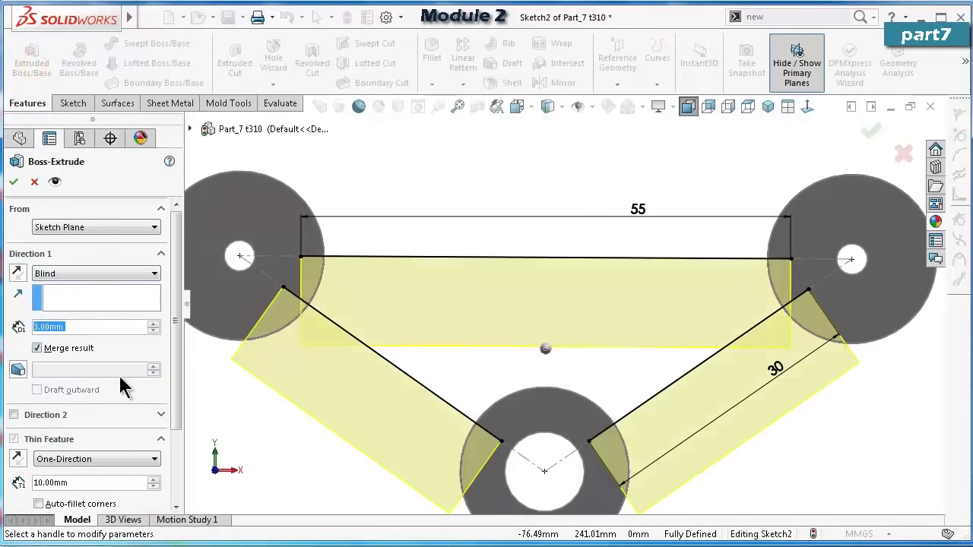
click(99, 459)
click(84, 480)
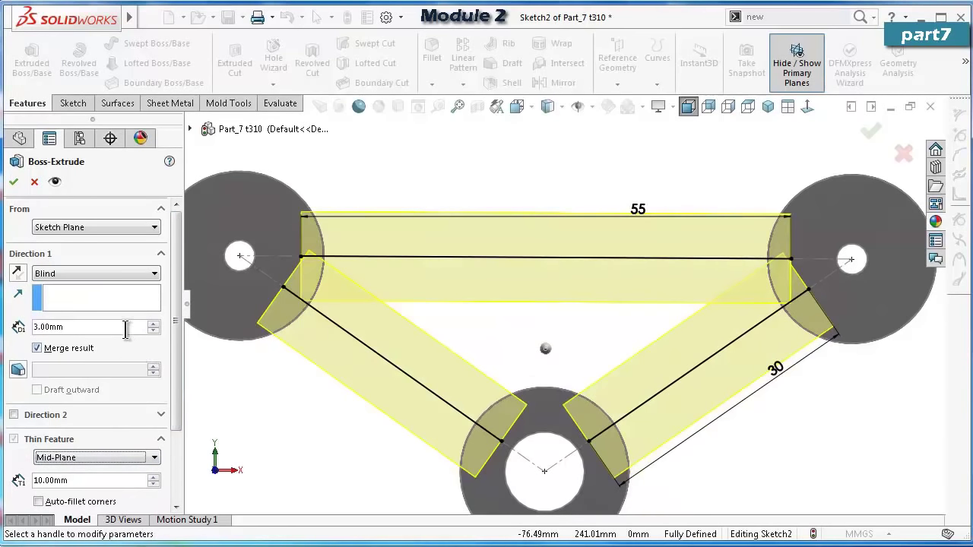
mouse_move(528, 211)
middle_down()
mouse_move(479, 301)
mouse_move(463, 293)
mouse_move(514, 239)
middle_up()
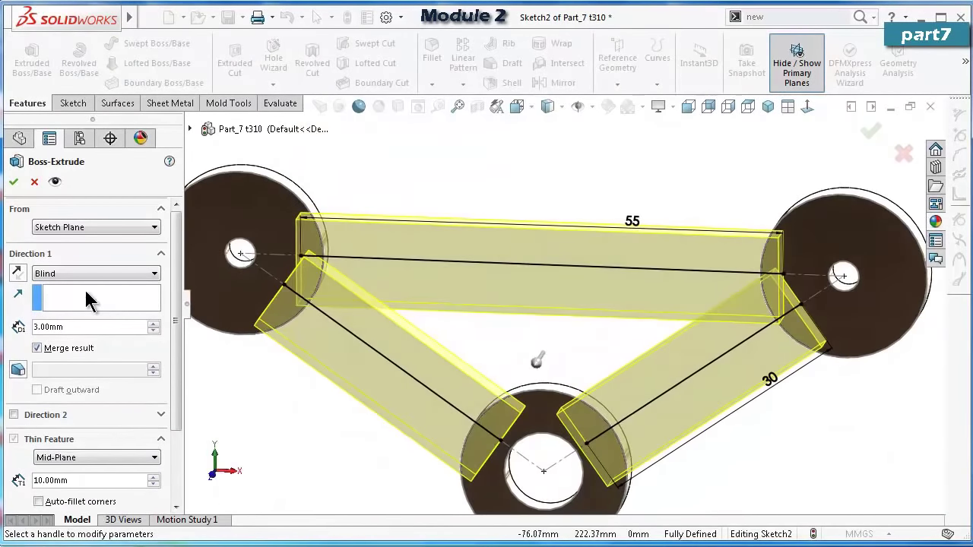
middle_drag(540, 281, 553, 259)
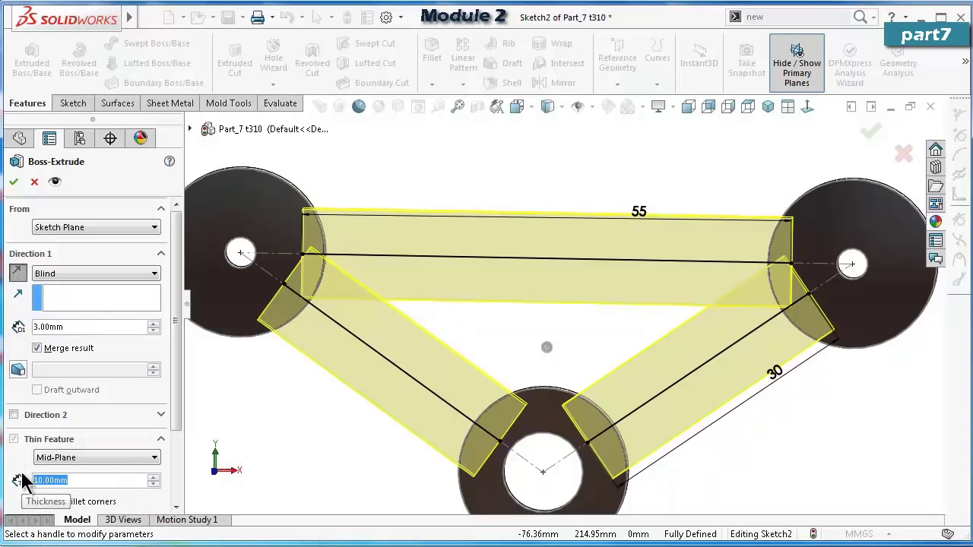
Set the thin wall thickness to 6 mm and complete the extrusion joining the three discs.
text(3)
key(Return)
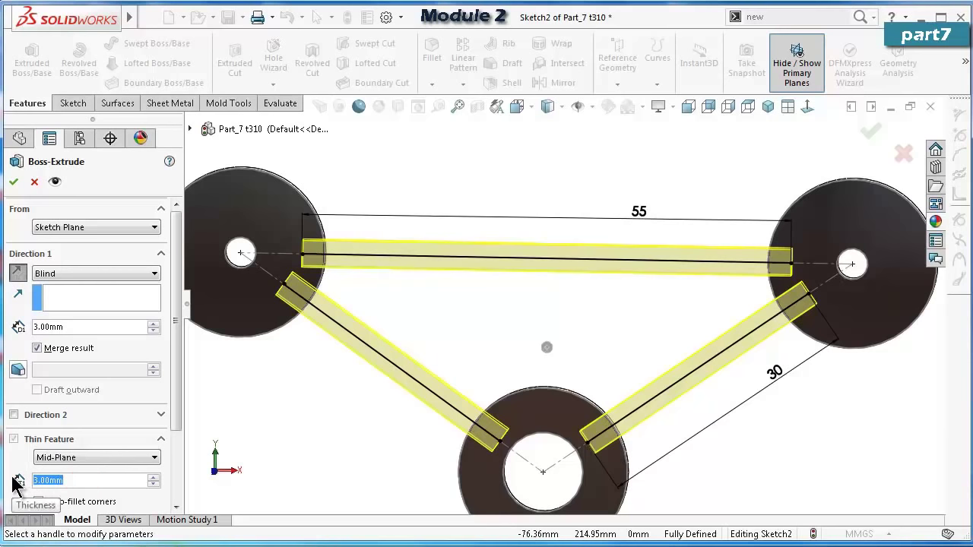
text(6)
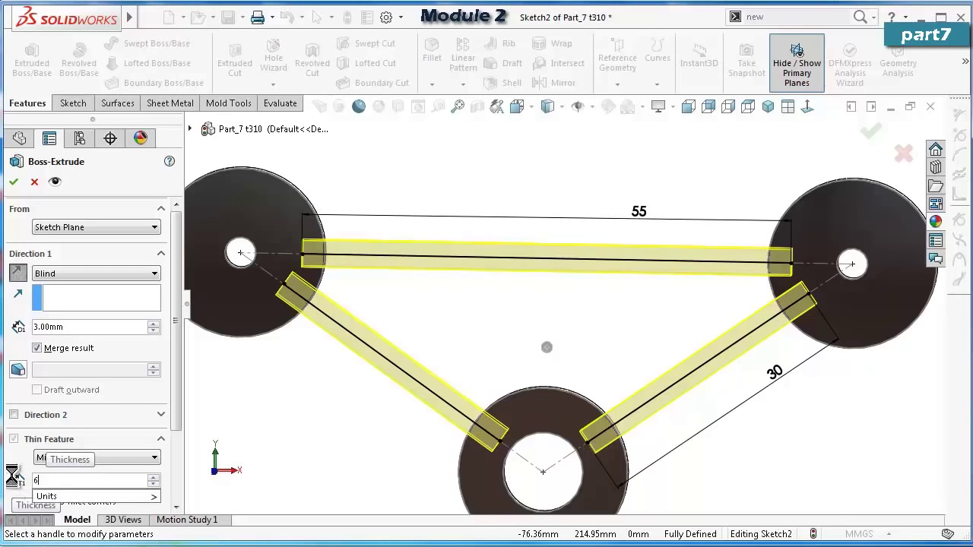
key(Return)
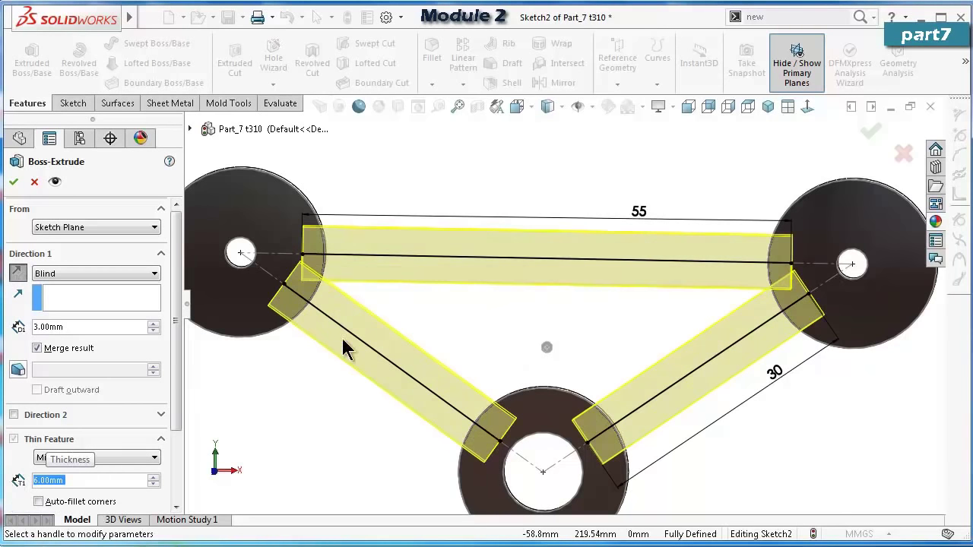
mouse_move(526, 326)
middle_down()
mouse_move(535, 303)
mouse_move(534, 315)
mouse_move(570, 278)
mouse_move(507, 403)
mouse_move(573, 294)
middle_up()
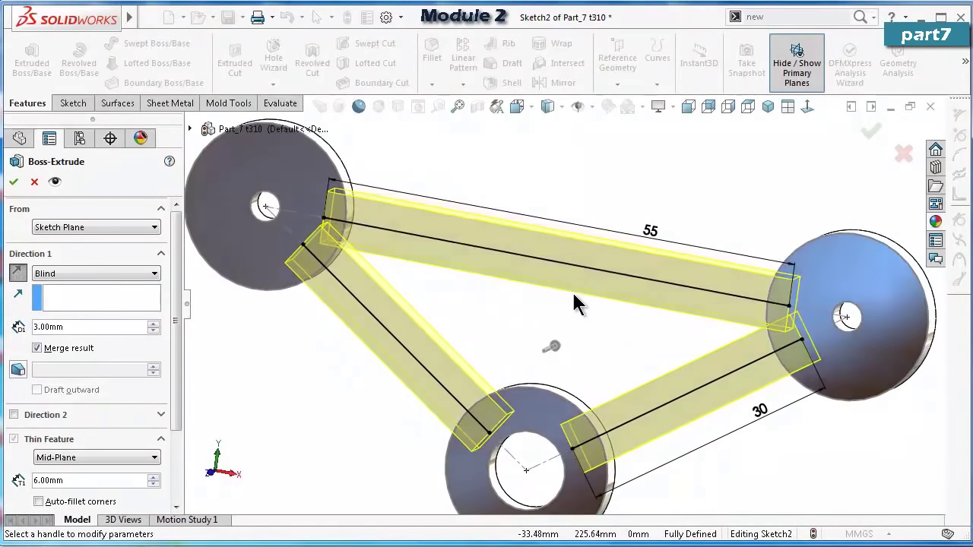
click(871, 134)
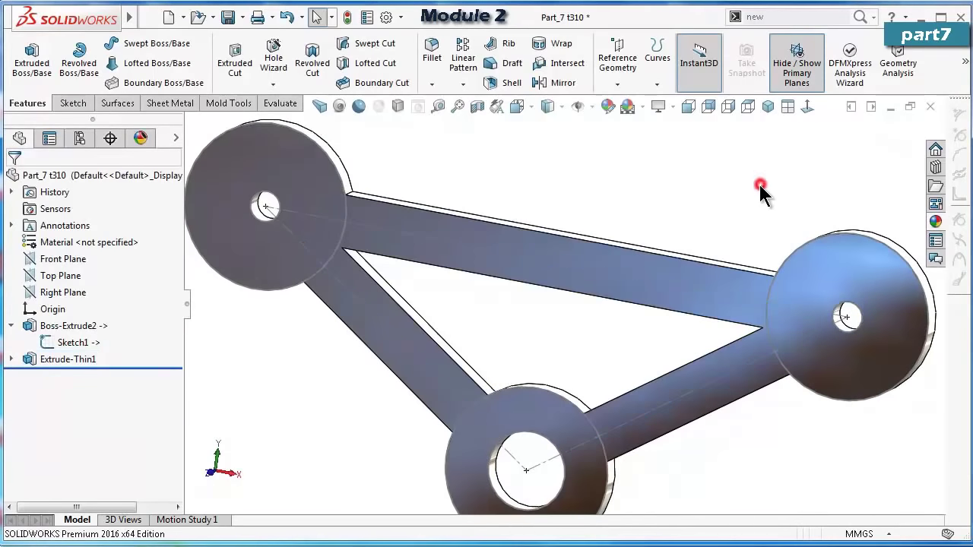
Hide Sketch1 under Boss-Extrude2.
mouse_move(673, 312)
middle_down()
mouse_move(688, 295)
mouse_move(680, 317)
mouse_move(689, 284)
mouse_move(667, 332)
mouse_move(643, 305)
middle_up()
scroll(641, 295, down, 2)
scroll(642, 296, down, 1)
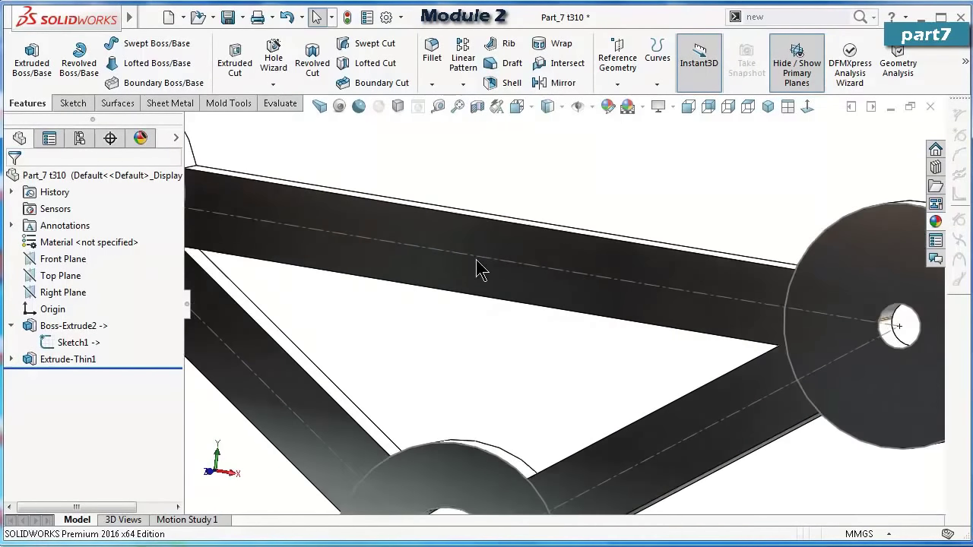
click(82, 343)
click(96, 317)
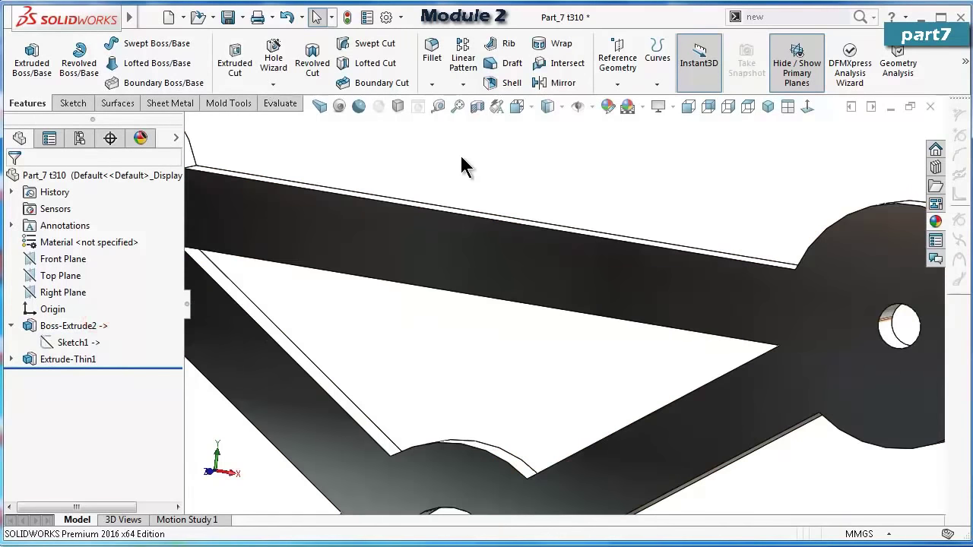
Set up a 3 mm fillet on the two inner edges where the lower disc meets the arms.
click(431, 51)
scroll(415, 373, up, 1)
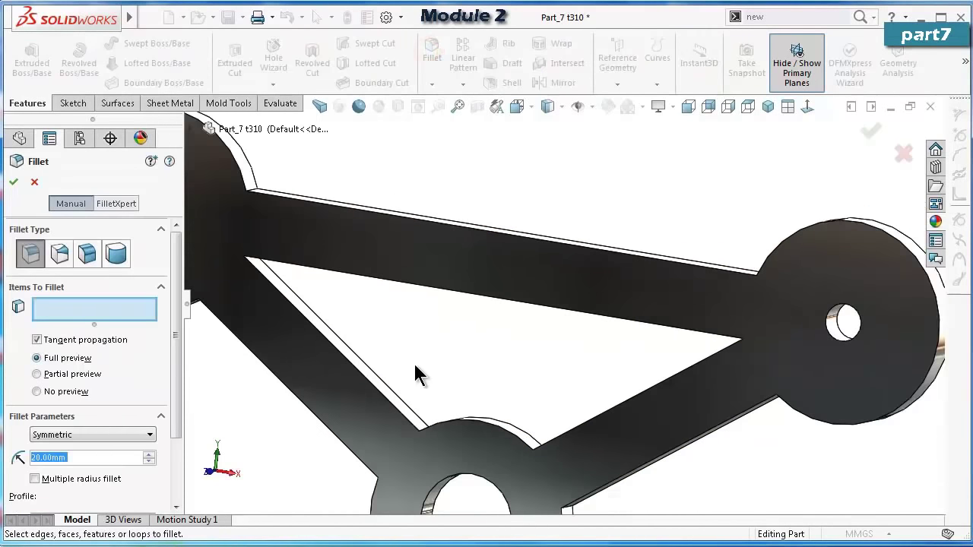
text(3)
key(Return)
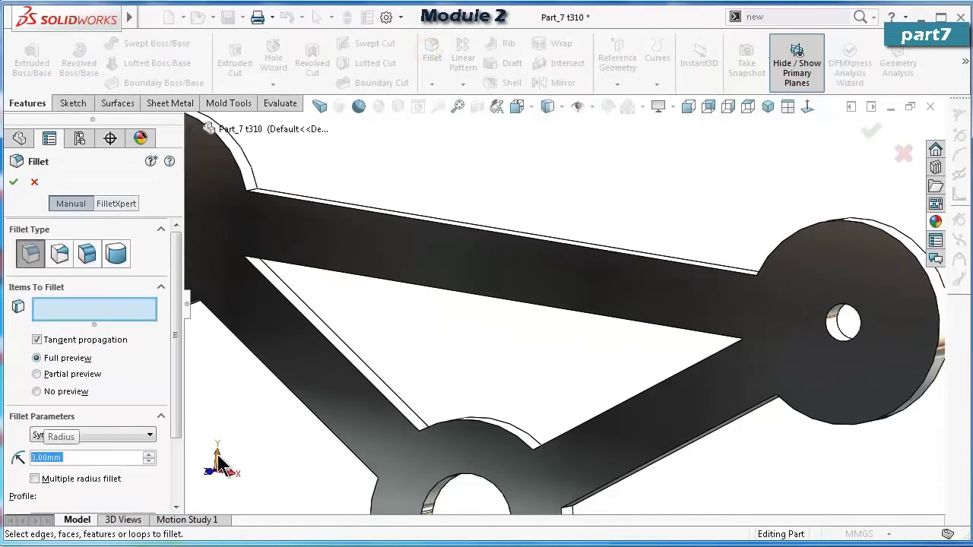
scroll(365, 463, down, 6)
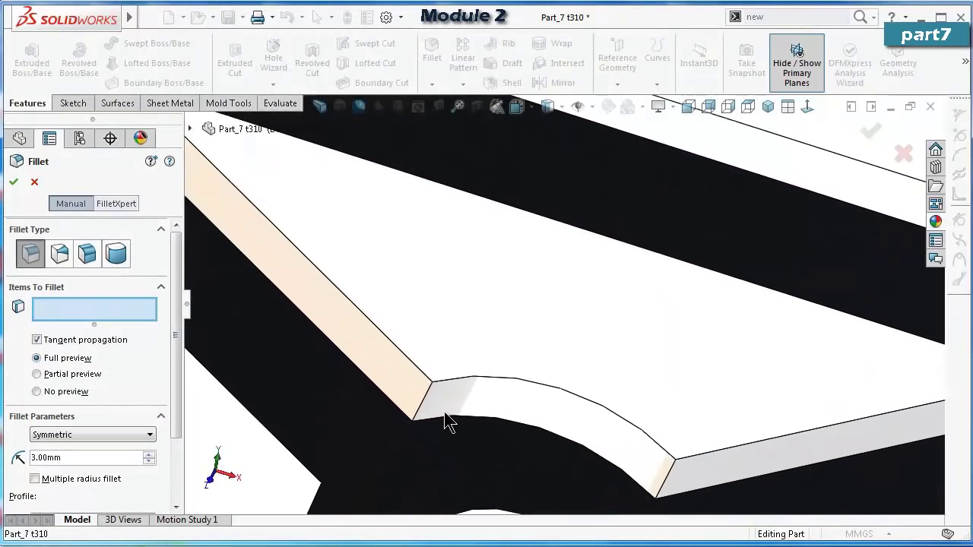
click(424, 390)
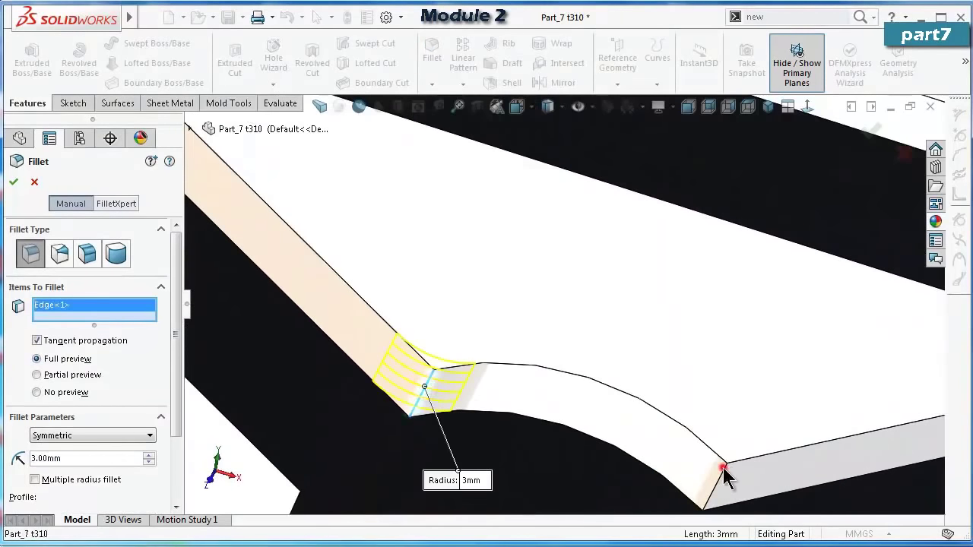
click(724, 467)
scroll(728, 251, up, 5)
scroll(844, 308, down, 6)
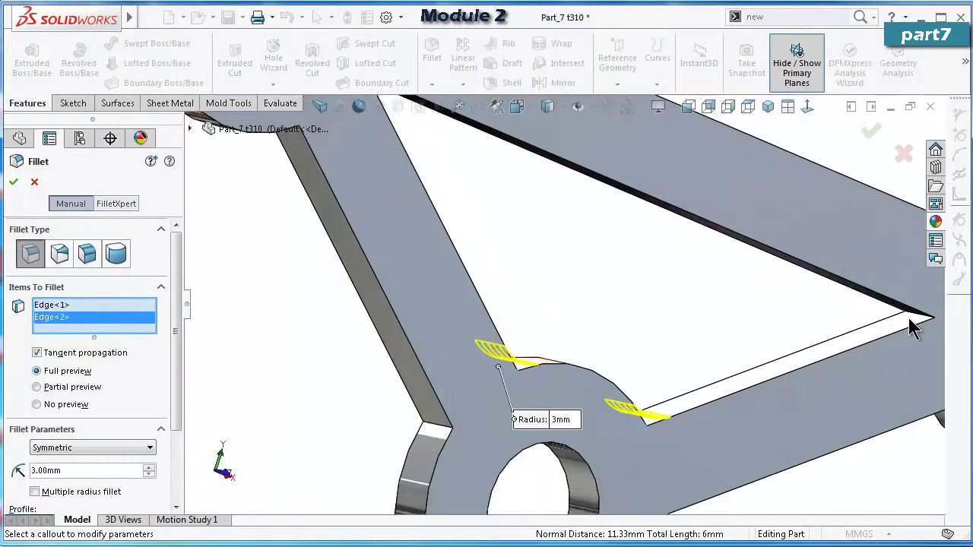
Add the two sharp inner corners of the triangular opening near the upper discs and apply the fillet.
click(828, 312)
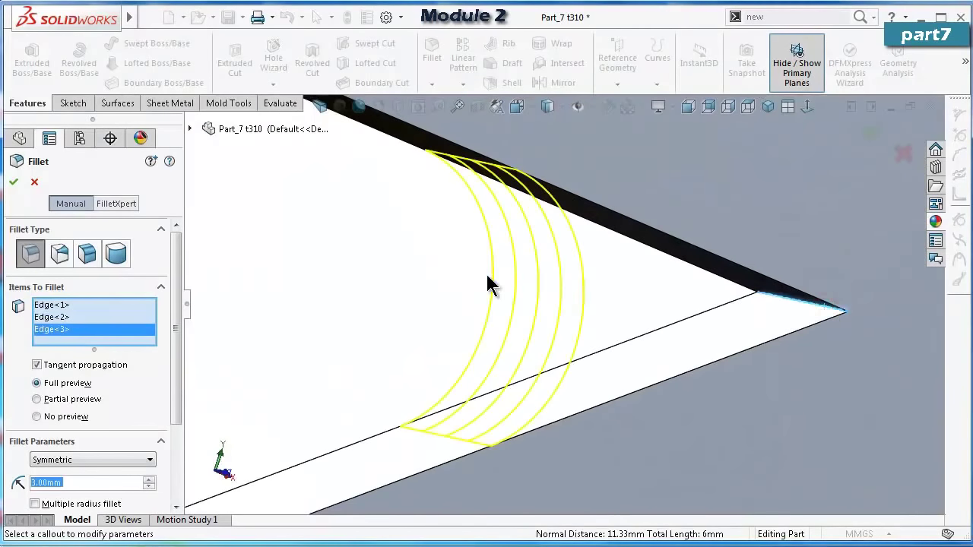
scroll(456, 267, up, 5)
middle_drag(351, 234, 228, 152)
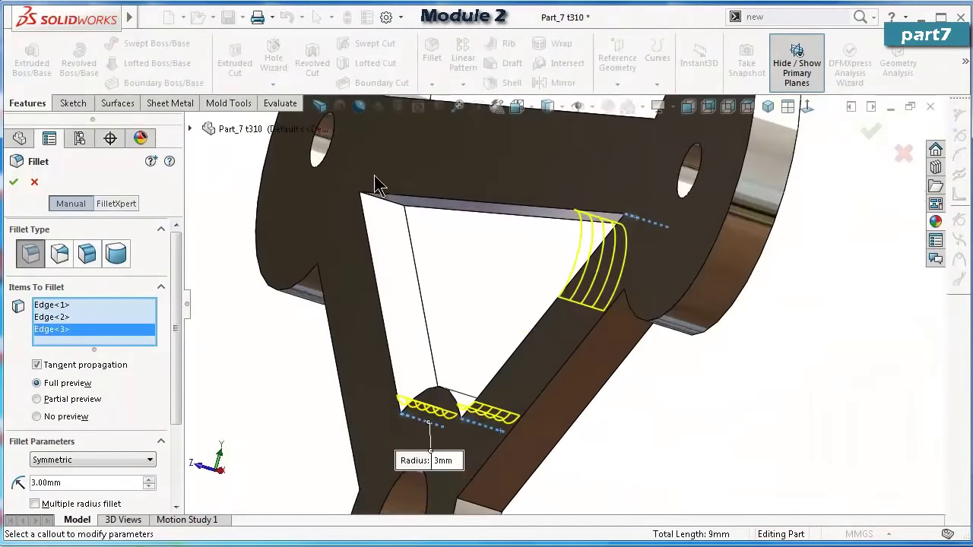
scroll(409, 245, down, 6)
click(398, 231)
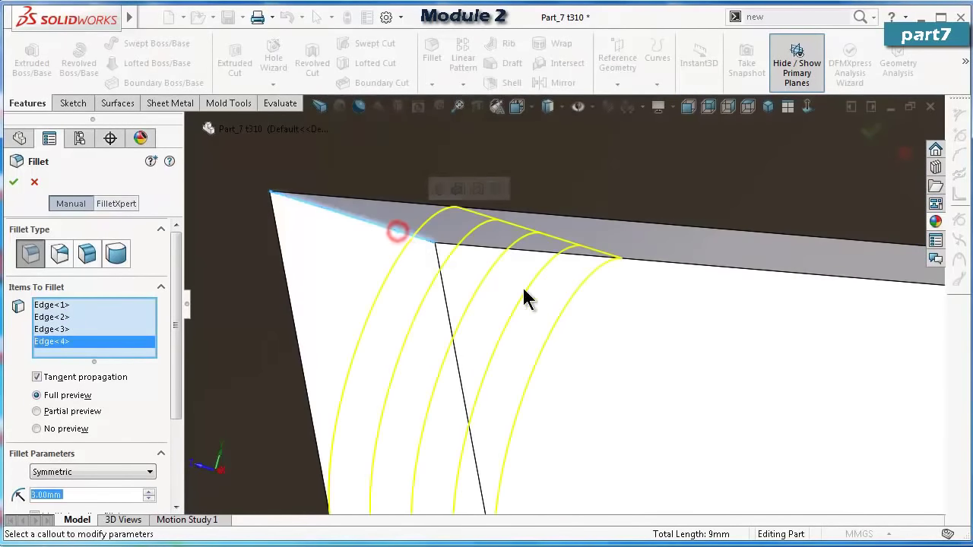
scroll(682, 350, up, 5)
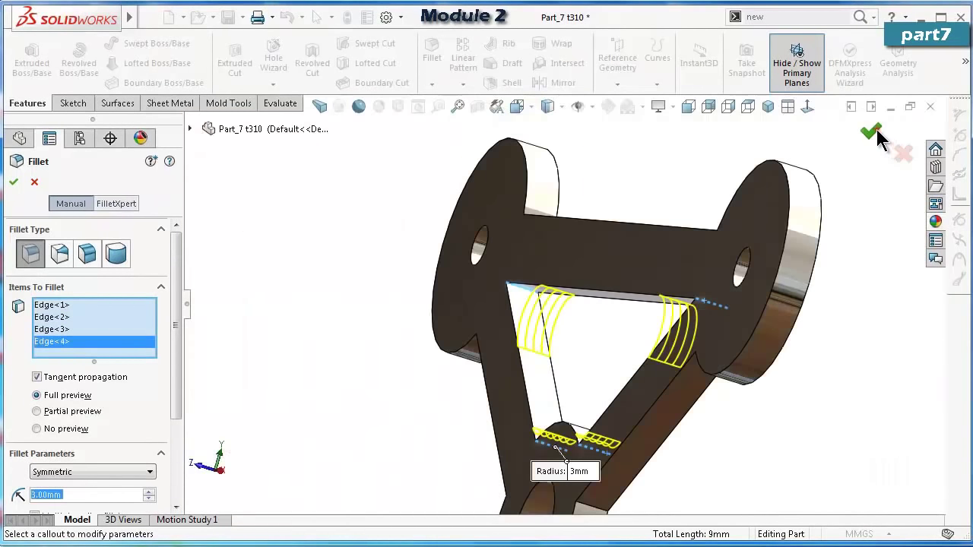
click(873, 131)
Set up a 20 mm fillet on the two outer edges where the upper-left disc meets the arms.
middle_drag(601, 164, 624, 254)
scroll(624, 254, up, 1)
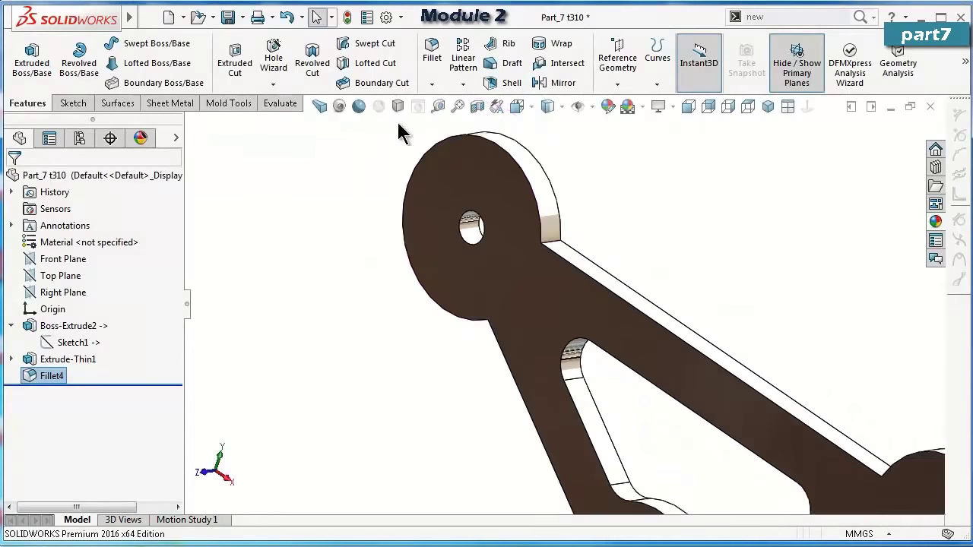
click(436, 52)
click(435, 53)
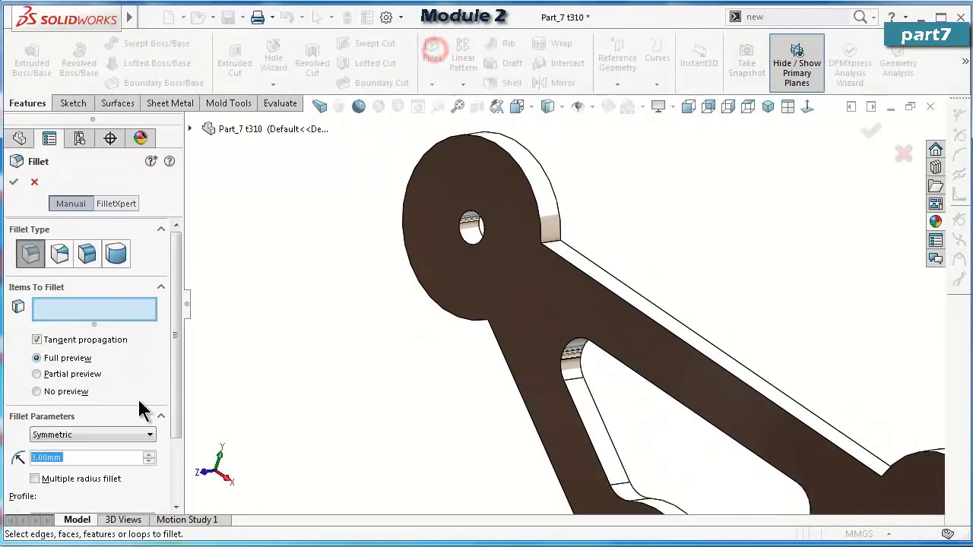
text(20)
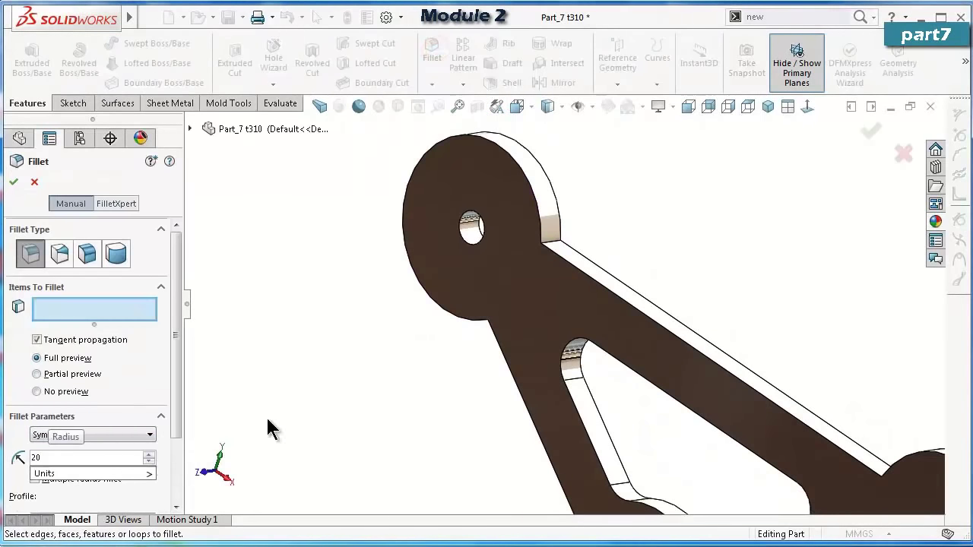
click(553, 253)
middle_drag(510, 320, 521, 295)
click(479, 332)
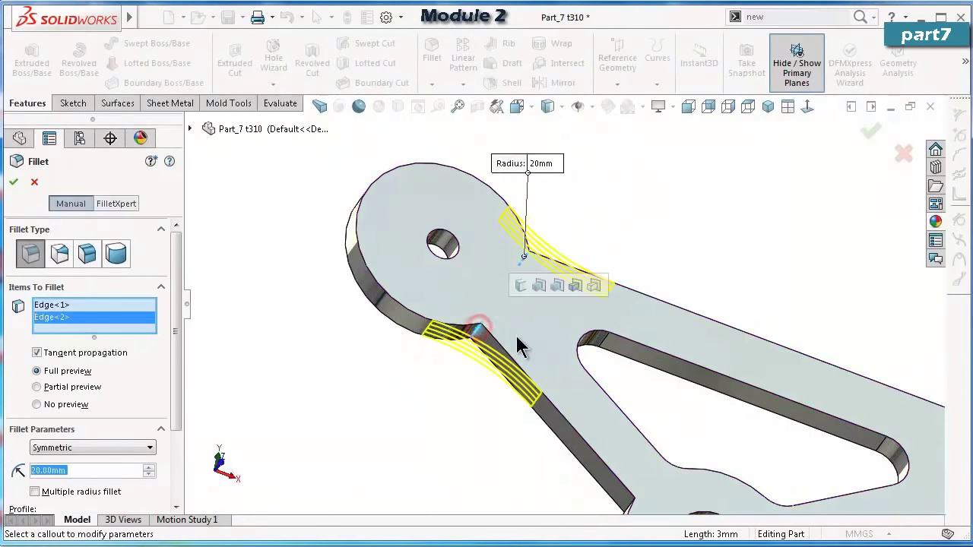
Add the two outer edges where the lower disc meets the arms to the fillet.
scroll(516, 342, up, 3)
scroll(622, 456, down, 5)
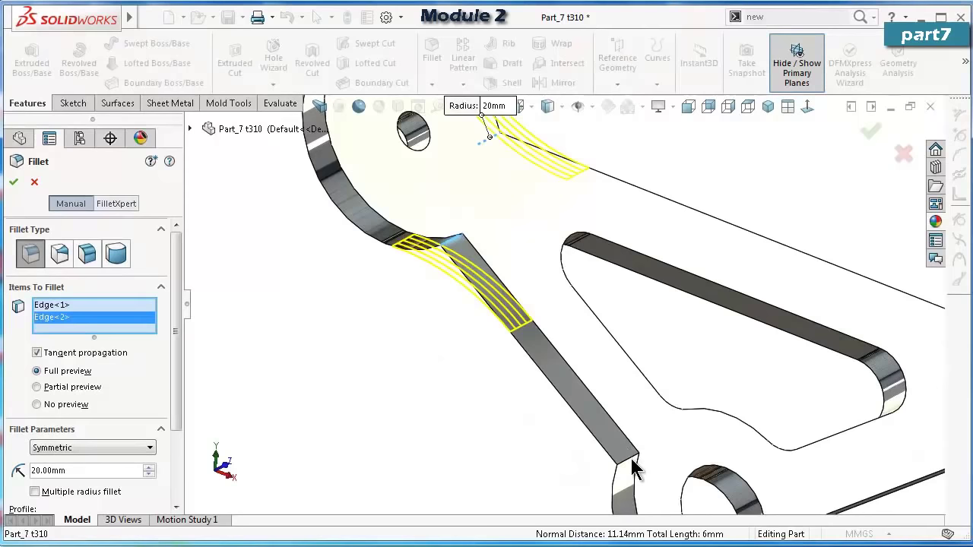
click(632, 458)
middle_drag(711, 447, 647, 374)
scroll(714, 440, up, 3)
scroll(714, 440, down, 2)
scroll(631, 373, down, 3)
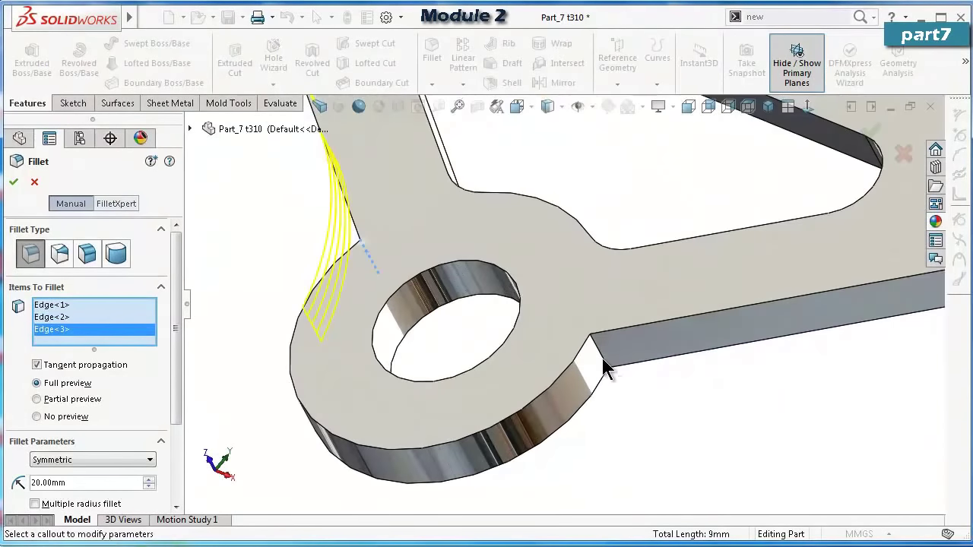
click(601, 355)
Add the two outer edges where the upper-right disc meets the arms to the fillet.
scroll(747, 330, up, 3)
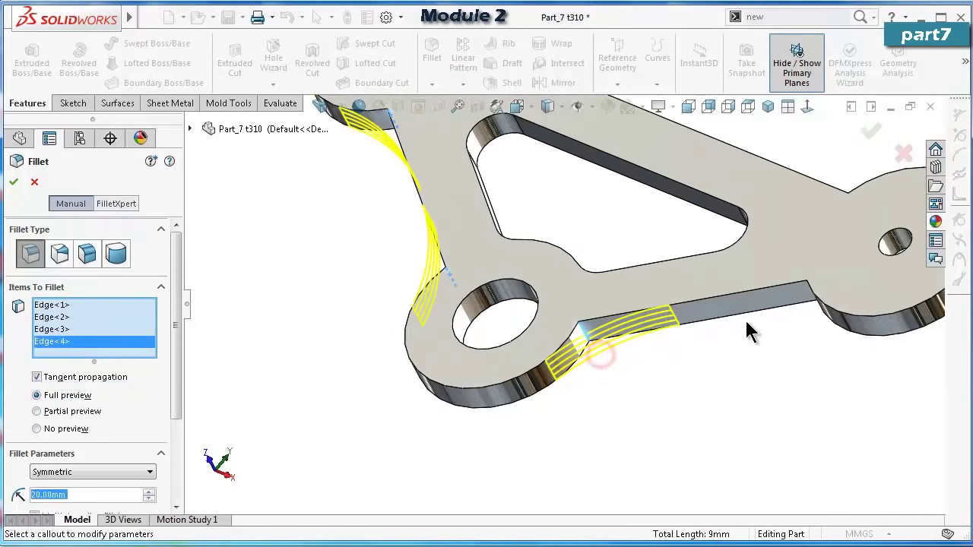
scroll(770, 311, down, 5)
scroll(819, 277, down, 4)
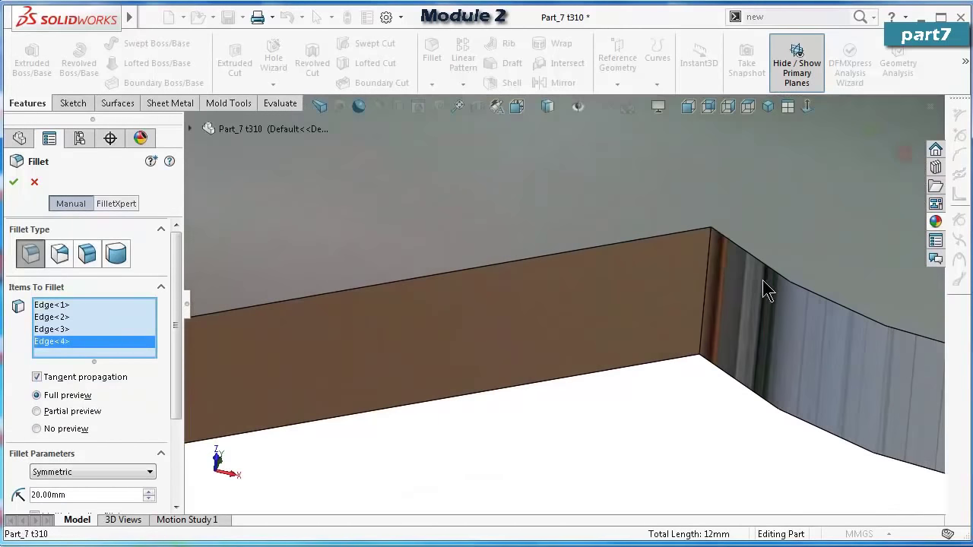
click(708, 269)
scroll(731, 273, up, 5)
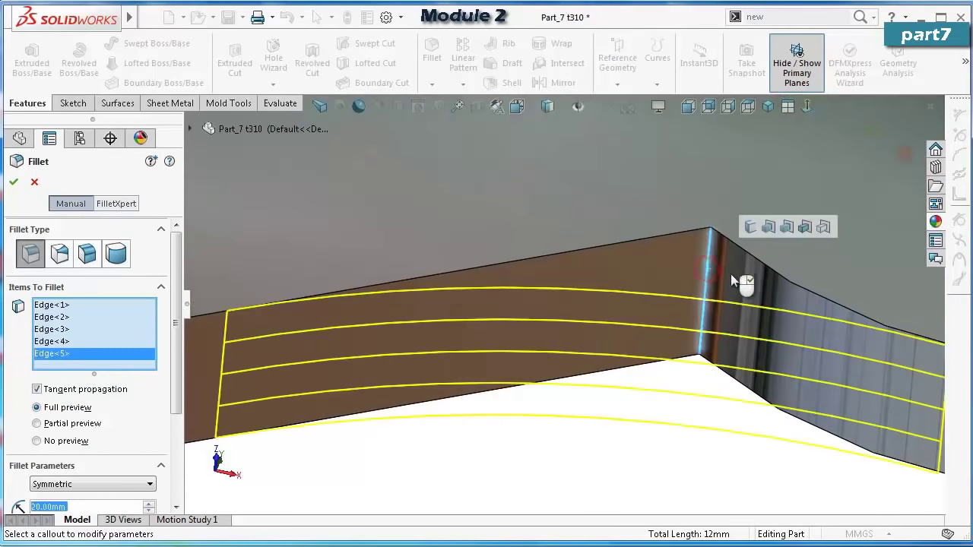
middle_drag(667, 213, 628, 232)
scroll(591, 228, down, 4)
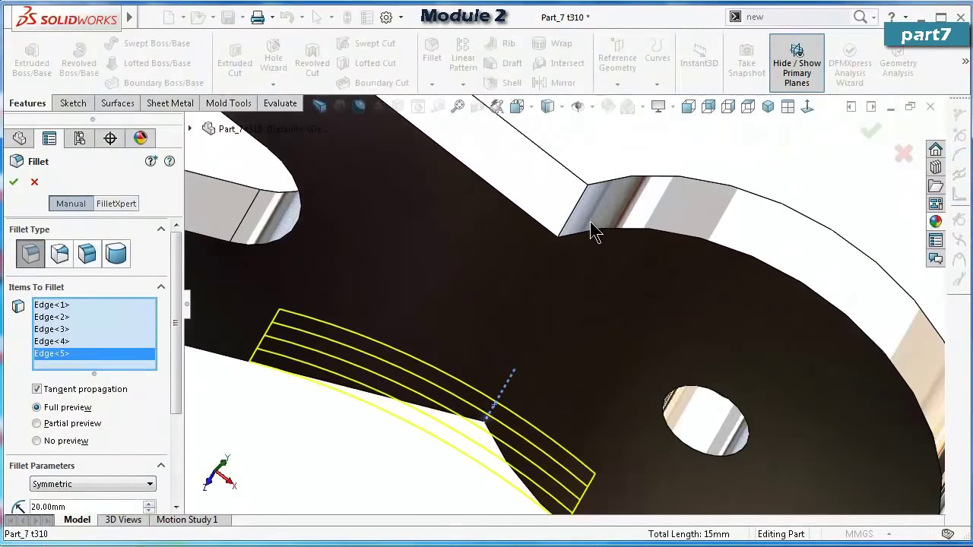
click(575, 226)
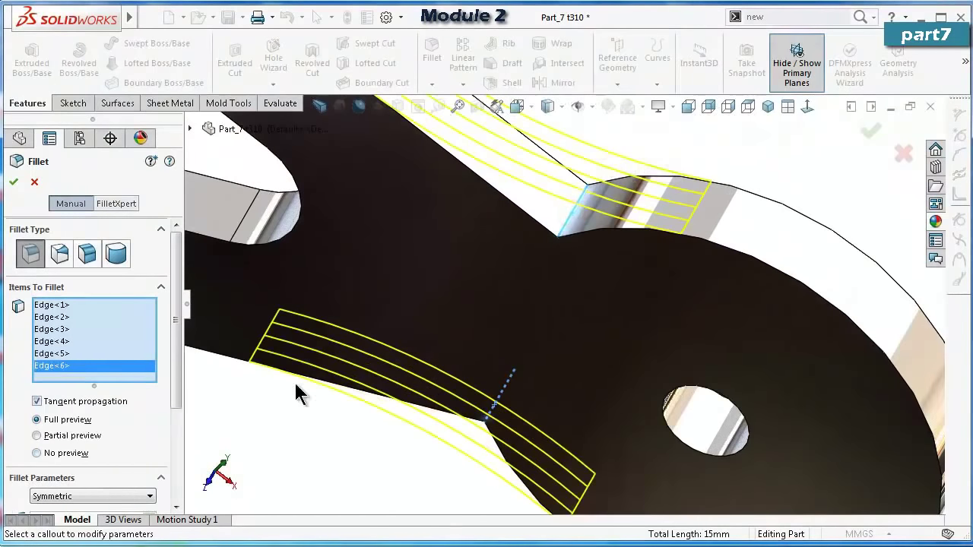
Set the radius of the fillet on the six outer edges between discs and arms to 10 mm and apply it.
scroll(519, 361, up, 5)
middle_drag(475, 323, 472, 255)
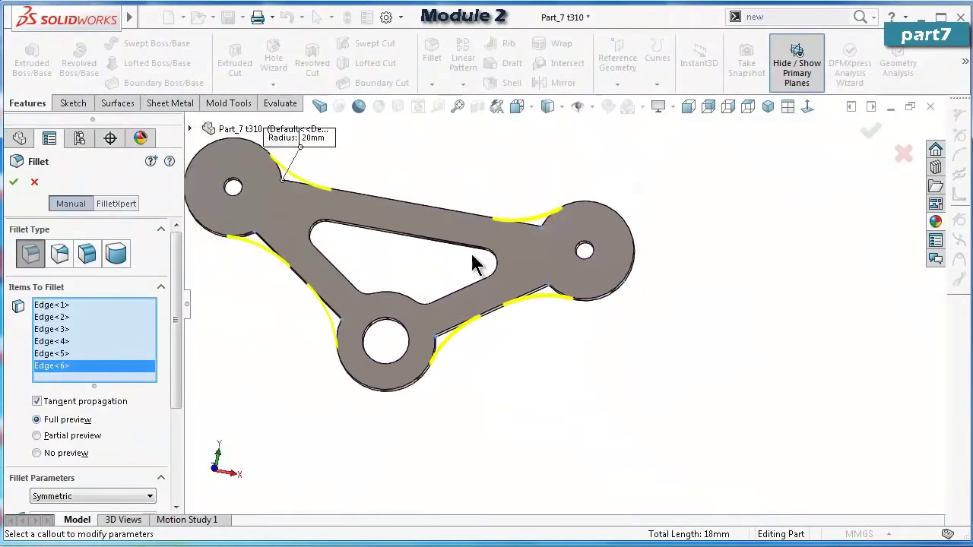
drag(180, 347, 152, 462)
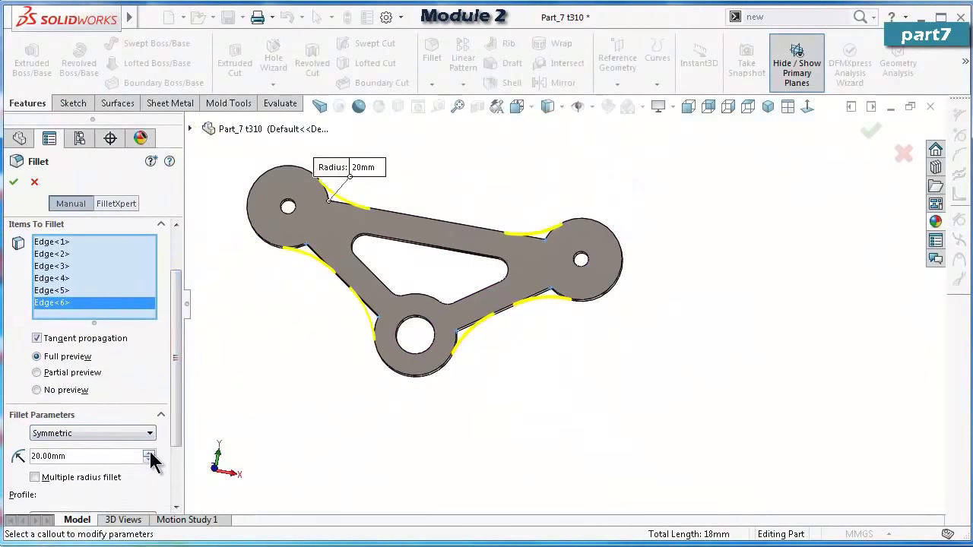
click(150, 460)
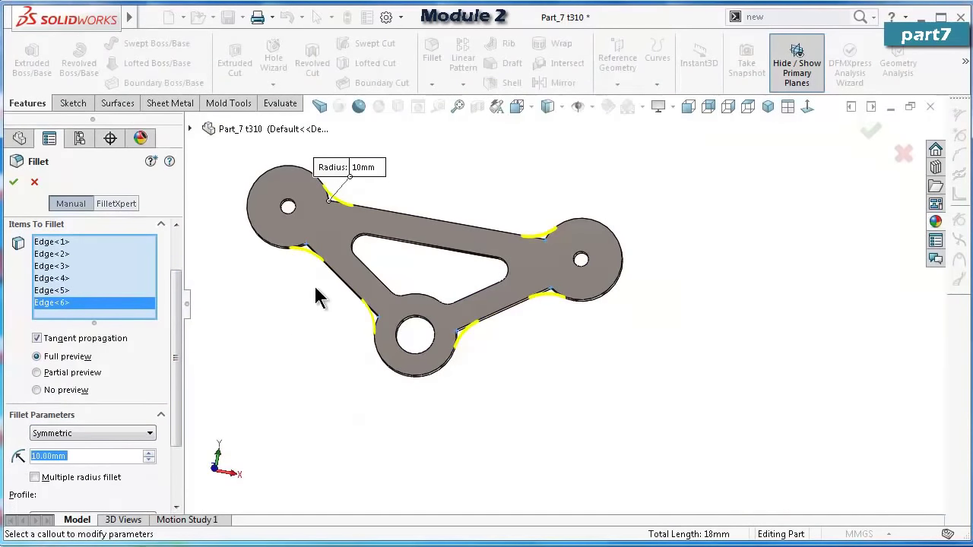
click(14, 182)
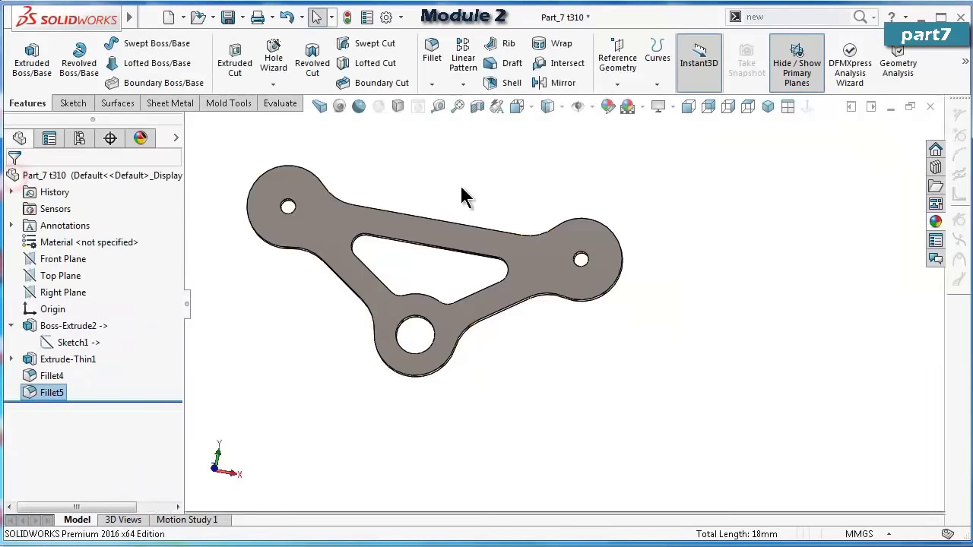
Fillet the edges of the link's front and back flat faces with a 0.15 mm radius.
click(432, 50)
text(0.15)
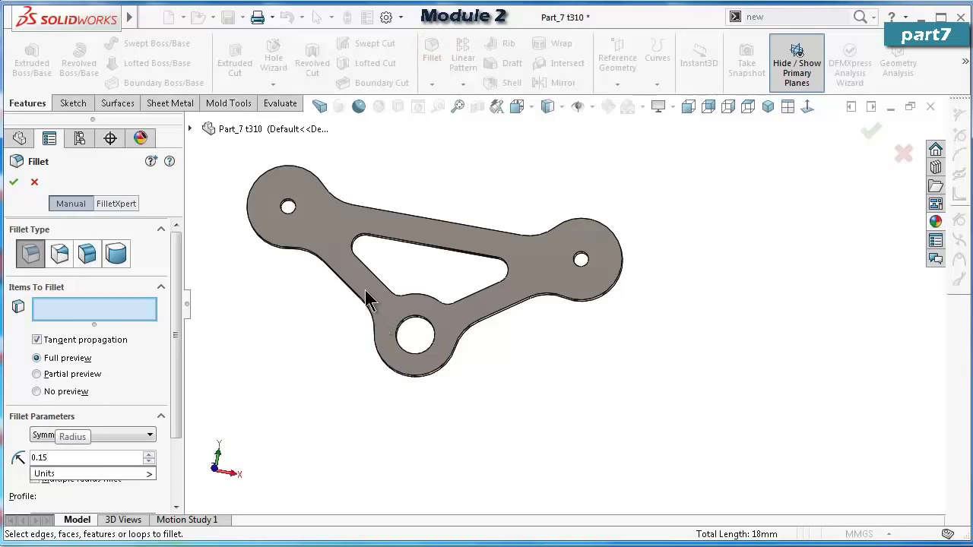
click(366, 291)
middle_drag(517, 354, 366, 337)
click(328, 243)
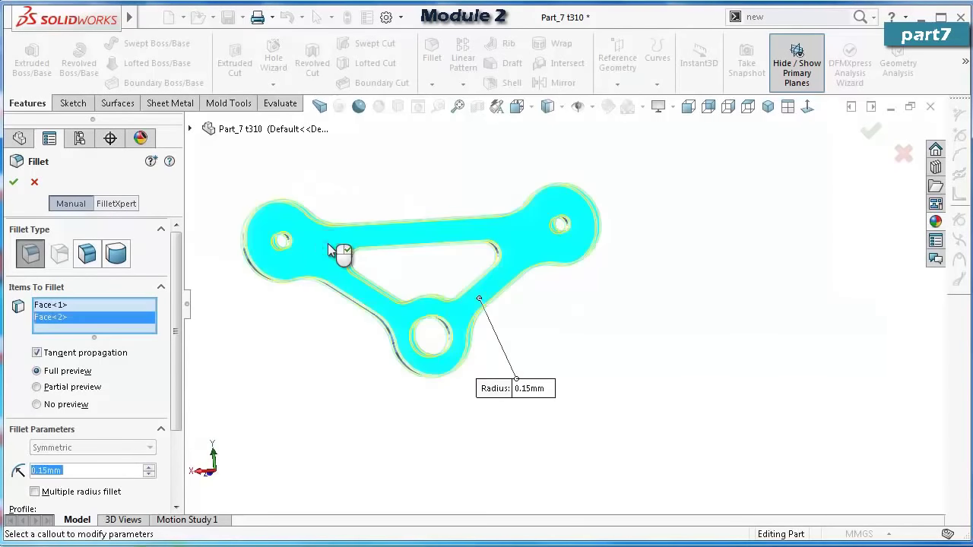
right_click(327, 243)
key(ctrl+1)
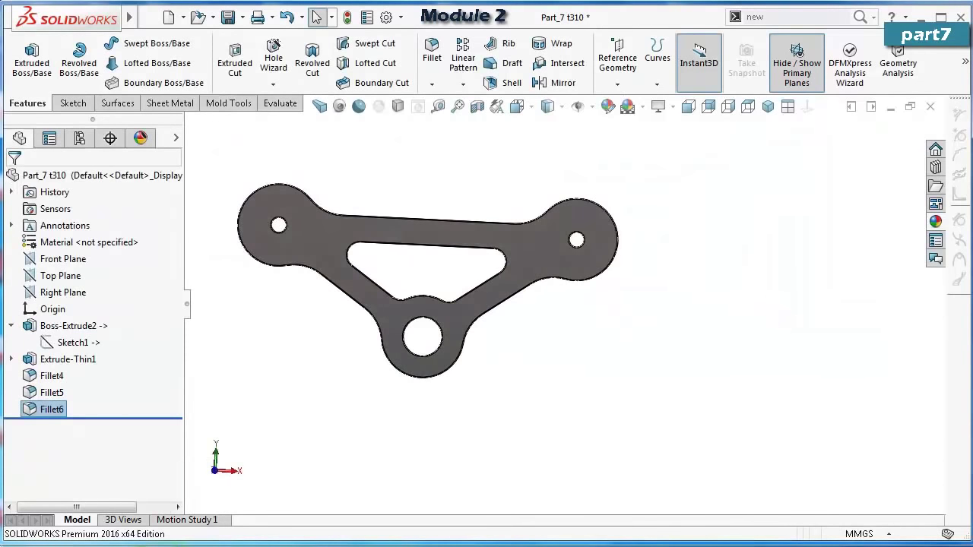
Edit the thin extrusion that forms the arms and set its mid-plane wall thickness to 6.5 mm.
click(67, 359)
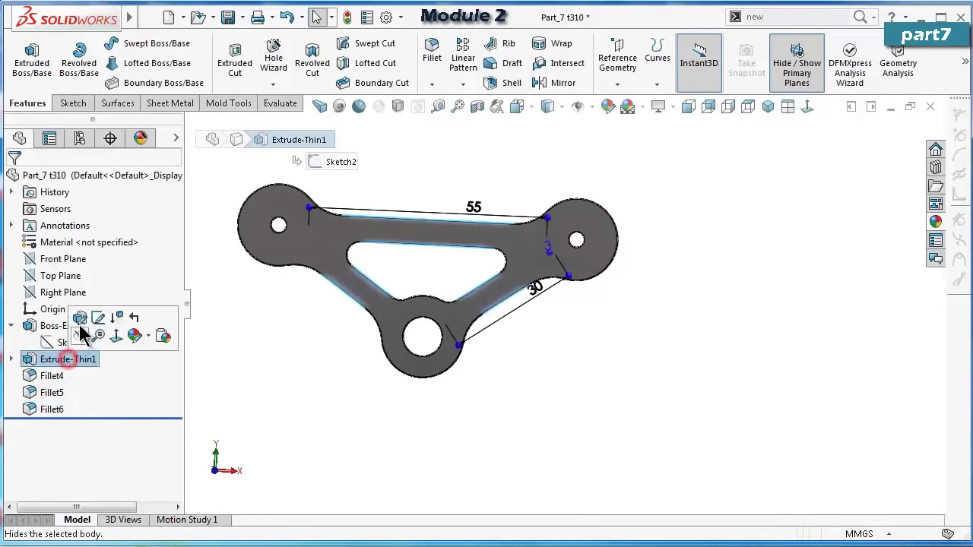
click(80, 318)
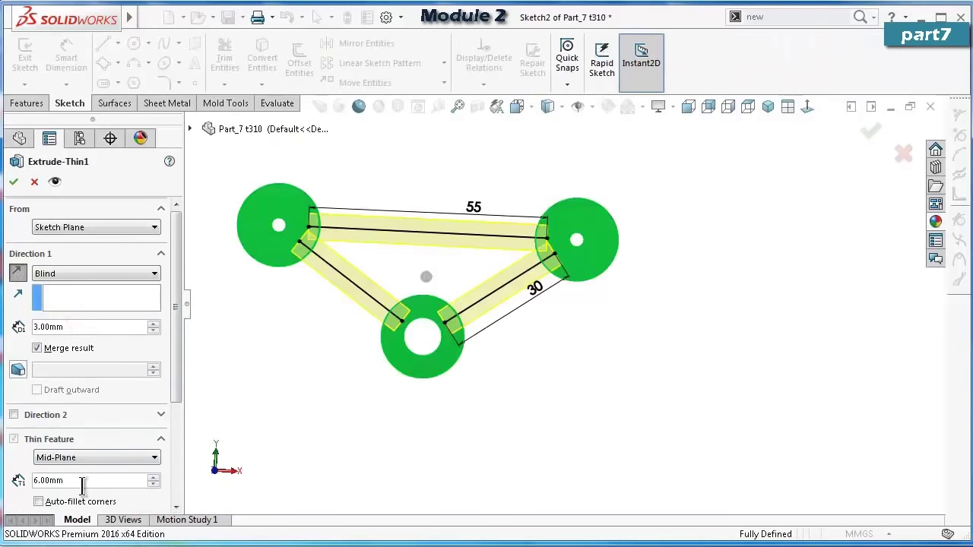
text(6.5)
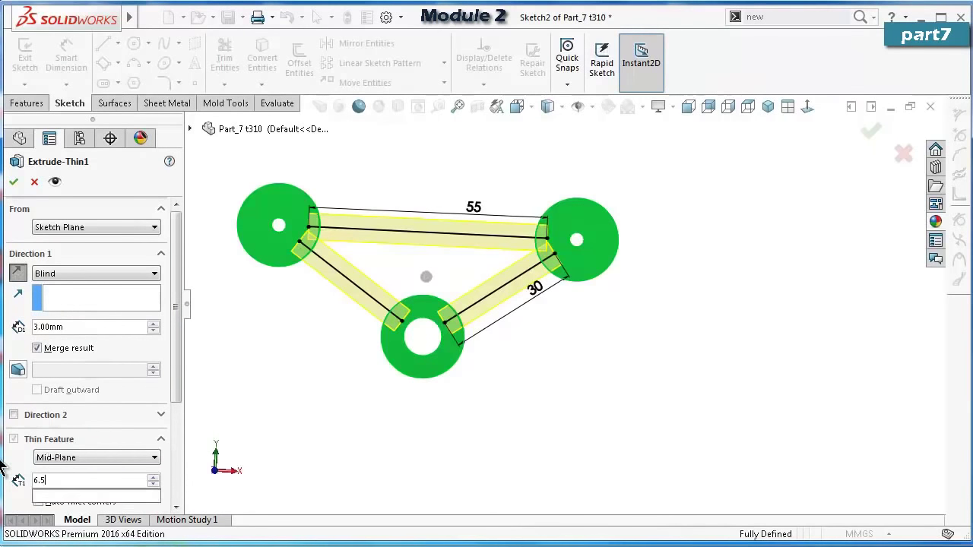
key(Return)
click(869, 133)
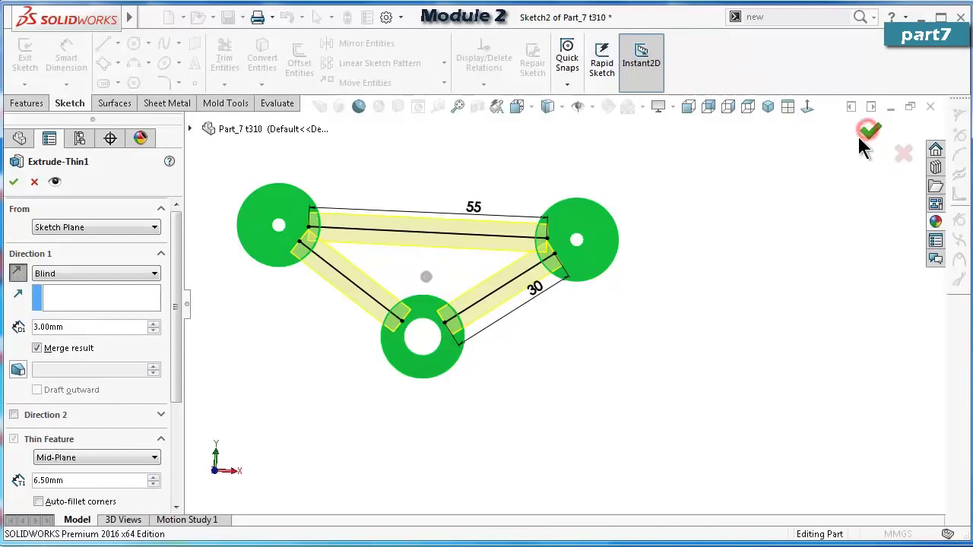
middle_drag(680, 280, 719, 257)
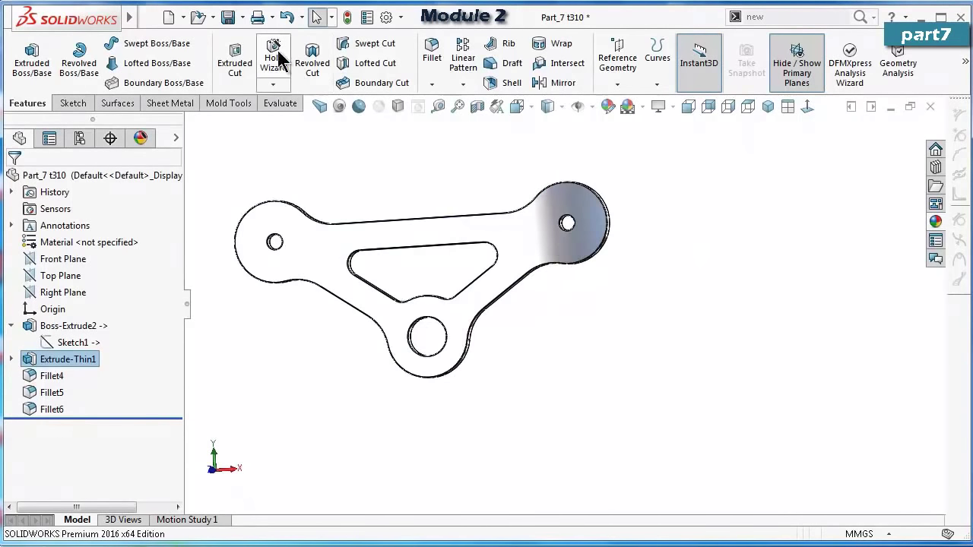
Save Part_7 t310, switch to the ArmLayout assembly, maximize its window and inspect the finished link in place.
click(226, 17)
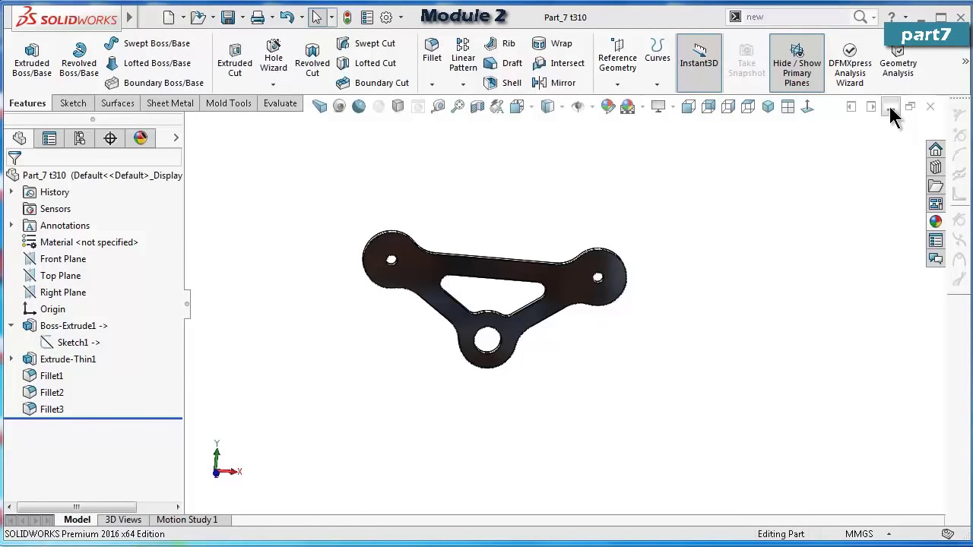
click(889, 105)
click(185, 116)
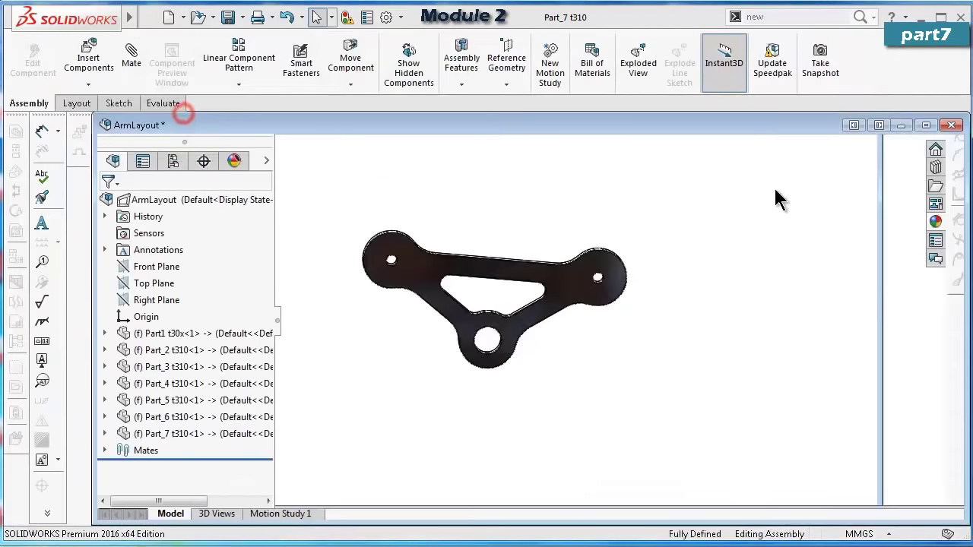
click(926, 125)
drag(702, 254, 663, 303)
scroll(686, 302, down, 2)
scroll(683, 309, up, 1)
scroll(663, 291, down, 4)
scroll(654, 300, up, 5)
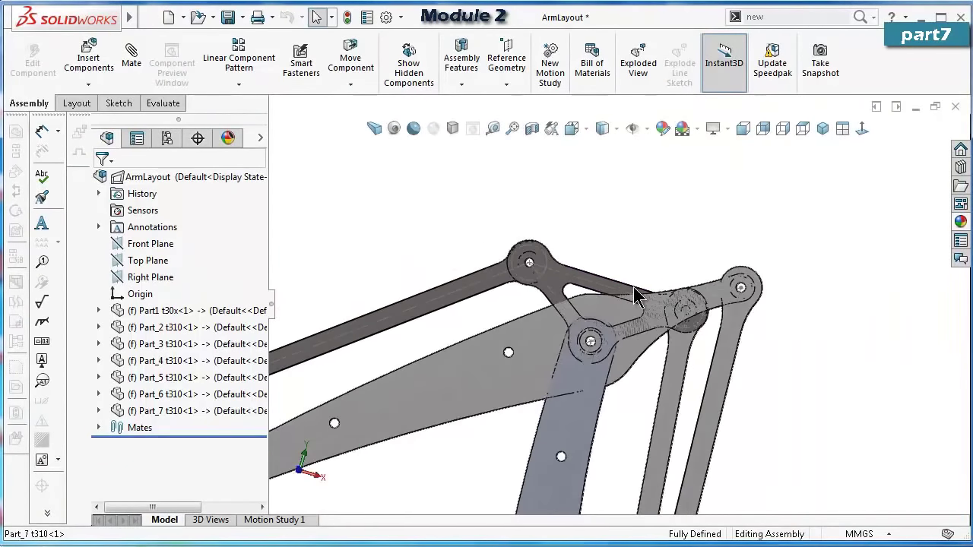
mouse_move(631, 291)
middle_down()
mouse_move(467, 283)
mouse_move(636, 272)
mouse_move(644, 291)
middle_up()
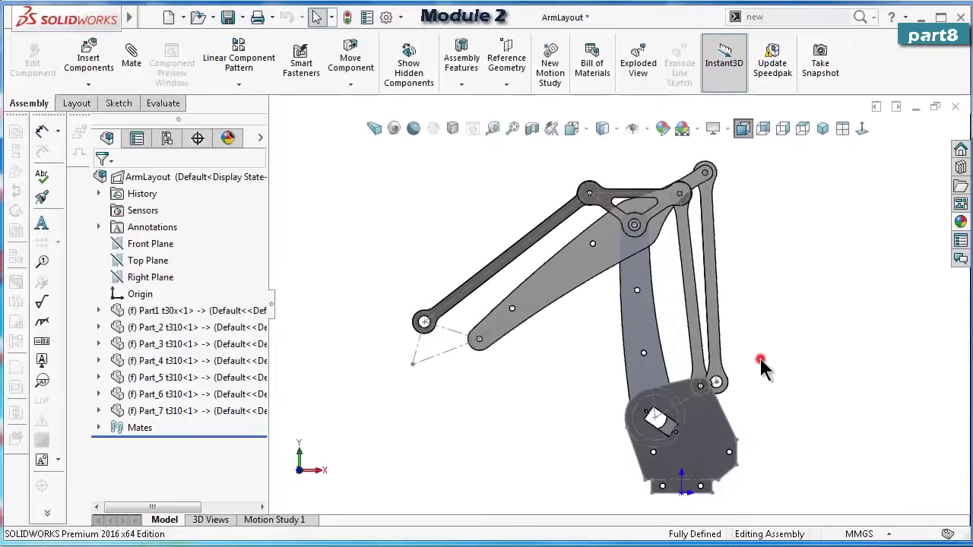
Switch the assembly's display style to Hidden Lines Visible and check the layout line running from the base pivot.
scroll(760, 359, down, 3)
click(604, 129)
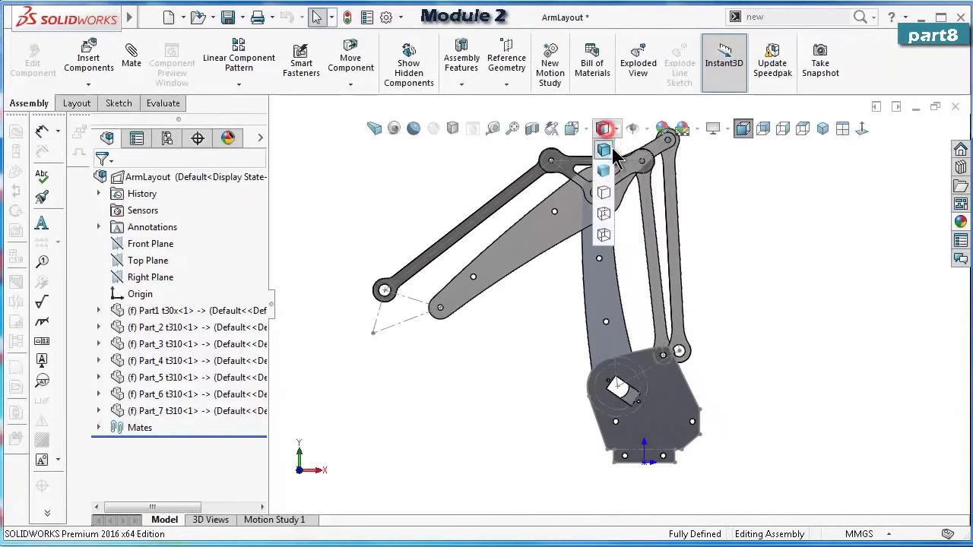
click(606, 211)
scroll(647, 283, down, 5)
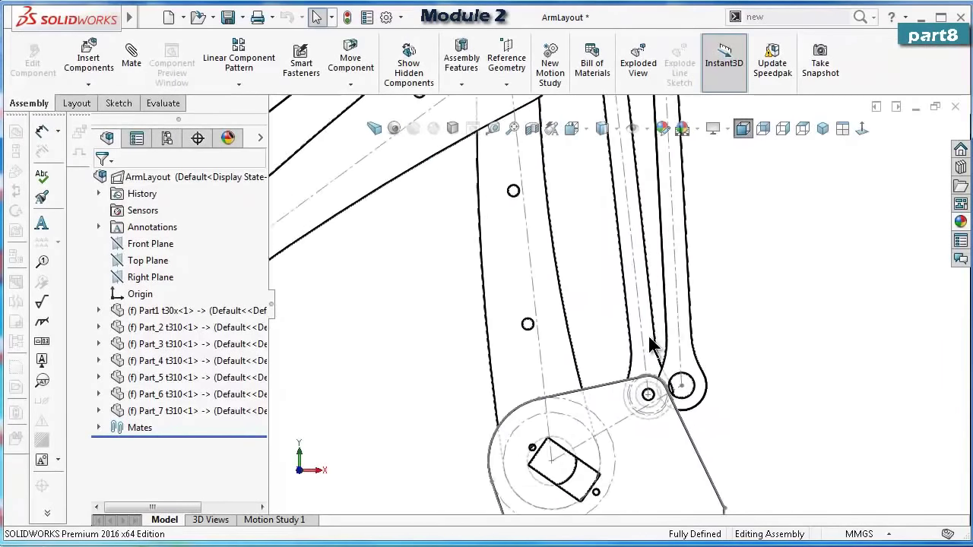
click(613, 430)
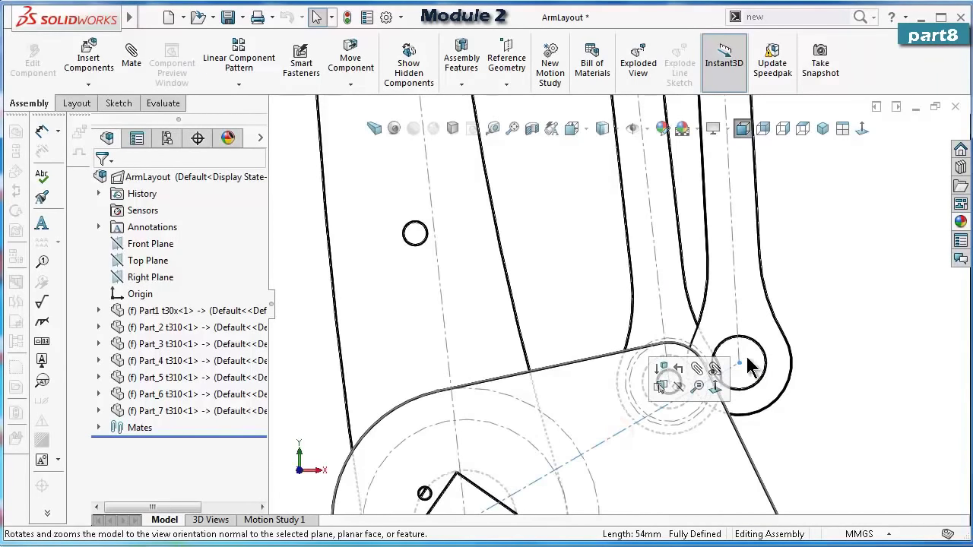
scroll(743, 369, up, 2)
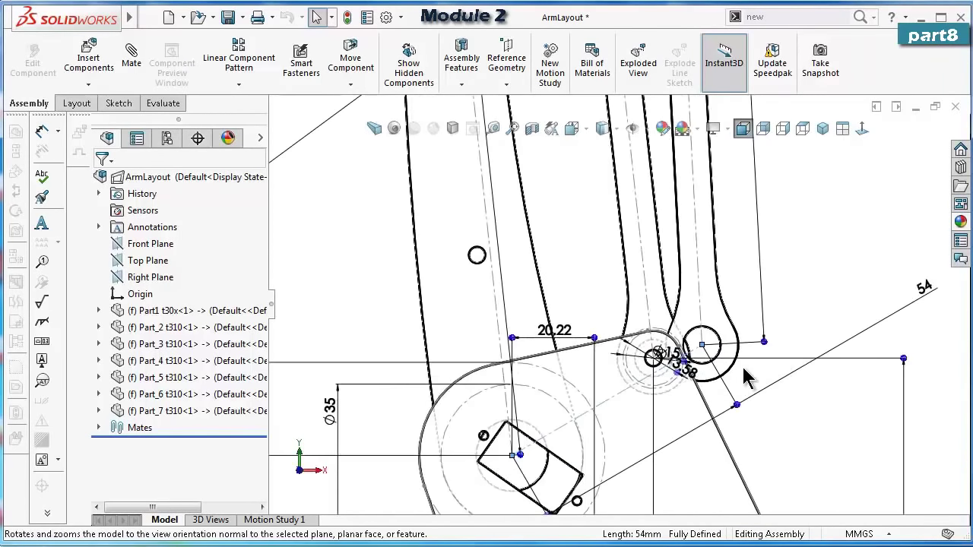
click(796, 252)
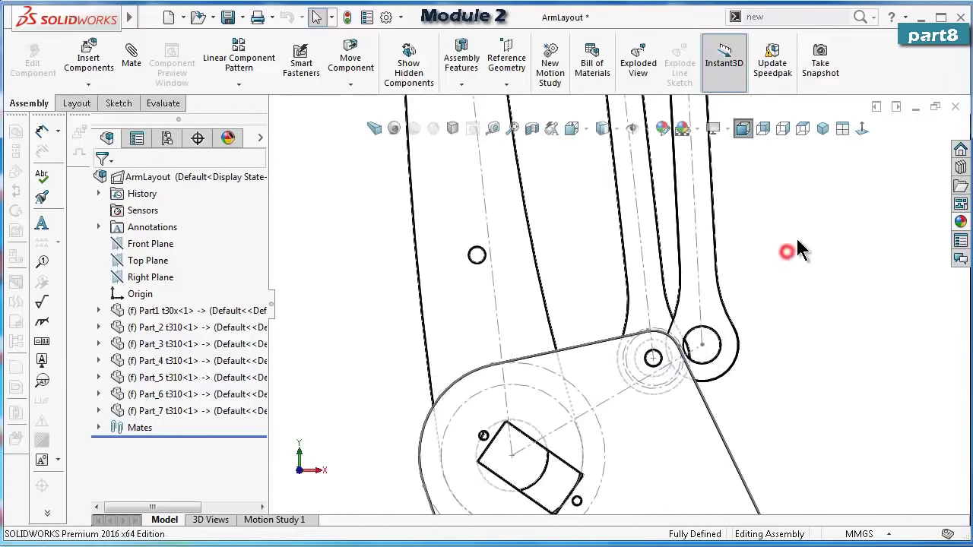
Insert a new part into the ArmLayout assembly and show its planes in the feature tree.
click(859, 17)
click(801, 56)
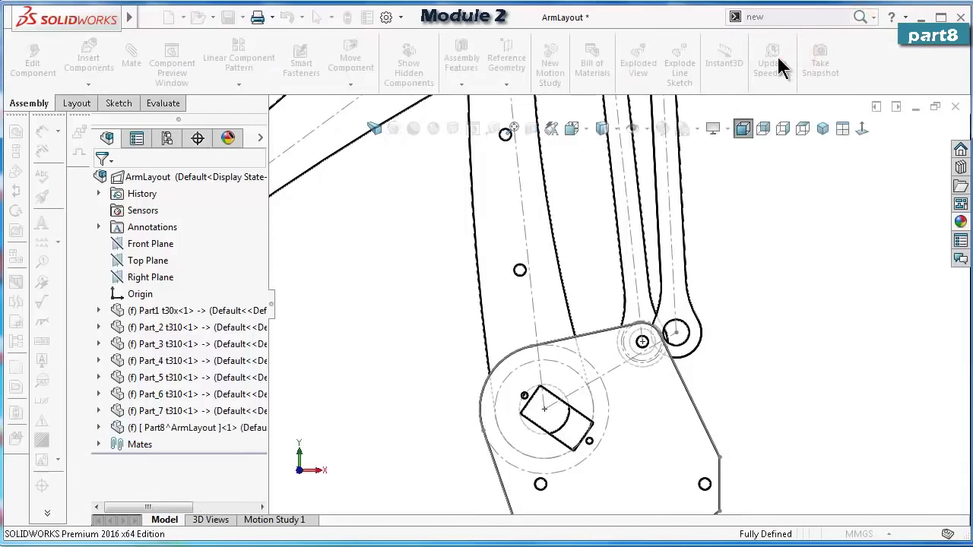
click(102, 427)
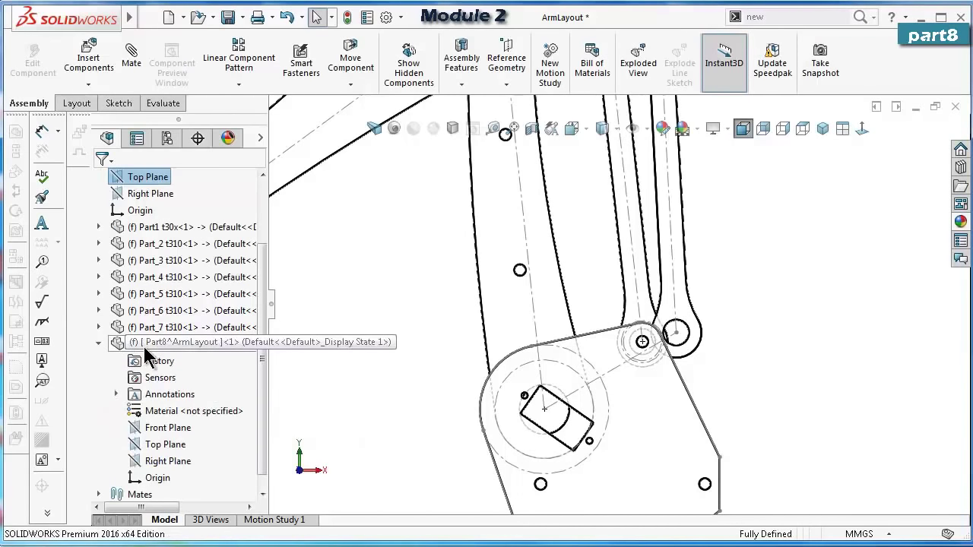
click(130, 428)
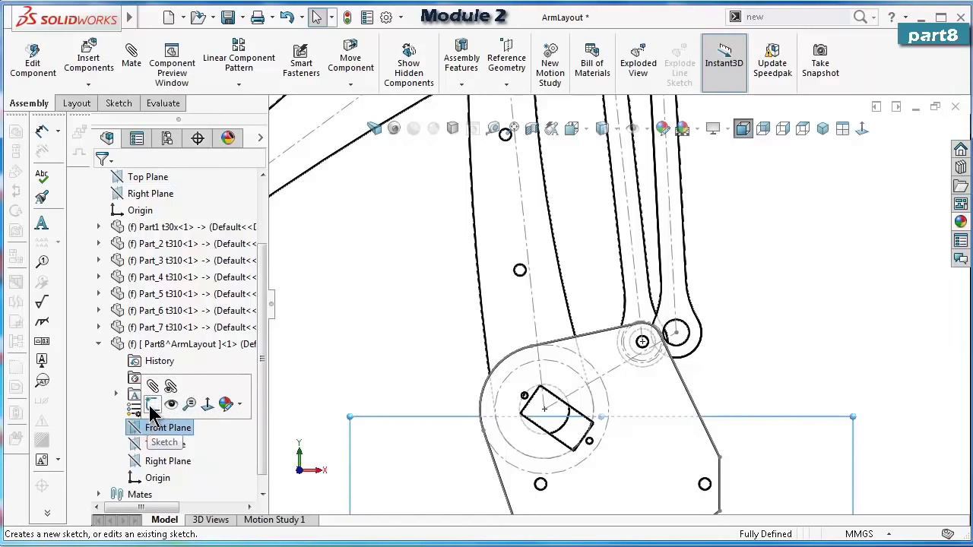
click(152, 405)
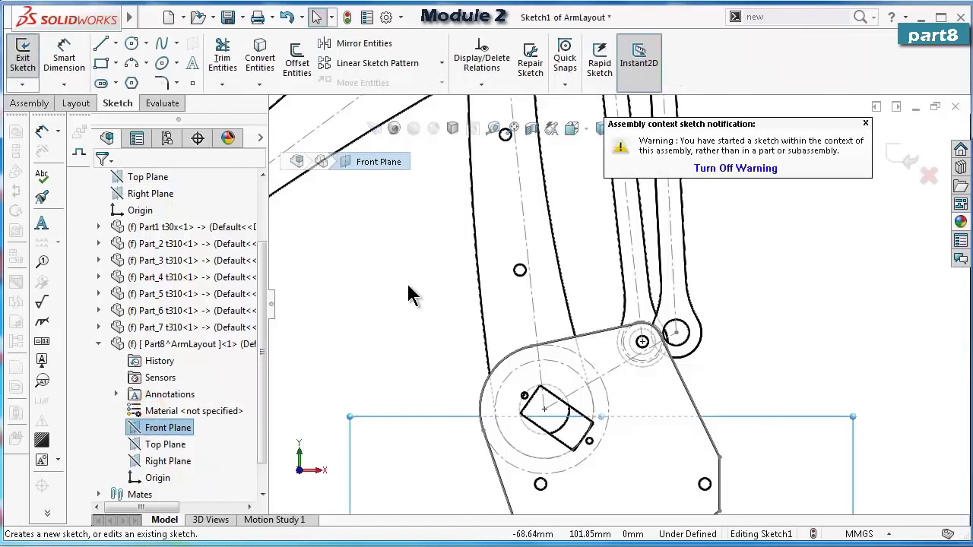
click(929, 175)
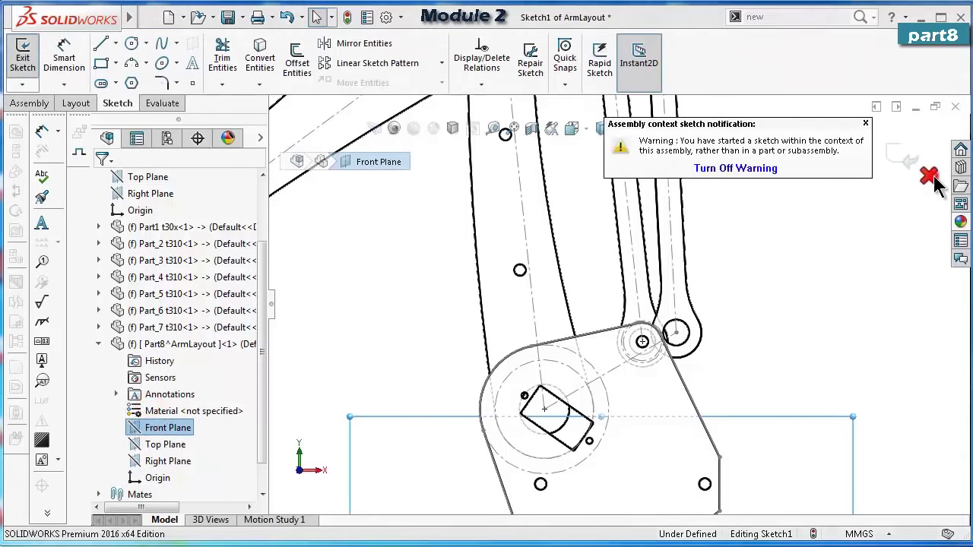
click(558, 338)
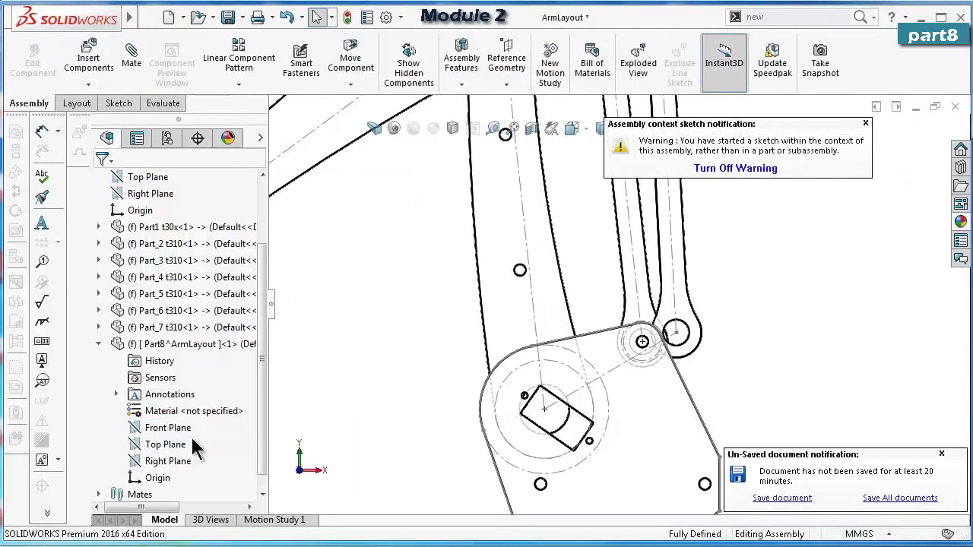
Edit the new Part8 in the context of the assembly and start a sketch on its Front Plane.
click(148, 344)
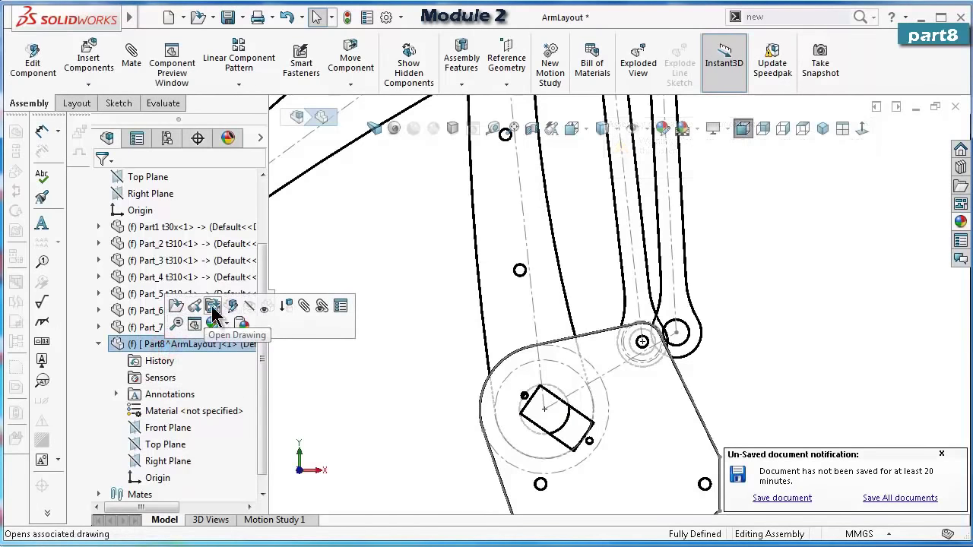
click(233, 307)
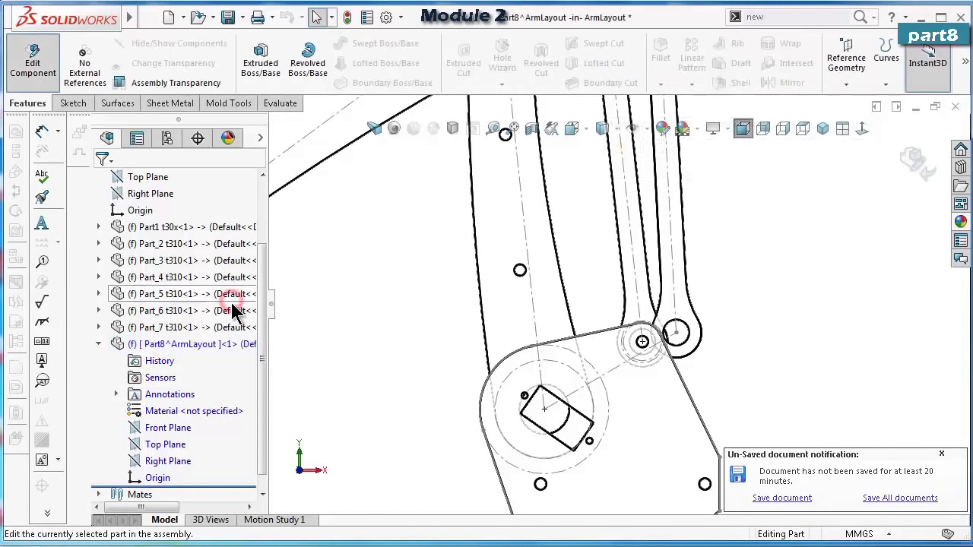
click(157, 429)
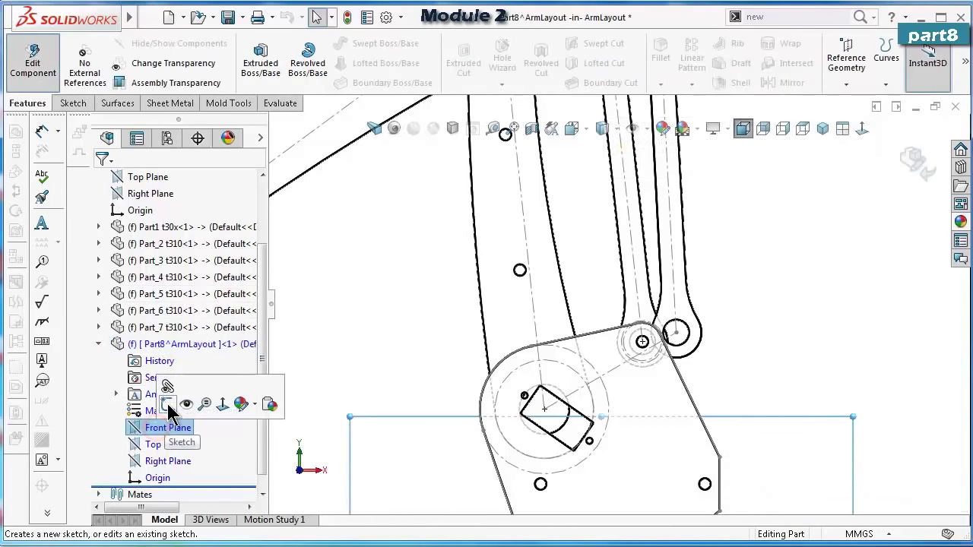
click(168, 405)
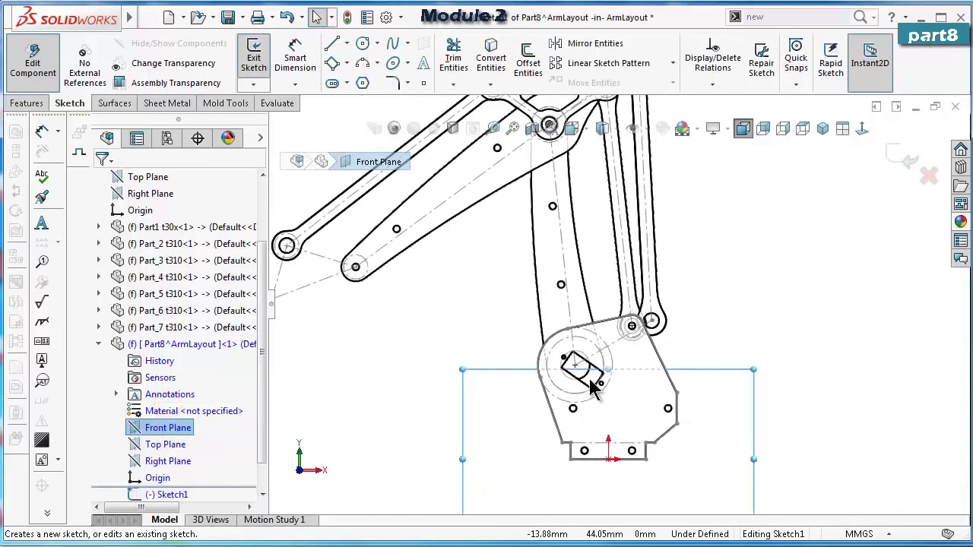
Convert the layout line running from the base pivot and the 35 mm circle around that pivot into the Part8 sketch.
scroll(623, 289, down, 2)
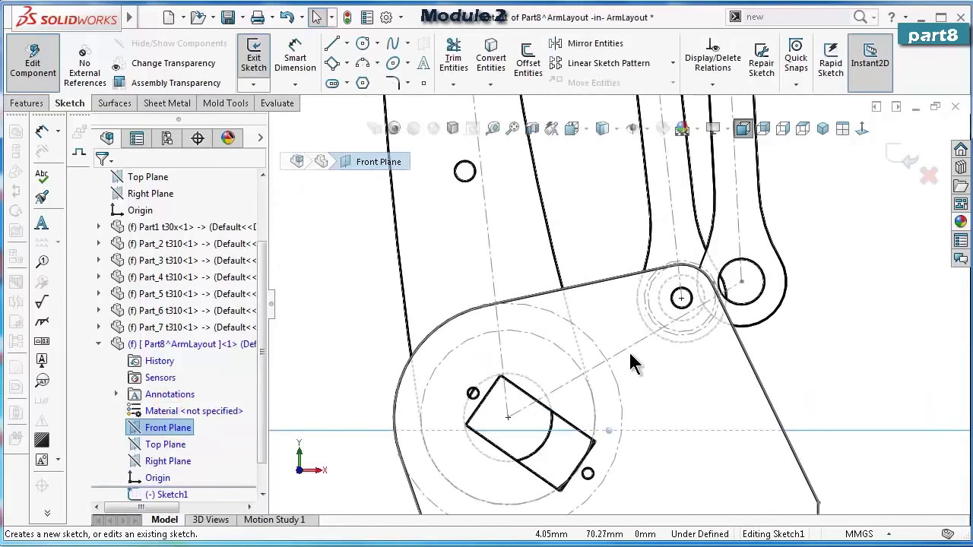
click(630, 350)
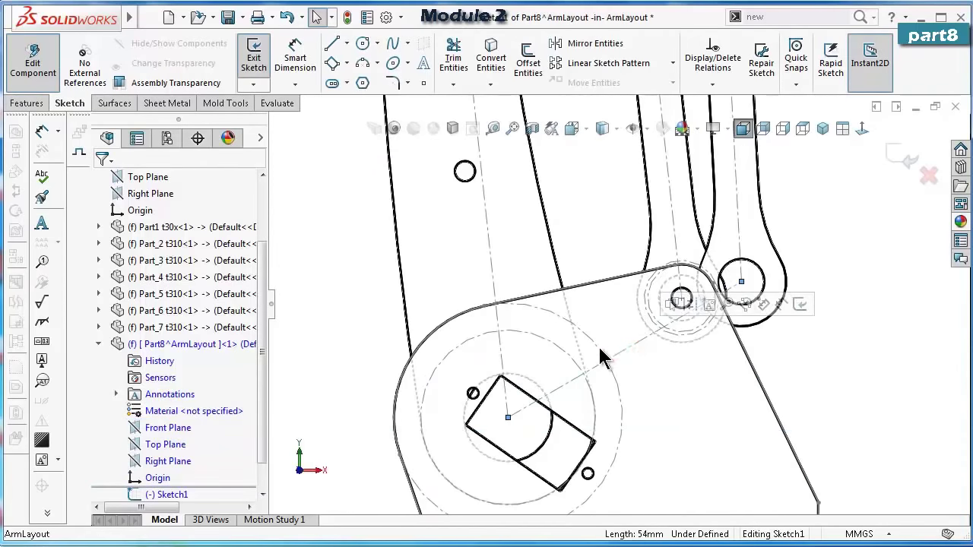
click(496, 67)
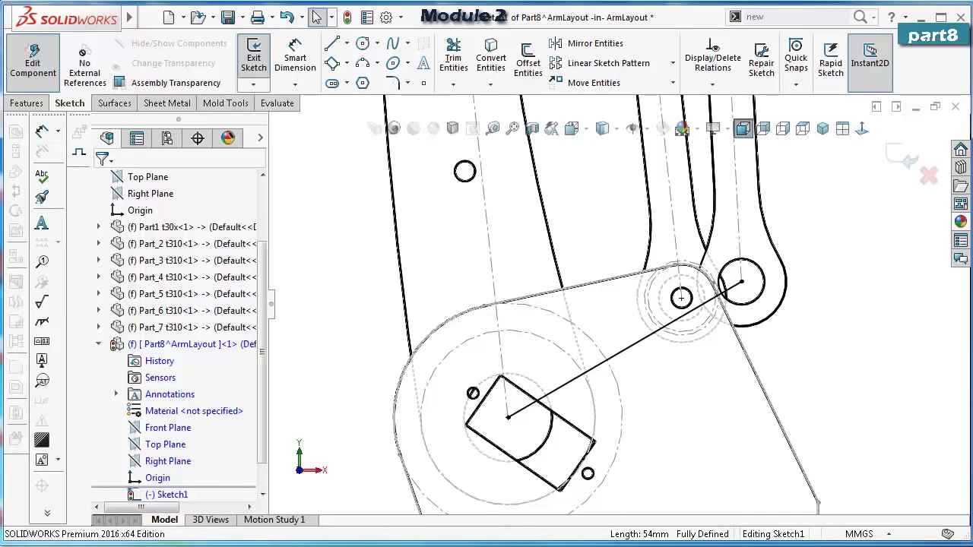
click(546, 339)
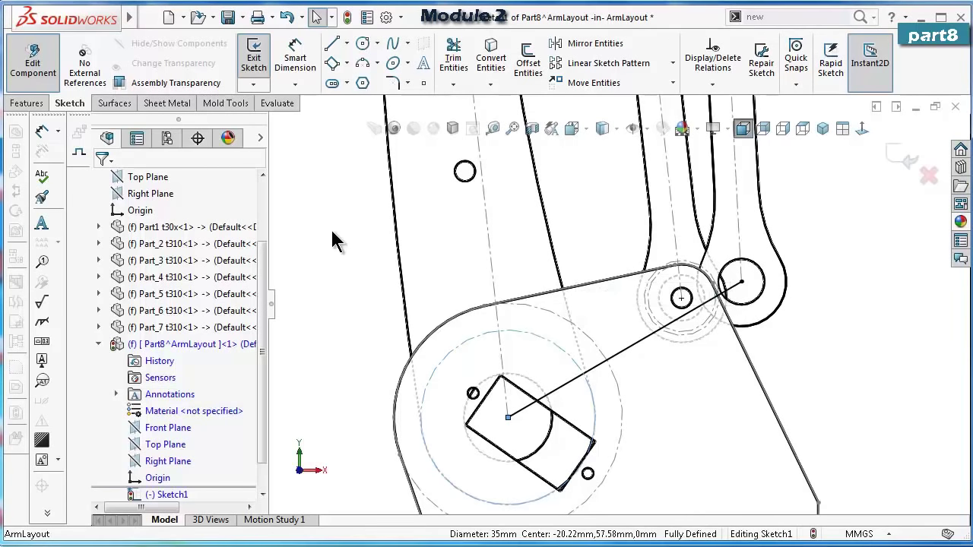
click(498, 58)
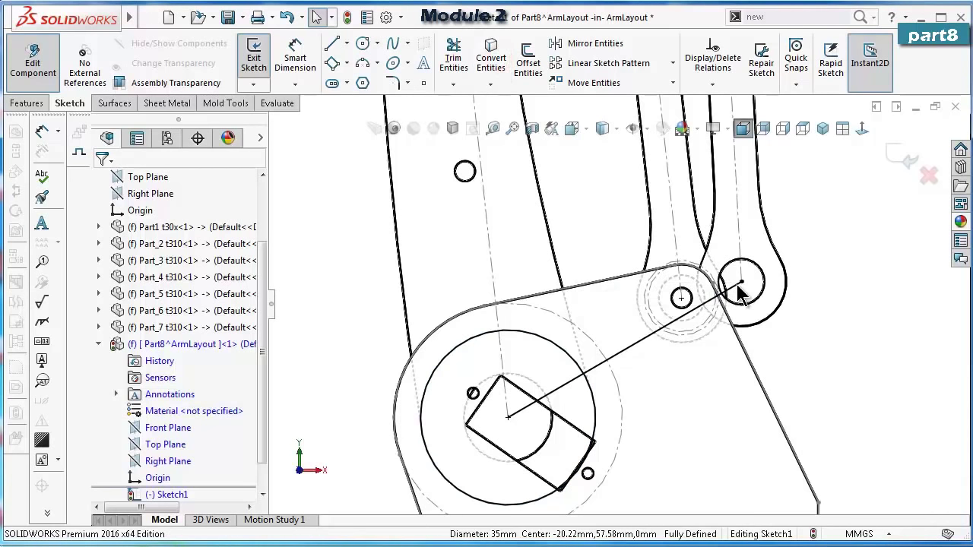
Exit the sketch and part editing to return to the ArmLayout assembly, and set its display style to Shaded With Edges.
scroll(821, 217, up, 1)
click(897, 161)
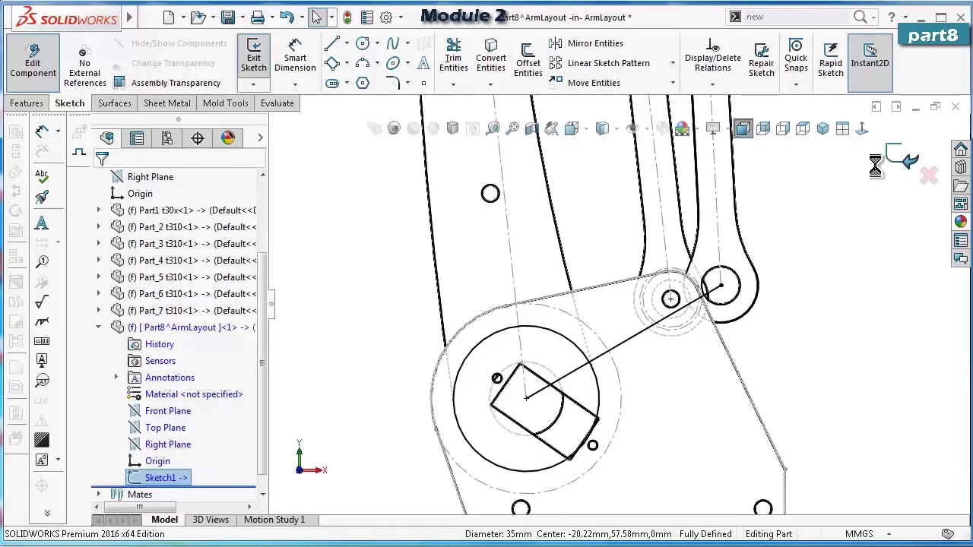
click(908, 159)
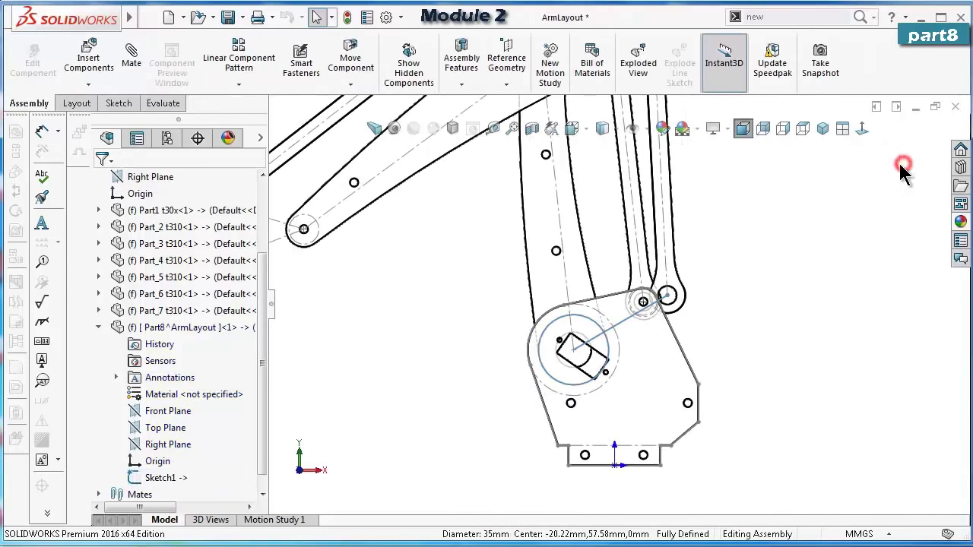
click(634, 131)
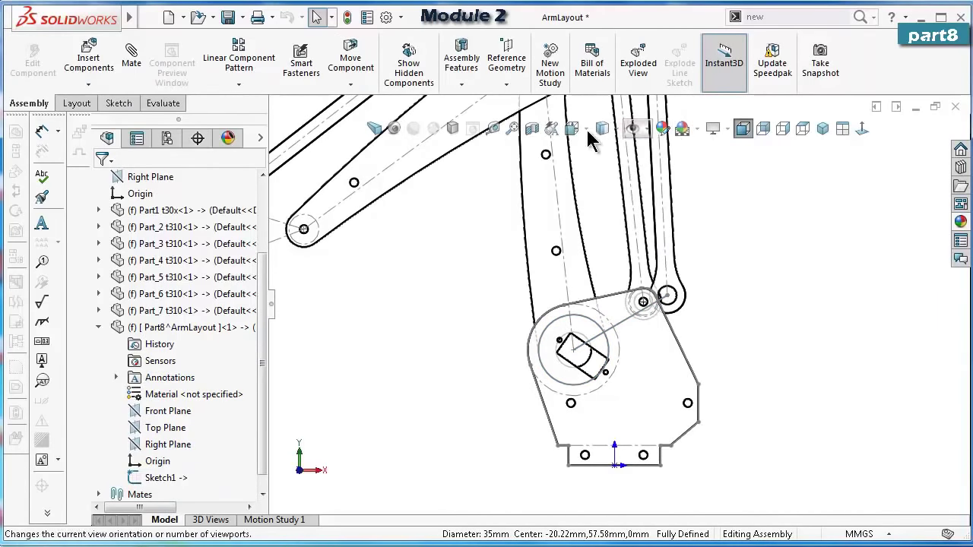
click(586, 129)
click(606, 130)
click(604, 150)
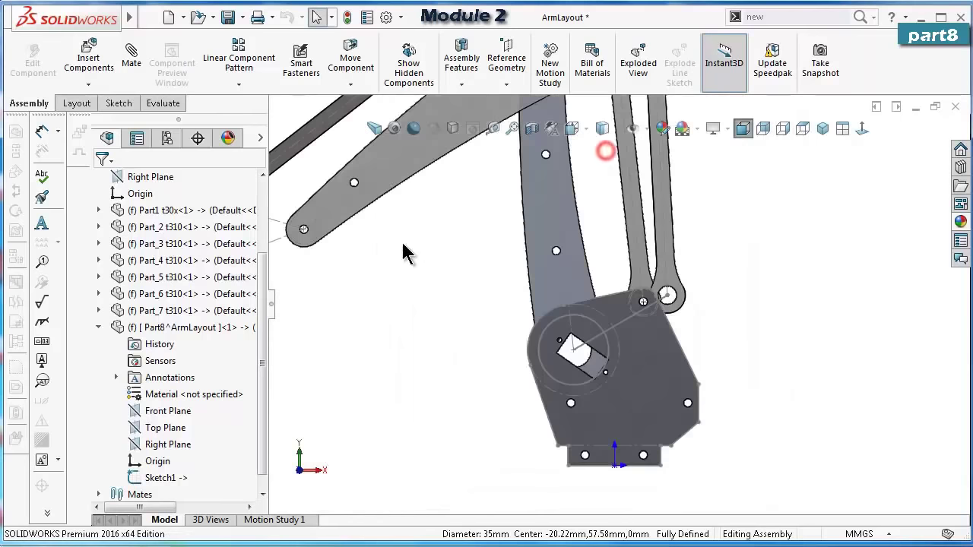
Open Part8 in its own window and show it in front view, fitted to the screen.
click(123, 328)
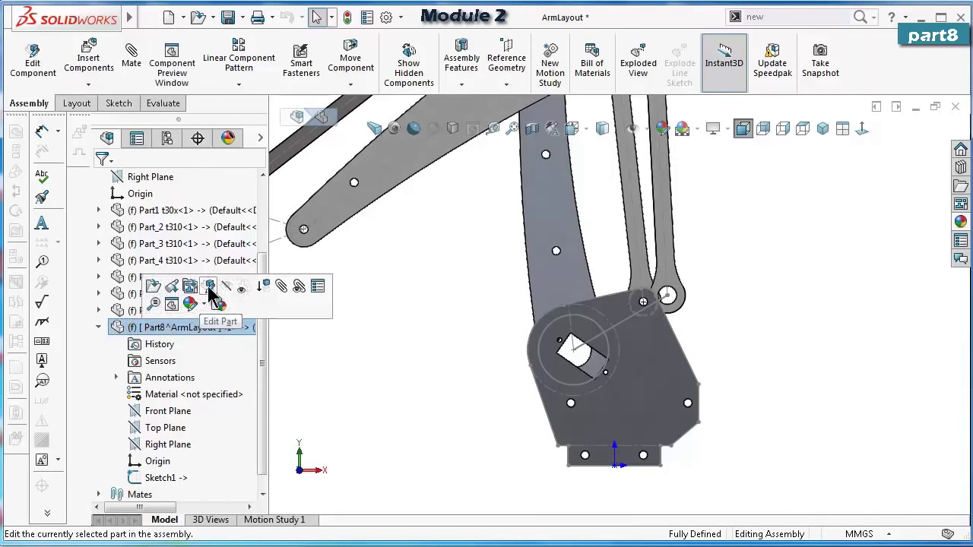
click(152, 286)
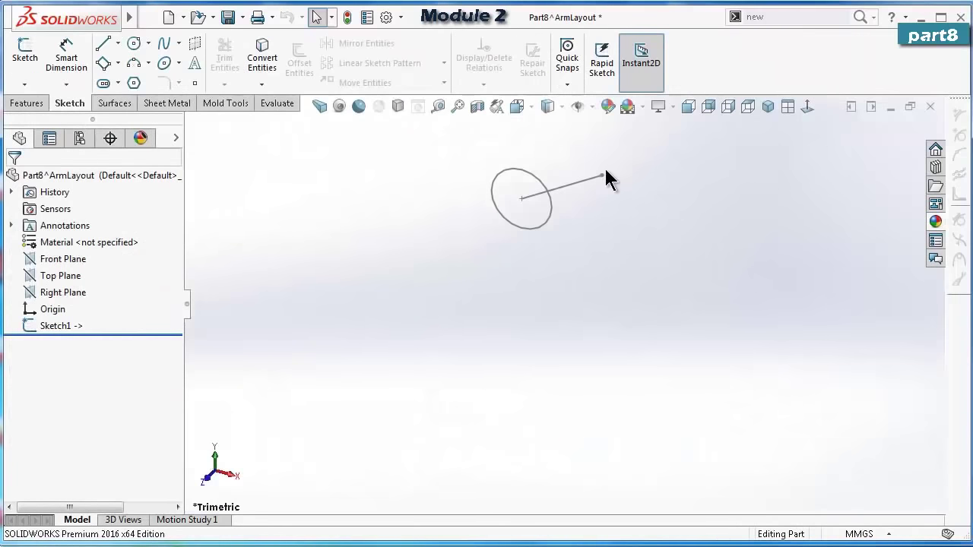
click(809, 105)
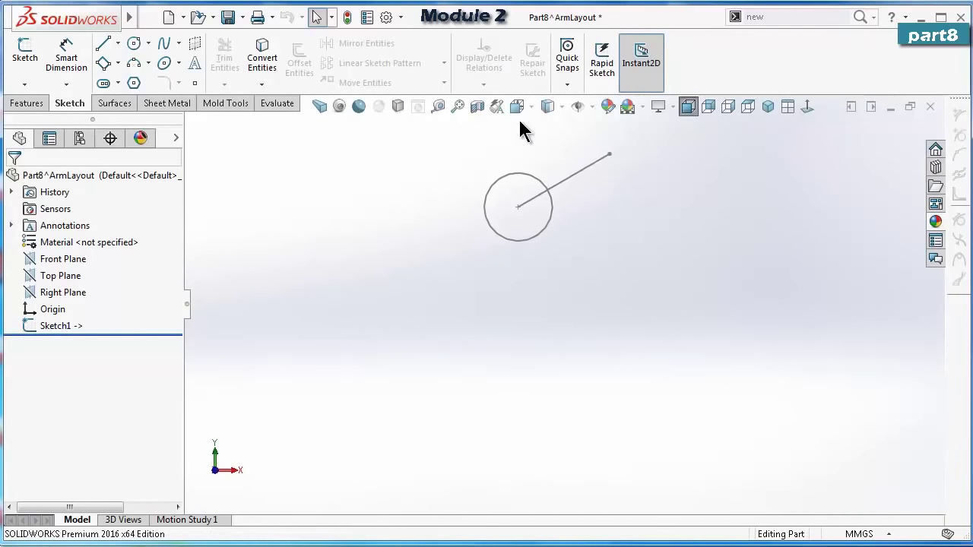
click(452, 106)
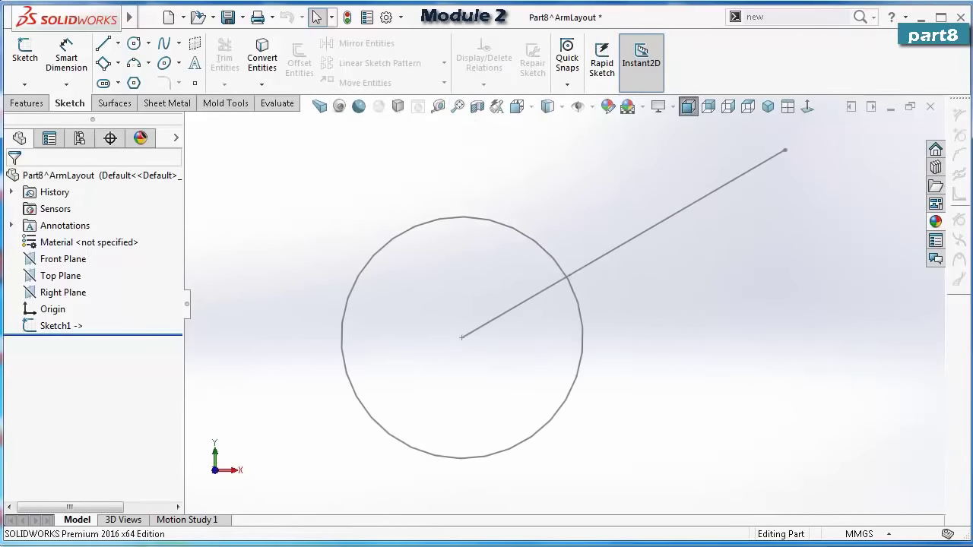
Save the virtual Part8 as an external part file named Part_8 t310, accepting the replacement of its references.
click(242, 17)
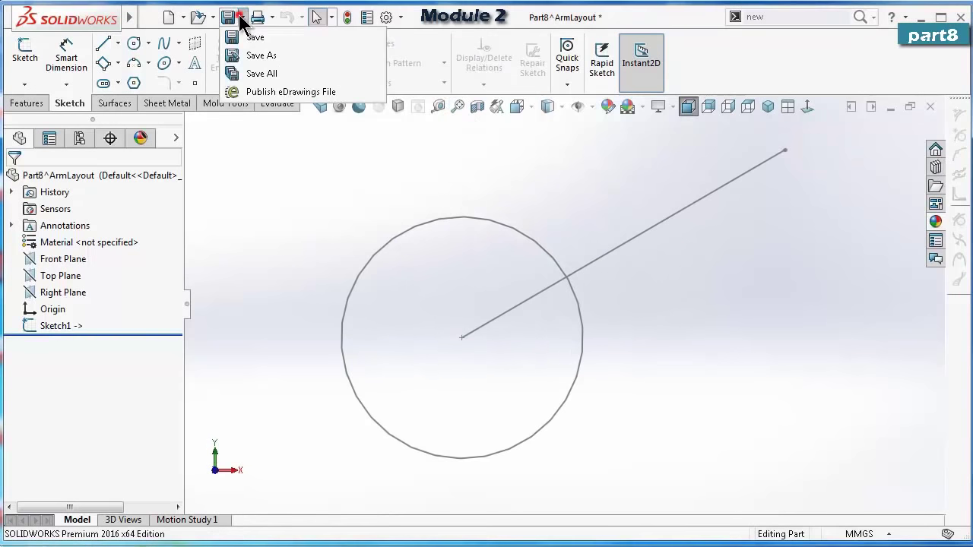
click(251, 55)
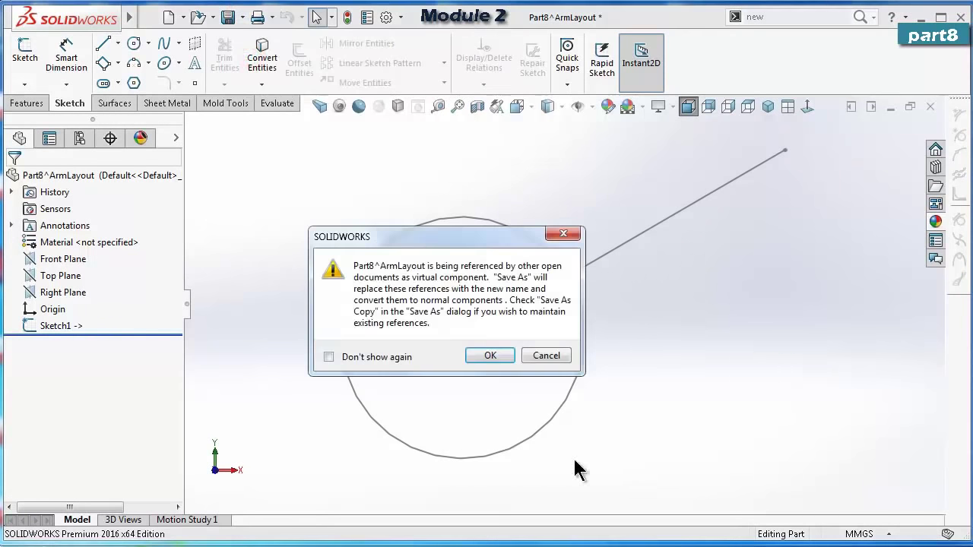
click(491, 355)
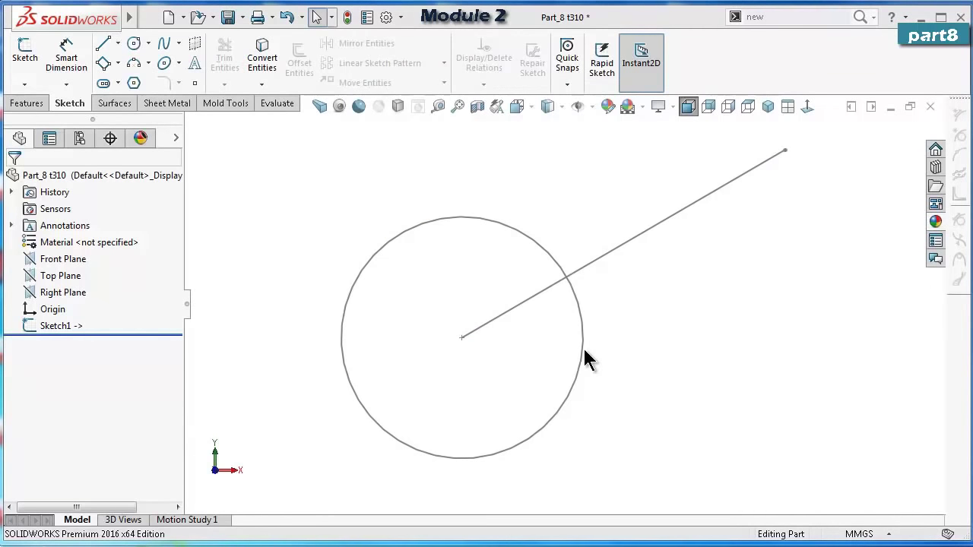
Edit Sketch1 of Part_8 t310 and change the converted circle and line to construction geometry.
click(583, 349)
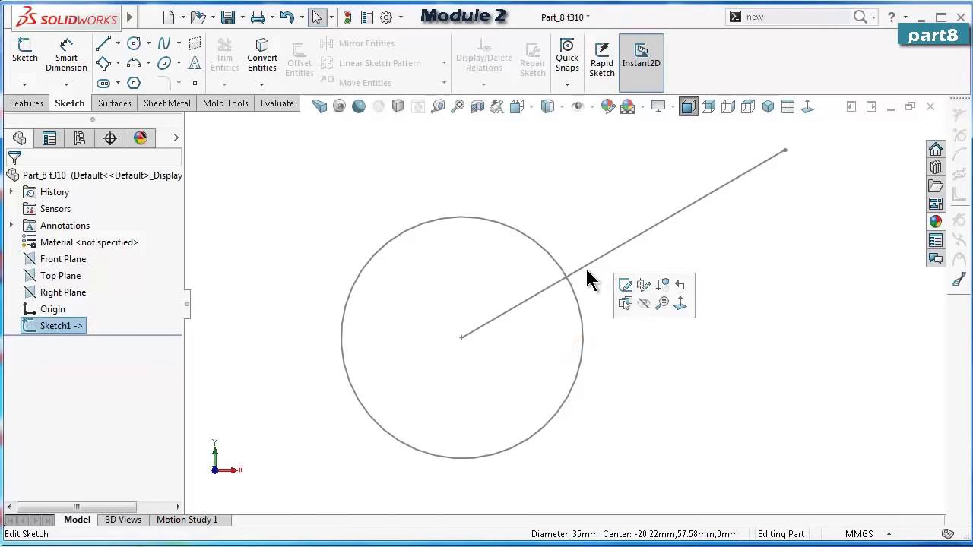
click(623, 285)
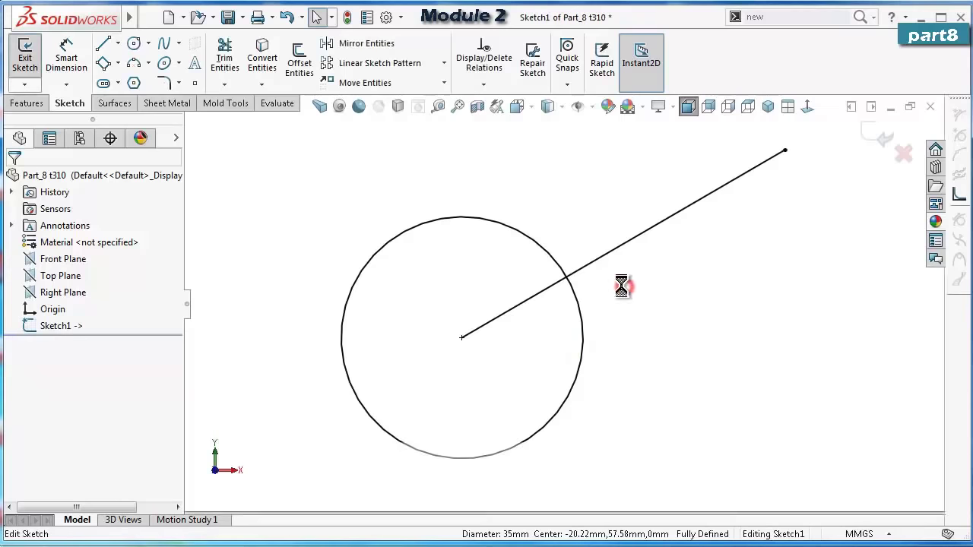
click(578, 297)
click(632, 254)
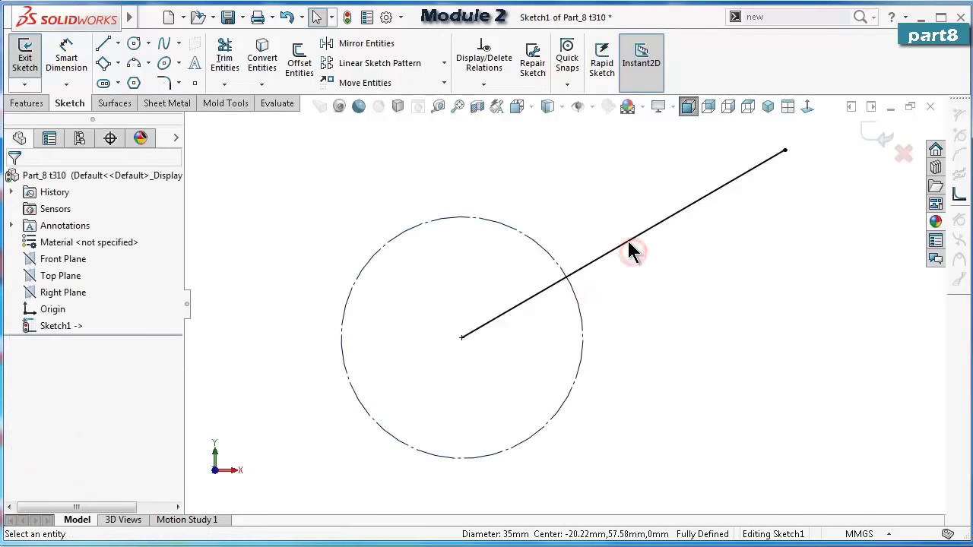
click(629, 242)
click(688, 188)
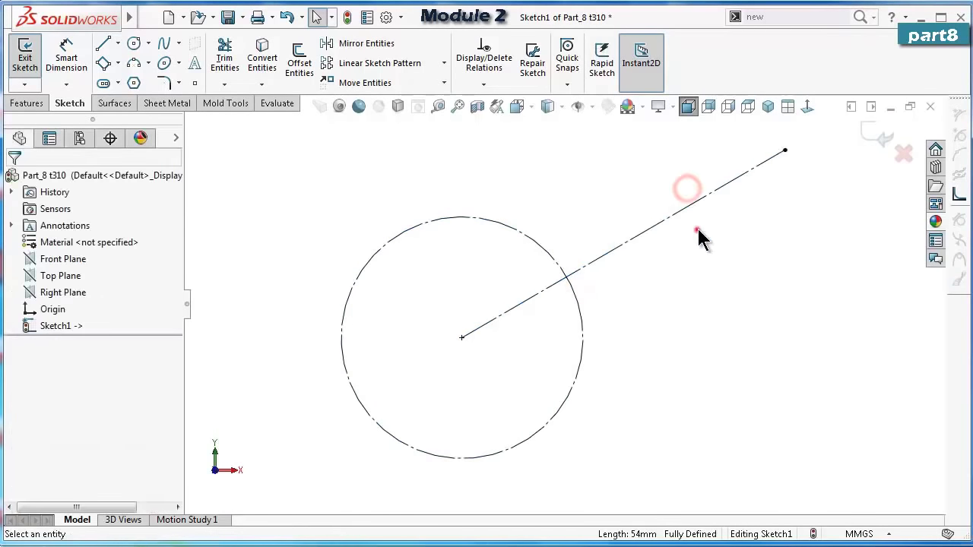
click(698, 230)
Draw a construction circle about 20 mm in diameter centred on the free upper end of the construction line.
scroll(672, 217, up, 1)
scroll(670, 217, down, 1)
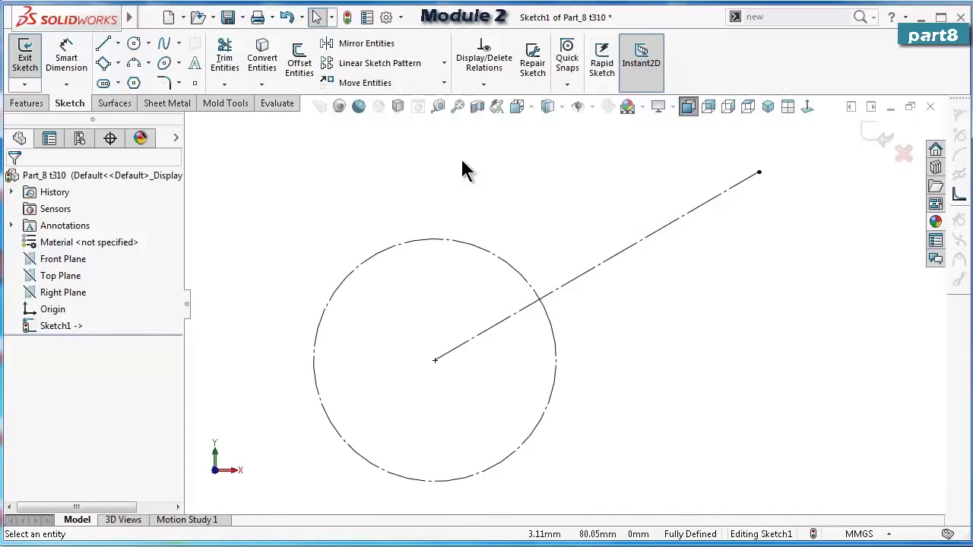
click(133, 42)
click(759, 172)
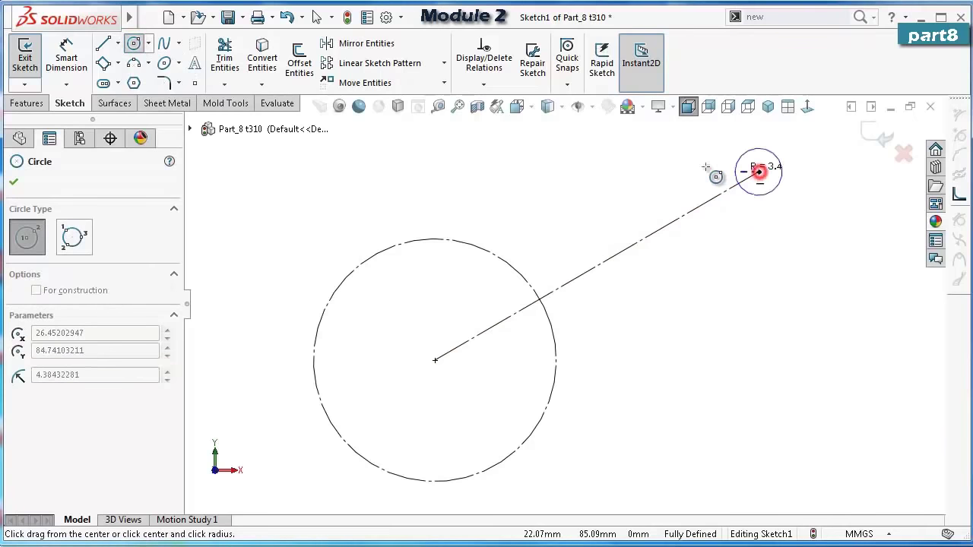
click(690, 172)
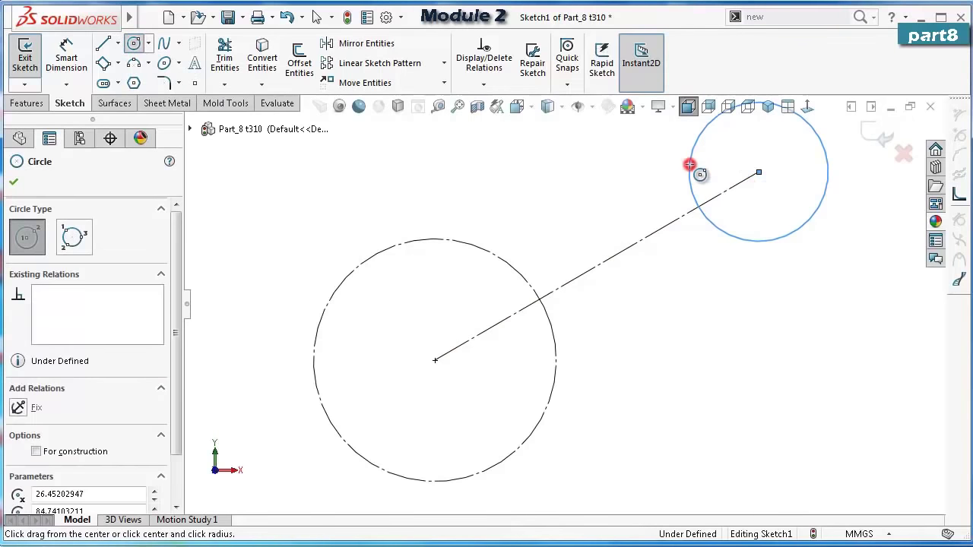
click(90, 453)
click(13, 182)
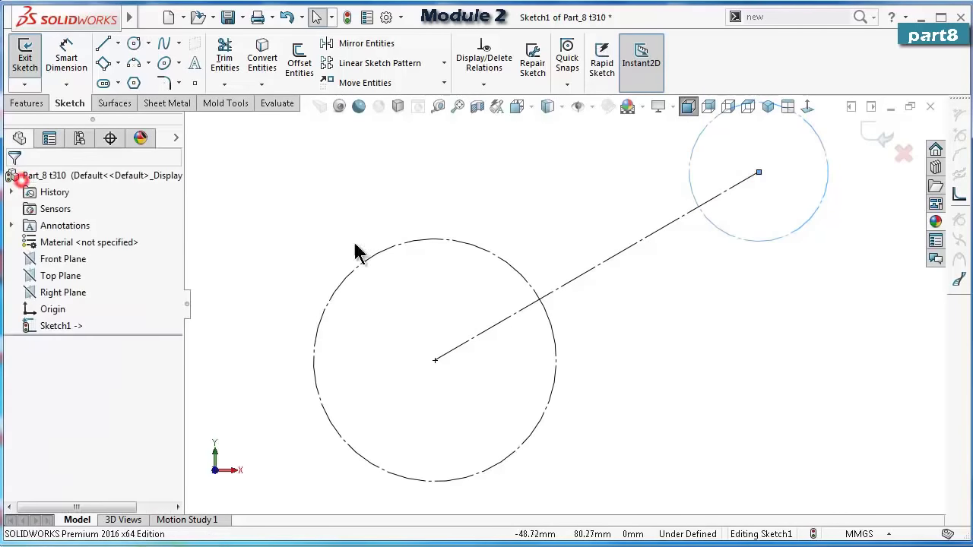
Dimension the new construction circle's diameter and set it to 18 mm.
right_drag(714, 372, 692, 296)
click(732, 233)
click(750, 318)
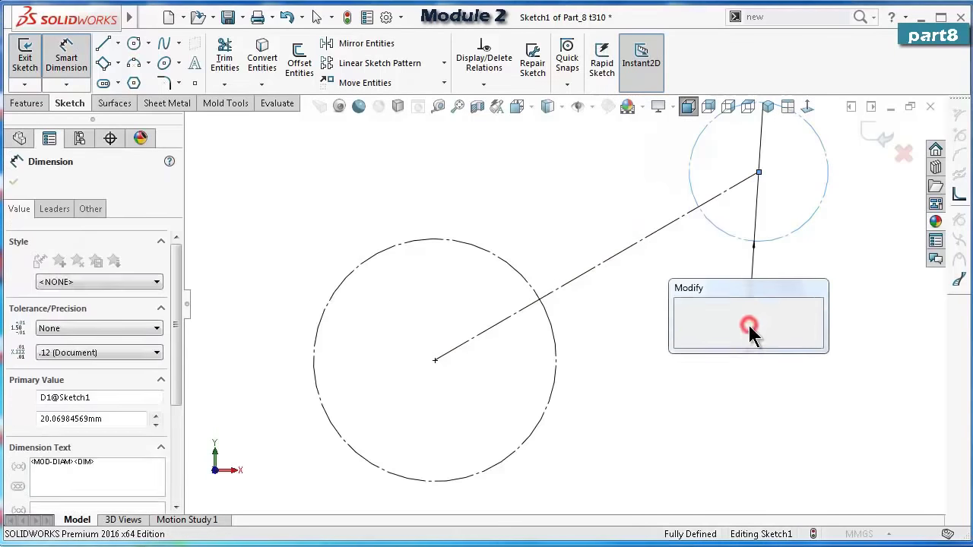
text(18)
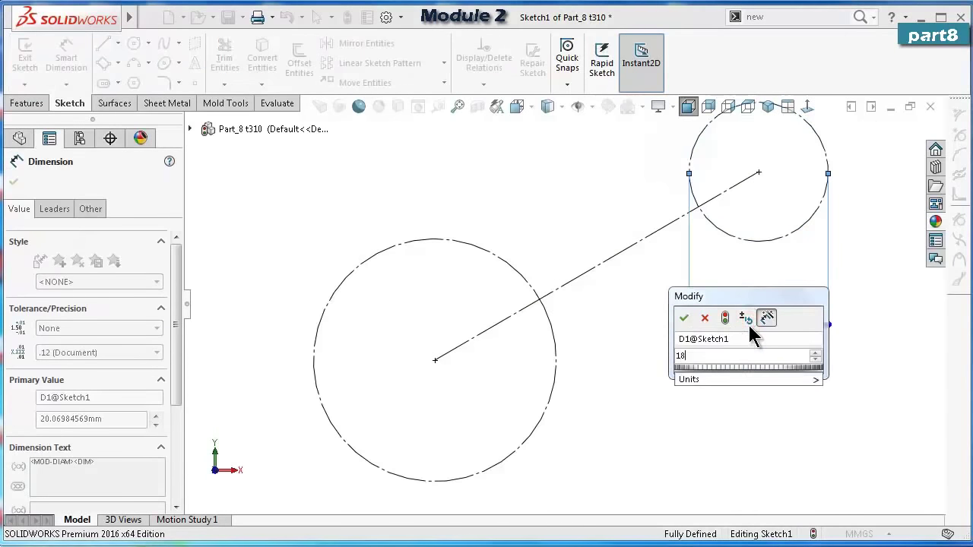
key(Return)
click(343, 216)
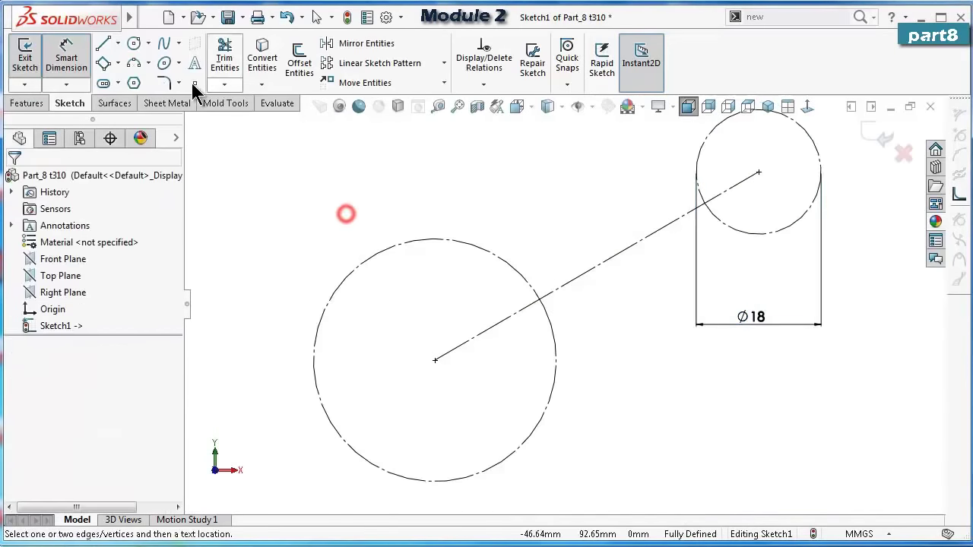
Draw two tangent lines about 53 mm long between the large circle and the 18 mm circle, one on each side of the centreline.
click(104, 45)
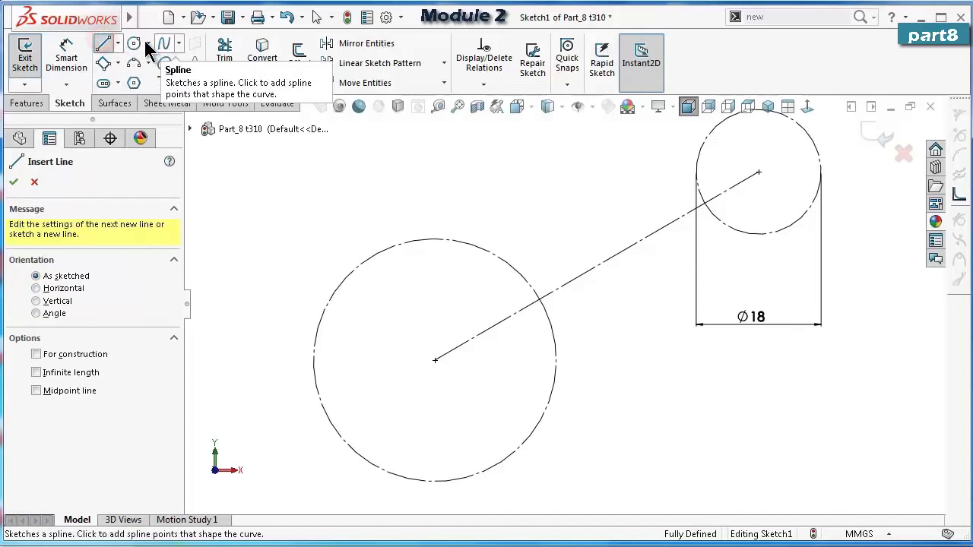
click(385, 252)
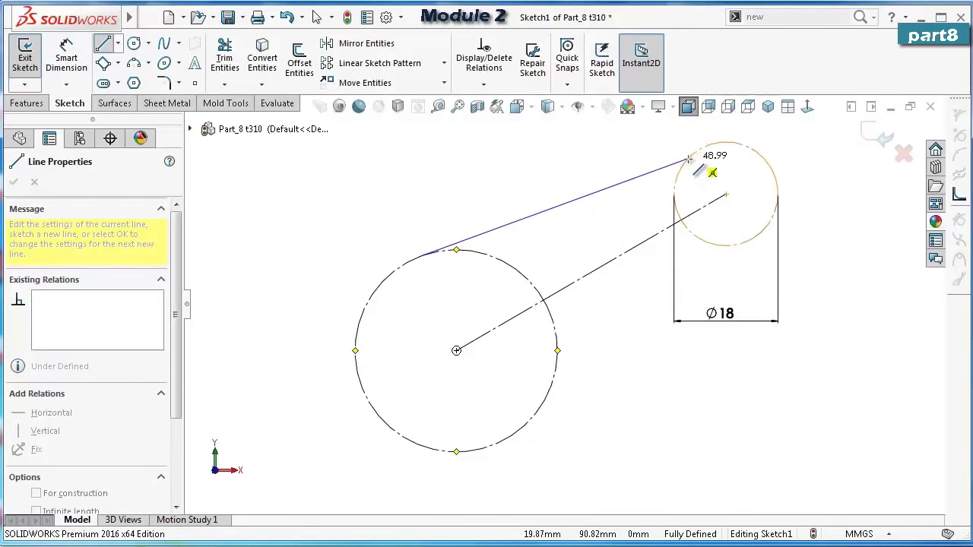
click(691, 156)
double_click(634, 210)
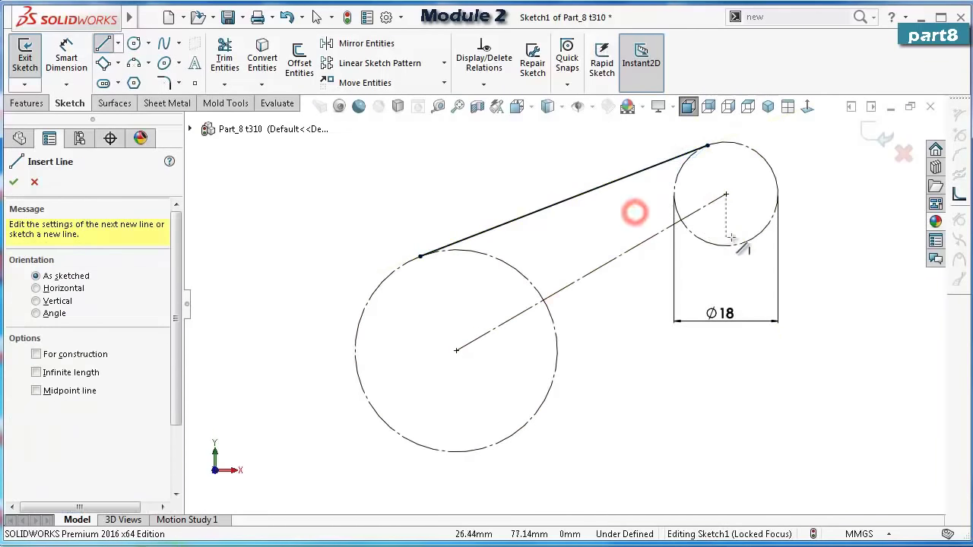
click(762, 231)
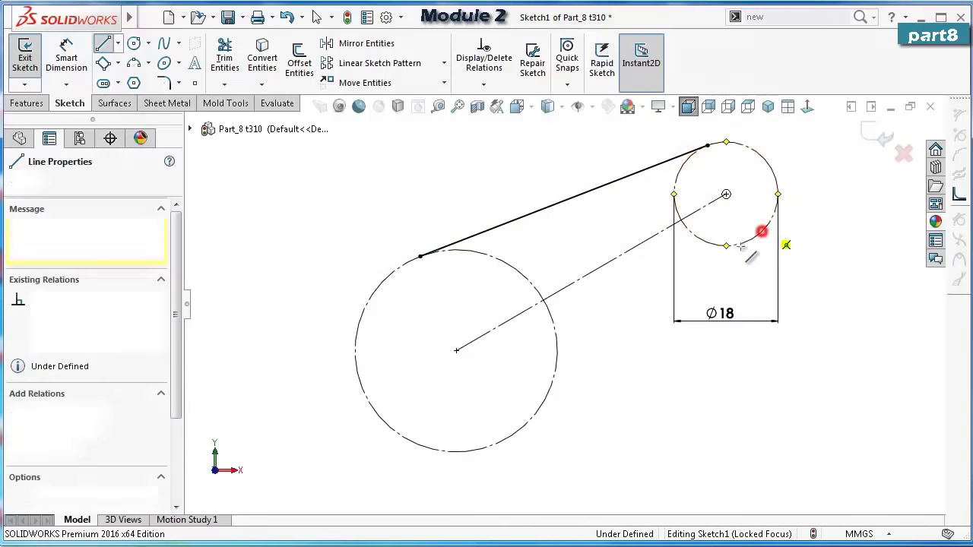
click(538, 416)
Draw a three-point arc along the outer side of the large construction circle, joining the near ends of the two tangent lines.
scroll(721, 249, up, 1)
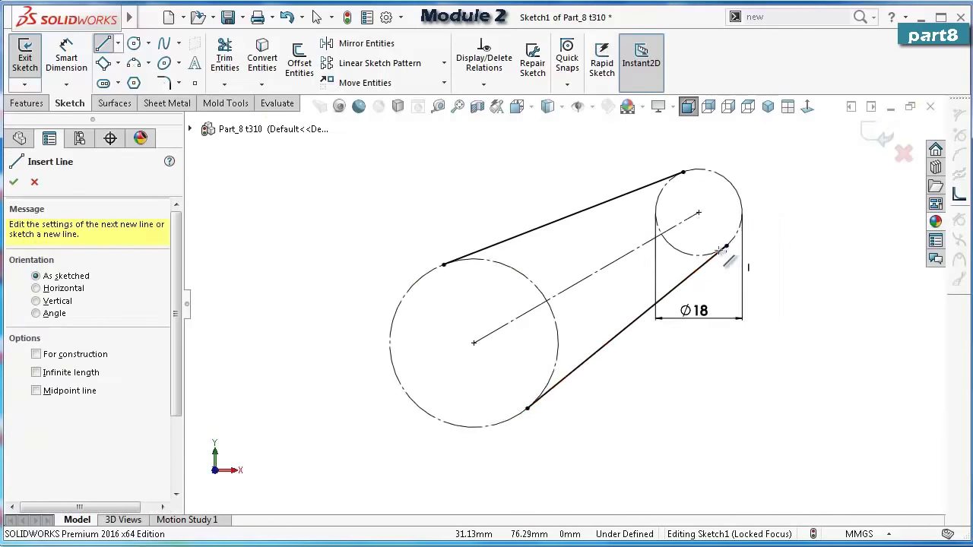
scroll(728, 244, down, 1)
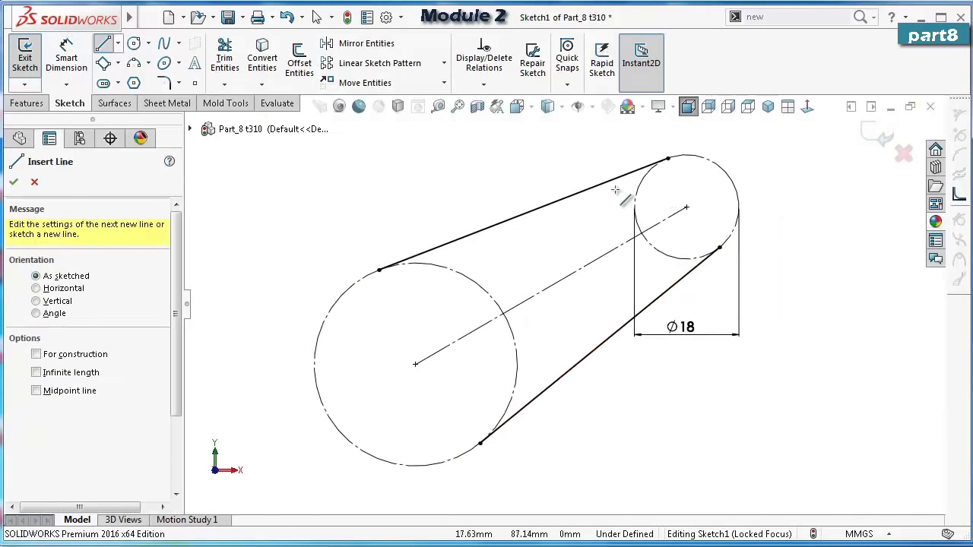
click(135, 65)
click(379, 270)
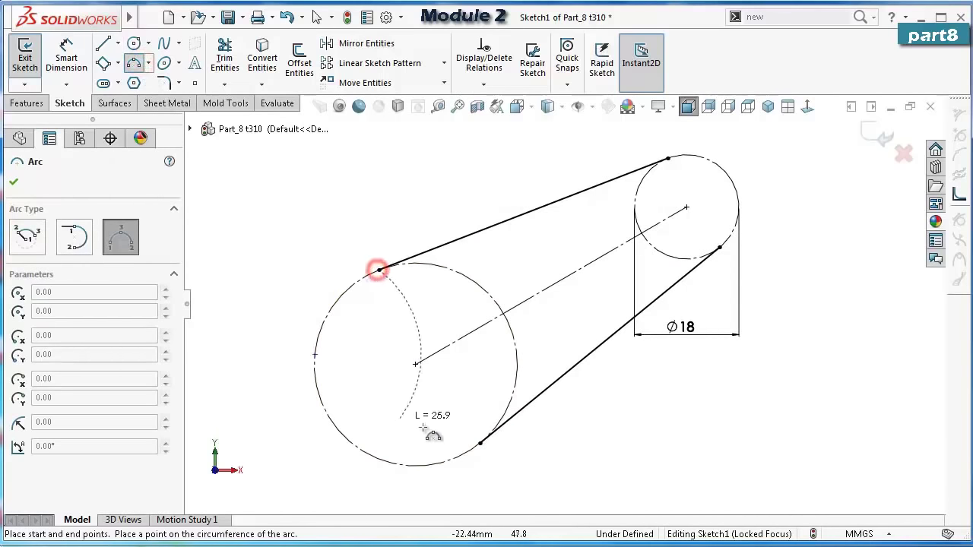
click(480, 443)
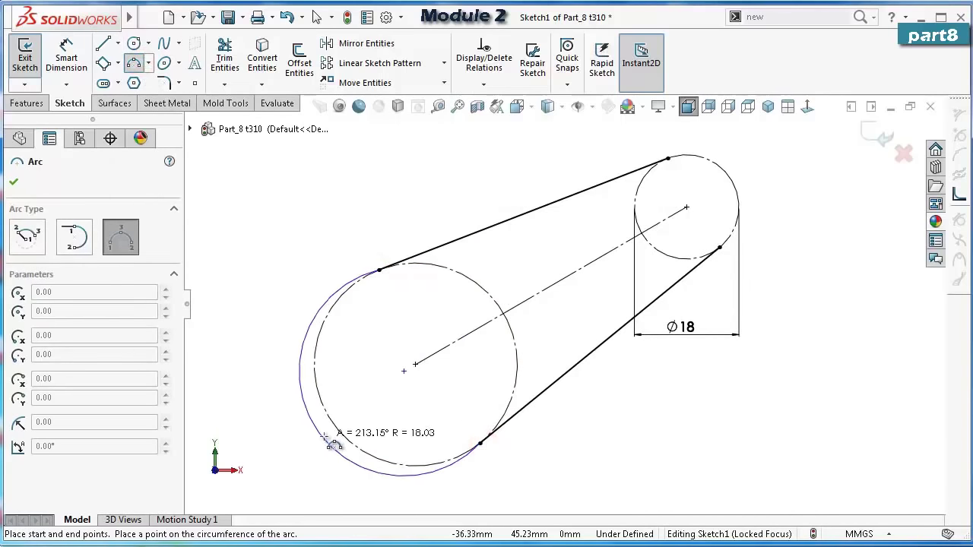
click(341, 434)
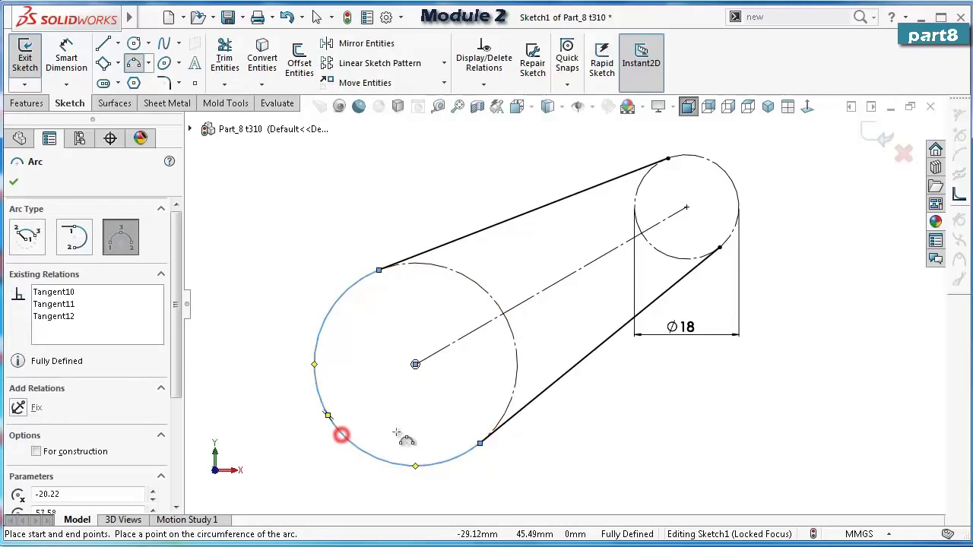
click(804, 269)
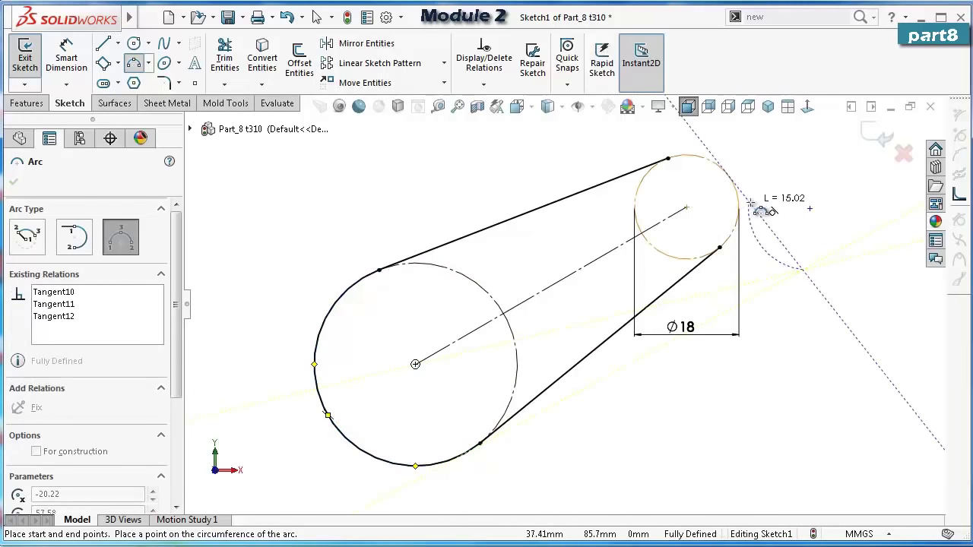
key(Escape)
Try to draw a three-point arc through the 18 mm circle's outer quadrant between the tangent lines' upper ends, and undo it.
click(135, 61)
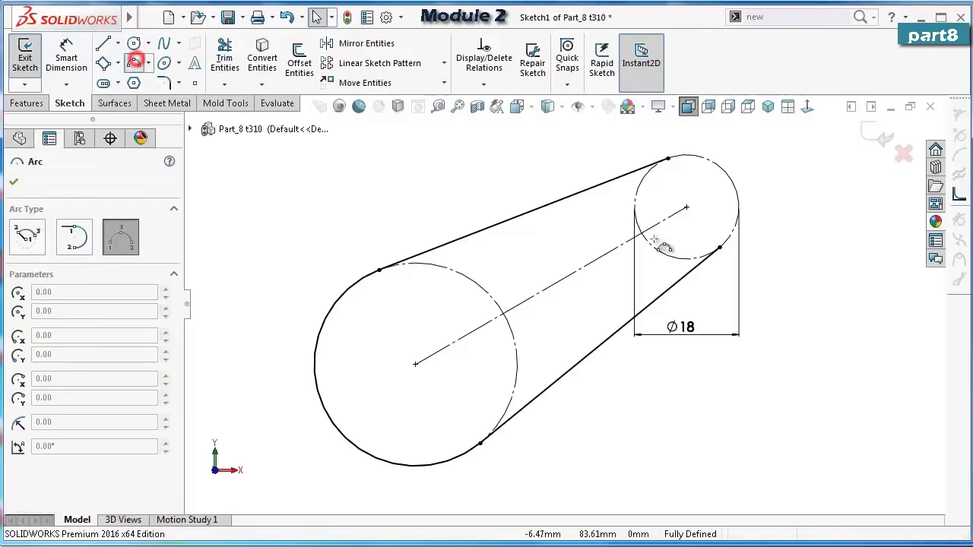
click(667, 159)
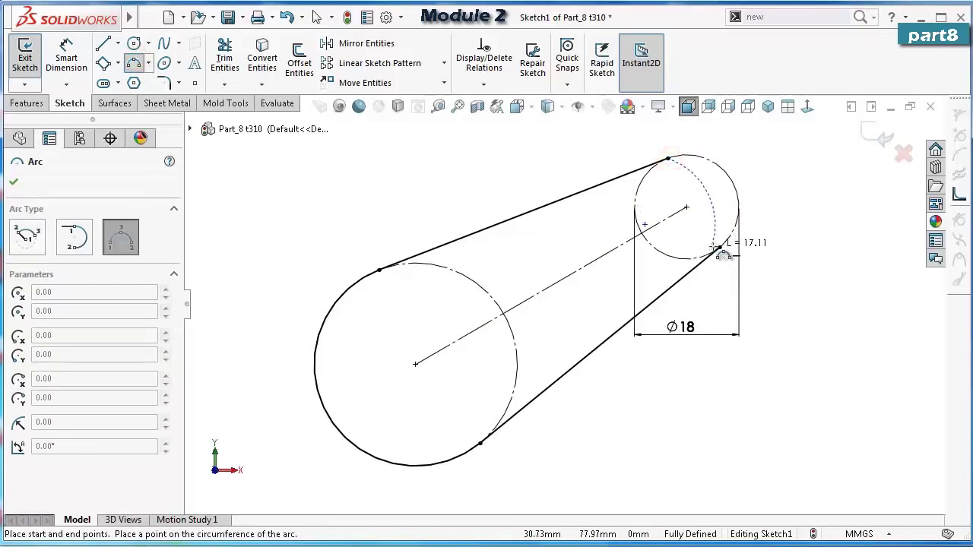
click(720, 248)
click(740, 207)
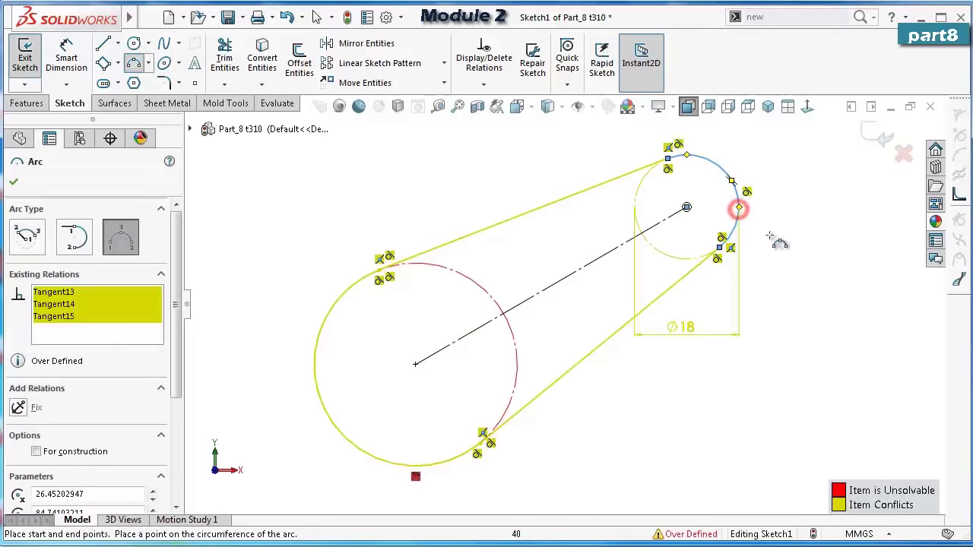
key(Escape)
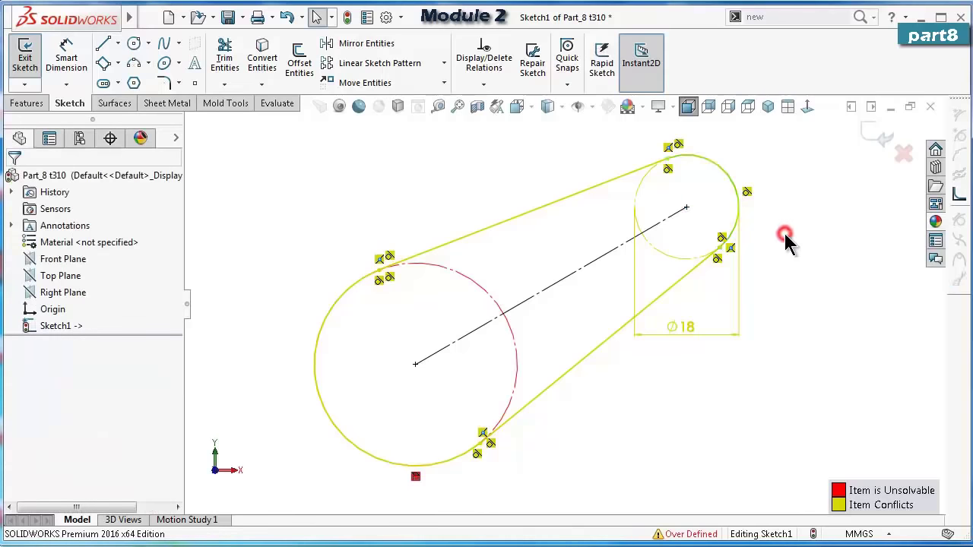
key(ctrl+z)
Draw a three-point arc along the outer side of the 18 mm construction circle, closing the profile between the two tangent lines.
scroll(674, 158, down, 2)
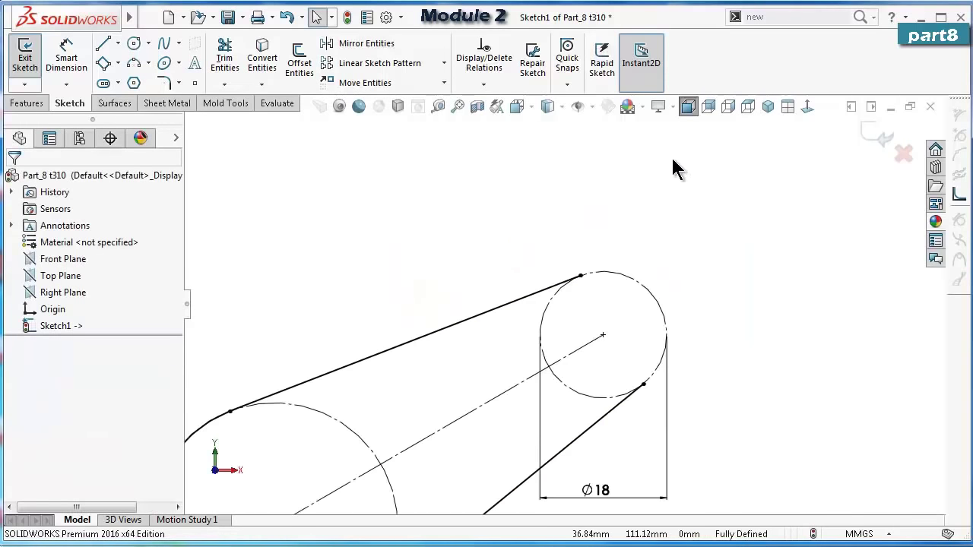
click(133, 66)
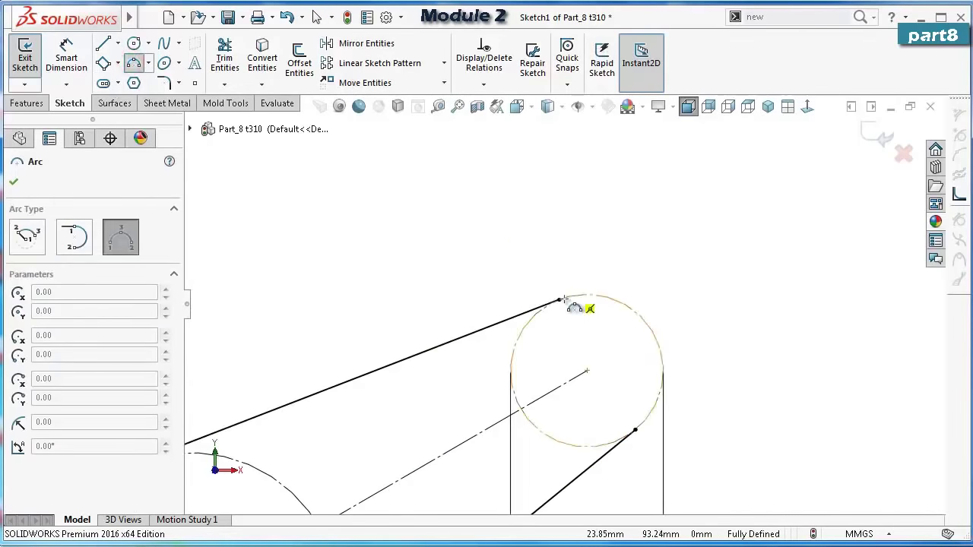
click(561, 300)
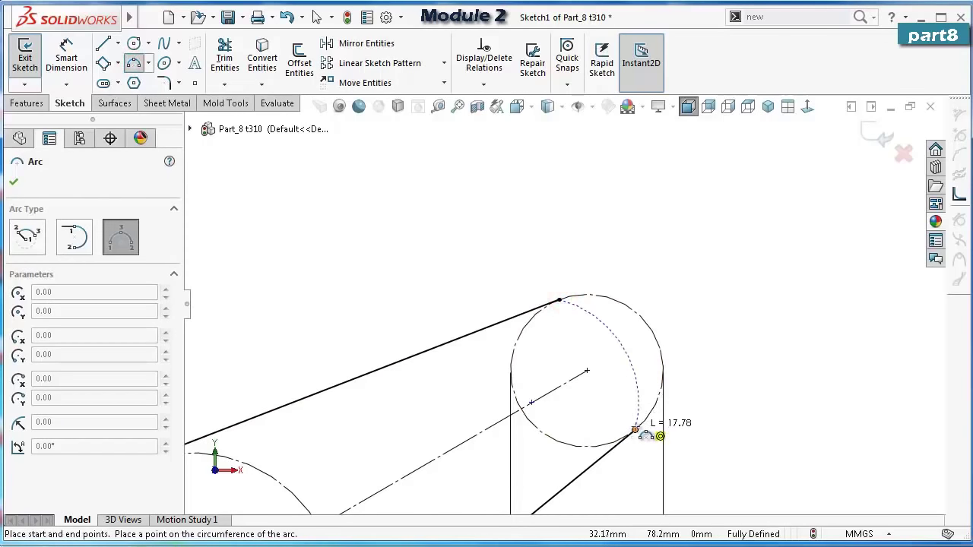
click(636, 430)
click(658, 354)
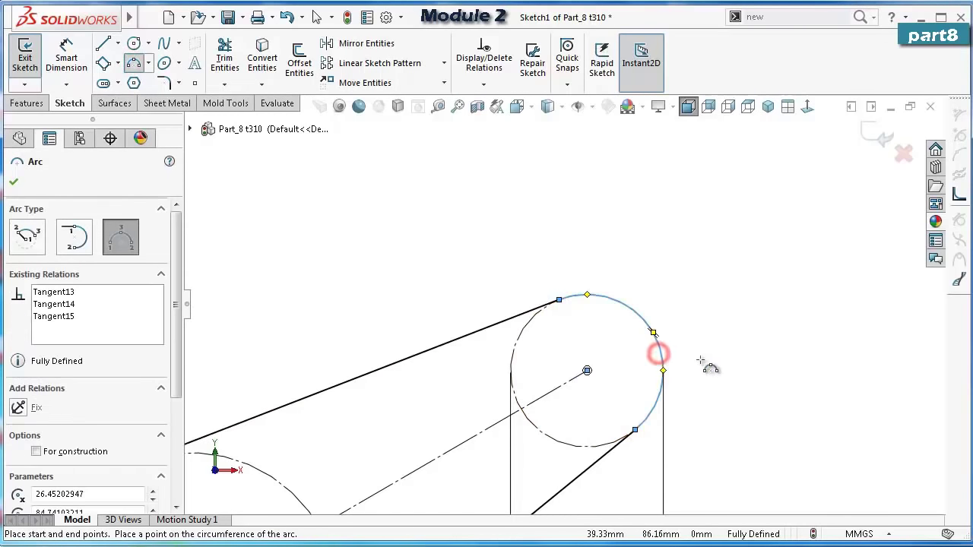
key(Escape)
key(f)
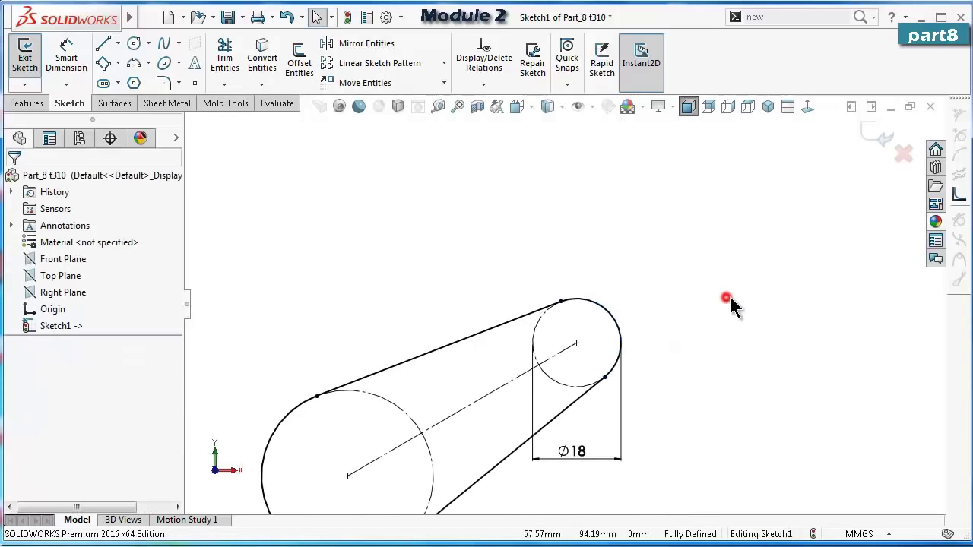
scroll(532, 383, down, 2)
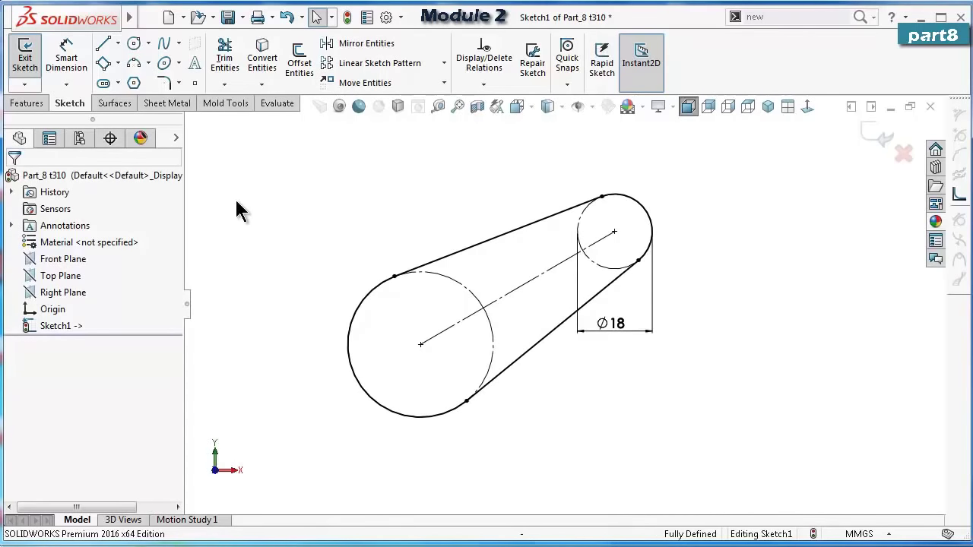
Draw two hole circles centred on the centreline's ends, about 8 mm in diameter at the large end and about 4 mm at the small end.
click(134, 43)
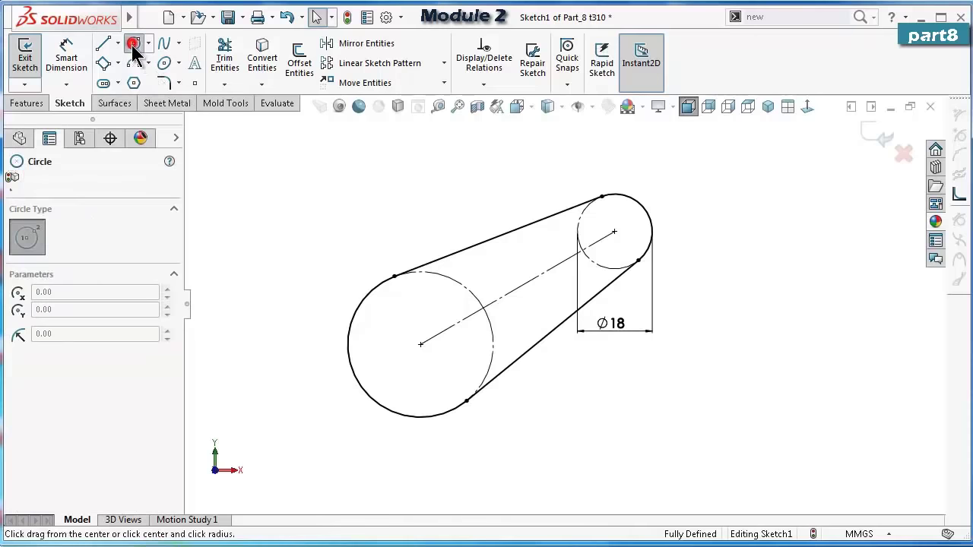
click(421, 346)
click(412, 330)
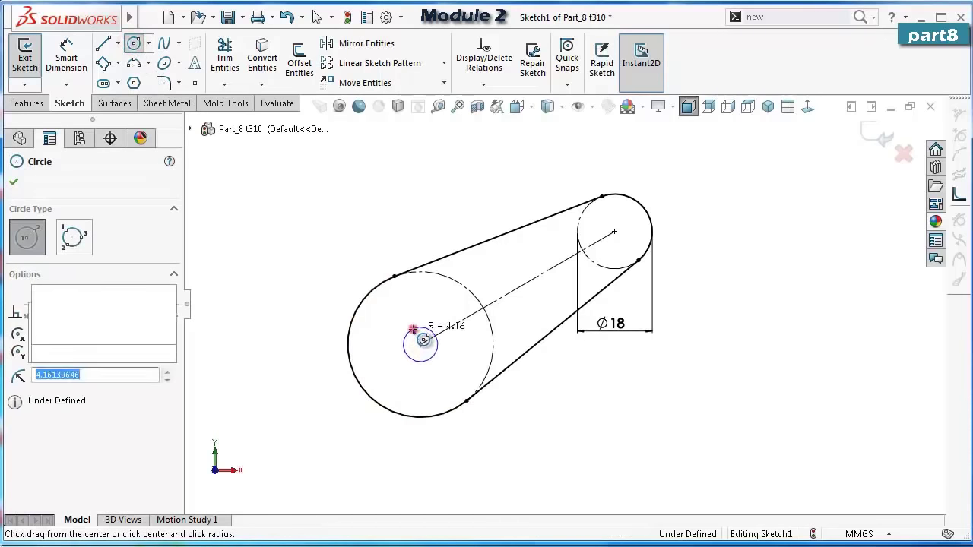
click(615, 231)
click(617, 223)
Dimension the hole circle at the link's small end and set its diameter to 3.5 mm.
right_drag(762, 274, 742, 130)
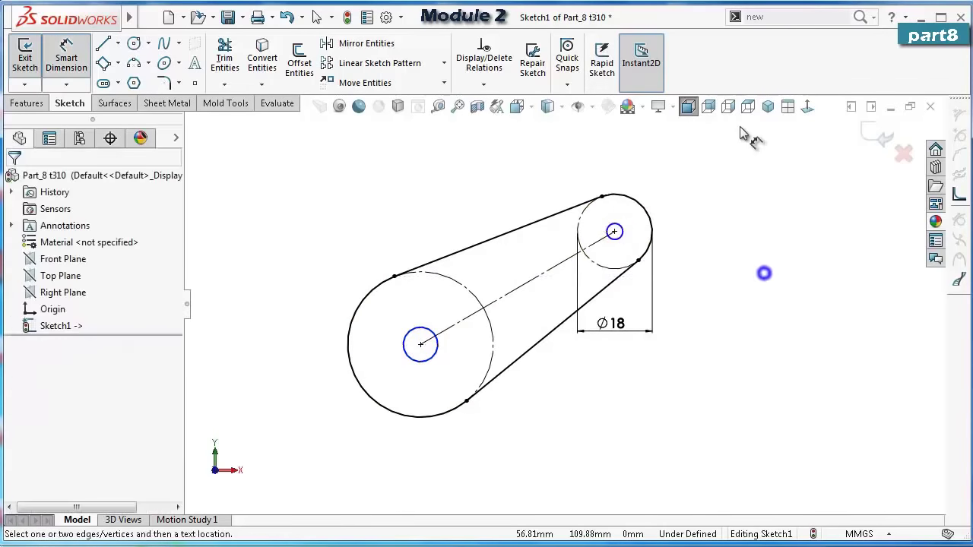
scroll(666, 208, down, 3)
click(592, 261)
click(619, 267)
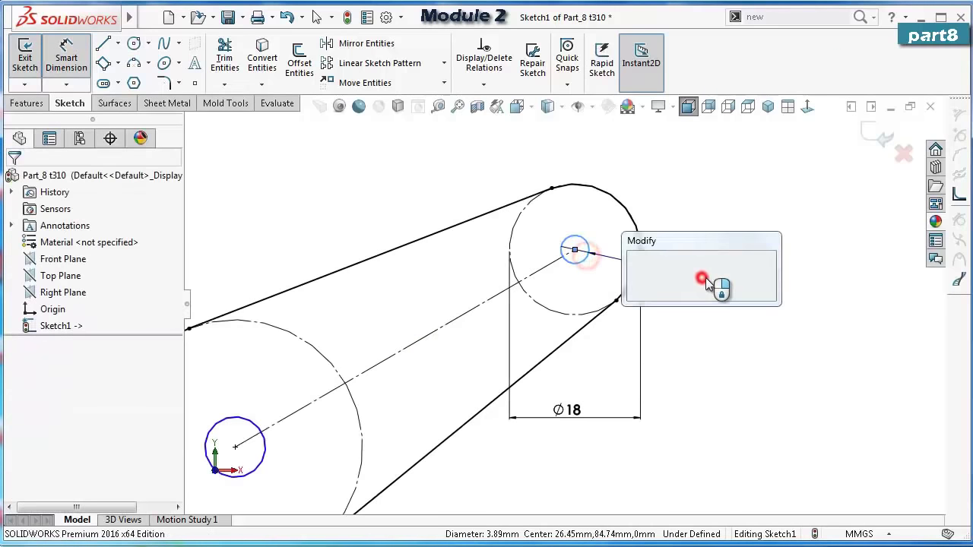
text(3.5)
key(Return)
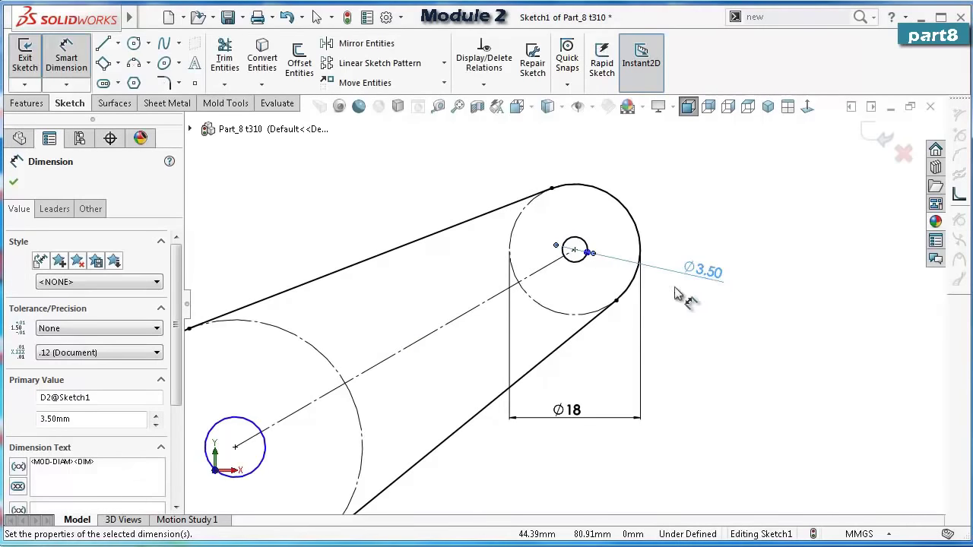
Dimension the hole circle at the link's large end and set its diameter to 8.5 mm.
scroll(565, 300, down, 1)
click(292, 403)
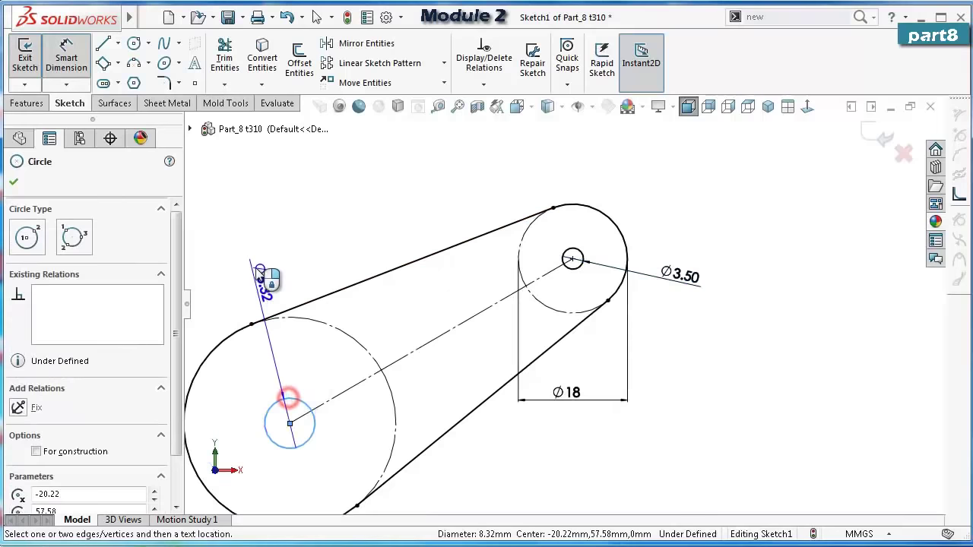
click(276, 256)
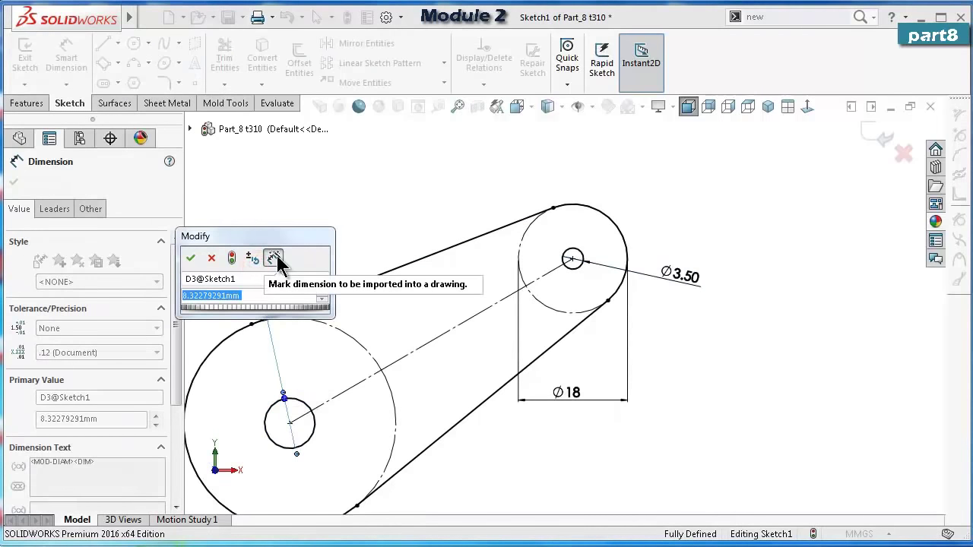
text(8.5)
key(Return)
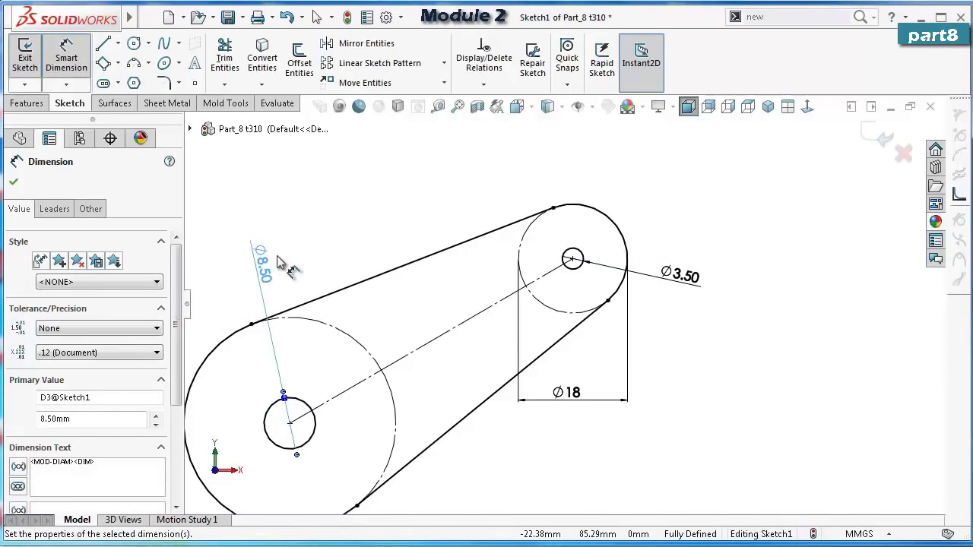
scroll(386, 284, up, 2)
scroll(378, 299, down, 1)
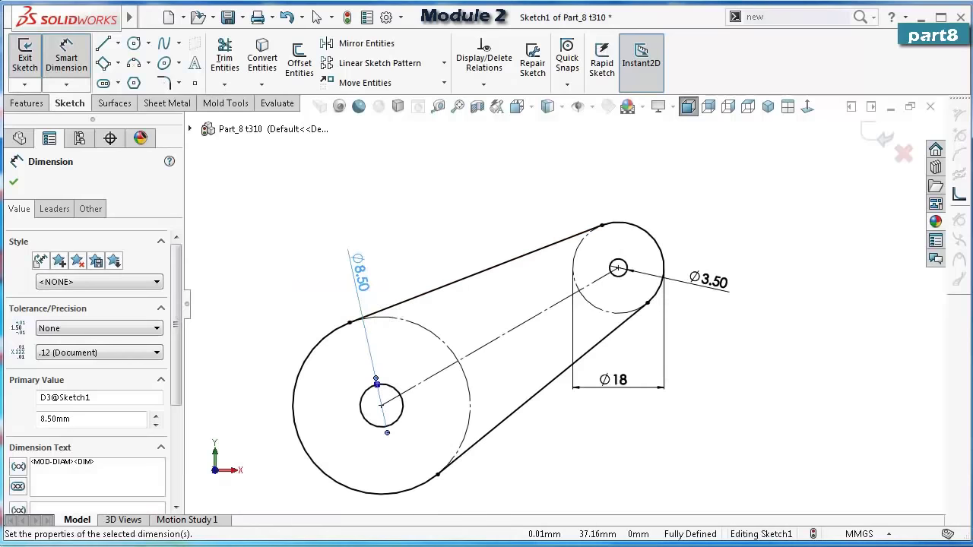
key(Escape)
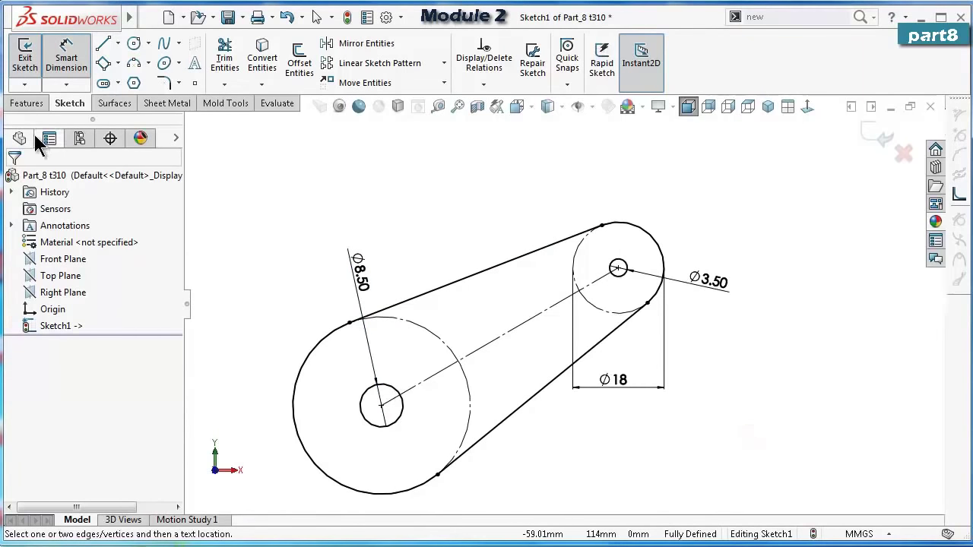
Extrude the link profile as a boss with a blind depth of 3 mm in the reversed direction.
click(26, 103)
click(30, 51)
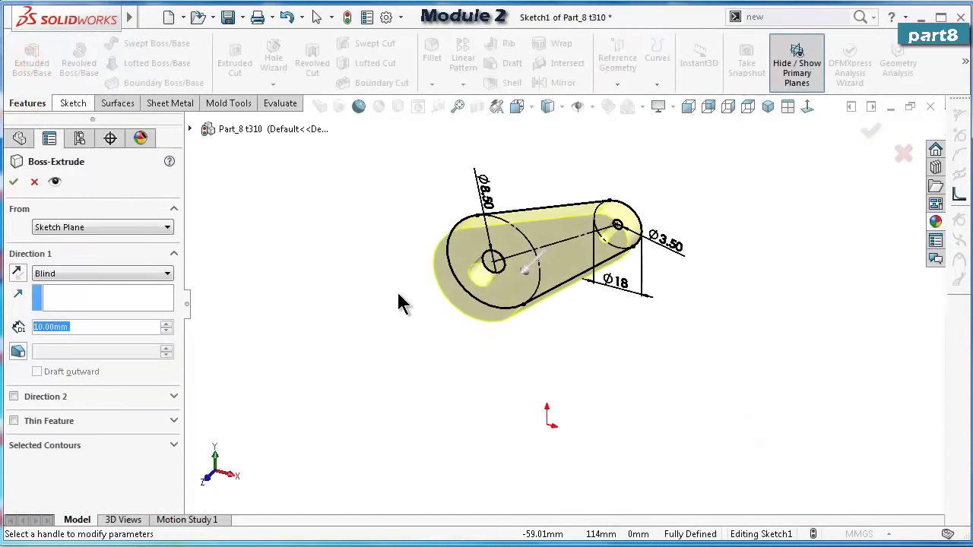
click(19, 272)
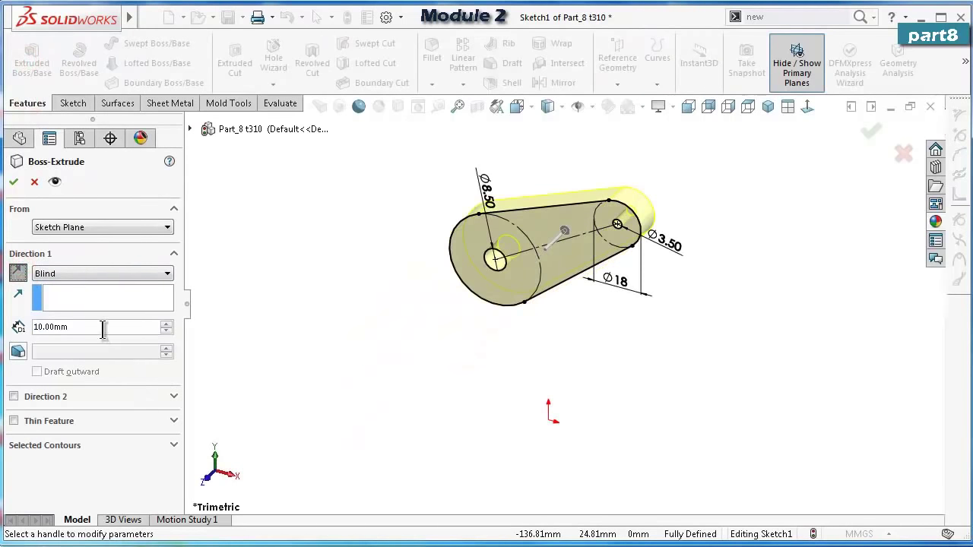
text(3)
key(Return)
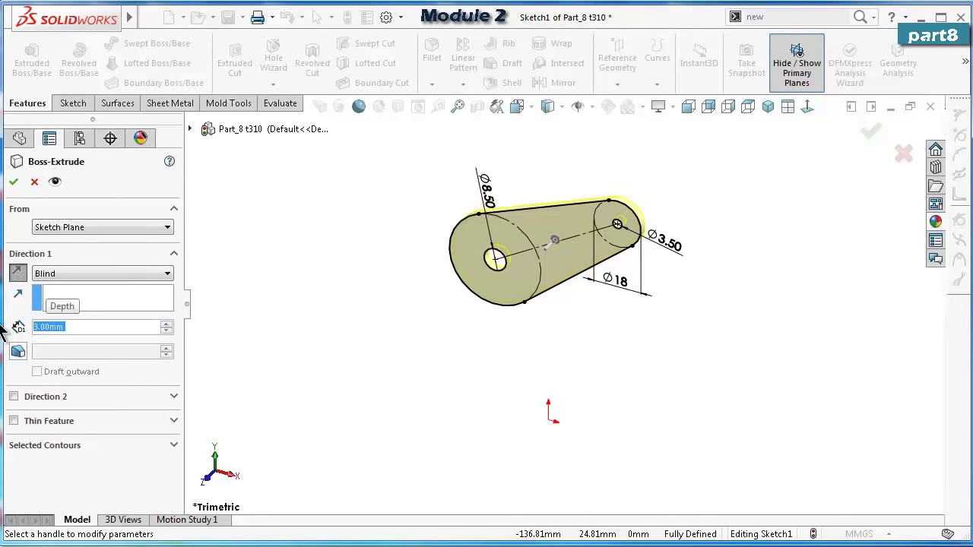
click(15, 181)
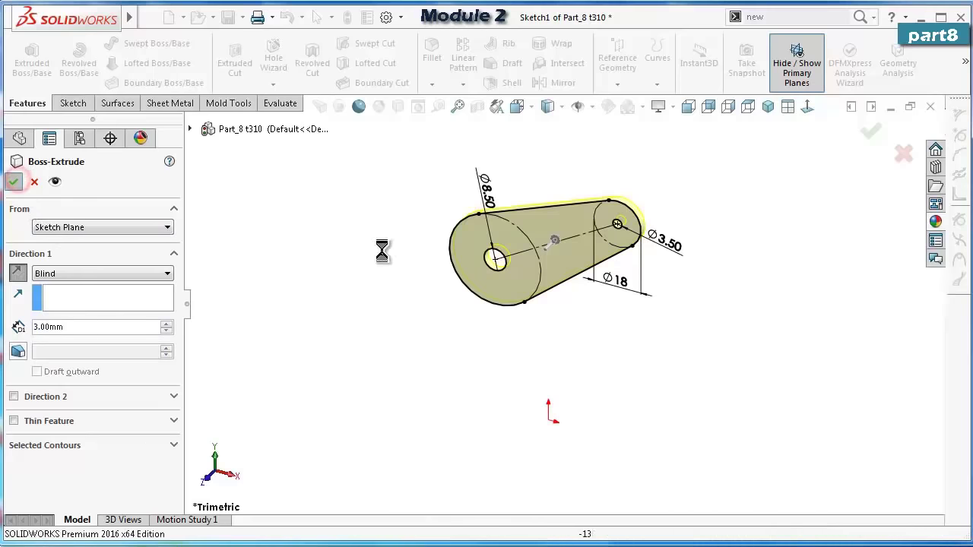
click(680, 356)
Check the extruded link plate from several angles and save the Part_8 t310 file.
middle_drag(656, 275, 703, 313)
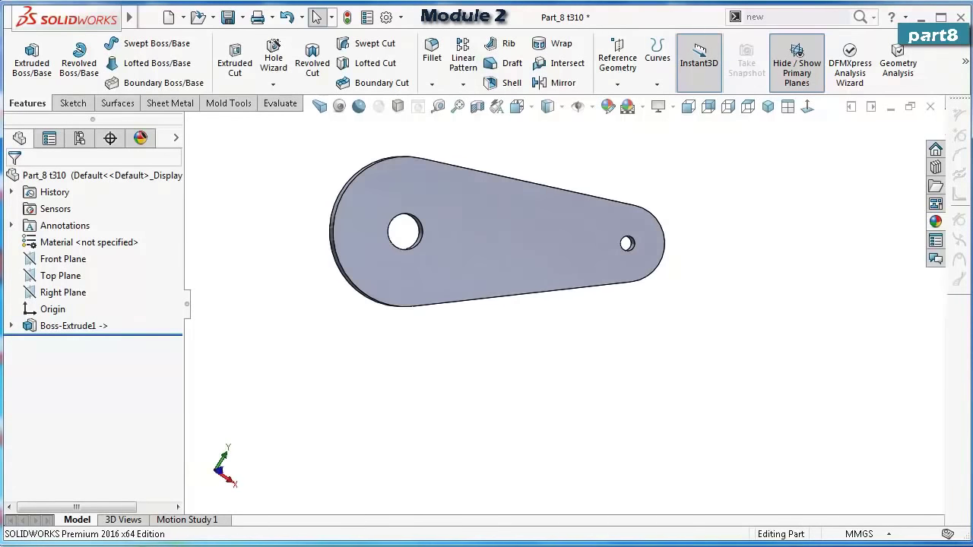
click(703, 455)
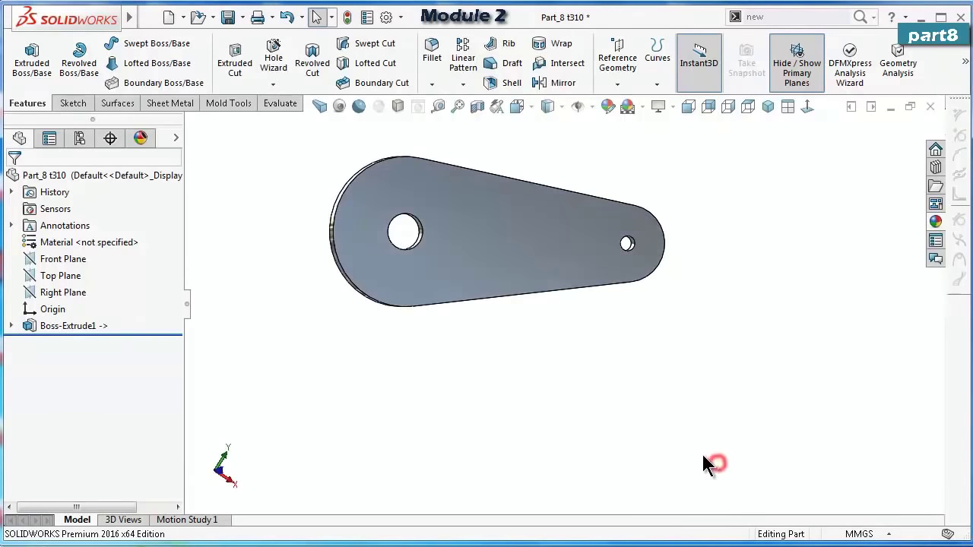
key(ctrl+1)
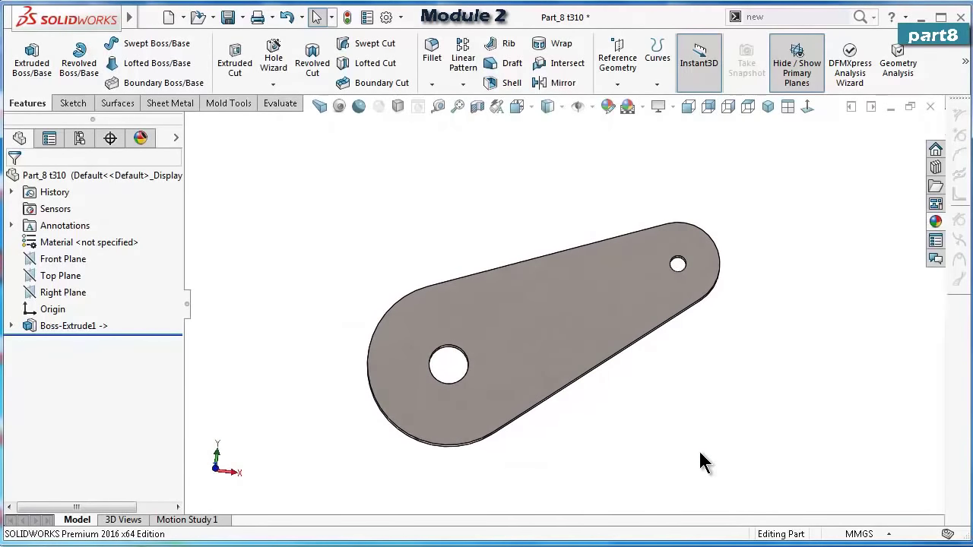
middle_drag(701, 455, 426, 122)
click(232, 18)
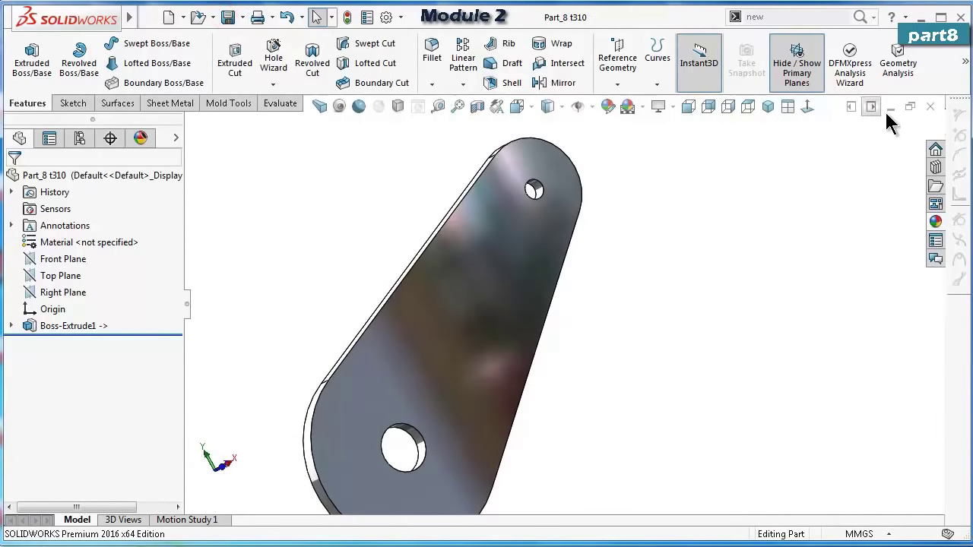
Return to the ArmLayout assembly at full window size and collapse the expanded Part_8 t310 entry in the feature tree.
click(887, 108)
click(170, 118)
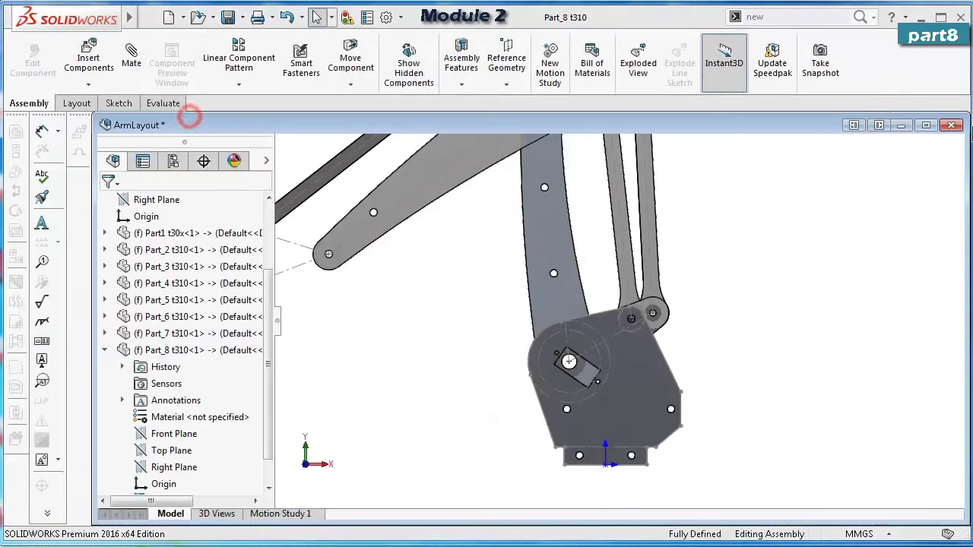
click(926, 124)
mouse_move(730, 289)
middle_down()
mouse_move(569, 296)
mouse_move(532, 236)
mouse_move(576, 233)
mouse_move(630, 255)
mouse_move(652, 233)
mouse_move(669, 256)
mouse_move(682, 219)
middle_up()
scroll(631, 232, up, 2)
scroll(652, 233, up, 1)
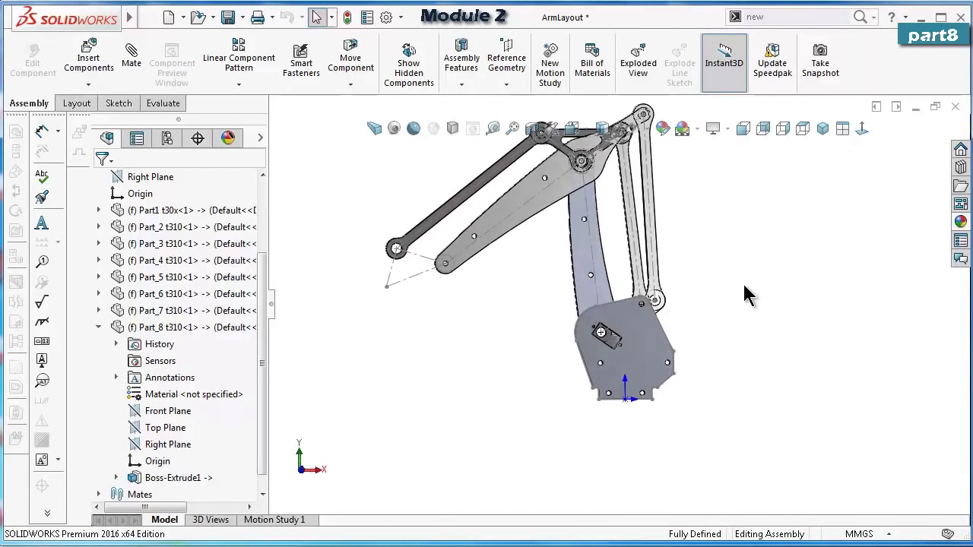
click(99, 329)
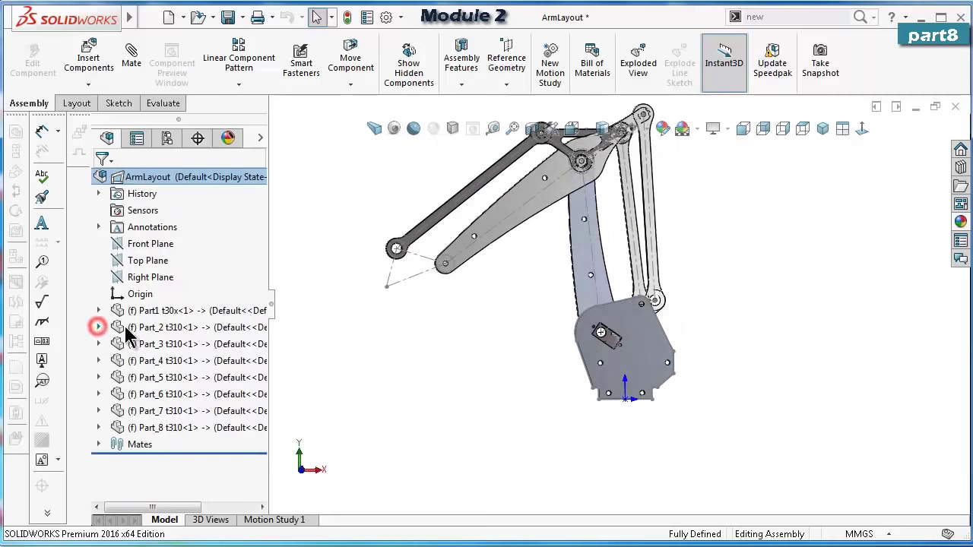
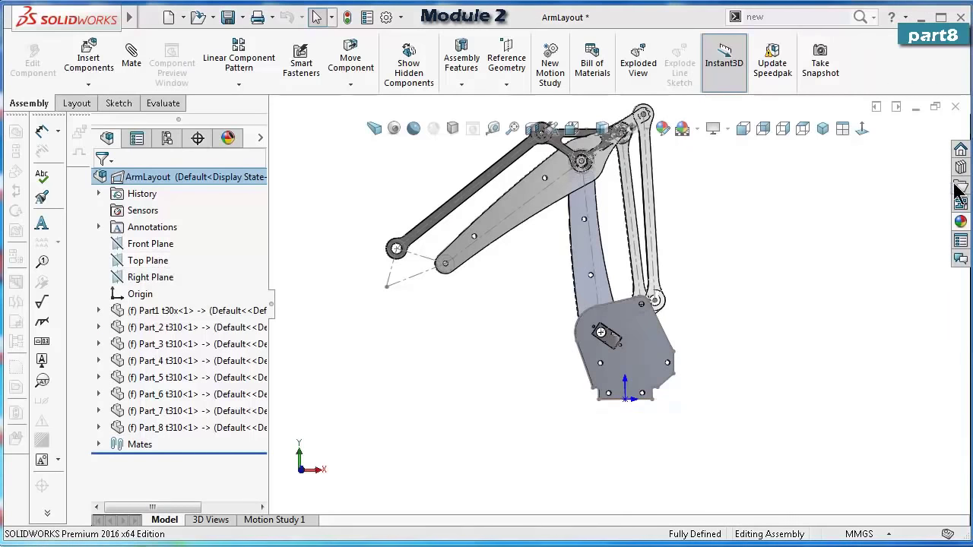
Examine the Part_8 link and its joints with the neighbouring arm parts in the ArmLayout assembly.
scroll(618, 186, down, 2)
mouse_move(618, 187)
middle_down()
mouse_move(624, 203)
mouse_move(662, 216)
mouse_move(571, 211)
mouse_move(608, 232)
mouse_move(617, 255)
mouse_move(610, 195)
middle_up()
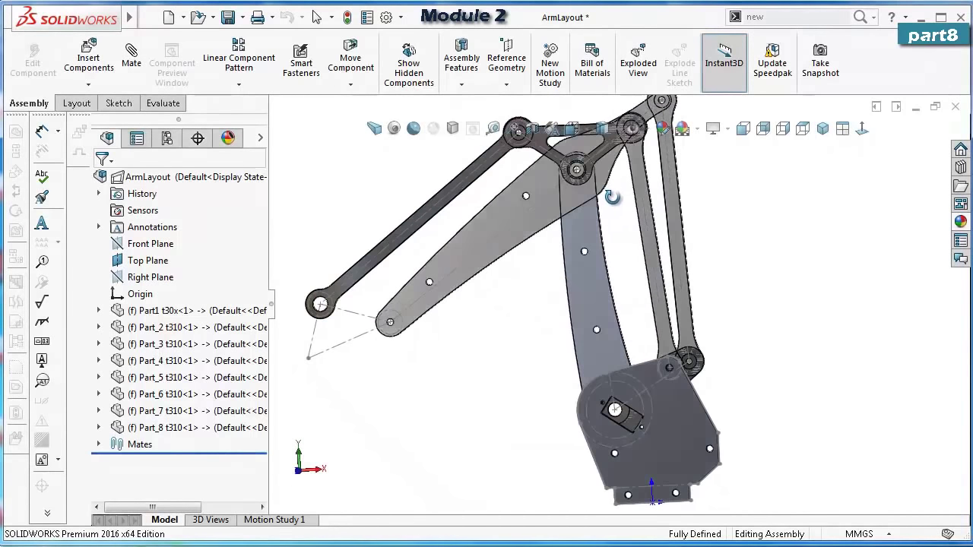
scroll(656, 389, down, 2)
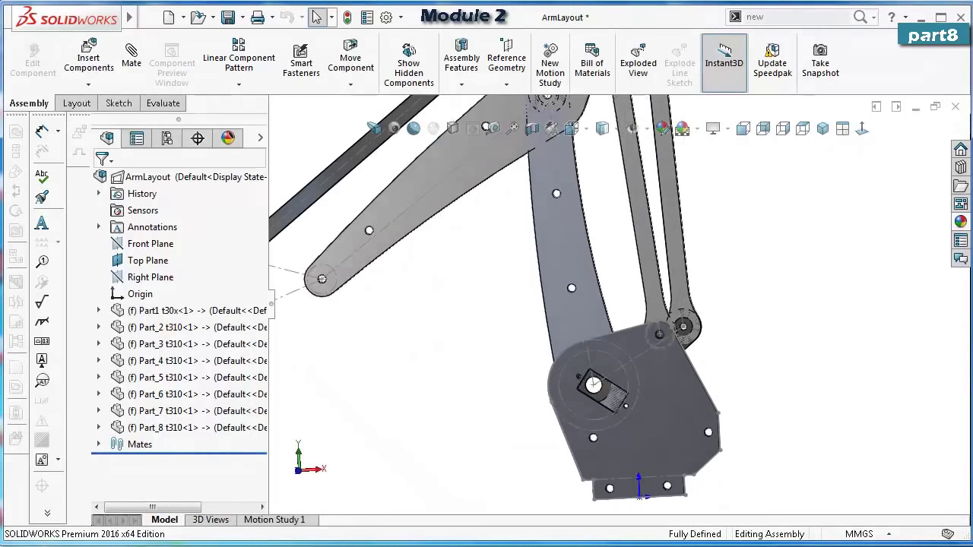
scroll(708, 478, up, 3)
scroll(658, 365, down, 5)
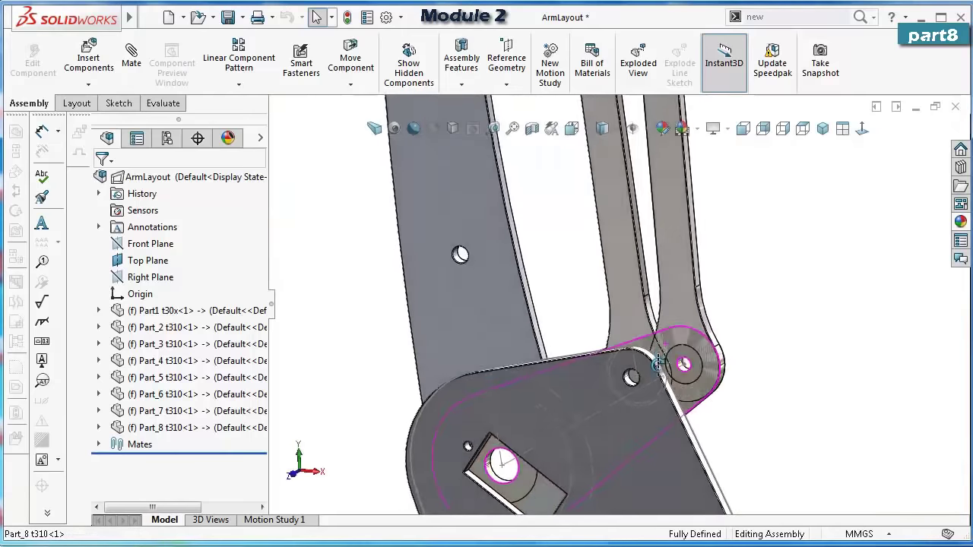
middle_drag(659, 365, 787, 391)
ctrl+middle_drag(760, 354, 735, 335)
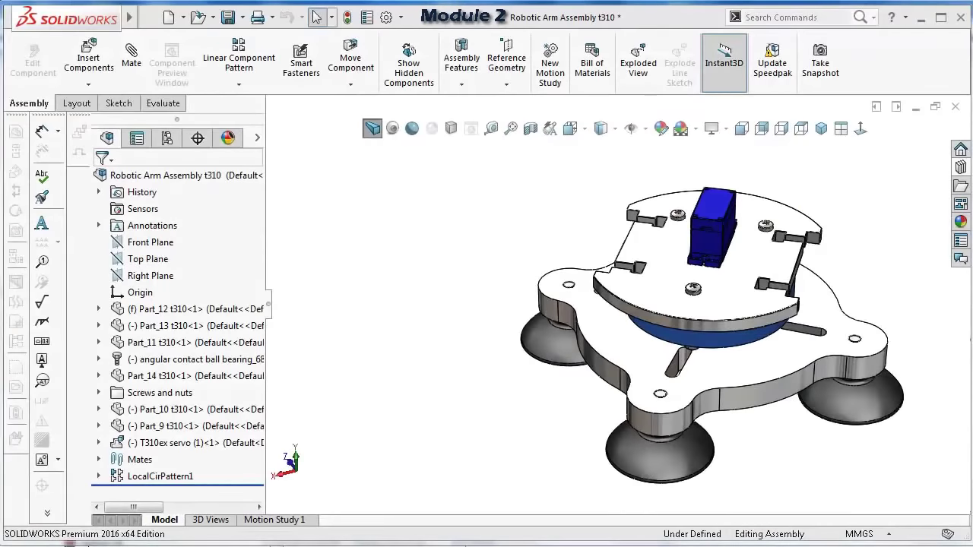
In the Robotic Arm Assembly t310, create a planar section view at the underside face of Part_9 t310 with zero offset.
middle_drag(789, 307, 691, 172)
scroll(712, 180, down, 2)
click(812, 210)
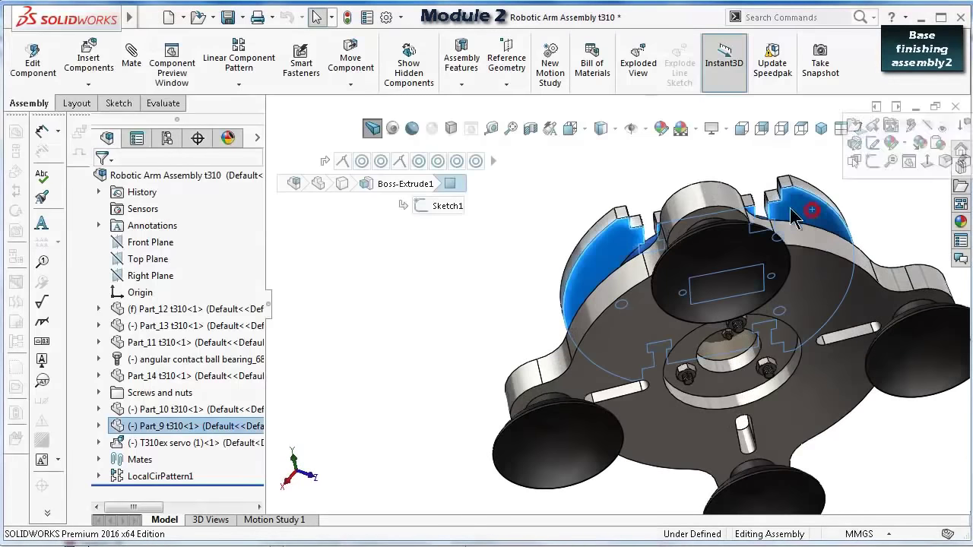
click(530, 129)
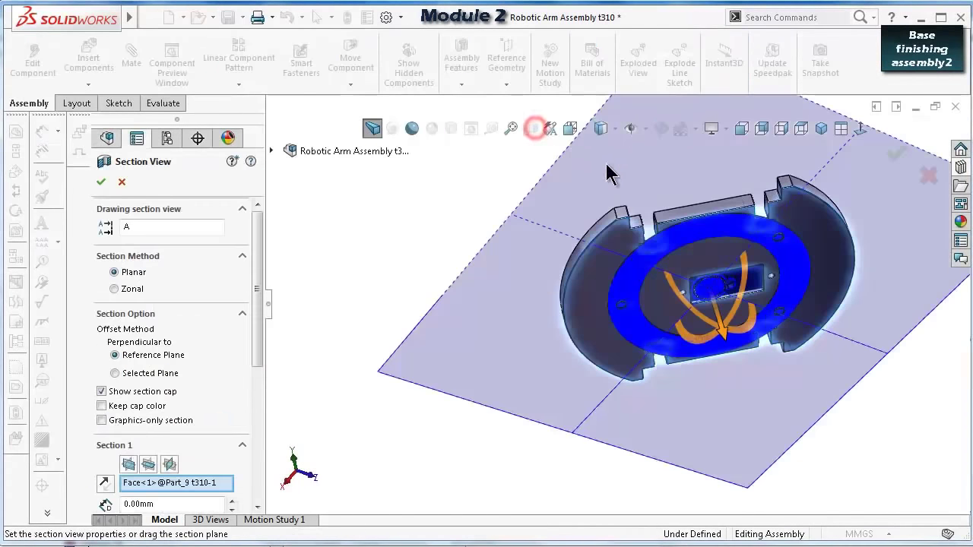
click(895, 154)
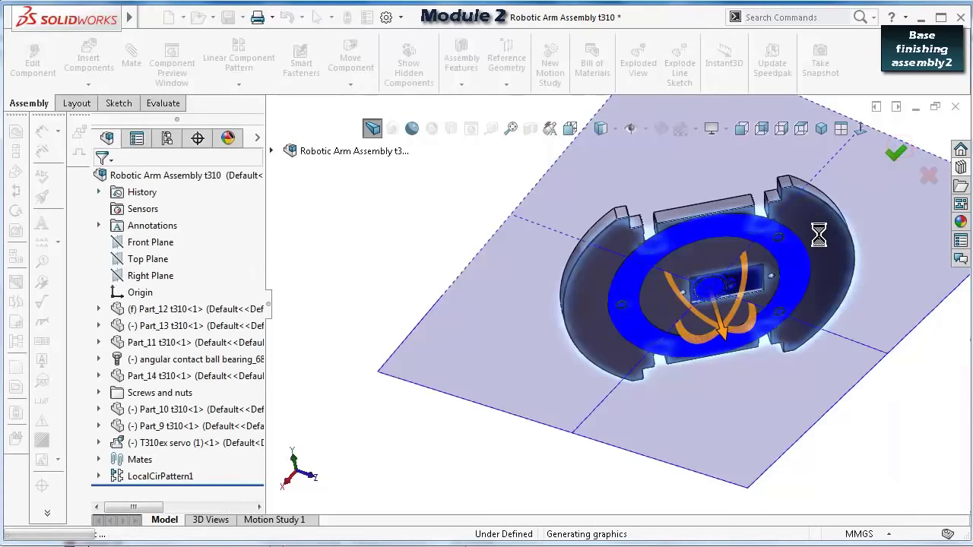
scroll(742, 275, down, 6)
Insert an ISO 7045 pan head cross recess screw from the Toolbox into the slotted mounting hole at one end of the servo.
middle_drag(732, 274, 900, 183)
click(960, 167)
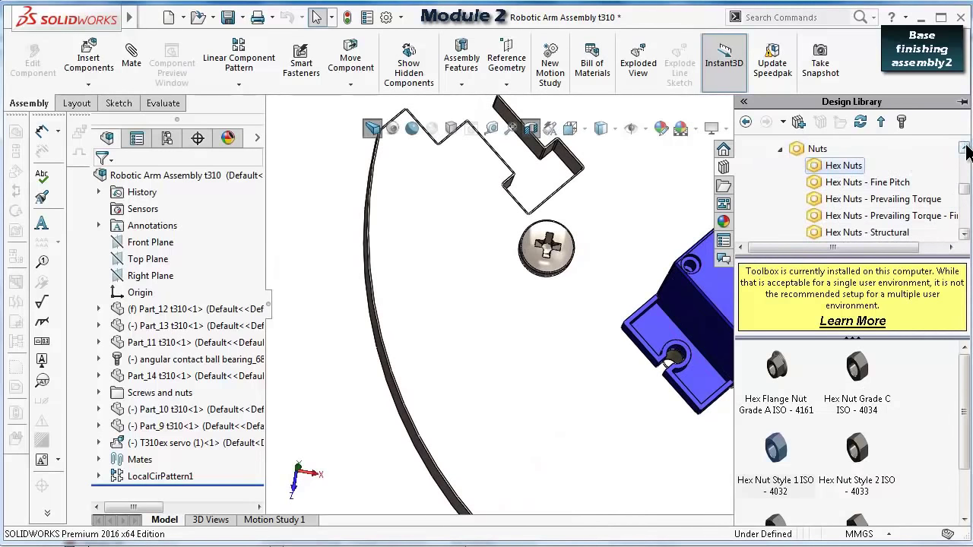
click(964, 148)
double_click(964, 148)
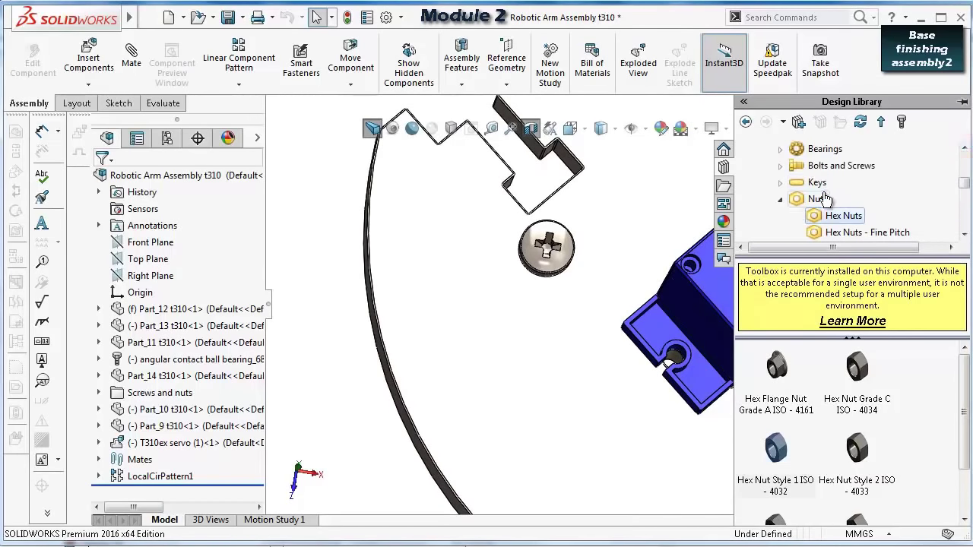
double_click(796, 167)
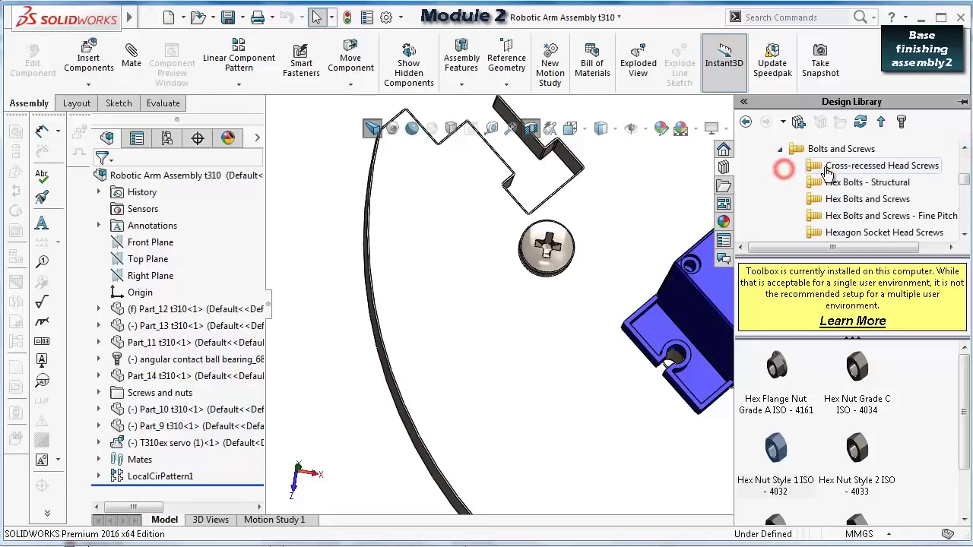
click(825, 166)
click(777, 450)
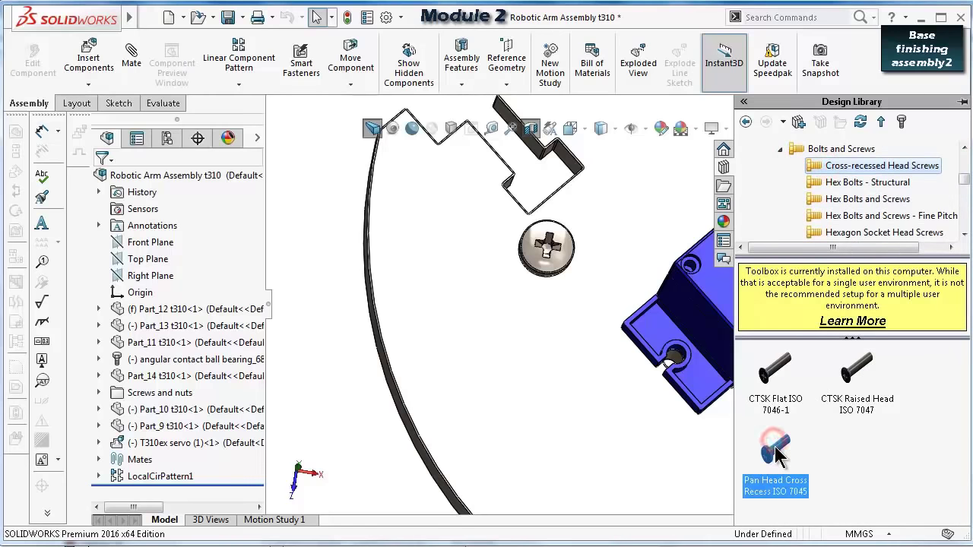
scroll(679, 380, down, 3)
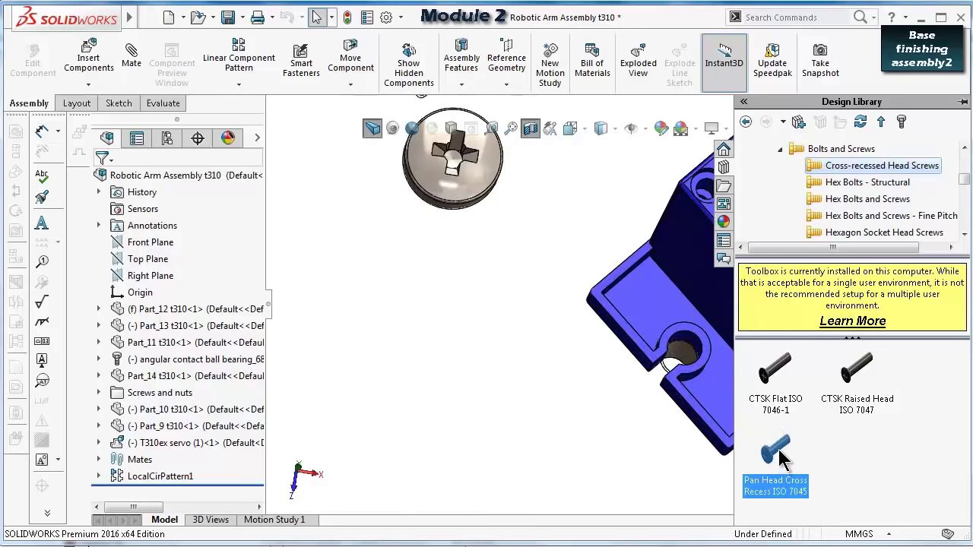
drag(780, 450, 716, 364)
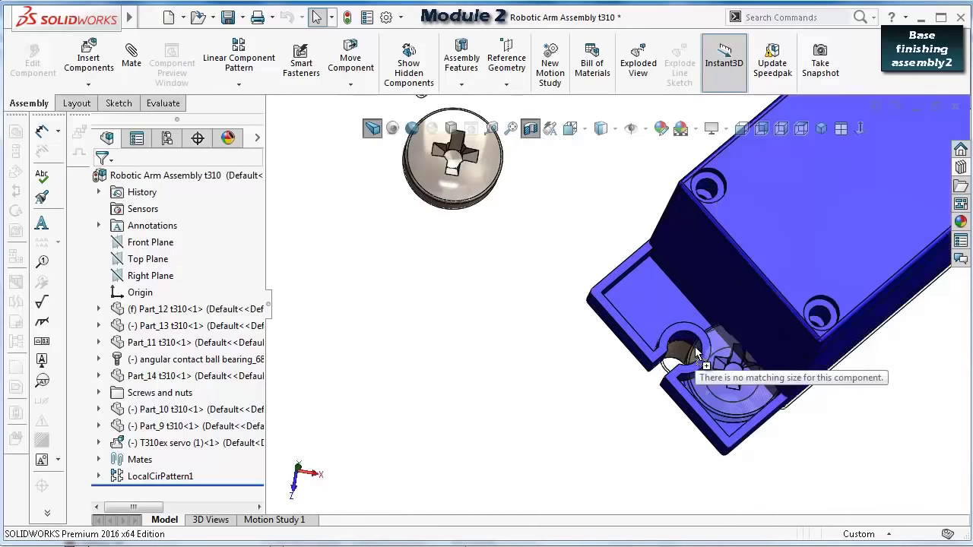
drag(689, 346, 686, 338)
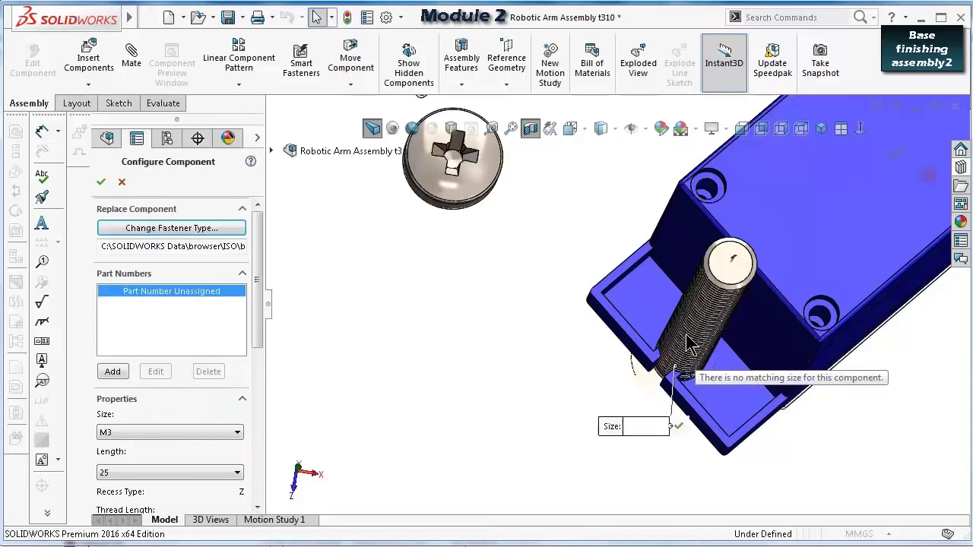
Configure the inserted pan head screw with size M2 and length 8.
click(660, 428)
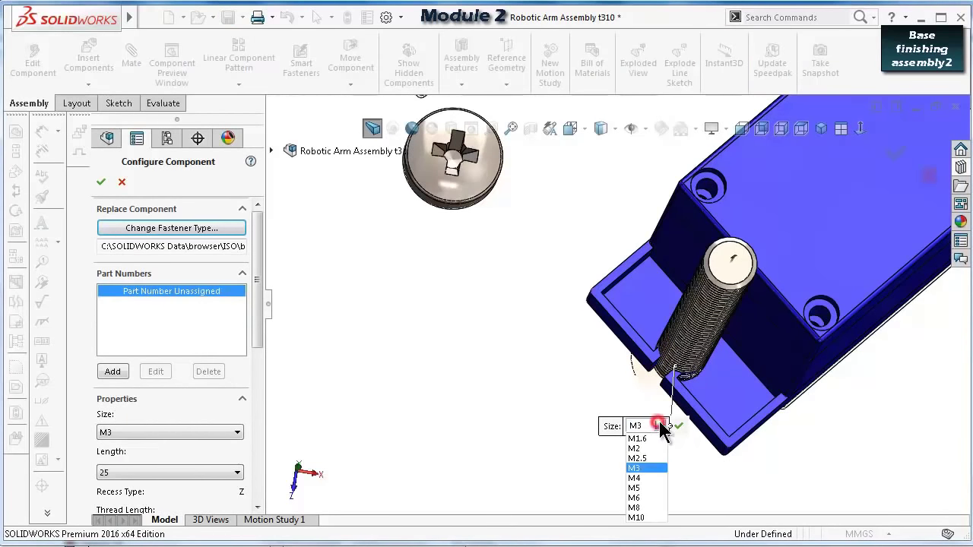
click(661, 438)
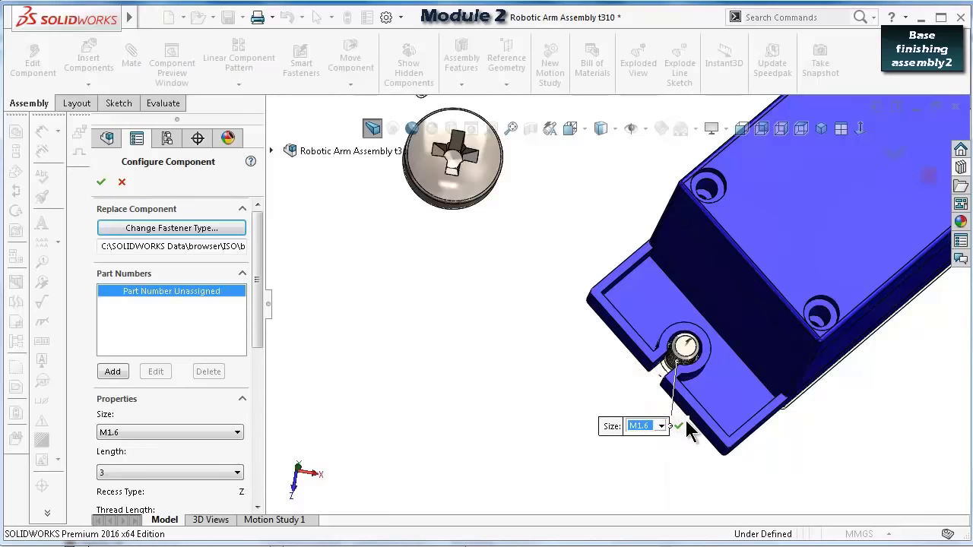
click(661, 426)
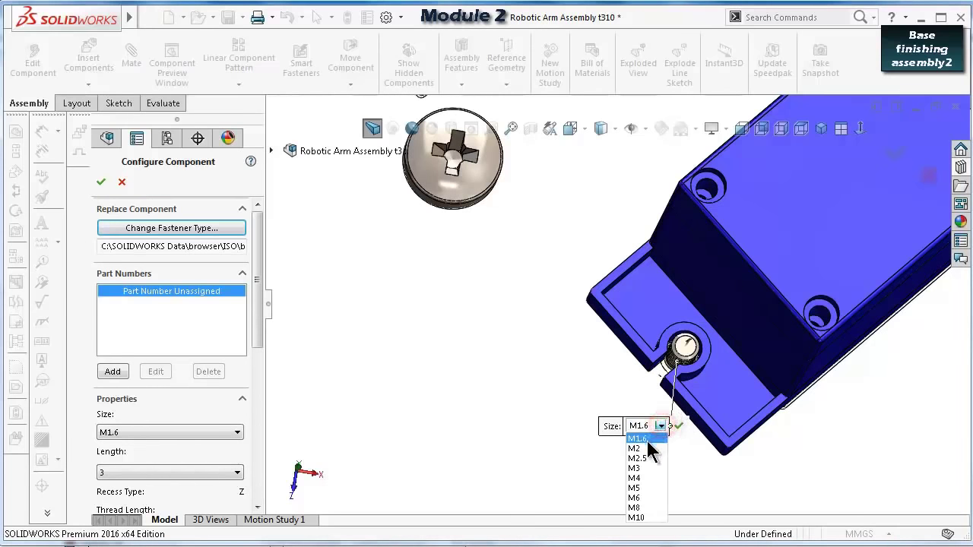
click(643, 449)
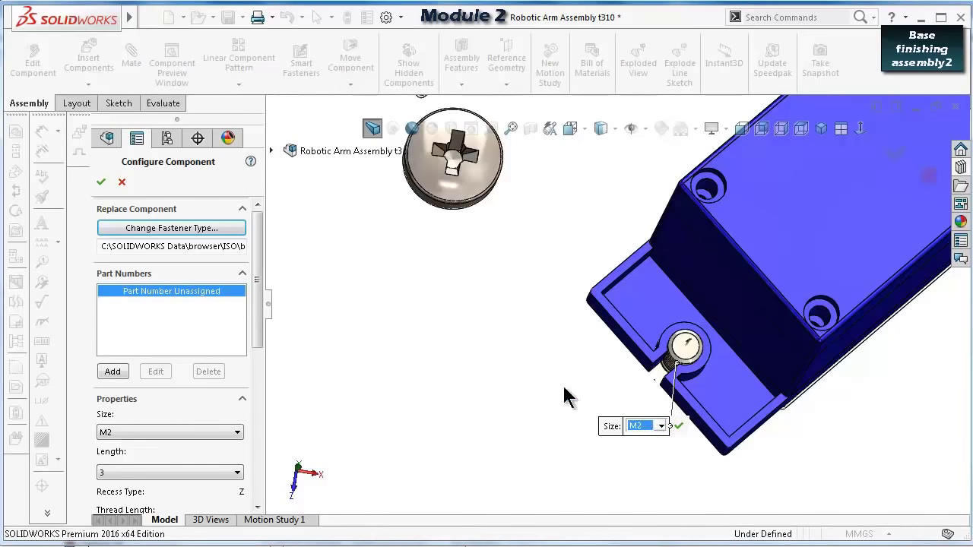
drag(257, 325, 256, 358)
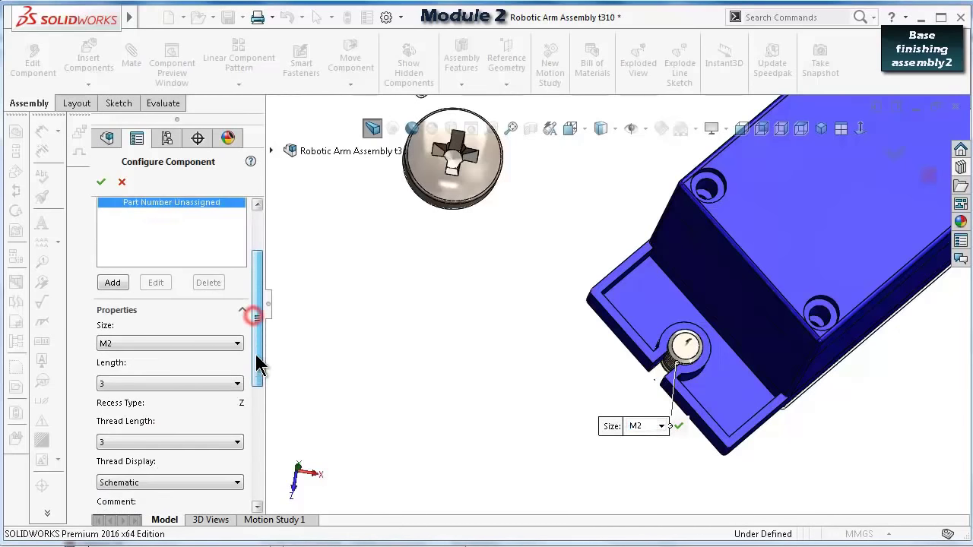
click(189, 385)
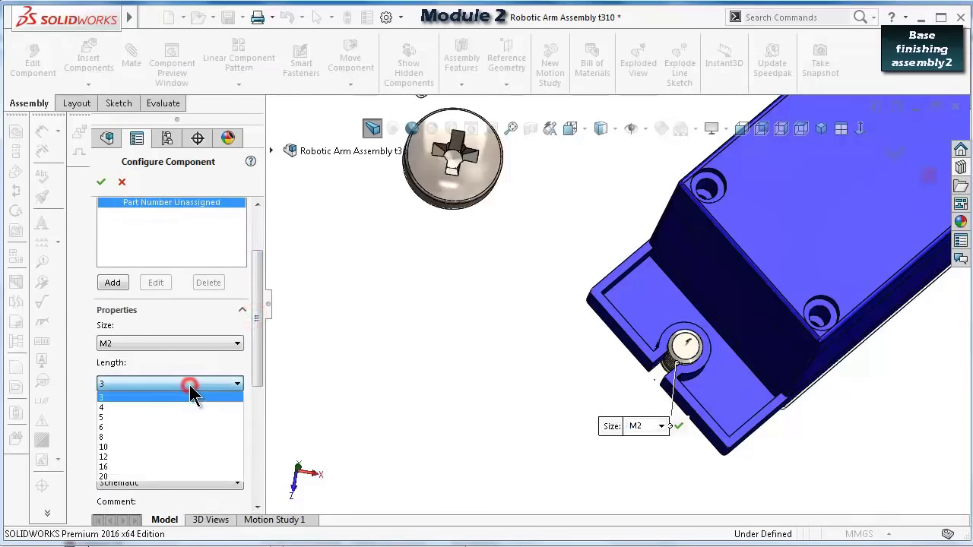
click(167, 438)
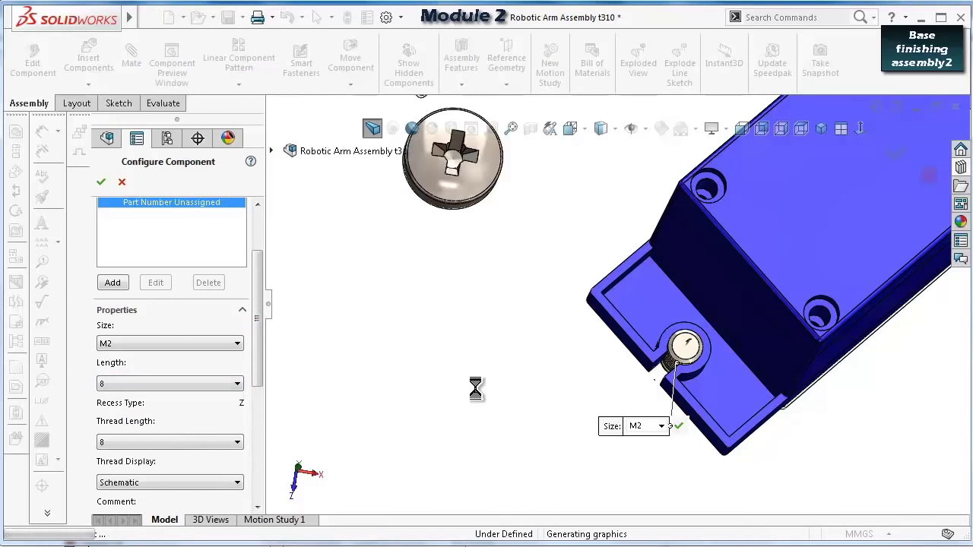
middle_drag(570, 391, 631, 387)
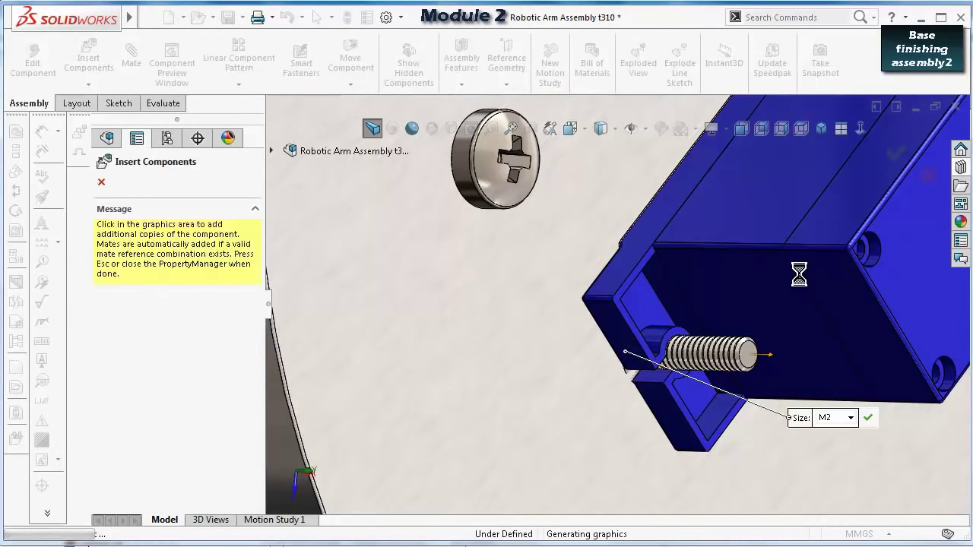
Place a copy of the M2 screw in the mounting hole at the servo's opposite end.
scroll(795, 284, up, 5)
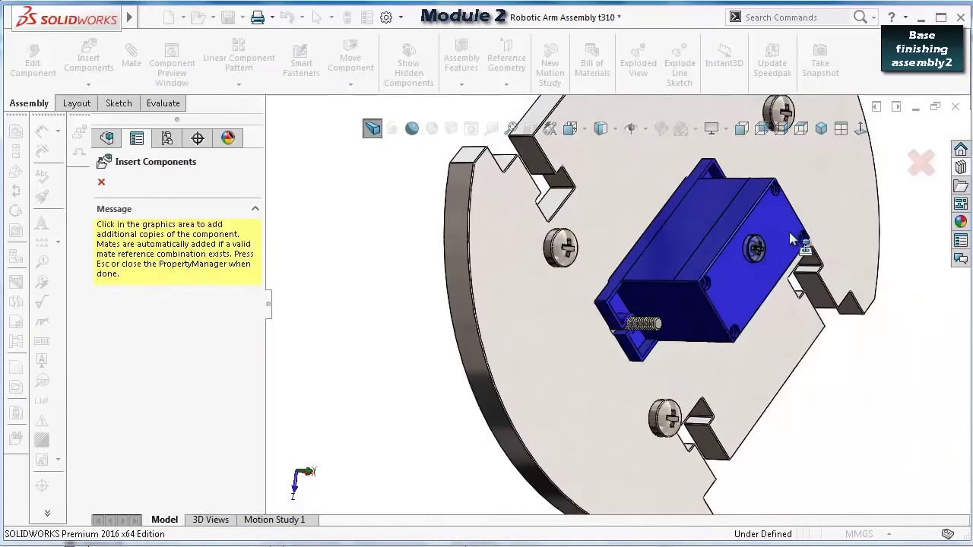
middle_drag(747, 245, 718, 241)
scroll(812, 204, down, 5)
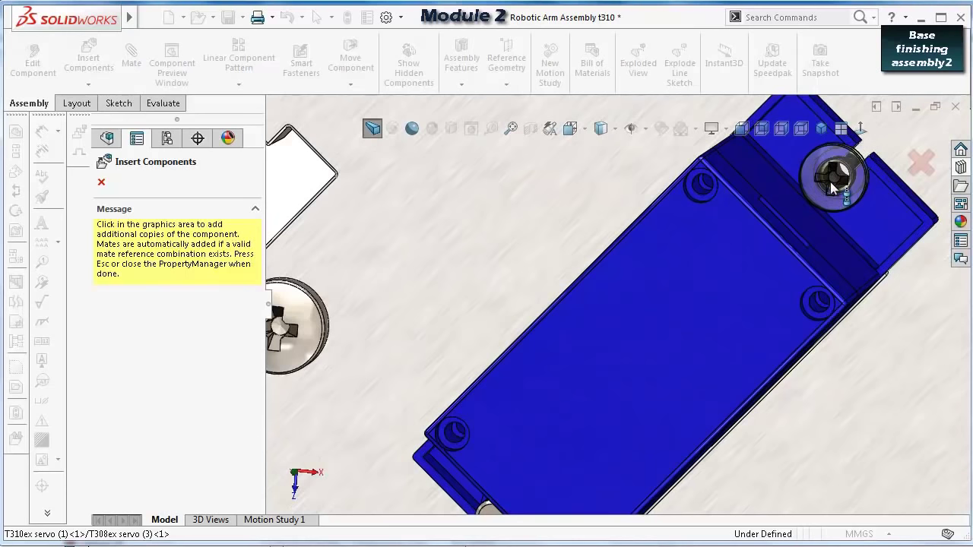
click(834, 182)
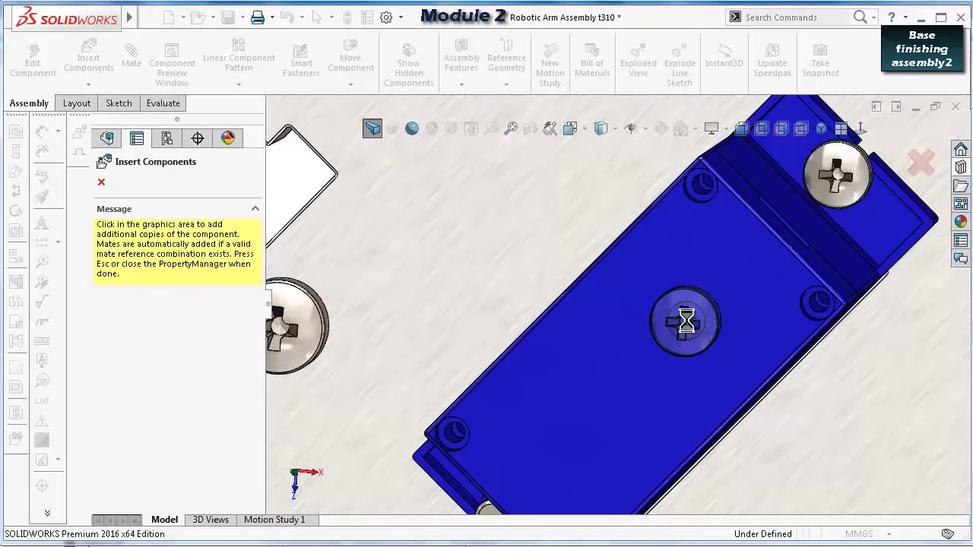
Place another copy of the screw in the first mounting hole, seating its head on the servo flange, and finish inserting.
scroll(680, 323, up, 6)
scroll(483, 459, down, 5)
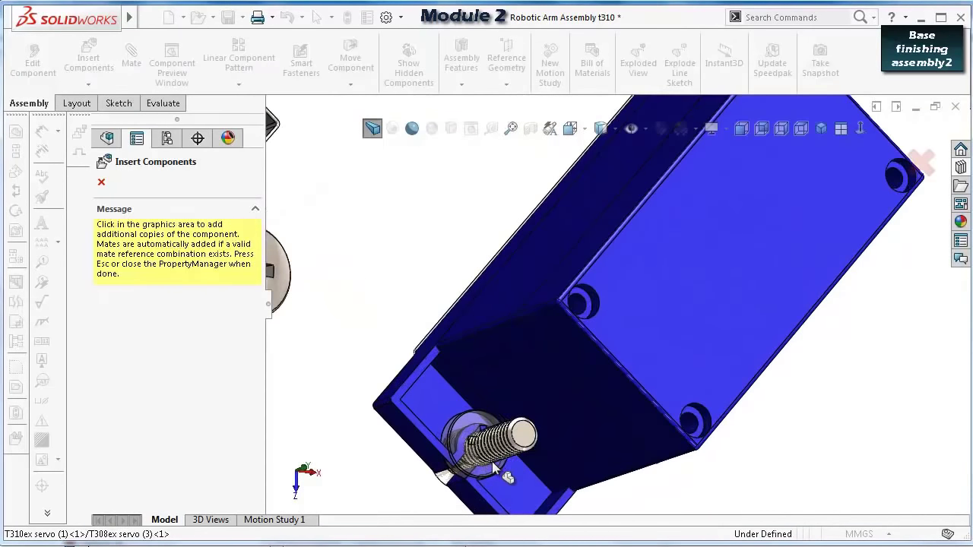
scroll(492, 462, down, 4)
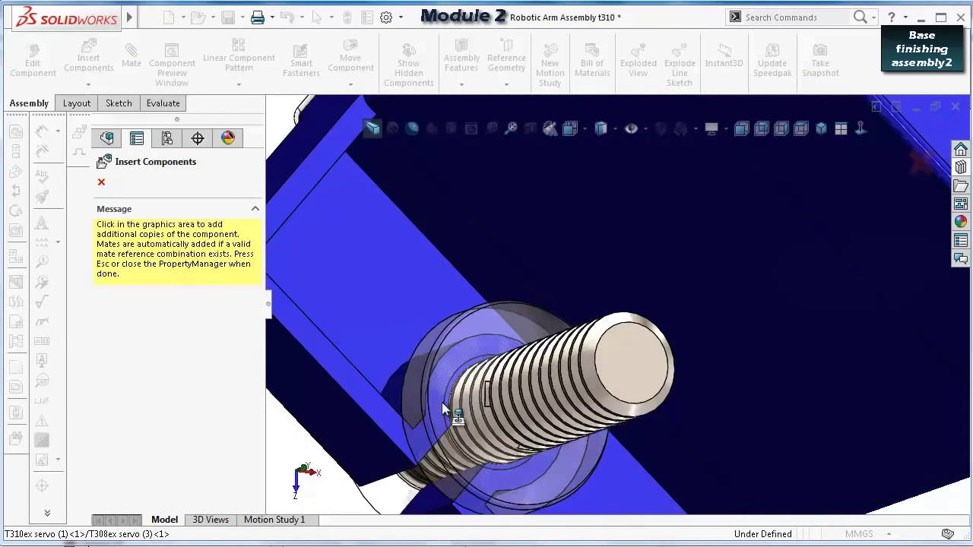
click(442, 403)
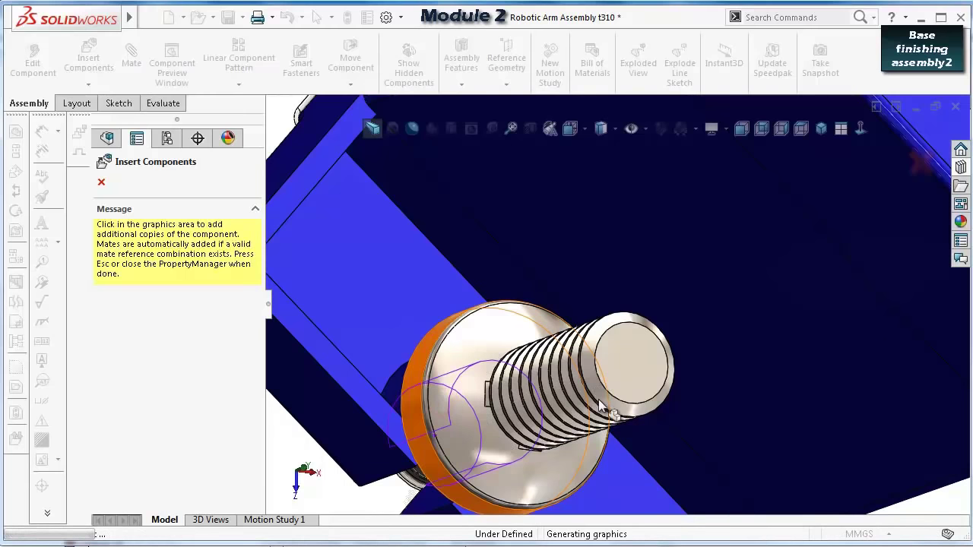
scroll(609, 365, up, 5)
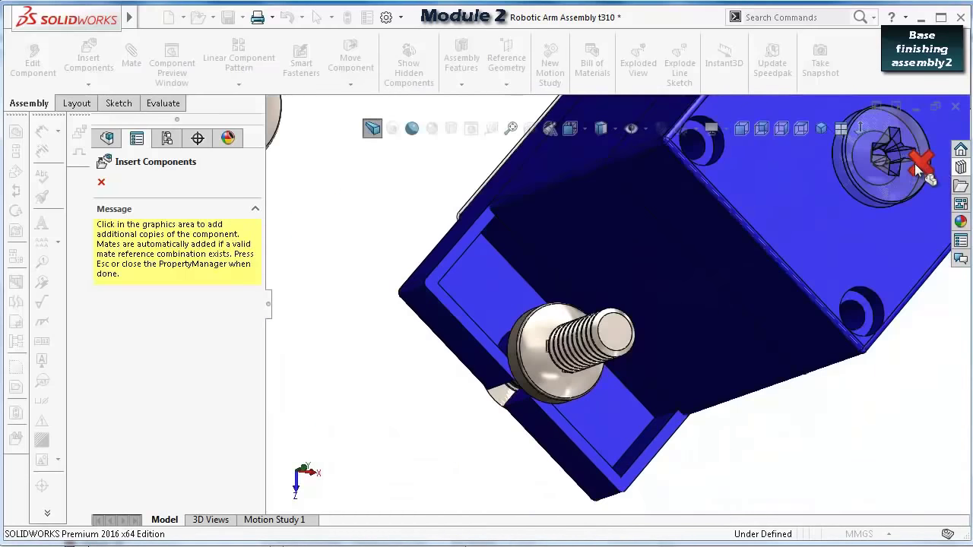
key(Escape)
Delete the reversed M2 x 8 screw protruding from the servo's first mounting hole, together with its dependent mates.
click(620, 333)
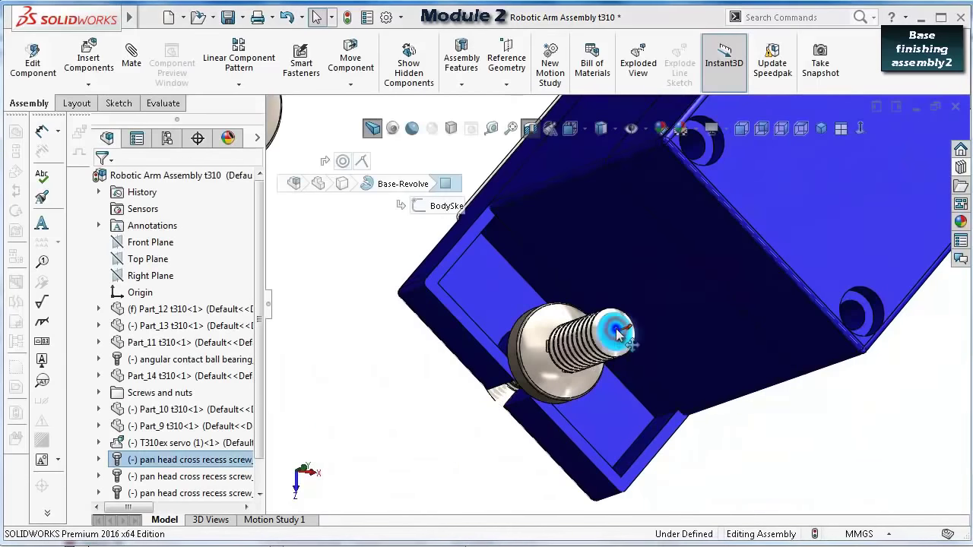
right_click(620, 333)
click(399, 362)
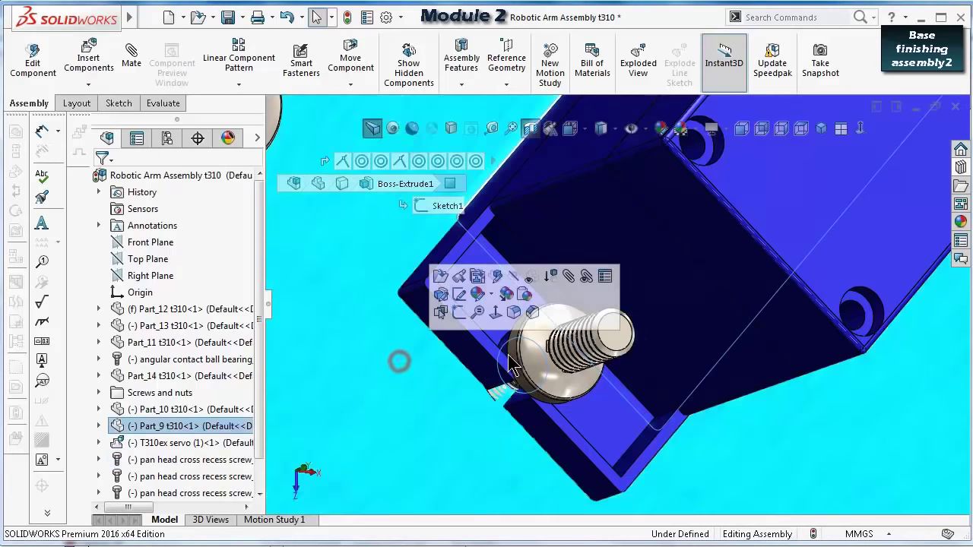
scroll(531, 358, down, 1)
middle_drag(534, 359, 574, 352)
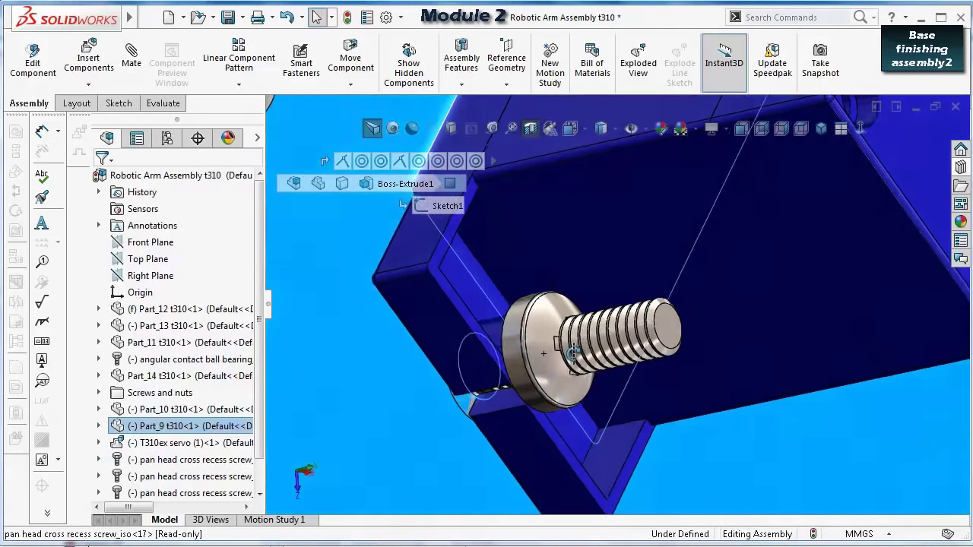
click(663, 340)
right_click(663, 340)
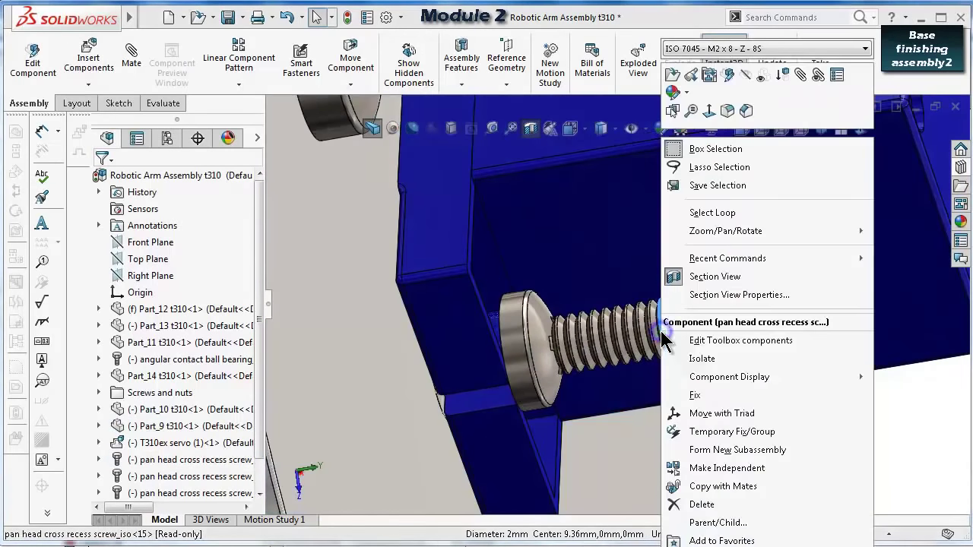
click(698, 505)
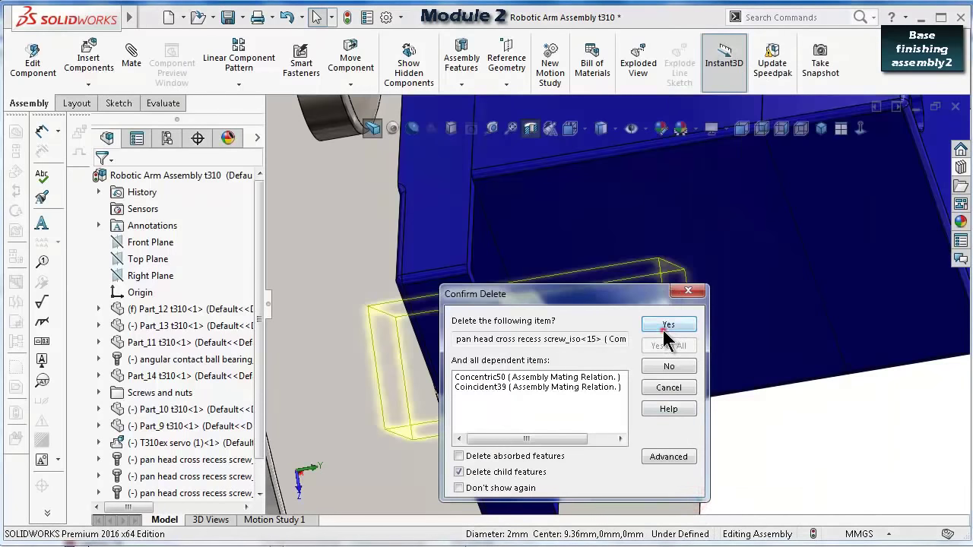
click(668, 325)
middle_drag(661, 298, 546, 240)
scroll(546, 240, up, 6)
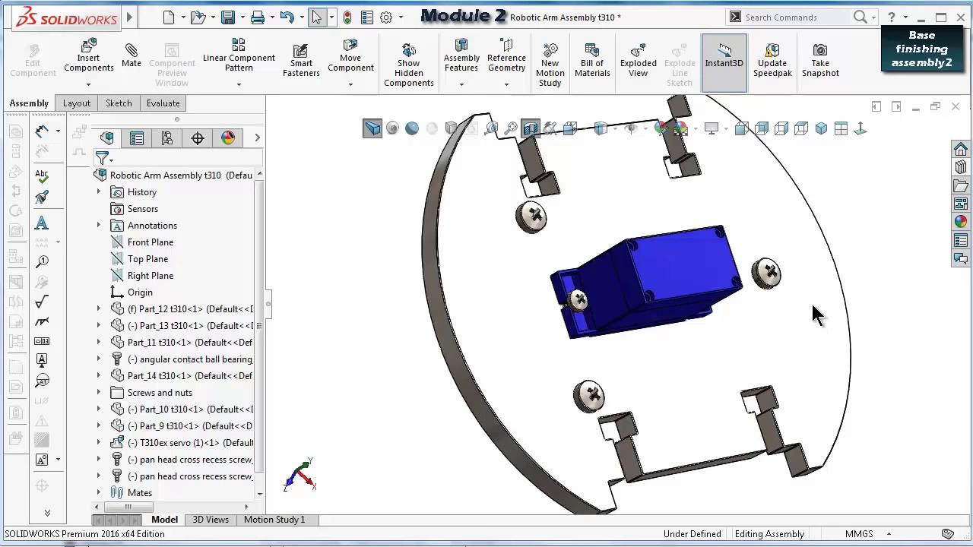
Turn off the section view and show the complete assembly in the isometric orientation.
mouse_move(791, 342)
middle_down()
mouse_move(723, 343)
mouse_move(703, 356)
mouse_move(714, 278)
middle_up()
click(530, 131)
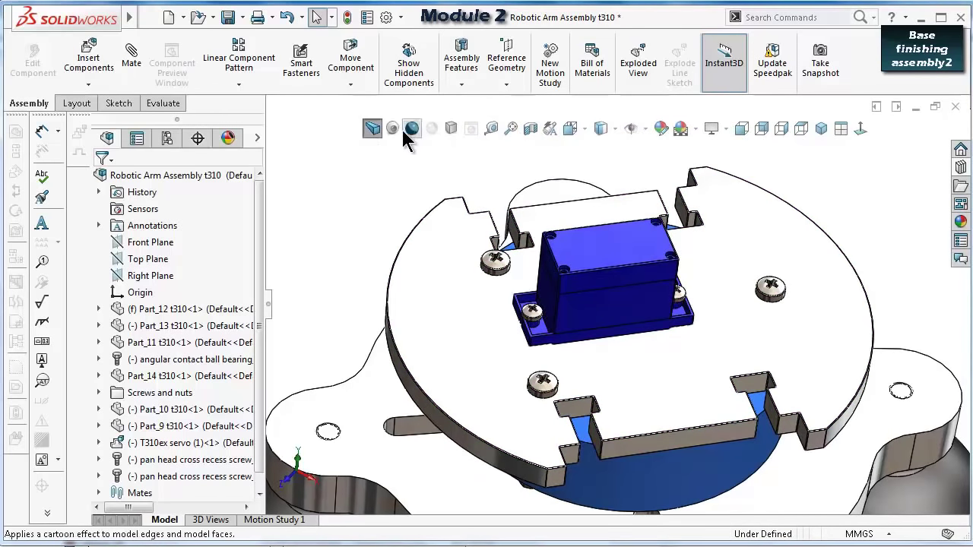
click(821, 128)
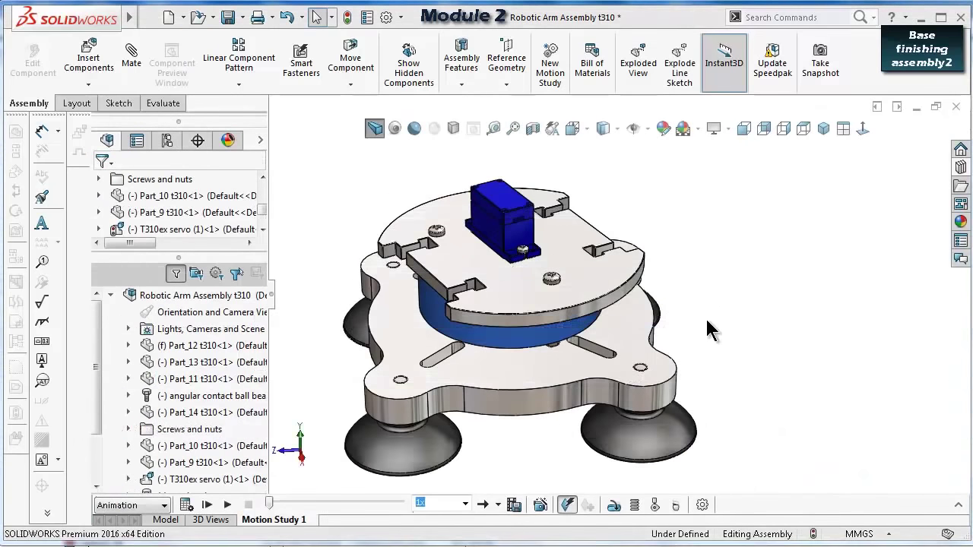
Rotate the Part_9 top plate with its servo to check how it turns on the base.
drag(575, 341, 579, 367)
middle_drag(578, 362, 529, 311)
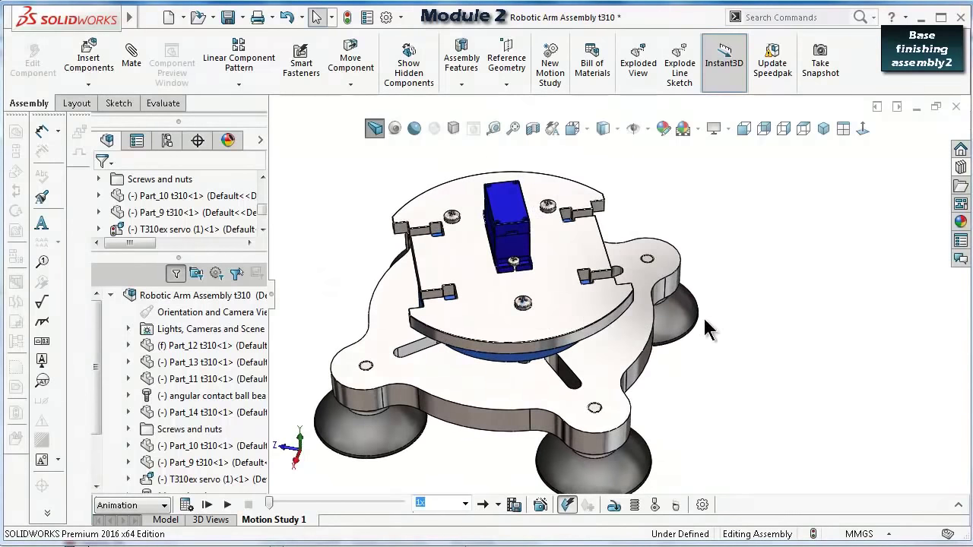
click(580, 327)
drag(580, 327, 596, 293)
Cut the assembly with a planar section view through the Right Plane.
click(531, 129)
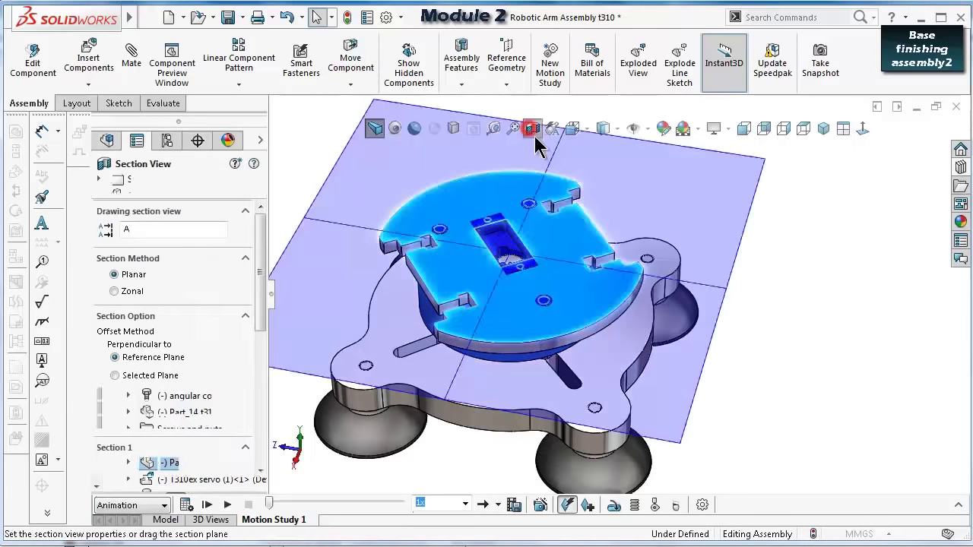
drag(262, 269, 263, 295)
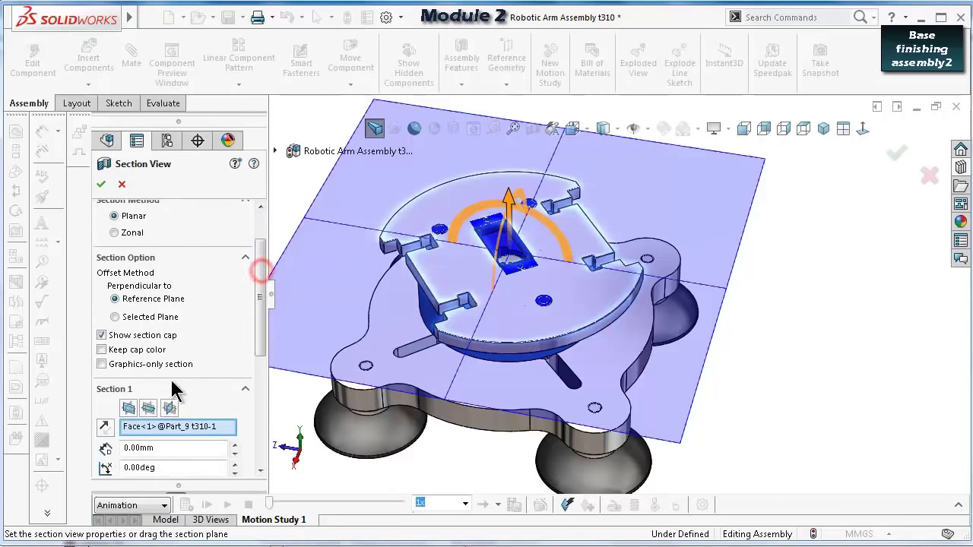
click(148, 410)
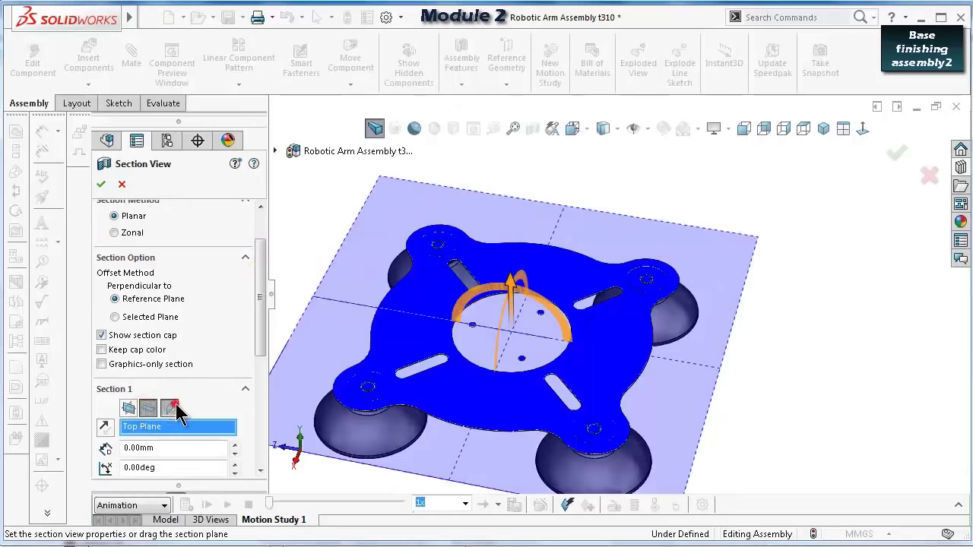
click(170, 409)
click(897, 153)
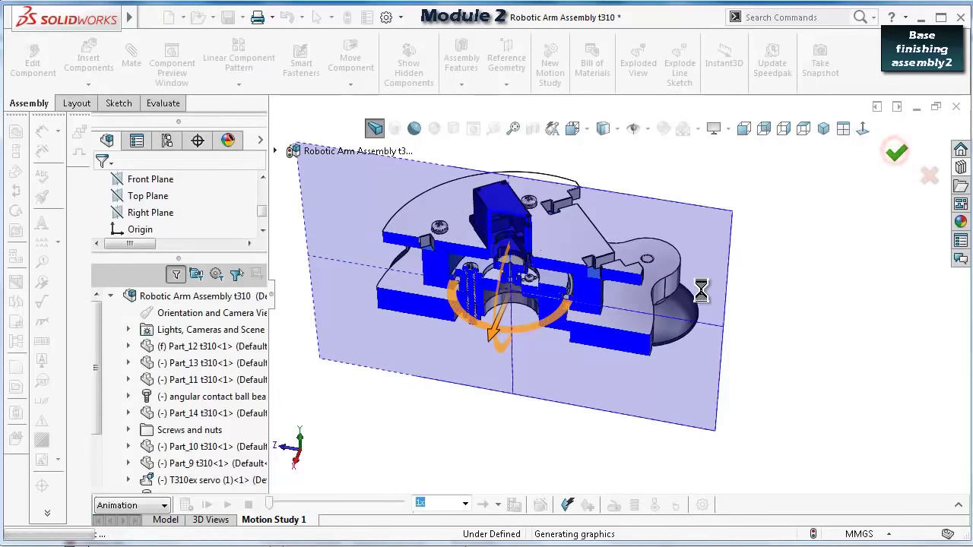
Examine the sectioned servo, bearing and screws inside the base up close, and turn off the section view.
middle_drag(703, 299, 677, 236)
scroll(601, 236, up, 2)
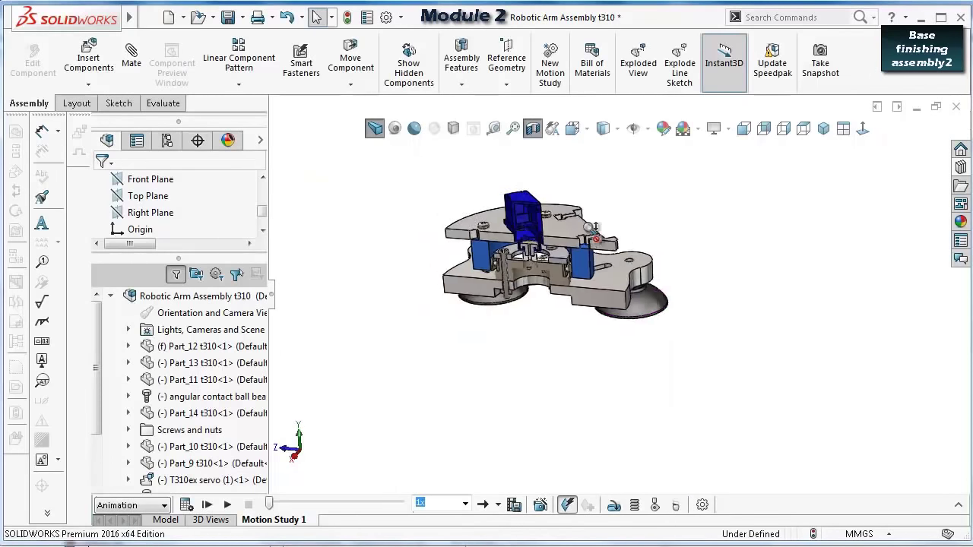
scroll(600, 243, down, 3)
scroll(623, 298, down, 5)
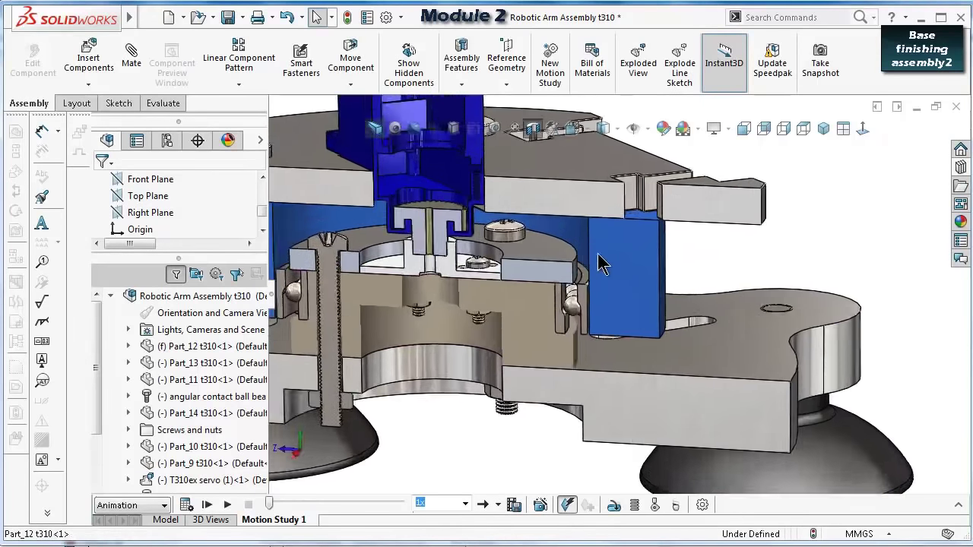
middle_drag(622, 242, 599, 278)
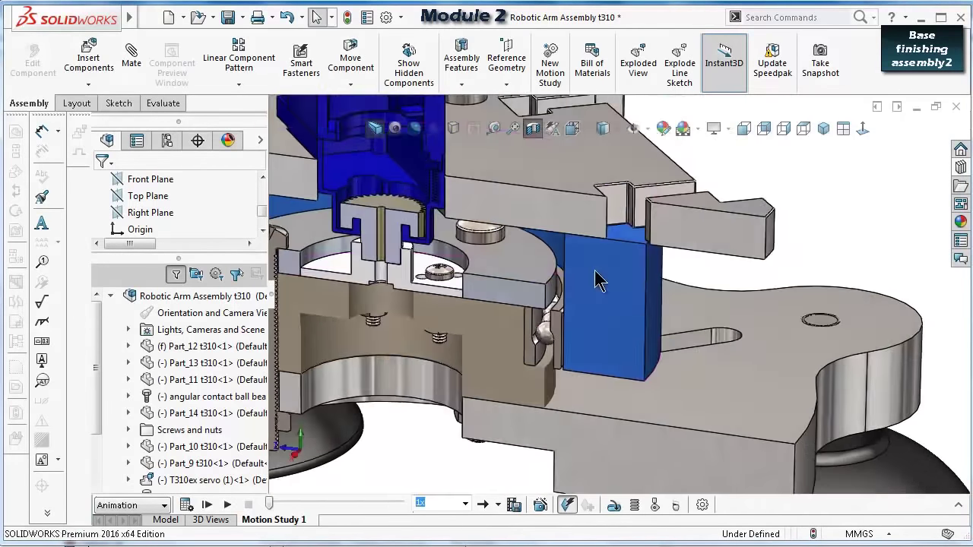
scroll(596, 279, up, 2)
scroll(484, 277, up, 1)
drag(579, 219, 575, 242)
click(532, 128)
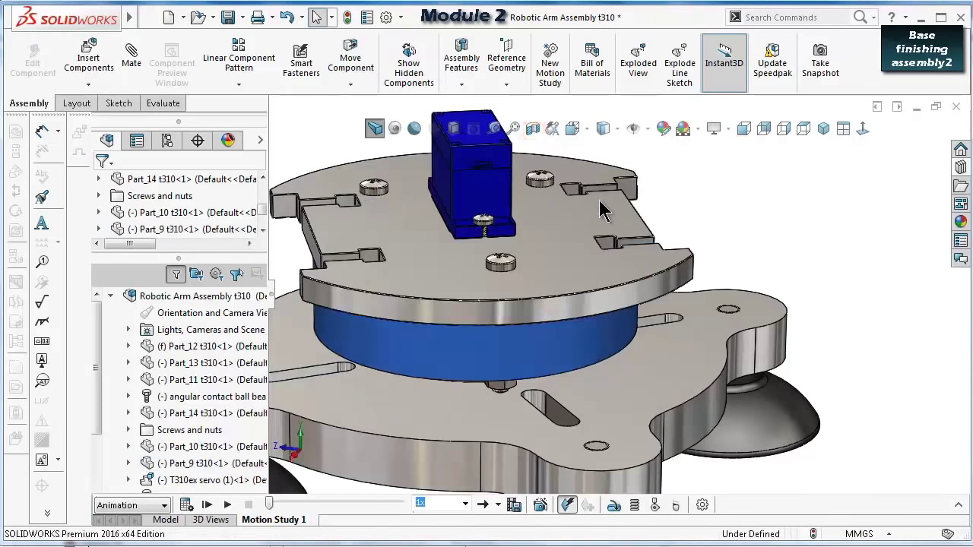
Turn on shadows and RealView graphics for the isometric view of the base assembly.
scroll(562, 251, up, 2)
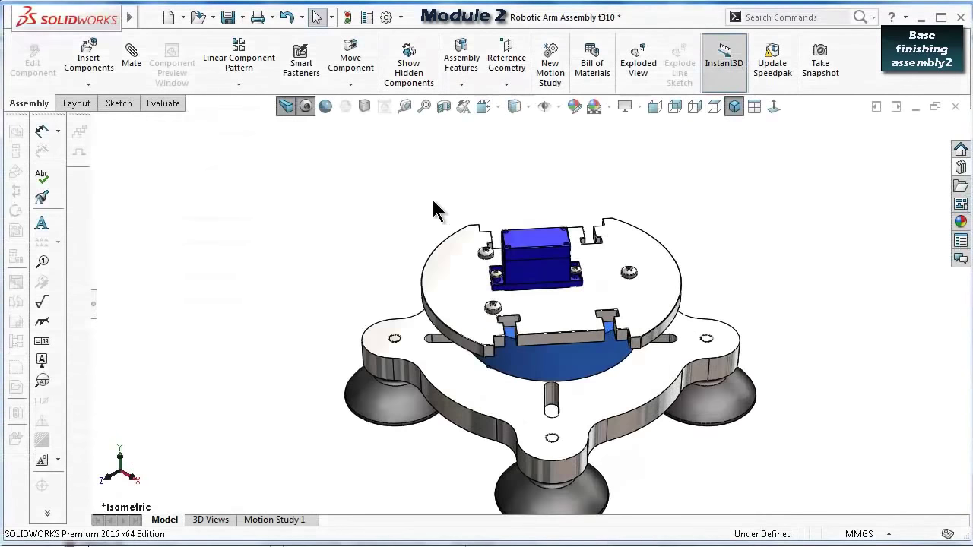
click(364, 106)
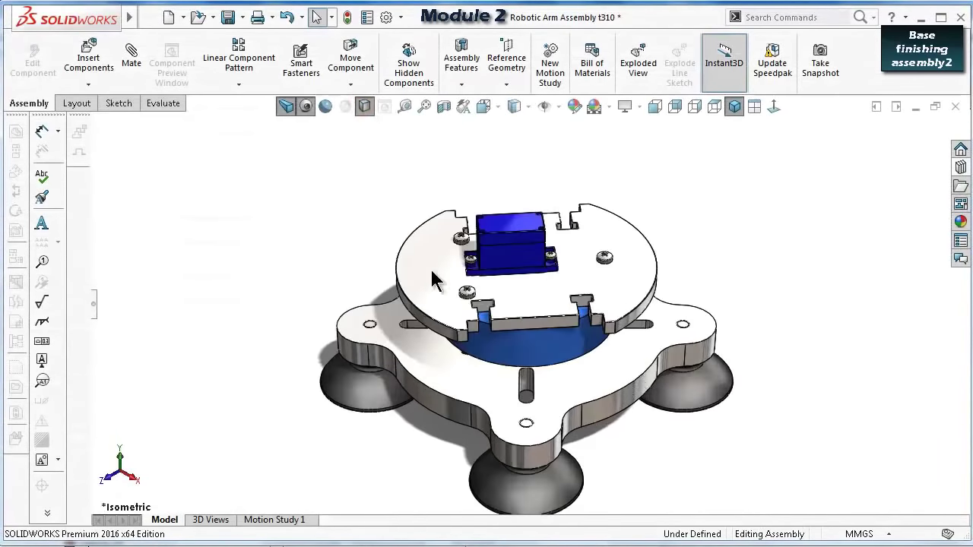
click(327, 106)
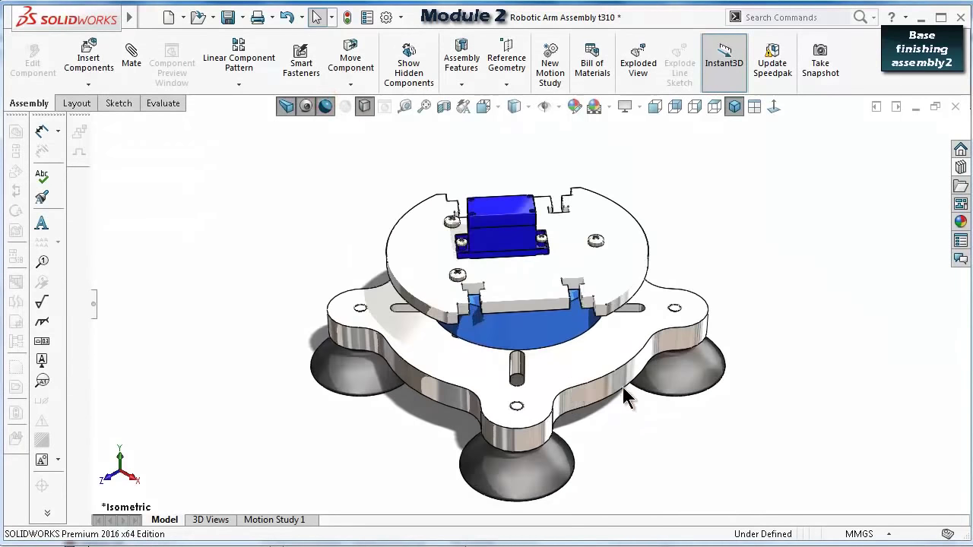
scroll(603, 404, down, 1)
scroll(603, 398, up, 1)
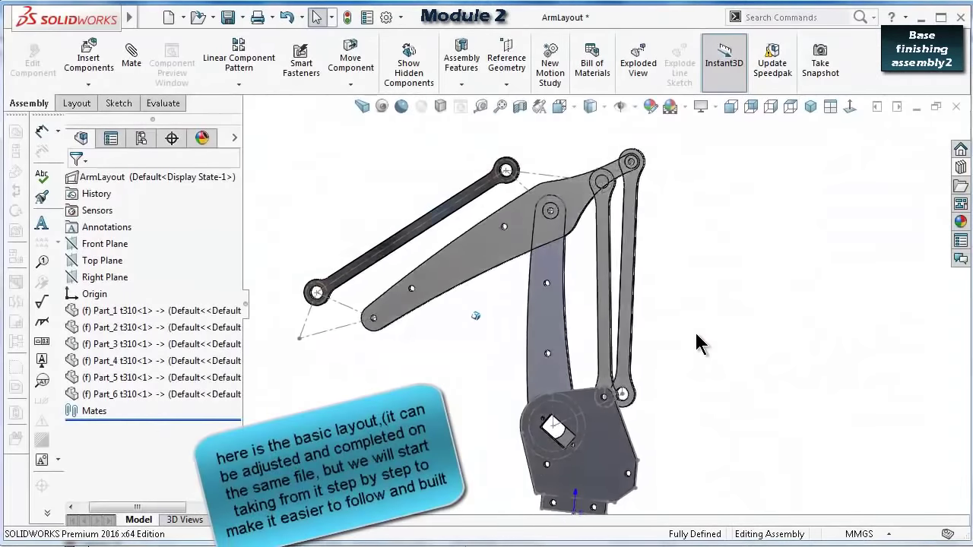
Examine Part_1 and Part_2 in the ArmLayout assembly from several angles.
middle_drag(696, 333, 617, 425)
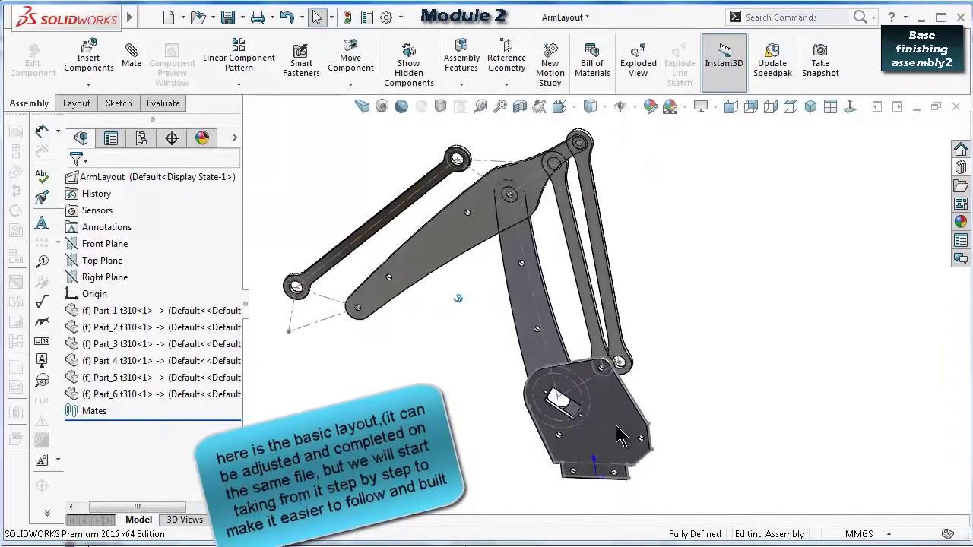
click(620, 426)
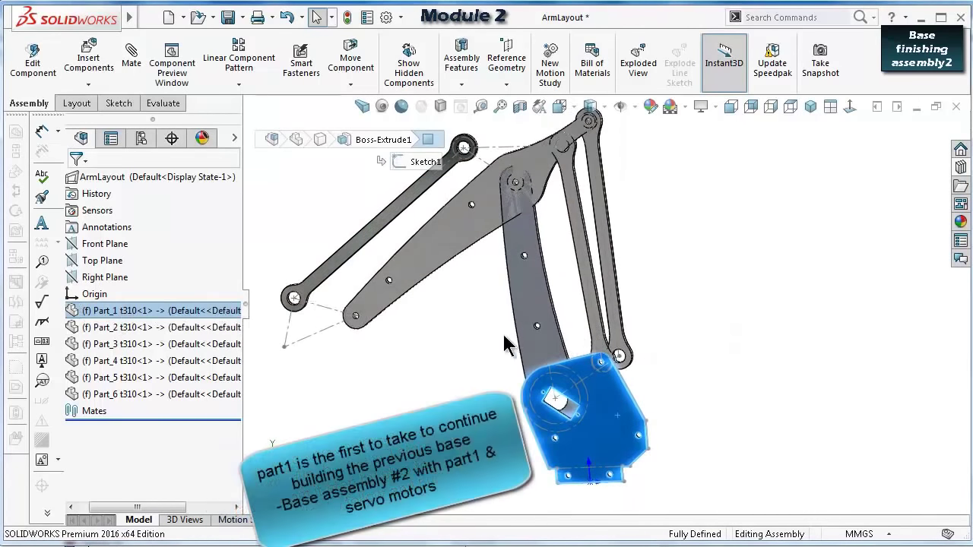
click(534, 351)
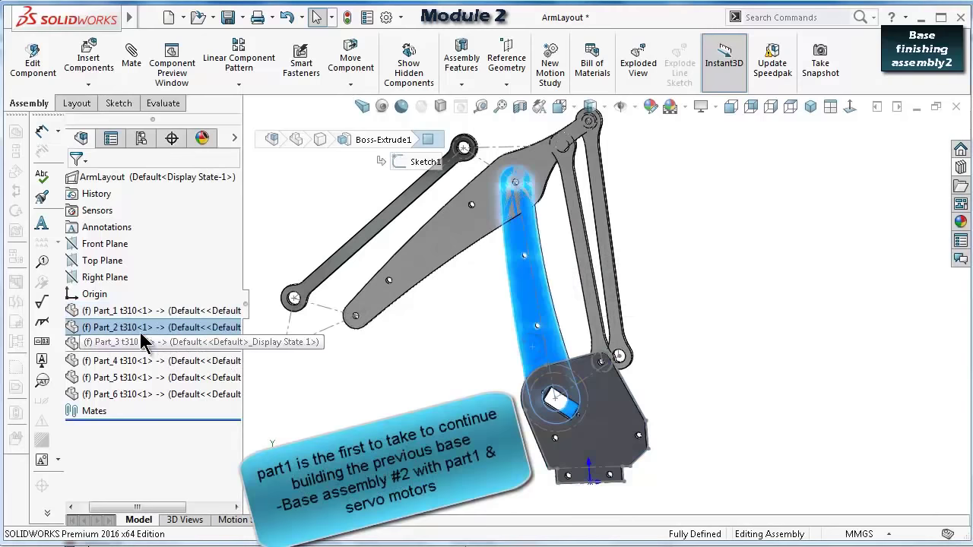
middle_drag(536, 353, 542, 385)
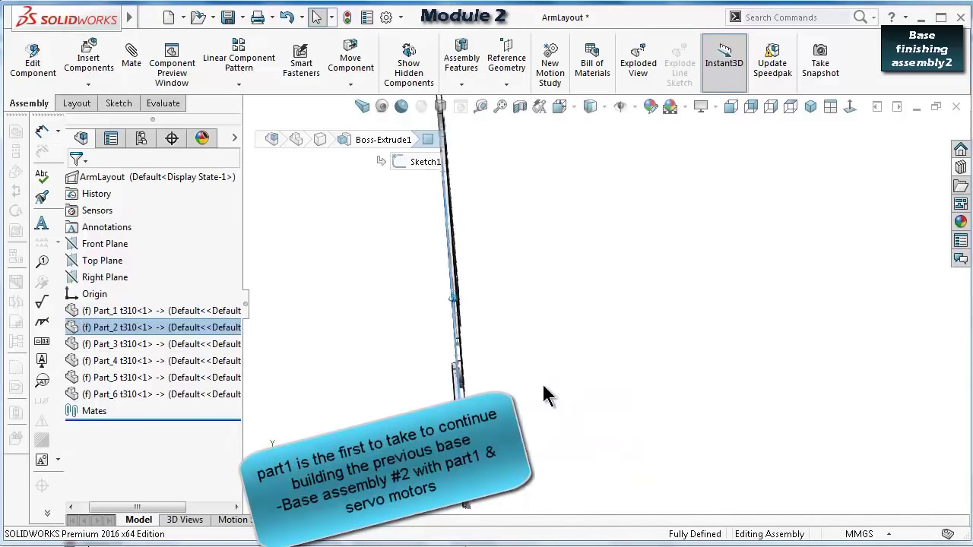
Switch from ArmLayout to the maximized Robotic Arm Assembly document and turn the Part_9 plate slightly.
click(915, 107)
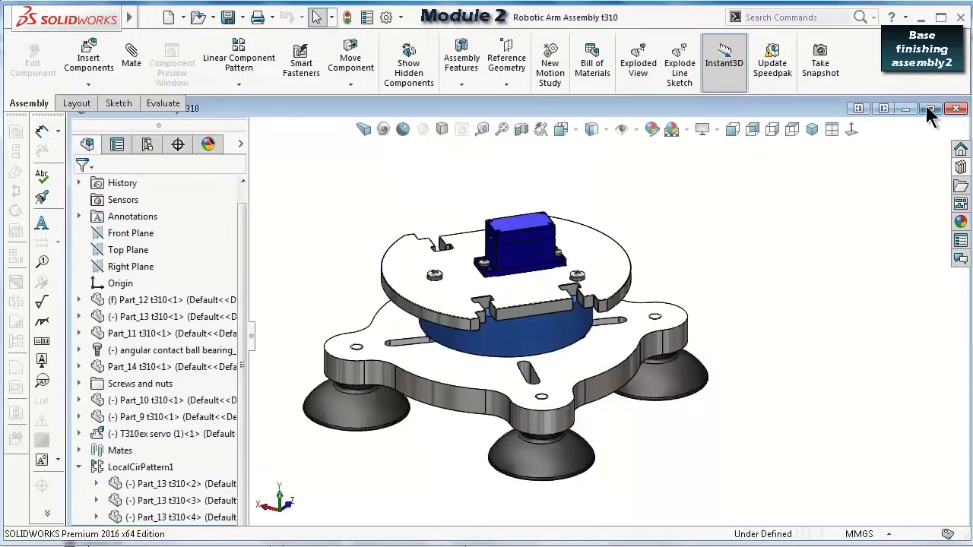
click(932, 108)
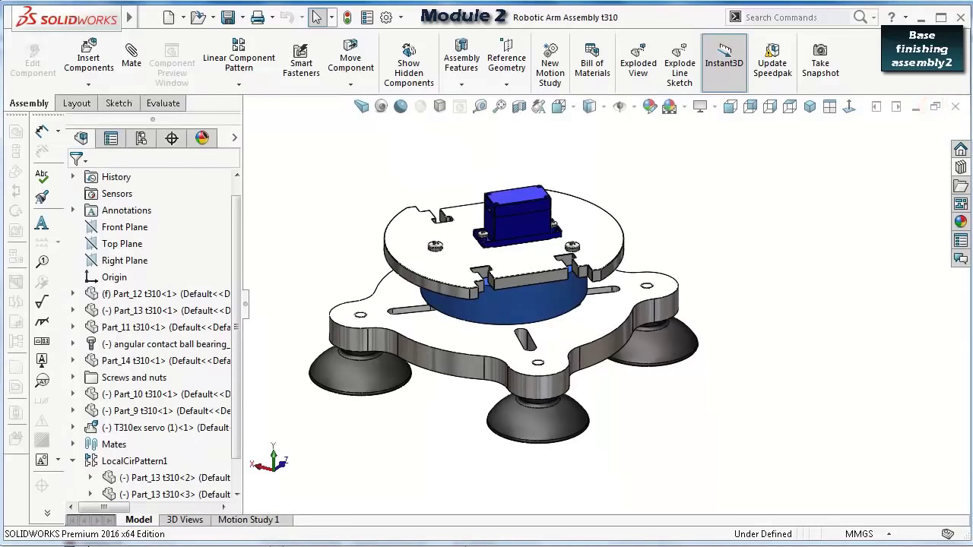
mouse_move(538, 259)
middle_down()
mouse_move(539, 216)
mouse_move(528, 249)
middle_up()
click(472, 259)
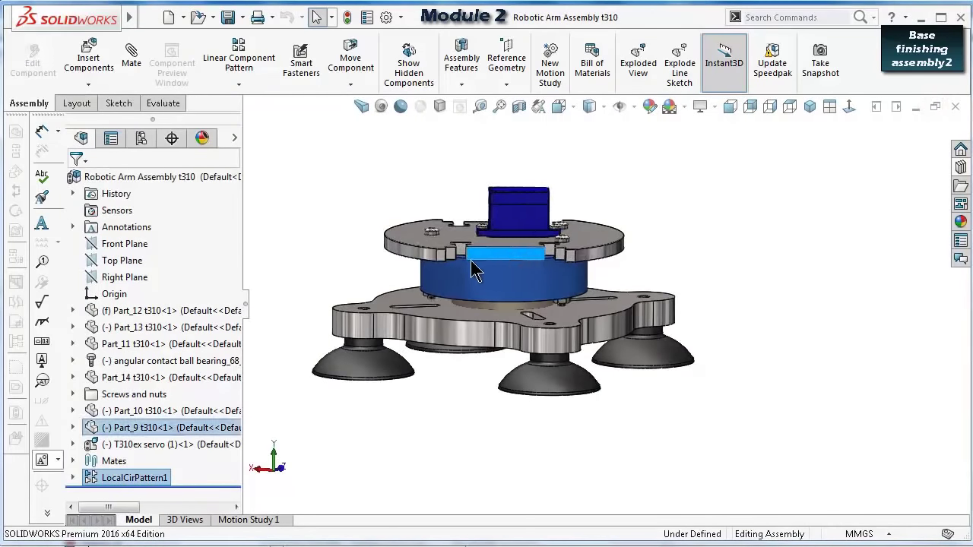
click(839, 266)
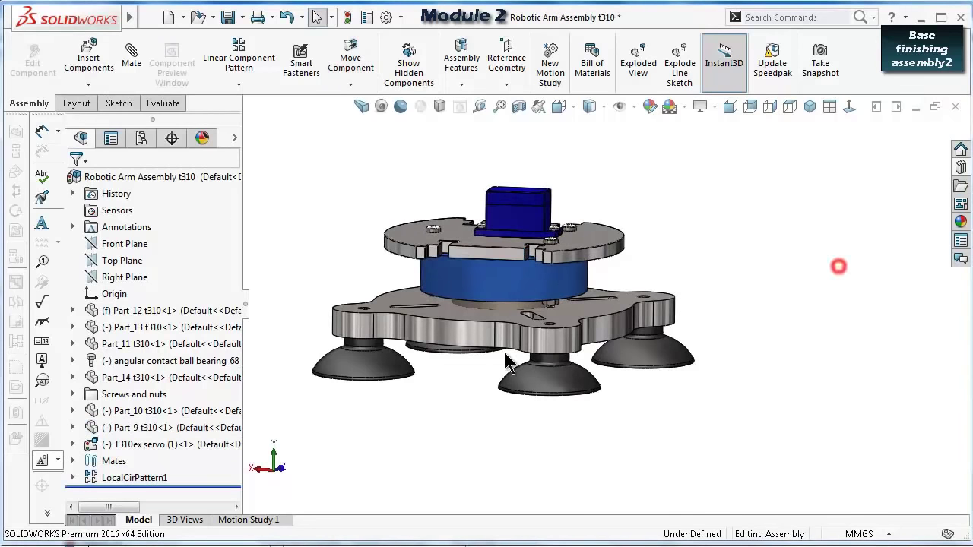
Hide all components in the Screws and nuts folder to lighten the assembly.
right_click(110, 401)
click(146, 264)
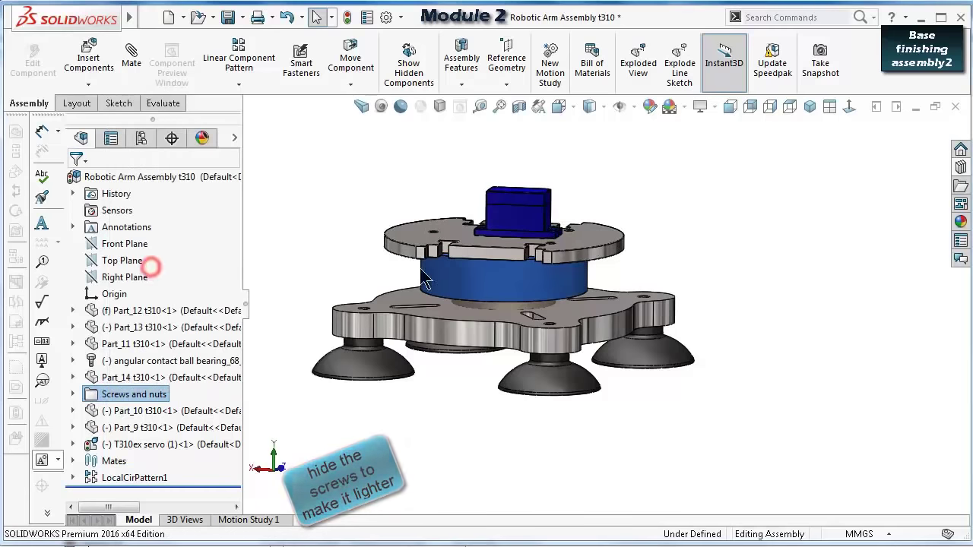
middle_drag(672, 225, 658, 263)
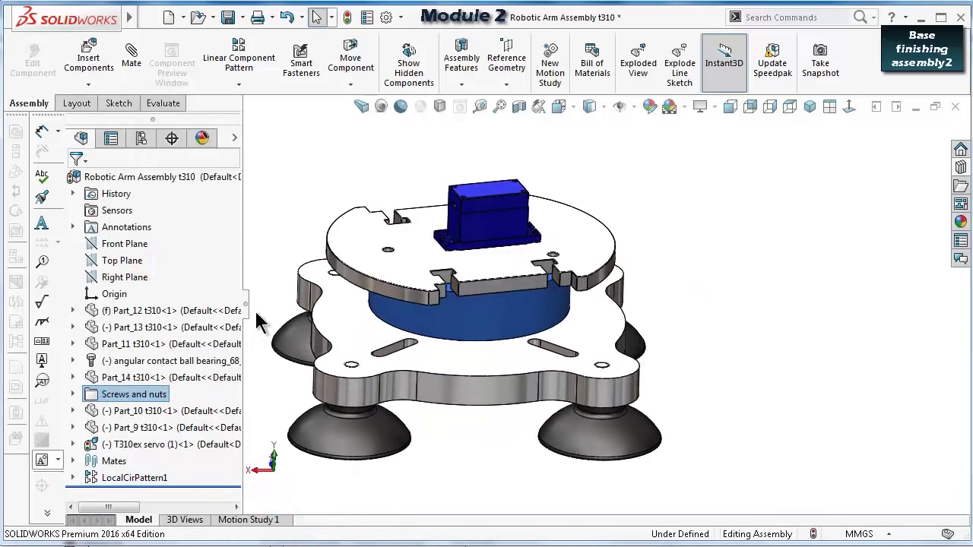
scroll(411, 310, up, 1)
scroll(472, 297, down, 2)
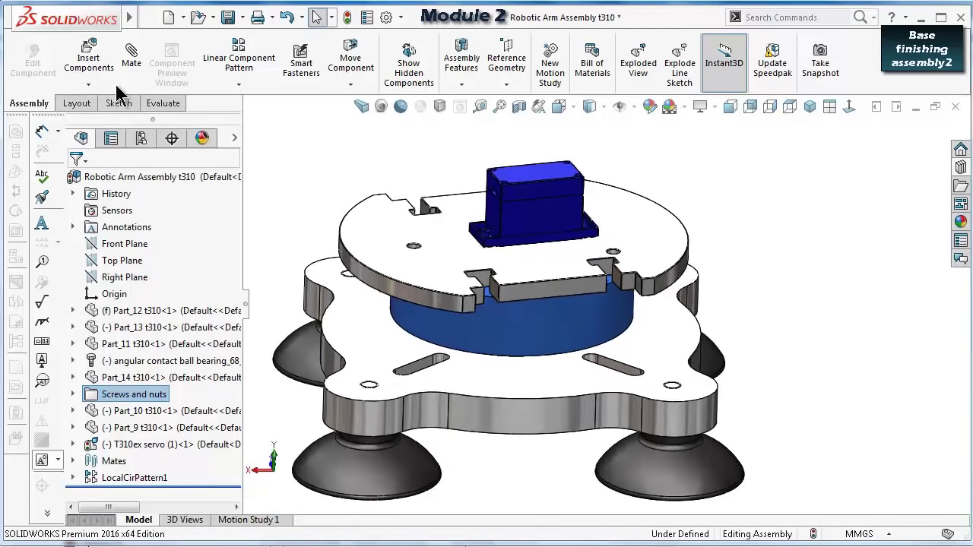
Rotate the Part_9 plate with the servo in the isometric view to reposition its screw holes relative to the base.
click(99, 66)
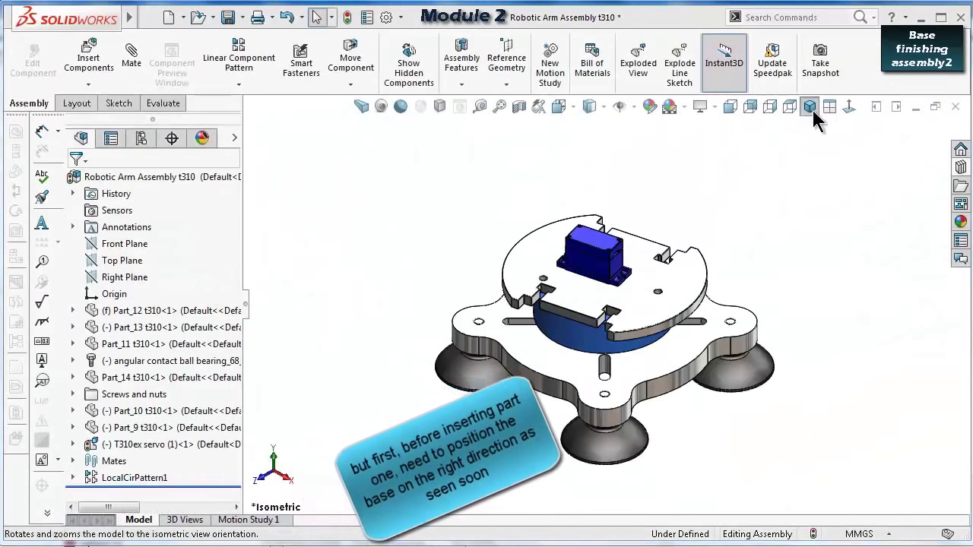
scroll(589, 392, down, 2)
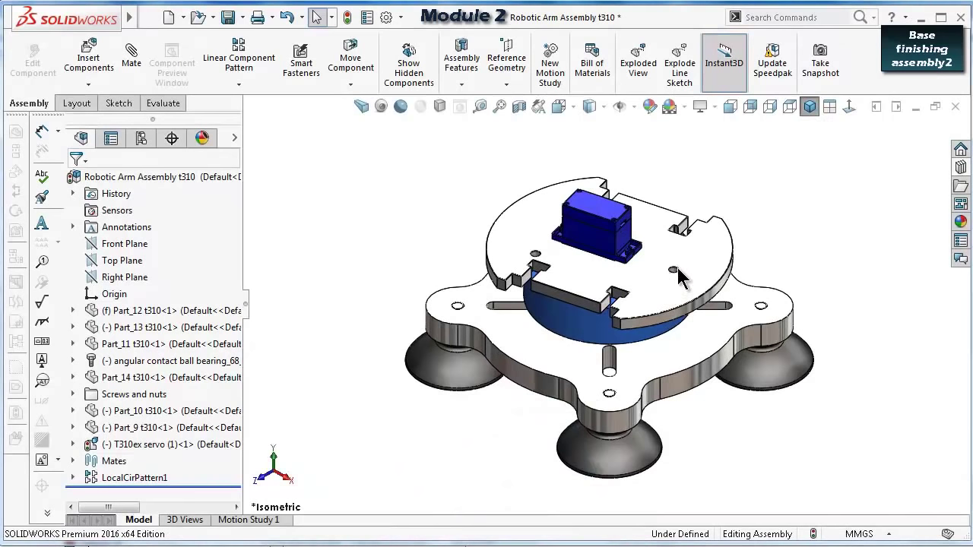
click(672, 299)
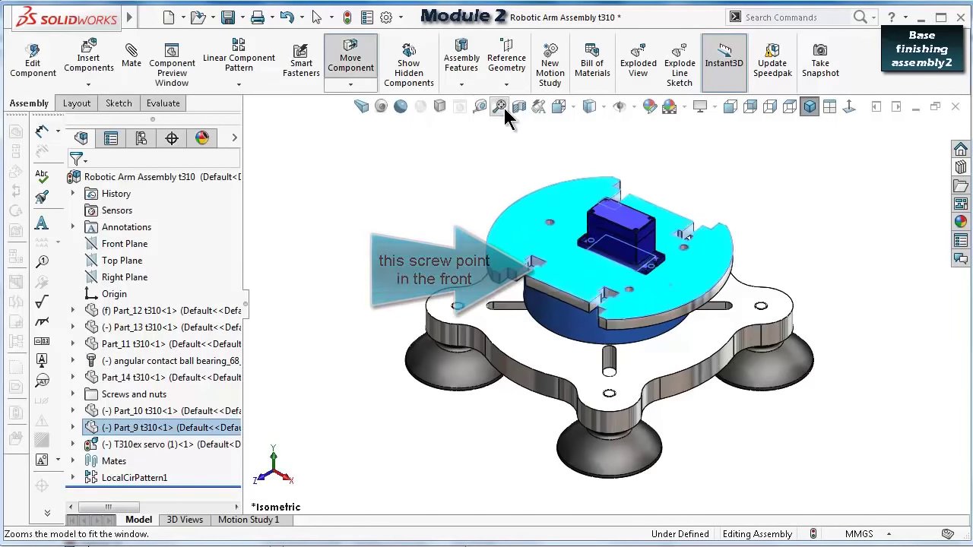
click(453, 228)
middle_drag(589, 371, 638, 405)
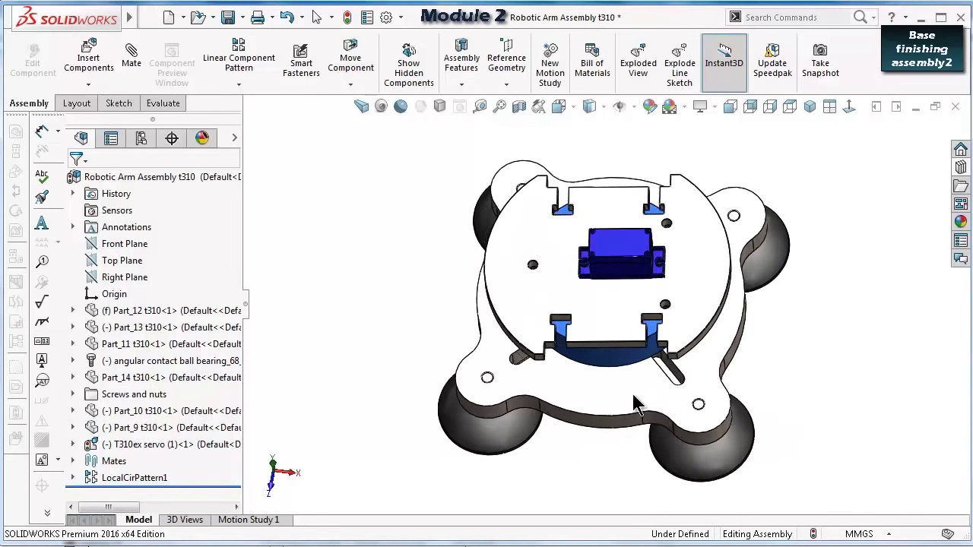
View the assembly from above and rotate Part_9 until the plate and servo sit square to the base, its single screw hole toward negative X.
click(731, 107)
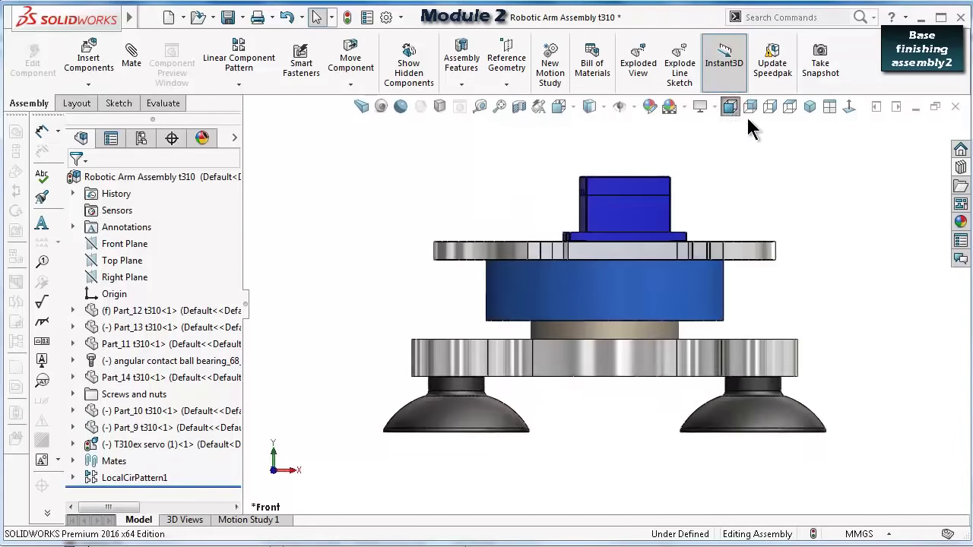
click(751, 110)
click(770, 109)
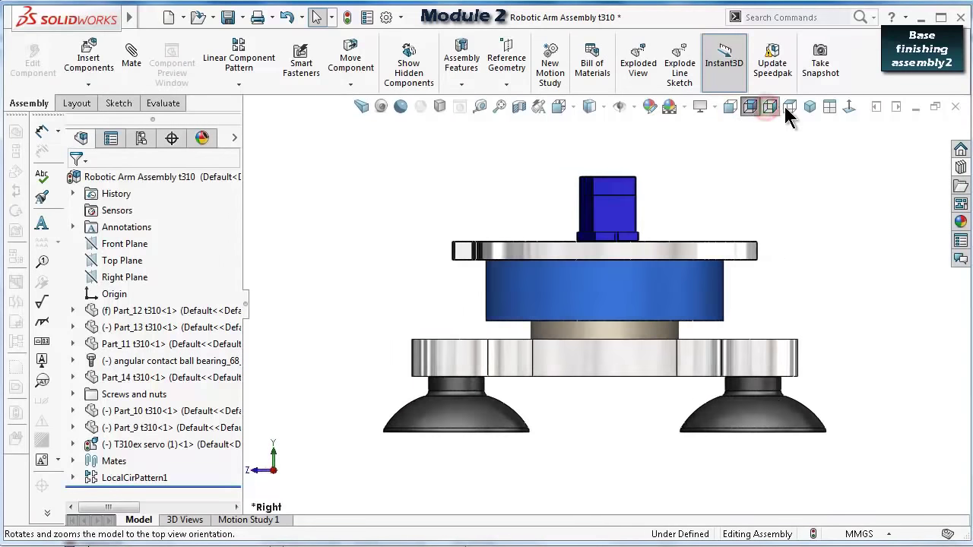
key(space)
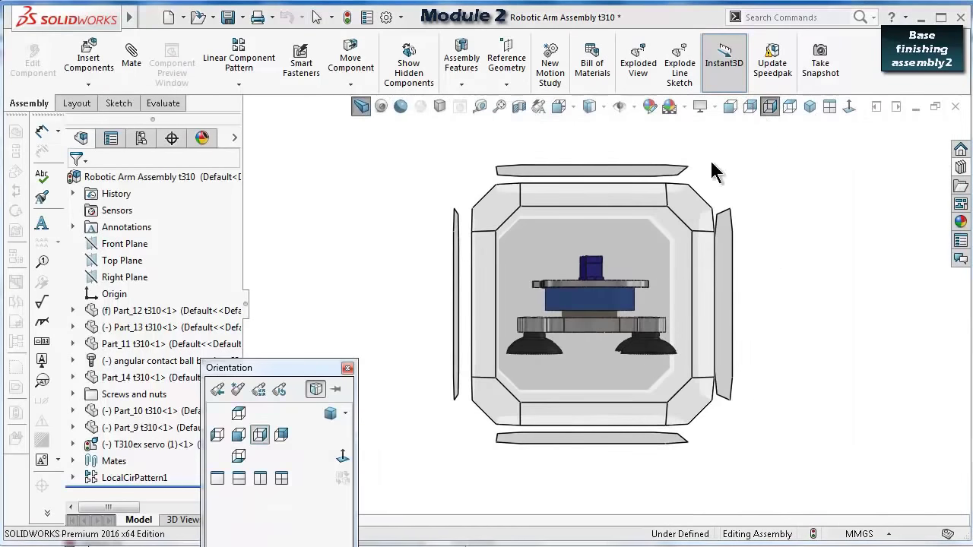
click(646, 171)
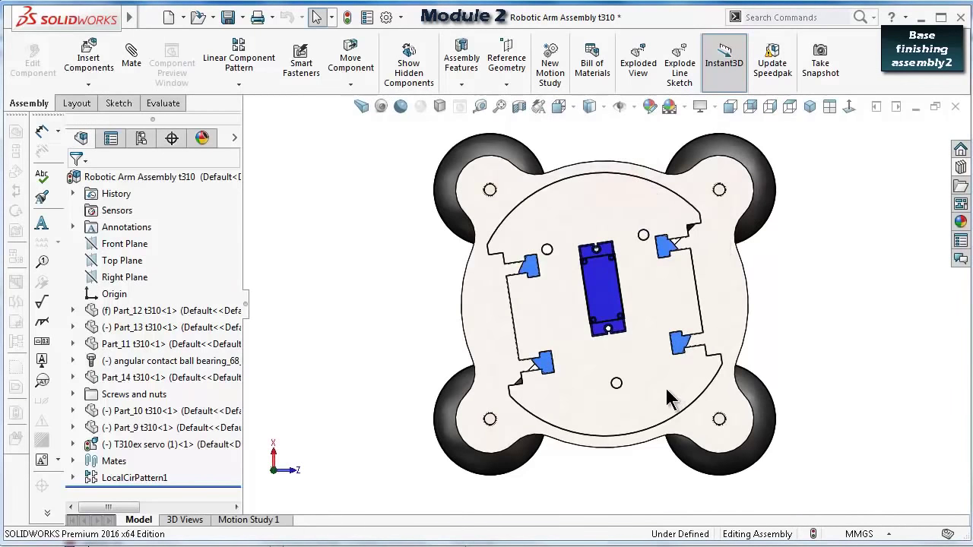
drag(669, 399, 650, 407)
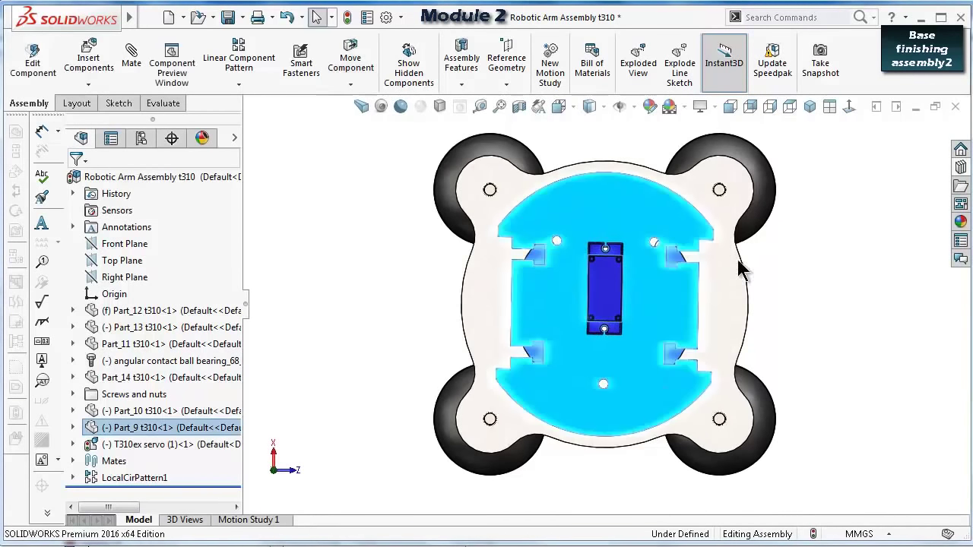
Insert the Part_1 t310 plate into the assembly and move it to one side of the servo above the base.
click(809, 106)
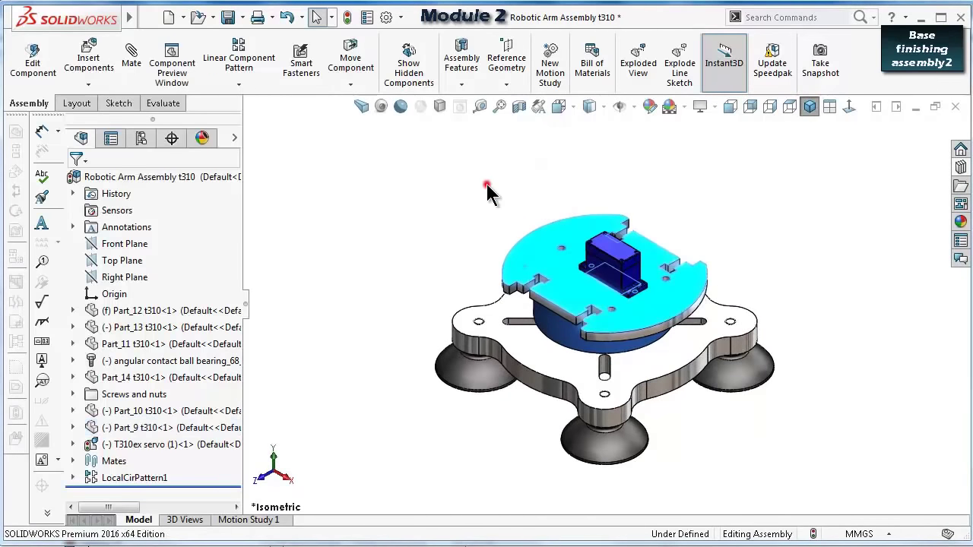
click(486, 186)
scroll(597, 323, down, 2)
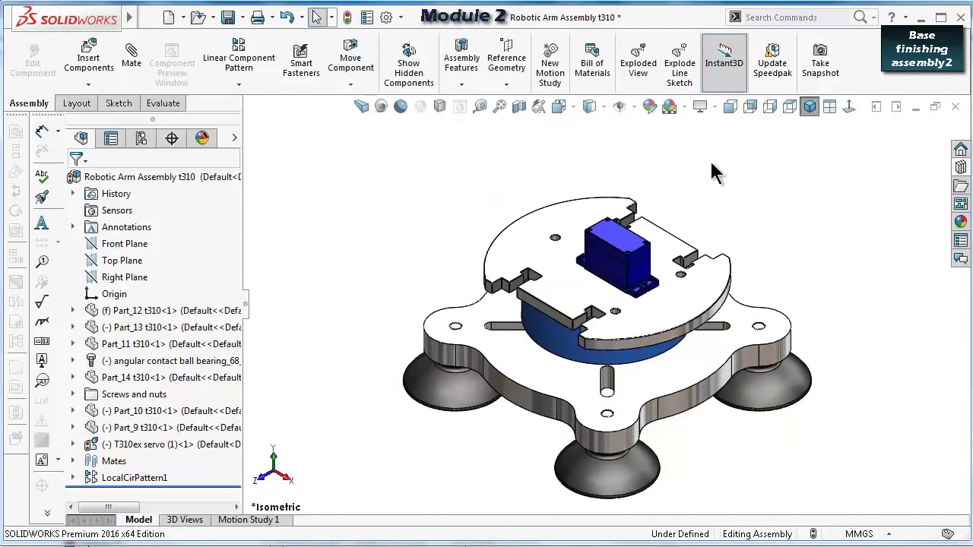
key(space)
click(499, 305)
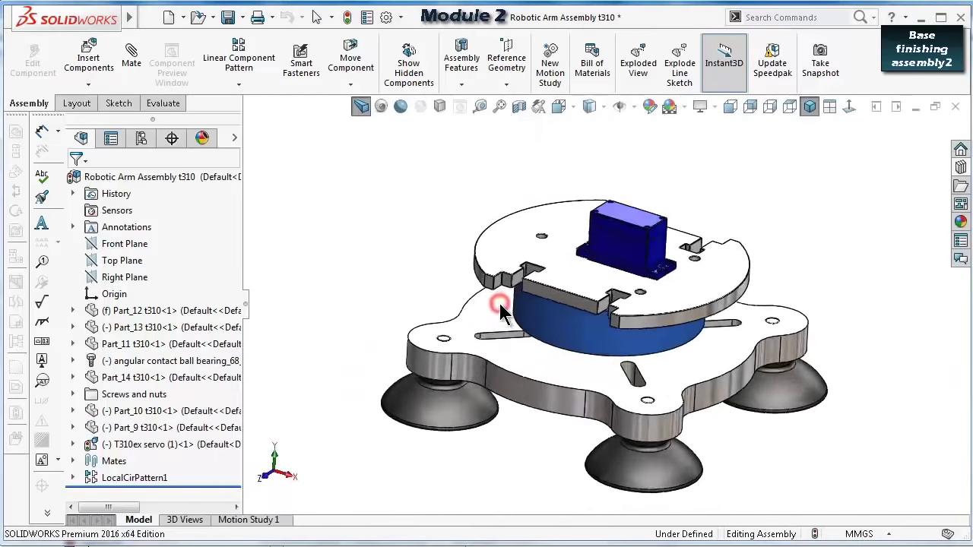
middle_drag(606, 240, 621, 308)
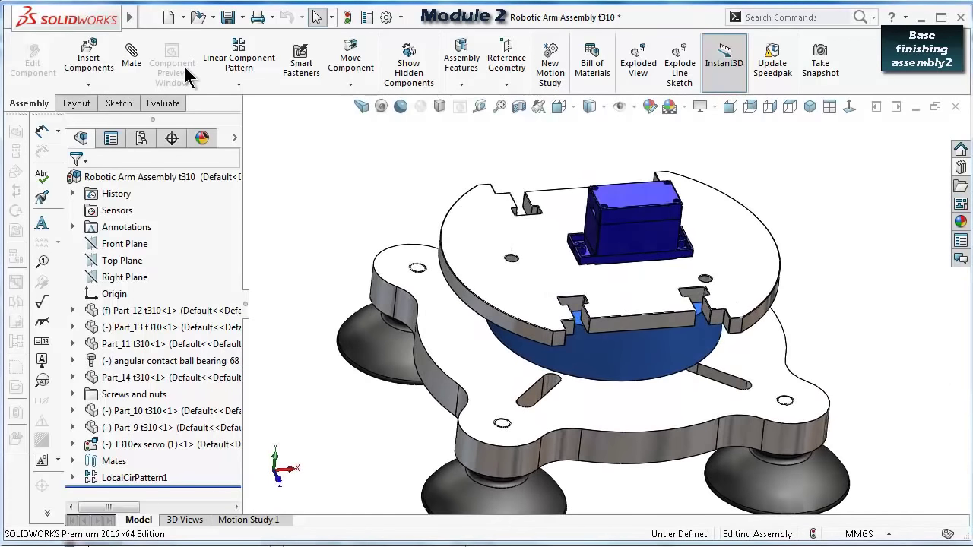
click(88, 55)
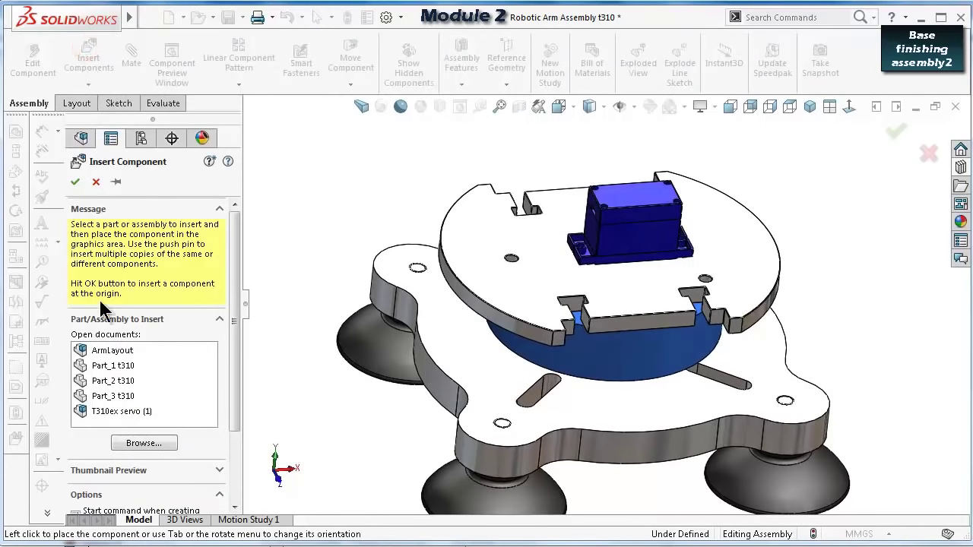
click(108, 366)
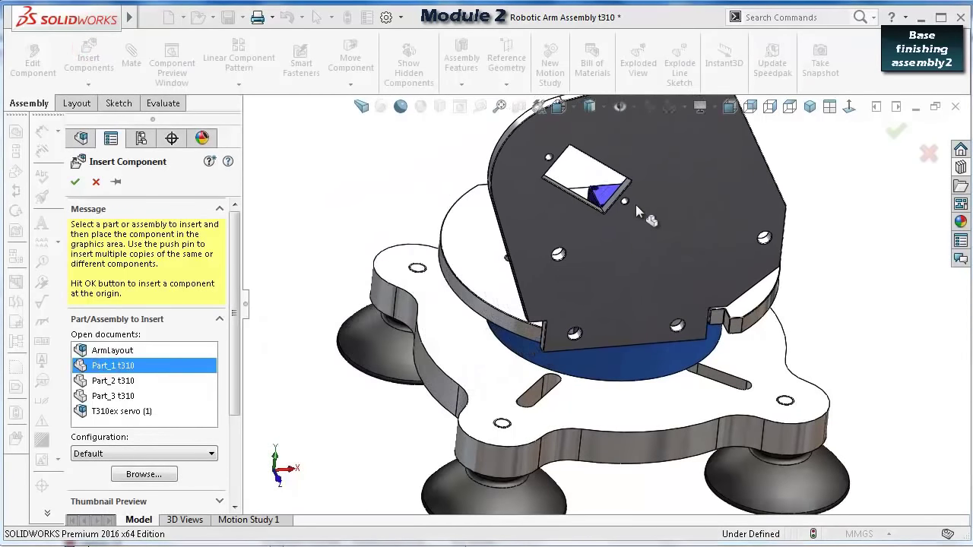
click(635, 207)
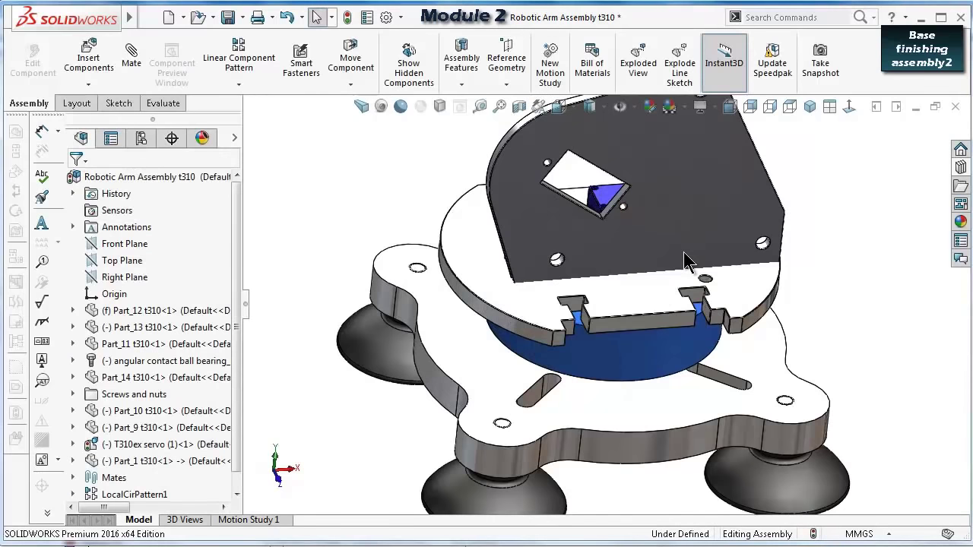
drag(662, 251, 726, 291)
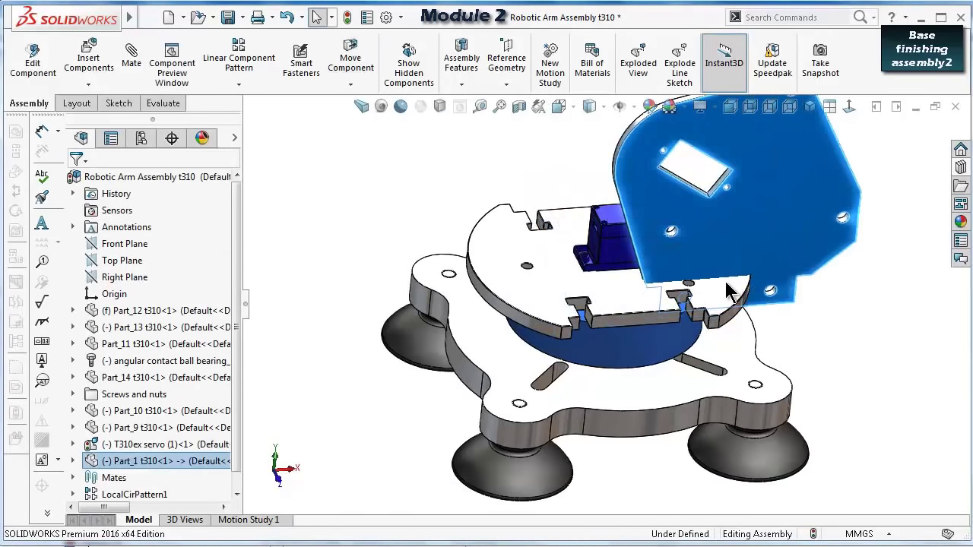
middle_drag(726, 291, 768, 262)
Add a coincident mate between the large flat face of Part_1 and the straight edge face between two notches of Part_9.
click(770, 264)
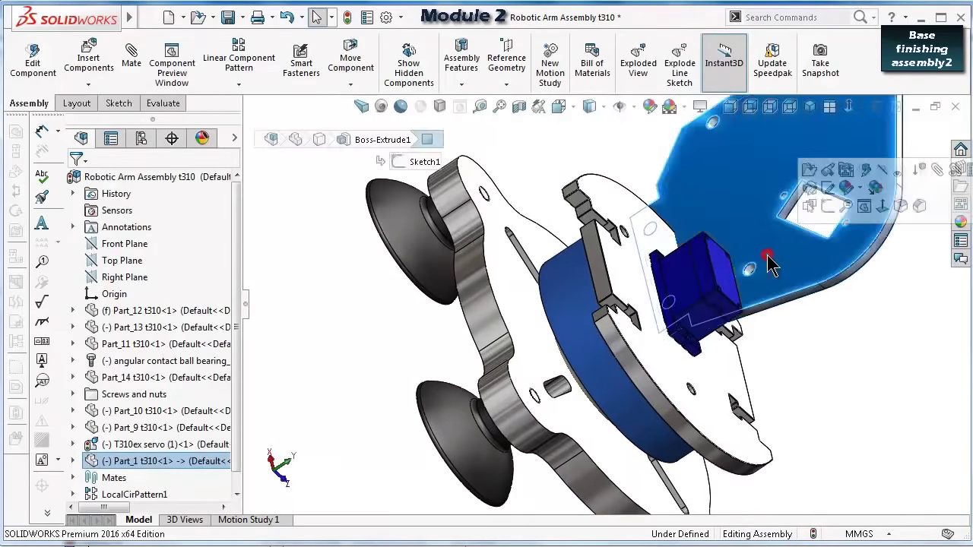
click(933, 171)
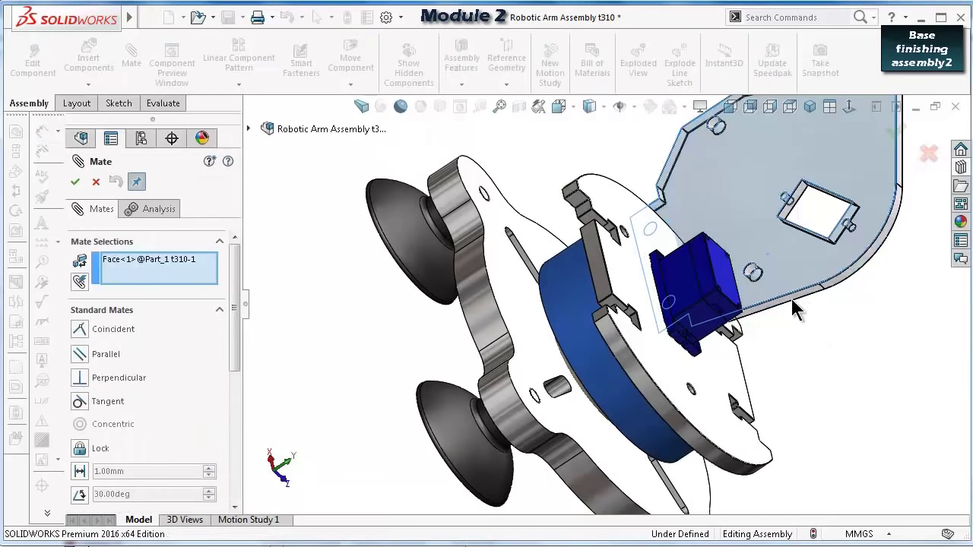
middle_drag(793, 304, 786, 388)
scroll(781, 382, down, 3)
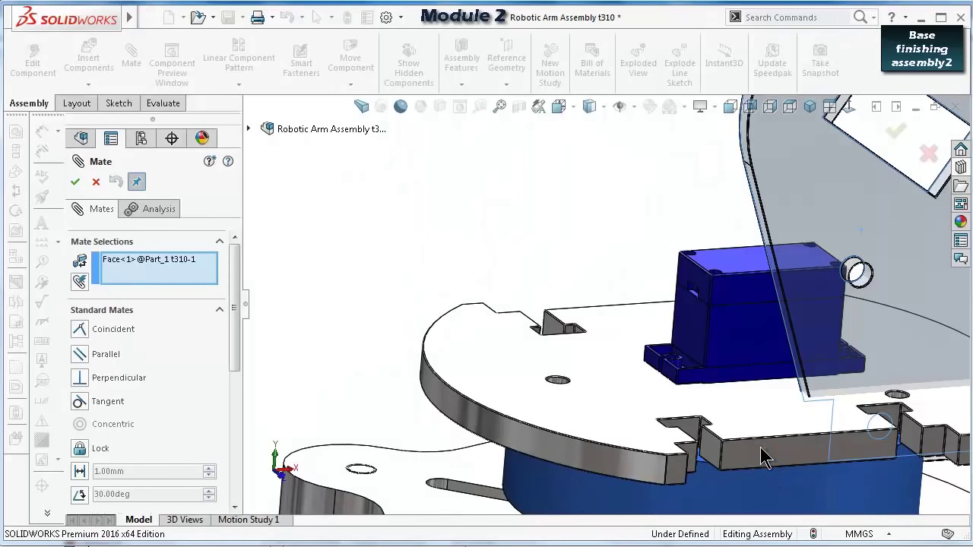
click(765, 457)
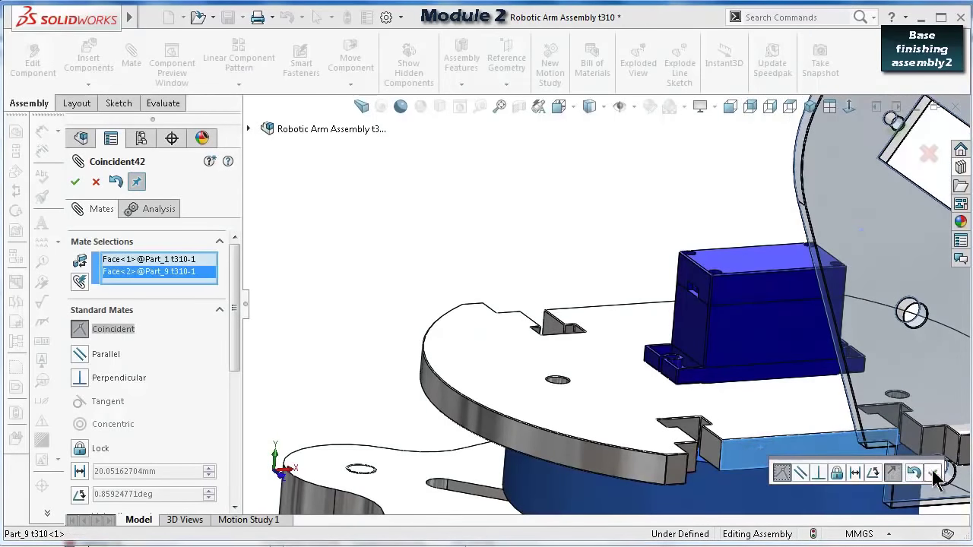
click(935, 476)
Add a coincident mate between the underside of Part_1's shoulder beside its lower tab and the upper face of Part_9.
middle_drag(935, 476, 787, 414)
click(768, 394)
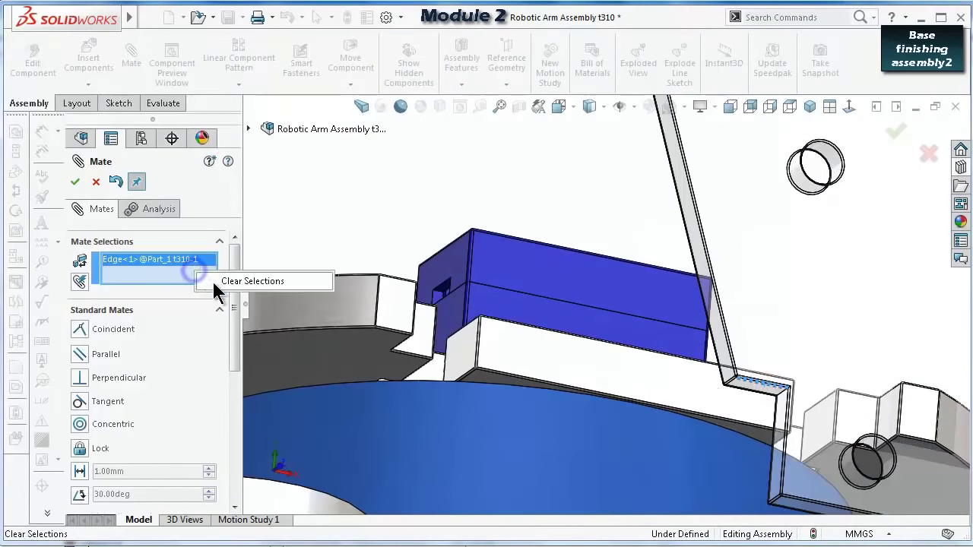
click(221, 282)
scroll(786, 380, down, 2)
click(783, 382)
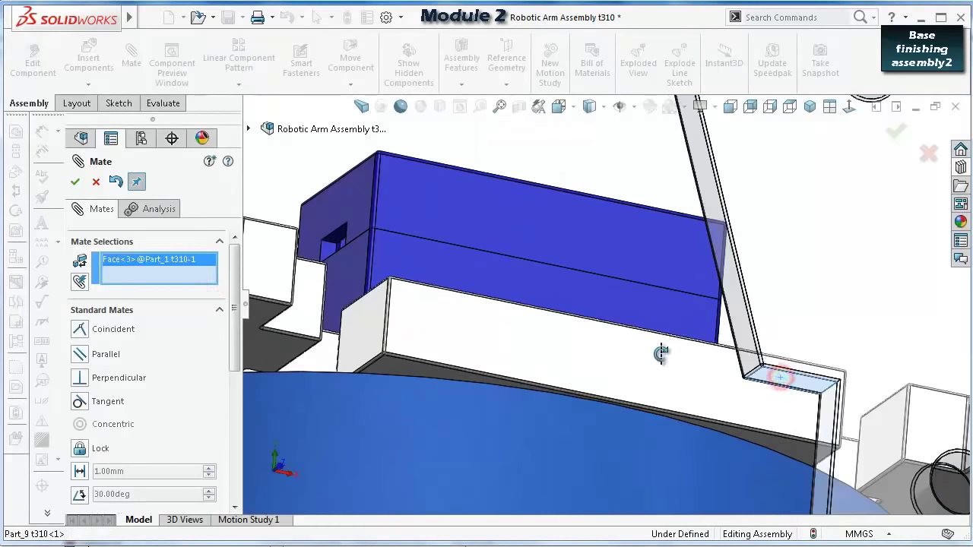
click(659, 352)
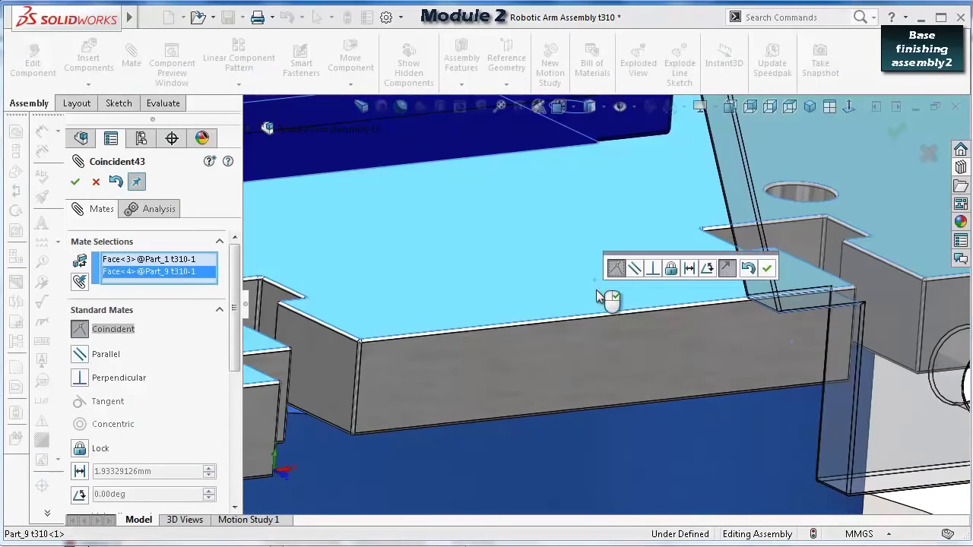
click(768, 269)
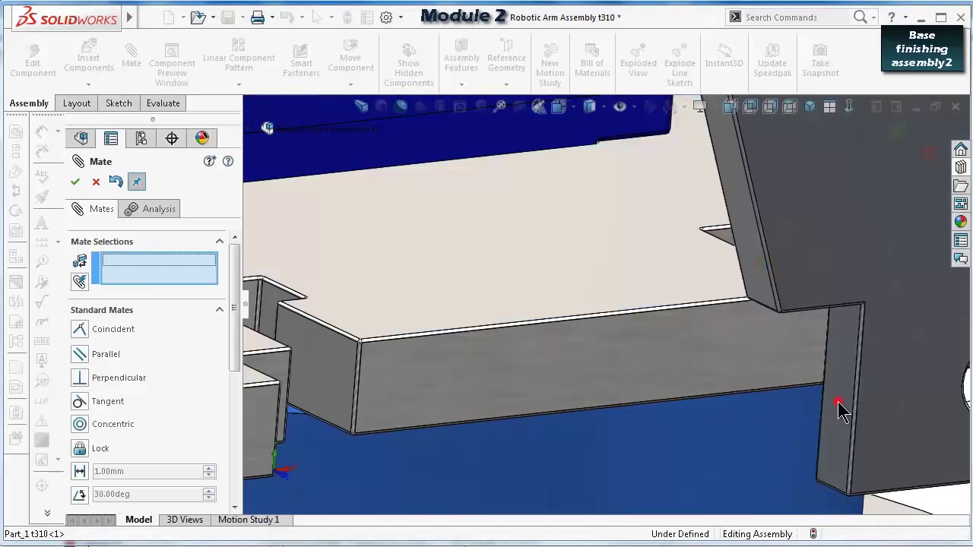
Add a coincident mate between the narrow side face of Part_1's lower tab and the side wall of the Part_9 notch.
click(839, 403)
middle_drag(743, 413, 581, 430)
scroll(403, 418, up, 1)
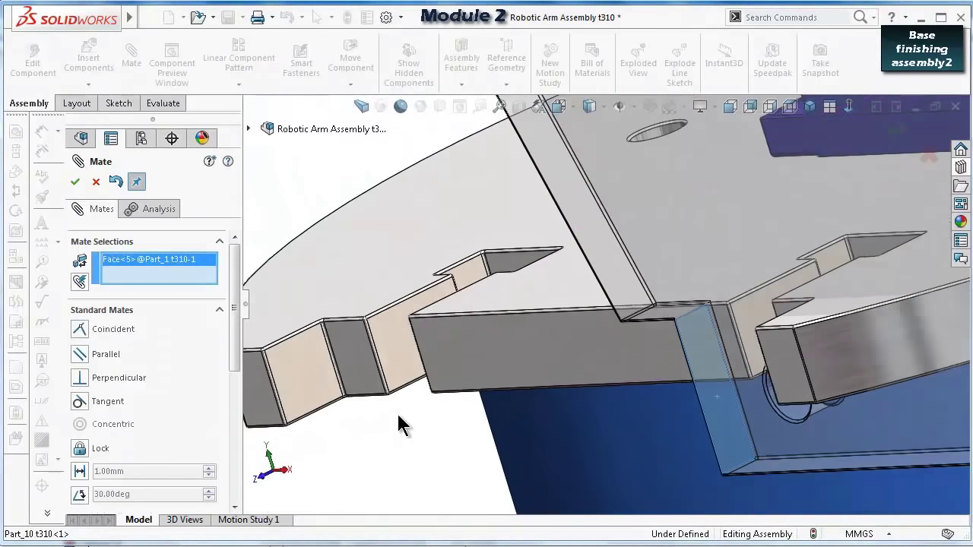
click(301, 382)
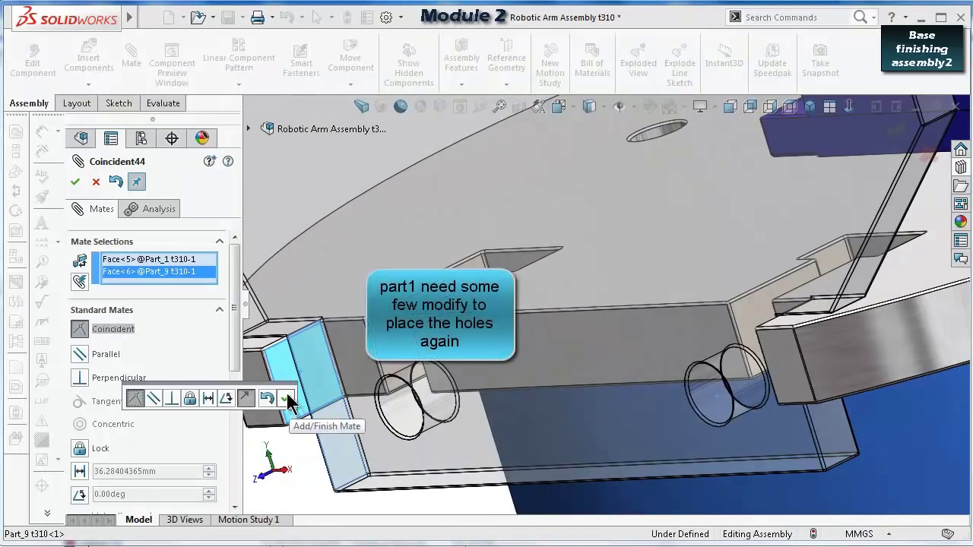
click(288, 401)
Finish mating and start editing Part_1 in the context of the assembly, viewed normal to its large face.
middle_drag(293, 402, 663, 309)
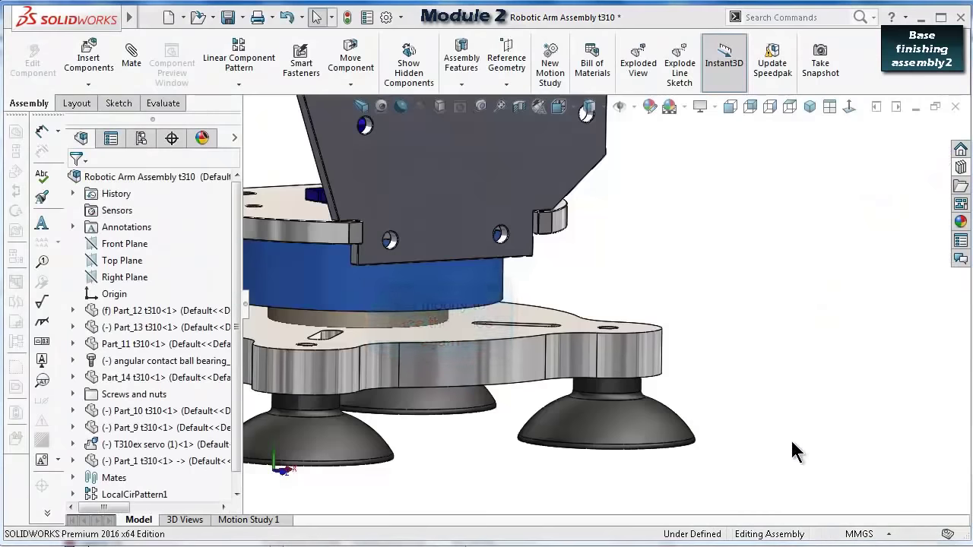
click(617, 221)
click(716, 137)
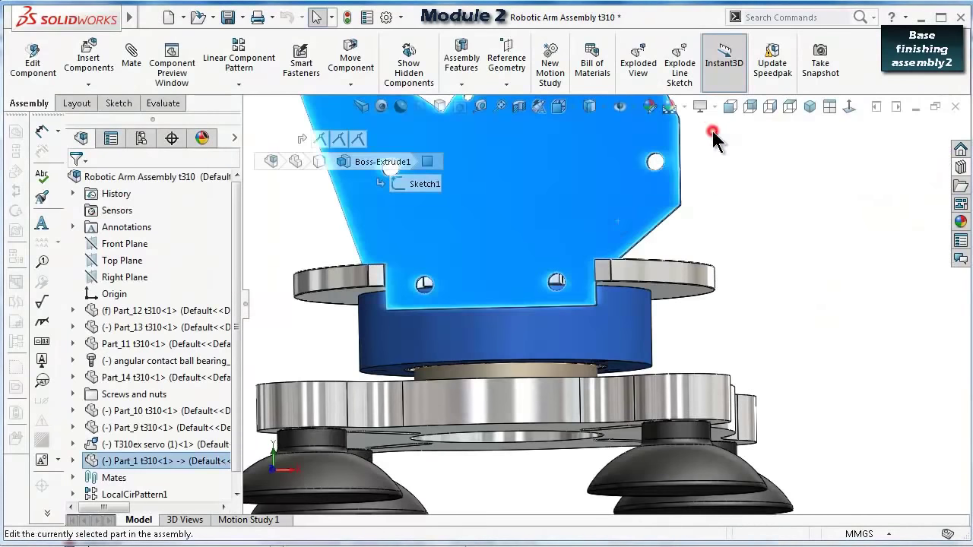
click(849, 105)
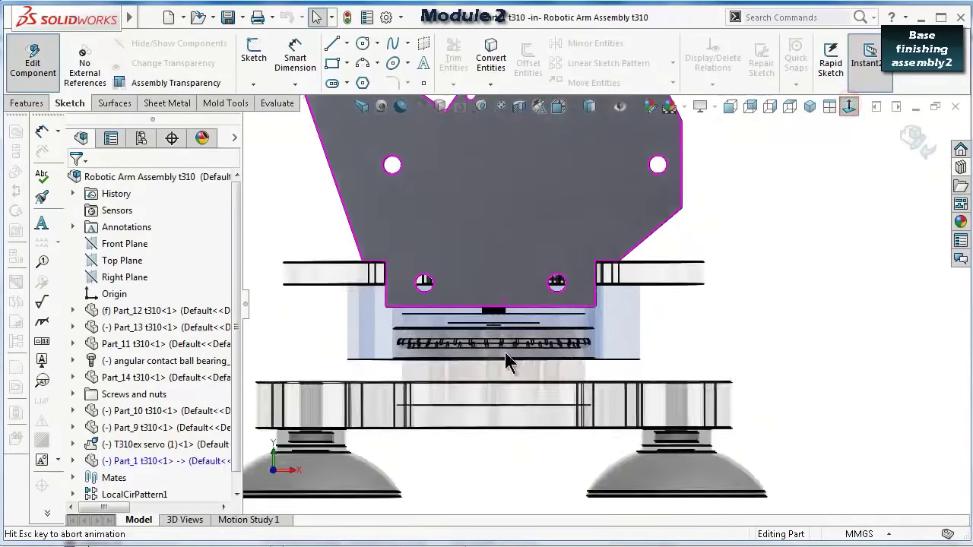
Examine Part_1's M3.5 Clearance Hole1 feature and its two sketches to identify which one positions the holes.
click(73, 461)
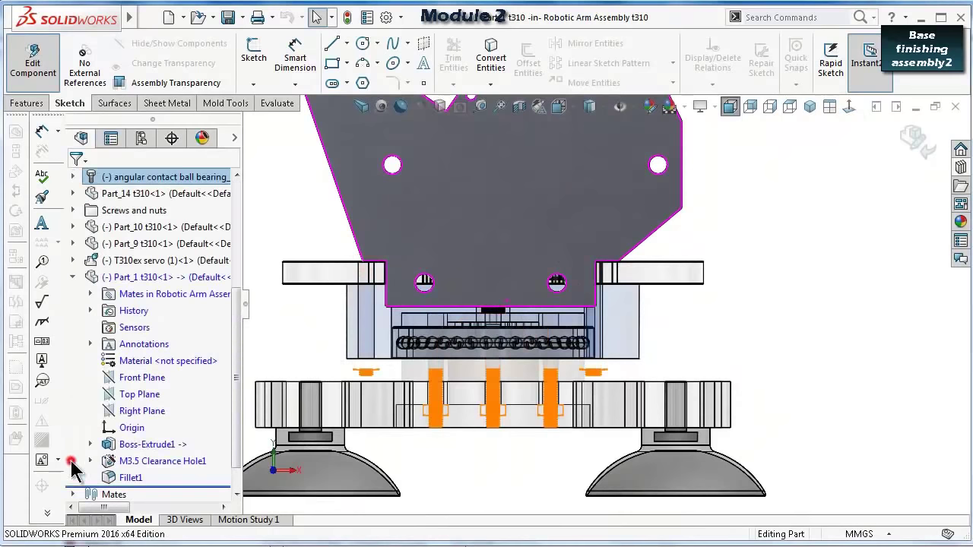
click(135, 462)
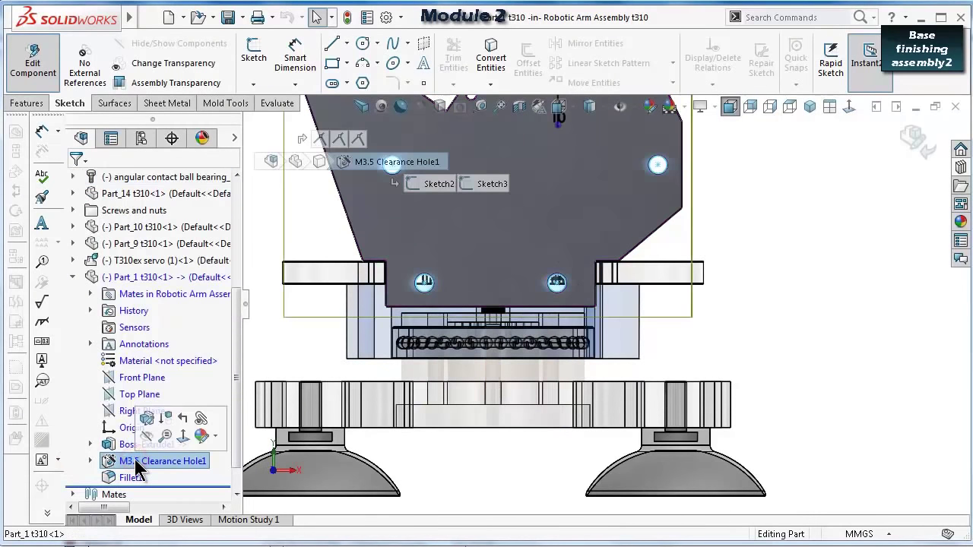
scroll(668, 219, up, 2)
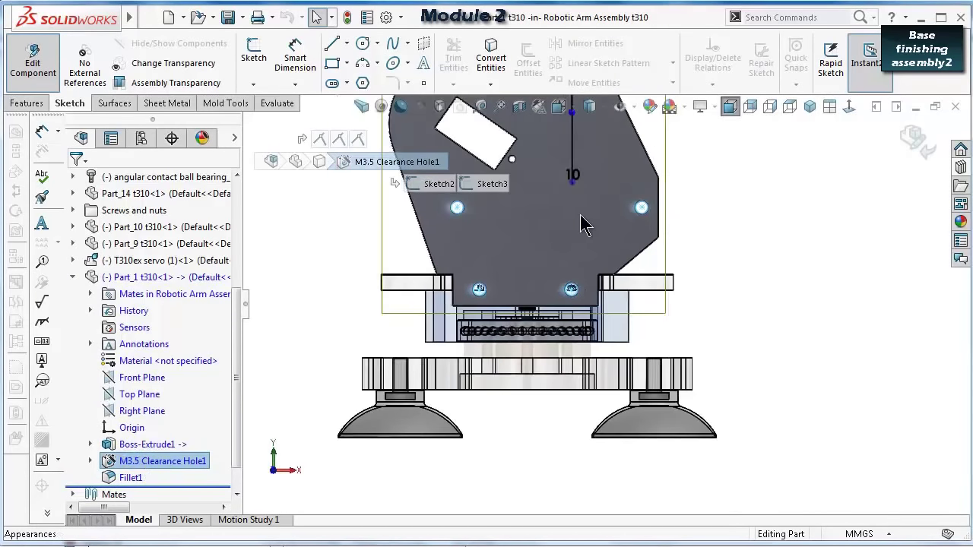
scroll(551, 214, up, 2)
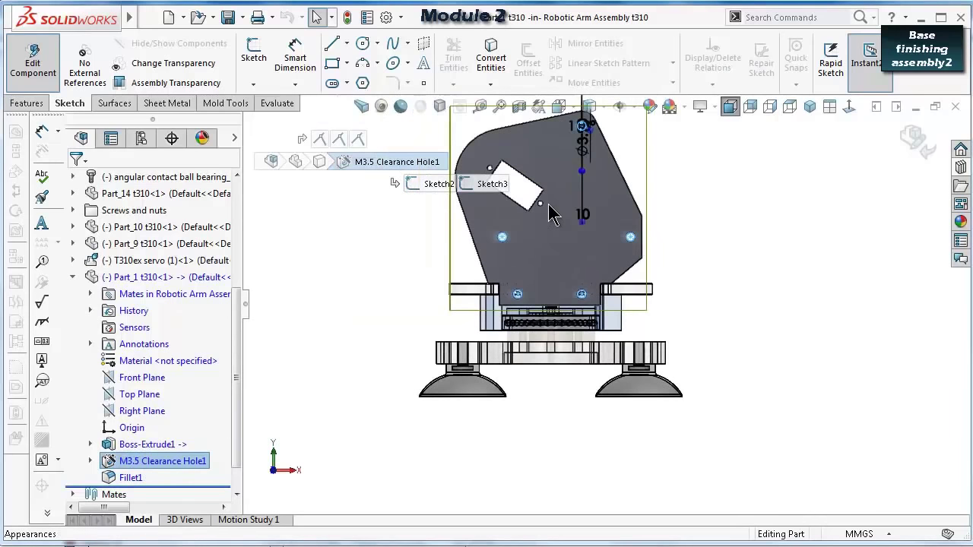
scroll(551, 214, down, 1)
scroll(532, 342, down, 1)
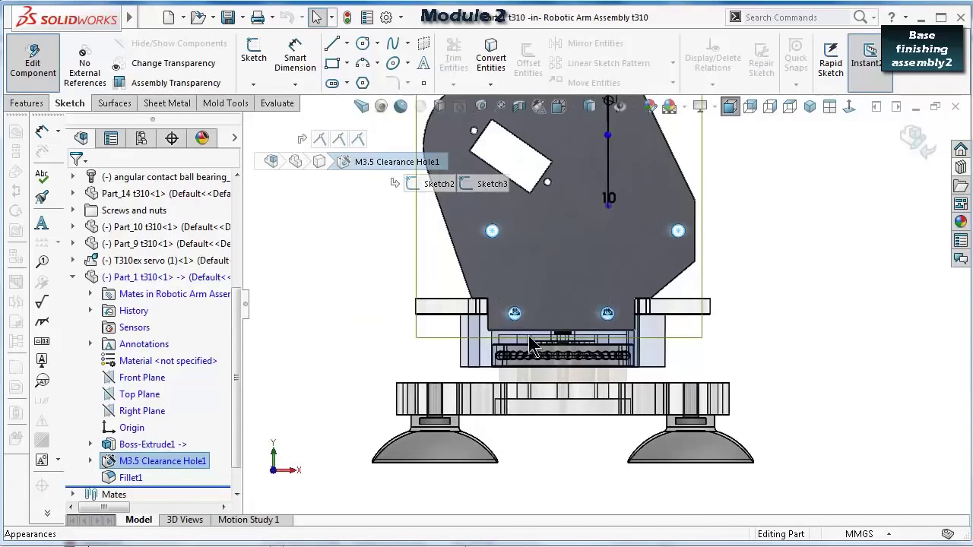
scroll(532, 344, down, 1)
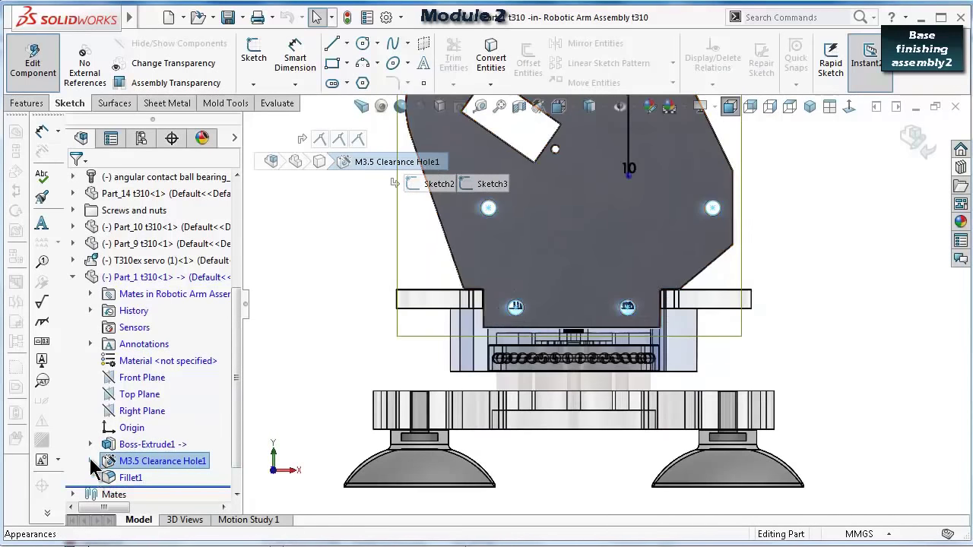
click(91, 461)
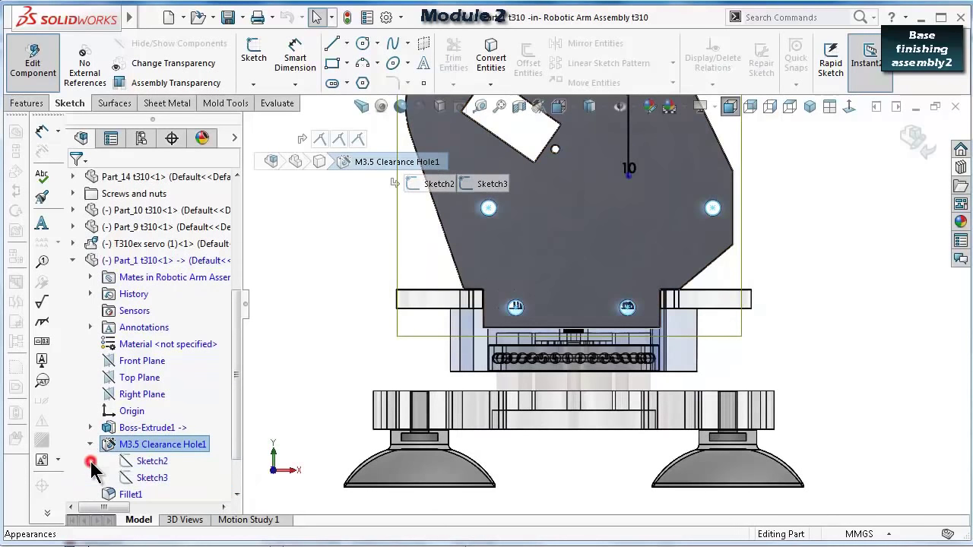
click(157, 463)
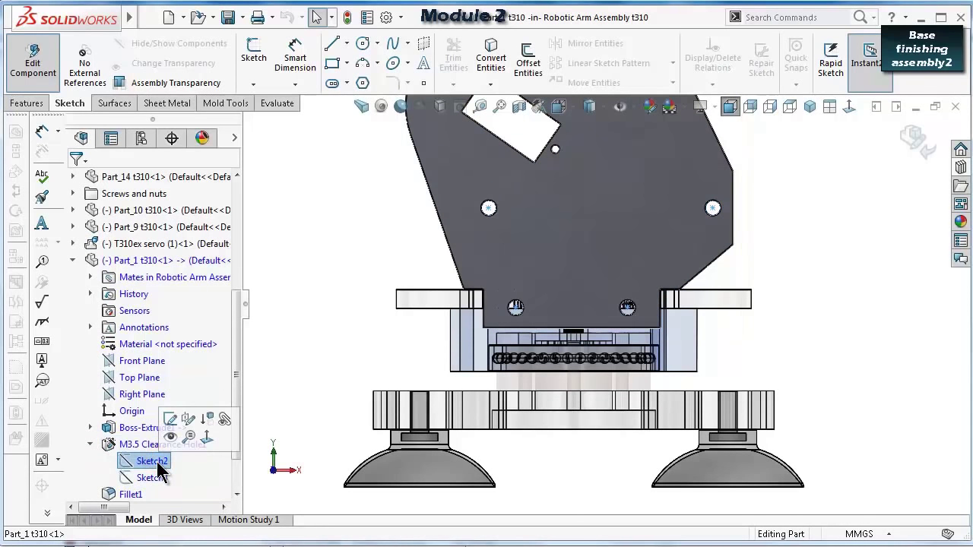
click(155, 478)
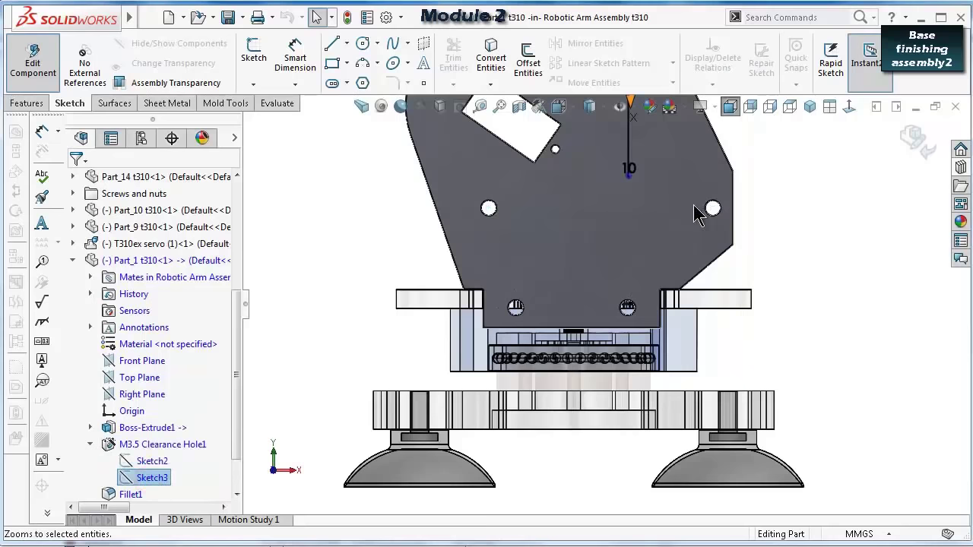
scroll(688, 207, up, 2)
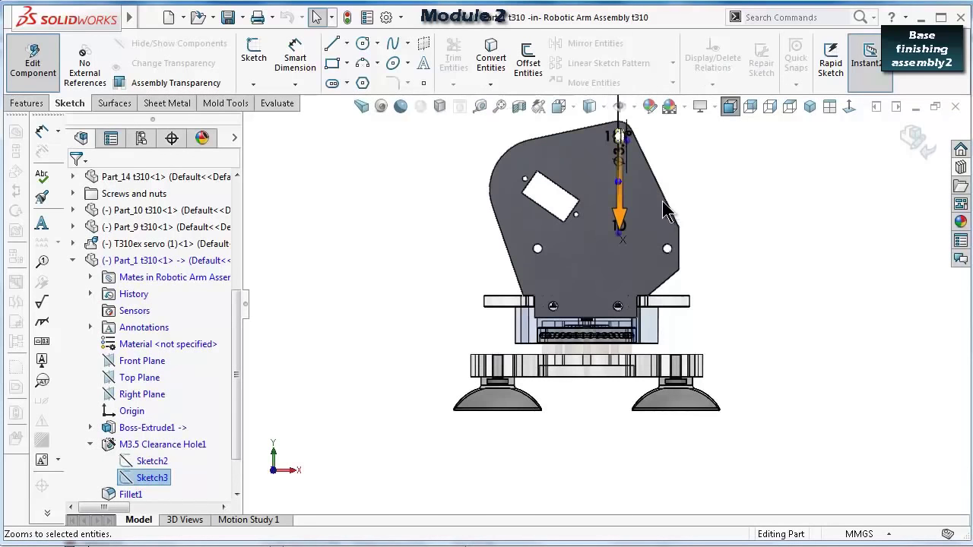
scroll(642, 219, up, 1)
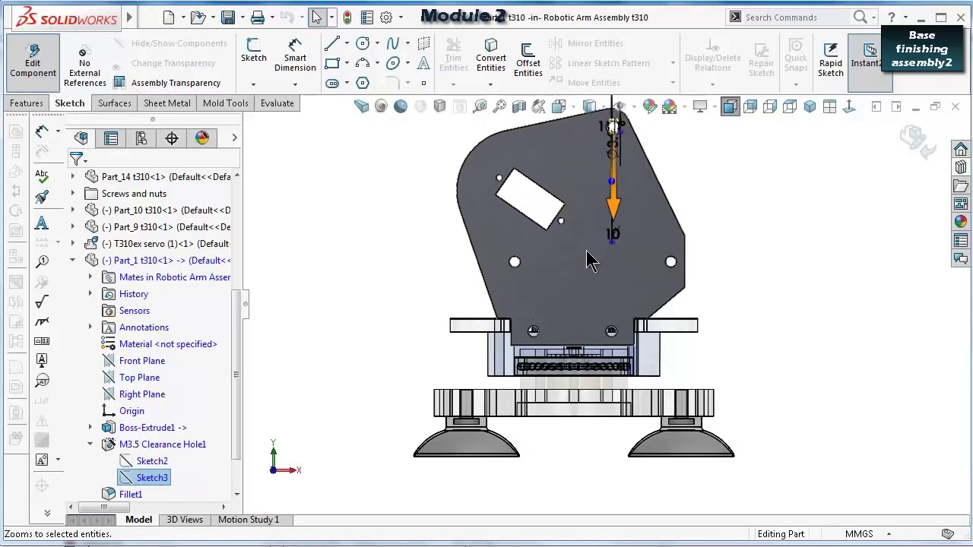
scroll(590, 261, up, 1)
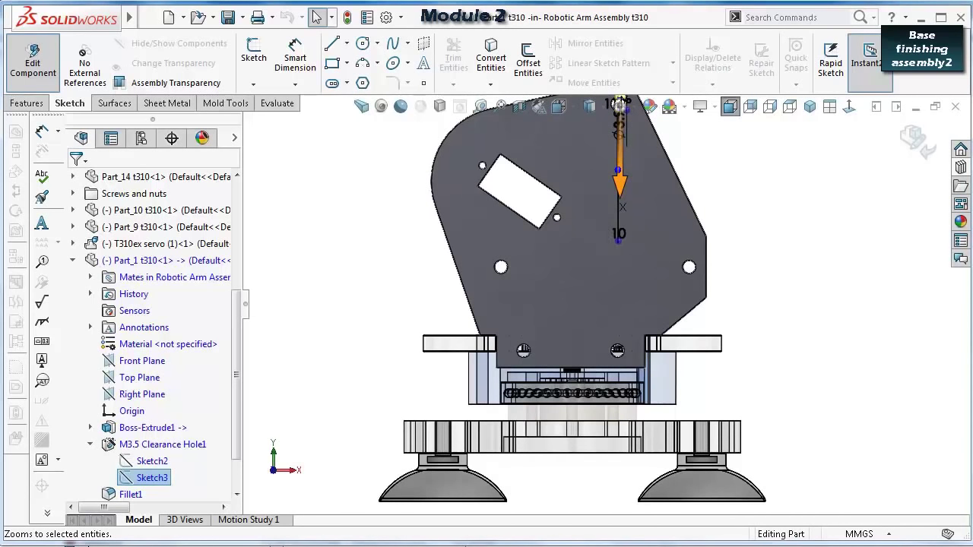
Open Sketch2 of M3.5 Clearance Hole1, which holds the hole position points, for editing.
click(146, 462)
click(153, 418)
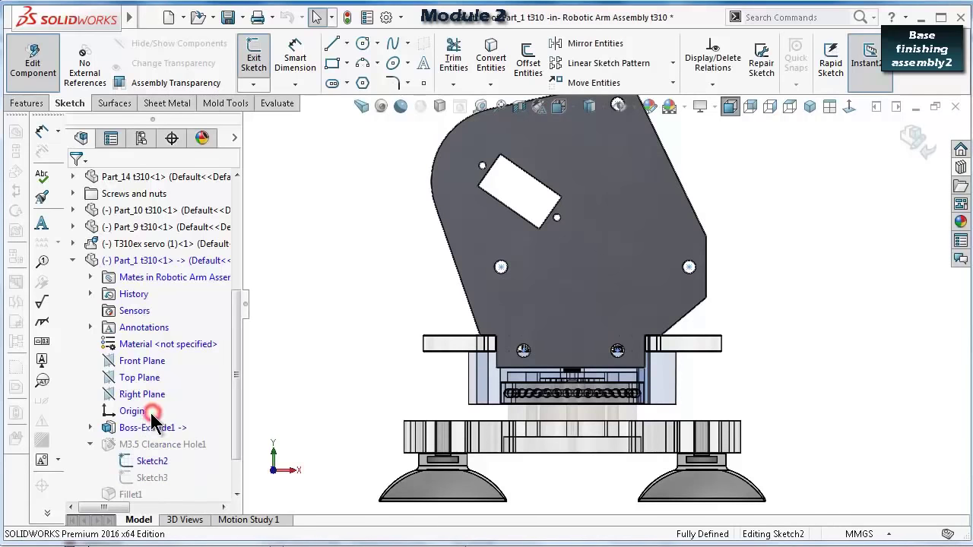
scroll(677, 335, down, 2)
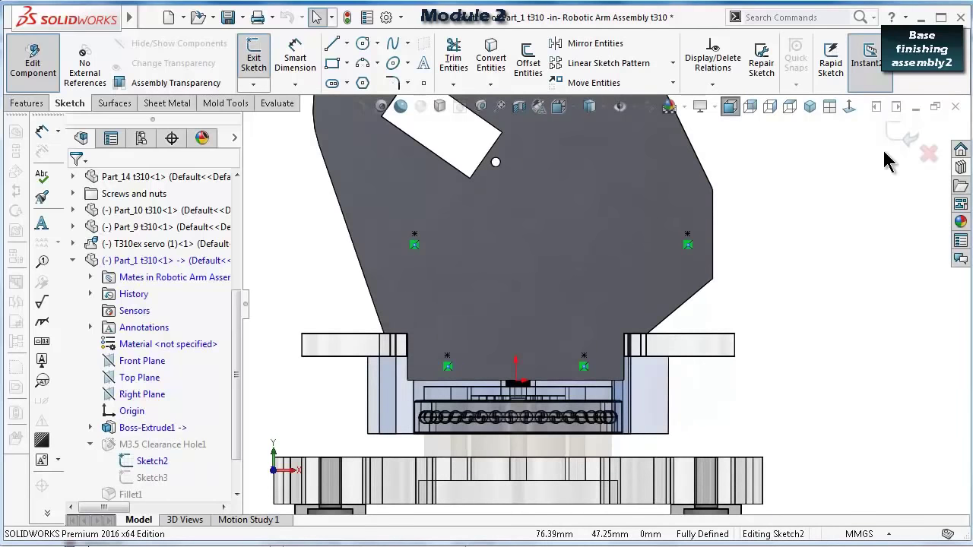
Close the hole's Sketch2 without changes and open Sketch1 of Part_1's Boss-Extrude1 for editing.
click(902, 133)
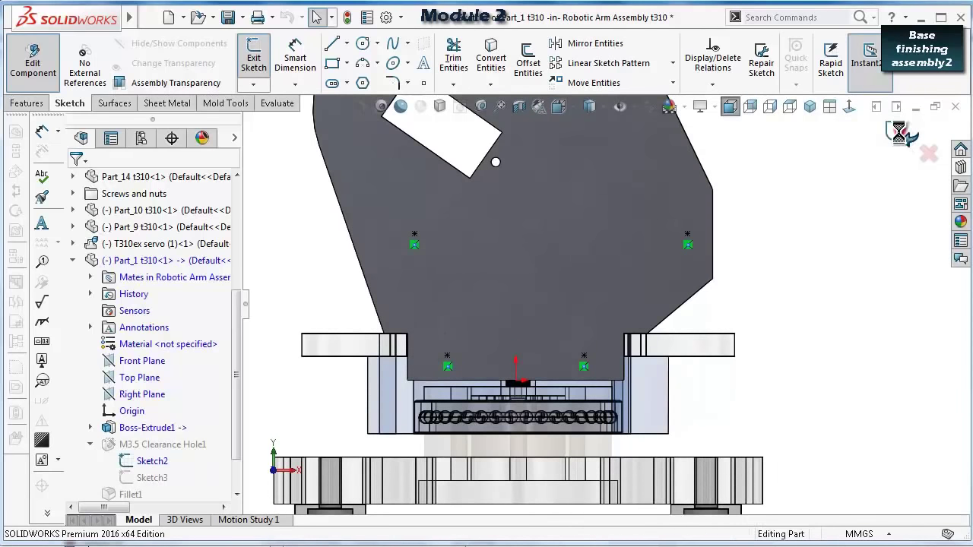
click(90, 428)
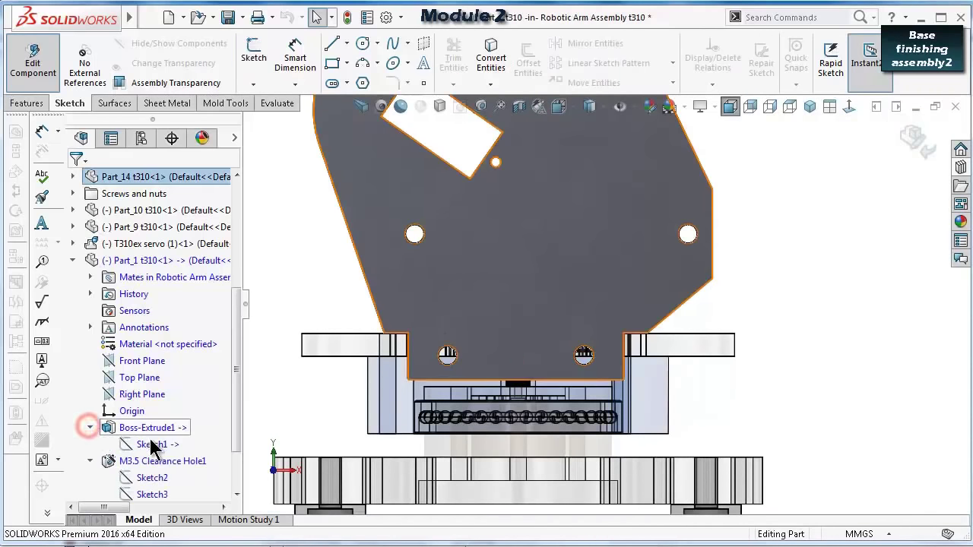
click(152, 445)
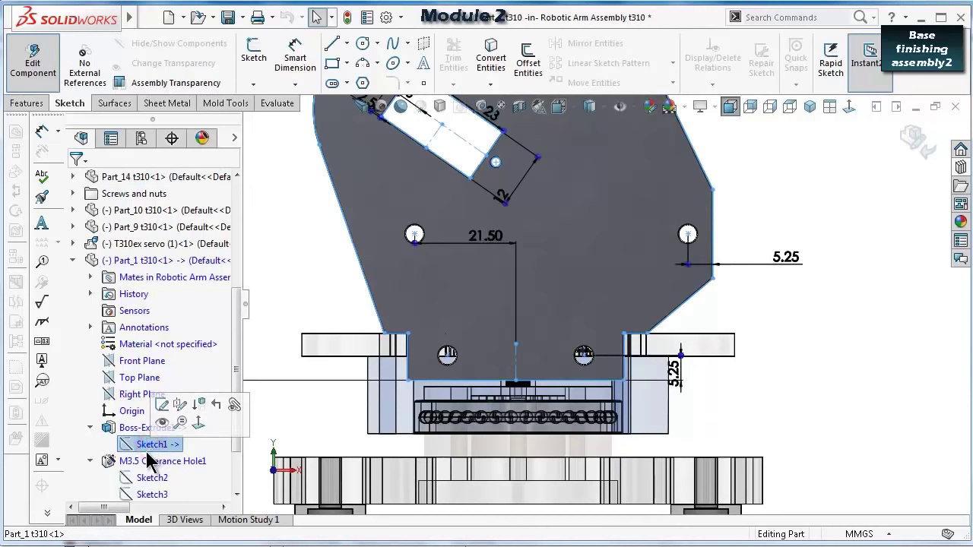
click(161, 404)
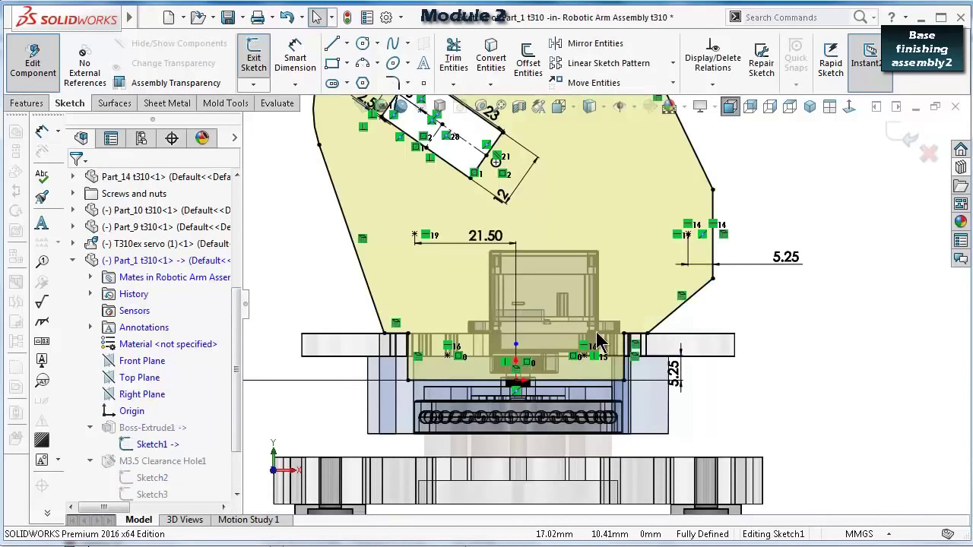
Set the height of the lower hole points above Part_1's bottom edge to 7.25 mm and return to the assembly.
scroll(609, 346, down, 3)
scroll(609, 346, down, 3)
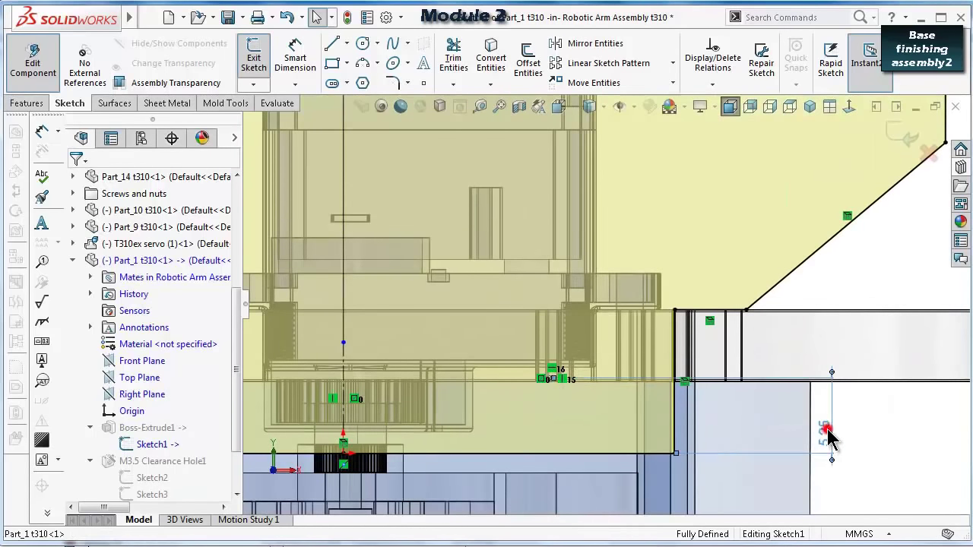
double_click(828, 435)
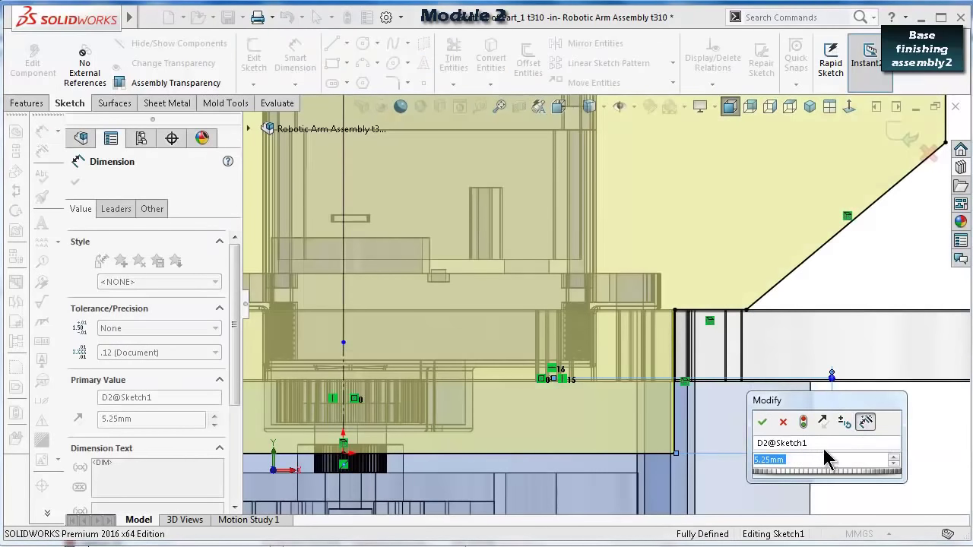
text(7.)
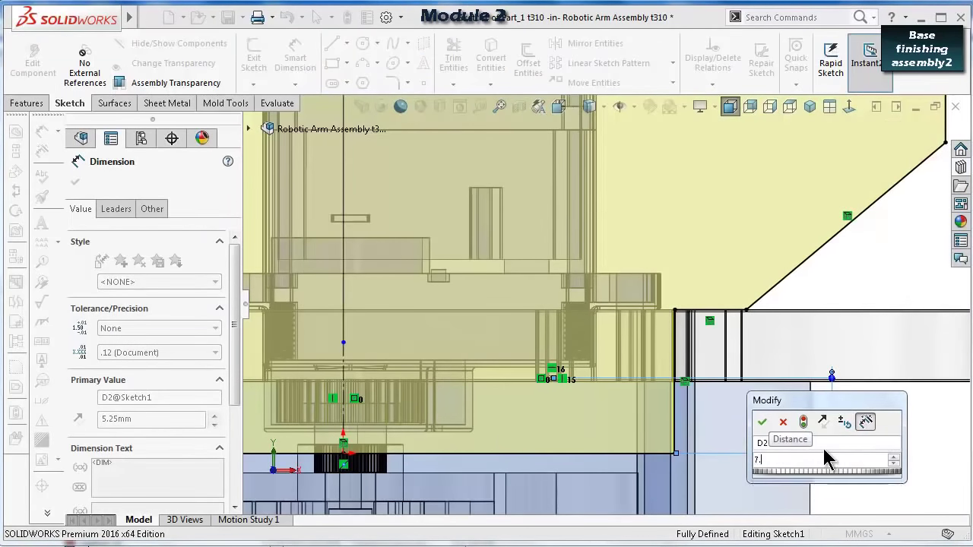
text(2)
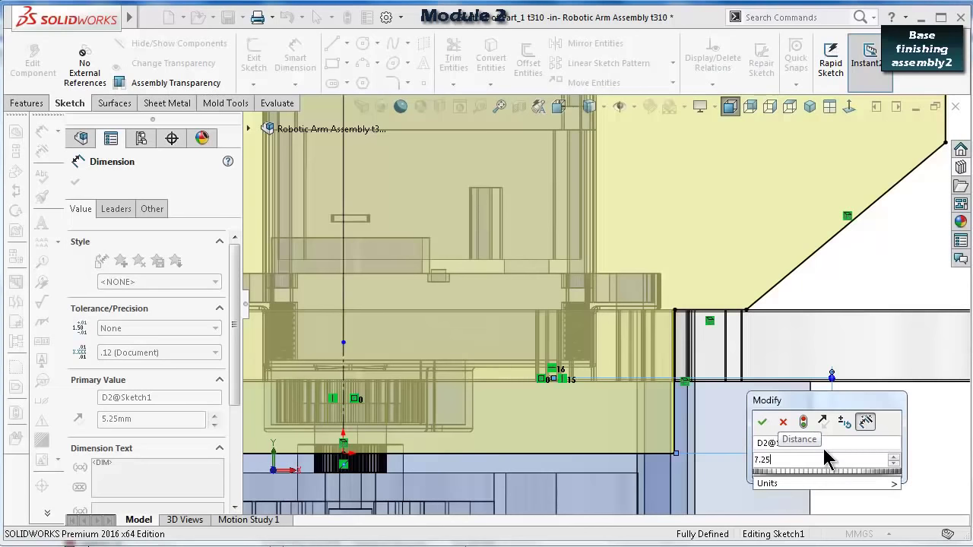
text(5)
key(Return)
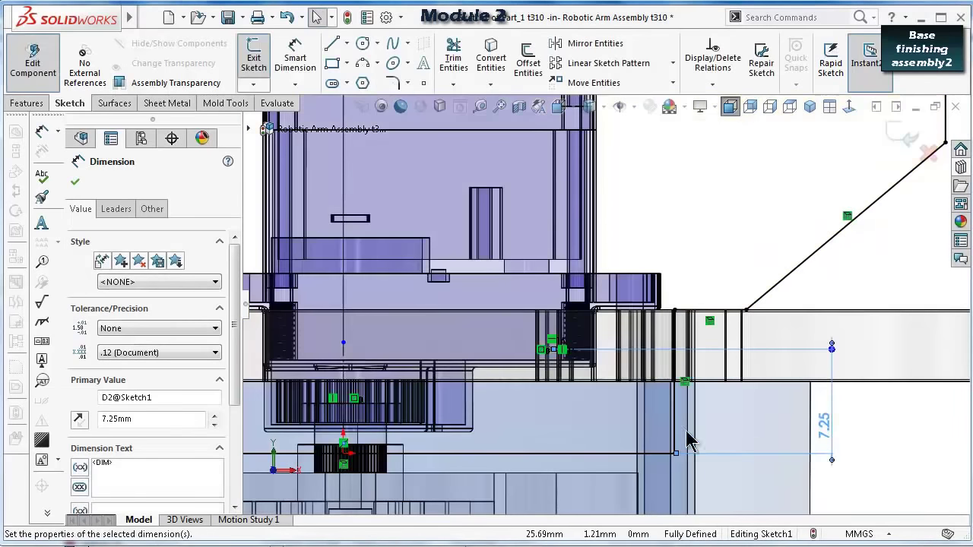
click(911, 142)
click(915, 148)
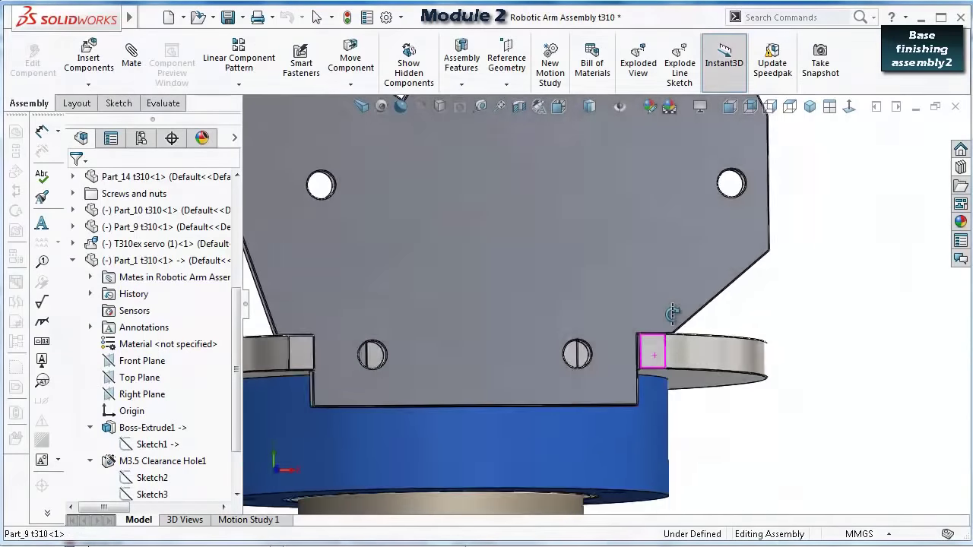
Inspect Part_1's M3.5 clearance holes beside the Part_9 plate and start editing Part_9 in the context of the assembly.
middle_drag(673, 312, 679, 411)
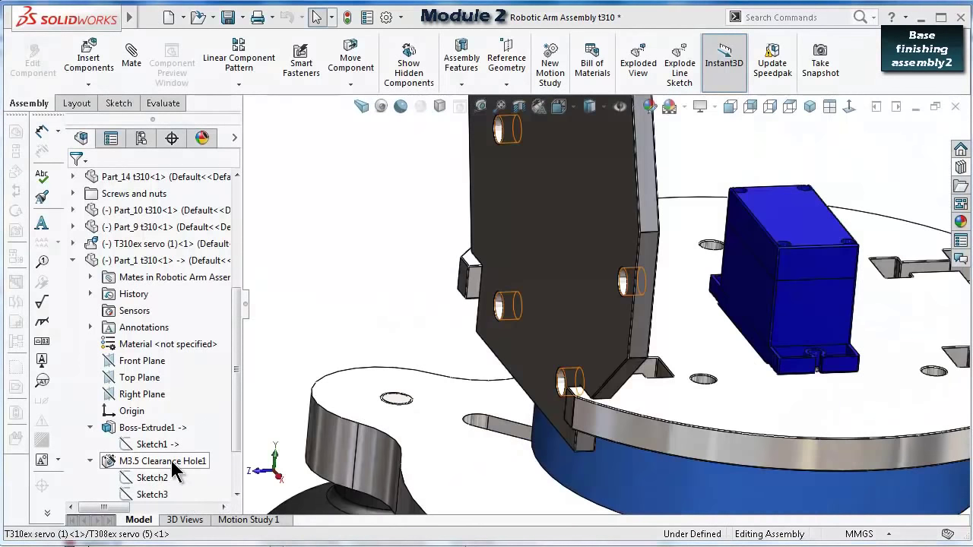
click(171, 460)
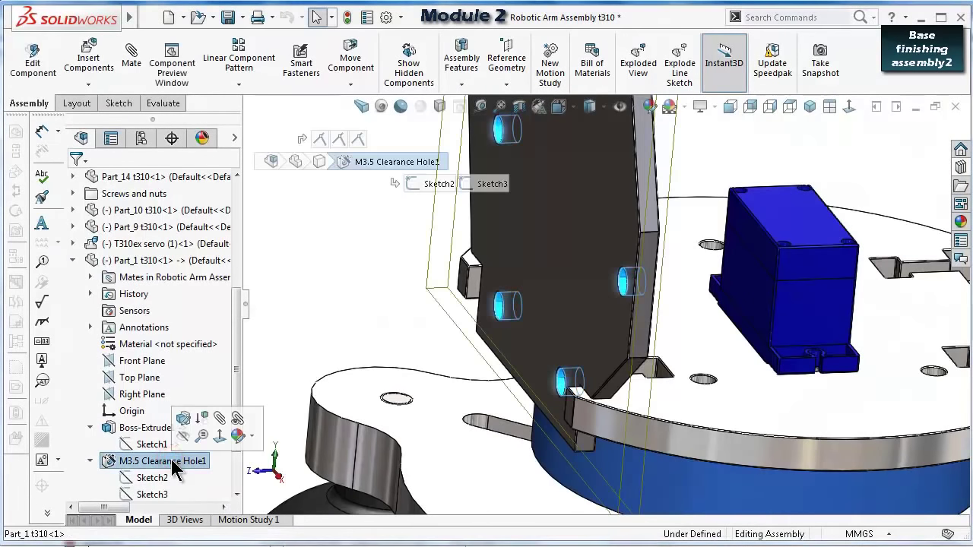
click(332, 254)
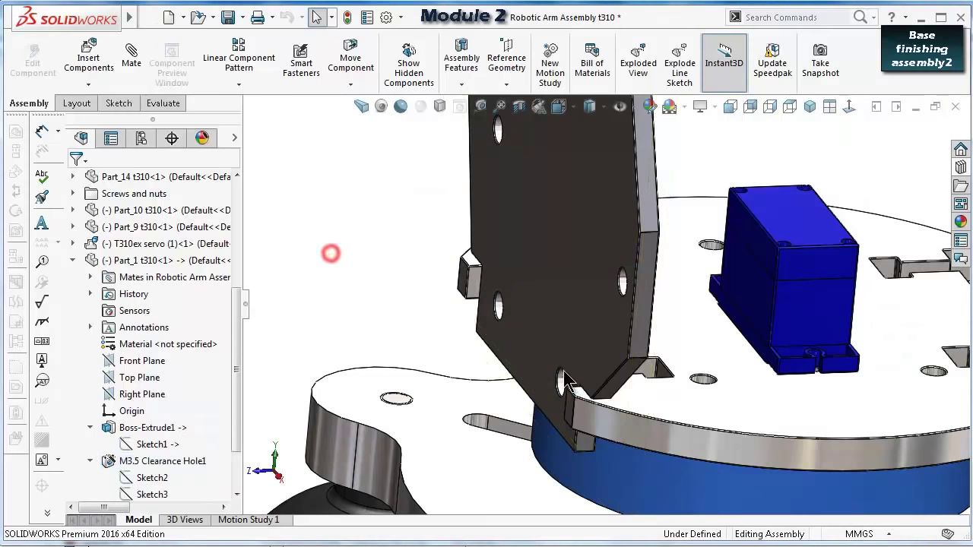
middle_drag(332, 254, 643, 441)
click(651, 429)
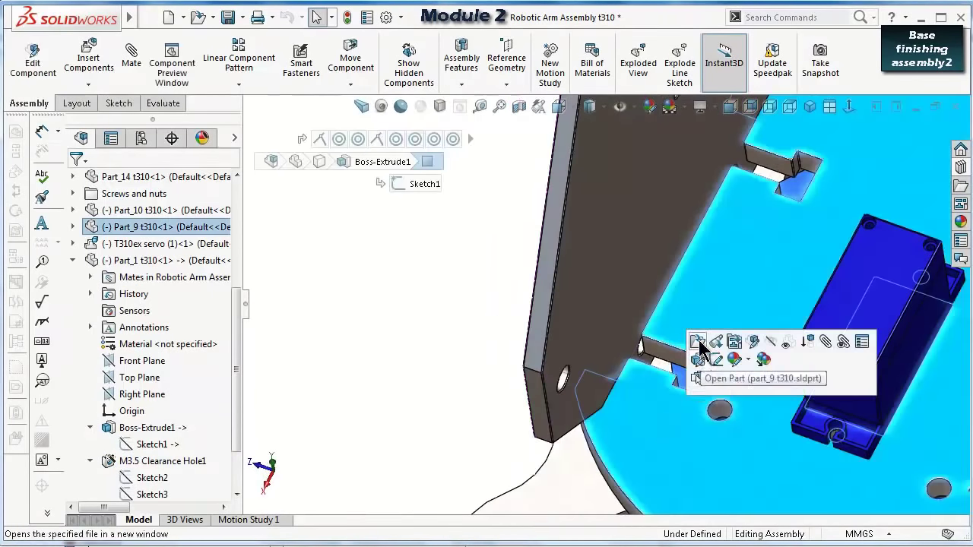
click(755, 344)
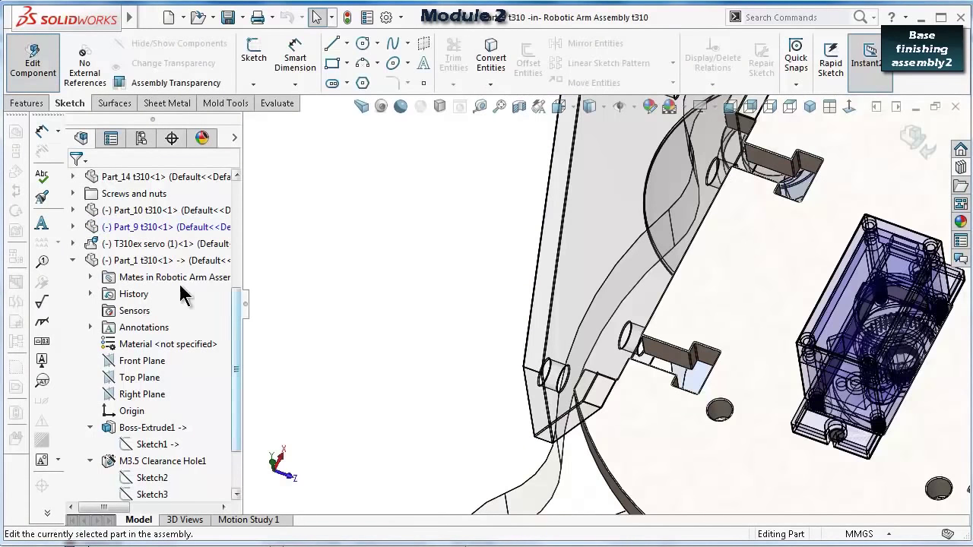
Open Sketch2 of Part_9's Cut-Extrude1, which defines the T-slots, for editing and view it normal to the sketch plane.
click(73, 226)
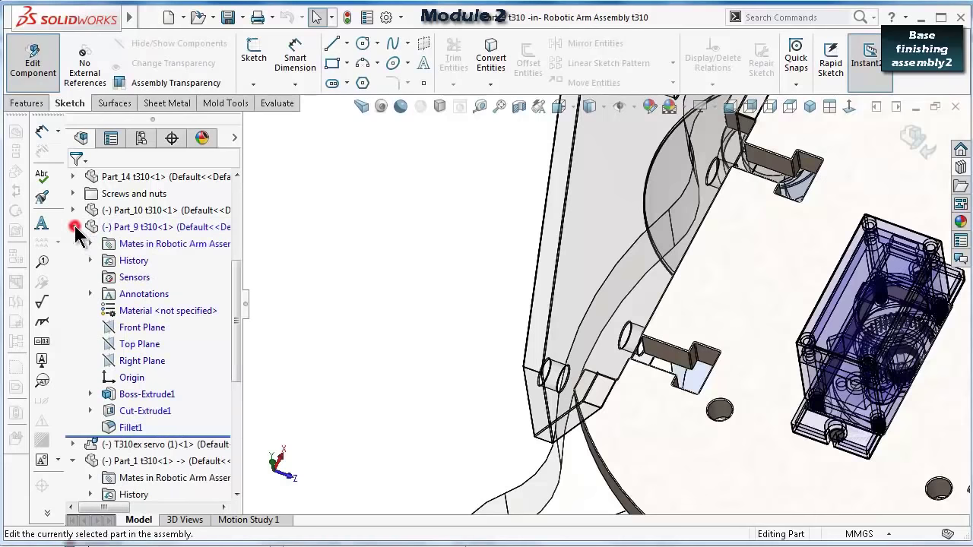
click(90, 412)
click(144, 428)
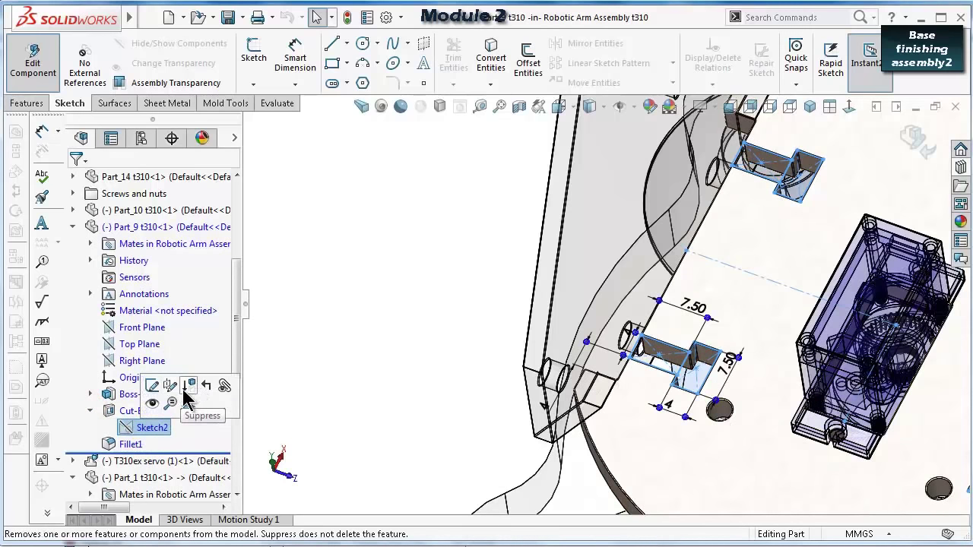
click(152, 386)
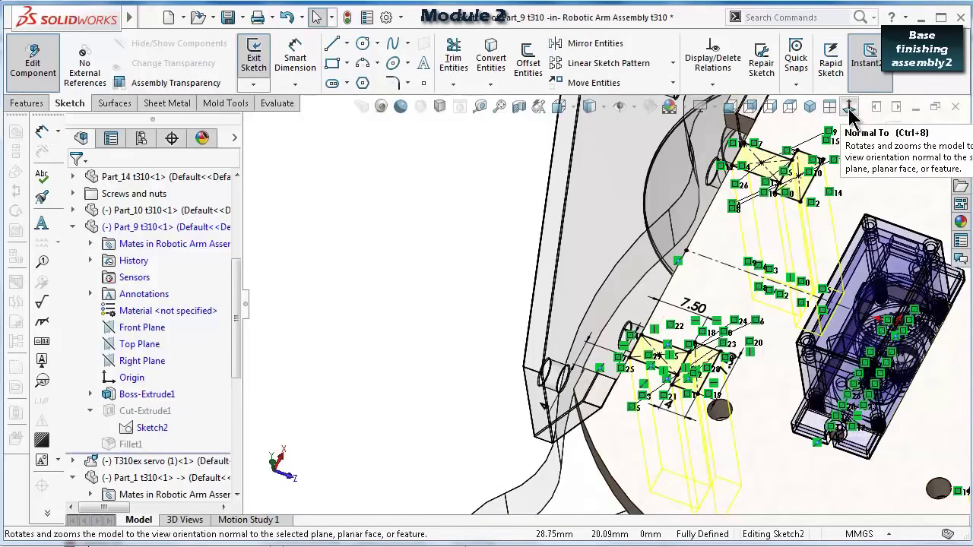
click(850, 110)
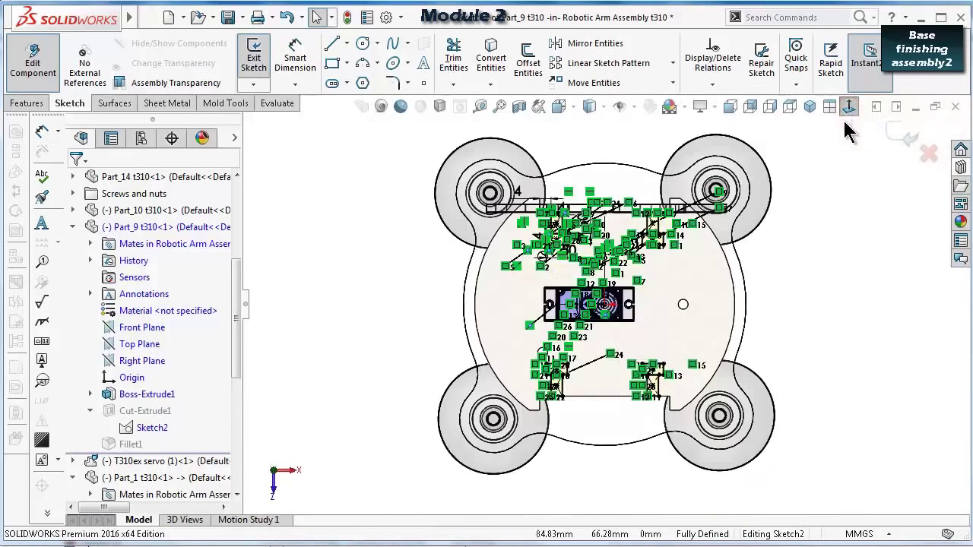
Set the distance from the notch's side edge to the adjacent T-slot to 6.40 mm and finish editing Part_9.
scroll(642, 345, down, 3)
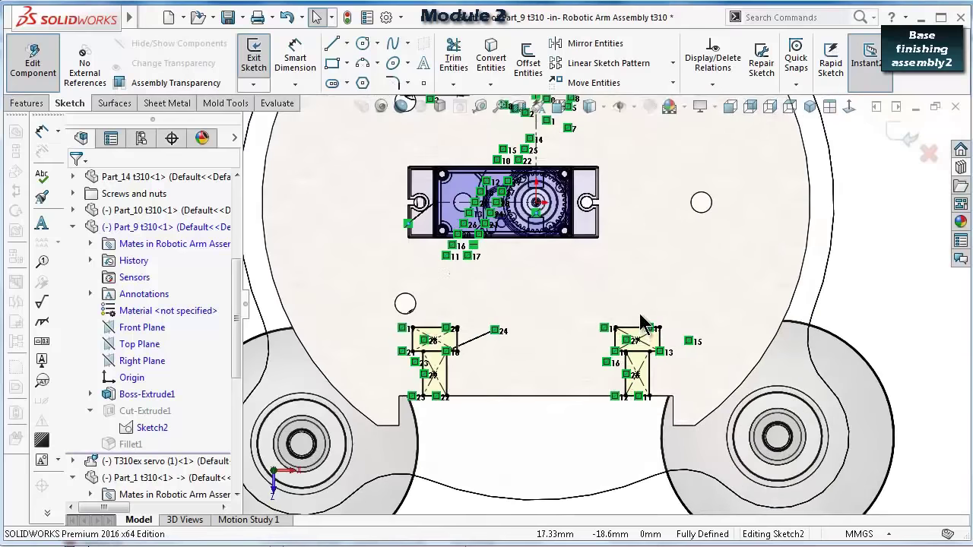
scroll(523, 152, up, 3)
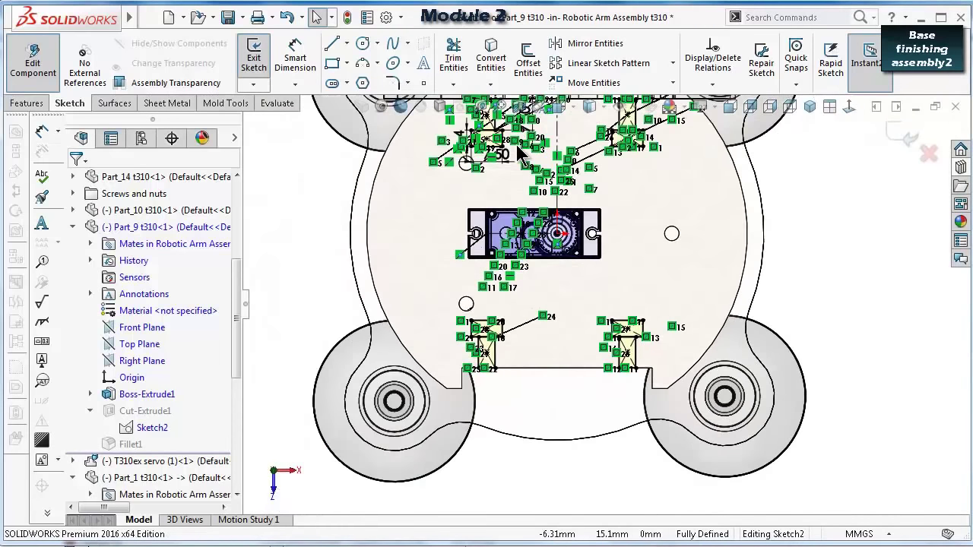
scroll(572, 156, down, 3)
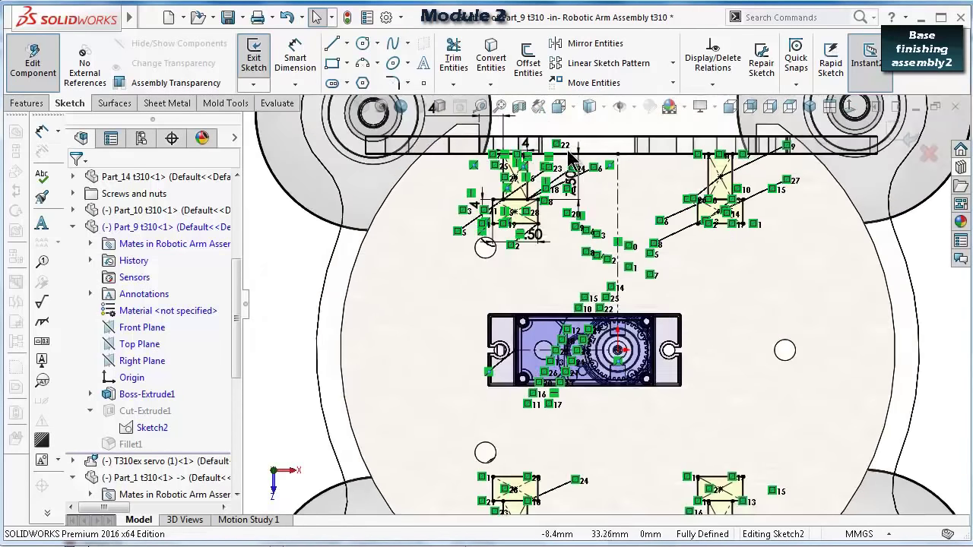
scroll(572, 156, up, 1)
scroll(567, 164, down, 5)
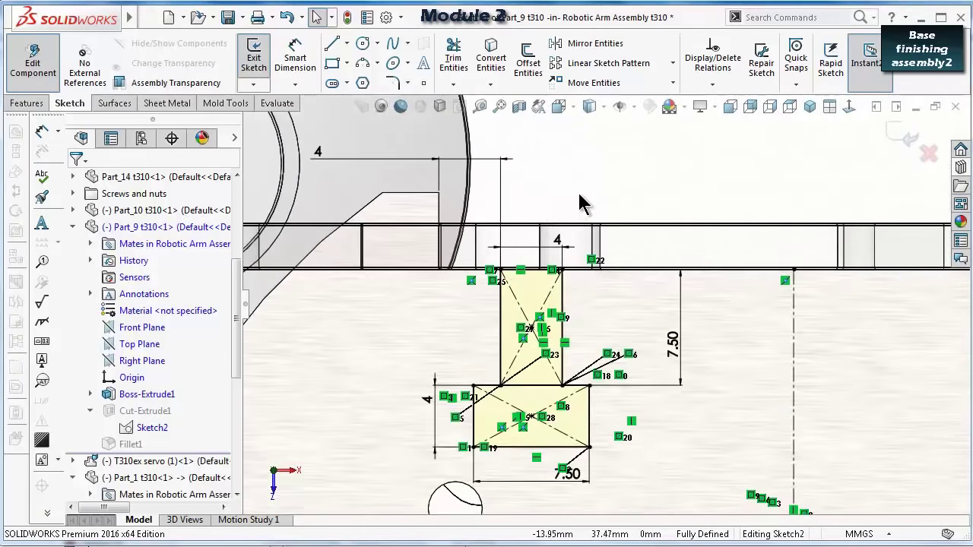
middle_drag(582, 202, 581, 251)
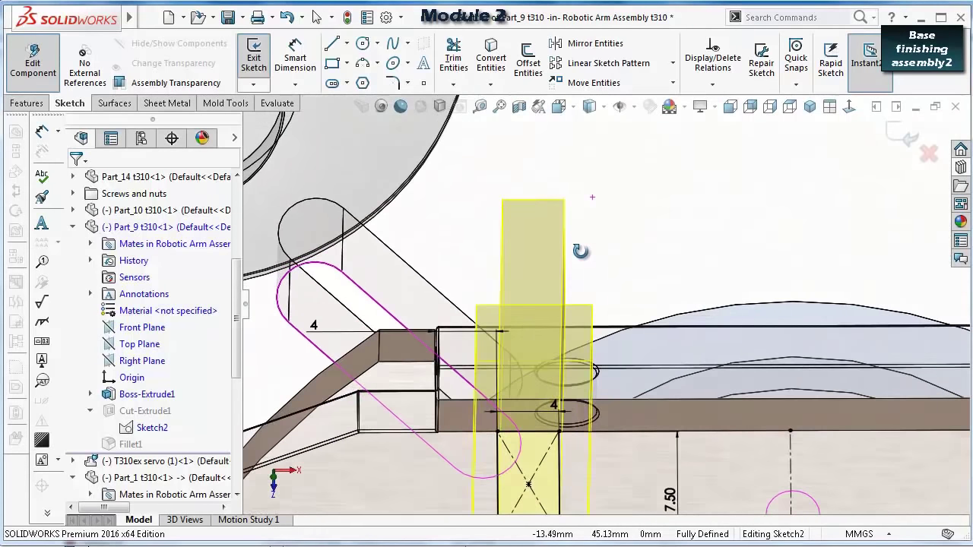
double_click(314, 327)
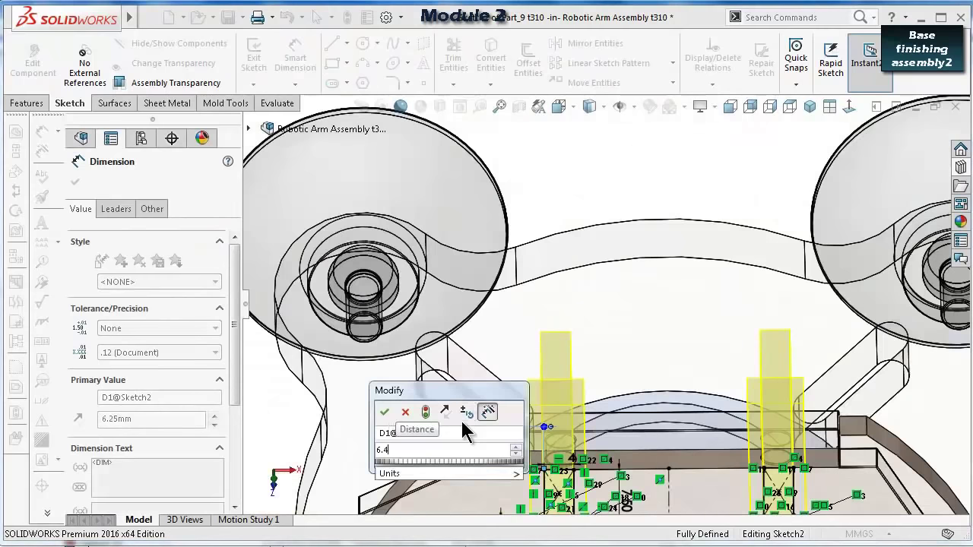
key(Return)
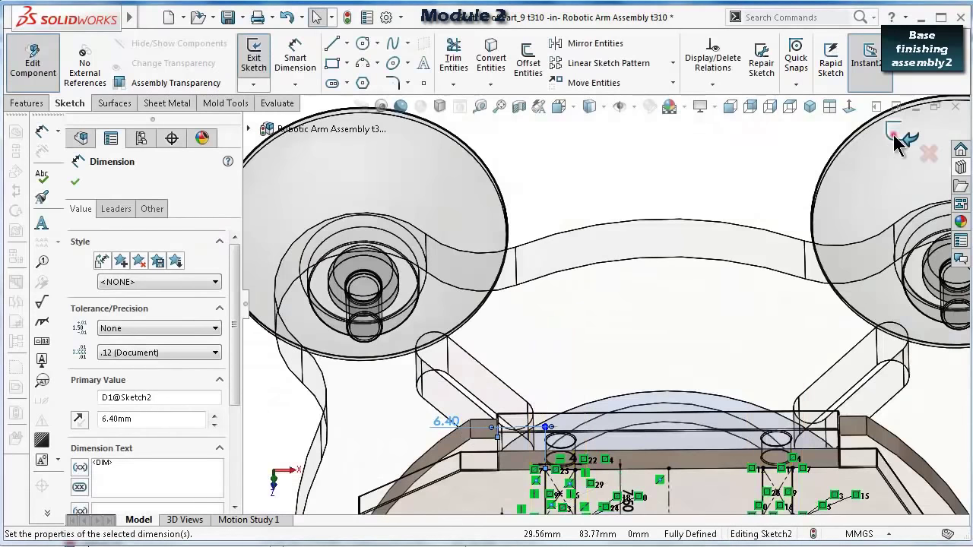
click(898, 141)
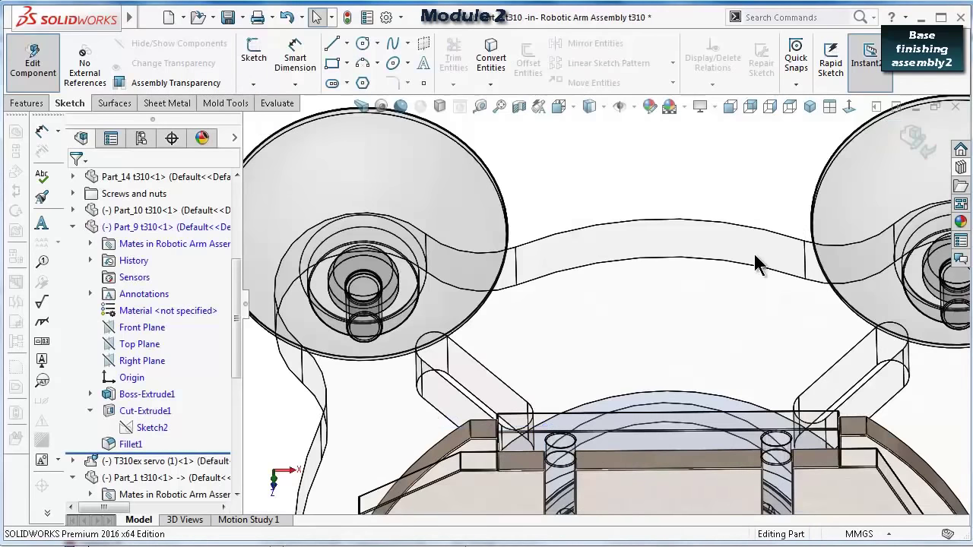
scroll(651, 241, up, 2)
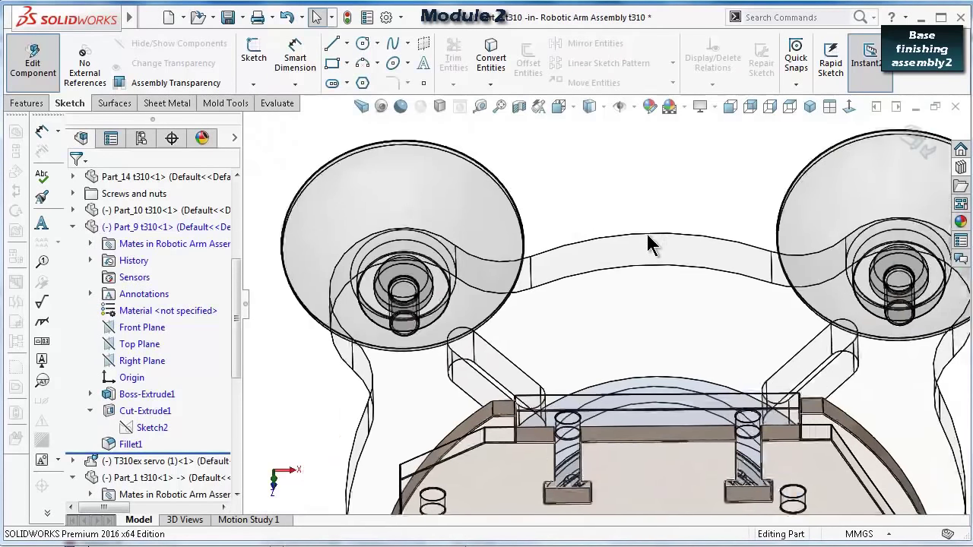
click(914, 143)
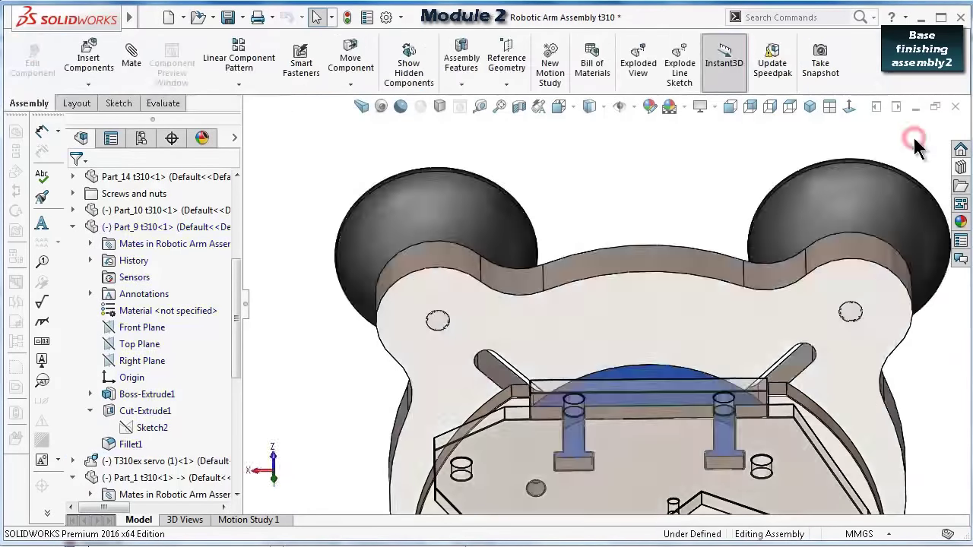
Examine how Part_1's two lower clearance holes line up with the T-slots along the edge of Part_9.
middle_drag(734, 467, 570, 190)
scroll(705, 375, down, 8)
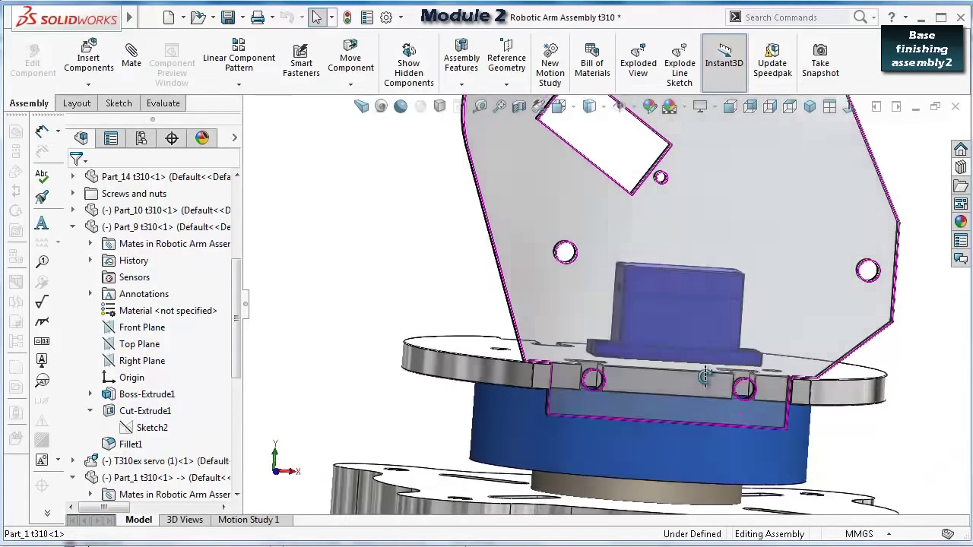
middle_drag(705, 375, 742, 384)
scroll(765, 391, down, 8)
click(743, 392)
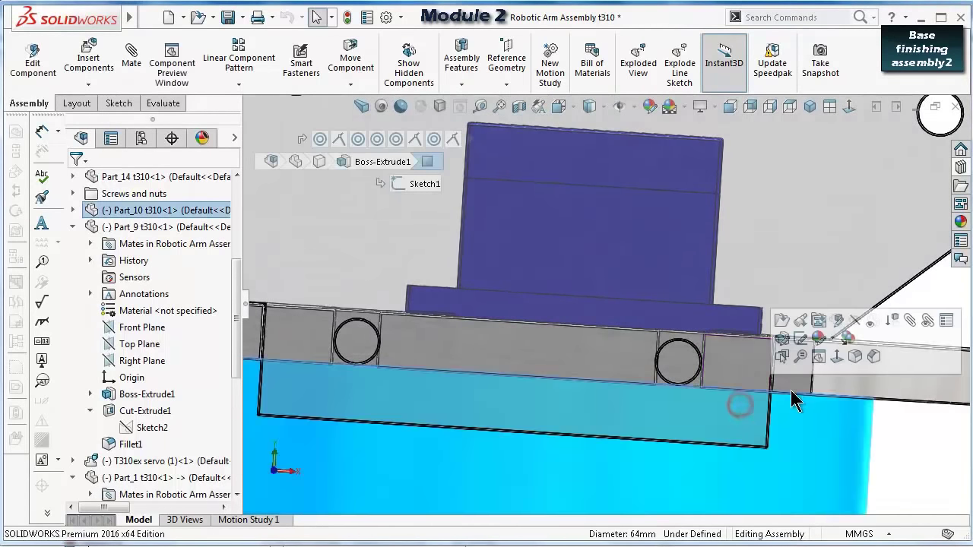
scroll(806, 411, up, 3)
click(836, 422)
middle_drag(875, 232, 829, 243)
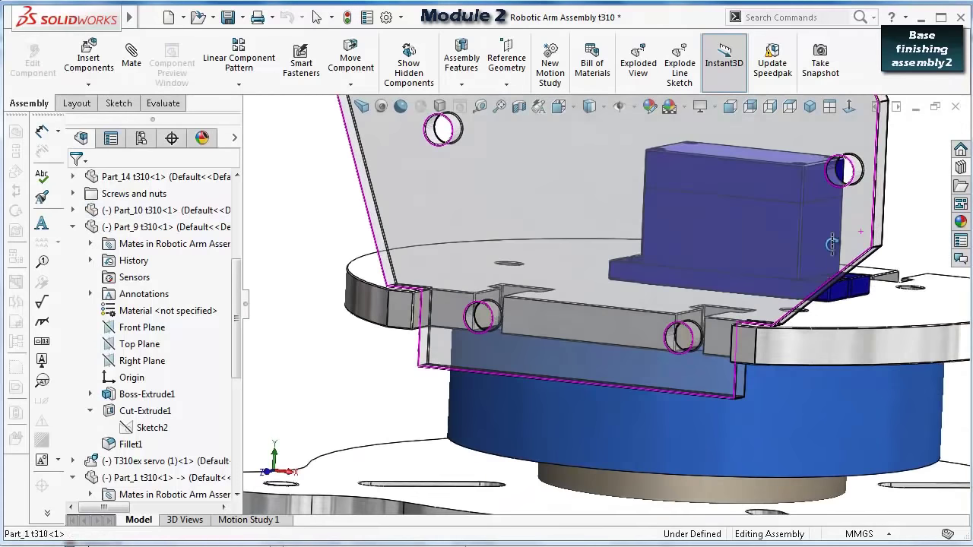
Open Part_1 in its own window and edit Sketch1 of Boss-Extrude1, viewed normal to the sketch plane.
click(400, 193)
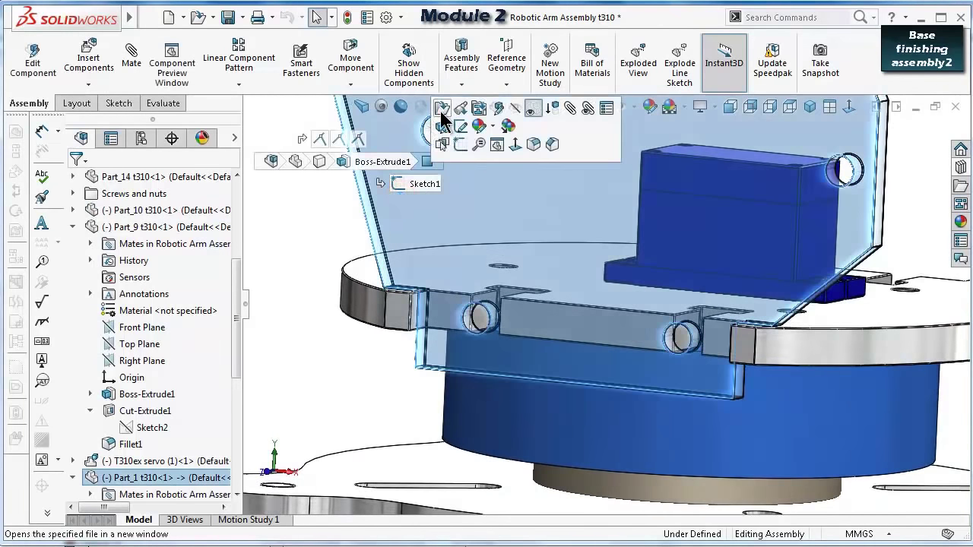
click(441, 109)
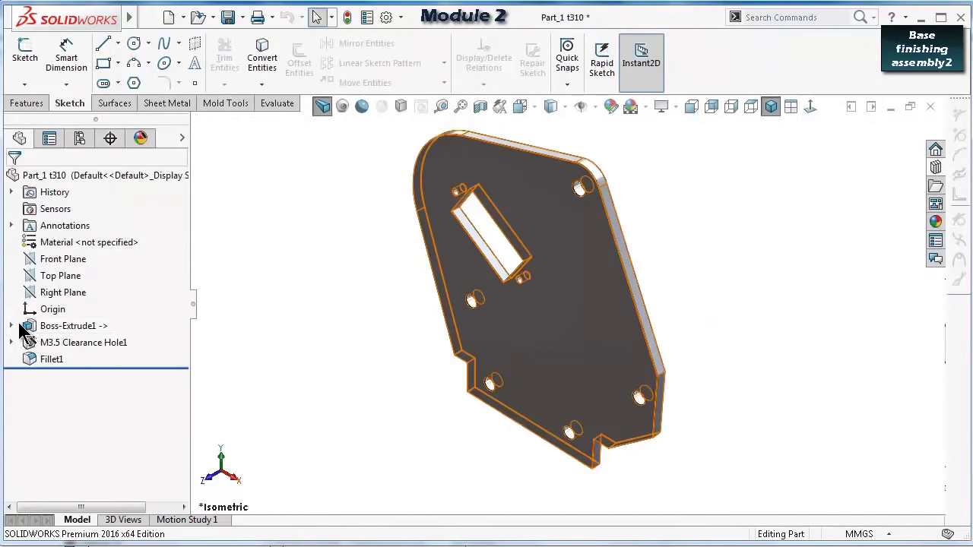
click(12, 326)
click(72, 342)
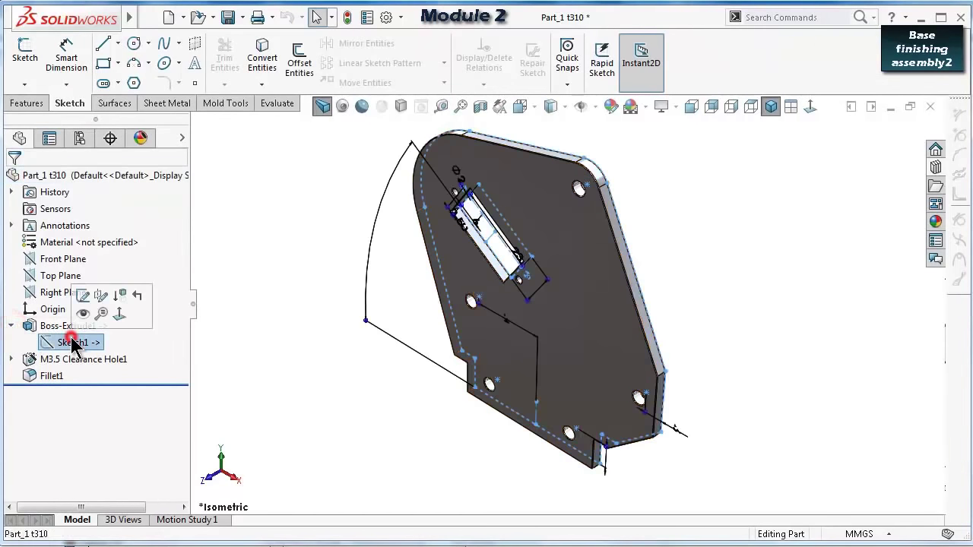
click(84, 298)
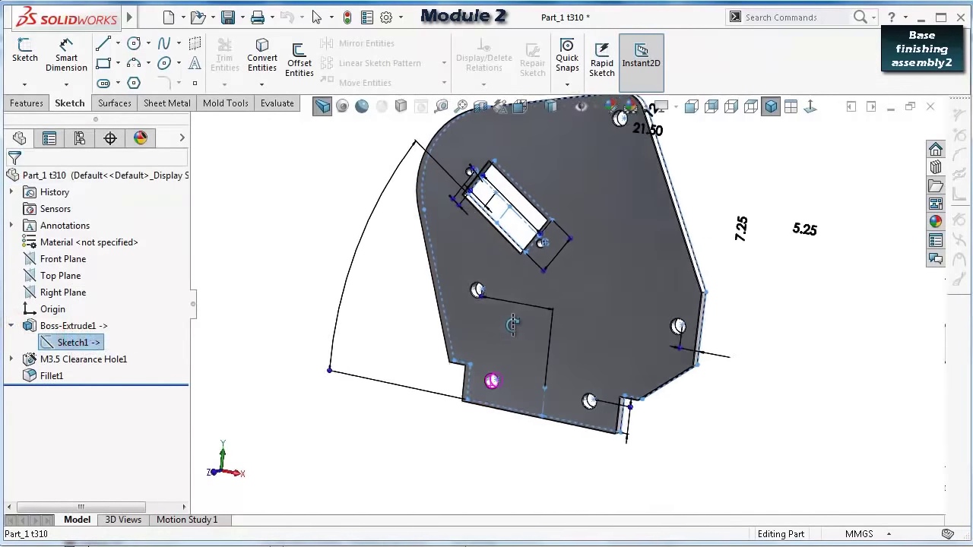
click(84, 350)
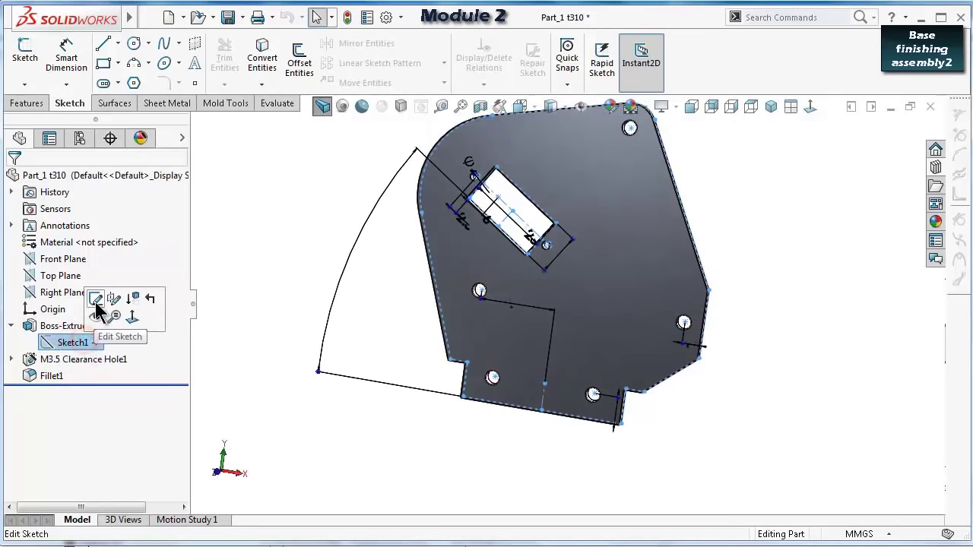
click(95, 302)
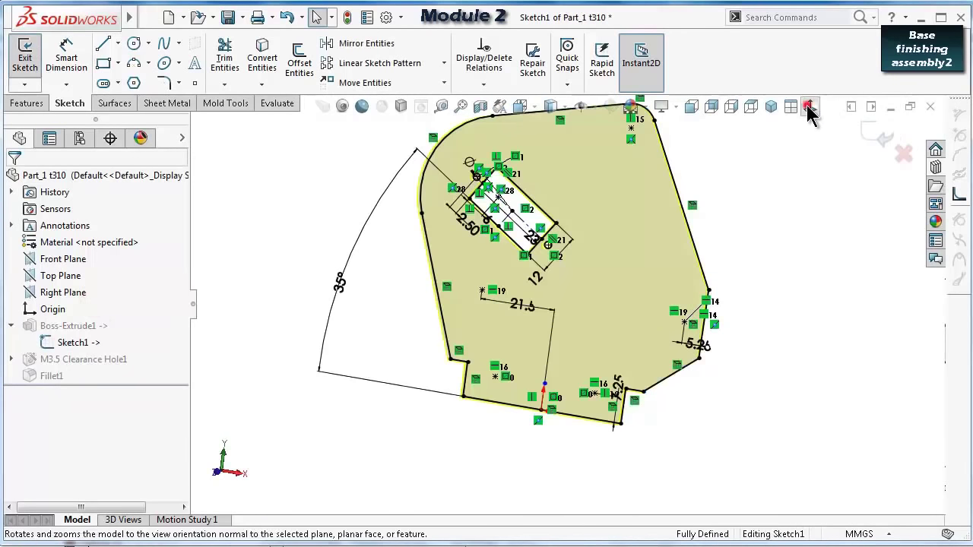
click(811, 107)
Set the height of the two lower clearance hole points above Part_1's bottom edge to 7.35 mm.
scroll(695, 452, down, 5)
scroll(723, 484, down, 2)
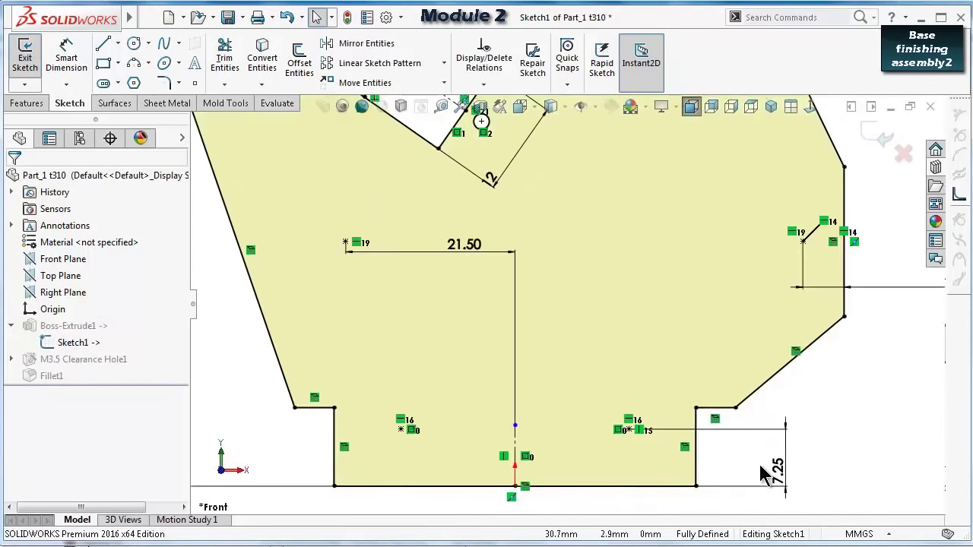
double_click(775, 466)
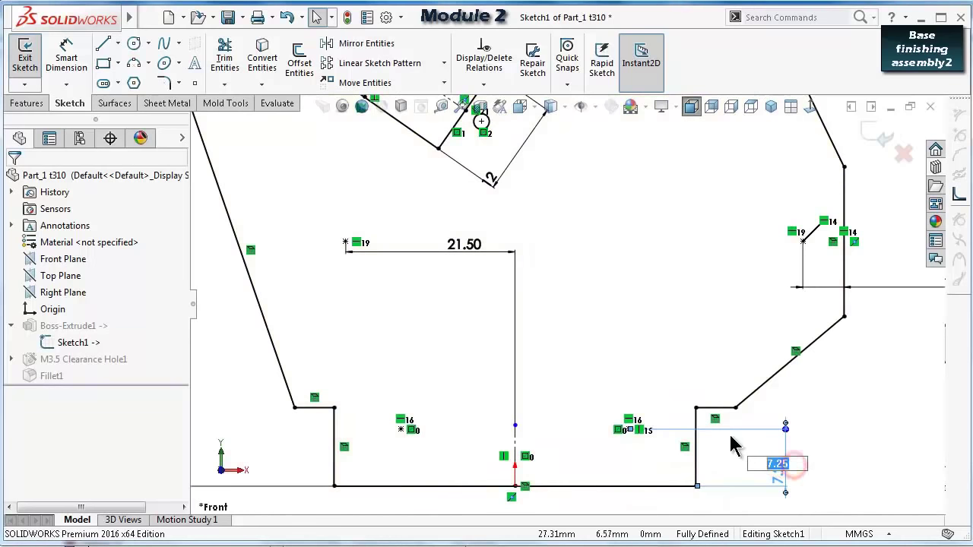
key(BackSpace)
text(7.3)
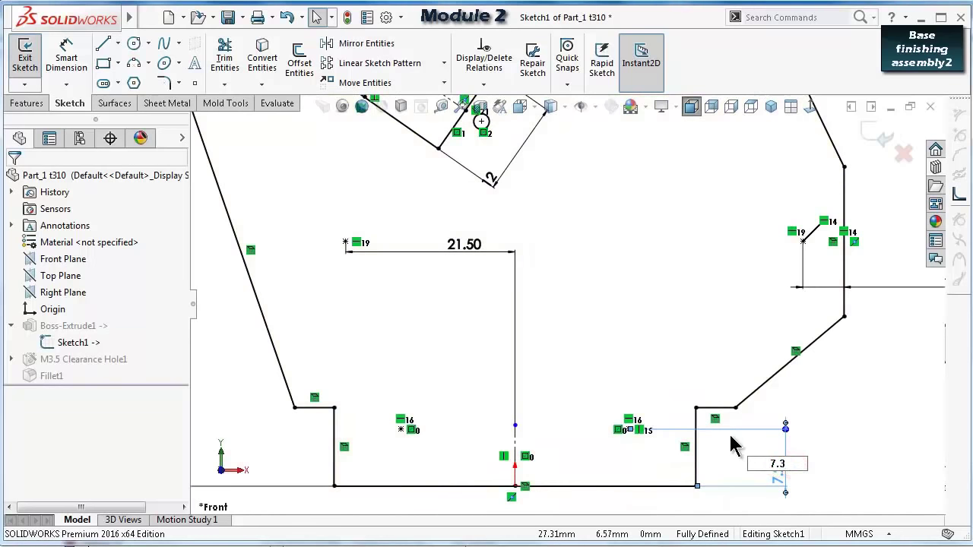
text(5)
key(Return)
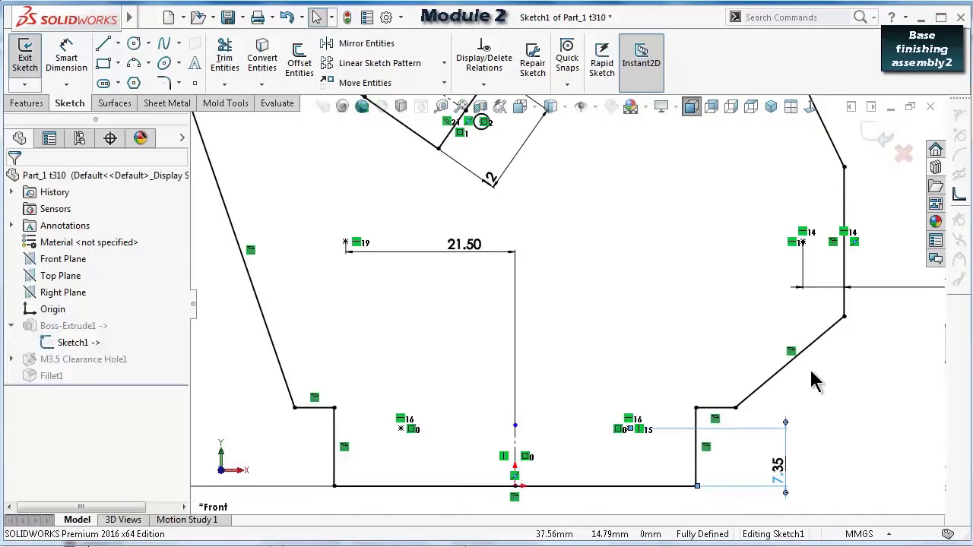
Set the height of the two lower clearance hole points to 7.40 mm and exit Sketch1.
double_click(779, 471)
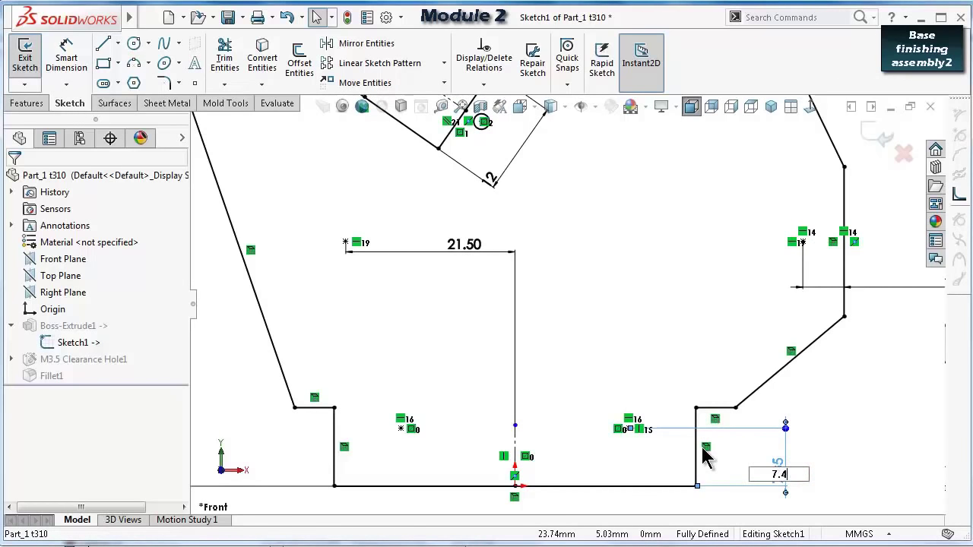
key(Return)
click(880, 130)
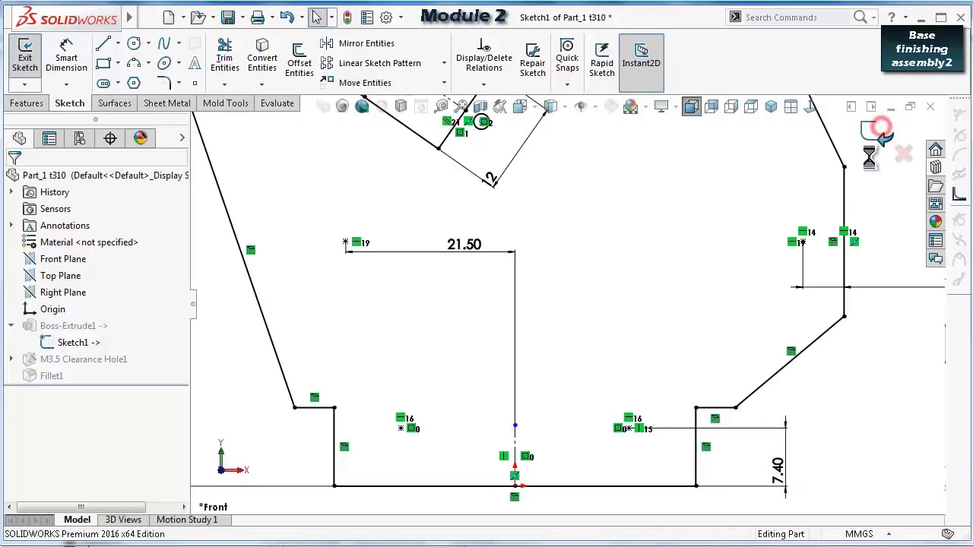
click(824, 450)
Start a sketch on Part_1's front face and draw a corner rectangle about 46 by 4.4 mm across the lower tab.
click(461, 464)
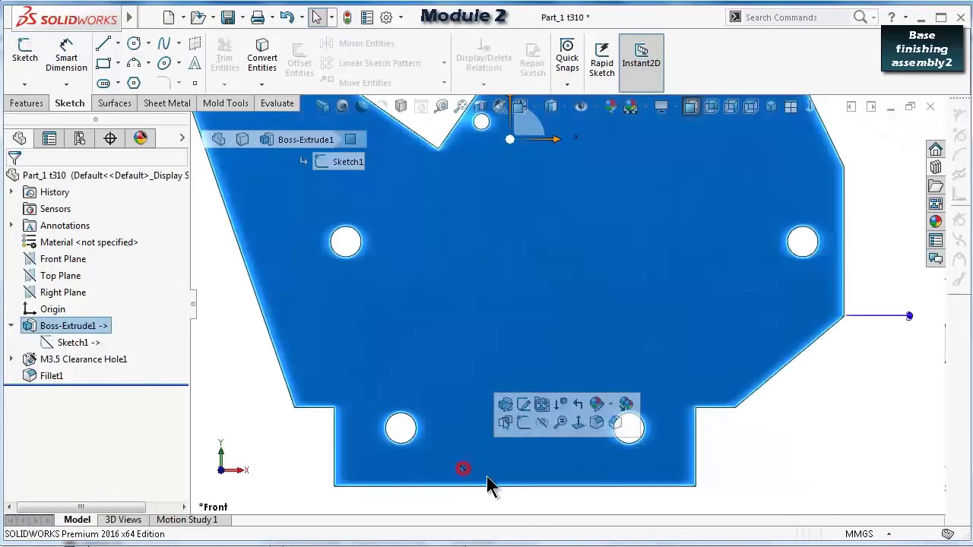
click(517, 428)
click(102, 64)
scroll(425, 344, down, 5)
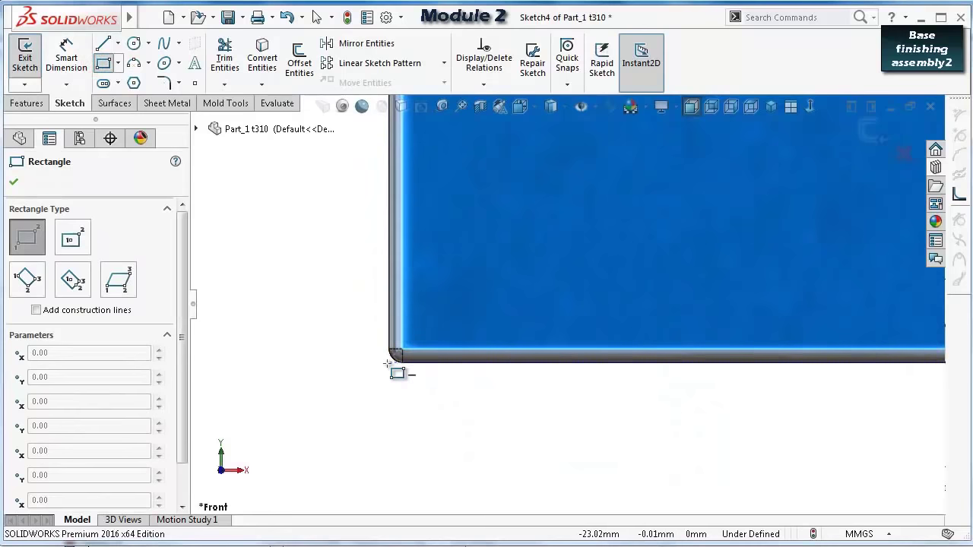
scroll(402, 232, up, 4)
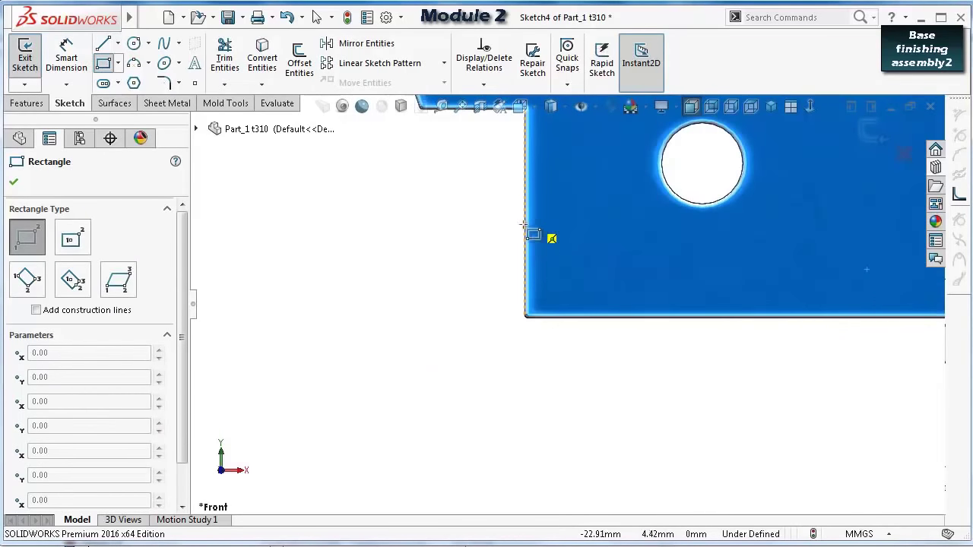
click(523, 226)
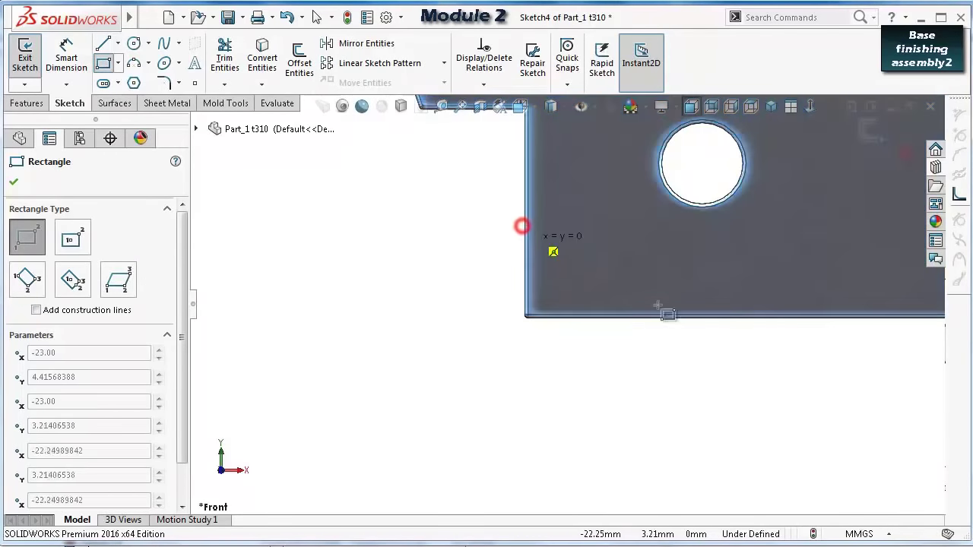
scroll(832, 348, up, 3)
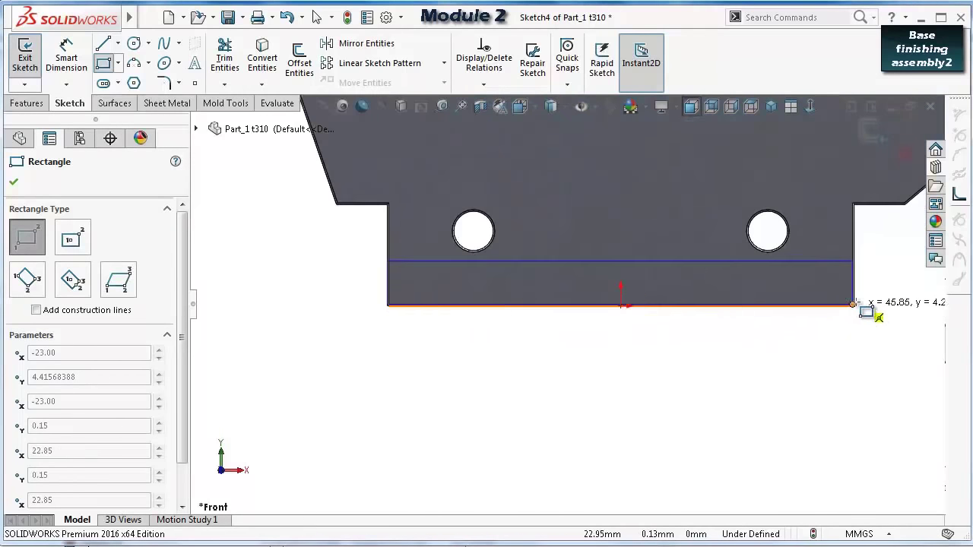
scroll(864, 307, down, 3)
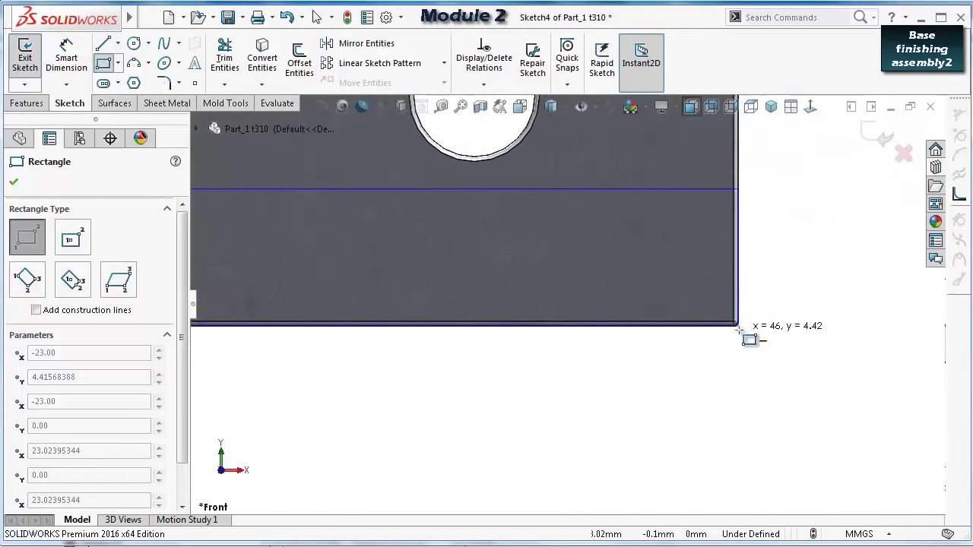
click(739, 331)
key(Escape)
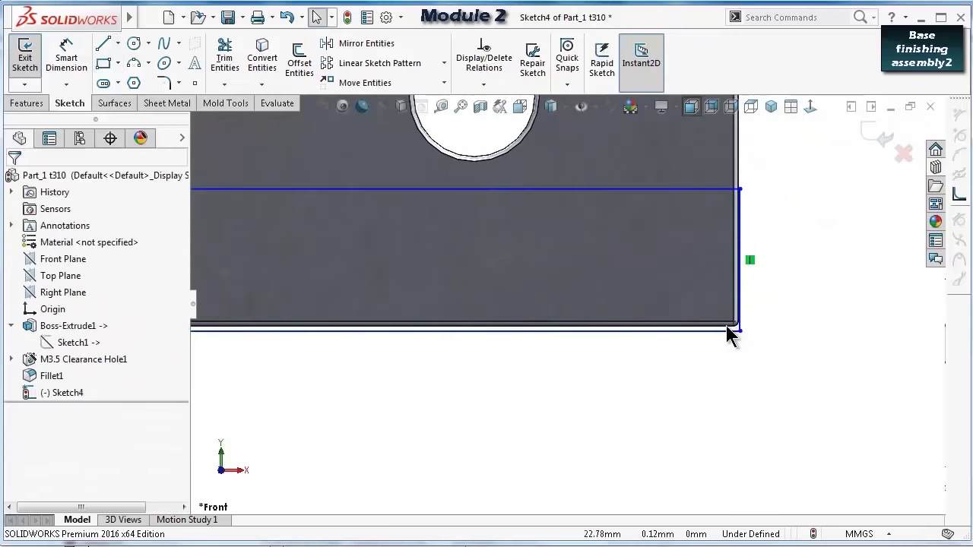
Make the rectangle's bottom line collinear with the bottom edge of Part_1's lower tab.
click(682, 330)
scroll(677, 325, down, 1)
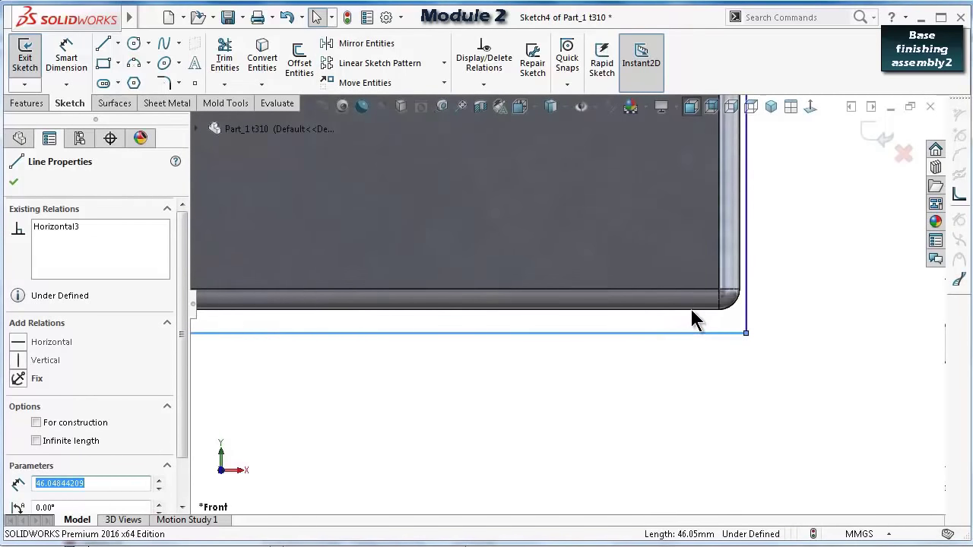
ctrl+click(691, 308)
click(697, 342)
scroll(702, 296, down, 4)
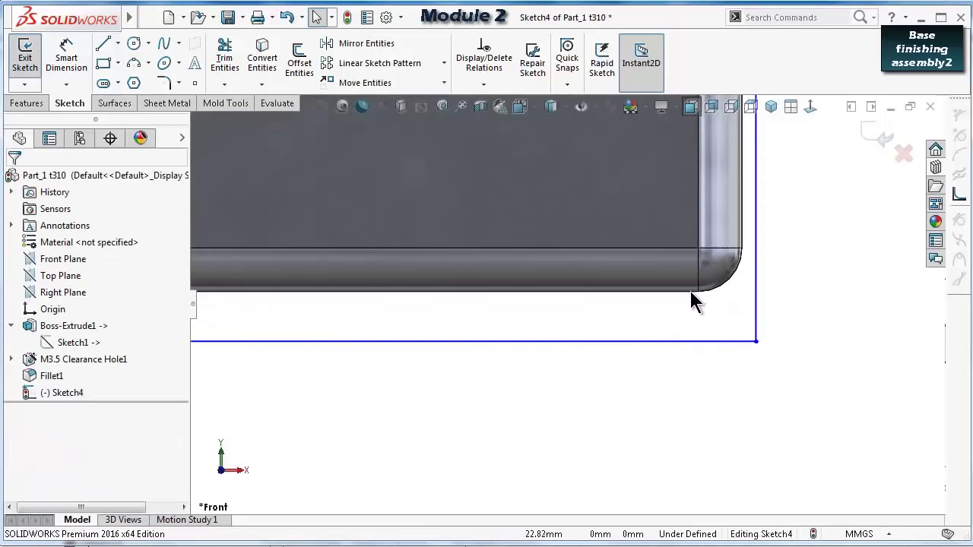
middle_drag(689, 294, 687, 315)
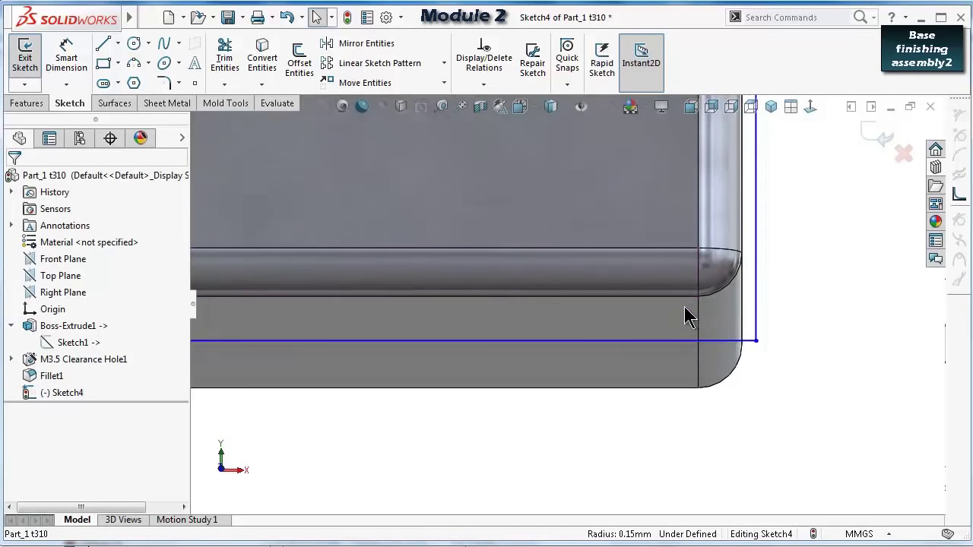
click(682, 299)
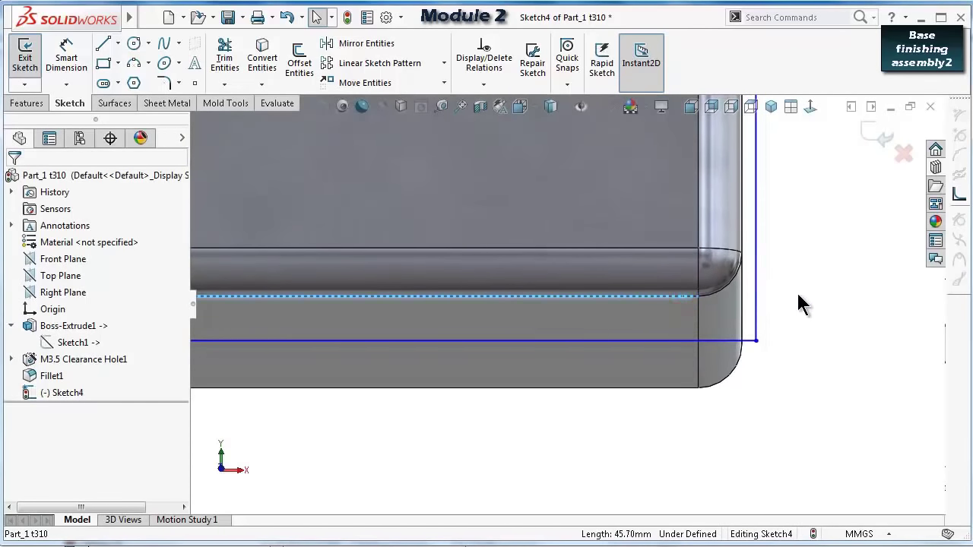
ctrl+click(732, 341)
click(48, 429)
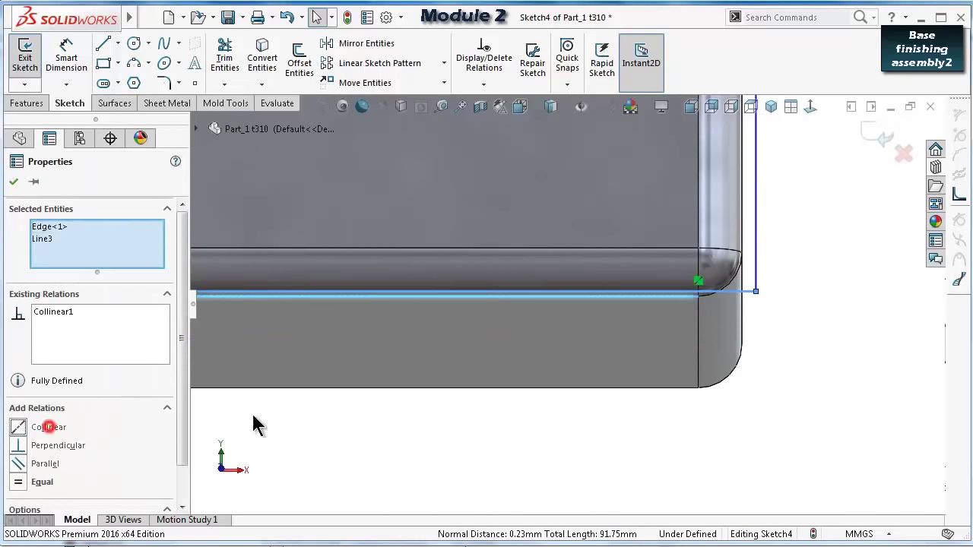
Make the rectangle's right line collinear with the tab's side edge and view the sketch normal to its plane.
middle_drag(795, 272, 745, 268)
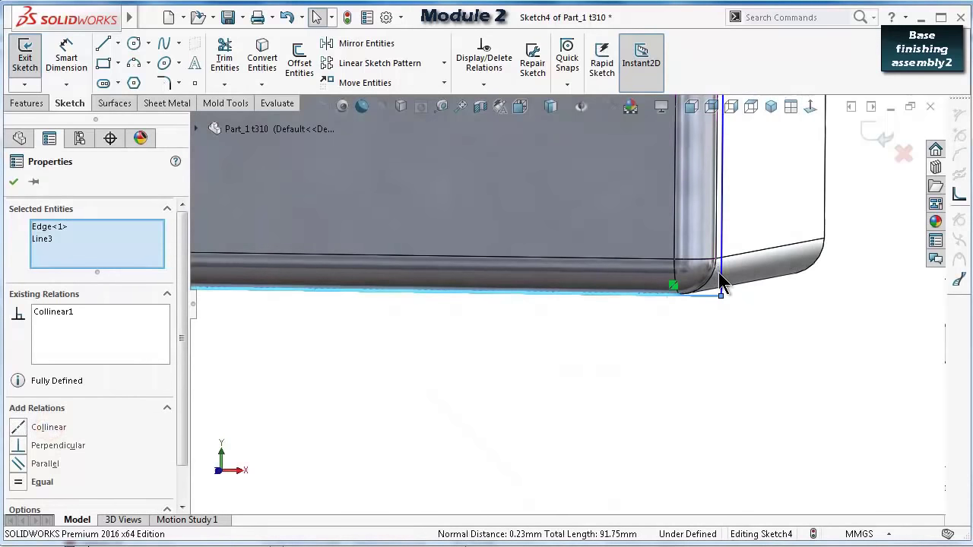
click(723, 276)
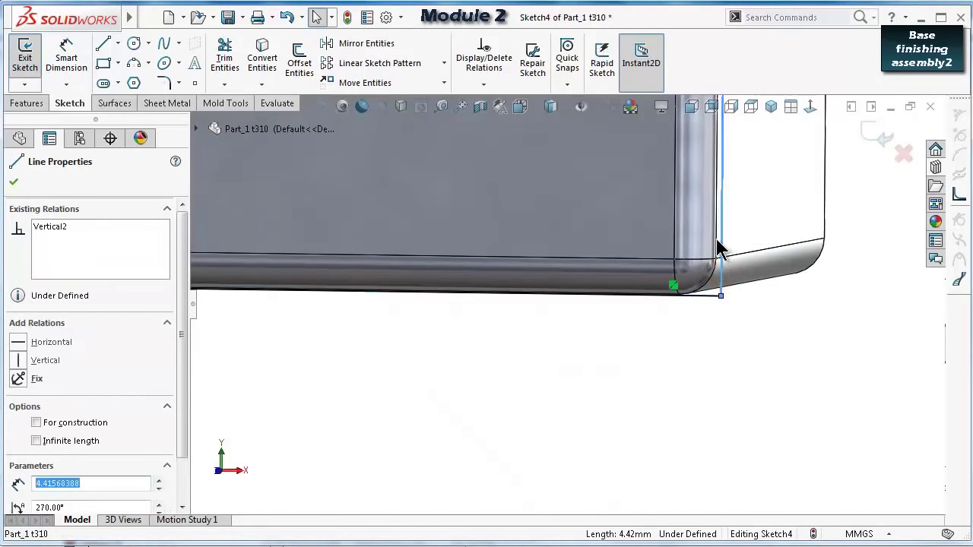
ctrl+click(717, 241)
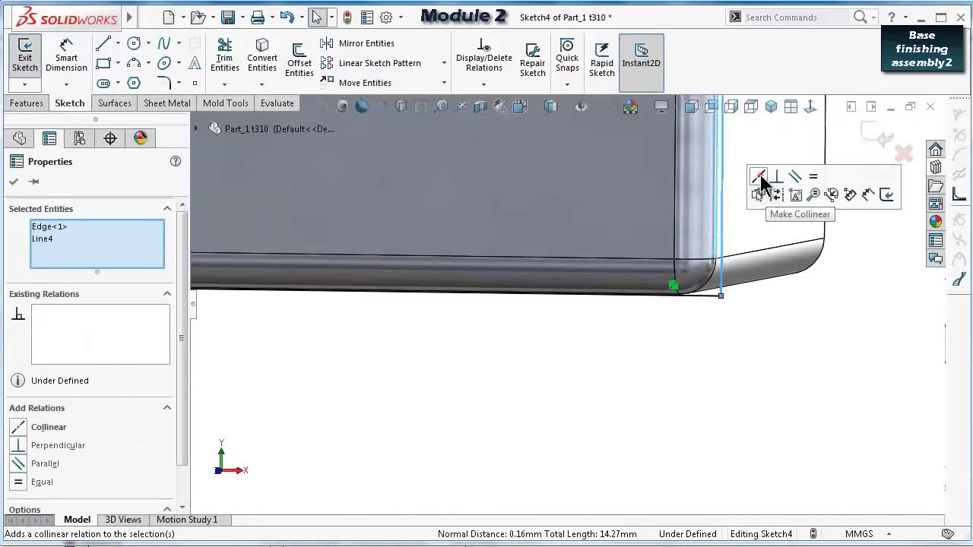
click(760, 177)
click(812, 109)
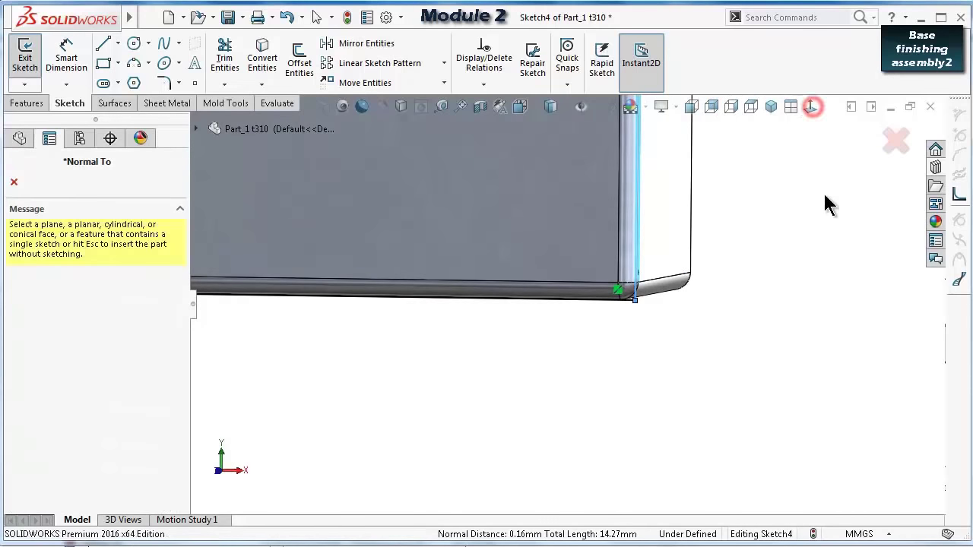
click(17, 183)
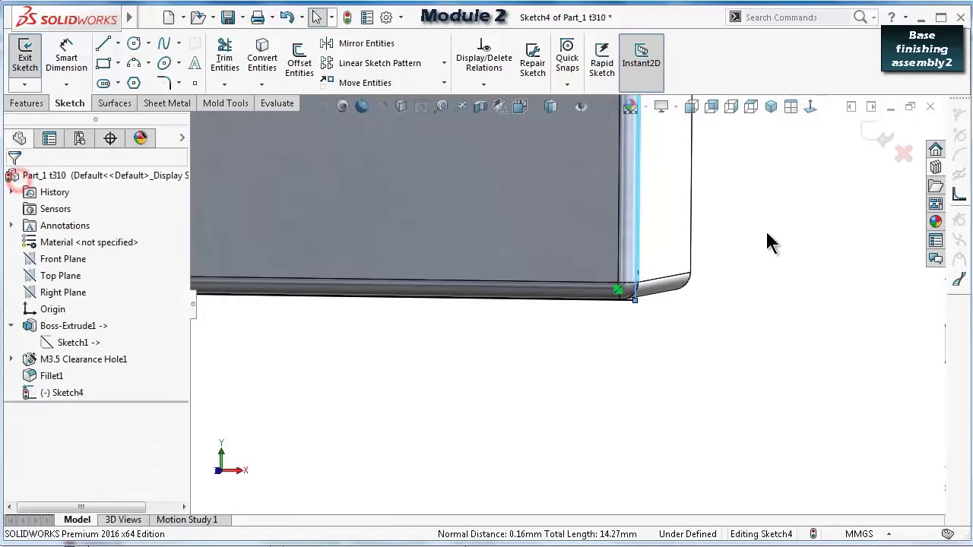
click(809, 107)
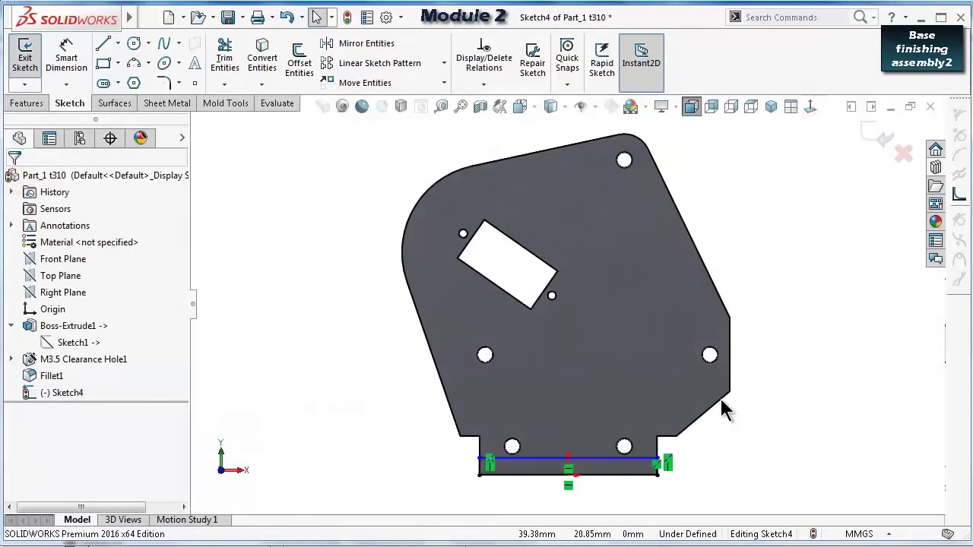
Dimension the rectangle's right line to set its height to 5 mm.
scroll(618, 471, down, 5)
right_drag(831, 409, 823, 335)
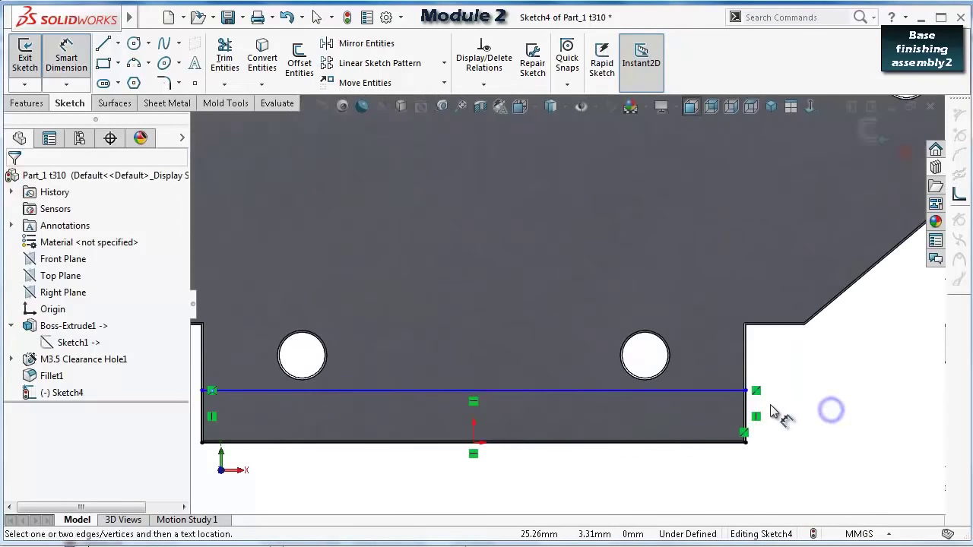
scroll(747, 411, down, 5)
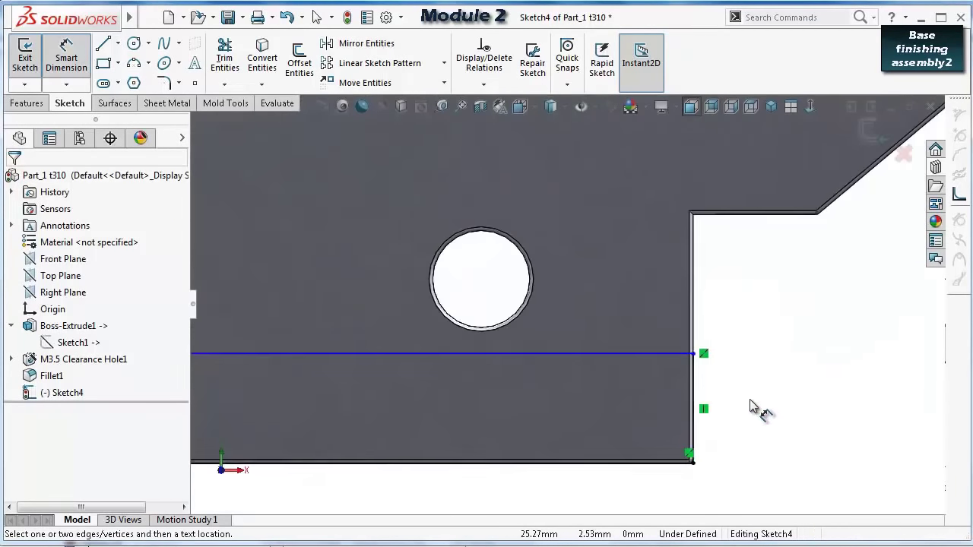
click(582, 327)
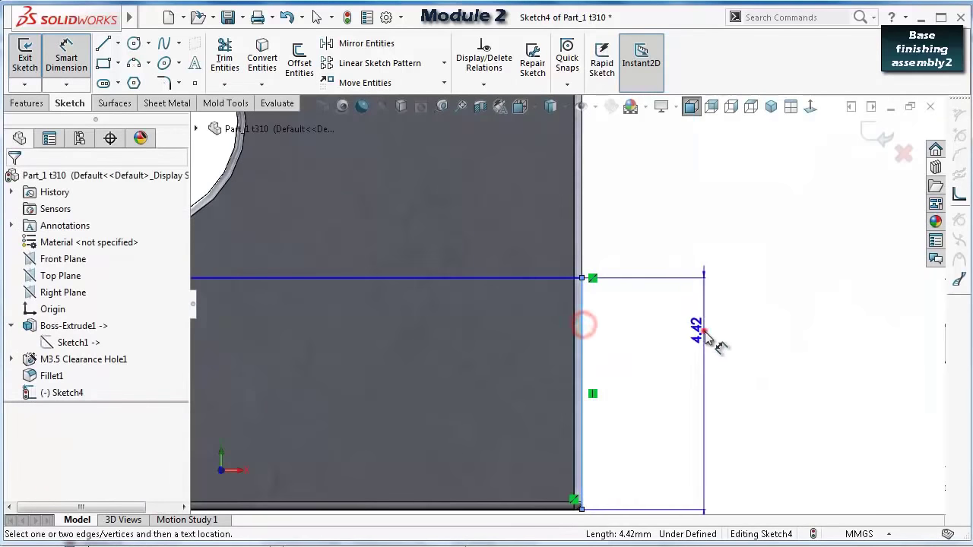
click(701, 323)
text(5)
key(Return)
Set the height dimension of the rectangle on Part_1's lower tab to 4.75 mm.
scroll(737, 348, up, 4)
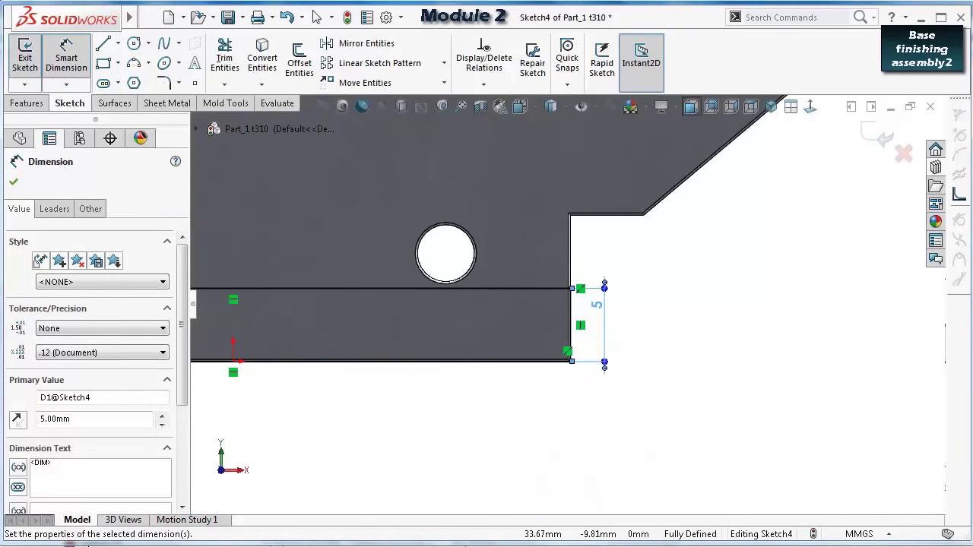
double_click(601, 309)
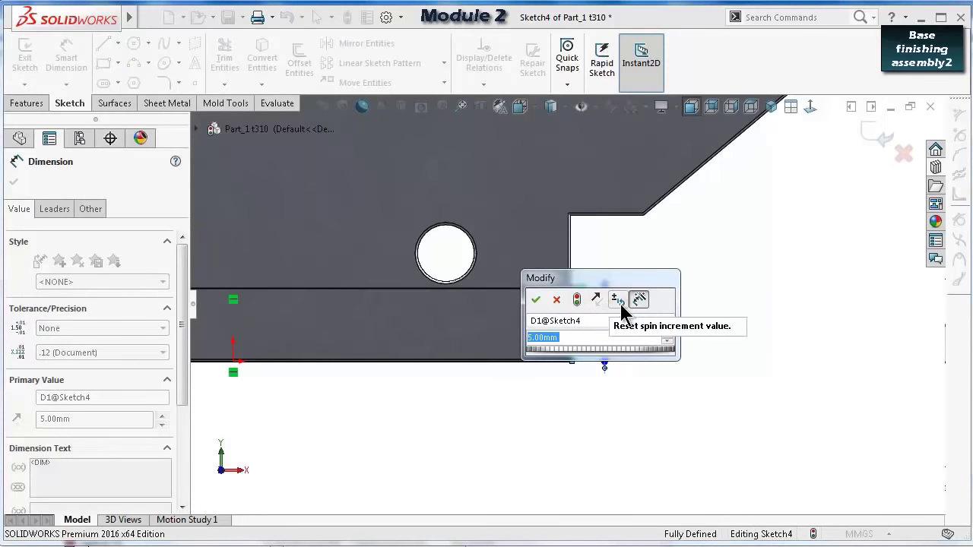
text(4.)
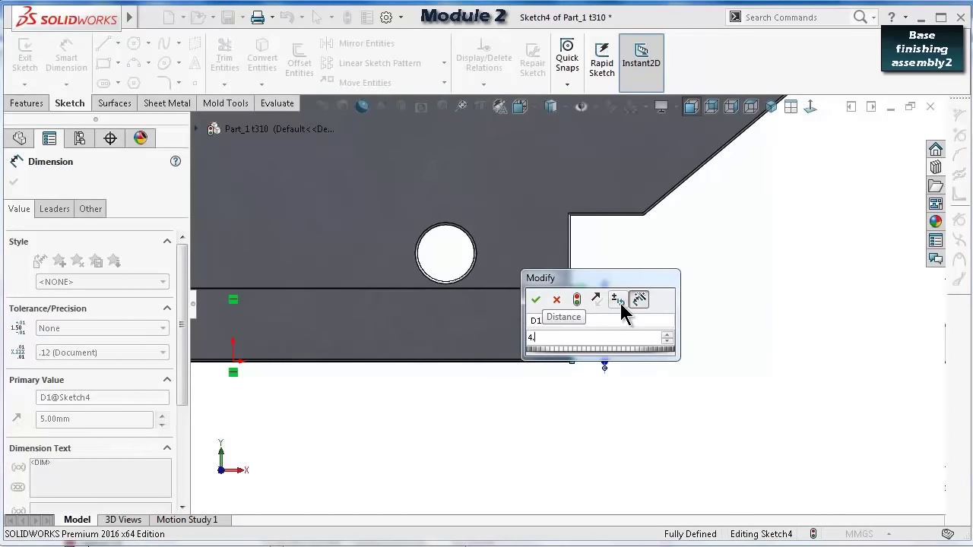
text(75)
key(Return)
click(685, 284)
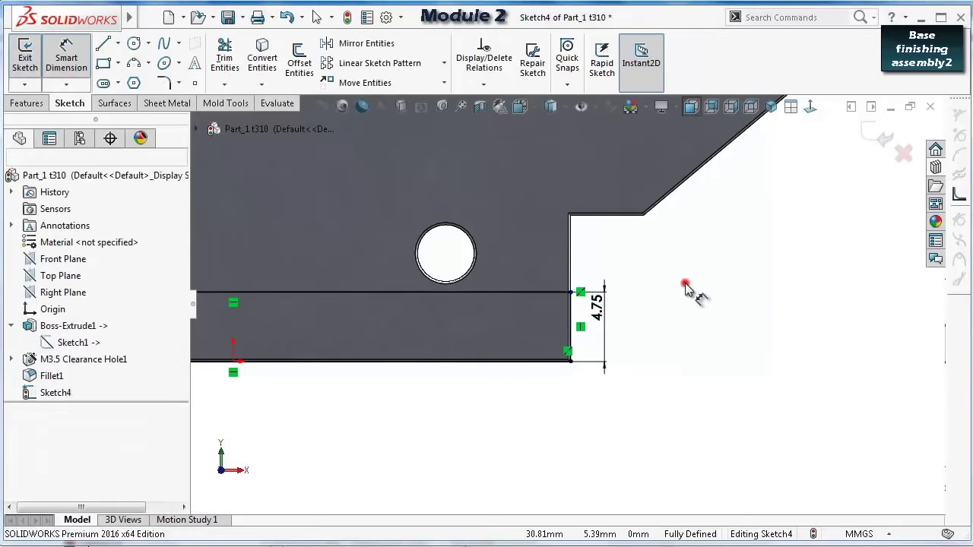
Cut the rectangle out of Part_1's lower tab with an Extruded Cut set to Through All - Both.
scroll(654, 304, up, 6)
scroll(422, 298, down, 2)
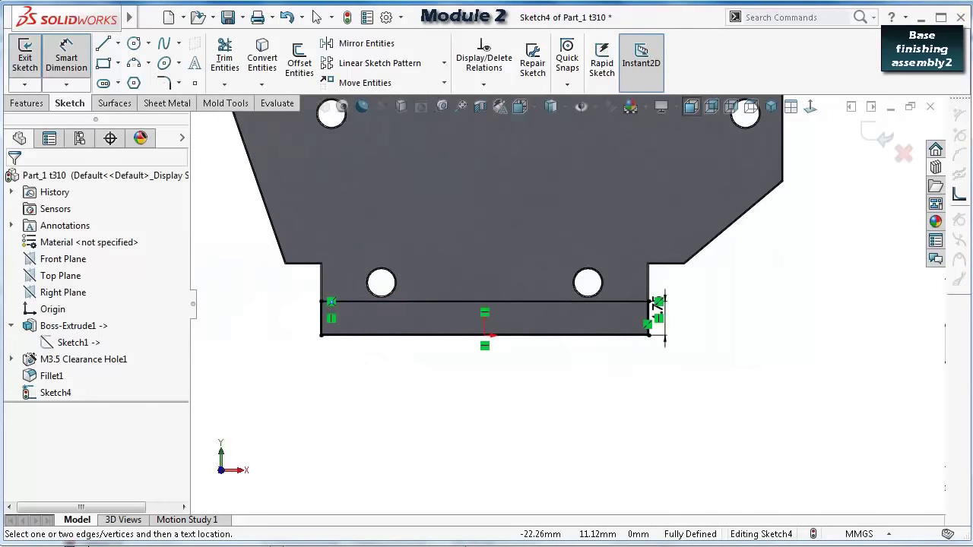
click(27, 104)
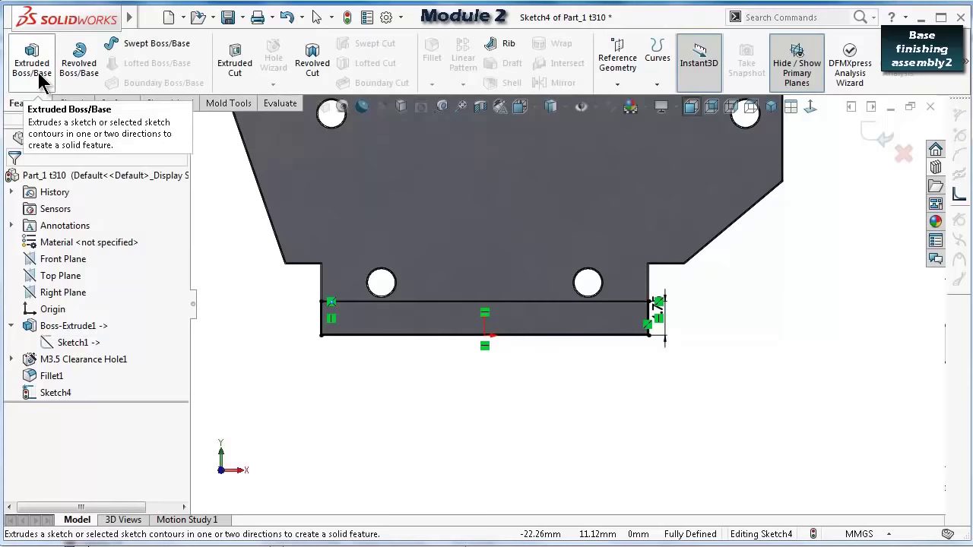
click(235, 68)
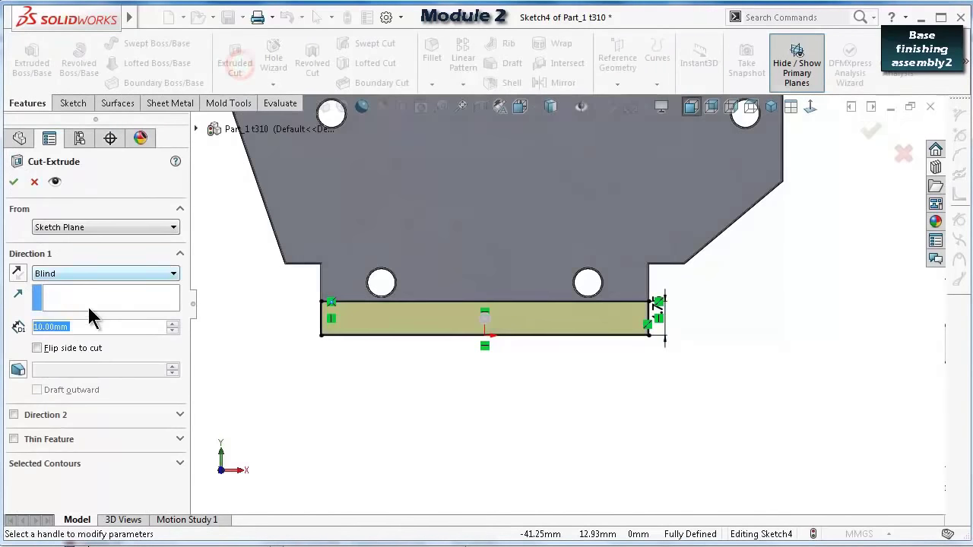
click(74, 275)
click(82, 302)
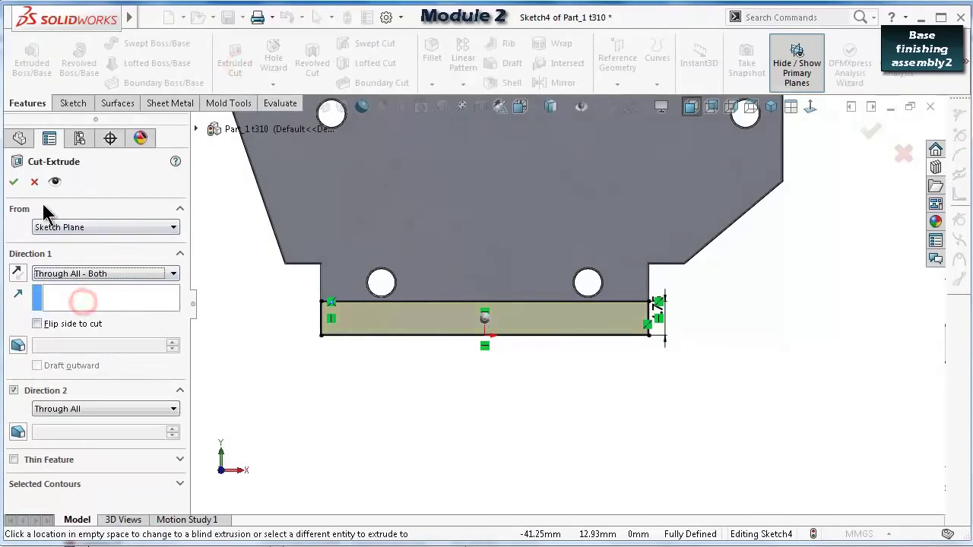
click(13, 182)
click(718, 323)
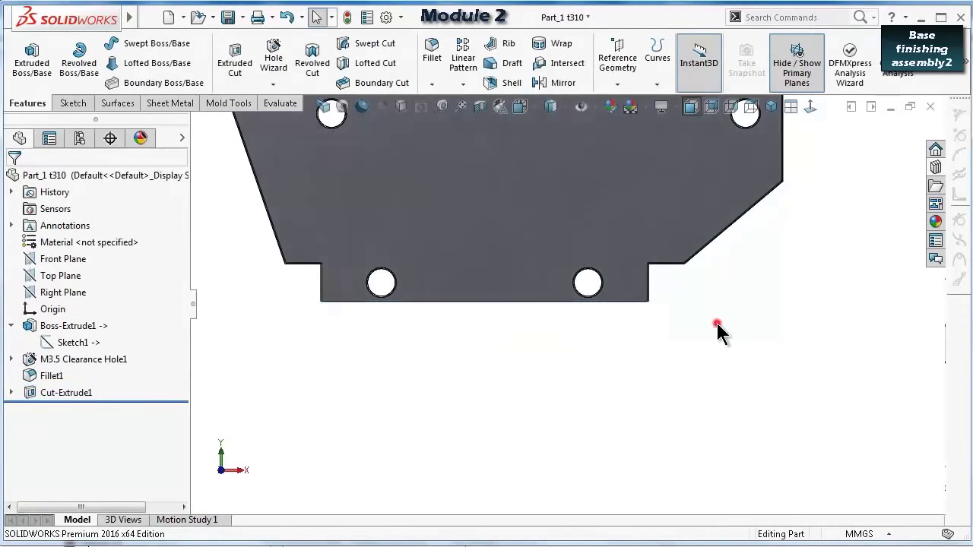
mouse_move(769, 278)
middle_down()
mouse_move(754, 269)
mouse_move(849, 183)
middle_up()
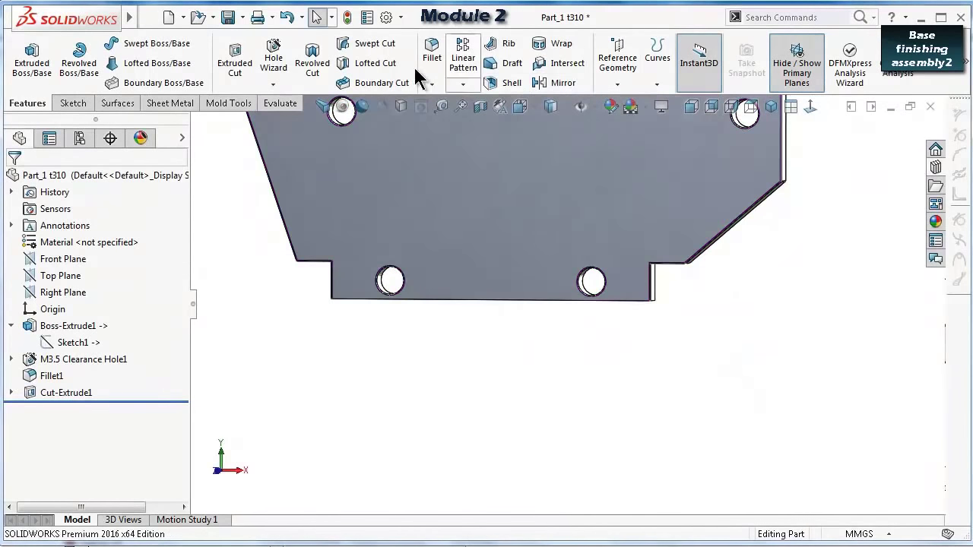
Return to the Robotic Arm Assembly, accept the rebuild and maximize the assembly's window.
click(891, 108)
click(186, 120)
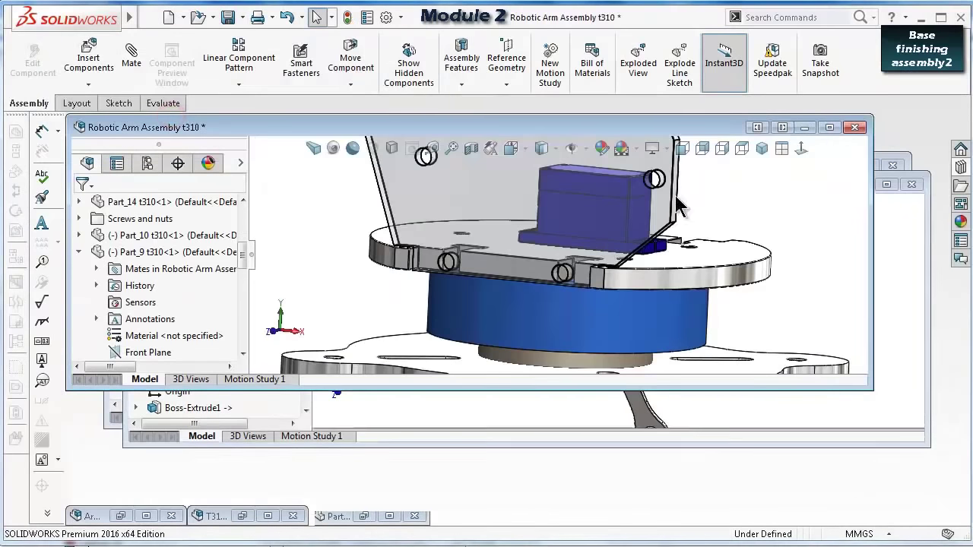
click(828, 127)
middle_drag(707, 334, 682, 326)
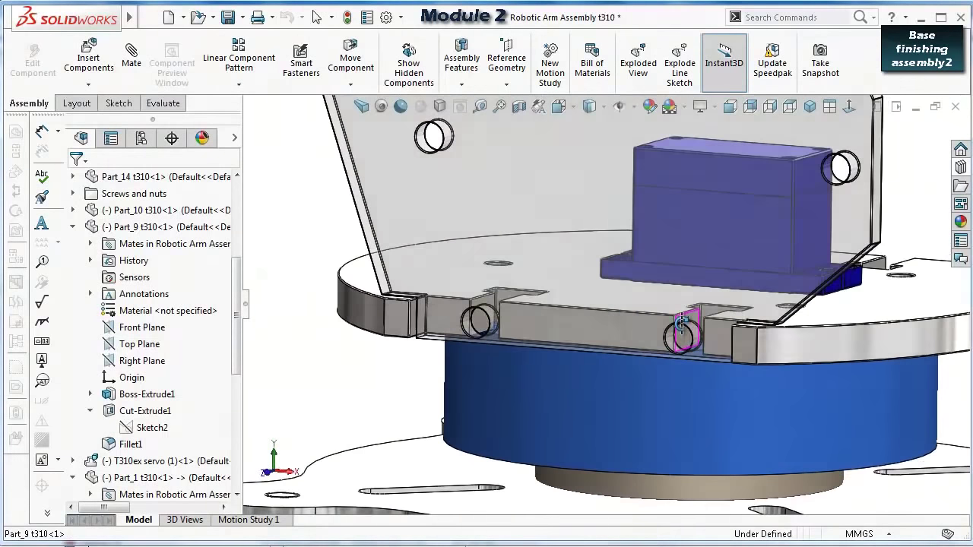
scroll(682, 325, up, 1)
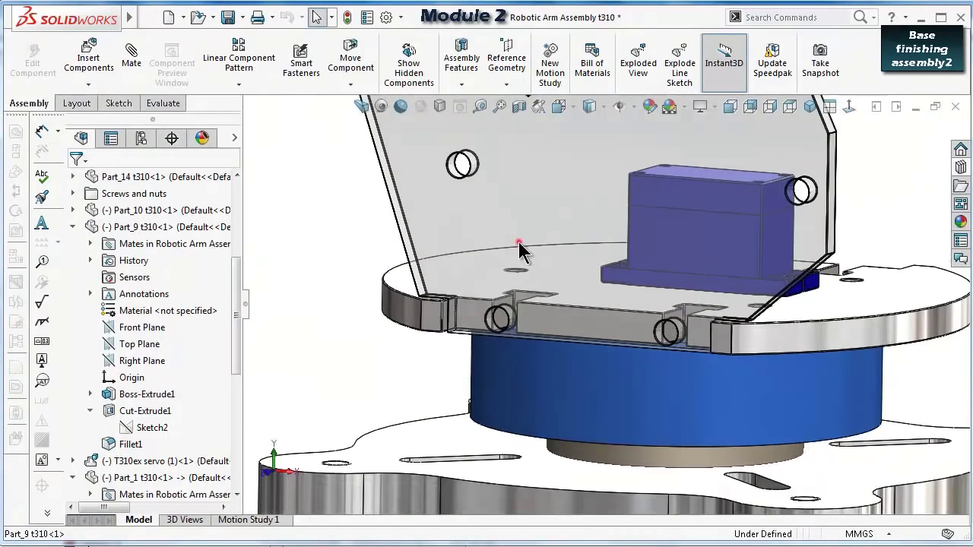
Turn off the transparency of the Part_1 side plate in the assembly and clear the selection.
click(519, 251)
click(660, 158)
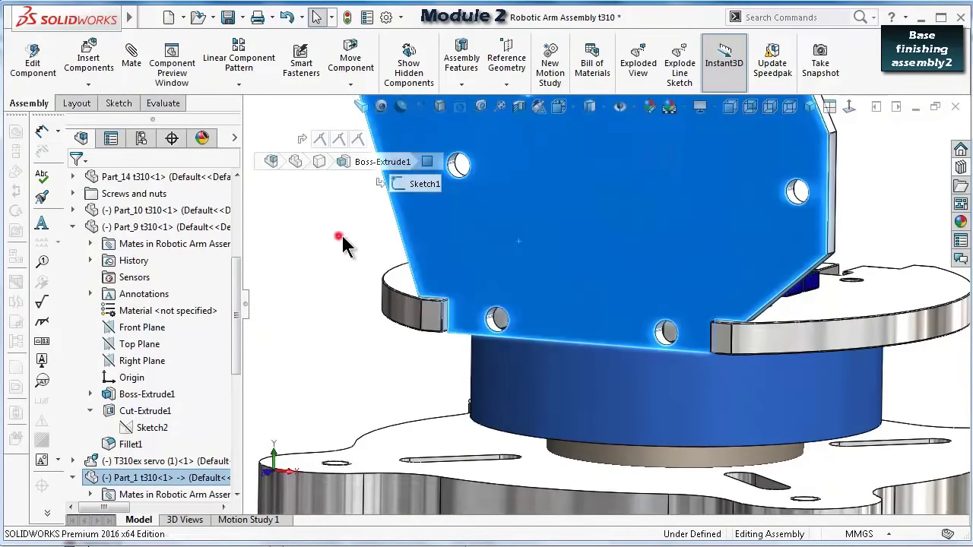
click(338, 237)
click(471, 257)
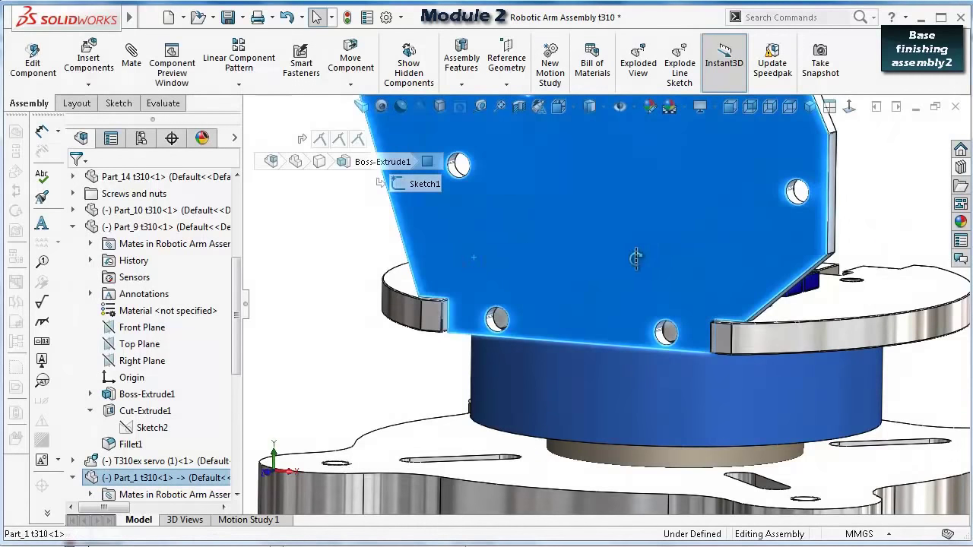
mouse_move(636, 260)
middle_down()
mouse_move(652, 246)
mouse_move(641, 255)
middle_up()
scroll(648, 254, up, 2)
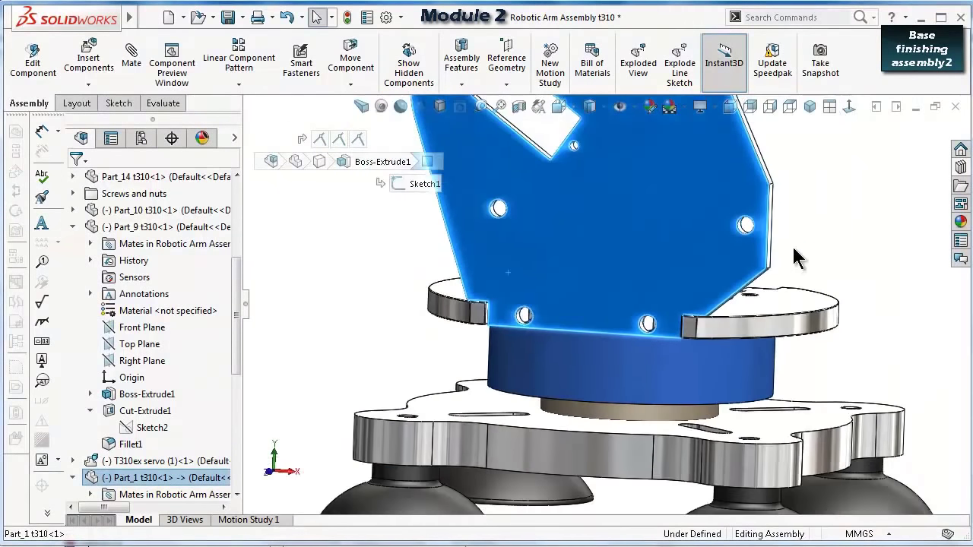
click(804, 231)
mouse_move(715, 287)
middle_down()
mouse_move(613, 315)
mouse_move(621, 317)
mouse_move(643, 276)
mouse_move(713, 276)
middle_up()
click(713, 275)
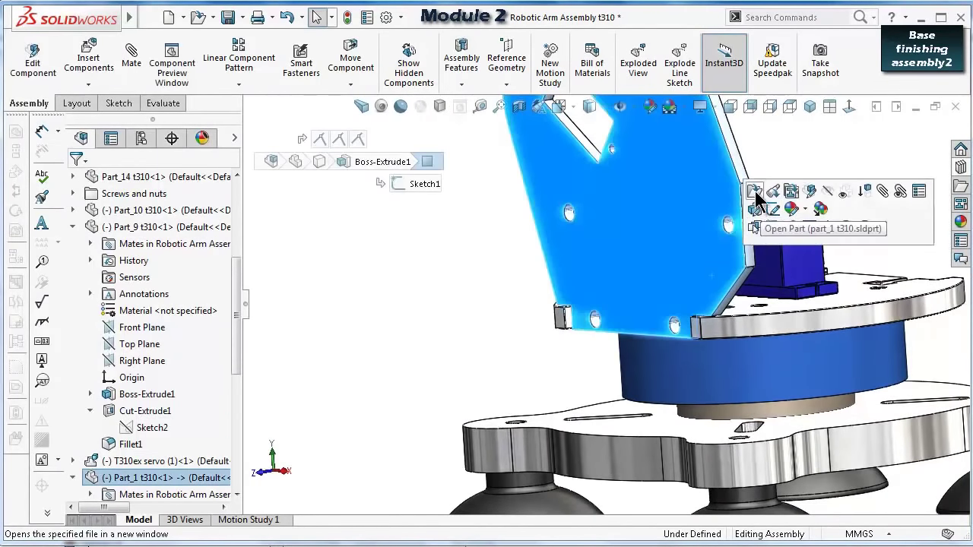
click(809, 190)
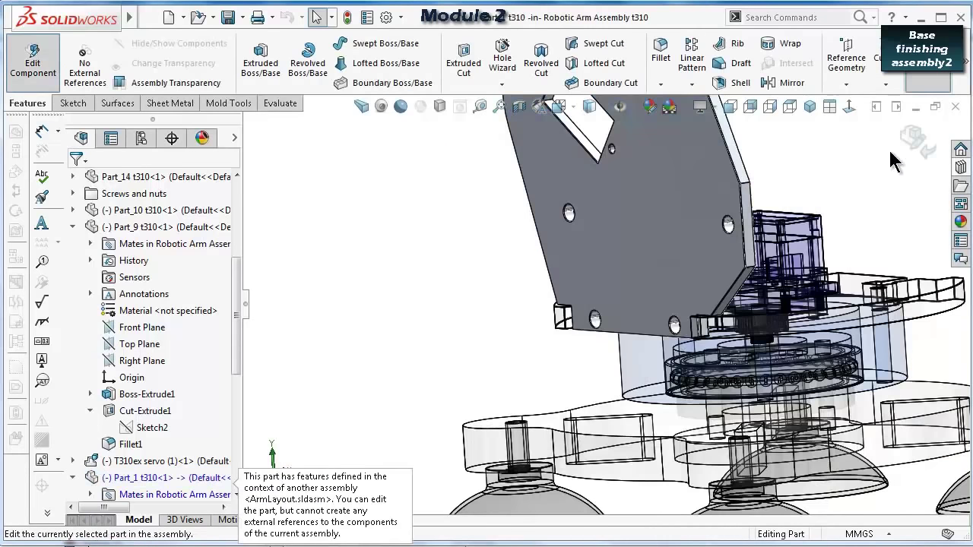
click(906, 138)
Open Part_1 in its own window and edit the sketch of its base extrusion, viewed normal to the sketch plane.
click(670, 199)
click(706, 114)
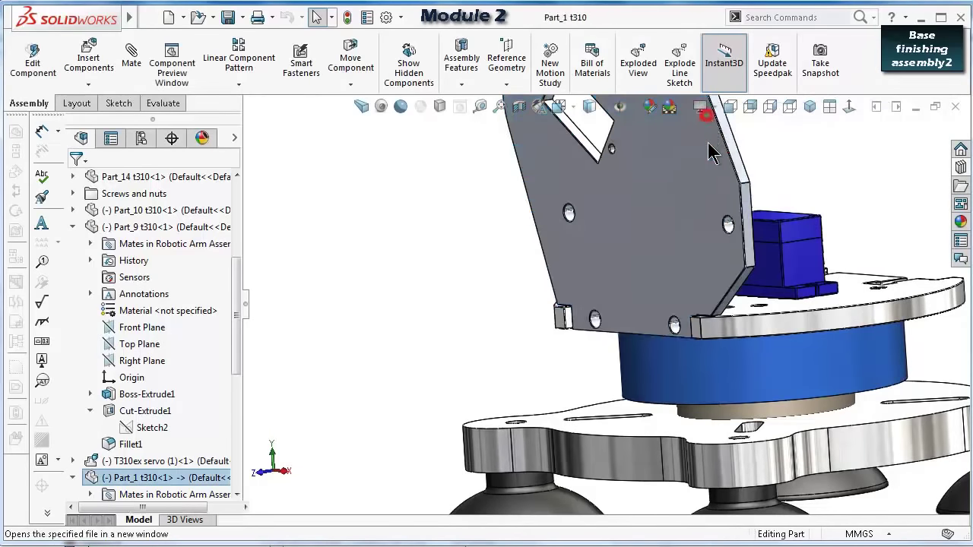
click(72, 342)
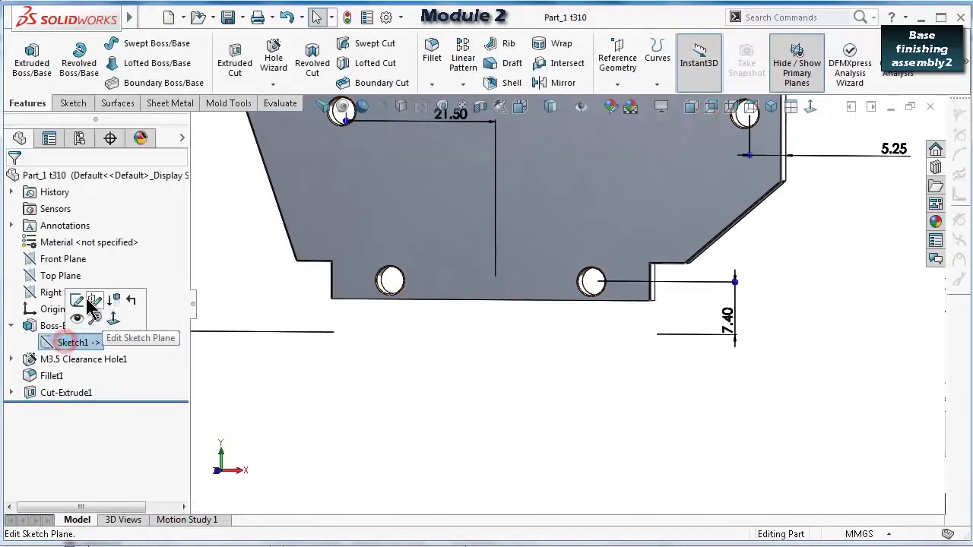
click(808, 111)
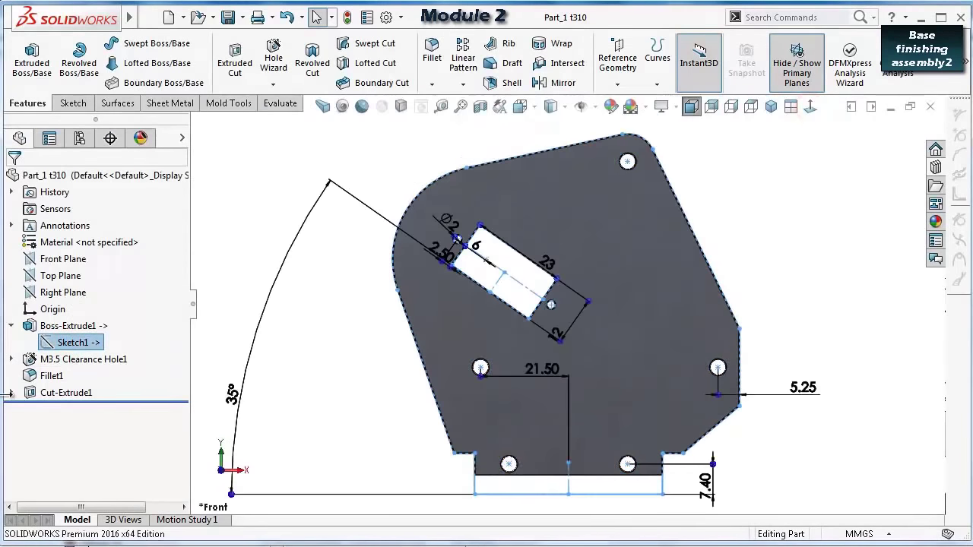
click(88, 343)
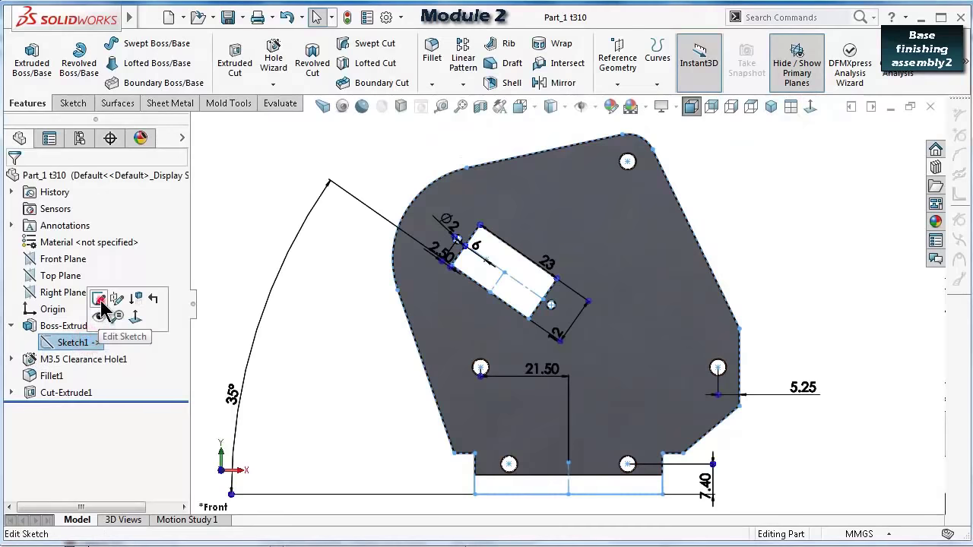
click(101, 301)
Set the height of the lower hole centres above the tab's bottom line to 7.5 mm, exit the sketch and rebuild Part_1.
scroll(703, 456, down, 3)
click(698, 476)
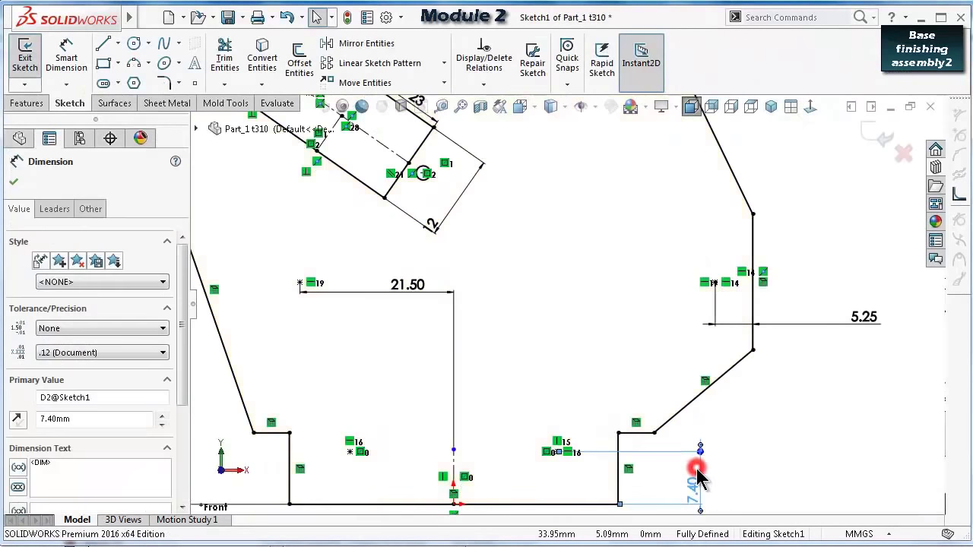
double_click(690, 488)
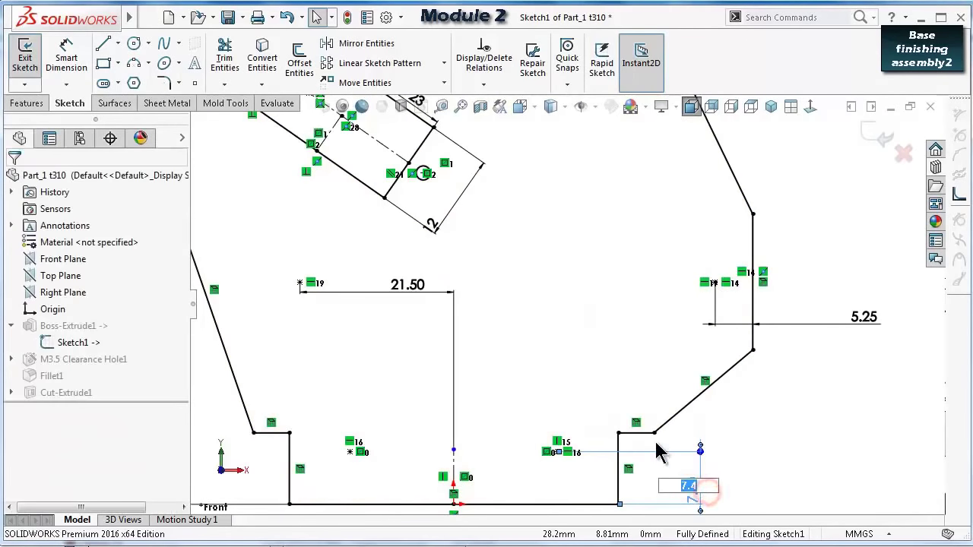
text(7.50)
key(Return)
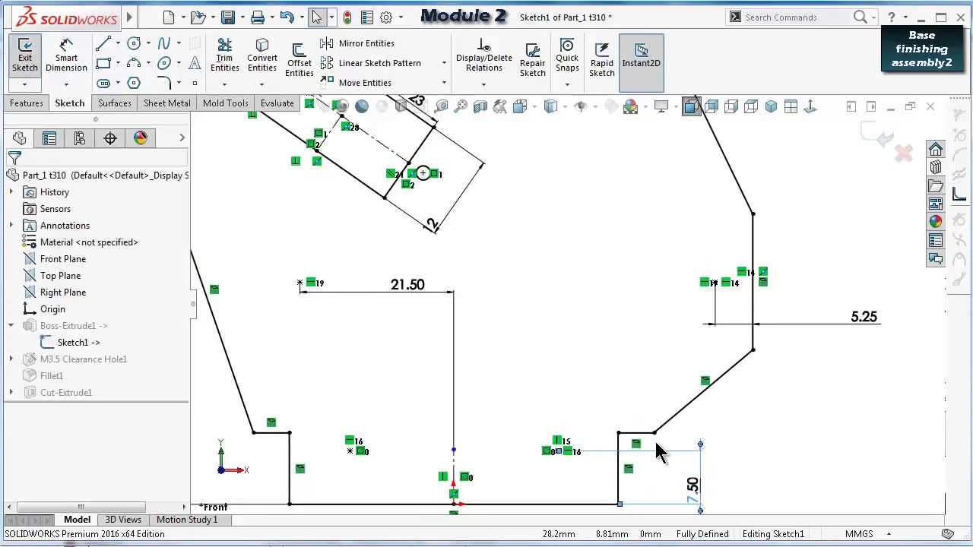
click(874, 135)
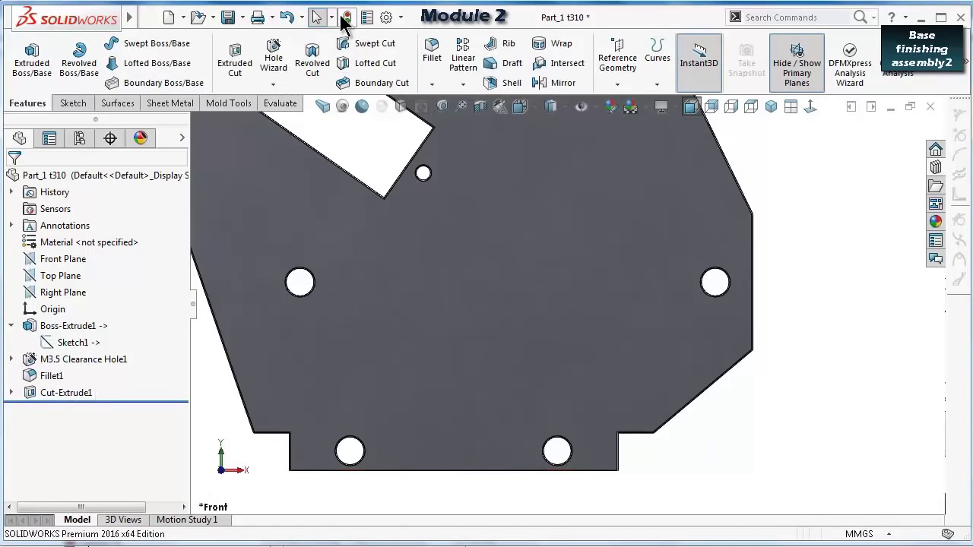
click(345, 18)
Set the height of the lower tab's cut to 5 mm, then save Part_1 with the rebuild.
click(83, 390)
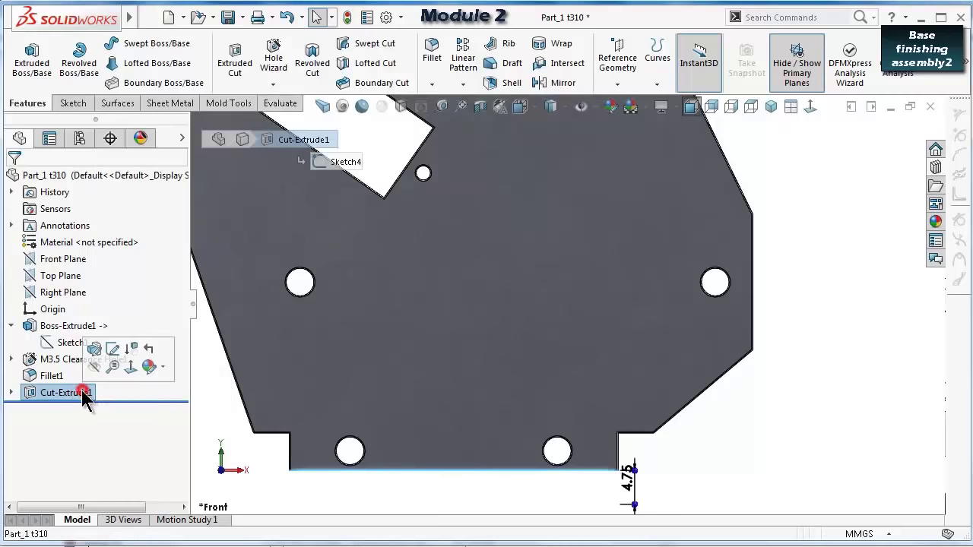
double_click(635, 487)
text(5mm)
key(Return)
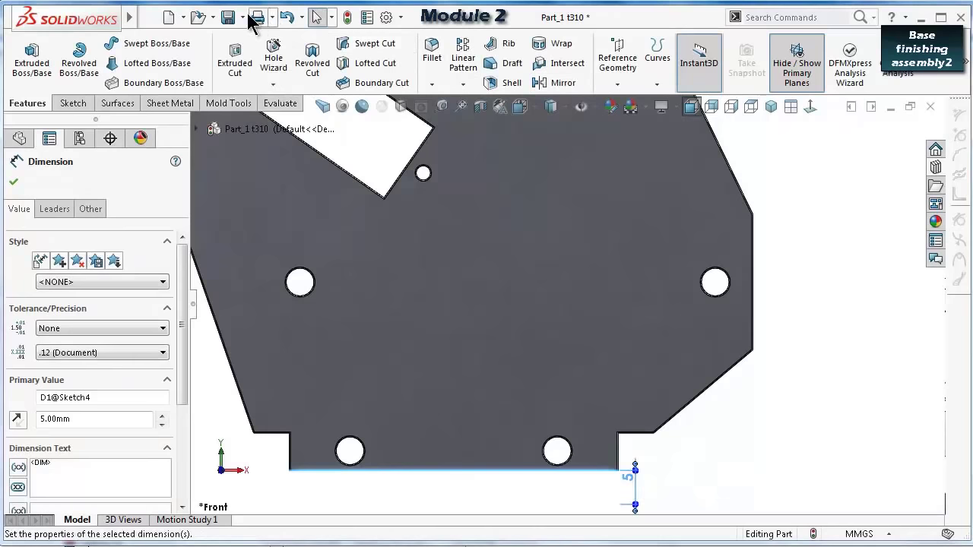
click(228, 14)
click(410, 266)
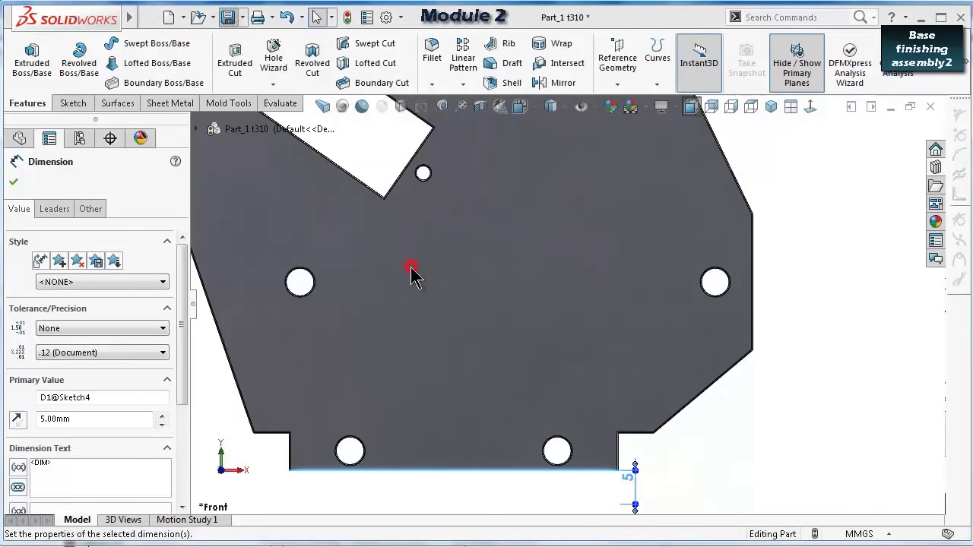
click(808, 419)
key(f)
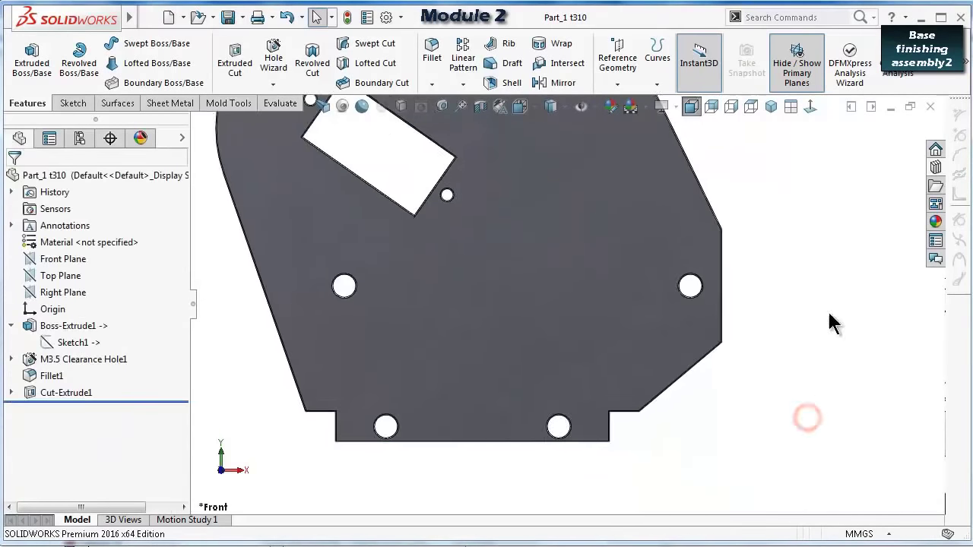
Return to the Robotic Arm Assembly, rebuild it with the changed part, and inspect Part_1's tab fit against Part_9.
click(890, 107)
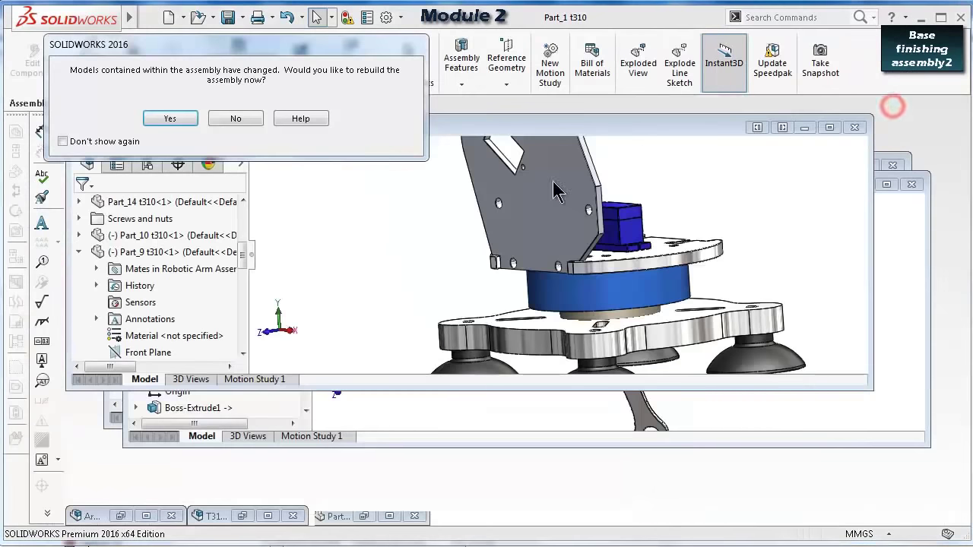
click(176, 123)
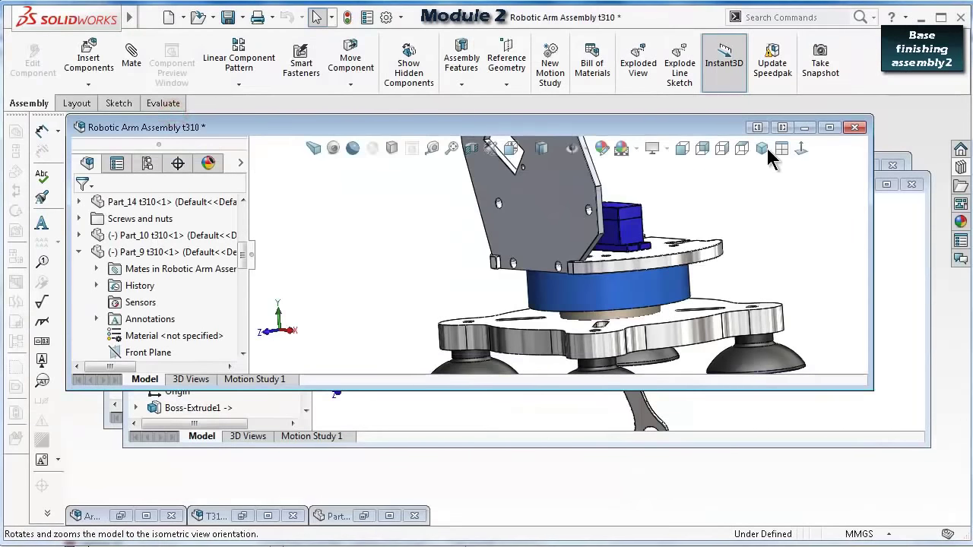
click(829, 127)
scroll(711, 342, down, 5)
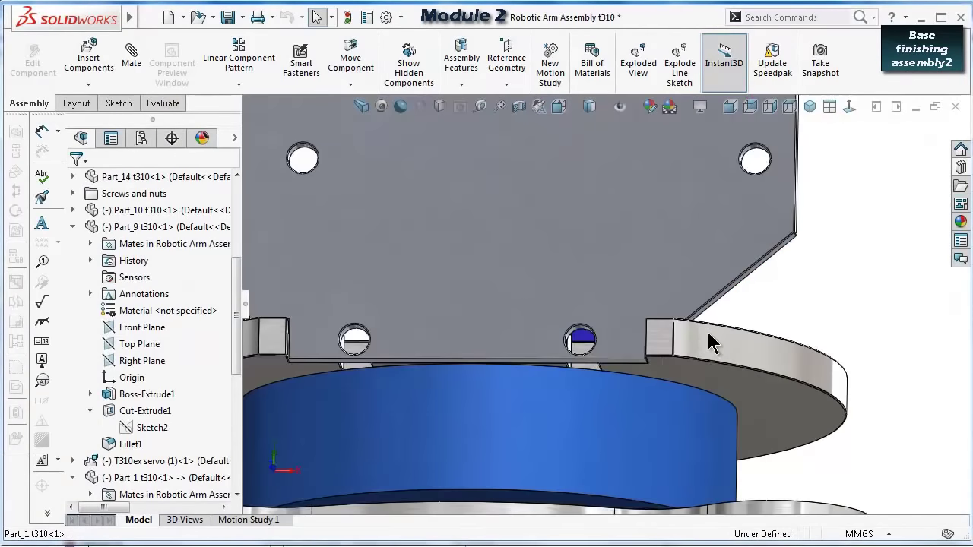
middle_drag(711, 342, 673, 343)
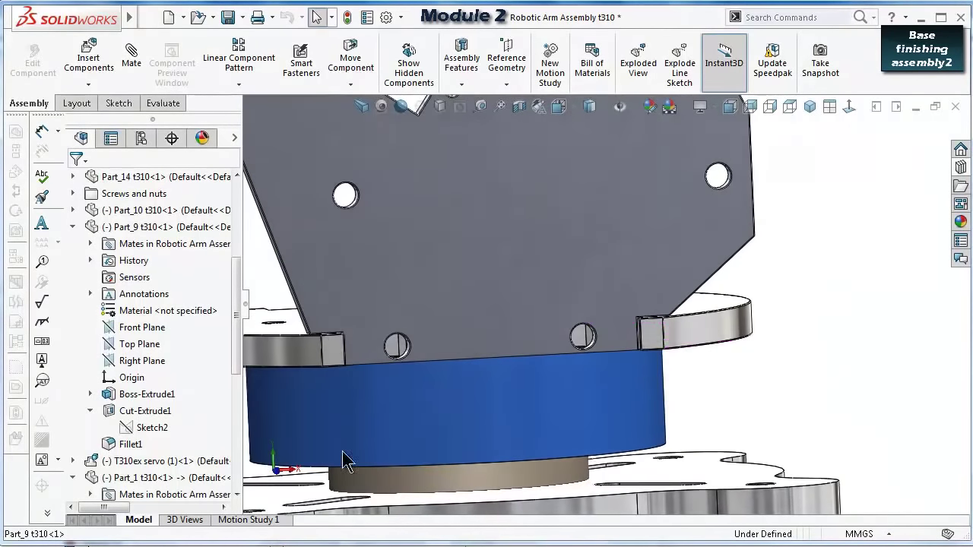
Open Part_1 and set the height of its lower hole centres above the tab's bottom sketch line to 8 mm.
click(566, 304)
click(607, 209)
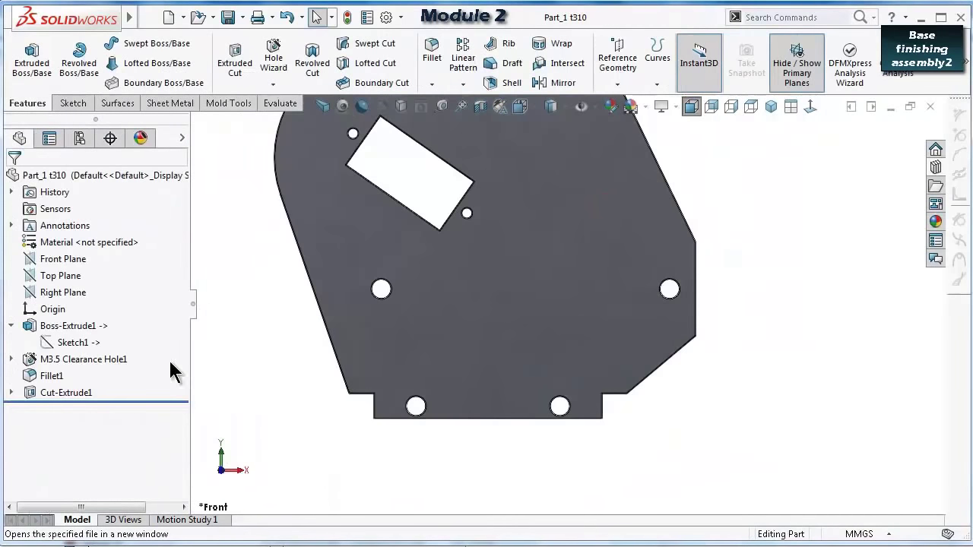
click(79, 343)
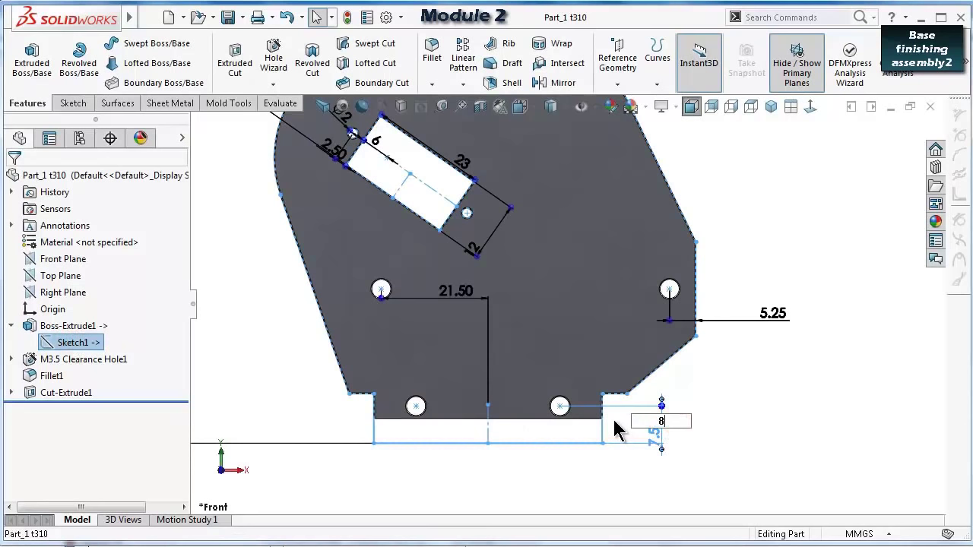
key(Return)
click(834, 257)
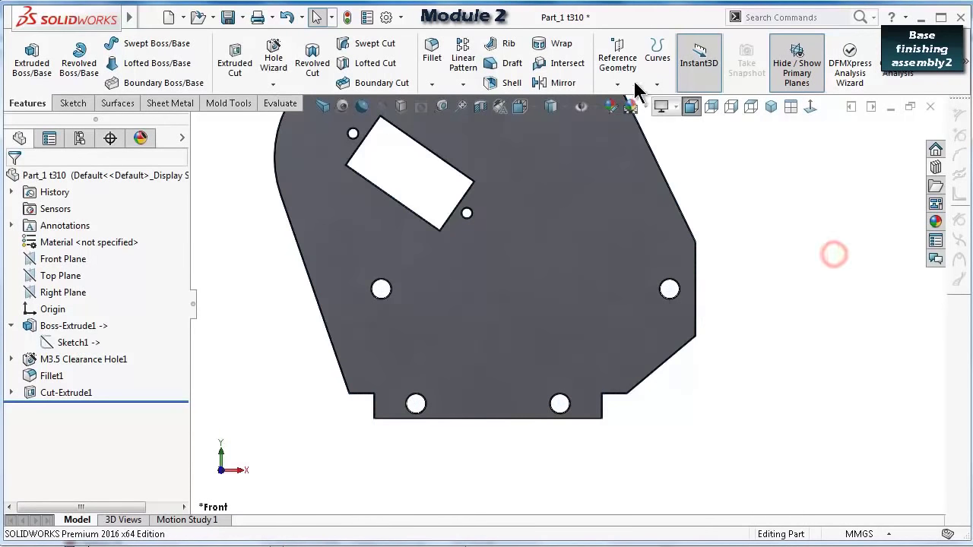
Return to the Robotic Arm Assembly, update it with the changed Part_1, and inspect how the plate's lower holes and tab fit Part_9.
click(891, 108)
click(171, 120)
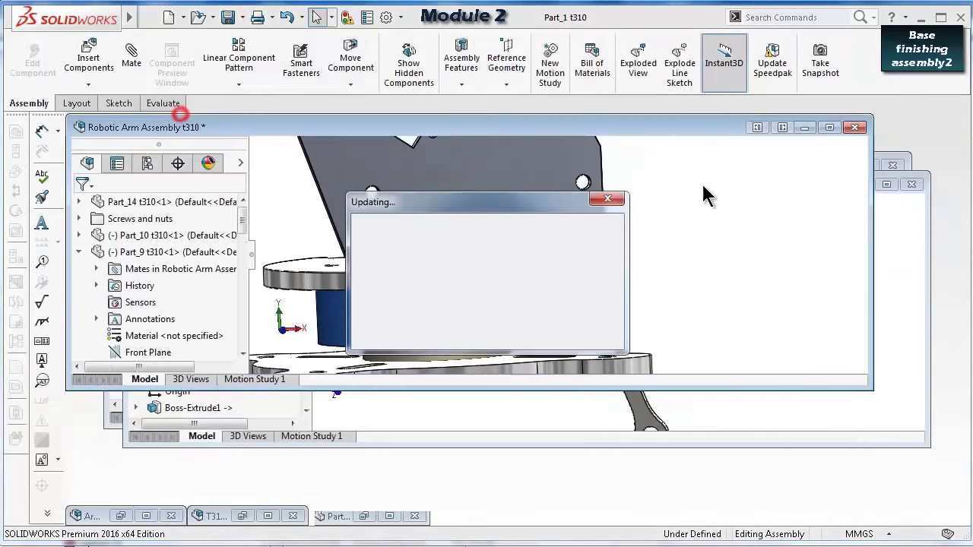
click(831, 126)
scroll(684, 274, down, 3)
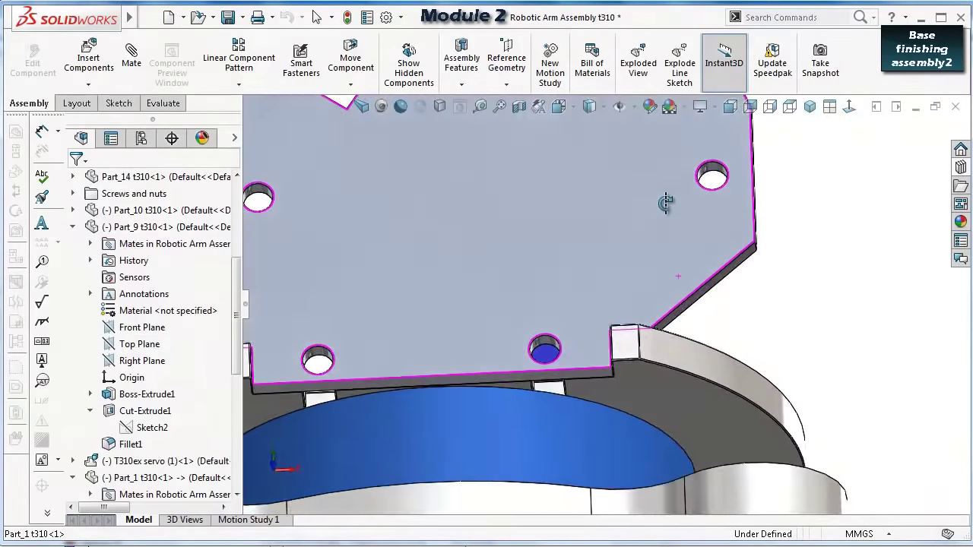
middle_drag(665, 202, 611, 336)
scroll(611, 336, up, 2)
middle_click(561, 317)
middle_drag(561, 317, 599, 369)
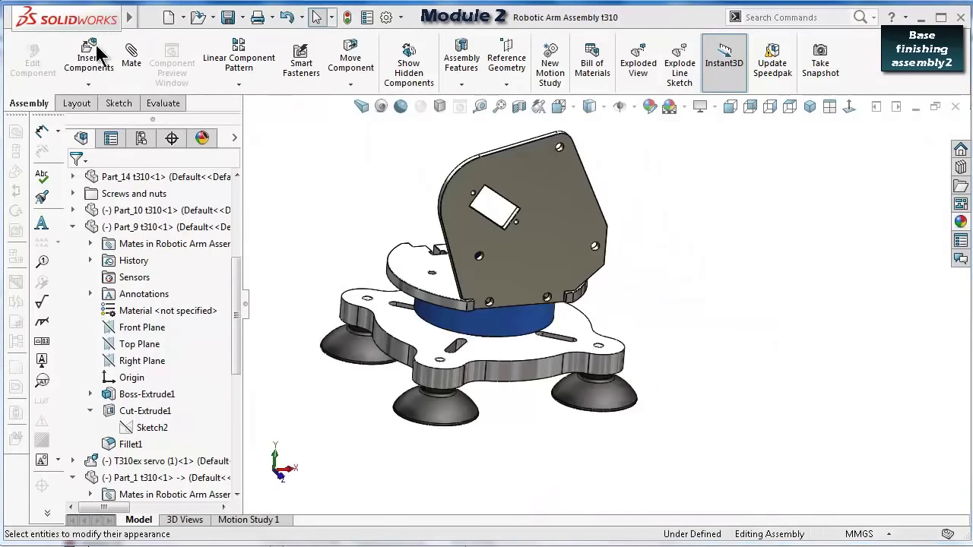
Insert a second copy of Part_1 t310 into the assembly, placed beside the first side plate.
click(97, 55)
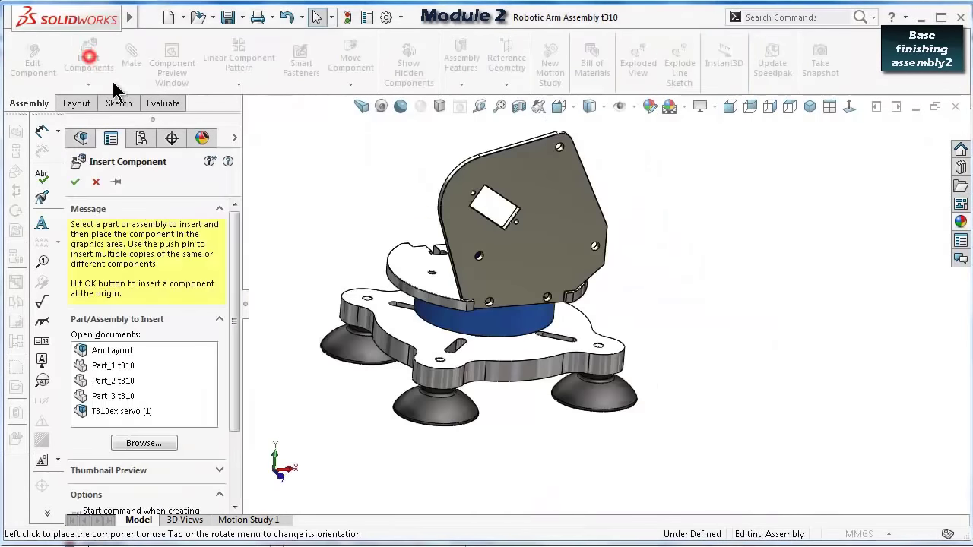
click(119, 367)
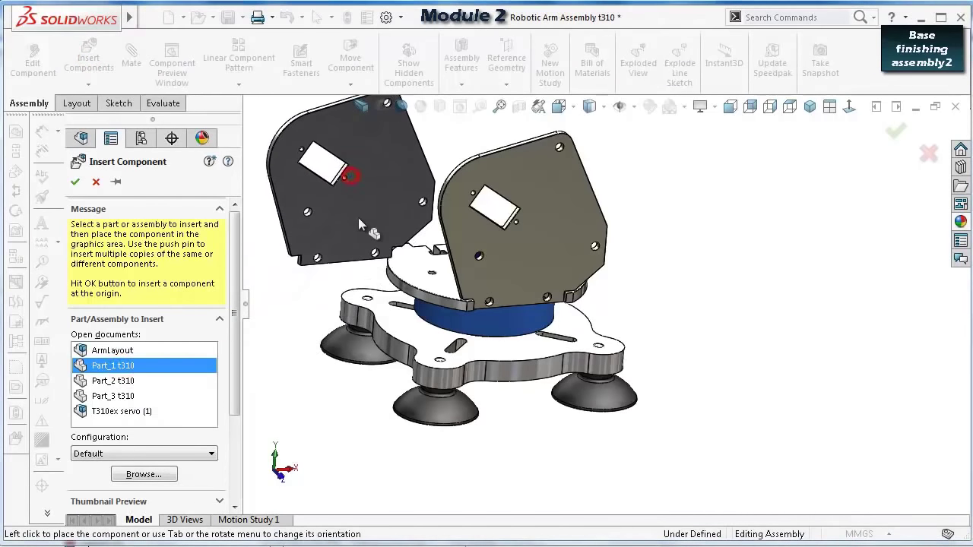
click(374, 235)
Add a coincident mate between the new Part_1 copy's broad face and the inner wall of the free edge notch in Part_9.
scroll(373, 234, down, 3)
click(401, 253)
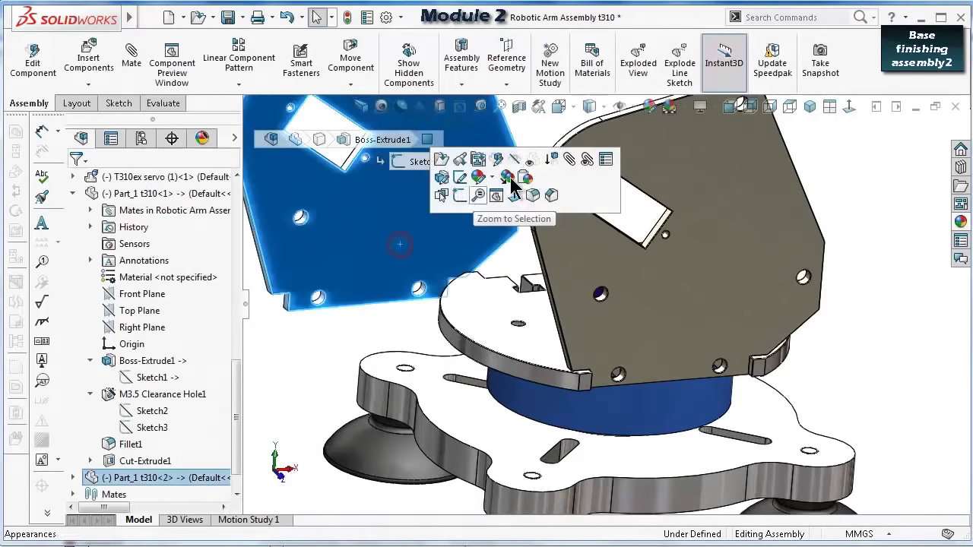
click(568, 154)
middle_drag(552, 300, 449, 190)
scroll(448, 190, down, 5)
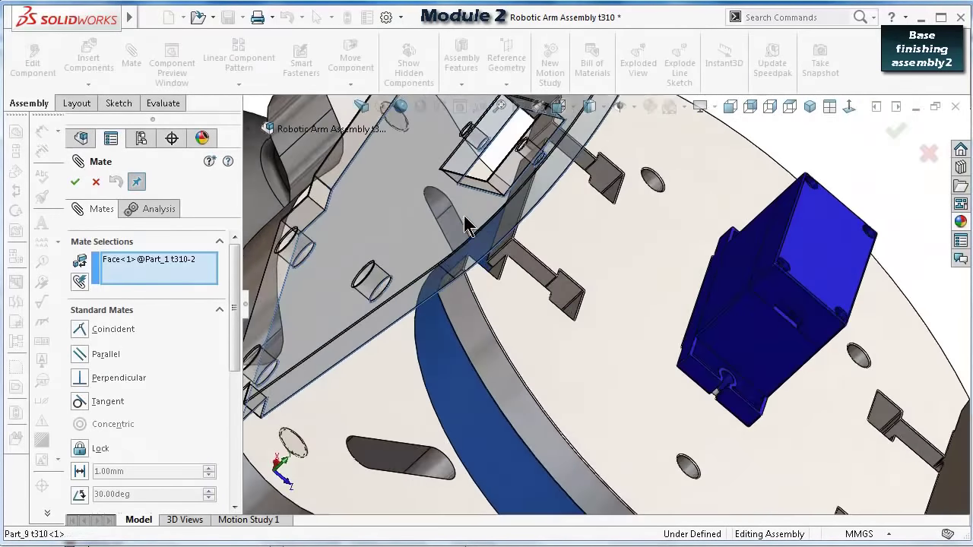
click(543, 247)
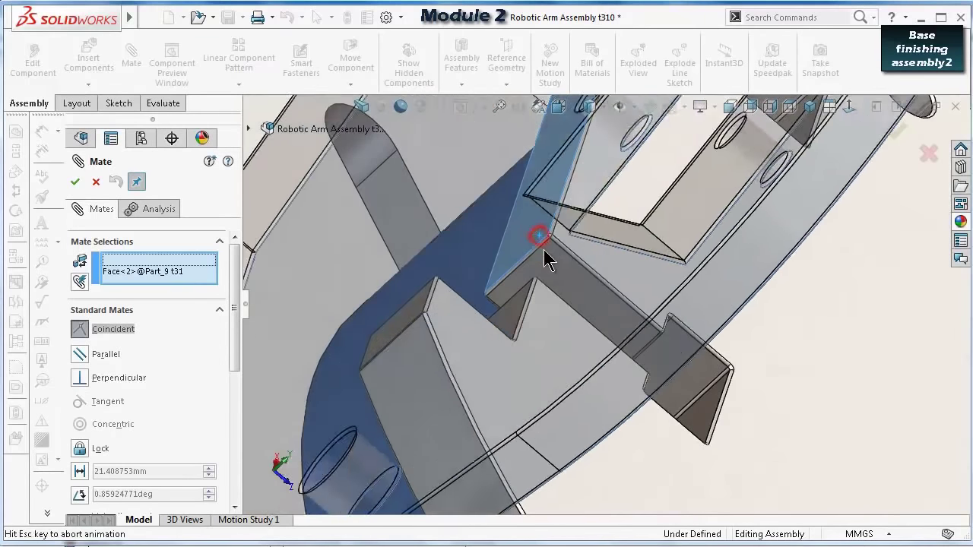
click(720, 240)
Add a coincident mate between the shoulder face beside the new Part_1 copy's tab and the top face of Part_9.
scroll(669, 294, up, 5)
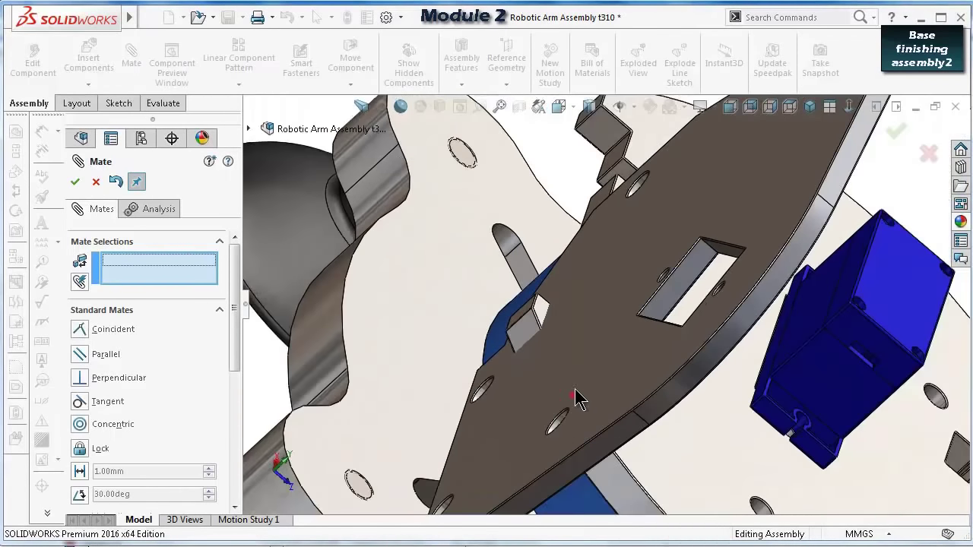
middle_drag(575, 399, 658, 189)
scroll(654, 317, down, 5)
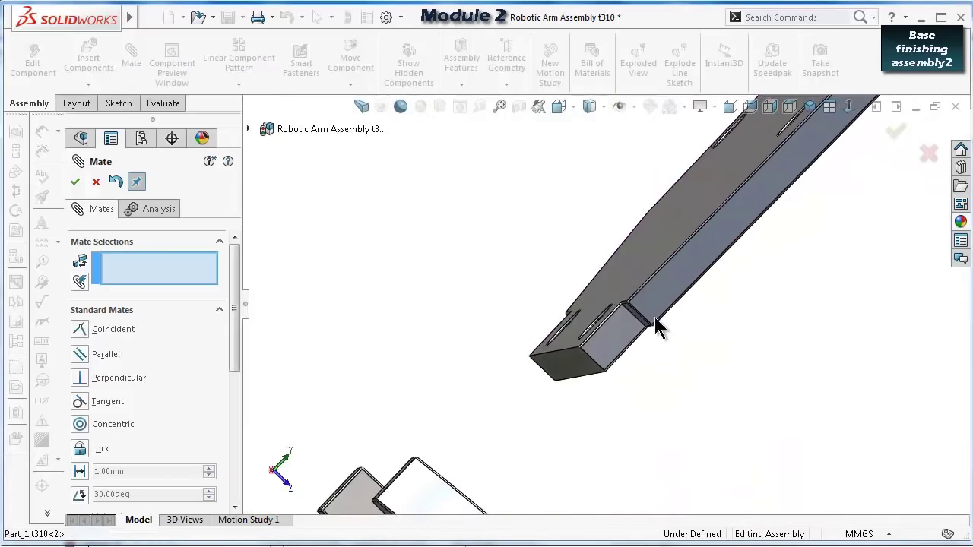
click(630, 304)
scroll(624, 338, up, 3)
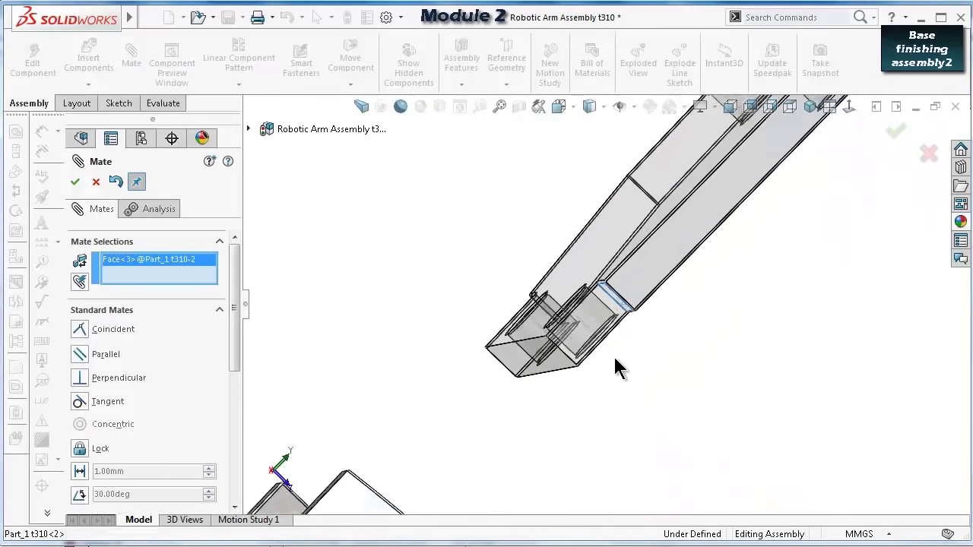
scroll(602, 386, down, 5)
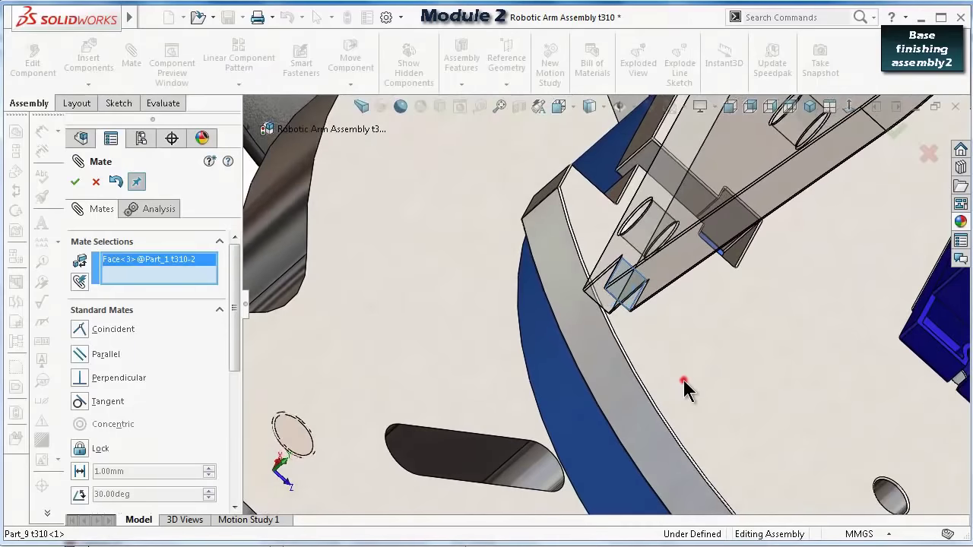
click(687, 386)
click(856, 405)
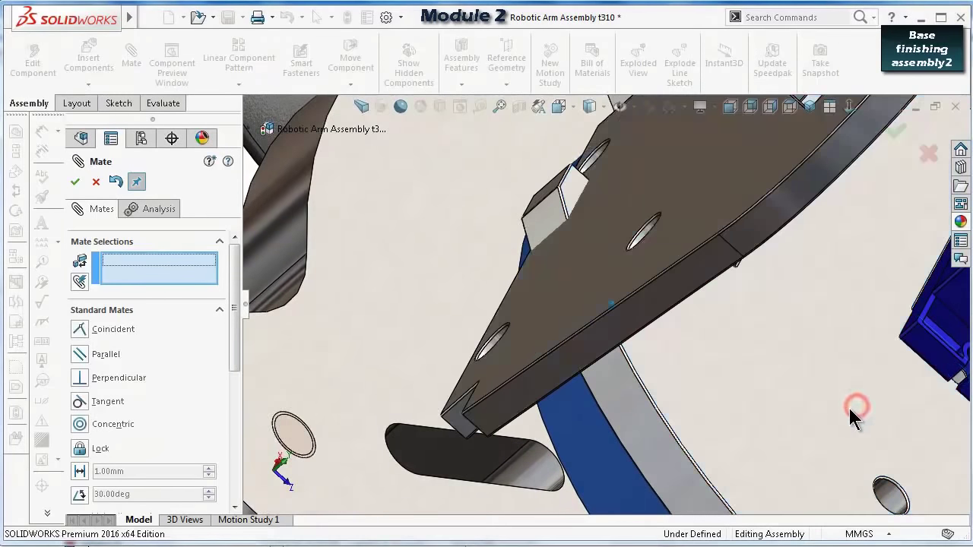
Add a coincident mate between the side face of the new Part_1 copy's tab and the end face of Part_9's notch, then finish mating.
scroll(403, 448, down, 3)
click(409, 450)
scroll(408, 449, up, 3)
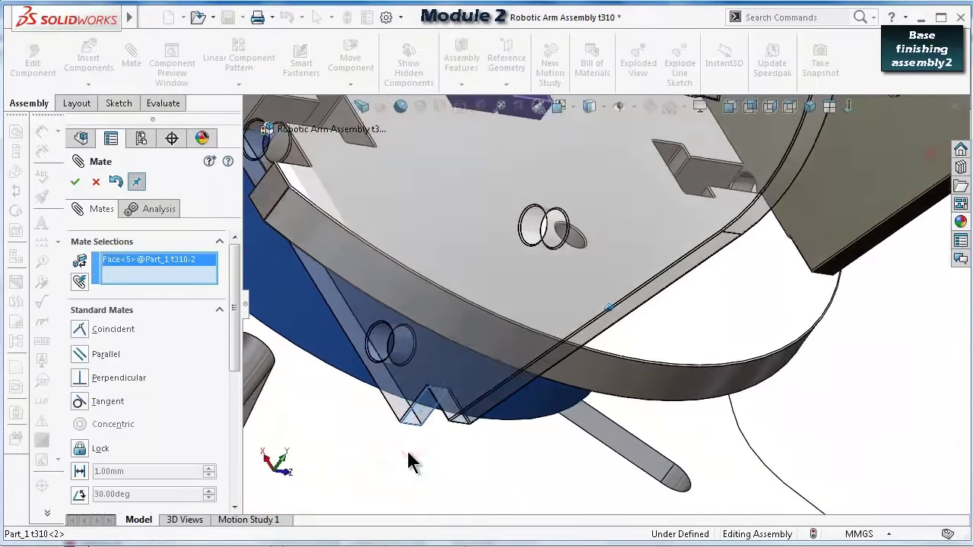
middle_drag(408, 450, 494, 330)
scroll(496, 341, down, 6)
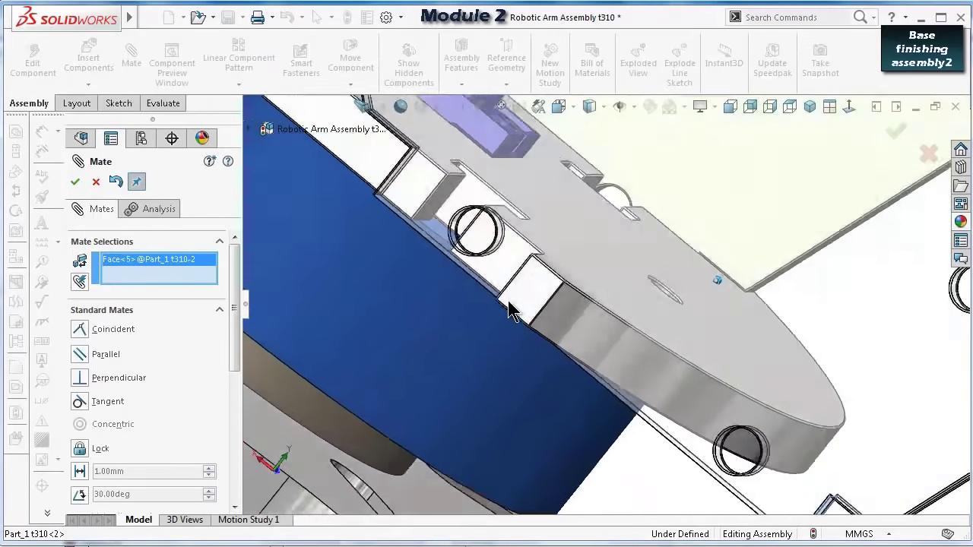
scroll(545, 355, up, 2)
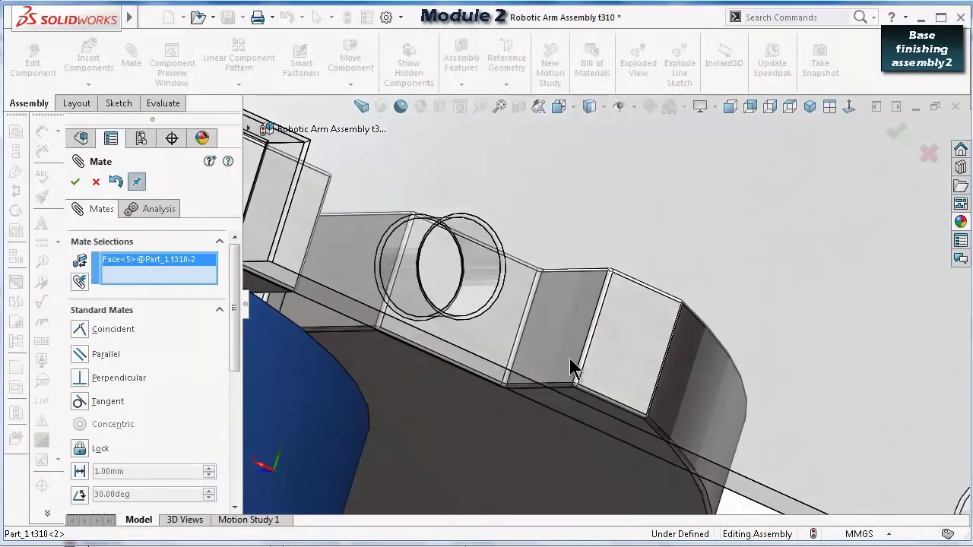
click(598, 344)
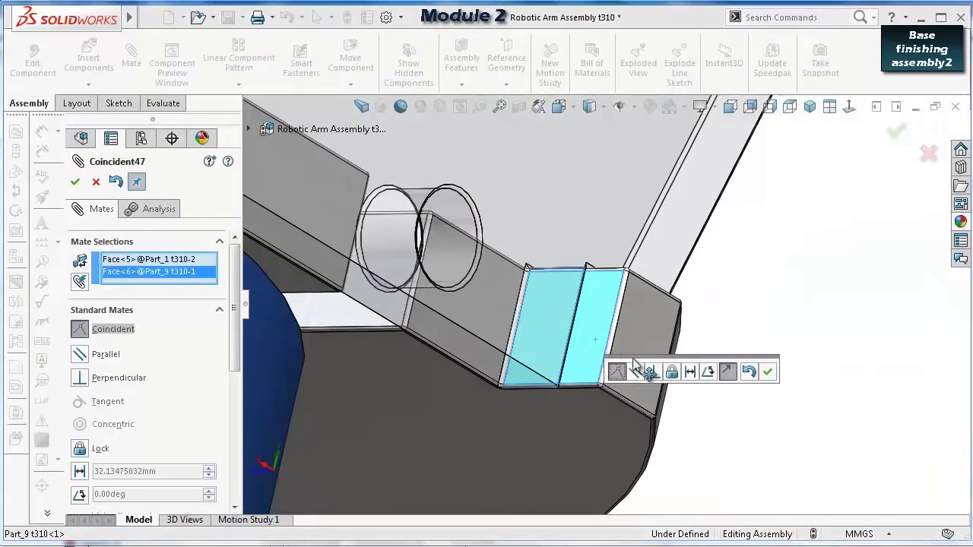
click(768, 371)
scroll(771, 372, down, 4)
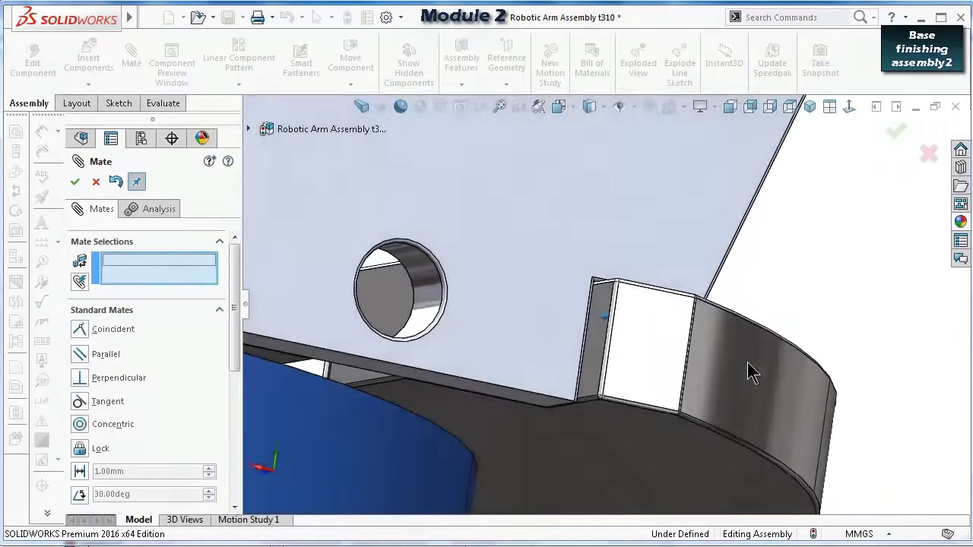
scroll(748, 362, up, 2)
middle_drag(746, 361, 741, 363)
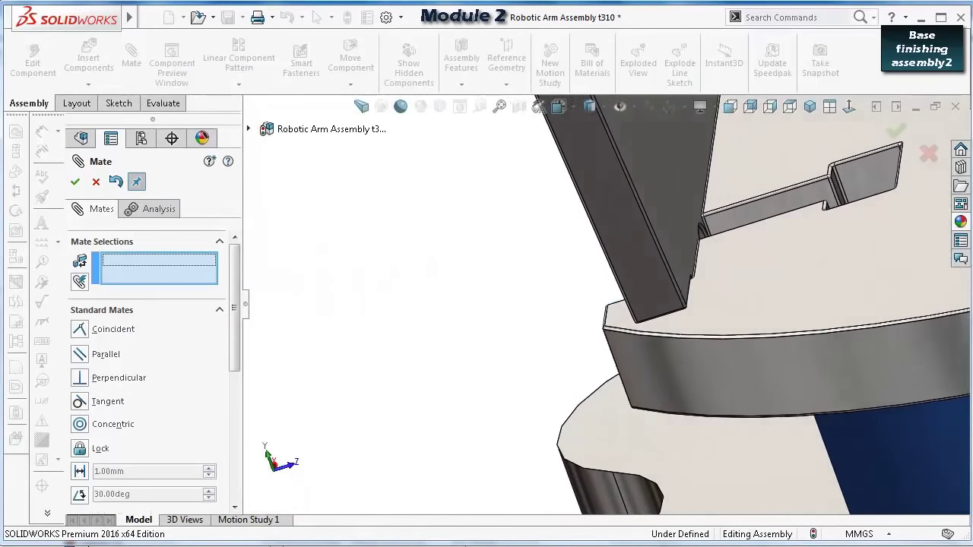
click(73, 183)
Examine both Part_1 side plates on Part_9 from several angles, focusing on how the tab's thickness fits the edge notch.
key(Up)
key(Up)
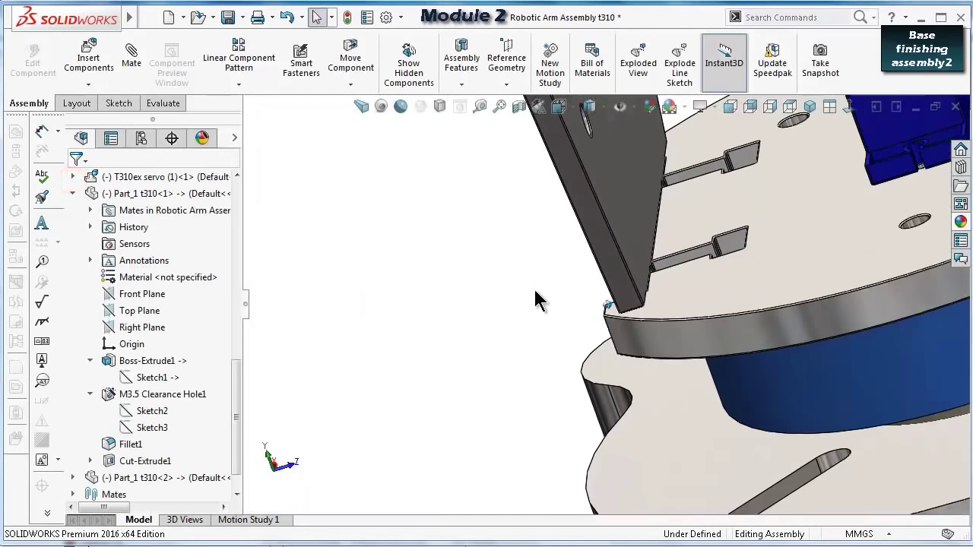
key(Down)
key(Down)
key(Down)
key(Down)
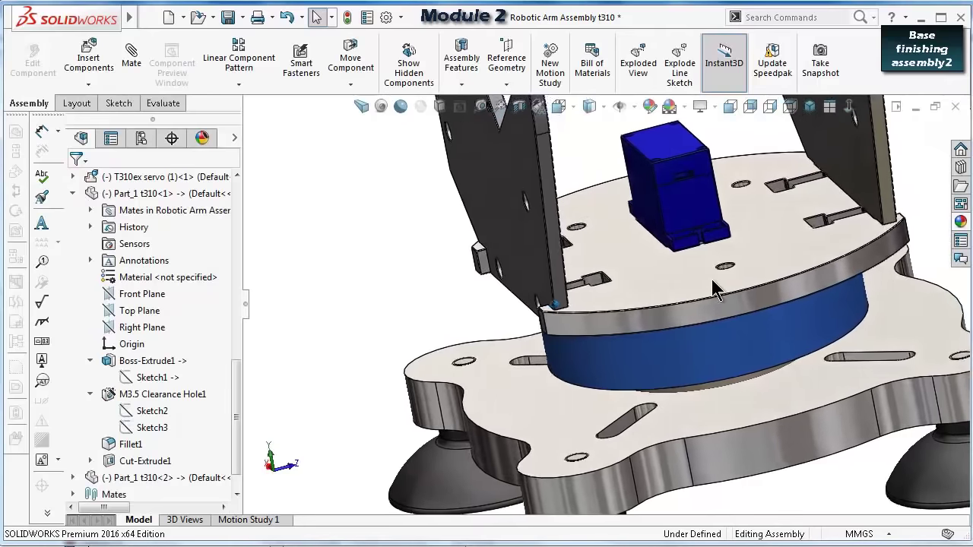
middle_drag(708, 282, 891, 290)
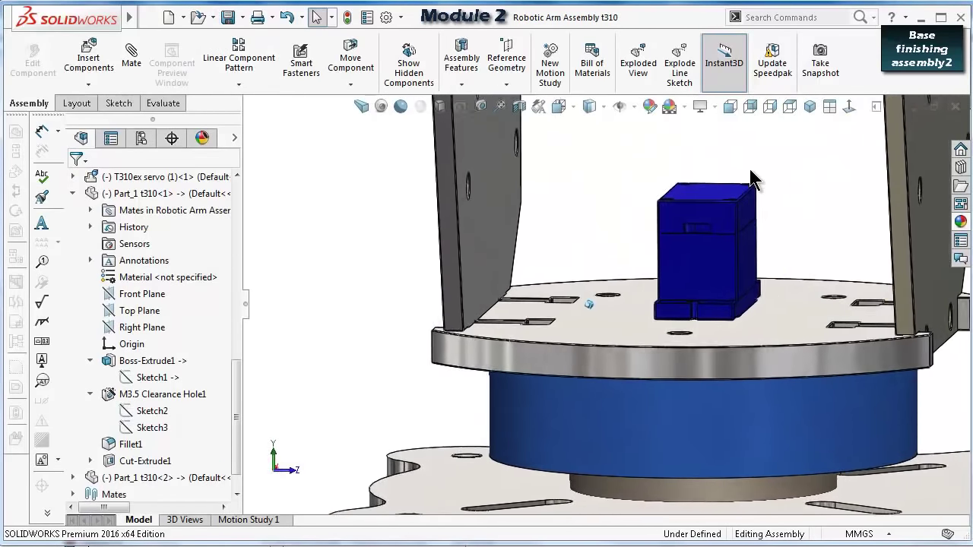
key(ctrl+Left)
key(ctrl+Left)
click(847, 256)
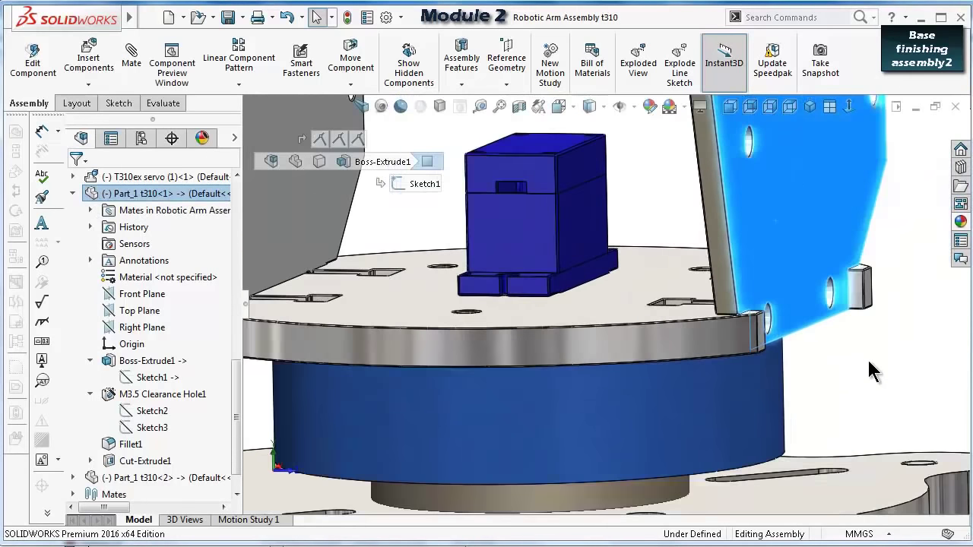
click(865, 361)
scroll(848, 359, up, 4)
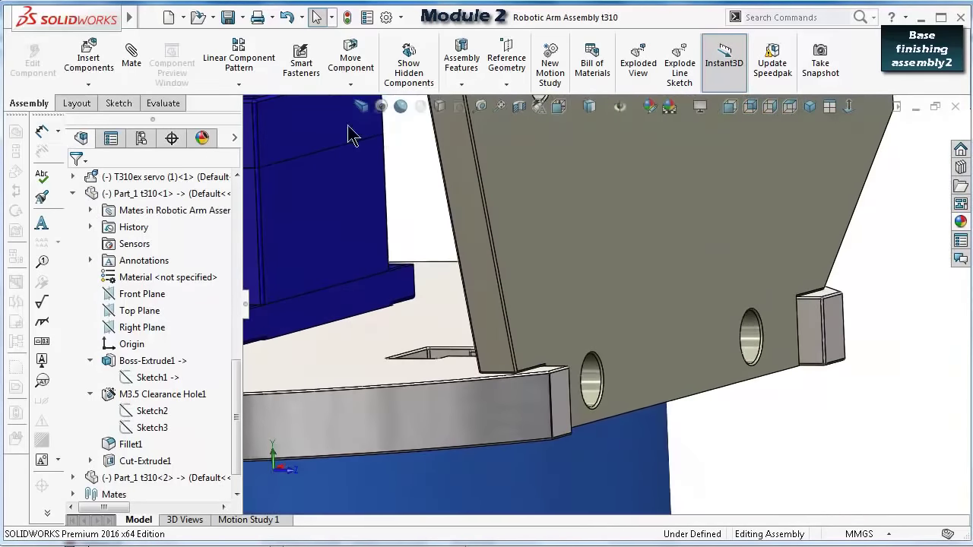
Measure the offset between the first Part_1 plate's outer face and the flat edge face of Part_9.
click(479, 108)
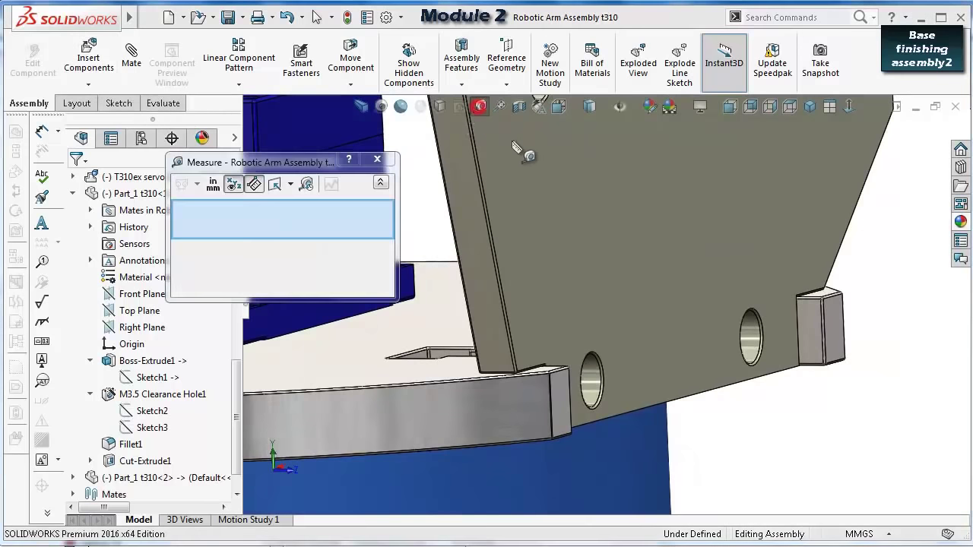
click(572, 282)
click(842, 333)
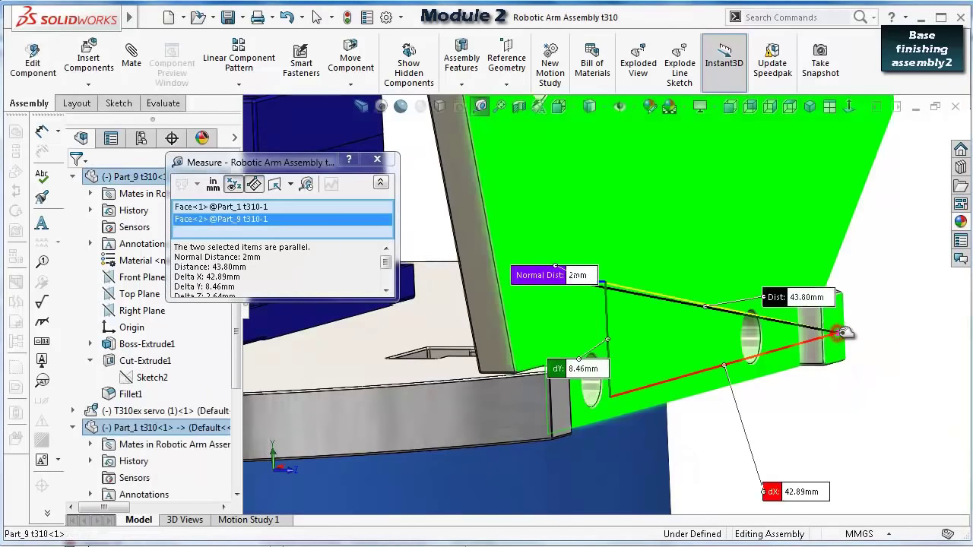
click(377, 160)
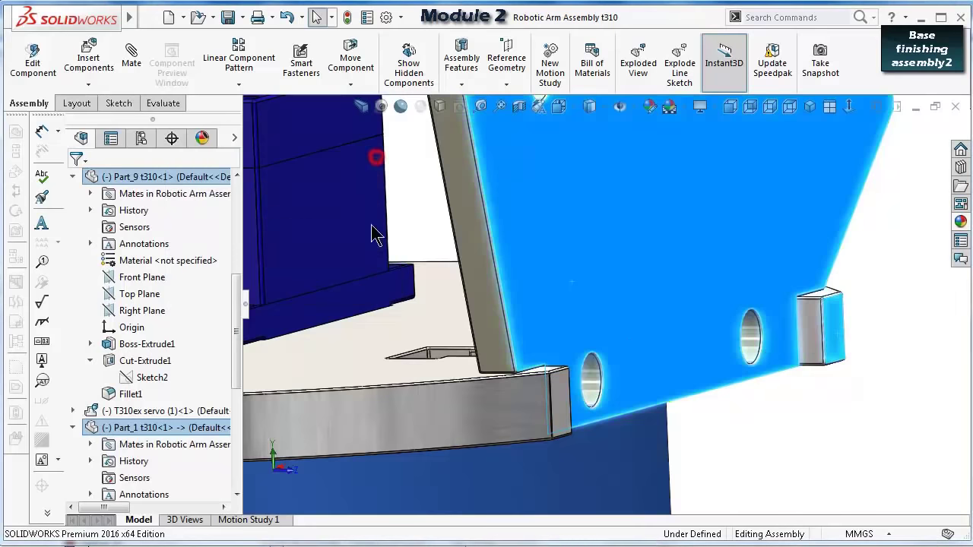
Edit Part_1 in the assembly, set its base extrusion depth to 5 mm, and return to the assembly to view both plates.
click(874, 389)
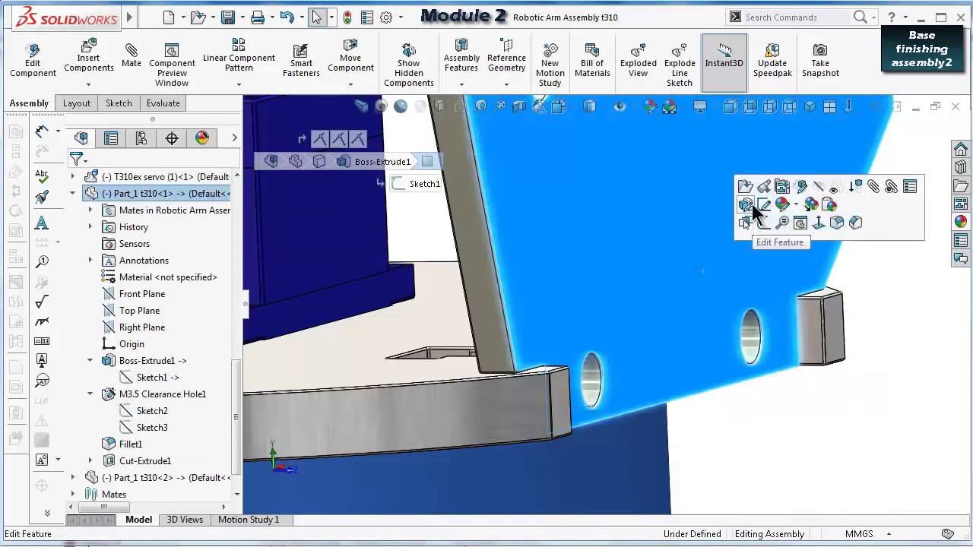
click(802, 186)
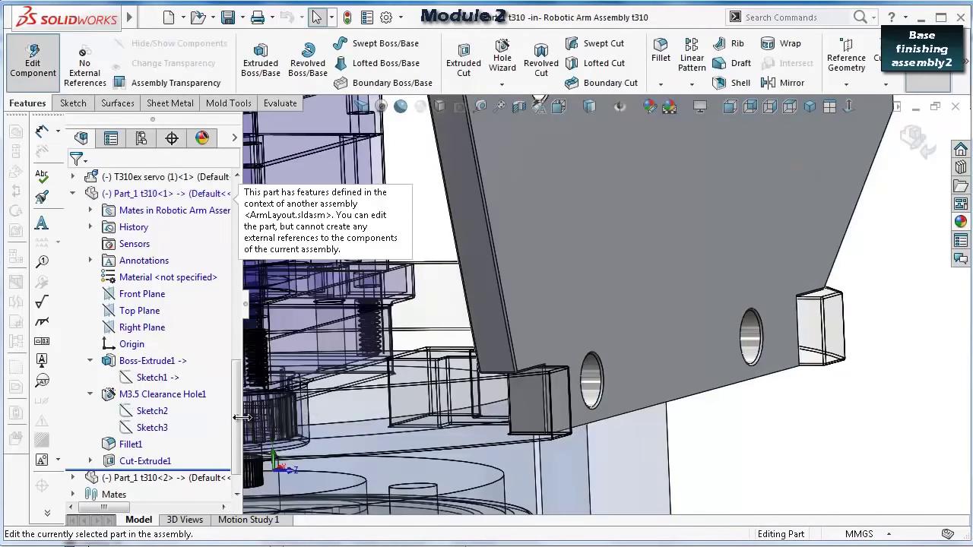
click(147, 360)
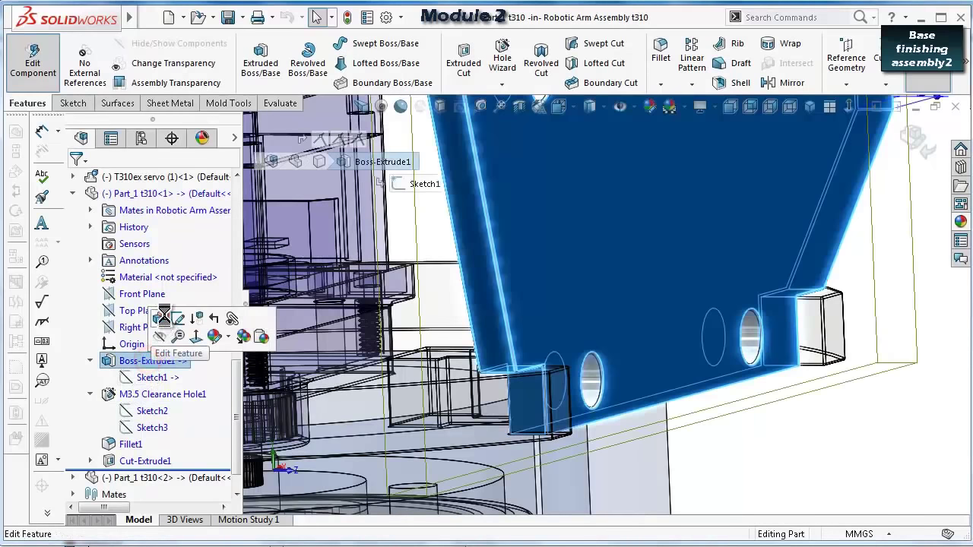
click(163, 313)
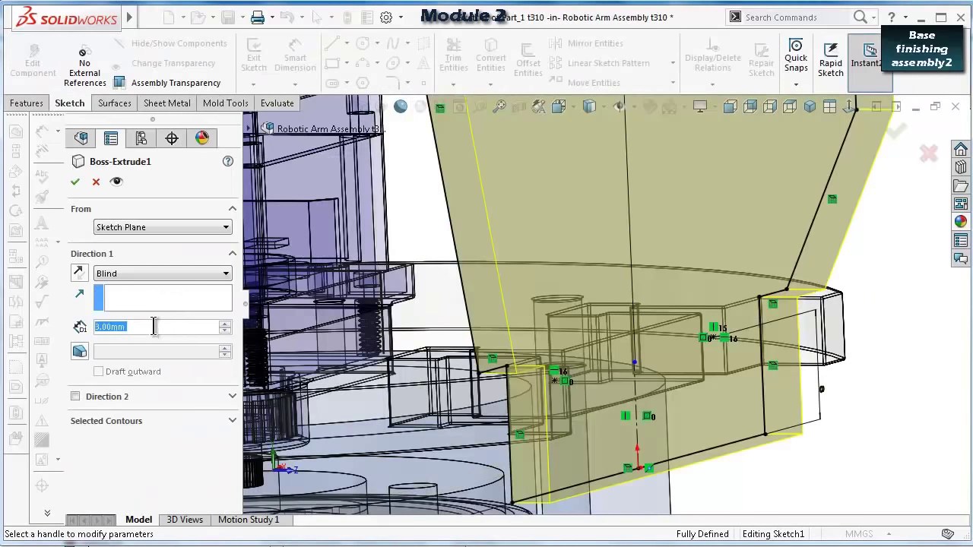
text(5)
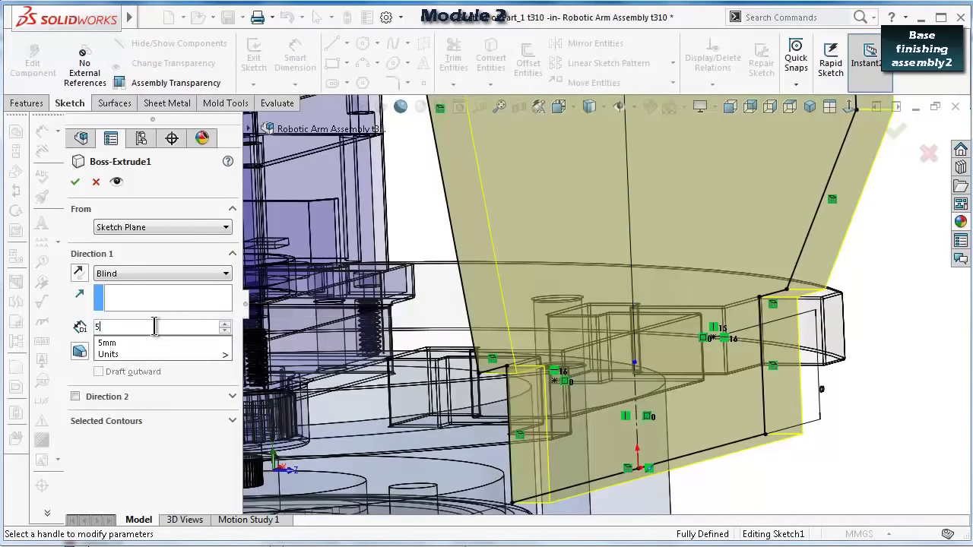
click(79, 308)
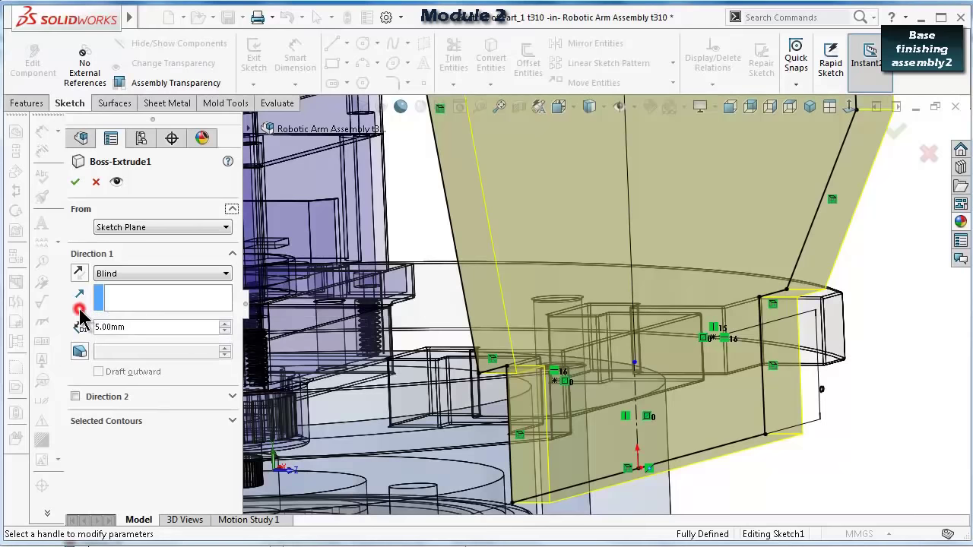
click(76, 183)
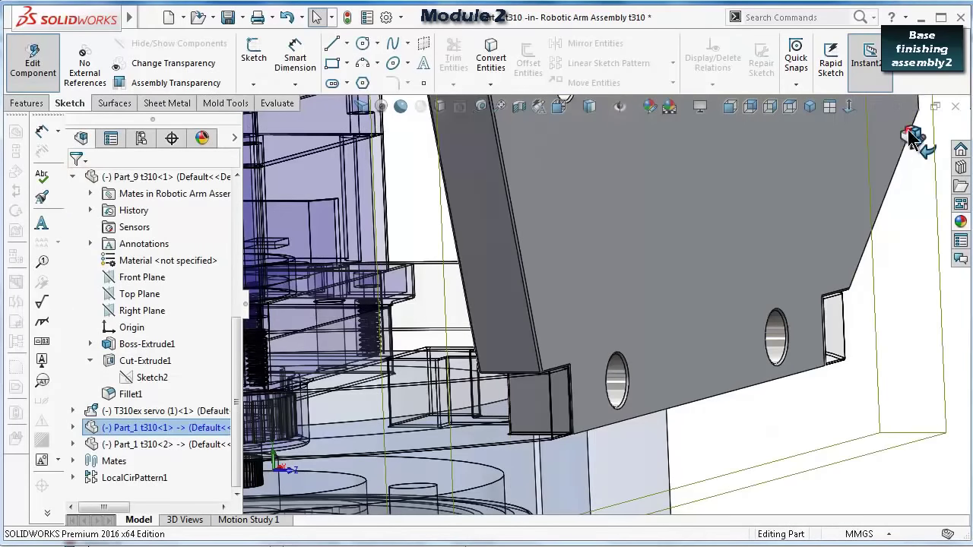
click(912, 137)
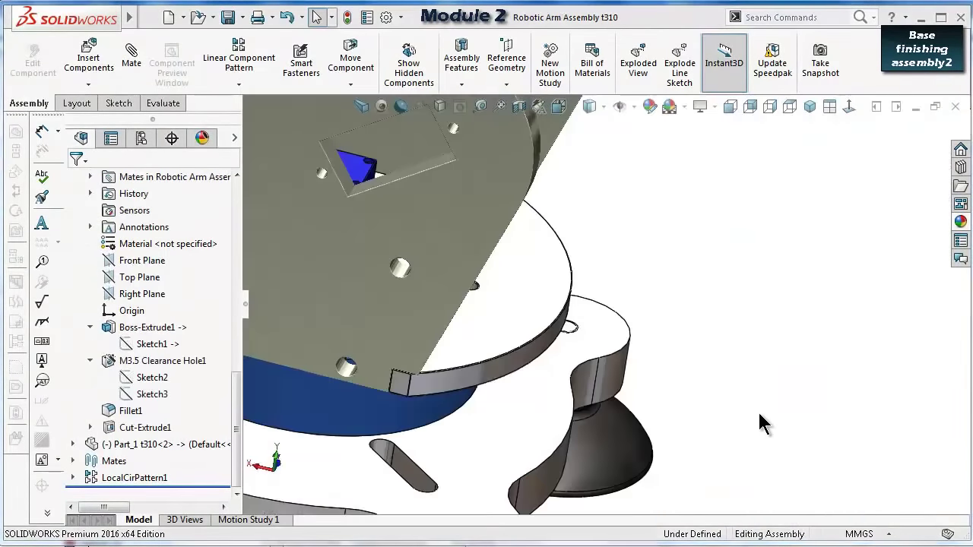
click(755, 349)
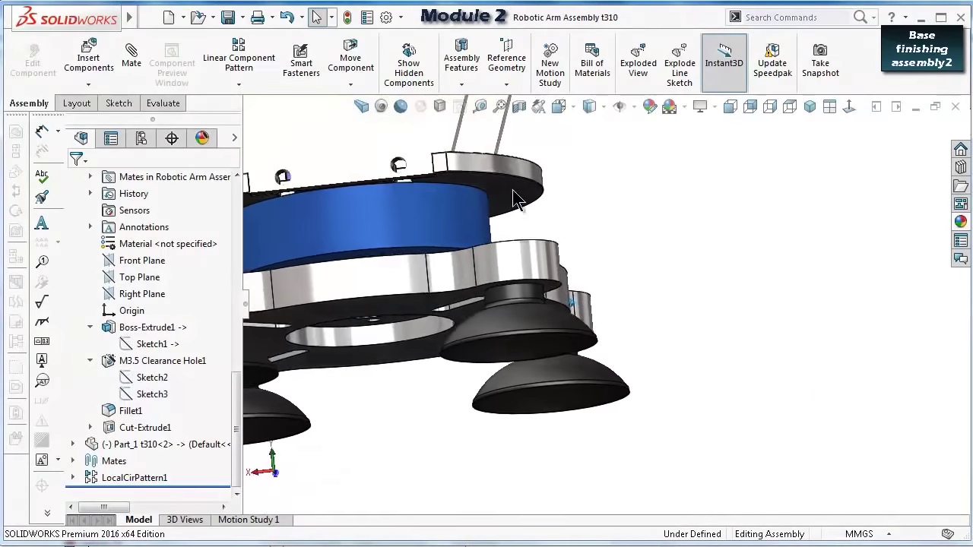
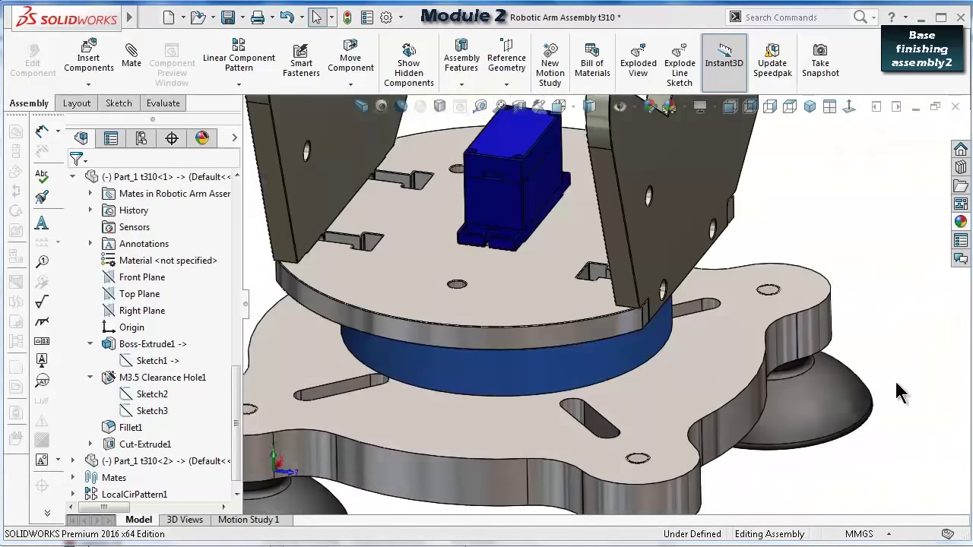
Insert a Pan Head Cross Recess ISO 7045 screw from the Toolbox ISO cross-recessed head screws into a lower hole of a Part_1 plate.
click(960, 168)
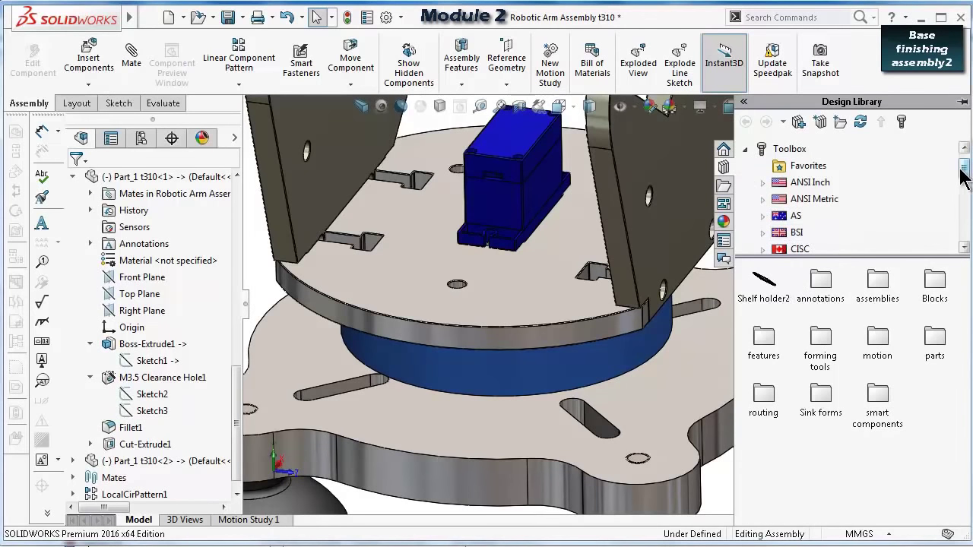
drag(962, 177, 963, 193)
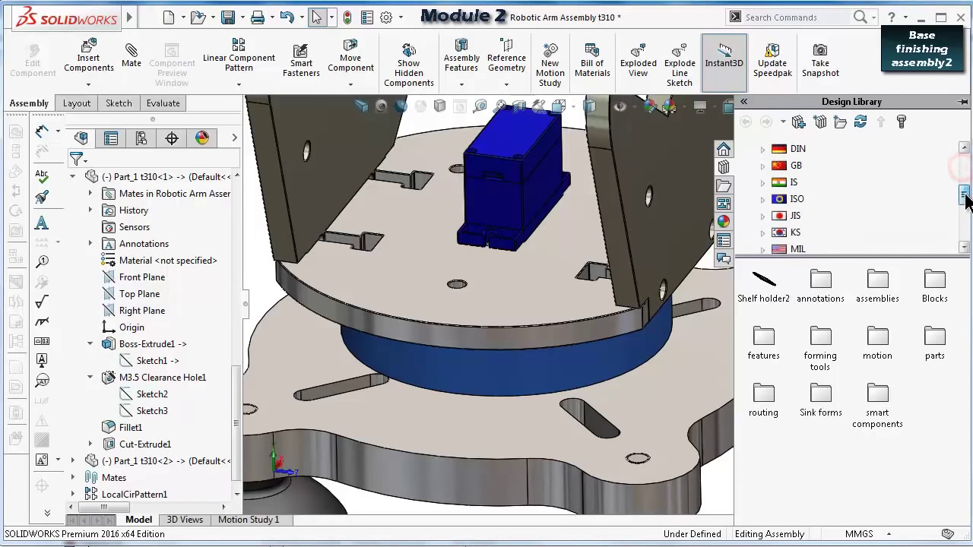
click(764, 199)
double_click(812, 183)
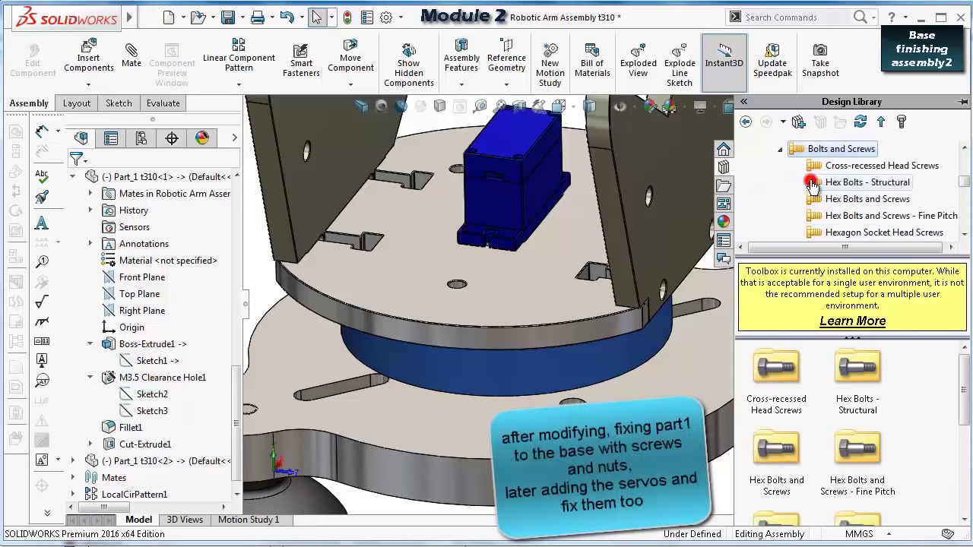
click(809, 165)
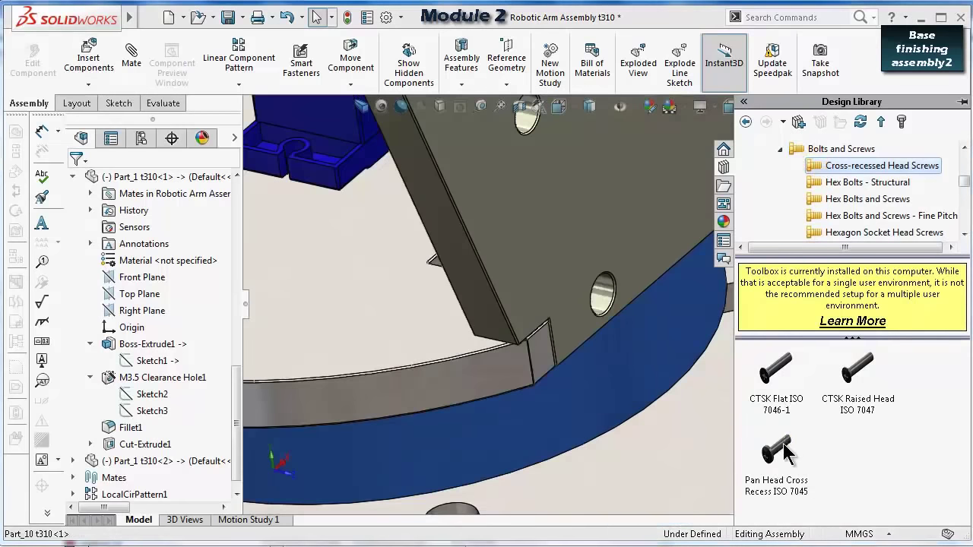
drag(786, 453, 607, 308)
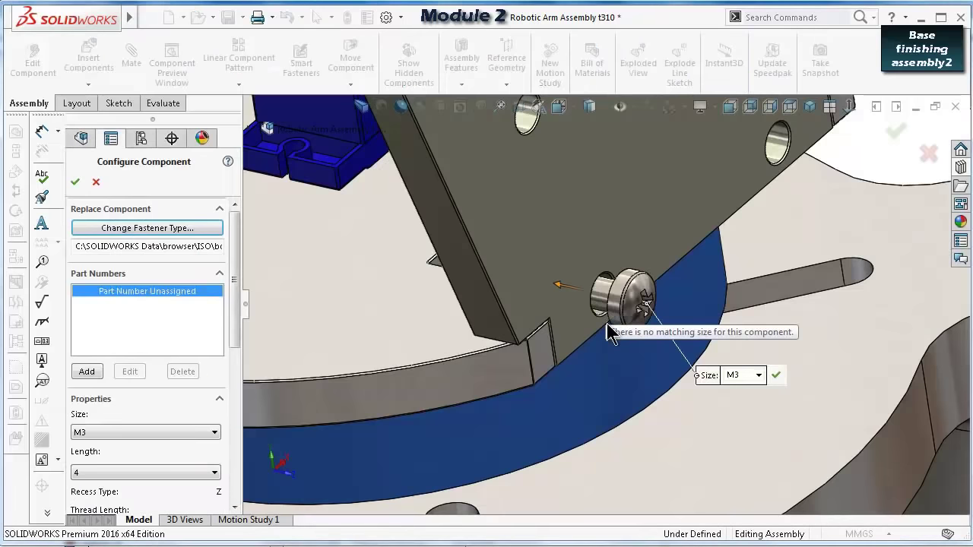
Try size M4 for the pan head screw, and switch the size back to M3.
click(759, 375)
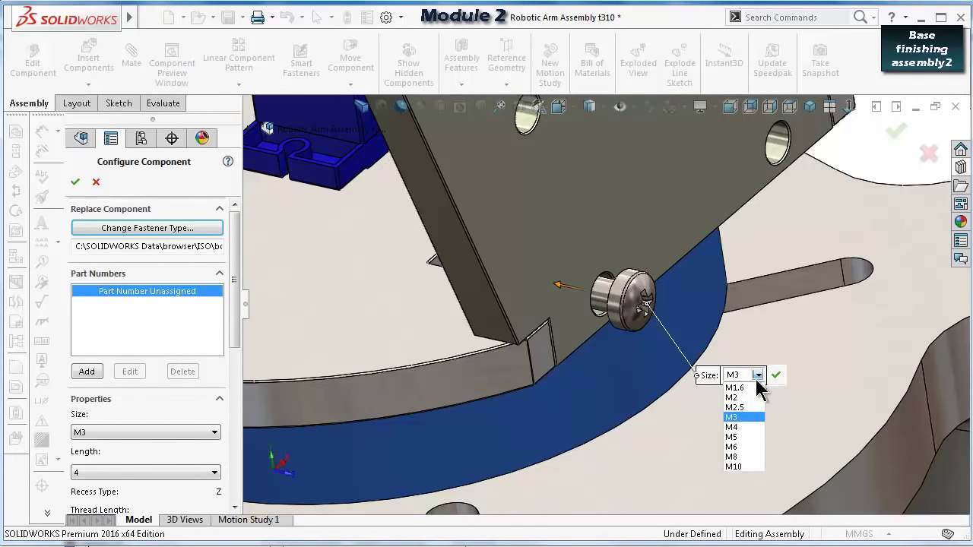
click(744, 428)
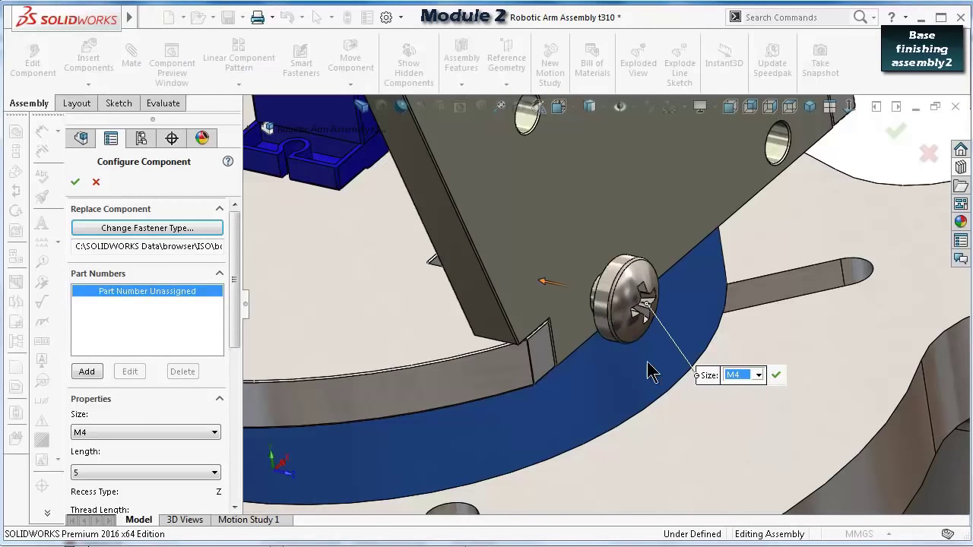
click(757, 375)
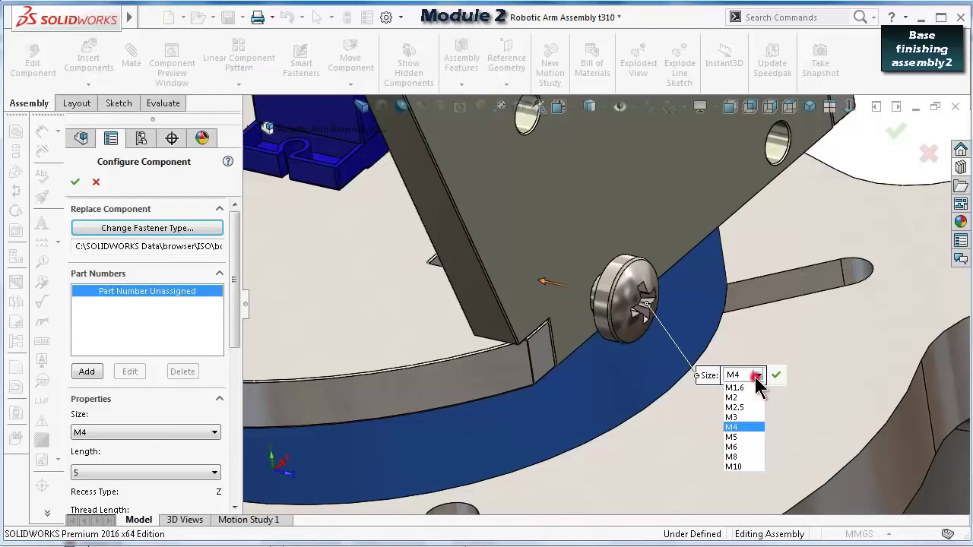
click(745, 418)
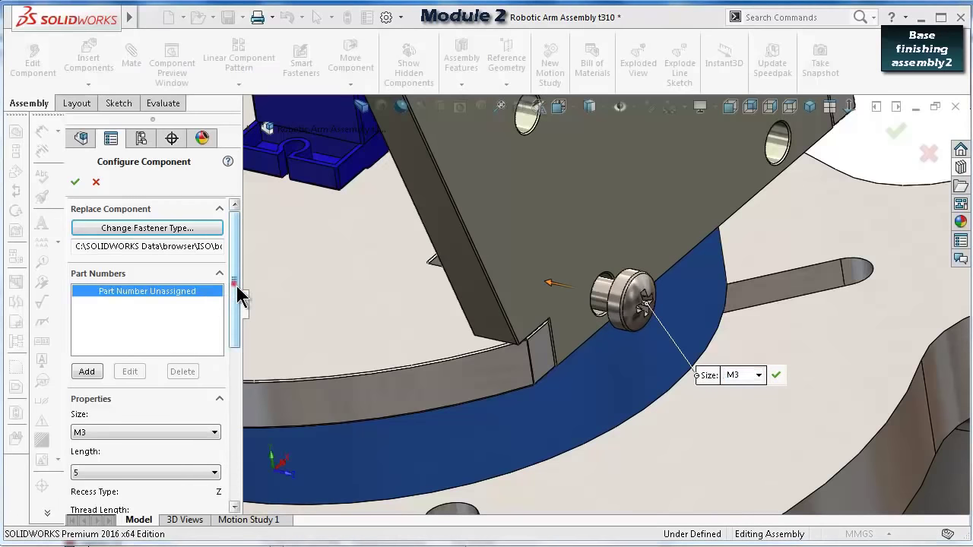
Set the M3 screw's length to 16 and its thread display to Schematic, and accept the component configuration.
drag(236, 287, 239, 346)
click(202, 348)
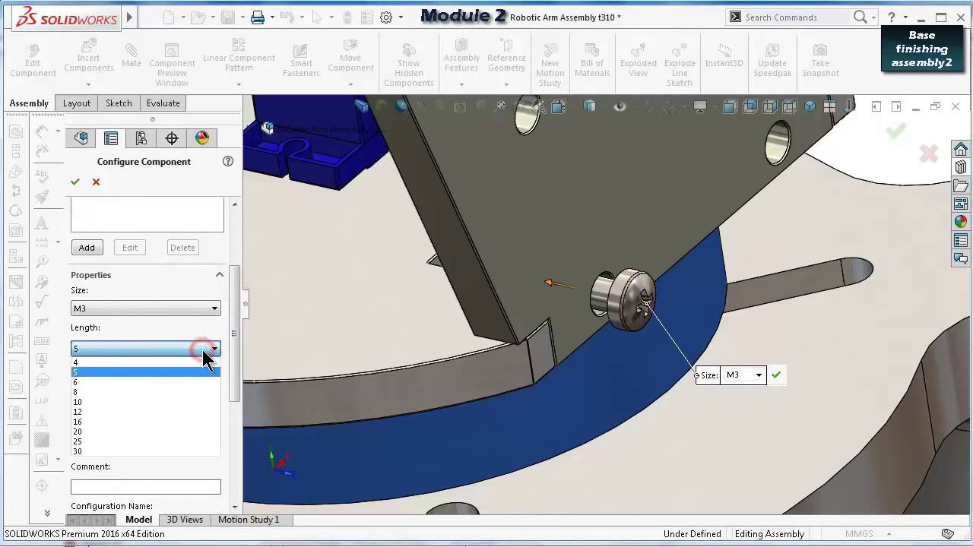
click(182, 422)
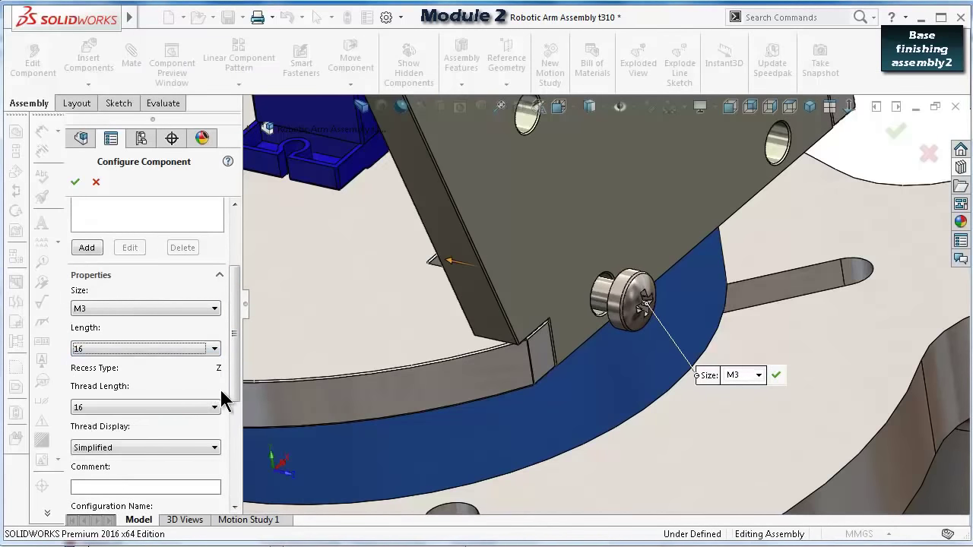
drag(233, 365, 232, 400)
click(183, 364)
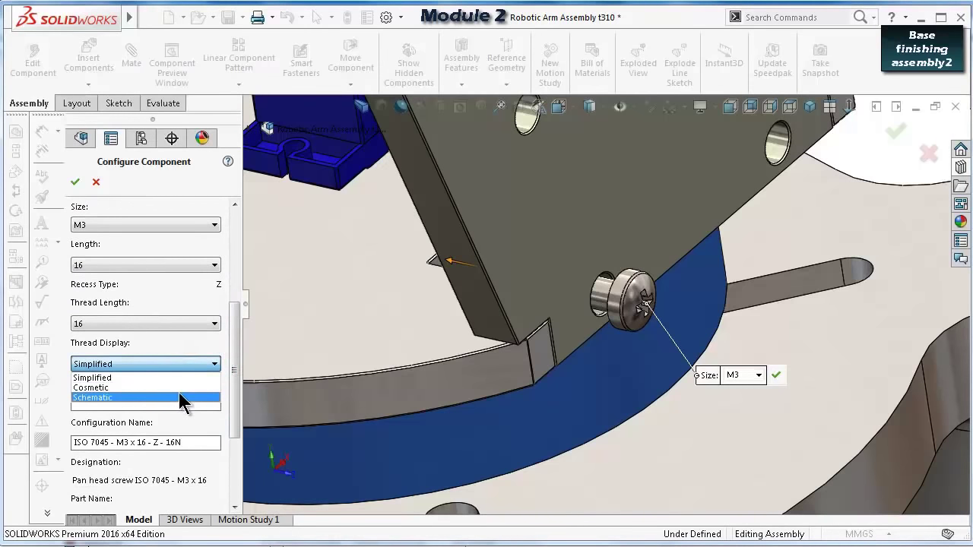
click(179, 396)
click(137, 326)
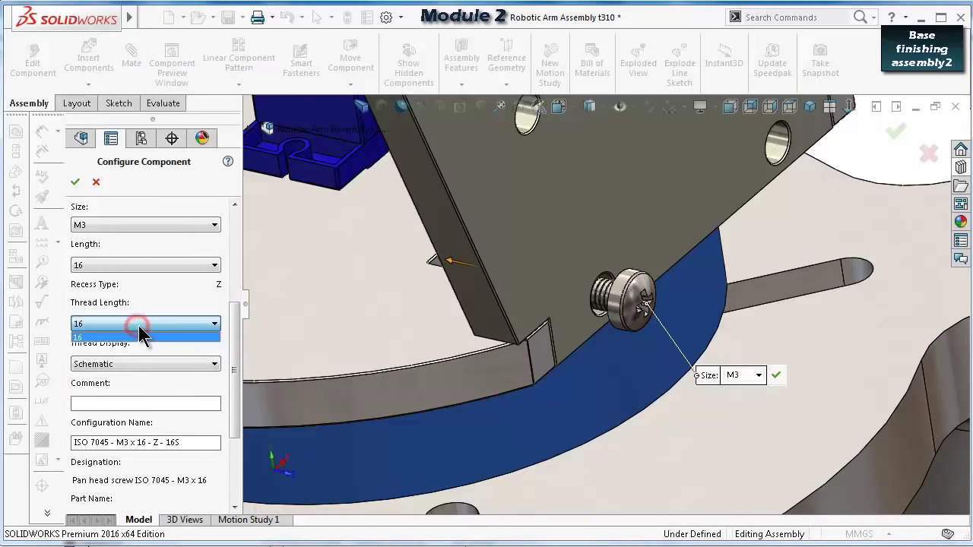
click(139, 327)
click(139, 327)
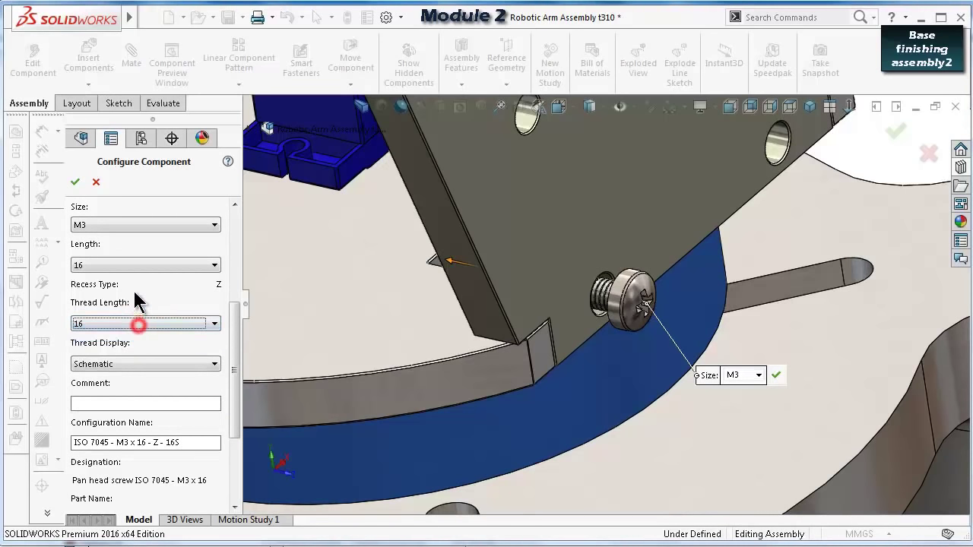
click(134, 263)
click(134, 263)
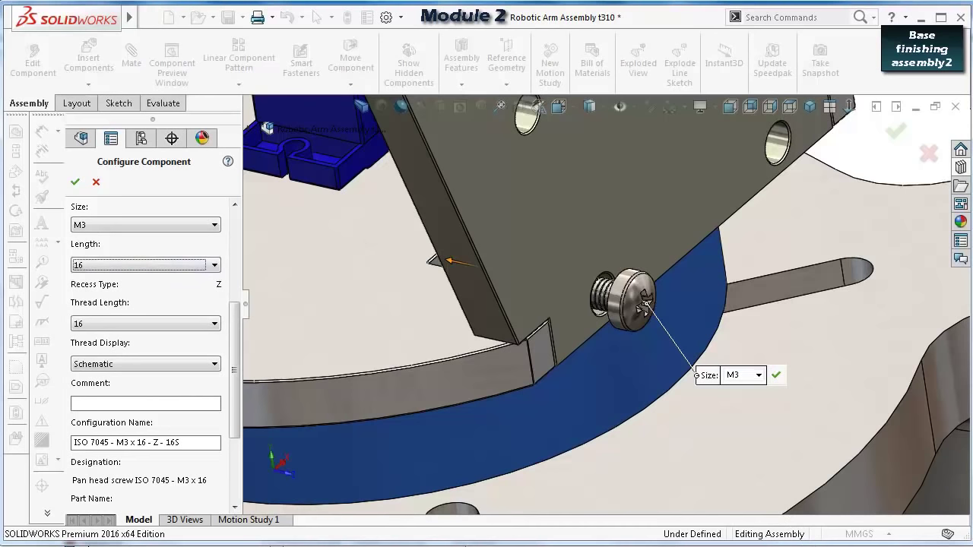
click(778, 377)
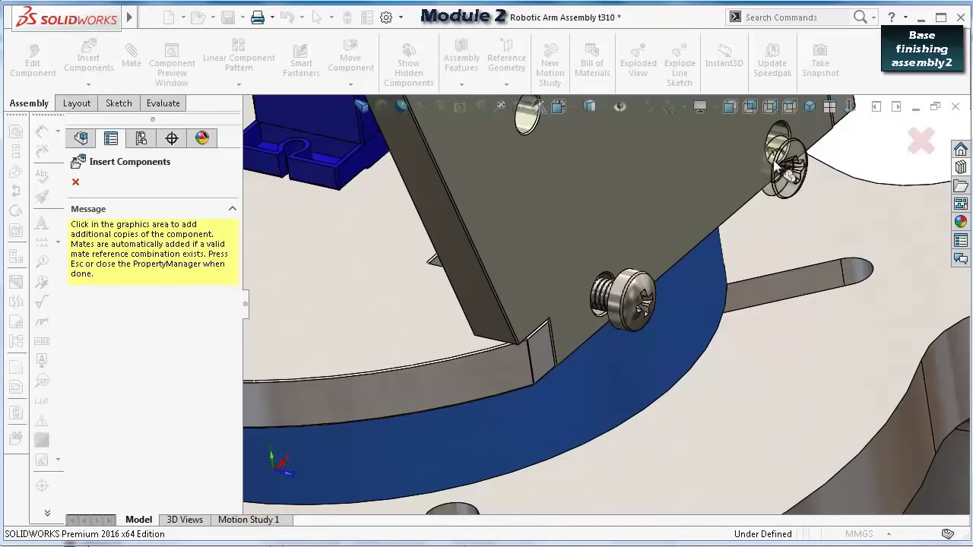
Place copies of the M3 x 16 screw in the remaining lower holes of both Part_1 side plates and finish inserting.
scroll(774, 156, down, 3)
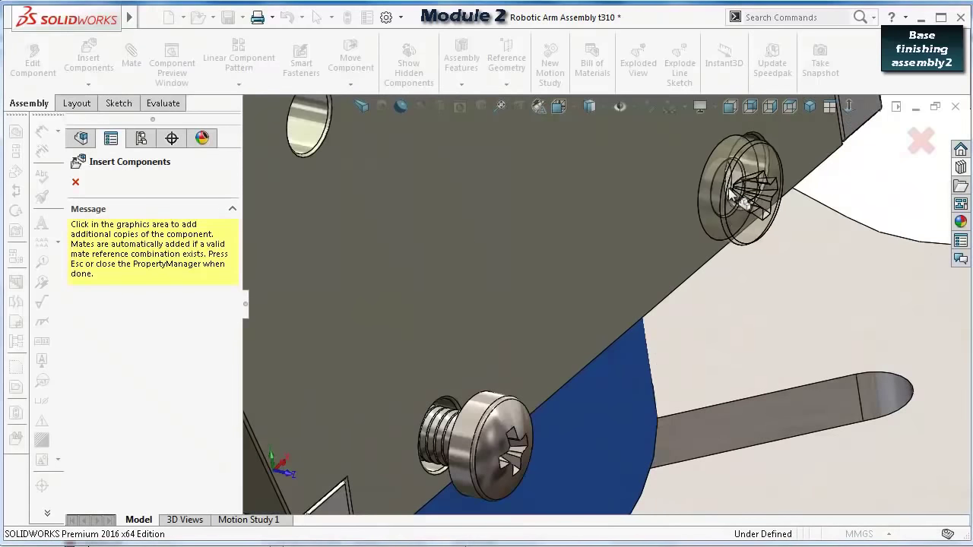
click(753, 176)
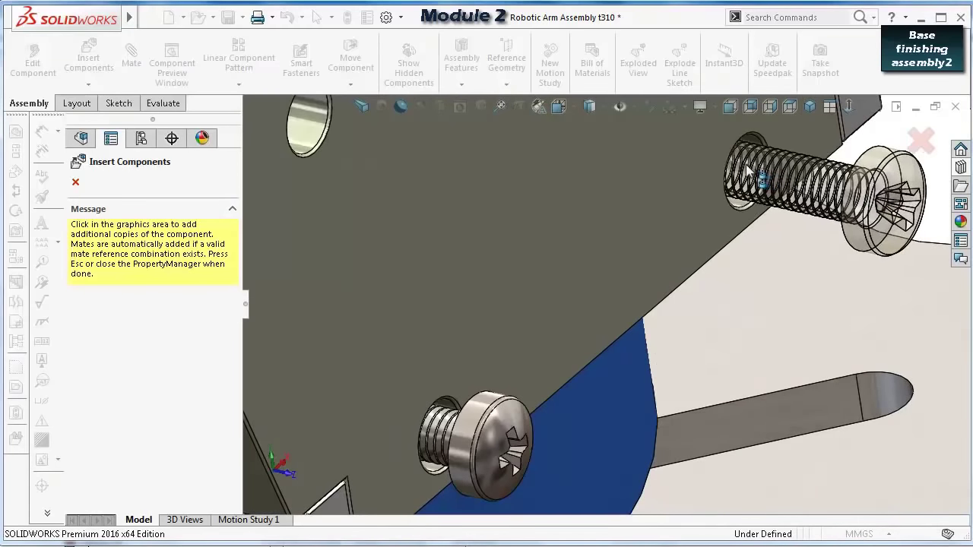
scroll(697, 236, up, 5)
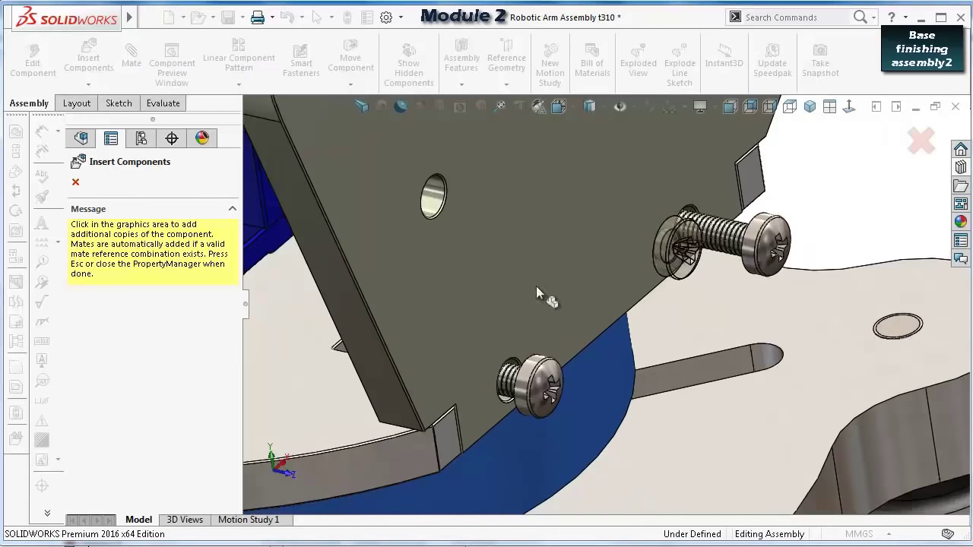
middle_drag(519, 271, 514, 324)
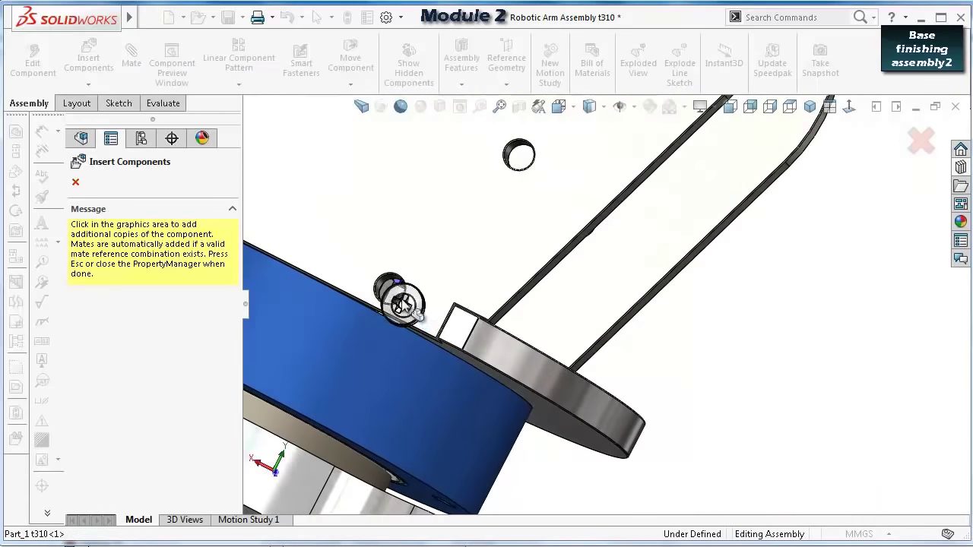
scroll(397, 294, down, 6)
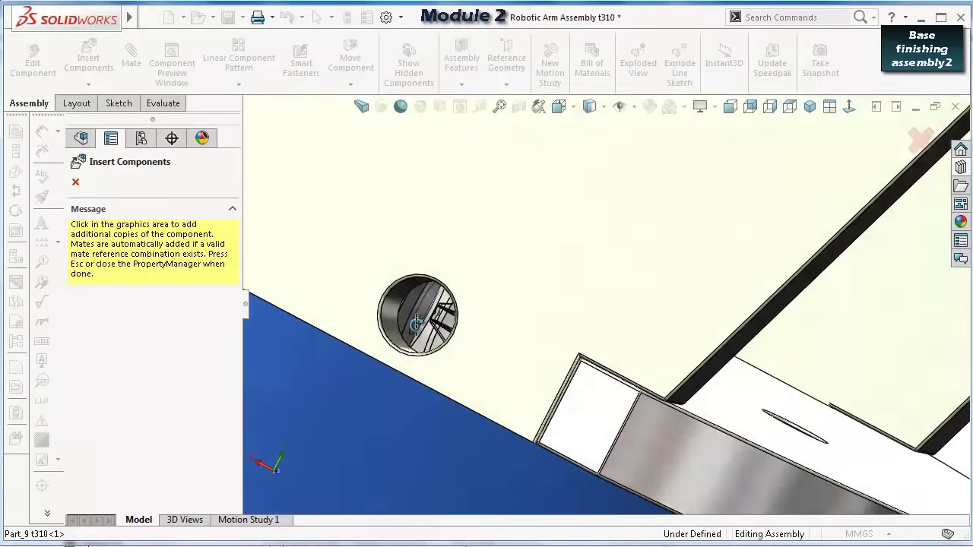
scroll(337, 359, up, 1)
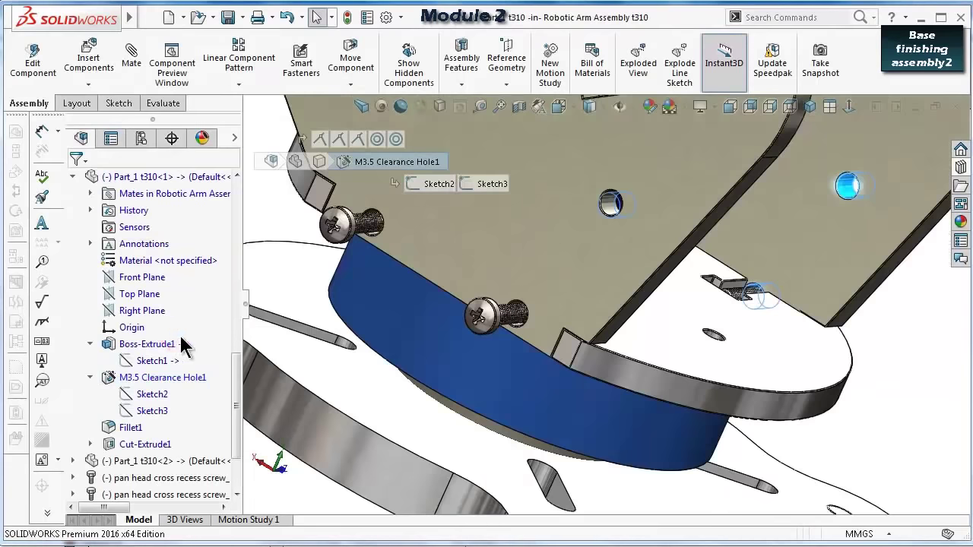
Edit Part_1's M3.5 clearance hole in the assembly, set its size to M3, and return to the assembly.
click(194, 377)
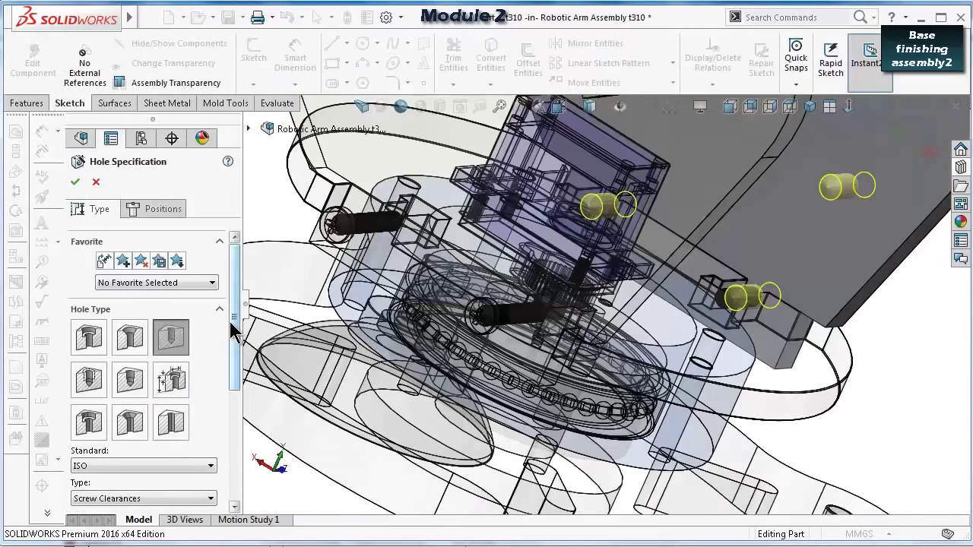
drag(233, 324, 233, 409)
click(200, 398)
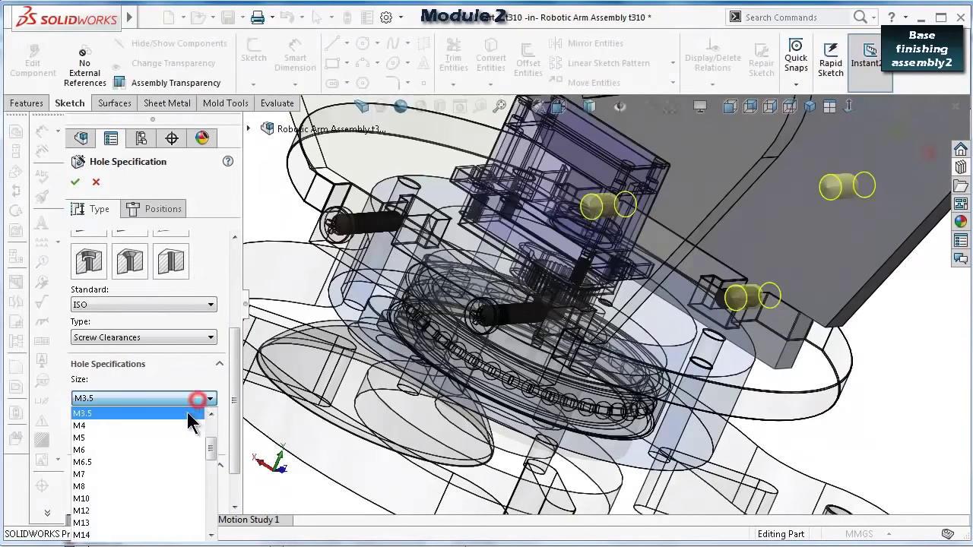
click(182, 414)
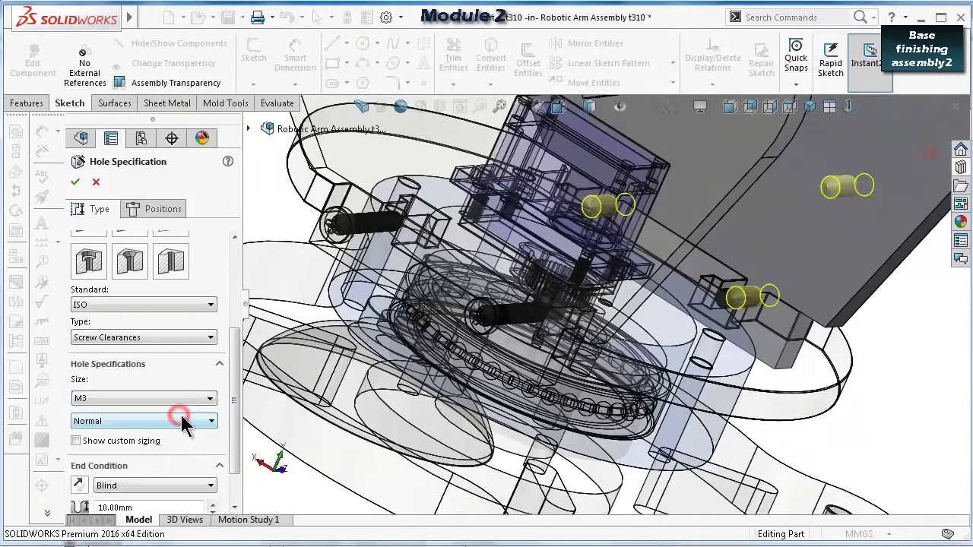
click(73, 180)
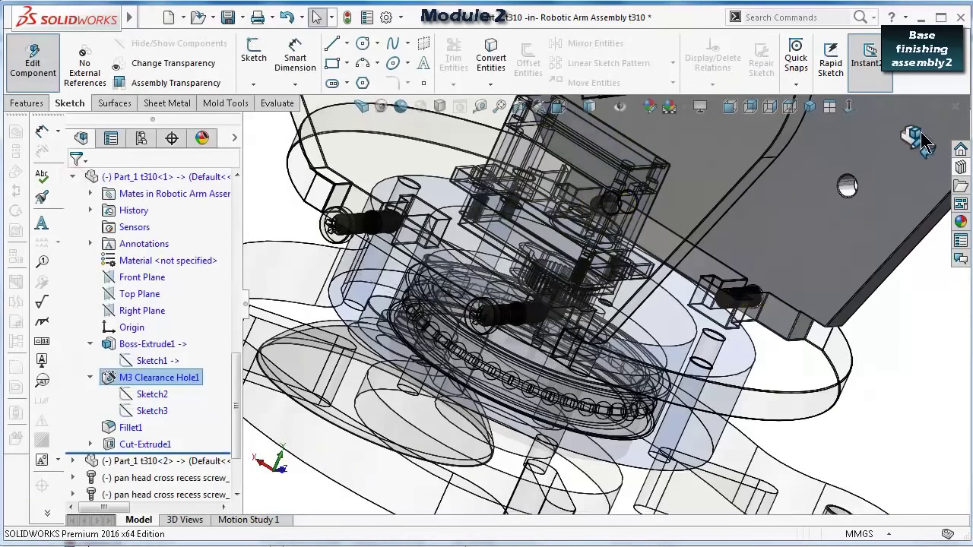
click(922, 143)
Add a coincident mate between the underside of one pan head screw's head and the outer face of its Part_1 plate.
scroll(703, 276, up, 1)
scroll(662, 280, down, 1)
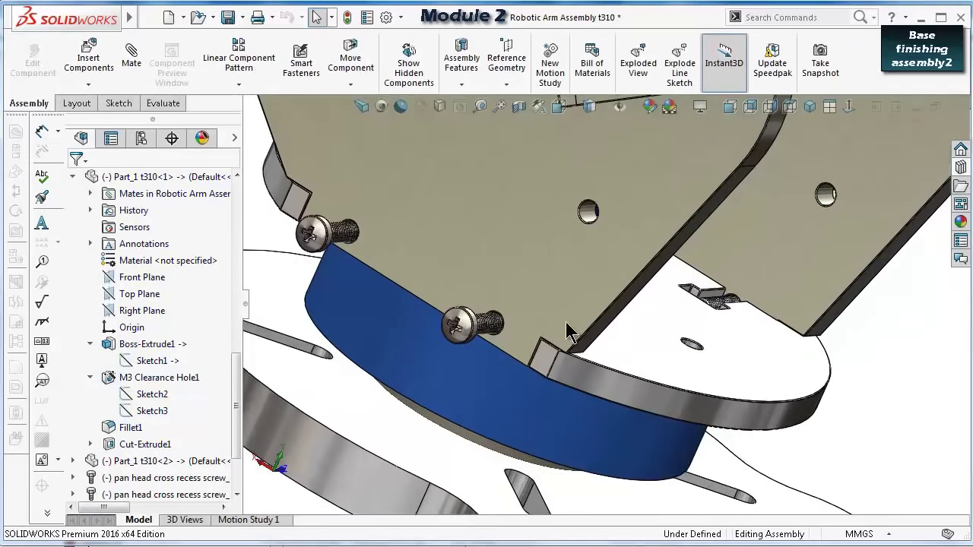
middle_drag(556, 321, 499, 319)
scroll(499, 319, down, 10)
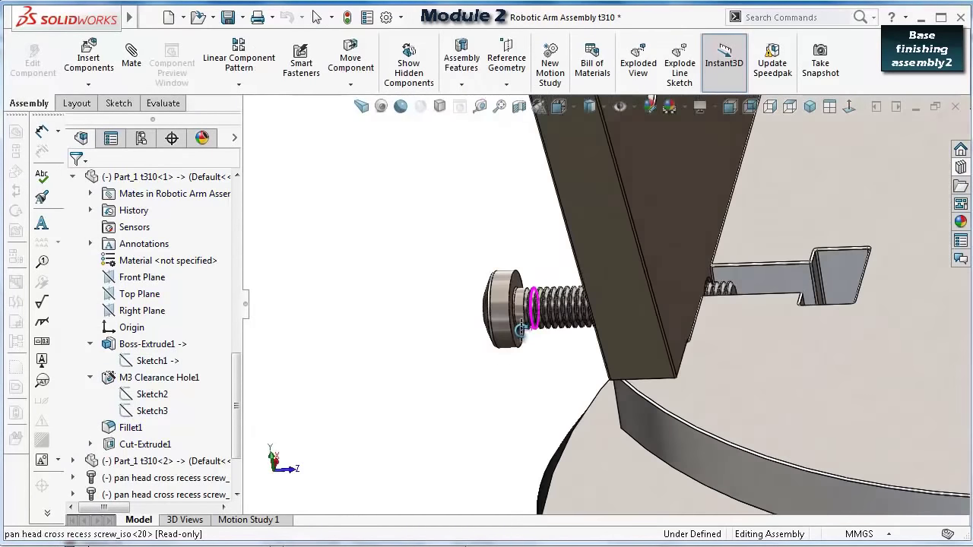
scroll(536, 311, down, 2)
click(517, 257)
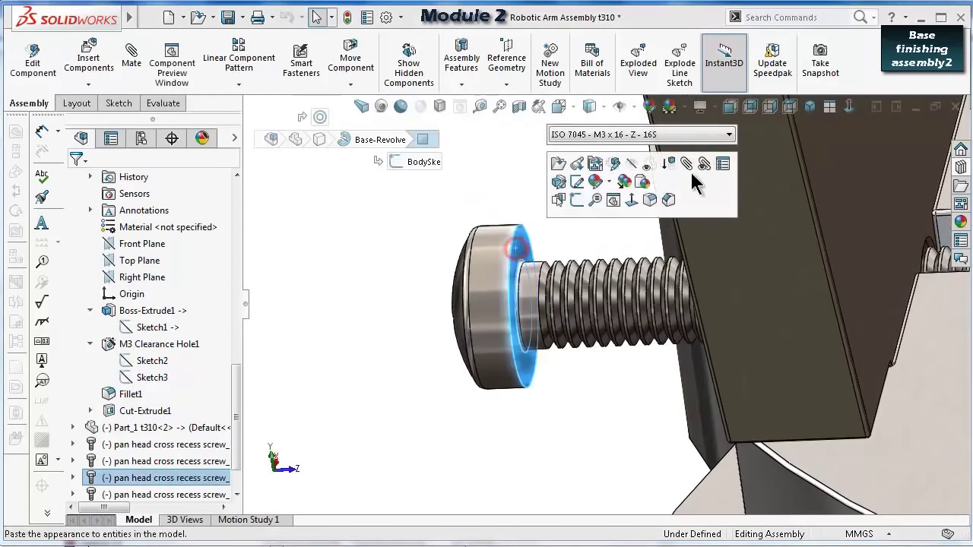
click(691, 164)
click(733, 282)
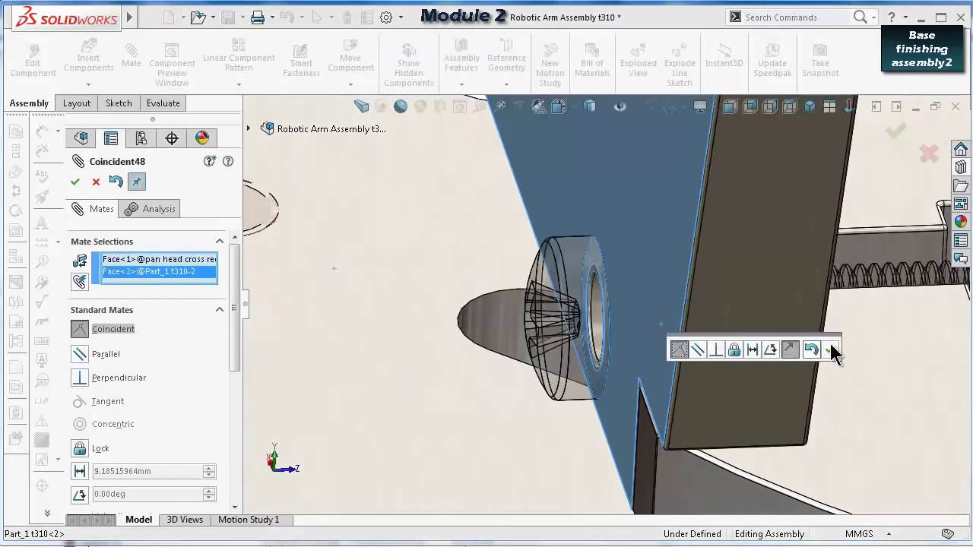
click(833, 348)
Add a coincident mate between the outer face of the same Part_1 plate and the head edge of its second pan head screw.
middle_drag(862, 312, 851, 347)
scroll(852, 346, up, 3)
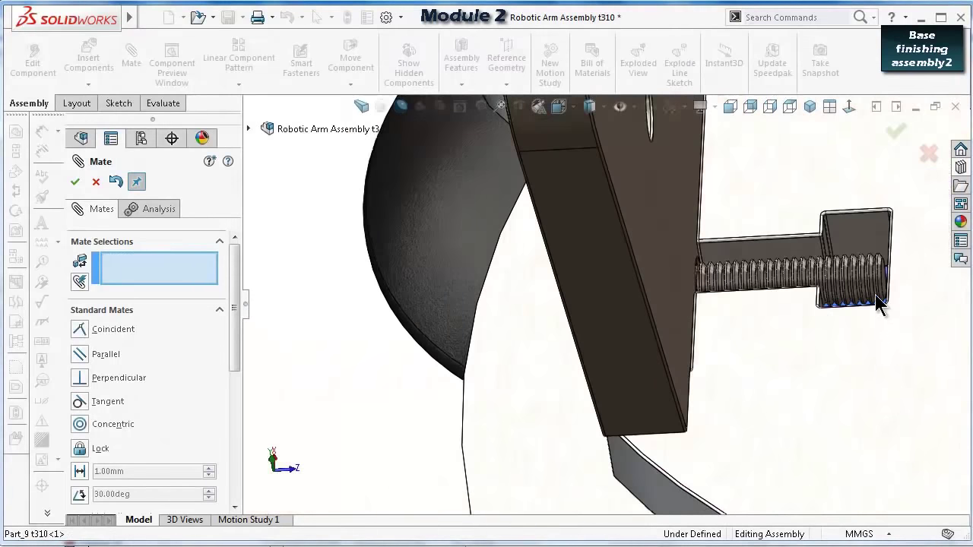
mouse_move(876, 298)
middle_down()
mouse_move(885, 318)
mouse_move(874, 304)
middle_up()
scroll(726, 265, up, 3)
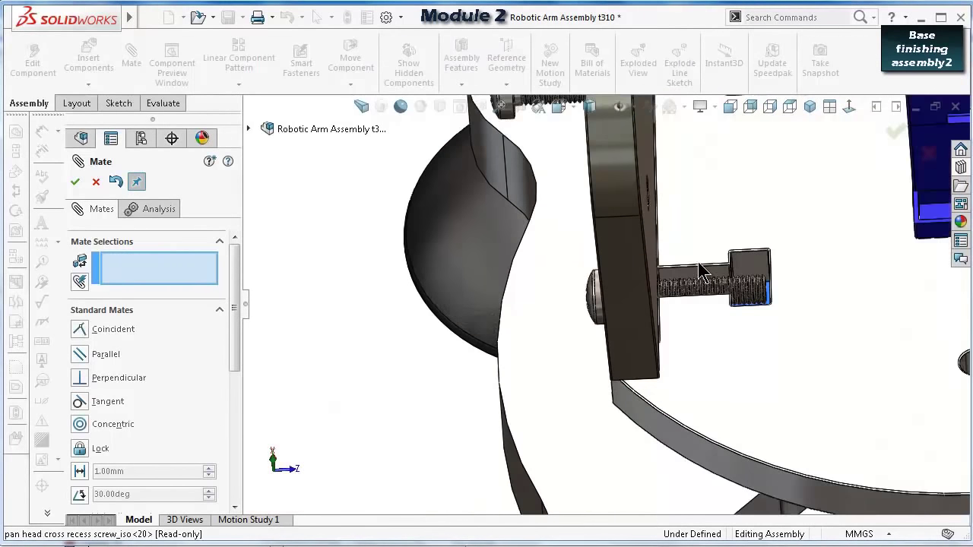
scroll(679, 267, up, 3)
middle_drag(591, 228, 610, 228)
scroll(610, 227, down, 4)
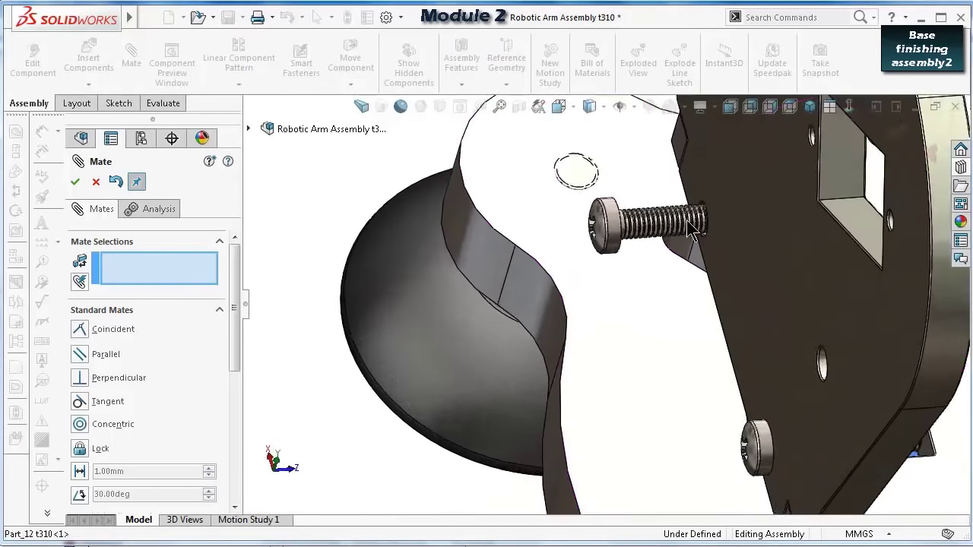
click(752, 202)
middle_drag(741, 205, 601, 238)
middle_drag(449, 289, 735, 271)
scroll(713, 257, down, 3)
middle_drag(639, 230, 605, 220)
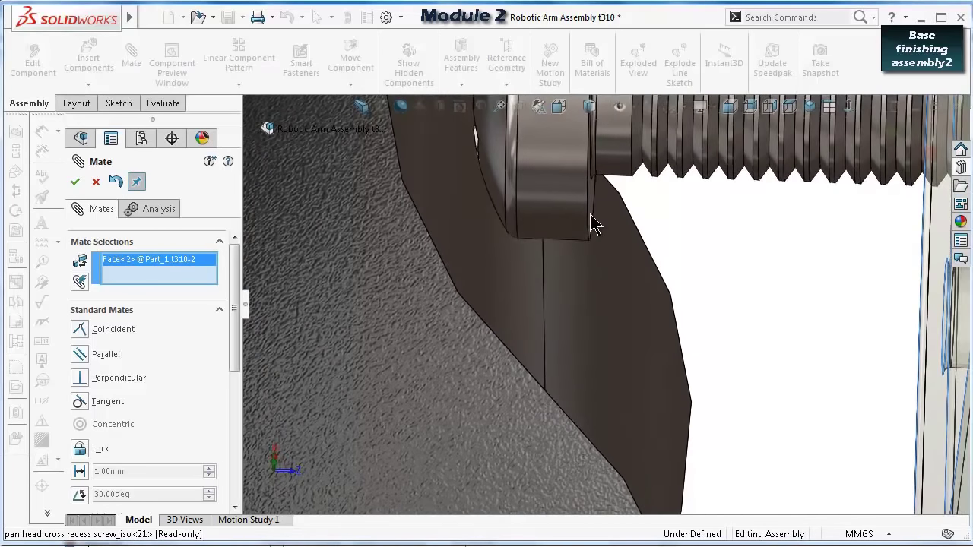
click(590, 220)
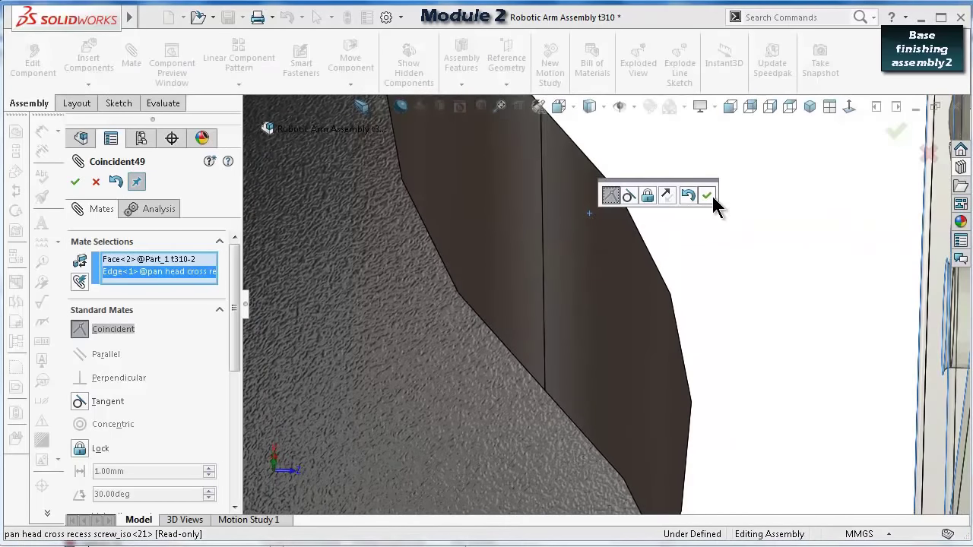
click(707, 196)
Mate the head underside of one pan head screw coincident with the outer face of the opposite Part_1 plate.
scroll(848, 277, up, 5)
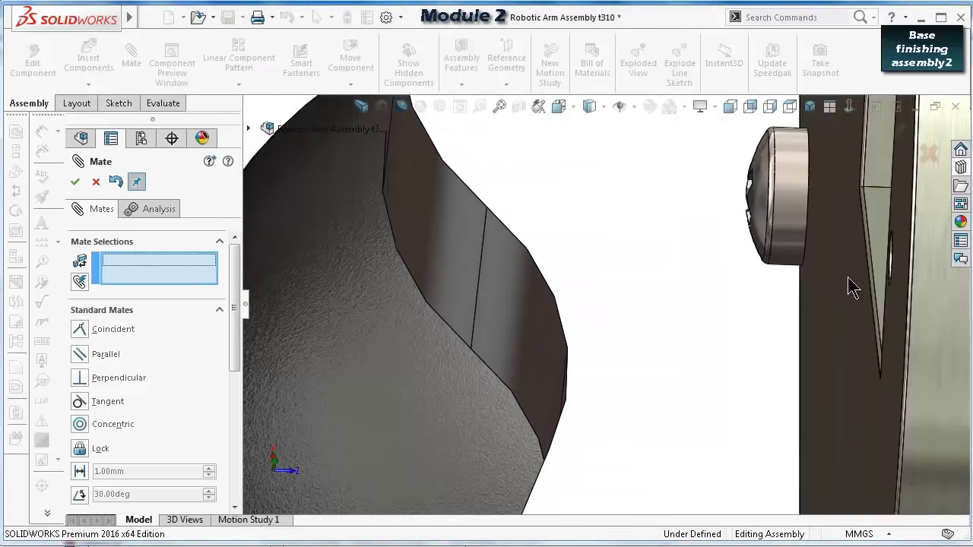
scroll(842, 325, up, 3)
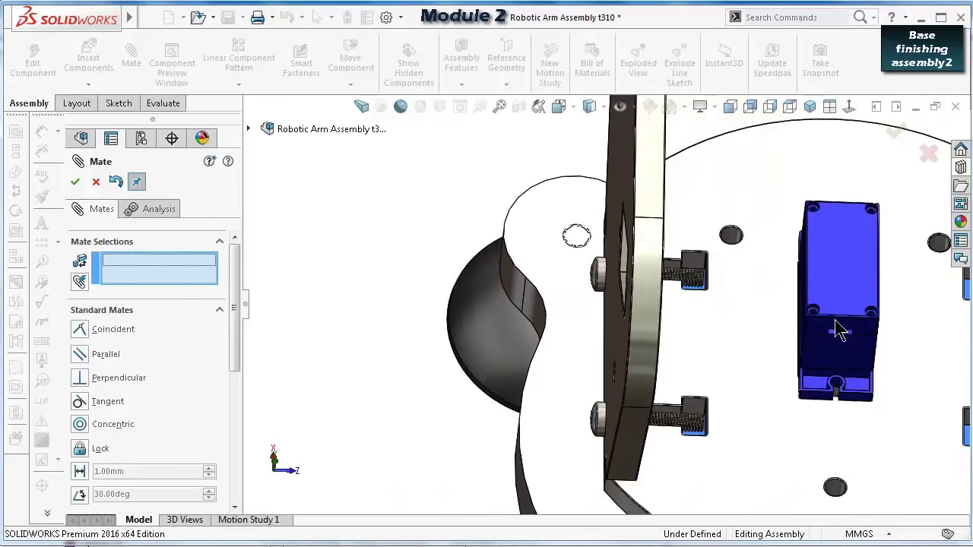
scroll(834, 325, up, 3)
scroll(832, 340, down, 3)
middle_drag(783, 437, 775, 228)
scroll(789, 403, down, 3)
scroll(789, 403, down, 3)
scroll(776, 229, down, 4)
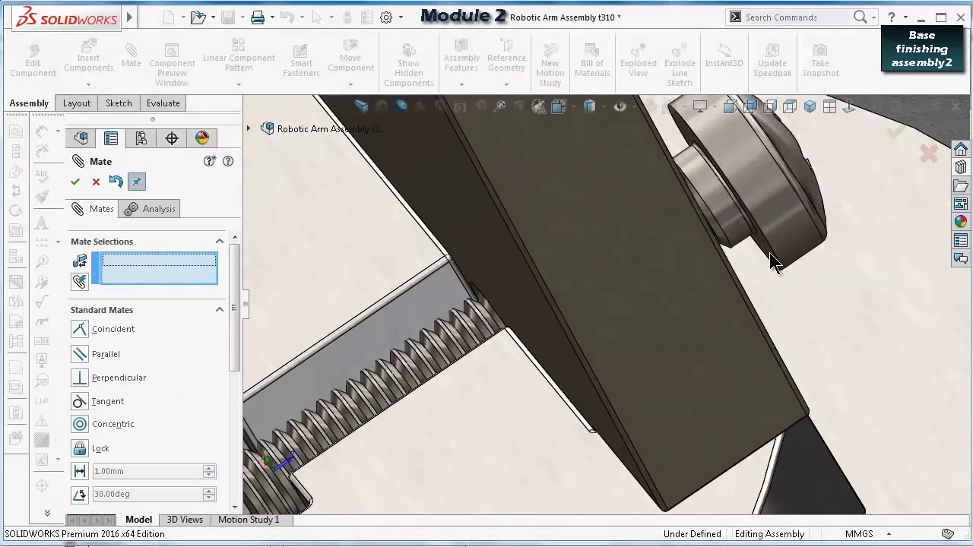
click(772, 262)
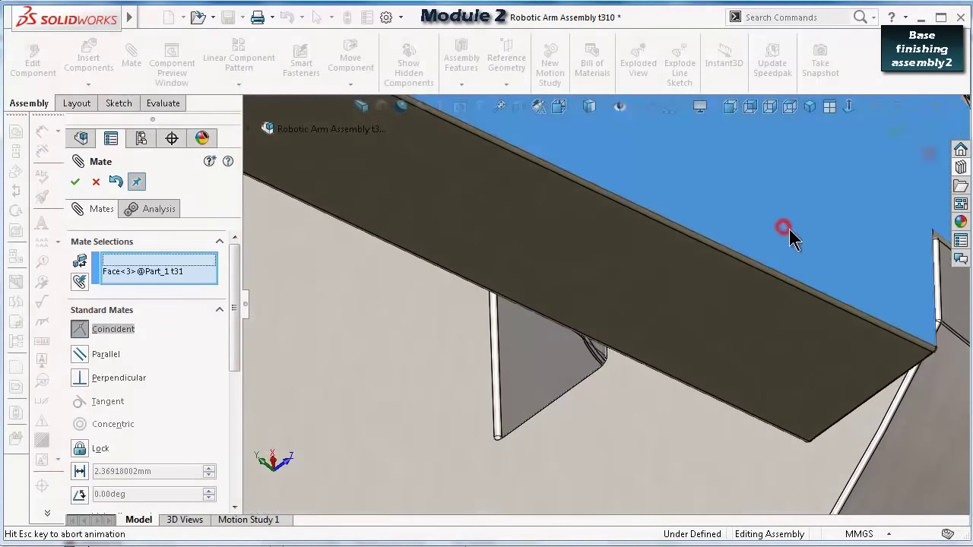
click(789, 230)
click(951, 219)
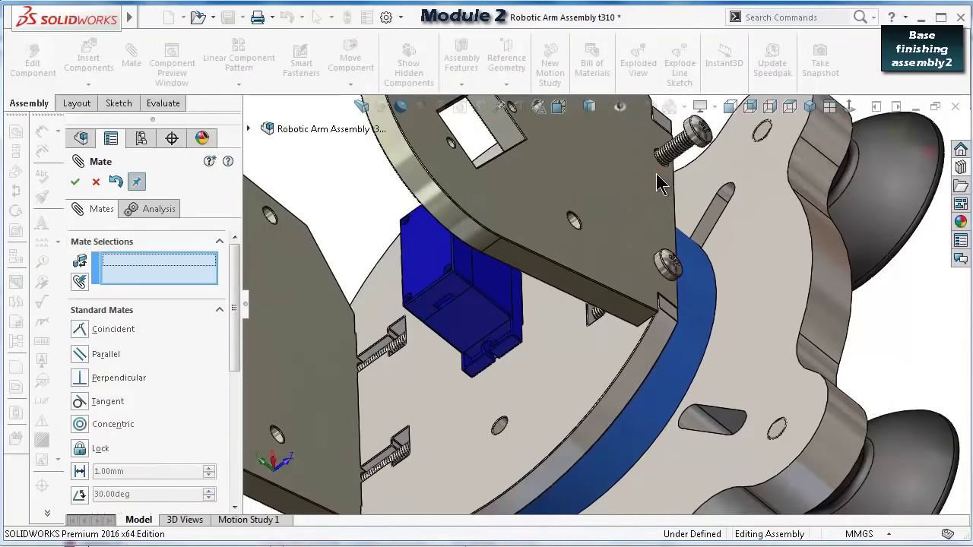
Add a coincident mate between the remaining screw's head underside and the outer face of the opposite Part_1 plate, and finish mating.
click(654, 174)
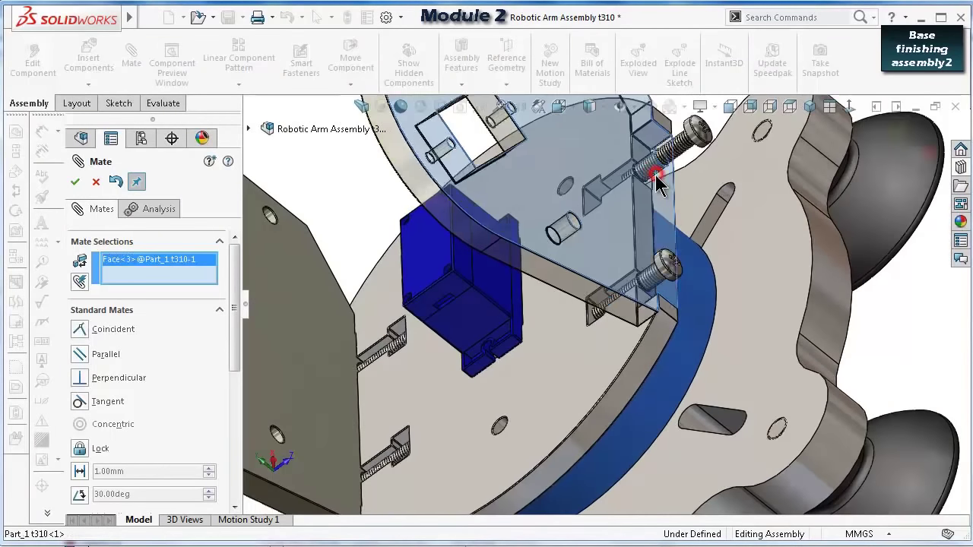
scroll(644, 316, down, 5)
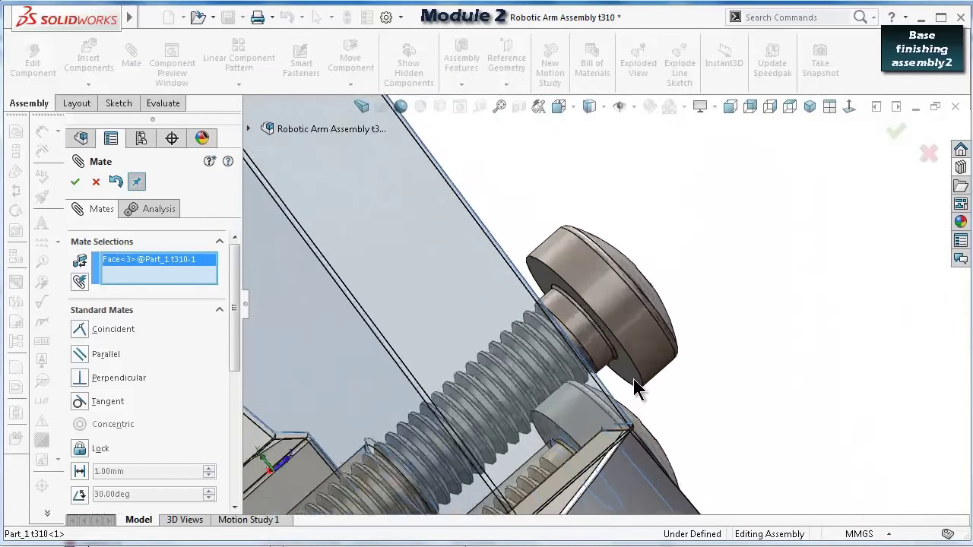
click(630, 365)
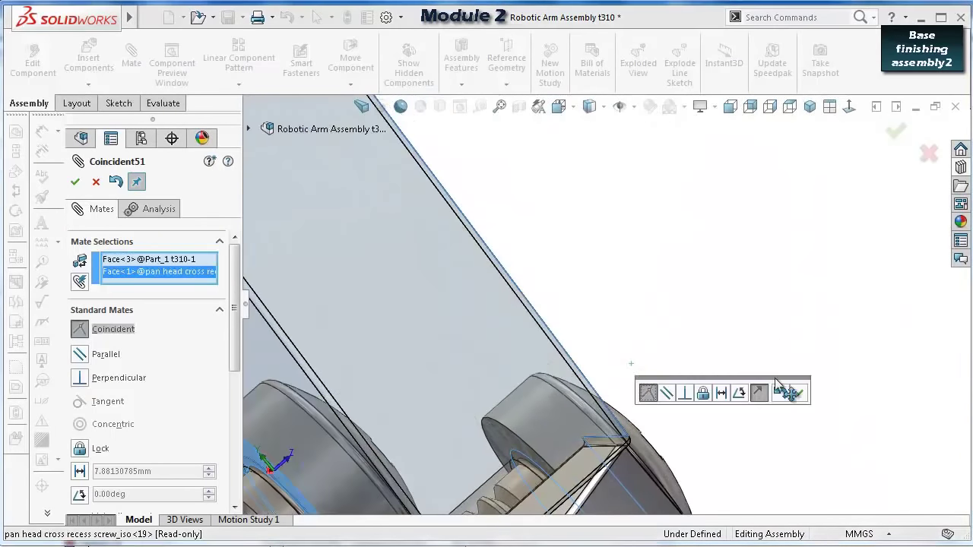
click(799, 394)
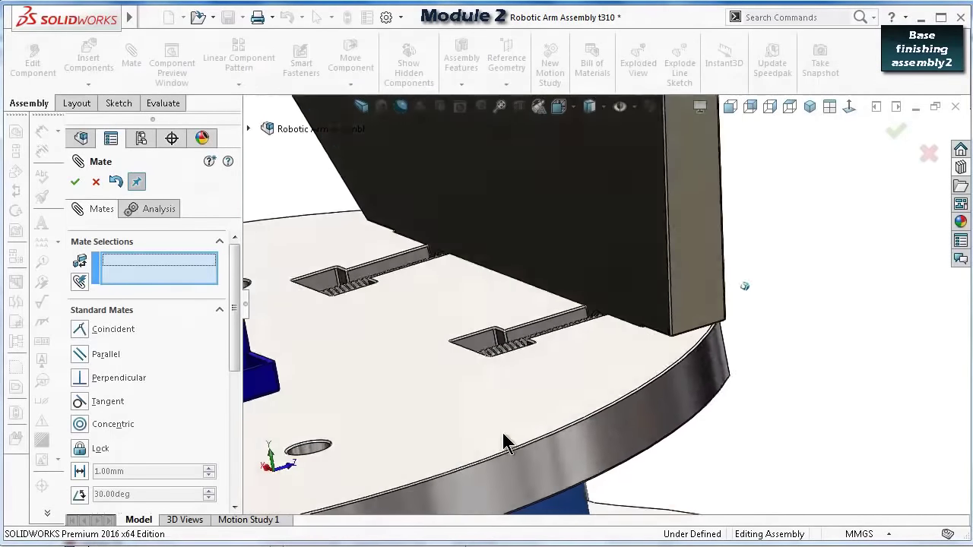
middle_drag(503, 435, 213, 213)
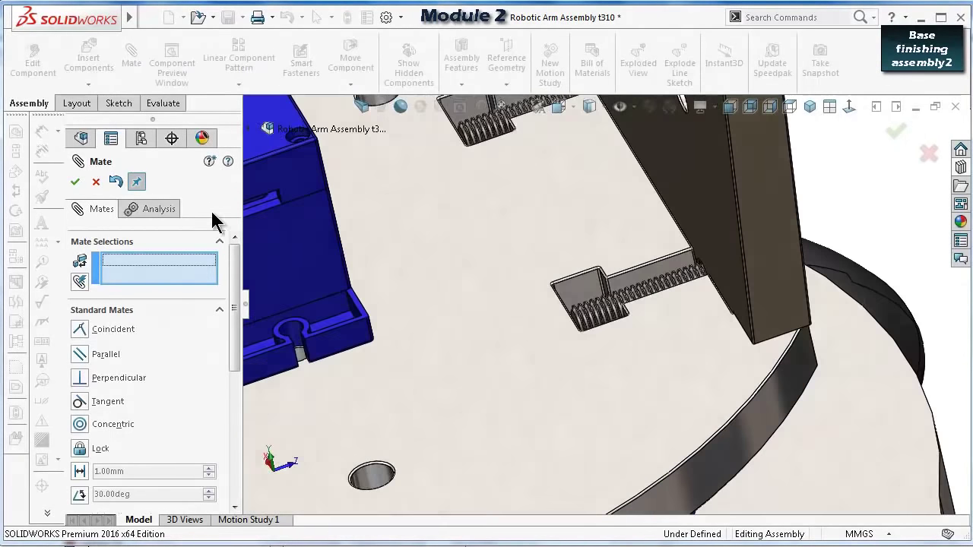
click(72, 182)
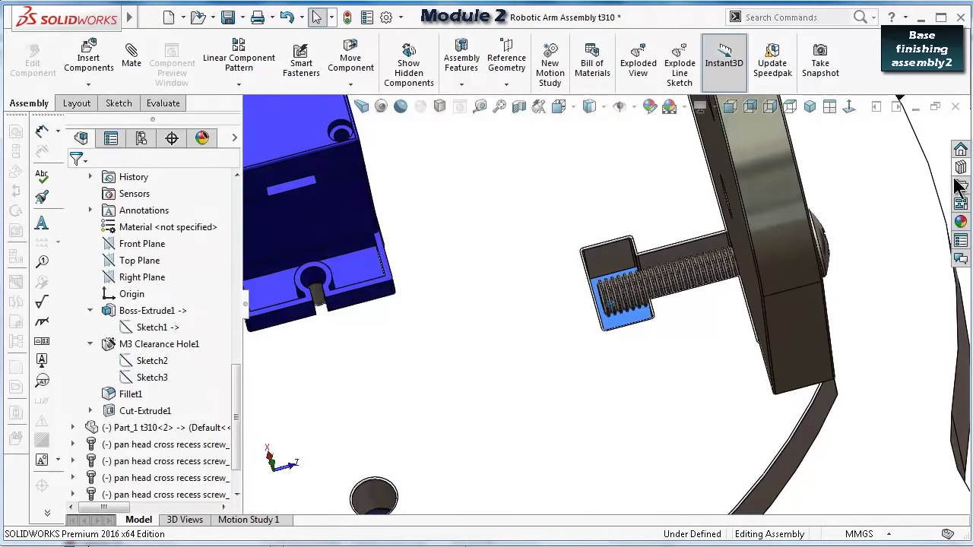
Insert a Hex Nut Style 1 ISO - 4032 from the Toolbox library at the screw end in Part_9's nut pocket.
click(962, 168)
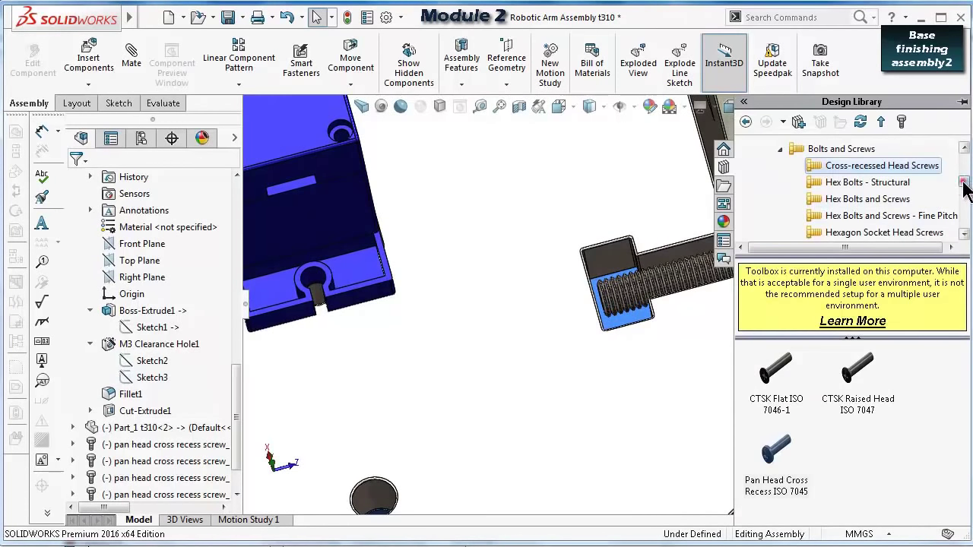
drag(962, 183, 962, 197)
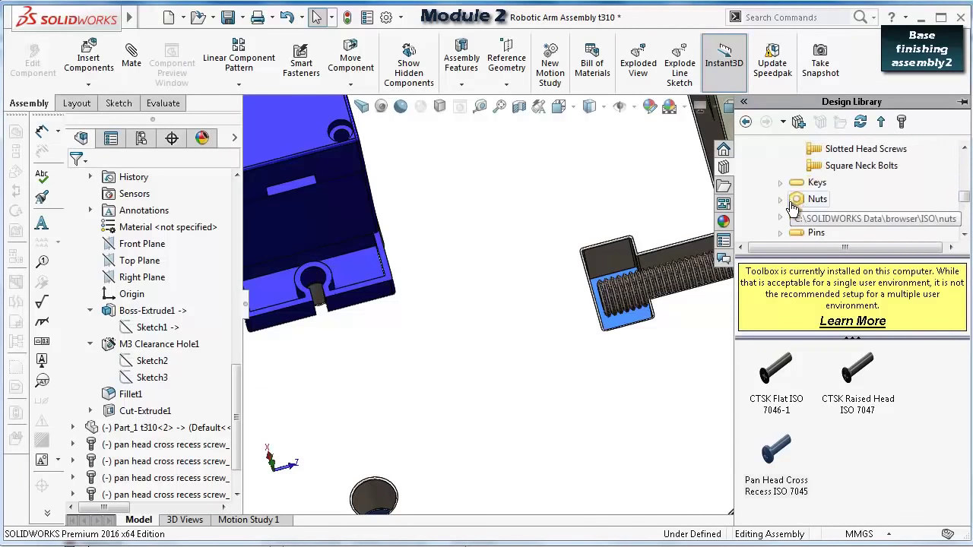
click(781, 200)
click(838, 169)
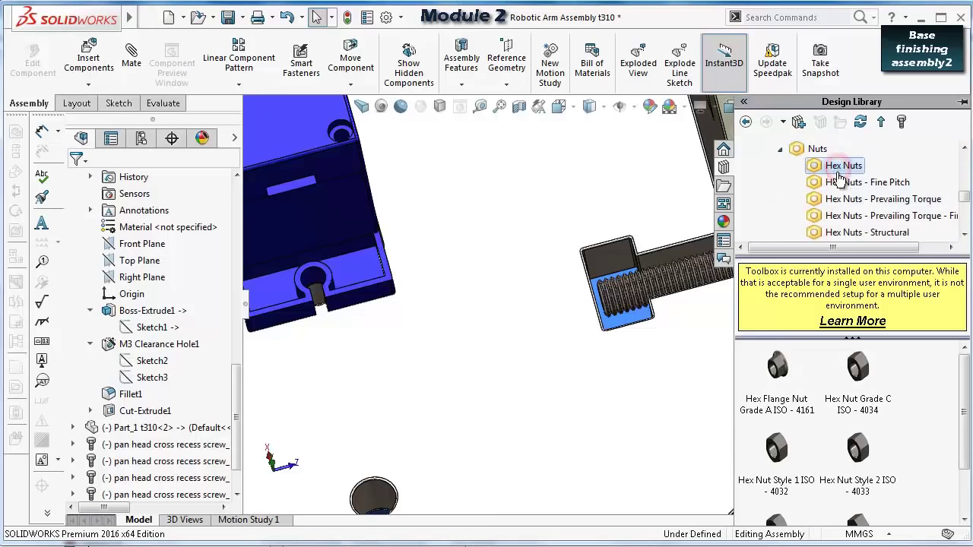
drag(962, 430, 964, 475)
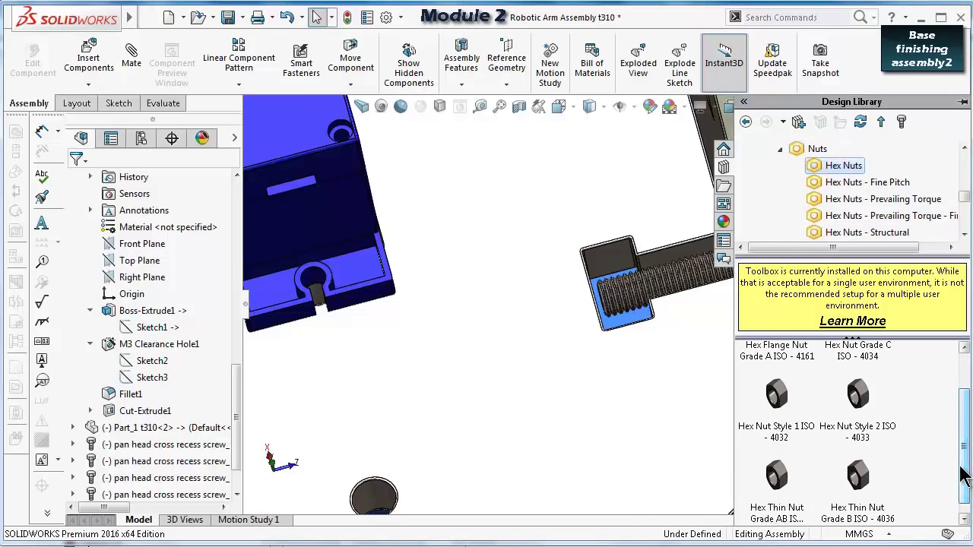
scroll(673, 303, down, 2)
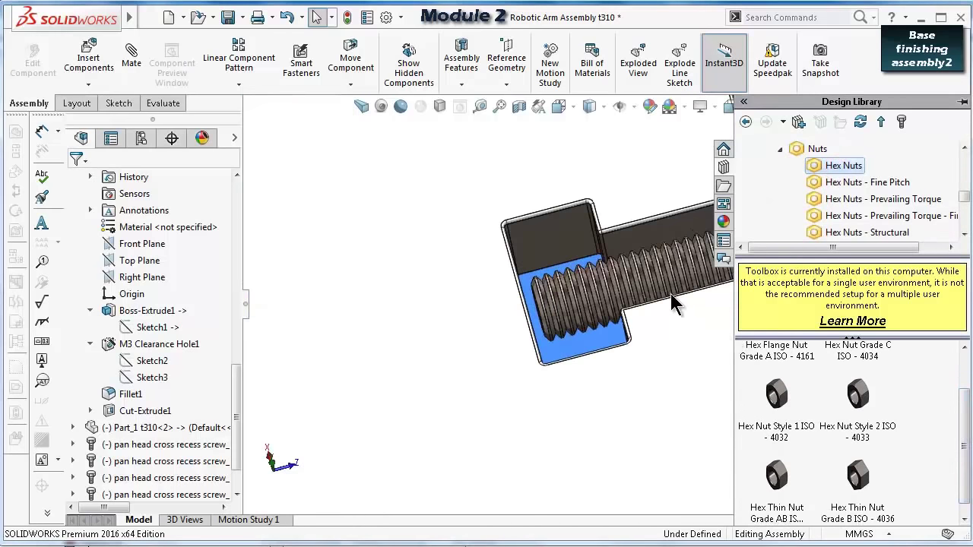
drag(777, 403, 588, 306)
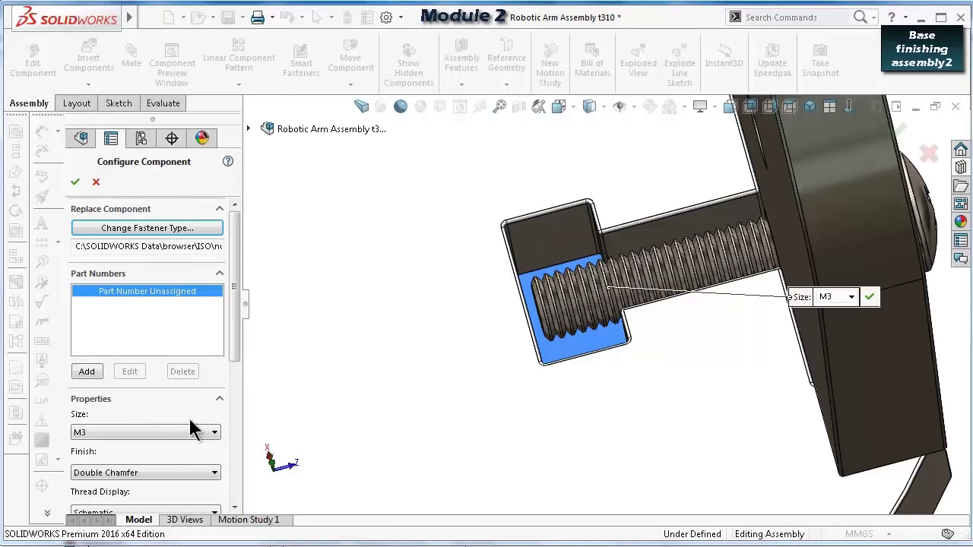
Accept the hex nut with size M3, Double Chamfer finish and Schematic thread display, and place copies of it in the assembly.
click(163, 474)
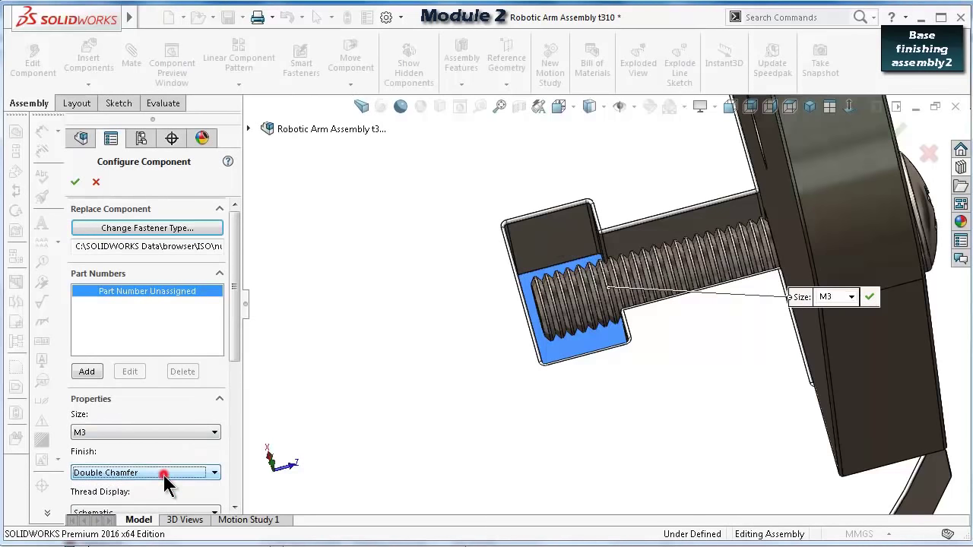
middle_drag(569, 240, 611, 276)
scroll(628, 257, up, 4)
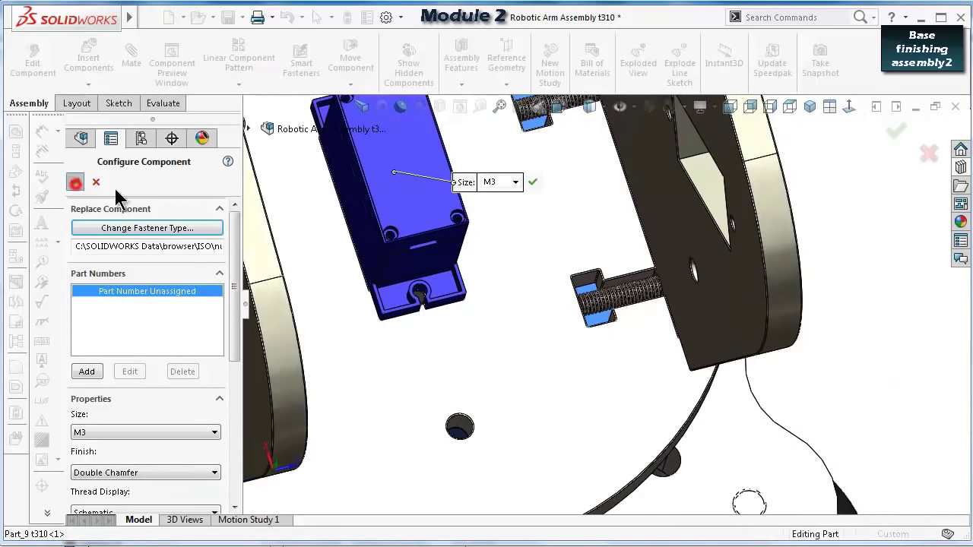
scroll(606, 295, down, 2)
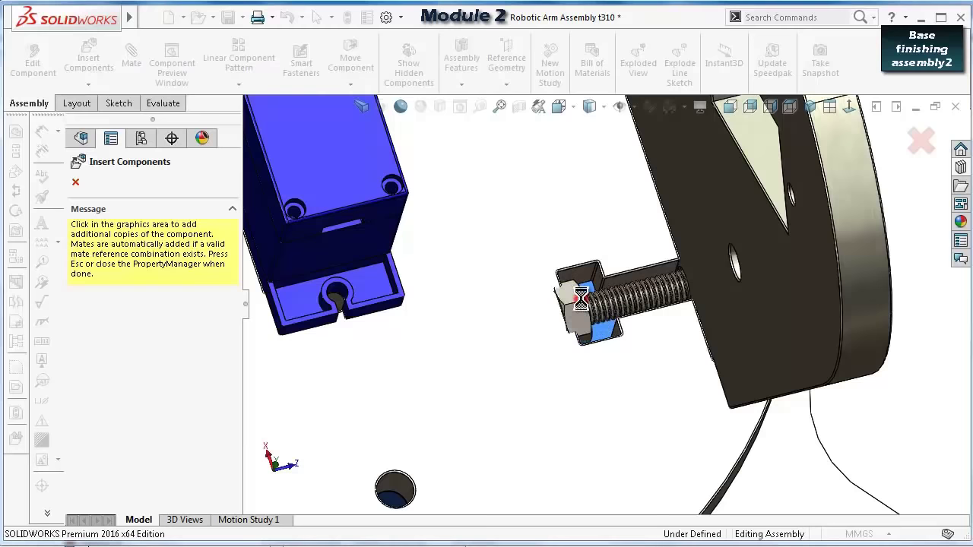
scroll(564, 228, up, 5)
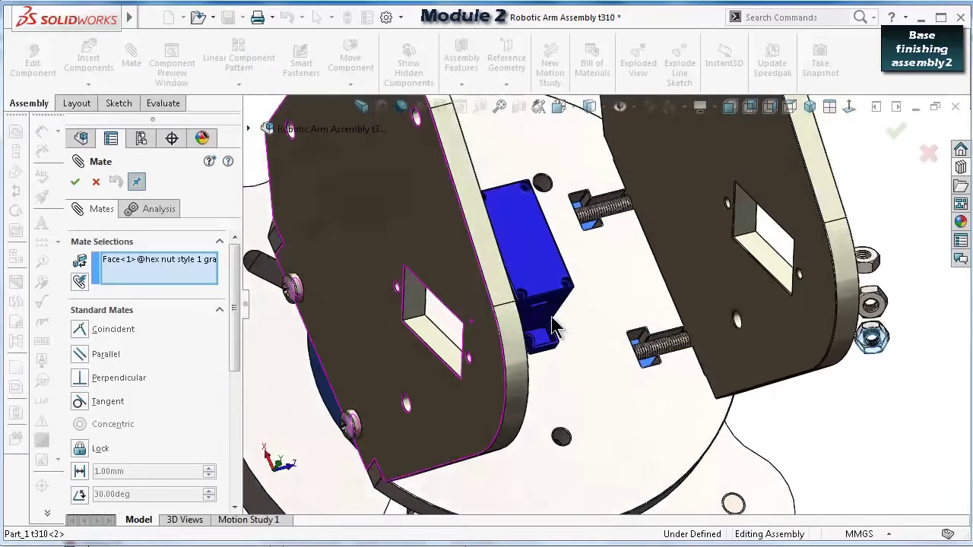
Add a coincident mate between a hex nut's face and the inner wall of the nut pocket in Part_9.
scroll(654, 334, down, 5)
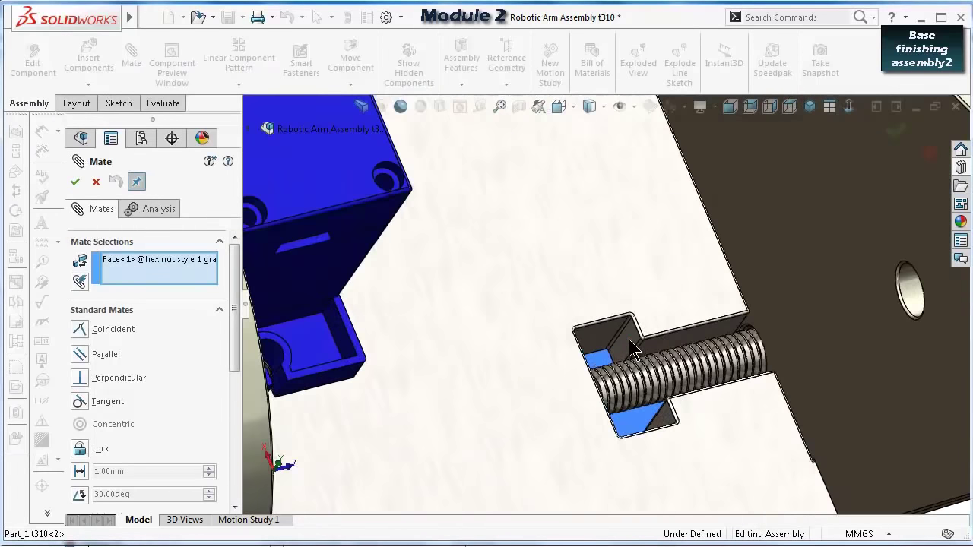
click(629, 339)
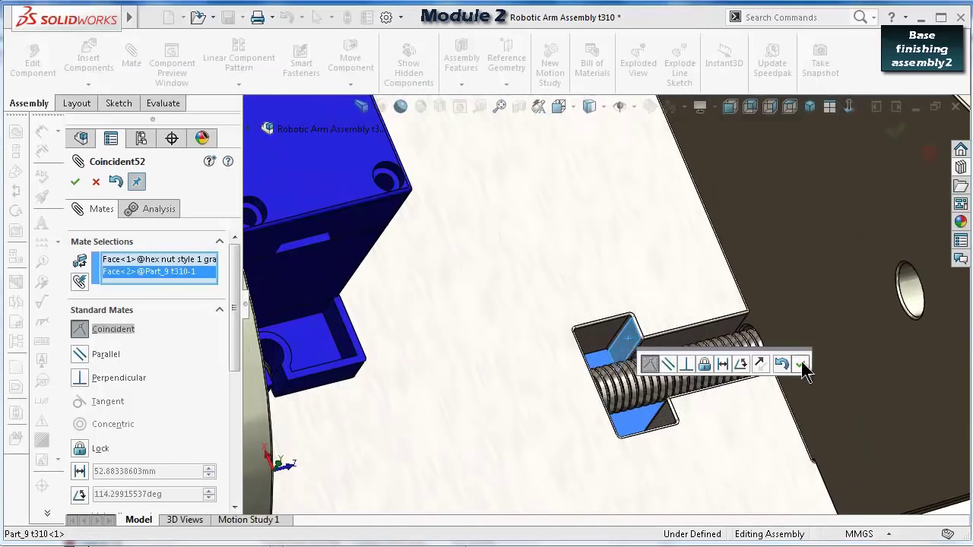
click(802, 365)
scroll(890, 363, up, 5)
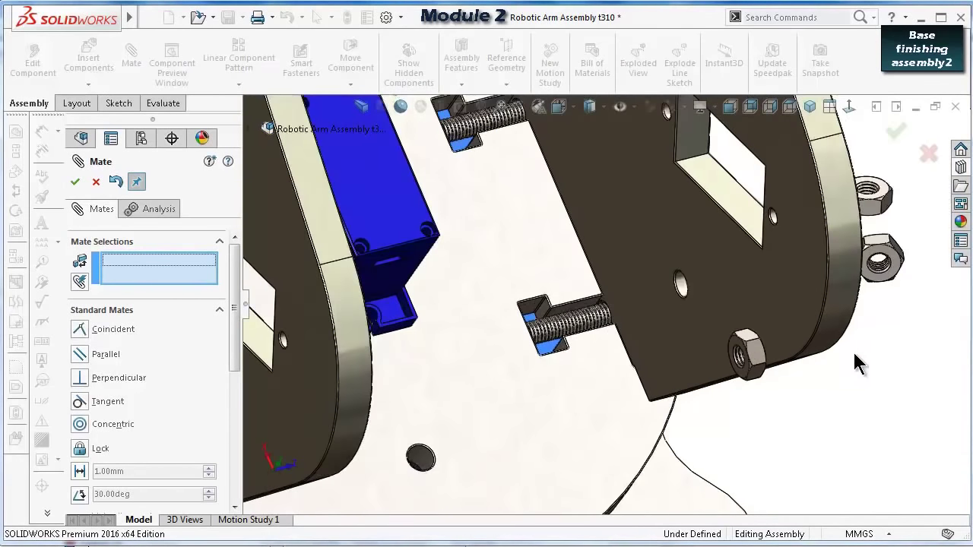
Add a concentric mate between an edge of the hex nut and the screw's circular end edge, flip the alignment, and finish mating.
middle_drag(854, 353, 719, 397)
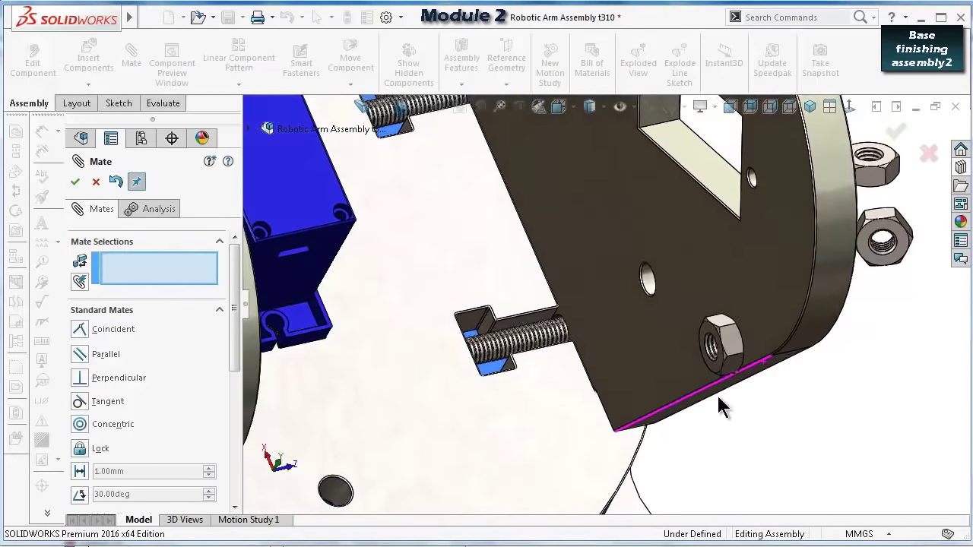
scroll(742, 324, down, 5)
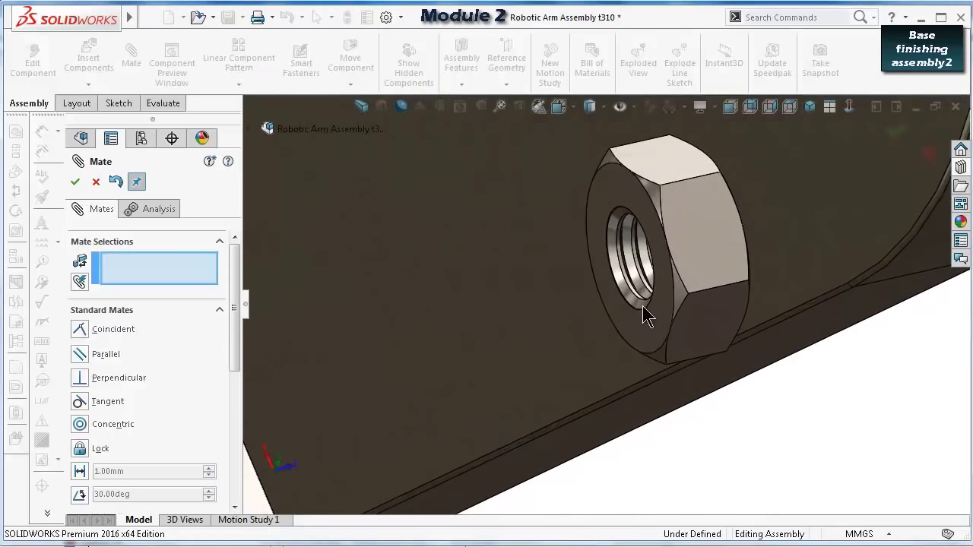
scroll(643, 308, down, 3)
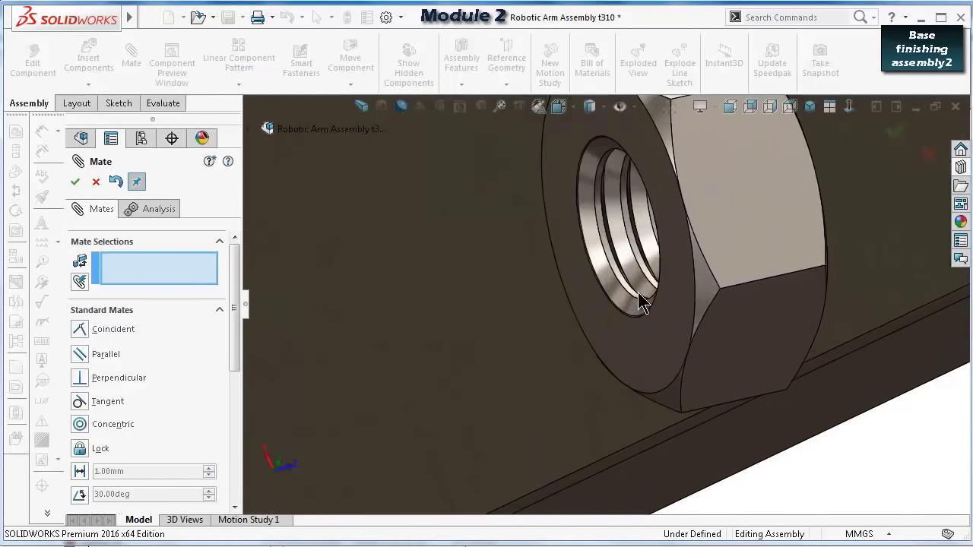
click(700, 306)
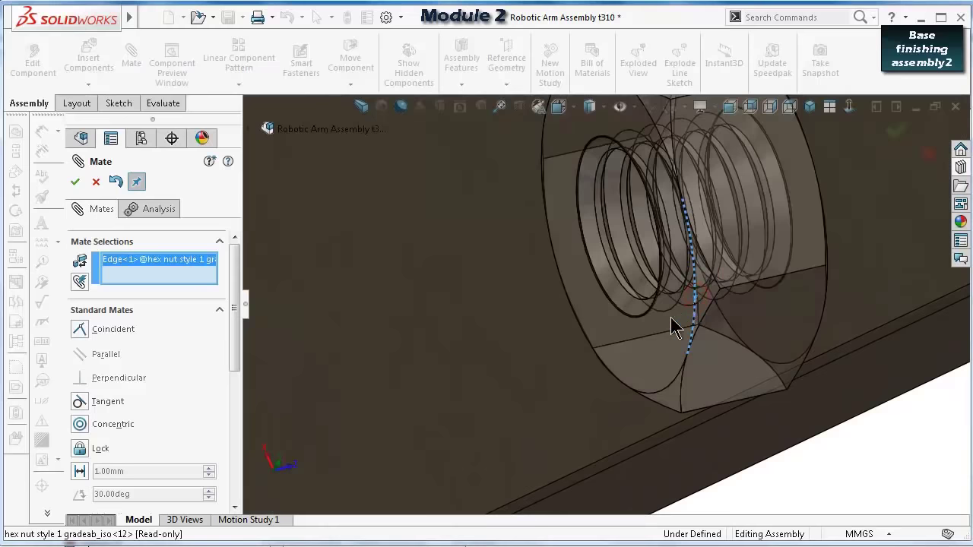
scroll(608, 339, up, 5)
scroll(384, 327, down, 6)
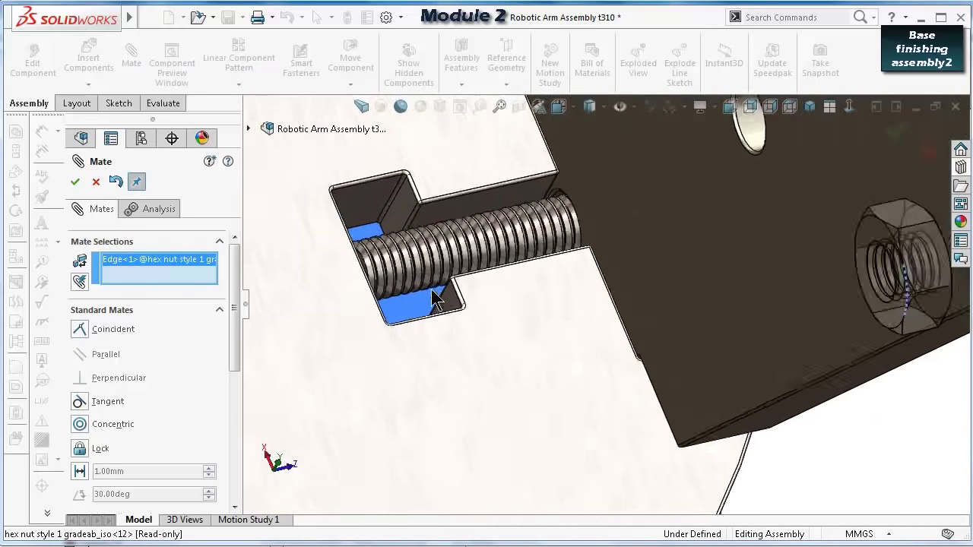
scroll(439, 274, down, 2)
scroll(421, 274, down, 3)
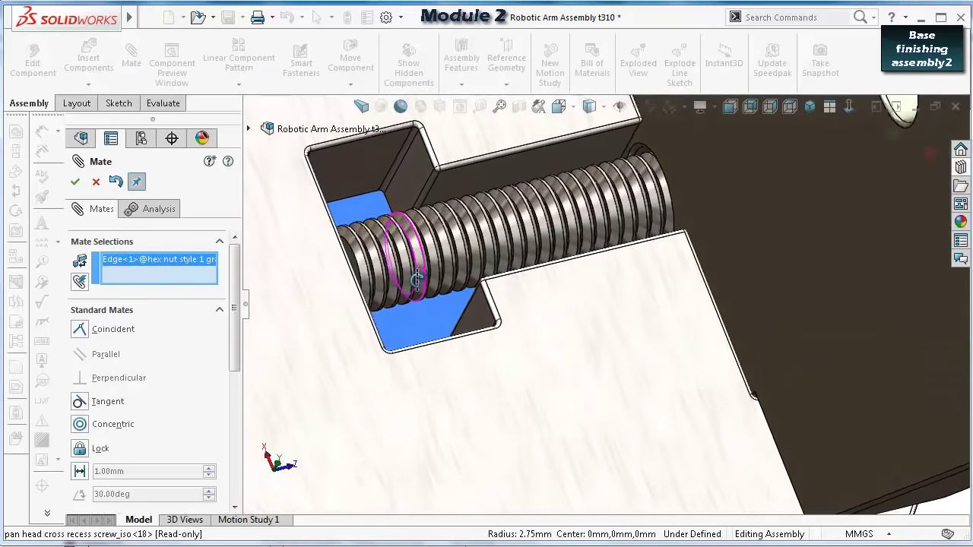
scroll(396, 283, down, 3)
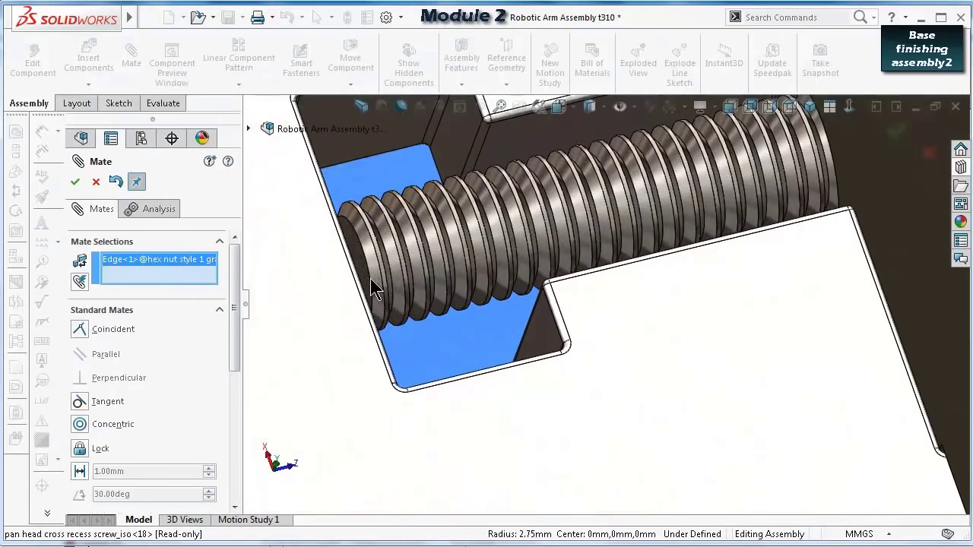
click(370, 281)
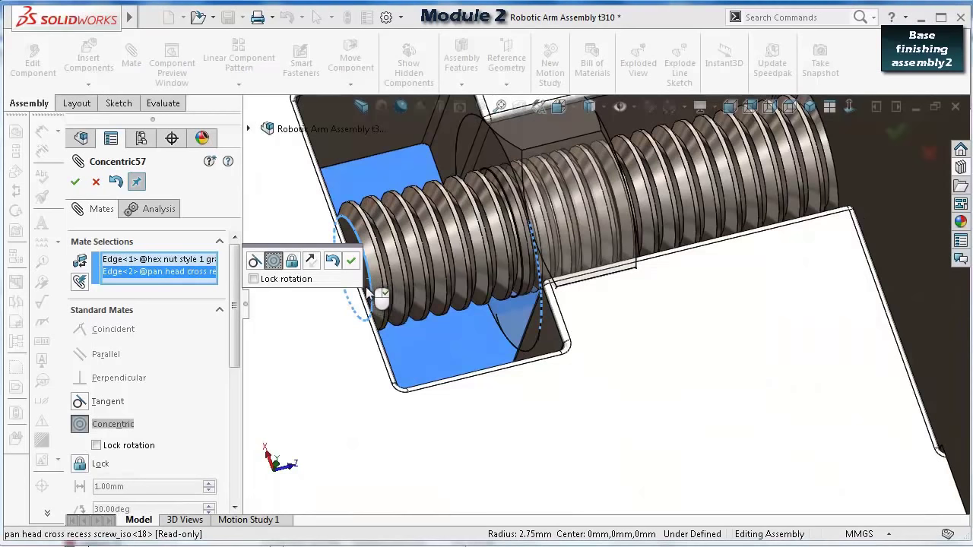
click(310, 261)
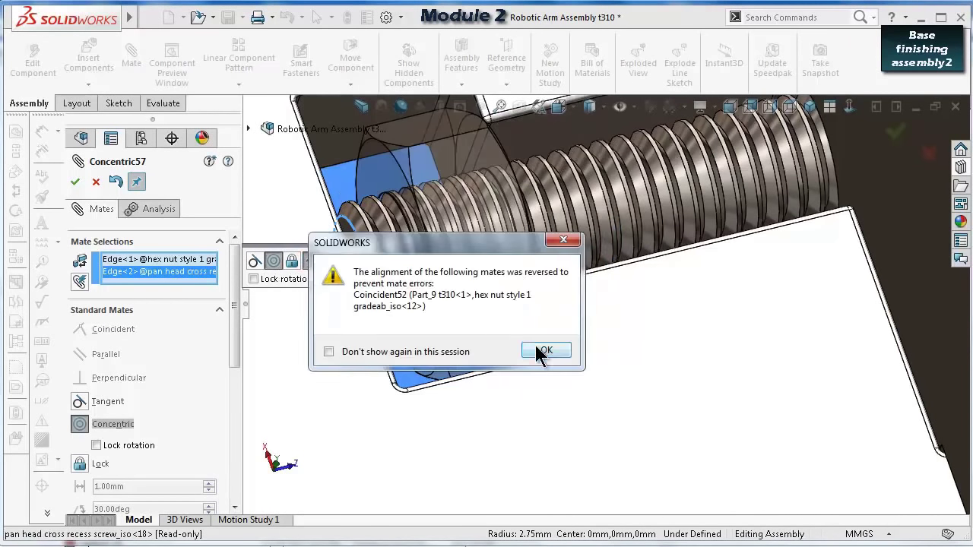
click(541, 350)
click(352, 261)
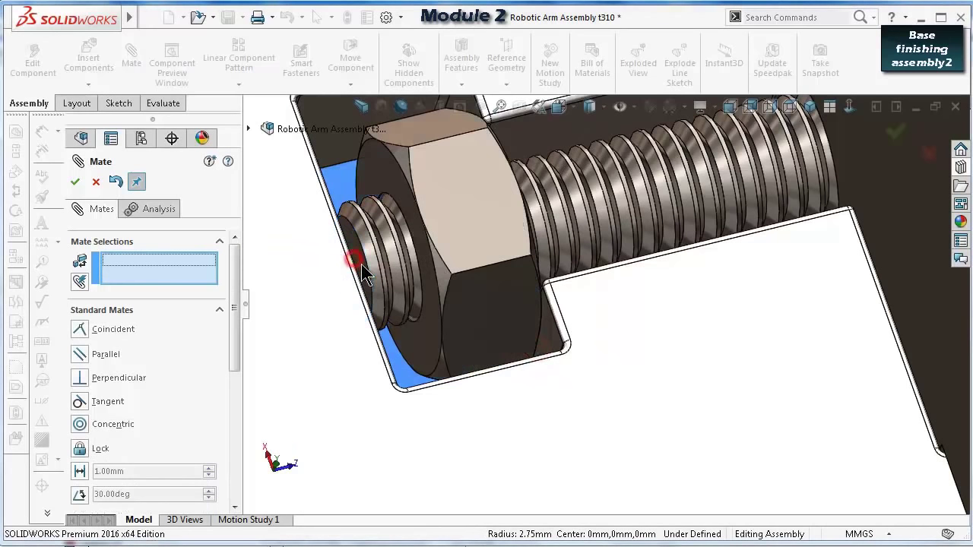
scroll(491, 280, up, 4)
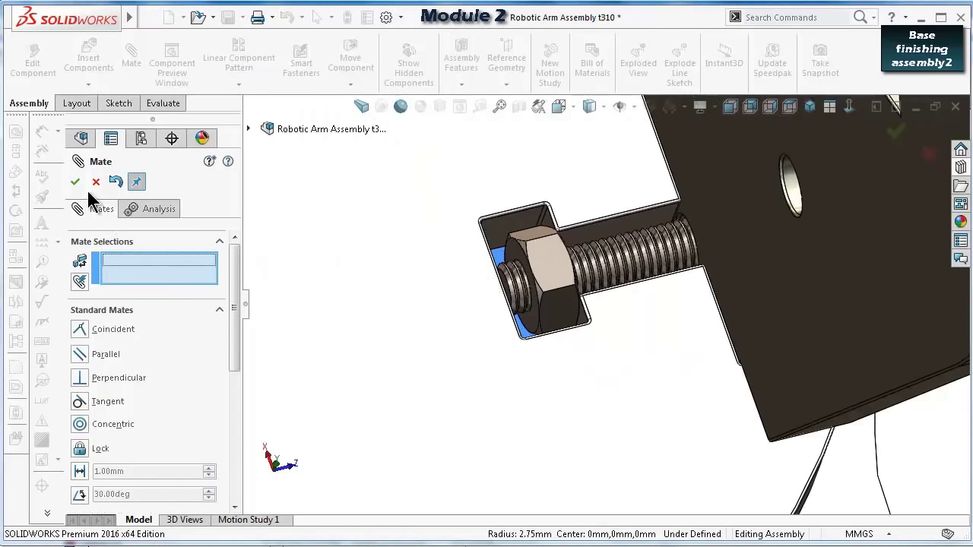
click(76, 182)
Copy the seated hex nut with its mates onto a screw by the opposite Part_1 plate, using Part_9's pocket wall and the screw's end edge.
scroll(570, 239, up, 3)
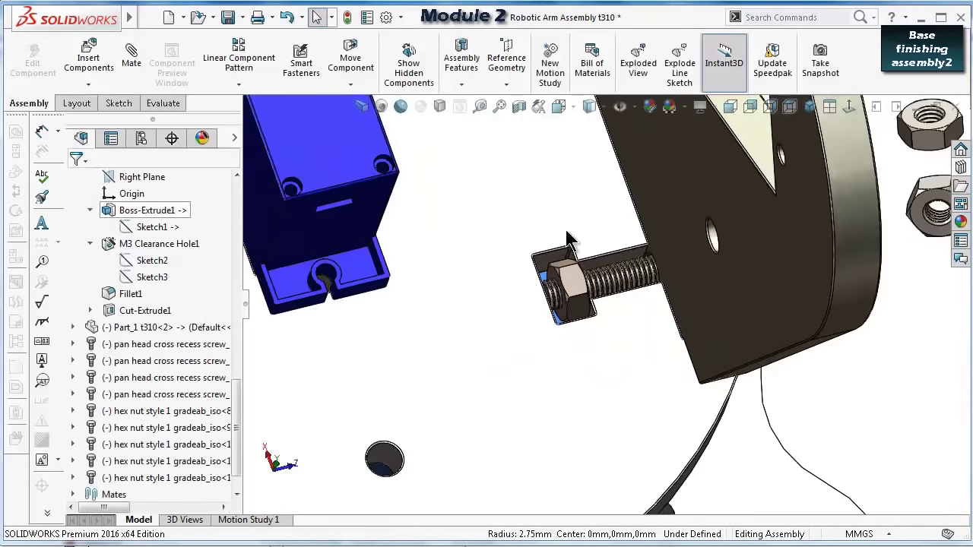
middle_drag(571, 240, 536, 312)
right_click(527, 304)
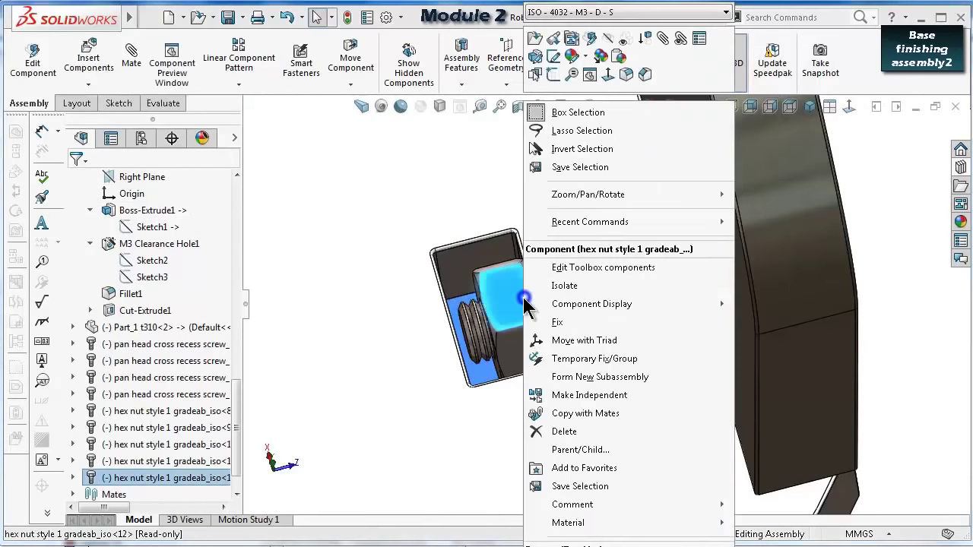
click(544, 414)
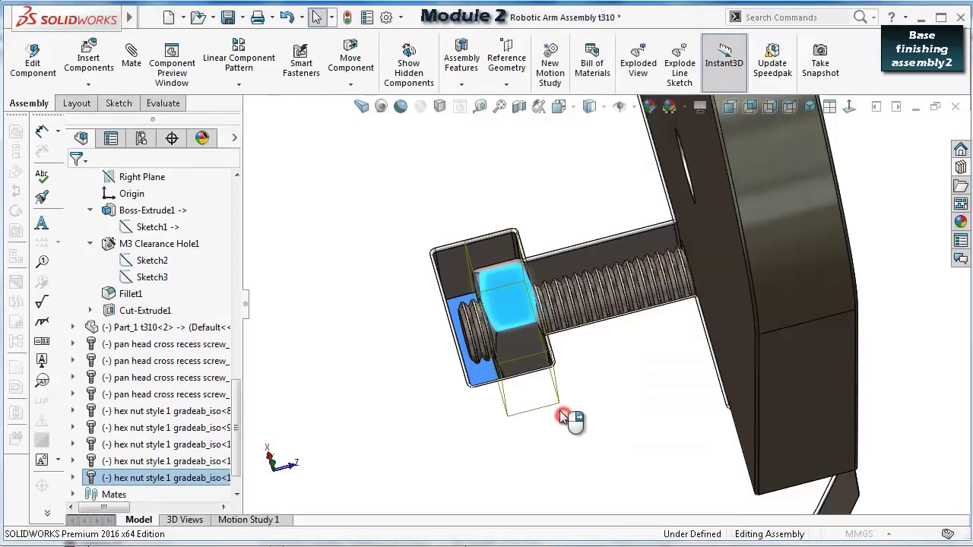
click(235, 182)
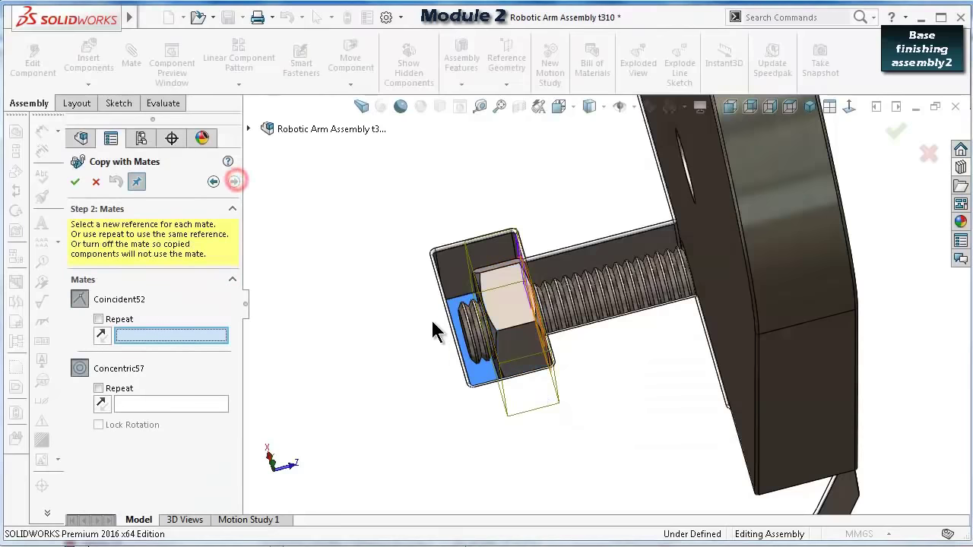
scroll(424, 346, up, 8)
scroll(384, 367, down, 10)
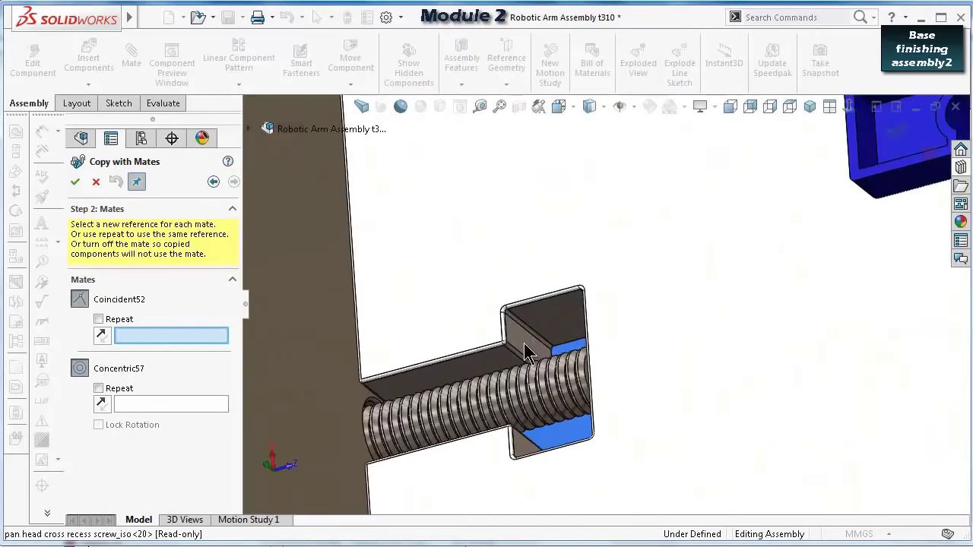
click(530, 353)
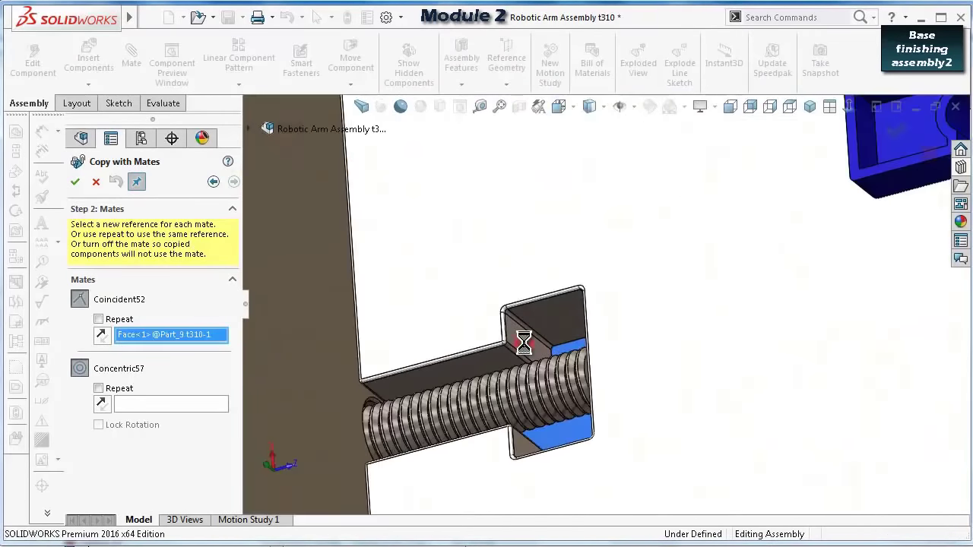
scroll(591, 372, down, 3)
scroll(597, 377, down, 2)
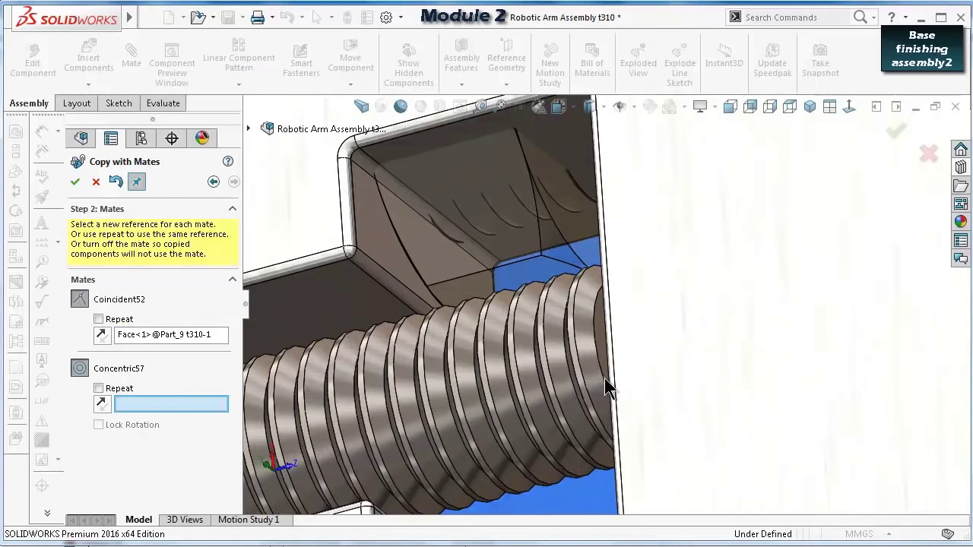
click(603, 379)
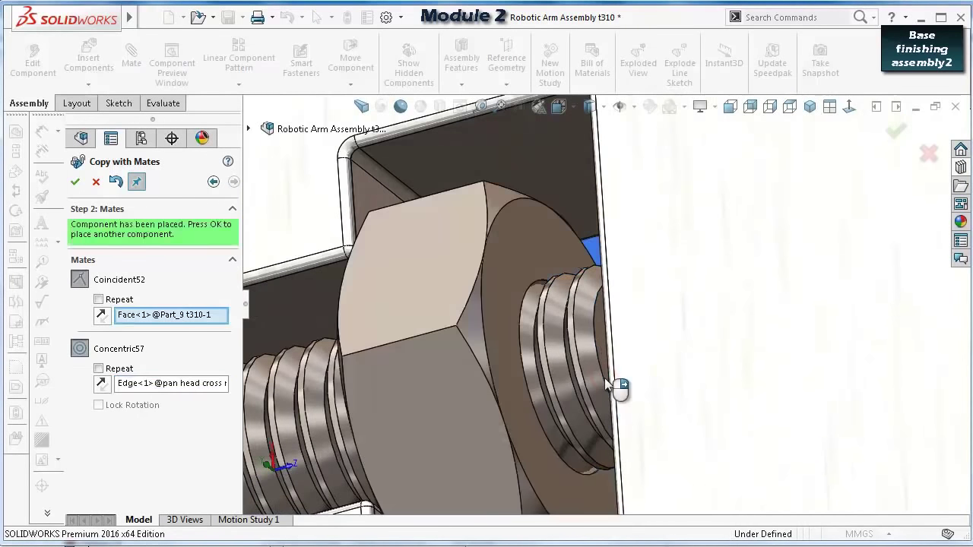
Place another hex nut copy in the neighbouring Part_9 pocket against its inner wall and the screw's end edge, and finish copying.
scroll(518, 229, up, 5)
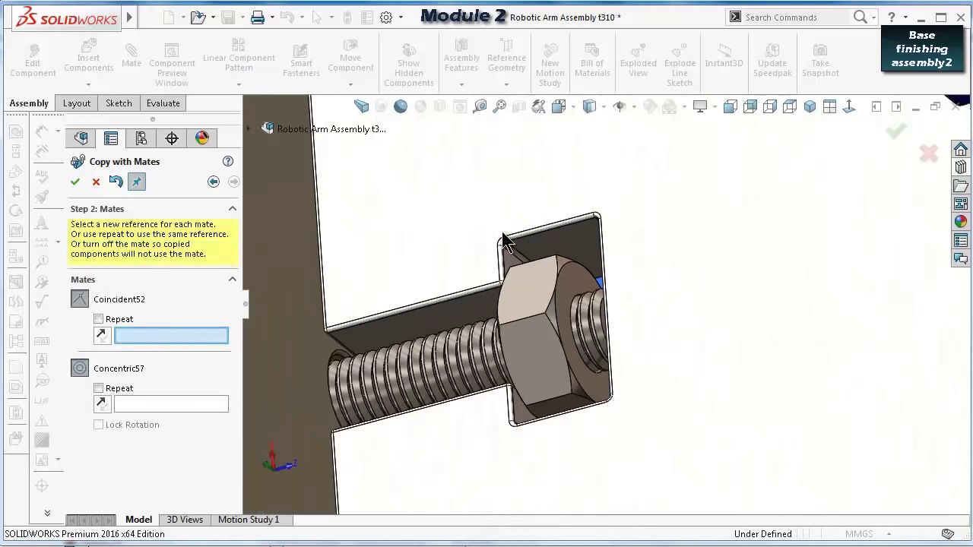
middle_drag(524, 205, 604, 197)
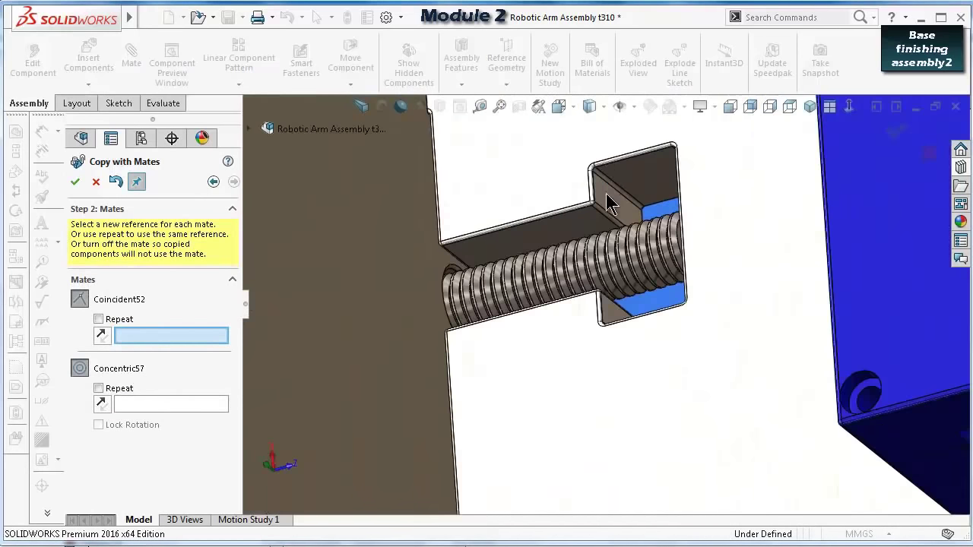
click(605, 197)
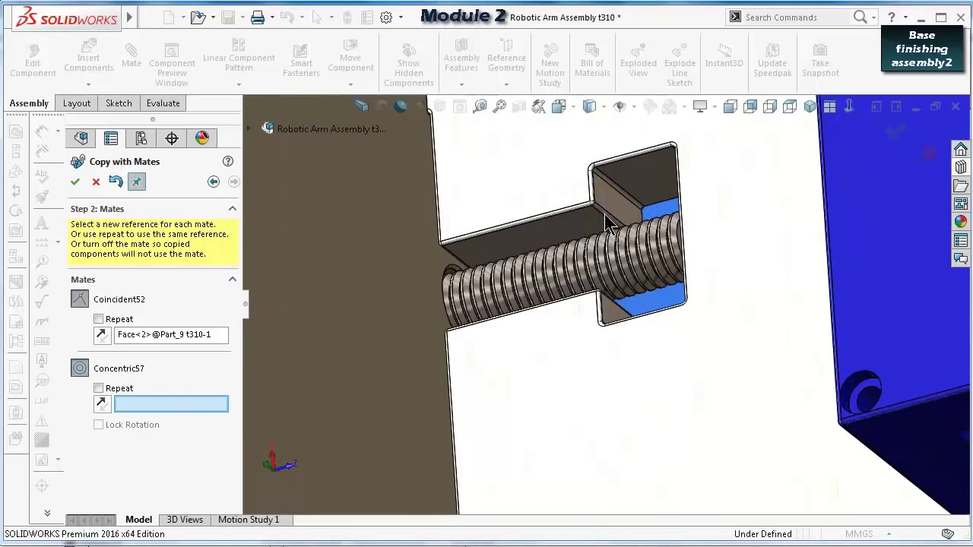
scroll(608, 222, down, 3)
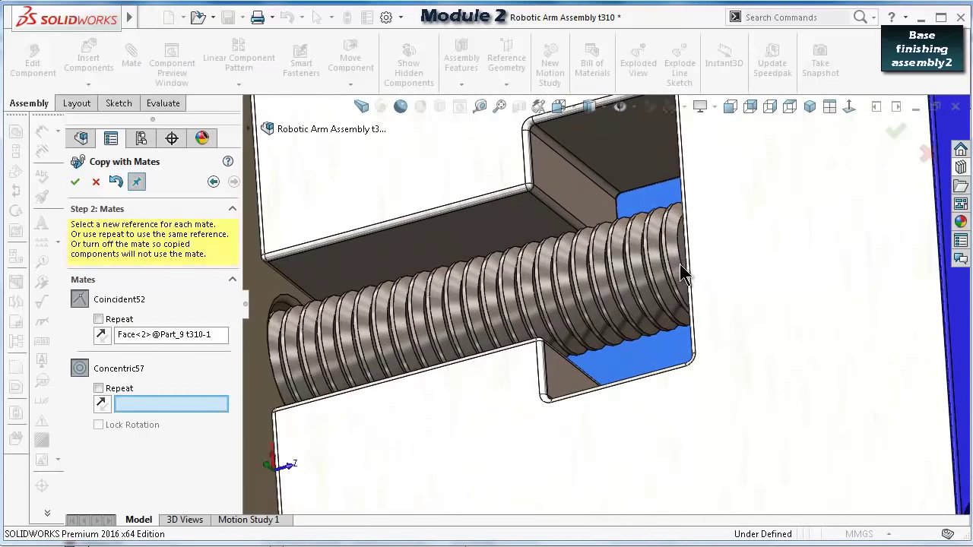
click(682, 266)
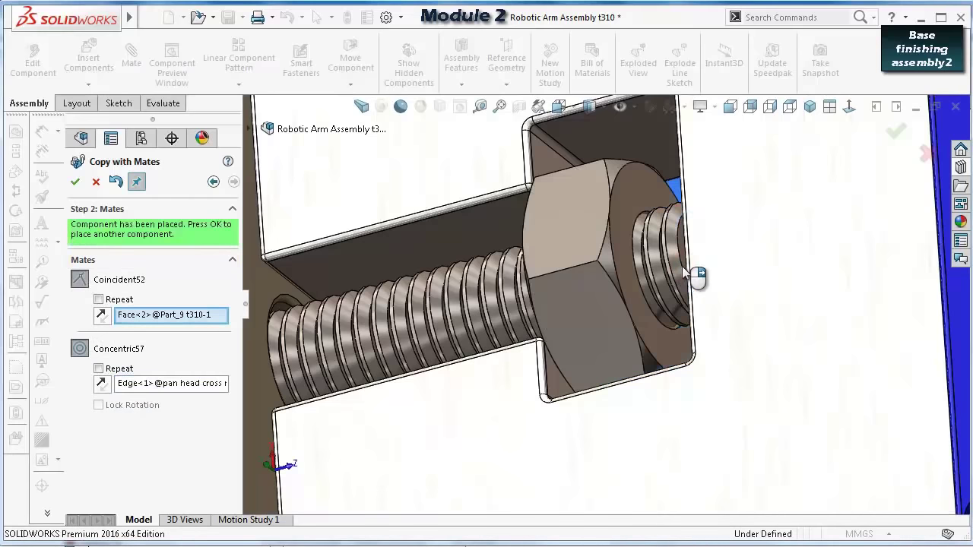
click(927, 155)
Examine the base assembly from several sides, checking the screws and nuts holding the Part_1 plates and the hub on the underside.
scroll(878, 220, up, 5)
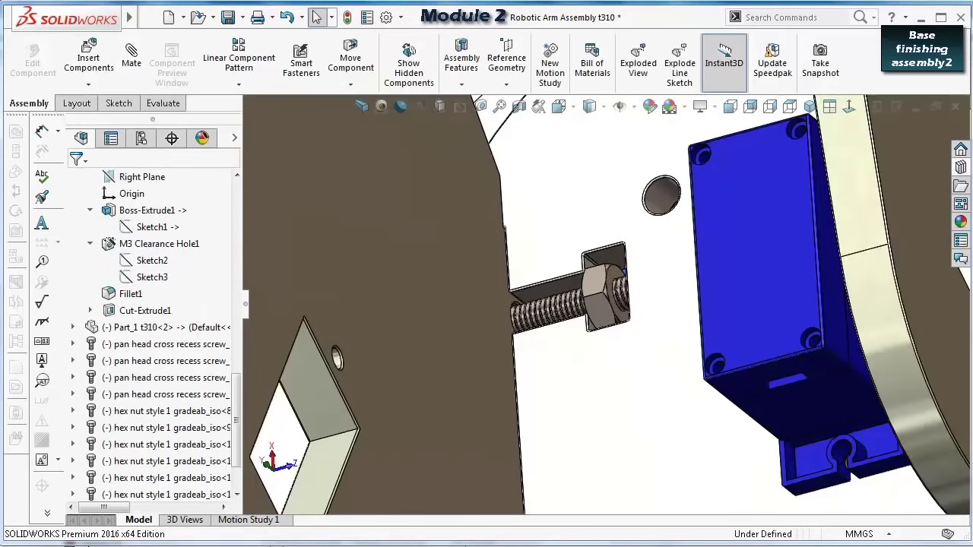
scroll(932, 389, up, 5)
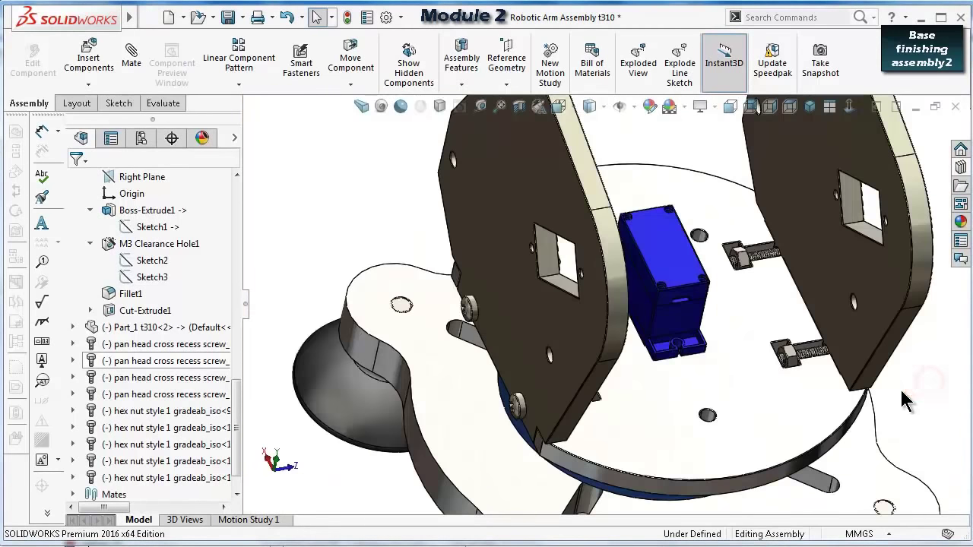
middle_drag(830, 361, 830, 360)
key(Down)
key(Down)
key(Down)
key(Down)
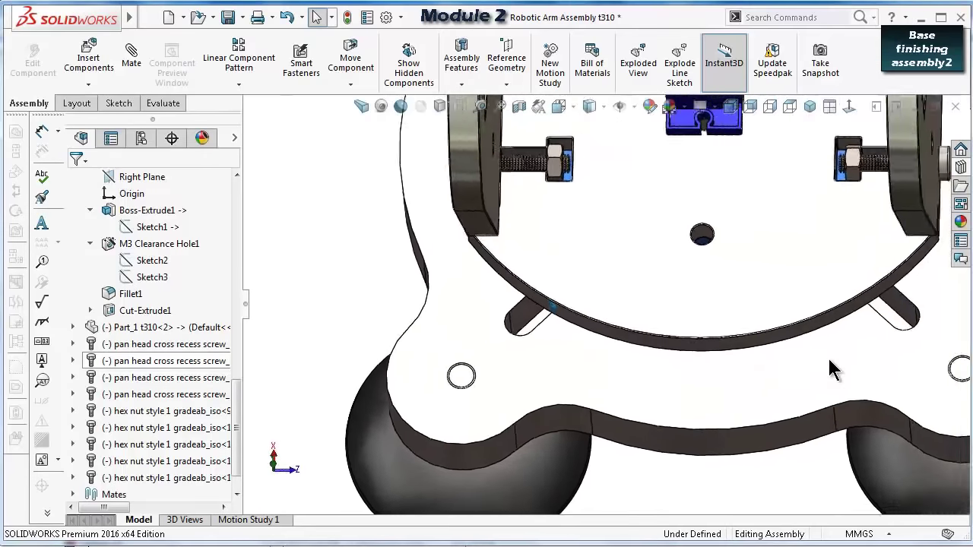
key(Down)
key(Down)
key(Down)
key(Down)
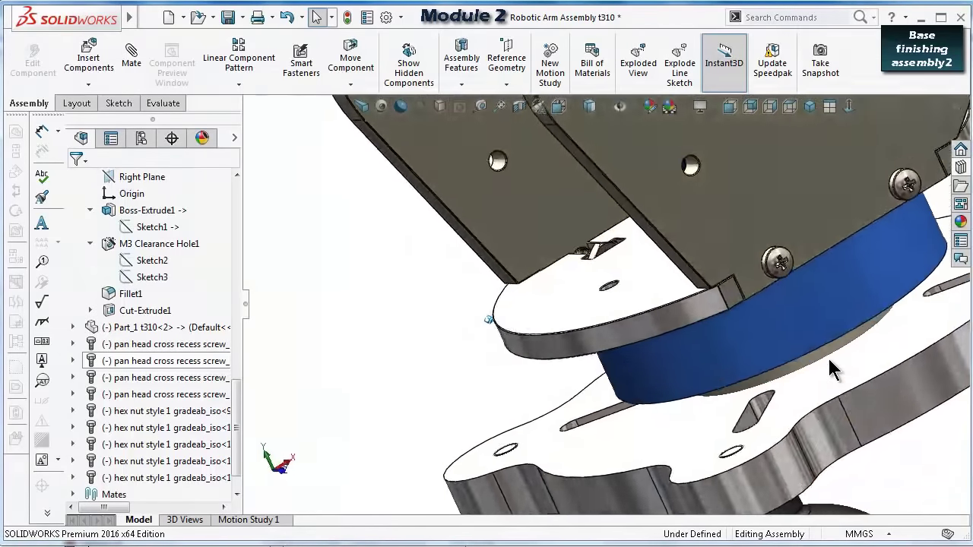
key(Left)
key(Left)
key(Left)
key(Left)
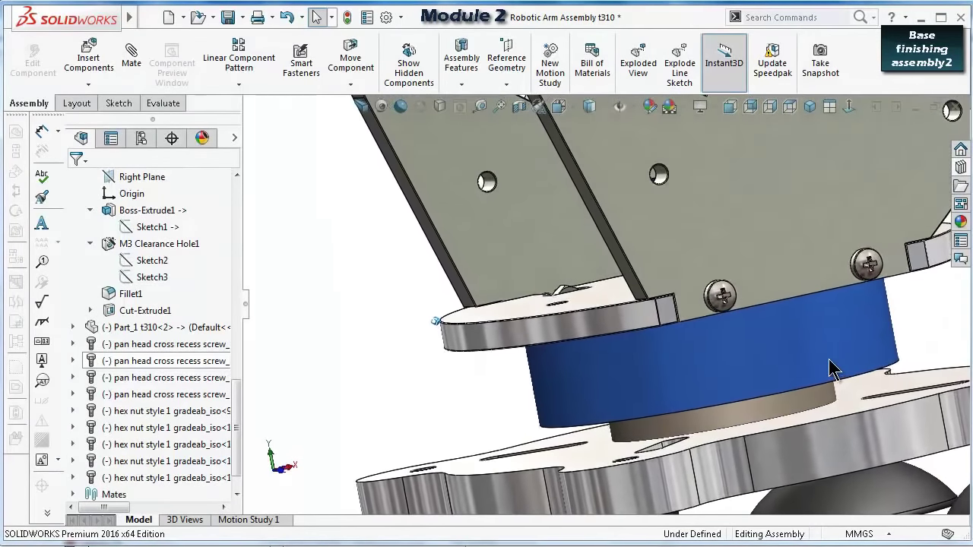
key(Right)
key(Right)
key(Right)
key(Right)
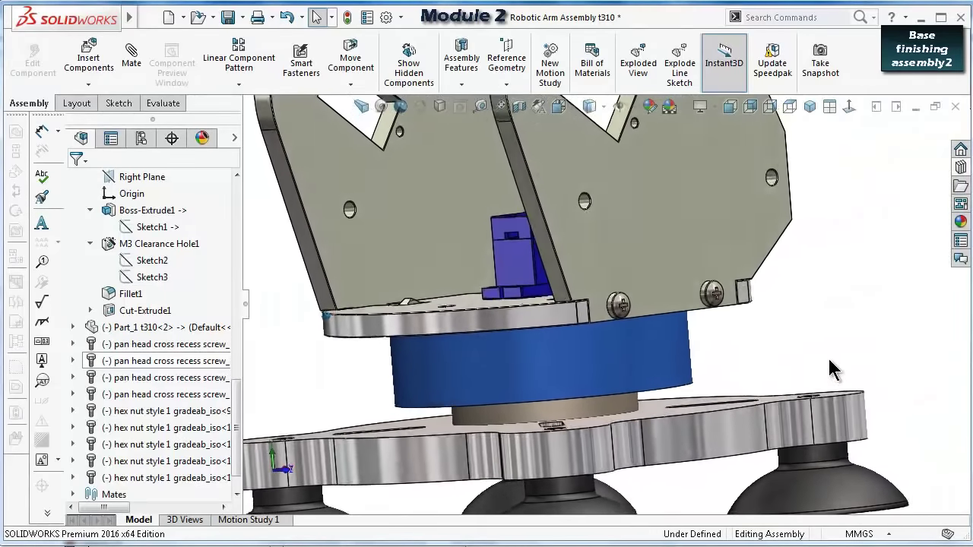
key(Left)
key(Left)
key(Left)
key(Left)
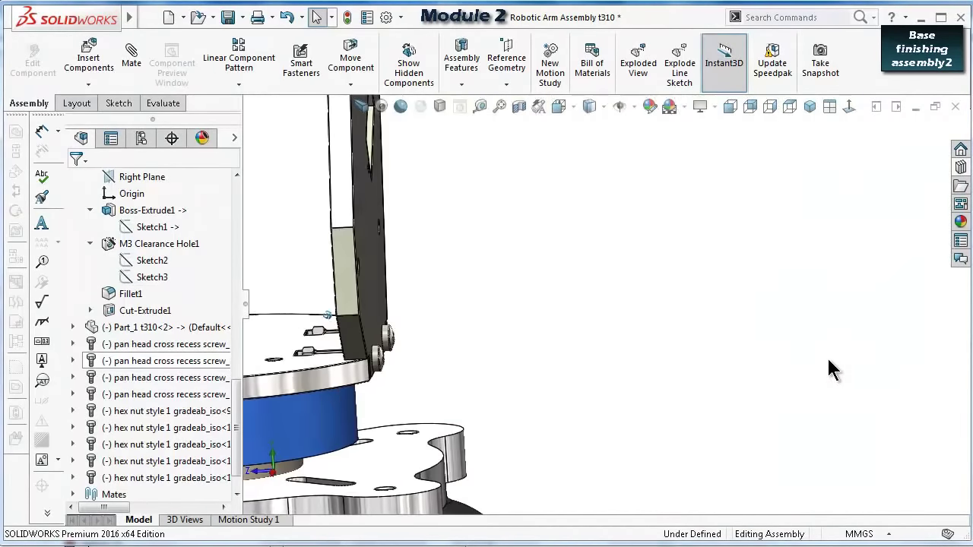
key(Left)
key(Left)
key(Left)
key(Left)
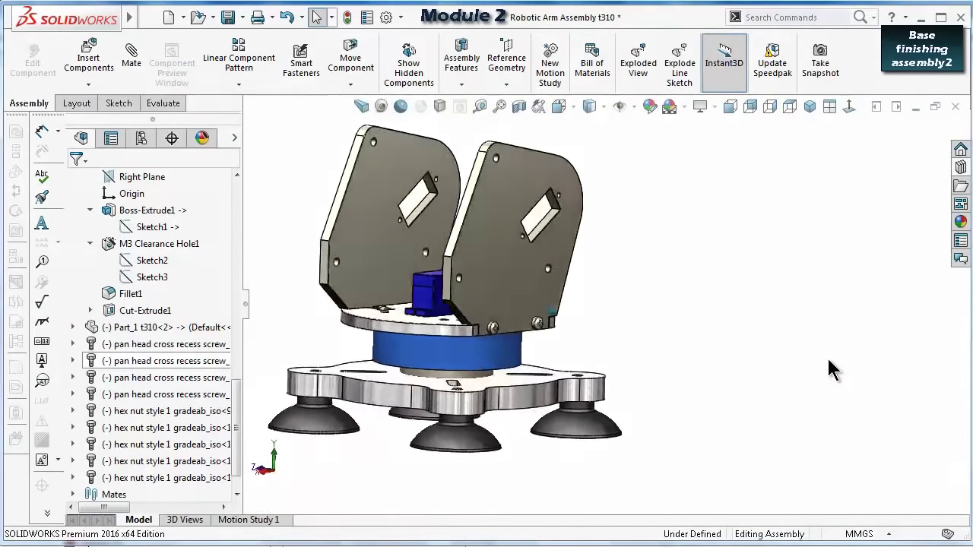
key(Right)
key(Right)
key(Right)
key(Right)
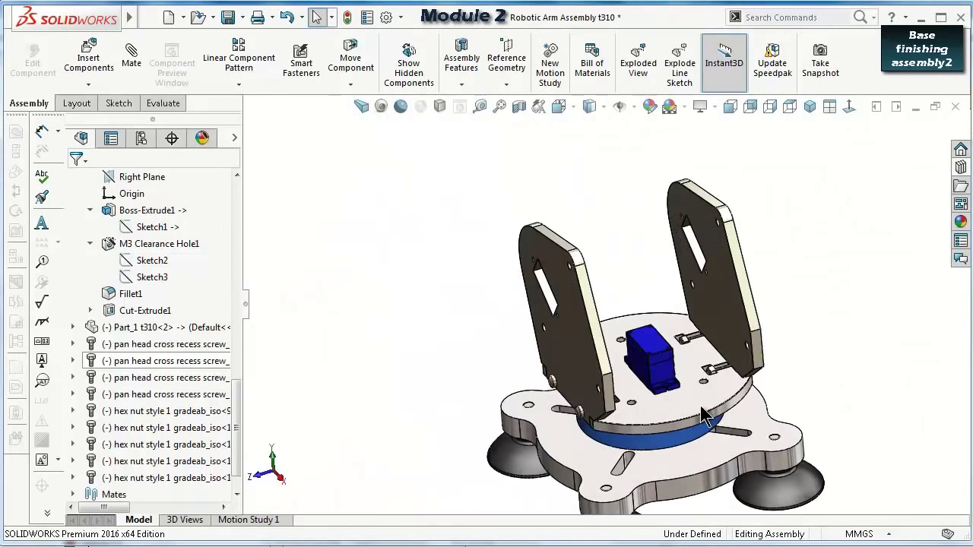
drag(704, 417, 625, 397)
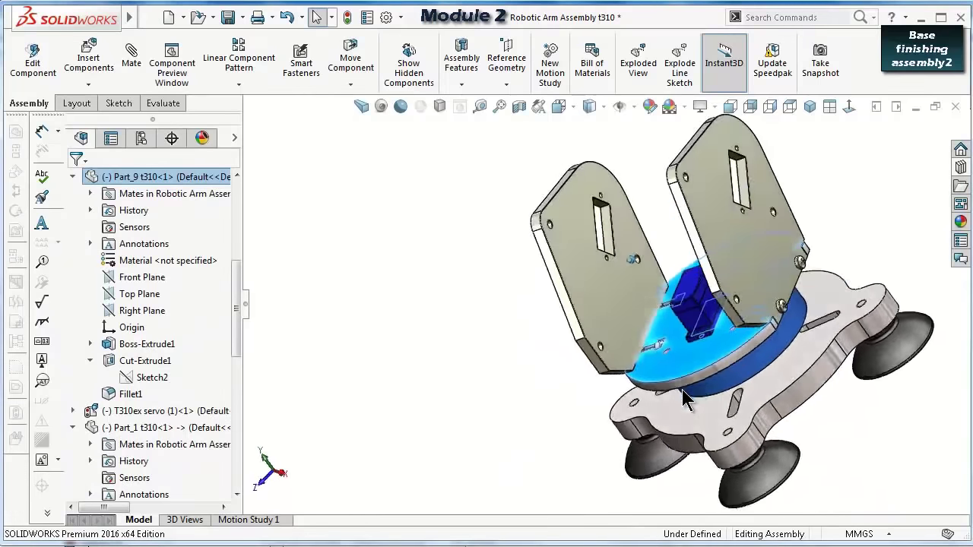
key(Up)
key(Up)
key(Up)
key(Up)
key(Up)
key(Up)
scroll(878, 403, down, 3)
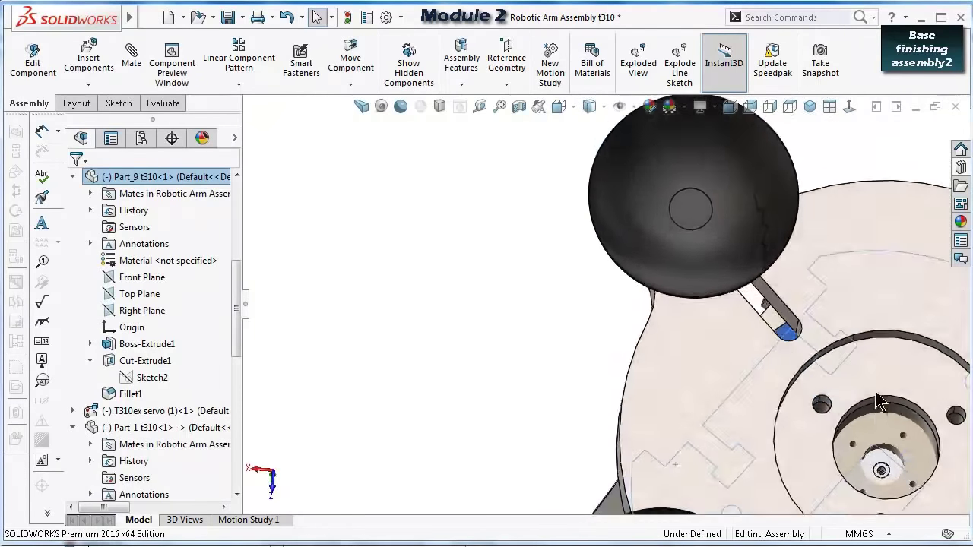
Inspect the central hub on the base's underside, the suction-cup feet and Part_11 from the side.
middle_drag(879, 403, 893, 462)
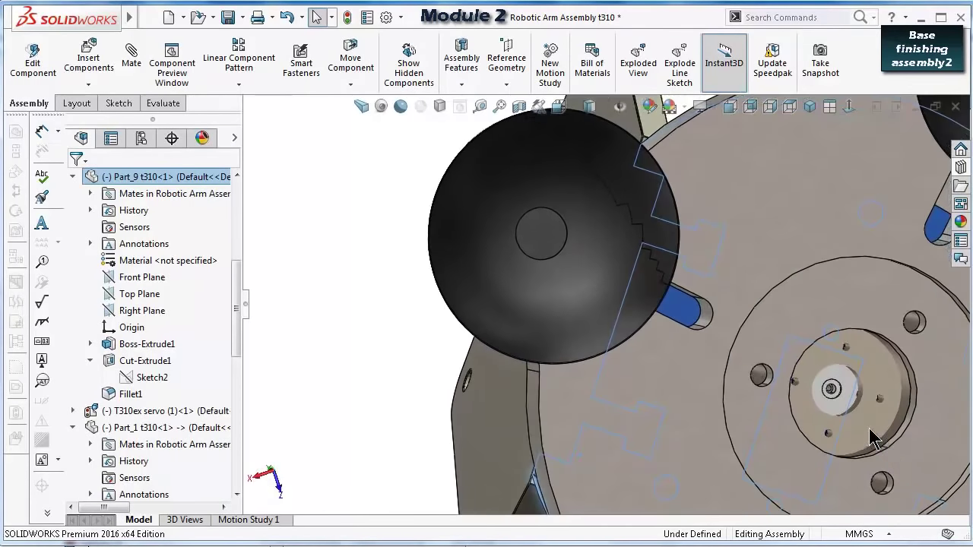
click(879, 414)
middle_drag(867, 431, 735, 428)
scroll(595, 275, up, 3)
middle_drag(595, 276, 550, 185)
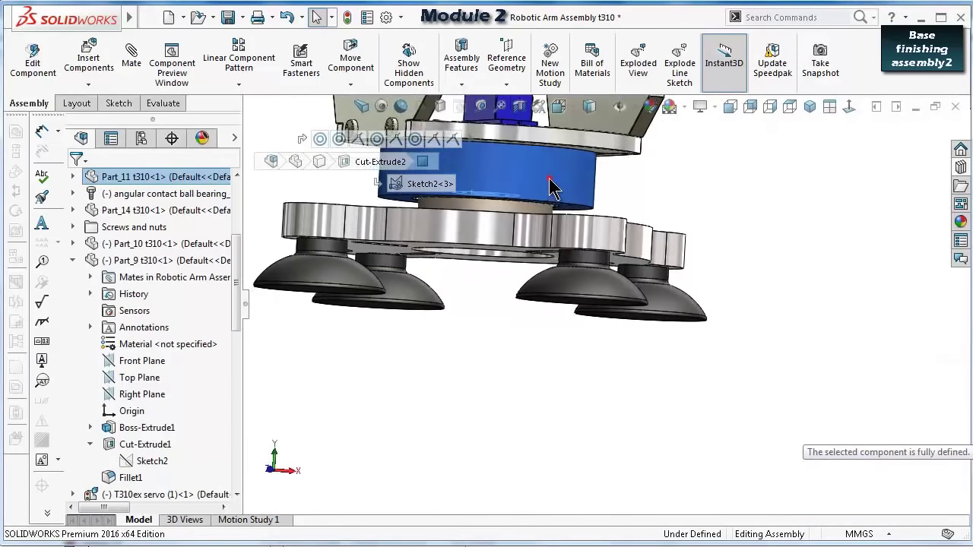
click(550, 185)
click(778, 191)
scroll(737, 207, up, 5)
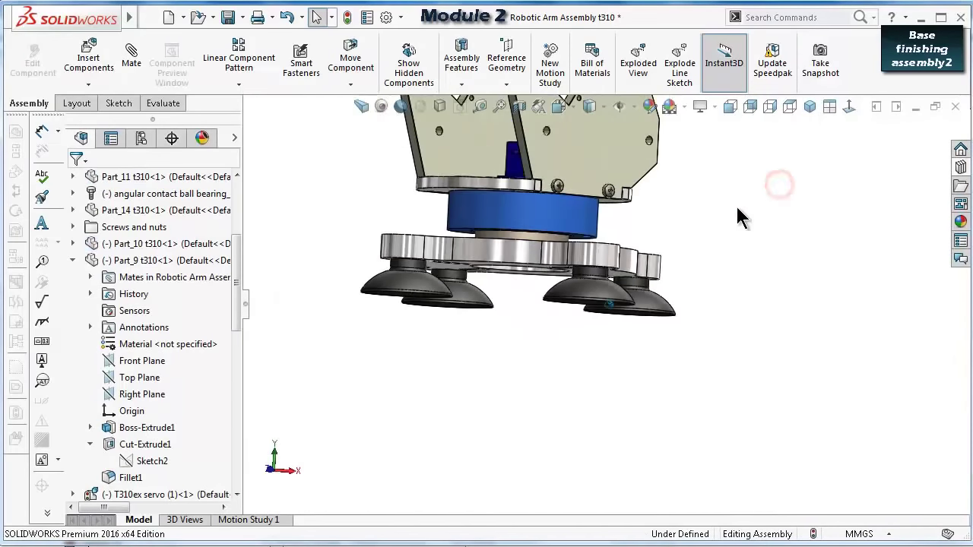
scroll(694, 225, down, 5)
middle_drag(693, 225, 688, 257)
Insert another T310ex servo (1) in its Default configuration into free space beside the base.
click(77, 58)
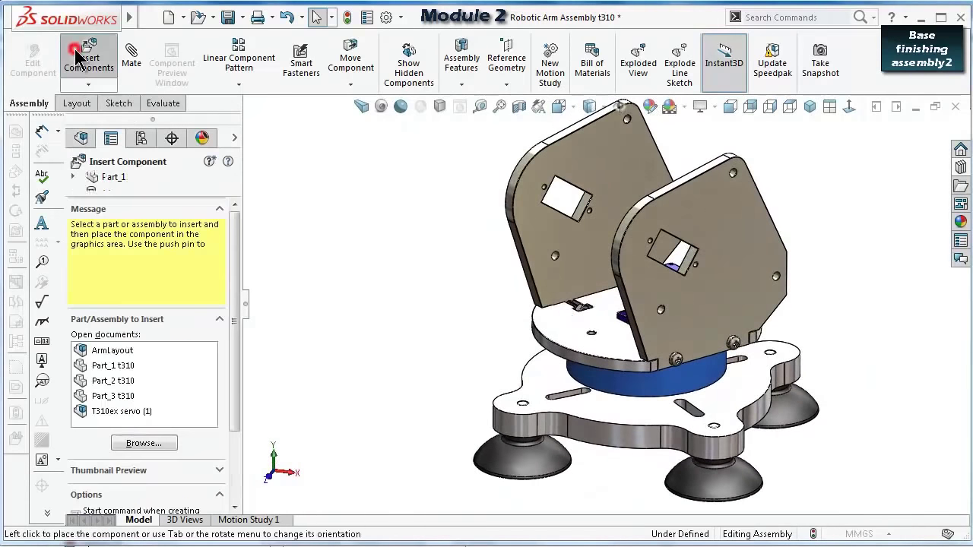
click(107, 415)
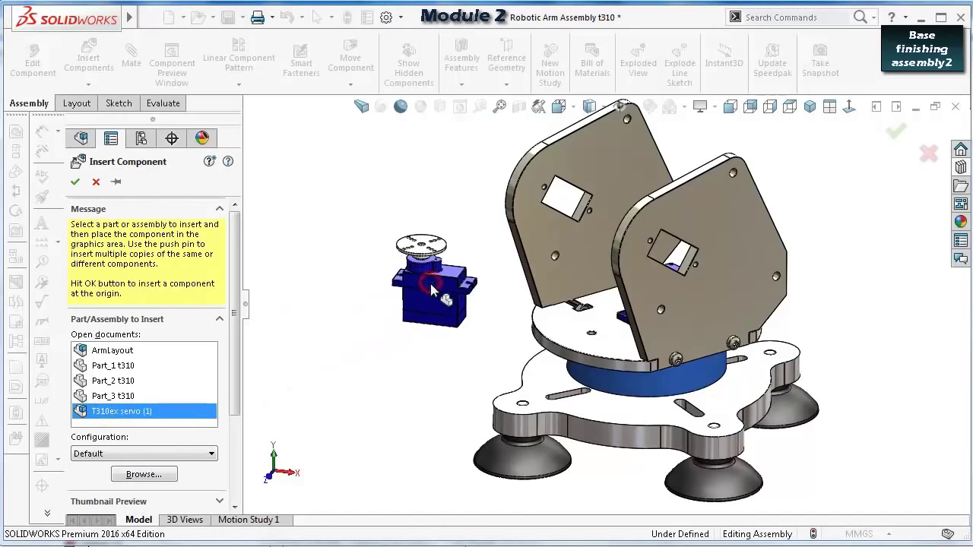
click(431, 289)
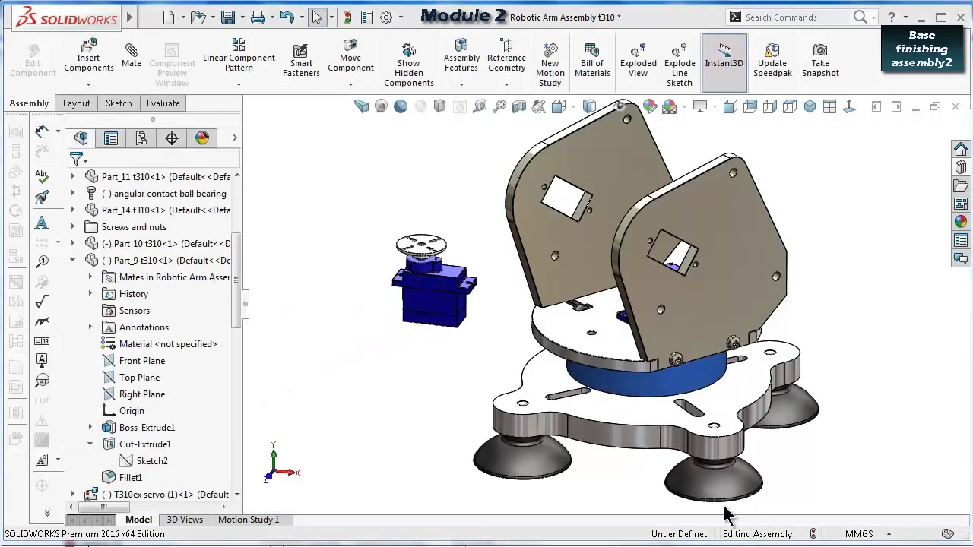
Move the inserted servo outside the nearer Part_1 plate and rotate it so its output disc points towards that plate.
click(345, 59)
drag(442, 314, 836, 354)
click(350, 85)
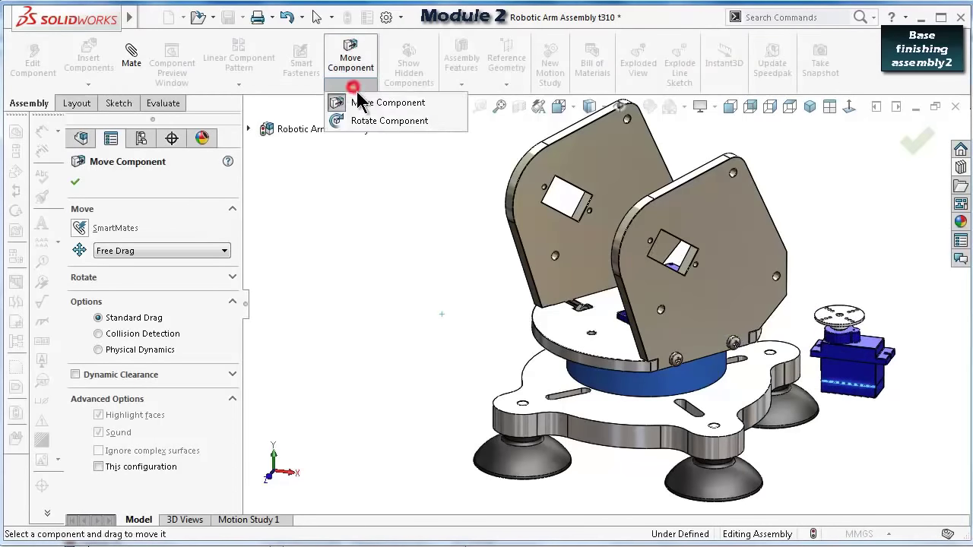
click(380, 119)
mouse_move(856, 384)
mouse_down()
mouse_move(941, 232)
mouse_move(897, 305)
mouse_move(921, 370)
mouse_move(934, 454)
mouse_move(874, 448)
mouse_move(853, 400)
mouse_move(858, 477)
mouse_move(863, 395)
mouse_up()
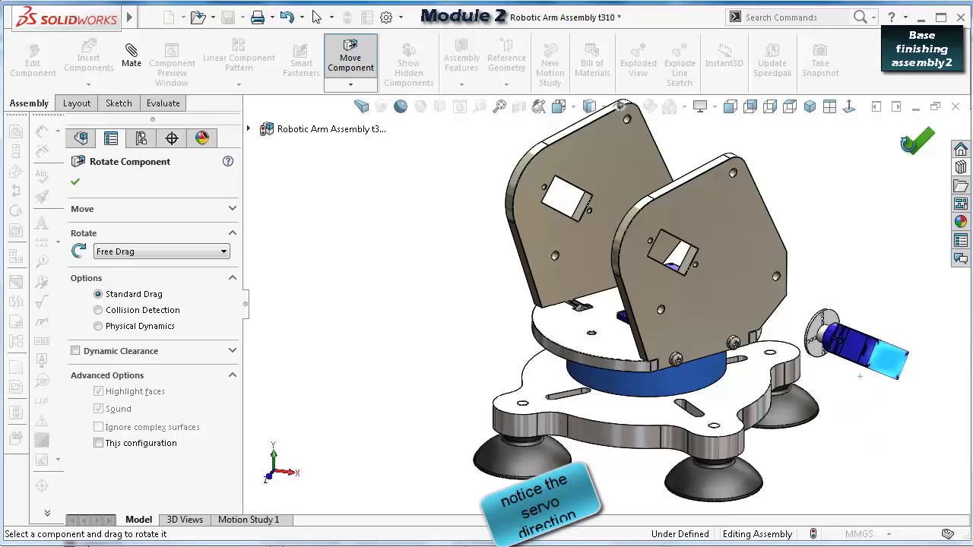
key(Escape)
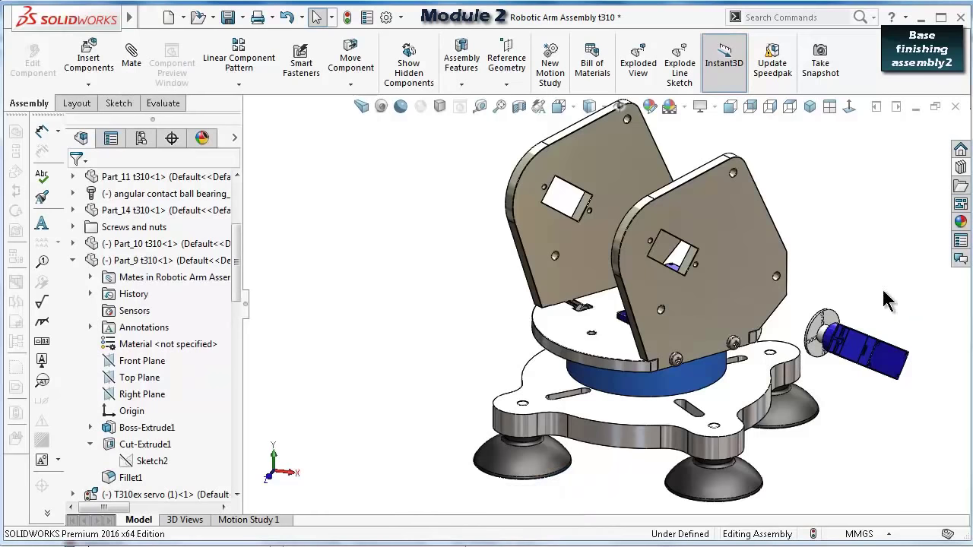
Add a coincident mate between the servo's mounting flange face and the outer face of the adjacent Part_1 plate.
scroll(866, 352, down, 5)
scroll(797, 335, down, 5)
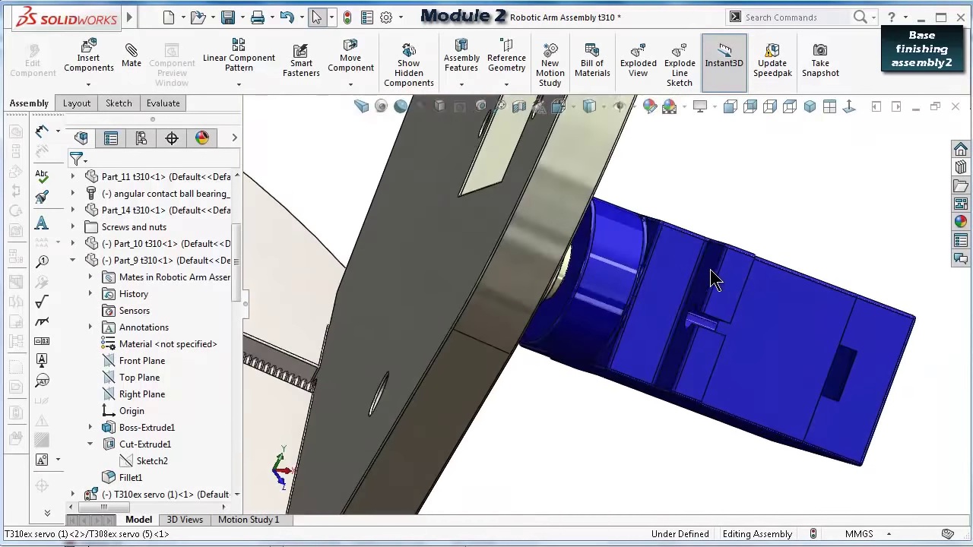
click(710, 276)
click(884, 181)
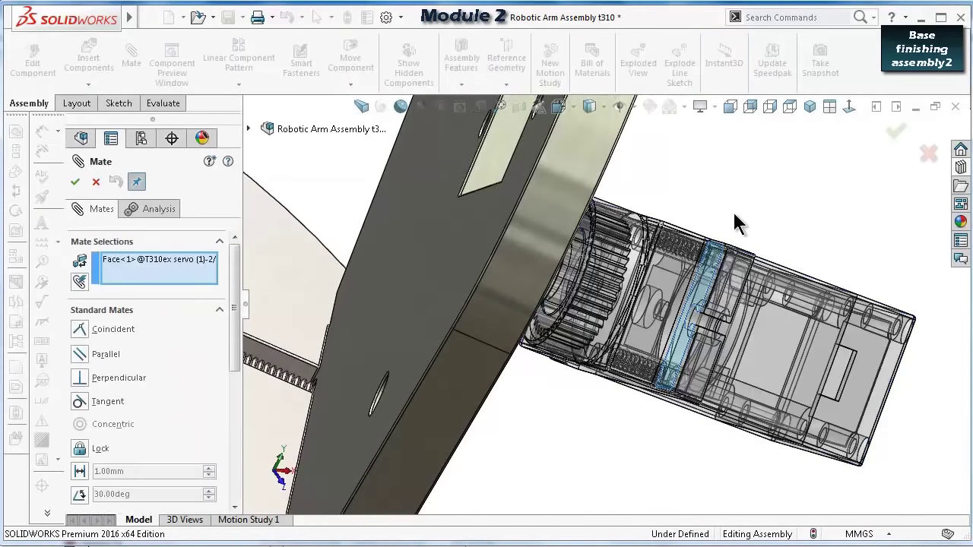
scroll(734, 223, up, 10)
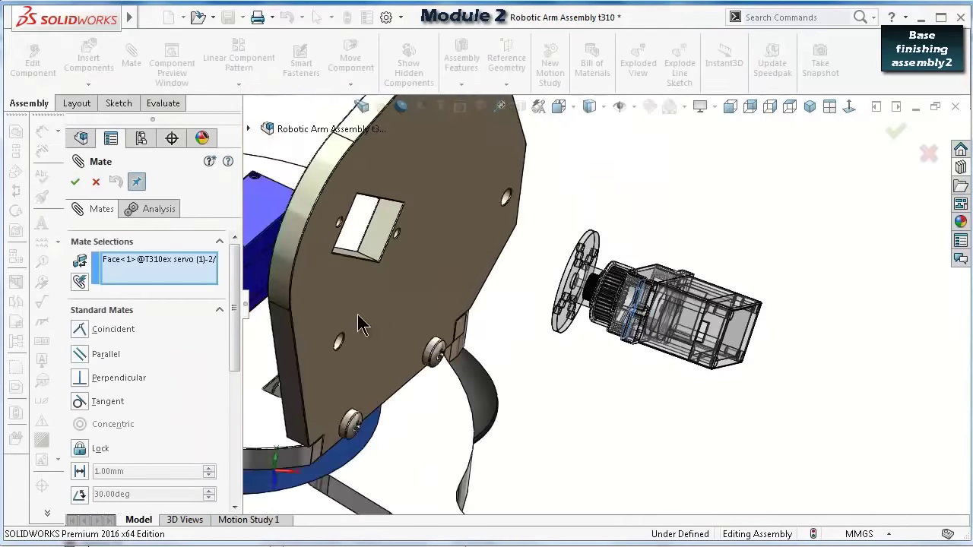
click(360, 308)
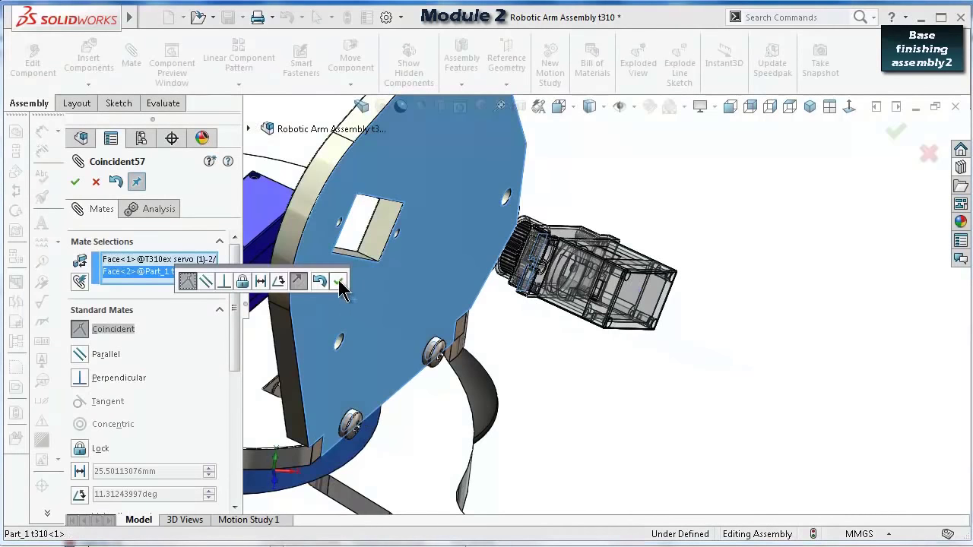
click(340, 283)
Add a concentric mate between a servo flange hole and the small hole beside the Part_1 plate's rectangular cutout.
scroll(558, 265, down, 8)
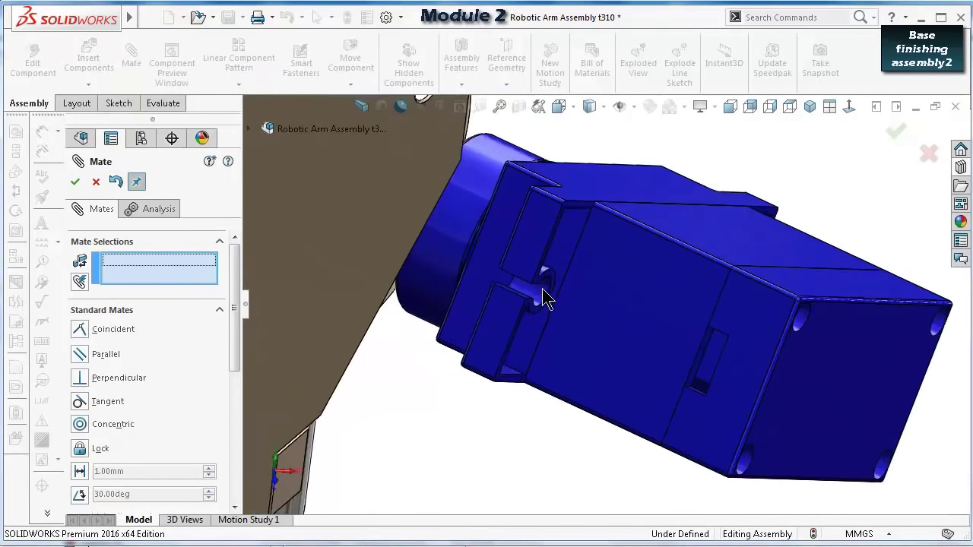
scroll(419, 300, up, 6)
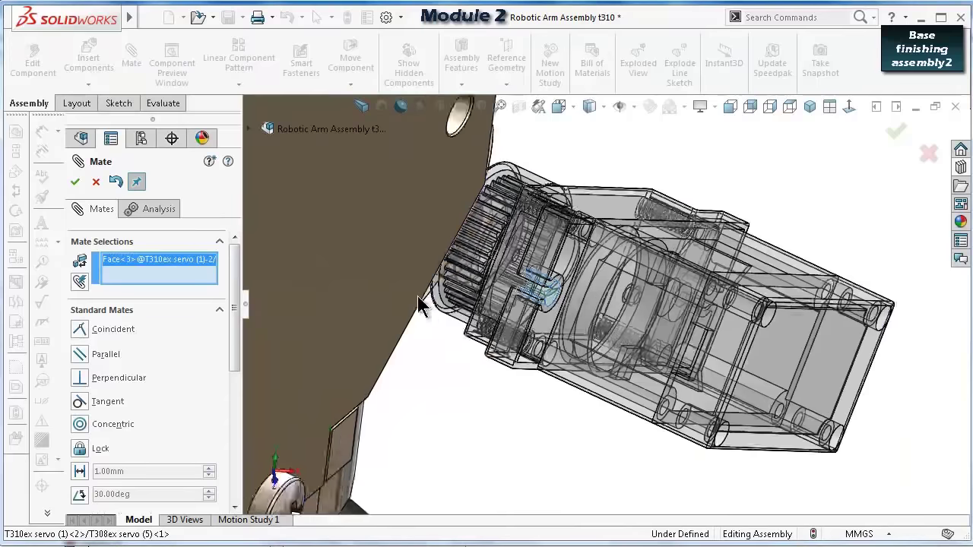
scroll(372, 258, down, 3)
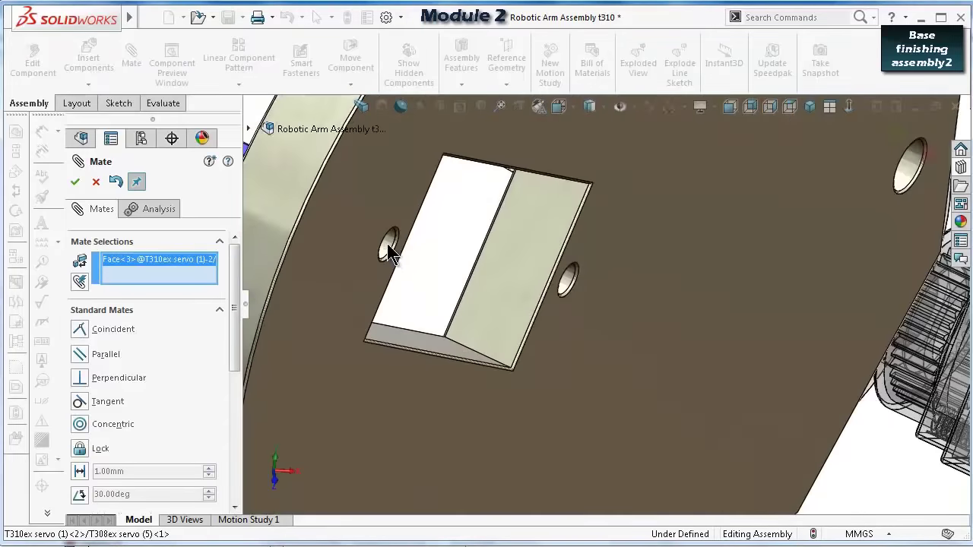
click(390, 254)
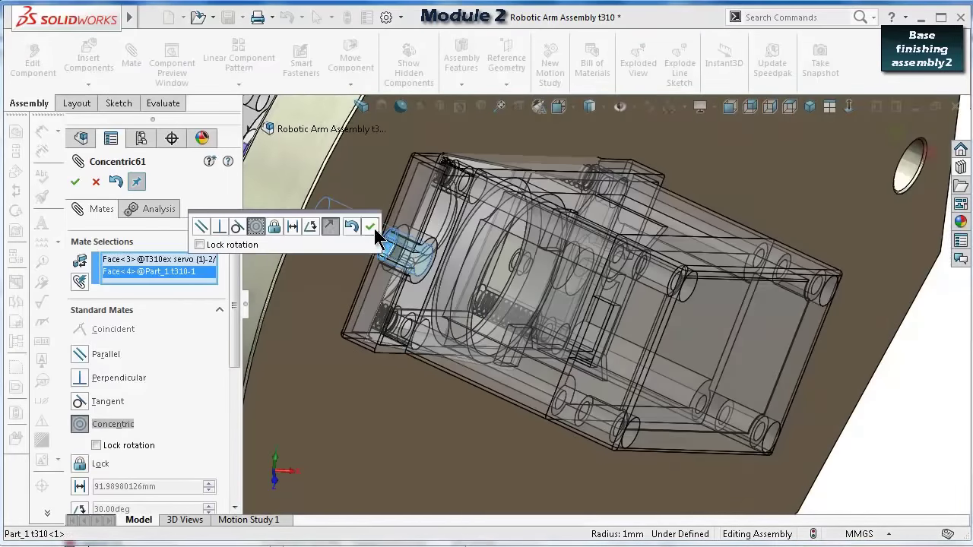
click(371, 228)
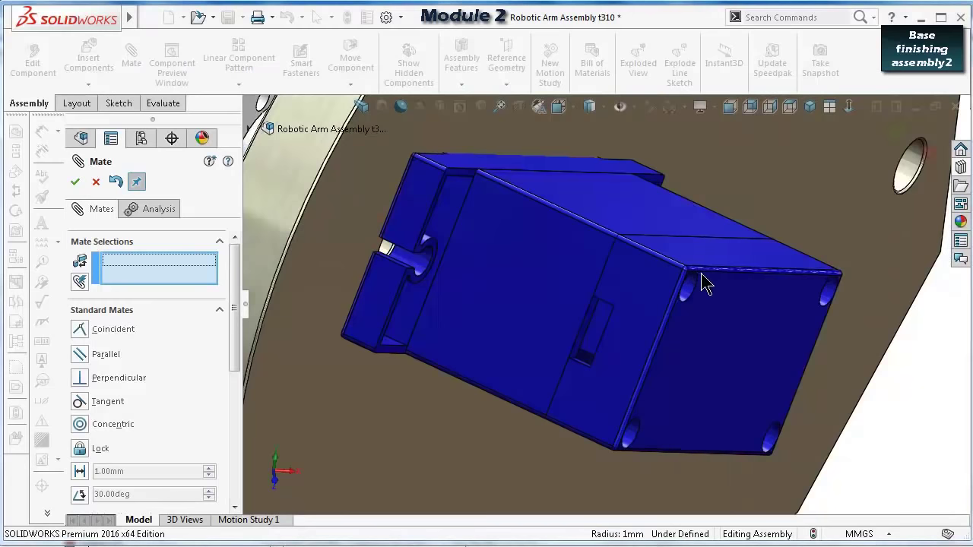
Make the servo's other flange hole concentric with the matching small hole in the Part_1 plate, and finish mating.
middle_drag(701, 274, 821, 235)
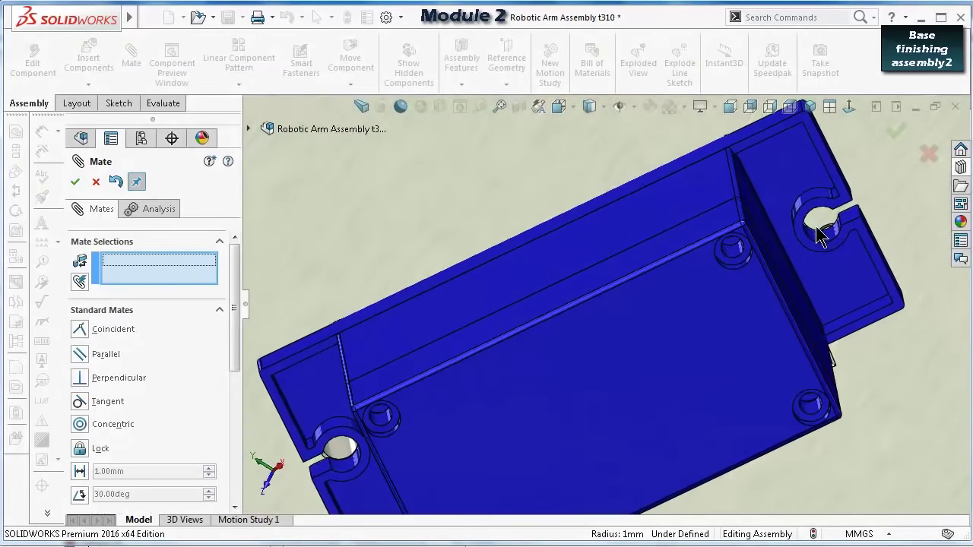
click(829, 248)
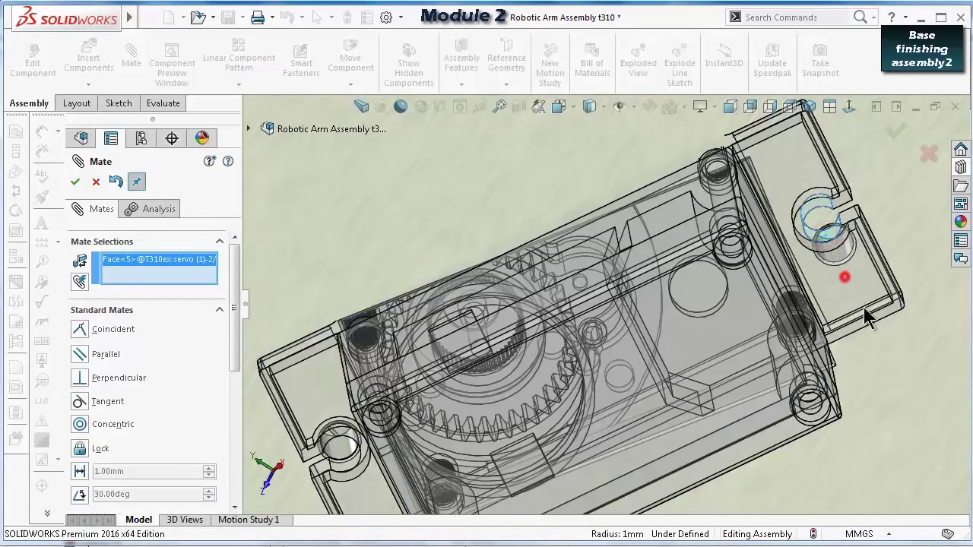
middle_drag(867, 316, 839, 275)
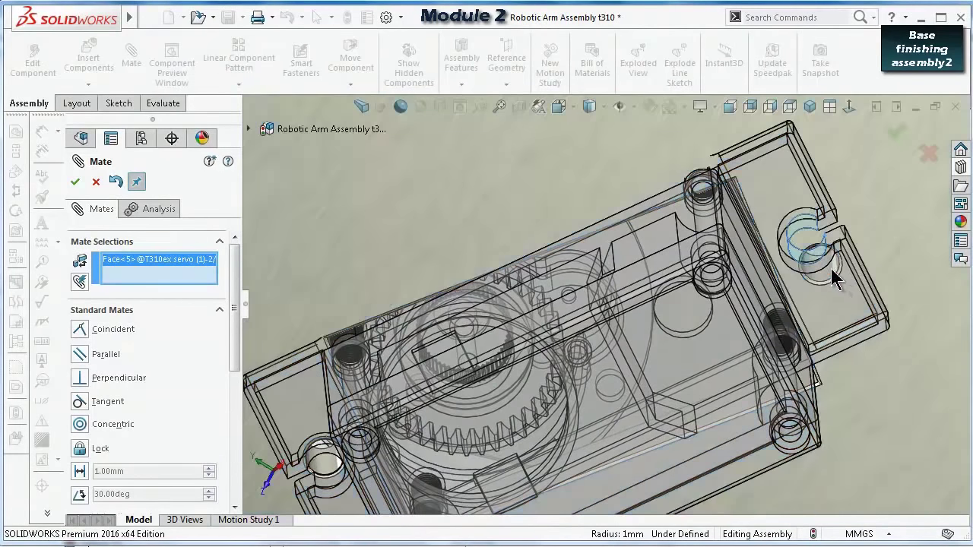
click(833, 274)
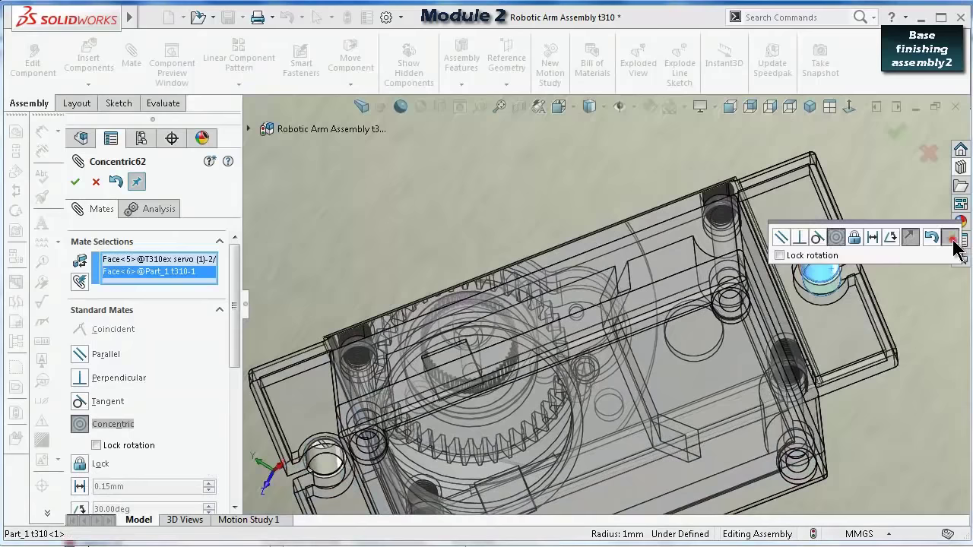
click(951, 238)
scroll(852, 285, up, 5)
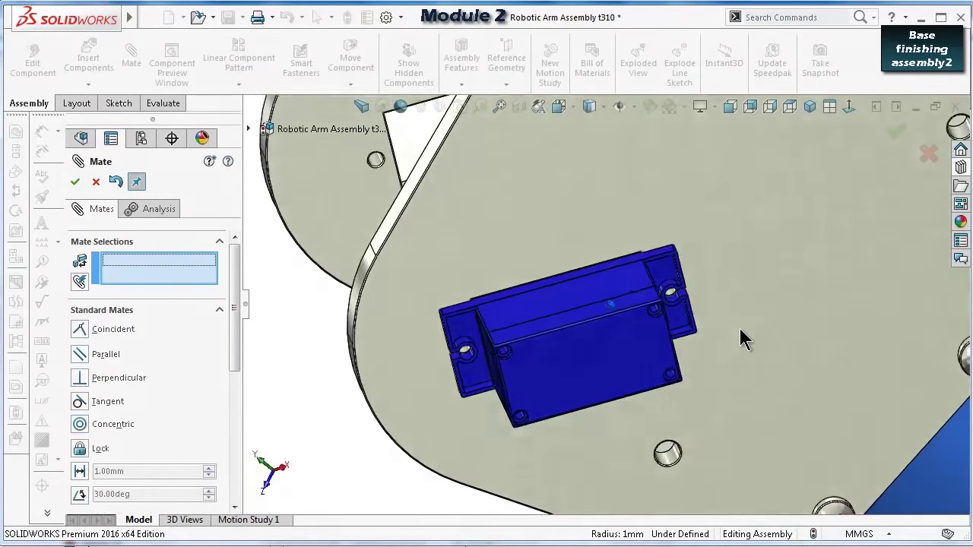
middle_drag(740, 328, 684, 335)
click(901, 137)
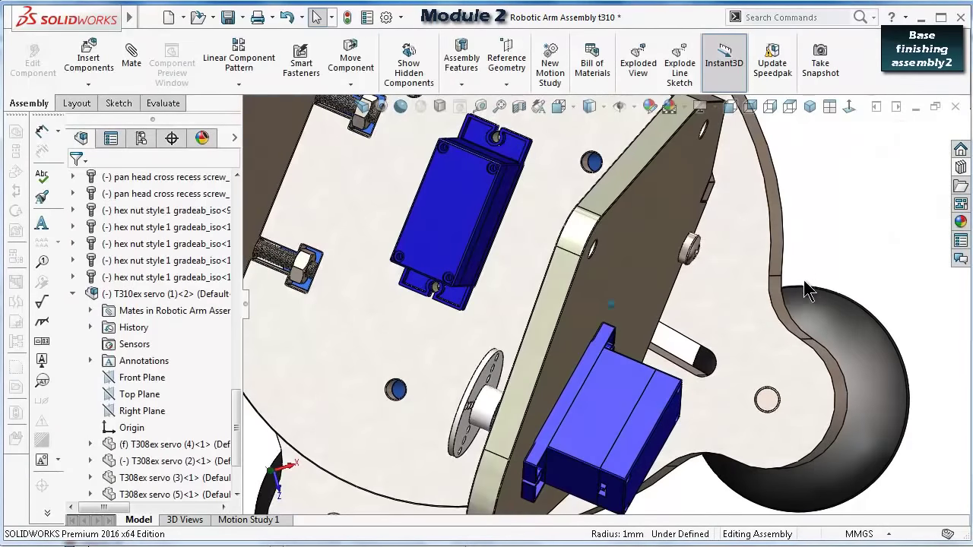
scroll(805, 289, up, 3)
scroll(669, 386, down, 1)
scroll(665, 386, up, 2)
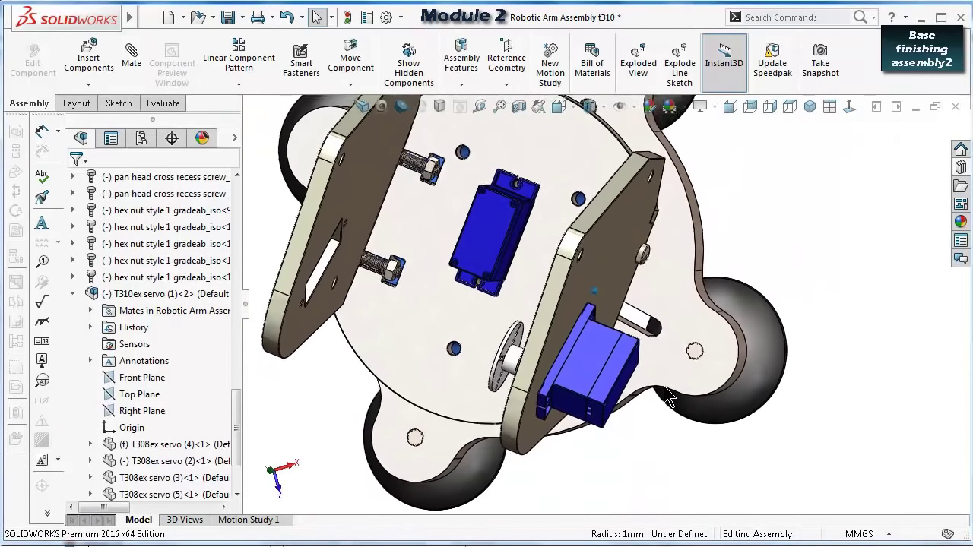
click(601, 380)
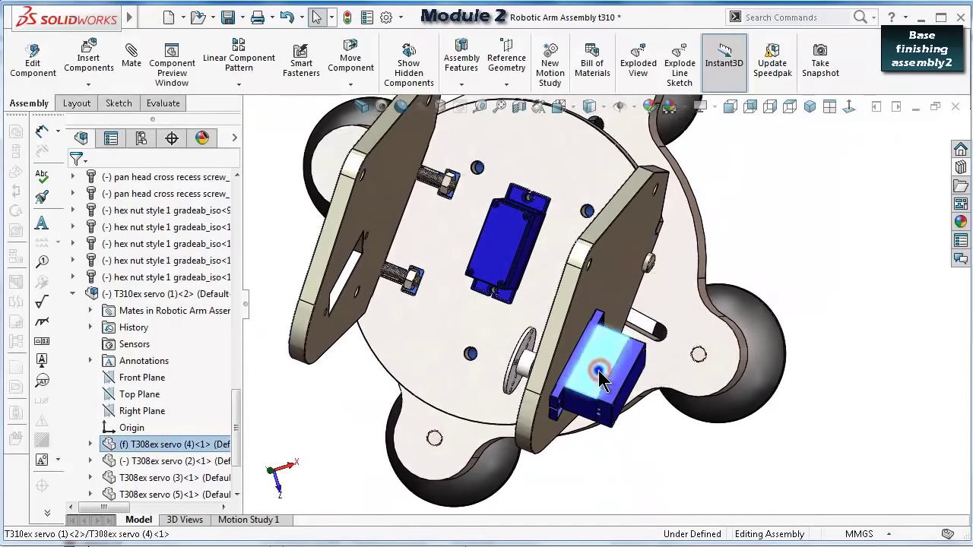
right_click(601, 380)
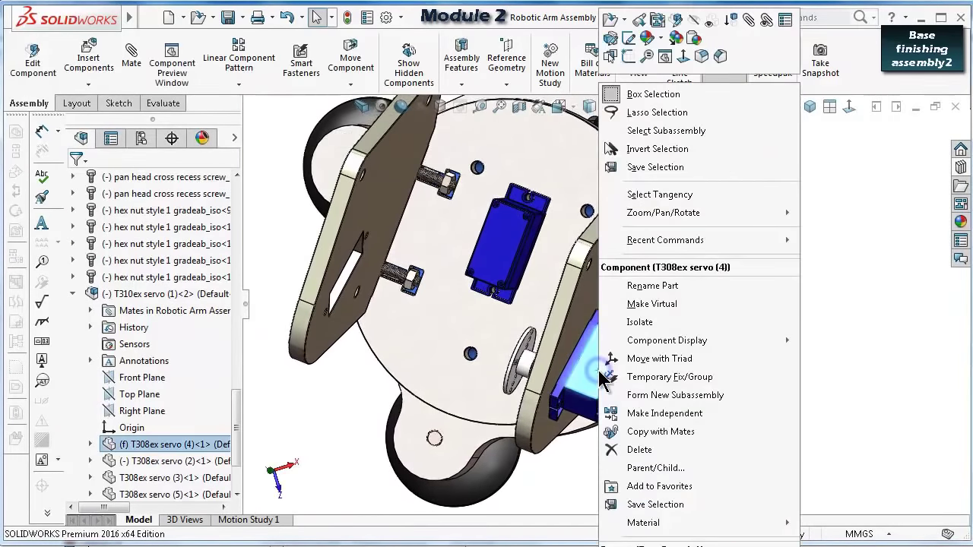
click(651, 438)
middle_drag(522, 300, 363, 316)
scroll(655, 349, down, 2)
middle_drag(654, 348, 670, 373)
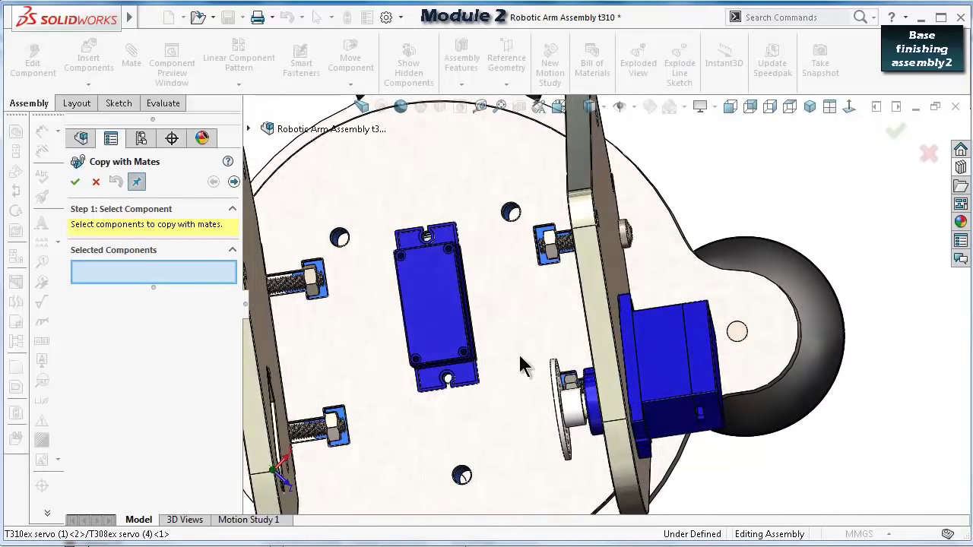
click(931, 149)
Insert one more T310ex servo (1) between the two Part_1 plates.
click(90, 65)
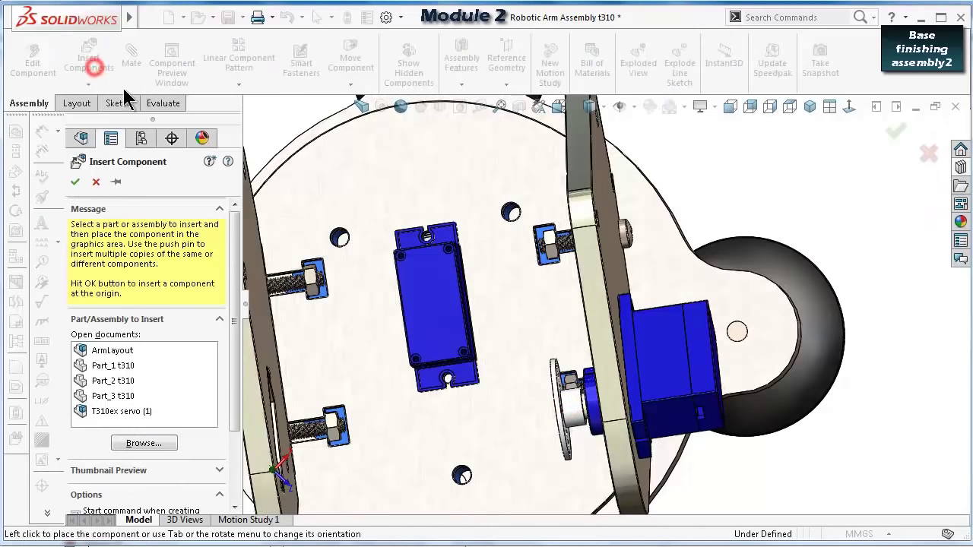
click(138, 412)
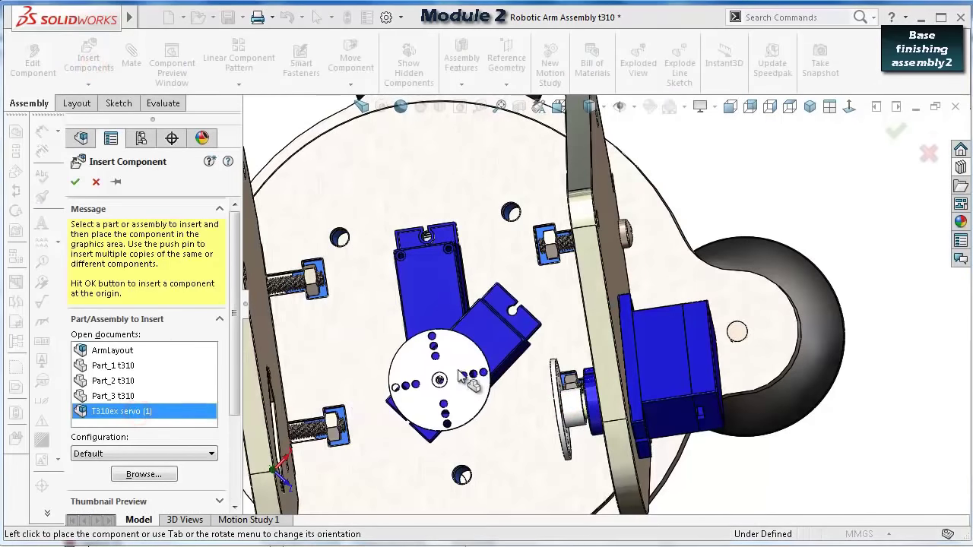
click(541, 370)
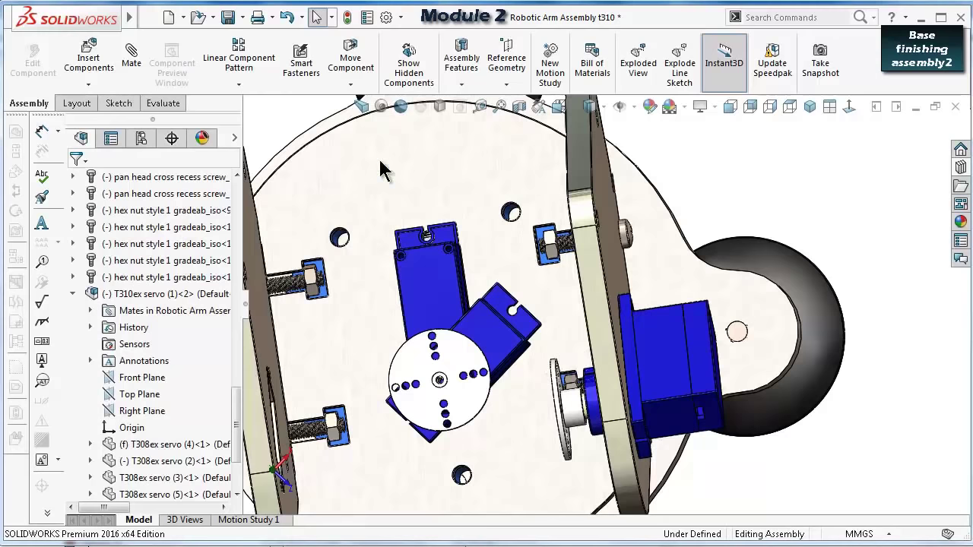
Rotate the new servo so its output disc faces sideways, and move it outside the opposite Part_1 plate with the disc towards the plate.
click(341, 84)
click(363, 123)
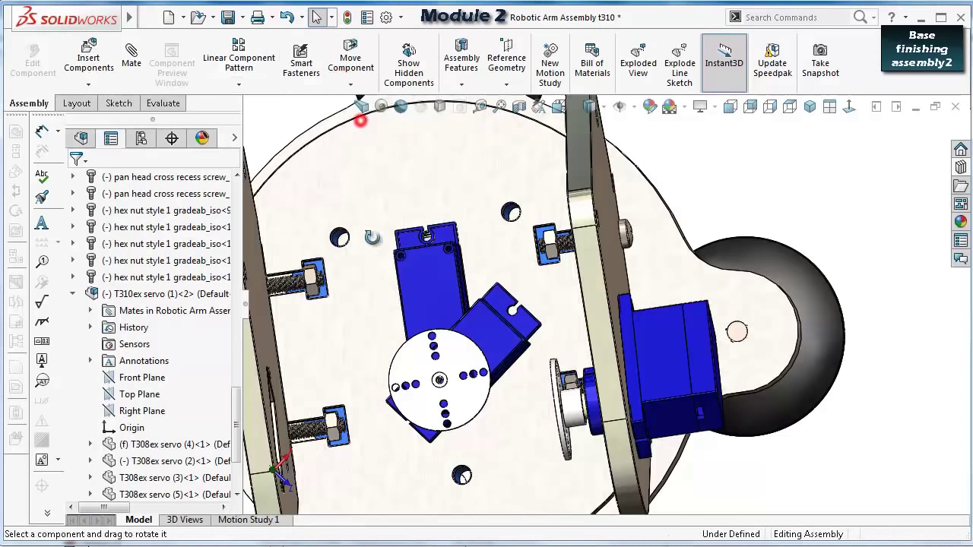
drag(456, 388, 548, 362)
click(920, 141)
scroll(554, 359, up, 3)
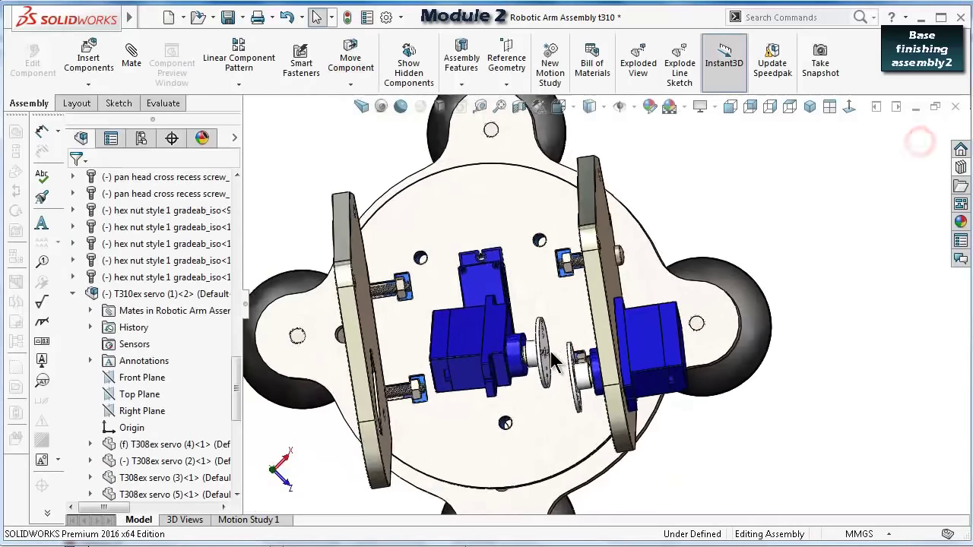
drag(509, 335, 336, 356)
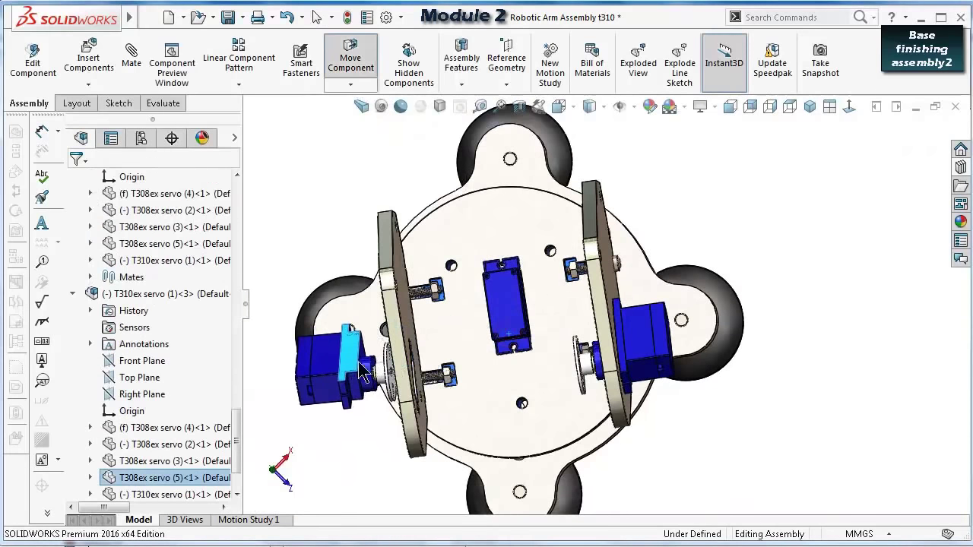
scroll(358, 361, down, 5)
scroll(376, 359, down, 2)
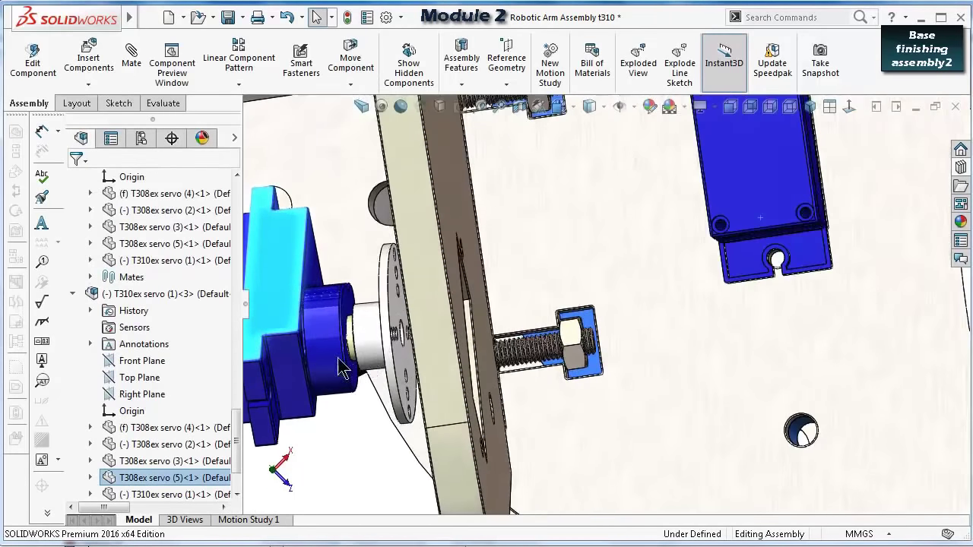
Add a coincident mate between the new servo's mounting flange face and the outer face of the opposite Part_1 plate.
click(367, 470)
scroll(369, 384, down, 3)
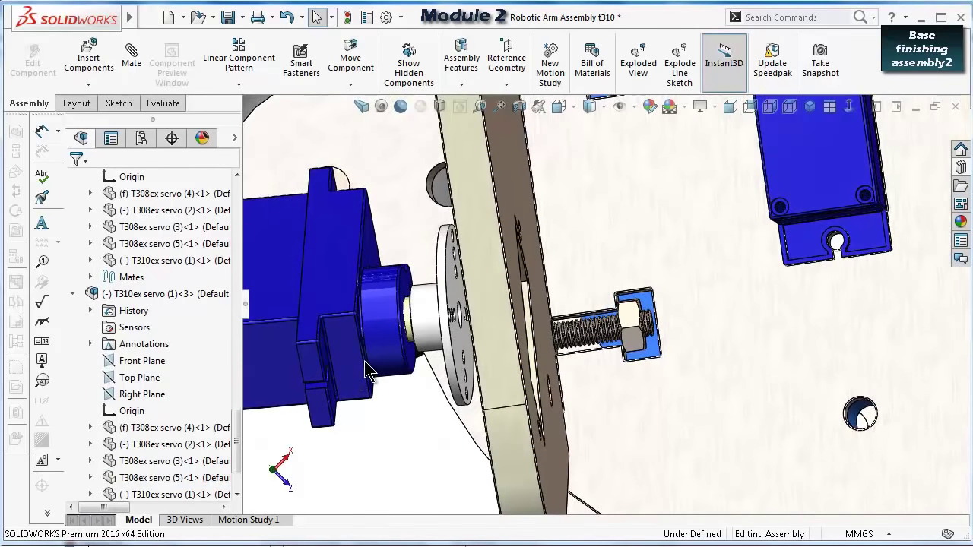
scroll(357, 375, down, 4)
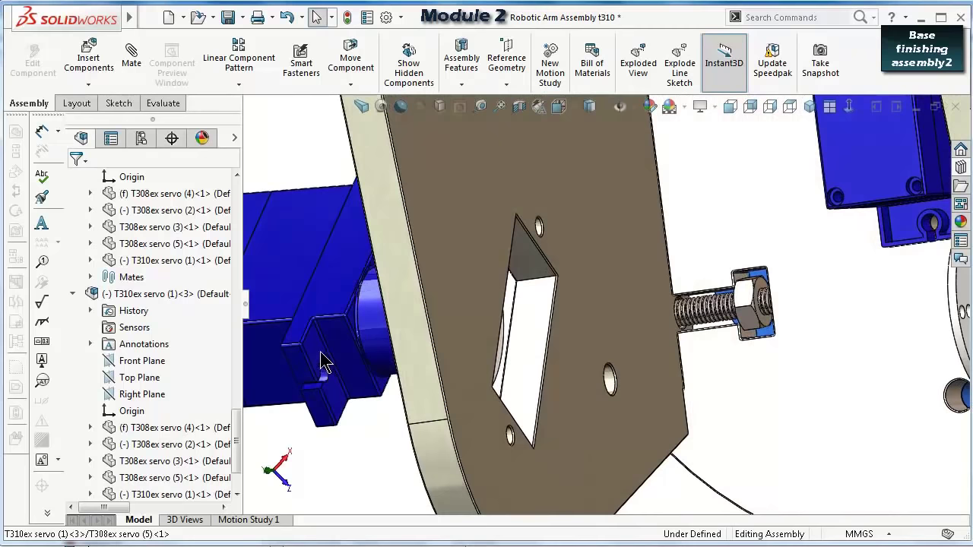
click(321, 352)
middle_drag(361, 371, 487, 380)
click(503, 267)
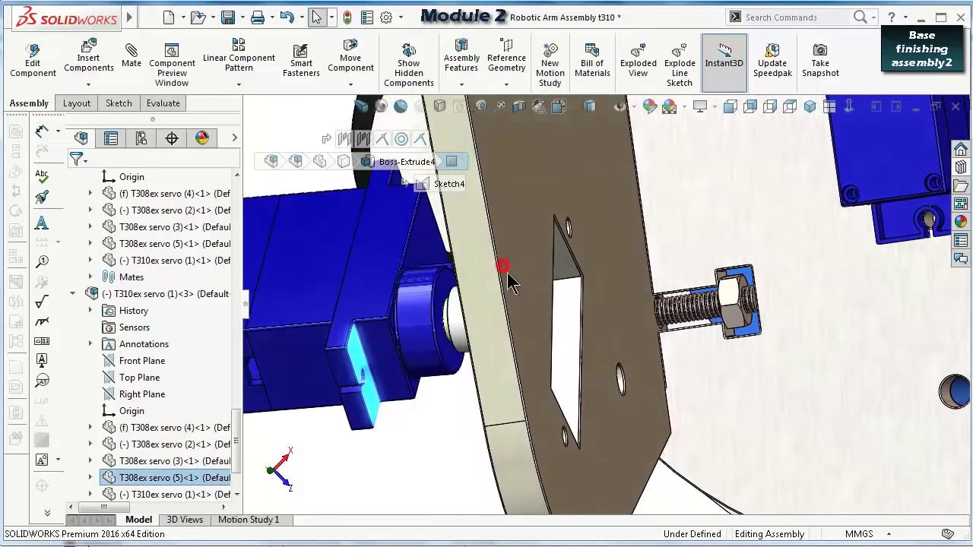
middle_drag(530, 340, 618, 429)
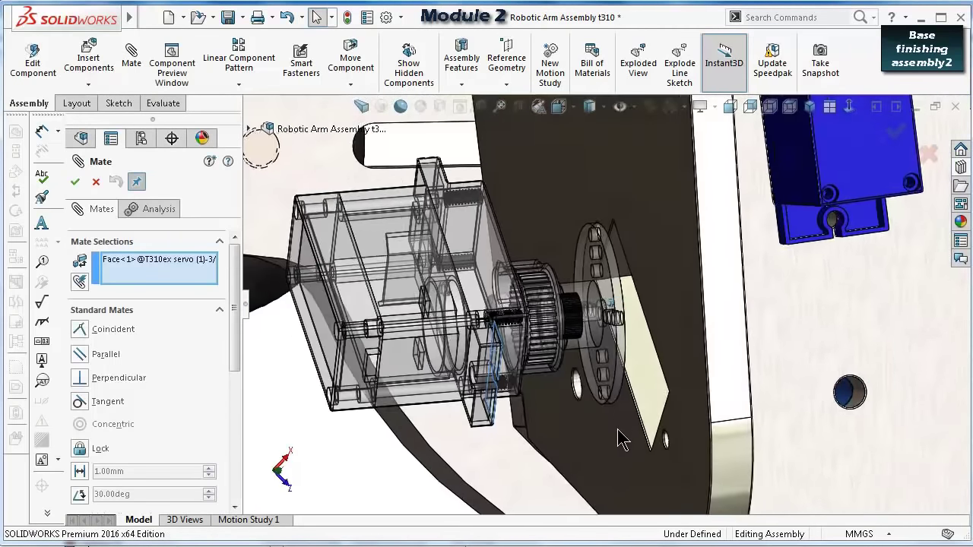
click(611, 463)
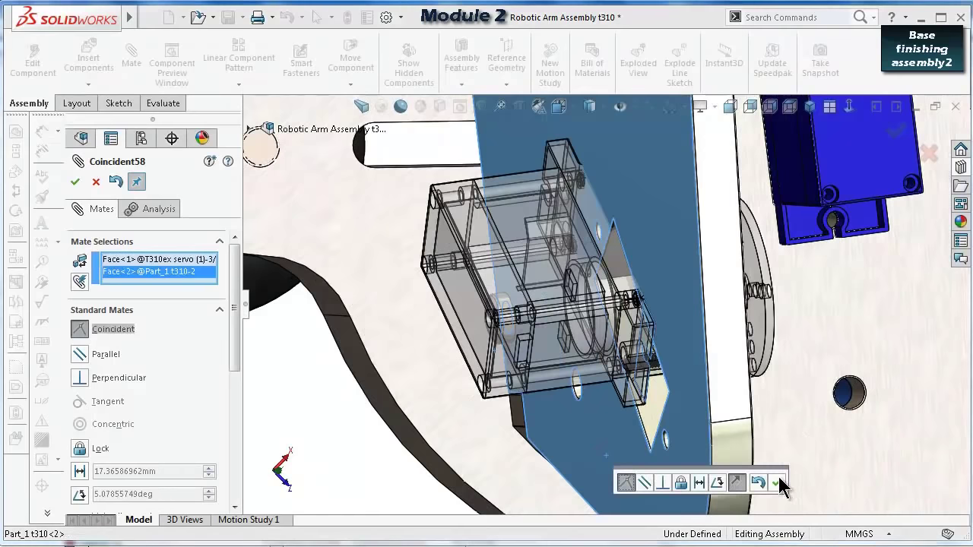
click(780, 487)
Make one flange hole of the new servo concentric with the small hole beside that plate's rectangular cutout.
scroll(676, 441, down, 5)
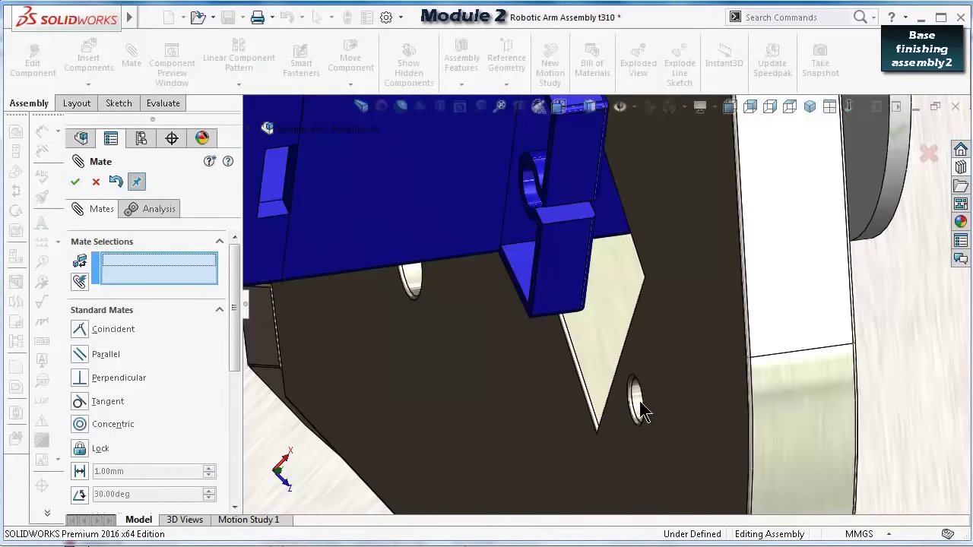
click(640, 403)
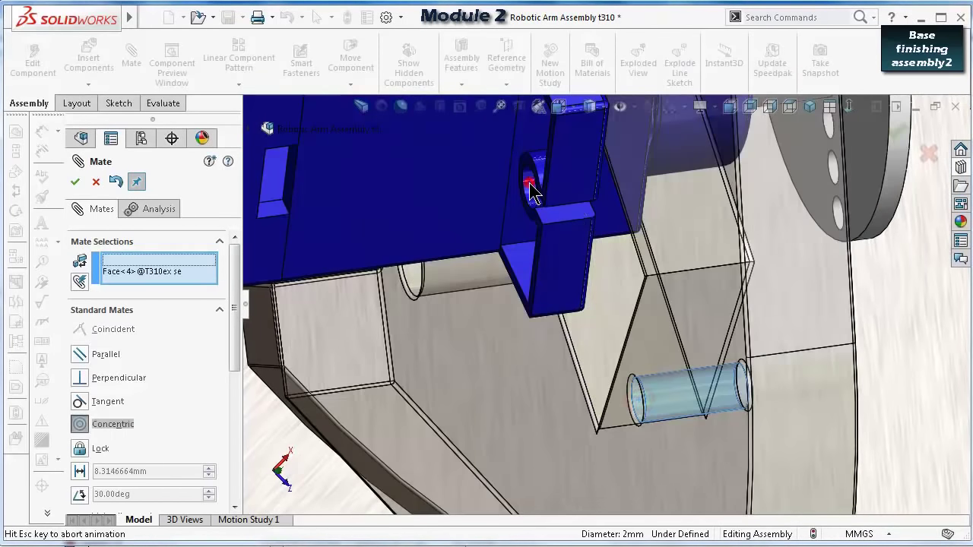
click(529, 185)
click(734, 197)
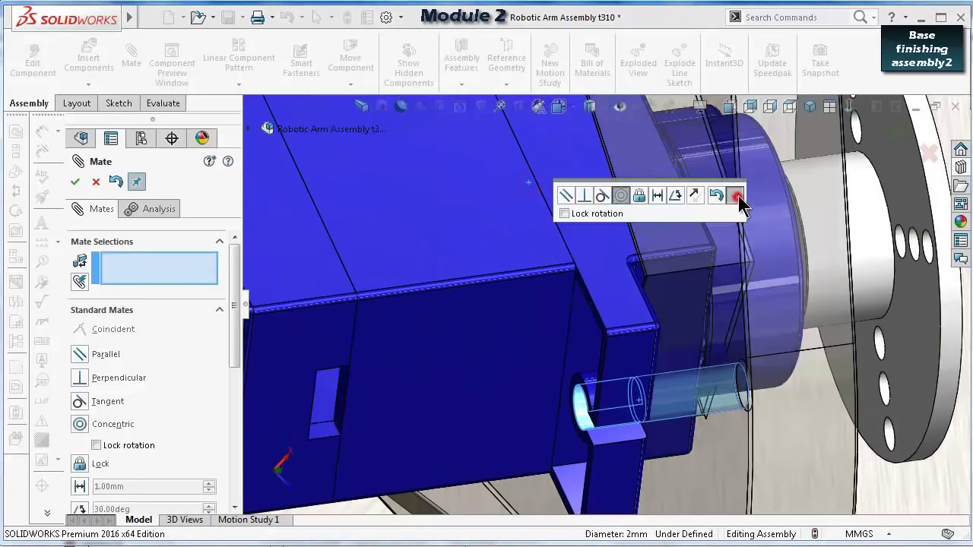
Make the servo's other flange hole concentric with the small hole at the opposite end of the cutout, and finish mating.
scroll(739, 202, down, 5)
scroll(714, 220, up, 6)
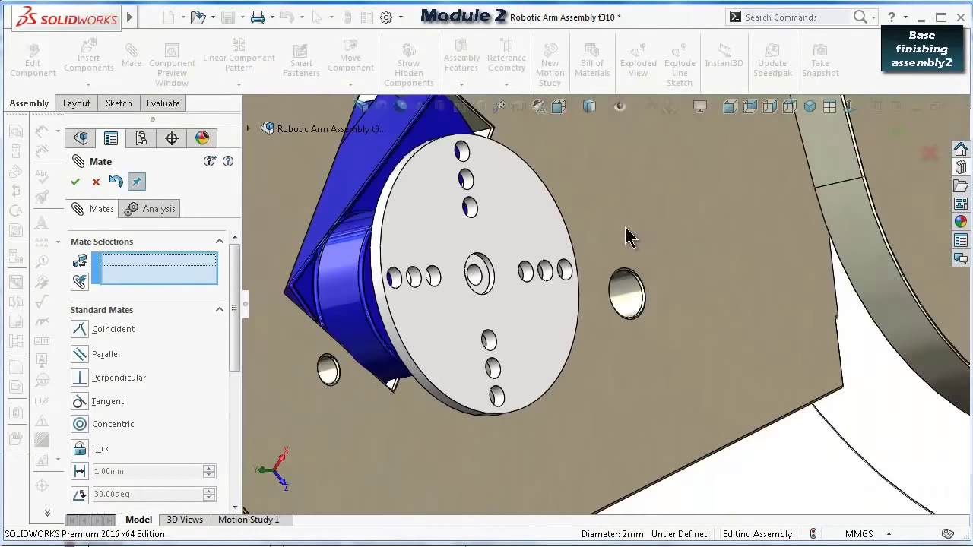
scroll(516, 149, down, 4)
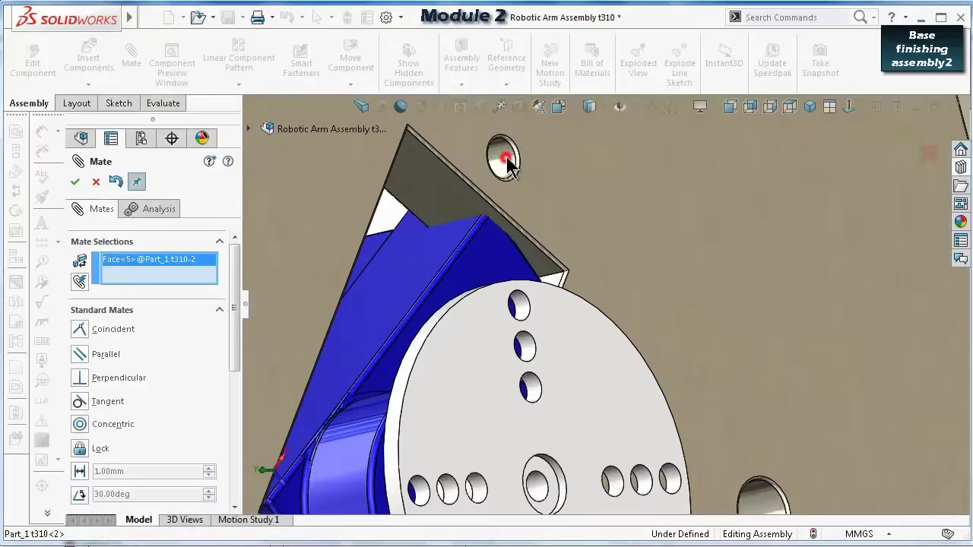
middle_drag(508, 167, 261, 276)
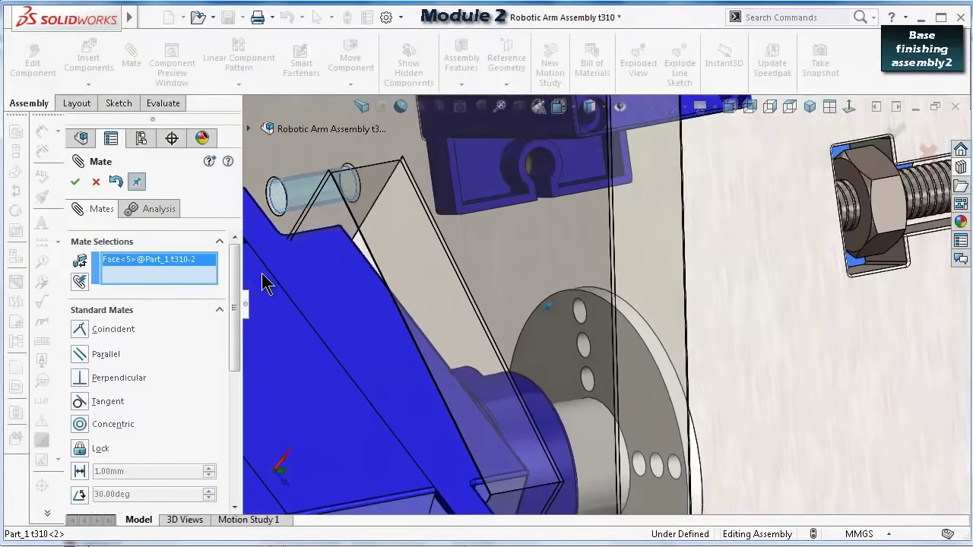
scroll(262, 273, up, 4)
scroll(343, 262, down, 4)
middle_drag(419, 271, 546, 206)
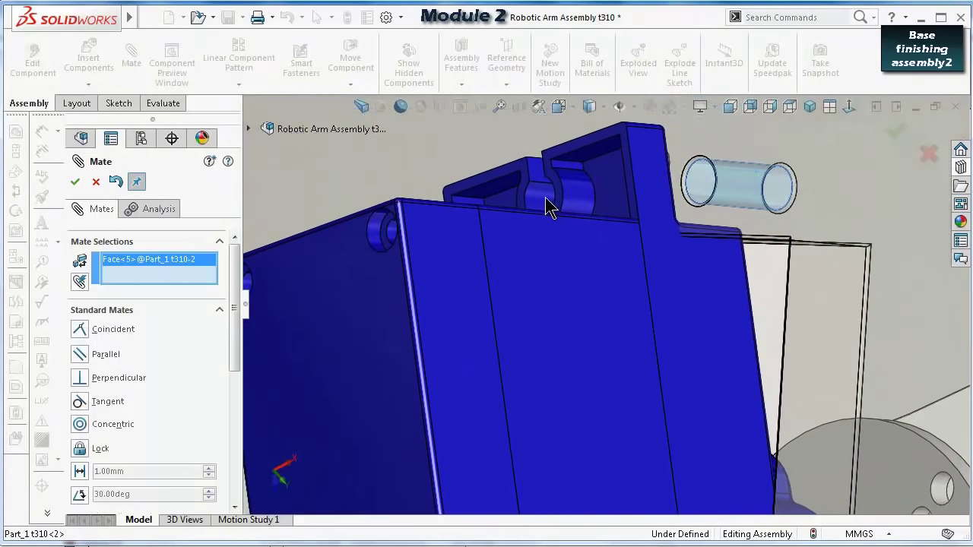
click(547, 200)
click(727, 164)
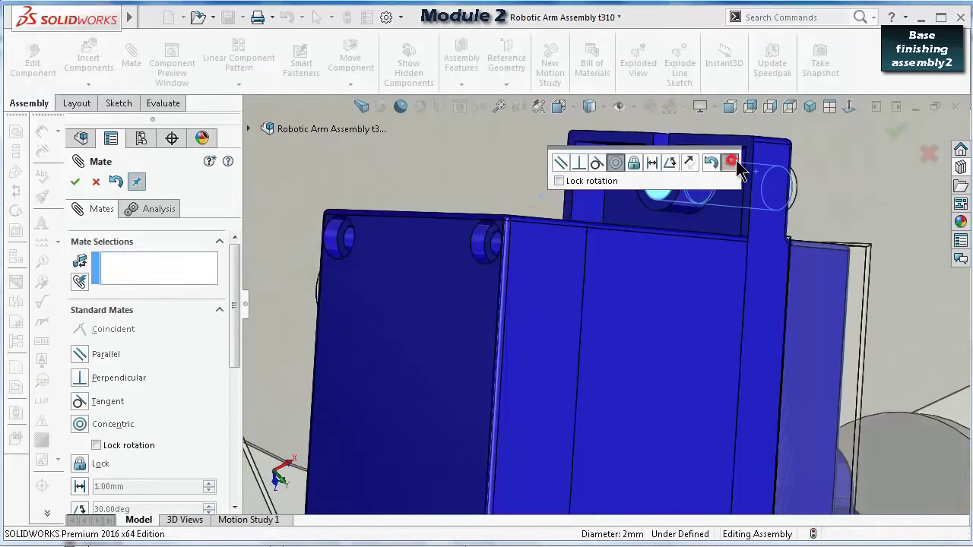
click(74, 182)
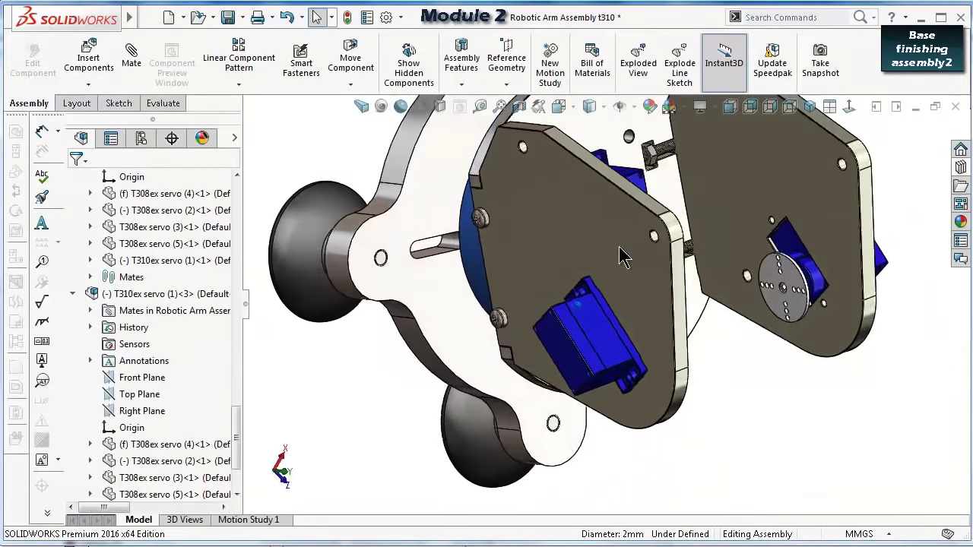
Turn the round Part_9 base plate with its mounted plates, and try to turn the newly mounted servo's output disc.
middle_drag(620, 257, 753, 441)
click(736, 443)
drag(817, 428, 677, 444)
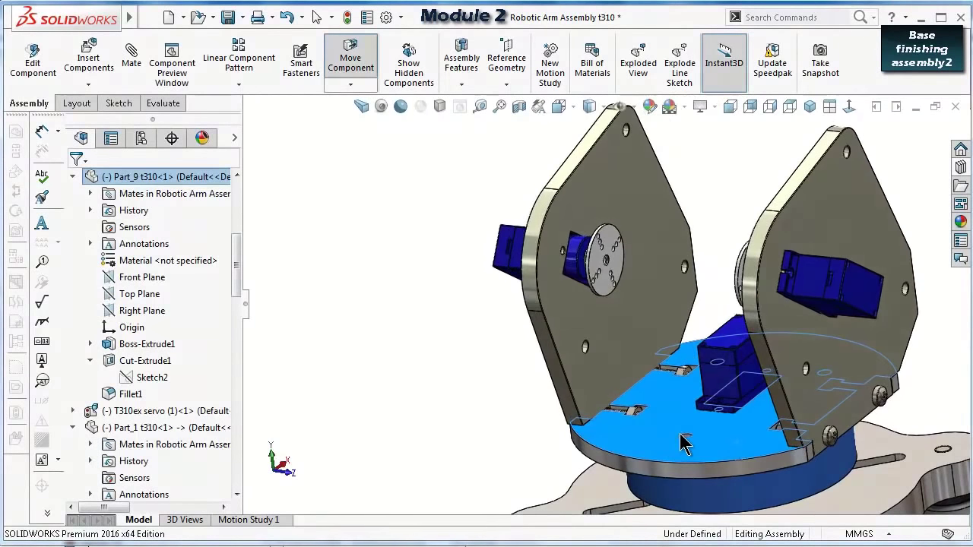
click(403, 391)
drag(594, 256, 599, 248)
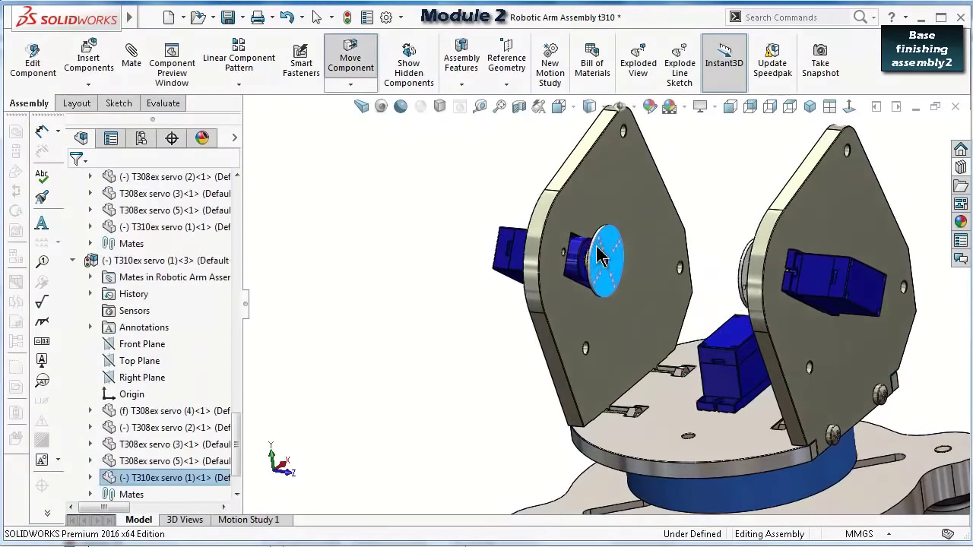
click(194, 493)
click(363, 356)
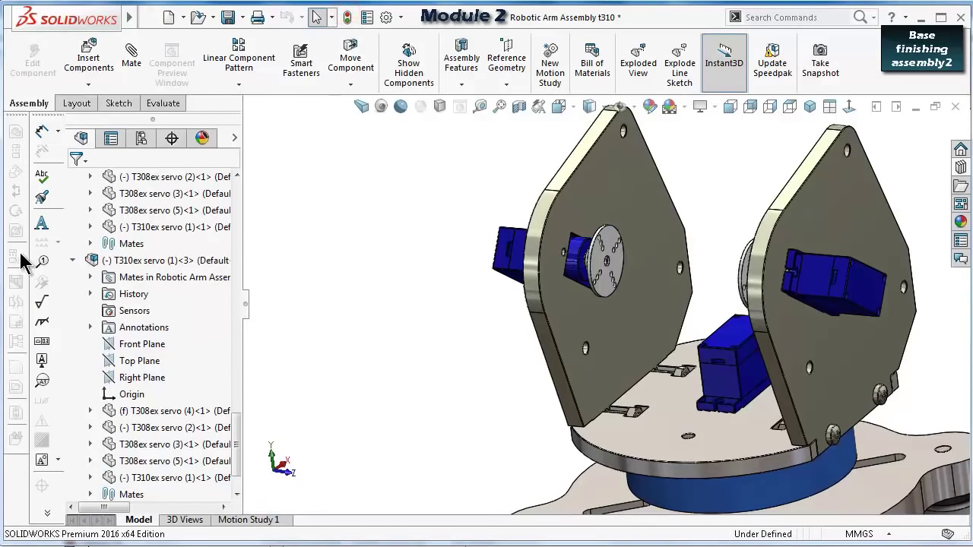
Set the T310ex servo (1)<2> subassembly to solve as Flexible in its component properties.
click(72, 260)
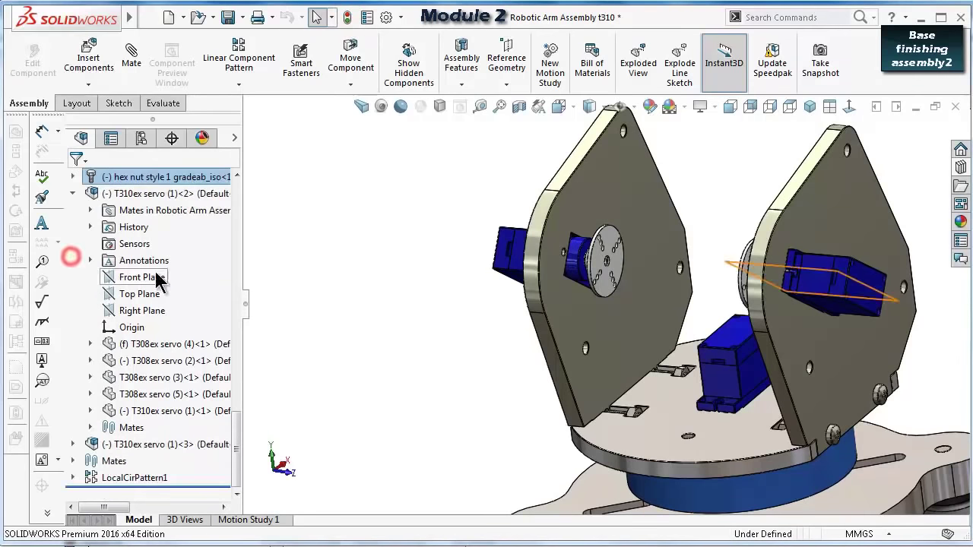
click(154, 445)
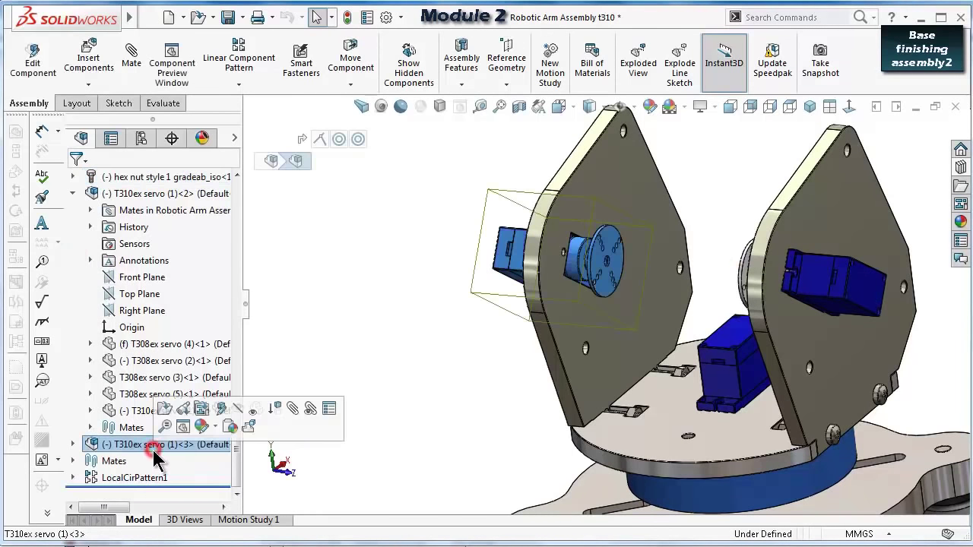
click(72, 193)
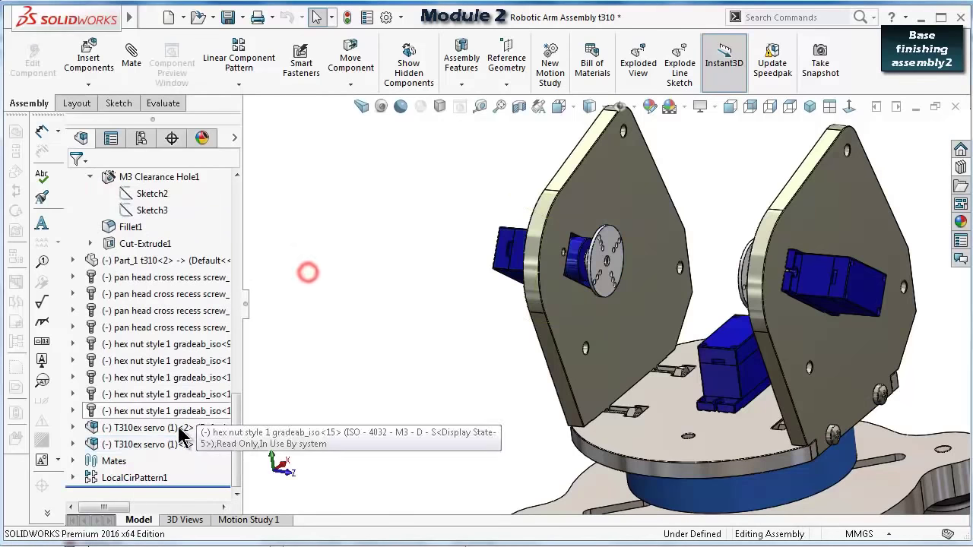
click(156, 428)
click(349, 393)
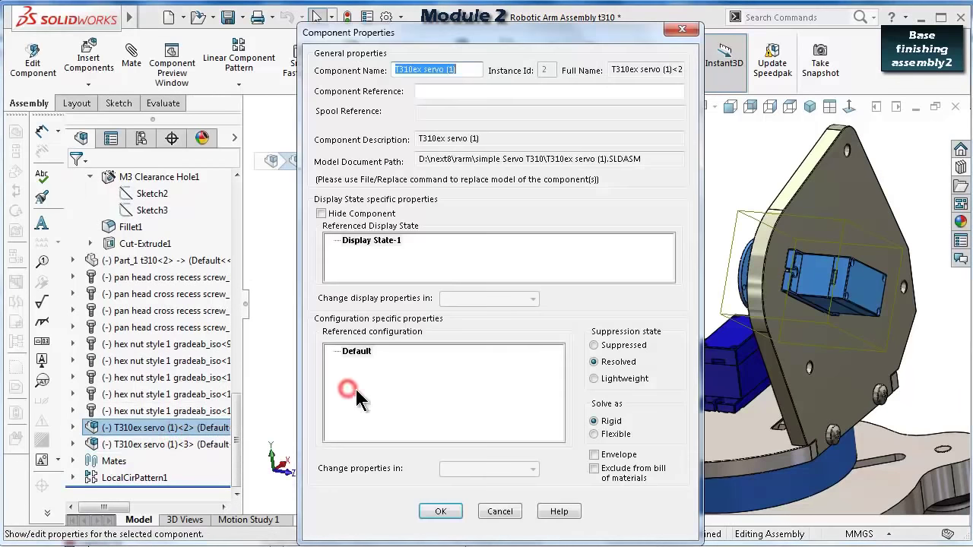
click(441, 511)
Set the T310ex servo (1)<3> subassembly to solve as Flexible, and save the assembly.
click(190, 445)
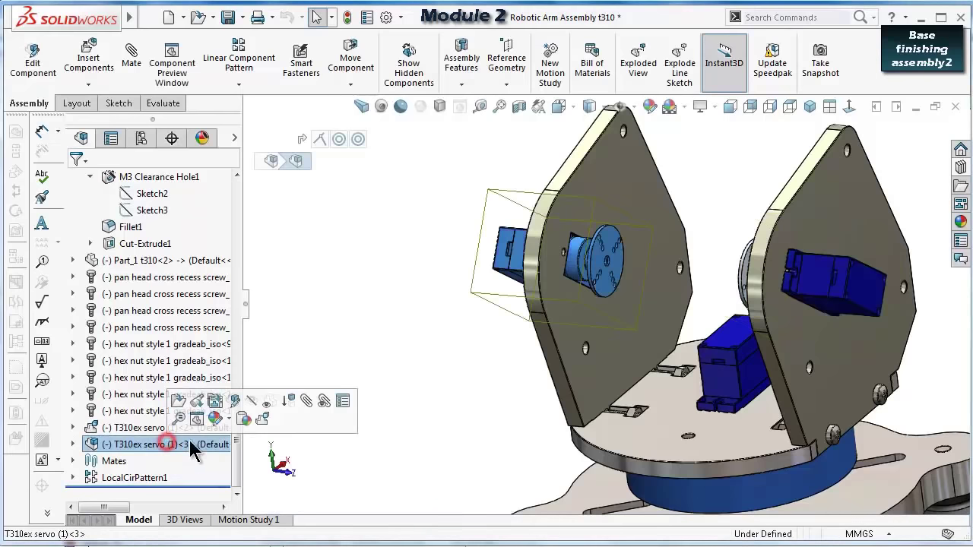
click(347, 399)
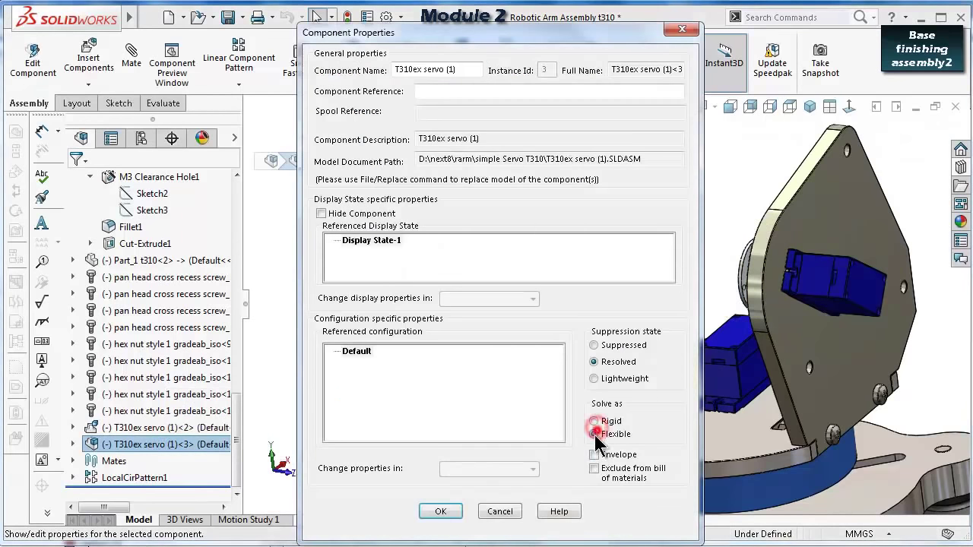
click(456, 511)
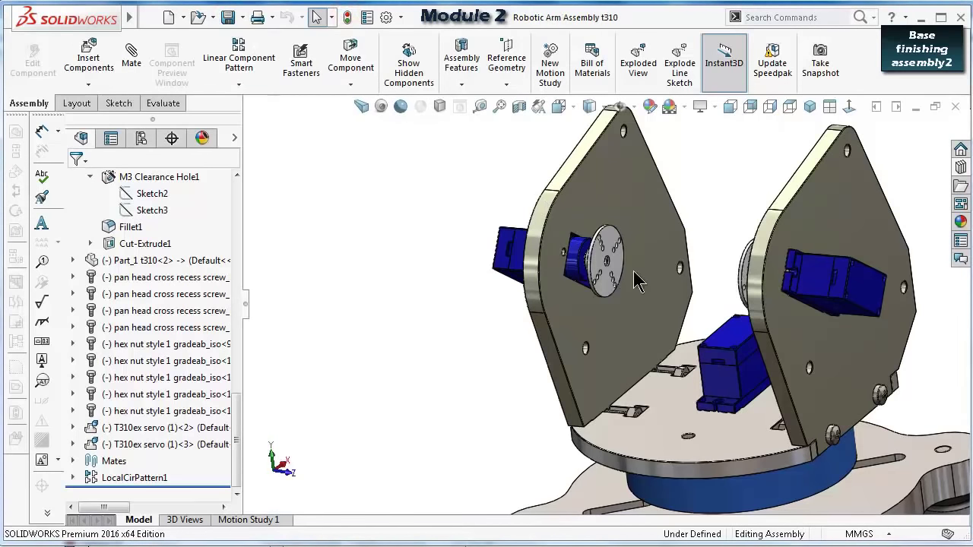
Turn the output discs of both plate-mounted servos, and rotate the round base plate to test their motion.
scroll(637, 282, down, 2)
click(598, 239)
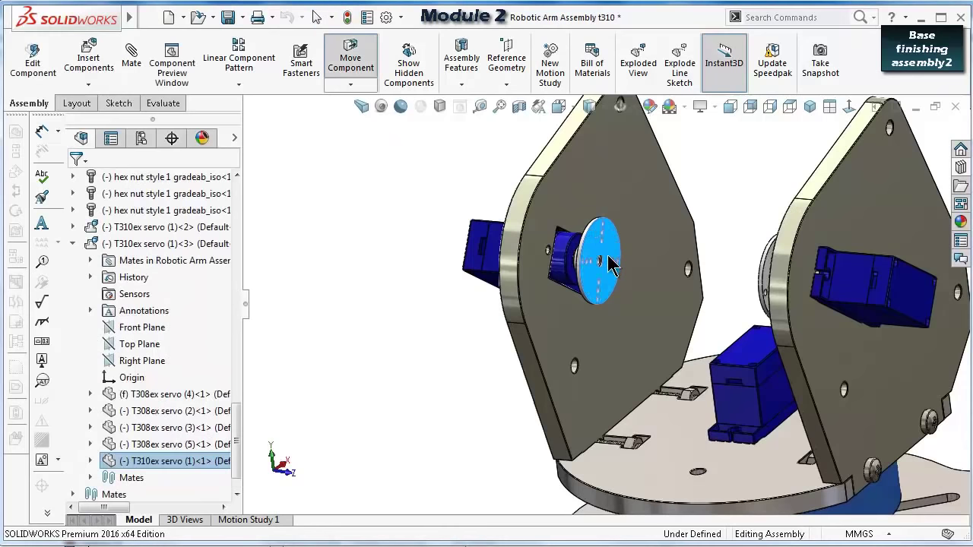
drag(614, 269, 594, 268)
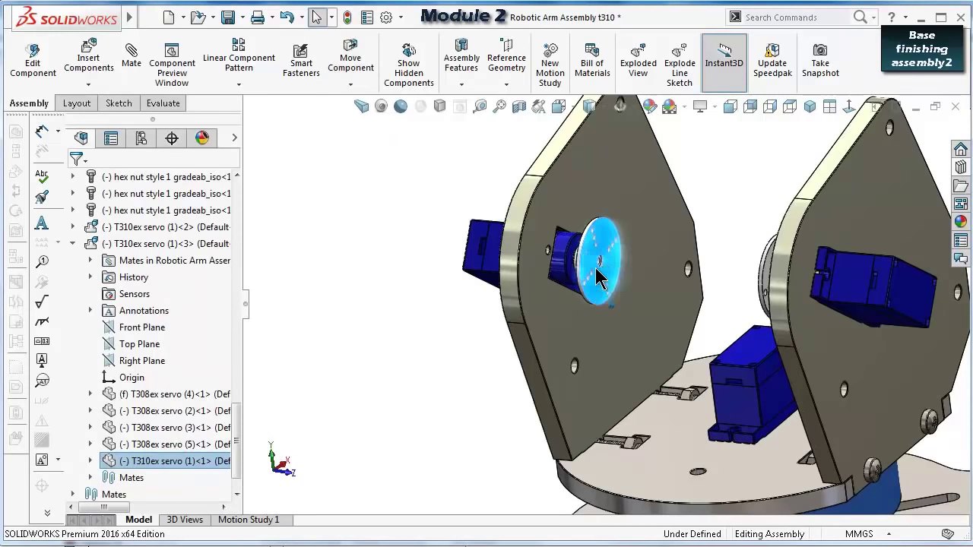
middle_drag(595, 267, 816, 257)
drag(817, 250, 791, 291)
key(Escape)
middle_drag(829, 301, 717, 343)
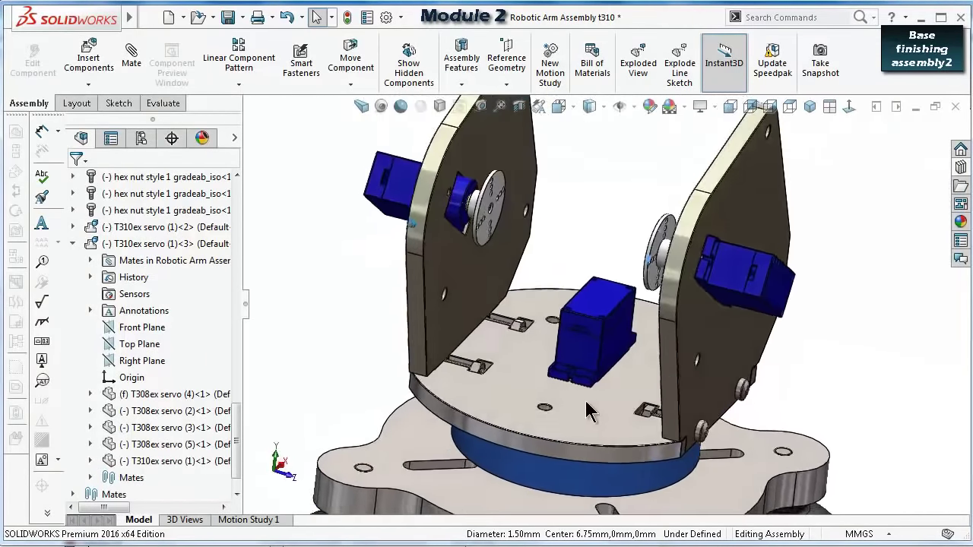
drag(586, 402, 518, 364)
click(838, 226)
Insert a Pan Head Cross Recess ISO 7045 screw from the Toolbox cross-recessed head screws at the slotted flange hole of servo (1)<2>.
scroll(636, 270, down, 10)
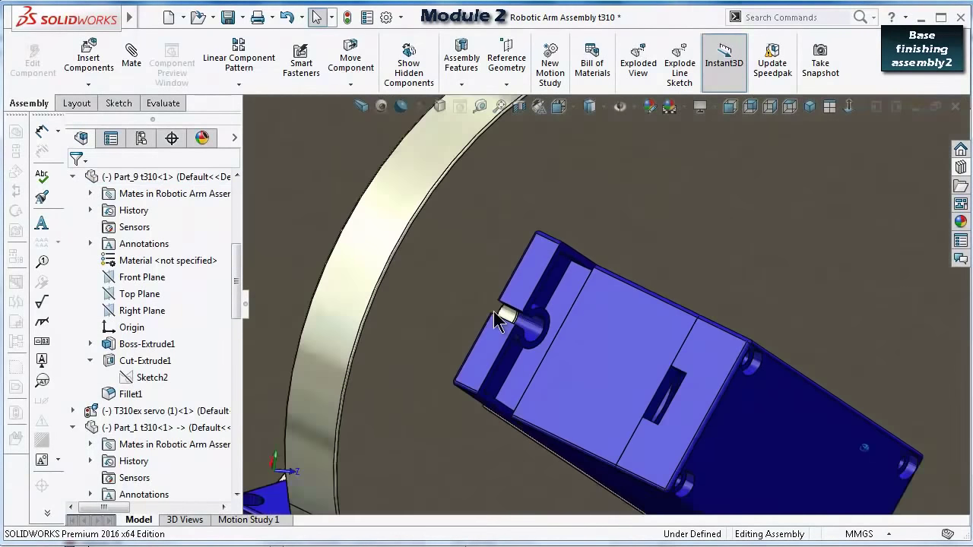
middle_drag(495, 313, 559, 333)
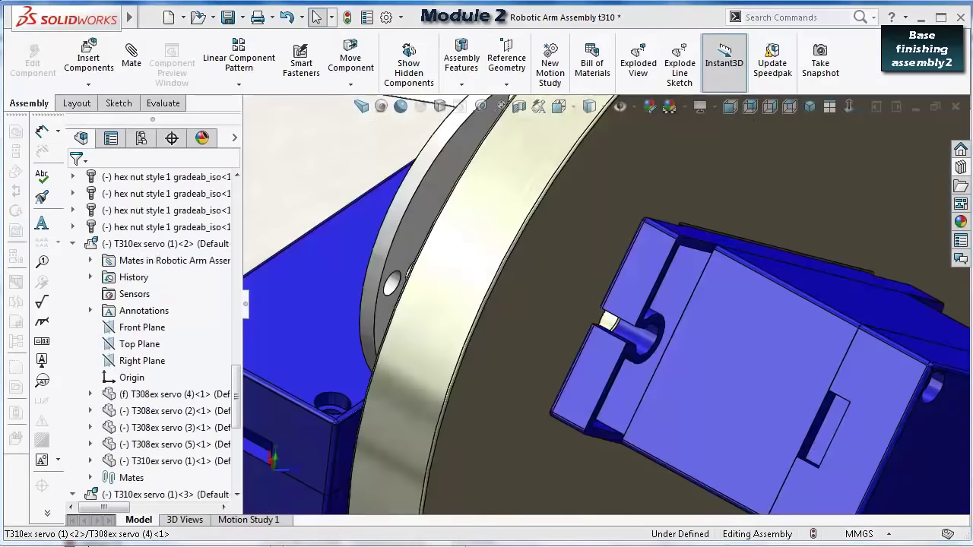
click(960, 168)
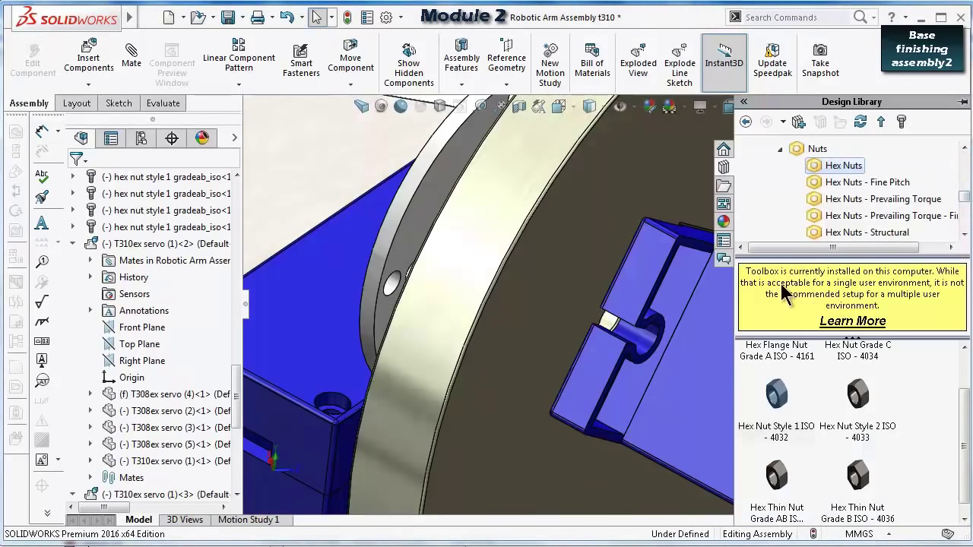
click(780, 149)
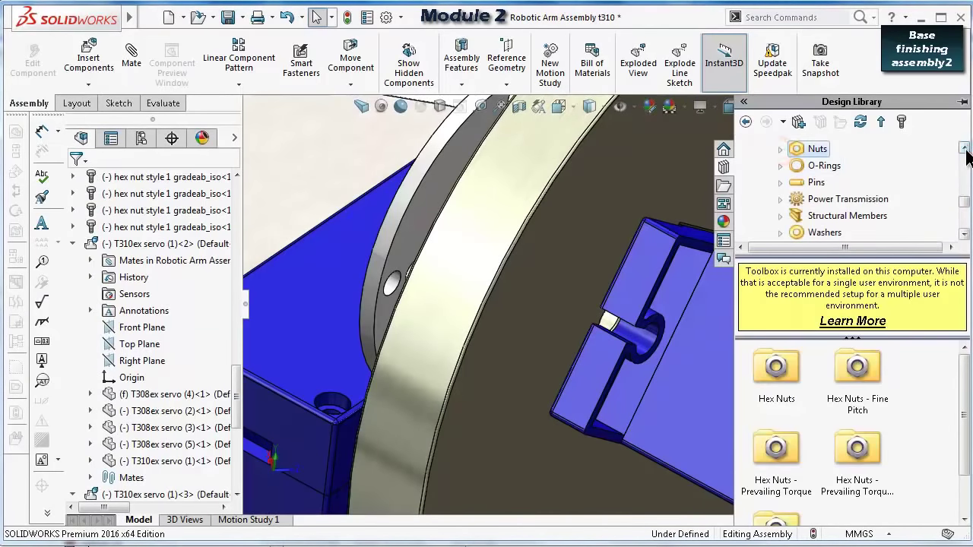
click(964, 149)
click(964, 148)
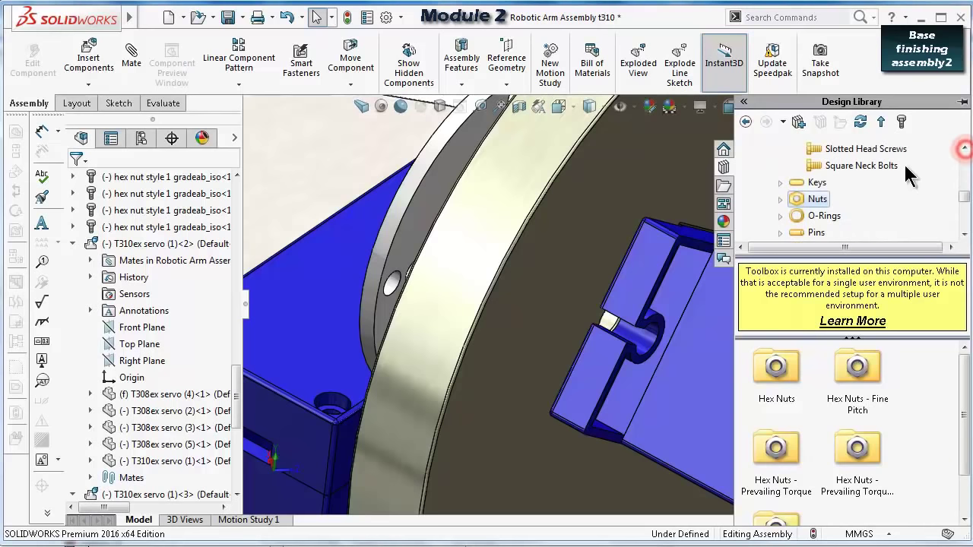
click(964, 149)
click(964, 149)
click(964, 149)
click(964, 148)
click(964, 148)
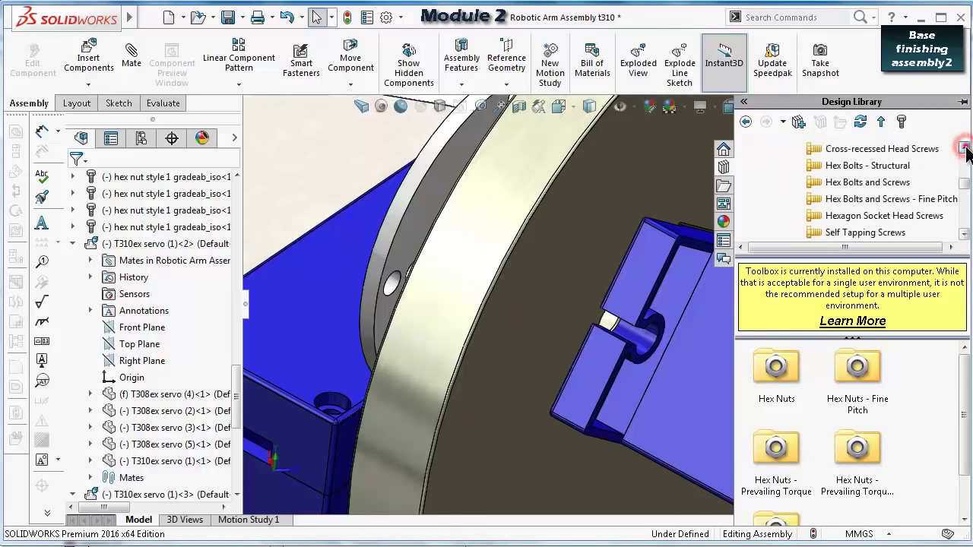
click(964, 148)
click(917, 169)
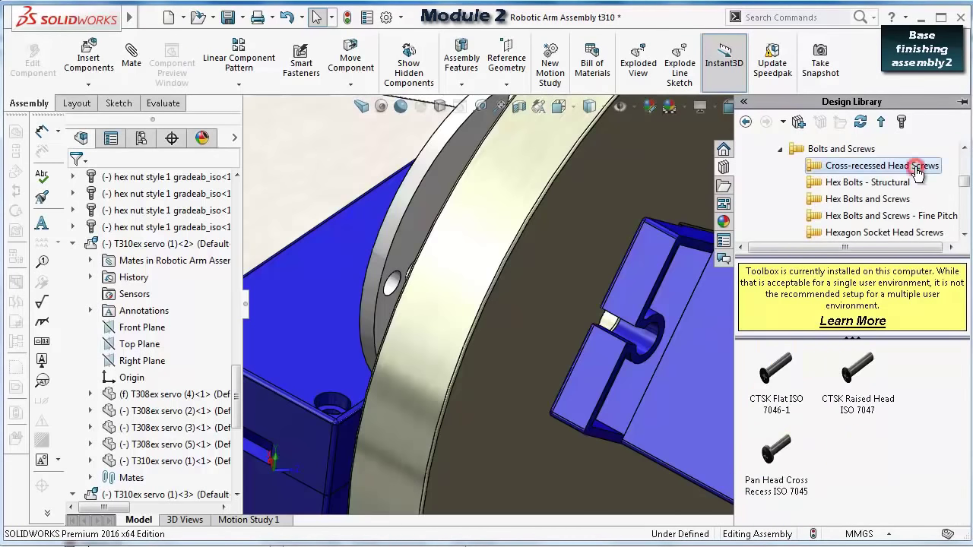
drag(785, 449, 650, 340)
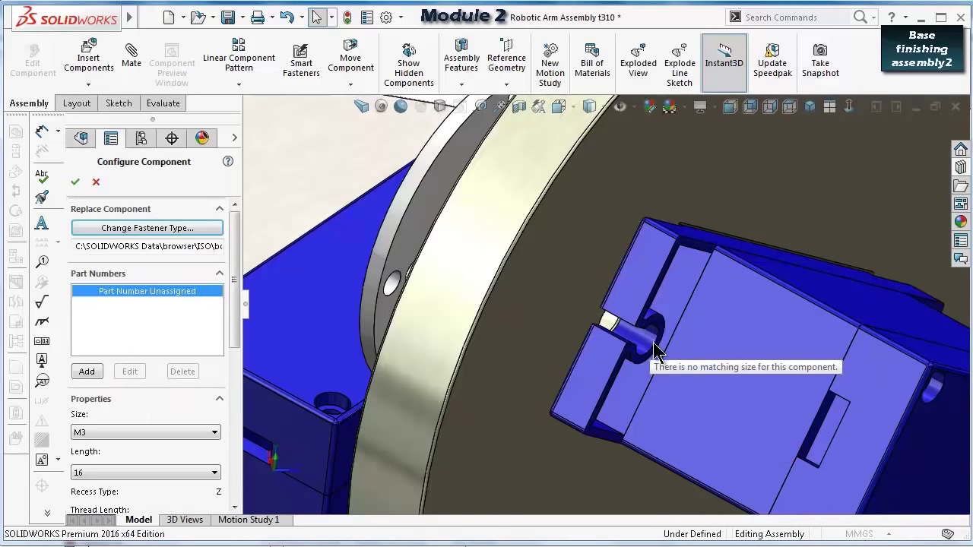
Set the pan head screw at the servo's slotted flange hole to size M1.6 and length 8.
click(775, 444)
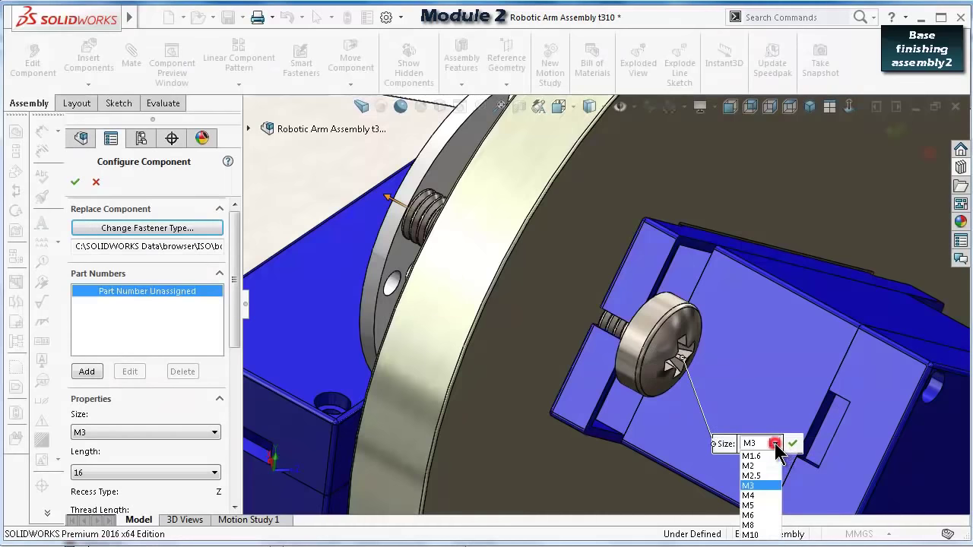
click(771, 456)
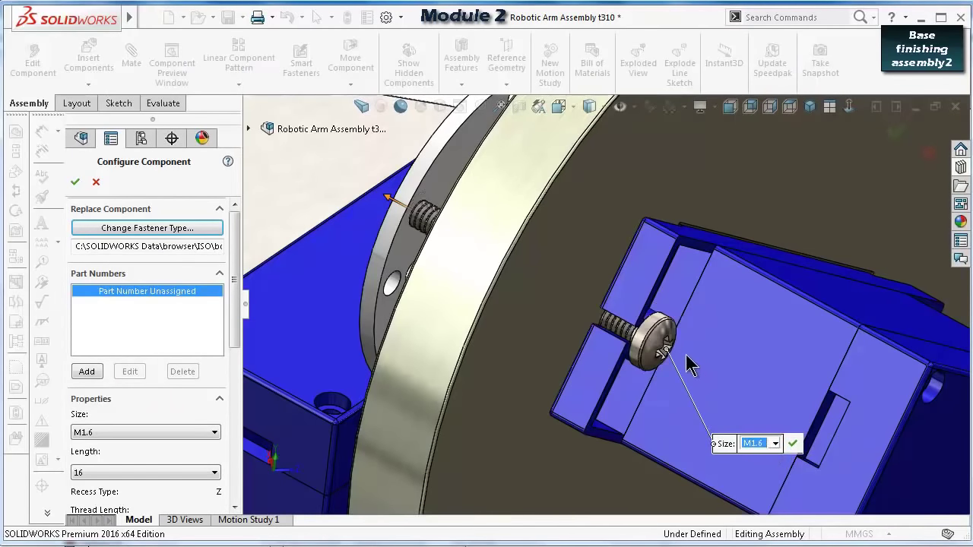
mouse_move(662, 346)
middle_down()
mouse_move(685, 358)
mouse_move(691, 380)
mouse_move(654, 378)
mouse_move(654, 350)
mouse_move(660, 356)
middle_up()
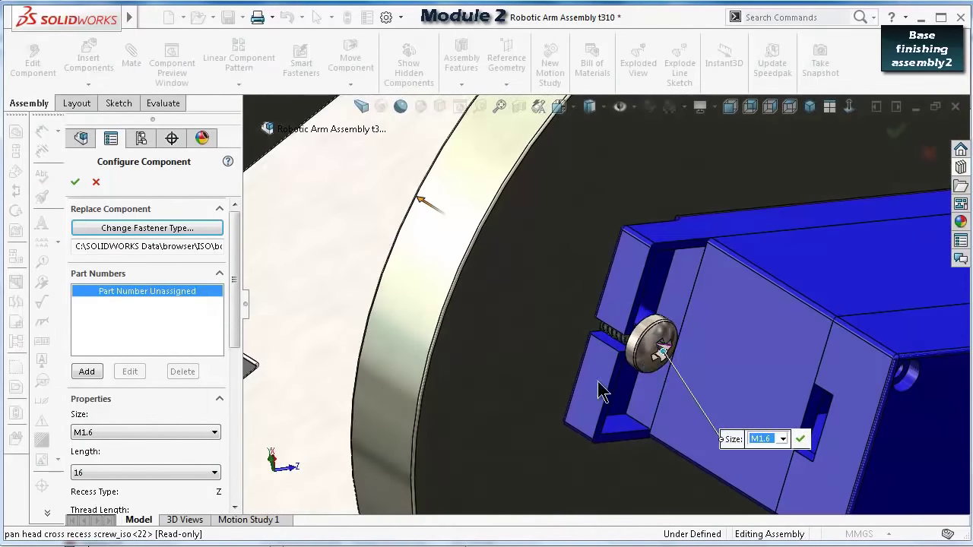
drag(234, 306, 235, 356)
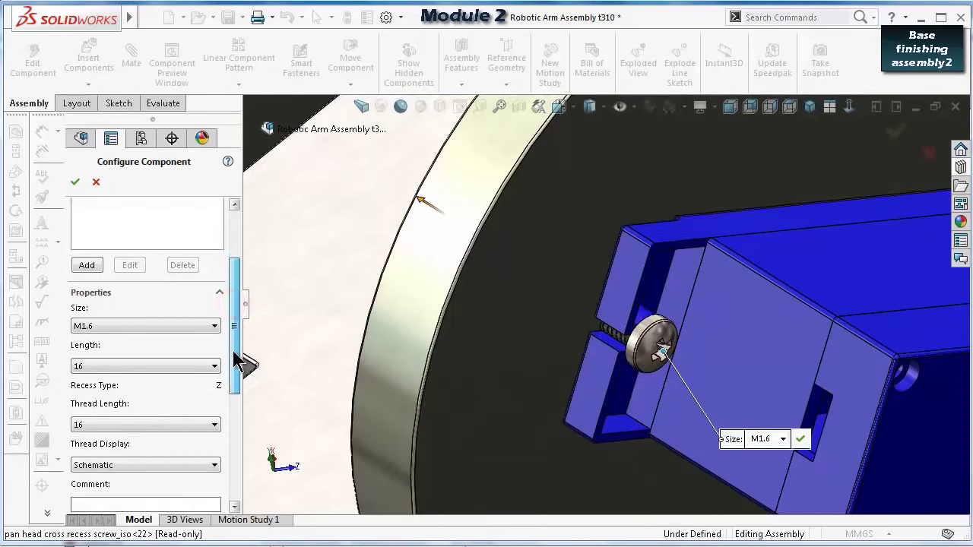
click(207, 367)
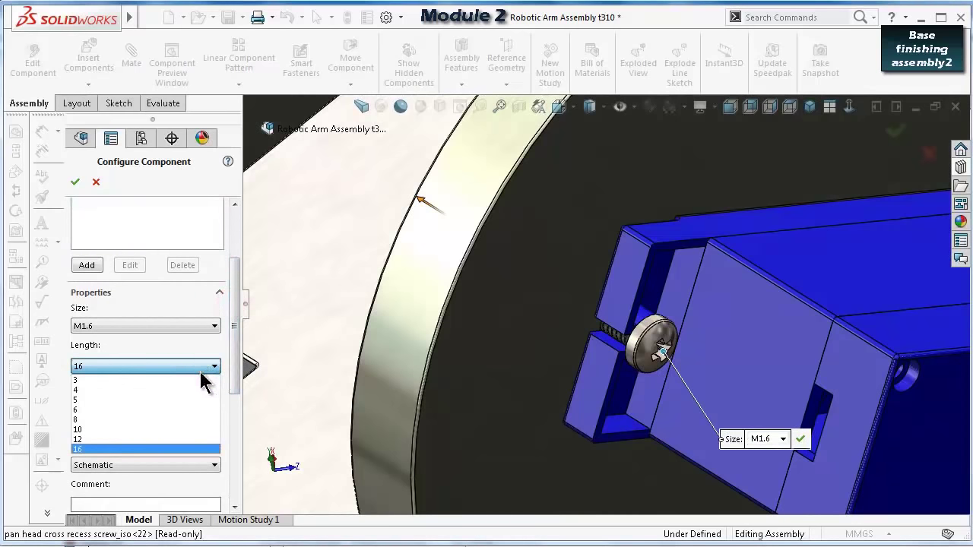
click(182, 419)
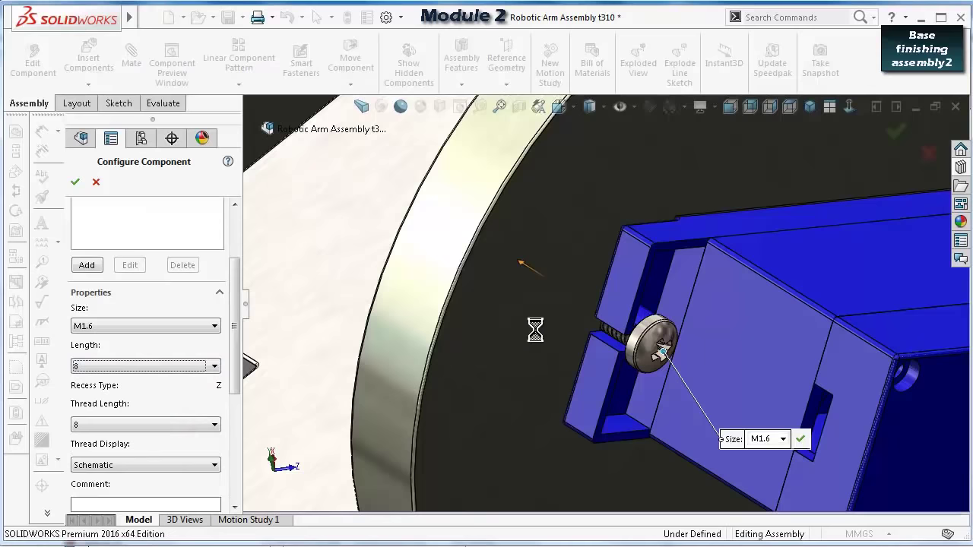
middle_drag(537, 328, 449, 387)
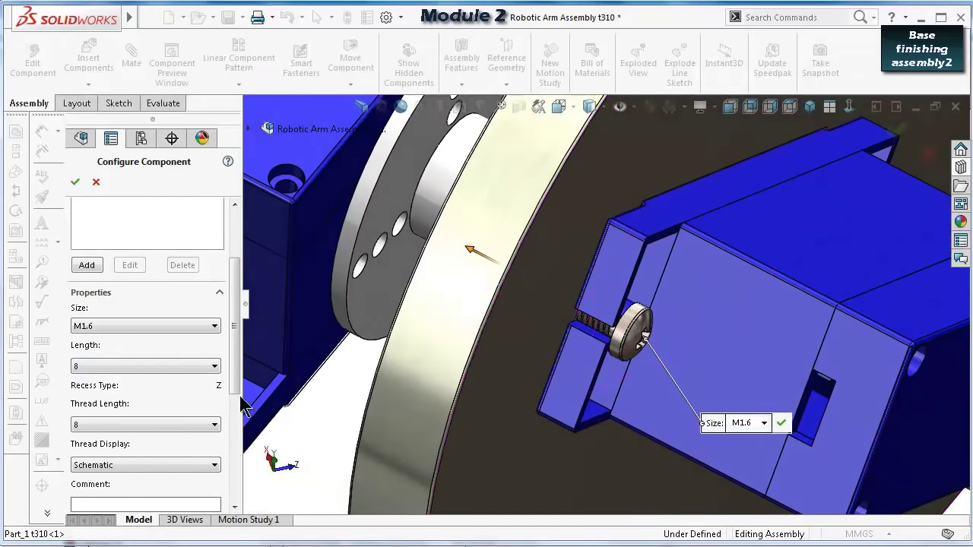
Change the size of the pan head screw being configured to M2.
click(166, 327)
click(159, 348)
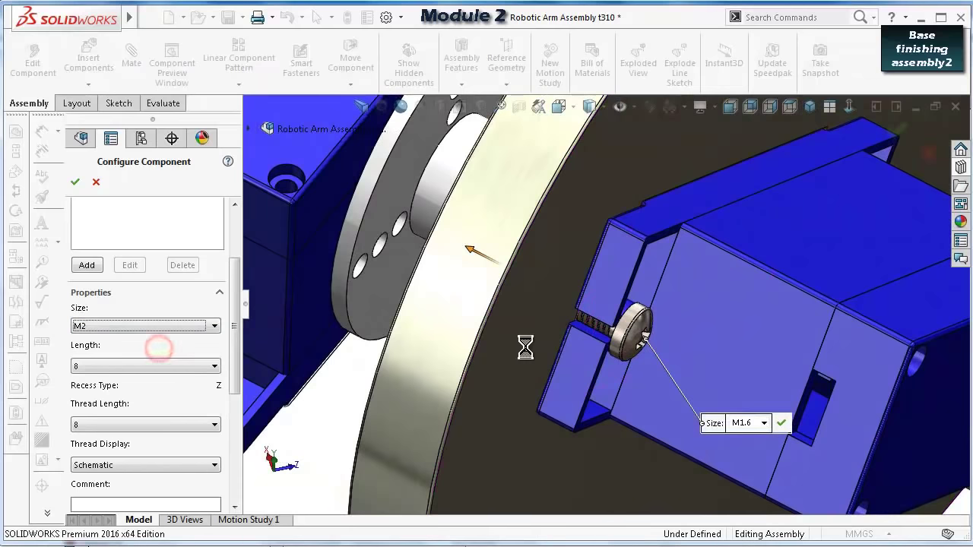
middle_drag(569, 358, 597, 407)
Try lengths 6 and 8 on the M2 screw, comparing how far each reaches through the plate.
click(167, 372)
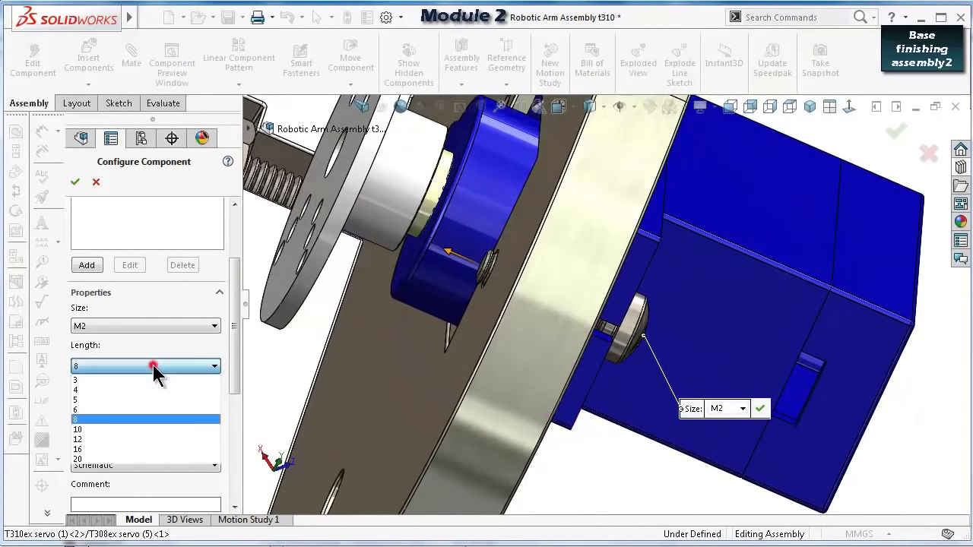
click(134, 407)
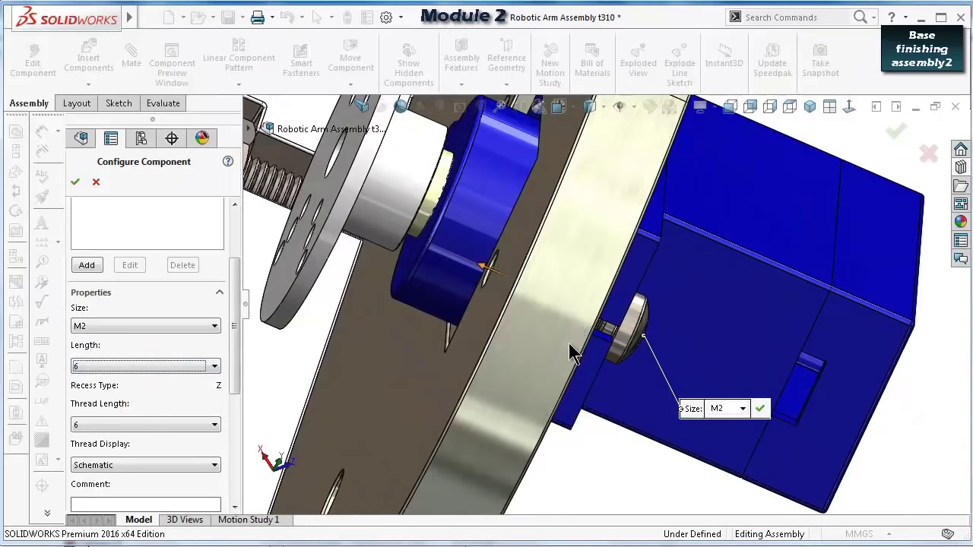
middle_drag(538, 337, 544, 365)
click(199, 367)
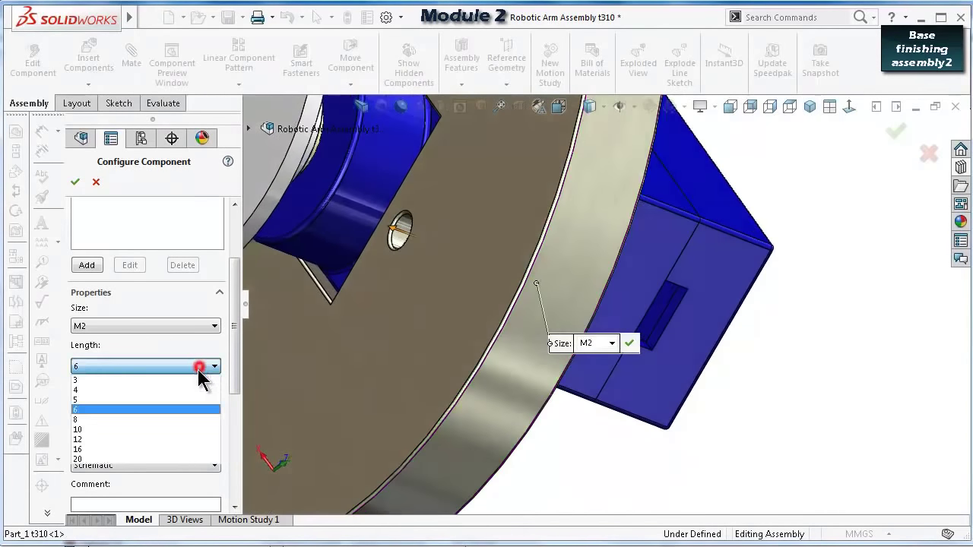
click(186, 420)
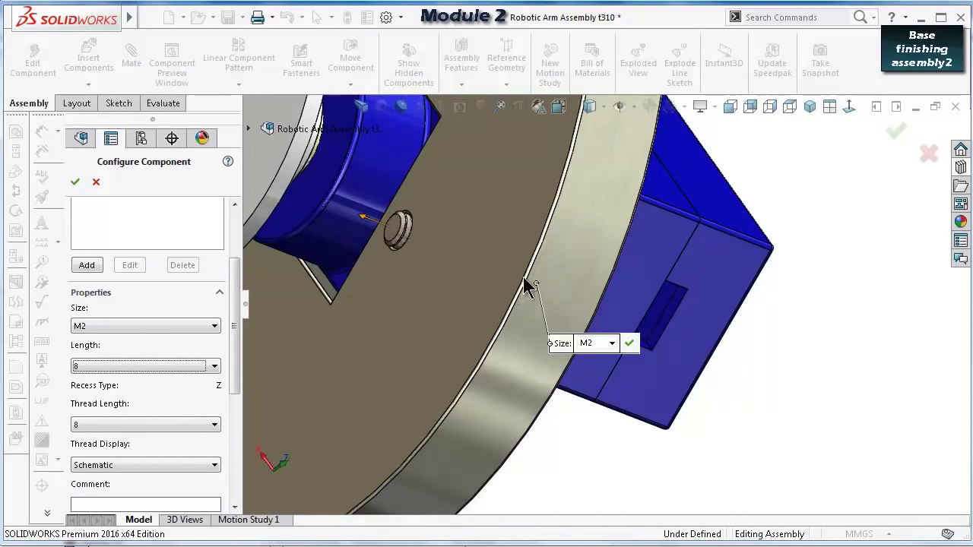
middle_drag(528, 288, 498, 251)
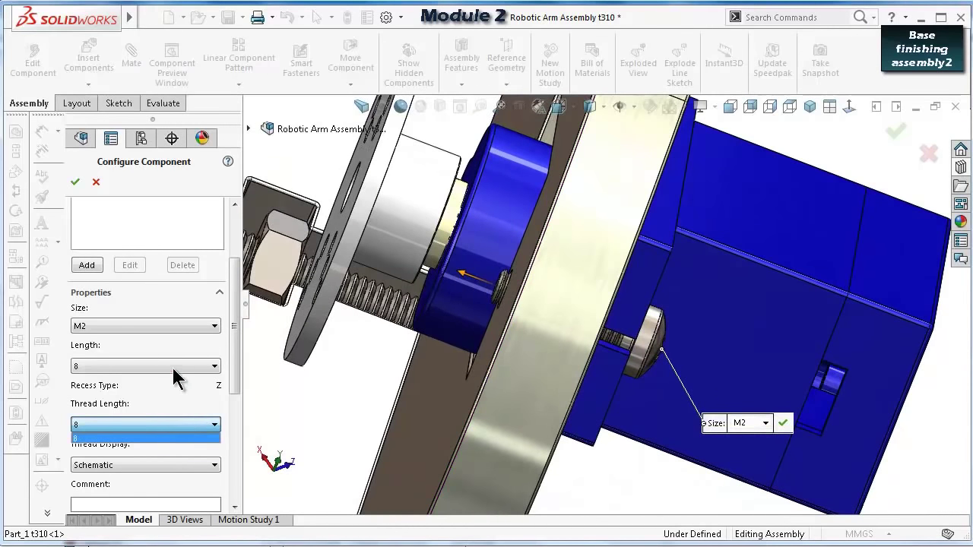
click(173, 367)
click(161, 409)
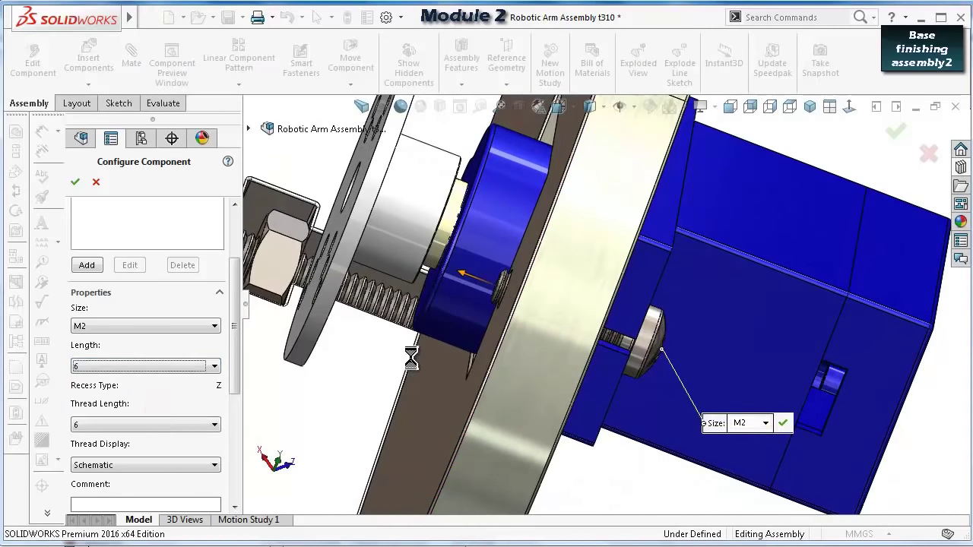
middle_drag(515, 369, 511, 388)
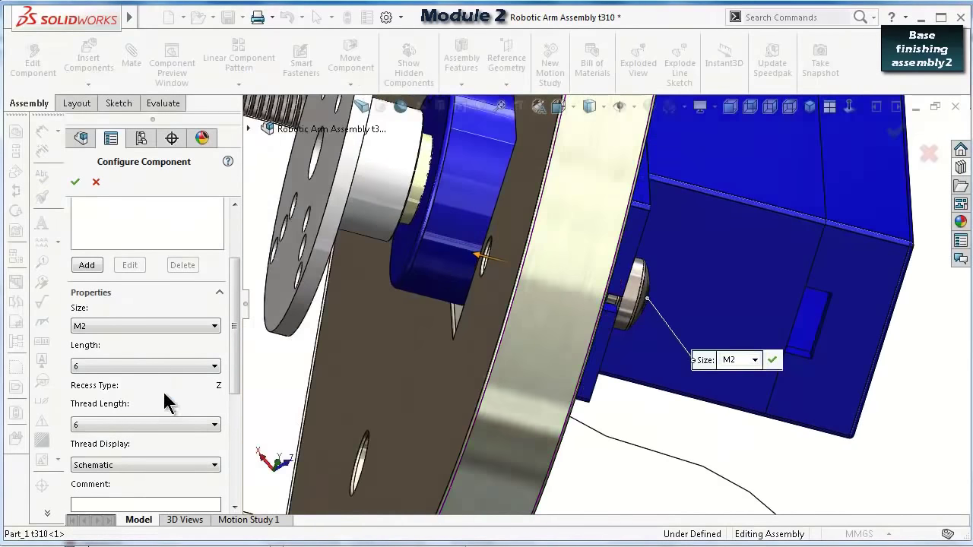
Set the M2 screw's length to 8 and accept the screw configuration.
click(130, 366)
click(131, 417)
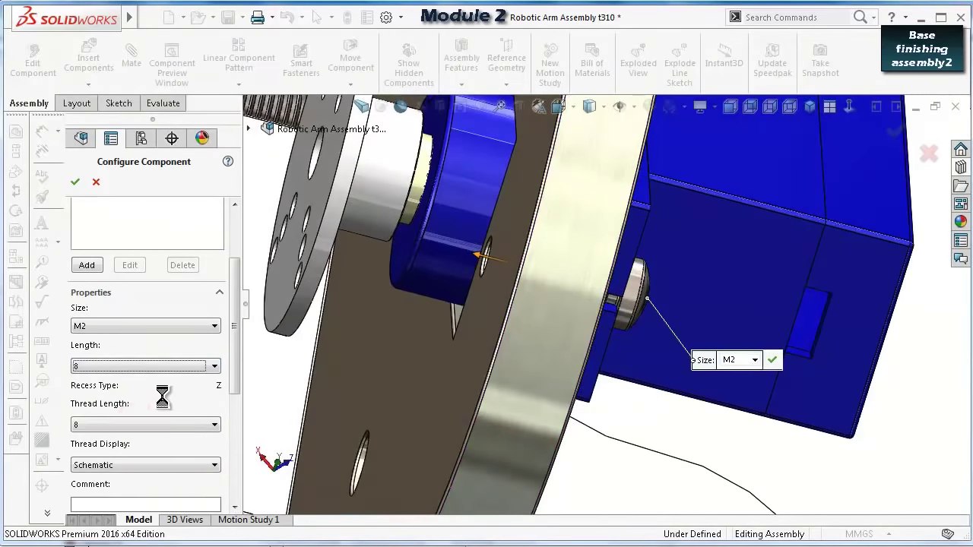
click(77, 181)
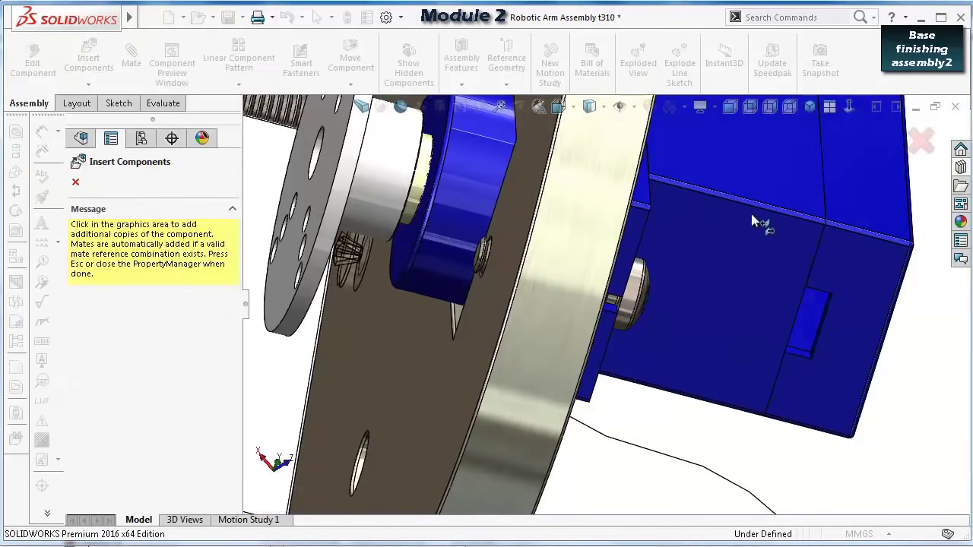
Place a copy of the M2 pan head screw in the opposite slotted flange hole of the same servo.
middle_drag(723, 236, 723, 238)
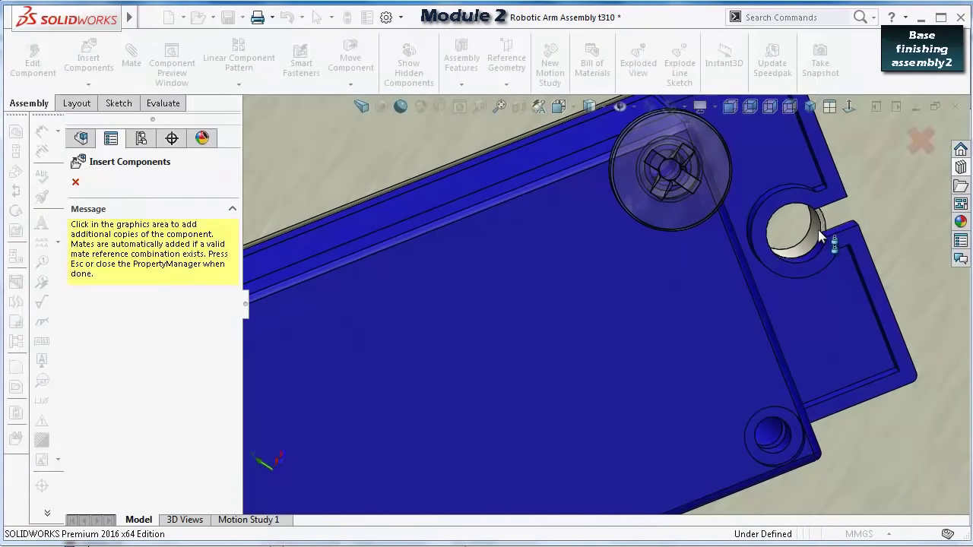
middle_drag(814, 267, 805, 258)
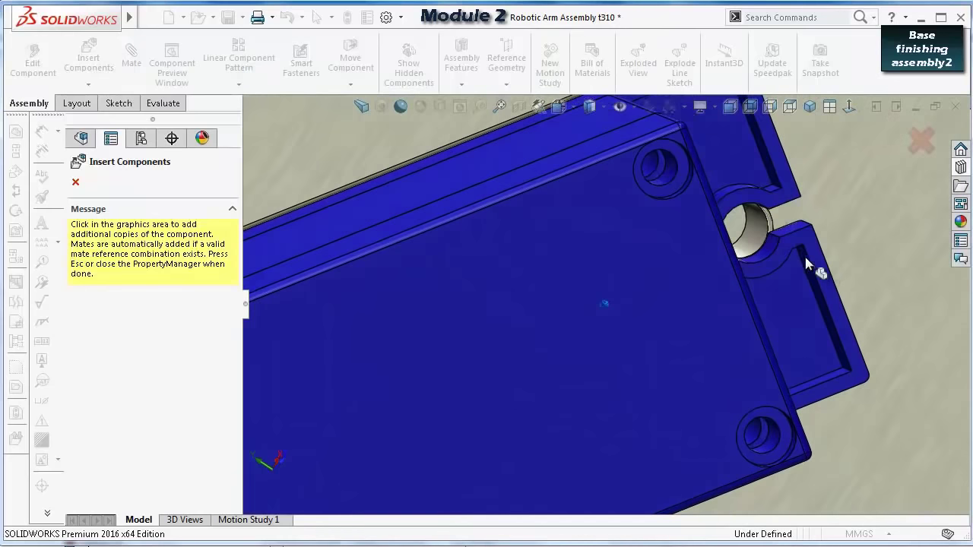
click(768, 247)
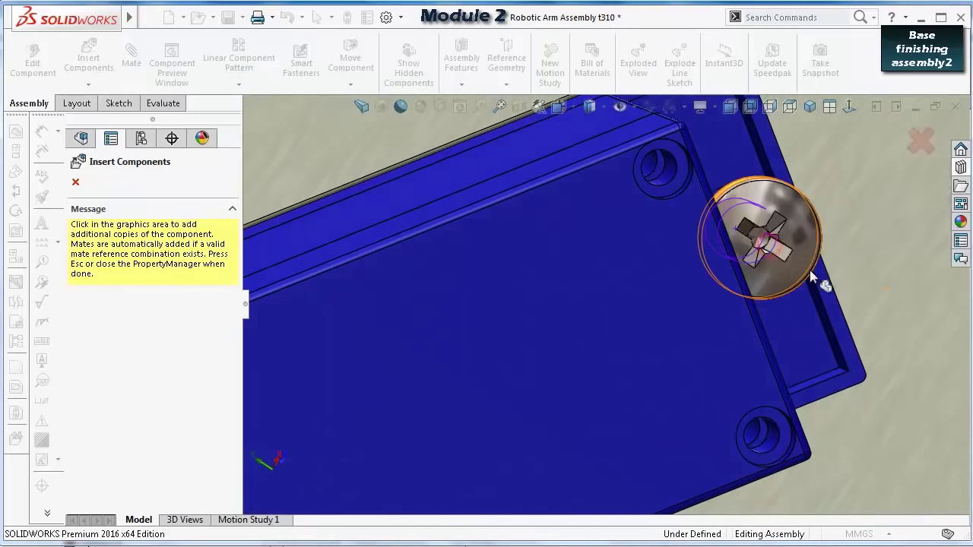
middle_drag(810, 271, 793, 273)
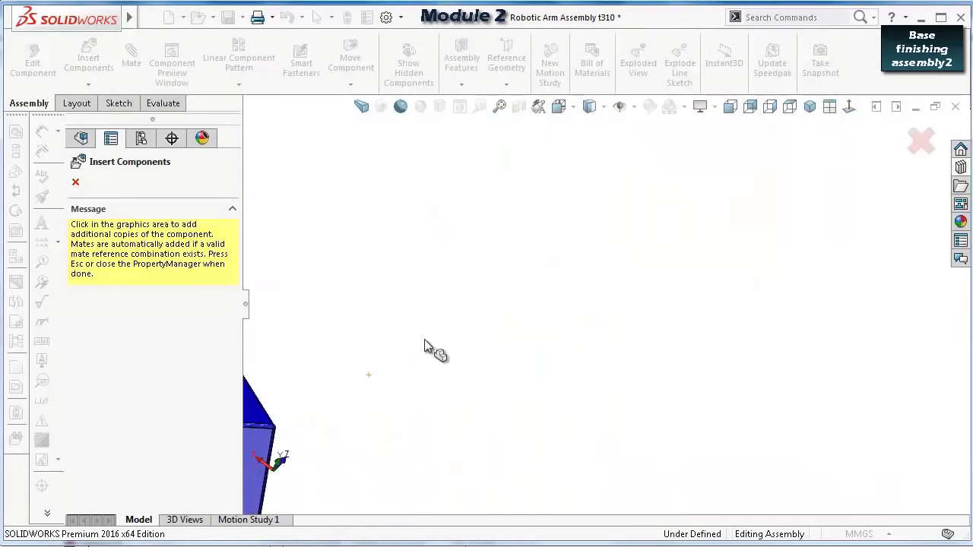
Place copies of the M2 screw in the slotted flange holes of the other plate's servo, and finish inserting screws.
scroll(421, 341, up, 3)
scroll(386, 351, up, 2)
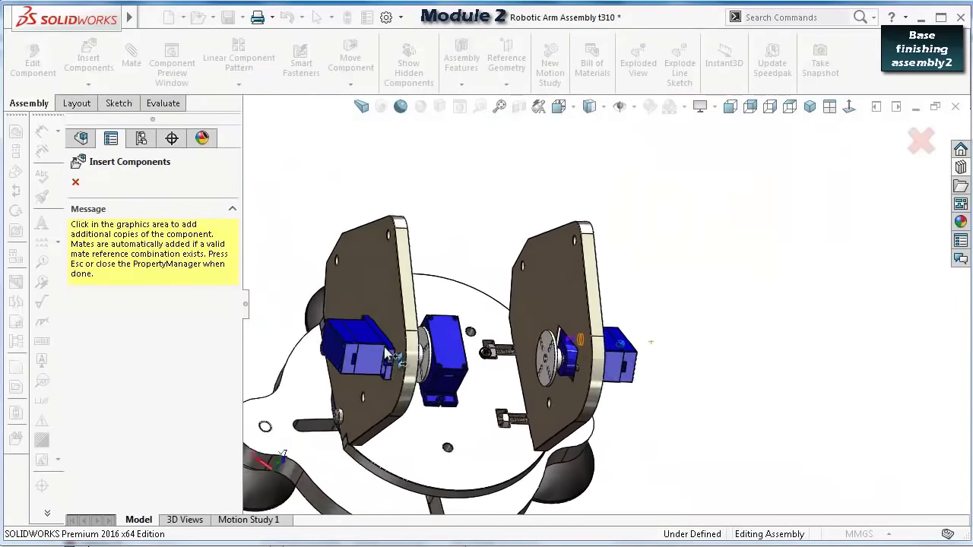
scroll(397, 348, down, 3)
scroll(517, 401, down, 8)
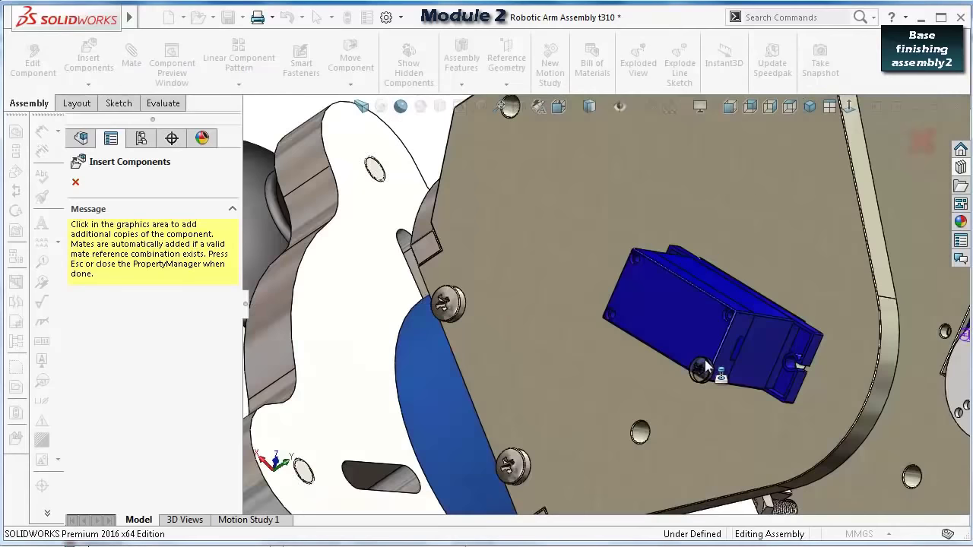
scroll(768, 371, down, 2)
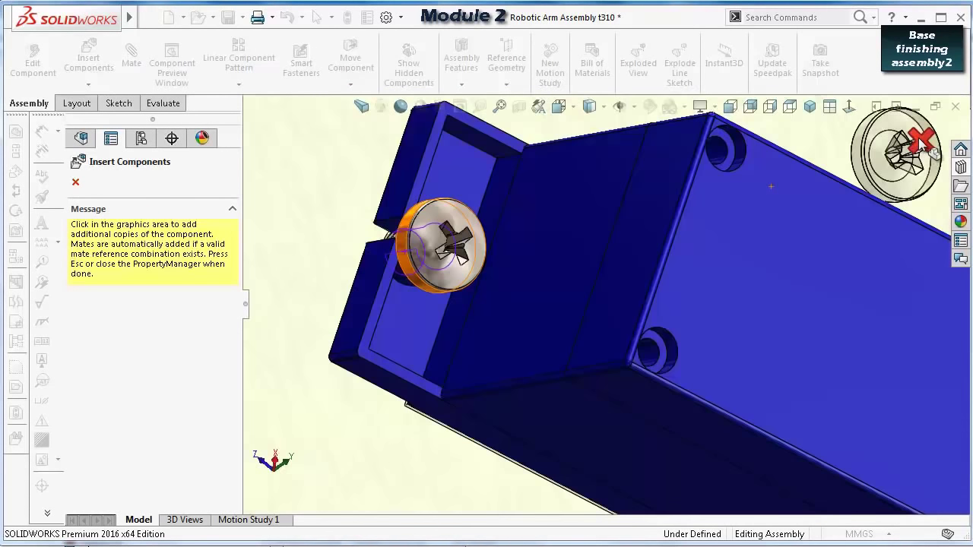
click(923, 140)
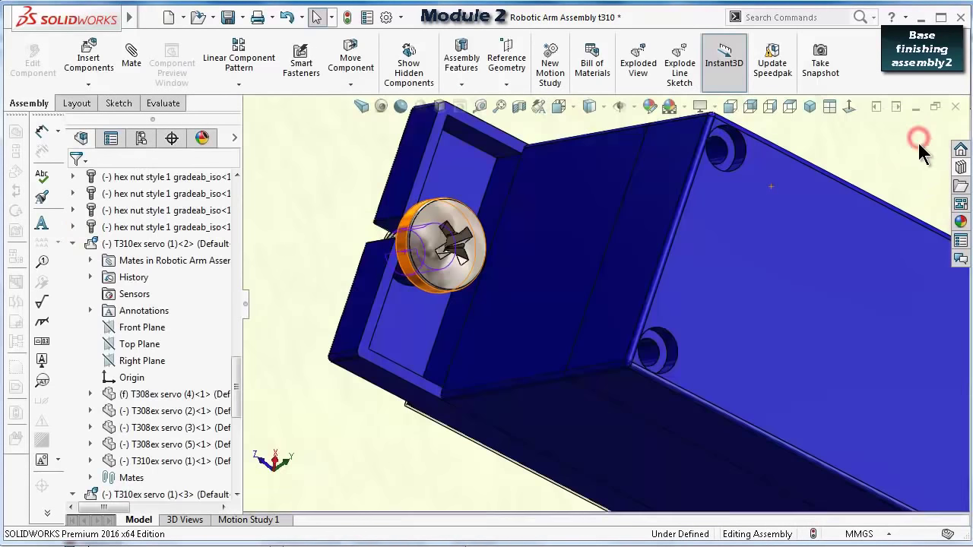
Rebuild and save the assembly, and collapse both T310ex servo (1) branches in the feature tree.
scroll(844, 228, up, 5)
scroll(797, 246, down, 3)
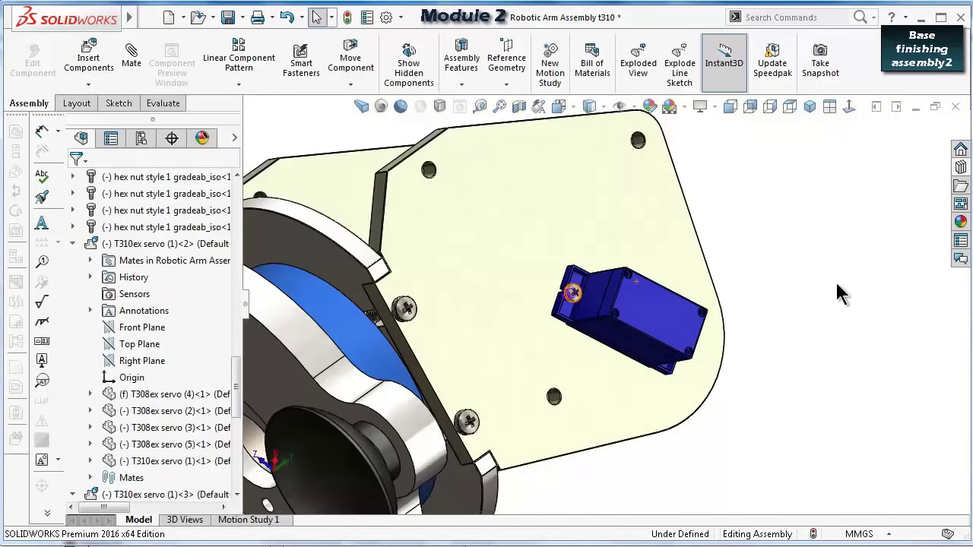
scroll(835, 280, up, 5)
click(760, 298)
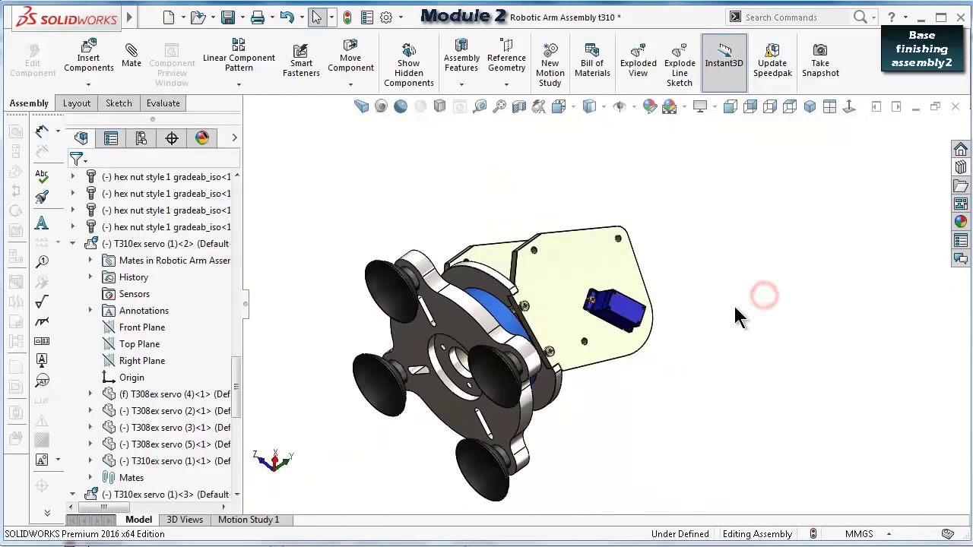
middle_drag(735, 306, 614, 342)
scroll(613, 343, down, 5)
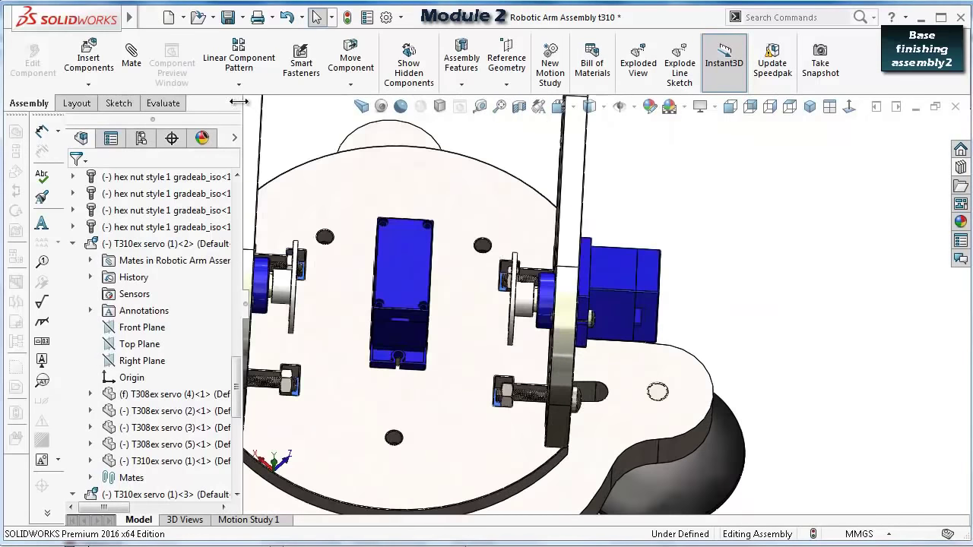
click(228, 17)
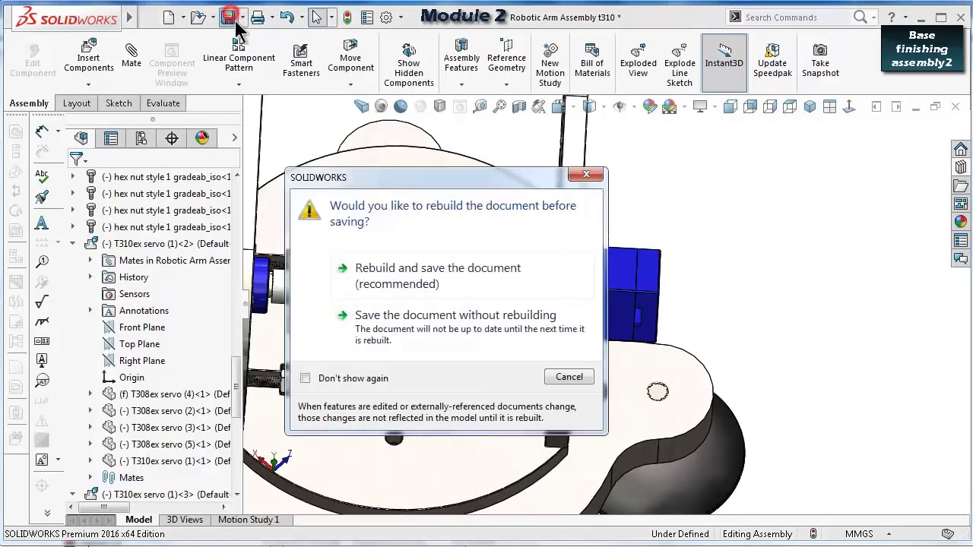
click(362, 297)
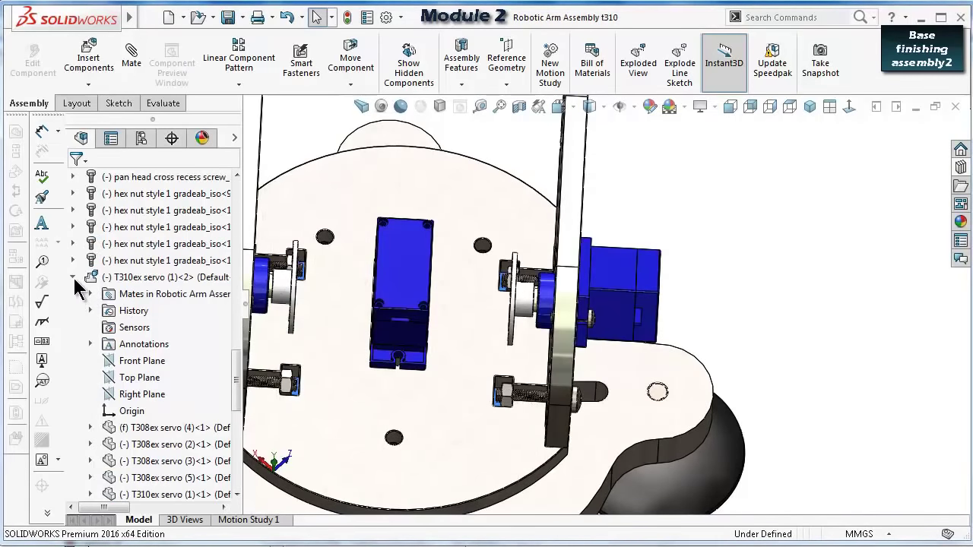
click(73, 277)
click(73, 294)
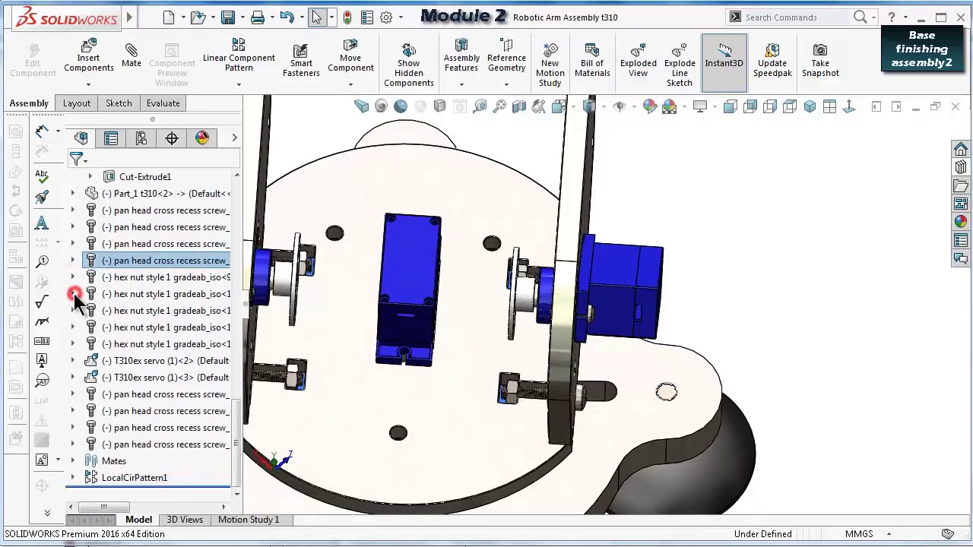
Examine the screwed servos on both plates from several sides, hiding the feature tree for a wider view.
middle_drag(635, 278, 413, 356)
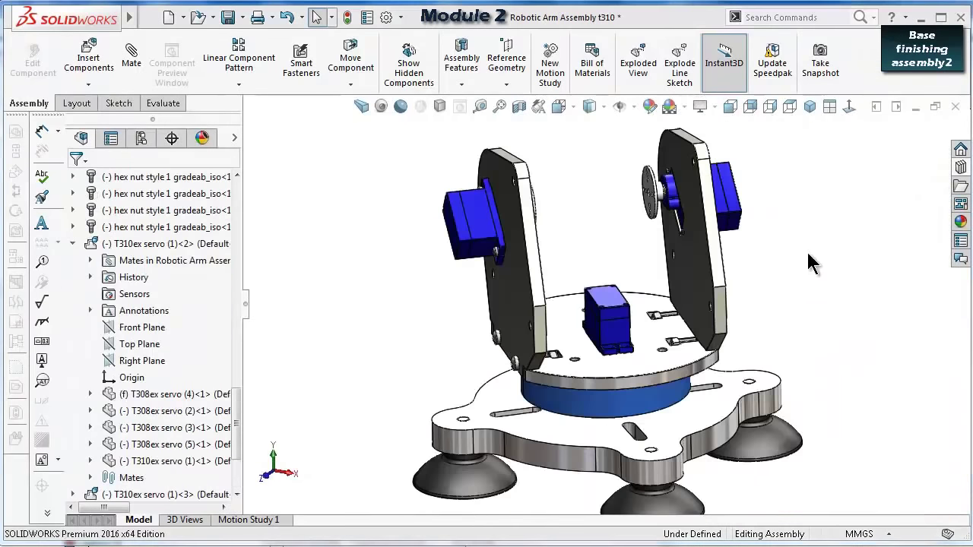
click(807, 255)
middle_drag(793, 261, 768, 271)
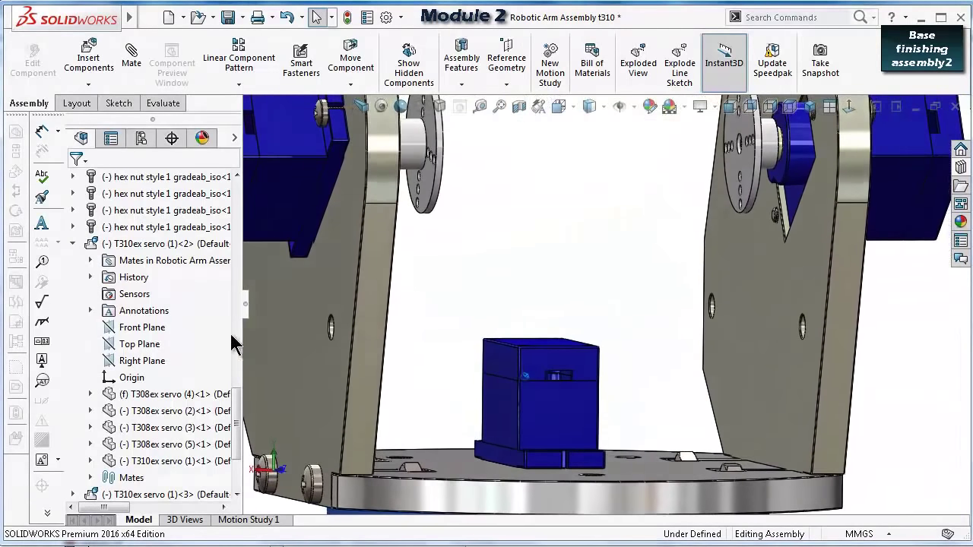
click(244, 307)
mouse_move(265, 310)
middle_down()
mouse_move(275, 313)
mouse_move(270, 327)
middle_up()
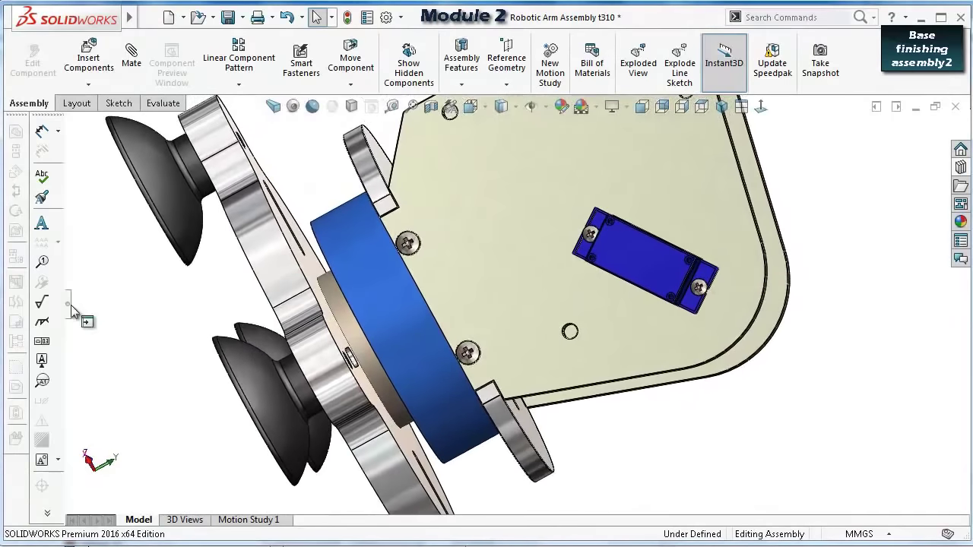
Show the feature tree again and collapse the expanded servo subassembly branches.
click(70, 306)
click(73, 242)
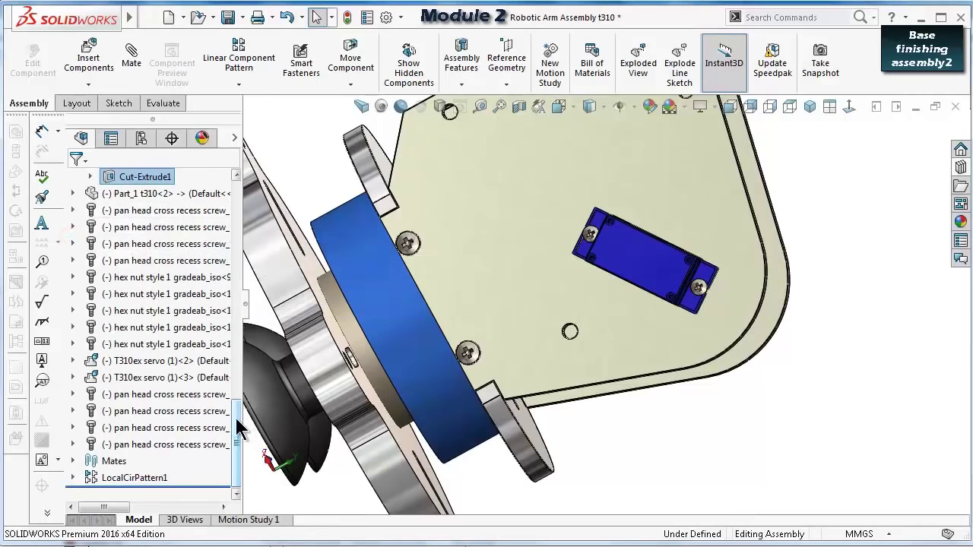
Collapse the Part_1 t310<1> branch in the feature tree and show the components of the Screws and nuts folder.
drag(238, 428, 220, 347)
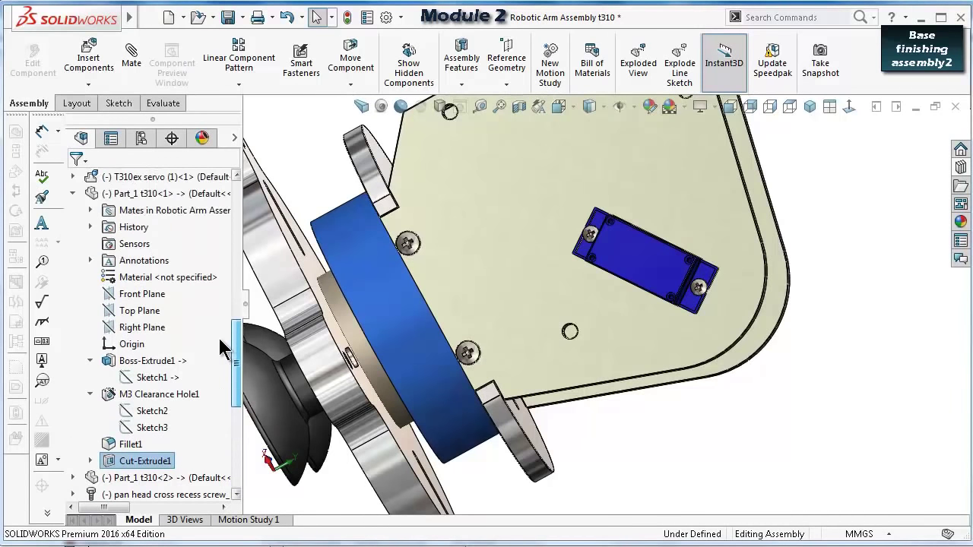
click(73, 193)
drag(238, 401, 225, 293)
click(73, 227)
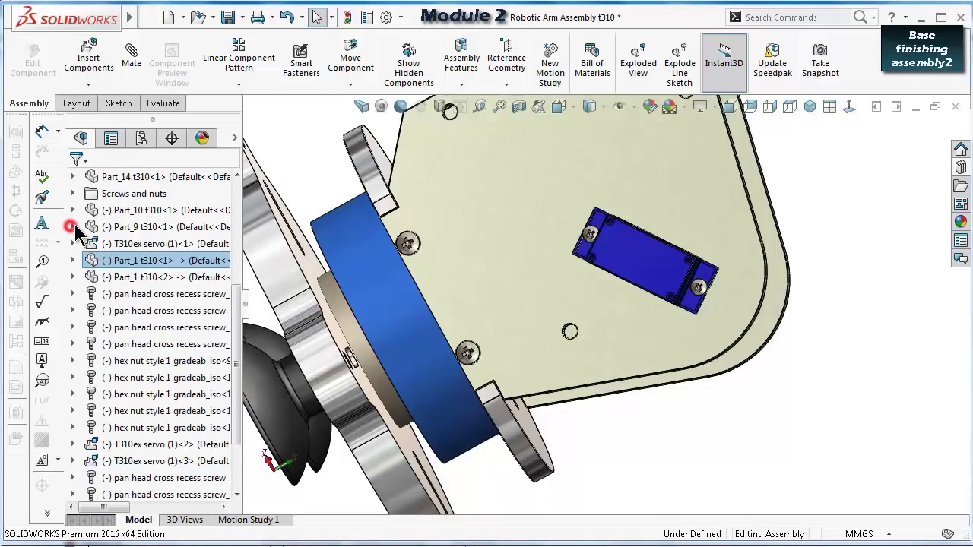
right_click(110, 203)
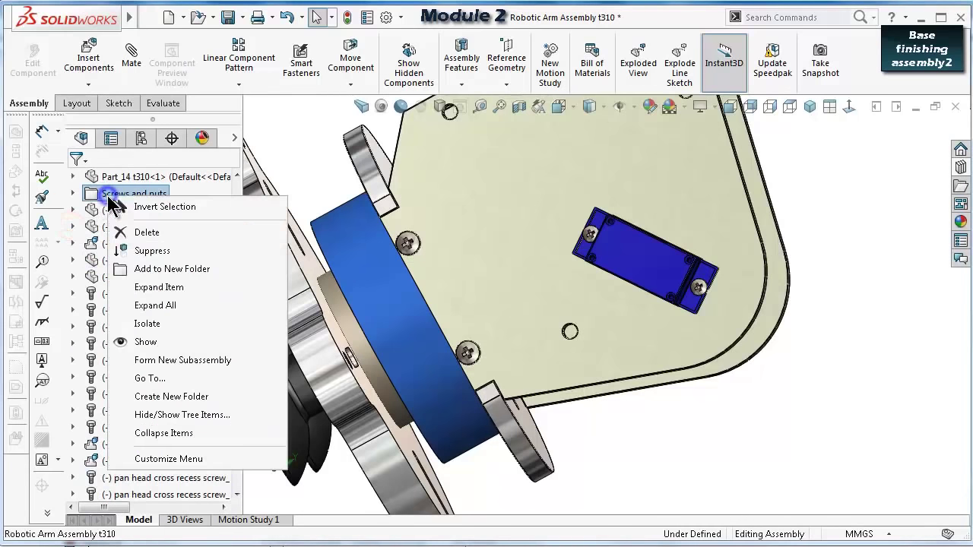
click(161, 344)
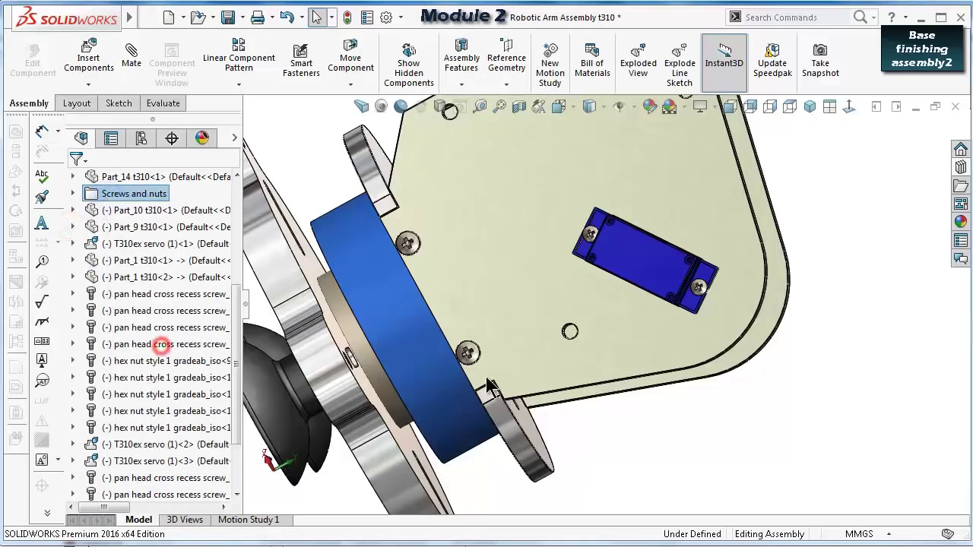
click(692, 409)
Examine the complete base with all its fasteners from above, below and the sides, including an isometric overview.
middle_drag(692, 404, 718, 415)
scroll(715, 384, down, 5)
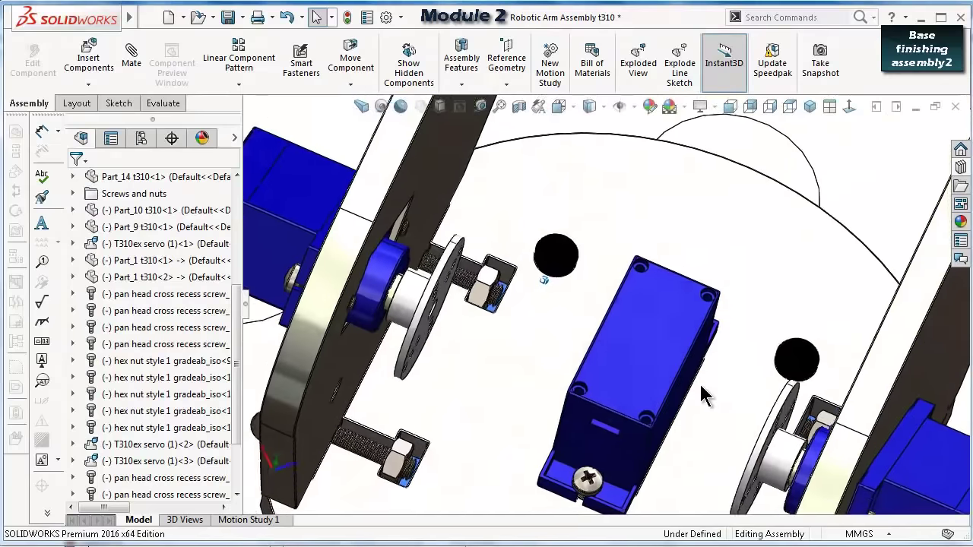
scroll(694, 390, up, 3)
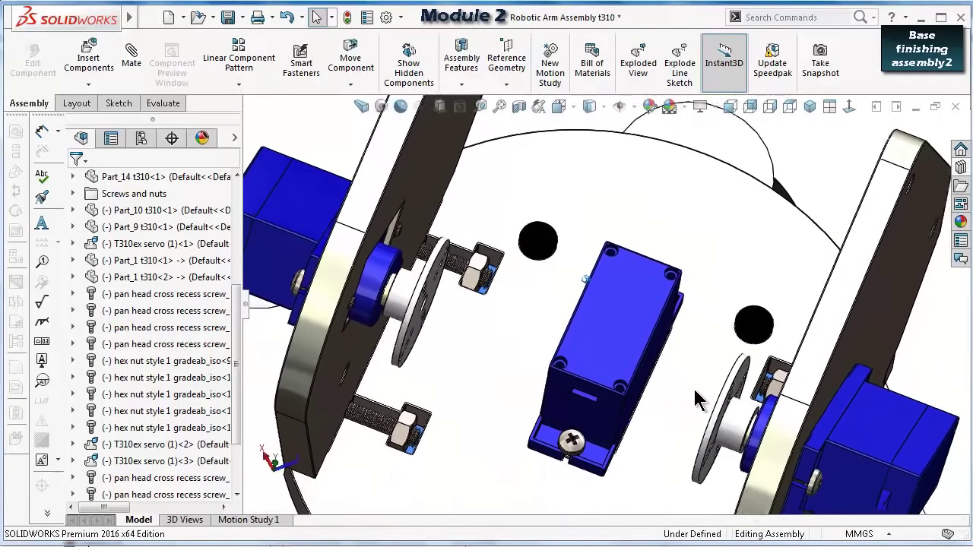
middle_drag(693, 388, 694, 388)
key(ctrl+shift+z)
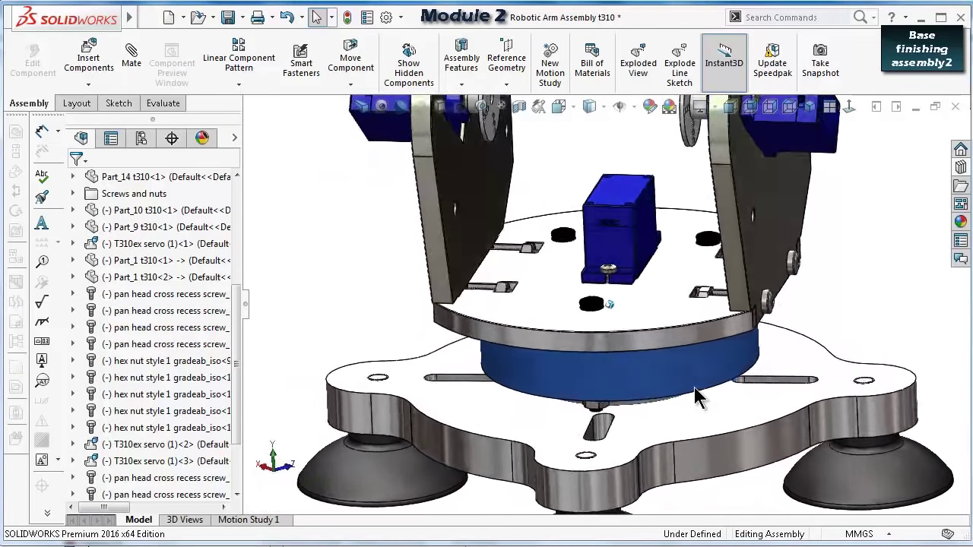
key(ctrl+shift+z)
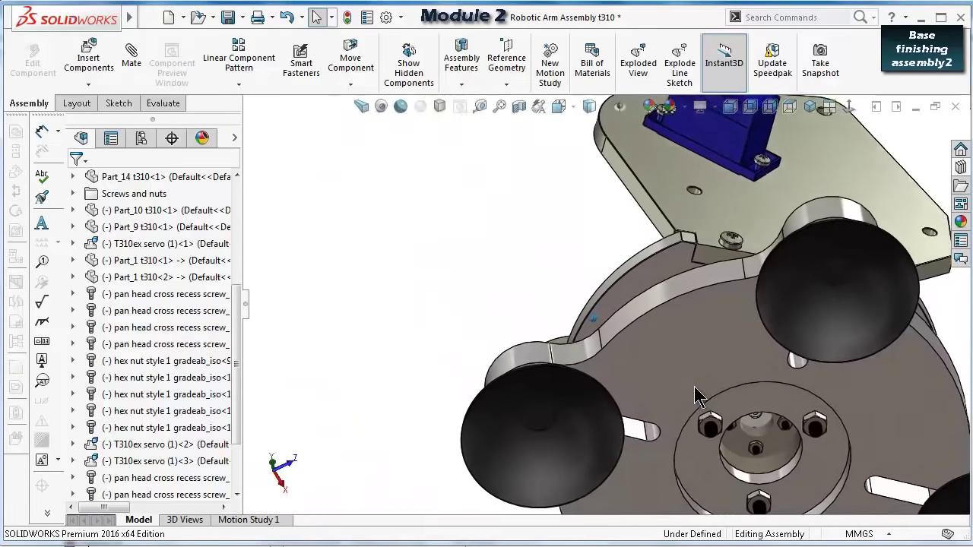
key(ctrl+shift+z)
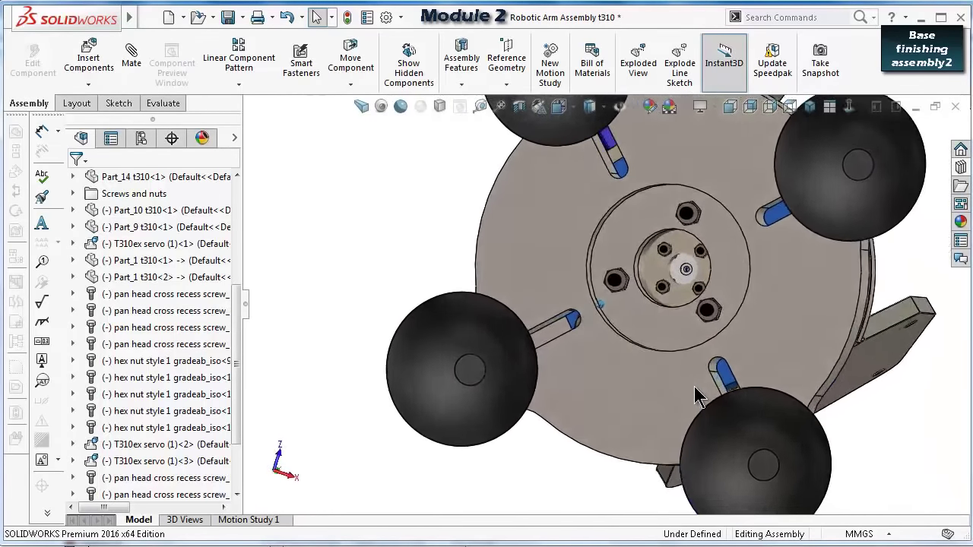
key(ctrl+shift+z)
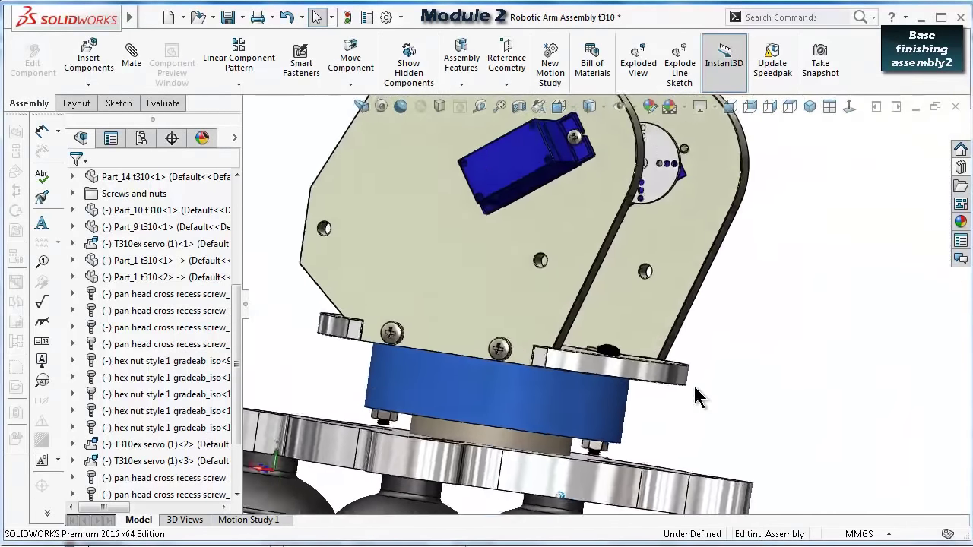
key(ctrl+shift+z)
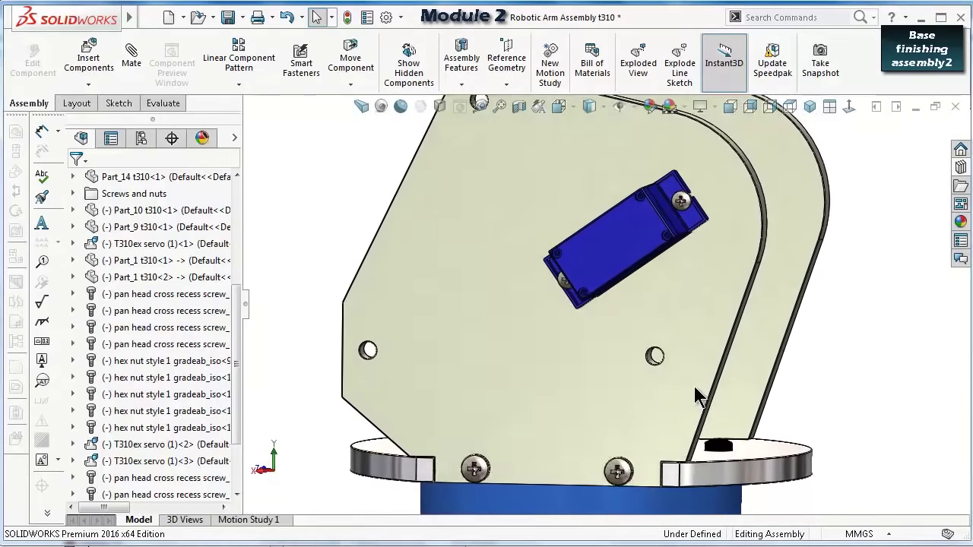
key(ctrl+shift+z)
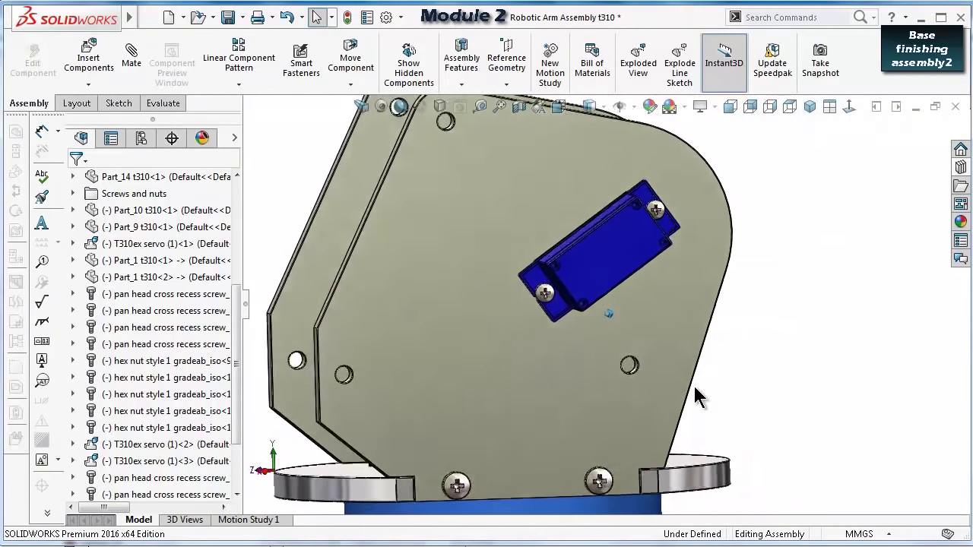
key(ctrl+shift+z)
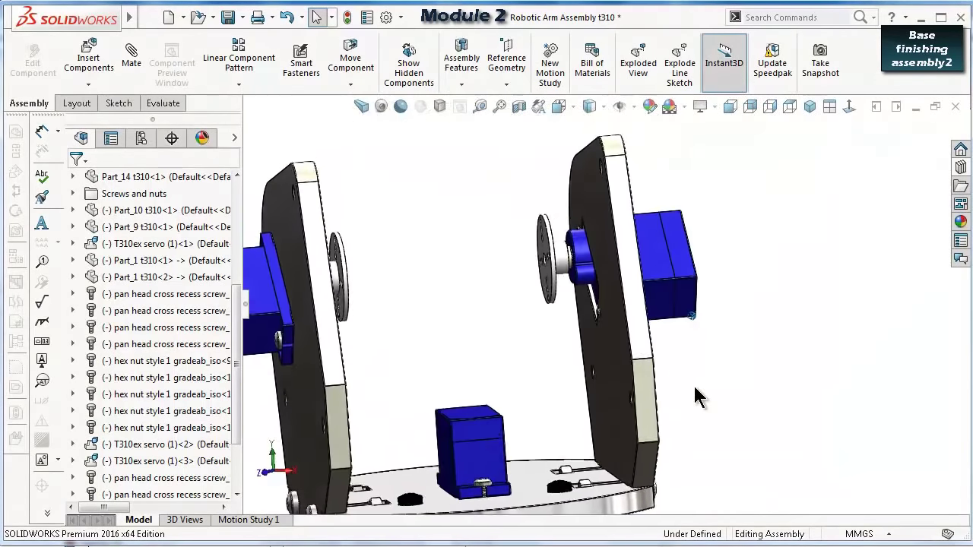
key(ctrl+shift+z)
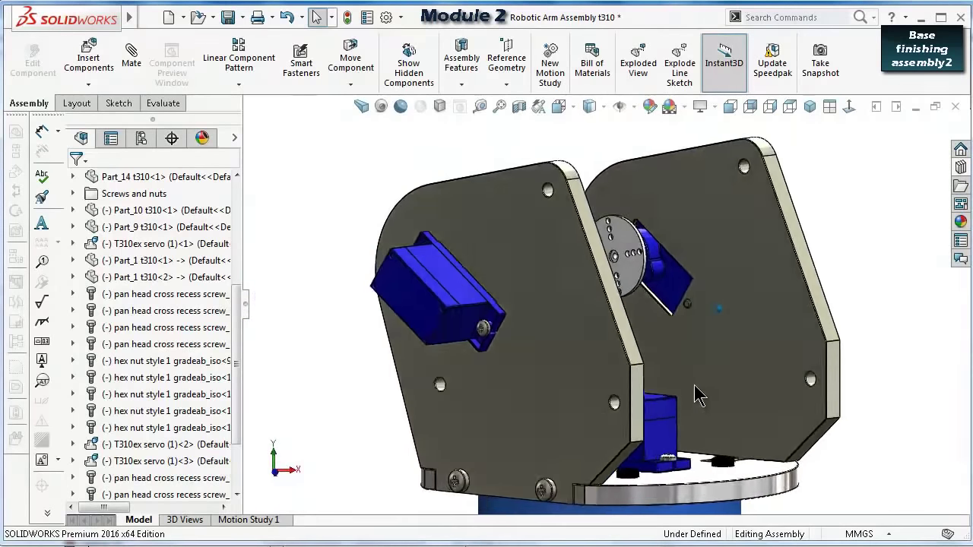
click(811, 108)
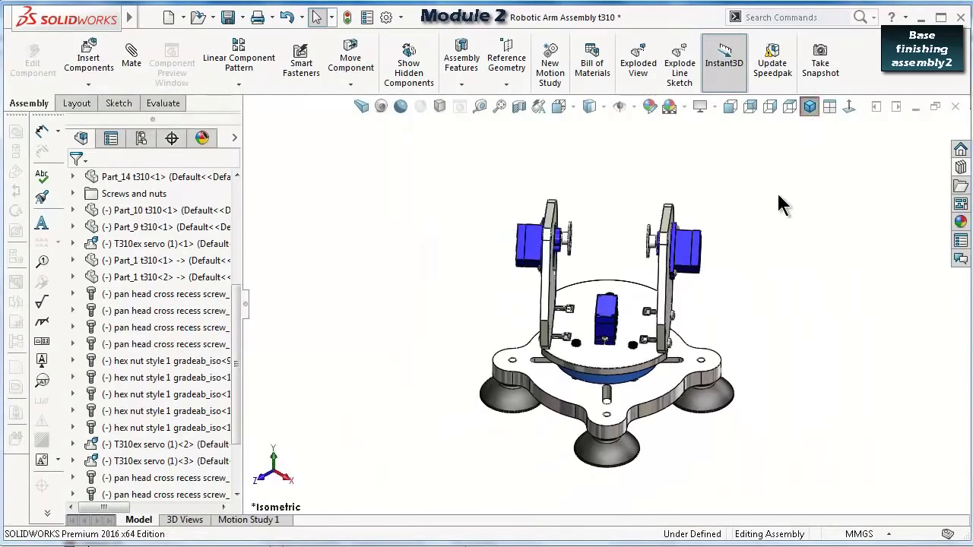
key(Left)
key(Left)
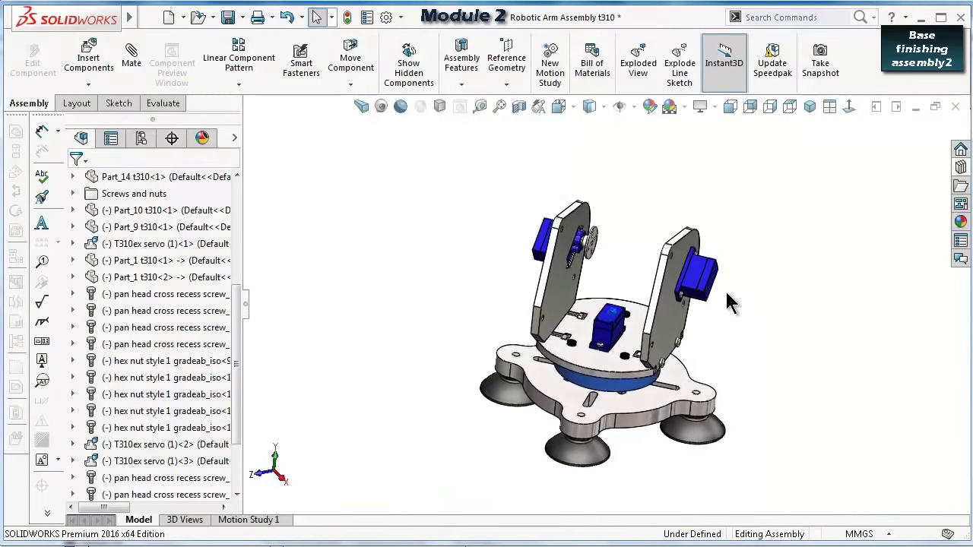
middle_drag(727, 292, 611, 379)
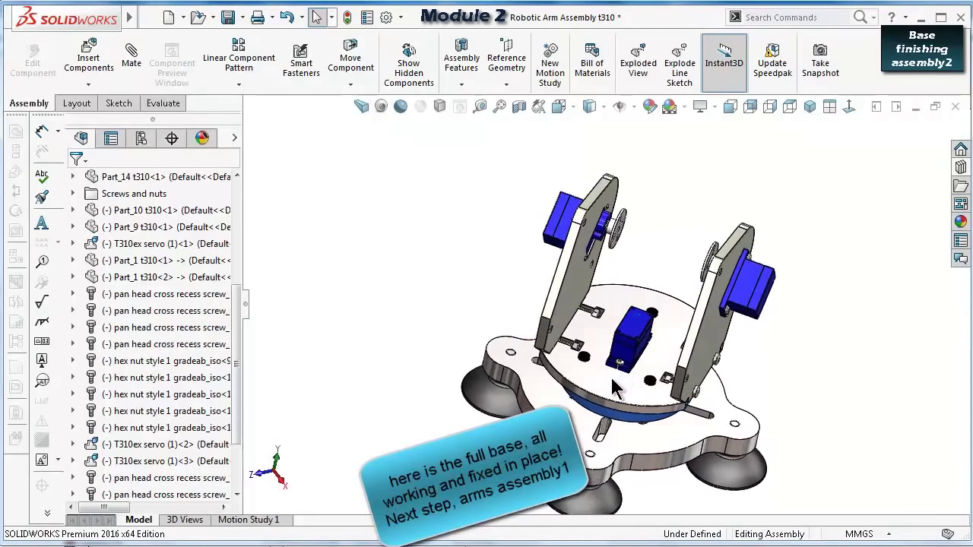
Rotate the Part_9 t310 turntable with both Part_1 plates on the base, adjusting its angle slightly in the isometric view.
drag(634, 384, 806, 308)
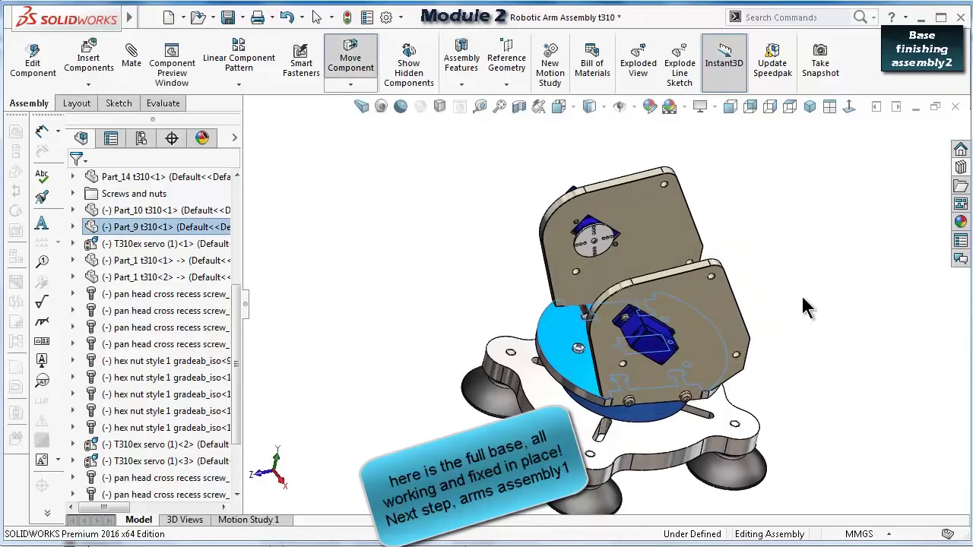
click(806, 298)
middle_drag(806, 298, 813, 277)
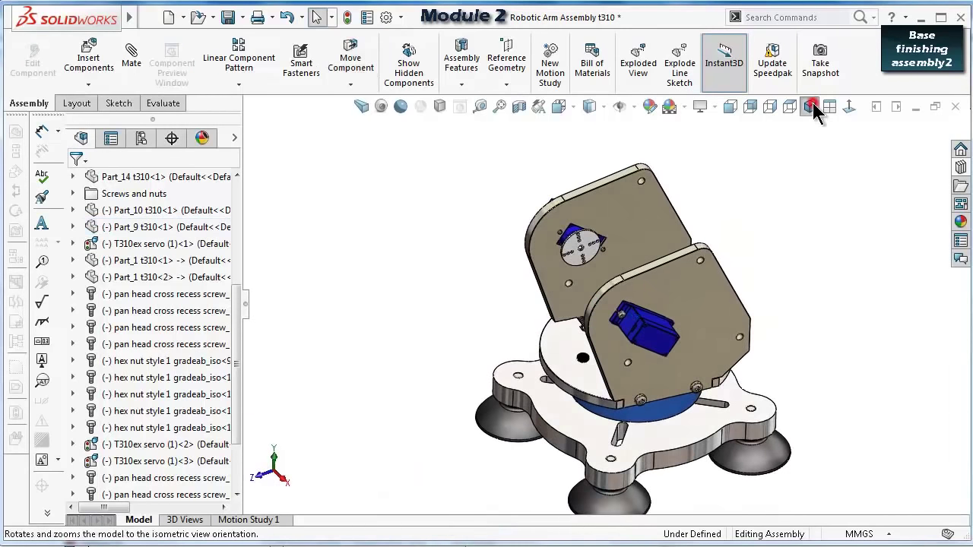
click(814, 105)
scroll(643, 281, down, 2)
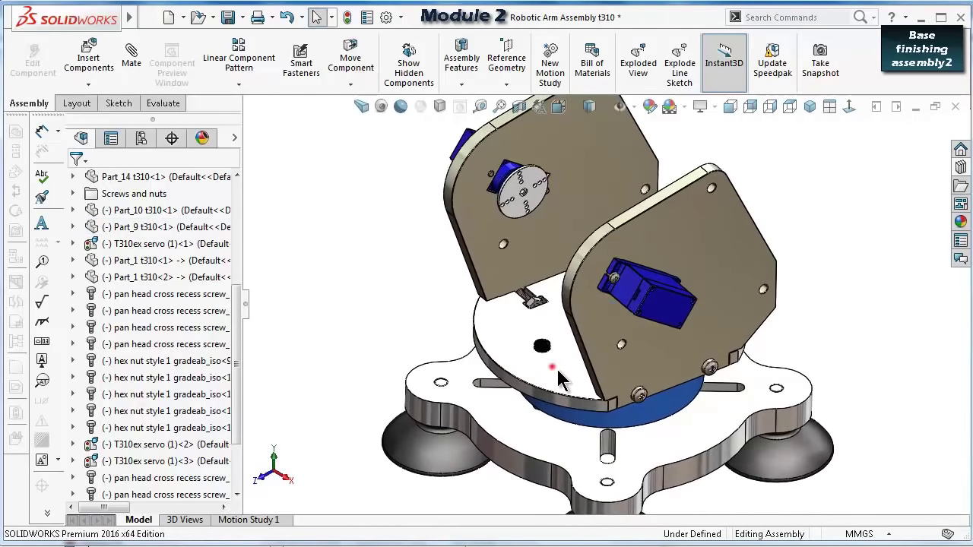
drag(558, 373, 568, 382)
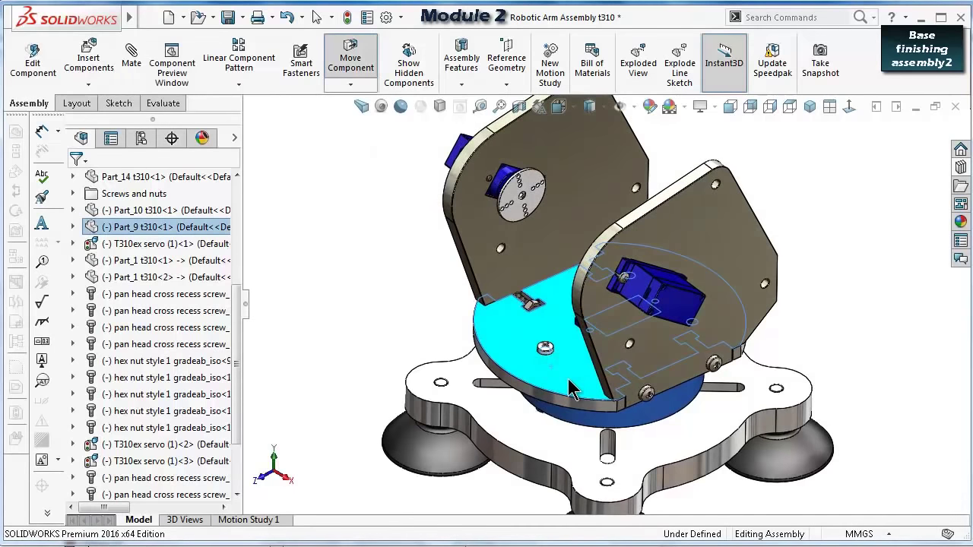
click(420, 293)
Examine the turntable holes, servo horns and plates of the turned base up close, and return to the isometric view.
scroll(420, 298, down, 5)
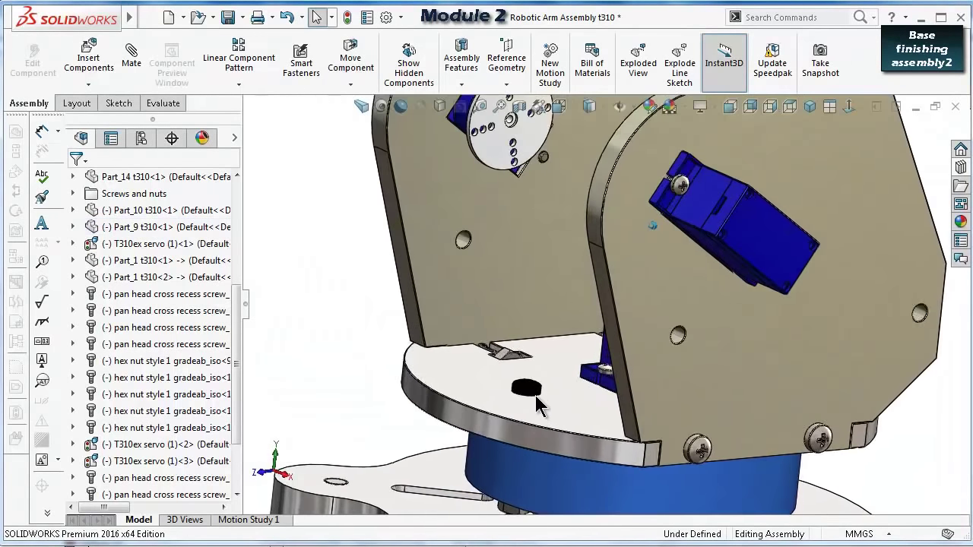
click(532, 397)
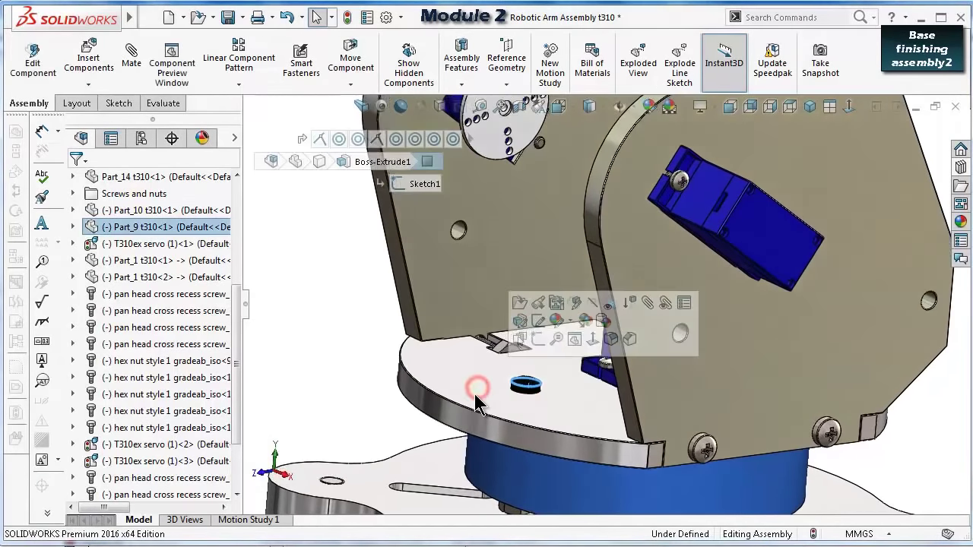
scroll(473, 391, up, 5)
click(864, 354)
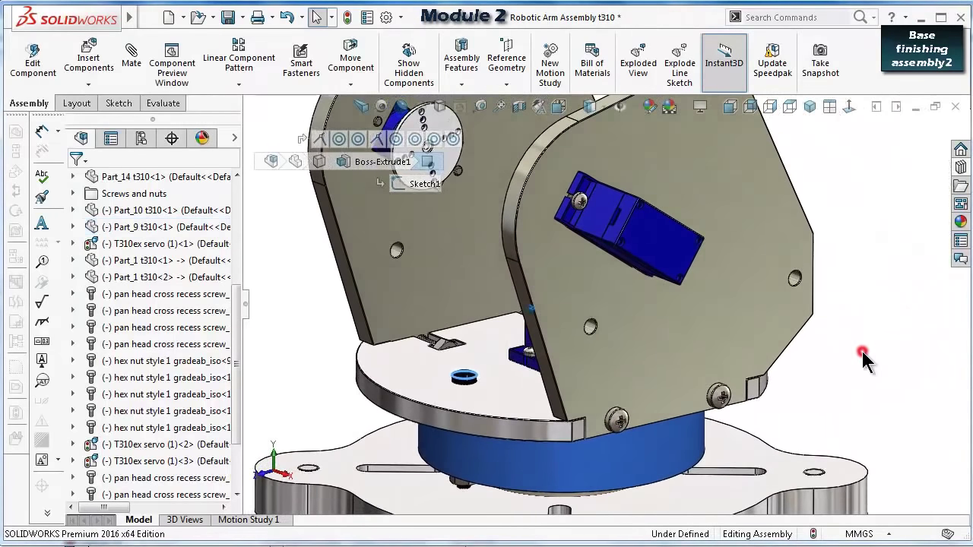
scroll(802, 353, up, 2)
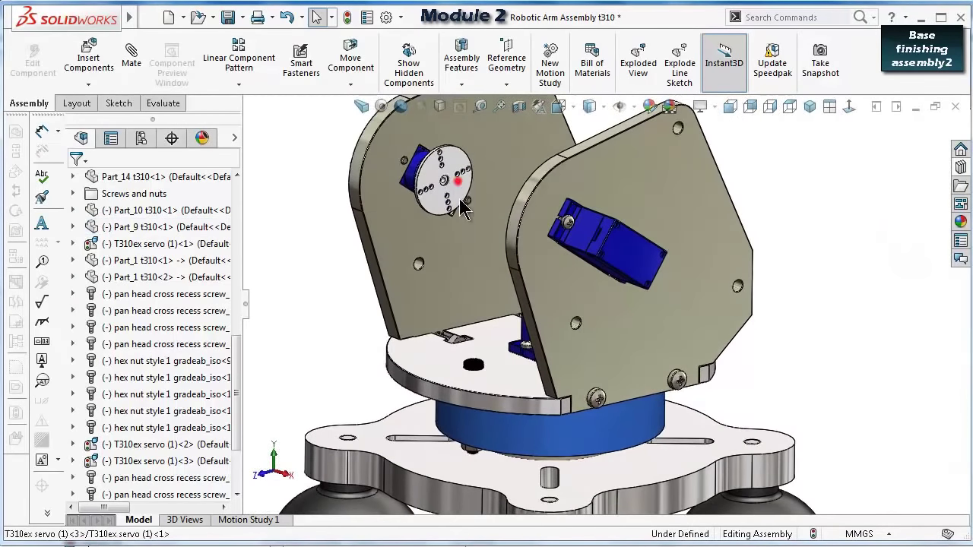
click(445, 223)
middle_drag(528, 239, 522, 424)
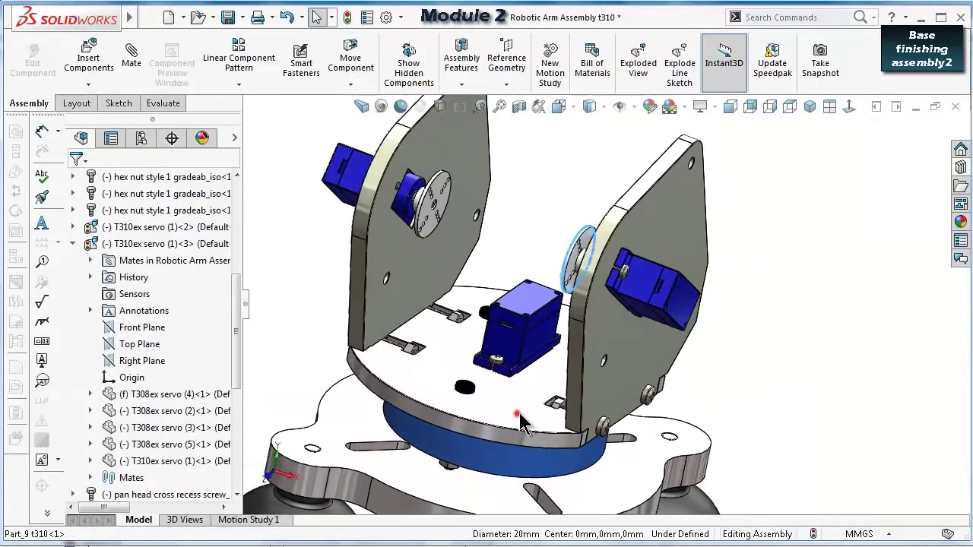
drag(522, 425, 735, 382)
click(777, 344)
middle_drag(777, 344, 704, 340)
key(ctrl+7)
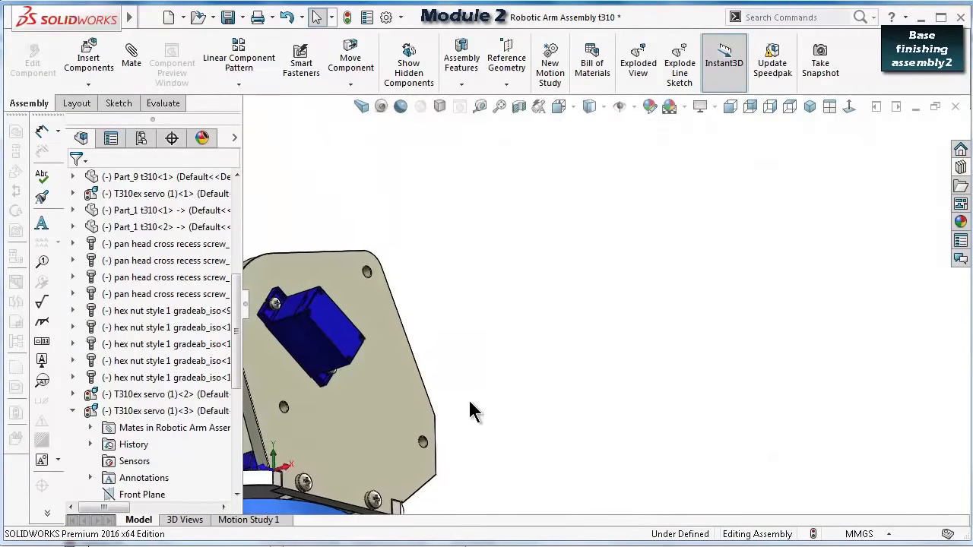
middle_drag(469, 410, 438, 373)
click(811, 110)
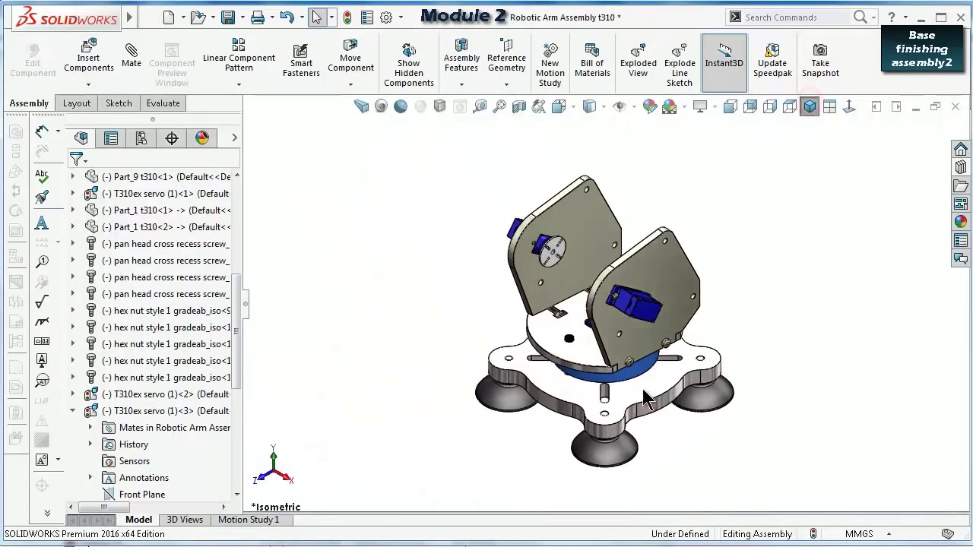
scroll(645, 341, up, 1)
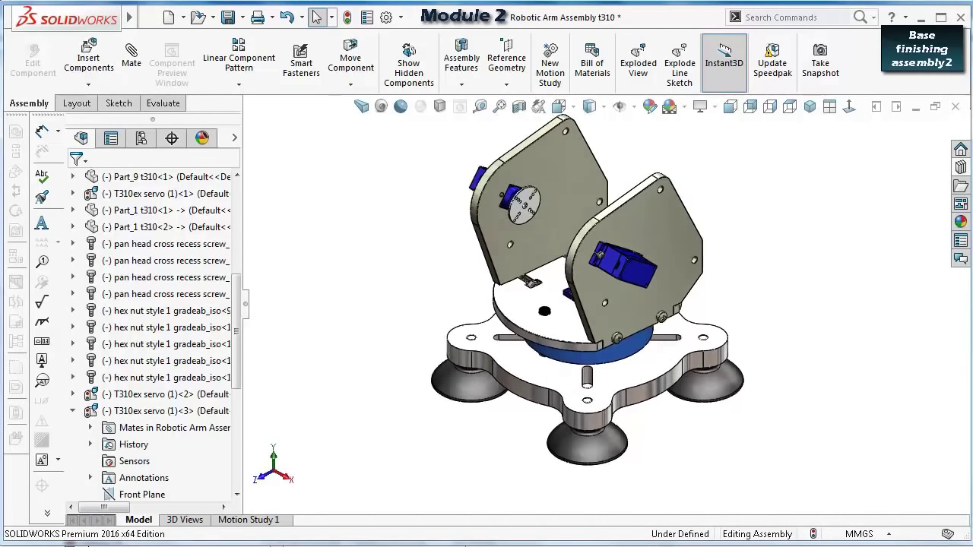
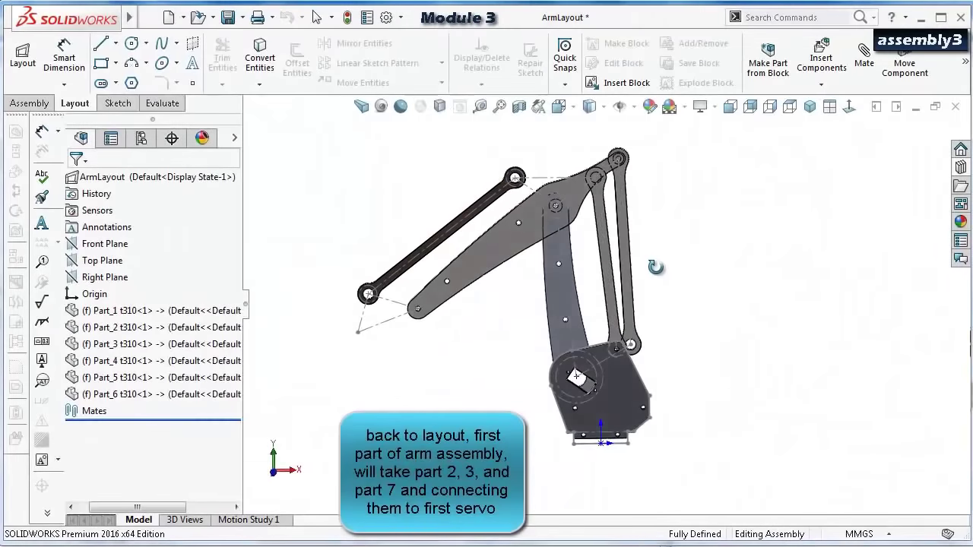
Examine the base plate Part_1, the curved arm Part_2 and the link Part_3 in the arm layout.
scroll(654, 270, down, 2)
click(609, 451)
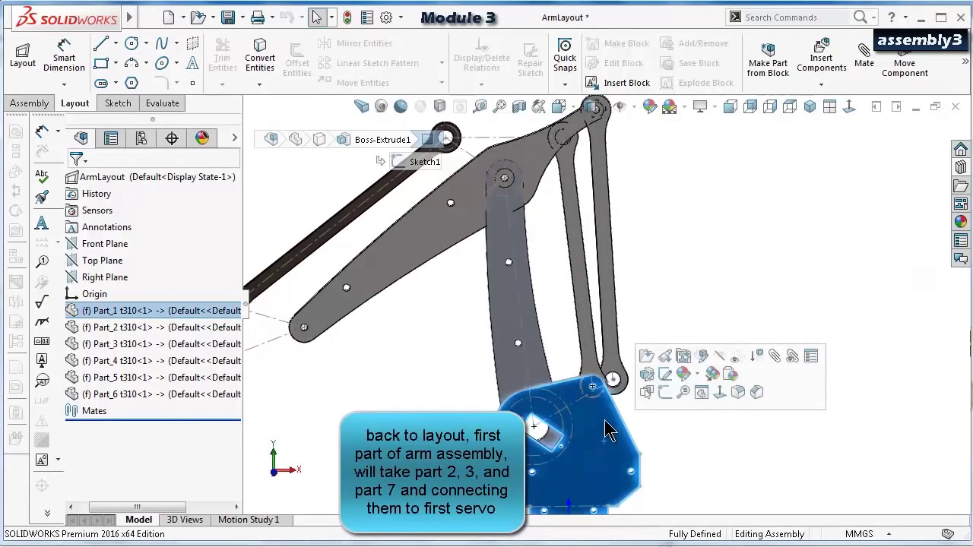
click(504, 283)
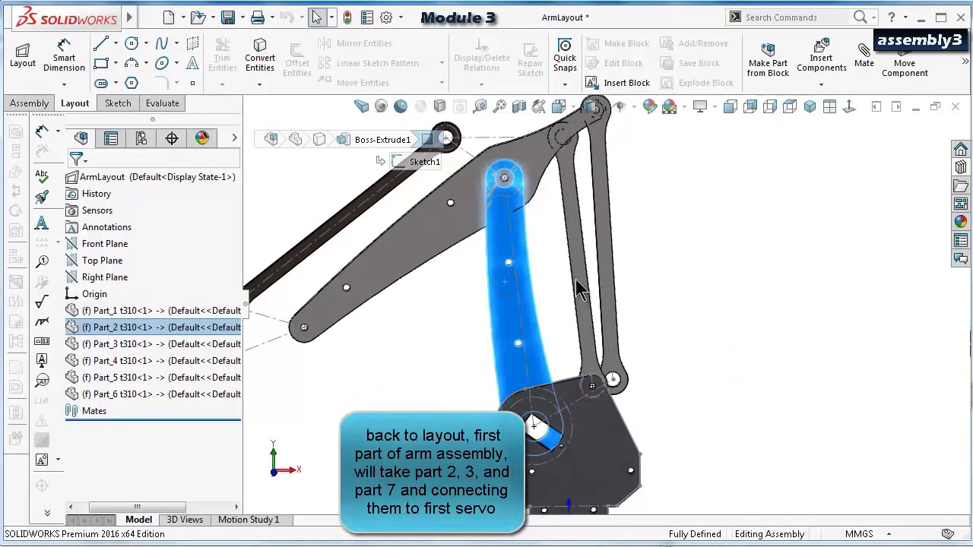
scroll(580, 284, down, 2)
scroll(567, 384, down, 2)
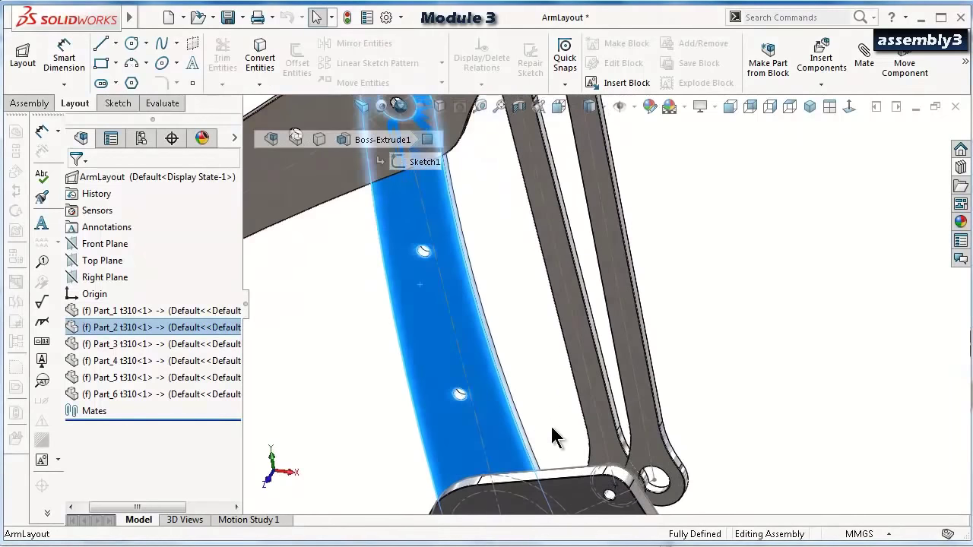
double_click(592, 410)
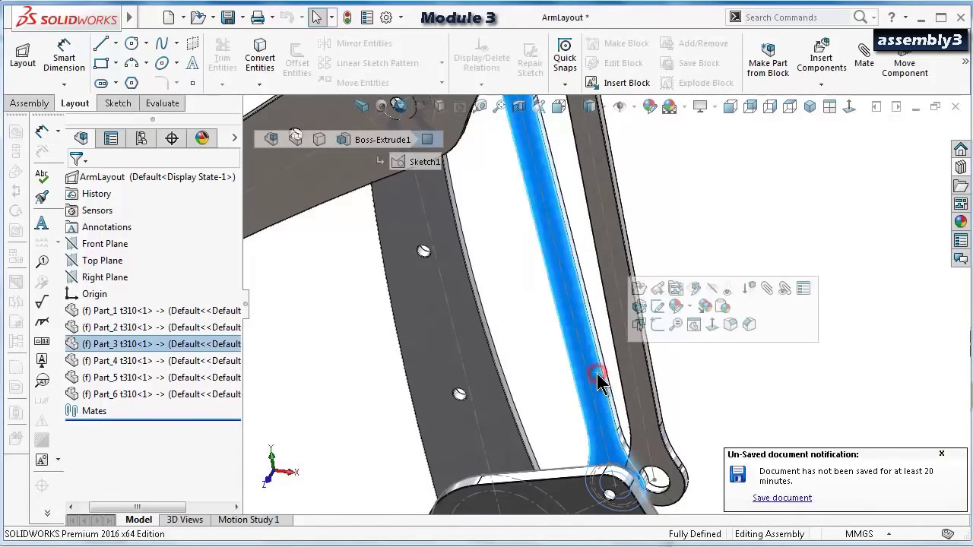
click(733, 197)
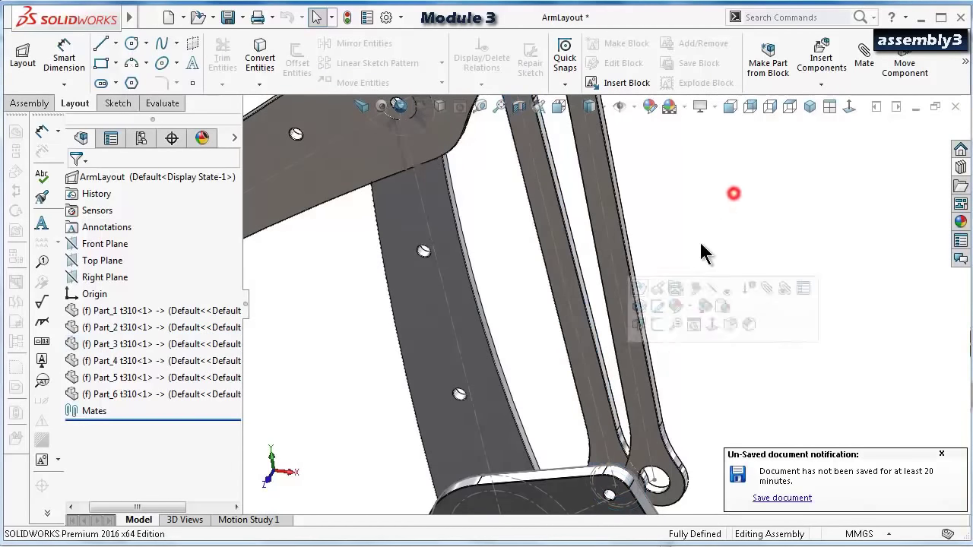
middle_drag(744, 220, 764, 181)
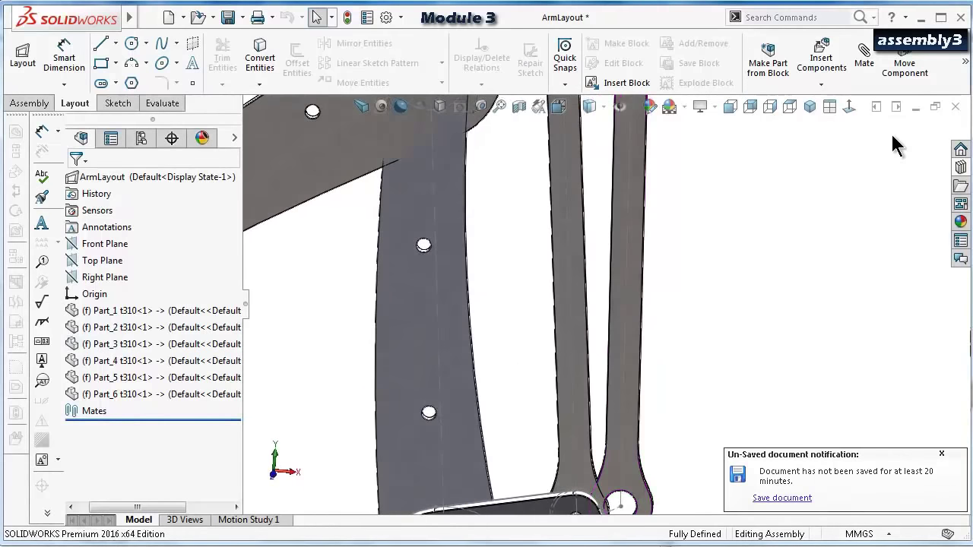
Open Part_2 t310 and Part_3 t310 from the arm layout in their own windows and minimize them.
click(409, 347)
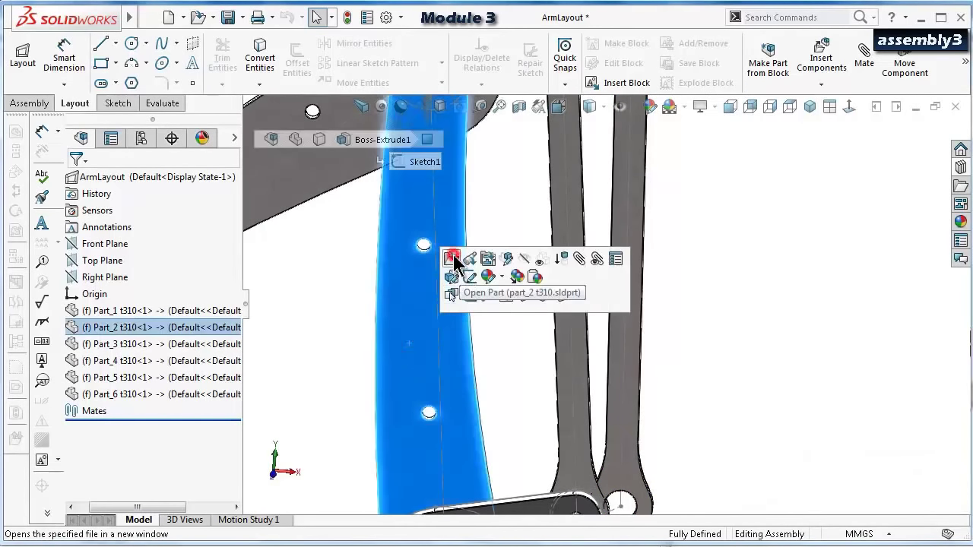
click(454, 261)
click(892, 107)
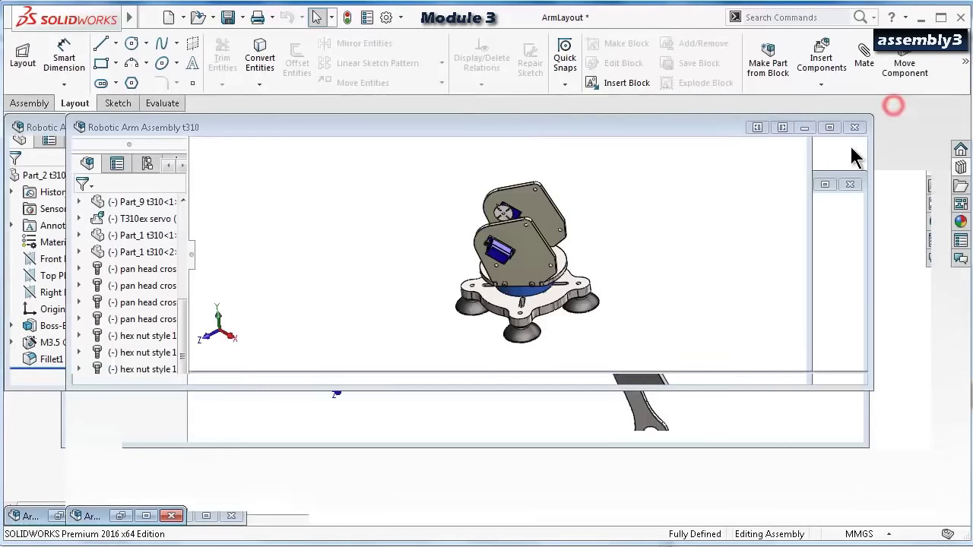
click(90, 516)
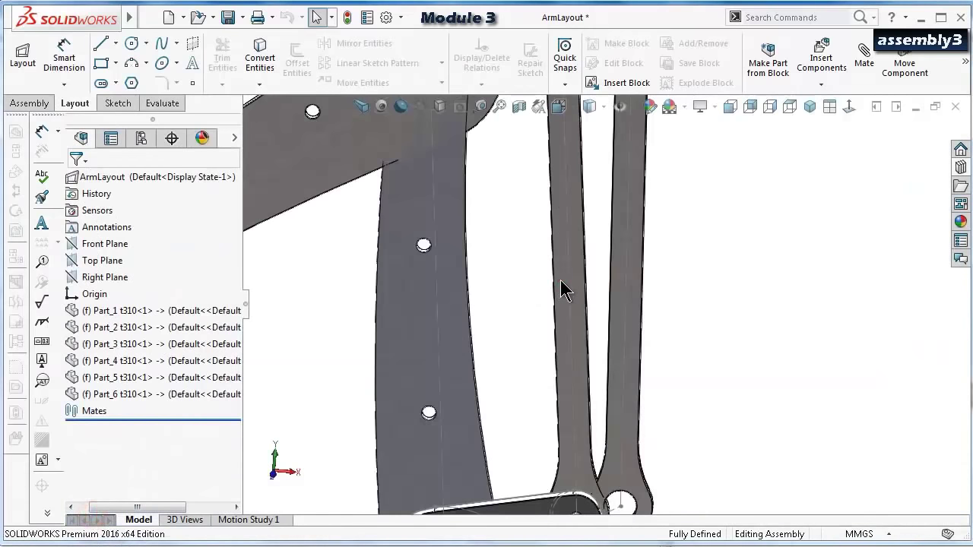
click(561, 283)
click(603, 195)
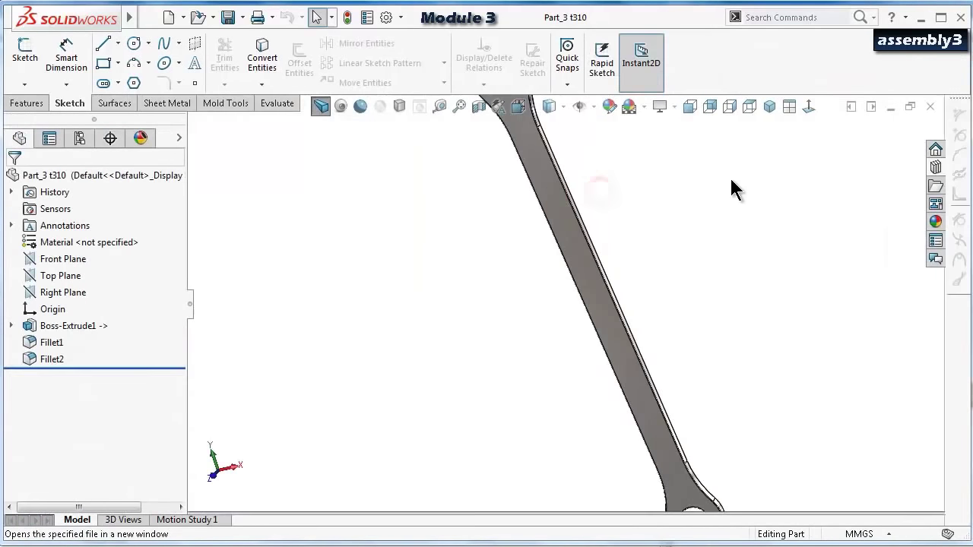
click(891, 106)
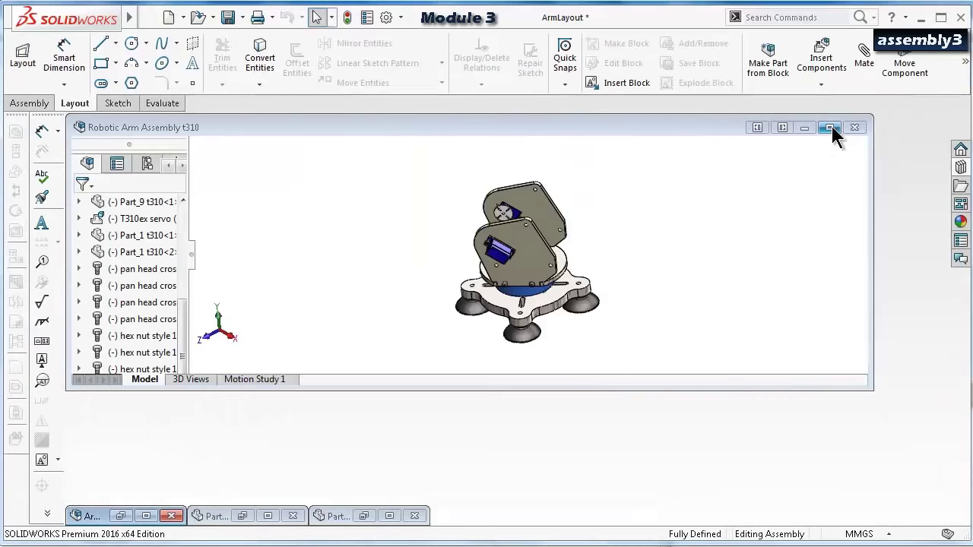
Switch to the maximized Robotic Arm Assembly t310 and rotate the turntable with its plates in the isometric view.
click(830, 128)
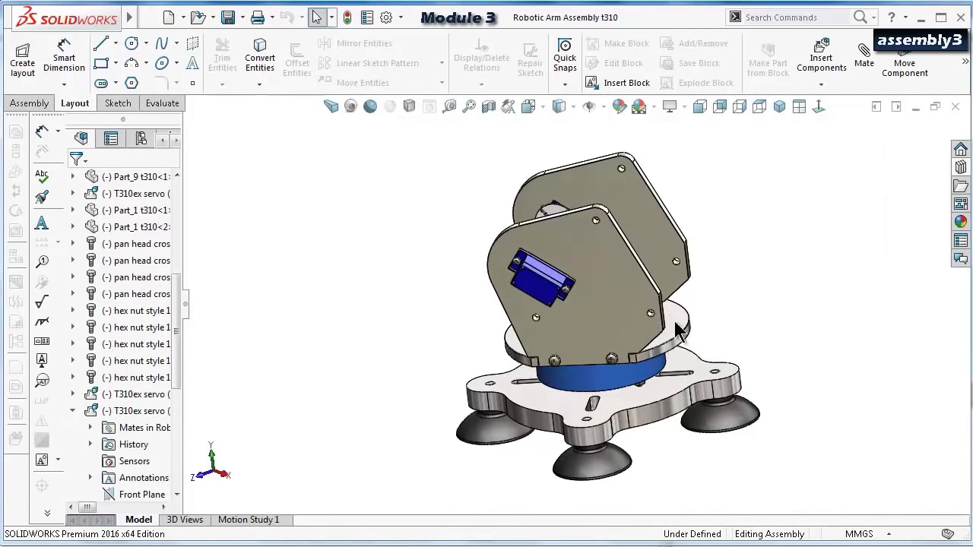
click(780, 107)
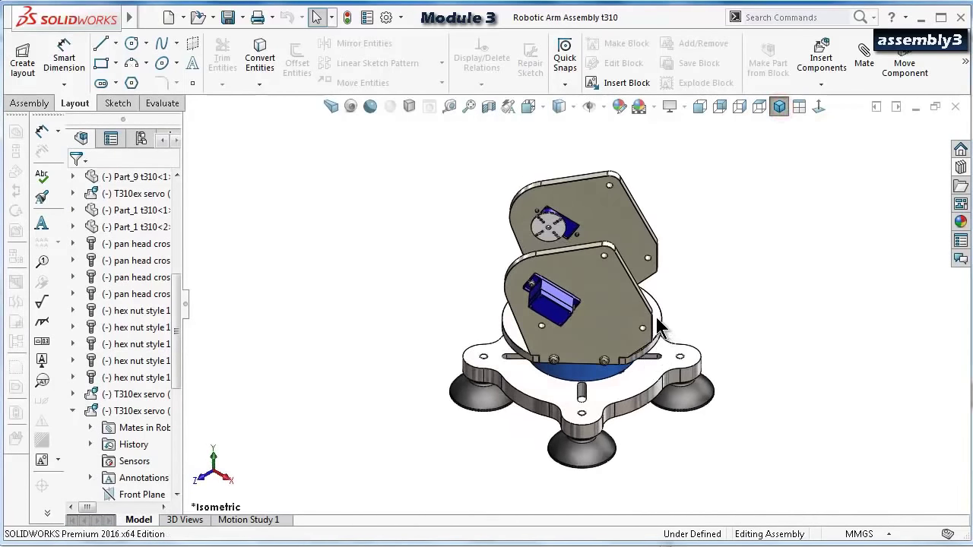
drag(656, 317, 632, 360)
click(733, 306)
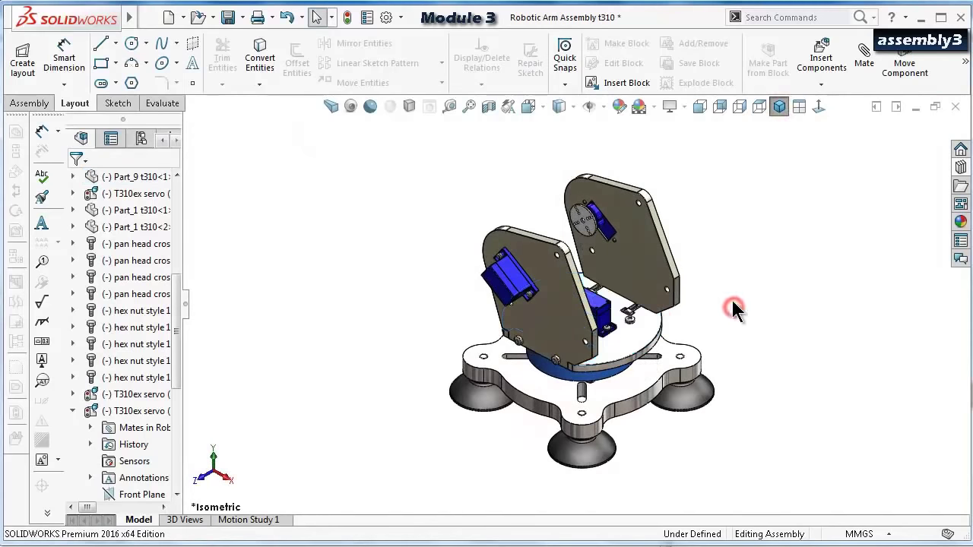
mouse_move(732, 298)
middle_down()
mouse_move(727, 283)
mouse_move(719, 301)
middle_up()
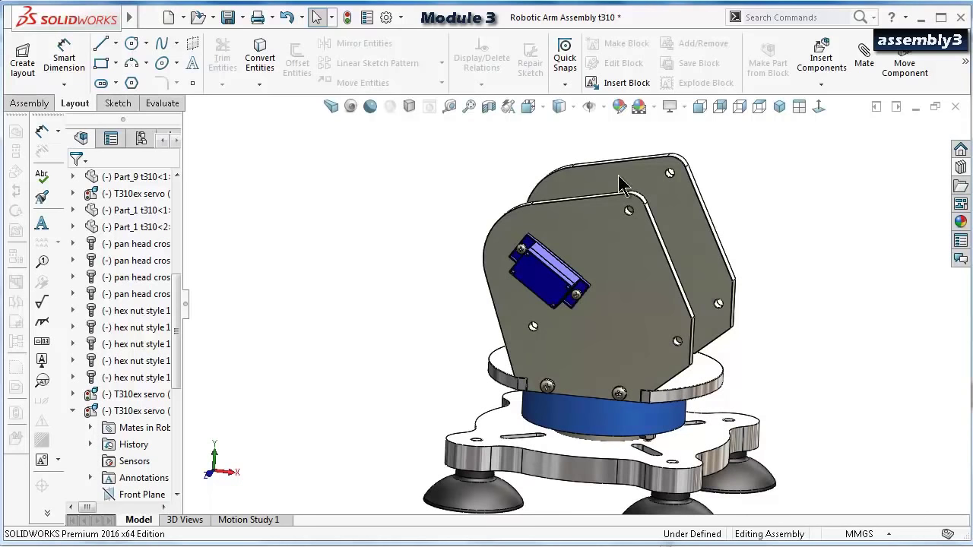
Insert Part_3 t310 into the assembly and place it clear of the Part_1 plates.
click(31, 104)
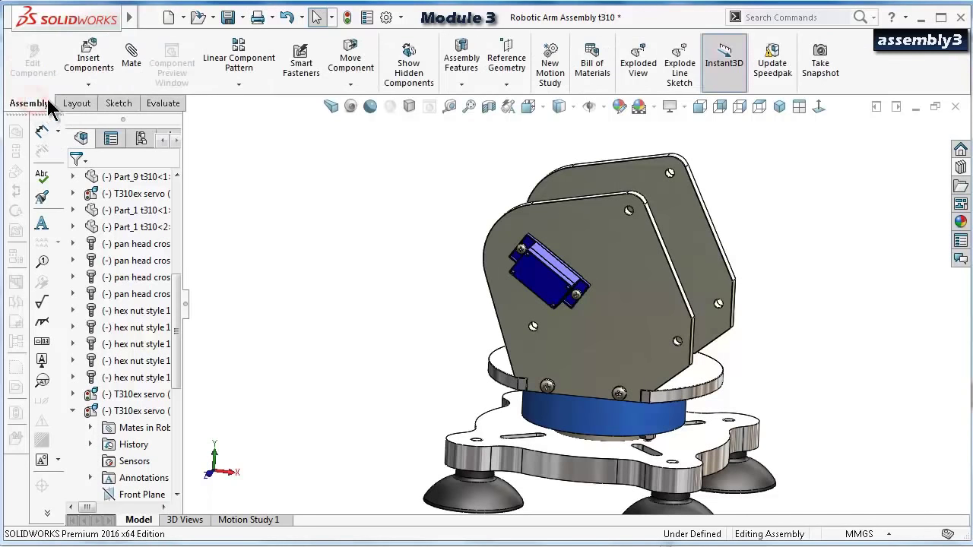
click(87, 53)
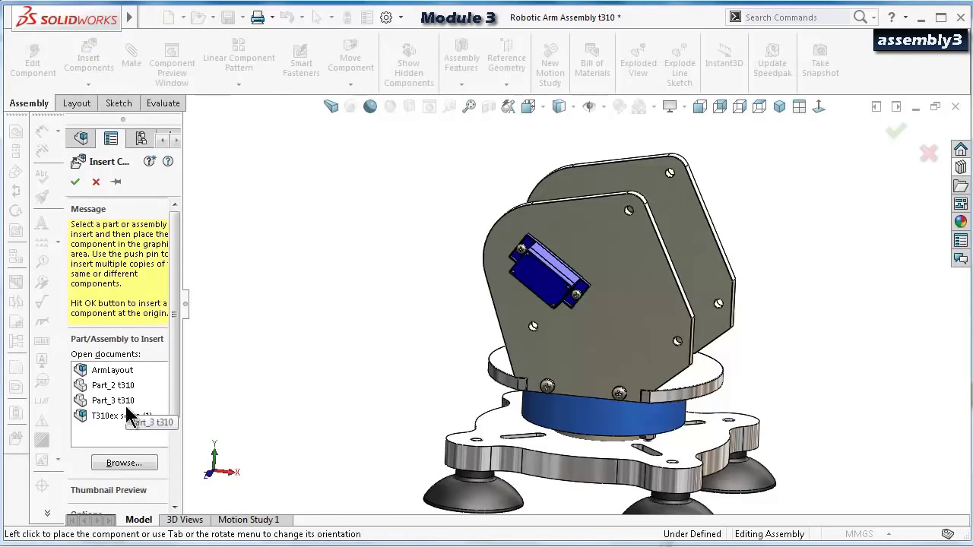
click(123, 403)
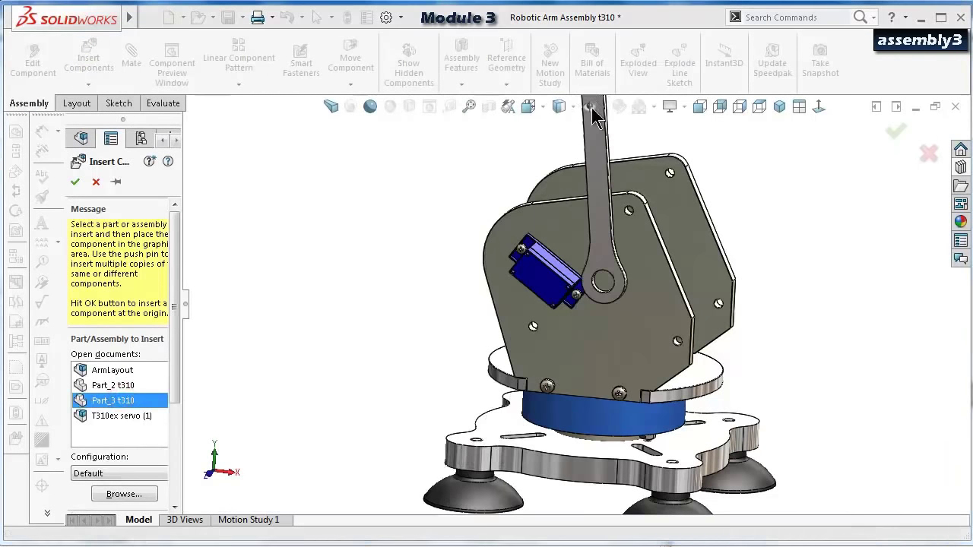
click(585, 146)
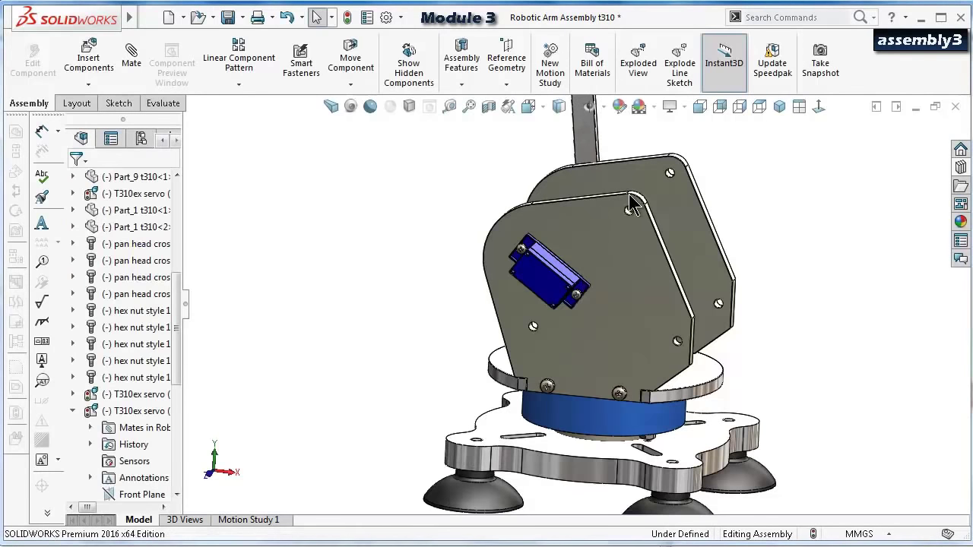
scroll(631, 205, up, 1)
scroll(630, 199, up, 1)
drag(581, 178, 693, 109)
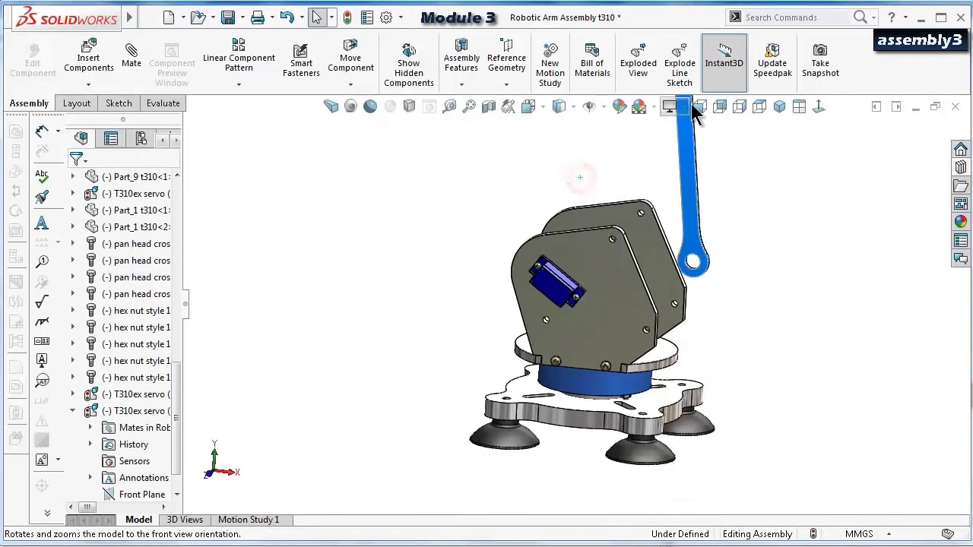
Mate the lower hole of Part_3 concentric with the upper corner hole of the front Part_1 plate.
scroll(693, 272, down, 2)
scroll(694, 280, down, 6)
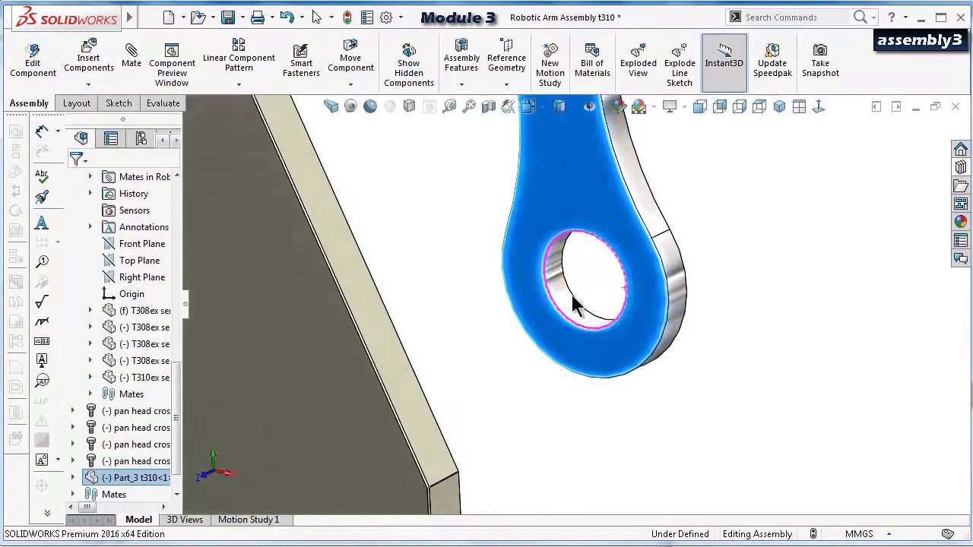
click(559, 285)
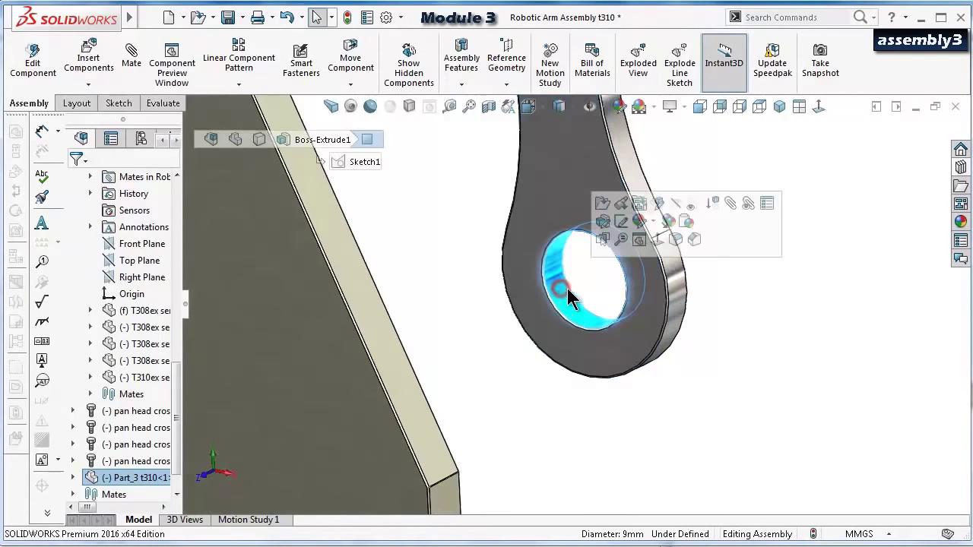
click(730, 204)
scroll(384, 266, up, 5)
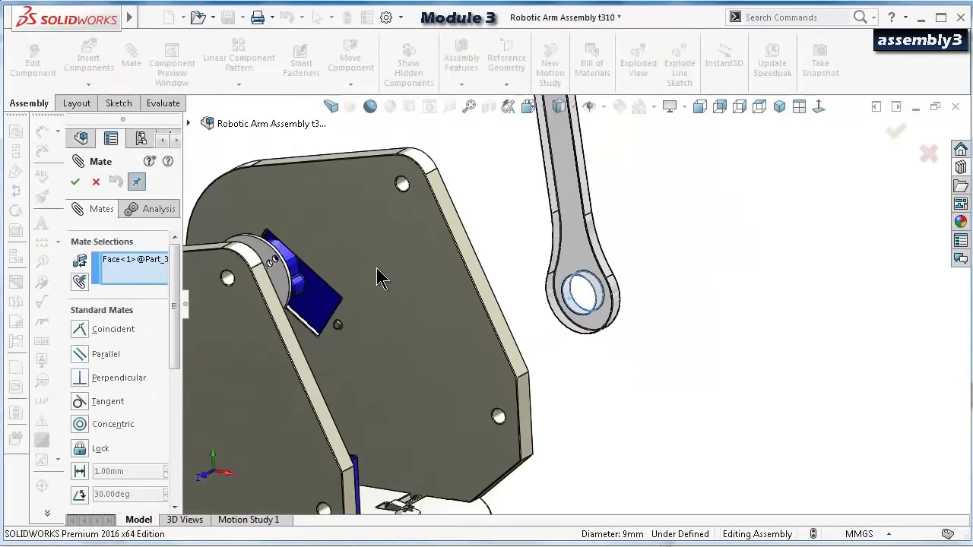
scroll(283, 276, down, 2)
scroll(235, 293, down, 2)
click(226, 302)
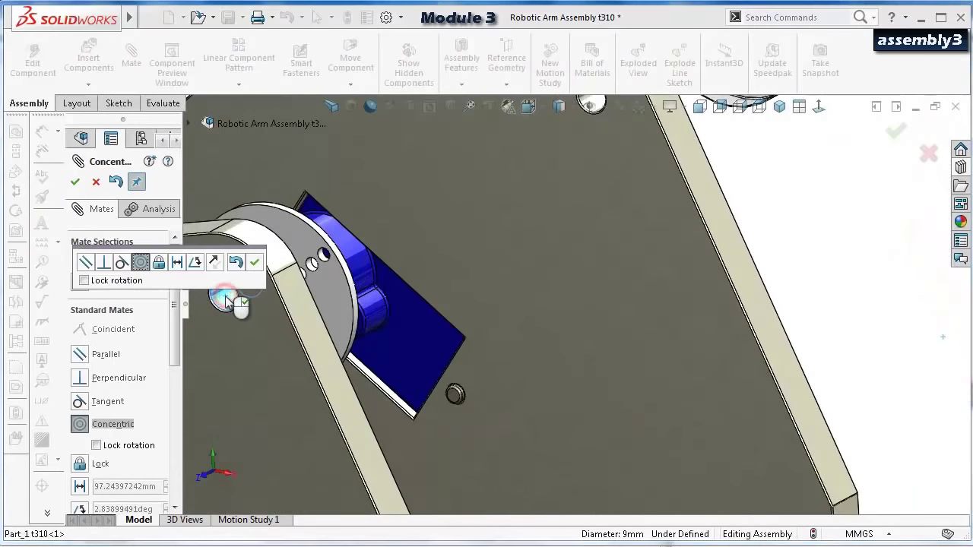
click(256, 202)
Add a 0.50 mm distance mate between the inner face of the front Part_1 plate and the flat face of Part_3.
scroll(346, 305, up, 8)
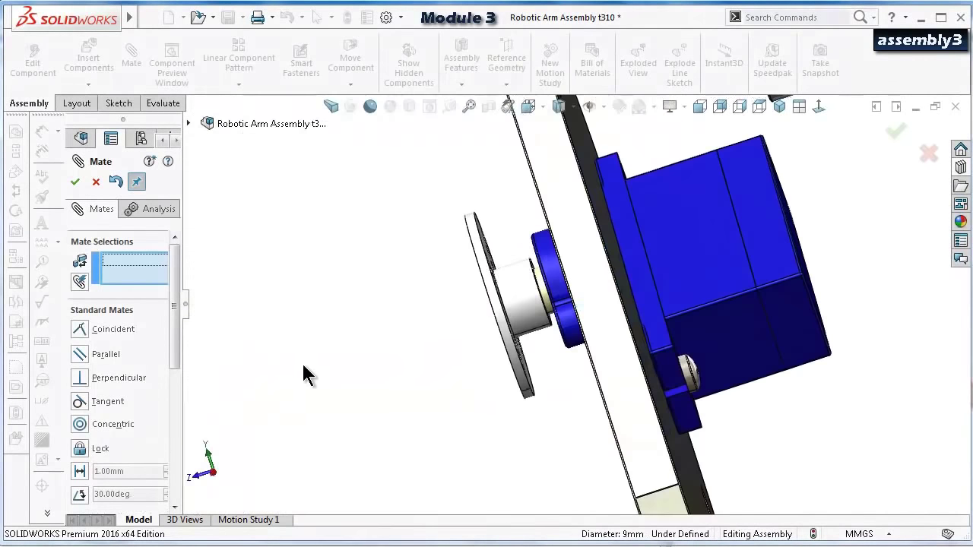
key(Left)
key(Left)
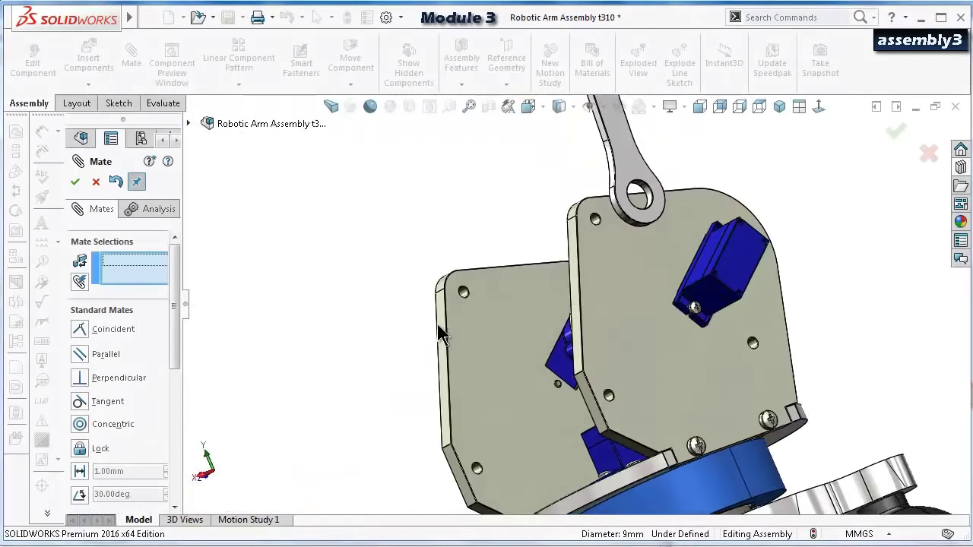
click(465, 330)
key(Right)
key(Right)
key(Left)
key(Left)
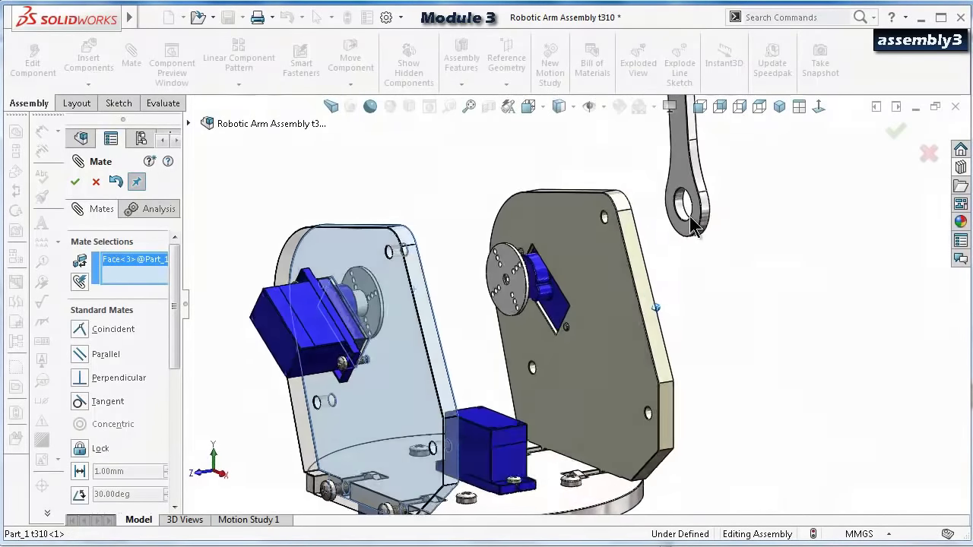
click(674, 170)
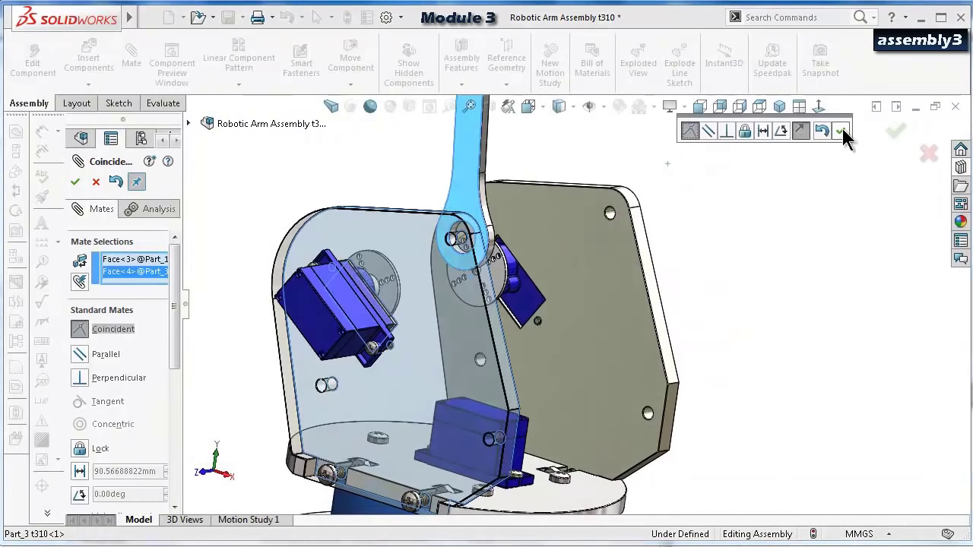
click(763, 131)
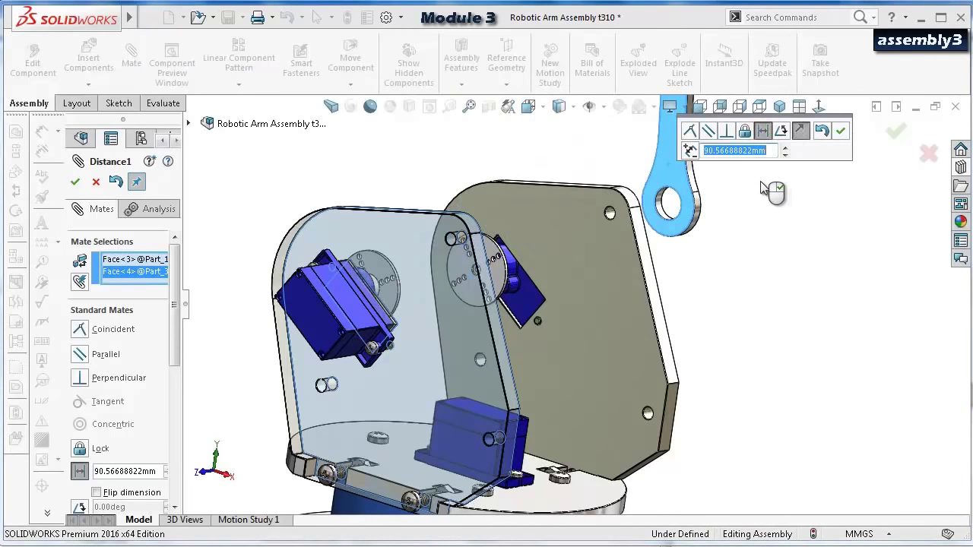
key(Return)
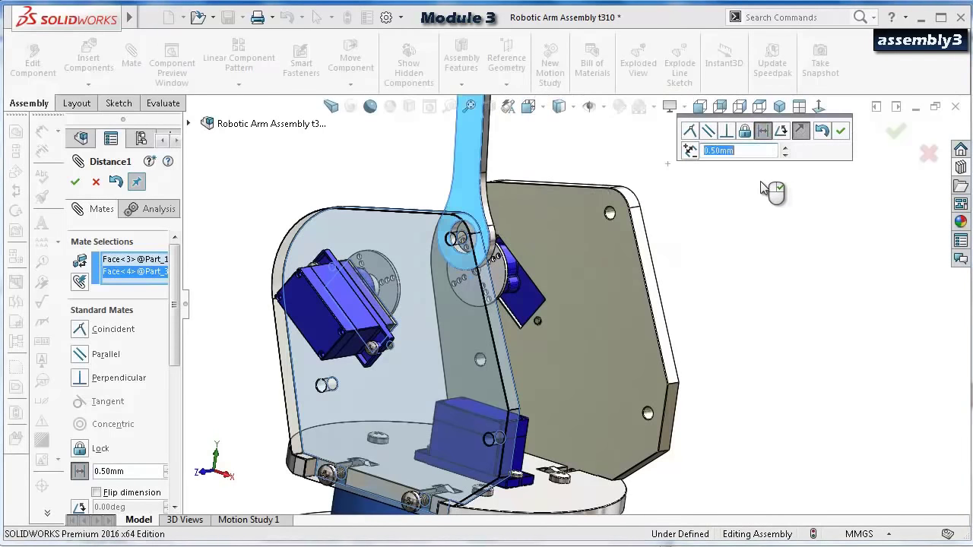
click(847, 137)
Swing the mated Part_3 link slightly about its lower hole between the plates and finish mating.
key(Left)
key(Left)
key(Left)
key(Left)
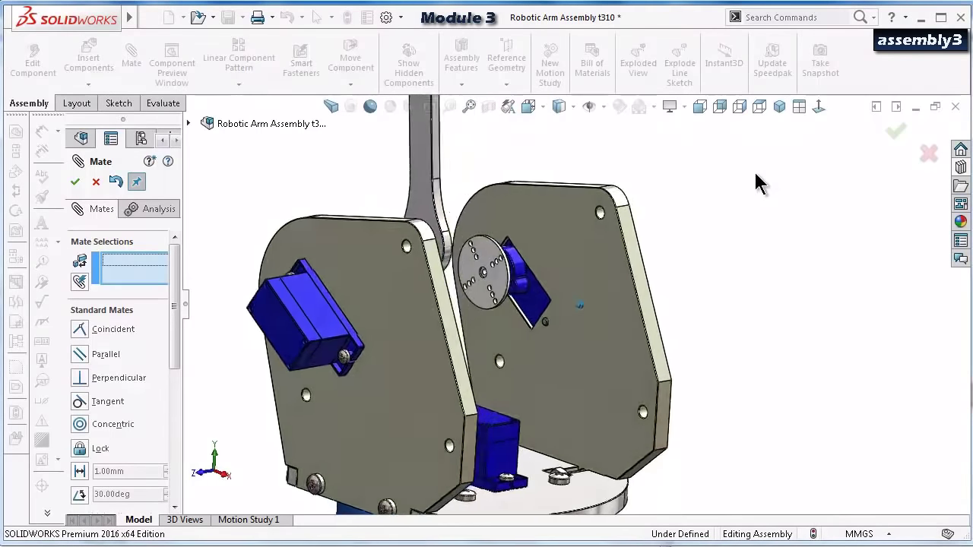
middle_drag(756, 175, 585, 245)
mouse_move(528, 239)
mouse_down()
mouse_move(441, 270)
mouse_move(545, 238)
mouse_up()
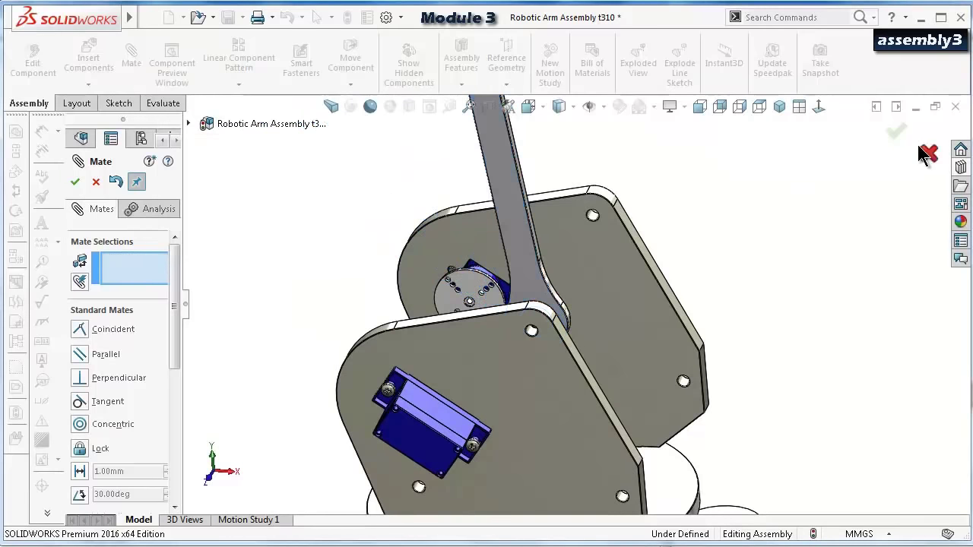
click(895, 137)
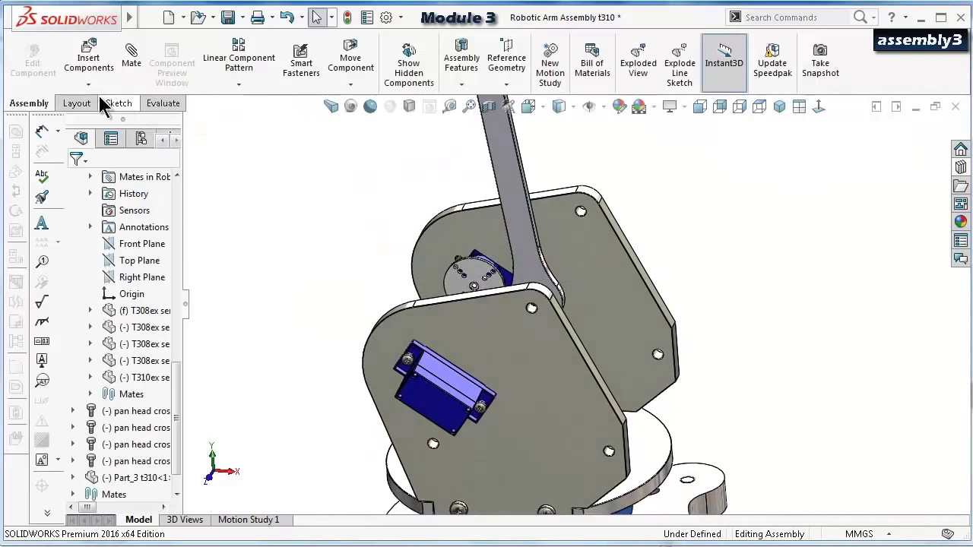
Insert Part_2 t310 into the assembly and place it beside the front Part_1 plate.
click(90, 61)
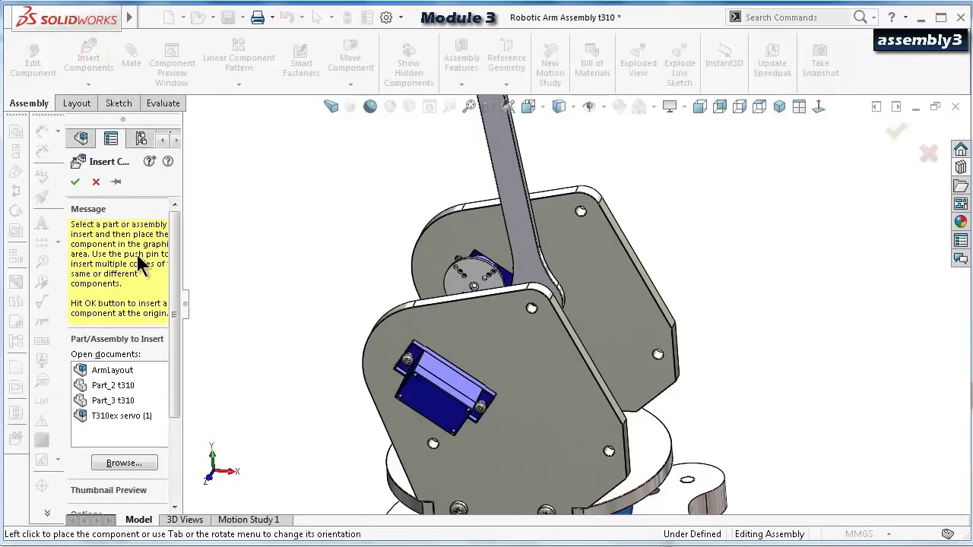
click(100, 388)
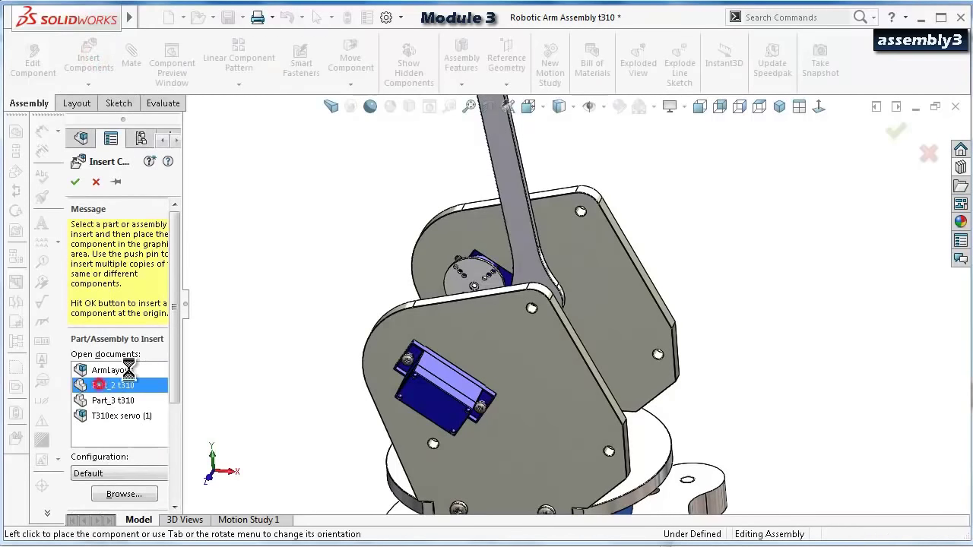
click(314, 156)
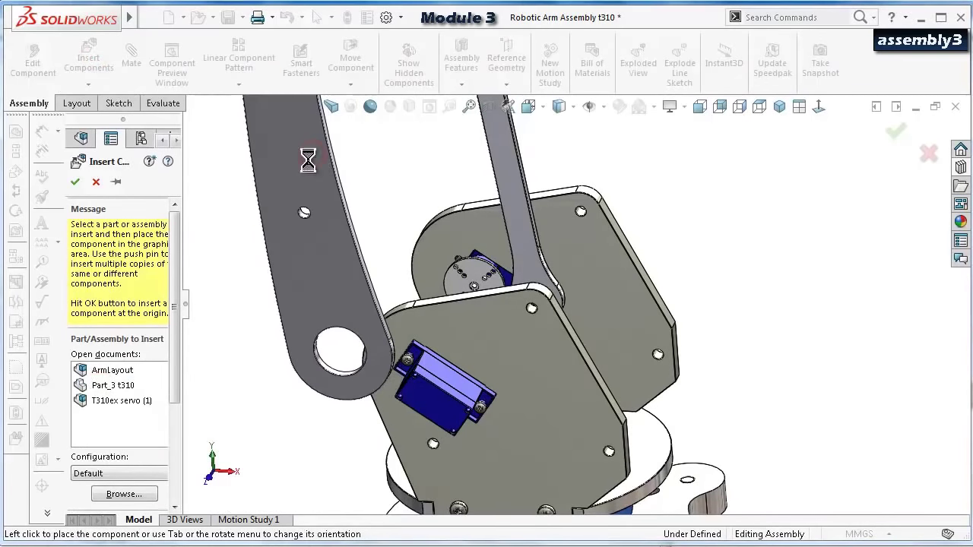
Mate the large lower hole of Part_2 concentric with the horn hub of the front plate's servo.
scroll(365, 394, down, 2)
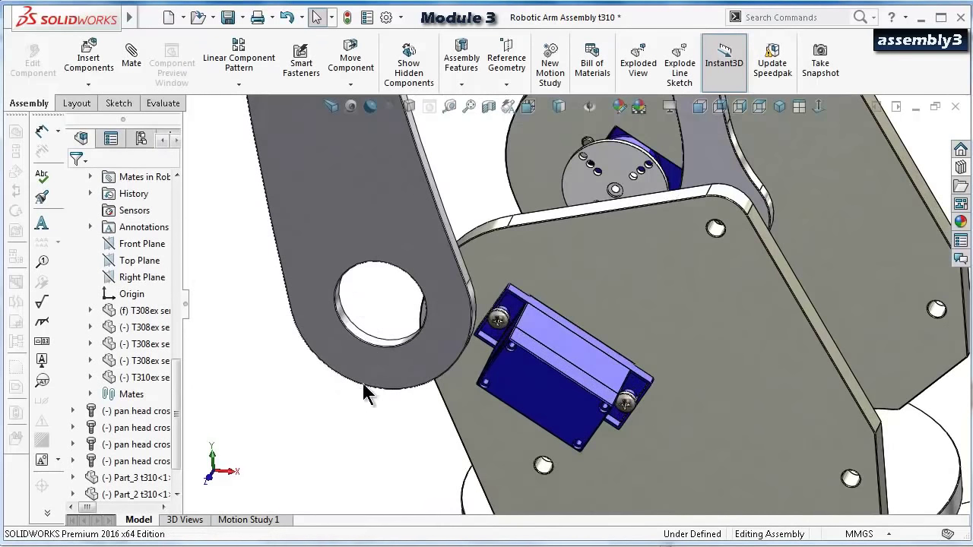
scroll(372, 325, down, 2)
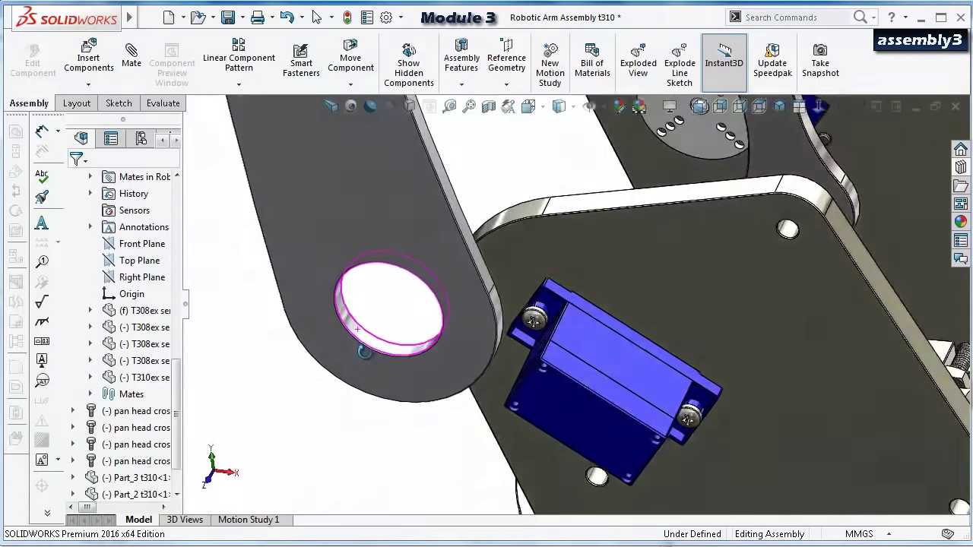
click(372, 349)
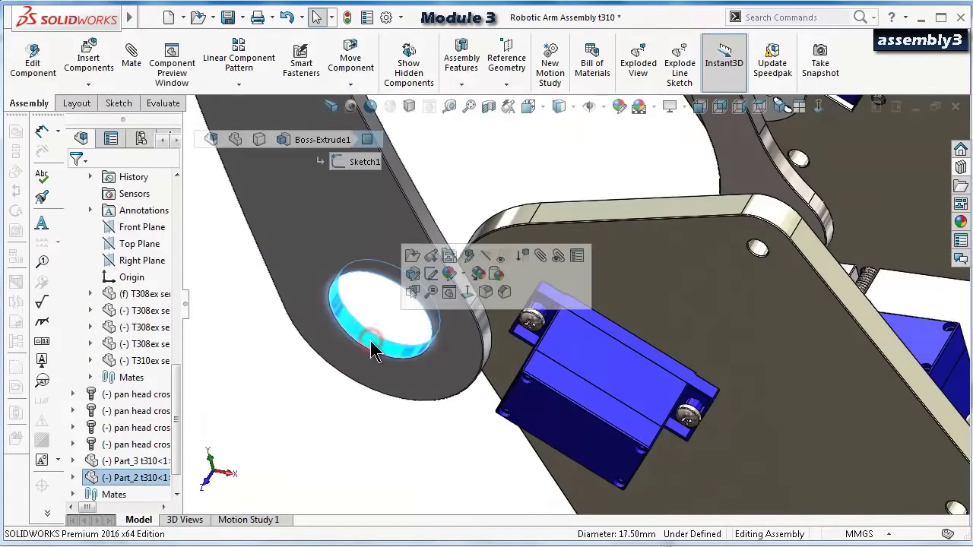
click(541, 256)
middle_drag(616, 226, 658, 316)
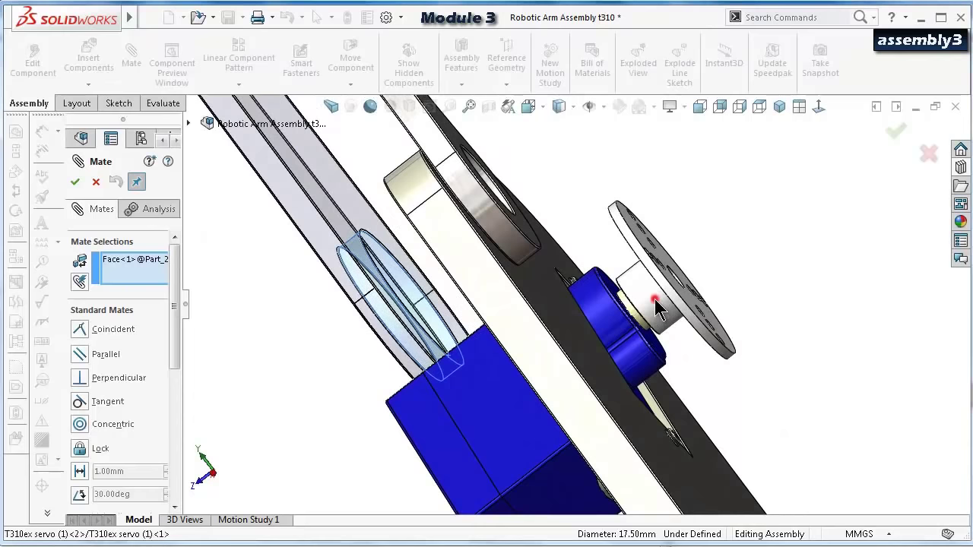
click(658, 308)
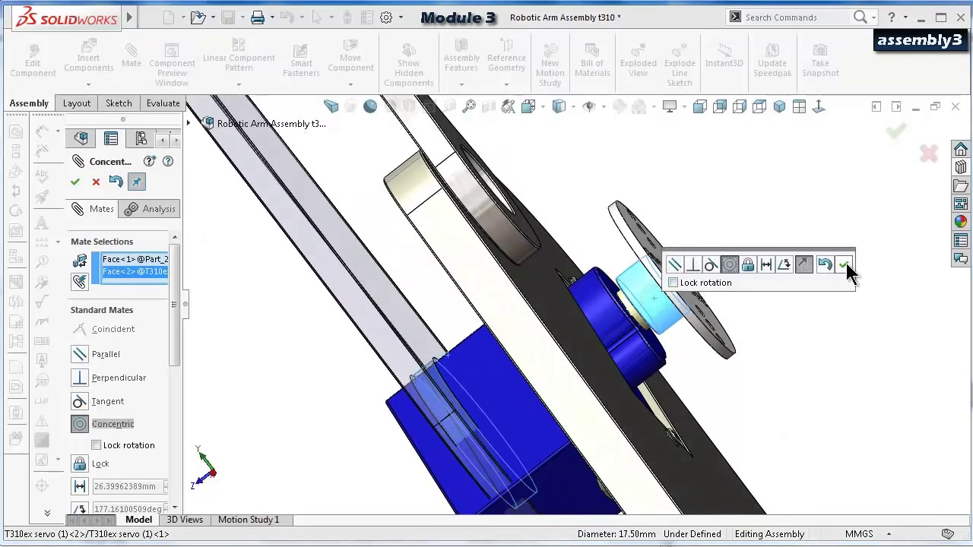
click(847, 263)
middle_drag(544, 316, 829, 147)
click(897, 127)
scroll(870, 173, up, 4)
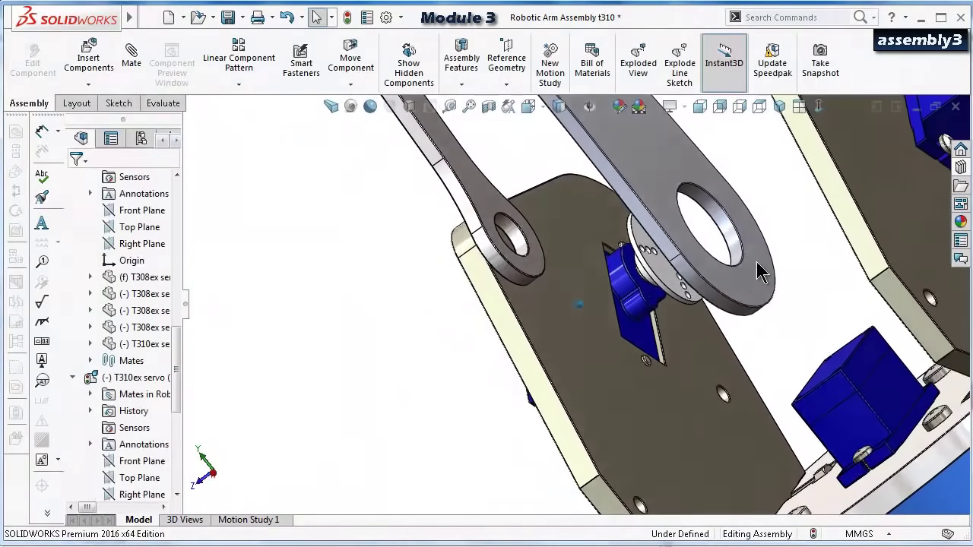
Slide and swing Part_2 about the servo axis so it stands between the two Part_1 plates next to the servo horn.
middle_drag(758, 263, 524, 219)
click(523, 218)
drag(491, 222, 661, 234)
middle_drag(662, 235, 719, 267)
scroll(719, 266, down, 3)
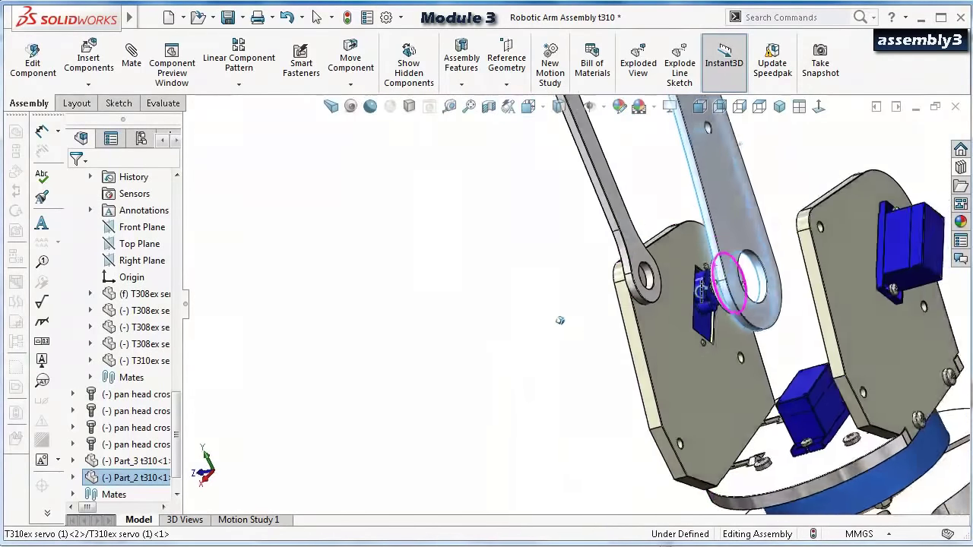
middle_drag(744, 216, 699, 274)
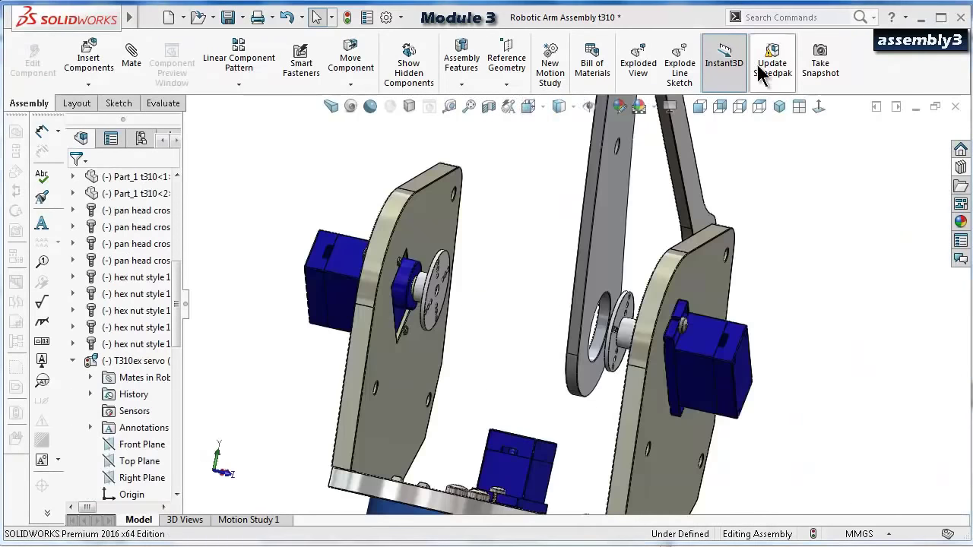
click(777, 112)
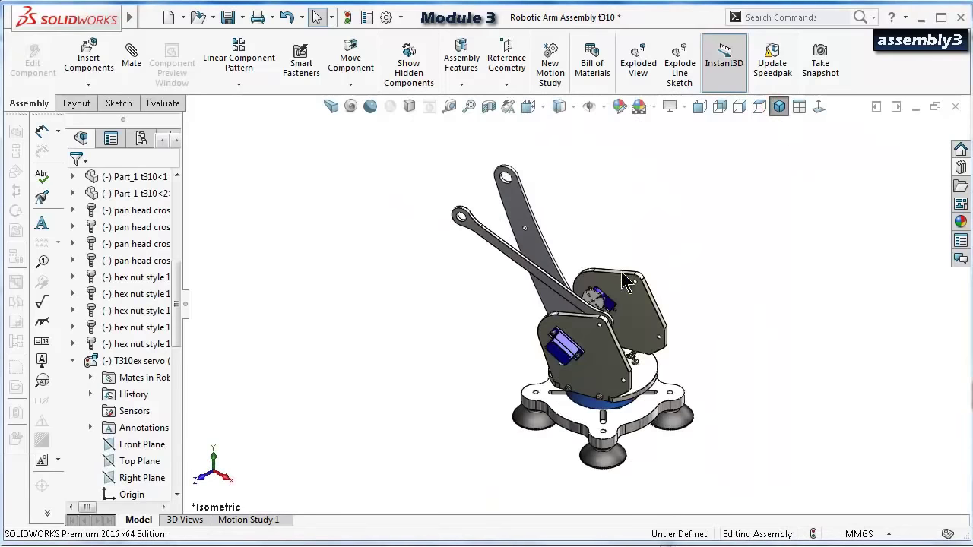
Add a 13 mm distance mate between the flat face of Part_2 and the inner face of the front Part_1 plate.
scroll(541, 312, down, 5)
middle_drag(582, 295, 645, 285)
click(638, 289)
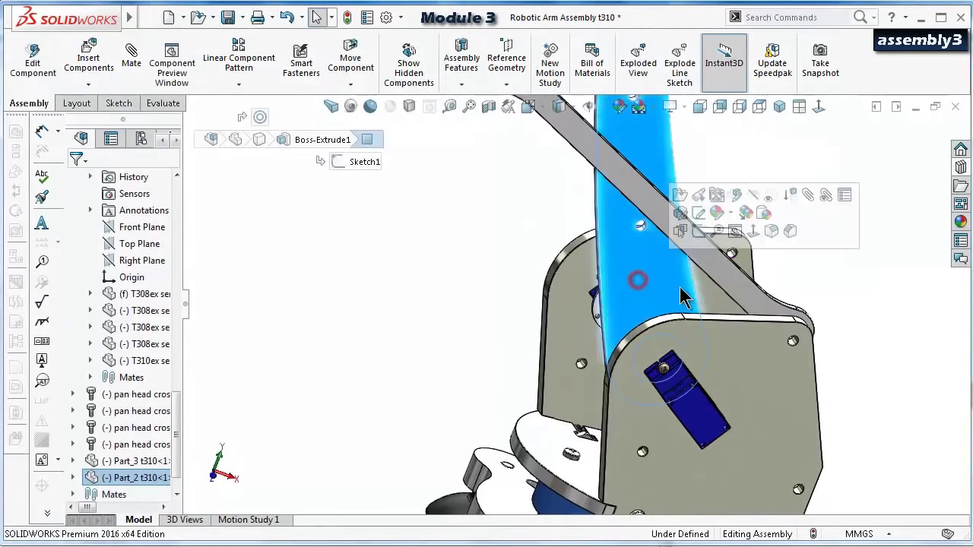
click(808, 192)
middle_drag(715, 322, 600, 411)
click(604, 423)
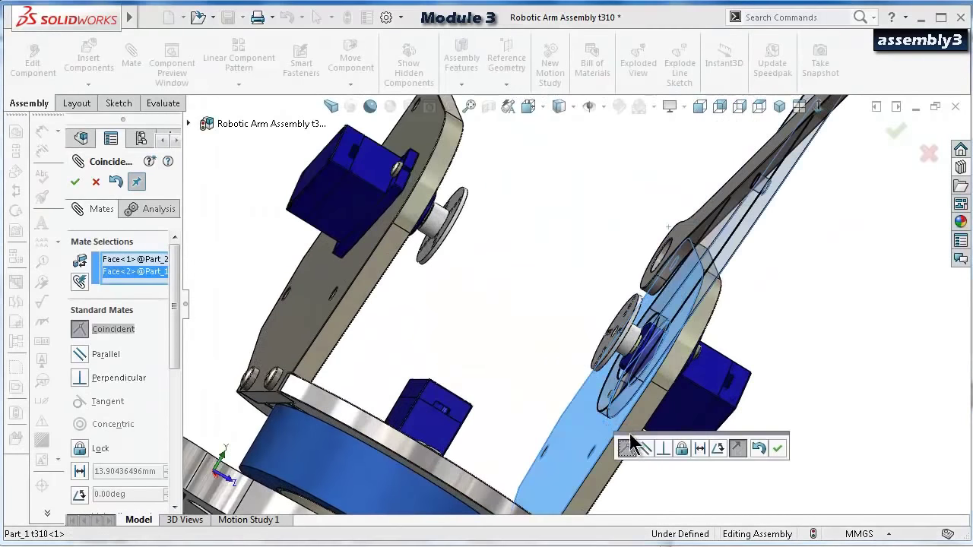
click(701, 448)
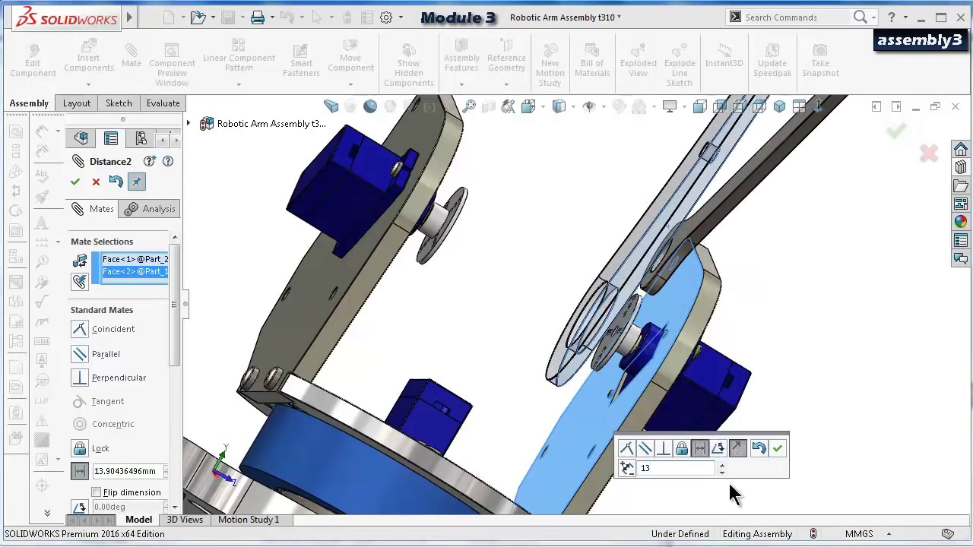
text(13)
key(Return)
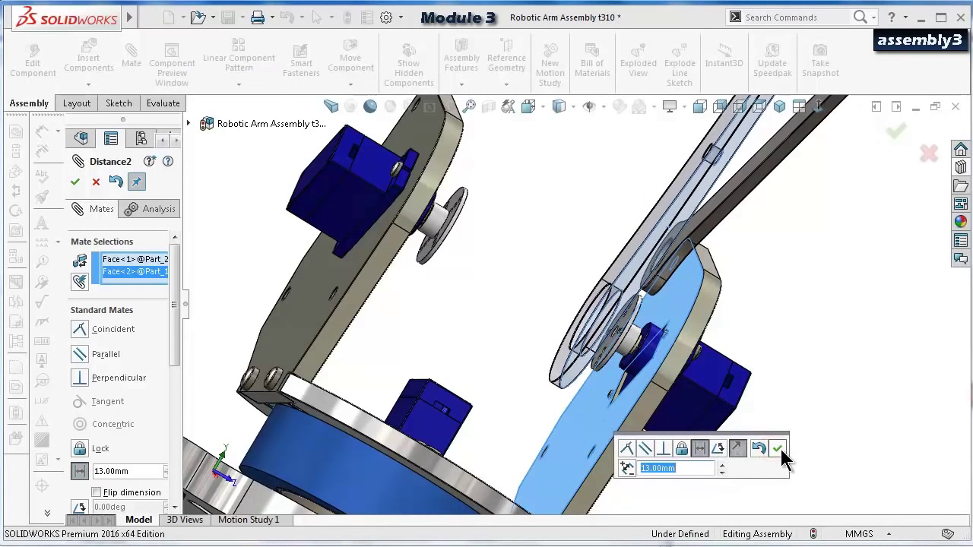
click(780, 448)
middle_drag(751, 346, 641, 294)
click(897, 132)
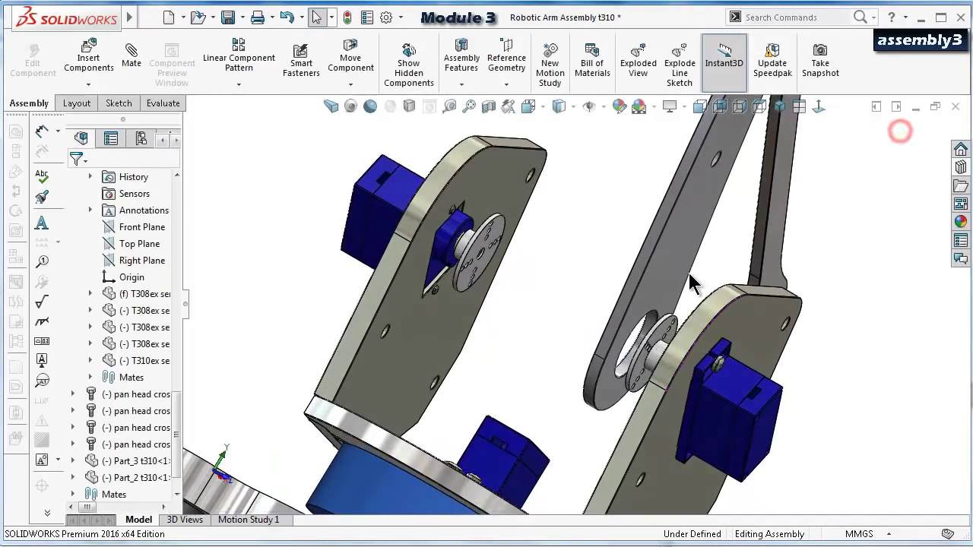
Open Part_2 from the assembly and edit the sketch of its Boss-Extrude1, viewed normal to the sketch plane.
click(679, 281)
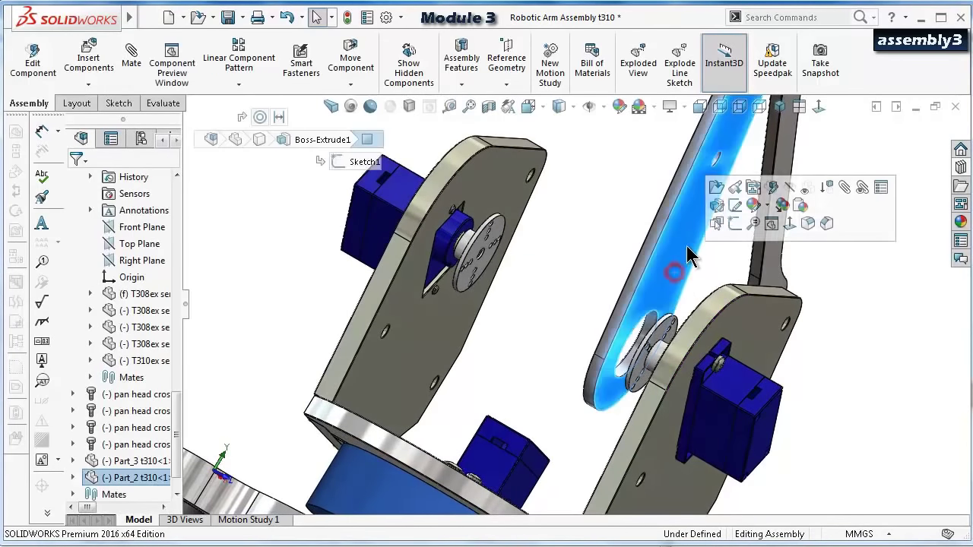
click(717, 191)
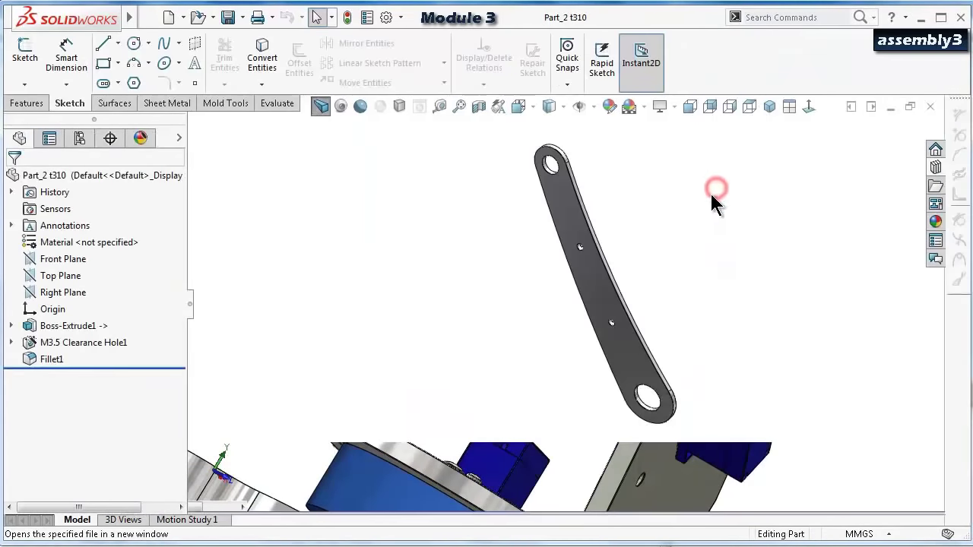
click(12, 326)
click(70, 343)
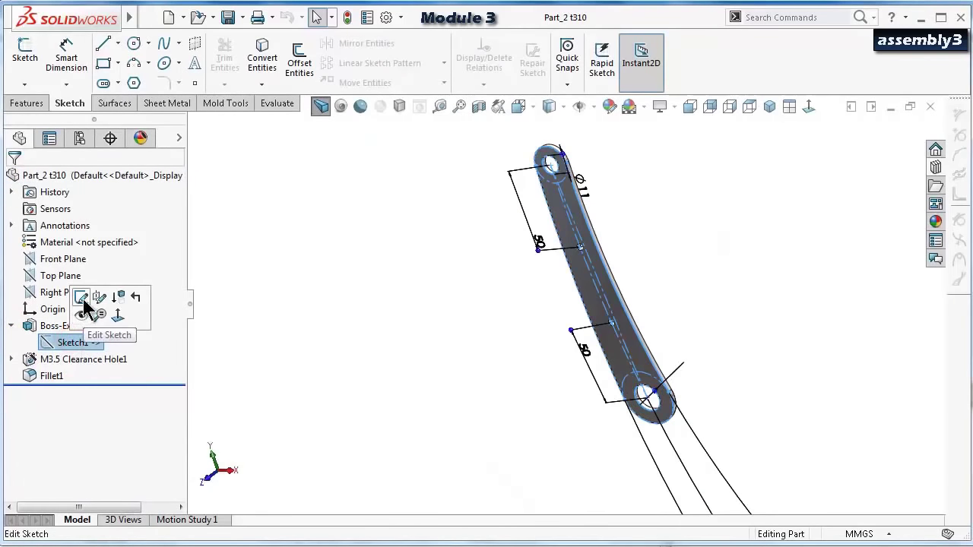
click(82, 298)
click(809, 108)
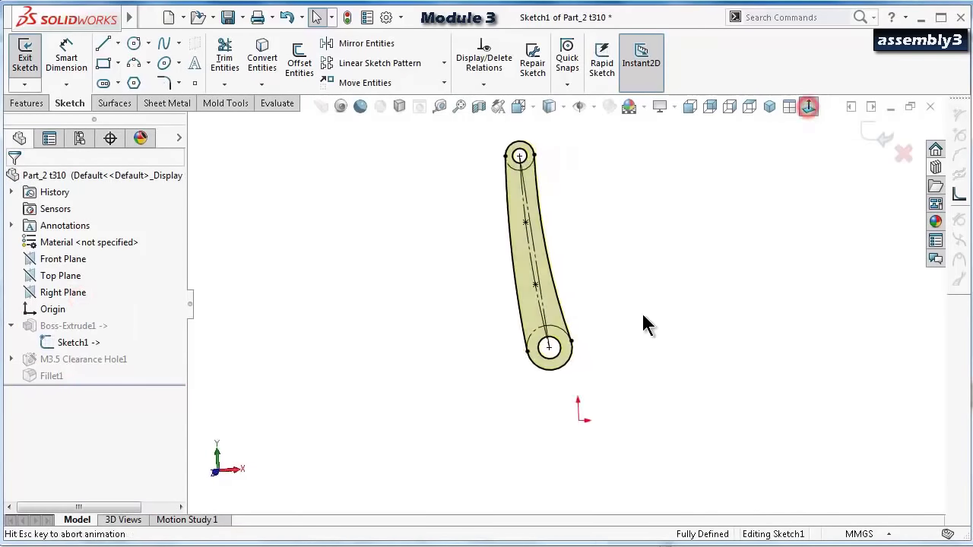
Set the diameter of Part_2's large lower hole to 8 mm.
scroll(549, 342, down, 5)
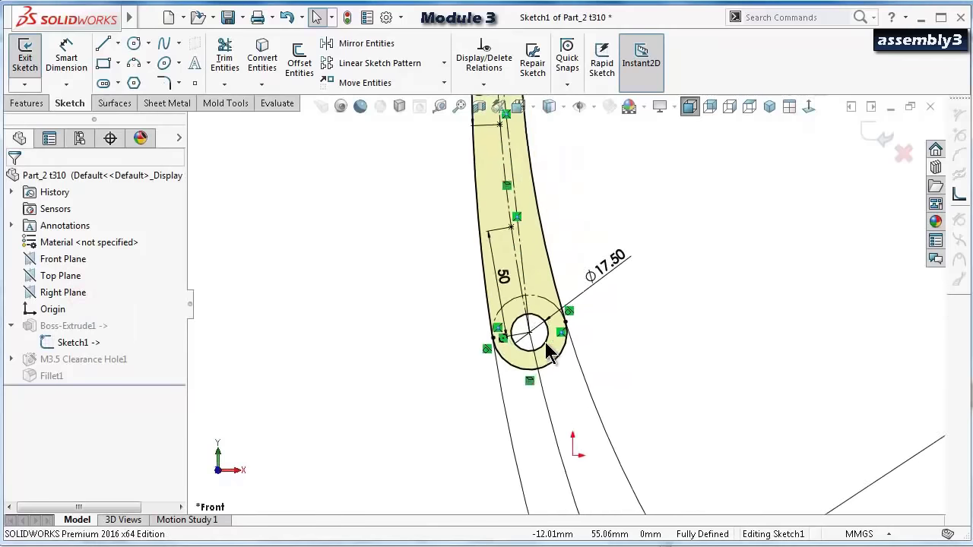
double_click(629, 266)
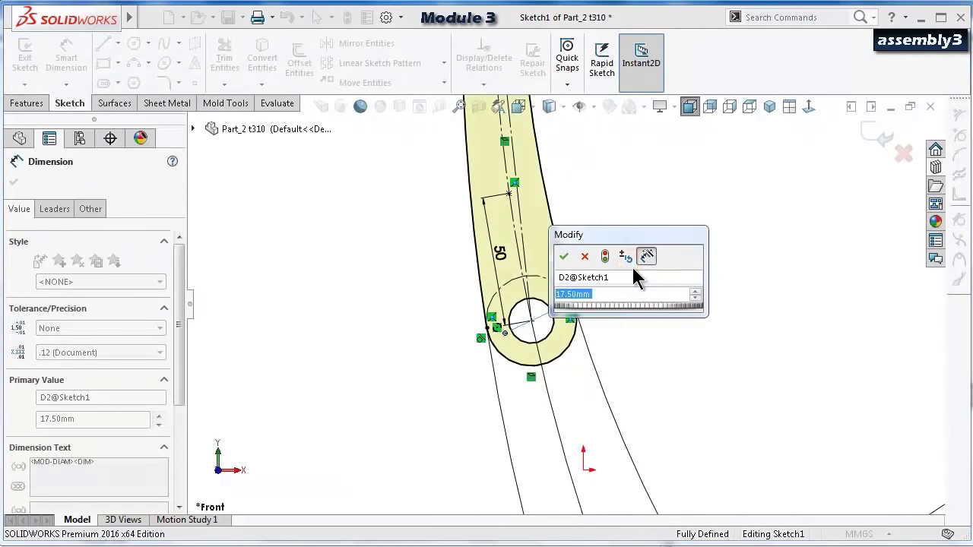
text(8)
key(Return)
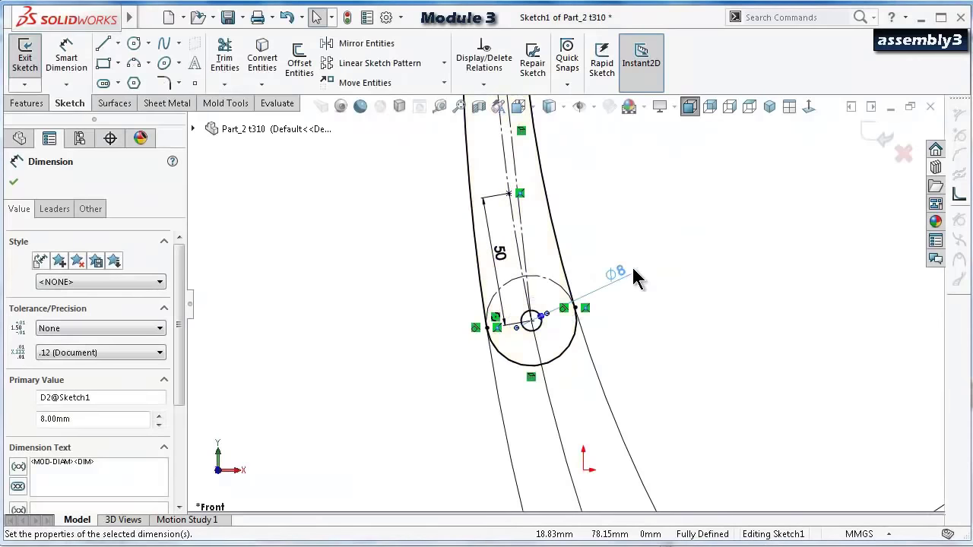
click(672, 205)
scroll(586, 224, up, 5)
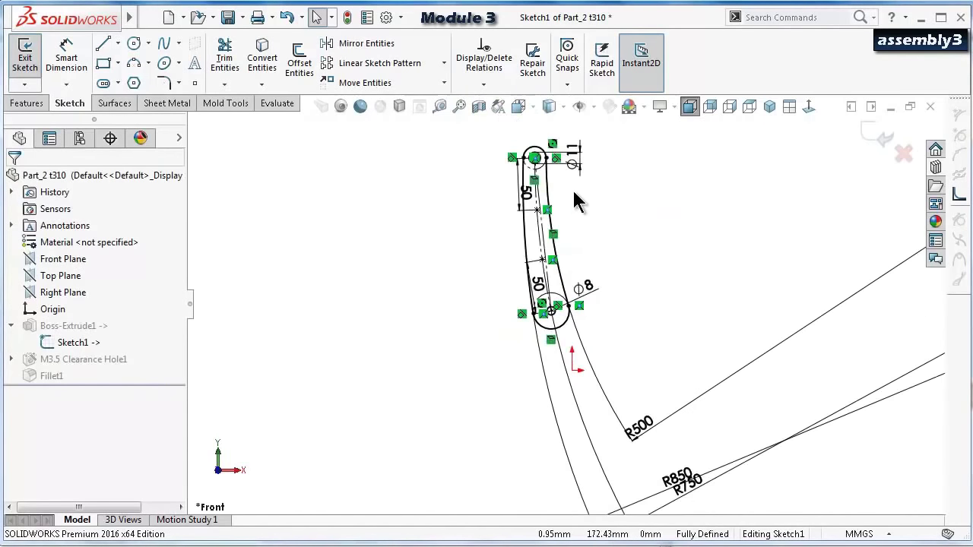
Set the diameter of Part_2's upper end hole to 5 mm and exit the sketch.
scroll(541, 165, down, 5)
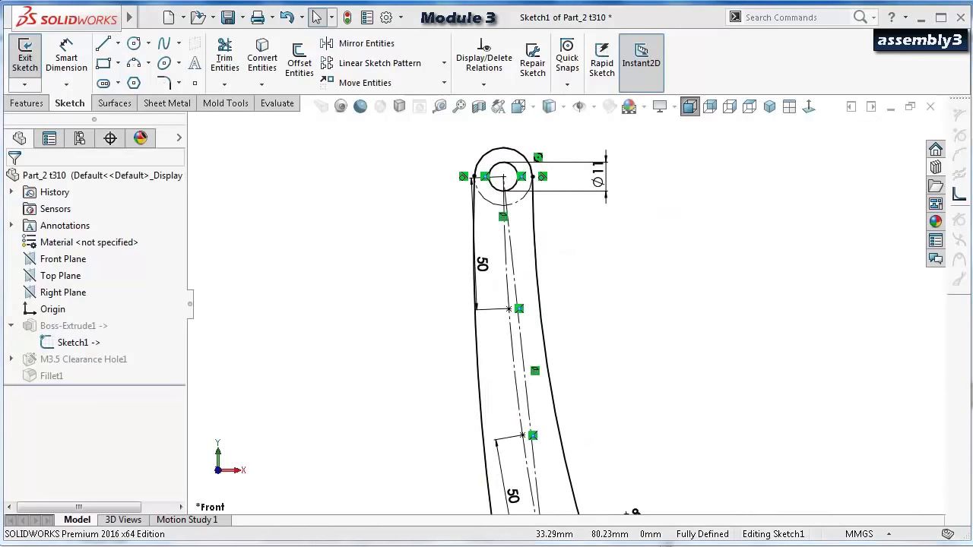
double_click(606, 188)
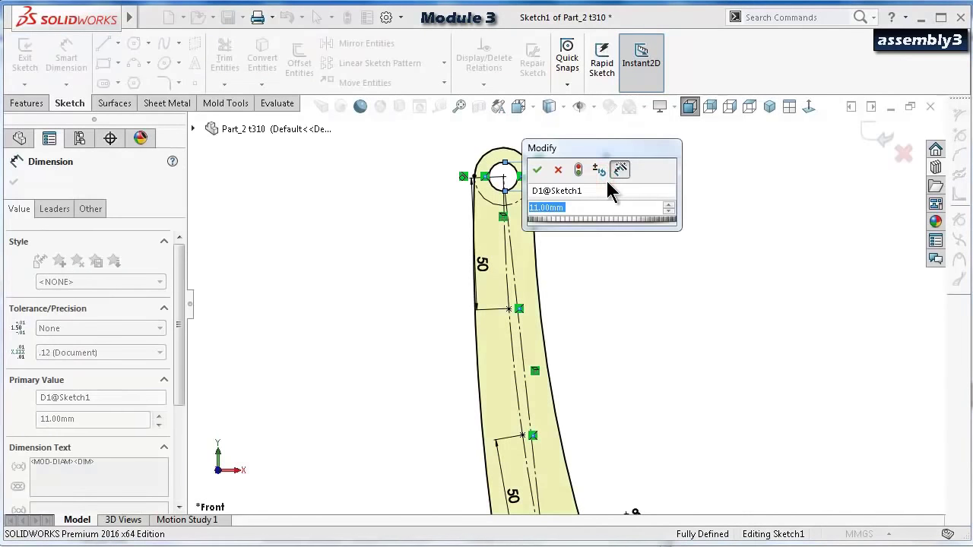
key(Return)
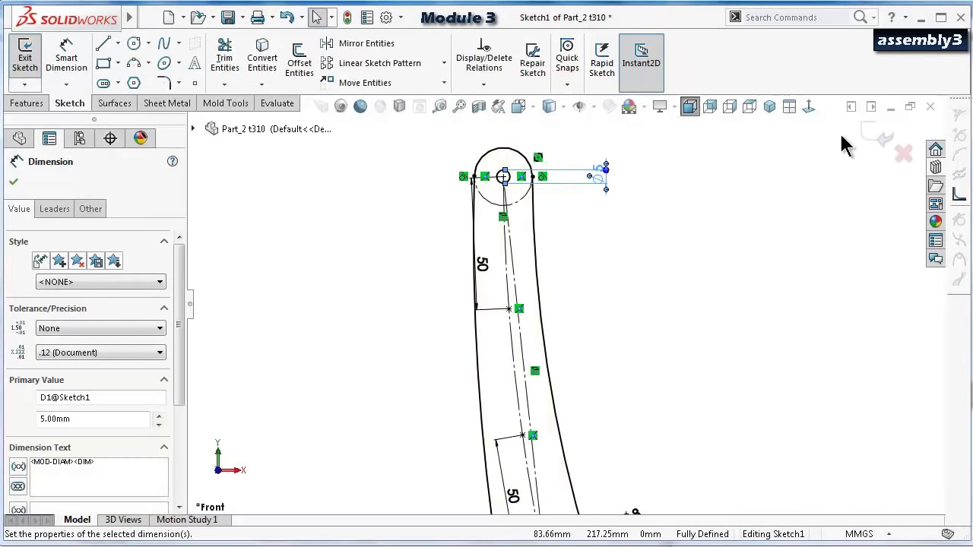
click(884, 137)
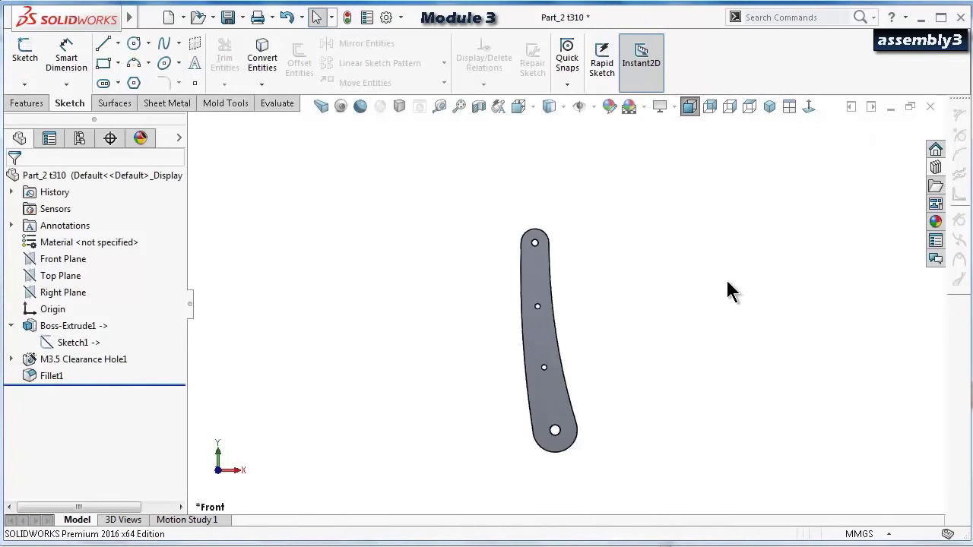
Return to the robotic arm assembly, rebuild it with the changed Part_2, and maximize its window.
click(890, 107)
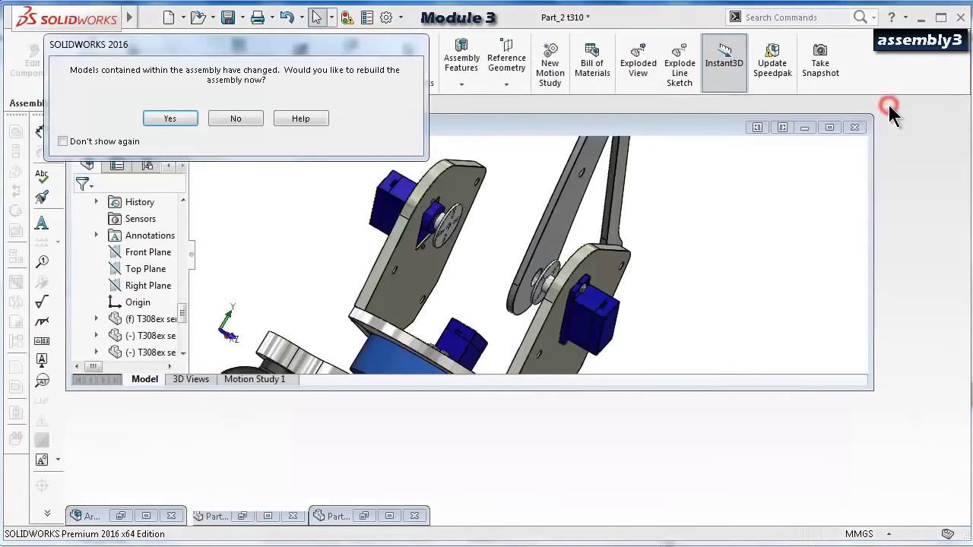
click(158, 120)
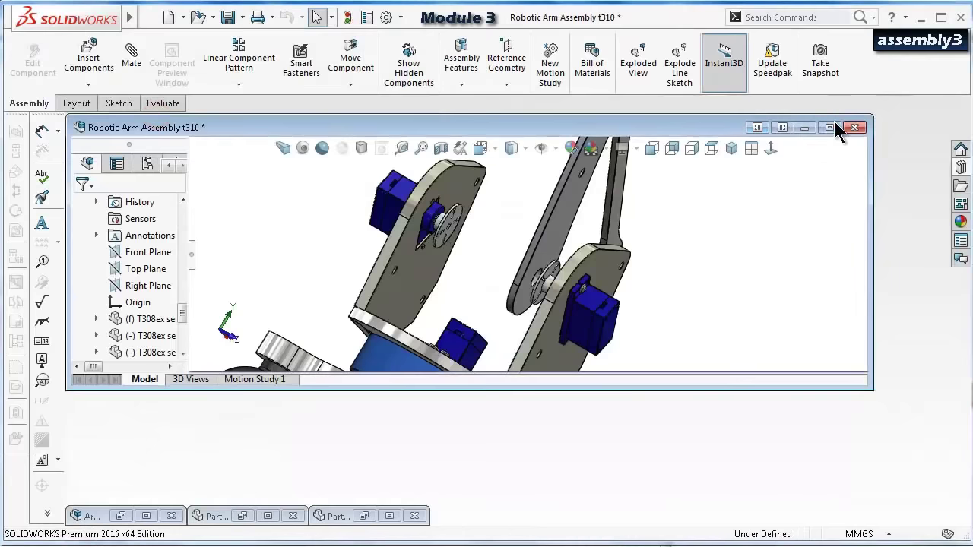
click(831, 123)
Swing Part_2 and Part_3 apart about their lower holes, tilting Part_2 outward and bringing Part_3 nearly upright.
middle_drag(686, 356, 617, 350)
scroll(675, 360, up, 2)
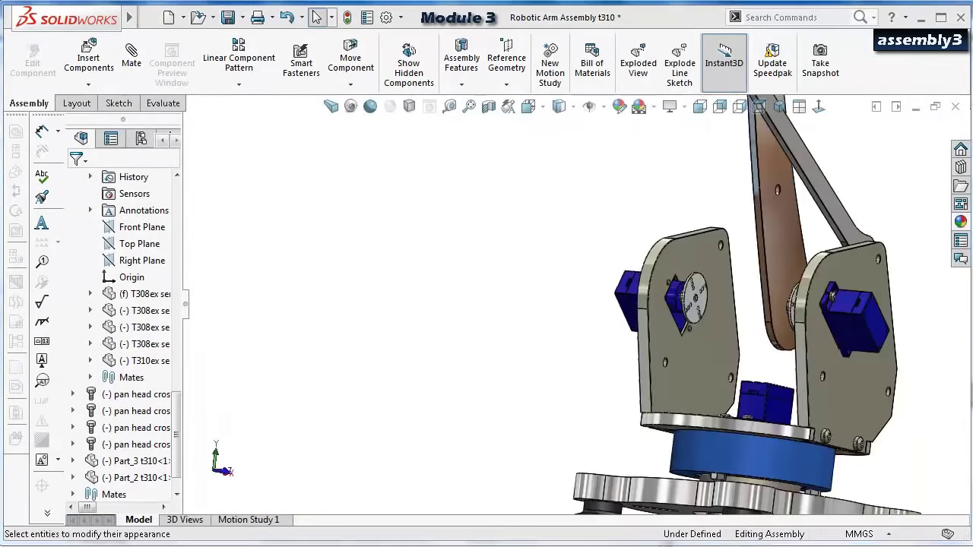
middle_drag(769, 364, 758, 406)
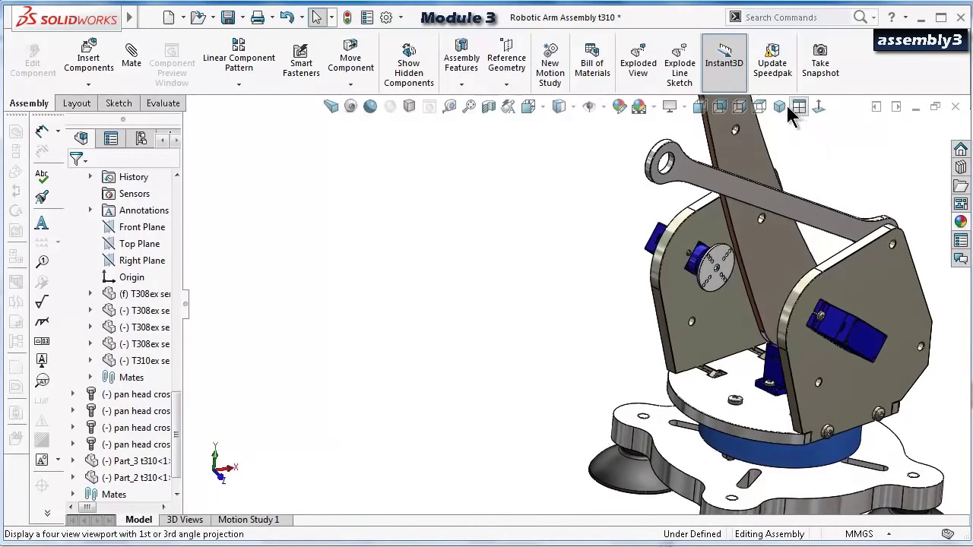
click(779, 107)
scroll(601, 335, down, 3)
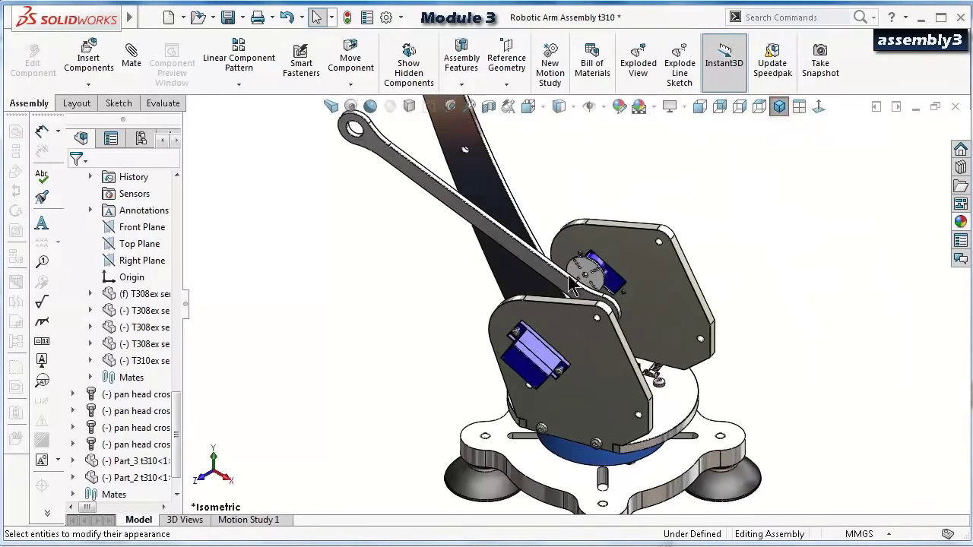
drag(551, 259, 469, 277)
drag(495, 234, 561, 219)
click(459, 314)
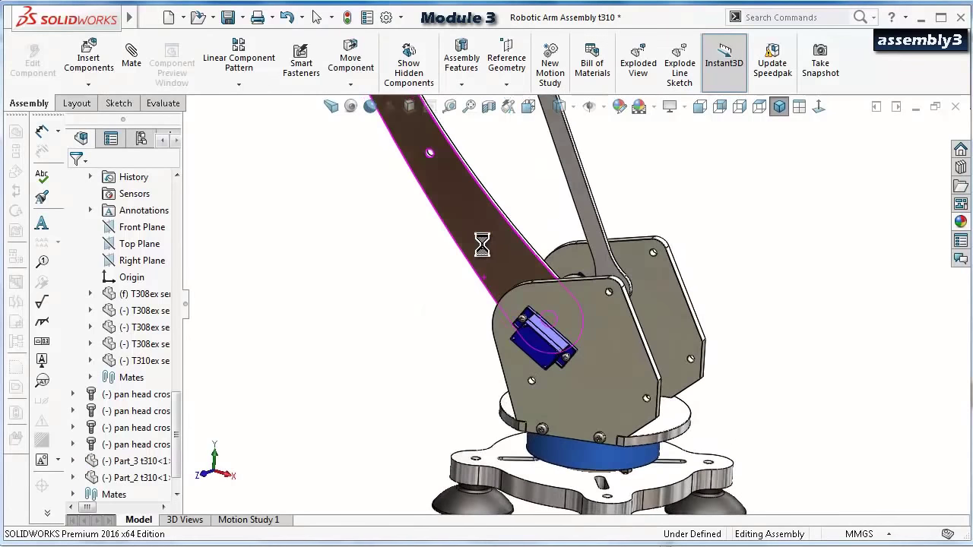
Rebuild and save the robotic arm assembly.
scroll(485, 251, up, 2)
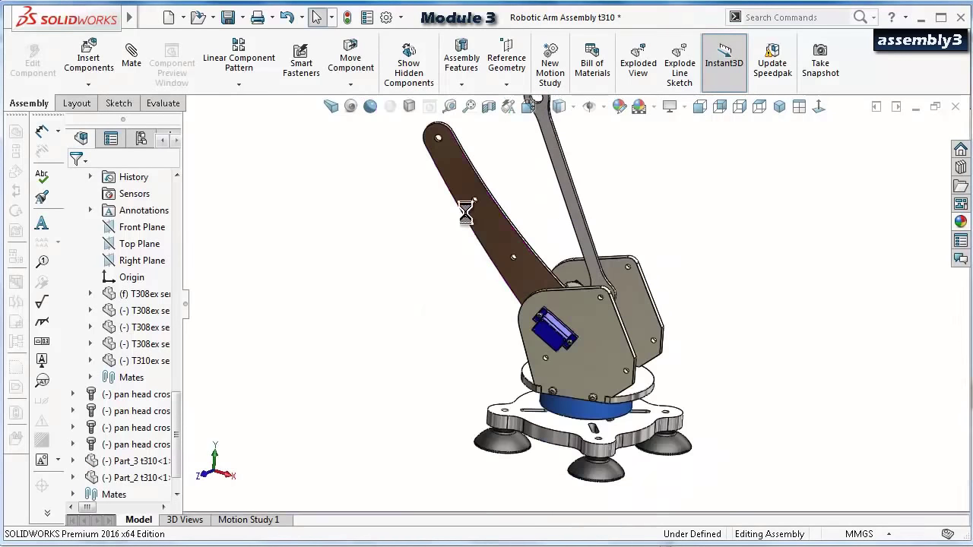
click(228, 18)
click(303, 261)
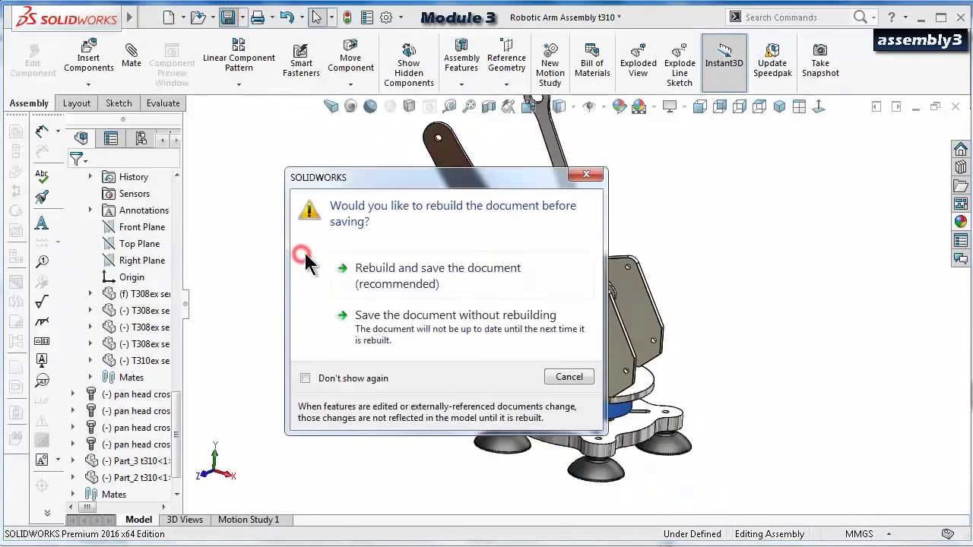
click(407, 283)
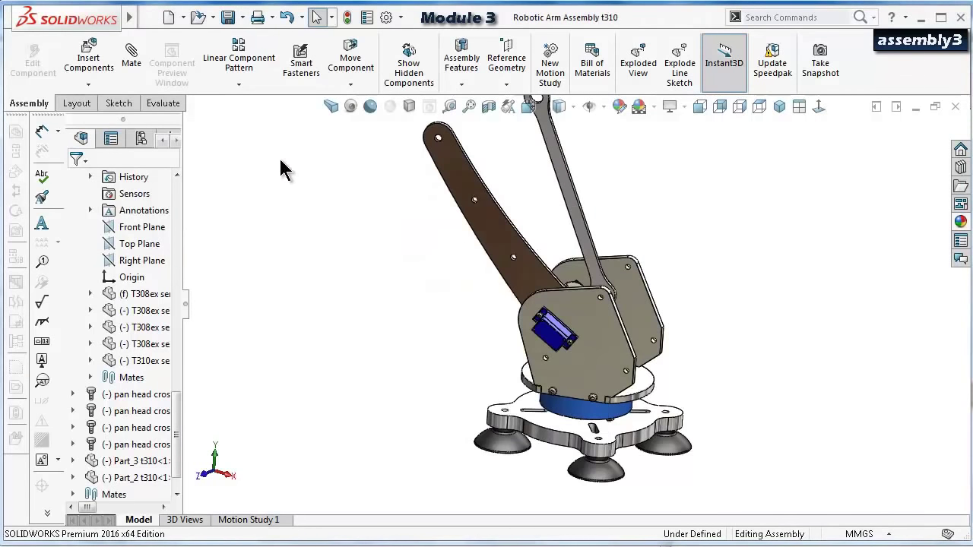
Insert a second Part_2 t310 and mate its large lower hole concentric with the first Part_2's lower hole.
click(93, 62)
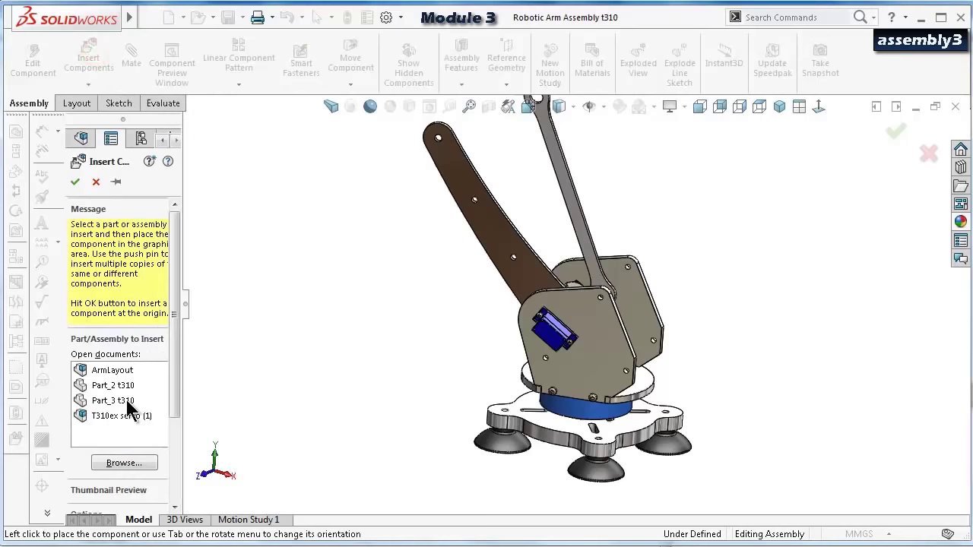
click(440, 245)
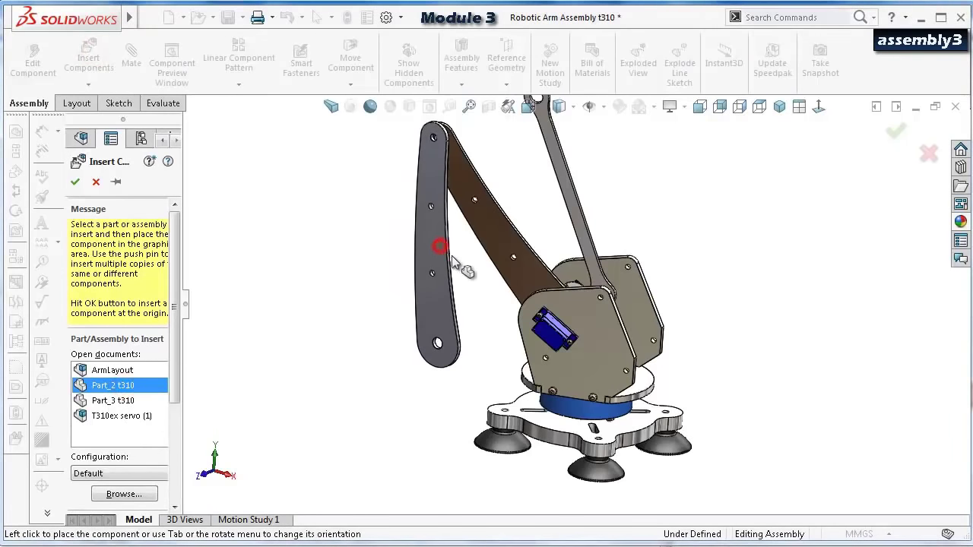
middle_drag(462, 342, 371, 292)
scroll(482, 314, down, 5)
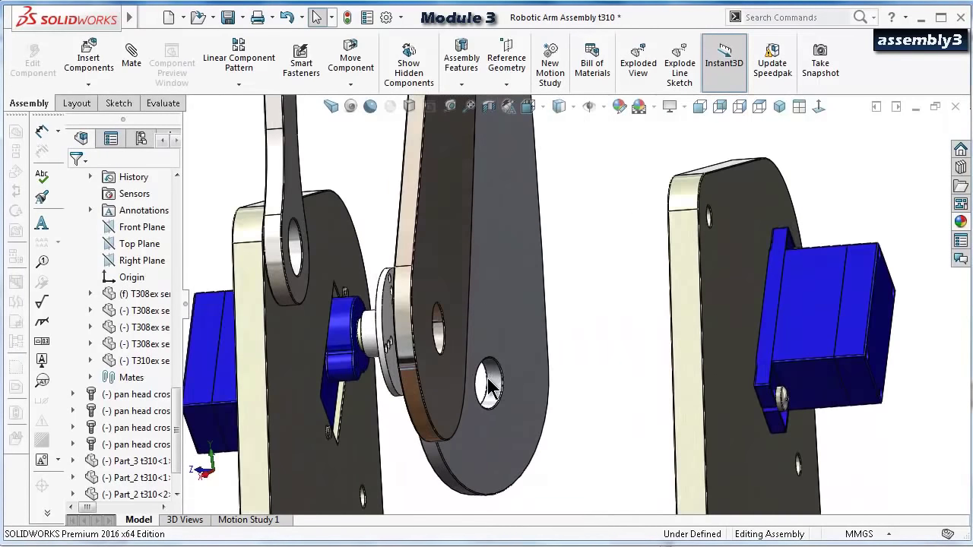
click(492, 387)
click(662, 297)
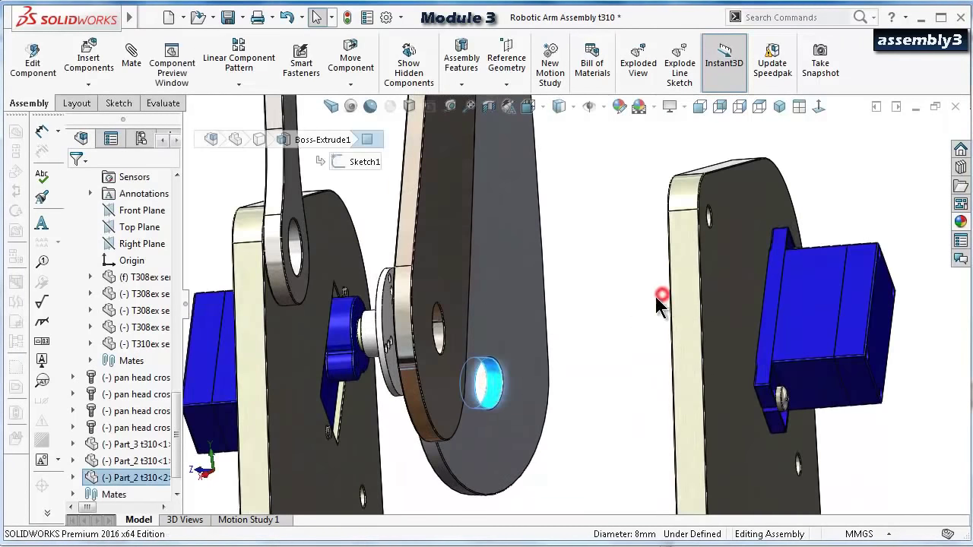
click(441, 338)
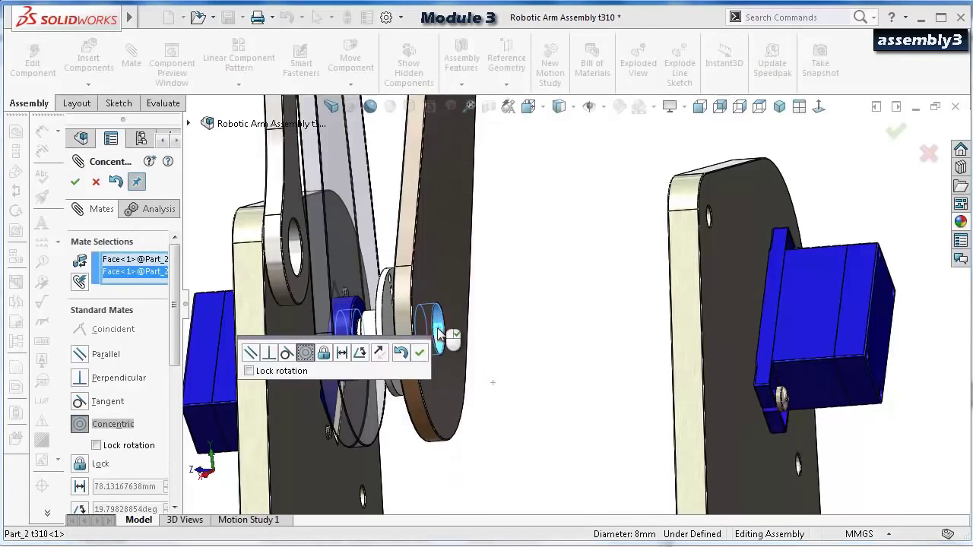
click(422, 353)
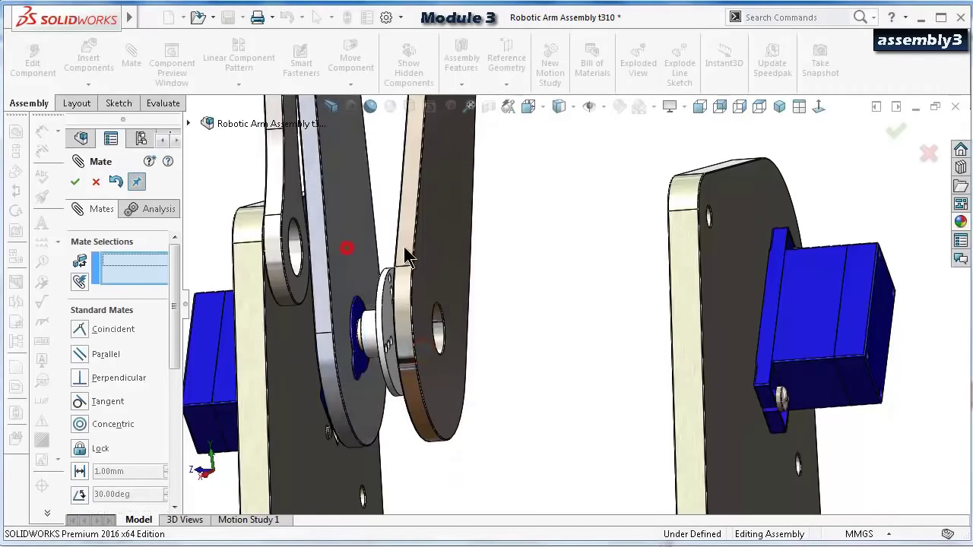
Add a 20 mm distance mate between the second Part_2's outer face and the inner face of the neighbouring Part_1 side plate.
middle_drag(406, 258, 756, 296)
click(388, 268)
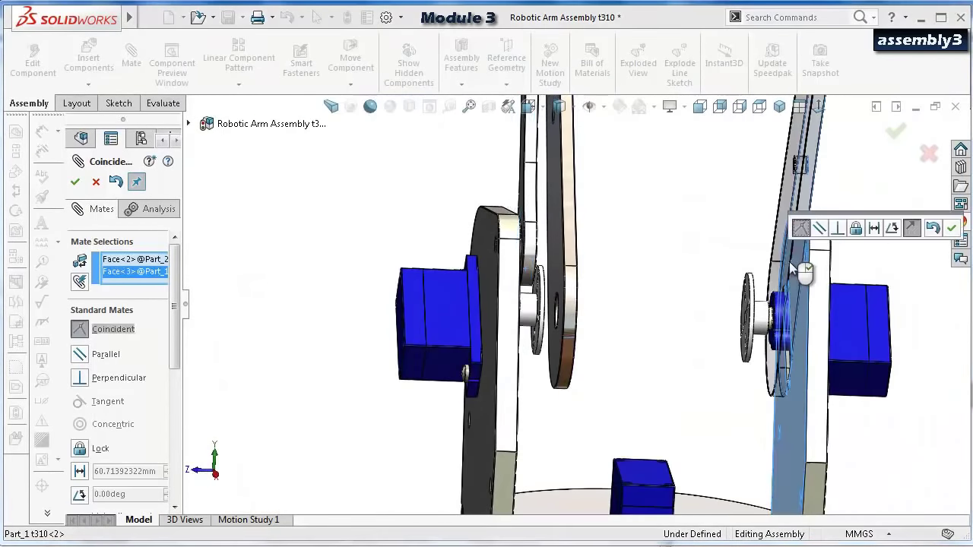
click(874, 228)
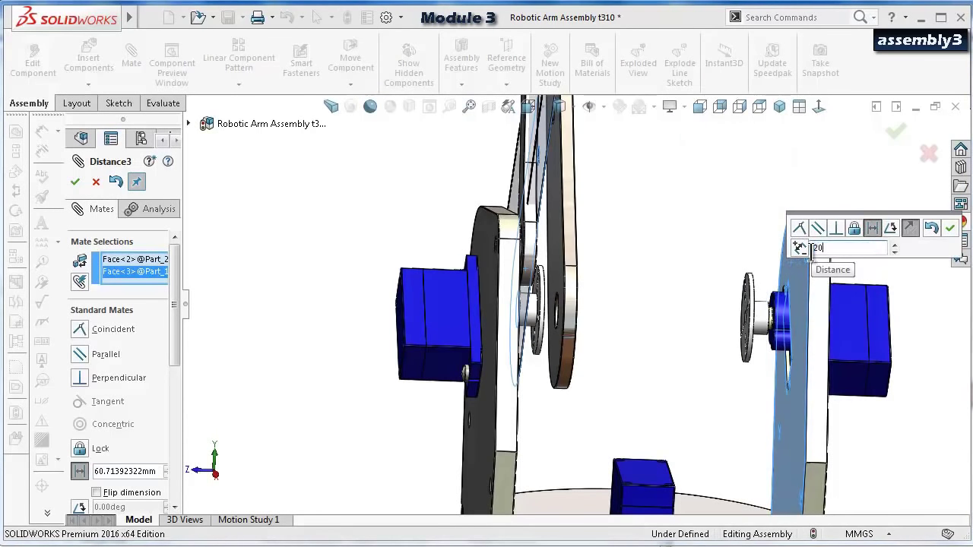
key(Return)
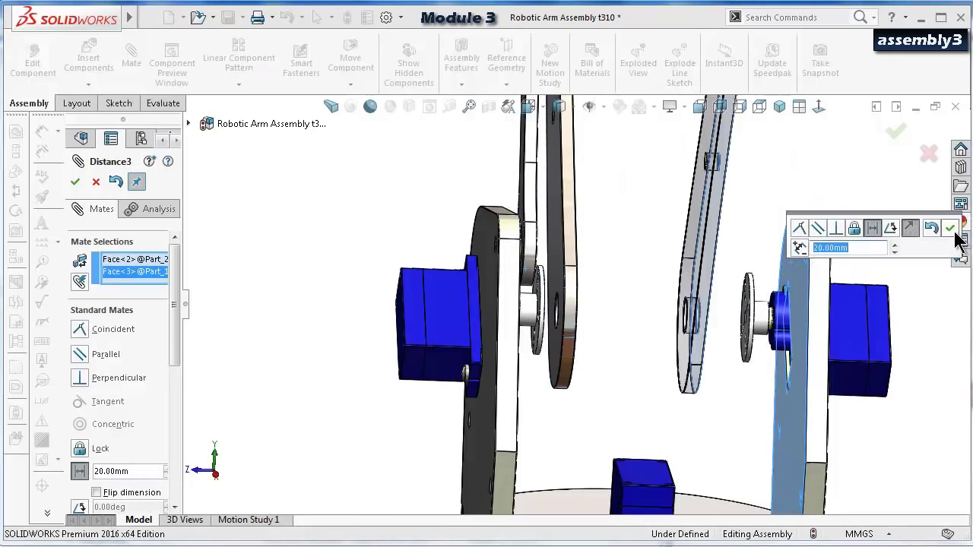
click(954, 233)
scroll(847, 241, up, 4)
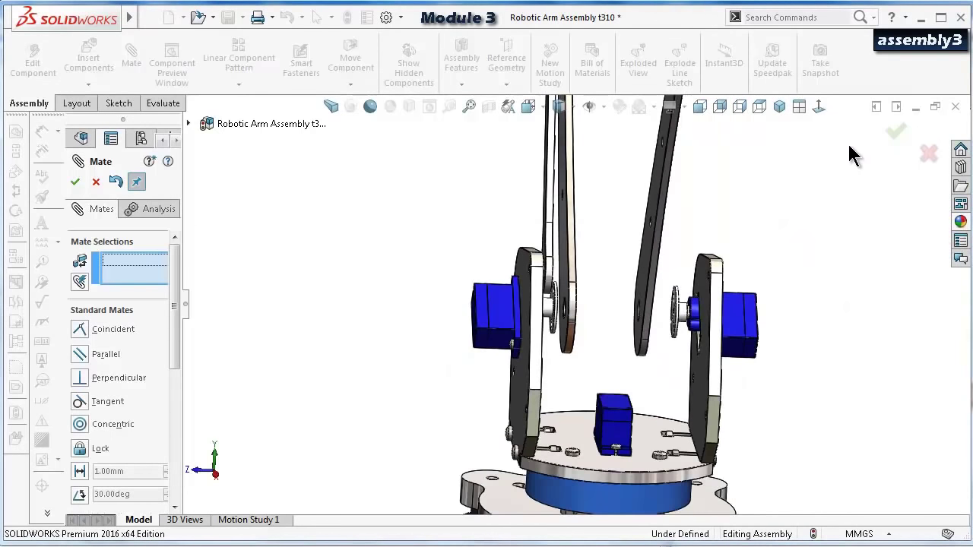
click(892, 135)
Save the assembly and examine the paired Part_2 plates from both sides and in the isometric view.
middle_drag(816, 247, 733, 245)
drag(732, 253, 776, 278)
click(528, 328)
middle_drag(522, 319, 669, 335)
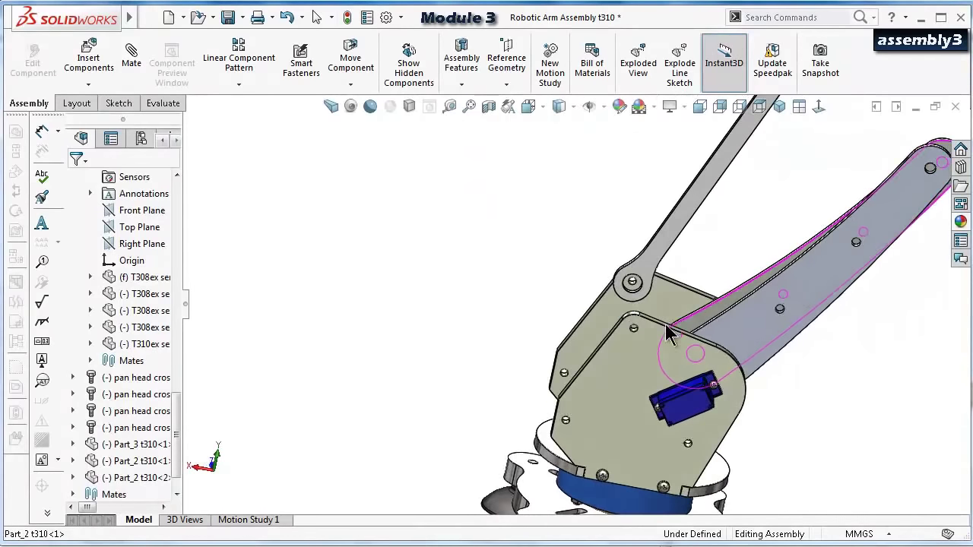
click(747, 329)
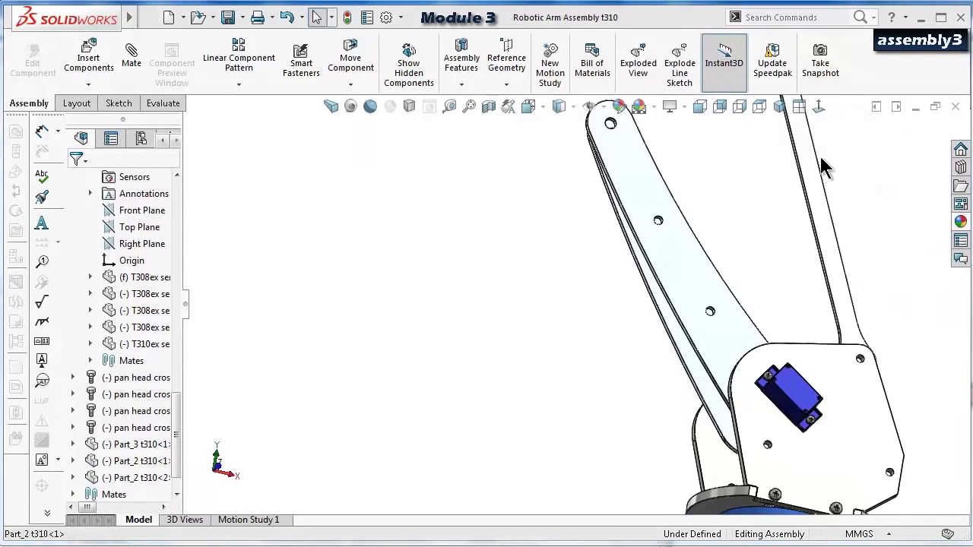
click(776, 110)
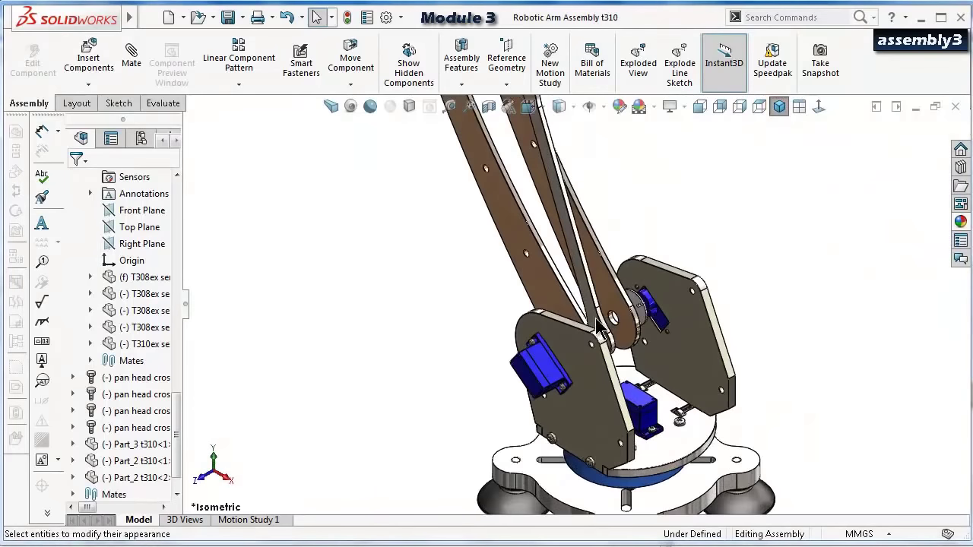
Measure the distance between the facing surfaces of the two opposing servo horns.
mouse_move(629, 322)
middle_down()
mouse_move(579, 362)
mouse_move(621, 335)
middle_up()
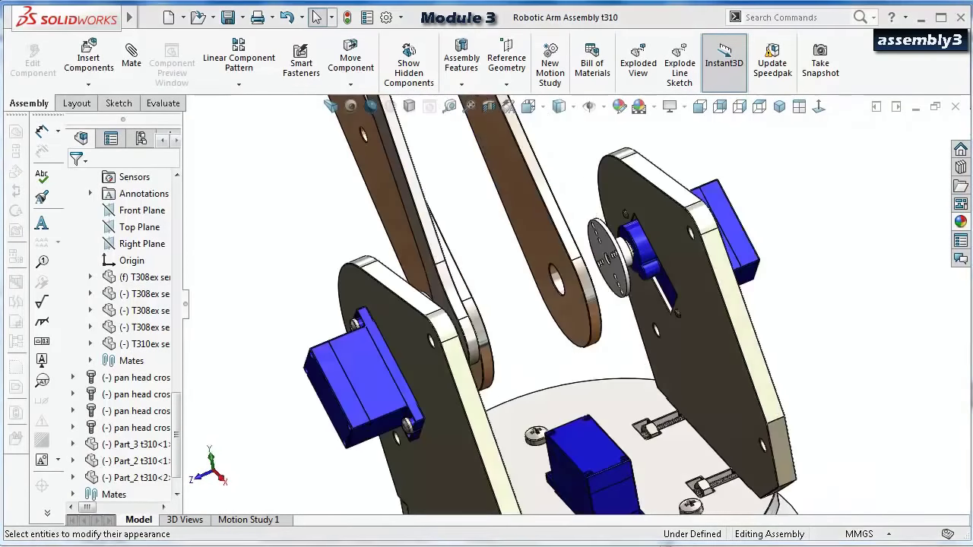
click(450, 107)
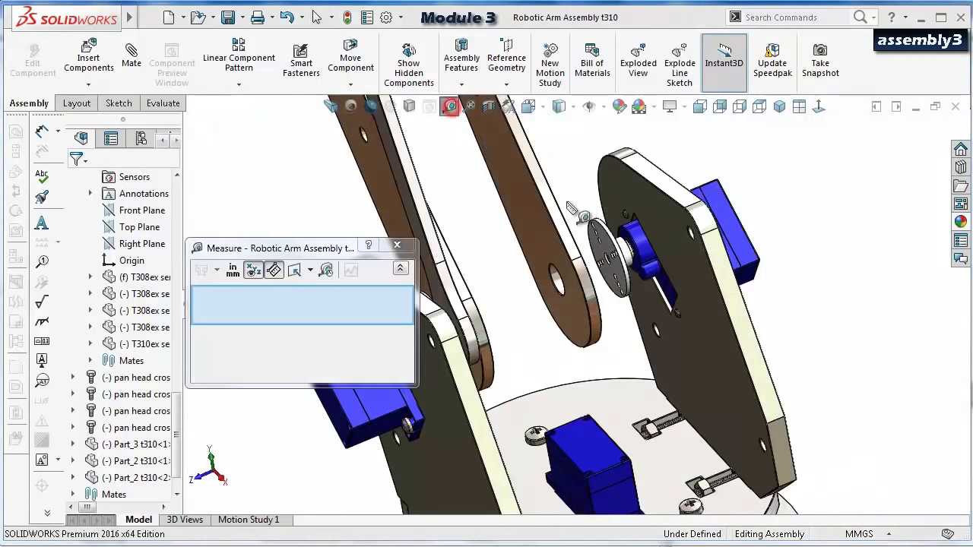
scroll(572, 296, down, 3)
click(631, 259)
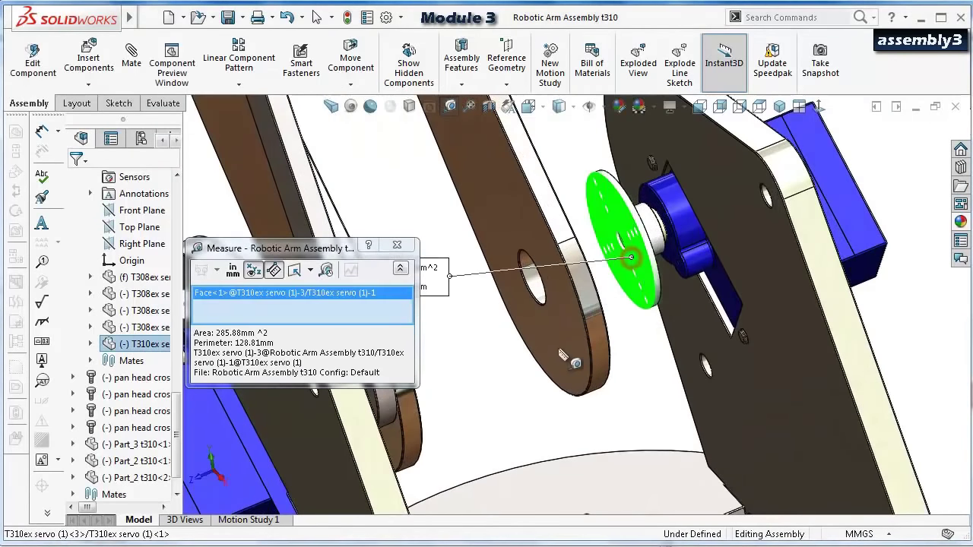
middle_drag(633, 261, 456, 382)
scroll(456, 298, down, 5)
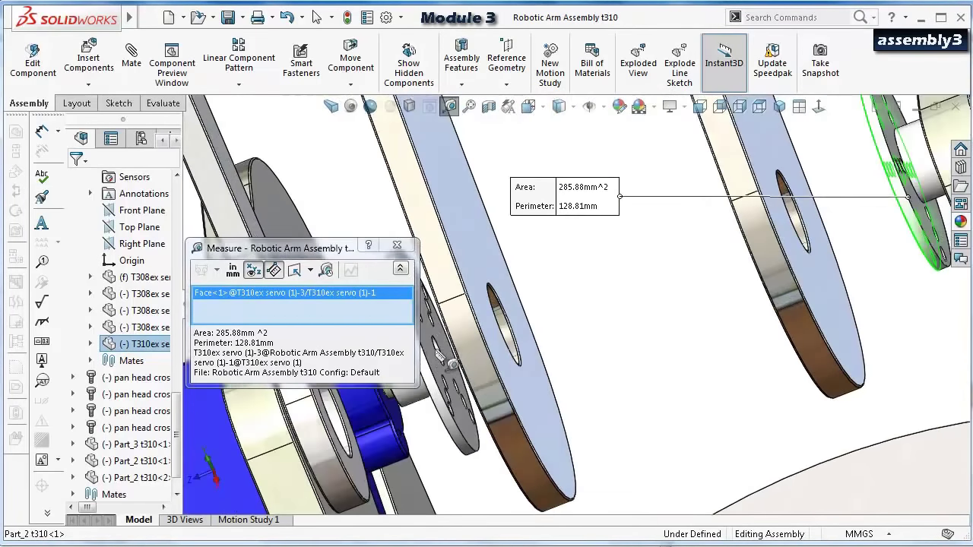
click(456, 376)
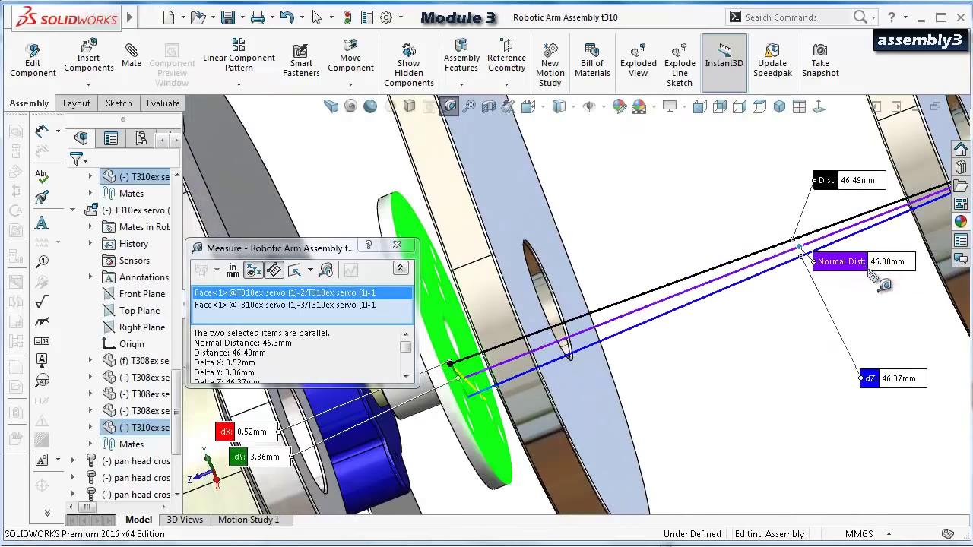
click(404, 245)
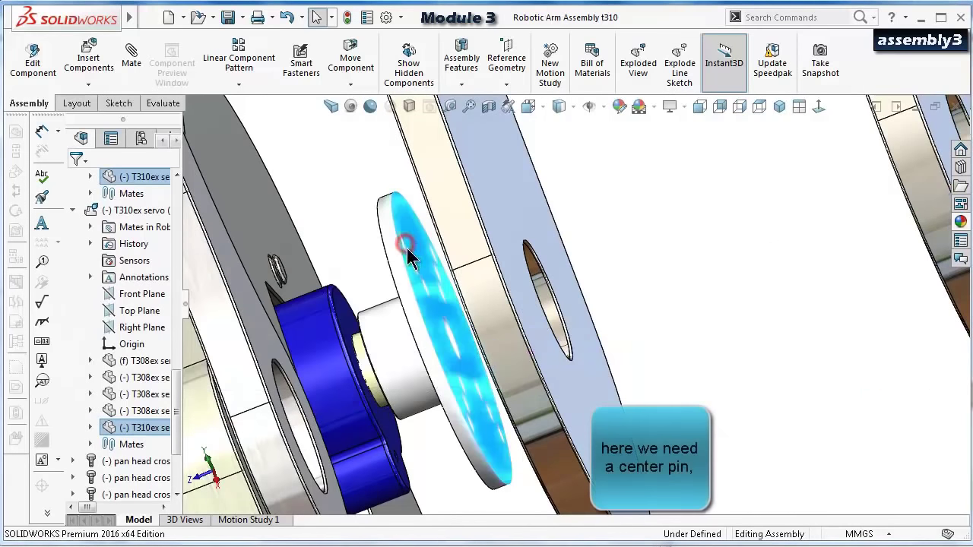
Insert a Toolbox Parallel Pin (Hard) ISO - 8734 into the assembly, just below the two Part_2 plates.
scroll(595, 322, up, 5)
middle_drag(614, 331, 523, 340)
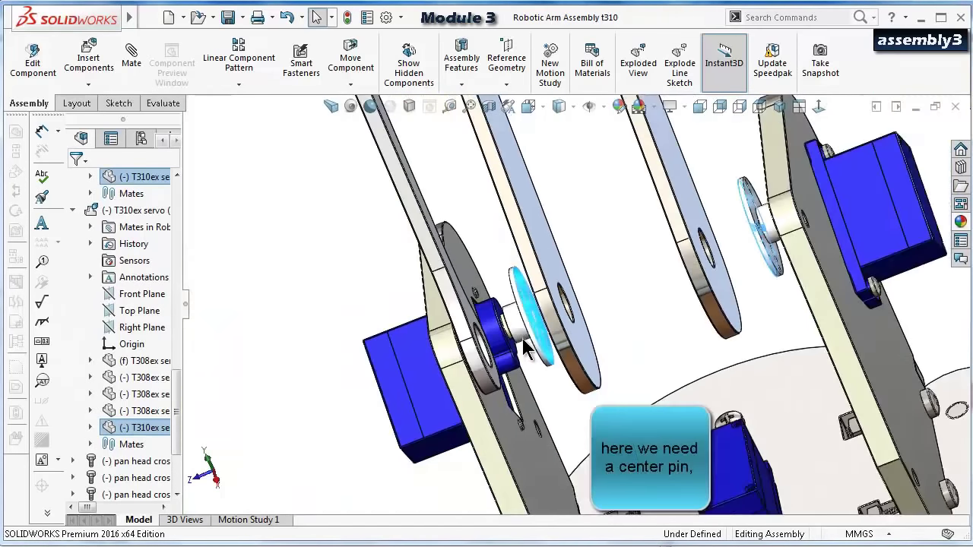
click(343, 282)
middle_drag(341, 269, 622, 285)
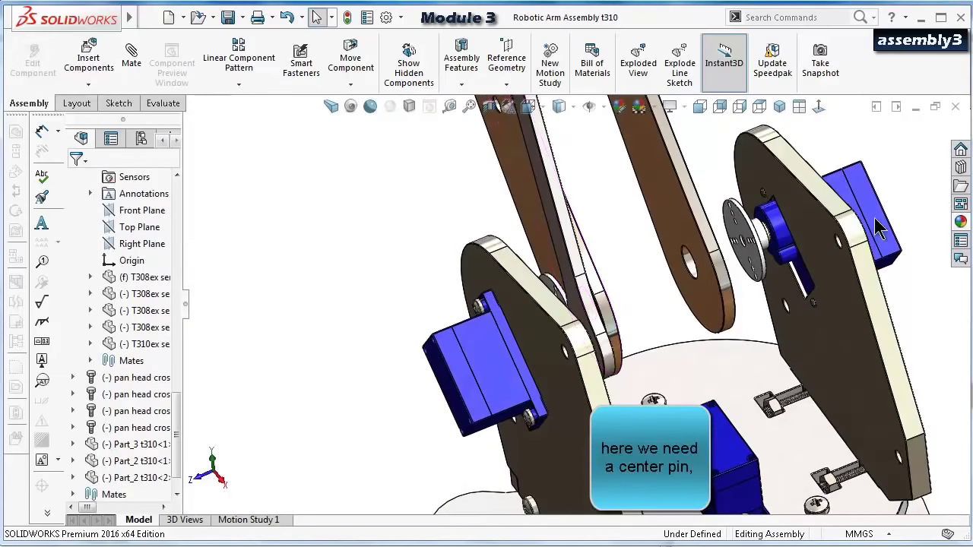
click(961, 168)
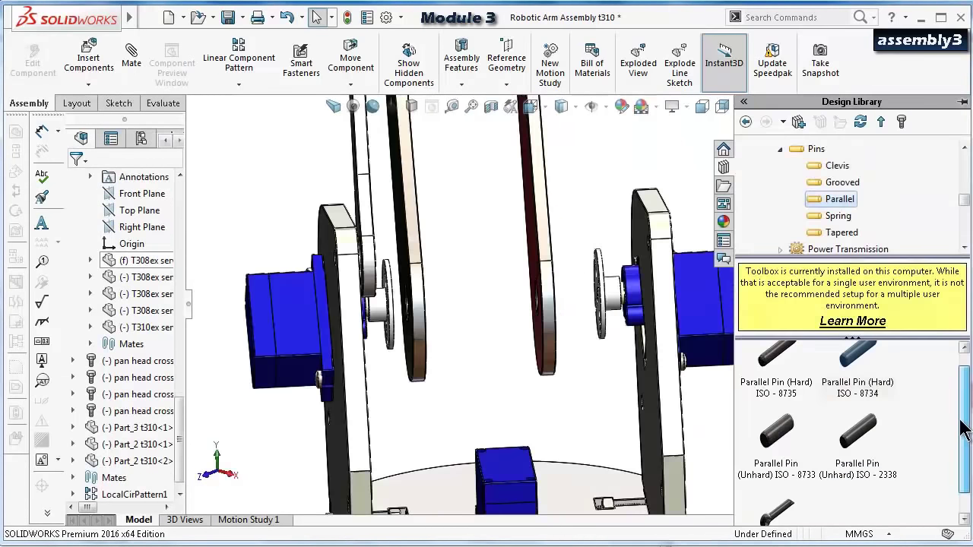
drag(962, 434, 964, 419)
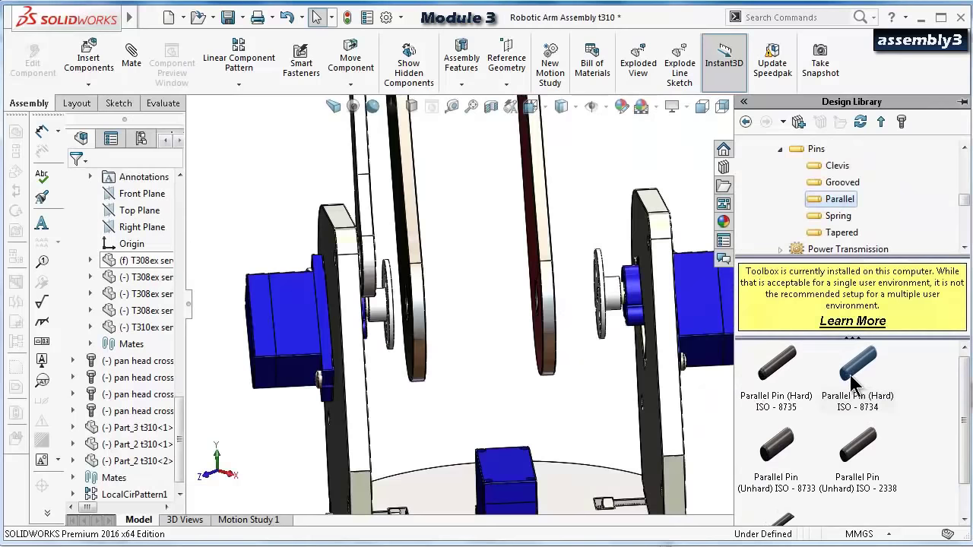
drag(857, 378, 614, 418)
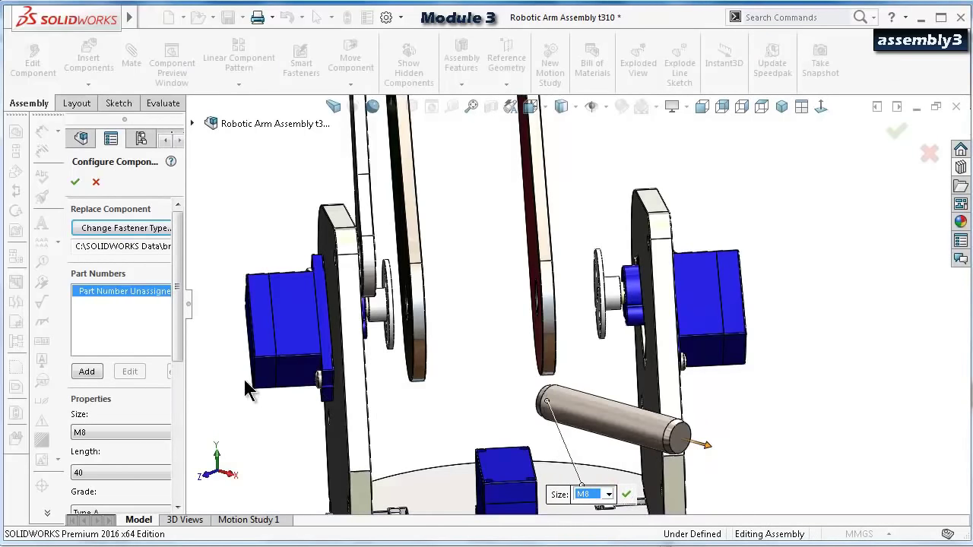
Set the M8 parallel pin's length to 45 and finish inserting it with a single copy.
drag(177, 346, 187, 393)
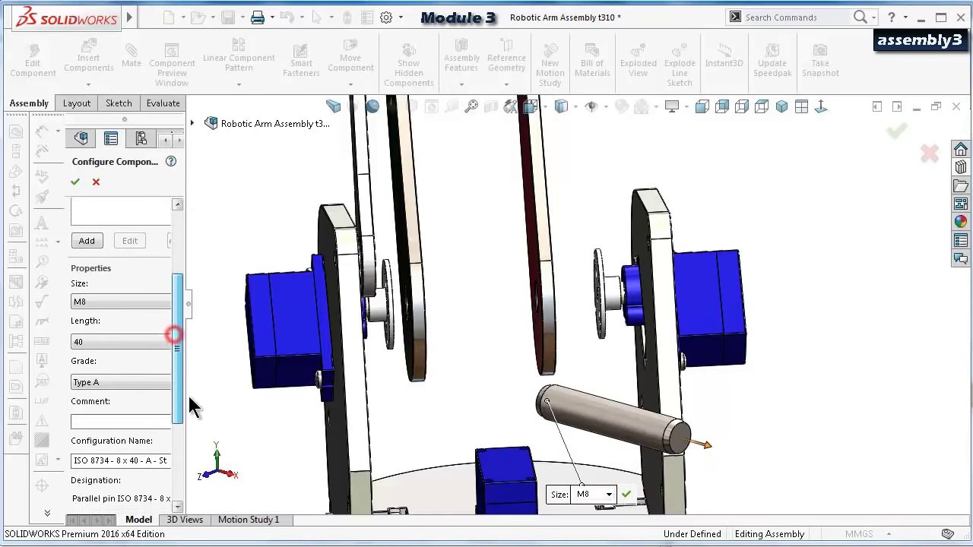
click(137, 345)
click(104, 456)
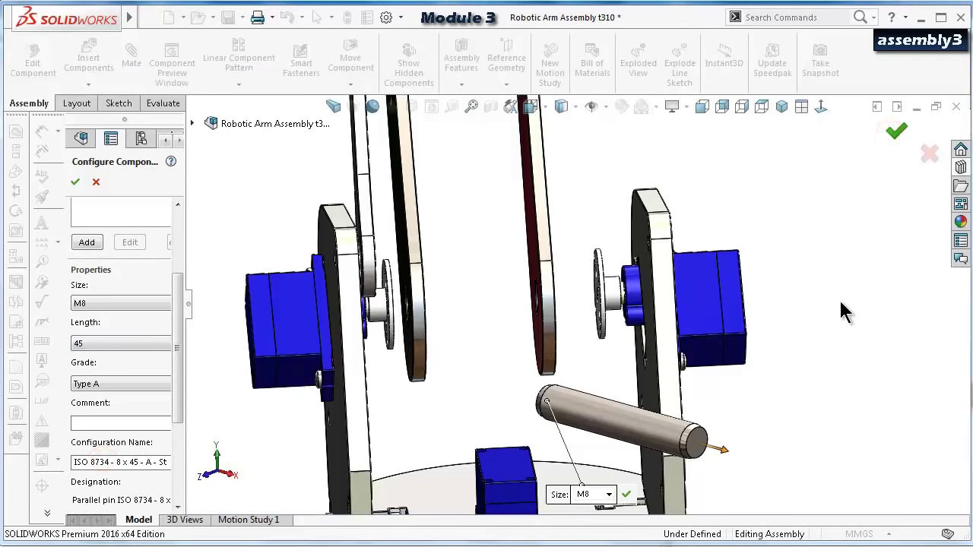
click(896, 131)
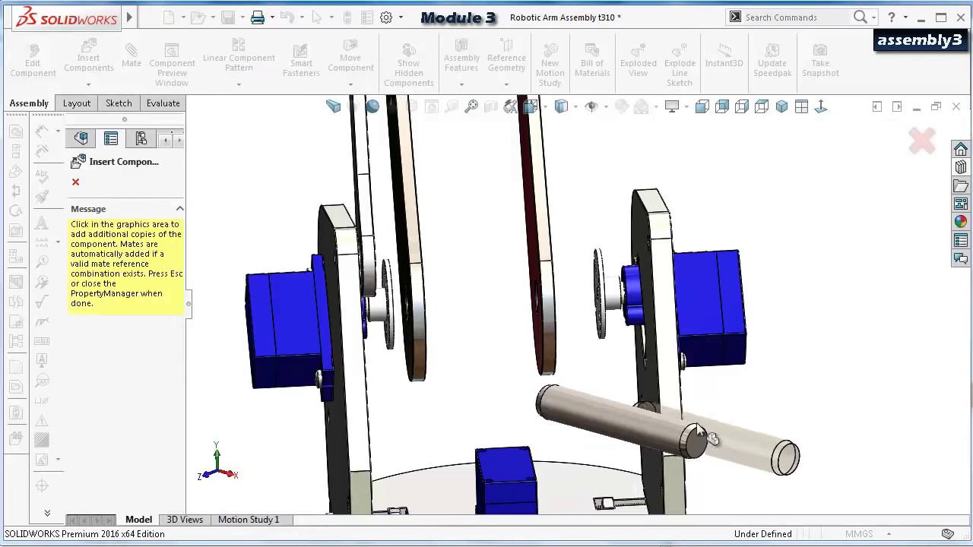
click(920, 140)
Mate the parallel pin's cylindrical face concentric with the lower 8 mm hole of the first Part_2.
click(629, 426)
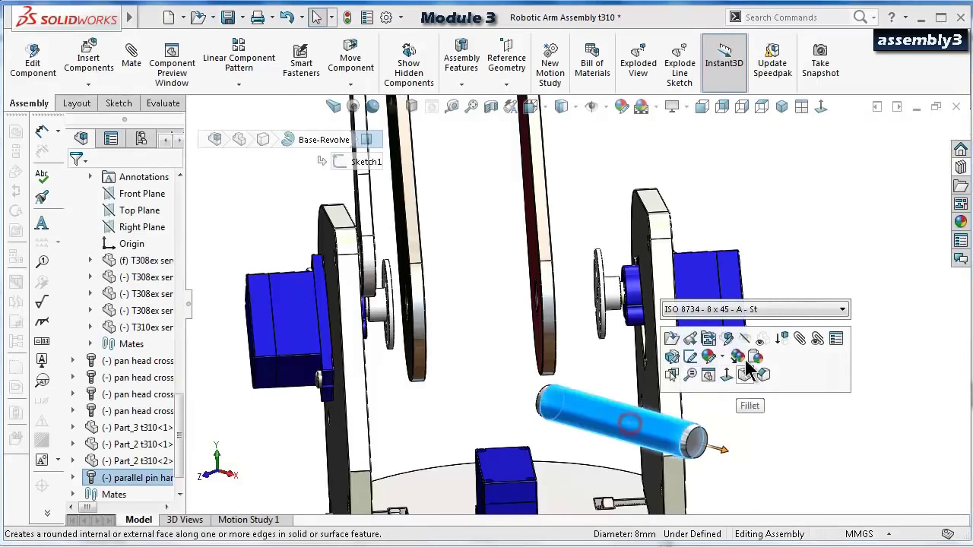
click(797, 337)
scroll(538, 324, down, 2)
middle_drag(538, 324, 446, 324)
scroll(445, 324, down, 2)
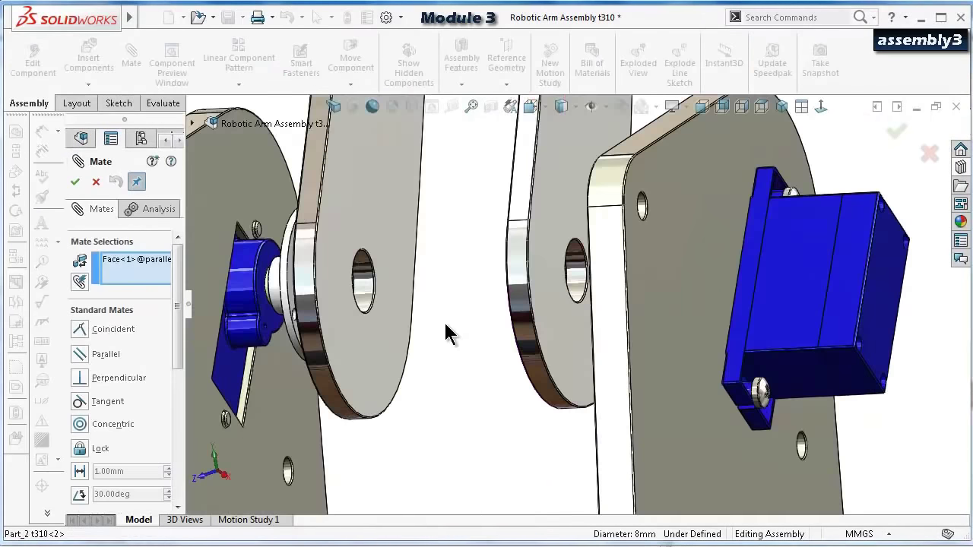
scroll(426, 332, down, 2)
click(346, 279)
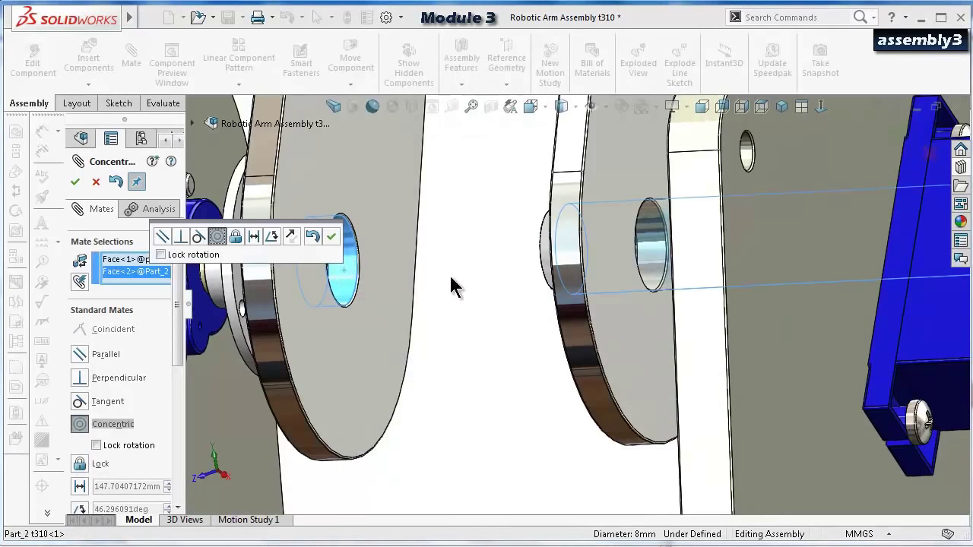
click(332, 237)
Start an advanced Width mate with Centered constraint and pick the parallel pin's two flat end faces as the width selections.
middle_drag(517, 265, 623, 286)
scroll(613, 269, down, 2)
scroll(613, 269, down, 1)
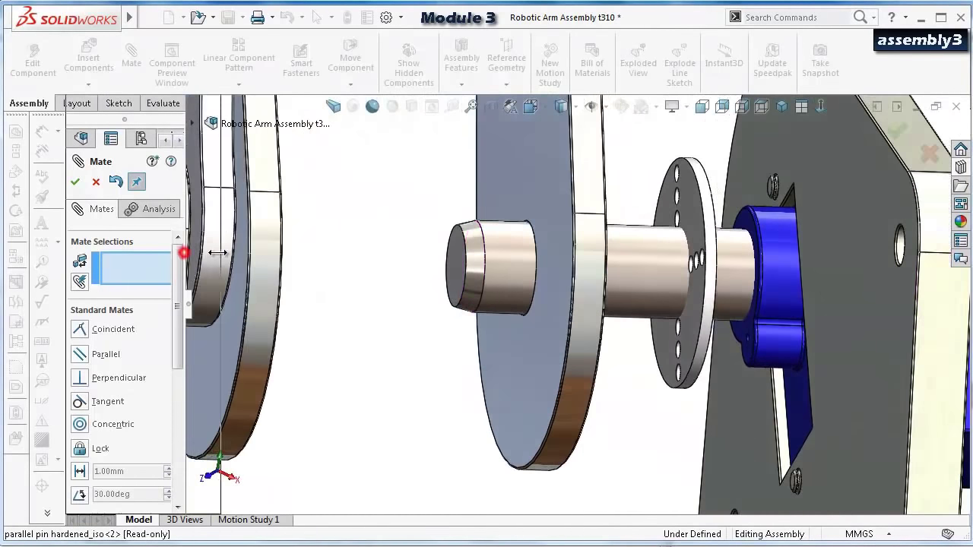
drag(218, 253, 235, 301)
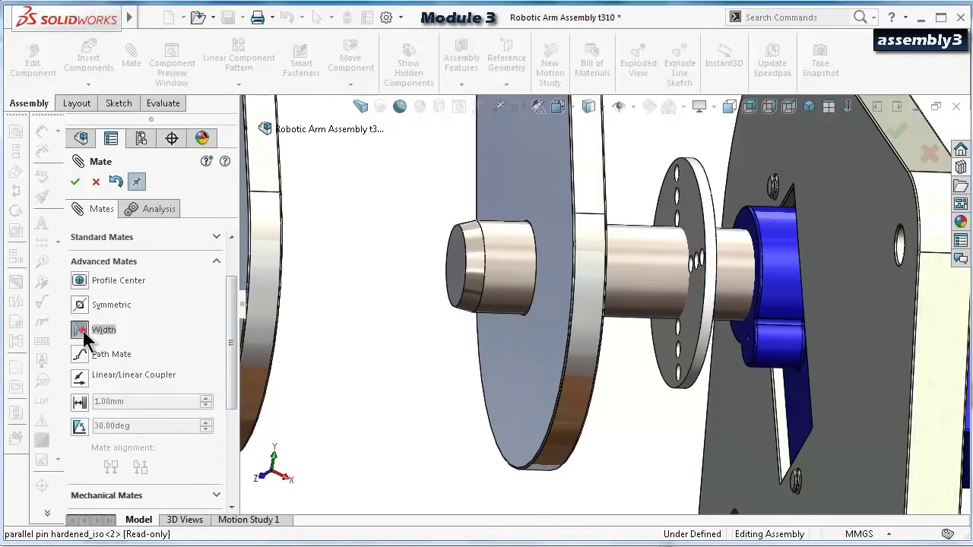
click(82, 331)
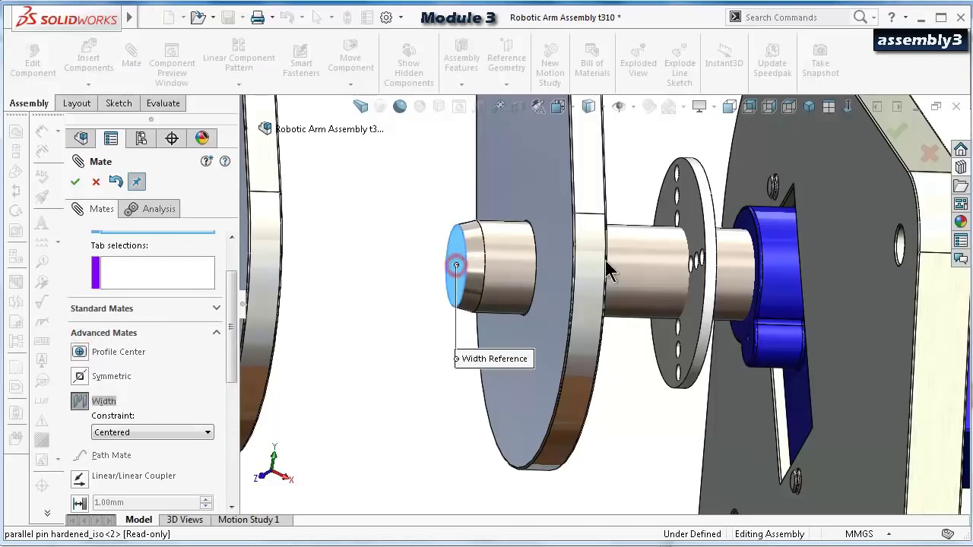
middle_drag(730, 248, 741, 285)
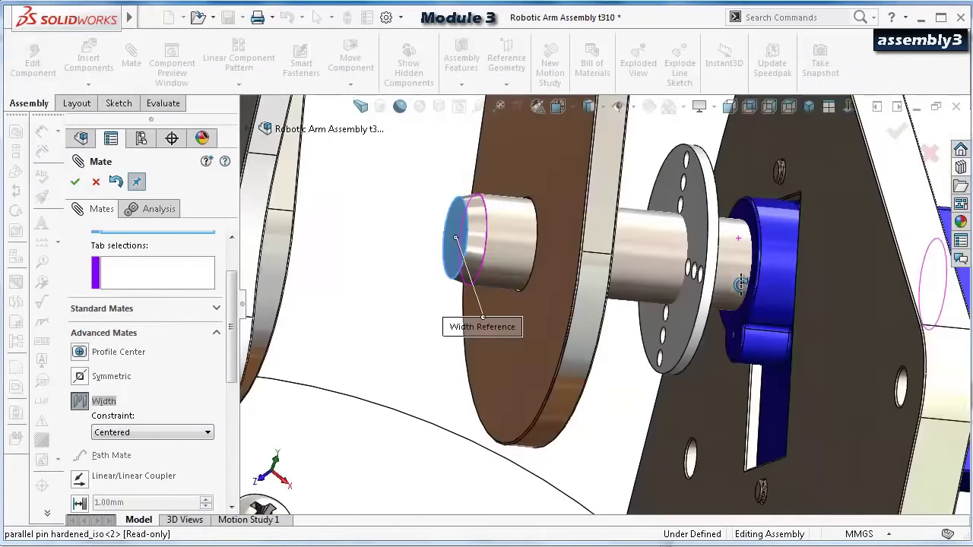
click(661, 274)
middle_drag(537, 276, 396, 277)
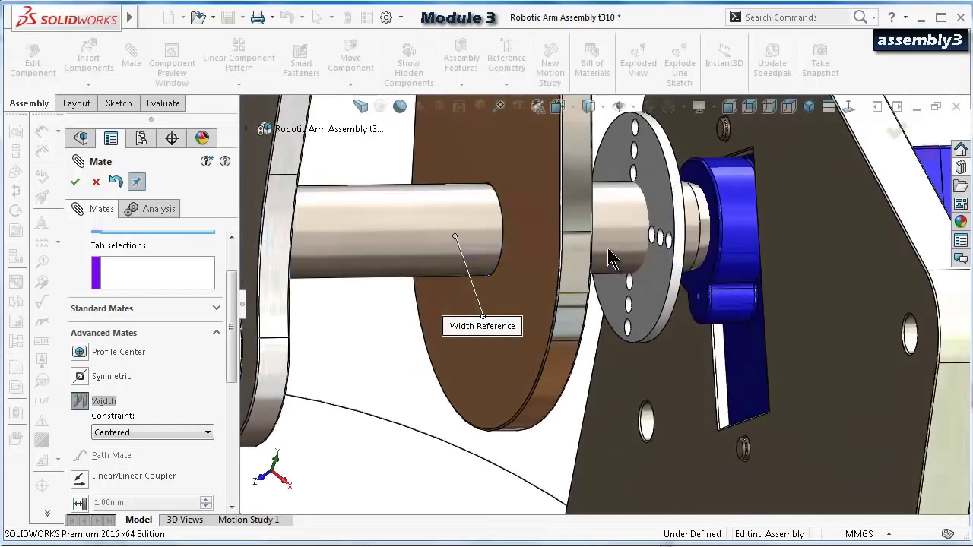
middle_drag(608, 248, 467, 279)
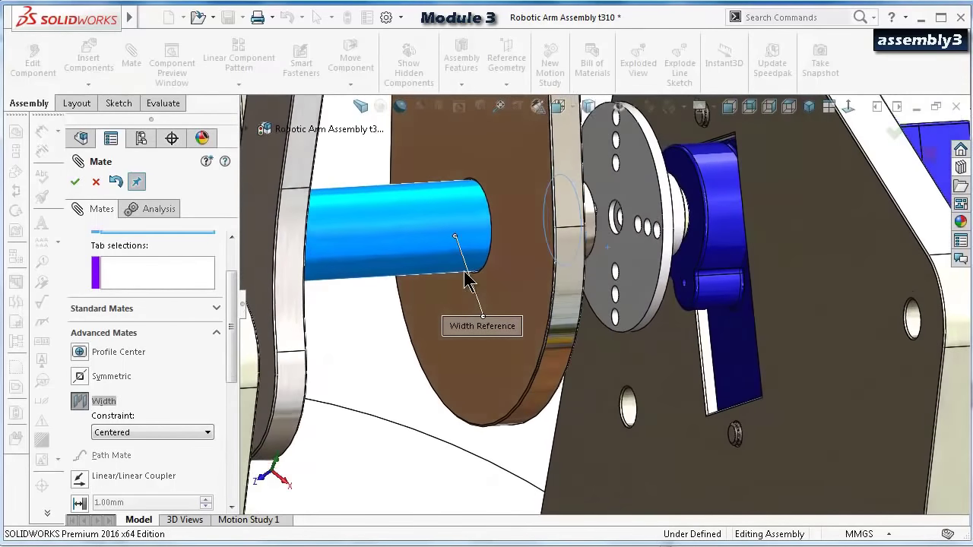
scroll(561, 261, down, 3)
scroll(601, 239, down, 2)
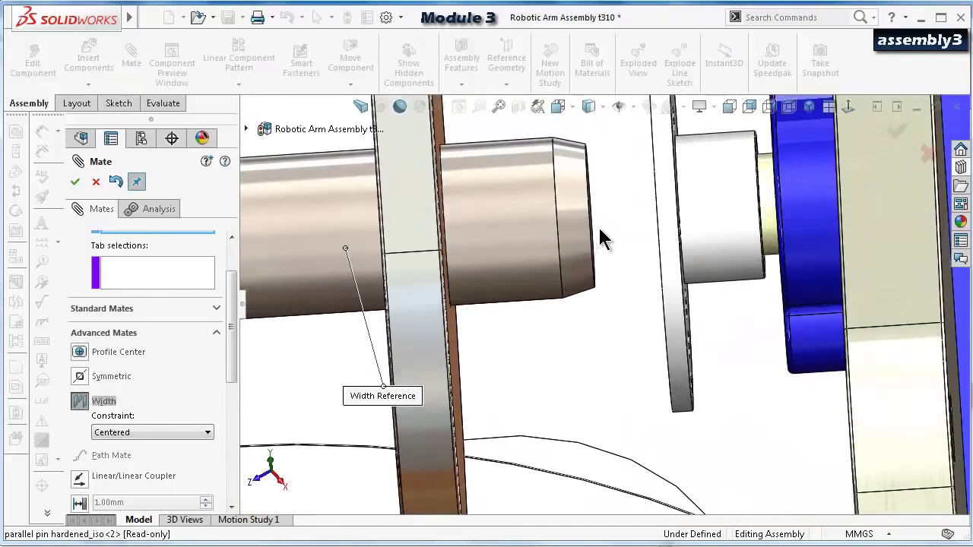
scroll(600, 238, down, 3)
click(596, 239)
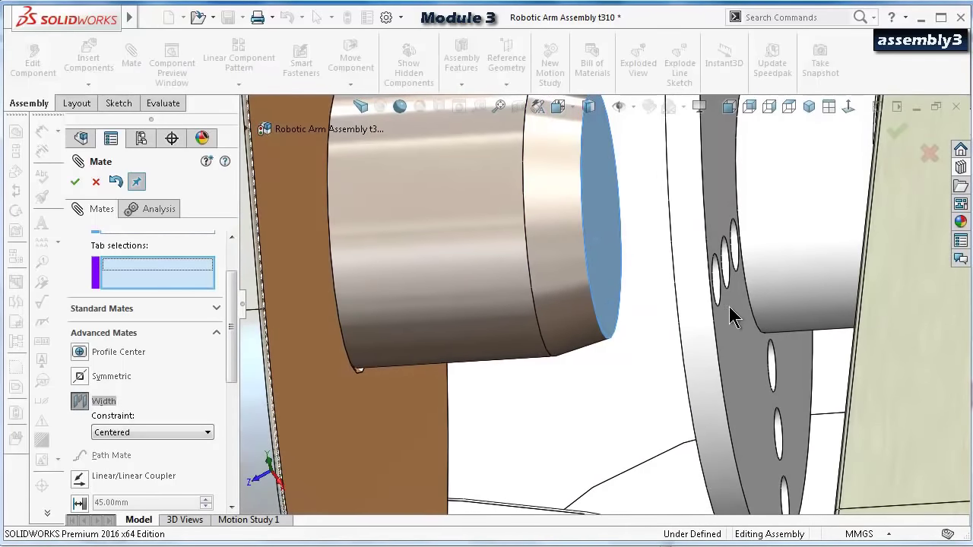
Pick the facing surfaces of the two opposing servo horns as tab selections and finish the width mate centring the pin.
scroll(712, 322, down, 2)
scroll(734, 341, down, 5)
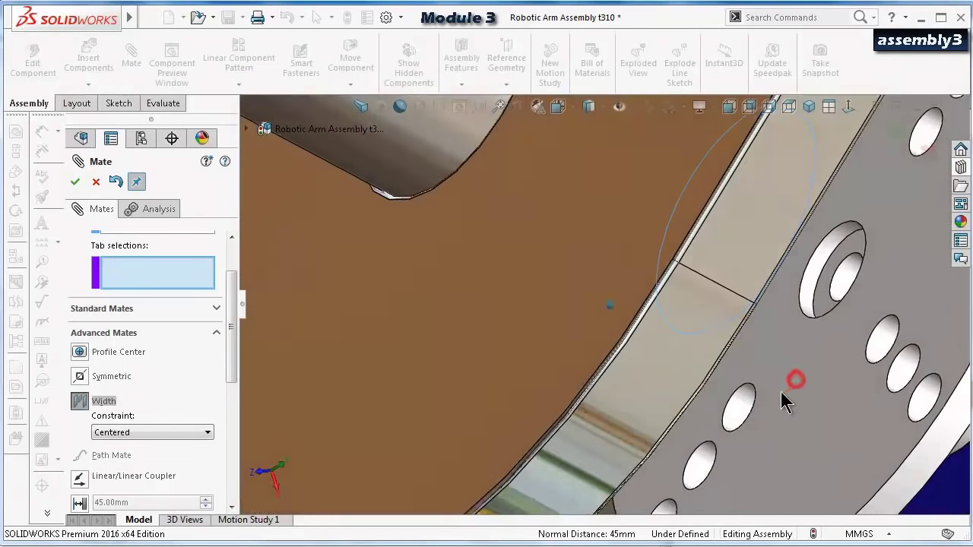
scroll(776, 384, up, 2)
drag(230, 332, 234, 307)
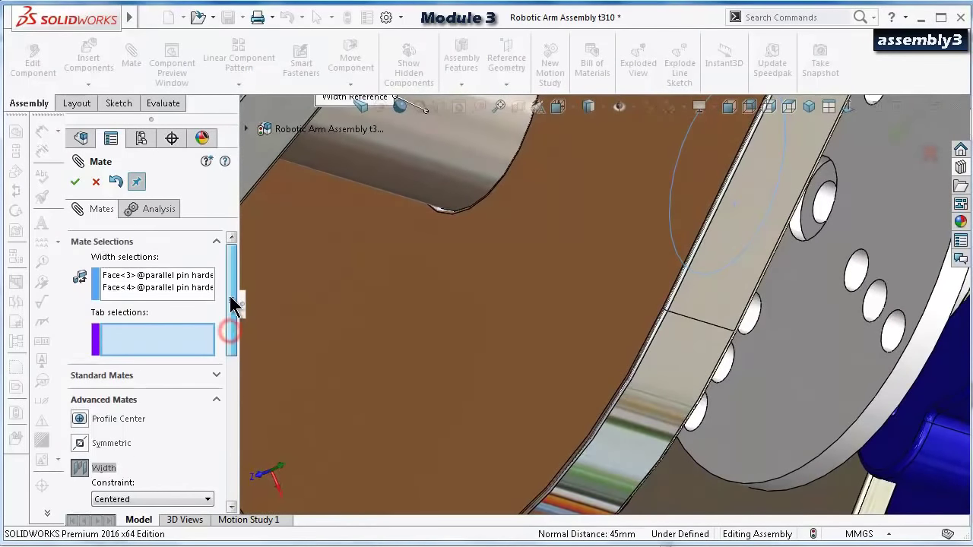
click(826, 354)
scroll(647, 391, up, 5)
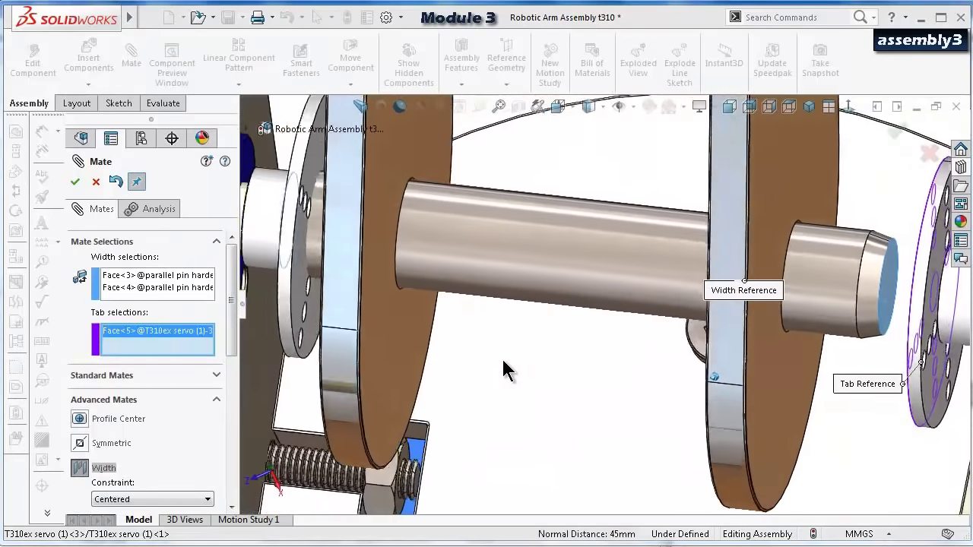
middle_drag(503, 359, 365, 339)
click(393, 350)
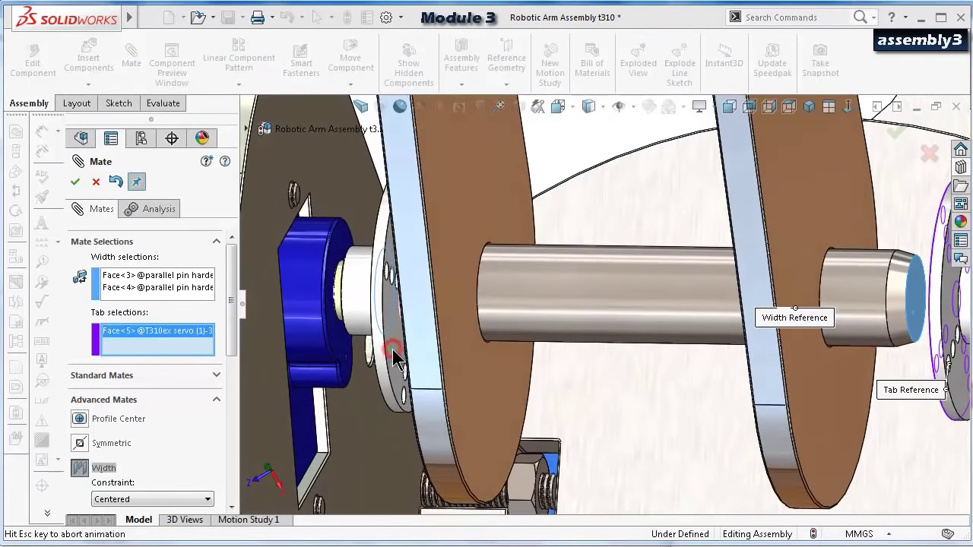
click(395, 358)
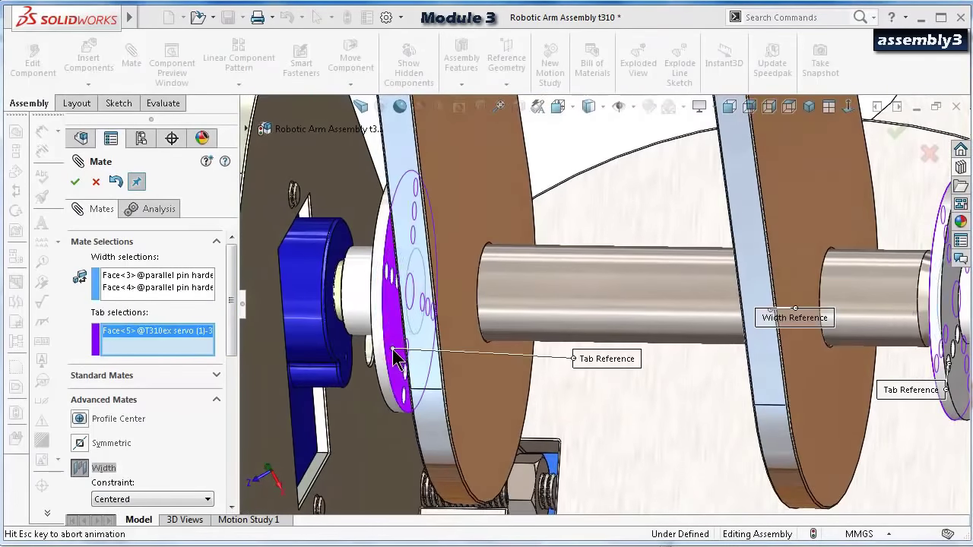
click(75, 182)
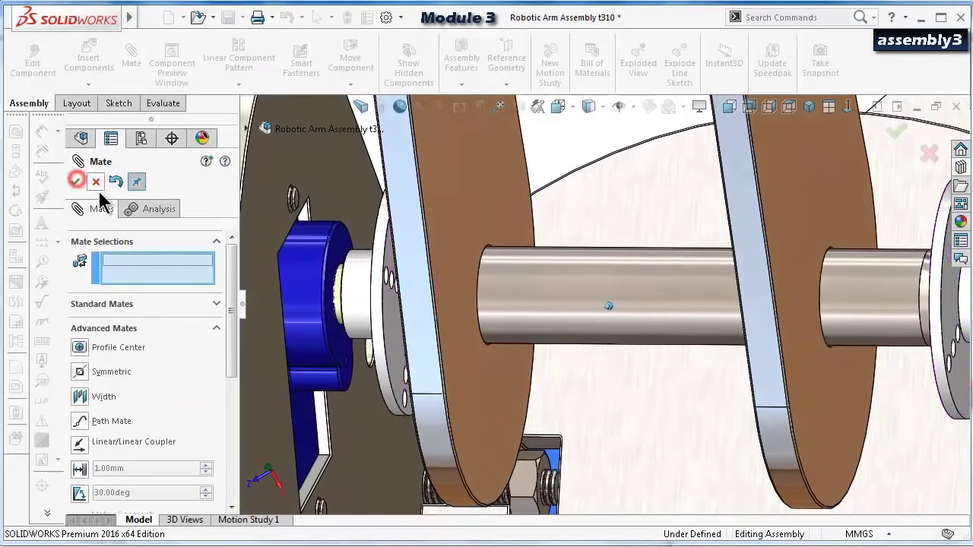
click(896, 133)
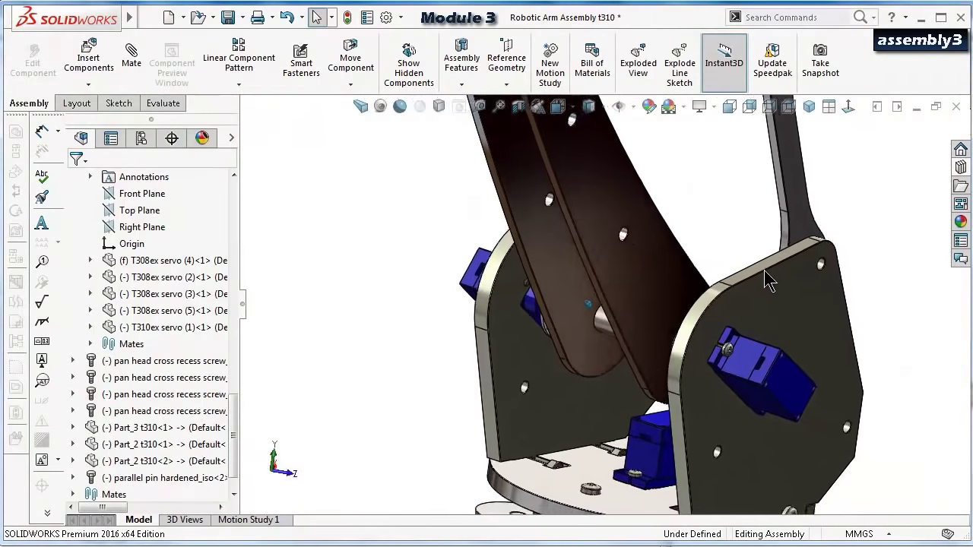
Collapse the expanded T310ex servo (1)<3> and T310ex servo (1)<2> subassemblies in the feature tree.
drag(578, 272, 530, 215)
drag(492, 248, 486, 253)
click(421, 297)
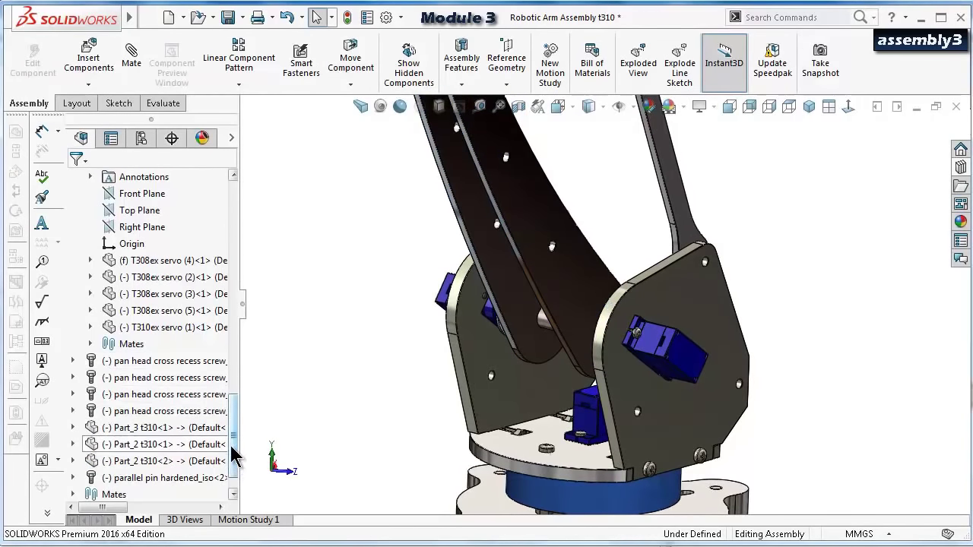
mouse_move(232, 453)
mouse_down()
mouse_move(234, 473)
mouse_move(233, 455)
mouse_up()
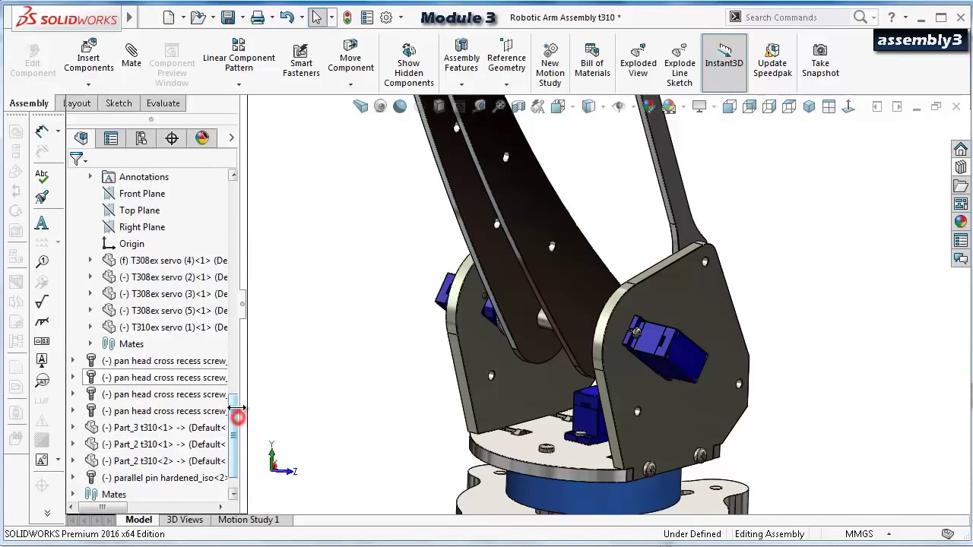
drag(235, 411, 234, 344)
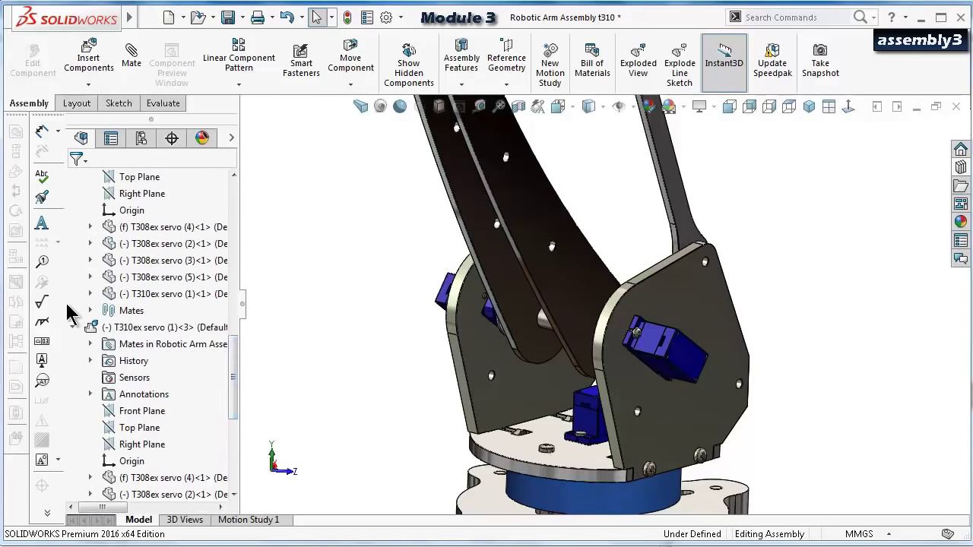
click(73, 328)
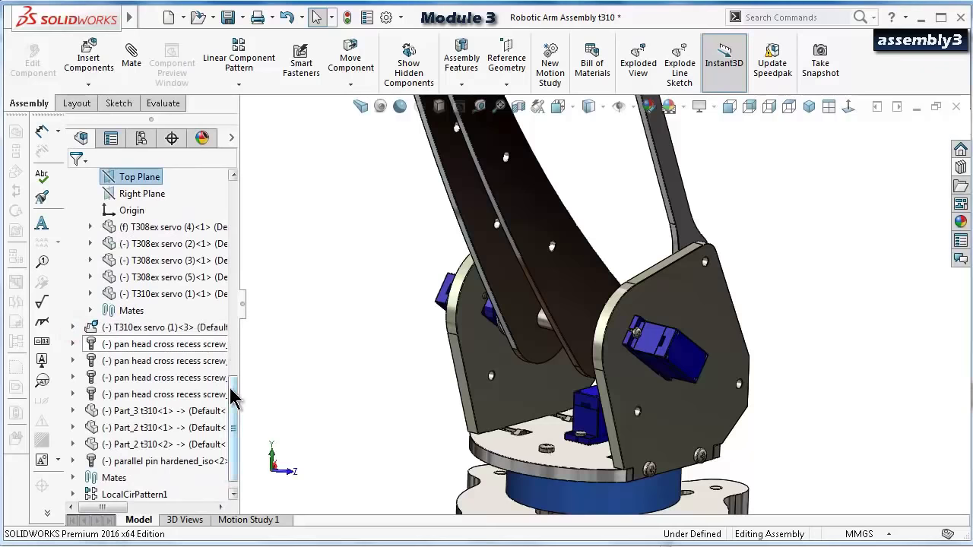
drag(232, 395, 235, 332)
click(73, 261)
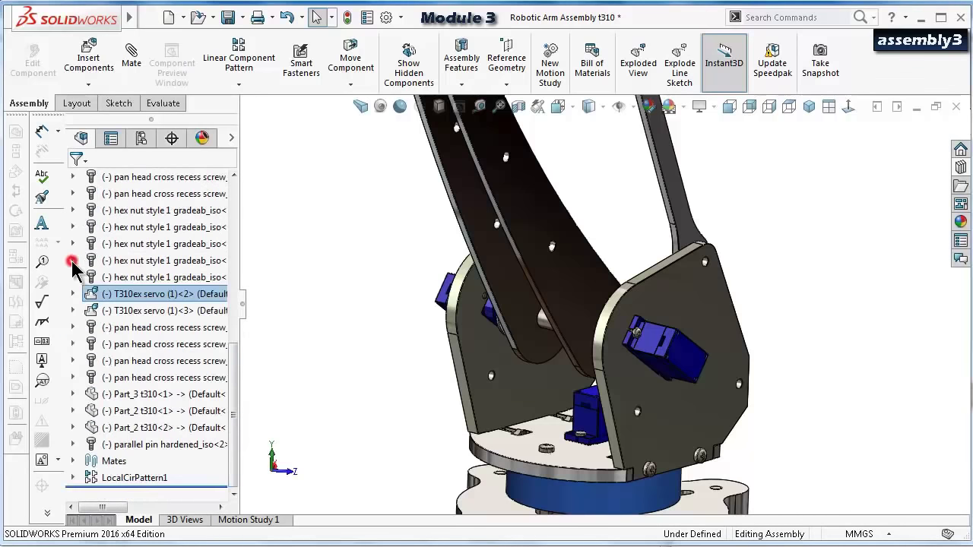
drag(243, 411, 234, 342)
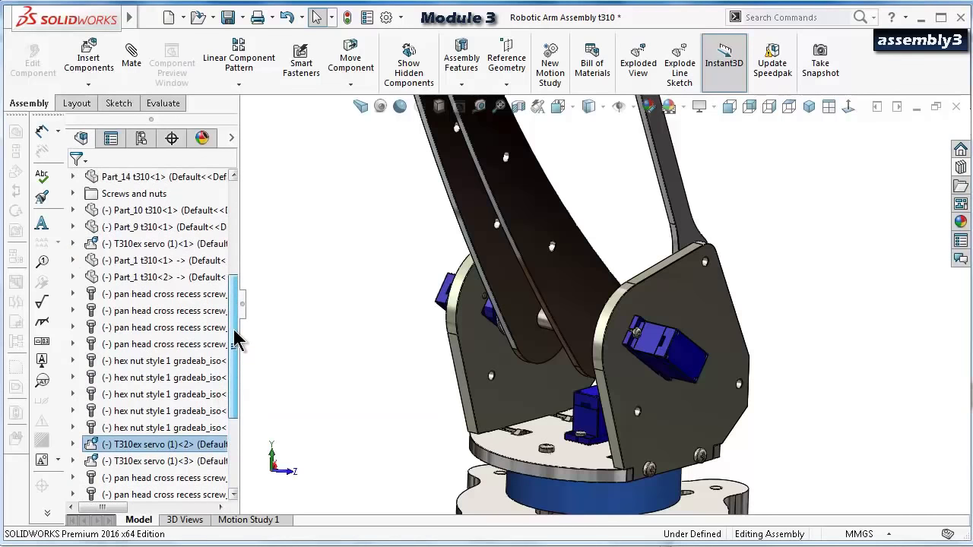
Move the four M3 x 16 pan head screws and five loose M3 hex nuts into the Screws and nuts folder.
click(185, 298)
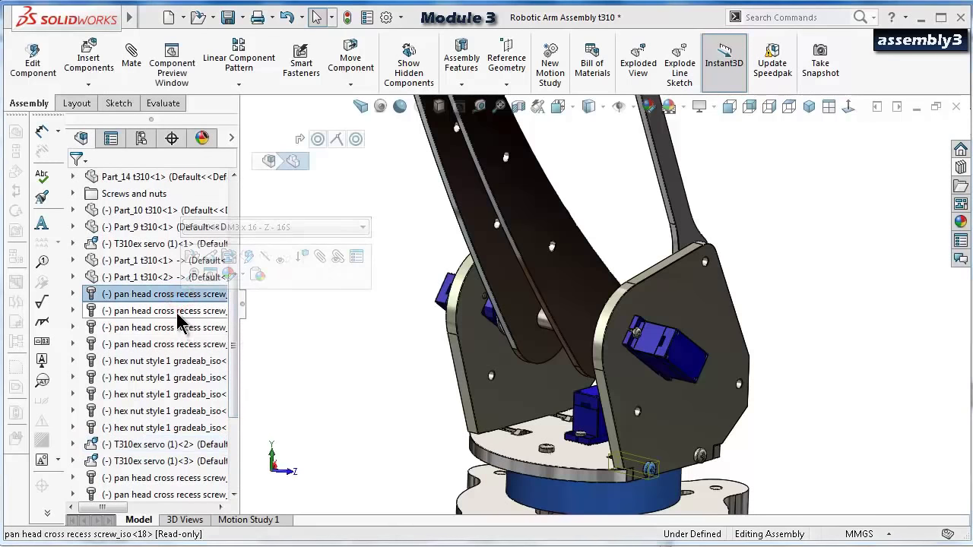
ctrl+click(174, 310)
ctrl+click(179, 327)
ctrl+click(176, 344)
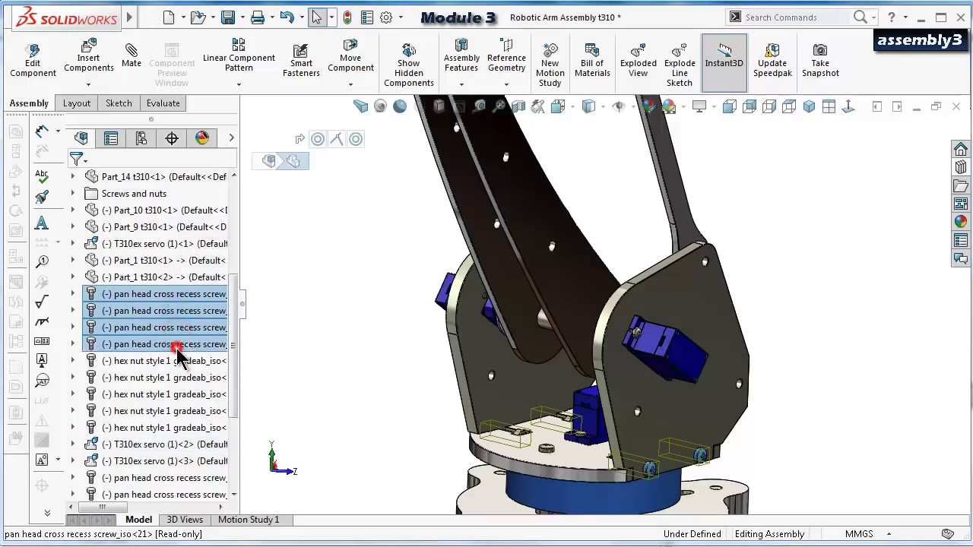
ctrl+click(144, 363)
ctrl+click(151, 378)
ctrl+click(150, 394)
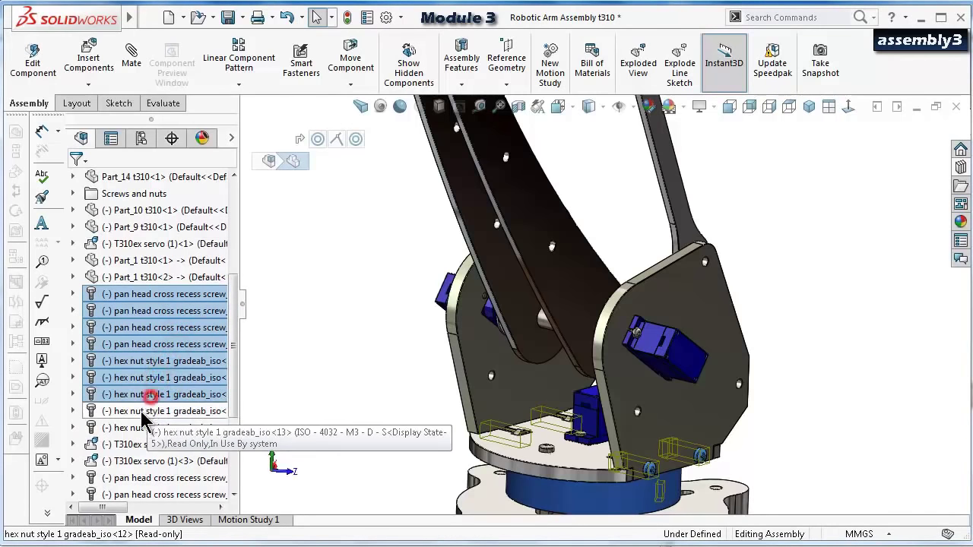
ctrl+click(141, 410)
ctrl+click(138, 427)
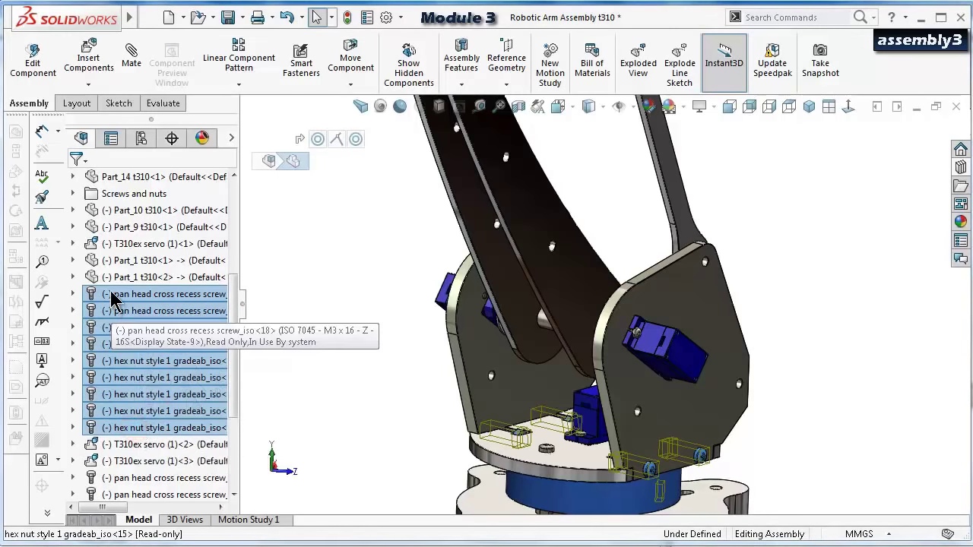
drag(110, 300, 147, 203)
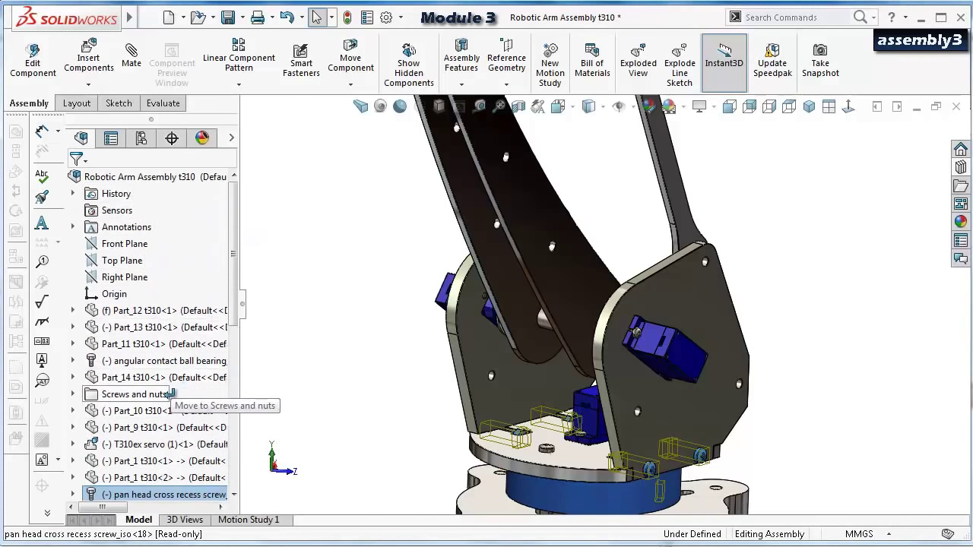
drag(170, 393, 170, 393)
Move the four M2 x 8 pan head servo screws into the Screws and nuts folder.
drag(233, 341, 248, 477)
click(135, 331)
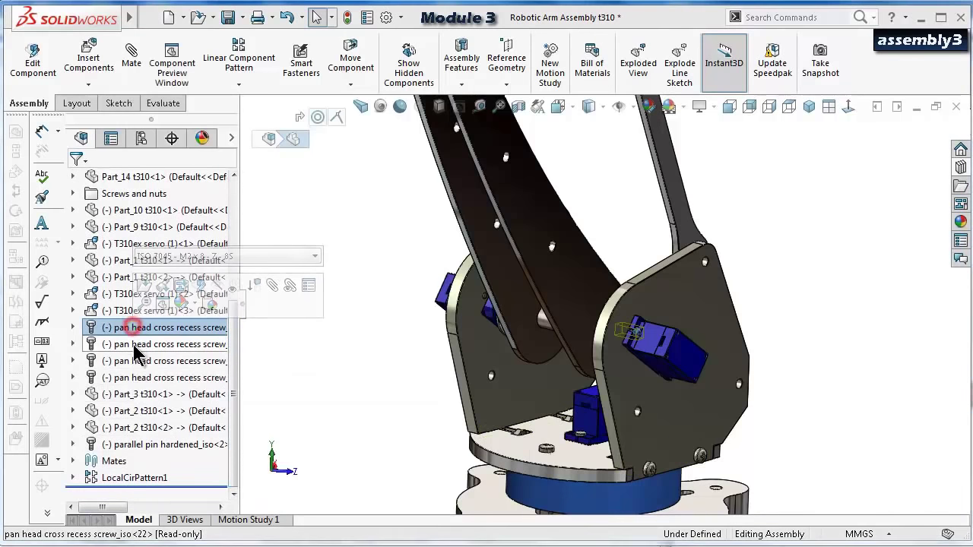
ctrl+click(130, 345)
ctrl+click(137, 361)
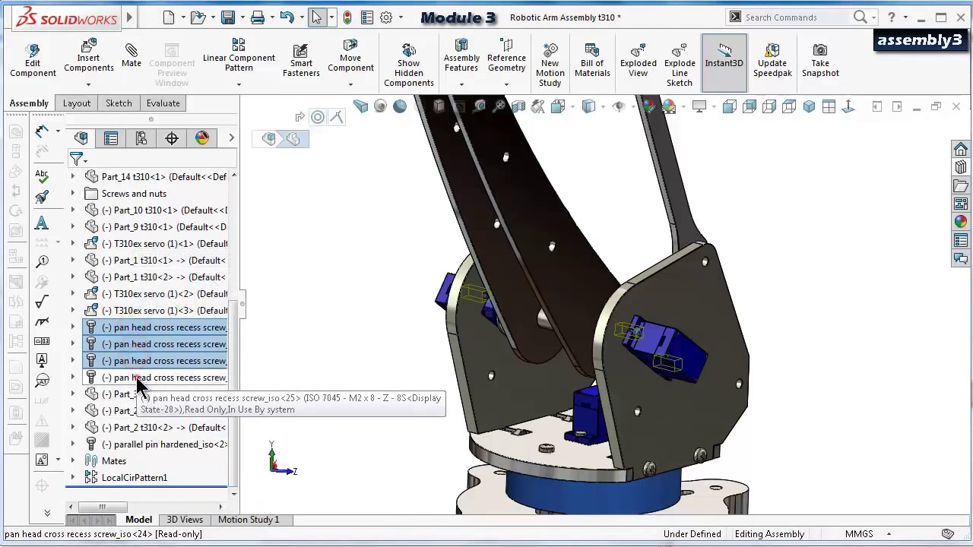
ctrl+click(136, 378)
drag(233, 402, 233, 324)
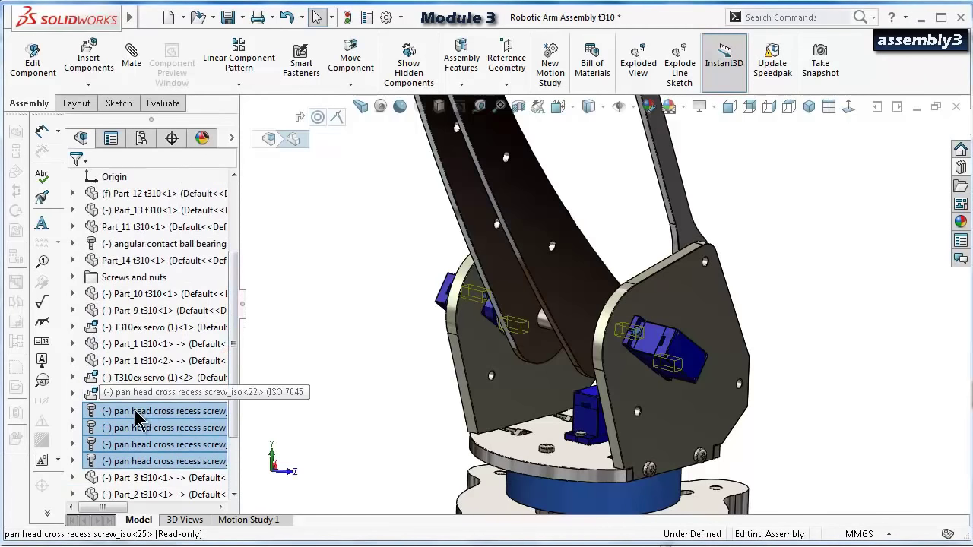
drag(136, 413, 159, 286)
Rename the Screws and nuts folder to "Base Screws and nuts" and hide all the components in it.
click(145, 278)
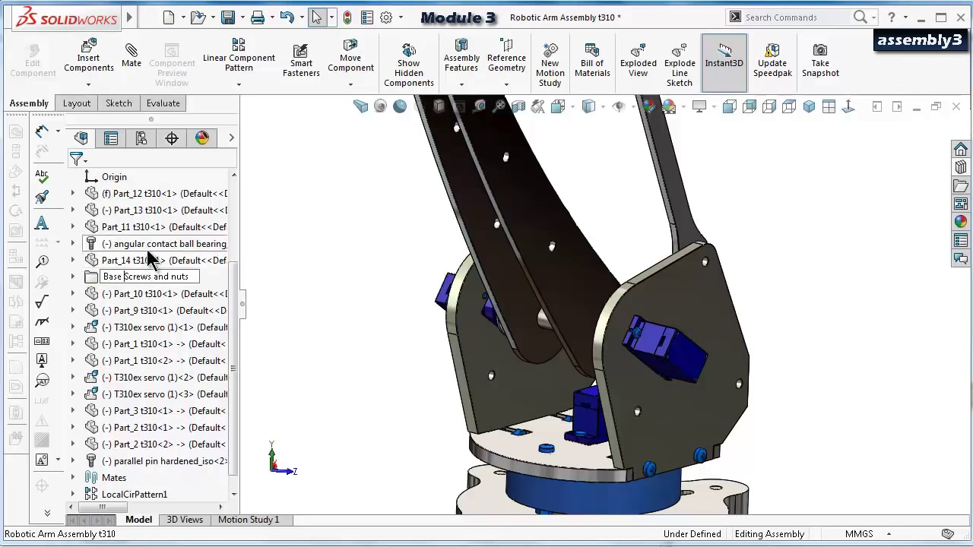
key(Return)
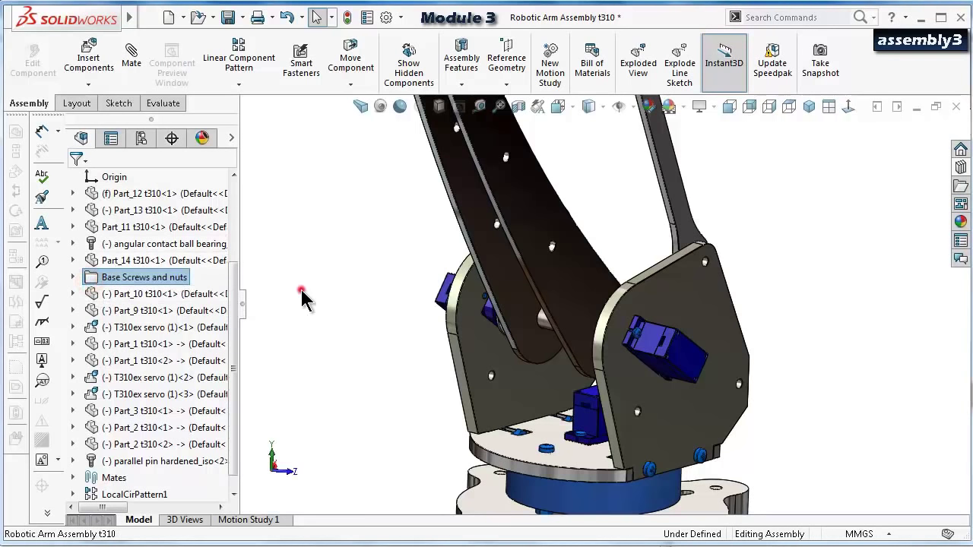
right_click(134, 277)
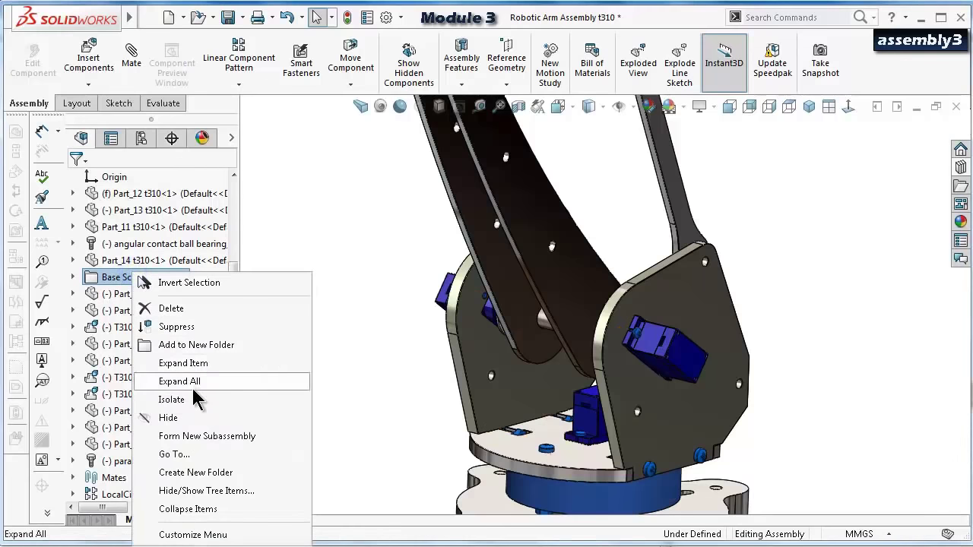
click(192, 419)
click(322, 309)
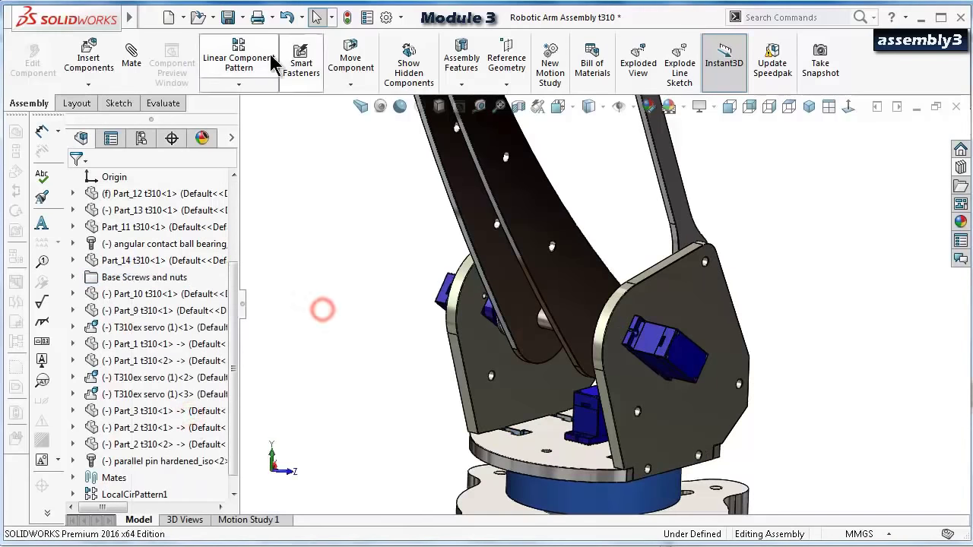
Save the robotic arm assembly.
click(229, 17)
click(365, 286)
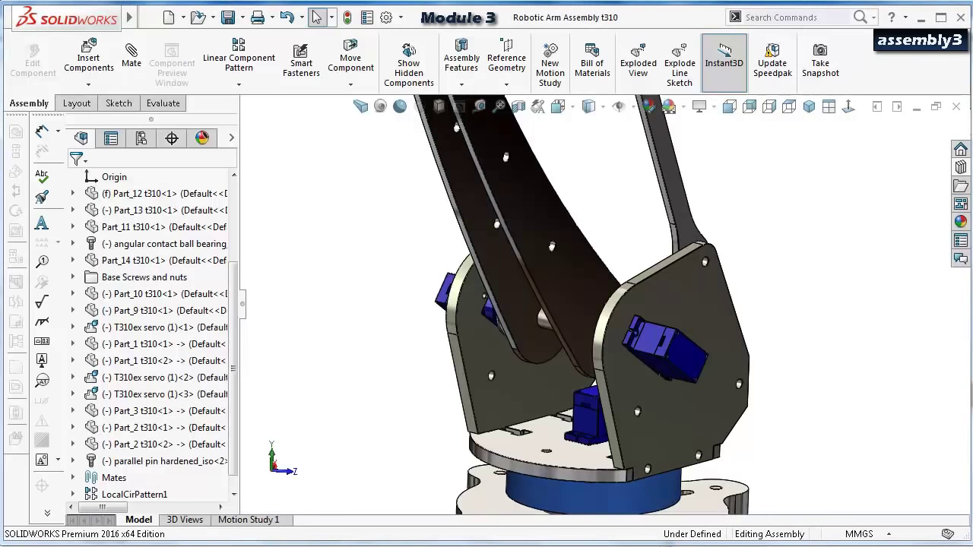
middle_drag(669, 319, 761, 335)
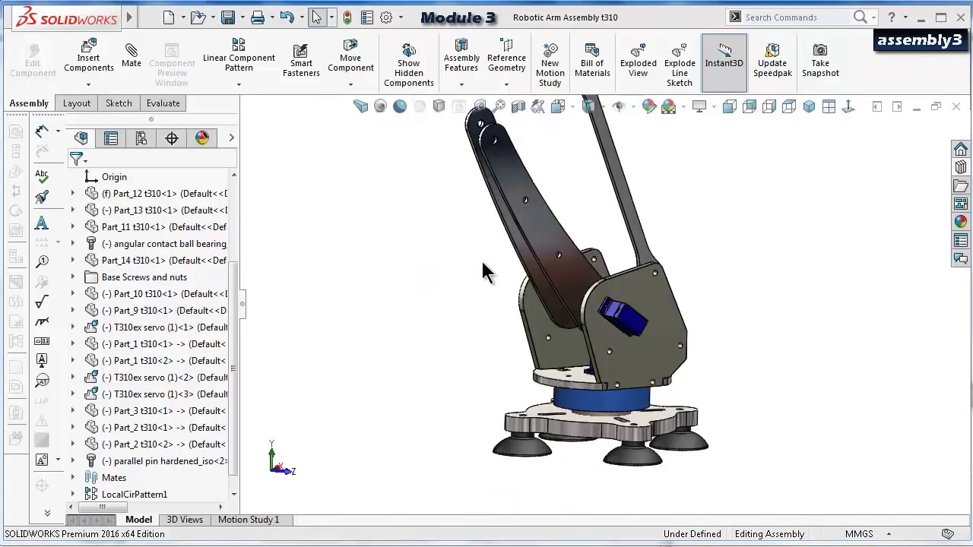
Measure the gap between the outer face of the Part_2 arm plate and the facing surface of the T310ex servo horn.
click(398, 278)
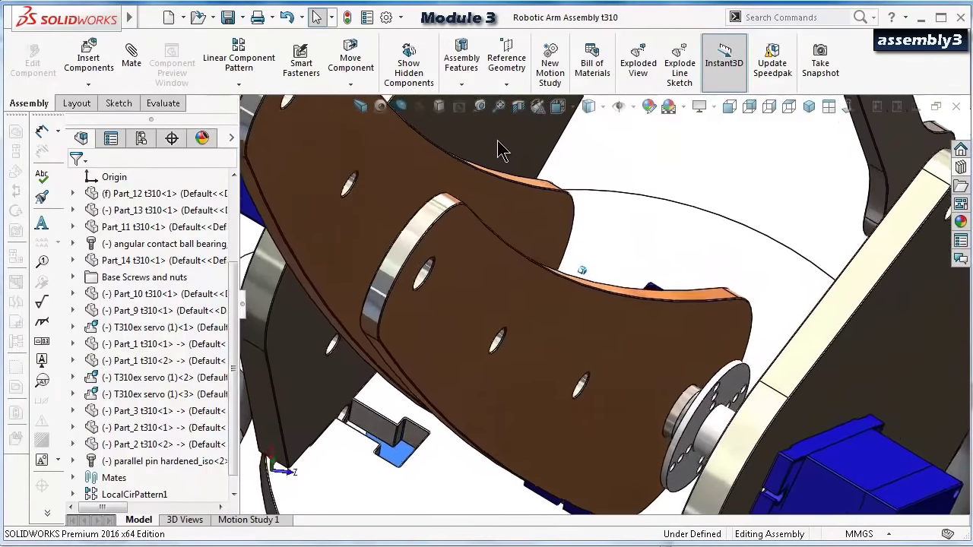
middle_drag(654, 323, 705, 404)
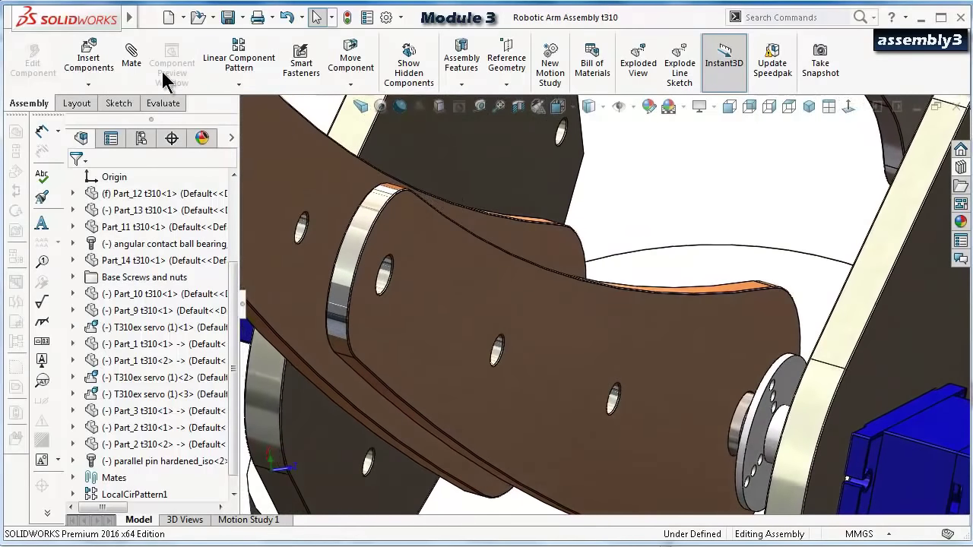
click(480, 107)
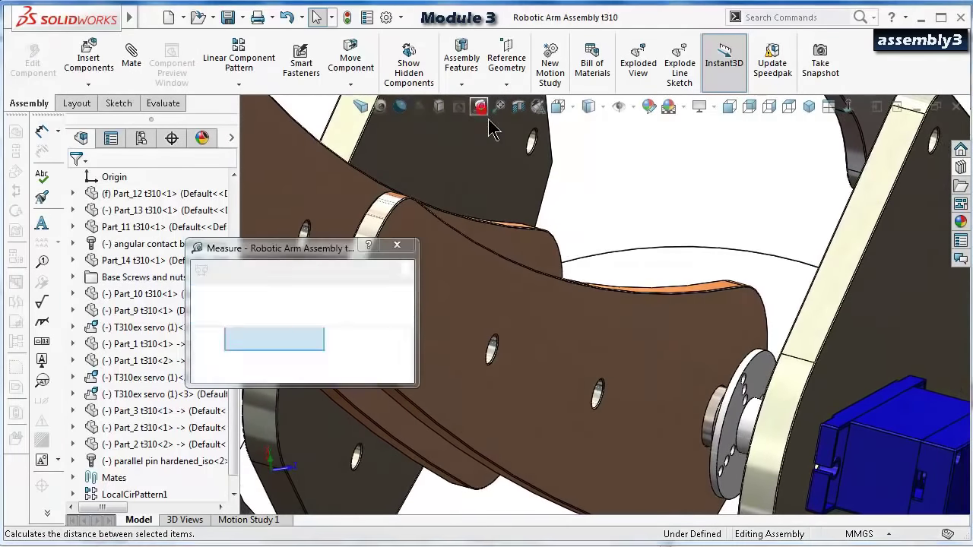
click(718, 354)
middle_drag(718, 354, 606, 356)
scroll(626, 380, down, 3)
scroll(586, 344, down, 3)
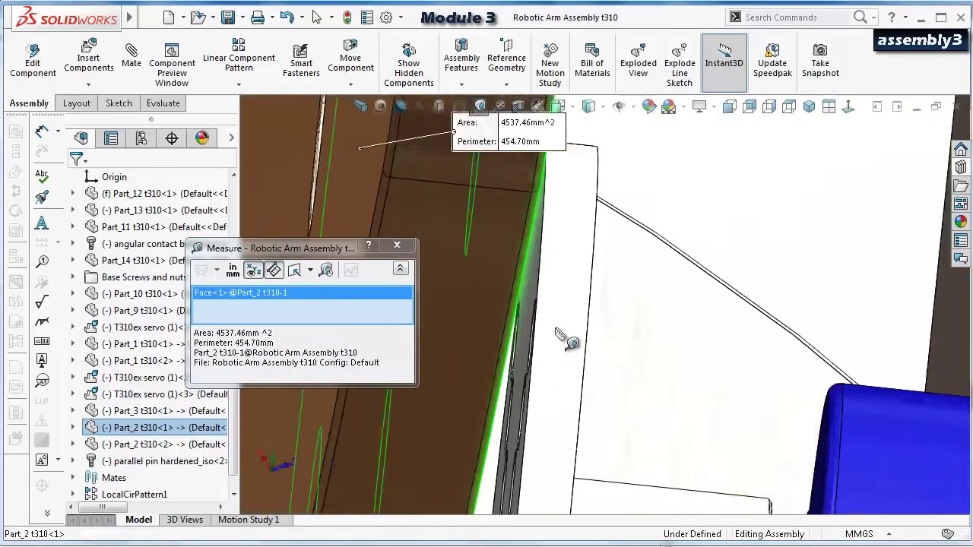
middle_drag(558, 335, 532, 283)
click(531, 275)
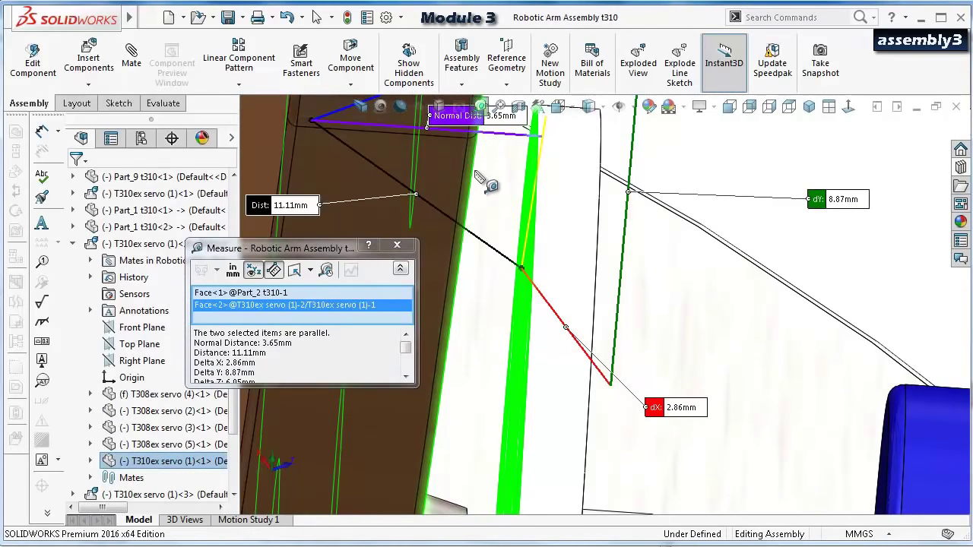
scroll(500, 152, up, 2)
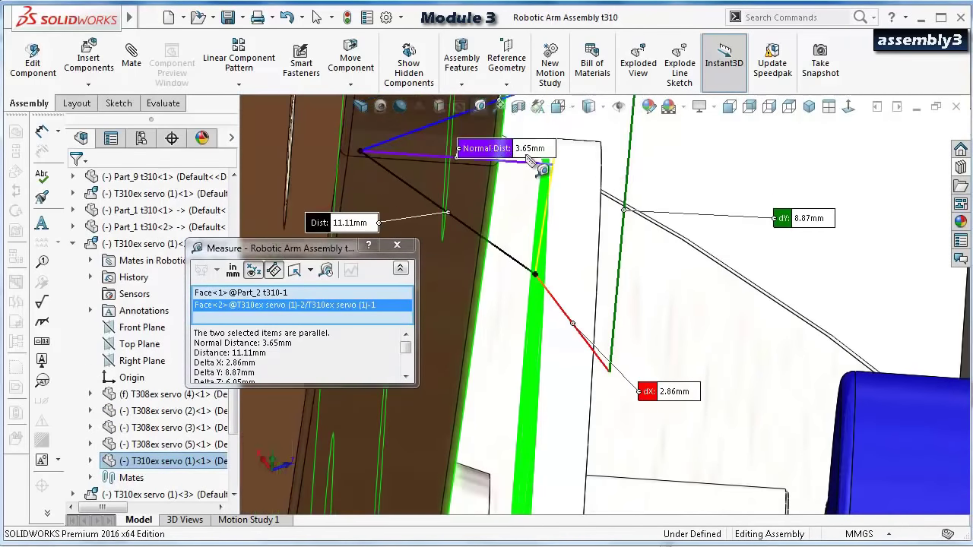
click(408, 253)
scroll(539, 247, down, 5)
scroll(647, 233, up, 2)
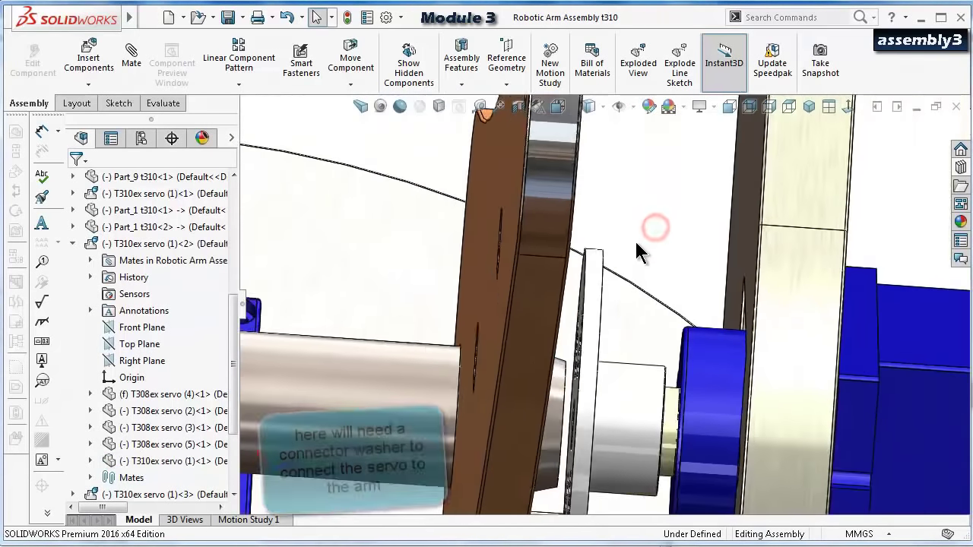
middle_drag(619, 251, 635, 297)
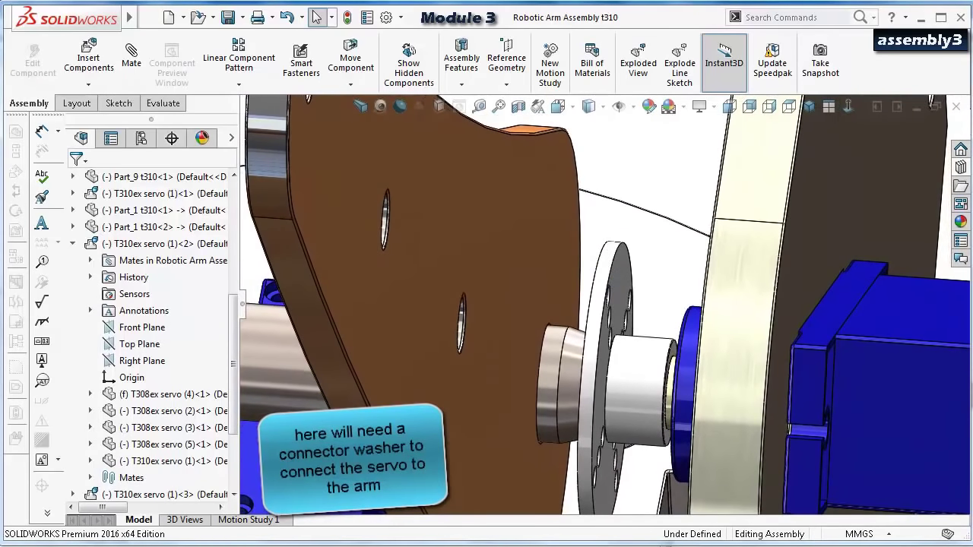
Create a new part for Part_15 t310 connector and start a sketch on its Front Plane.
click(169, 17)
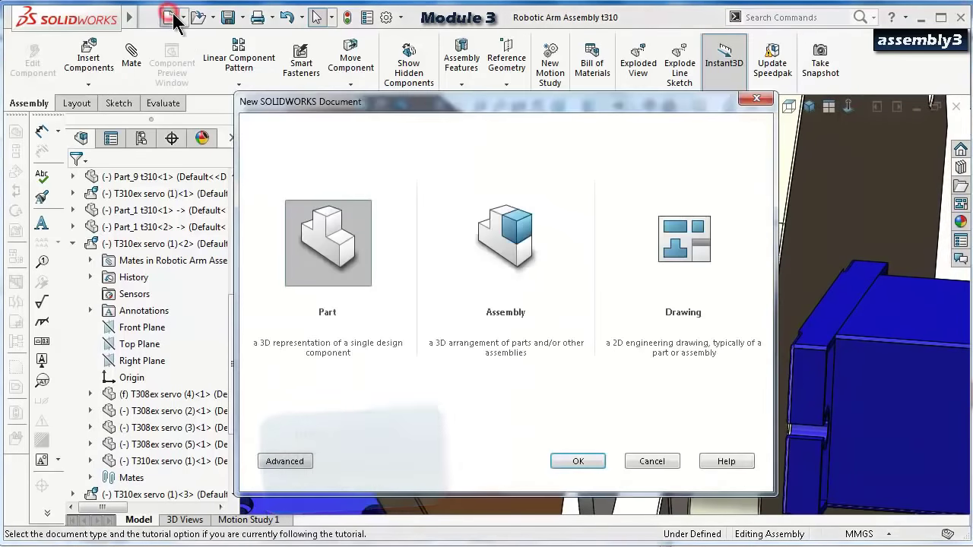
click(588, 464)
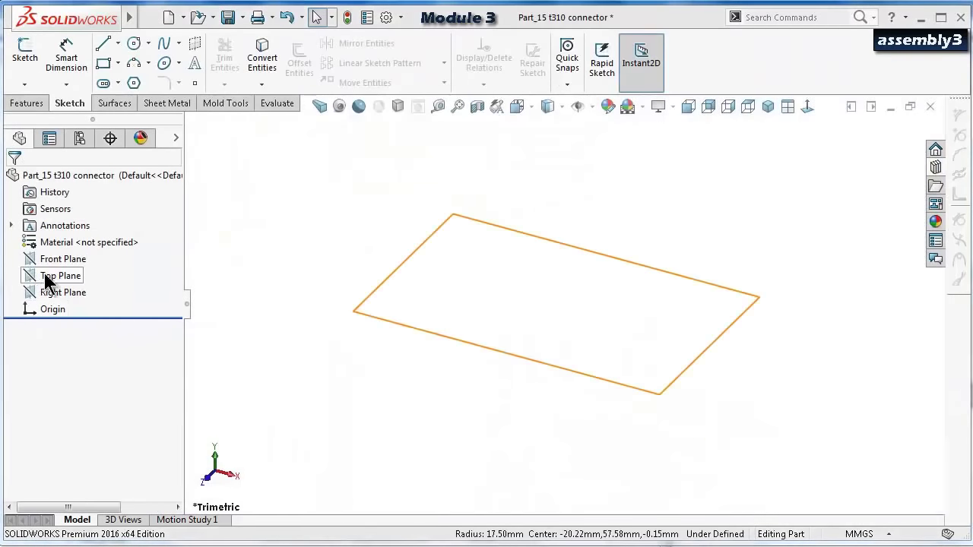
click(48, 278)
click(38, 258)
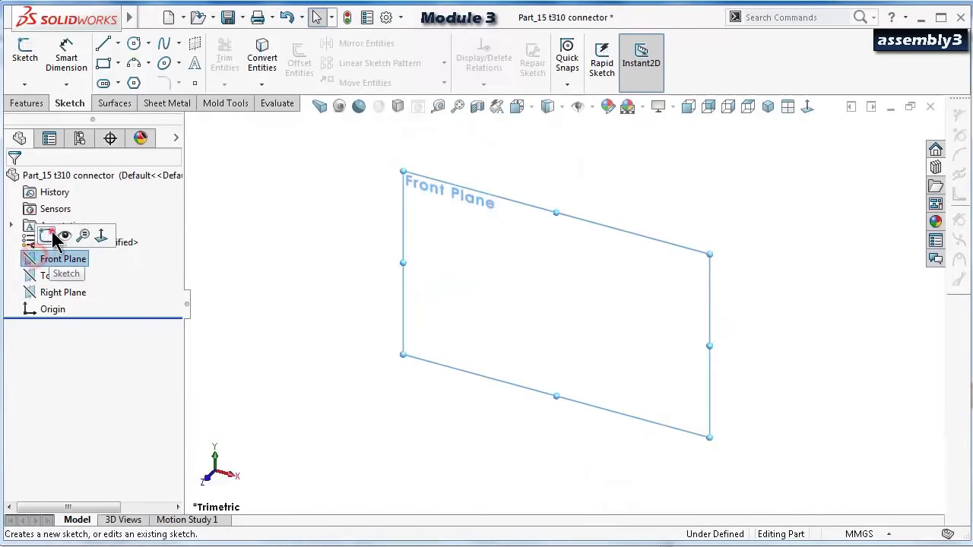
click(51, 235)
Sketch two concentric circles centred on the origin, with diameters of about 48 mm and about 124 mm.
click(133, 44)
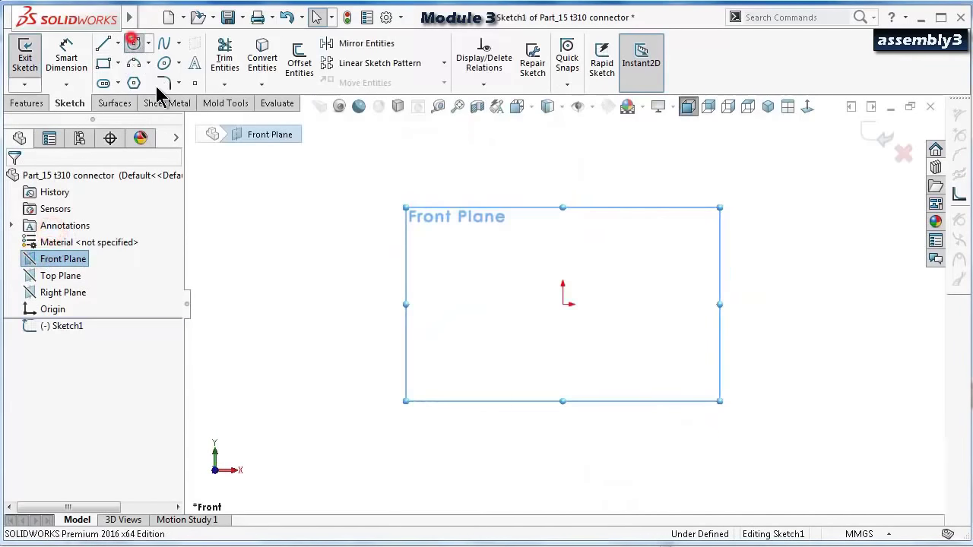
click(565, 305)
click(531, 277)
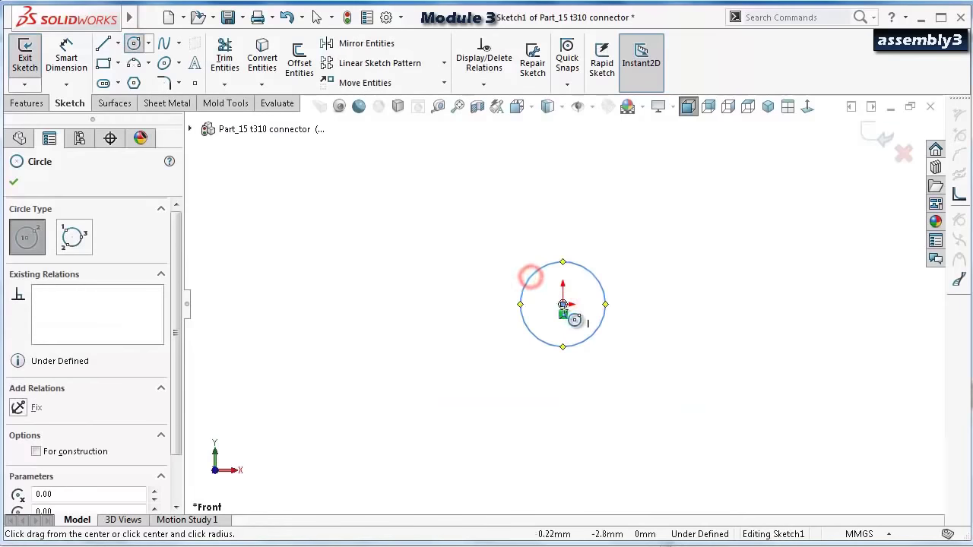
click(562, 305)
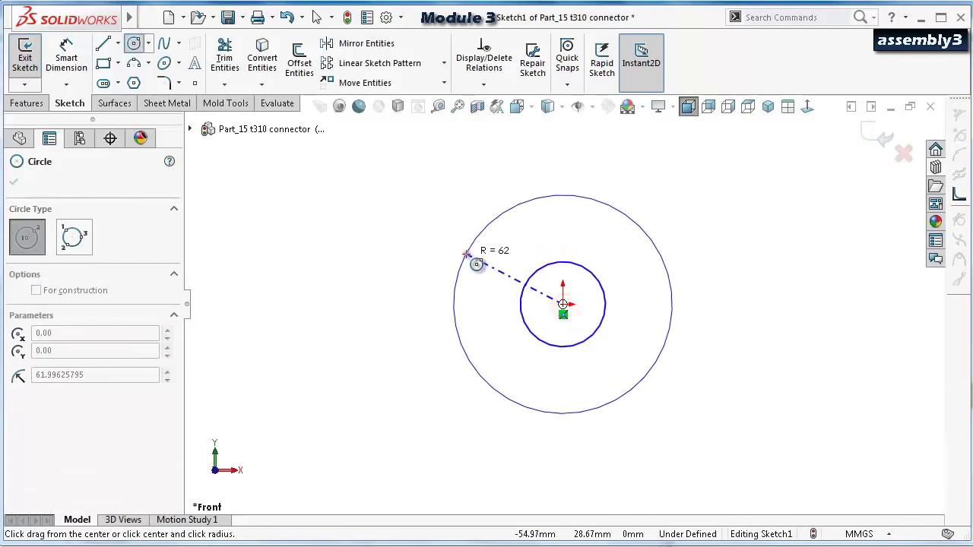
click(463, 254)
Dimension the inner circle's diameter as 8 mm.
right_drag(415, 363, 487, 277)
click(531, 275)
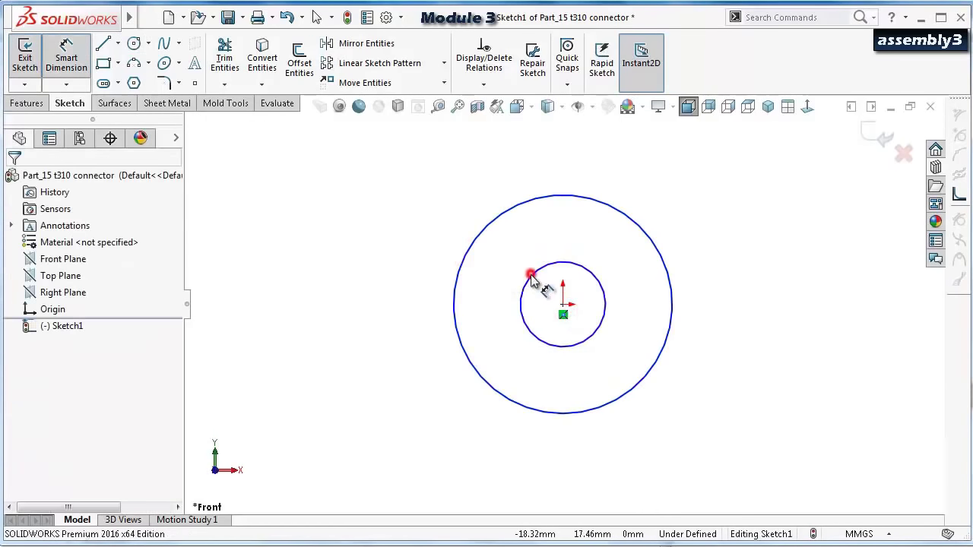
click(306, 343)
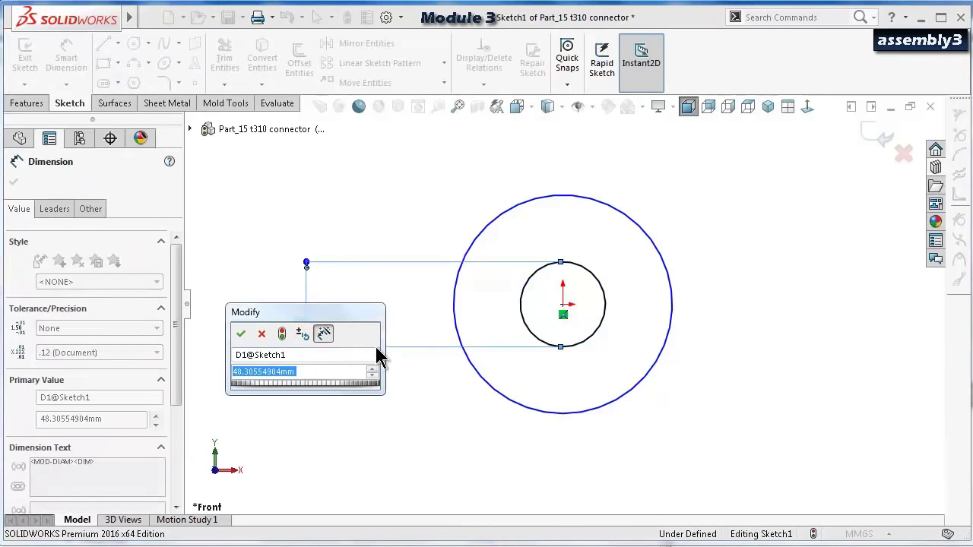
text(8)
key(Return)
Dimension the outer circle's diameter as 17.5*2 (35 mm) and place the dimension clear of the circle.
click(667, 344)
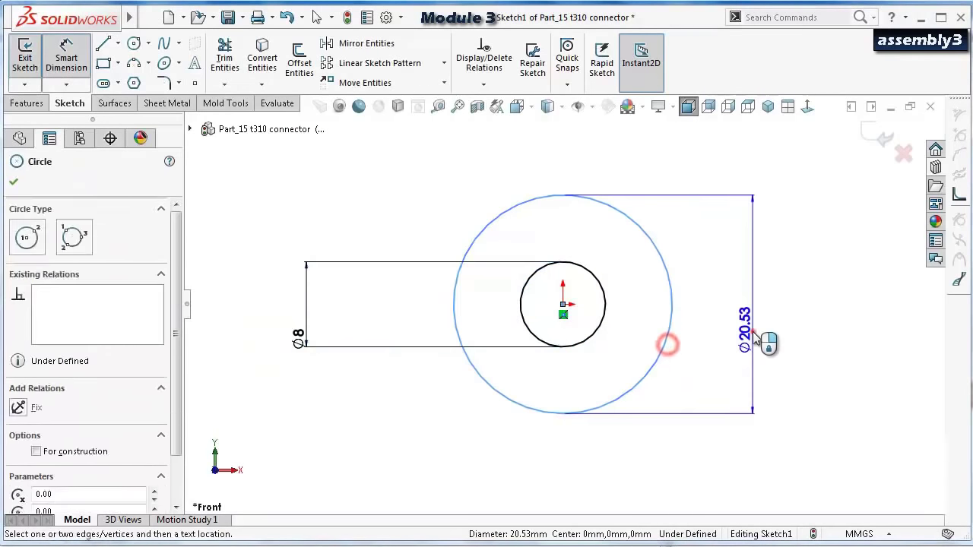
click(758, 337)
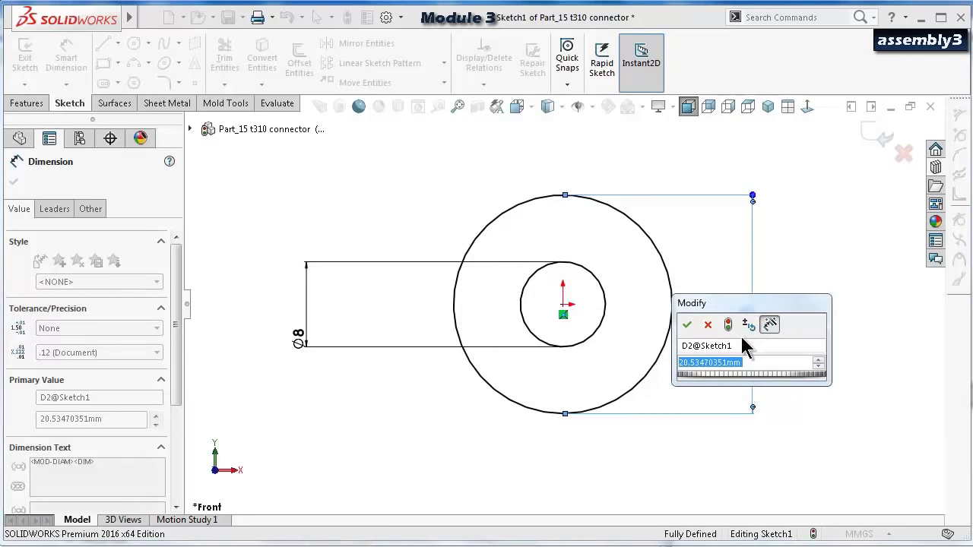
text(17.5*)
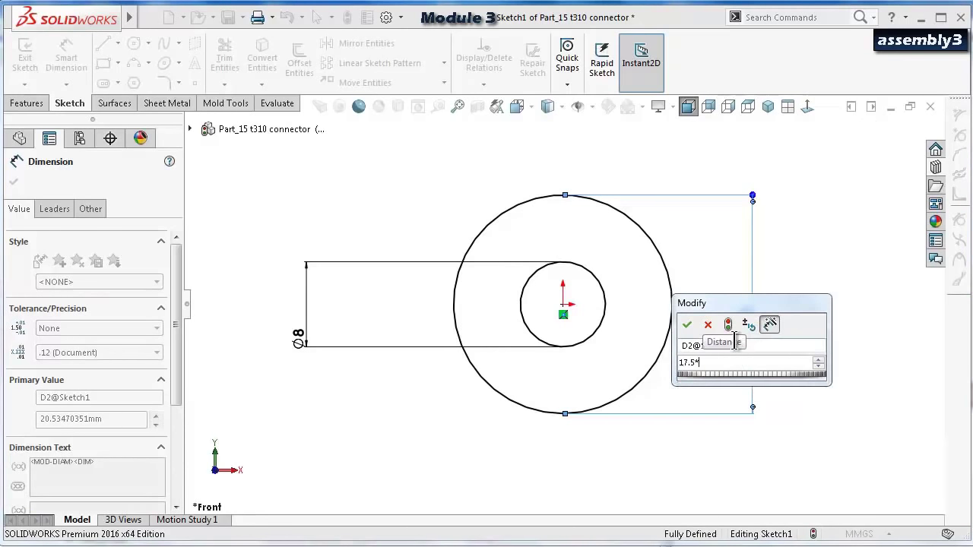
text(2)
key(Return)
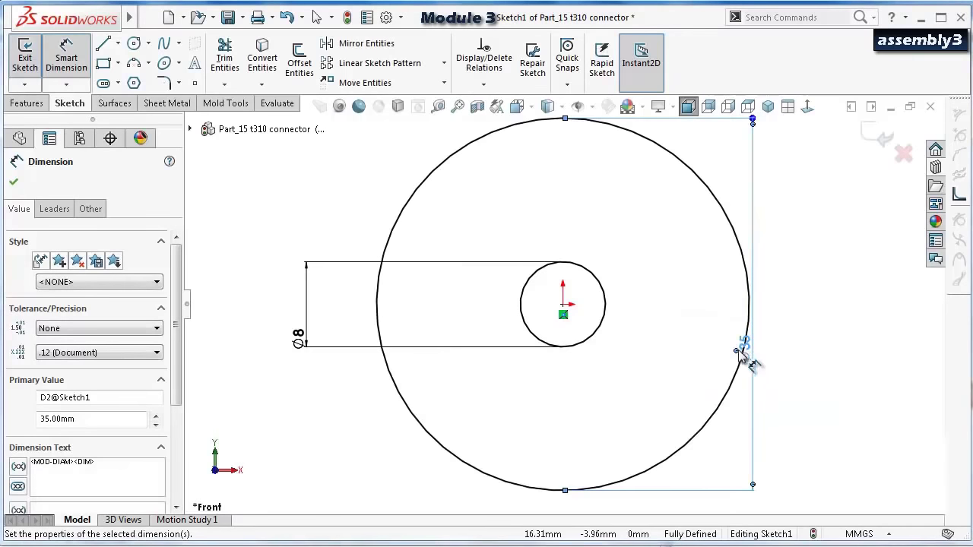
scroll(771, 352, up, 1)
drag(714, 340, 775, 339)
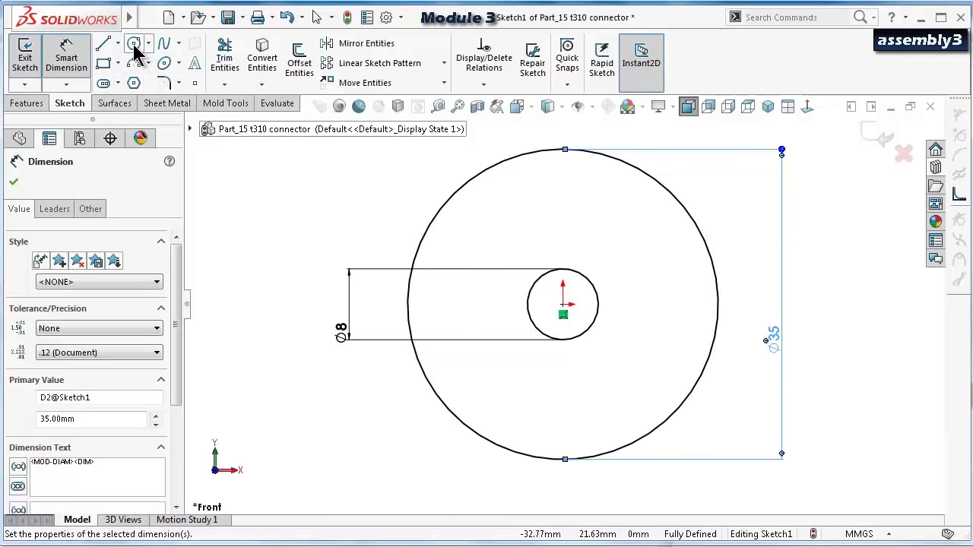
Sketch a small circle level with the origin between the two concentric circles and dimension its diameter as 2 mm.
click(134, 45)
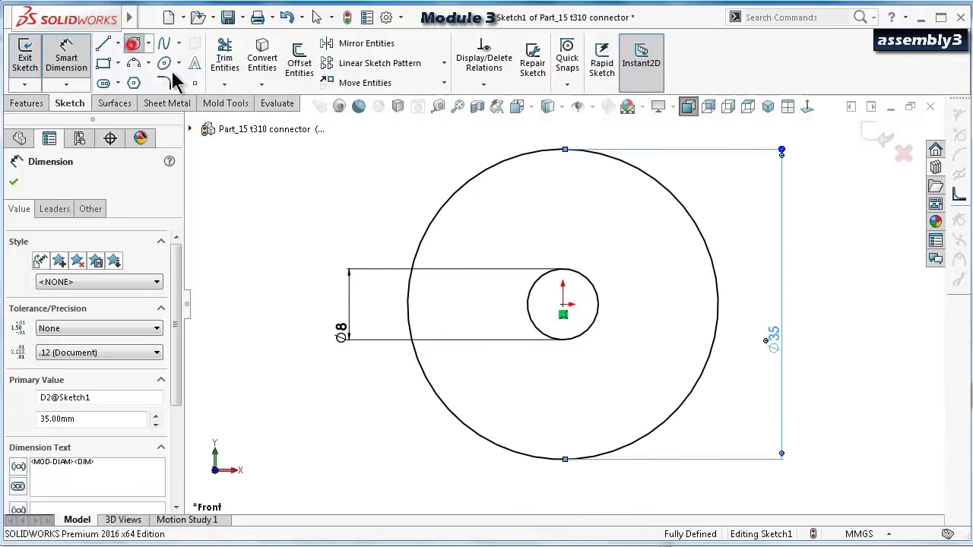
click(650, 305)
click(645, 295)
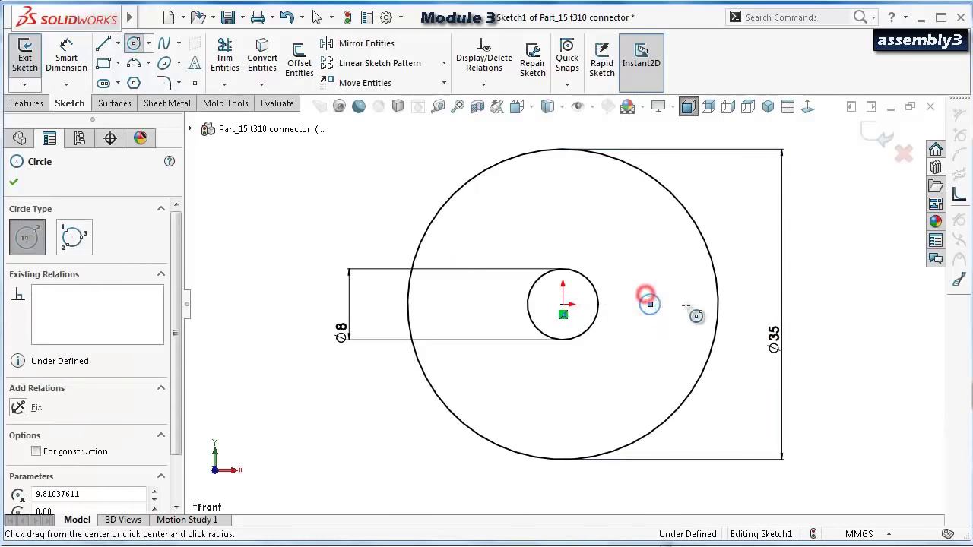
right_drag(831, 319, 828, 282)
click(660, 303)
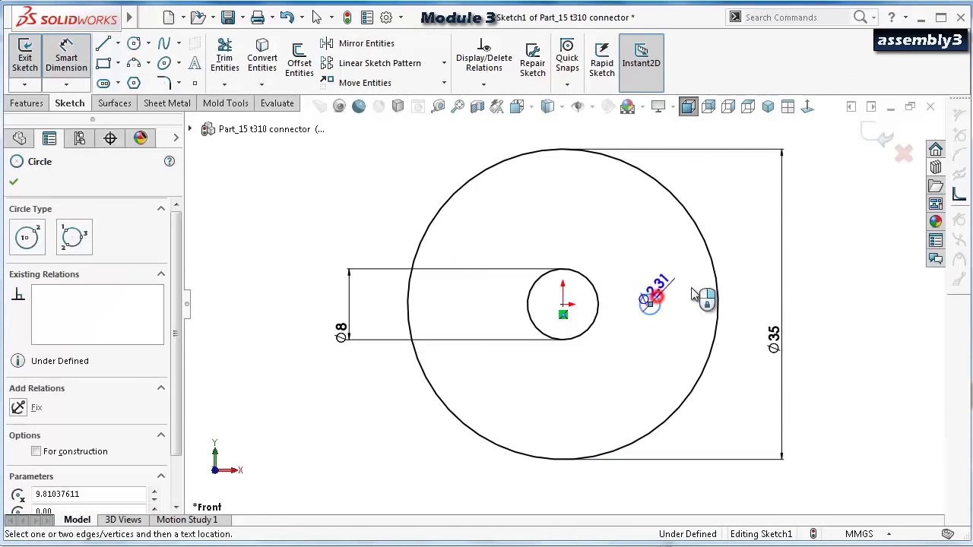
click(736, 277)
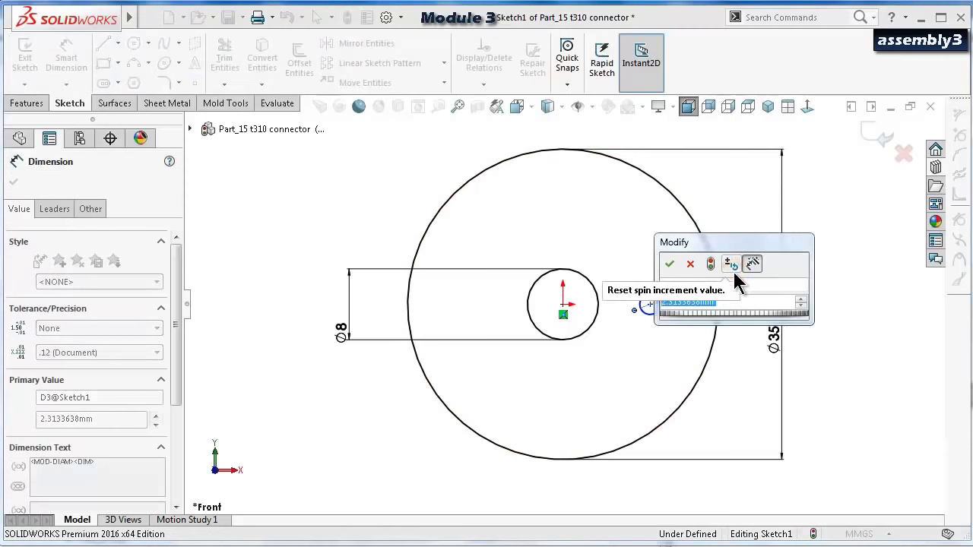
text(2)
key(Return)
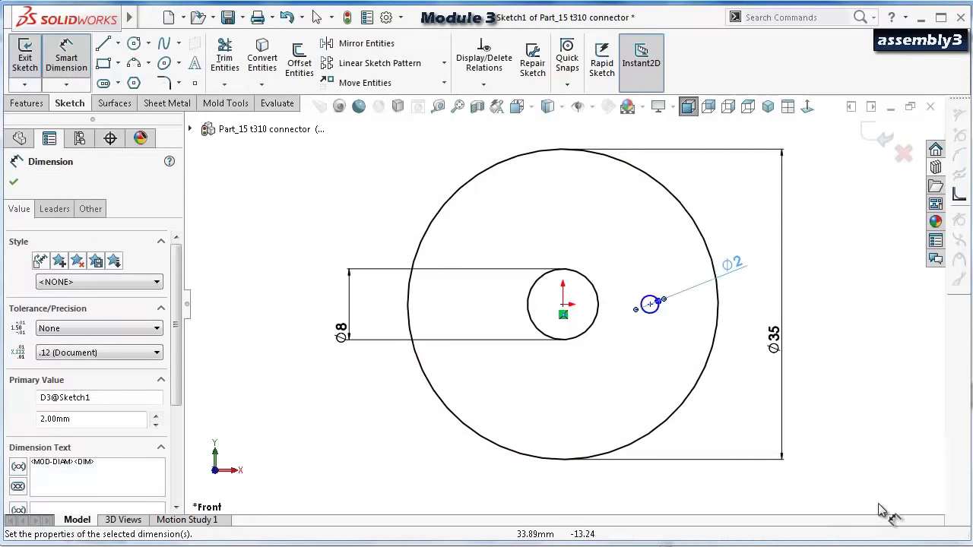
click(884, 394)
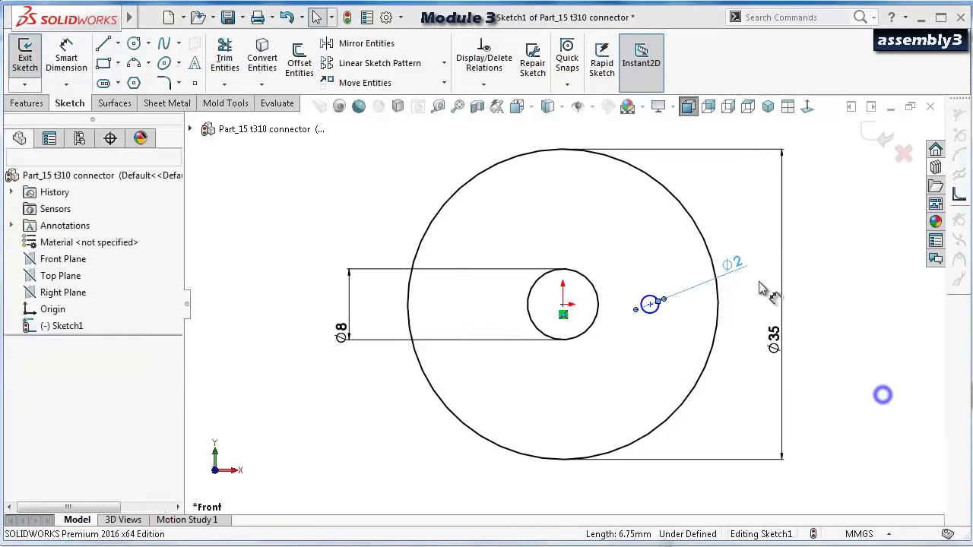
Dimension the distance from the origin to the small circle's centre as 6.75 mm.
click(650, 305)
click(563, 304)
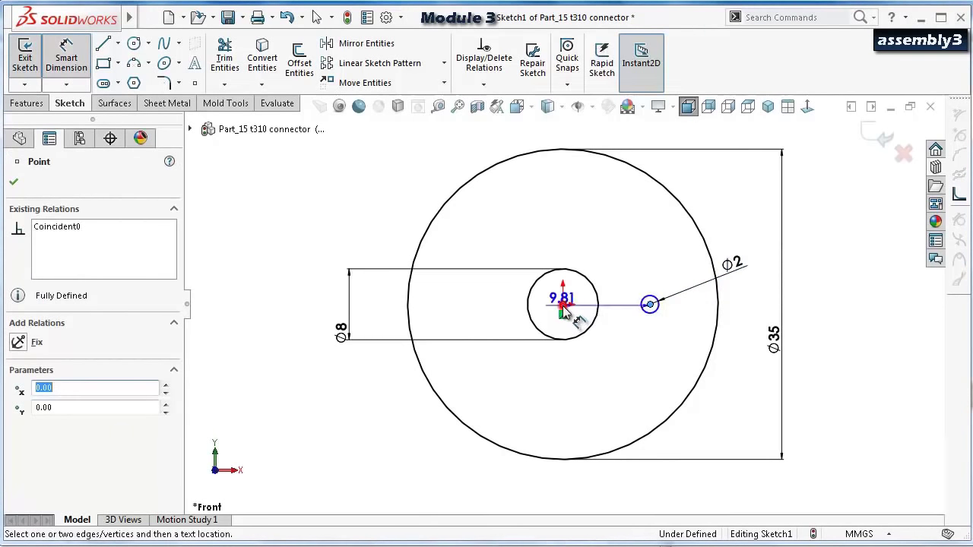
click(611, 247)
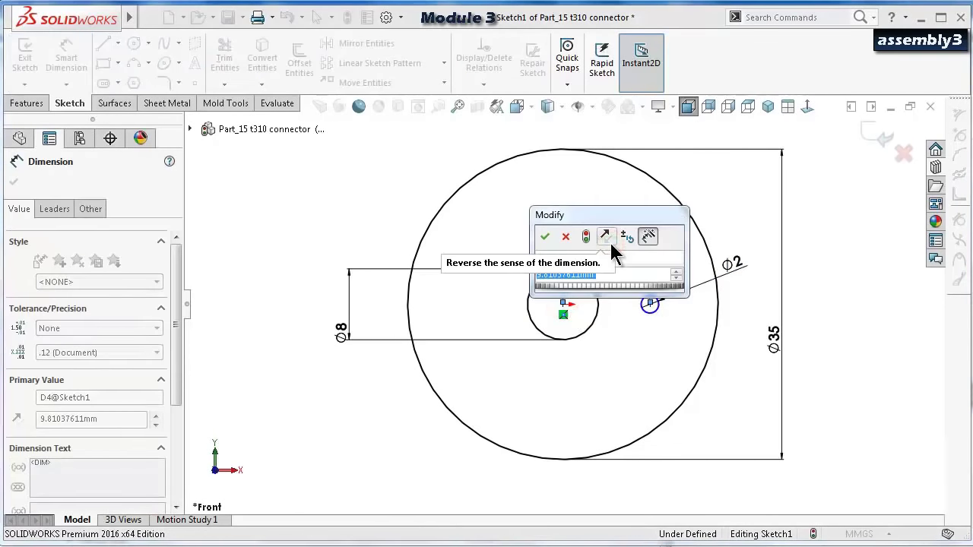
text(6.75)
key(Return)
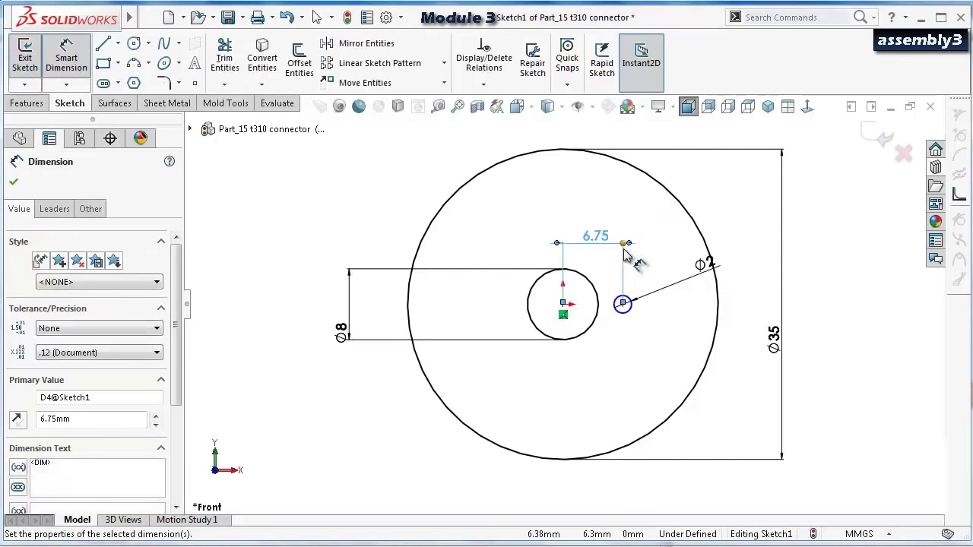
key(Escape)
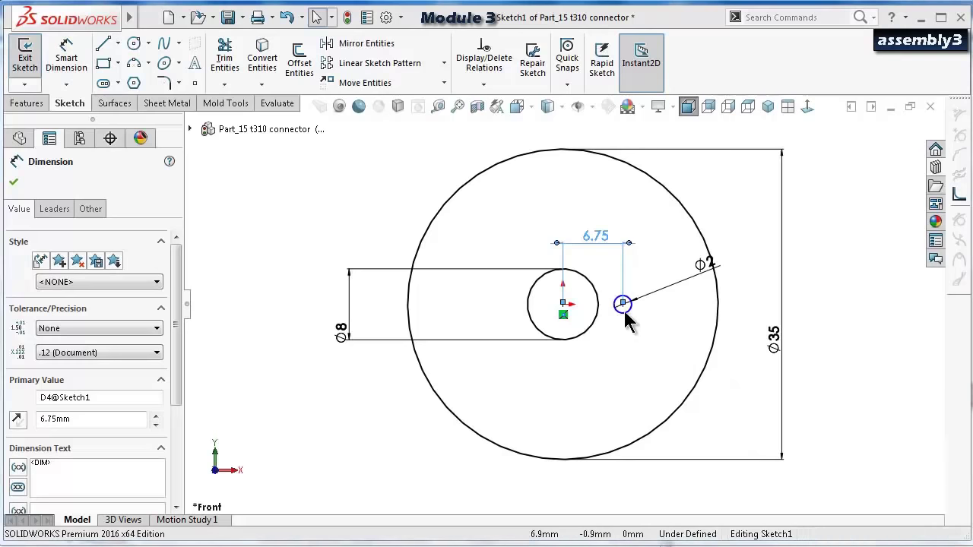
click(848, 288)
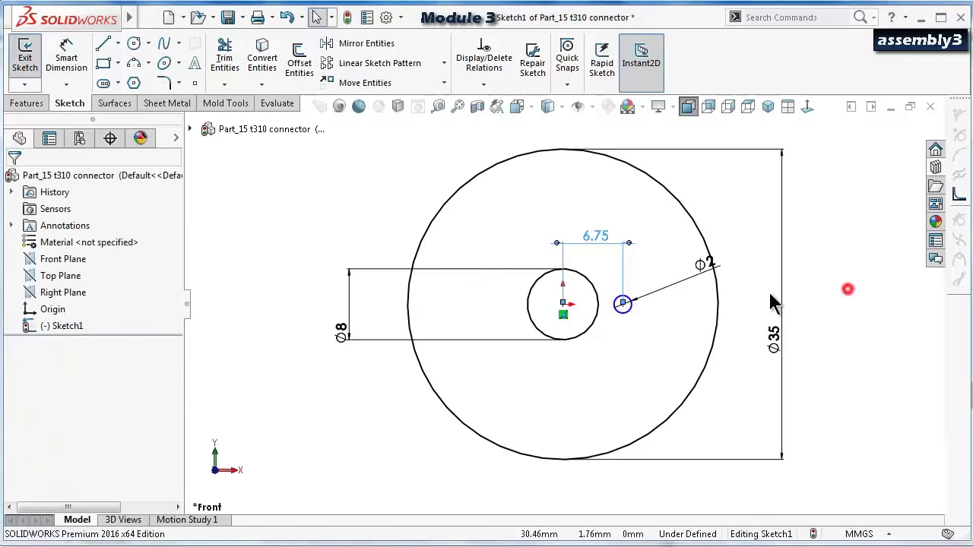
Add a horizontal relation between the small circle's centre and the centre point of the concentric circles.
scroll(703, 297, down, 3)
click(569, 310)
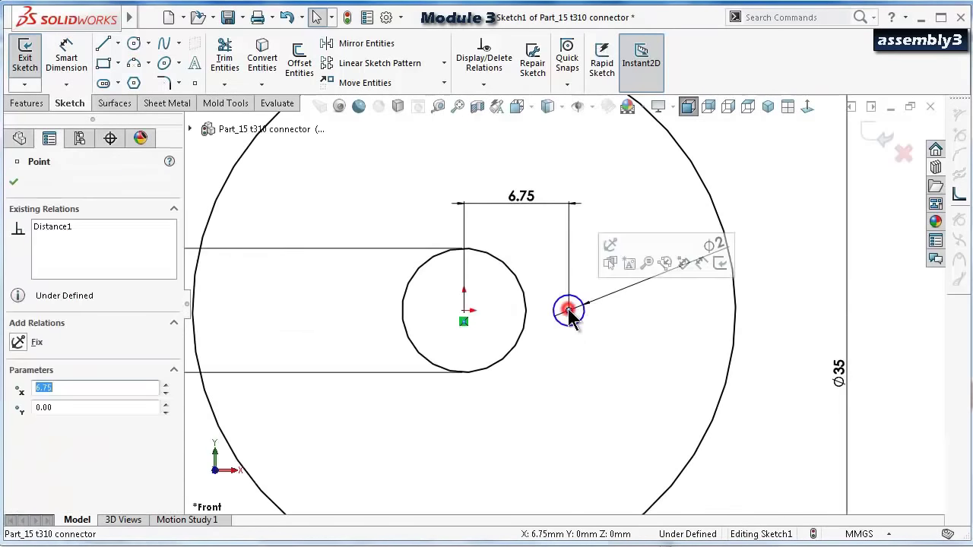
ctrl+click(464, 310)
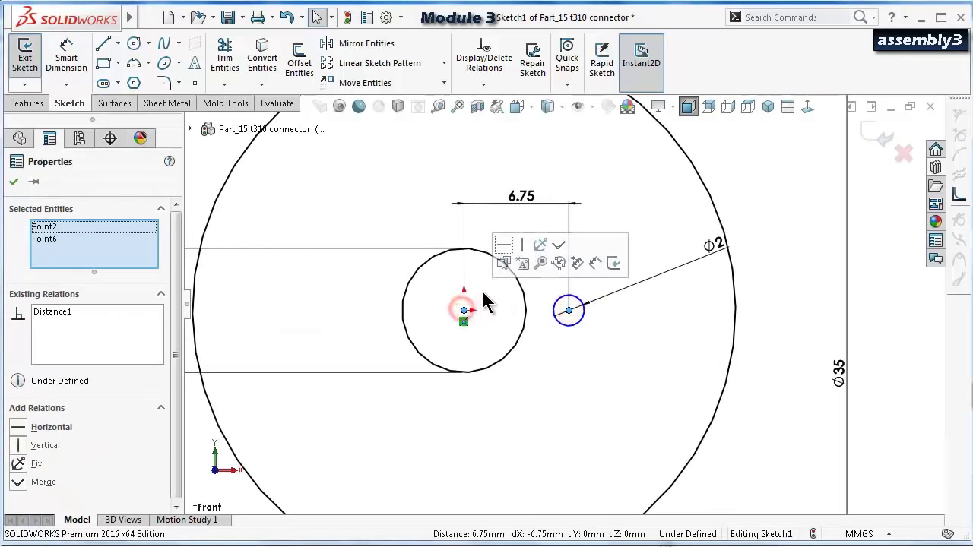
click(503, 245)
click(883, 277)
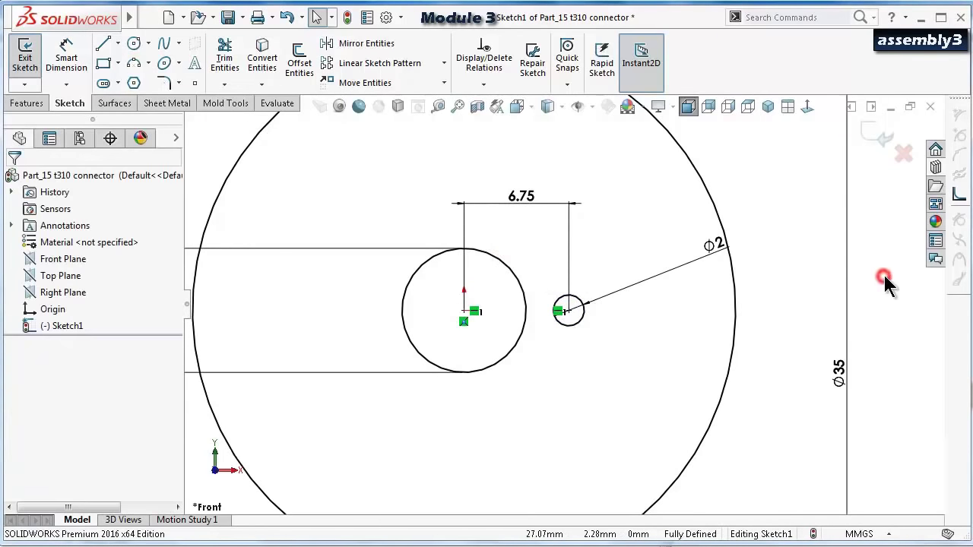
Draw a construction line from the 2 mm circle's centre to the origin and a vertical one about 11.58 mm upward from the origin.
key(f)
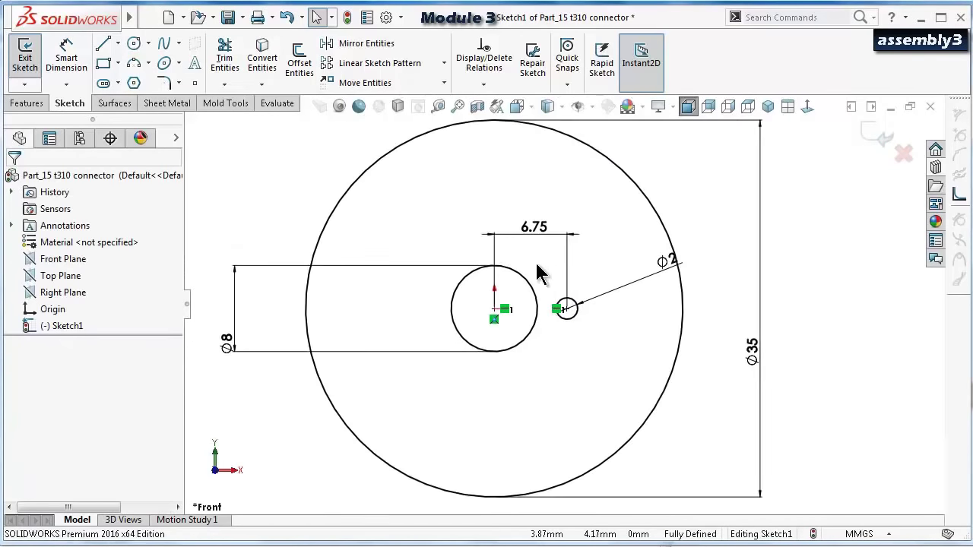
scroll(532, 262, down, 2)
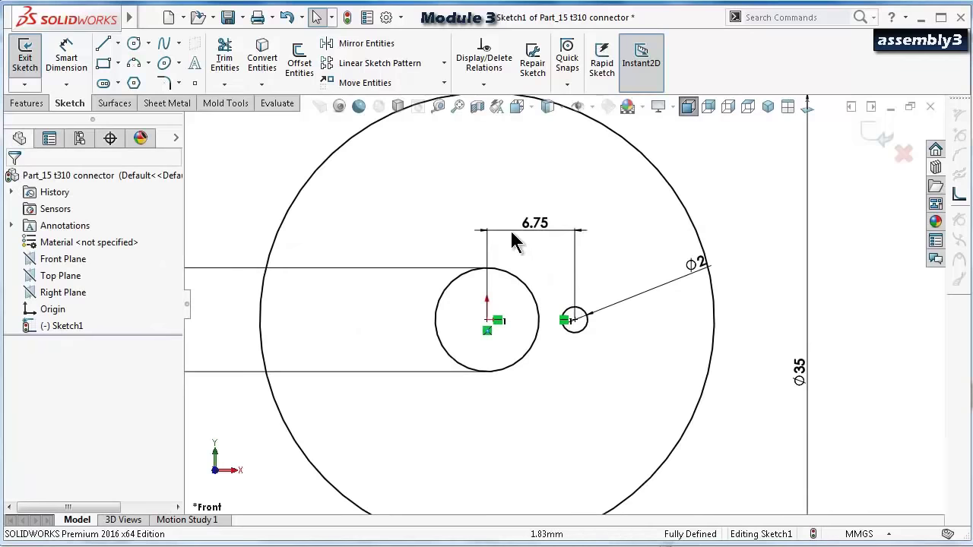
click(119, 43)
click(124, 81)
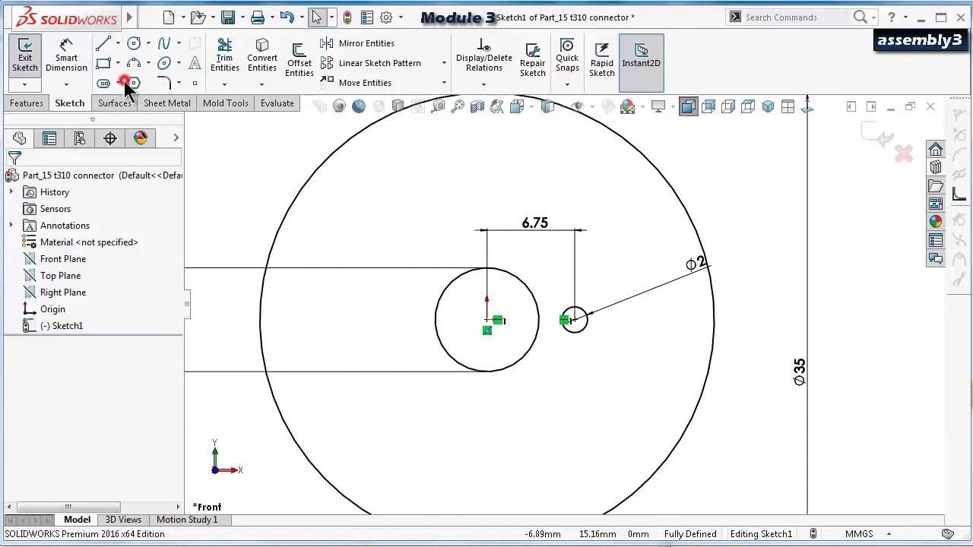
click(574, 320)
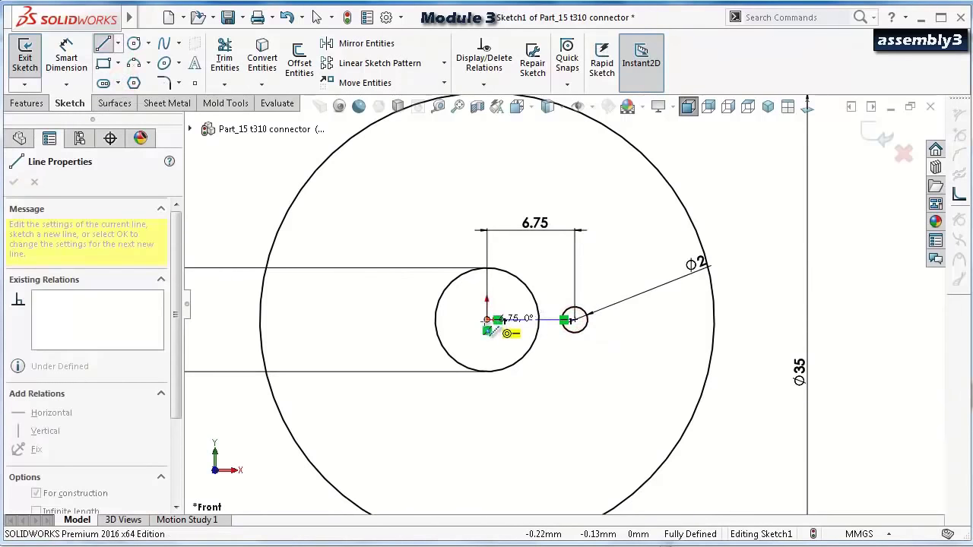
click(486, 320)
click(486, 169)
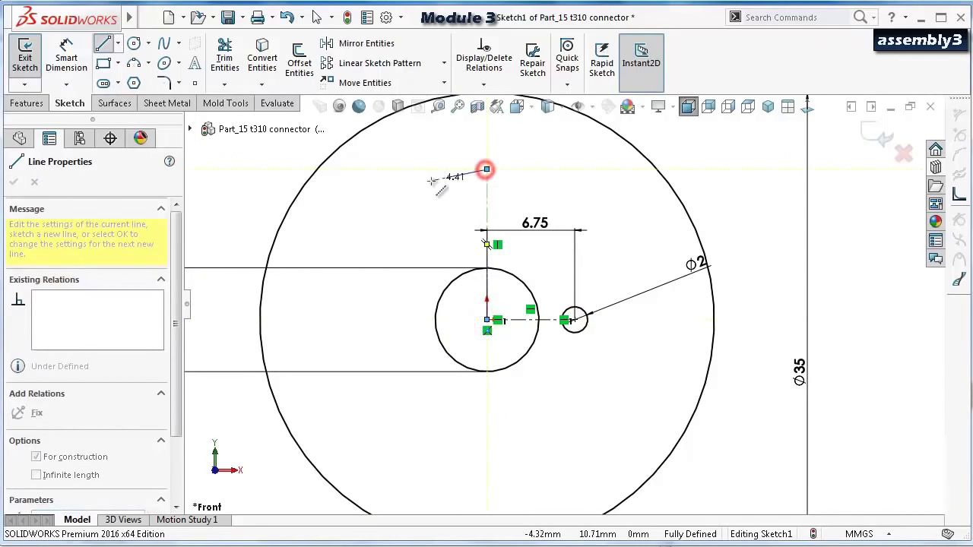
key(Escape)
Dimension the vertical construction line's length as 8.75 mm and place the dimension clear of the 6.75 mm one.
right_drag(428, 220, 483, 191)
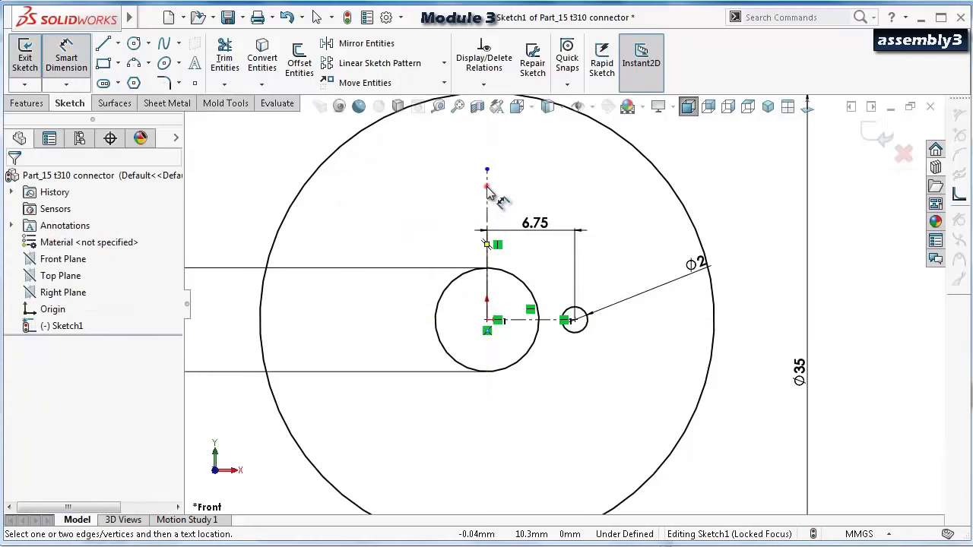
click(488, 189)
click(458, 188)
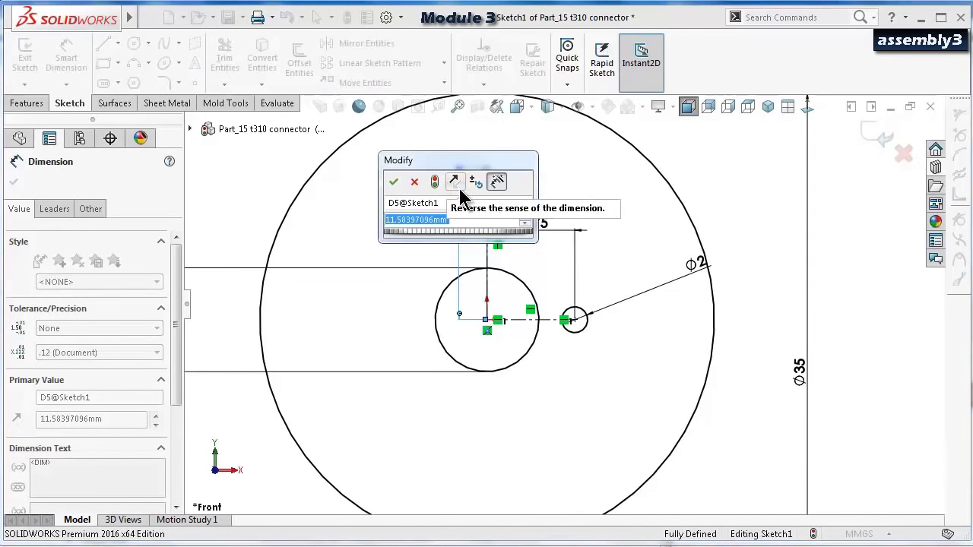
text(8)
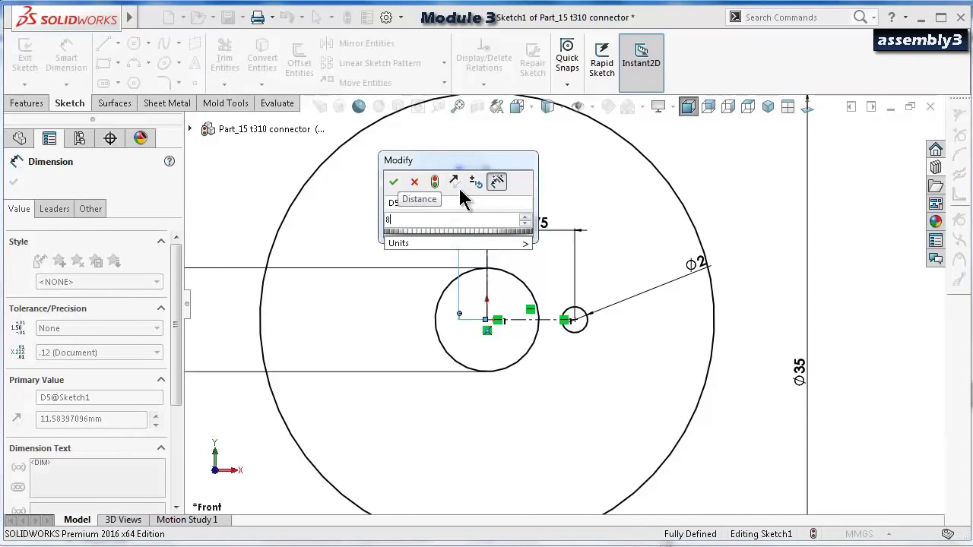
text(.75)
key(Return)
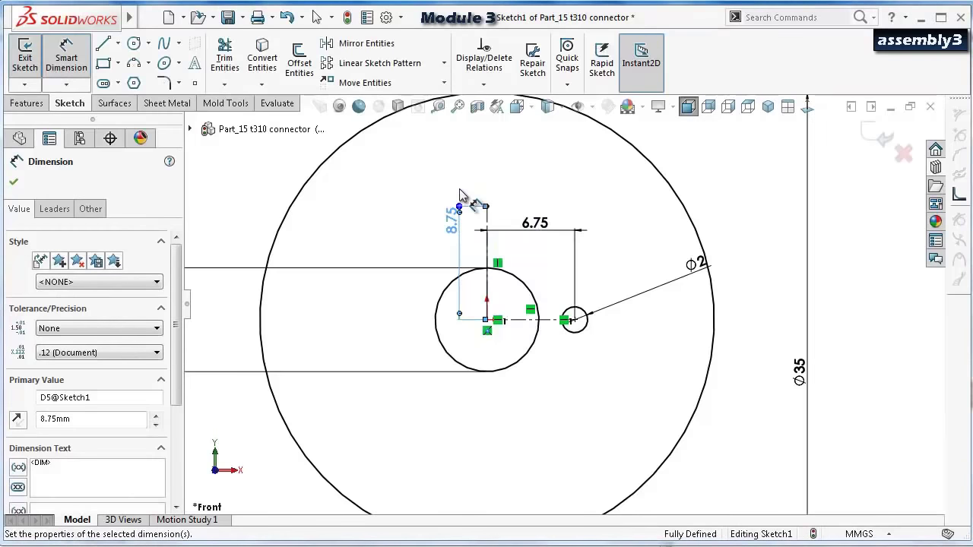
scroll(517, 263, down, 1)
drag(450, 216, 460, 257)
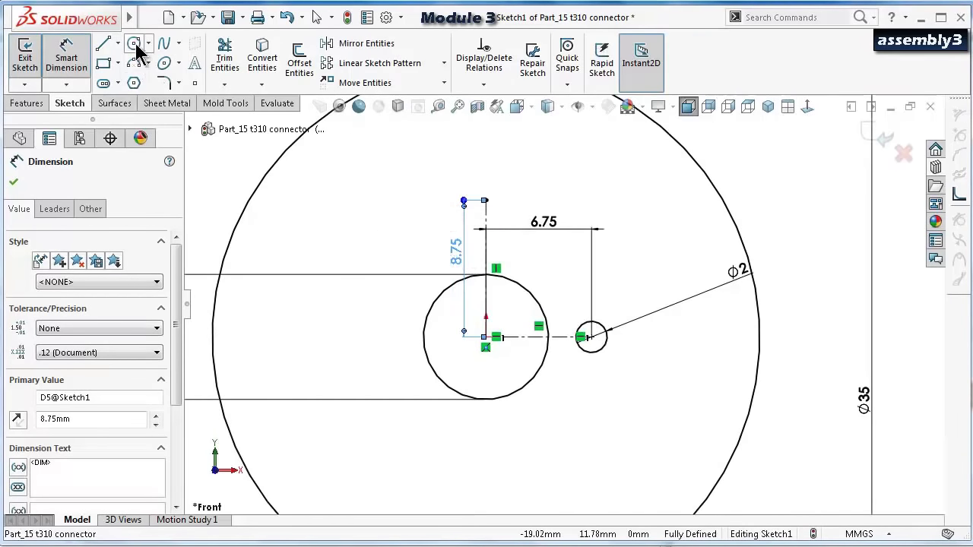
Sketch a small circle centred on the vertical construction line's upper end and make it equal to the 2 mm circle.
click(134, 48)
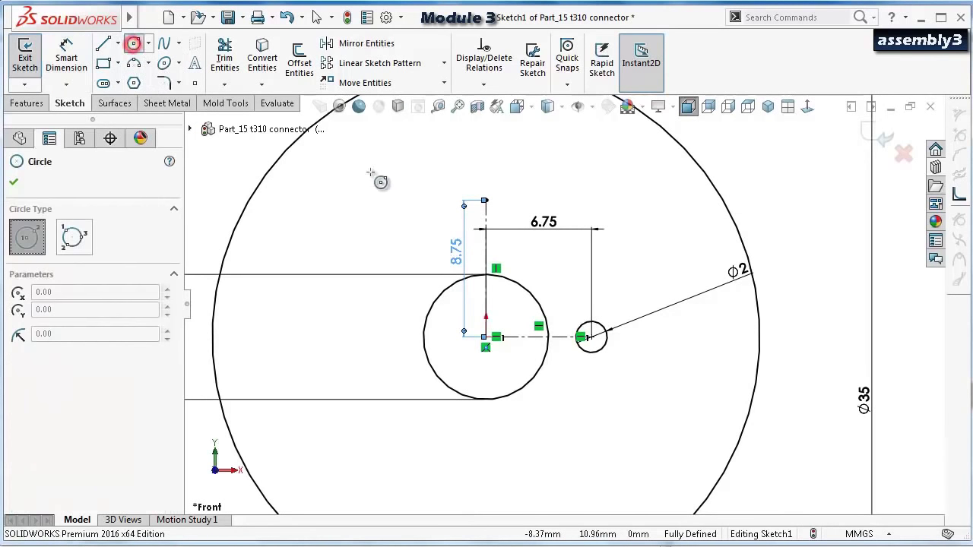
click(485, 200)
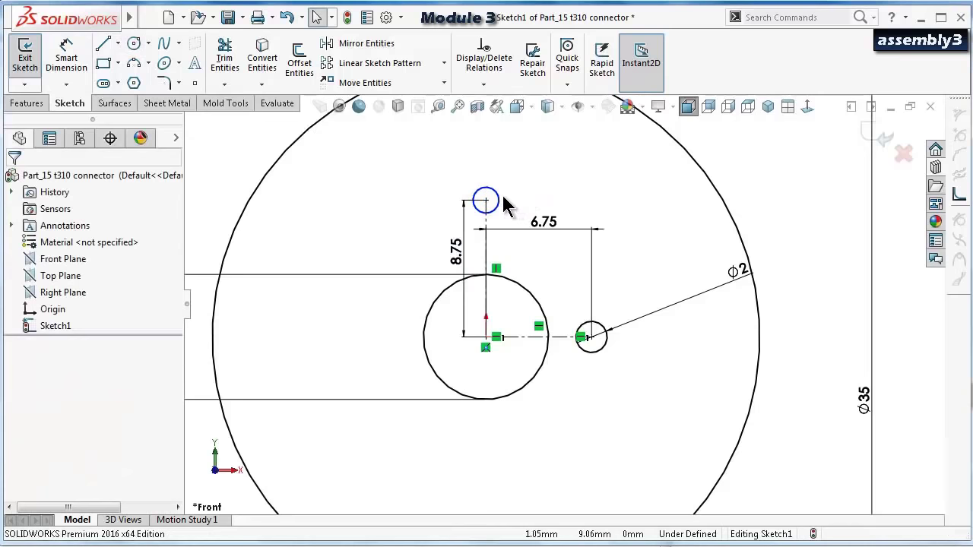
click(500, 204)
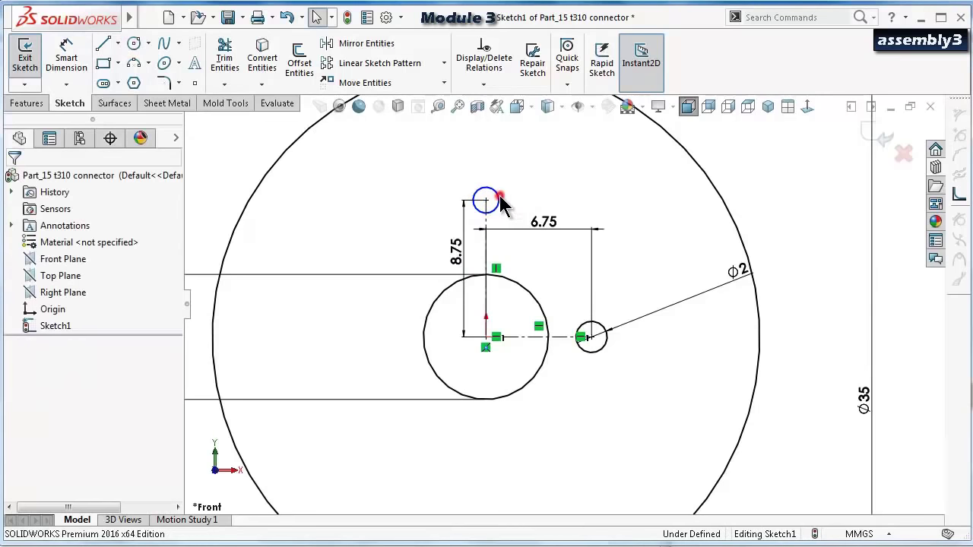
ctrl+click(604, 346)
click(701, 278)
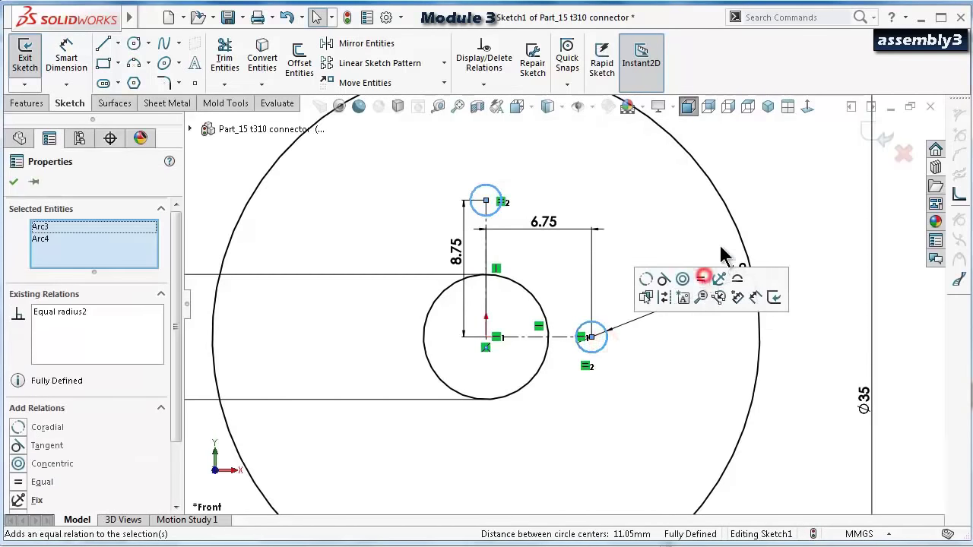
click(784, 182)
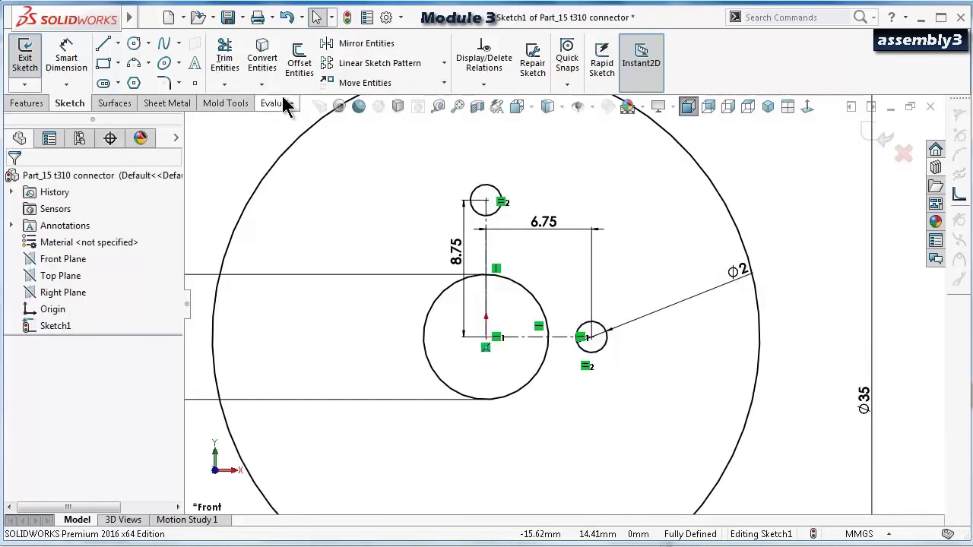
Mirror the small circle above the origin about the horizontal construction line.
click(339, 44)
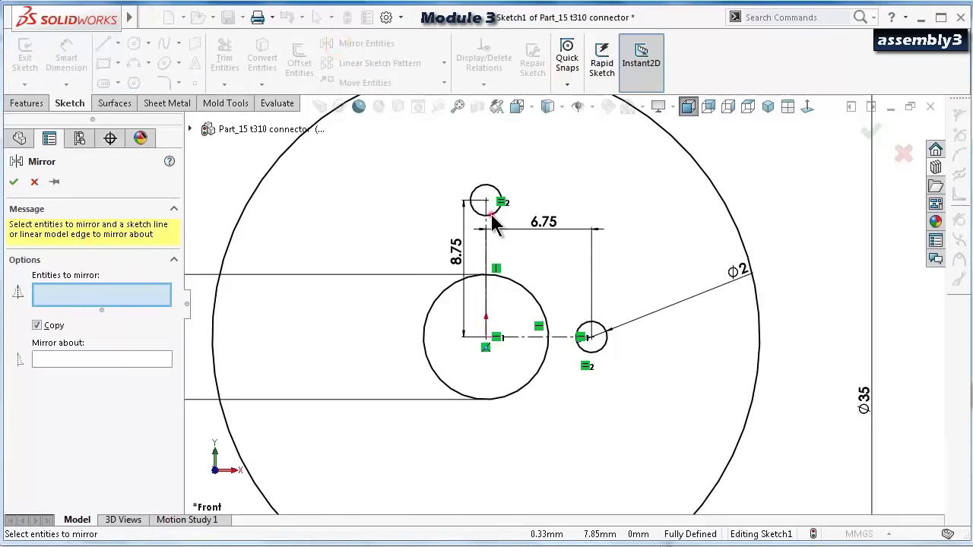
click(491, 214)
click(523, 340)
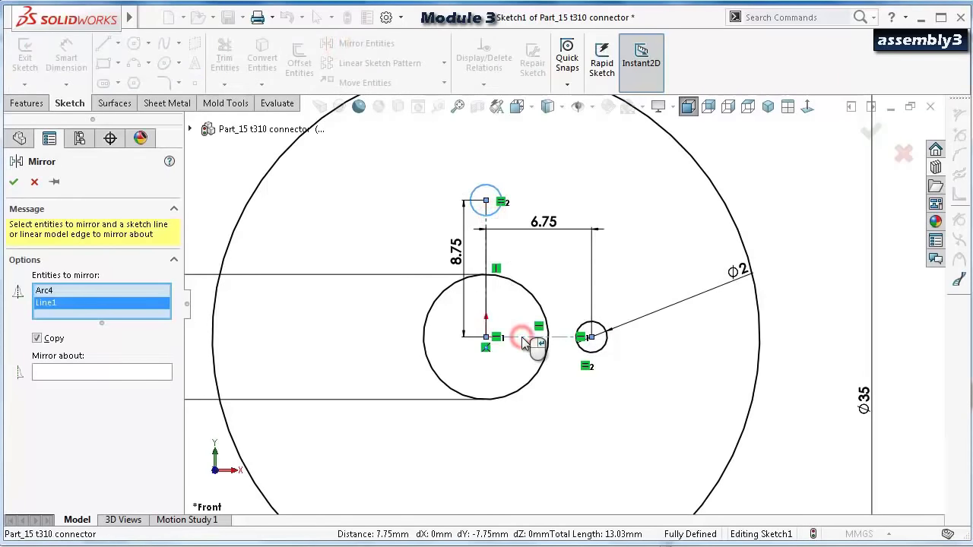
right_click(145, 310)
click(147, 313)
click(498, 211)
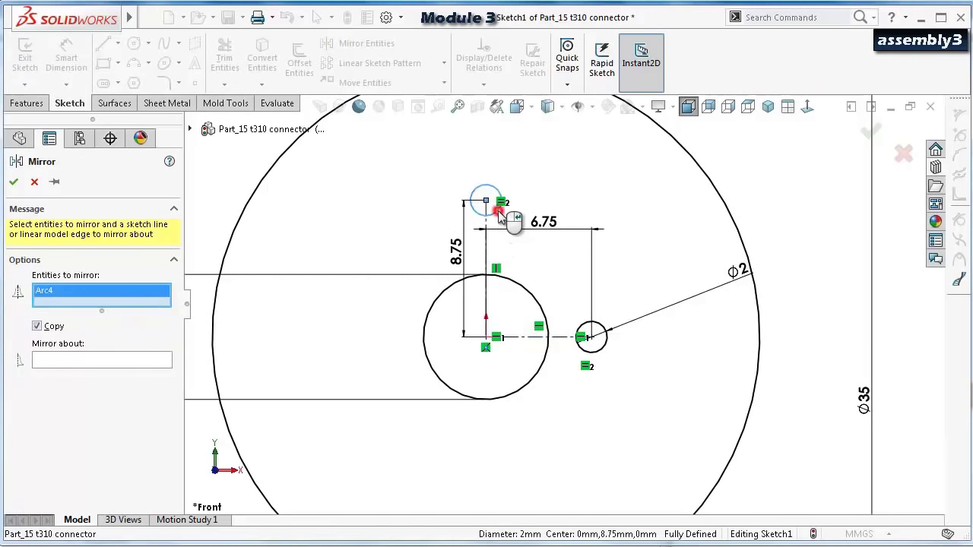
click(533, 339)
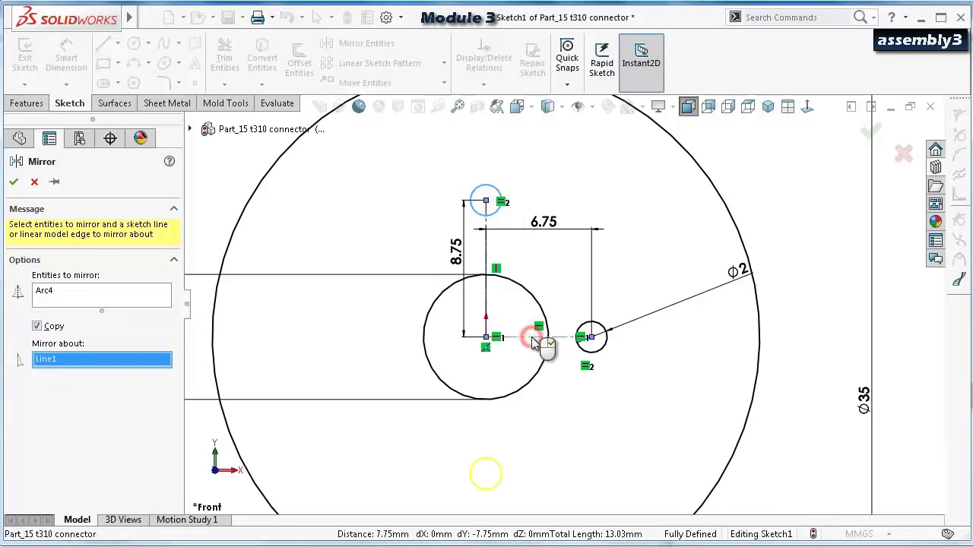
key(Return)
Mirror the 2 mm circle beside the centre hole about the vertical construction line and exit the sketch.
click(593, 352)
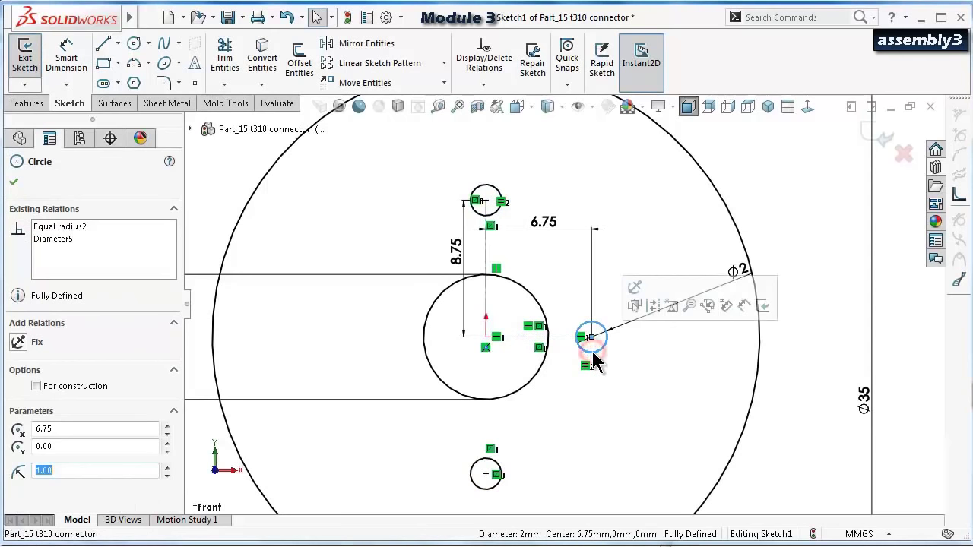
click(348, 43)
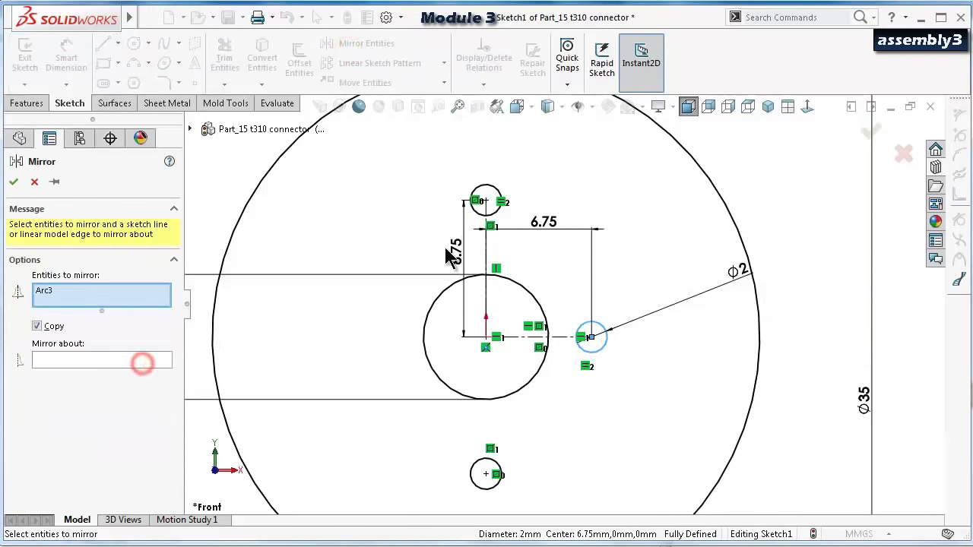
scroll(448, 257, down, 2)
click(519, 257)
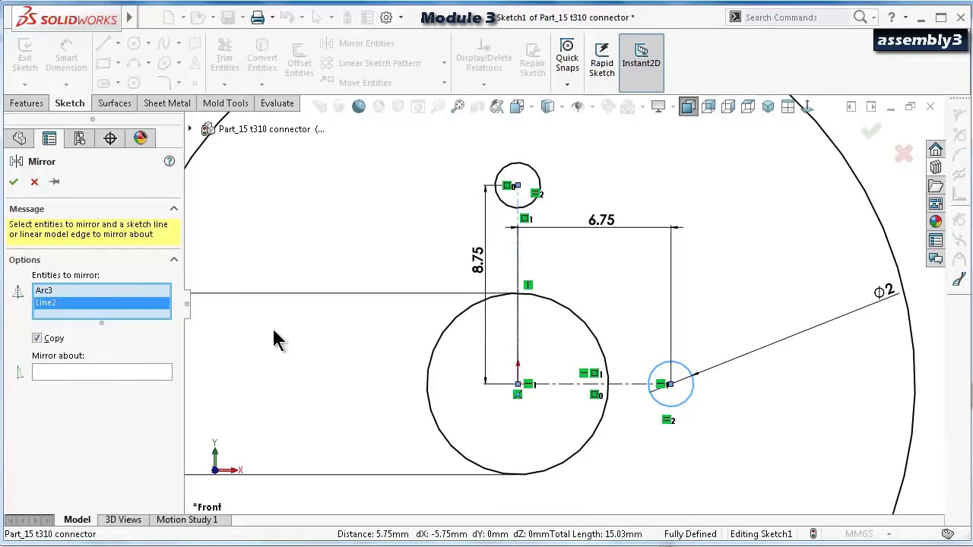
right_click(148, 323)
click(228, 324)
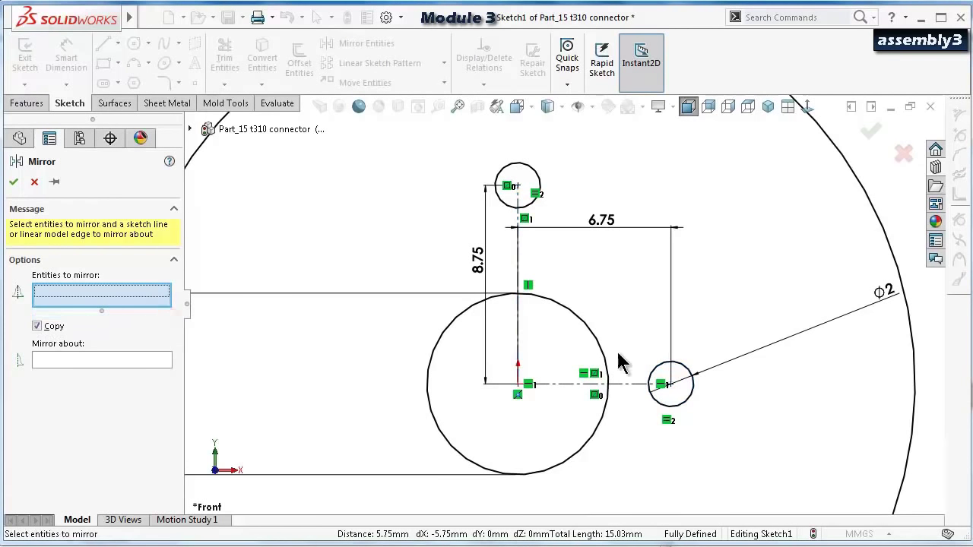
click(655, 369)
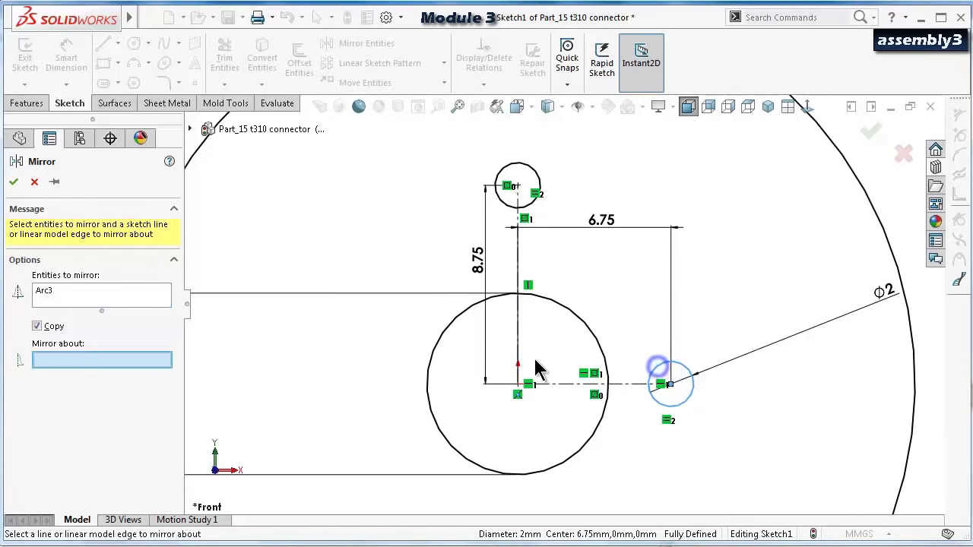
click(518, 211)
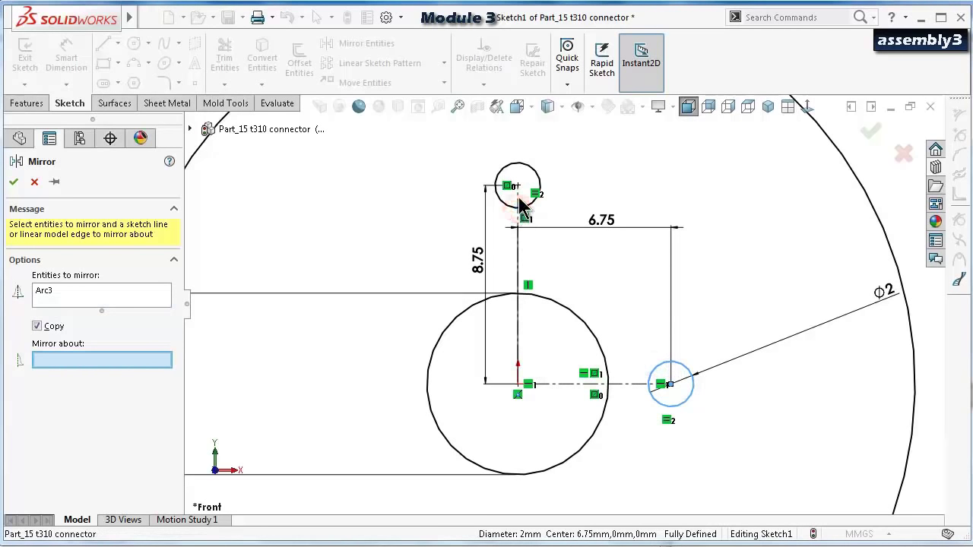
click(519, 199)
right_click(519, 200)
scroll(511, 319, up, 3)
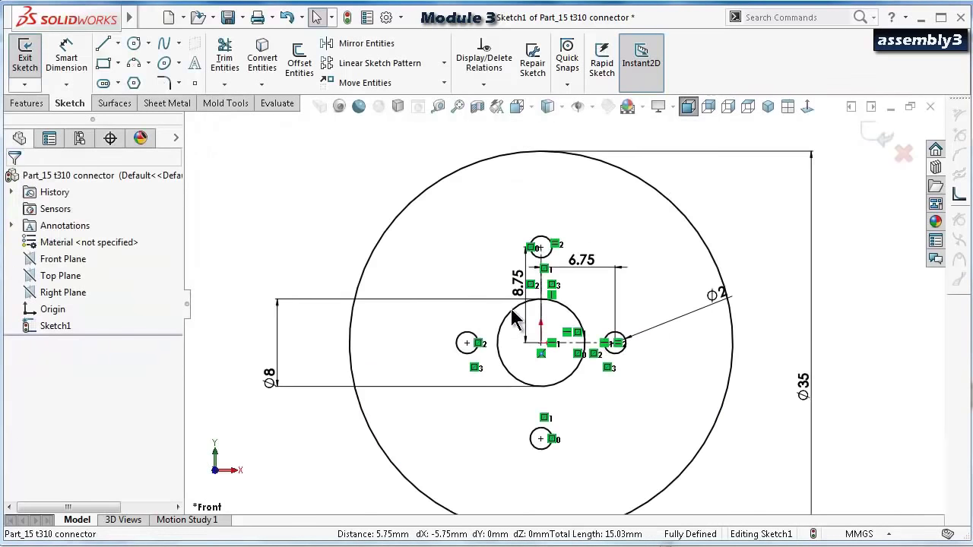
click(872, 132)
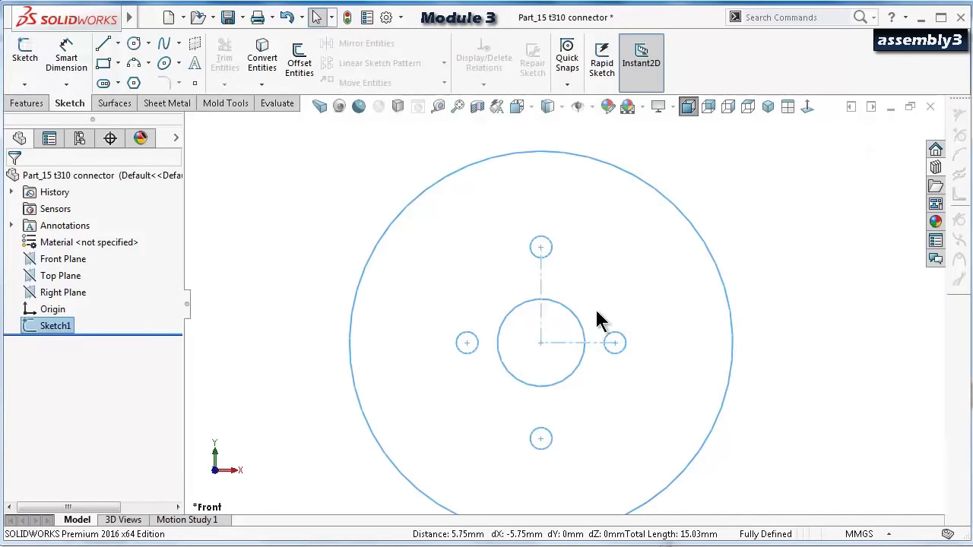
Extrude the washer sketch as a blind boss to a depth of 3.65 mm.
middle_drag(596, 320, 590, 153)
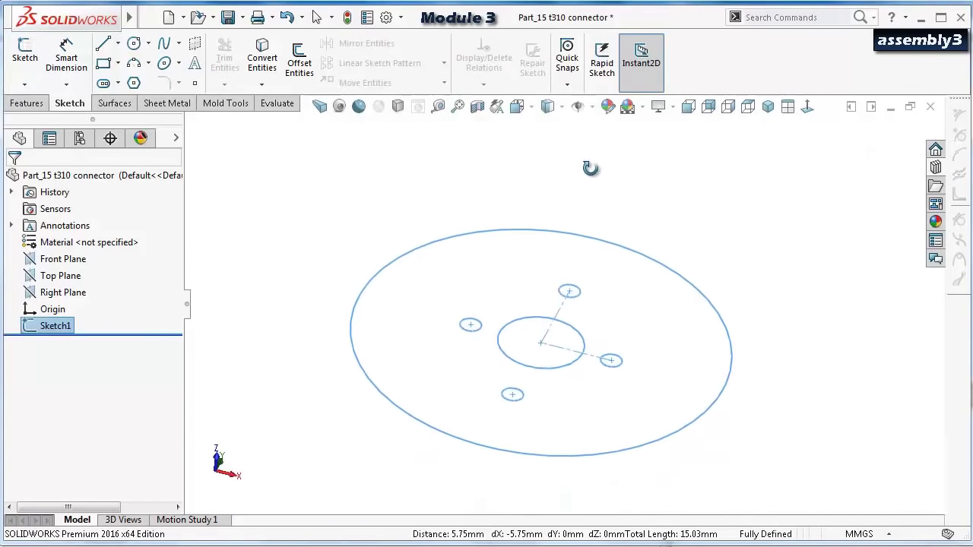
click(24, 105)
click(39, 72)
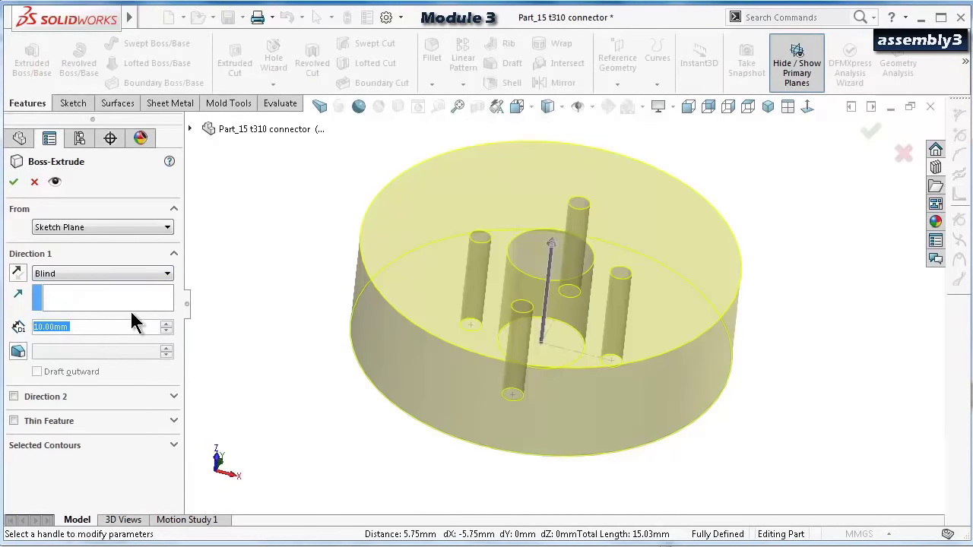
text(3.65)
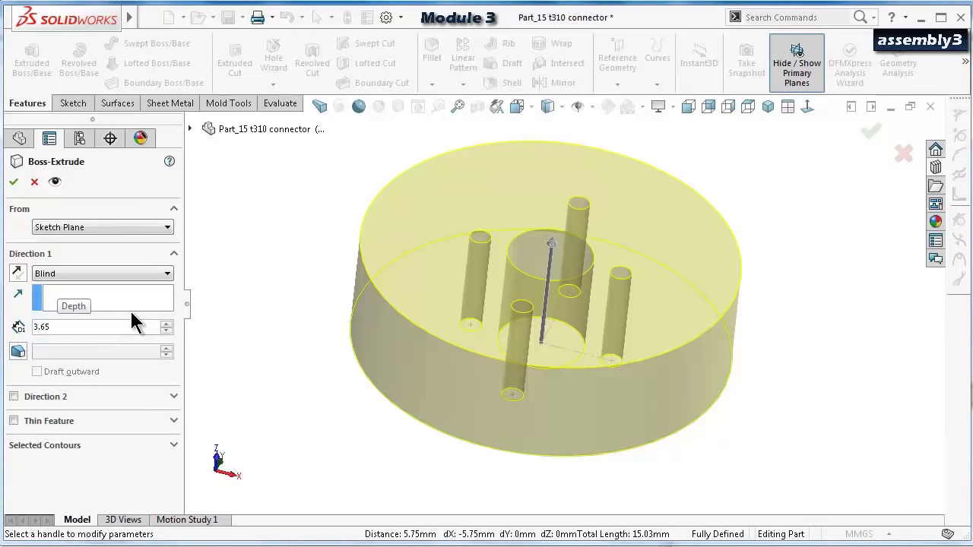
key(Return)
click(870, 137)
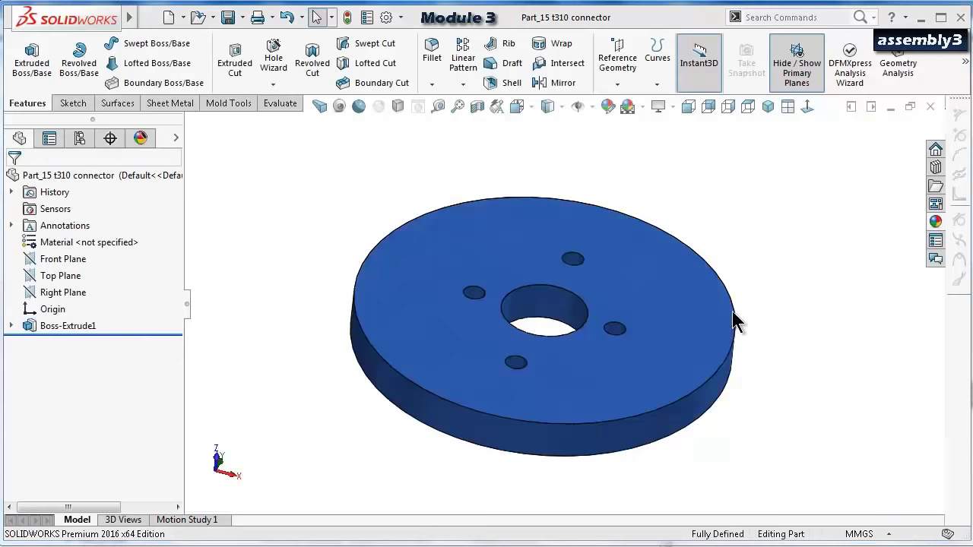
Switch to the Robotic Arm Assembly t310 document in a maximized window, accepting the rebuild of the changed assembly.
middle_drag(707, 295, 736, 289)
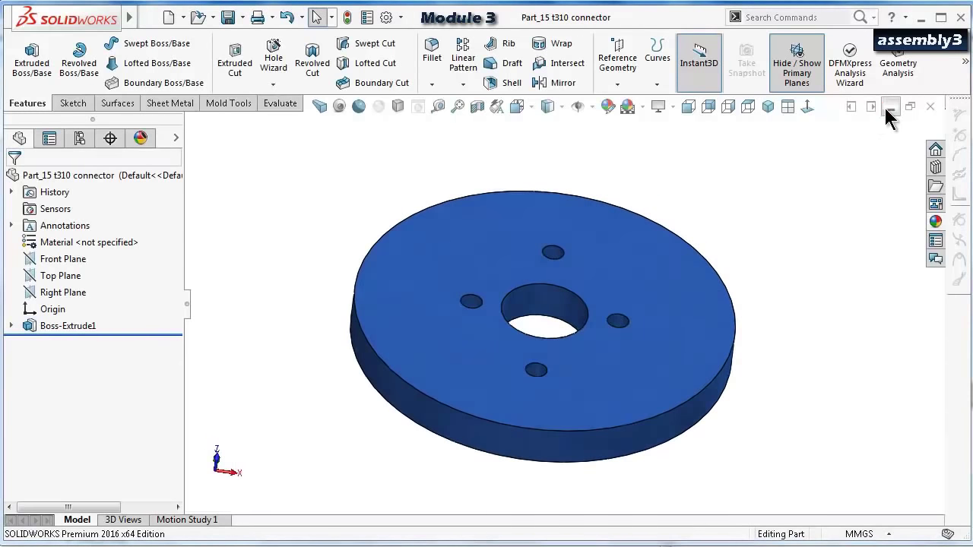
click(887, 107)
click(573, 516)
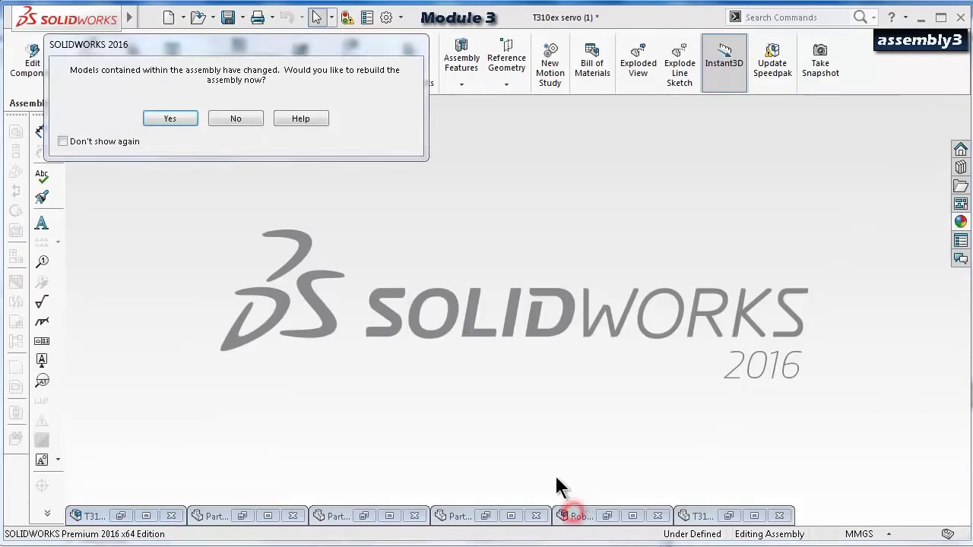
click(171, 117)
right_click(576, 517)
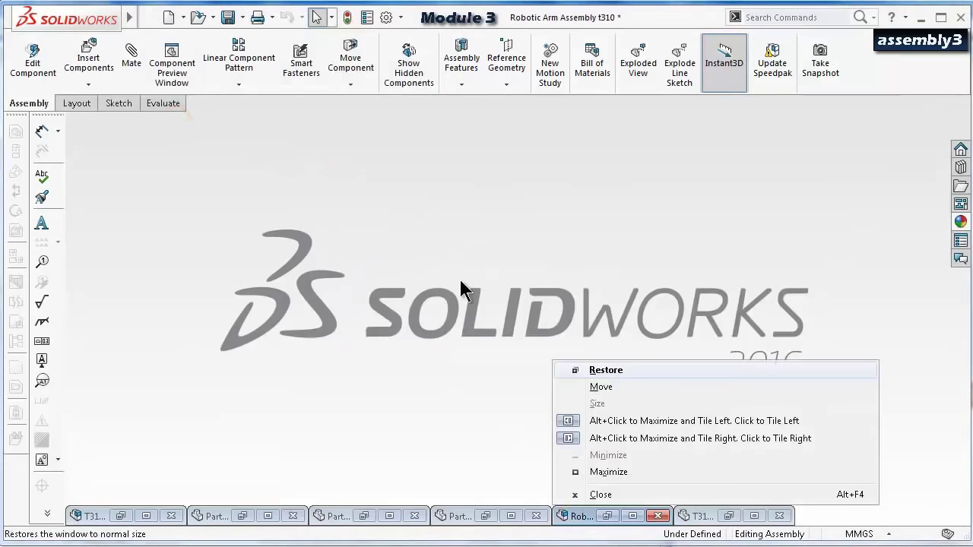
click(615, 372)
click(931, 125)
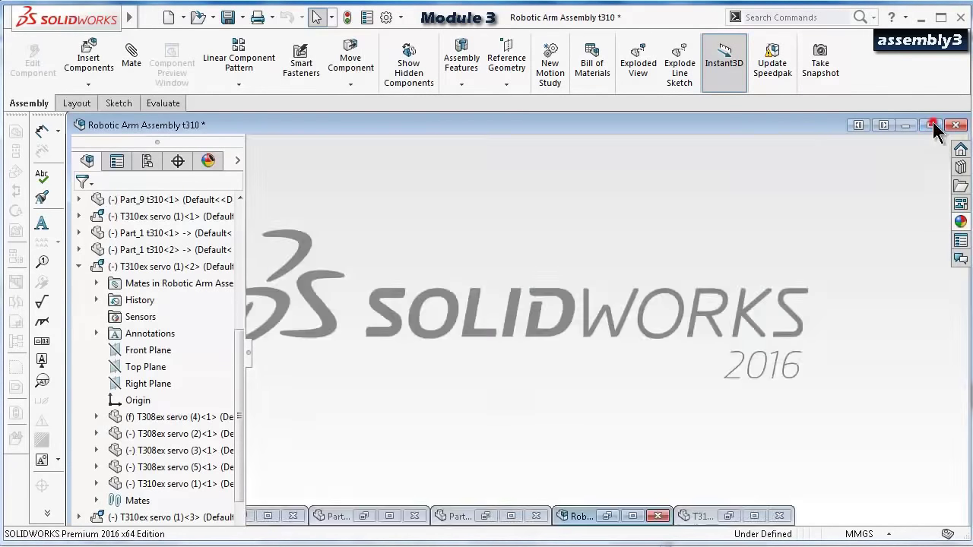
Insert the Part_15 t310 connector into the assembly and place it beside the arm shaft near the servo horn.
scroll(694, 265, up, 3)
scroll(632, 192, up, 2)
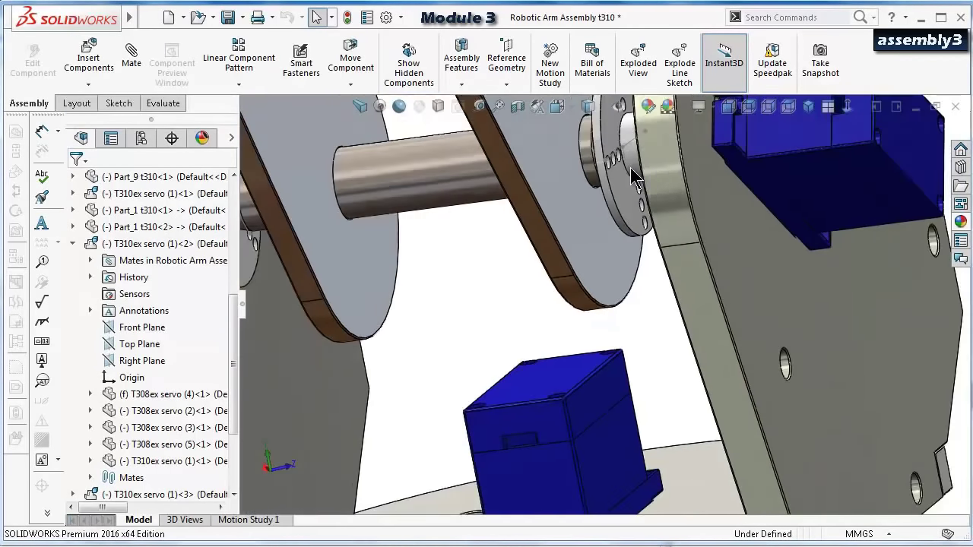
middle_drag(637, 173, 639, 143)
scroll(626, 150, down, 2)
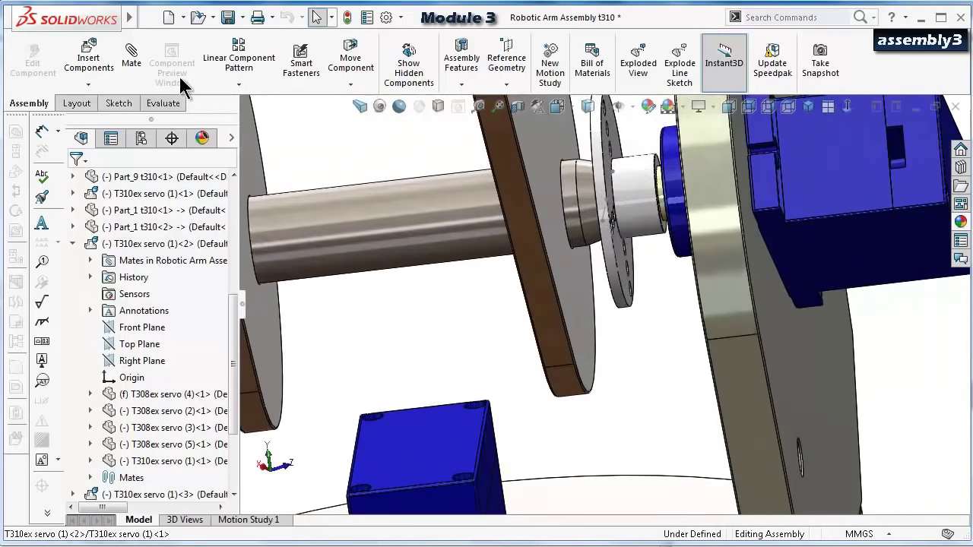
click(88, 61)
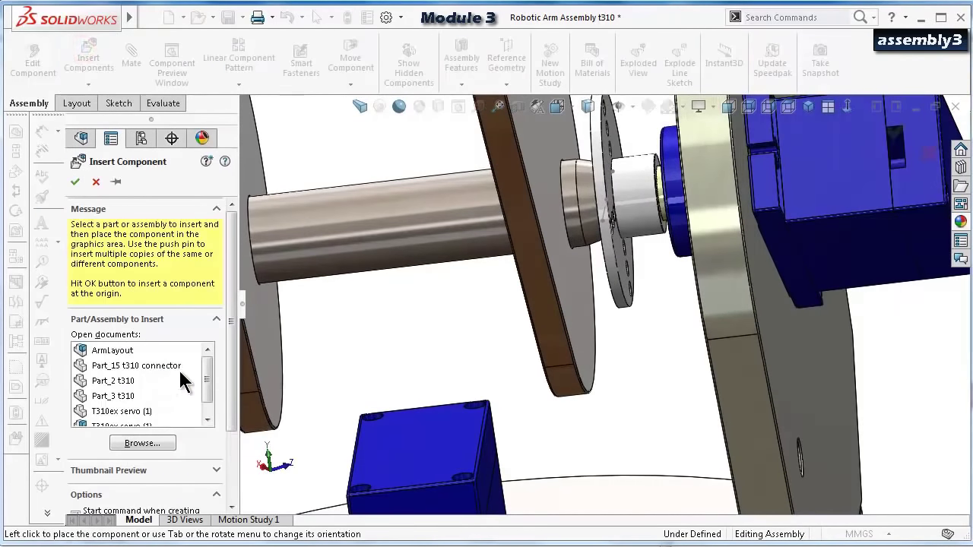
mouse_move(210, 378)
mouse_down()
mouse_move(210, 403)
mouse_move(207, 384)
mouse_up()
click(165, 368)
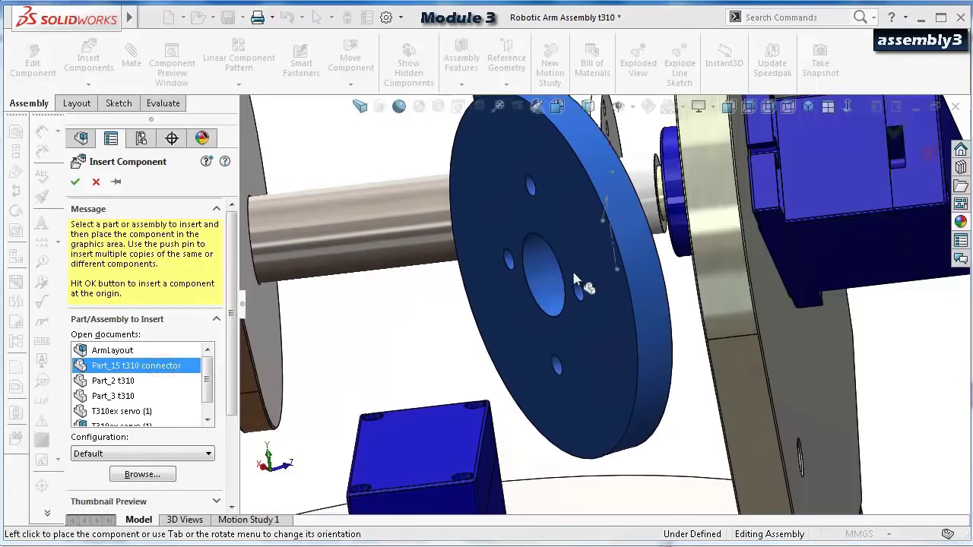
click(578, 281)
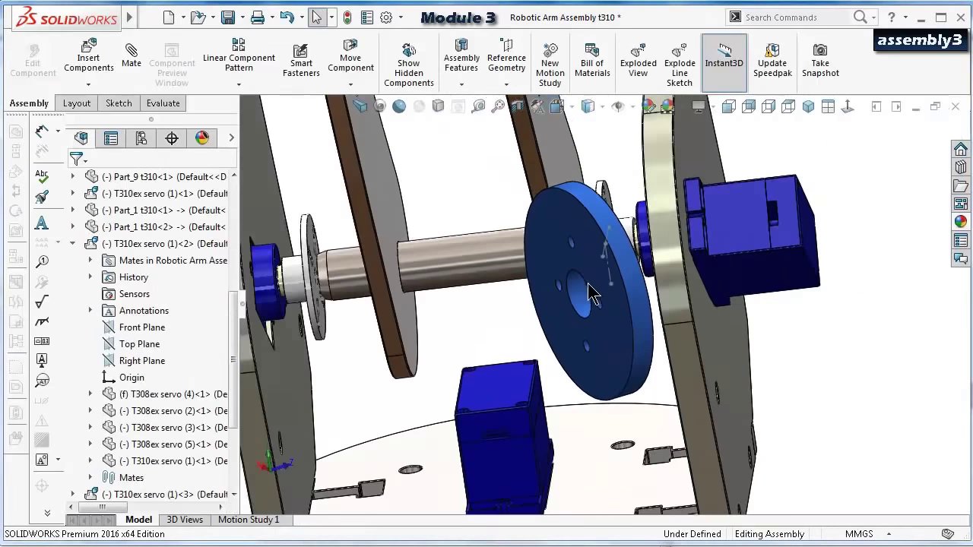
Mate the connector washer's outer cylindrical face concentric with the rounded end of the adjacent Part_2 arm plate.
click(544, 262)
middle_drag(543, 263, 620, 198)
middle_drag(576, 199, 545, 203)
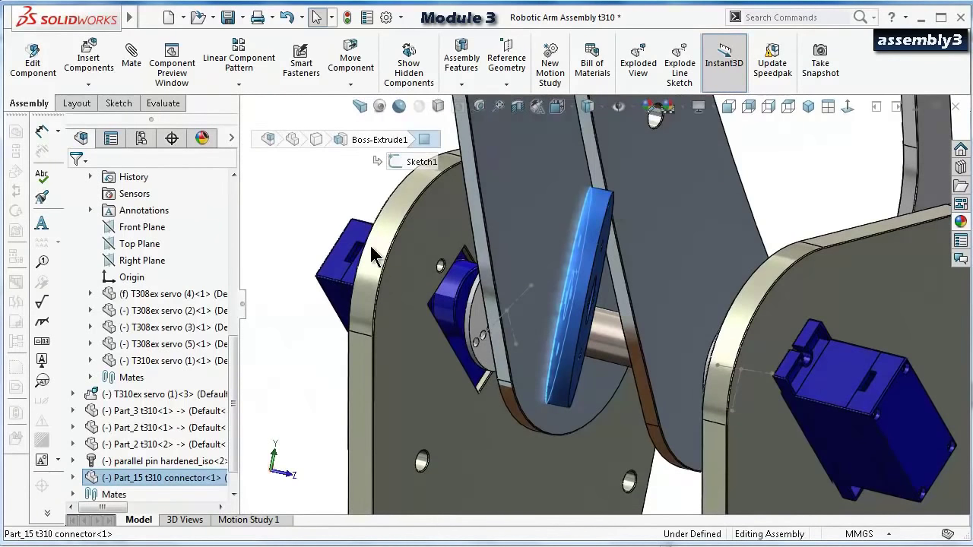
click(306, 202)
click(576, 257)
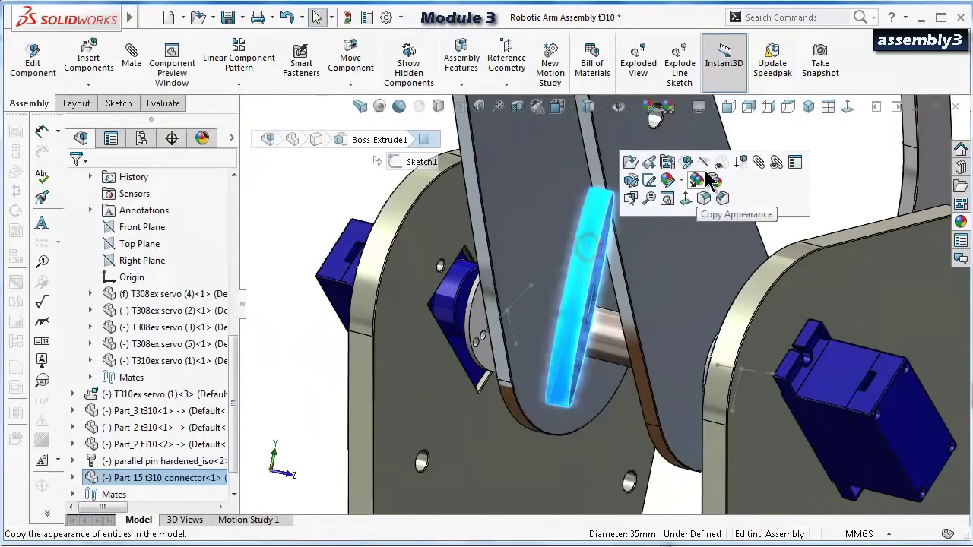
click(758, 163)
middle_drag(657, 368, 656, 448)
click(658, 455)
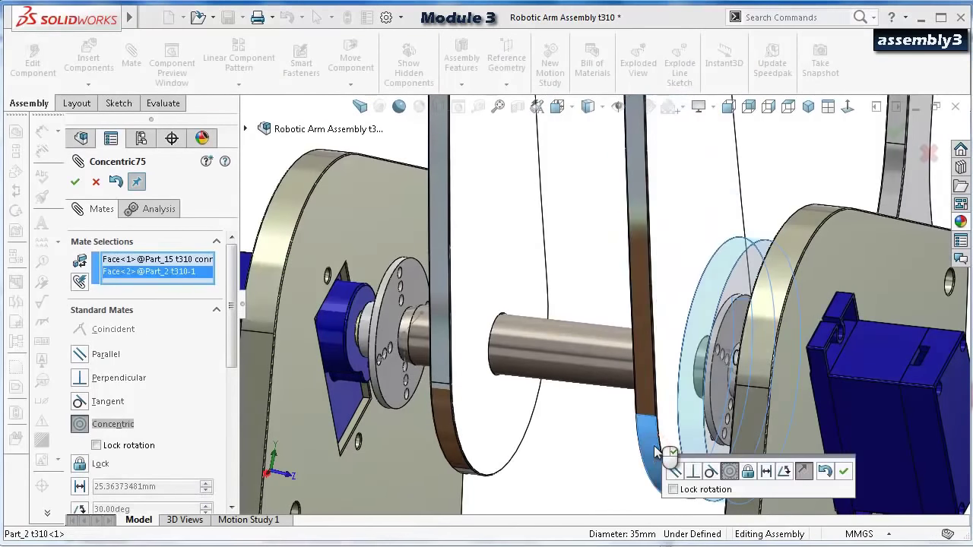
click(845, 472)
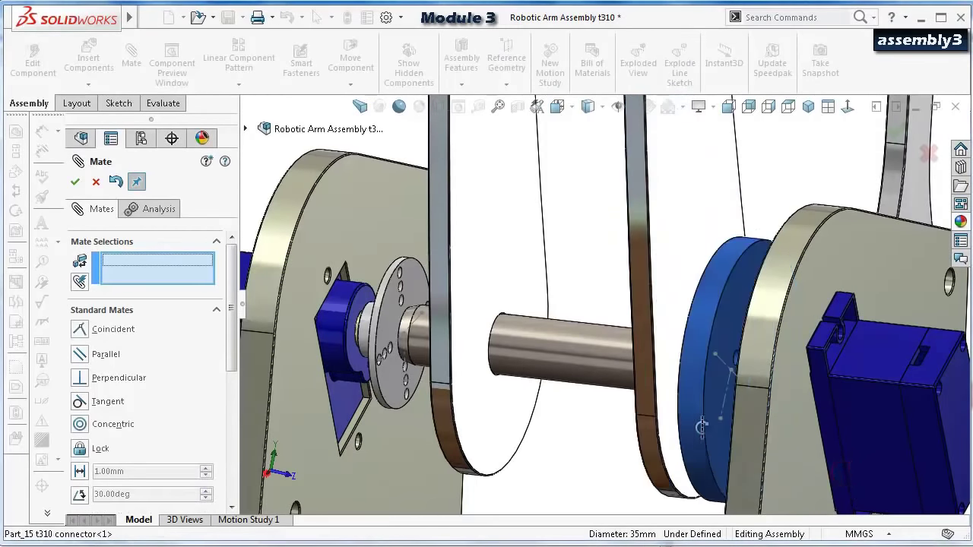
Mate the washer's flat face coincident with the outer face of the Part_2 arm plate and finish mating.
middle_drag(701, 428, 715, 404)
scroll(647, 449, down, 4)
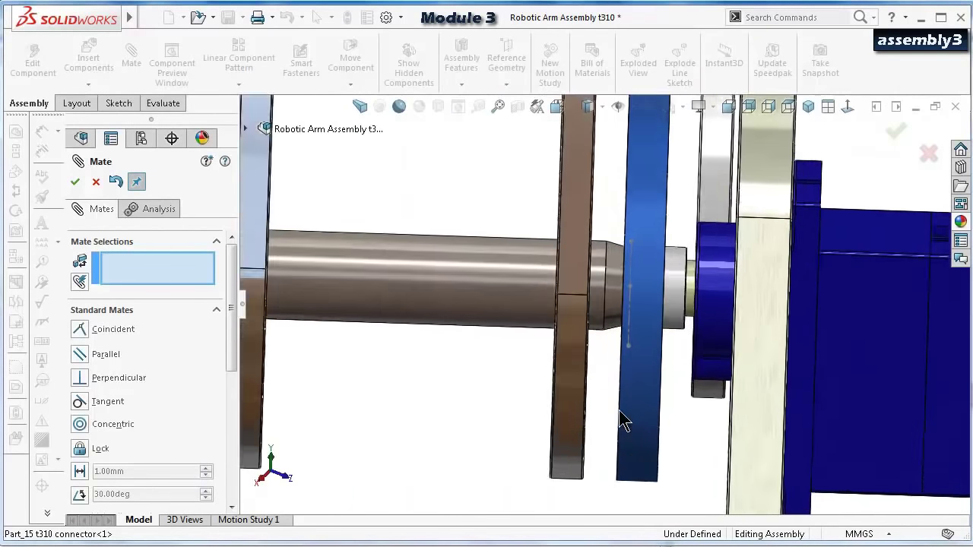
middle_drag(622, 422, 537, 387)
click(610, 412)
click(537, 388)
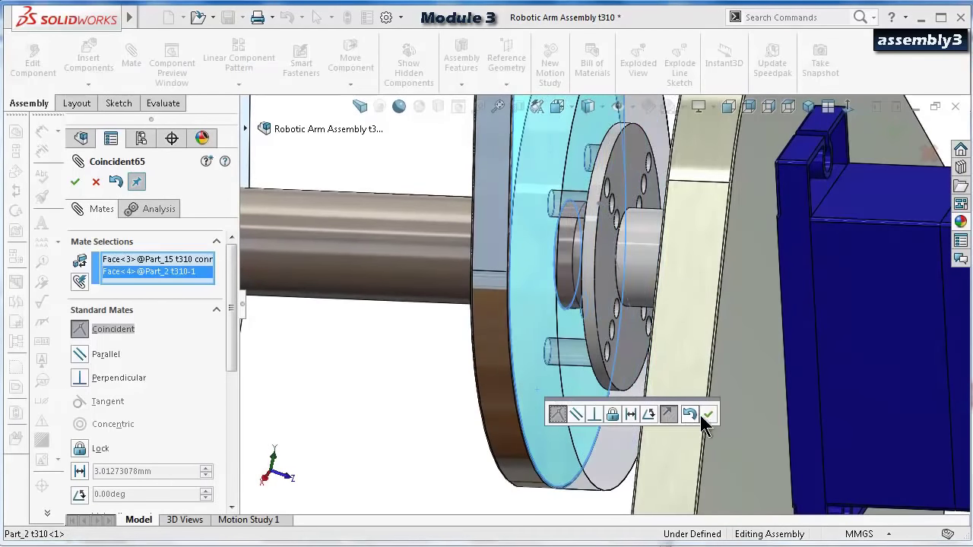
click(711, 413)
middle_drag(560, 398, 555, 348)
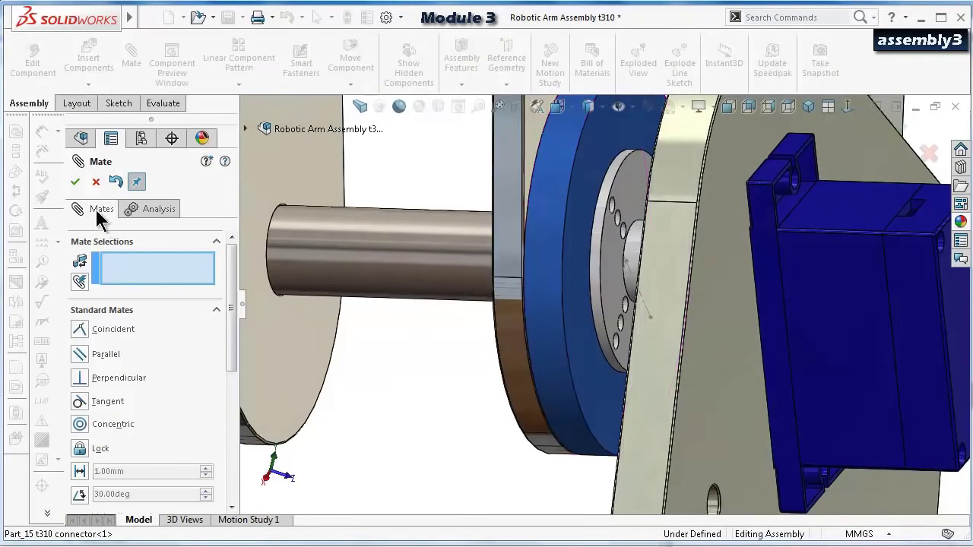
click(75, 183)
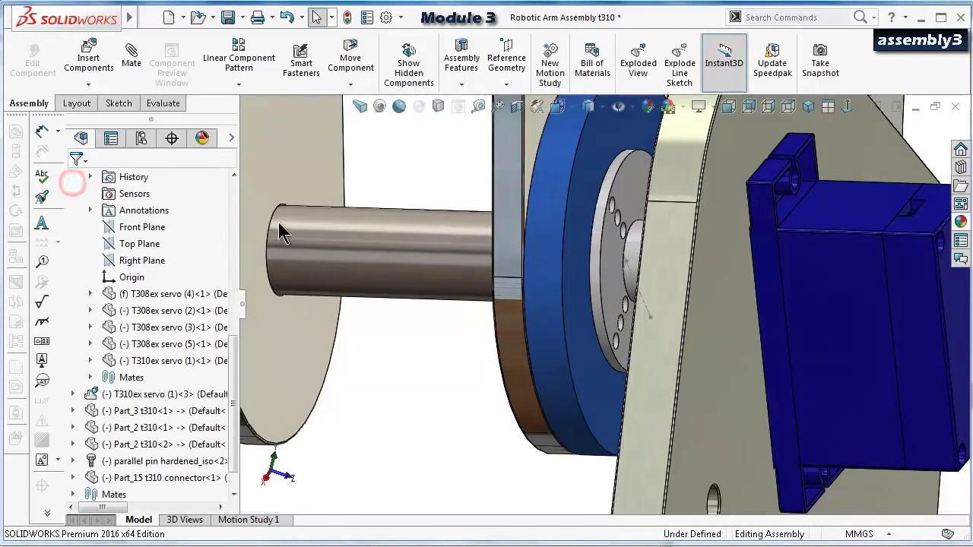
Apply a planar section view at the servo horn's face to expose the horn and washer holes.
click(616, 267)
click(520, 103)
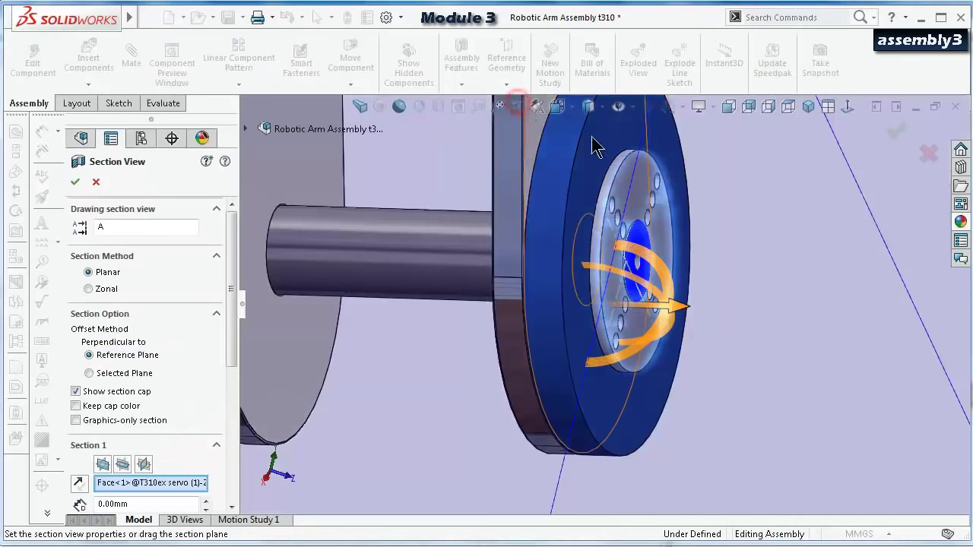
click(898, 125)
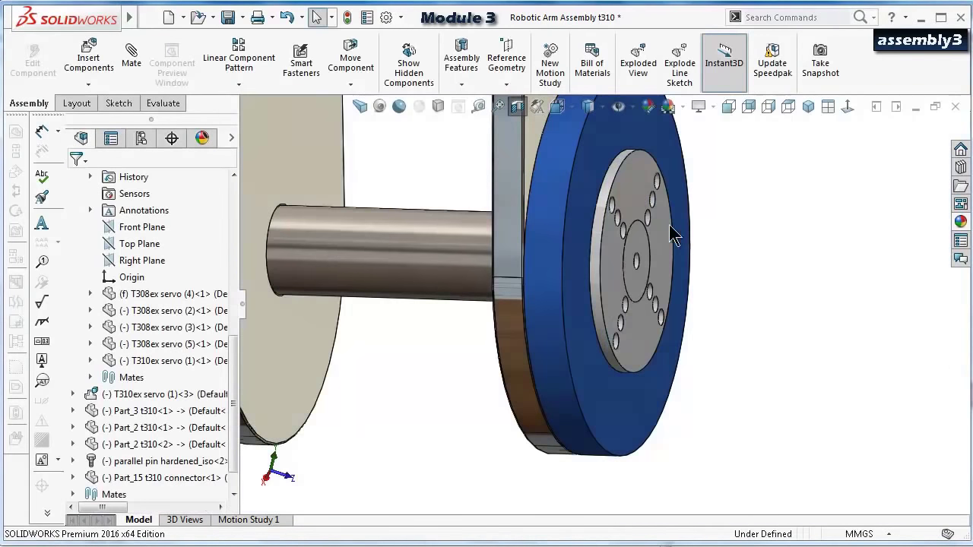
middle_drag(671, 233, 613, 226)
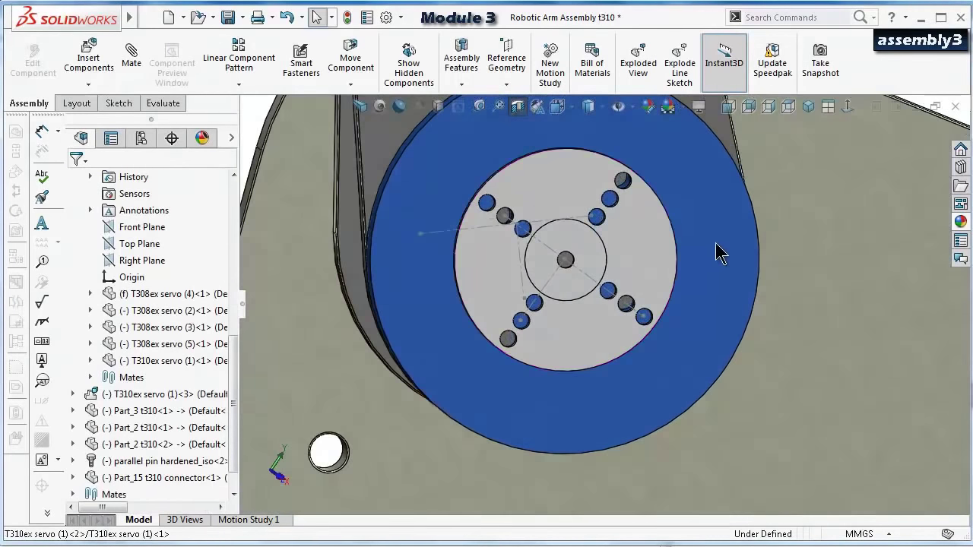
Add a concentric mate between a 2 mm washer hole and the outermost hole of the nearest servo horn row.
click(715, 233)
scroll(714, 216, down, 5)
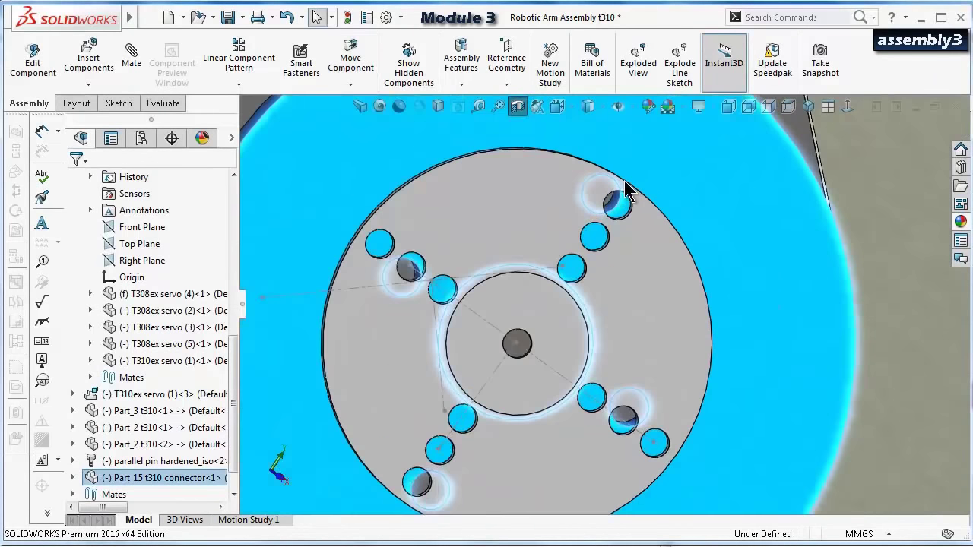
click(611, 219)
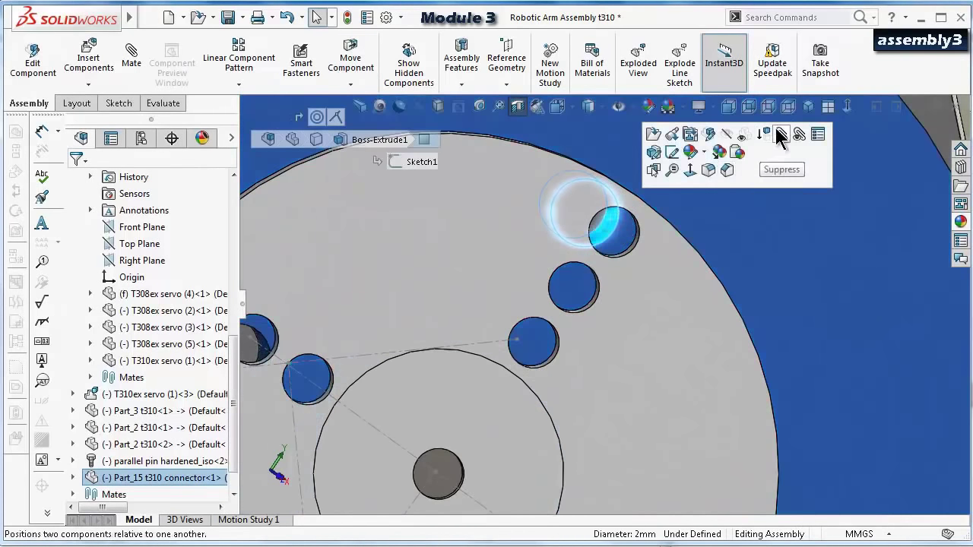
click(775, 153)
scroll(614, 245, down, 3)
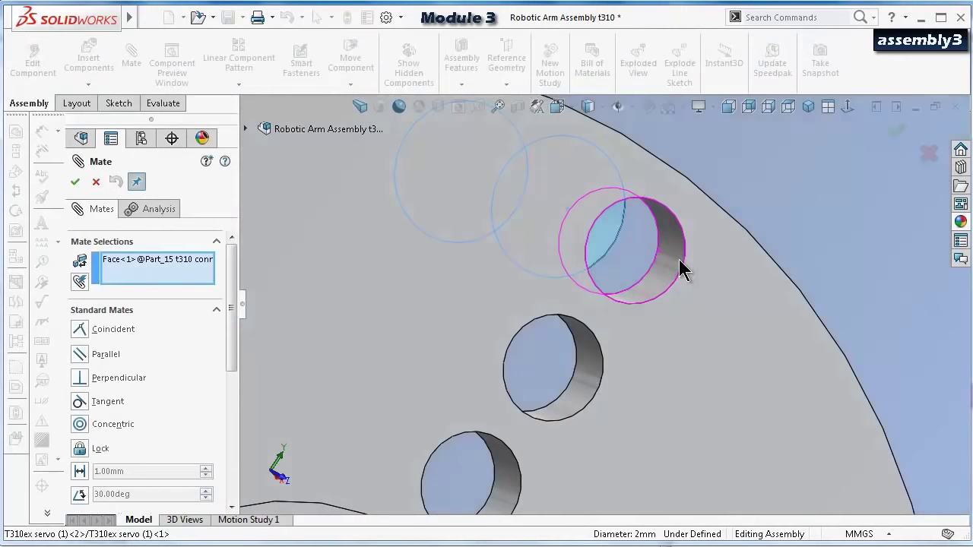
click(675, 268)
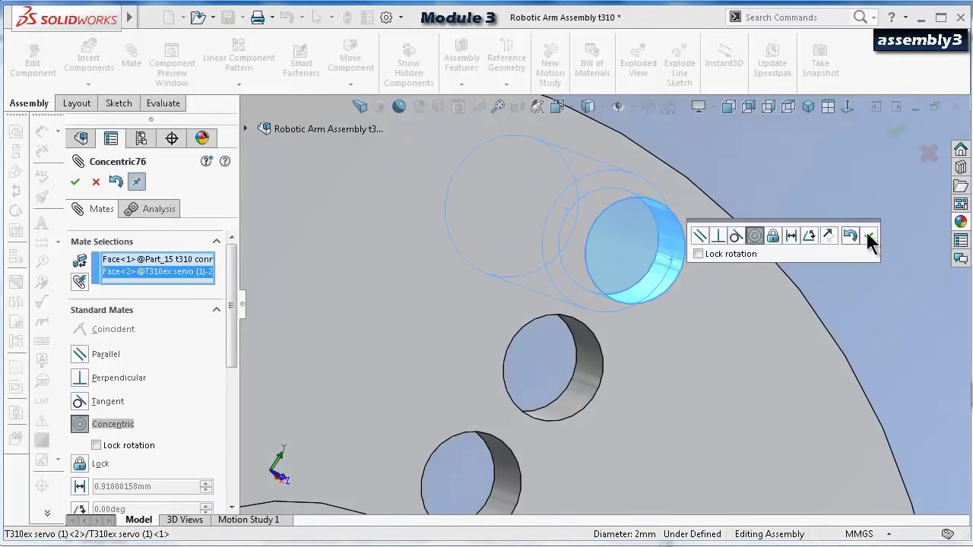
click(868, 235)
Add a concentric mate between the adjacent washer hole and the middle hole of the next servo horn row, then close mating.
scroll(713, 323, up, 8)
middle_drag(601, 406, 566, 382)
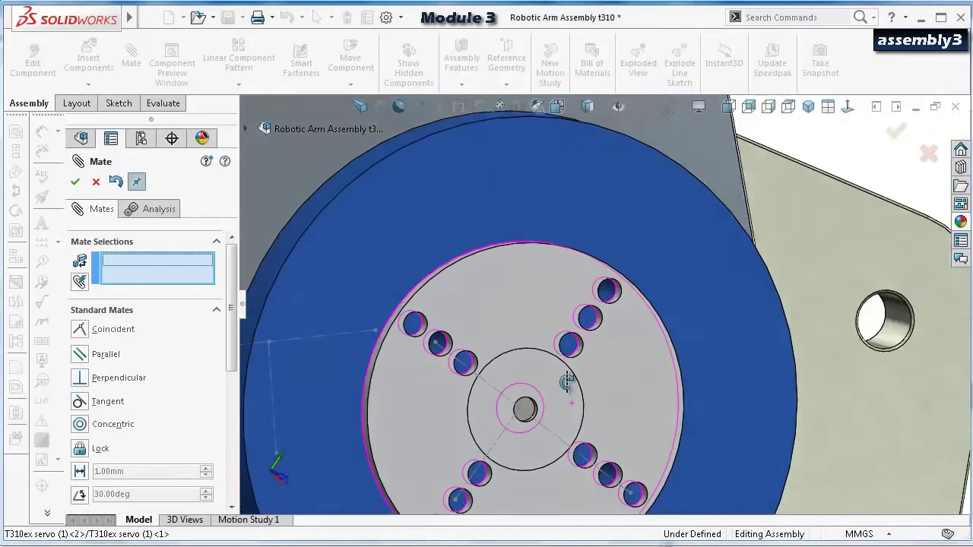
scroll(460, 311, down, 5)
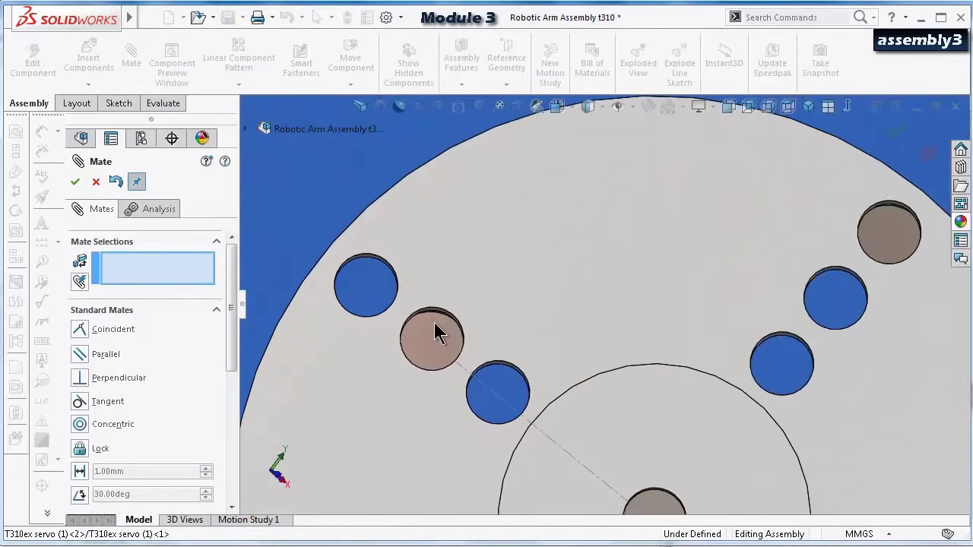
scroll(437, 333, down, 3)
click(514, 318)
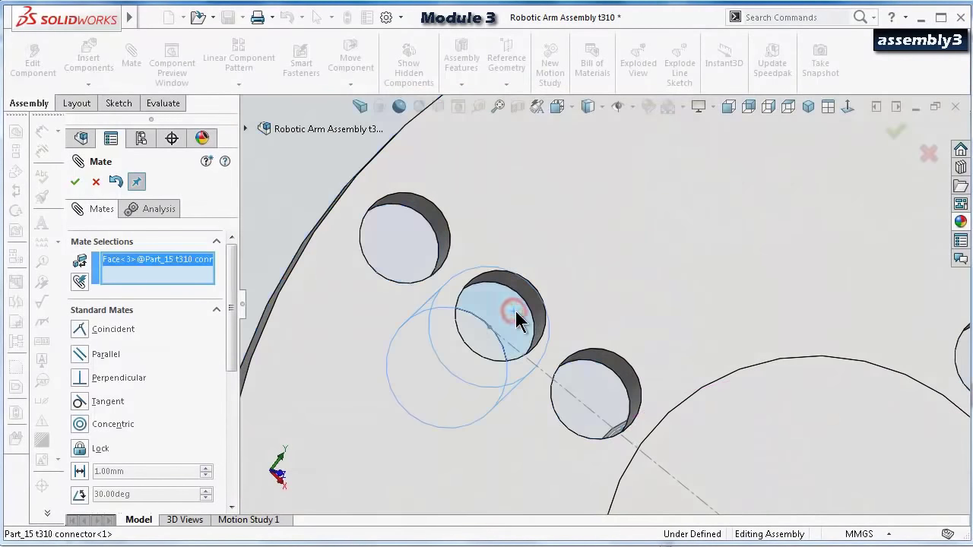
click(510, 287)
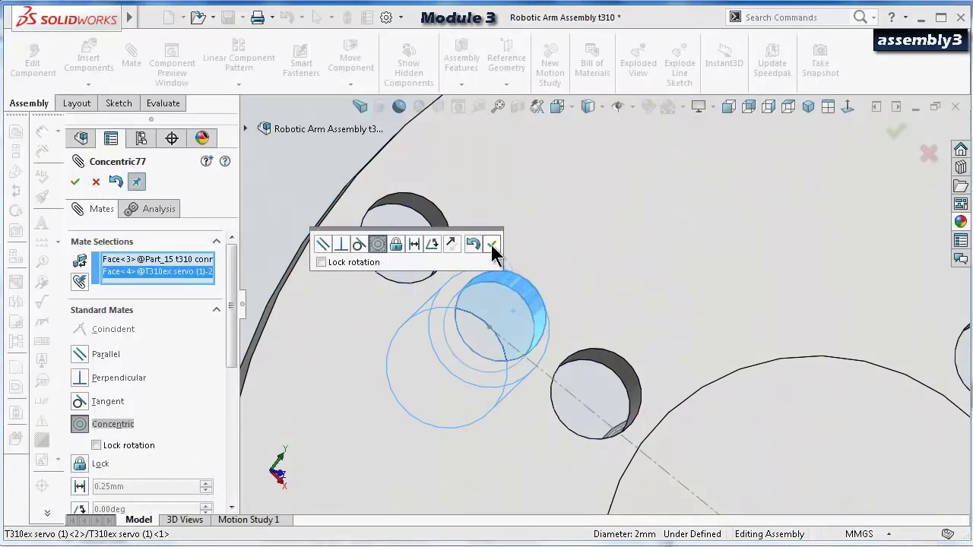
click(492, 245)
scroll(544, 294, up, 6)
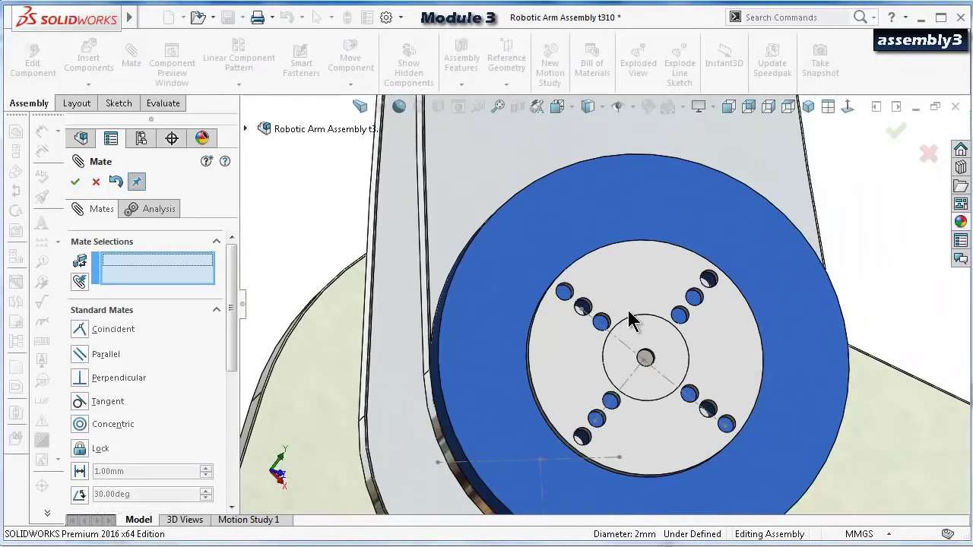
scroll(630, 313, up, 3)
click(630, 286)
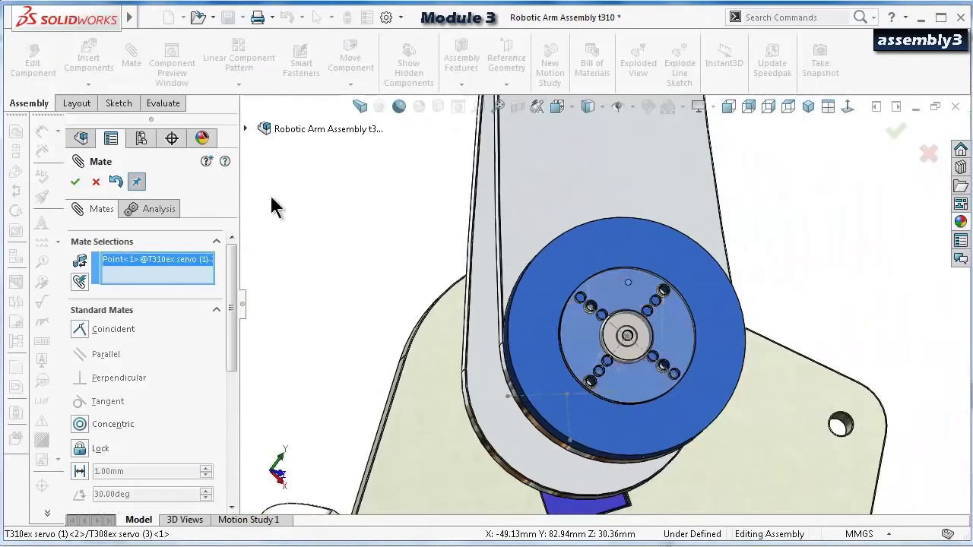
click(97, 182)
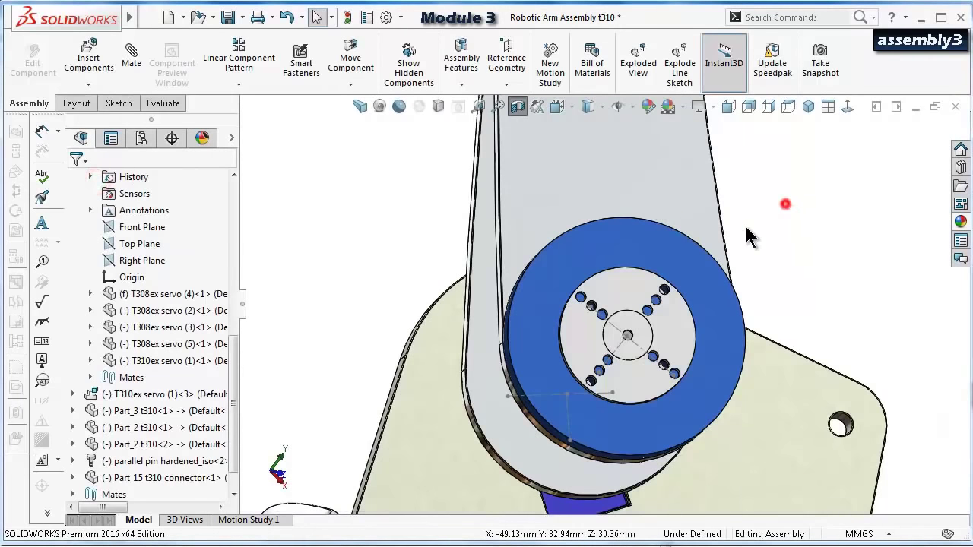
Start editing the Part_15 t310 connector in the context of the assembly.
click(578, 253)
mouse_move(575, 243)
mouse_down()
mouse_move(631, 255)
mouse_move(584, 252)
mouse_up()
click(766, 251)
scroll(692, 294, down, 2)
click(697, 292)
scroll(698, 291, down, 1)
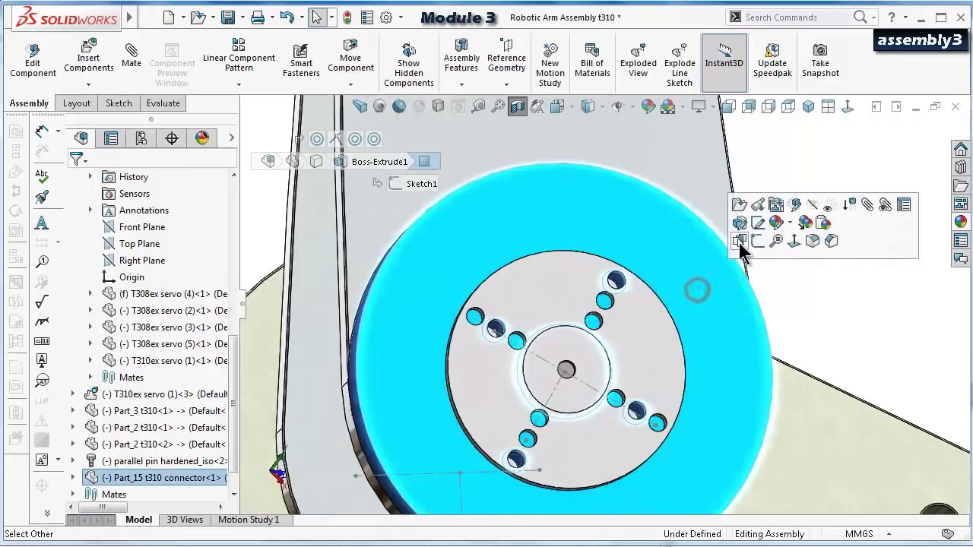
click(793, 205)
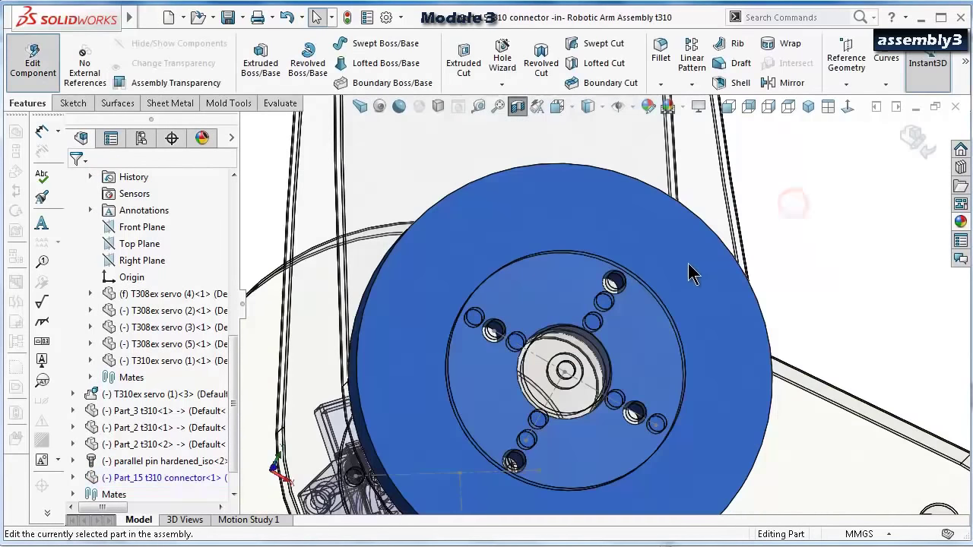
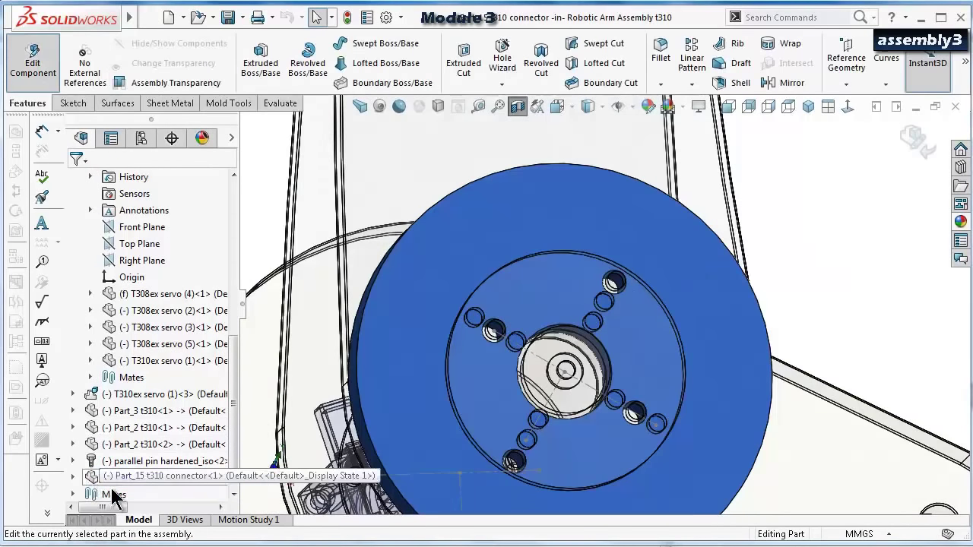
Open Sketch1 under Boss-Extrude1 of the Part_15 t310 connector for editing and view it face-on.
scroll(324, 366, down, 1)
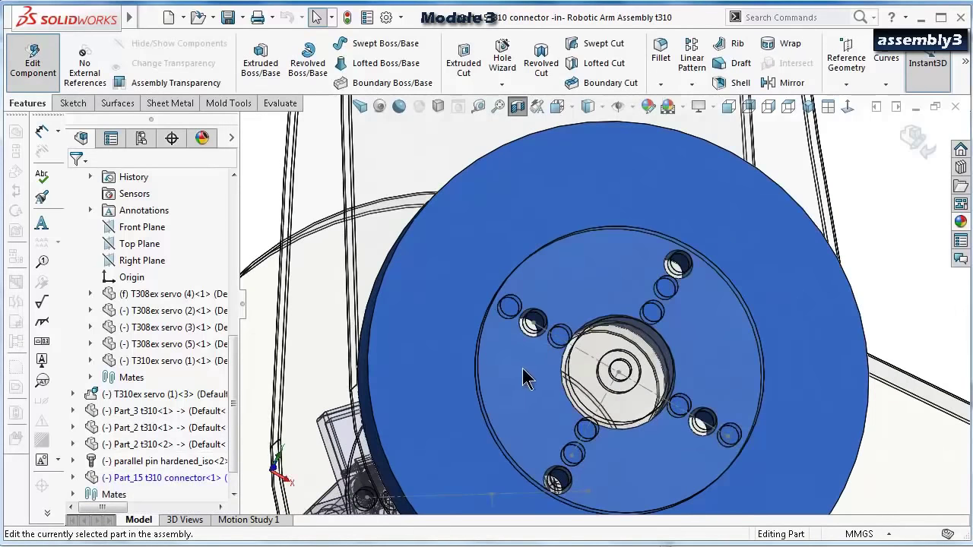
click(606, 391)
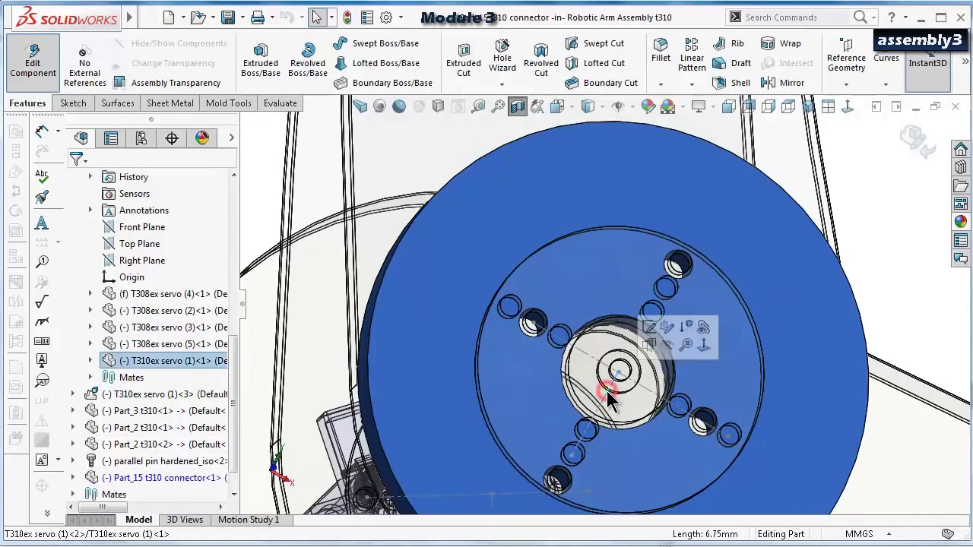
click(73, 477)
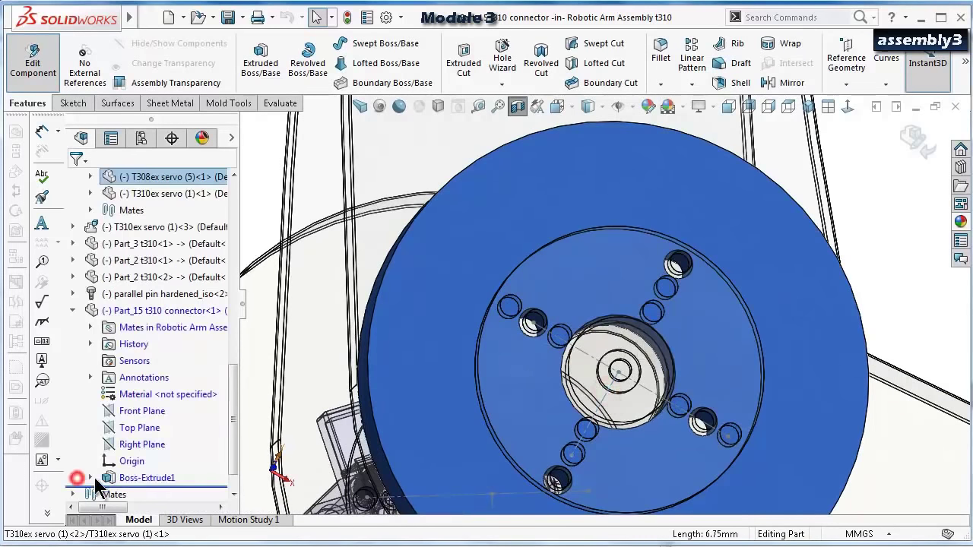
click(90, 478)
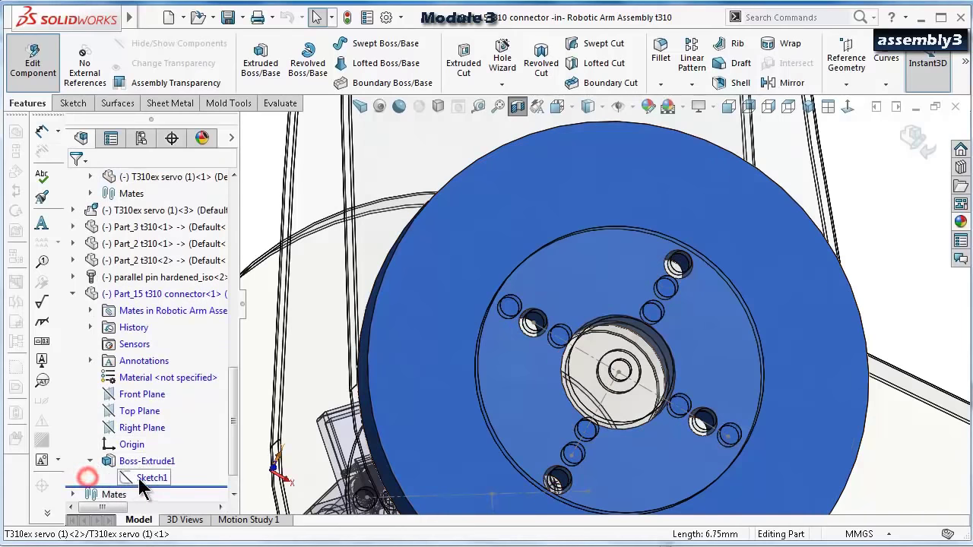
click(140, 477)
click(151, 437)
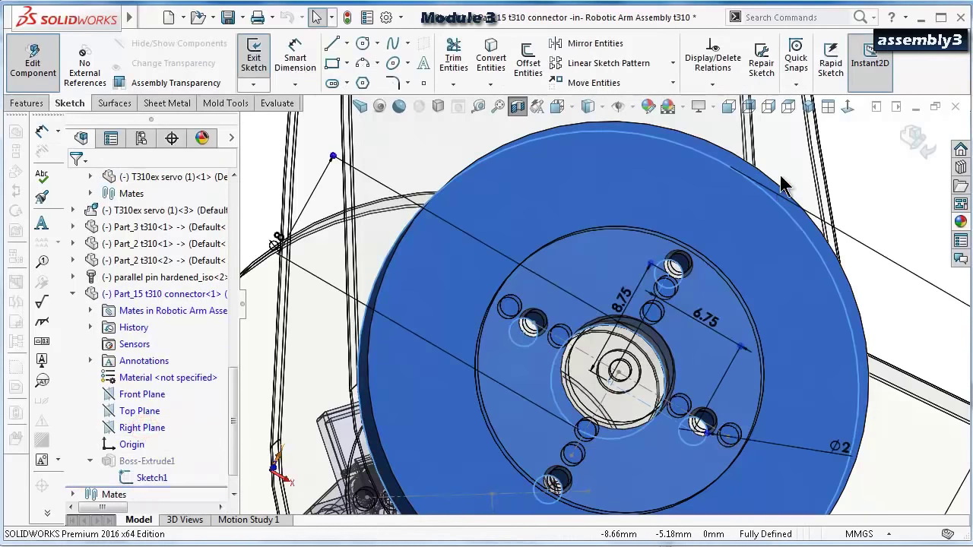
click(844, 109)
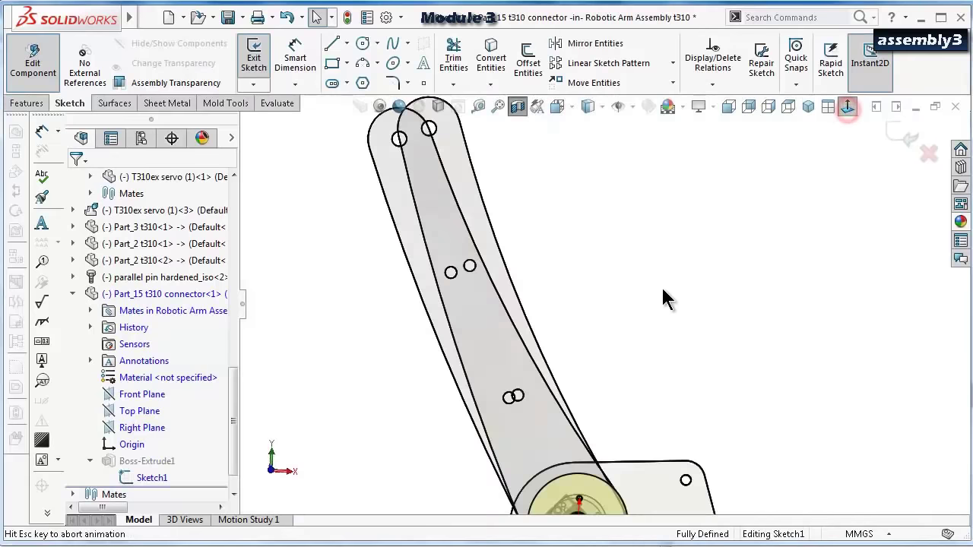
Set the connector's small screw-hole diameter to 1.6 mm, then exit the sketch and part editing.
scroll(646, 370, down, 8)
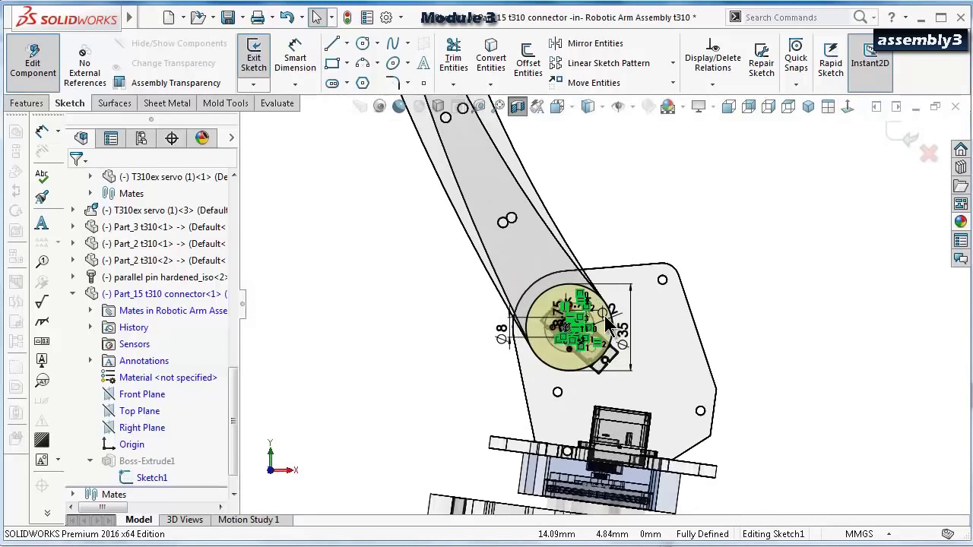
scroll(609, 321, down, 2)
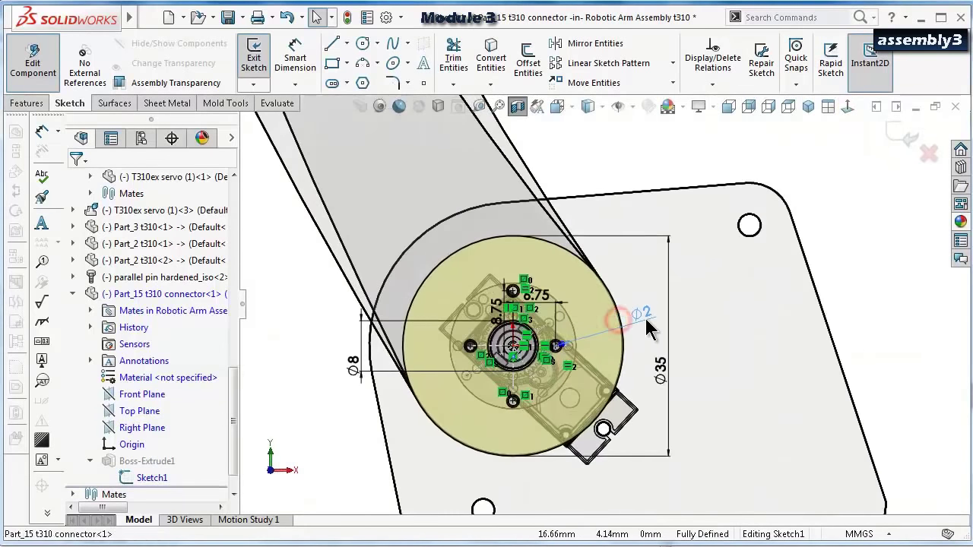
double_click(643, 315)
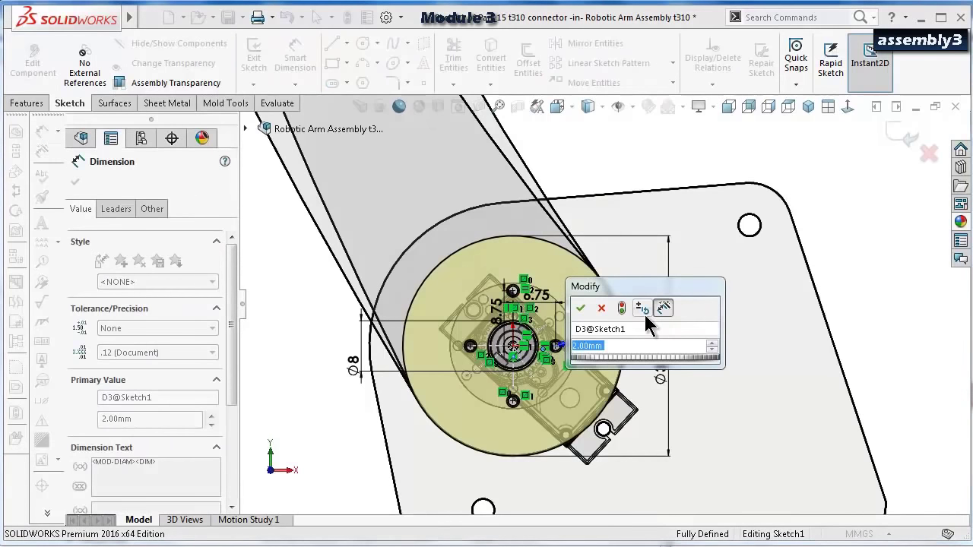
text(1.6)
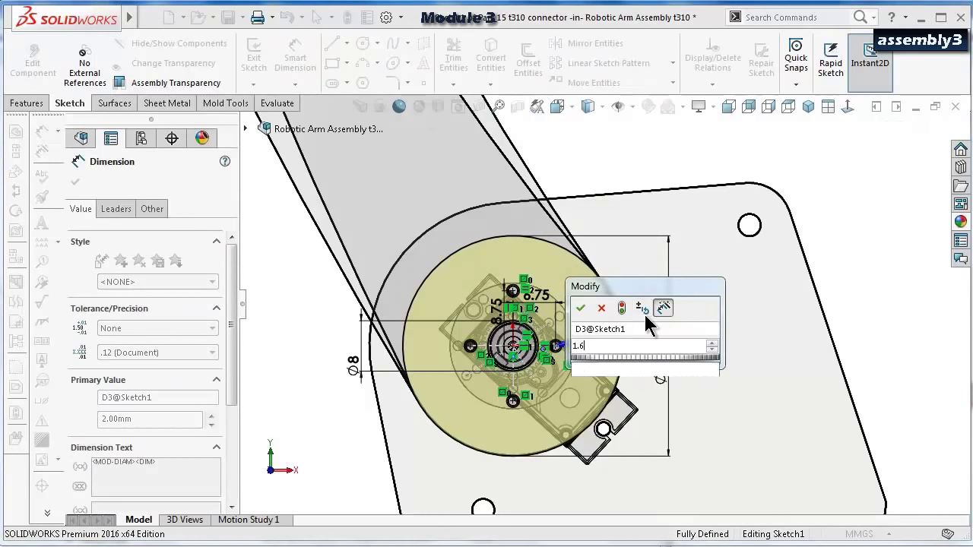
key(Return)
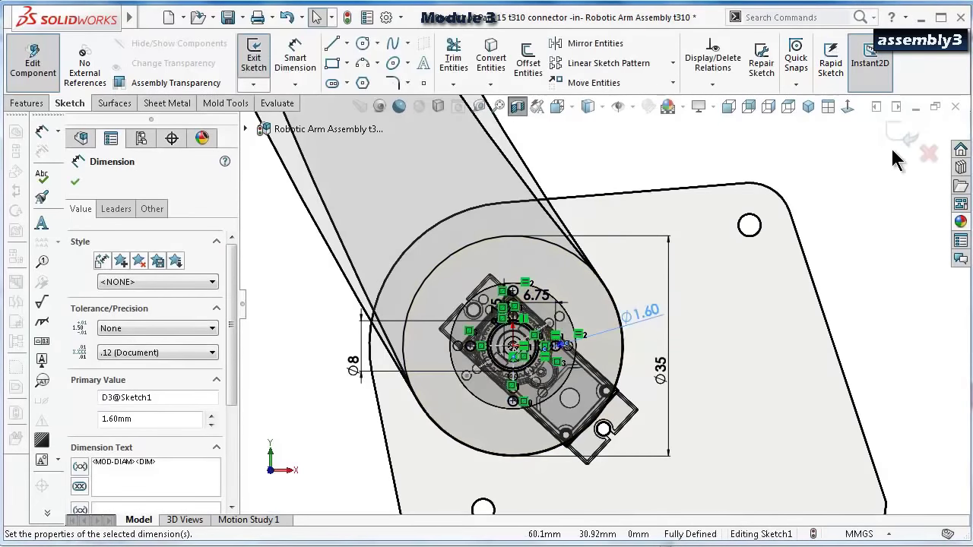
click(900, 137)
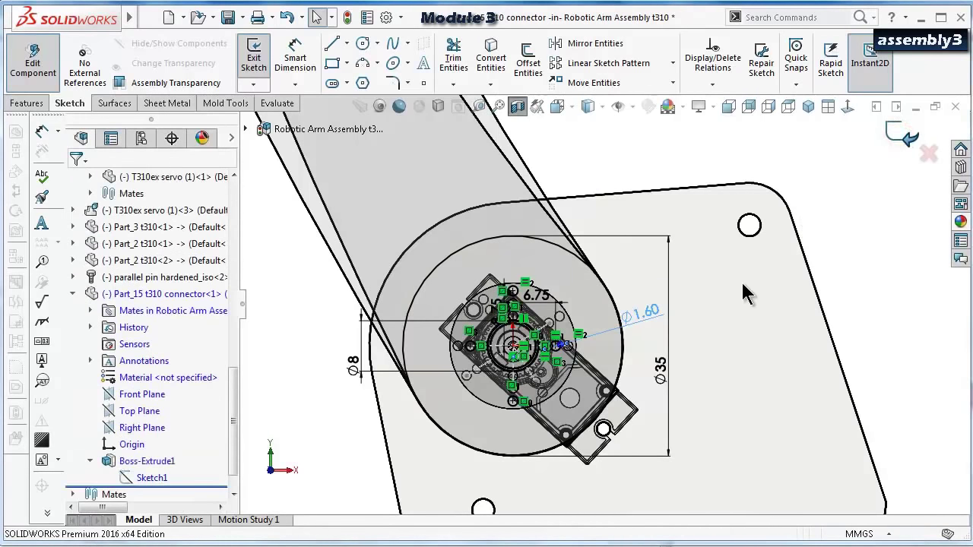
click(912, 142)
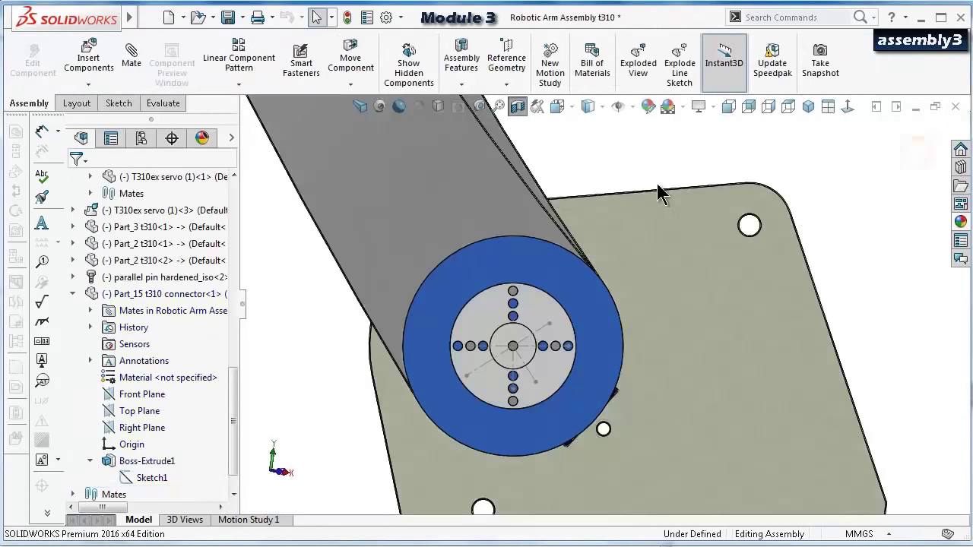
Hide the sketch whose construction lines show across the T310ex servo (1) disc.
click(536, 329)
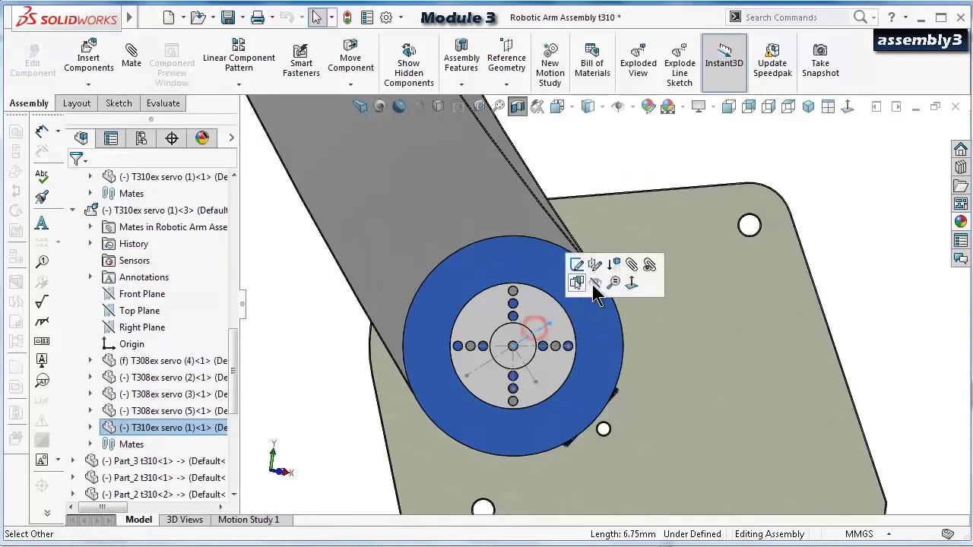
click(594, 284)
click(842, 185)
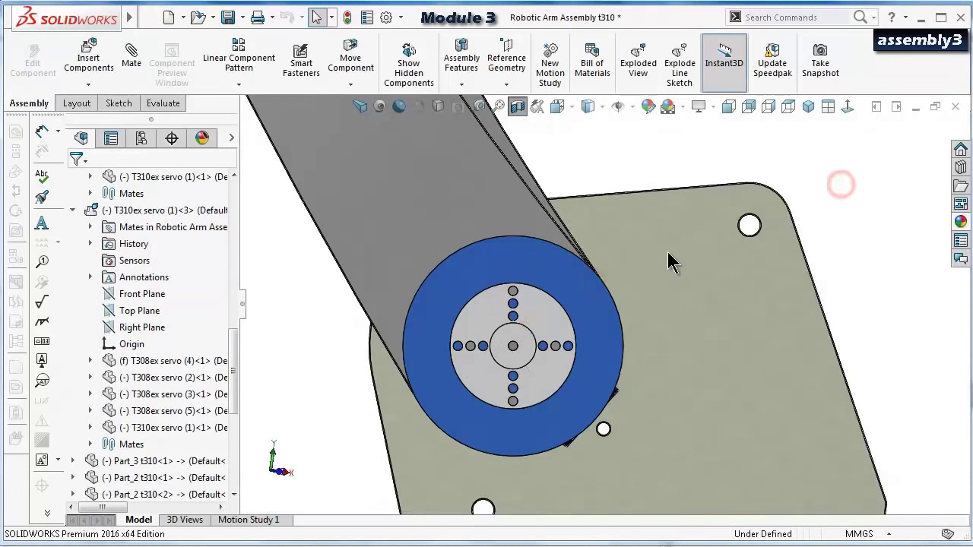
middle_drag(635, 269, 633, 271)
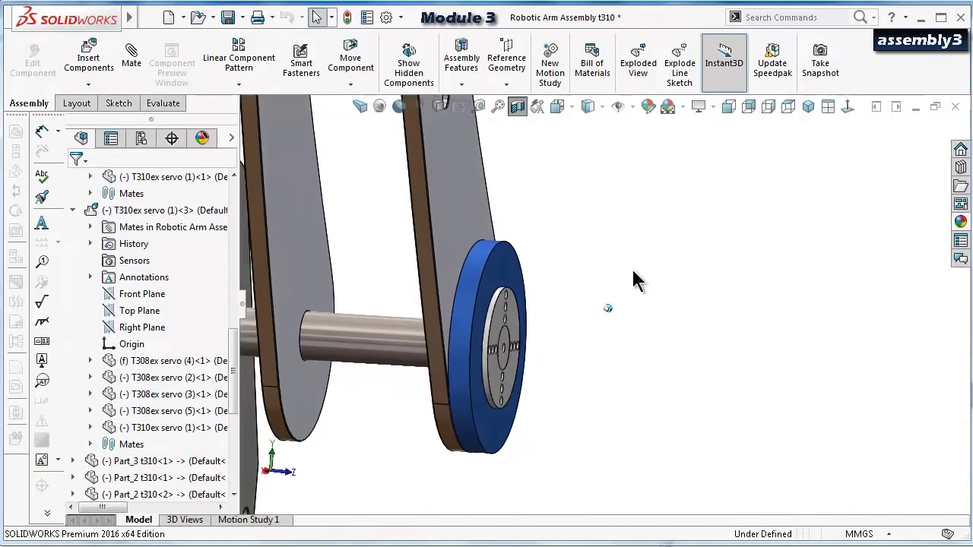
click(517, 111)
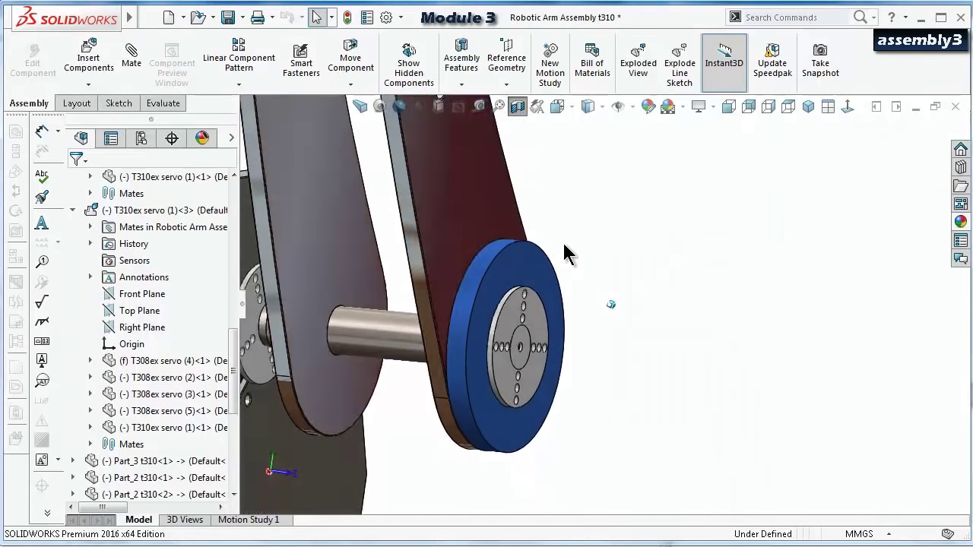
middle_drag(564, 244, 598, 330)
Show Sketch1 of the Part_15 t310 connector in the assembly.
scroll(624, 338, down, 3)
middle_drag(659, 331, 641, 317)
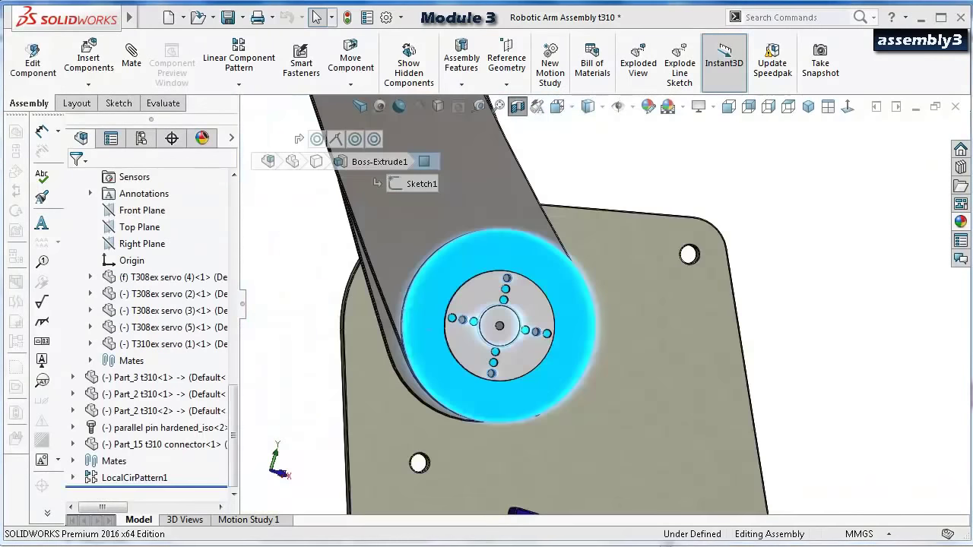
click(424, 325)
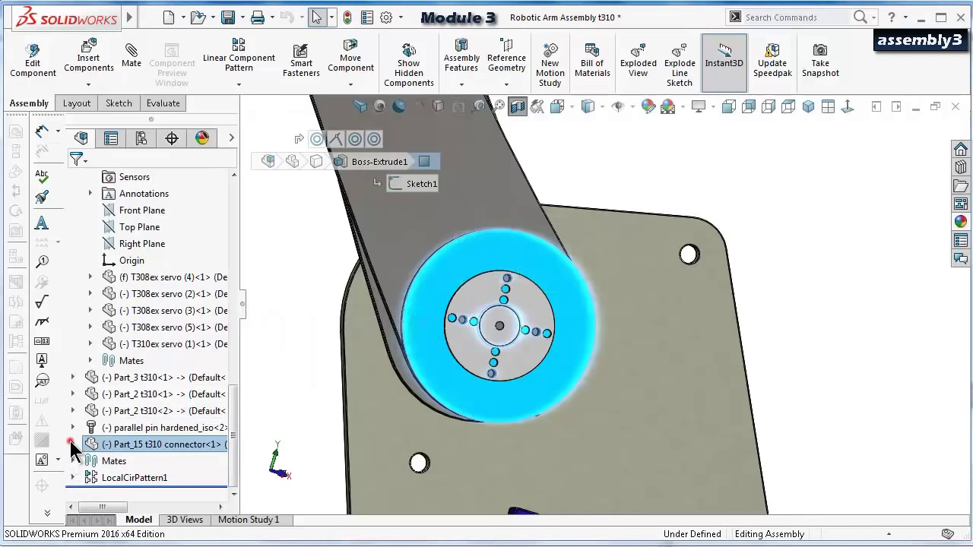
click(72, 444)
click(154, 478)
click(166, 454)
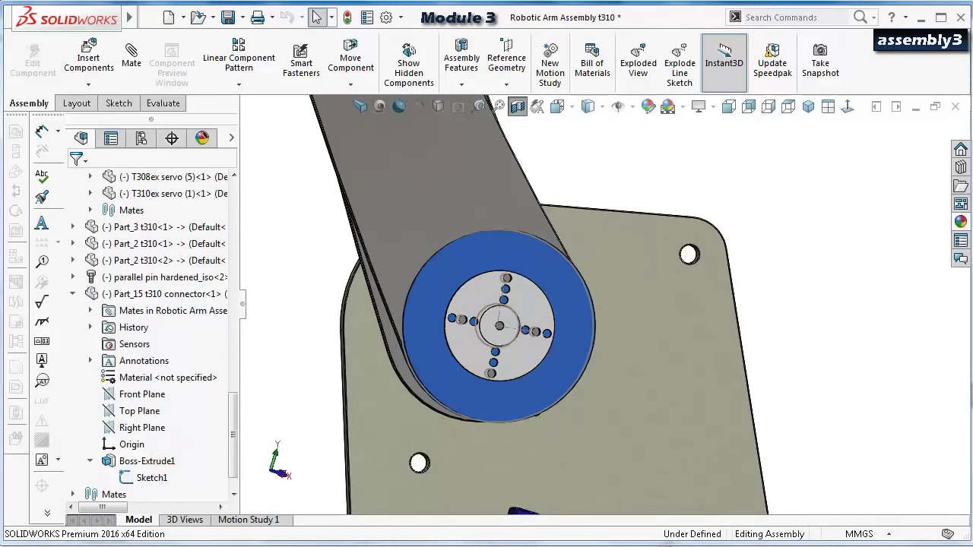
Edit the Part_2 t310<1> arm within the assembly and start a sketch on its flat face around the servo joint, viewed face-on.
click(474, 210)
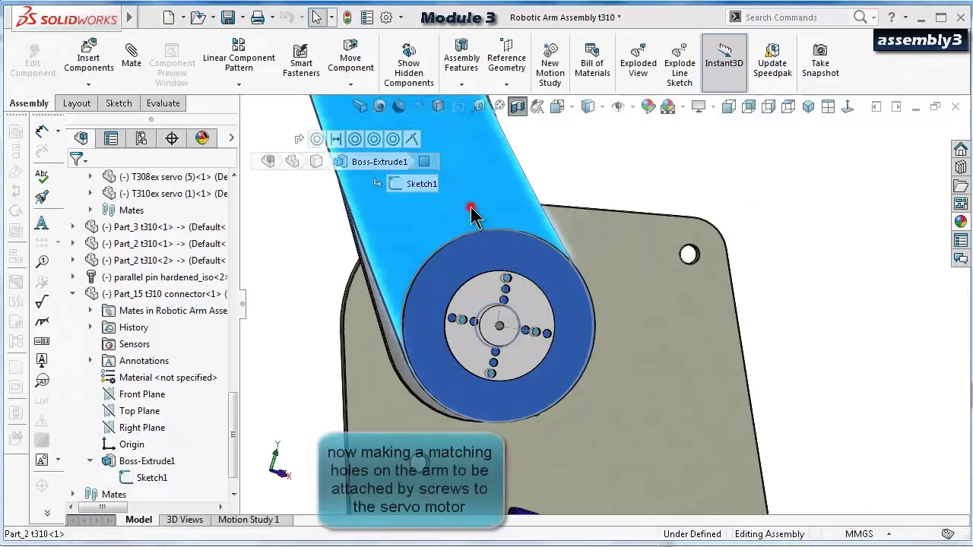
click(567, 125)
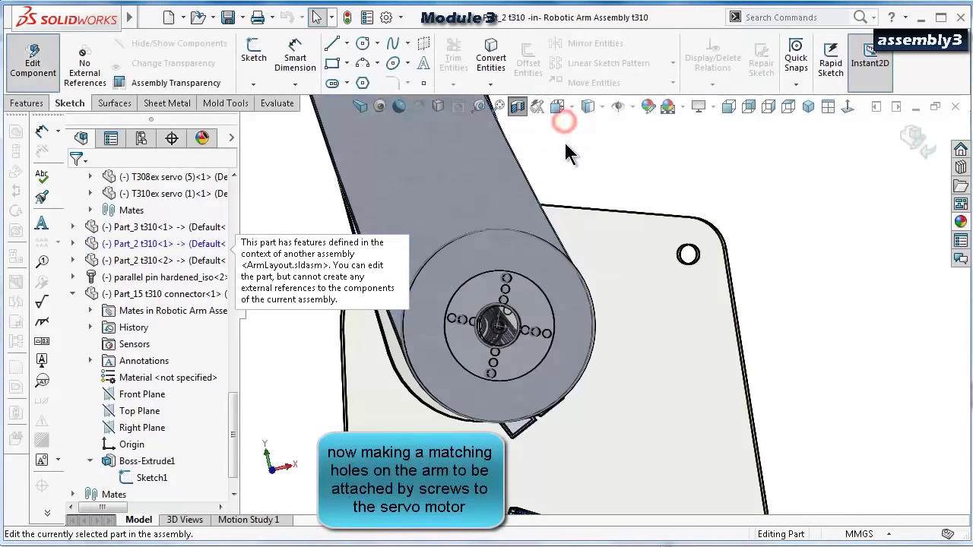
click(845, 108)
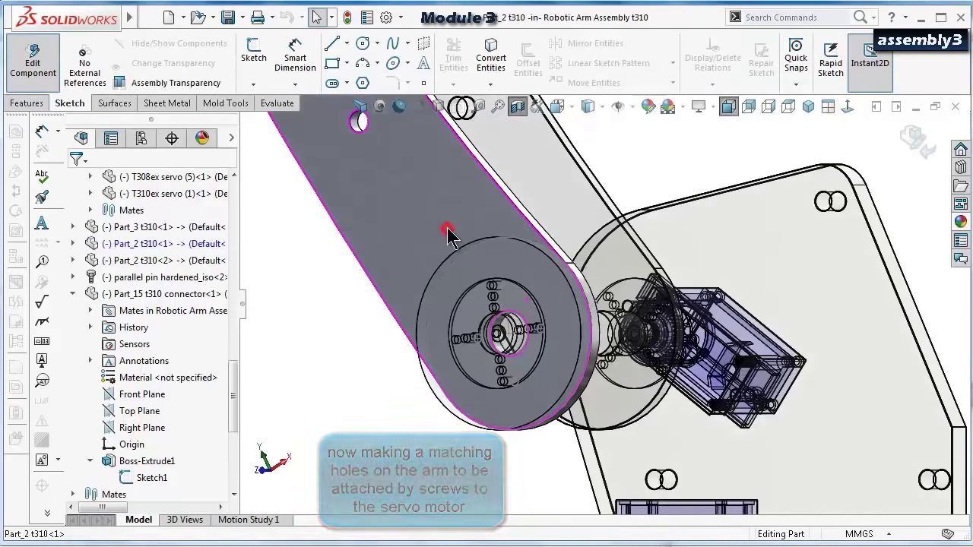
click(456, 234)
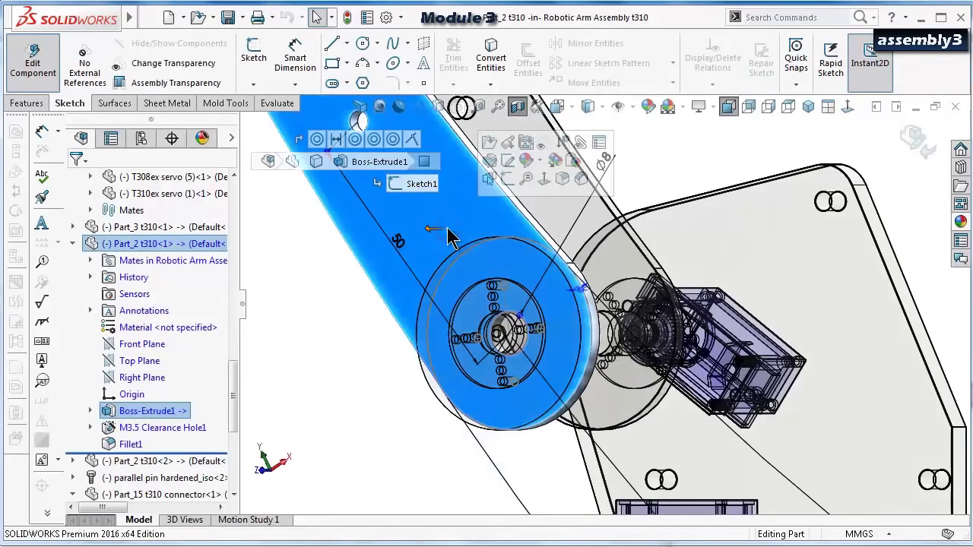
click(510, 179)
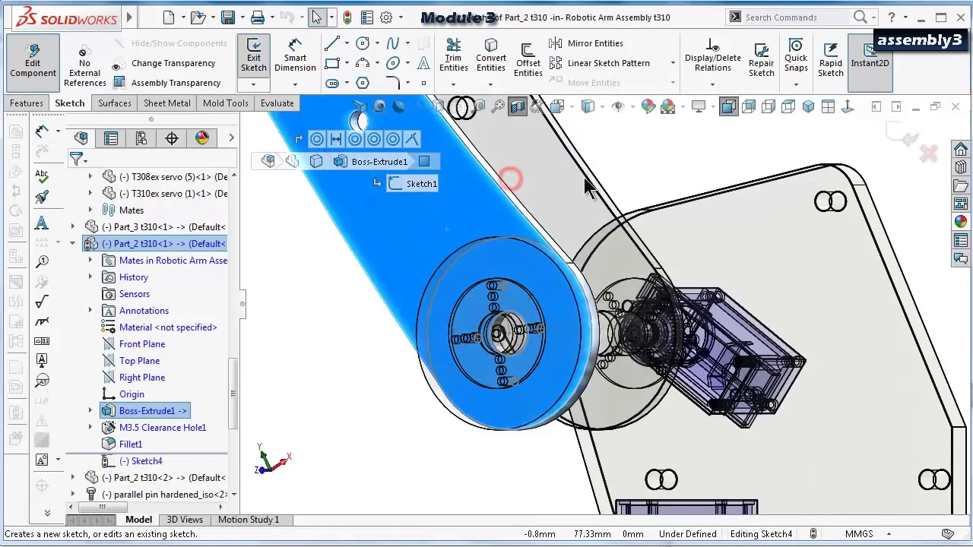
click(846, 105)
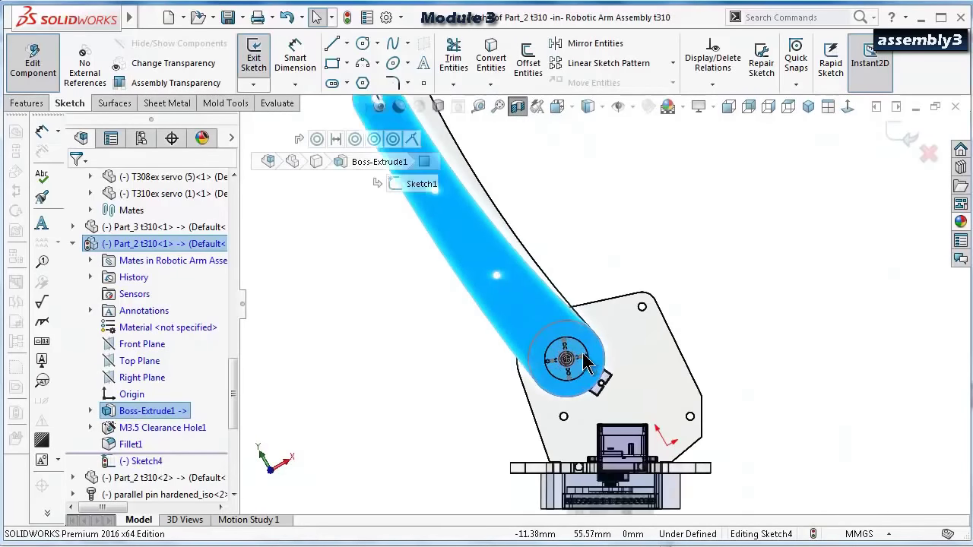
Draw a center circle on the arm sketch matching the outermost screw hole in the upper row of the servo disc.
scroll(585, 364, down, 5)
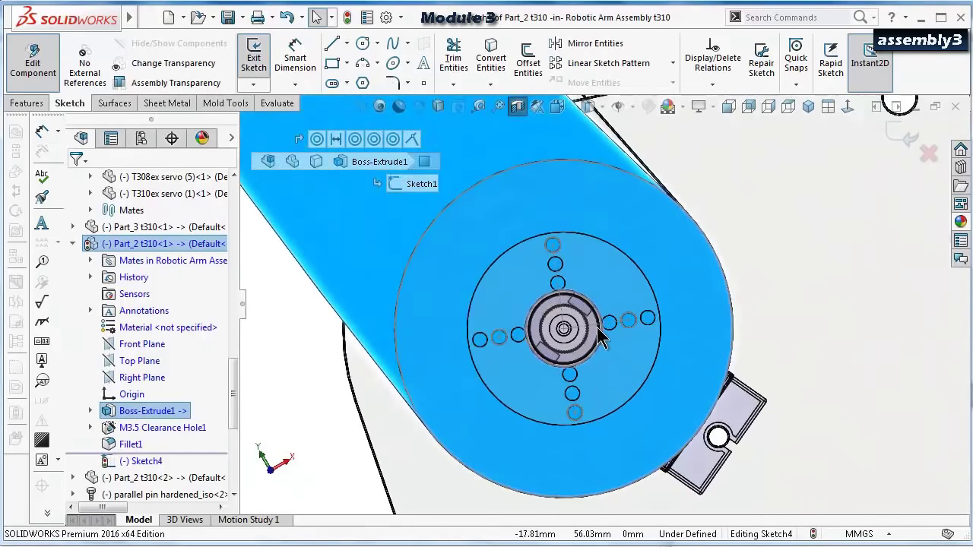
scroll(599, 334, down, 3)
scroll(619, 322, down, 2)
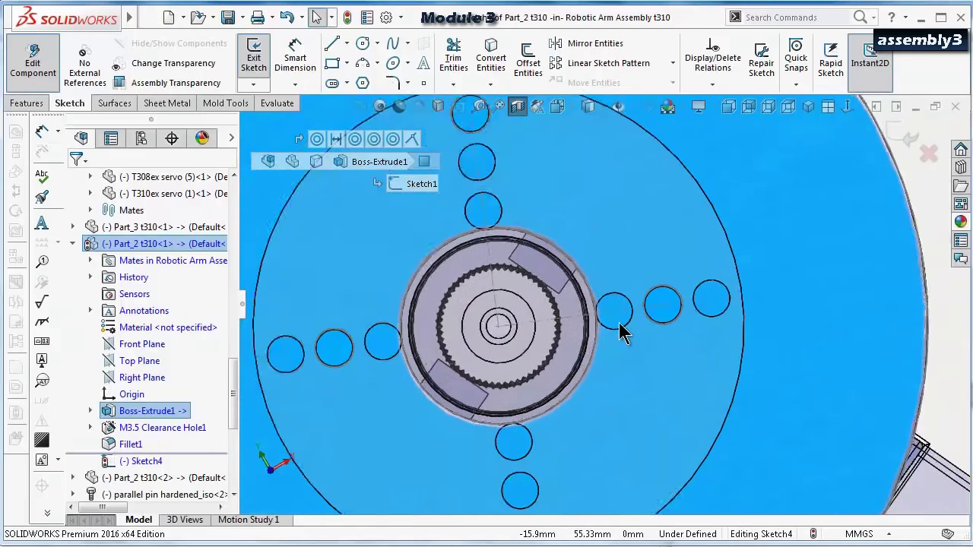
click(364, 46)
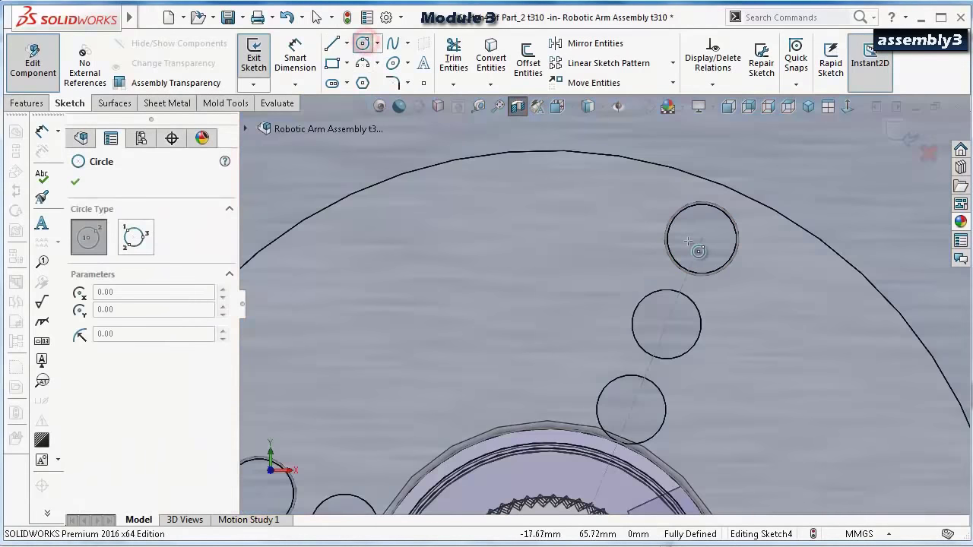
click(702, 239)
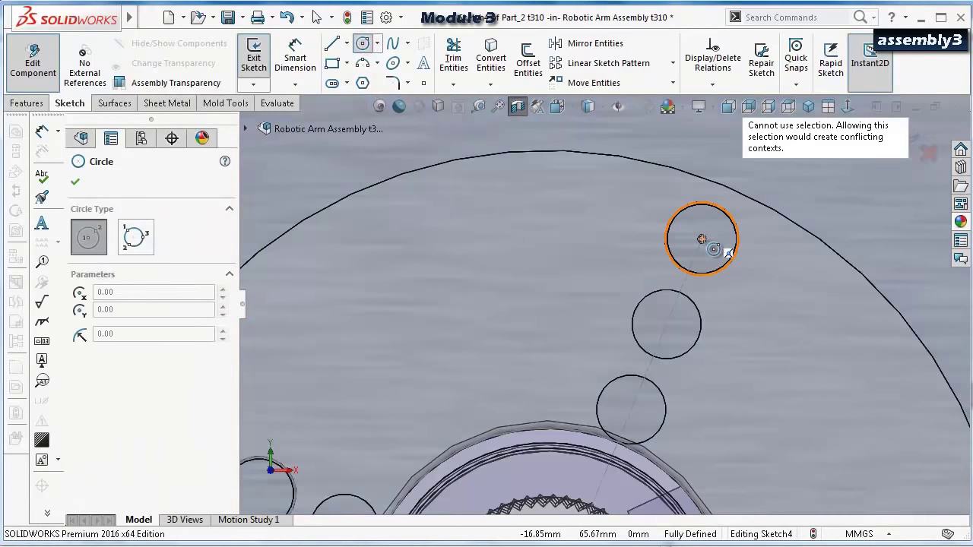
click(685, 209)
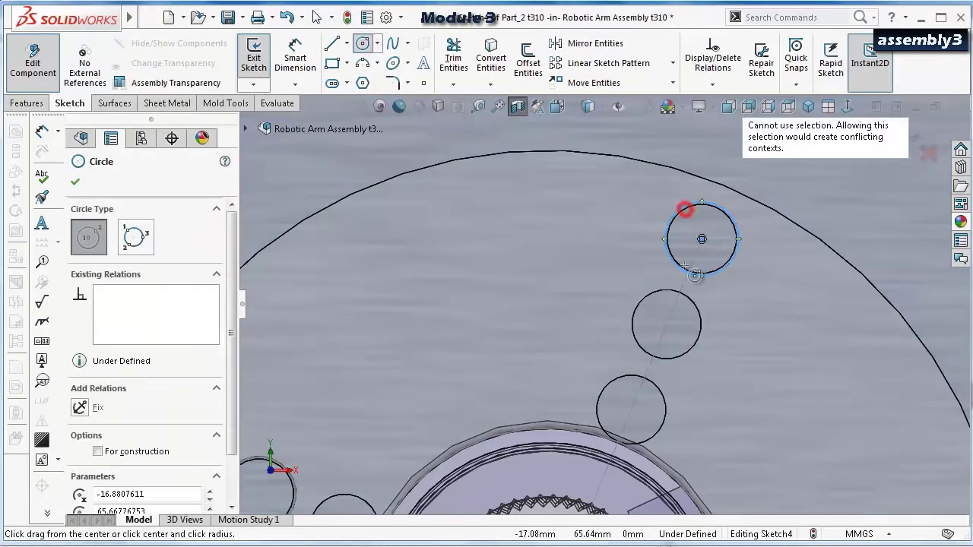
Draw center circles on the arm sketch matching the middle screw holes of the servo disc's left and right rows.
scroll(531, 346, up, 3)
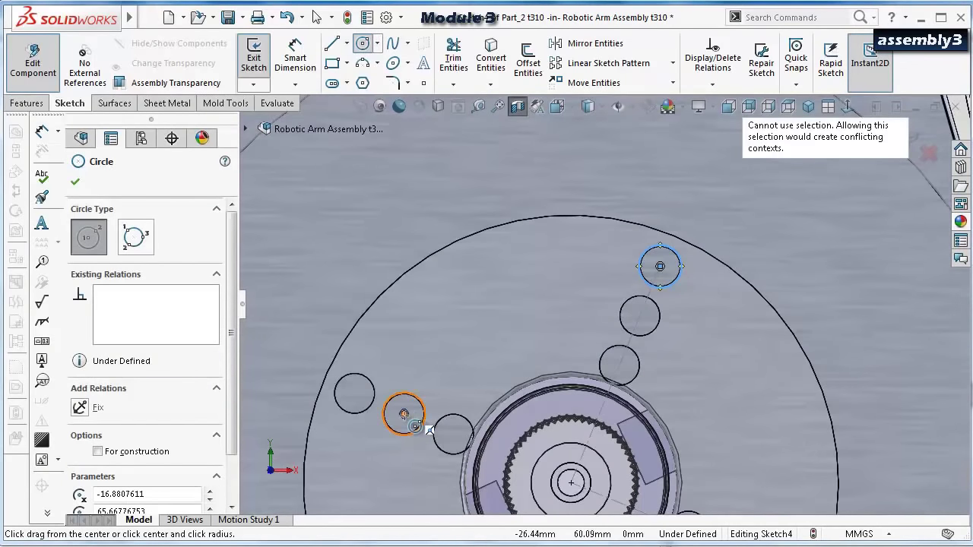
click(406, 416)
click(423, 409)
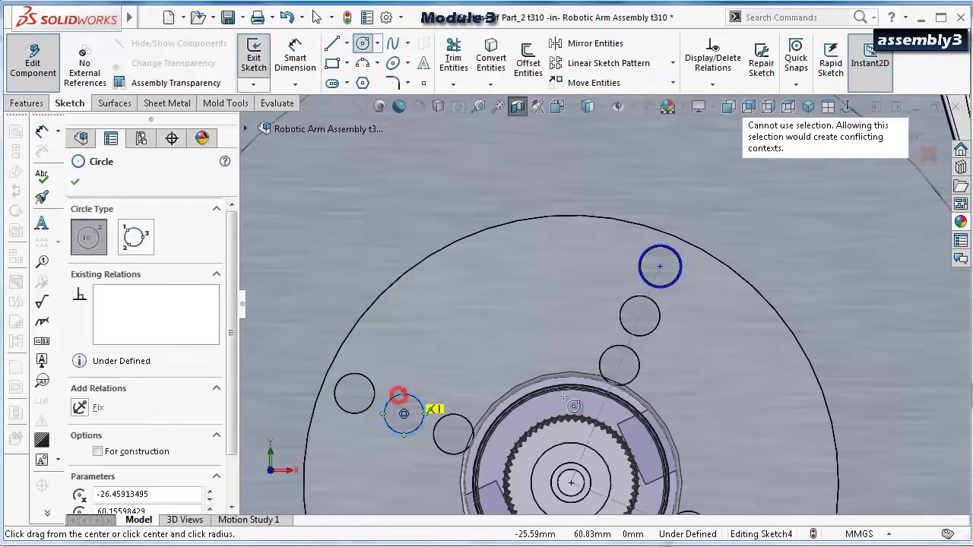
scroll(688, 375, up, 3)
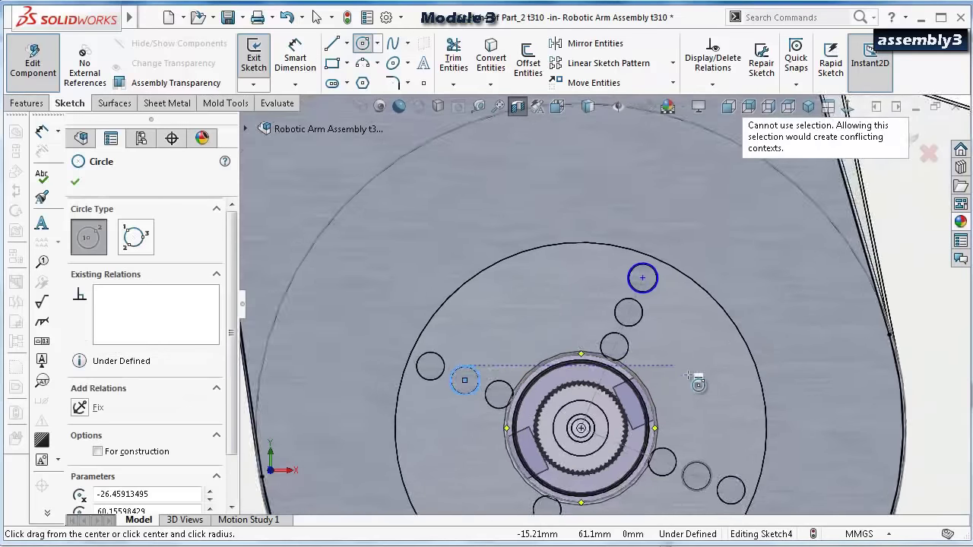
scroll(666, 438, down, 3)
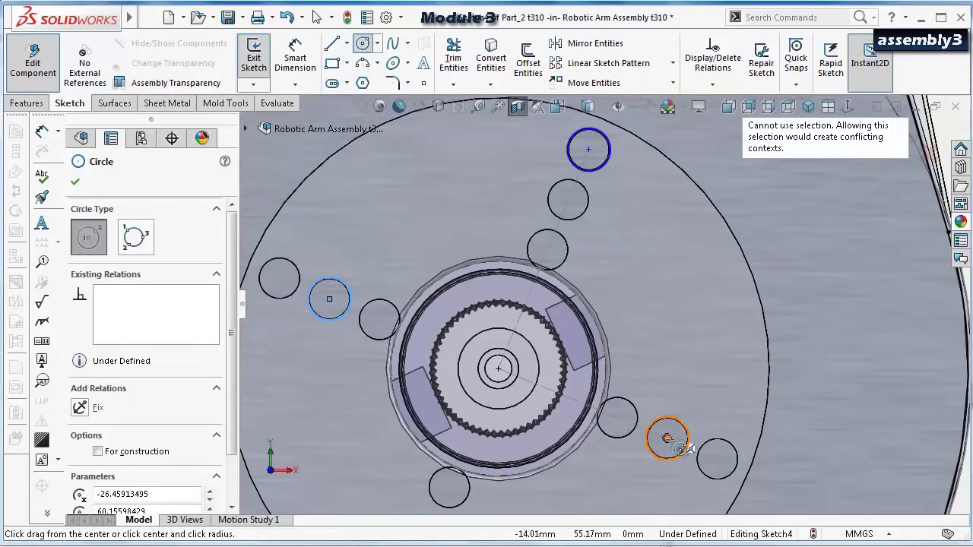
click(667, 438)
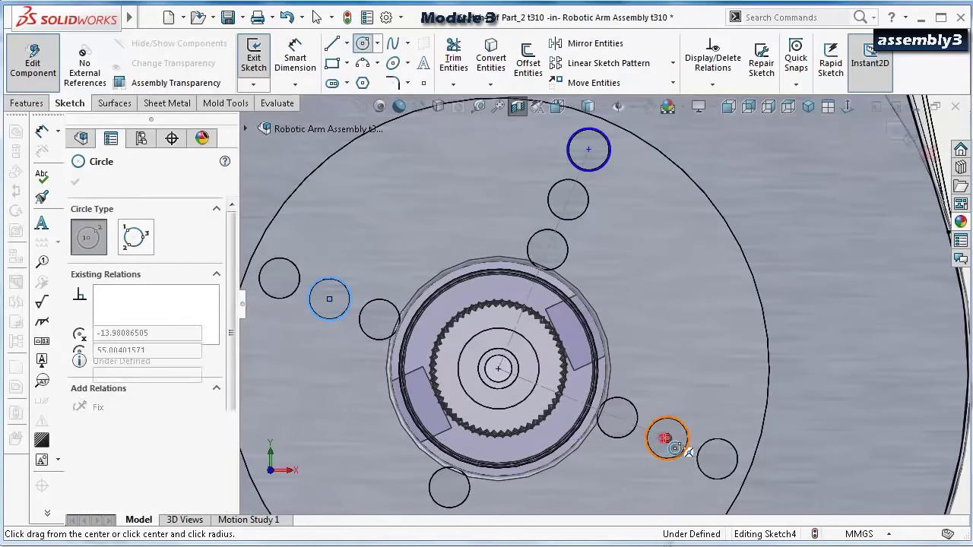
click(659, 419)
Draw a fourth center circle on the arm sketch matching the outermost screw hole in the disc's lower row.
scroll(517, 455, up, 1)
scroll(511, 457, down, 1)
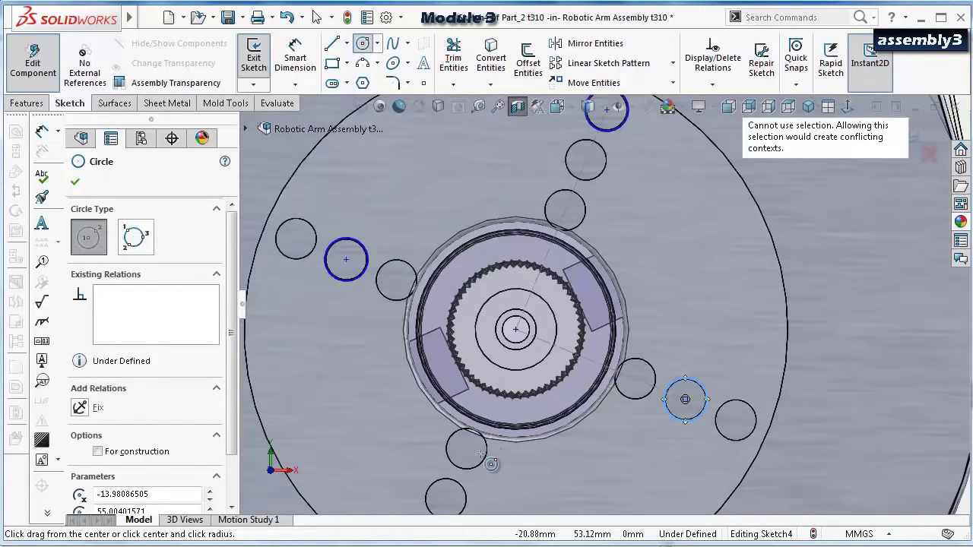
scroll(477, 460, up, 2)
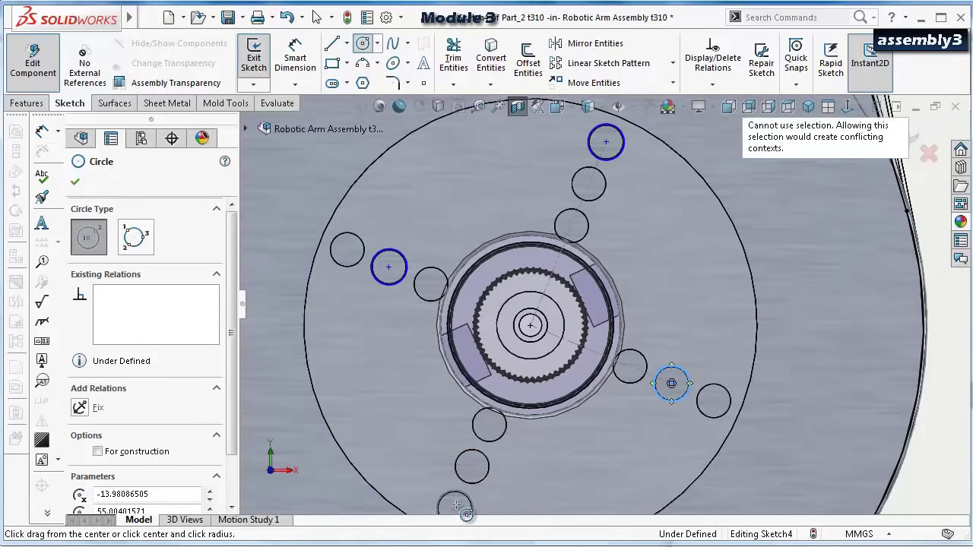
scroll(477, 464, up, 1)
click(508, 431)
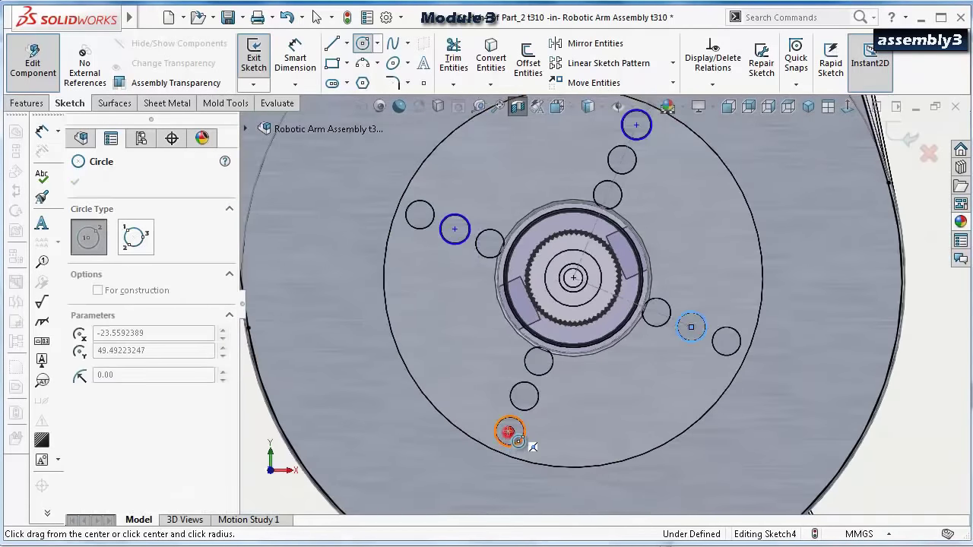
click(523, 428)
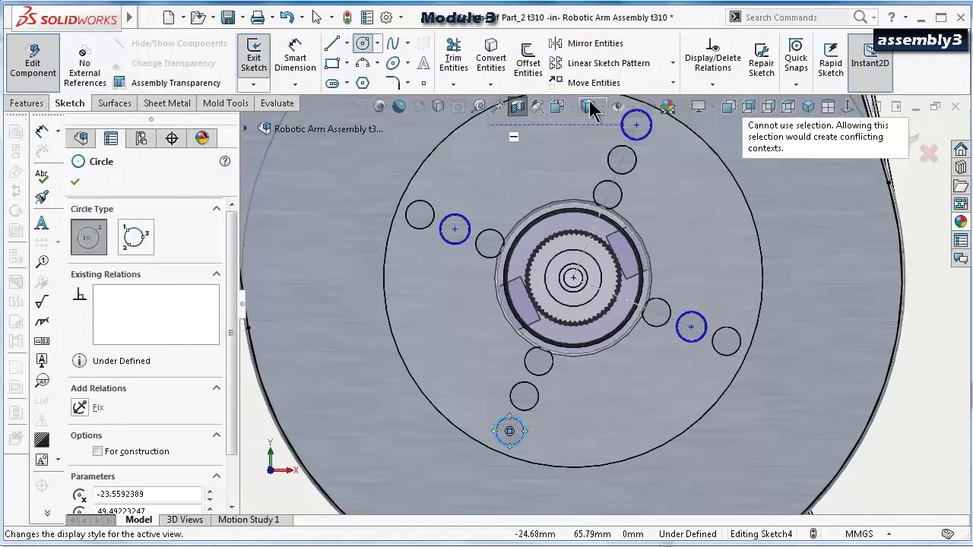
click(75, 182)
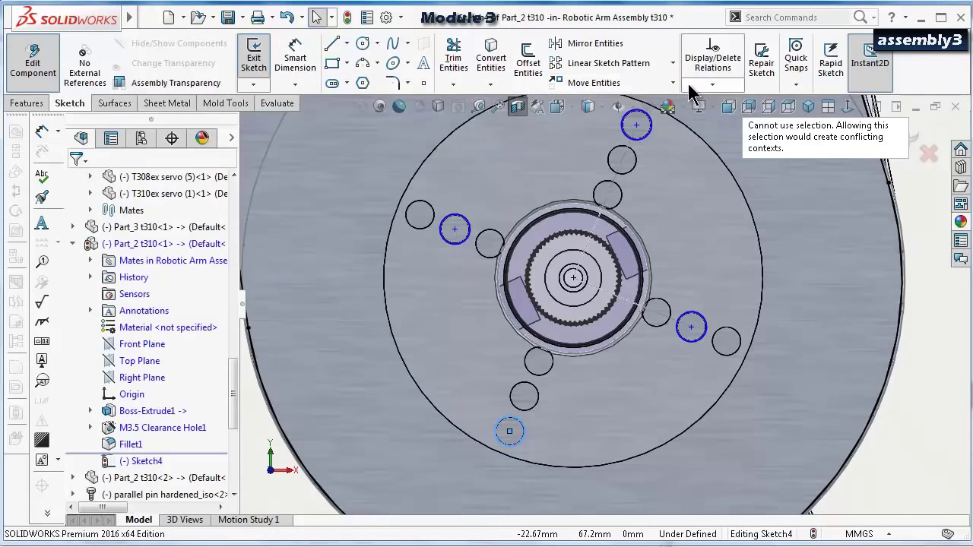
Fully define the arm sketch with automatically calculated dimensions for all entities.
click(703, 86)
click(703, 139)
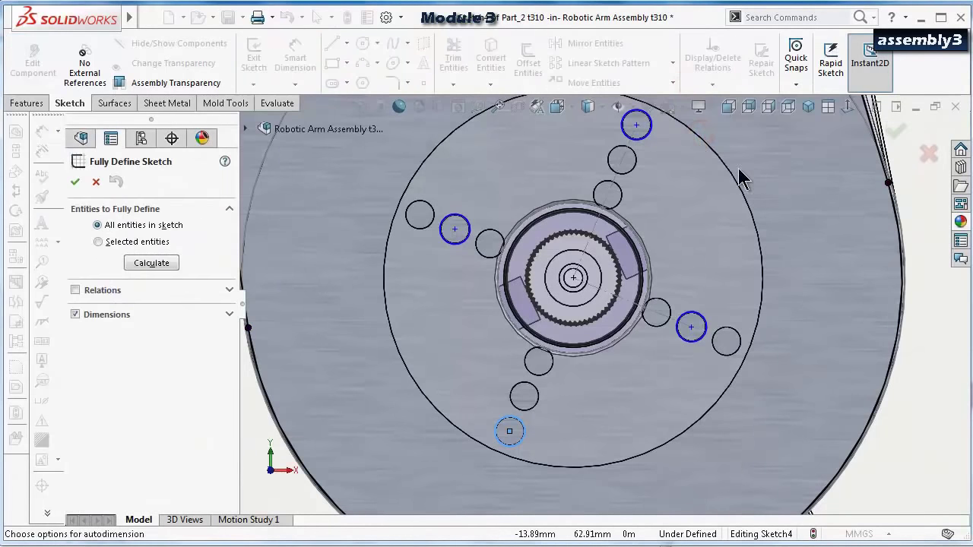
click(149, 263)
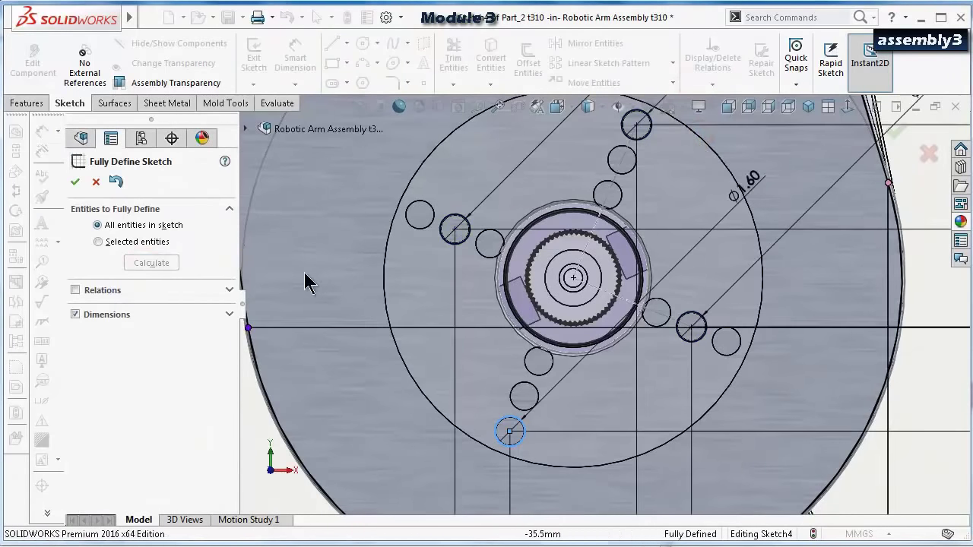
click(895, 136)
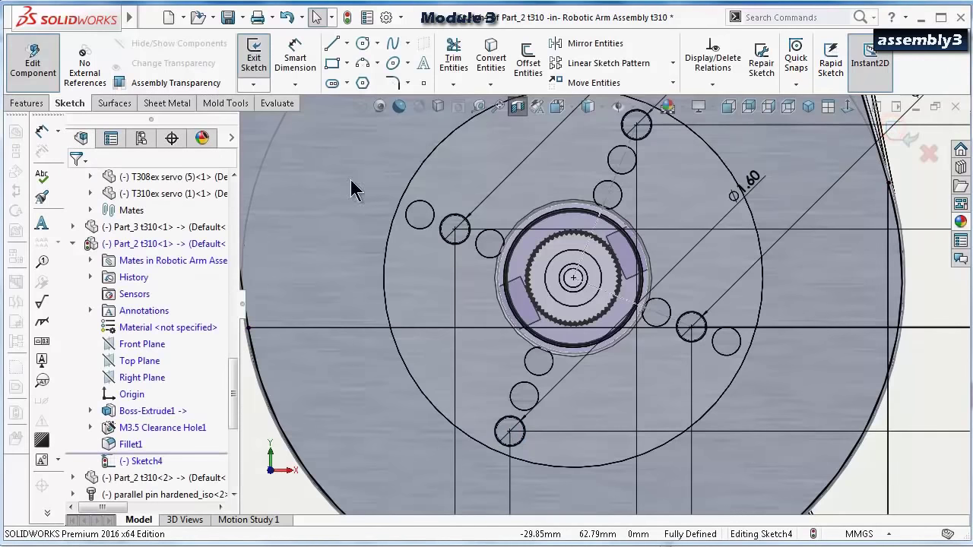
Cut the four screw-hole circle regions through the Part_2 t310<1> arm with an Extruded Cut set to Through All.
click(23, 105)
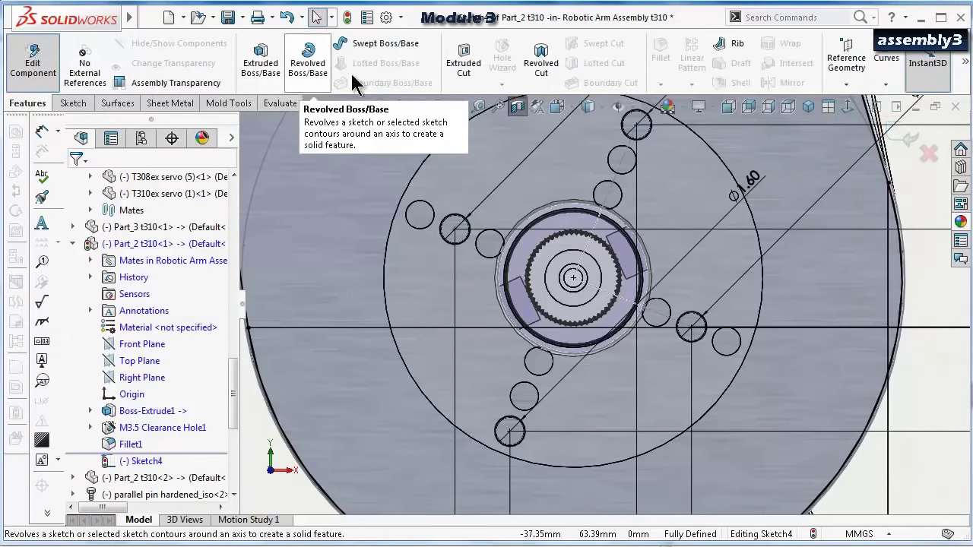
click(467, 57)
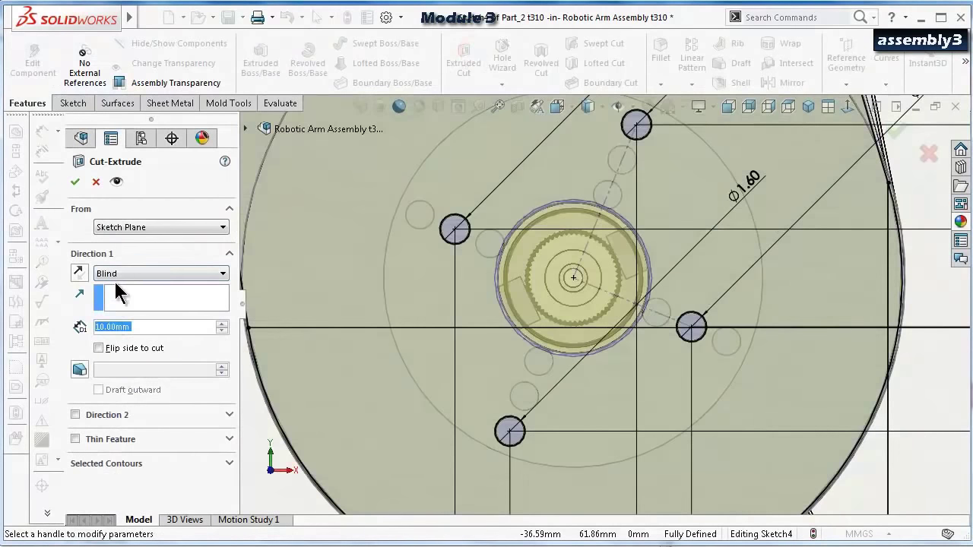
click(121, 275)
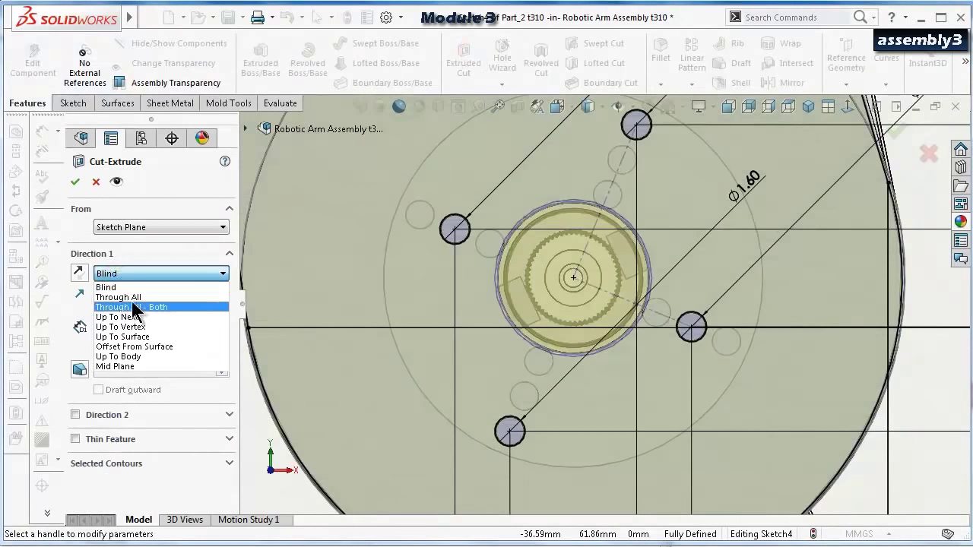
click(131, 298)
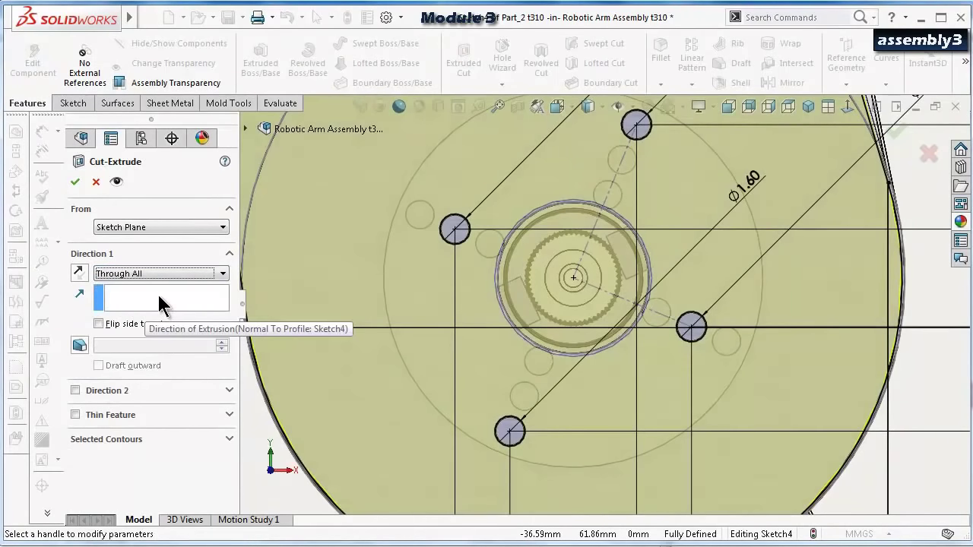
click(129, 440)
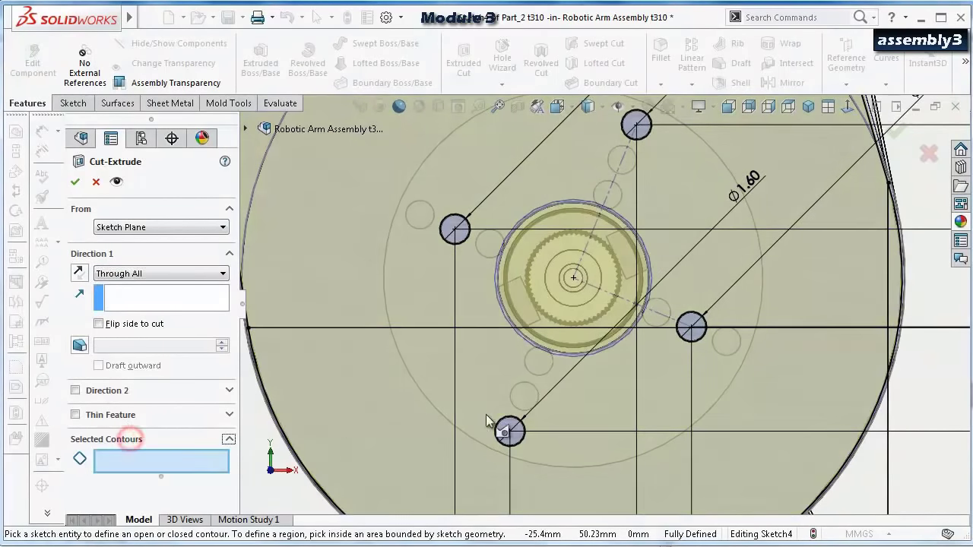
click(505, 432)
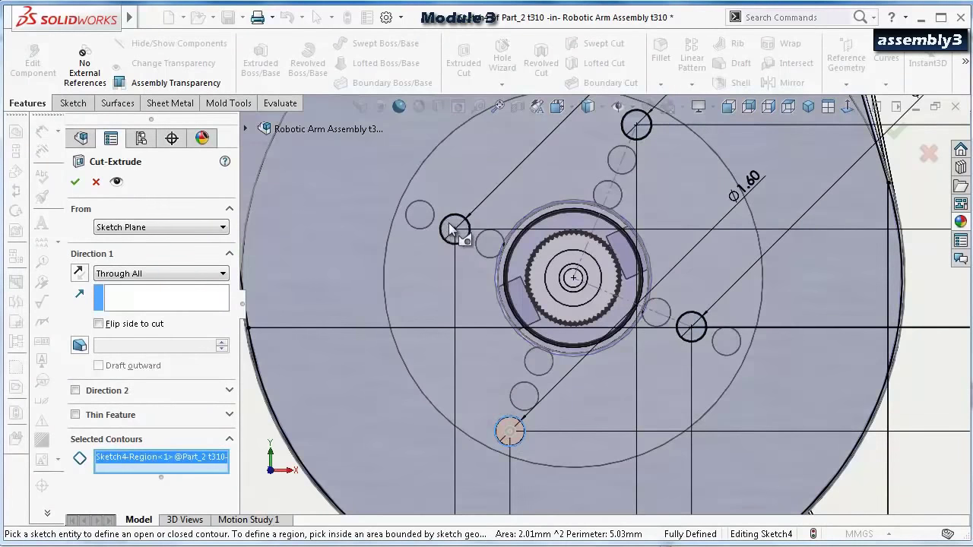
click(454, 231)
click(633, 126)
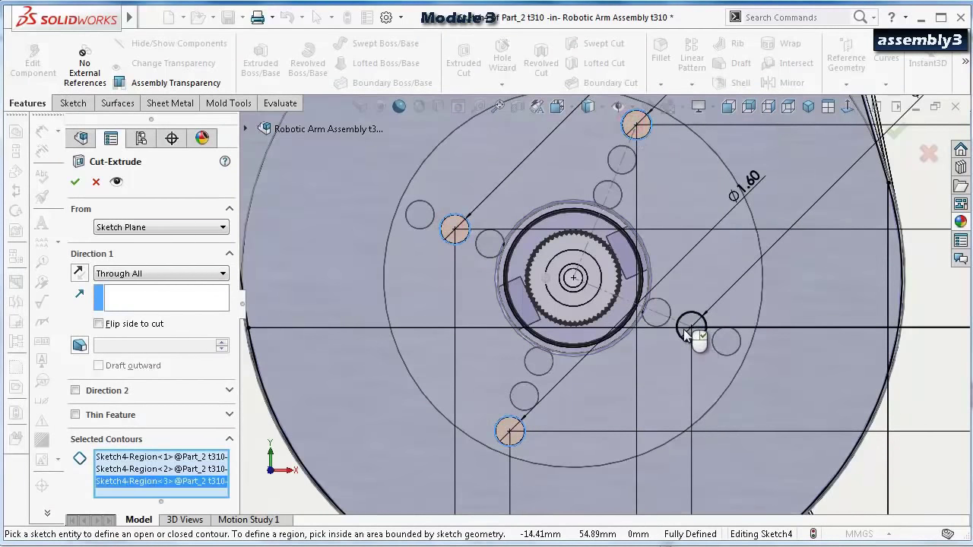
click(687, 334)
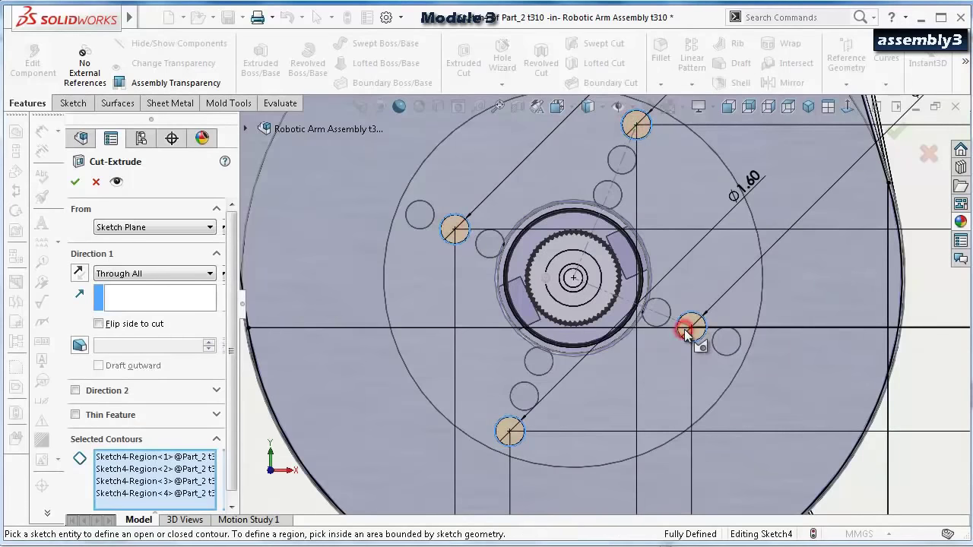
click(897, 132)
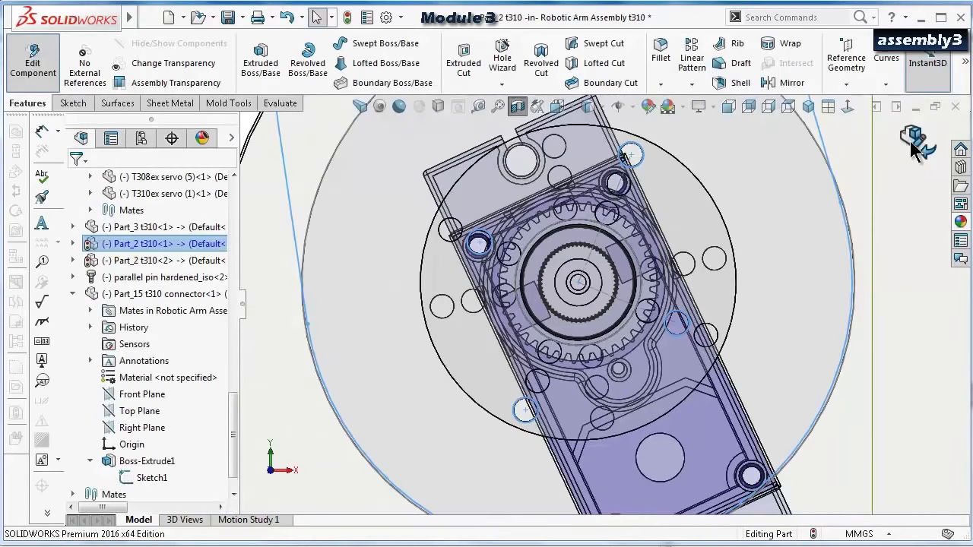
Leave the in-context part editing and rebuild the robotic arm assembly.
click(914, 141)
scroll(792, 159, up, 3)
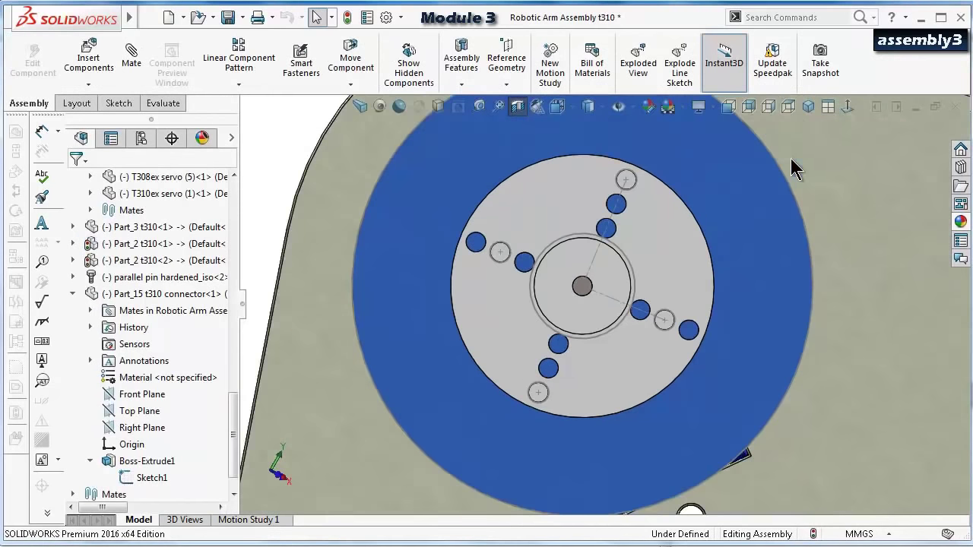
middle_drag(799, 195, 666, 216)
scroll(654, 218, up, 2)
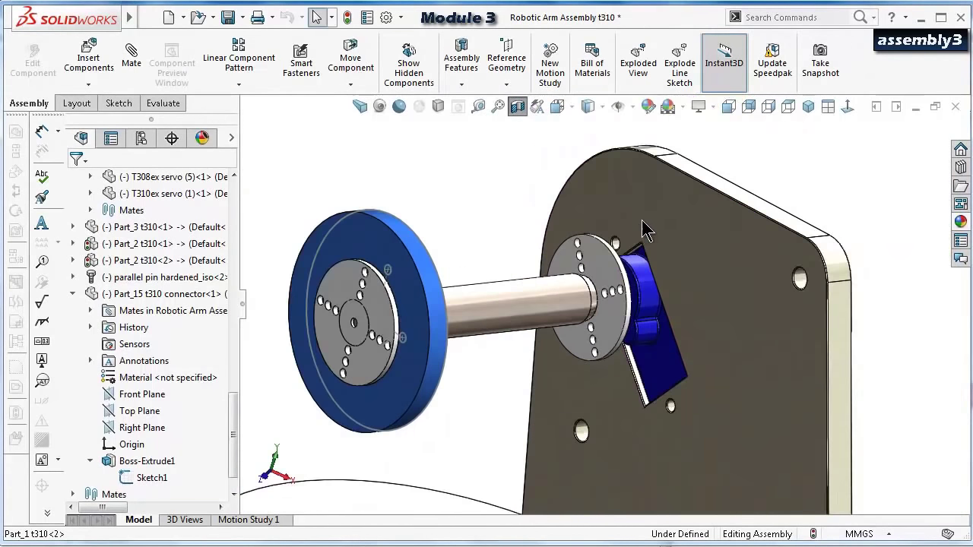
click(347, 18)
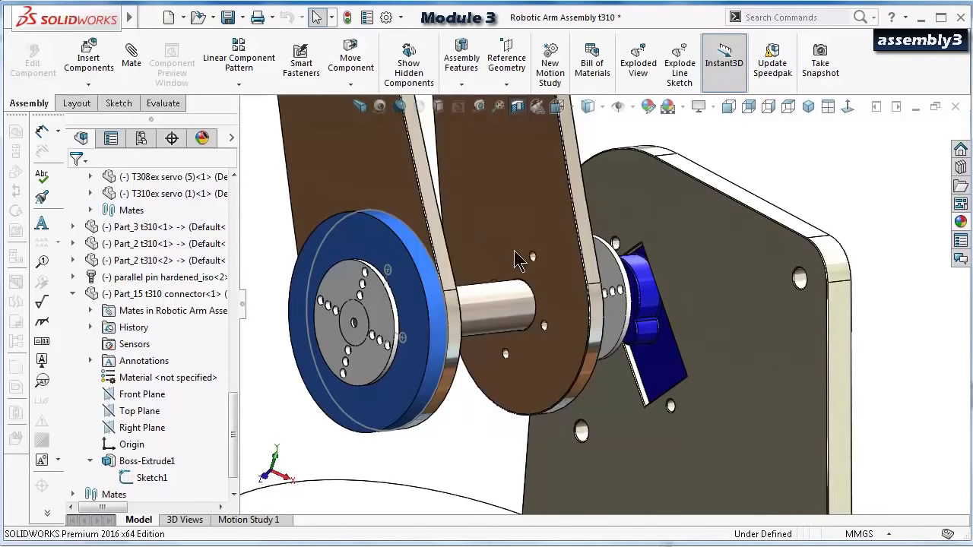
Hide Sketch1 of the Part_15 t310 connector in the assembly.
scroll(540, 251, up, 3)
scroll(486, 279, down, 2)
middle_drag(501, 269, 511, 270)
scroll(434, 269, down, 2)
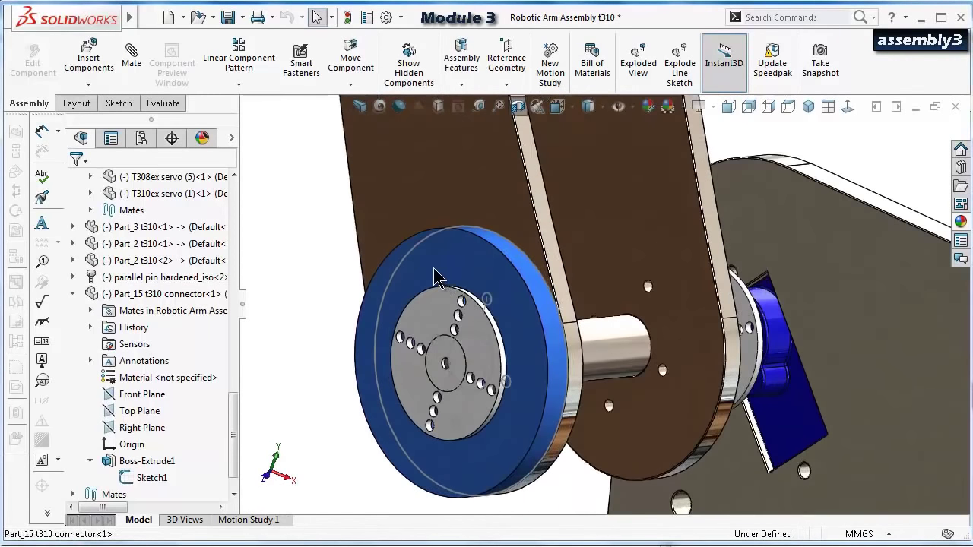
click(417, 260)
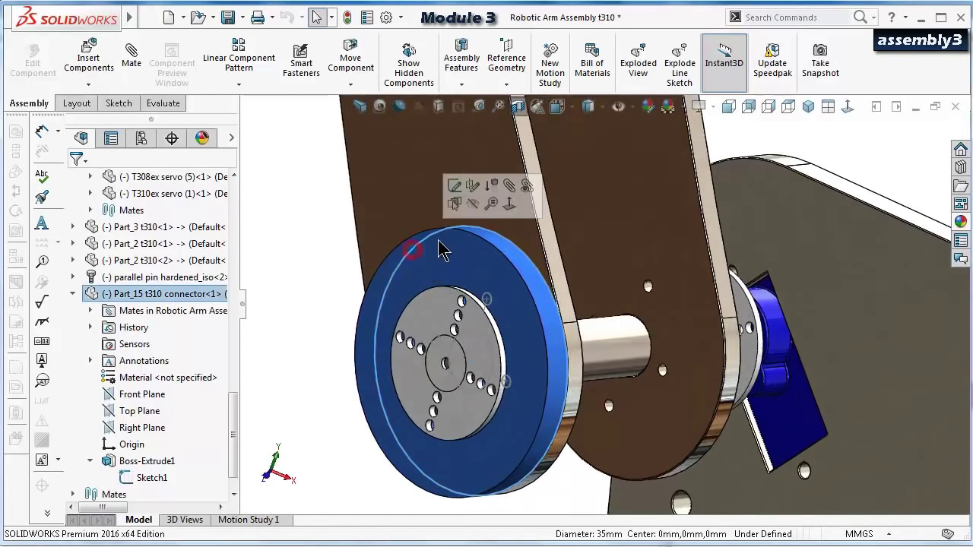
click(474, 211)
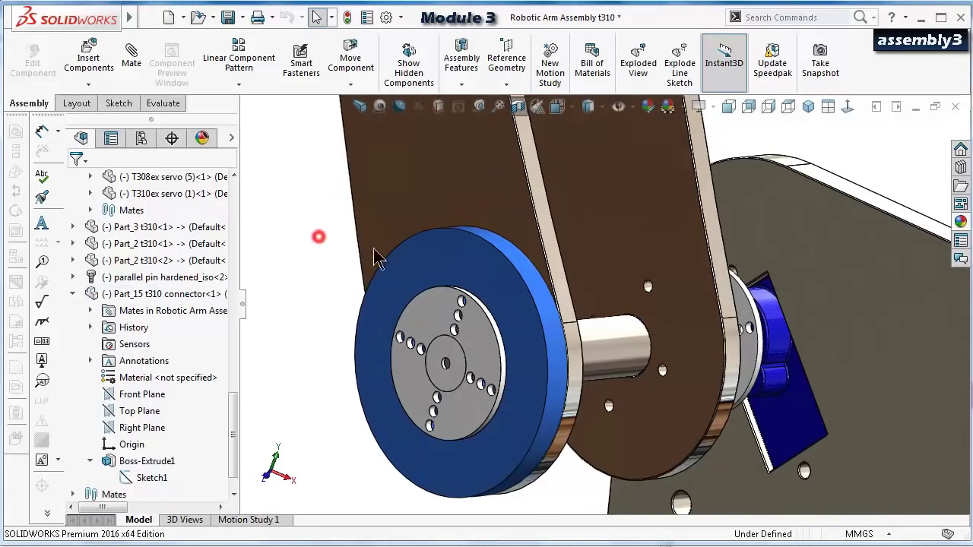
Save the Robotic Arm Assembly t310 together with all its modified referenced models.
scroll(316, 236, up, 3)
click(228, 19)
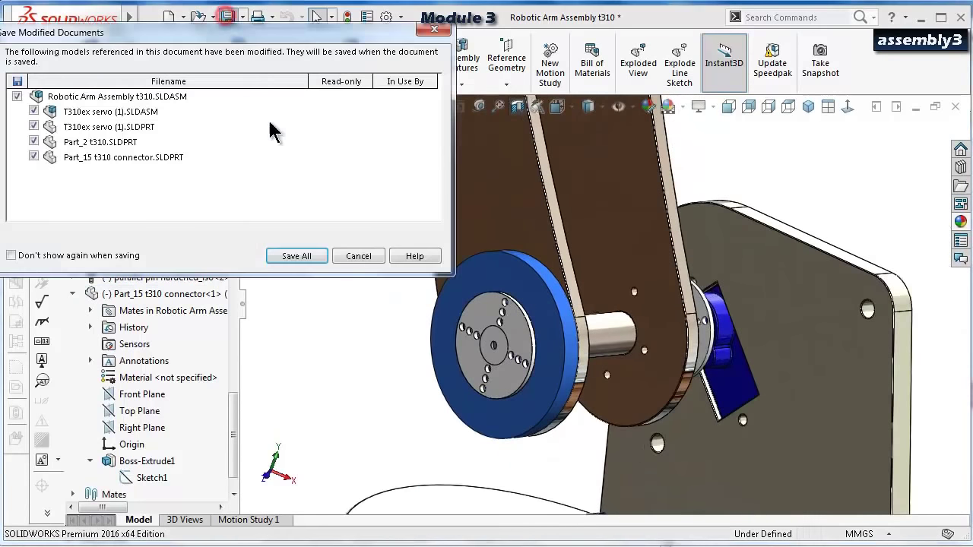
click(297, 256)
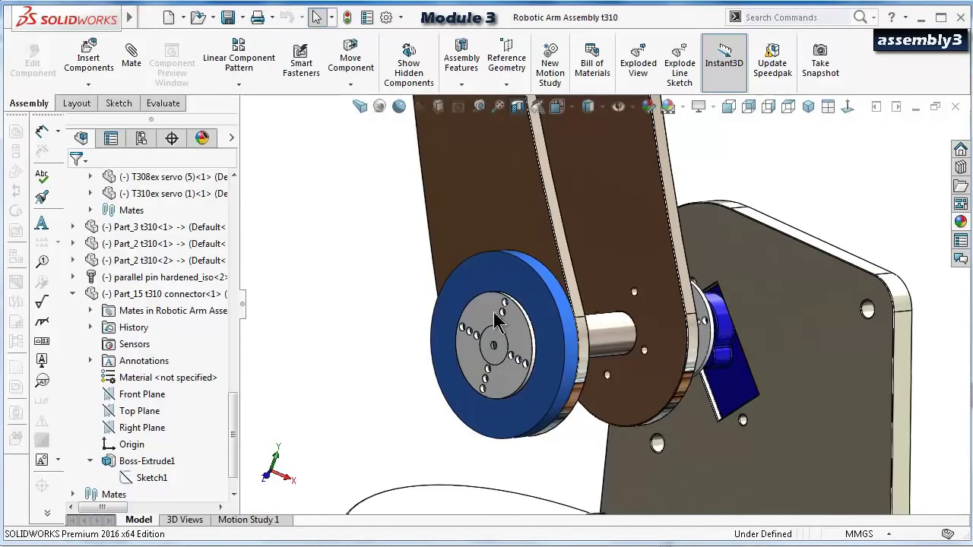
Insert an ISO Pan Head Cross Recess ISO 7045 screw from the Toolbox cross-recessed head screws into a Part_2 arm screw hole.
scroll(554, 351, up, 8)
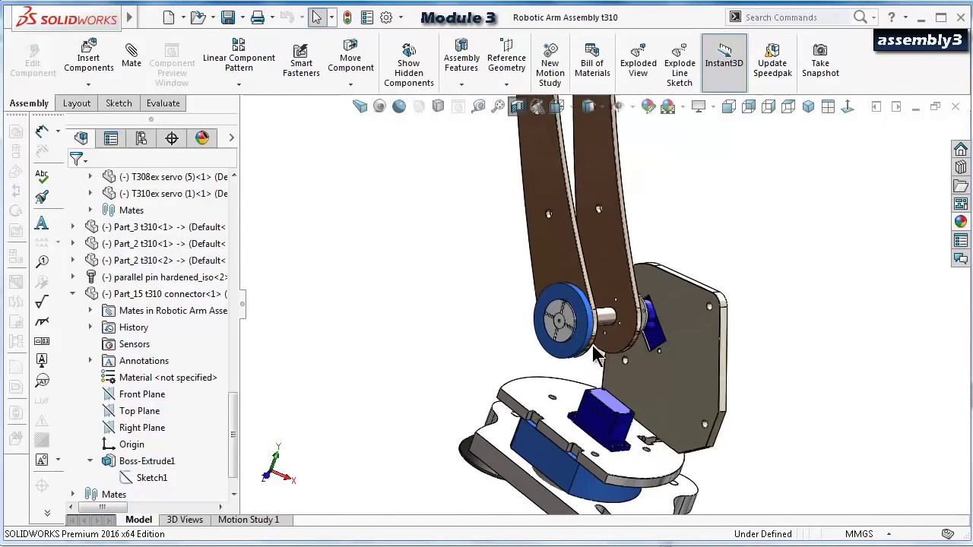
middle_drag(537, 316, 635, 372)
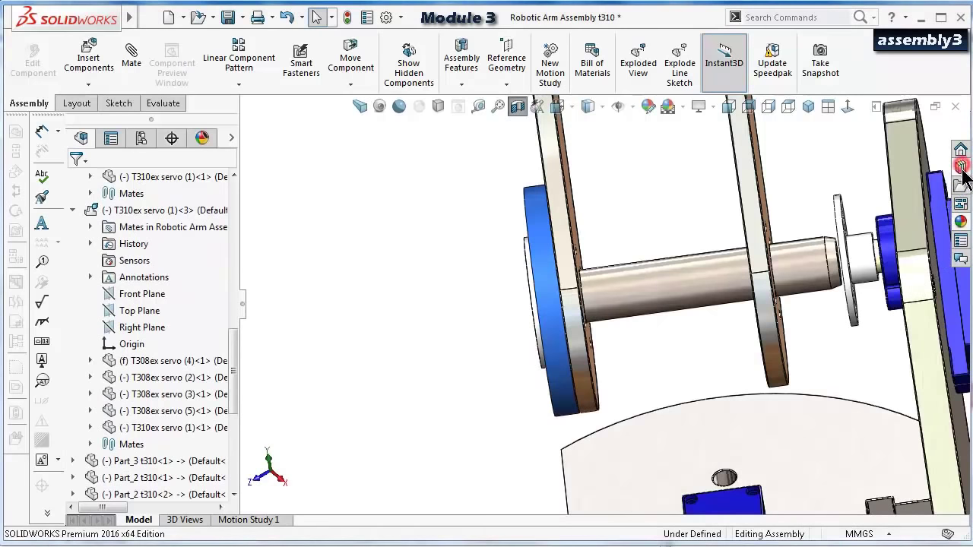
click(962, 167)
click(781, 150)
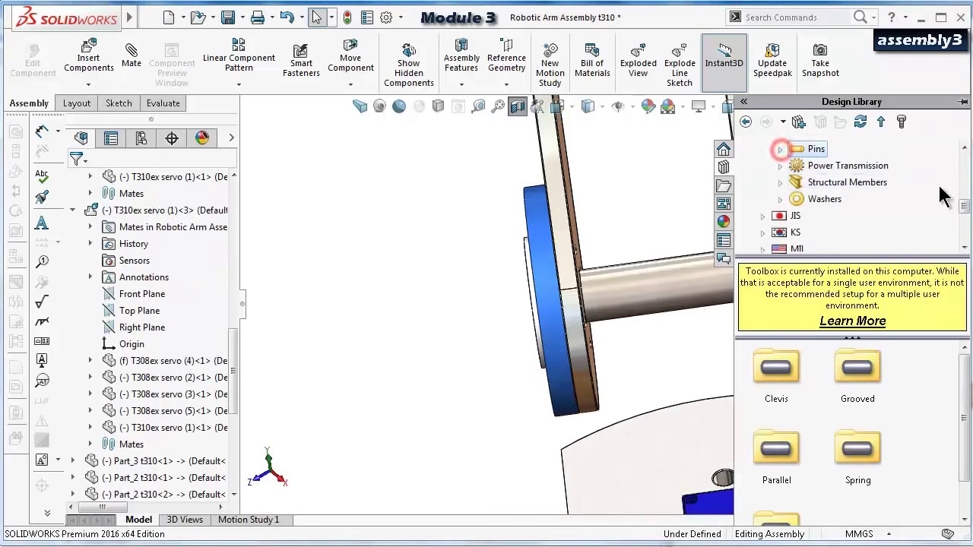
drag(961, 214, 965, 200)
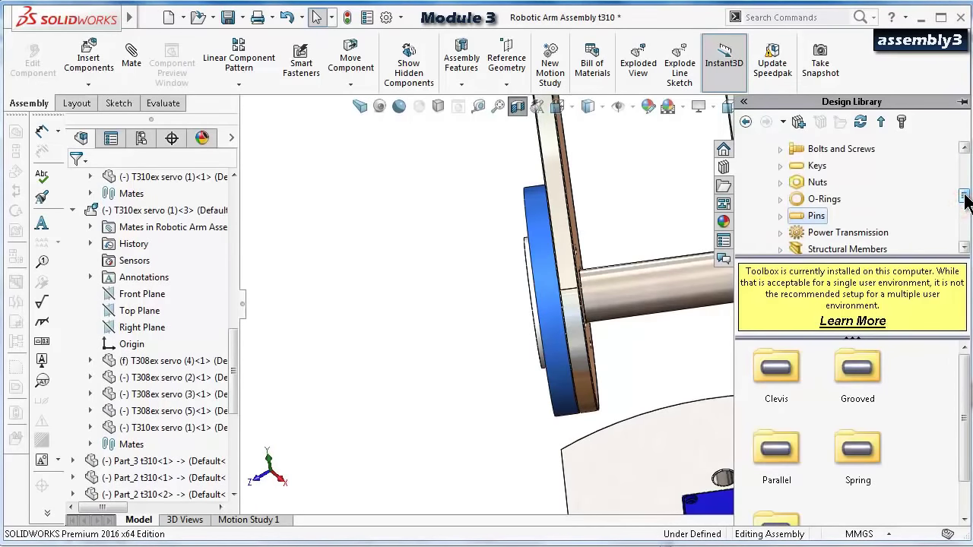
click(782, 149)
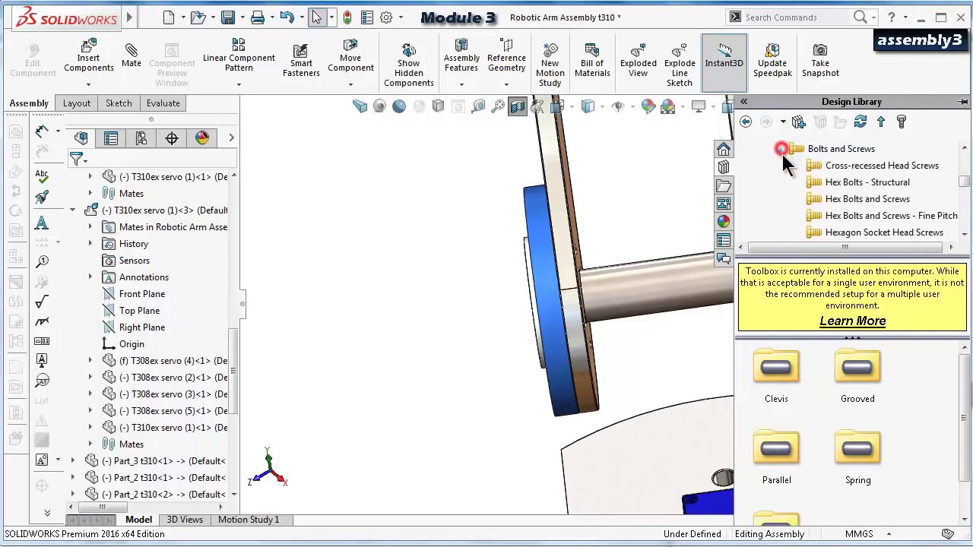
click(869, 173)
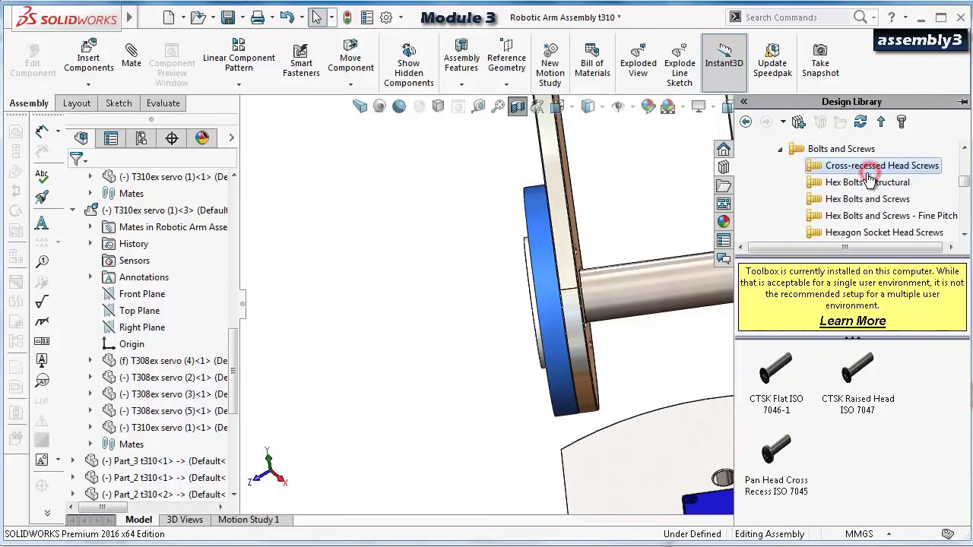
click(762, 457)
middle_drag(622, 357, 560, 350)
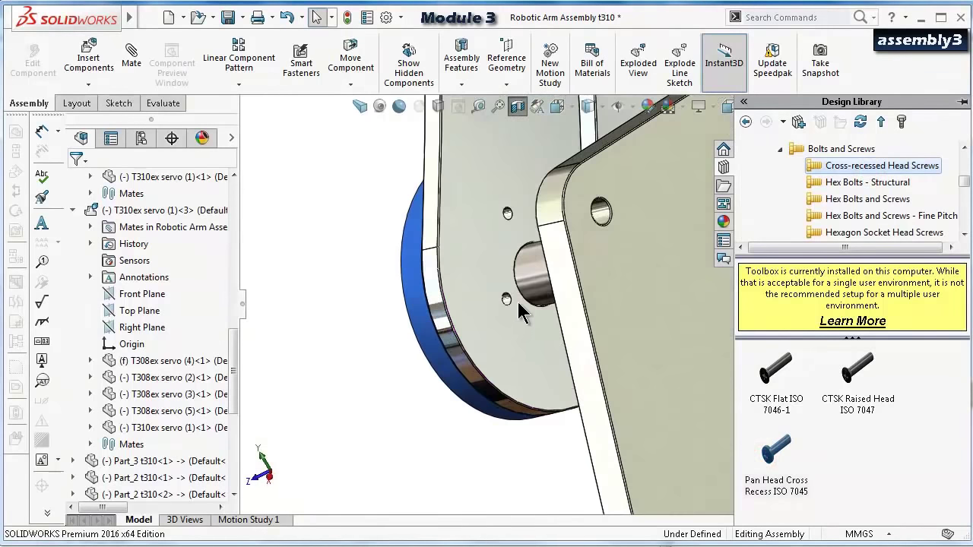
scroll(520, 312, down, 5)
drag(779, 459, 542, 328)
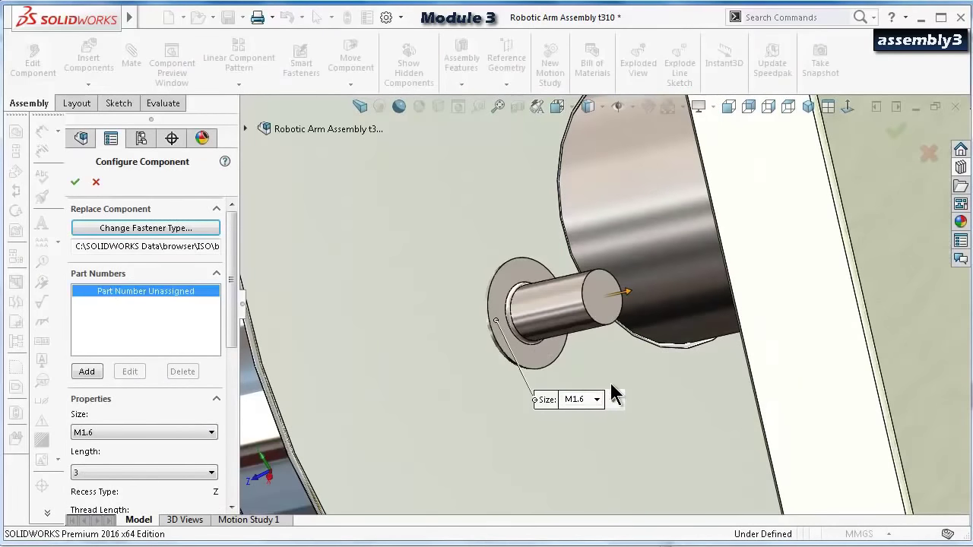
Configure the M1.6 pan head screw with length 8 and a thread display that models the thread grooves.
click(177, 474)
click(140, 524)
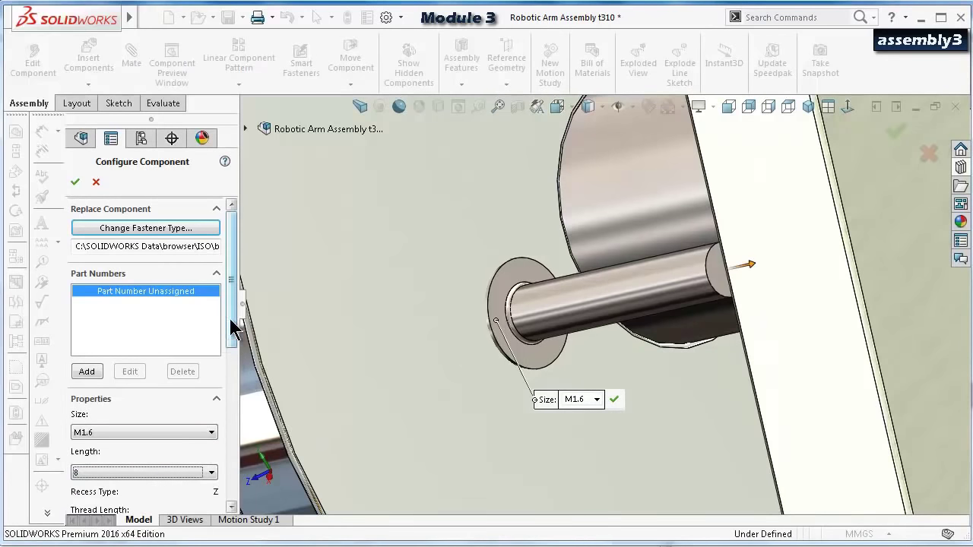
drag(231, 319, 235, 409)
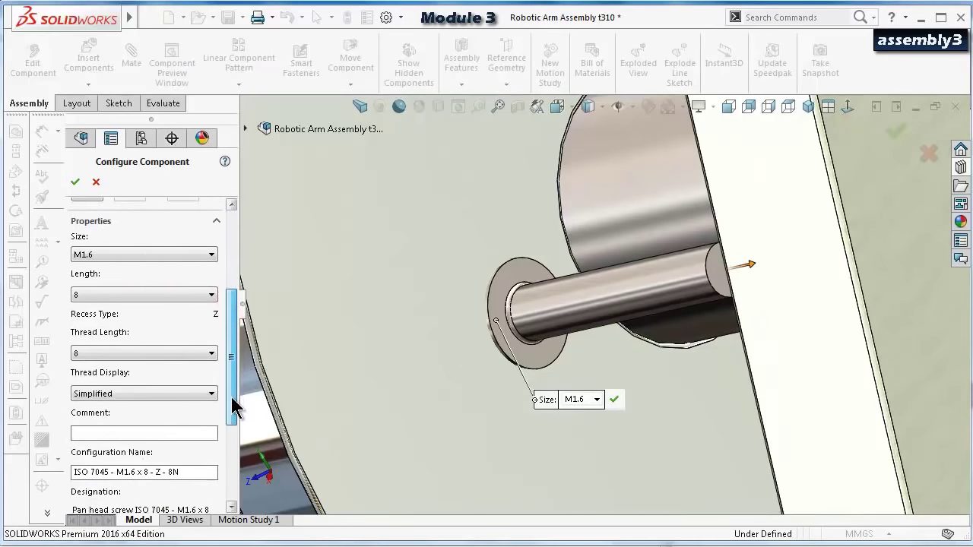
click(171, 389)
click(162, 422)
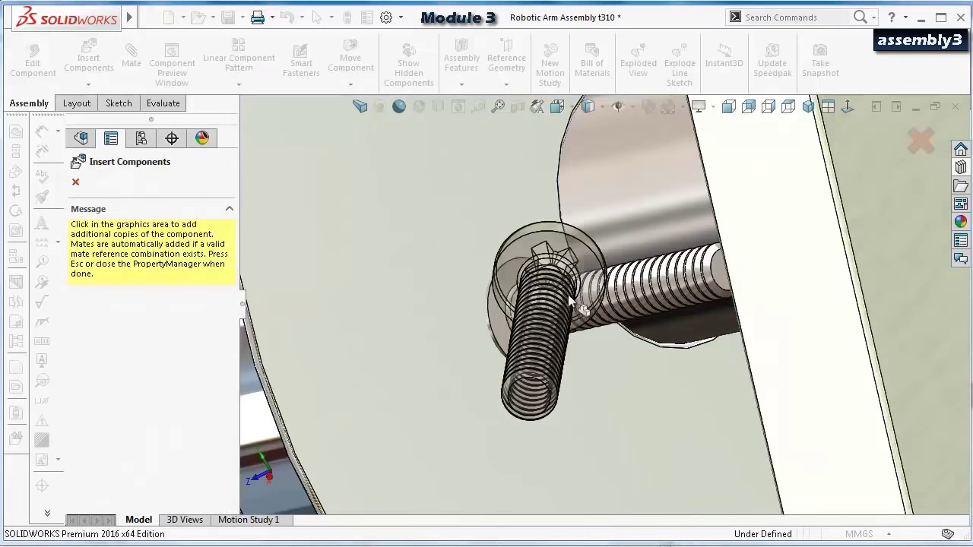
Place copies of the configured pan head screw in the other three screw holes of the arm and finish inserting.
scroll(572, 302, up, 4)
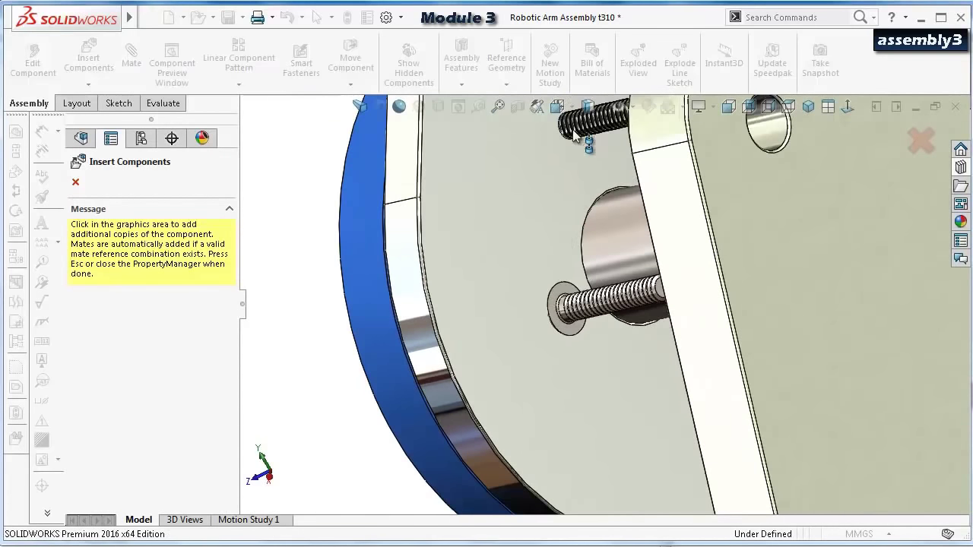
click(525, 146)
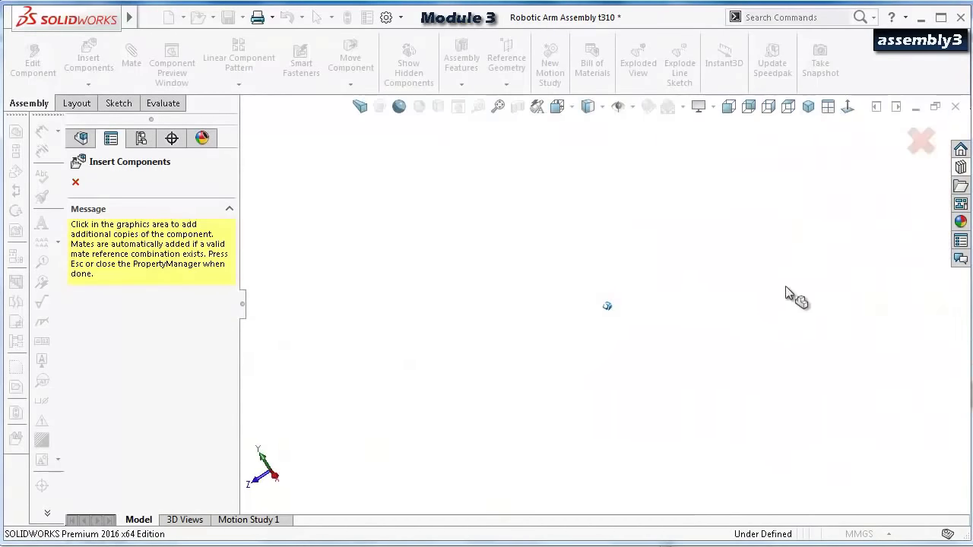
scroll(875, 286, up, 3)
scroll(875, 299, down, 5)
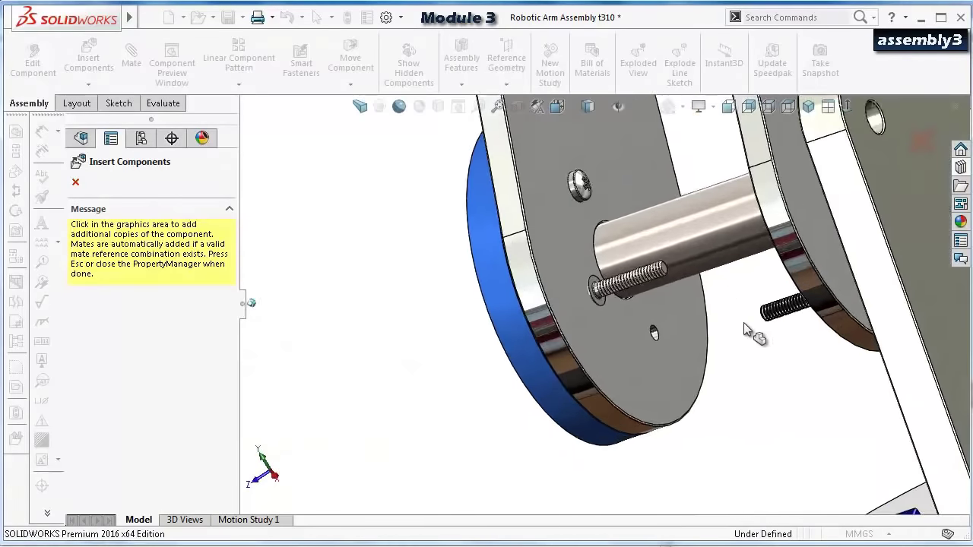
scroll(605, 343, down, 2)
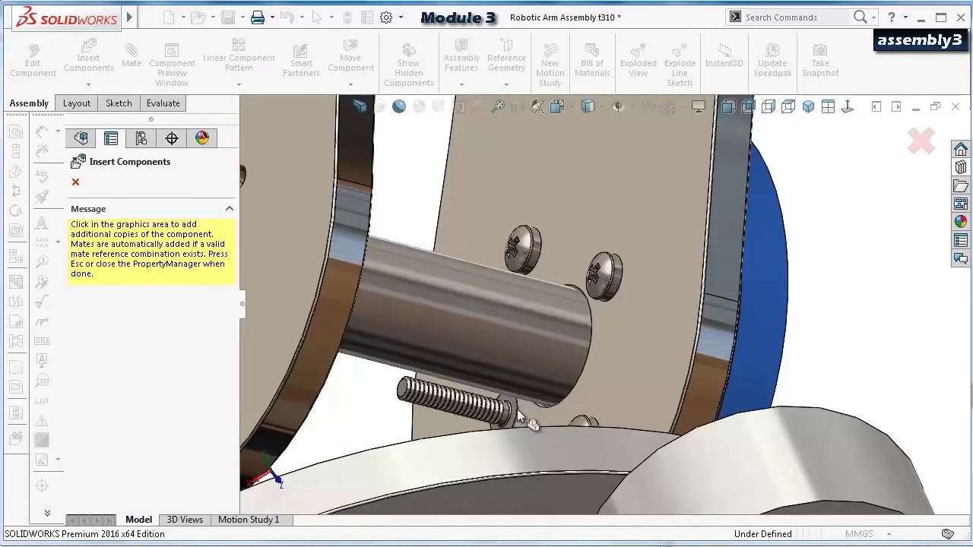
key(Escape)
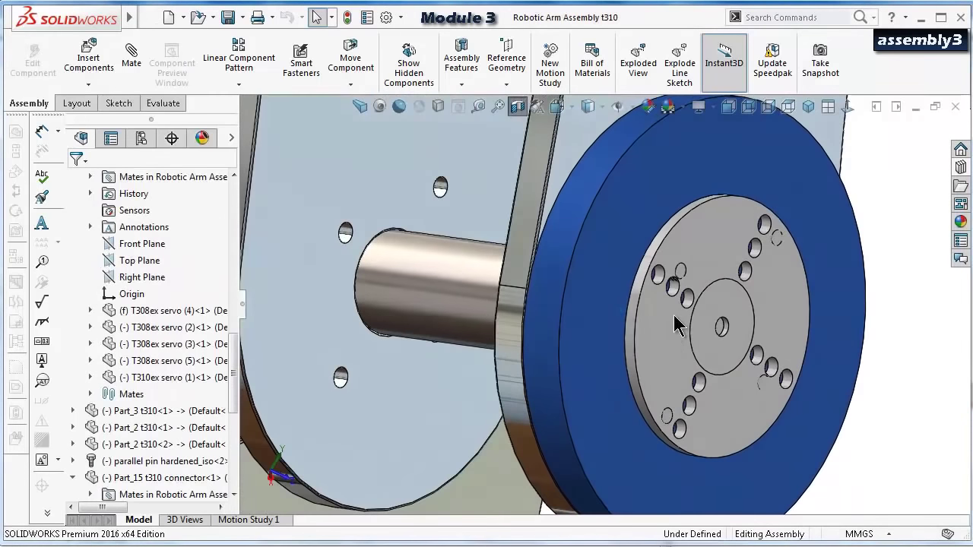
Add a concentric mate between a screw hole of the servo disc and the head of the matching pan head screw.
click(687, 284)
mouse_move(686, 283)
mouse_down()
mouse_move(679, 269)
mouse_move(667, 297)
mouse_move(682, 268)
mouse_up()
scroll(682, 262, down, 3)
drag(658, 354, 615, 412)
scroll(652, 313, down, 2)
click(654, 317)
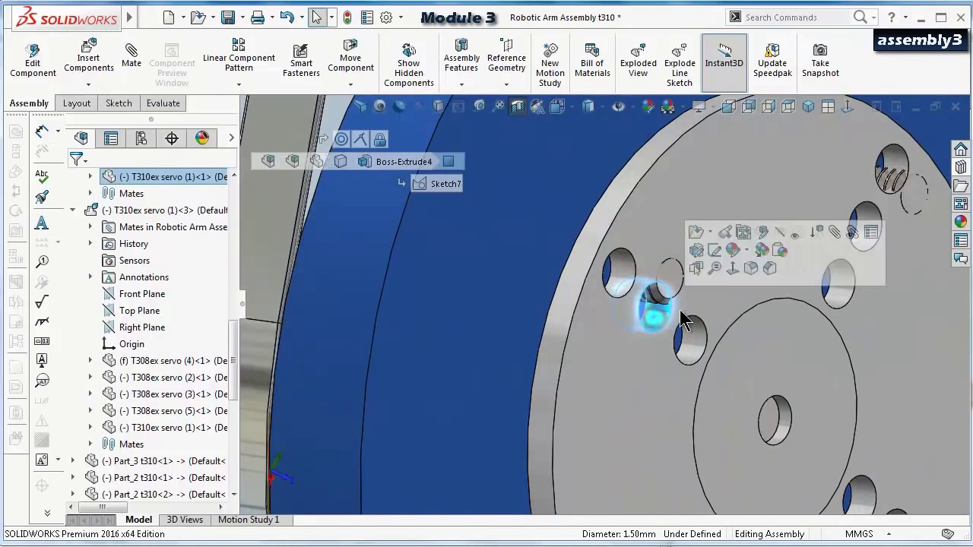
click(835, 232)
scroll(561, 311, up, 2)
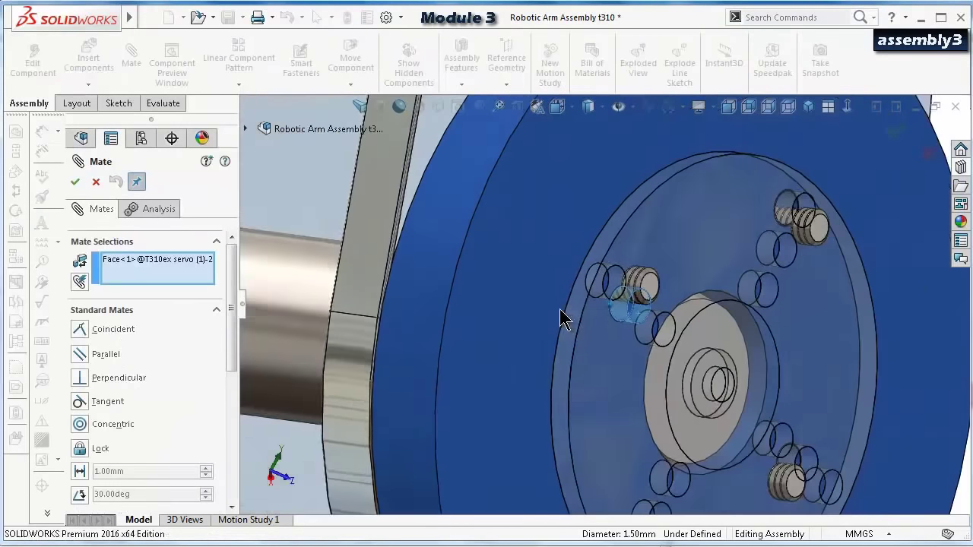
middle_drag(561, 311, 428, 317)
scroll(329, 301, up, 2)
middle_drag(331, 308, 388, 242)
click(388, 242)
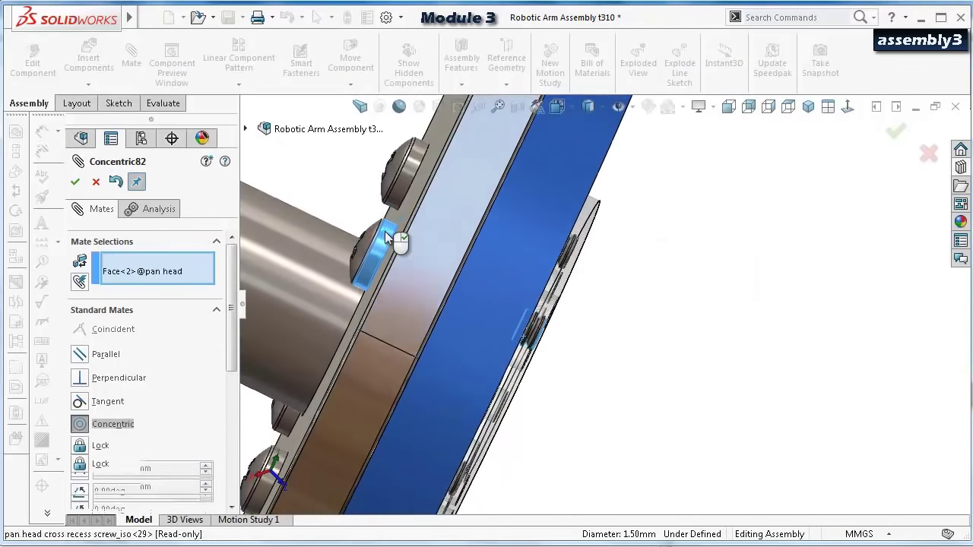
click(367, 200)
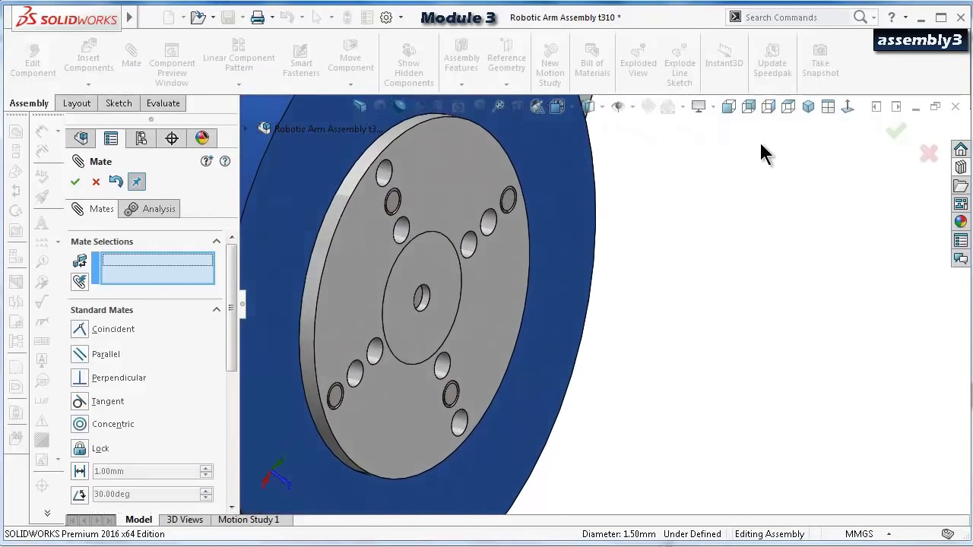
click(897, 130)
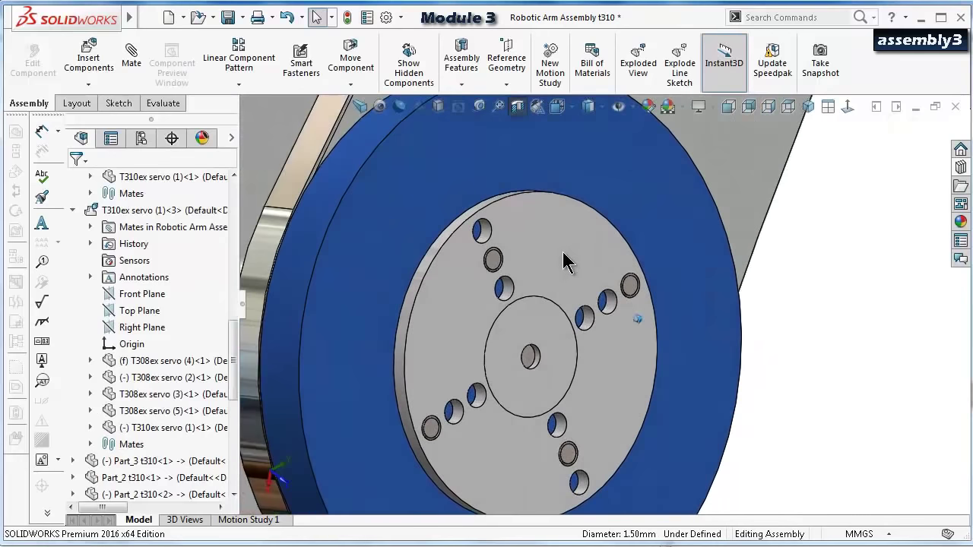
Try to rotate the servo disc, the blue connector and the Part_2 t310<1> arm to test the joint's motion.
click(574, 251)
drag(574, 249, 606, 266)
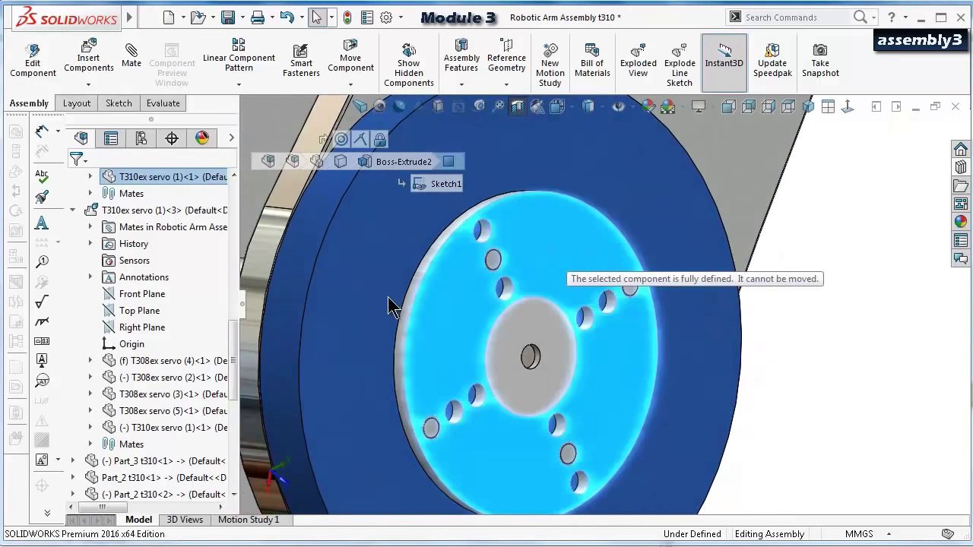
drag(387, 296, 438, 192)
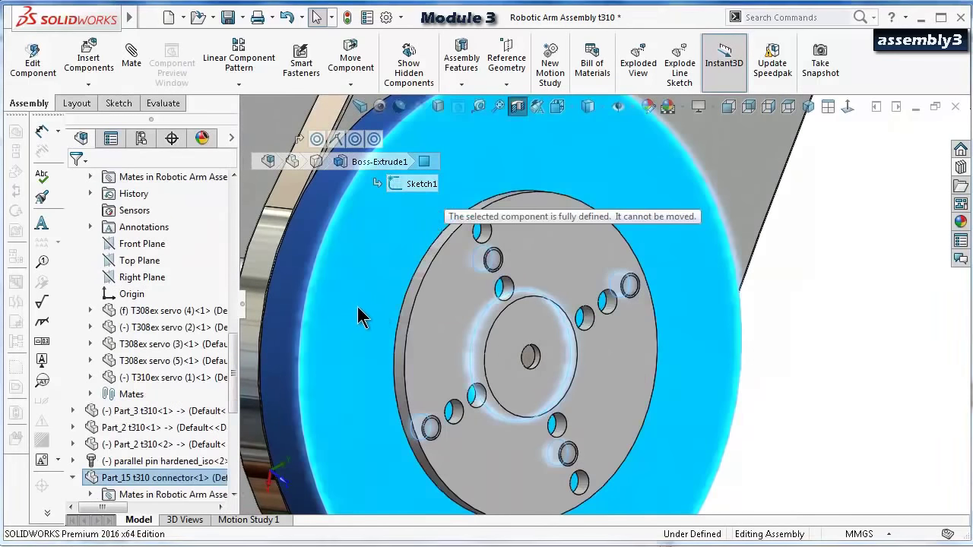
click(813, 282)
scroll(678, 204, up, 3)
drag(678, 202, 561, 191)
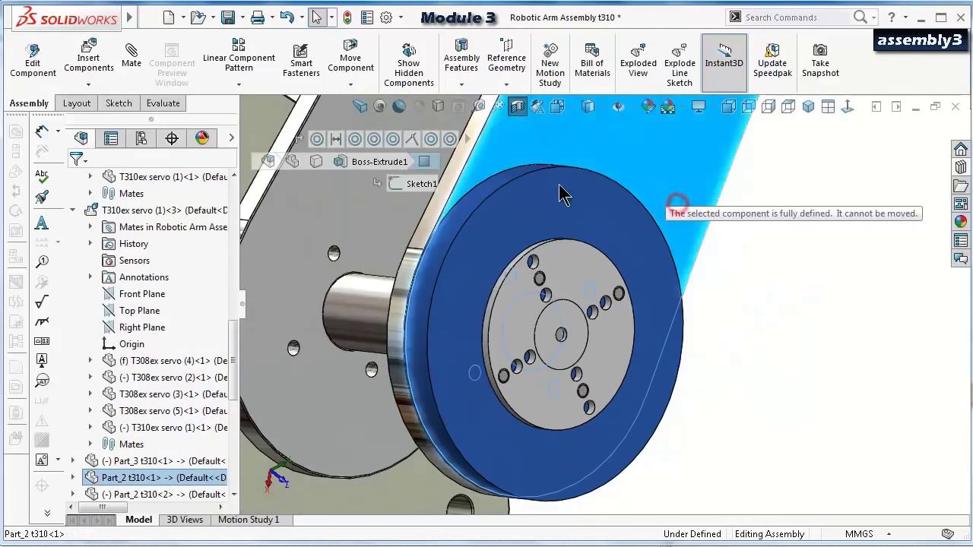
click(779, 400)
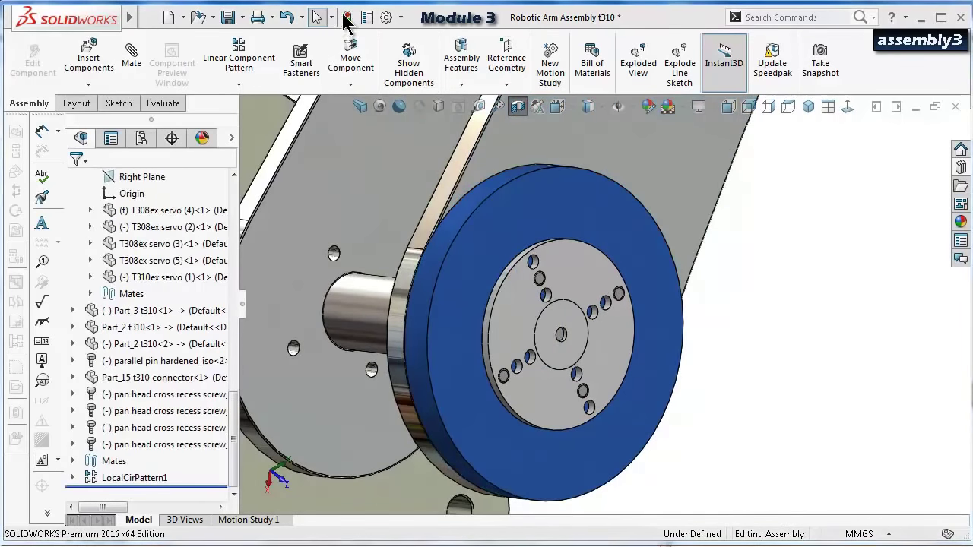
Rebuild the assembly and swing the Part_2 t310<1> arm together with its connector and servo disc.
click(346, 18)
click(552, 142)
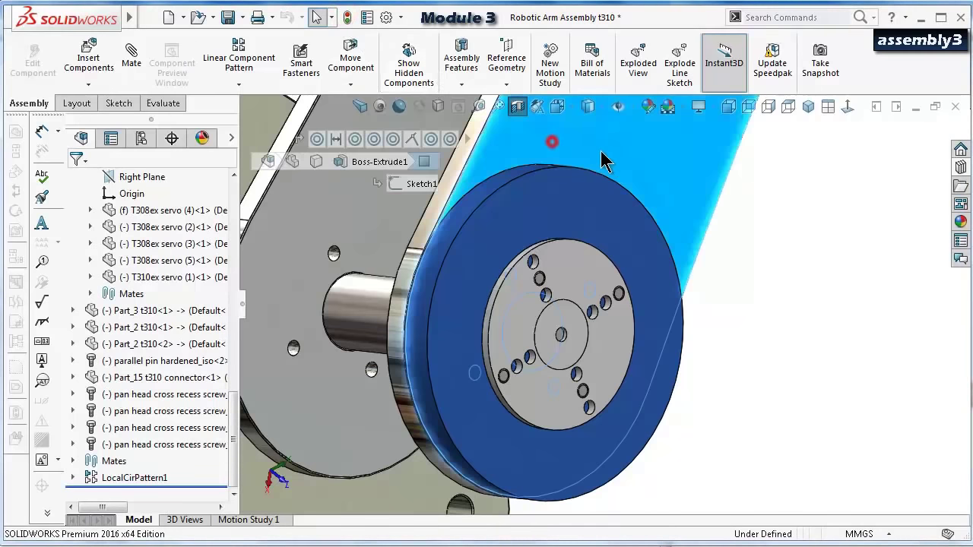
drag(601, 162, 585, 247)
click(845, 503)
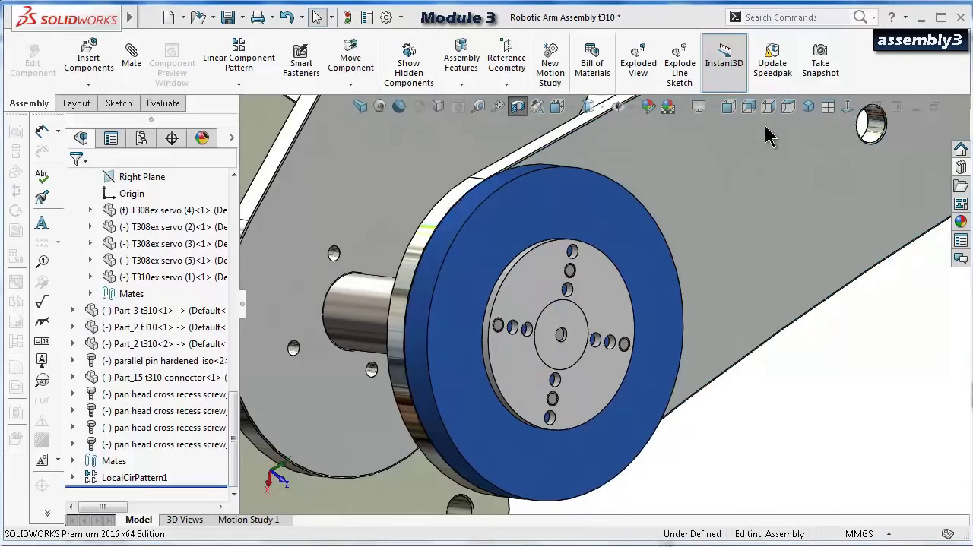
Show the whole assembly in isometric view, turn off the section view, and swing the front Part_2 arm away from the other arm.
click(809, 107)
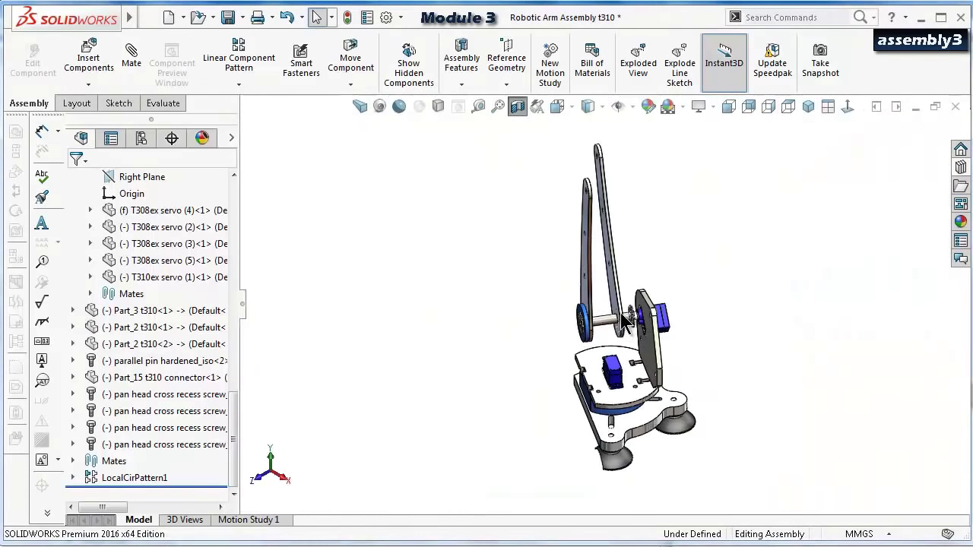
click(517, 105)
middle_drag(574, 365, 689, 320)
scroll(691, 327, down, 3)
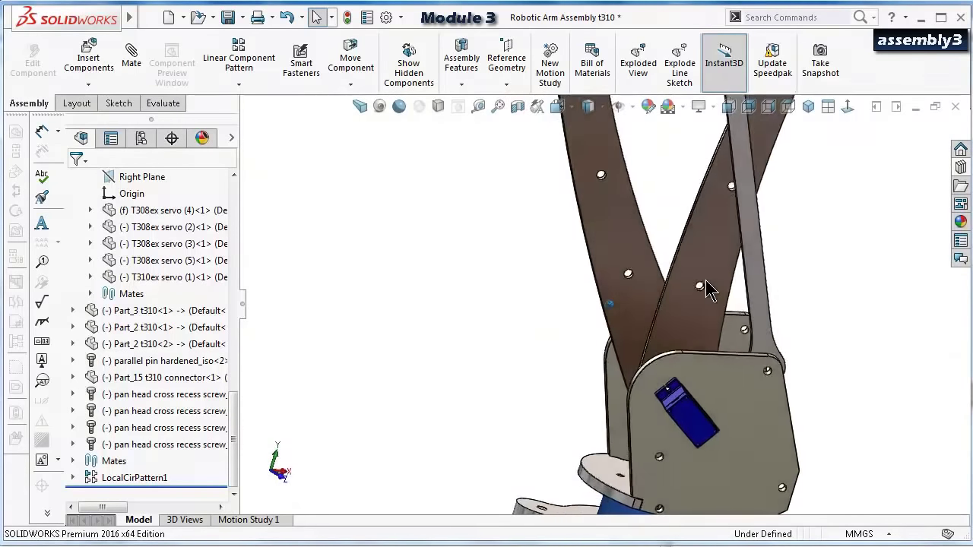
click(703, 254)
drag(676, 262, 558, 294)
click(486, 371)
Make the Part_1 t310<1> side plate transparent so the servo and arm joint behind it can be seen.
click(736, 413)
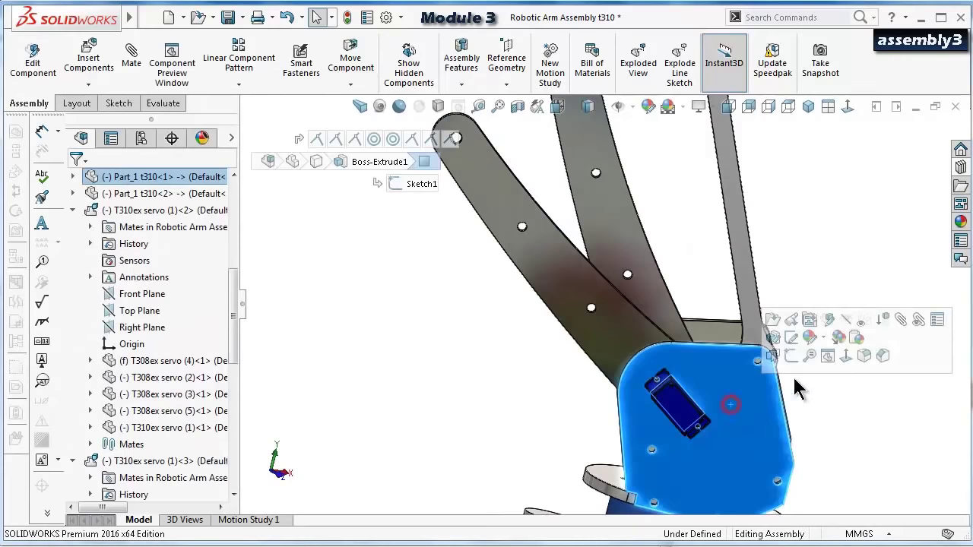
click(861, 323)
scroll(844, 243, down, 5)
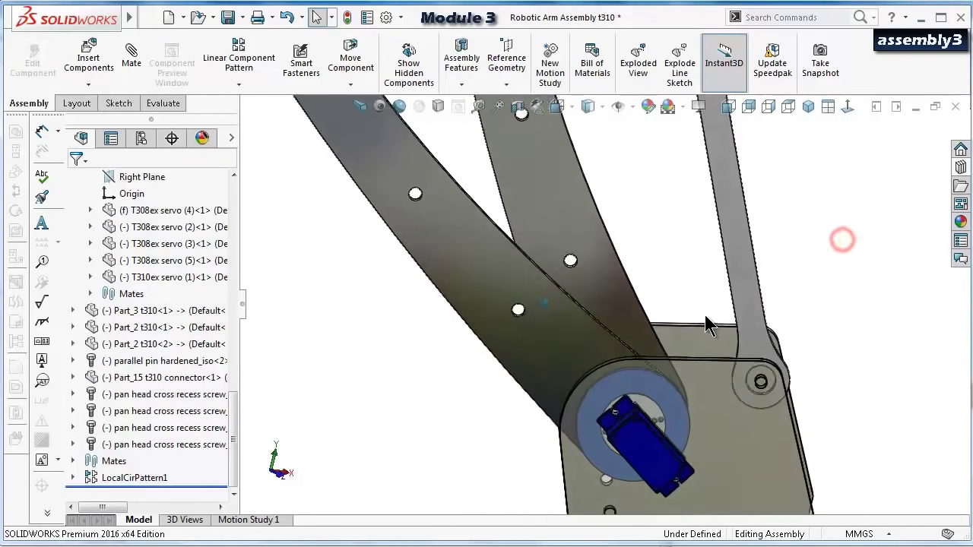
Swing the Part_2 t310<1> arm about the servo joint to a more upright position and clear the selection.
click(511, 263)
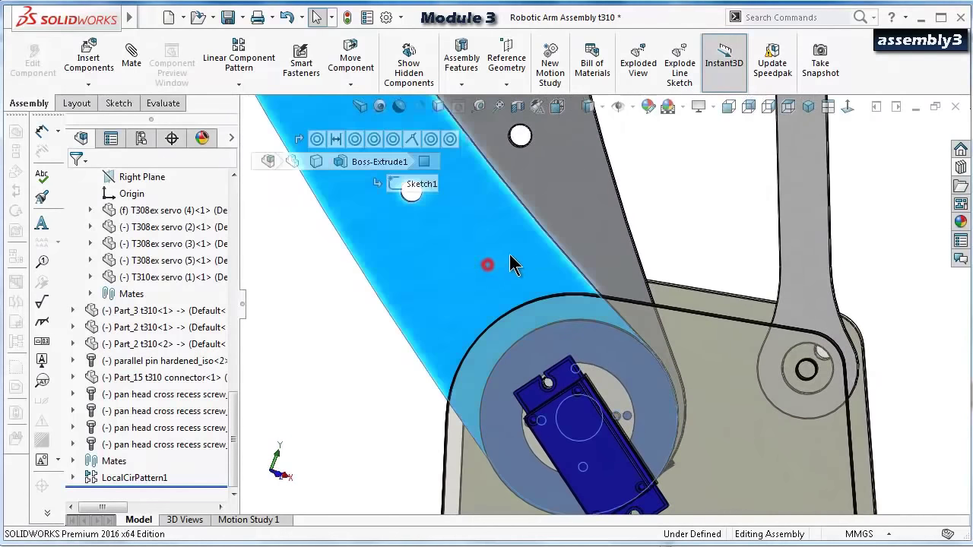
drag(511, 263, 409, 324)
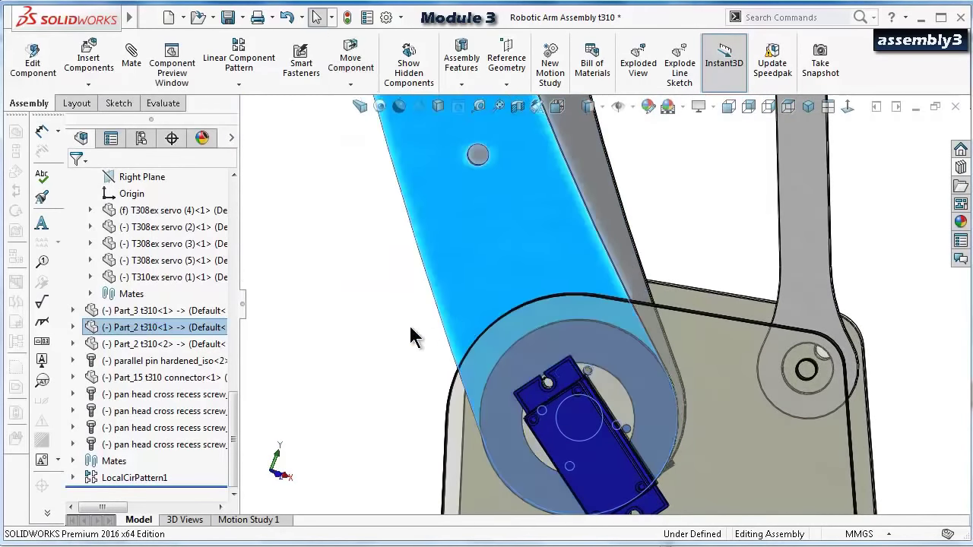
click(388, 325)
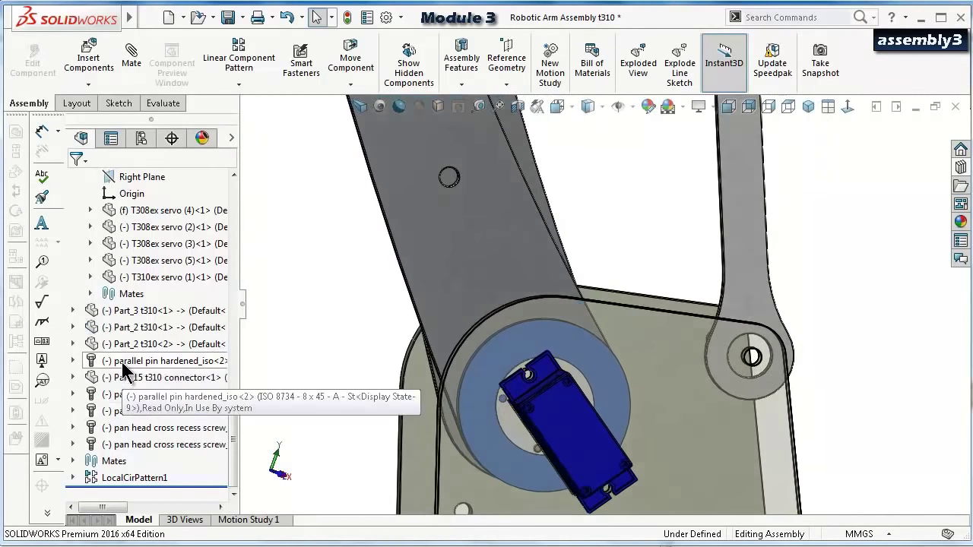
Collapse the expanded T310ex servo subassemblies in the tree and group the four pan head screws in a new folder named Arm screws and nuts.
click(131, 365)
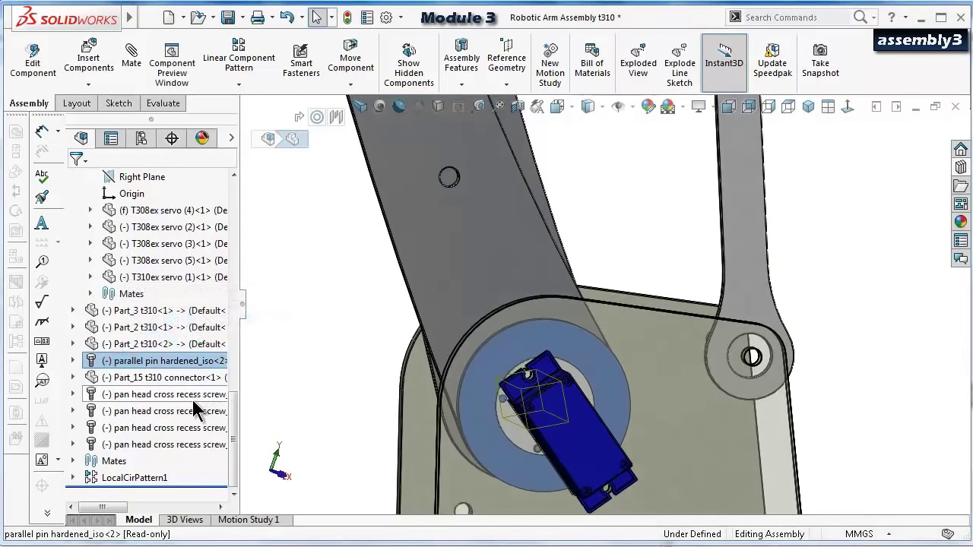
click(186, 396)
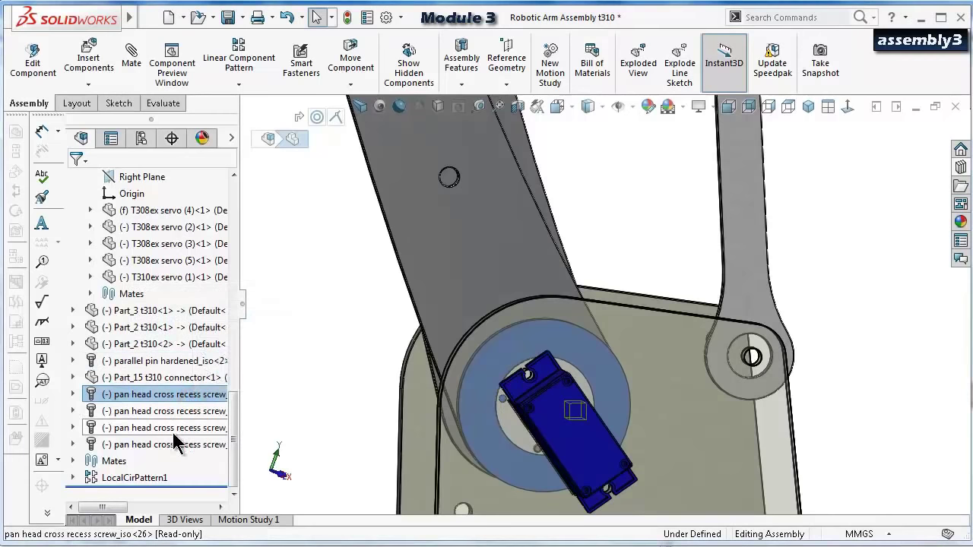
shift+click(174, 445)
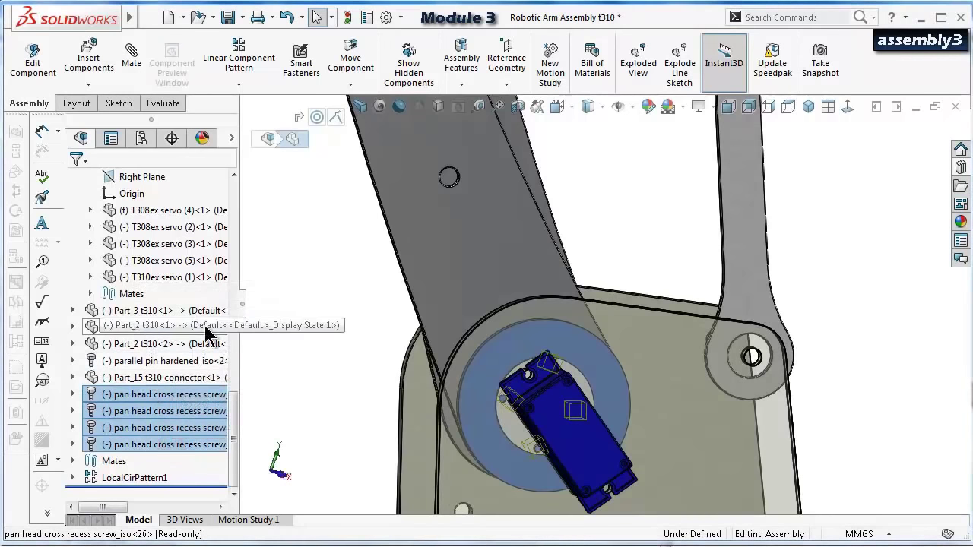
drag(234, 414, 239, 376)
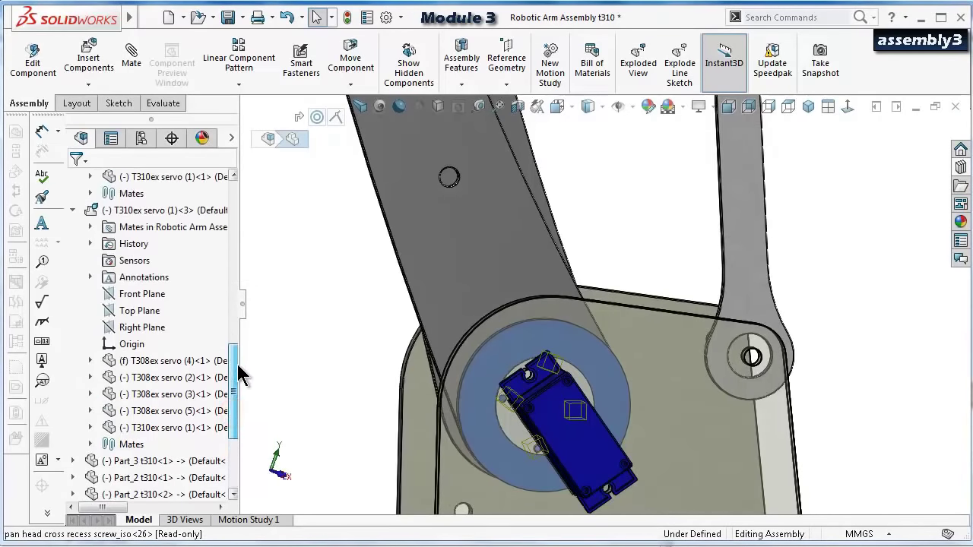
click(72, 210)
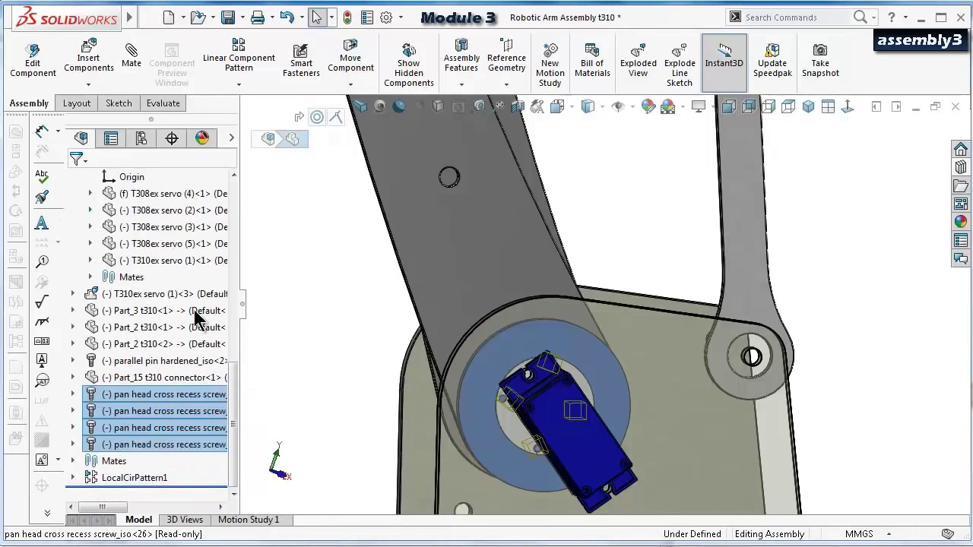
drag(238, 391, 235, 302)
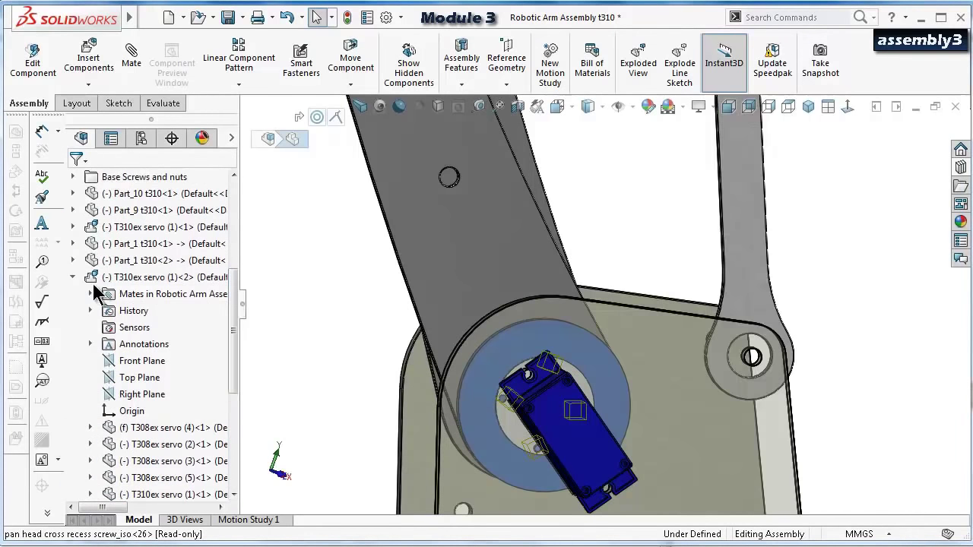
click(73, 277)
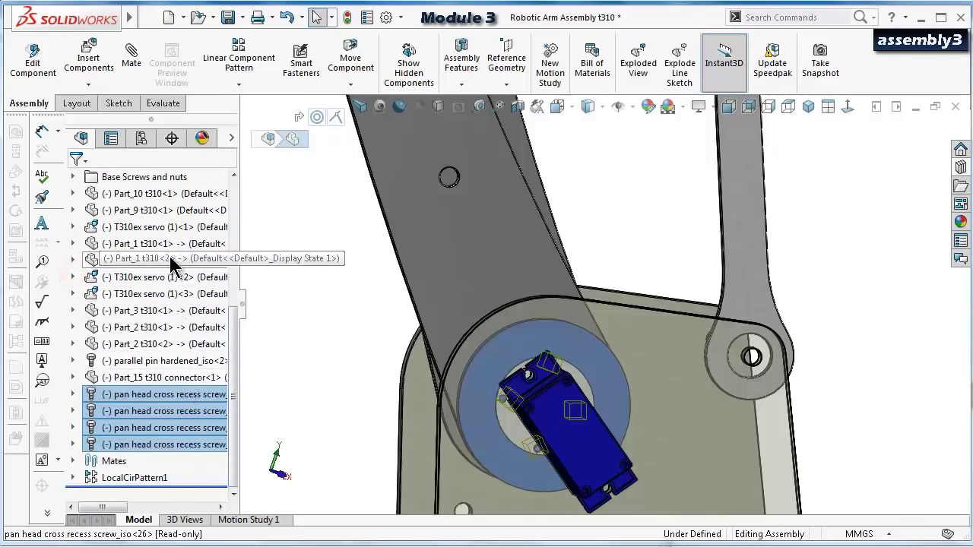
right_click(160, 403)
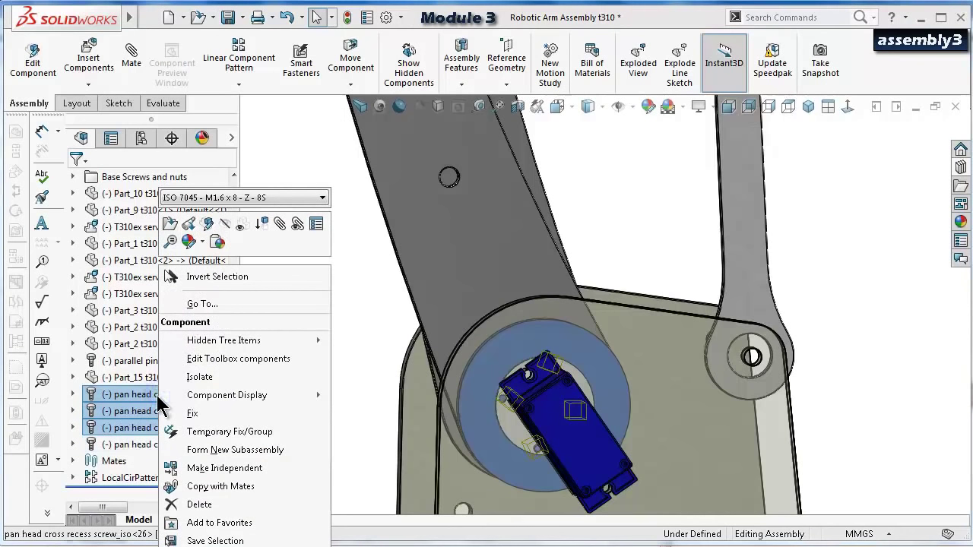
click(213, 545)
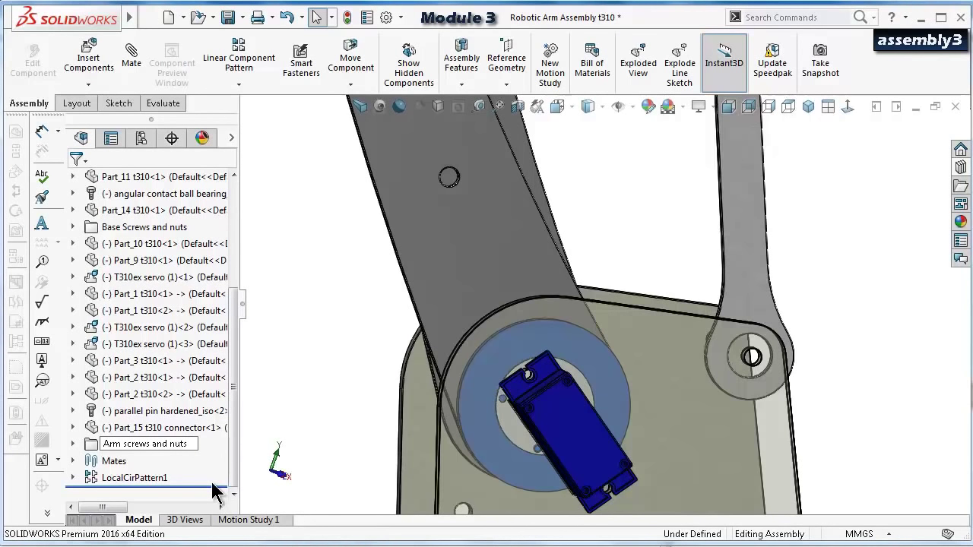
key(Return)
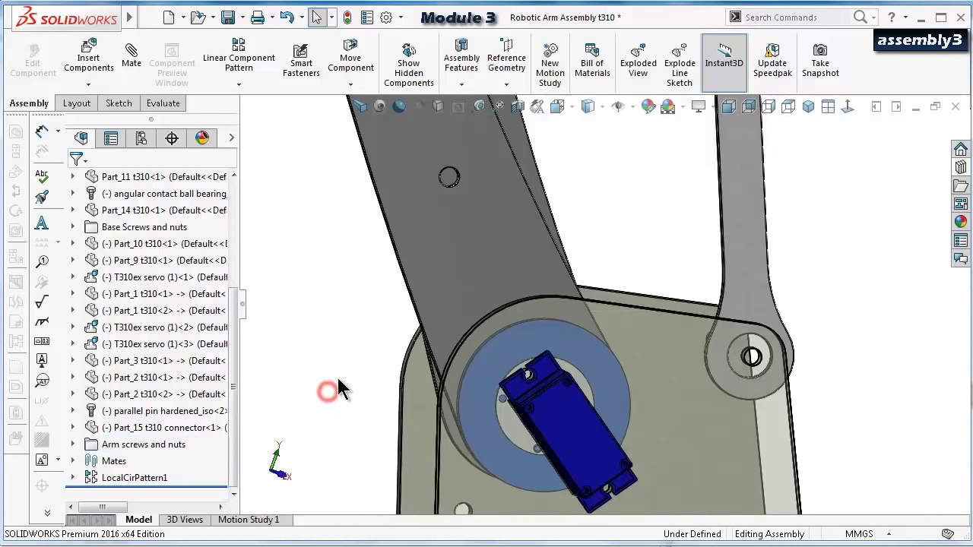
shift+middle_drag(337, 375, 325, 386)
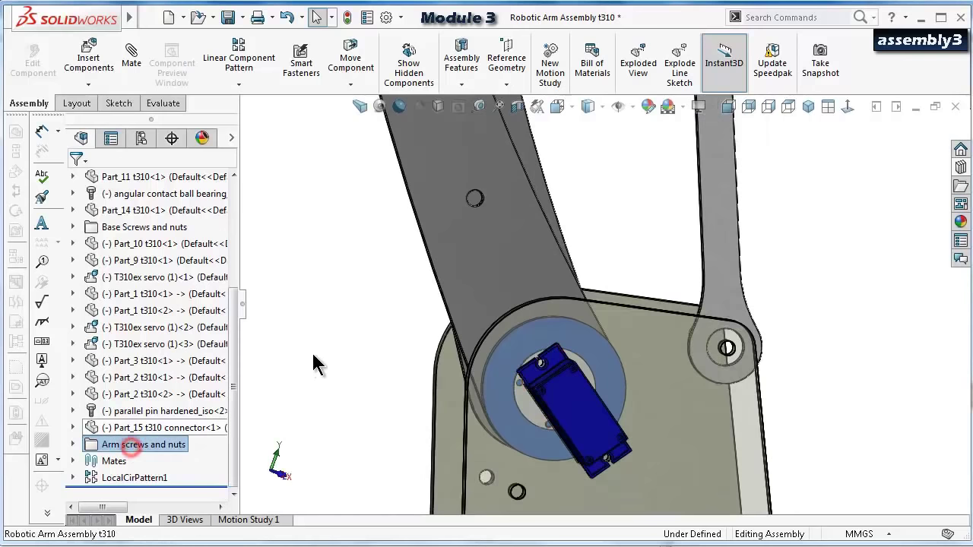
middle_drag(311, 347, 383, 370)
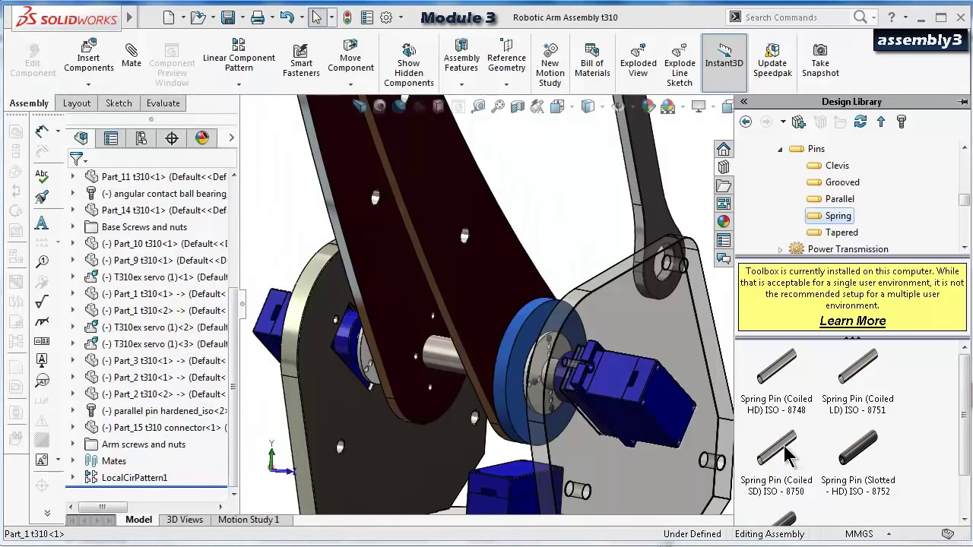
drag(787, 454, 578, 243)
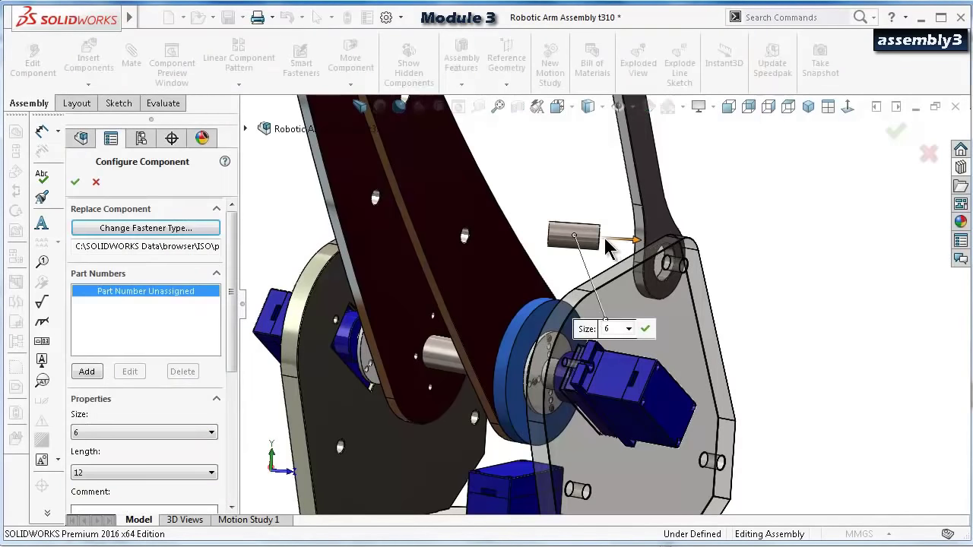
mouse_move(603, 240)
middle_down()
mouse_move(539, 261)
mouse_move(577, 267)
middle_up()
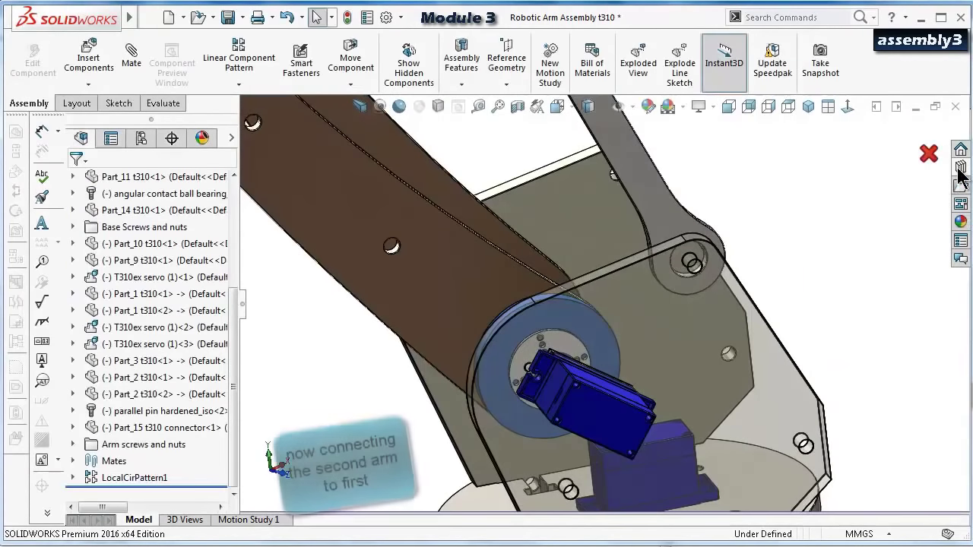
Insert a Spring Pin (Slotted - HD) ISO 8752 from the Toolbox library into the empty space beside the Part_1 side plate.
click(960, 166)
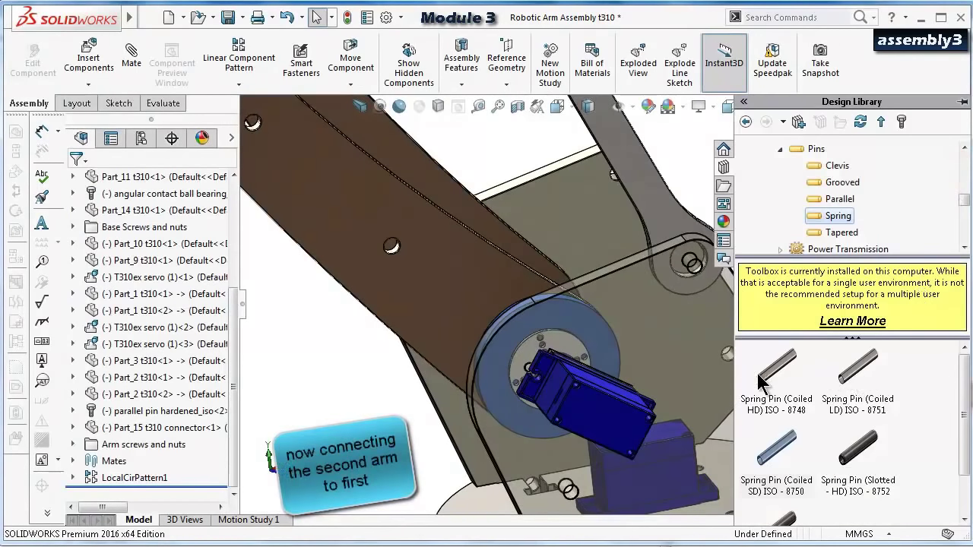
scroll(787, 423, down, 2)
click(855, 452)
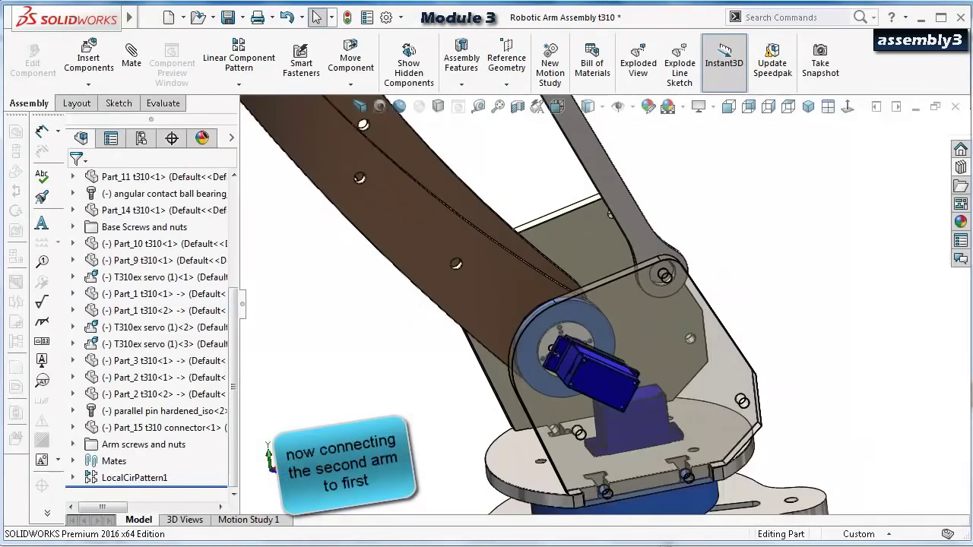
drag(409, 434, 385, 431)
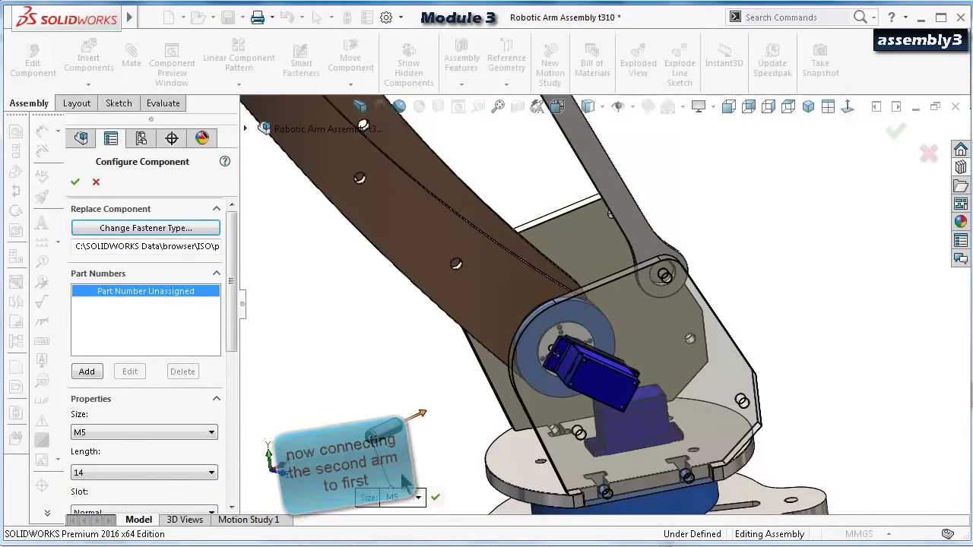
scroll(433, 399, down, 8)
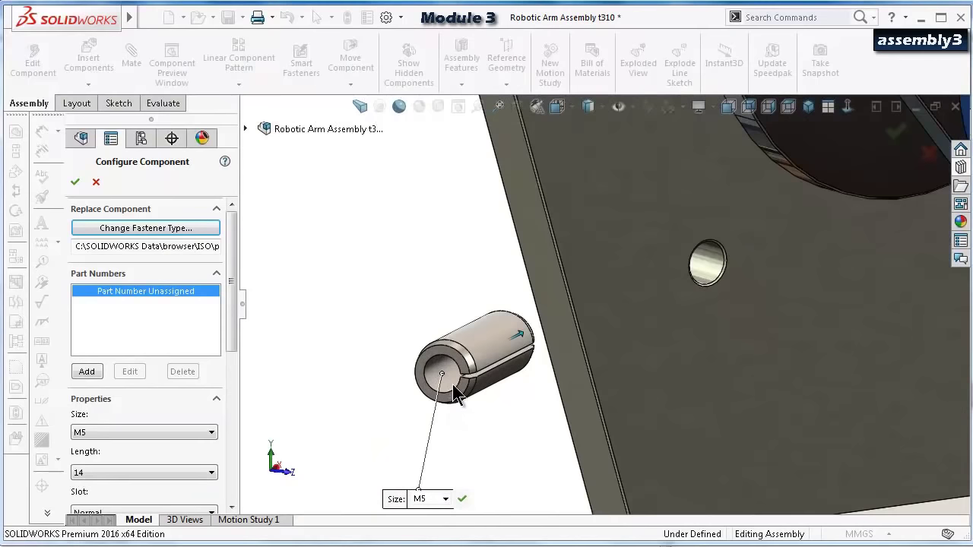
mouse_move(509, 407)
middle_down()
mouse_move(491, 451)
mouse_move(501, 395)
middle_up()
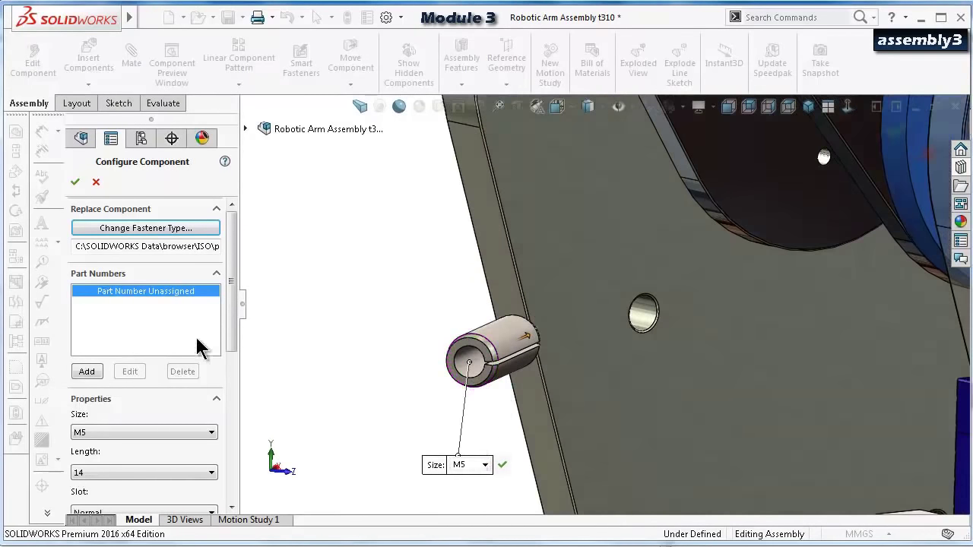
Set the length of the M5 slotted spring pin to 22 mm and accept its configuration.
drag(233, 311, 233, 374)
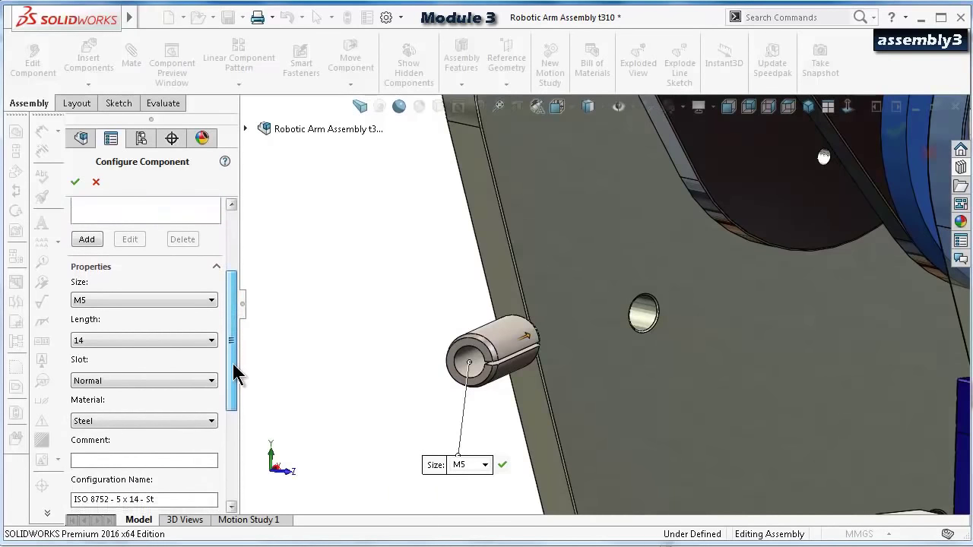
click(194, 344)
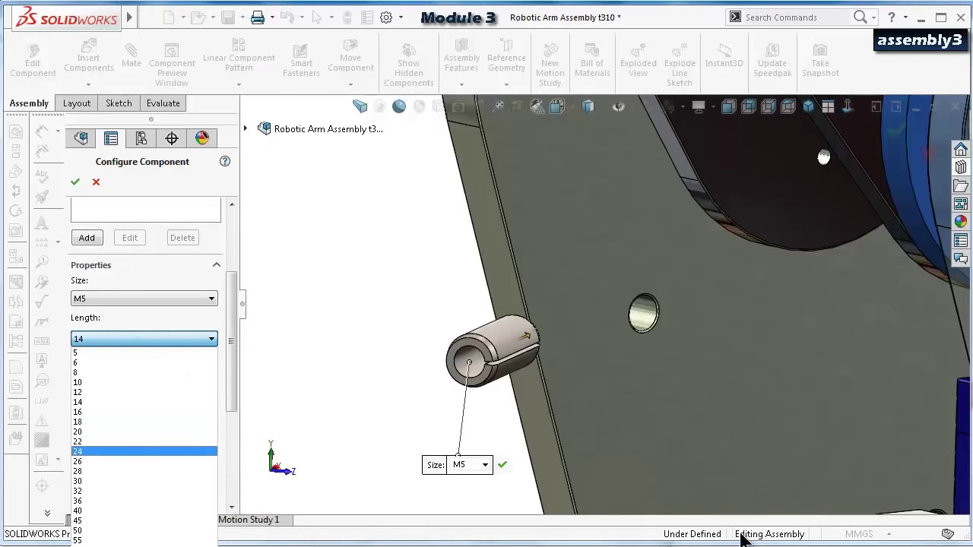
click(115, 402)
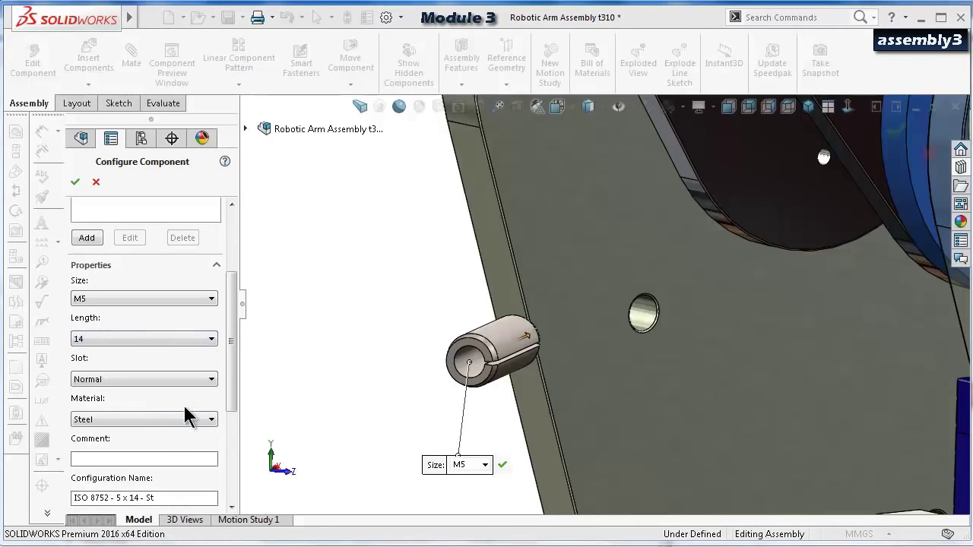
click(208, 420)
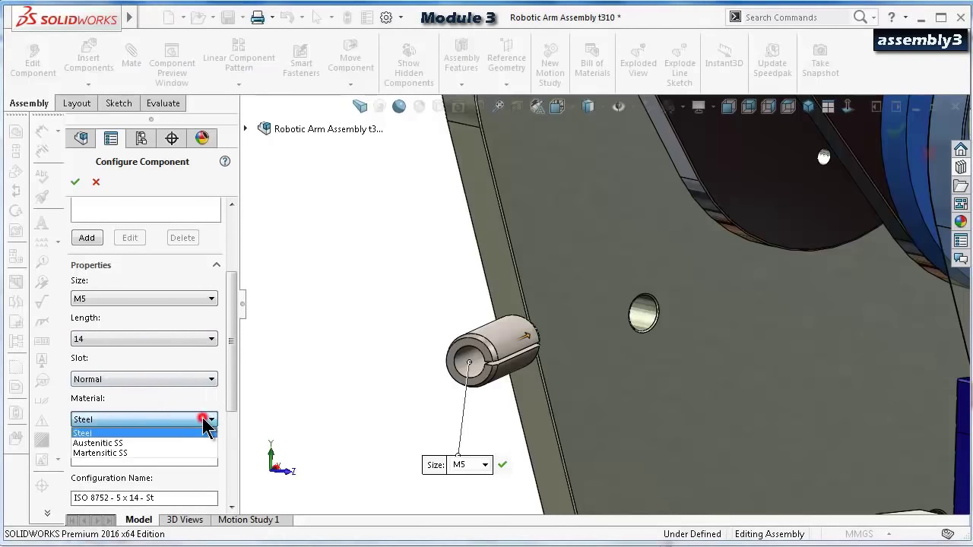
click(204, 424)
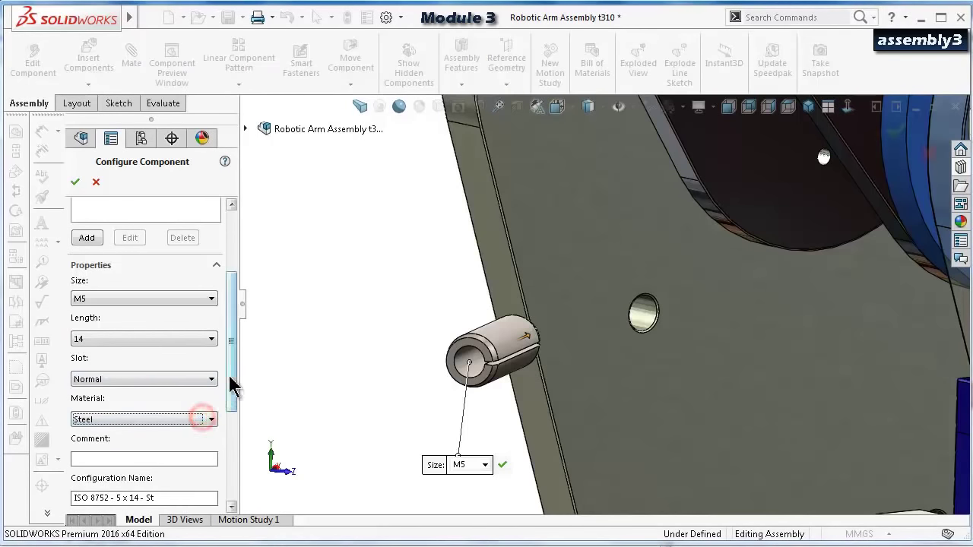
drag(230, 376, 232, 407)
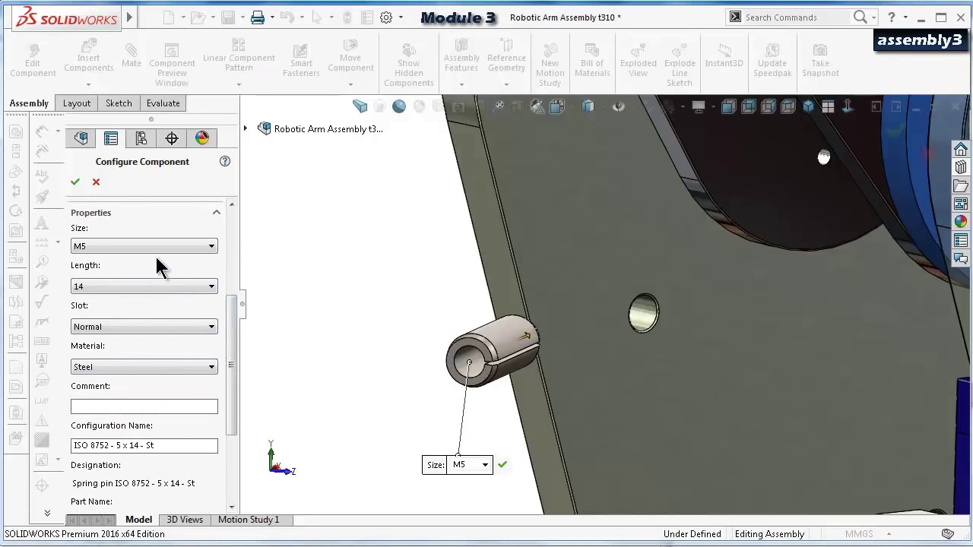
drag(234, 358, 246, 297)
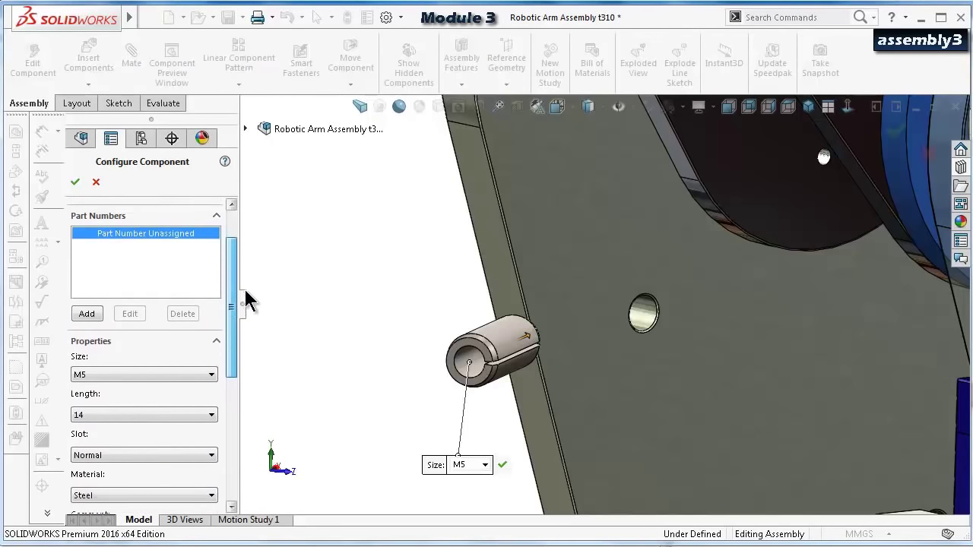
click(198, 416)
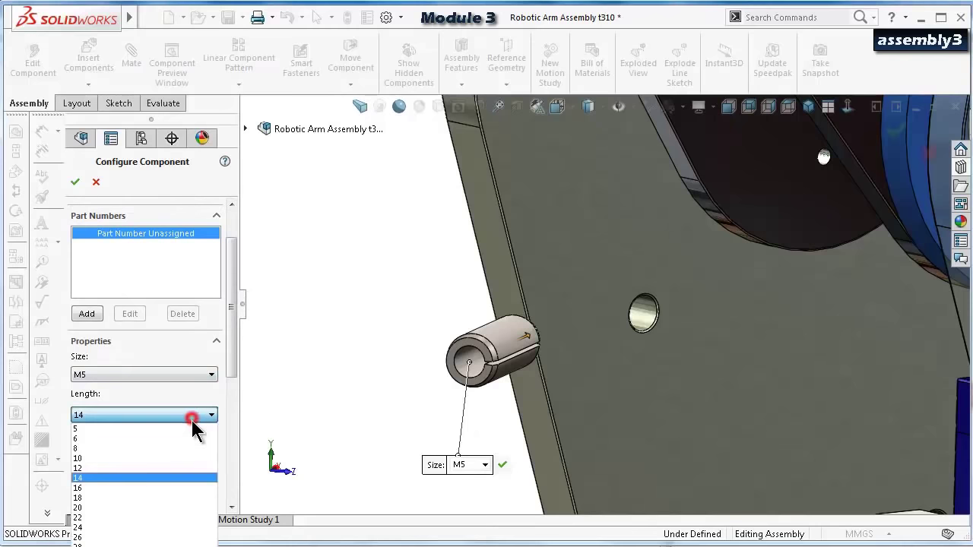
click(163, 513)
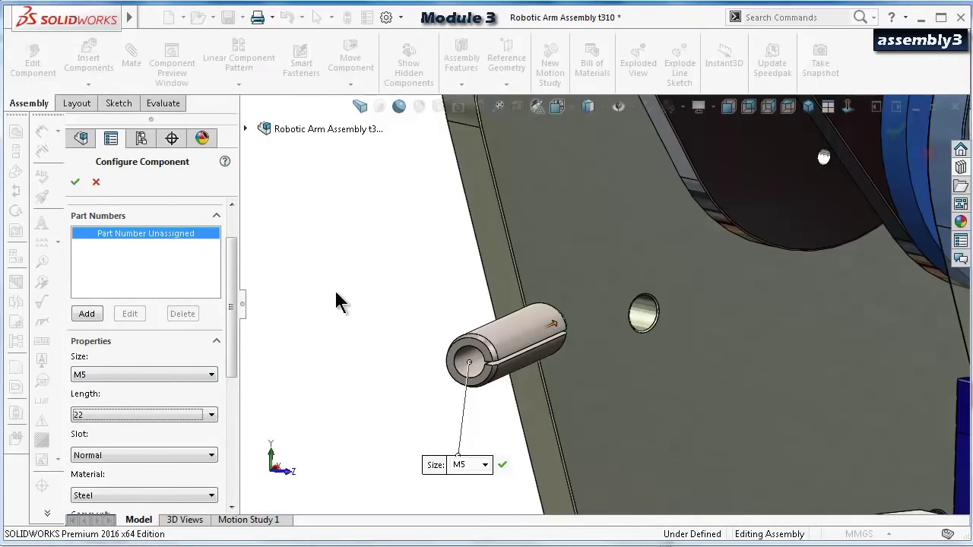
click(74, 182)
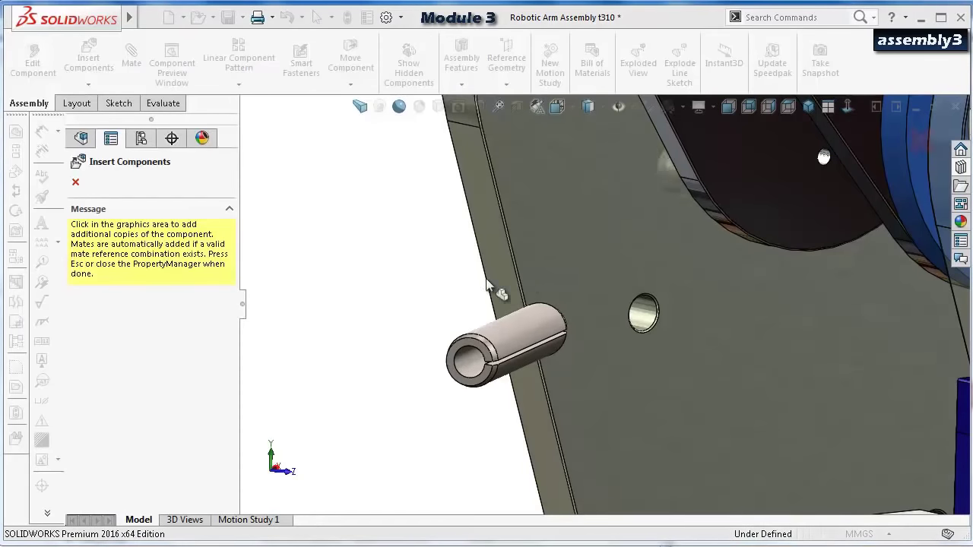
Place a second copy of the slotted spring pin in the assembly and finish inserting components.
click(371, 303)
scroll(414, 276, up, 3)
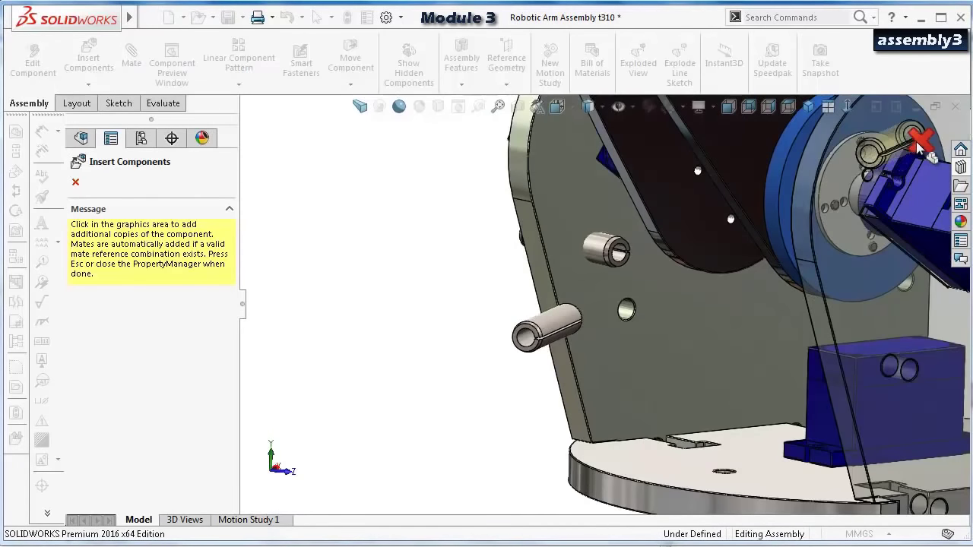
key(Escape)
scroll(660, 259, up, 5)
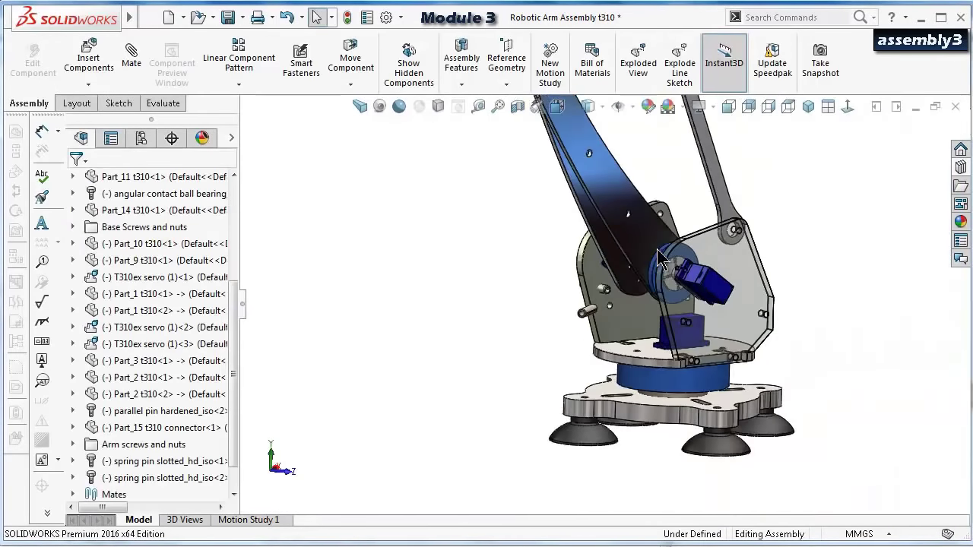
Mate the first slotted spring pin concentric with the lower of the two large mid-arm holes in the first Part_2 arm.
scroll(660, 259, down, 3)
drag(536, 365, 536, 232)
scroll(536, 232, down, 3)
scroll(533, 241, down, 2)
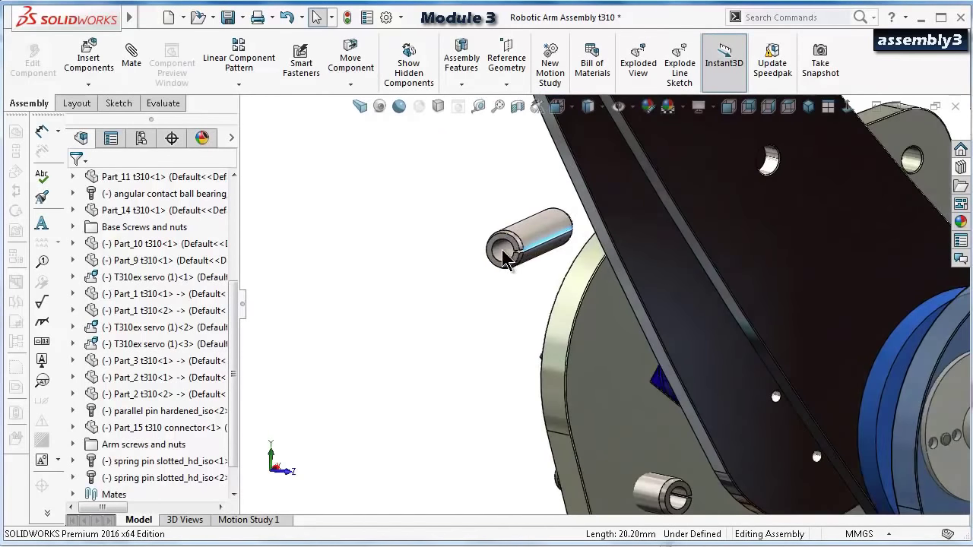
click(504, 257)
click(680, 174)
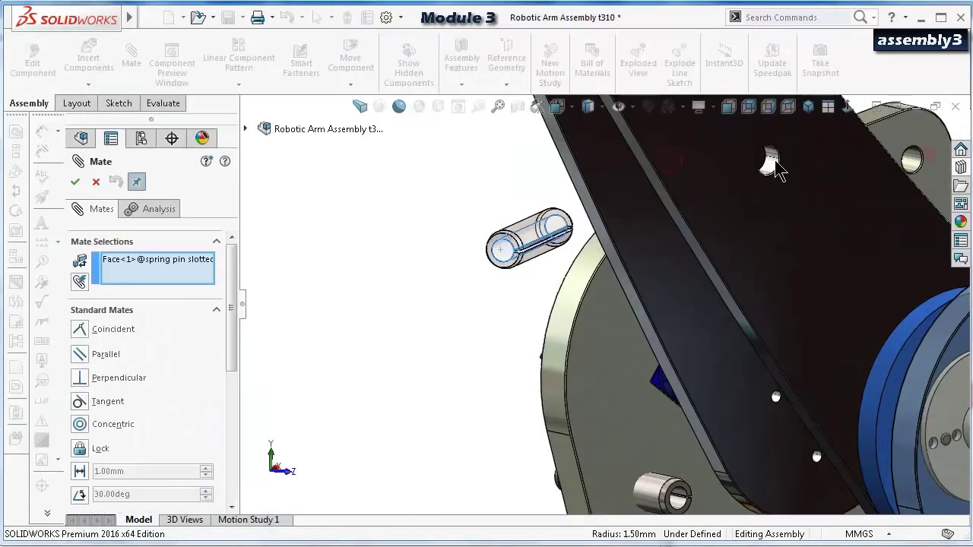
scroll(775, 162, up, 2)
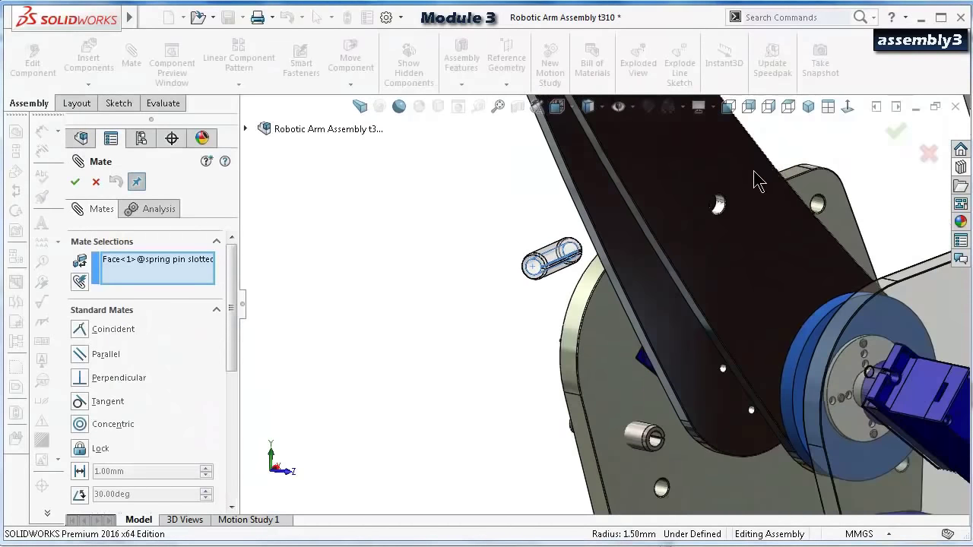
click(399, 104)
scroll(745, 224, down, 3)
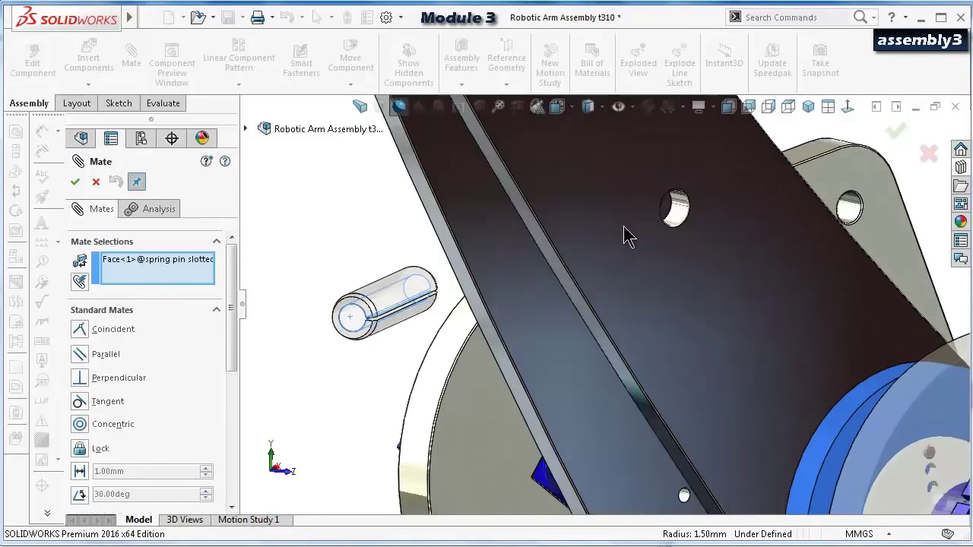
click(679, 214)
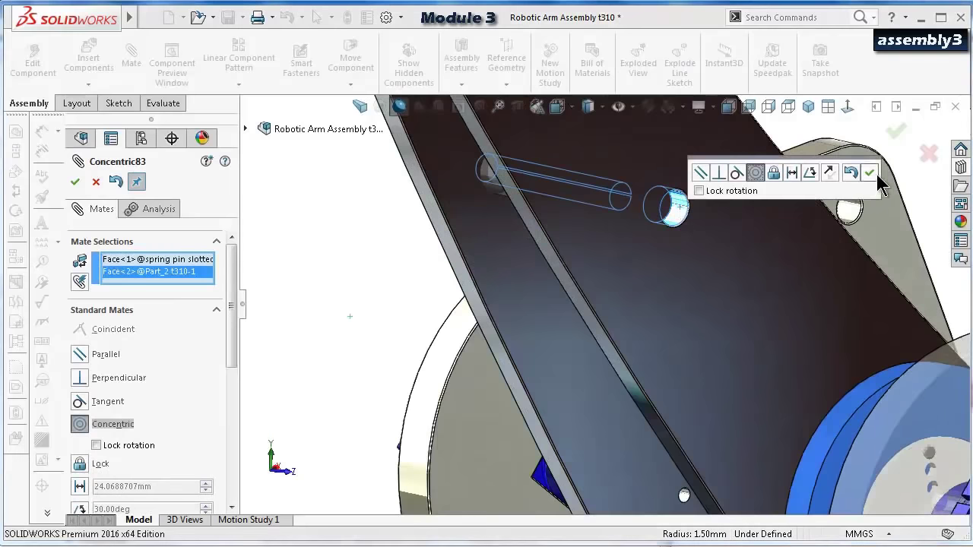
click(872, 173)
Mate the end face of the first spring pin coincident with the first Part_2 arm's inner face.
middle_drag(589, 219, 641, 214)
scroll(517, 217, down, 3)
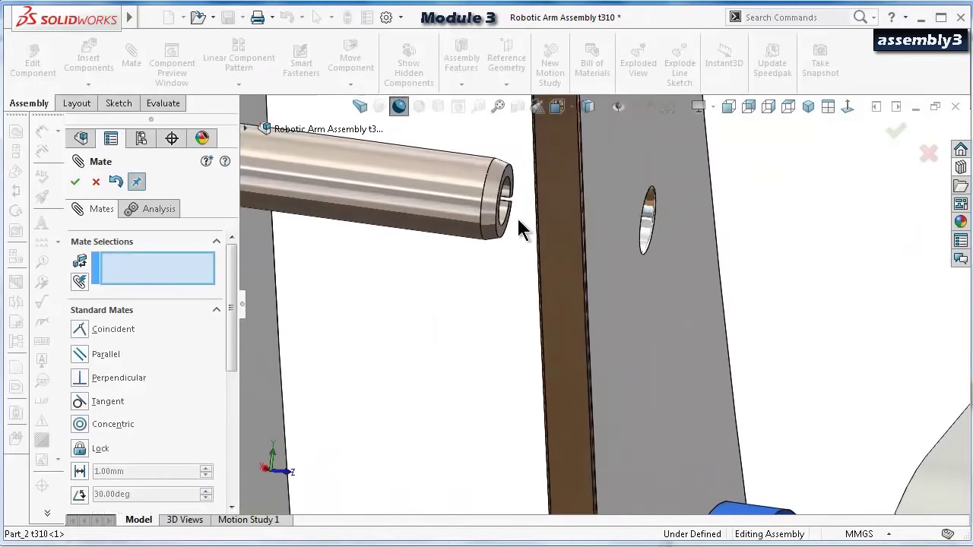
click(504, 253)
middle_drag(537, 266, 506, 282)
click(504, 275)
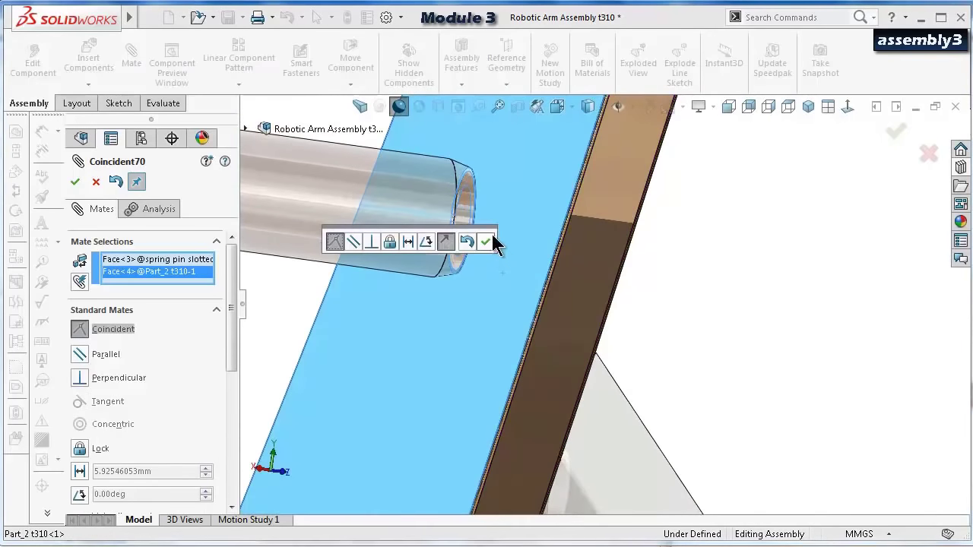
click(490, 183)
Close the mating and check the normal distance between the second Part_1 side plate and the second Part_2 arm.
scroll(632, 251, up, 2)
middle_drag(628, 252, 549, 364)
scroll(532, 261, up, 2)
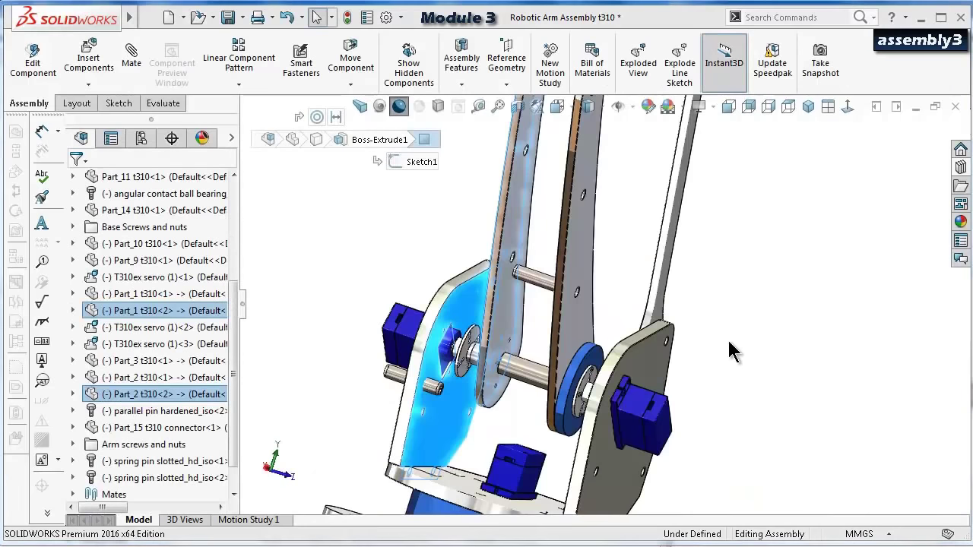
middle_drag(728, 342, 747, 333)
scroll(589, 289, up, 2)
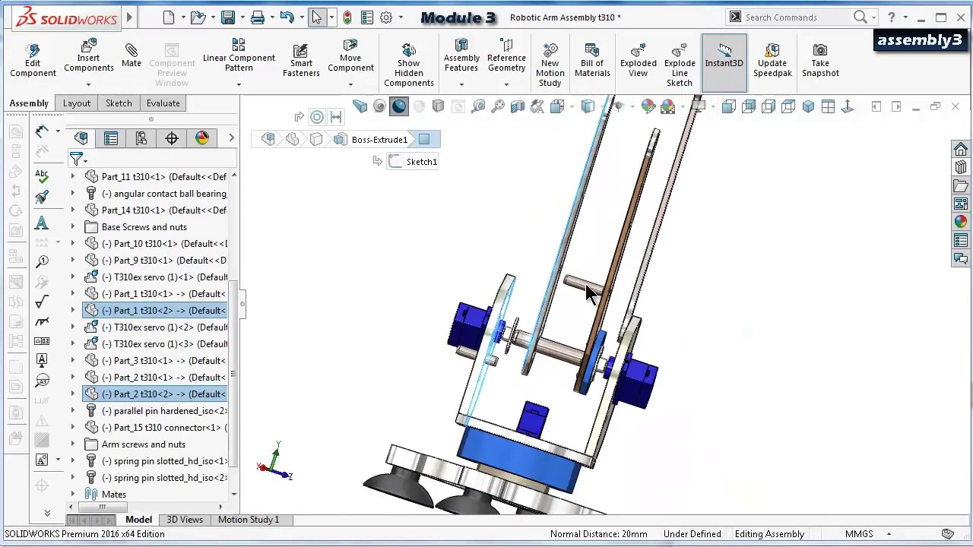
scroll(589, 272, down, 3)
scroll(590, 274, up, 3)
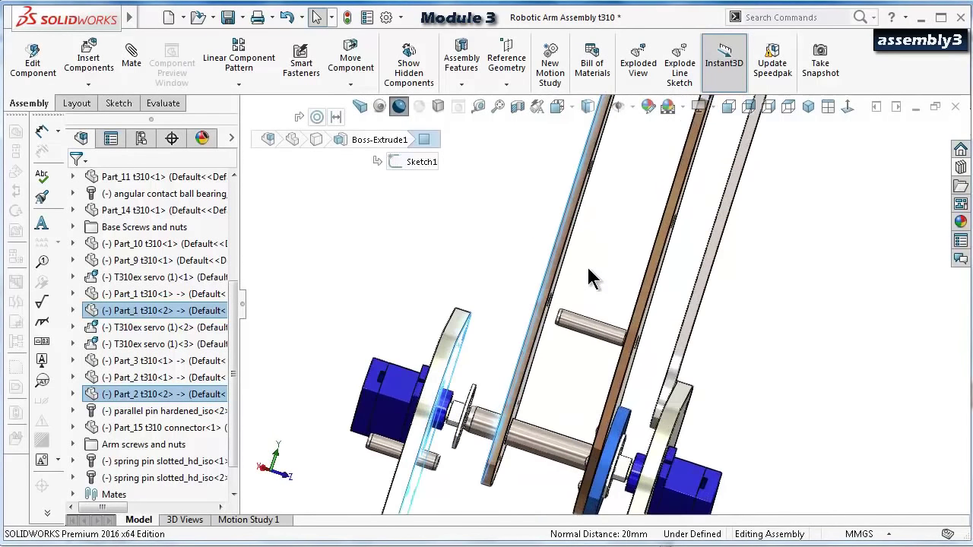
scroll(432, 411, down, 2)
click(433, 415)
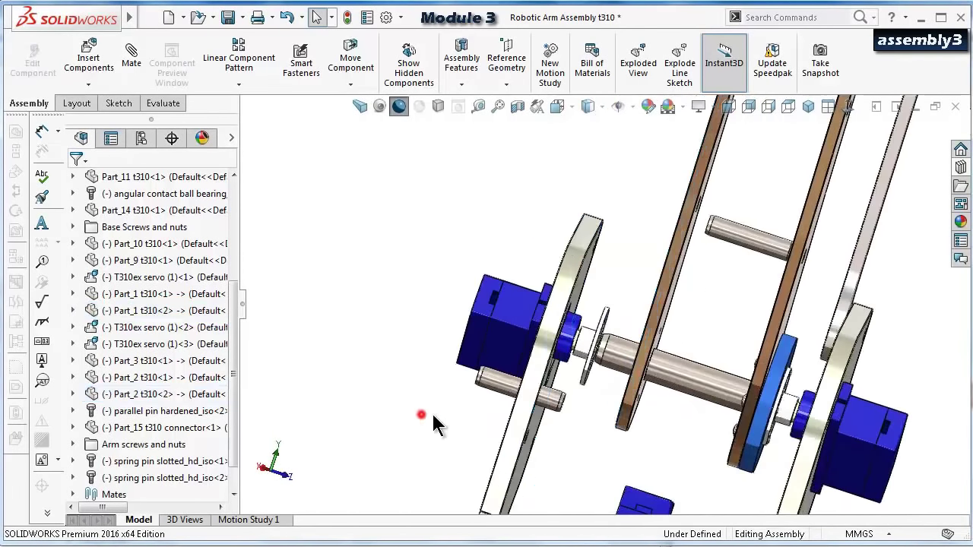
Mate the second spring pin concentric with the upper mid-arm hole of the first Part_2 arm.
click(500, 382)
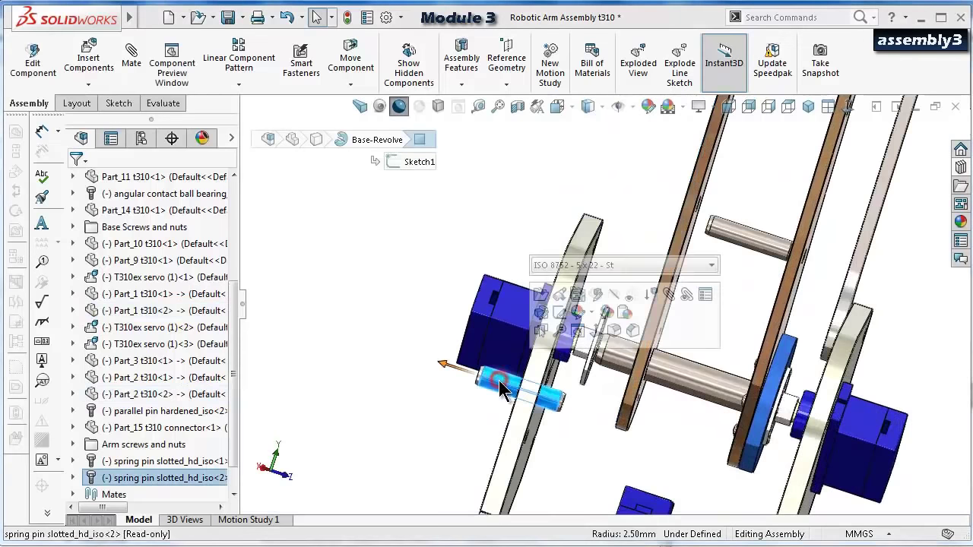
click(669, 295)
scroll(730, 205, up, 1)
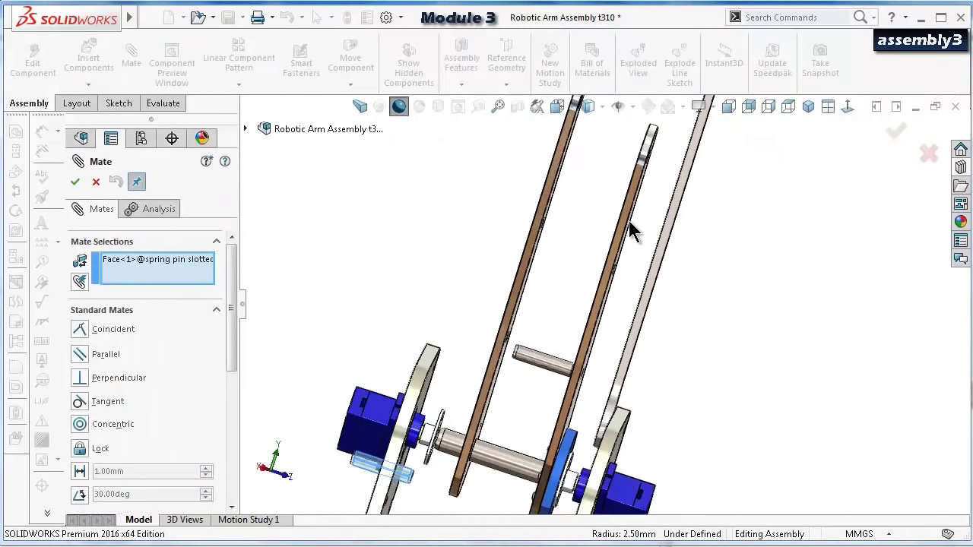
middle_drag(628, 220, 628, 266)
scroll(662, 295, down, 5)
scroll(582, 273, down, 5)
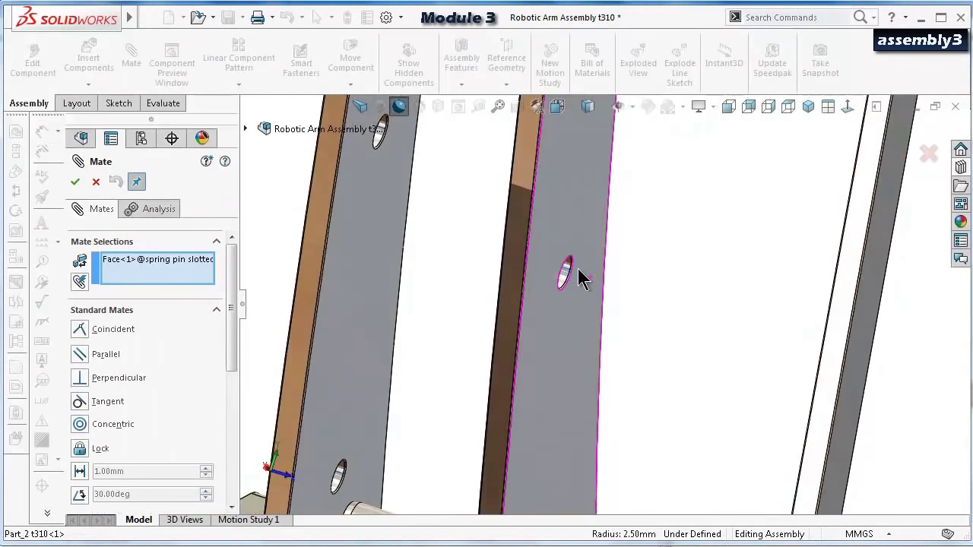
click(562, 276)
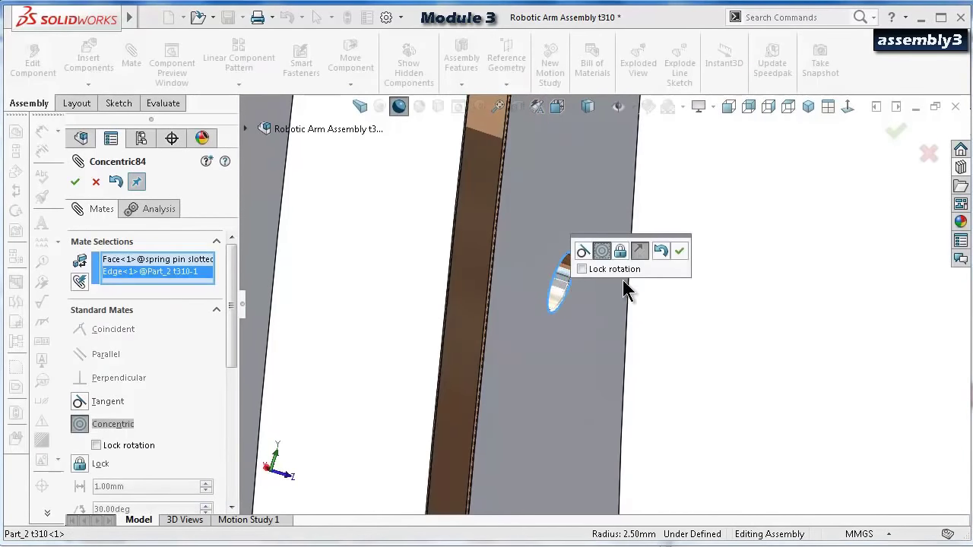
click(681, 251)
Mate the first Part_2 arm's inner face coincident with the end face of the second spring pin.
middle_drag(540, 269, 621, 265)
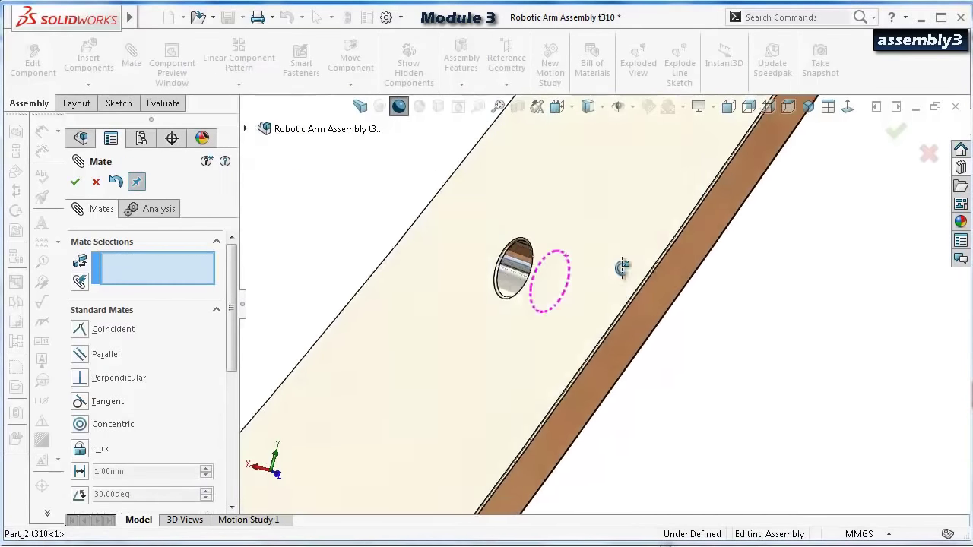
click(526, 349)
scroll(527, 381, up, 7)
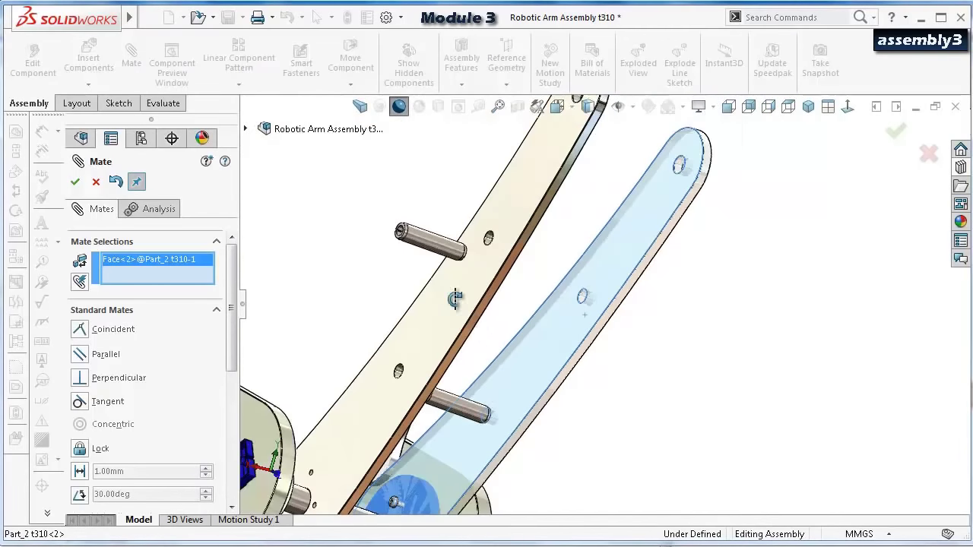
middle_drag(455, 300, 483, 296)
scroll(447, 259, down, 3)
scroll(467, 243, down, 5)
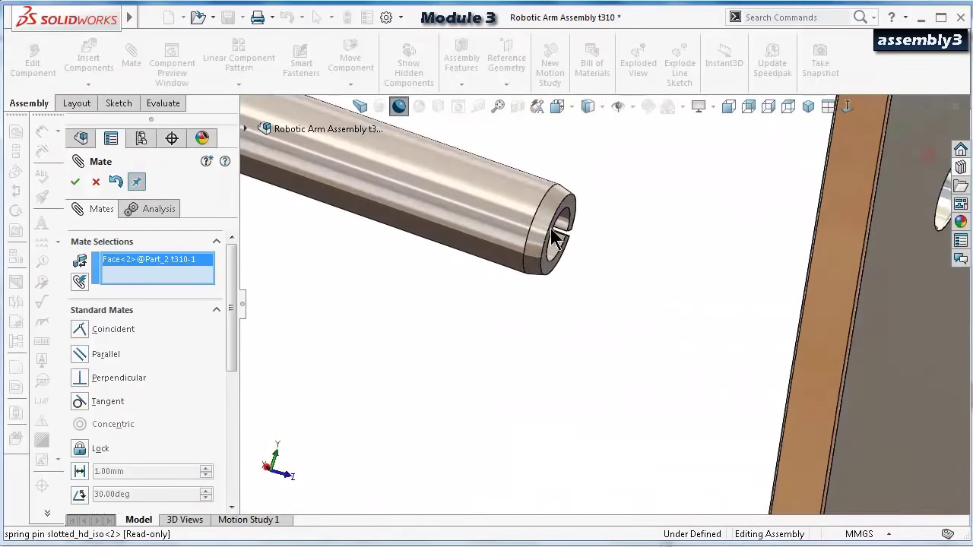
click(572, 204)
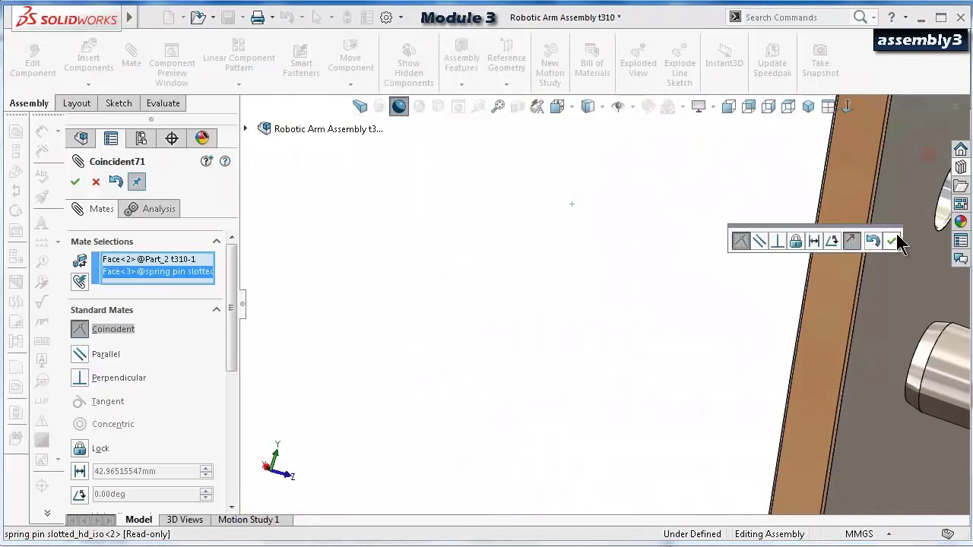
click(895, 239)
Mate the upper mid-arm hole of the second Part_2 arm concentric with the second spring pin.
scroll(886, 316, up, 5)
middle_drag(793, 342, 810, 337)
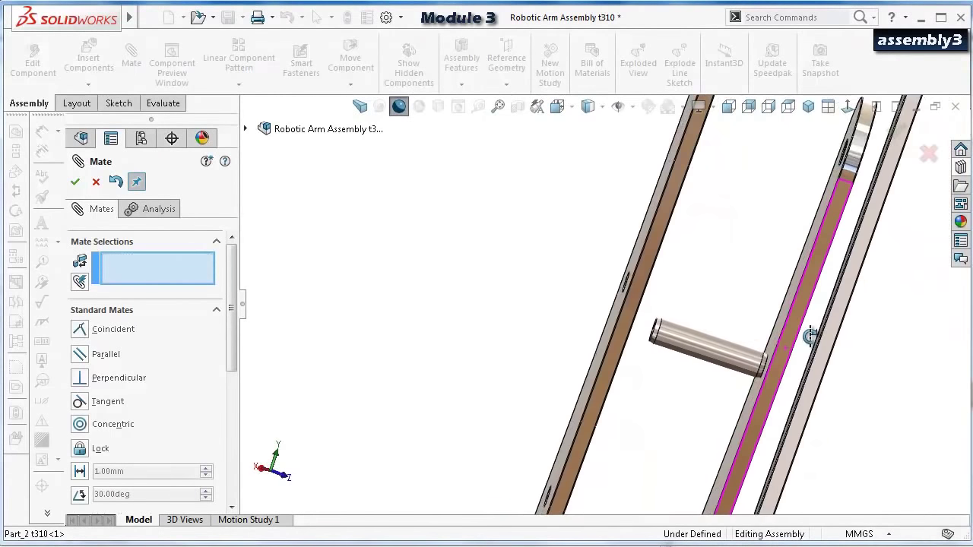
scroll(805, 338, up, 1)
middle_drag(722, 389, 695, 349)
scroll(651, 249, down, 4)
click(614, 266)
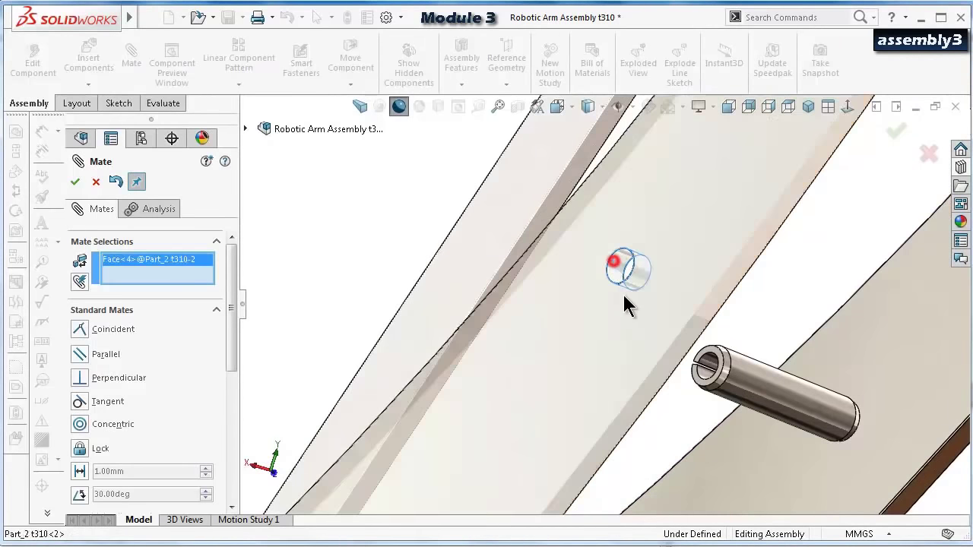
click(711, 369)
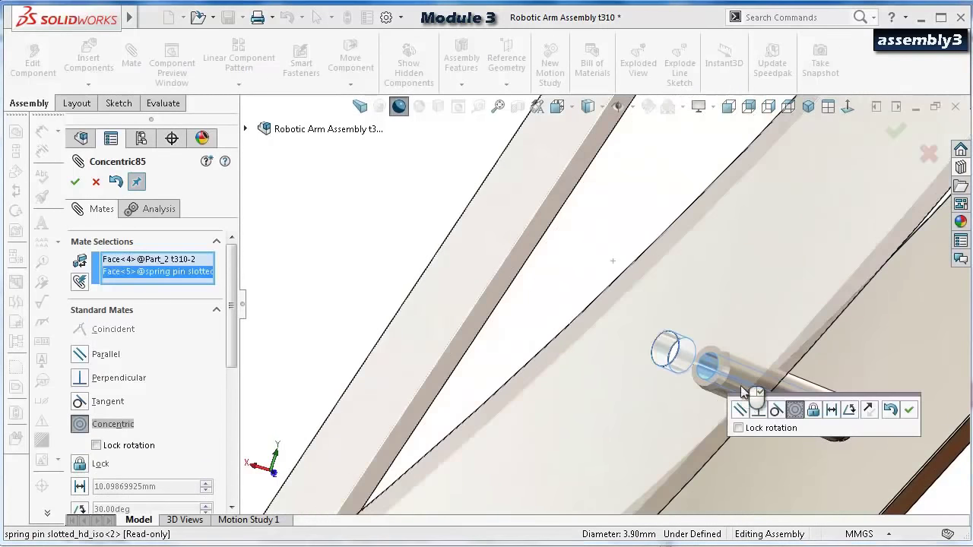
click(910, 410)
Mate the second Part_2 arm's lower mid-arm hole concentric with the first spring pin and finish mating.
scroll(799, 452, up, 3)
scroll(532, 441, down, 5)
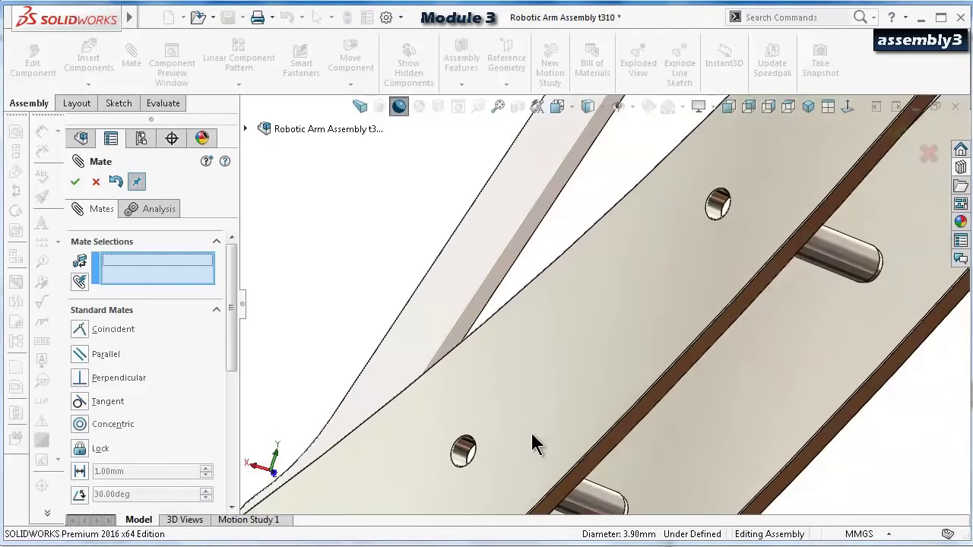
click(459, 441)
middle_drag(528, 458, 549, 465)
click(496, 469)
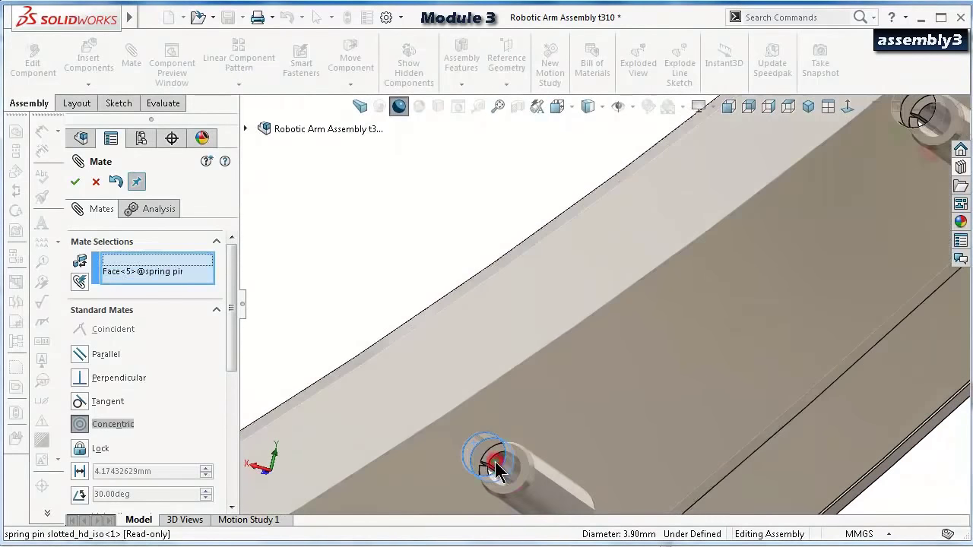
click(476, 480)
scroll(550, 441, up, 2)
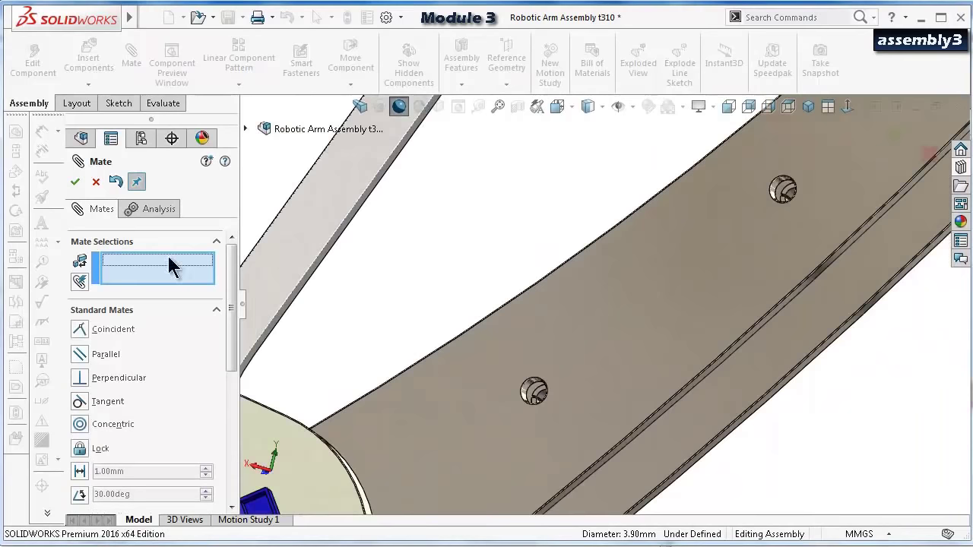
click(78, 181)
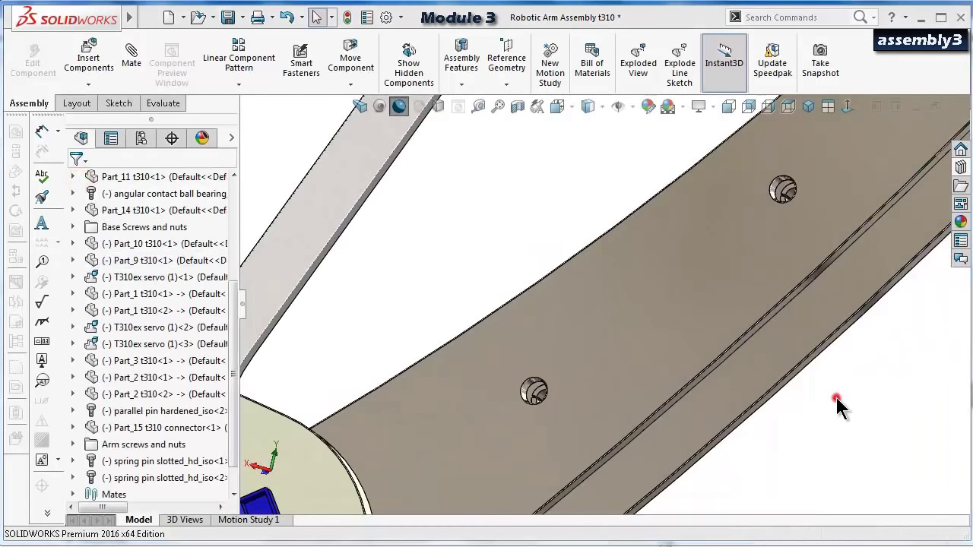
Edit the first Part_2 arm within the assembly and set its Boss-Extrude1 depth to 5 mm.
scroll(837, 398, up, 2)
middle_drag(836, 398, 644, 303)
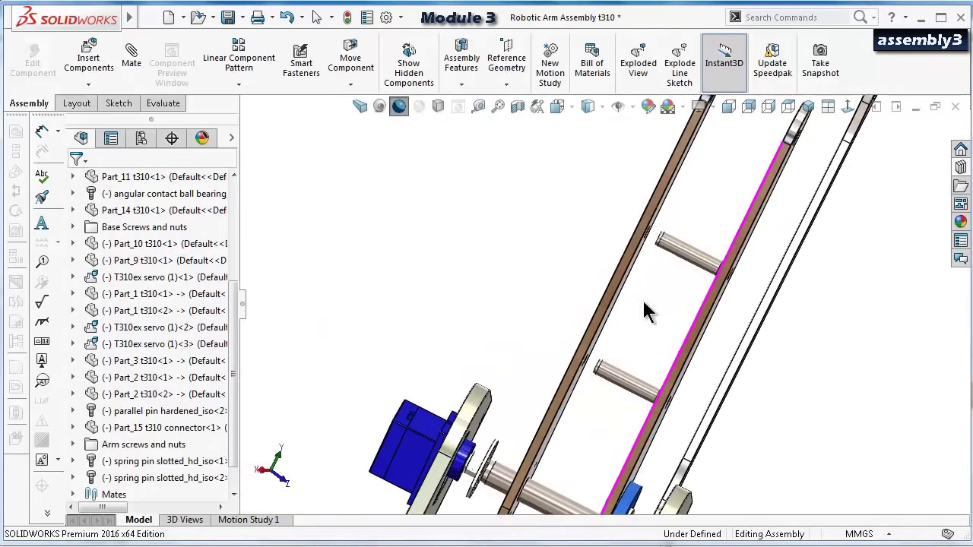
scroll(664, 321, down, 2)
click(719, 322)
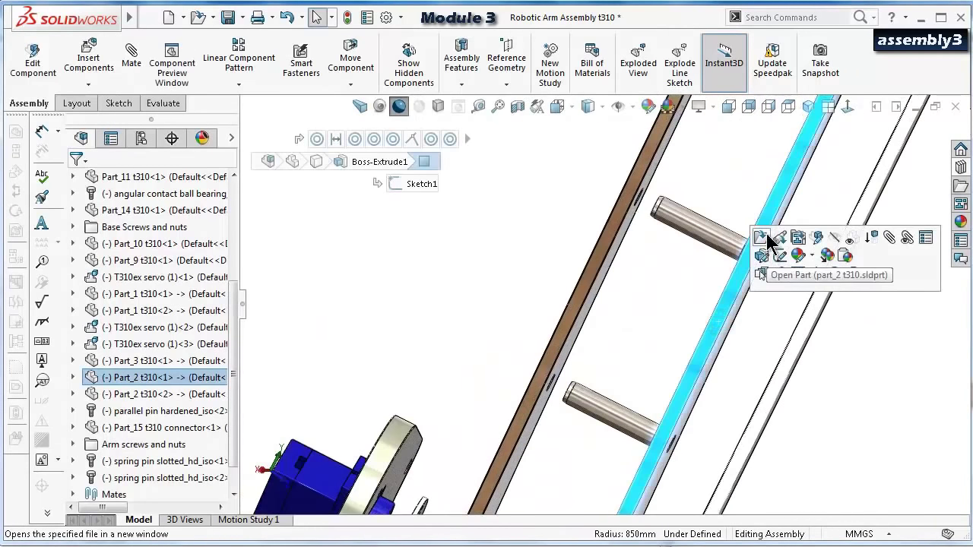
click(816, 240)
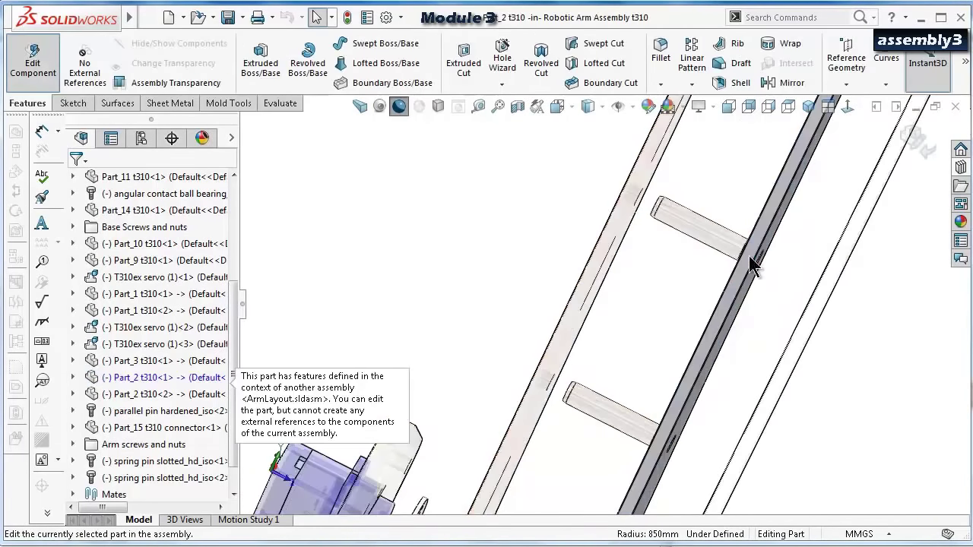
click(71, 372)
click(134, 430)
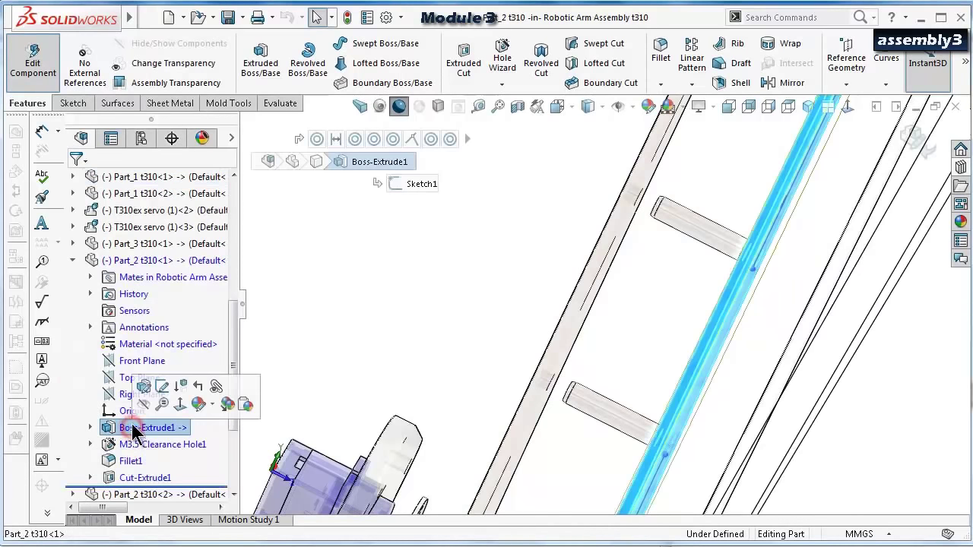
click(147, 384)
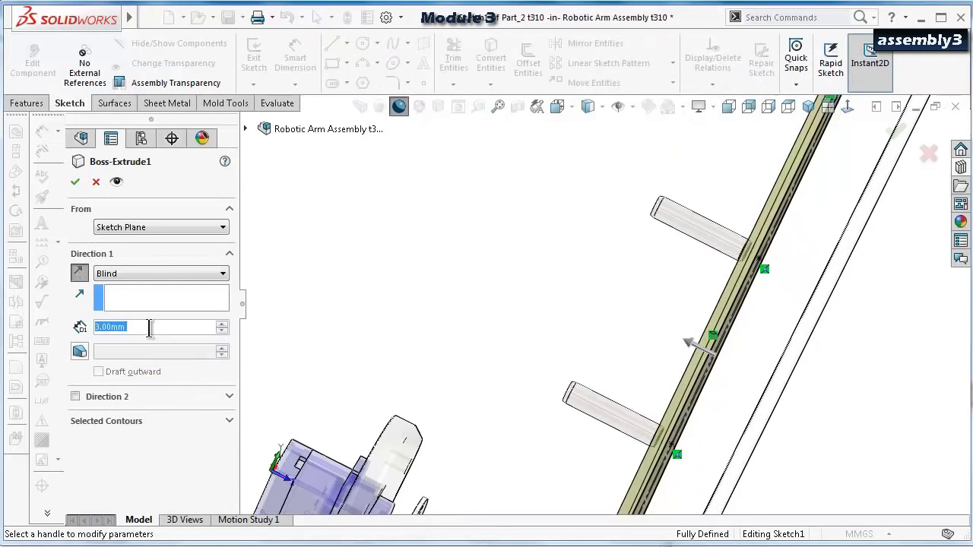
text(5)
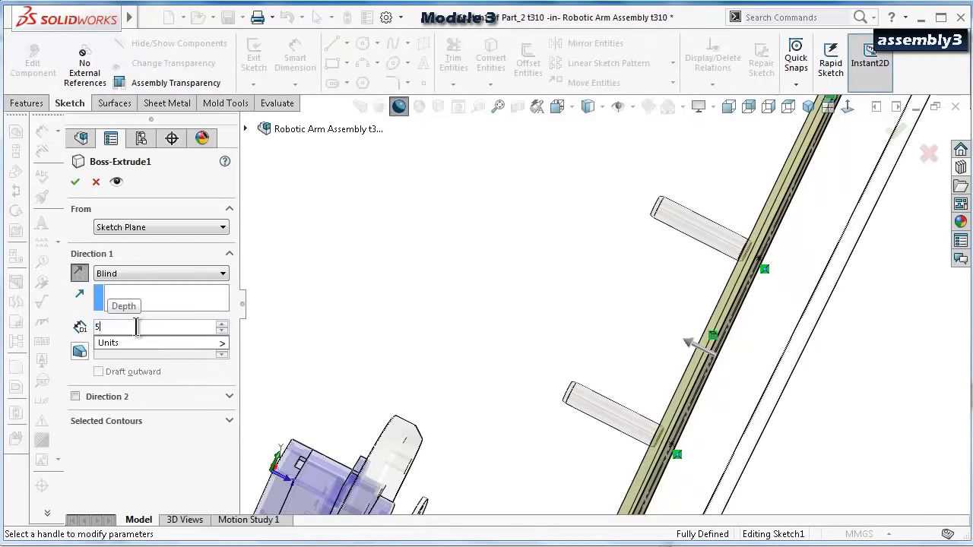
click(75, 184)
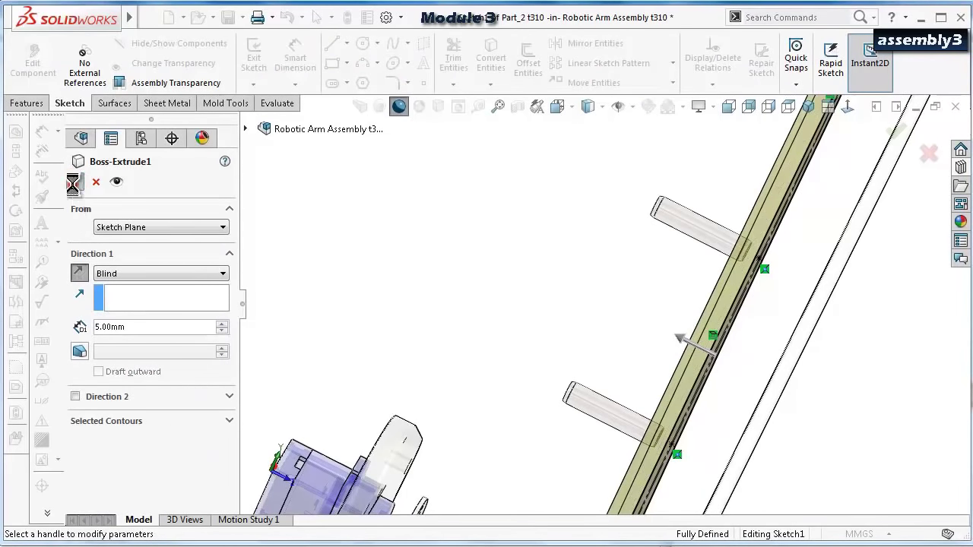
Leave part editing to return to the robotic arm assembly and rebuild it.
click(916, 139)
scroll(799, 190, up, 1)
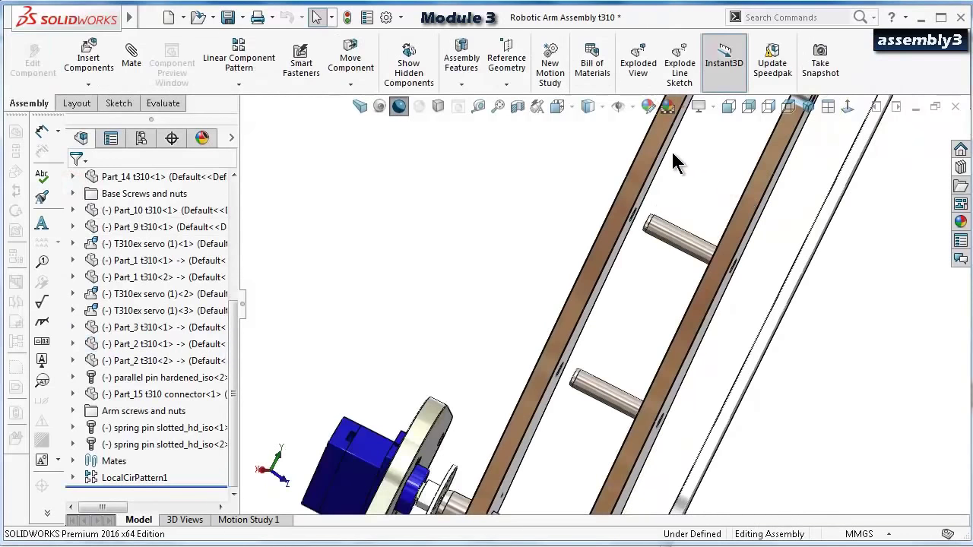
click(347, 17)
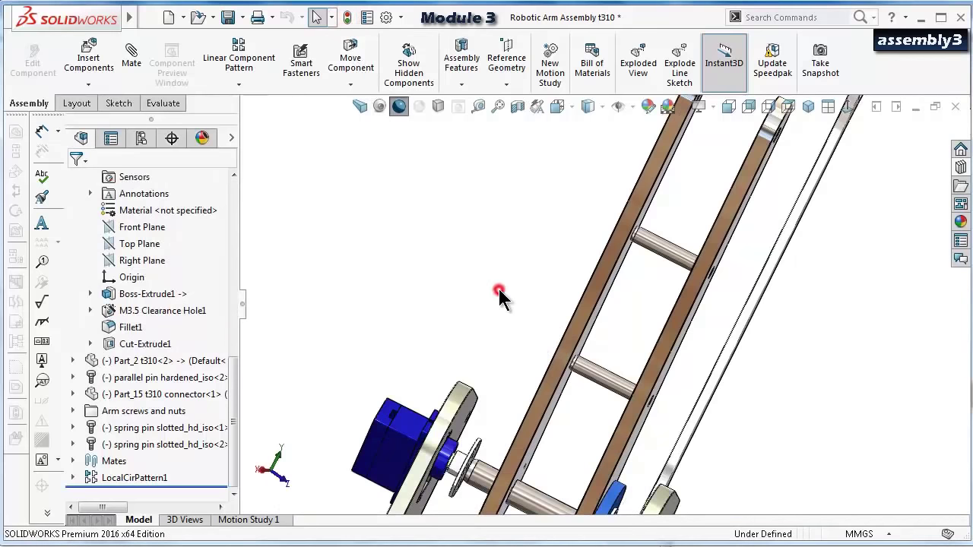
Swing the linked Part_2 arms to a new angle about their base pivot and save the assembly.
scroll(669, 388, down, 2)
middle_drag(659, 365, 571, 316)
scroll(658, 330, up, 2)
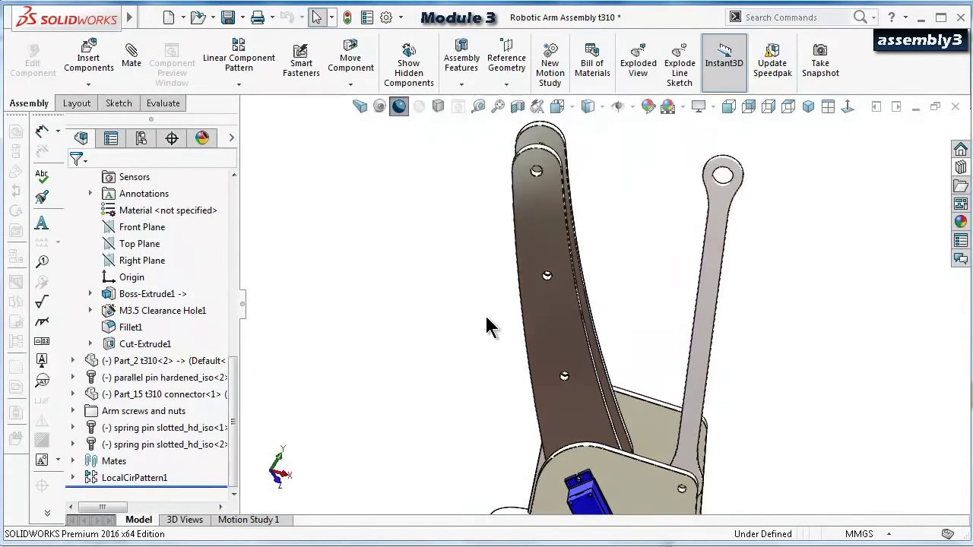
drag(539, 323, 521, 332)
click(804, 352)
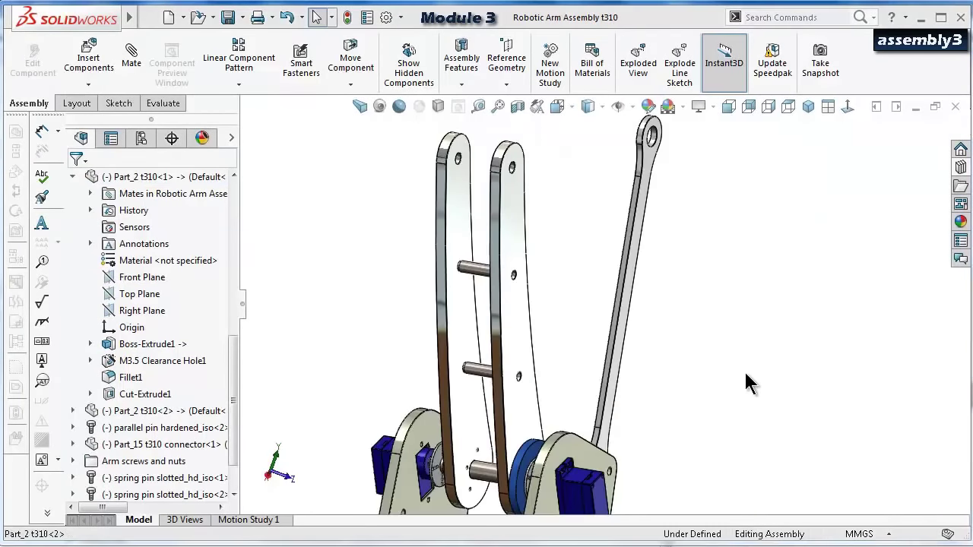
click(741, 347)
scroll(483, 262, down, 5)
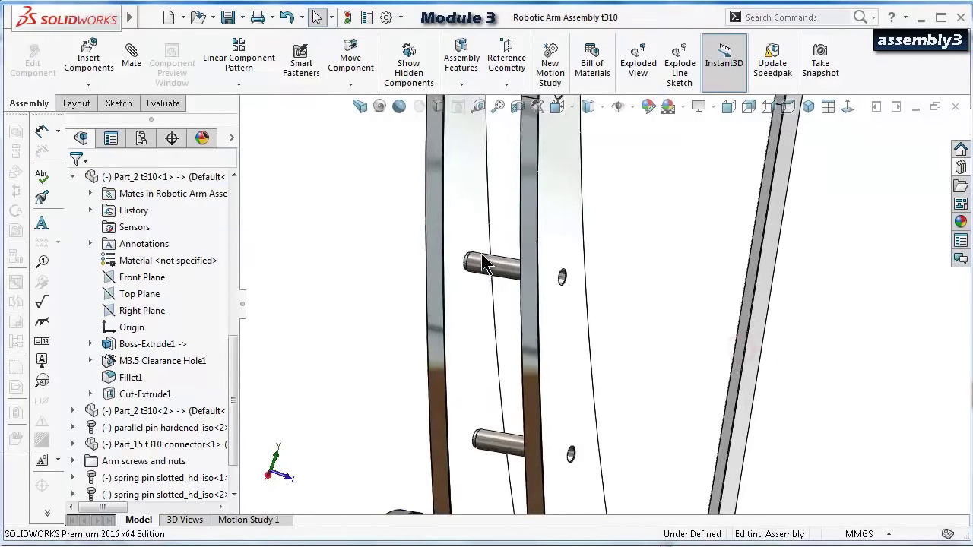
mouse_move(501, 246)
middle_down()
mouse_move(549, 256)
mouse_move(495, 252)
middle_up()
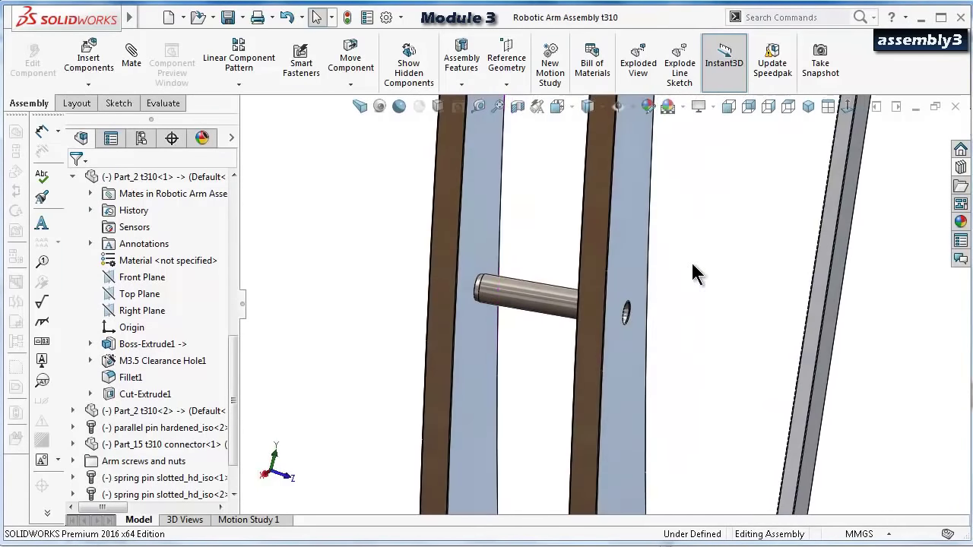
scroll(691, 261, up, 2)
Insert a Pan Head Cross Recess ISO 7045 screw from the Toolbox near the arms and set its size to M4.
click(960, 166)
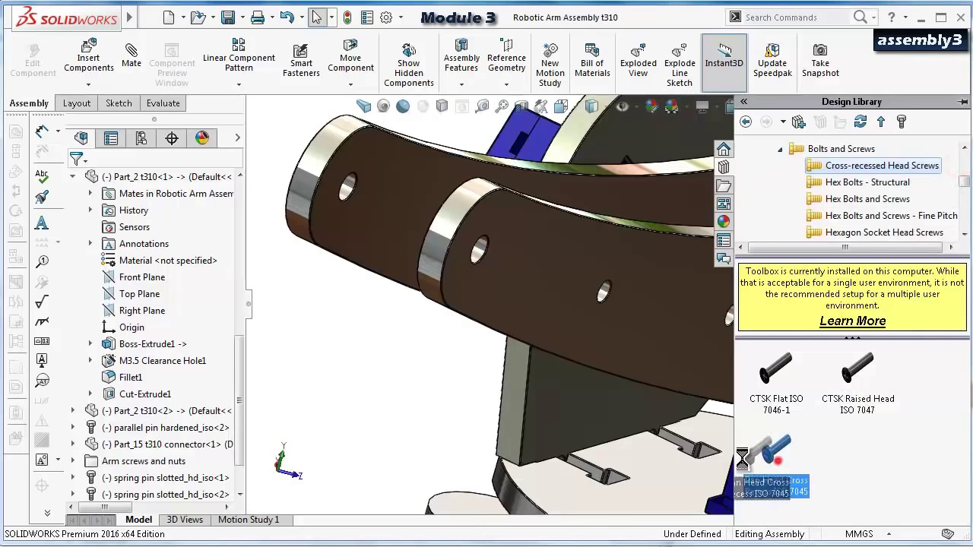
drag(742, 457, 419, 406)
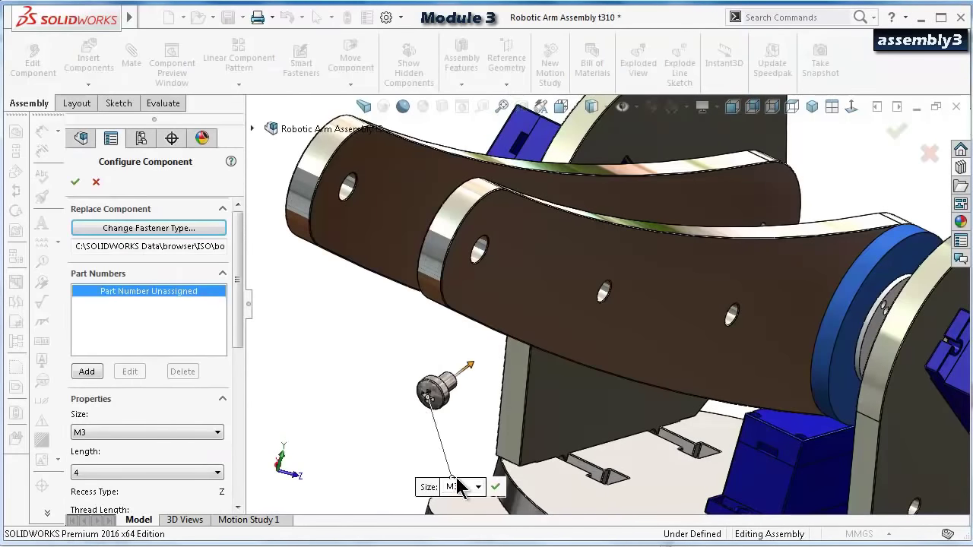
click(478, 487)
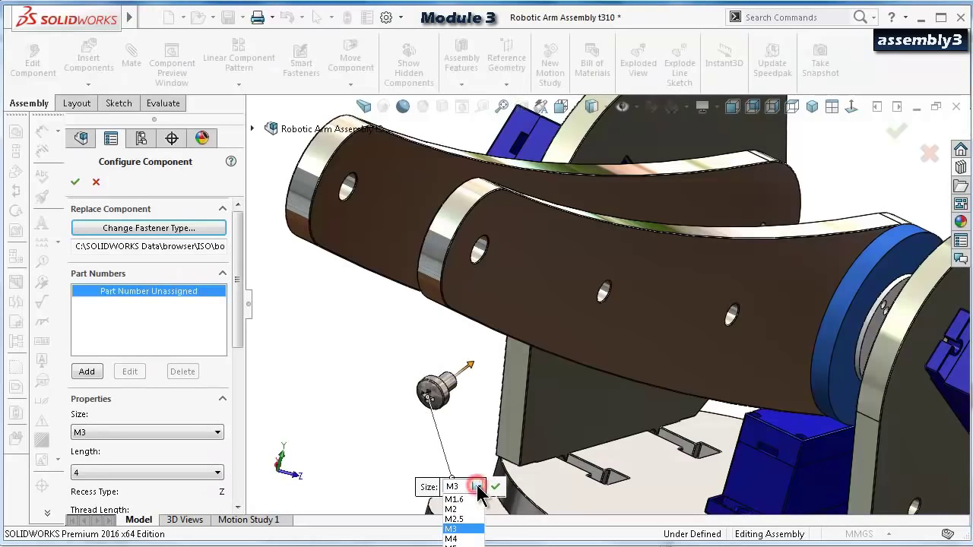
click(478, 488)
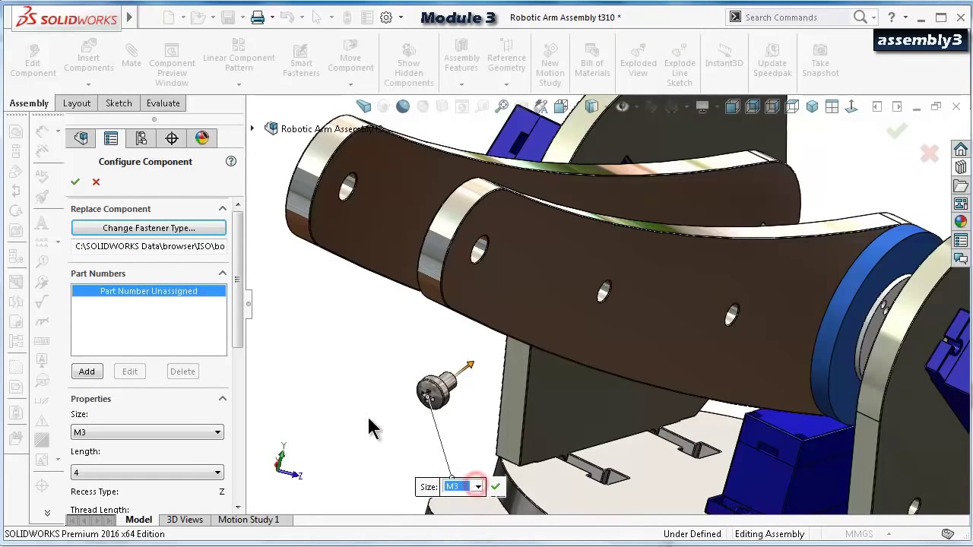
scroll(234, 311, down, 3)
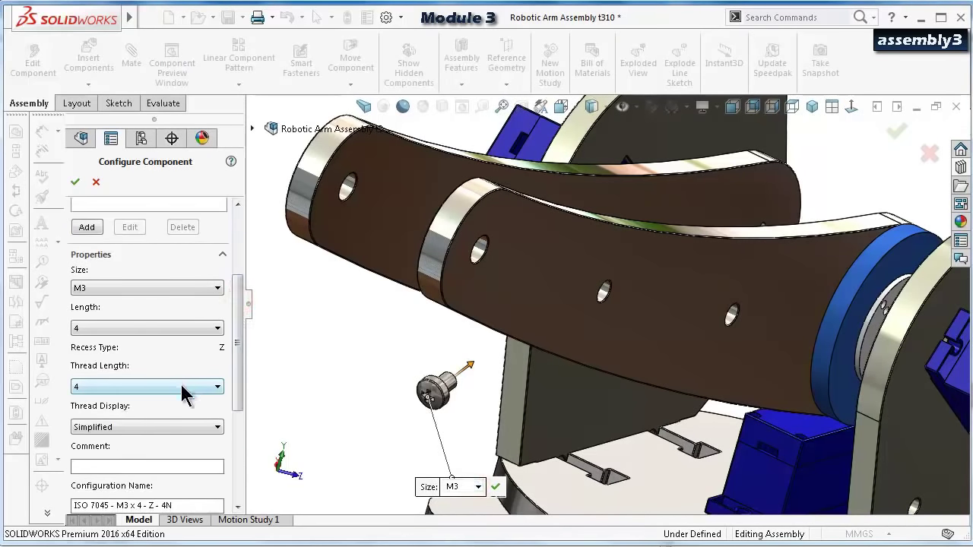
click(181, 388)
click(176, 380)
click(153, 328)
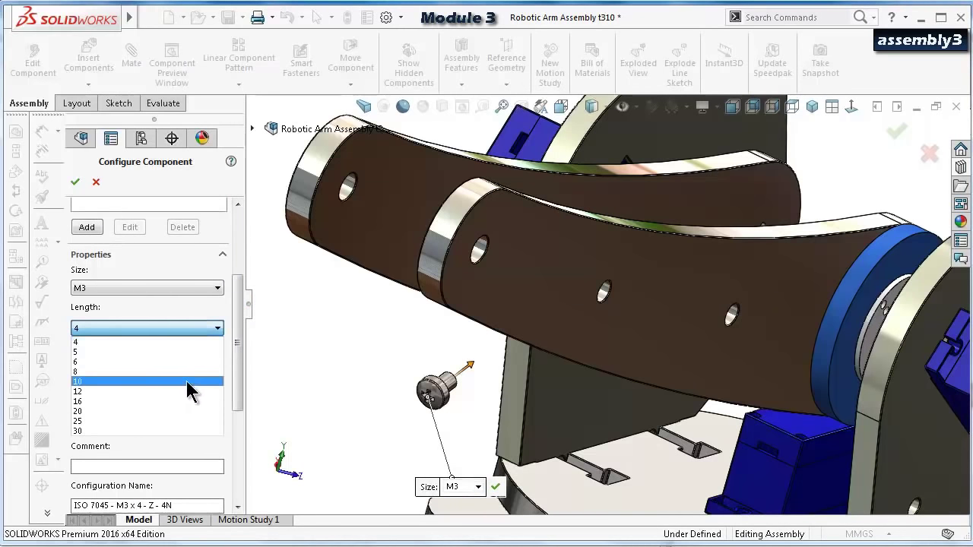
click(148, 291)
click(150, 297)
click(123, 341)
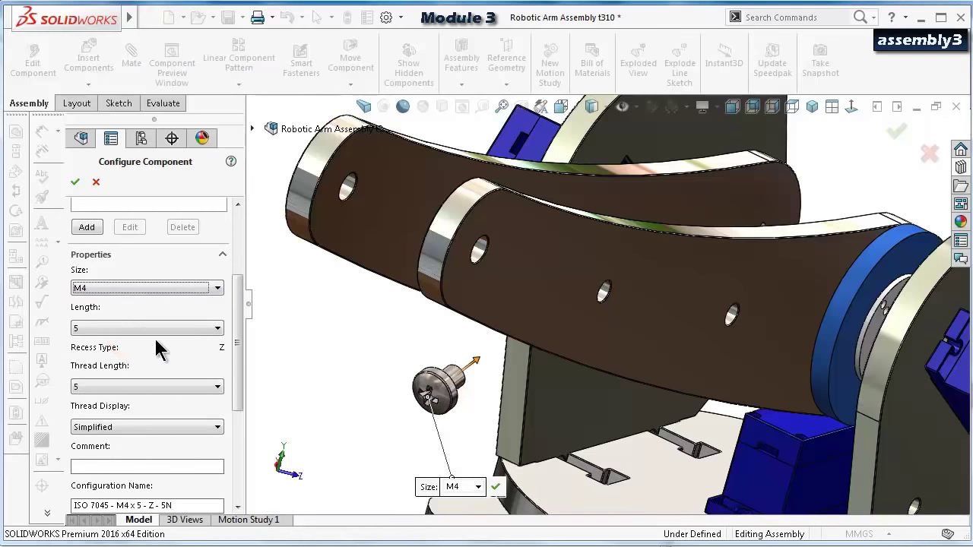
Set the M4 screw's length to 40 and its thread display to Schematic.
click(154, 331)
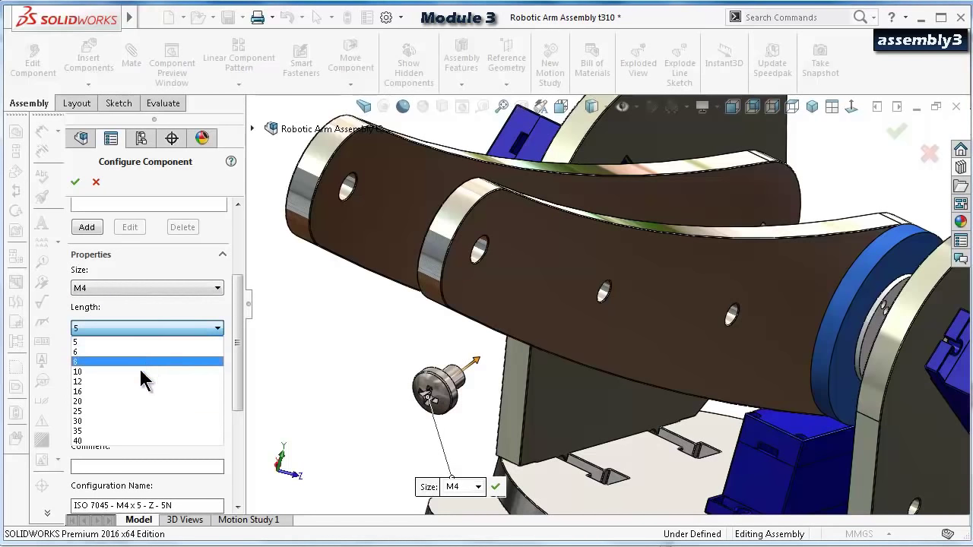
click(126, 442)
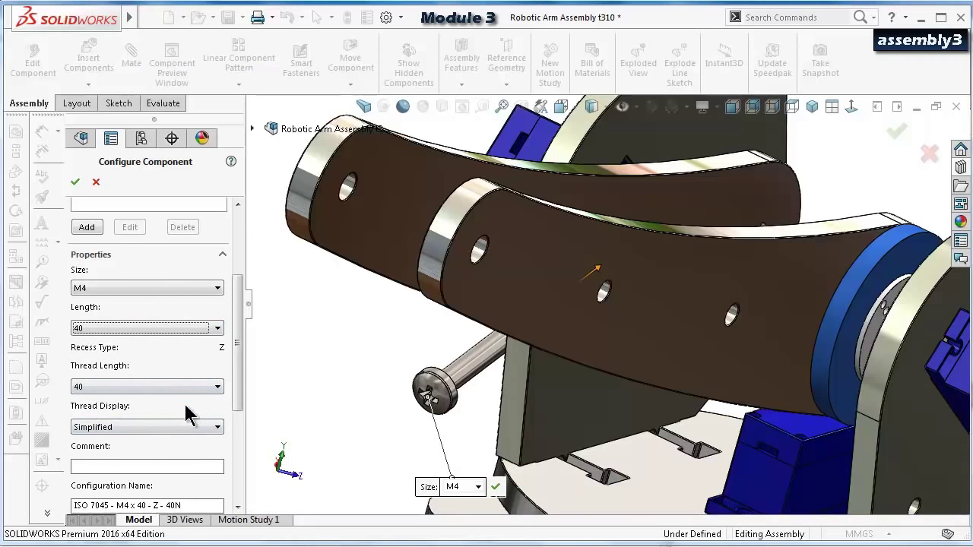
click(166, 427)
click(141, 460)
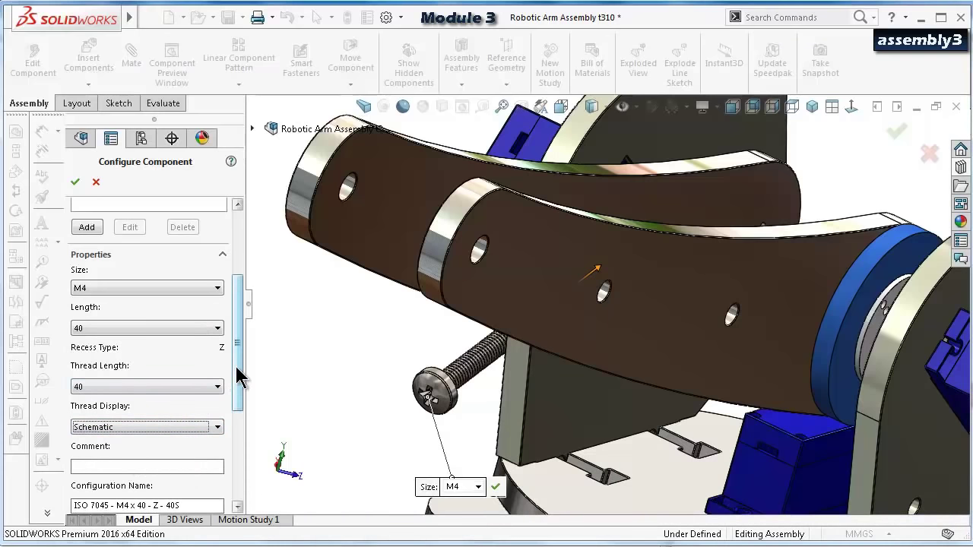
mouse_move(238, 375)
mouse_down()
mouse_move(242, 403)
mouse_move(239, 376)
mouse_up()
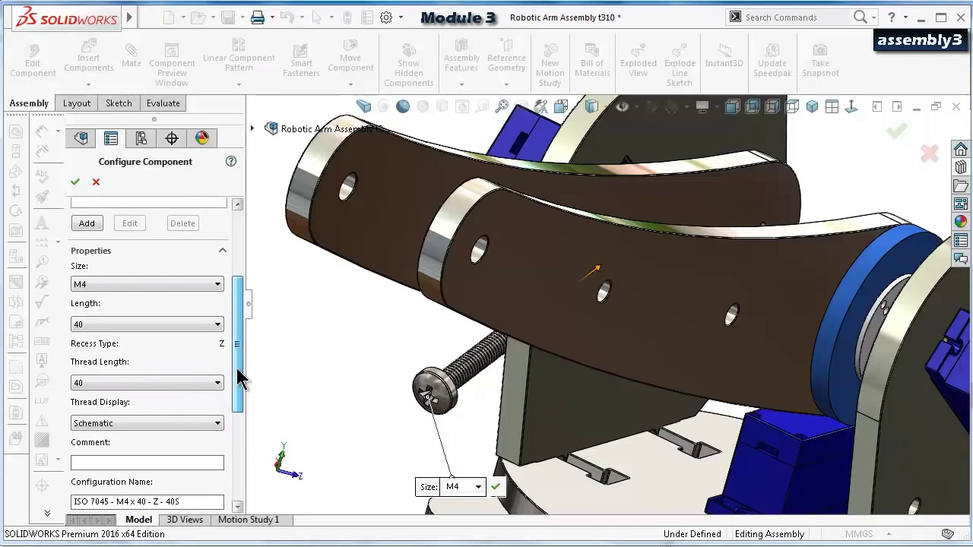
Set the M4 screw's length to 35 and place two copies of it beside the arms.
click(123, 325)
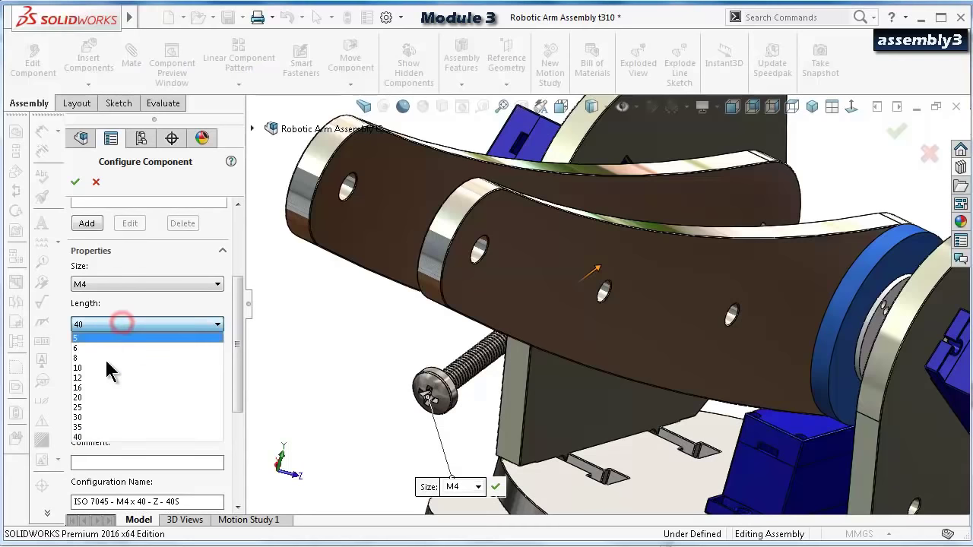
click(85, 426)
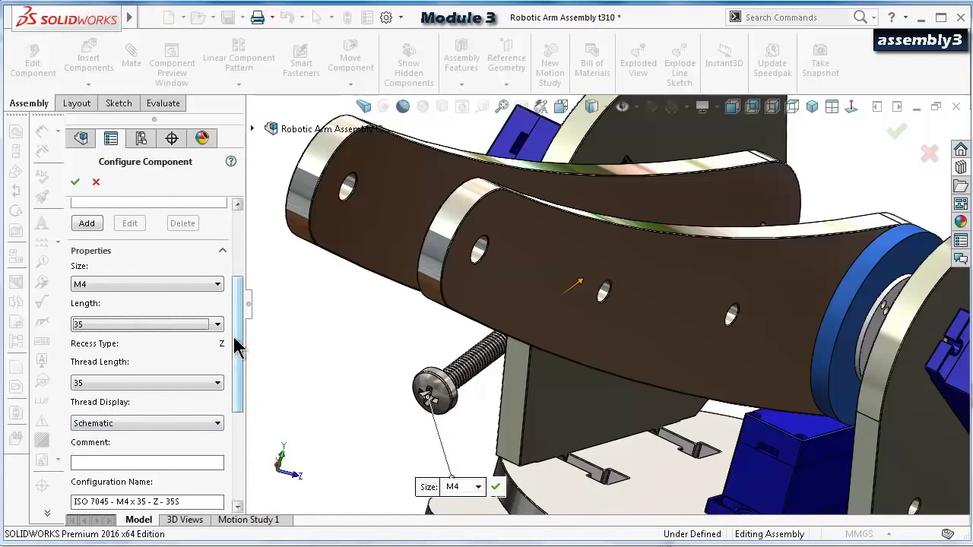
drag(234, 346, 258, 295)
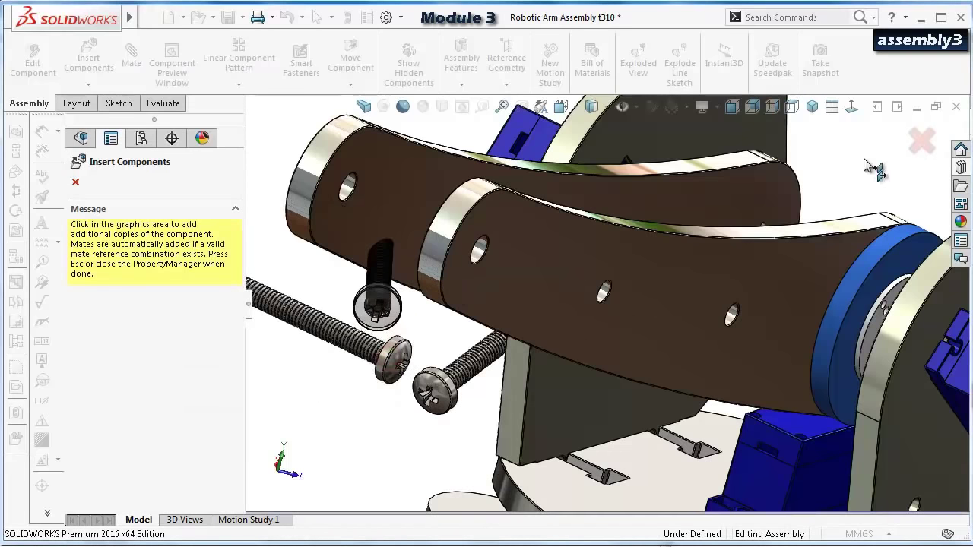
click(918, 140)
Mate the head of one pan head screw concentric with the first Part_2 arm's upper mid-arm hole.
scroll(415, 366, down, 2)
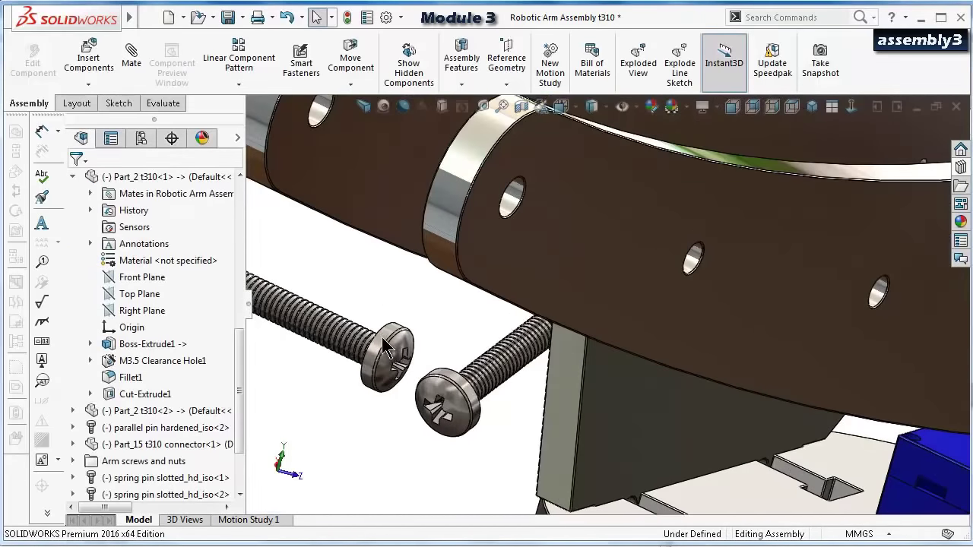
click(386, 348)
click(552, 250)
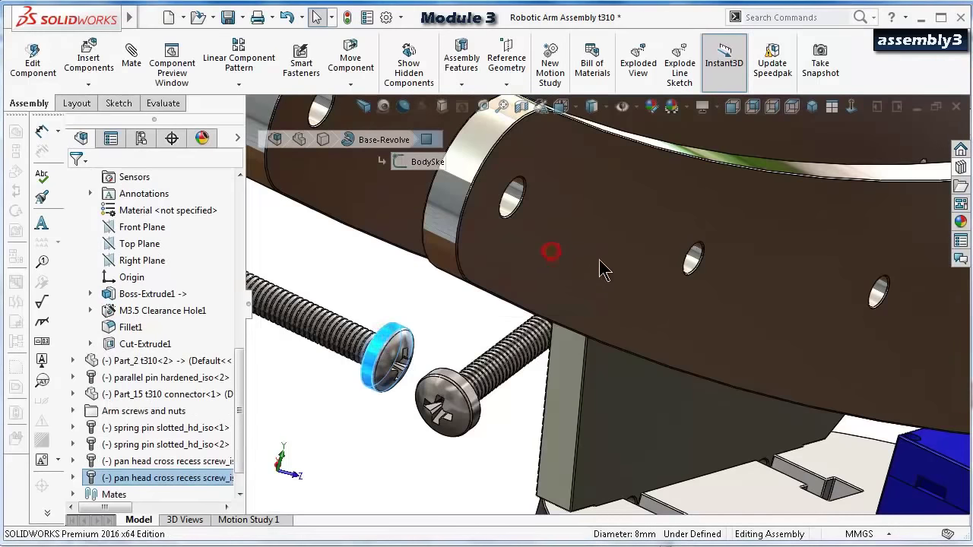
click(691, 263)
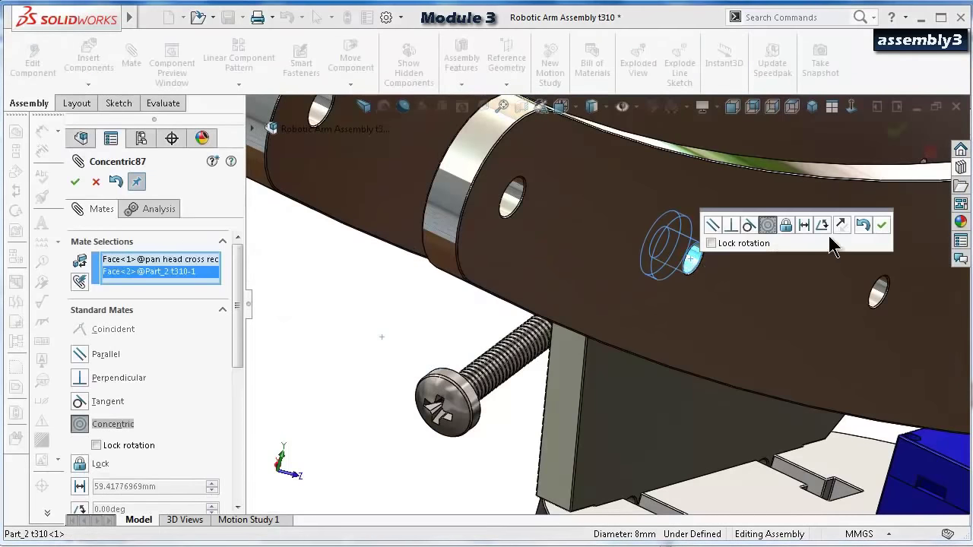
click(883, 226)
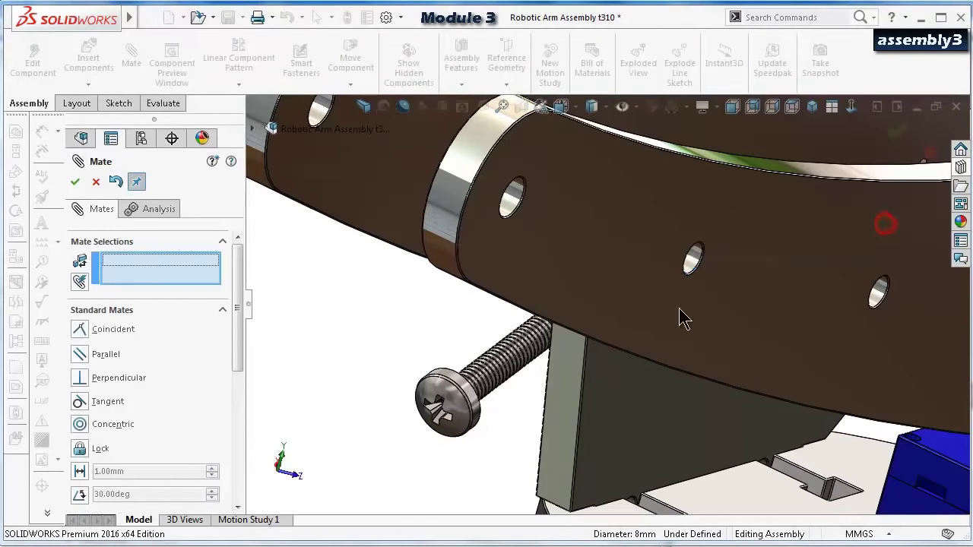
Mate the other pan head screw concentric with the first Part_2 arm's lower mid-arm hole, nearer the base pivot.
click(478, 415)
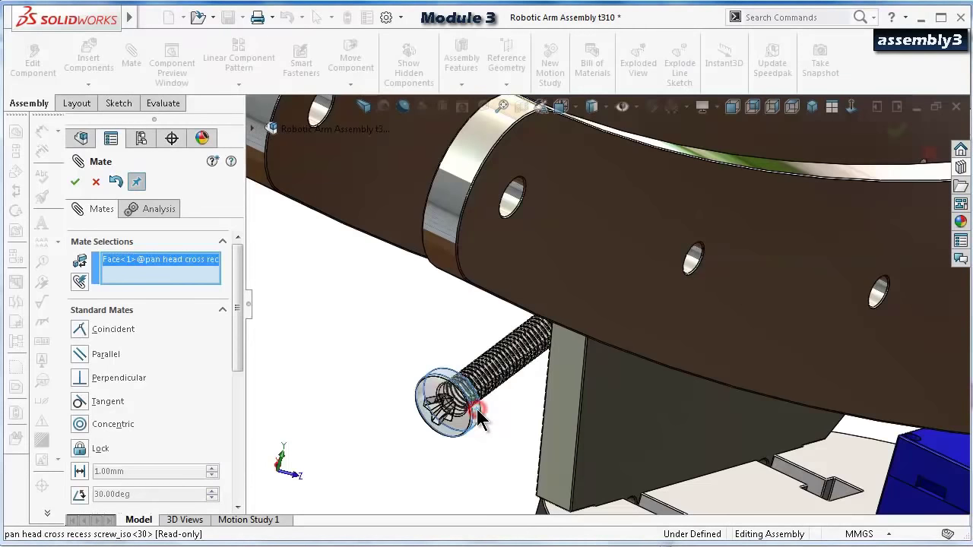
click(882, 296)
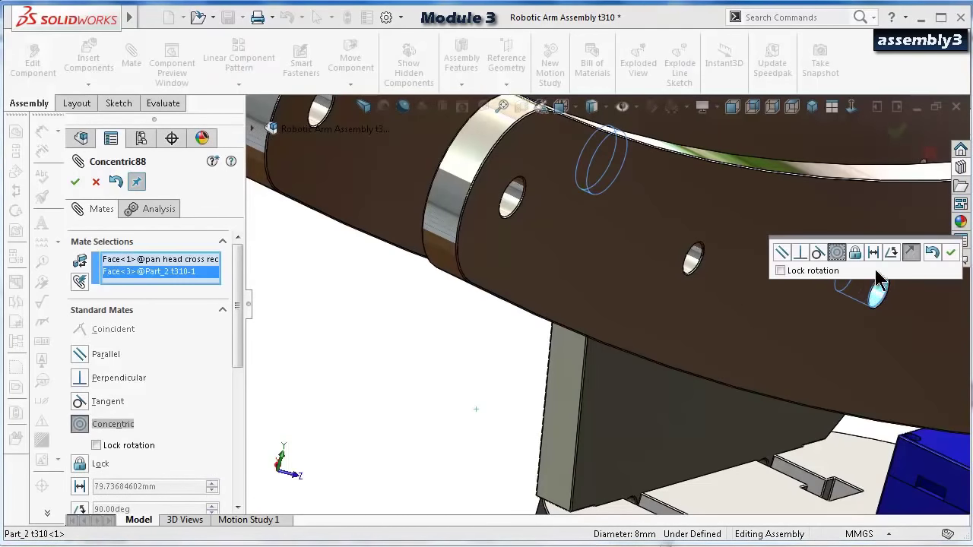
click(950, 254)
Mate the underside of the upper-hole screw's head coincident with the outer face of the first Part_2 arm.
click(658, 272)
mouse_move(608, 289)
middle_down()
mouse_move(600, 281)
mouse_move(627, 283)
middle_up()
scroll(628, 284, down, 1)
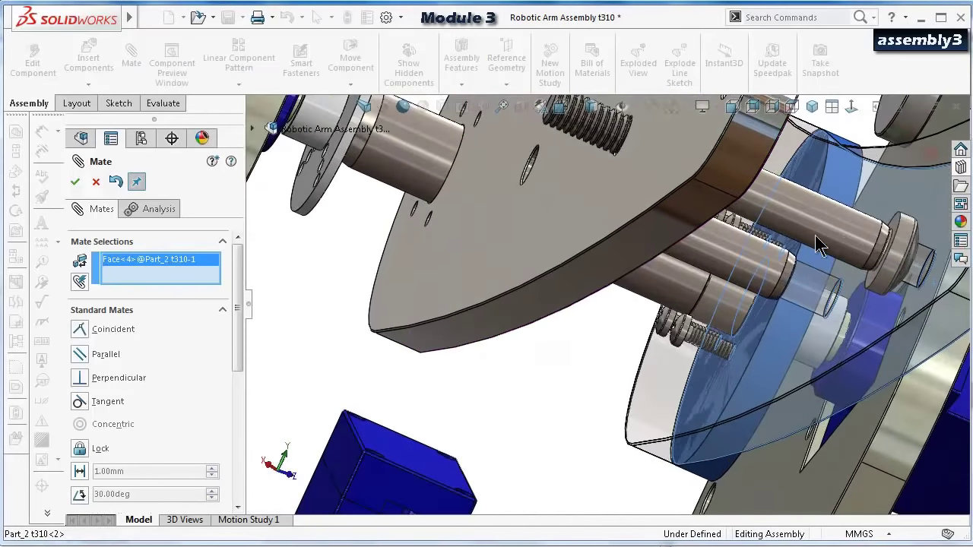
scroll(874, 221, down, 2)
click(893, 232)
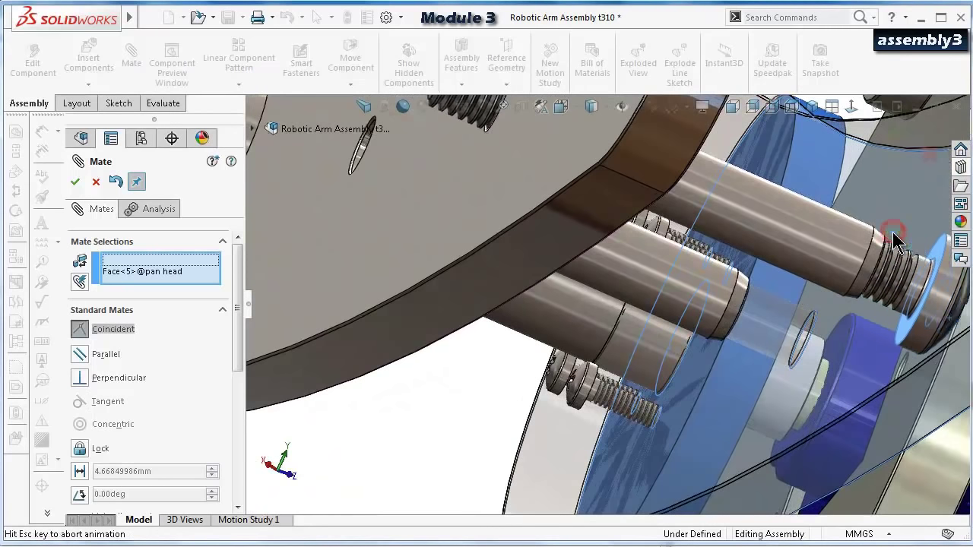
click(954, 199)
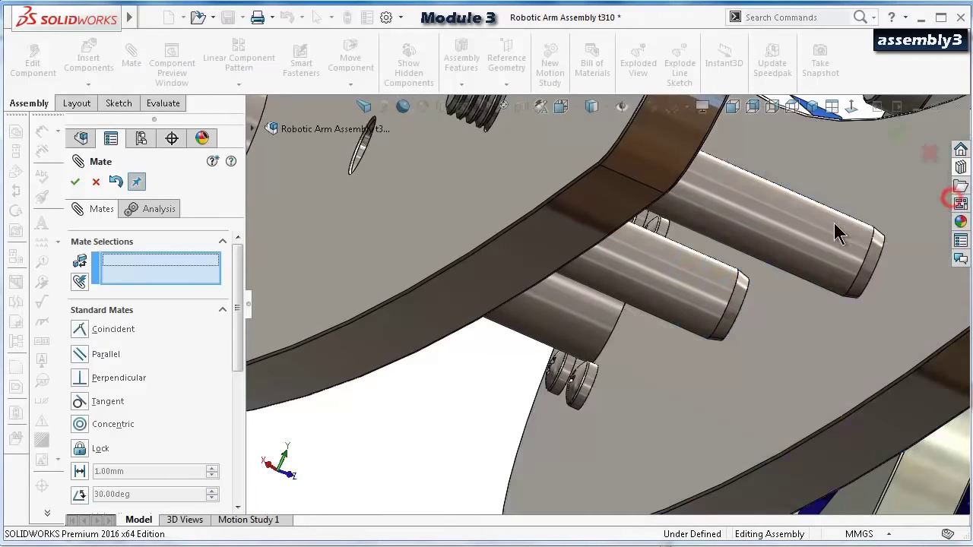
Mate the underside of the lower-hole screw's head coincident with the first arm's outer face and finish mating.
middle_drag(836, 228, 624, 233)
scroll(627, 206, up, 3)
scroll(423, 200, down, 6)
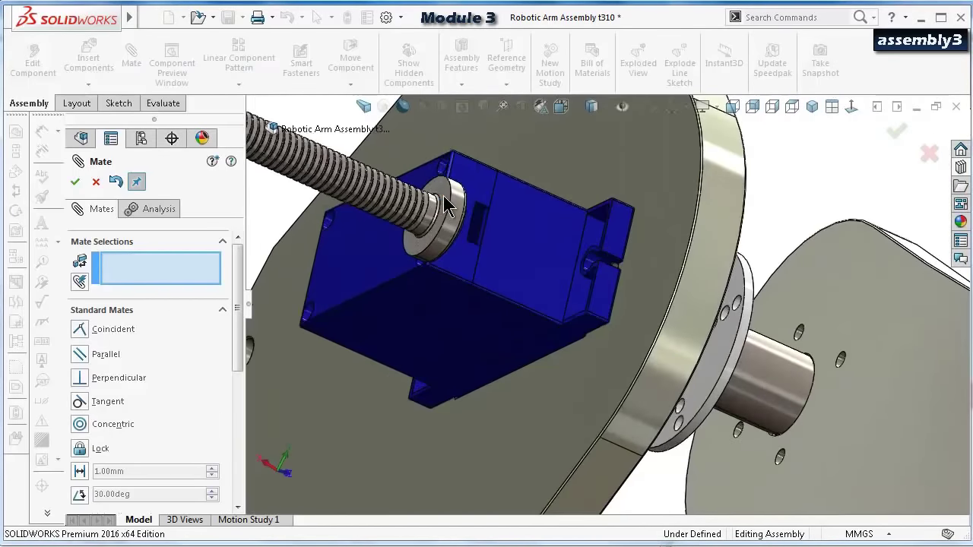
click(443, 196)
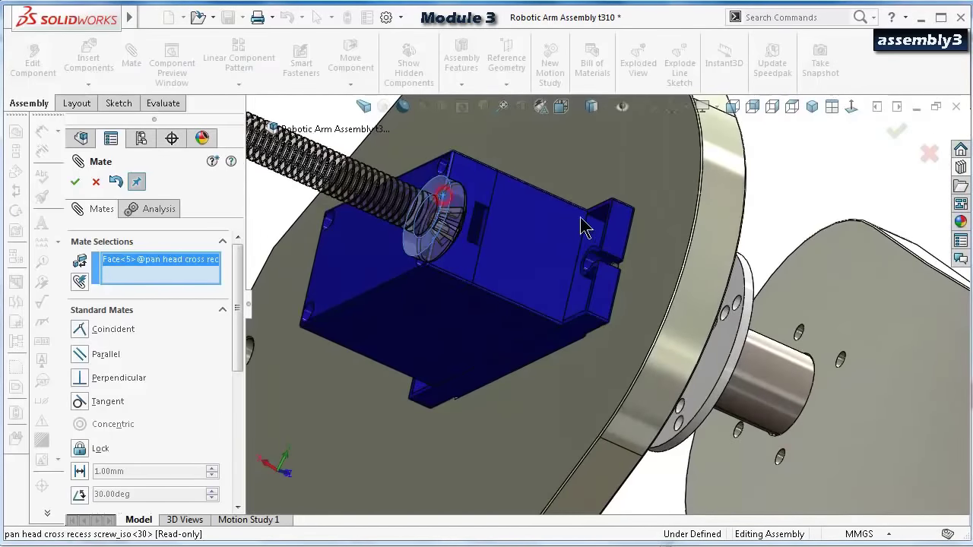
scroll(585, 220, up, 3)
middle_drag(686, 225, 711, 407)
click(711, 392)
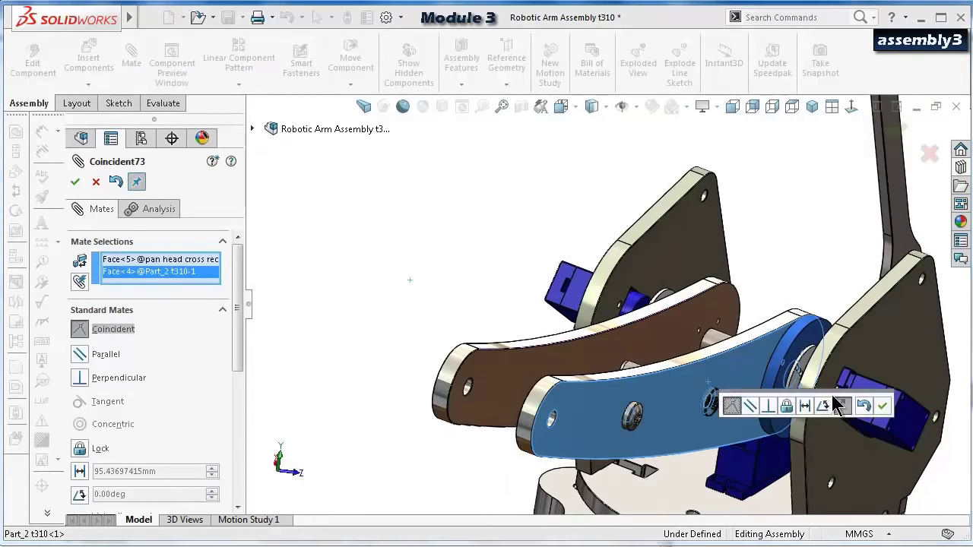
click(884, 406)
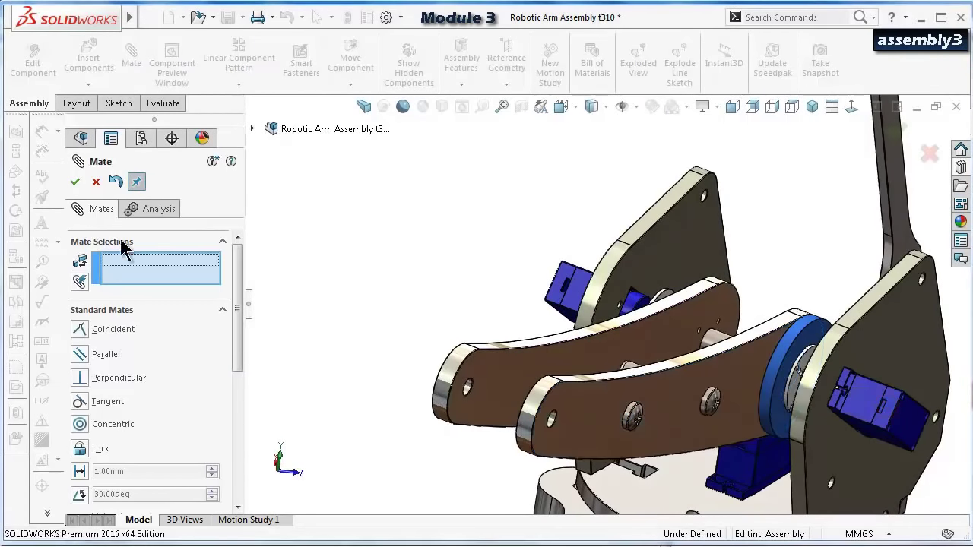
click(75, 183)
Insert a Toolbox Hex Thin Nut Grade AB beside a pan head screw's threaded end on the second Part_2 arm.
scroll(501, 420, down, 8)
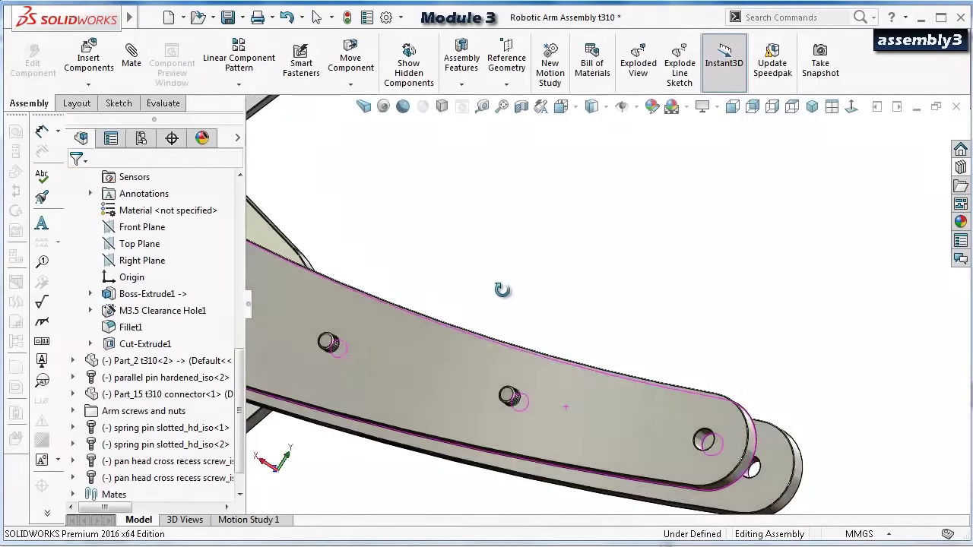
middle_drag(499, 411, 533, 292)
scroll(428, 382, up, 1)
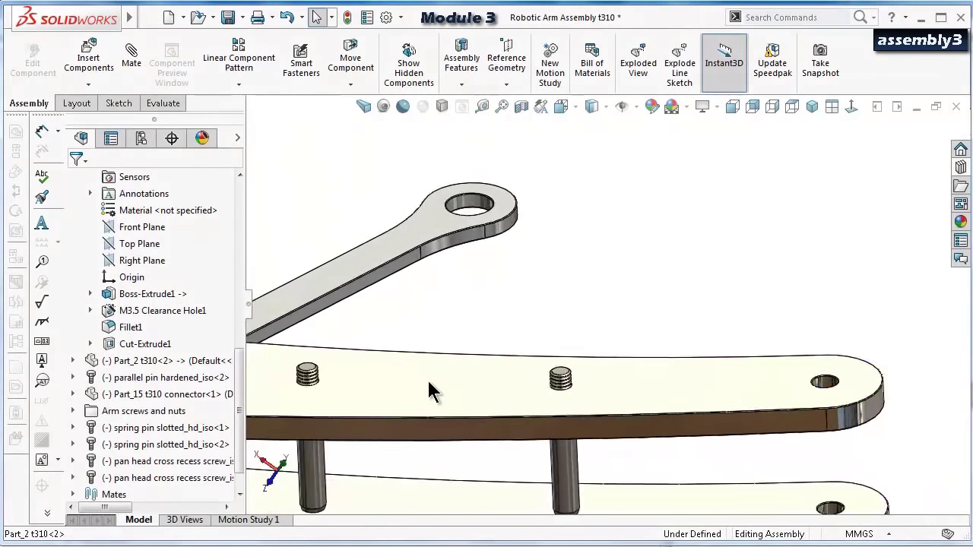
scroll(393, 372, down, 1)
scroll(393, 380, down, 2)
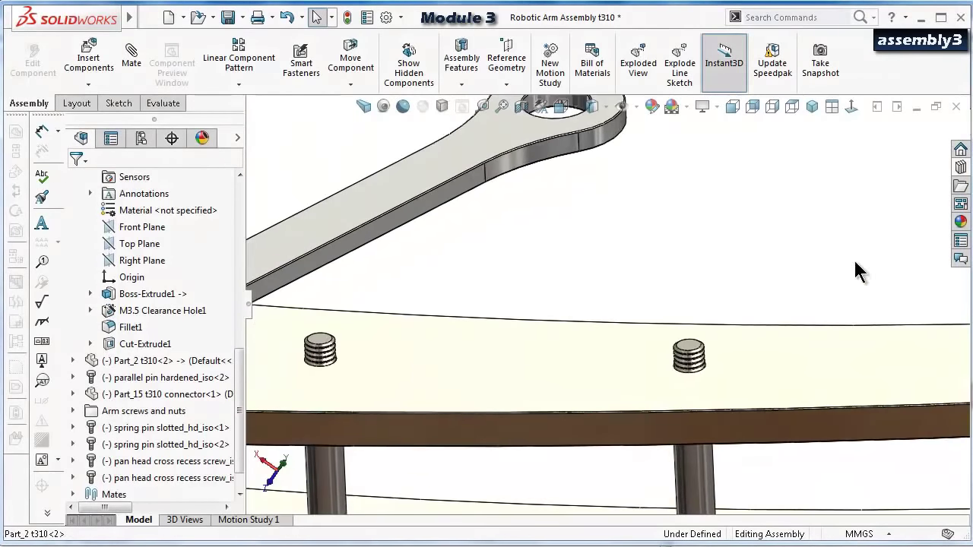
click(961, 167)
click(780, 149)
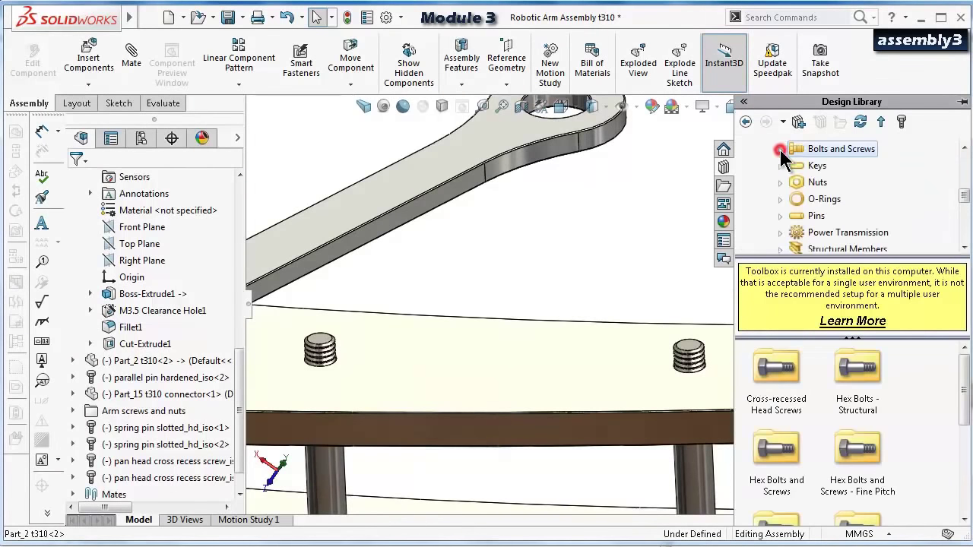
click(779, 183)
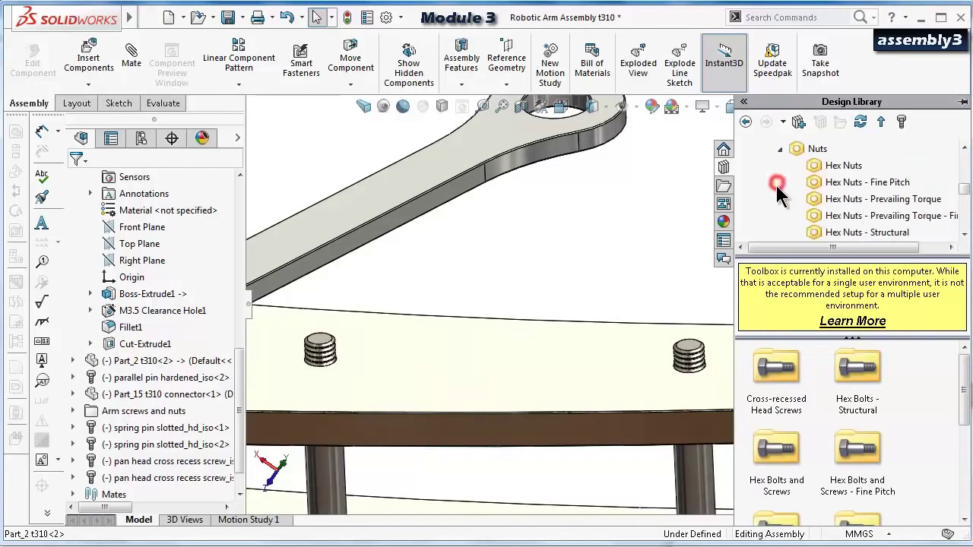
click(816, 169)
drag(963, 415, 965, 473)
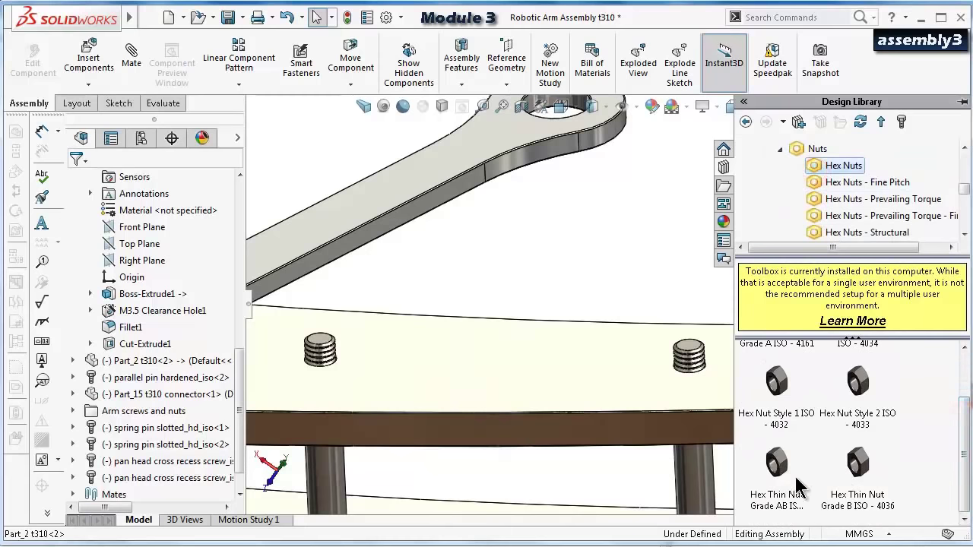
drag(776, 468, 617, 283)
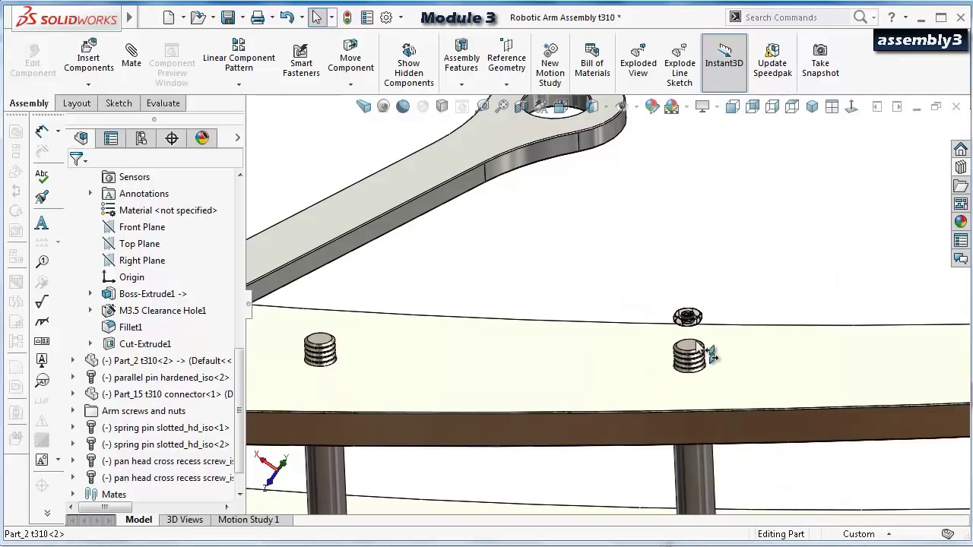
drag(697, 343, 702, 306)
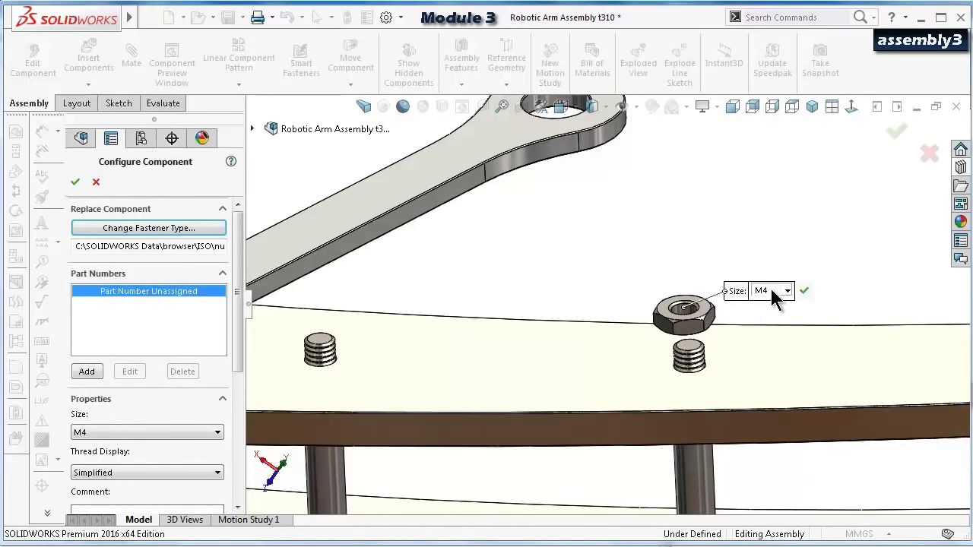
Configure the nut as size M4 with schematic thread display and place one additional copy beside the other screw's threaded end.
click(169, 471)
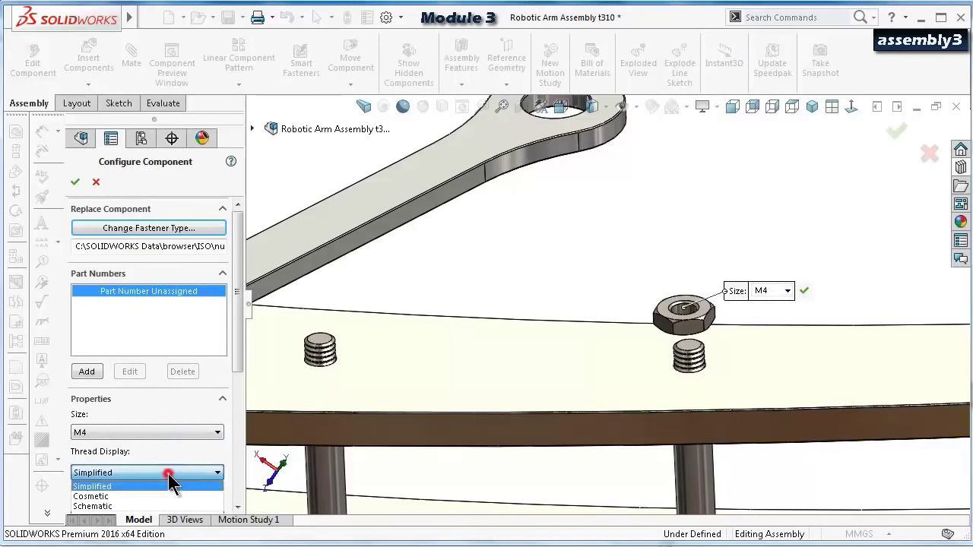
click(147, 507)
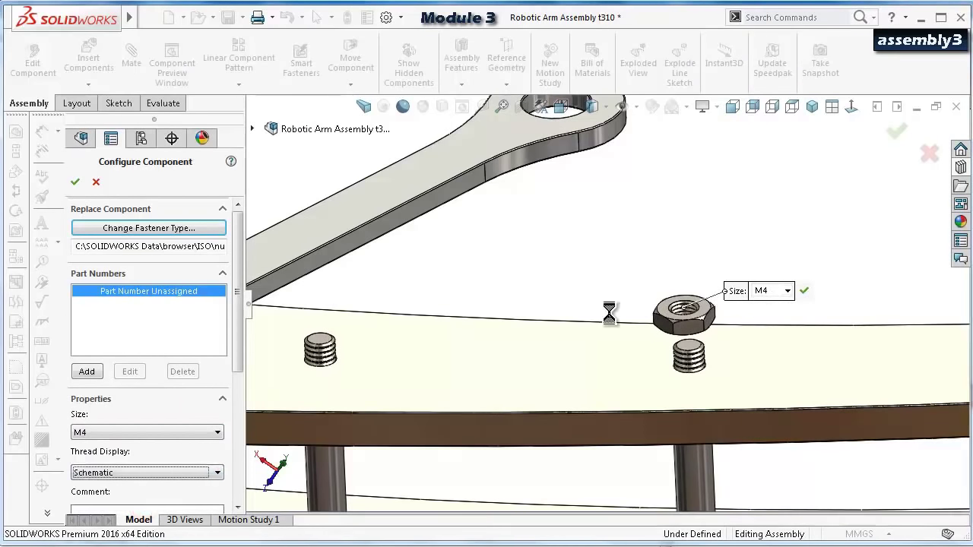
click(896, 132)
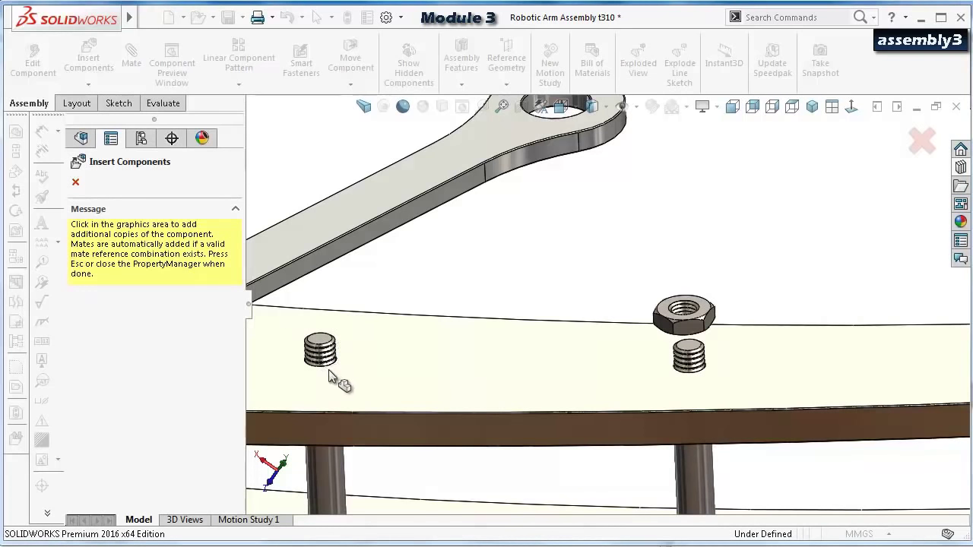
click(339, 326)
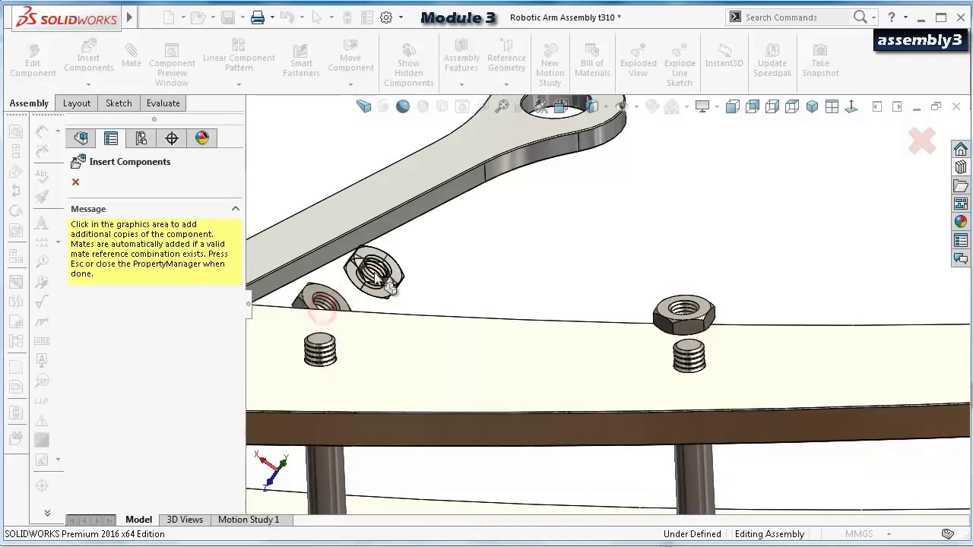
click(922, 140)
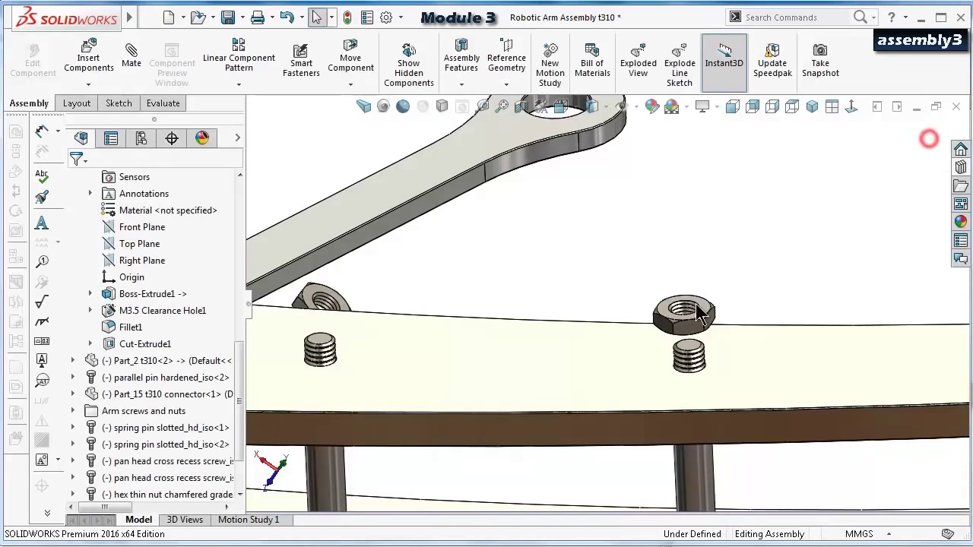
Mate the first hex thin nut's underside coincident with the outer face of the second Part_2 arm.
scroll(685, 319, down, 5)
middle_drag(684, 321, 707, 365)
scroll(707, 365, down, 2)
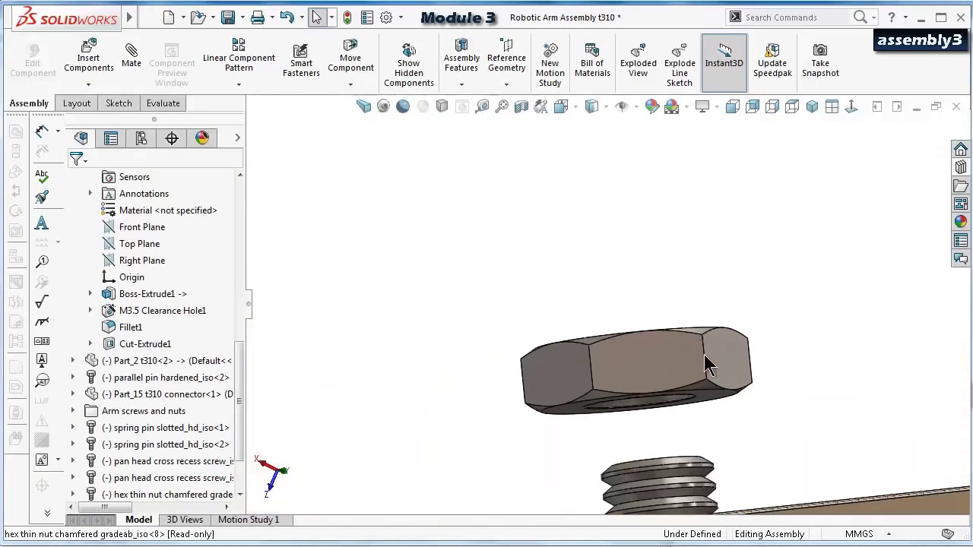
click(715, 407)
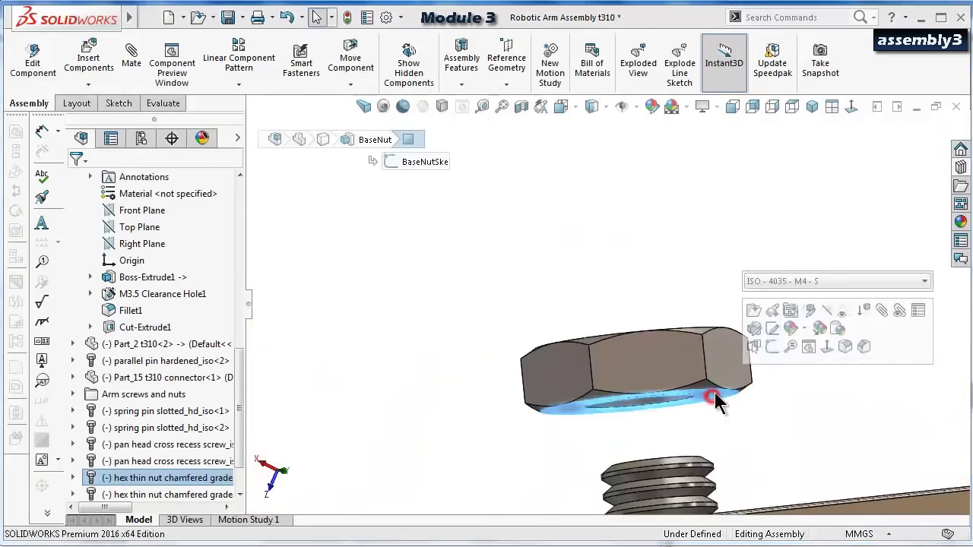
click(879, 309)
middle_drag(730, 323, 750, 412)
click(753, 418)
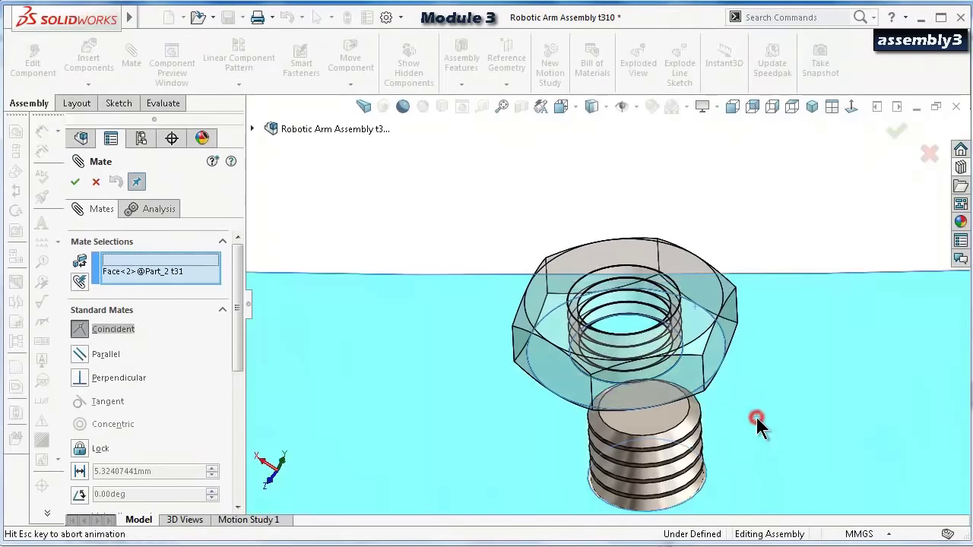
click(929, 441)
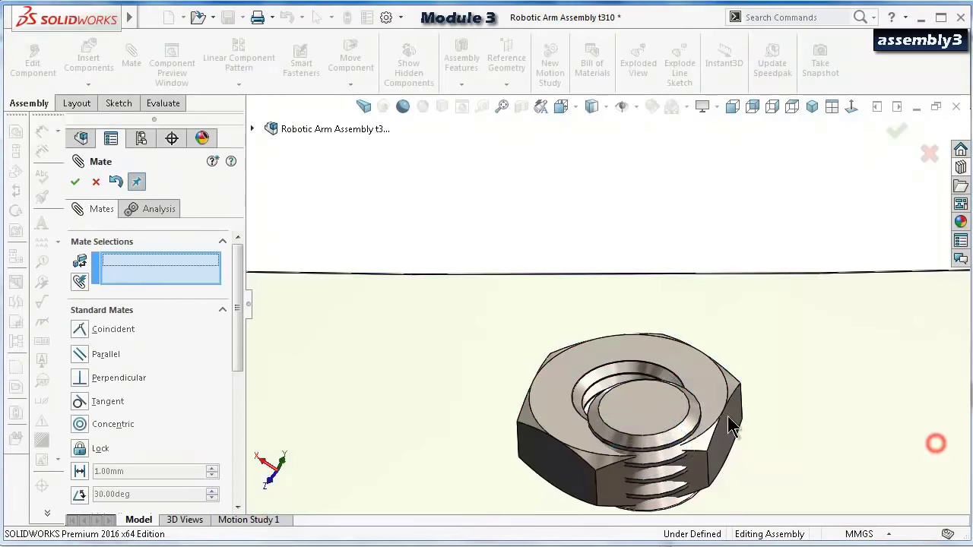
Mate the first hex thin nut concentric with the threaded end of its pan head screw.
click(684, 417)
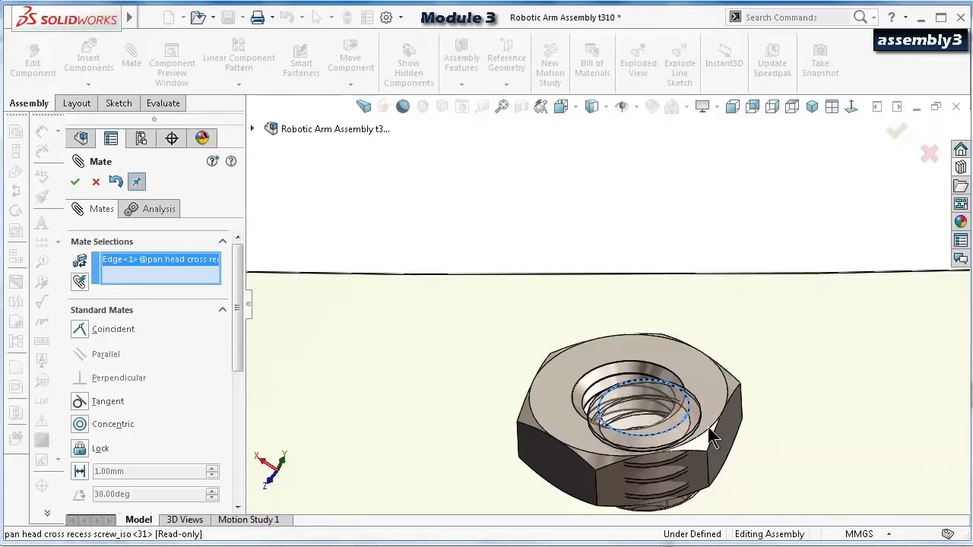
click(711, 428)
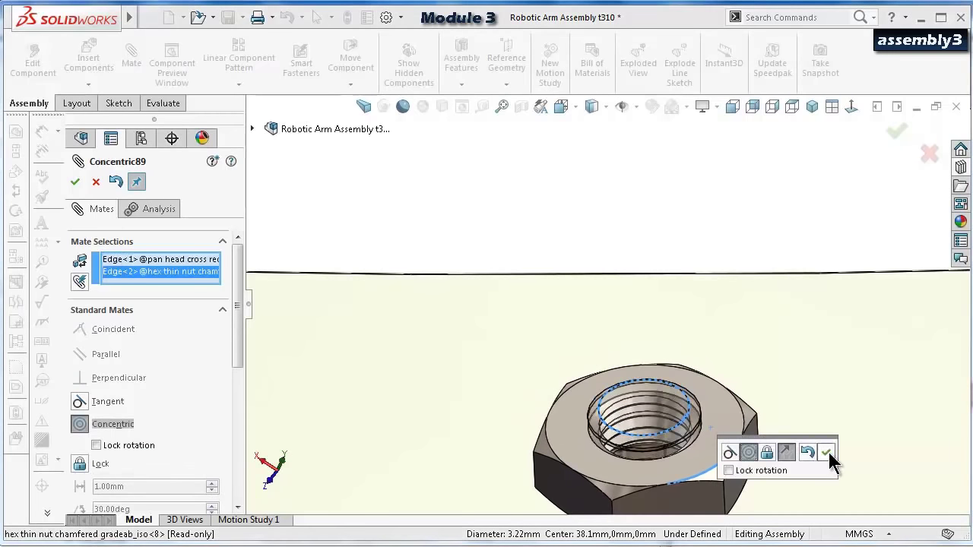
click(829, 451)
Mate the other hex thin nut's underside coincident with the second Part_2 arm's outer face, flipping the mate alignment, and finish mating.
scroll(456, 371, up, 10)
scroll(374, 296, down, 7)
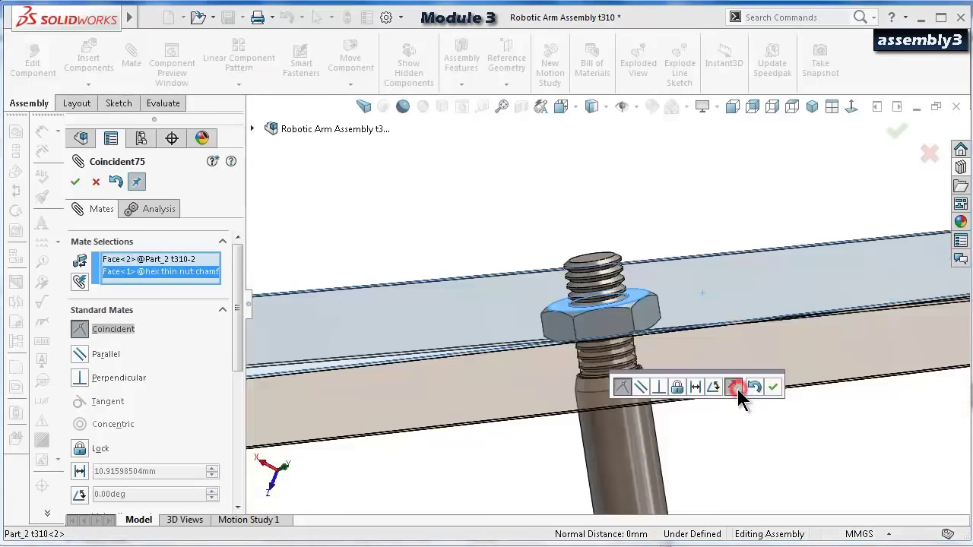
click(734, 387)
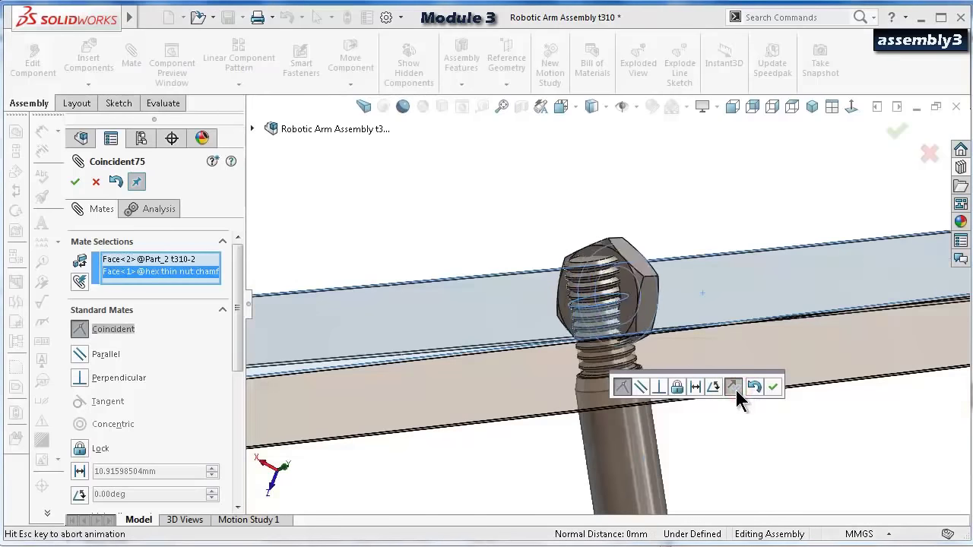
click(548, 357)
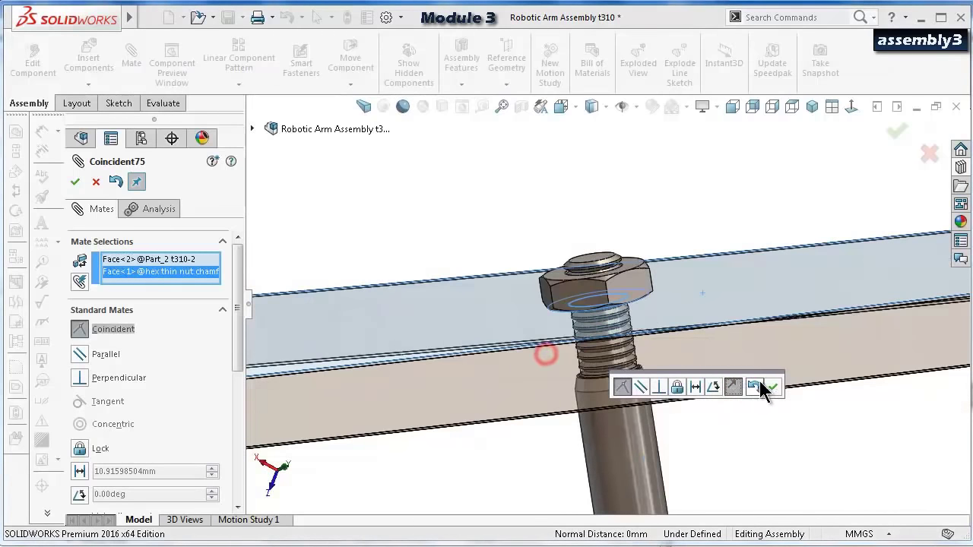
click(772, 387)
click(894, 135)
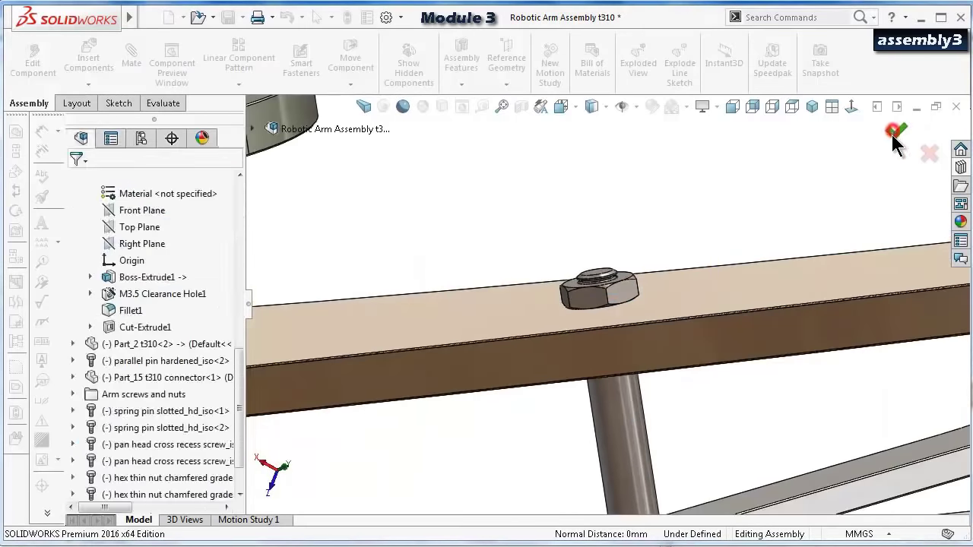
Save the robotic arm assembly.
scroll(866, 160, up, 5)
middle_drag(707, 340, 502, 158)
click(233, 21)
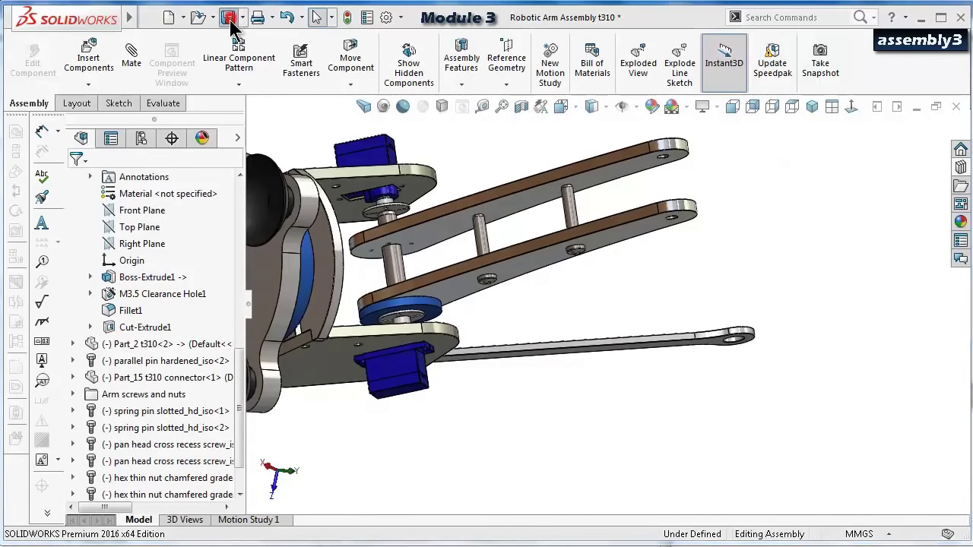
click(428, 324)
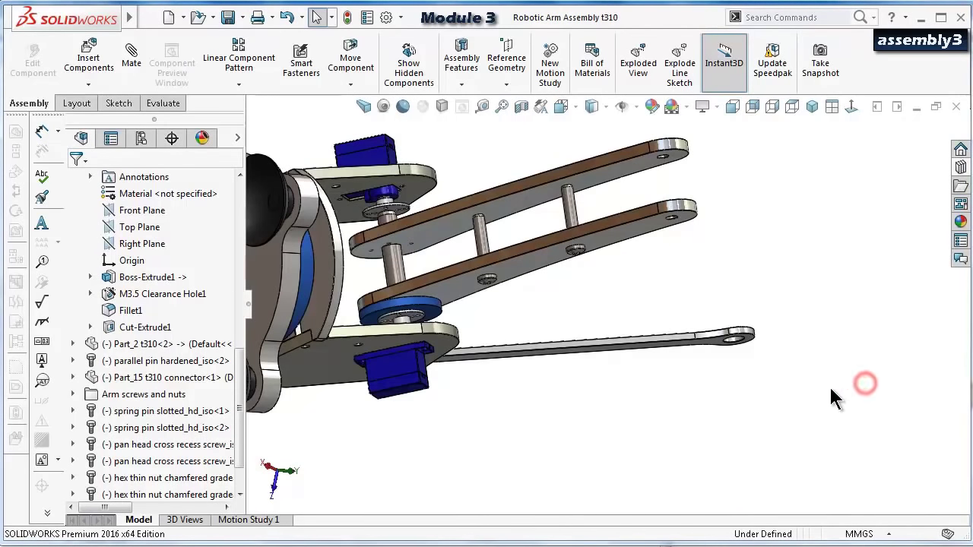
Swing the joined Part_2 arms upward about their base pivot to test their movement.
middle_drag(831, 387, 829, 387)
scroll(829, 389, down, 2)
middle_drag(632, 414, 653, 447)
drag(555, 257, 608, 217)
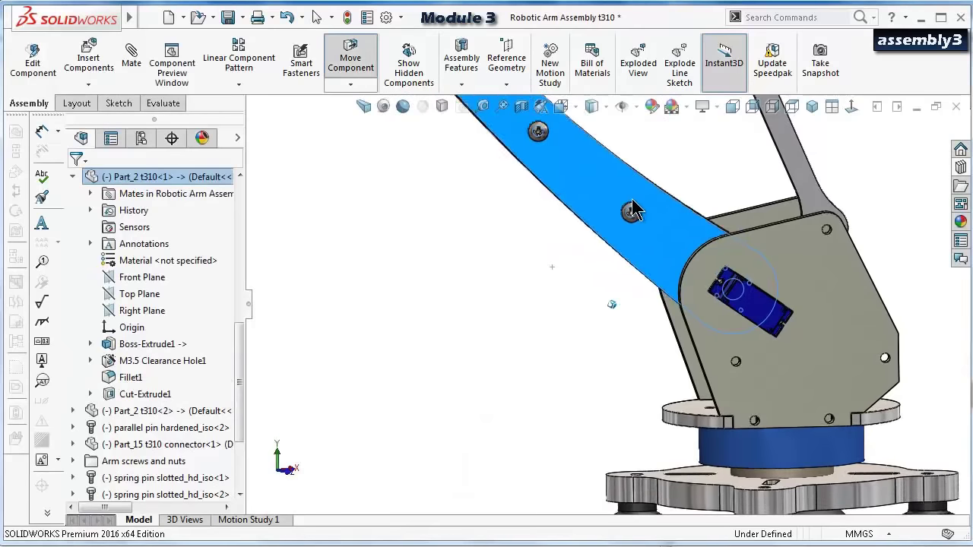
click(479, 295)
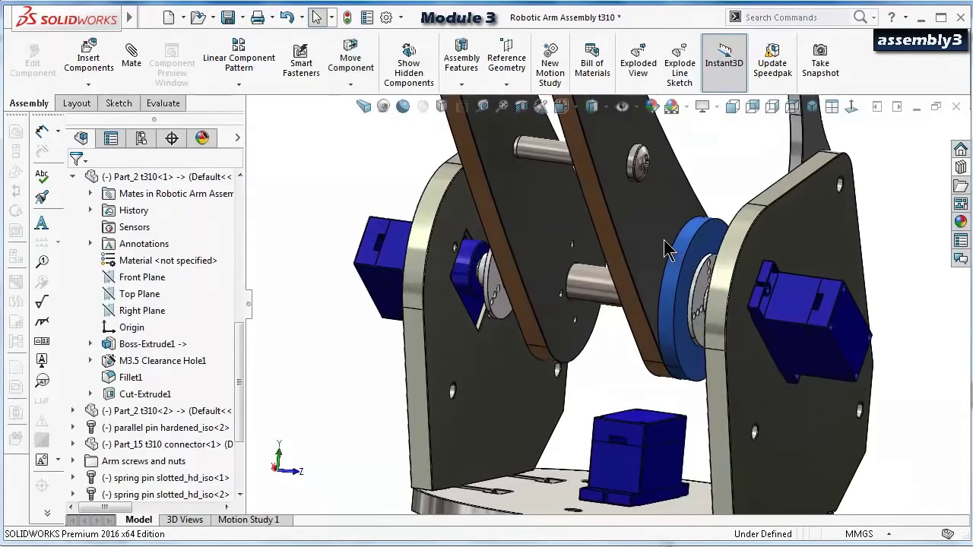
Select the Arm screws and nuts folder and examine where its fasteners sit around the arm's base pivot.
click(652, 234)
mouse_move(656, 223)
mouse_down()
mouse_move(669, 221)
mouse_move(633, 324)
mouse_move(665, 224)
mouse_up()
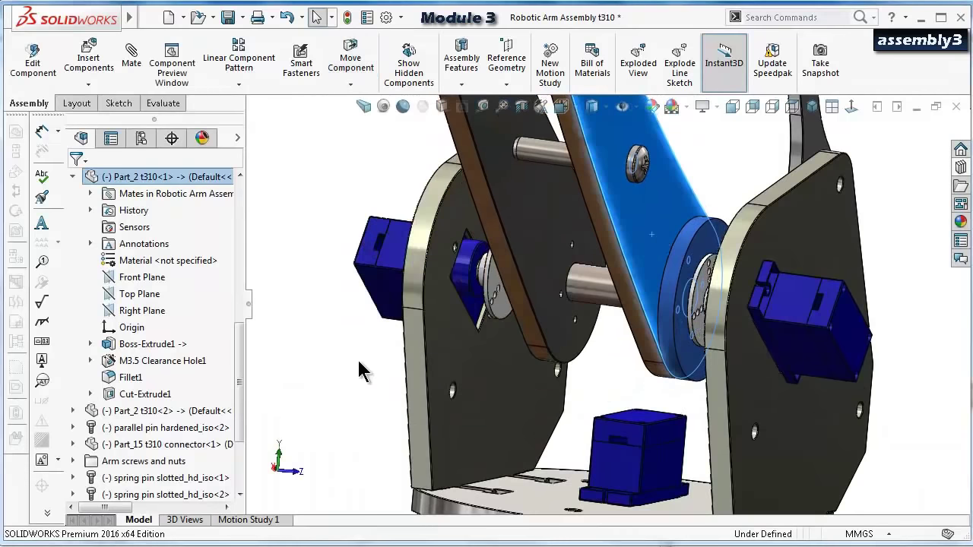
click(165, 472)
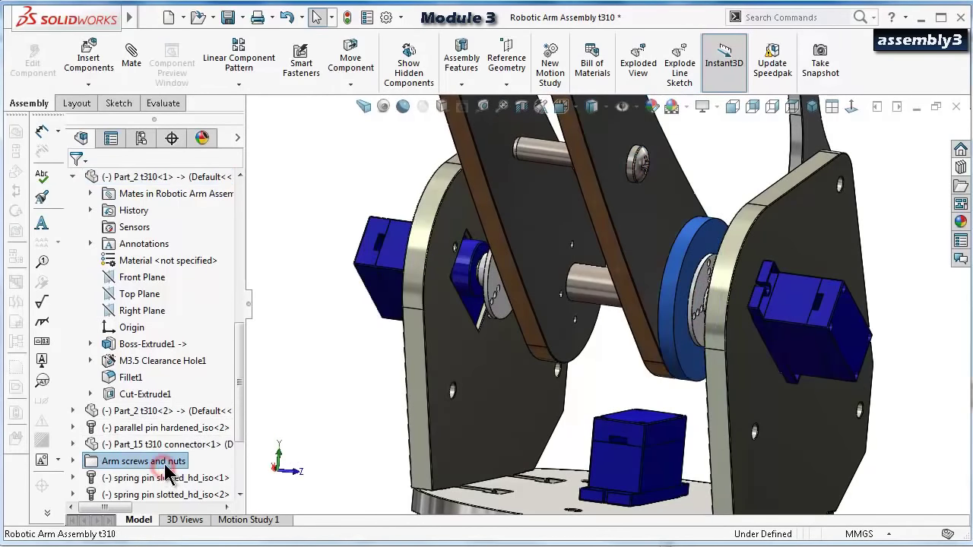
middle_drag(553, 307, 727, 258)
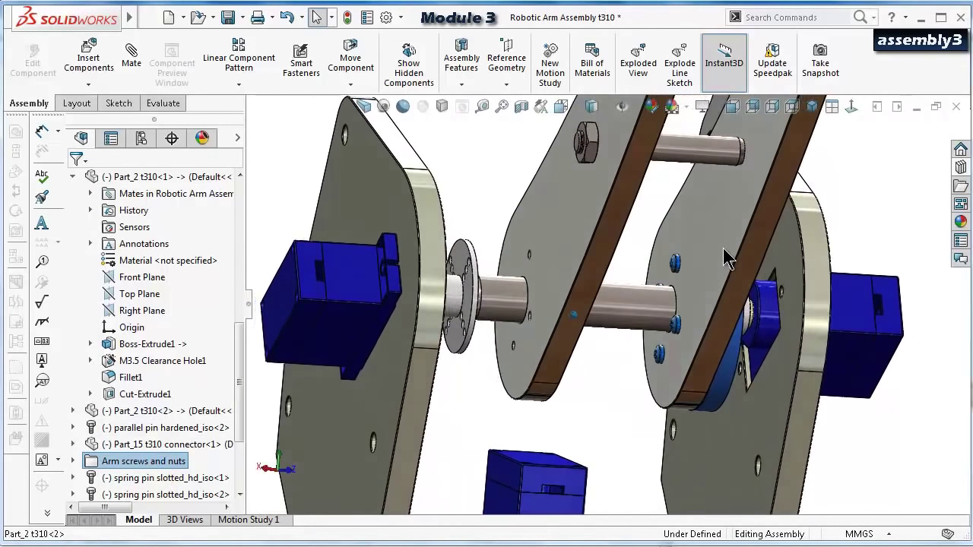
Swing the joined Part_2 arms further about the base pivot until they stand nearly upright.
click(726, 259)
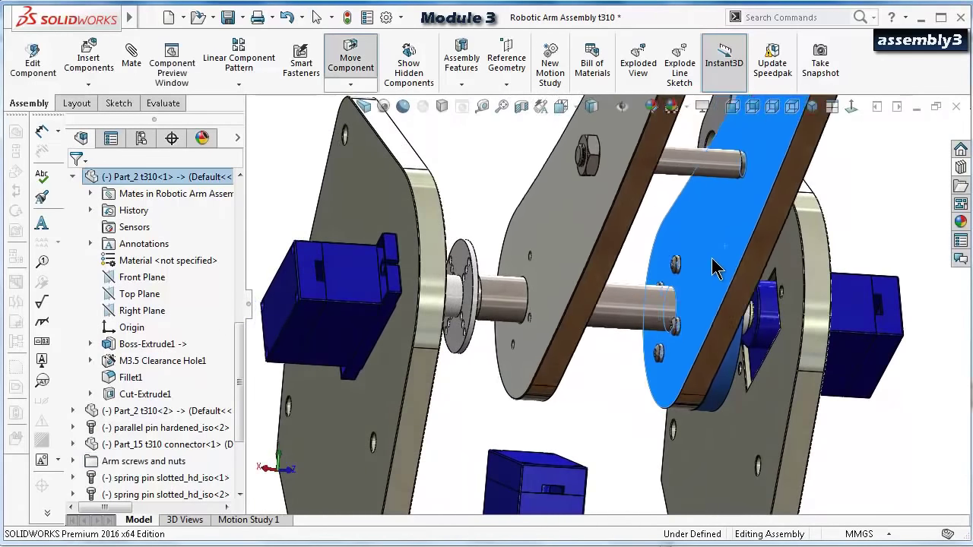
drag(713, 258, 703, 226)
click(847, 169)
middle_drag(847, 169, 798, 197)
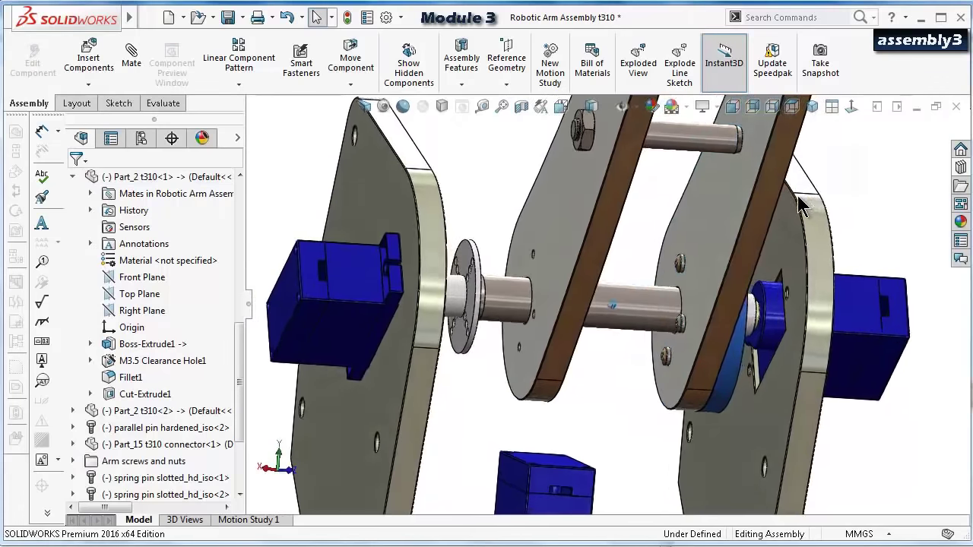
scroll(791, 208, down, 5)
click(739, 228)
scroll(817, 193, down, 2)
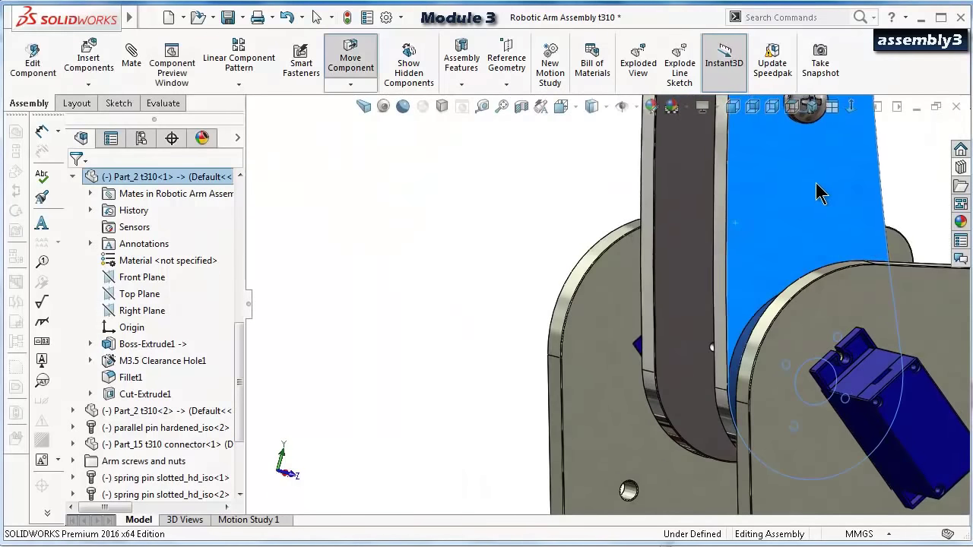
scroll(769, 218, up, 3)
Make the outer Part_1 side plate transparent to expose the arm's base pivot and servo.
click(530, 270)
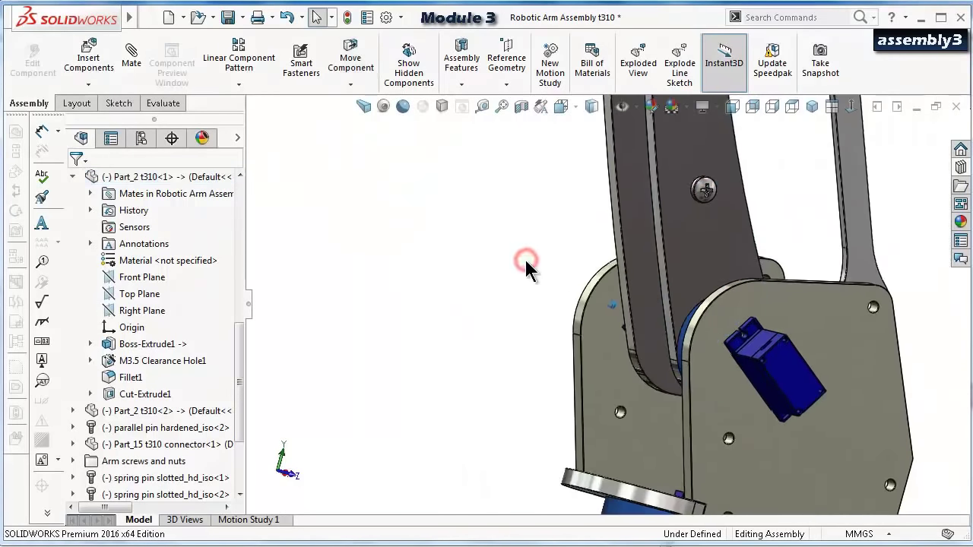
middle_drag(524, 263, 789, 317)
click(788, 314)
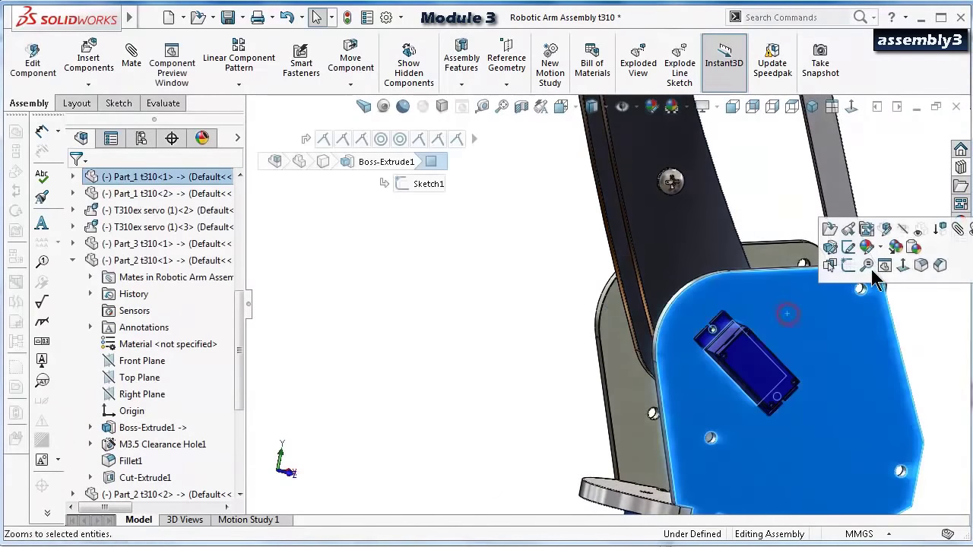
click(921, 234)
click(504, 302)
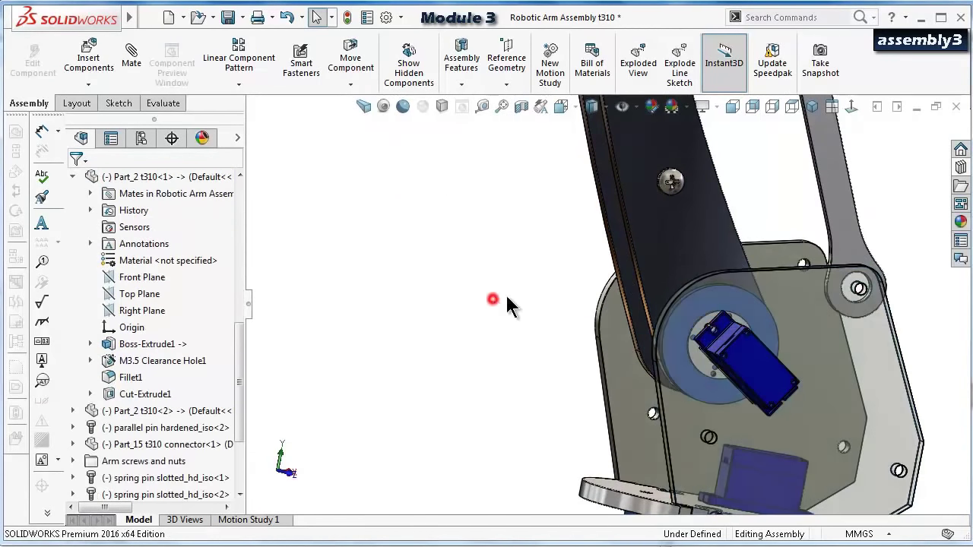
Swing the joined Part_2 arms about the base pivot to tilt them slightly away from the Part_3 link.
middle_drag(504, 302, 641, 248)
scroll(653, 252, up, 2)
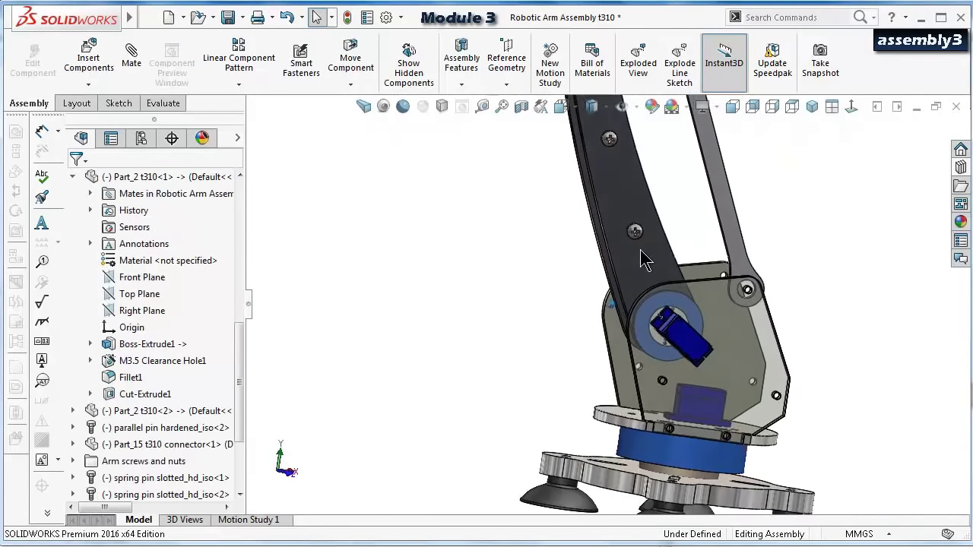
drag(641, 250, 669, 254)
click(505, 306)
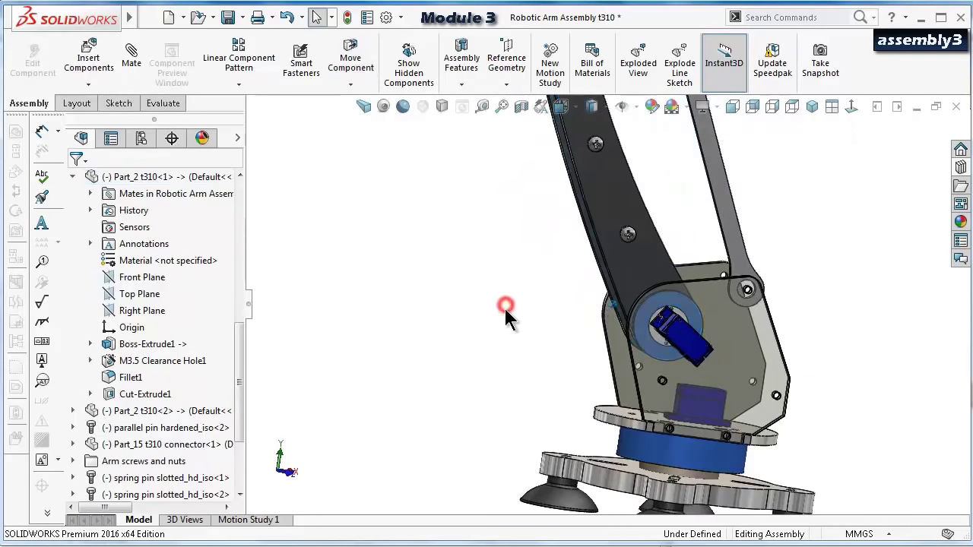
middle_drag(504, 307, 517, 317)
Turn off the transparency of the outer Part_1 side plate.
click(765, 342)
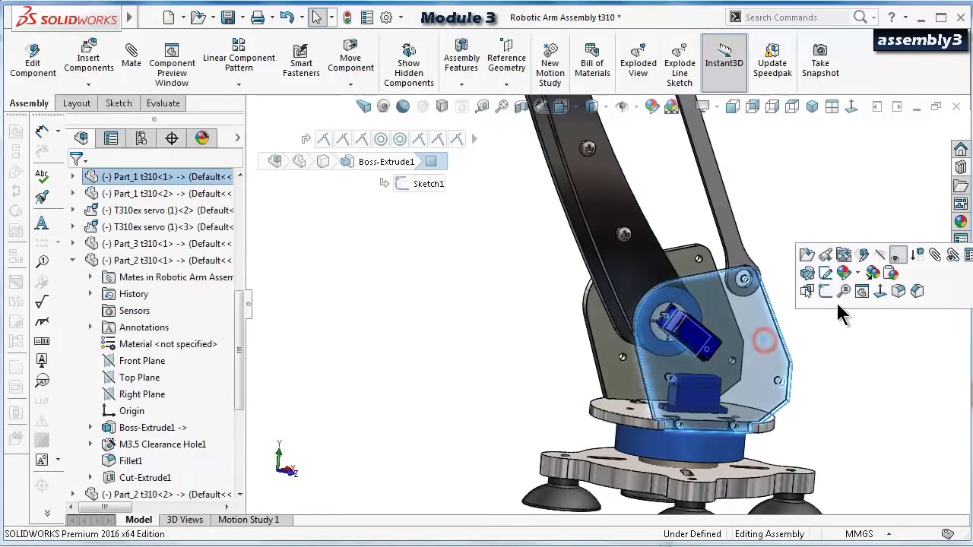
click(892, 255)
click(828, 216)
scroll(763, 257, up, 3)
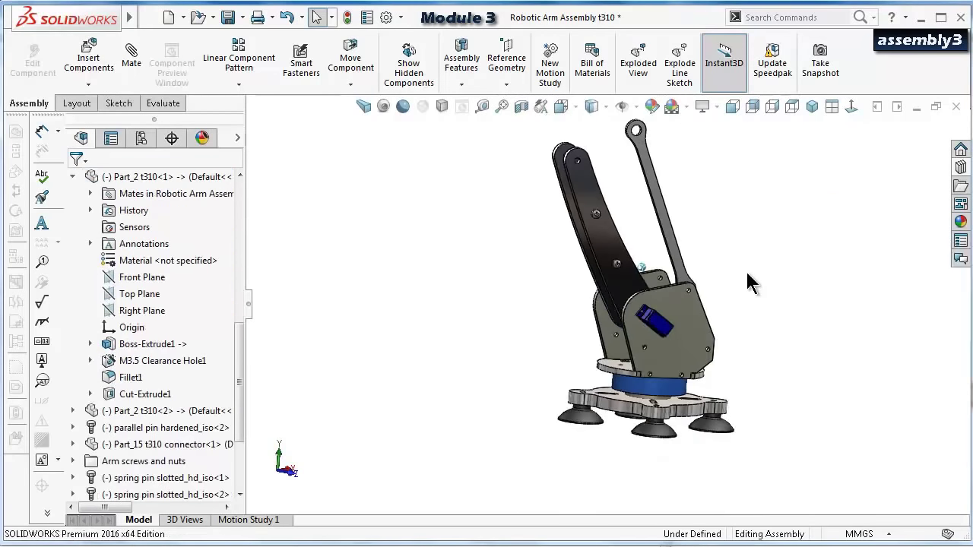
middle_drag(747, 272, 741, 272)
Insert Part_7 t310 into the assembly and place it near the upper ends of the Part_2 arms.
key(Left)
key(Left)
key(Left)
key(Left)
key(Left)
key(Left)
key(Left)
key(Left)
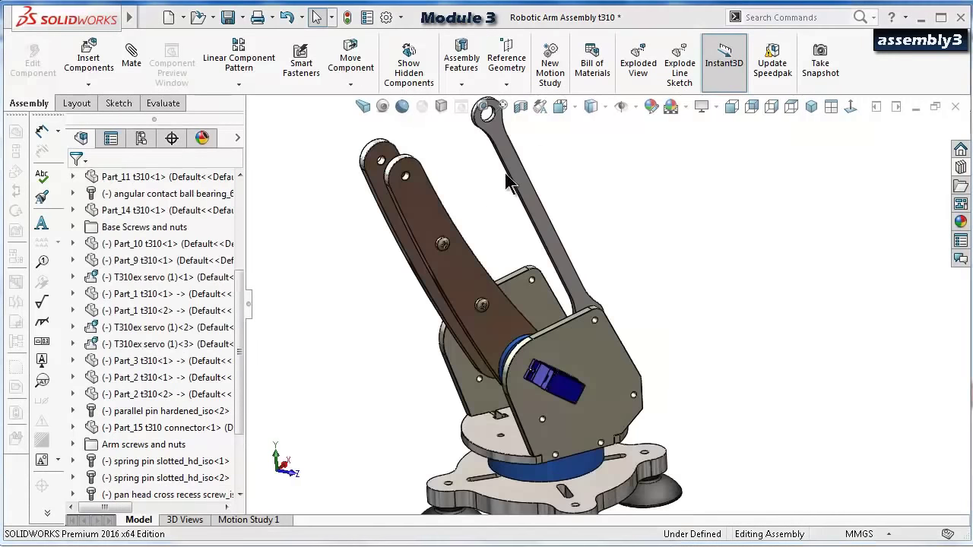
click(467, 178)
scroll(472, 161, up, 2)
scroll(502, 194, down, 2)
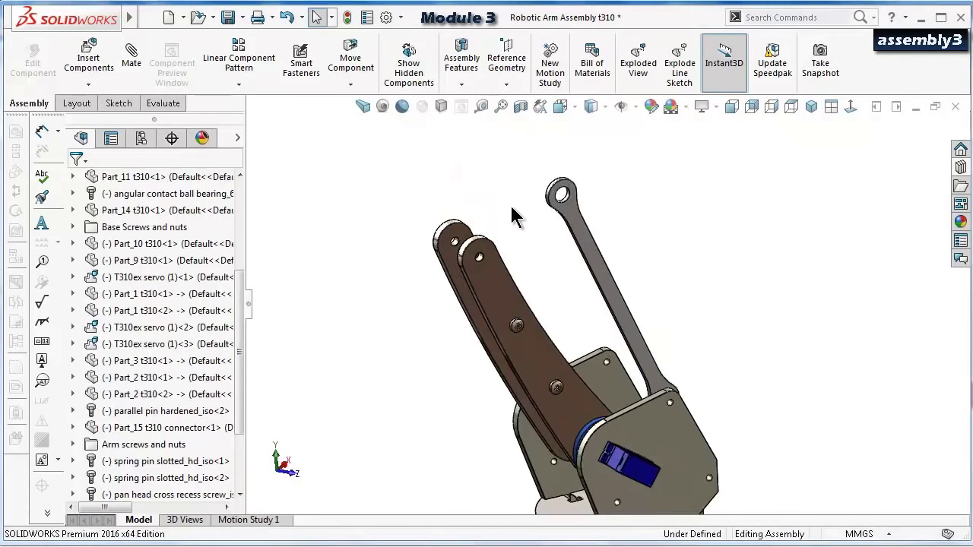
scroll(532, 228, up, 5)
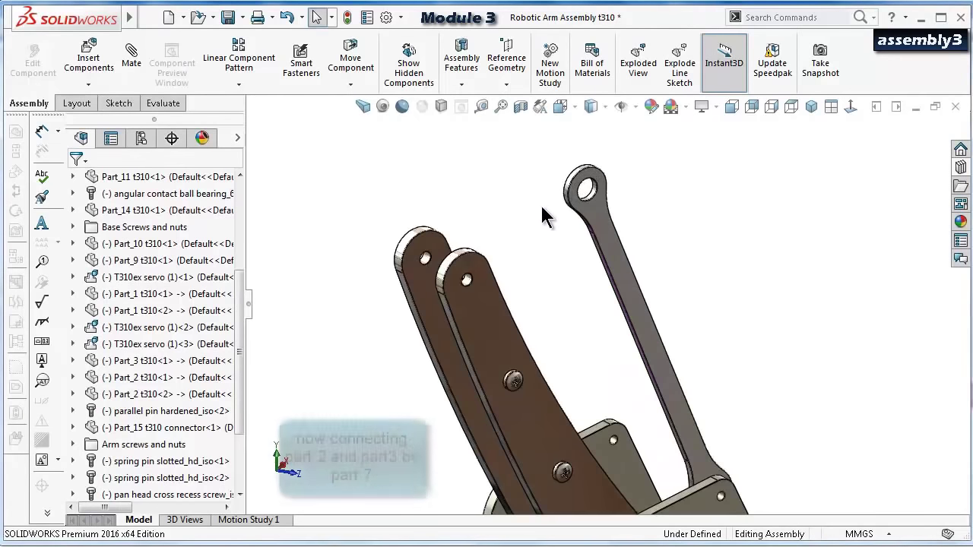
middle_drag(538, 210, 538, 220)
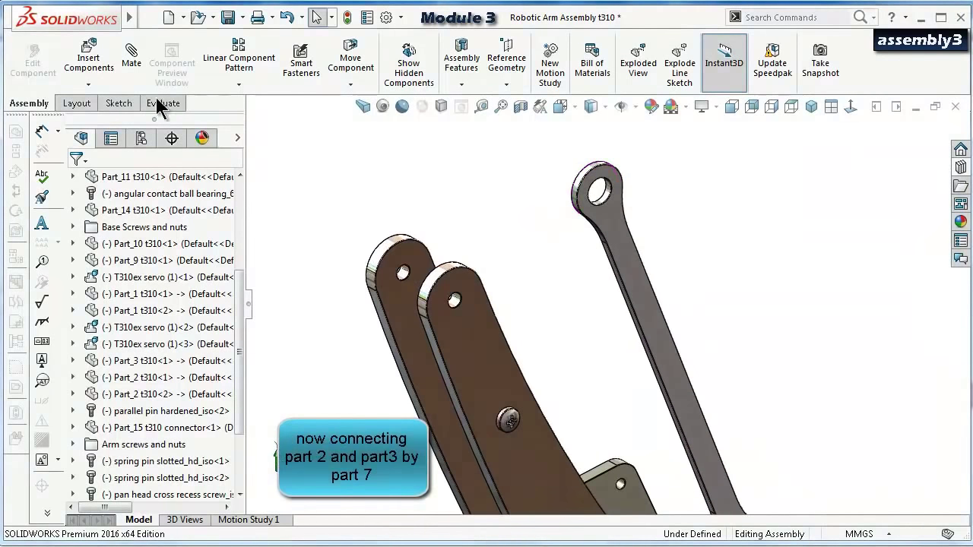
click(88, 61)
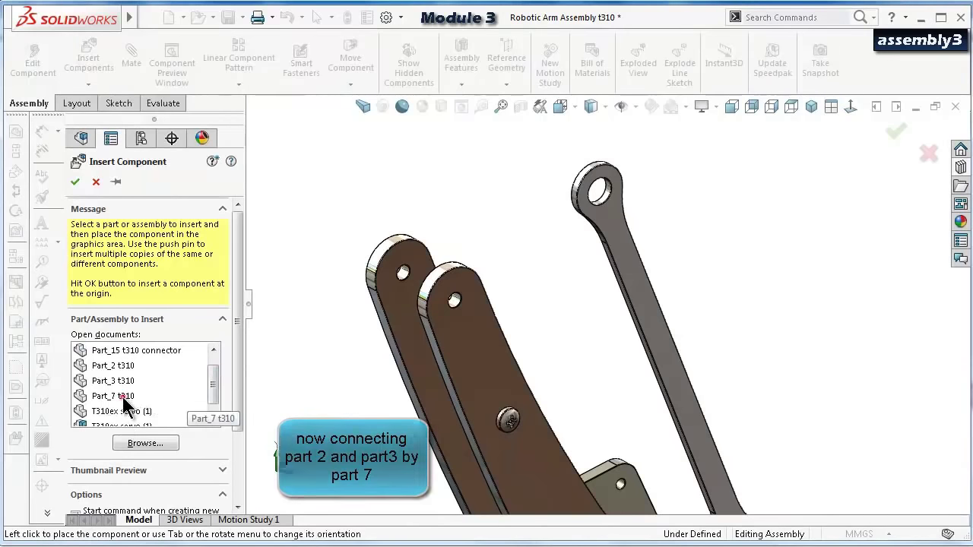
click(125, 396)
click(466, 227)
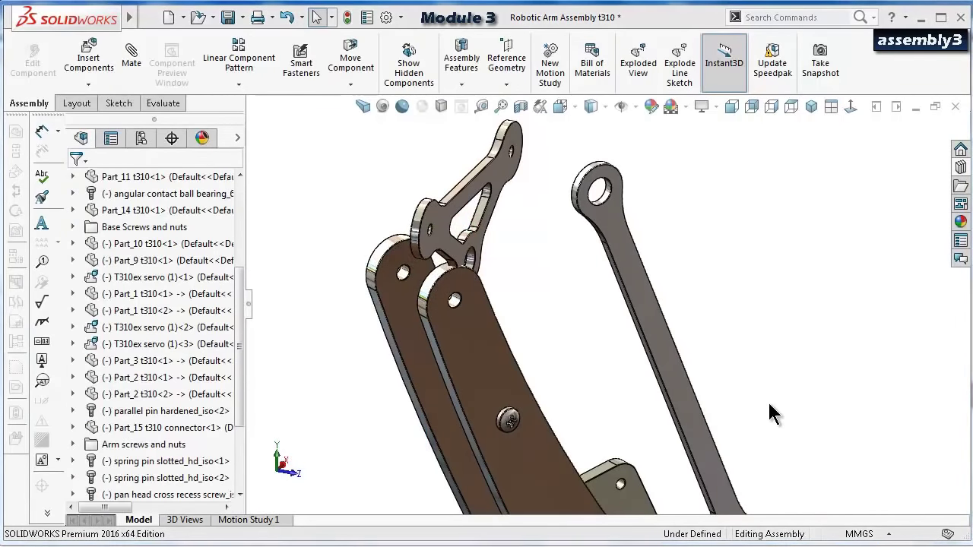
Add a concentric mate between Part_7's 9 mm hole and the upper hole of the Part_2 arm nearest Part_3.
mouse_move(553, 236)
middle_down()
mouse_move(543, 241)
mouse_move(553, 233)
middle_up()
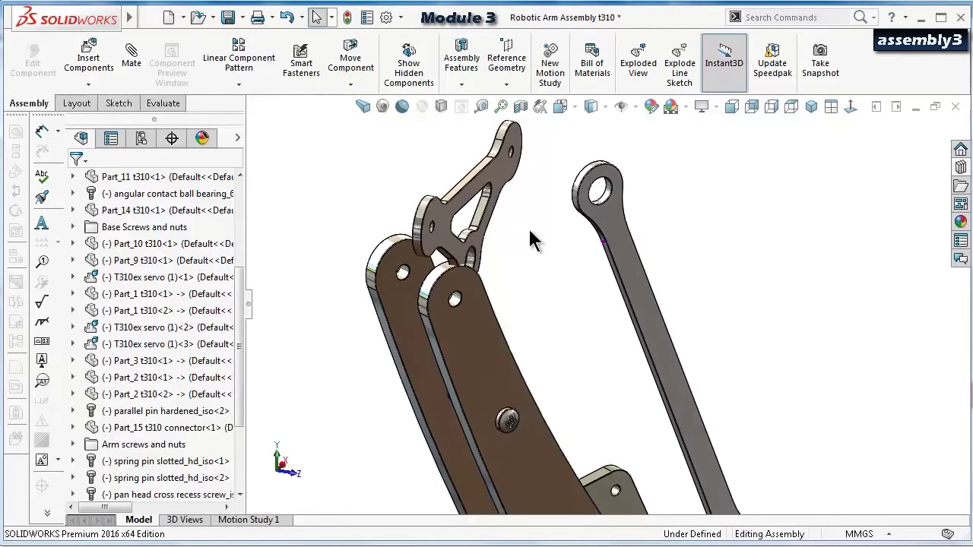
scroll(464, 270, down, 5)
click(462, 299)
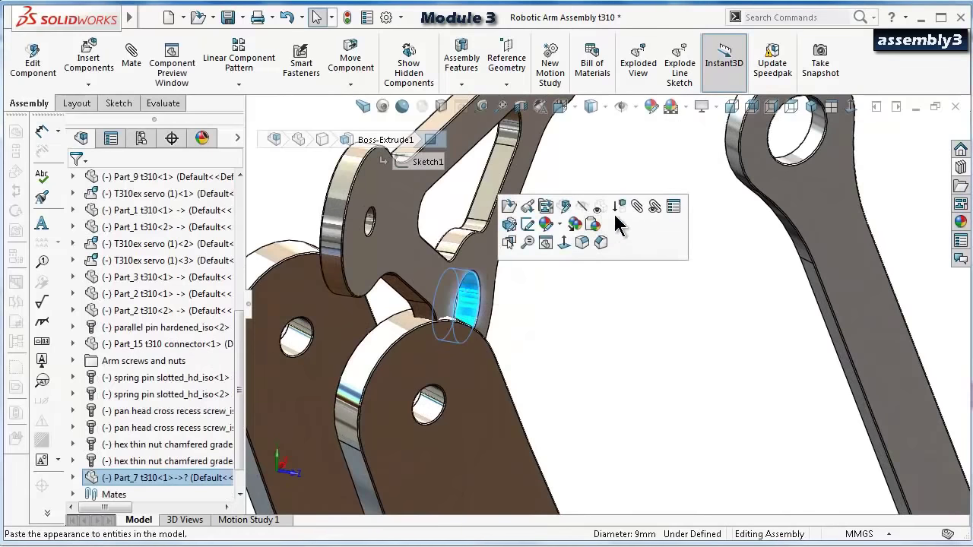
click(633, 205)
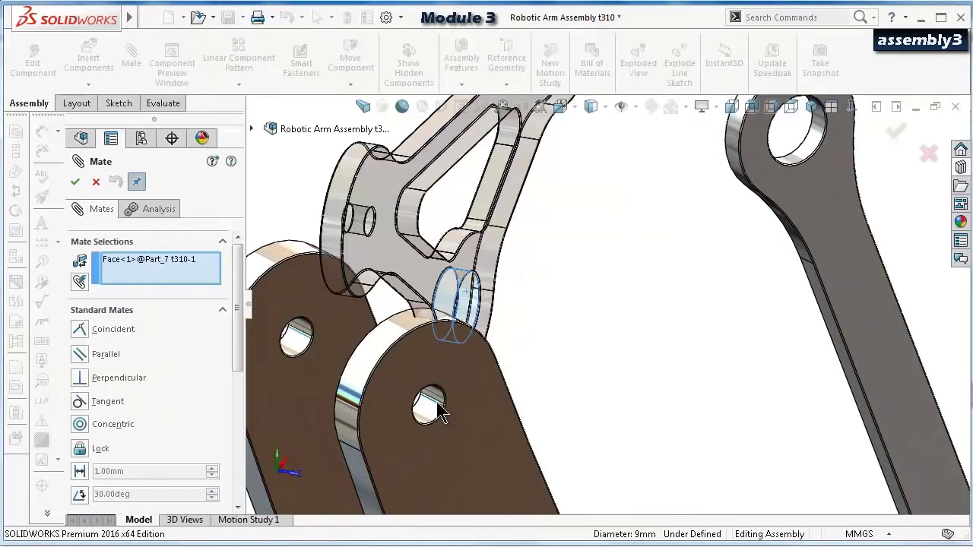
click(439, 409)
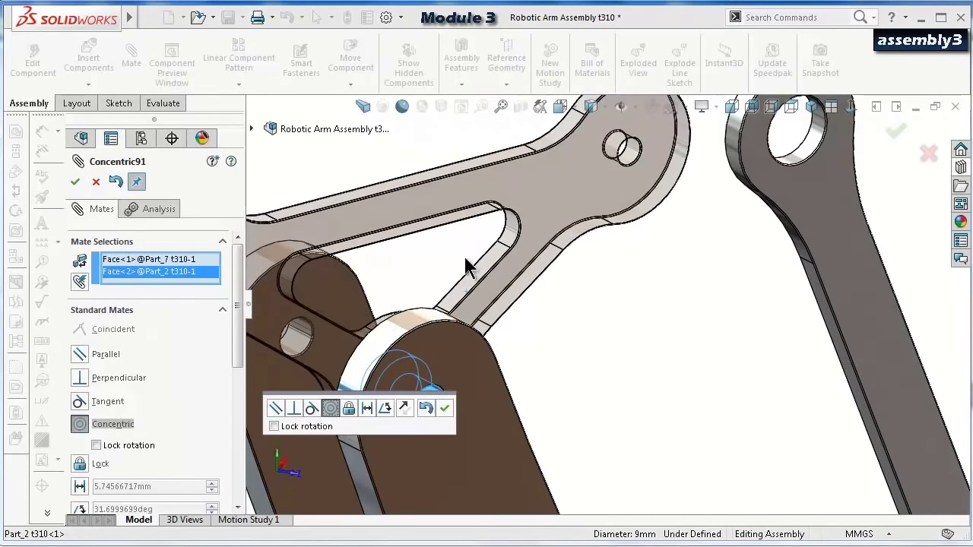
click(449, 410)
Slide Part_7 along its pivot axis into the gap between the Part_2 arm and the Part_3 link.
scroll(536, 369, up, 5)
middle_drag(536, 370, 582, 346)
drag(529, 245, 593, 258)
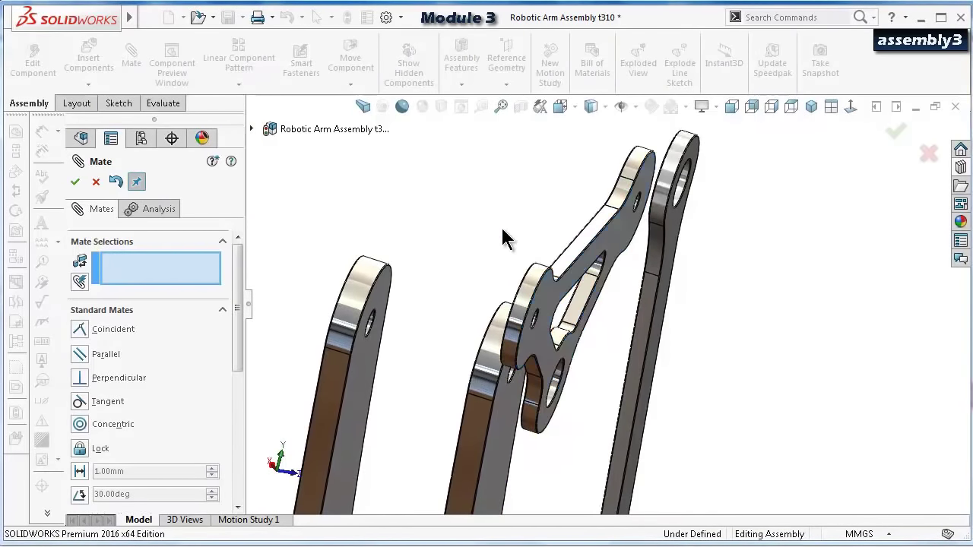
middle_drag(511, 231, 535, 245)
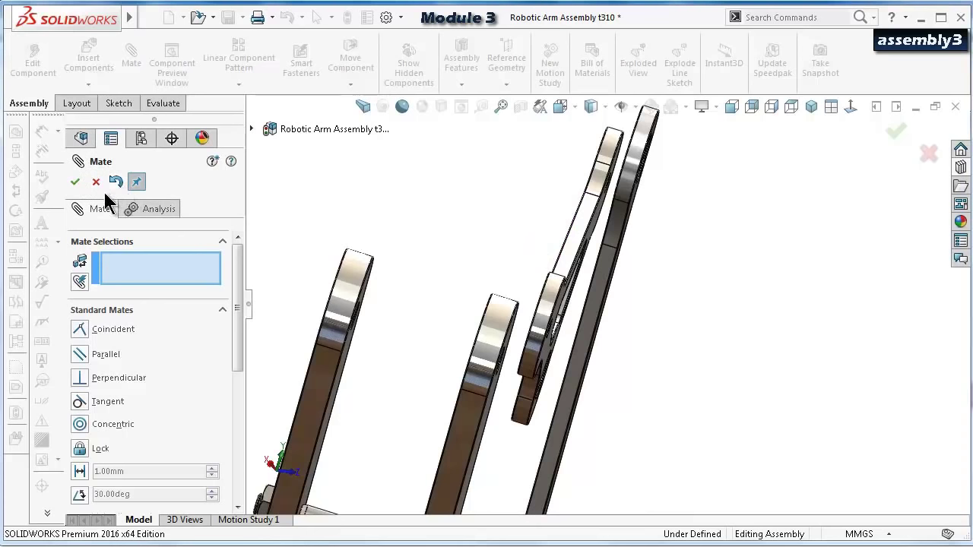
Centre Part_7 between the facing sides of Part_2 and Part_3 with a Width mate, using both Part_7 side faces as the tab.
drag(236, 284, 237, 308)
click(222, 378)
click(100, 272)
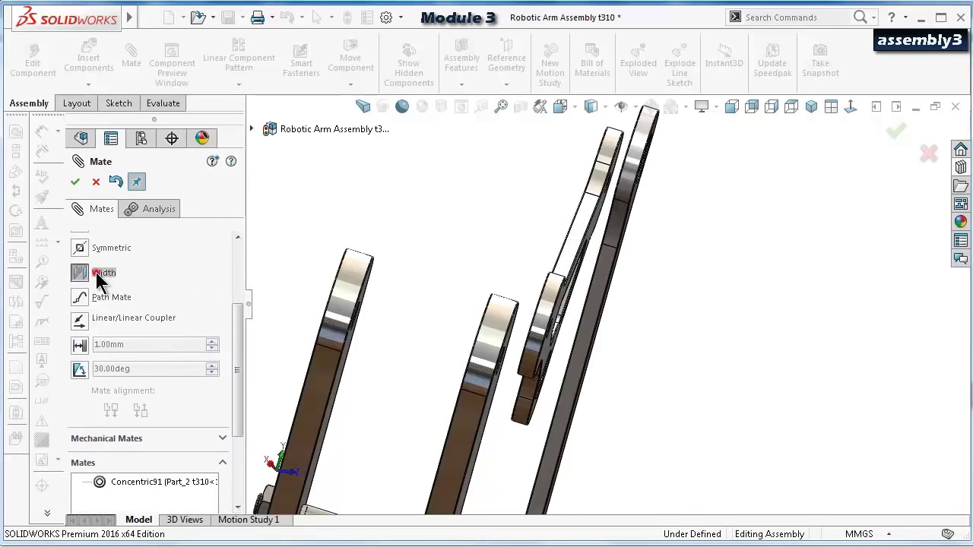
drag(239, 342, 233, 276)
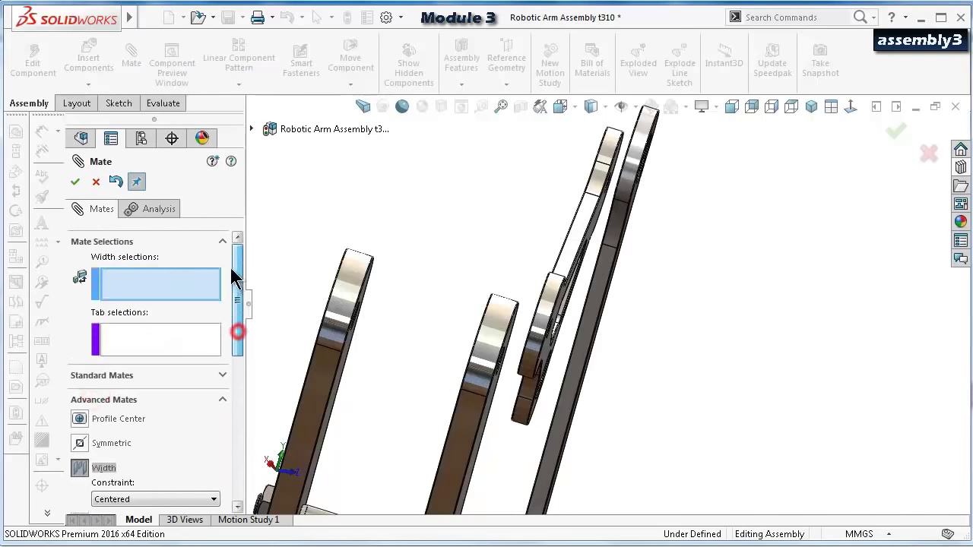
middle_drag(455, 405, 589, 257)
click(415, 474)
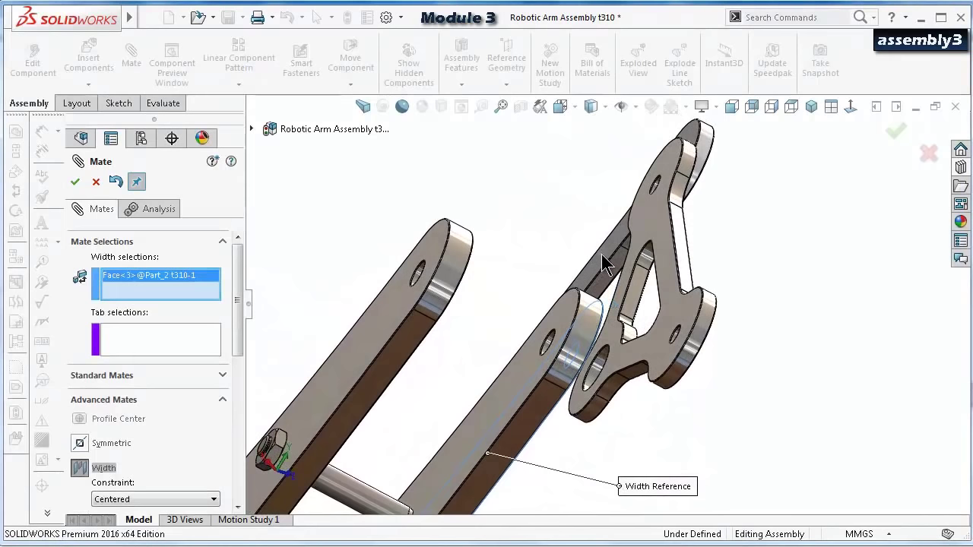
click(601, 254)
click(619, 289)
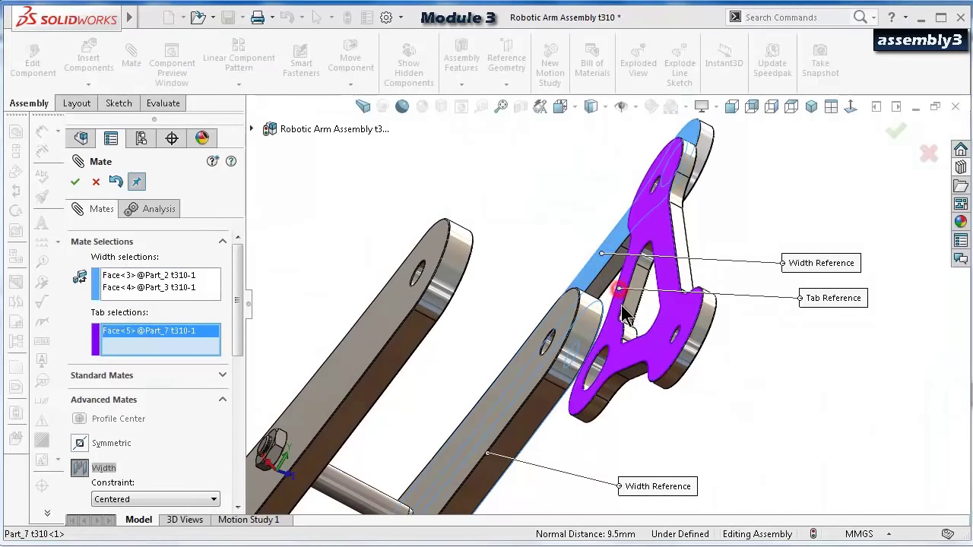
middle_drag(619, 289, 698, 228)
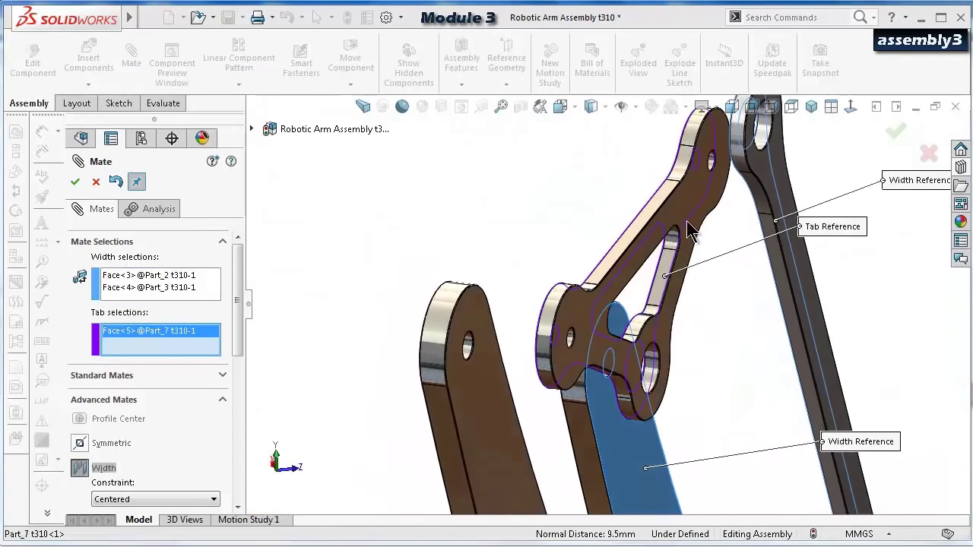
click(688, 206)
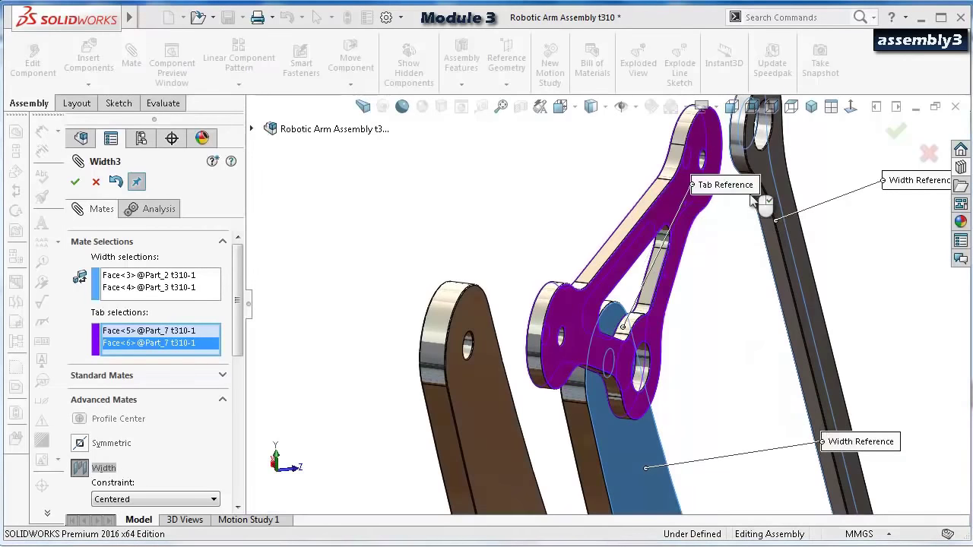
click(902, 133)
middle_drag(639, 232, 645, 241)
click(894, 132)
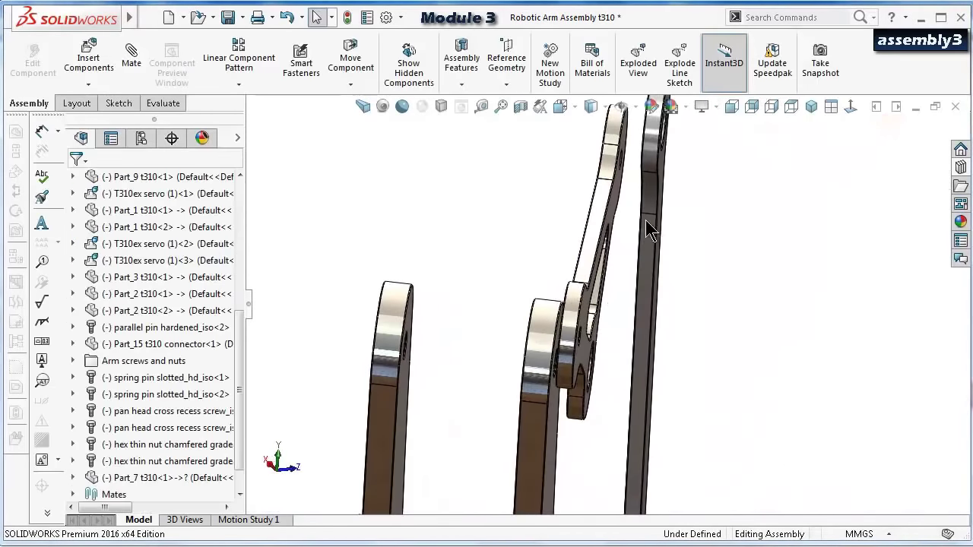
Edit Part_7 within the assembly and set the blind depth of its Boss-Extrude1 to 7 mm.
click(601, 233)
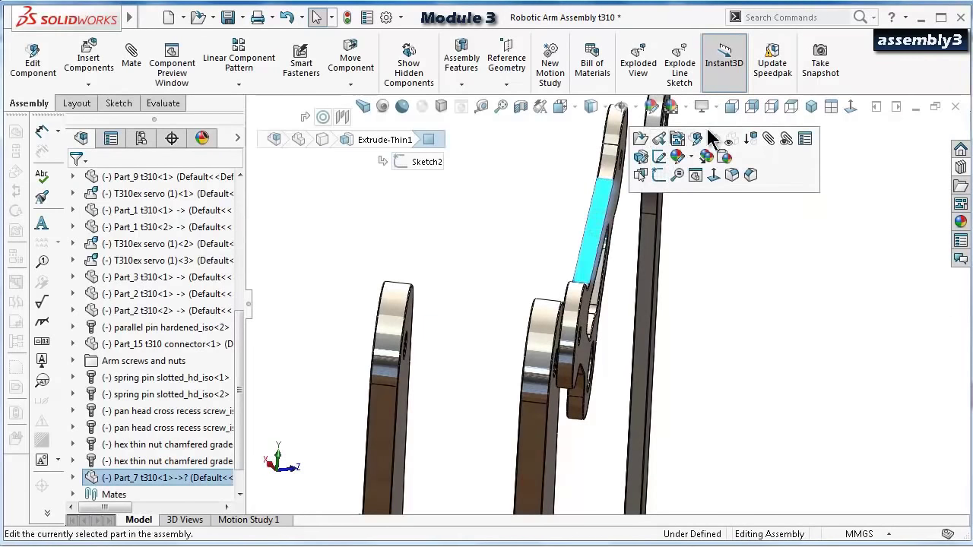
click(694, 145)
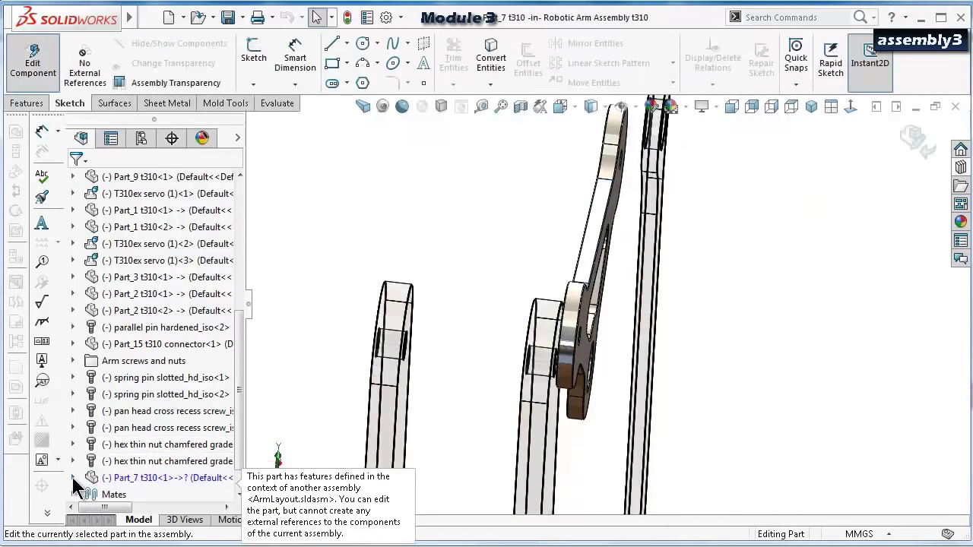
click(73, 478)
click(141, 410)
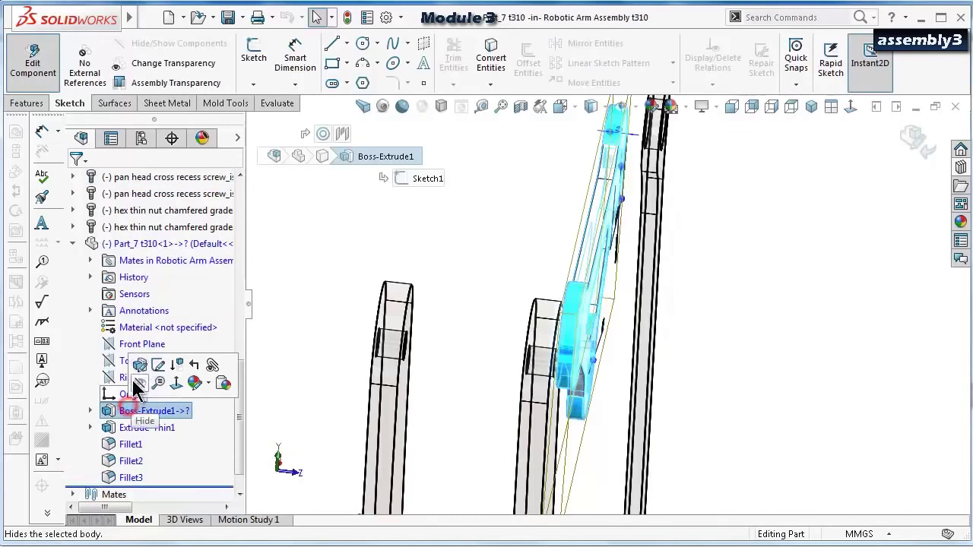
click(140, 367)
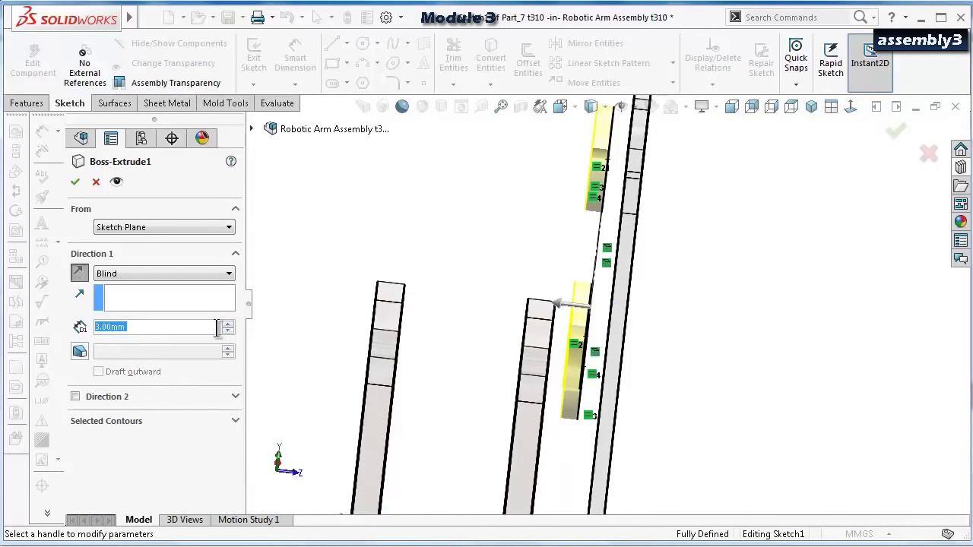
text(7)
click(339, 219)
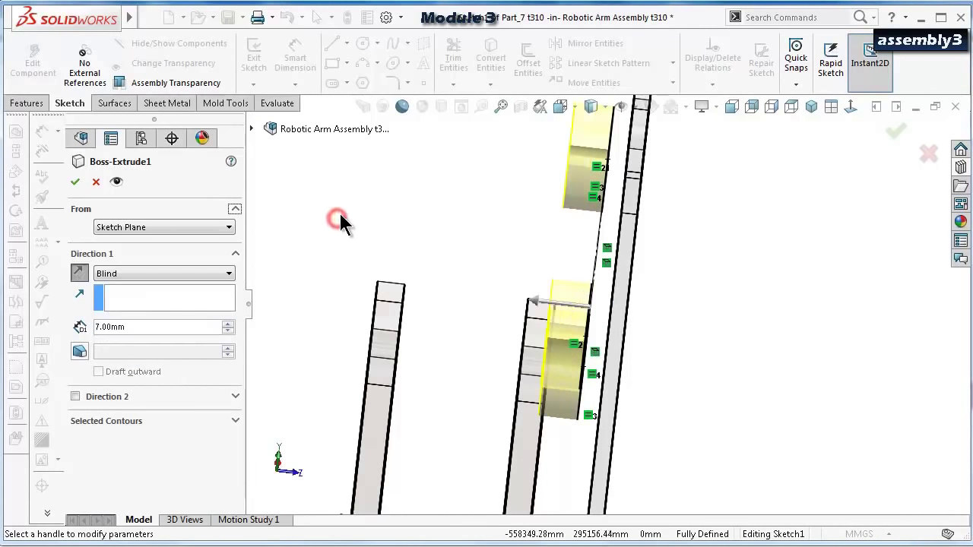
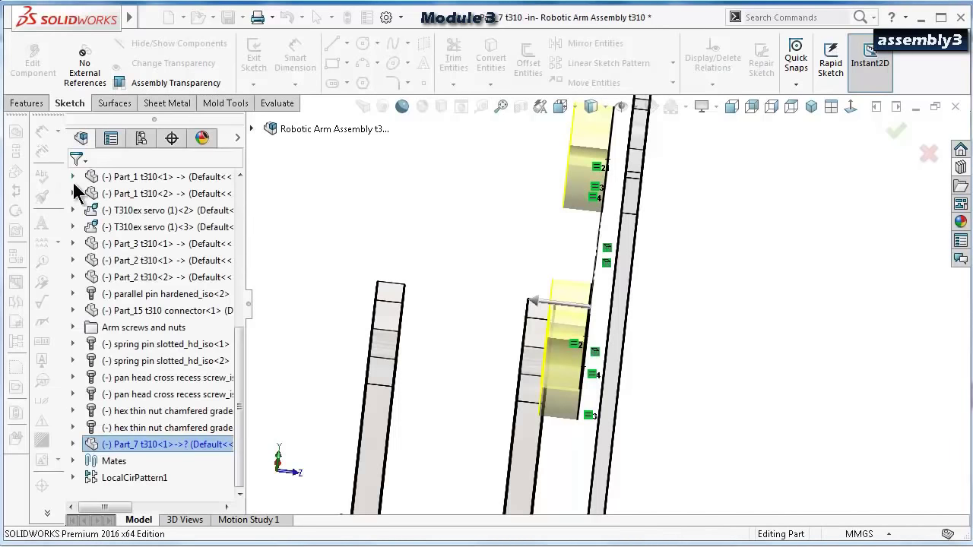
Finish the current part edit, and set the blind depth of Part_7's Extrude-Thin1 feature to 5 mm.
click(914, 140)
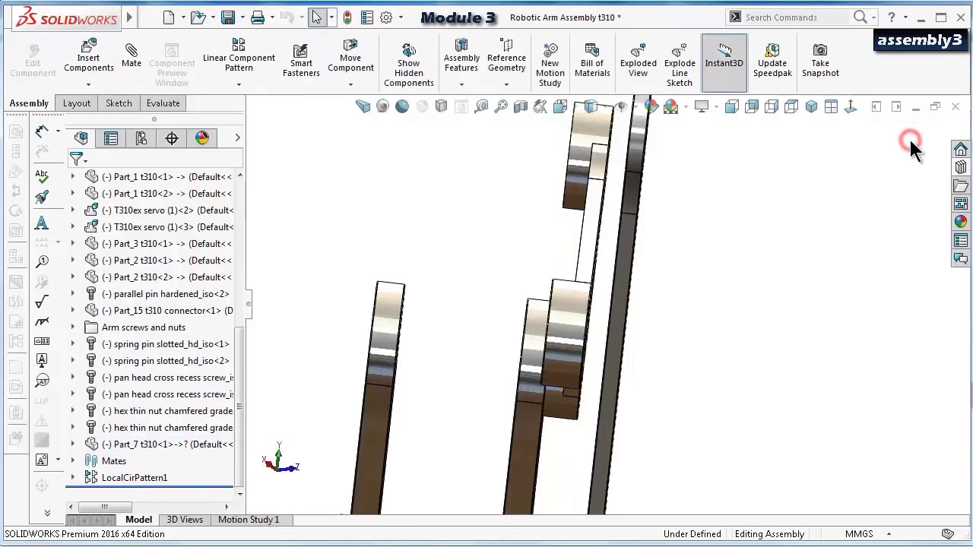
middle_drag(734, 200, 670, 206)
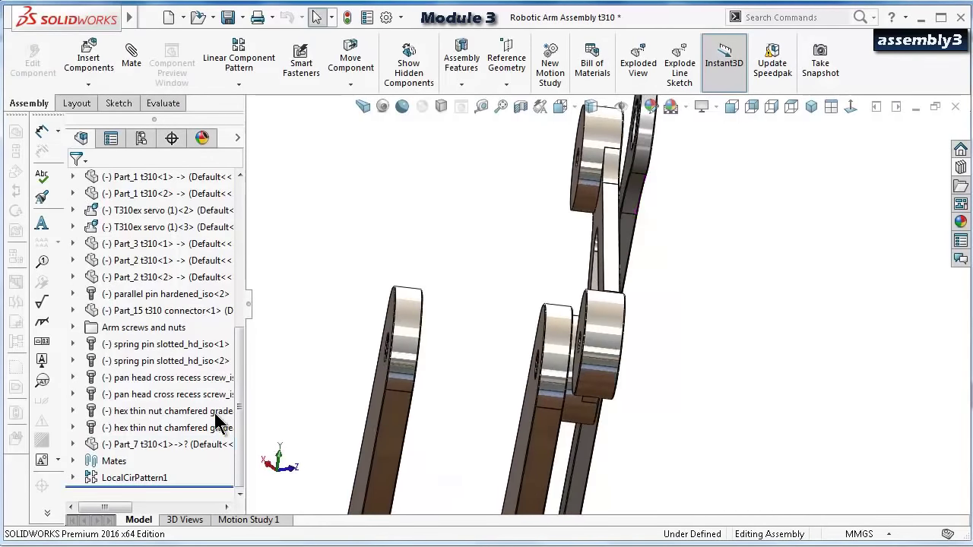
click(154, 446)
click(155, 445)
click(73, 444)
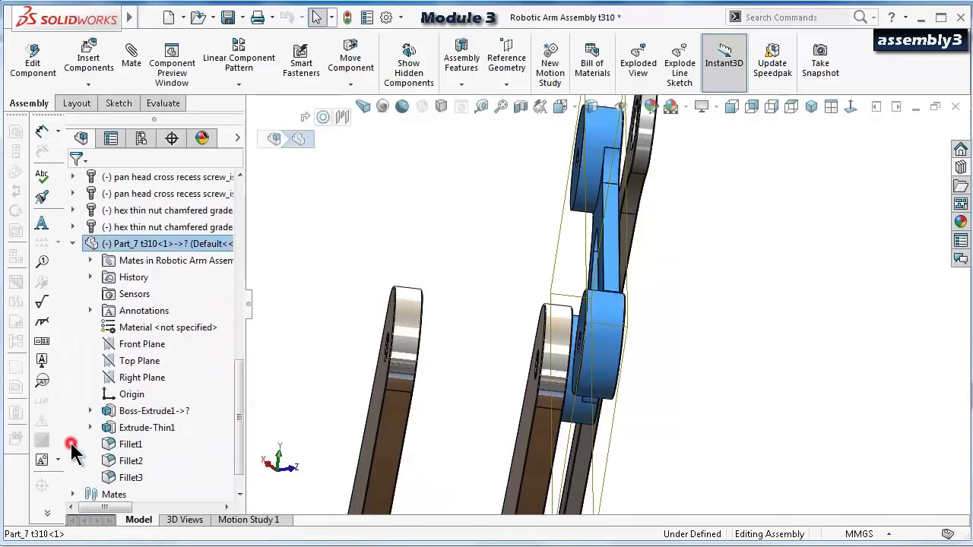
click(132, 429)
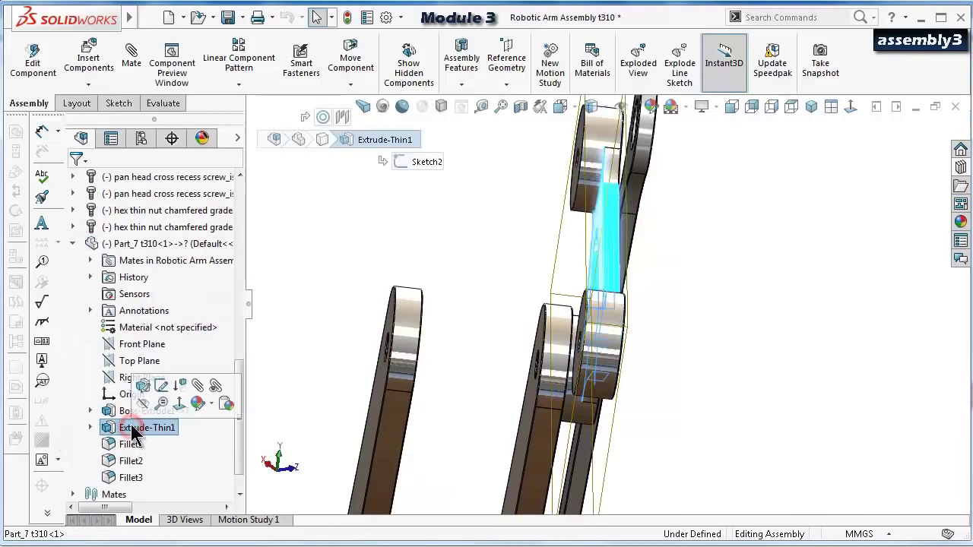
click(142, 384)
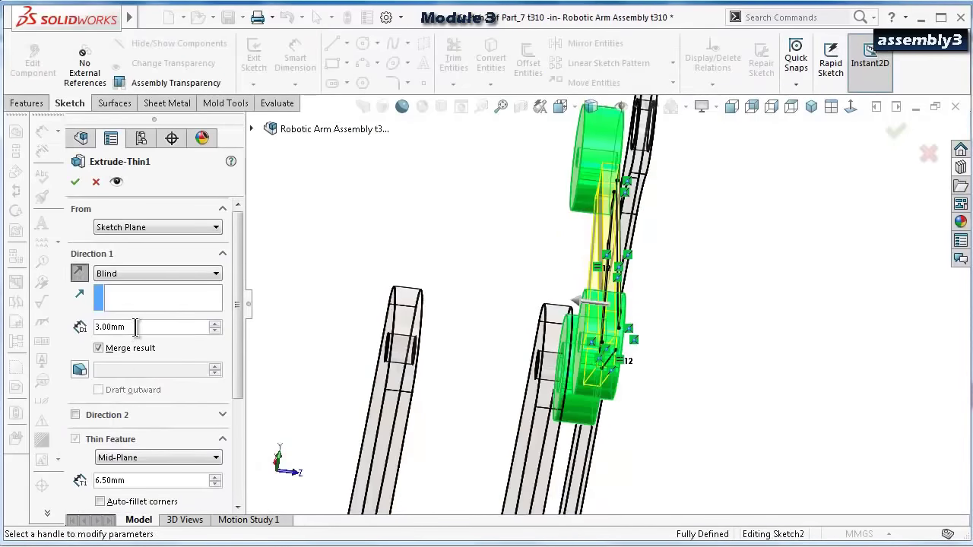
text(7)
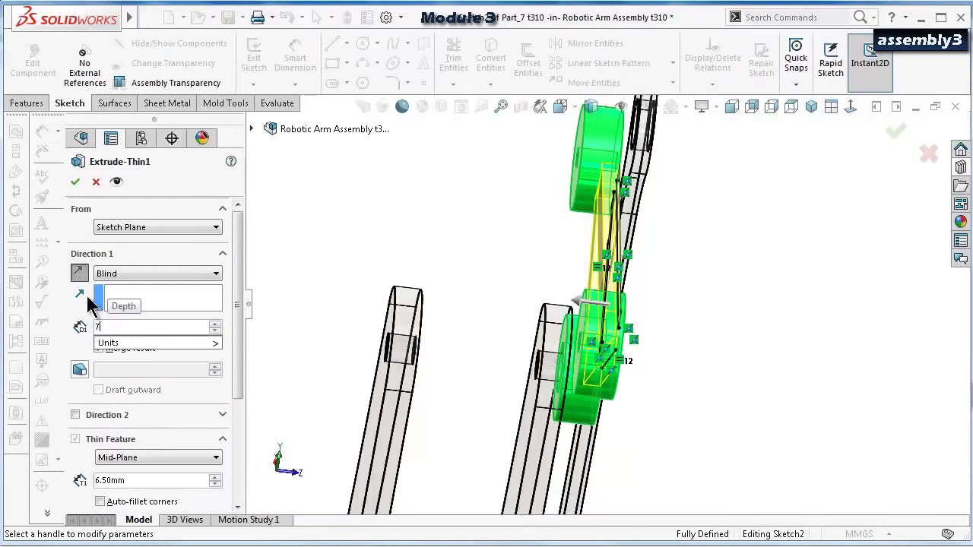
key(Return)
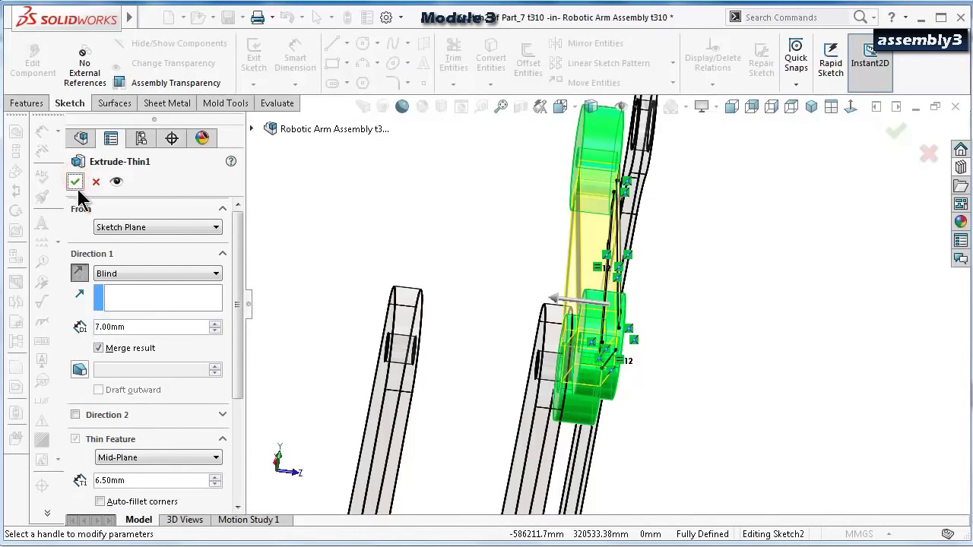
click(173, 331)
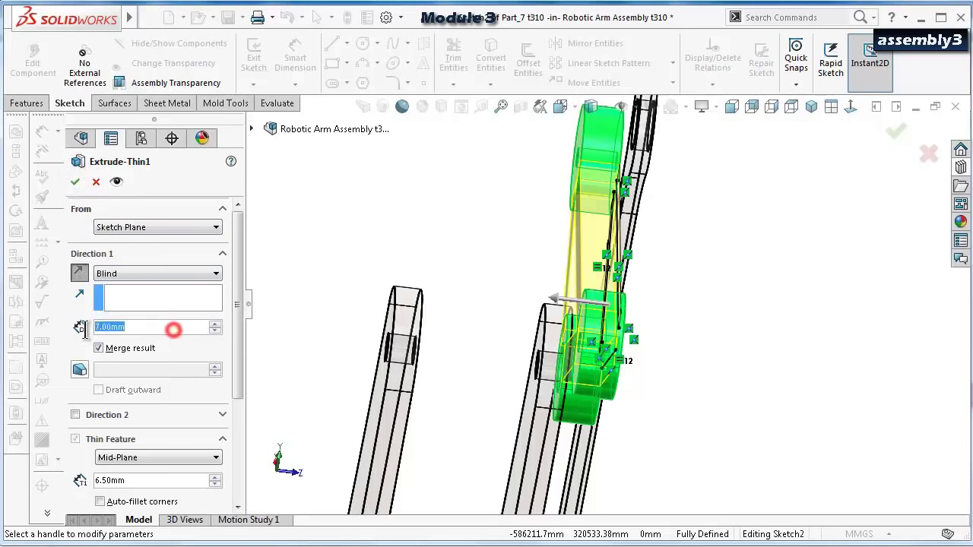
text(5)
key(Return)
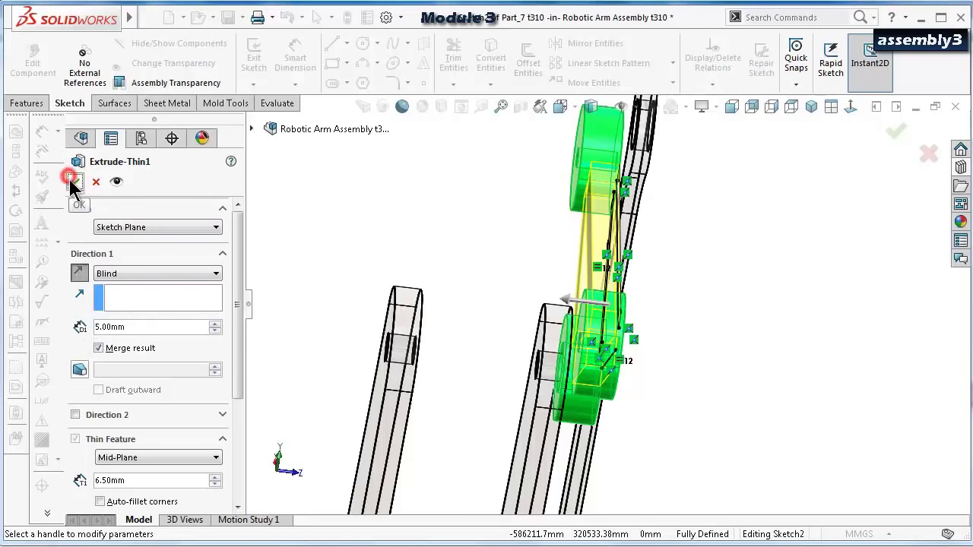
click(76, 183)
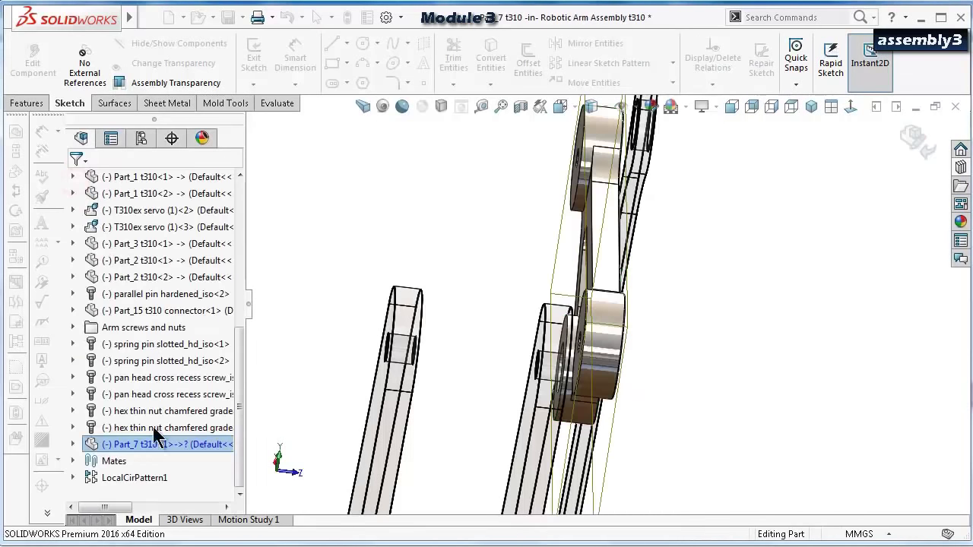
Set the blind depth of Part_7's Boss-Extrude1 to 5 mm, rebuild, and return to editing the assembly.
click(73, 444)
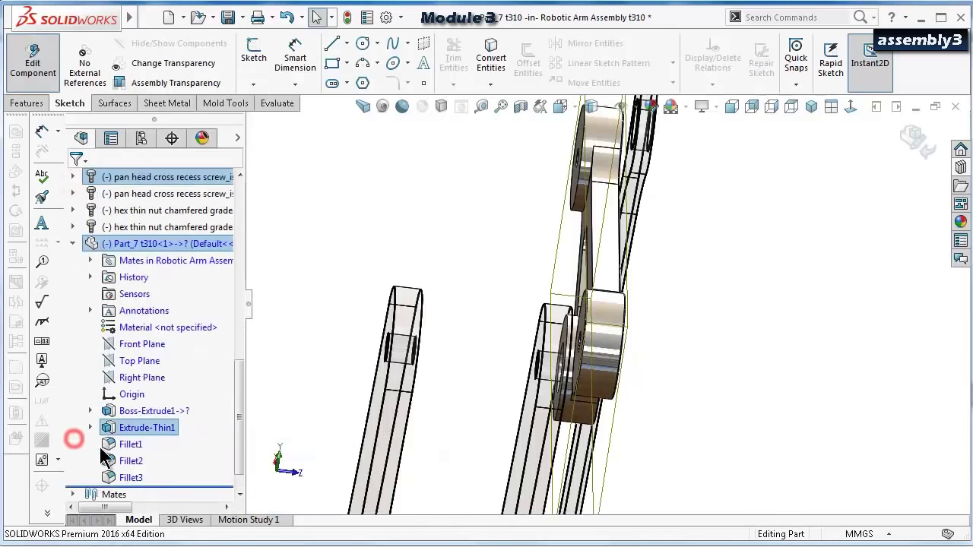
click(137, 410)
click(149, 370)
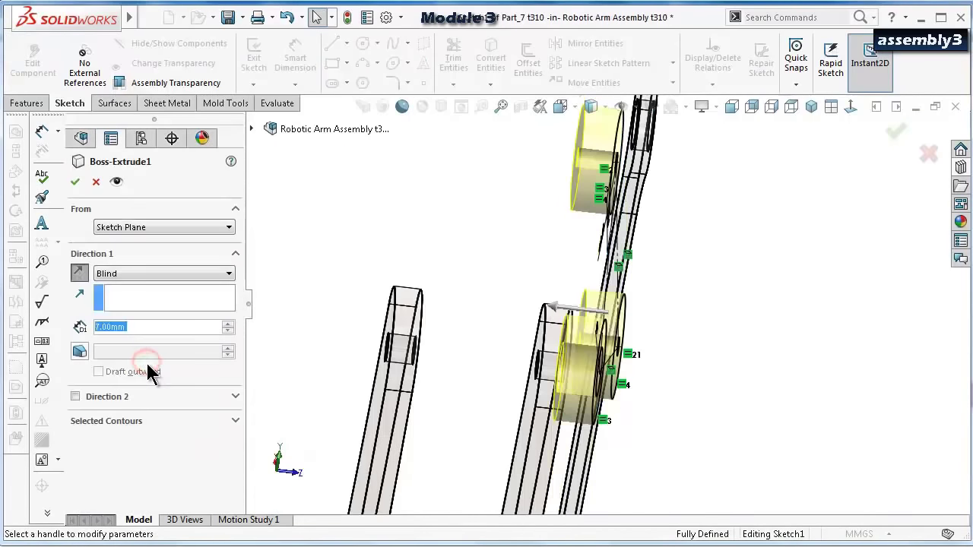
drag(103, 327, 84, 333)
text(5)
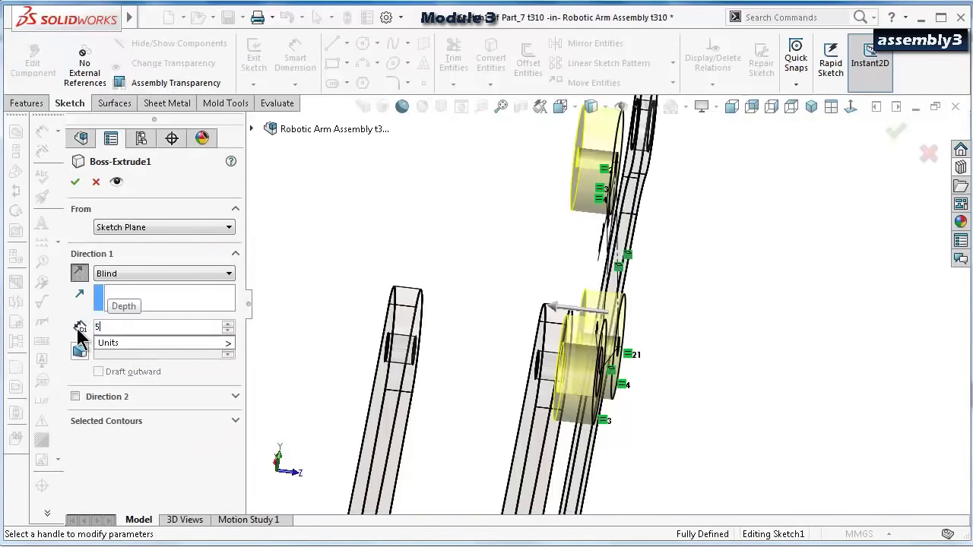
click(318, 305)
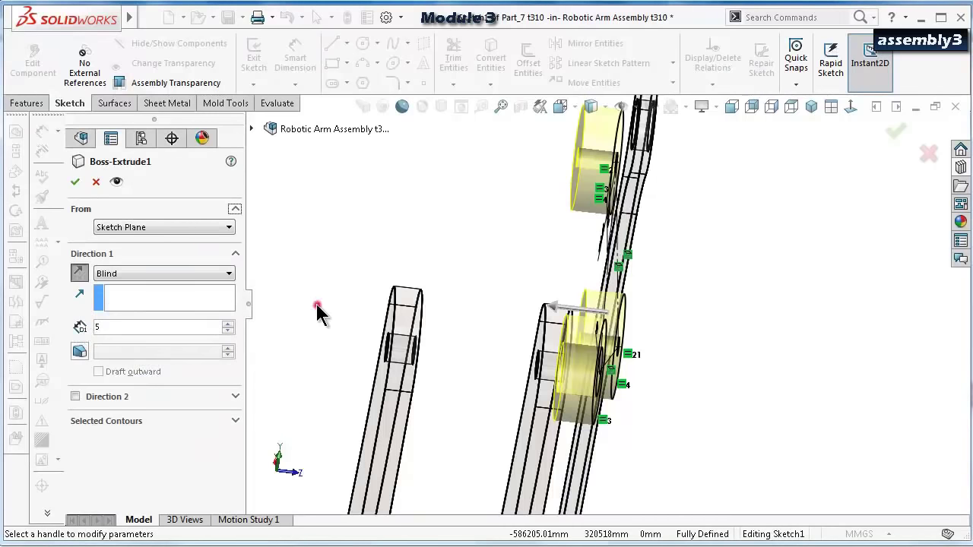
click(80, 183)
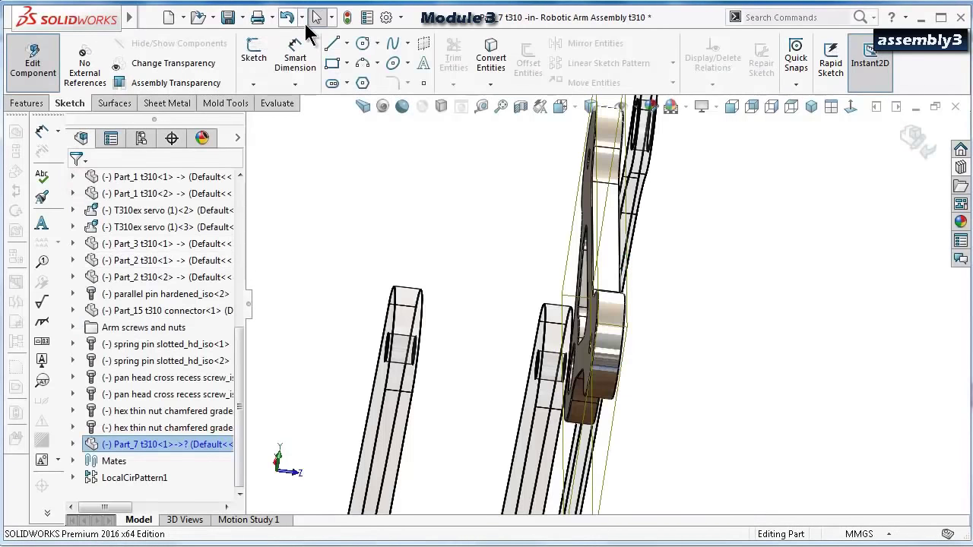
click(346, 17)
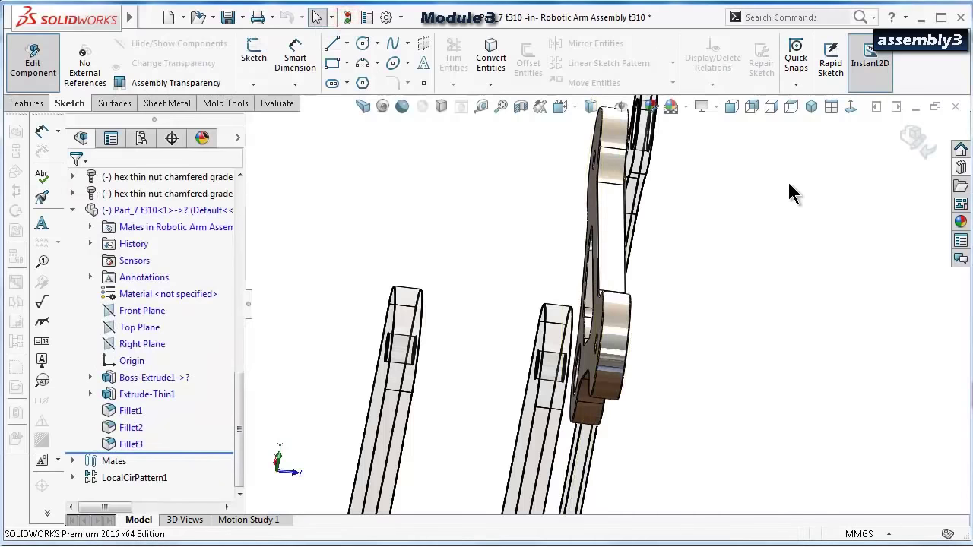
click(907, 137)
Add a concentric mate between the 9 mm upper hole of Part_3 and the small end hole of Part_7 nearest to it.
middle_drag(698, 253, 602, 217)
scroll(767, 170, down, 5)
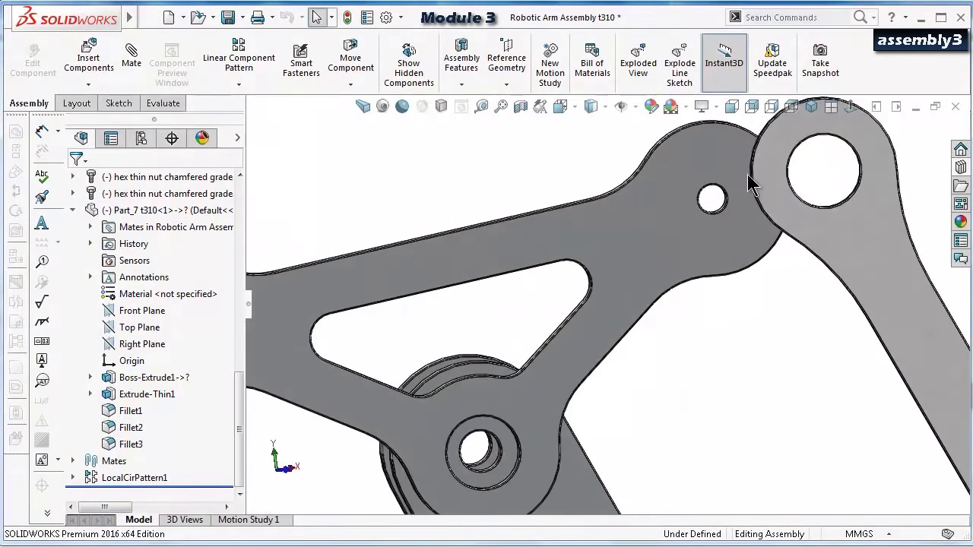
scroll(844, 203, down, 2)
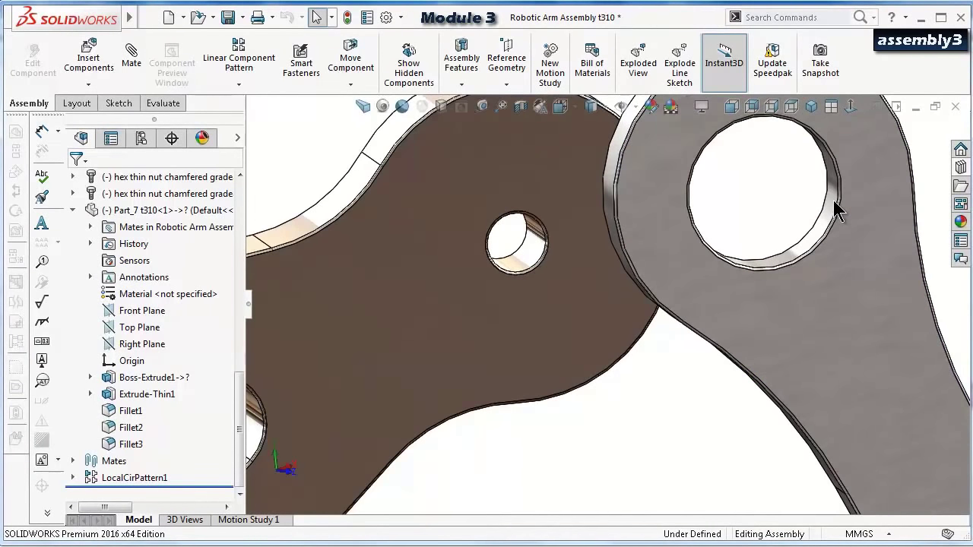
click(837, 211)
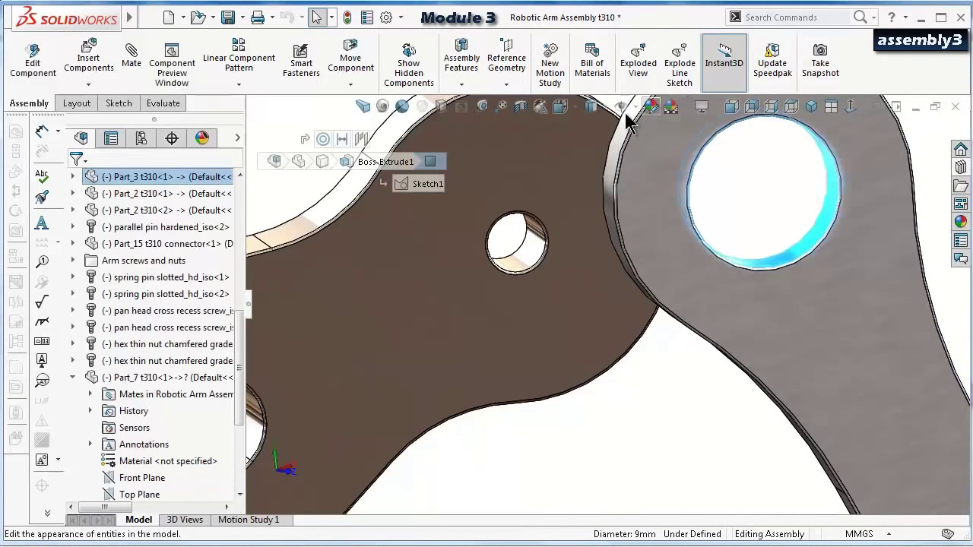
click(129, 52)
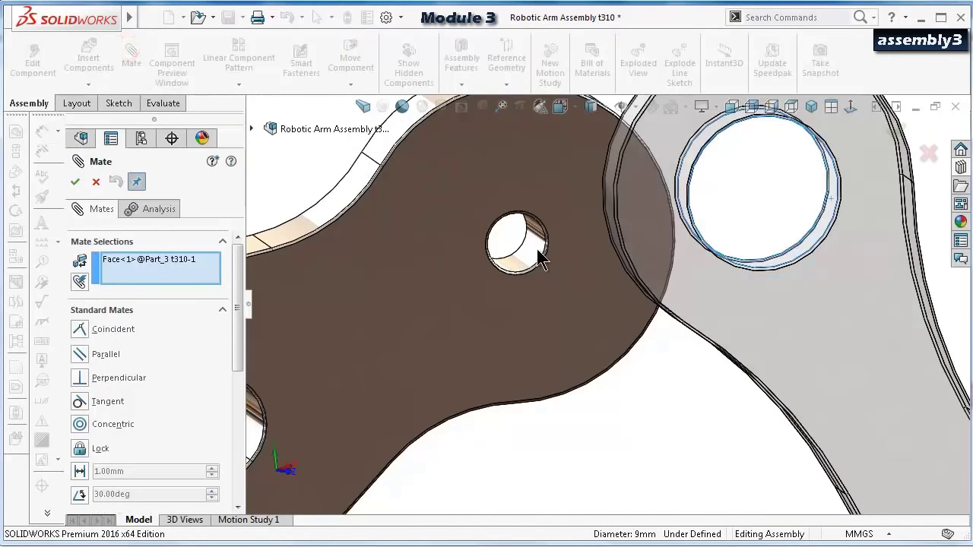
click(536, 249)
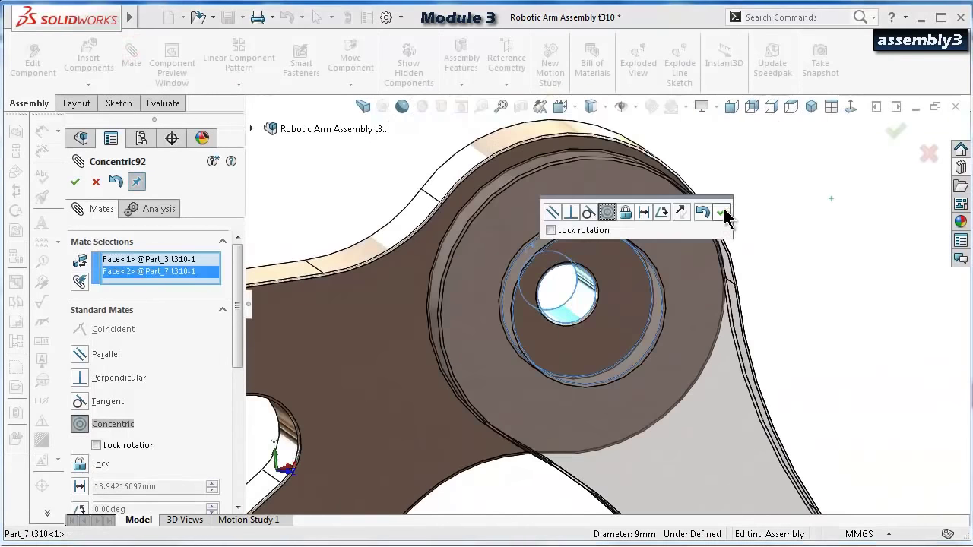
click(721, 213)
scroll(697, 244, up, 8)
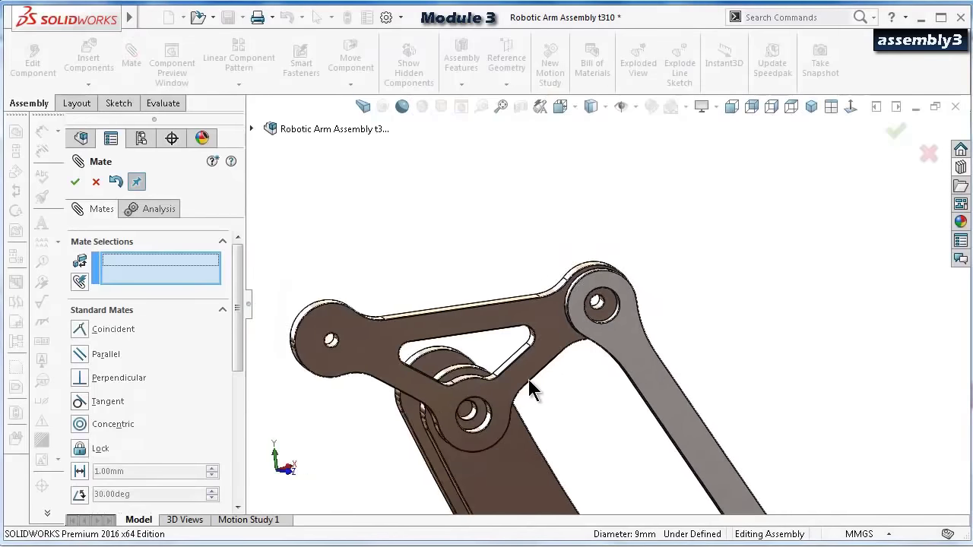
middle_drag(533, 389, 589, 335)
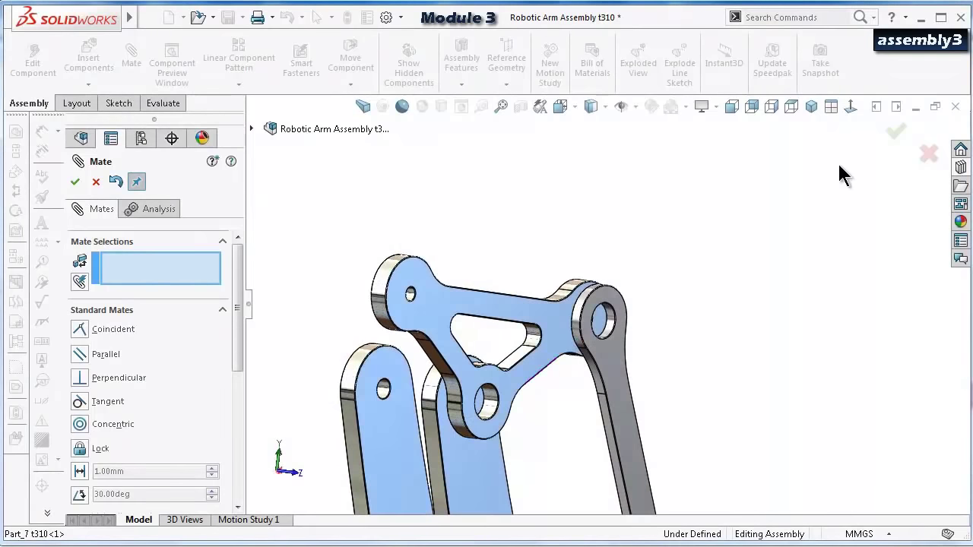
click(896, 134)
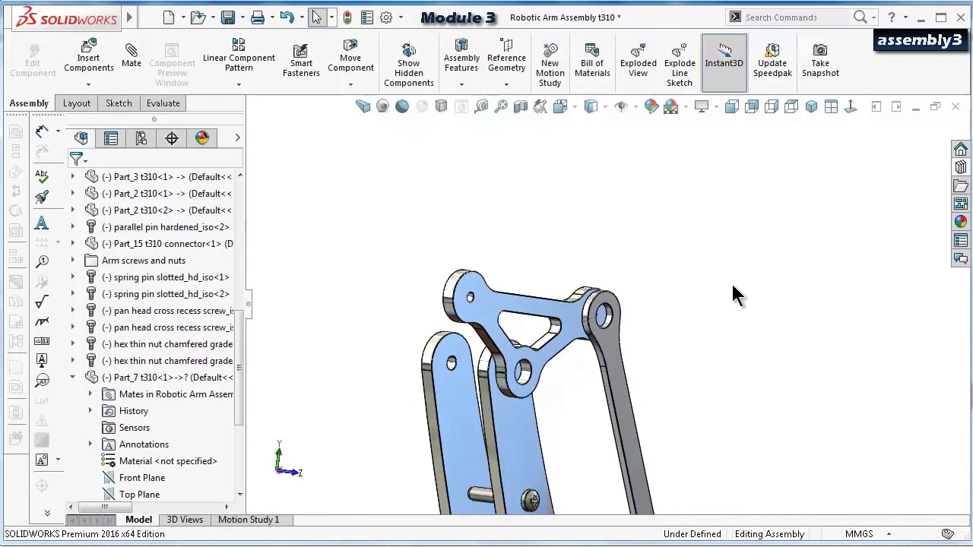
Open Part_7 in its own window and try a 15 mm outer diameter for the bosses in Sketch1, rebuilding past the fillet error.
mouse_move(730, 281)
middle_down()
mouse_move(692, 285)
mouse_move(699, 311)
middle_up()
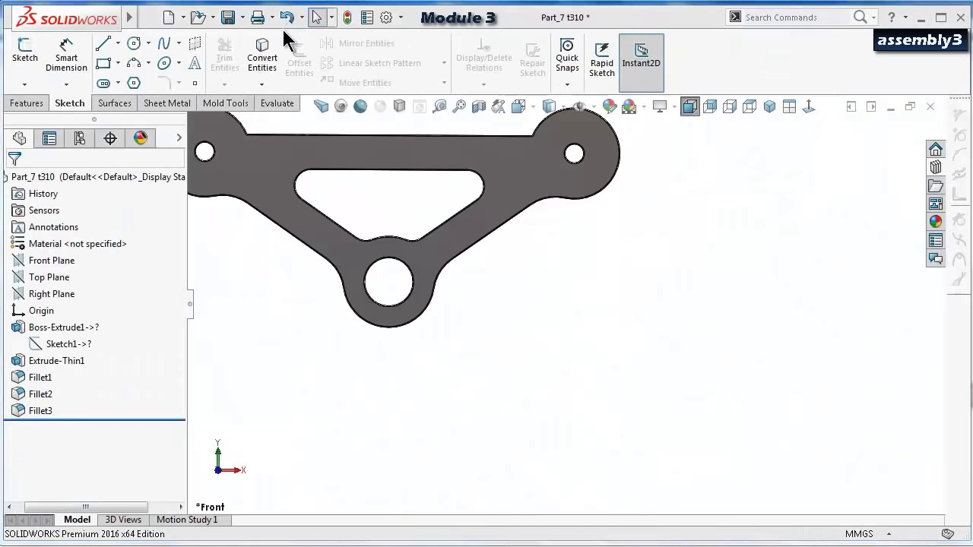
click(545, 234)
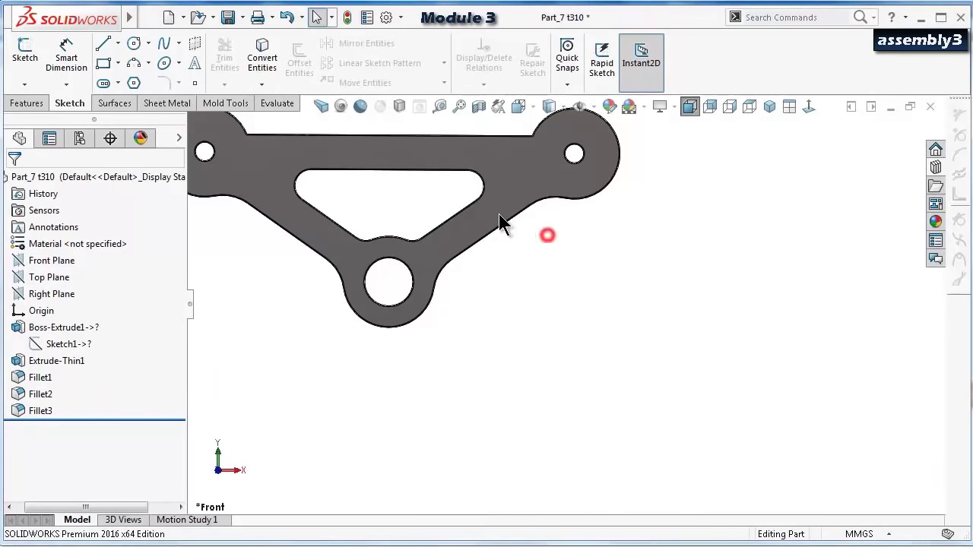
scroll(464, 211, up, 2)
scroll(459, 210, down, 2)
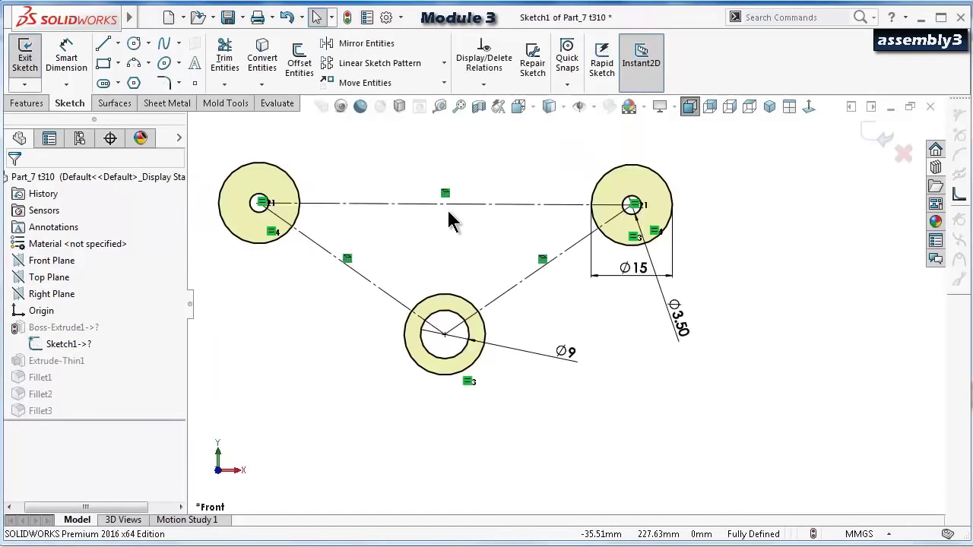
key(ctrl+b)
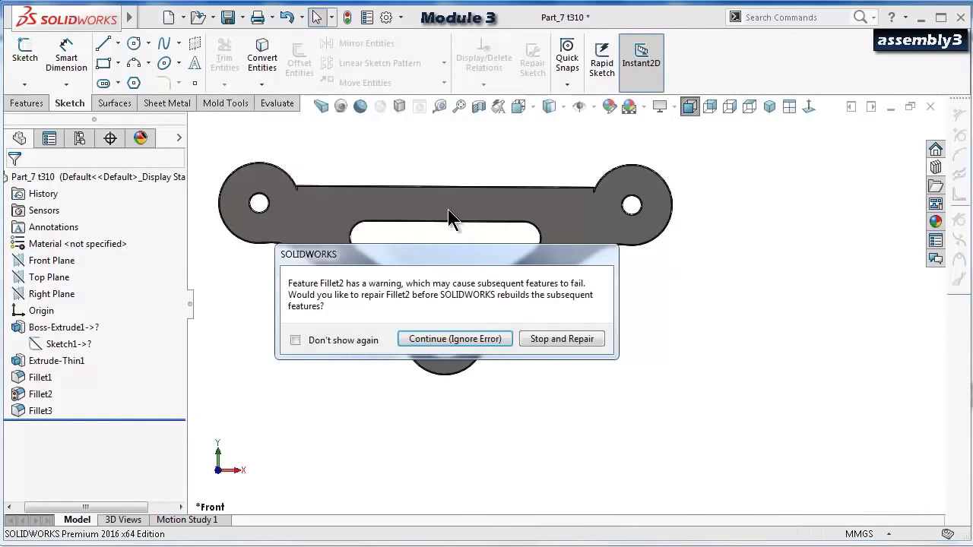
click(453, 340)
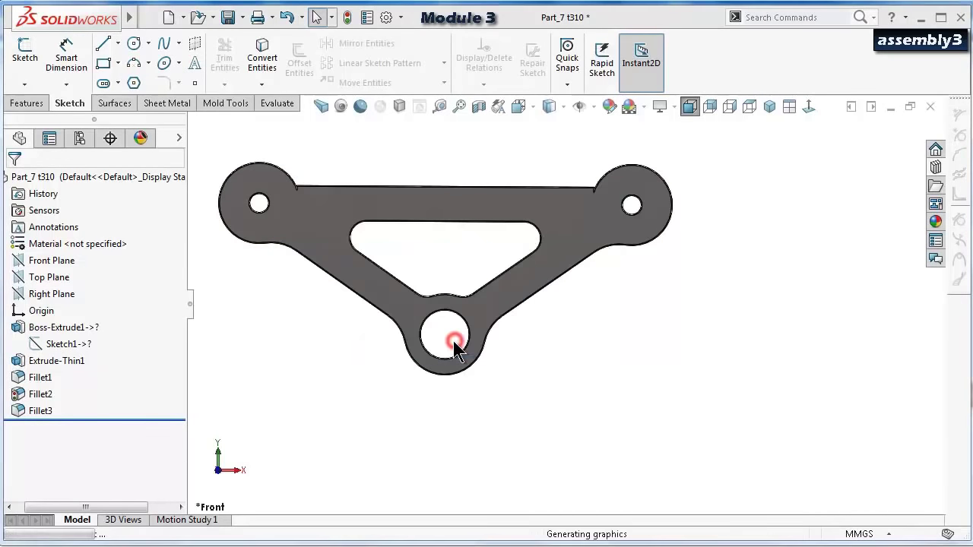
Set the outer diameter of the three bosses in Part_7's Sketch1 to 17 mm.
click(441, 301)
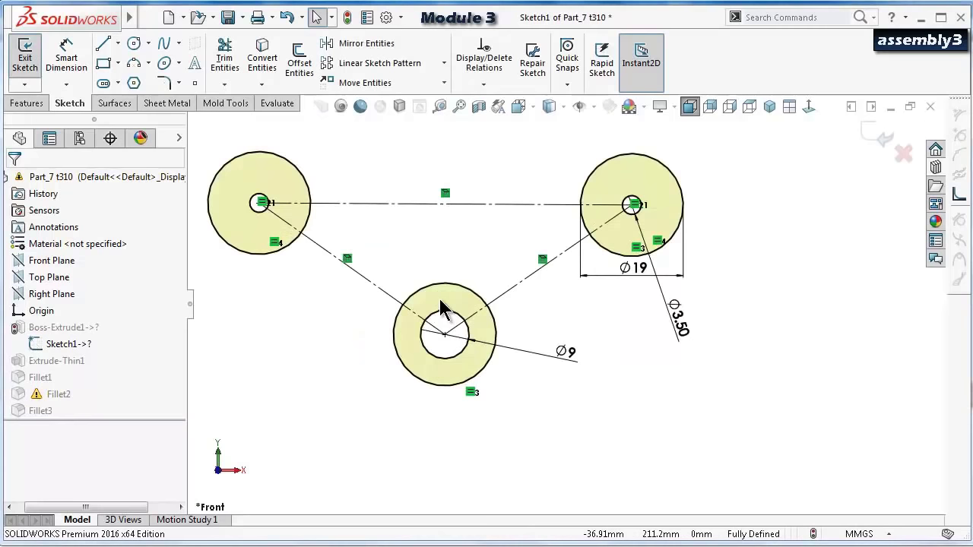
click(634, 277)
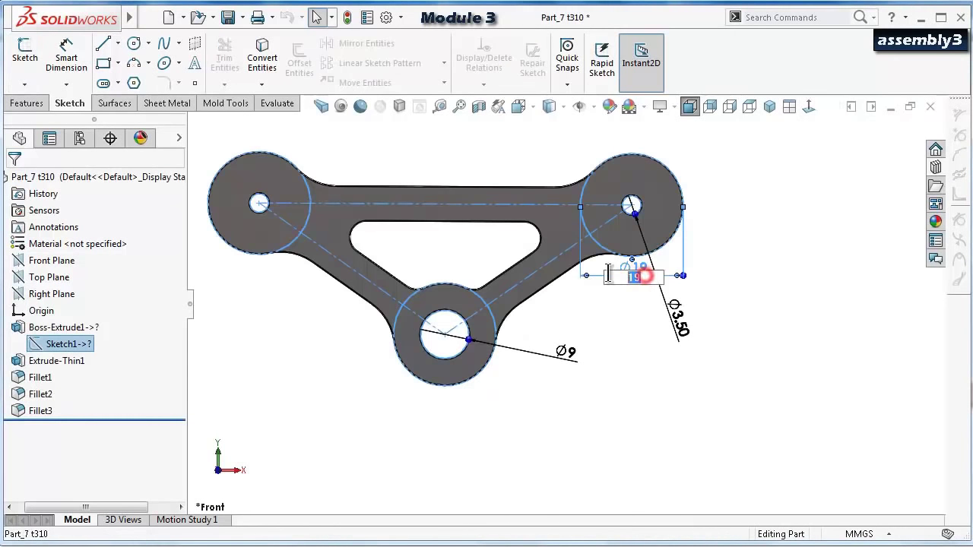
text(17)
key(Return)
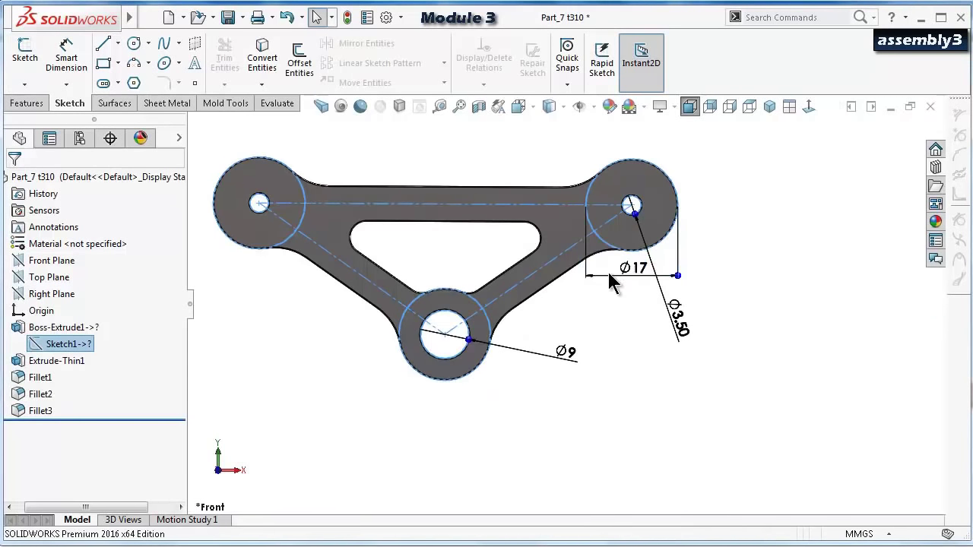
Set the outer diameter of the three bosses in Part_7's Sketch1 to 16 mm, rebuild, and save the part.
click(841, 170)
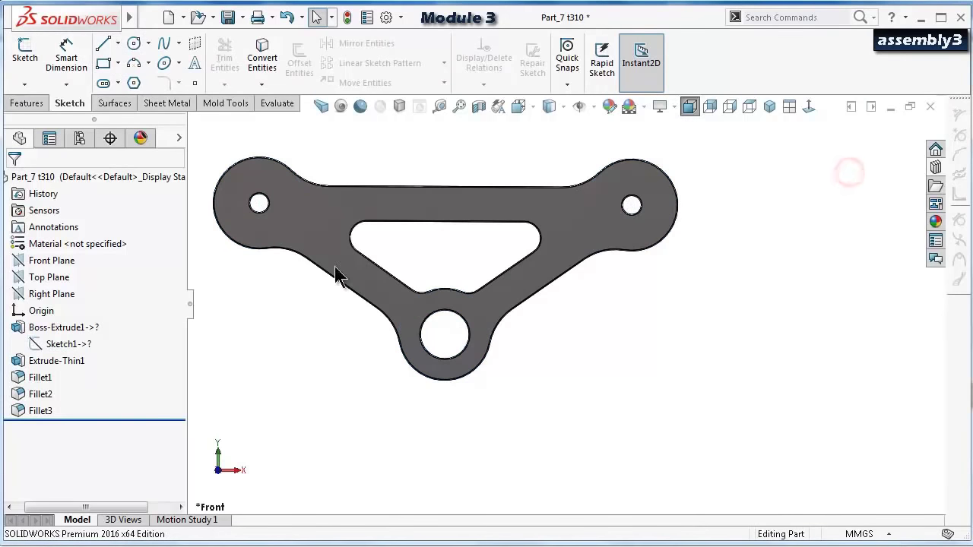
click(85, 347)
click(93, 310)
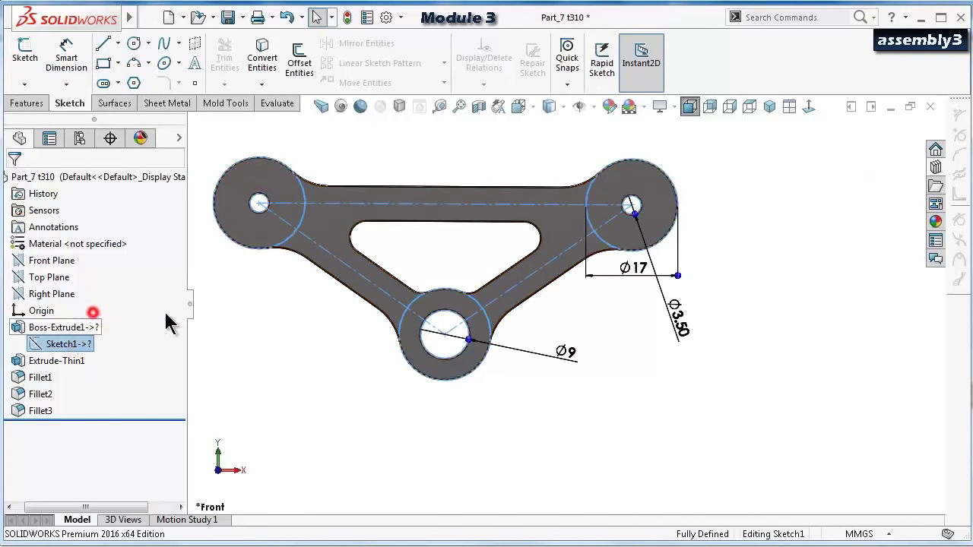
click(646, 267)
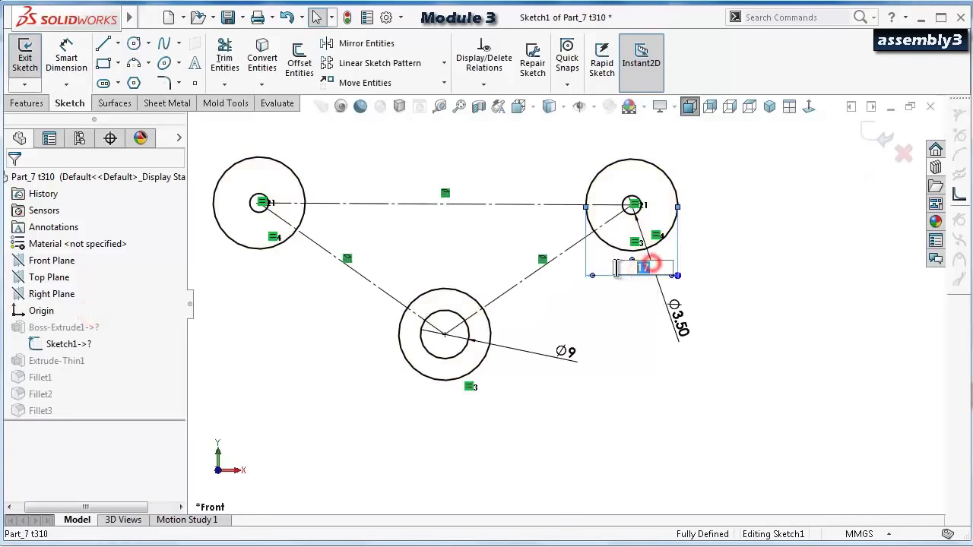
key(Return)
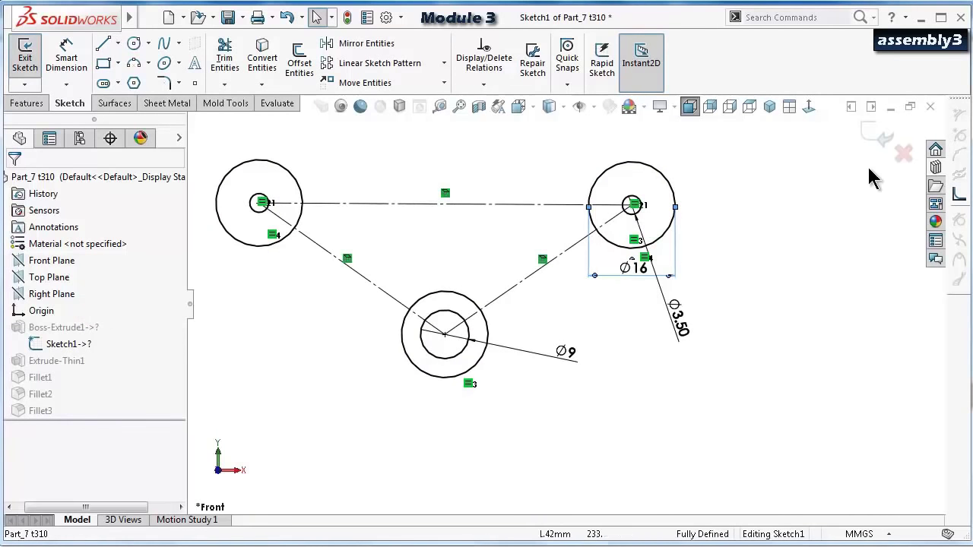
click(878, 135)
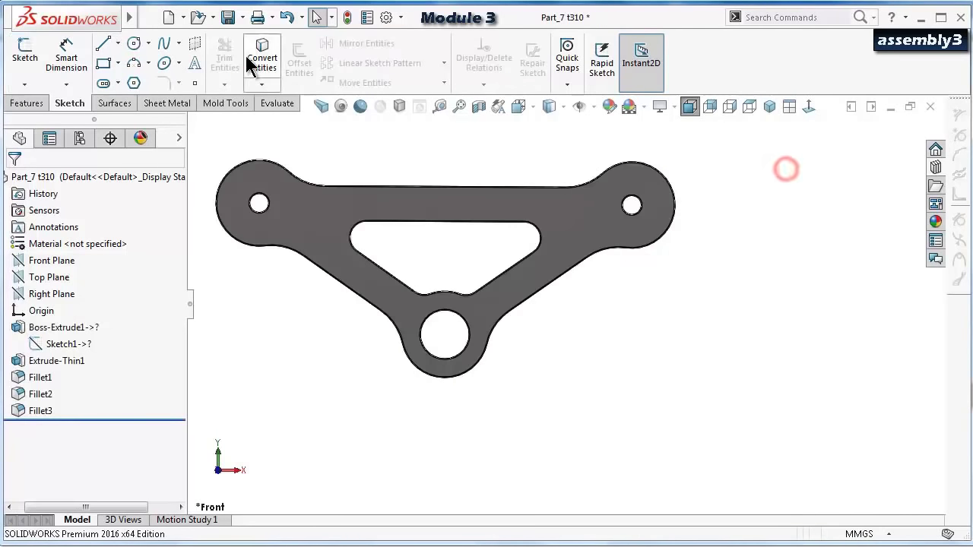
click(227, 17)
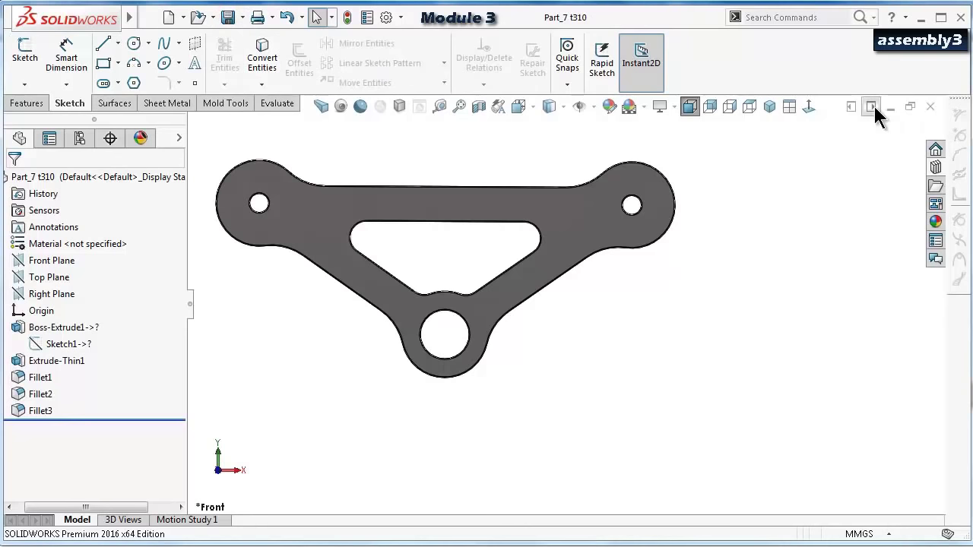
scroll(630, 213, down, 4)
middle_drag(630, 213, 578, 260)
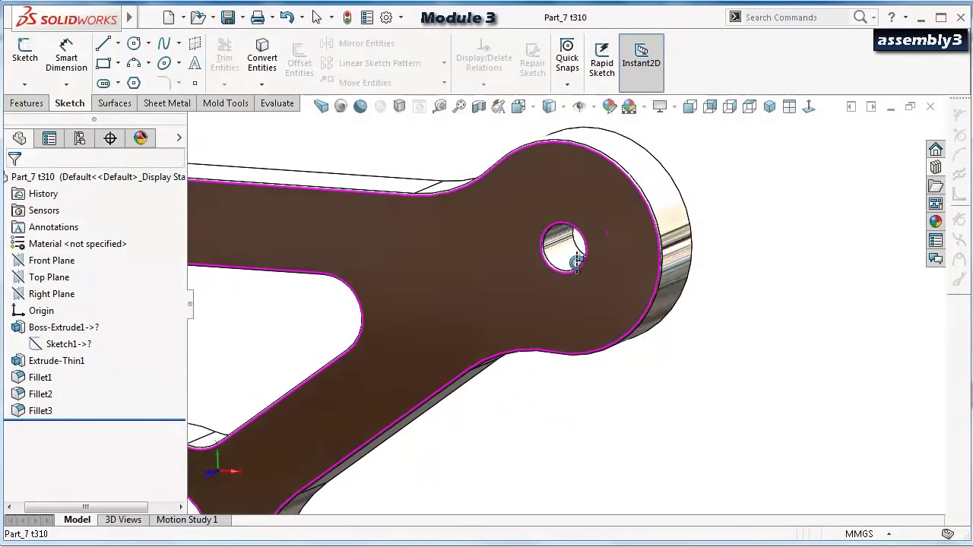
scroll(567, 246, down, 3)
scroll(565, 246, up, 3)
click(546, 267)
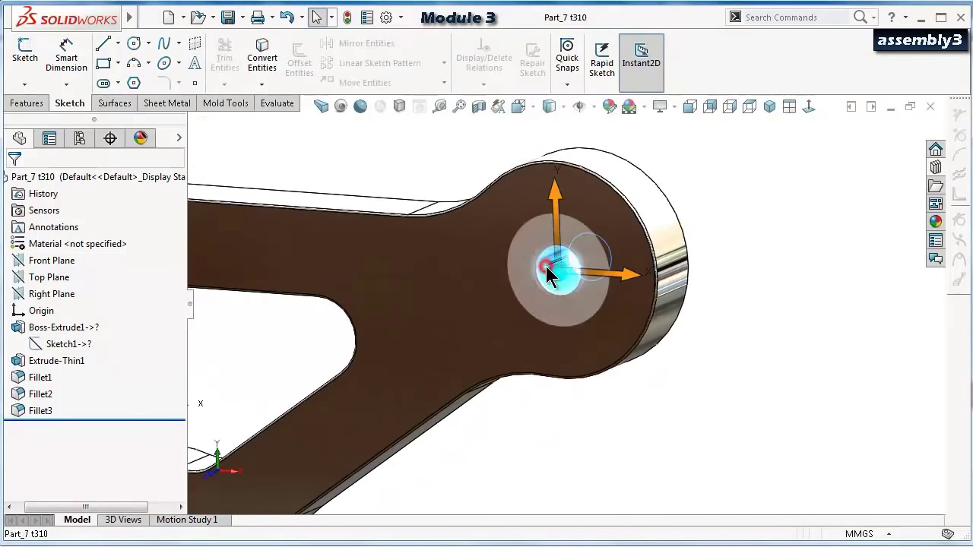
click(752, 304)
click(66, 345)
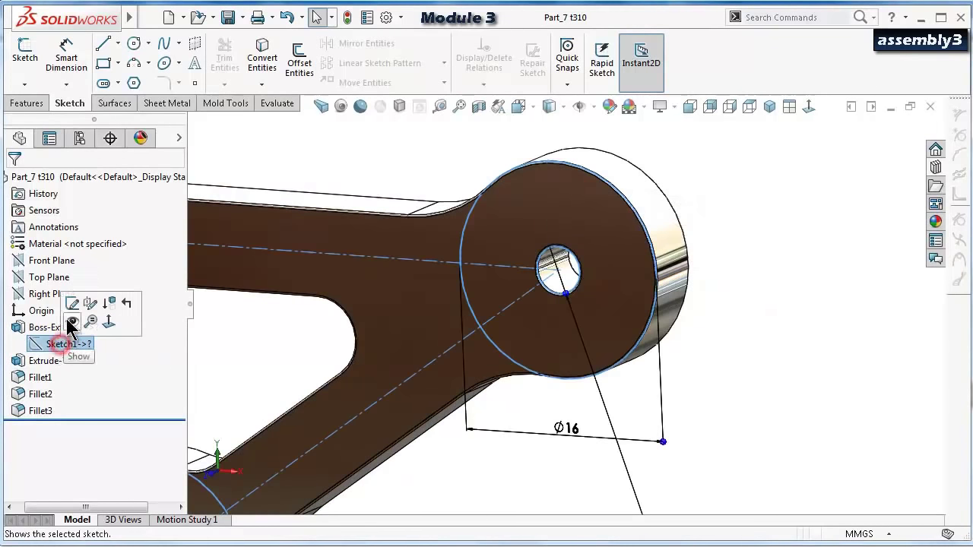
click(72, 307)
click(46, 343)
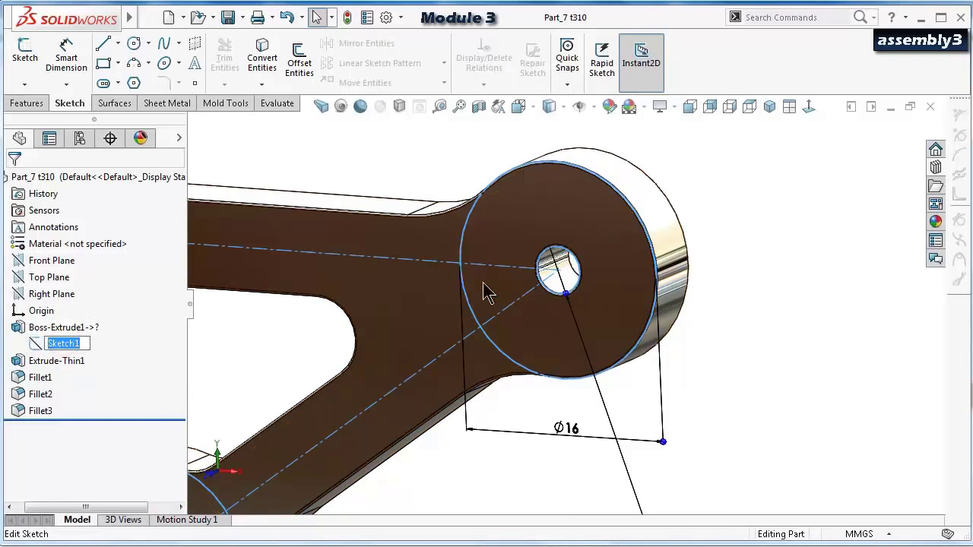
click(768, 189)
Edit Part_7's Sketch1 and set the diameter of the two upper end holes to 5 mm.
click(67, 346)
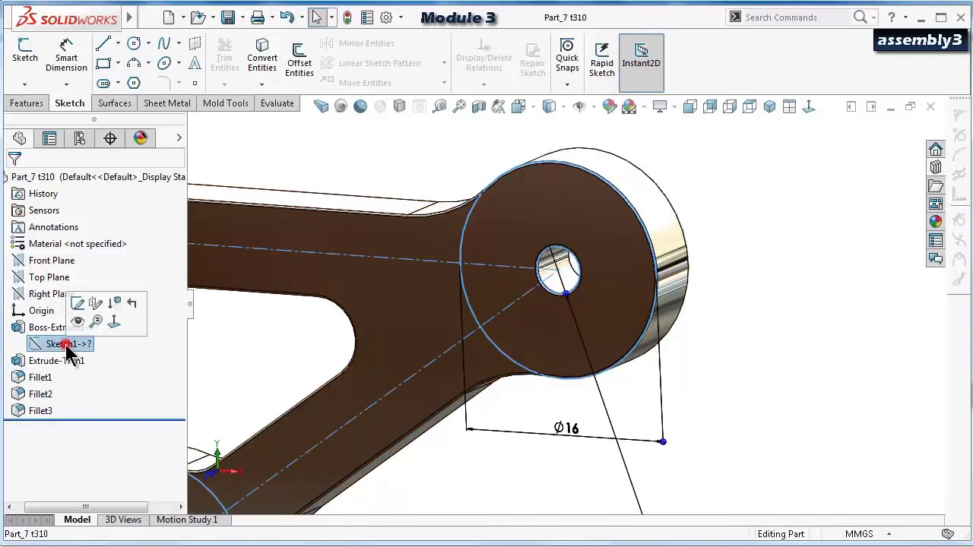
click(78, 303)
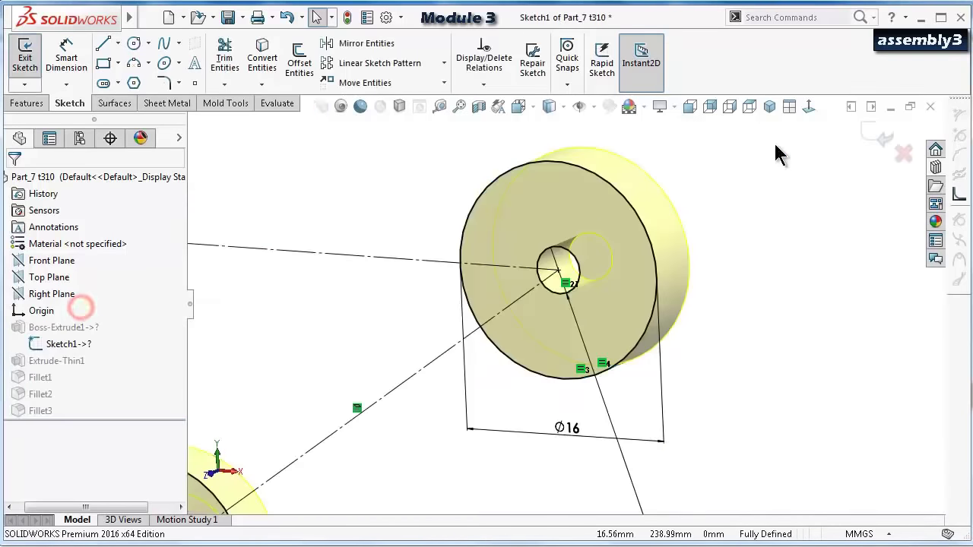
click(808, 109)
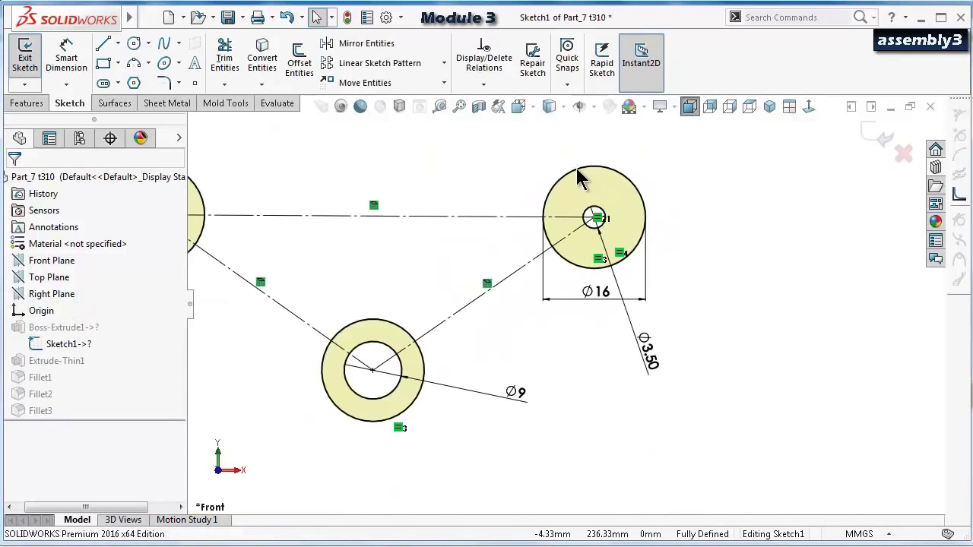
scroll(373, 263, up, 1)
scroll(371, 263, down, 1)
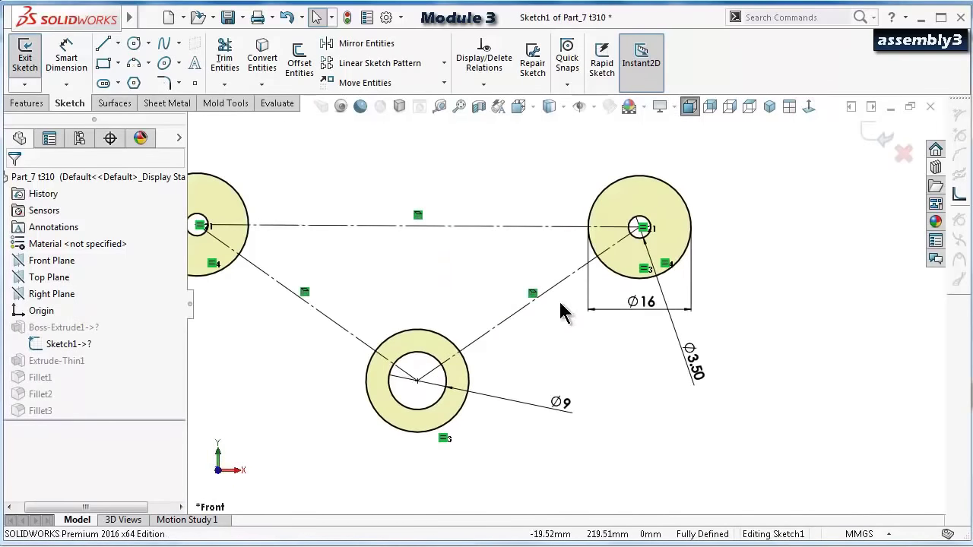
double_click(695, 371)
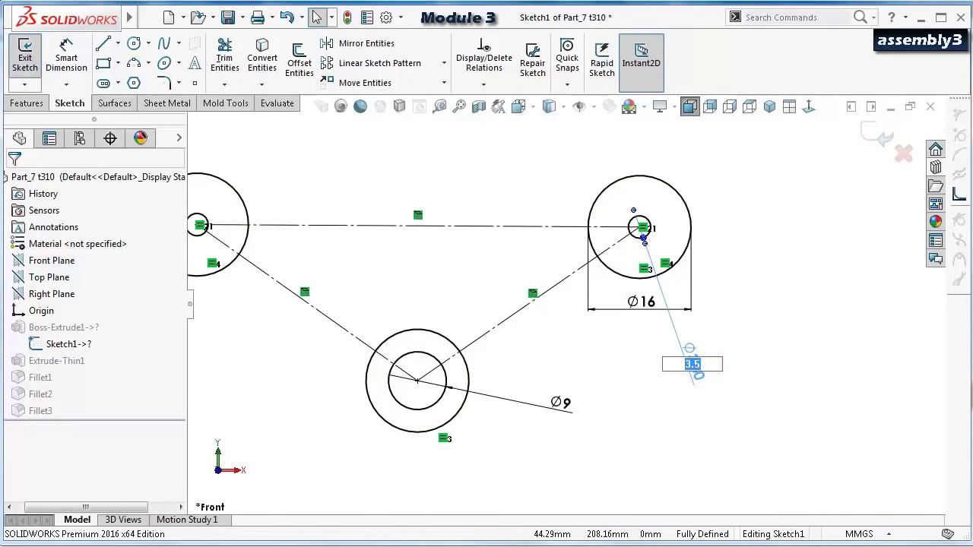
text(5)
key(Return)
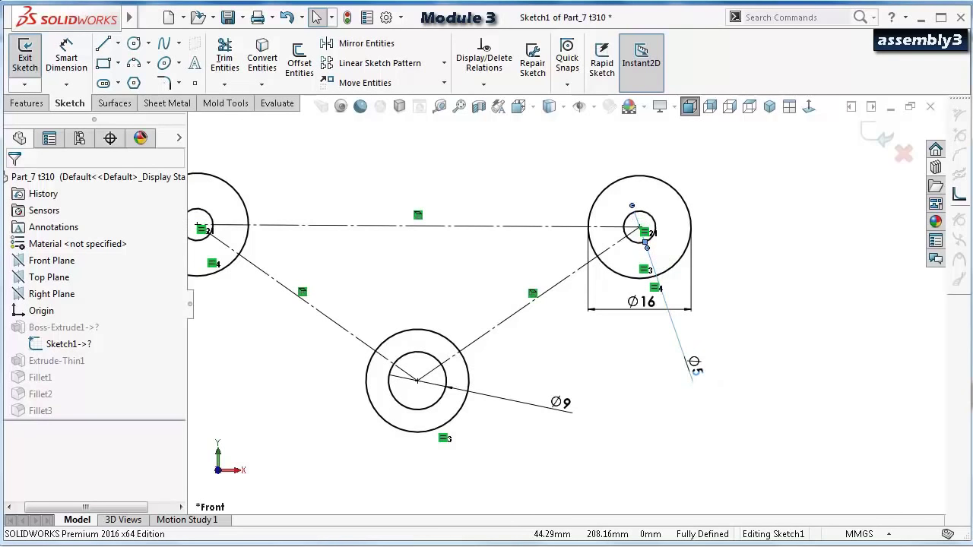
click(608, 393)
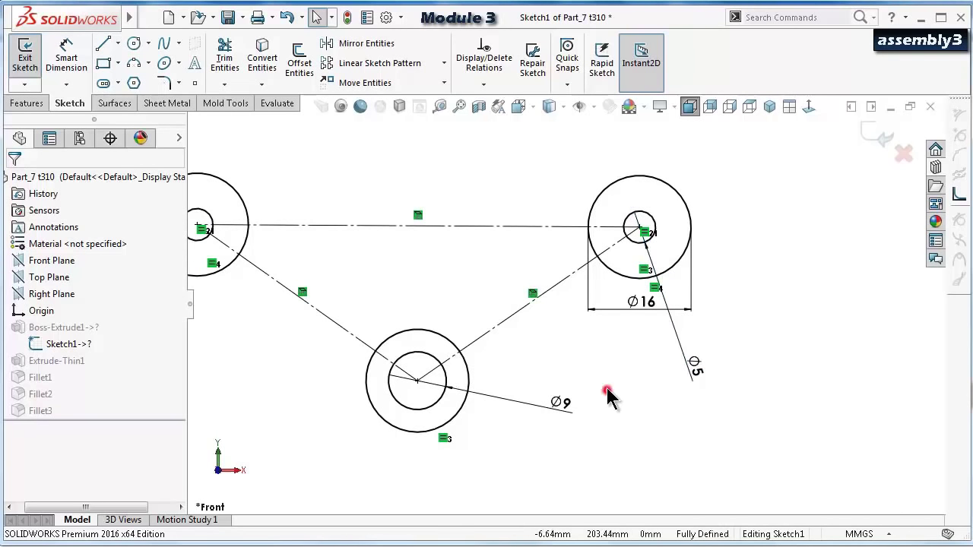
Set the lower hole's diameter in Part_7's Sketch1 to 5 mm, exit the sketch, and save the part.
double_click(558, 403)
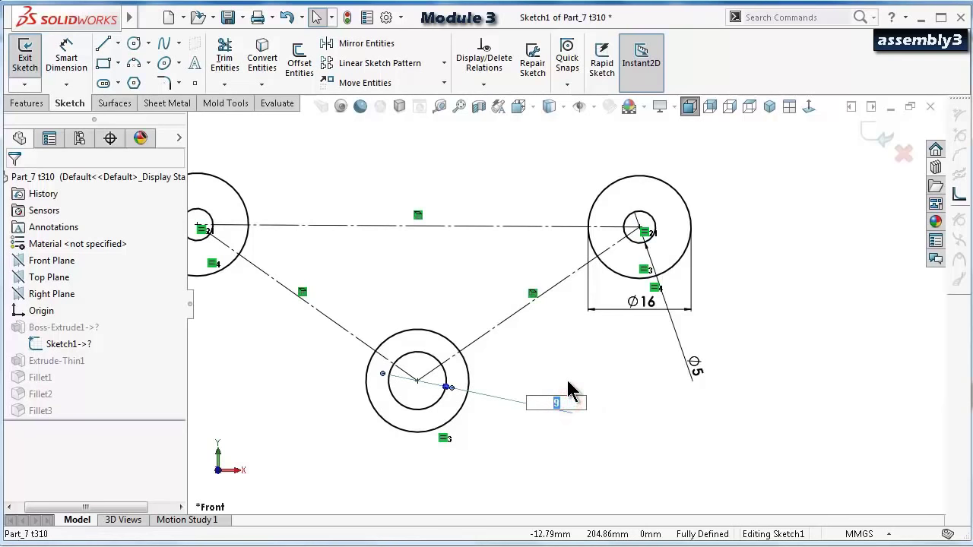
text(5)
key(Return)
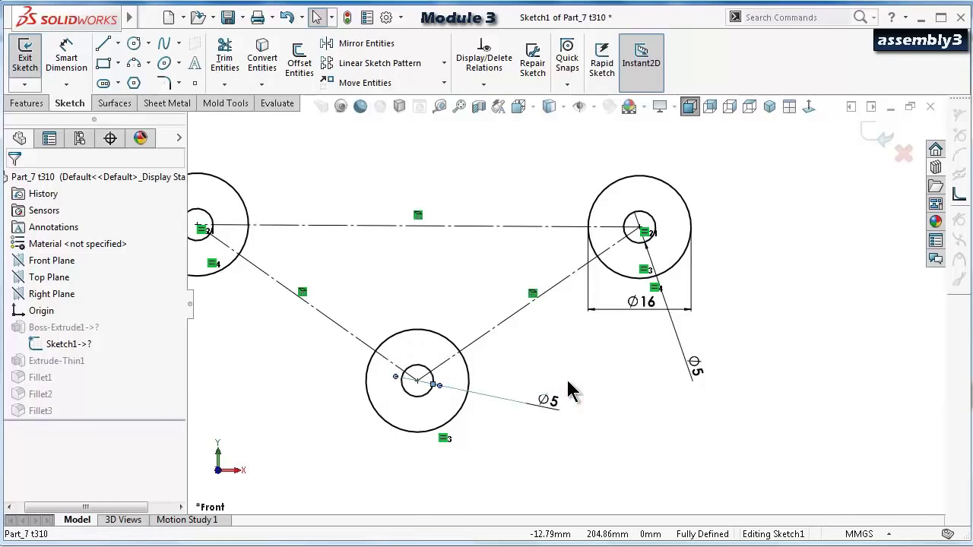
click(675, 458)
click(882, 127)
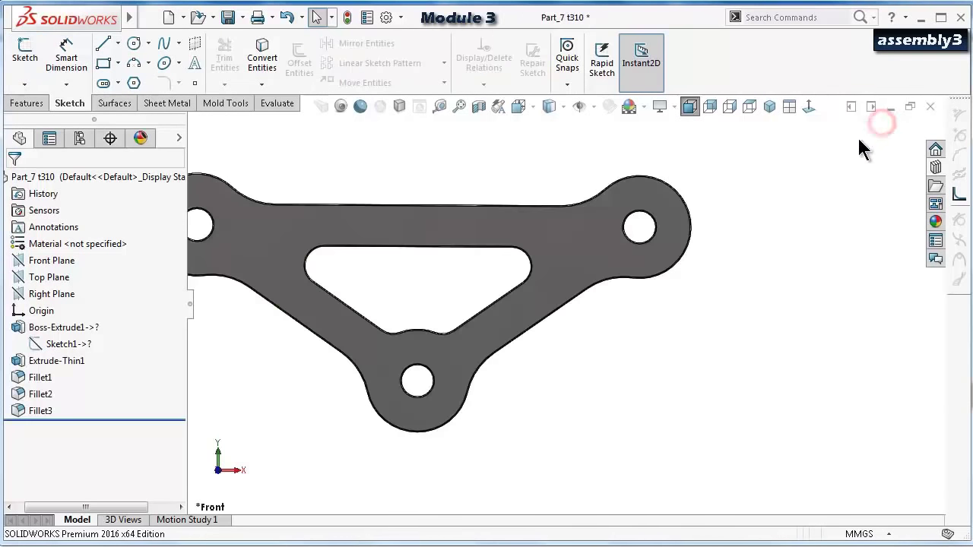
click(227, 17)
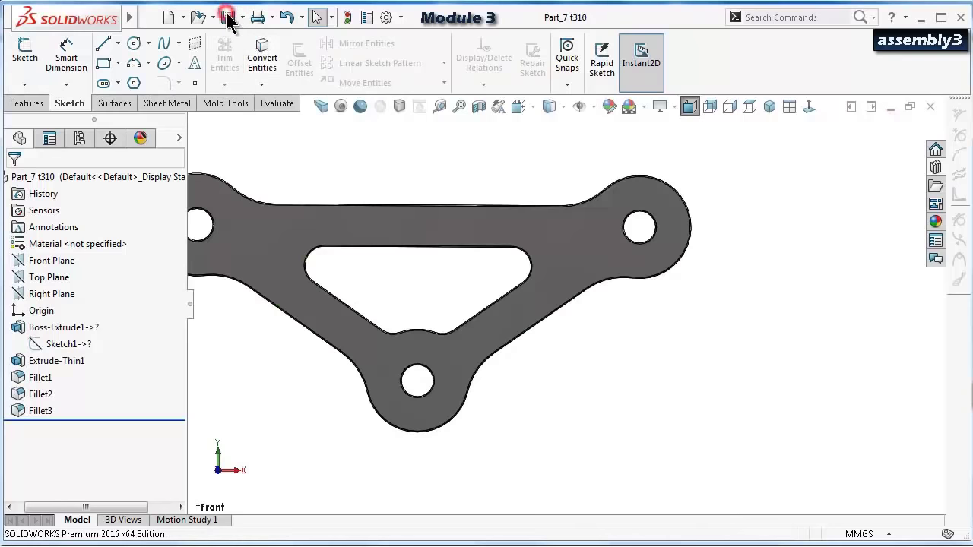
Return to the Robotic Arm Assembly and open the Part_3 link in its own window.
click(891, 106)
click(167, 116)
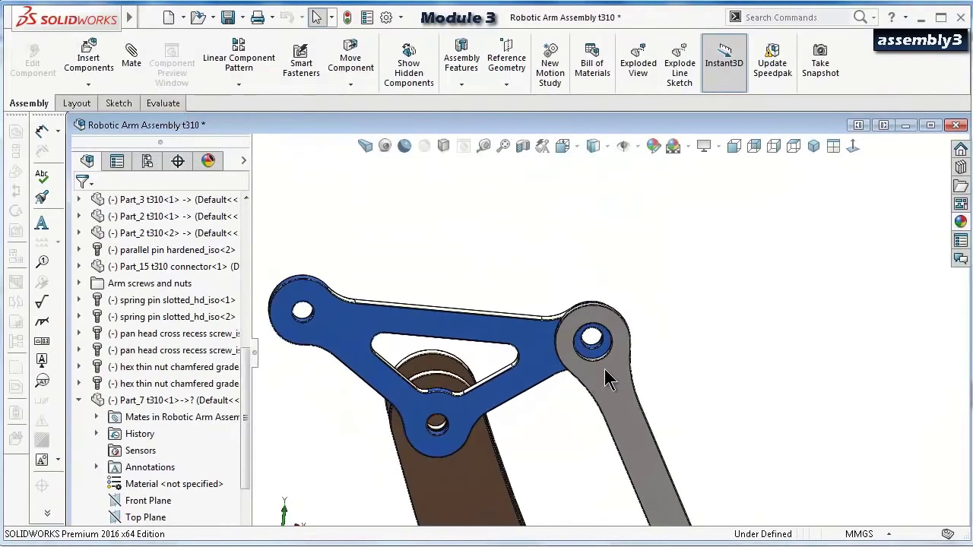
scroll(604, 369, down, 5)
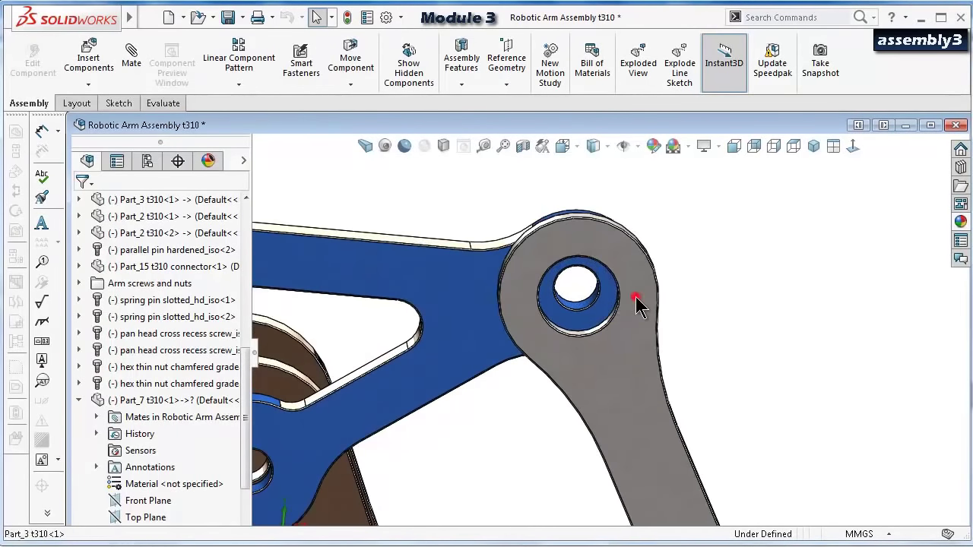
click(637, 304)
click(676, 208)
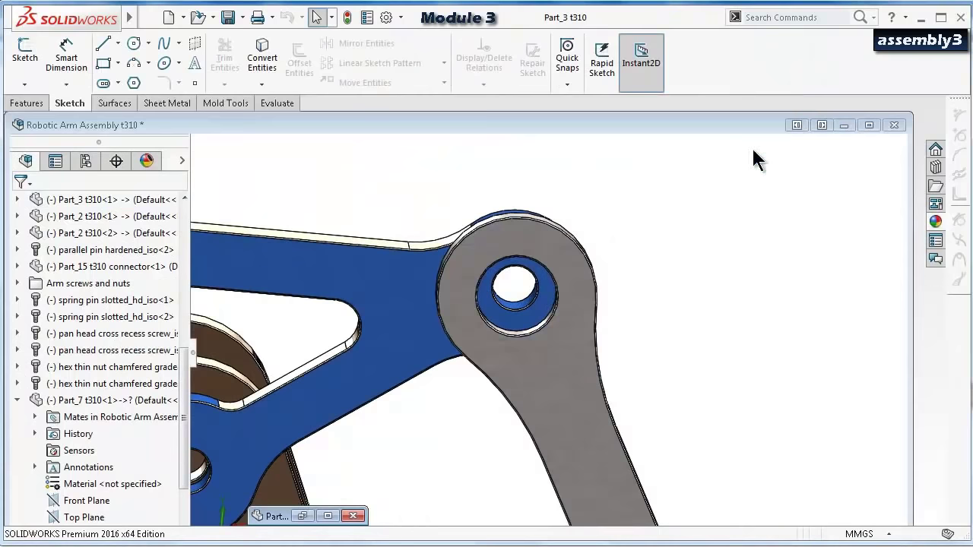
click(870, 125)
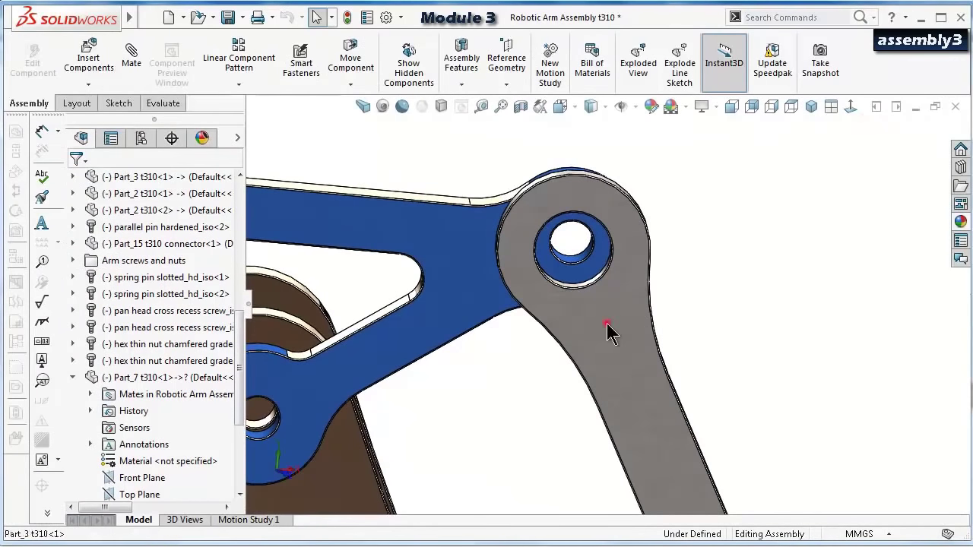
click(607, 323)
click(672, 253)
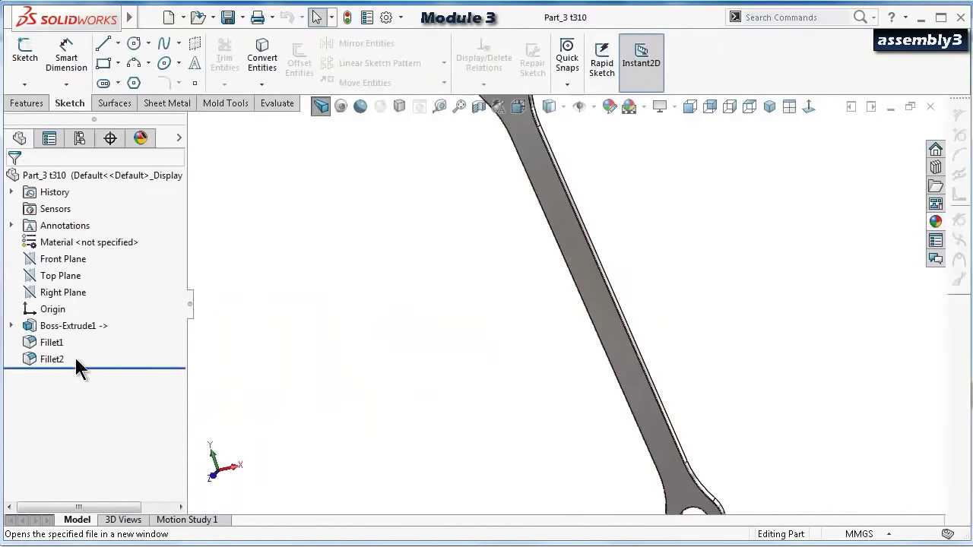
Edit Sketch1 of Part_3's Boss-Extrude1 and set the 9 mm dimension across the upper hole and bar to 5 mm.
click(11, 325)
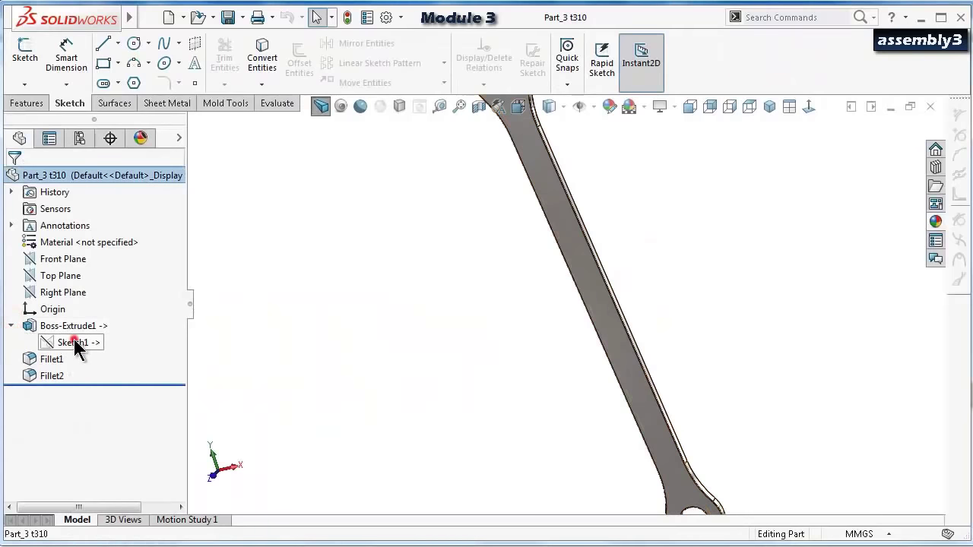
click(74, 342)
click(86, 298)
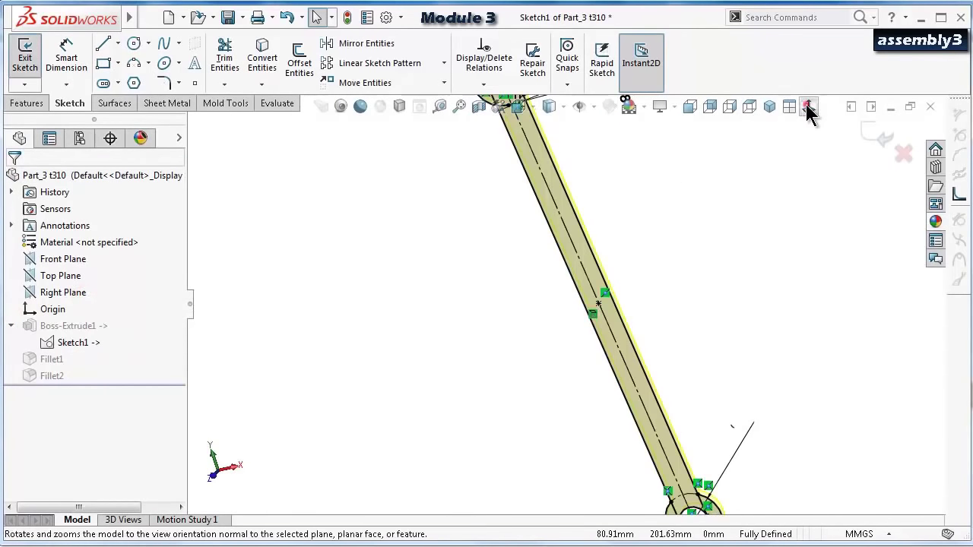
click(808, 107)
scroll(654, 186, down, 4)
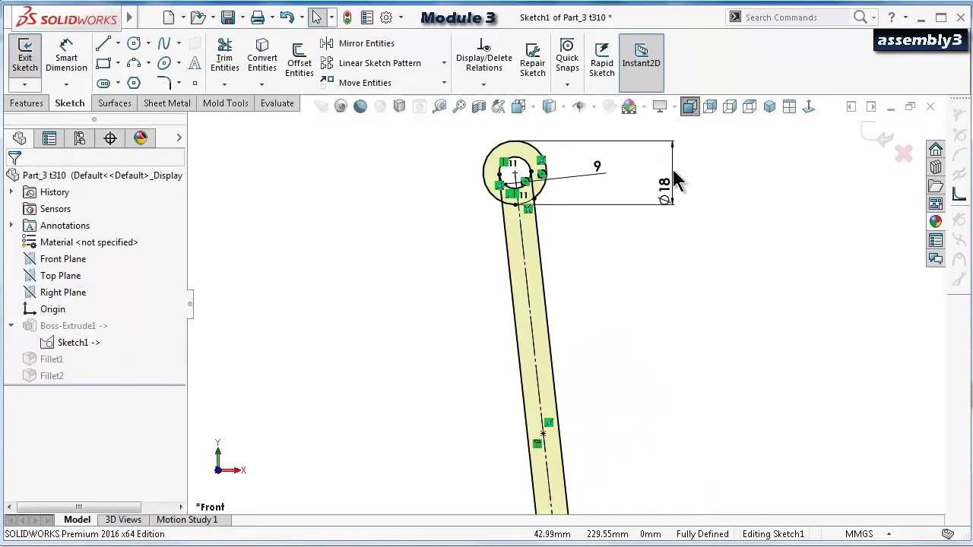
scroll(585, 166, down, 3)
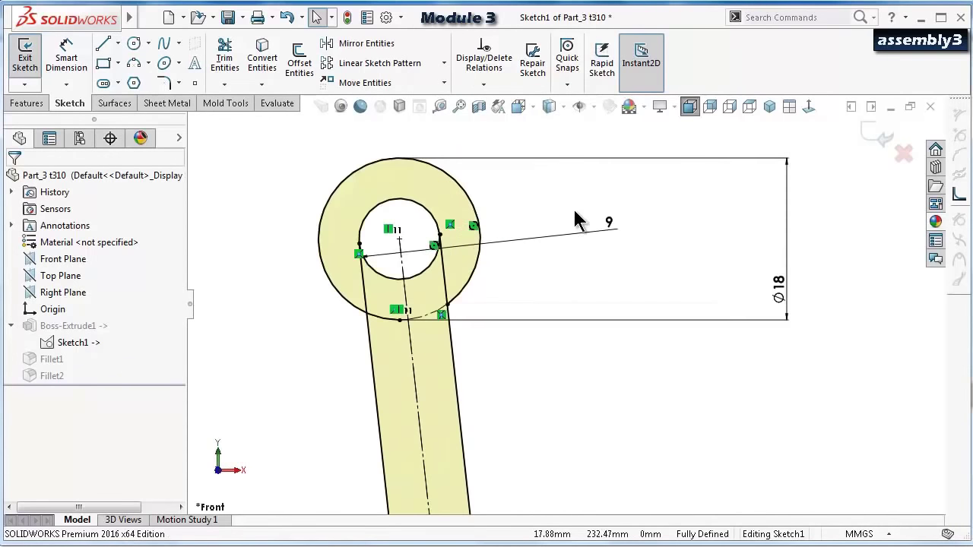
double_click(609, 224)
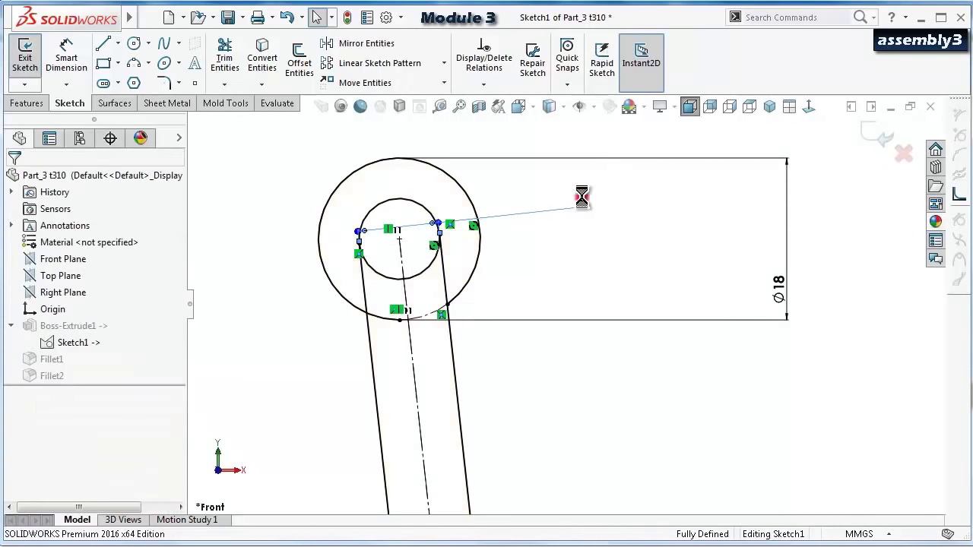
text(5)
key(Return)
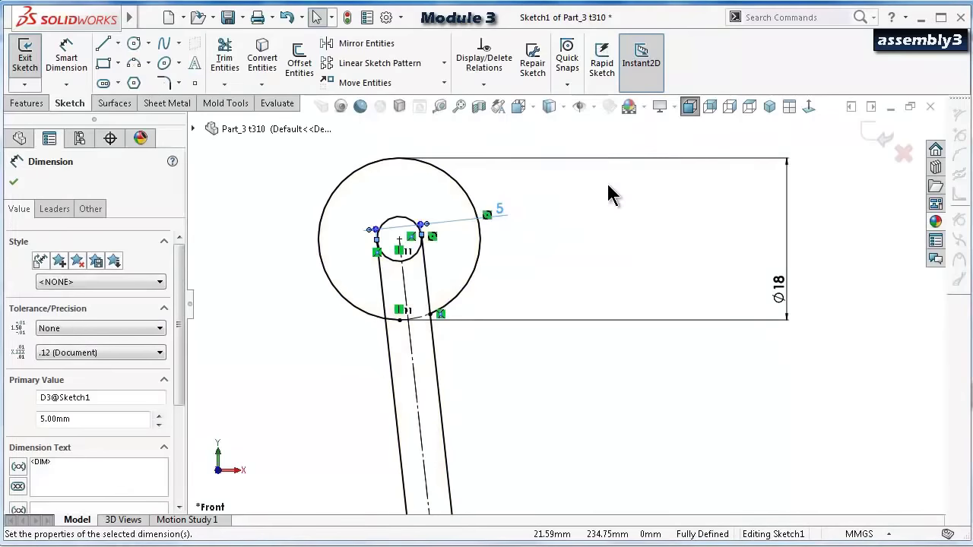
Set the outer diameter of Part_3's upper end to 9 mm and exit the sketch.
double_click(777, 302)
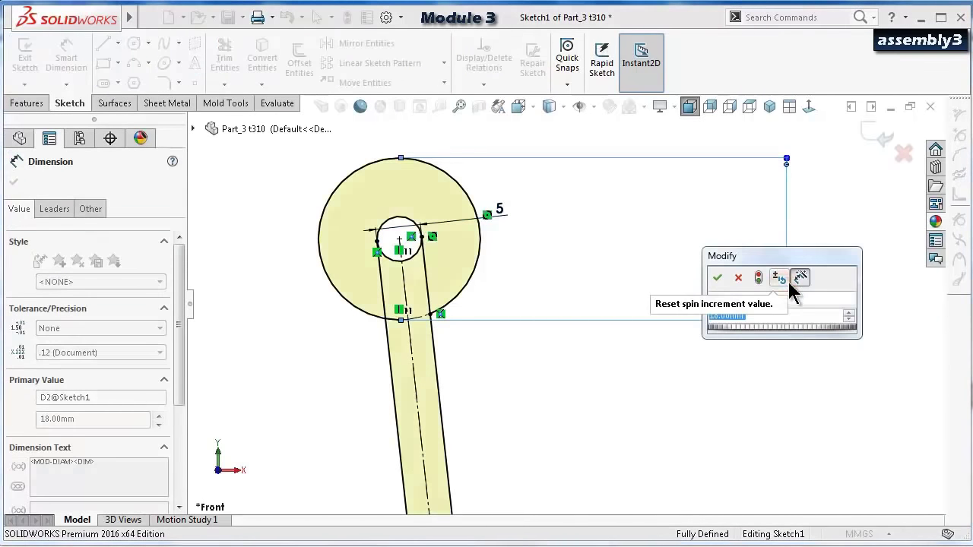
text(9)
key(Return)
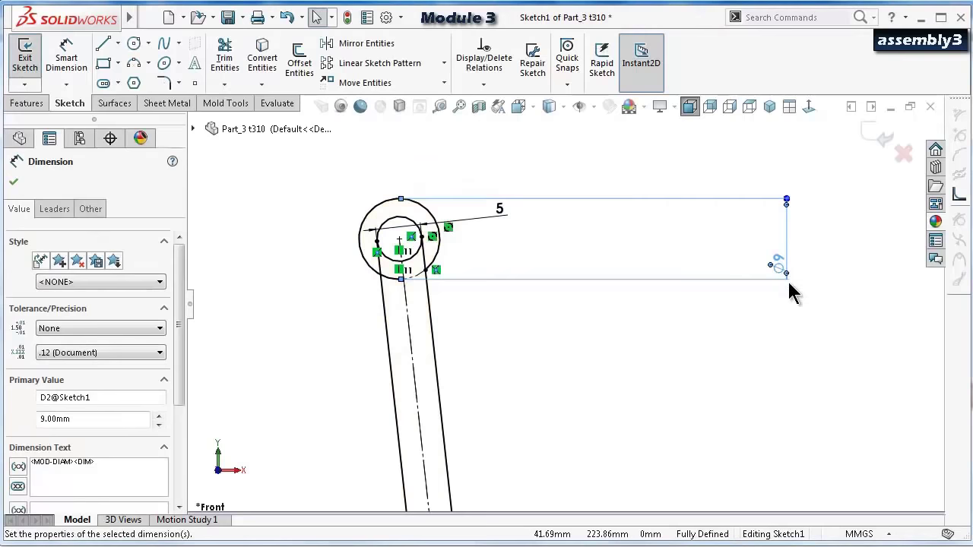
click(874, 140)
scroll(866, 142, up, 3)
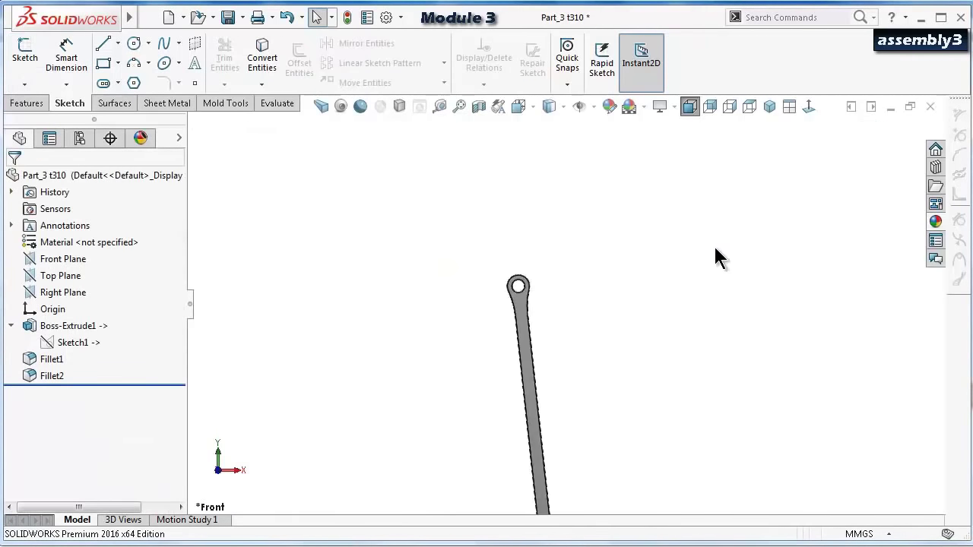
Save Part_3 and return to the Robotic Arm Assembly, declining the rebuild and maximizing the assembly window.
click(227, 19)
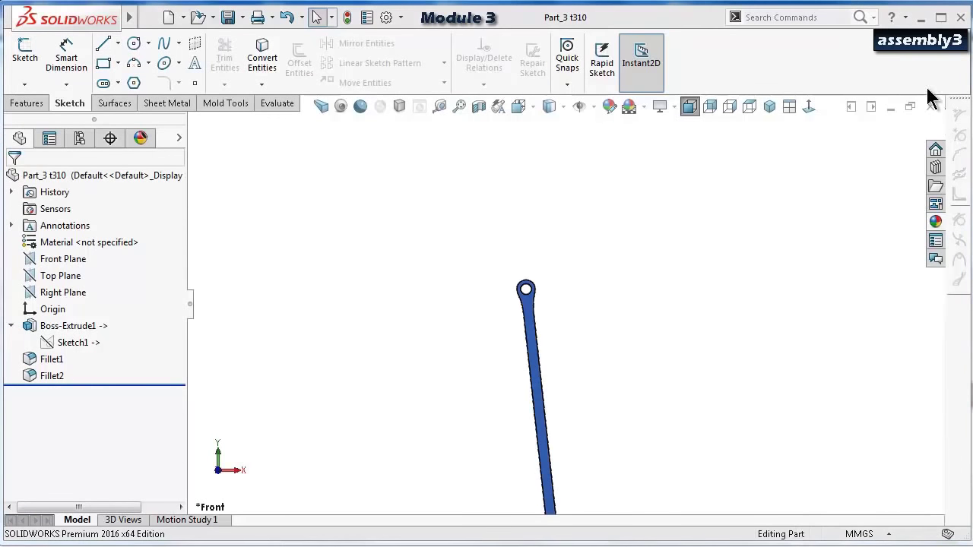
click(891, 107)
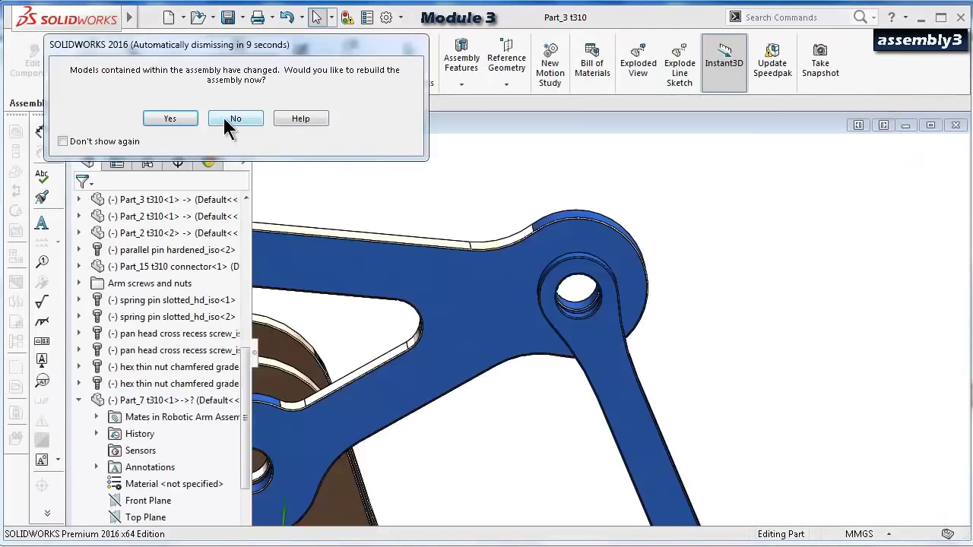
click(231, 119)
middle_drag(463, 271, 793, 158)
click(932, 126)
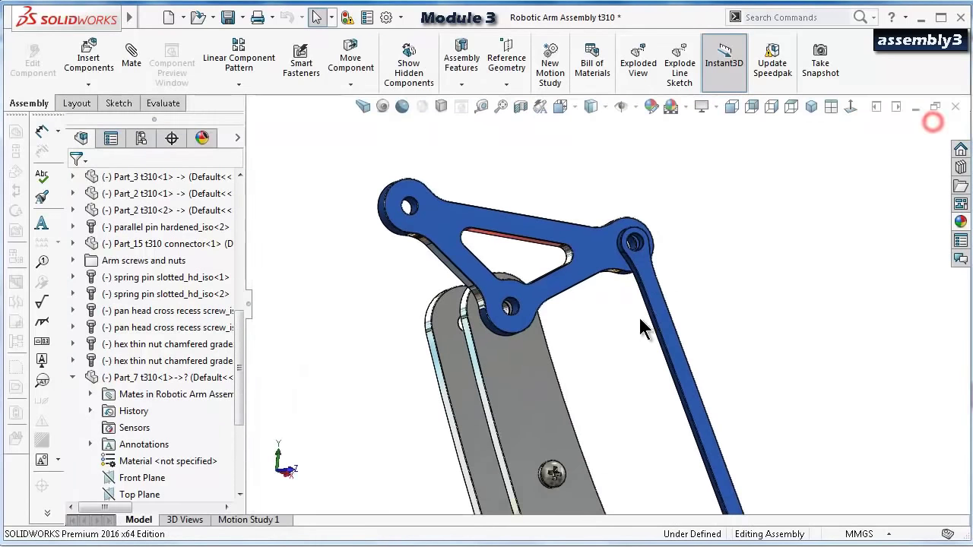
Examine the Part_3 link's ends in the assembly and reopen the link in its own window.
middle_drag(641, 325, 617, 425)
scroll(718, 452, up, 2)
scroll(716, 461, down, 3)
scroll(575, 283, up, 1)
scroll(574, 280, down, 1)
click(577, 307)
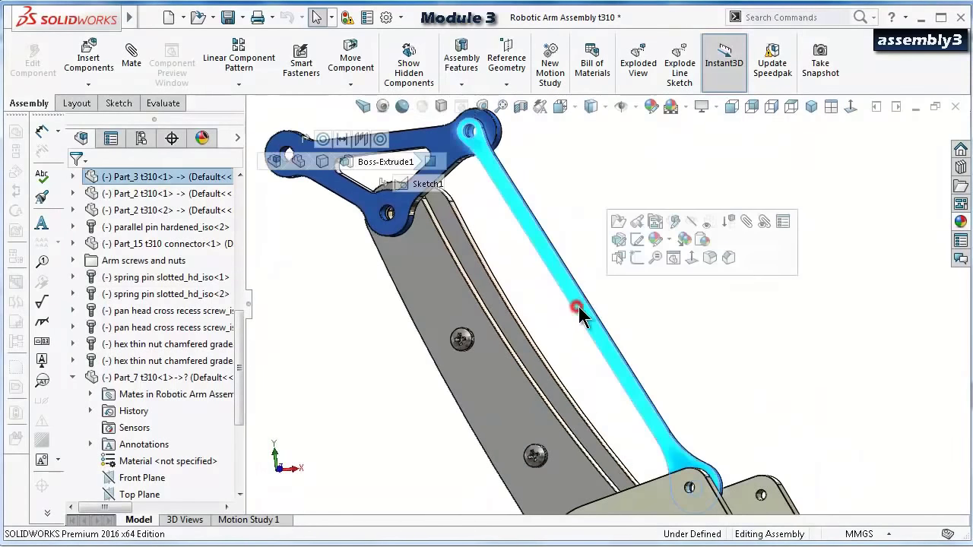
click(619, 221)
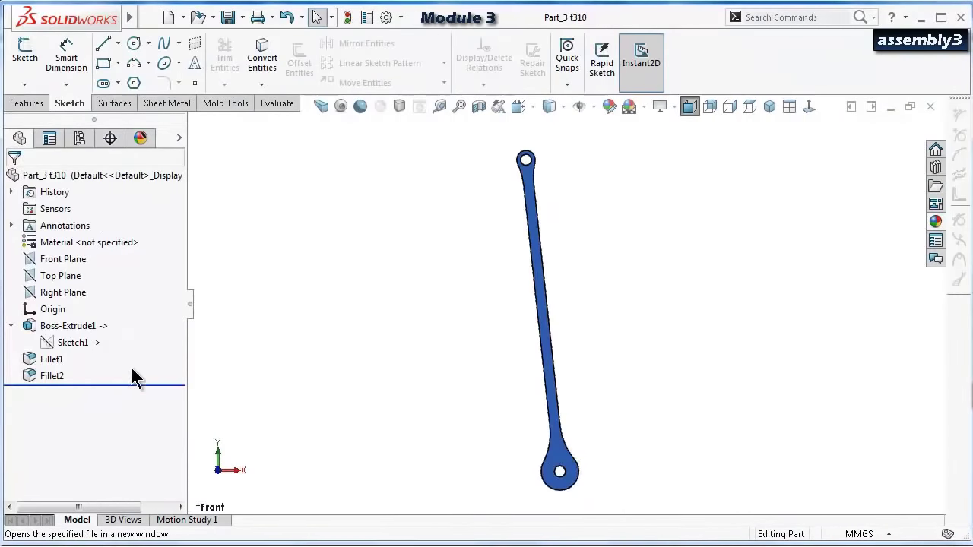
Edit Sketch1 of Part_3, set the outer diameter of the lower end to 9 mm, and exit the sketch.
click(57, 344)
click(95, 293)
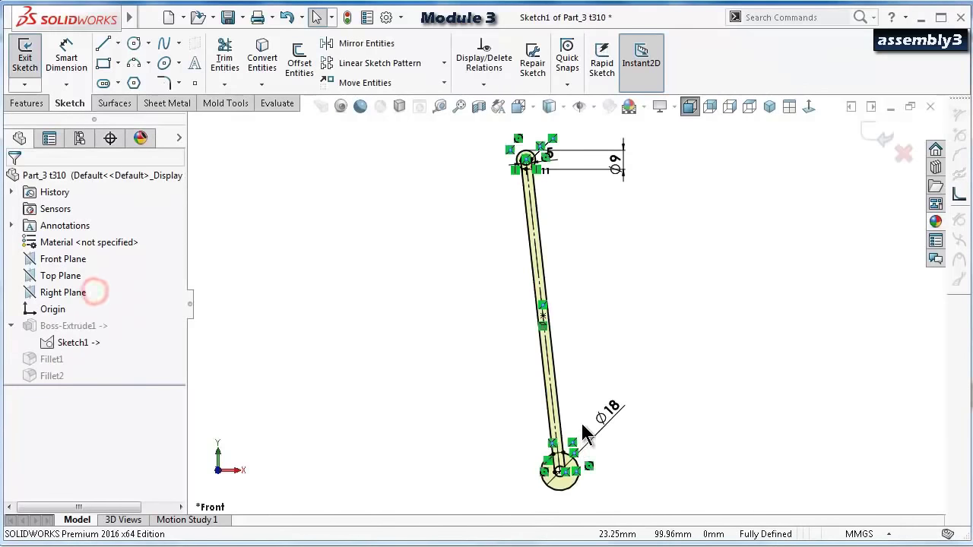
double_click(607, 415)
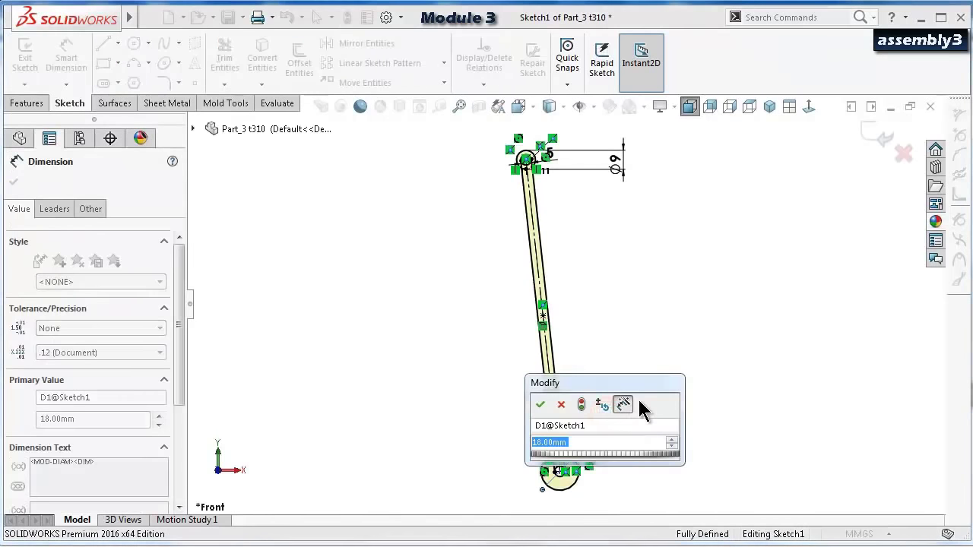
key(Return)
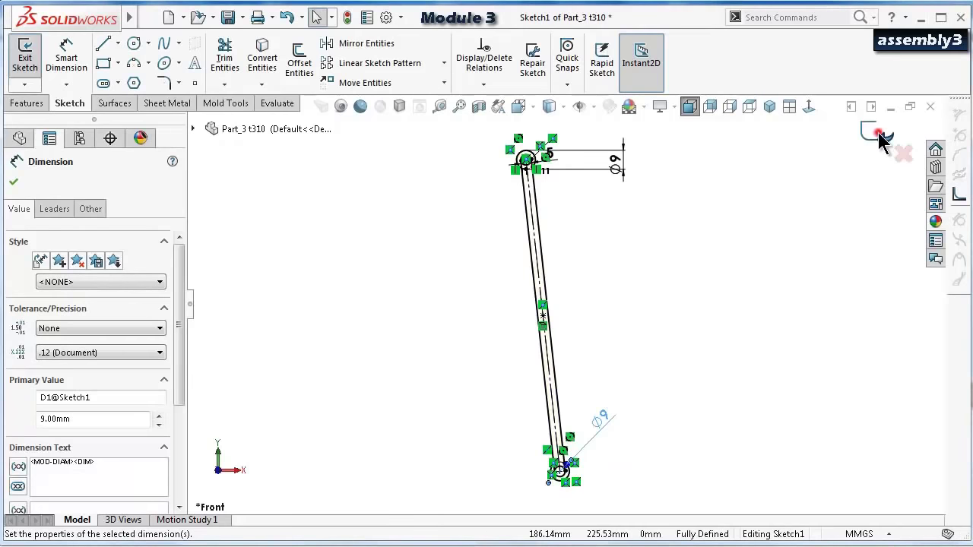
click(877, 137)
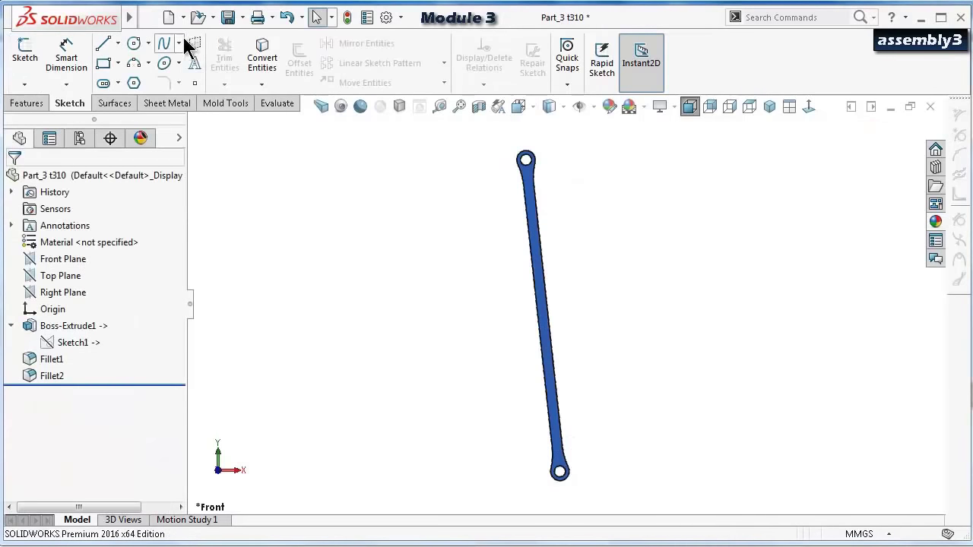
Save Part_3, return to the Robotic Arm Assembly with a rebuild, and inspect the linkage.
click(892, 108)
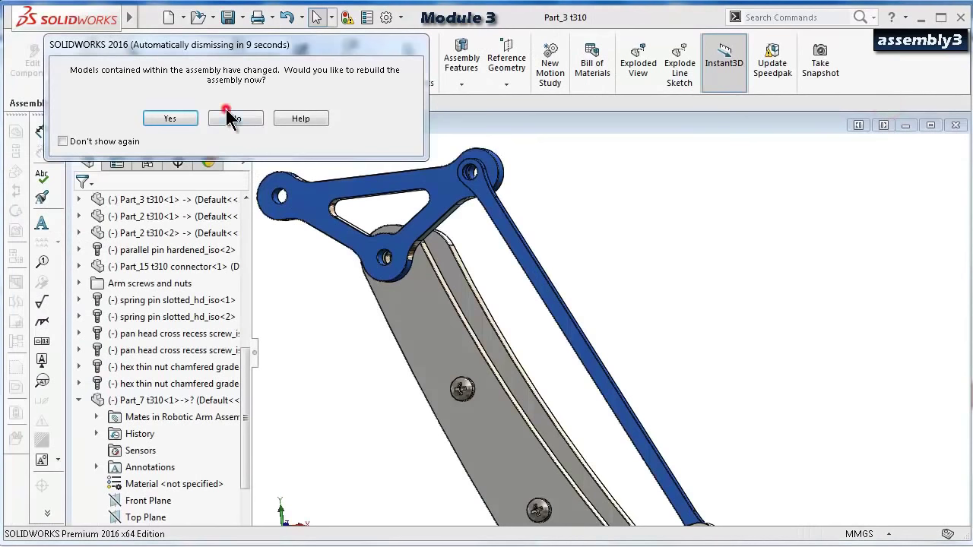
click(171, 120)
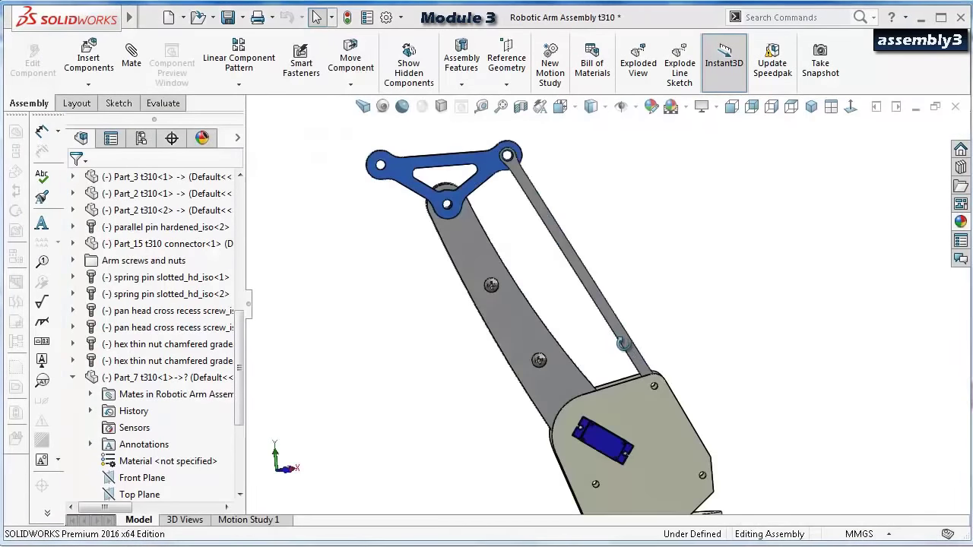
middle_drag(612, 333, 530, 327)
drag(519, 329, 619, 235)
click(619, 227)
middle_drag(537, 178, 582, 222)
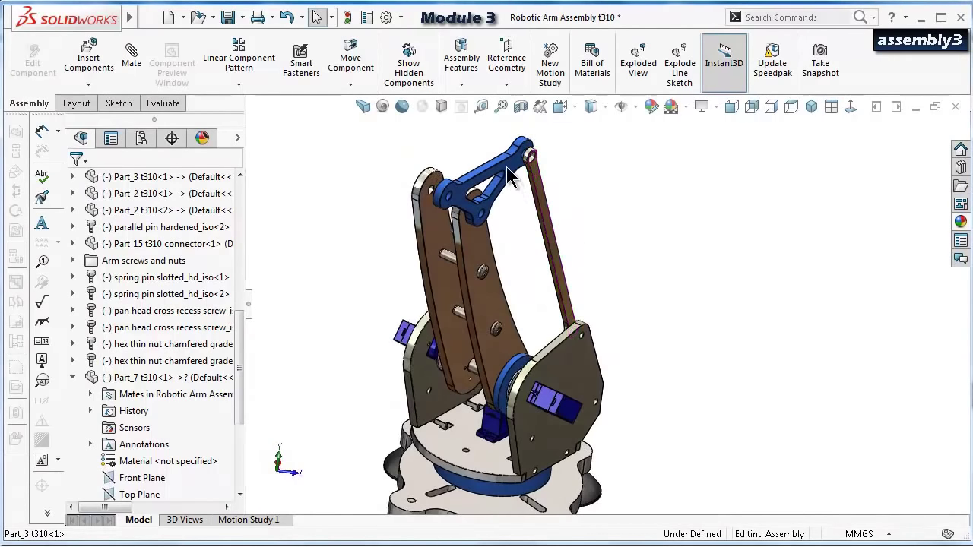
Edit Part_7's Boss-Extrude1 within the assembly and set its blind depth to 3.5 mm.
click(207, 378)
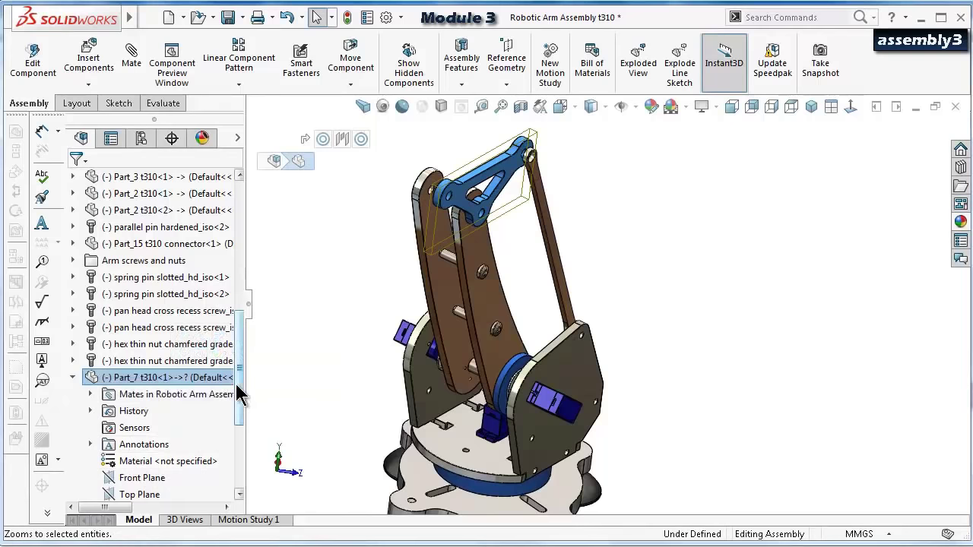
drag(239, 390, 244, 435)
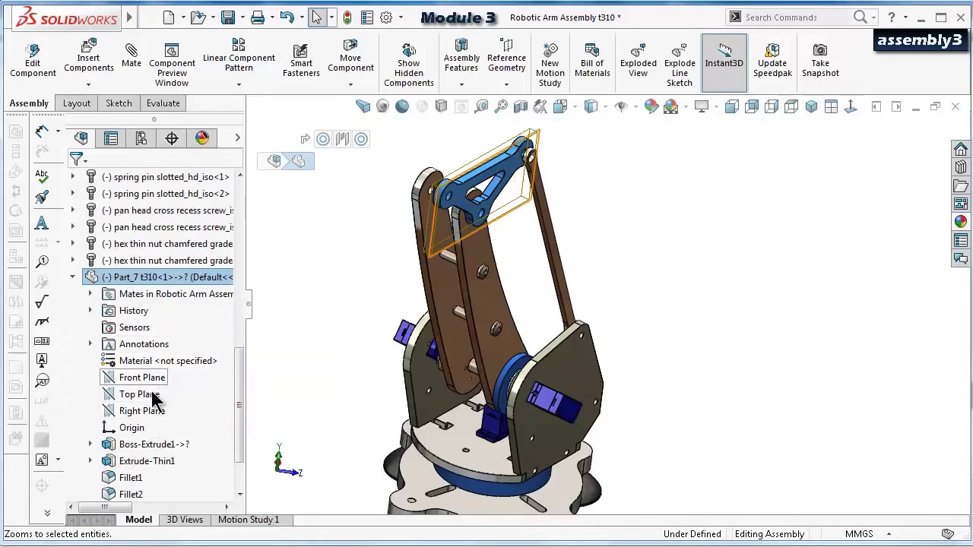
click(159, 445)
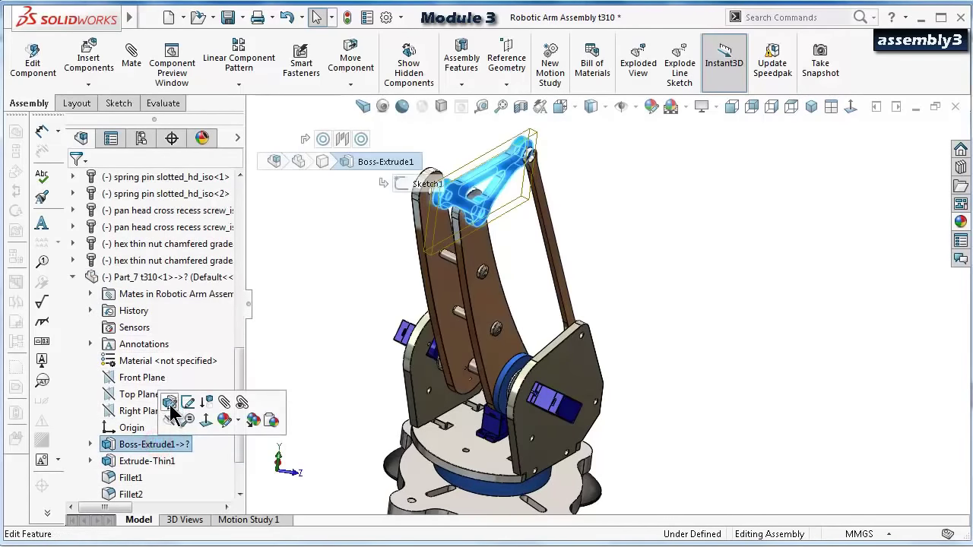
click(171, 405)
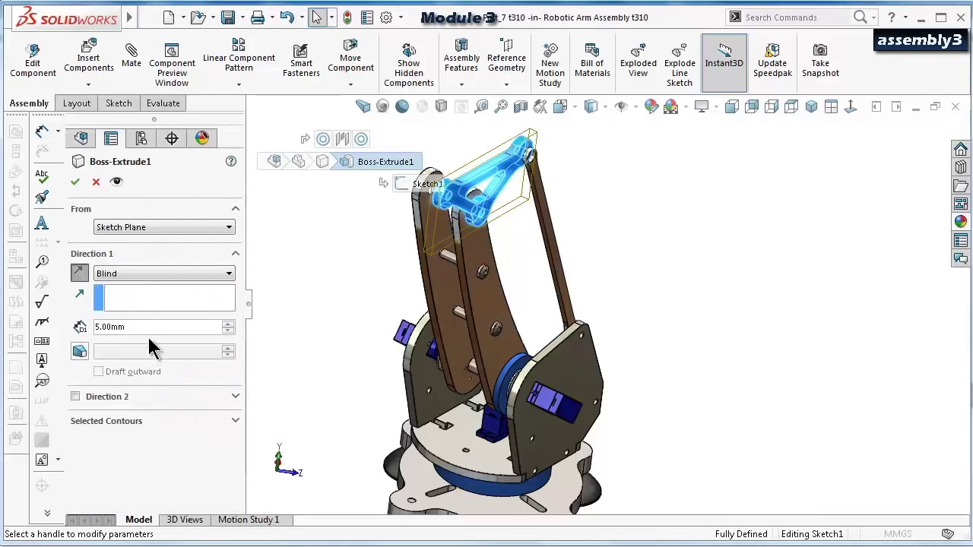
click(149, 325)
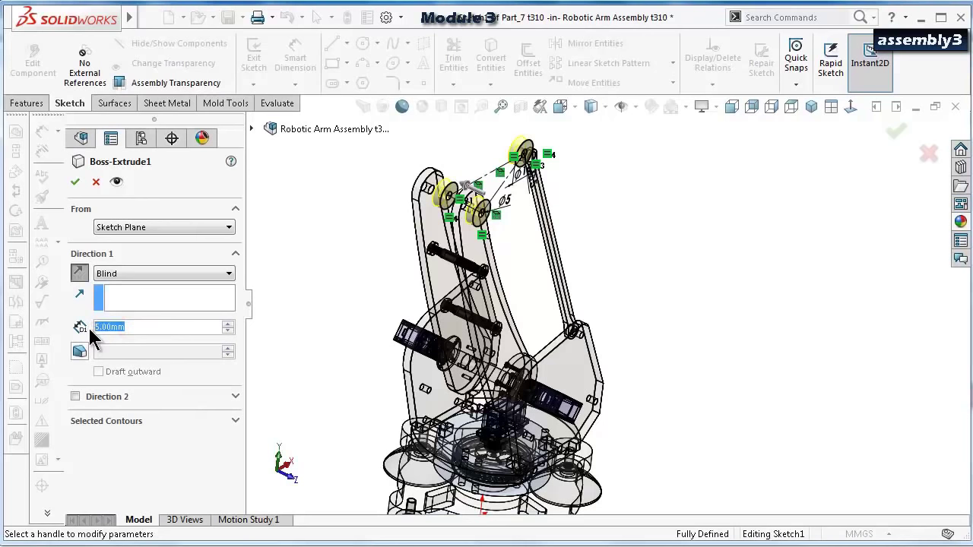
text(3.5)
key(Return)
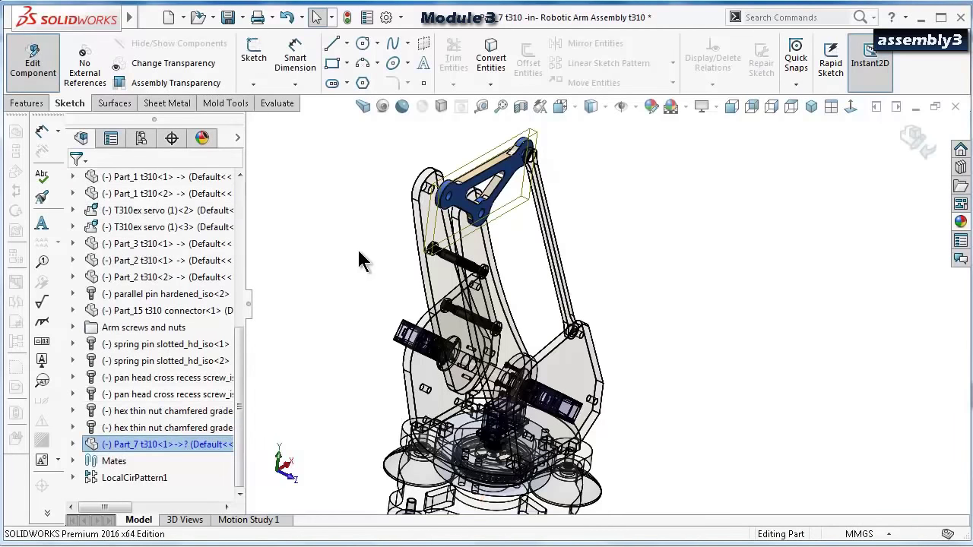
Set the depth of Part_7's Extrude-Thin1 to 3.5 mm and return from part editing to the assembly.
click(72, 445)
click(121, 428)
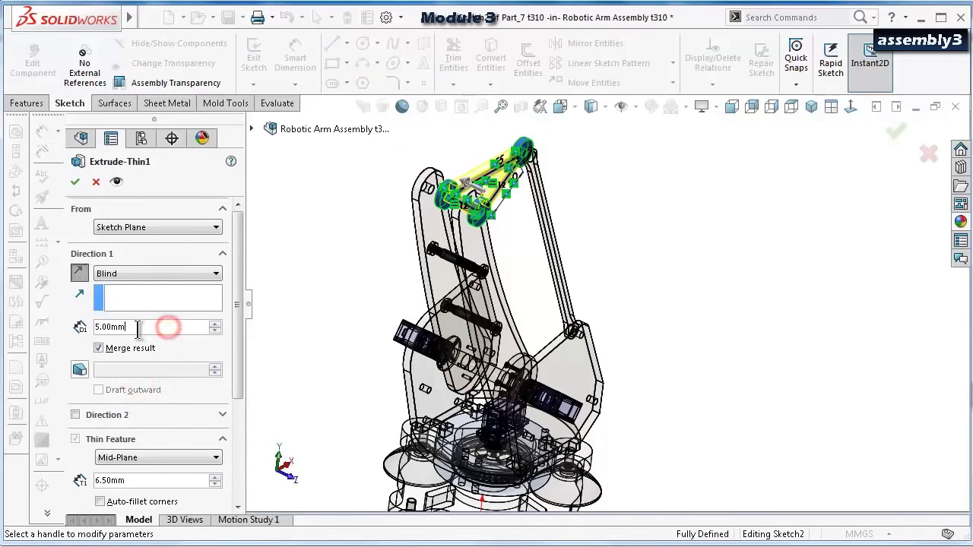
double_click(137, 327)
text(3)
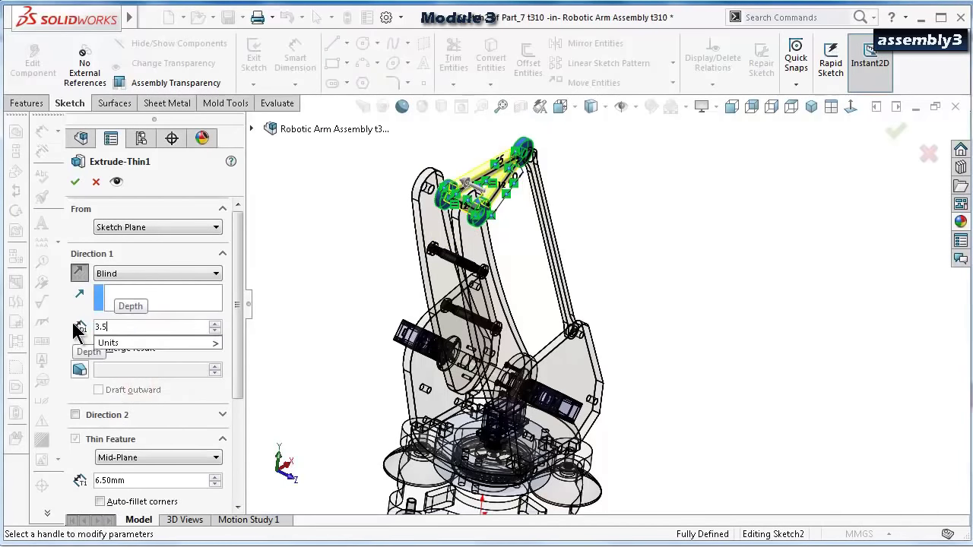
text(.5)
key(Return)
click(74, 183)
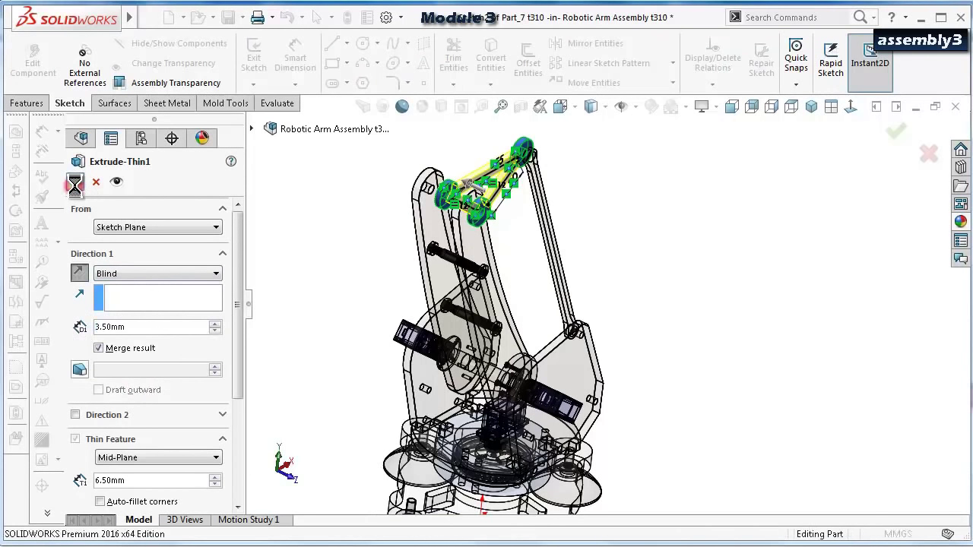
click(352, 216)
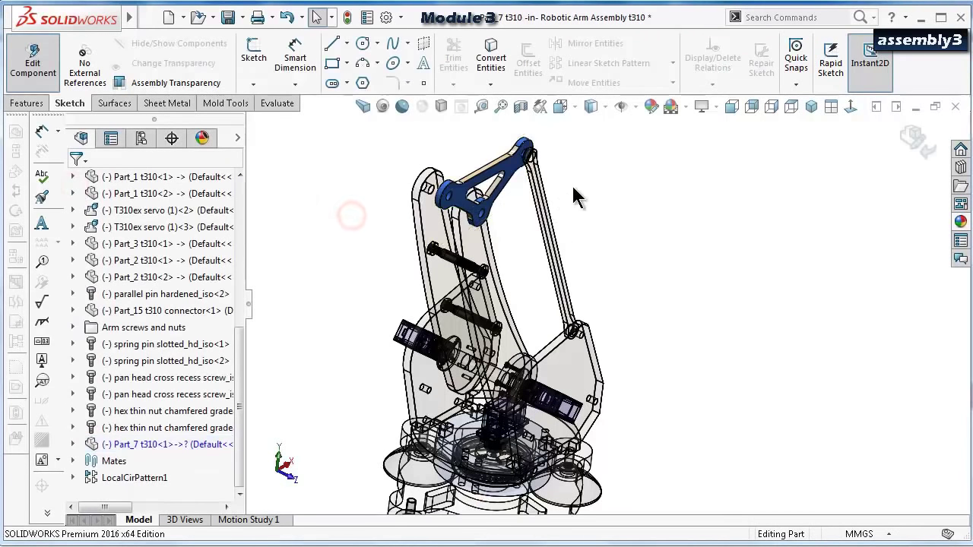
click(920, 142)
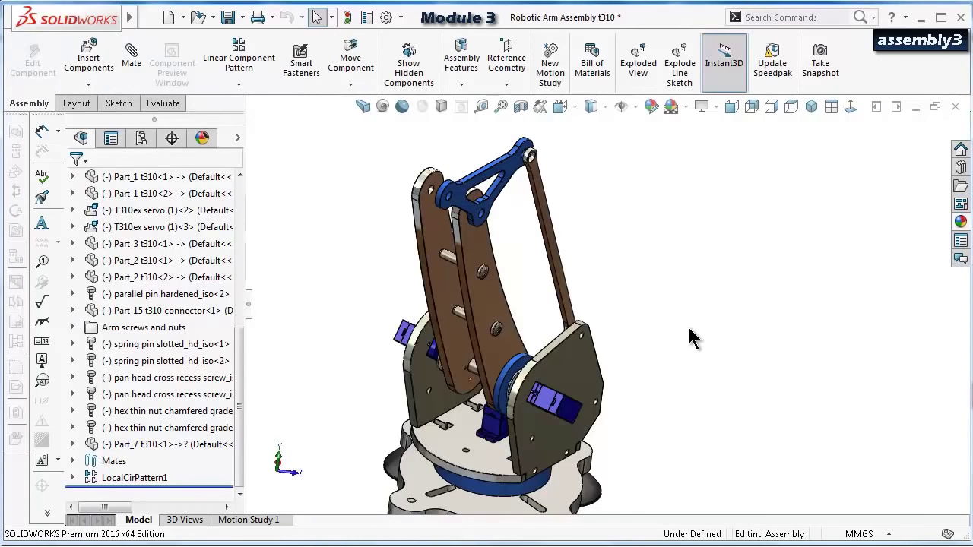
Show the assembly in isometric view and turn the arm's turret on its base to test the rotation.
middle_drag(689, 329, 705, 268)
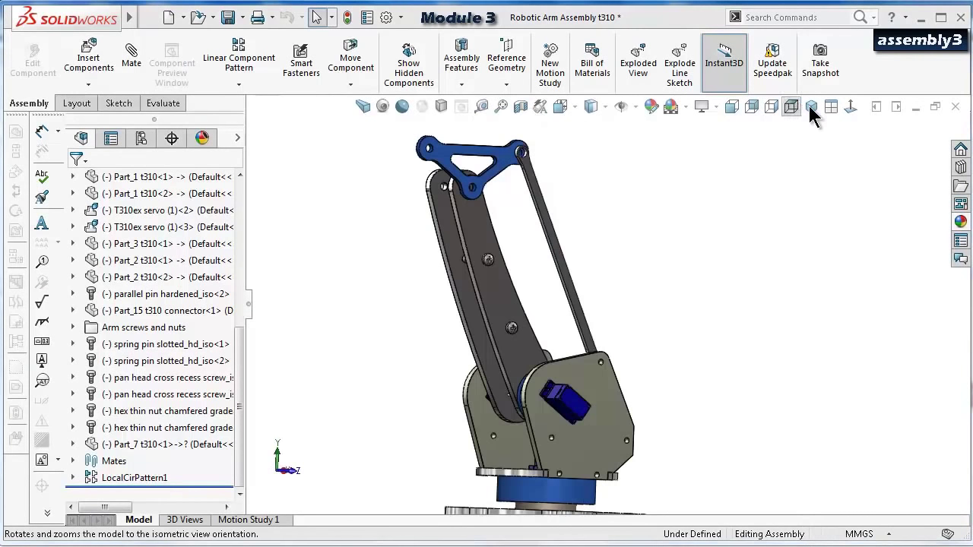
click(811, 108)
scroll(667, 324, down, 3)
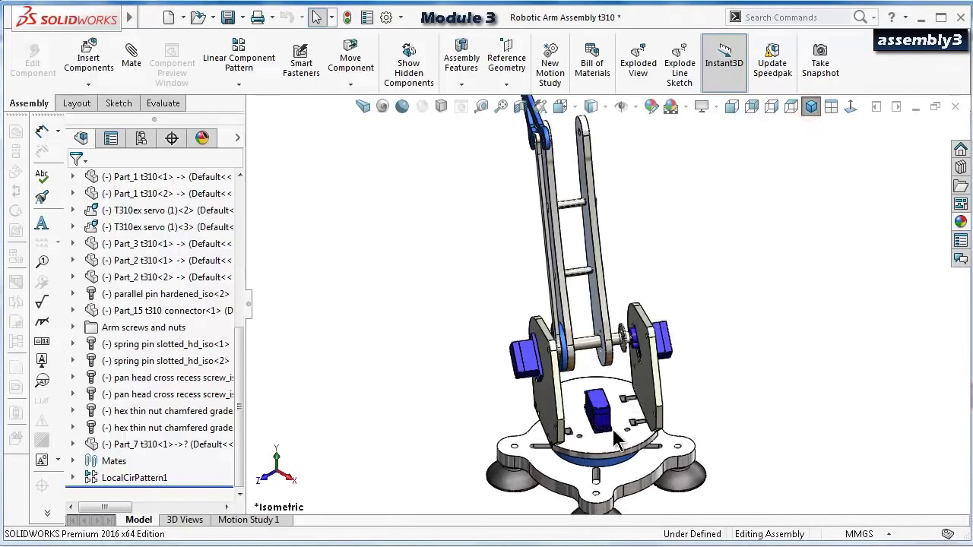
drag(608, 455, 657, 394)
click(705, 320)
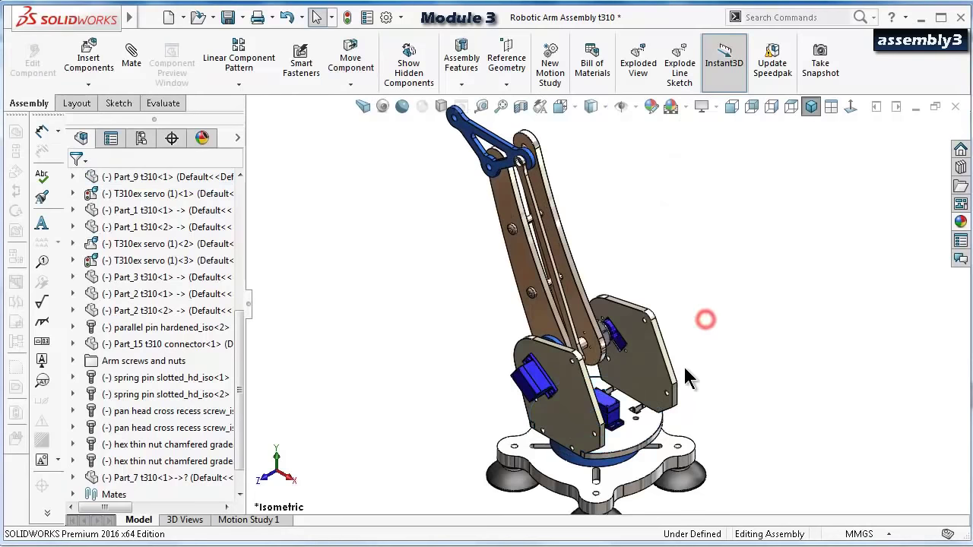
middle_drag(685, 367, 671, 384)
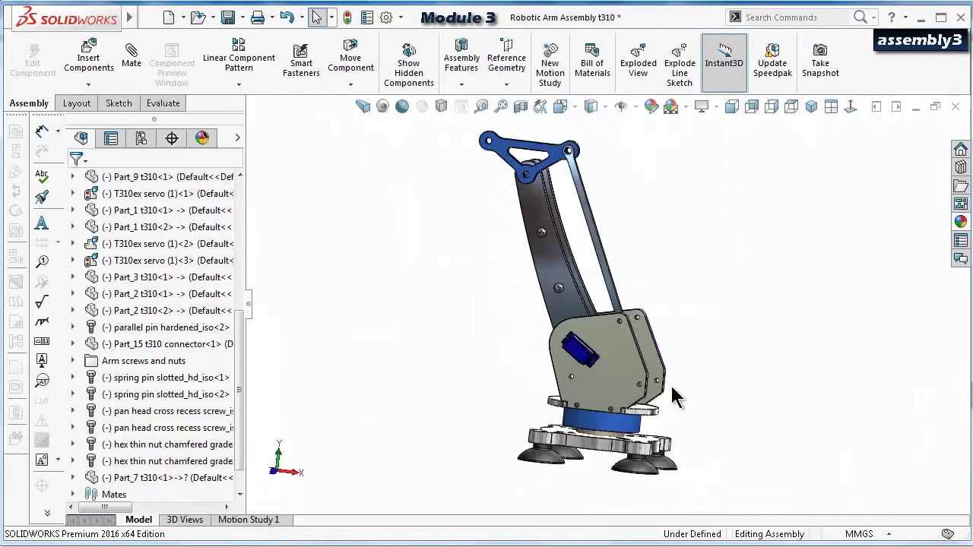
Hide the feature tree and, from the right view, swing the arm and turn the turret to test the motion.
click(249, 305)
middle_drag(524, 373, 604, 403)
scroll(582, 254, up, 1)
scroll(571, 209, down, 1)
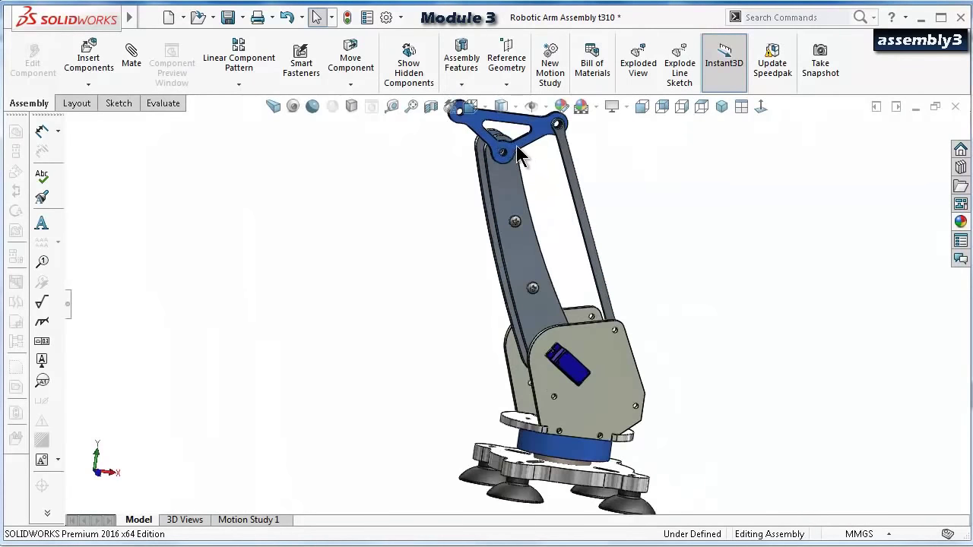
drag(496, 196, 483, 212)
middle_drag(504, 411, 590, 389)
key(ctrl+4)
drag(532, 439, 602, 418)
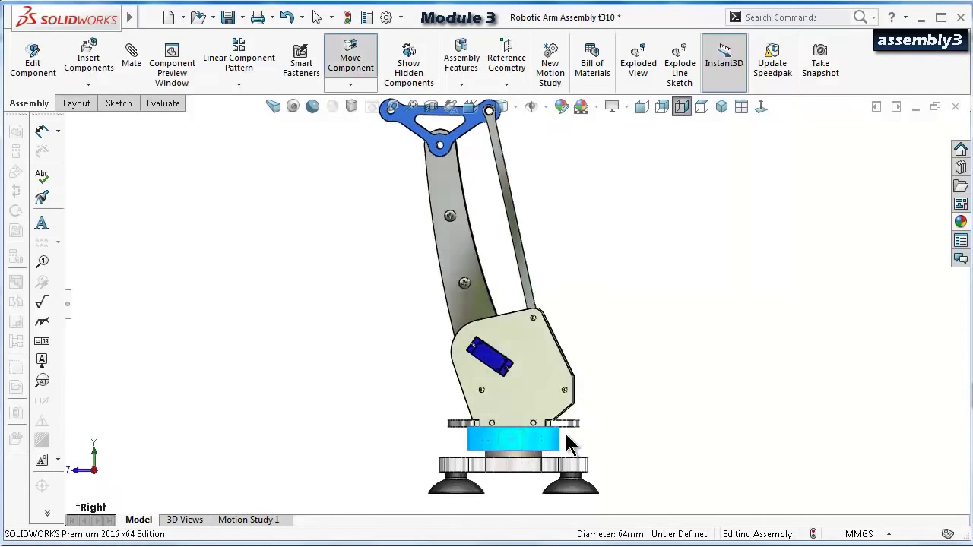
drag(431, 186, 323, 301)
mouse_move(530, 382)
mouse_down()
mouse_move(434, 394)
mouse_move(531, 389)
mouse_up()
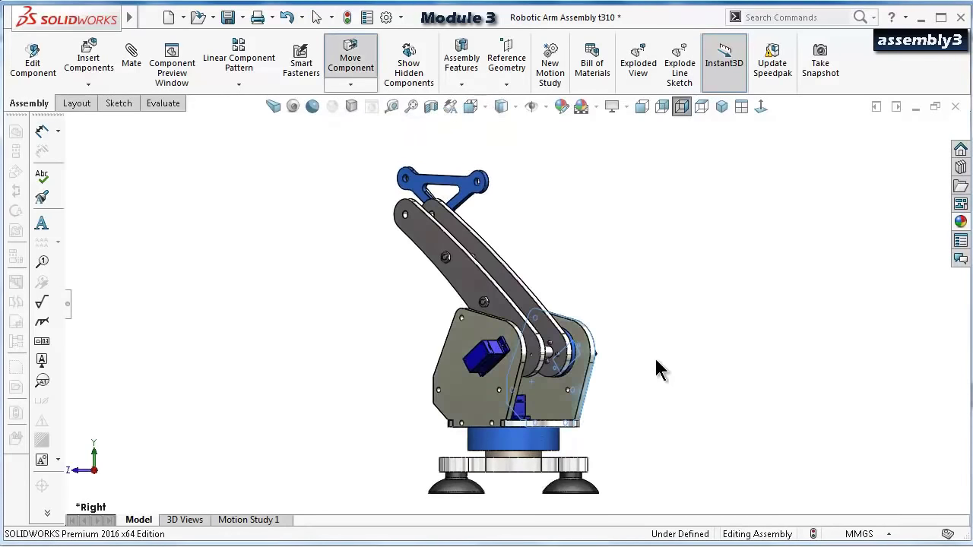
click(674, 352)
drag(429, 239, 718, 293)
middle_drag(723, 293, 648, 352)
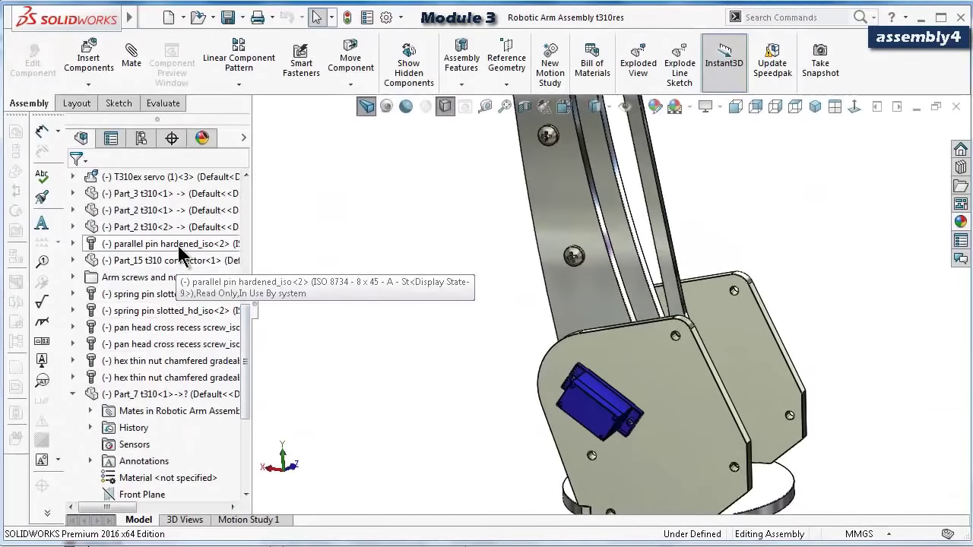
Rename the "Arm screws and nuts" folder as "Arm screws nuts pins" and move the loose spring pins, pan head screws and hex nuts into it.
click(169, 283)
click(169, 283)
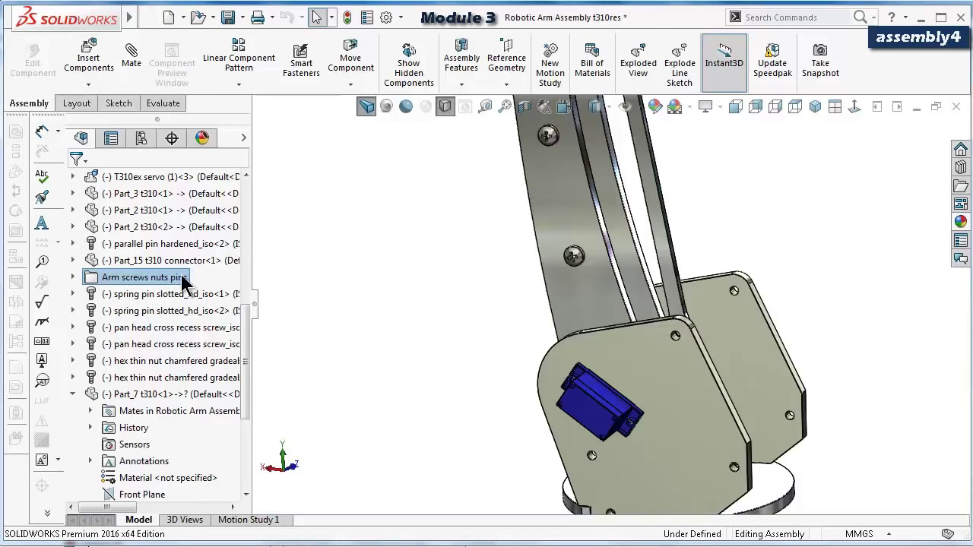
click(168, 294)
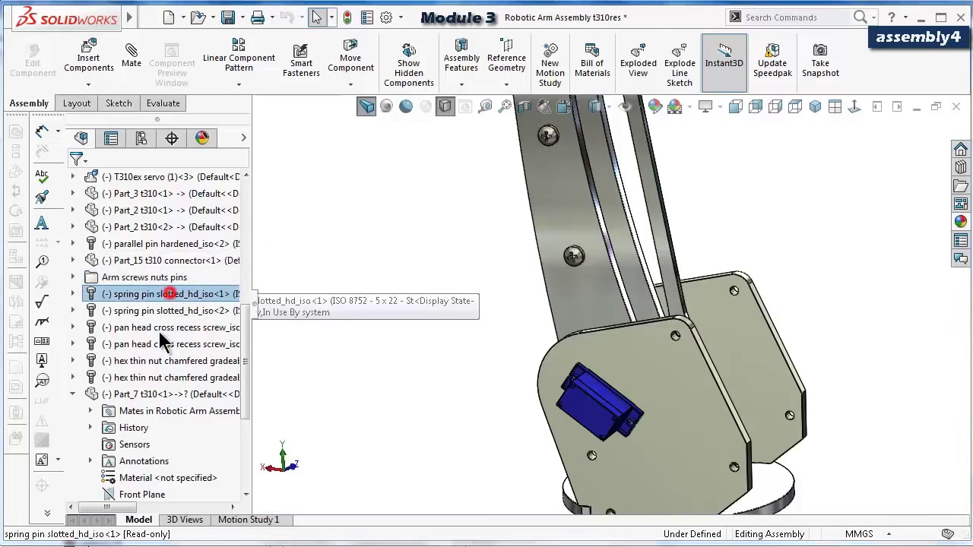
shift+click(161, 378)
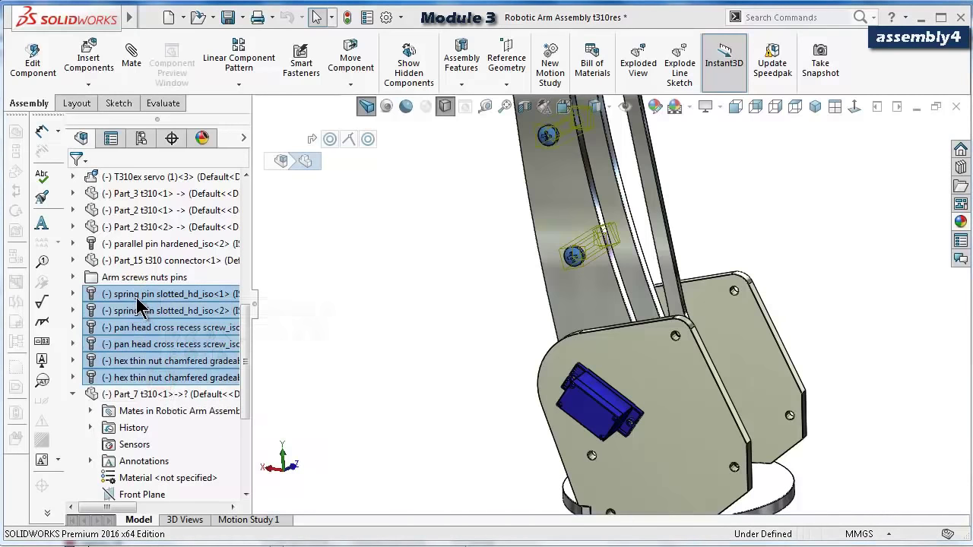
drag(137, 307, 139, 283)
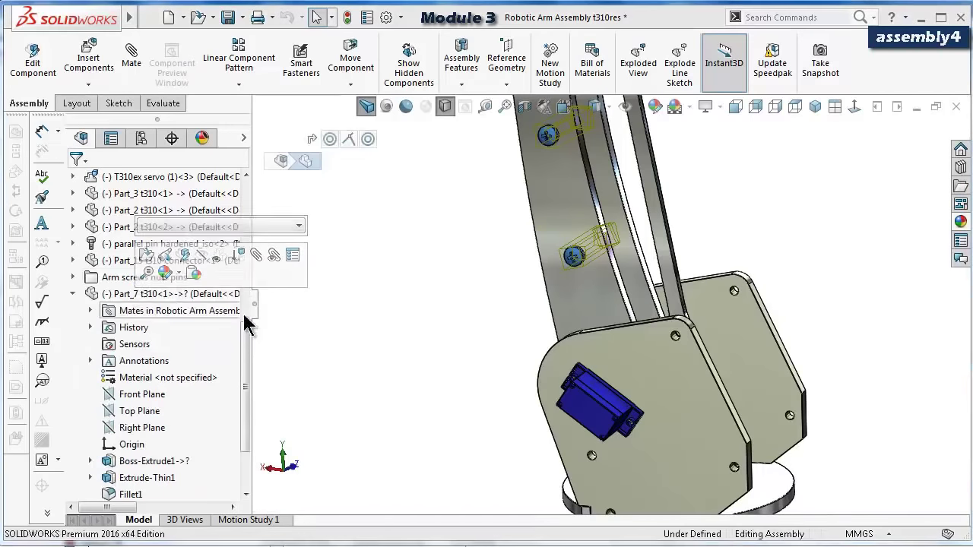
Move the remaining hardened parallel pin into the "Arm screws nuts pins" folder and hide all the components in that folder.
click(326, 321)
drag(169, 247, 156, 278)
click(352, 332)
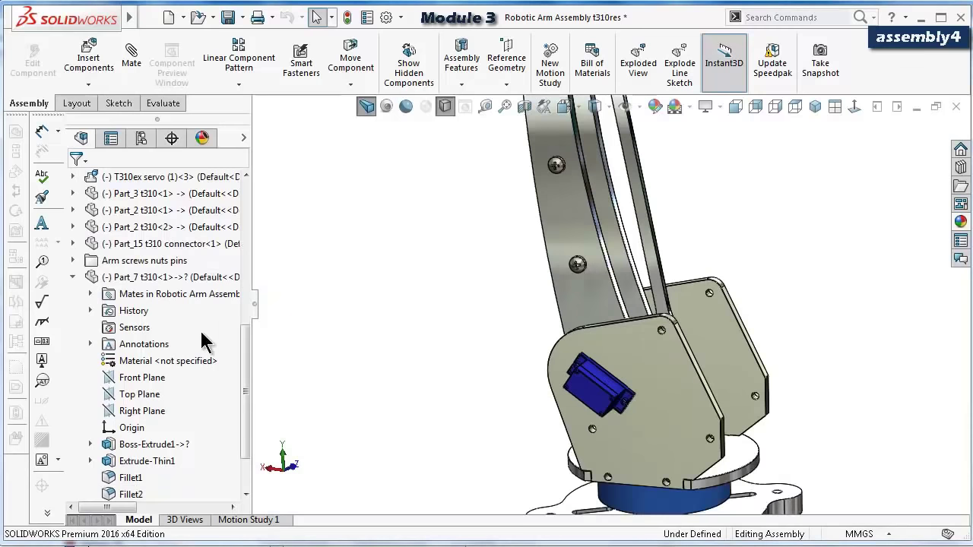
right_click(131, 260)
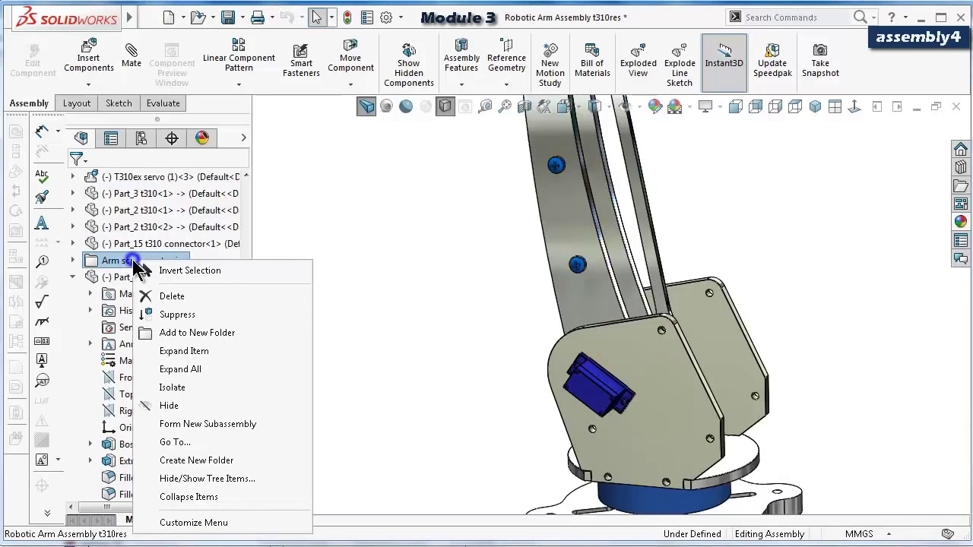
click(171, 406)
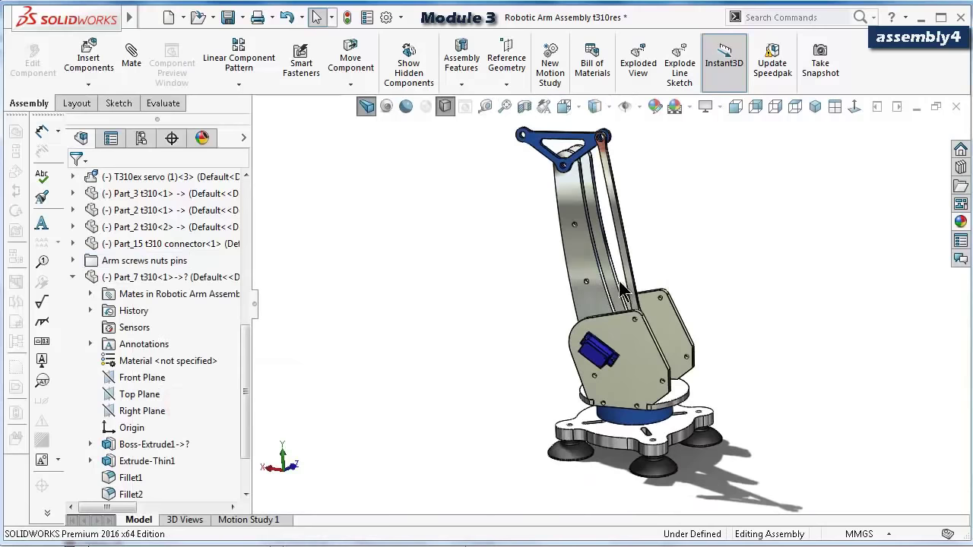
middle_drag(605, 217, 585, 214)
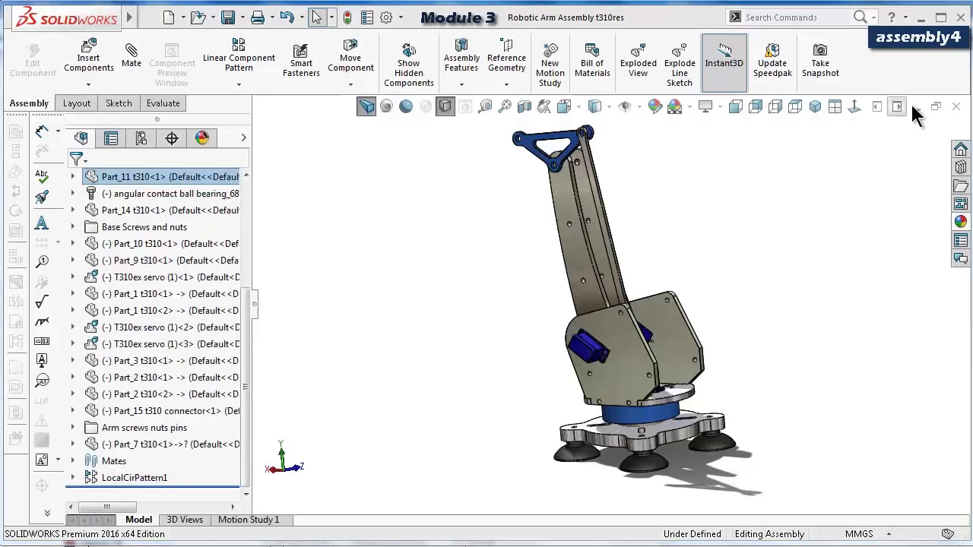
Switch to the ArmLayout assembly, open Part_5 from it in its own window, and minimize that window.
click(915, 106)
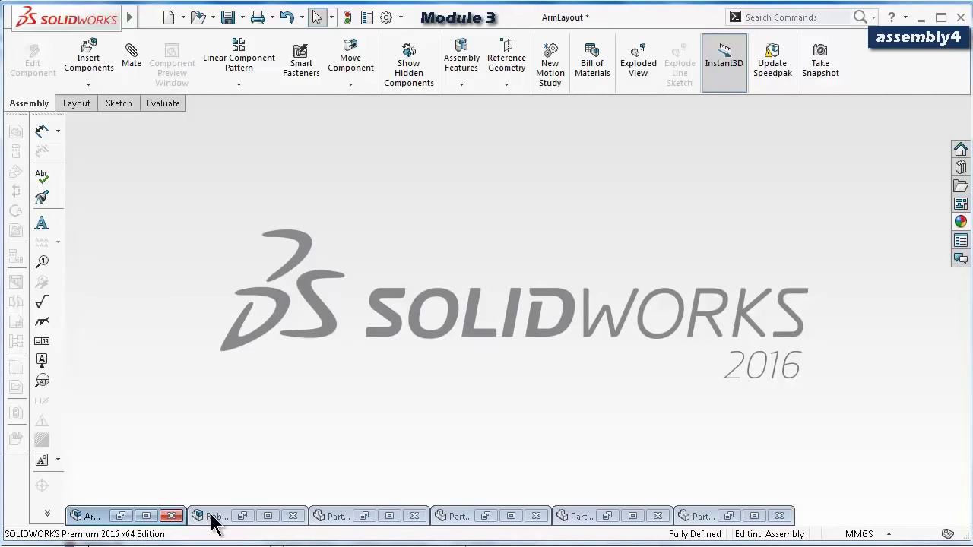
click(93, 515)
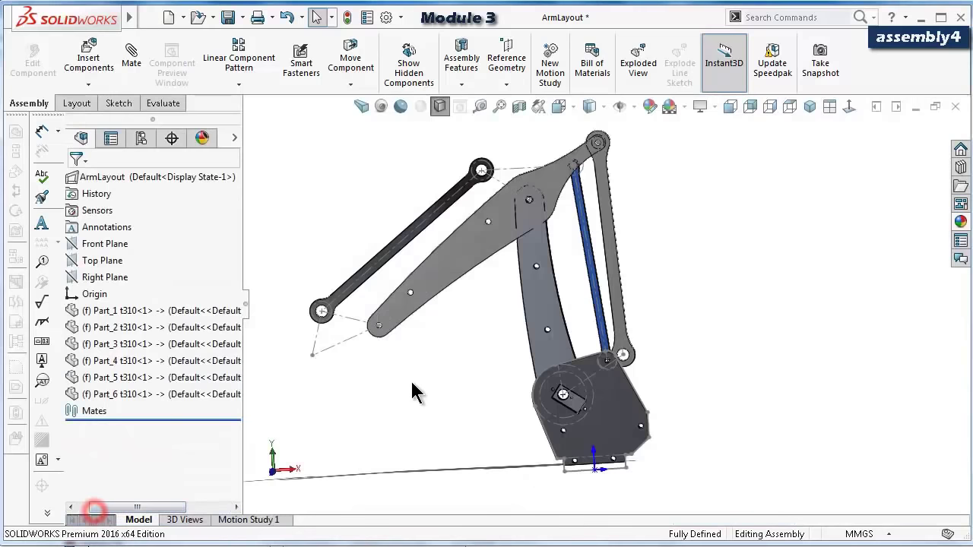
click(471, 271)
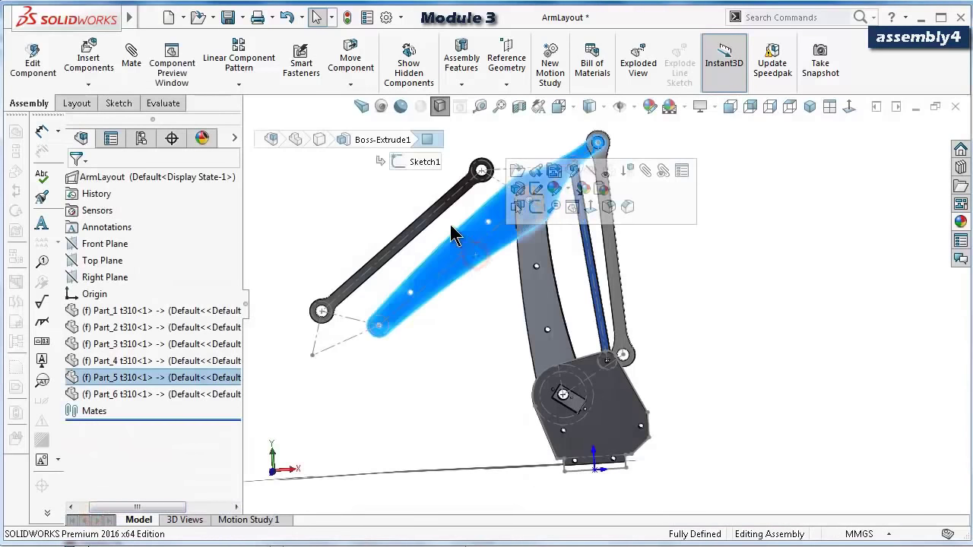
scroll(453, 224, down, 3)
click(471, 223)
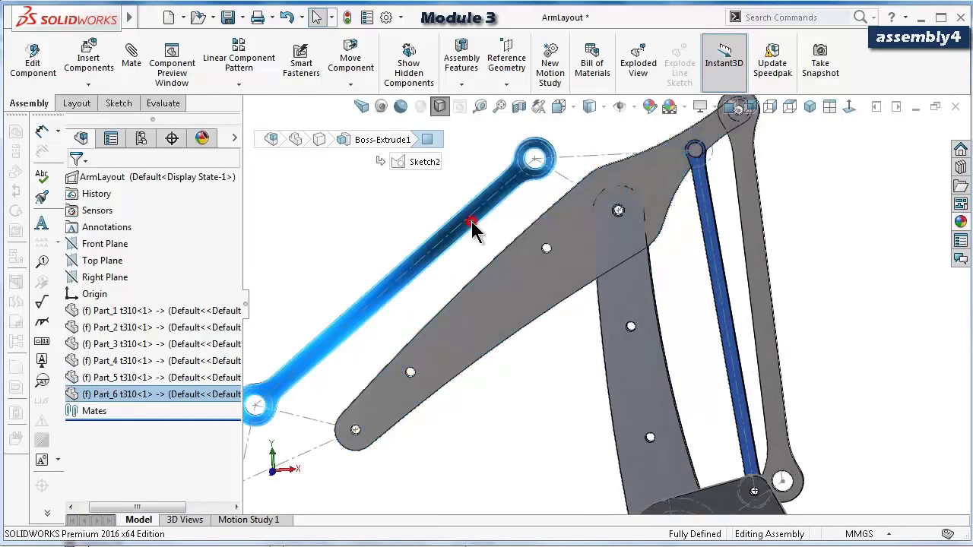
click(755, 308)
click(540, 305)
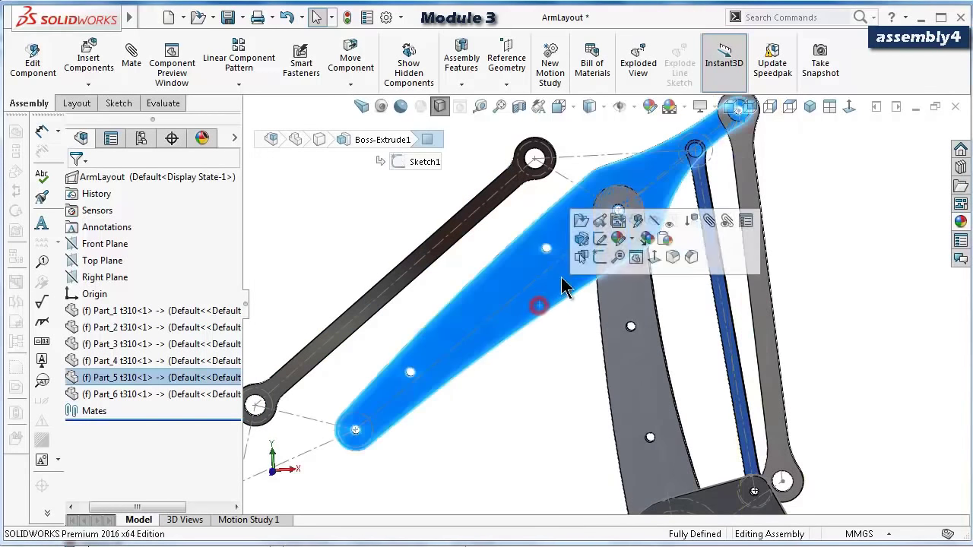
click(580, 222)
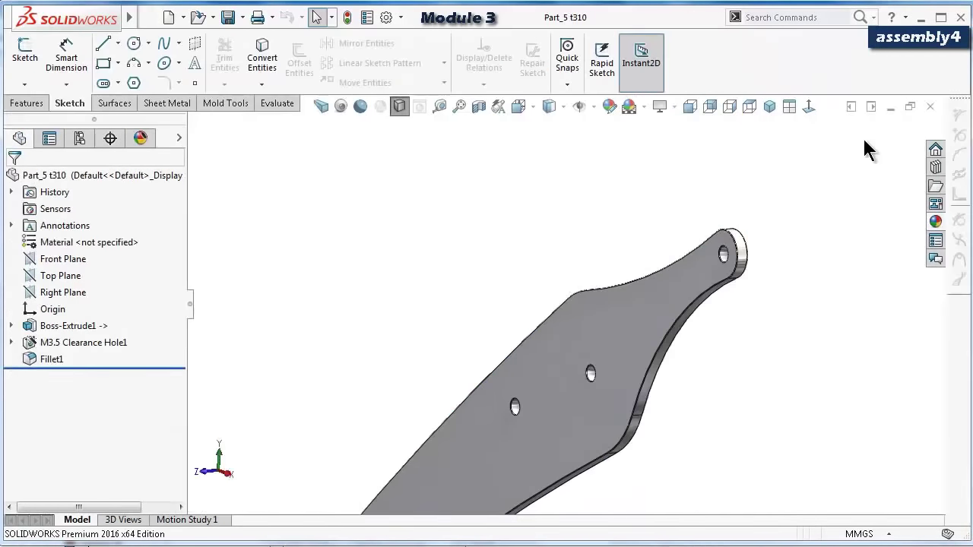
click(895, 106)
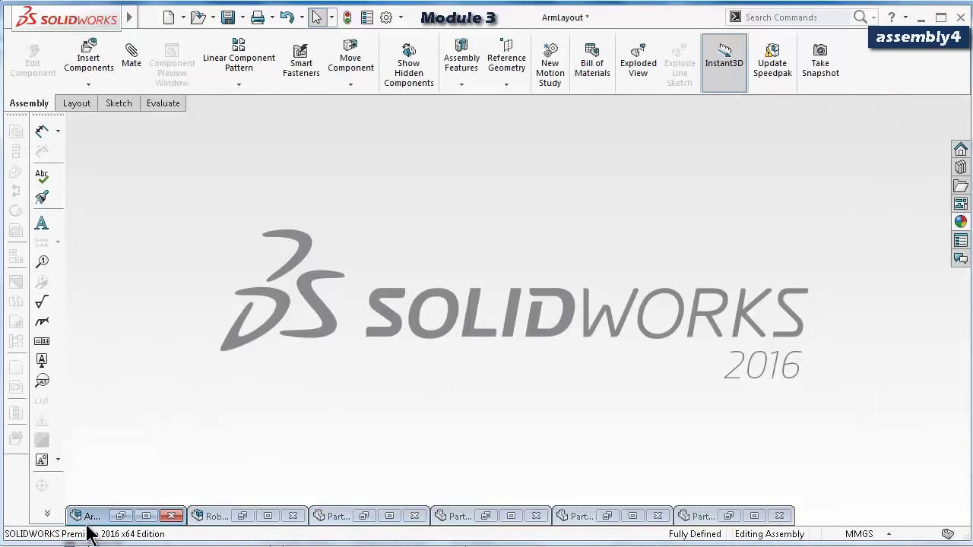
Return to the ArmLayout assembly, open Part_6 in its own window, and minimize that window.
double_click(92, 520)
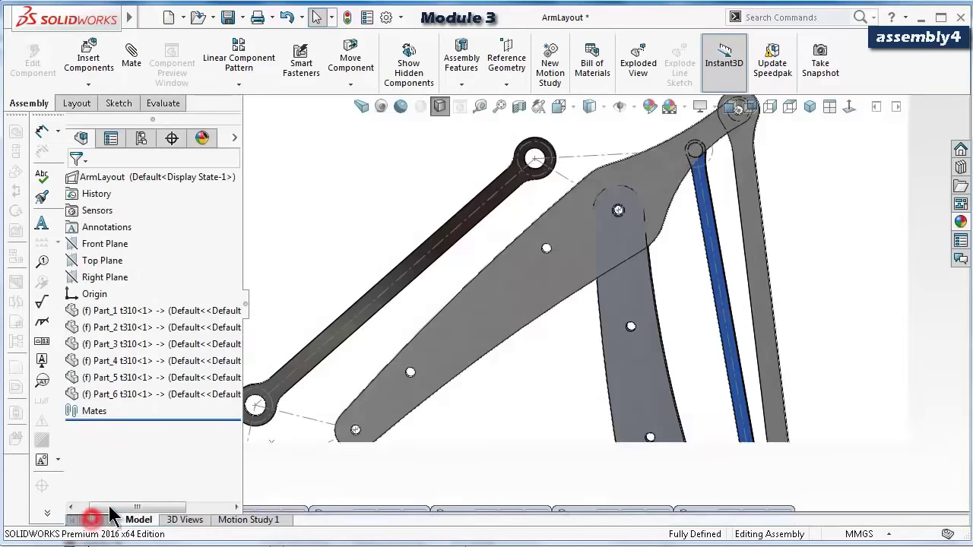
click(381, 283)
click(431, 199)
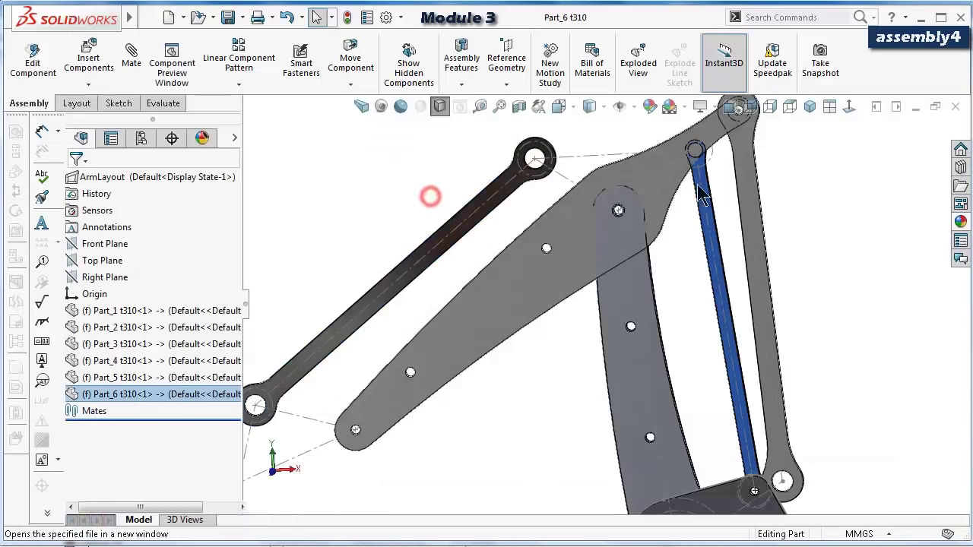
click(892, 109)
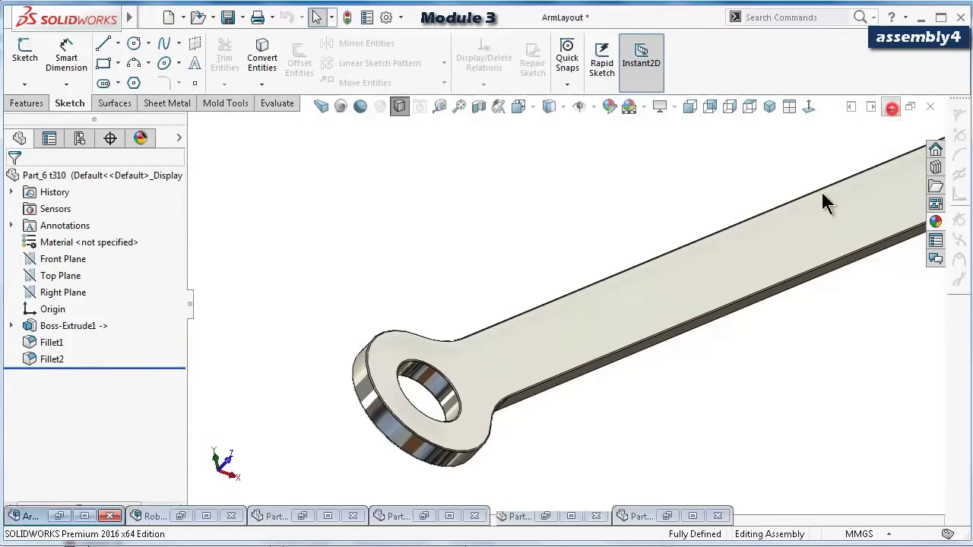
Restore the ArmLayout assembly, open Part_4 in its own window, and minimize that window.
click(97, 520)
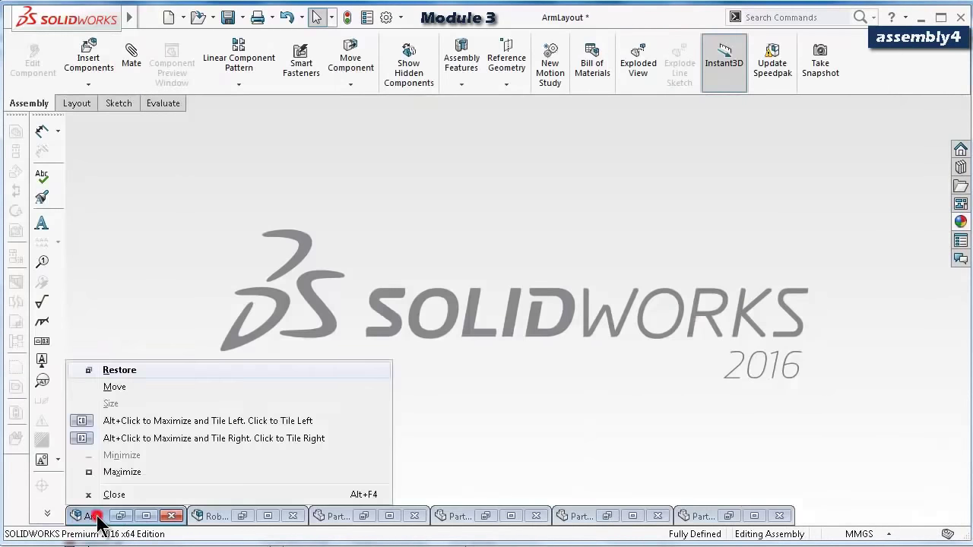
click(114, 372)
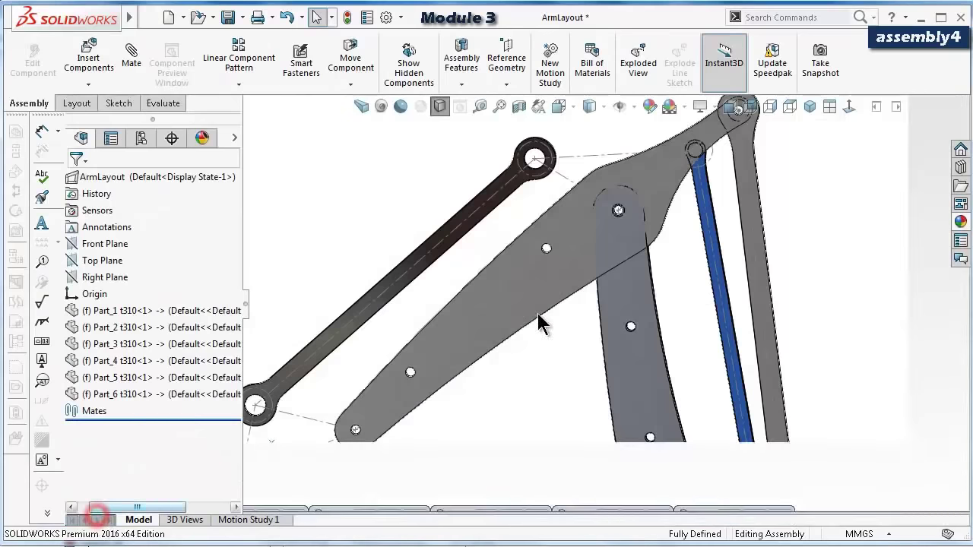
click(755, 289)
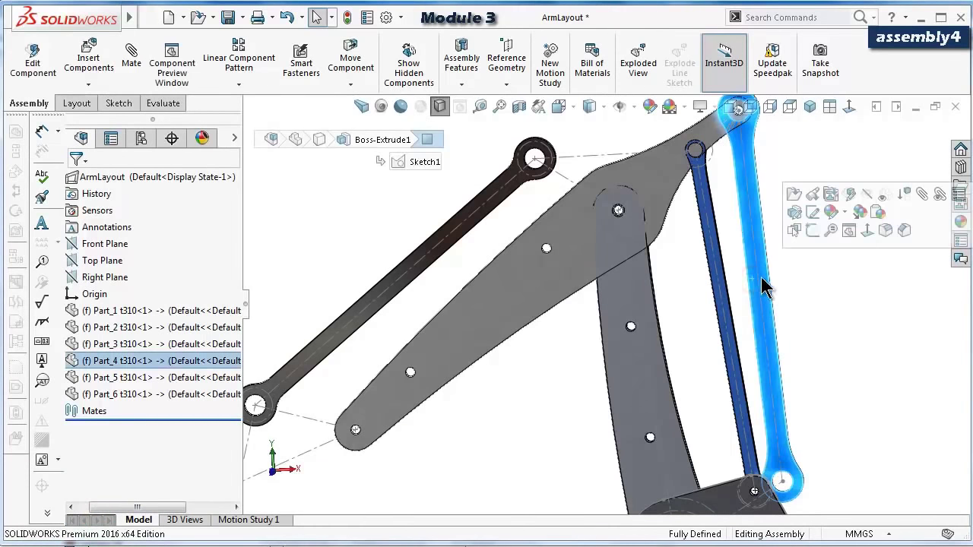
click(795, 195)
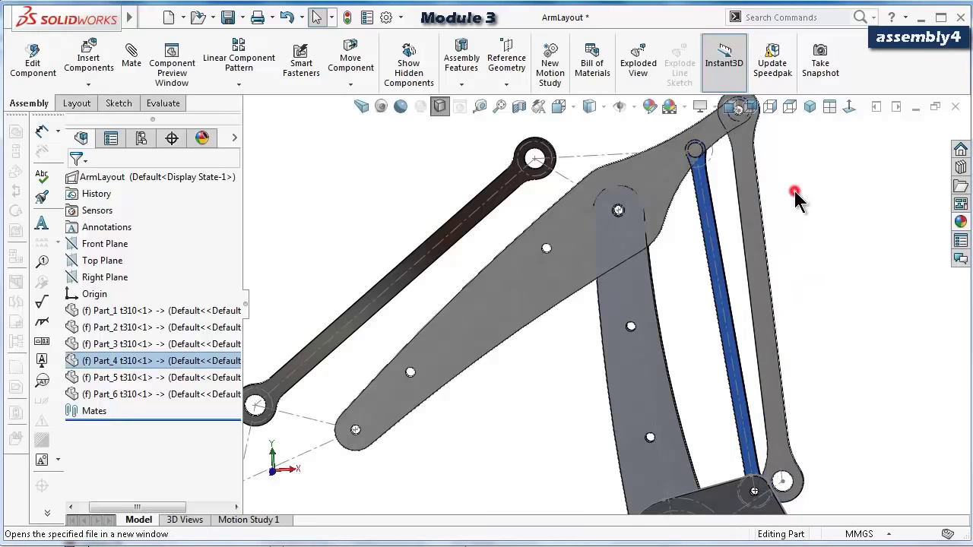
scroll(462, 311, up, 4)
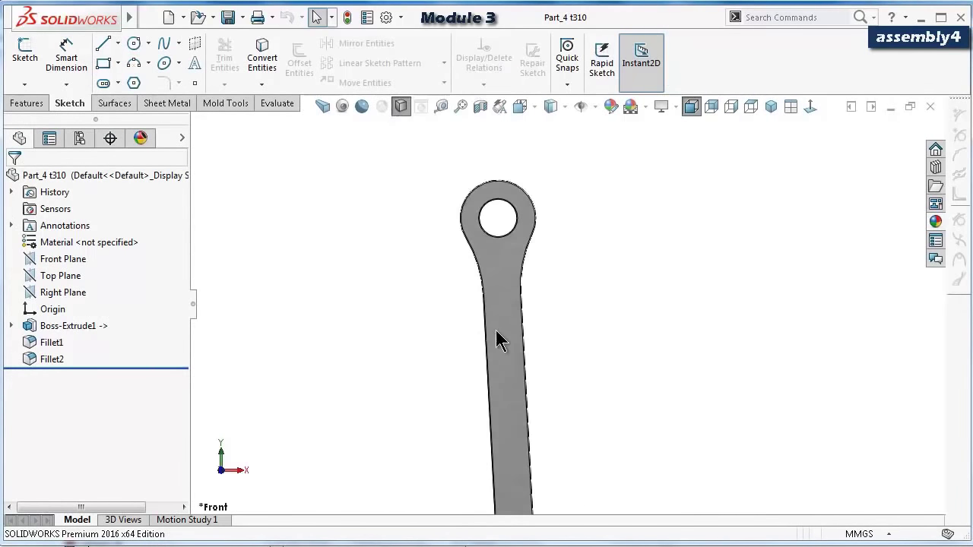
click(887, 106)
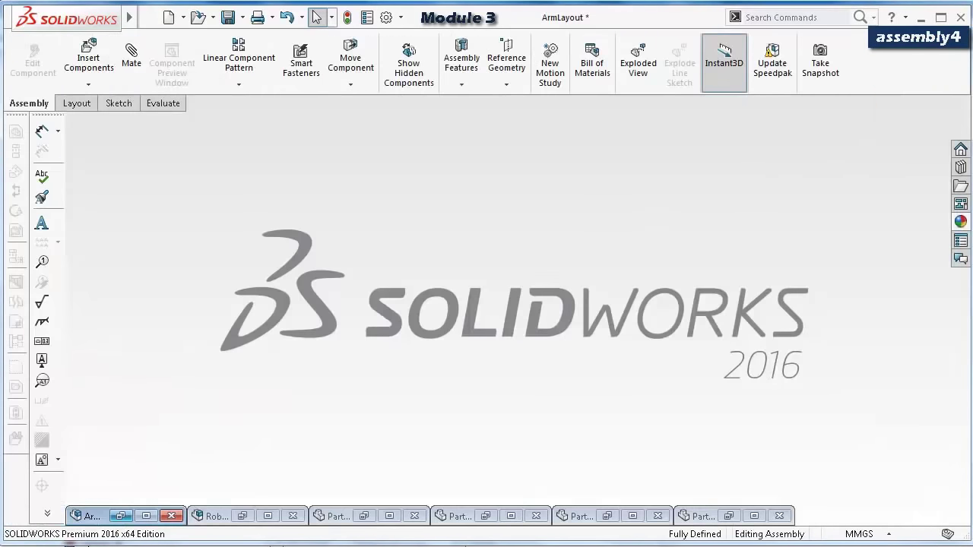
Return to the Robotic Arm Assembly and insert Part_5 beside the upper part of the arm.
click(215, 521)
scroll(492, 322, down, 3)
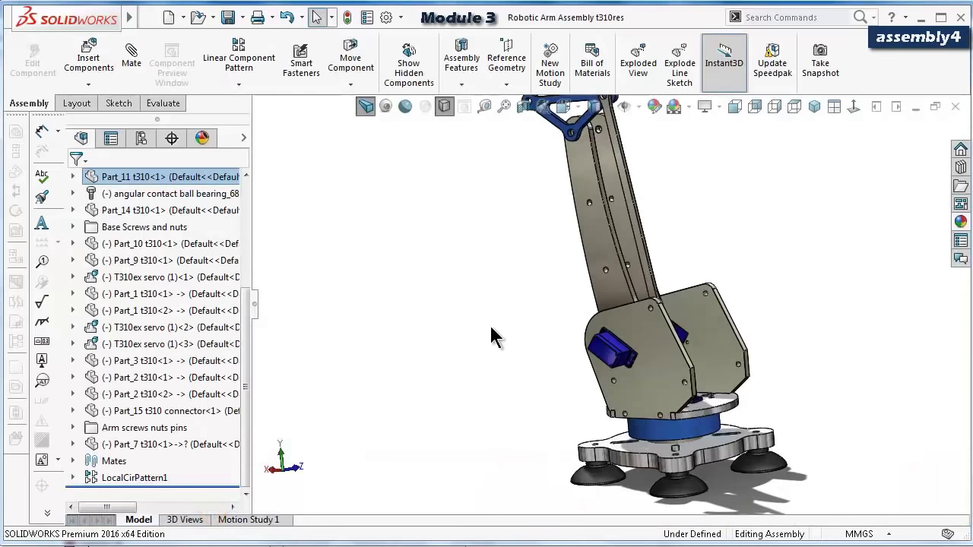
middle_drag(489, 324, 535, 288)
scroll(535, 287, up, 2)
scroll(576, 175, down, 1)
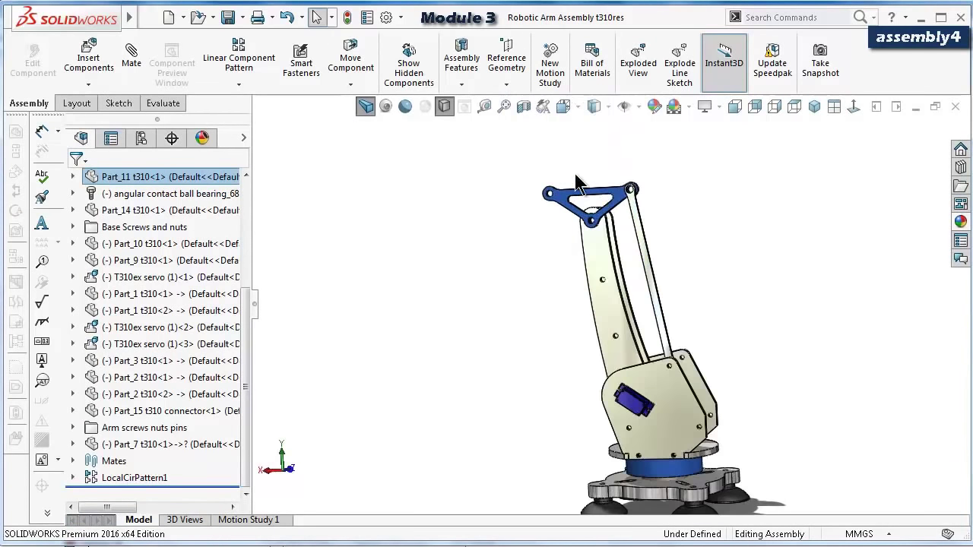
click(89, 55)
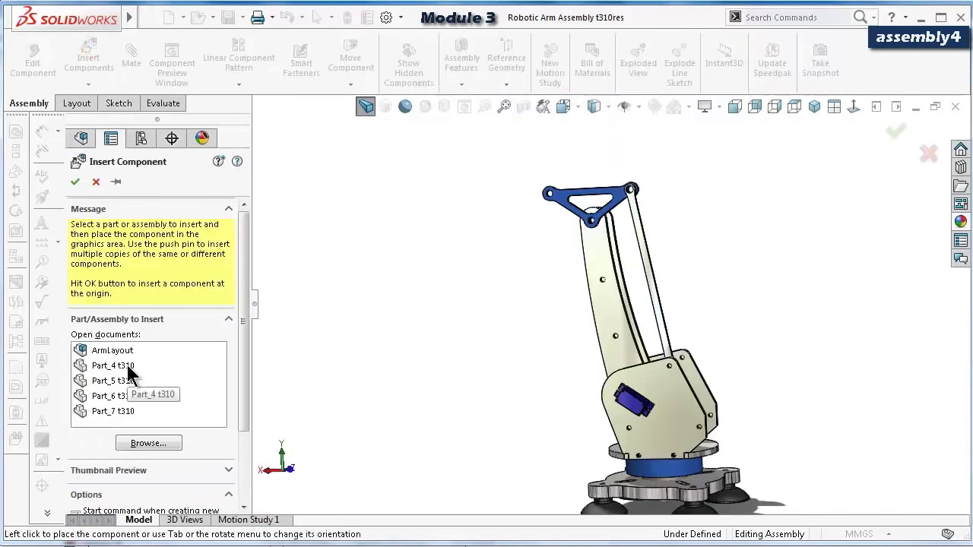
click(124, 384)
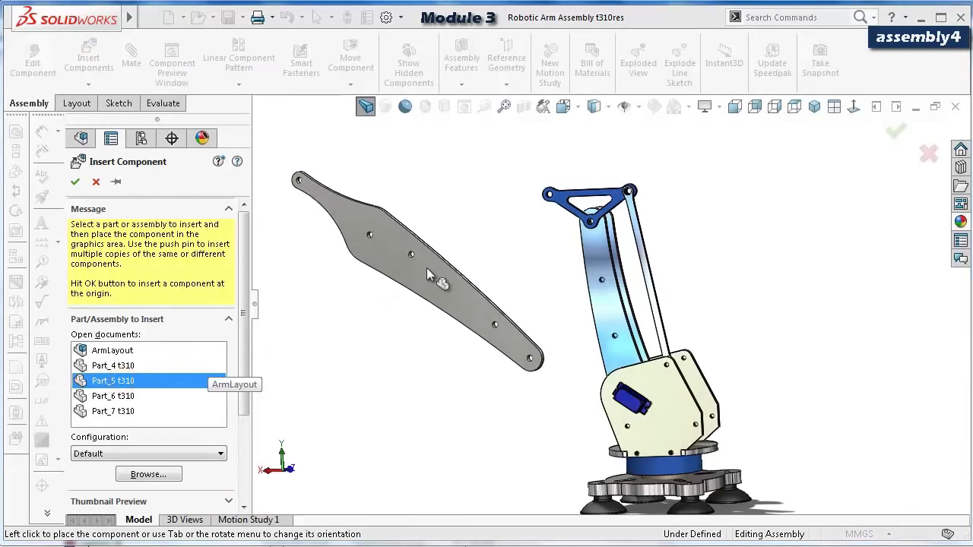
click(423, 268)
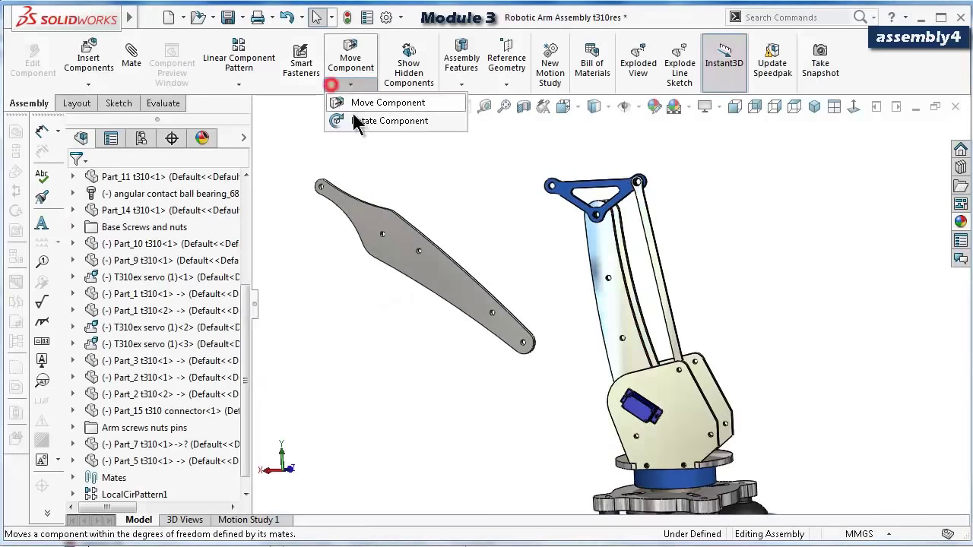
Rotate the inserted Part_5 freely until its narrow end points toward the blue triangular connector.
click(359, 123)
drag(436, 281, 298, 266)
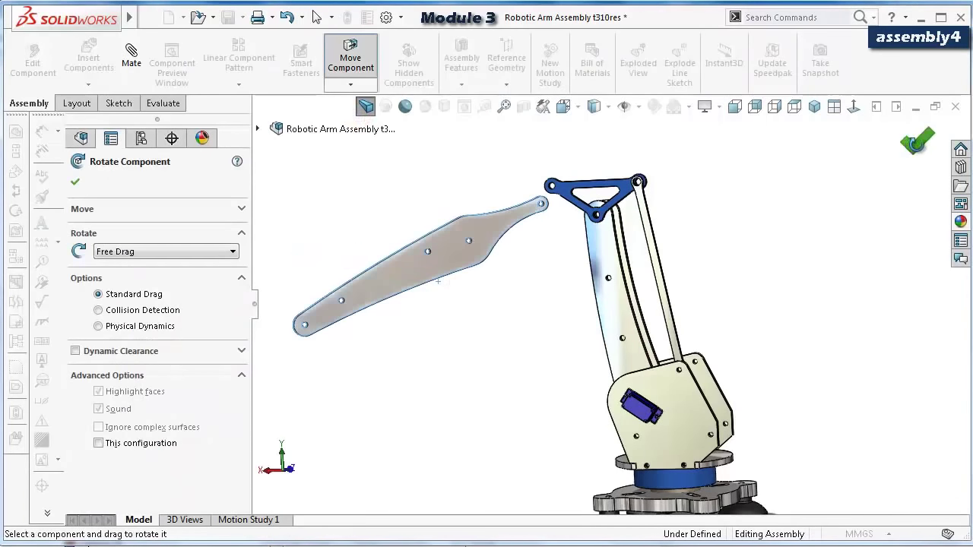
click(918, 144)
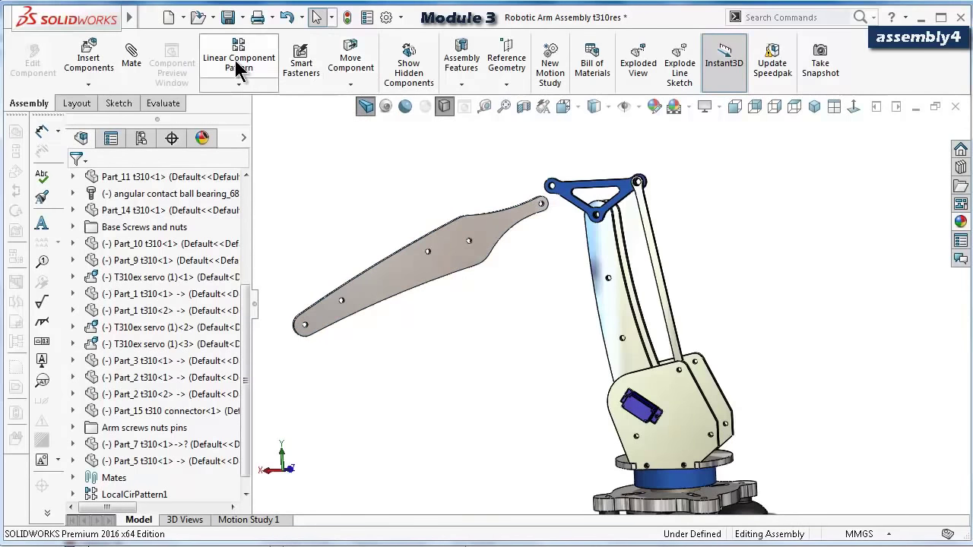
Insert a second copy of Part_5 next to the first one.
click(84, 60)
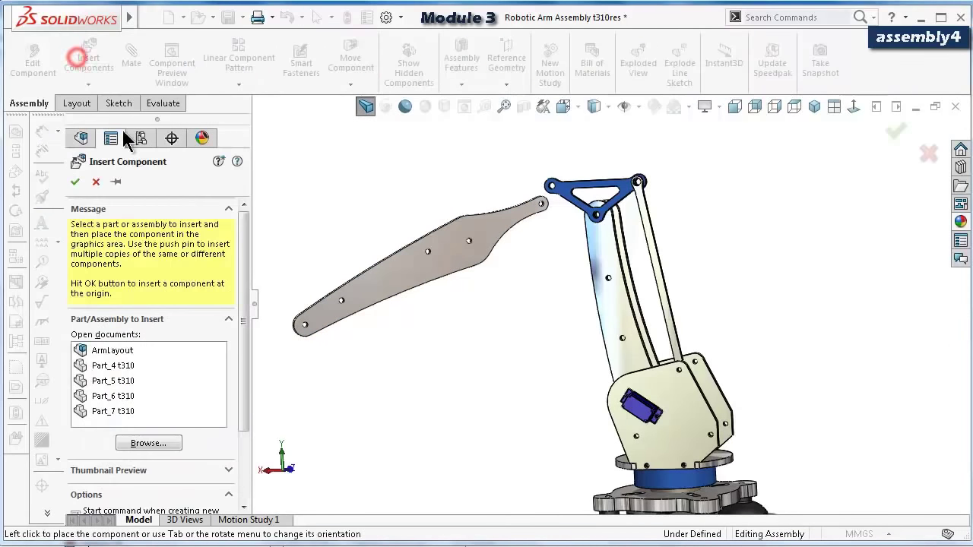
click(124, 380)
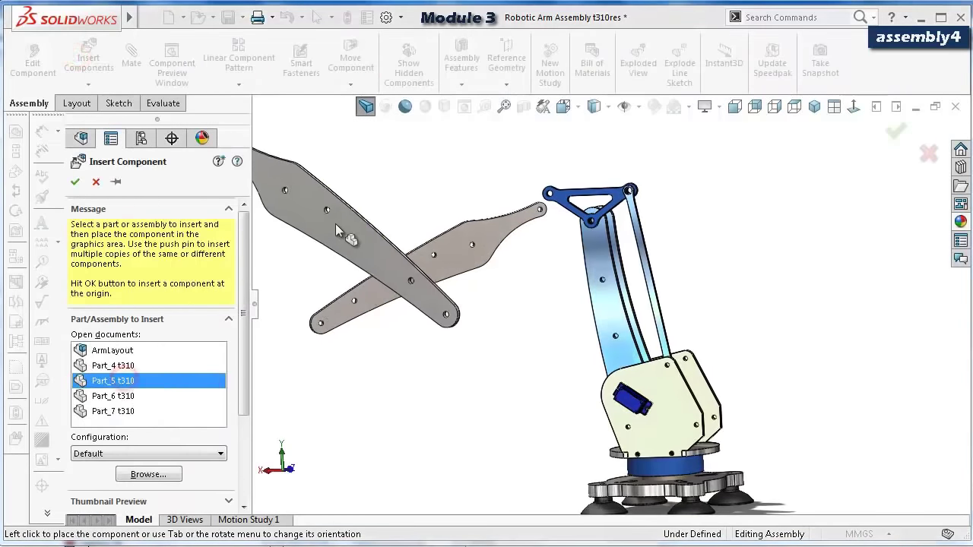
click(343, 226)
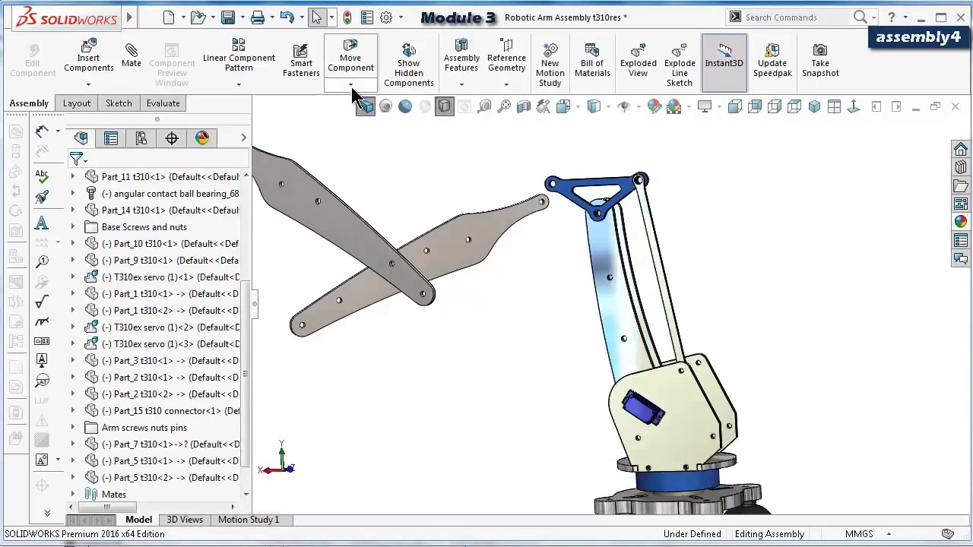
Rotate the second Part_5 freely to roughly the same orientation as the first copy.
click(352, 86)
click(358, 122)
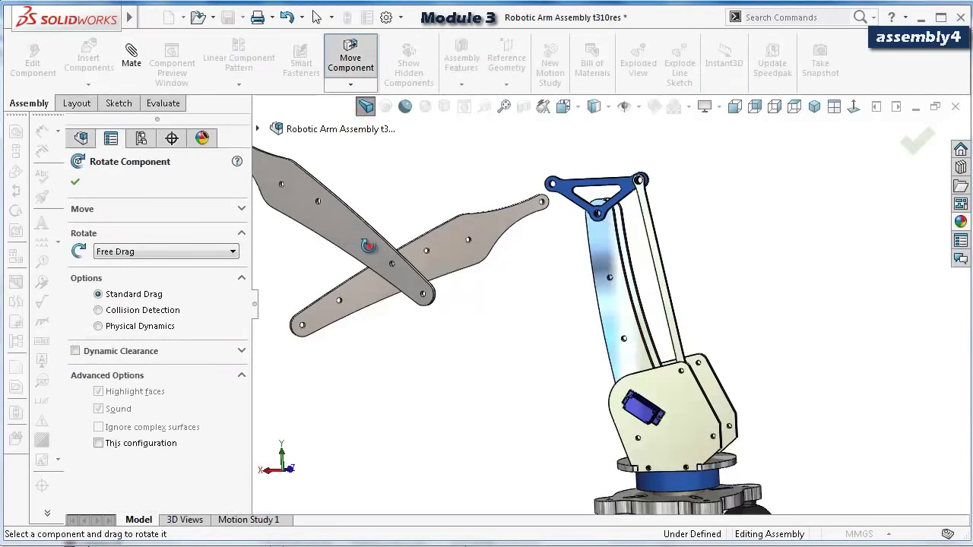
drag(364, 245, 796, 202)
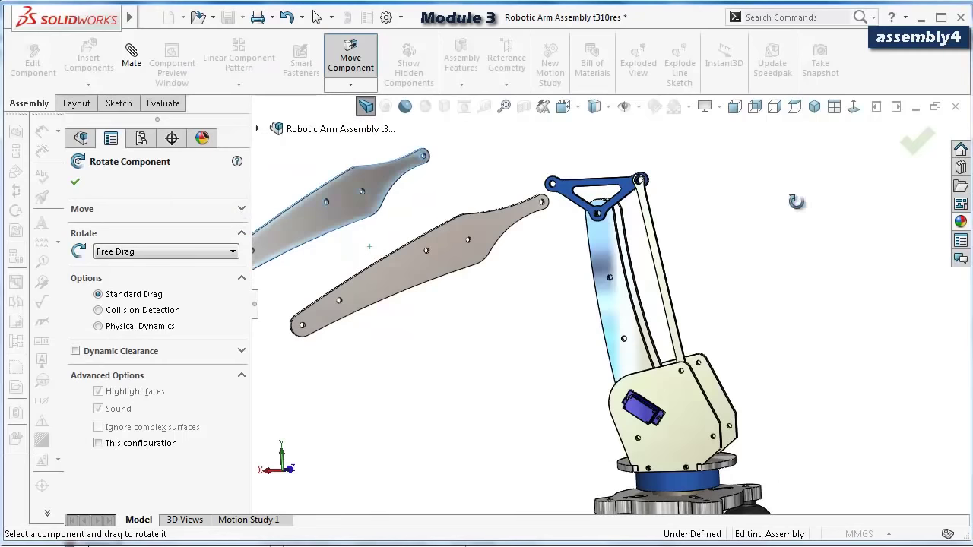
key(Escape)
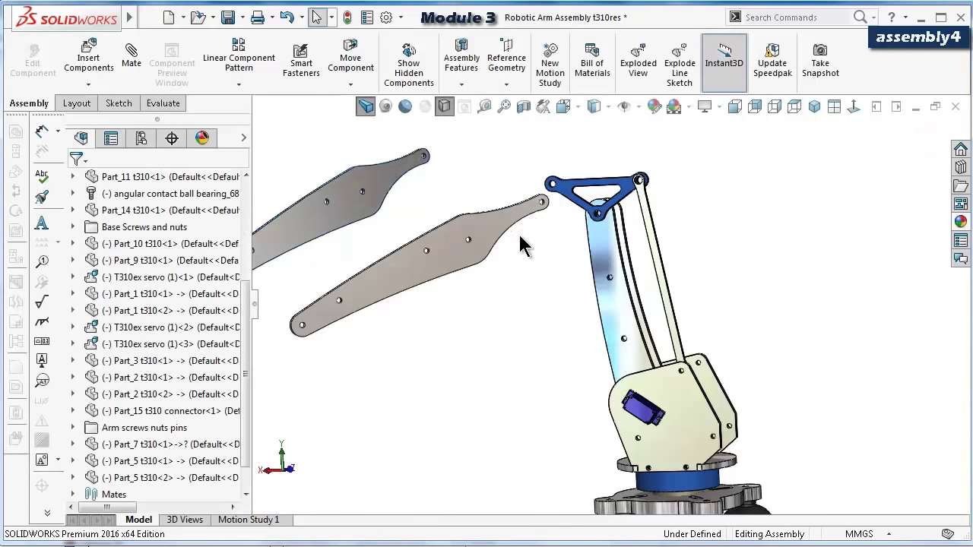
Mate the first Part_5's hole second from its narrow end concentric with the top hole of the first Part_2 plate.
scroll(554, 222, down, 5)
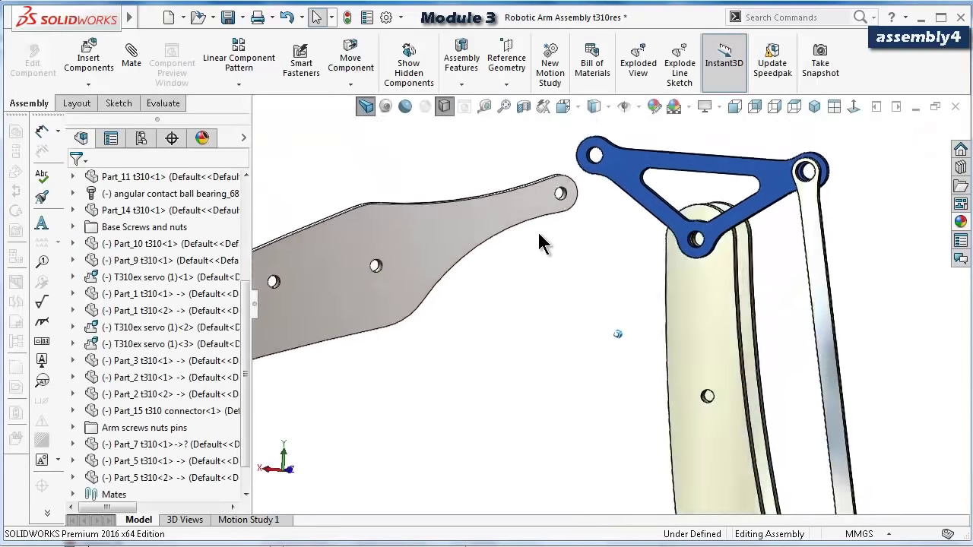
scroll(409, 197, down, 4)
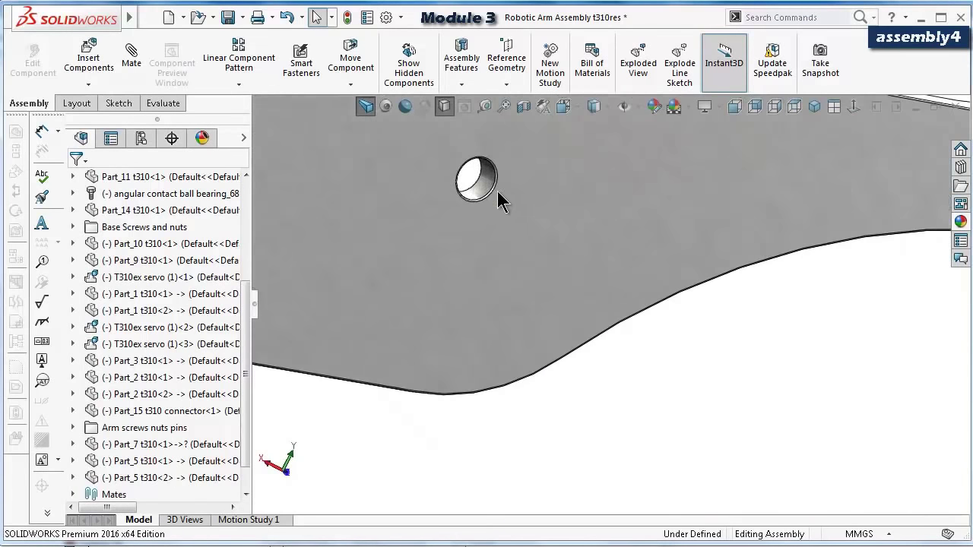
click(488, 193)
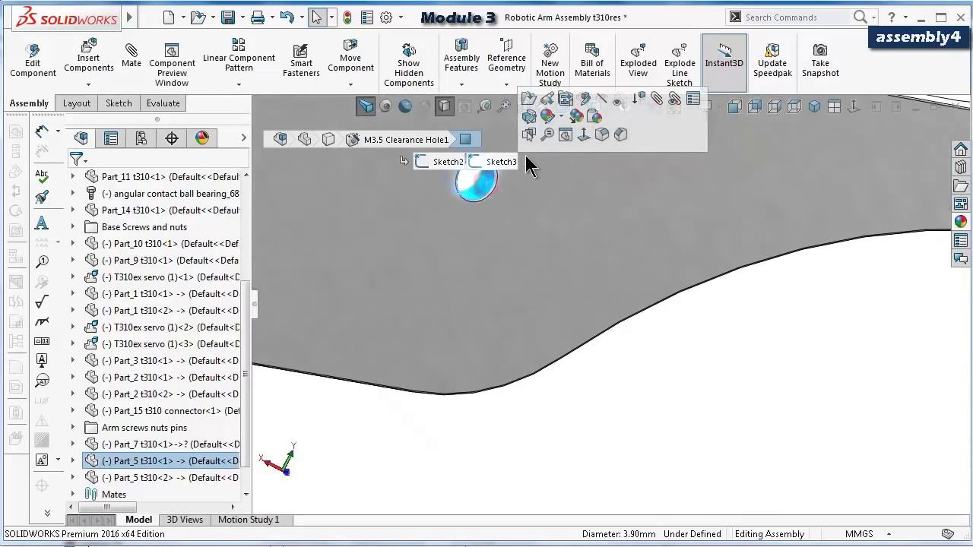
click(655, 98)
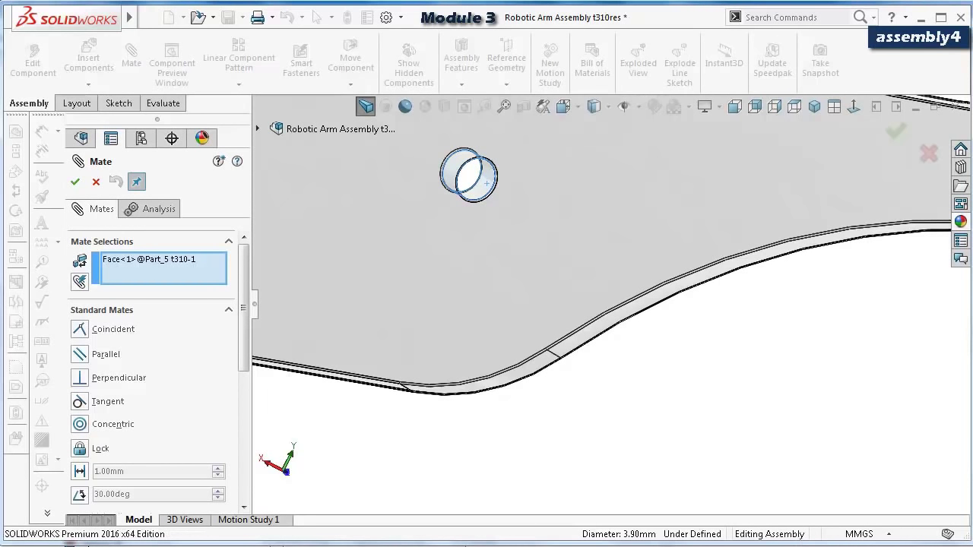
scroll(831, 320, up, 5)
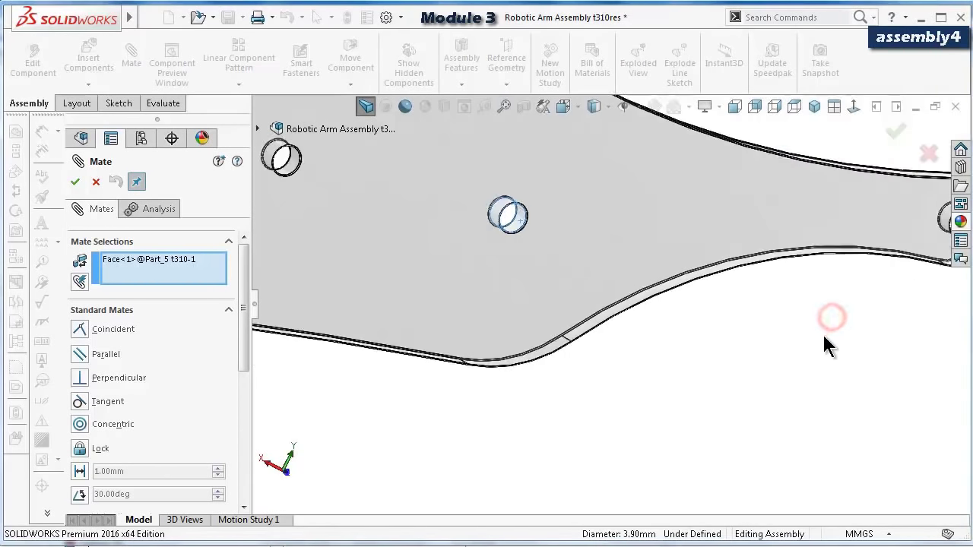
scroll(808, 309, up, 2)
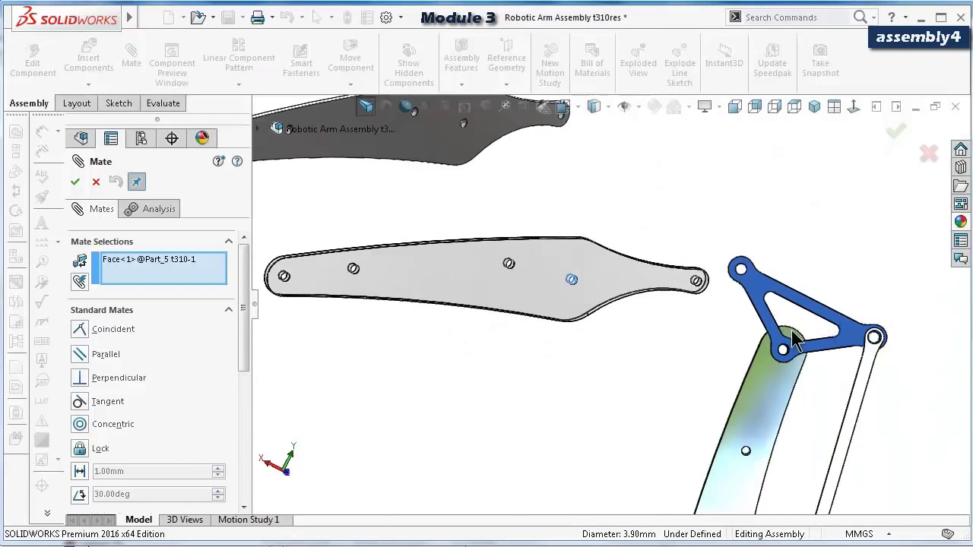
scroll(793, 341, down, 10)
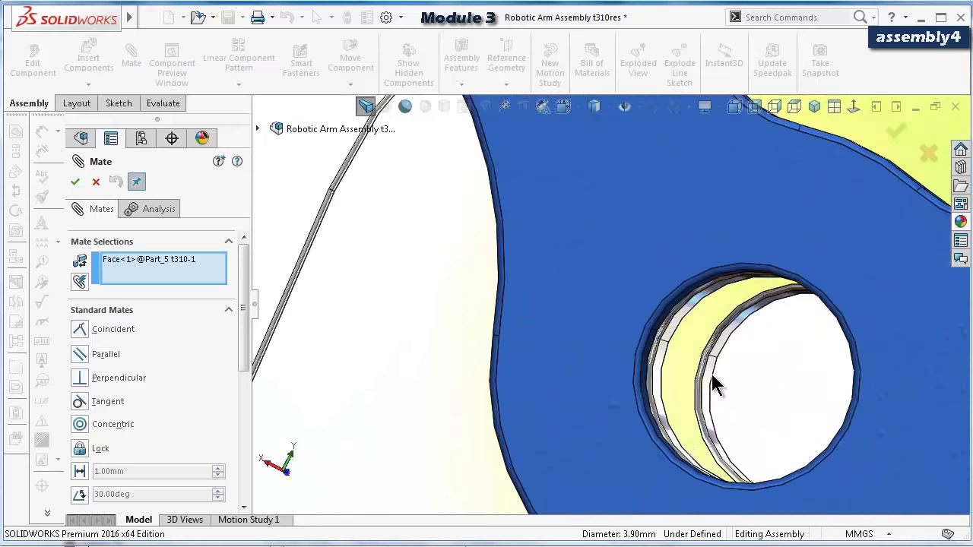
middle_drag(696, 352, 687, 334)
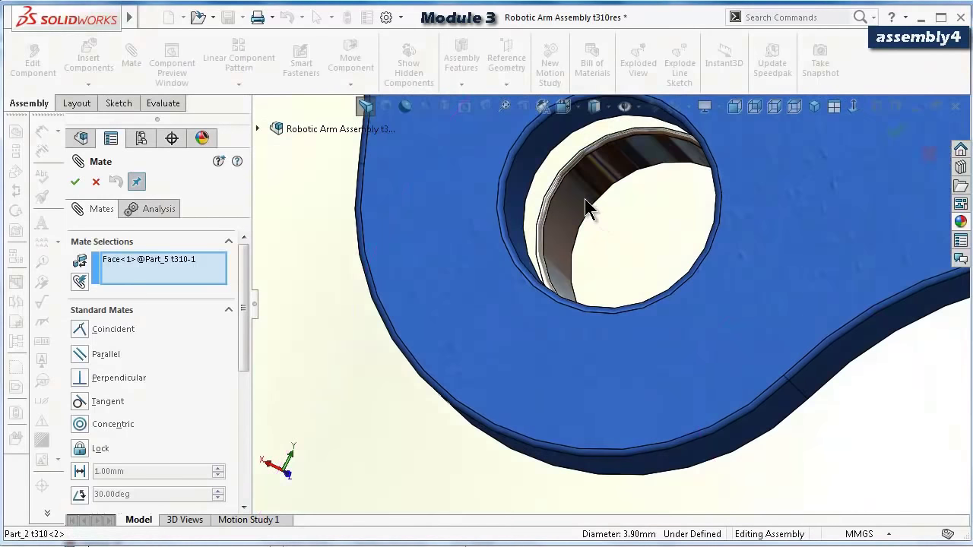
click(585, 200)
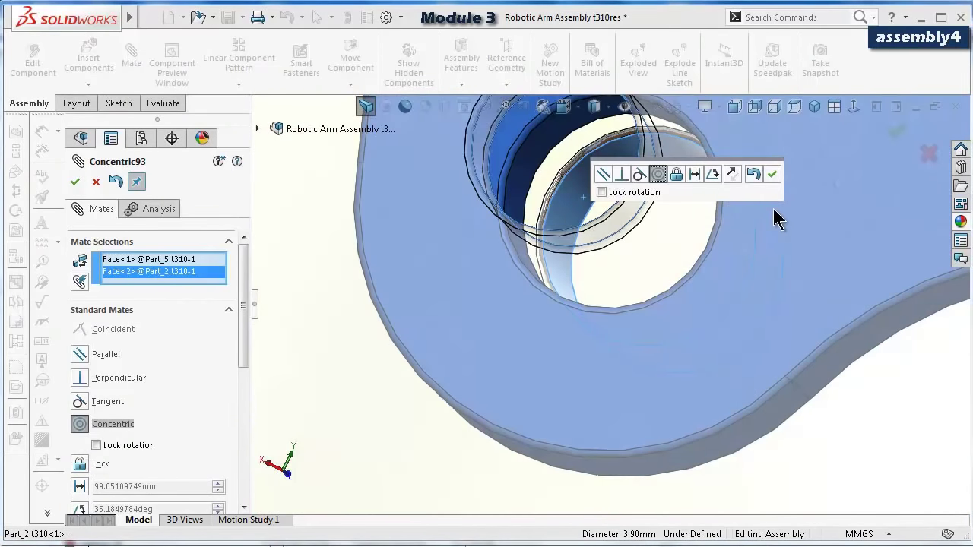
click(775, 174)
Mate the flat face of the first Part_5 coincident with the inner face of the first Part_2 plate.
scroll(738, 206, up, 6)
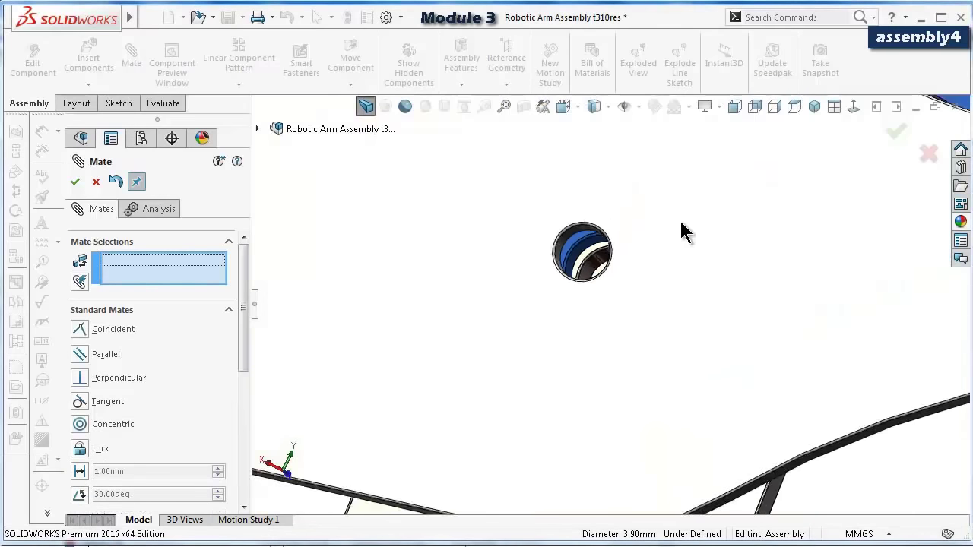
middle_drag(639, 255, 582, 286)
click(584, 271)
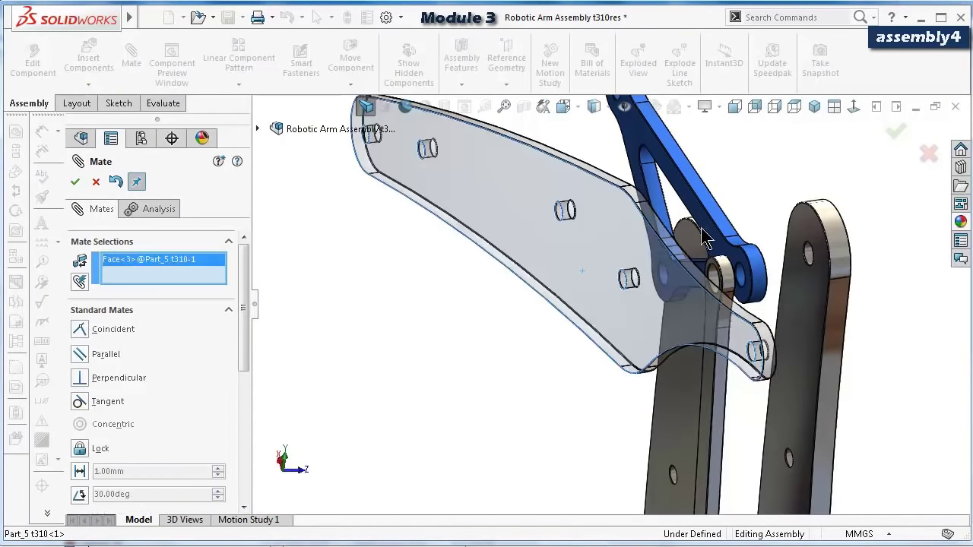
middle_drag(705, 238, 796, 312)
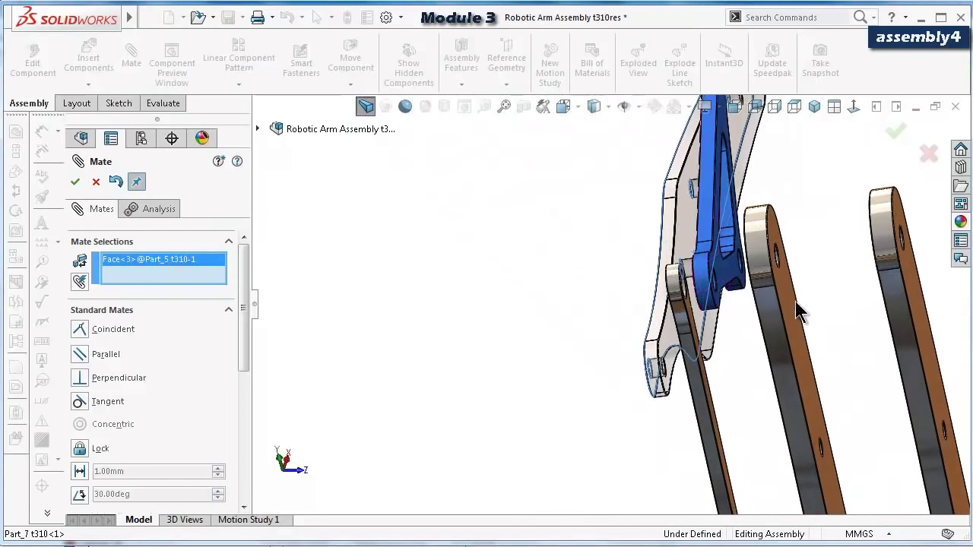
click(793, 308)
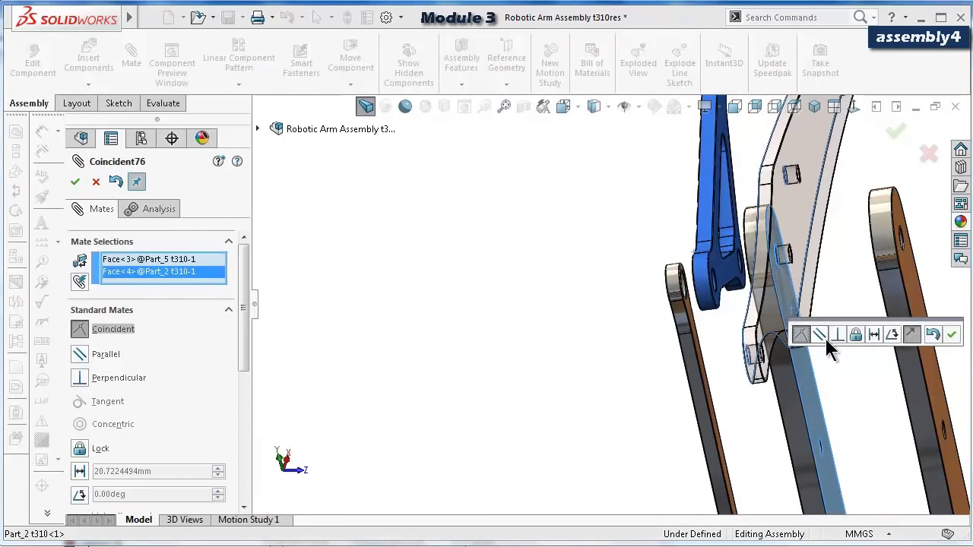
click(954, 335)
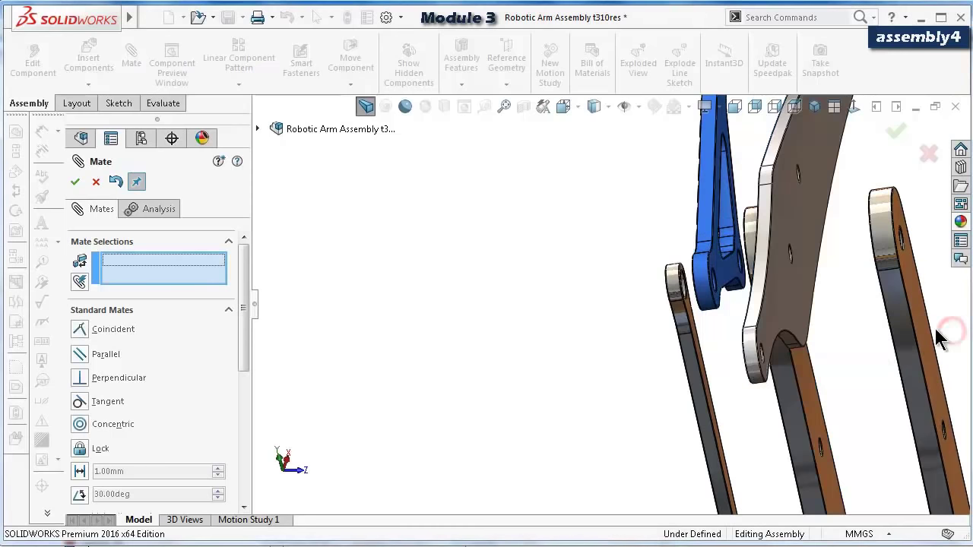
Mate the second Part_5's hole second from its narrow end concentric with the top hole of the second Part_2 plate.
middle_drag(746, 243, 750, 224)
scroll(752, 226, up, 5)
scroll(605, 221, up, 2)
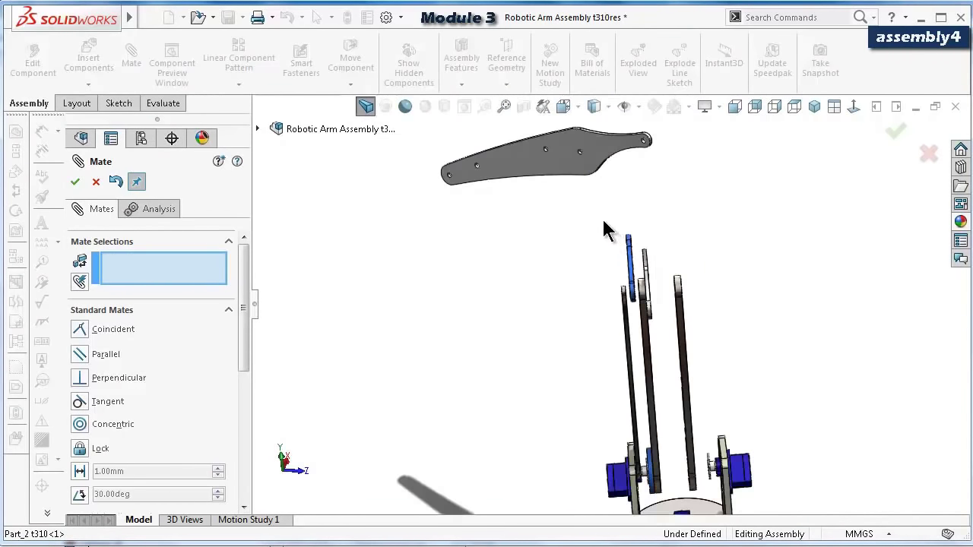
scroll(577, 175, down, 1)
scroll(575, 173, down, 5)
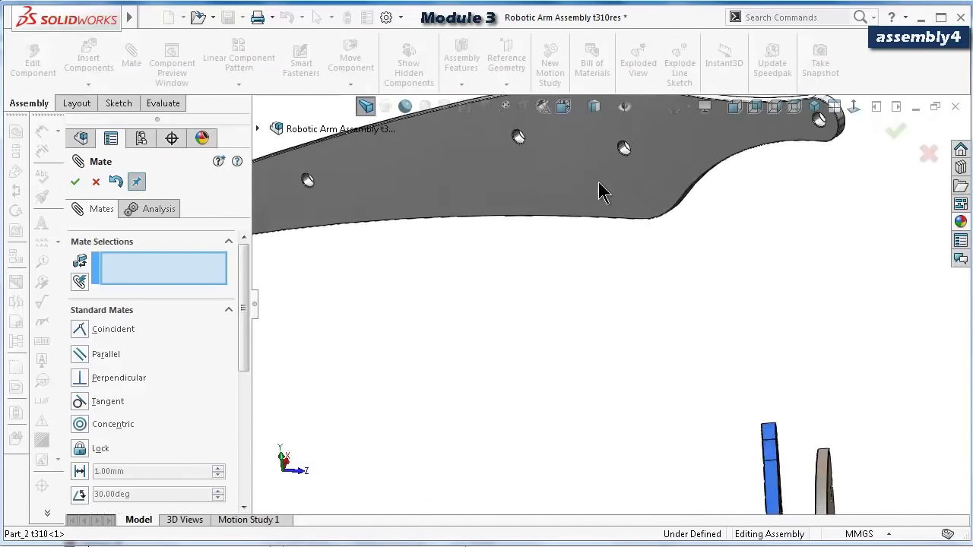
click(647, 116)
scroll(774, 222, up, 5)
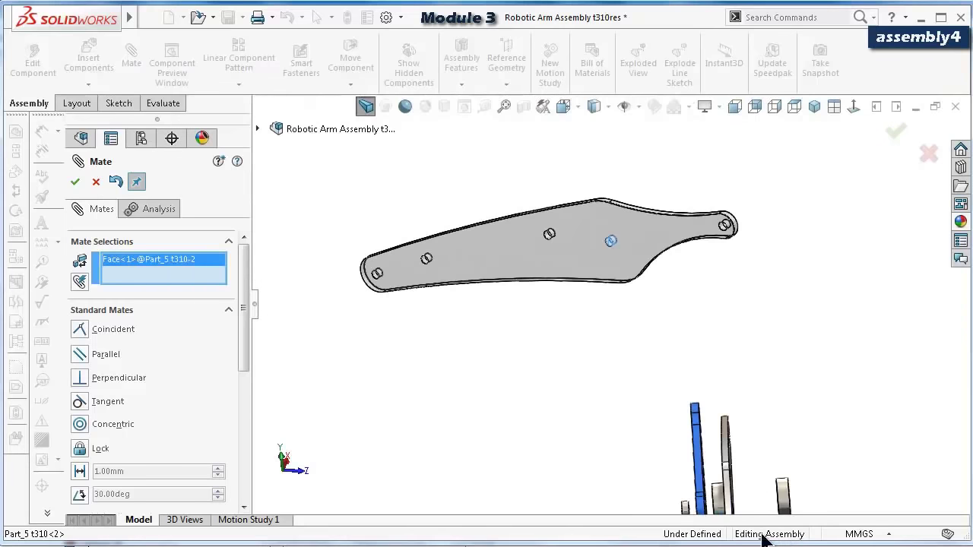
scroll(761, 534, down, 3)
scroll(737, 487, up, 2)
scroll(740, 486, up, 1)
scroll(745, 485, down, 2)
scroll(749, 482, up, 1)
middle_drag(757, 458, 692, 448)
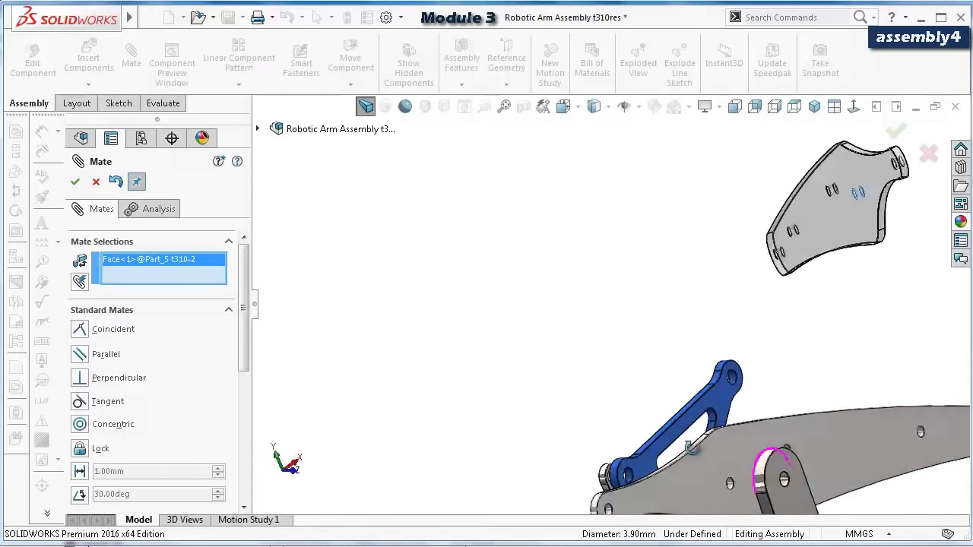
scroll(734, 478, down, 4)
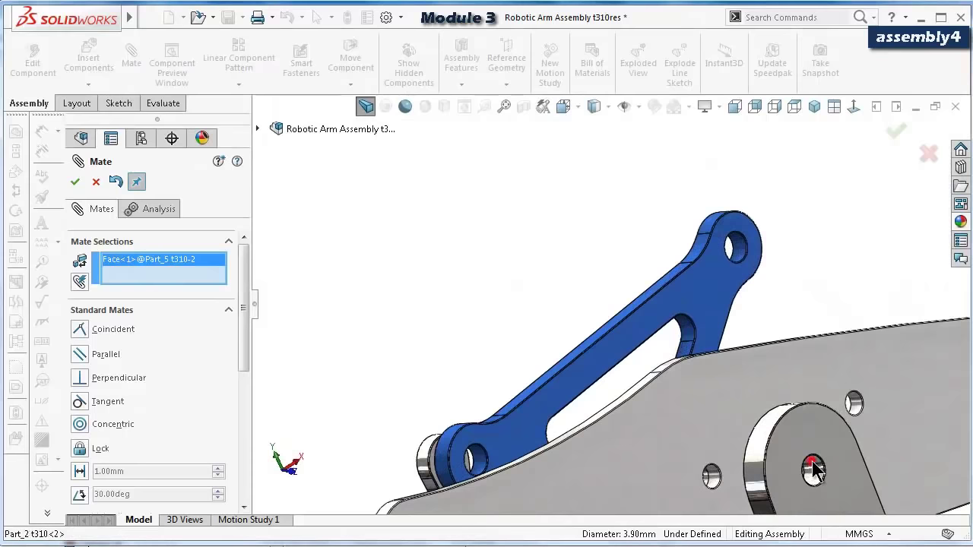
click(812, 464)
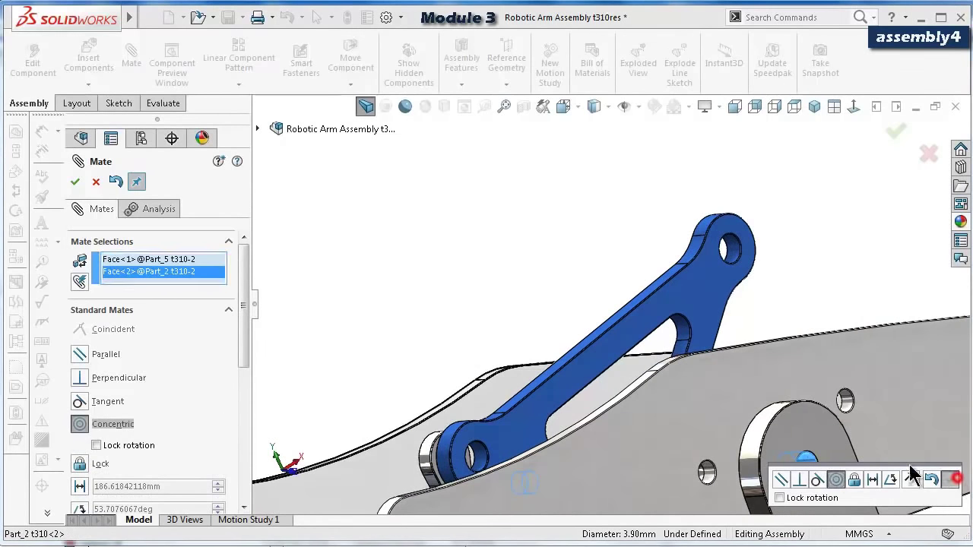
click(913, 476)
Mate the second Part_5's flat face coincident with the inner face of the second Part_2 plate and finish mating.
click(511, 390)
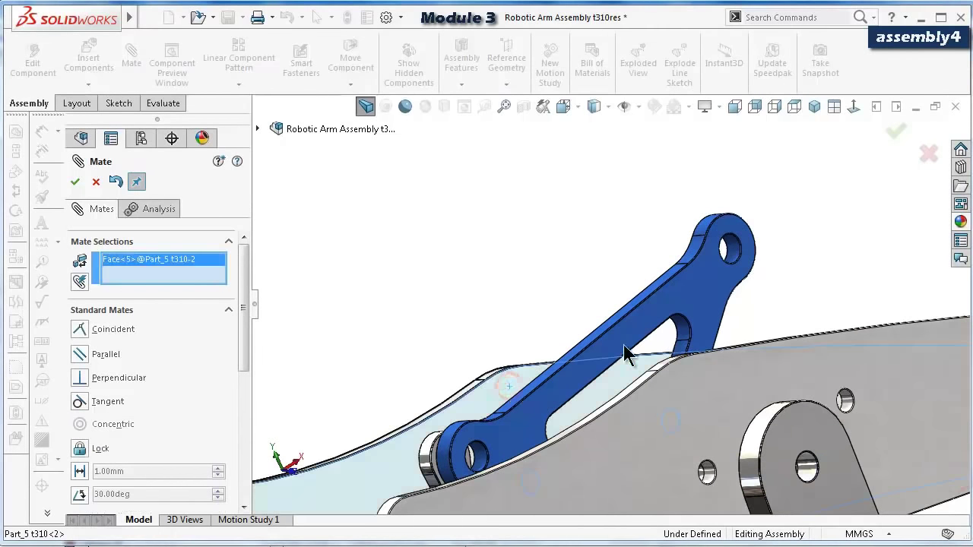
scroll(638, 349, up, 3)
middle_drag(625, 387, 700, 473)
click(701, 484)
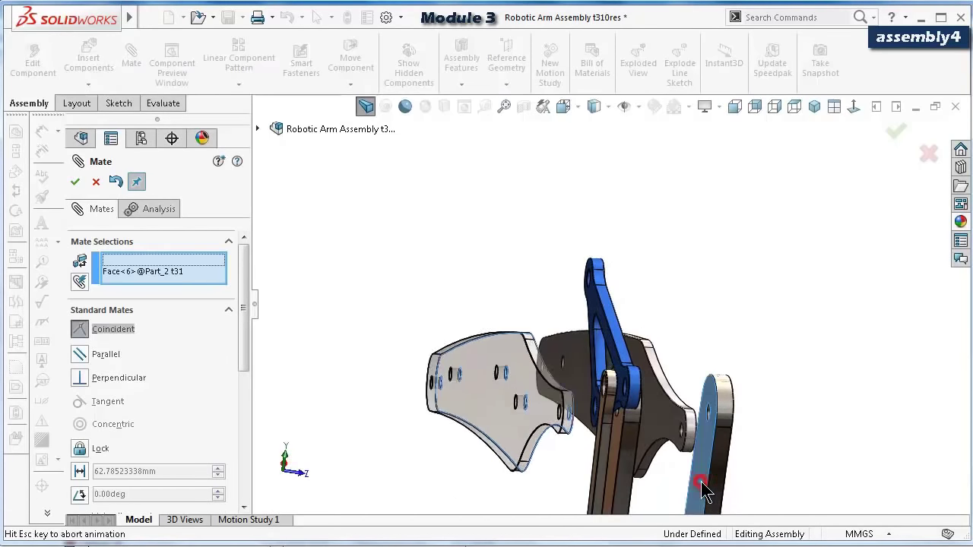
click(874, 475)
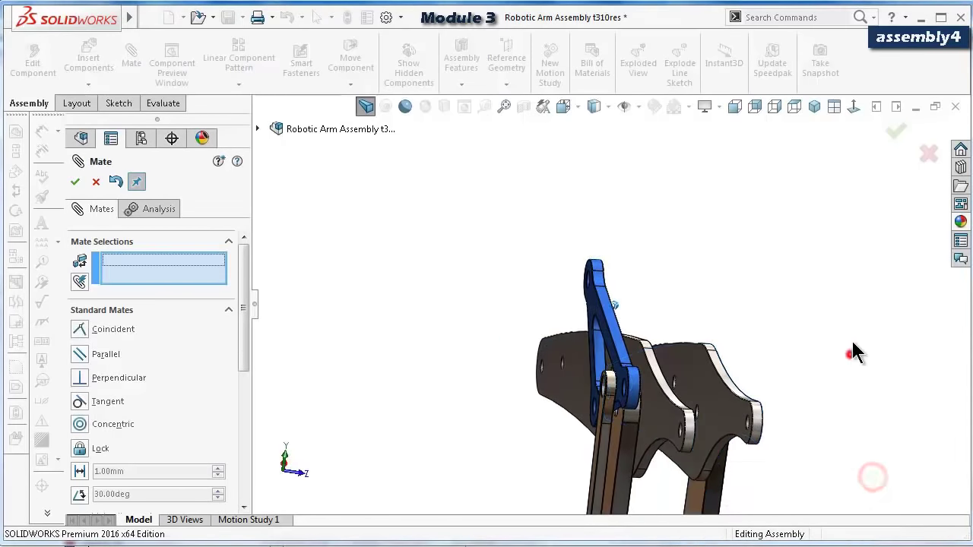
click(896, 134)
Save the assembly and turn off the two active view display options.
middle_drag(797, 270, 738, 373)
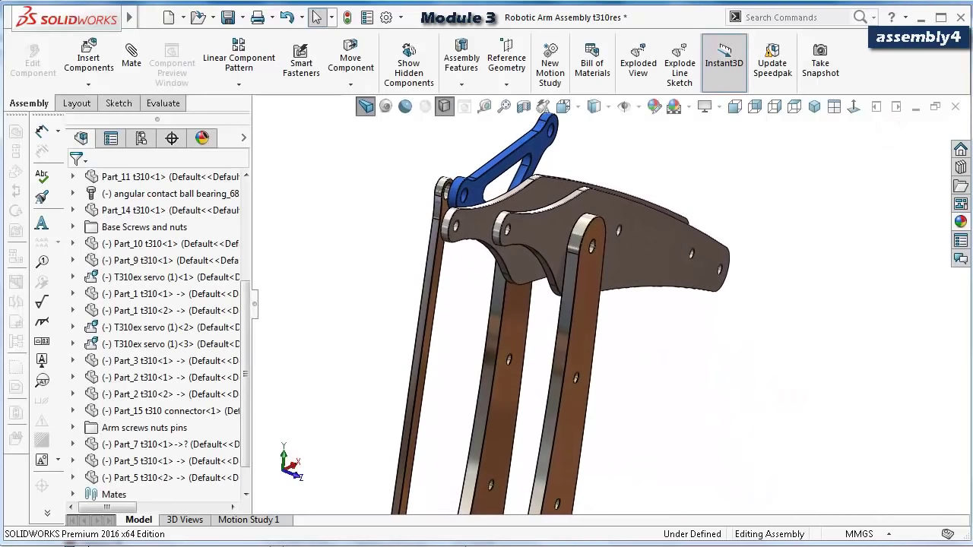
key(ctrl+s)
middle_drag(784, 352, 737, 361)
key(Up)
key(Up)
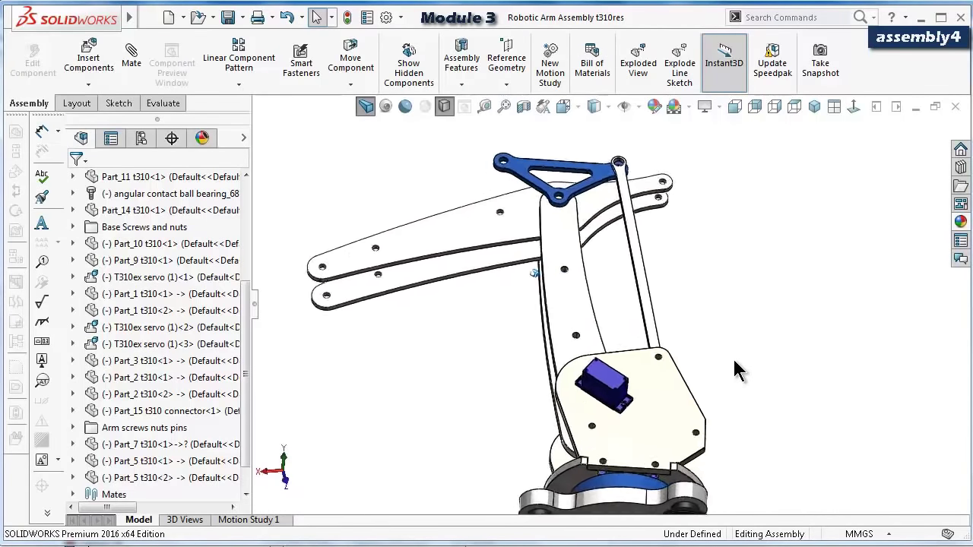
key(Up)
key(Up)
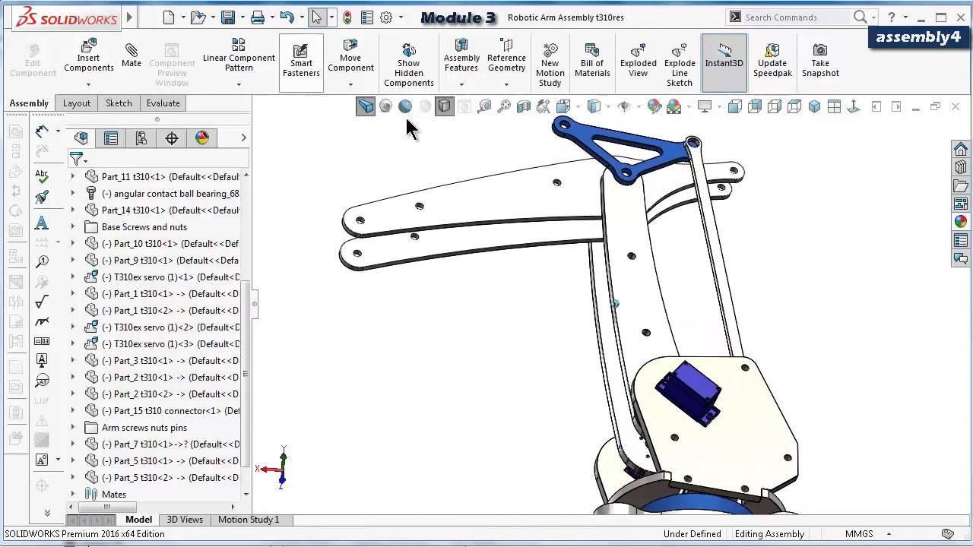
click(365, 109)
click(447, 108)
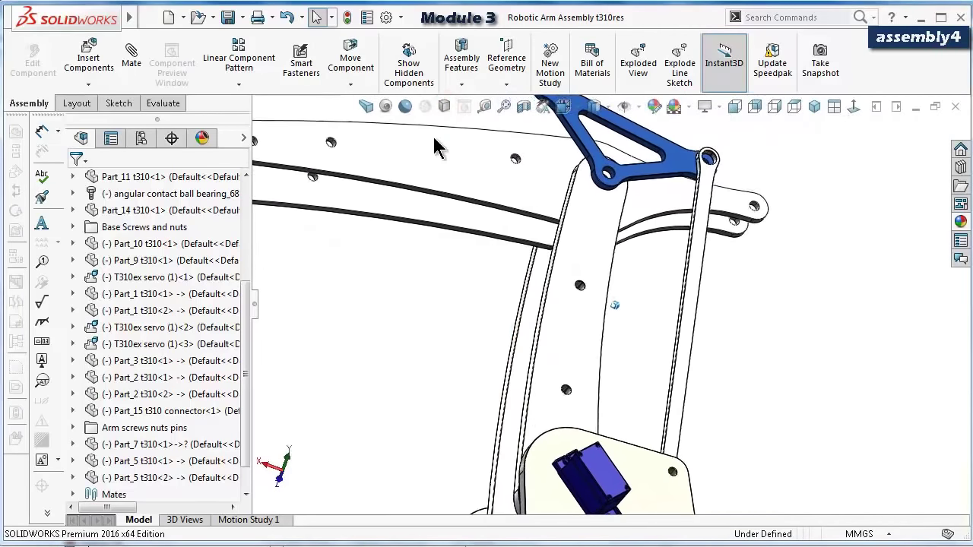
Insert Part_4 beside the arm, near the narrow ends of the Part_5 plates.
click(90, 58)
click(113, 366)
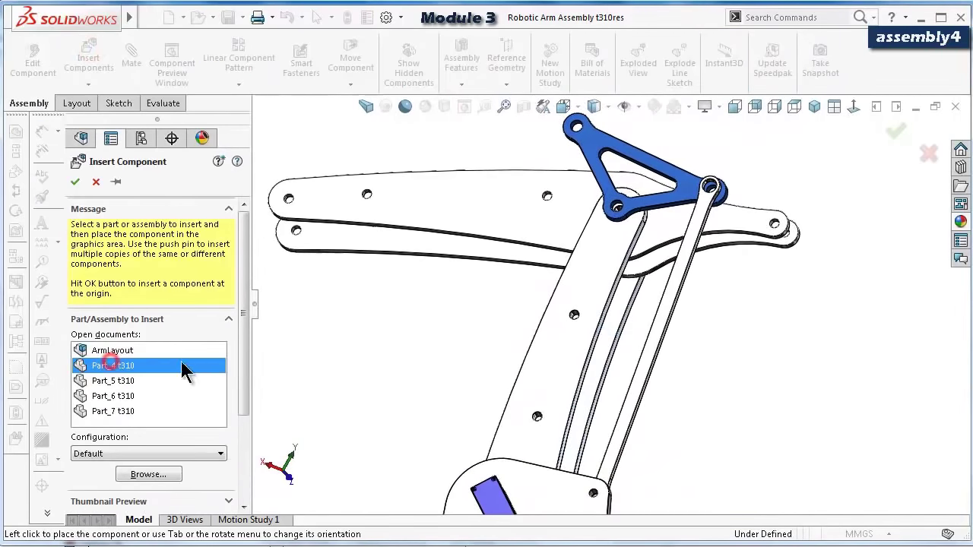
click(726, 329)
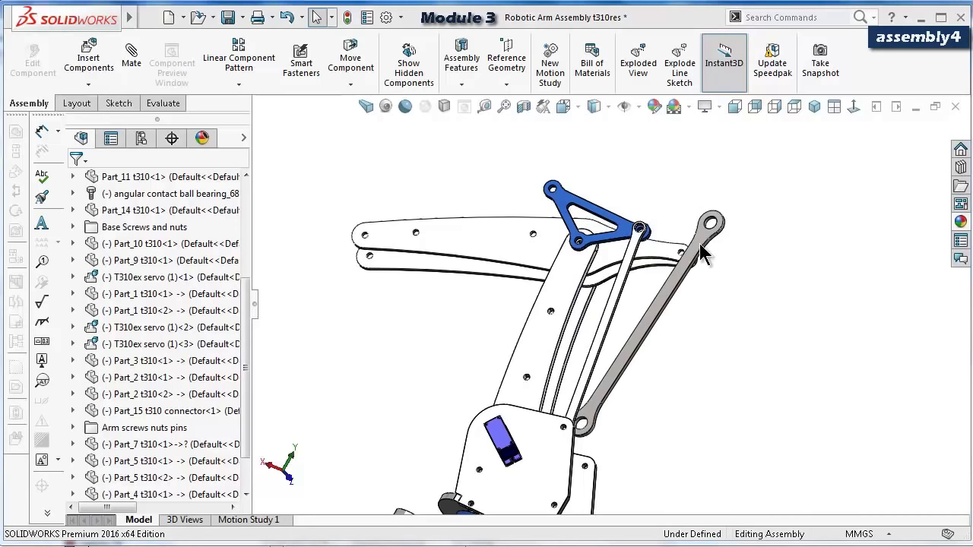
Mate the upper end hole of Part_4 concentric with the narrow-end hole of the first Part_5 plate.
scroll(701, 259, down, 5)
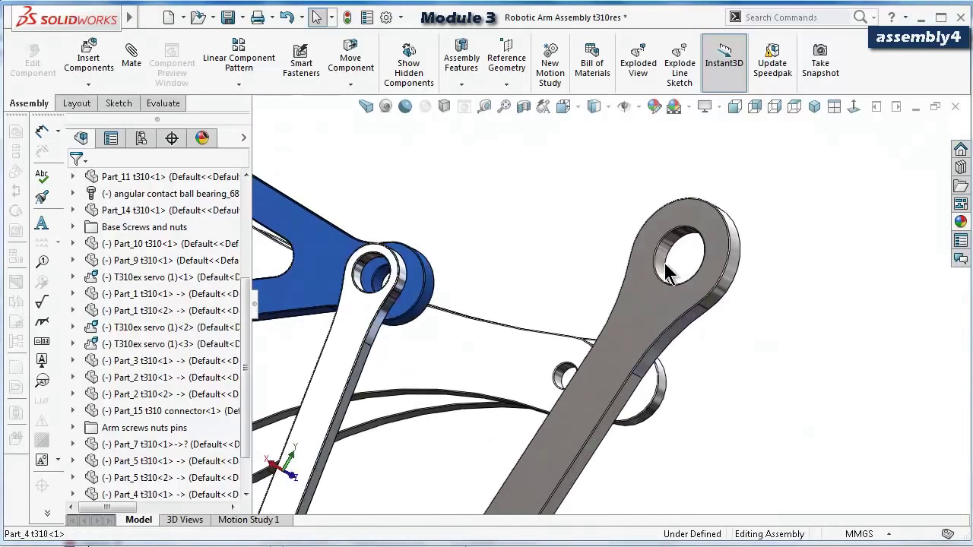
click(664, 265)
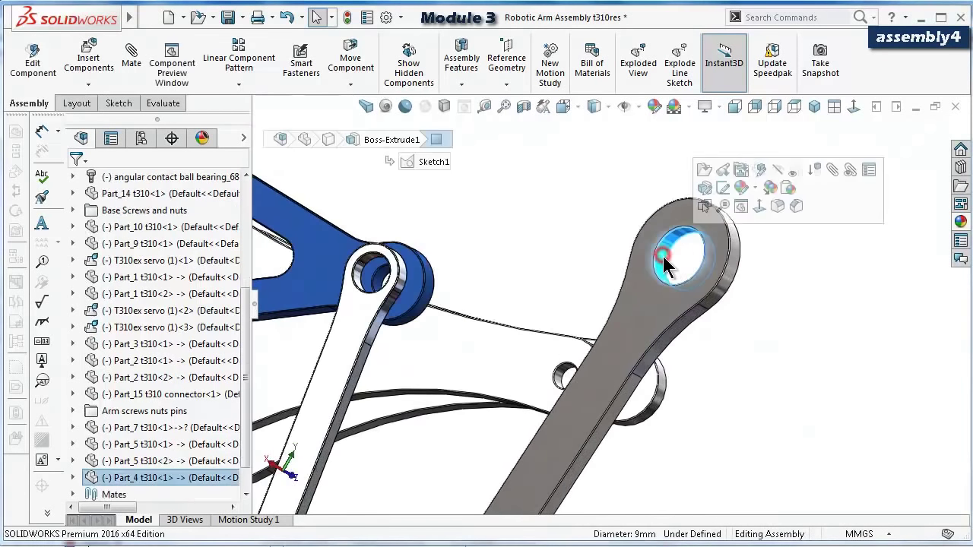
click(834, 171)
scroll(573, 376, down, 5)
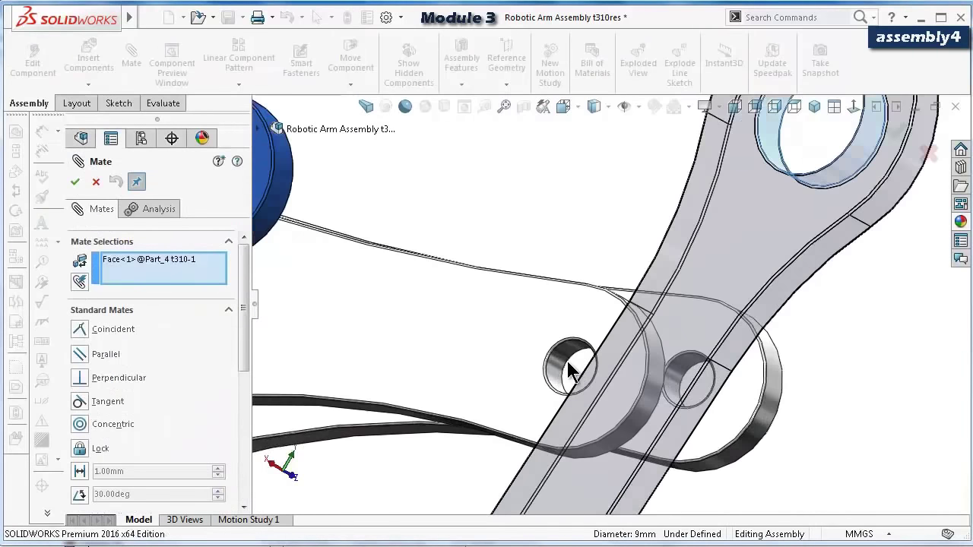
click(562, 355)
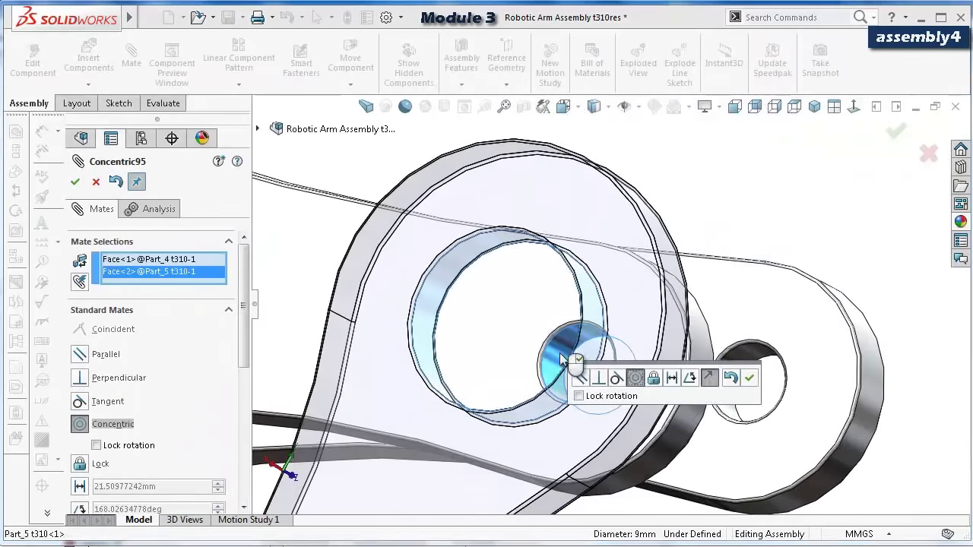
click(754, 377)
Center Part_4 between the two Part_5 plates with a Width mate, using Part_4's flat faces and the plates' inner faces.
scroll(246, 328, down, 4)
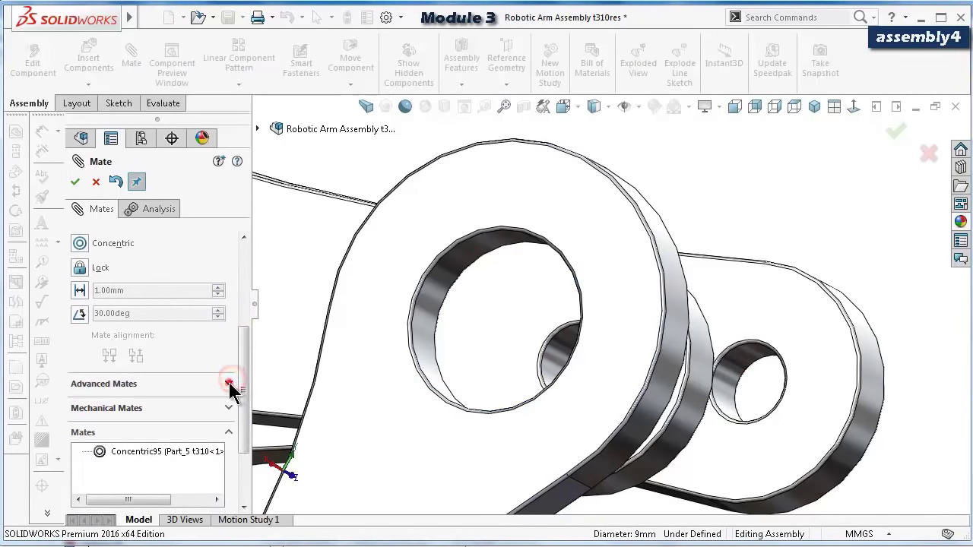
click(230, 384)
drag(244, 395, 234, 346)
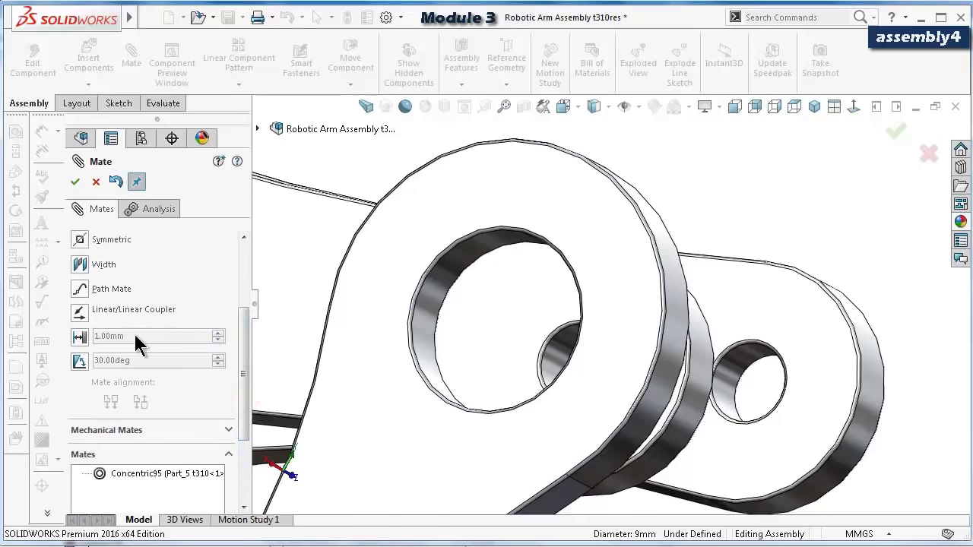
click(86, 265)
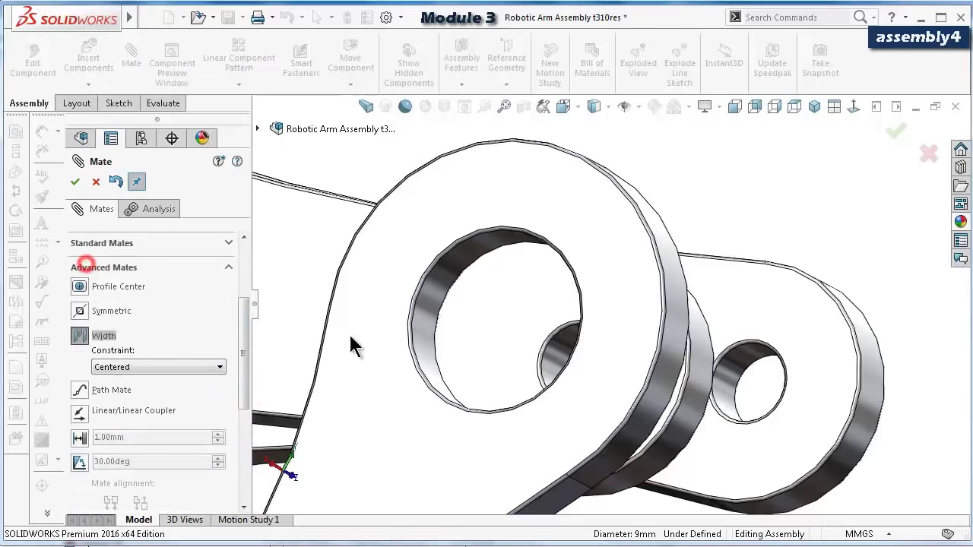
click(467, 444)
middle_drag(504, 446, 628, 303)
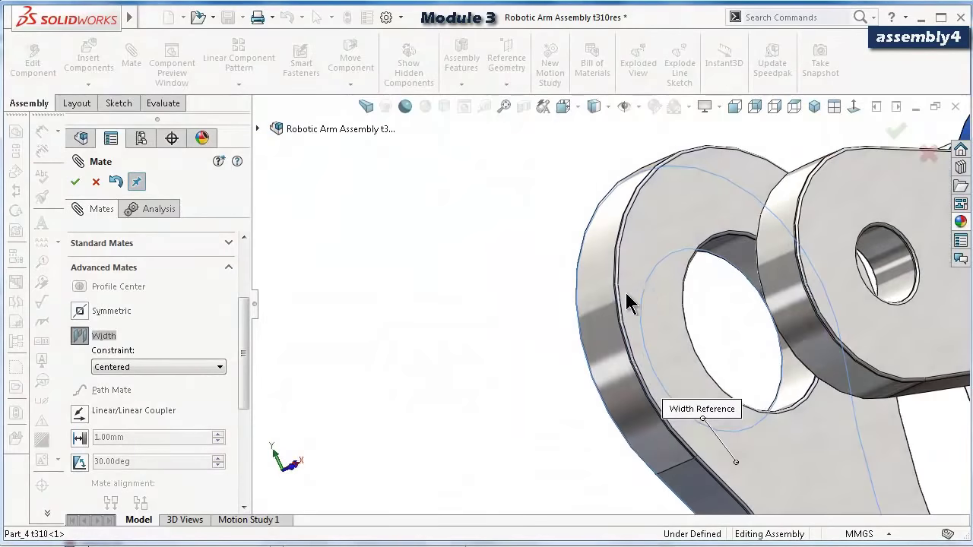
click(645, 281)
click(853, 203)
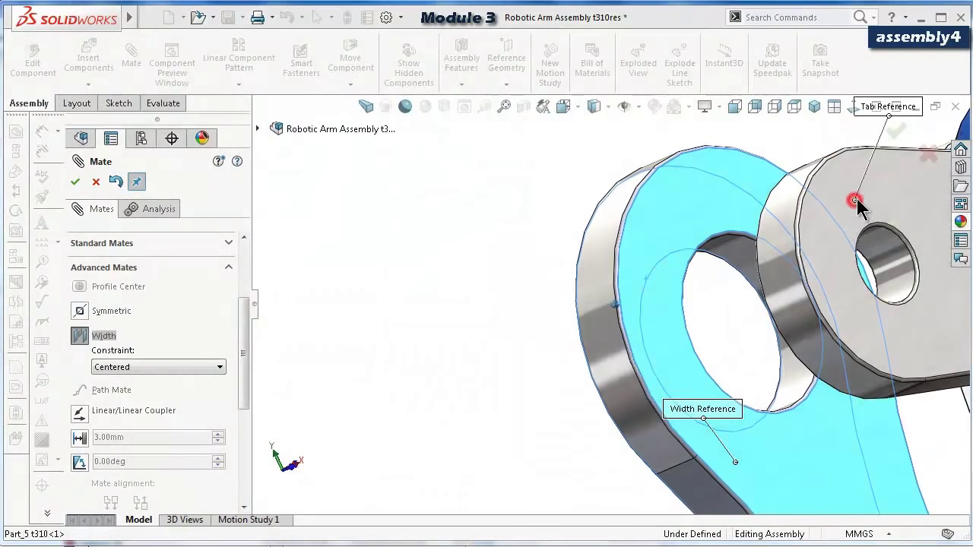
middle_drag(853, 204, 741, 236)
click(735, 226)
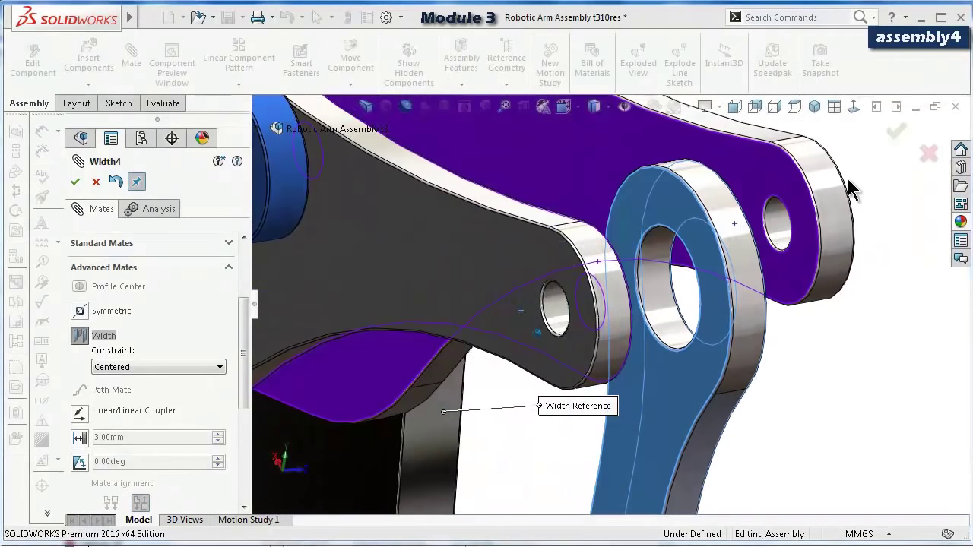
click(896, 131)
scroll(794, 220, up, 10)
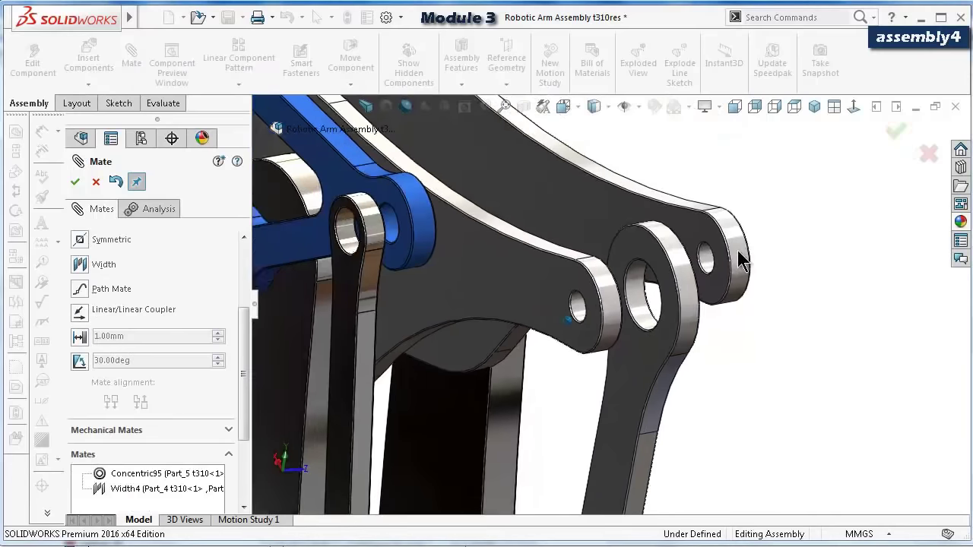
Swing Part_4's lower end slightly outward, away from the arm plates, and finish mating.
middle_drag(605, 389, 519, 383)
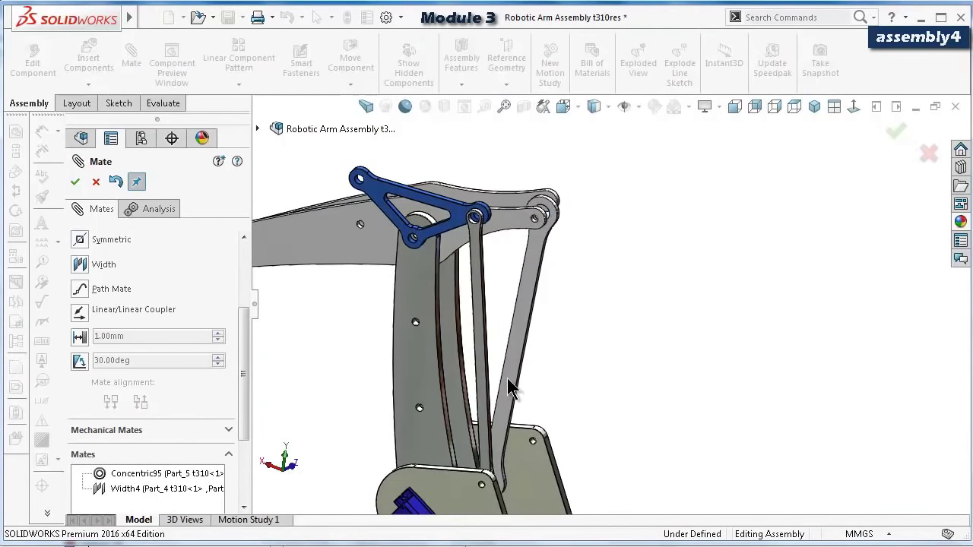
mouse_move(507, 378)
mouse_down()
mouse_move(560, 385)
mouse_move(572, 375)
mouse_move(556, 410)
mouse_move(543, 363)
mouse_move(548, 404)
mouse_move(543, 380)
mouse_up()
click(615, 302)
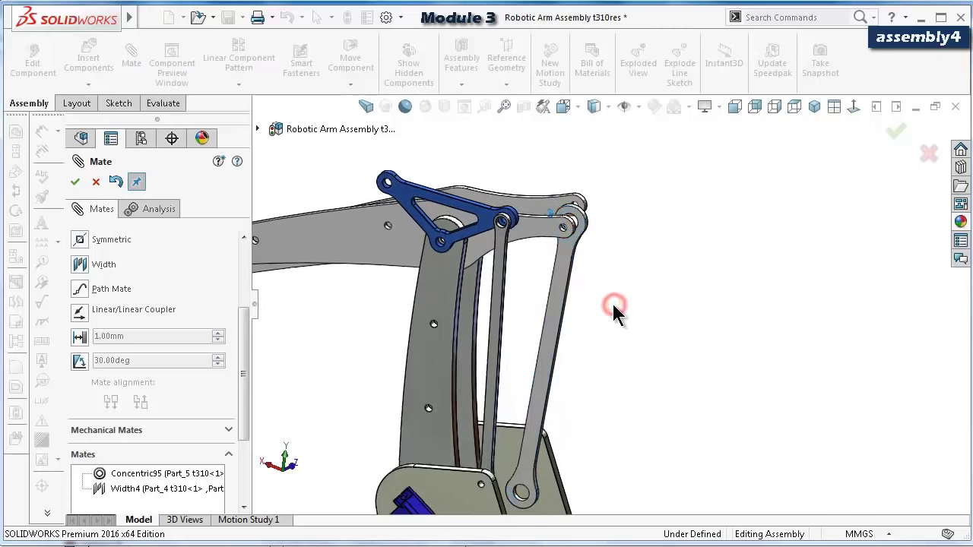
middle_drag(613, 304, 607, 272)
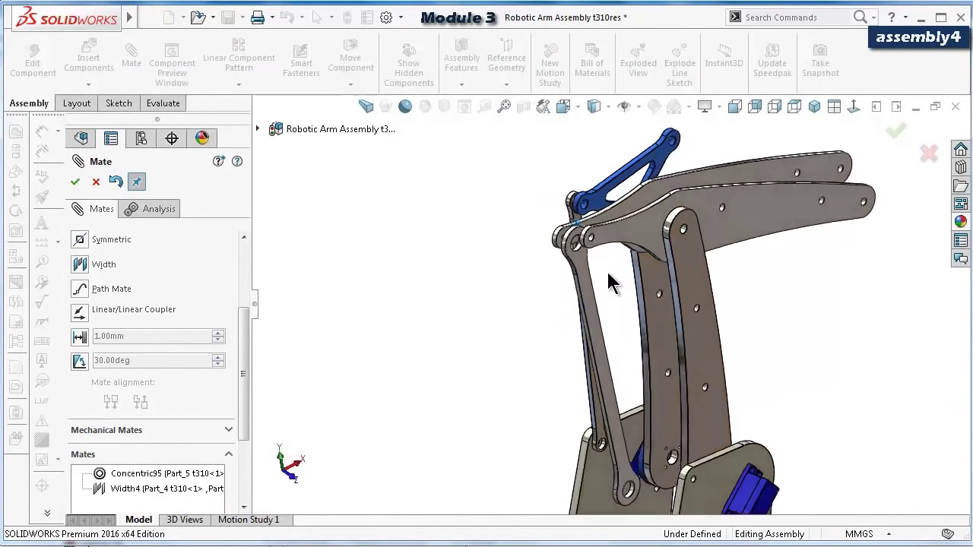
key(Left)
key(Left)
key(Left)
key(Left)
key(Left)
key(Left)
key(Left)
key(Left)
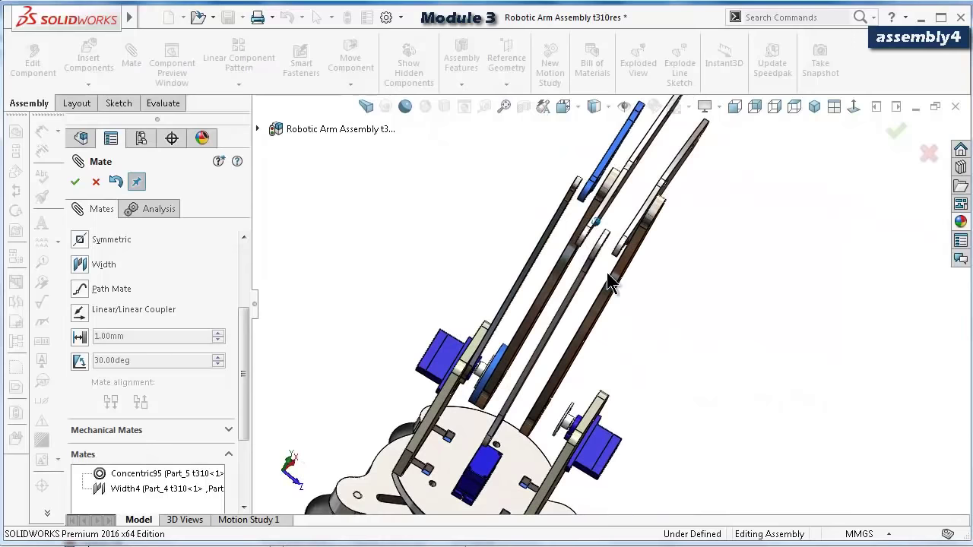
key(Left)
key(Left)
key(Left)
key(Left)
key(Left)
key(Left)
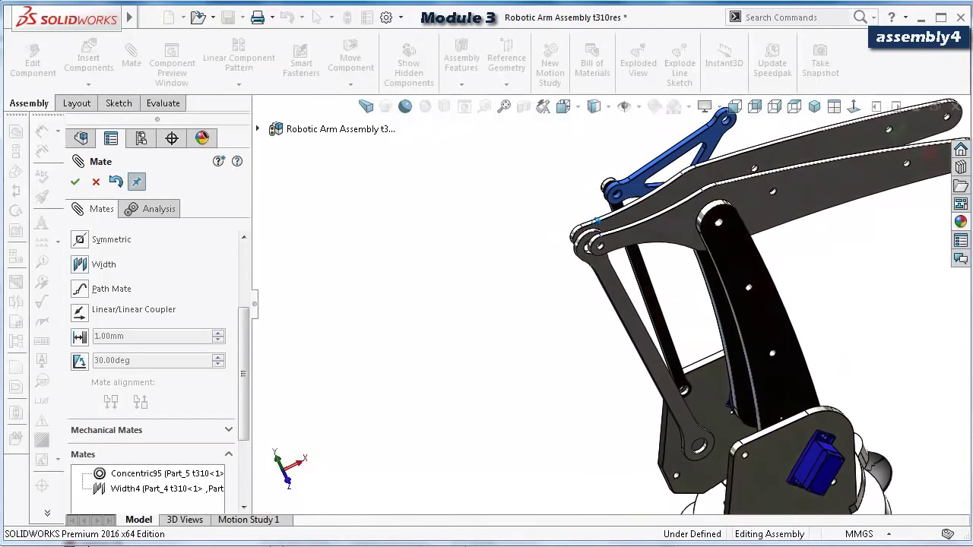
click(897, 137)
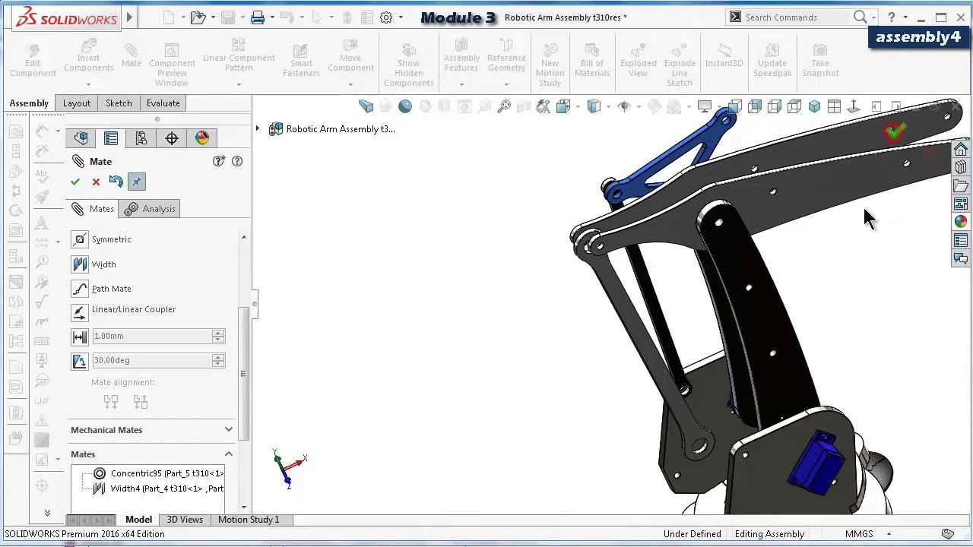
Insert Part_6 above the long forearm plates, beside the blue triangular Part_7.
key(Left)
key(Left)
key(Right)
key(Right)
key(Right)
key(Right)
key(Right)
key(Right)
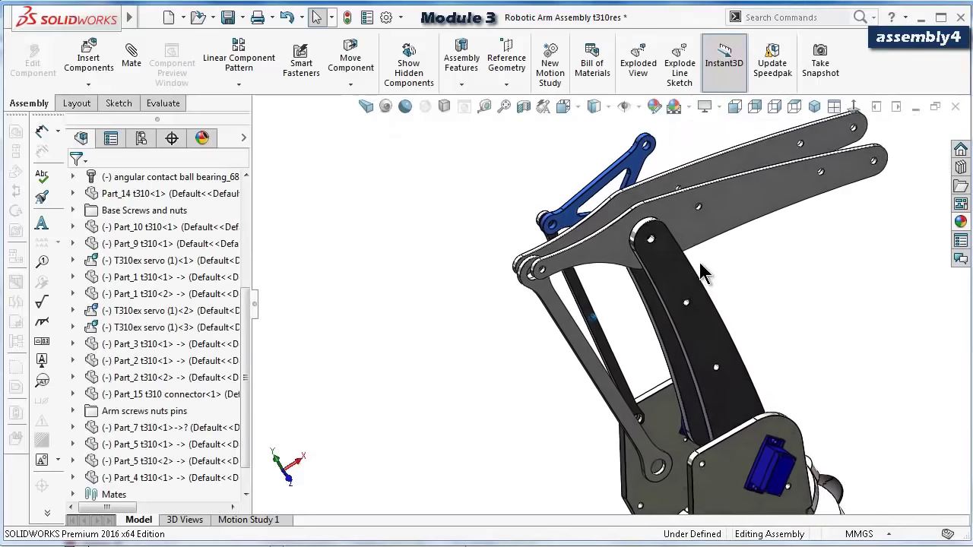
key(Left)
key(Left)
key(Left)
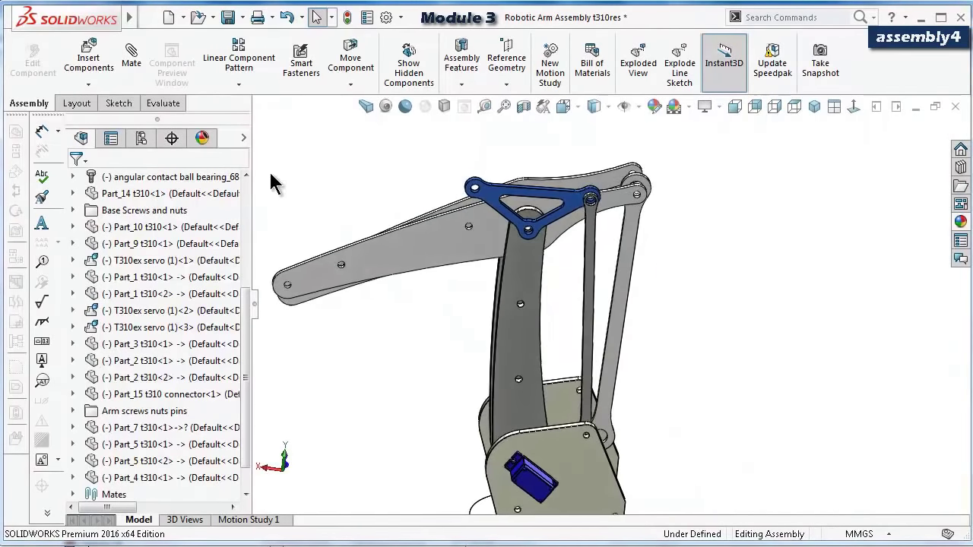
click(105, 70)
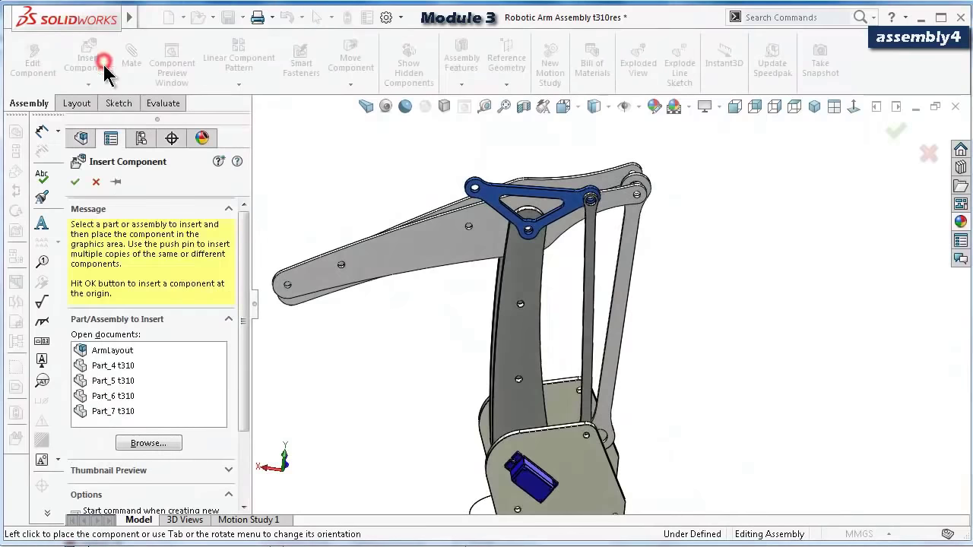
click(122, 396)
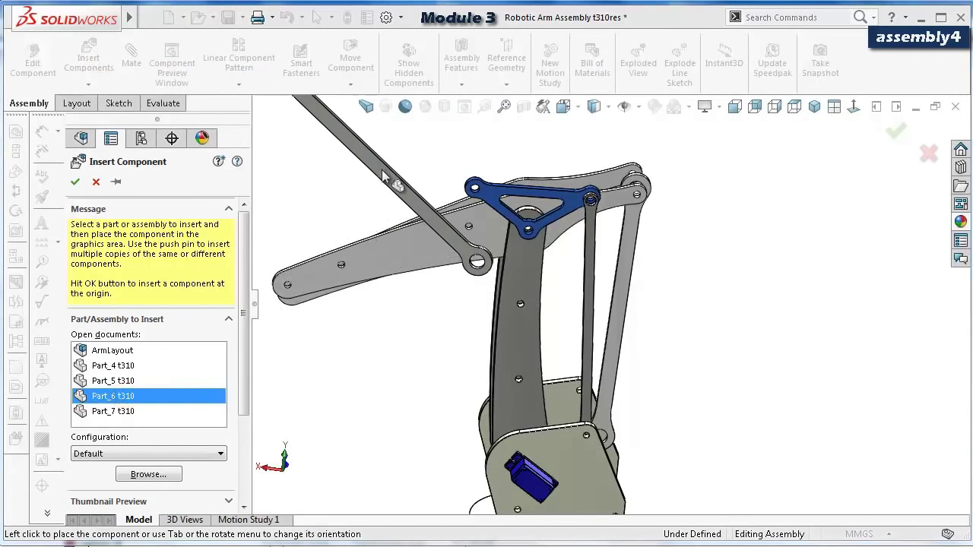
click(394, 180)
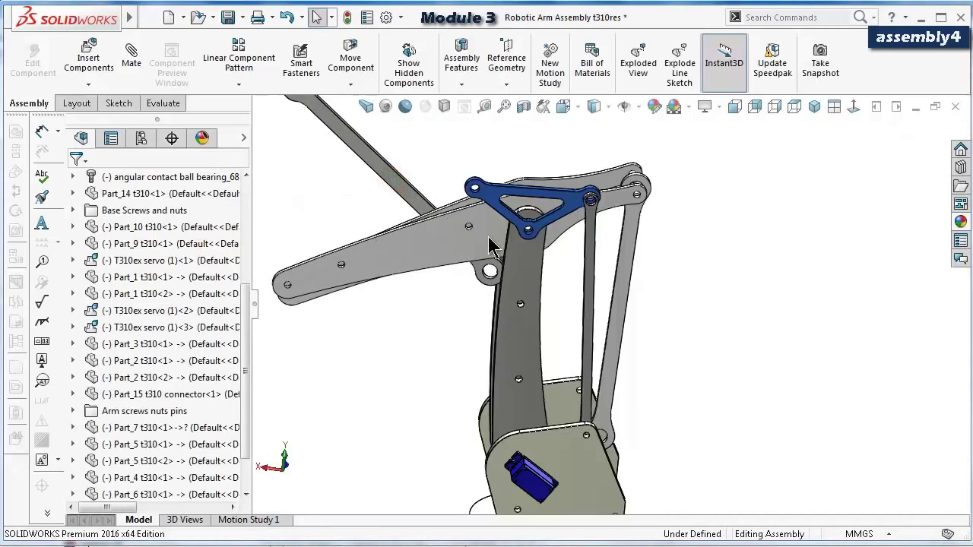
Mate the lower end hole of Part_6 concentric with the free corner hole of the triangular Part_7.
scroll(491, 244, up, 2)
scroll(548, 299, down, 4)
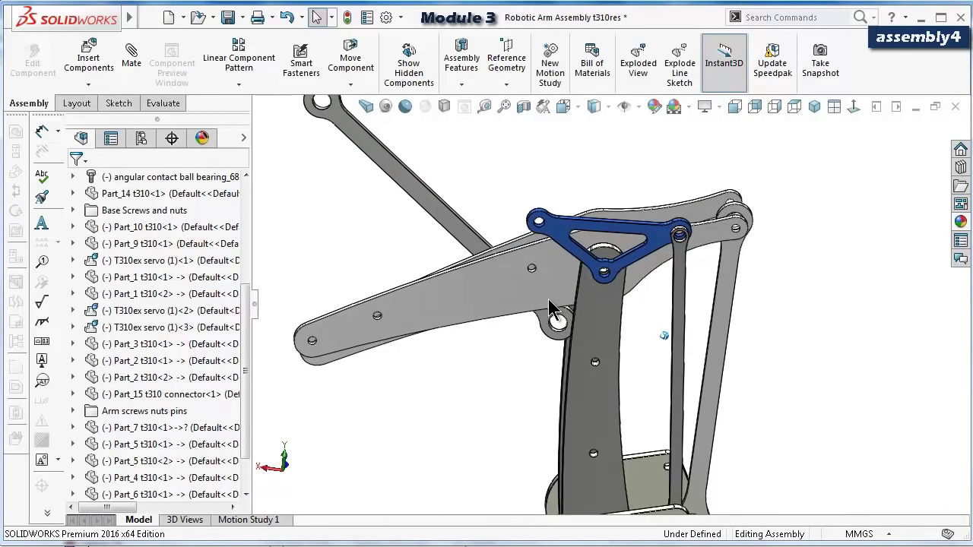
middle_drag(548, 299, 545, 306)
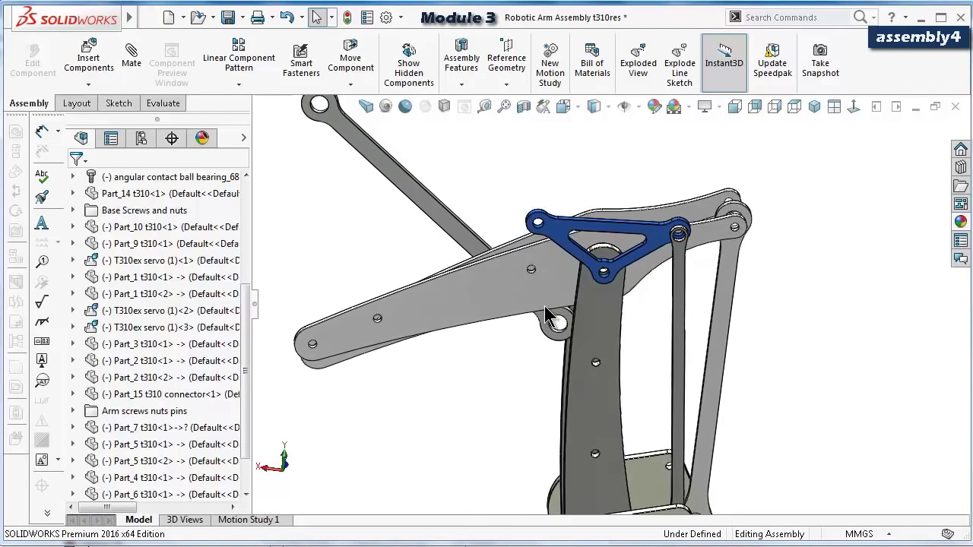
scroll(545, 308, down, 8)
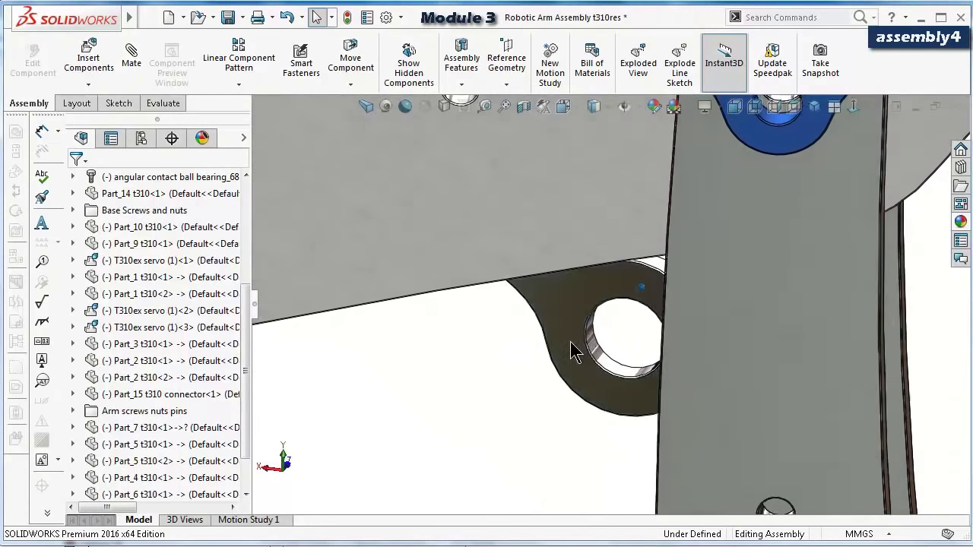
drag(571, 341, 601, 342)
click(606, 354)
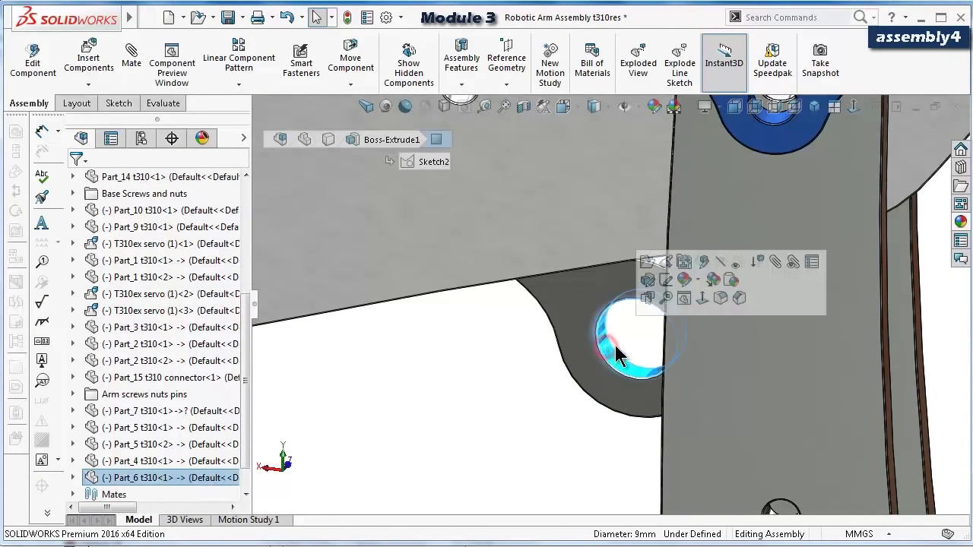
click(766, 260)
scroll(730, 266, up, 8)
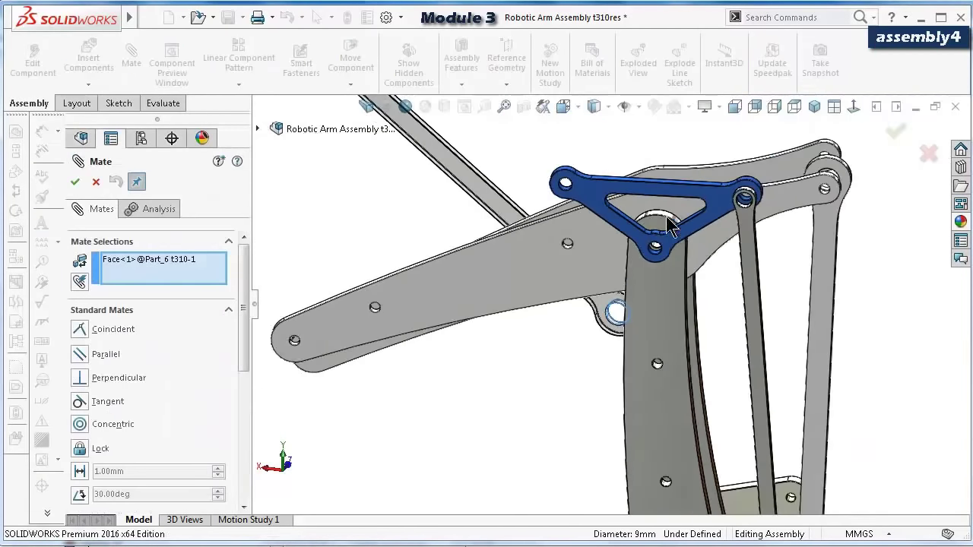
middle_drag(628, 235, 803, 327)
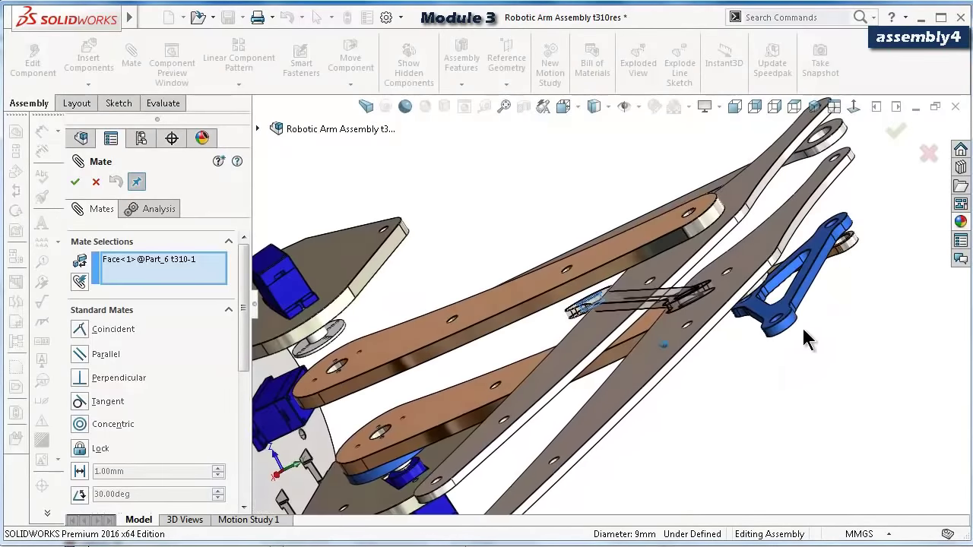
scroll(741, 315, down, 6)
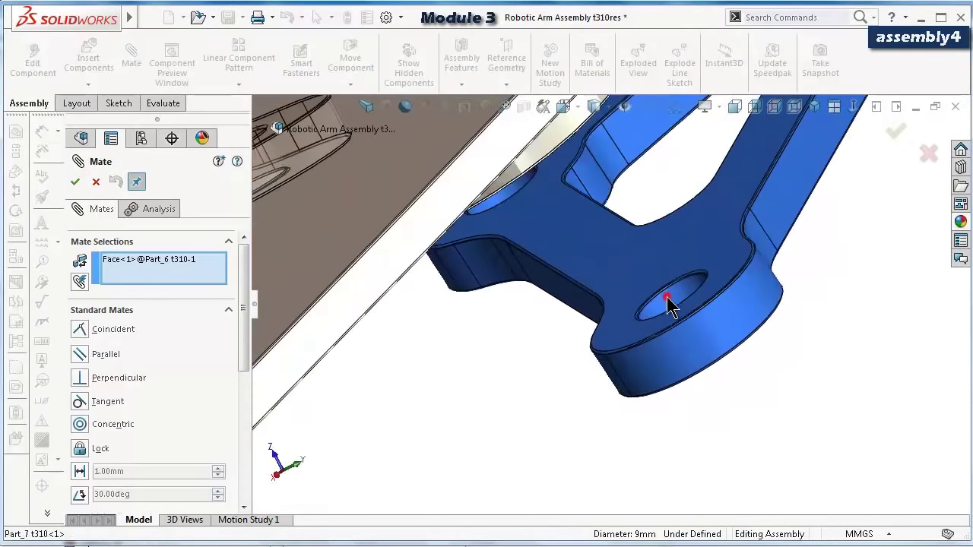
click(667, 298)
click(857, 264)
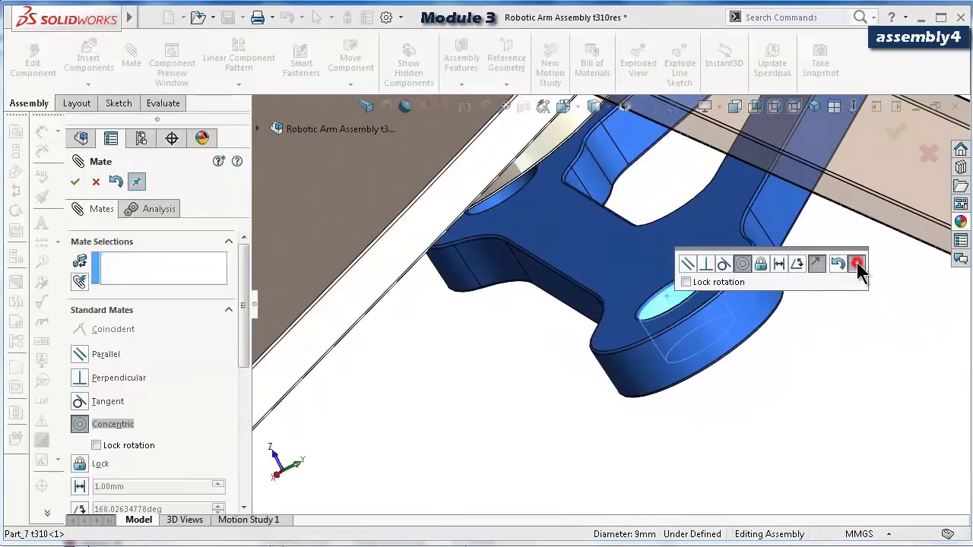
Mate Part_6's flat face coincident with the inner flat face of Part_7 and finish mating.
middle_drag(831, 277, 819, 276)
scroll(806, 271, up, 4)
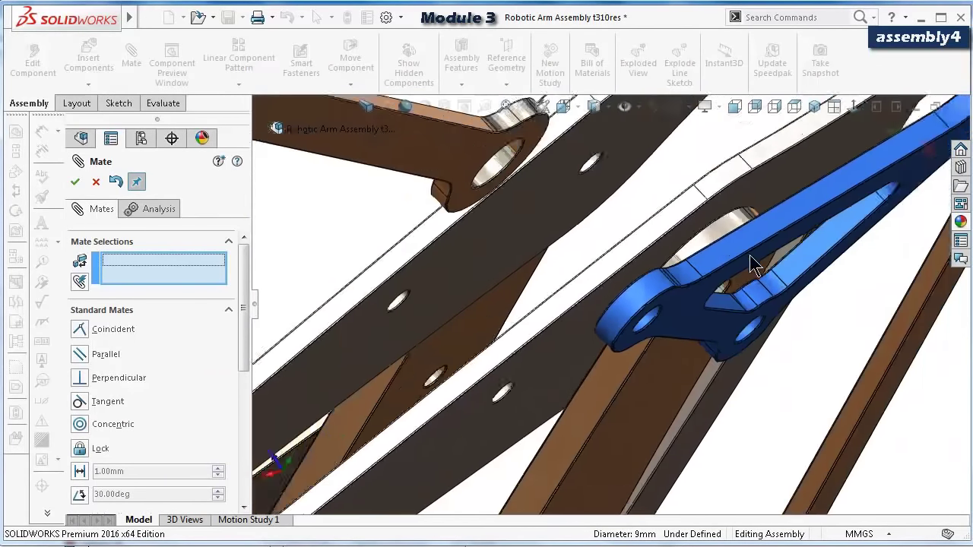
scroll(750, 255, up, 3)
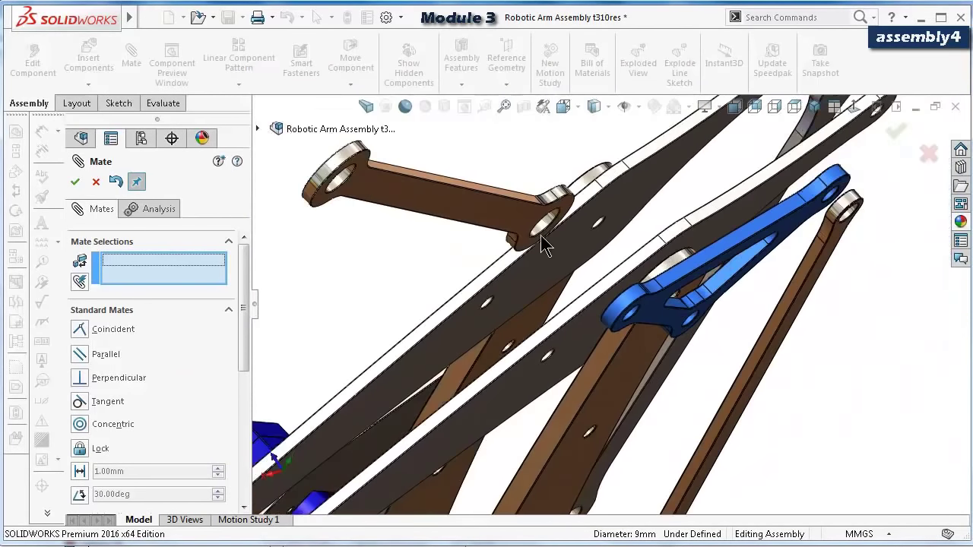
click(502, 220)
middle_drag(502, 220, 739, 274)
click(590, 209)
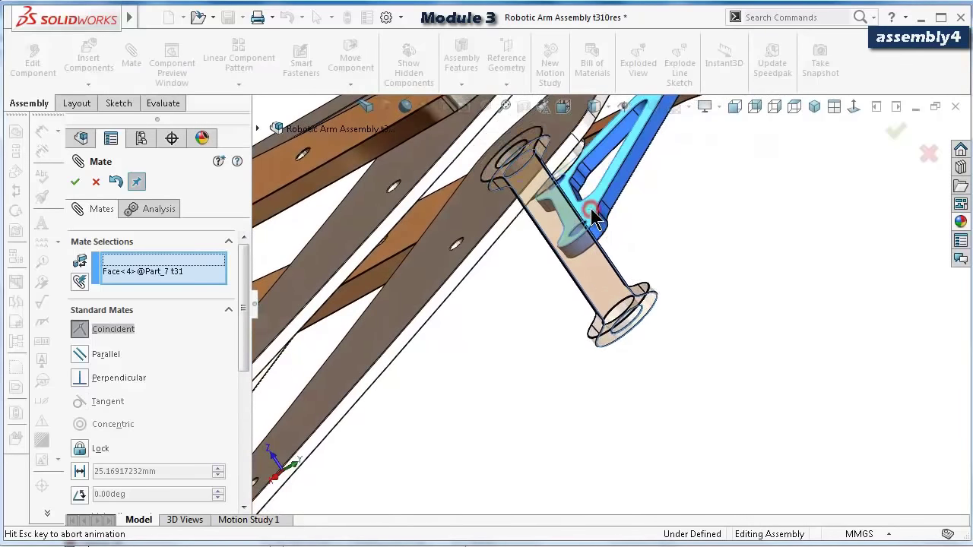
click(766, 180)
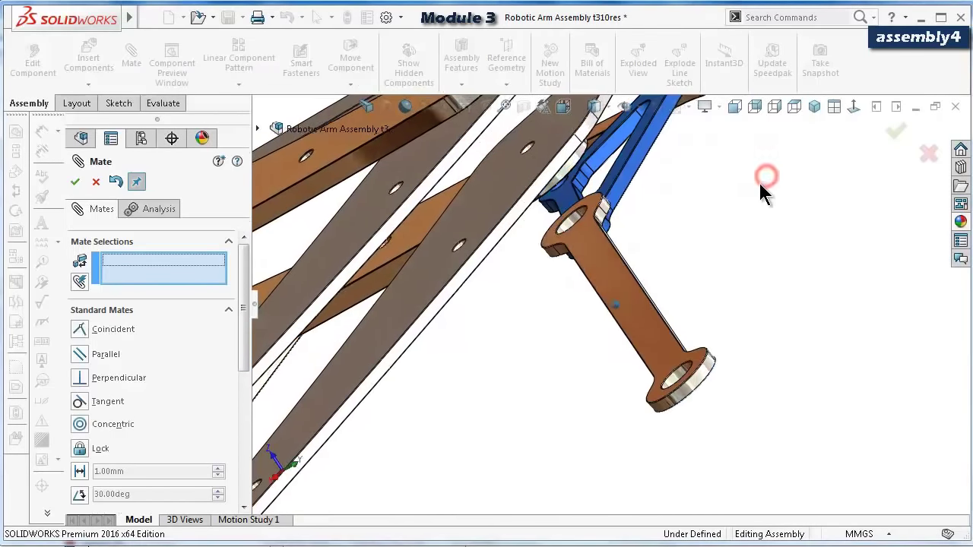
middle_drag(759, 181, 707, 304)
click(897, 135)
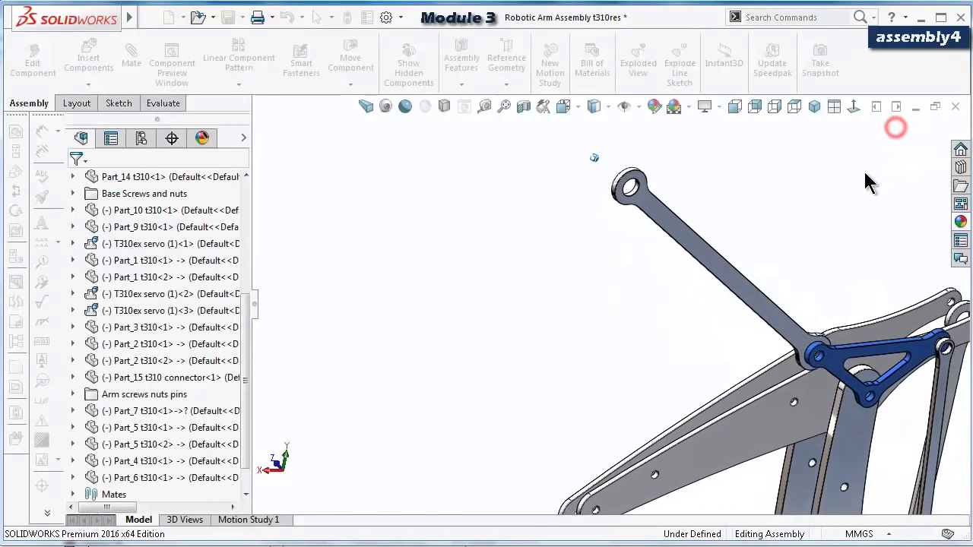
Swing Part_6 down about its Part_7 joint so its free end lies near the far ends of the Part_5 plates.
click(699, 204)
drag(673, 251, 713, 409)
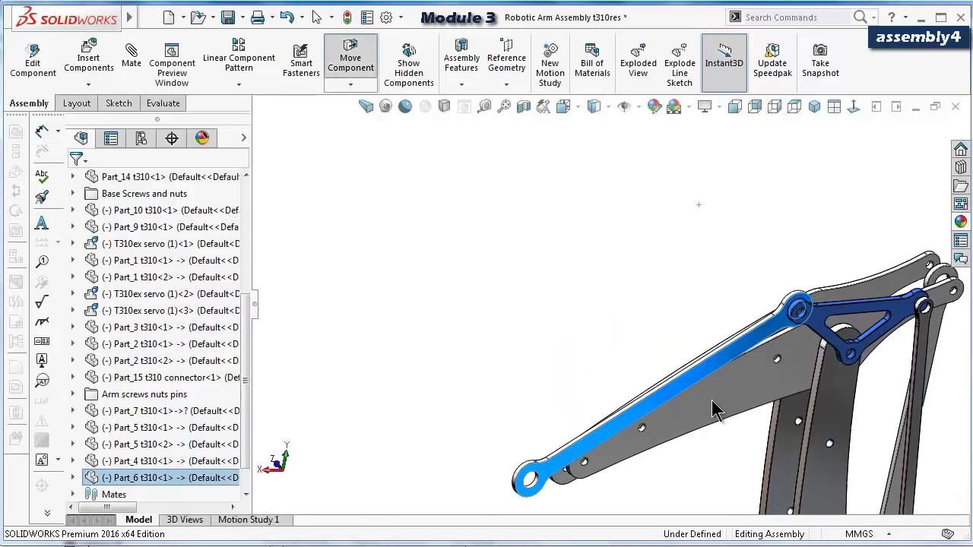
middle_drag(717, 381, 691, 371)
click(664, 299)
key(f)
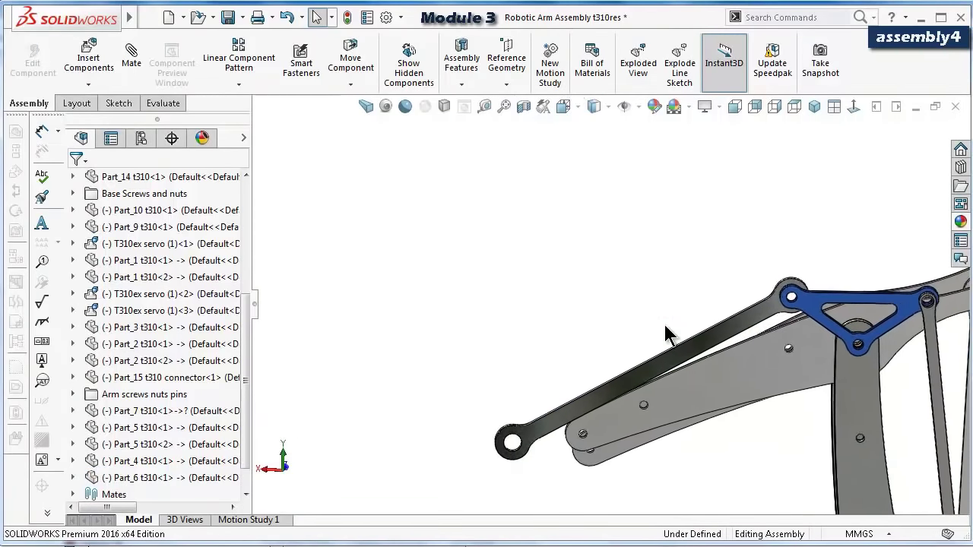
middle_drag(665, 327, 718, 309)
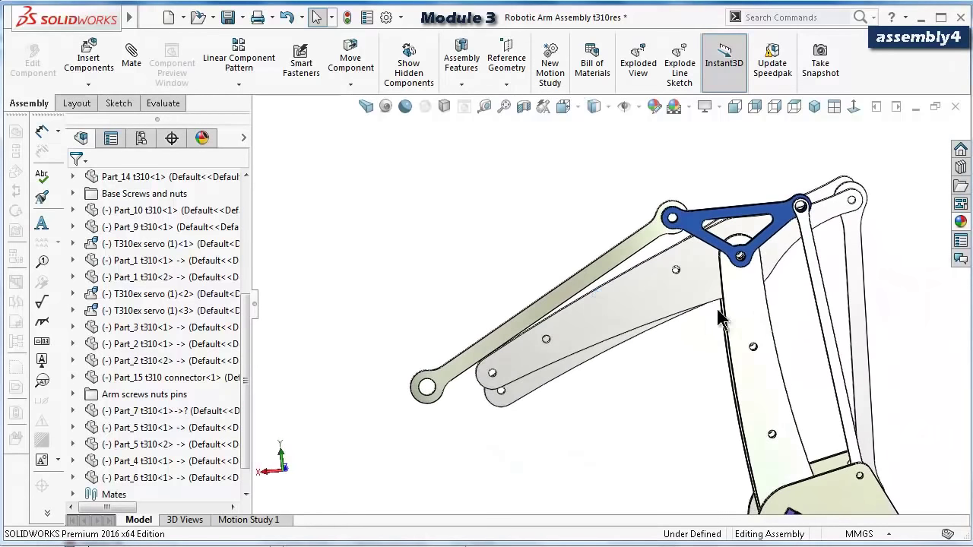
click(741, 304)
drag(745, 304, 758, 325)
mouse_move(854, 218)
mouse_down()
mouse_move(856, 257)
mouse_move(857, 226)
mouse_up()
click(592, 201)
scroll(639, 258, down, 1)
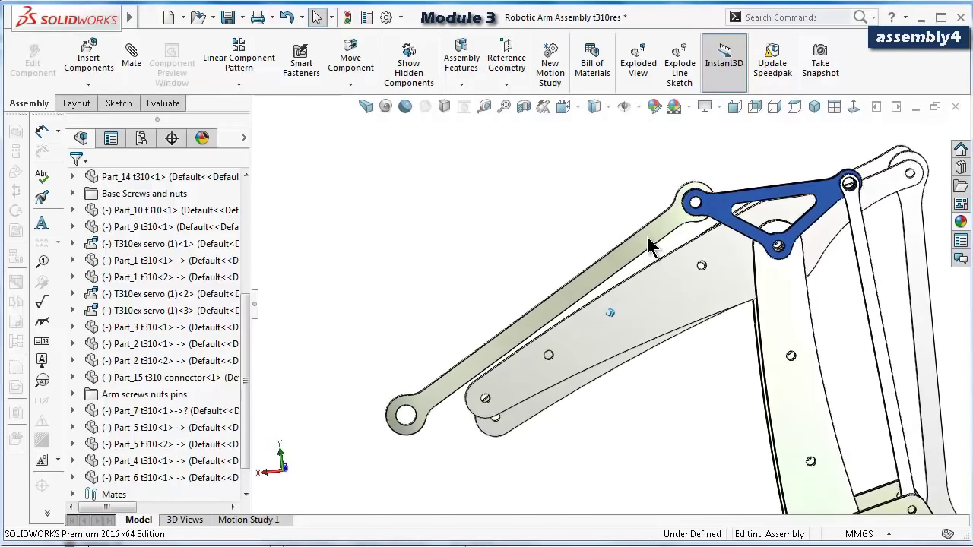
Open the Part_6 link in its own window and open the Boss-Extrude1 sketch for editing, viewed face-on.
click(647, 237)
click(686, 155)
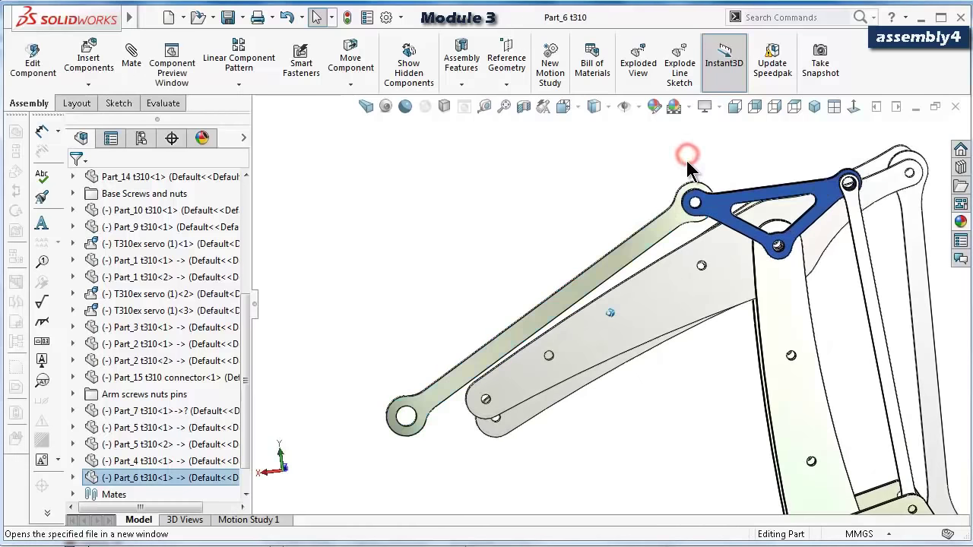
click(11, 325)
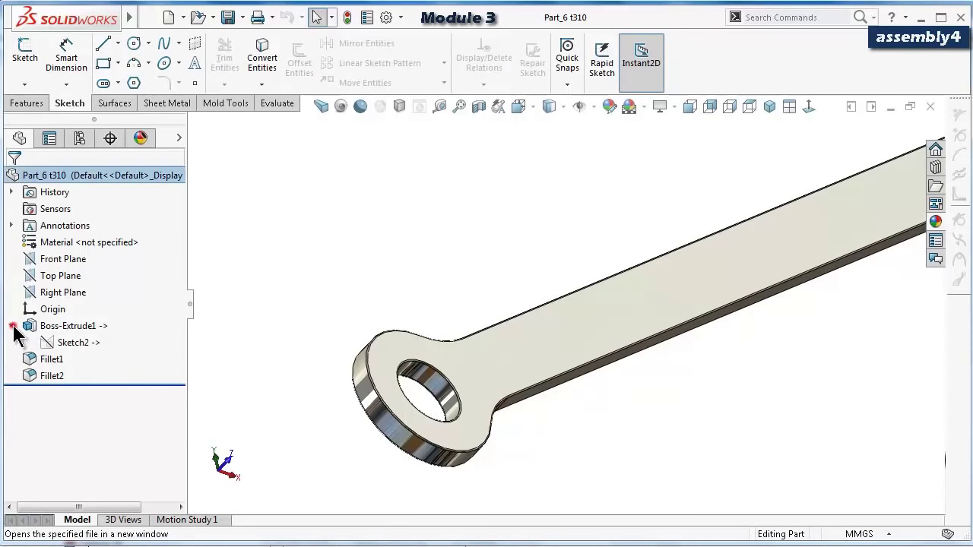
click(72, 342)
click(92, 295)
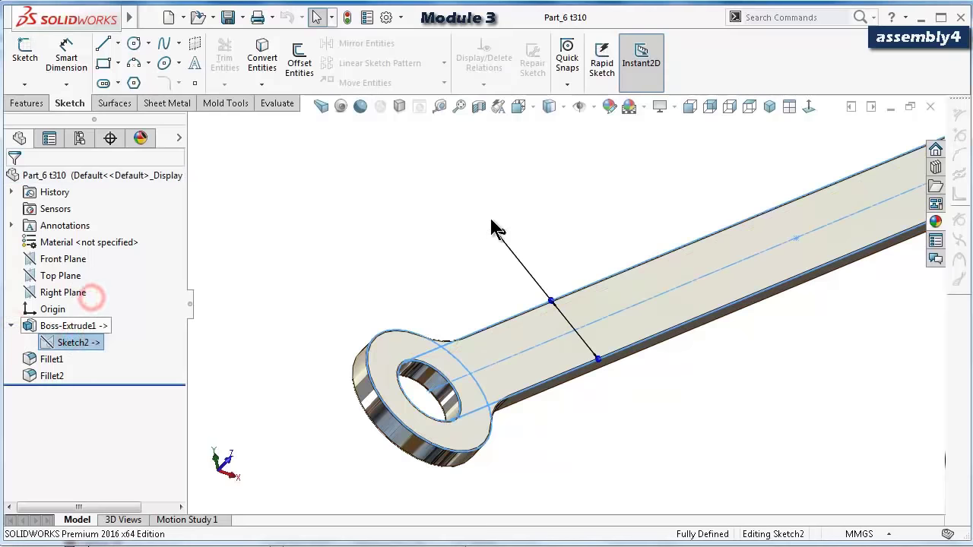
click(808, 108)
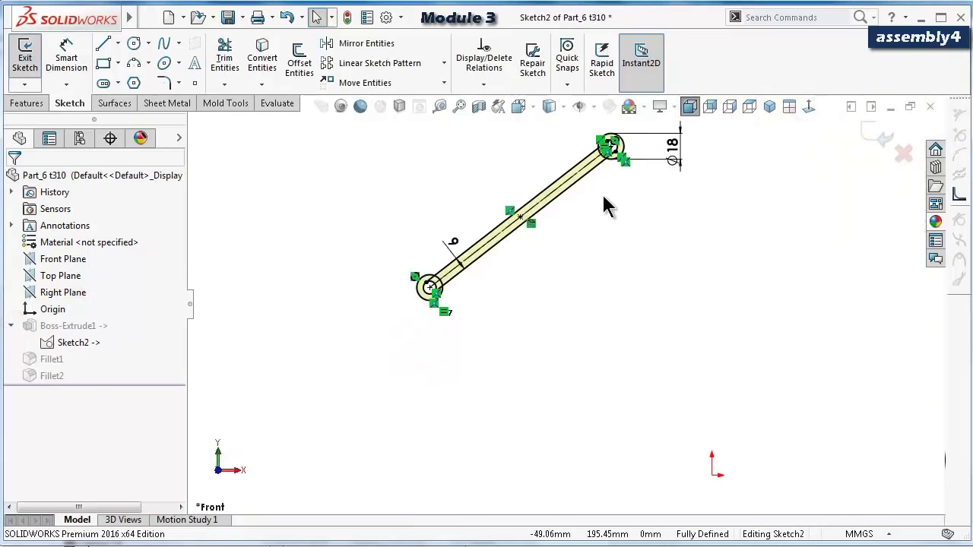
Set the width of Part_6's long bar to 6 mm in the sketch.
scroll(564, 182, down, 1)
scroll(570, 177, up, 1)
scroll(597, 169, down, 2)
scroll(415, 349, down, 2)
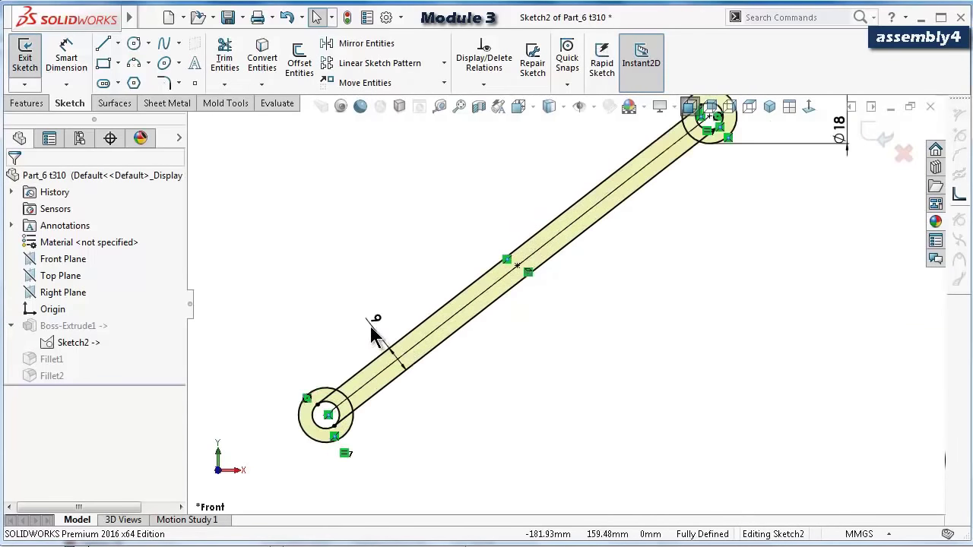
double_click(373, 329)
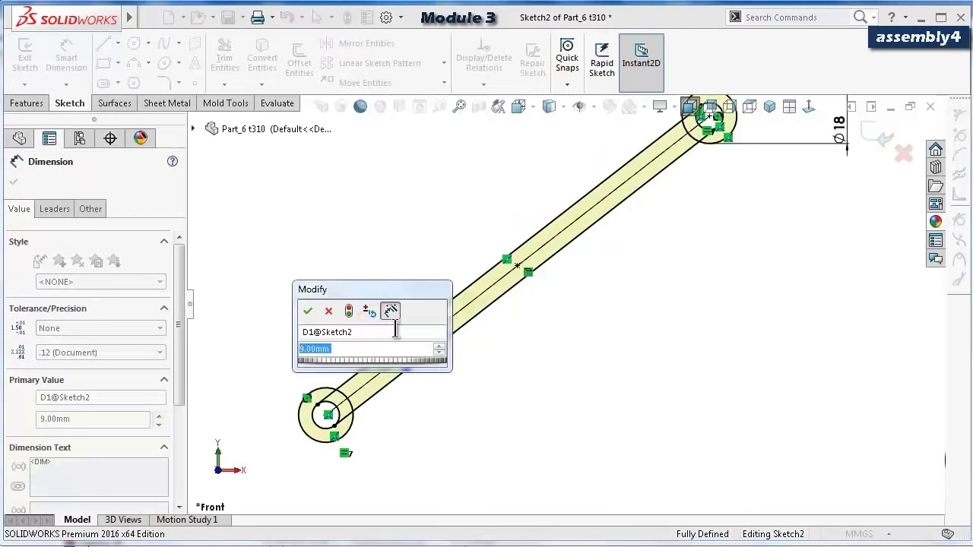
text(6)
key(Return)
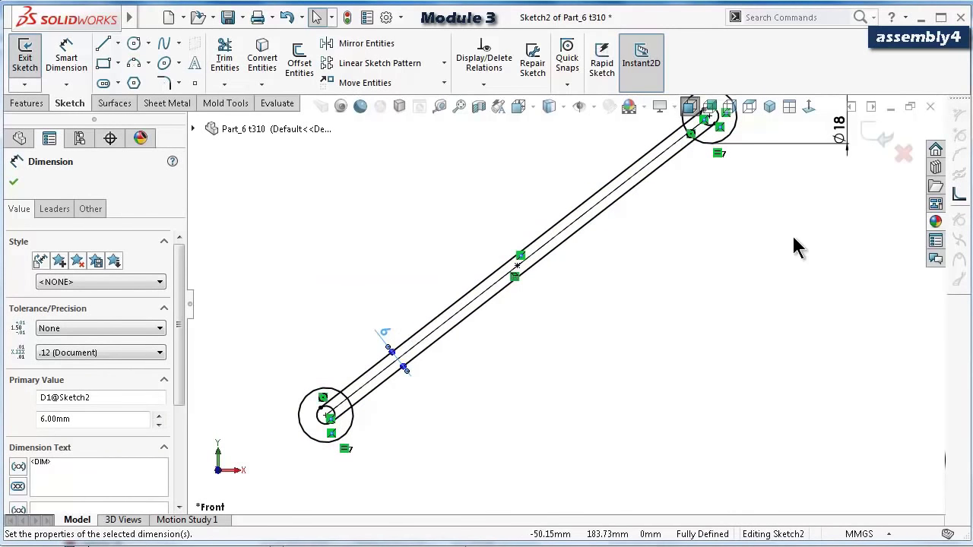
Set the outer diameter of Part_6's end circles to 9 mm and exit the sketch.
double_click(838, 141)
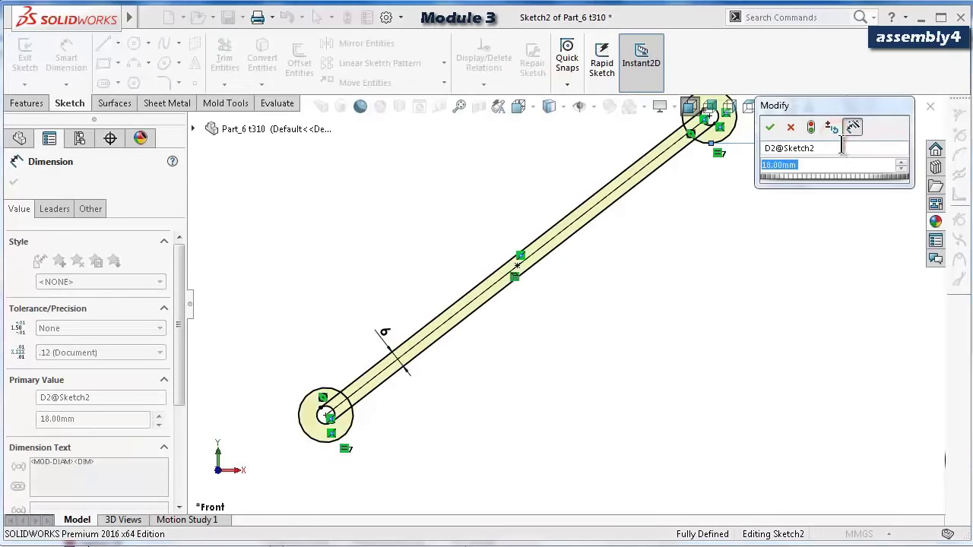
text(9)
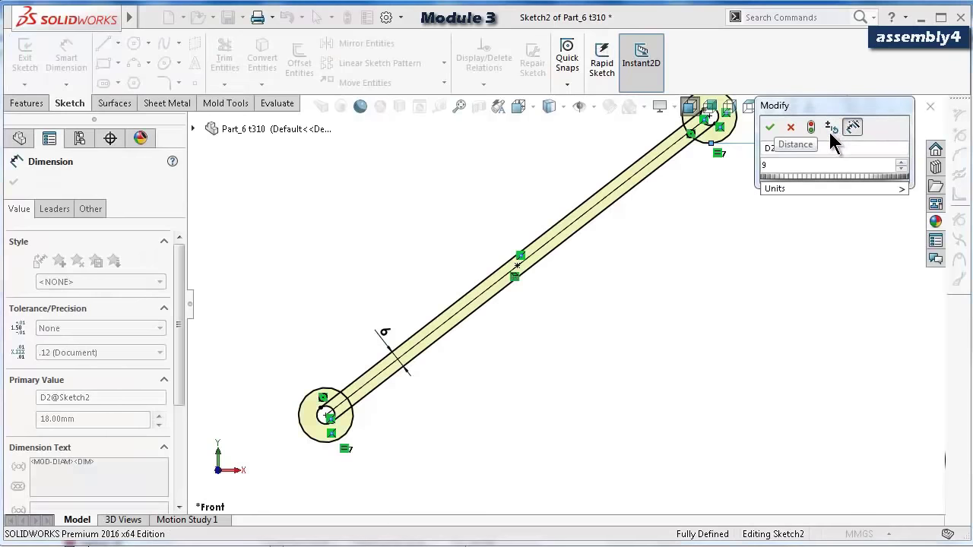
key(Return)
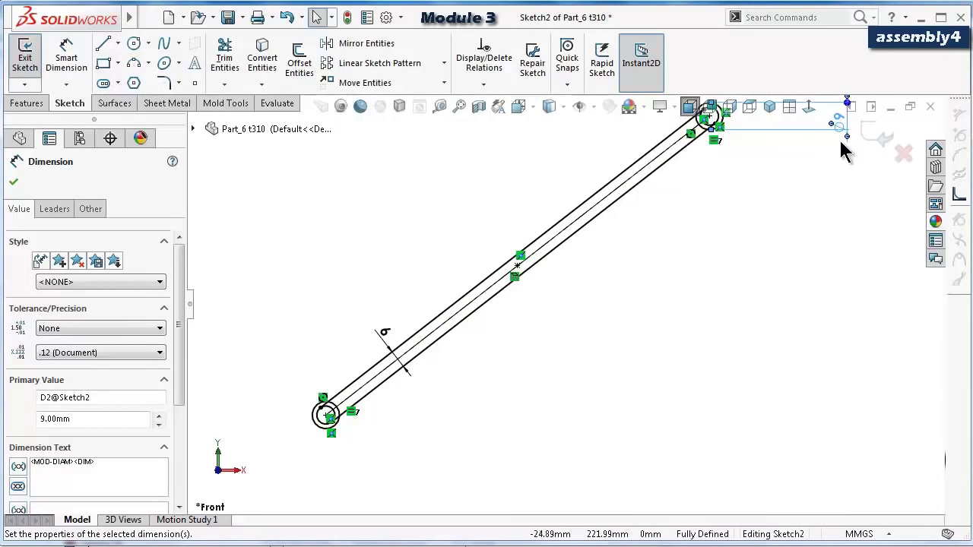
scroll(833, 135, up, 2)
scroll(821, 145, down, 2)
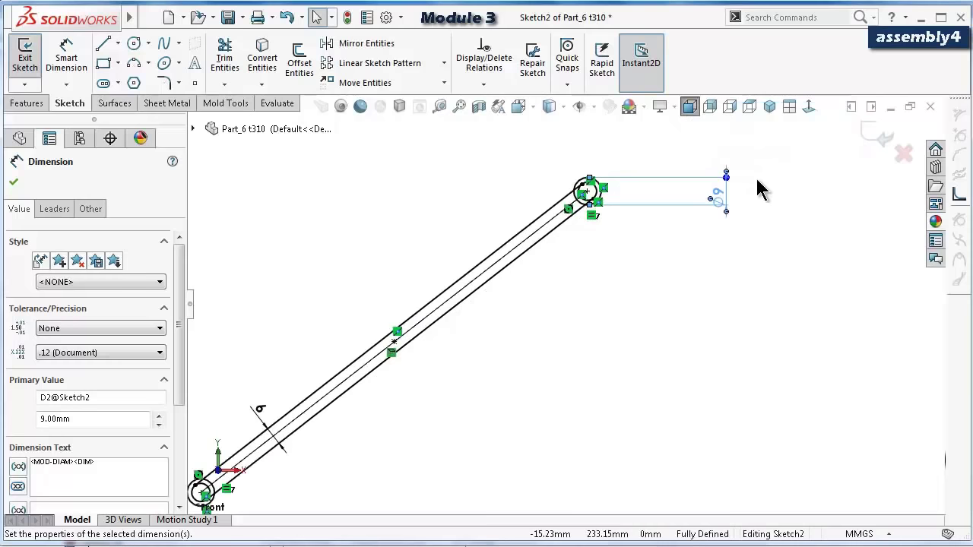
click(882, 140)
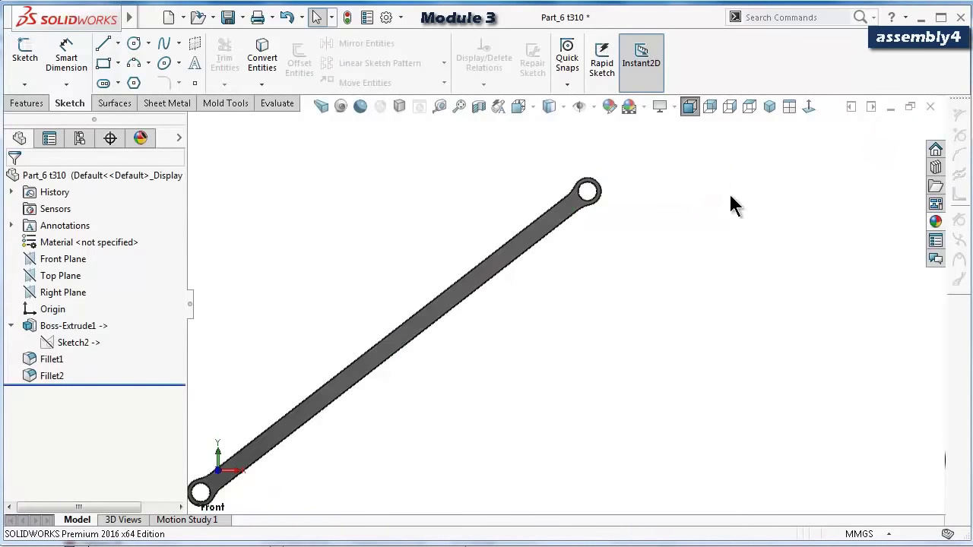
Save Part_6, then return to the Robotic Arm Assembly and rebuild it with the changed link.
scroll(494, 304, up, 1)
scroll(365, 341, down, 1)
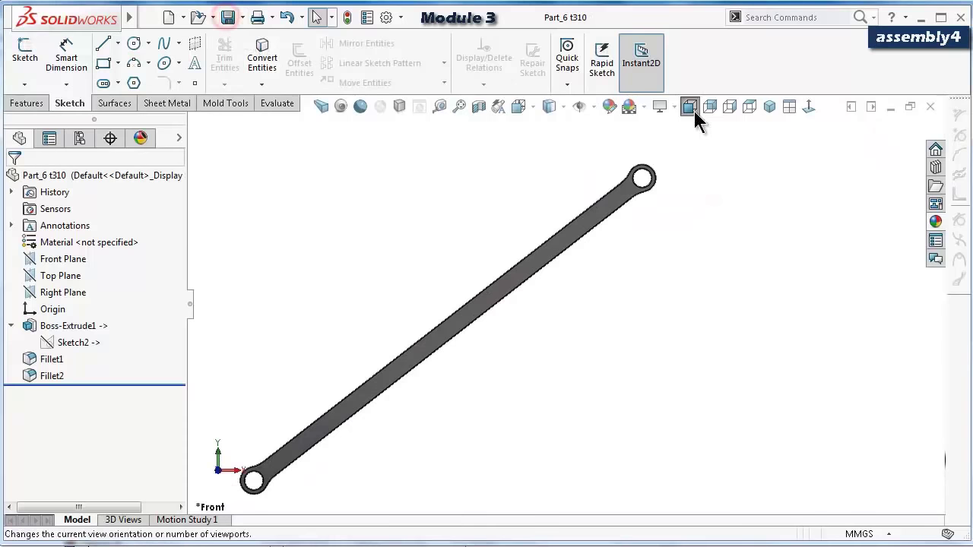
click(888, 107)
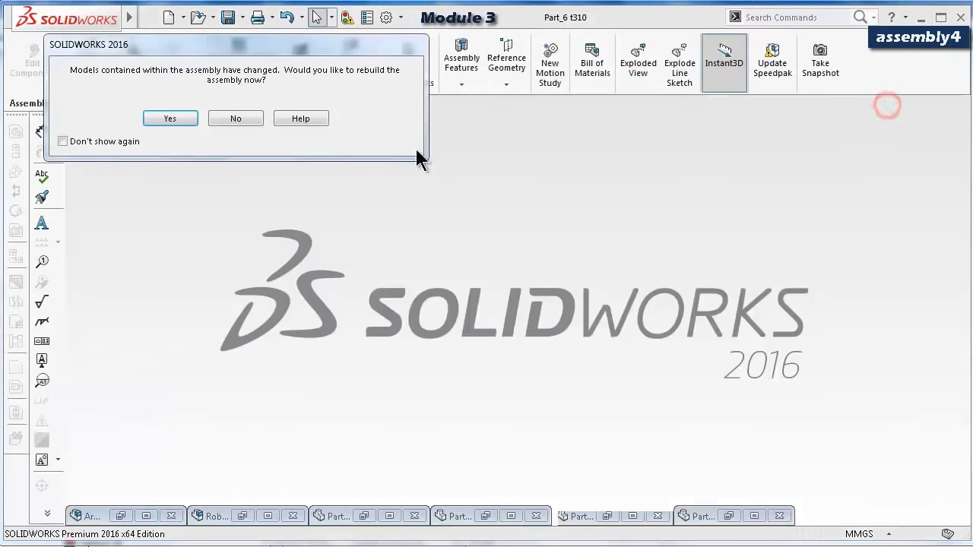
click(189, 119)
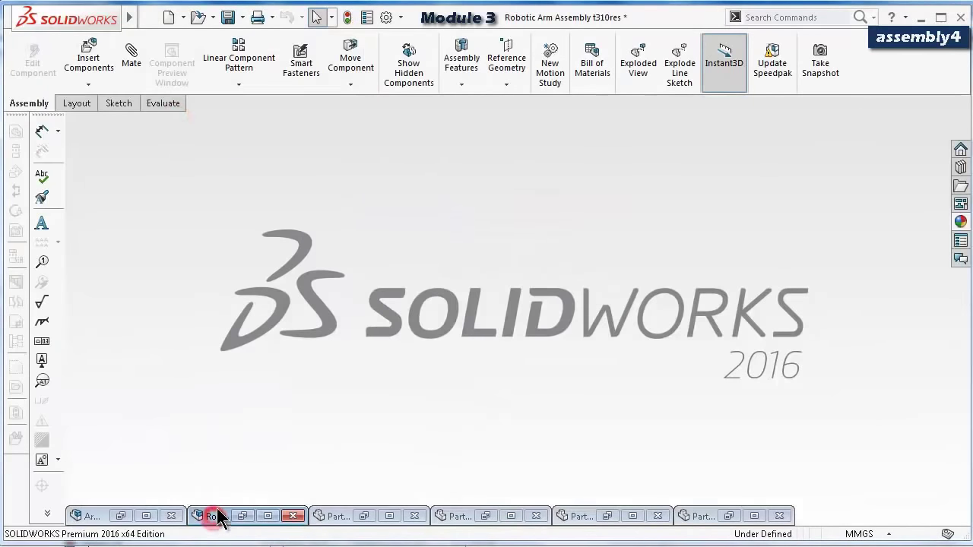
click(218, 514)
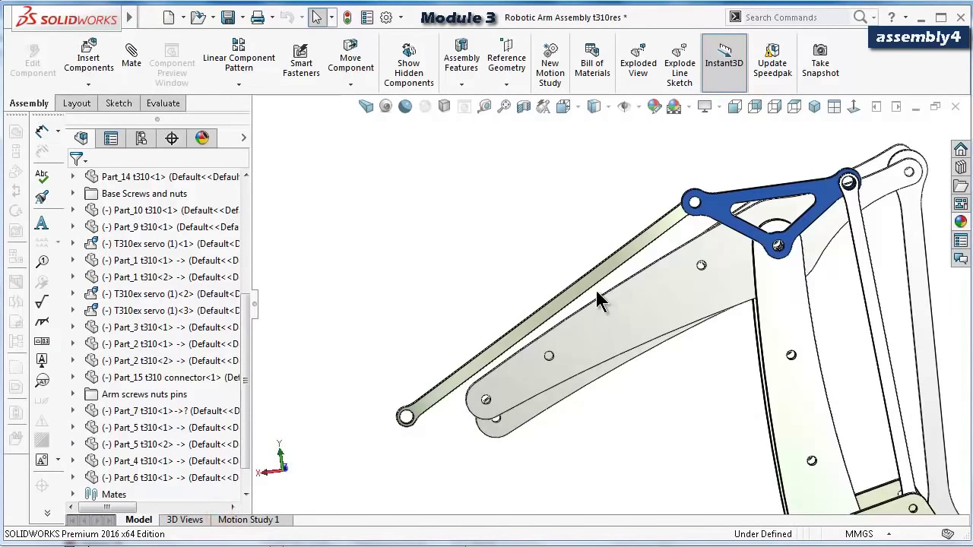
Insert Part_8 into the assembly, placing it just below the far ends of the Part_5 forearm plates.
mouse_move(596, 292)
middle_down()
mouse_move(582, 251)
mouse_move(597, 296)
middle_up()
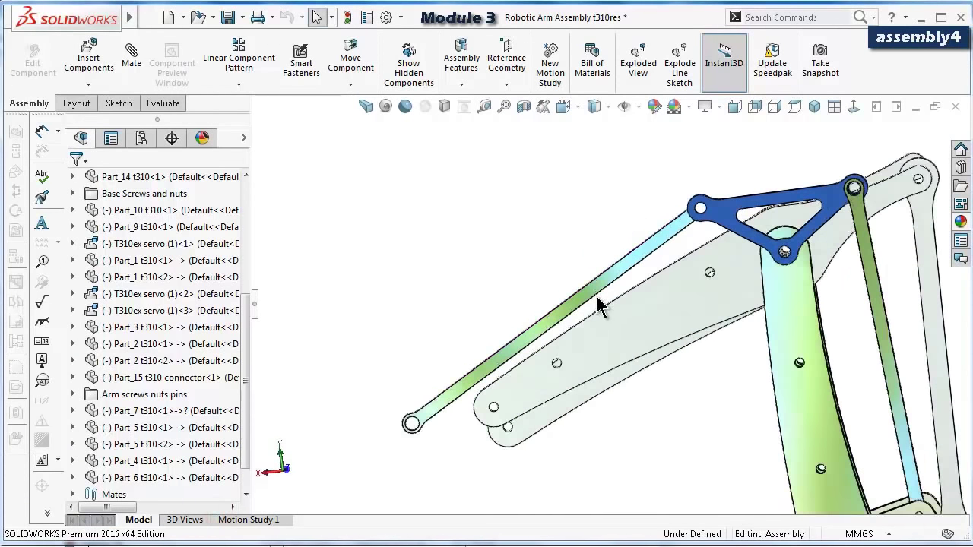
drag(597, 298, 638, 321)
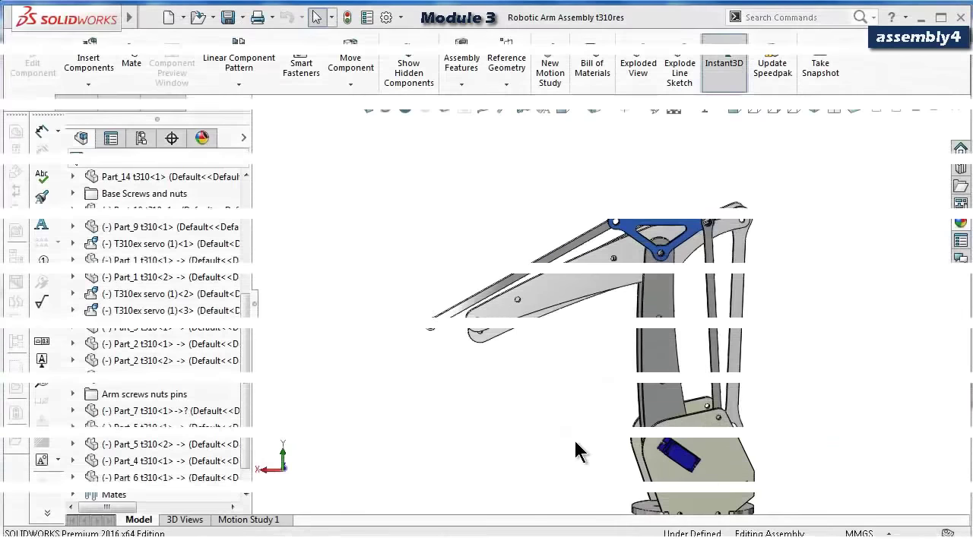
mouse_move(573, 438)
middle_down()
mouse_move(584, 427)
mouse_move(574, 419)
middle_up()
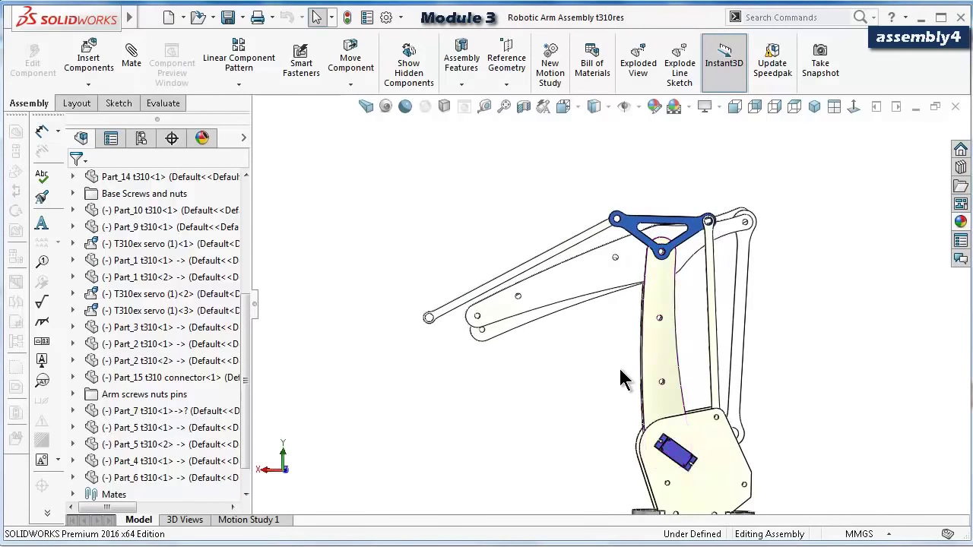
click(89, 54)
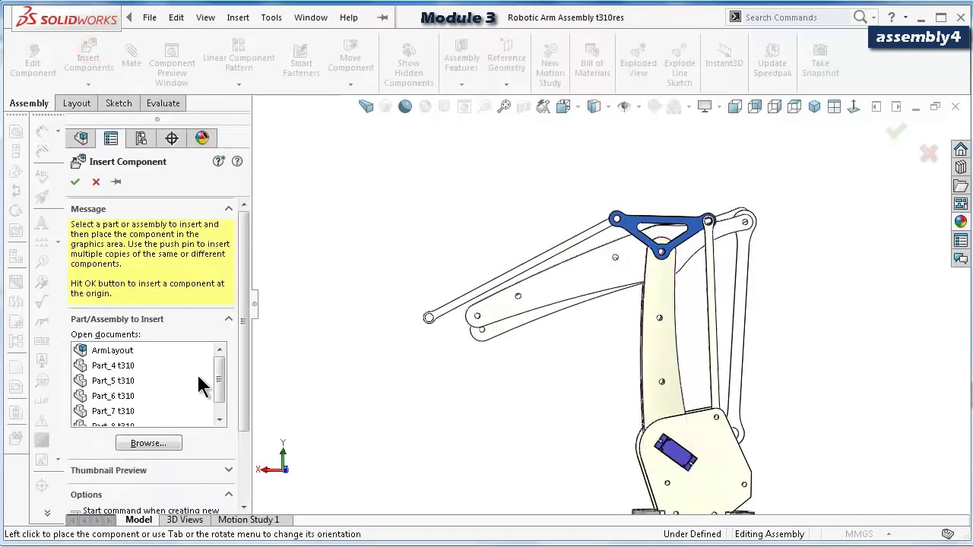
click(217, 389)
click(112, 411)
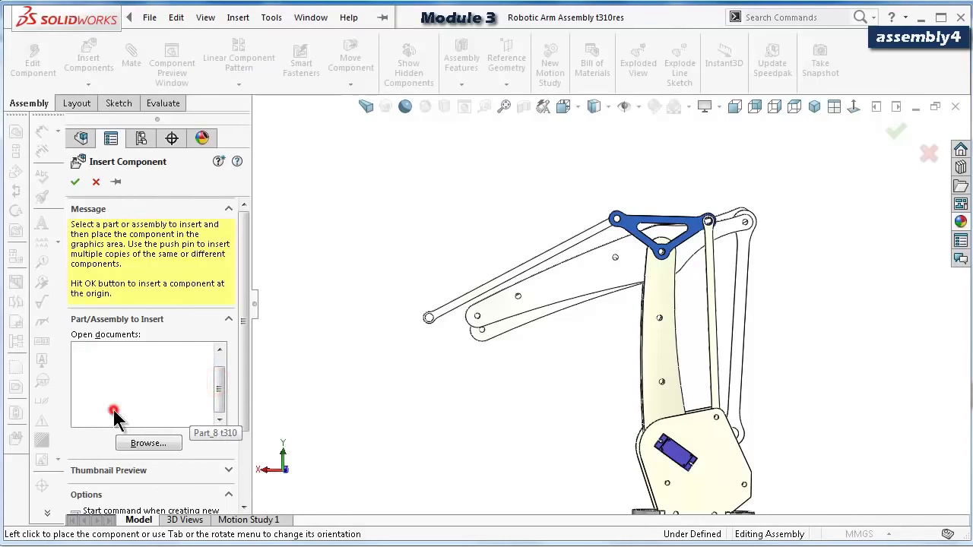
click(529, 386)
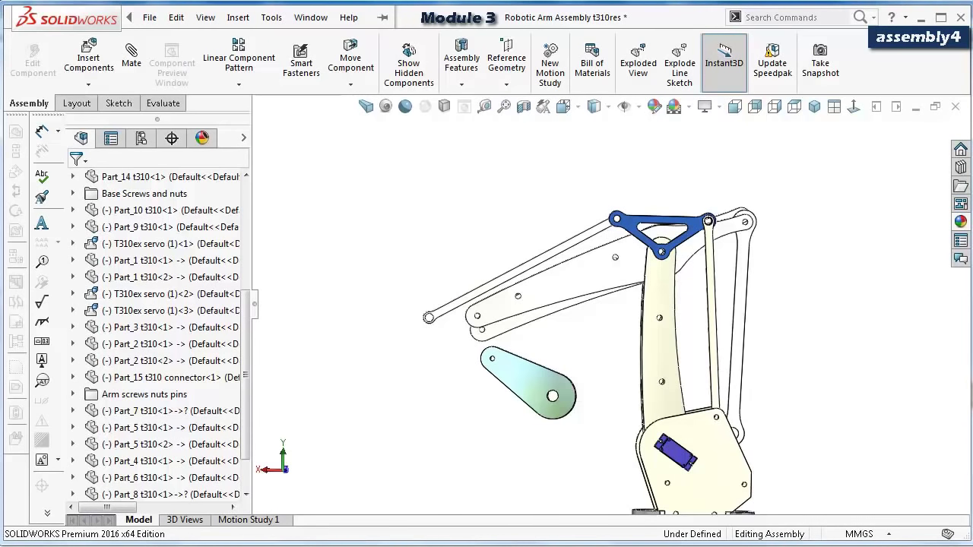
click(800, 384)
middle_drag(775, 386, 758, 387)
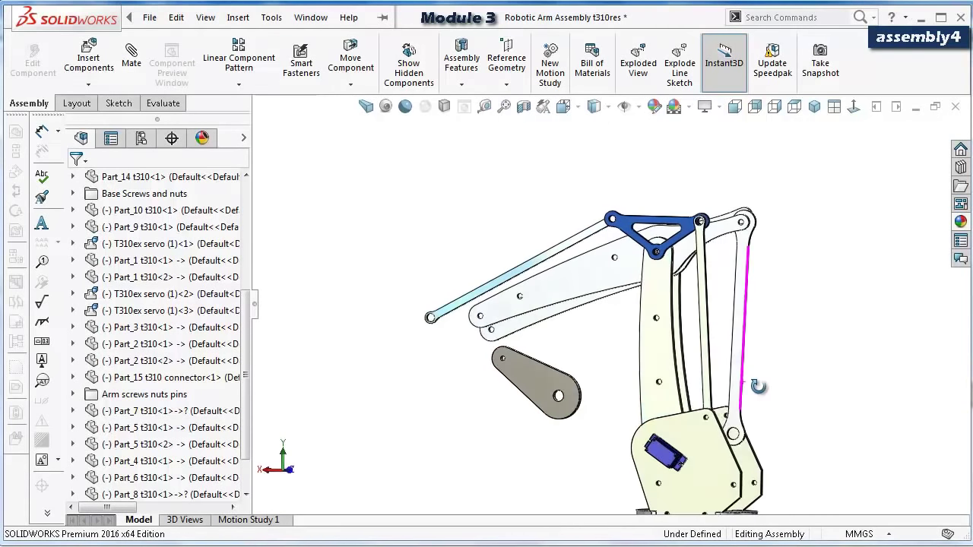
scroll(710, 409, down, 1)
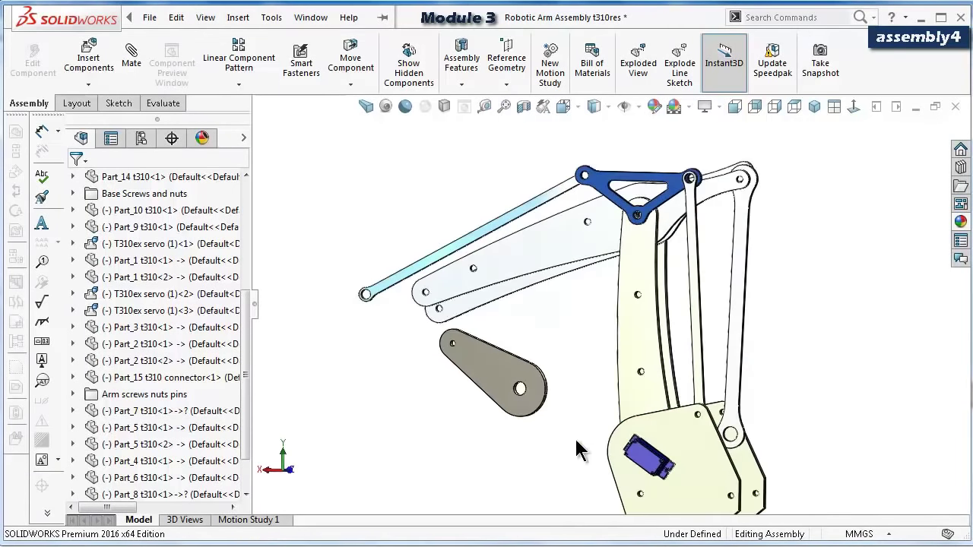
click(351, 84)
click(349, 120)
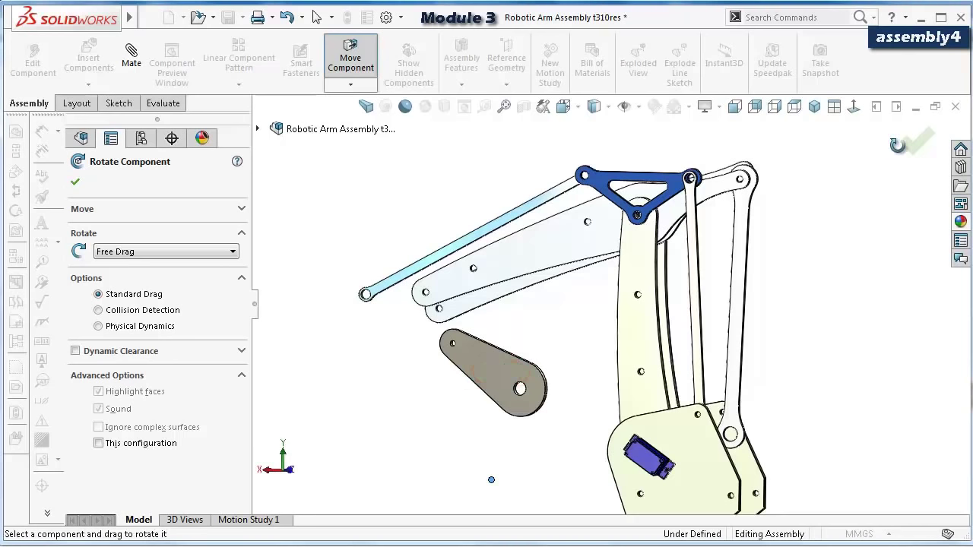
key(Escape)
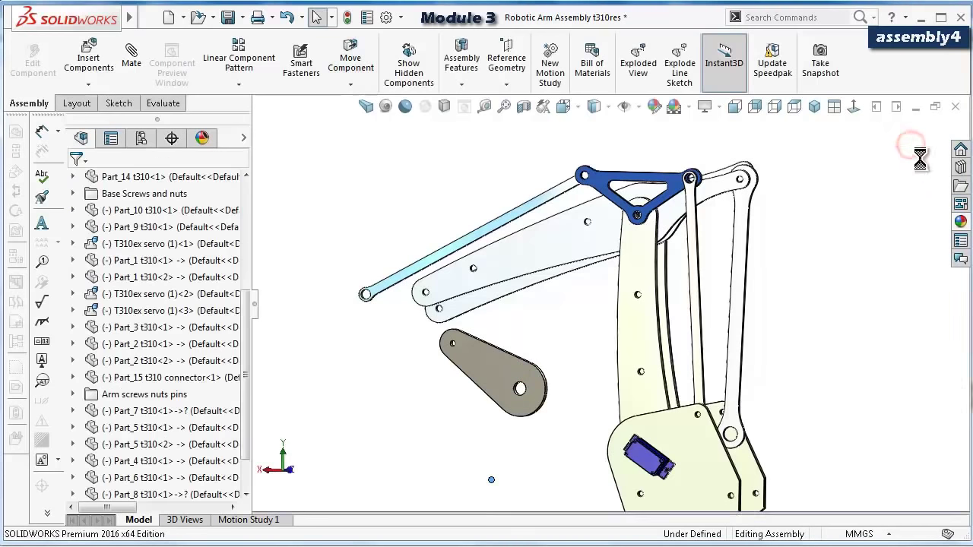
Rotate Part_8 freely to flip it over so its narrow, small-hole end points toward the arm base.
click(504, 376)
click(351, 84)
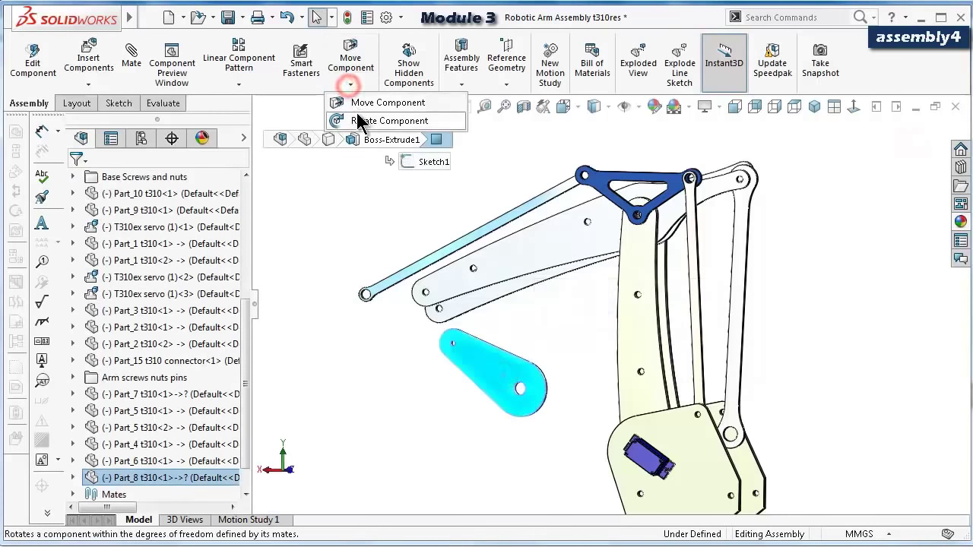
click(356, 118)
drag(450, 377, 325, 374)
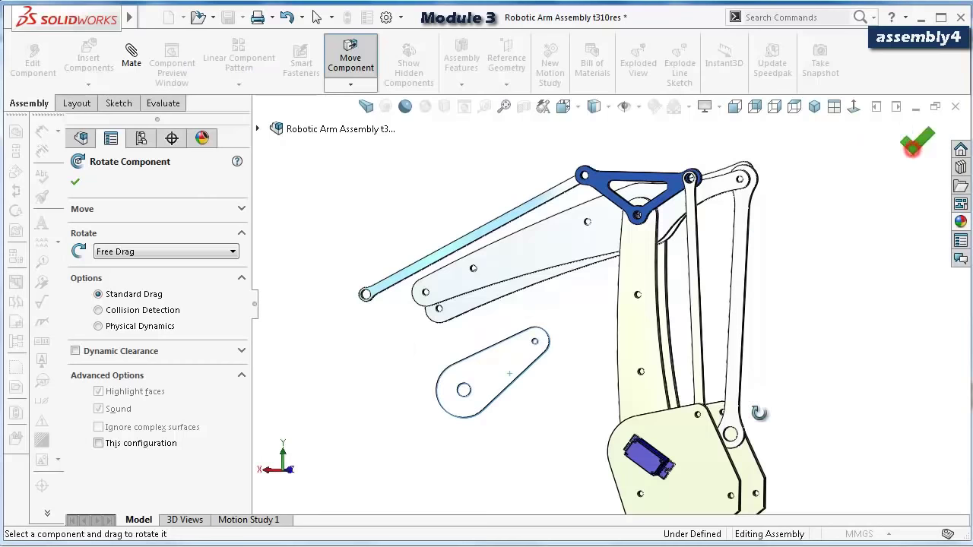
Mate the small hole at Part_8's narrow end concentric with the lower end hole of the Part_4 link.
scroll(690, 440, down, 4)
scroll(508, 331, up, 1)
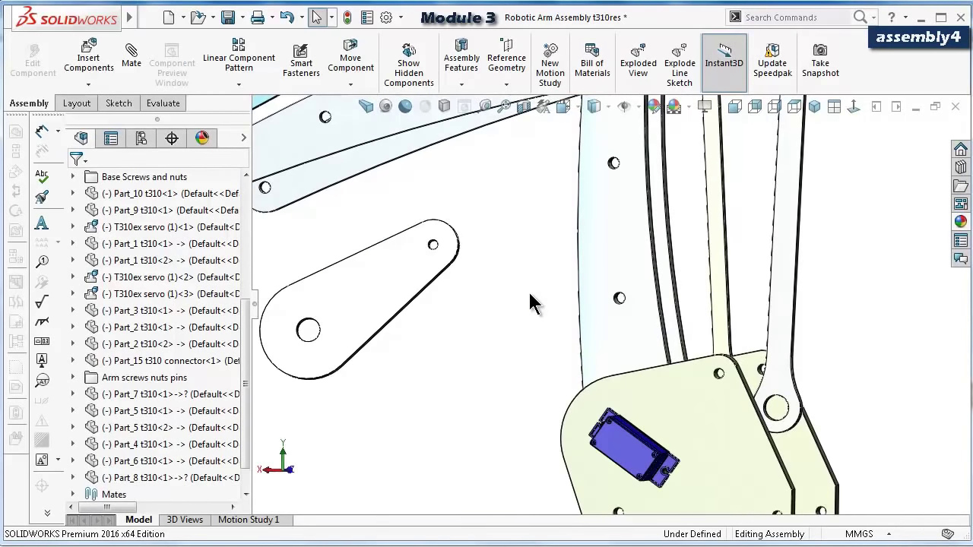
scroll(435, 242, down, 6)
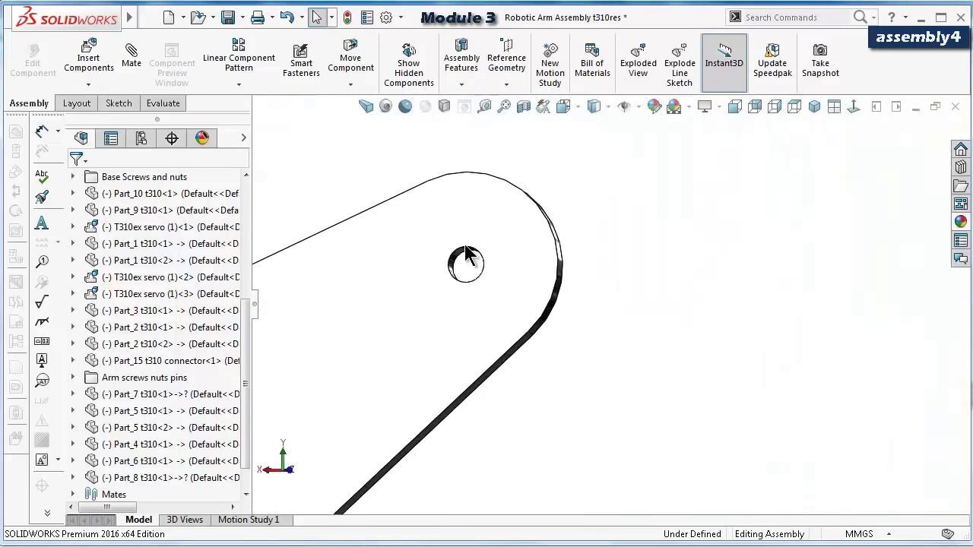
scroll(465, 248, down, 3)
click(475, 289)
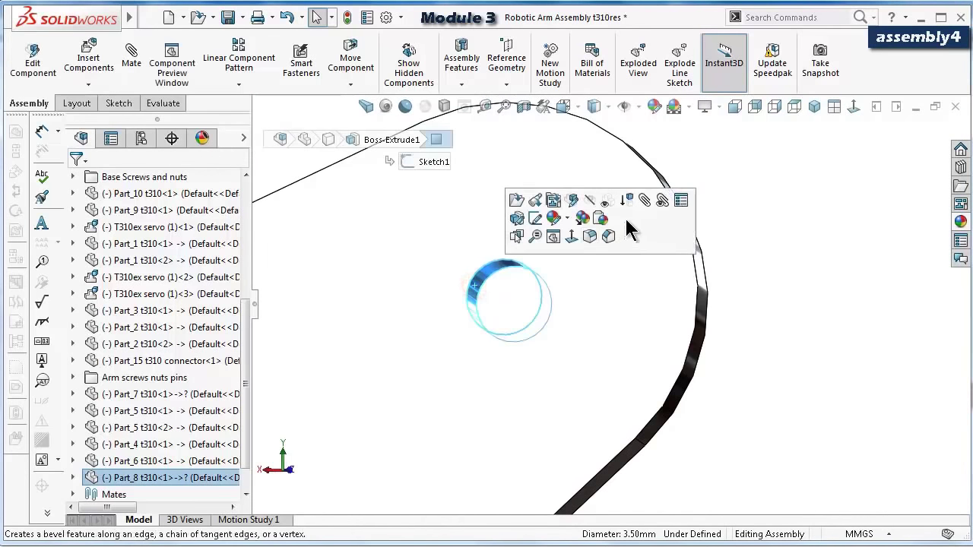
click(644, 195)
scroll(728, 333, up, 8)
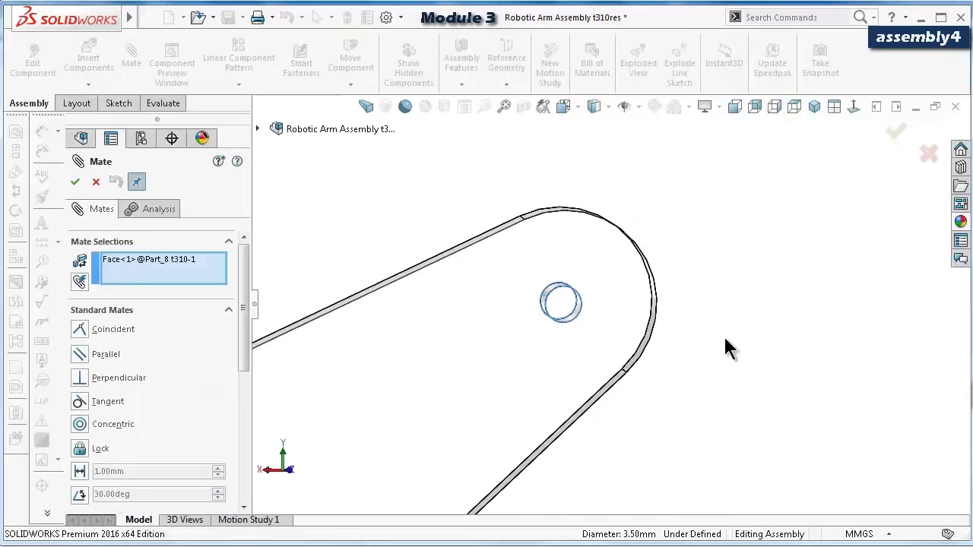
scroll(742, 350, up, 3)
scroll(801, 398, down, 6)
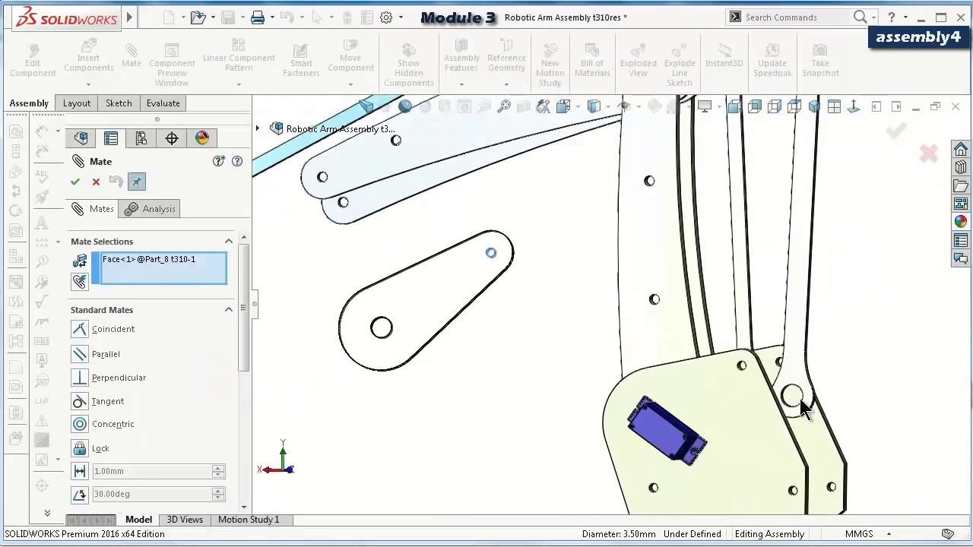
middle_drag(739, 394, 710, 408)
scroll(711, 407, down, 4)
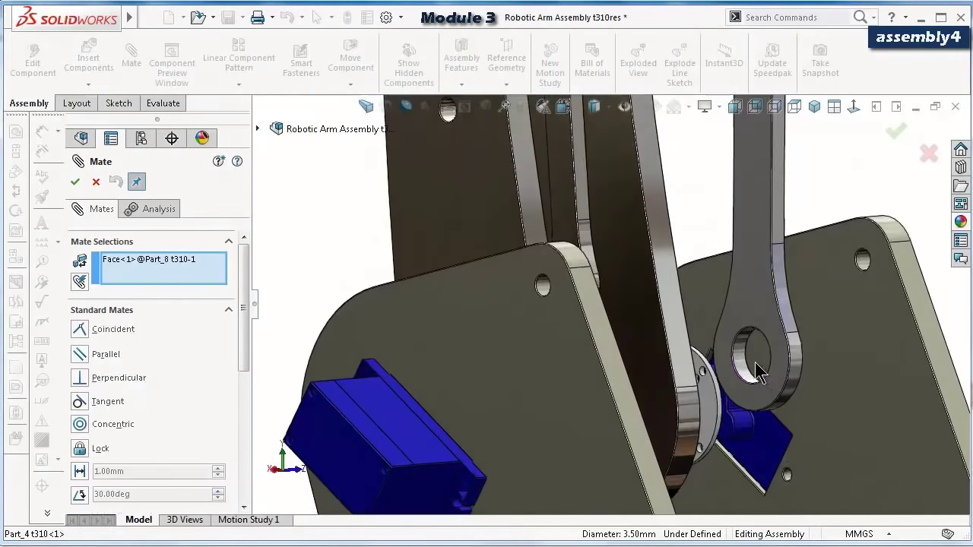
click(741, 363)
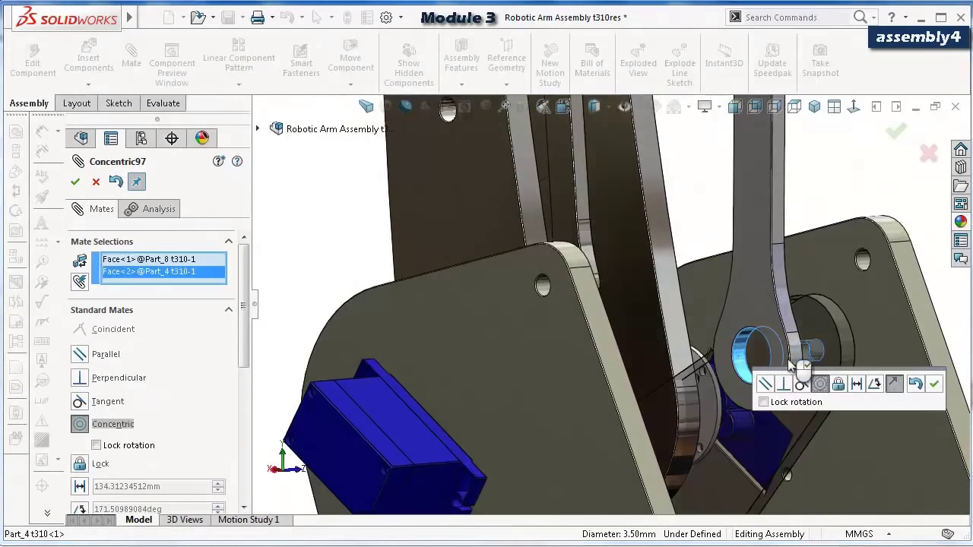
click(938, 384)
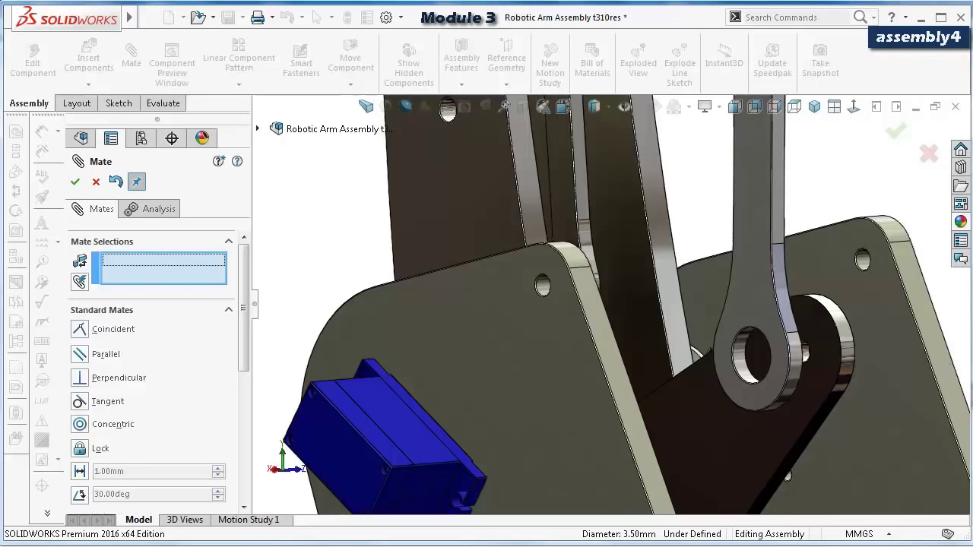
Mate Part_8's flat face coincident with the facing flat side of the Part_4 link's lower end, then finish mating.
middle_drag(817, 377, 752, 394)
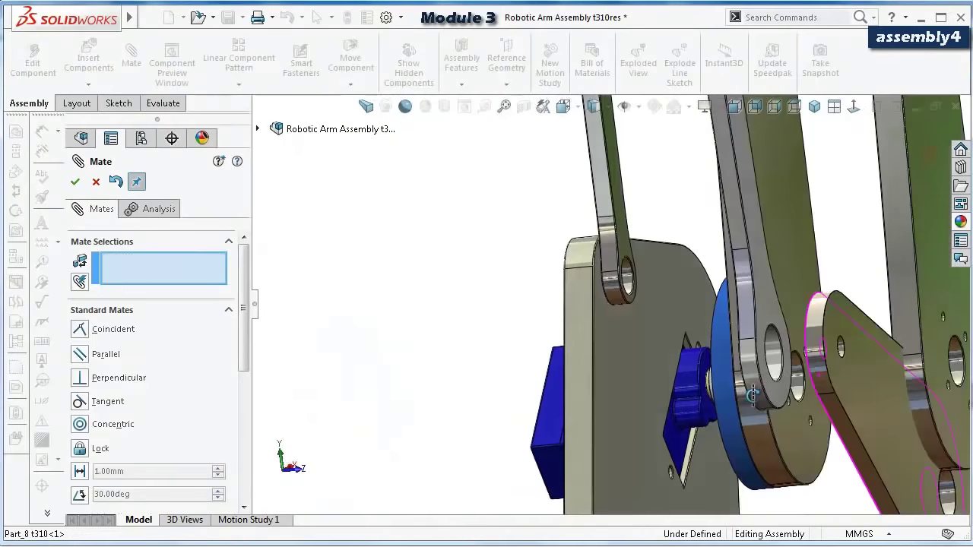
click(849, 387)
middle_drag(829, 370, 837, 297)
click(799, 283)
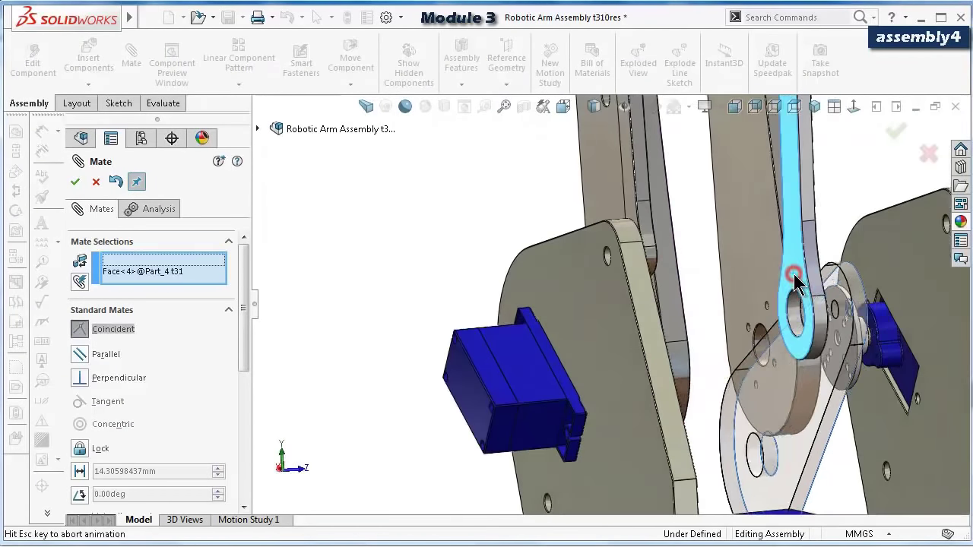
click(953, 241)
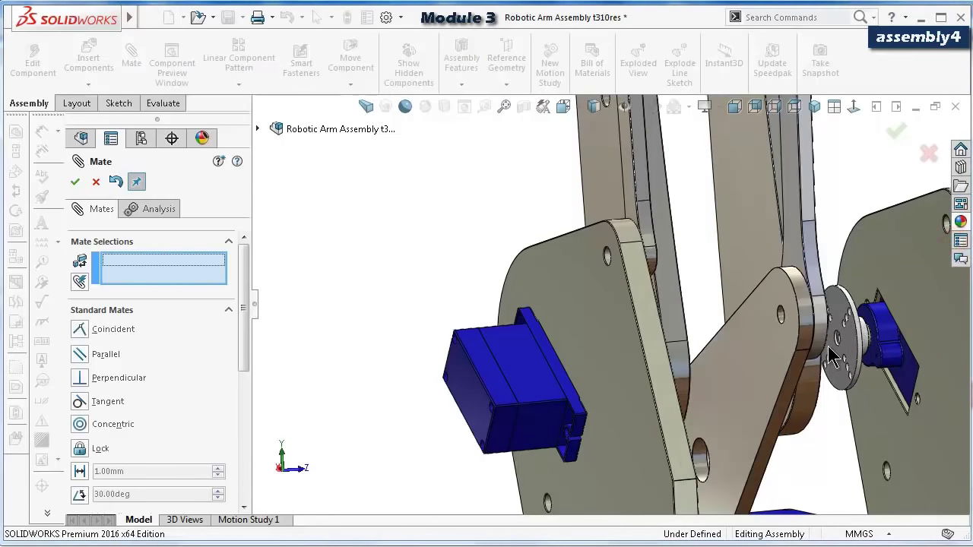
middle_drag(743, 418, 720, 425)
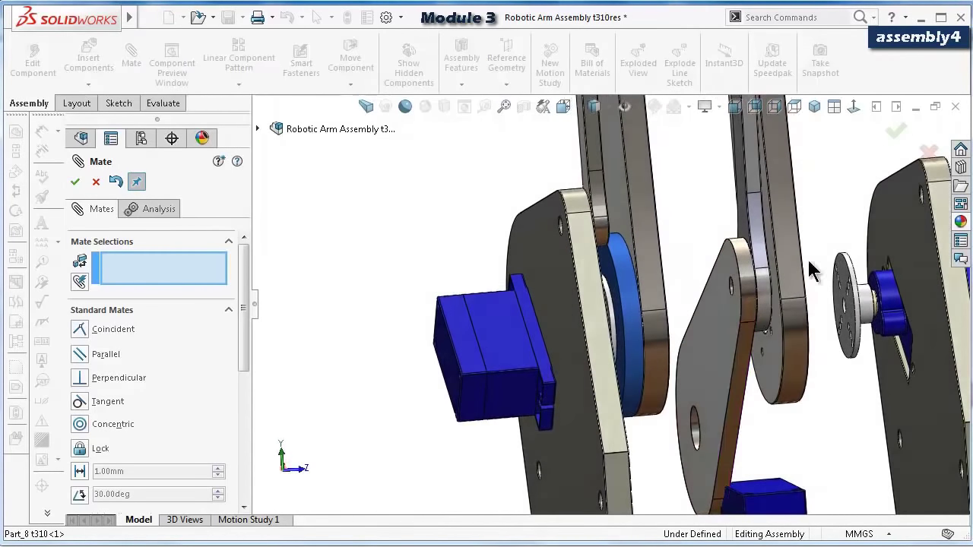
click(897, 134)
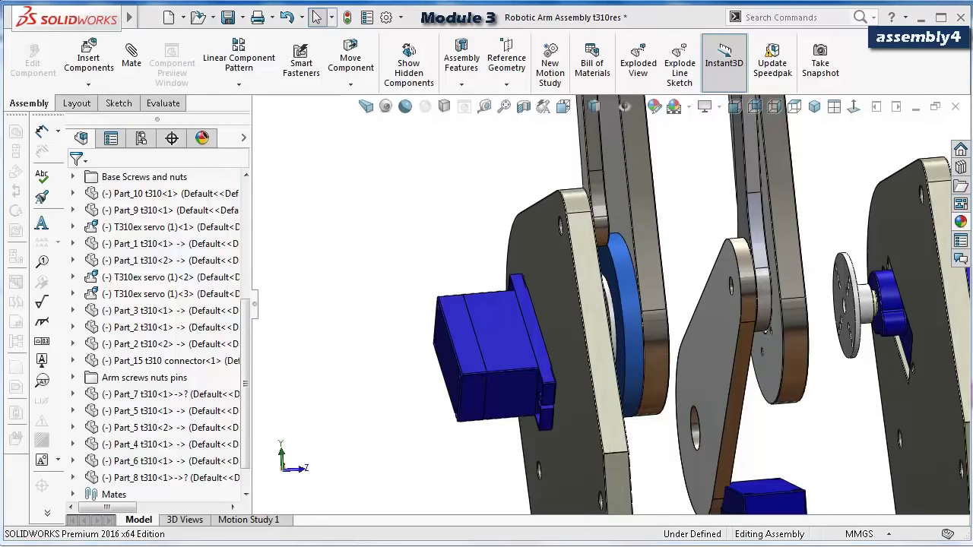
Move the hardened parallel pin out of the Arm screws nuts pins folder, placing it just above that folder.
click(144, 378)
click(73, 378)
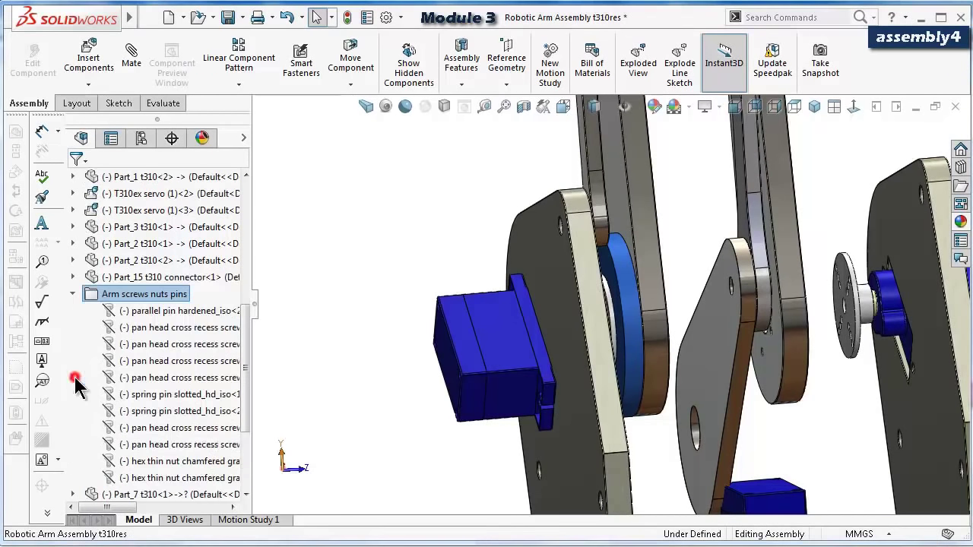
click(183, 312)
drag(183, 314, 193, 284)
click(331, 343)
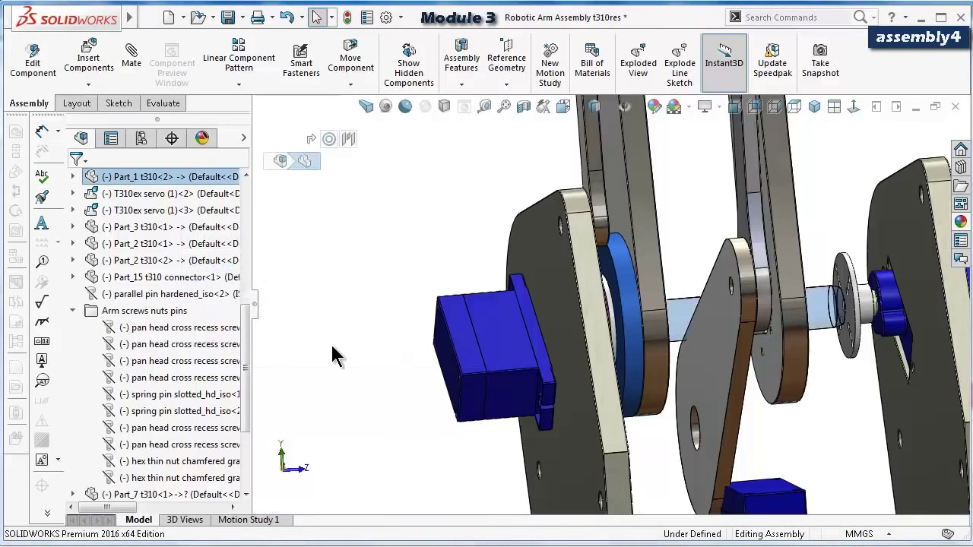
click(184, 295)
Show the hidden hardened parallel pin in the assembly and save the assembly.
click(373, 252)
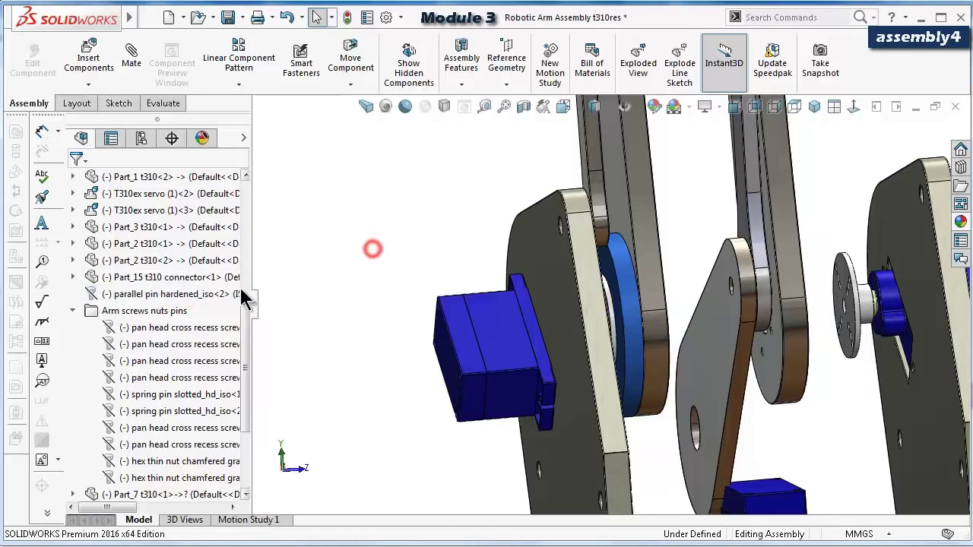
right_click(223, 294)
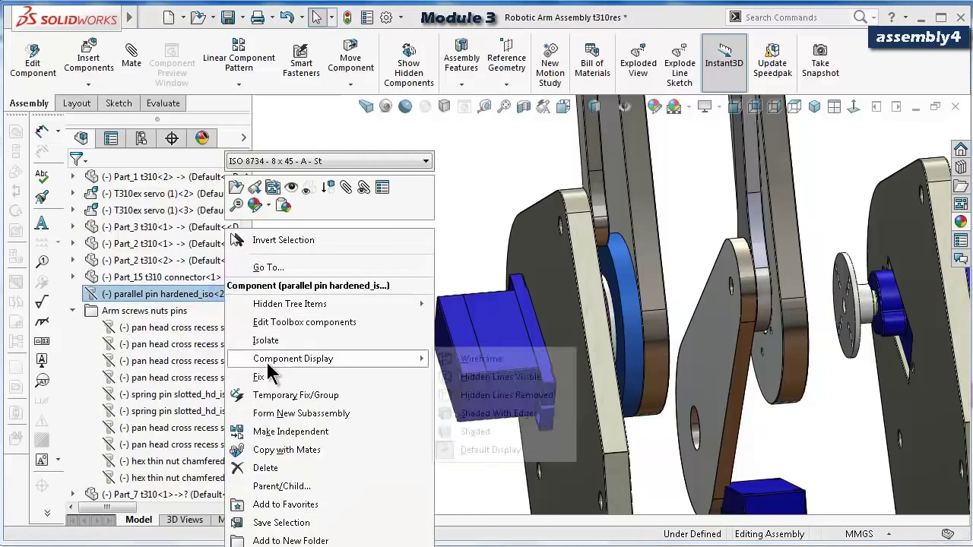
click(291, 194)
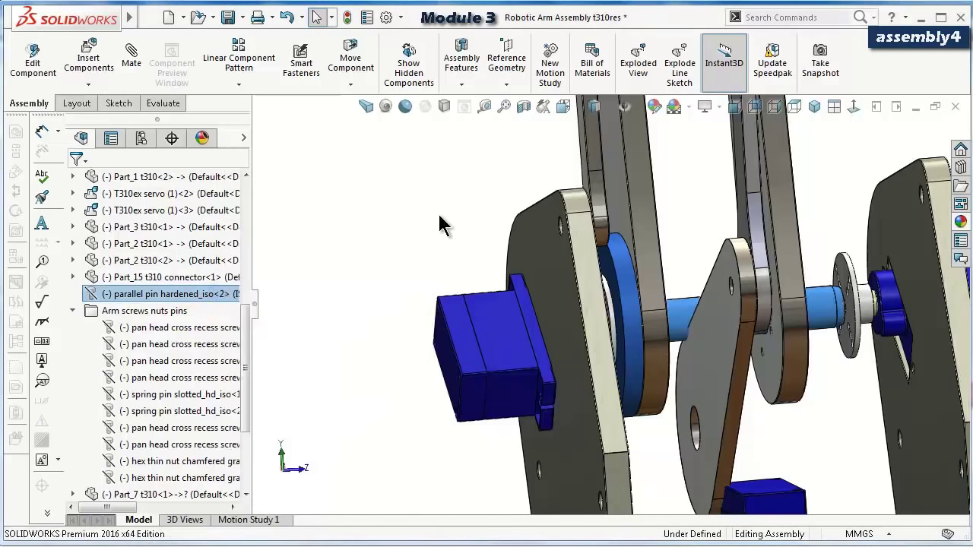
click(404, 222)
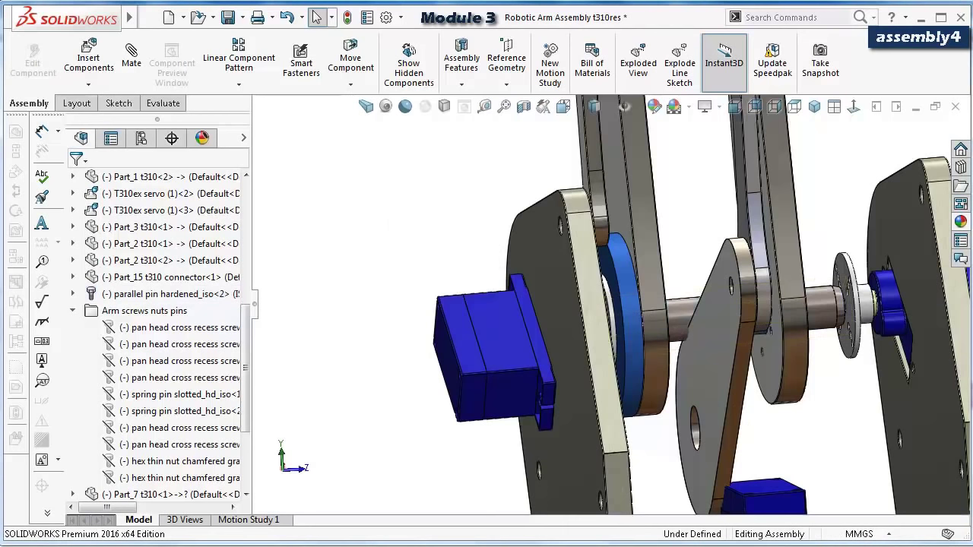
key(ctrl+s)
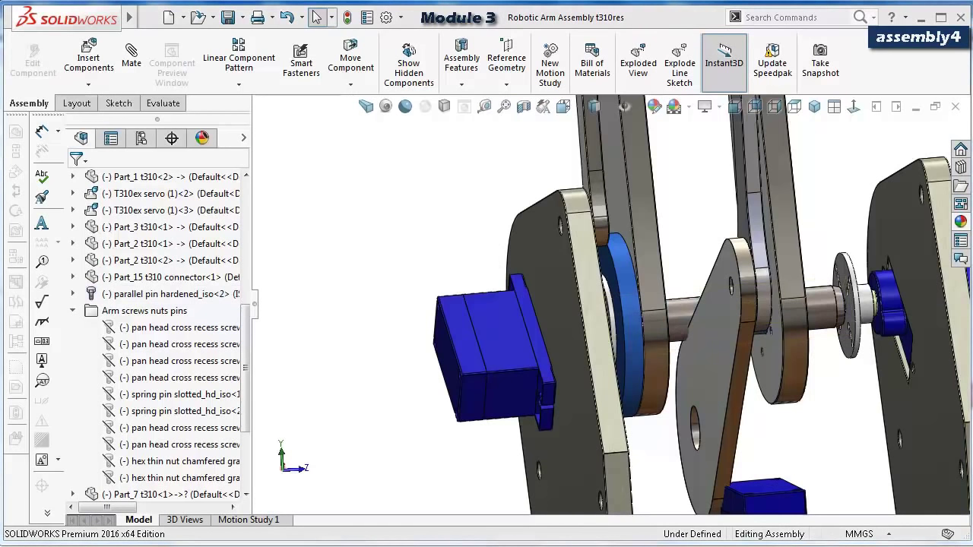
Mate the large hole of Part_8 concentric with the hardened parallel pin between the Part_2 arm plates.
click(698, 432)
click(867, 337)
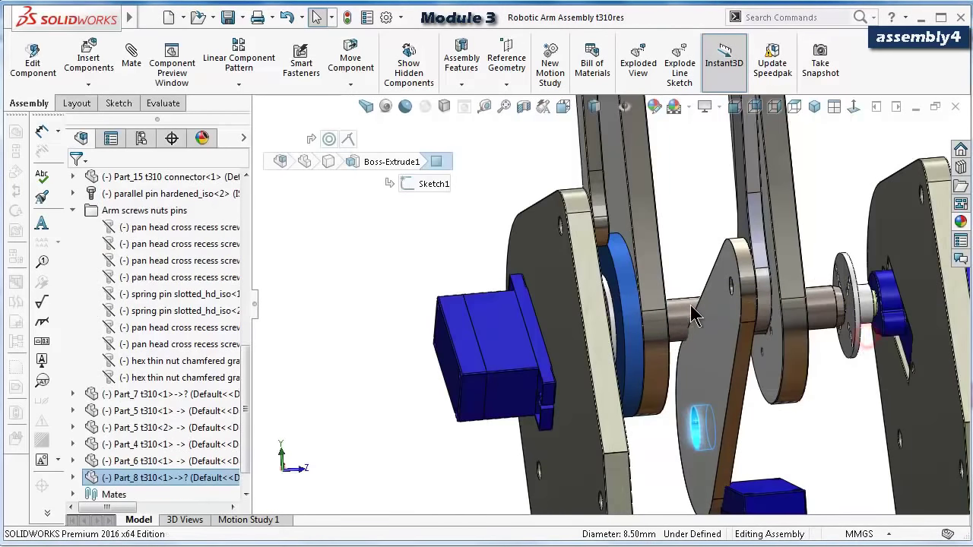
click(682, 324)
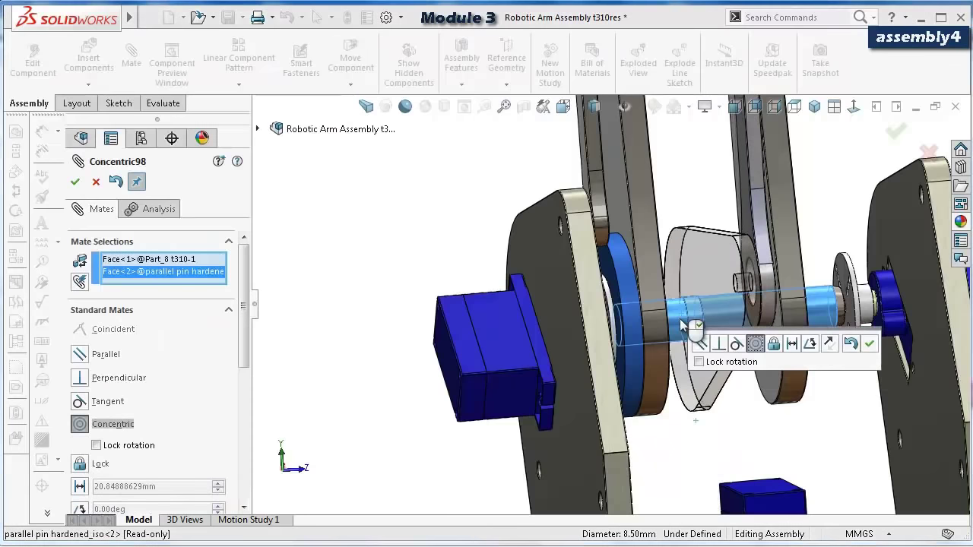
click(867, 343)
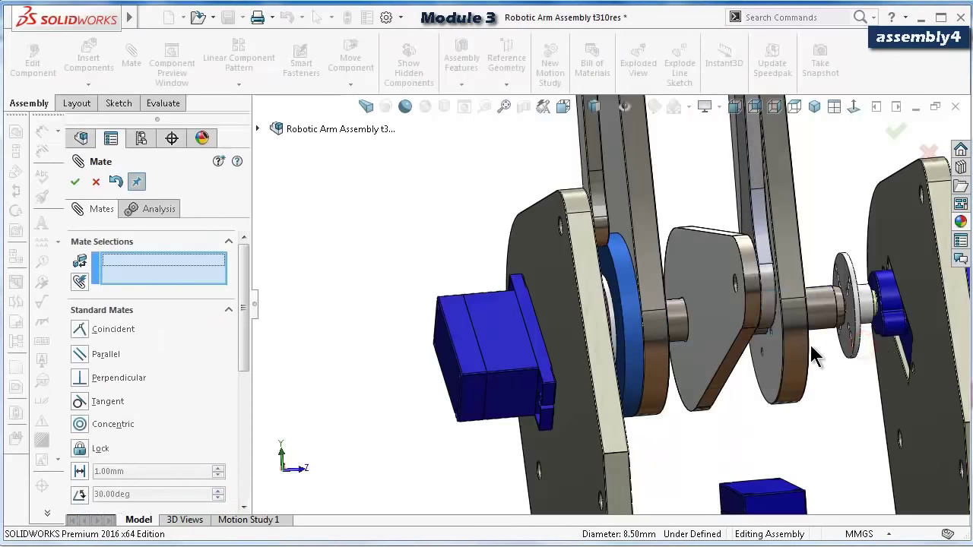
mouse_move(814, 358)
middle_down()
mouse_move(771, 341)
mouse_move(680, 343)
mouse_move(791, 327)
mouse_move(812, 340)
middle_up()
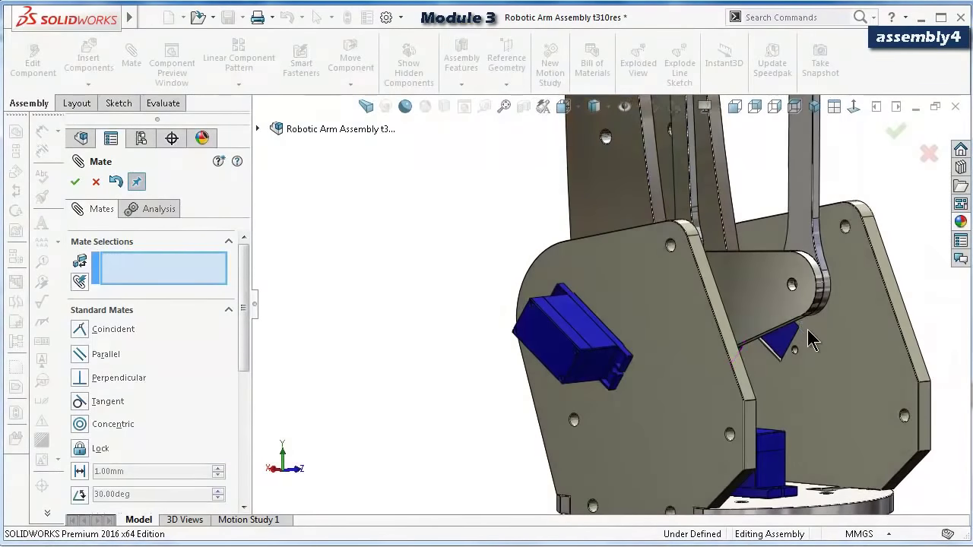
click(77, 182)
Examine the small hole of Part_8 and its joint with the Part_4 link, viewing the arm from several sides.
scroll(784, 287, down, 5)
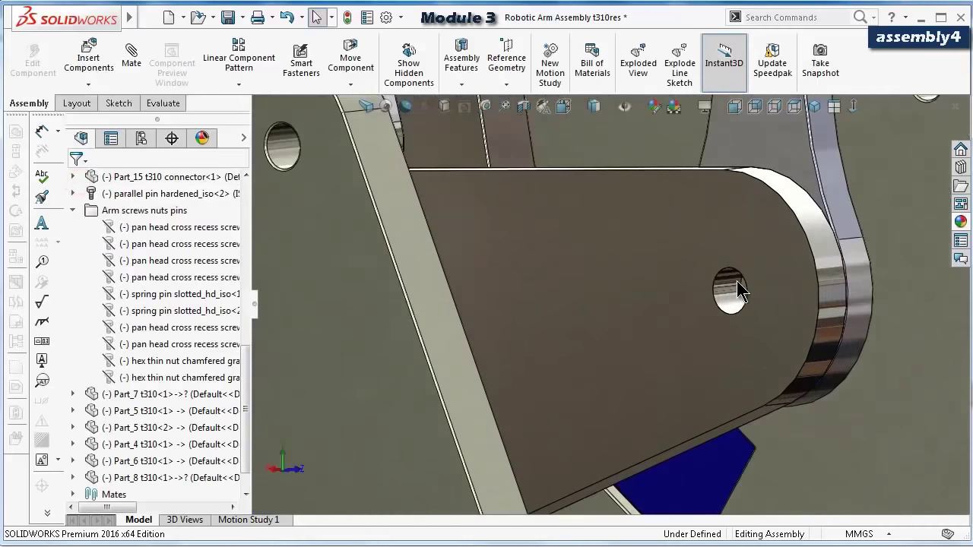
click(716, 278)
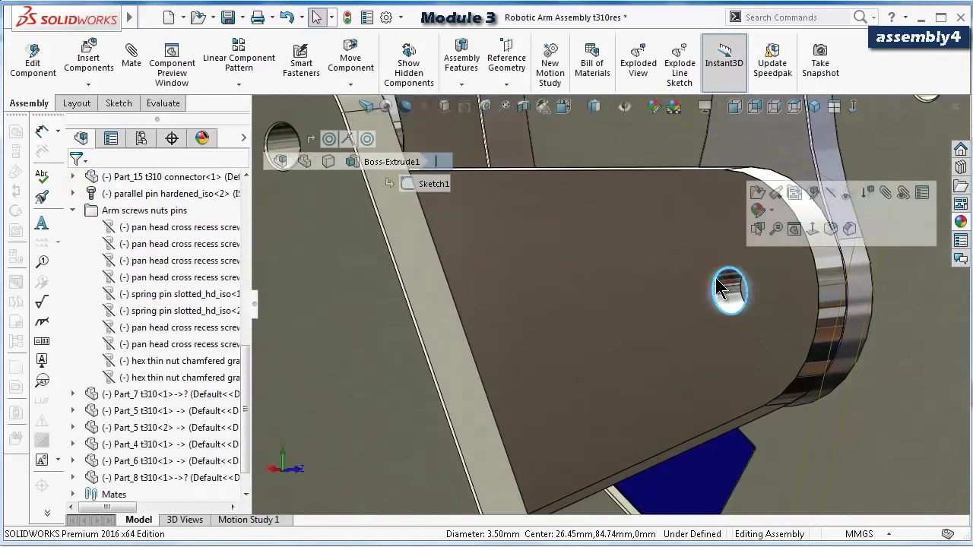
scroll(688, 310, up, 3)
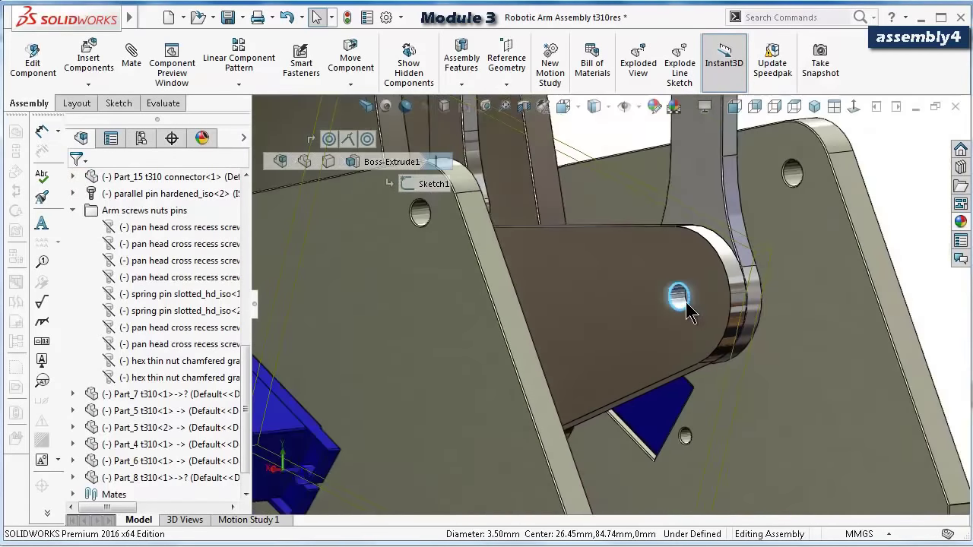
scroll(688, 311, up, 2)
click(771, 256)
scroll(825, 257, up, 4)
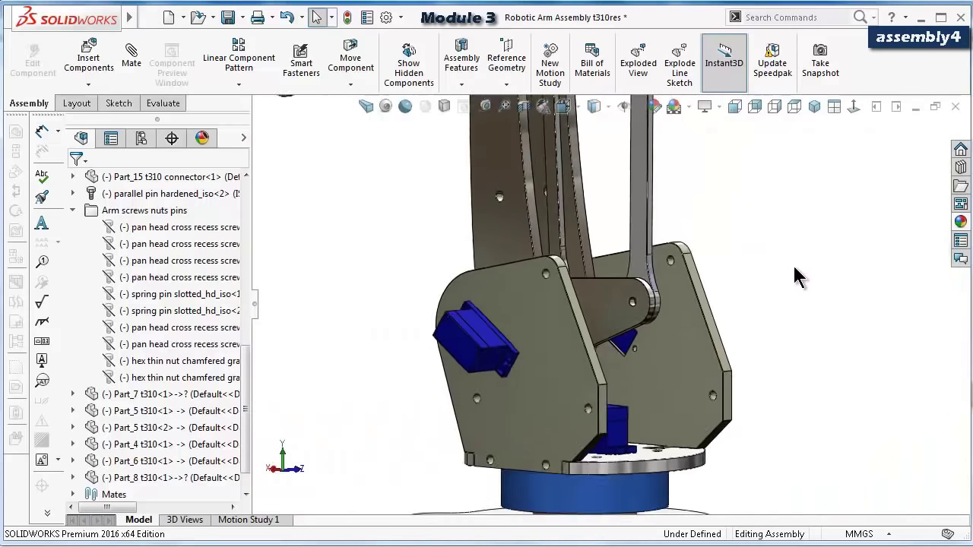
scroll(795, 268, up, 1)
middle_drag(795, 269, 672, 289)
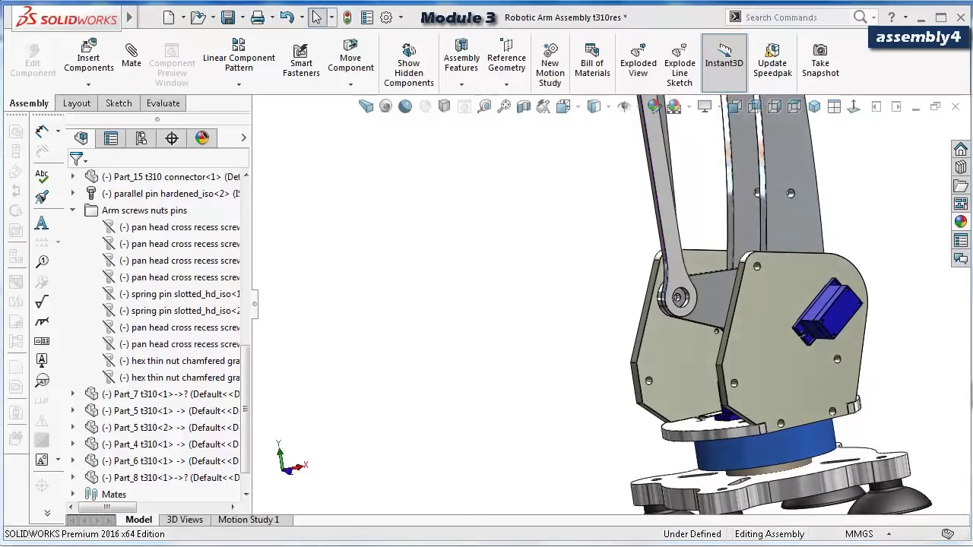
scroll(531, 409, up, 2)
scroll(726, 248, up, 2)
middle_drag(726, 248, 765, 270)
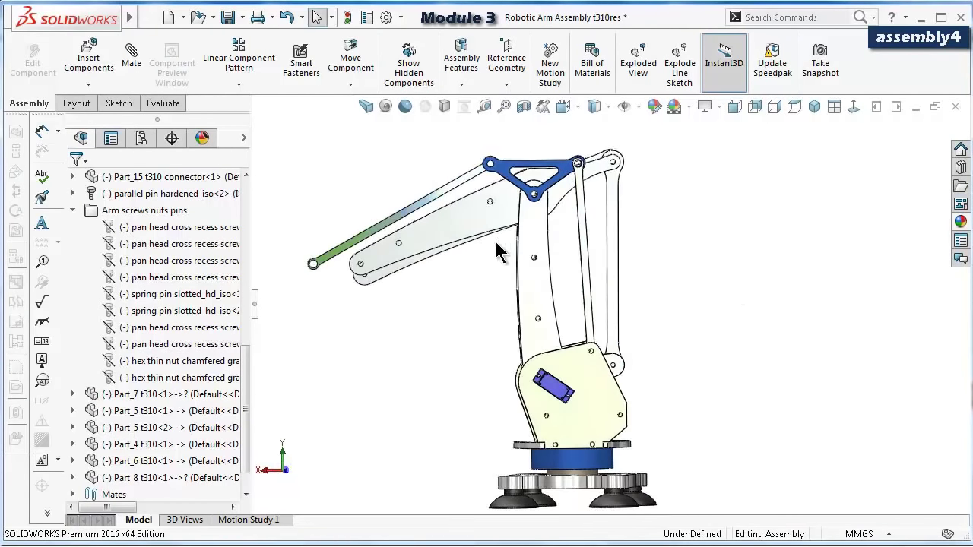
Move the Part_5 forearm, Part_8 and the upright arm in side view to test the linkage, leaving the upright arm tilted forward.
click(453, 232)
drag(451, 256, 467, 240)
scroll(623, 330, down, 3)
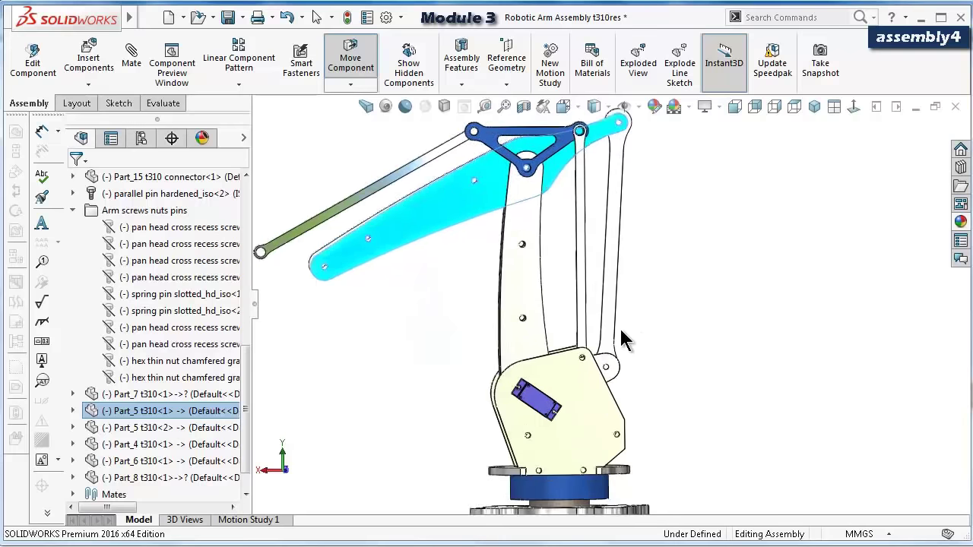
mouse_move(597, 373)
mouse_down()
mouse_move(575, 342)
mouse_move(597, 386)
mouse_up()
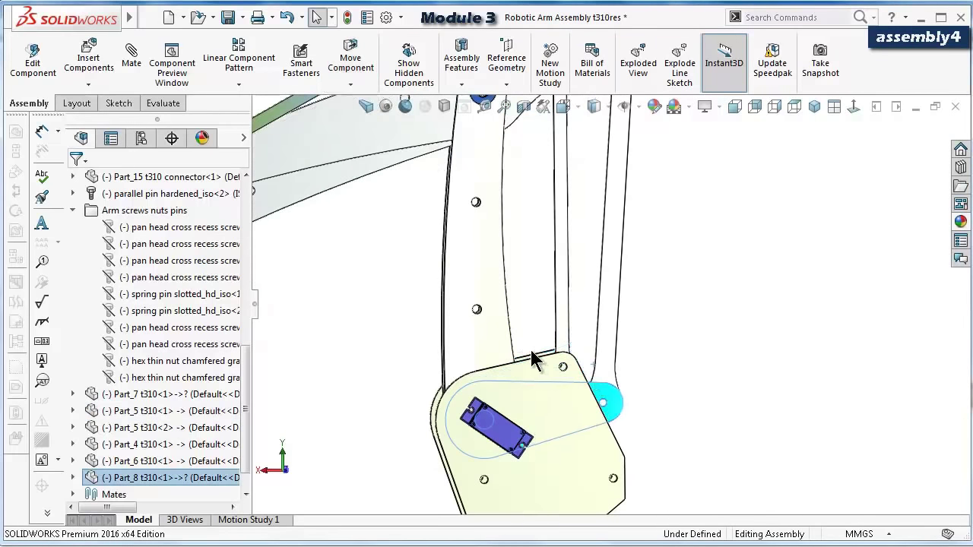
scroll(532, 346, up, 5)
scroll(532, 346, down, 3)
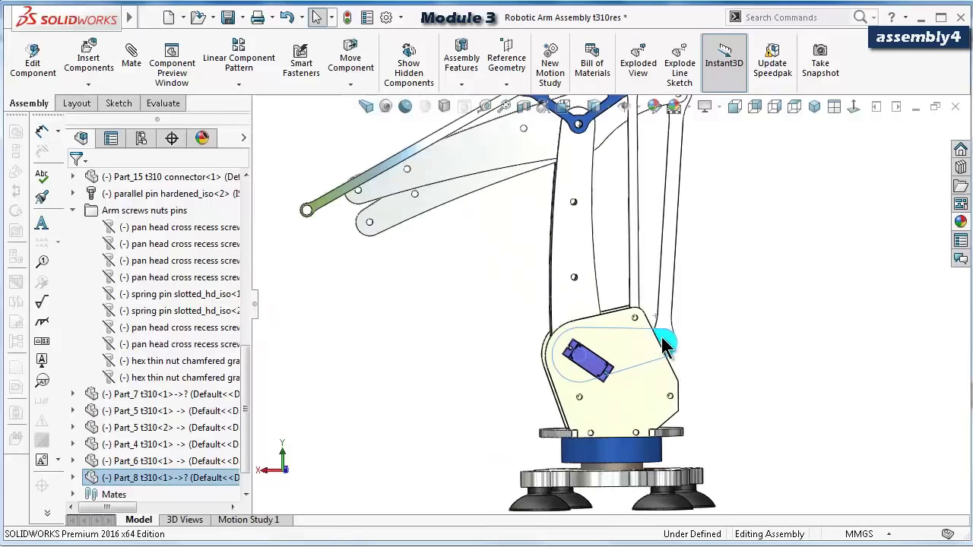
mouse_move(662, 346)
mouse_down()
mouse_move(657, 300)
mouse_move(667, 328)
mouse_up()
click(724, 312)
scroll(711, 304, up, 3)
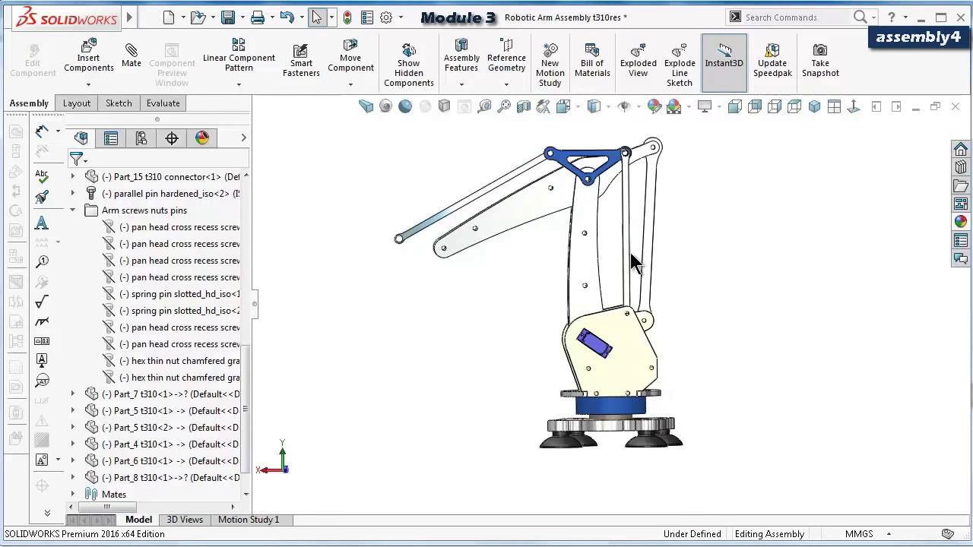
drag(575, 206, 564, 231)
click(711, 261)
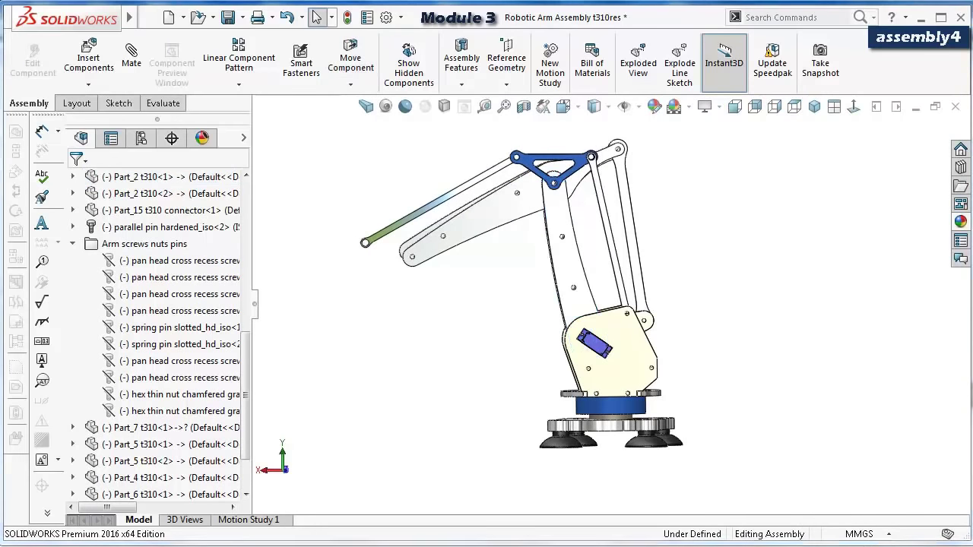
Create a second copy of the blue Part_15 connector disc and place it outside the servo on the original disc's side.
click(808, 389)
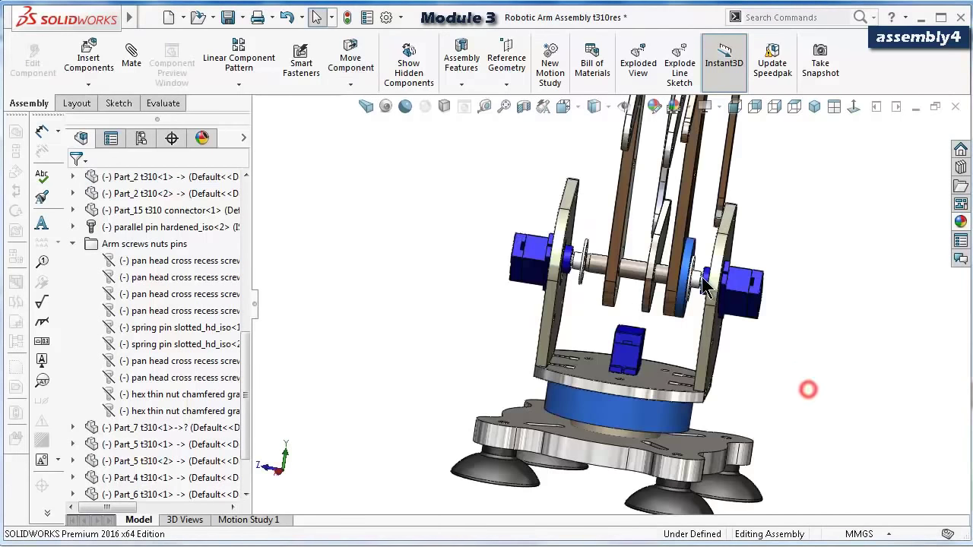
scroll(703, 285, down, 5)
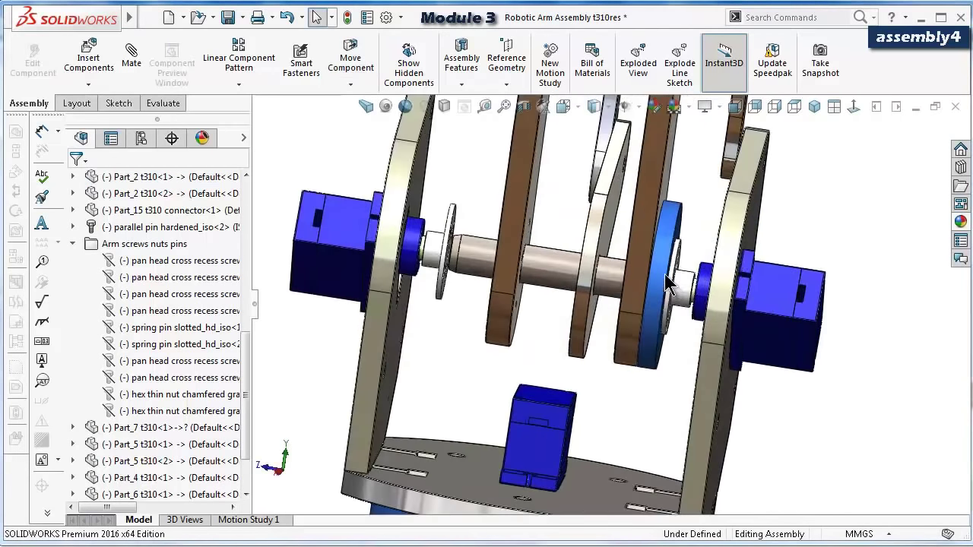
click(663, 282)
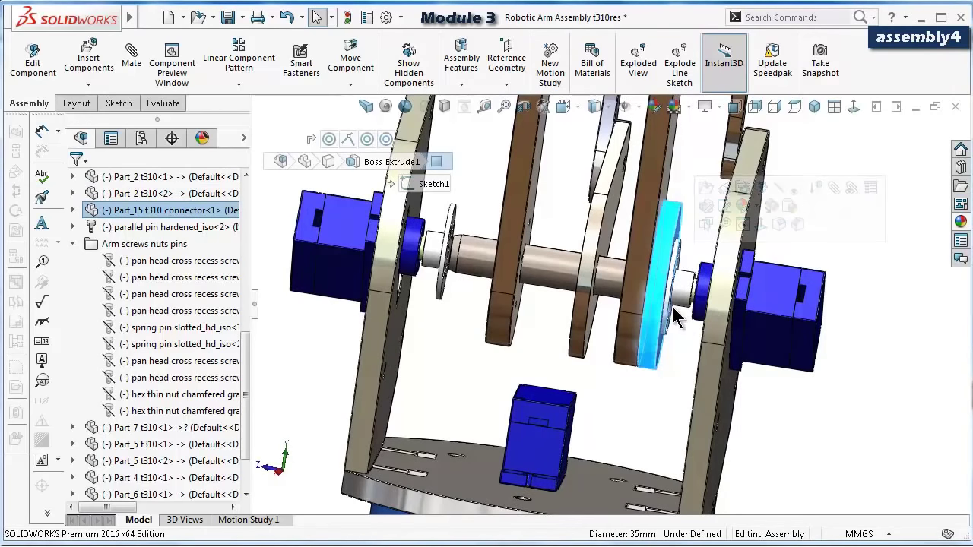
ctrl+drag(657, 292, 860, 241)
click(858, 239)
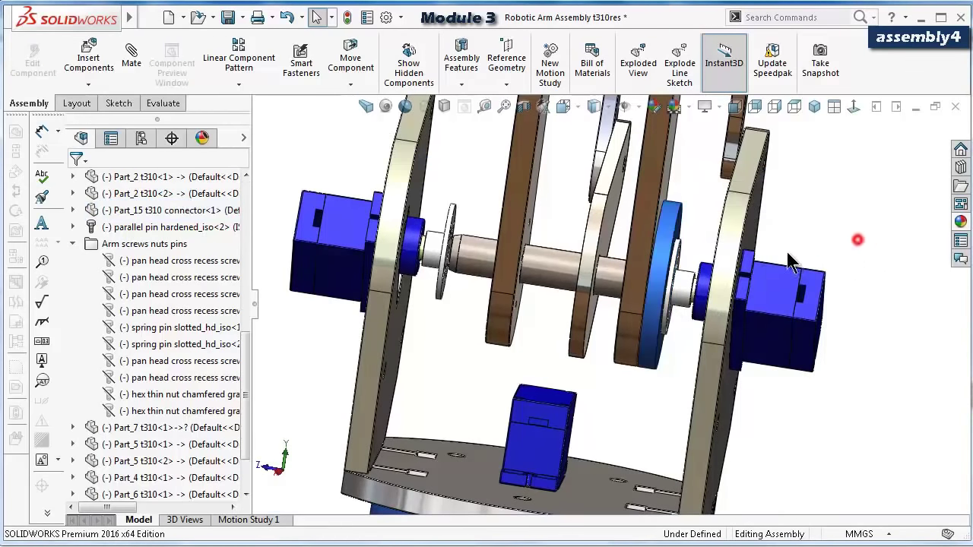
ctrl+drag(673, 257, 853, 238)
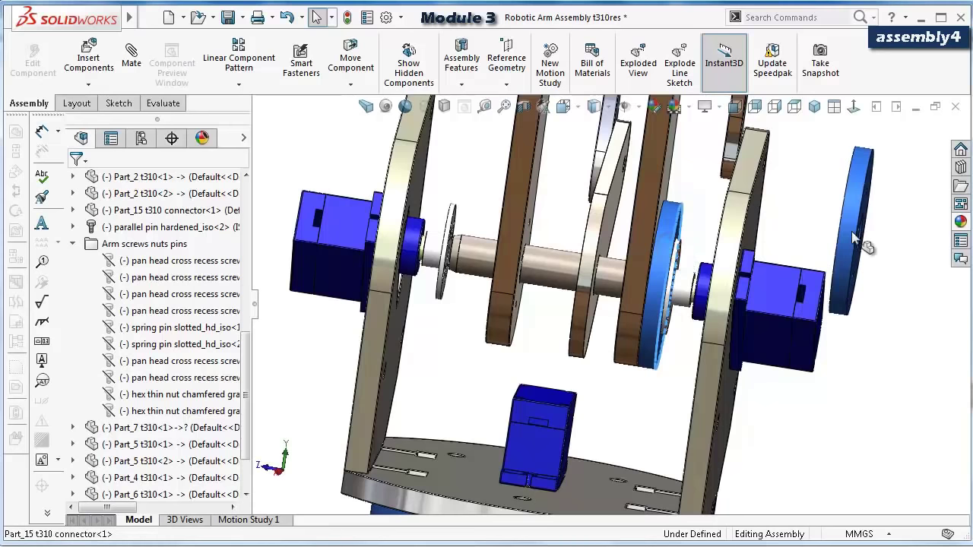
click(873, 266)
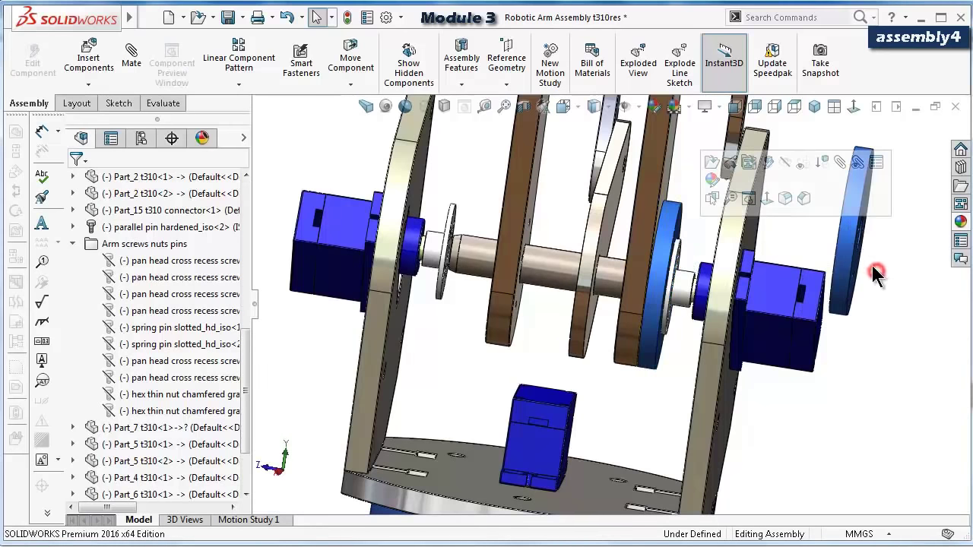
Mate the central hole of the second Part_15 connector disc concentric with the hardened parallel pin.
middle_drag(860, 249, 912, 255)
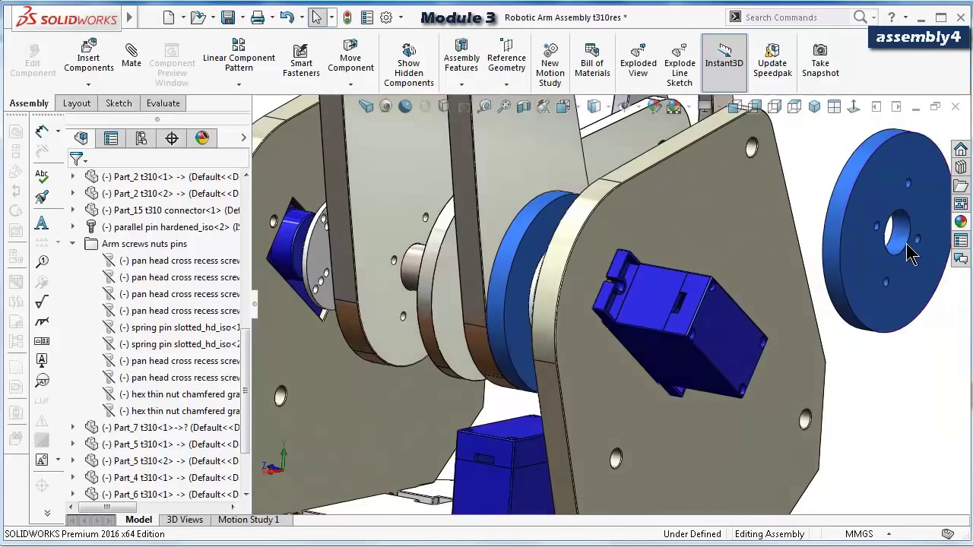
click(905, 242)
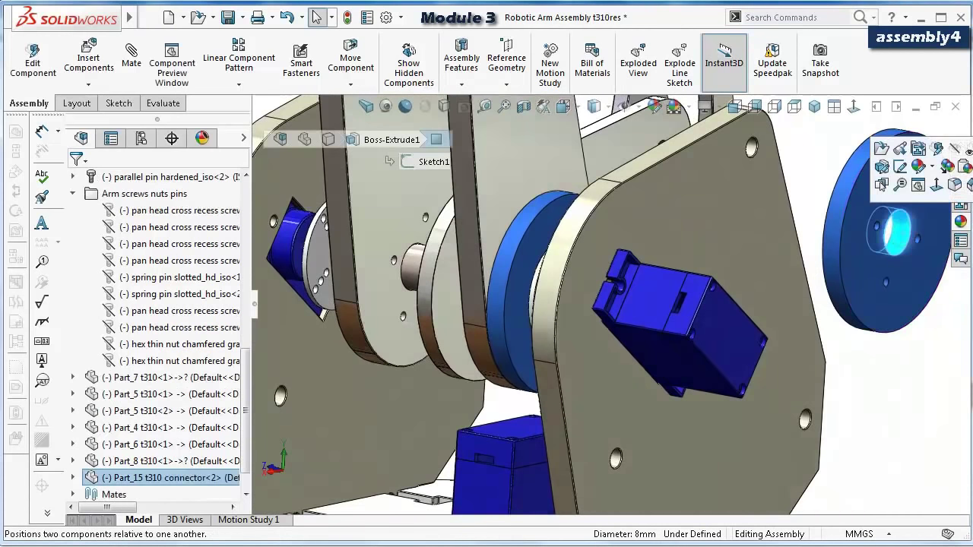
click(970, 166)
scroll(431, 292, up, 2)
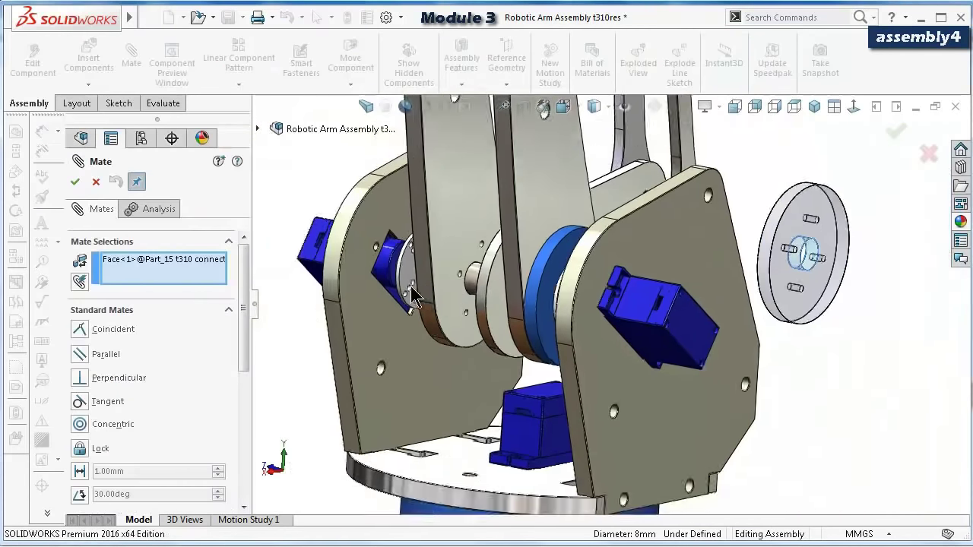
scroll(412, 296, down, 4)
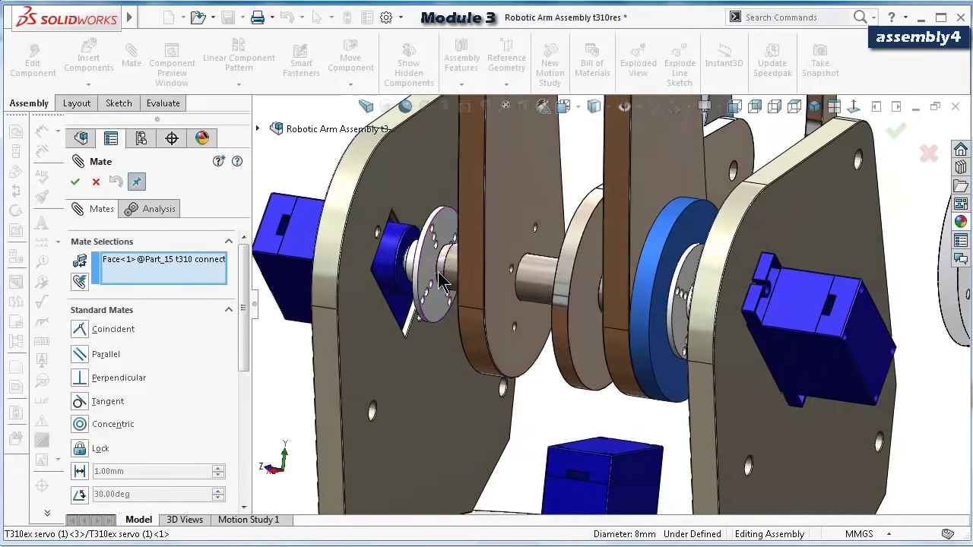
click(452, 281)
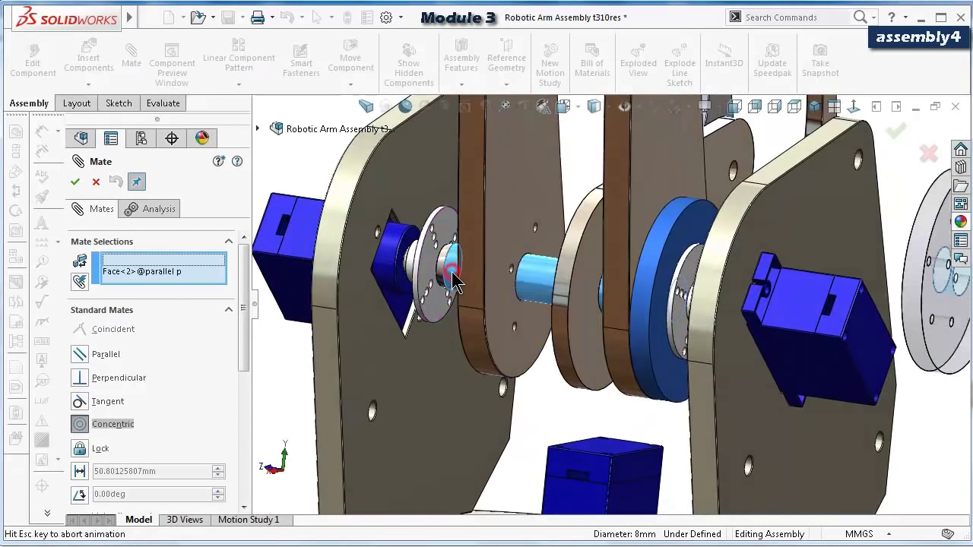
click(895, 138)
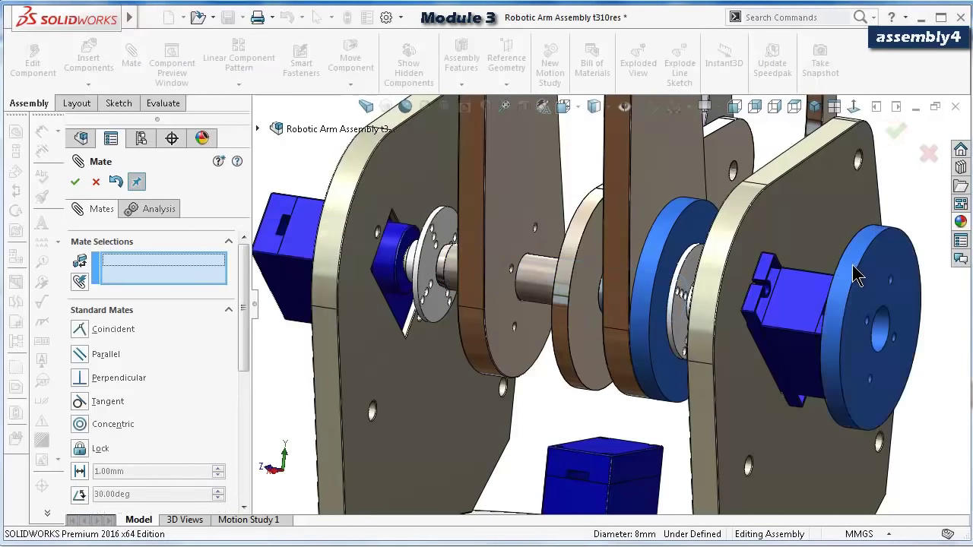
Mate the outer flat face of the second Part_15 disc coincident with the arm-side face of the opposite servo's horn.
middle_drag(865, 264, 891, 266)
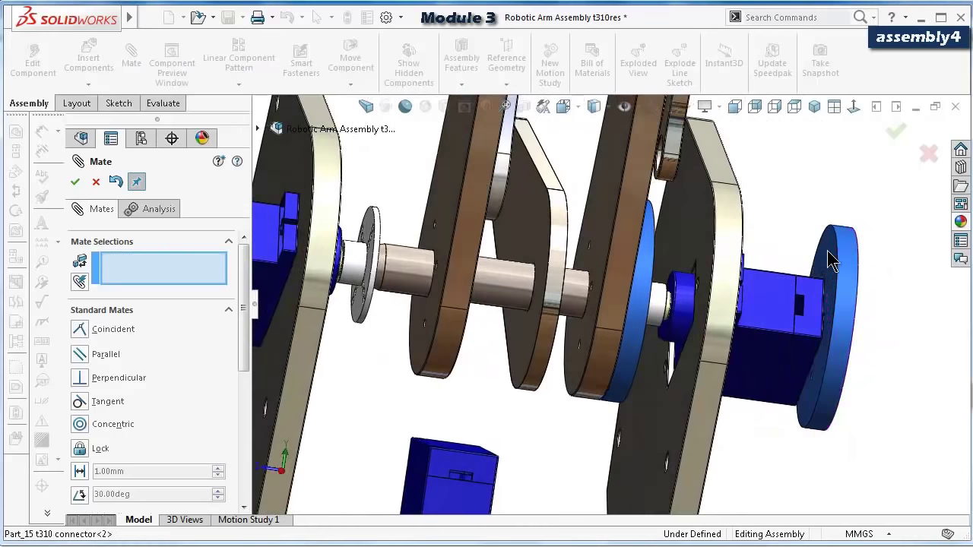
click(832, 261)
middle_drag(447, 289, 378, 278)
click(378, 278)
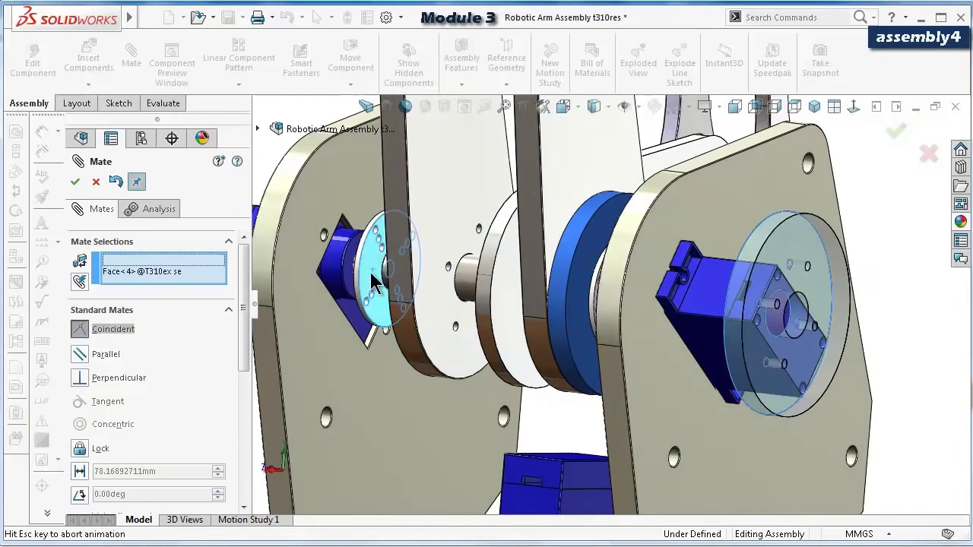
click(356, 243)
Mate a small hole of the second Part_15 disc concentric with the outermost hole in a row on the servo horn, and finish mating.
middle_drag(355, 243, 433, 263)
scroll(340, 273, down, 4)
scroll(467, 431, down, 4)
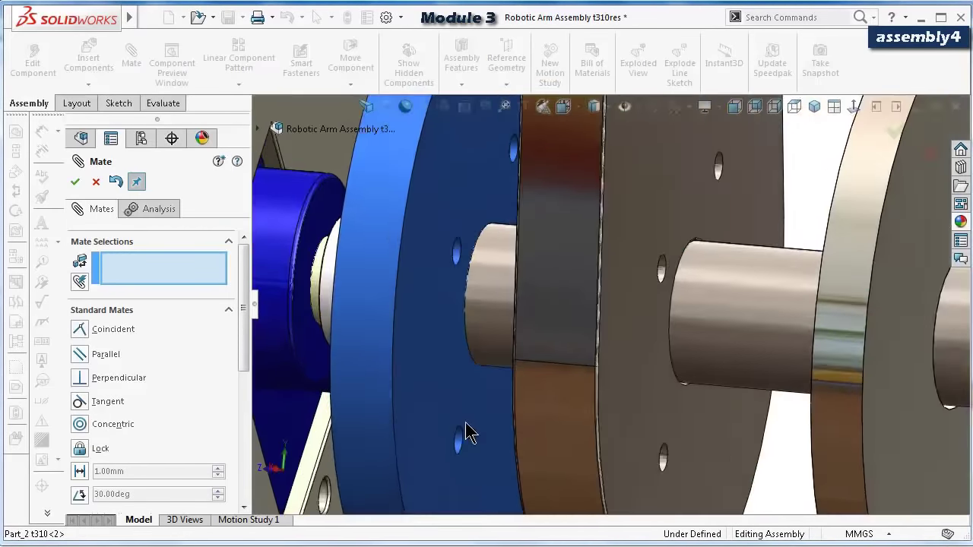
click(472, 439)
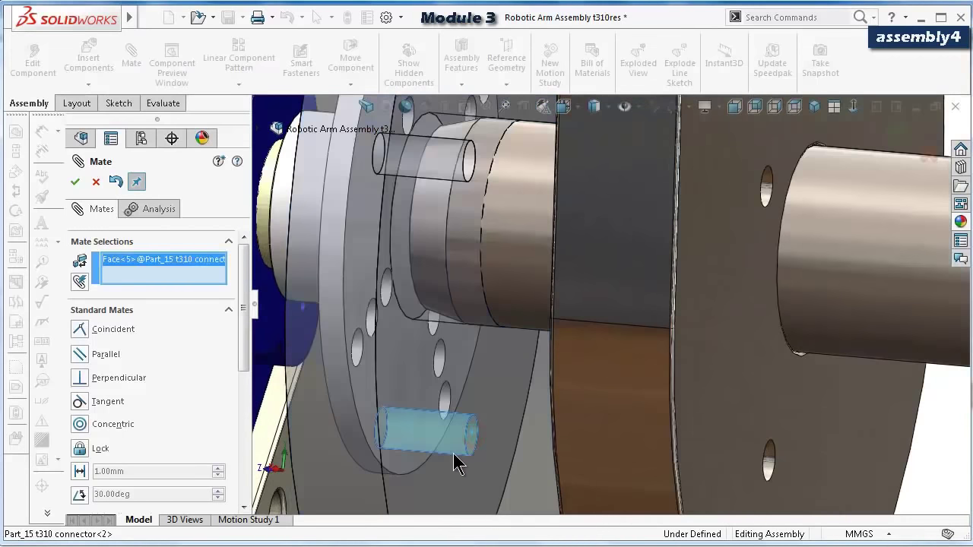
middle_drag(455, 464, 449, 368)
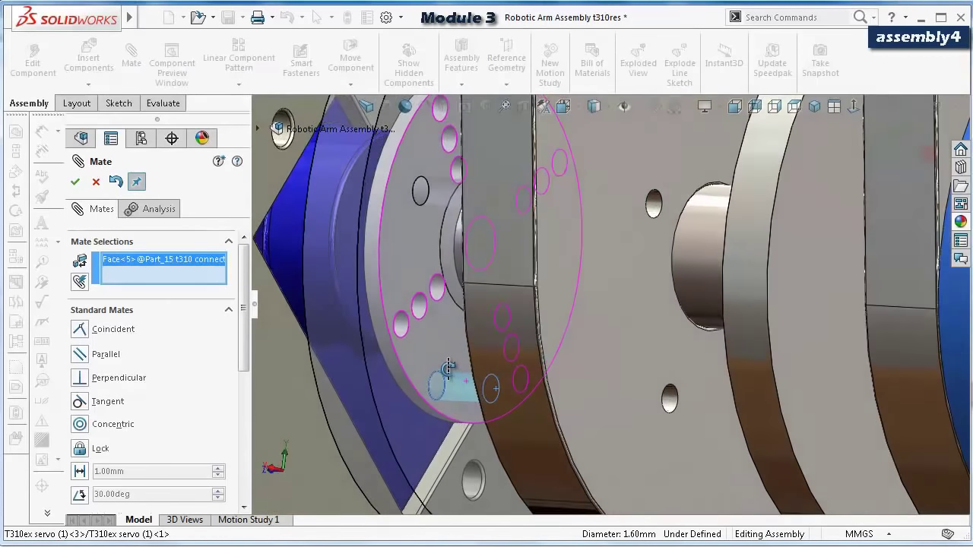
click(404, 328)
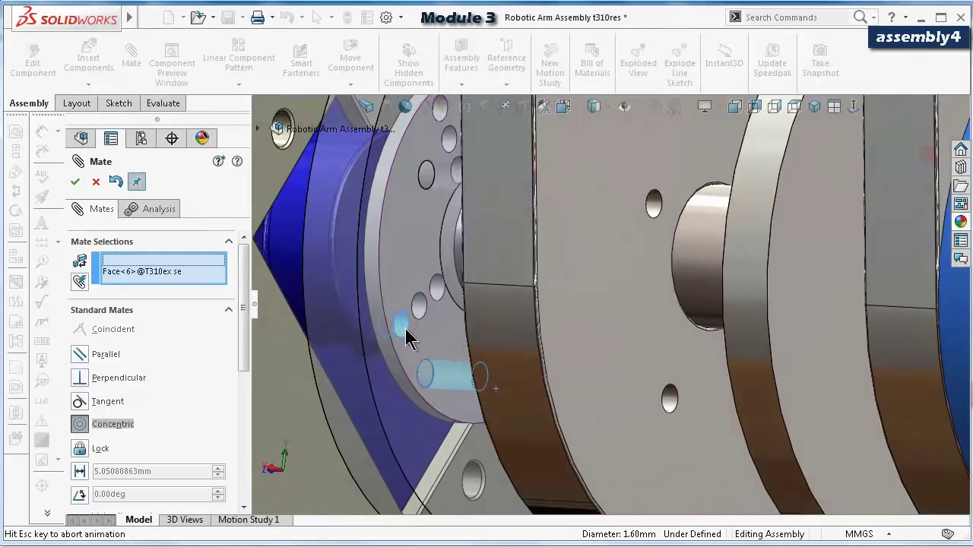
click(387, 354)
middle_drag(425, 372, 525, 333)
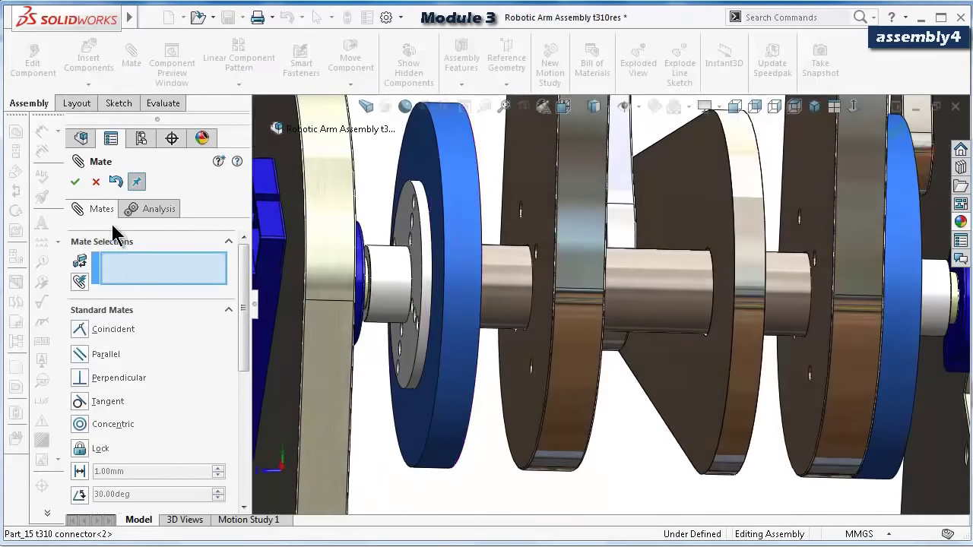
click(76, 183)
Turn the servo horn and the second Part_15 disc to check how they rotate together, viewing the joint from both sides.
middle_drag(435, 289, 411, 289)
click(414, 284)
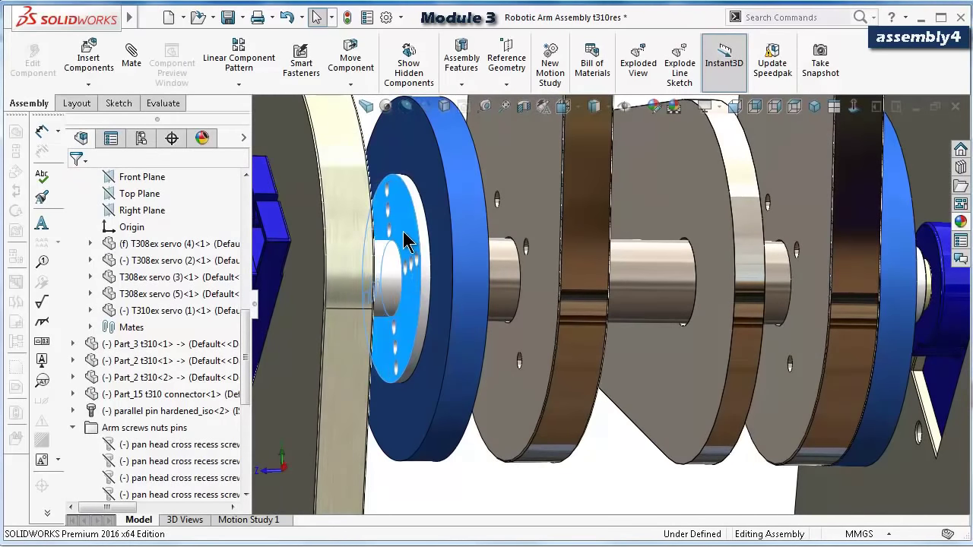
drag(411, 303, 482, 278)
middle_drag(482, 279, 416, 293)
click(534, 408)
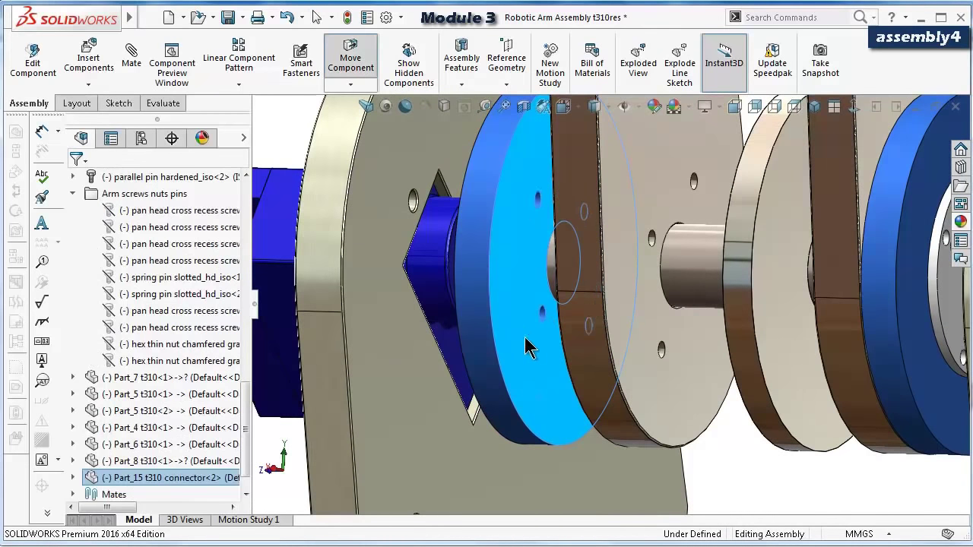
middle_drag(558, 384, 525, 395)
click(364, 464)
Make the second Part_15 disc transparent and turn the servo horn behind it to inspect the hole alignment.
click(597, 409)
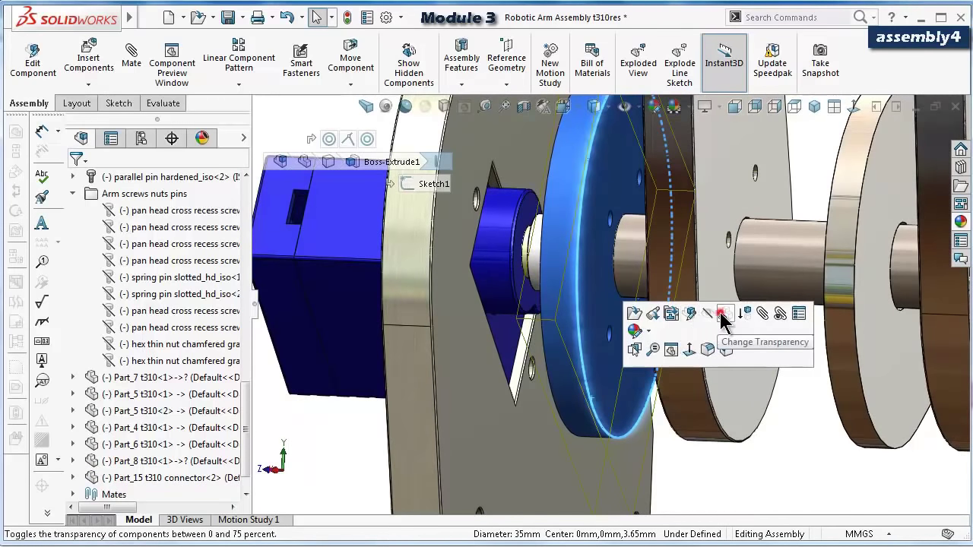
click(723, 313)
click(611, 385)
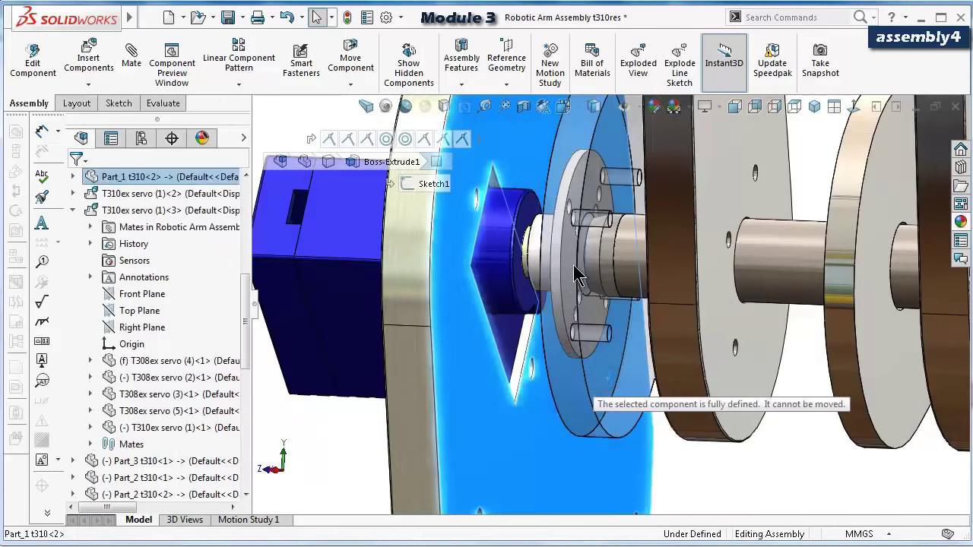
middle_drag(530, 393, 504, 398)
click(335, 425)
drag(581, 393, 536, 386)
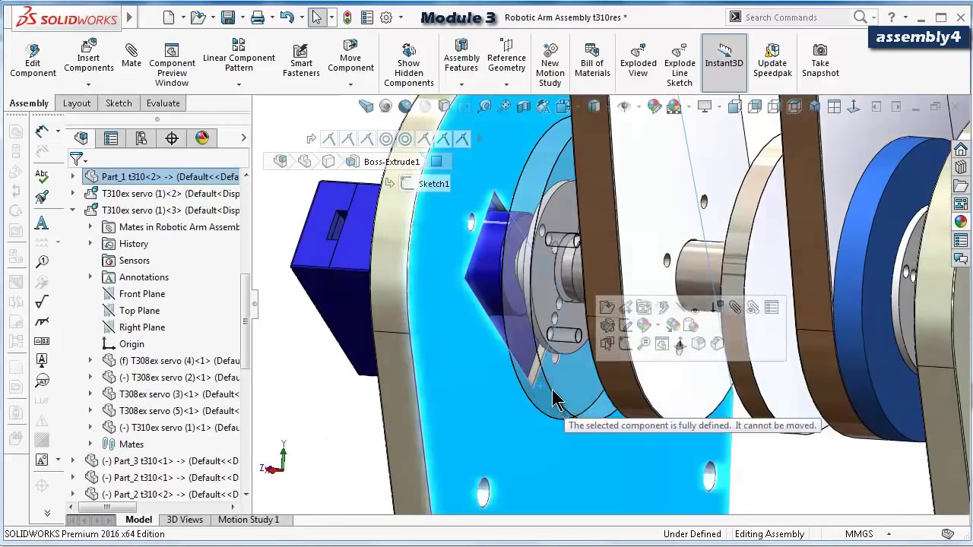
middle_drag(572, 411, 701, 289)
click(701, 289)
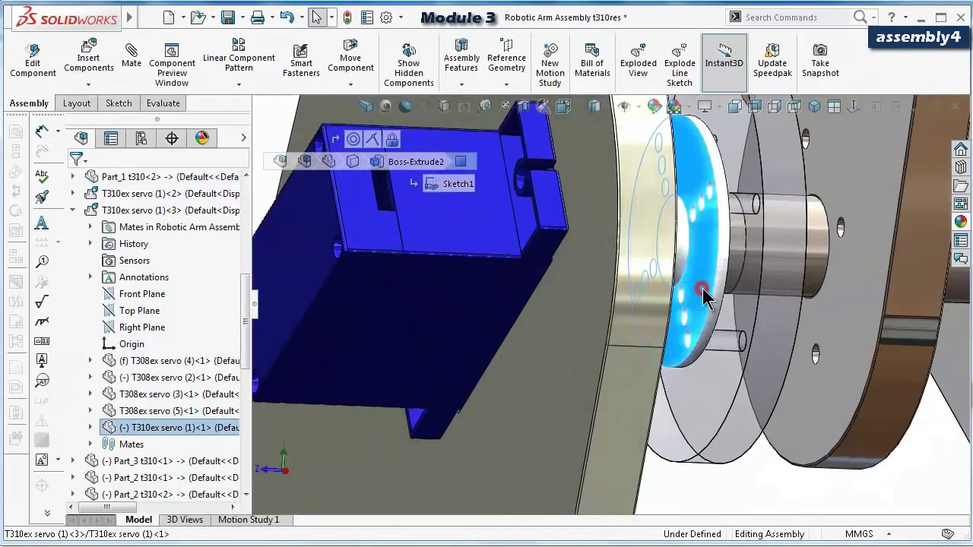
mouse_move(697, 230)
mouse_down()
mouse_move(696, 326)
mouse_move(686, 236)
mouse_up()
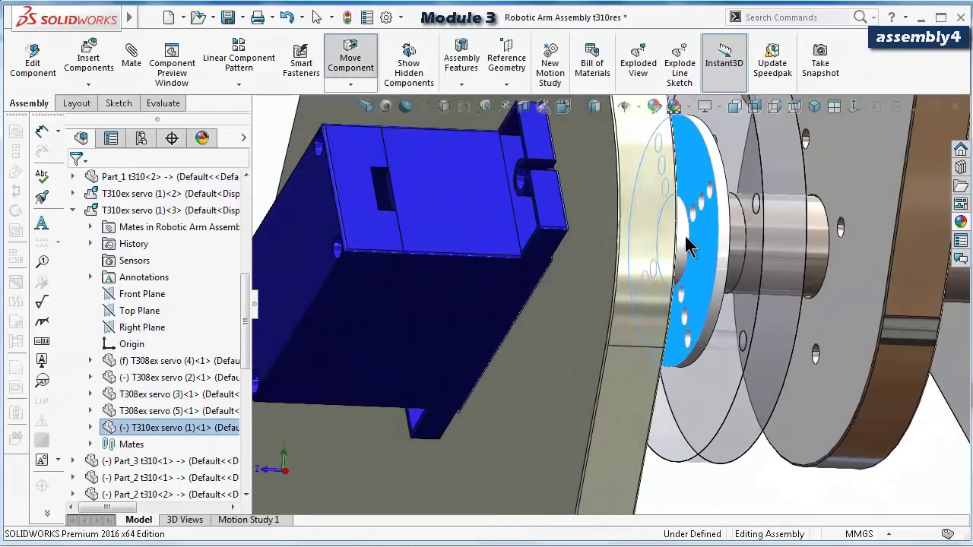
Turn off the transparency of the second Part_15 disc.
click(707, 432)
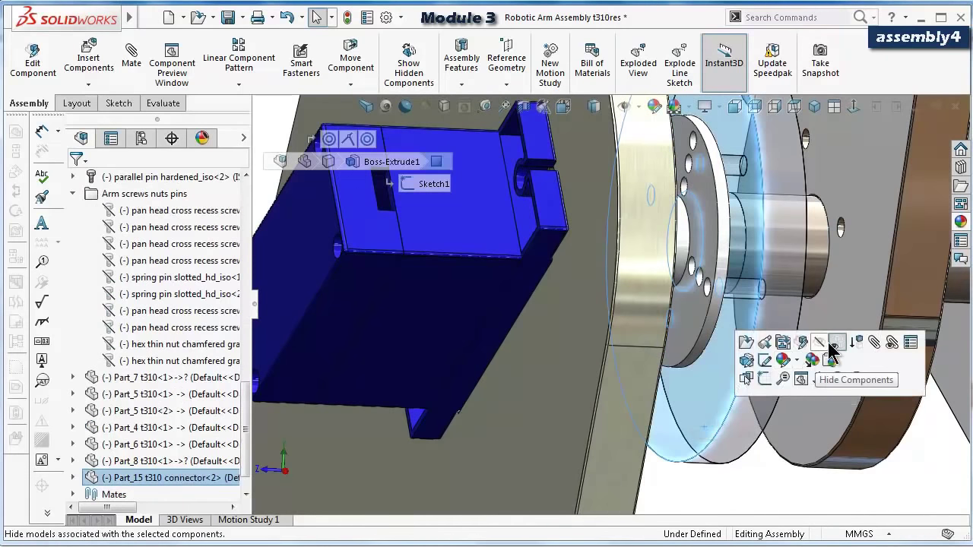
click(834, 344)
scroll(742, 438, up, 3)
click(739, 443)
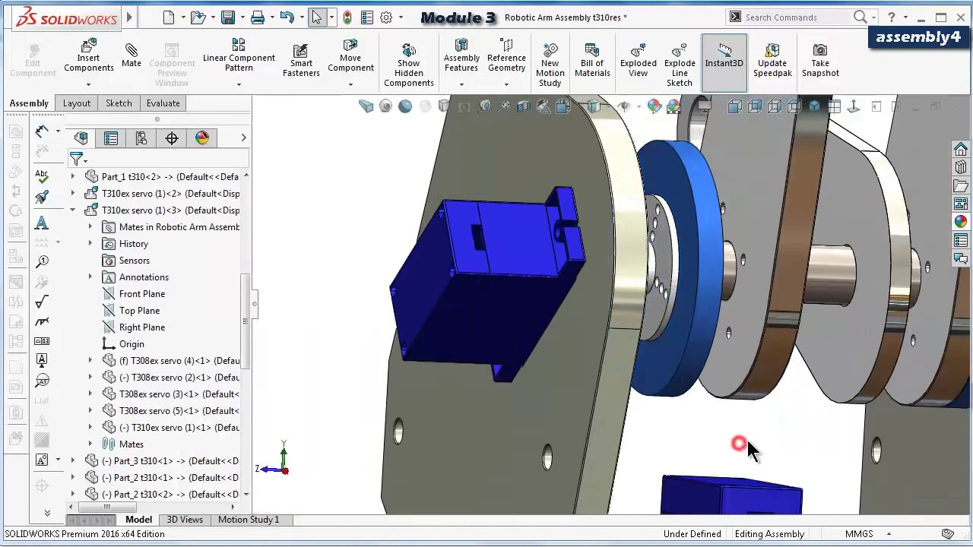
scroll(745, 441, up, 2)
middle_drag(722, 422, 667, 426)
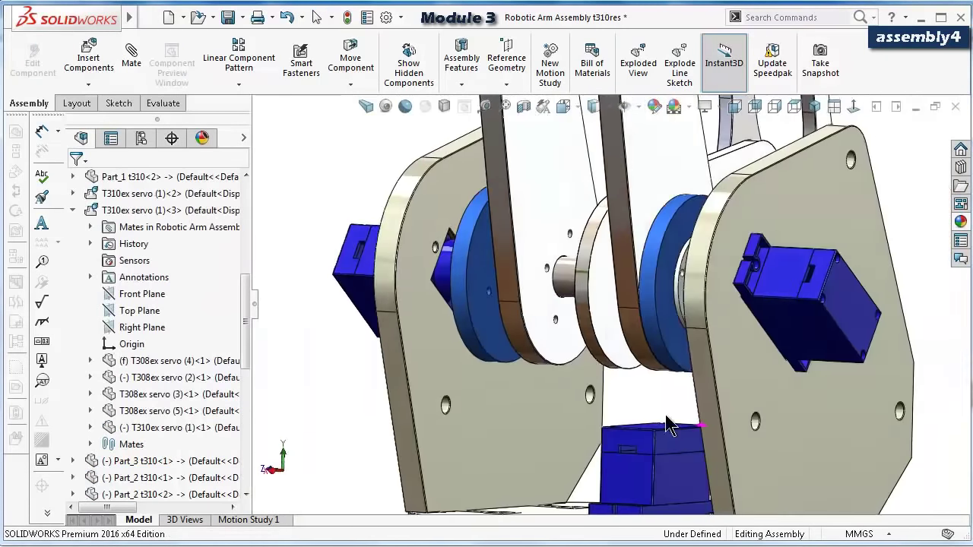
scroll(665, 339, up, 5)
middle_drag(662, 324, 681, 327)
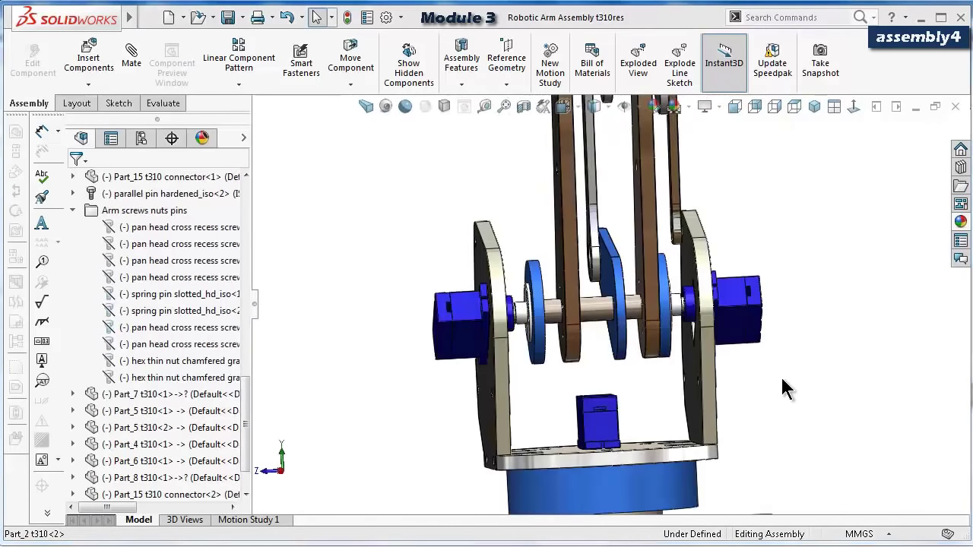
Set the blind depth of Part_8's Boss-Extrude1 to 5 mm and return to editing the assembly.
middle_drag(745, 352, 742, 359)
scroll(654, 319, down, 4)
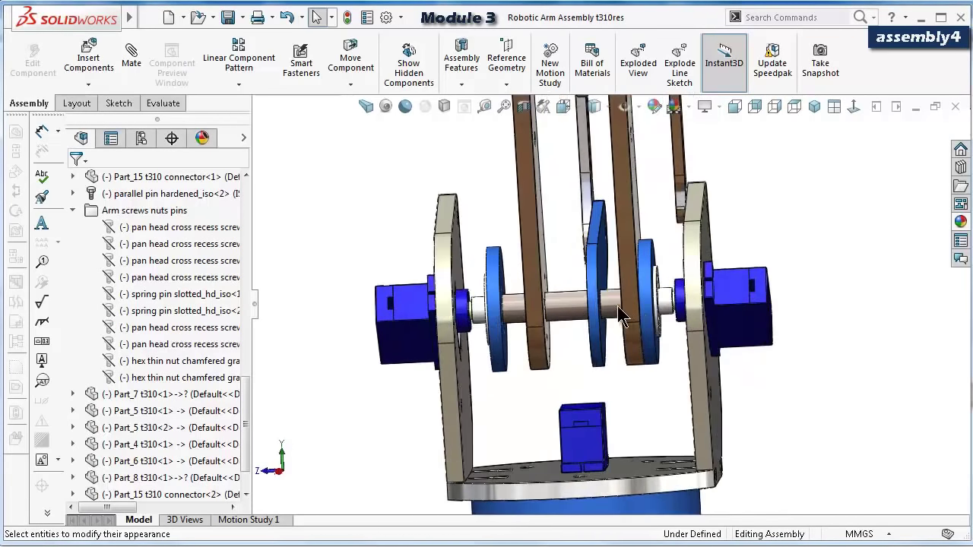
click(583, 278)
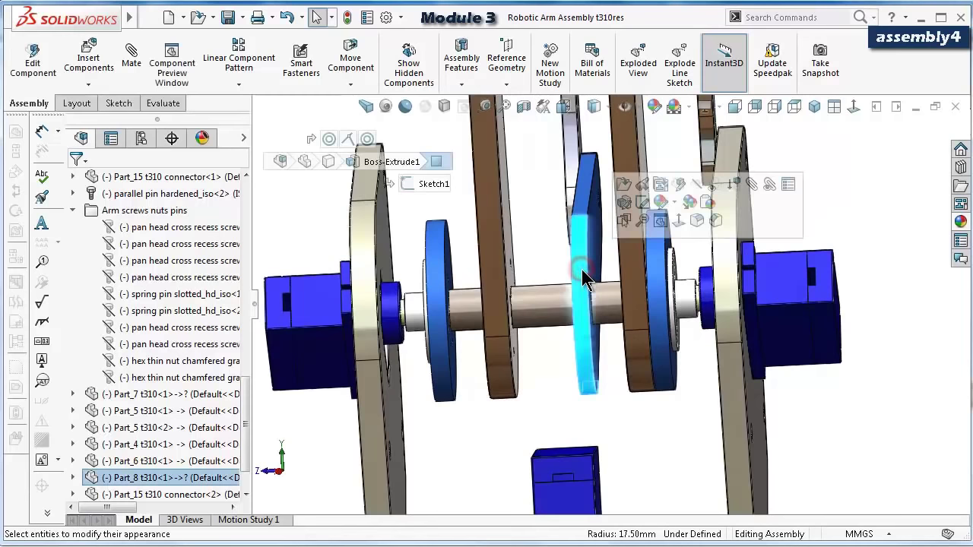
click(185, 479)
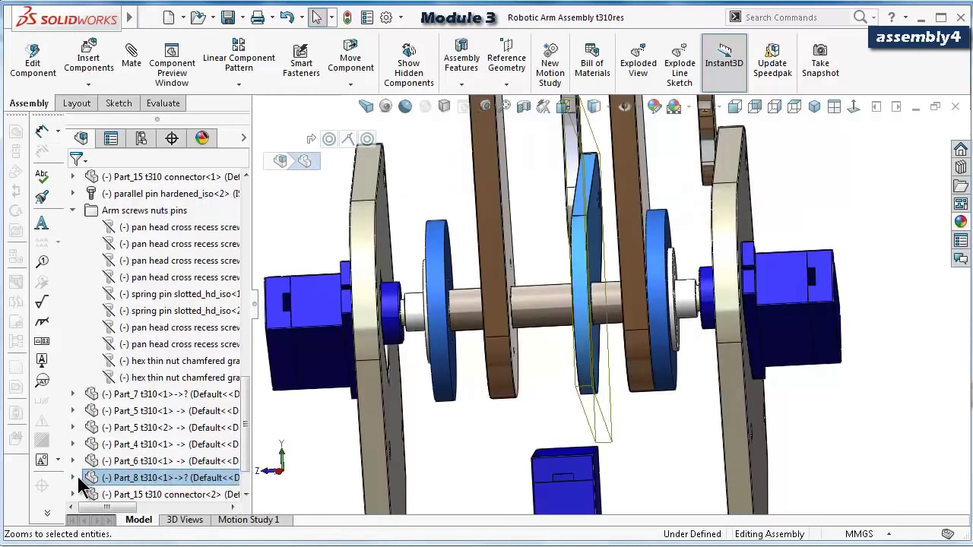
click(73, 477)
click(126, 479)
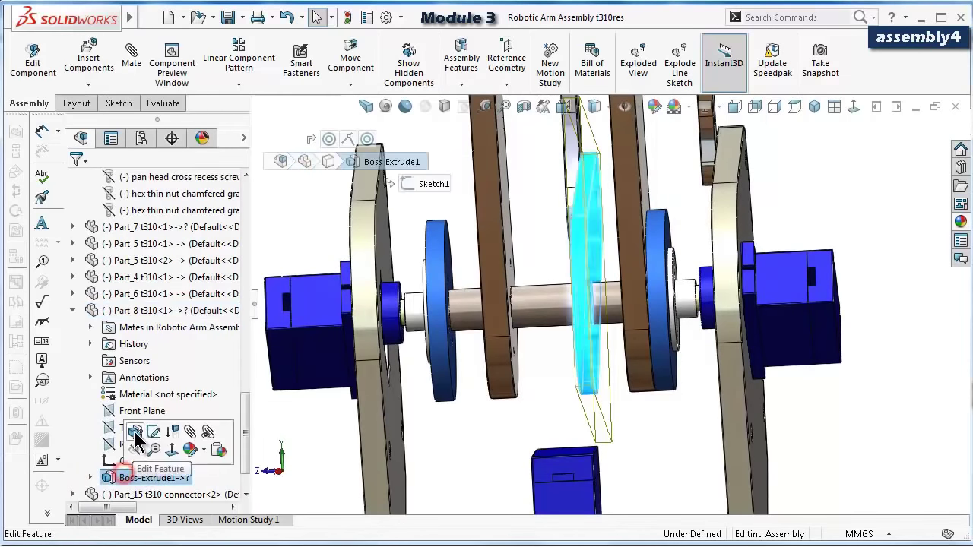
click(135, 431)
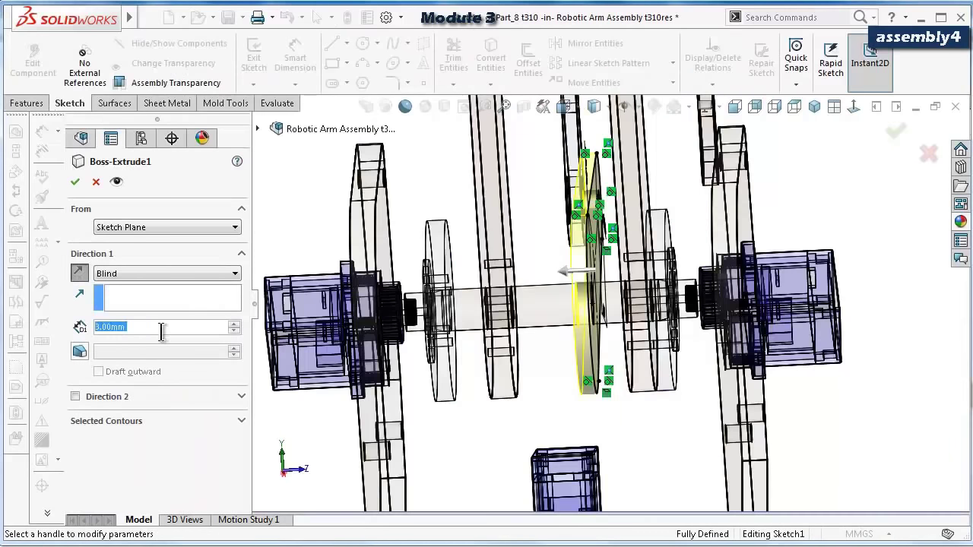
drag(161, 328, 89, 328)
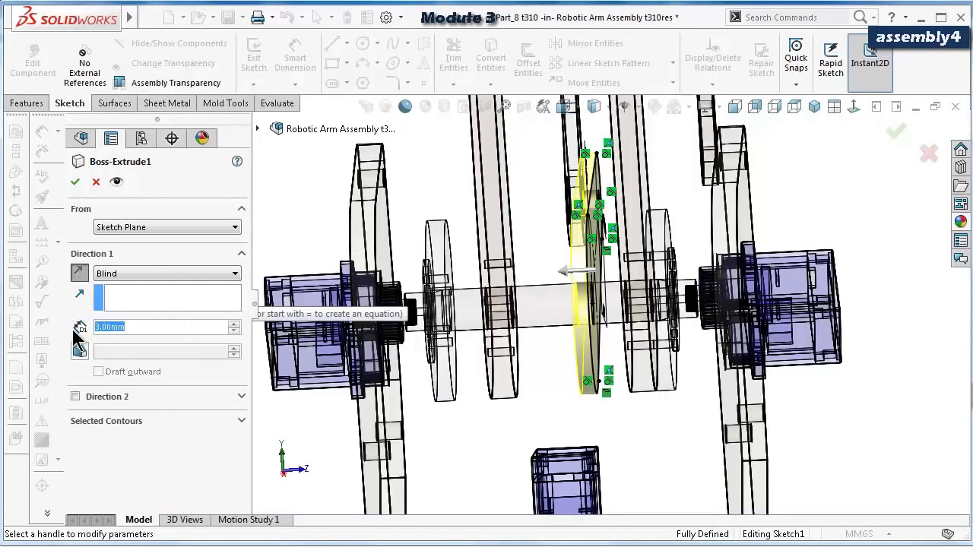
text(5)
click(76, 308)
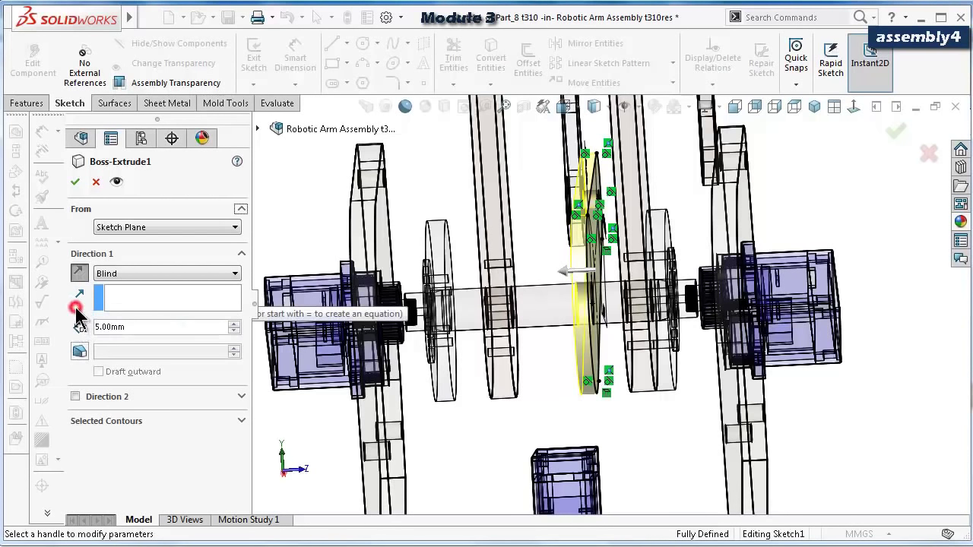
click(74, 181)
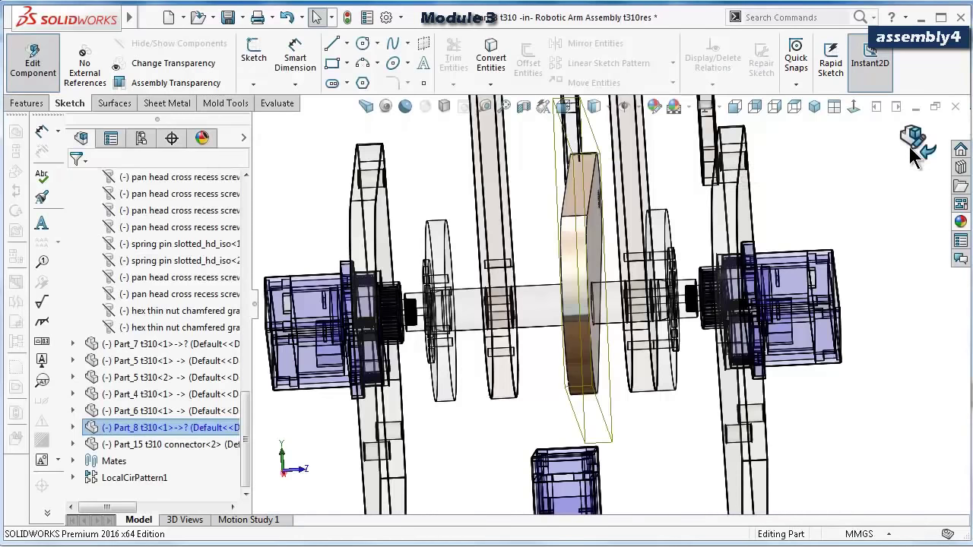
click(913, 140)
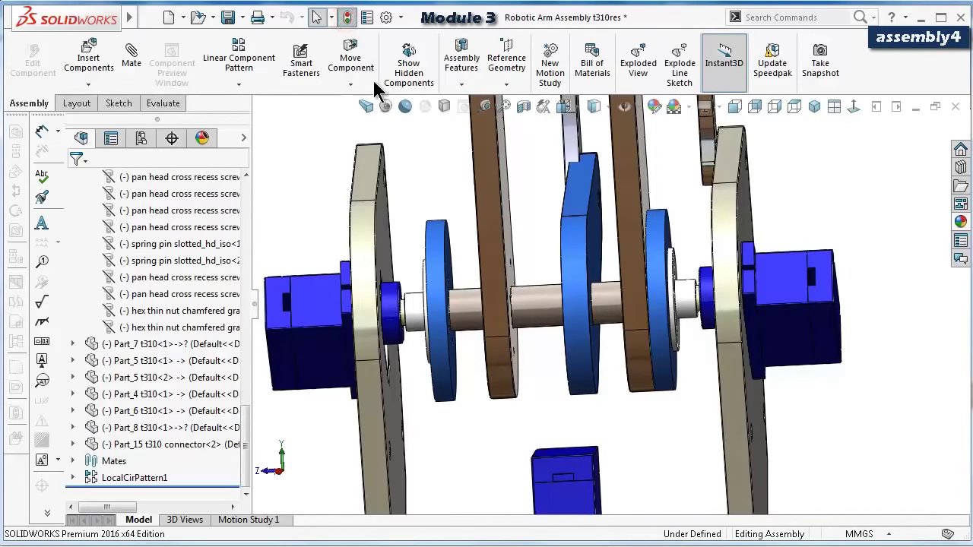
Insert a second Part_8 t310 from the open documents and place it between the servo-side plate and the nearby arm plate.
scroll(674, 252, up, 5)
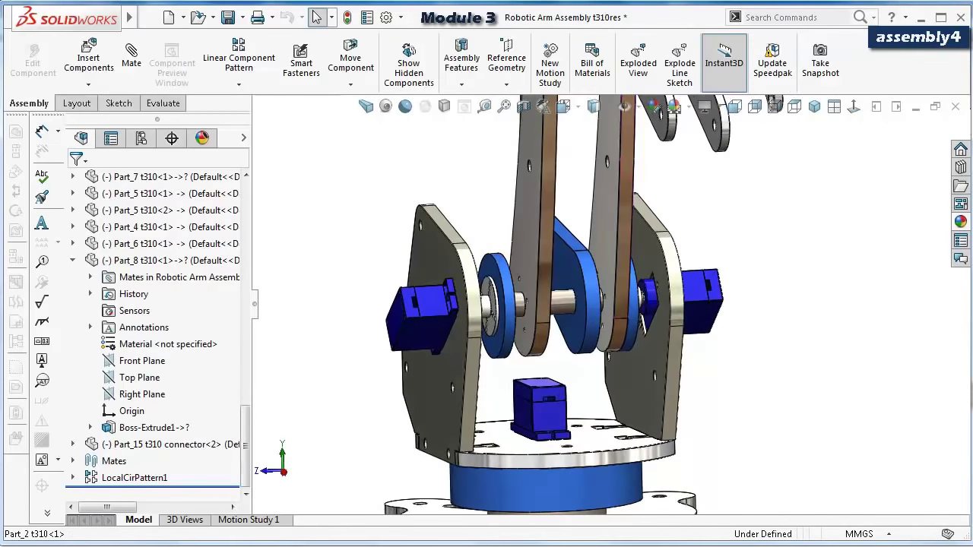
click(99, 70)
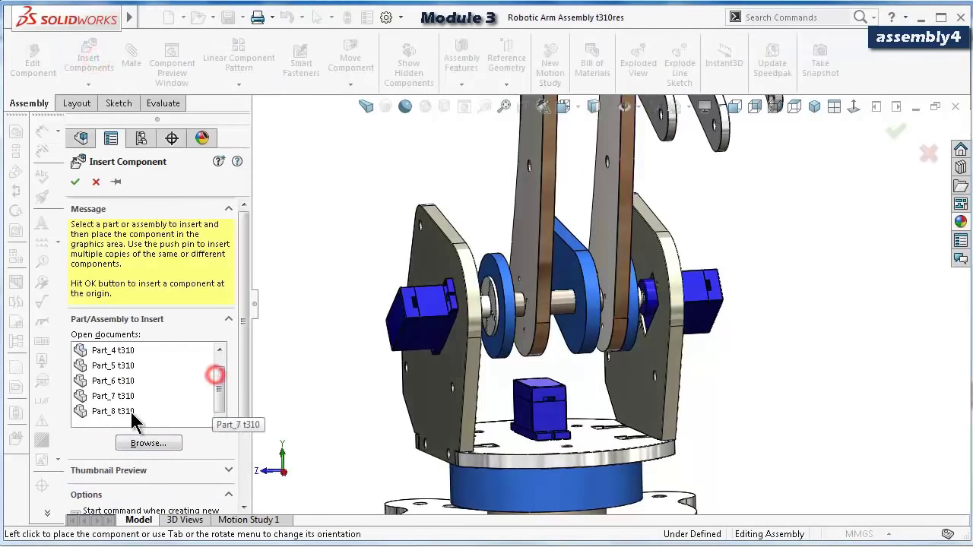
click(131, 412)
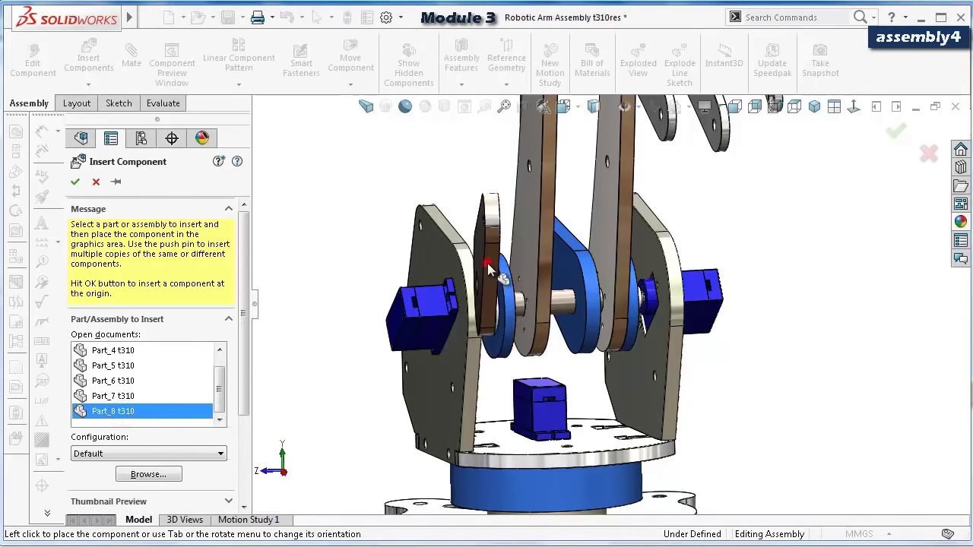
click(493, 266)
Mate the 8.5 mm hole of the second Part_8 concentric with the parallel pin.
scroll(498, 289, down, 5)
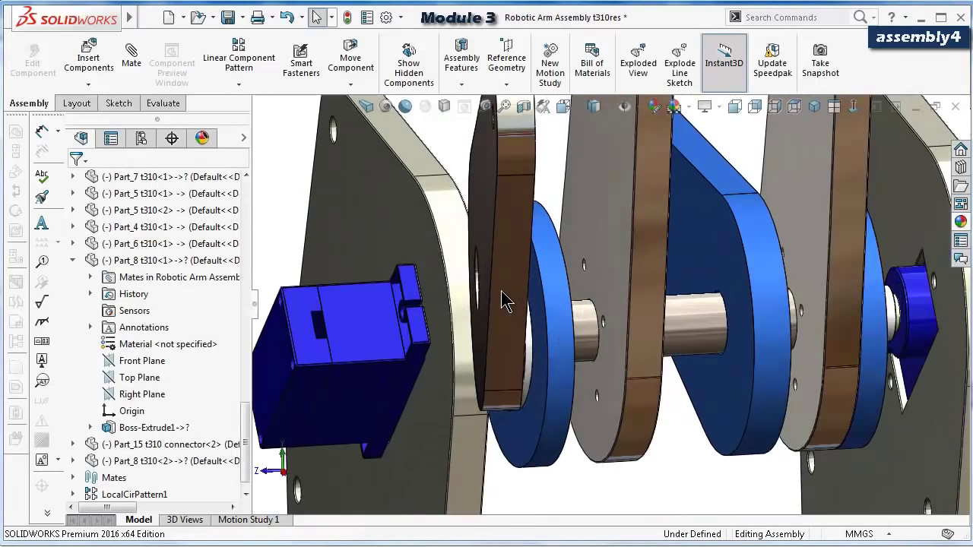
scroll(491, 260, down, 4)
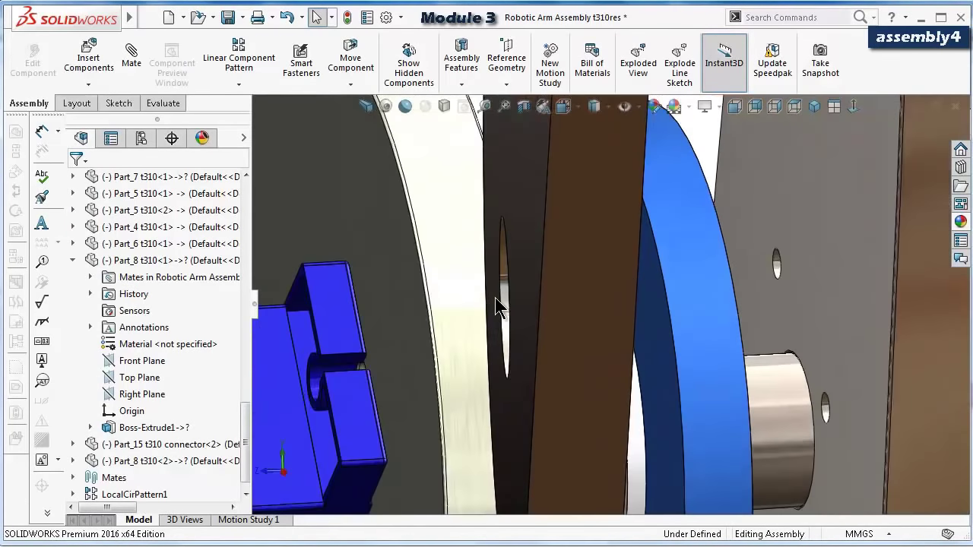
click(507, 316)
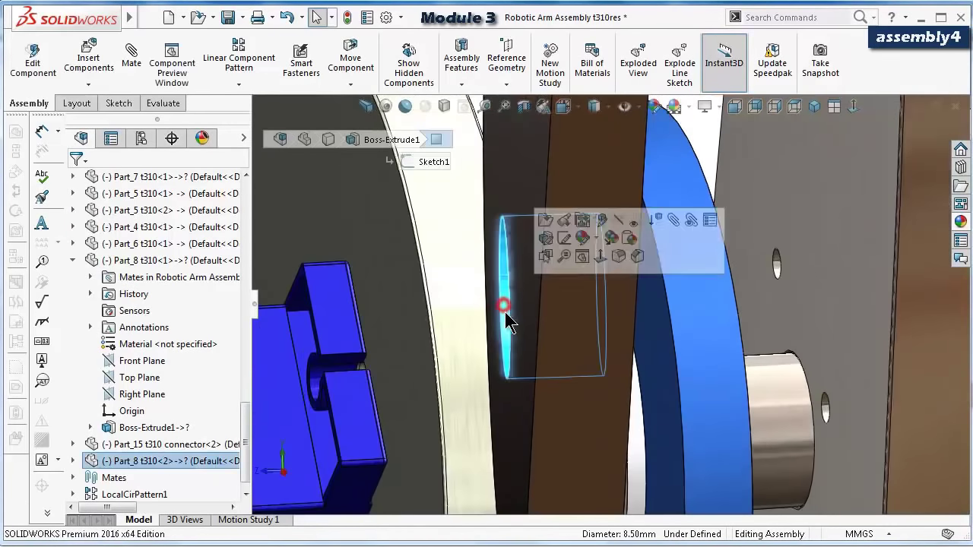
click(673, 221)
click(777, 402)
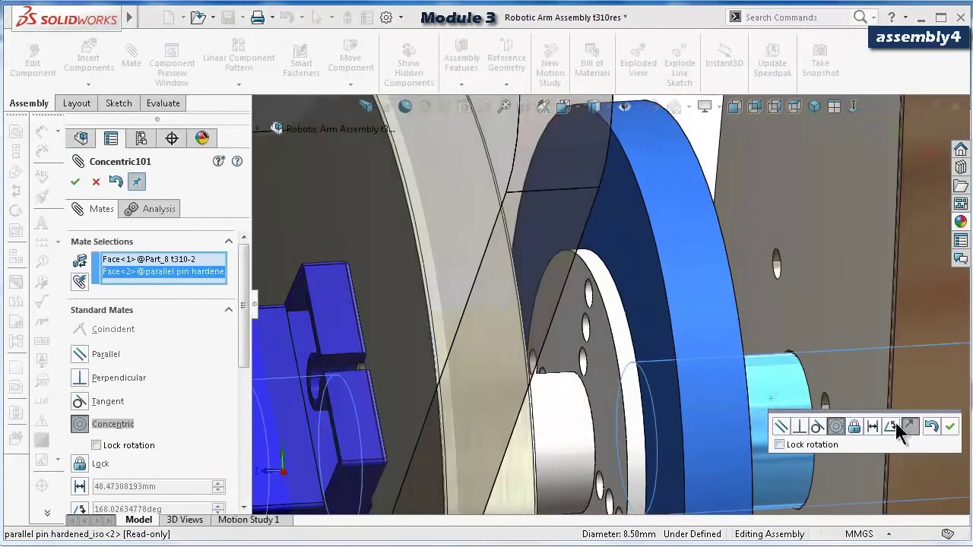
click(949, 426)
Mate the flat face of the second Part_8 coincident with the inner face of the second Part_15 connector and finish mating.
scroll(717, 387, up, 5)
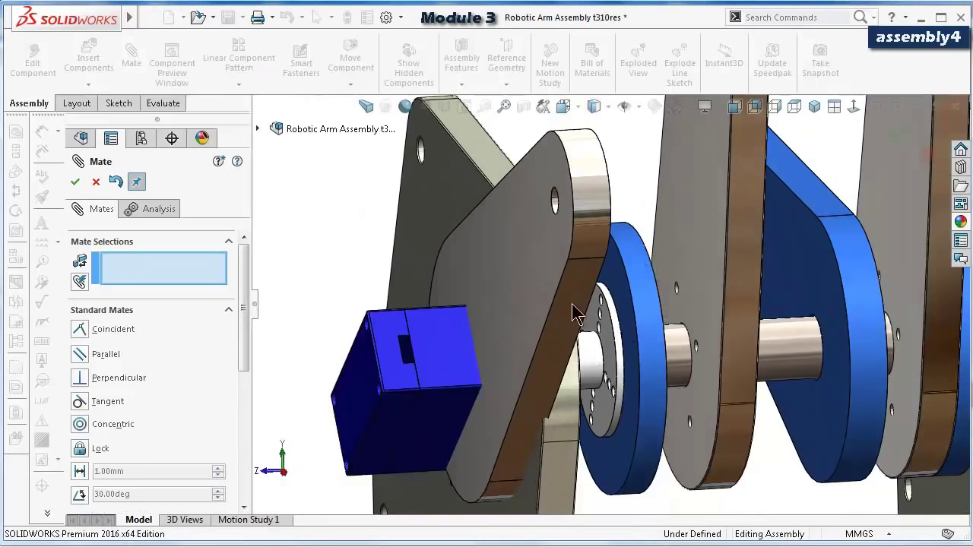
scroll(551, 295, up, 1)
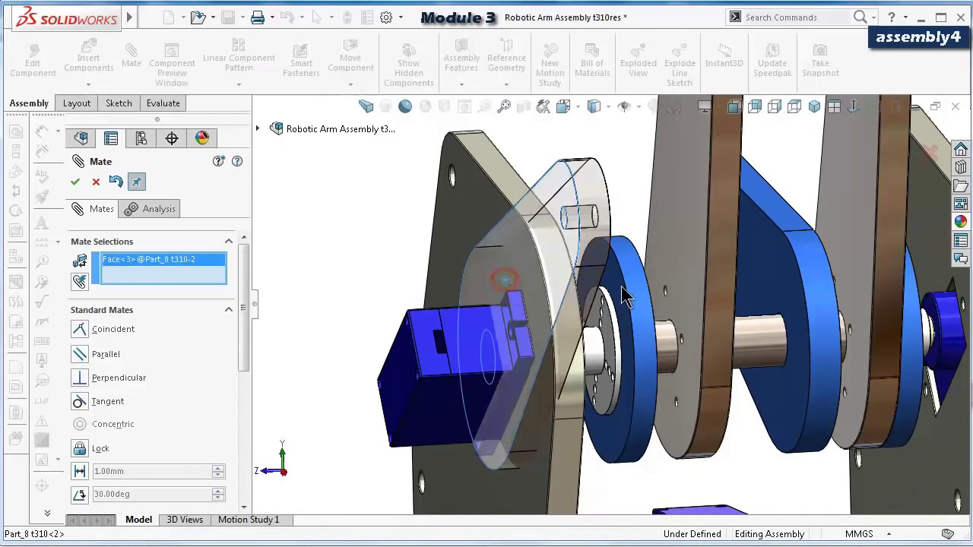
middle_drag(502, 283, 655, 313)
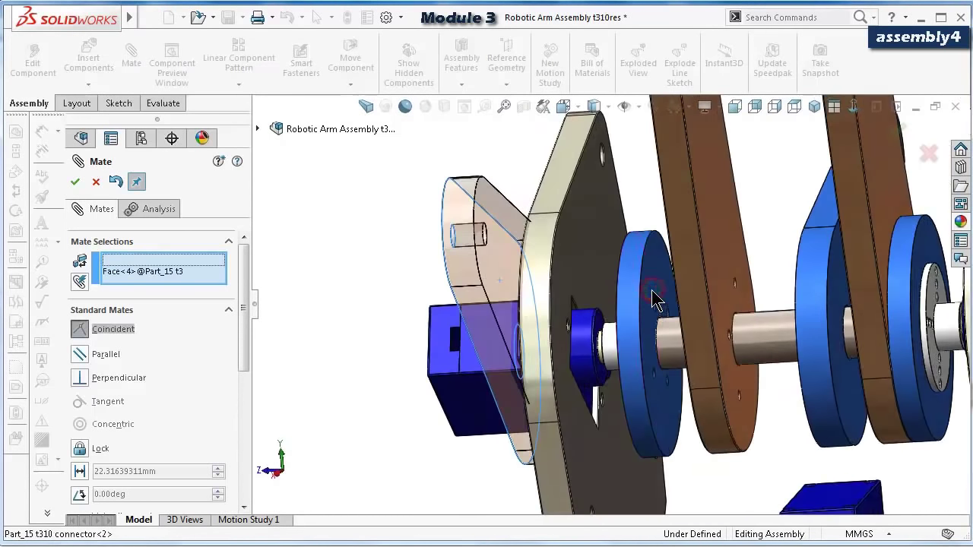
click(653, 292)
click(827, 260)
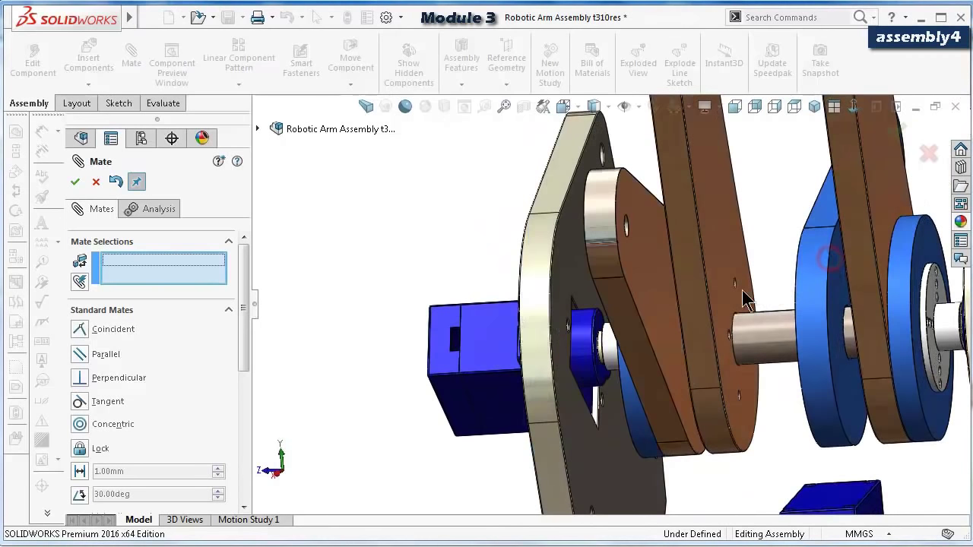
middle_drag(697, 312, 740, 305)
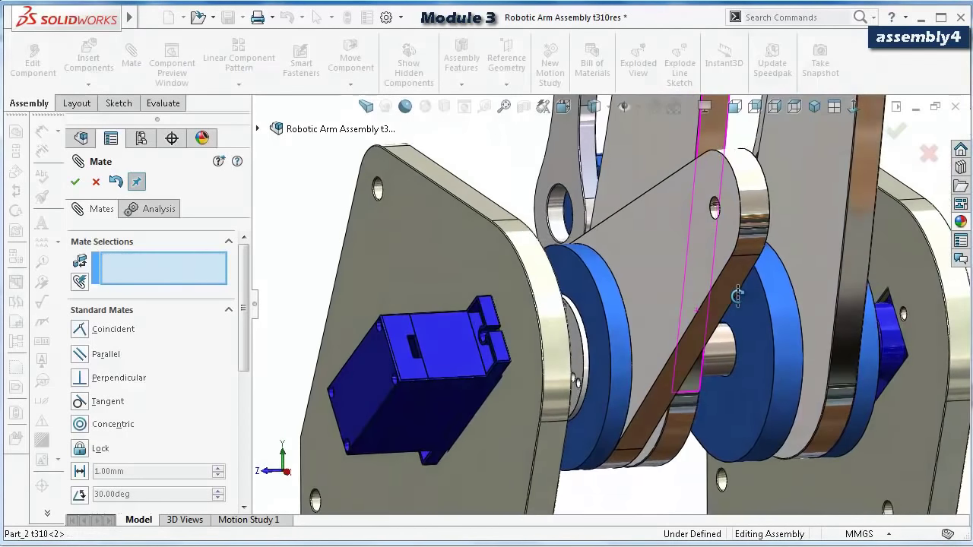
click(77, 181)
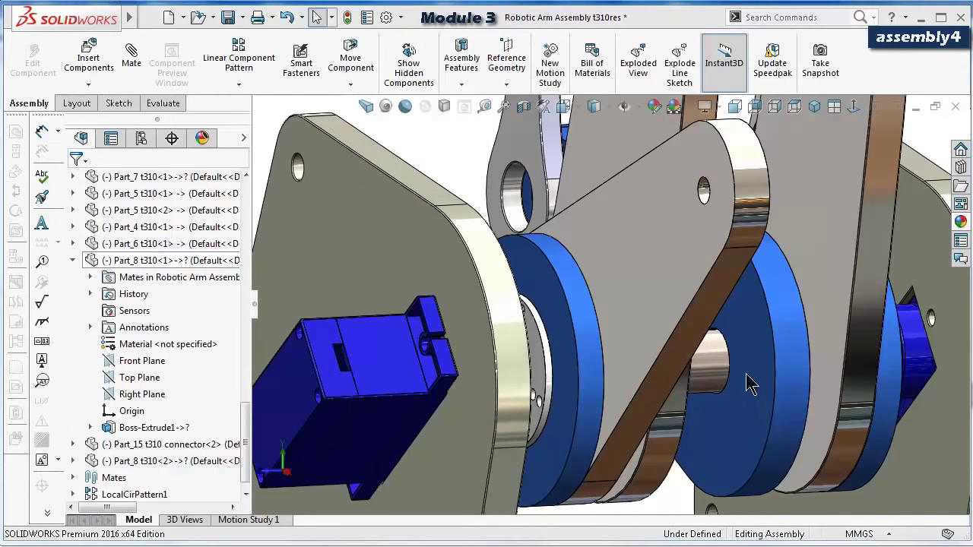
Collapse the first Part_8 and the Arm screws nuts pins folder in the feature tree.
click(451, 134)
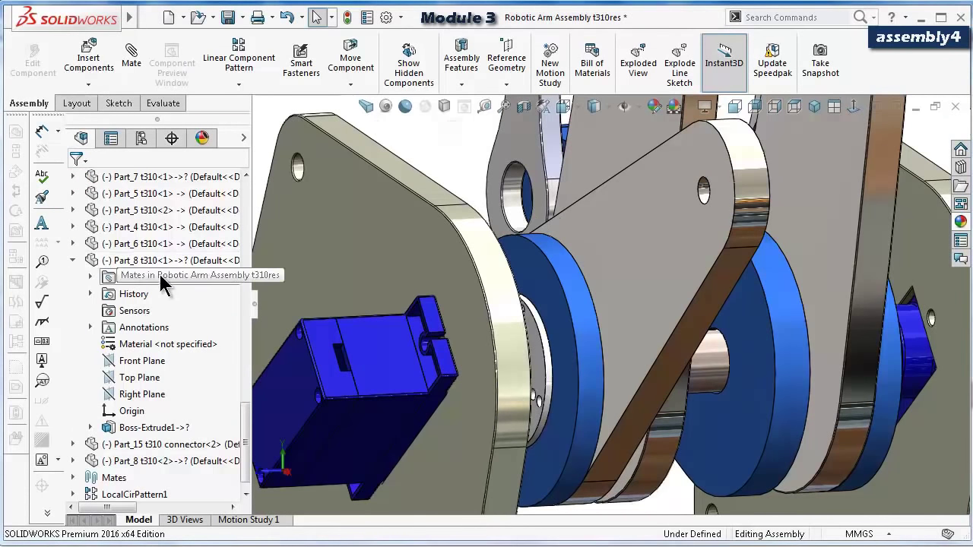
click(77, 264)
scroll(332, 265, up, 1)
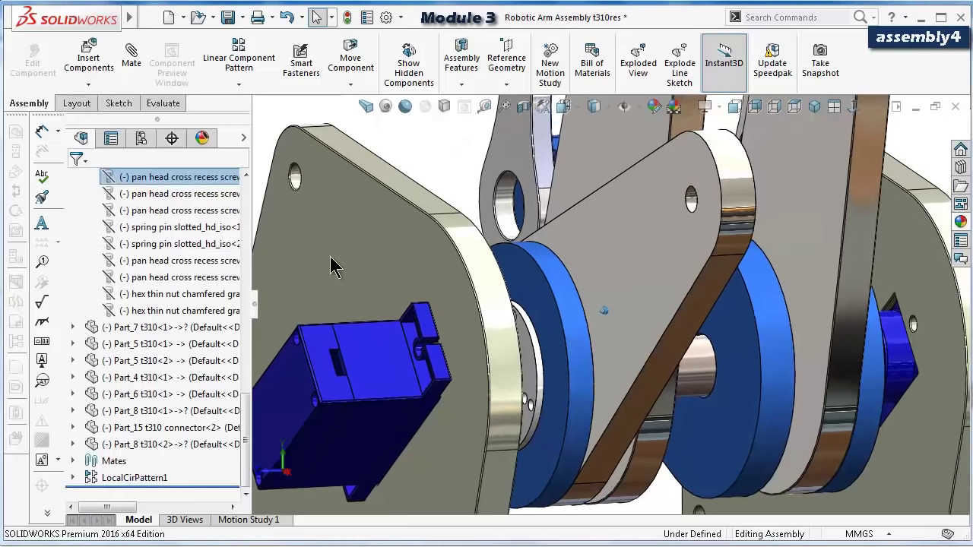
scroll(196, 266, up, 5)
click(73, 396)
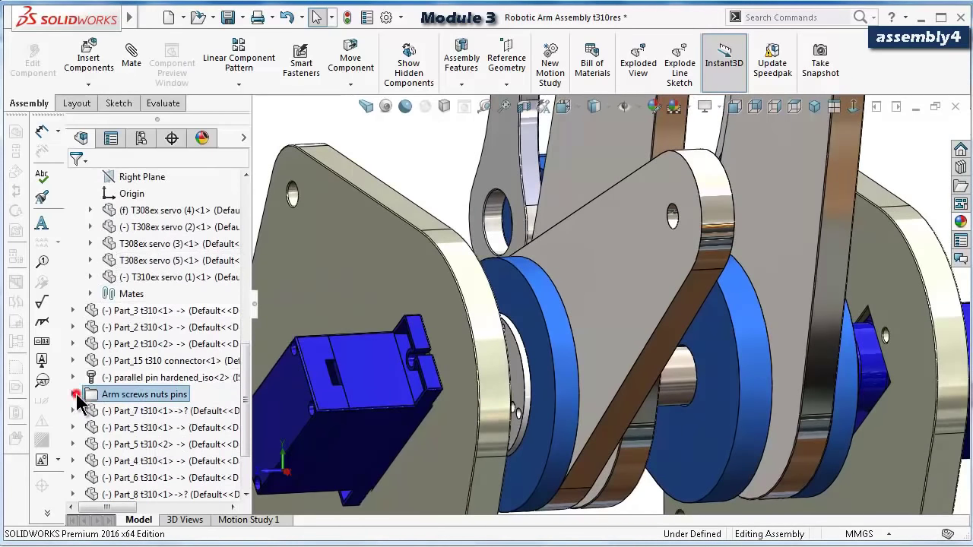
scroll(239, 313, up, 7)
scroll(383, 305, up, 1)
scroll(395, 258, down, 6)
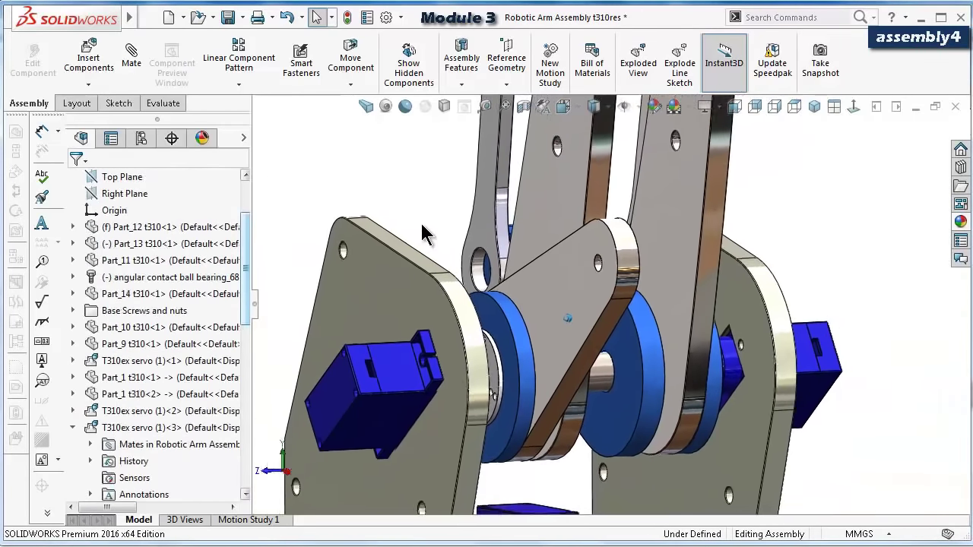
Swing the second Part_8 down around the pin so its small hole lies near the lower end of Part_4.
middle_drag(628, 288, 577, 308)
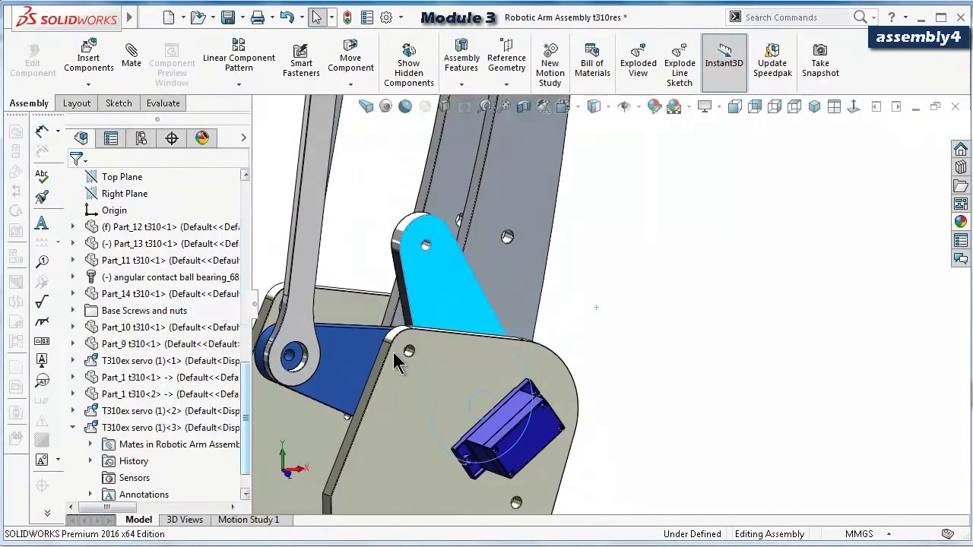
click(370, 366)
click(665, 283)
scroll(700, 266, up, 3)
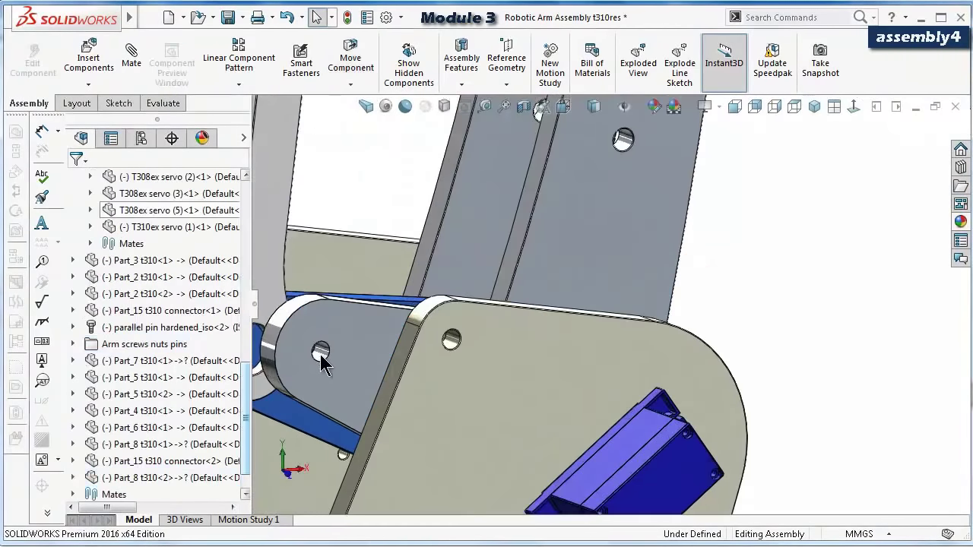
scroll(326, 363, up, 3)
Mate the 3.5 mm hole of the second Part_8 concentric with the lower hole of Part_4.
click(365, 347)
click(523, 260)
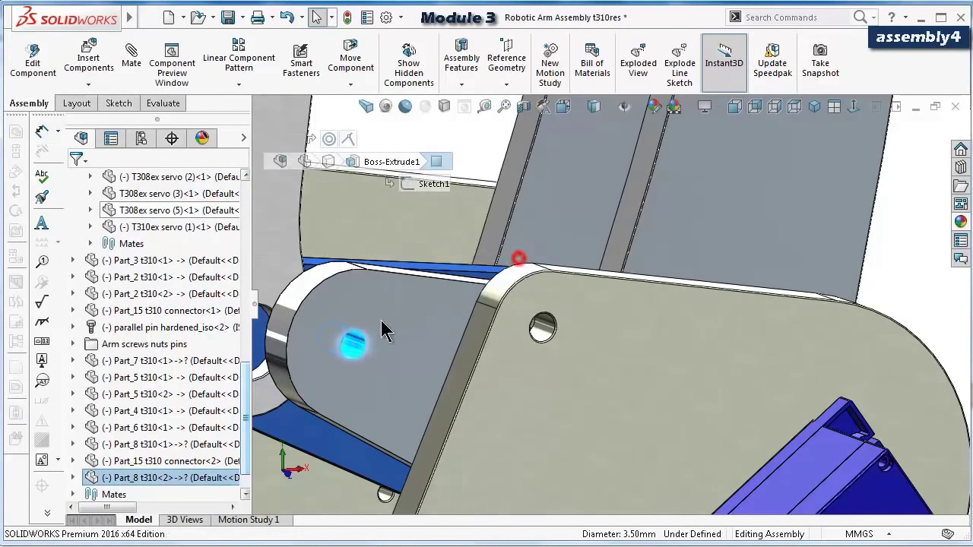
scroll(328, 357, up, 3)
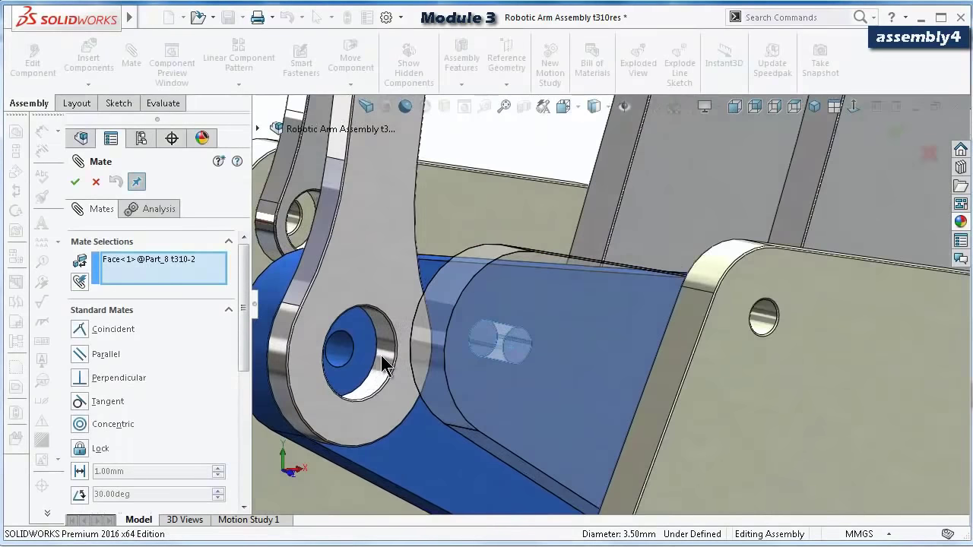
click(386, 352)
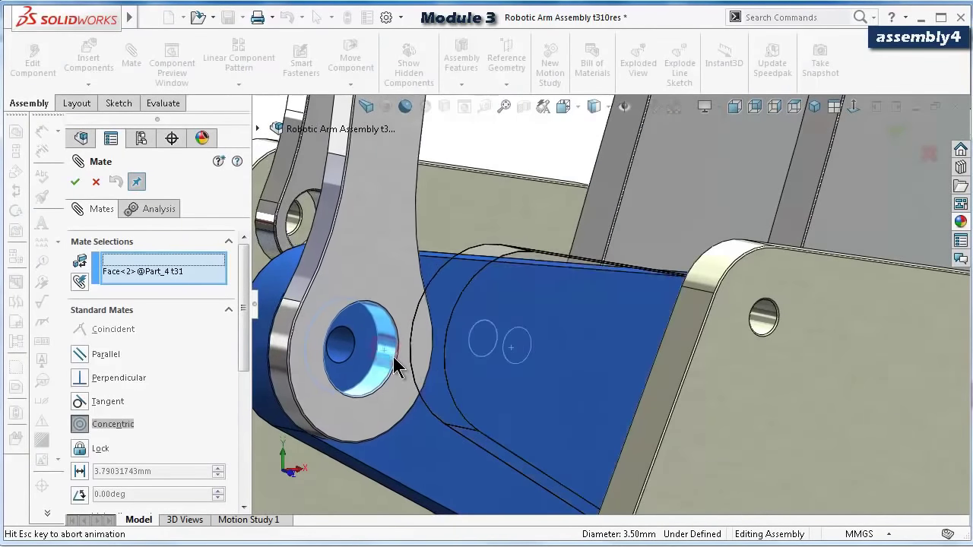
click(378, 382)
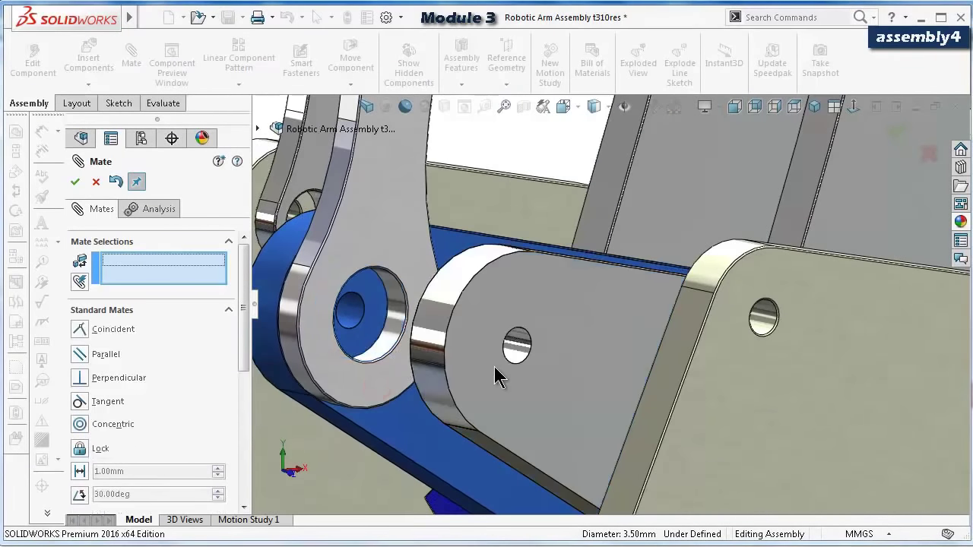
Close the mate command and apply the blue appearance of the first Part_8 to the second Part_8.
scroll(494, 367, down, 3)
middle_drag(494, 367, 618, 401)
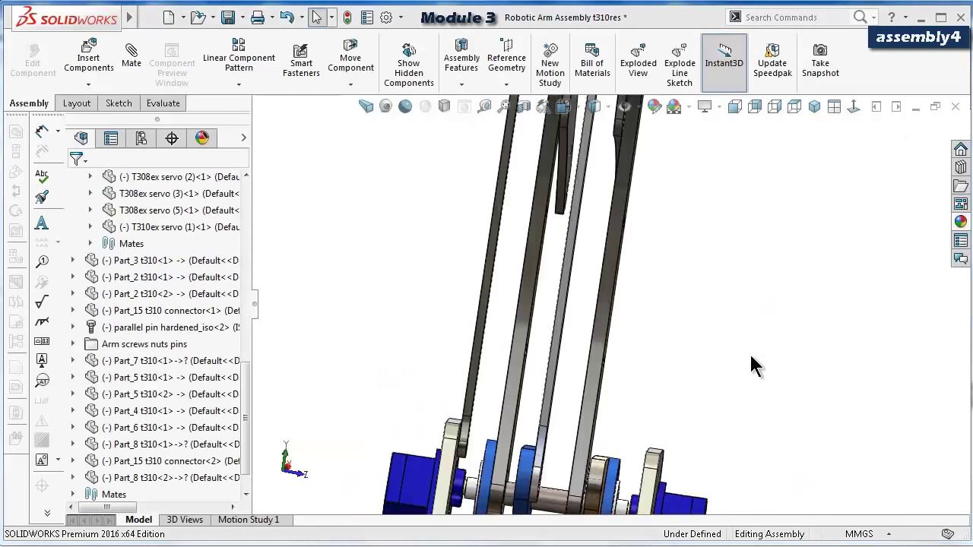
click(750, 353)
mouse_move(691, 379)
middle_down()
mouse_move(673, 393)
mouse_move(651, 364)
mouse_move(619, 382)
middle_up()
scroll(643, 368, down, 3)
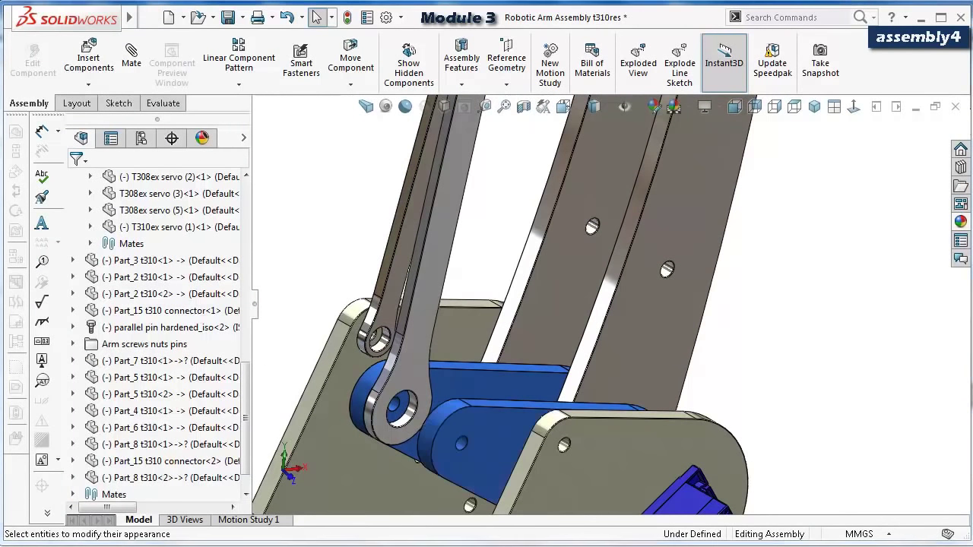
click(799, 333)
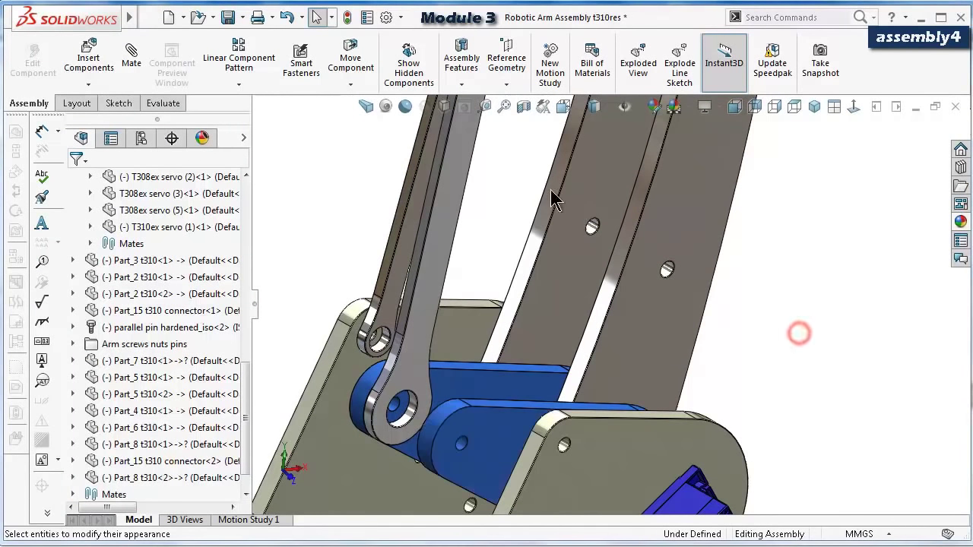
Measure the normal distance between the facing flat faces of the second Part_2 and the second Part_8.
click(486, 106)
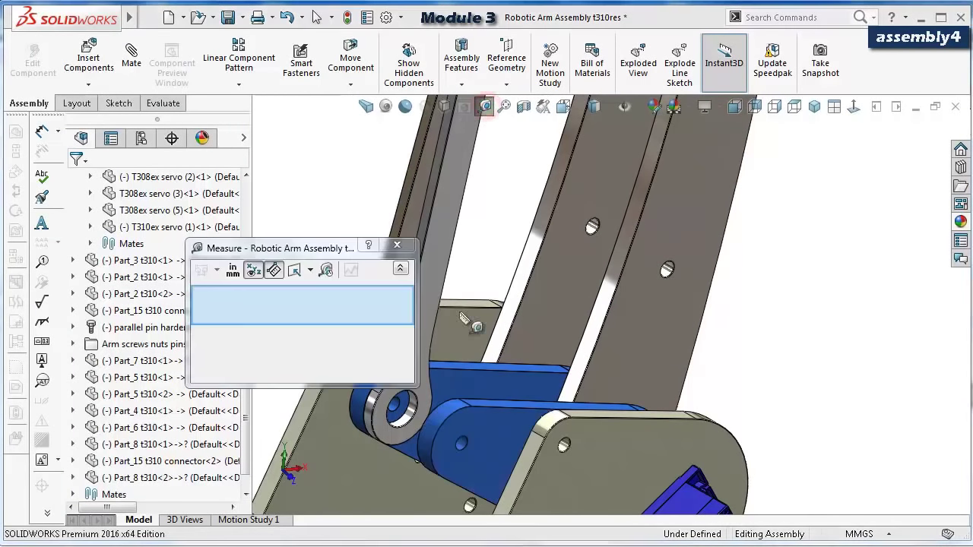
mouse_move(635, 366)
middle_down()
mouse_move(590, 403)
mouse_move(334, 435)
middle_up()
click(630, 378)
click(344, 437)
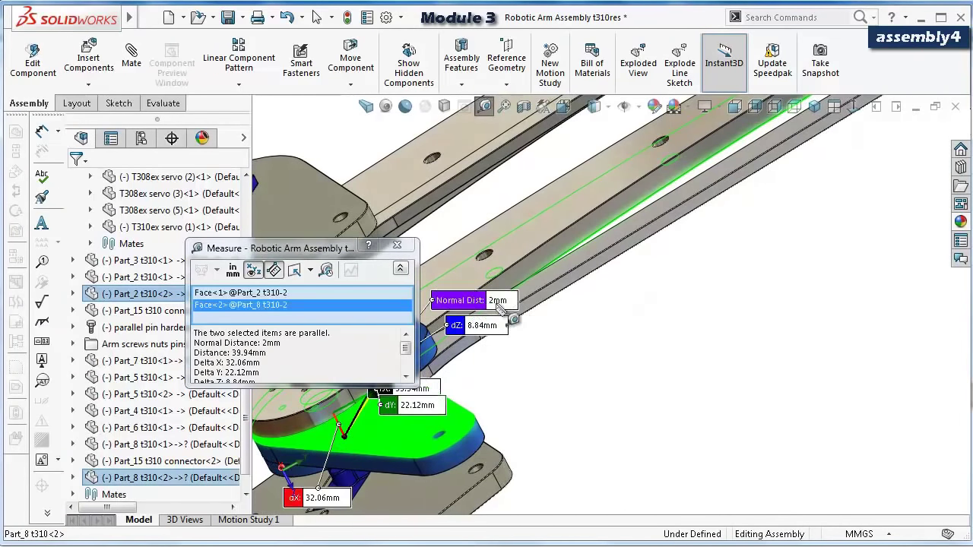
click(397, 246)
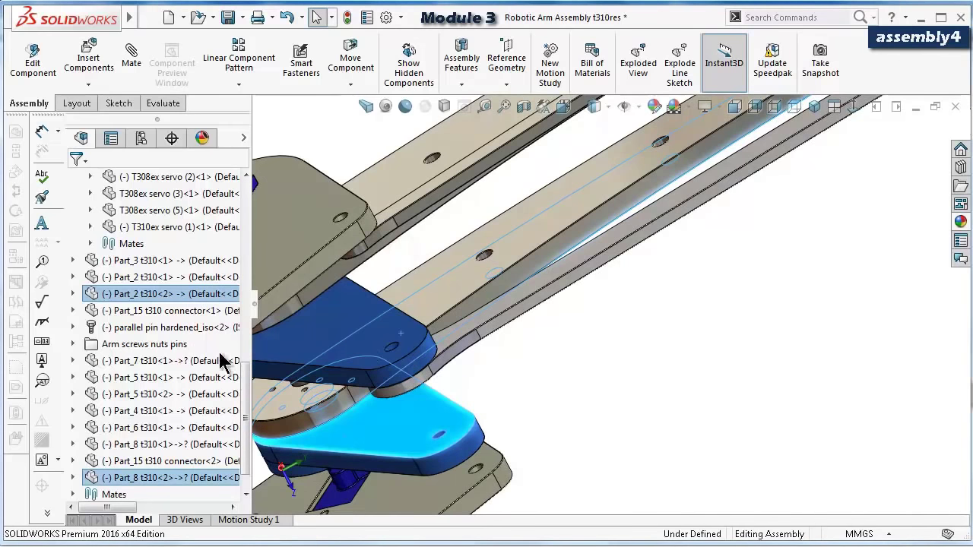
Open the second Part_2's distance mate with the second Part_1 for editing and set its distance to 22 mm.
middle_drag(327, 438, 806, 359)
click(827, 328)
middle_drag(753, 340, 719, 348)
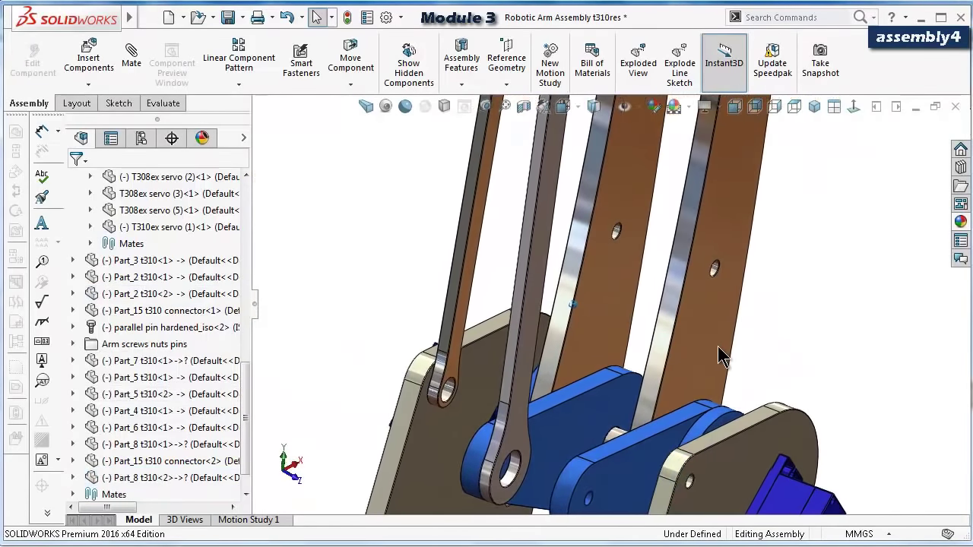
click(719, 349)
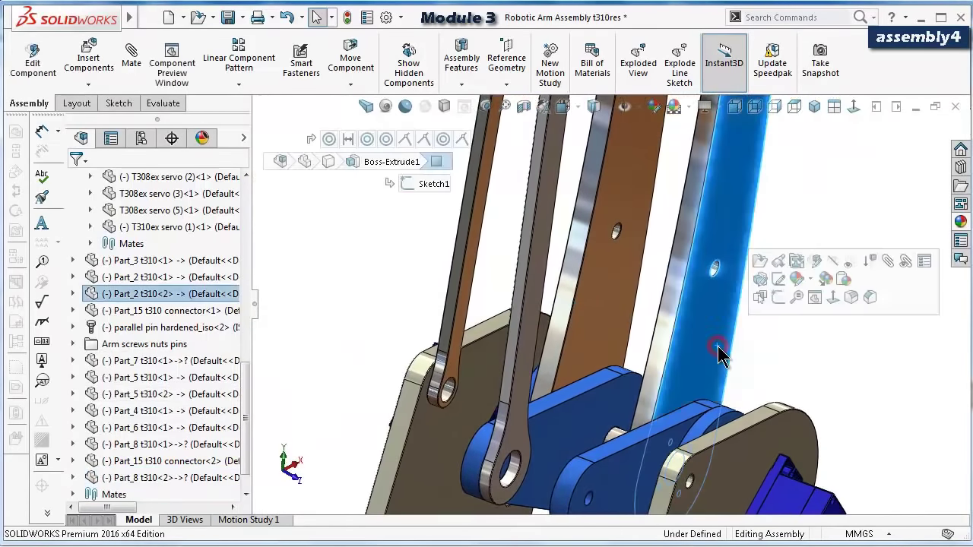
click(904, 264)
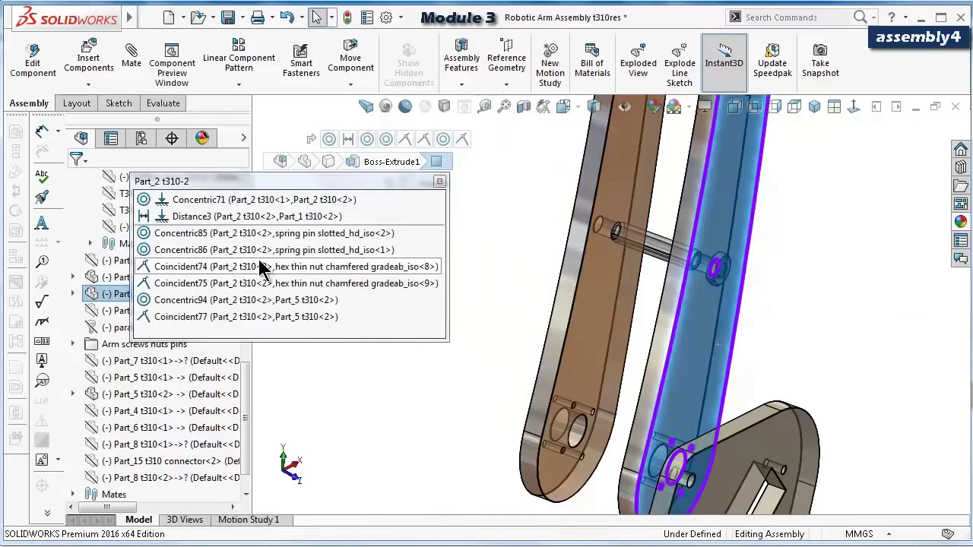
right_click(292, 220)
click(295, 175)
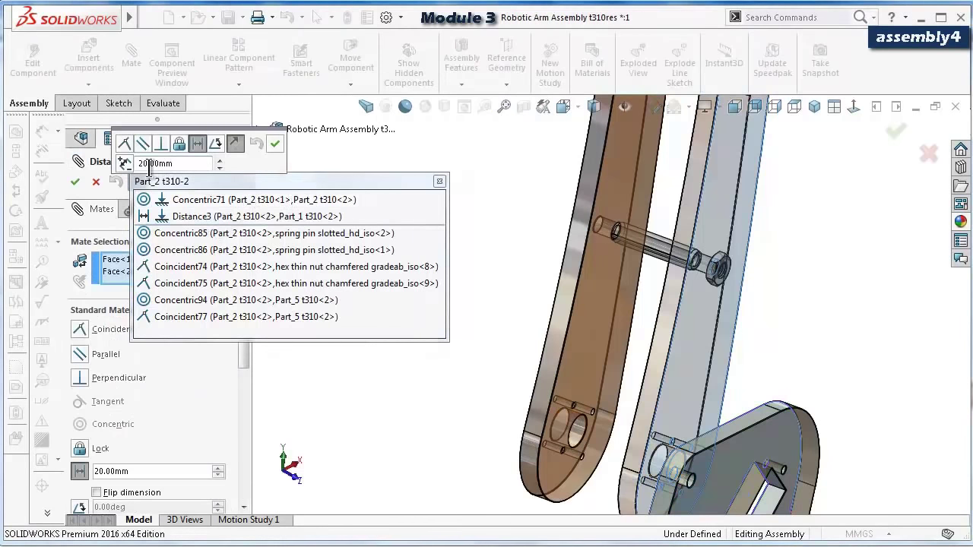
click(146, 164)
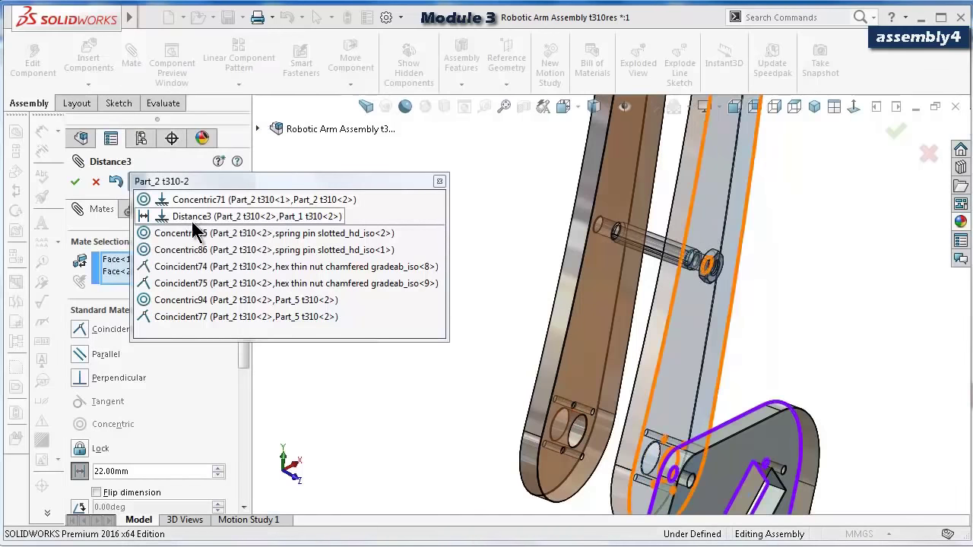
Set the distance mate between the second Part_2 and the second Part_1 to 18 mm and finish mate editing.
double_click(195, 217)
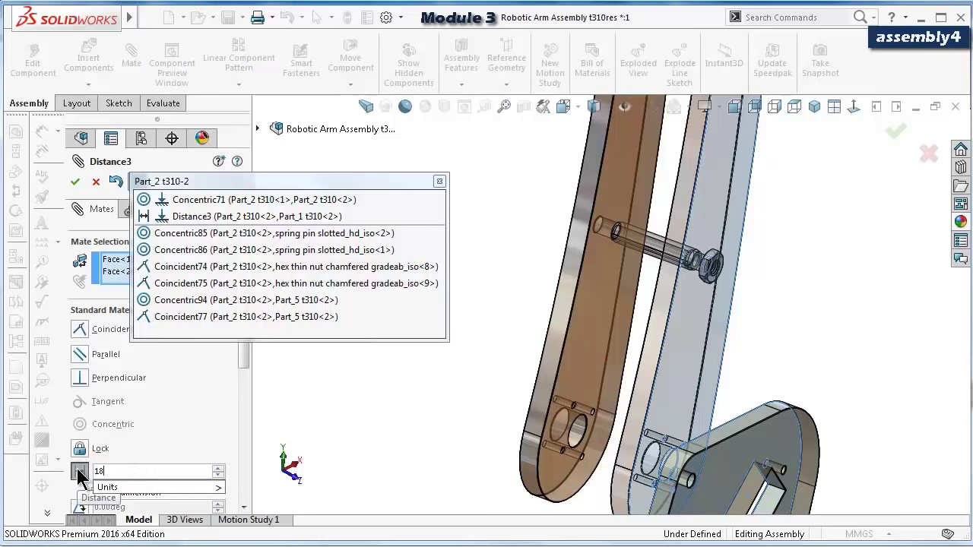
key(Return)
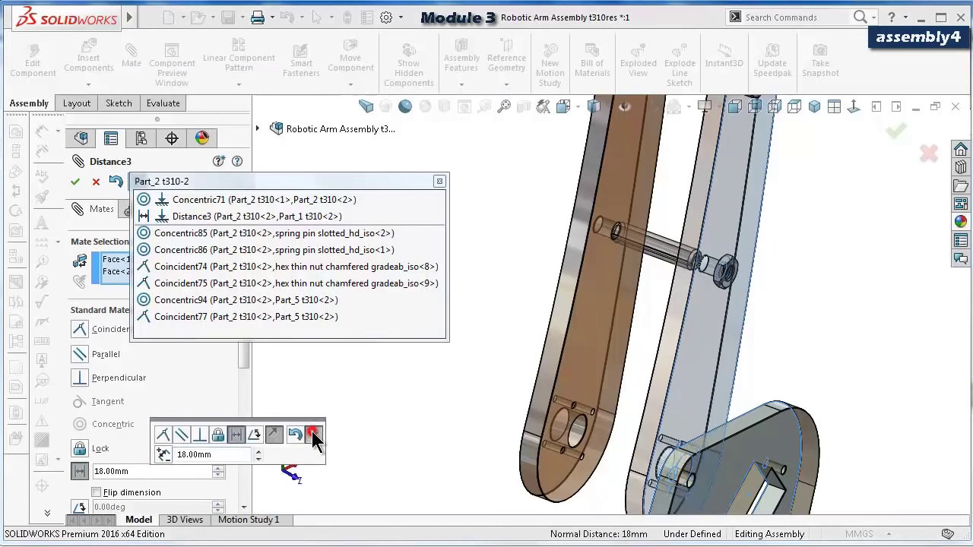
click(313, 435)
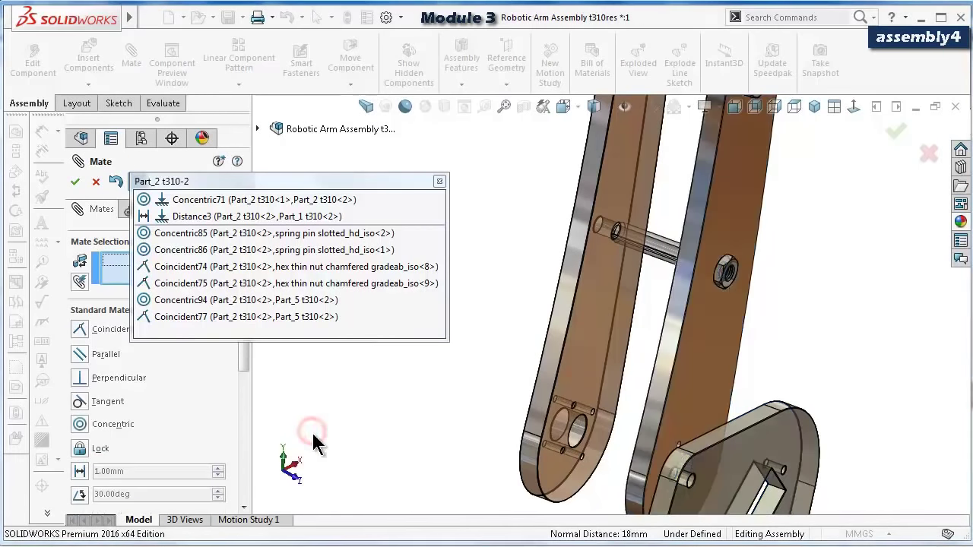
click(439, 184)
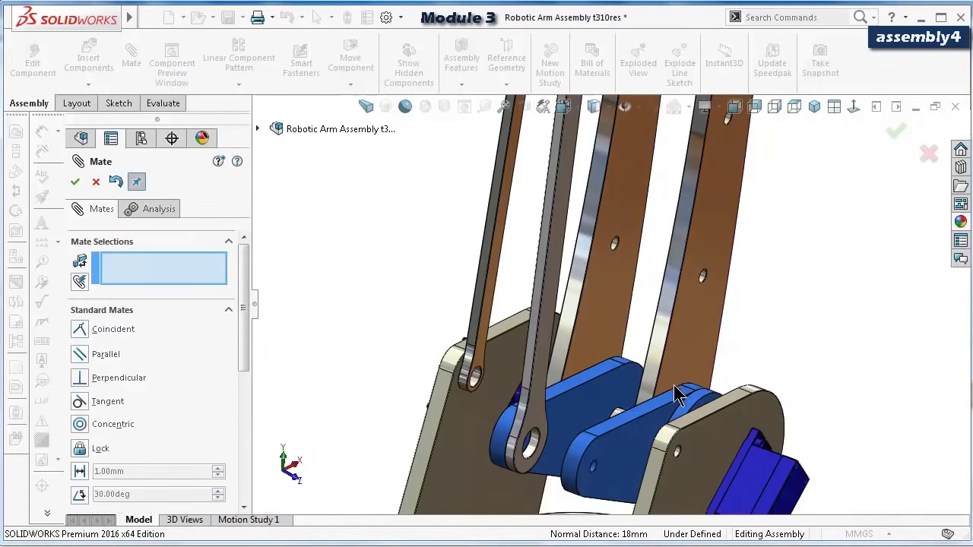
middle_drag(676, 385, 843, 158)
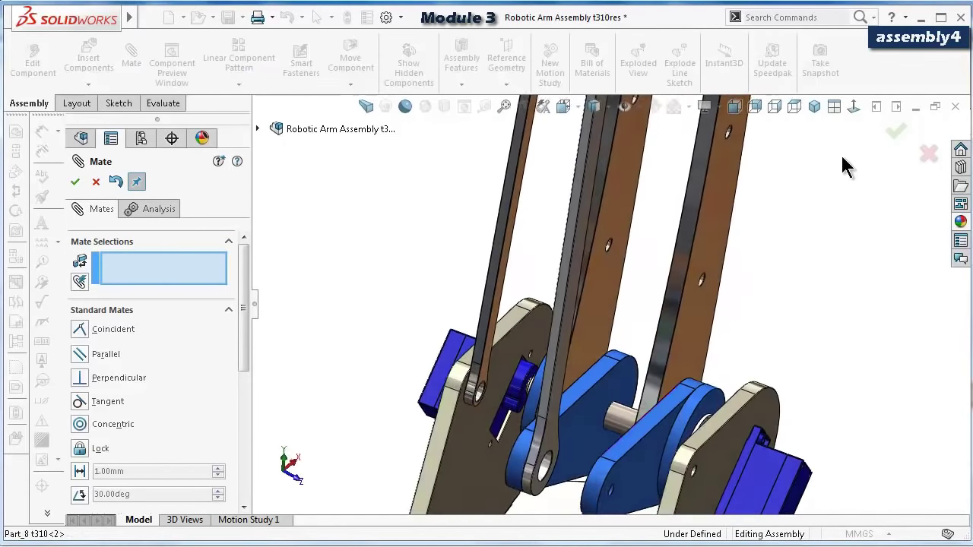
click(897, 134)
Swing the second Part_5 upward about its pivot so it is offset from the first Part_5.
middle_drag(825, 289, 659, 333)
scroll(660, 333, up, 4)
middle_drag(727, 228, 650, 229)
scroll(734, 227, down, 3)
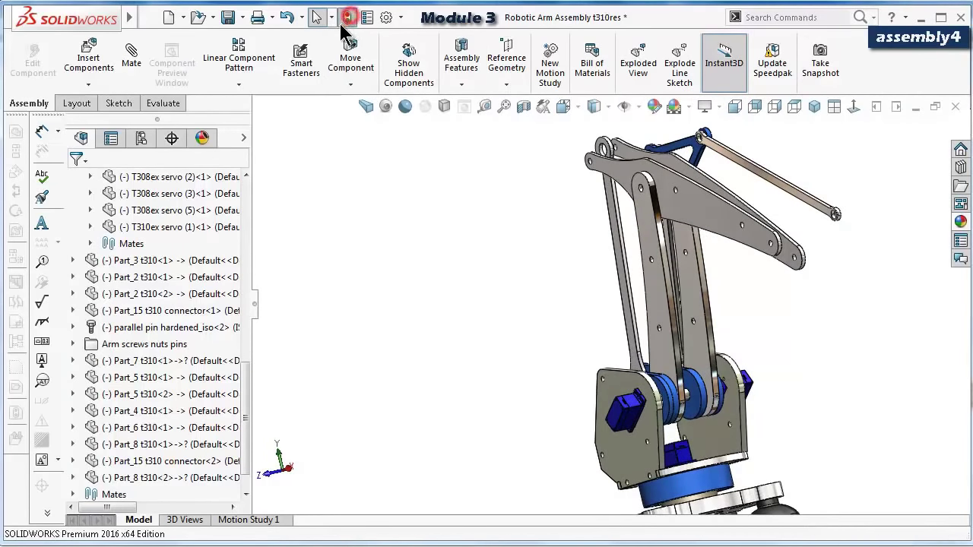
mouse_move(742, 229)
mouse_down()
mouse_move(742, 245)
mouse_move(719, 259)
mouse_move(733, 221)
mouse_up()
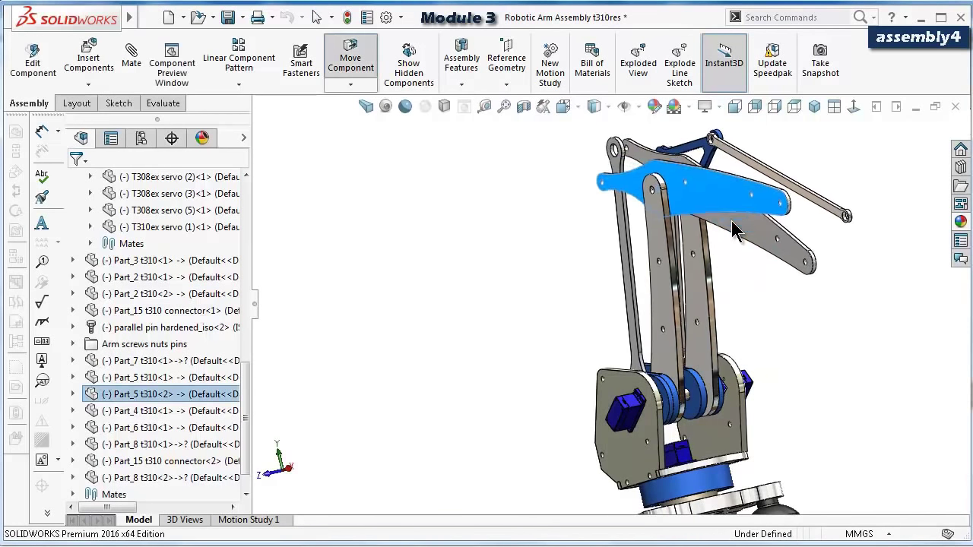
middle_drag(721, 262, 787, 299)
Mate the outermost front hole of the second Part_5 concentric with the matching hole of the first Part_5.
scroll(832, 266, down, 5)
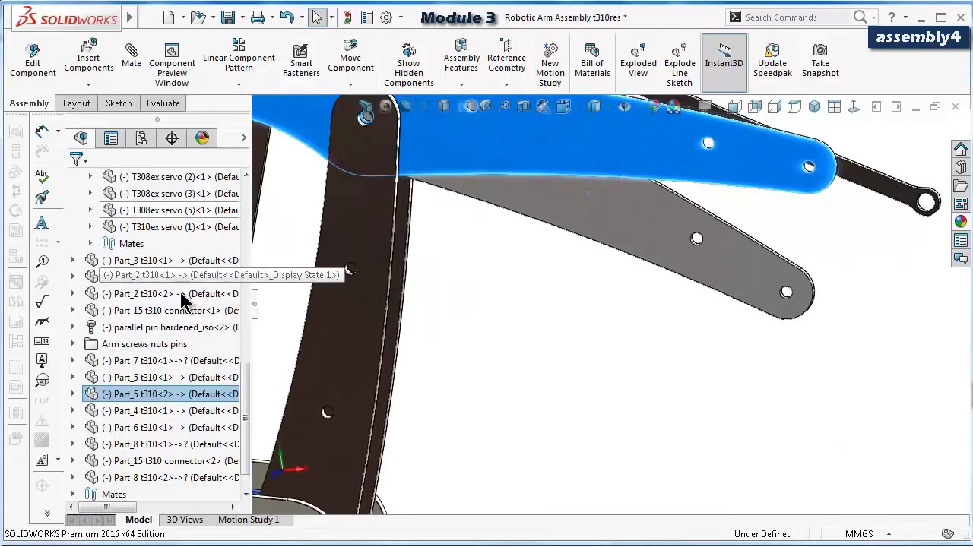
scroll(815, 187, down, 4)
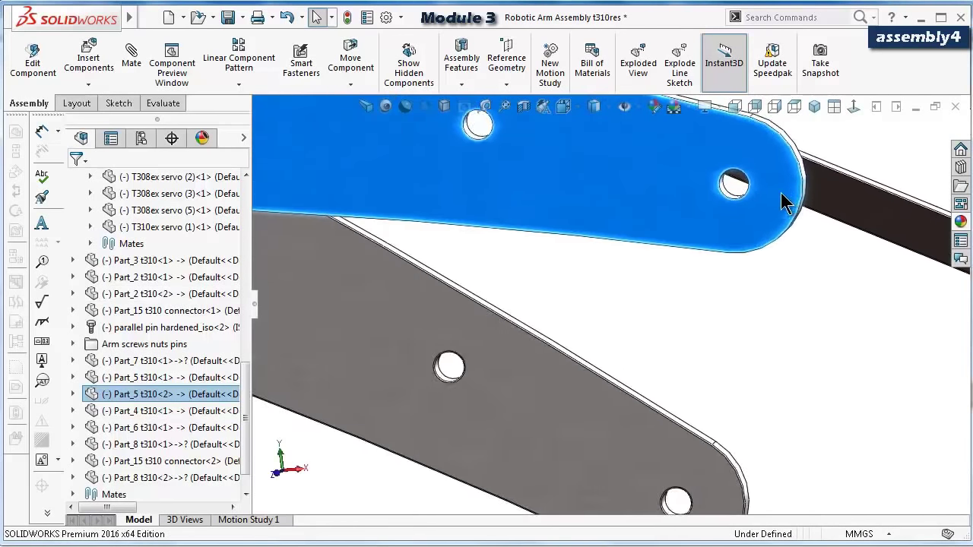
click(680, 188)
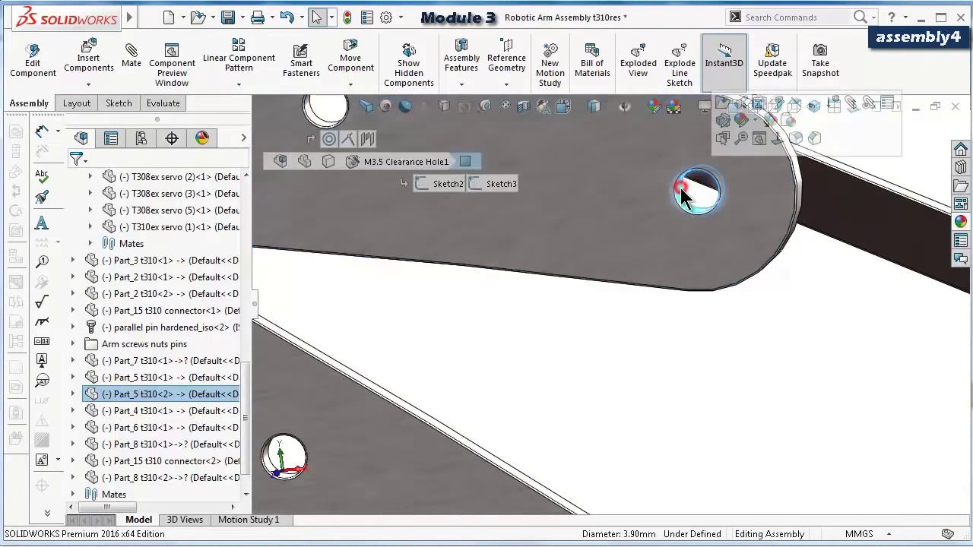
click(851, 100)
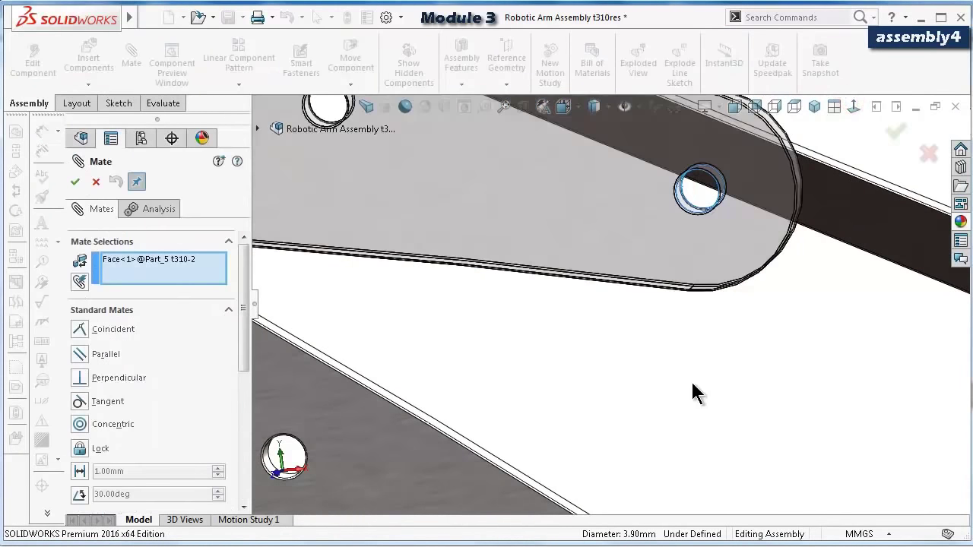
scroll(691, 380, up, 4)
scroll(614, 466, down, 4)
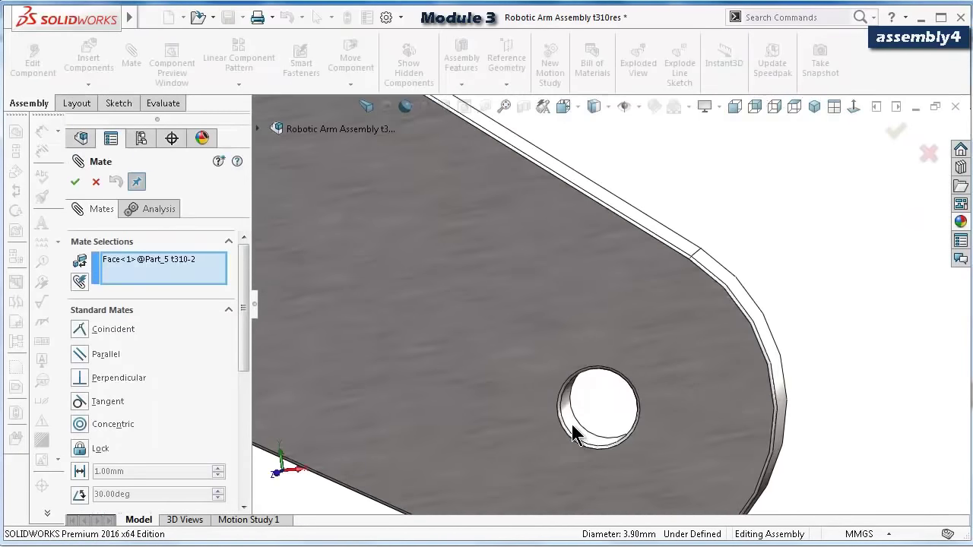
click(569, 436)
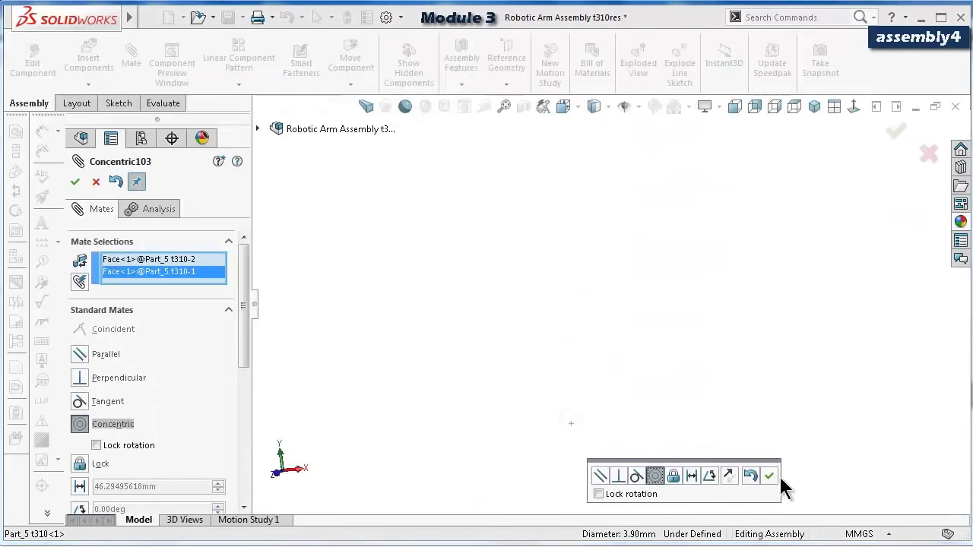
click(770, 477)
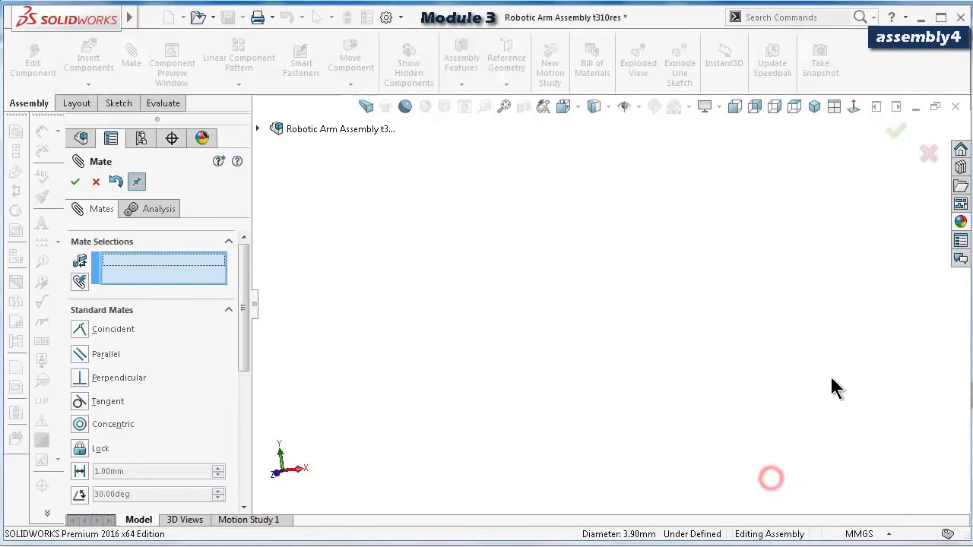
click(895, 132)
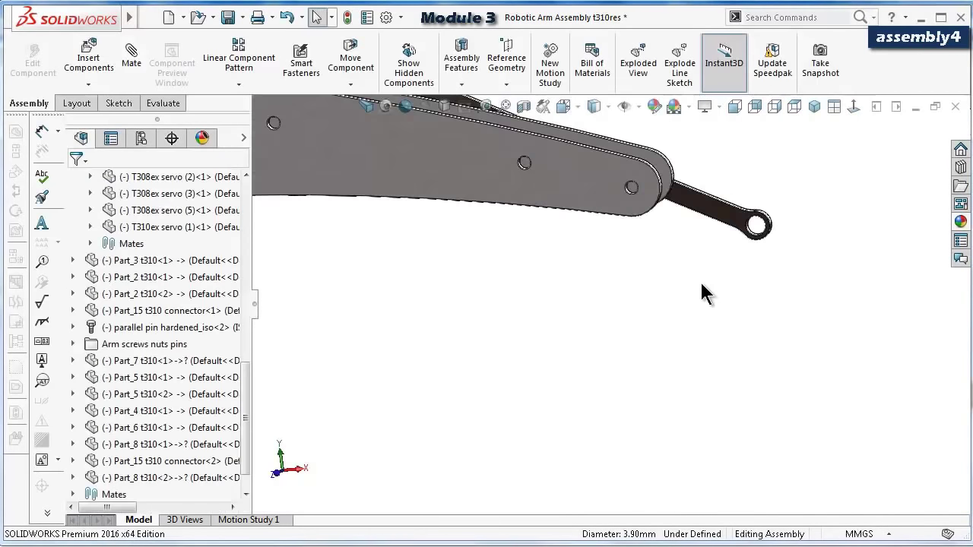
Apply the blue appearance to Part_4 and save the assembly.
scroll(685, 273, up, 1)
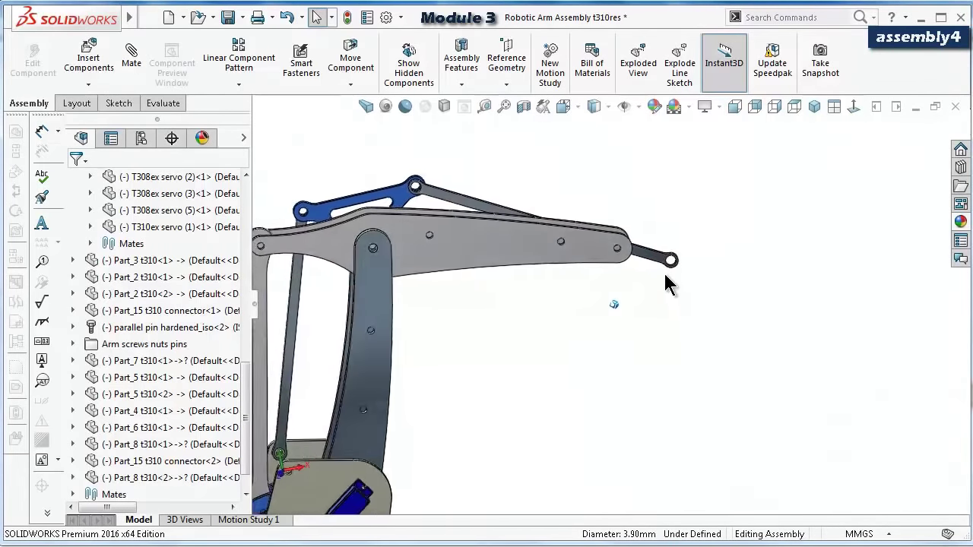
middle_drag(665, 277, 655, 305)
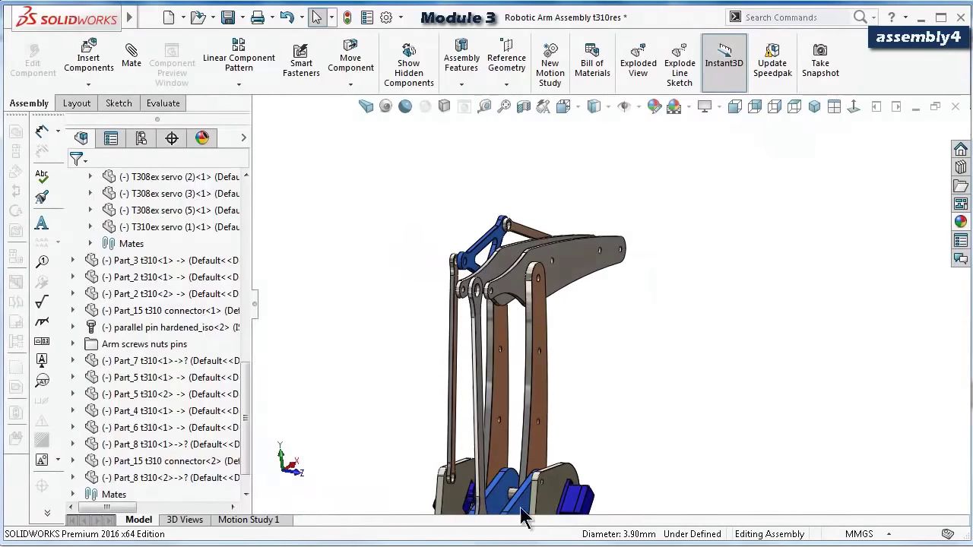
scroll(532, 479, down, 1)
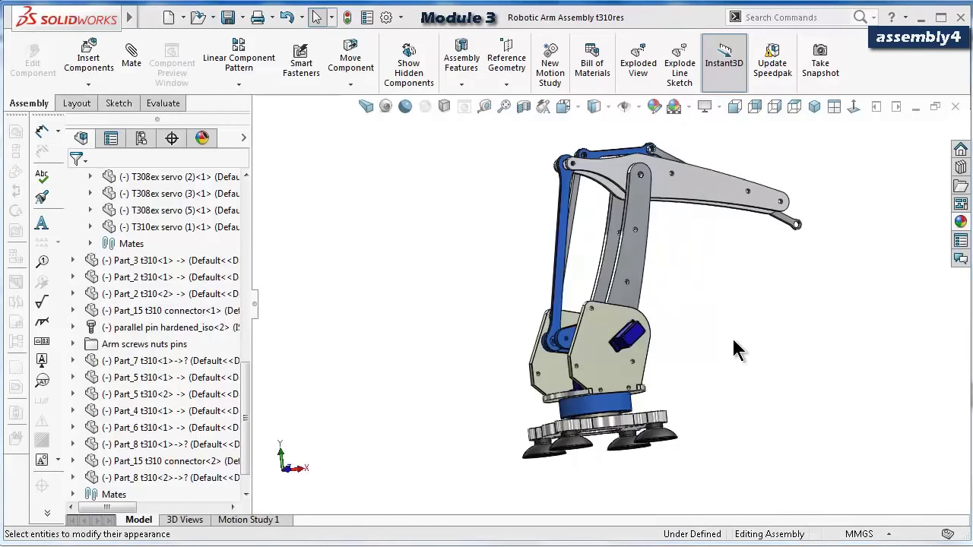
click(734, 339)
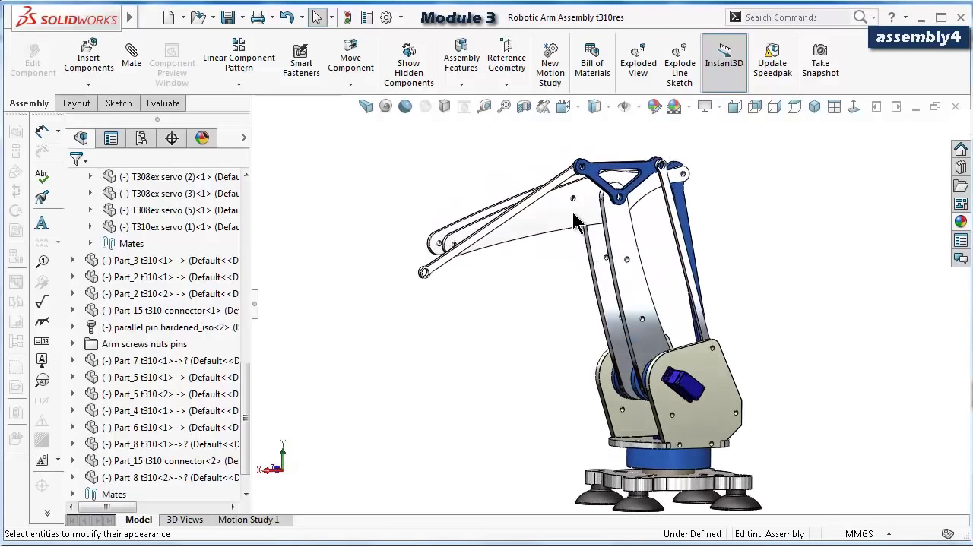
Swing the first Part_2 and the second Part_8 about the servo axis to test the arm's motion.
drag(613, 225, 722, 331)
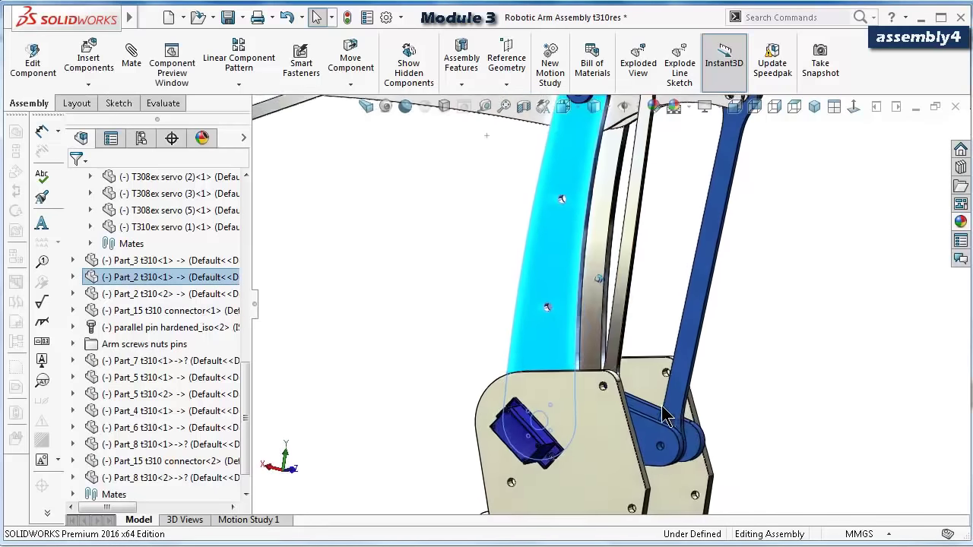
middle_drag(663, 413, 687, 391)
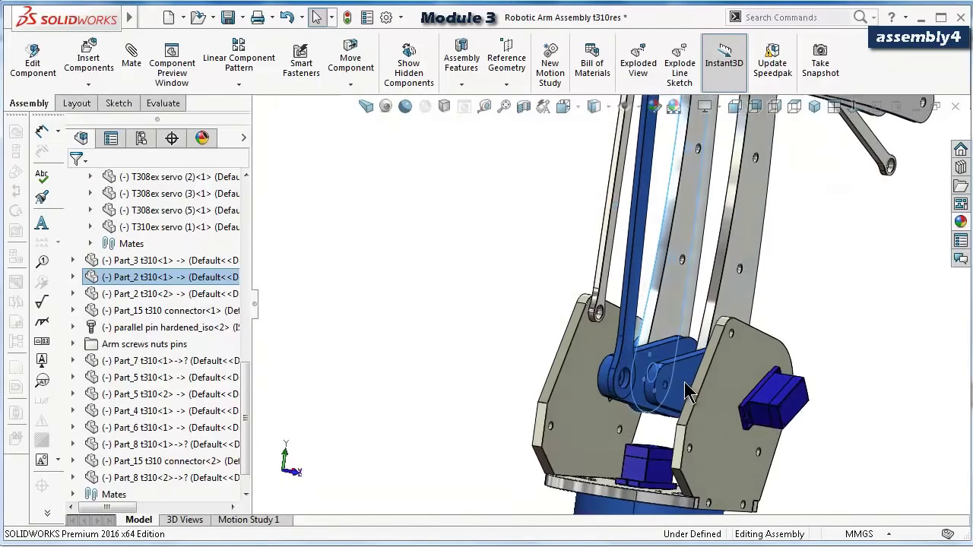
drag(683, 388, 672, 425)
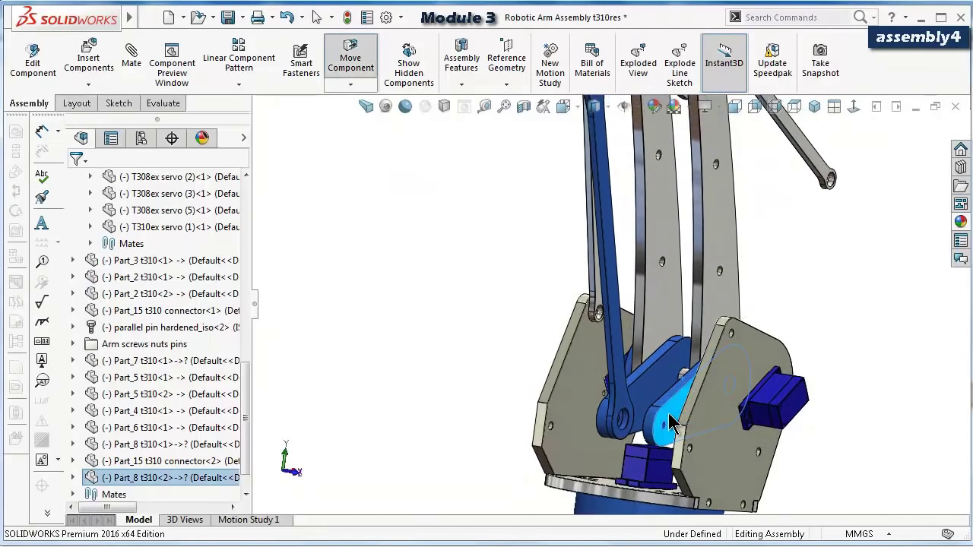
middle_drag(670, 412, 685, 435)
scroll(608, 430, down, 2)
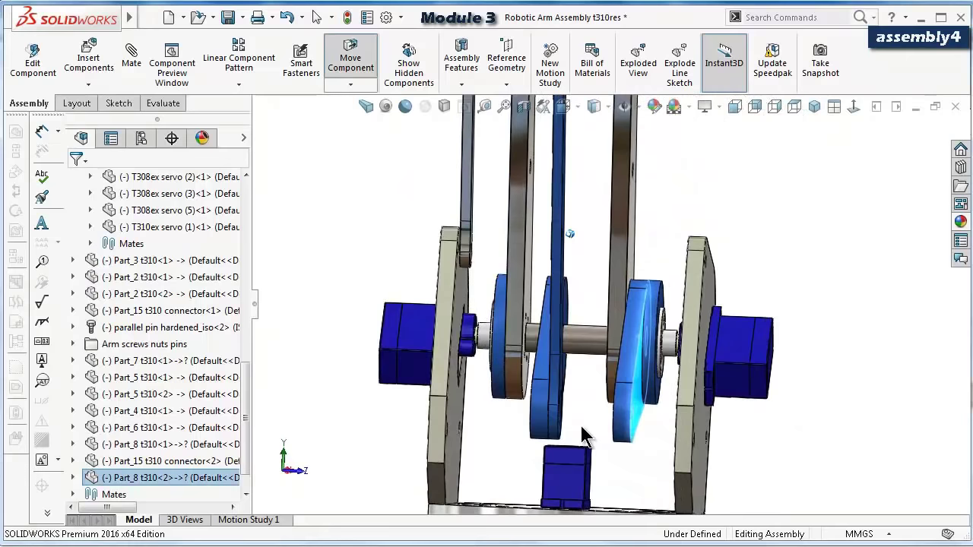
Swing the first Part_8 about the servo axis to test the parallel linkage.
middle_drag(581, 427, 542, 386)
drag(542, 386, 594, 357)
scroll(594, 357, up, 5)
middle_drag(610, 371, 584, 351)
scroll(585, 353, up, 2)
middle_drag(593, 316, 593, 316)
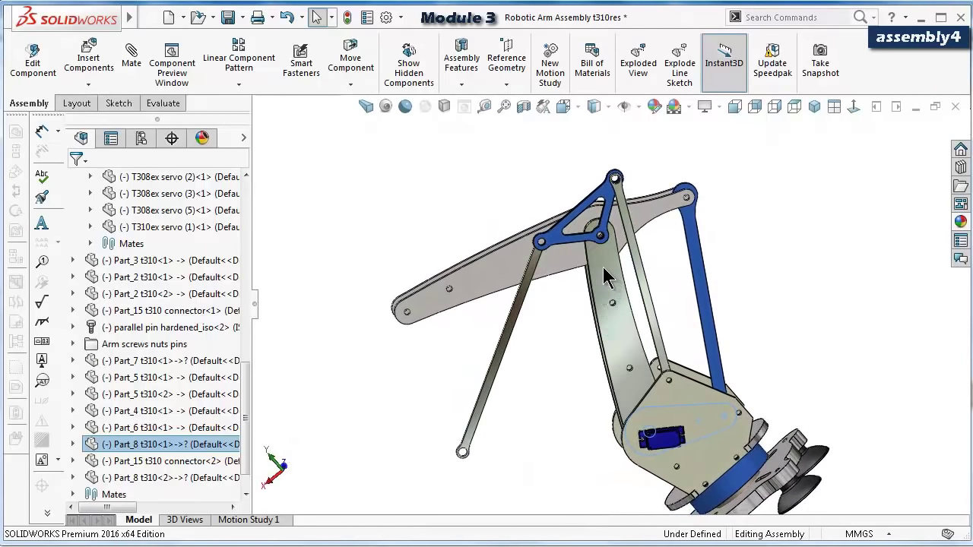
Swing the first Part_2 forward about its lower pivot and orient the view normal to its flat face.
click(606, 277)
drag(606, 277, 571, 283)
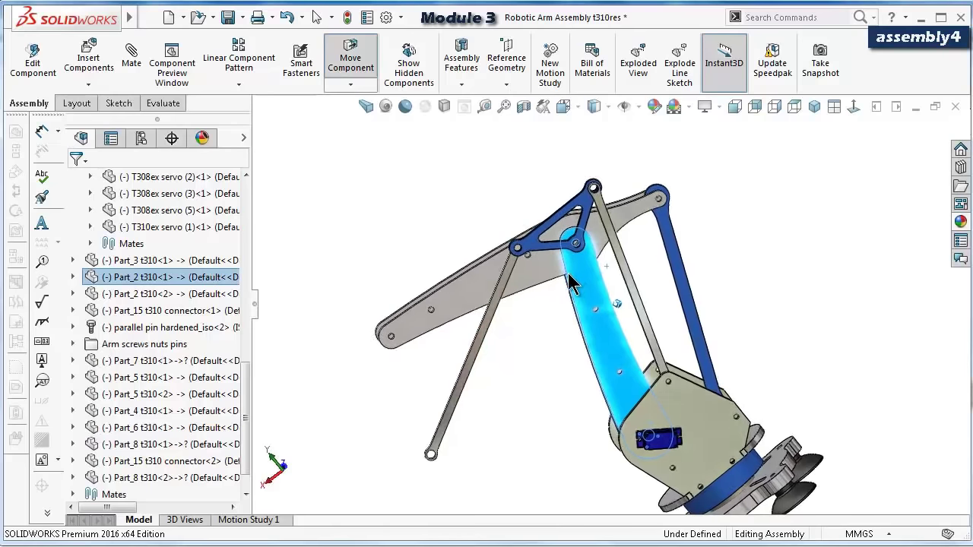
key(ctrl+8)
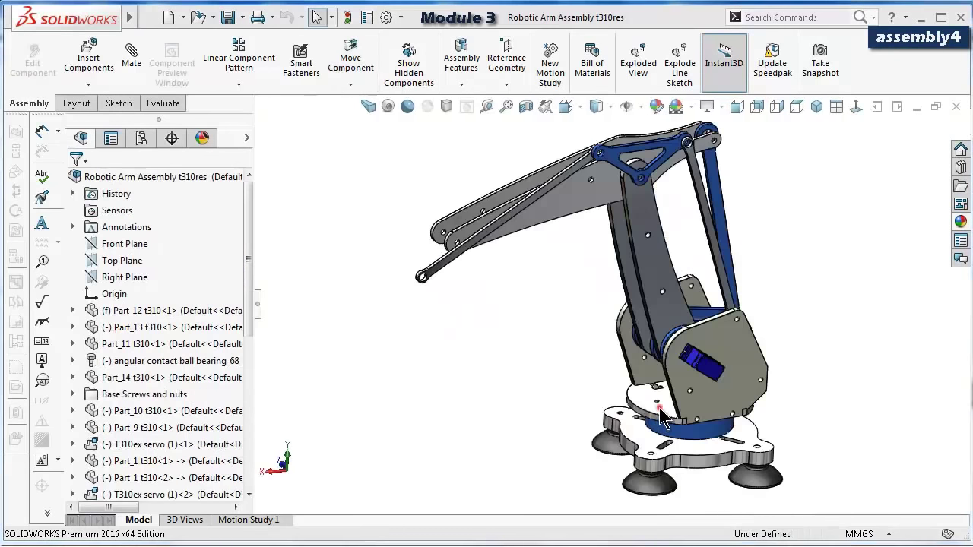
Rotate the arm on its base by moving Part_9 and swing the first Part_2 to test the combined motion.
click(663, 418)
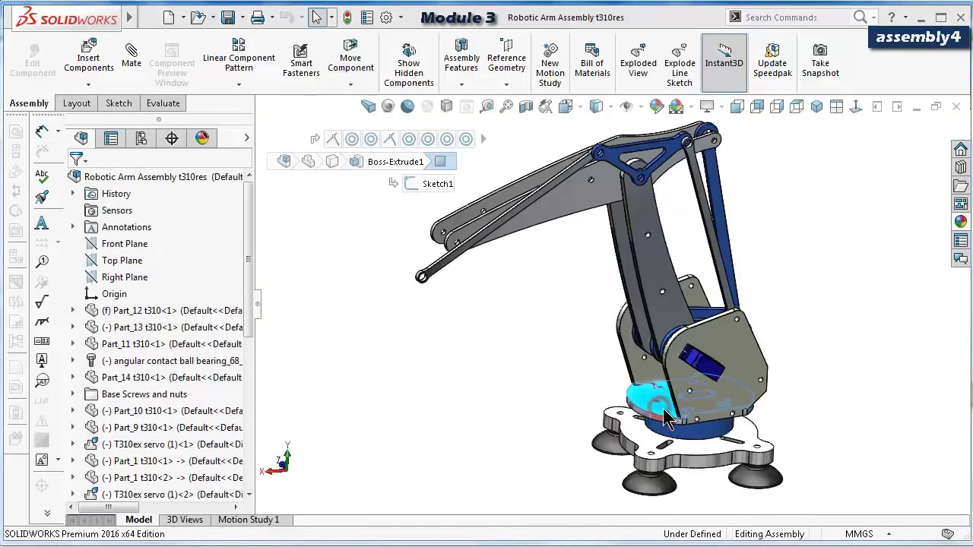
drag(672, 424, 683, 430)
click(679, 227)
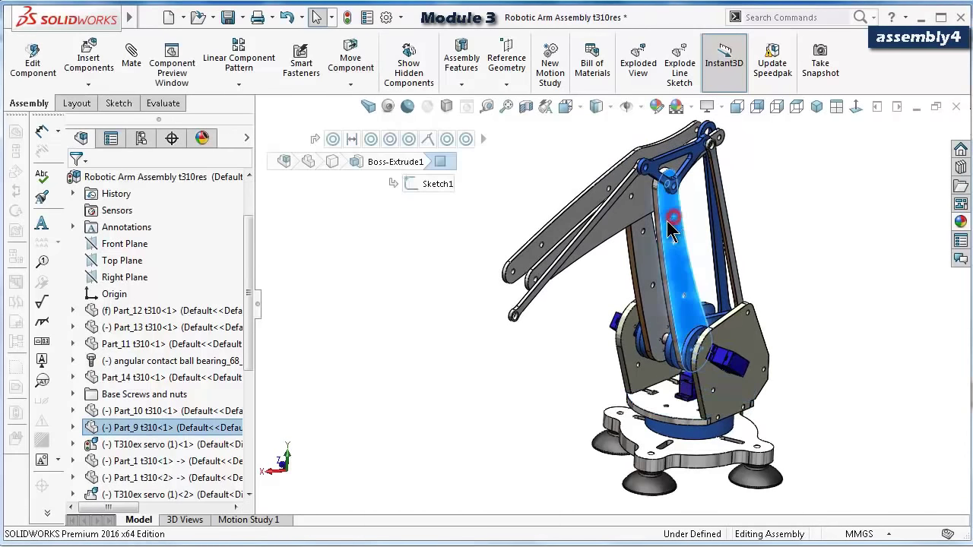
drag(679, 227, 651, 165)
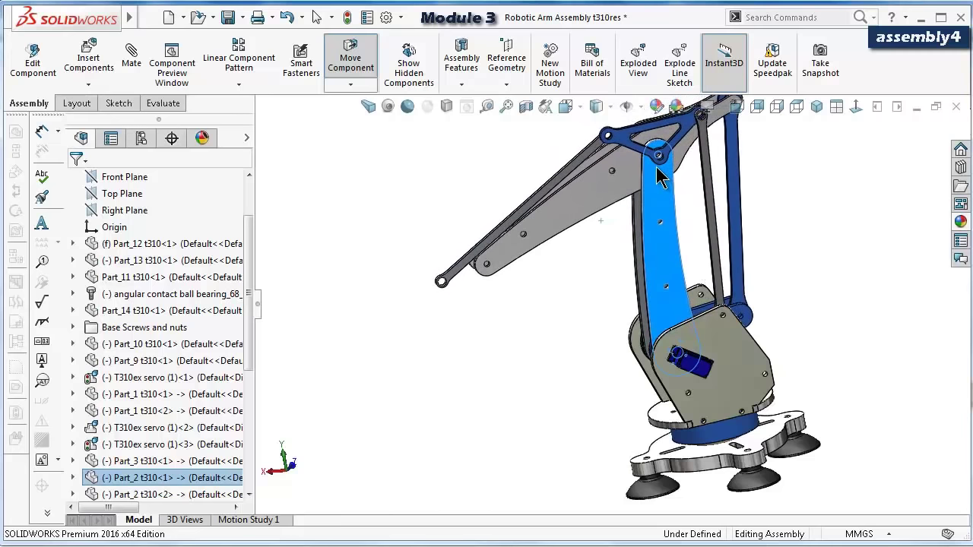
key(Escape)
Show the hidden components in the Arm screws nuts pins folder.
click(591, 276)
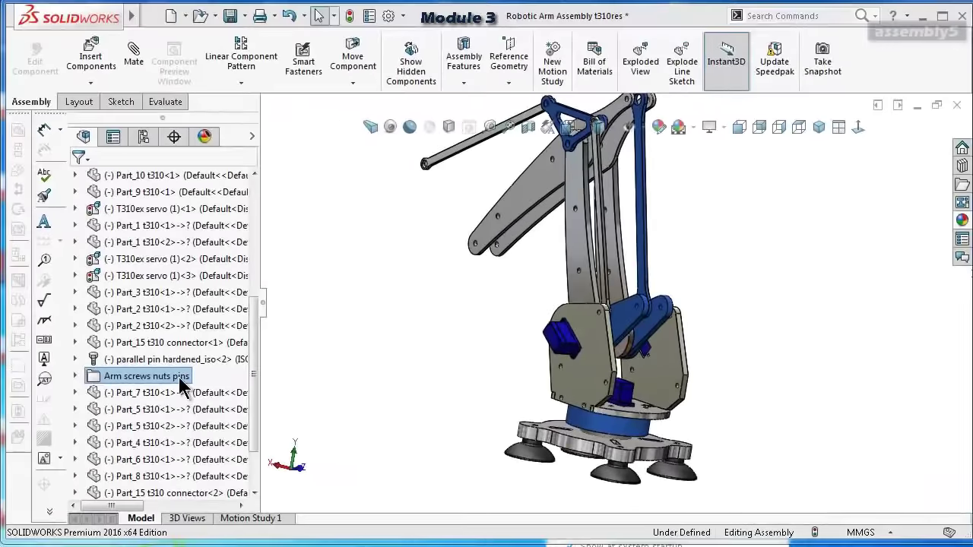
right_click(184, 375)
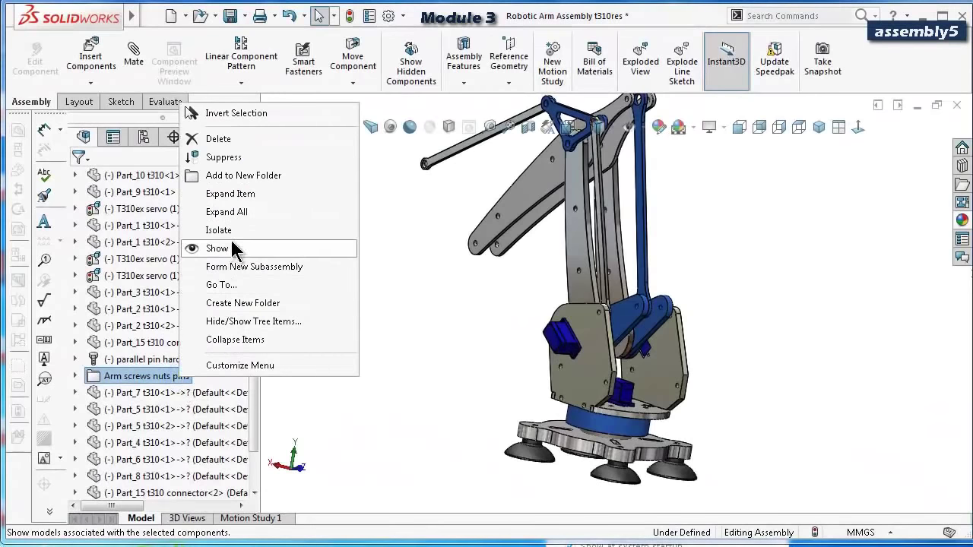
click(228, 248)
click(436, 304)
scroll(622, 228, down, 3)
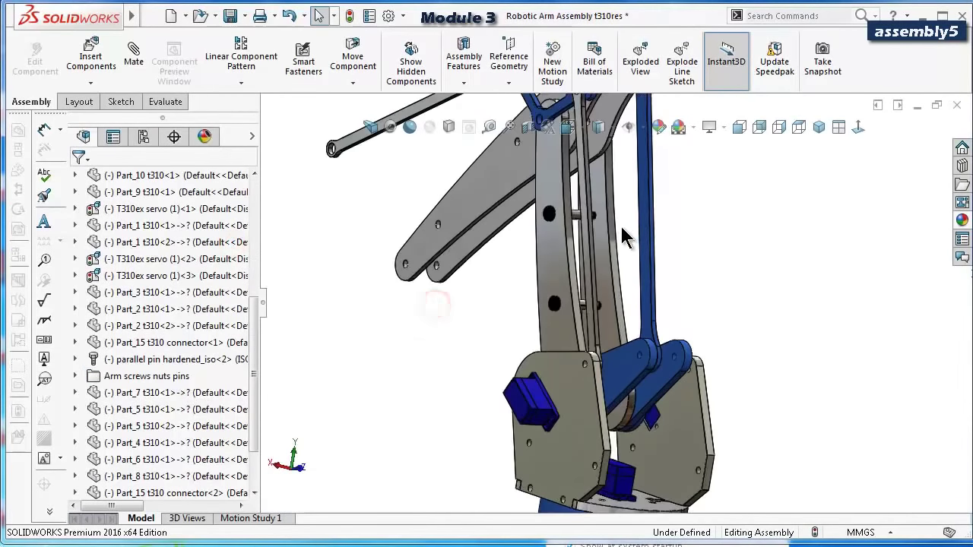
middle_drag(621, 229, 545, 263)
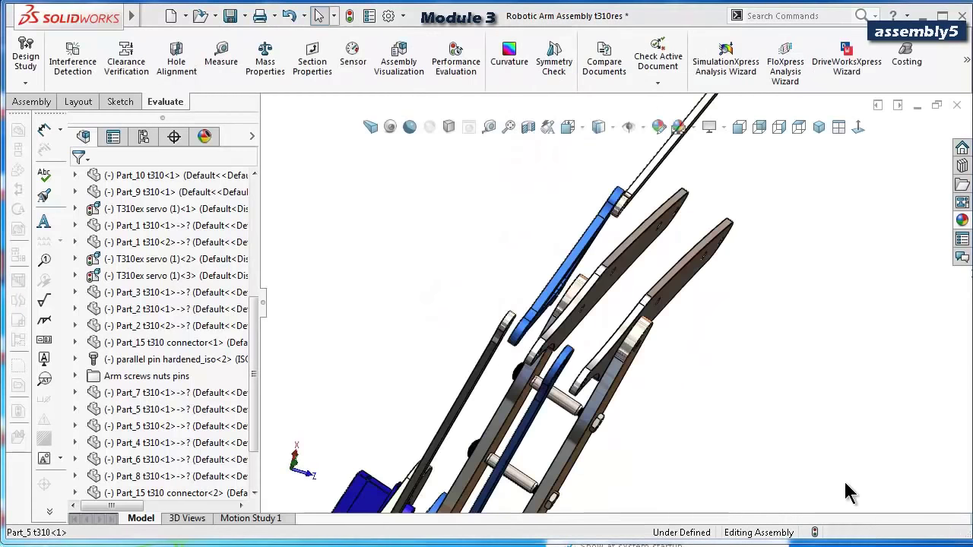
Browse the Toolbox library to the ISO Spring pins category.
click(962, 166)
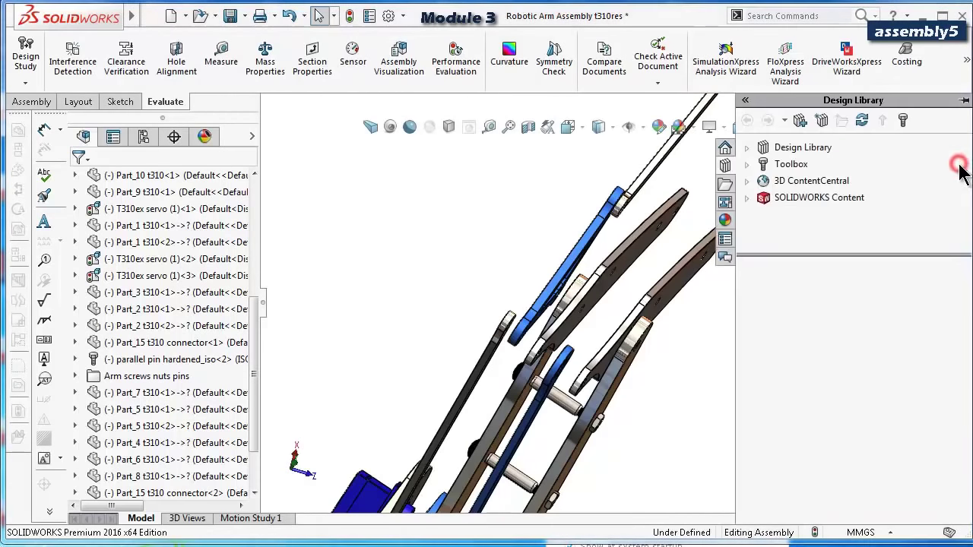
click(792, 164)
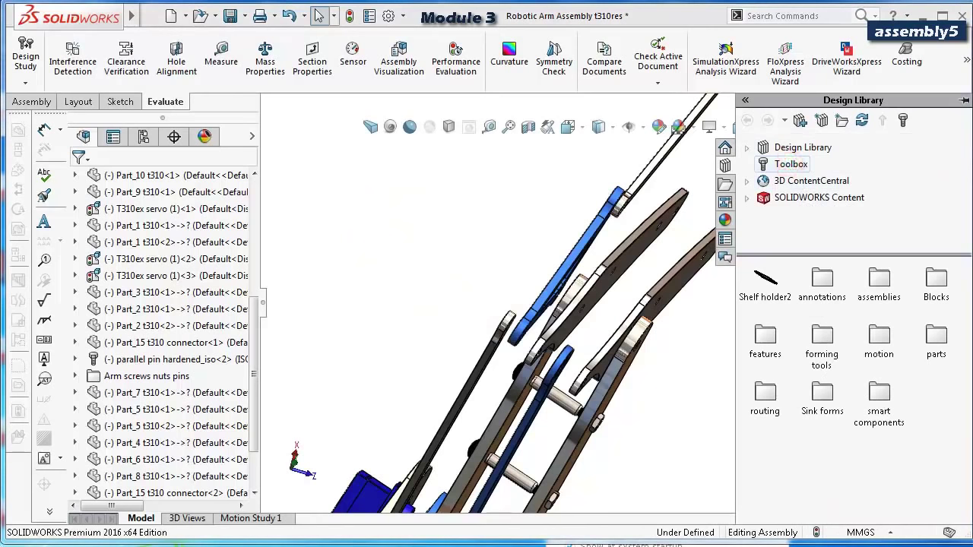
scroll(964, 391, down, 5)
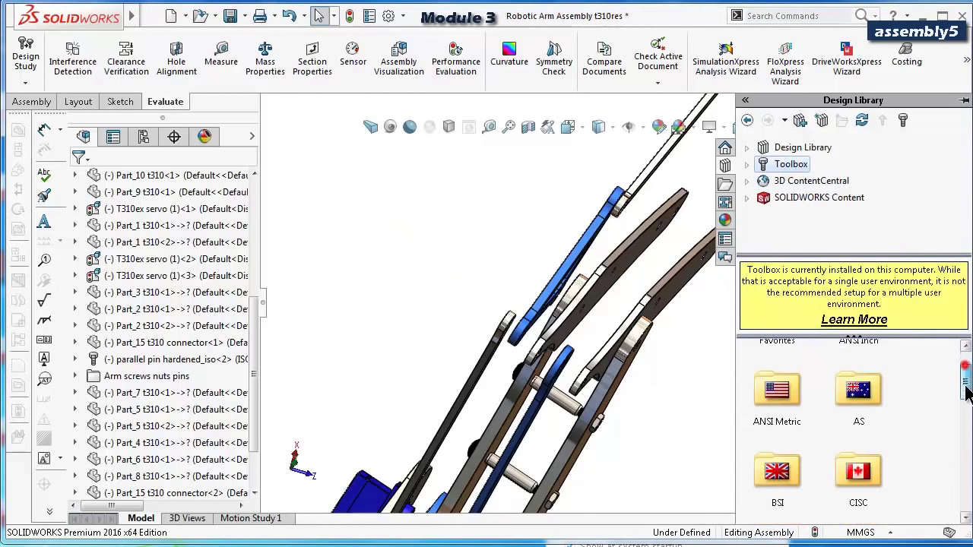
double_click(860, 445)
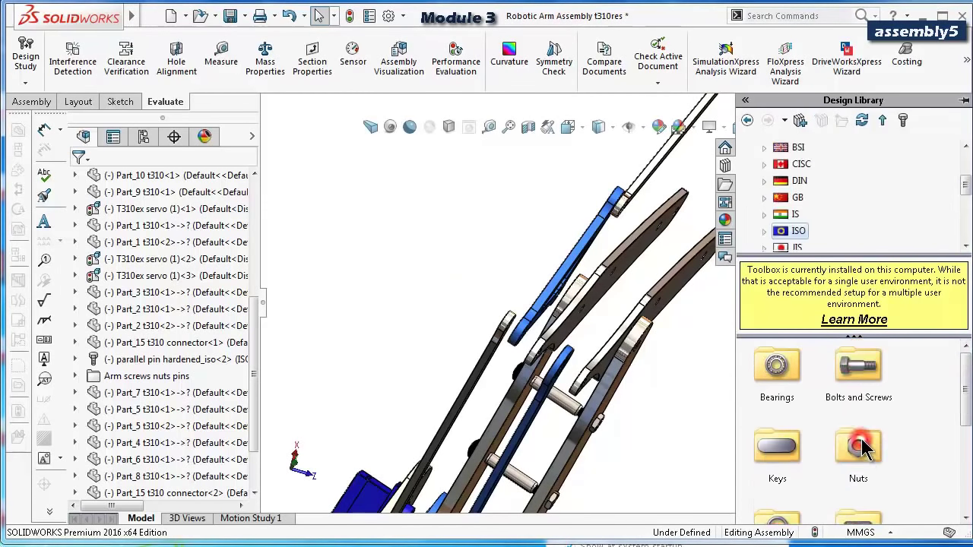
scroll(964, 388, down, 3)
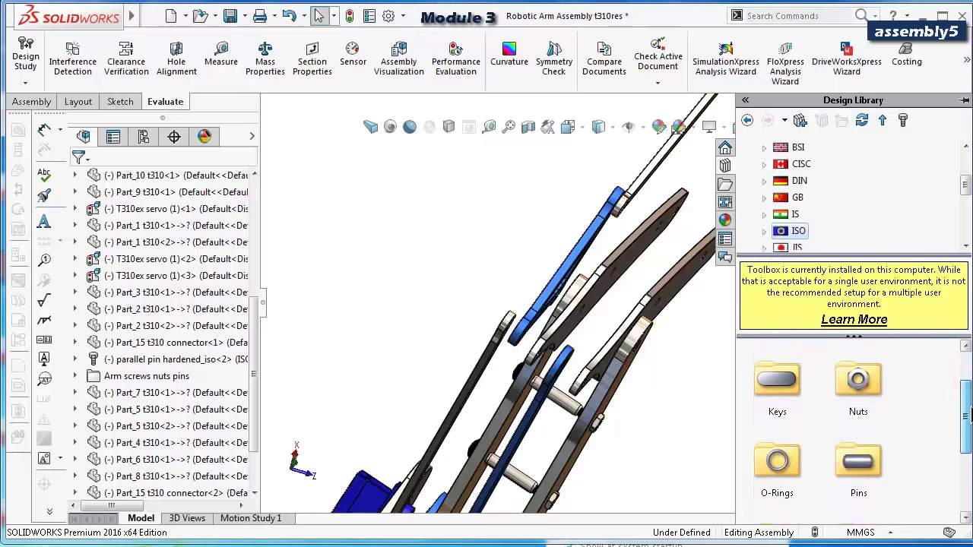
scroll(964, 387, up, 2)
scroll(859, 426, down, 3)
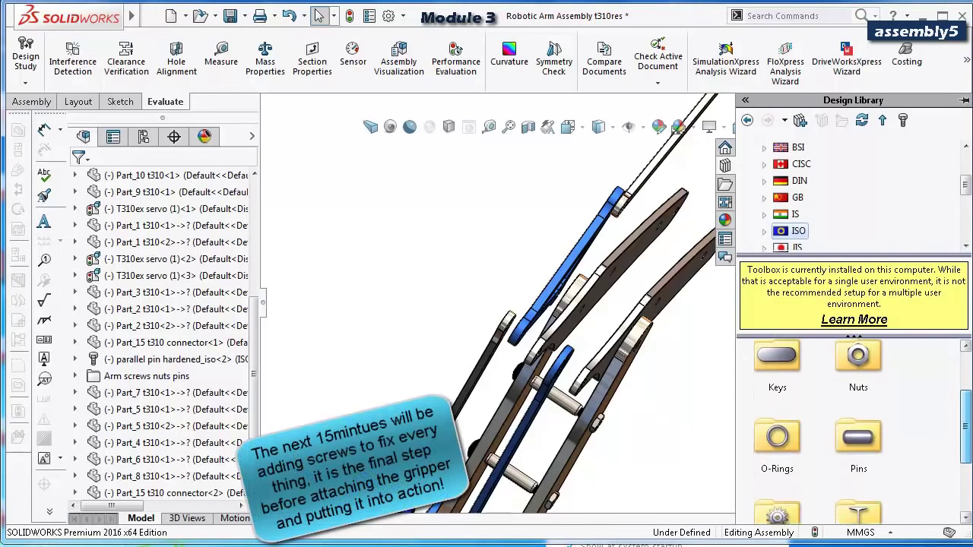
double_click(874, 393)
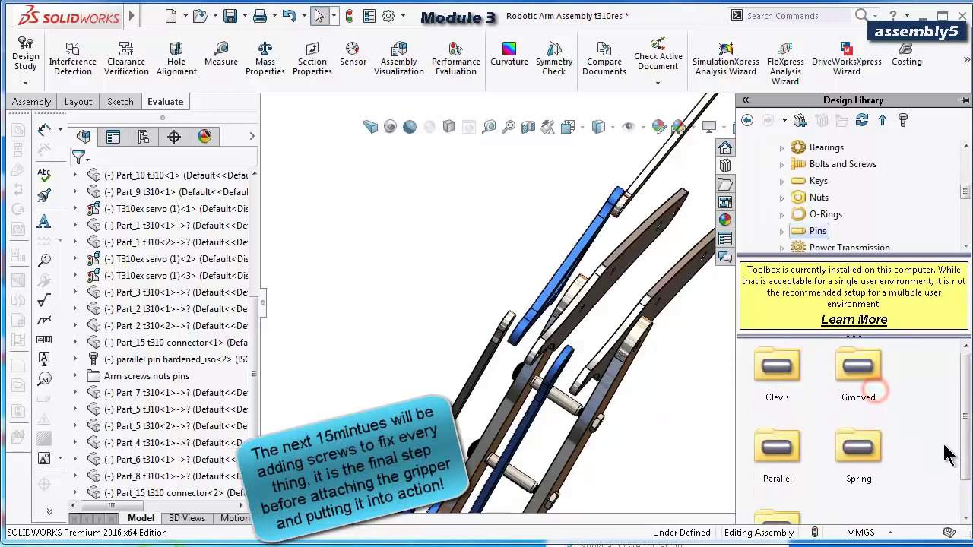
double_click(777, 448)
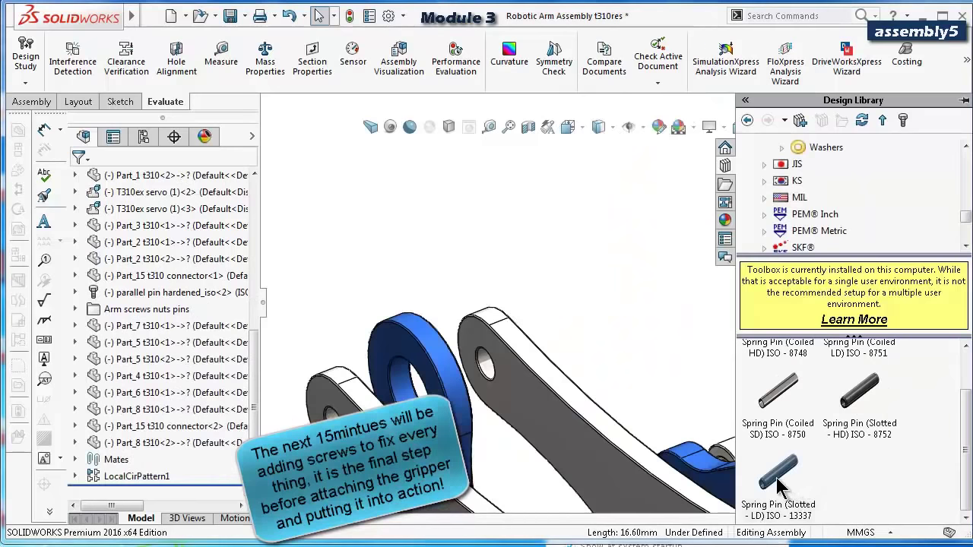
Insert a Spring Pin (Slotted - LD) ISO - 13337 at the blue ring between the Part_5 arms and set its size to M6.
drag(964, 213, 962, 188)
scroll(962, 196, down, 2)
drag(790, 502, 411, 398)
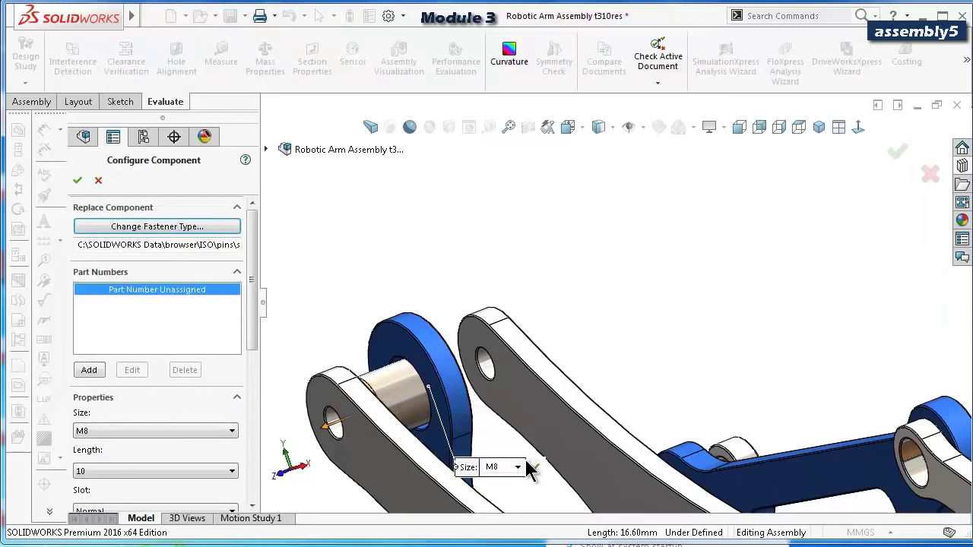
click(517, 467)
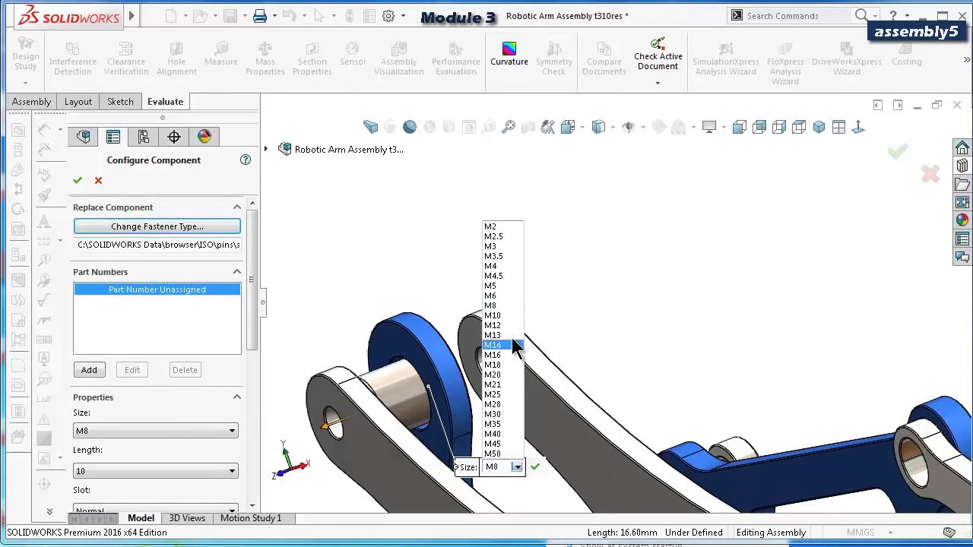
click(496, 295)
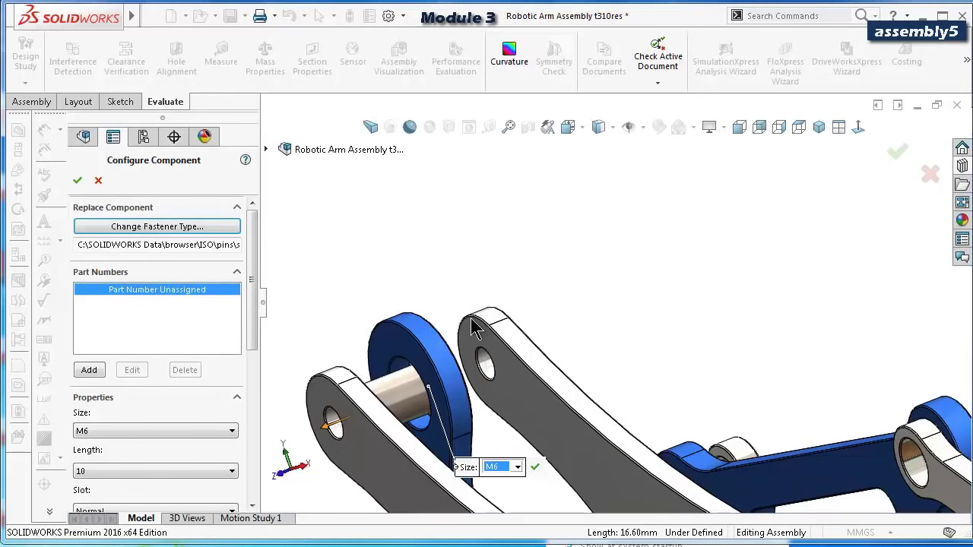
Set the spring pin's length to 18 and finish inserting it without adding more copies.
drag(247, 312, 250, 362)
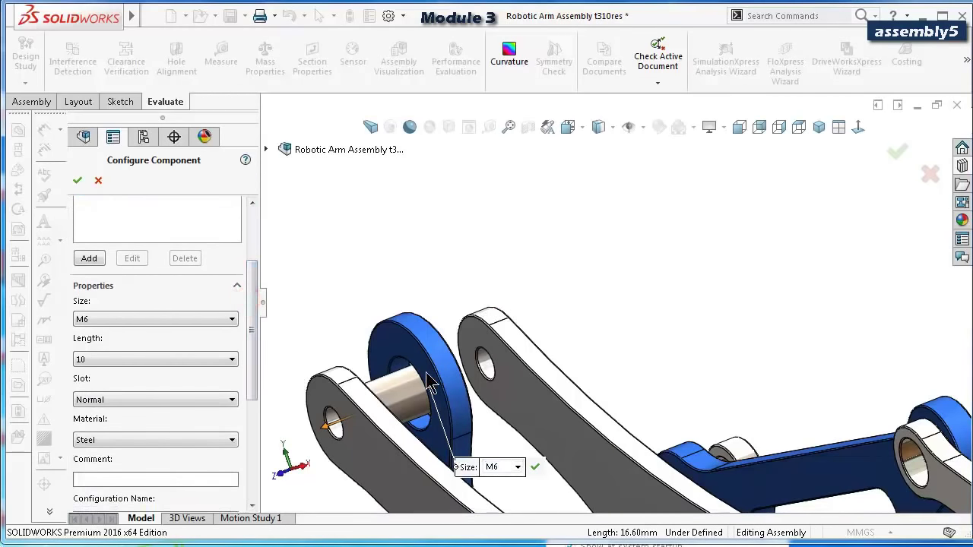
middle_drag(430, 384, 332, 372)
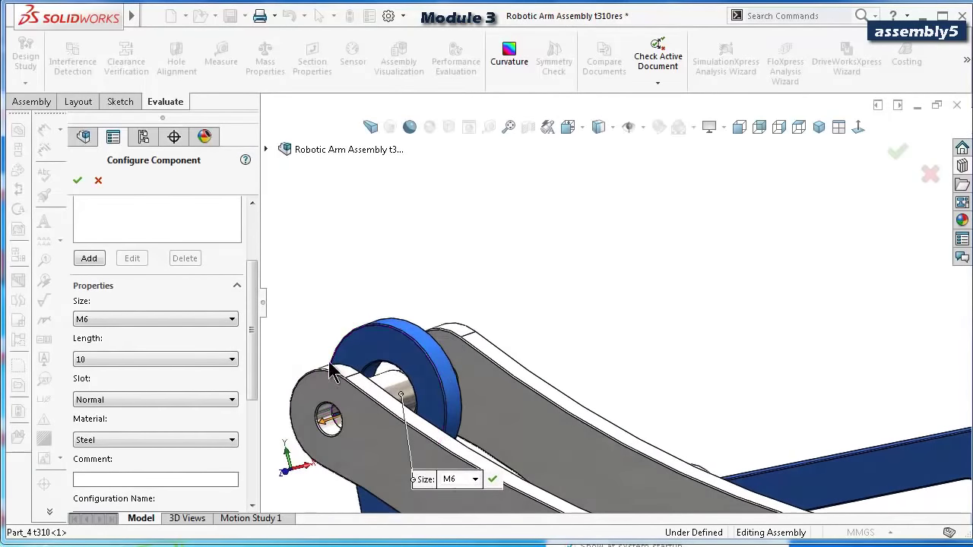
click(187, 361)
click(141, 413)
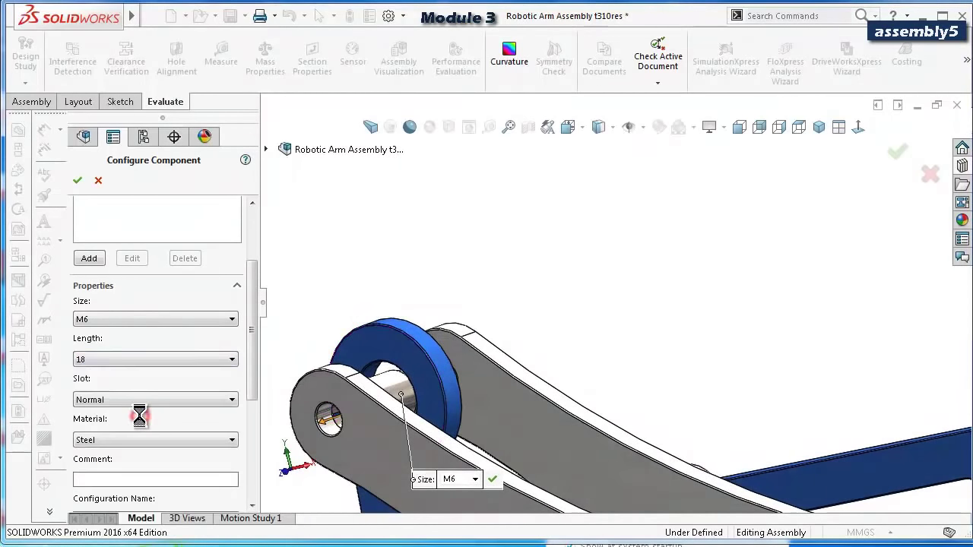
click(78, 180)
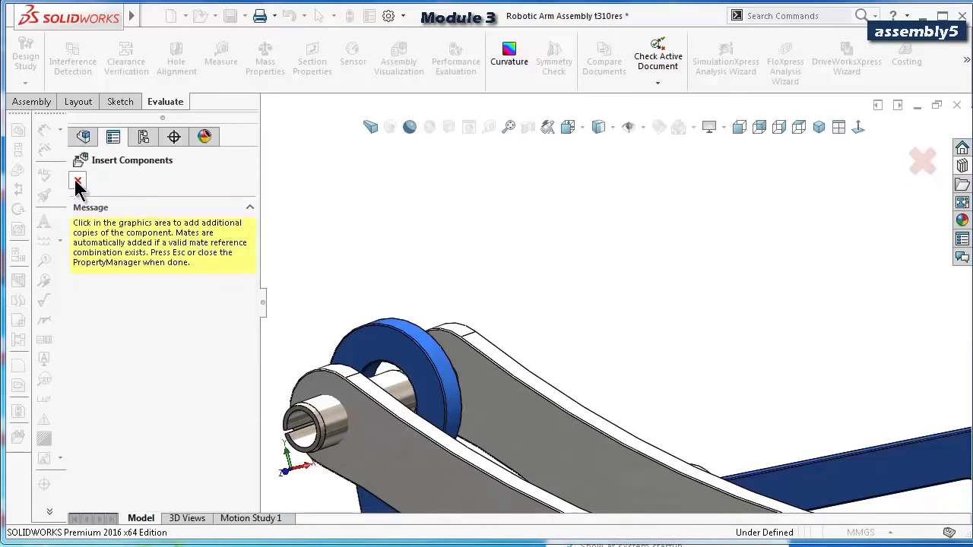
click(78, 180)
Slide the spring pin along its axis through the blue ring toward the far Part_5 arm.
scroll(429, 405, down, 2)
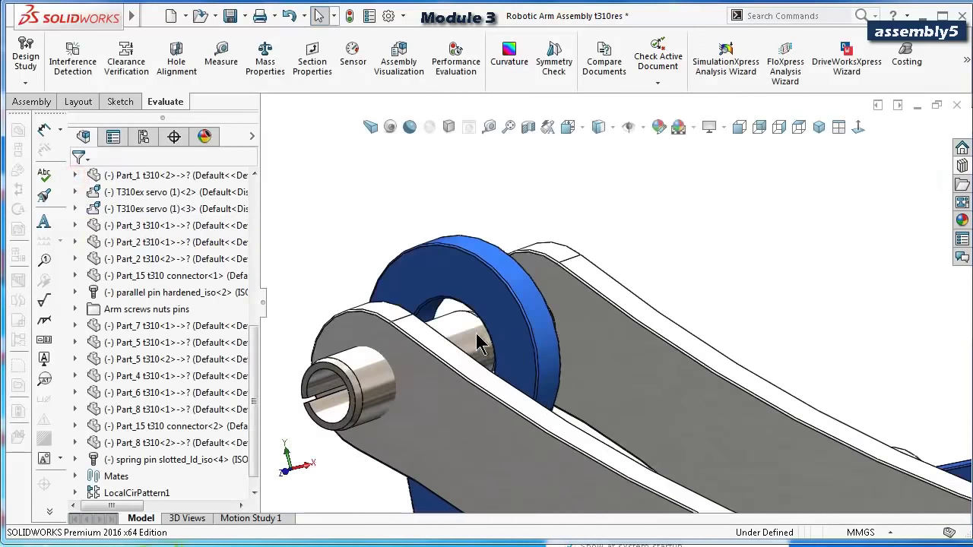
drag(478, 344, 604, 263)
scroll(590, 312, down, 2)
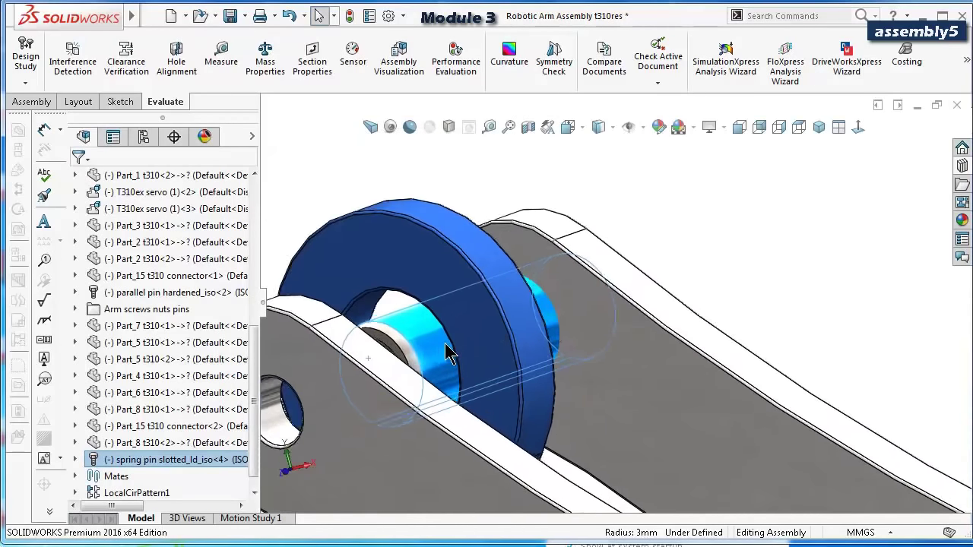
scroll(448, 352, down, 2)
click(396, 362)
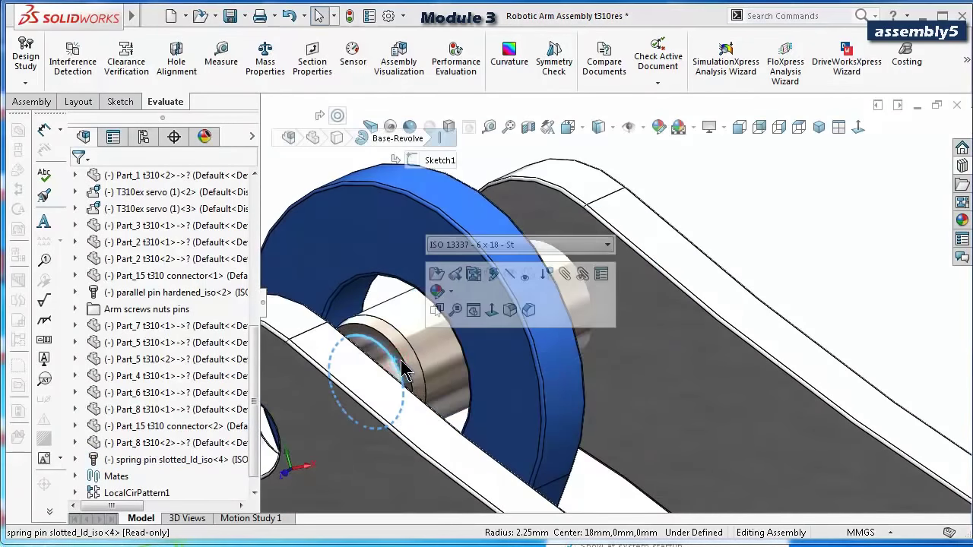
click(403, 369)
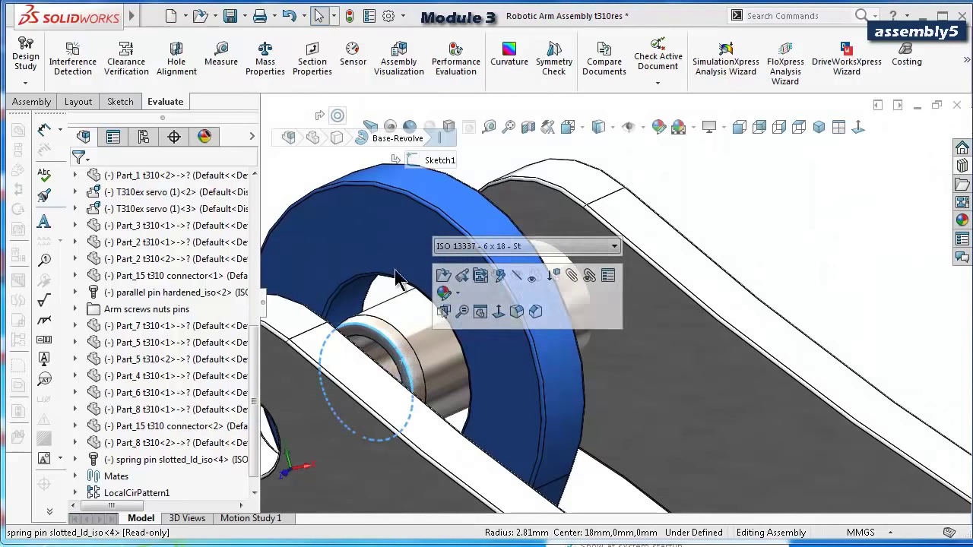
click(756, 204)
scroll(415, 345, down, 3)
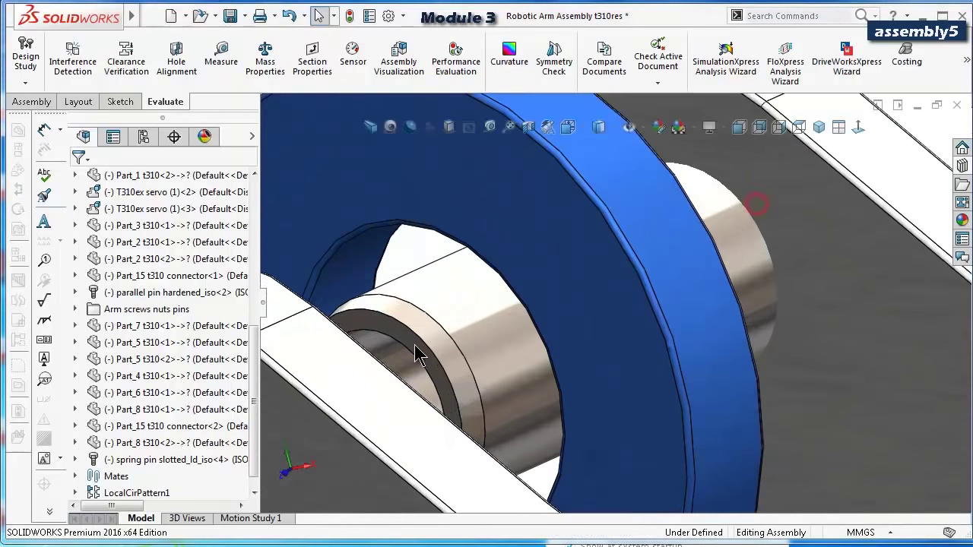
click(470, 370)
scroll(469, 378, up, 2)
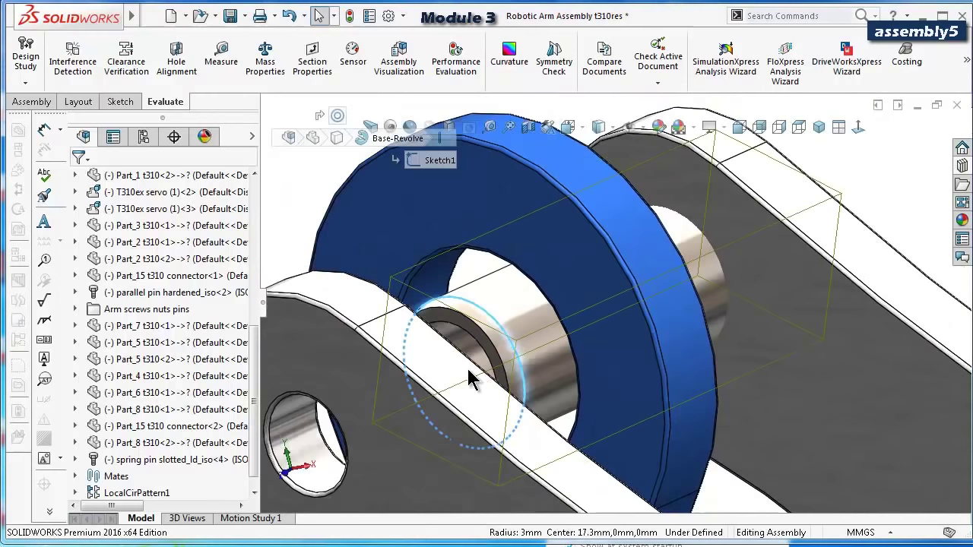
click(896, 182)
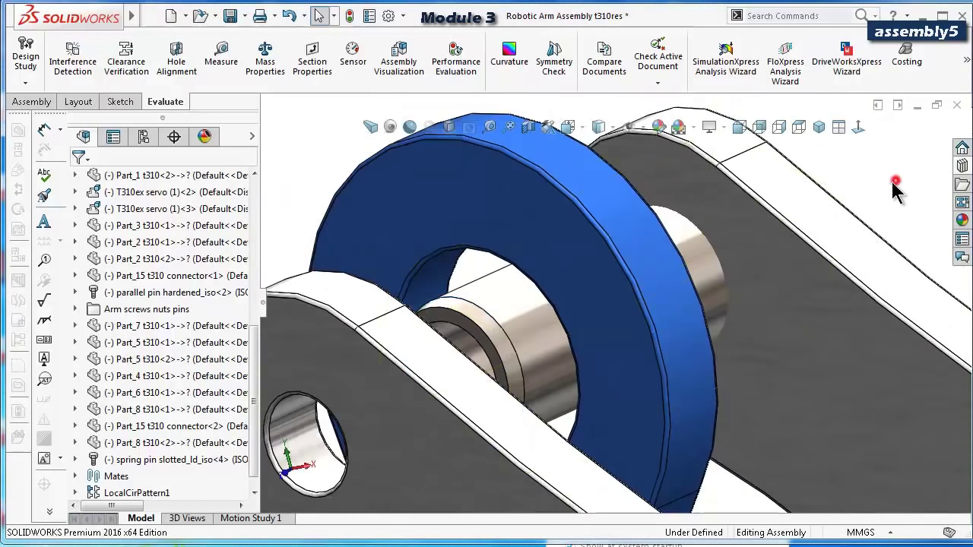
Start an advanced Width mate with the Centered constraint for the spring pin.
click(485, 354)
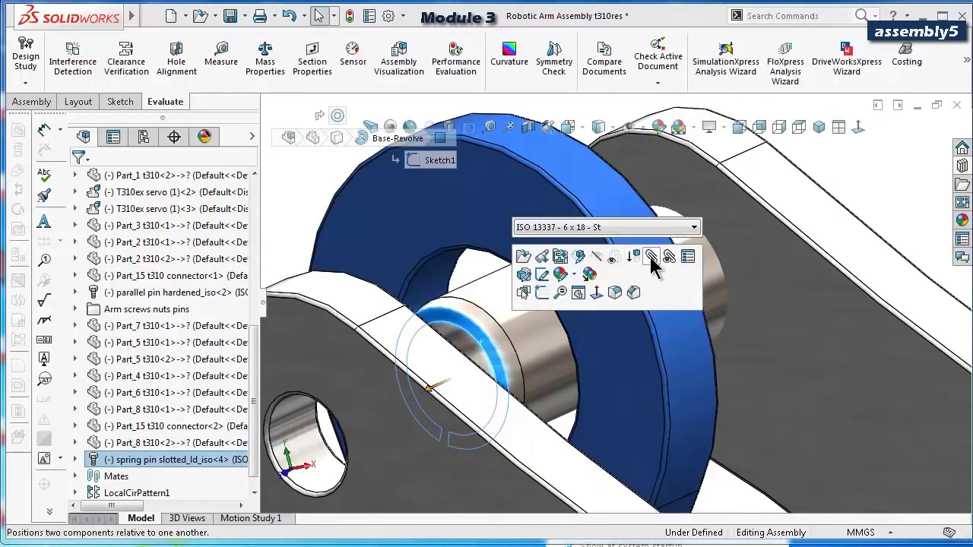
click(652, 258)
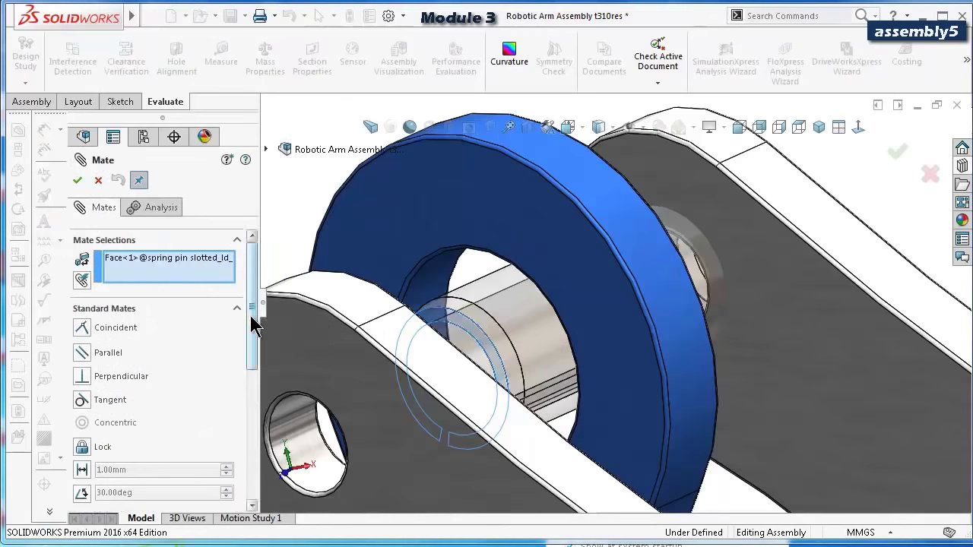
drag(253, 326, 256, 374)
click(236, 374)
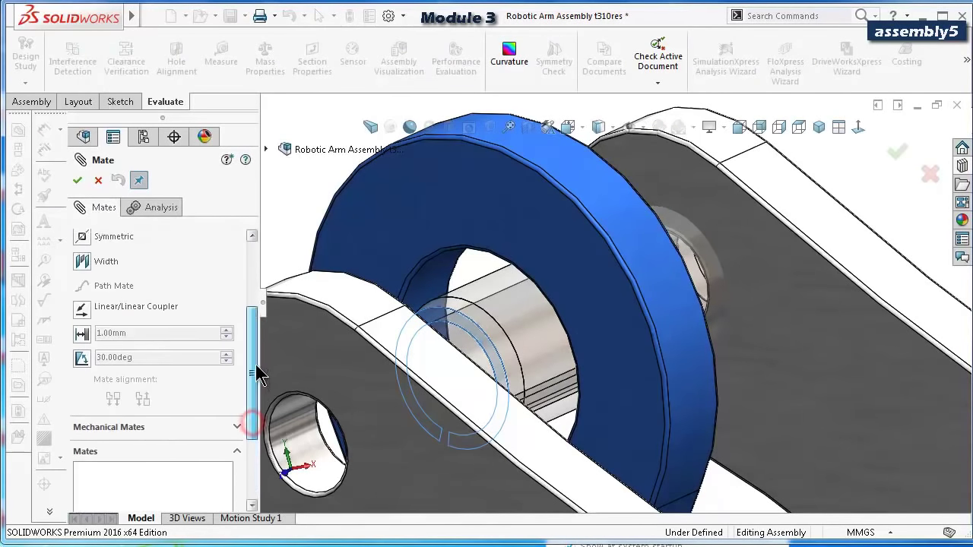
click(88, 312)
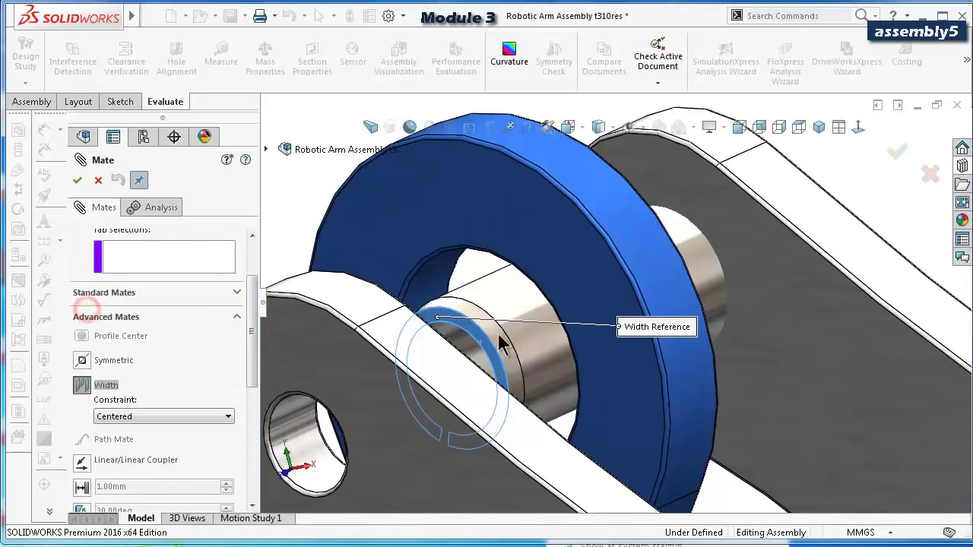
click(783, 351)
middle_drag(674, 336, 339, 362)
drag(255, 344, 256, 297)
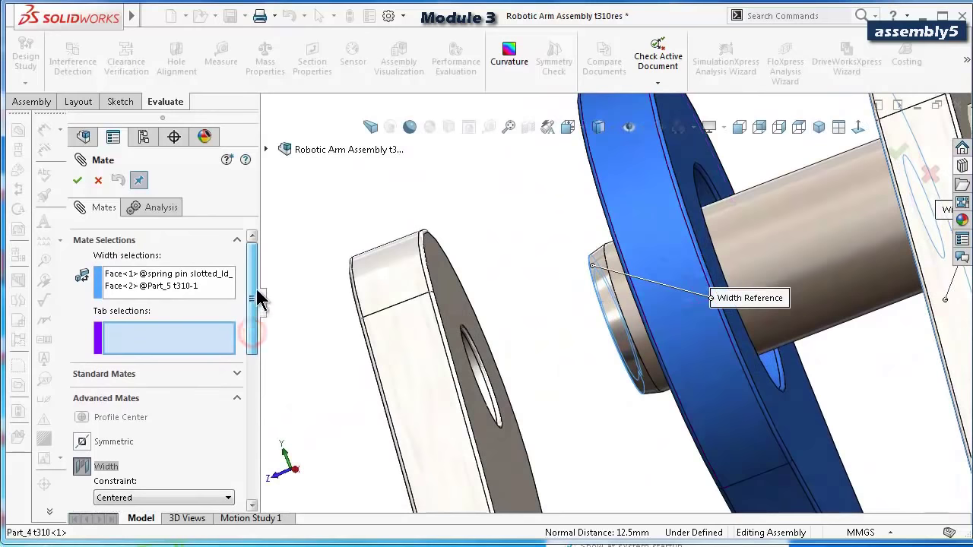
click(213, 295)
click(225, 299)
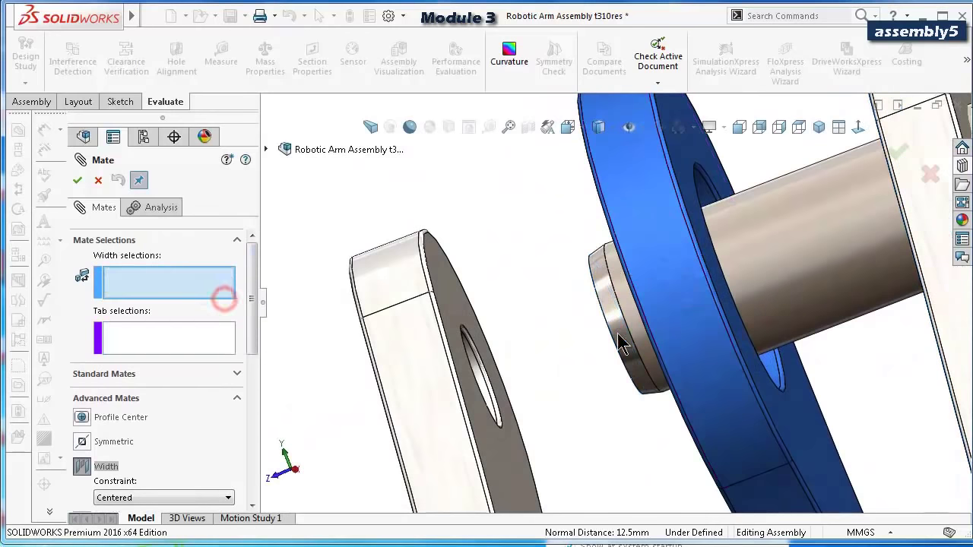
click(445, 319)
middle_drag(540, 330, 793, 337)
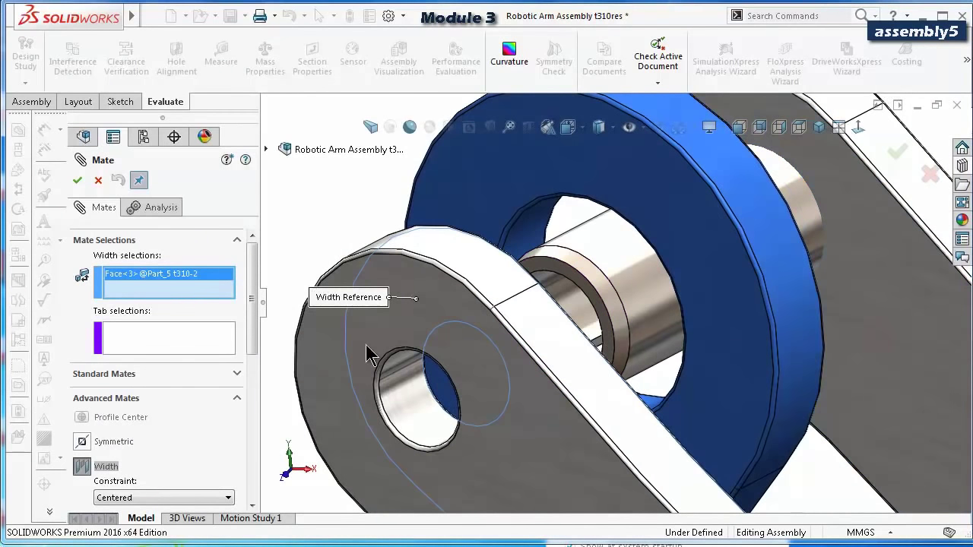
scroll(680, 332, up, 2)
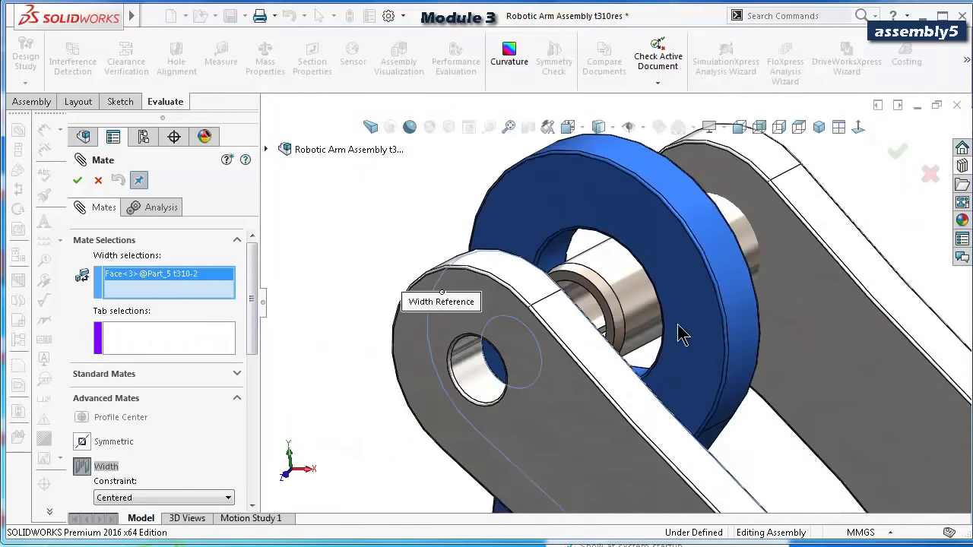
scroll(669, 332, down, 2)
middle_drag(654, 332, 602, 347)
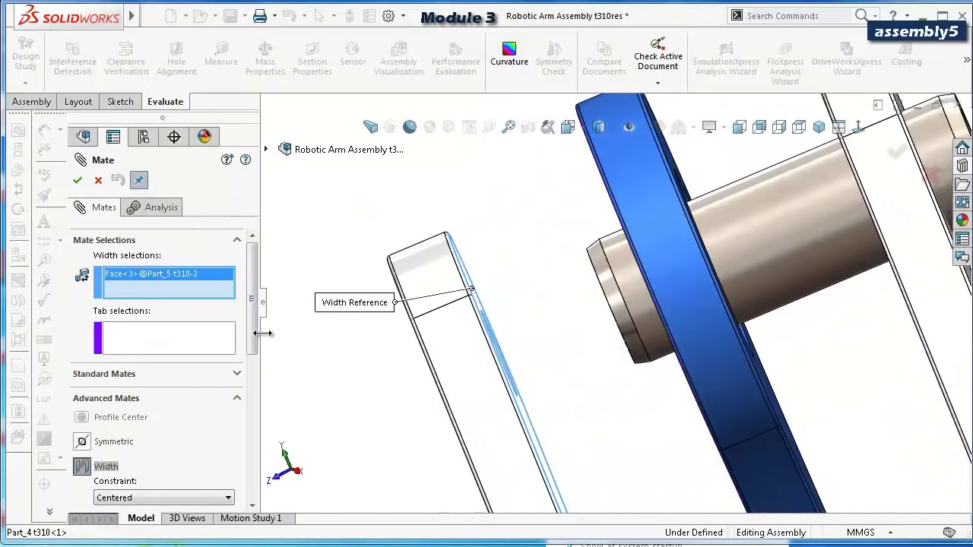
right_click(200, 287)
click(221, 298)
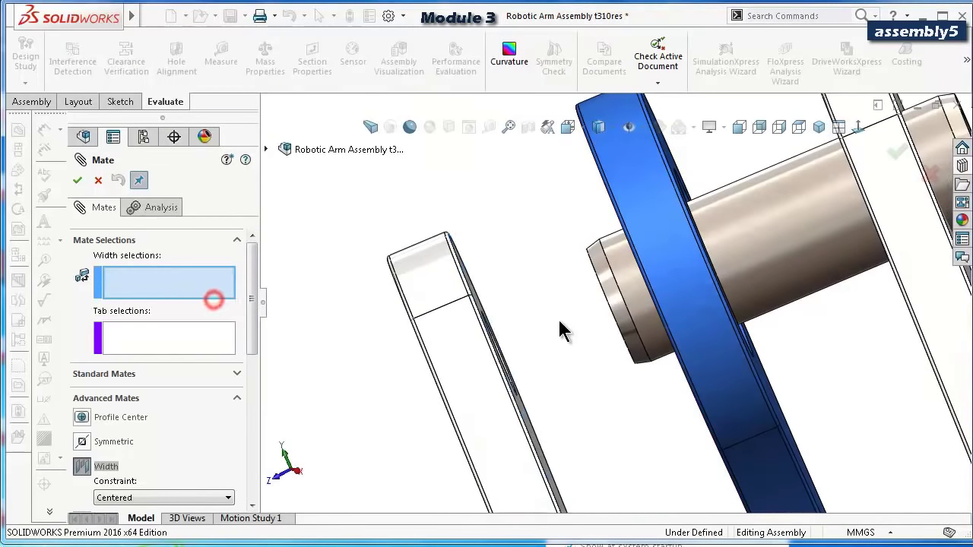
Choose the spring pin's two opposite end faces as the width selections of the Width mate.
middle_drag(560, 330, 662, 343)
click(650, 310)
scroll(756, 325, up, 4)
scroll(663, 343, up, 2)
scroll(943, 155, down, 2)
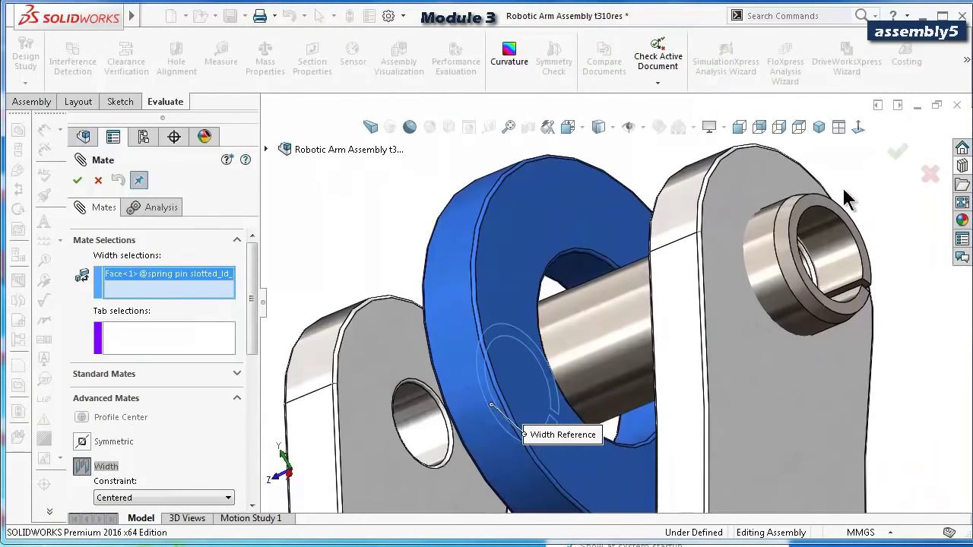
click(814, 202)
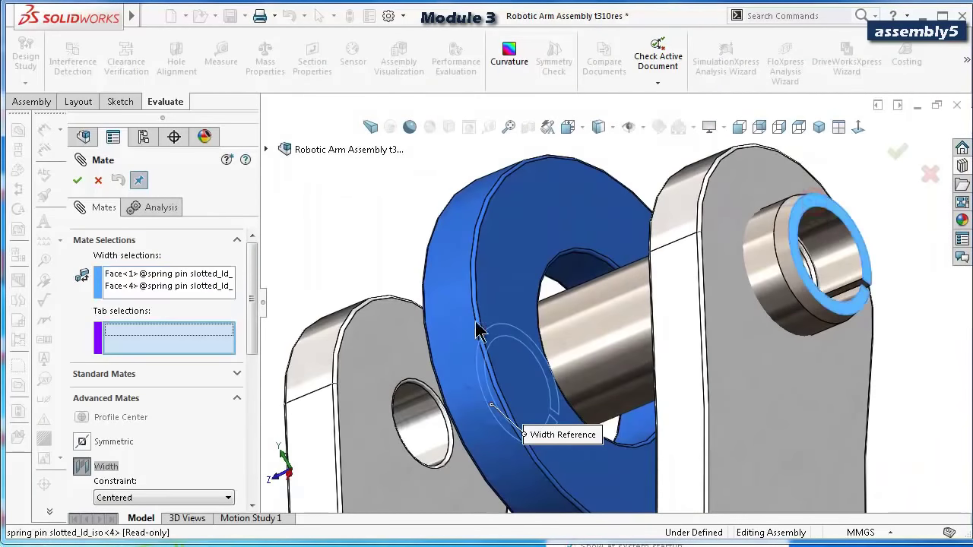
Choose the facing inner faces of the two Part_5 arms as tab selections and apply the Centered Width mate.
click(362, 360)
middle_drag(362, 360, 717, 394)
click(730, 410)
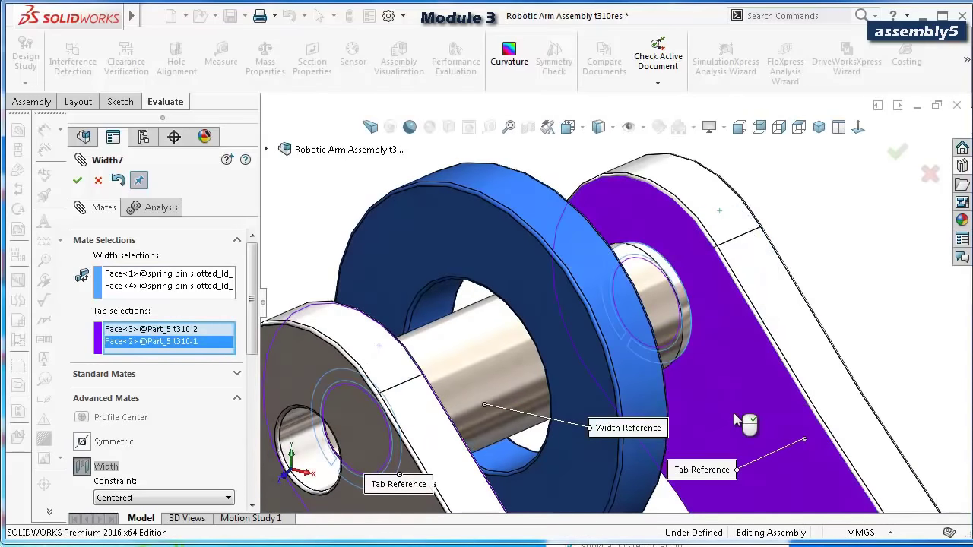
right_click(735, 413)
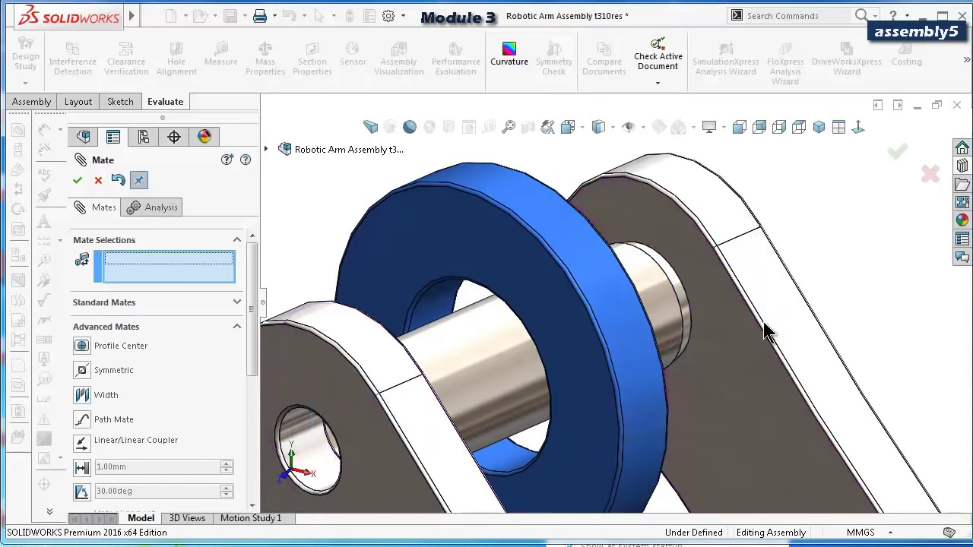
click(897, 159)
Start Copy with Mates for the spring pin between the Part_5 arms and proceed to its mate references.
middle_drag(812, 259, 639, 384)
scroll(637, 380, up, 10)
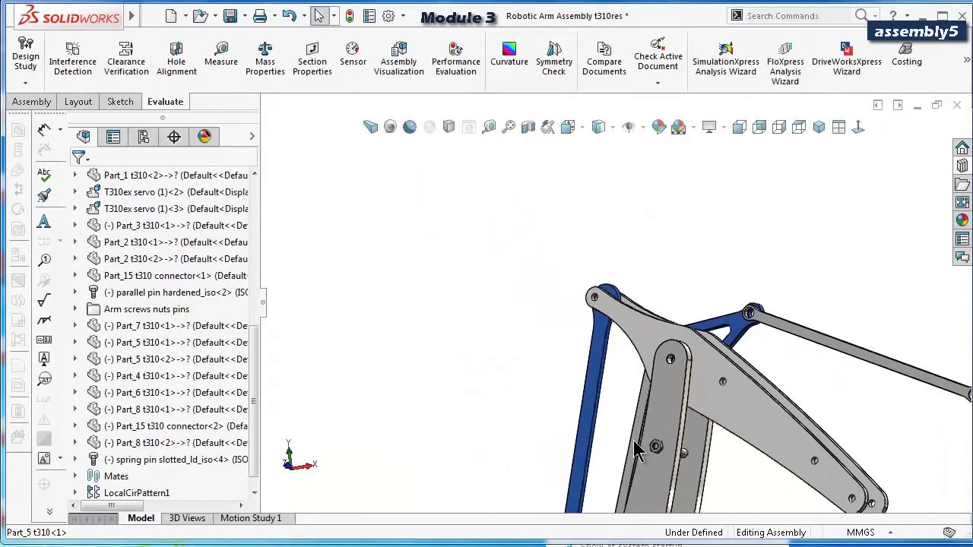
scroll(611, 450, down, 3)
scroll(598, 449, down, 1)
middle_drag(600, 452, 614, 486)
scroll(613, 357, up, 2)
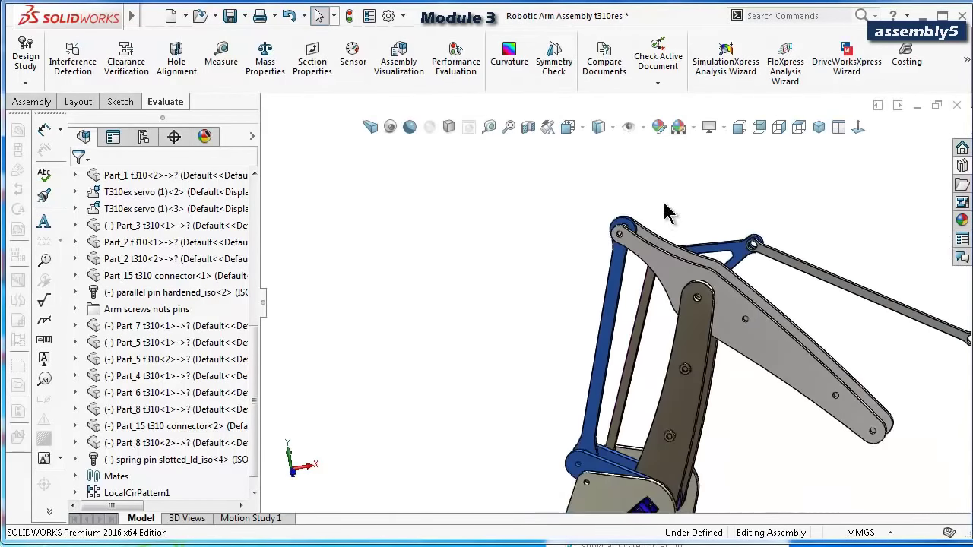
scroll(662, 199, down, 4)
scroll(615, 318, down, 2)
middle_drag(572, 346, 548, 405)
scroll(553, 306, down, 5)
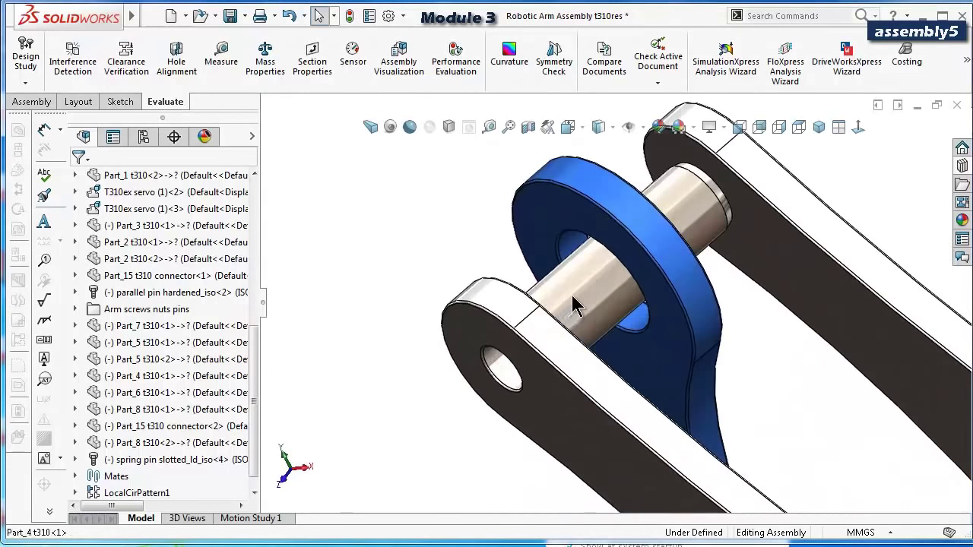
right_click(573, 295)
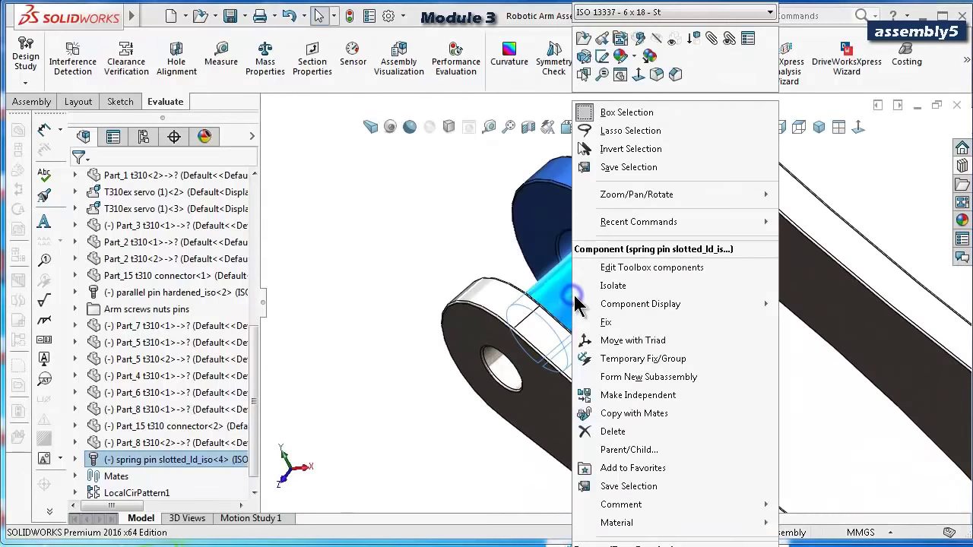
click(624, 413)
scroll(658, 390, down, 2)
scroll(658, 389, down, 1)
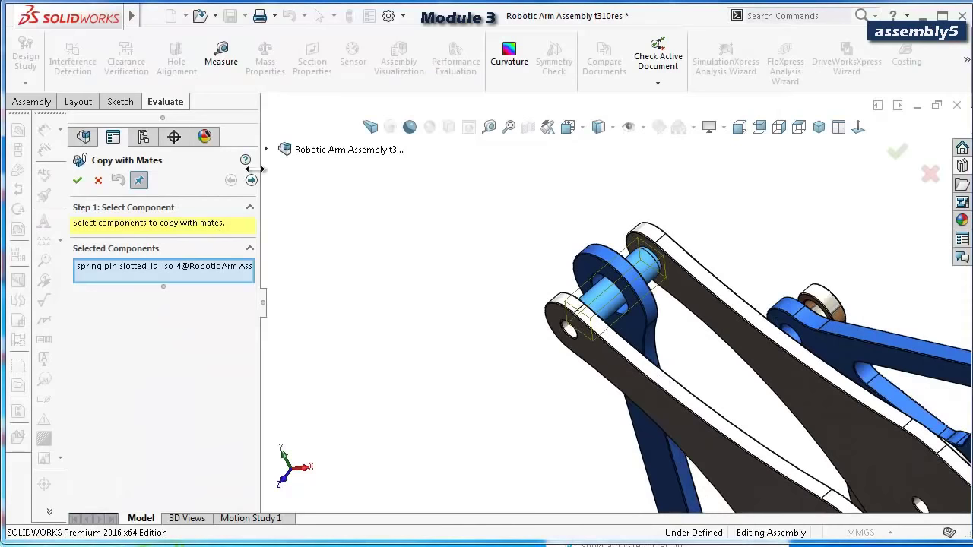
click(251, 181)
Place a spring pin copy concentric with the Part_5 hole near the brown arms' upper end, centered between the two Part_5 inner faces.
scroll(695, 398, down, 1)
scroll(728, 402, up, 4)
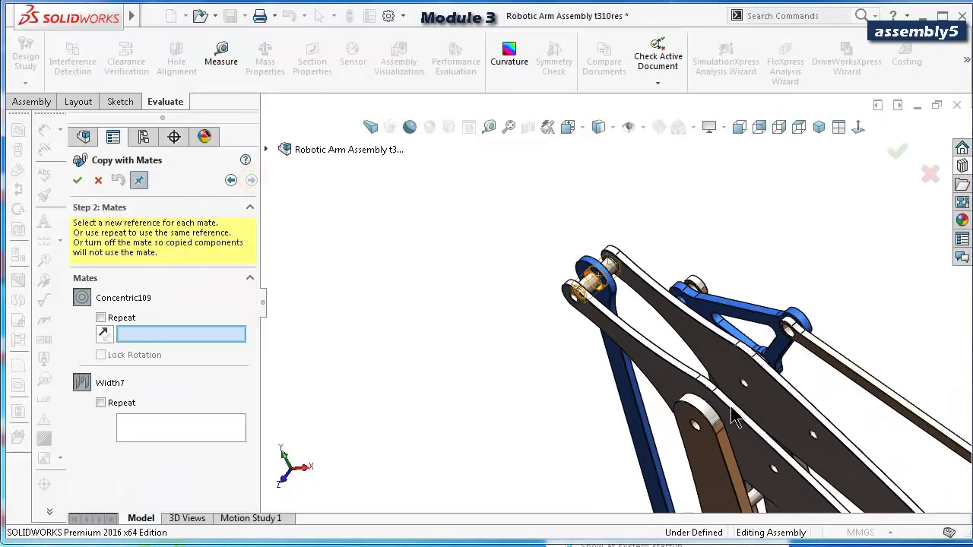
scroll(715, 396, up, 4)
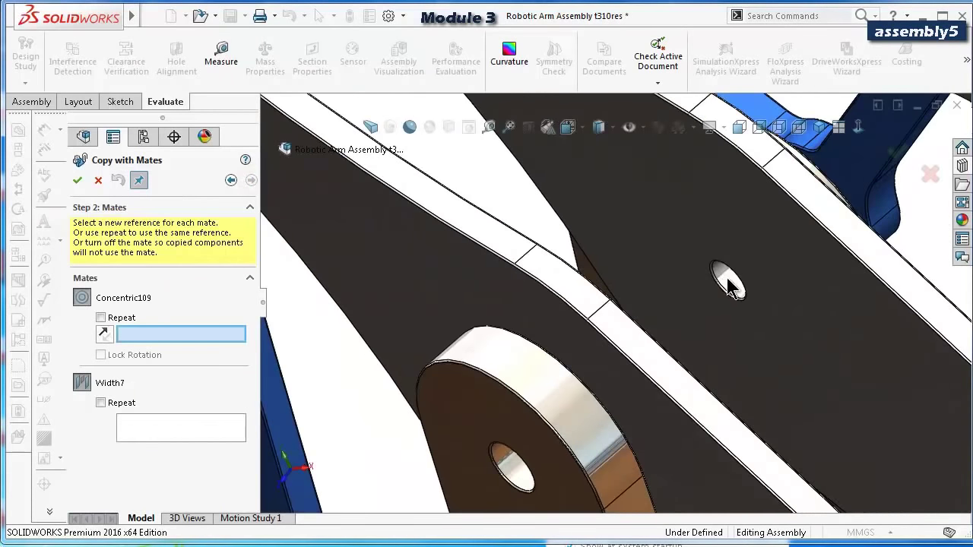
click(729, 281)
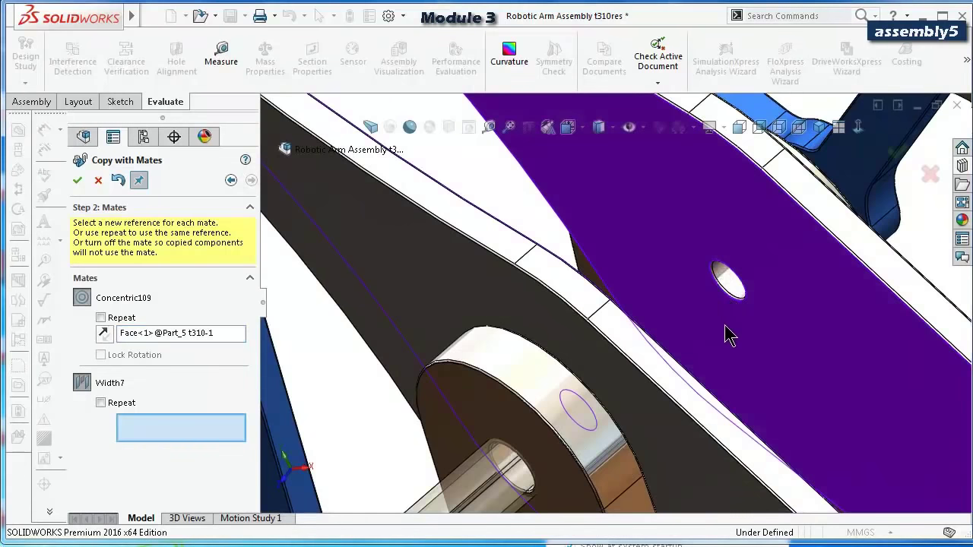
click(727, 336)
middle_drag(719, 323, 440, 388)
click(403, 392)
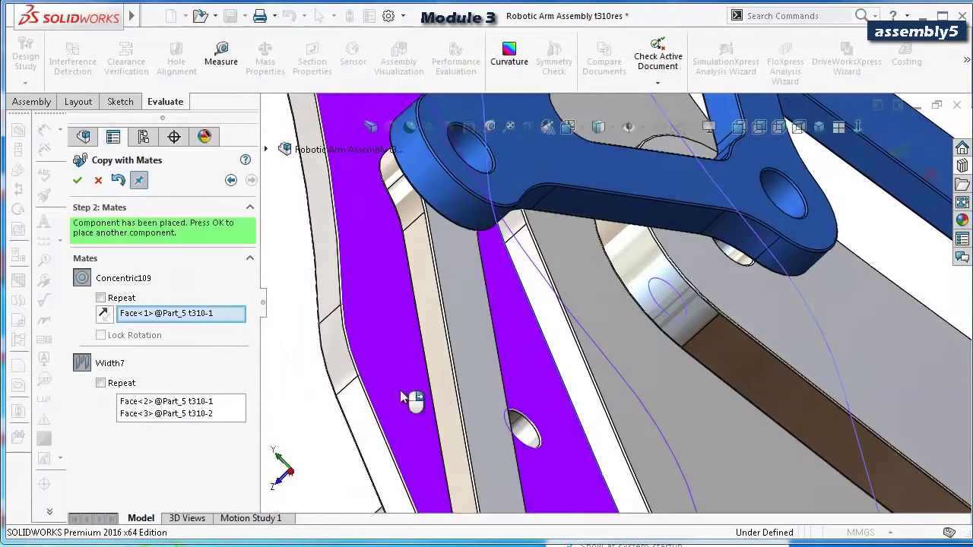
click(400, 391)
Place another pin copy in the next hole down along Part_5, using both Part_5 inner faces for the width mate.
scroll(546, 416, up, 7)
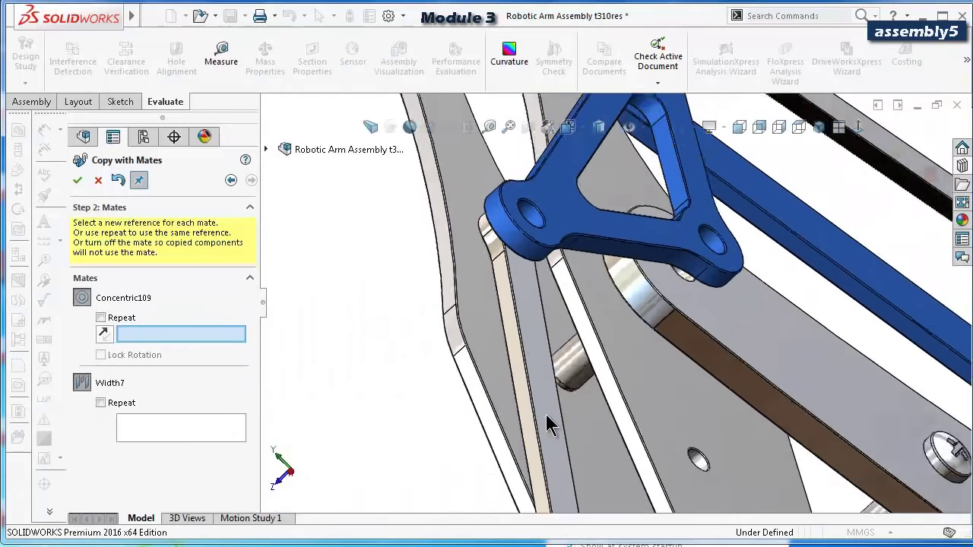
middle_drag(575, 409, 558, 428)
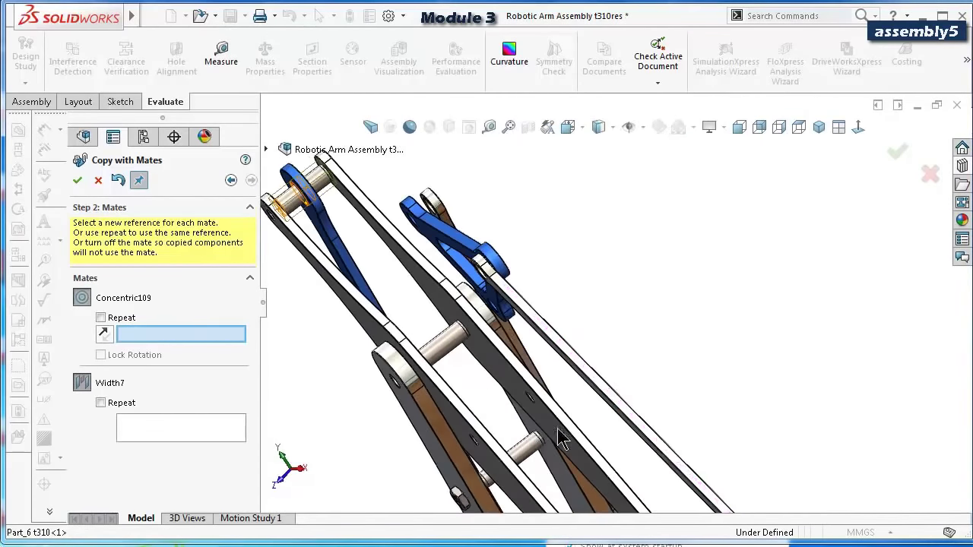
scroll(527, 379, down, 6)
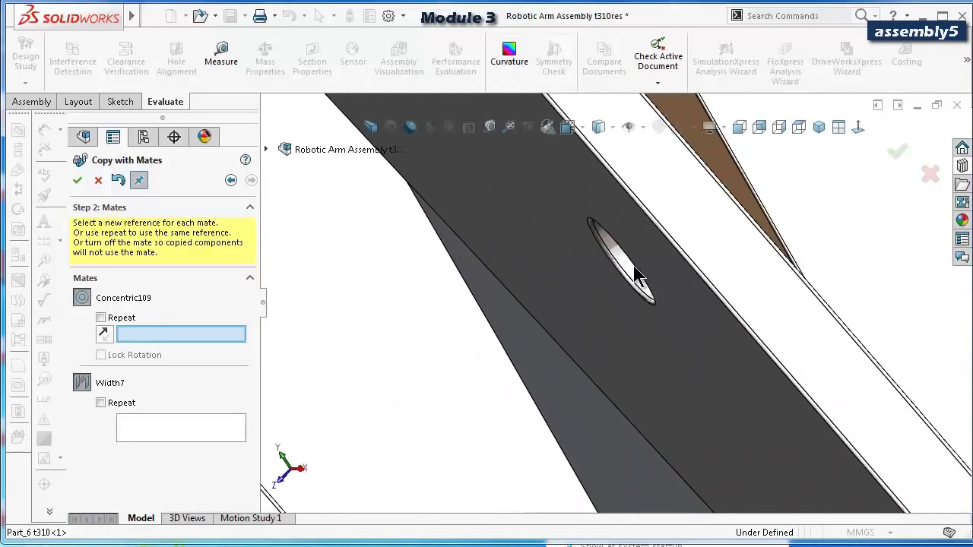
click(595, 307)
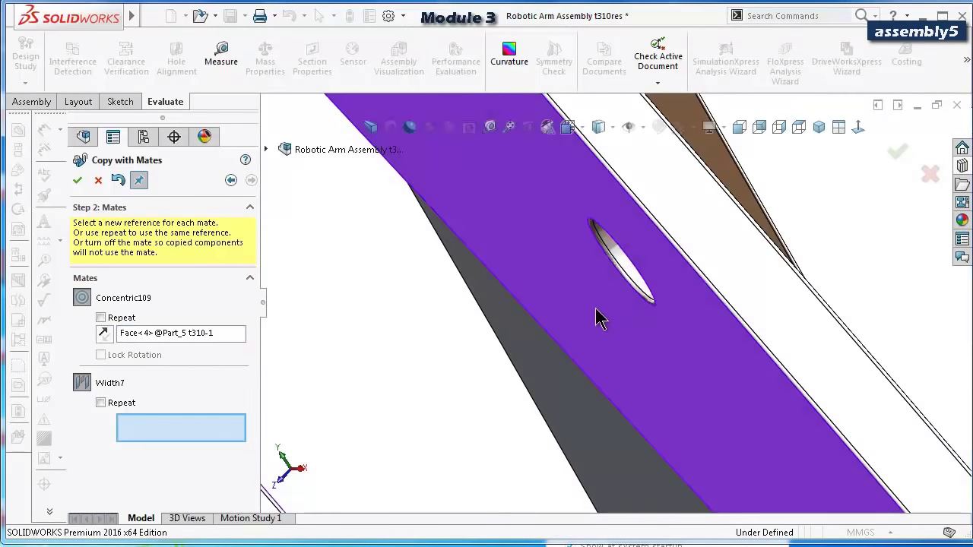
scroll(459, 351, up, 2)
middle_drag(445, 345, 465, 393)
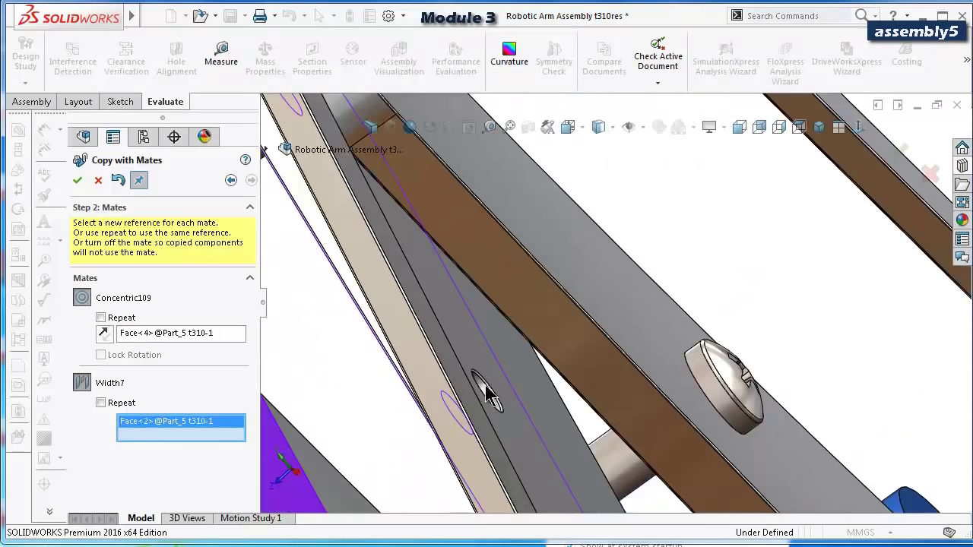
scroll(490, 384, up, 1)
scroll(528, 352, up, 2)
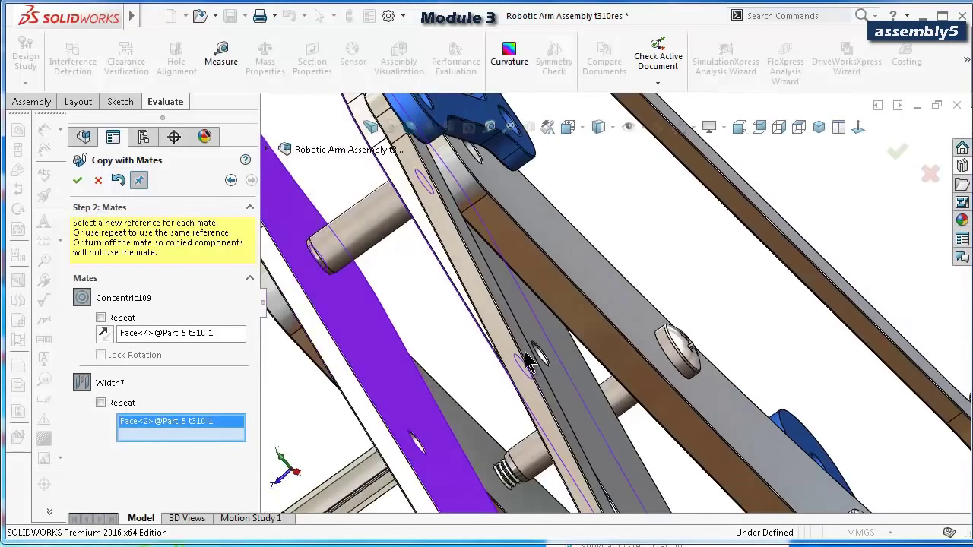
click(397, 386)
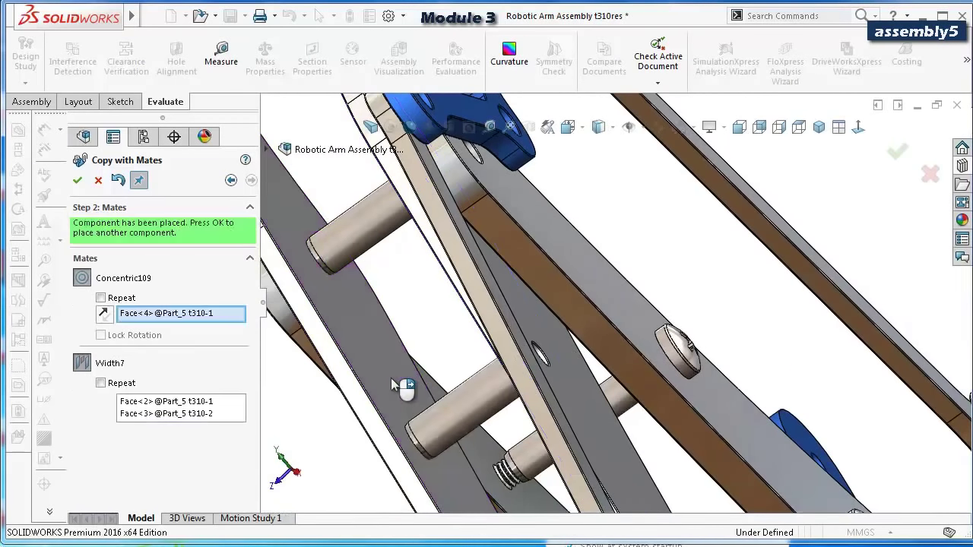
Place a further pin copy in the following hole toward Part_5's lower end, centered between both Part_5 inner faces.
scroll(446, 363, up, 4)
middle_drag(462, 359, 491, 387)
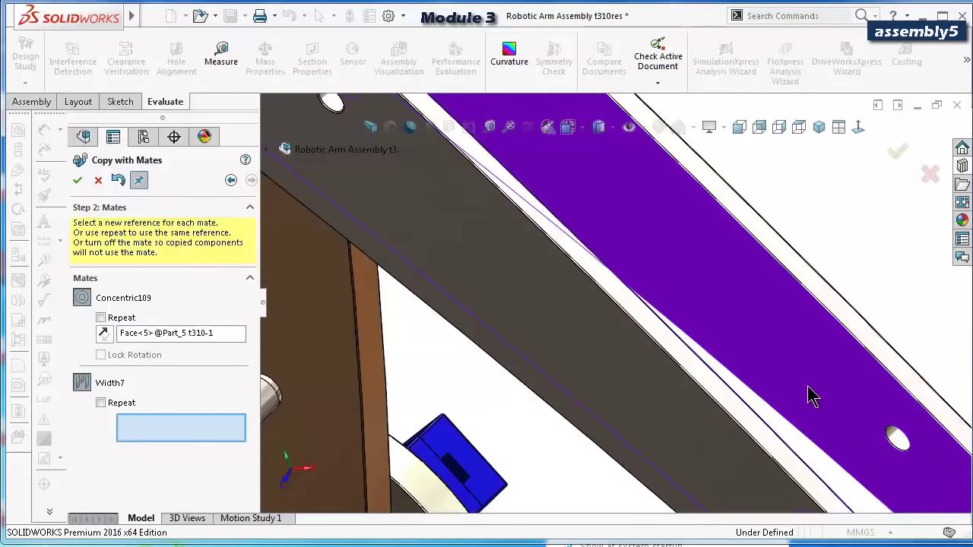
click(807, 386)
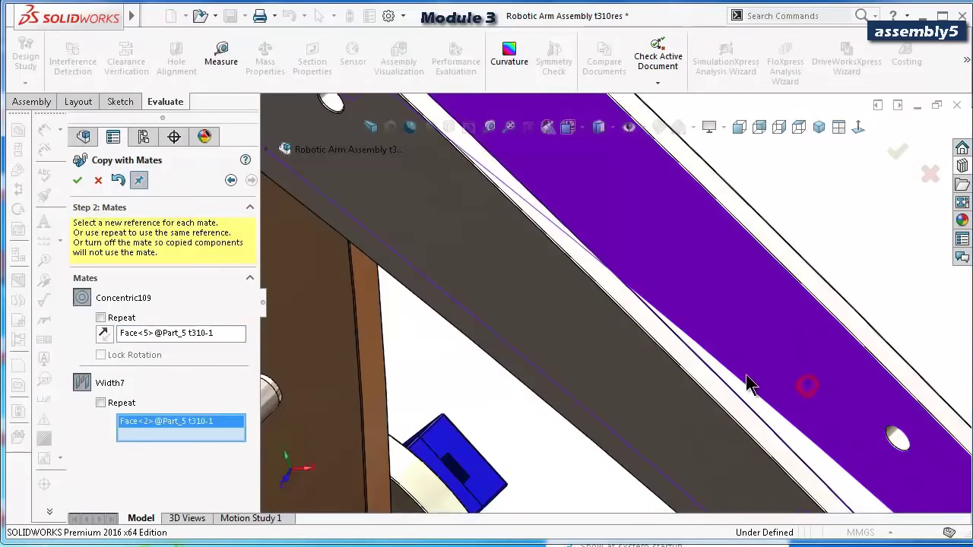
middle_drag(748, 377, 751, 408)
click(750, 397)
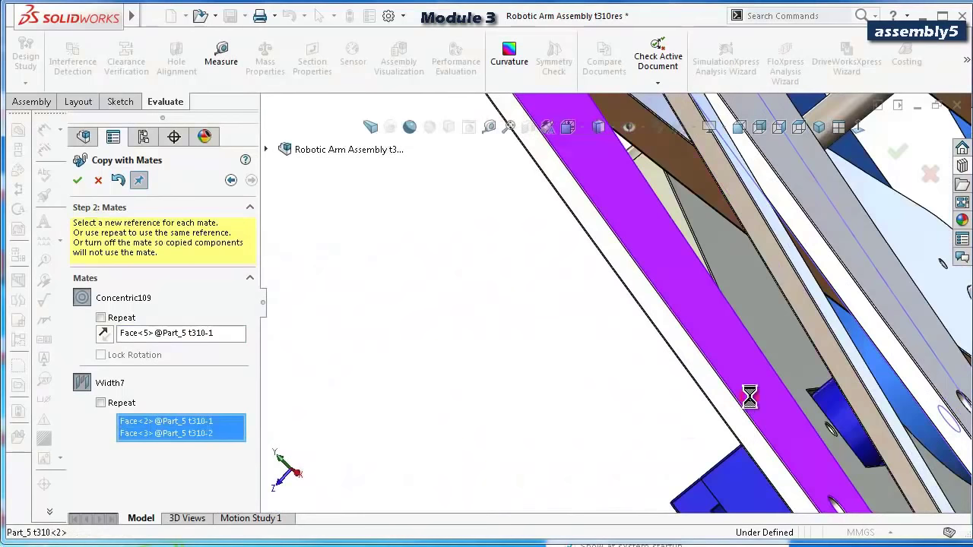
right_click(750, 397)
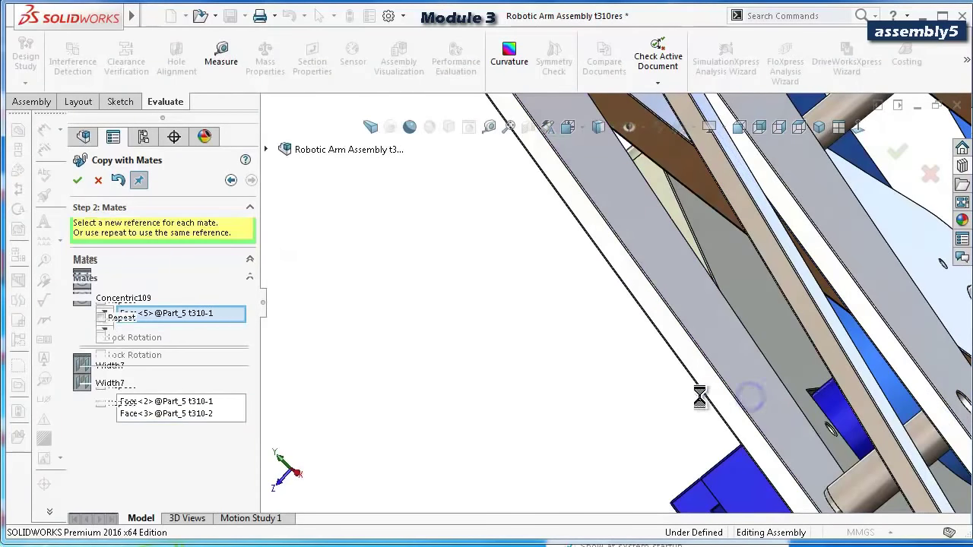
Place a pin copy concentric with the lower Part_4 hole, centered between the inner faces of the two blue Part_8 arms.
scroll(576, 406, up, 6)
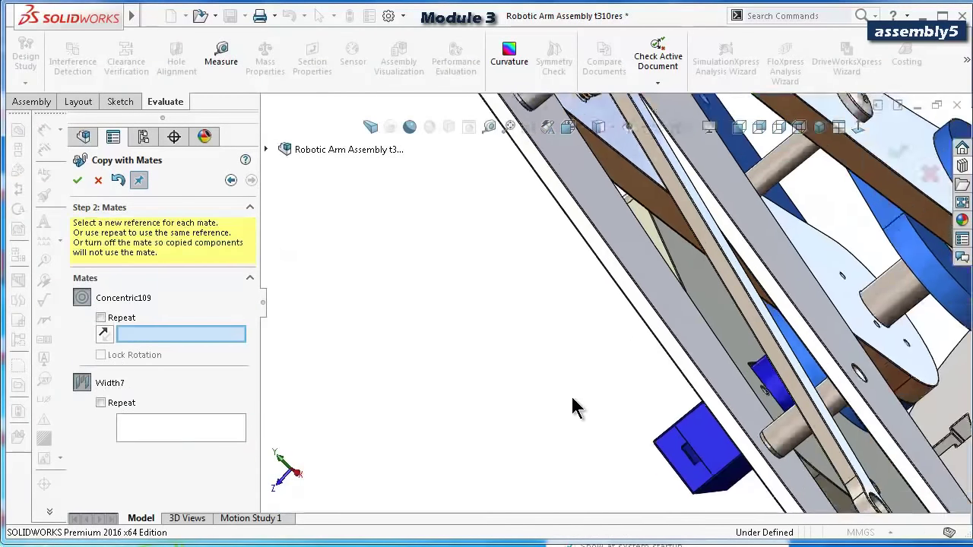
scroll(387, 304, down, 6)
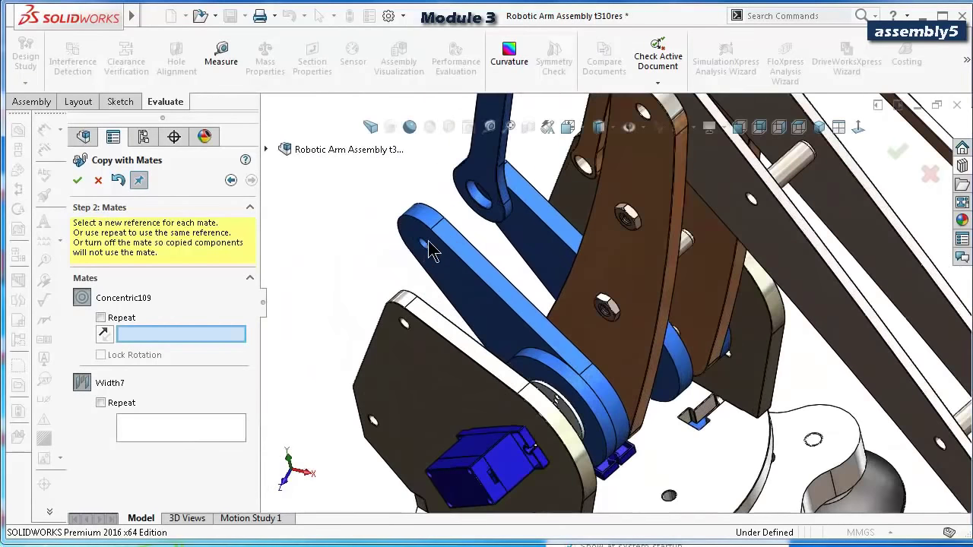
click(563, 211)
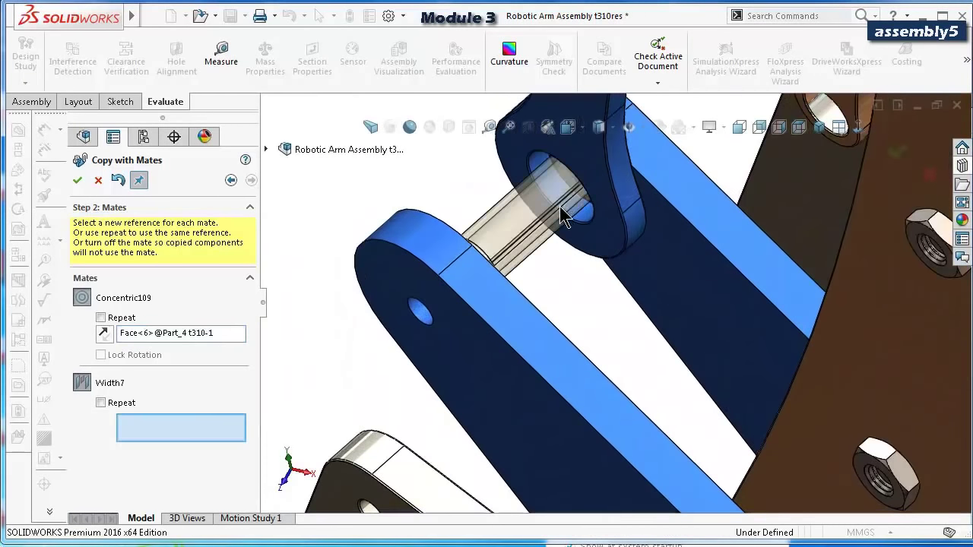
click(729, 318)
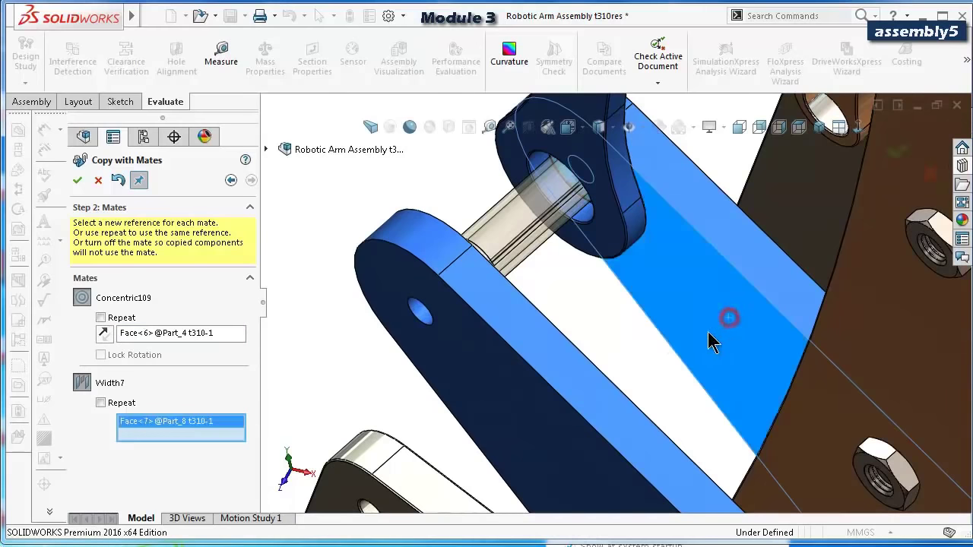
middle_drag(618, 355, 617, 393)
click(622, 387)
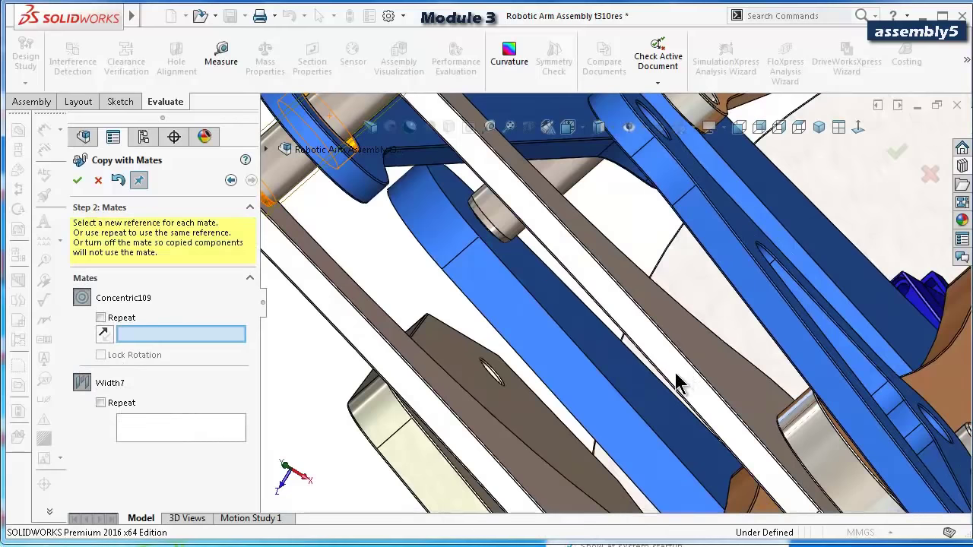
scroll(679, 384, up, 5)
middle_drag(638, 365, 648, 193)
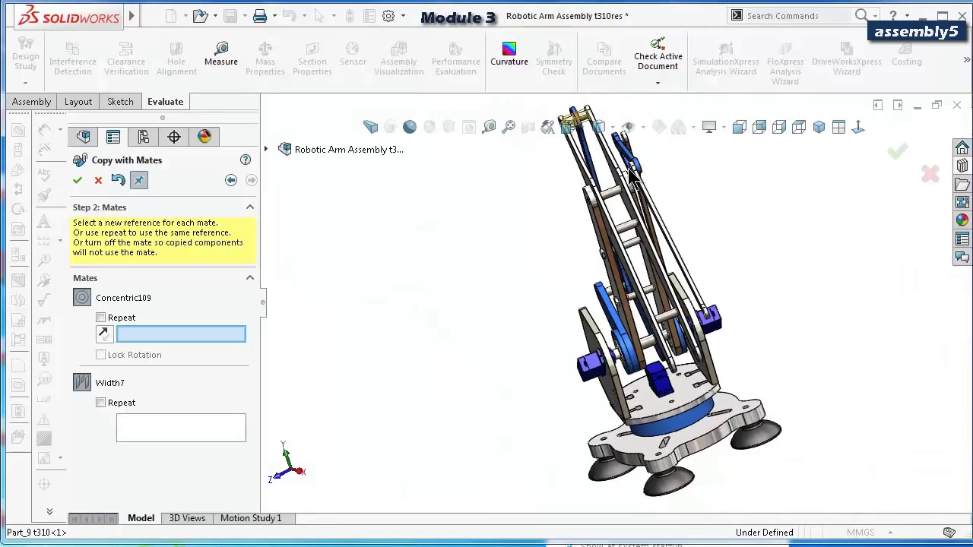
scroll(610, 205, down, 3)
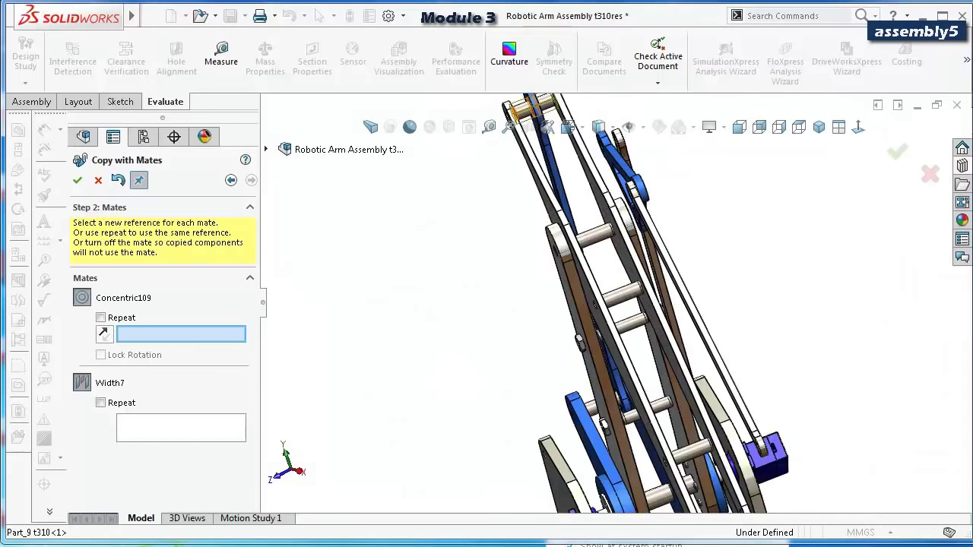
End the spring pin copying and examine the placed pins and the open holes along the arms.
click(900, 155)
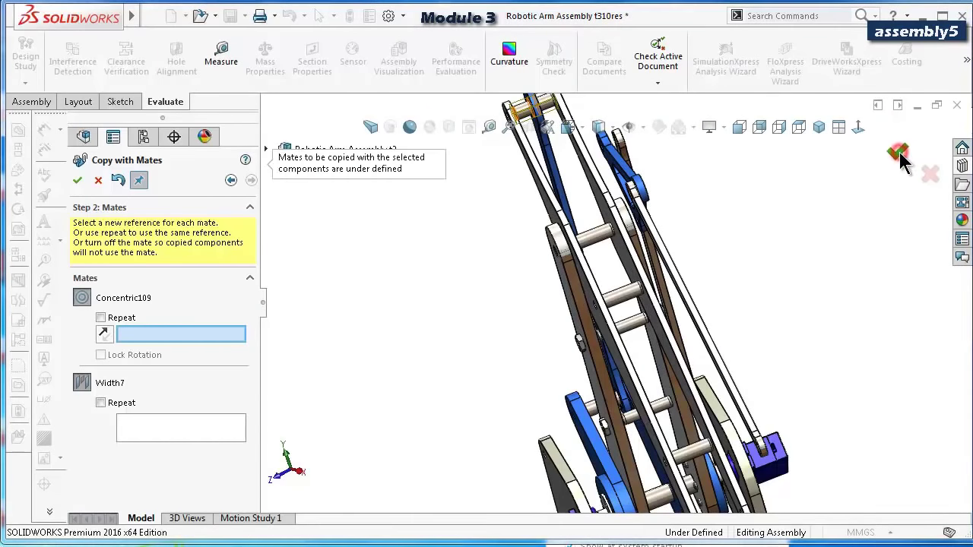
click(97, 182)
scroll(761, 461, up, 2)
scroll(761, 461, down, 2)
middle_drag(643, 357, 670, 352)
scroll(426, 351, up, 1)
scroll(417, 342, down, 2)
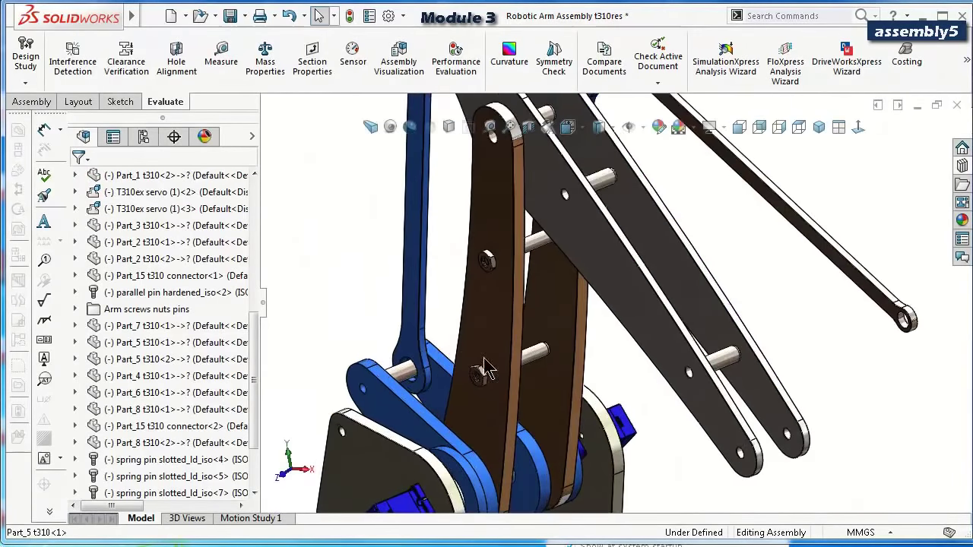
middle_drag(669, 301, 621, 303)
scroll(621, 303, up, 1)
click(852, 355)
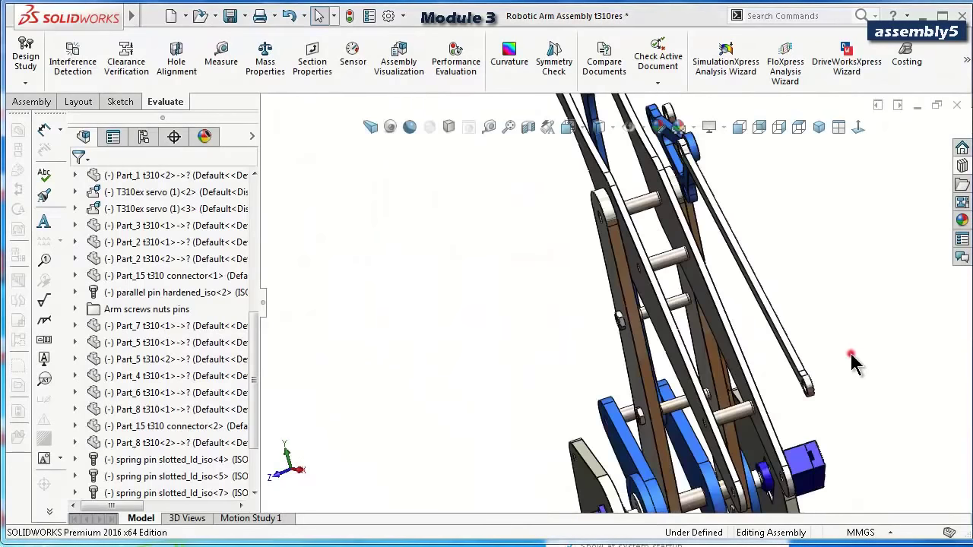
scroll(825, 378, down, 8)
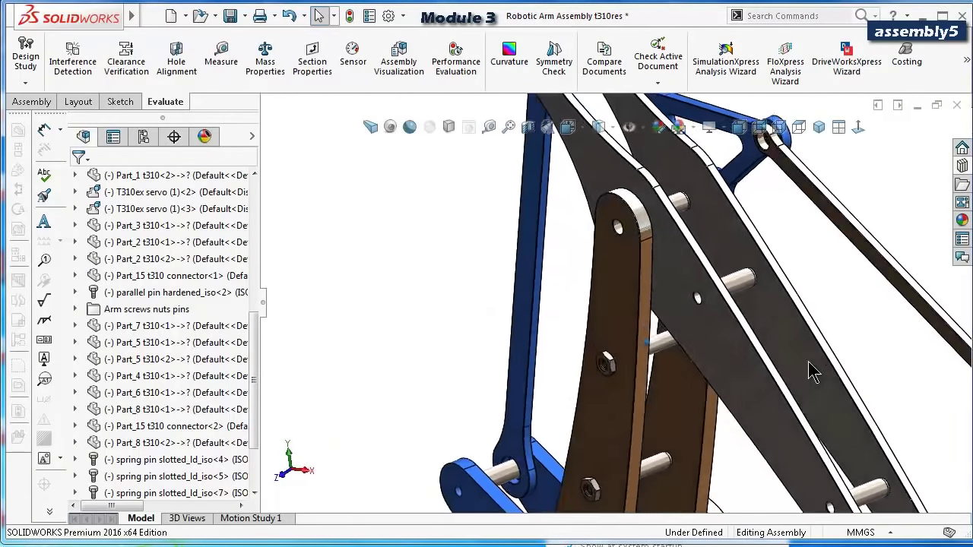
middle_drag(799, 362, 840, 323)
Insert an ISO pan head cross-recessed screw from the Toolbox into the second Part_5 hole from the arm's rounded end.
click(962, 166)
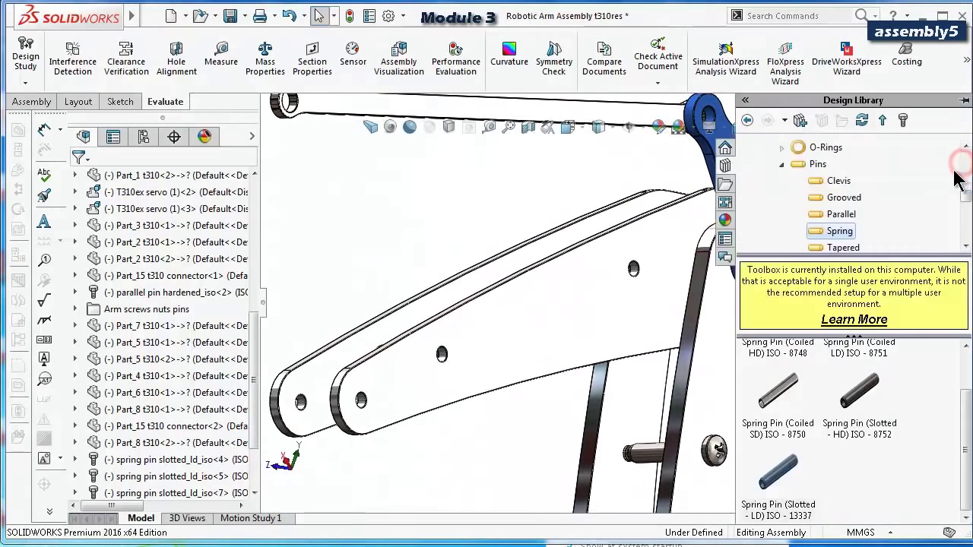
click(781, 164)
scroll(948, 202, up, 2)
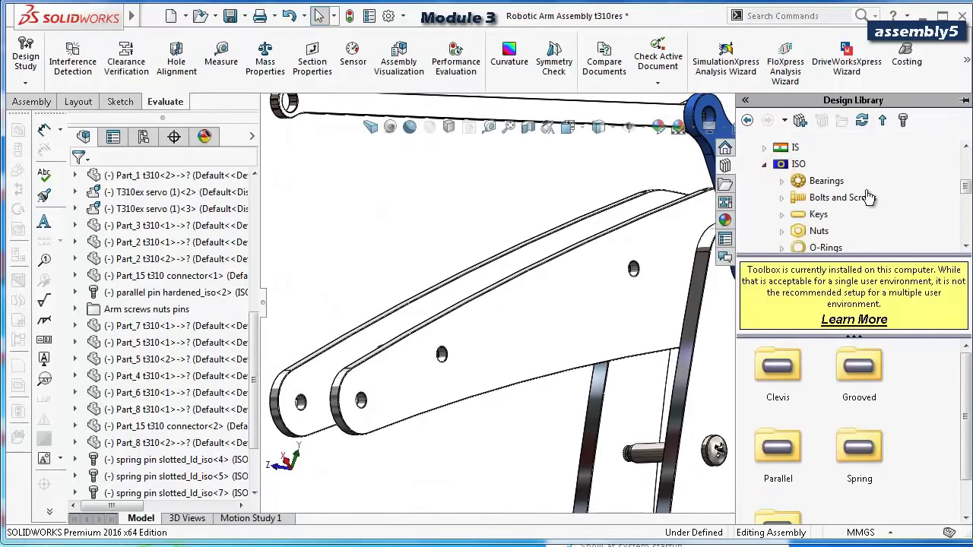
click(781, 198)
click(856, 164)
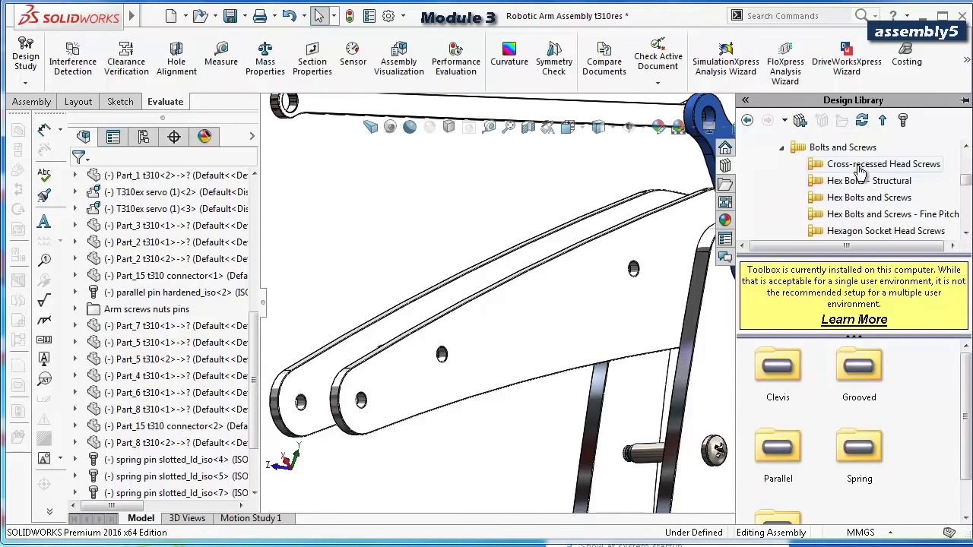
drag(776, 452, 449, 364)
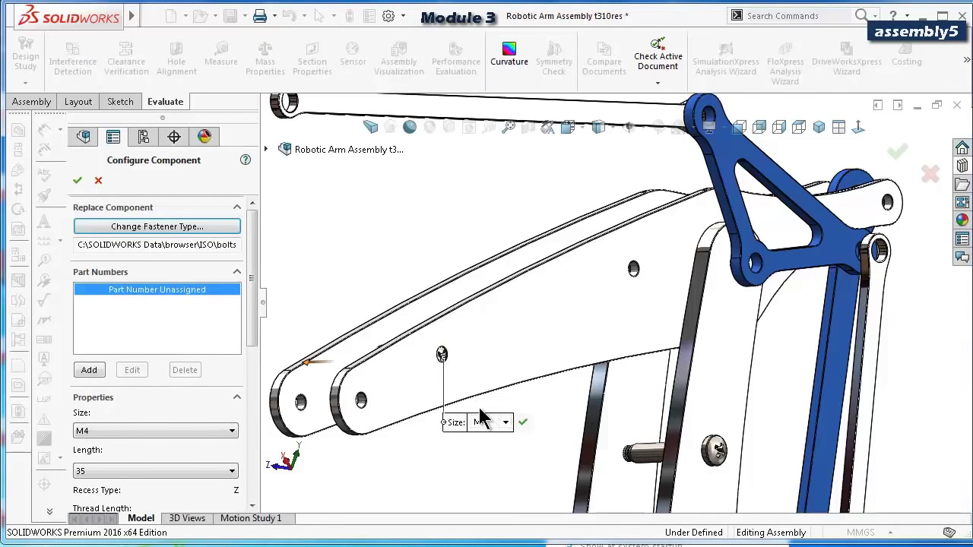
Configure the screw as M3, try lengths of 25 and 30 mm, settle on 25 mm, and insert only one copy.
click(505, 423)
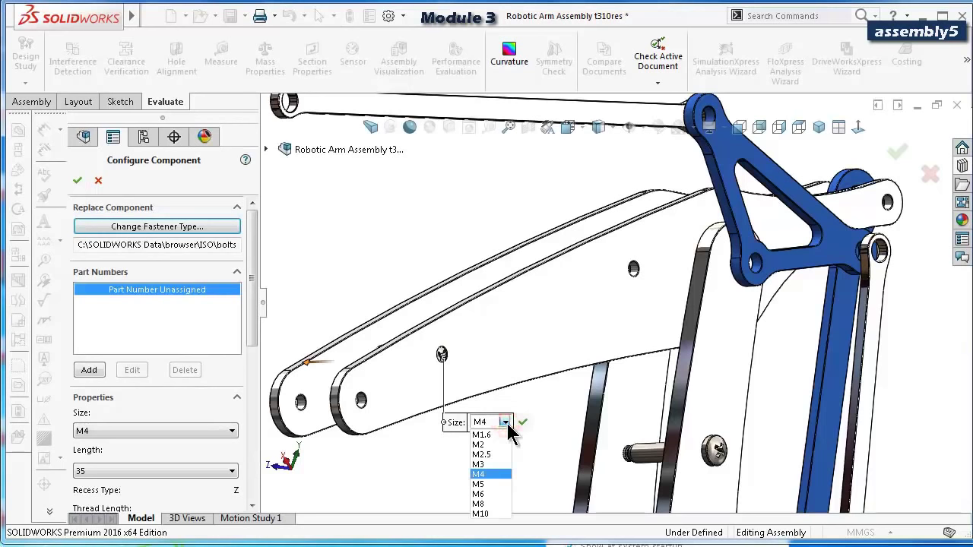
click(487, 464)
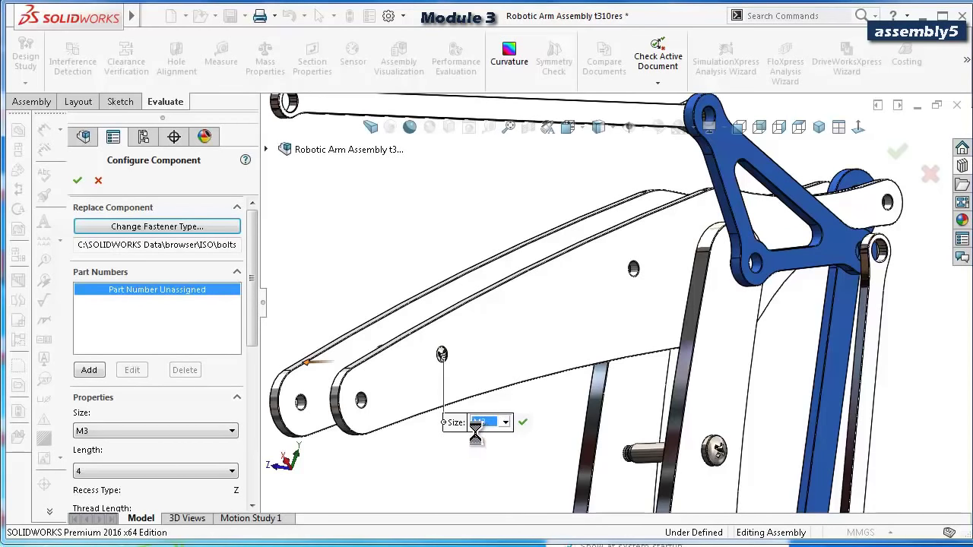
scroll(435, 351, down, 4)
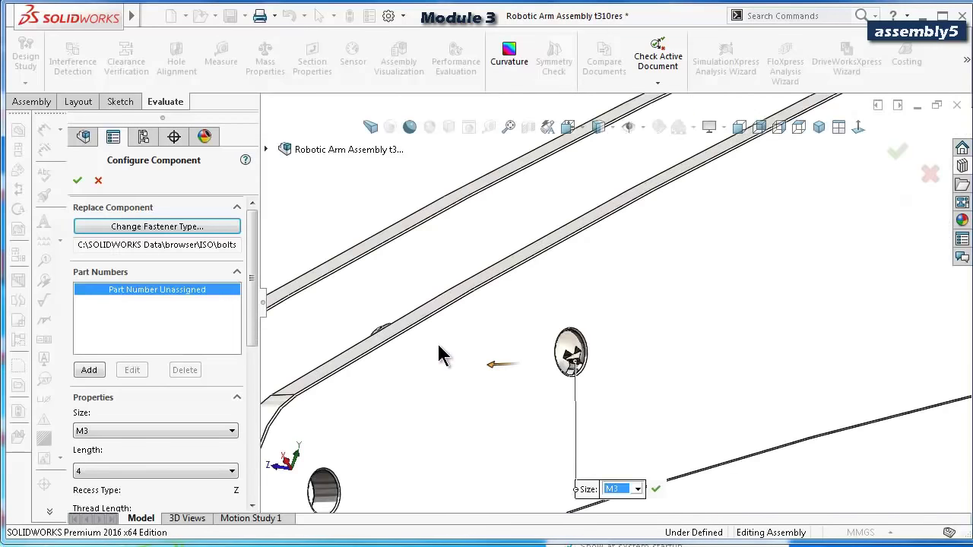
click(174, 475)
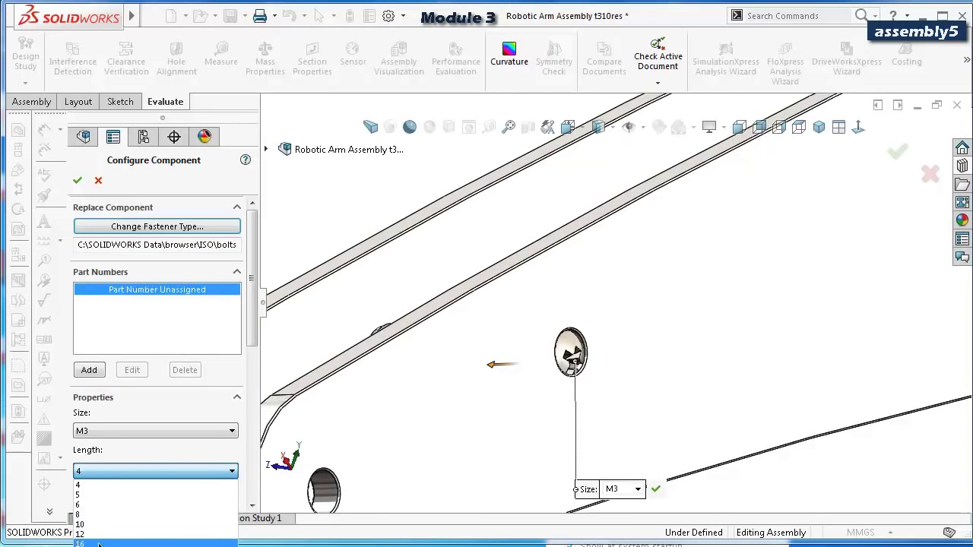
click(164, 546)
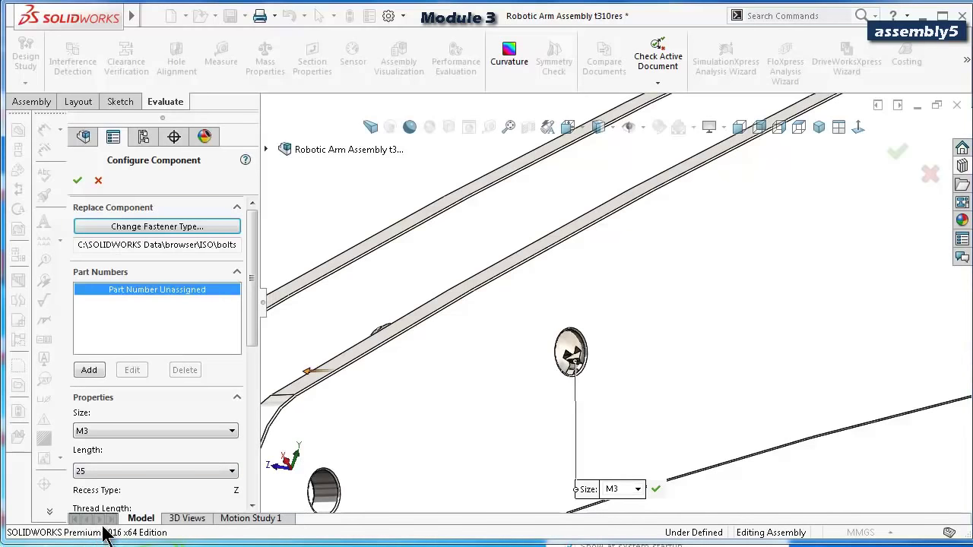
click(113, 473)
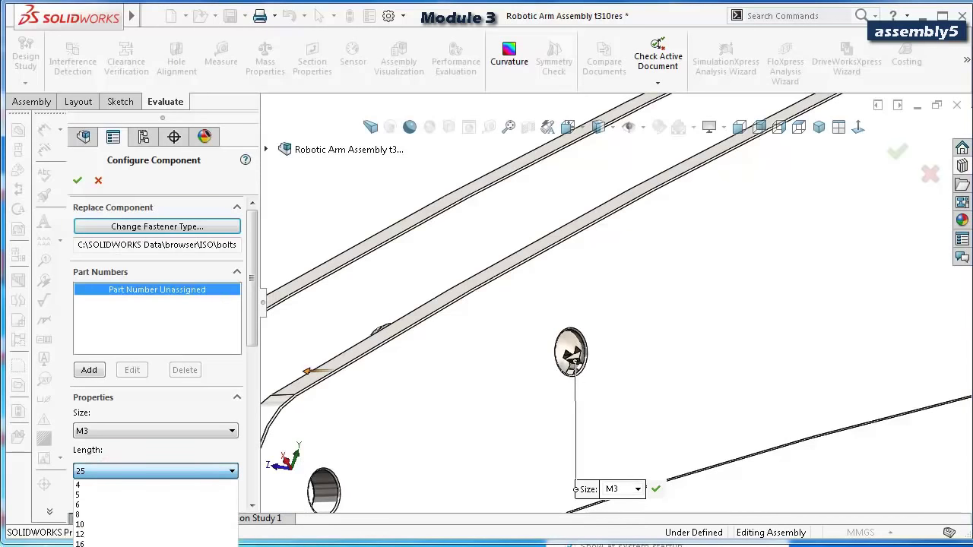
key(Down)
key(Return)
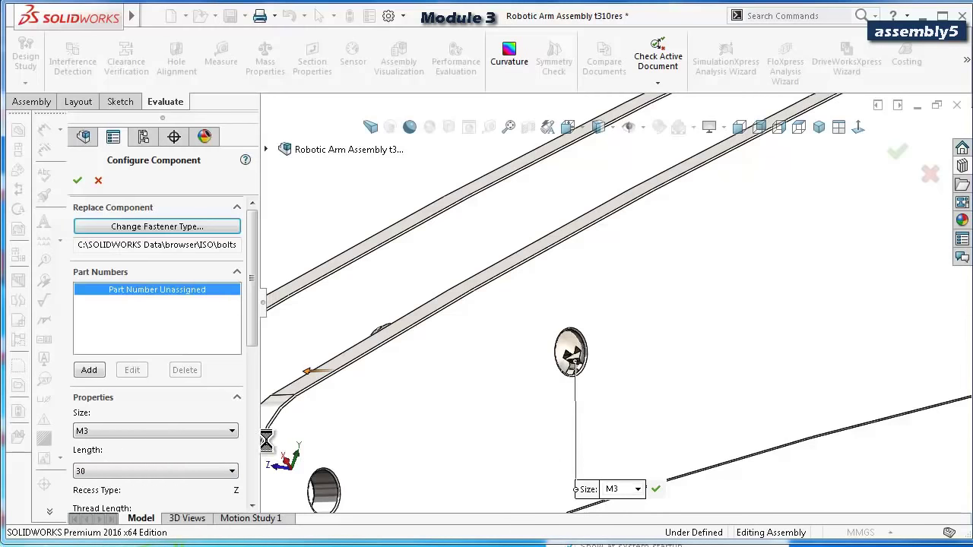
scroll(547, 297, up, 1)
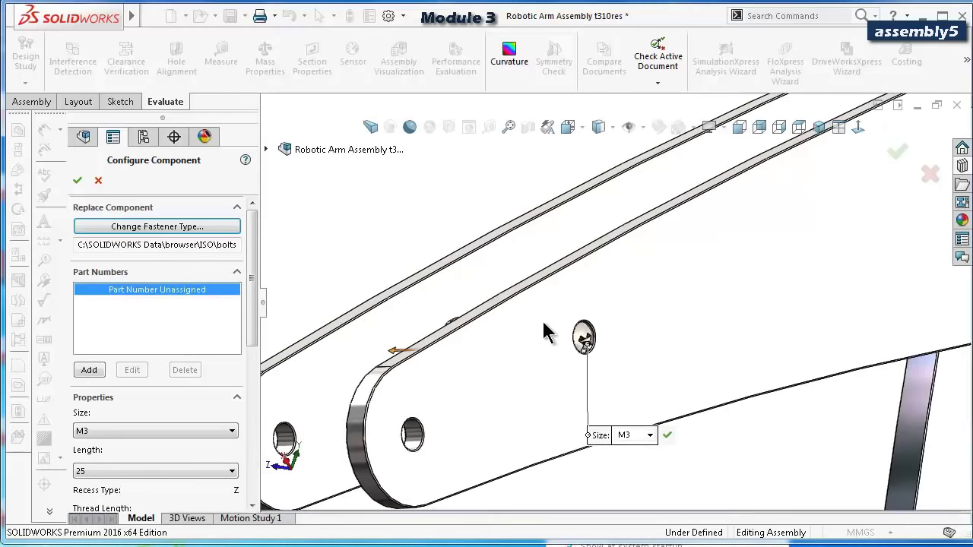
click(897, 153)
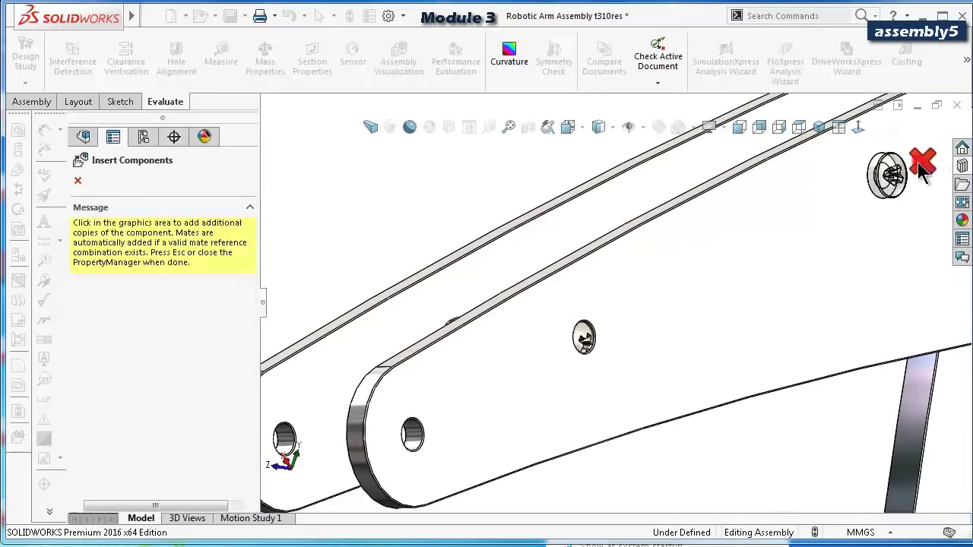
click(922, 162)
Pull the screw out of the hole and mate its cylindrical head face concentric with the Part_5 hole.
scroll(608, 333, down, 4)
drag(647, 325, 770, 295)
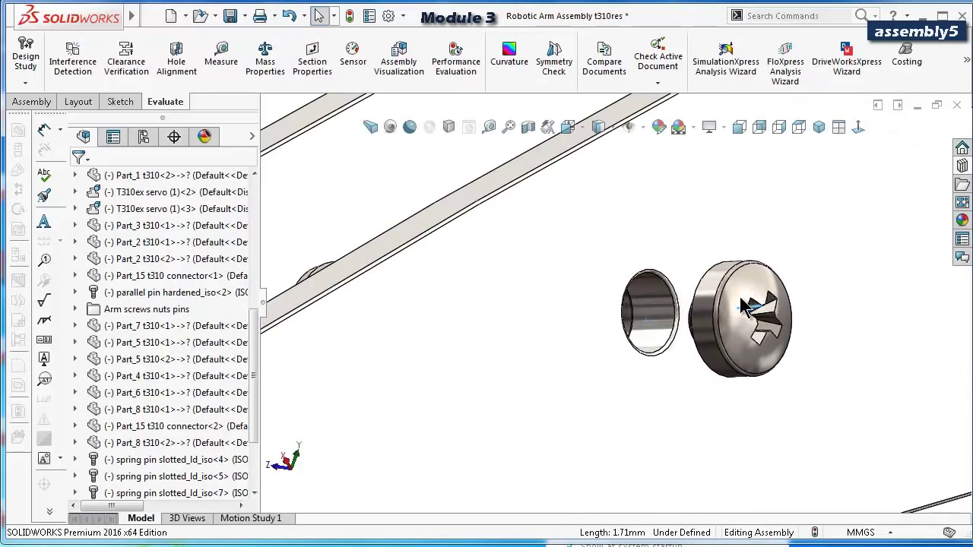
middle_drag(750, 304, 736, 328)
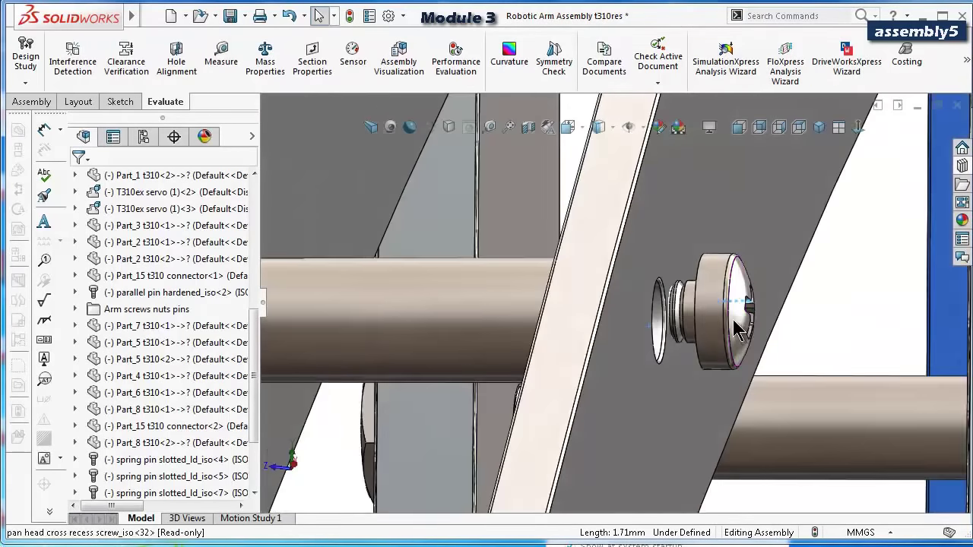
drag(728, 313, 832, 328)
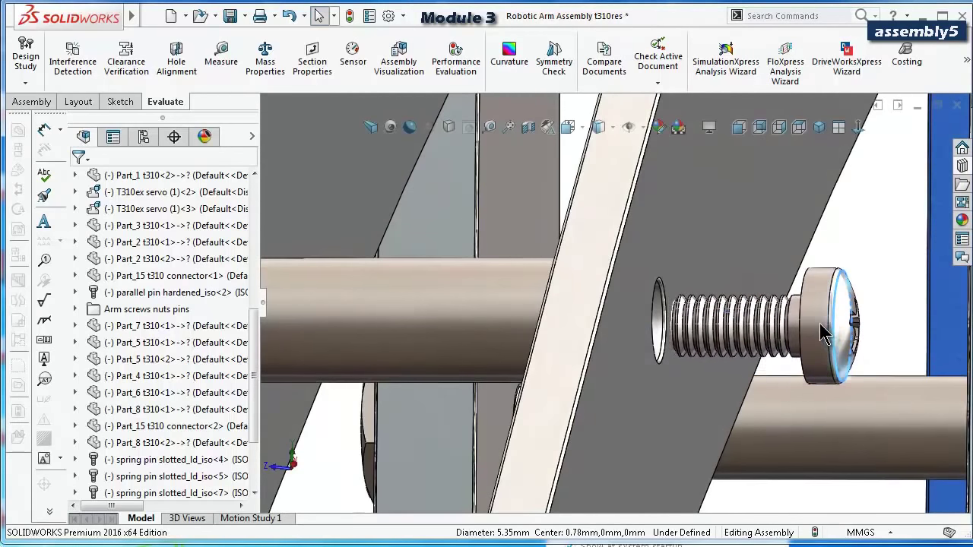
scroll(804, 317, down, 2)
click(807, 326)
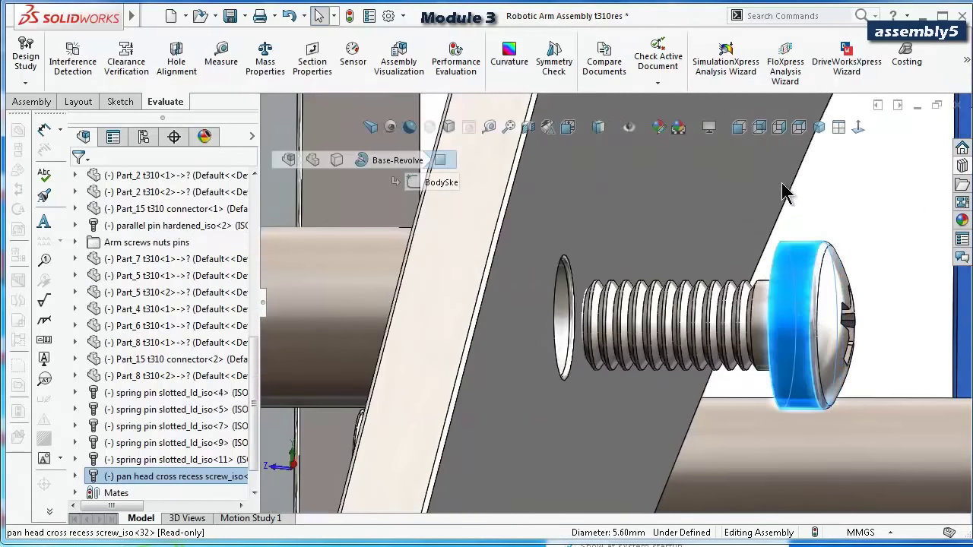
click(31, 102)
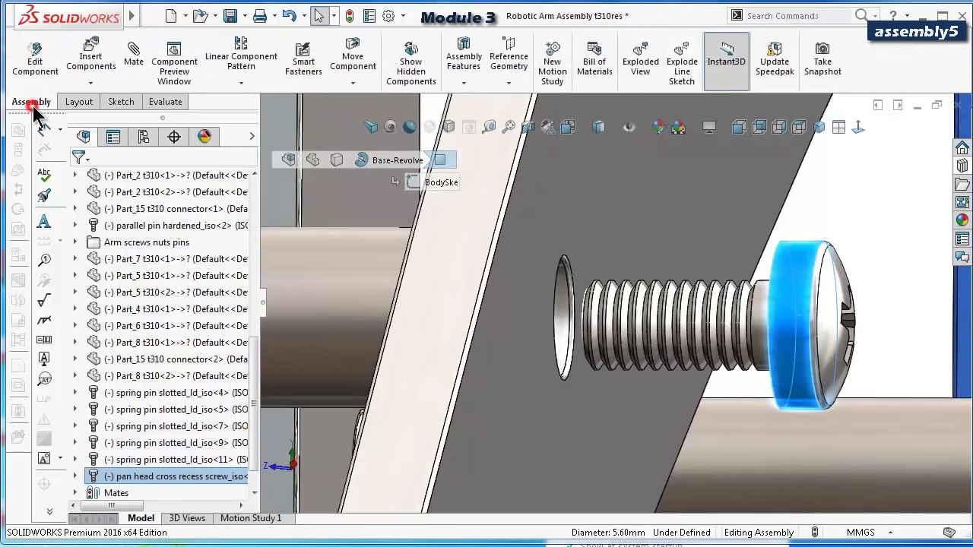
click(137, 64)
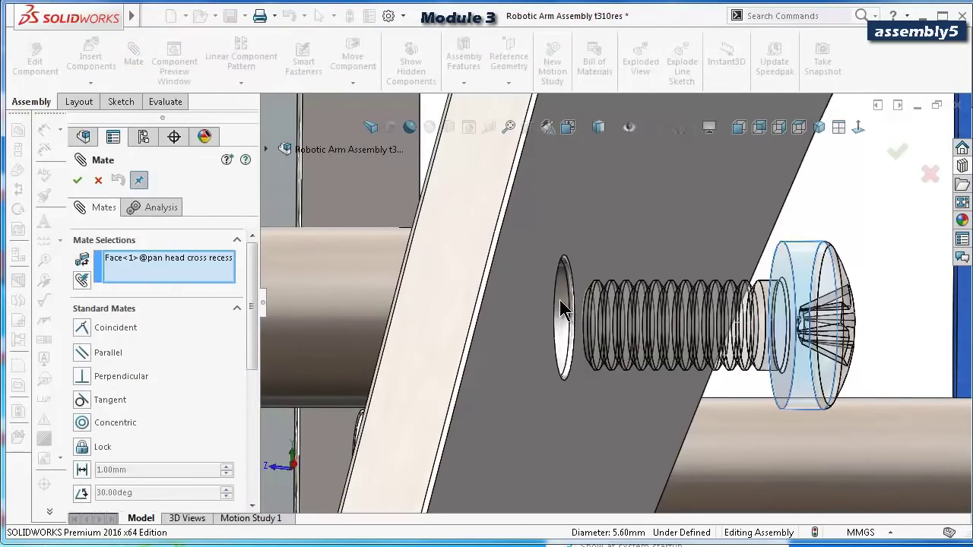
click(560, 298)
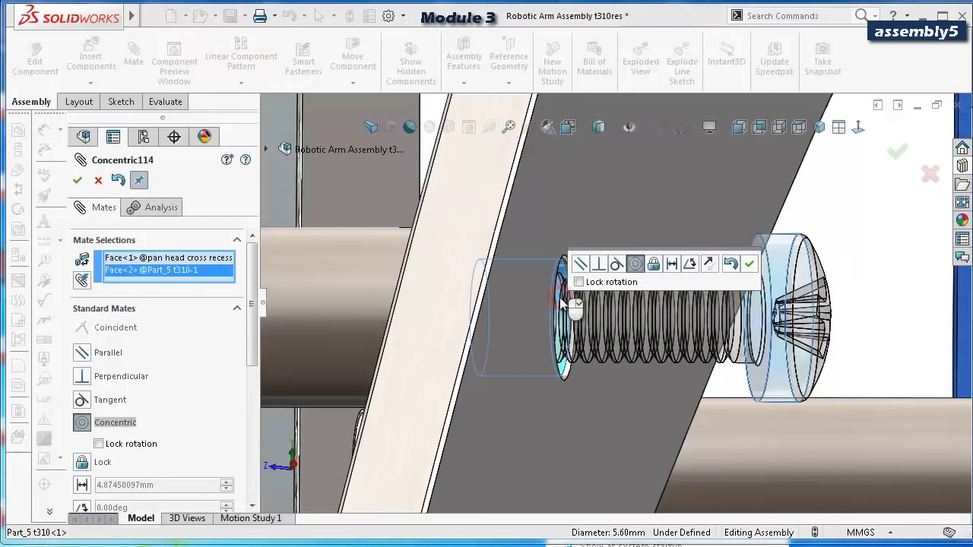
click(750, 266)
Mate the underside of the screw head coincident with the outer face of Part_5 and finish mating.
click(636, 213)
middle_drag(686, 242, 717, 249)
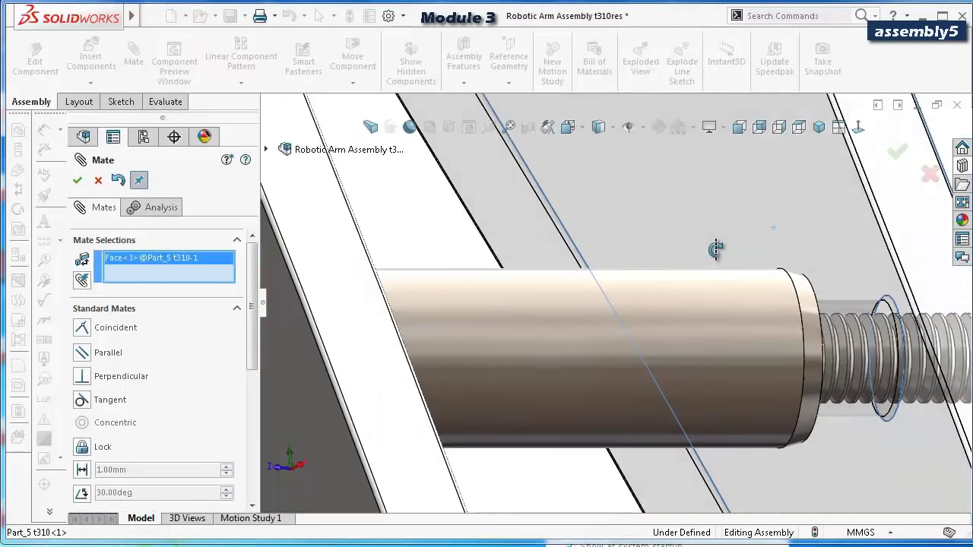
scroll(806, 263, up, 2)
scroll(906, 300, down, 2)
click(959, 332)
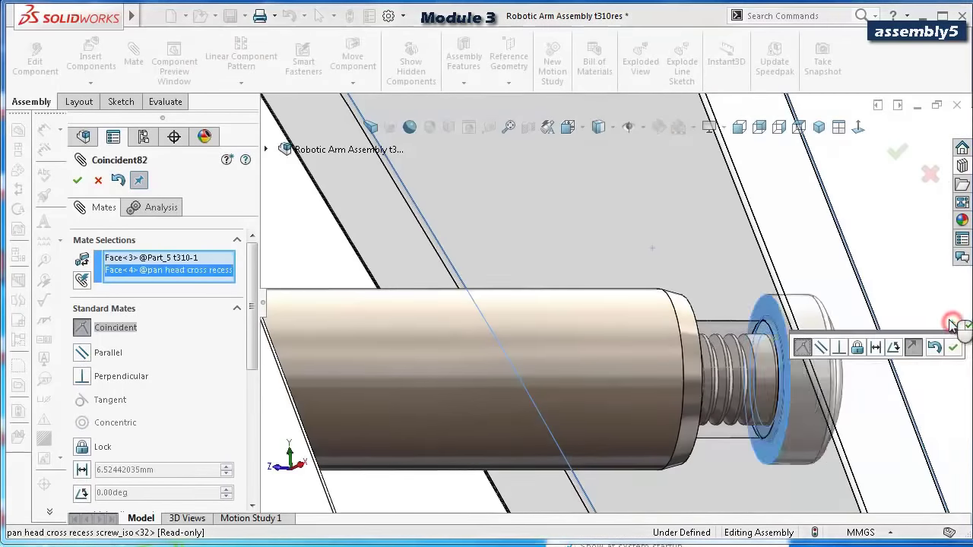
click(955, 350)
scroll(578, 344, up, 3)
scroll(519, 324, up, 2)
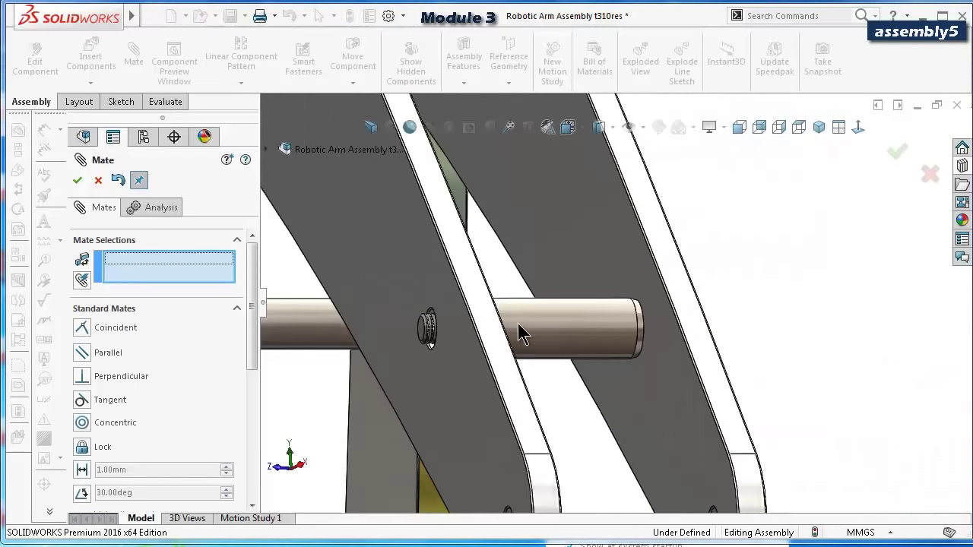
middle_drag(564, 295, 602, 306)
scroll(601, 304, down, 2)
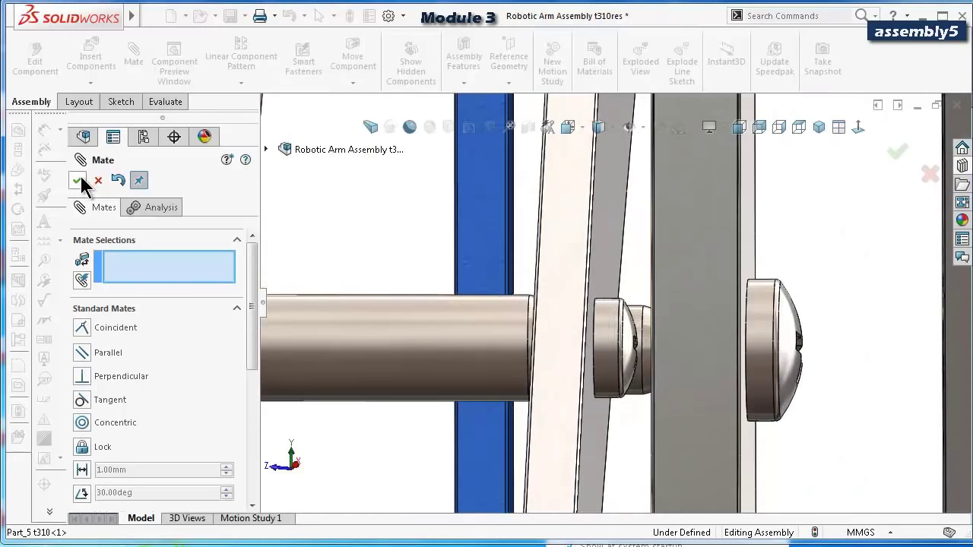
click(78, 181)
Copy the M3 screw with its mates to the Part_5 hole near the arm's bend, seated on the same outer face.
right_click(612, 338)
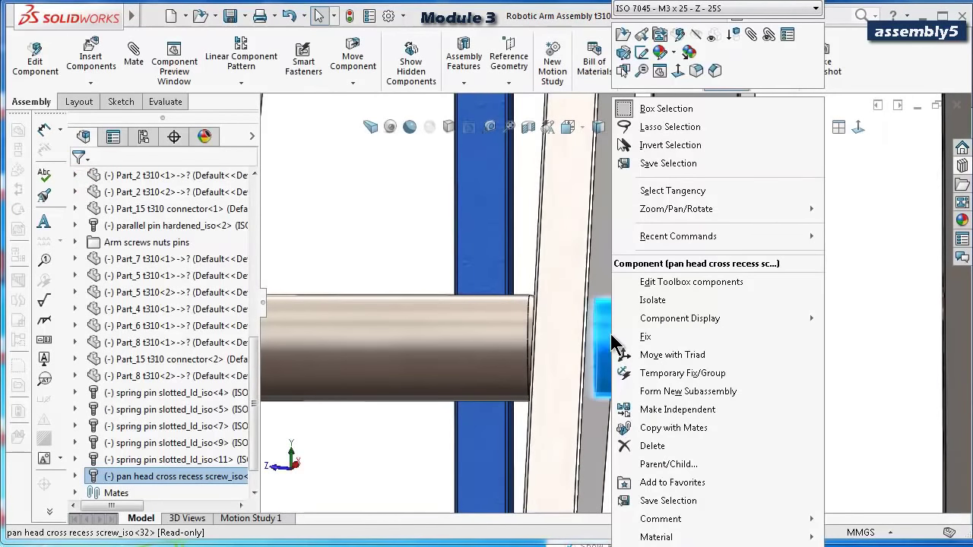
click(647, 427)
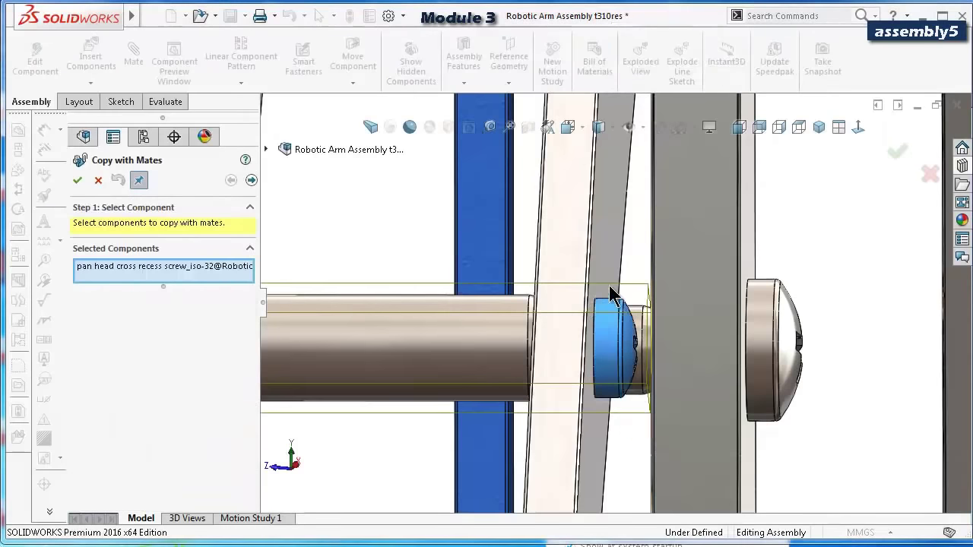
scroll(638, 232, up, 2)
scroll(637, 229, up, 5)
scroll(580, 216, down, 4)
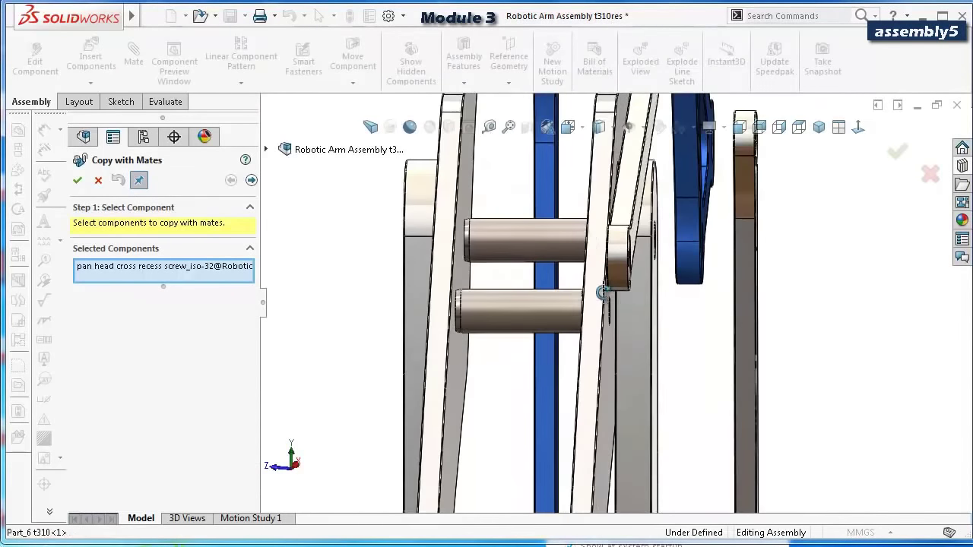
mouse_move(606, 292)
middle_down()
mouse_move(594, 293)
mouse_move(603, 294)
middle_up()
scroll(798, 292, up, 2)
scroll(787, 288, down, 2)
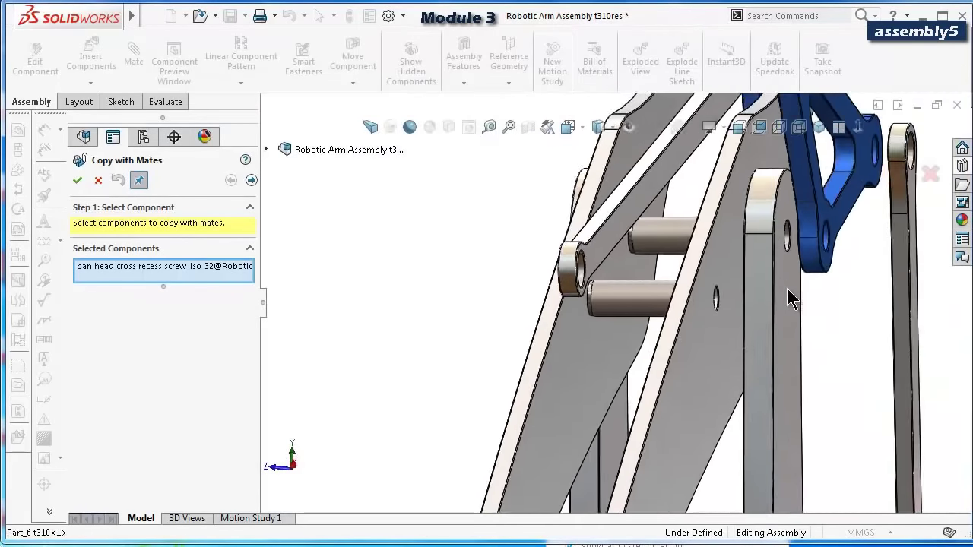
scroll(761, 299, down, 3)
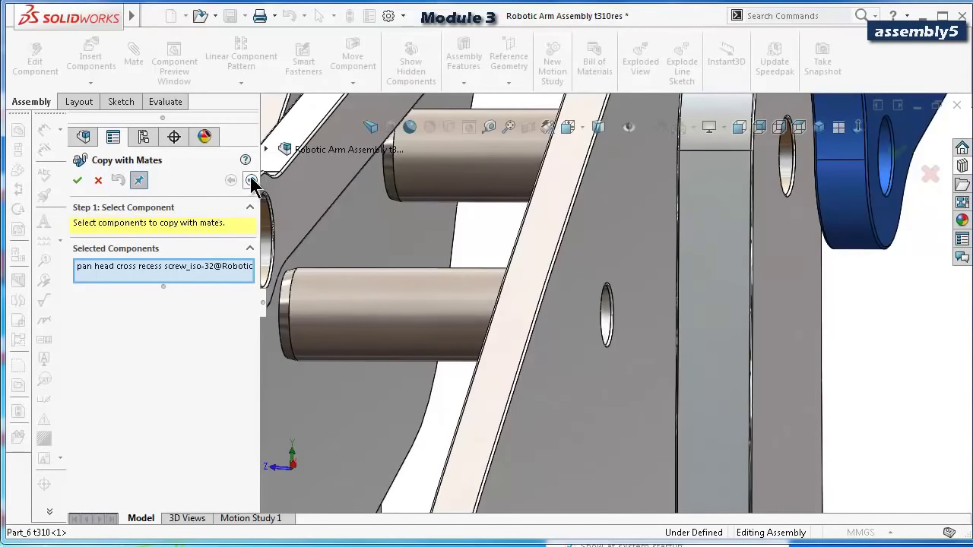
click(251, 180)
scroll(620, 300, down, 2)
click(595, 330)
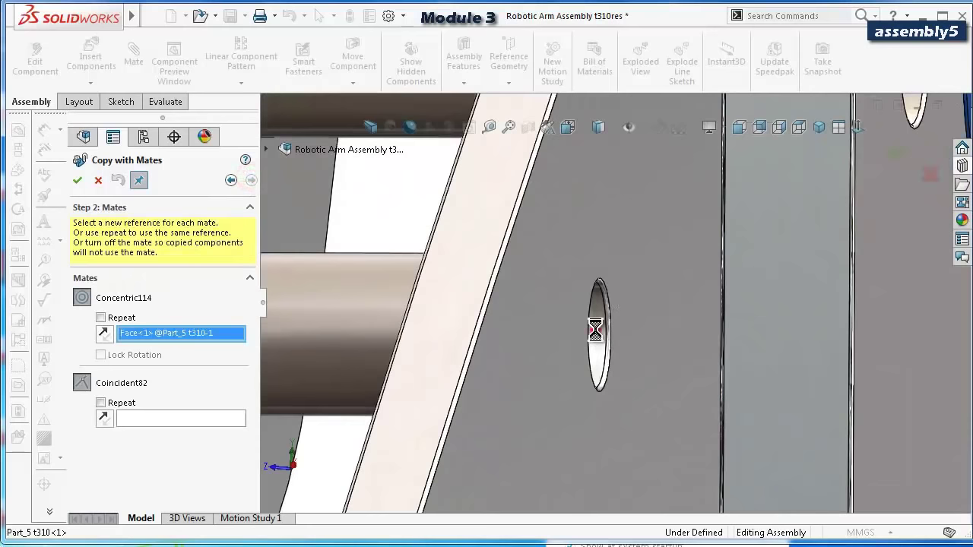
click(645, 344)
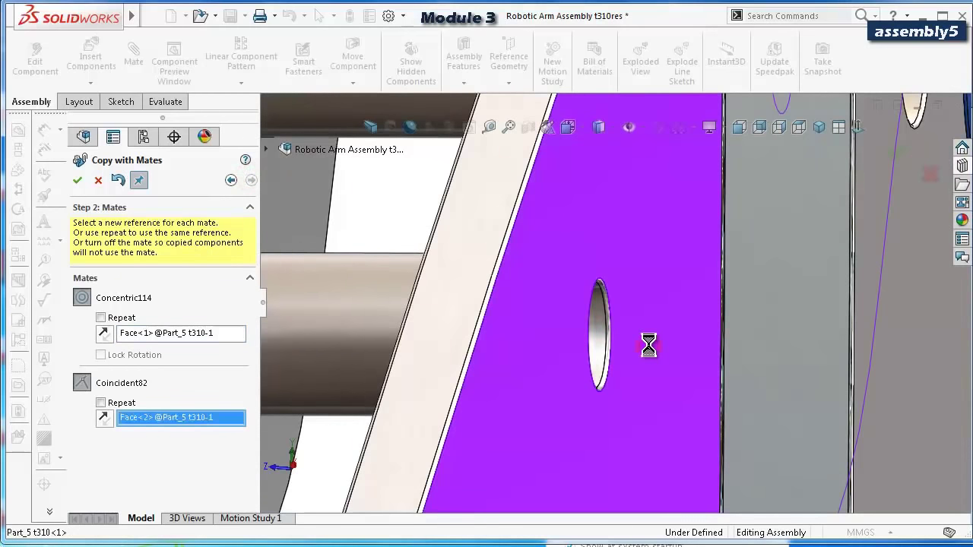
key(Return)
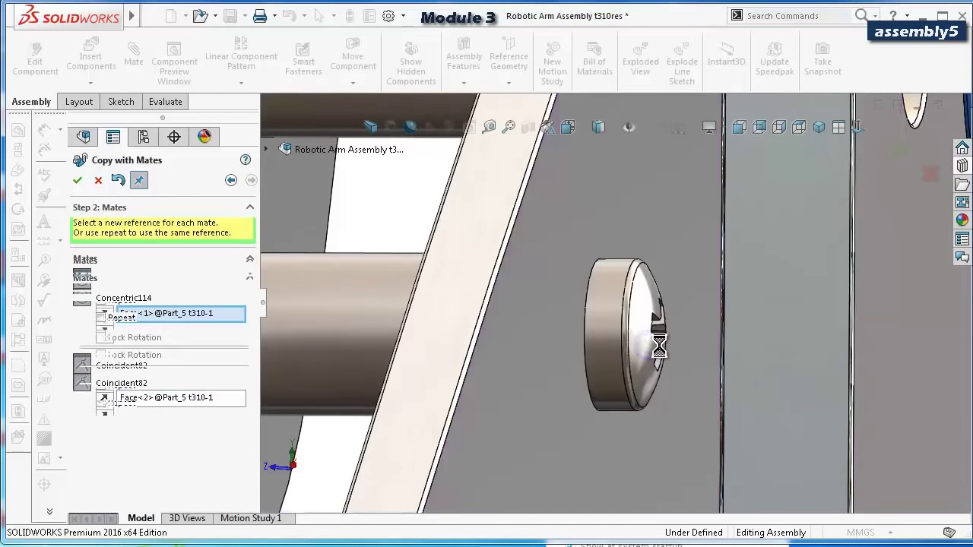
Place another screw copy concentric with the hole at the end of the blue Part_8 arm, seated on its outer face.
scroll(657, 358, up, 5)
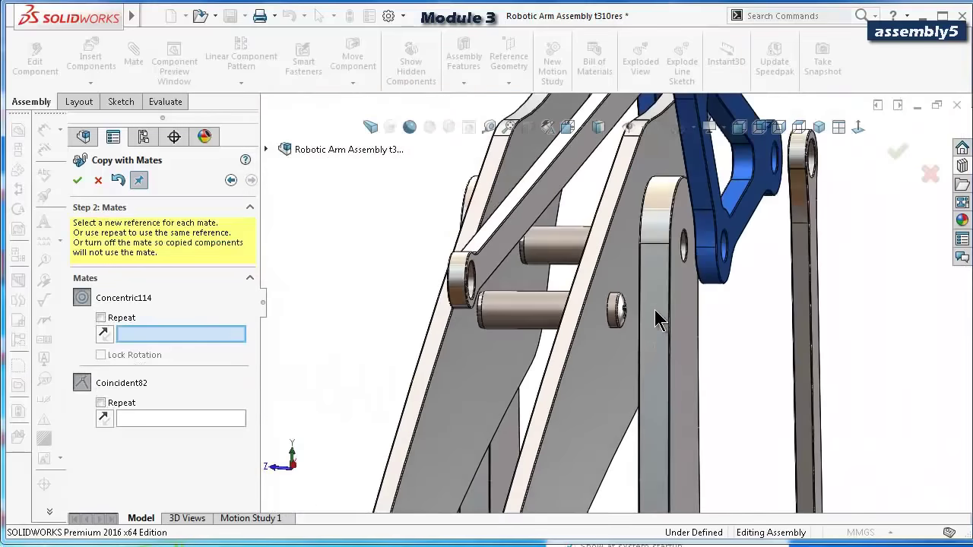
scroll(623, 414, up, 1)
middle_drag(623, 407, 606, 443)
scroll(606, 443, down, 10)
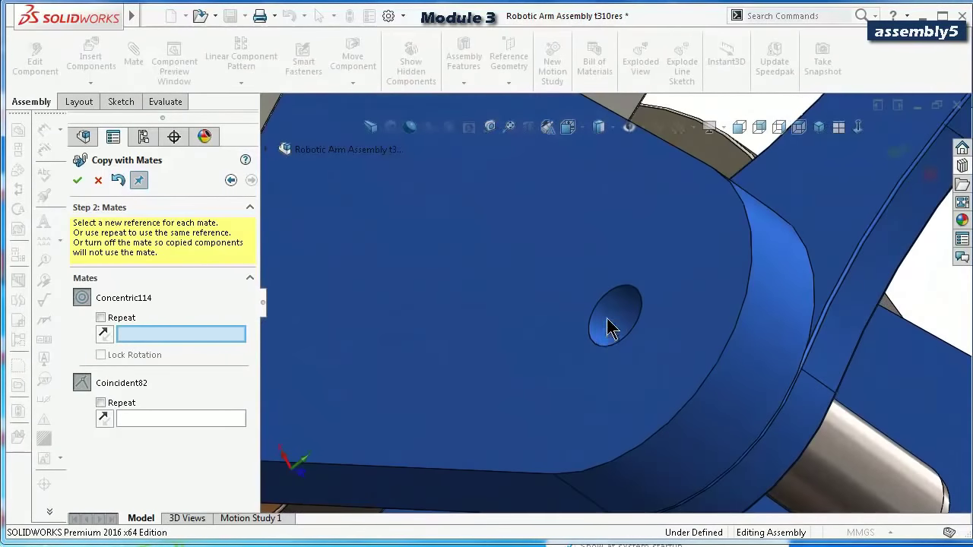
click(608, 314)
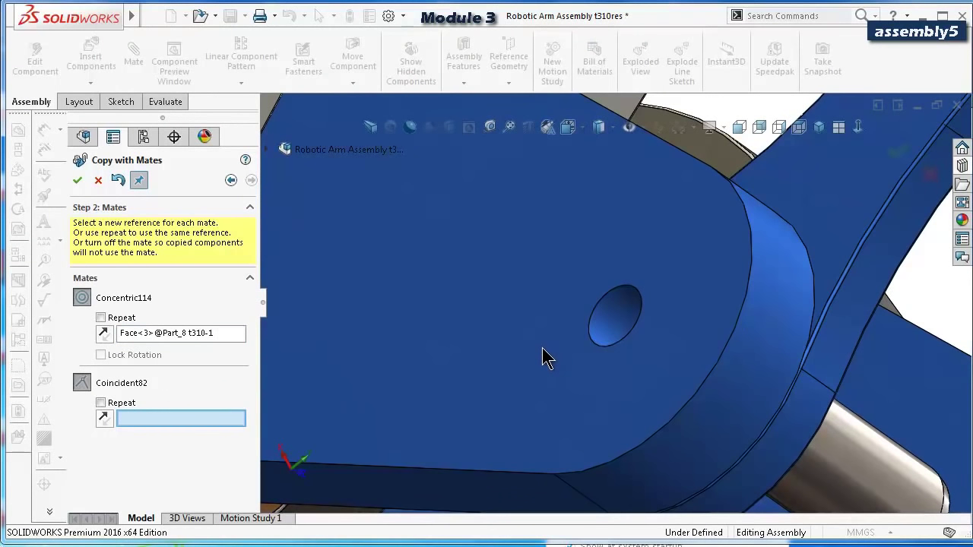
click(542, 348)
key(Left)
key(Left)
key(Left)
key(Left)
key(Left)
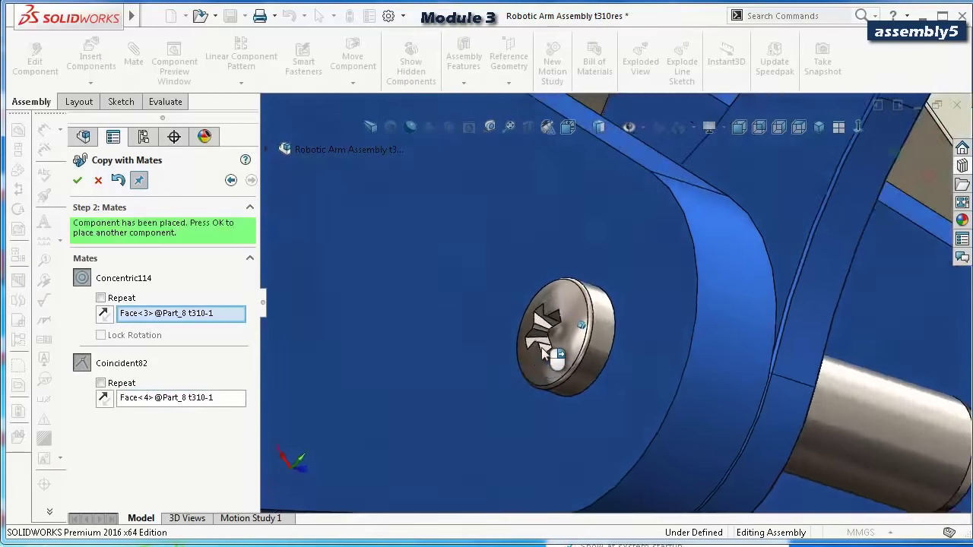
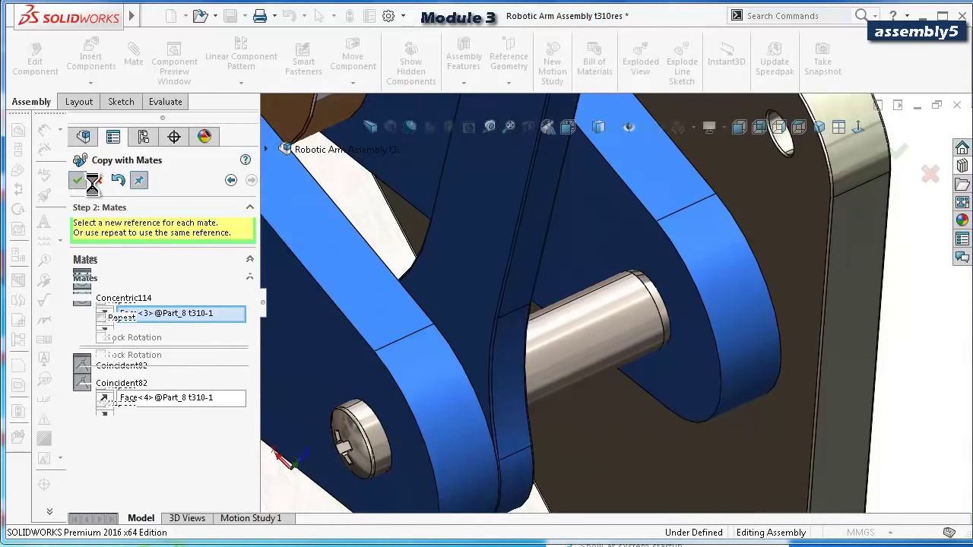
End the mate copying and delete the screw copy from the hole at the end of the blue Part_8 arm.
click(95, 181)
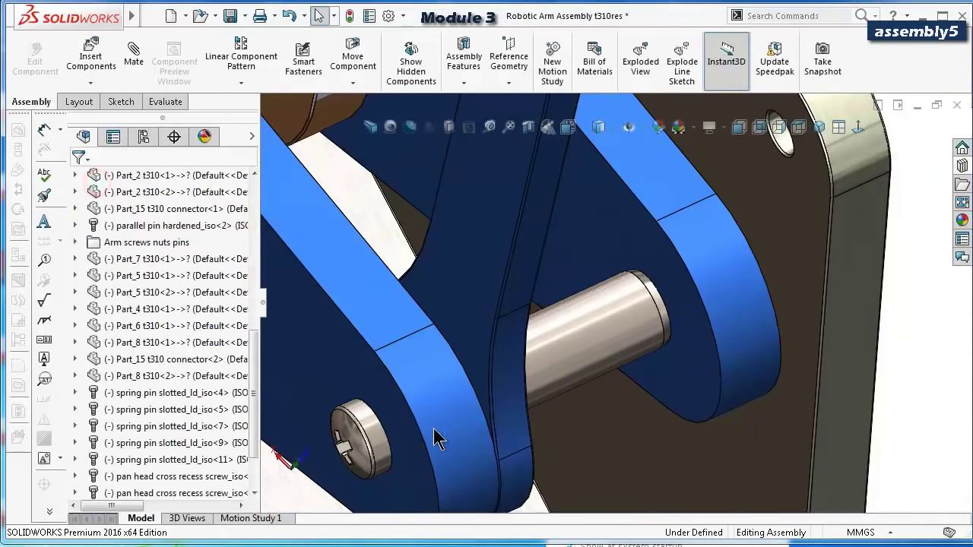
click(384, 443)
right_click(385, 442)
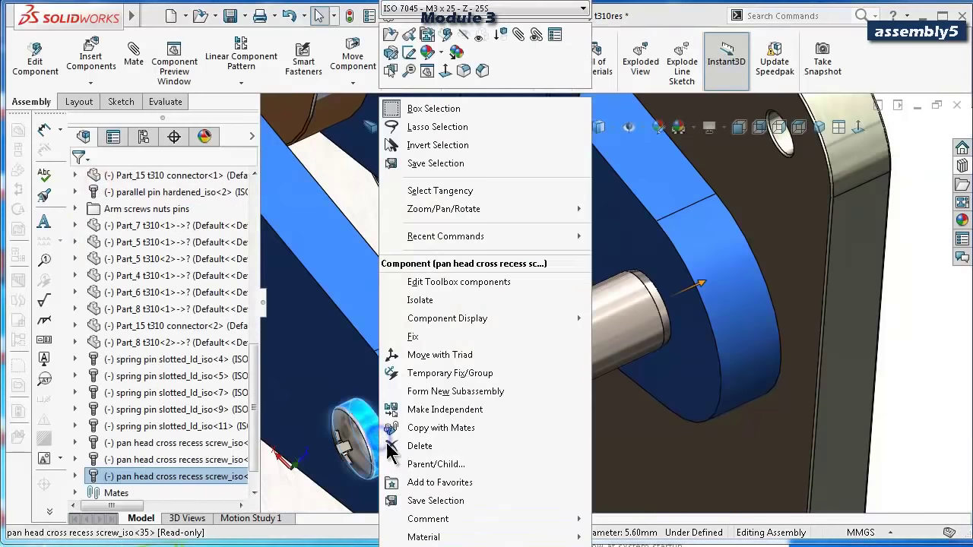
click(413, 449)
Examine the open holes of Part_8 and the joints near the arm's bend, with the Toolbox cross-recessed screws at hand.
scroll(682, 319, up, 5)
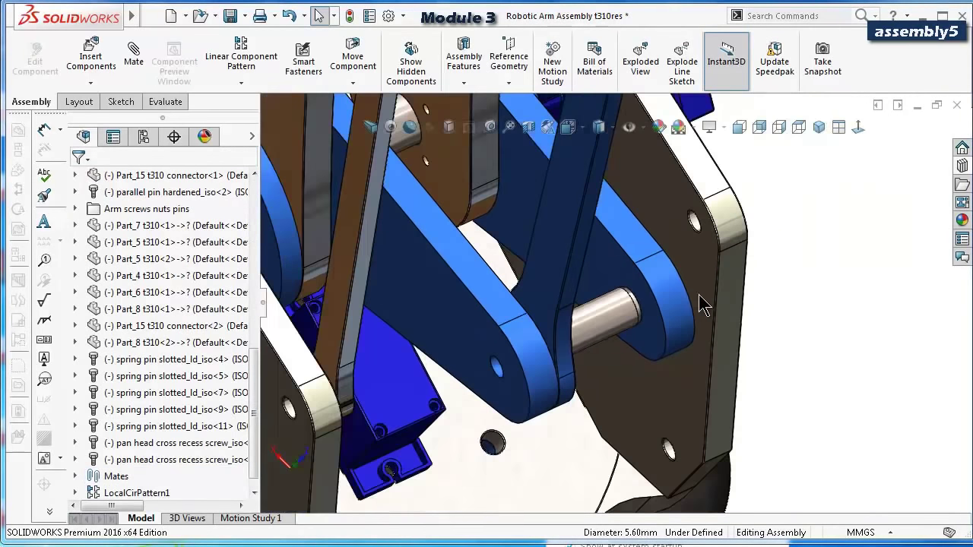
middle_drag(654, 283, 591, 186)
scroll(601, 225, down, 2)
scroll(588, 185, up, 2)
scroll(608, 202, down, 2)
scroll(662, 413, down, 5)
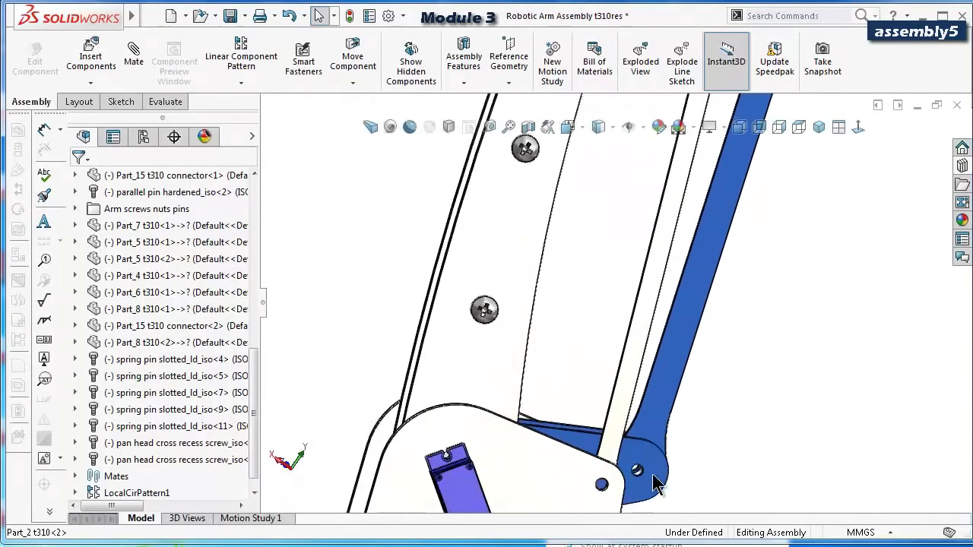
click(963, 166)
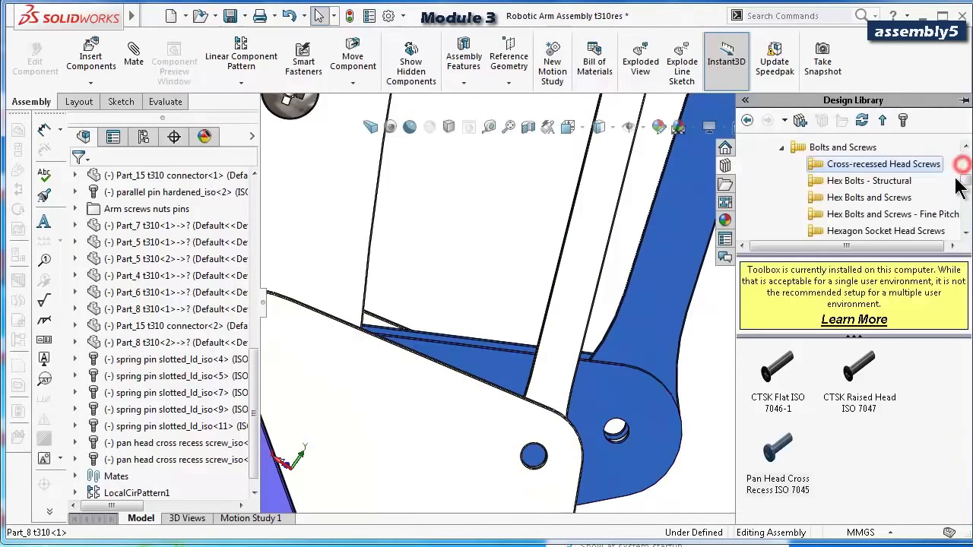
scroll(532, 411, down, 5)
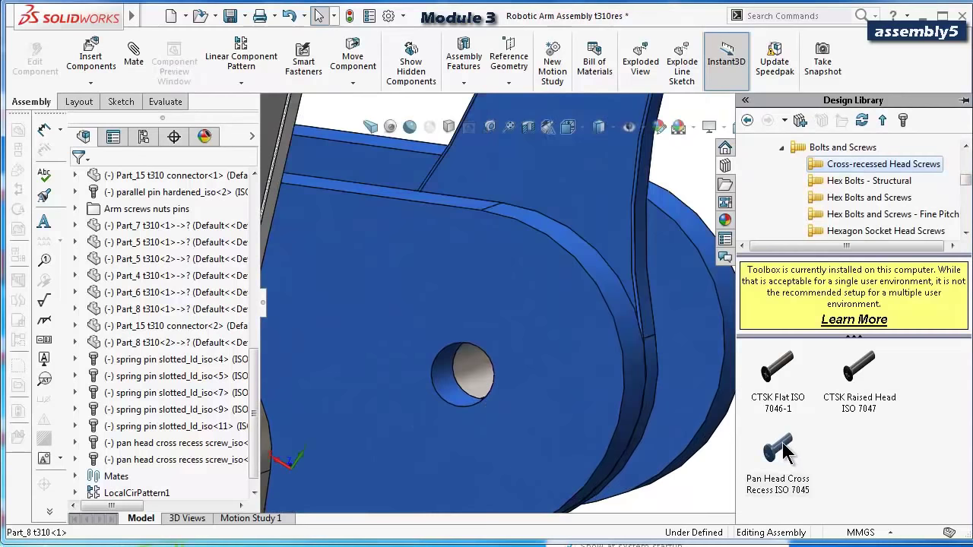
scroll(646, 330, up, 8)
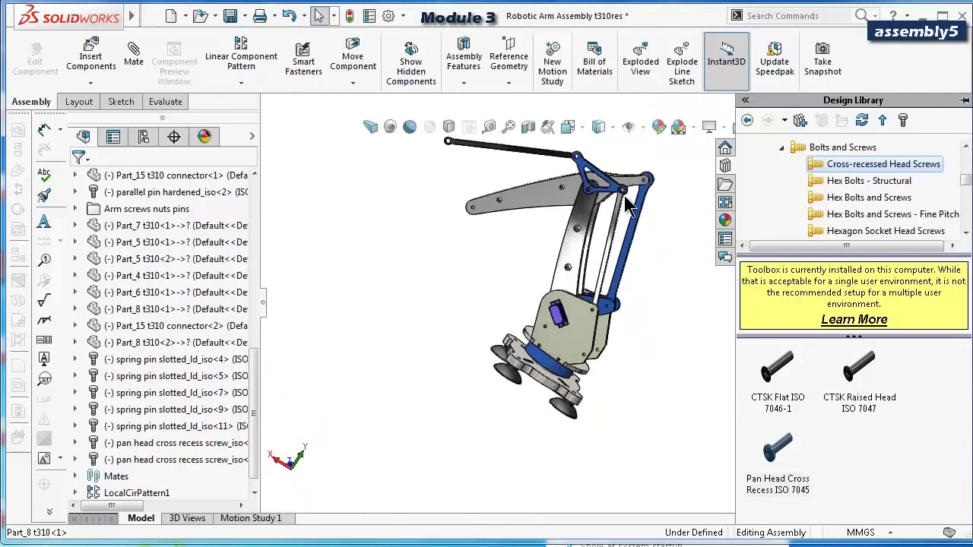
scroll(626, 202, down, 4)
middle_drag(628, 207, 613, 228)
scroll(613, 226, down, 5)
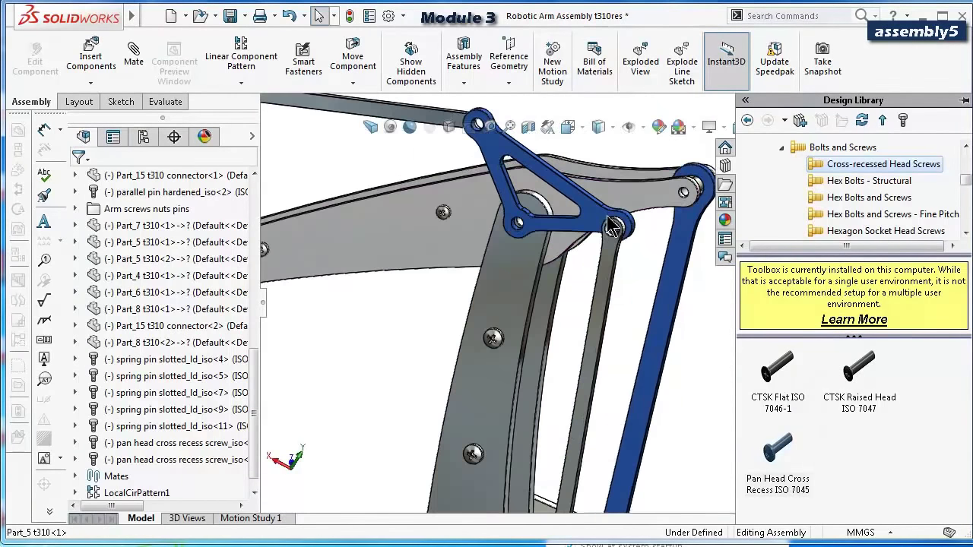
scroll(602, 197, up, 1)
scroll(602, 195, down, 1)
click(640, 158)
Copy the M3 x 25 pan head screw with its mates to the hole at Part_5's rear end, seated on the outer face.
scroll(508, 228, down, 6)
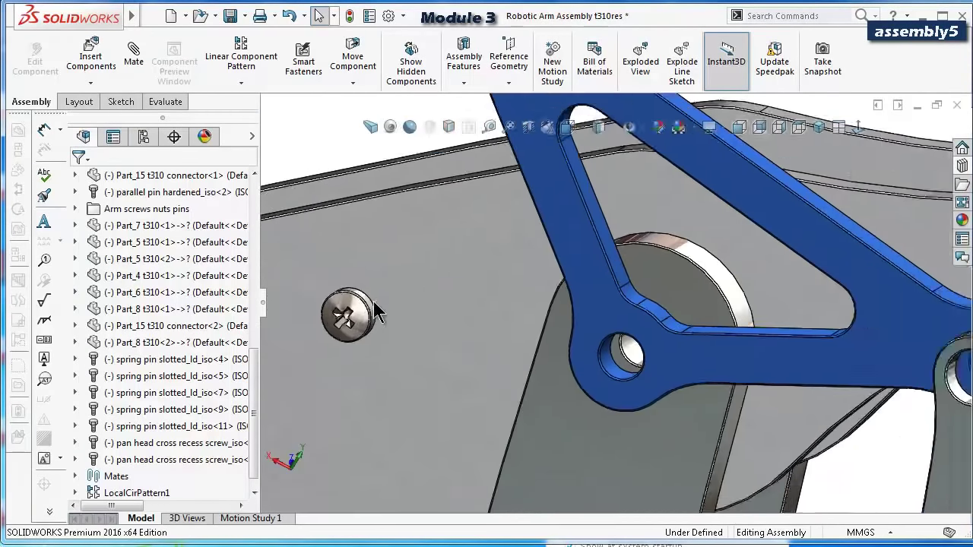
scroll(374, 302, down, 2)
click(392, 314)
right_click(392, 314)
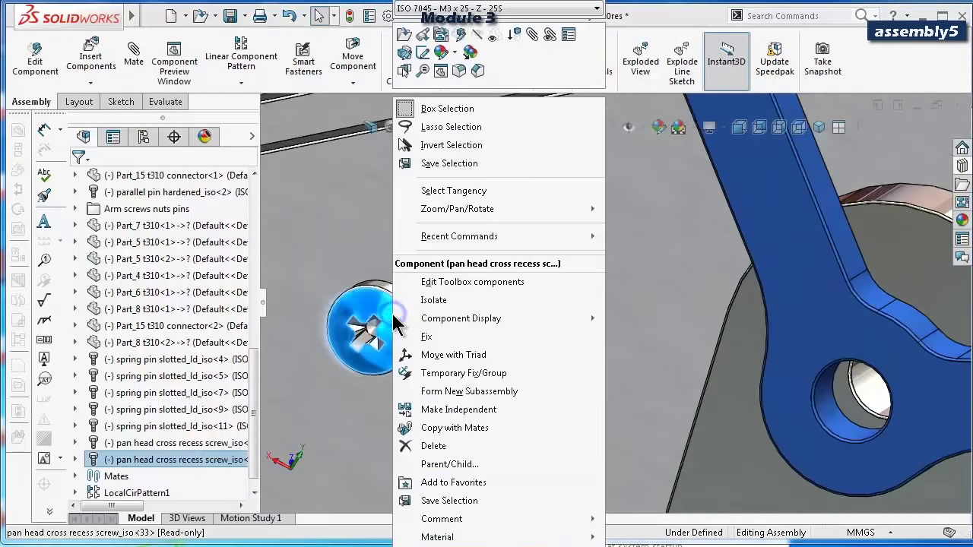
click(430, 428)
scroll(574, 373, up, 4)
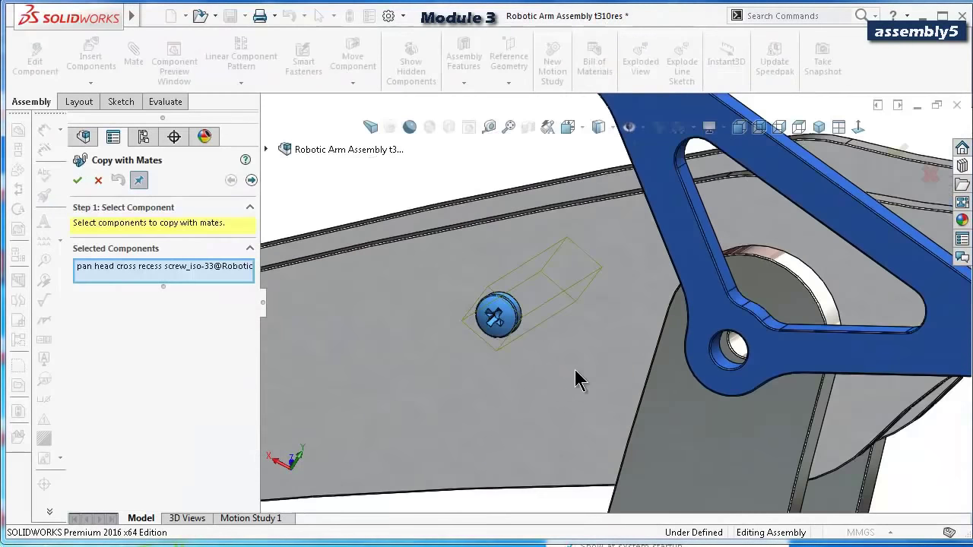
scroll(804, 297, down, 2)
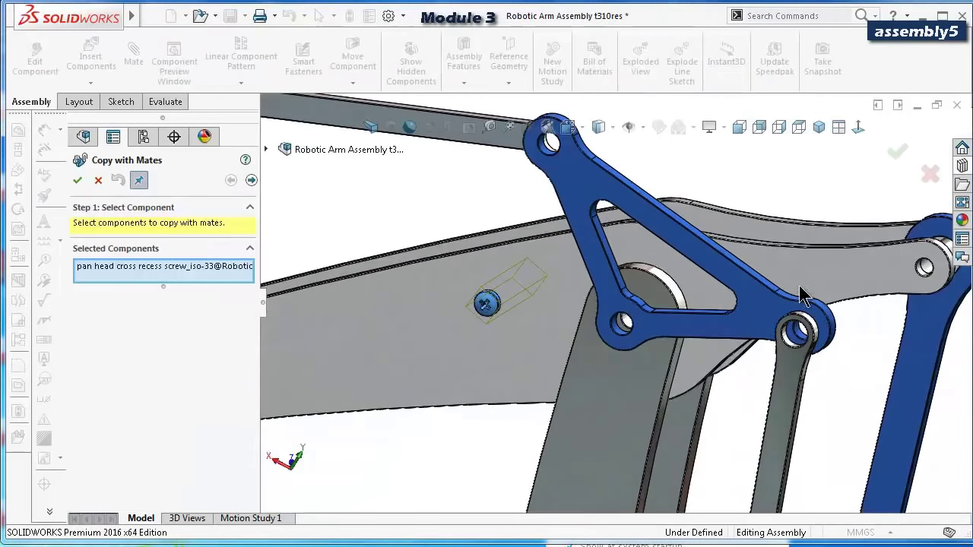
click(251, 181)
scroll(893, 326, down, 3)
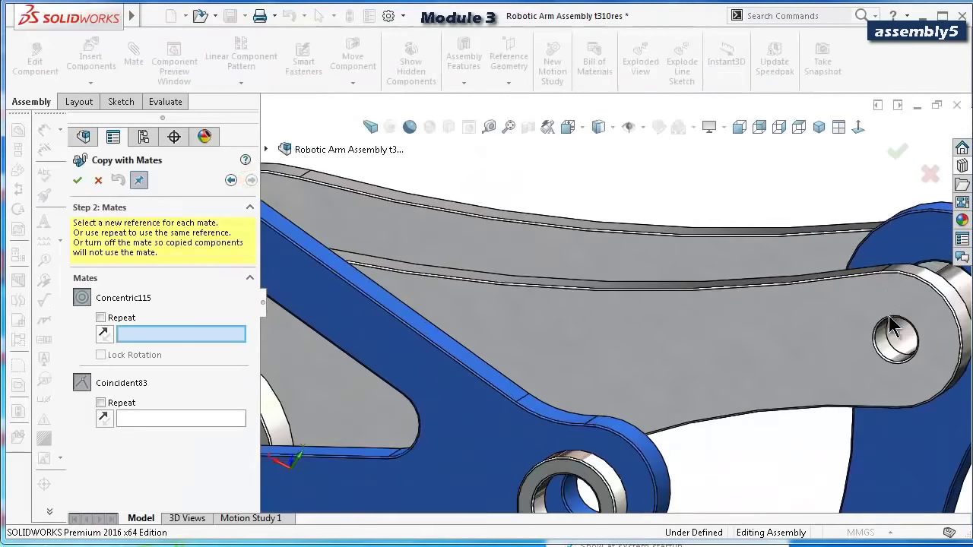
click(889, 358)
click(829, 369)
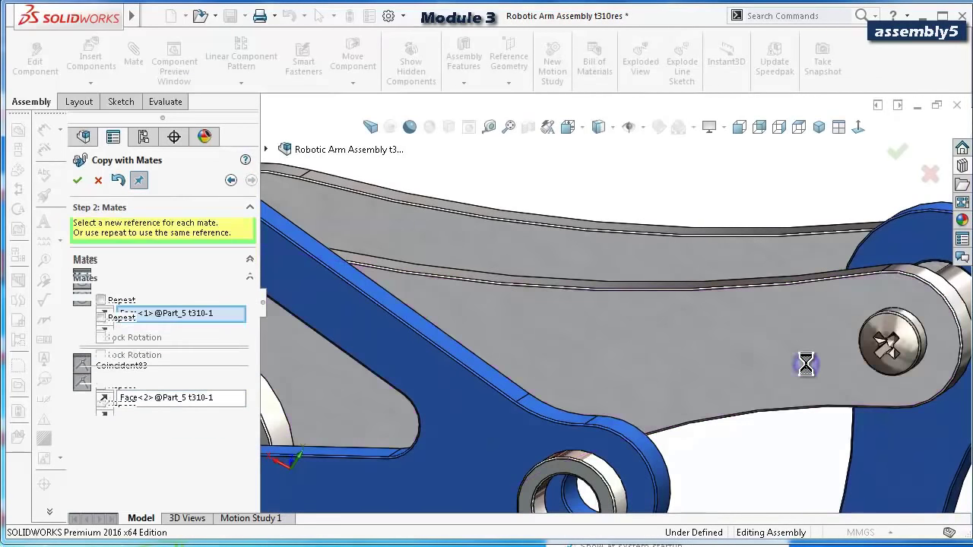
click(927, 173)
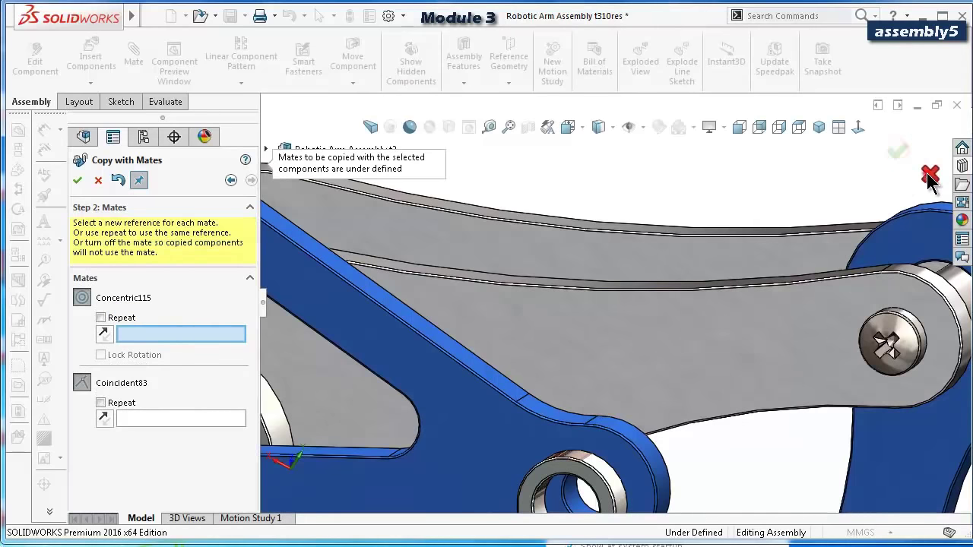
Insert a Toolbox ISO 7045 pan head cross recess screw into the slender link's end hole beside the blue triangular bracket.
scroll(833, 320, up, 4)
scroll(648, 492, up, 4)
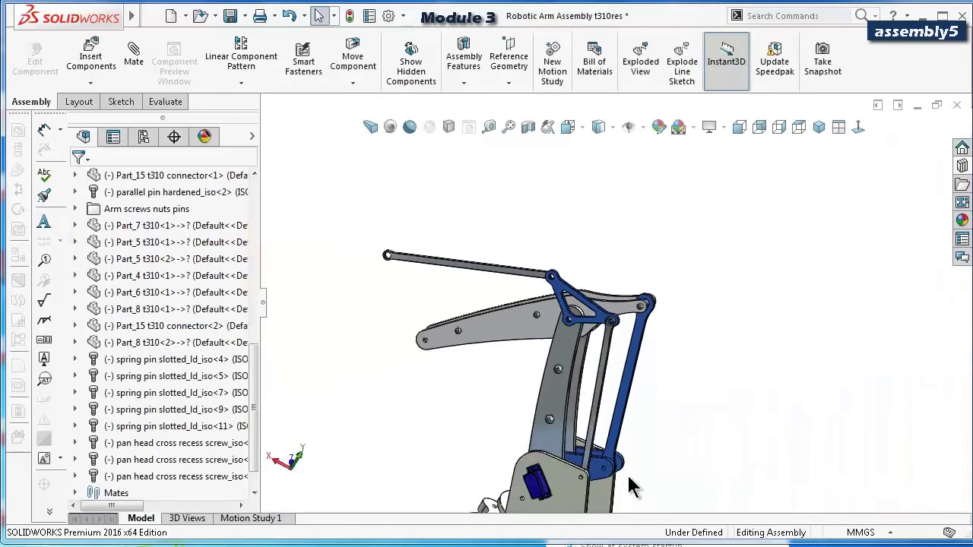
scroll(628, 476, down, 3)
scroll(614, 324, down, 6)
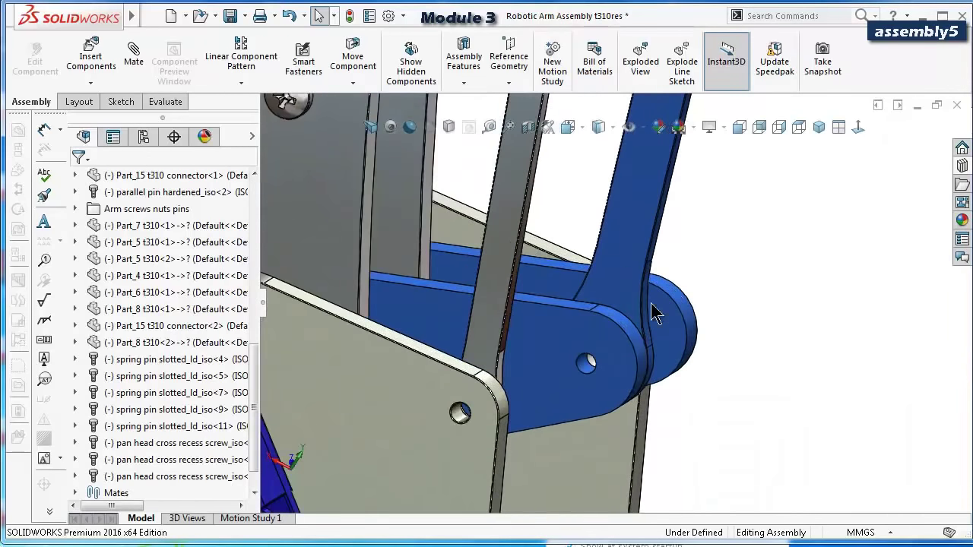
middle_drag(657, 314, 706, 280)
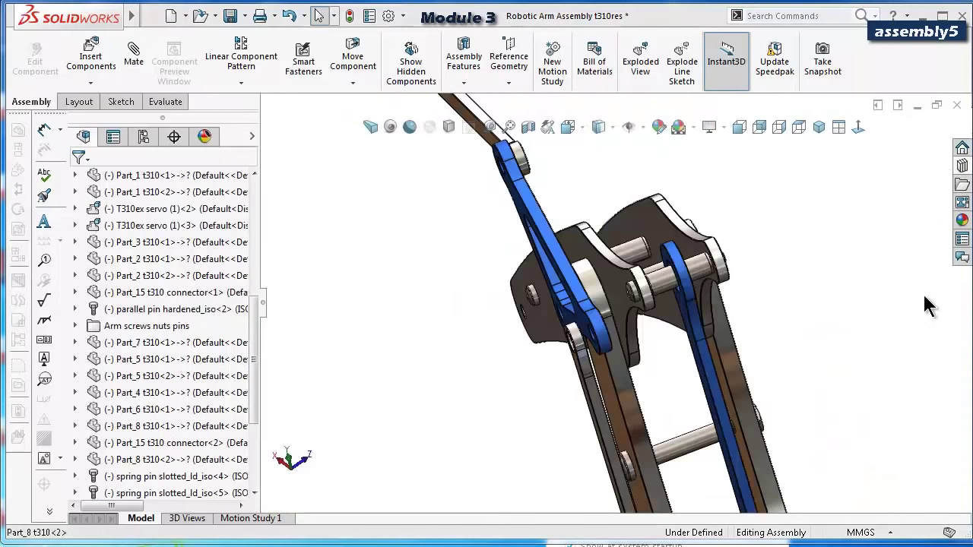
click(963, 167)
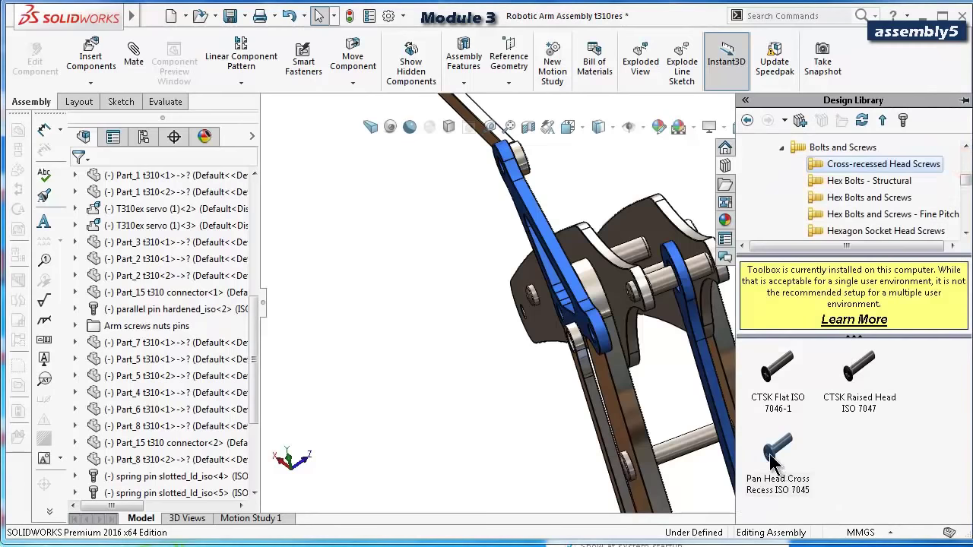
scroll(608, 357, down, 8)
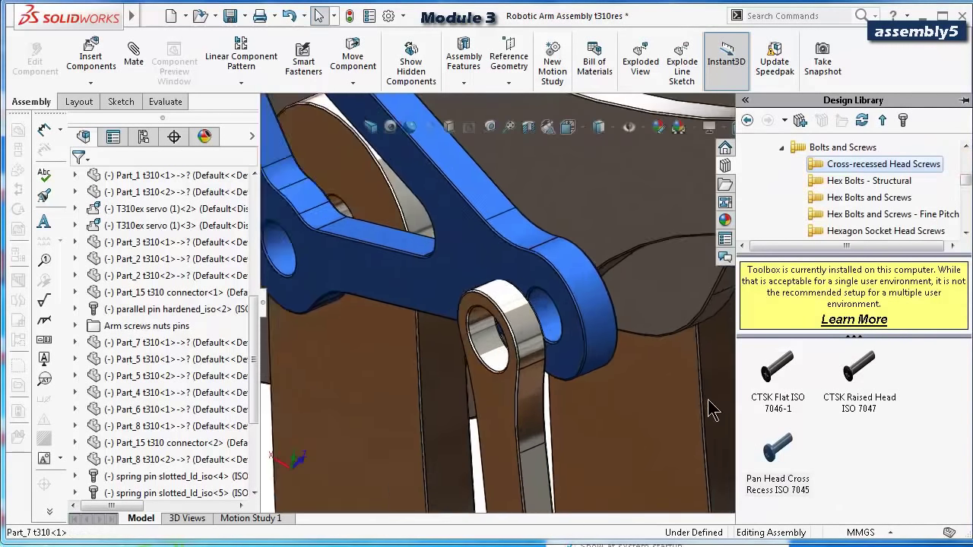
drag(781, 447, 449, 331)
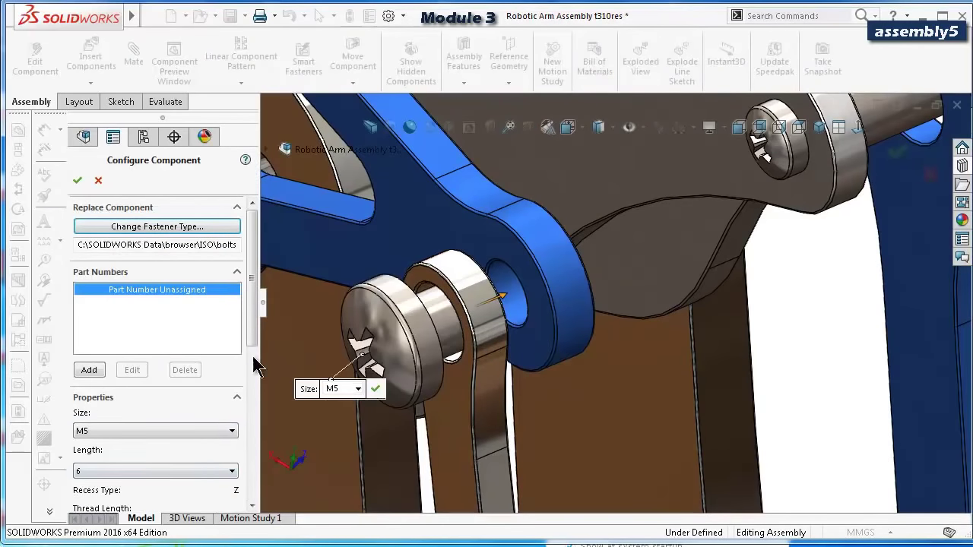
Configure the new pan head screw as size M4, length 10, with schematic thread display, and finish placing it.
scroll(255, 330, down, 2)
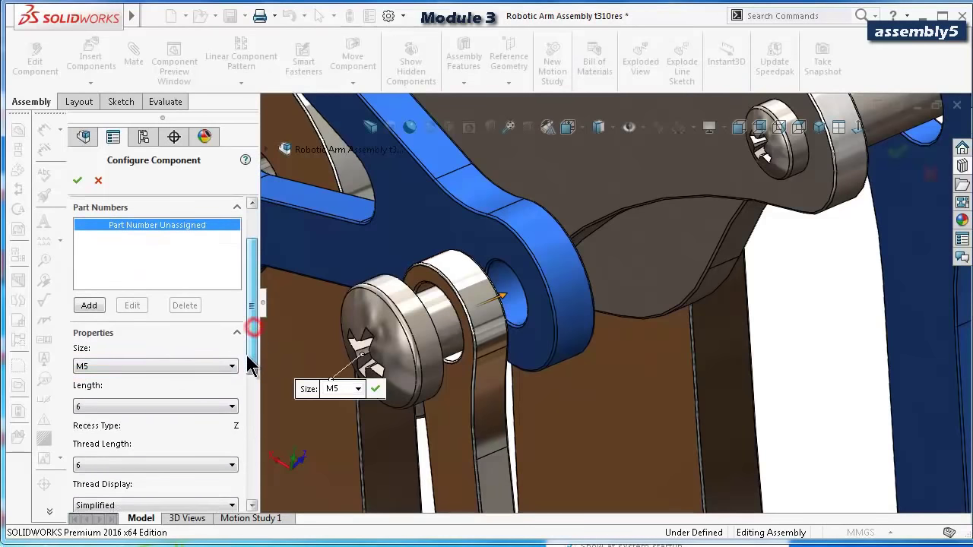
click(202, 372)
click(126, 485)
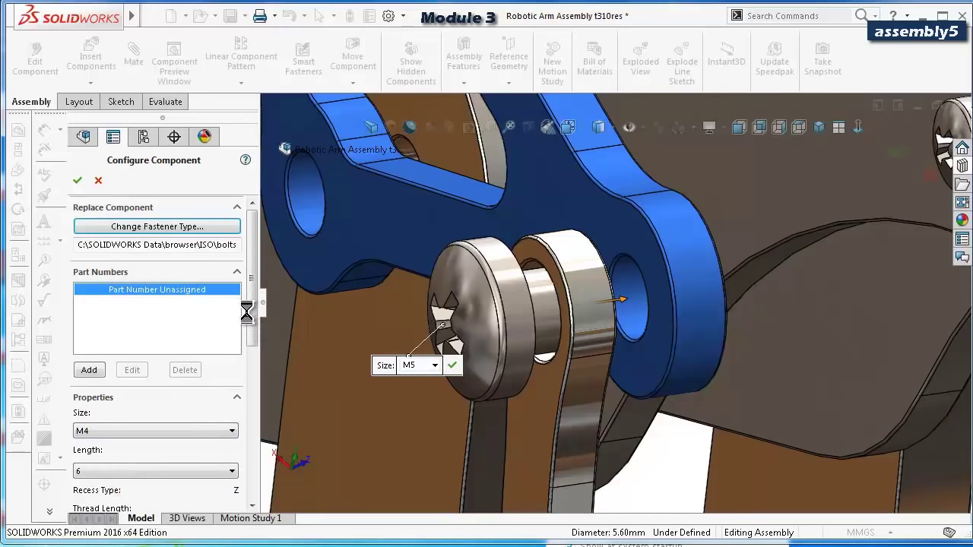
scroll(255, 337, down, 3)
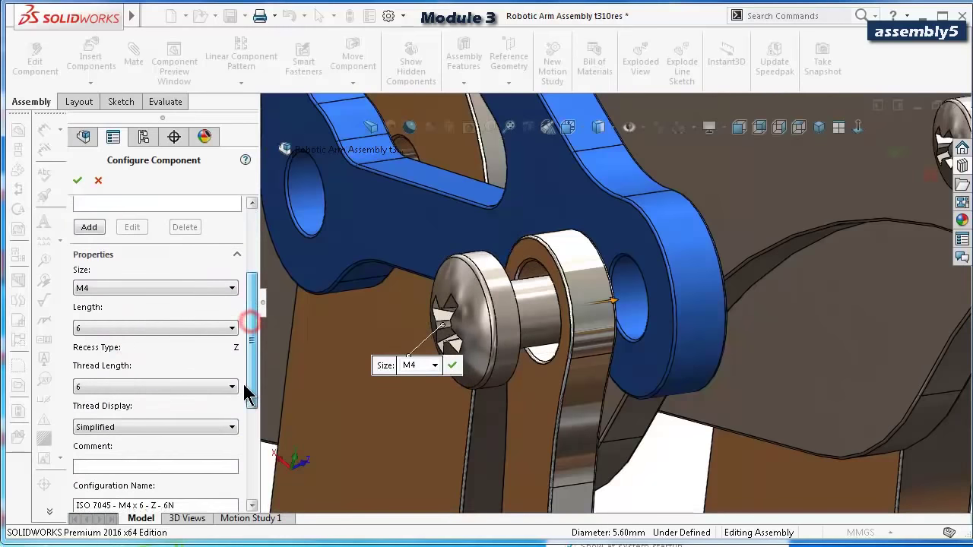
click(191, 327)
click(173, 370)
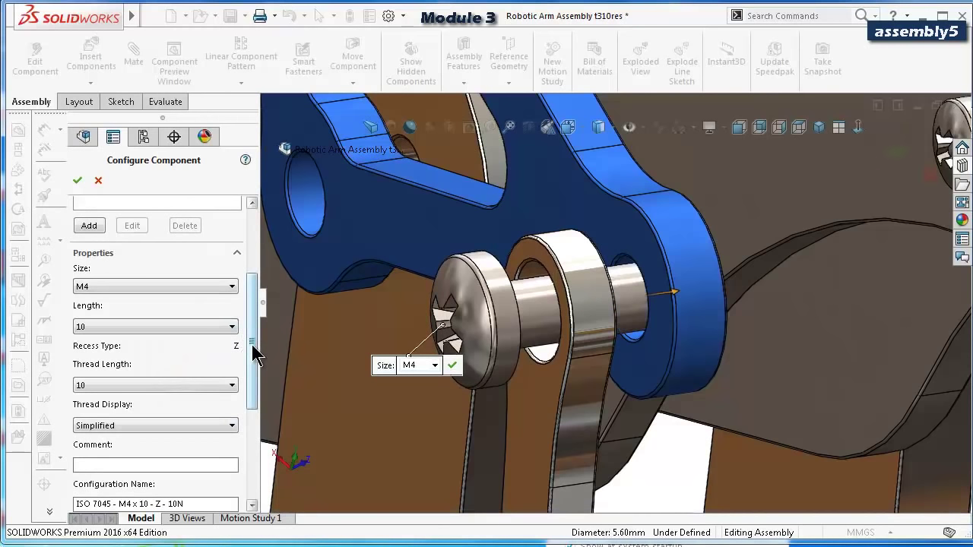
drag(254, 348, 251, 398)
click(196, 304)
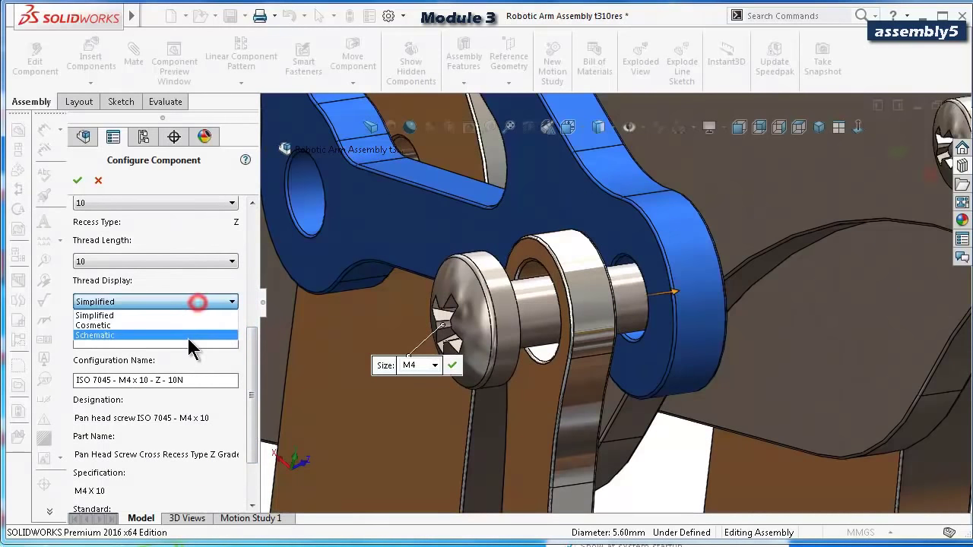
click(189, 337)
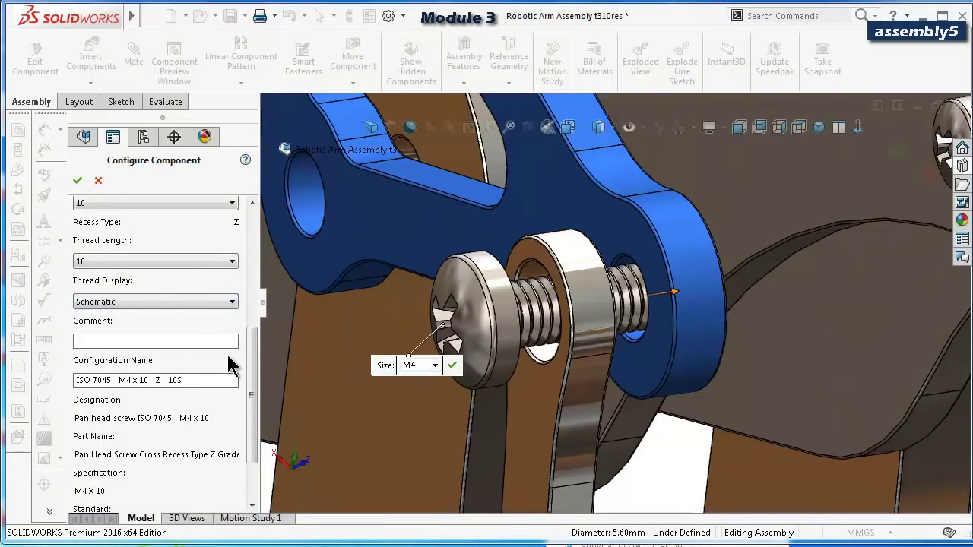
click(79, 180)
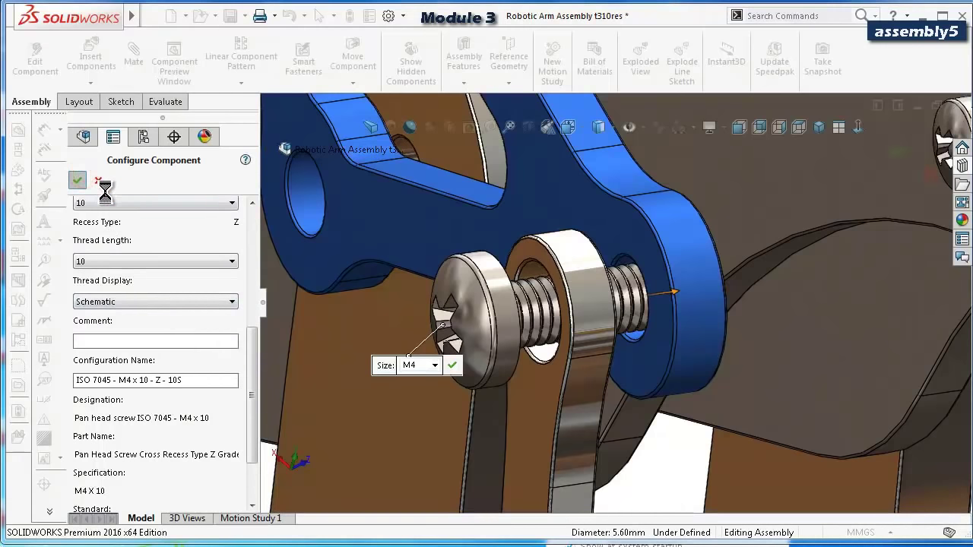
click(77, 181)
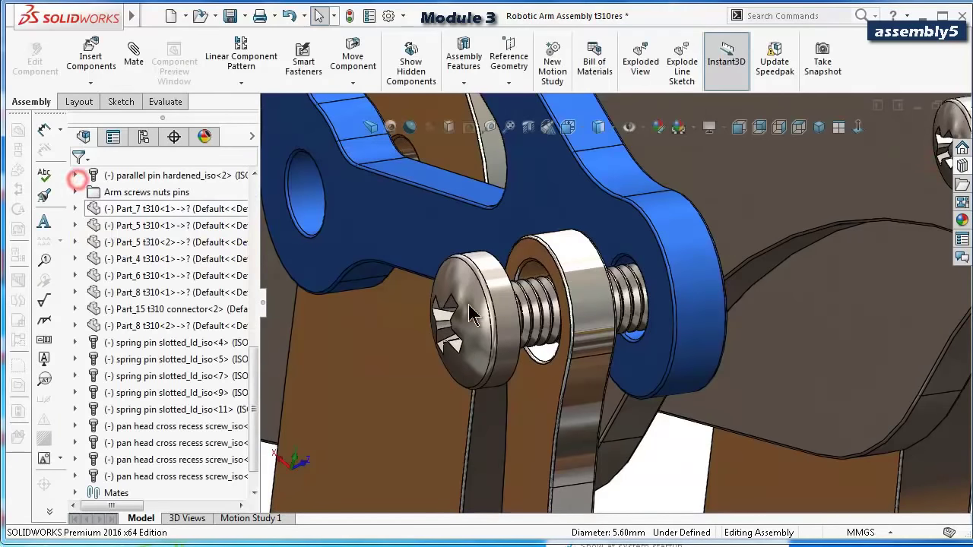
Mate the underside of the M4 screw head coincident with the outer face of the slender link's end and finish mating.
scroll(498, 308, down, 3)
click(506, 365)
drag(502, 357, 497, 322)
middle_drag(502, 322, 513, 257)
click(512, 257)
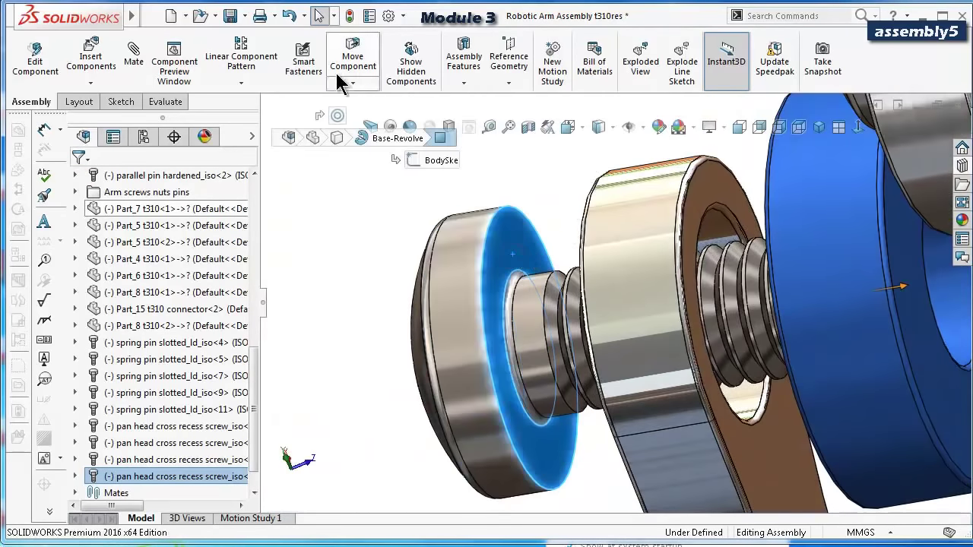
click(133, 52)
middle_drag(529, 270, 630, 211)
click(636, 207)
click(806, 187)
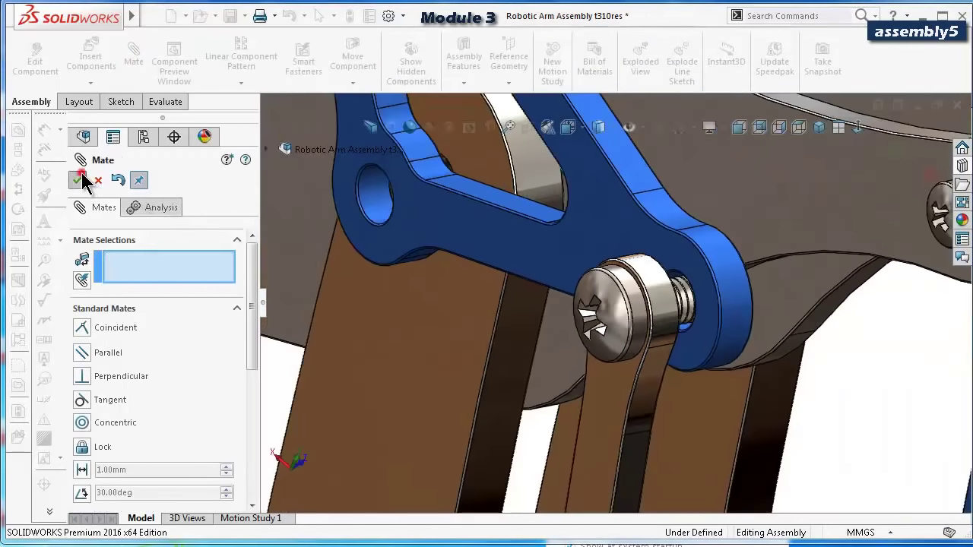
click(79, 179)
Copy the M4 x 10 pan head screw with its mates to Part_1's upper corner hole, seated on the side plate's outer face.
click(642, 323)
right_click(643, 324)
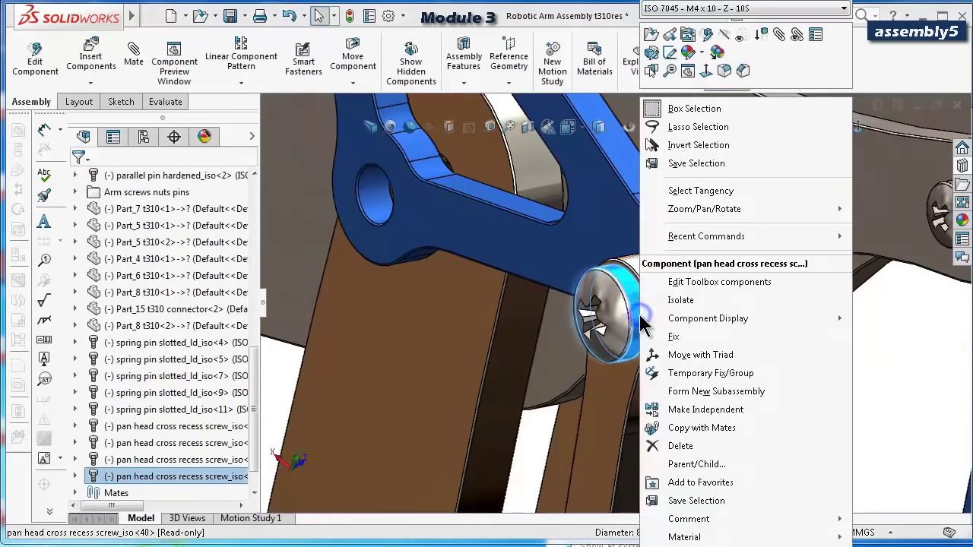
click(695, 429)
scroll(704, 437, up, 5)
scroll(679, 438, up, 4)
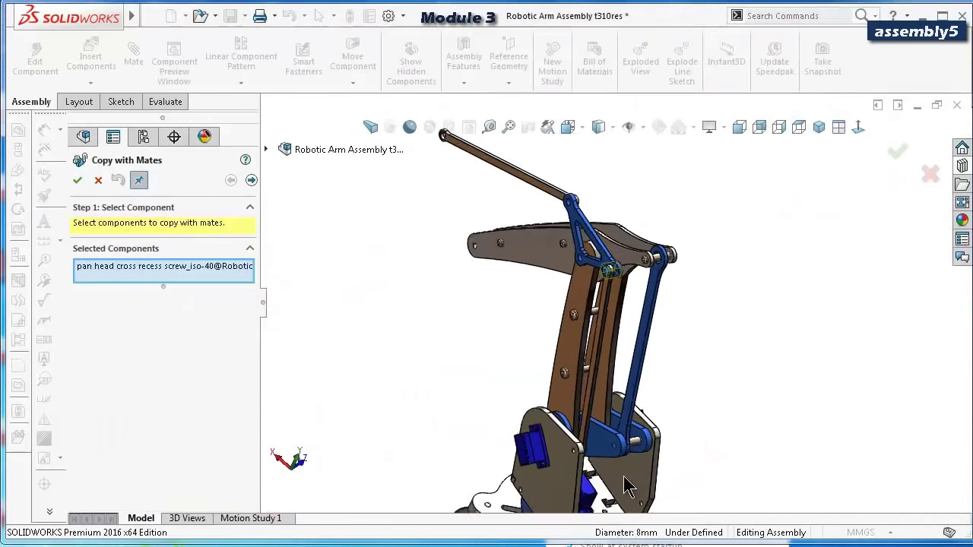
scroll(625, 483, down, 10)
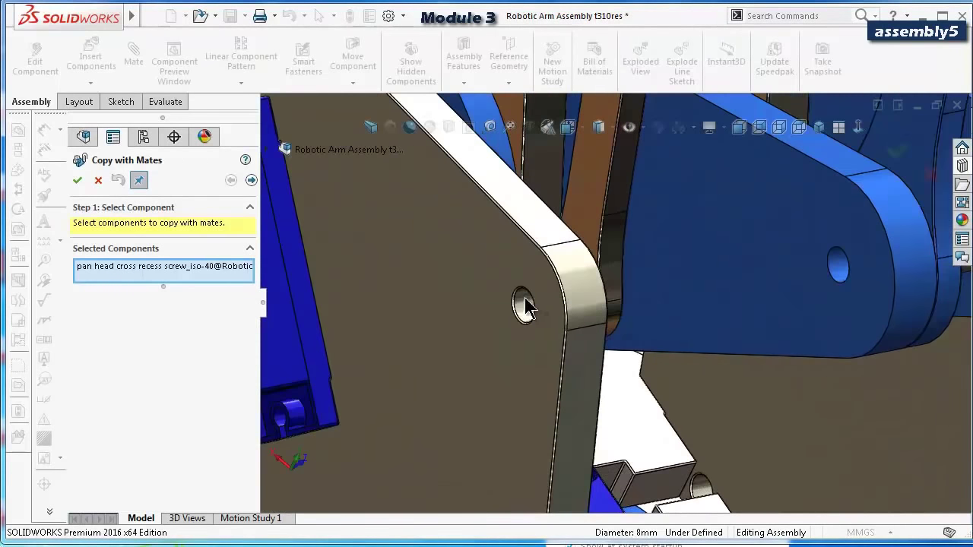
click(525, 307)
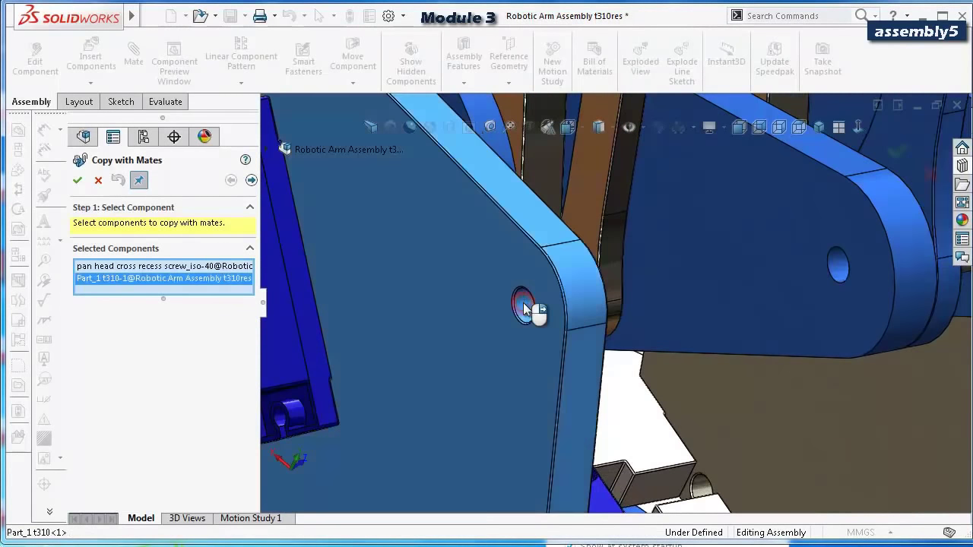
right_click(230, 280)
click(245, 306)
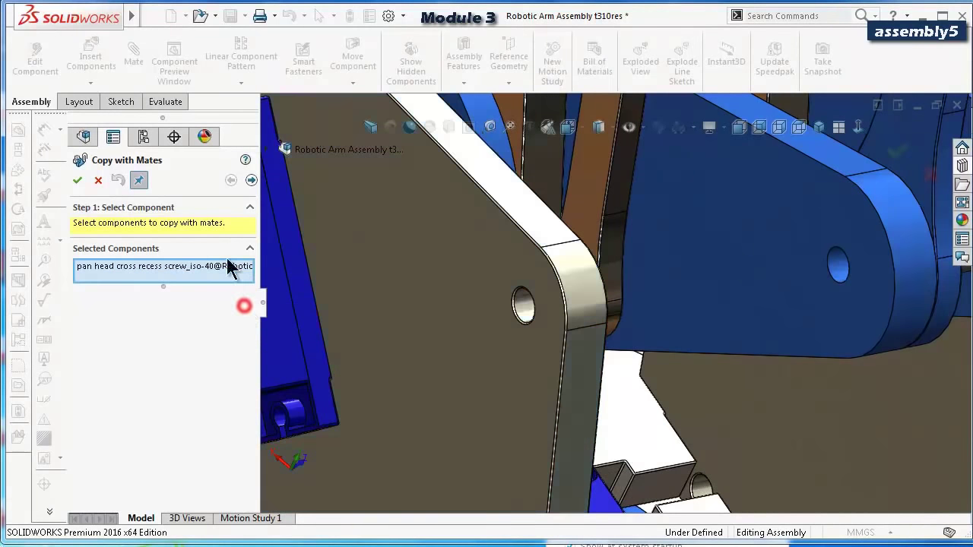
click(251, 181)
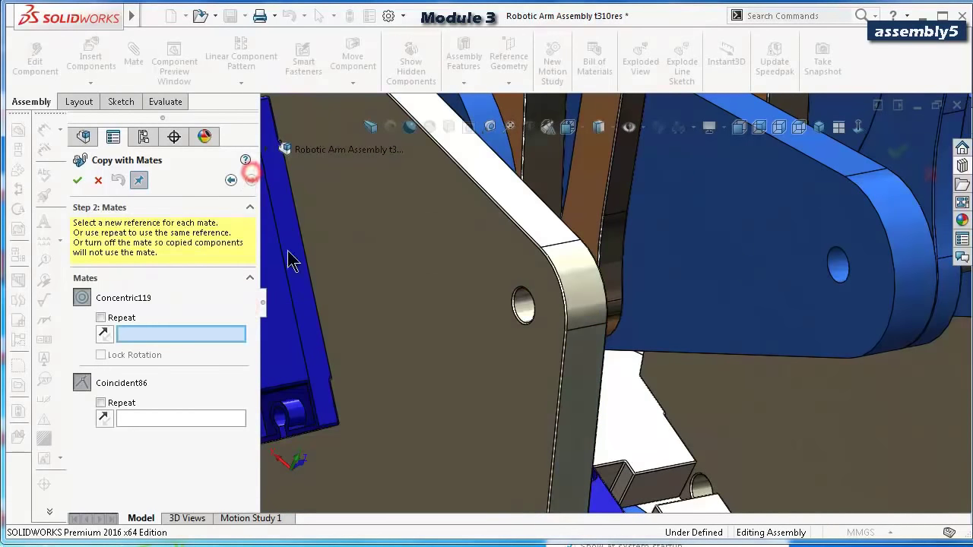
click(522, 312)
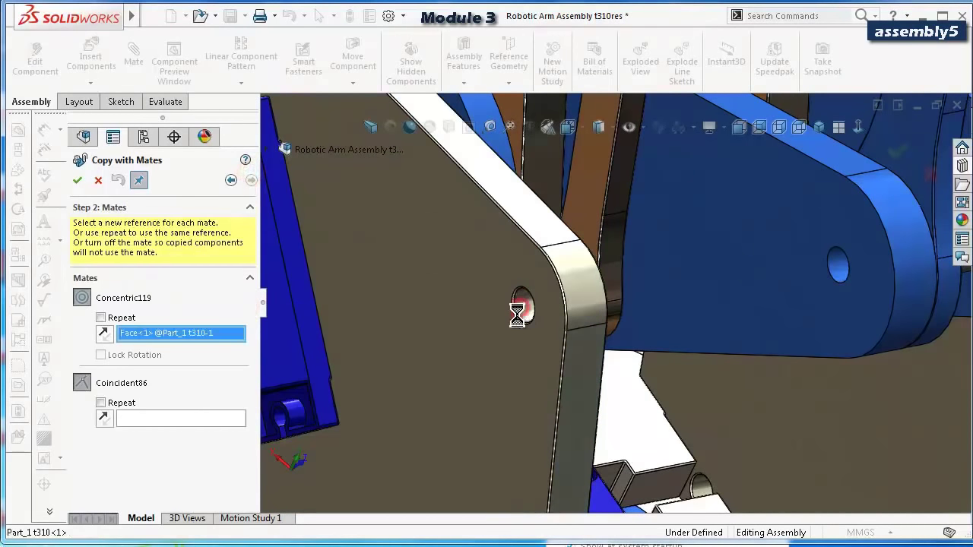
click(496, 348)
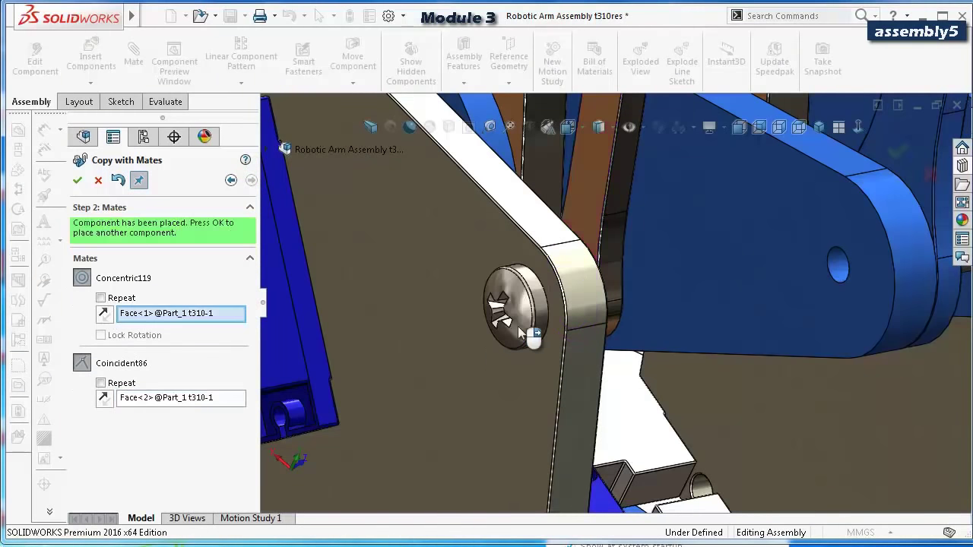
Copy the same screw with its mates to the top hole of the blue triangular bracket Part_7, seated on its outer face, and end copying.
scroll(520, 328, up, 3)
middle_drag(536, 324, 487, 325)
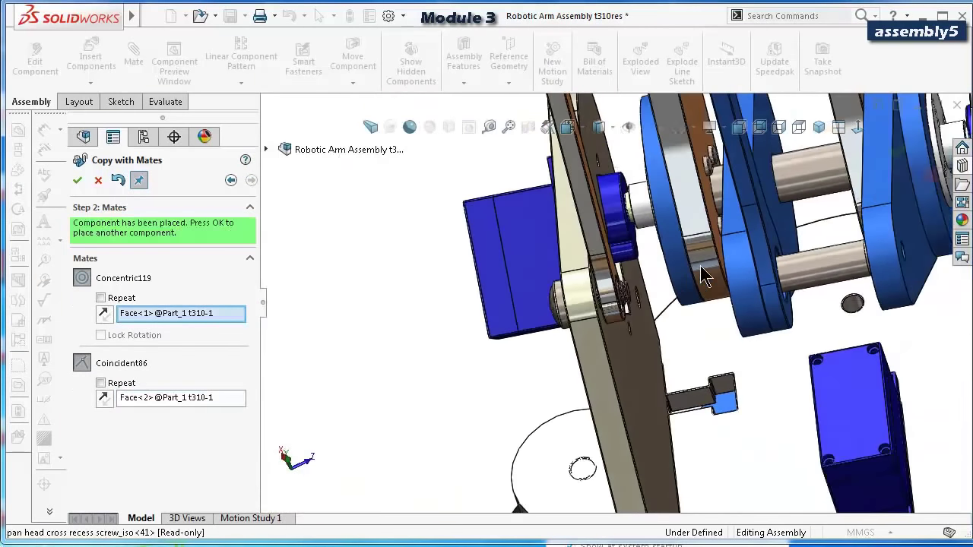
scroll(700, 266, up, 7)
scroll(680, 228, down, 1)
scroll(680, 229, up, 2)
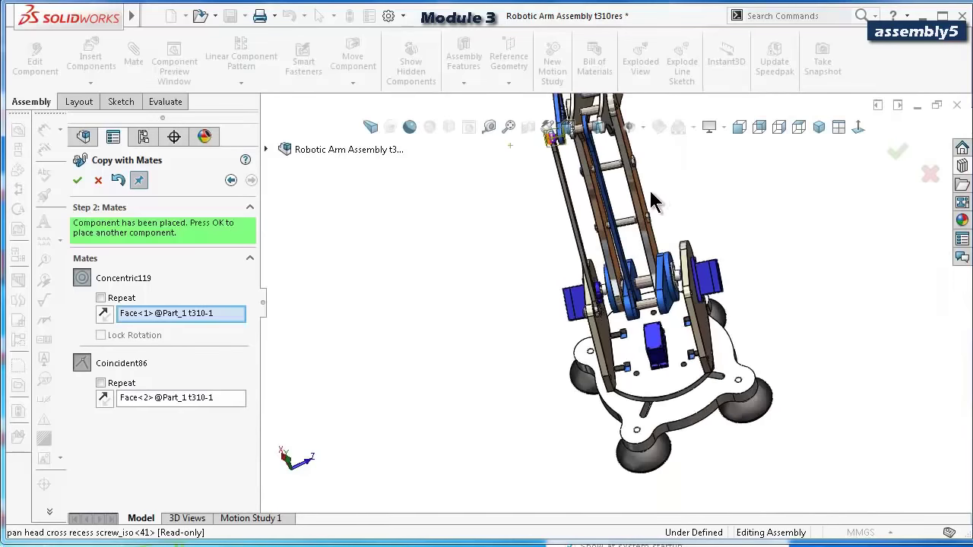
middle_drag(652, 194, 665, 172)
scroll(593, 156, down, 6)
scroll(582, 171, down, 5)
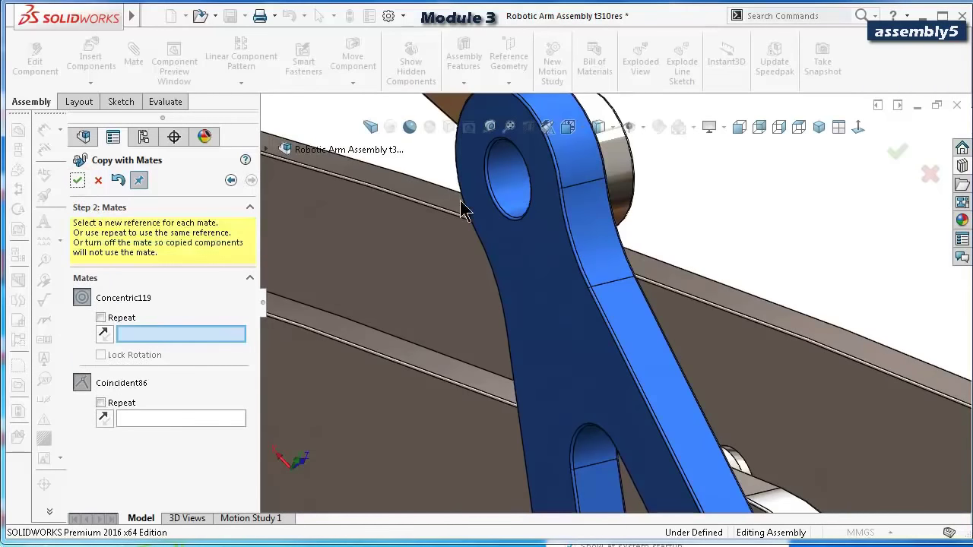
middle_drag(463, 211, 540, 196)
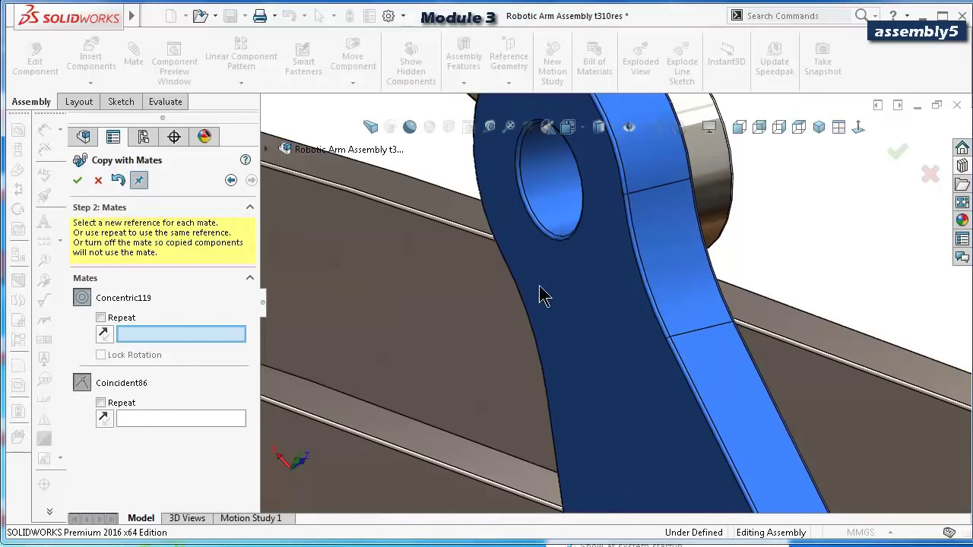
click(563, 196)
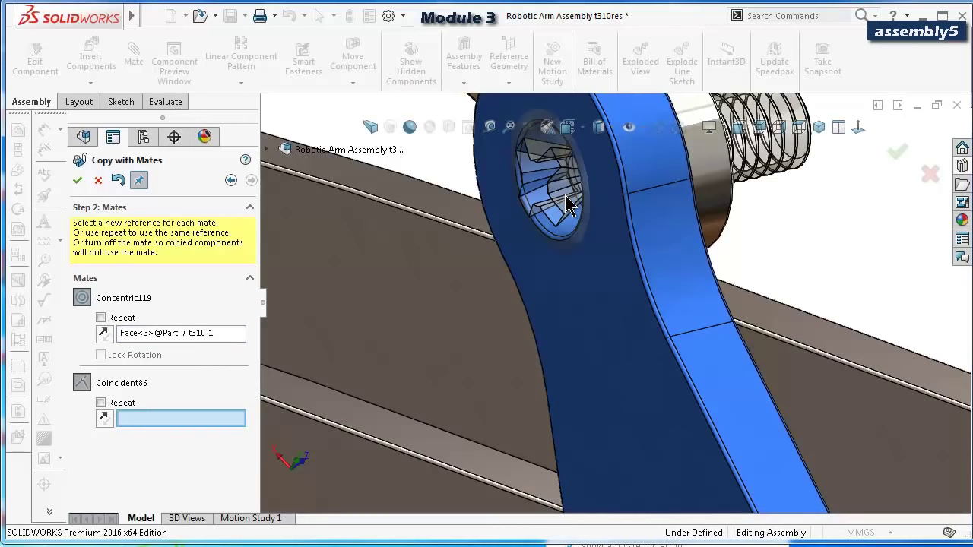
click(563, 312)
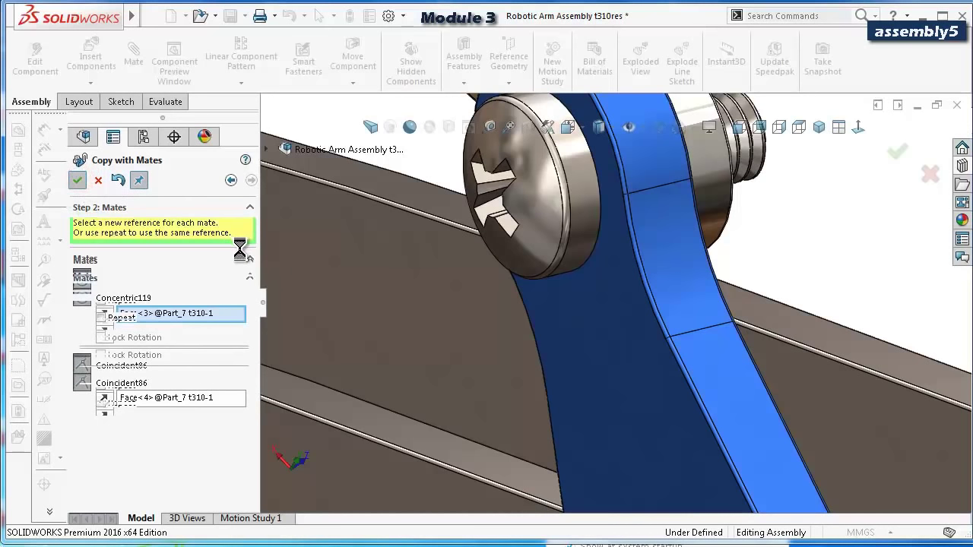
click(98, 180)
Examine the arm and the two base side plates, focusing on the empty holes in the plates' lower corners.
scroll(585, 213, up, 6)
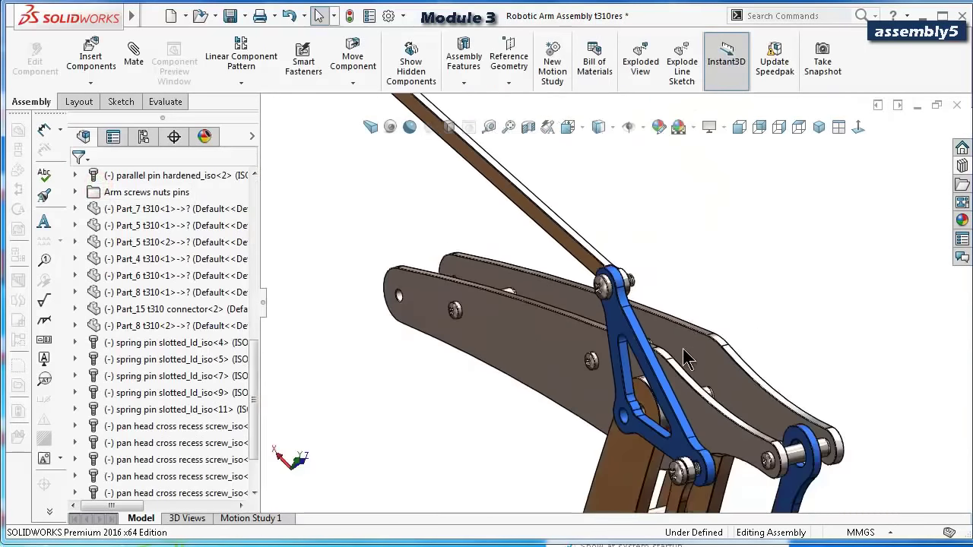
middle_drag(682, 349, 616, 255)
middle_drag(669, 427, 658, 465)
scroll(660, 463, down, 2)
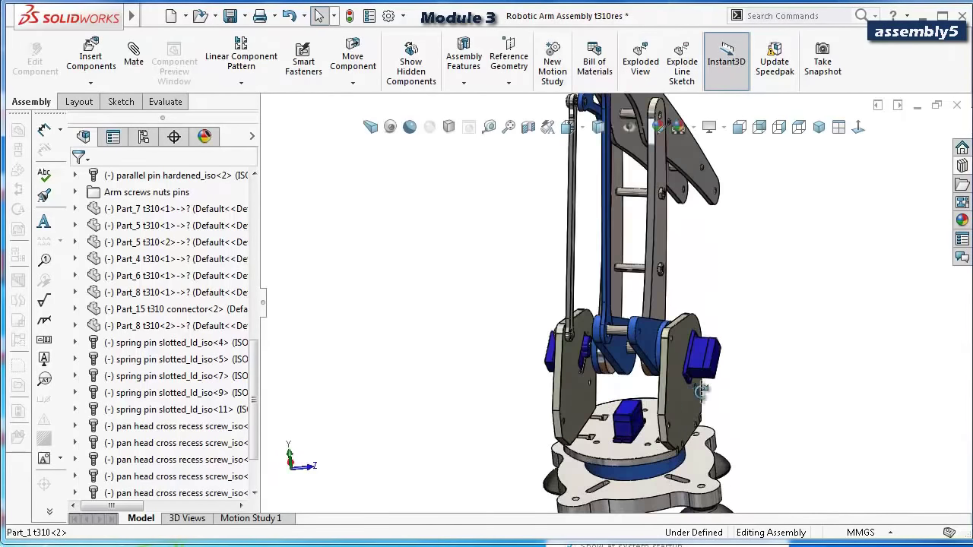
middle_drag(701, 391, 672, 409)
scroll(669, 410, down, 2)
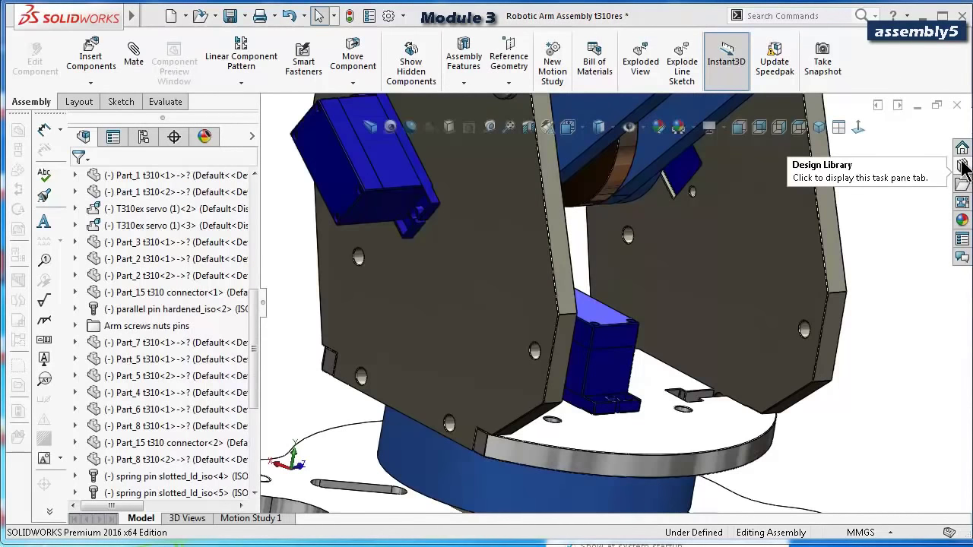
middle_drag(681, 226, 810, 274)
scroll(698, 227, up, 3)
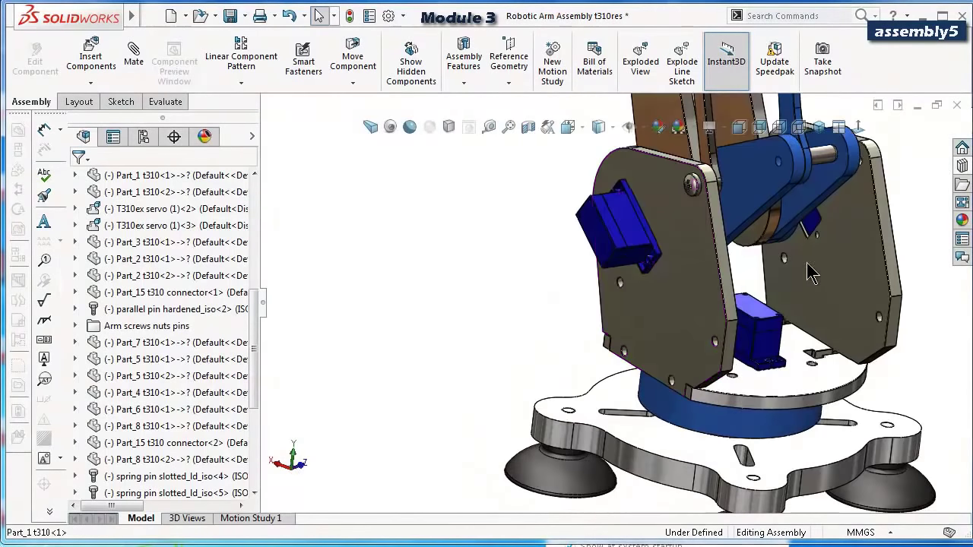
scroll(786, 278, down, 5)
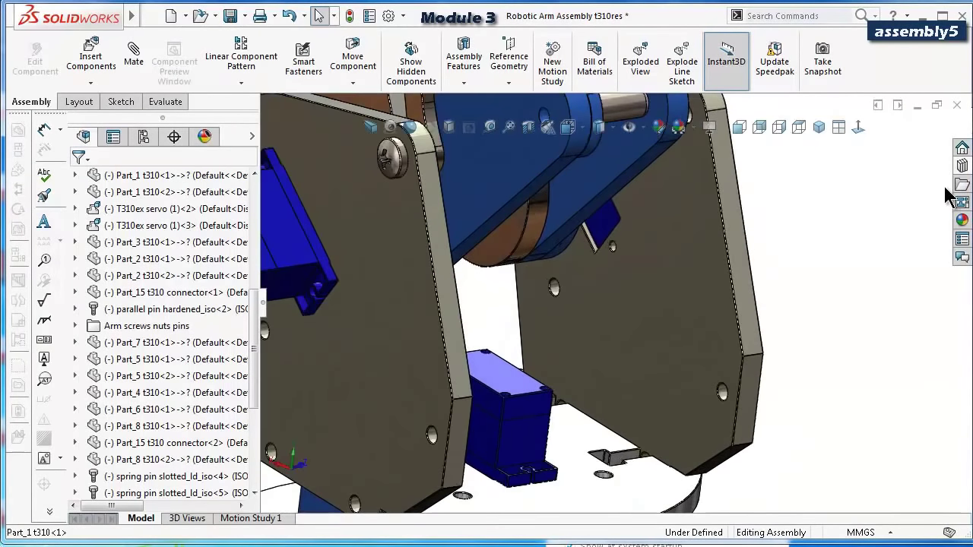
Insert a Toolbox ISO 8752 slotted HD spring pin into the lower front hole of the far side plate, on its inner side.
click(960, 169)
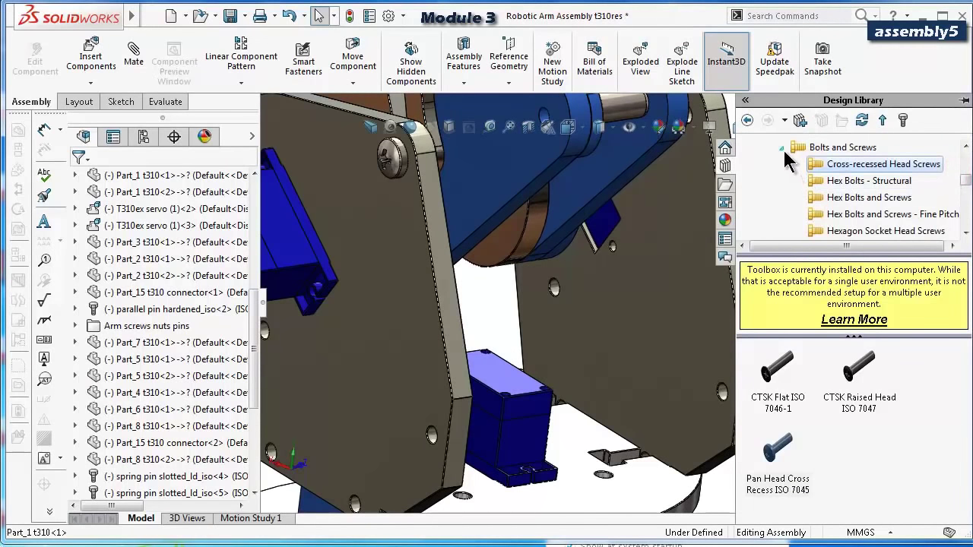
click(782, 148)
click(781, 198)
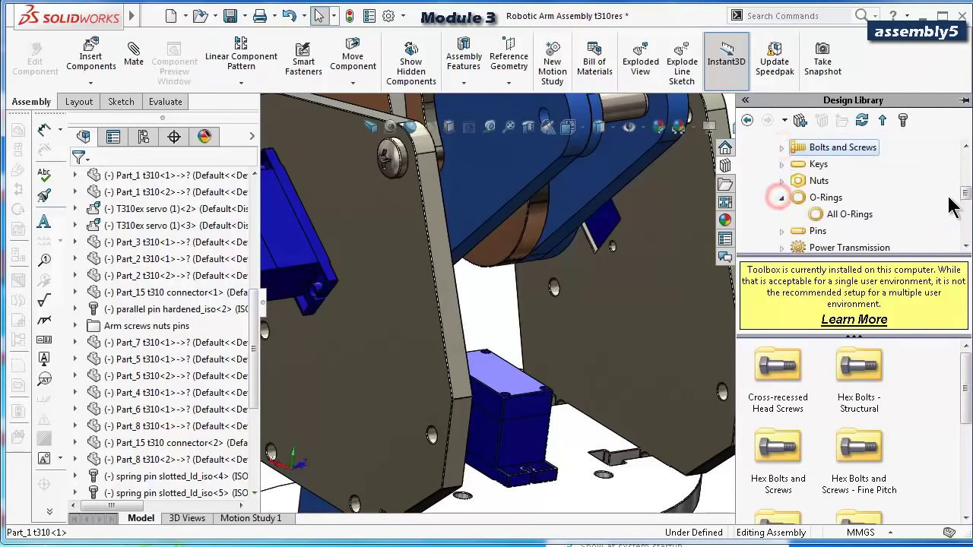
click(782, 198)
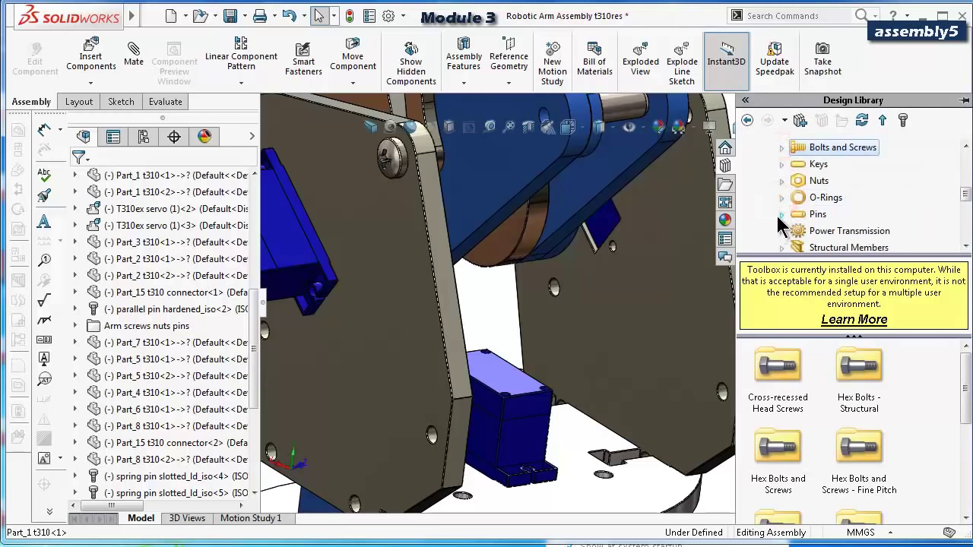
click(781, 214)
click(837, 216)
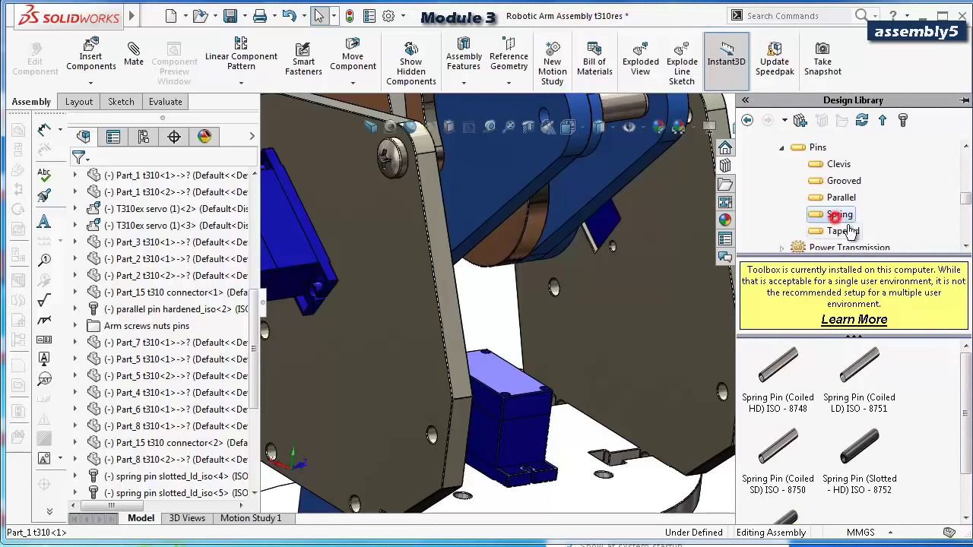
click(960, 408)
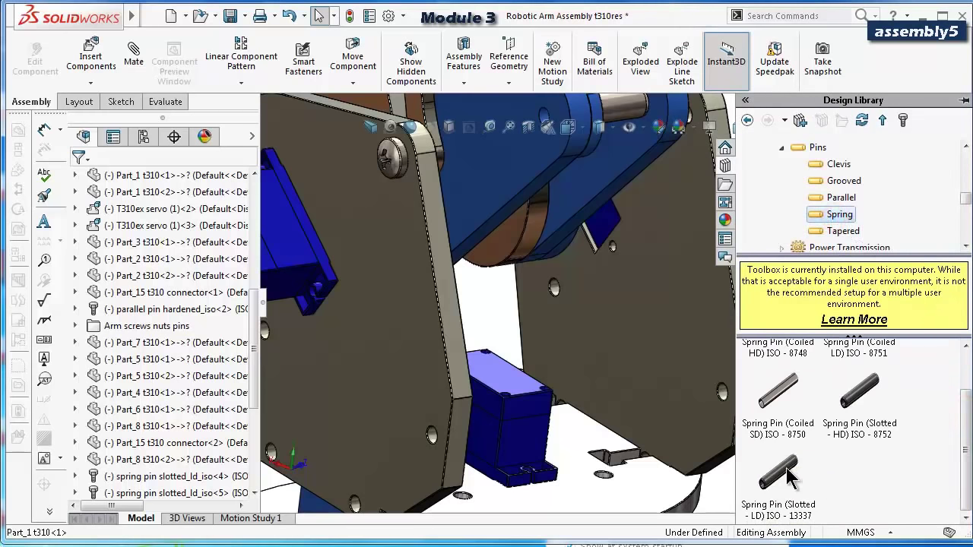
drag(788, 476, 679, 414)
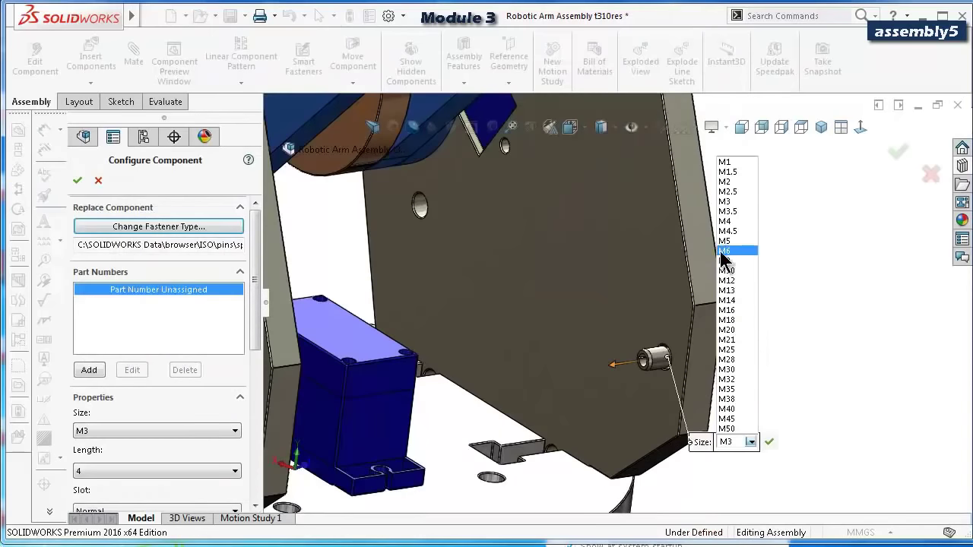
Configure the new spring pin as size M6, length 65, and finish placing it without adding further copies.
click(723, 251)
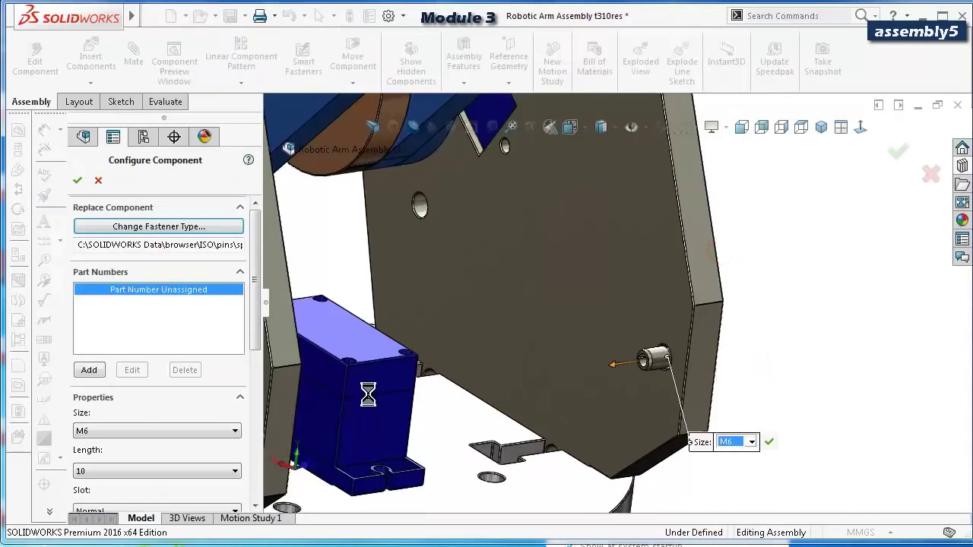
click(187, 472)
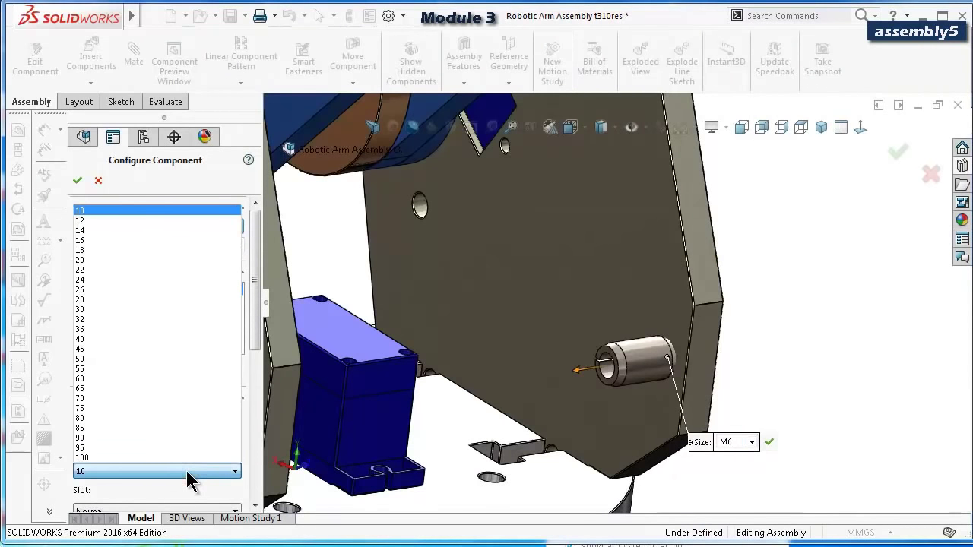
click(114, 389)
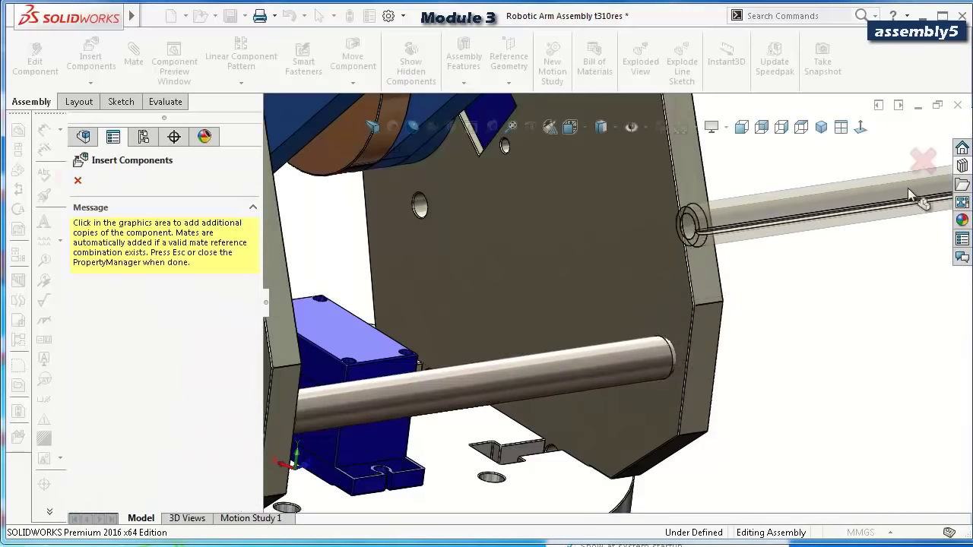
click(923, 158)
Slide the M6 x 65 spring pin along its axis so its free end clears the opposite side plate.
scroll(593, 293, up, 3)
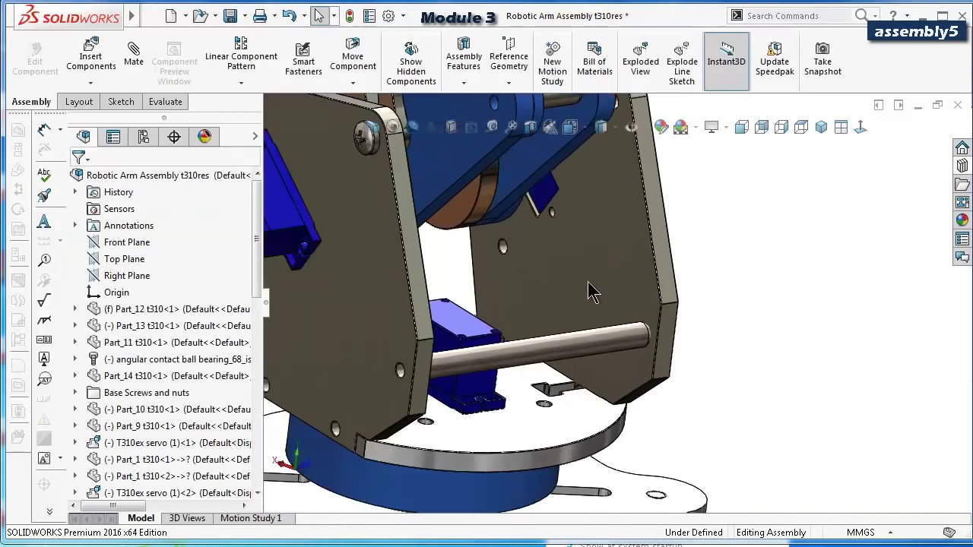
middle_drag(590, 284, 409, 387)
scroll(405, 367, up, 2)
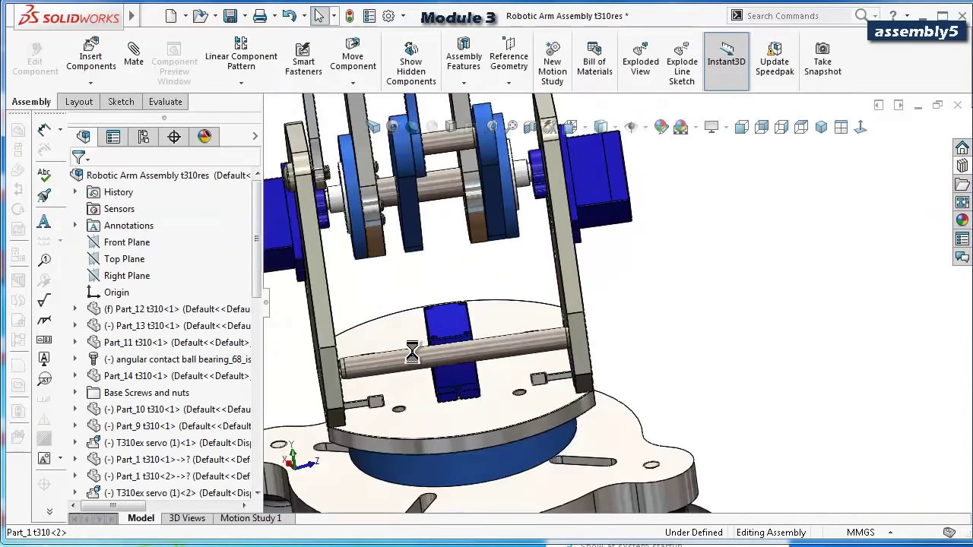
click(460, 348)
scroll(471, 351, down, 2)
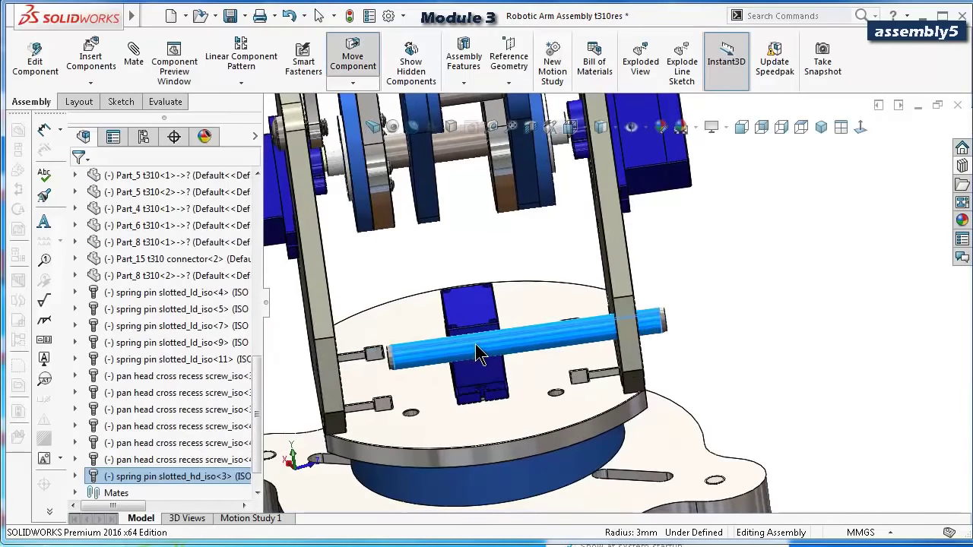
Mate the M6 x 65 spring pin's free end face coincident with the inner face of the opposite side plate.
scroll(477, 354, down, 6)
scroll(560, 354, down, 2)
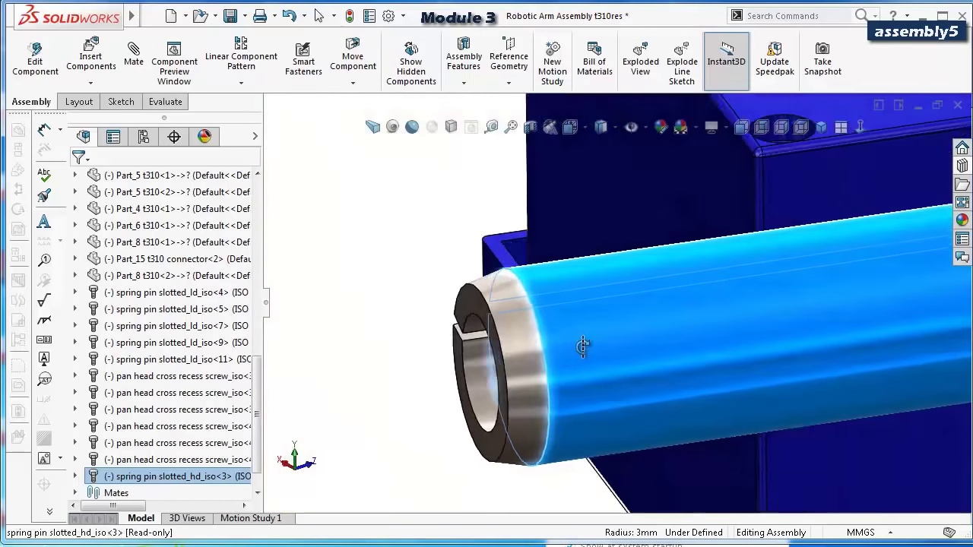
middle_drag(583, 347, 473, 340)
click(449, 307)
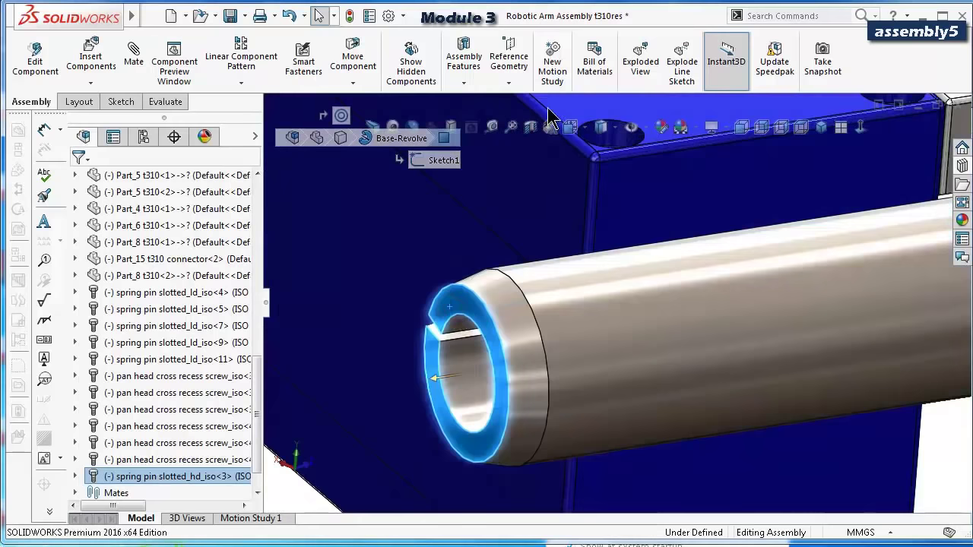
click(137, 56)
scroll(434, 313, up, 5)
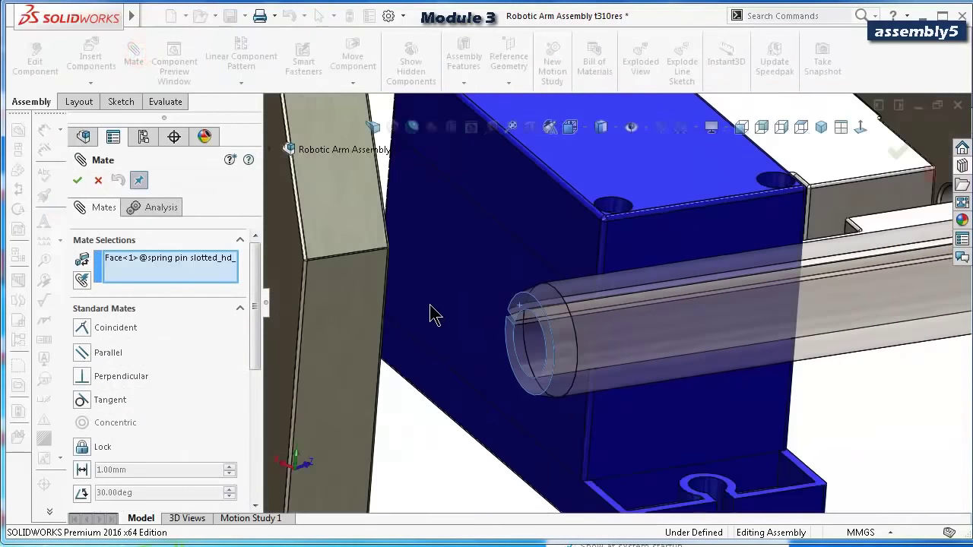
middle_drag(415, 309, 389, 321)
scroll(389, 320, down, 3)
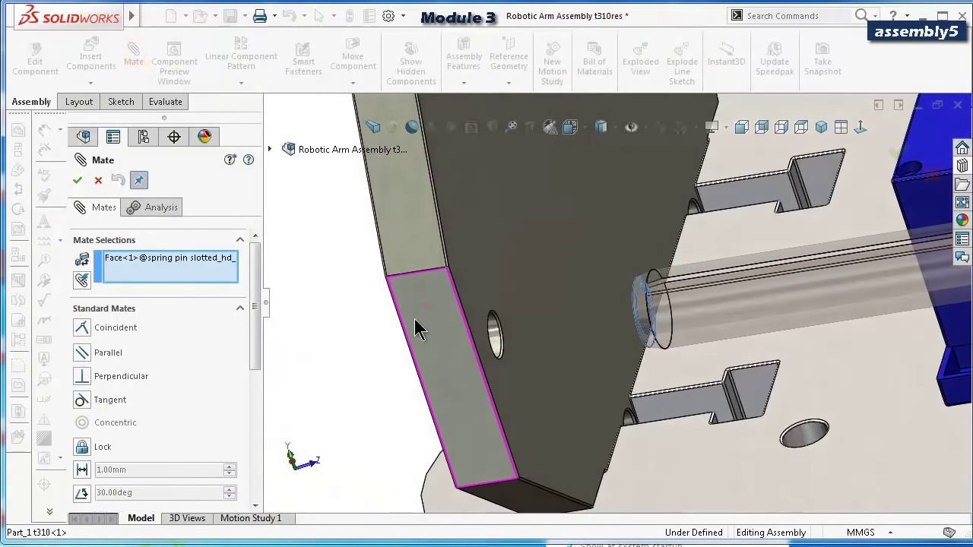
click(482, 287)
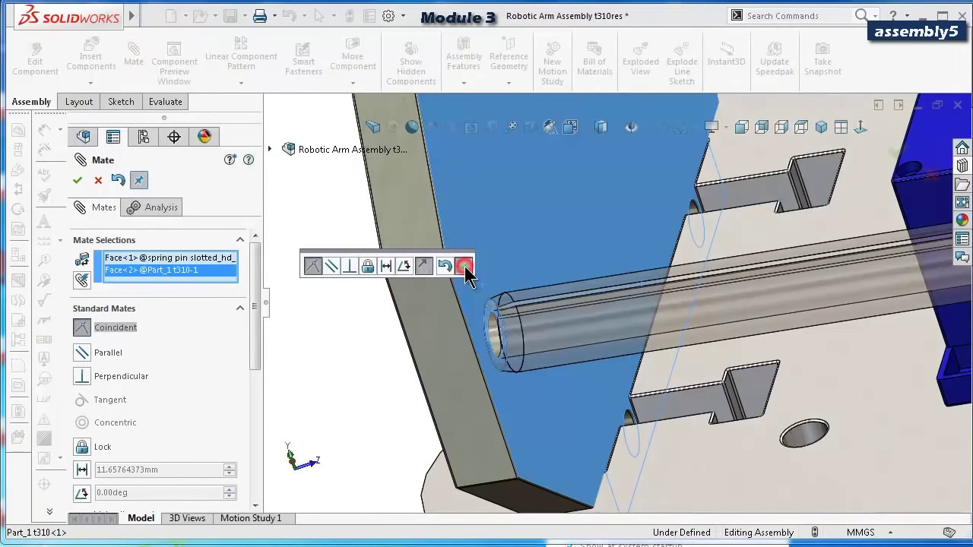
click(464, 267)
scroll(657, 276, up, 8)
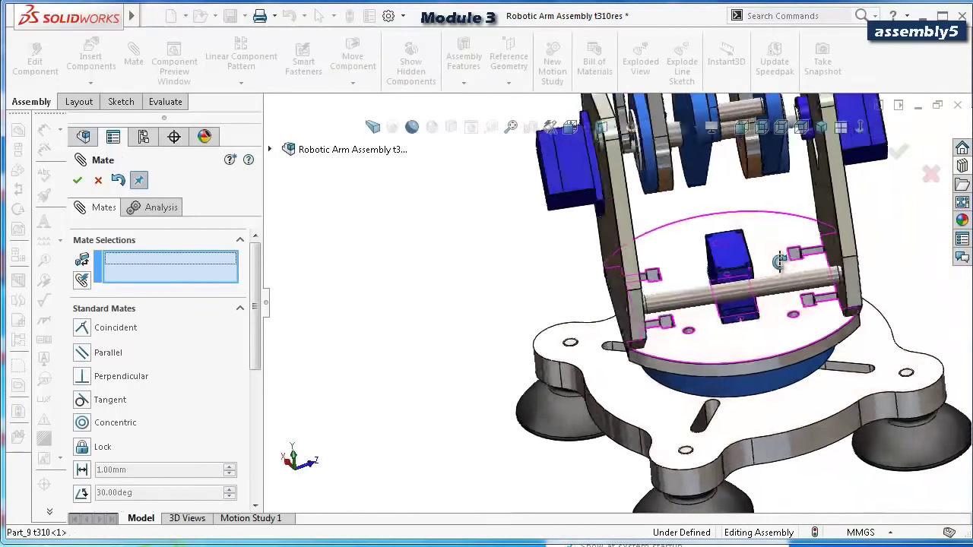
scroll(798, 266, down, 6)
click(831, 289)
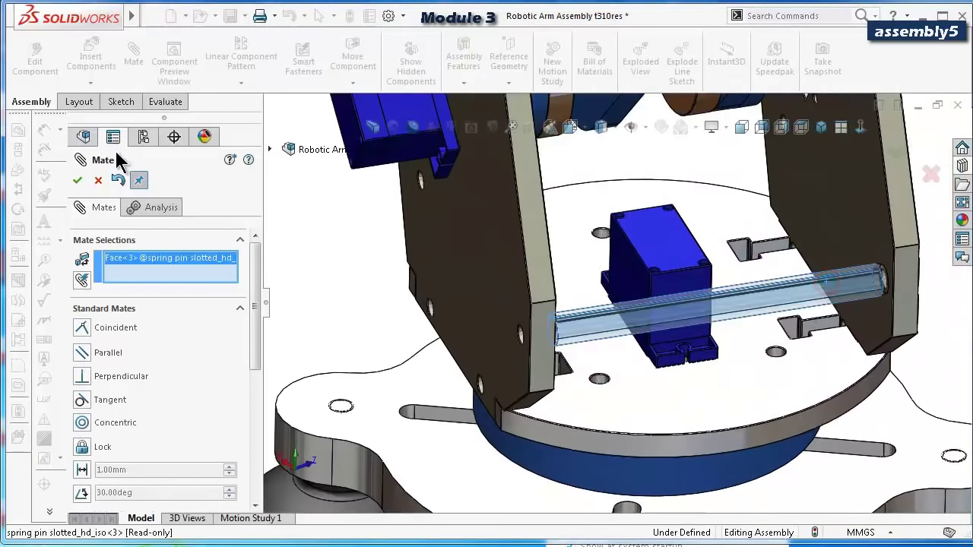
click(98, 181)
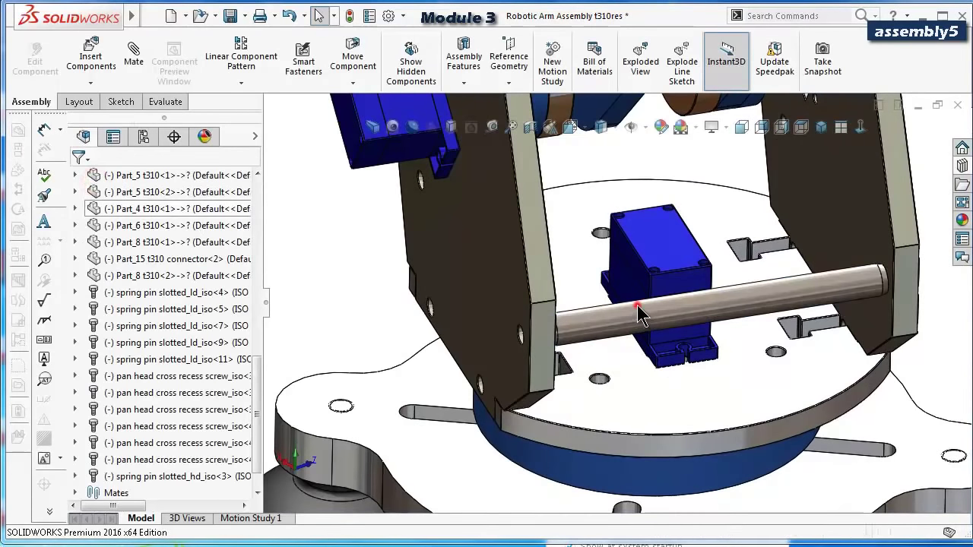
Copy the spring pin with its mates into the side plate's upper hole, its end against the opposite plate's inner face.
click(638, 314)
right_click(638, 313)
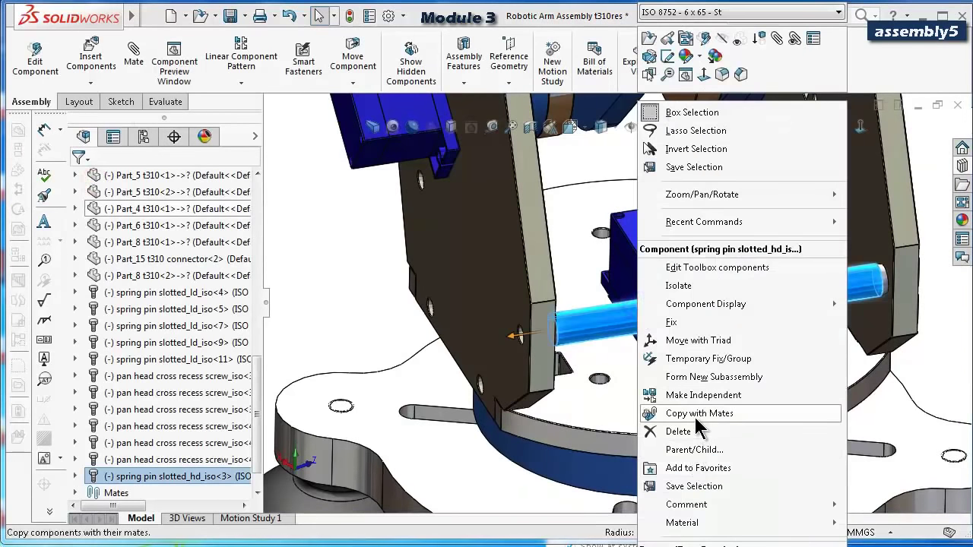
click(668, 414)
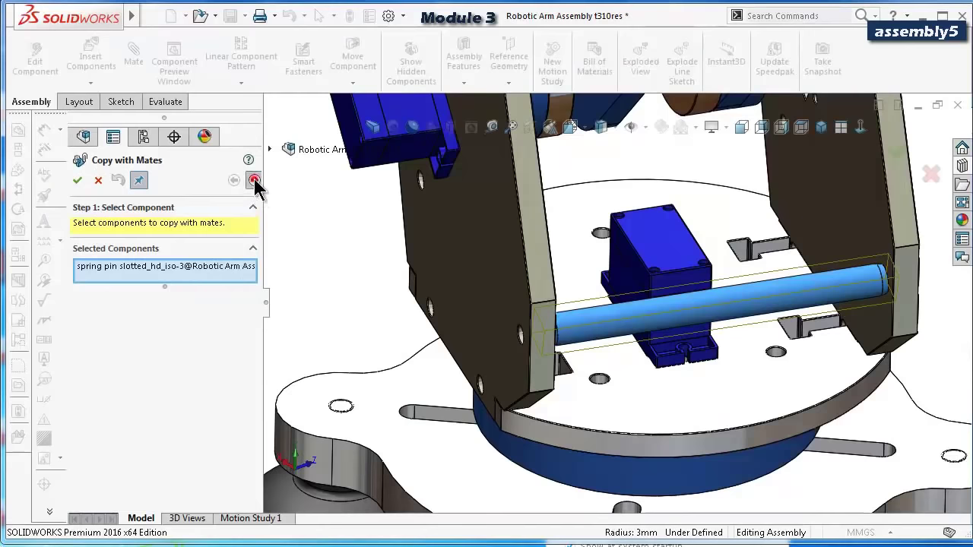
click(255, 184)
scroll(722, 209, down, 8)
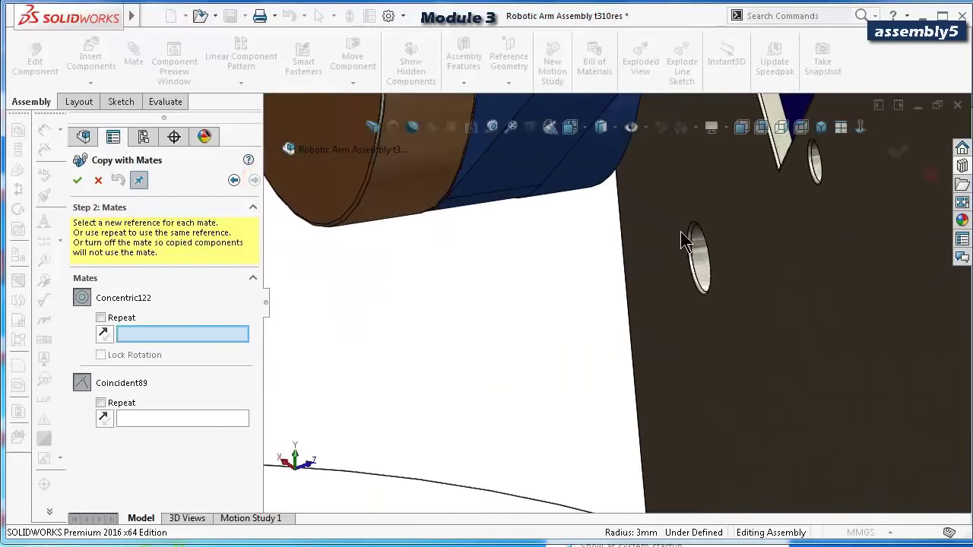
click(692, 270)
scroll(658, 301, up, 8)
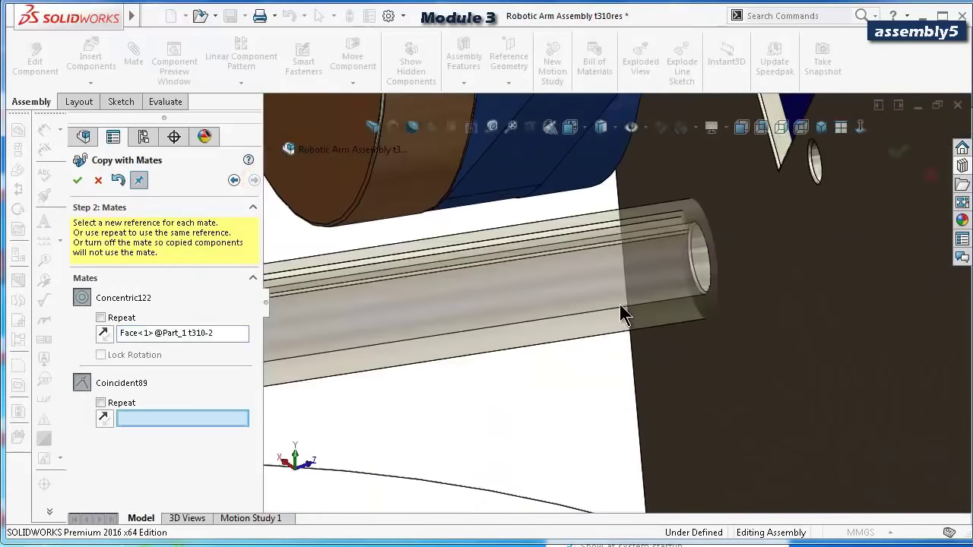
scroll(438, 326, up, 5)
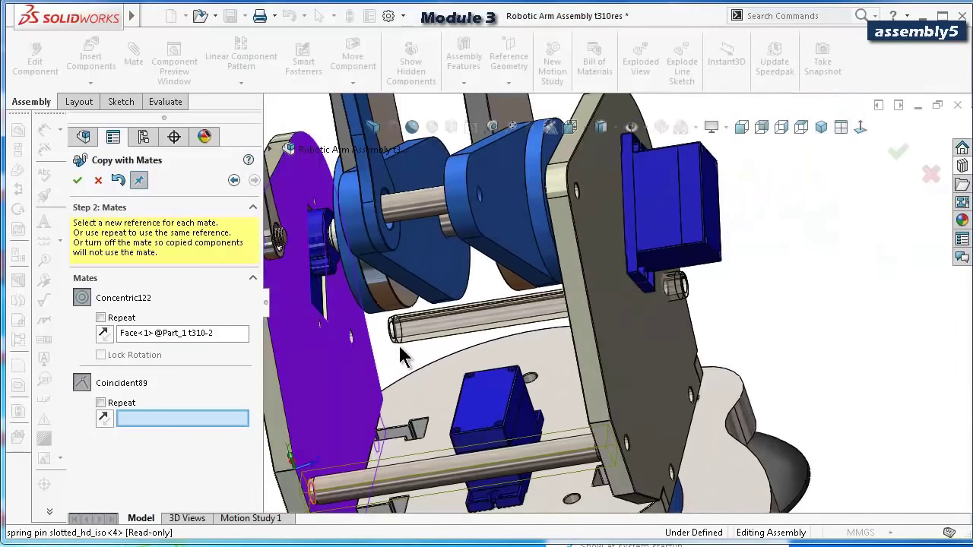
click(341, 373)
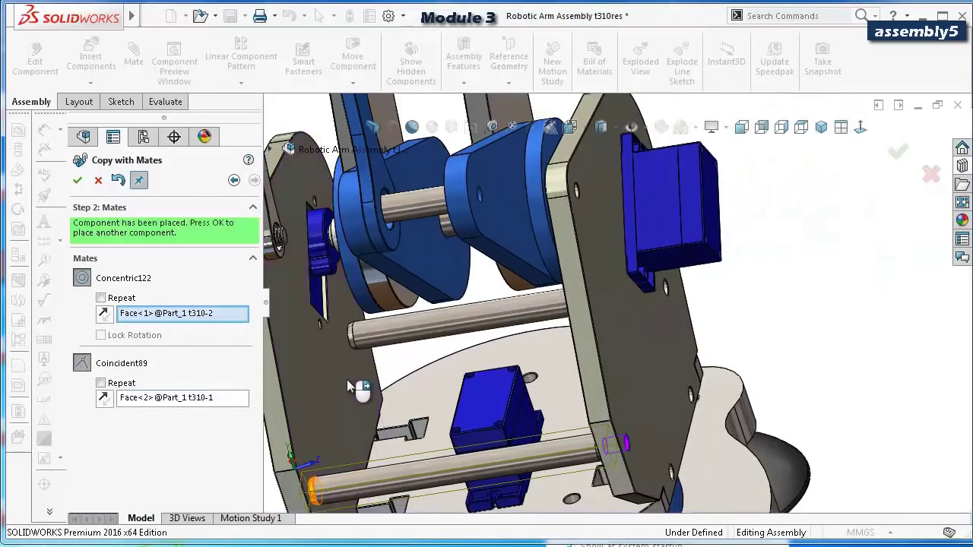
right_click(347, 381)
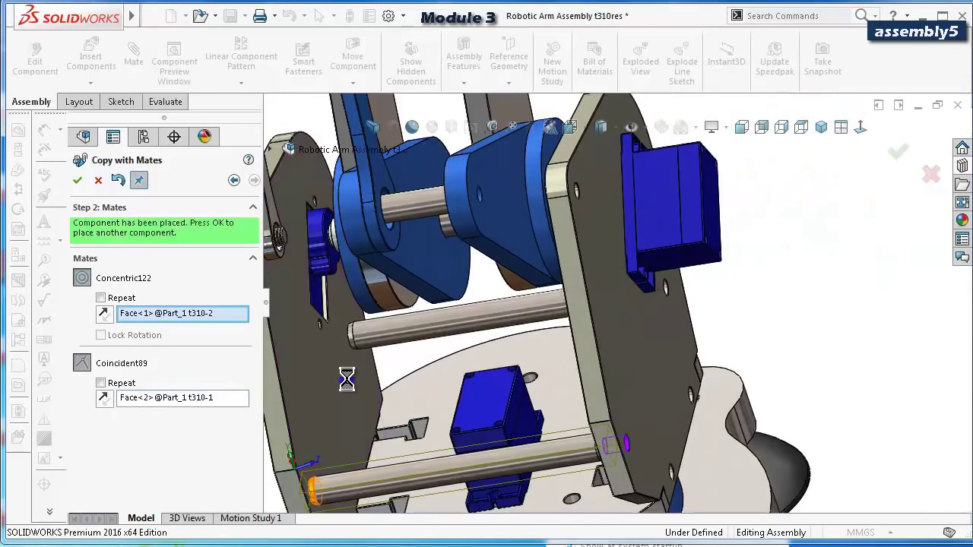
click(98, 182)
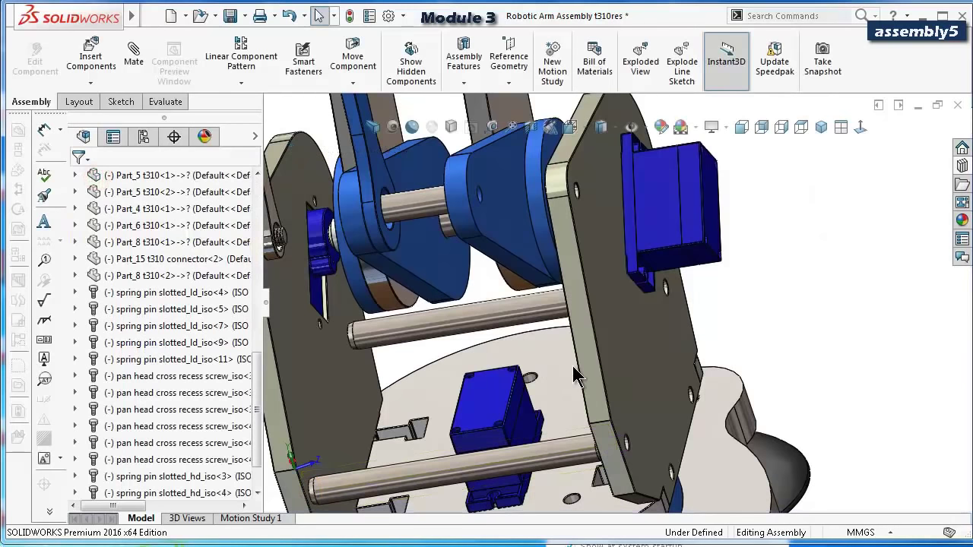
Insert a Toolbox ISO 7045 pan head cross recess screw from outside into the side plate hole aligned with the lower spring pin.
middle_drag(575, 372, 797, 342)
scroll(814, 350, down, 2)
click(781, 180)
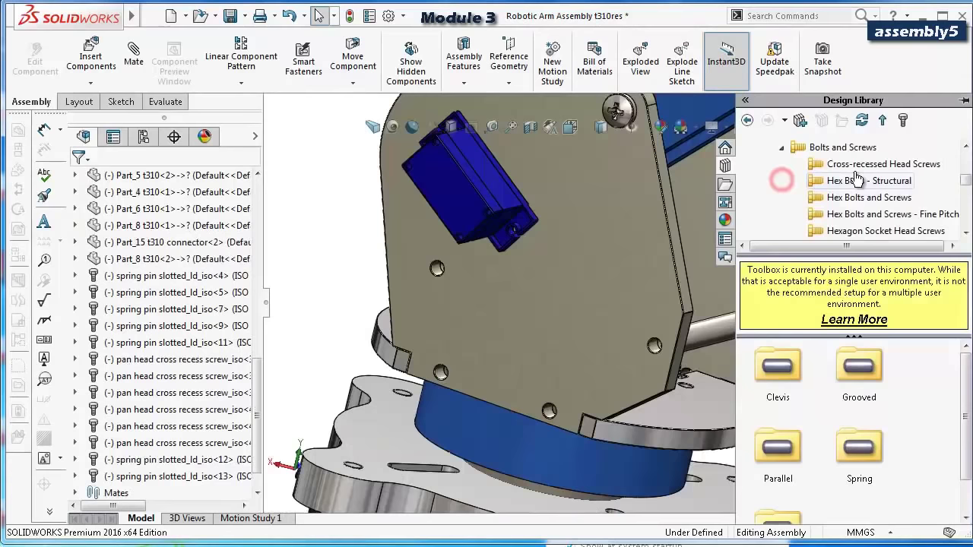
click(865, 165)
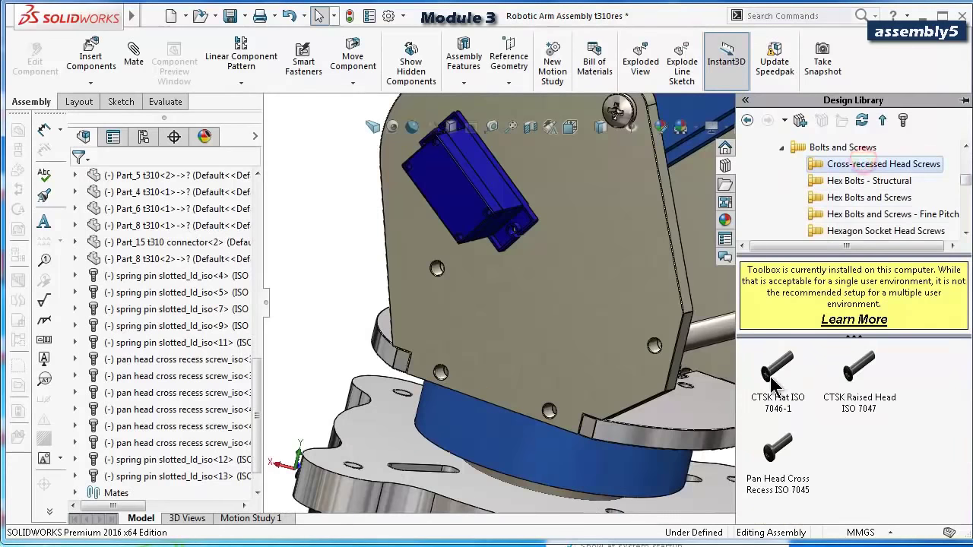
scroll(666, 335, down, 5)
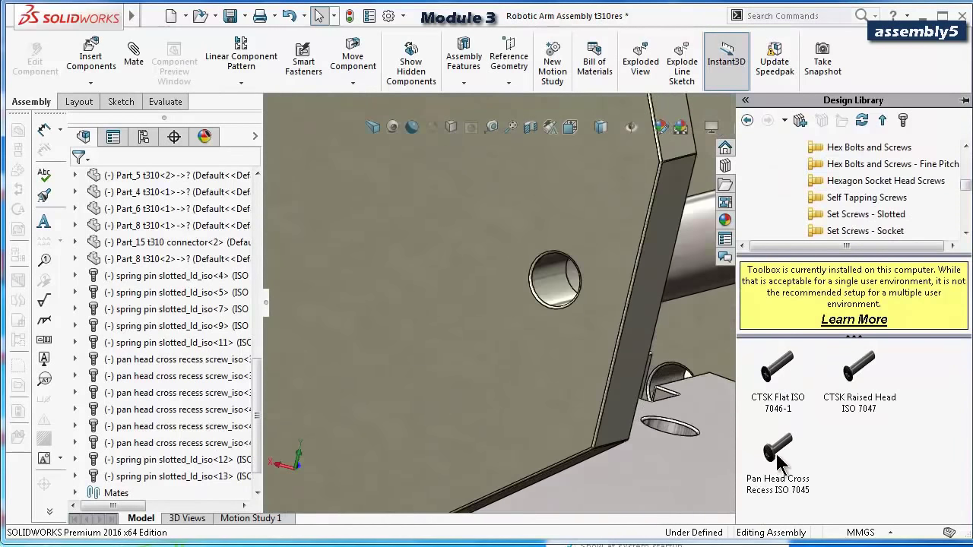
drag(778, 456, 565, 321)
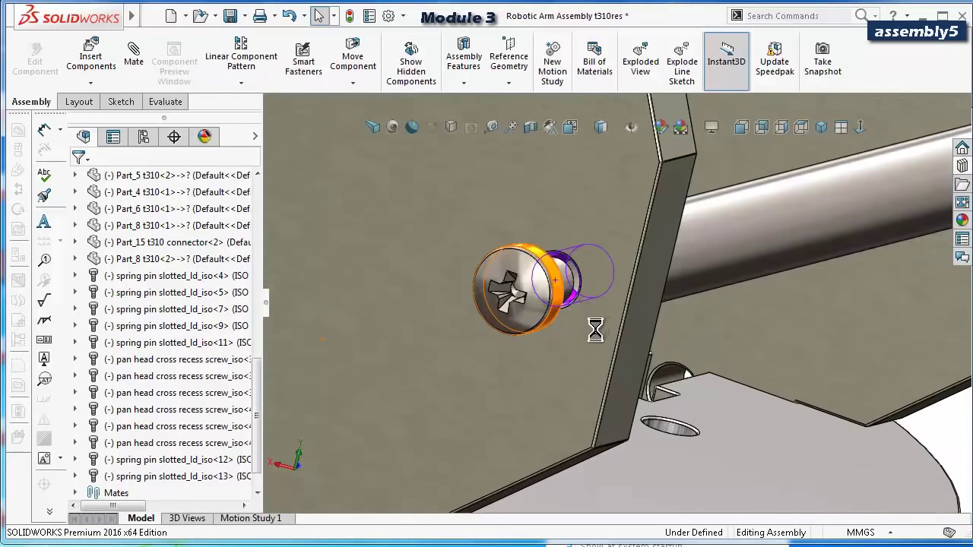
drag(513, 357, 511, 356)
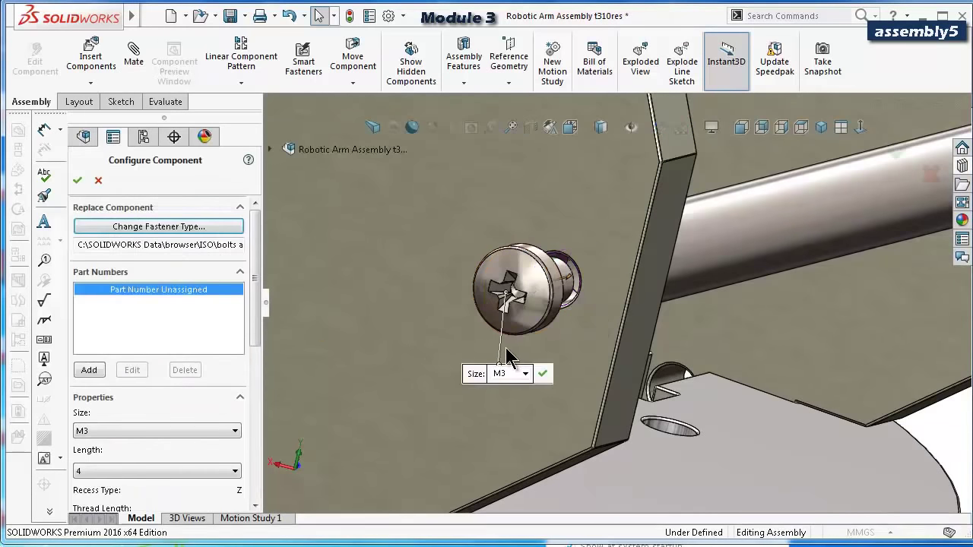
Configure the new pan head screw as size M4, length 30, and finish placing it without adding further copies.
click(157, 438)
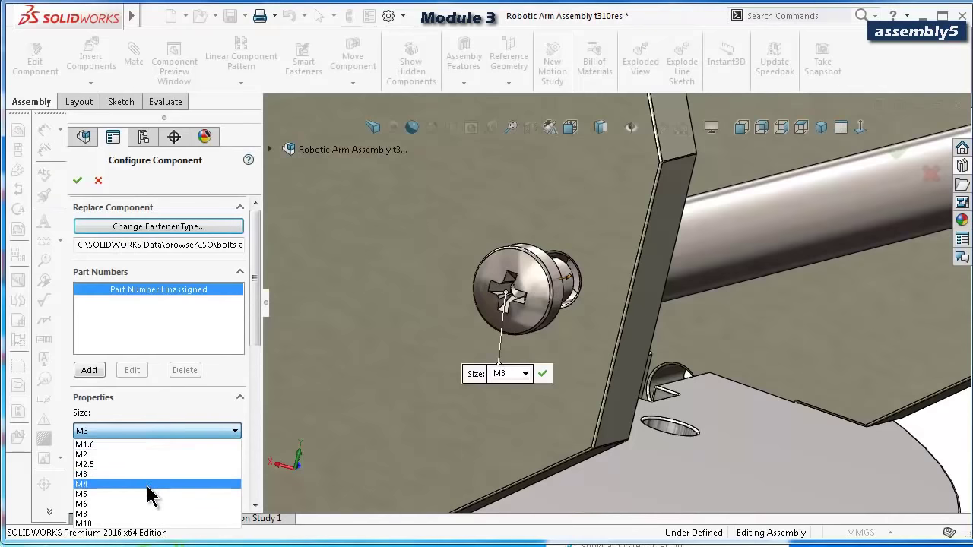
click(147, 484)
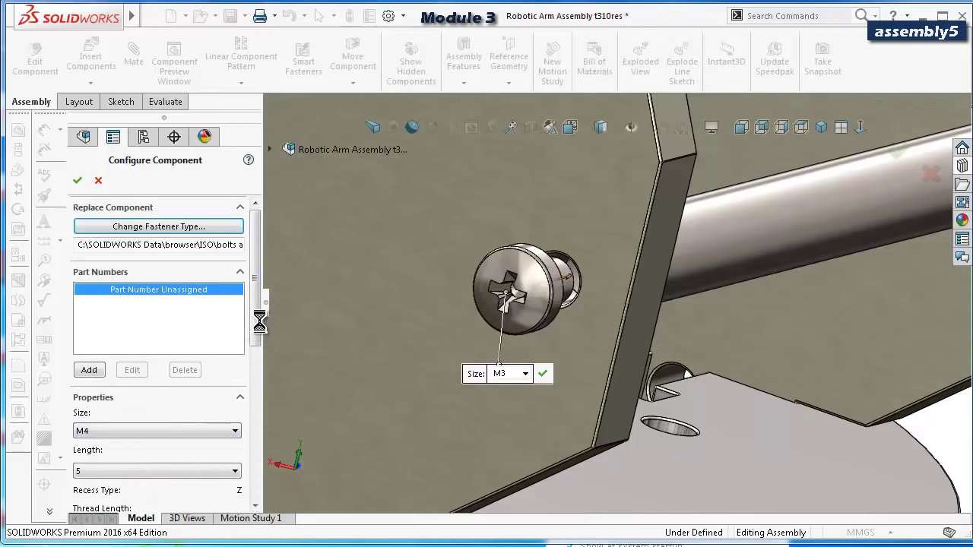
drag(256, 330, 258, 403)
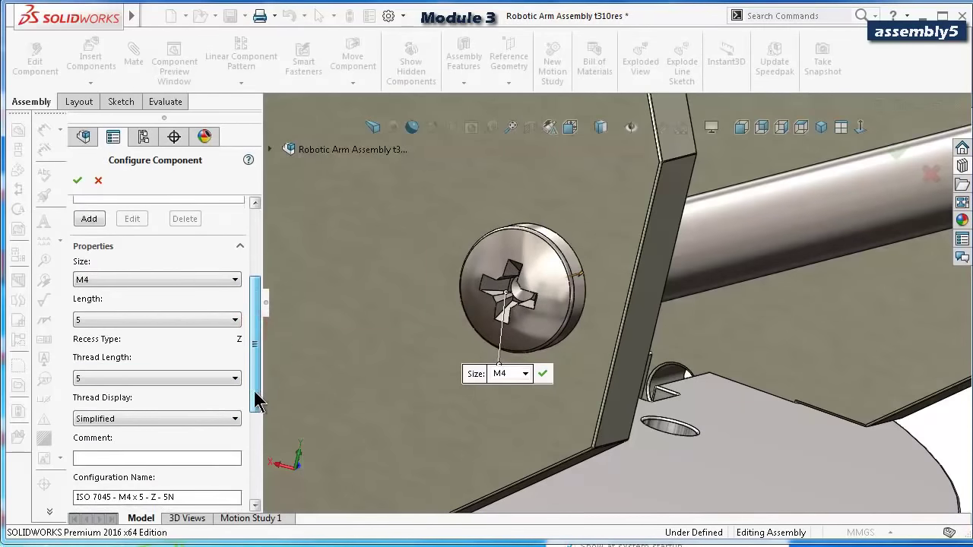
click(176, 323)
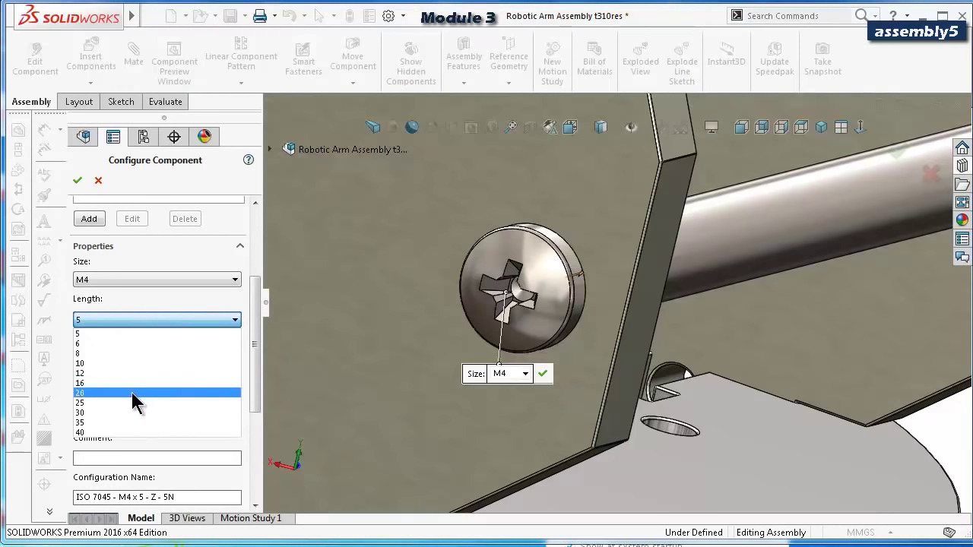
click(122, 412)
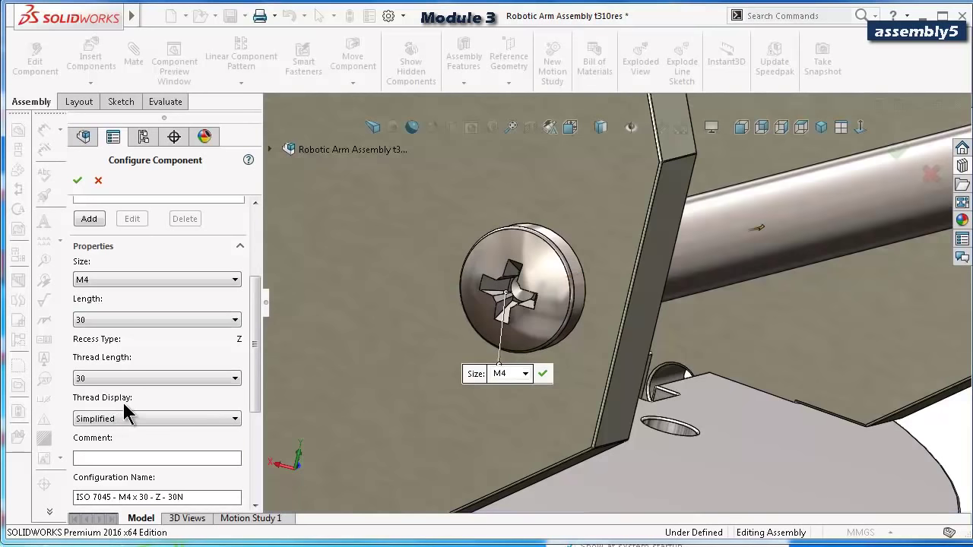
click(542, 374)
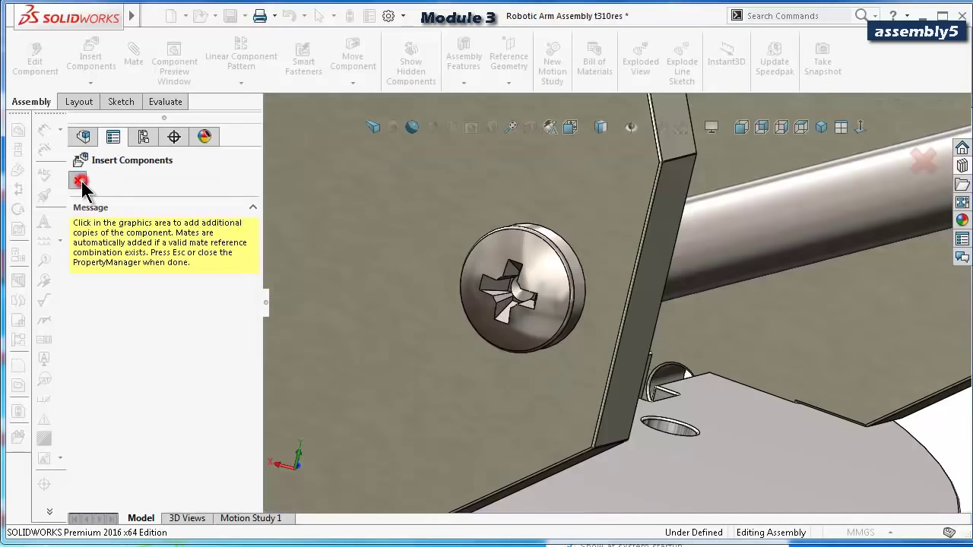
click(80, 181)
Slide the M4 x 30 screw outward along its axis so the underside of its head clears the side plate.
scroll(618, 302, up, 2)
click(571, 291)
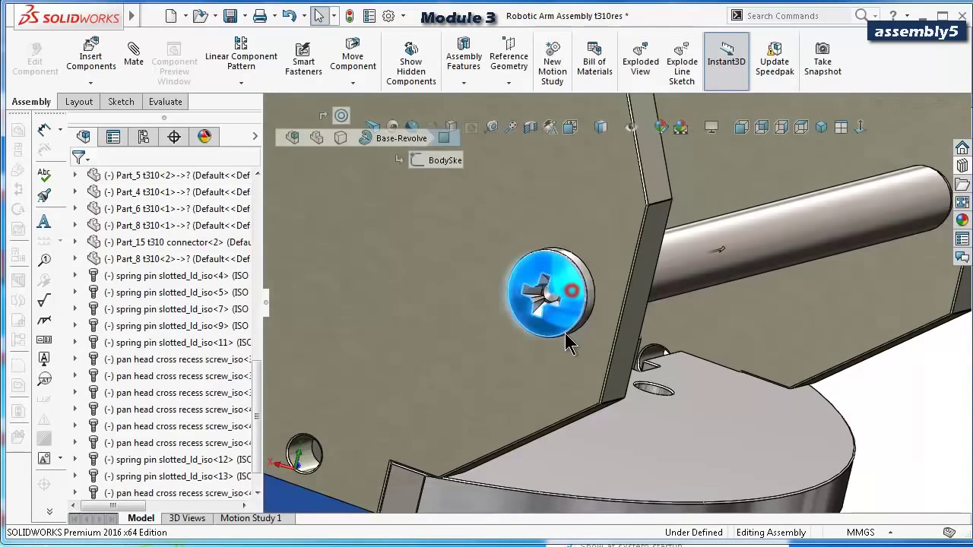
drag(565, 322, 533, 279)
middle_drag(533, 279, 491, 263)
Mate the underside of the M4 x 30 screw's head coincident with the side plate's outer face.
click(492, 266)
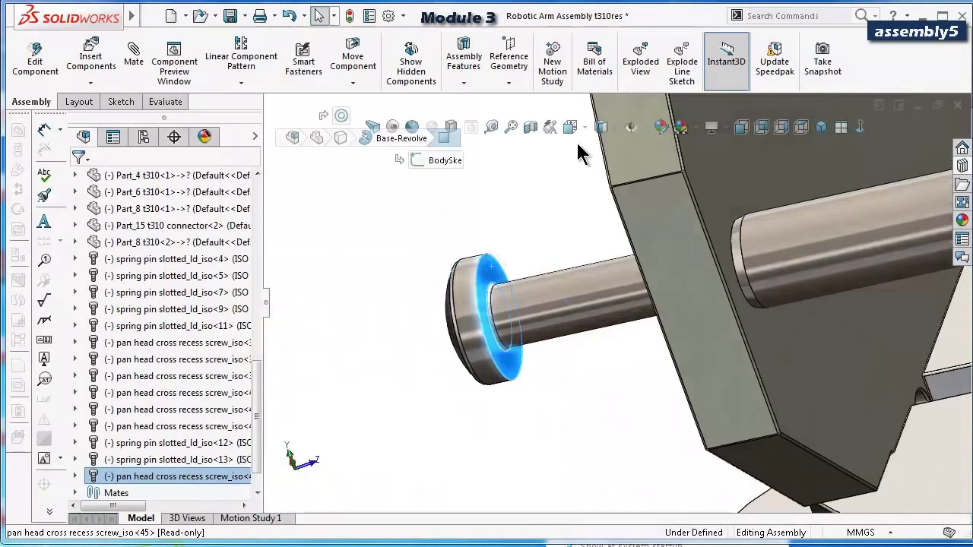
click(133, 53)
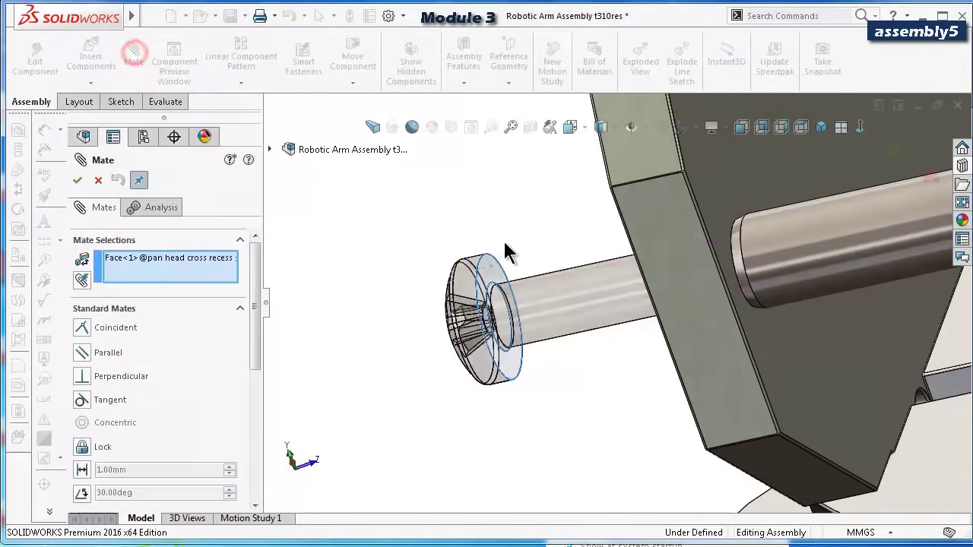
middle_drag(508, 253, 804, 253)
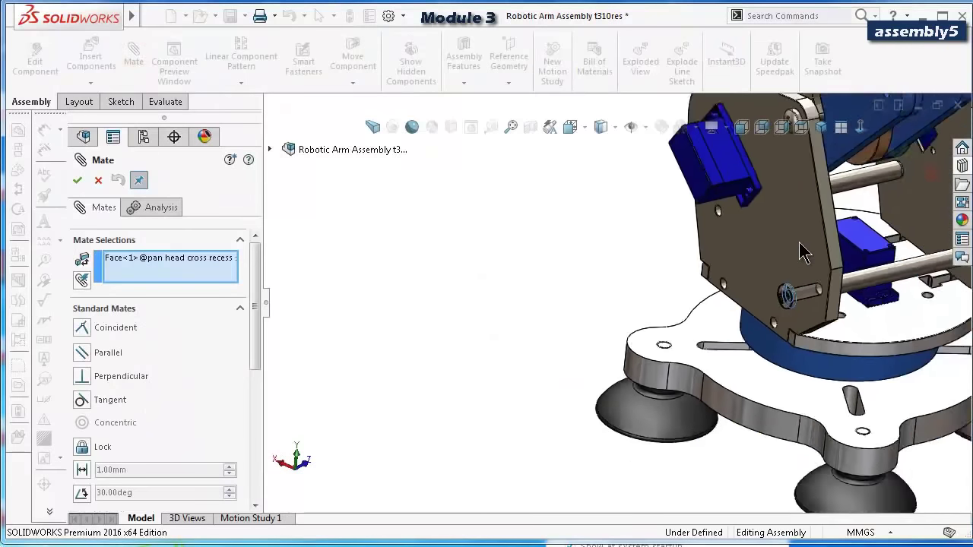
scroll(804, 253, down, 2)
click(781, 279)
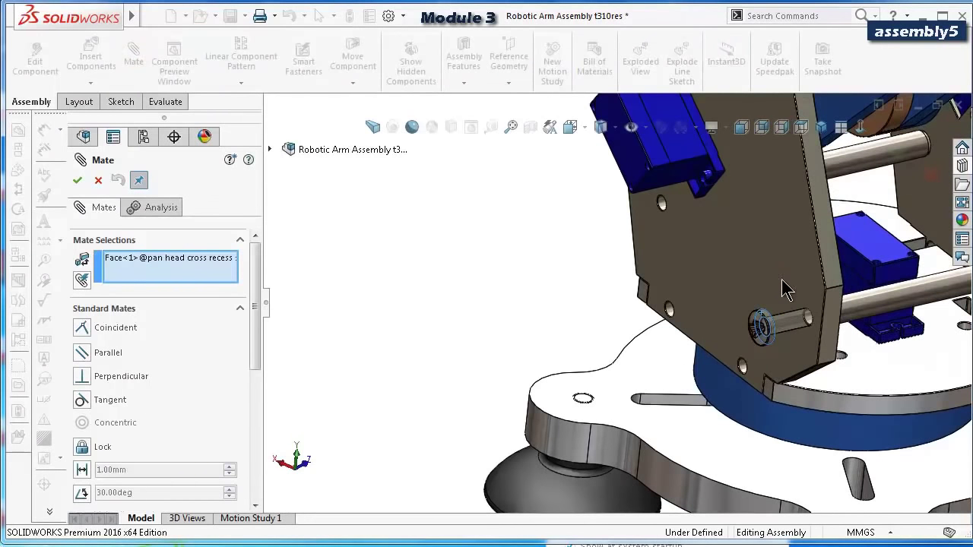
click(761, 265)
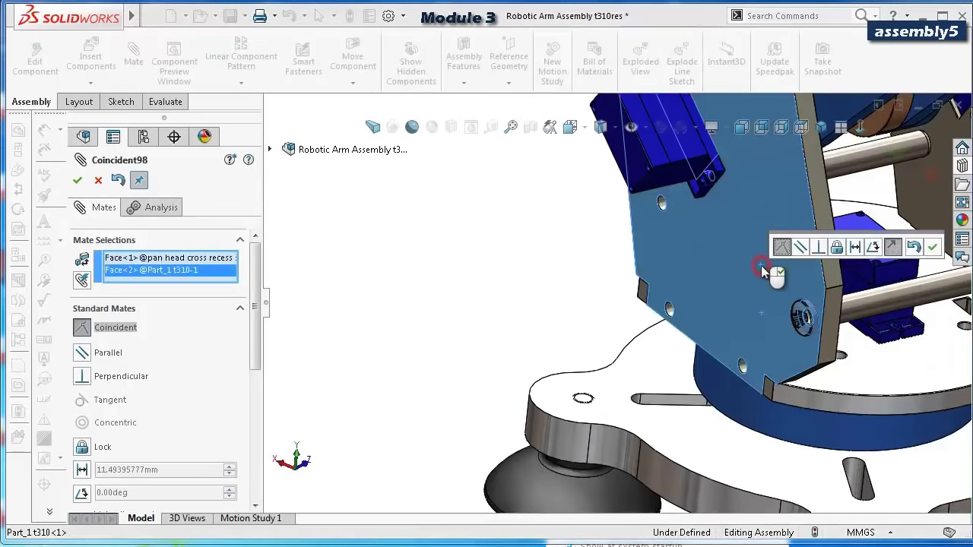
click(932, 247)
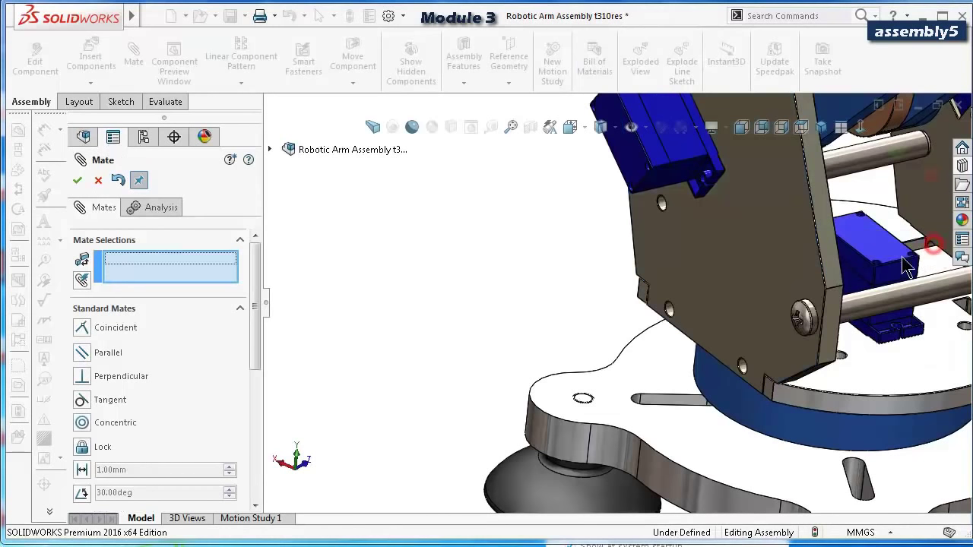
click(896, 154)
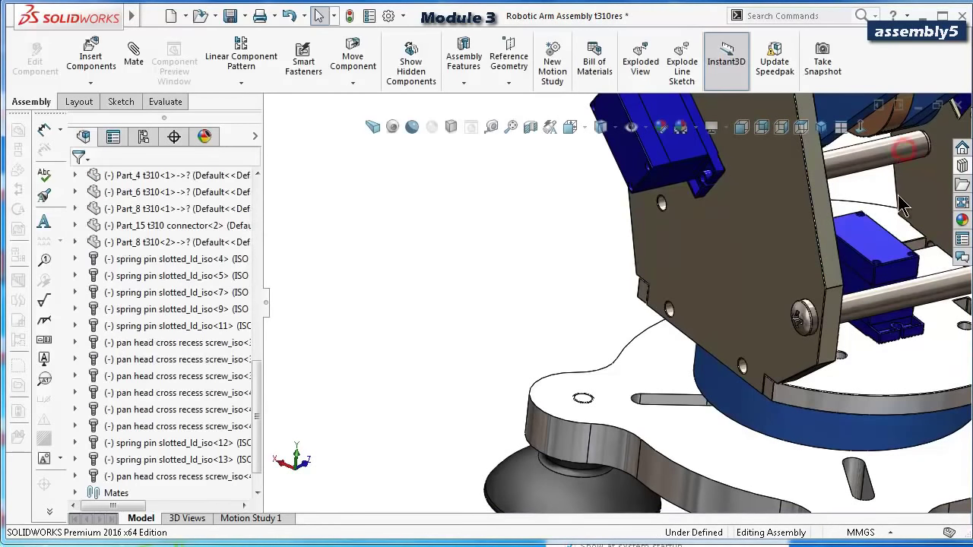
Copy the M4 x 30 pan head screw with its mates to the upper rear hole of the same side plate.
scroll(701, 399, down, 4)
click(702, 376)
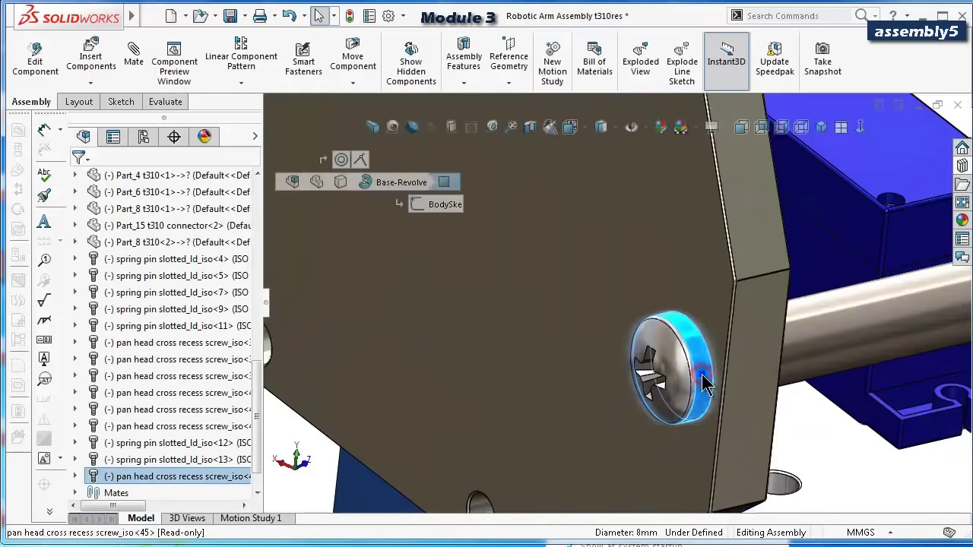
right_click(702, 382)
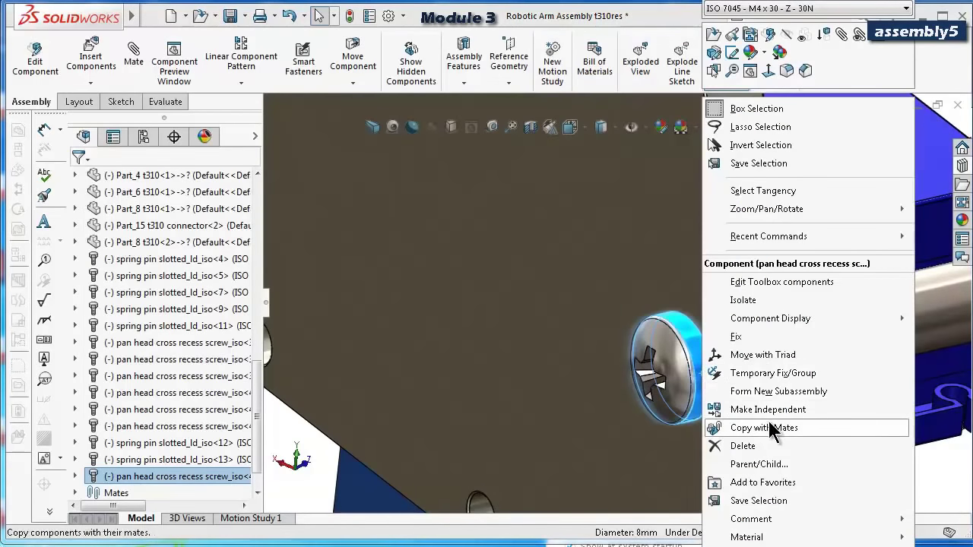
click(715, 430)
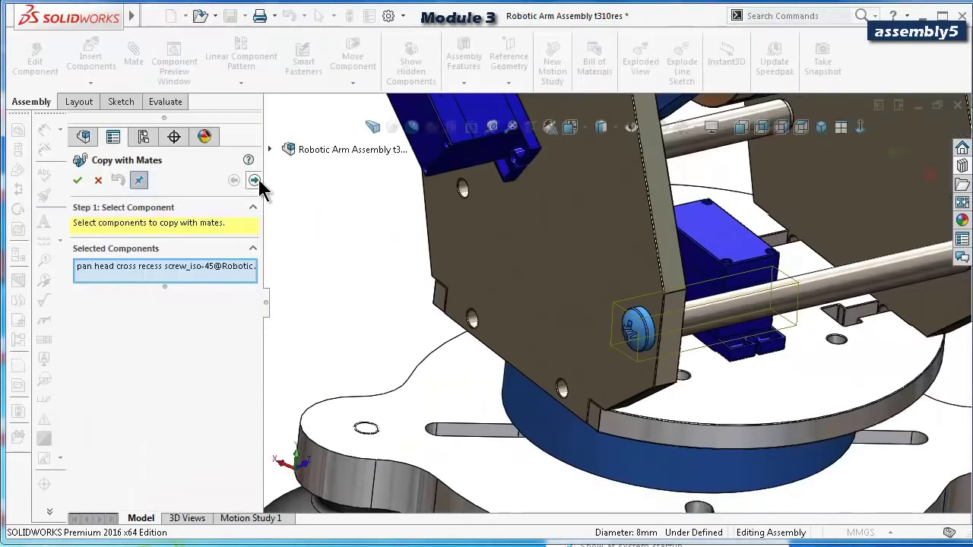
click(257, 183)
scroll(471, 209, down, 5)
click(457, 182)
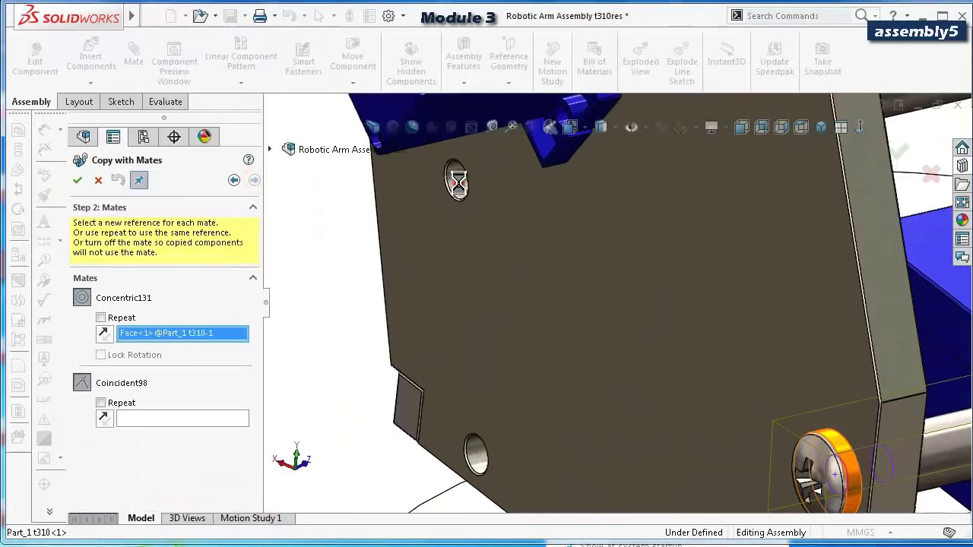
click(444, 269)
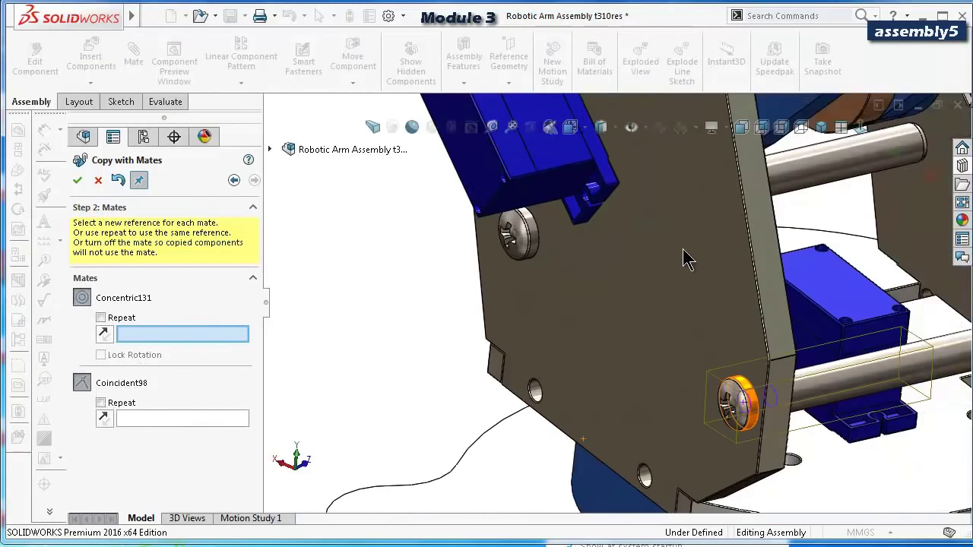
Place two more mated copies of the M4 x 30 screw in the matching holes of the opposite side plate, and end the copying.
scroll(552, 331, down, 2)
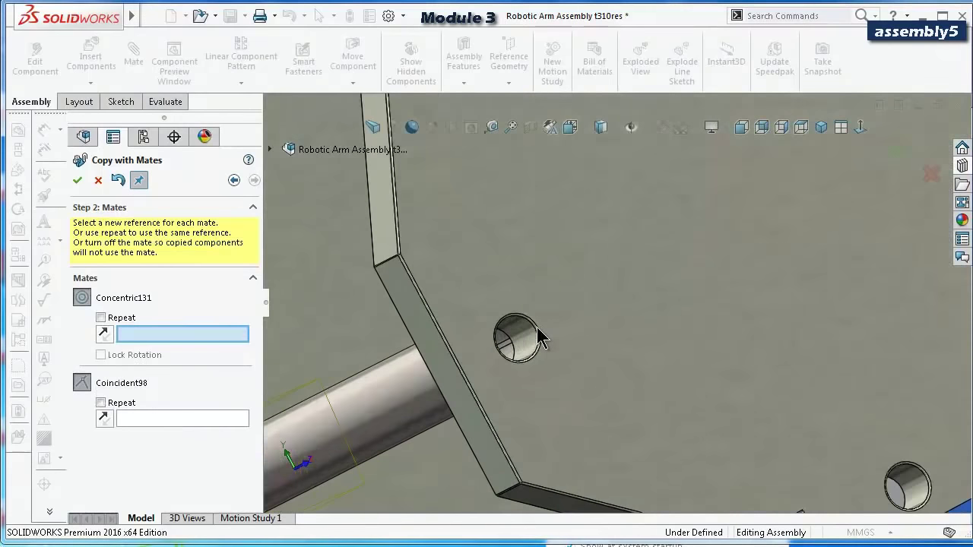
click(536, 337)
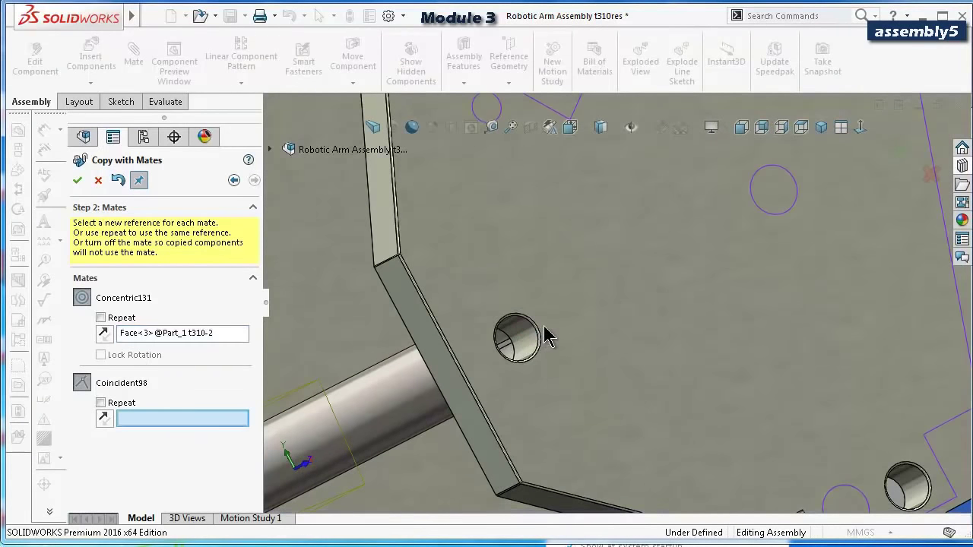
click(586, 303)
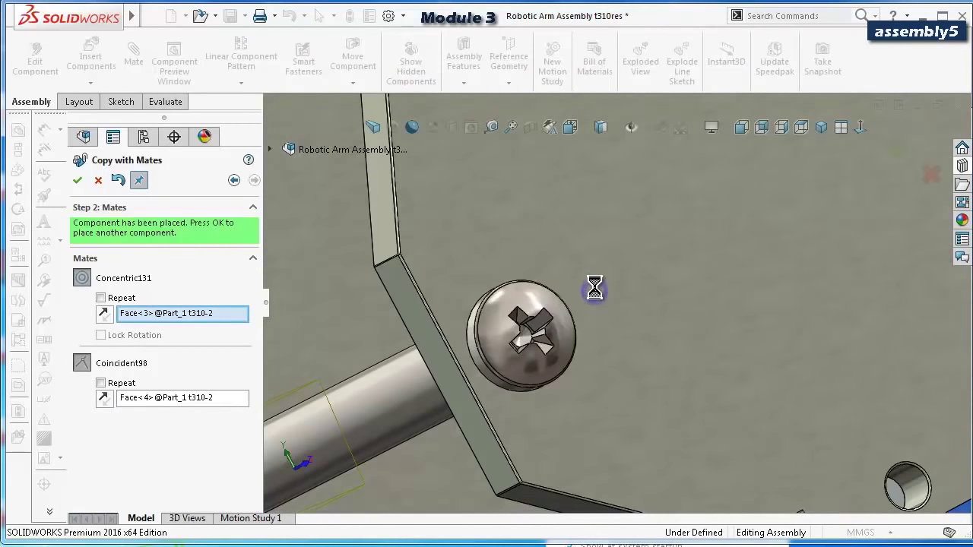
scroll(662, 278, up, 3)
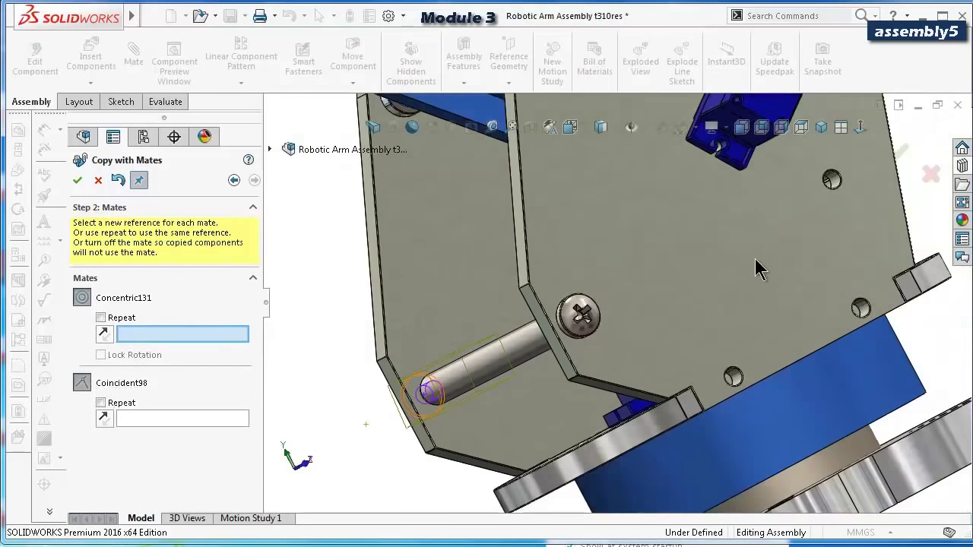
scroll(756, 267, down, 4)
click(658, 213)
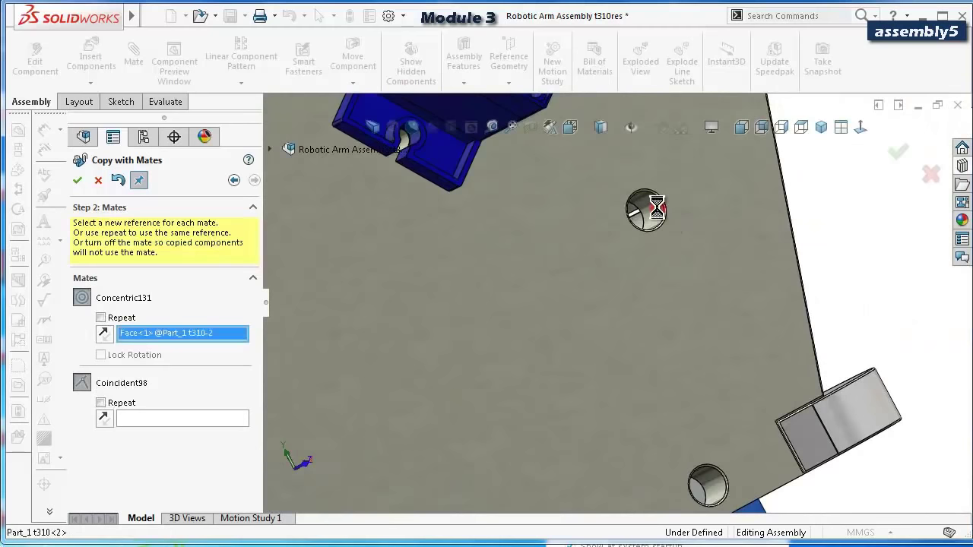
click(707, 228)
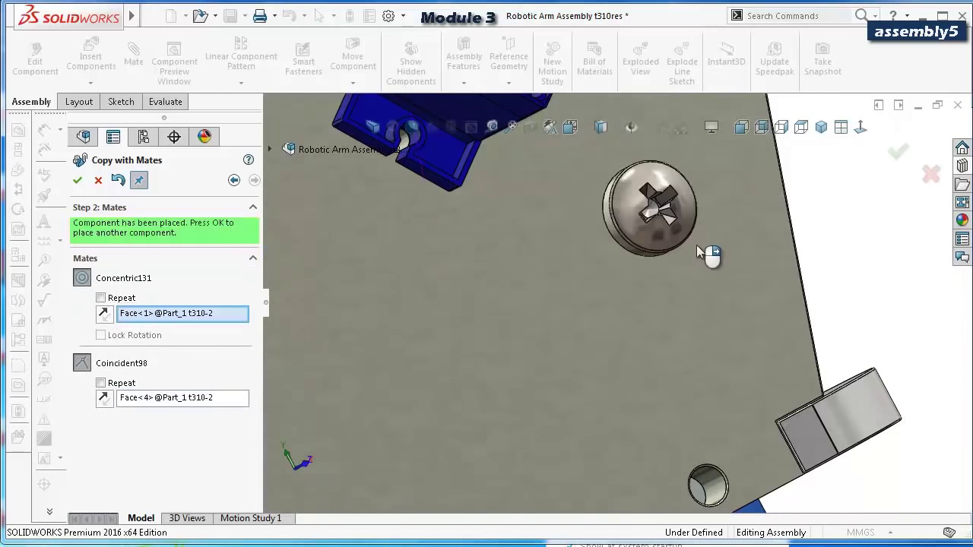
click(99, 182)
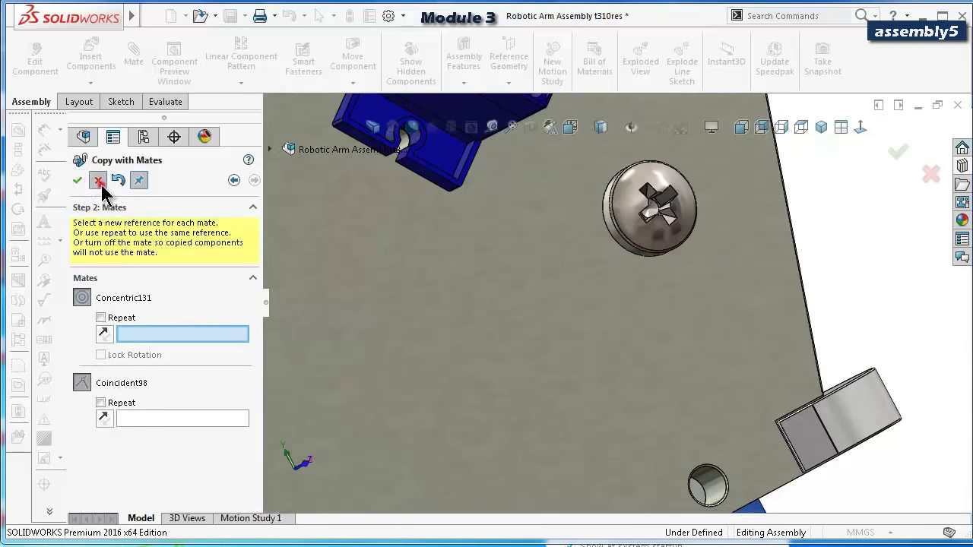
Insert a Toolbox ISO 7045 pan head cross recess screw into the blue link's hole aligned with the spring pin.
scroll(723, 250, up, 5)
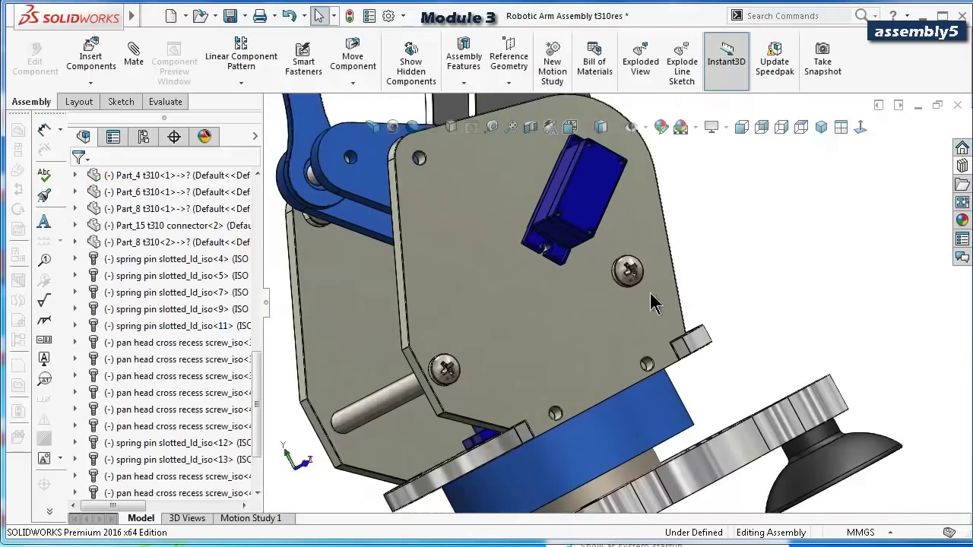
middle_drag(630, 293, 752, 298)
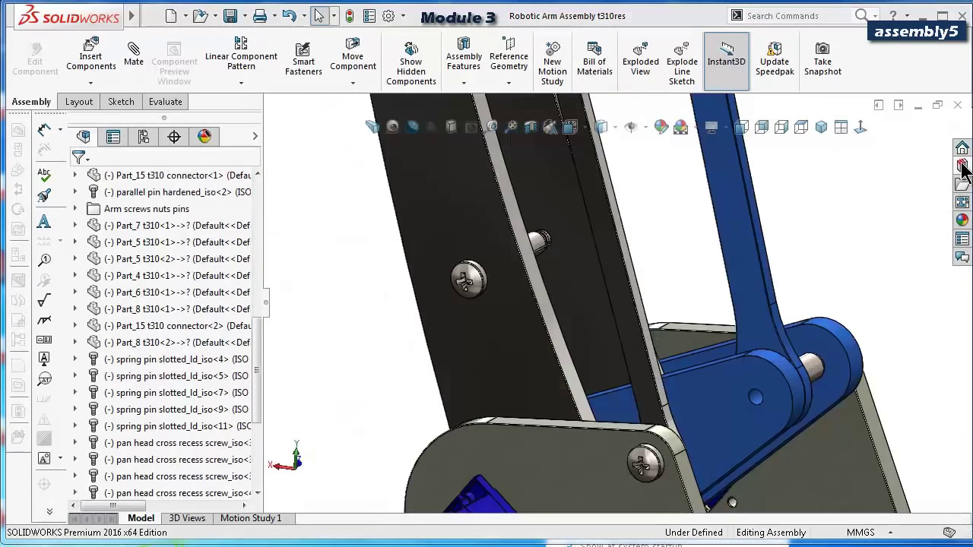
click(963, 165)
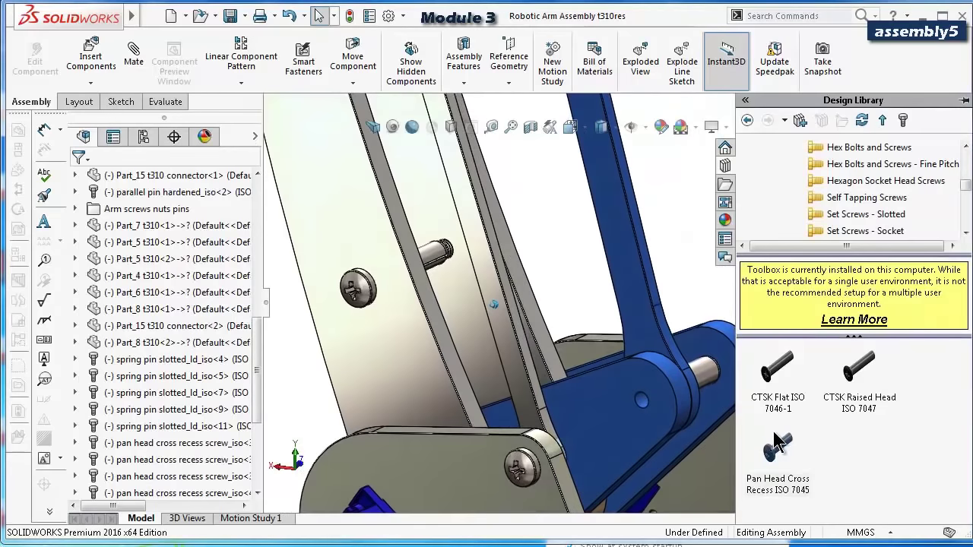
drag(782, 450, 709, 459)
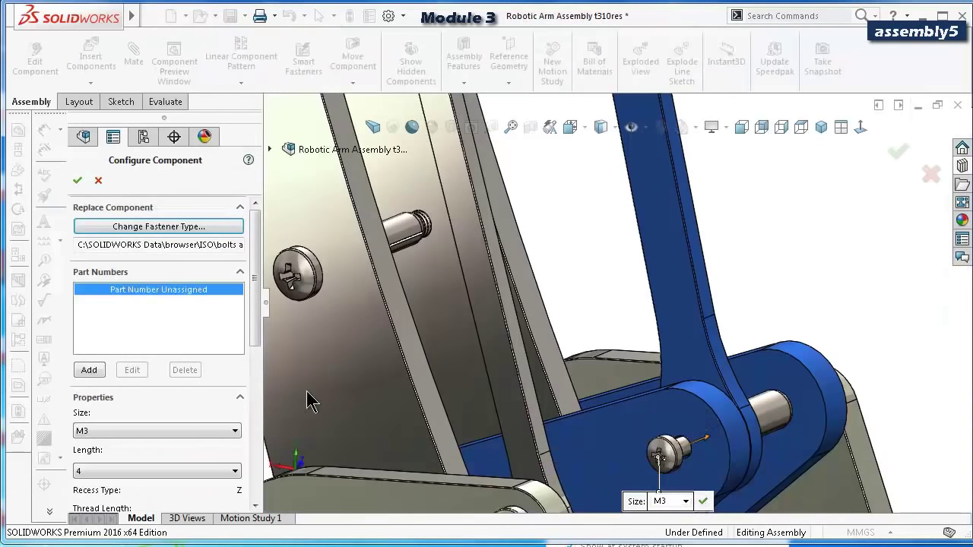
Configure the new pan head screw as size M3, length 30, change its thread display, and finish placing it without further copies.
scroll(254, 335, down, 3)
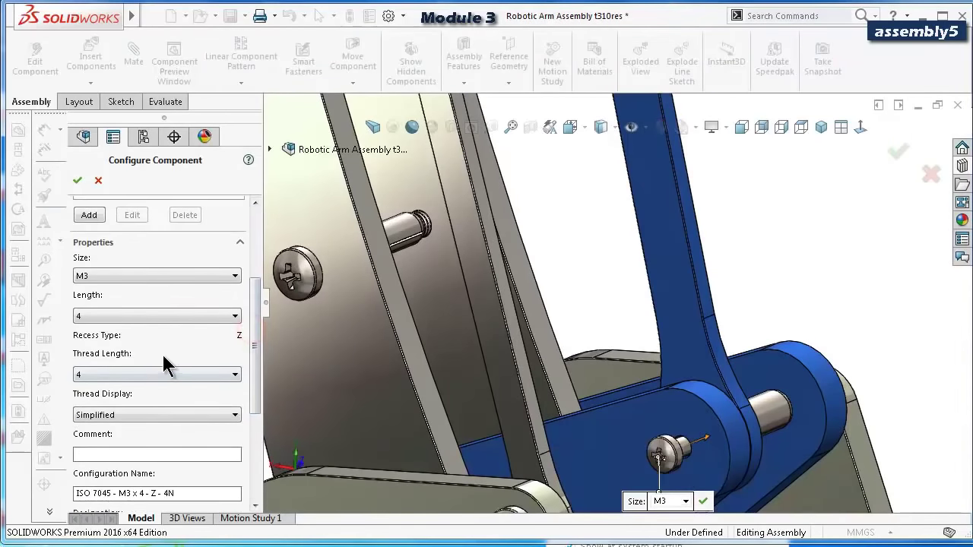
click(121, 318)
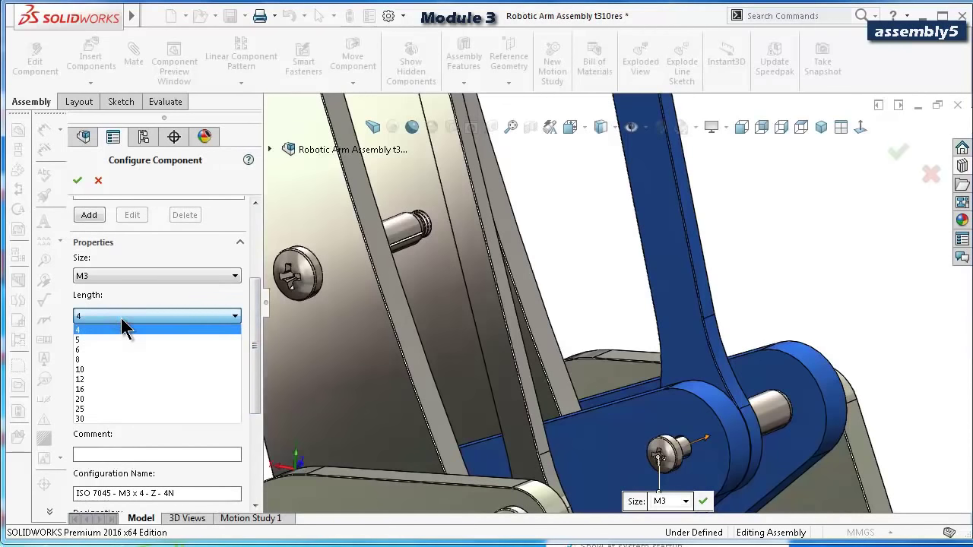
click(124, 317)
click(125, 273)
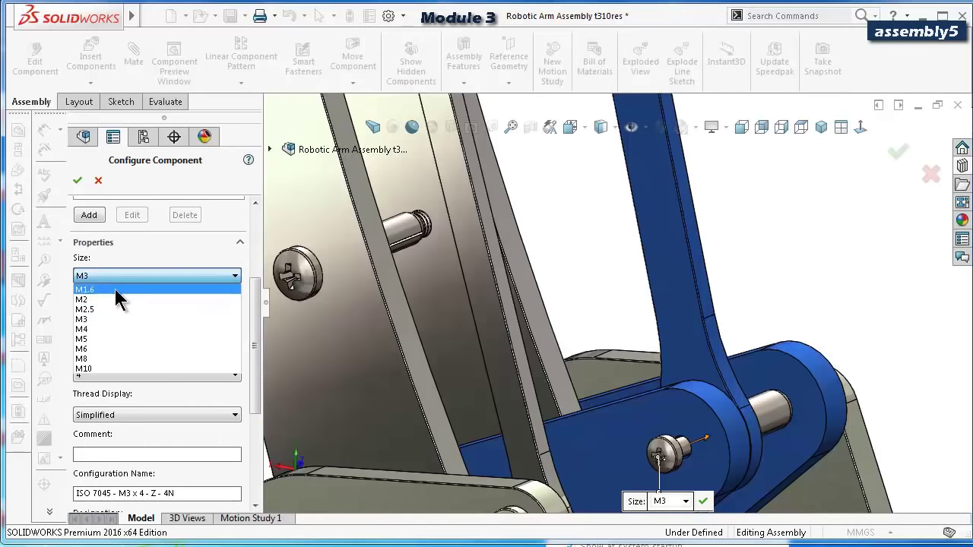
click(120, 278)
click(113, 316)
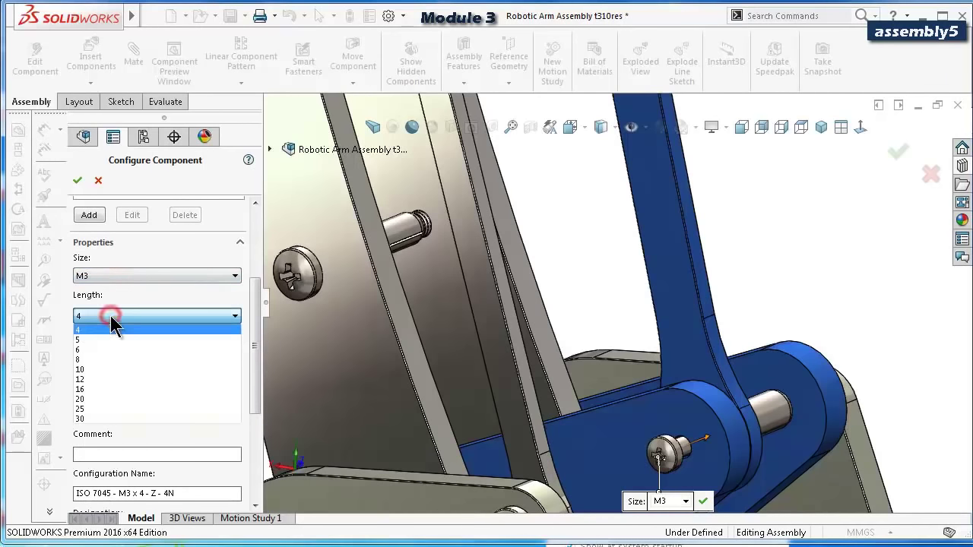
click(111, 318)
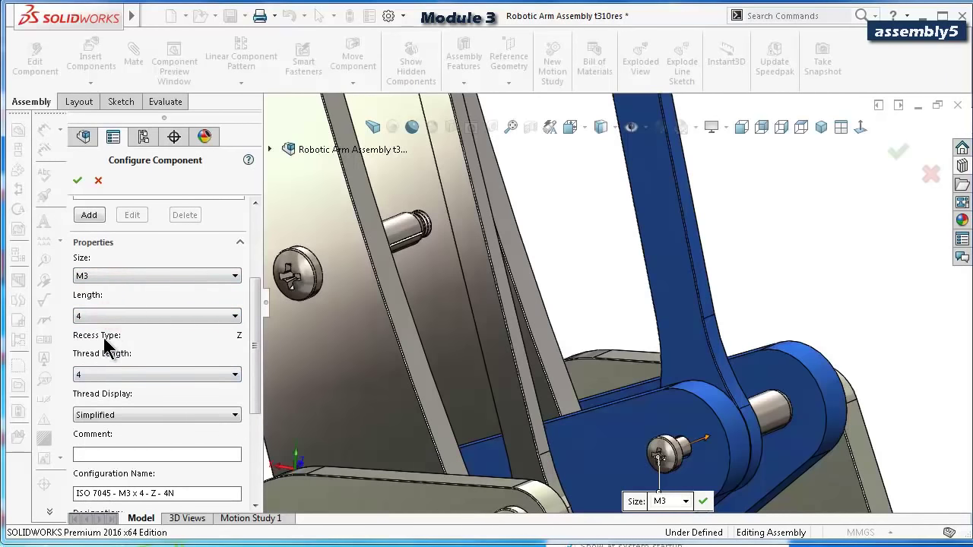
click(102, 320)
click(105, 417)
click(145, 417)
click(145, 450)
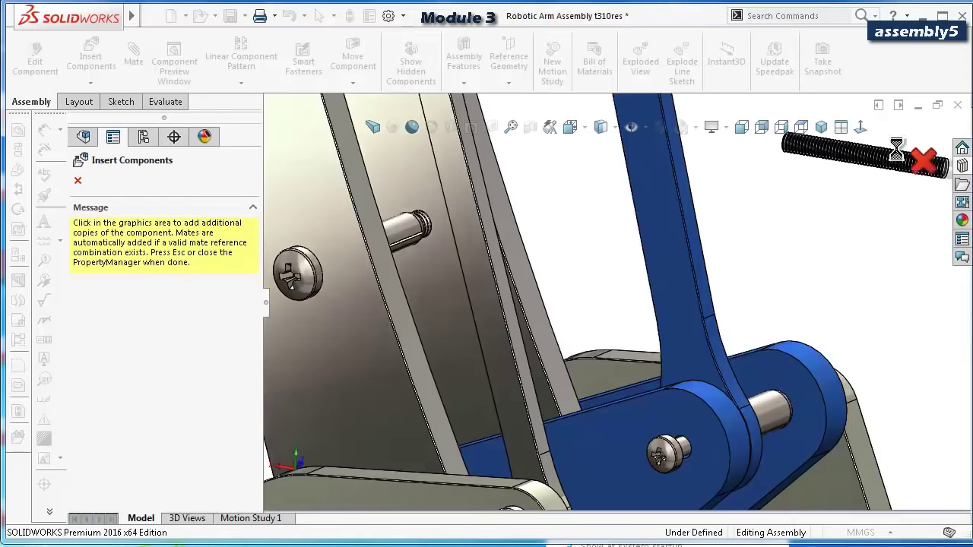
key(Escape)
Mate the underside of the M3 screw's head coincident with the blue link's outer face.
middle_drag(705, 406, 625, 433)
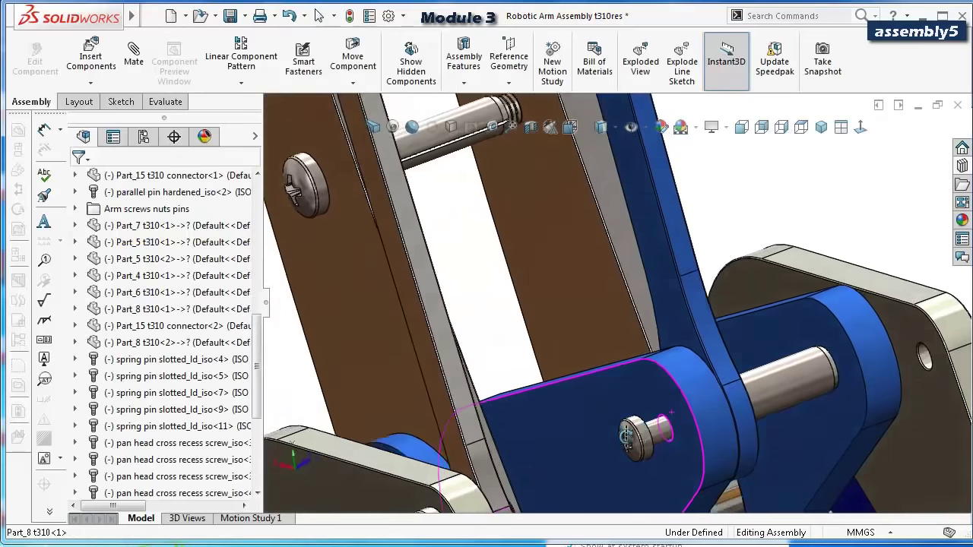
scroll(627, 435, down, 6)
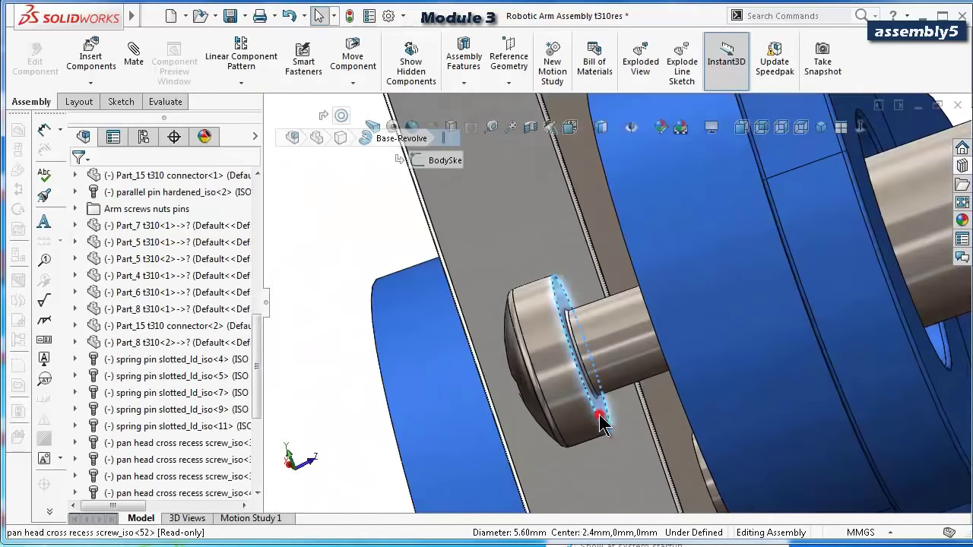
click(134, 49)
middle_drag(659, 309, 699, 303)
click(579, 269)
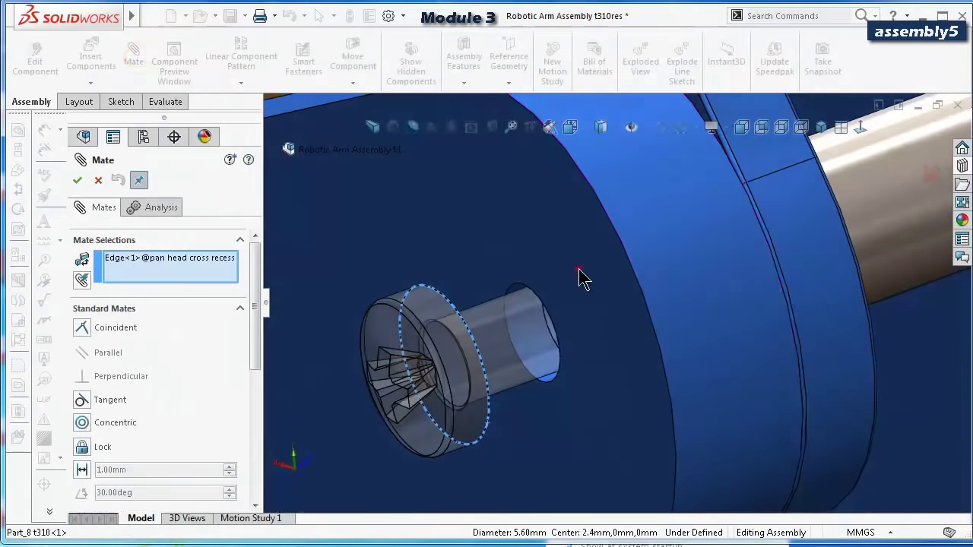
click(701, 252)
scroll(758, 254, up, 5)
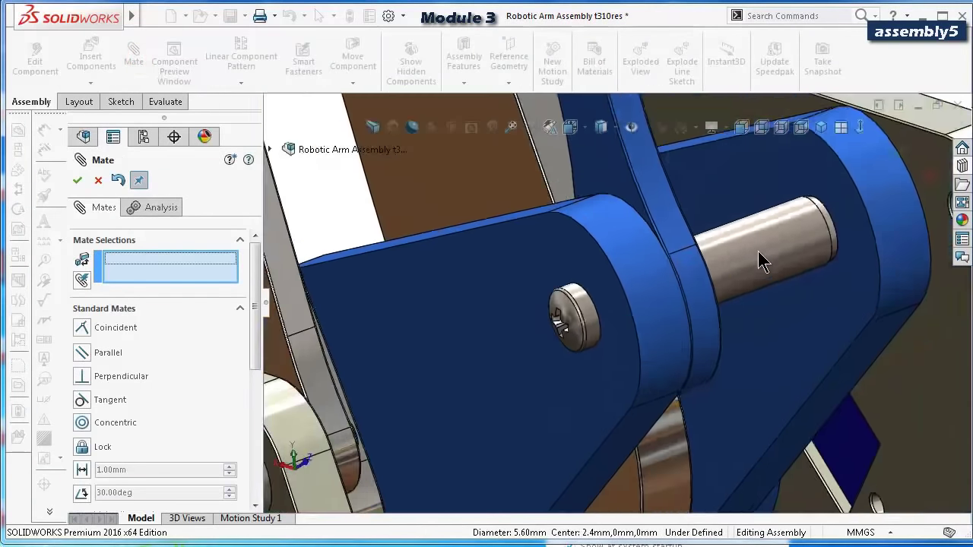
middle_drag(758, 255, 480, 270)
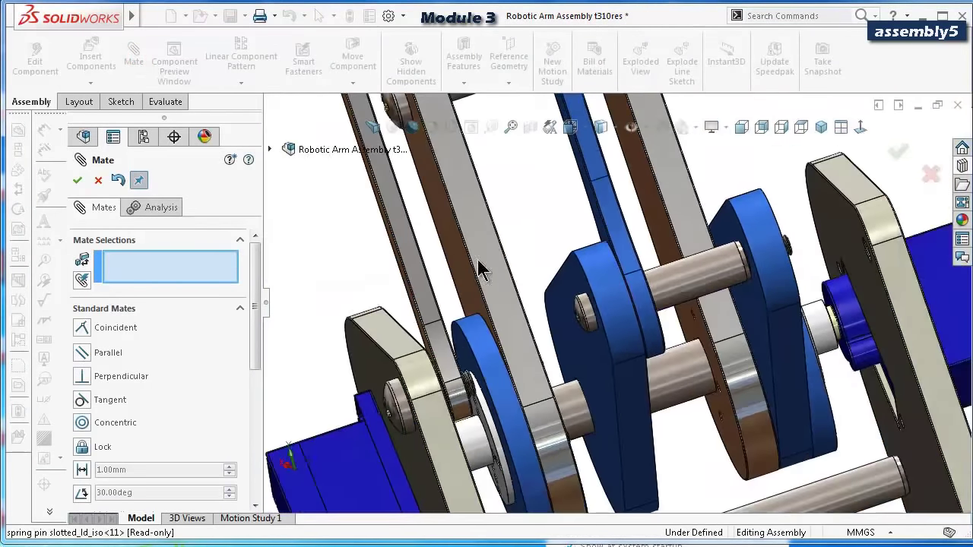
click(98, 181)
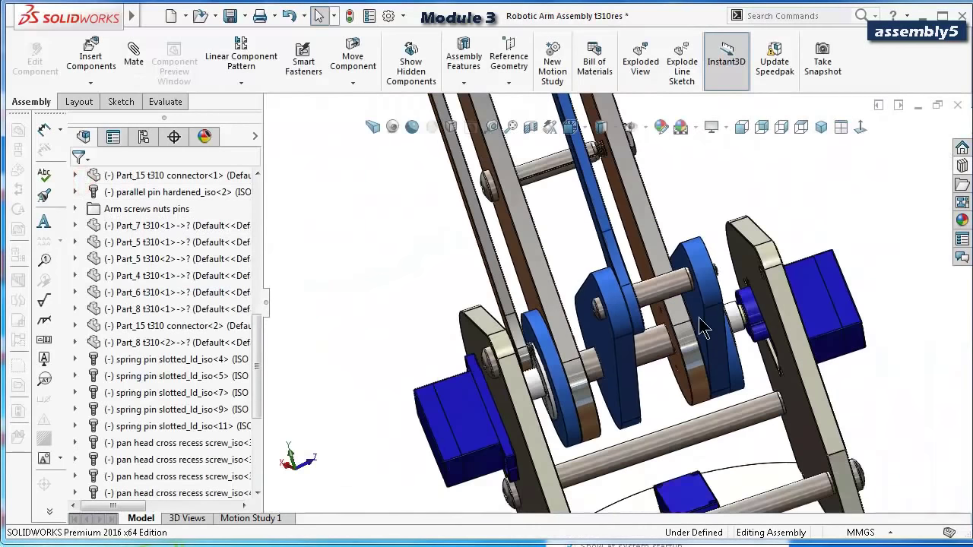
Examine the arm's linkages, pins and servo joints from several sides for fasteners that are still missing.
middle_drag(712, 298, 556, 318)
scroll(555, 318, up, 6)
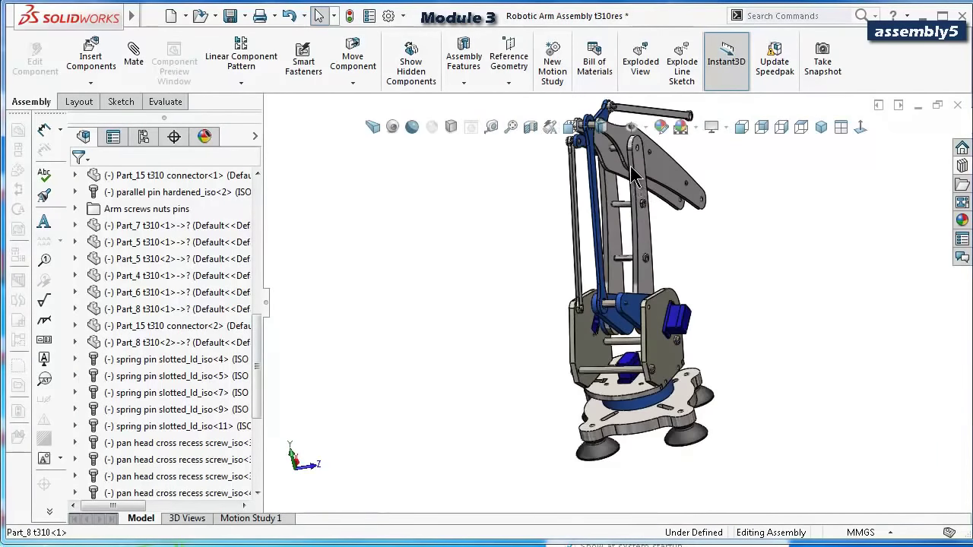
scroll(625, 179, down, 3)
middle_drag(625, 179, 533, 335)
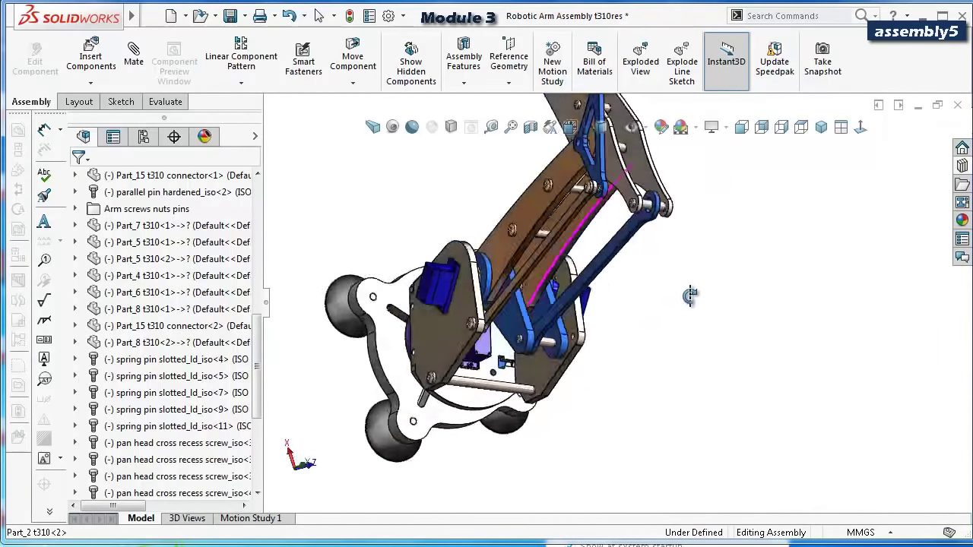
scroll(498, 389, down, 5)
middle_drag(496, 380, 496, 380)
scroll(573, 401, down, 4)
middle_drag(573, 402, 573, 401)
key(Left)
key(Left)
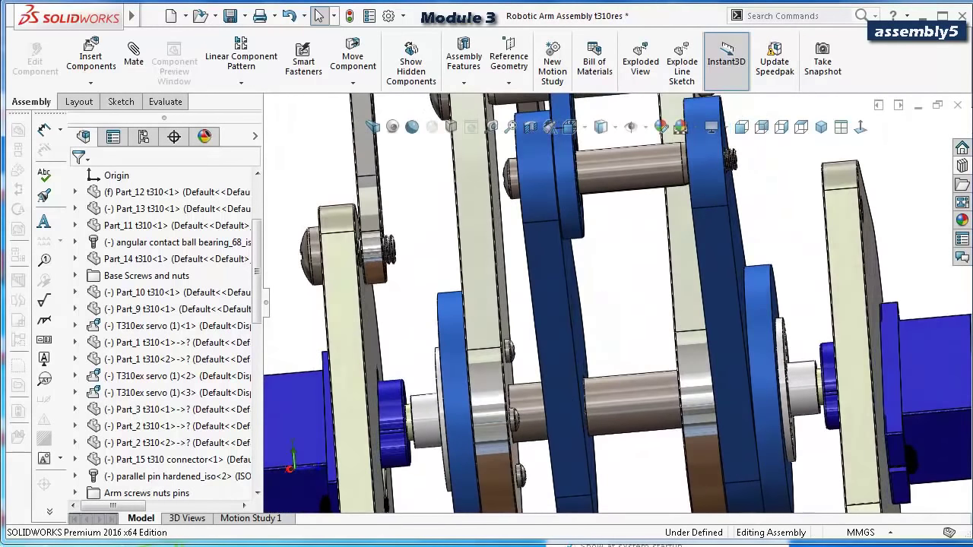
click(799, 197)
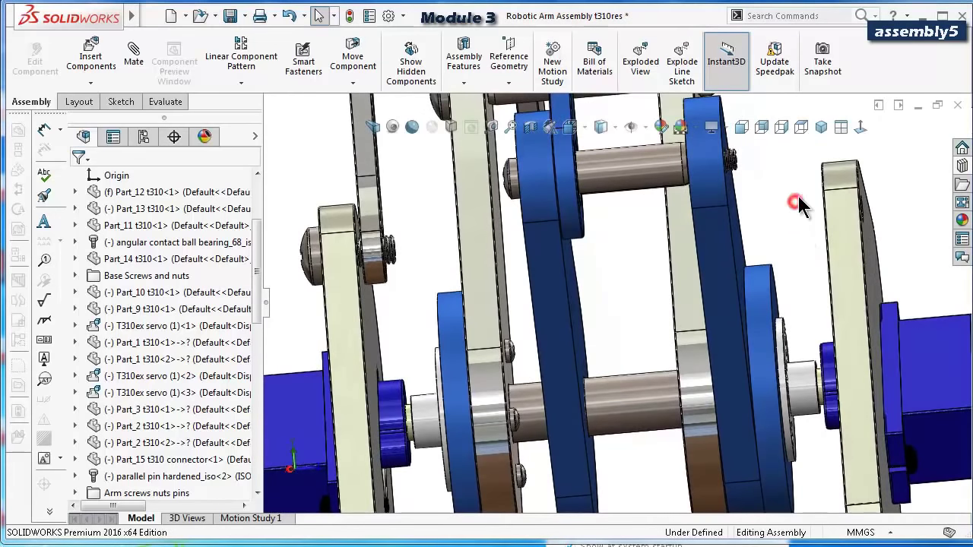
scroll(782, 231, up, 2)
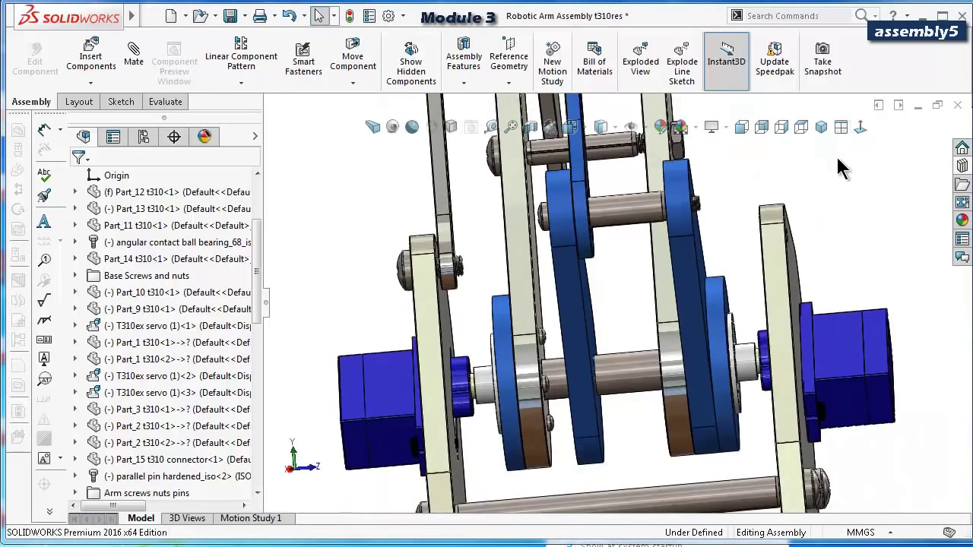
Copy the ISO 7045 M1.6 x 8 pan head screw with its mates into the hole beside the spacer on the opposite disc, Part_2 t310<2>.
middle_drag(638, 322, 598, 330)
scroll(528, 403, down, 4)
middle_drag(528, 403, 574, 361)
scroll(532, 388, down, 5)
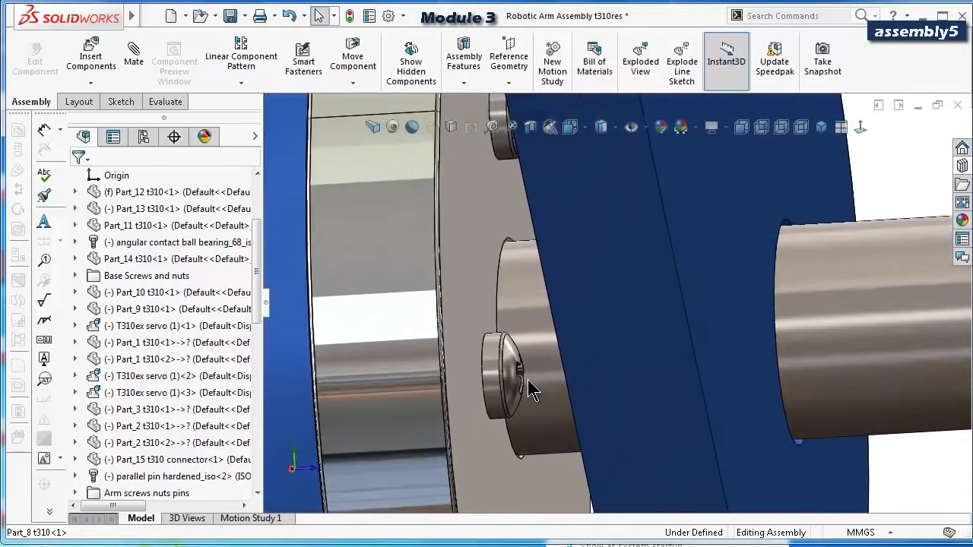
click(490, 373)
right_click(493, 384)
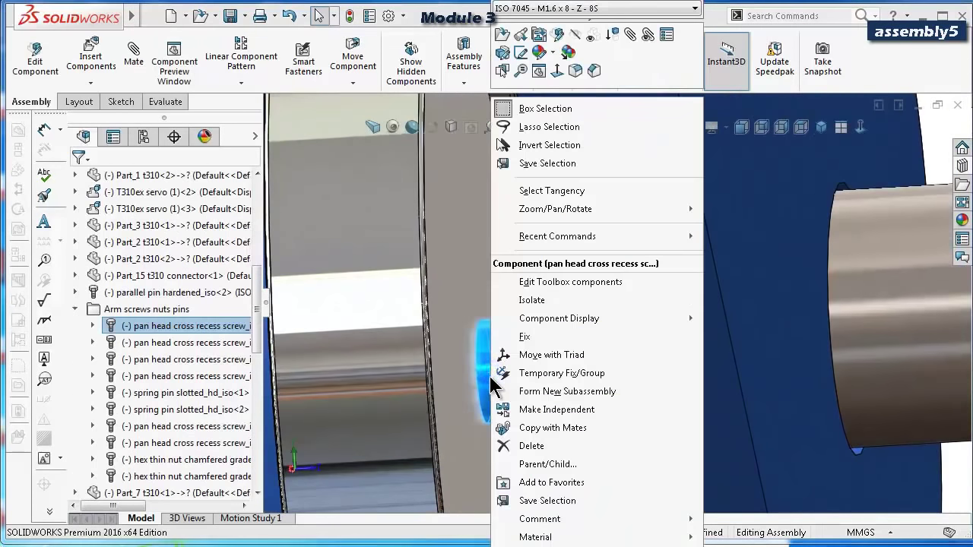
click(530, 430)
middle_drag(645, 423, 402, 243)
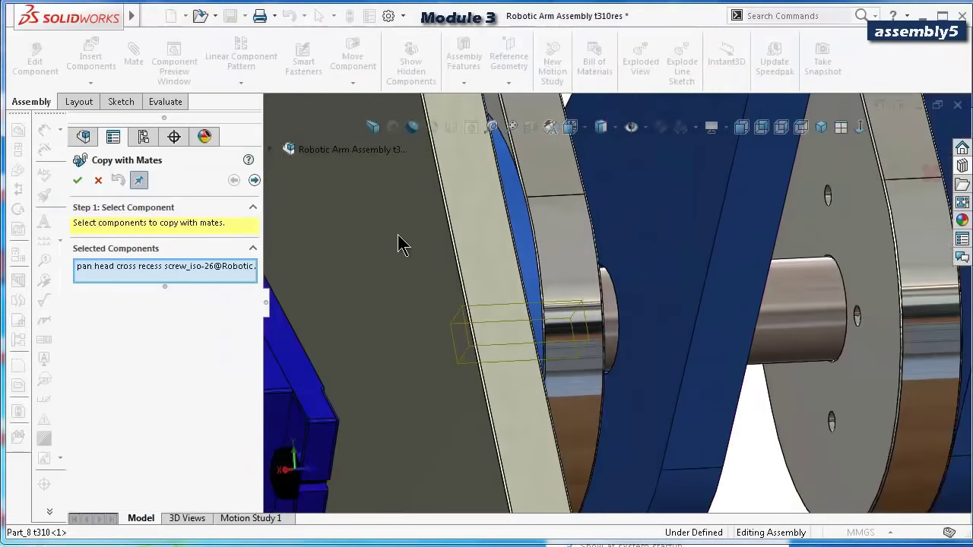
click(254, 180)
scroll(852, 319, down, 5)
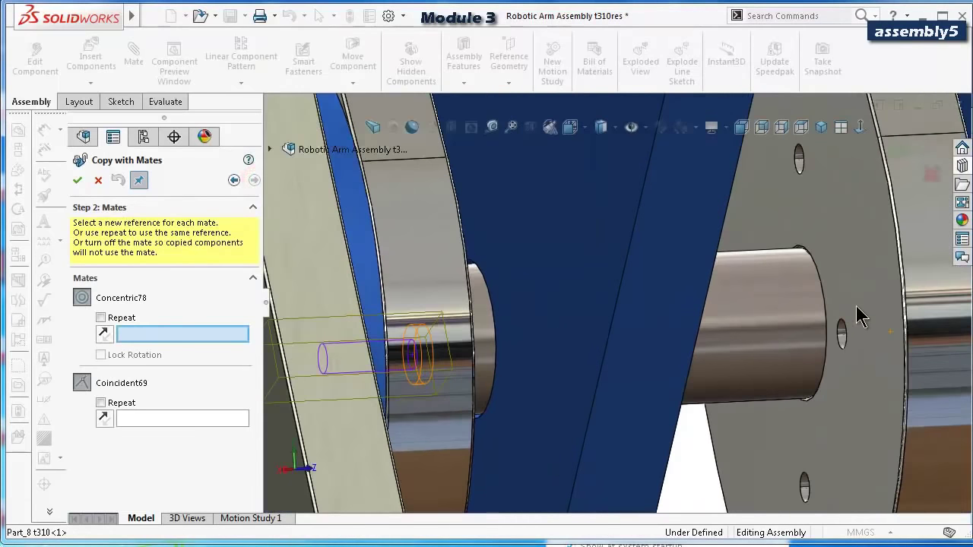
click(798, 320)
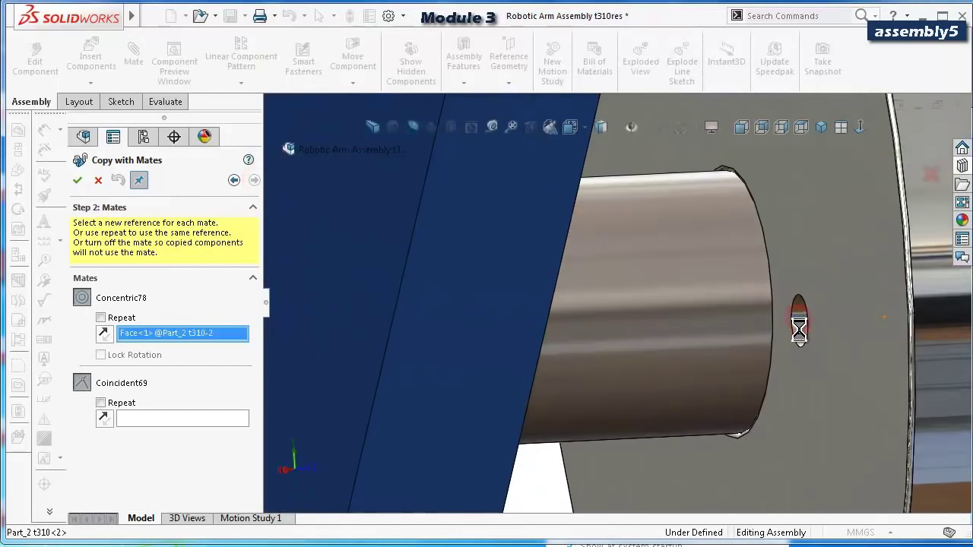
click(800, 375)
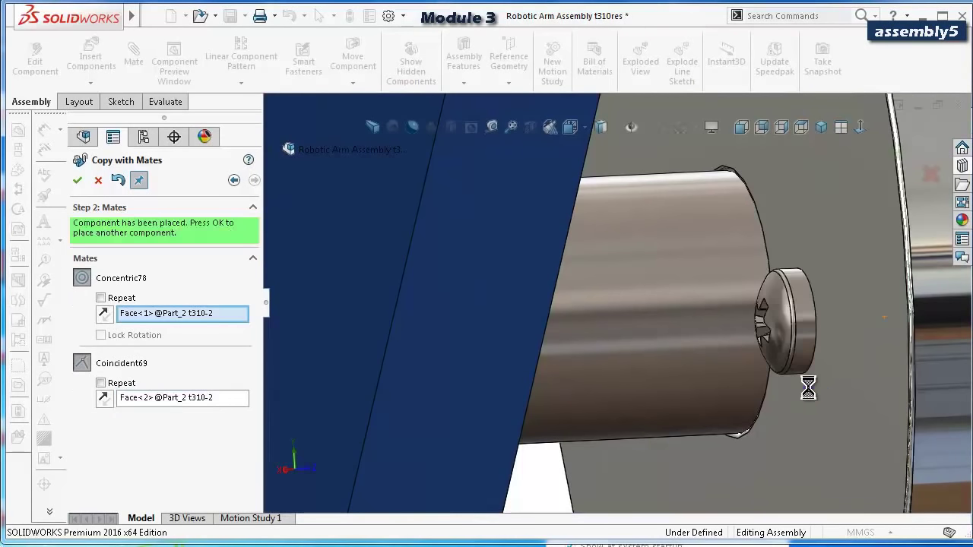
Place another mated copy of the M1.6 screw in the upper hole of the same disc, seated on its flat face.
middle_drag(753, 240, 641, 173)
click(635, 161)
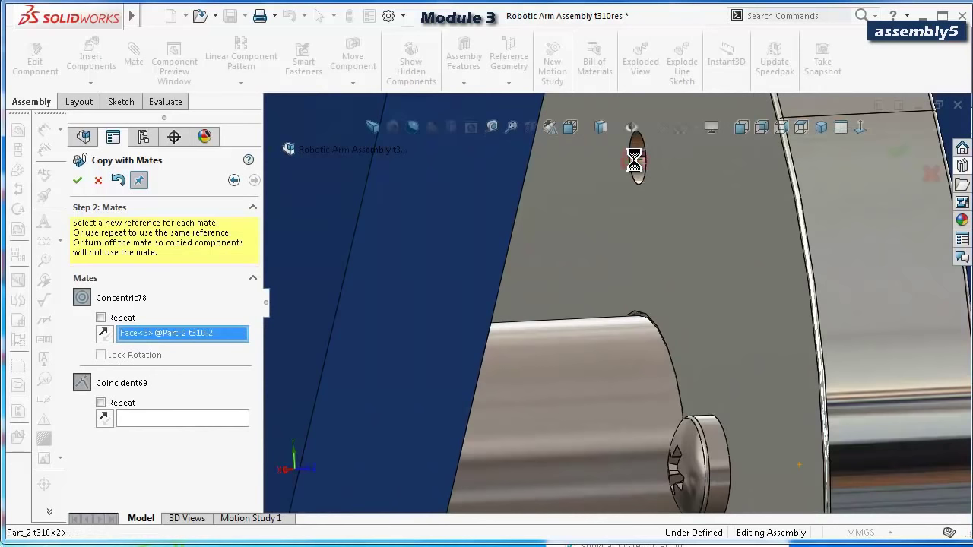
click(665, 210)
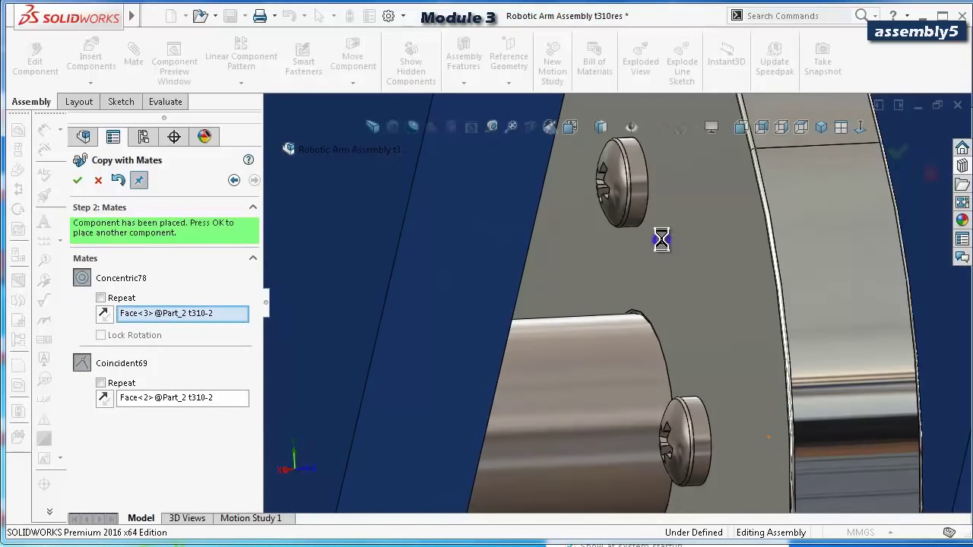
Place a third mated screw copy in the disc's hole on the far side of the spacer, using the same seating face.
middle_drag(513, 276, 610, 318)
scroll(611, 317, up, 5)
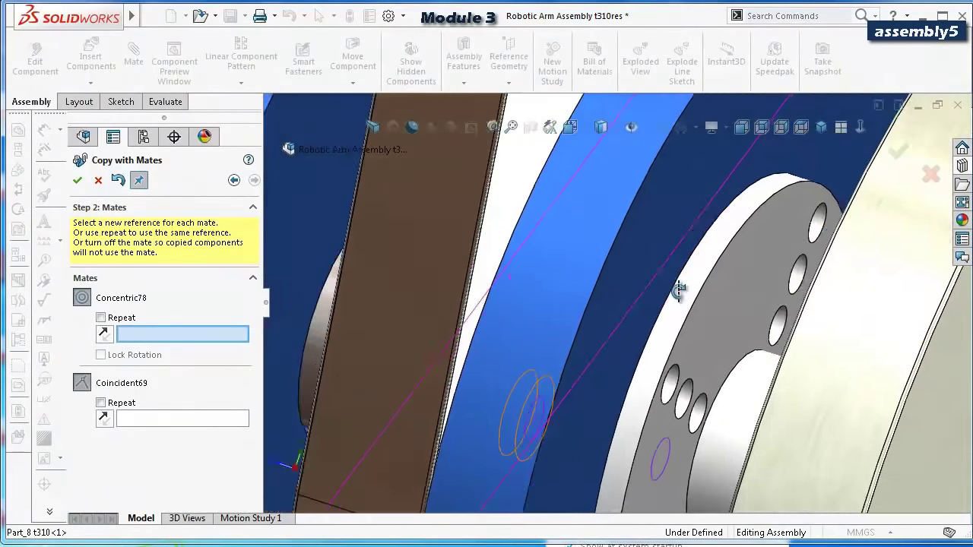
middle_drag(679, 289, 749, 382)
middle_drag(575, 329, 549, 304)
scroll(538, 283, up, 2)
scroll(493, 220, down, 3)
middle_drag(498, 237, 479, 213)
click(479, 202)
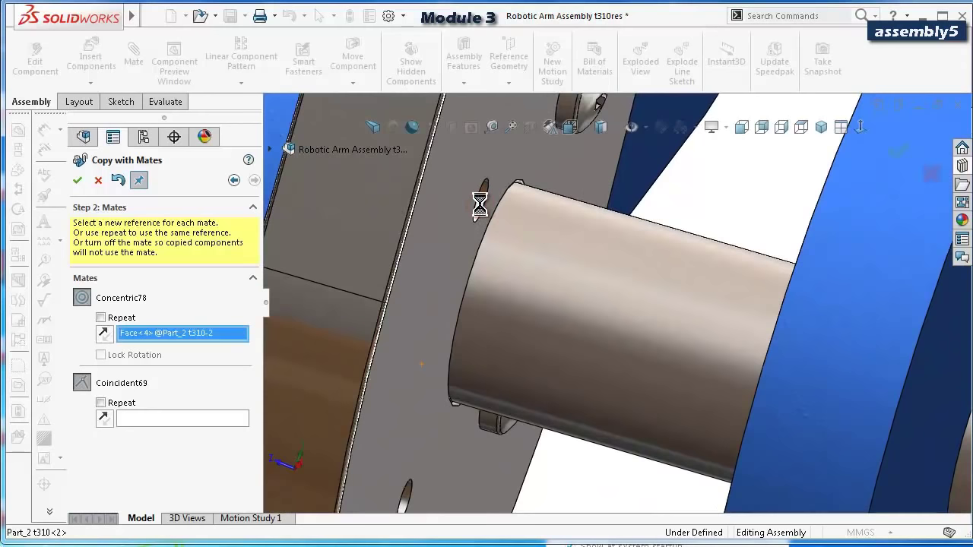
click(446, 253)
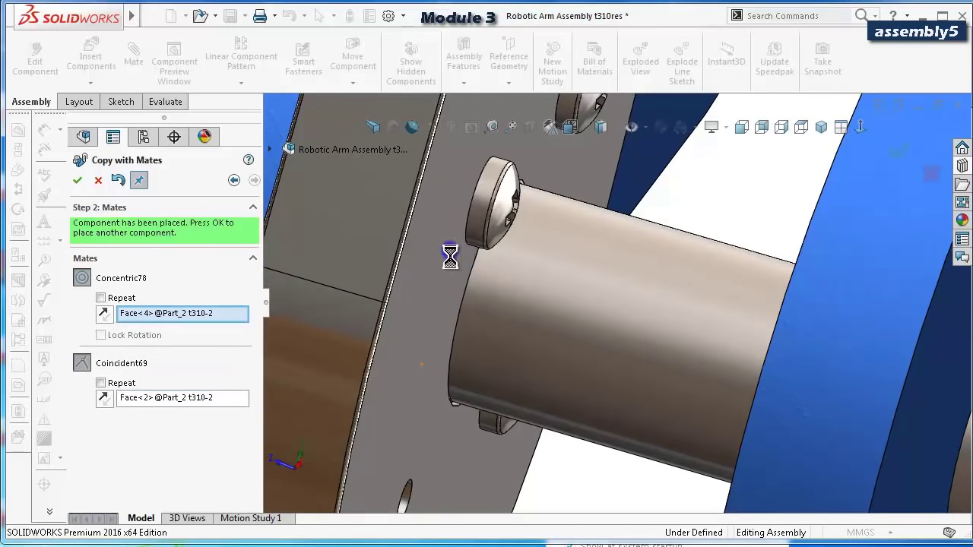
Place a fourth mated screw copy in the disc's last empty hole and end Copy with Mates.
scroll(473, 329, up, 2)
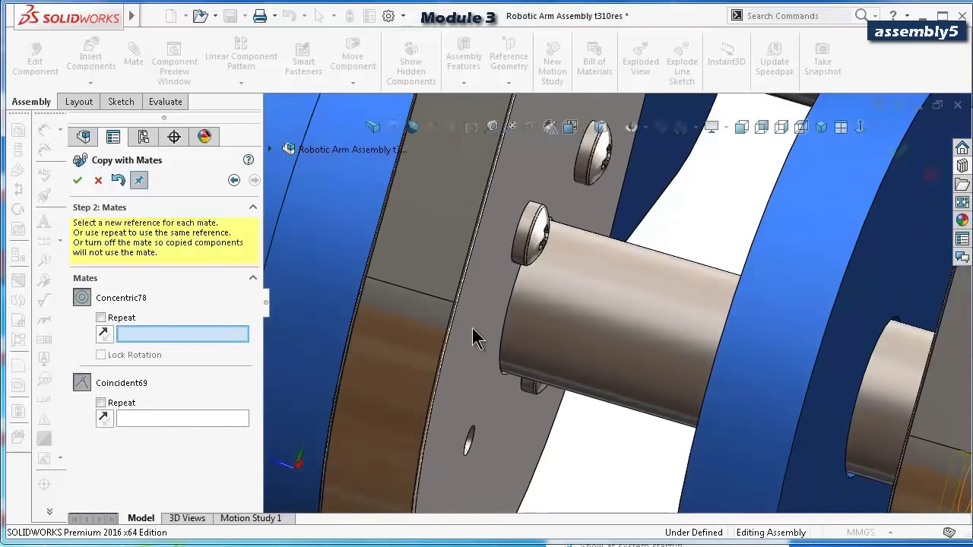
scroll(473, 348, down, 3)
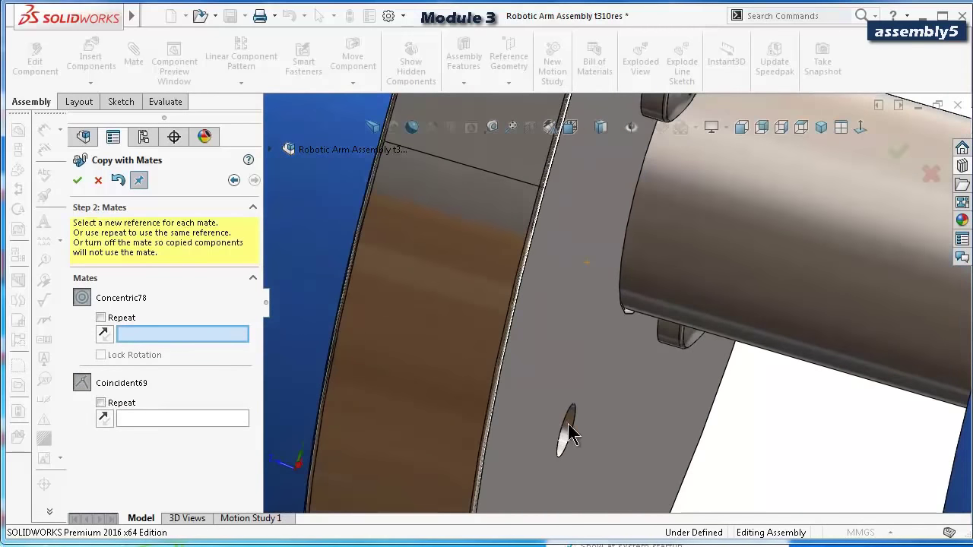
click(568, 426)
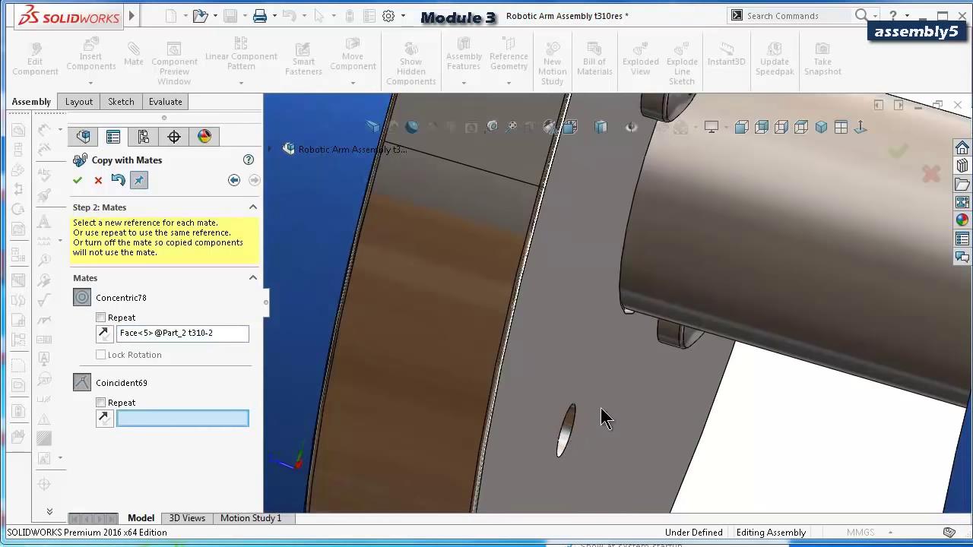
right_click(601, 407)
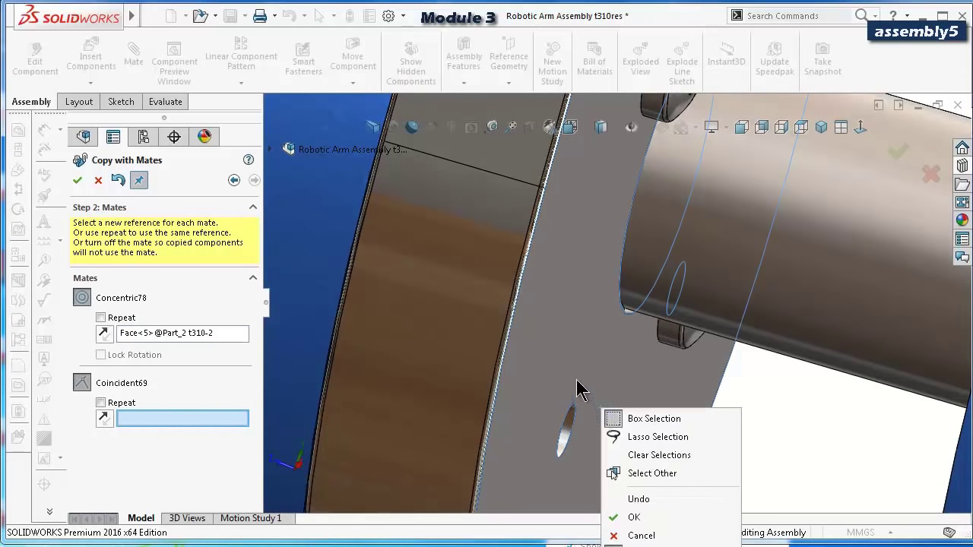
click(241, 415)
click(542, 316)
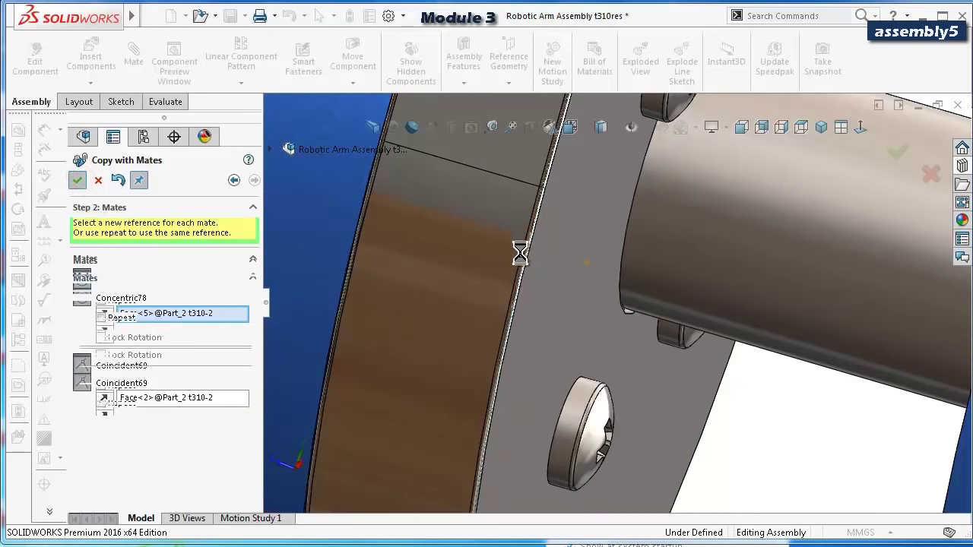
scroll(632, 305, up, 3)
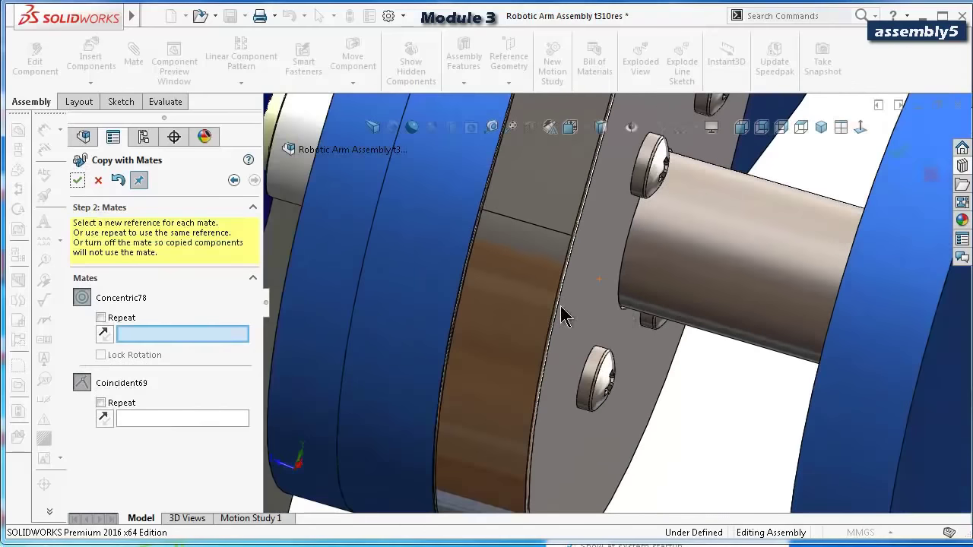
click(101, 186)
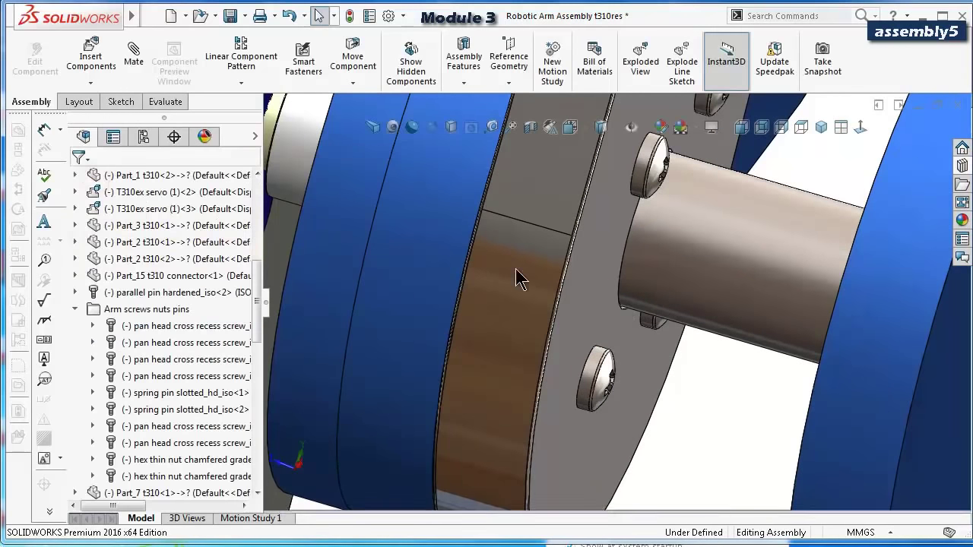
Save the robotic arm assembly.
scroll(564, 271, up, 5)
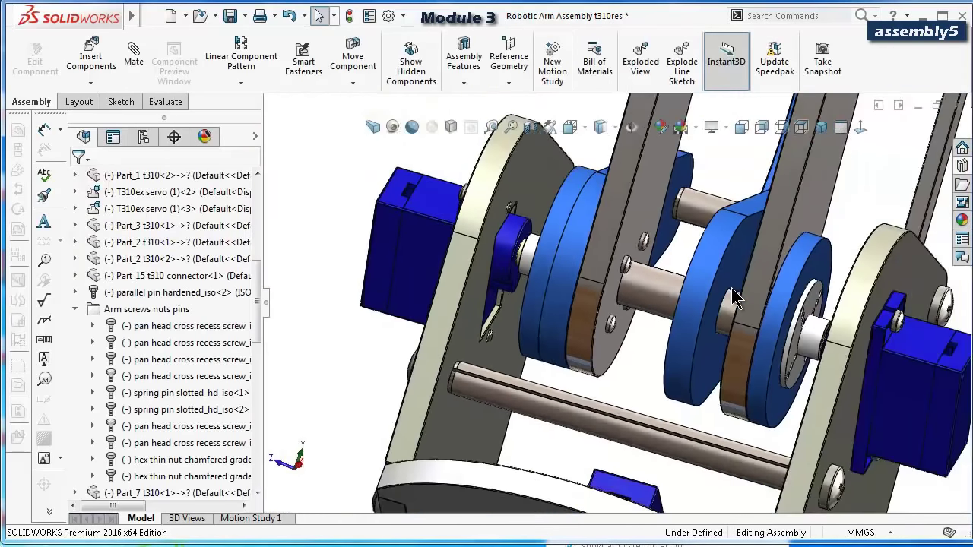
middle_drag(722, 275, 515, 260)
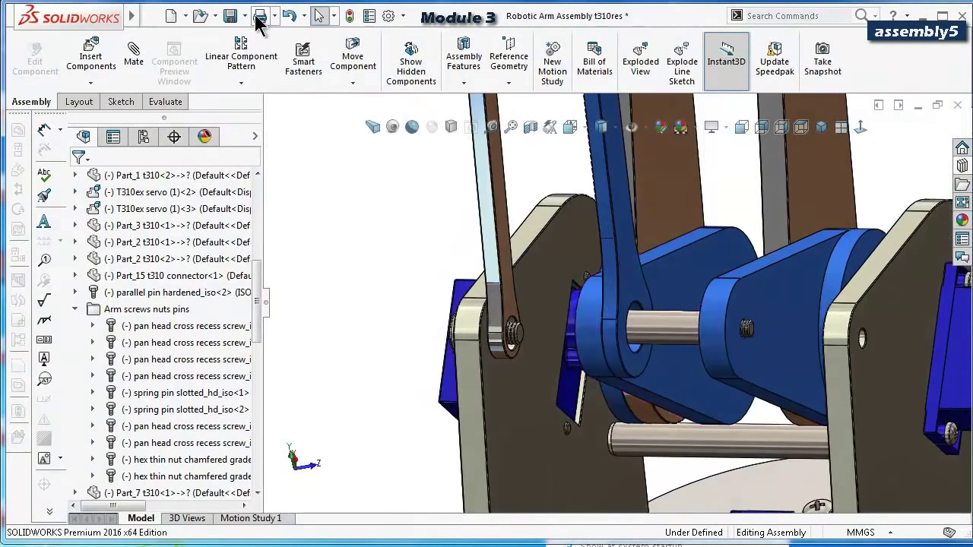
click(230, 17)
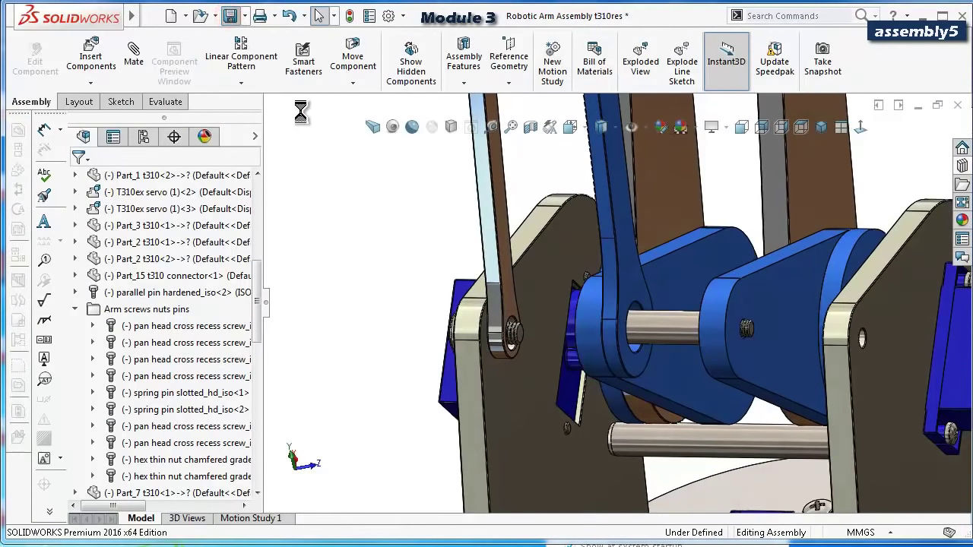
Insert a Toolbox ISO 7045 pan head cross recess screw into the empty lower corner hole of the blue triangular link.
middle_drag(617, 252, 682, 256)
scroll(680, 246, up, 10)
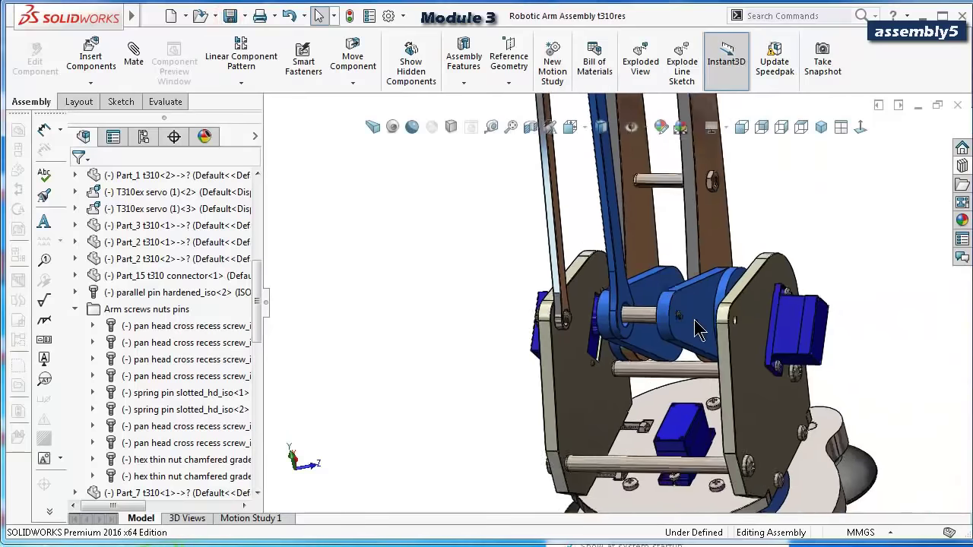
middle_drag(704, 377, 693, 404)
scroll(705, 388, down, 2)
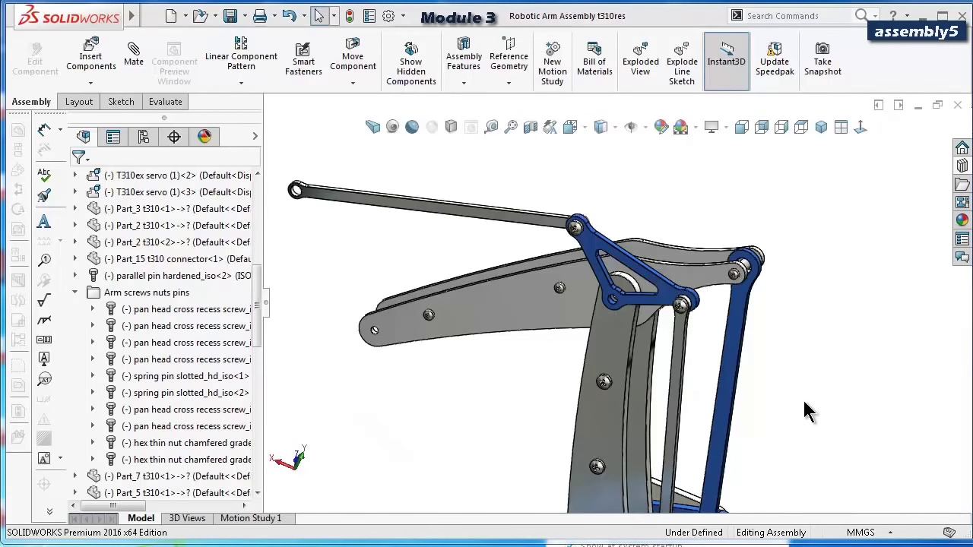
middle_drag(779, 361, 671, 332)
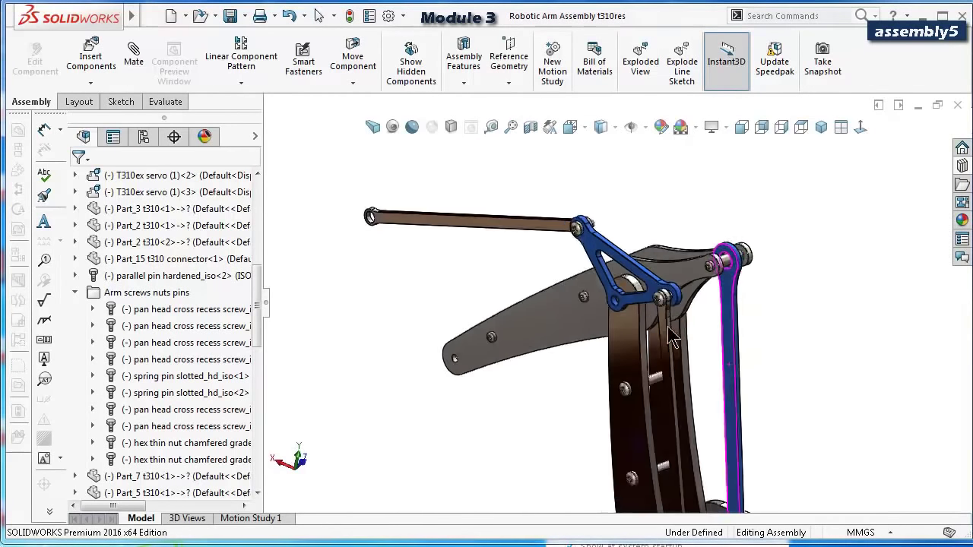
scroll(660, 318, down, 6)
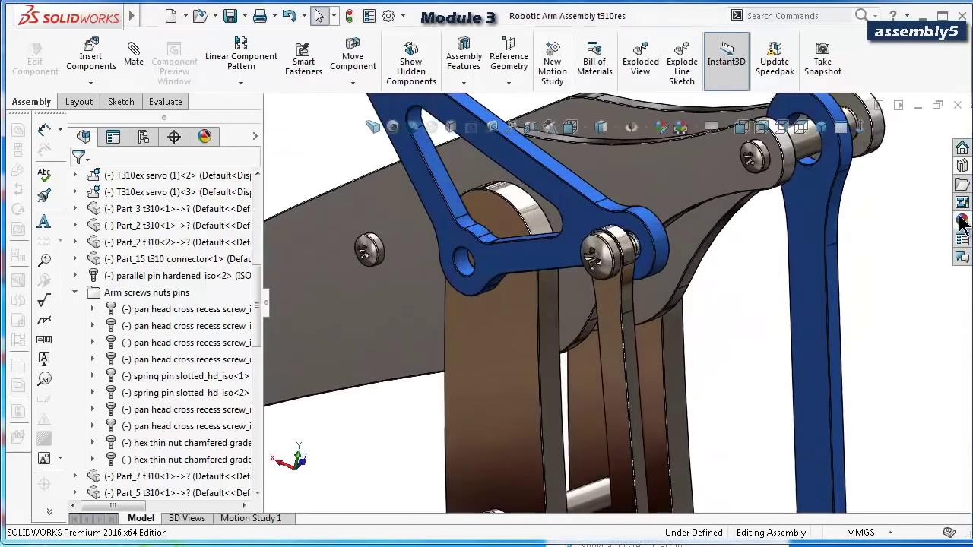
click(963, 166)
drag(778, 449, 464, 282)
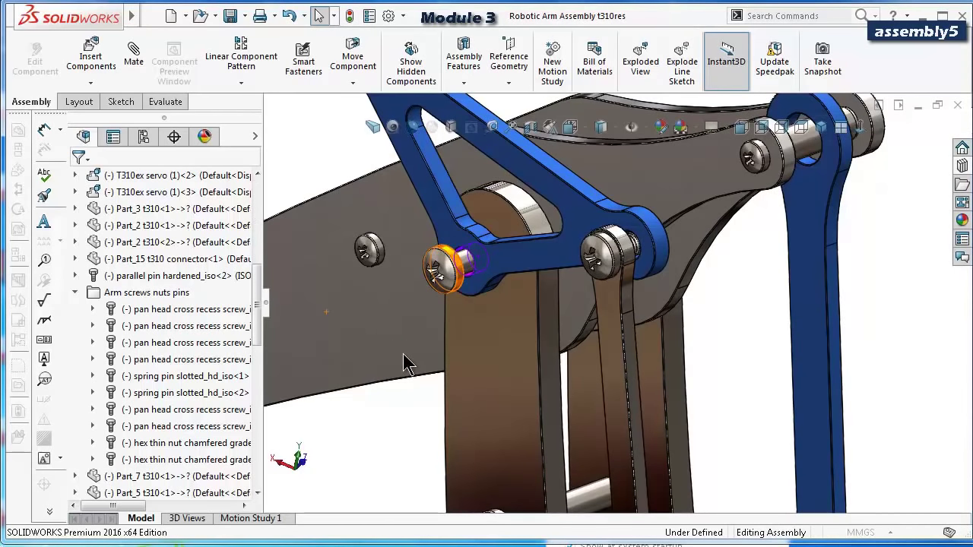
Configure the new M4 pan head screw with length 40, thread length 40 and schematic thread display, and finish without further copies.
click(225, 472)
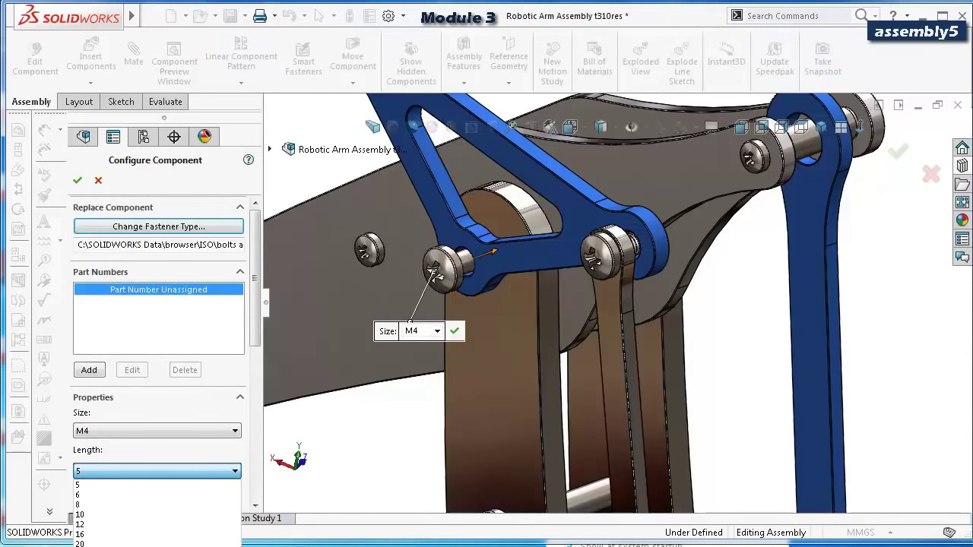
click(159, 546)
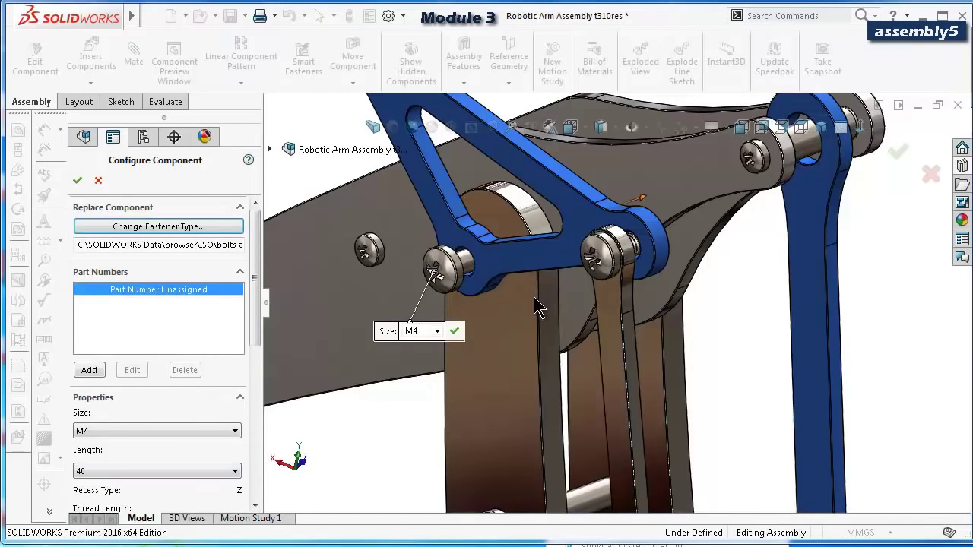
middle_drag(586, 278, 545, 332)
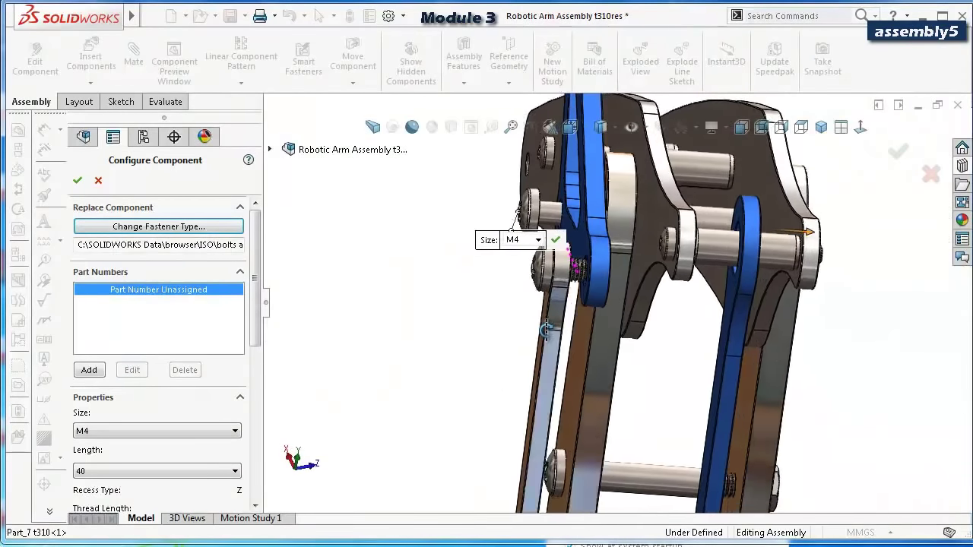
drag(258, 291, 270, 359)
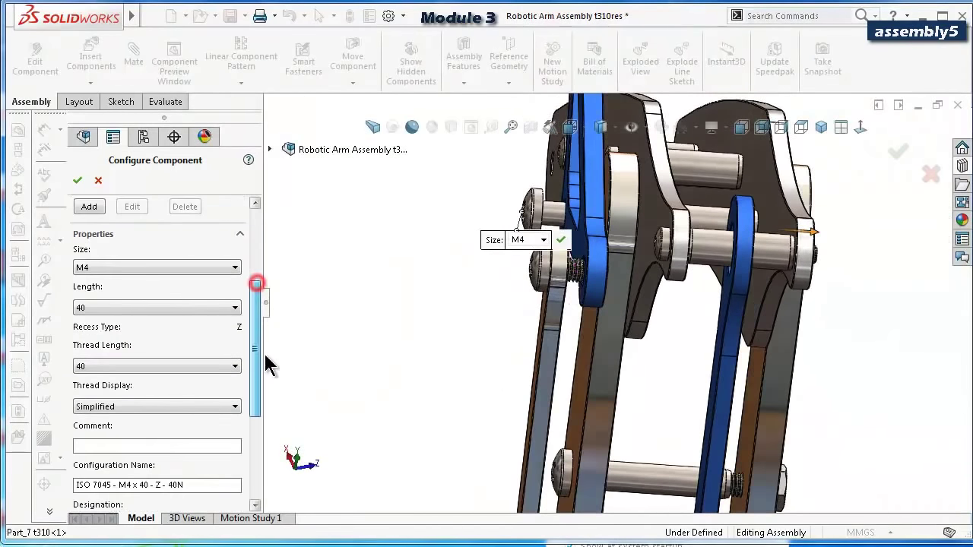
click(173, 407)
click(169, 440)
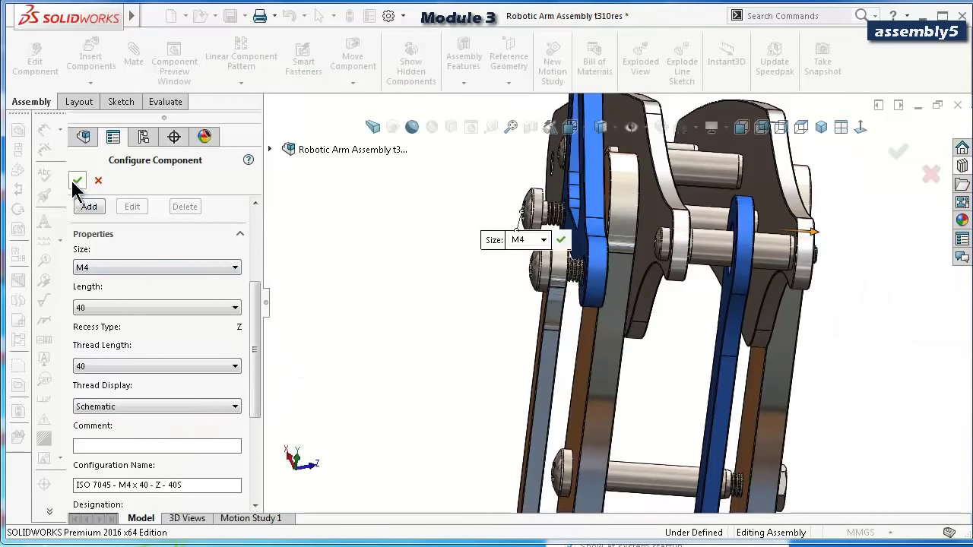
click(104, 366)
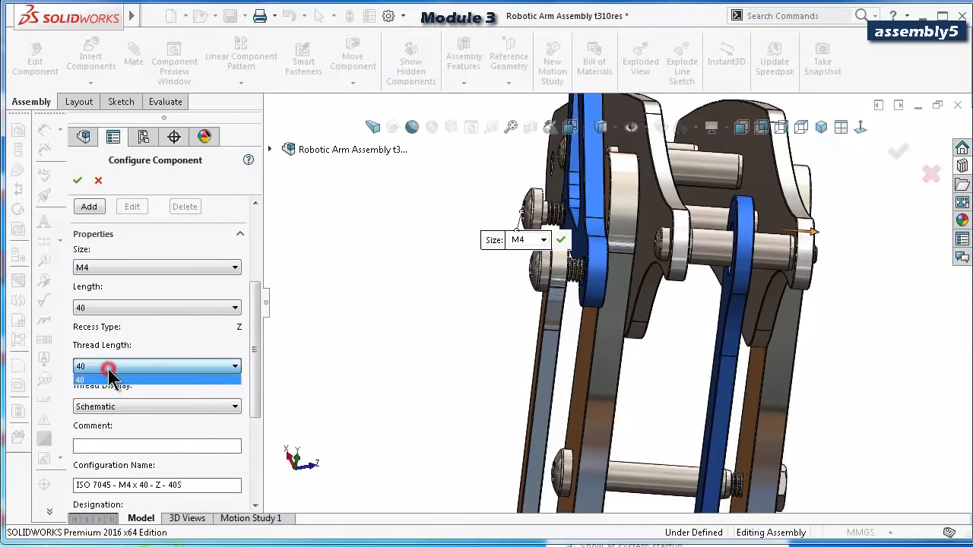
click(109, 378)
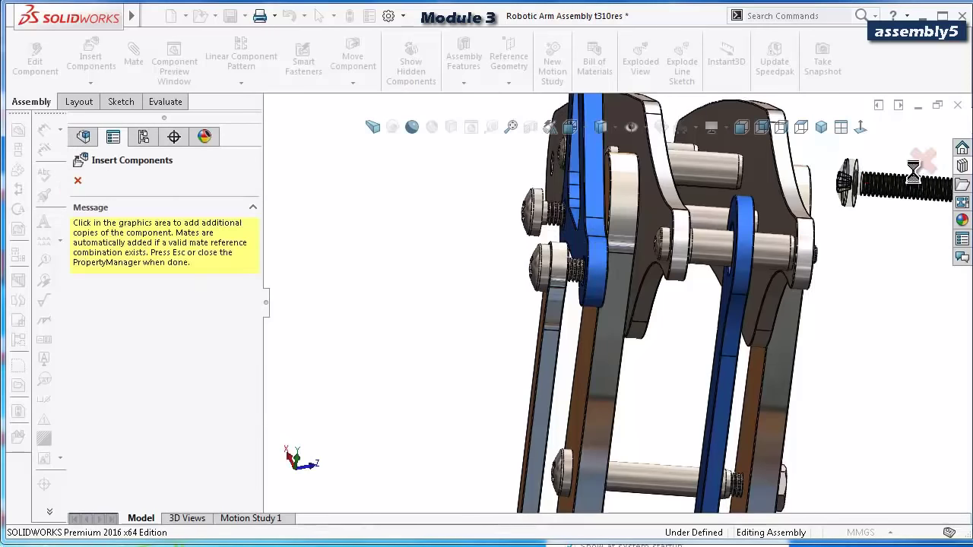
key(Escape)
Add a coincident mate between the blue triangular link's outer face and the underside of the new M4 screw's head, and end mating.
scroll(674, 342, down, 5)
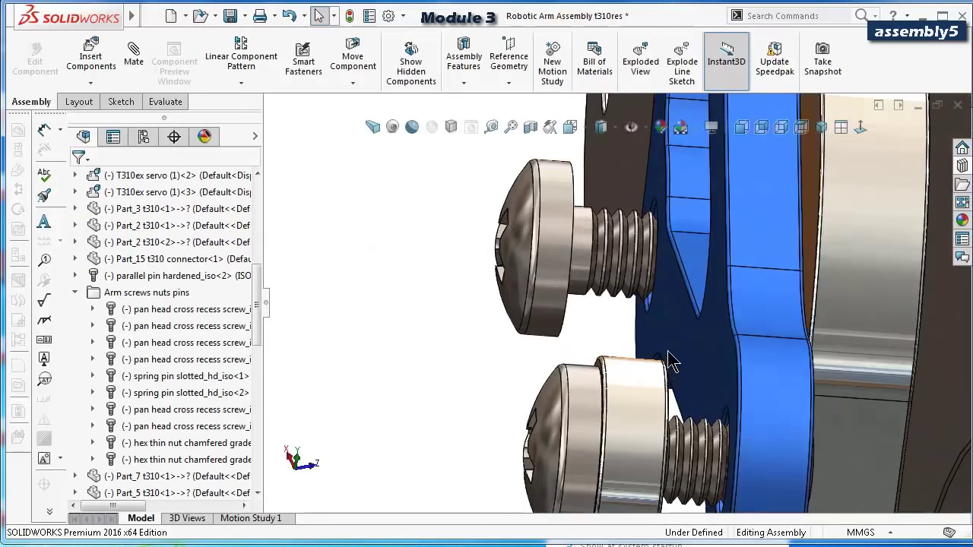
click(673, 342)
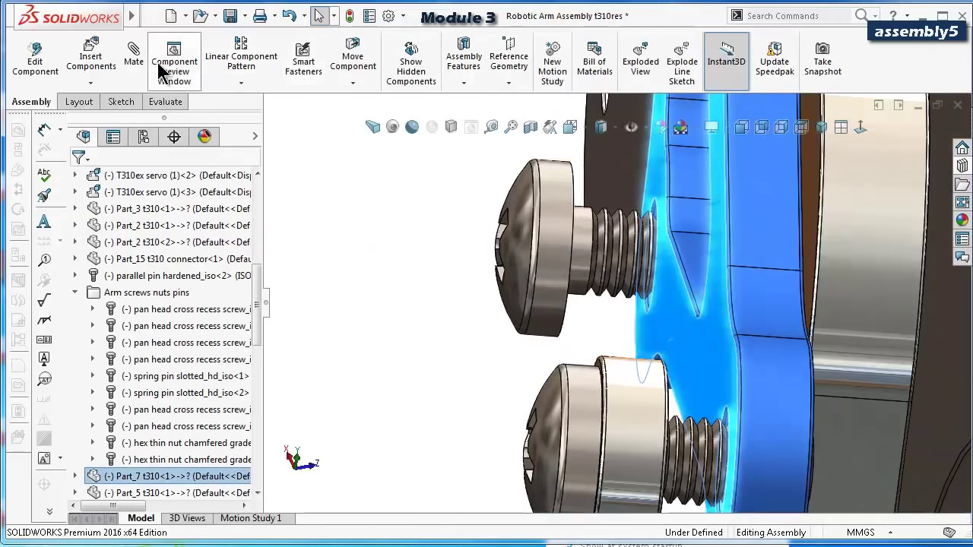
click(133, 52)
middle_drag(578, 252, 578, 326)
scroll(577, 289, down, 2)
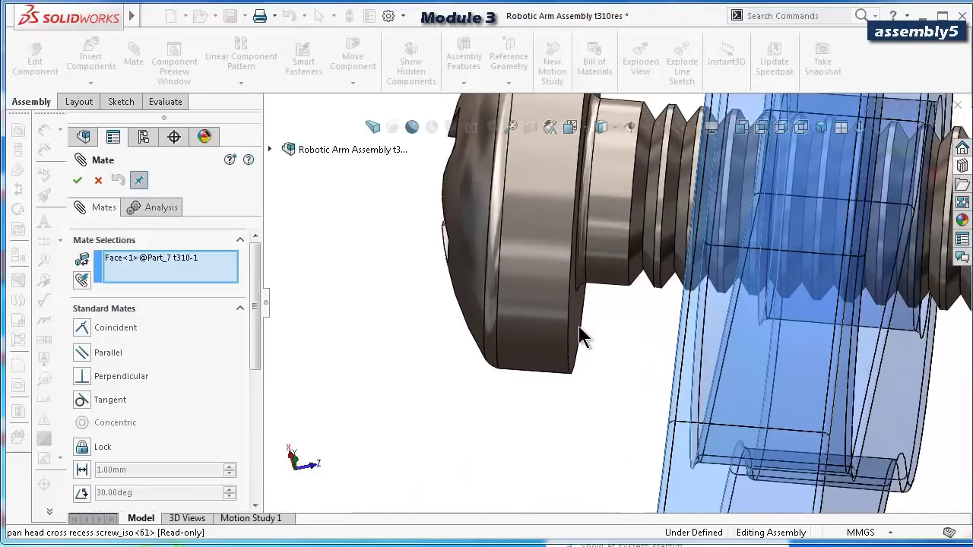
click(577, 330)
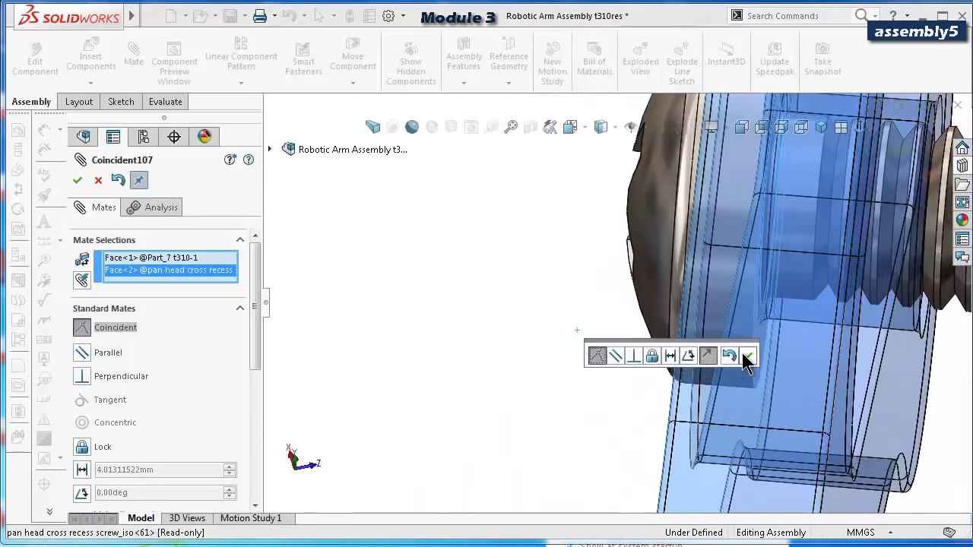
click(748, 356)
scroll(777, 216, up, 2)
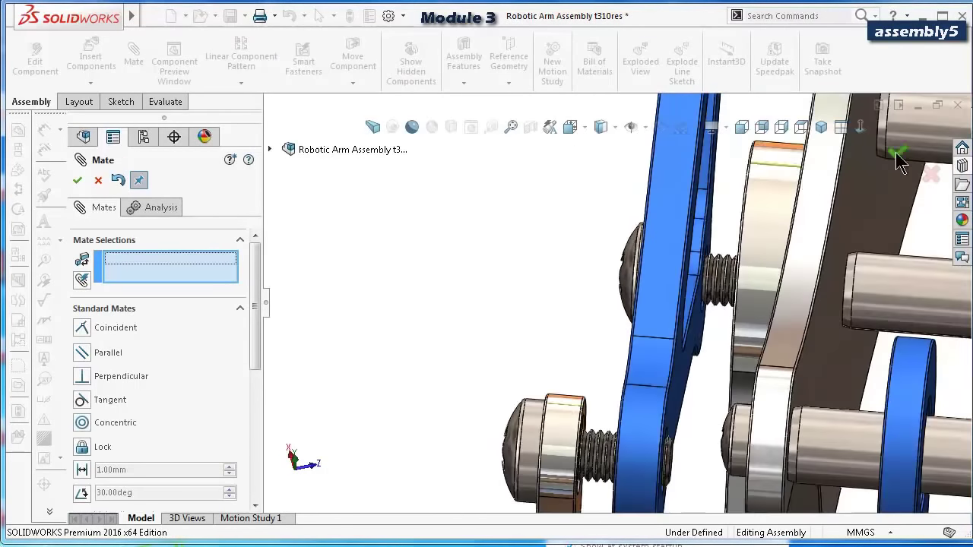
click(897, 154)
Review the fastened arm from several sides and save the robotic arm assembly.
scroll(787, 259, up, 6)
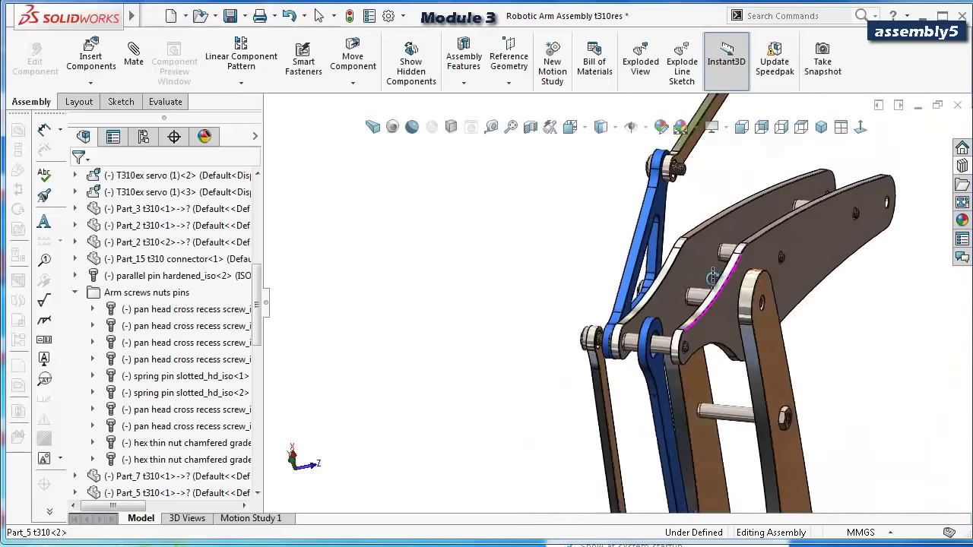
drag(713, 277, 716, 192)
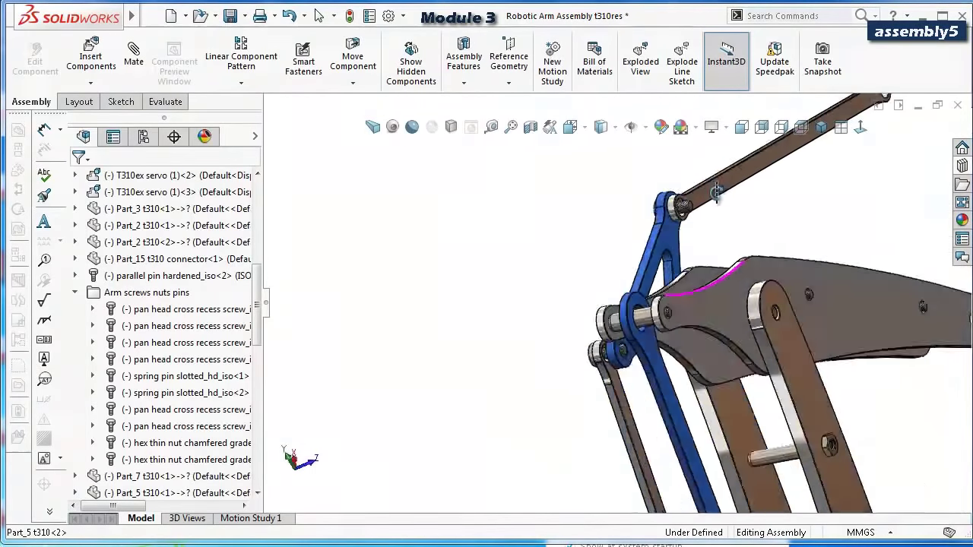
middle_drag(717, 192, 767, 327)
scroll(726, 367, up, 4)
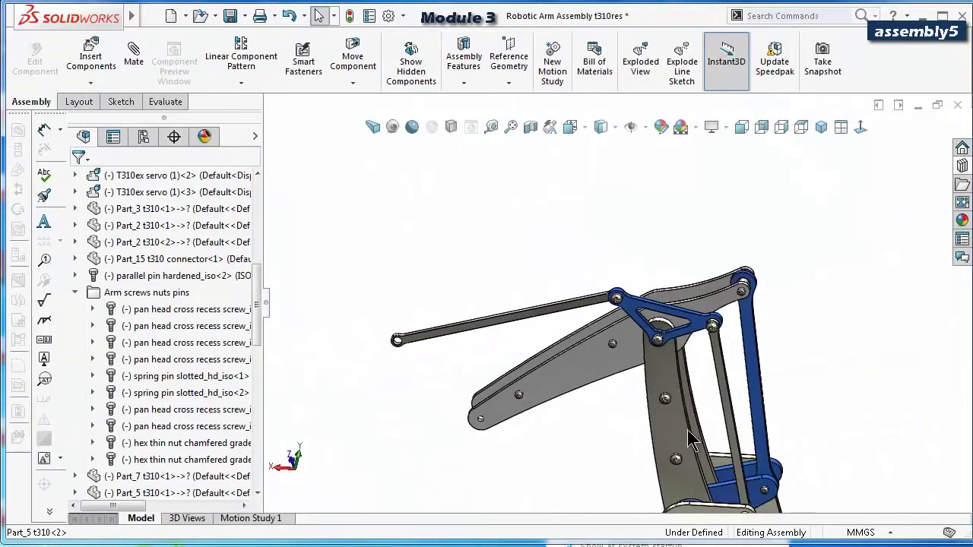
scroll(690, 437, up, 2)
scroll(699, 462, down, 2)
mouse_move(682, 428)
middle_down()
mouse_move(672, 395)
mouse_move(668, 415)
middle_up()
scroll(667, 426, up, 2)
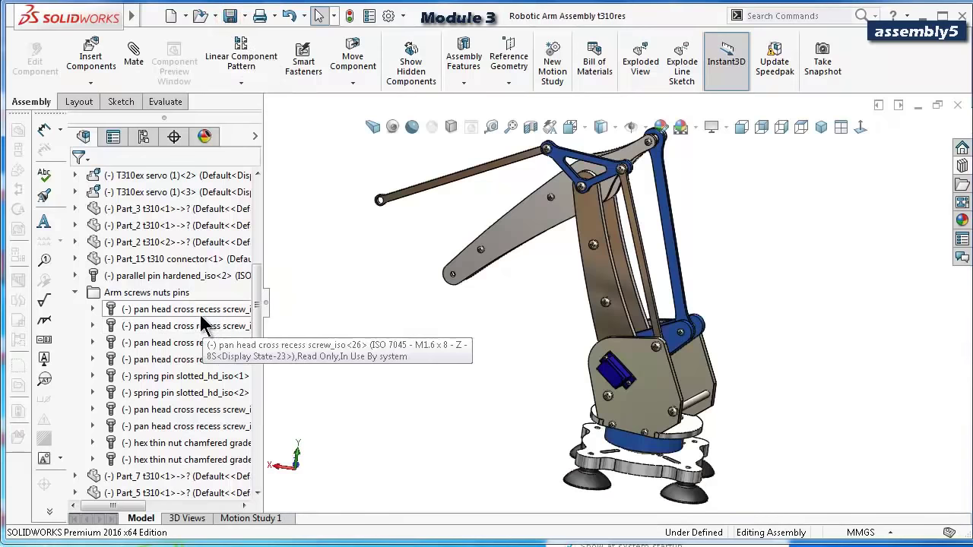
Group the loose hardware from spring pin slotted_ld_iso<4> through pan head cross recess screw_iso<61> into a new feature tree folder.
click(74, 292)
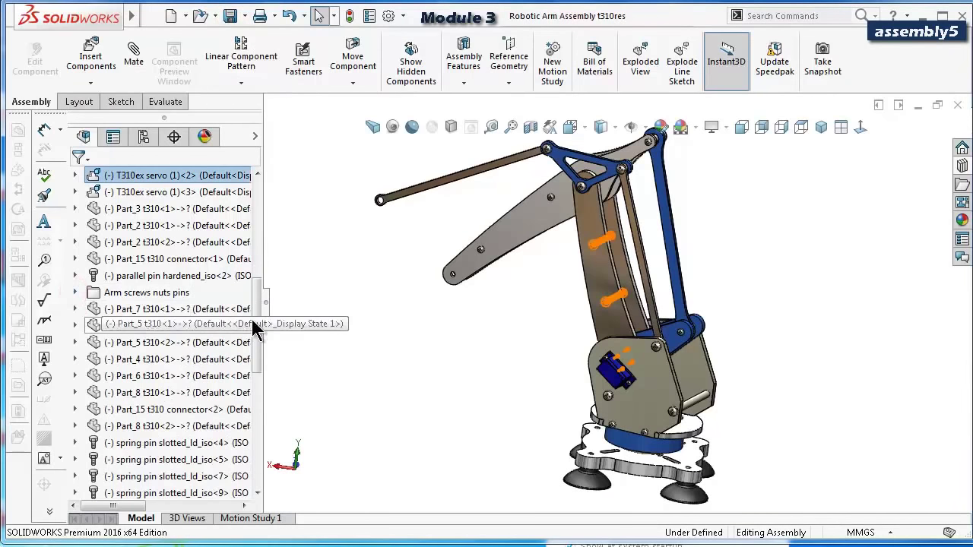
drag(257, 332, 243, 381)
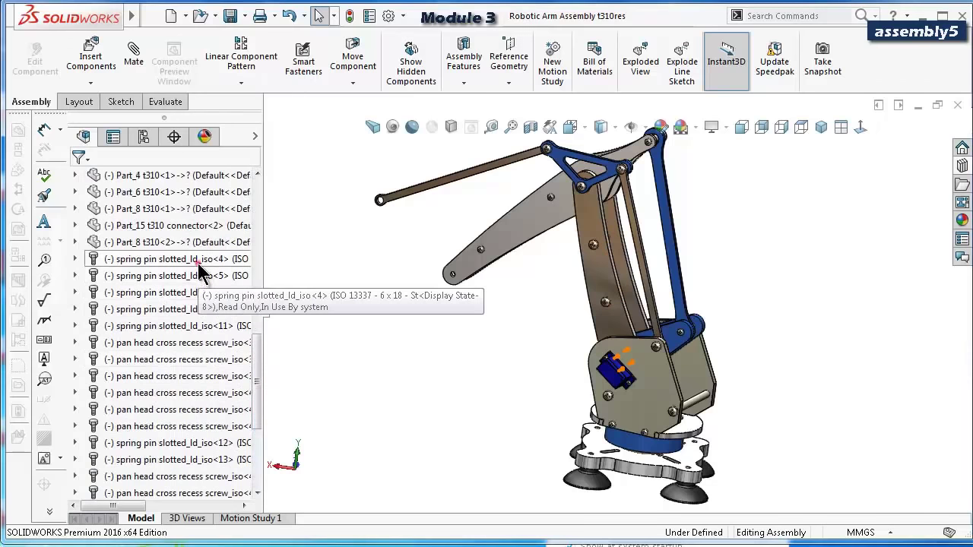
click(200, 262)
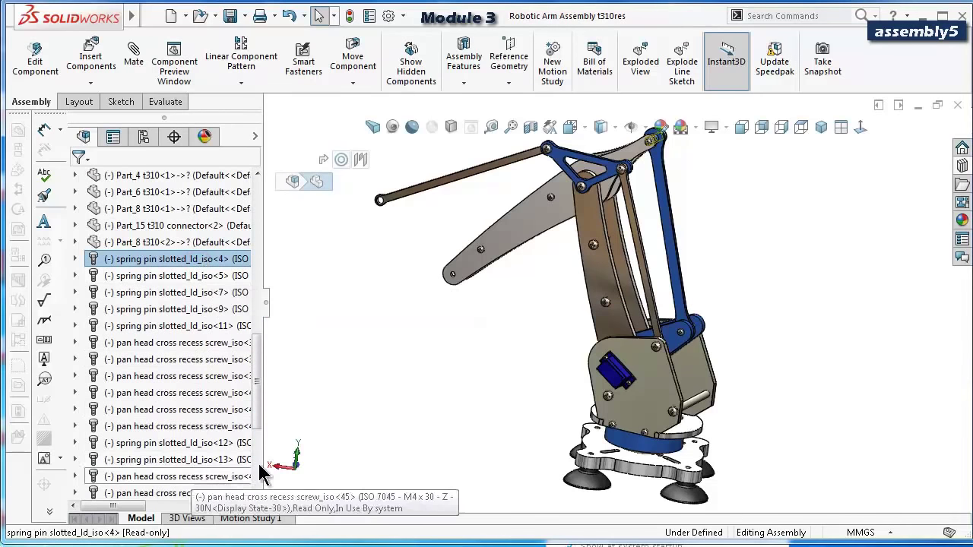
drag(259, 376, 226, 453)
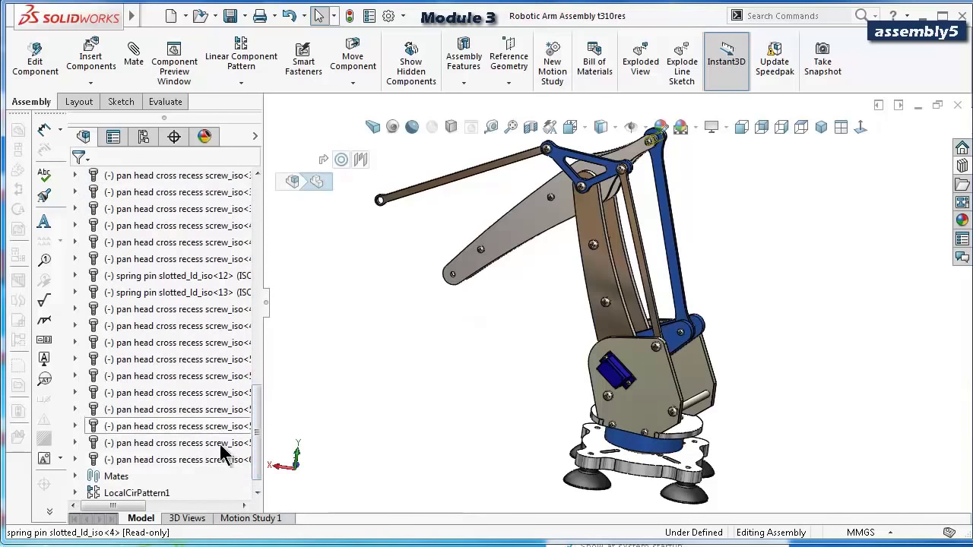
shift+click(191, 462)
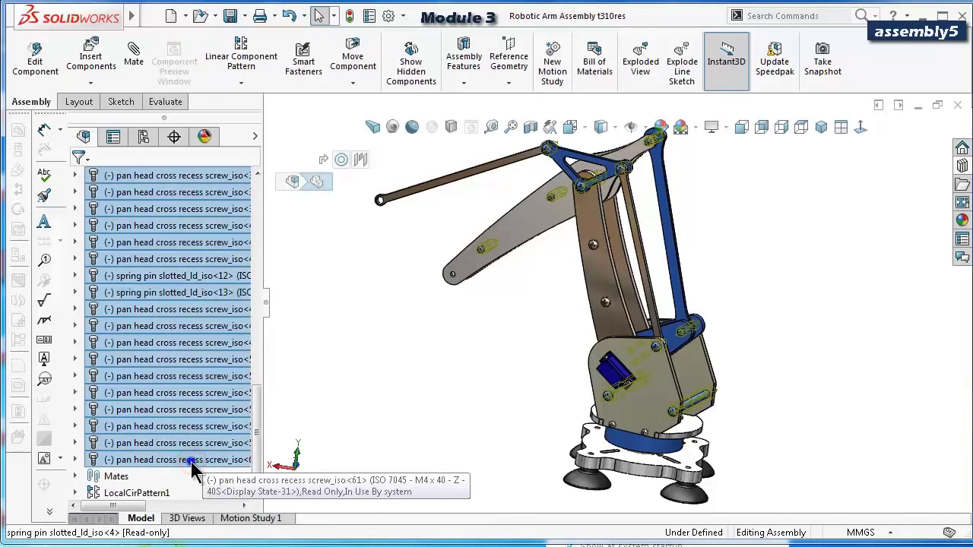
right_click(194, 466)
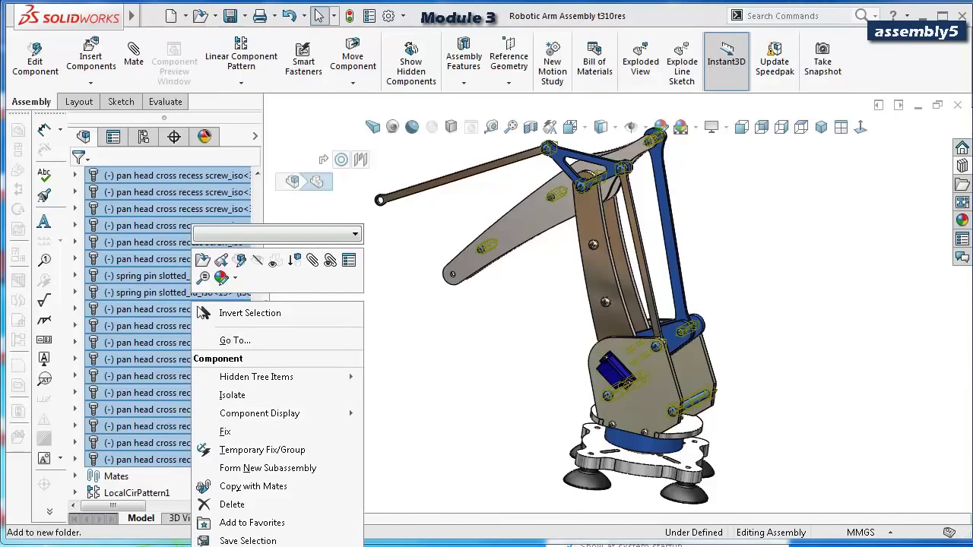
click(256, 546)
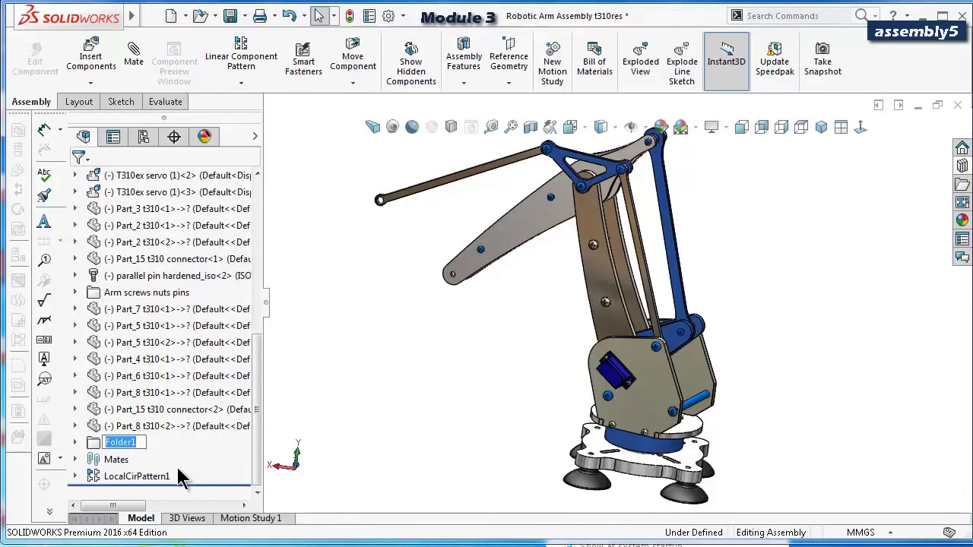
Name the new hardware folder "screw nuts pins arm2".
text(scre)
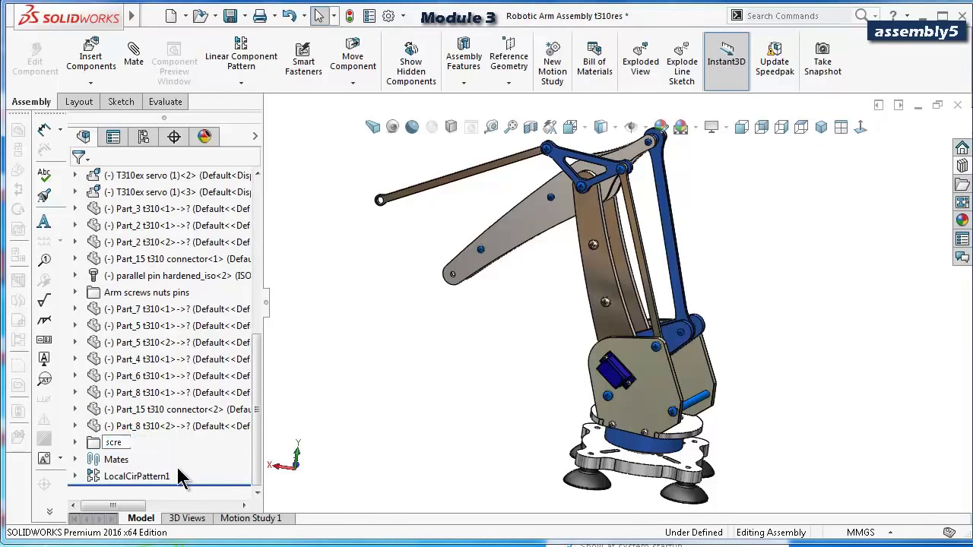
text(w nuts pins arm2)
key(Return)
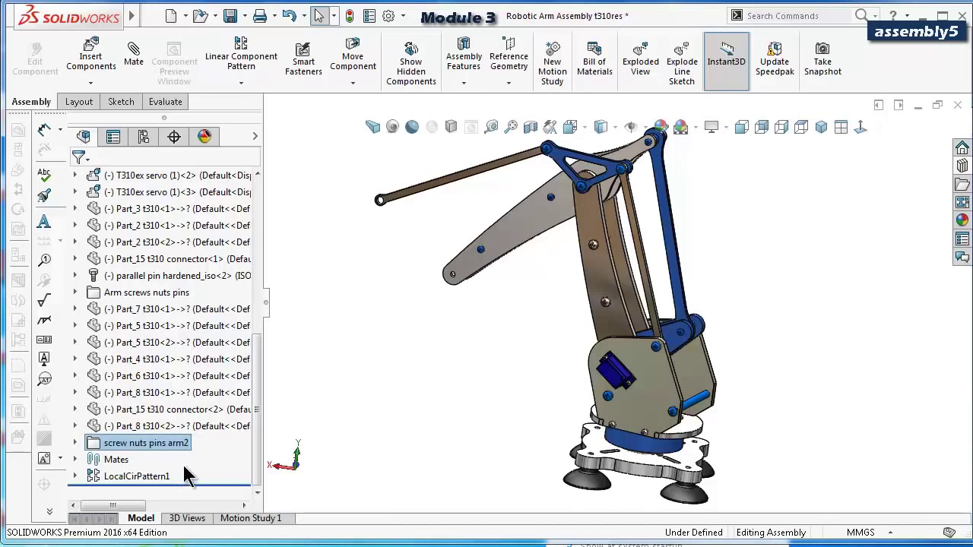
Check the contents of the screw nuts pins arm2 folder, collapse it and save the assembly.
click(75, 443)
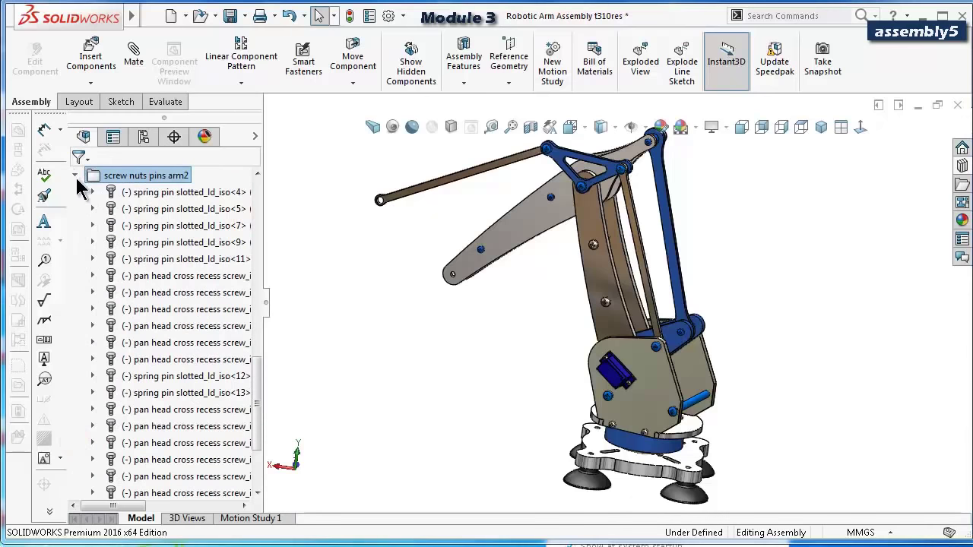
click(75, 175)
click(485, 338)
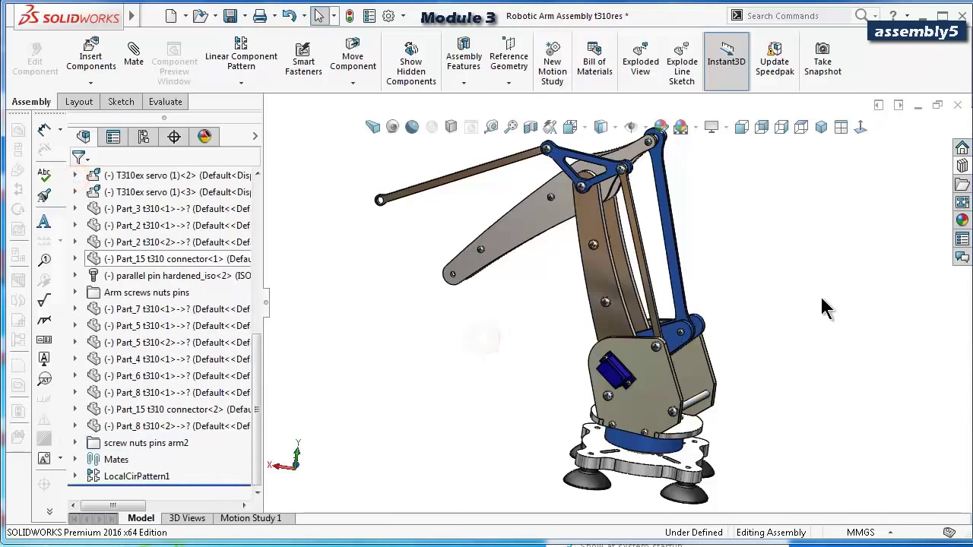
middle_drag(551, 279, 546, 277)
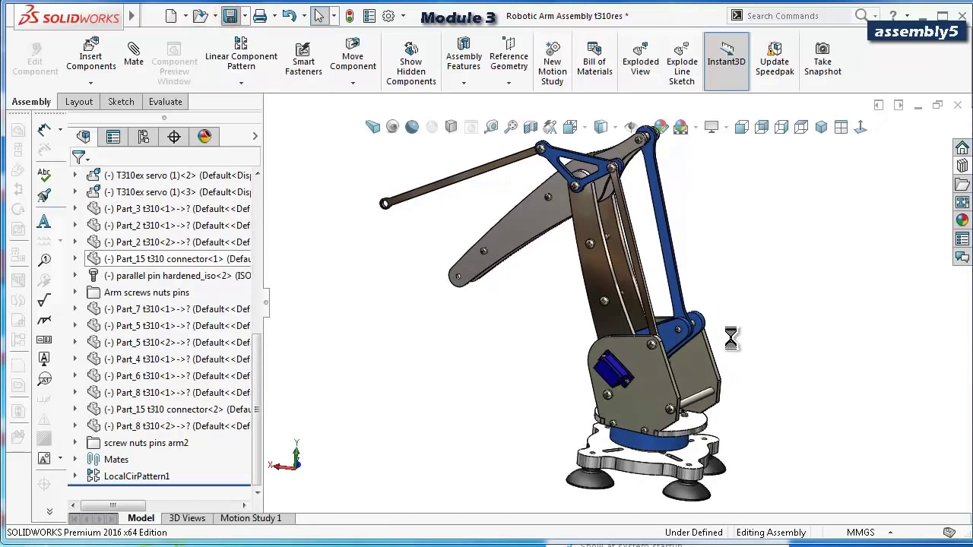
Examine the screws, nuts and pins on the base housing, arm plates and blue links from all sides.
scroll(745, 348, down, 2)
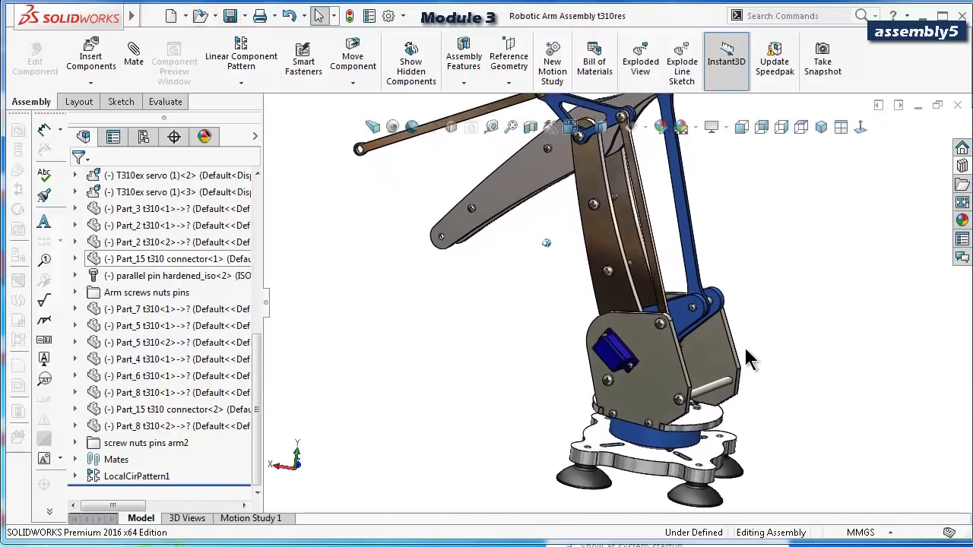
scroll(745, 348, down, 4)
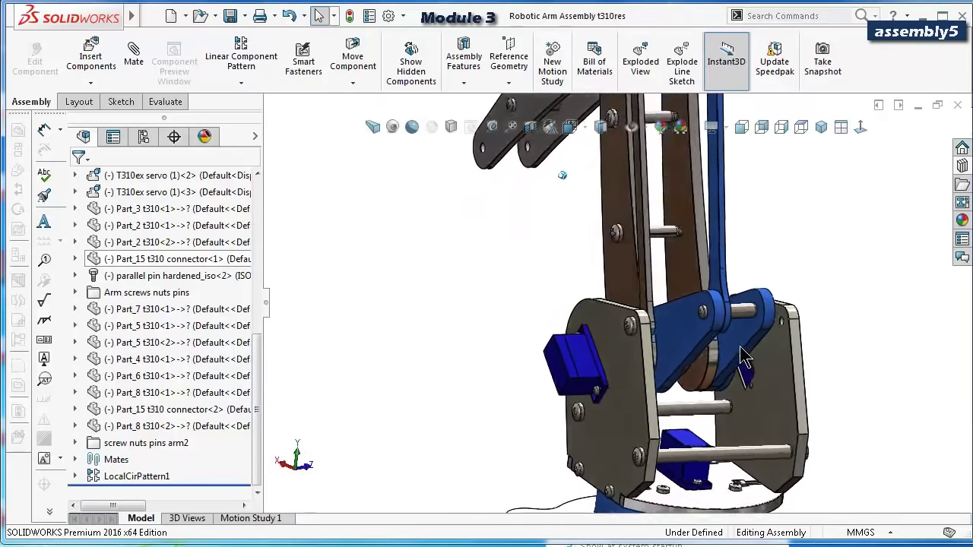
key(Left)
key(Left)
key(Left)
key(Left)
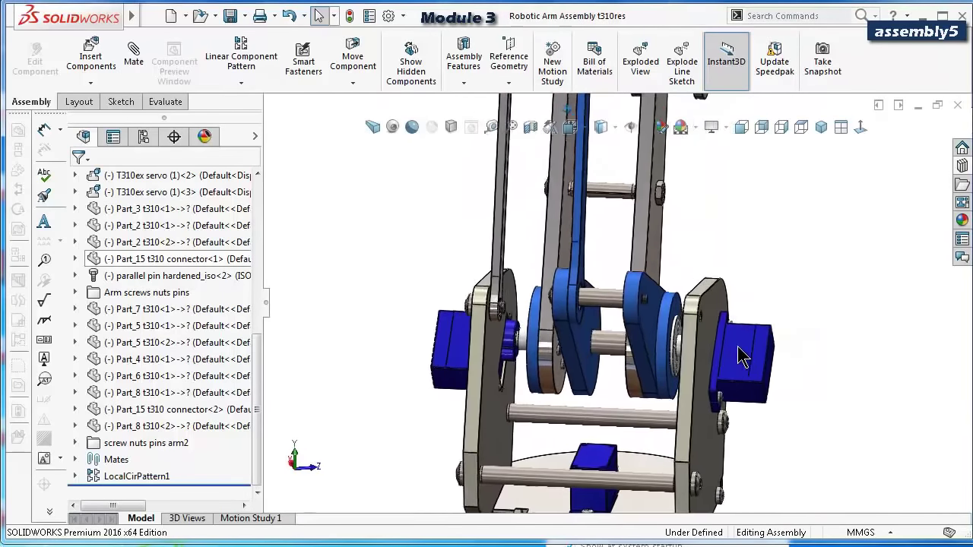
key(Left)
key(Left)
key(Left)
key(Left)
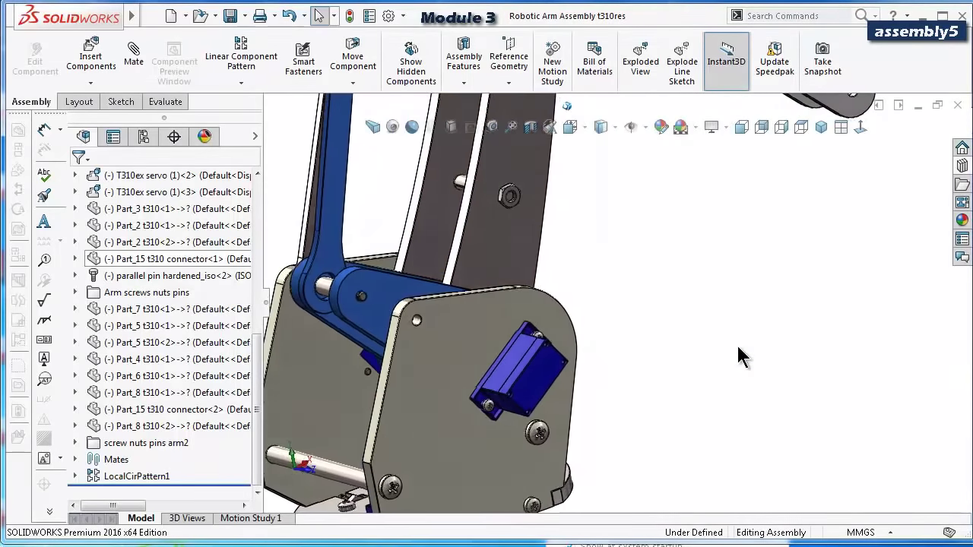
key(Left)
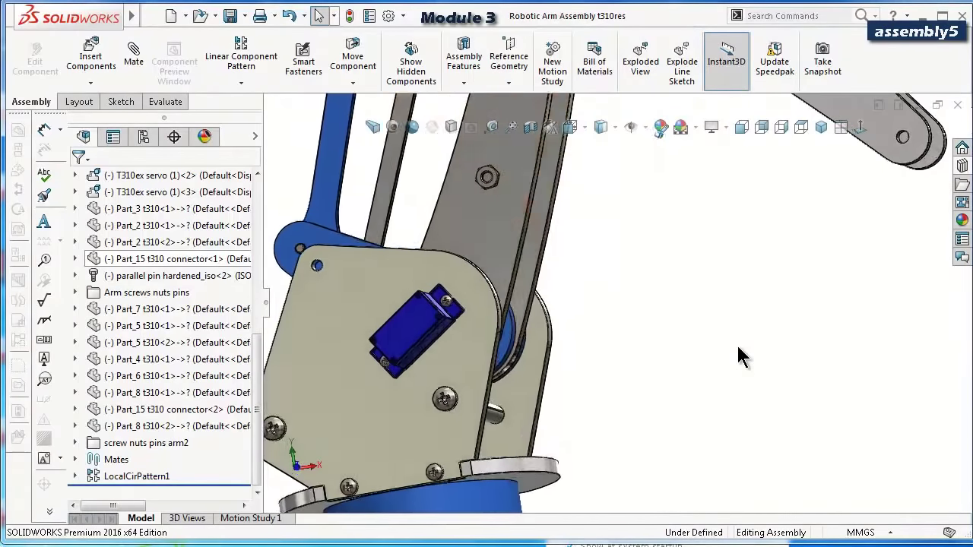
key(Left)
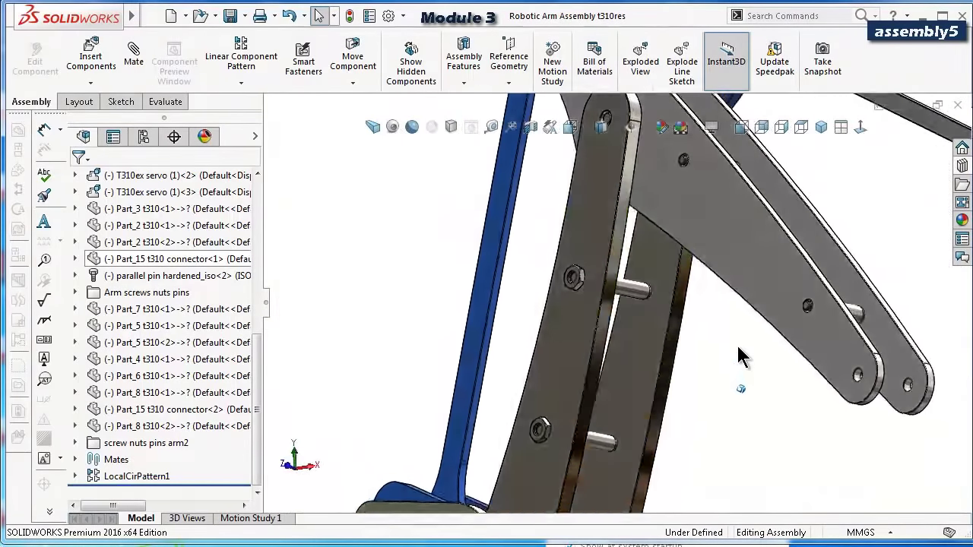
key(Left)
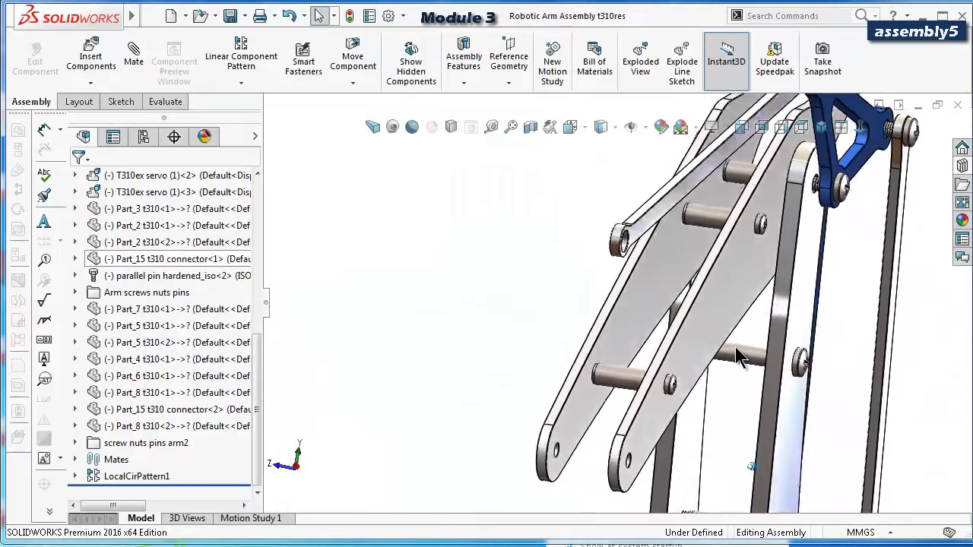
key(Left)
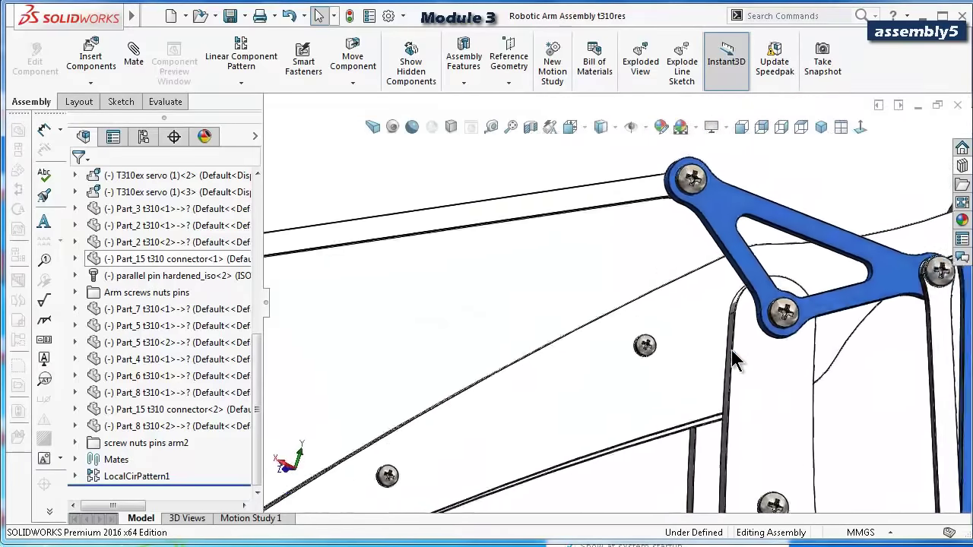
key(Left)
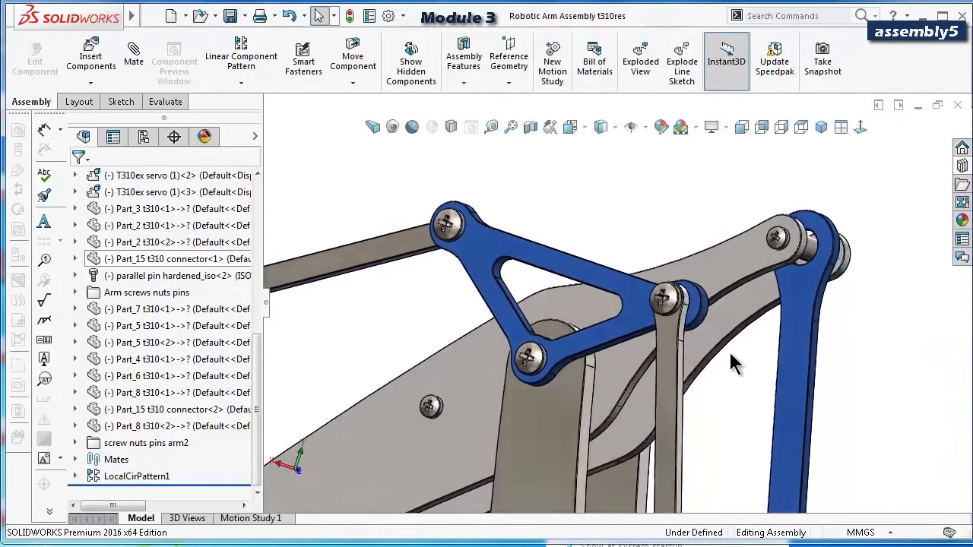
key(Left)
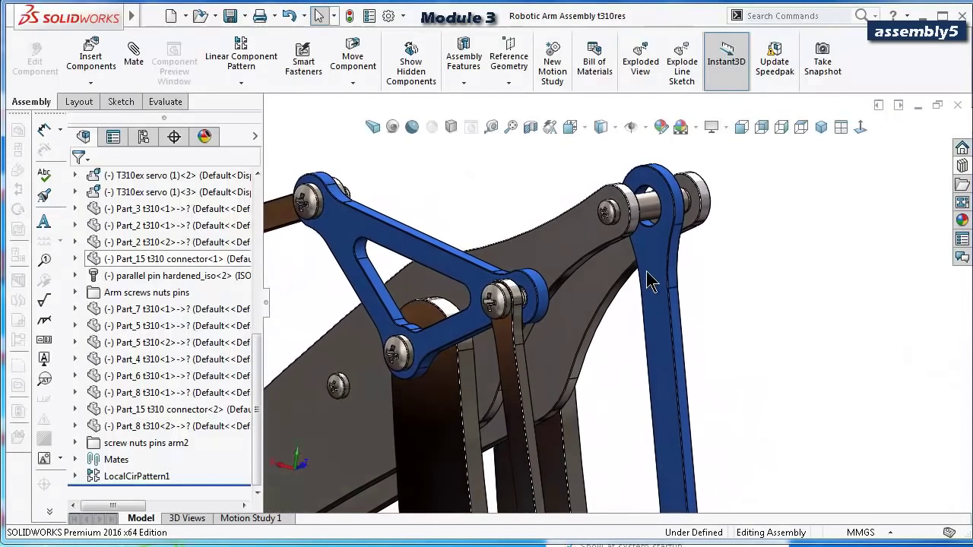
click(662, 257)
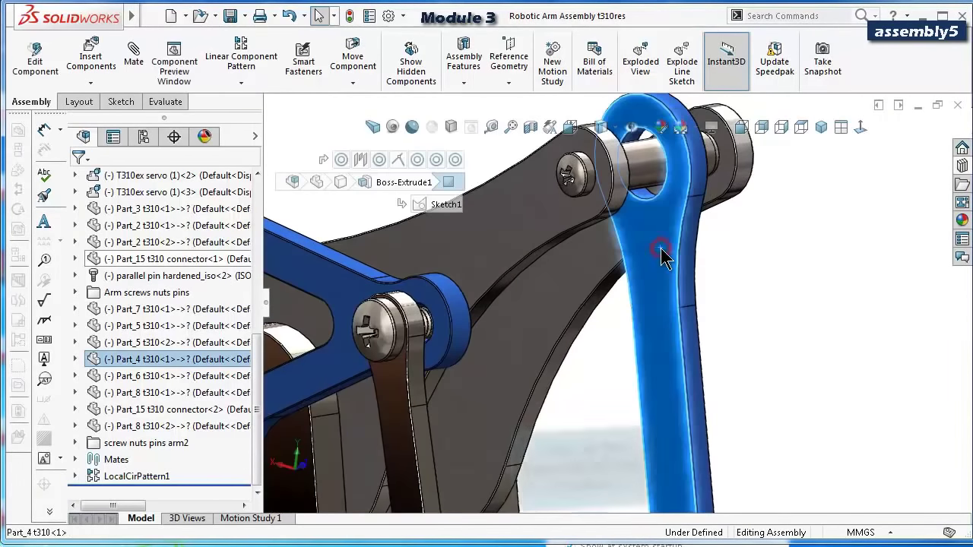
click(759, 264)
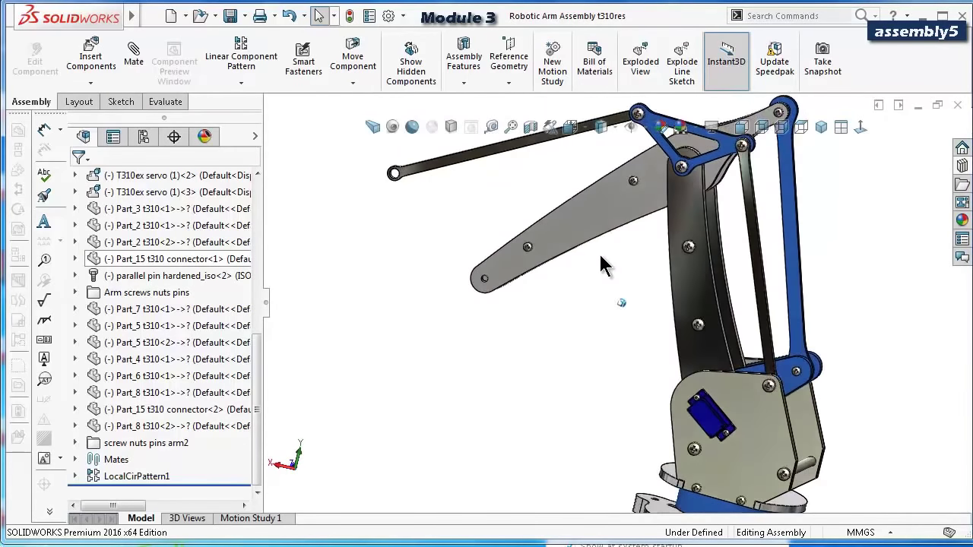
Switch to the isometric view and look over the complete robotic arm.
click(822, 128)
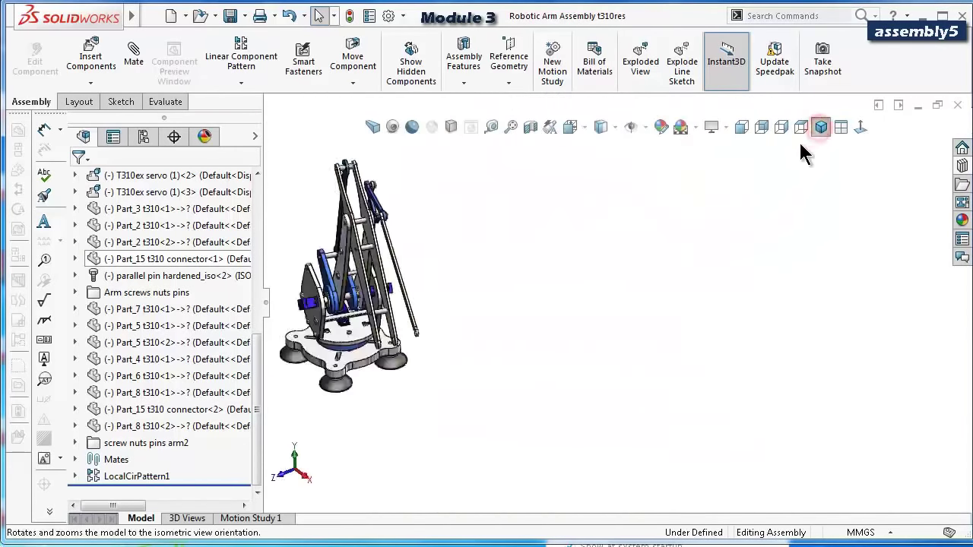
scroll(623, 365, up, 5)
scroll(645, 434, down, 2)
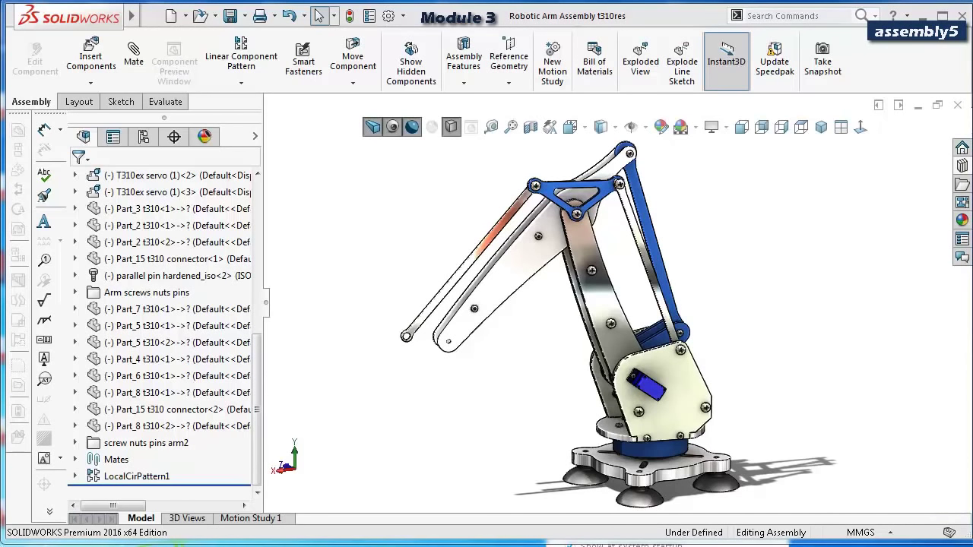
Insert the Gripper2 Assembly T308 in its Default configuration and place it just below the forearm's free end.
drag(971, 541, 970, 546)
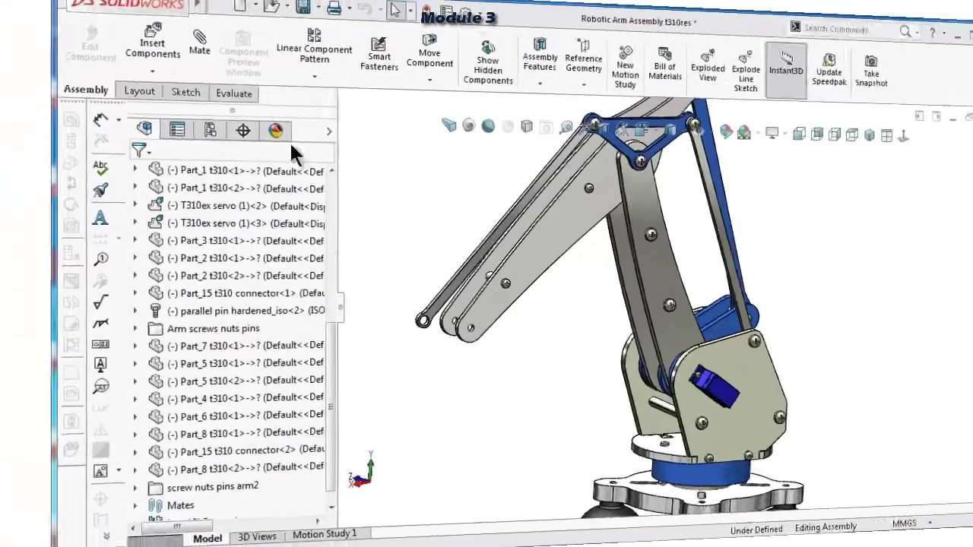
click(152, 42)
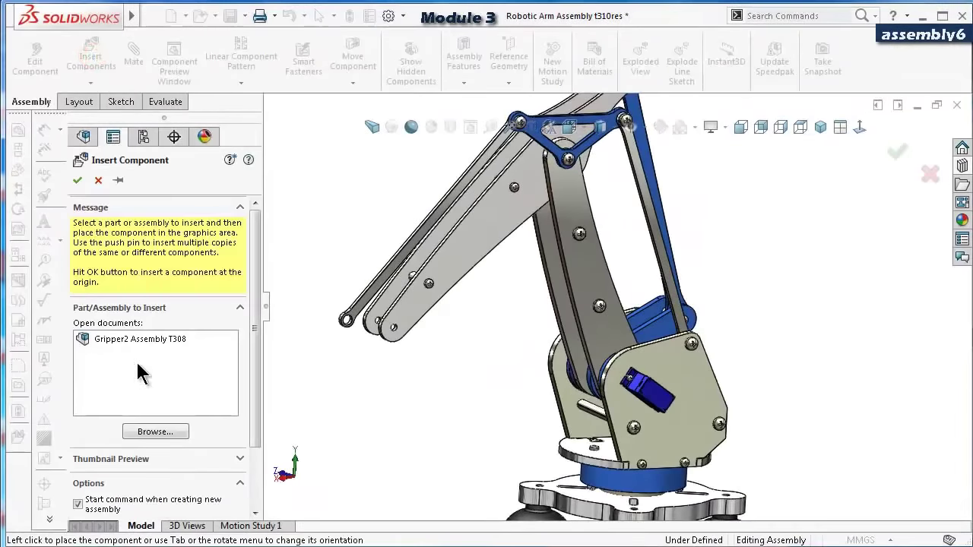
click(141, 340)
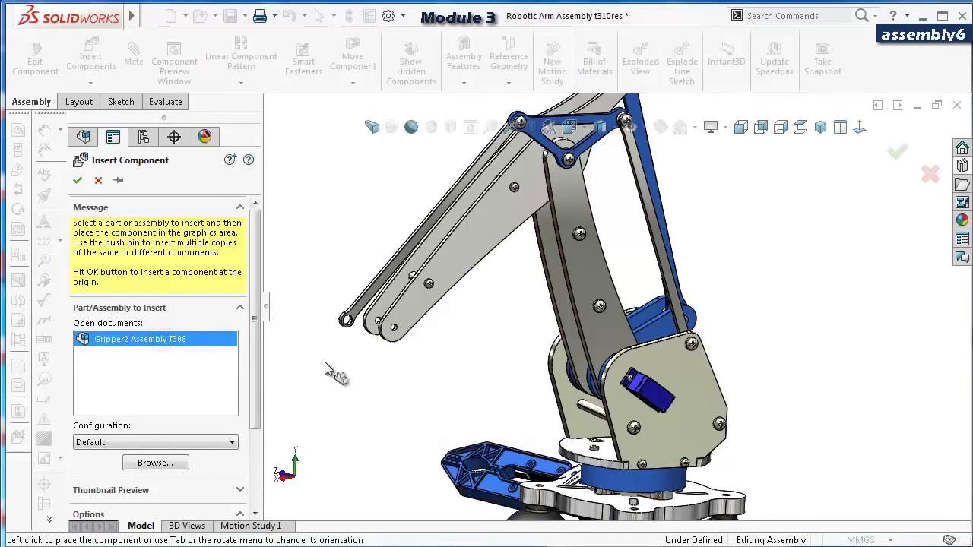
scroll(470, 444, up, 1)
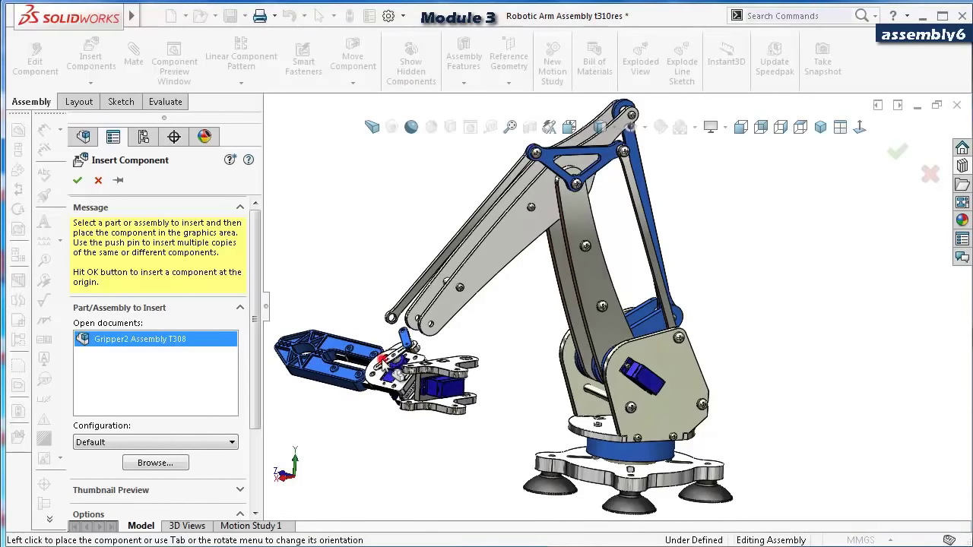
click(386, 371)
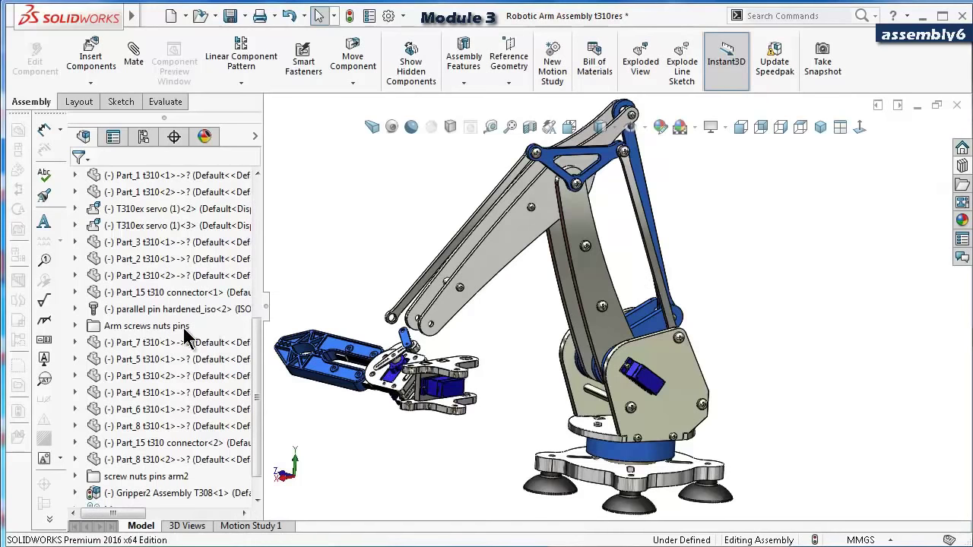
Hide the hardware in the Arm screws nuts pins and screw nuts pins arm2 folders.
click(174, 327)
right_click(176, 329)
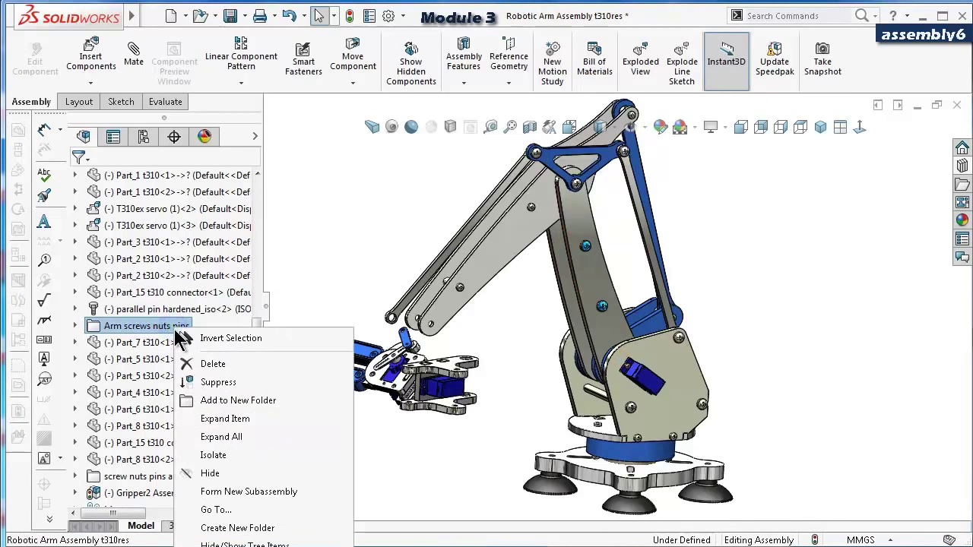
click(211, 473)
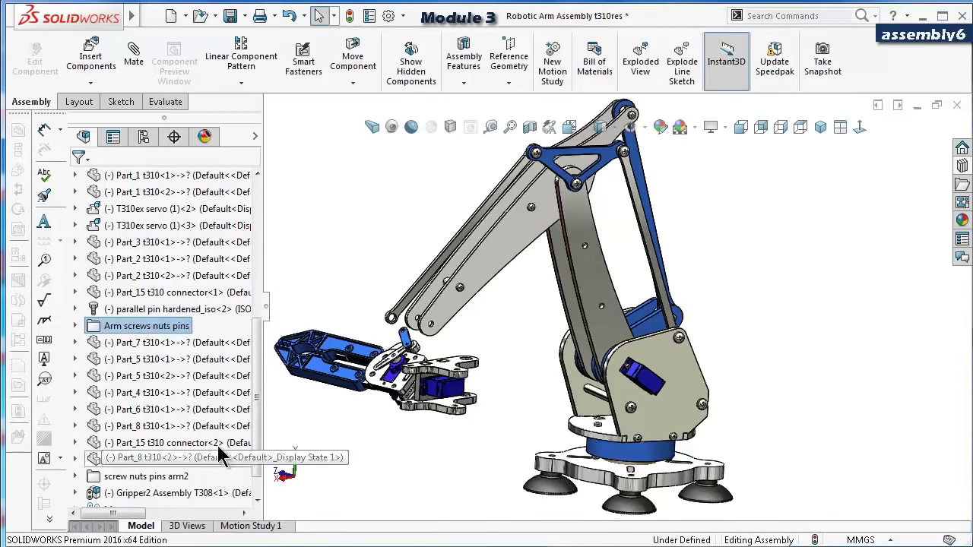
drag(259, 376, 259, 407)
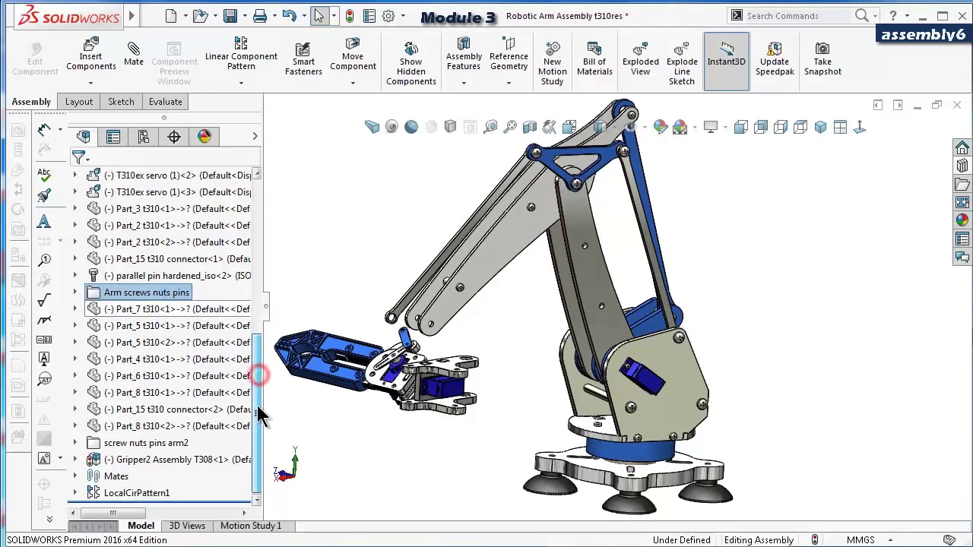
click(176, 445)
right_click(175, 446)
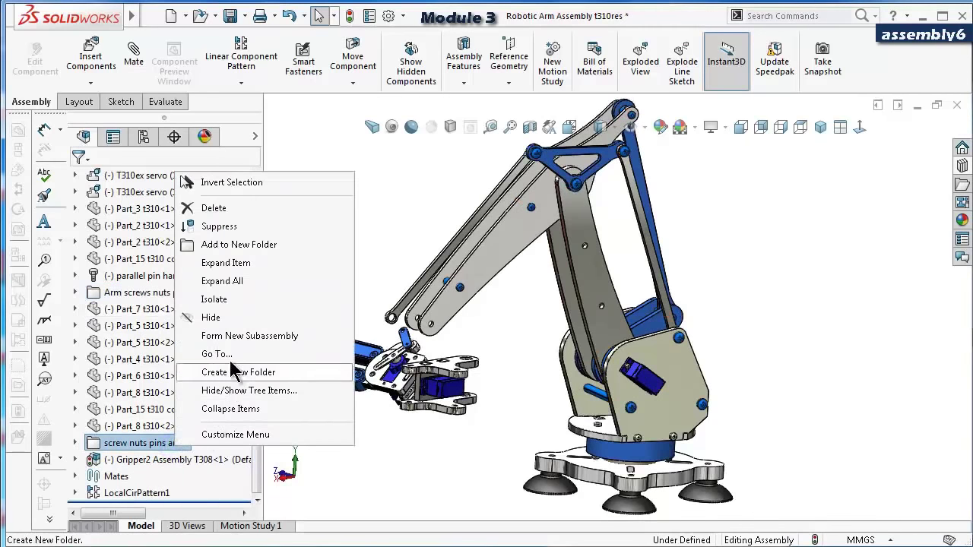
click(225, 319)
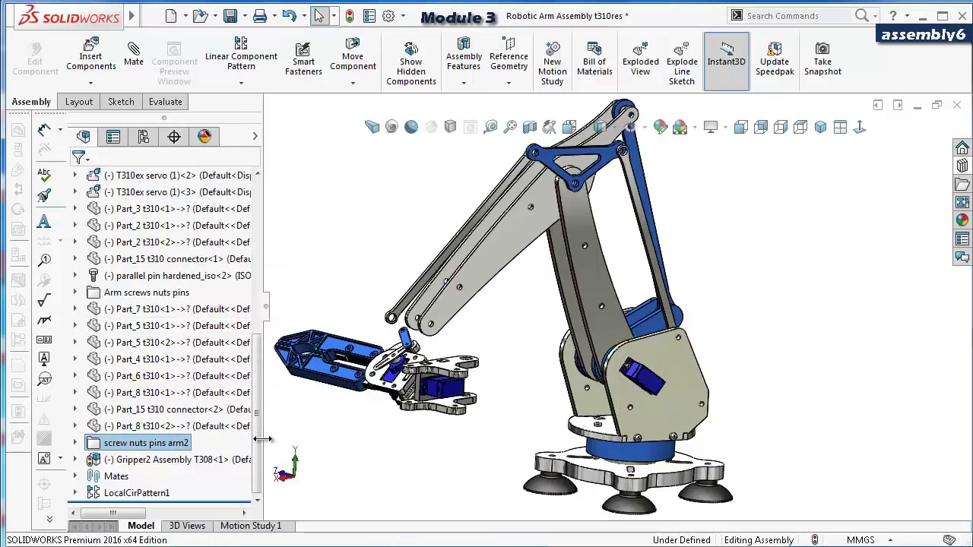
Hide the hardware in the Base Screws and nuts folder.
drag(257, 450, 252, 388)
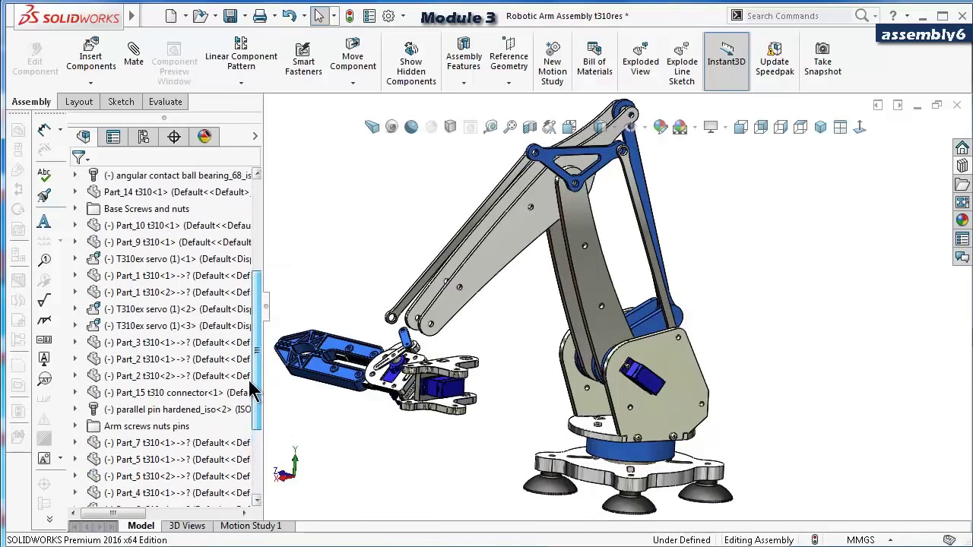
click(166, 213)
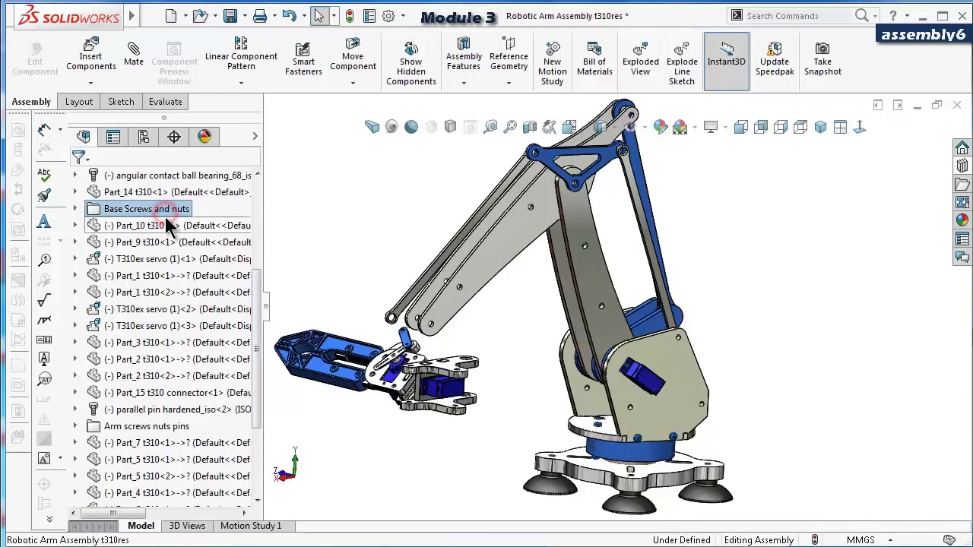
right_click(167, 224)
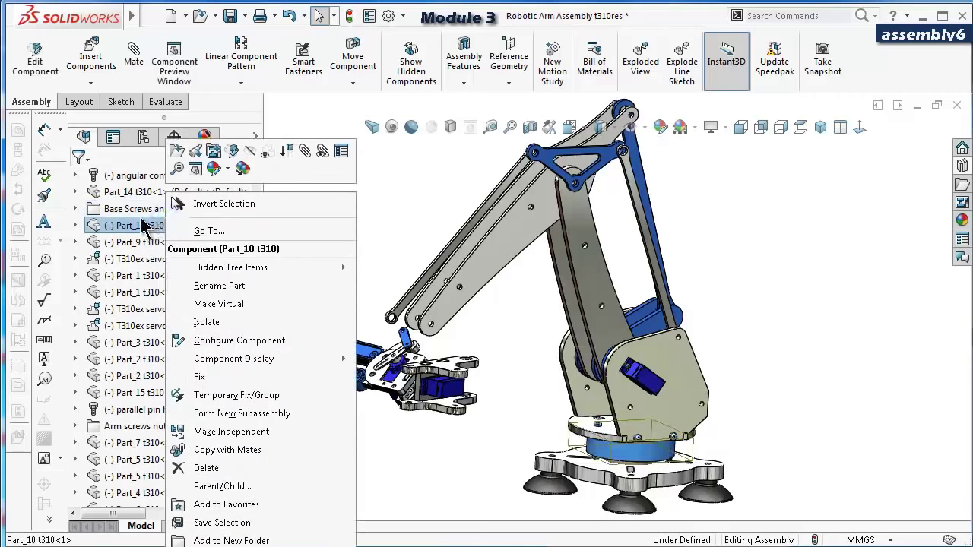
click(142, 213)
right_click(142, 216)
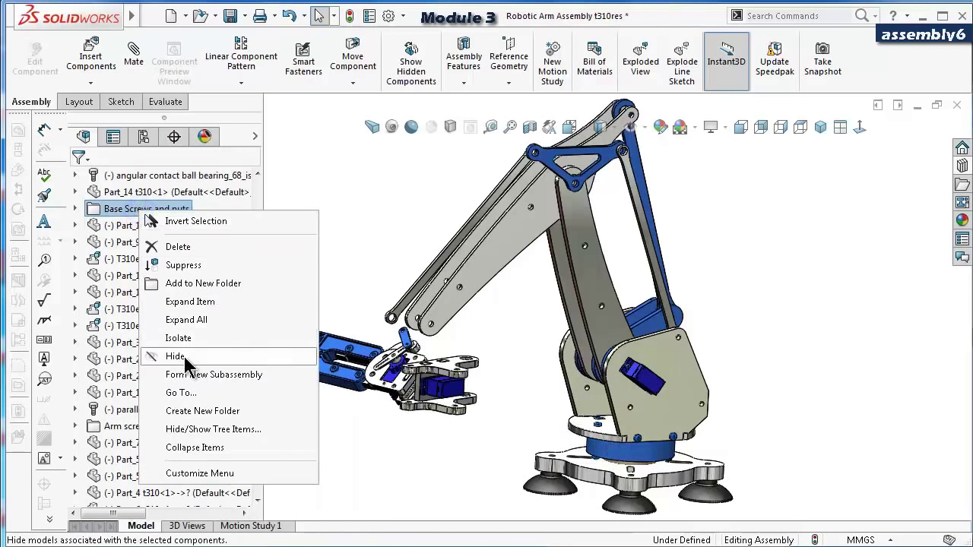
click(200, 355)
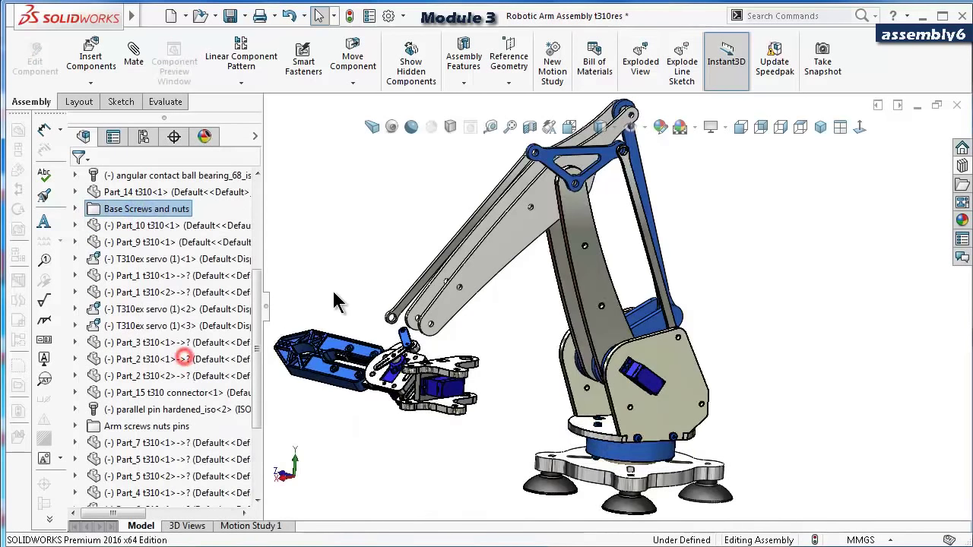
Rotate the gripper freely until its jaws point down along the forearm's direction, and move it clear of the forearm's end.
click(353, 82)
click(356, 122)
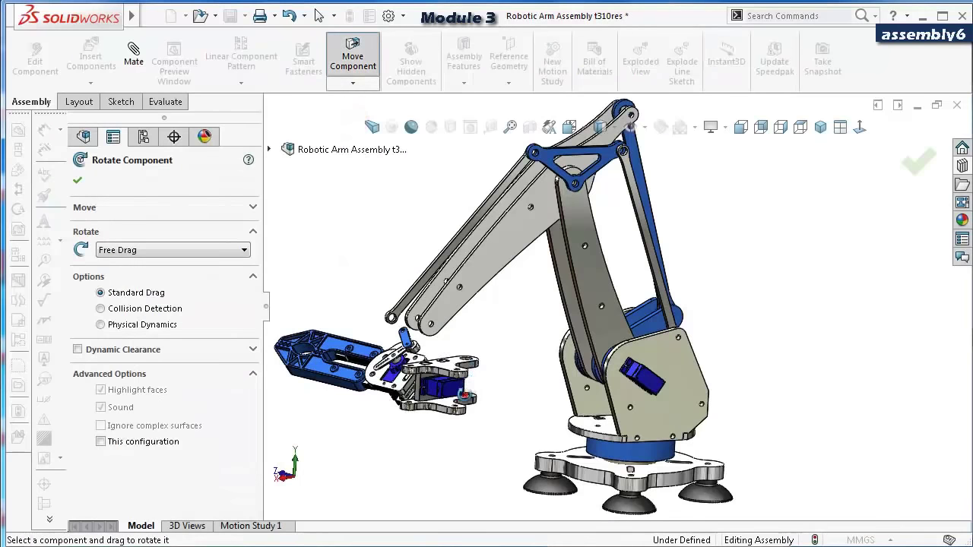
drag(454, 331, 486, 163)
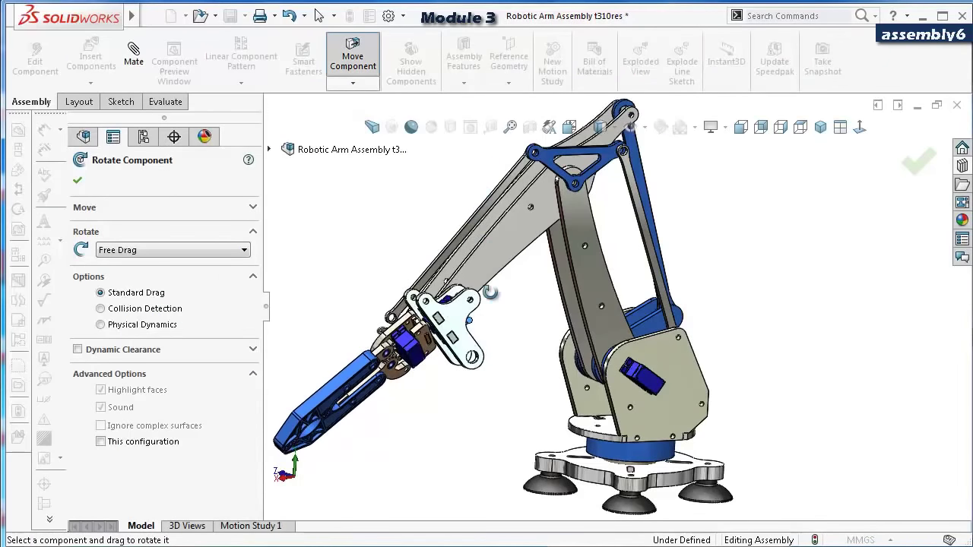
scroll(477, 328, down, 2)
scroll(477, 328, down, 2)
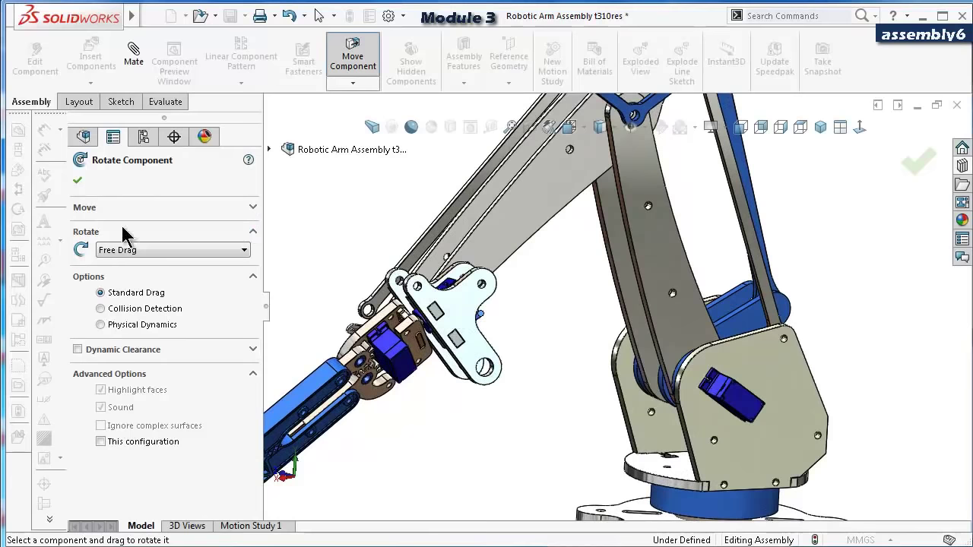
click(78, 180)
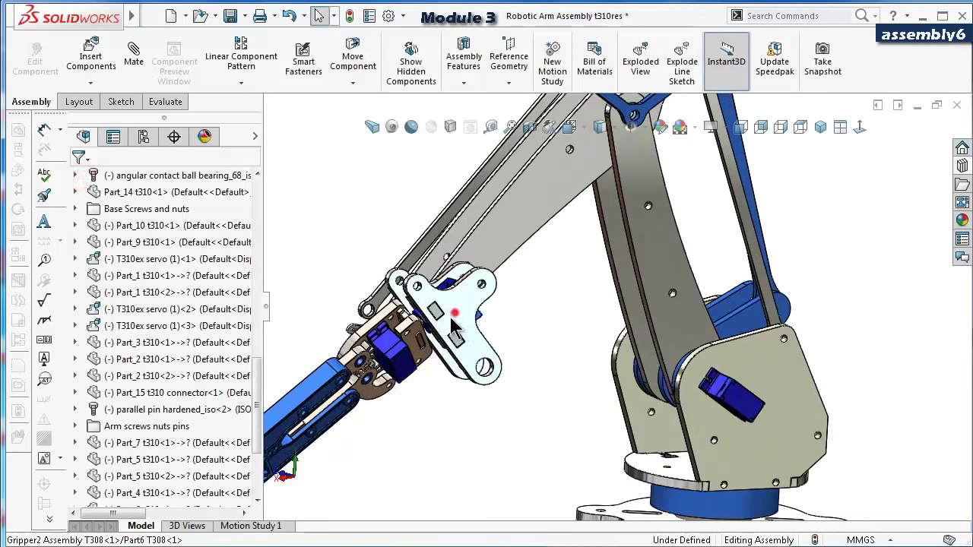
click(400, 351)
drag(401, 351, 355, 378)
click(472, 375)
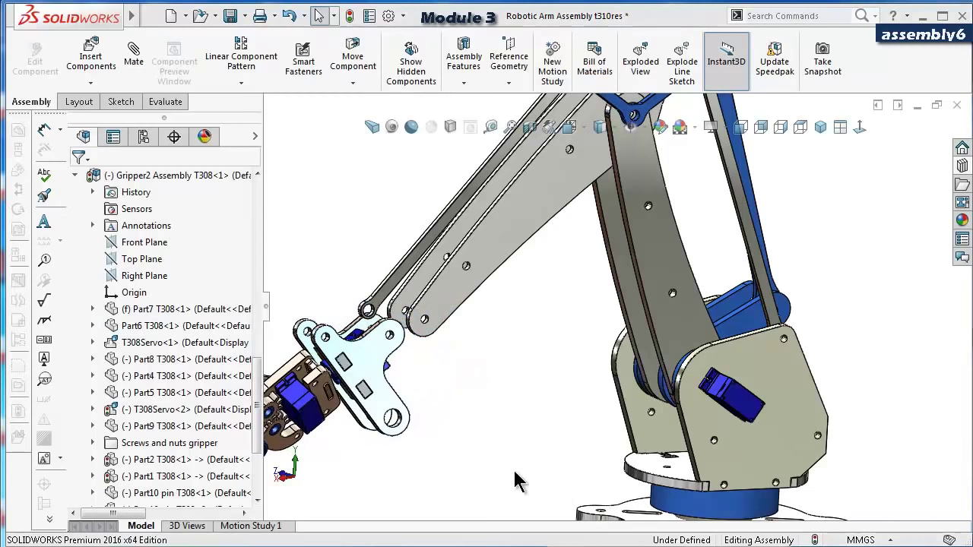
Add a Concentric mate between the large hole in the gripper's Part6 bracket and the end hole of forearm plate Part_5.
scroll(401, 414, down, 6)
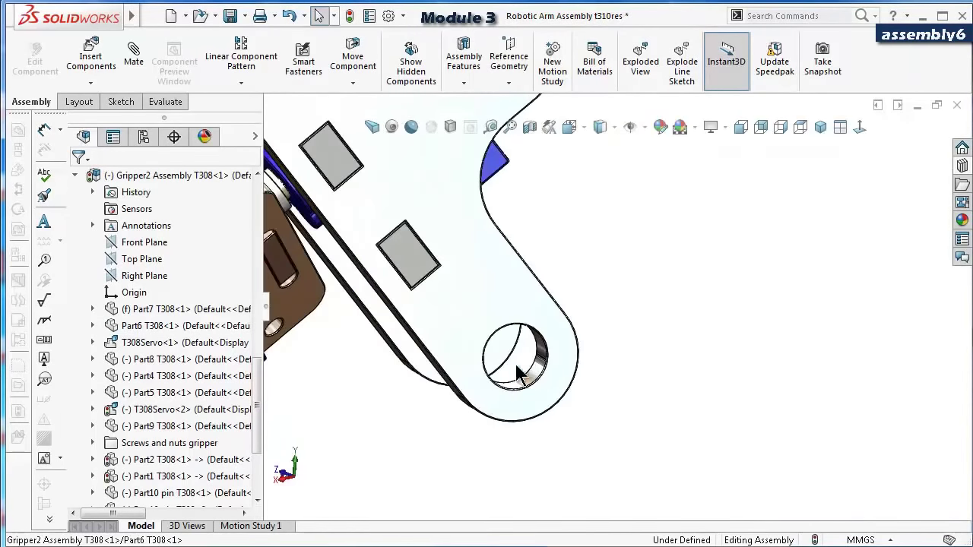
click(545, 365)
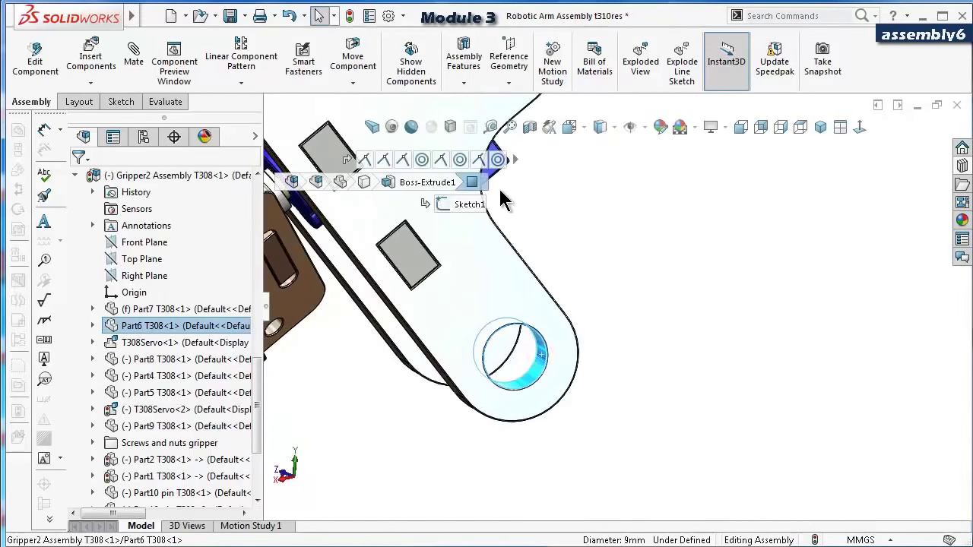
click(131, 49)
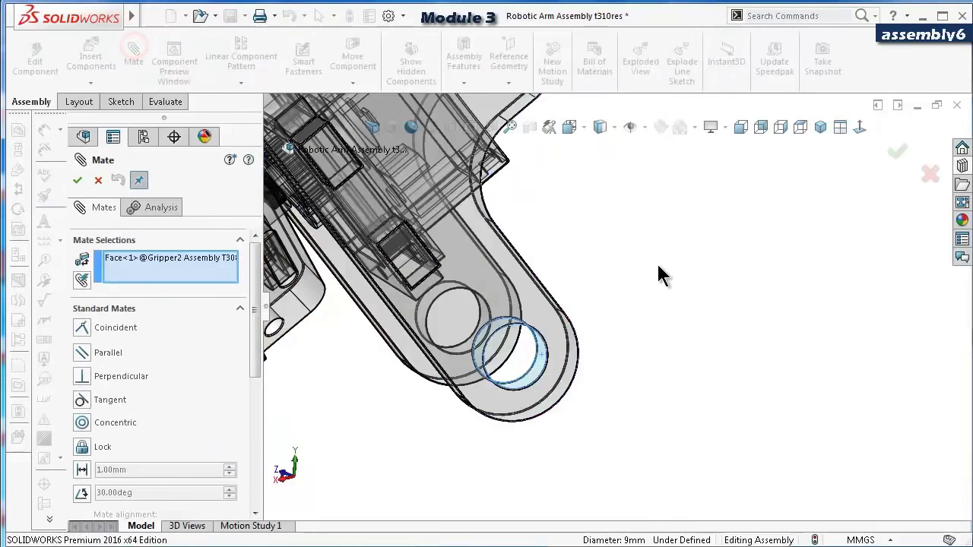
scroll(620, 274, up, 6)
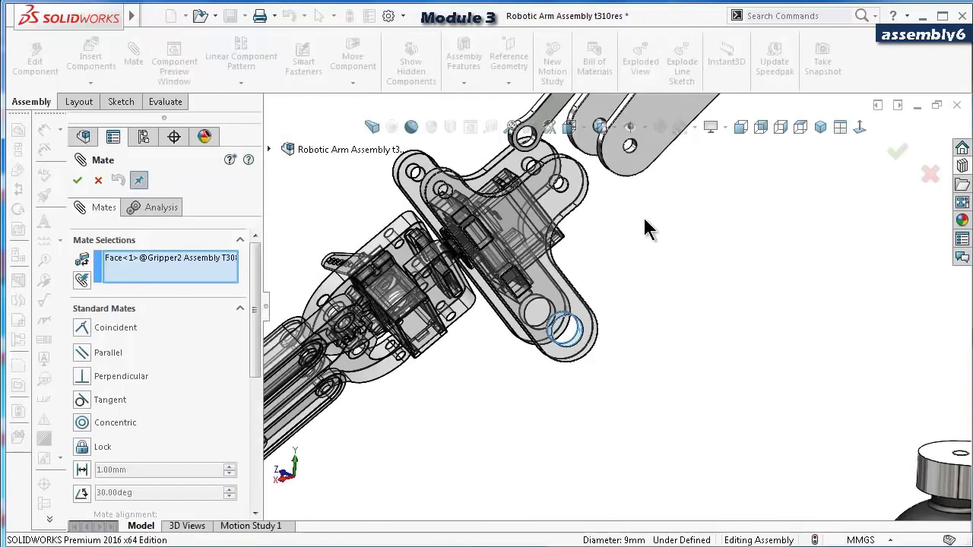
scroll(645, 215, down, 6)
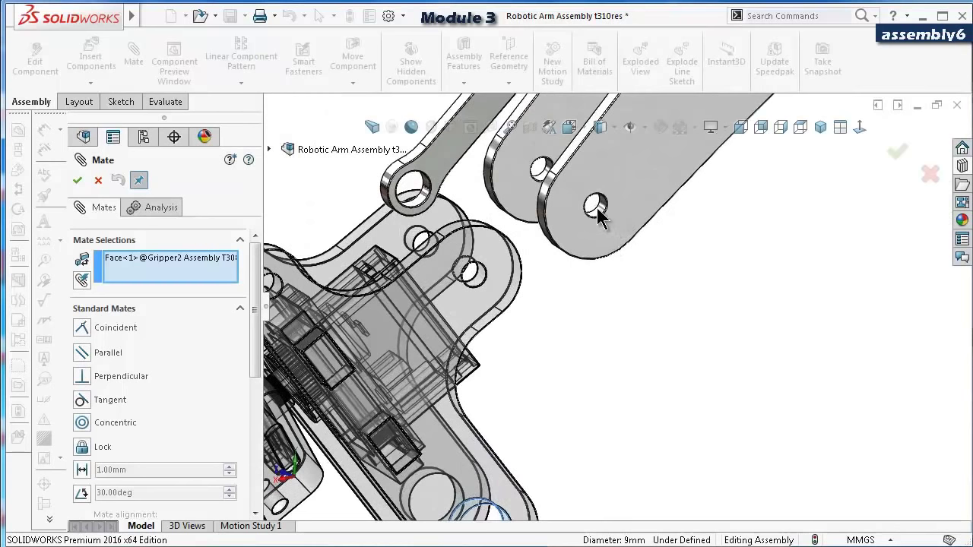
click(601, 204)
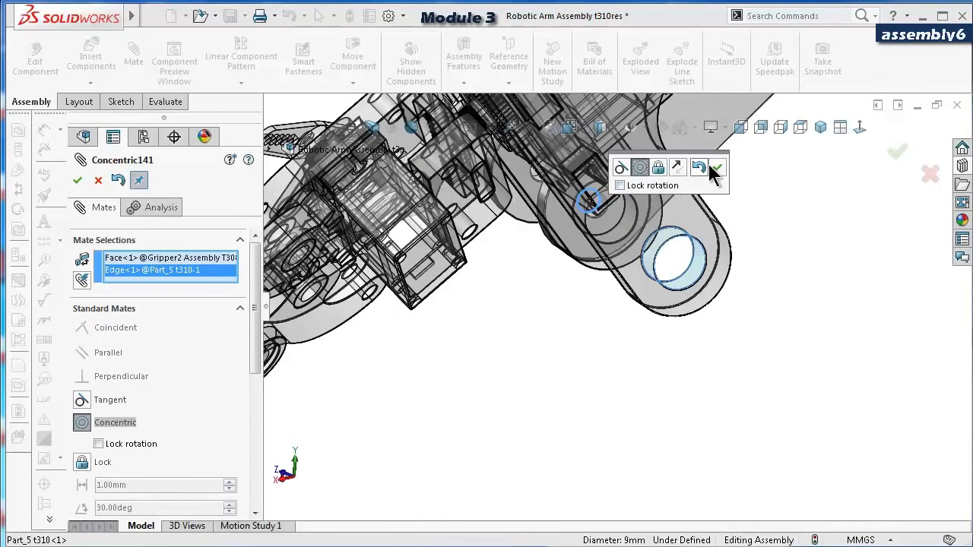
click(720, 169)
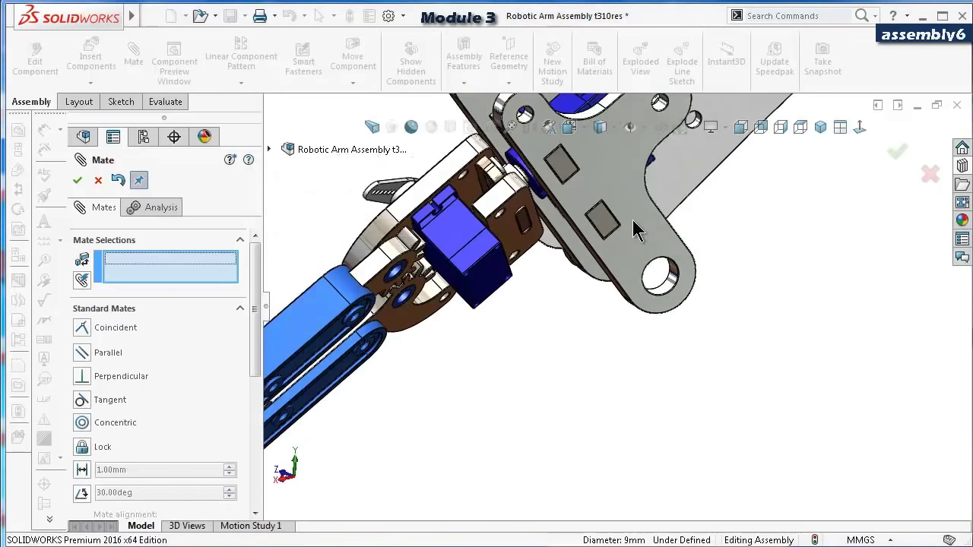
Add a Width mate with the Centered constraint, using the two Part_5 forearm plates as width faces and the gripper bracket's side faces as tabs.
middle_drag(637, 222, 681, 118)
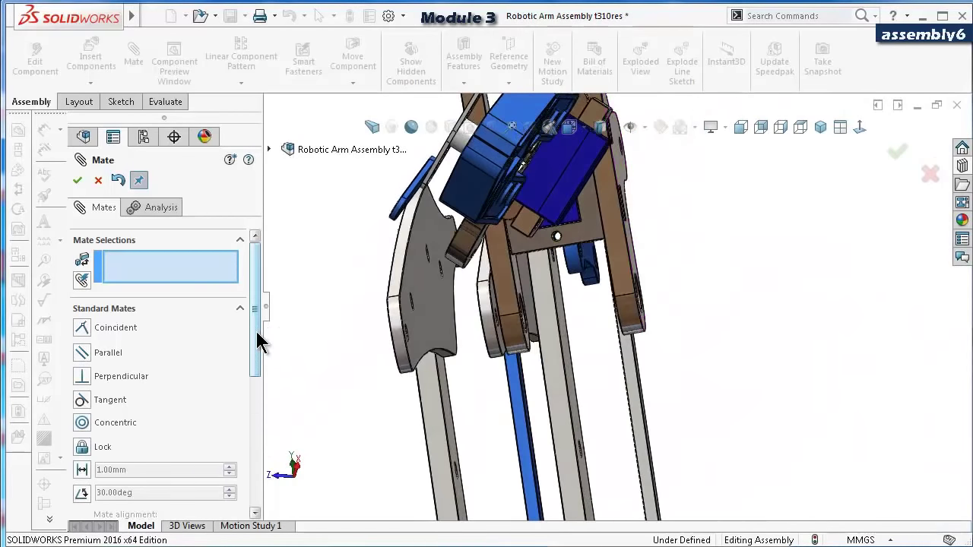
mouse_move(257, 342)
mouse_down()
mouse_move(256, 423)
mouse_move(269, 330)
mouse_up()
click(235, 388)
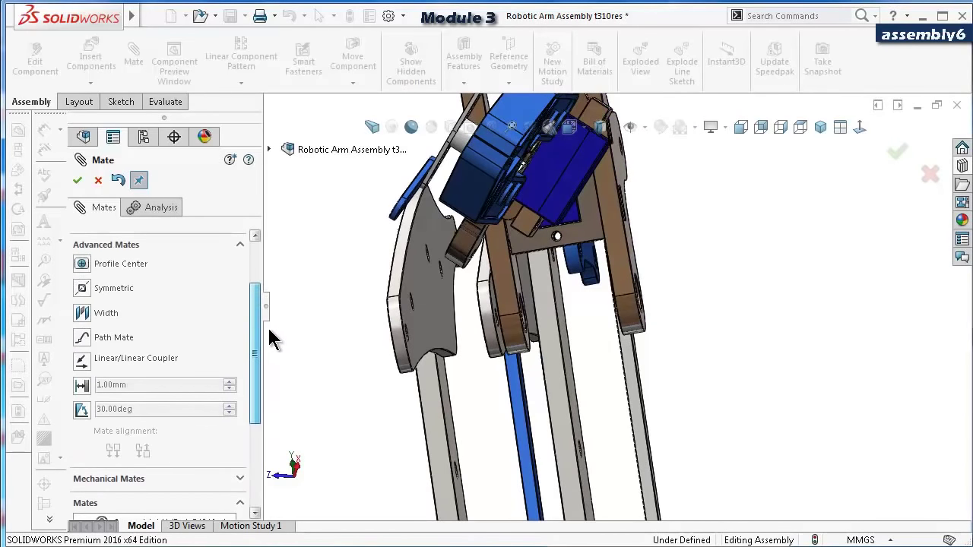
click(85, 315)
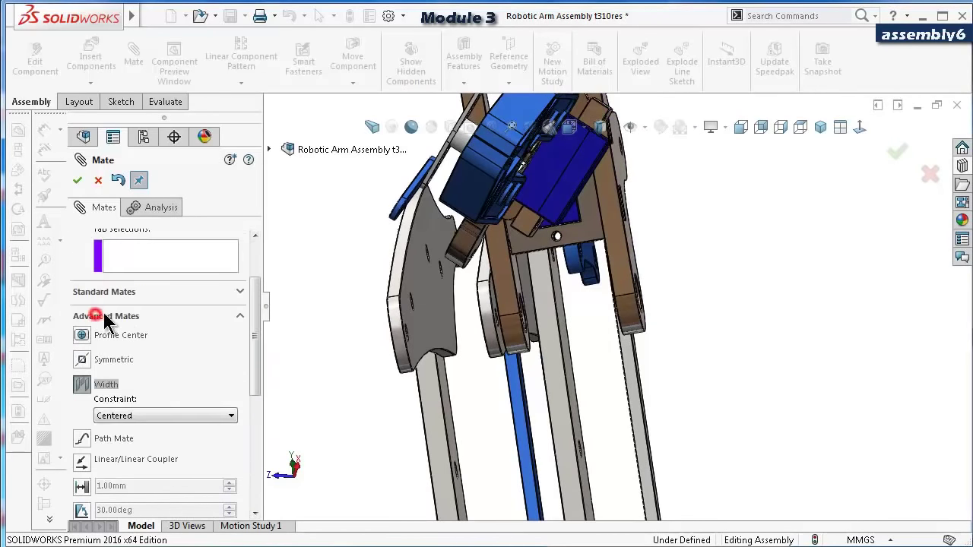
click(420, 317)
middle_drag(467, 328, 485, 332)
click(457, 325)
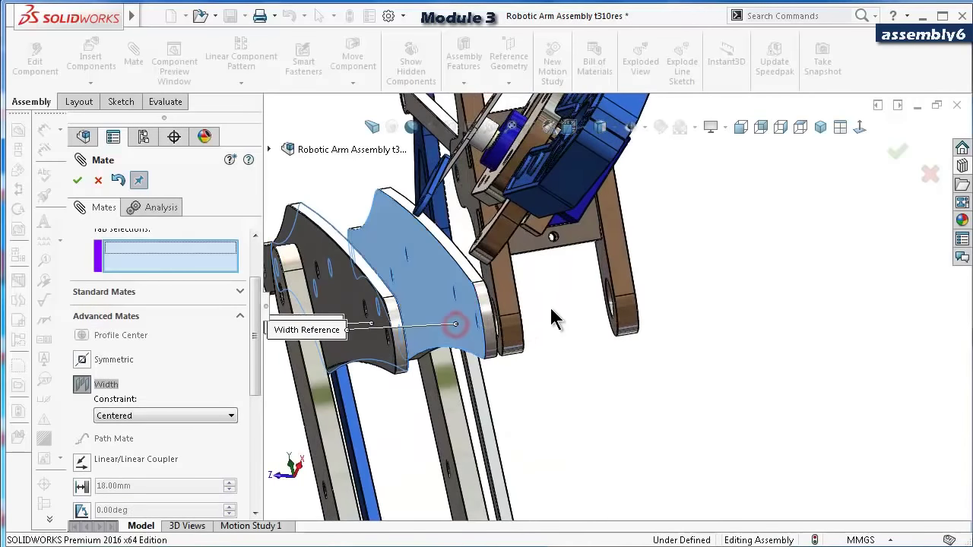
click(606, 270)
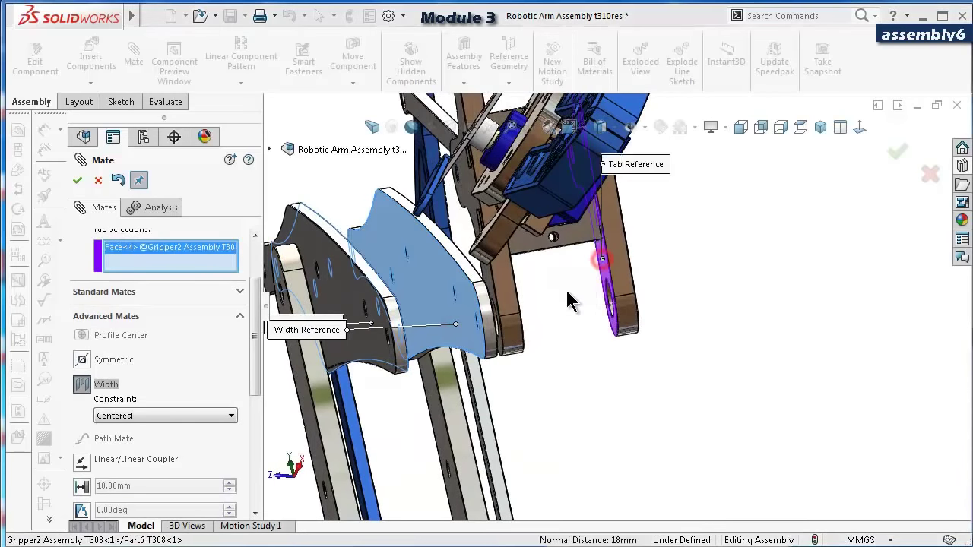
middle_drag(567, 293, 535, 303)
click(518, 268)
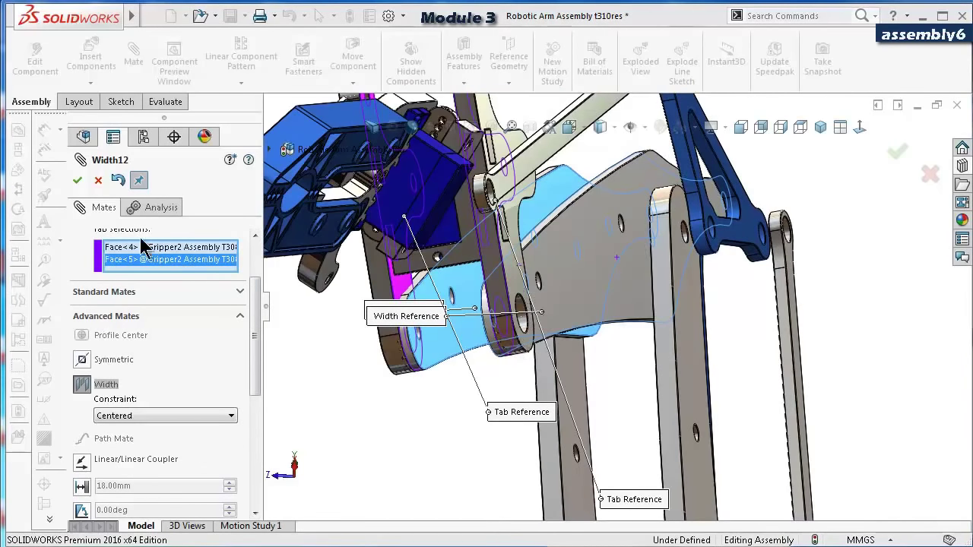
click(77, 180)
middle_drag(463, 304, 497, 272)
scroll(496, 272, down, 10)
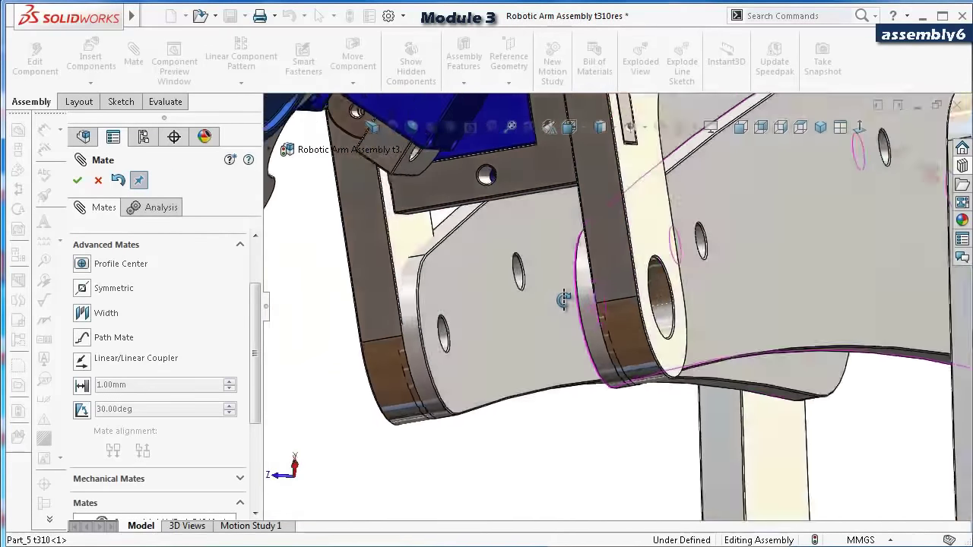
middle_drag(564, 298, 502, 346)
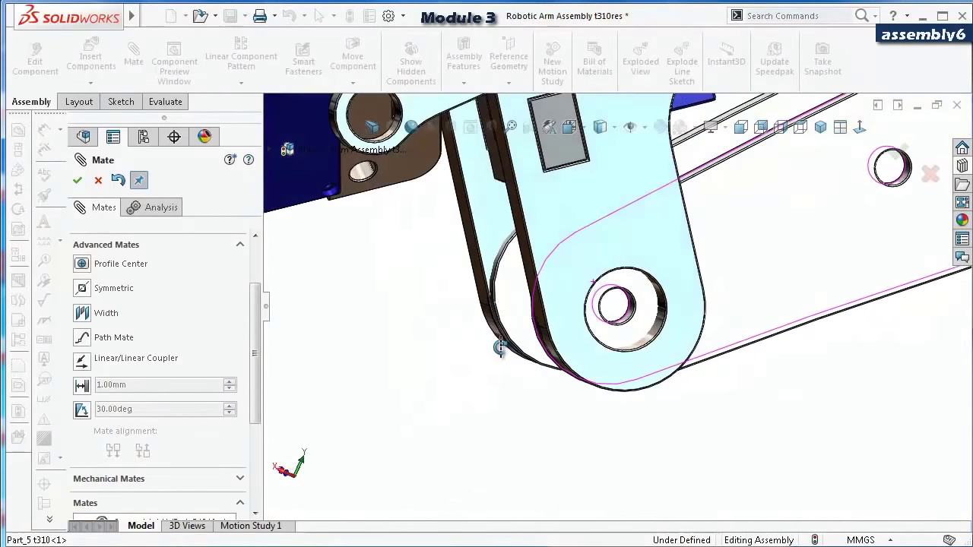
Add a Concentric mate between the free end hole of link Part_6 and the hole in the upper lobe of the gripper's Part6 bracket.
scroll(639, 305, up, 5)
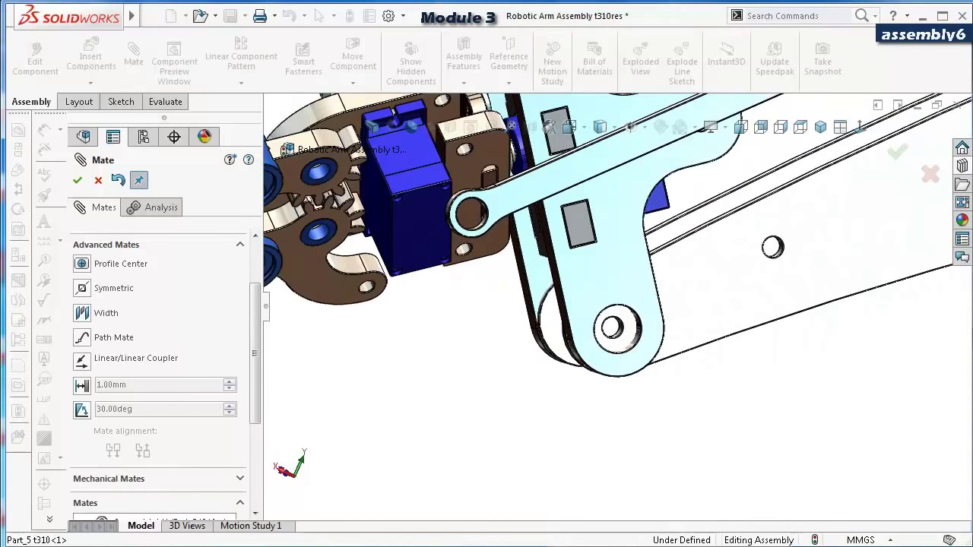
scroll(635, 281, up, 2)
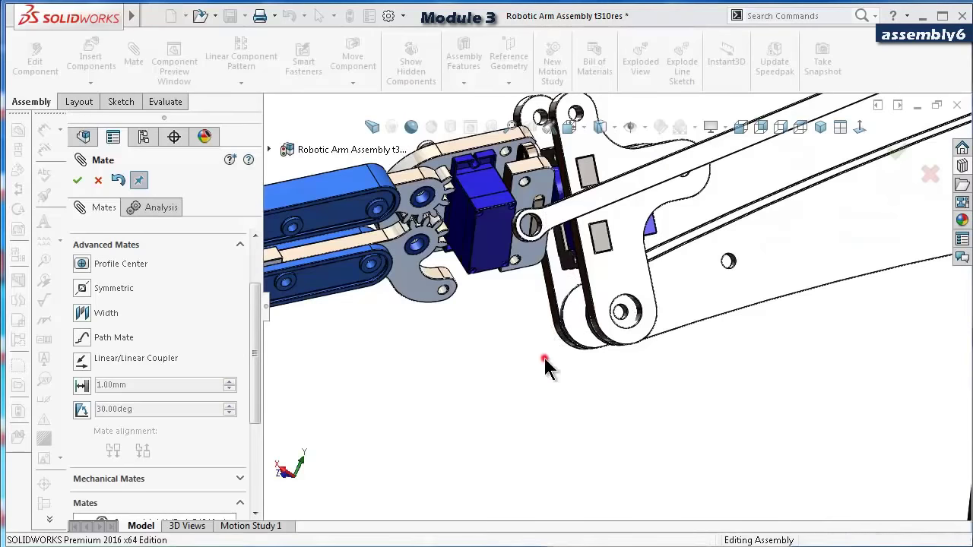
scroll(547, 327, down, 5)
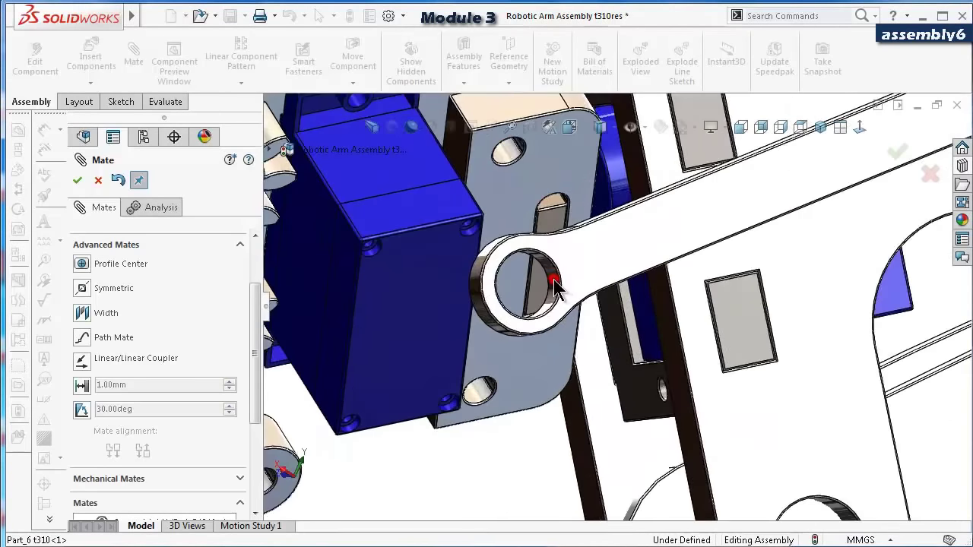
click(559, 289)
scroll(592, 266, up, 4)
scroll(749, 237, down, 8)
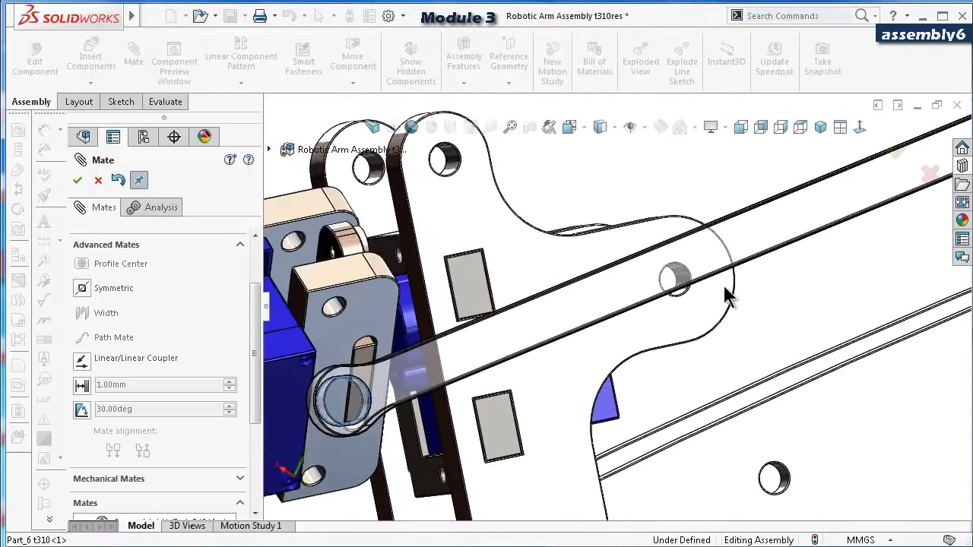
scroll(660, 298, down, 3)
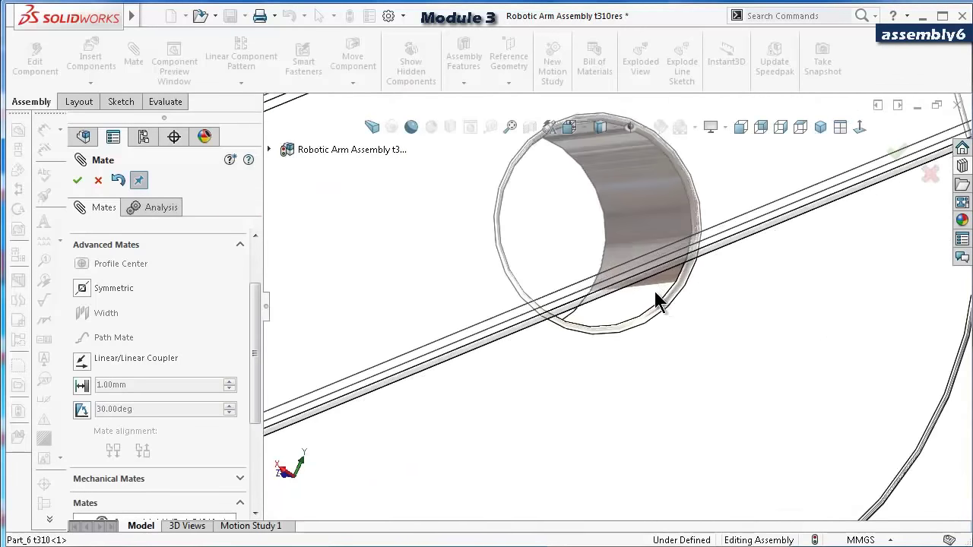
click(654, 295)
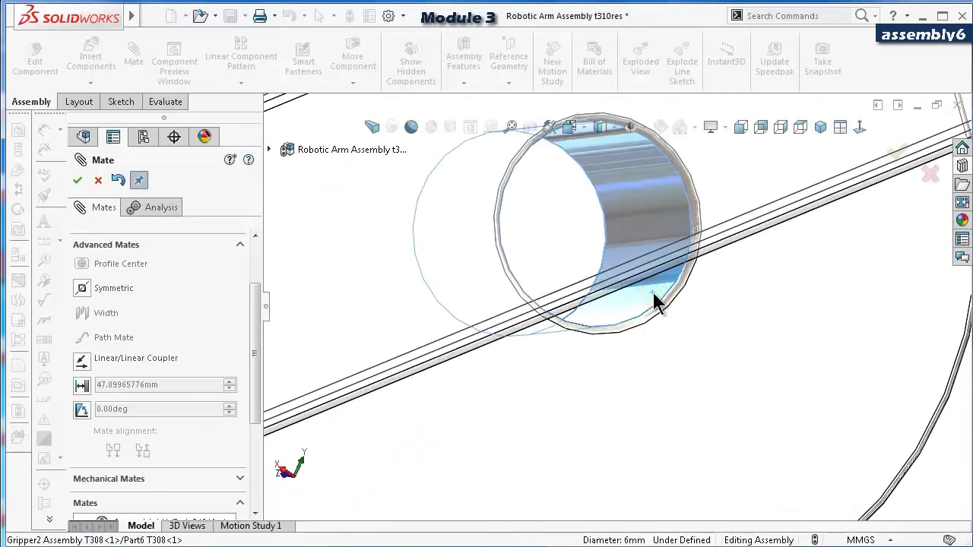
scroll(664, 301, up, 4)
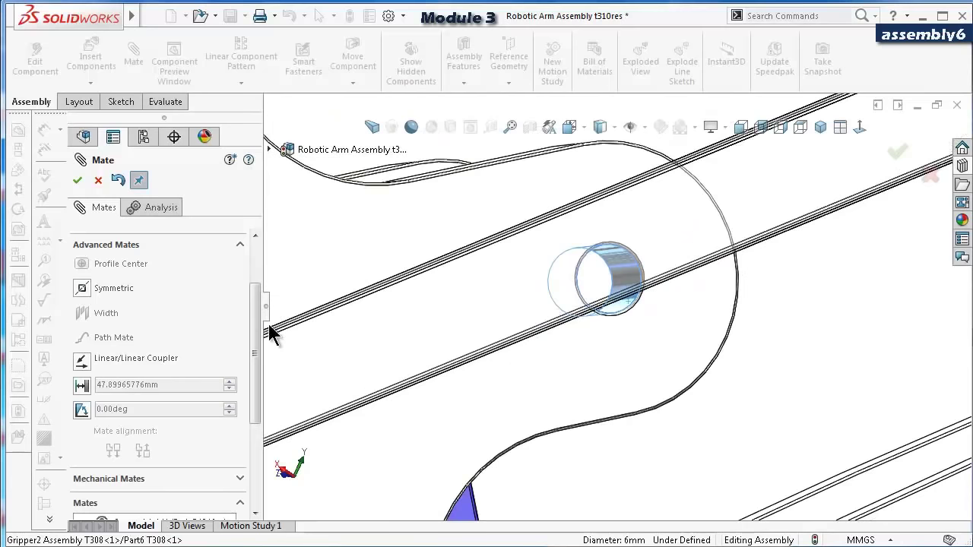
drag(255, 335, 252, 256)
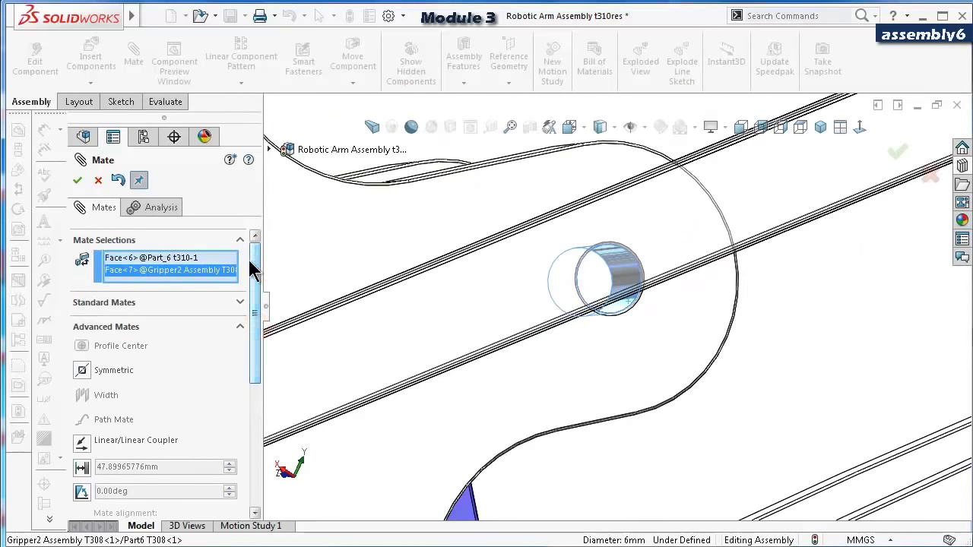
click(239, 305)
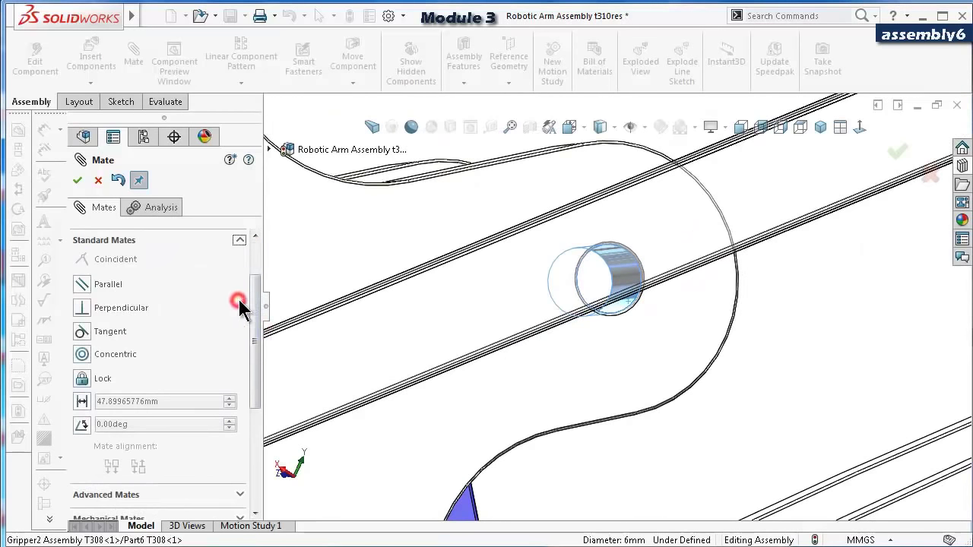
click(82, 354)
scroll(578, 329, up, 10)
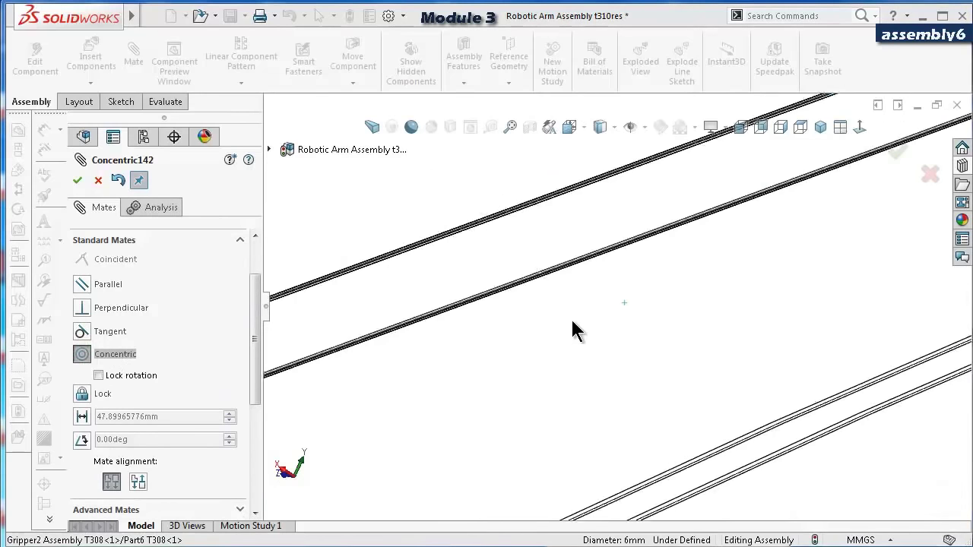
scroll(616, 401, up, 2)
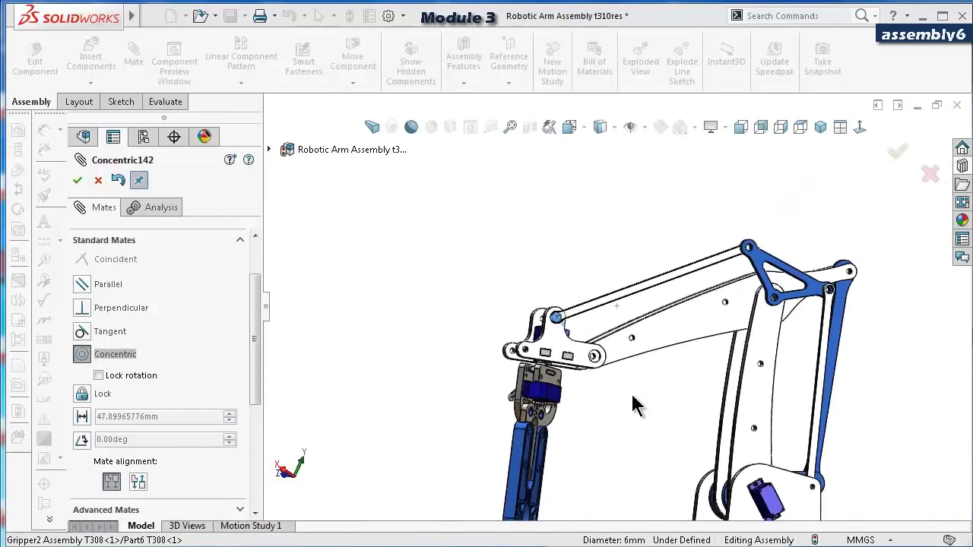
click(576, 398)
middle_drag(569, 405, 581, 407)
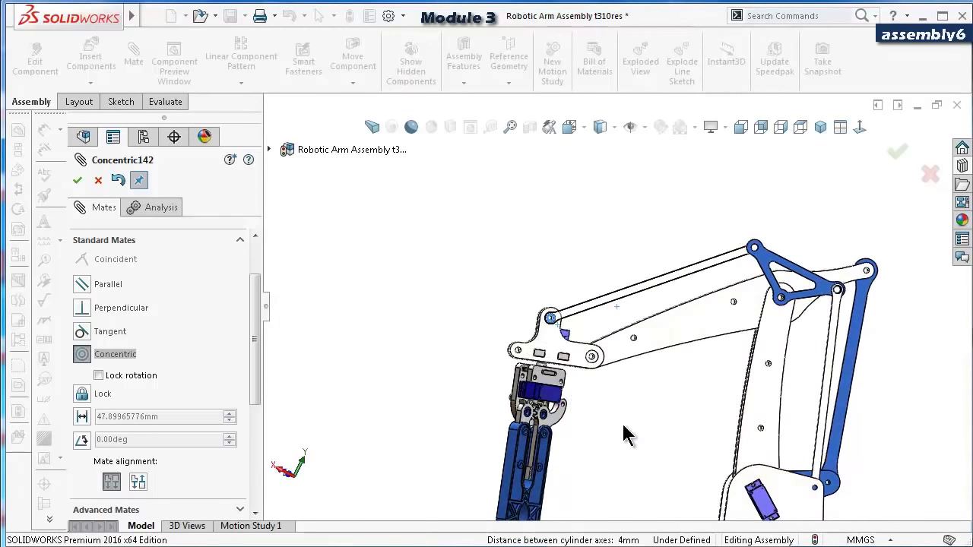
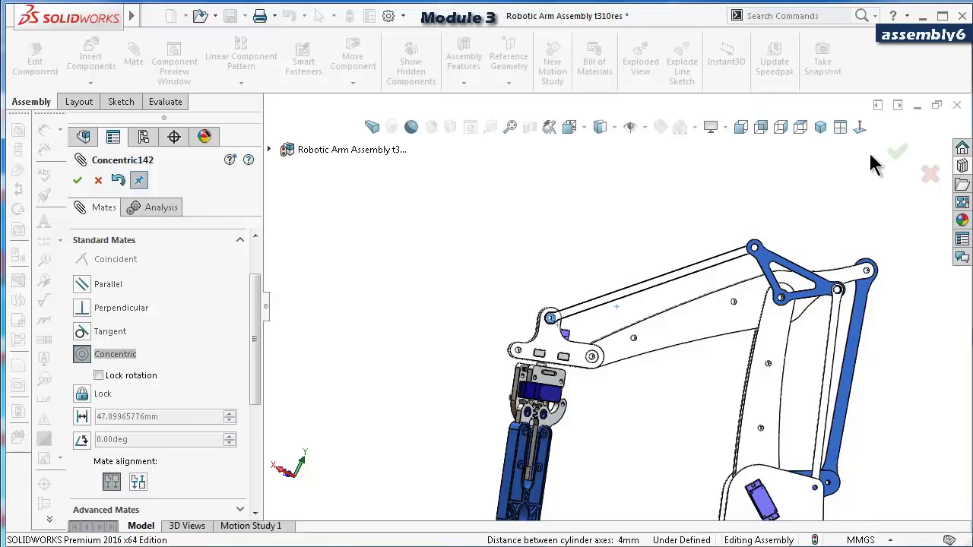
Accept the concentric mate between the upper link's end hole and the gripper bracket's upper hole, and finish the Mate command.
click(903, 153)
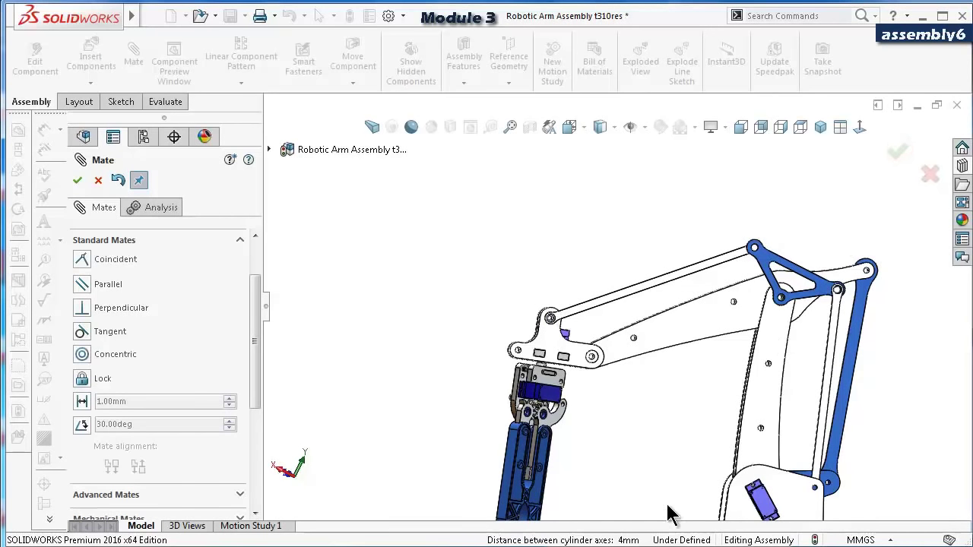
middle_drag(657, 373, 619, 371)
scroll(682, 417, up, 2)
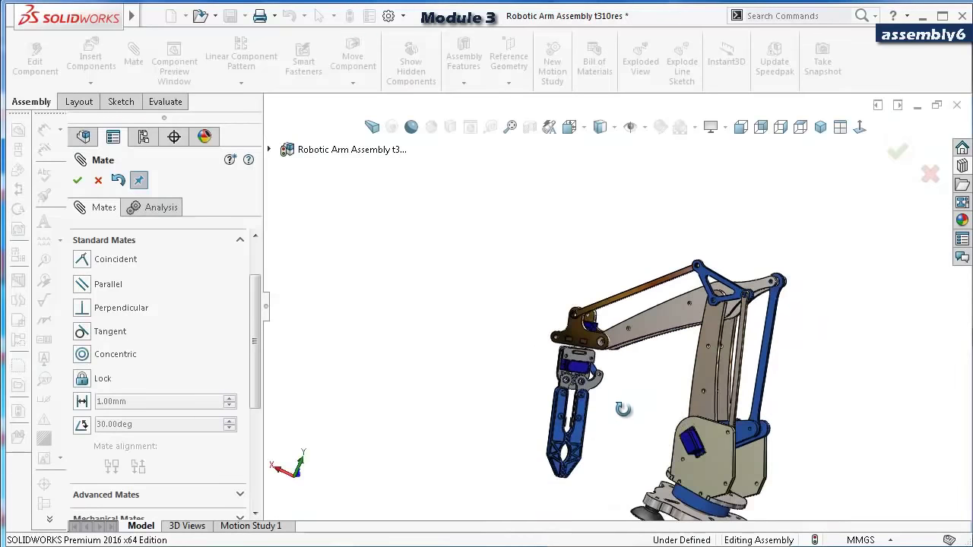
mouse_move(623, 410)
middle_down()
mouse_move(643, 387)
mouse_move(662, 418)
mouse_move(652, 383)
middle_up()
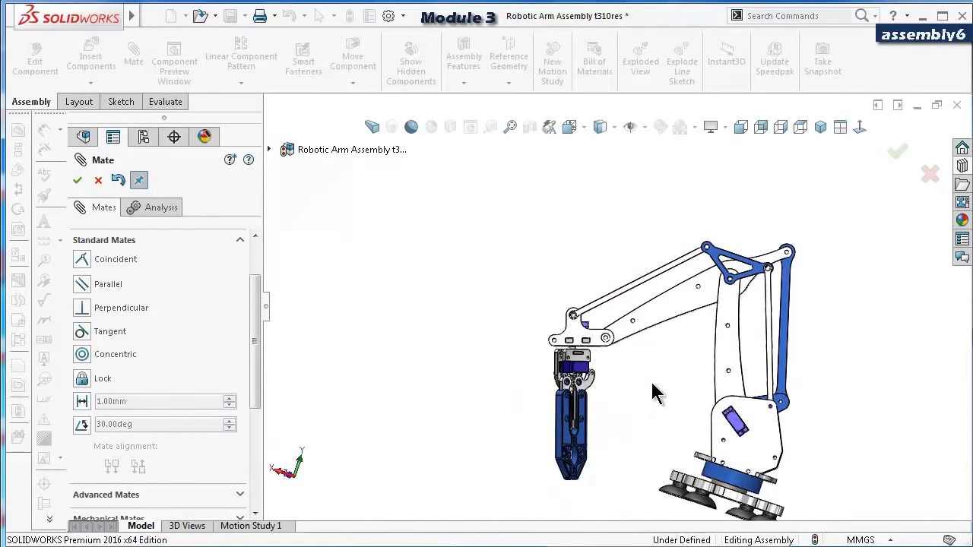
scroll(657, 394, down, 1)
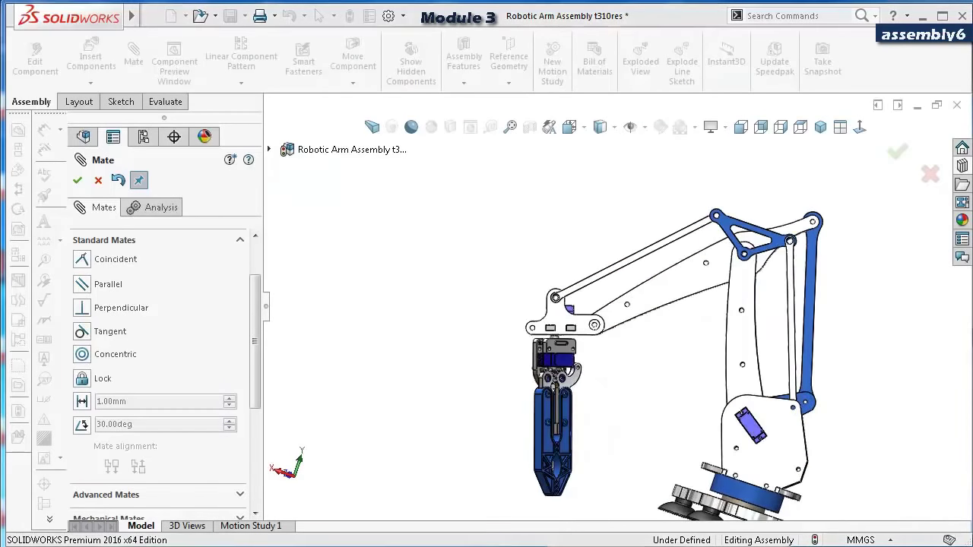
click(896, 152)
Examine the gripper bracket, link joints and spacing between the arm plates from several angles, and return to the Front view.
scroll(648, 310, down, 3)
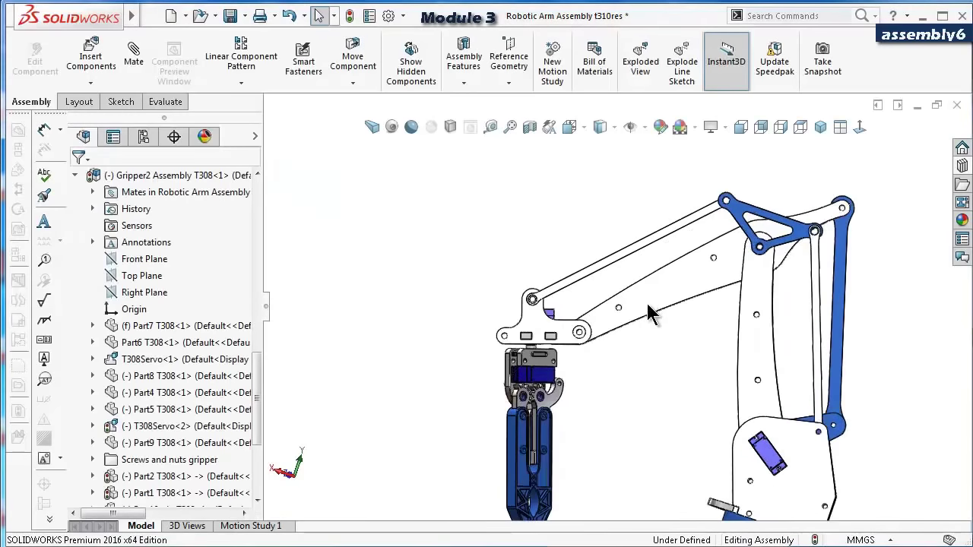
middle_drag(597, 327, 623, 380)
scroll(537, 324, down, 4)
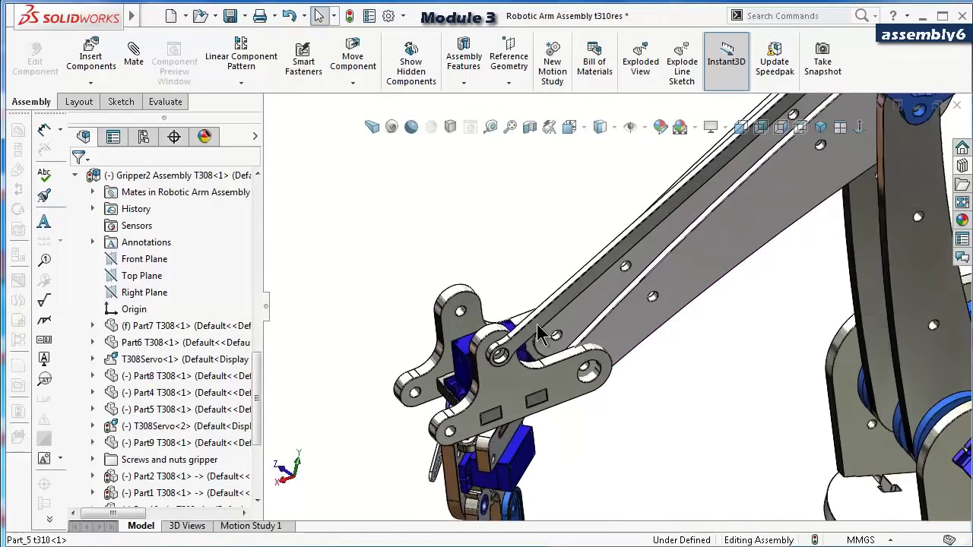
middle_drag(548, 365, 799, 289)
scroll(798, 289, up, 5)
scroll(679, 233, down, 8)
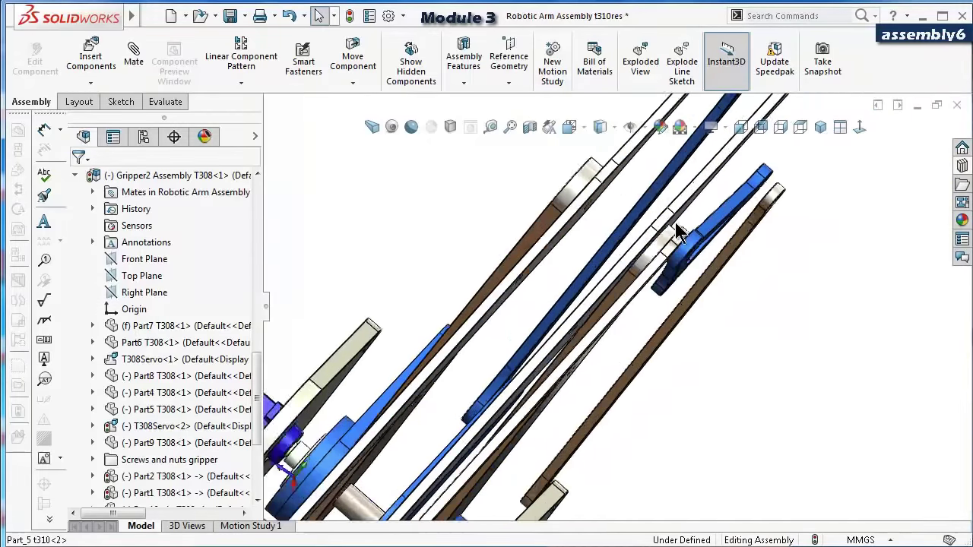
middle_drag(675, 286, 681, 396)
scroll(669, 399, up, 4)
middle_drag(639, 419, 576, 416)
scroll(630, 460, down, 2)
scroll(633, 471, up, 3)
click(741, 127)
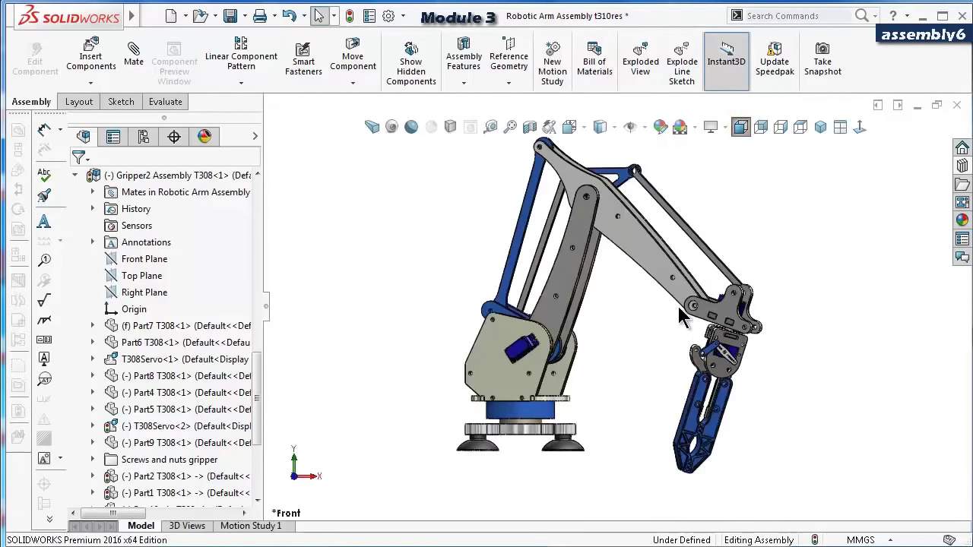
Move the arm's components through different poses to check how the linkage and gripper follow.
mouse_move(532, 380)
mouse_down()
mouse_move(525, 378)
mouse_move(539, 370)
mouse_up()
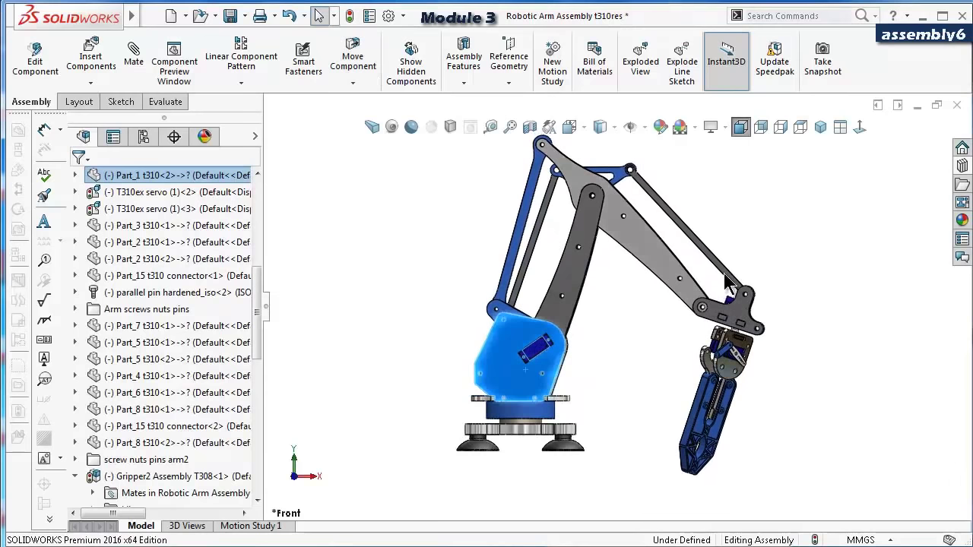
click(692, 296)
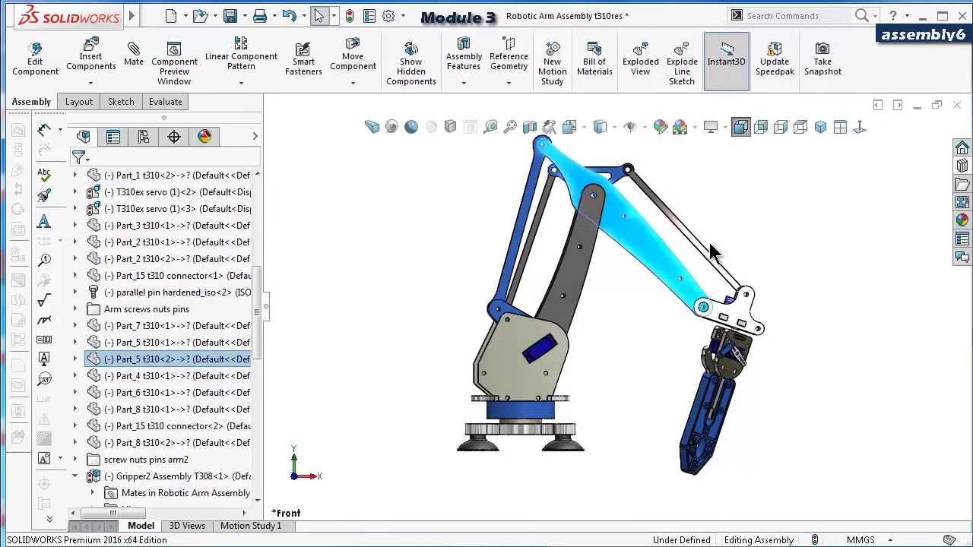
click(793, 223)
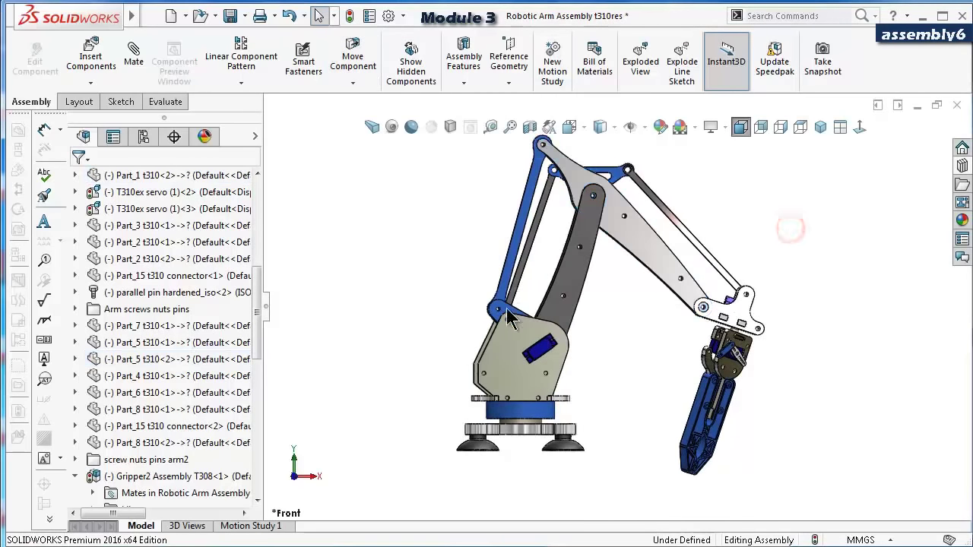
scroll(509, 308, down, 3)
drag(525, 316, 486, 342)
scroll(698, 271, up, 2)
mouse_move(698, 271)
middle_down()
mouse_move(683, 271)
mouse_move(709, 232)
mouse_move(673, 232)
mouse_move(588, 193)
middle_up()
middle_drag(546, 183, 511, 186)
scroll(772, 236, down, 2)
middle_drag(768, 227, 758, 234)
middle_drag(777, 302, 766, 301)
drag(766, 300, 770, 275)
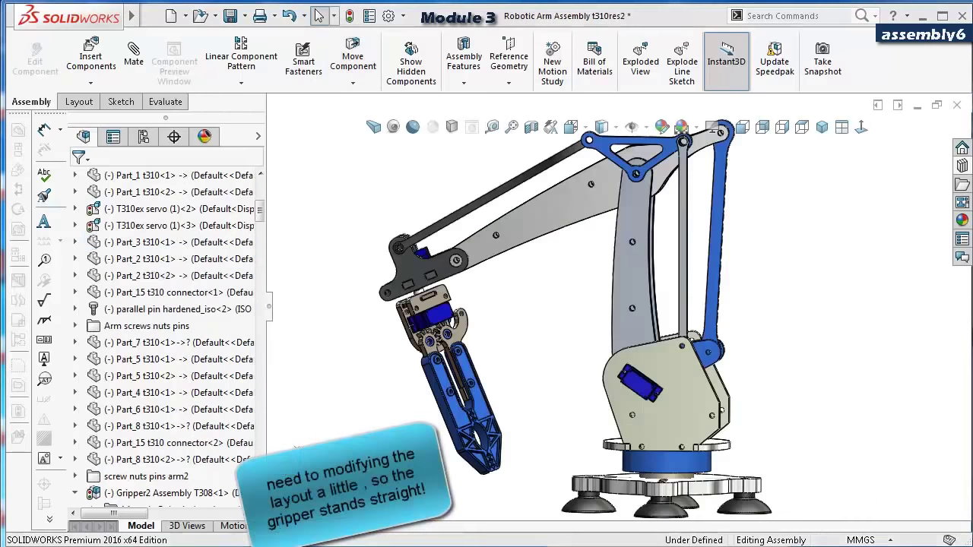
Minimize the robotic arm assembly and bring up the ArmLayout assembly.
click(917, 106)
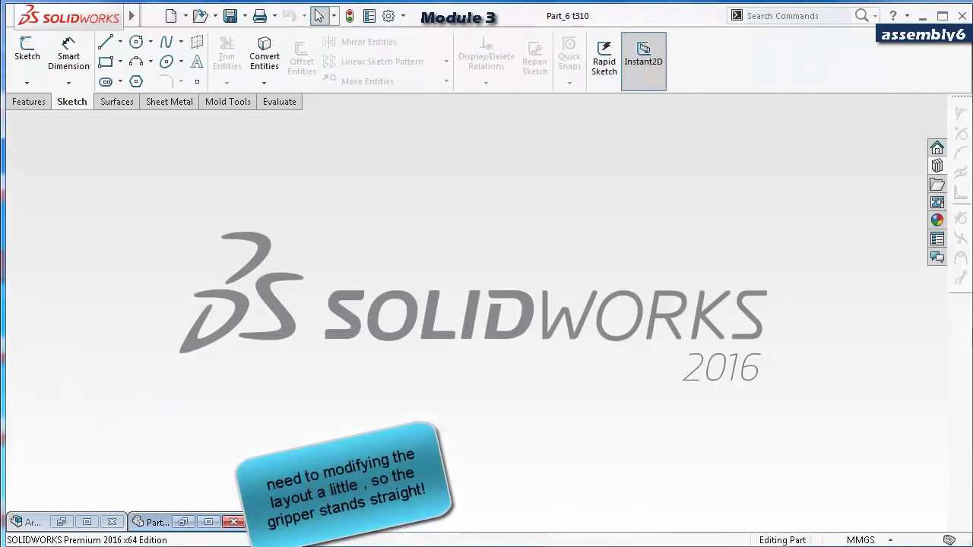
click(32, 524)
click(38, 524)
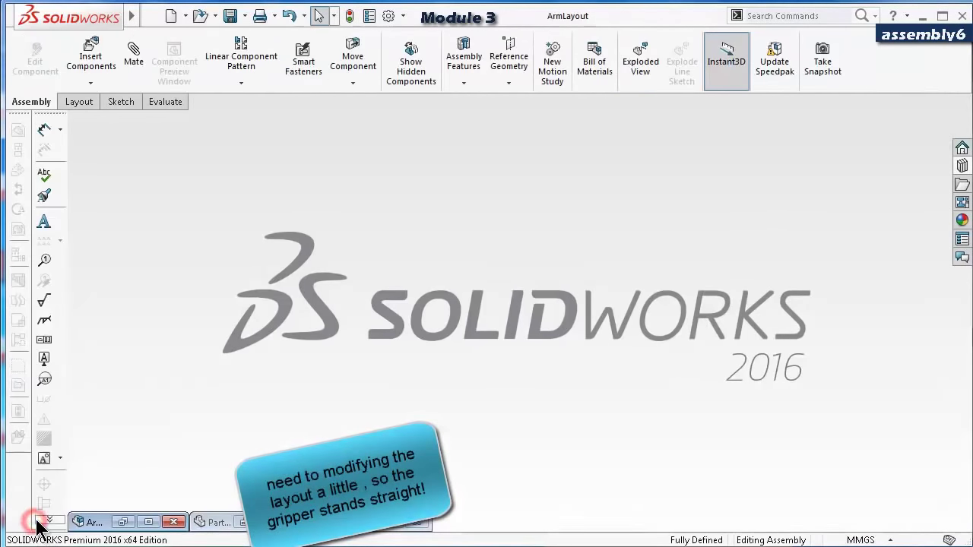
double_click(94, 525)
Set the upper link's length dimension in the layout to 150 mm and save ArmLayout.
click(551, 322)
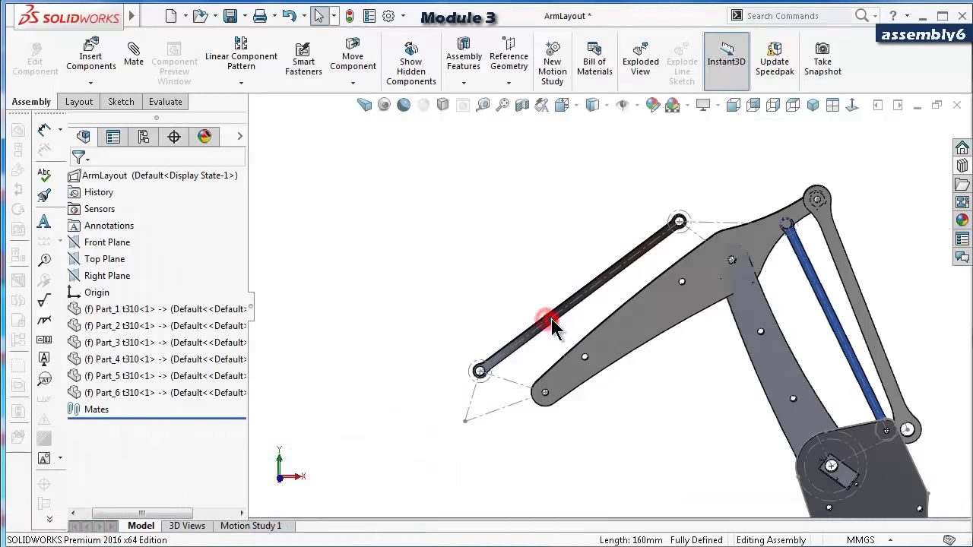
click(551, 323)
double_click(327, 372)
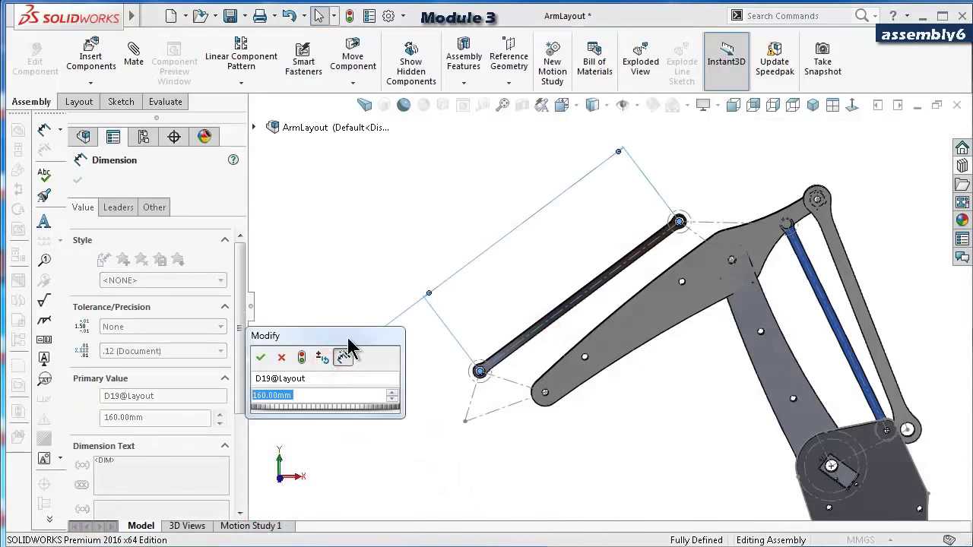
text(150)
key(Return)
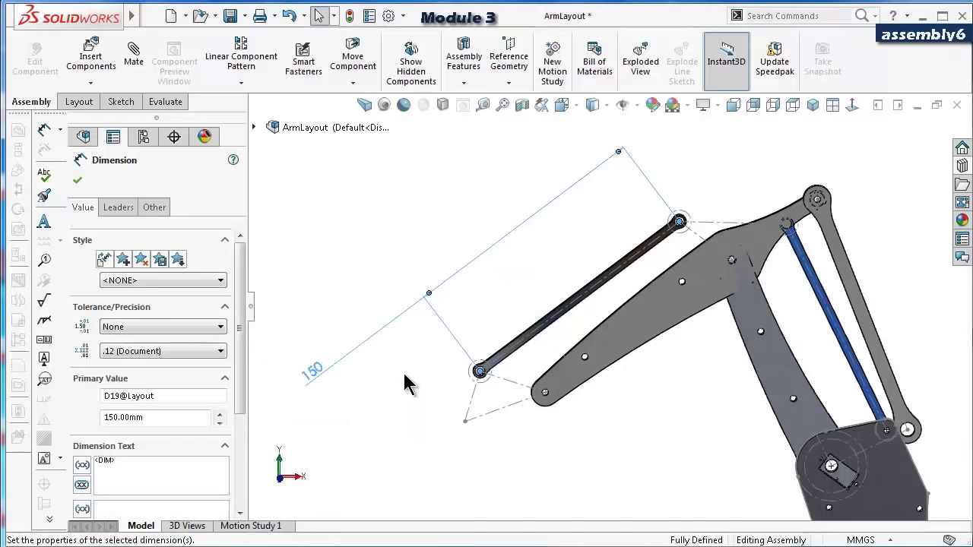
click(397, 237)
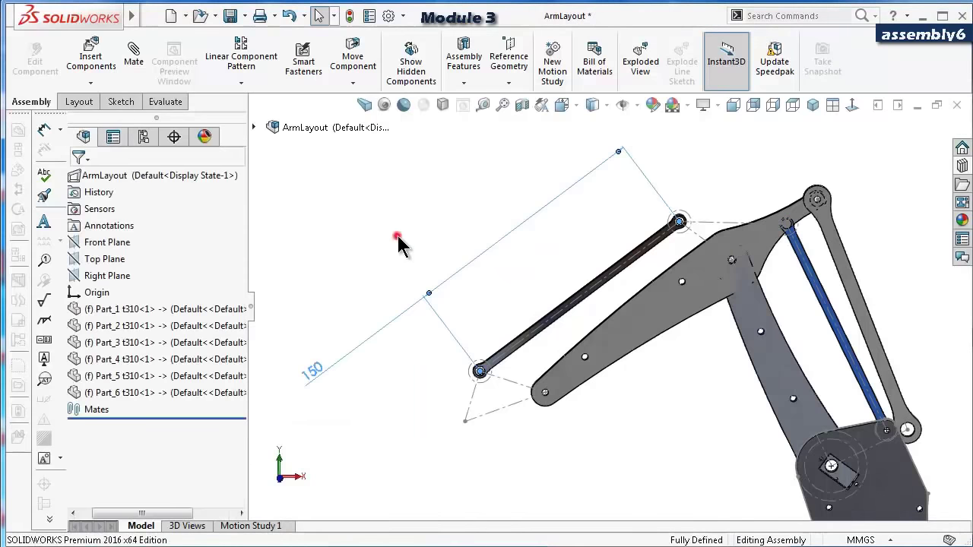
click(228, 23)
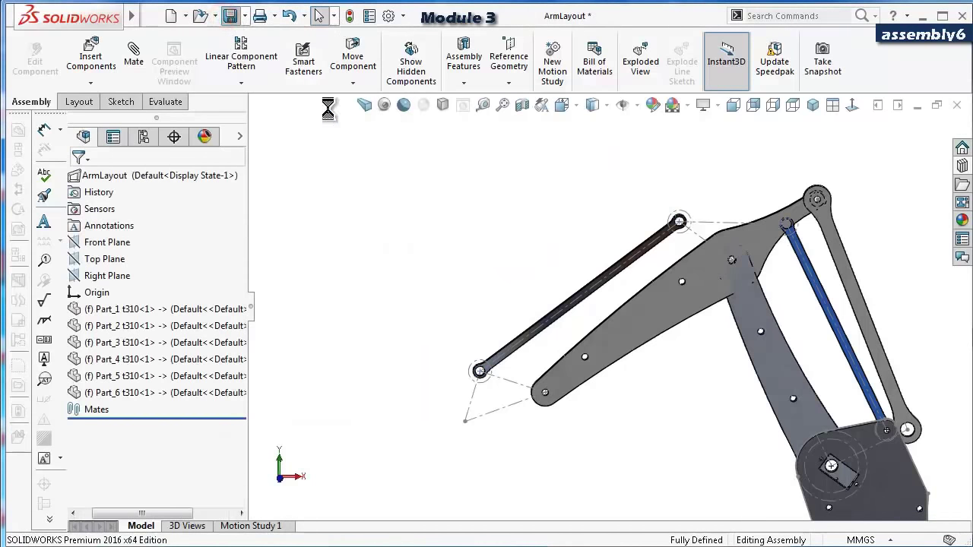
Minimize ArmLayout and switch back to the Robotic Arm Assembly t310res2 window.
click(917, 106)
click(273, 523)
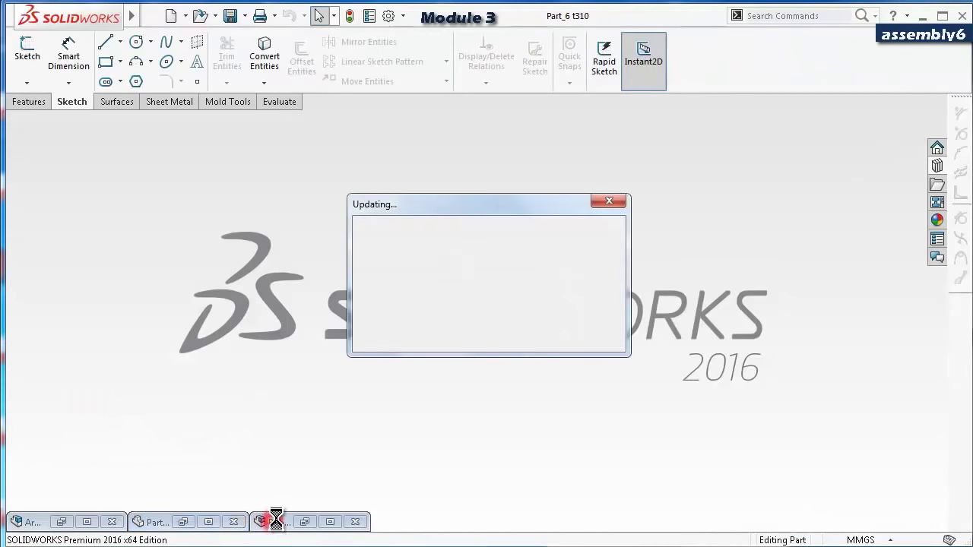
double_click(346, 525)
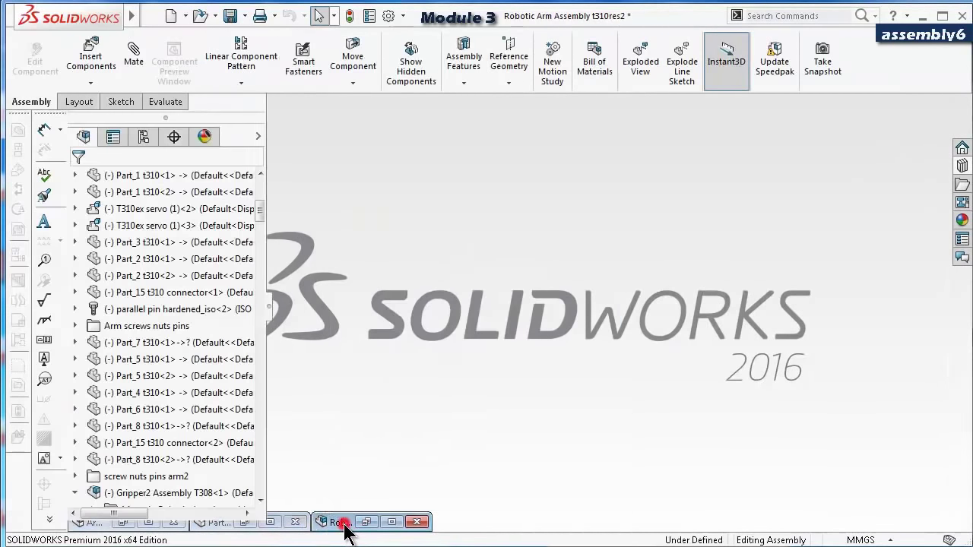
Examine the updated arm and whether the gripper stands straight with the shortened upper link.
scroll(257, 334, up, 4)
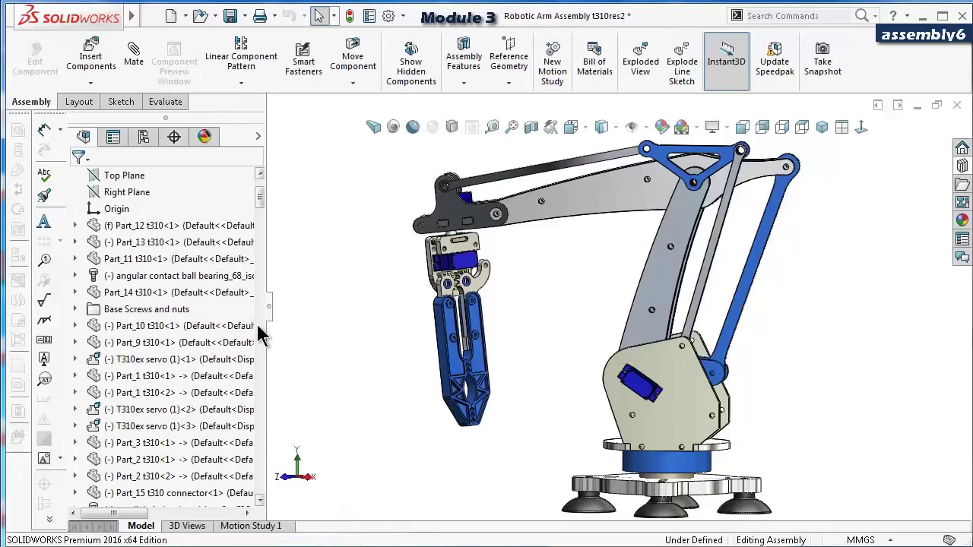
scroll(256, 350, down, 7)
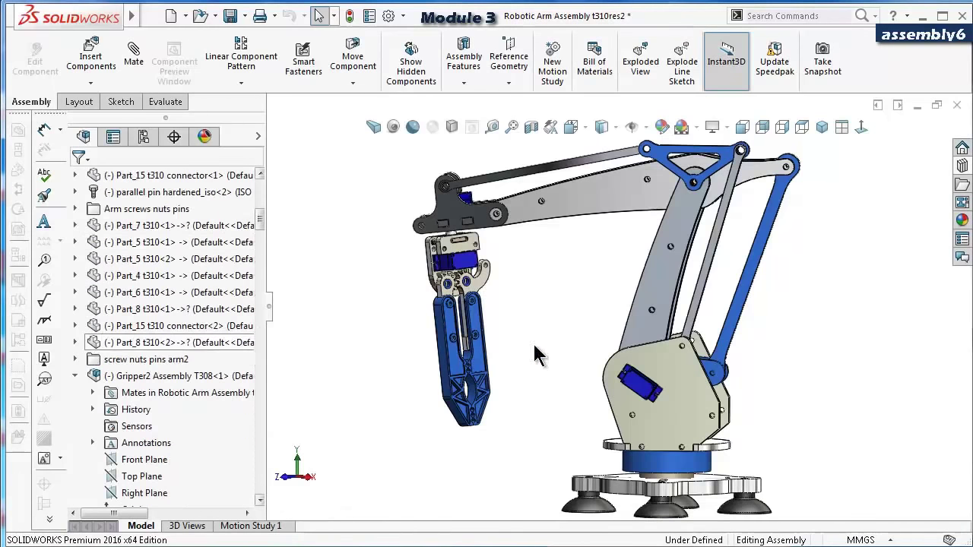
mouse_move(552, 328)
middle_down()
mouse_move(569, 327)
mouse_move(554, 333)
middle_up()
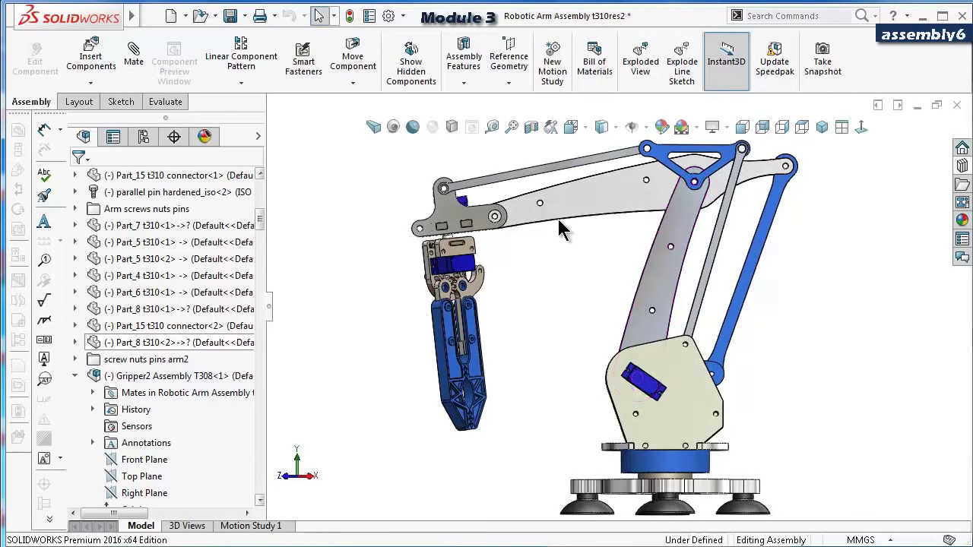
drag(595, 202, 571, 213)
click(555, 278)
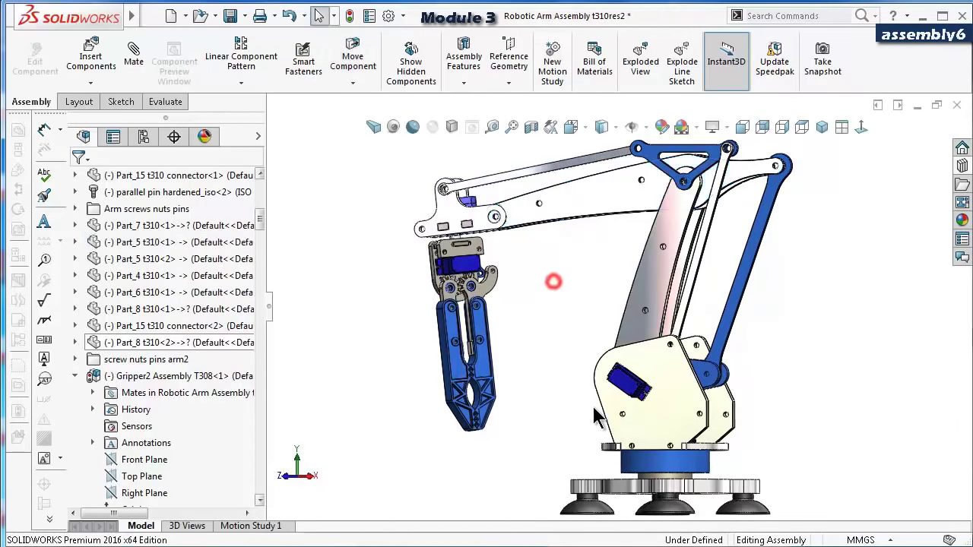
middle_drag(554, 278, 604, 449)
scroll(603, 450, down, 2)
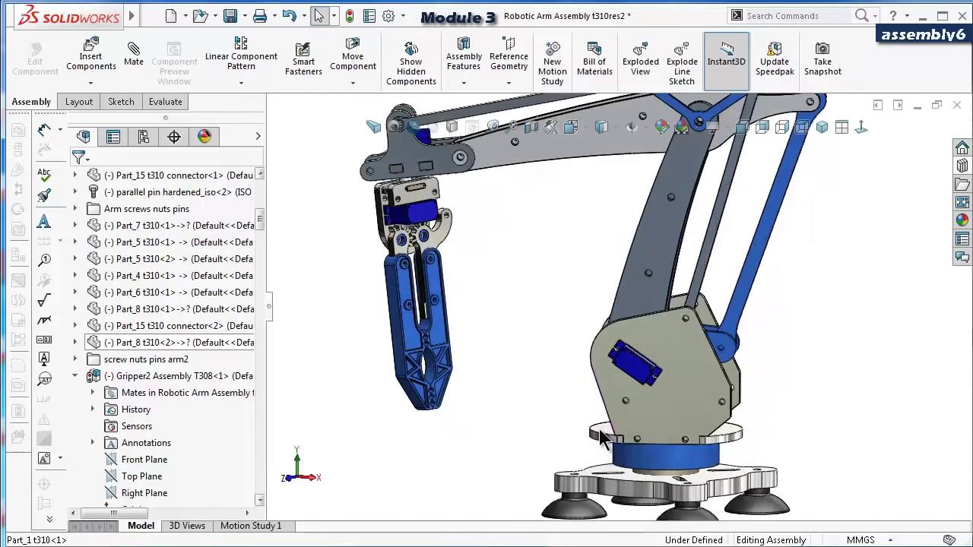
drag(603, 433, 628, 447)
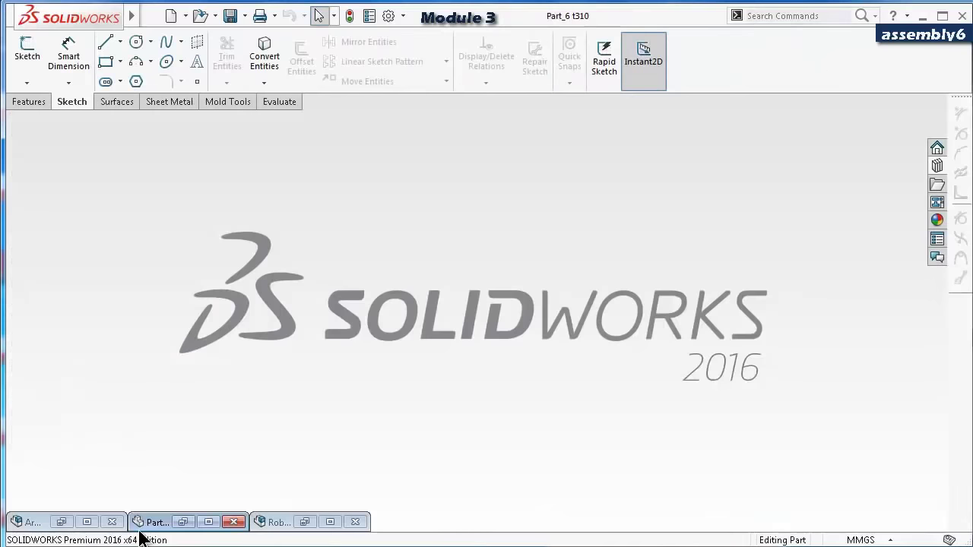
Return to ArmLayout and set the upper link's length dimension to 146 mm.
click(30, 523)
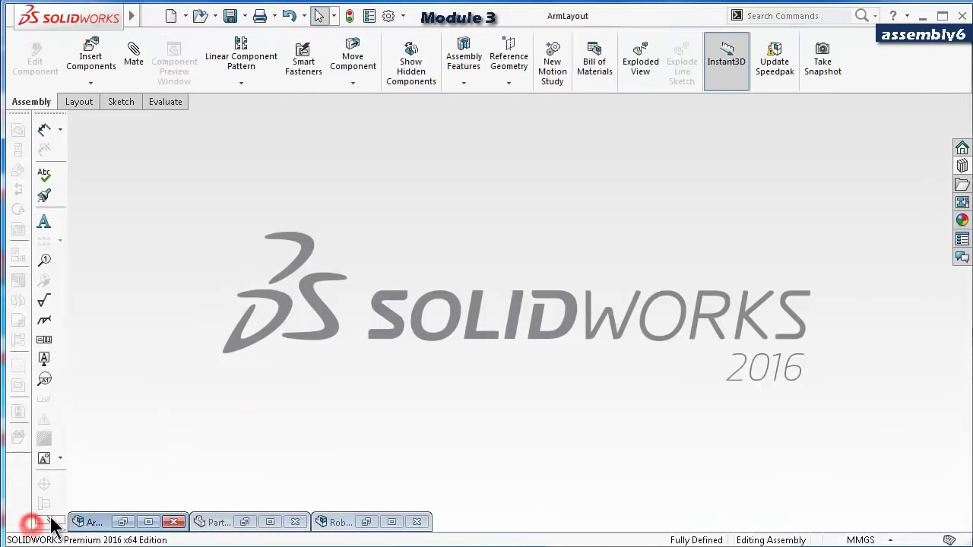
click(92, 522)
double_click(602, 277)
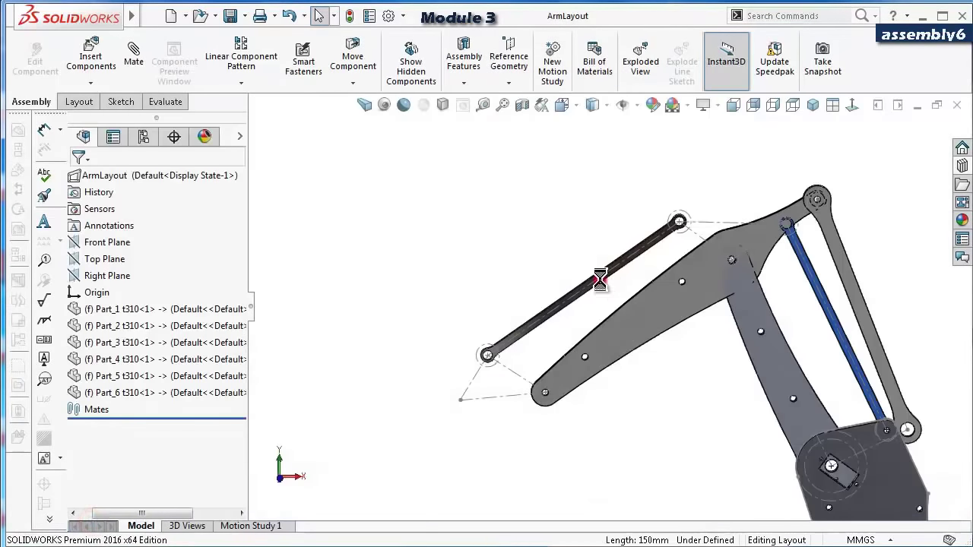
click(348, 334)
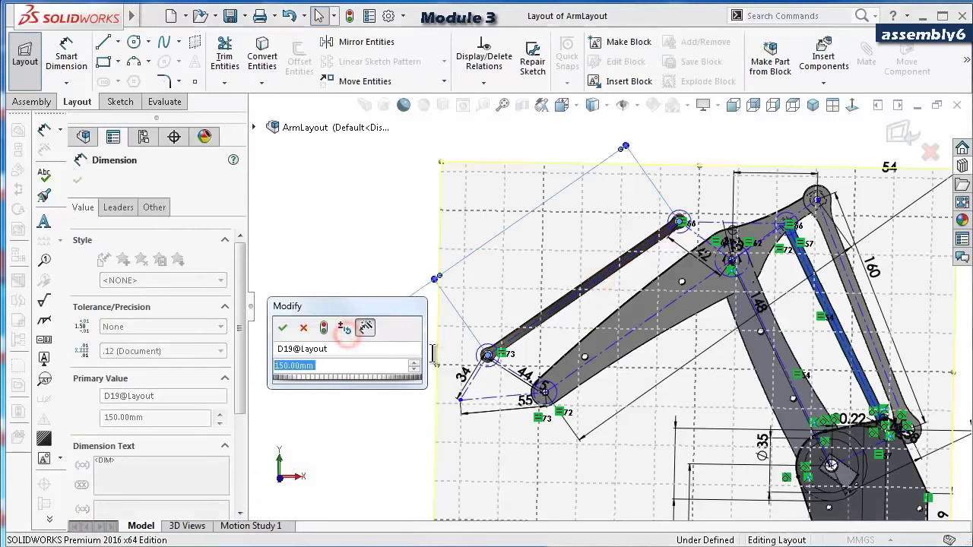
text(146)
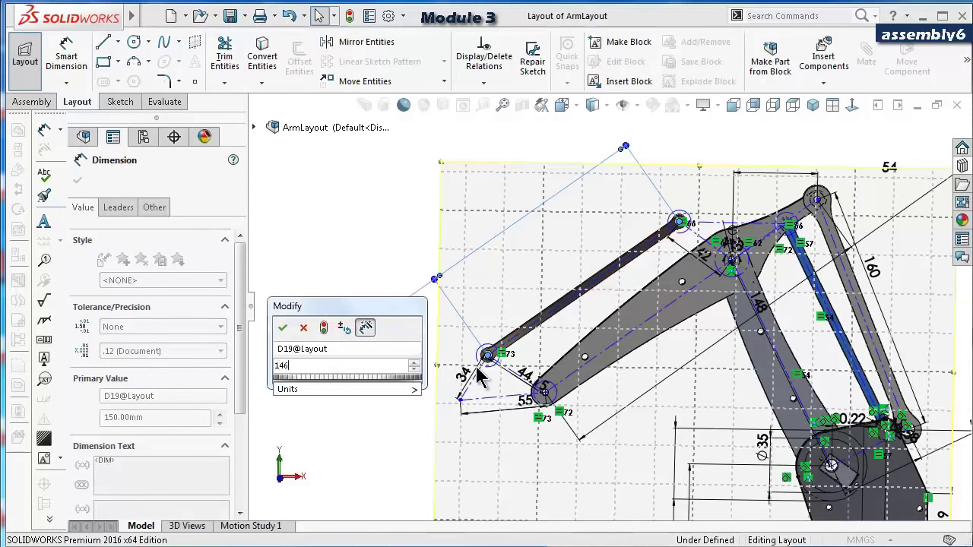
key(Return)
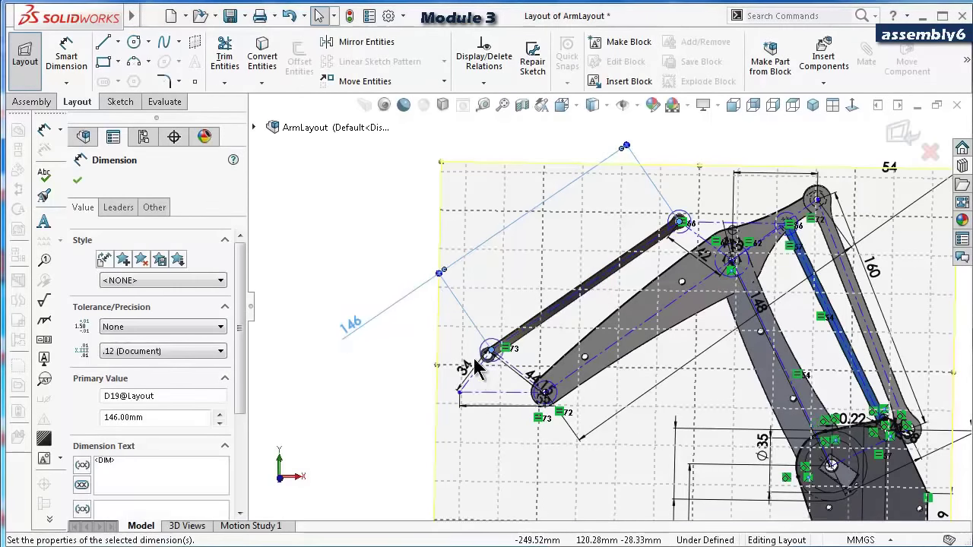
Try 145 mm for the upper link's length dimension in the layout and check the triangle at the gripper joint.
scroll(552, 390, down, 1)
scroll(555, 390, down, 2)
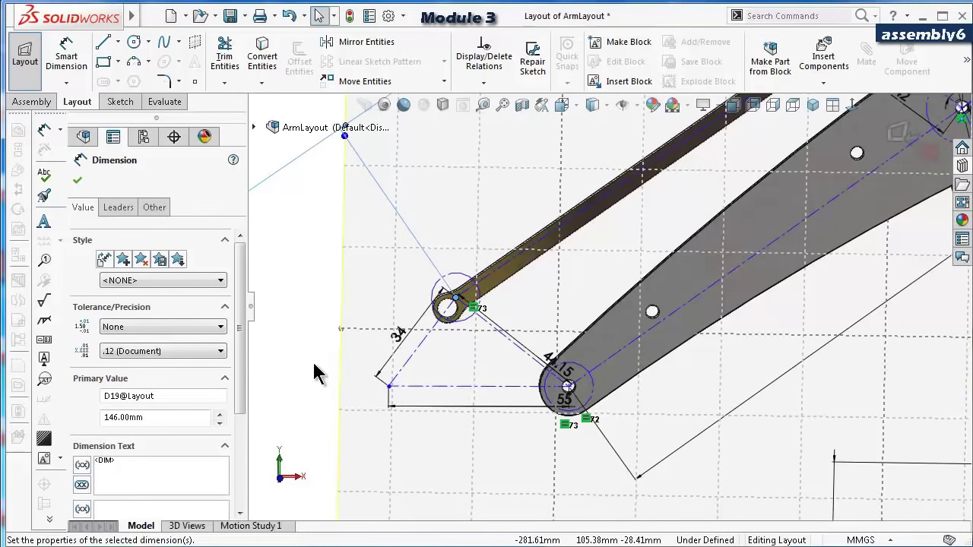
scroll(314, 360, up, 1)
scroll(319, 332, up, 1)
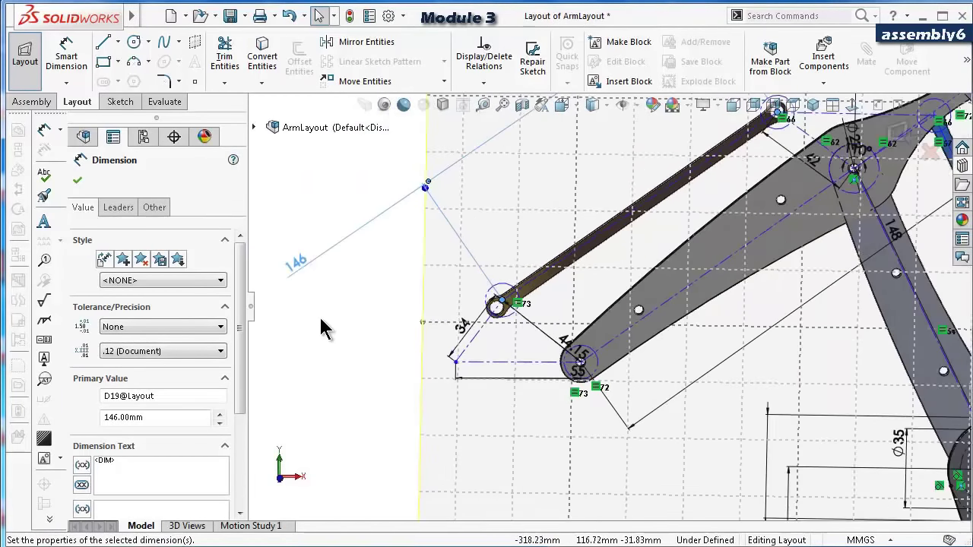
double_click(302, 267)
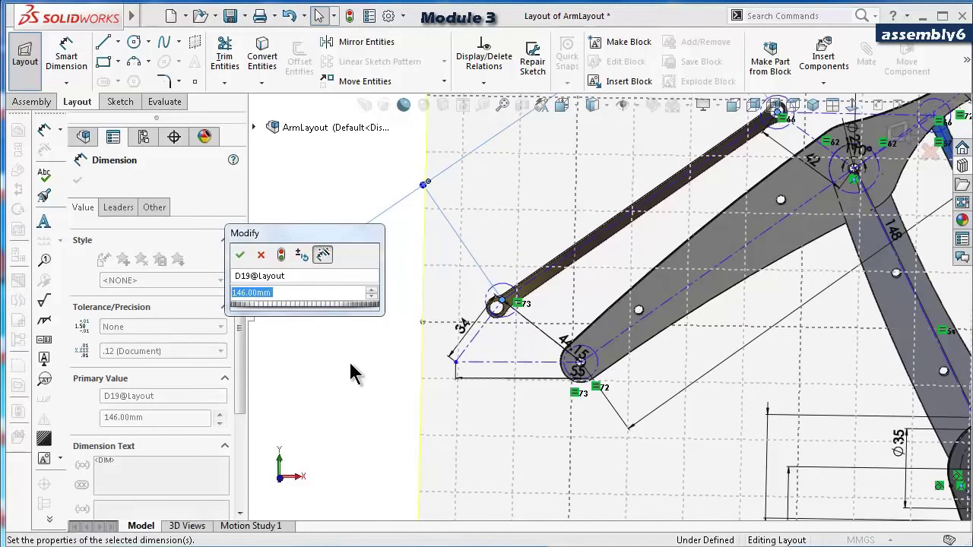
text(146)
key(Return)
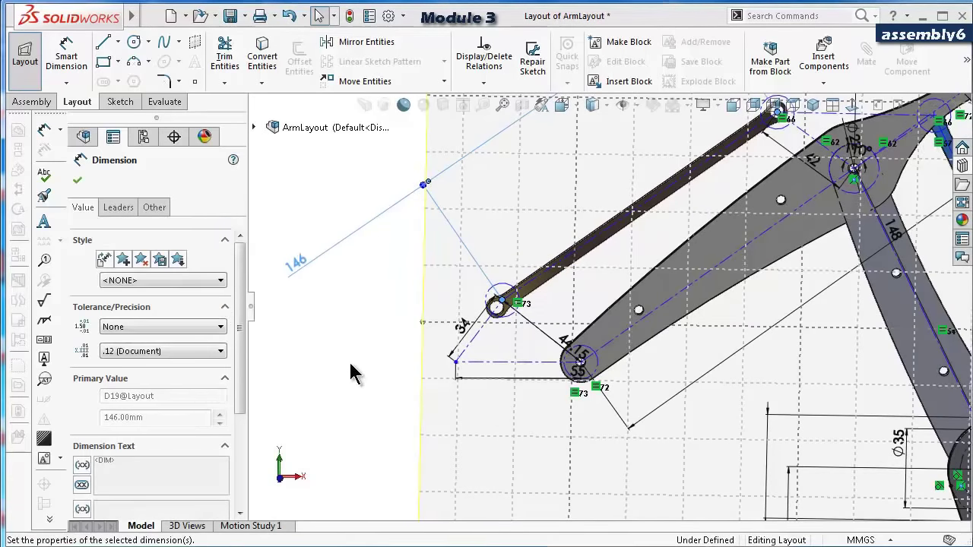
scroll(548, 343, down, 5)
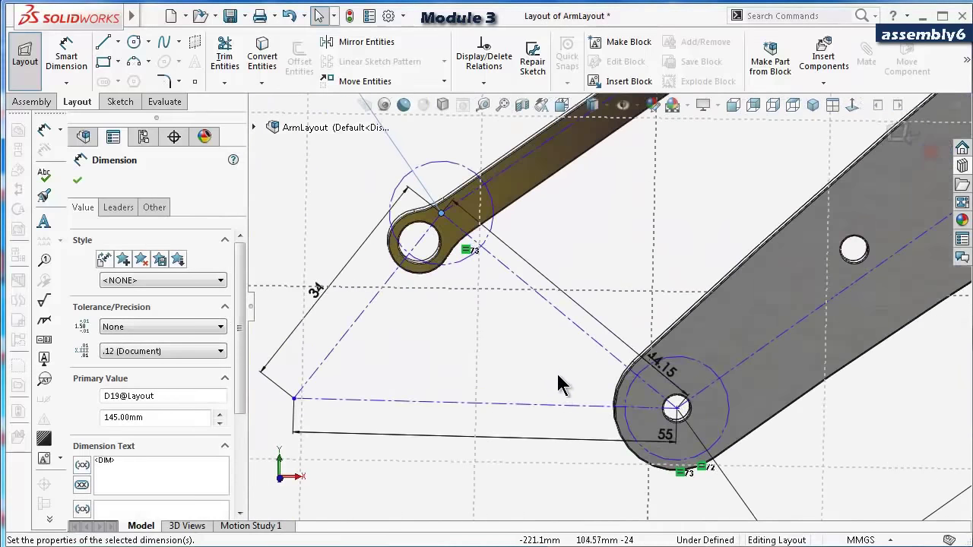
scroll(563, 426, up, 2)
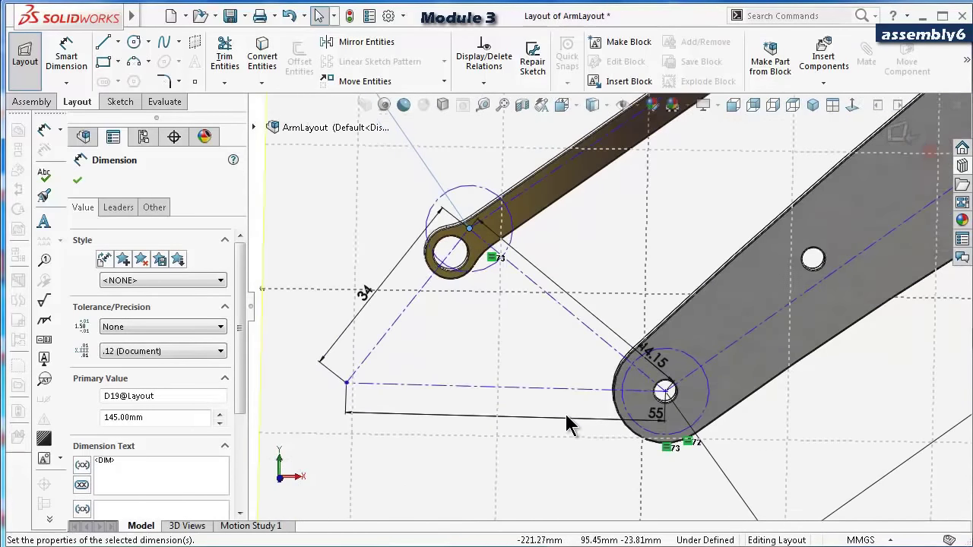
scroll(430, 362, up, 3)
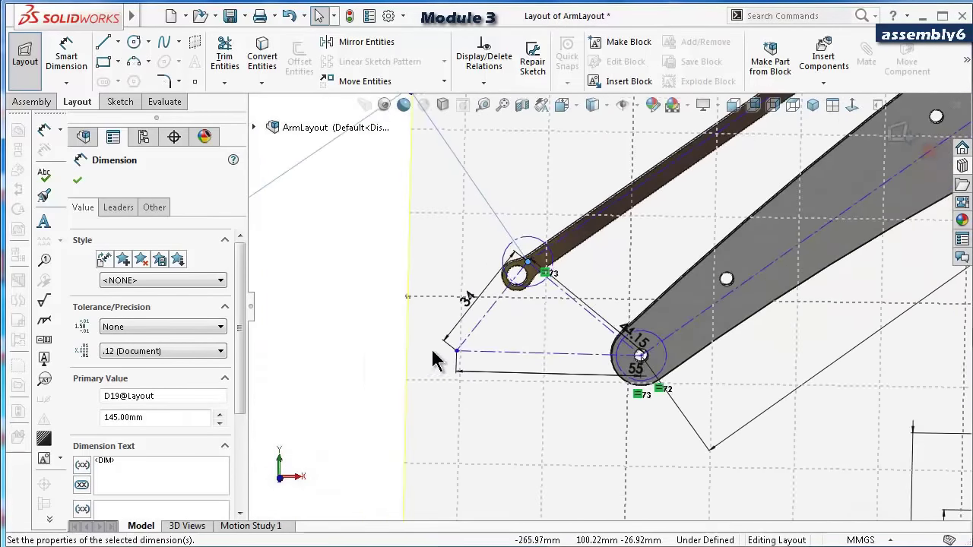
scroll(424, 375, up, 2)
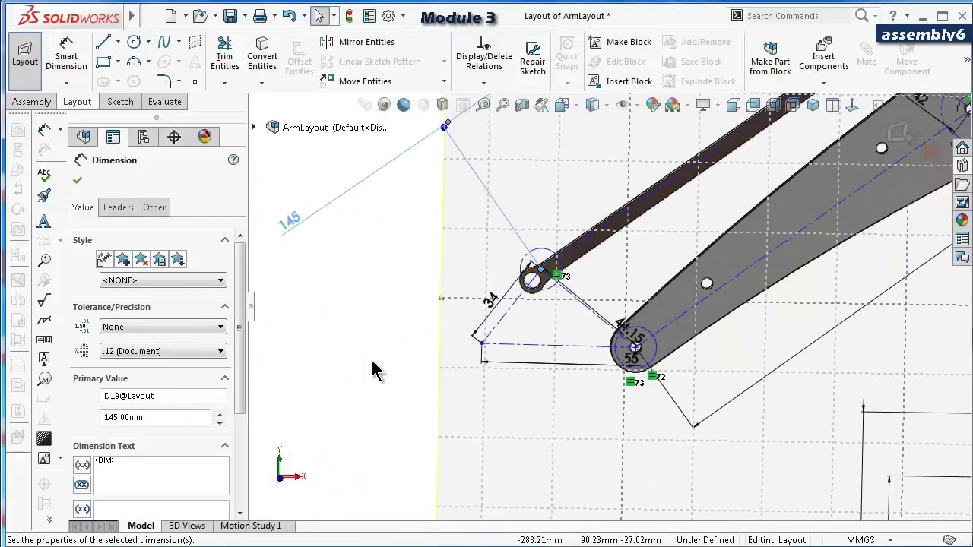
Set the upper link's length dimension to 146 mm and exit the layout of ArmLayout.
double_click(291, 218)
text(1)
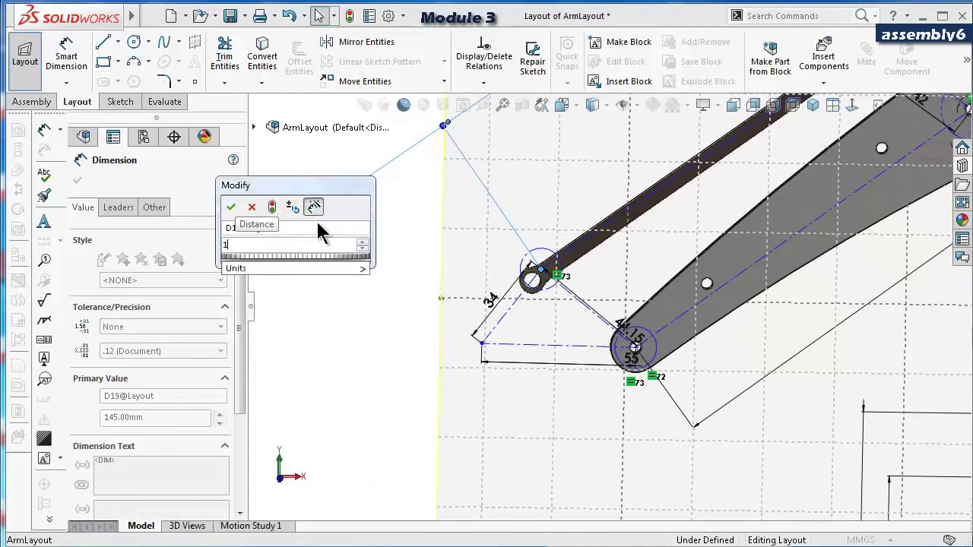
text(46)
key(Return)
click(385, 281)
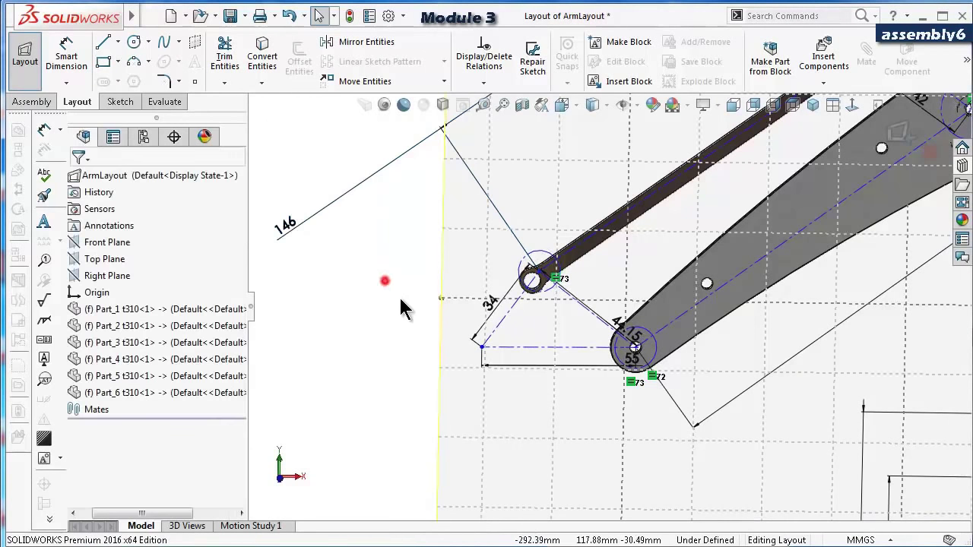
key(f)
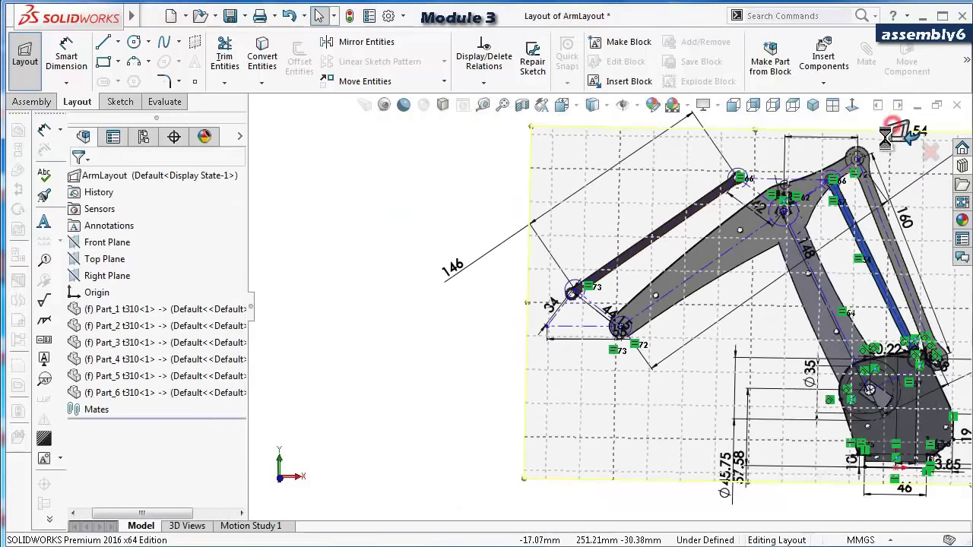
click(886, 136)
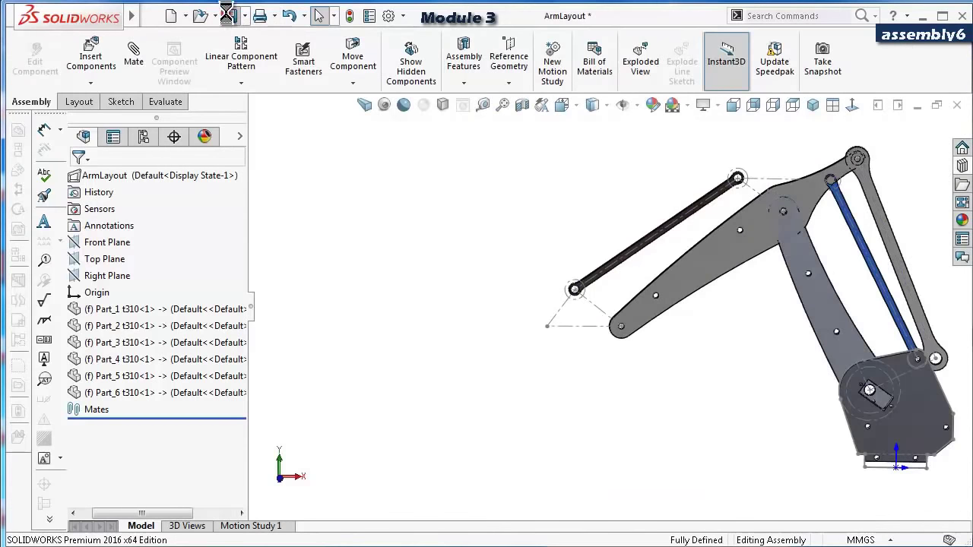
Minimize ArmLayout and bring up the Robotic Arm Assembly t310res2 window.
click(914, 105)
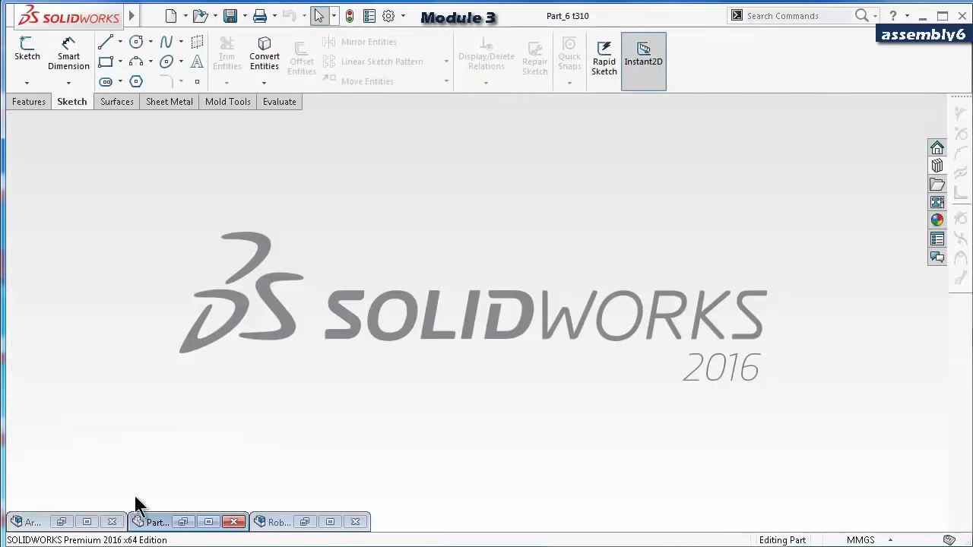
double_click(277, 523)
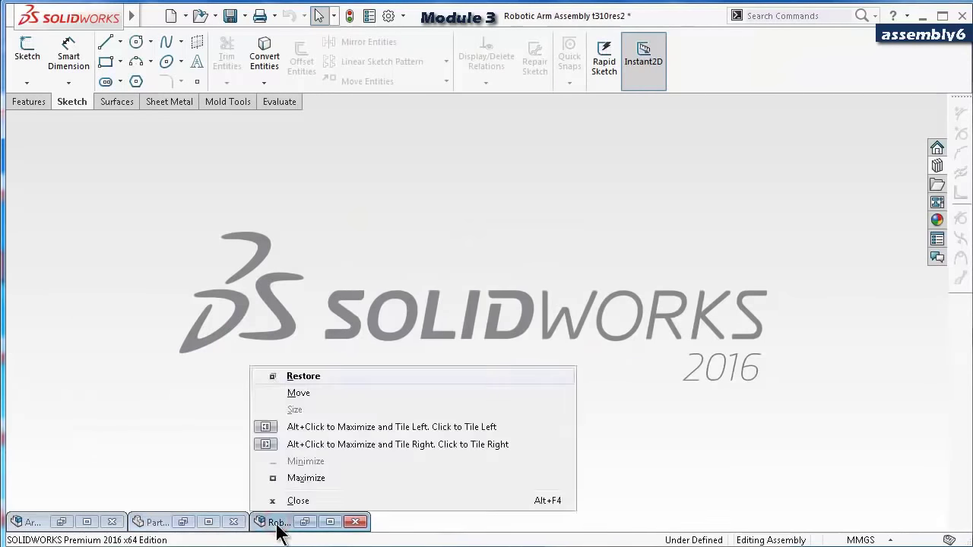
click(341, 525)
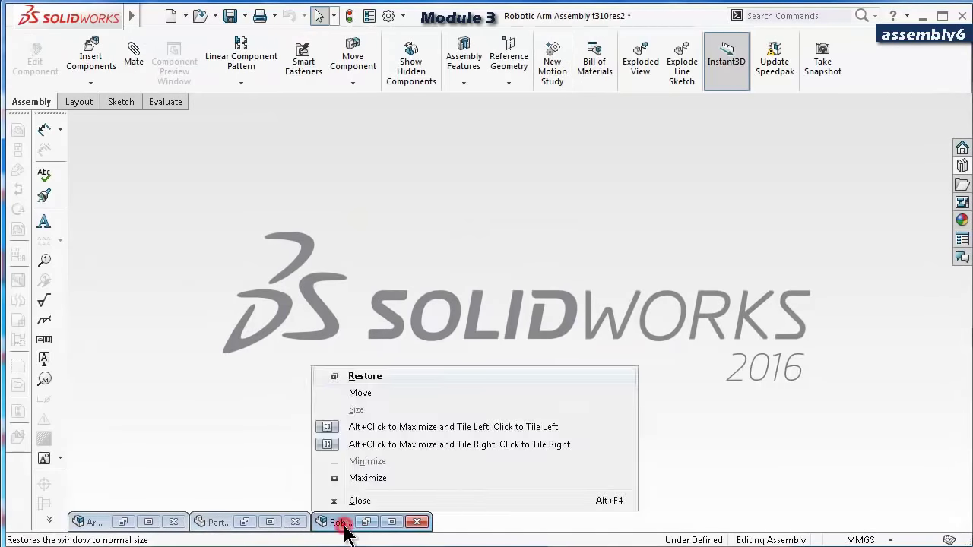
click(342, 526)
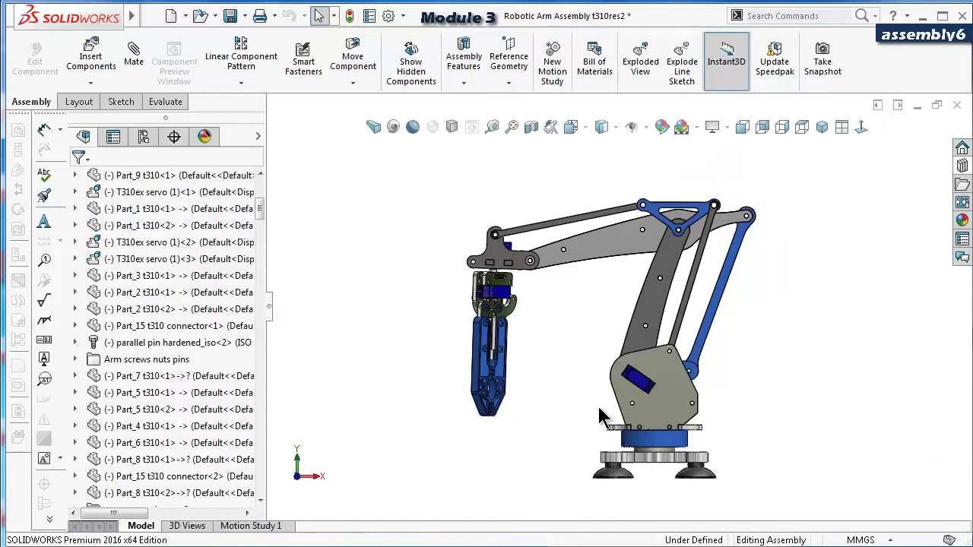
View the arm normal to the base's side plate and examine whether the gripper stands straight.
click(665, 403)
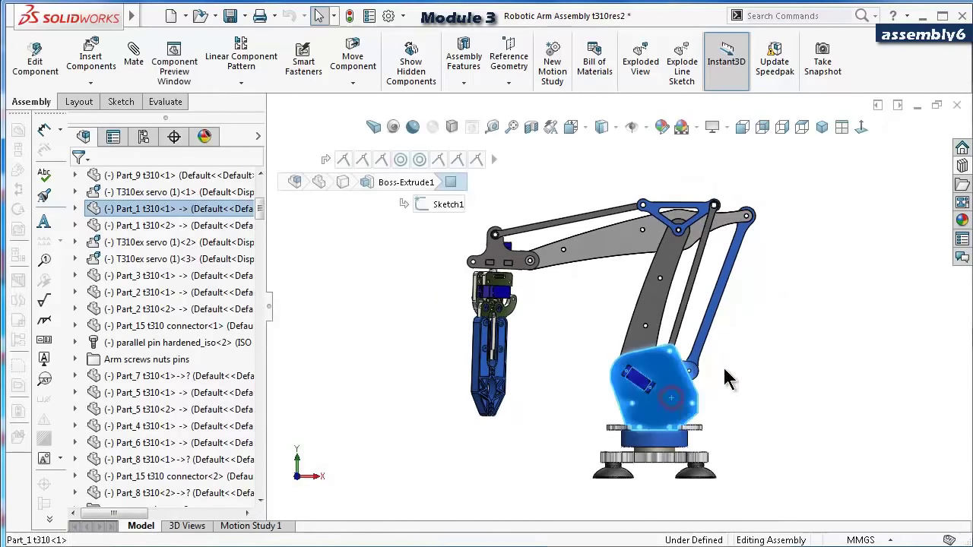
click(865, 128)
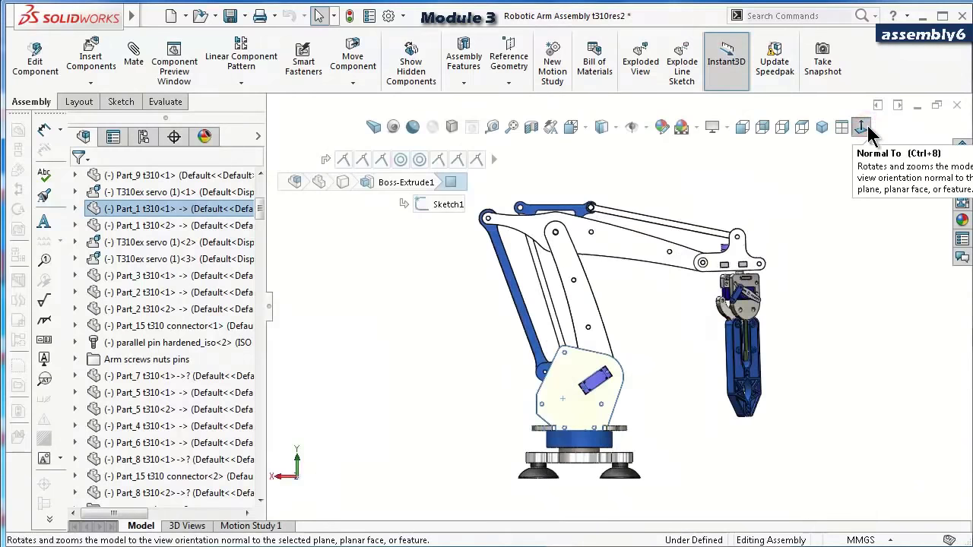
click(817, 293)
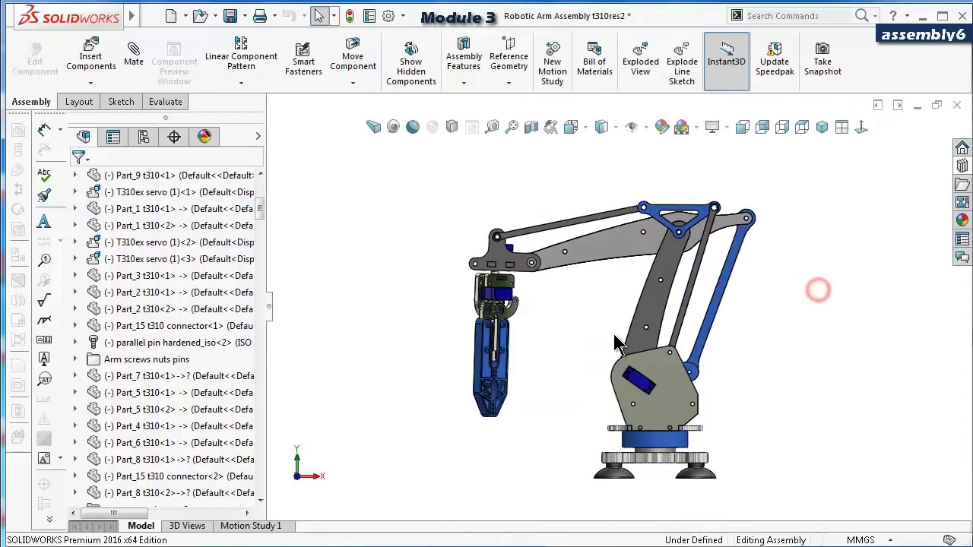
scroll(612, 341, up, 3)
scroll(612, 340, up, 2)
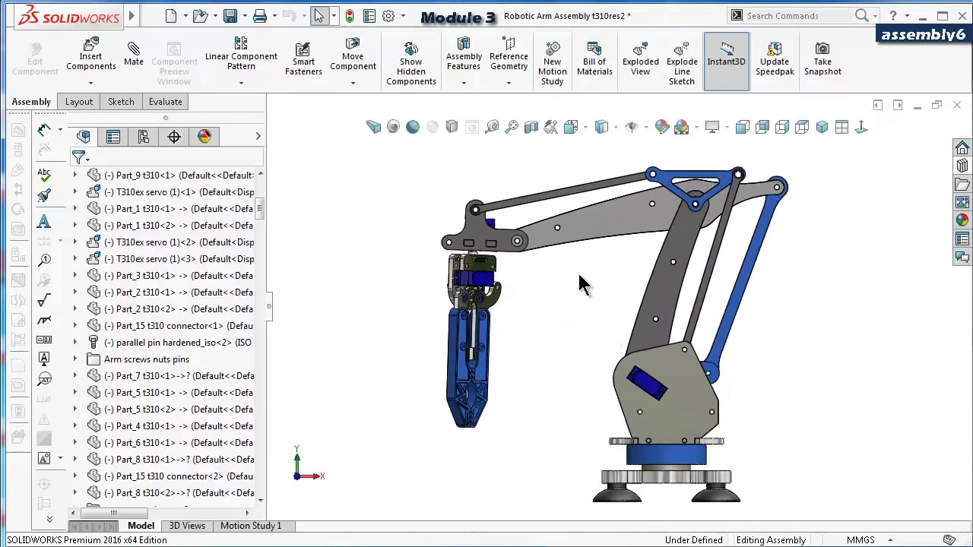
scroll(576, 268, up, 2)
scroll(575, 268, down, 2)
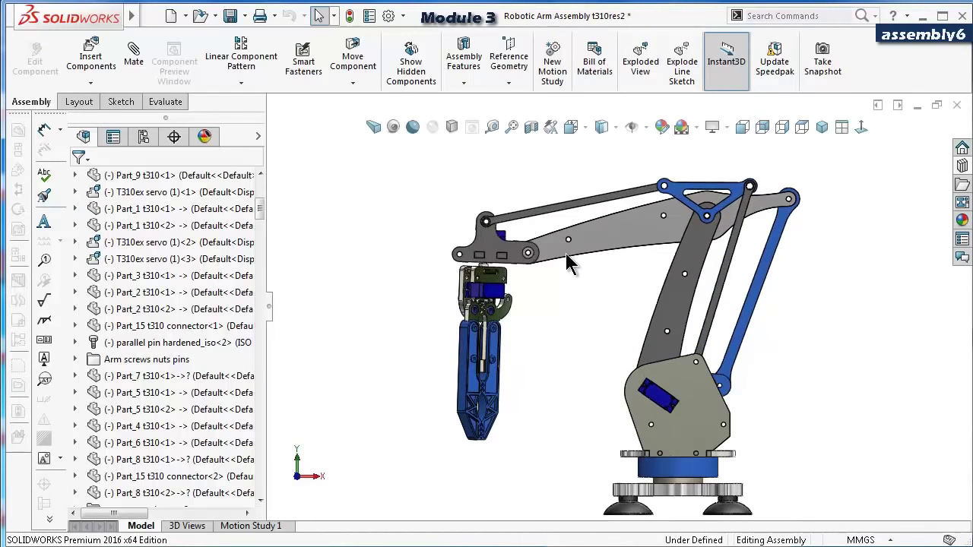
scroll(551, 253, down, 1)
scroll(551, 253, up, 1)
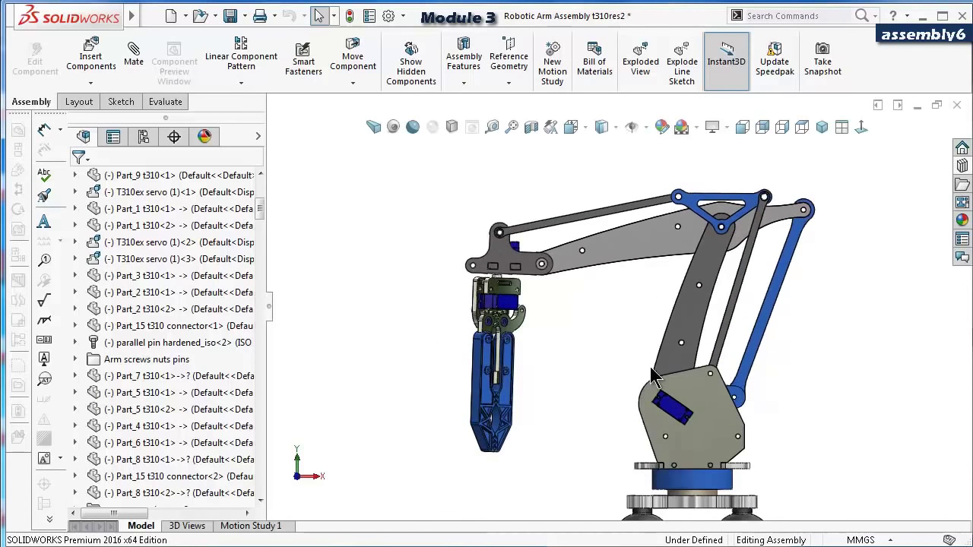
Swing the lower arm Part_2 and move the blue rear link Part_4 to test the linkage motion.
click(693, 250)
drag(693, 250, 589, 308)
scroll(589, 309, up, 1)
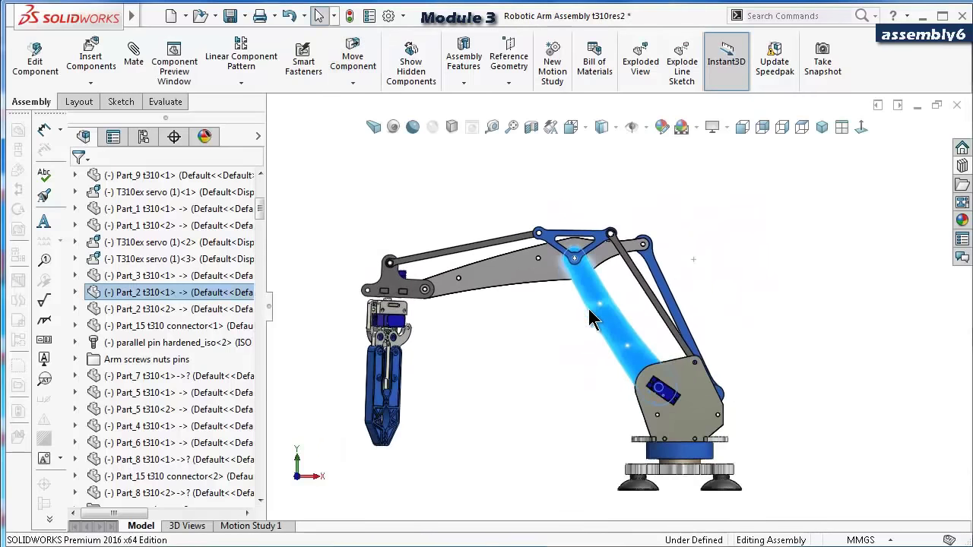
click(571, 290)
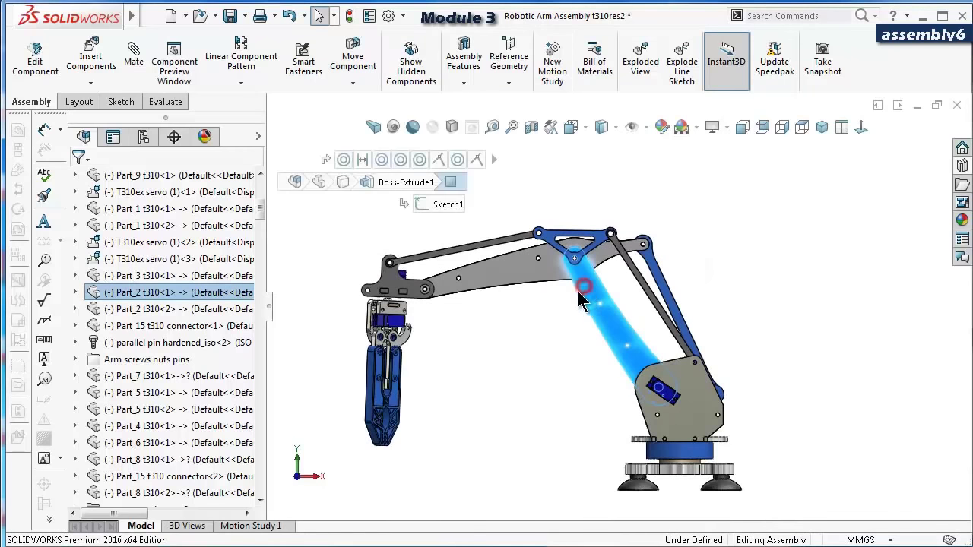
drag(565, 297, 617, 291)
drag(701, 297, 644, 271)
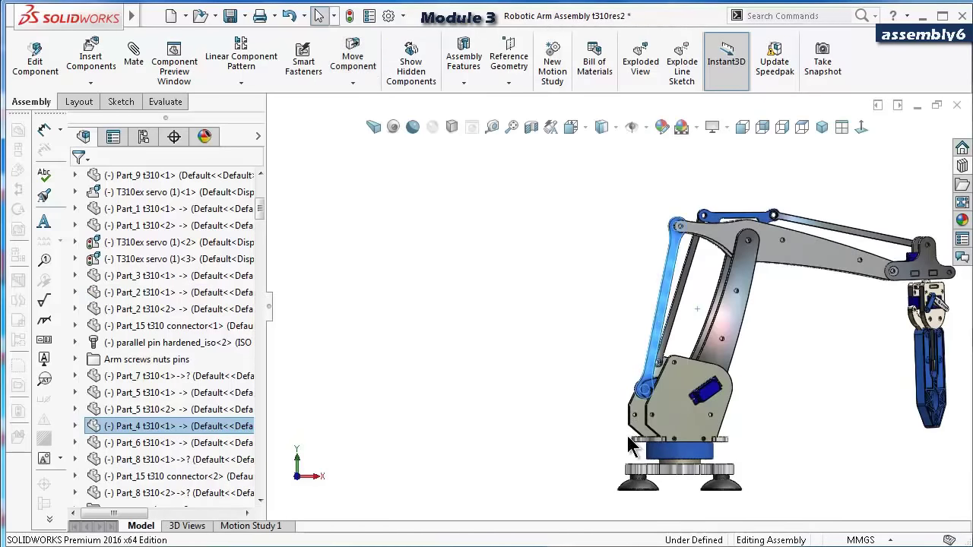
Rotate the arm about its base by the side plates and orient the view normal to the Part_1 side plate.
drag(679, 429, 738, 418)
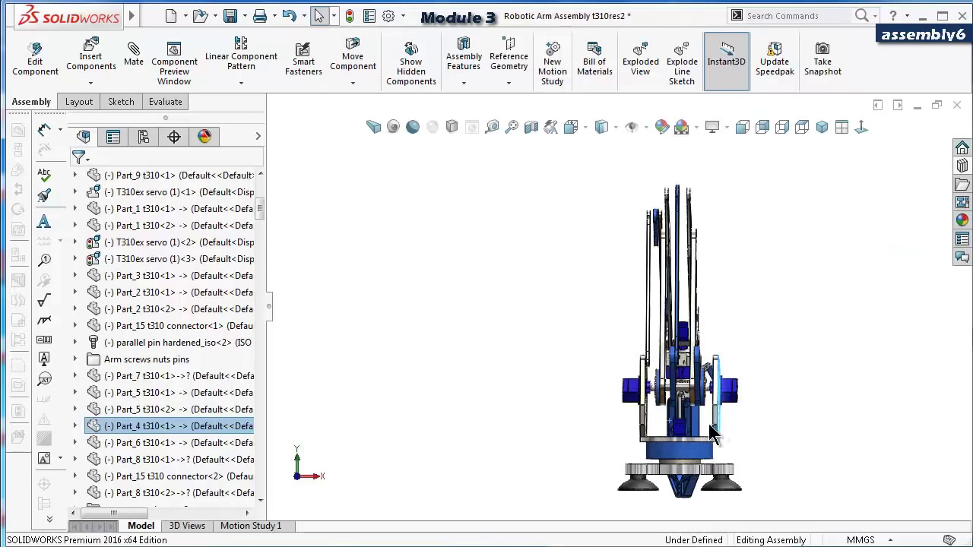
middle_drag(630, 410, 732, 417)
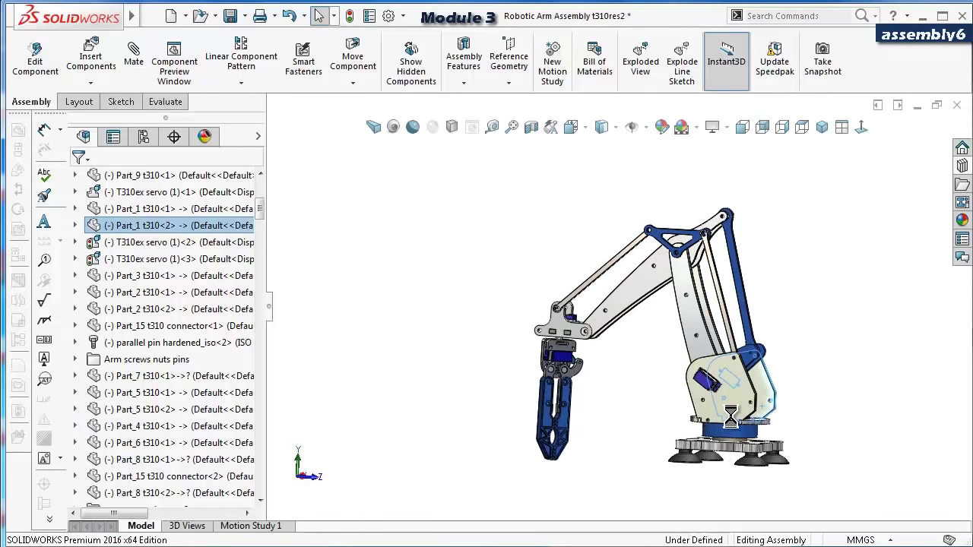
scroll(664, 343, down, 2)
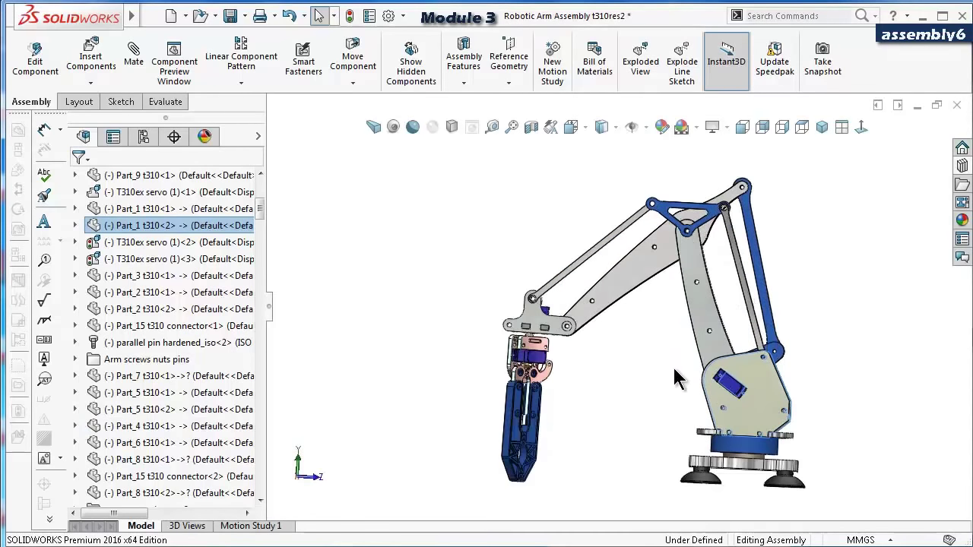
click(730, 388)
click(861, 128)
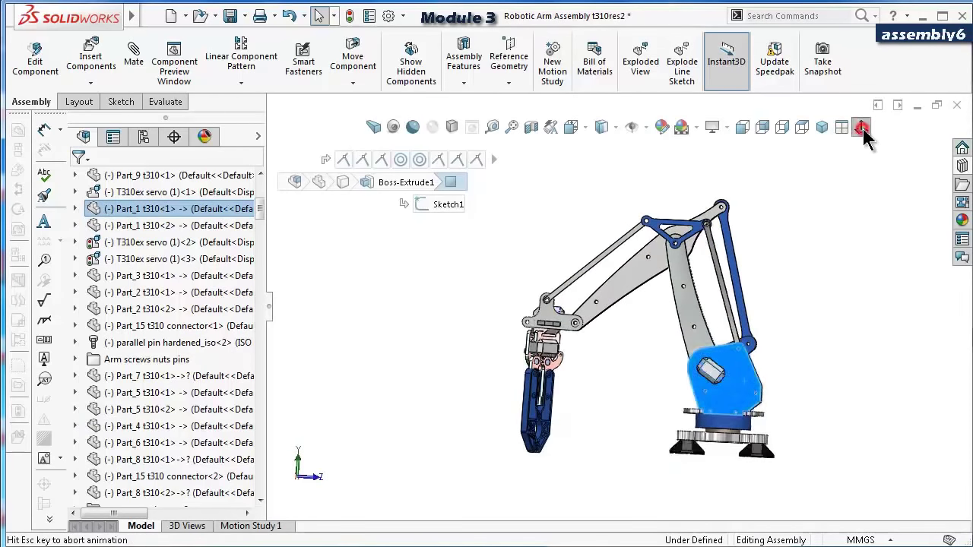
click(841, 360)
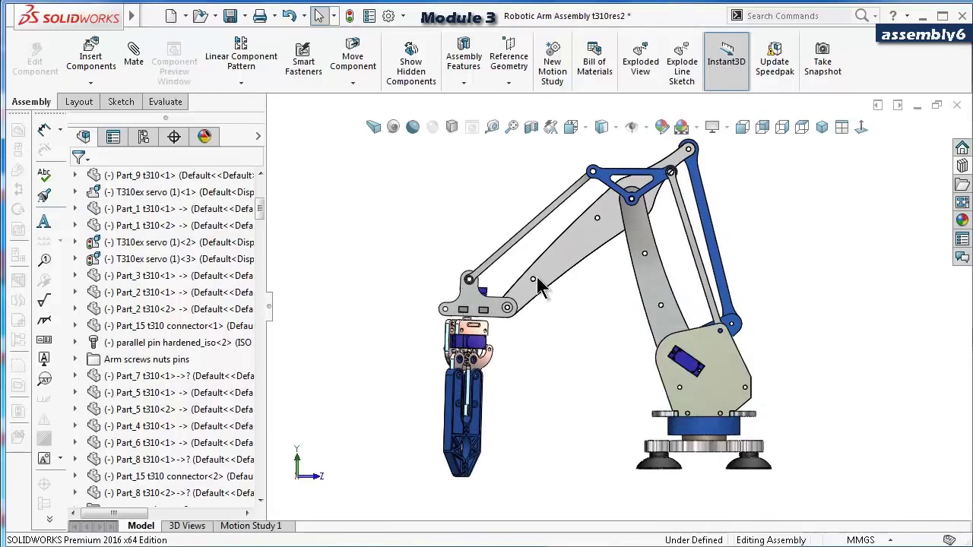
Test the linkage by moving the forearm Part_5, the lever Part_8 and the lower arm Part_2.
drag(524, 293, 499, 277)
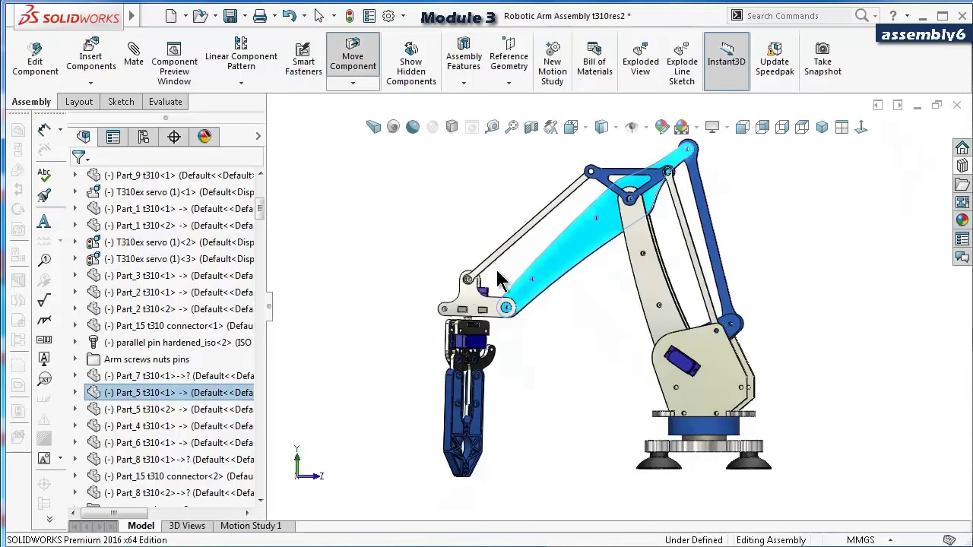
scroll(721, 306, down, 3)
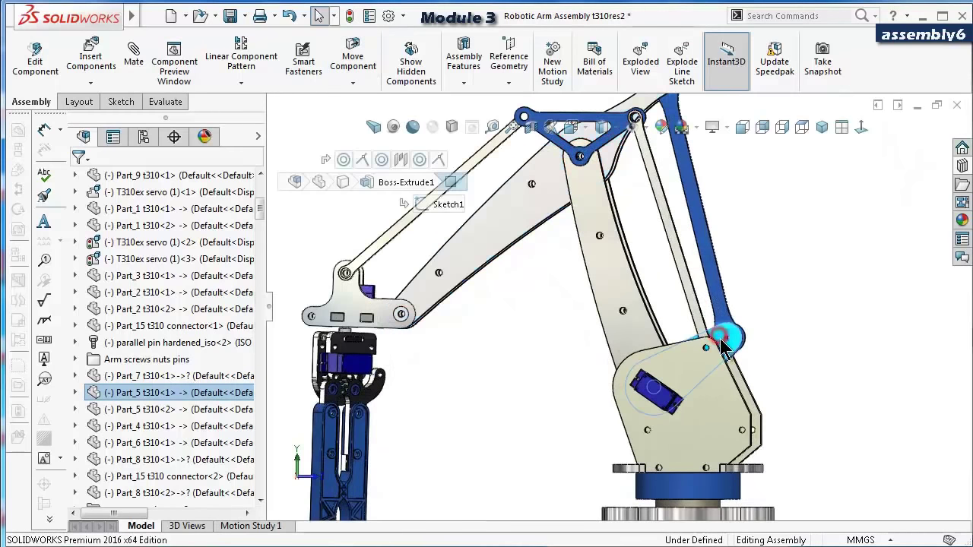
drag(723, 341, 777, 383)
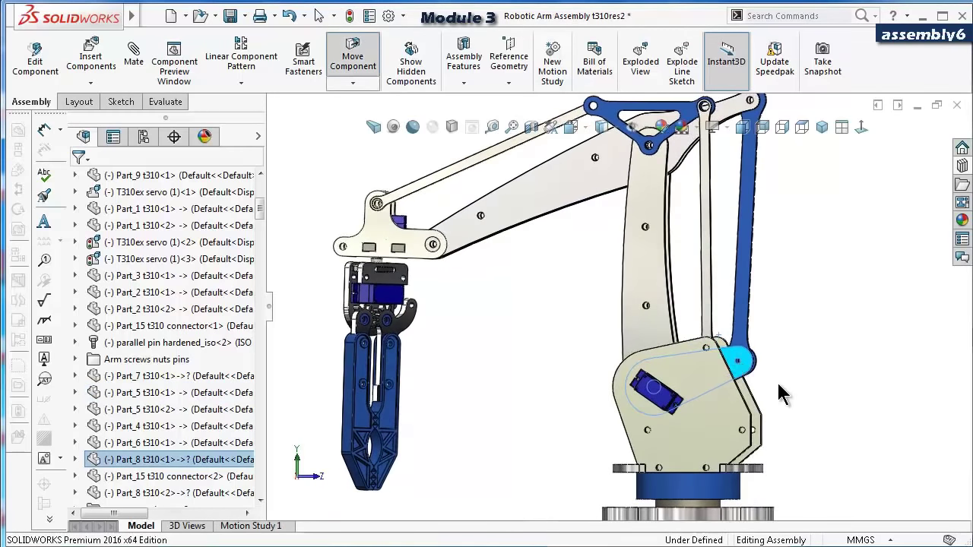
scroll(776, 384, up, 3)
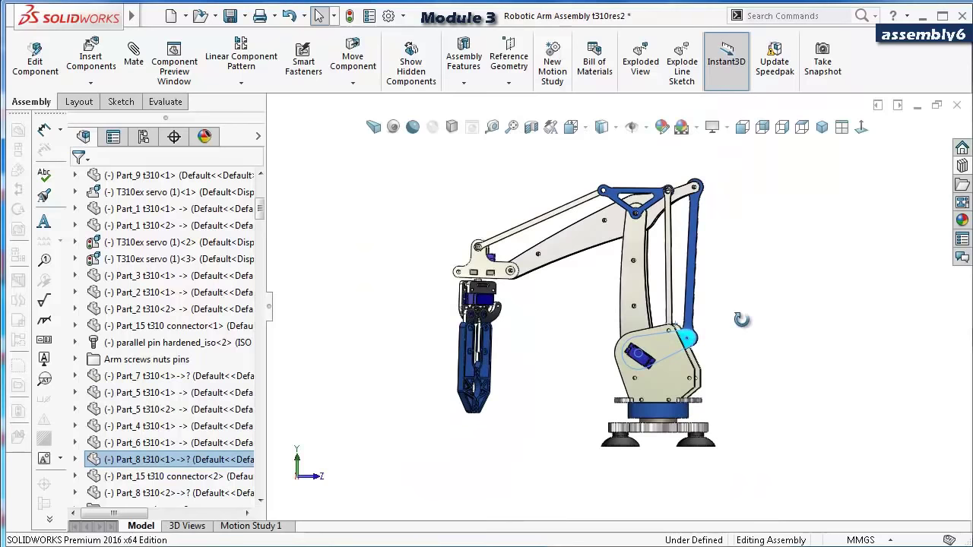
middle_drag(742, 319, 740, 323)
drag(635, 244, 583, 259)
click(613, 248)
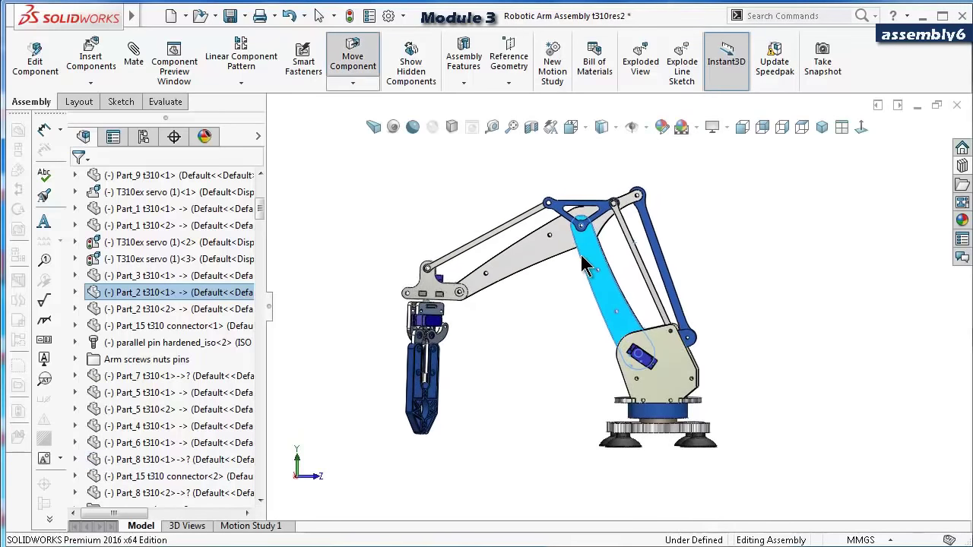
Swing the forearm Part_5 and lean the lower arm Part_2 forward to extend the arm.
click(511, 265)
drag(513, 250, 488, 230)
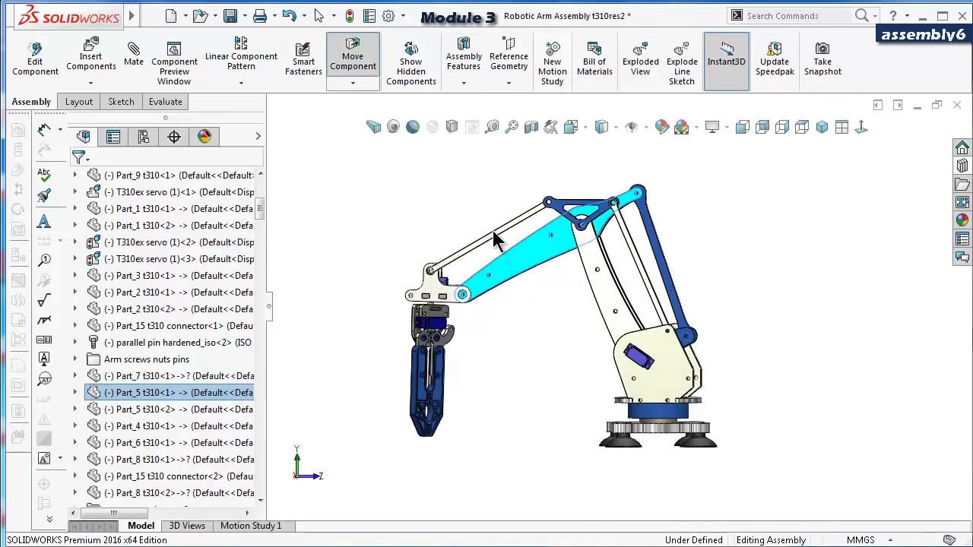
scroll(621, 320, down, 2)
click(620, 299)
drag(621, 299, 628, 348)
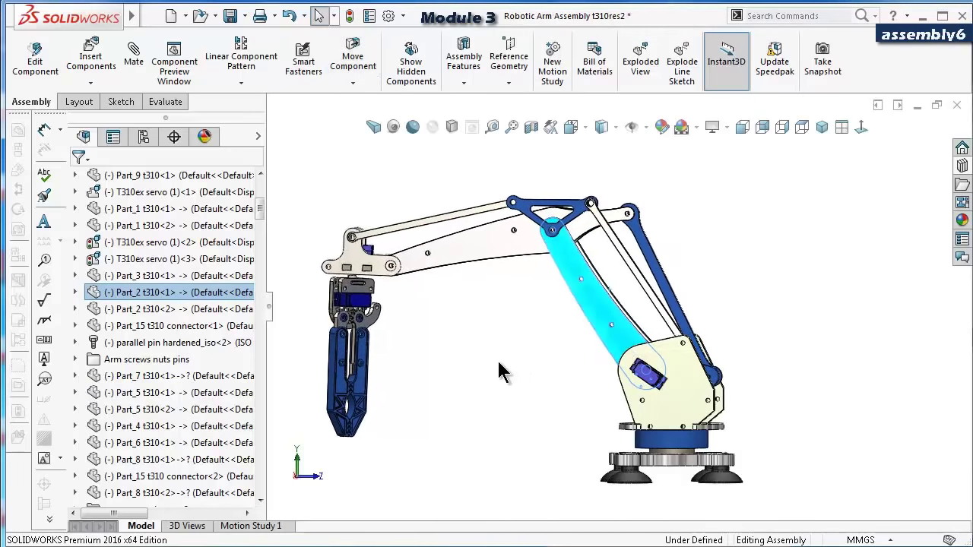
Locate the gripper's components in the assembly tree by selecting its gear part Part2 T308, and save the assembly.
click(497, 360)
click(365, 297)
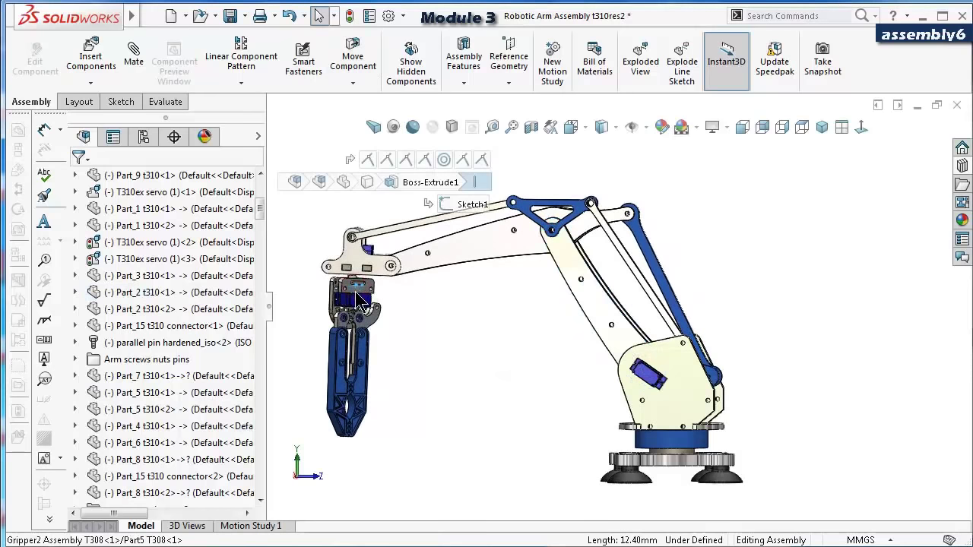
scroll(393, 314, down, 2)
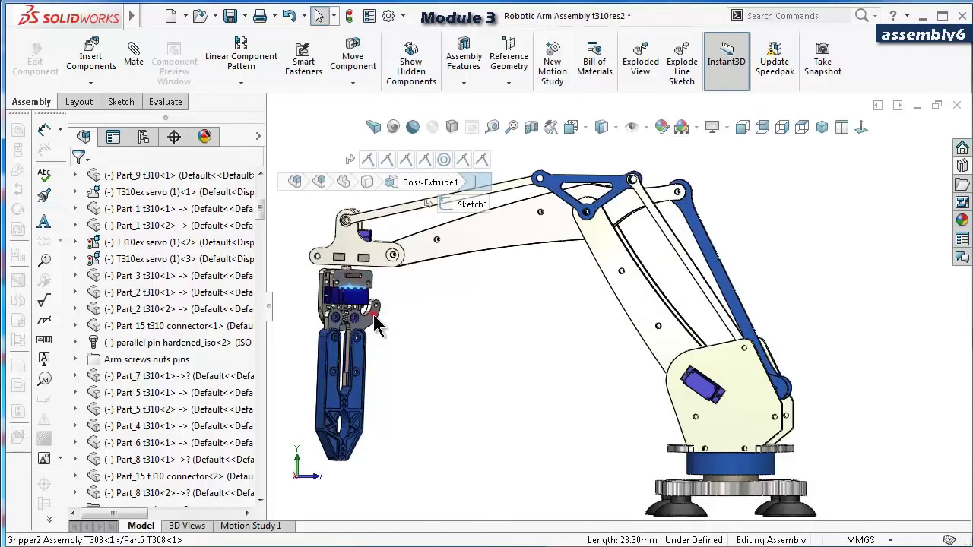
click(374, 315)
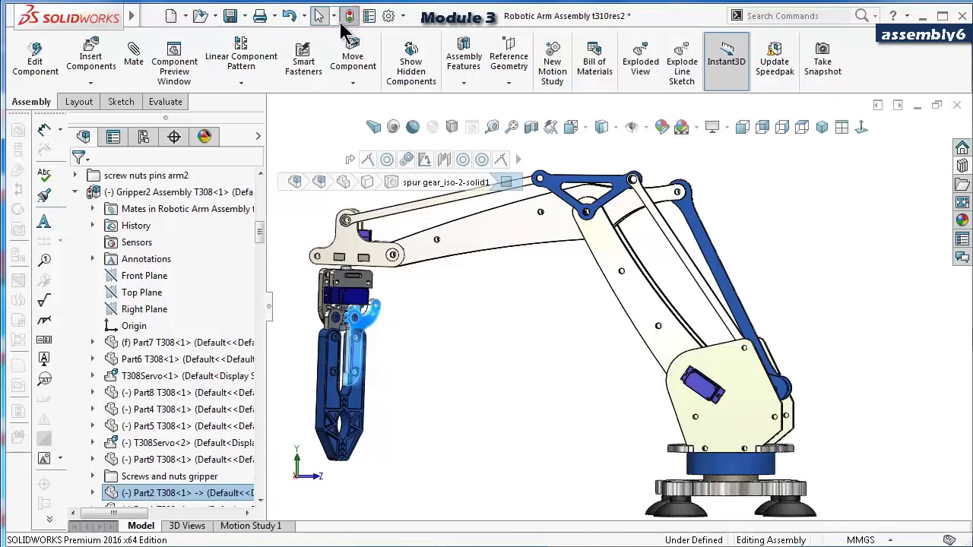
click(230, 16)
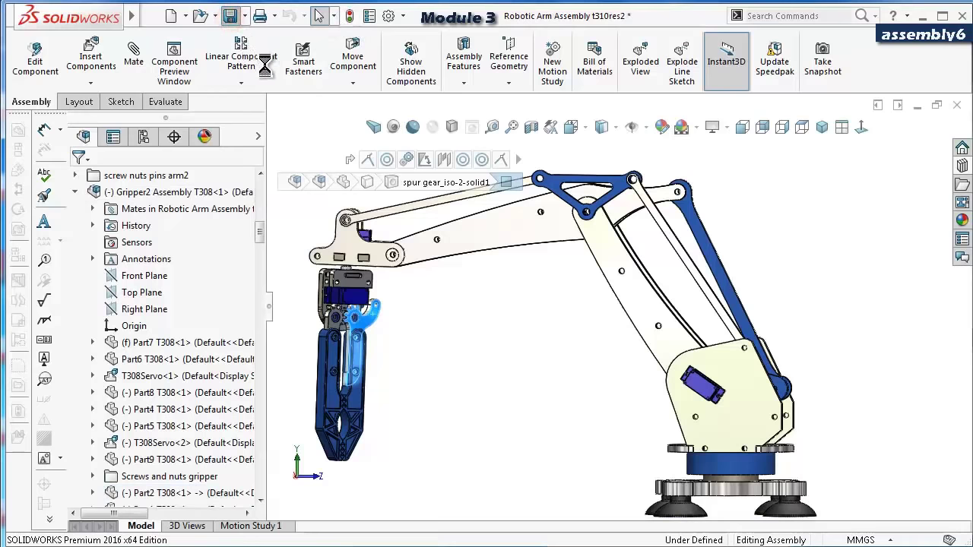
Set the Gripper2 Assembly T308 component to be solved as flexible.
click(154, 191)
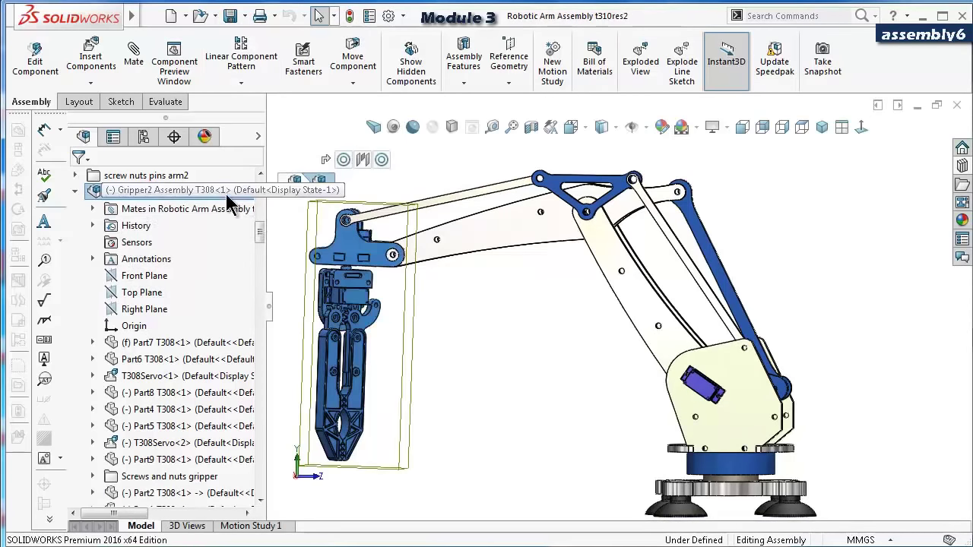
right_click(230, 201)
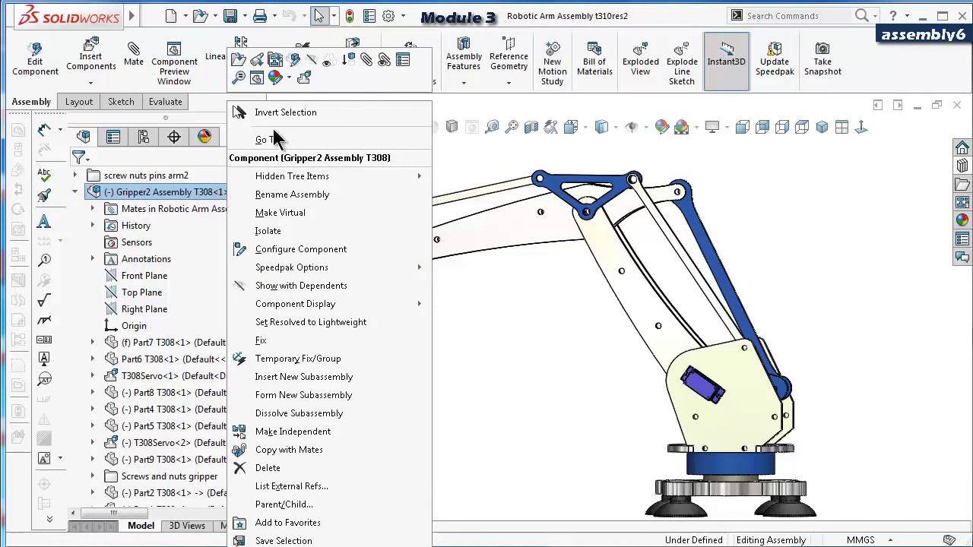
click(402, 61)
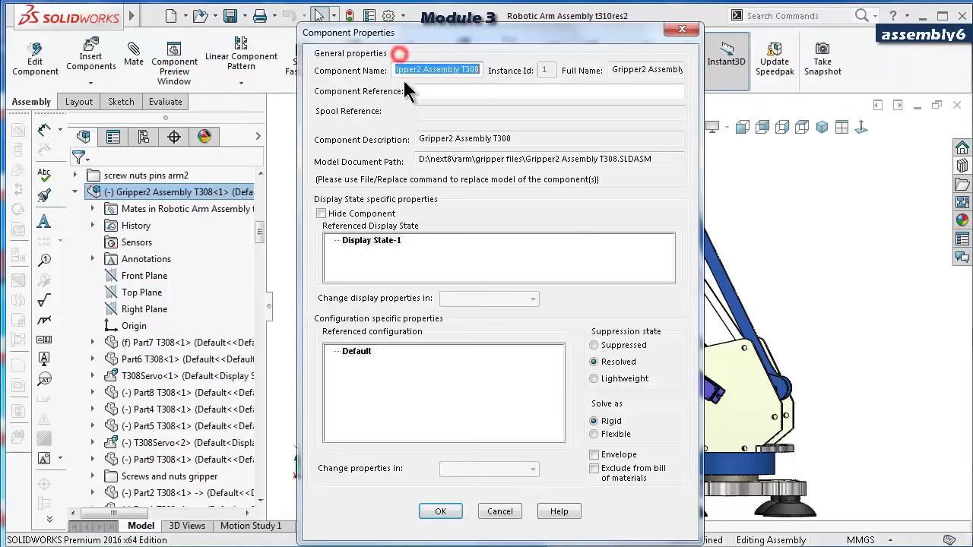
click(617, 434)
click(441, 512)
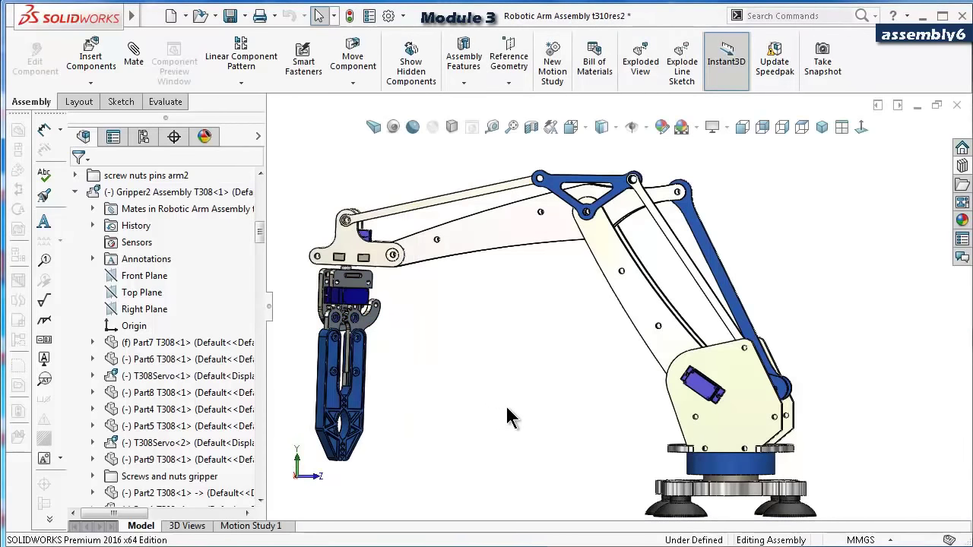
Turn the gripper about the wrist axis by moving its side plate Part4 T308.
middle_drag(507, 407, 491, 418)
middle_drag(406, 353, 441, 354)
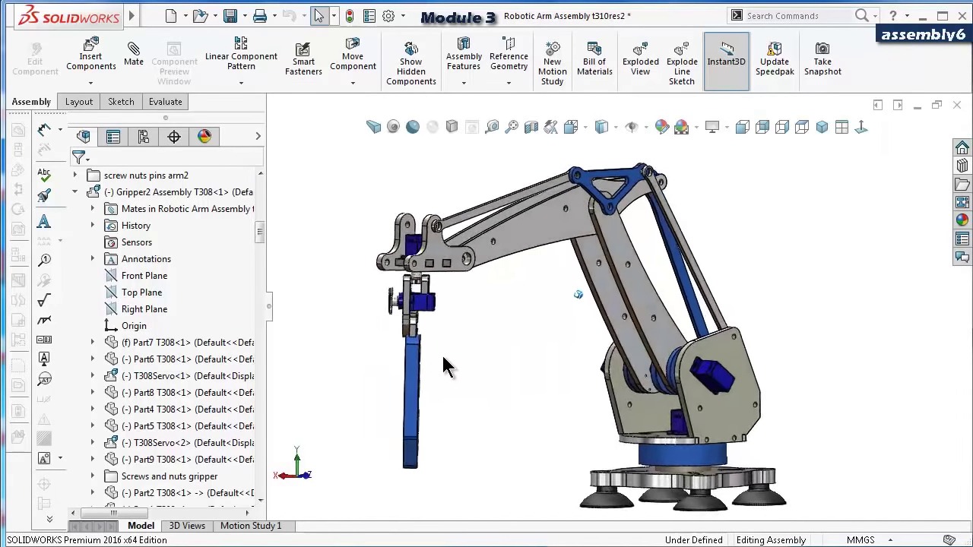
scroll(445, 365, down, 5)
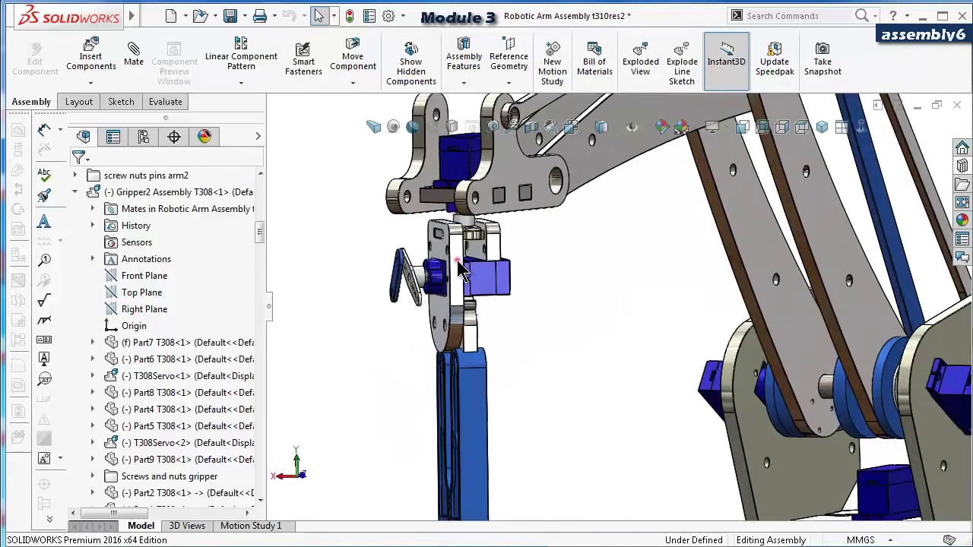
drag(457, 261, 495, 266)
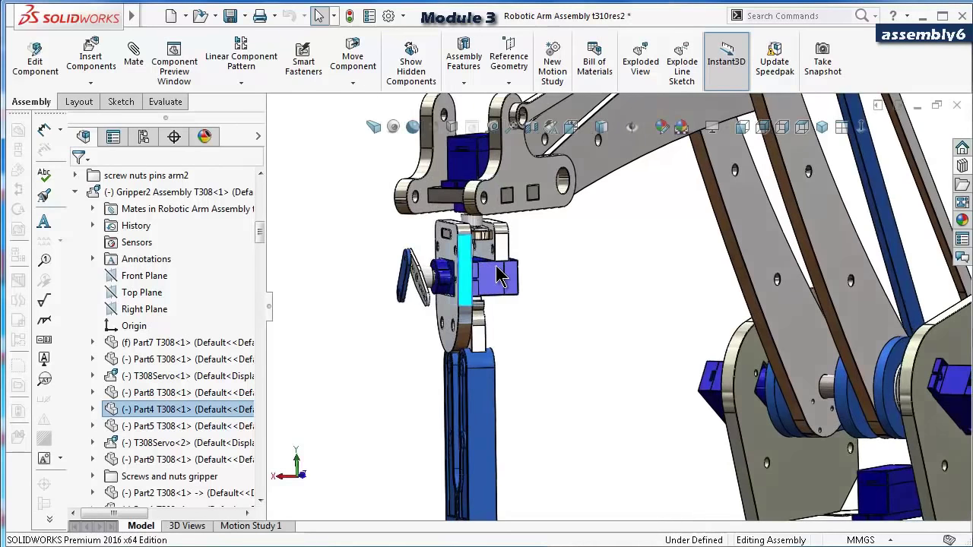
middle_drag(499, 277, 481, 280)
drag(473, 272, 469, 271)
Spread the gripper's fingers by swinging finger Part3 T308<7> outward.
middle_drag(658, 310, 637, 420)
scroll(737, 352, up, 2)
scroll(695, 388, up, 1)
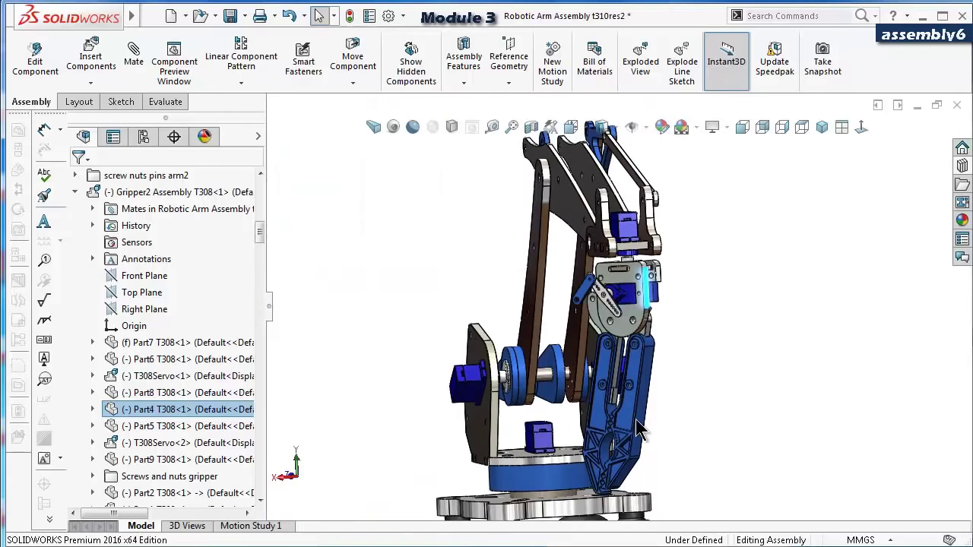
drag(647, 422, 707, 349)
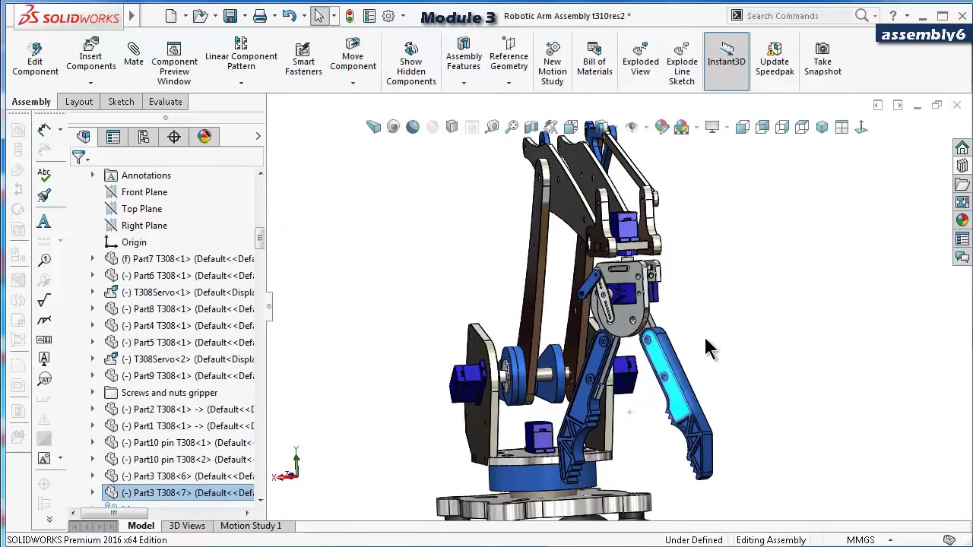
Rotate the gripper about the wrist by moving its rear plate Part5 T308.
scroll(698, 338, down, 4)
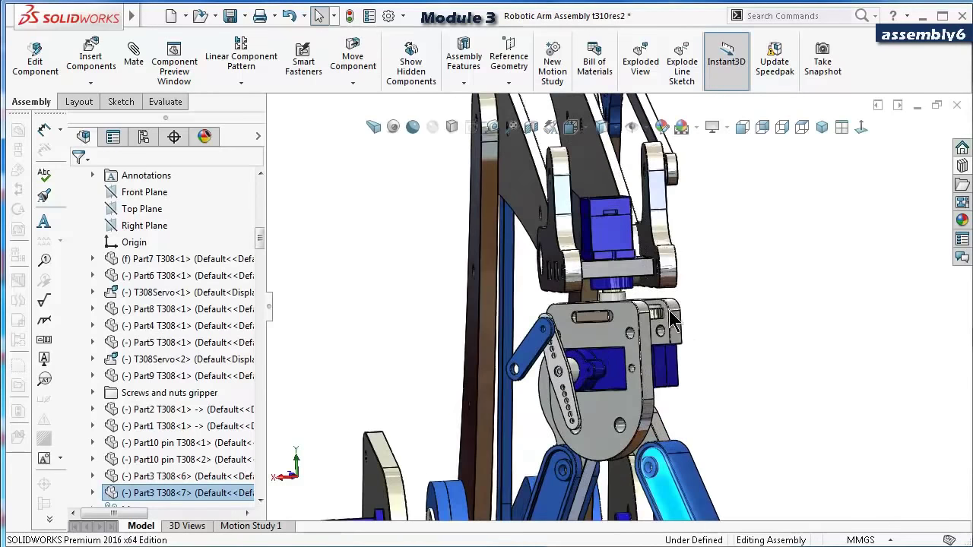
click(676, 332)
mouse_move(675, 333)
mouse_down()
mouse_move(667, 338)
mouse_move(681, 332)
mouse_up()
scroll(636, 441, up, 5)
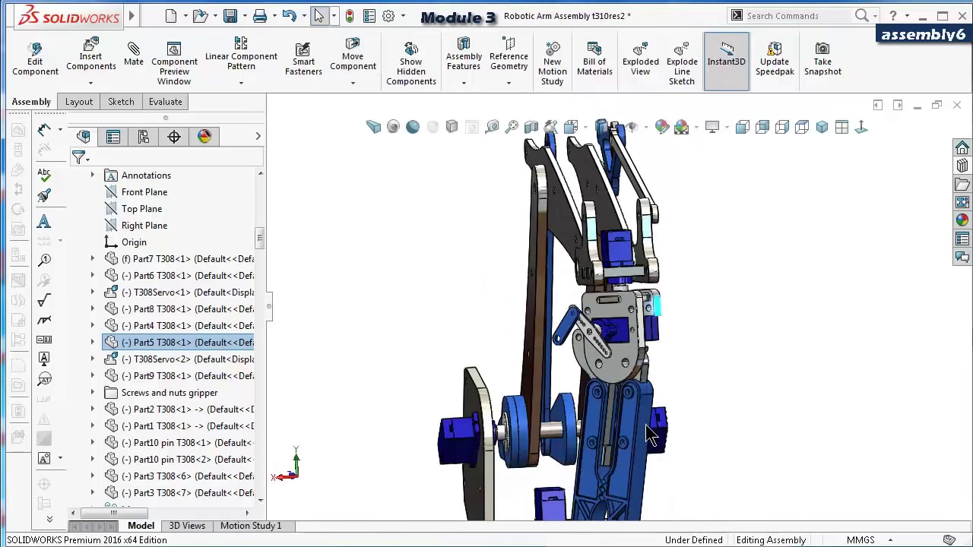
Open the gripper again by pulling one finger outward, and view the whole arm from the front.
middle_drag(632, 429, 680, 407)
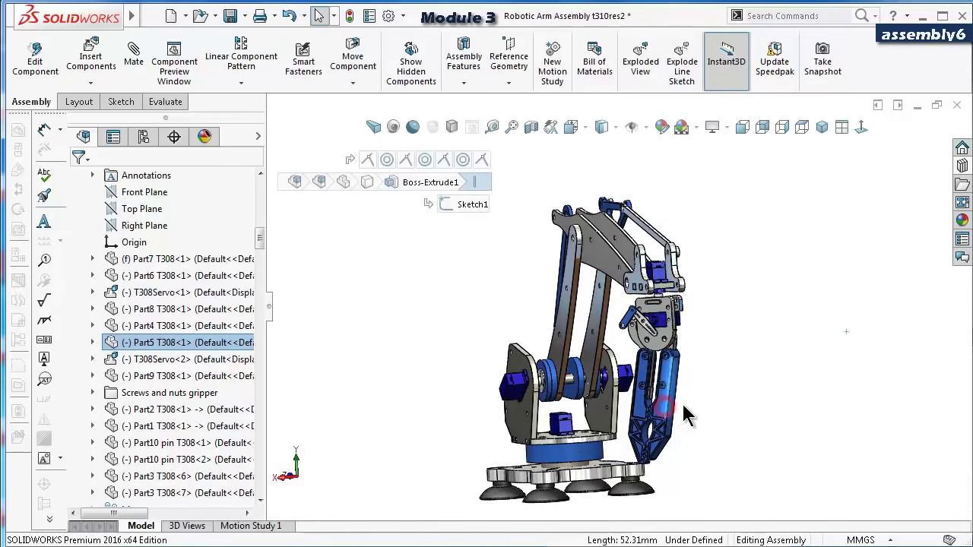
mouse_move(711, 405)
mouse_down()
mouse_move(721, 411)
mouse_move(695, 420)
mouse_move(688, 407)
mouse_move(715, 396)
mouse_up()
middle_drag(711, 384, 700, 370)
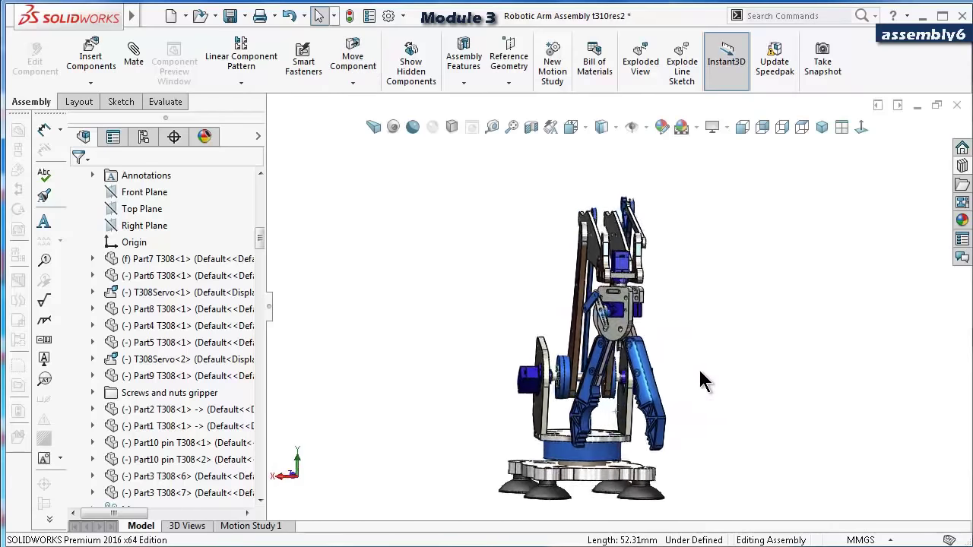
Examine the wrist joint and the servo horn between the gripper's side plates from several angles.
scroll(530, 287, down, 5)
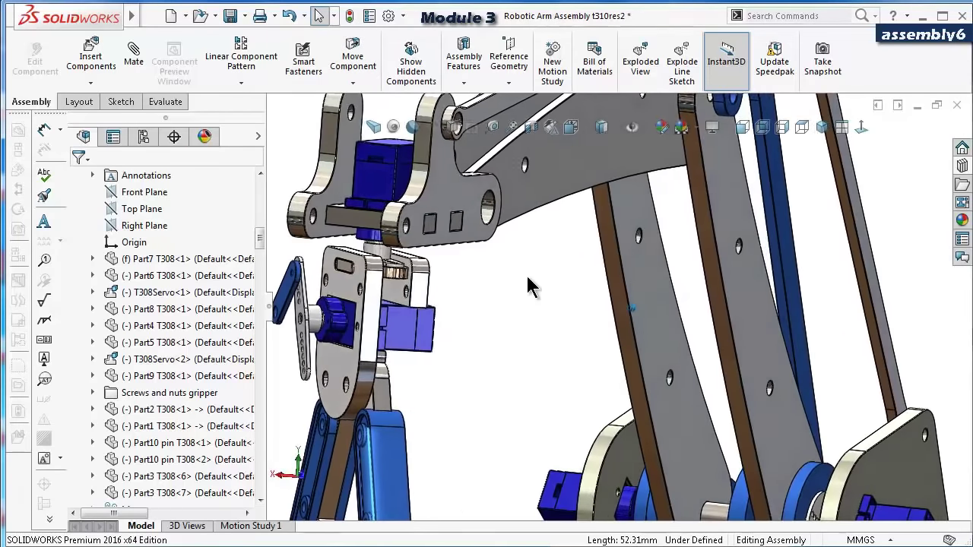
middle_drag(528, 277, 295, 288)
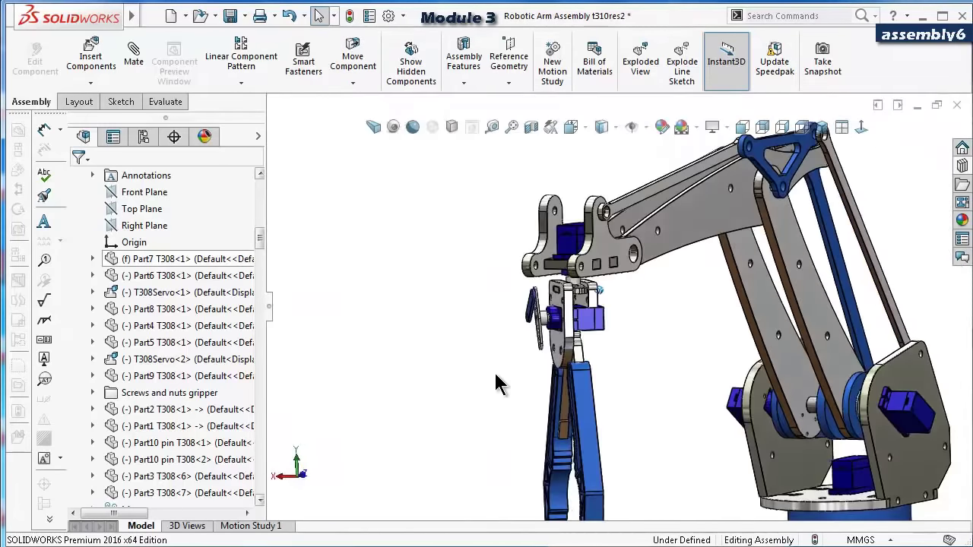
middle_drag(496, 374, 605, 365)
scroll(599, 325, down, 4)
scroll(554, 208, down, 1)
middle_drag(572, 247, 612, 280)
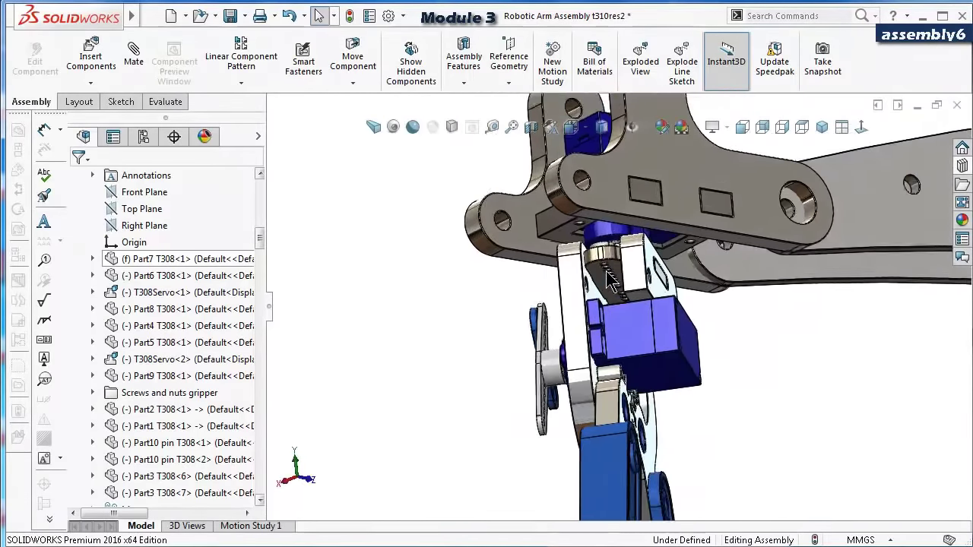
scroll(619, 278, down, 2)
click(616, 275)
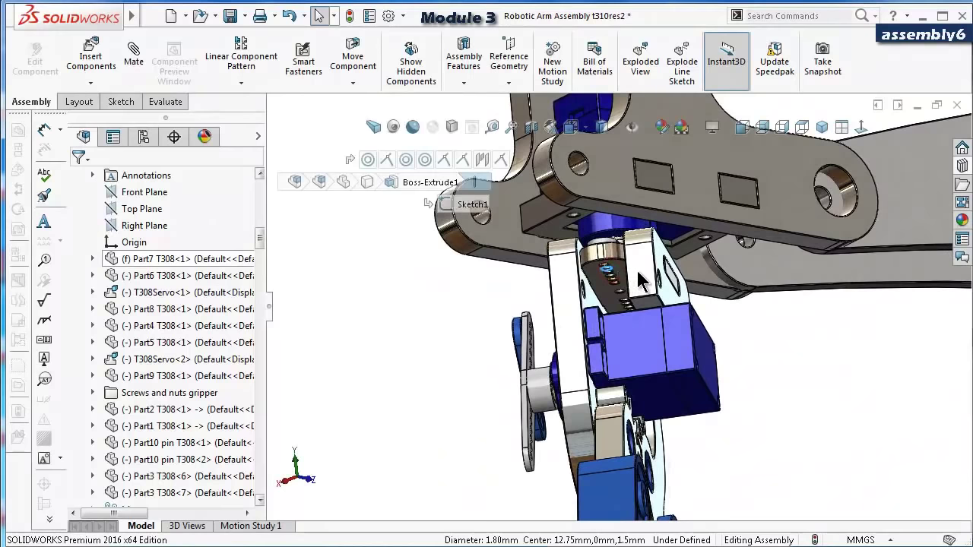
drag(639, 282, 678, 274)
scroll(609, 373, up, 5)
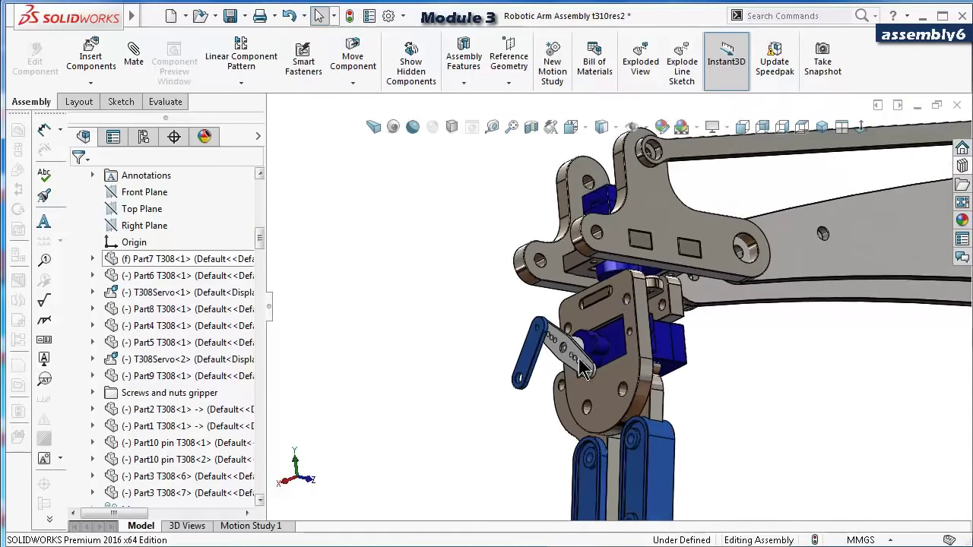
Rebuild the assembly with the gripper viewed from the front.
middle_drag(652, 381, 703, 410)
scroll(703, 410, down, 2)
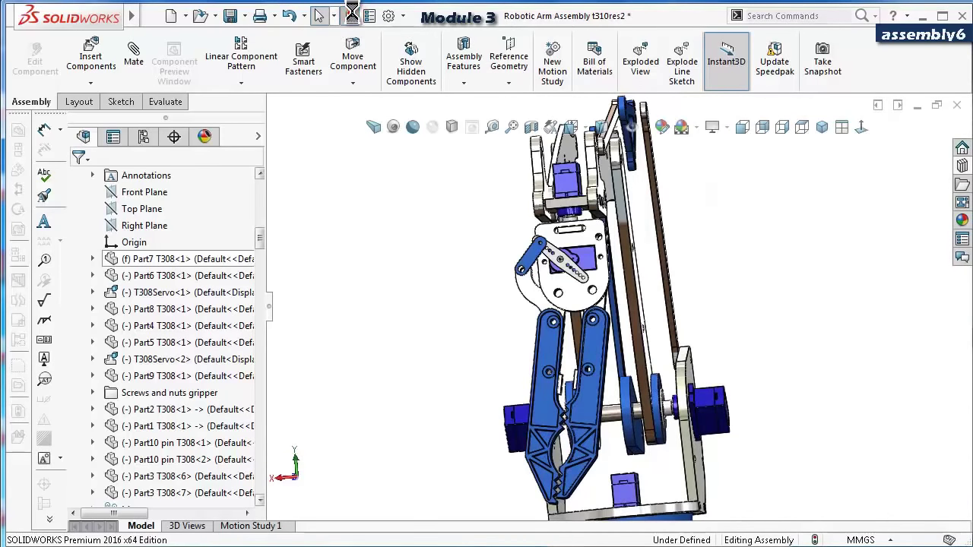
click(351, 14)
click(431, 275)
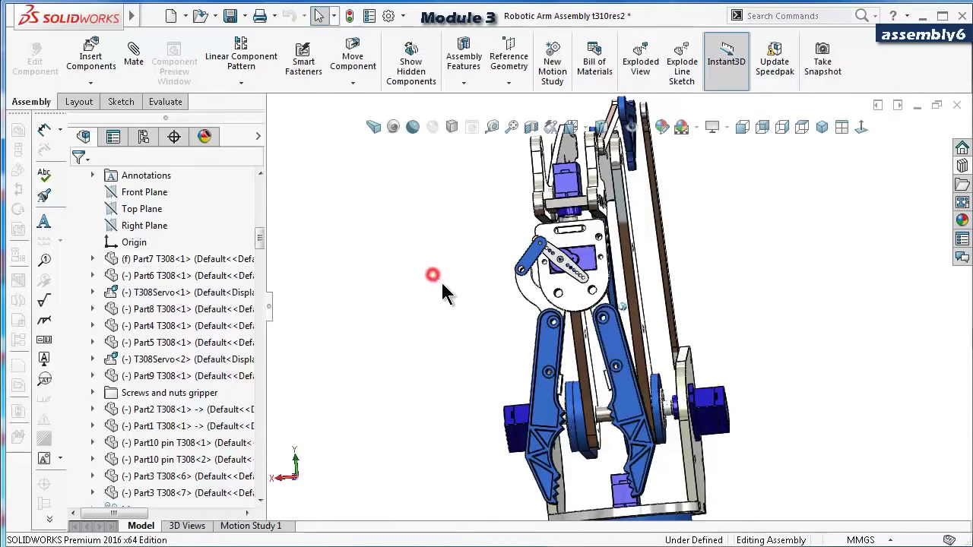
Test the gripper's opening motion by swinging finger Part3 T308<7> inward and outward.
scroll(593, 346, up, 1)
mouse_move(680, 384)
middle_down()
mouse_move(690, 400)
mouse_move(677, 401)
middle_up()
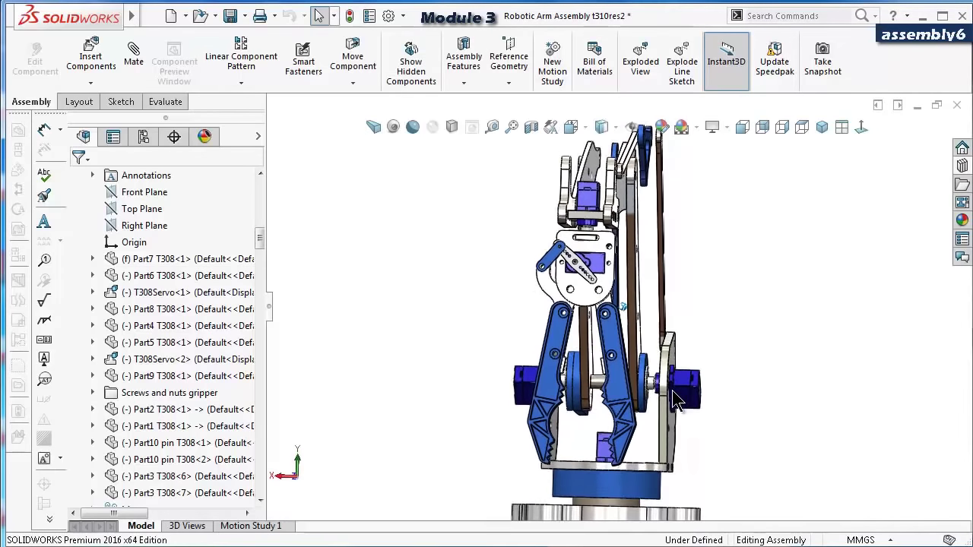
scroll(623, 374, down, 3)
click(613, 374)
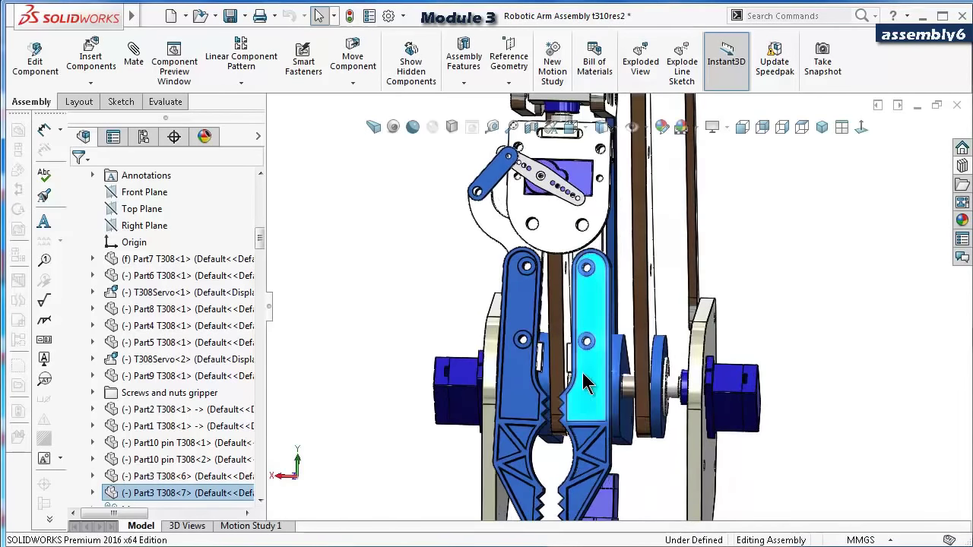
drag(587, 384, 631, 374)
scroll(628, 375, up, 5)
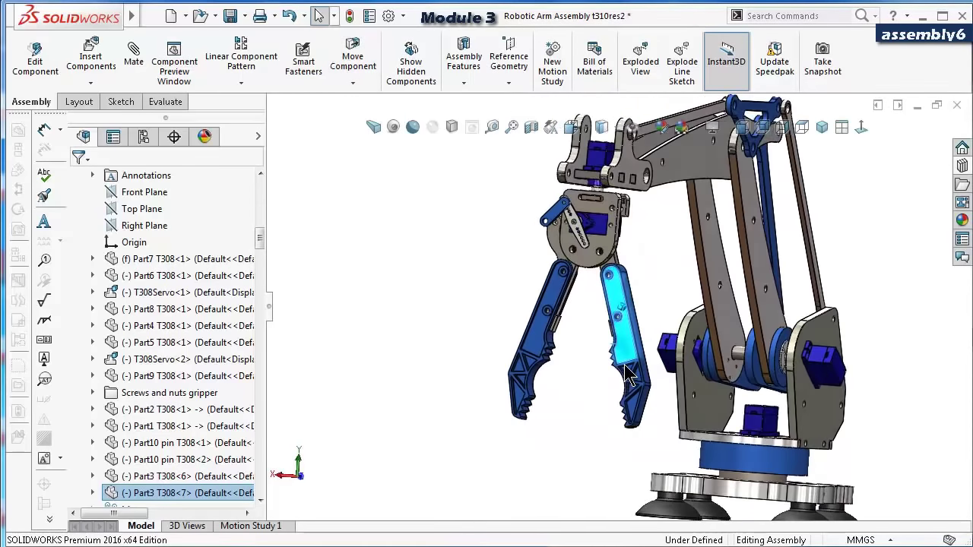
mouse_move(625, 367)
middle_down()
mouse_move(595, 369)
mouse_move(617, 384)
middle_up()
click(658, 347)
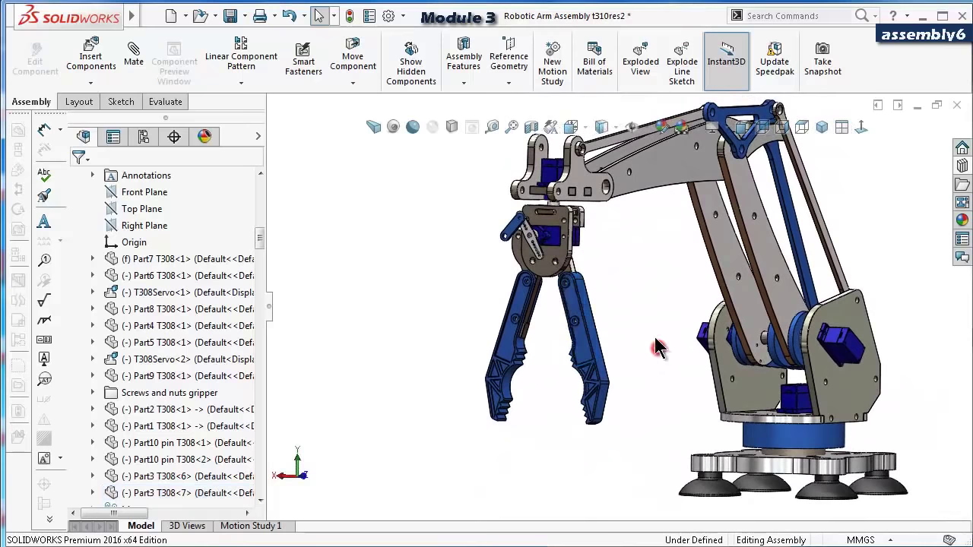
Turn the gripper slightly about the wrist by its side plate and bring its fingers together.
click(567, 261)
drag(565, 274, 580, 261)
click(488, 308)
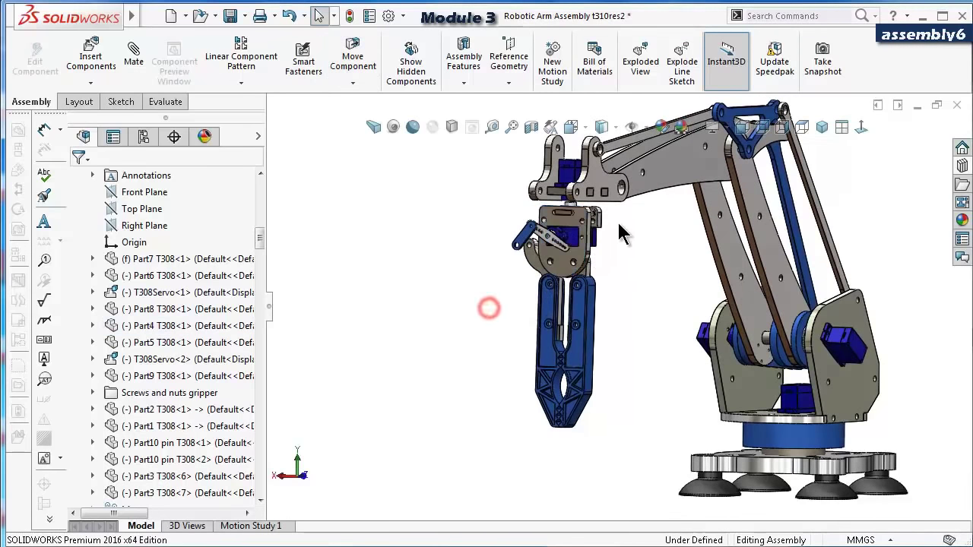
Move the forearm and the lower arm Part_2 to test the full linkage with the flexible gripper attached.
click(657, 186)
drag(622, 199, 506, 319)
mouse_move(344, 331)
middle_down()
mouse_move(568, 262)
mouse_move(736, 243)
mouse_move(838, 195)
middle_up()
drag(838, 194, 773, 245)
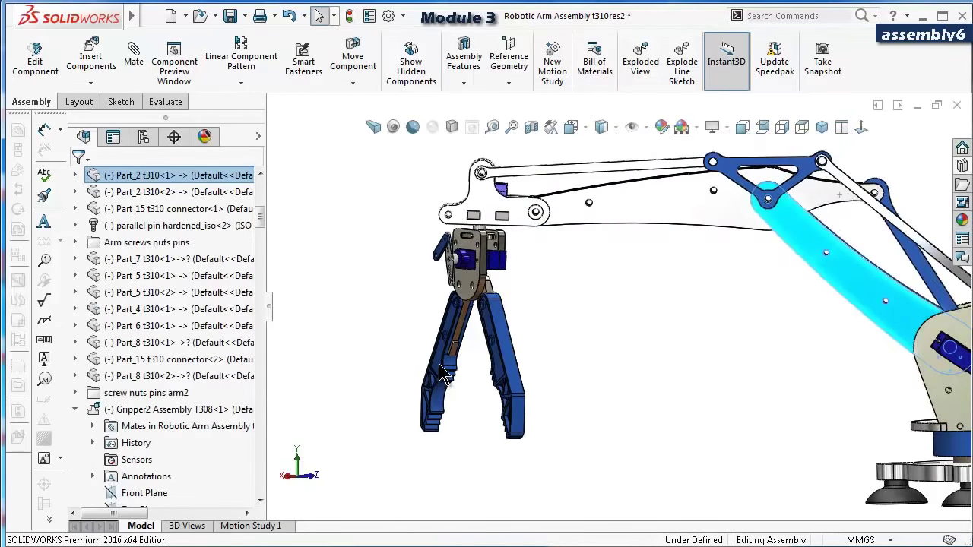
Close the gripper with finger Part3 T308<6> and turn the gripper about the wrist by its side plate.
mouse_move(445, 374)
mouse_down()
mouse_move(459, 364)
mouse_move(472, 373)
mouse_up()
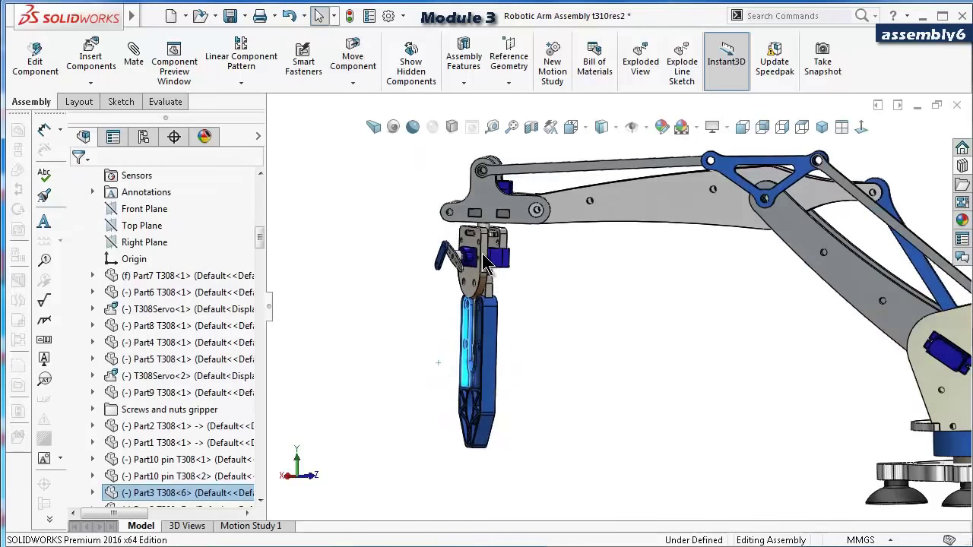
drag(481, 254, 411, 259)
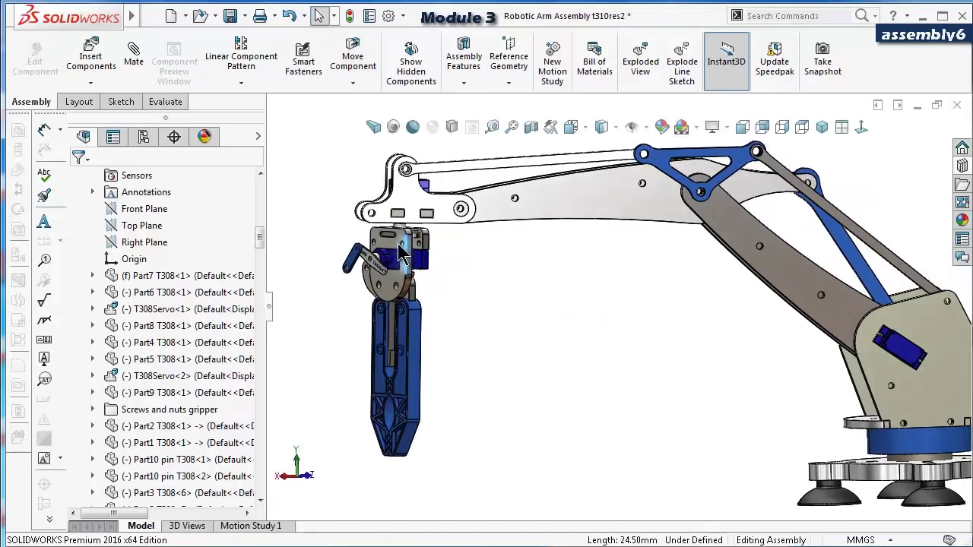
click(403, 257)
drag(483, 242, 479, 248)
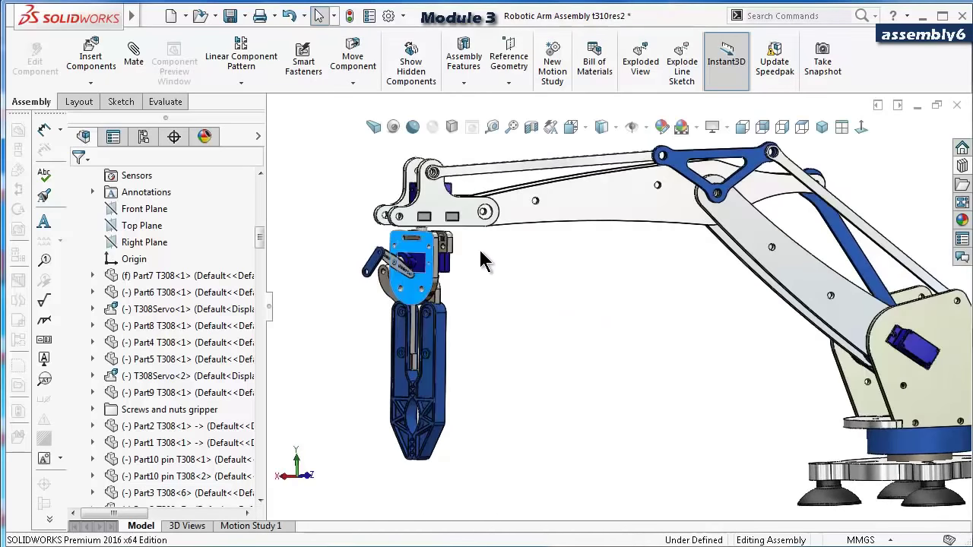
Swing the whole arm around its base by side plate Part_1 t310<2> to test the base rotation.
drag(599, 266, 592, 276)
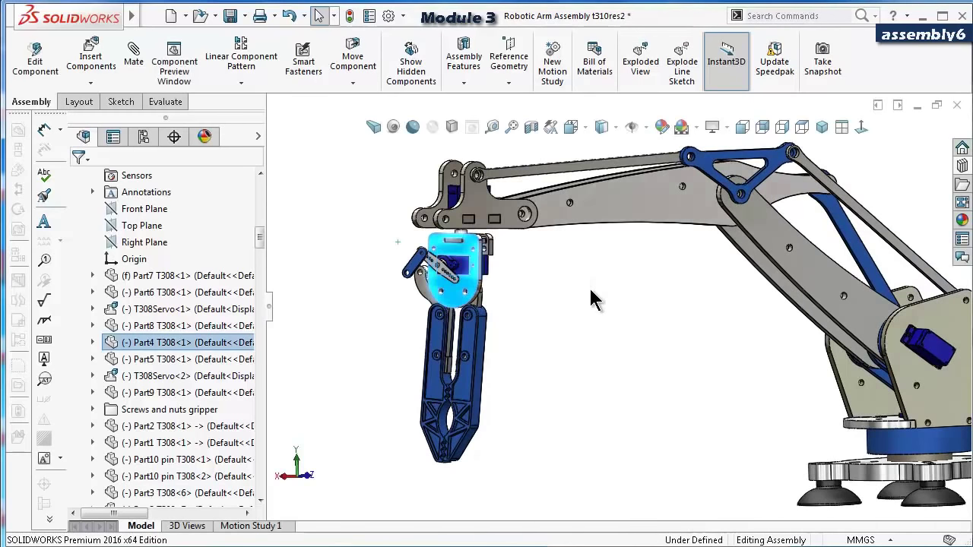
scroll(591, 286, up, 1)
middle_drag(586, 247, 811, 401)
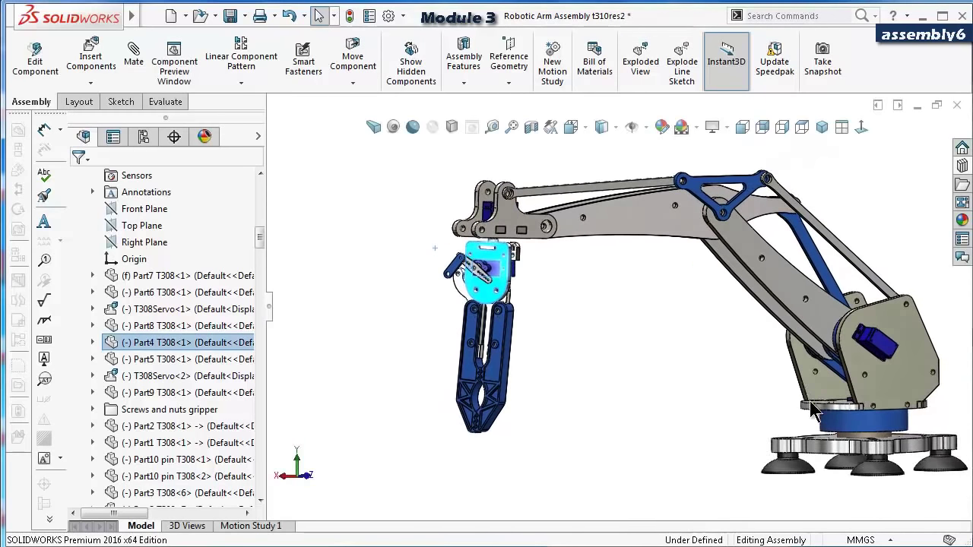
drag(824, 390, 849, 389)
scroll(845, 387, up, 2)
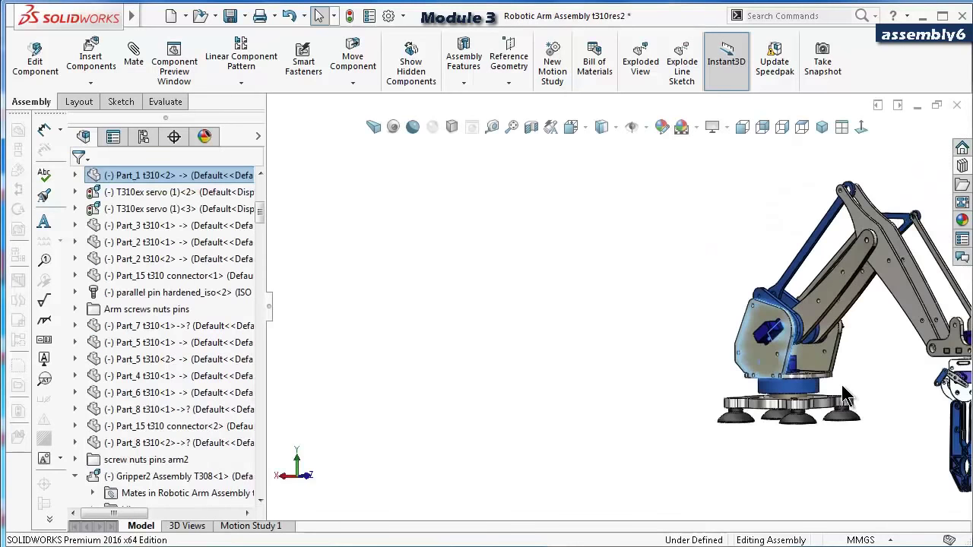
mouse_move(845, 387)
middle_down()
mouse_move(787, 391)
mouse_move(619, 274)
middle_up()
click(618, 275)
drag(618, 276, 734, 295)
drag(609, 326, 547, 270)
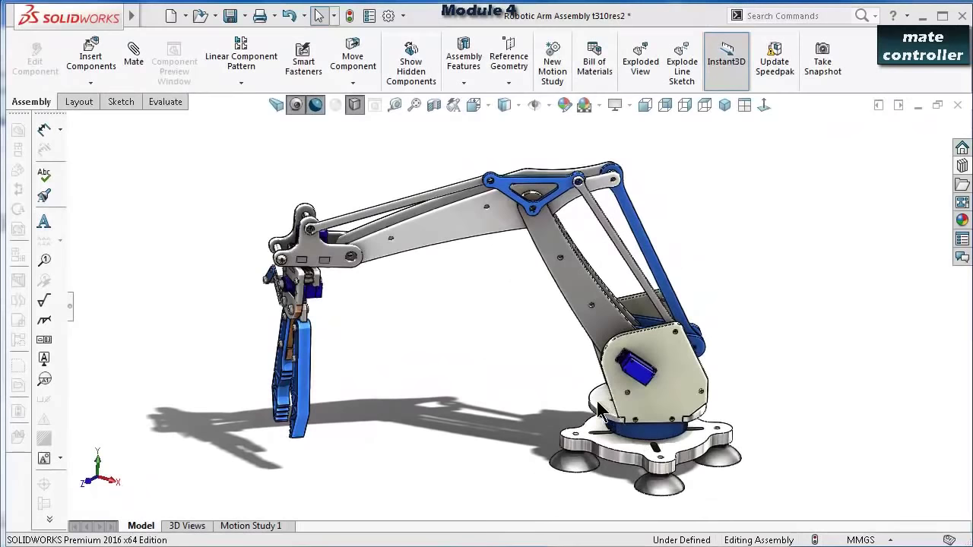
Turn the arm by its round base plate, reposition the lower arm link, and switch off the display shadows.
click(599, 409)
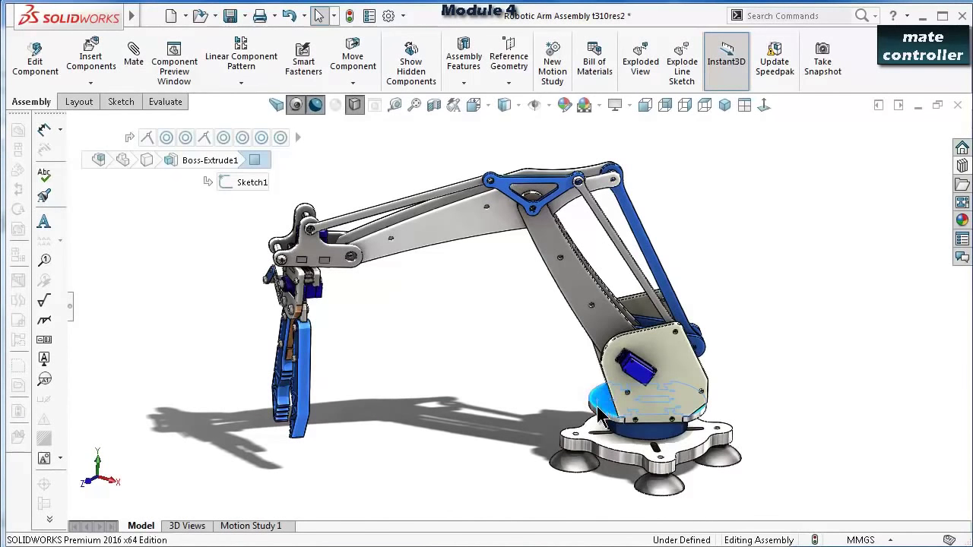
mouse_move(599, 414)
mouse_down()
mouse_move(614, 428)
mouse_move(614, 414)
mouse_up()
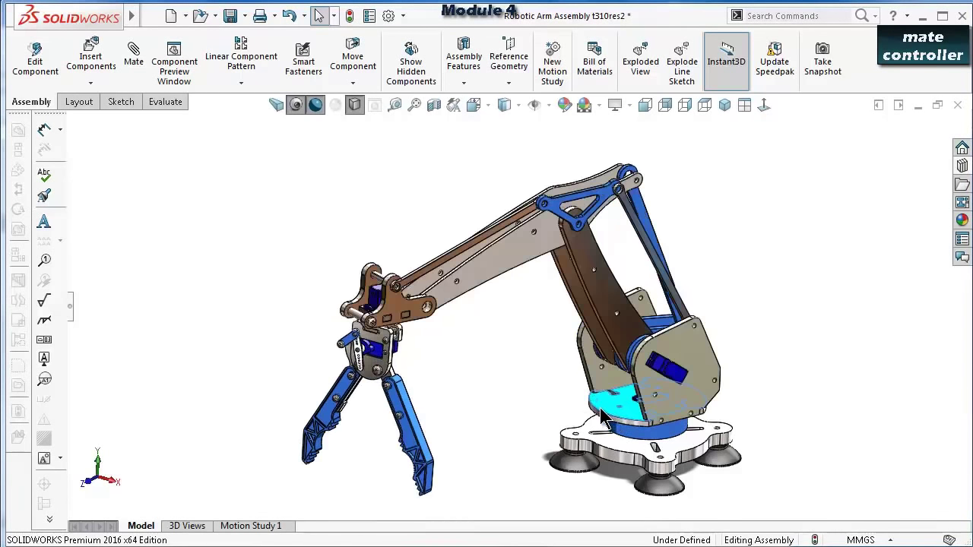
drag(623, 285, 526, 269)
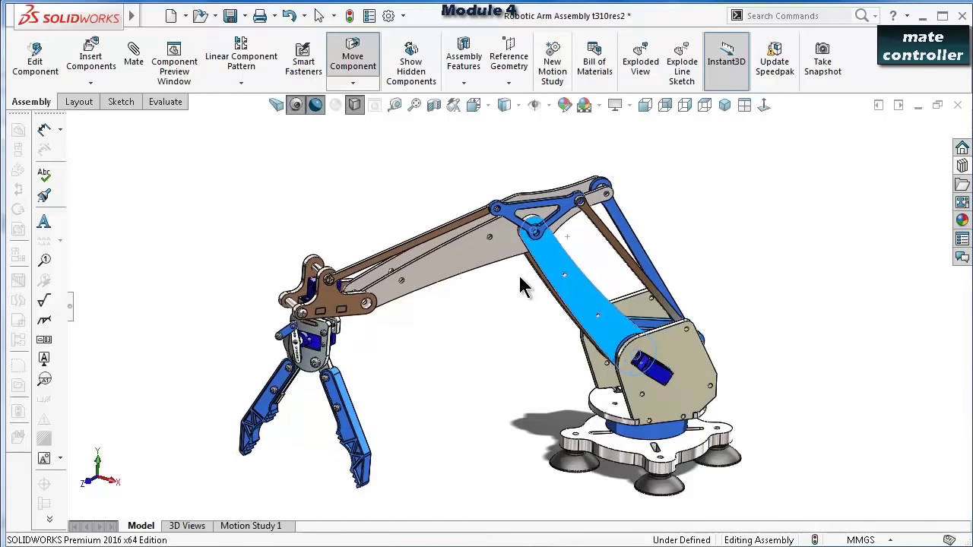
click(355, 106)
click(356, 110)
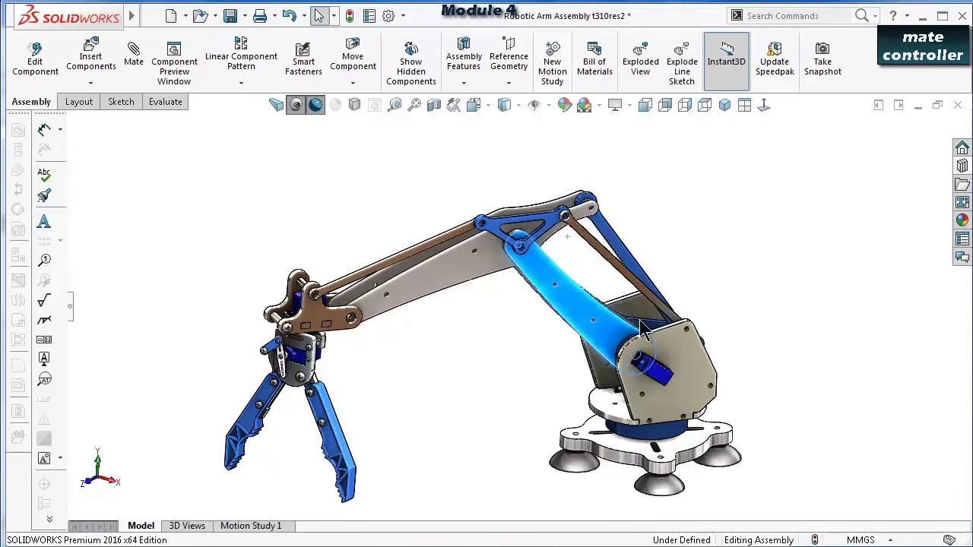
Rotate the arm slightly on its base and raise it by the forearm link.
drag(651, 333, 606, 396)
key(Escape)
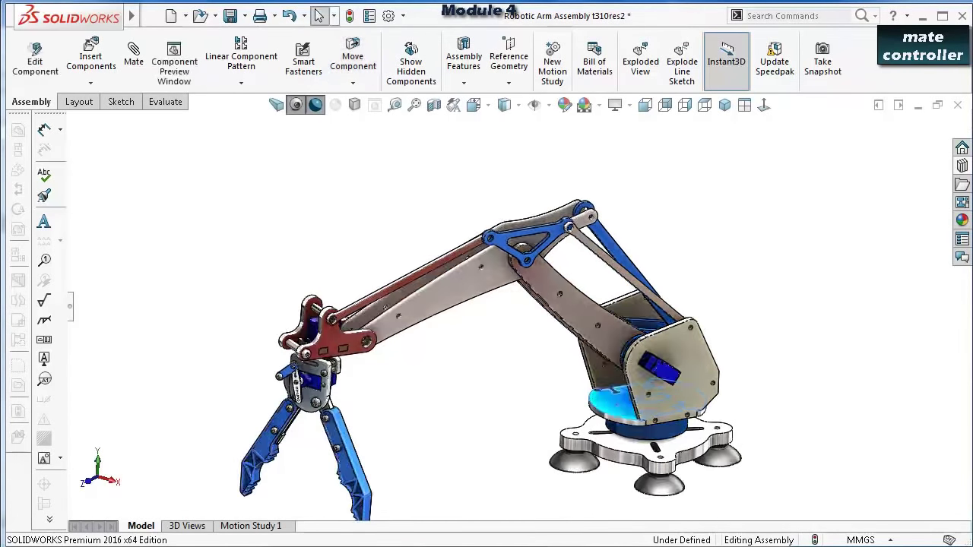
click(423, 276)
drag(423, 274, 442, 232)
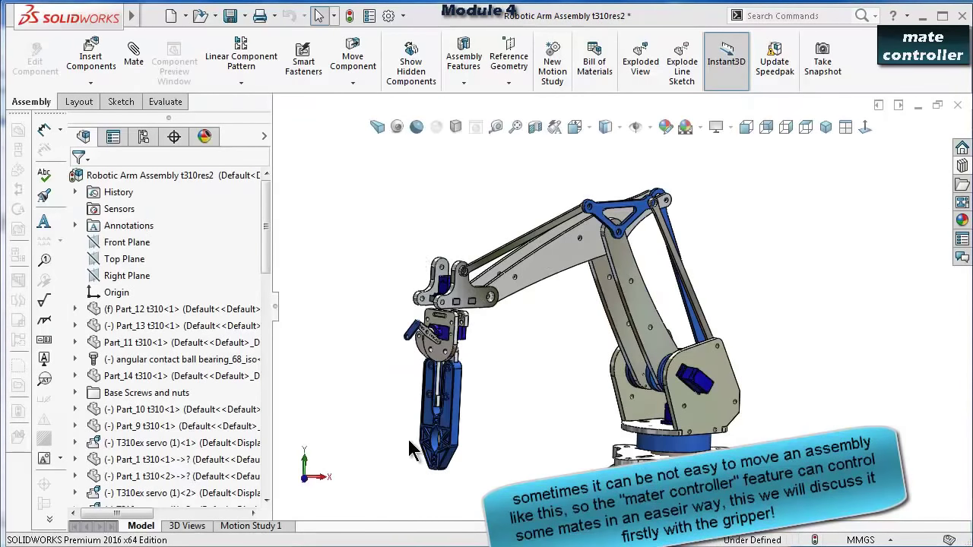
Open the Gripper2 Assembly T308 subassembly in its own window and delete its existing Mate Controller feature.
drag(265, 243, 274, 363)
click(135, 362)
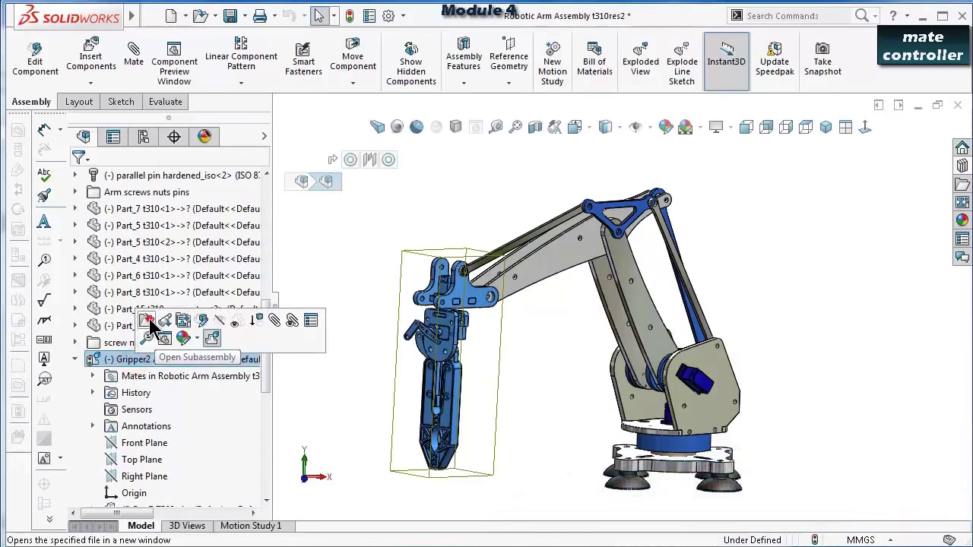
click(150, 323)
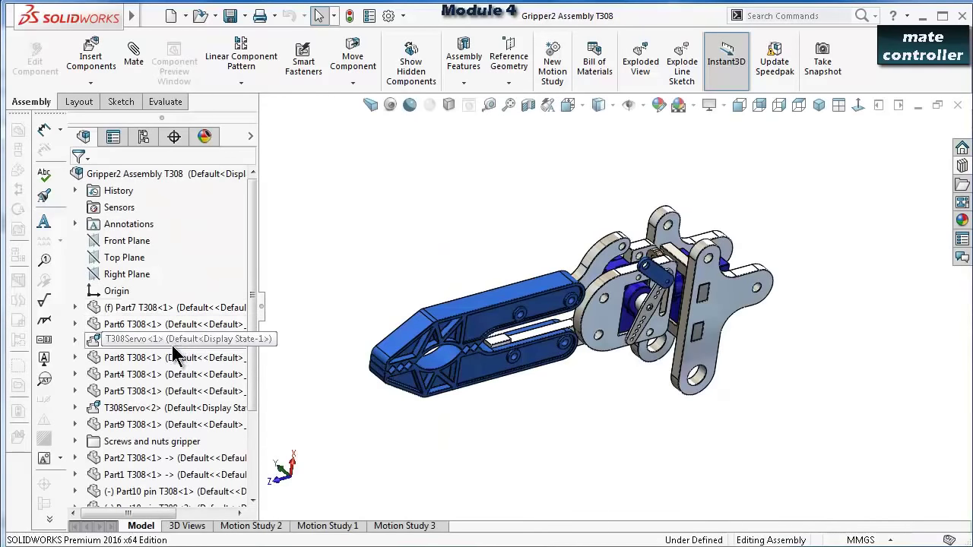
drag(253, 317, 251, 388)
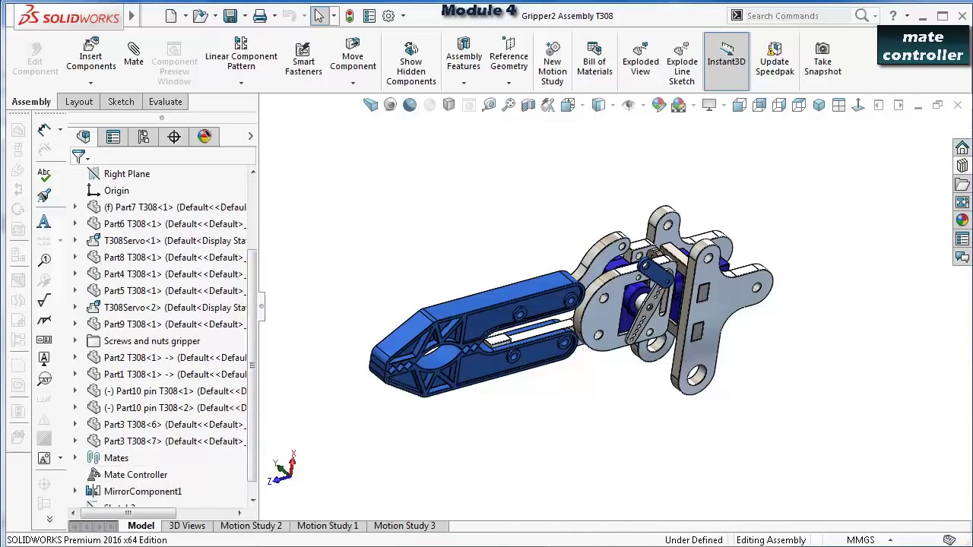
drag(135, 475, 173, 497)
Locate the LimitAngle2 mate among the gripper's mates and examine which gripper faces it controls.
click(75, 457)
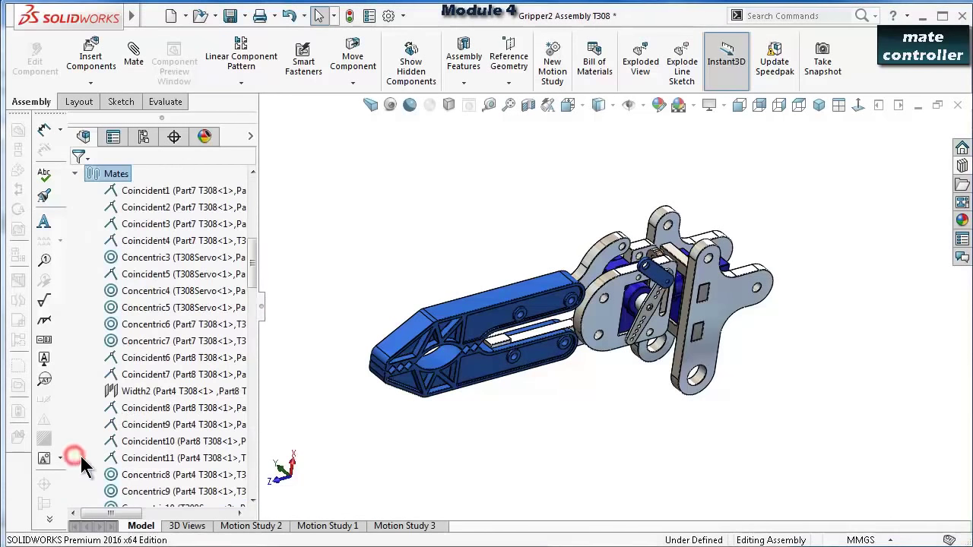
drag(247, 252, 261, 442)
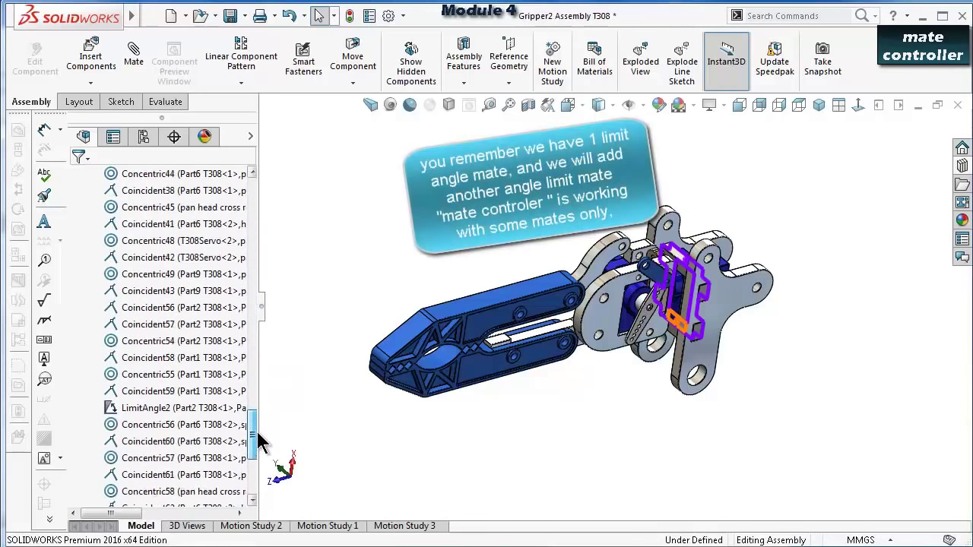
click(152, 408)
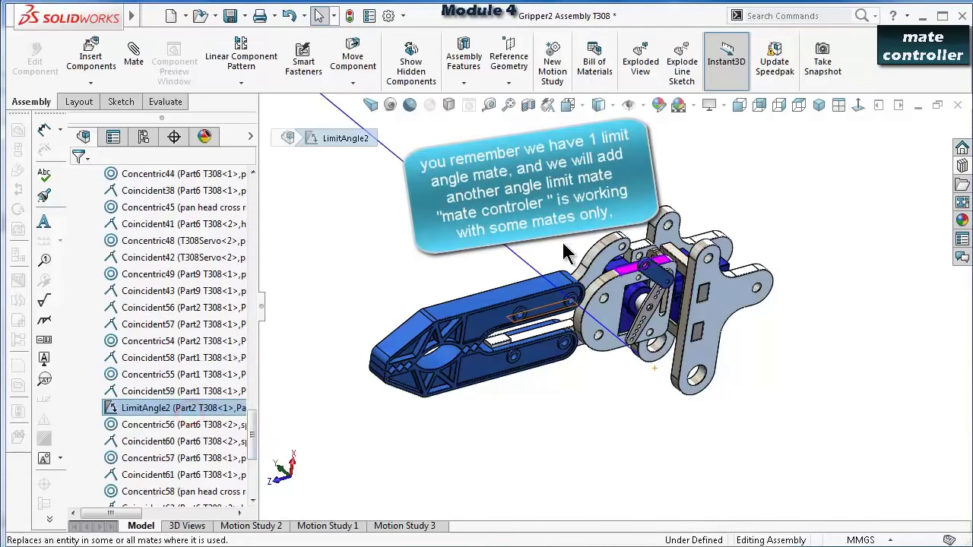
click(462, 258)
mouse_move(497, 319)
mouse_down()
mouse_move(493, 297)
mouse_move(497, 305)
mouse_up()
click(588, 251)
mouse_move(605, 243)
mouse_down()
mouse_move(623, 252)
mouse_move(609, 243)
mouse_up()
click(505, 222)
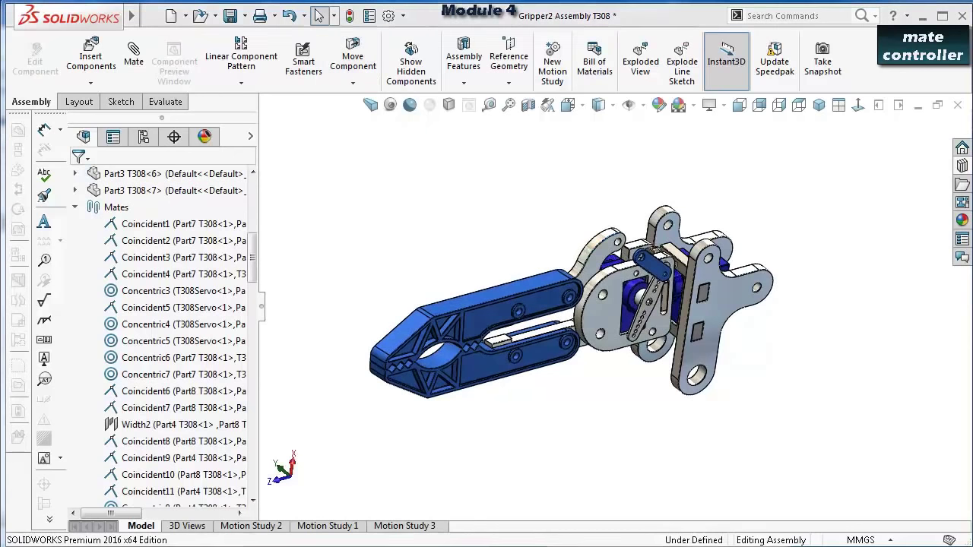
click(175, 459)
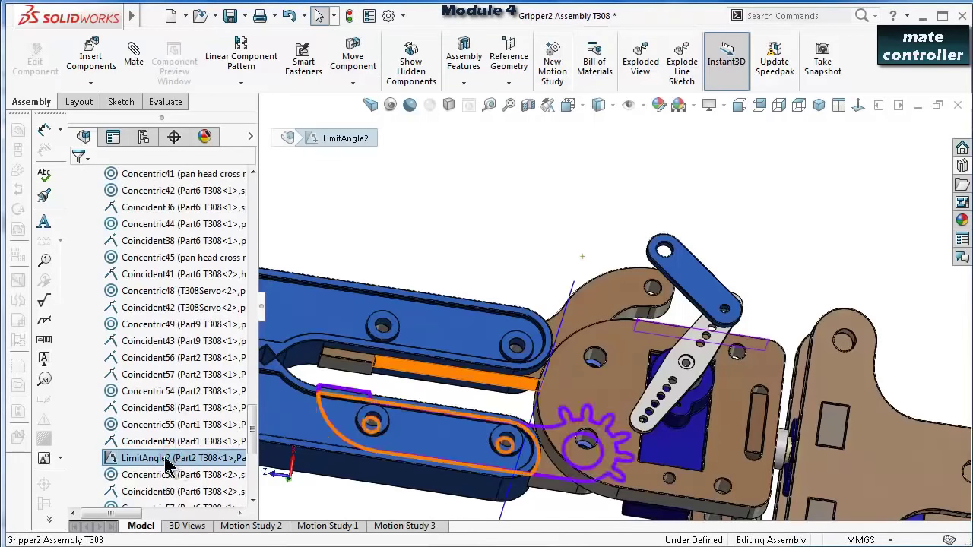
middle_drag(467, 257, 451, 363)
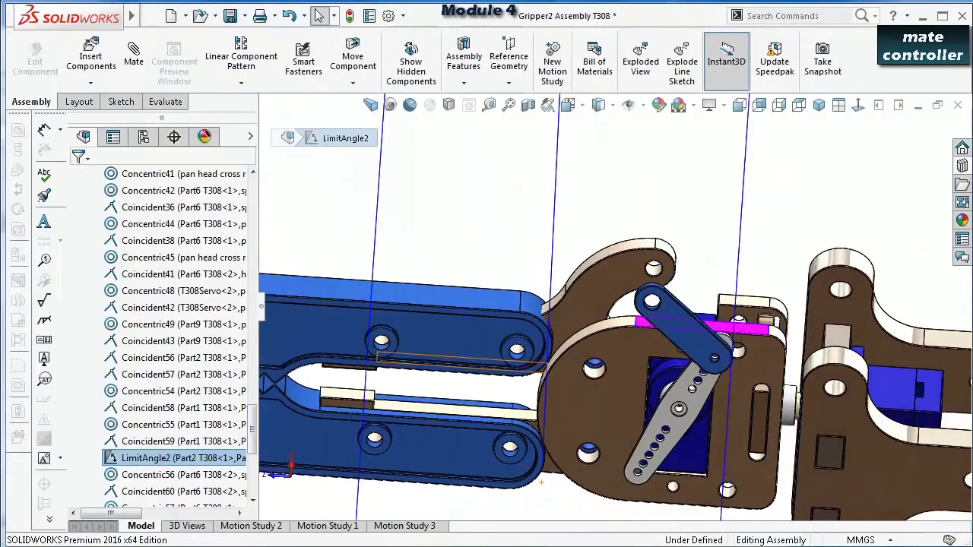
Turn the gripper about its wrist relative to the mounting bracket and rebuild the assembly.
key(Escape)
mouse_move(426, 352)
mouse_down()
mouse_move(449, 315)
mouse_move(517, 297)
mouse_move(482, 300)
mouse_move(439, 323)
mouse_move(420, 362)
mouse_up()
click(608, 255)
middle_drag(595, 233, 699, 255)
click(760, 340)
drag(757, 342, 630, 260)
middle_drag(629, 259, 644, 308)
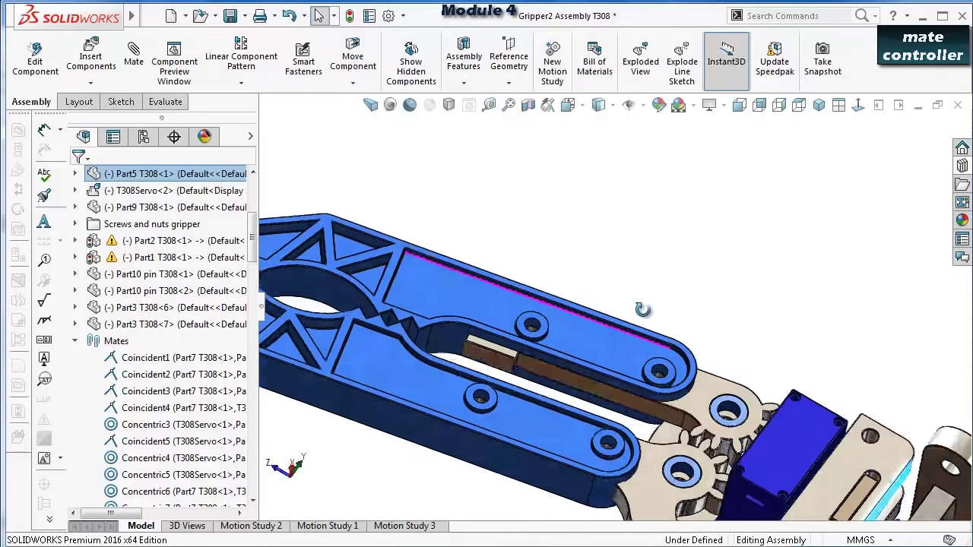
scroll(572, 209, up, 2)
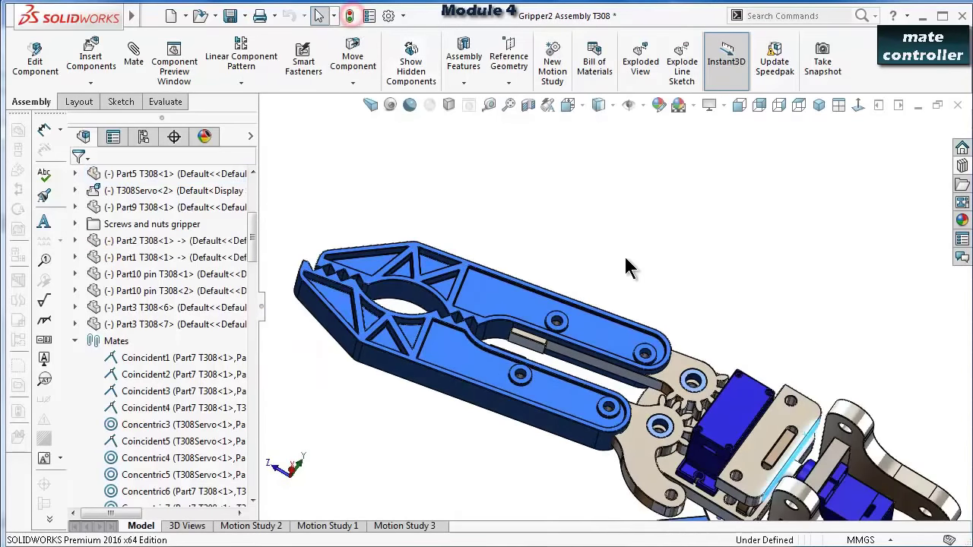
drag(628, 265, 656, 343)
middle_drag(654, 345, 732, 515)
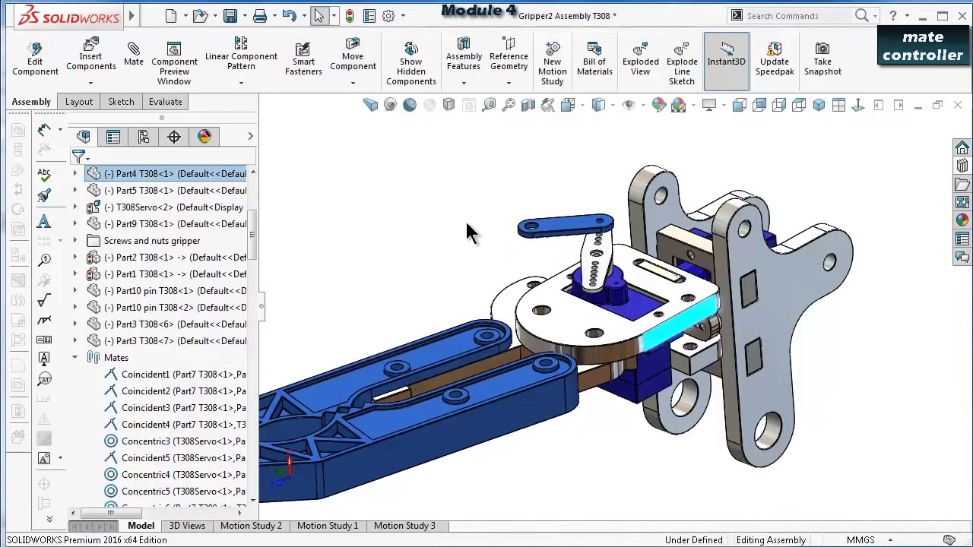
Open the gripper's fingers, rebuild the assembly and collapse the list of mates.
click(458, 221)
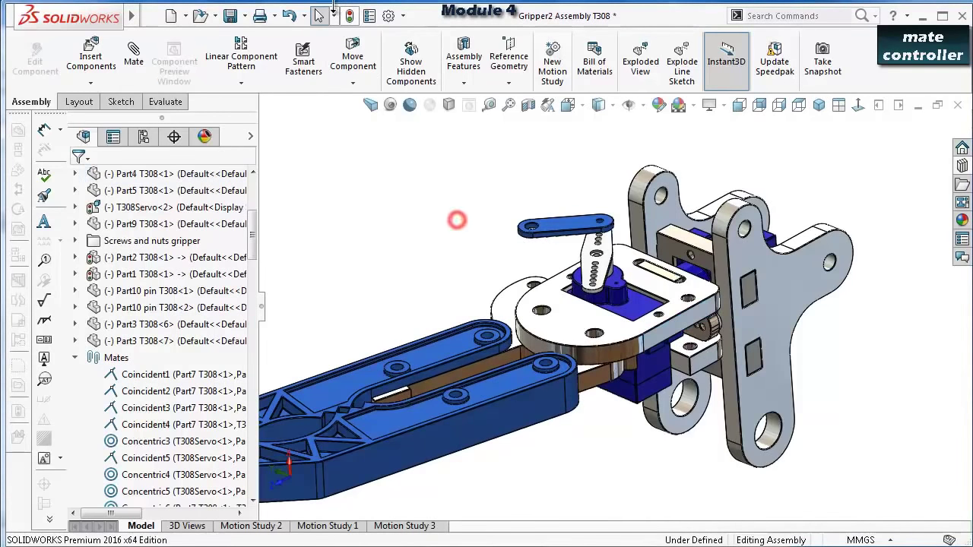
click(349, 16)
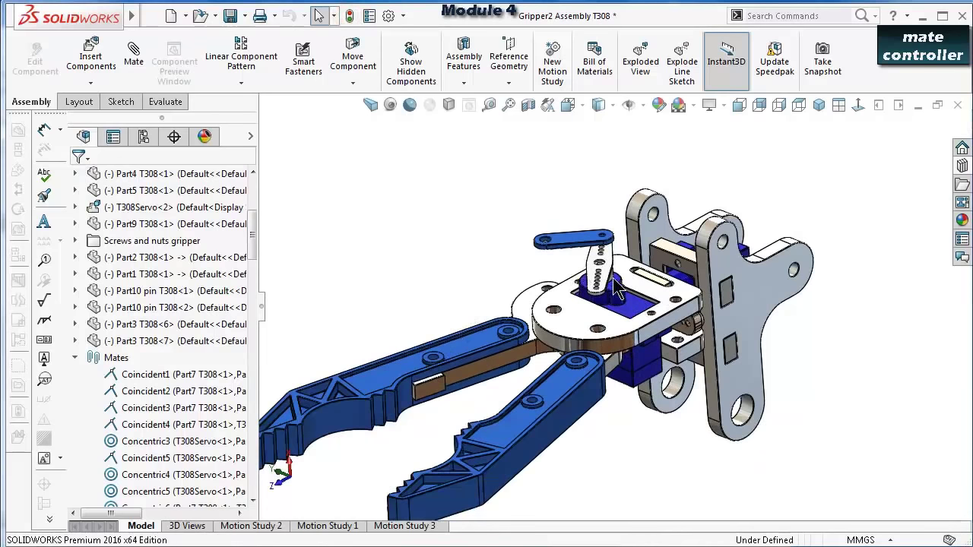
scroll(617, 281, down, 5)
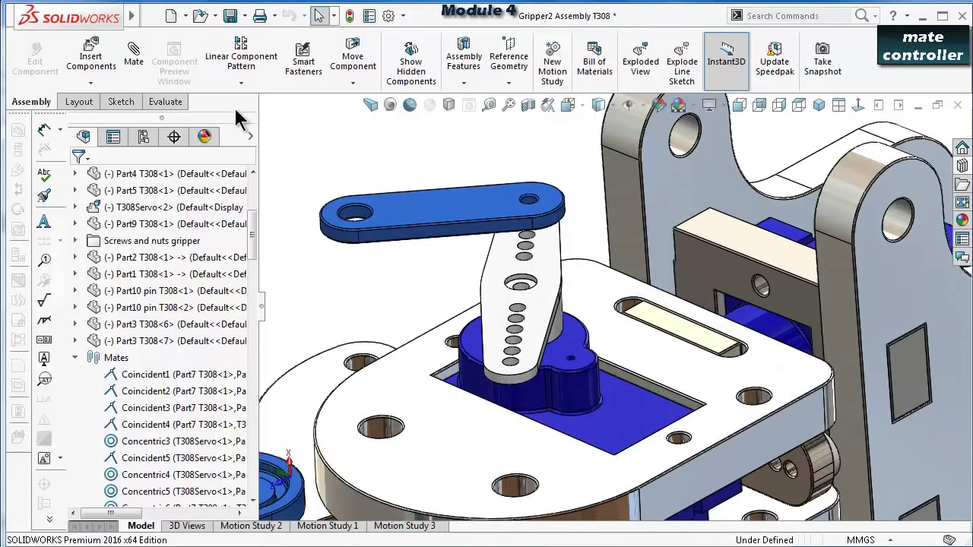
click(74, 357)
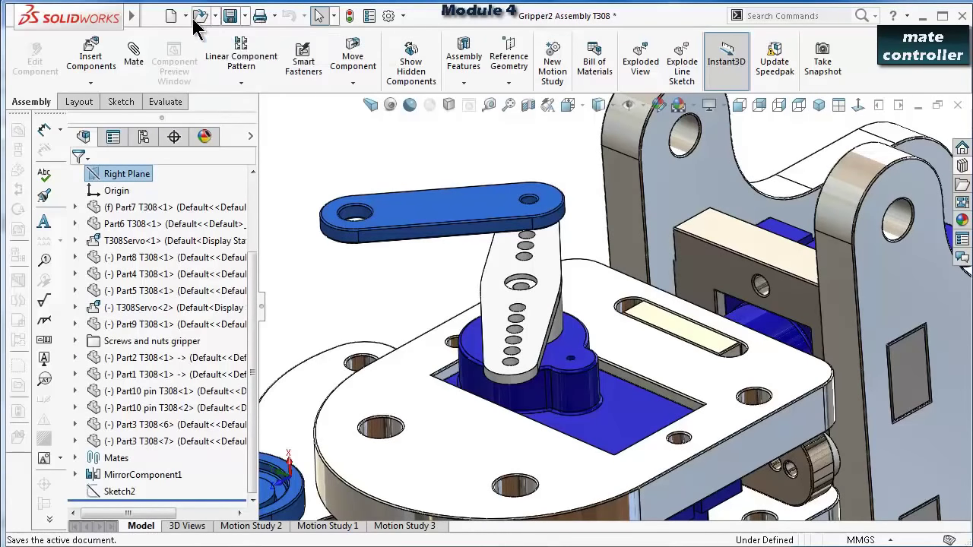
Read the Mate Controller help topic, checking the supported mate types from Angle to Width, and close it.
mouse_move(131, 15)
click(240, 16)
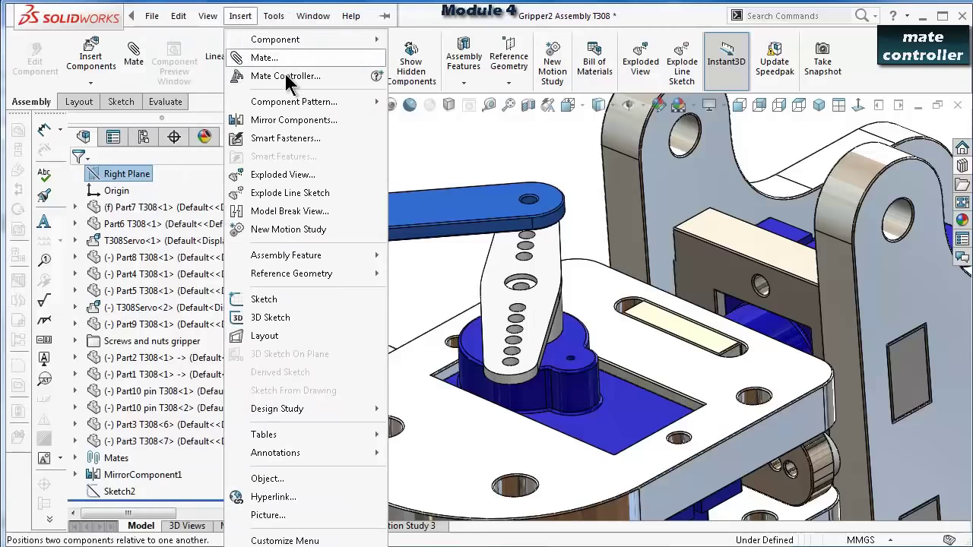
click(376, 76)
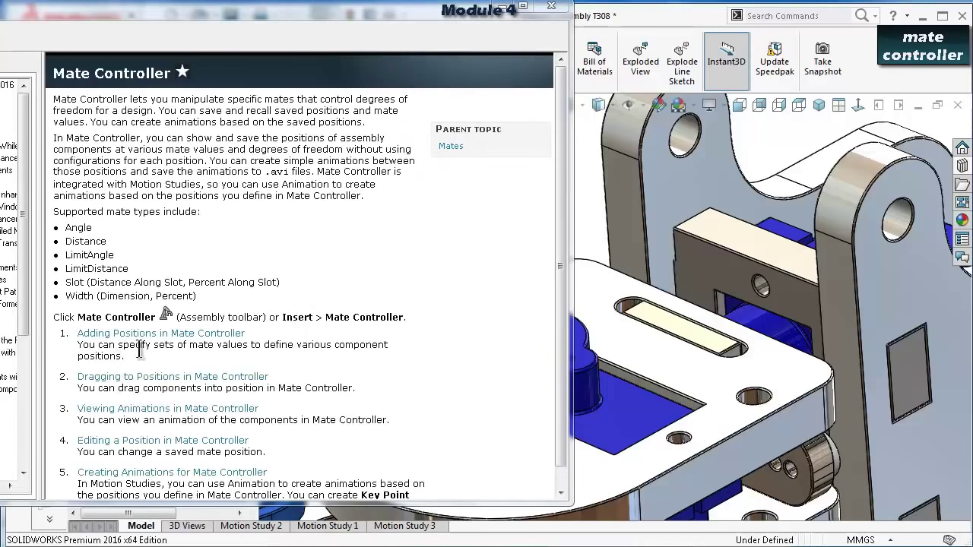
double_click(95, 226)
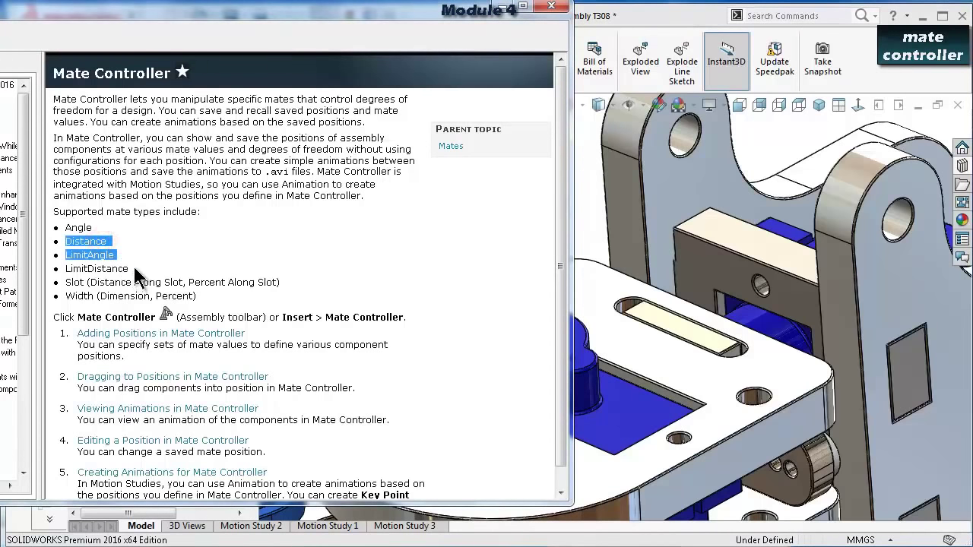
drag(134, 274, 131, 268)
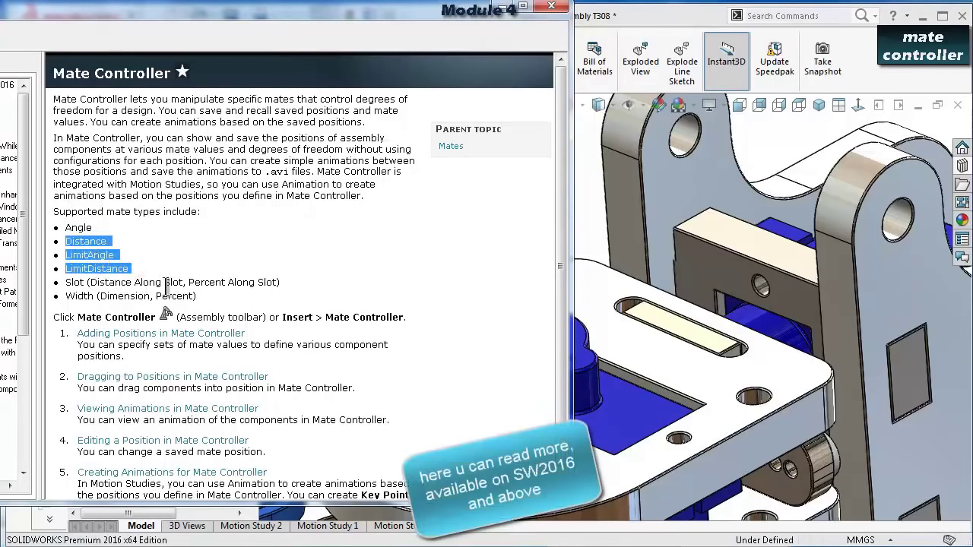
drag(201, 298, 72, 236)
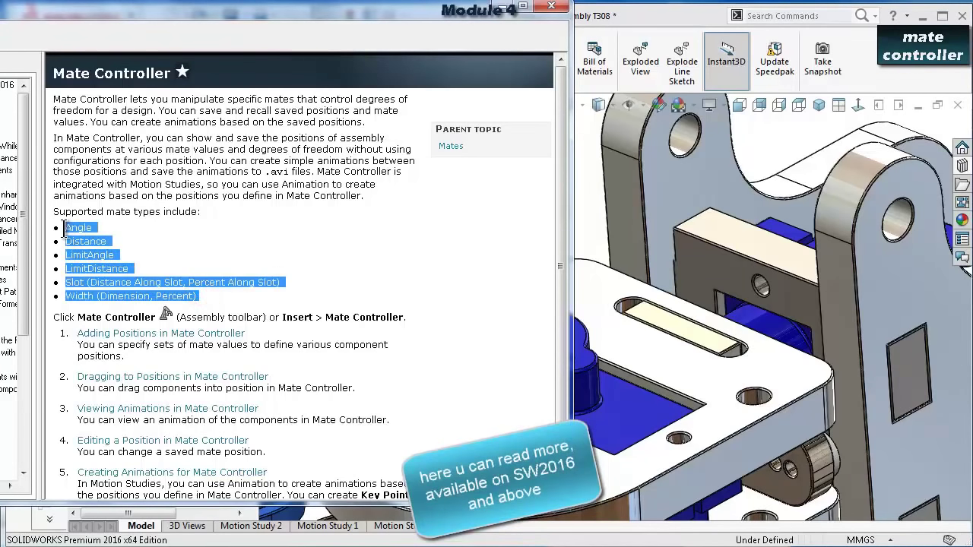
click(550, 8)
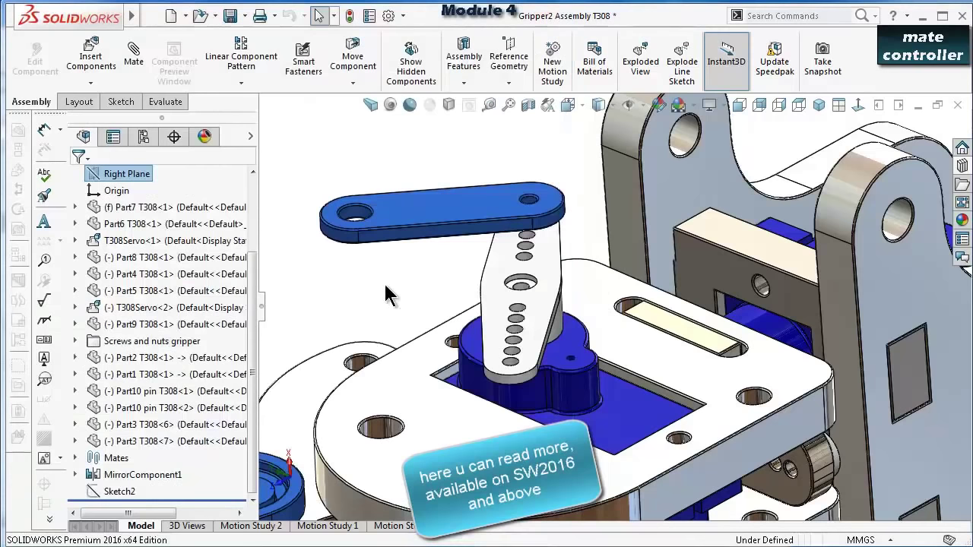
Start an advanced Angle mate between the top face of the Part4 gripper plate and the top face of the Part7 bracket.
click(145, 65)
drag(250, 327, 248, 403)
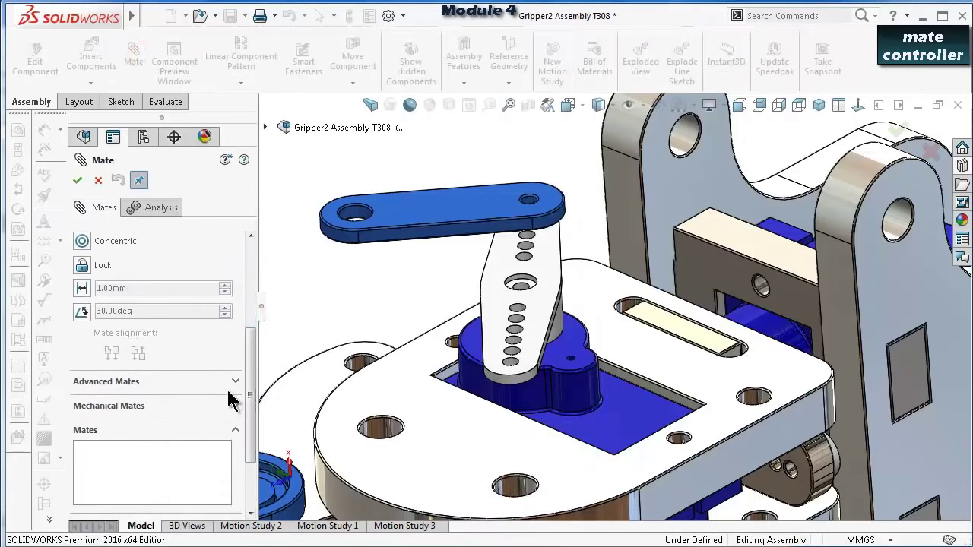
click(235, 382)
click(235, 382)
scroll(250, 381, up, 2)
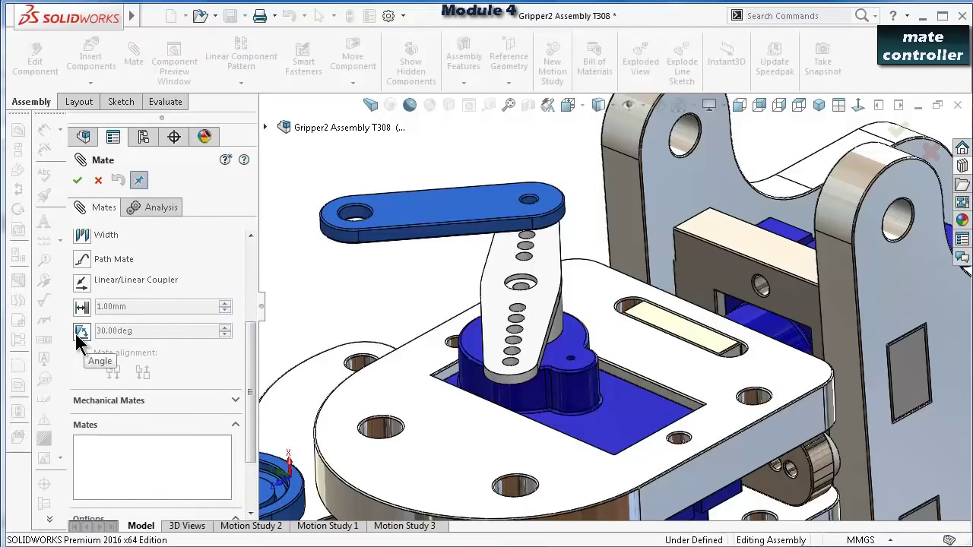
click(79, 332)
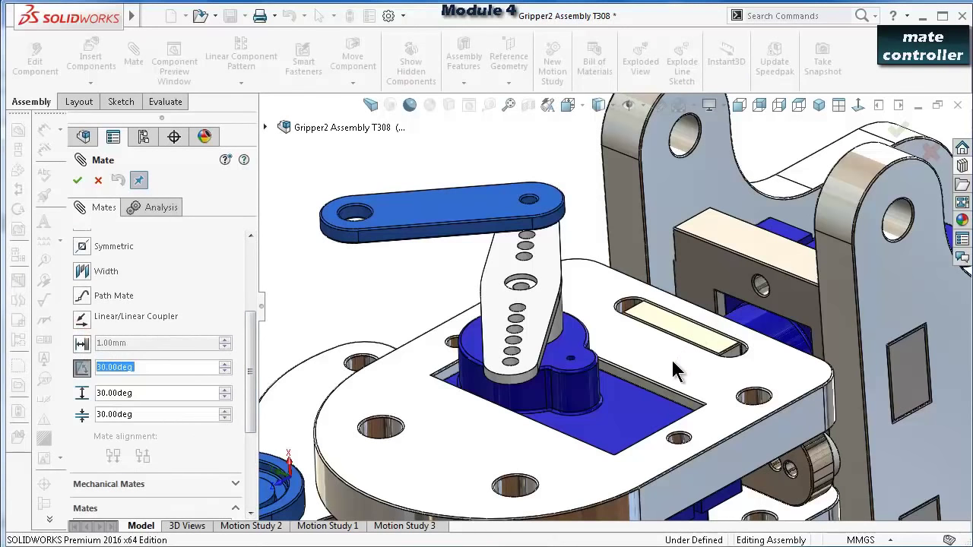
scroll(251, 389, up, 5)
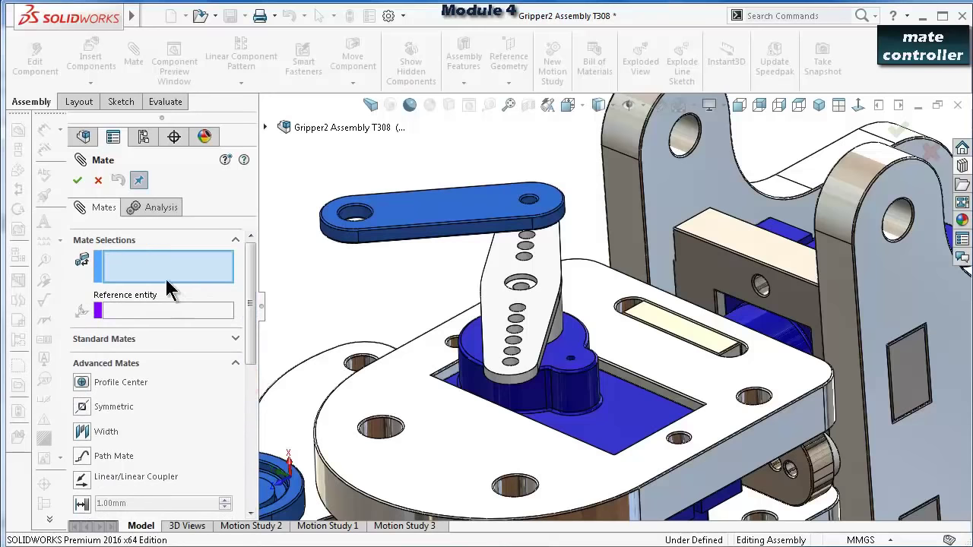
click(620, 339)
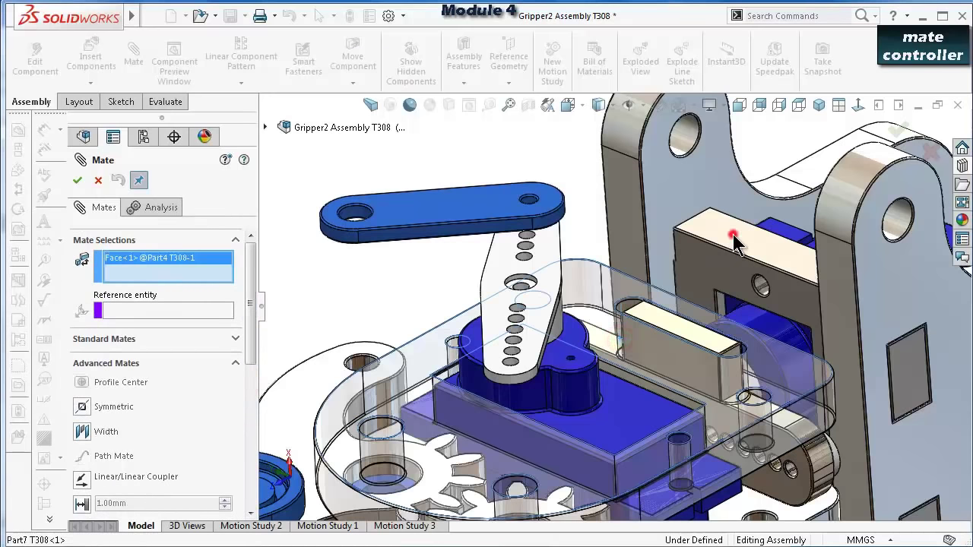
click(734, 240)
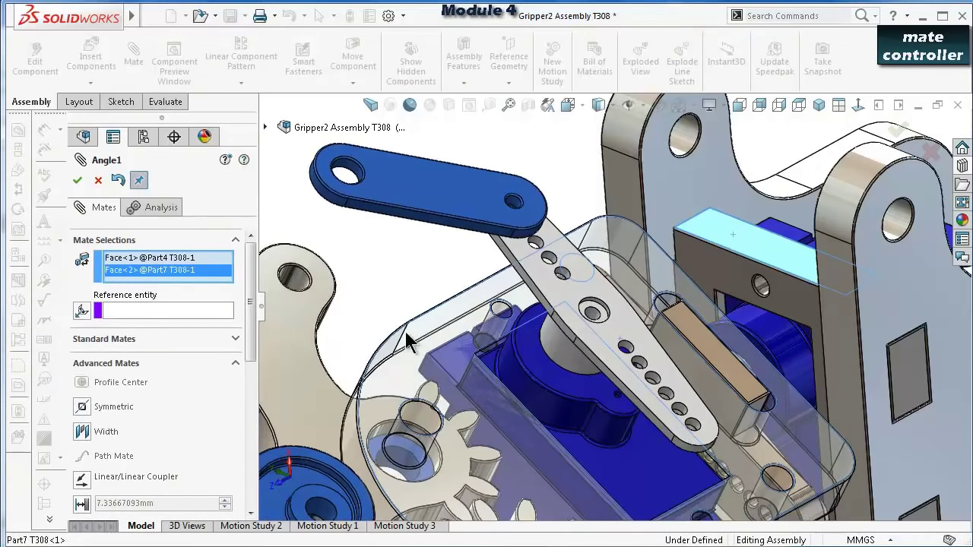
Set the mate's angle and maximum to 90 degrees and its minimum to 0 degrees, accept it and finish mating.
drag(248, 315, 251, 392)
double_click(173, 345)
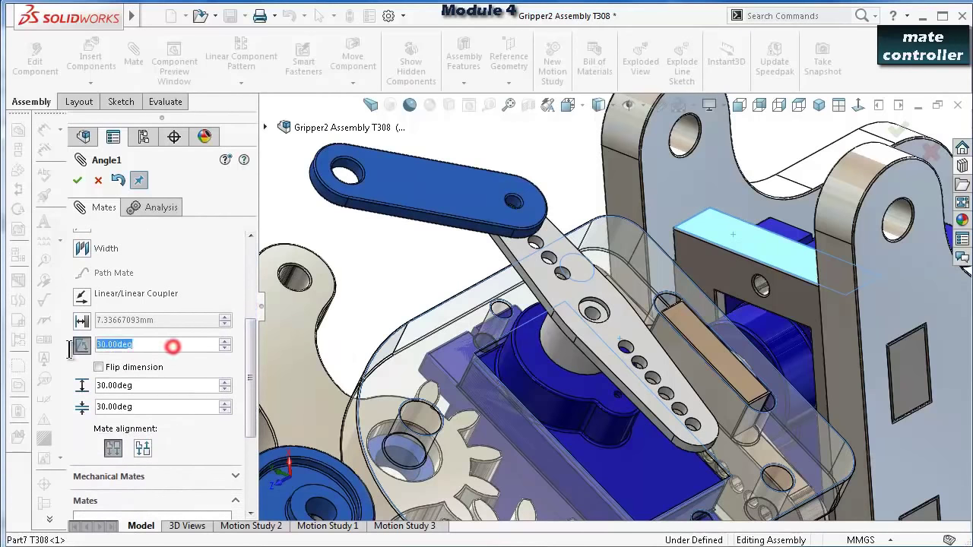
text(90)
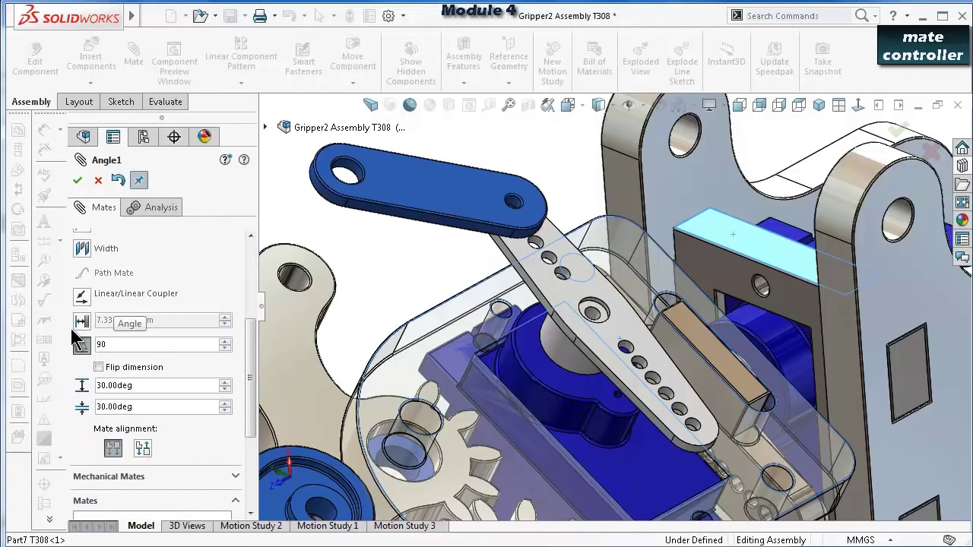
key(Return)
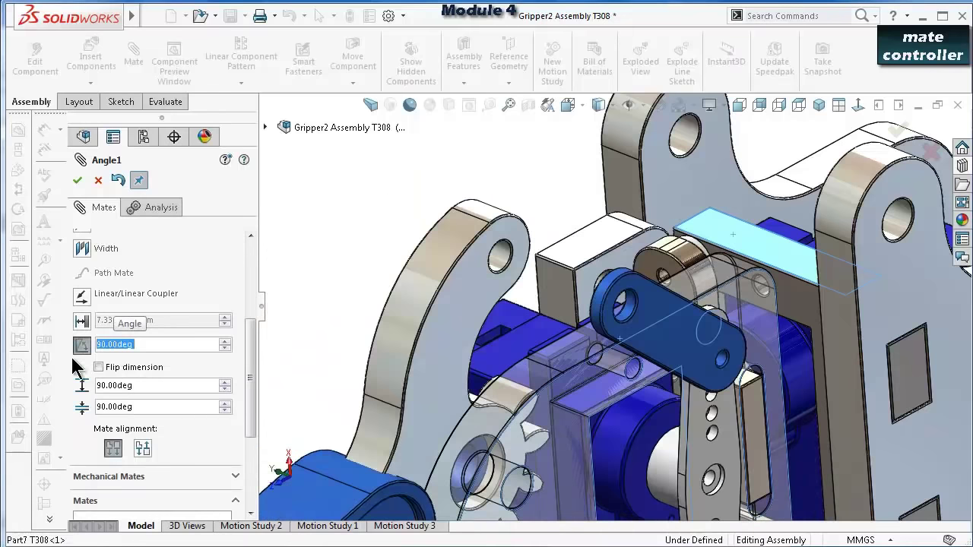
double_click(144, 406)
text(0)
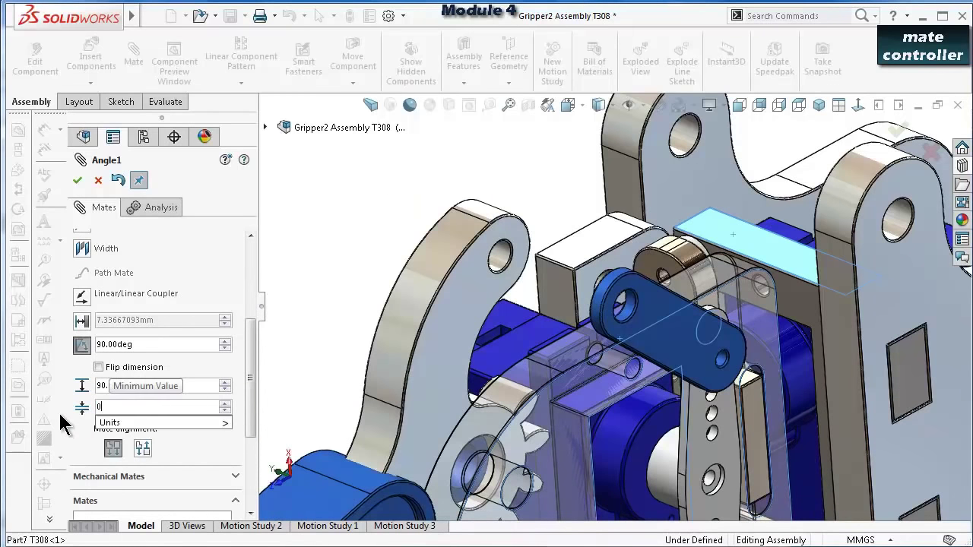
click(78, 428)
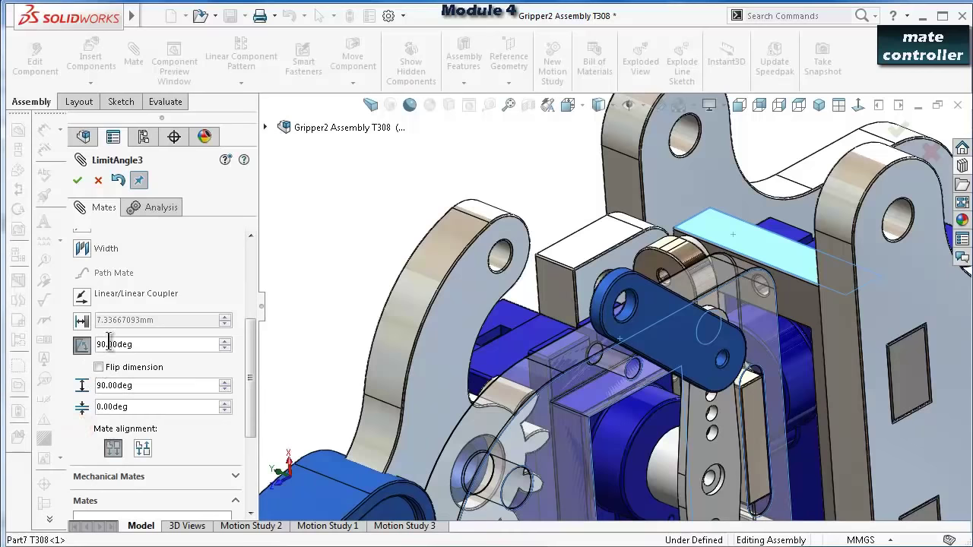
click(77, 180)
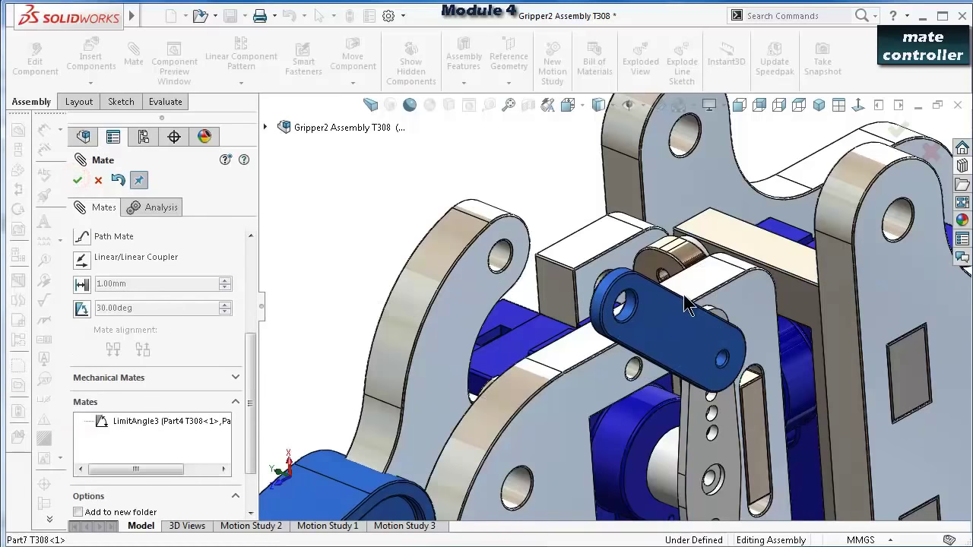
click(751, 307)
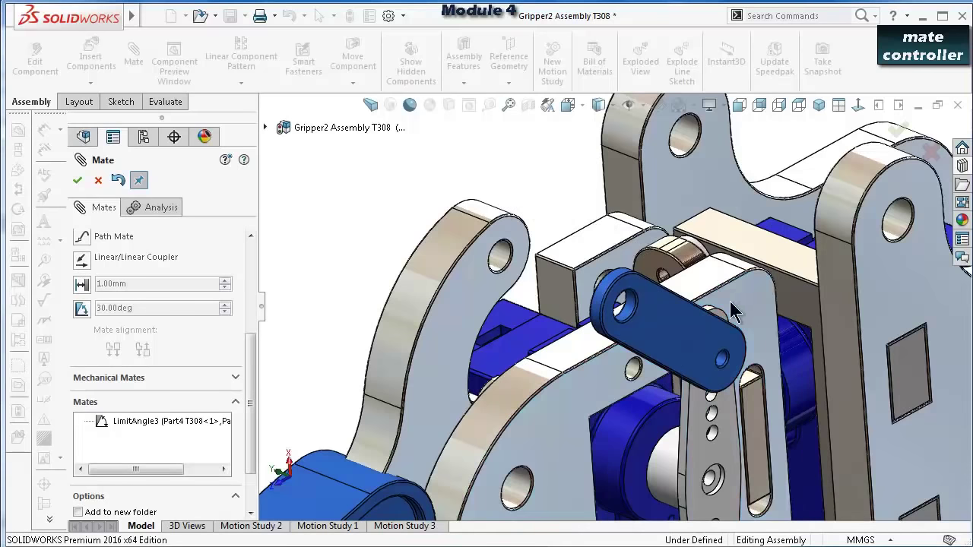
click(79, 181)
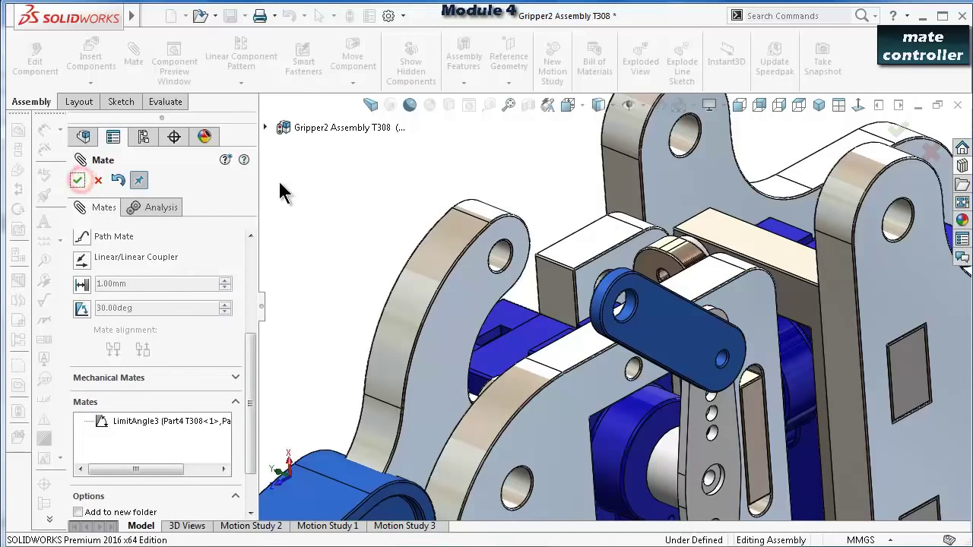
click(77, 181)
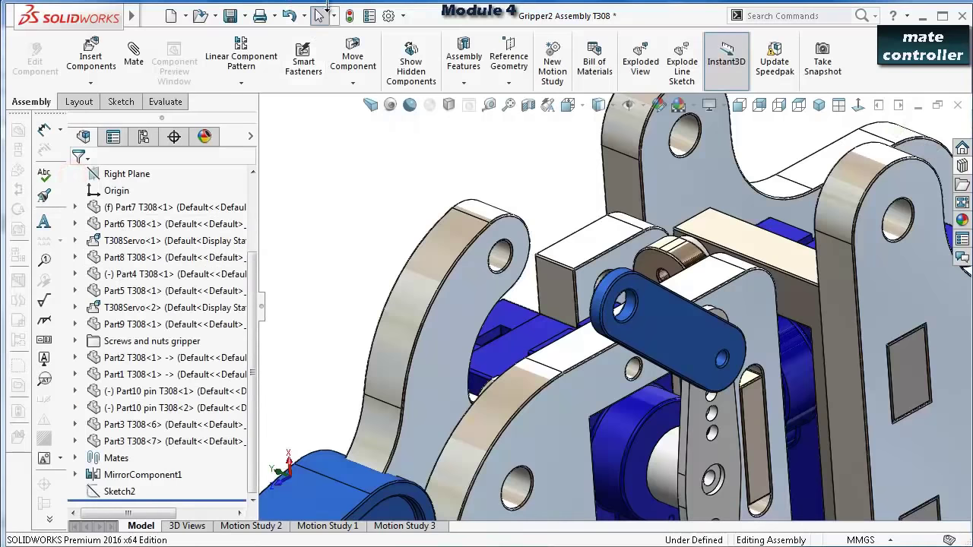
Rebuild the assembly and swing the Part4 gripper plate back and forth to test the new angle limits.
click(351, 22)
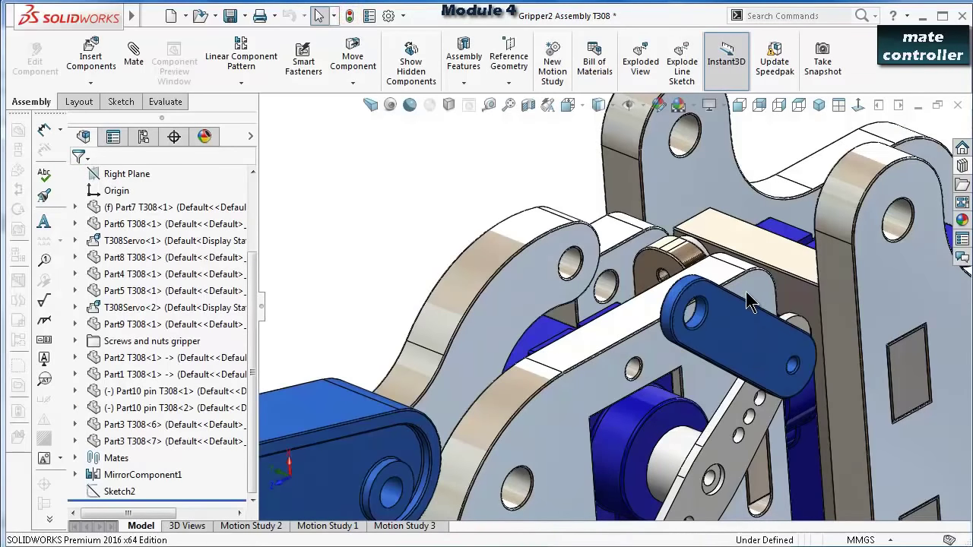
drag(749, 300, 378, 190)
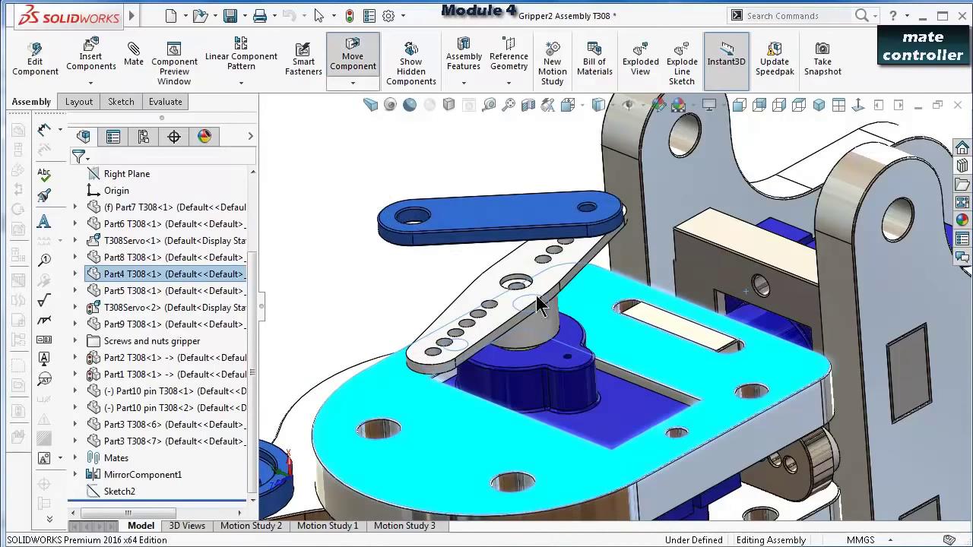
drag(699, 381, 749, 403)
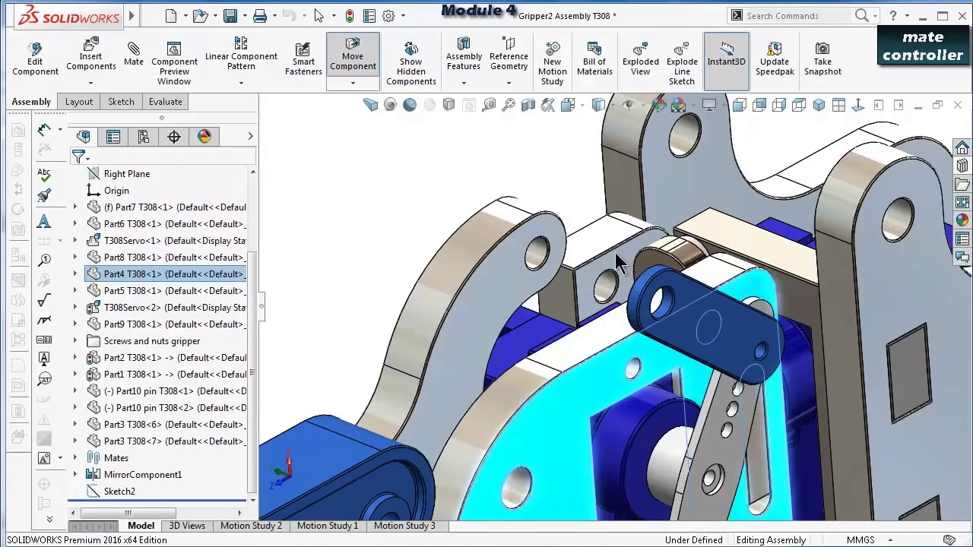
drag(618, 262, 660, 344)
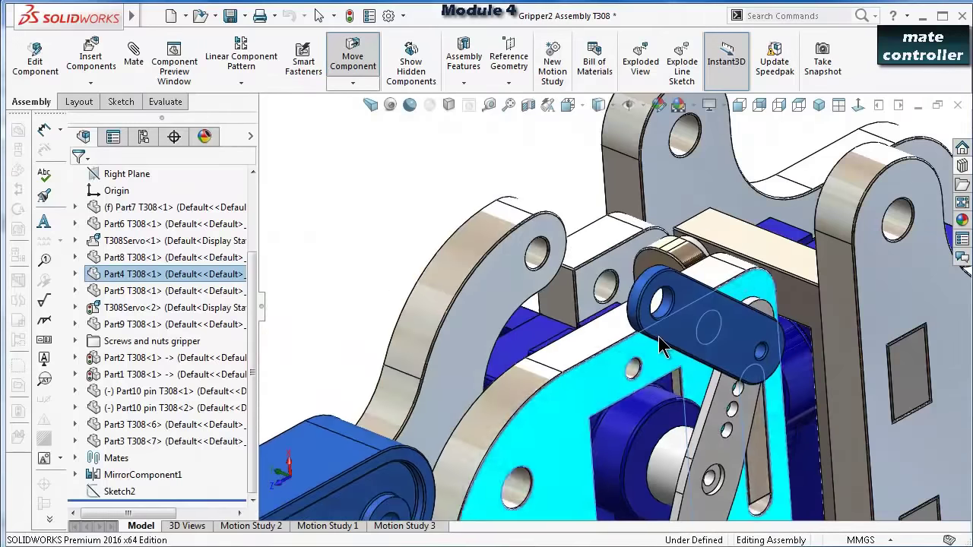
click(447, 183)
Swing the gripper back to its horizontal position relative to the bracket and save the assembly.
scroll(625, 333, up, 7)
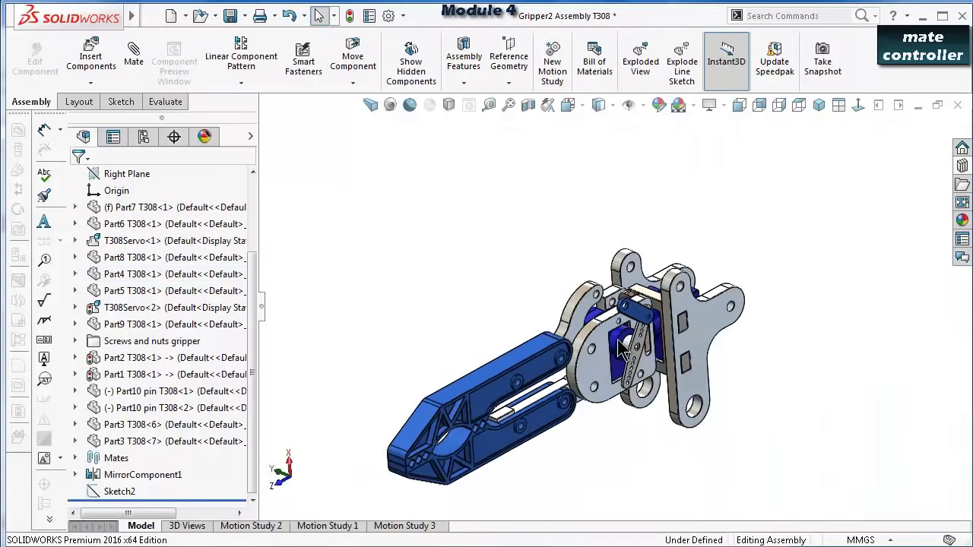
middle_drag(622, 349, 622, 323)
scroll(625, 320, down, 2)
click(612, 311)
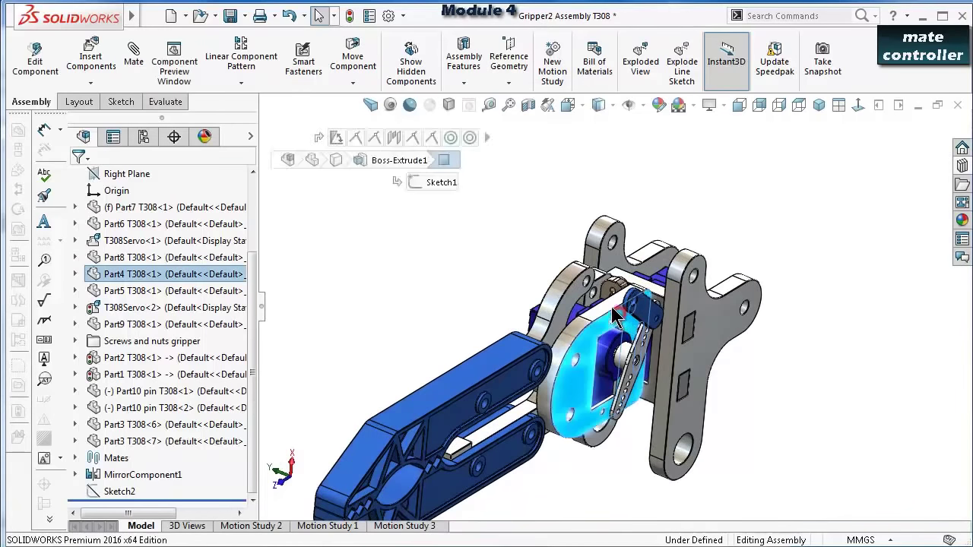
drag(616, 318, 523, 306)
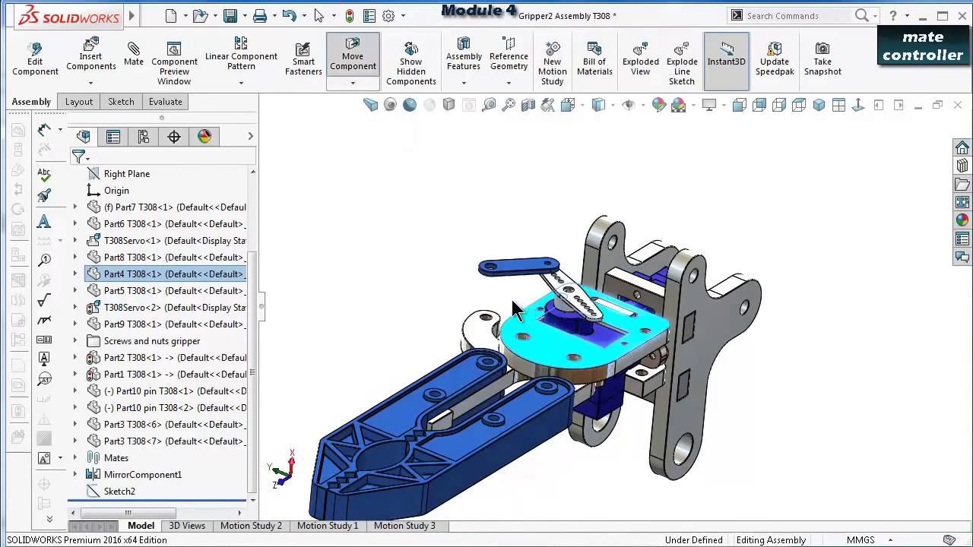
click(421, 273)
middle_drag(419, 211, 530, 400)
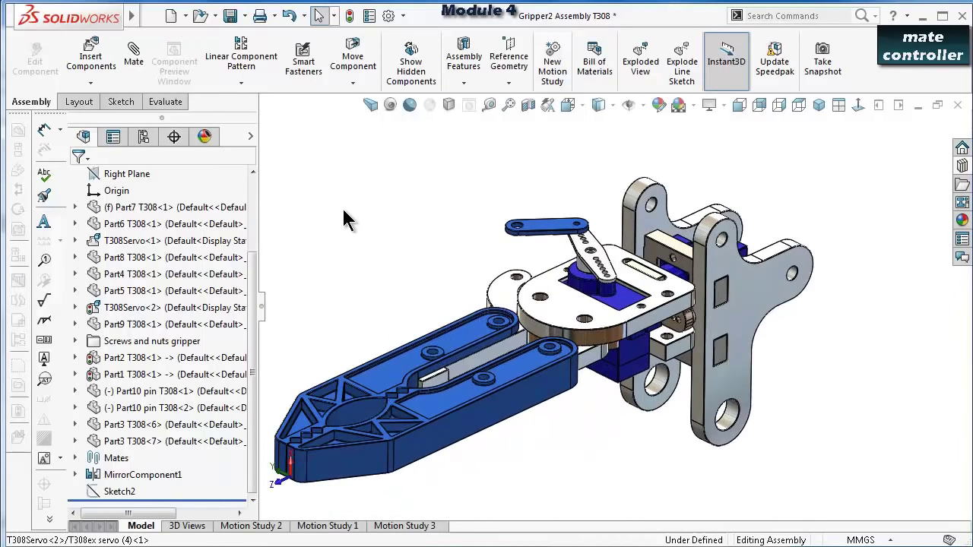
click(201, 16)
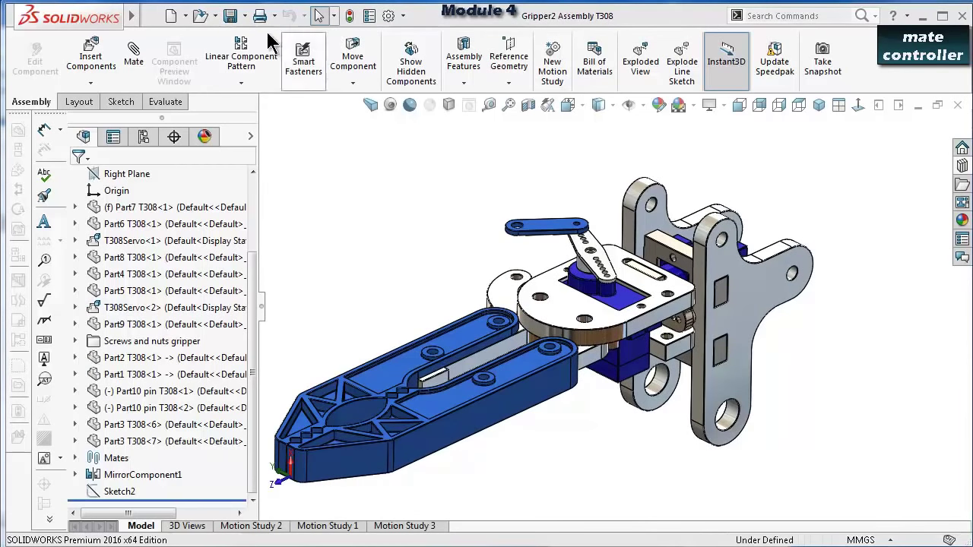
Create a Mate Controller and collect all supported mates of the gripper assembly into it.
mouse_move(135, 21)
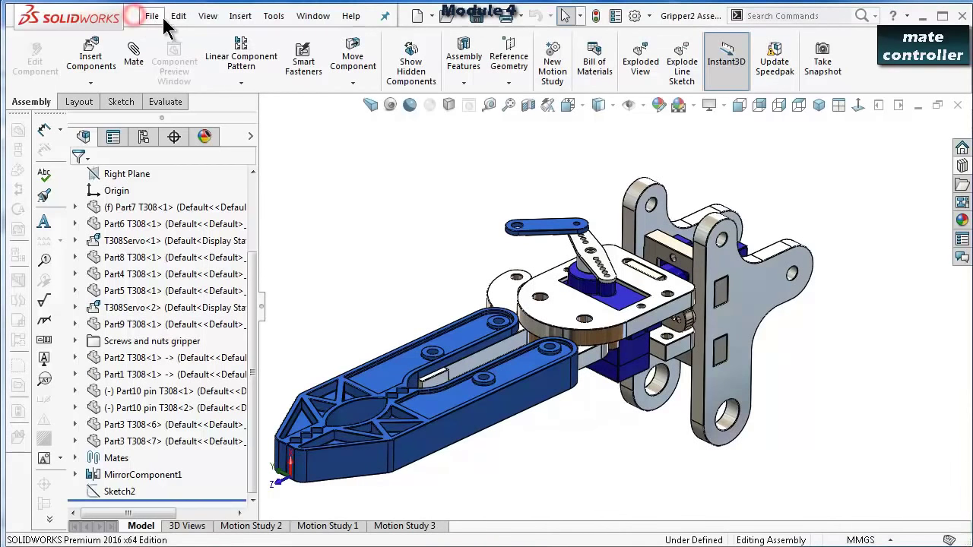
click(240, 16)
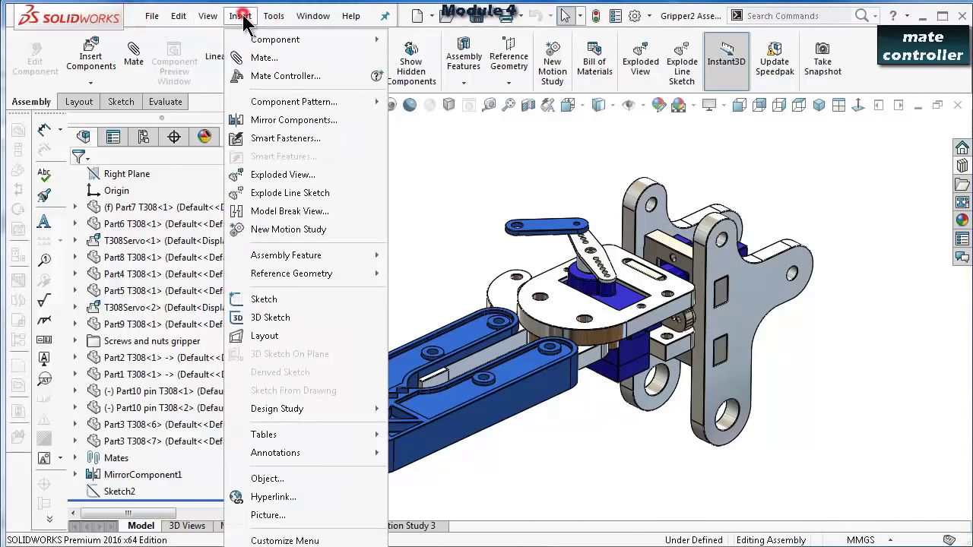
click(338, 75)
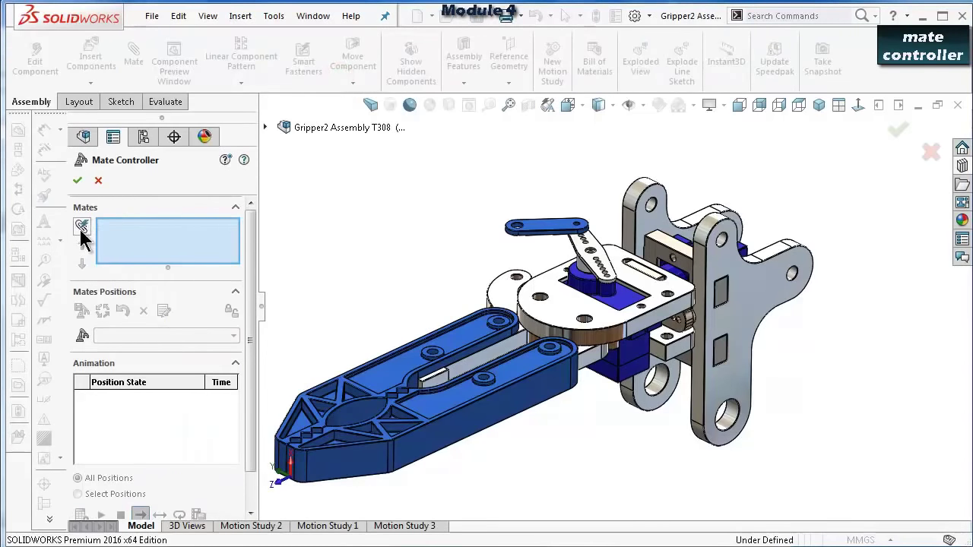
click(82, 226)
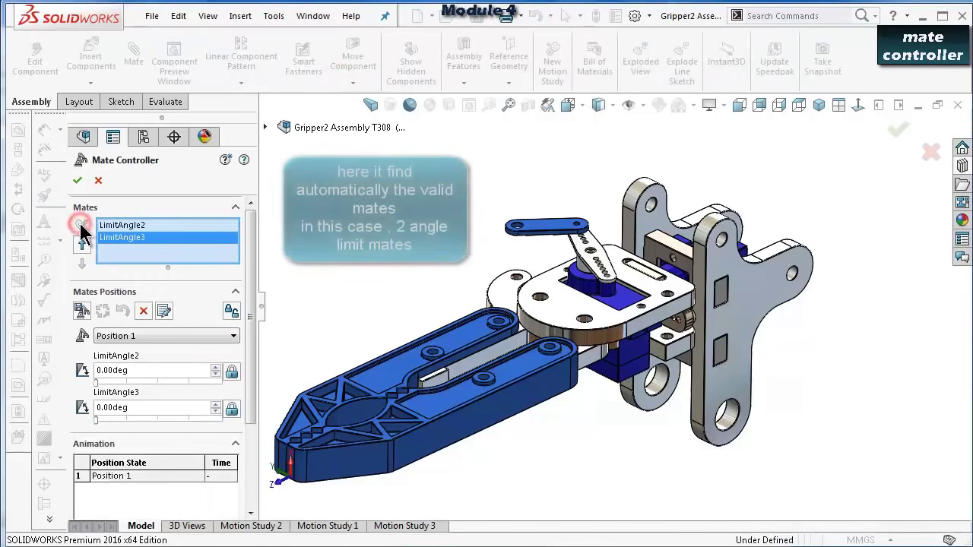
Highlight LimitAngle2 and LimitAngle3 in turn to examine which gripper faces each one controls, and review the position settings.
click(121, 226)
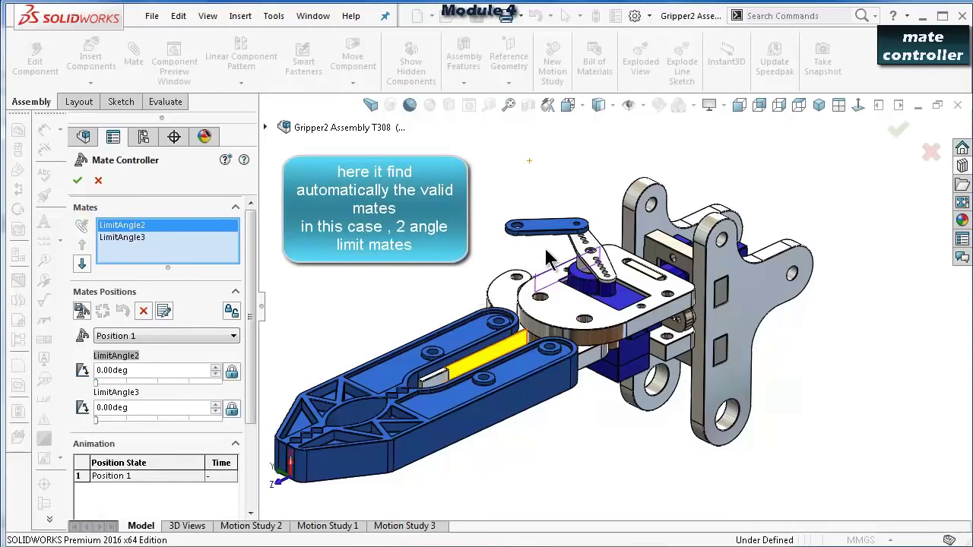
click(135, 238)
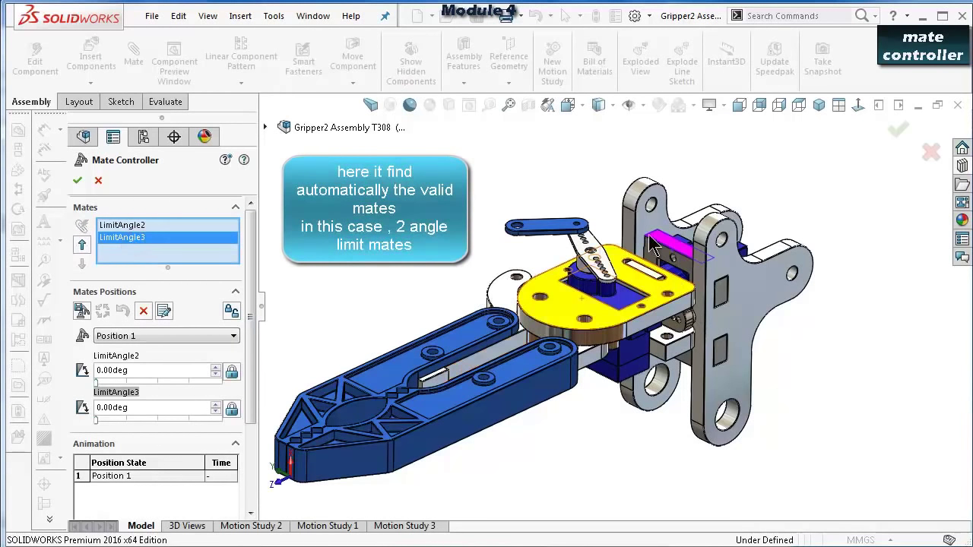
click(166, 226)
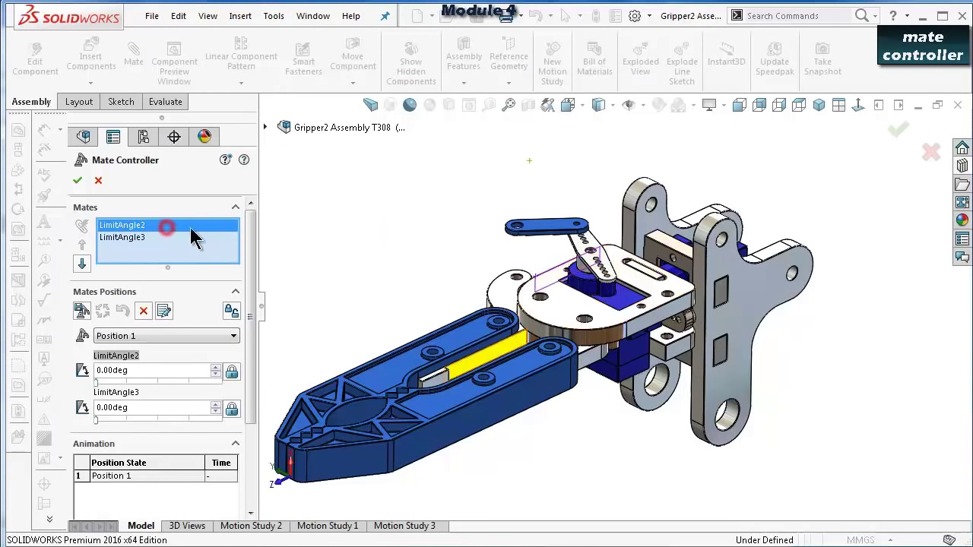
drag(253, 318, 253, 348)
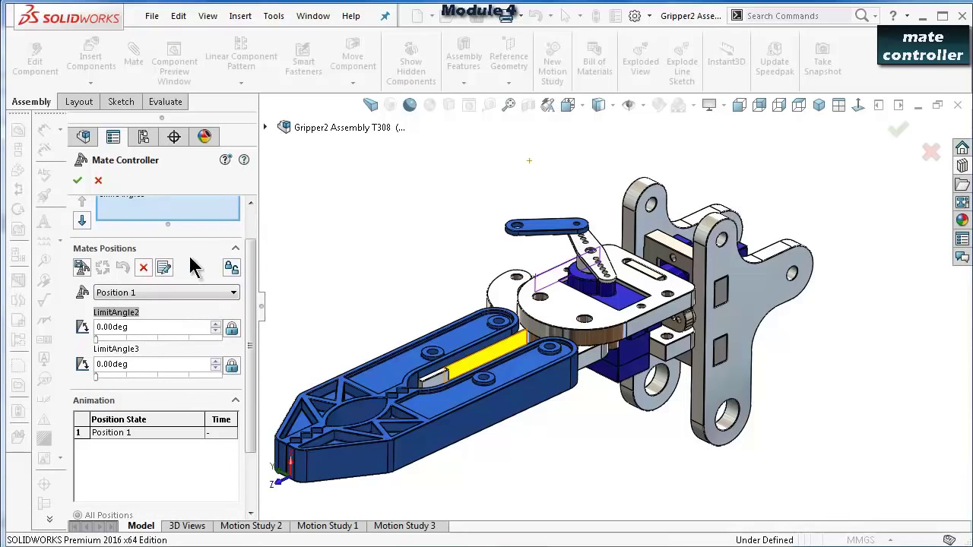
drag(251, 287, 167, 239)
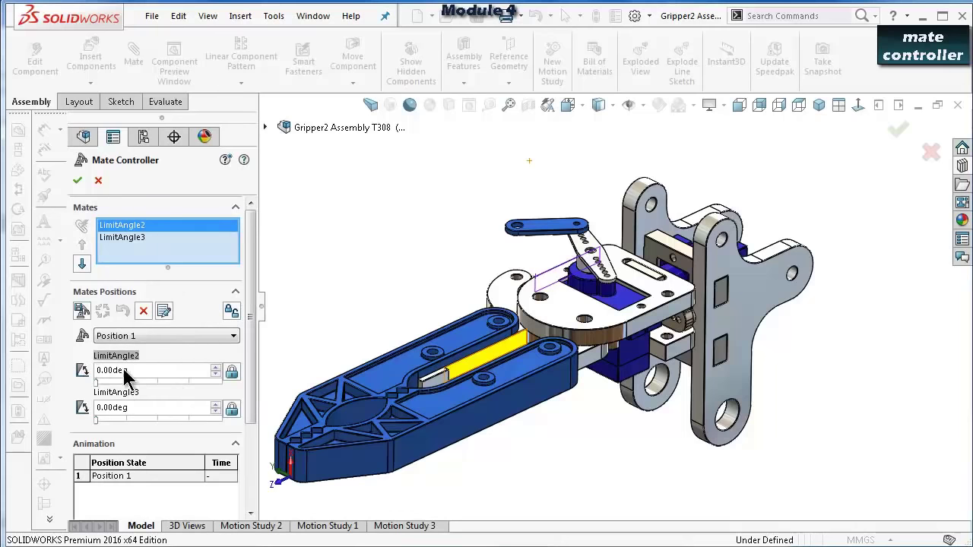
Open the gripper's fingers by setting LimitAngle2 to about 15.6 degrees and update Position 1 with it.
click(159, 409)
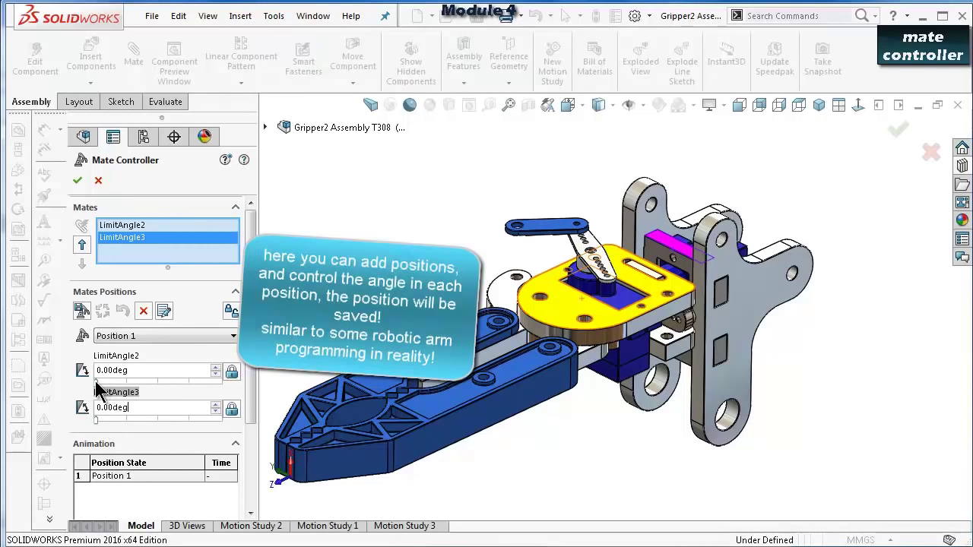
drag(97, 385, 162, 381)
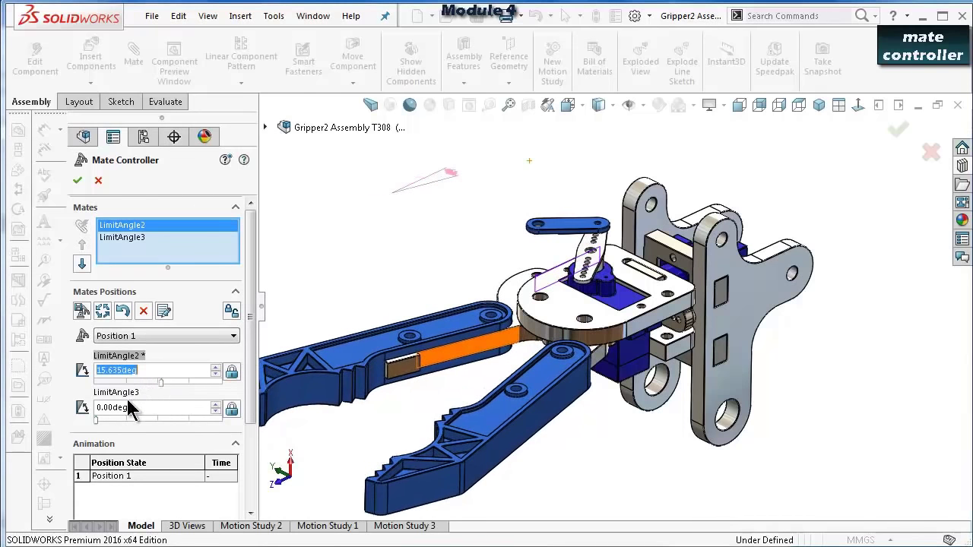
click(105, 312)
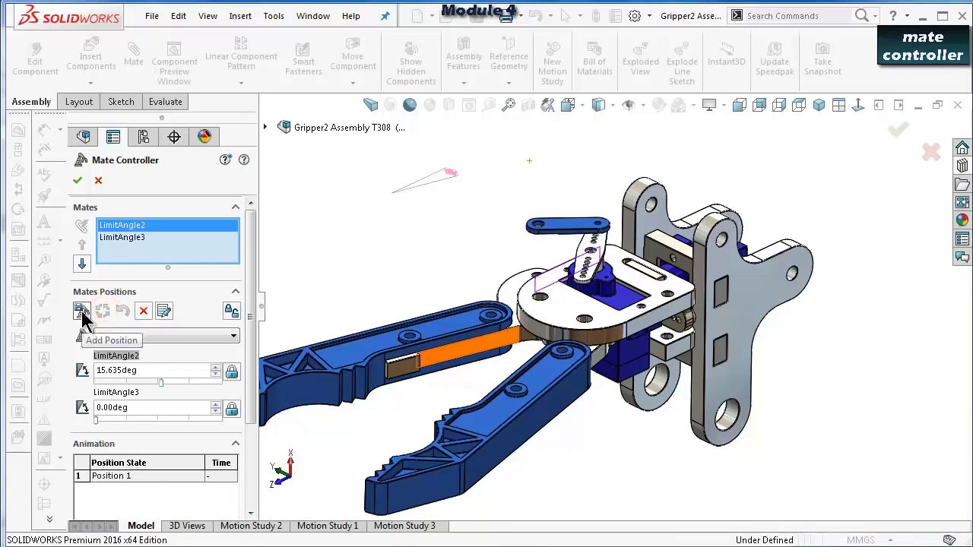
Add Position 2 to the Mate Controller and set its LimitAngle3 to 90 degrees.
click(82, 313)
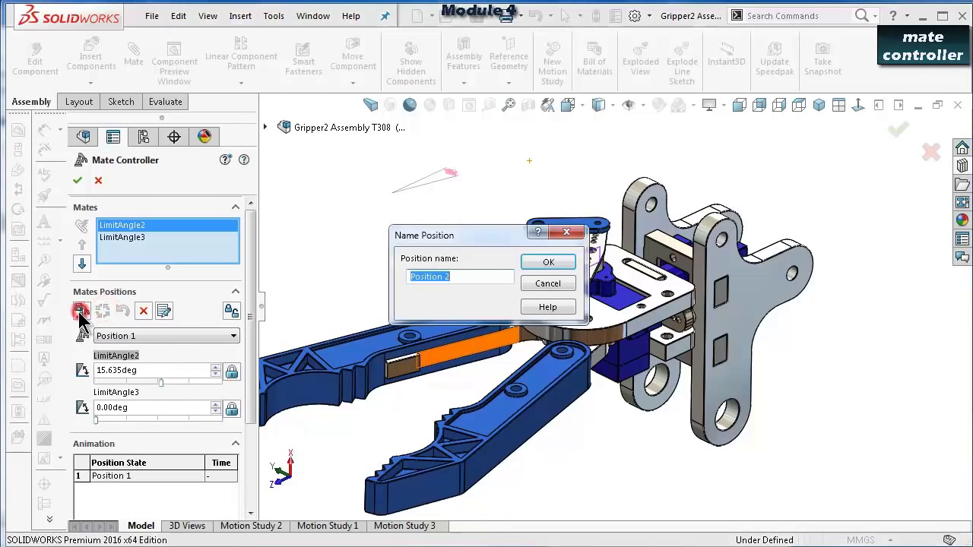
click(539, 262)
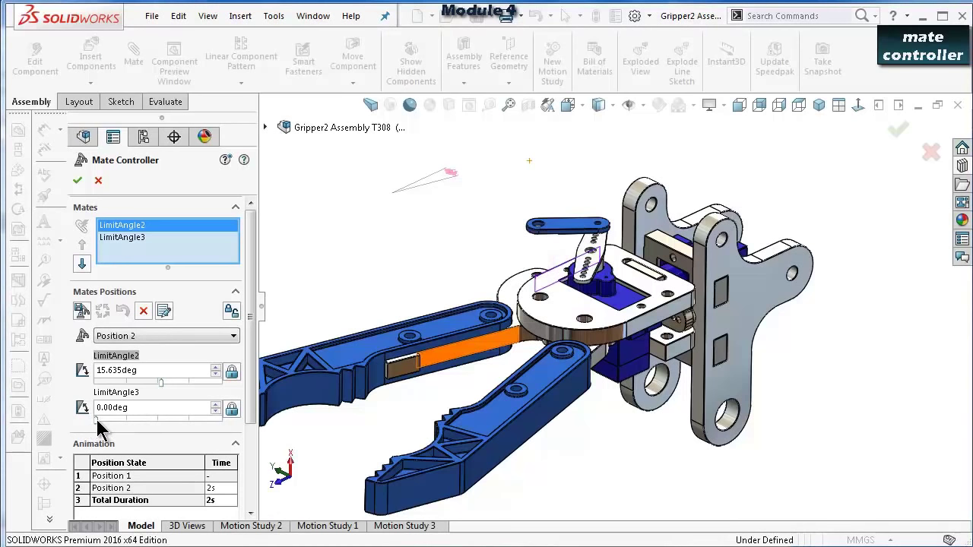
drag(95, 418, 218, 416)
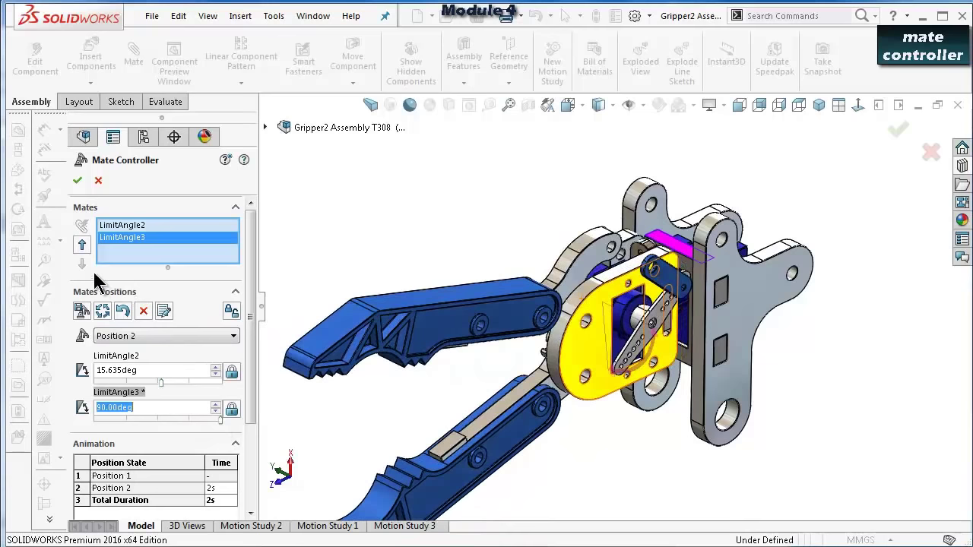
Add Position 3, close the gripper's fingers by setting LimitAngle2 to about 1.77 degrees, and update the position.
click(81, 312)
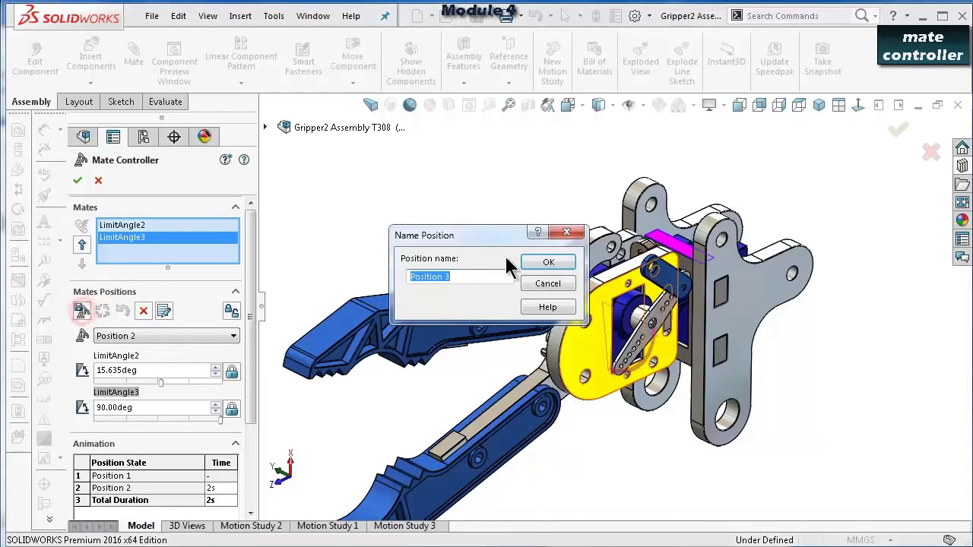
click(544, 263)
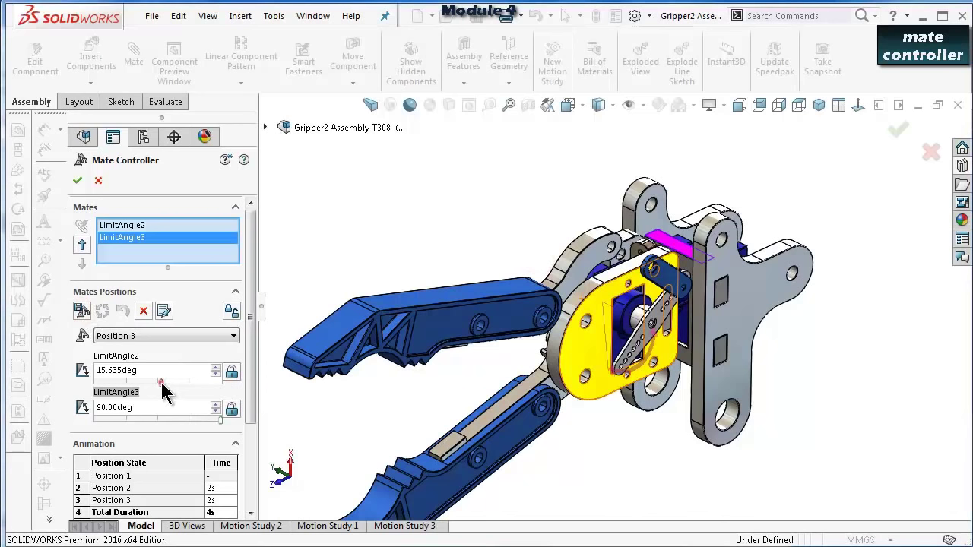
drag(162, 390, 130, 391)
drag(128, 386, 104, 392)
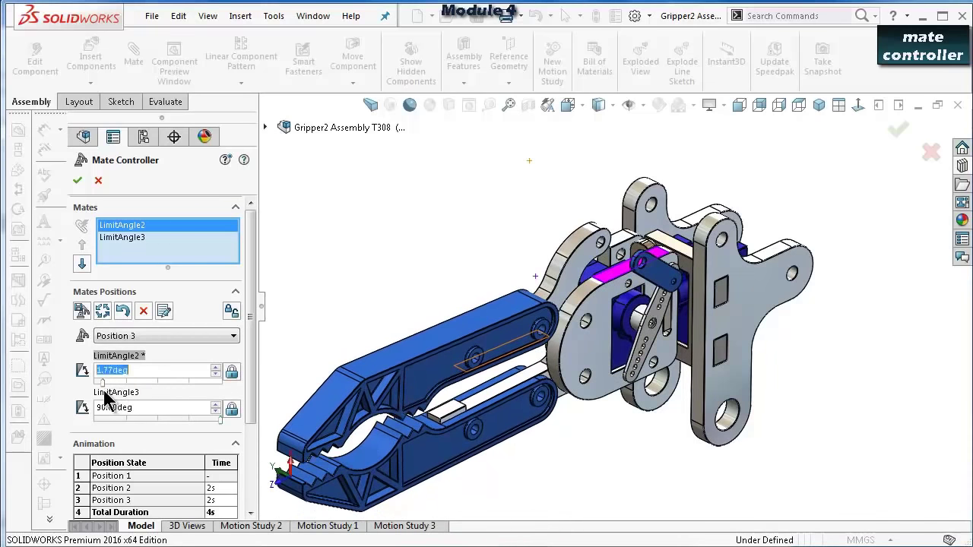
click(102, 310)
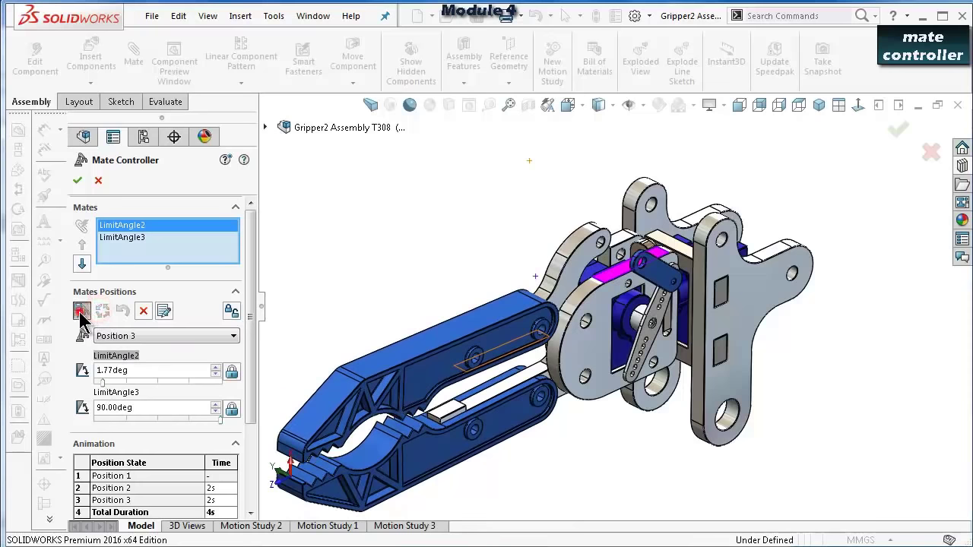
Discard the extra Position 4 and accept the Mate Controller with its saved positions.
click(81, 311)
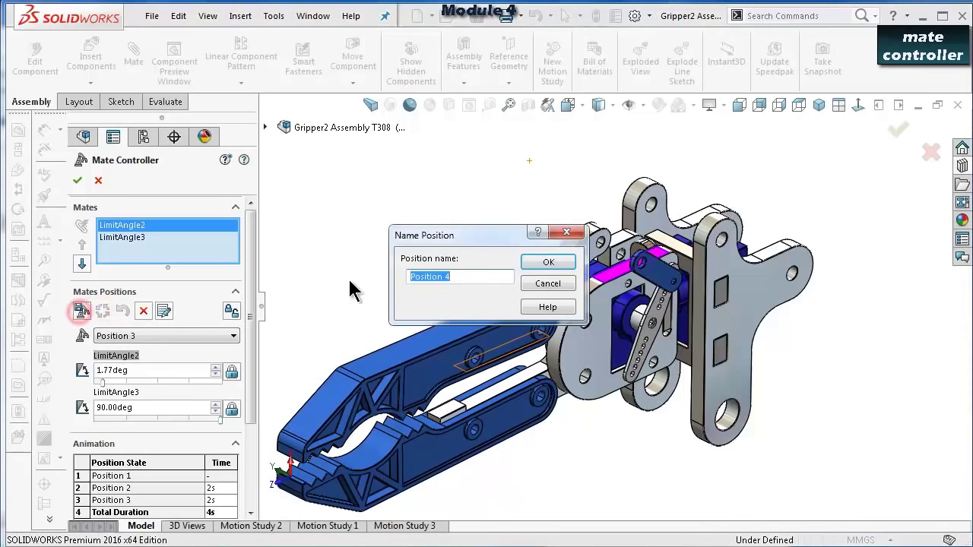
click(533, 286)
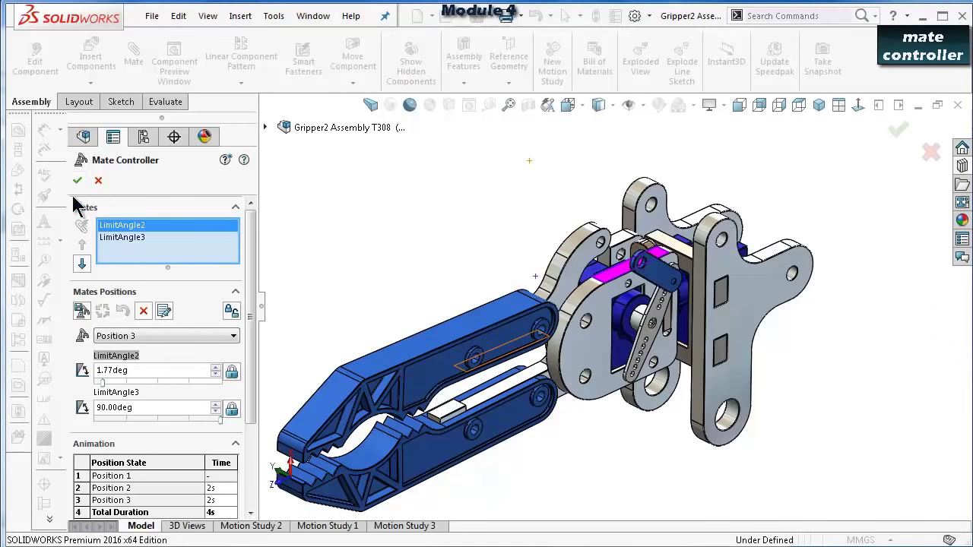
click(77, 181)
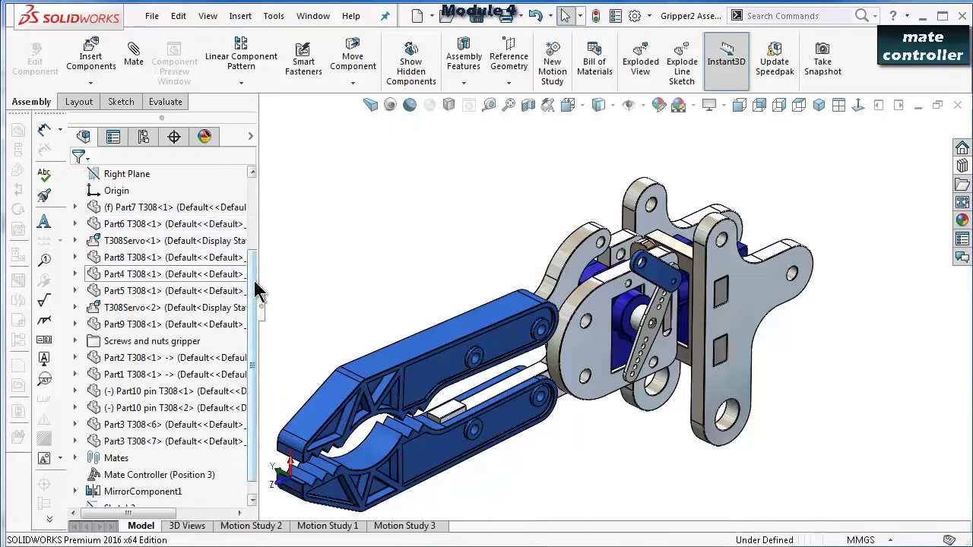
Apply Position 1 of the Mate Controller to the gripper from the feature tree.
drag(252, 294, 257, 363)
click(210, 458)
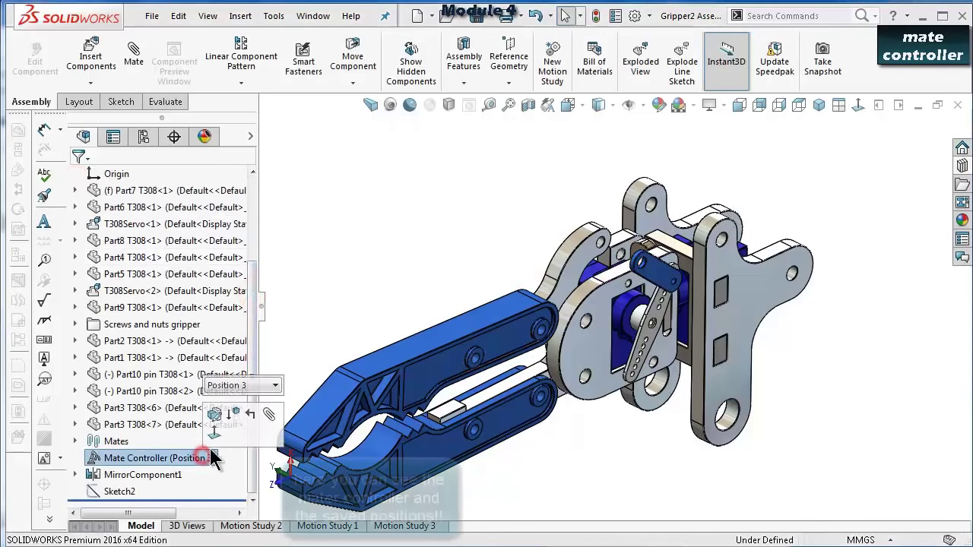
drag(251, 359, 259, 459)
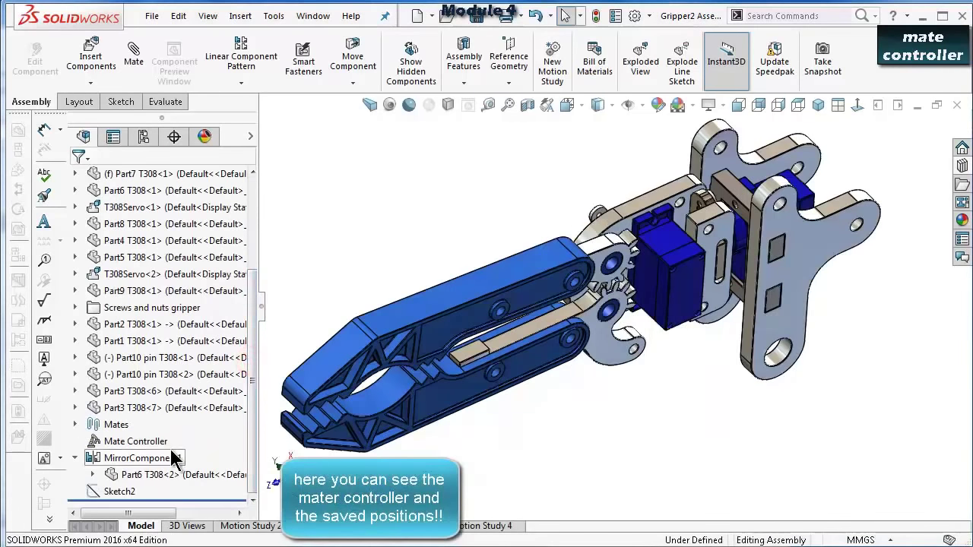
click(159, 443)
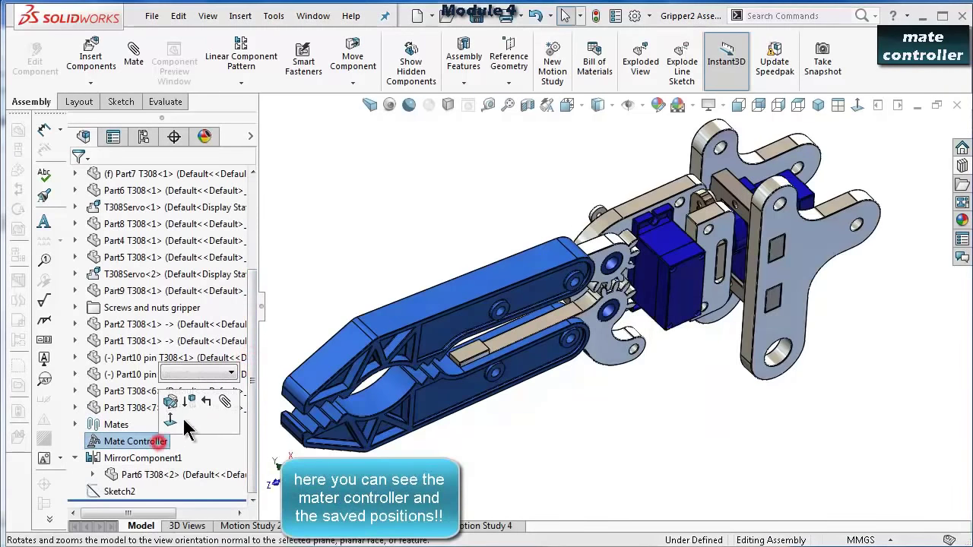
click(194, 375)
click(200, 390)
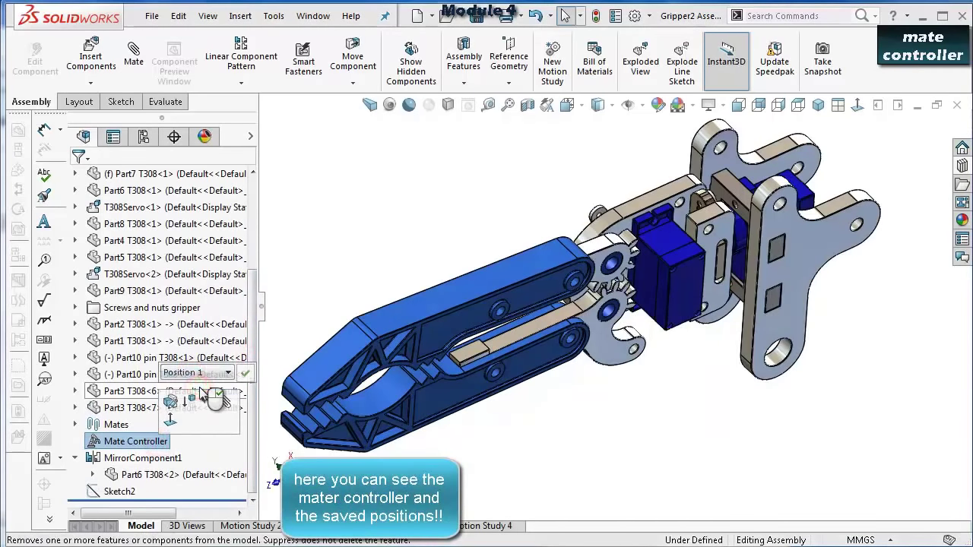
click(244, 374)
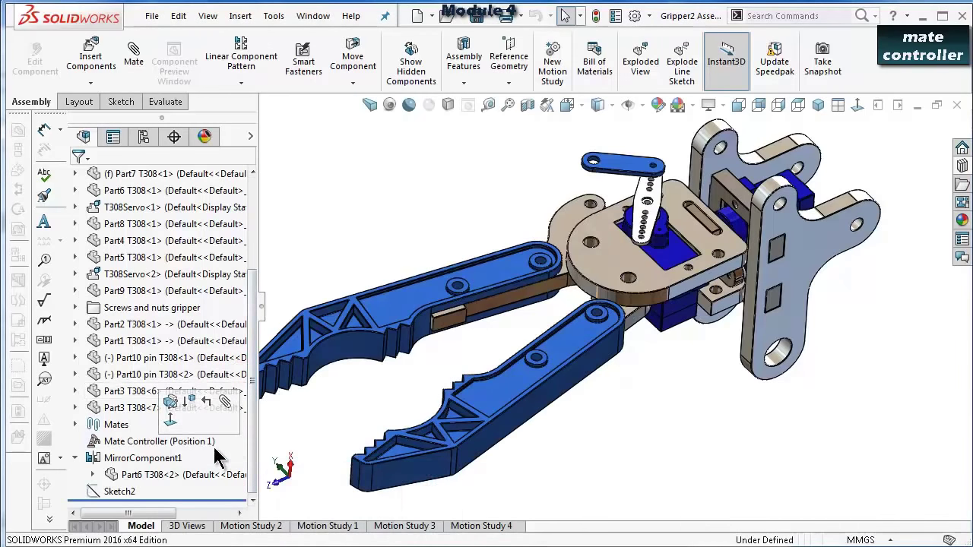
Apply the Mate Controller's Position 2 and Position 3 to the gripper in turn to check both poses.
click(201, 443)
click(235, 374)
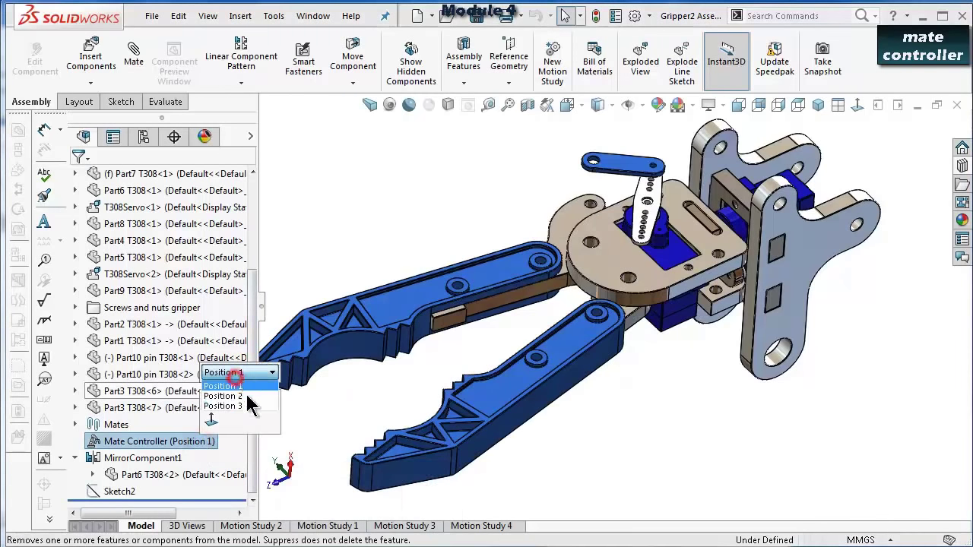
click(224, 396)
click(283, 372)
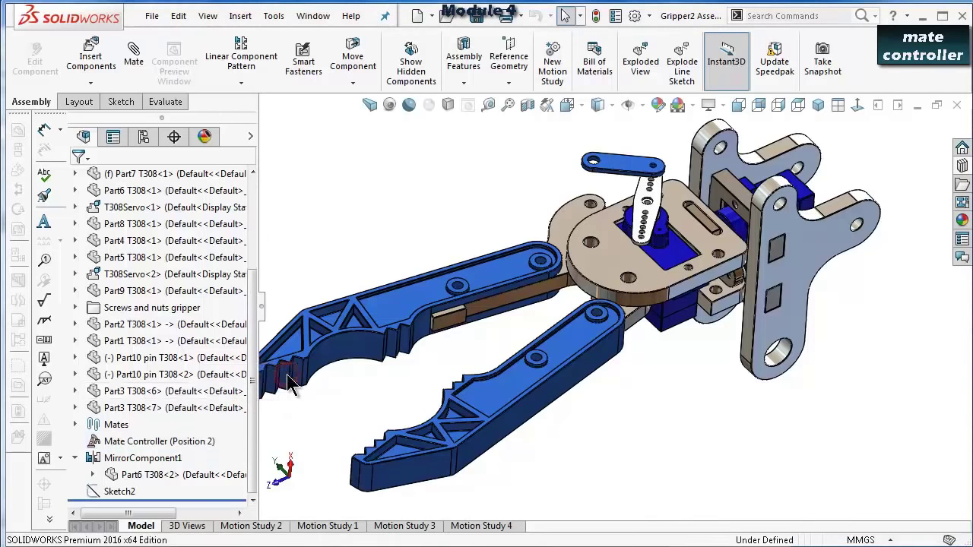
click(213, 443)
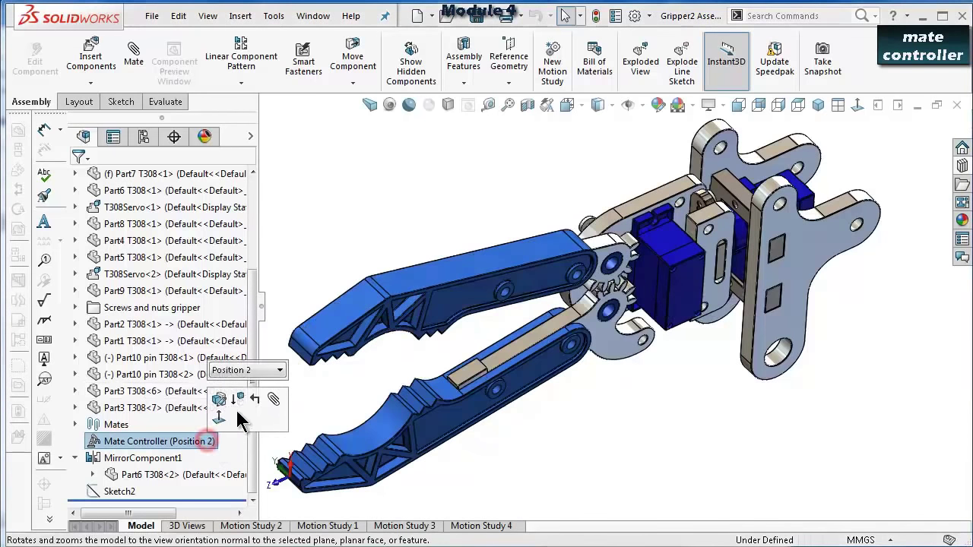
click(279, 370)
click(254, 404)
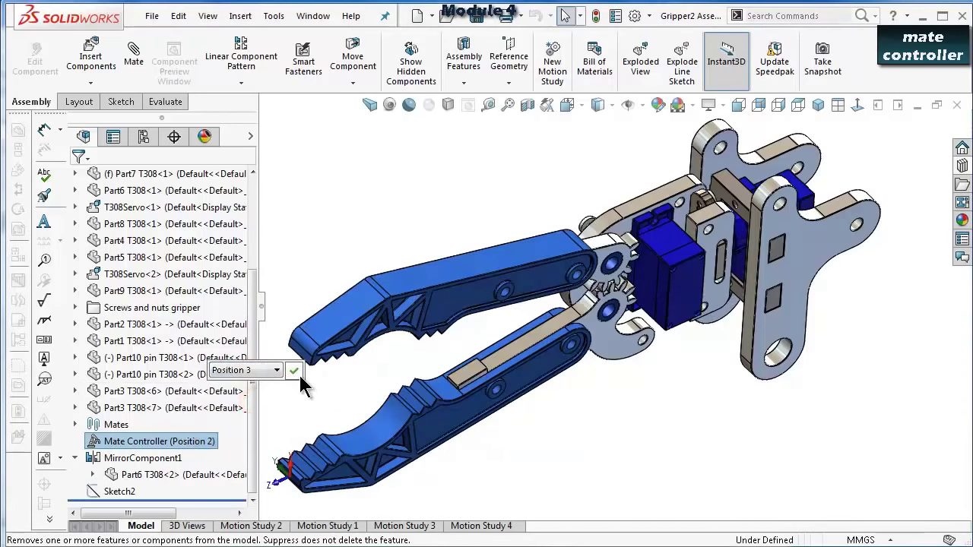
click(295, 372)
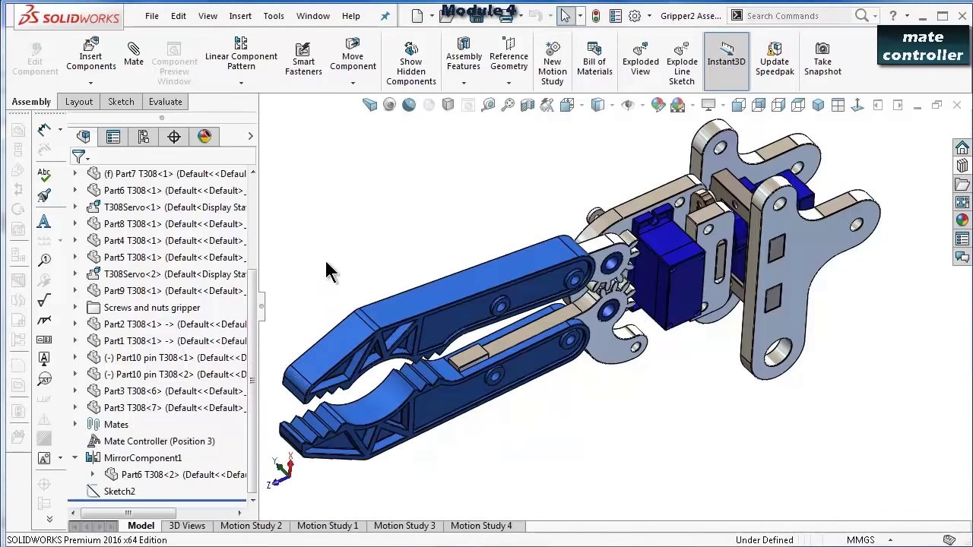
In a duplicate of Motion Study 4, generate an animation from the Mate Controller using key points and calculate it.
click(481, 525)
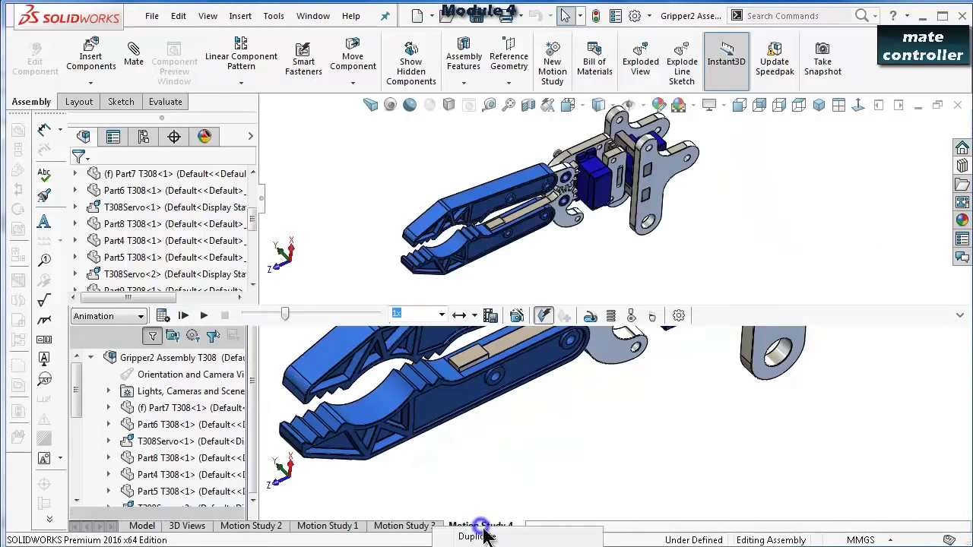
click(477, 537)
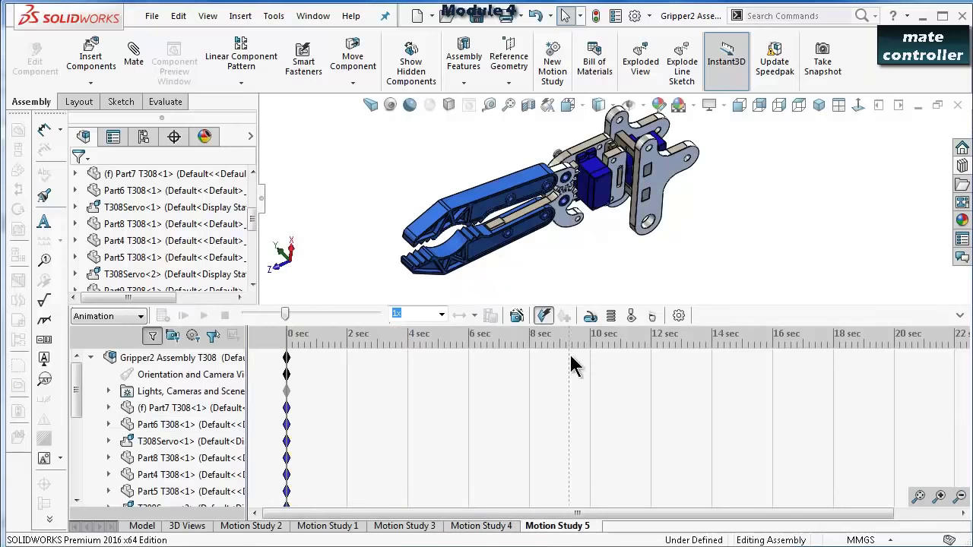
click(516, 318)
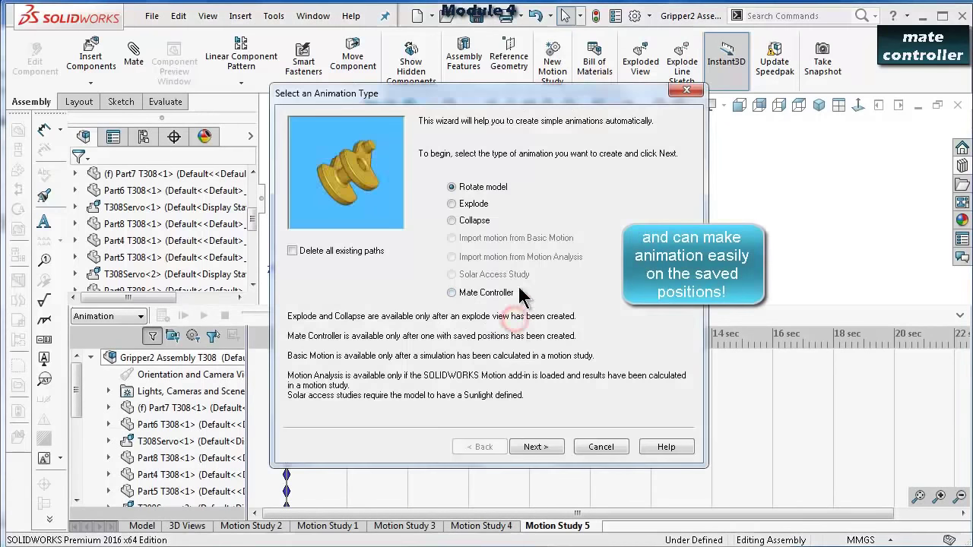
click(453, 293)
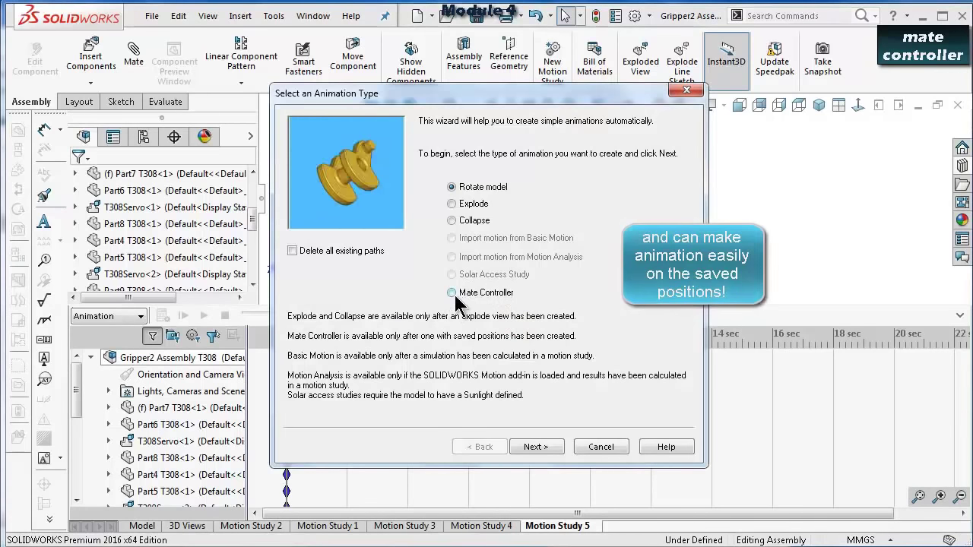
click(533, 447)
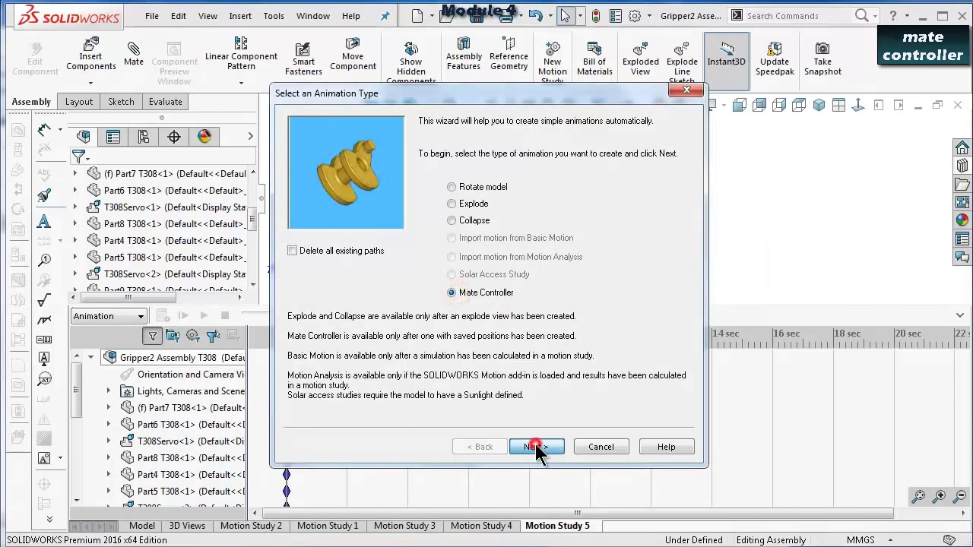
click(533, 447)
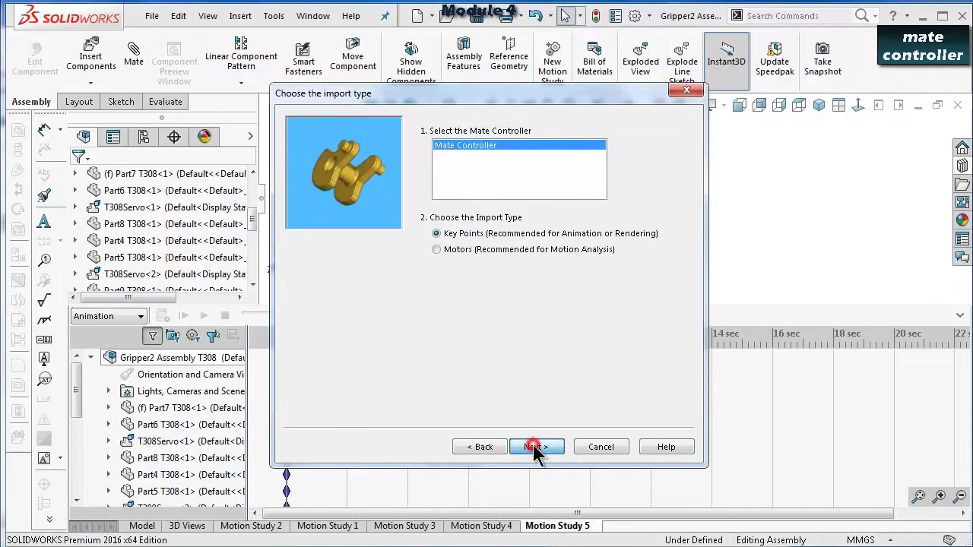
click(534, 447)
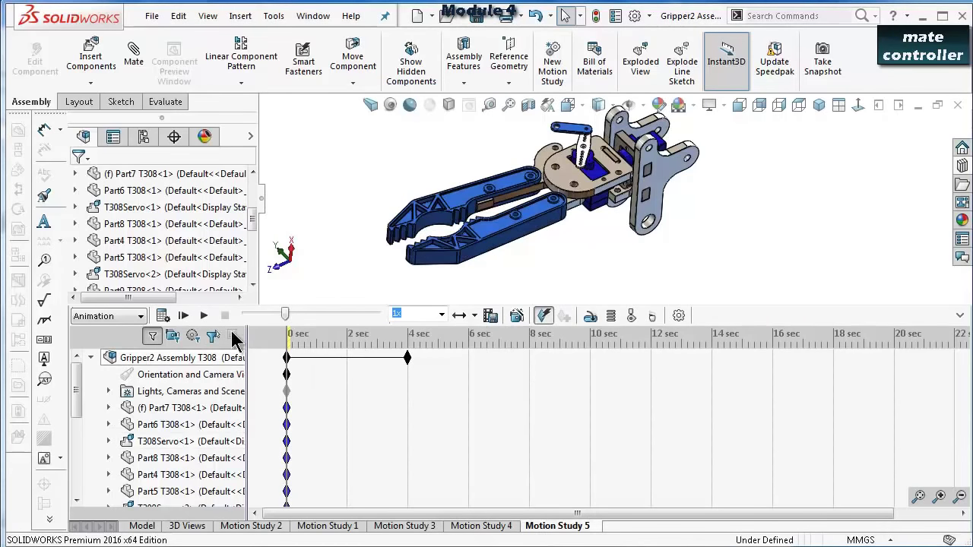
click(164, 316)
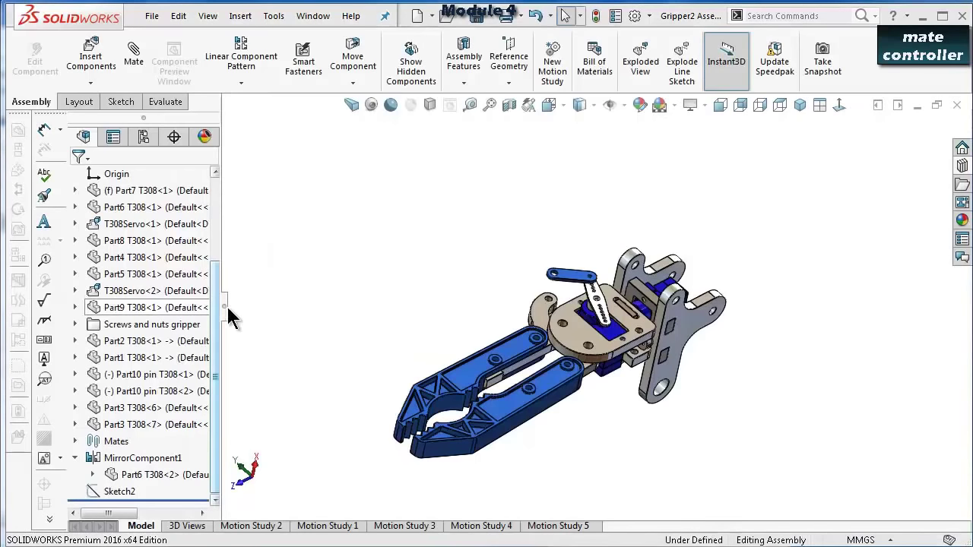
click(224, 307)
middle_drag(517, 300, 639, 366)
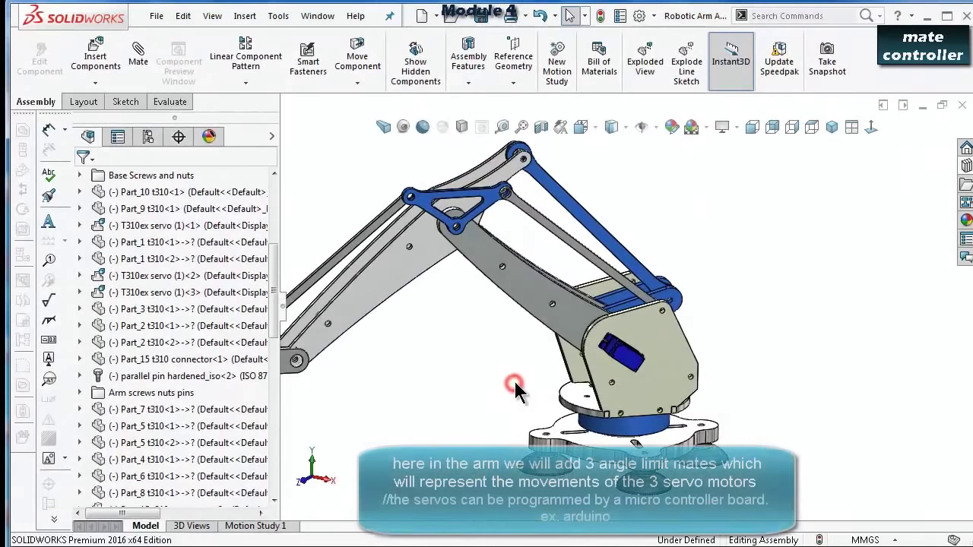
Swing the robotic arm about its base by rotating the round Part_9 plate, seen in isometric orientation.
click(831, 127)
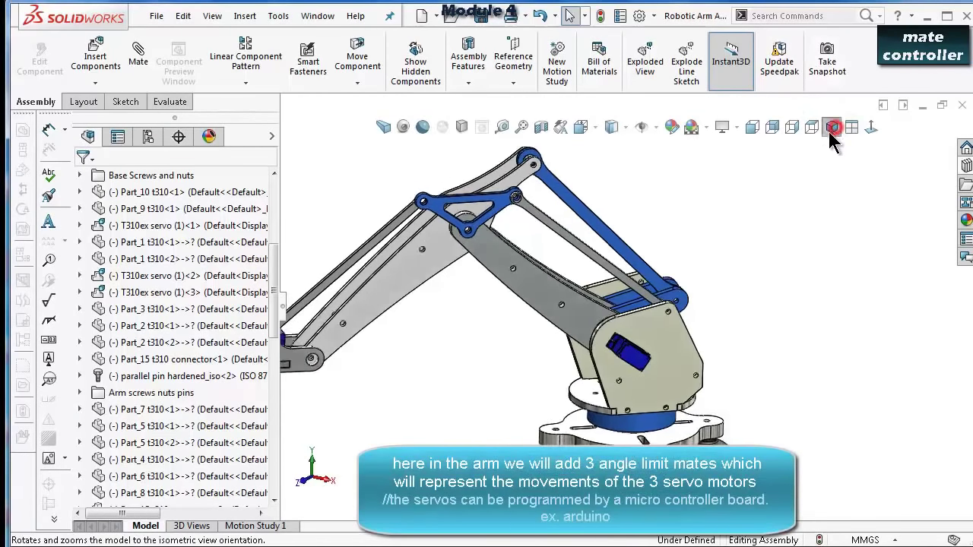
scroll(639, 397, down, 6)
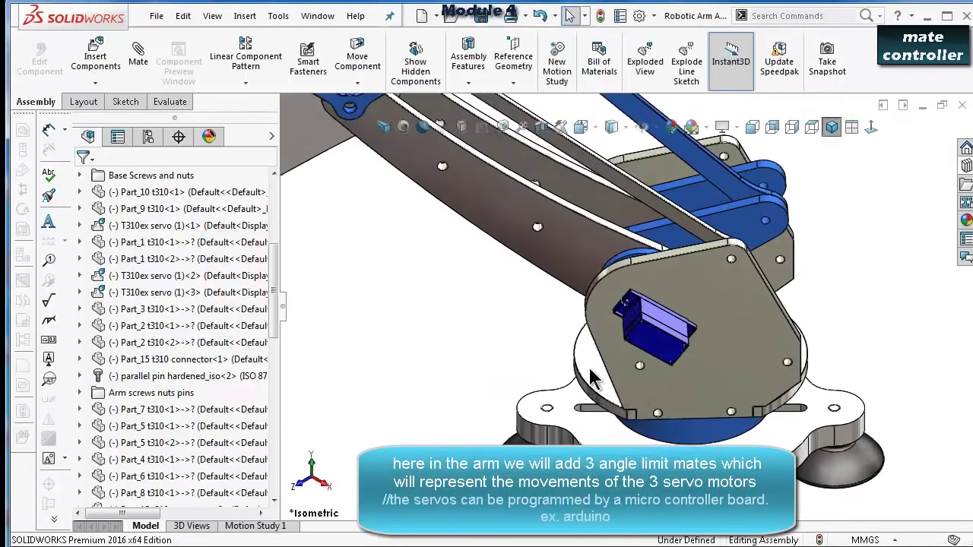
drag(585, 363, 659, 432)
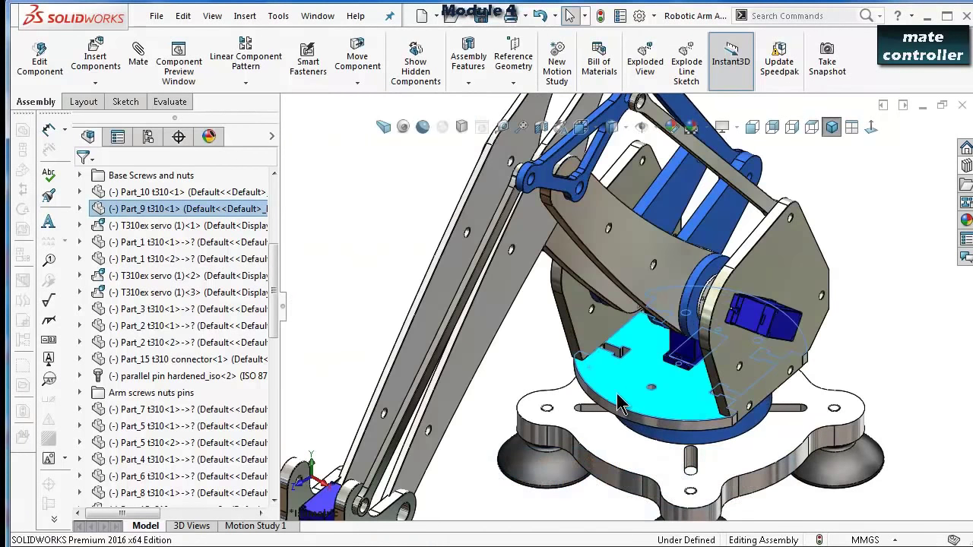
drag(620, 405, 543, 370)
click(542, 365)
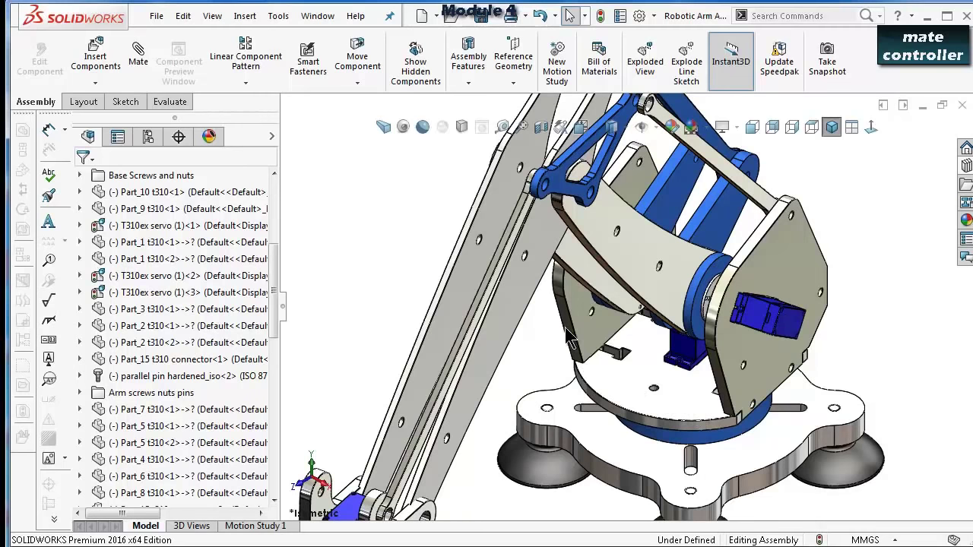
Select the outer face of the Part_1 side plate around the servo and rebuild the robotic arm assembly.
click(761, 395)
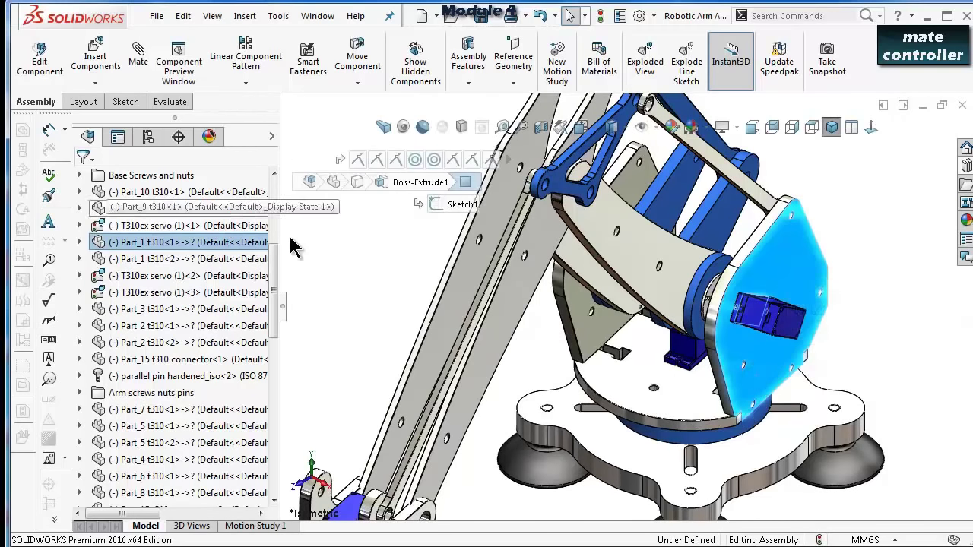
scroll(273, 275, up, 4)
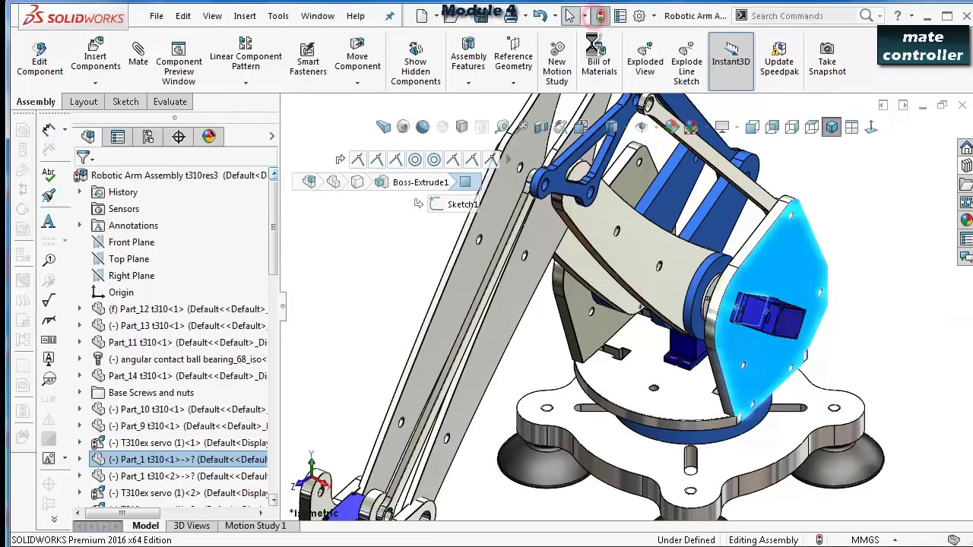
click(600, 15)
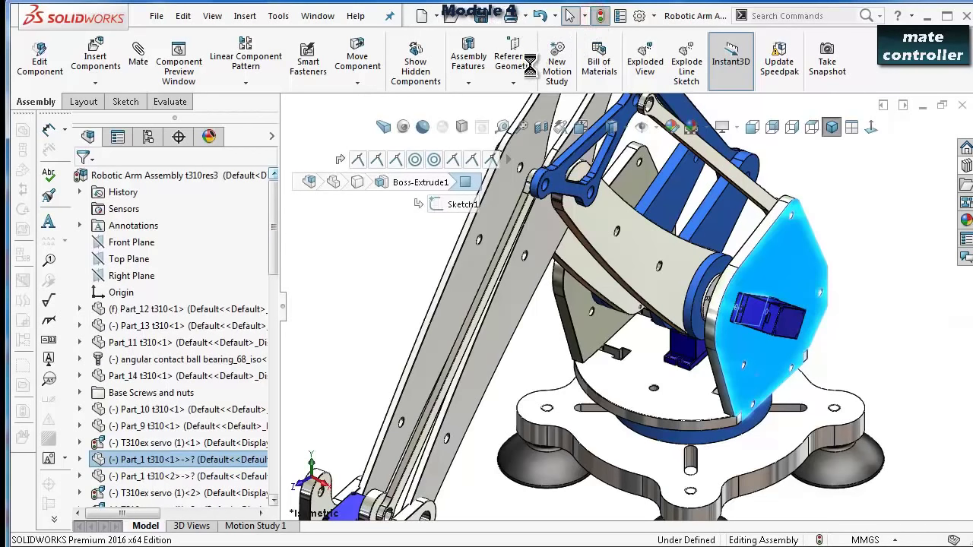
Start a mate between the assembly's Front Plane and the Part_9 plate's tab face, exposed at the lower corner of the servo side plate.
click(144, 245)
middle_drag(578, 262, 664, 308)
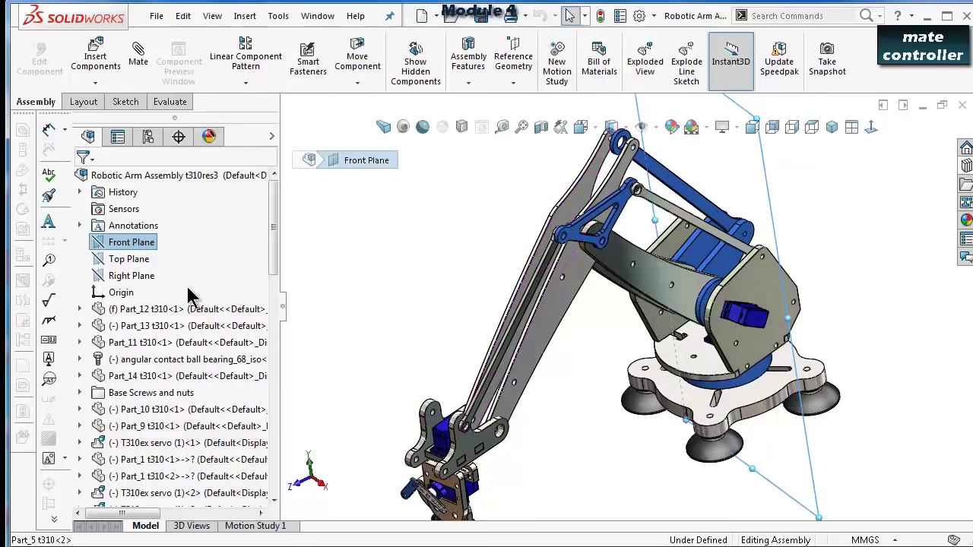
click(145, 243)
click(114, 242)
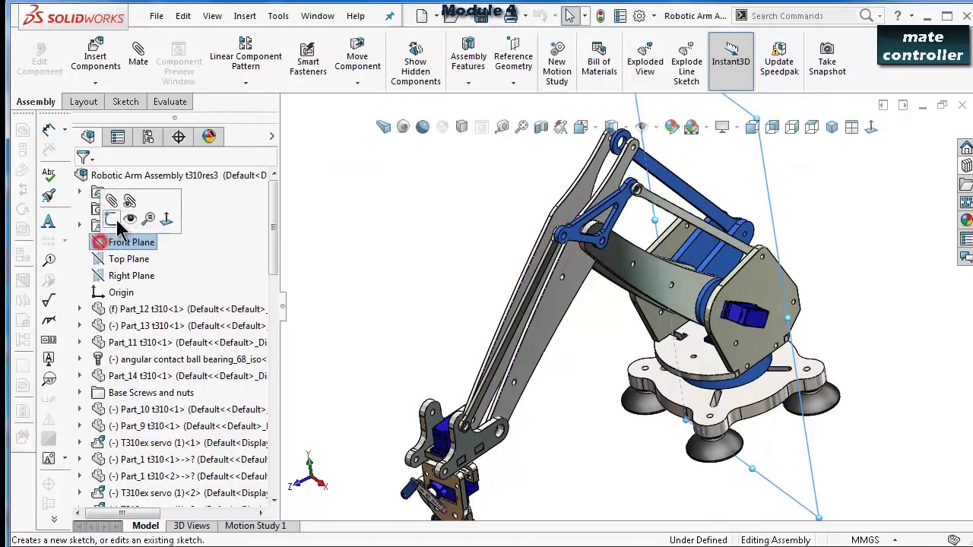
click(123, 209)
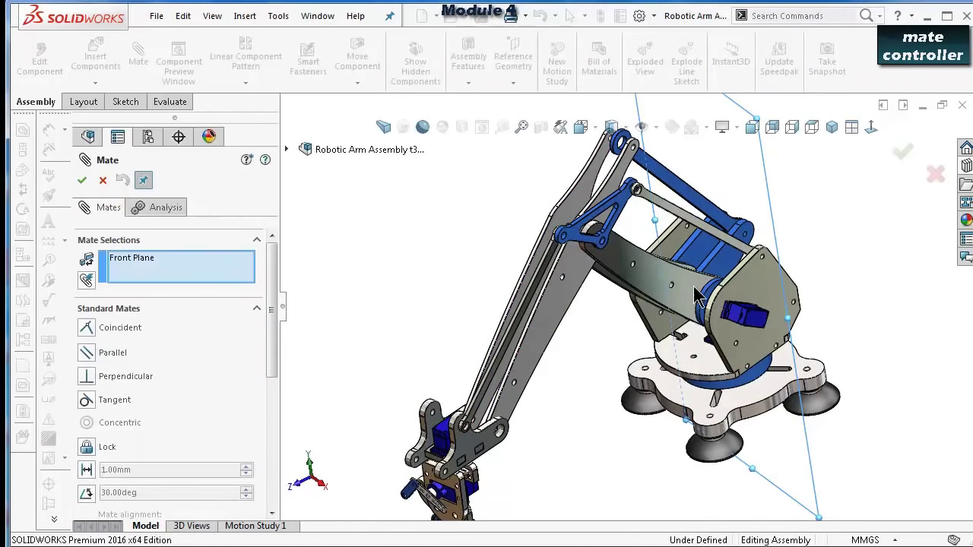
scroll(756, 353, down, 5)
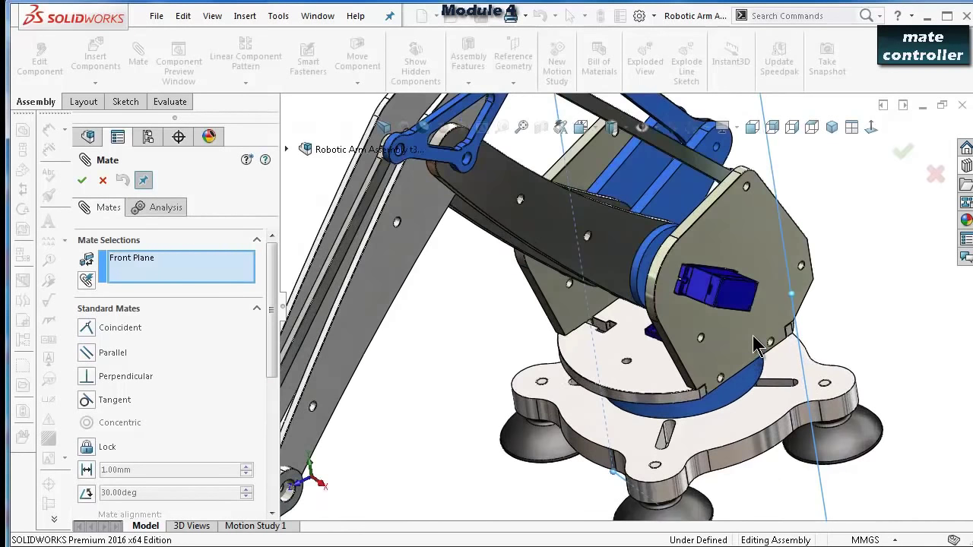
scroll(689, 410, down, 5)
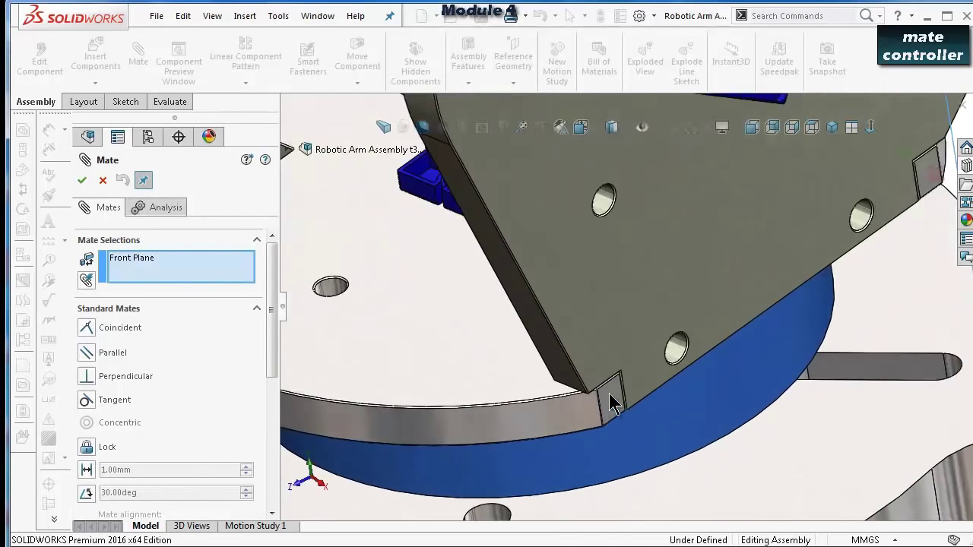
click(609, 394)
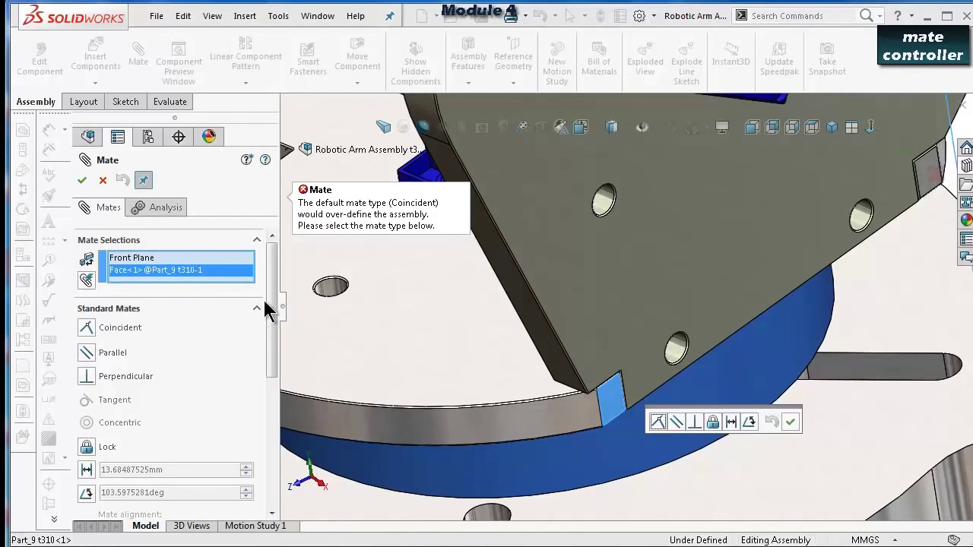
Make the mate between the Front Plane and the Part_9 tab face an advanced limit angle mate.
drag(271, 304, 272, 349)
click(258, 382)
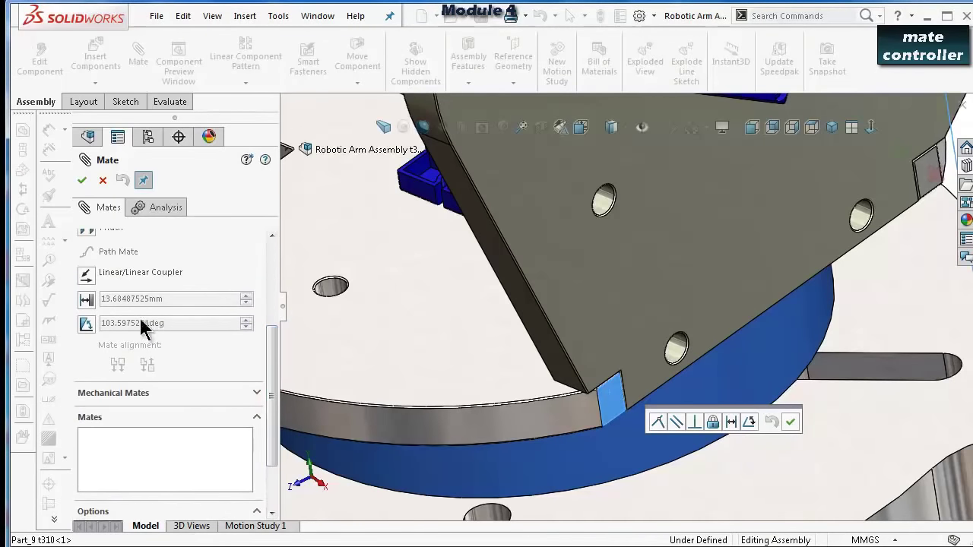
click(86, 300)
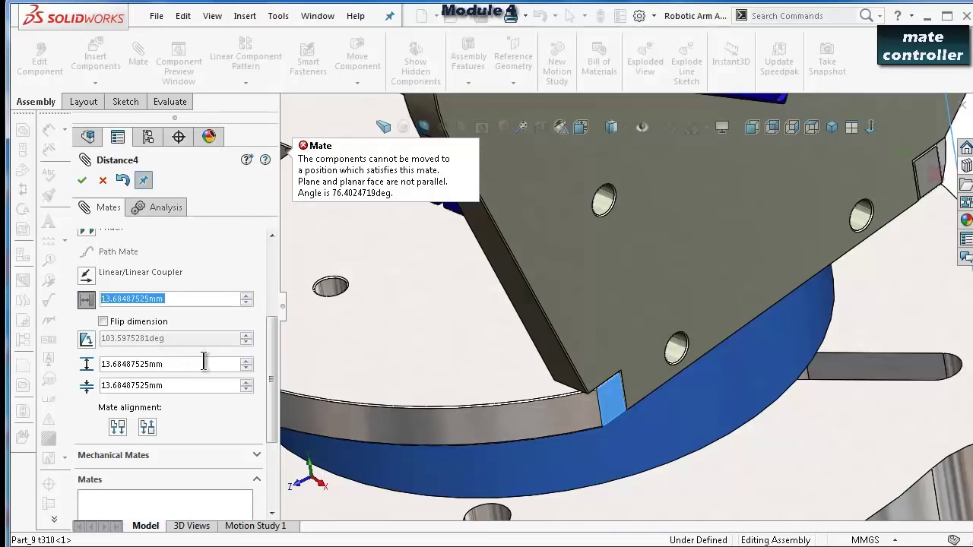
click(87, 342)
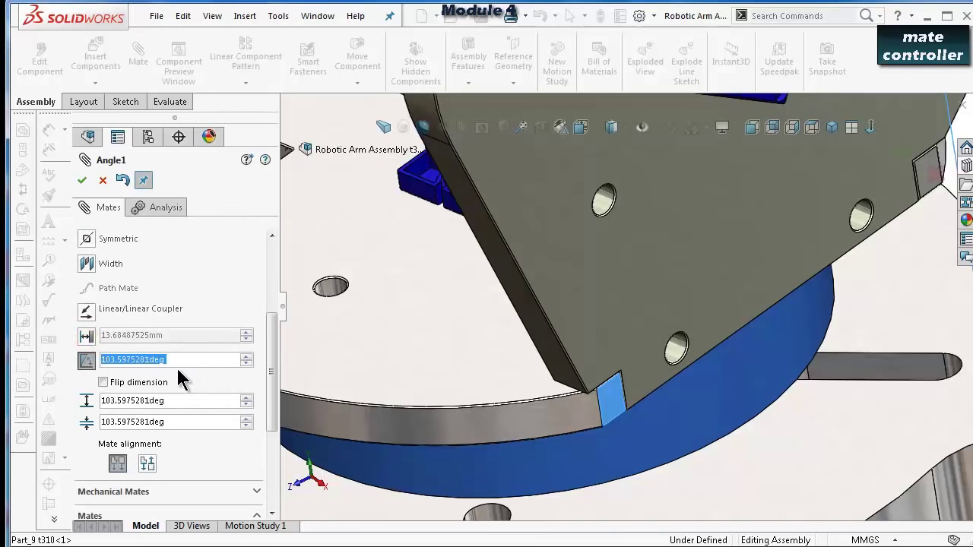
middle_drag(596, 306, 607, 296)
scroll(684, 274, up, 2)
scroll(684, 282, down, 5)
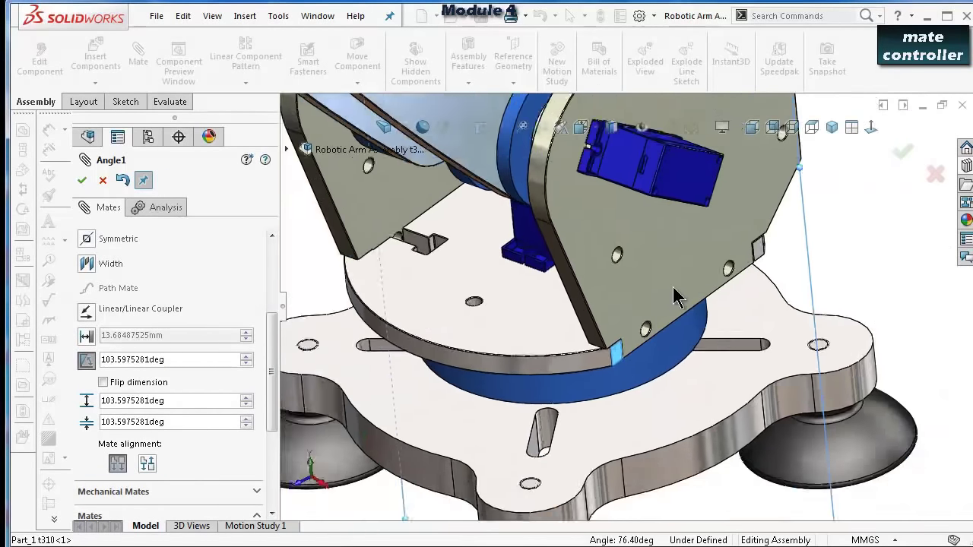
scroll(679, 277, up, 3)
middle_drag(679, 277, 657, 286)
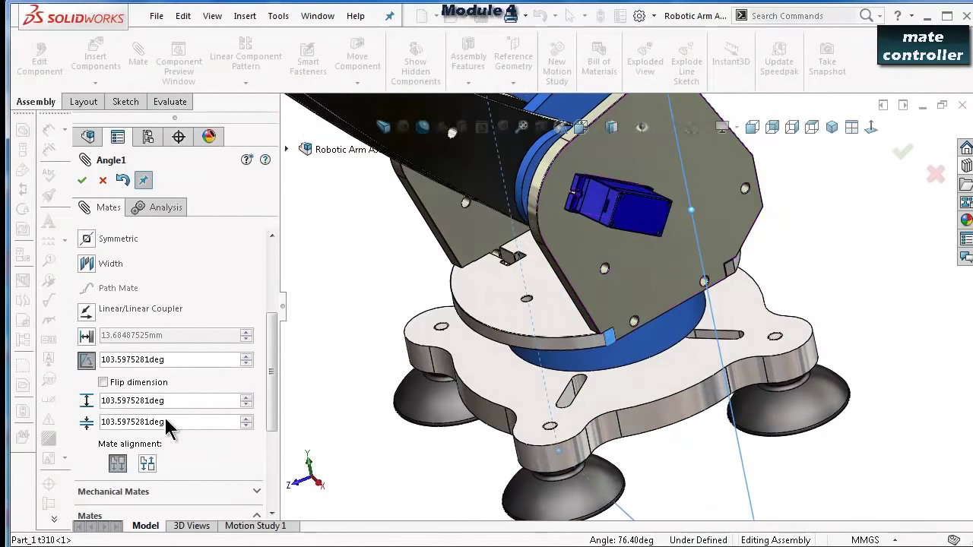
Try angles of 0, 90 and 120 degrees for the advanced angle mate to test the base rotation.
double_click(189, 362)
text(0)
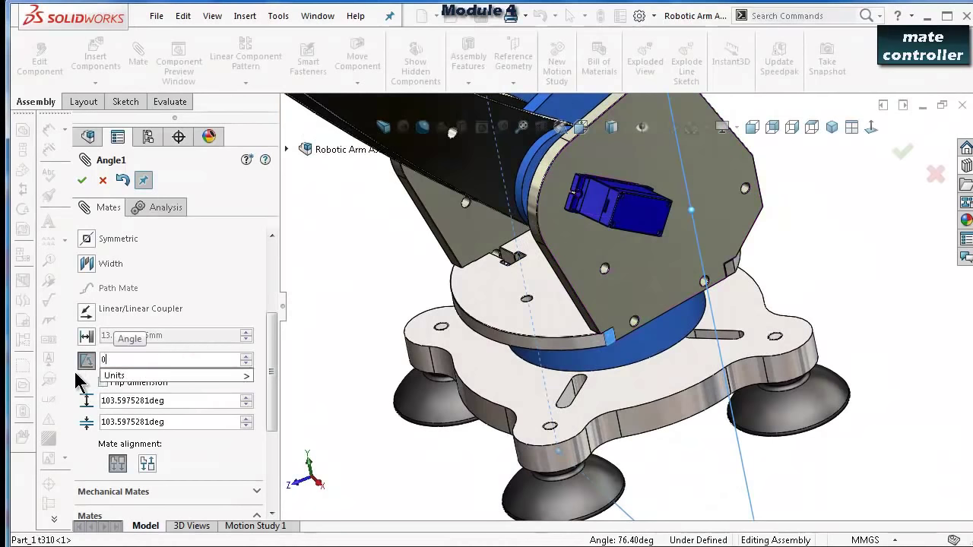
key(Return)
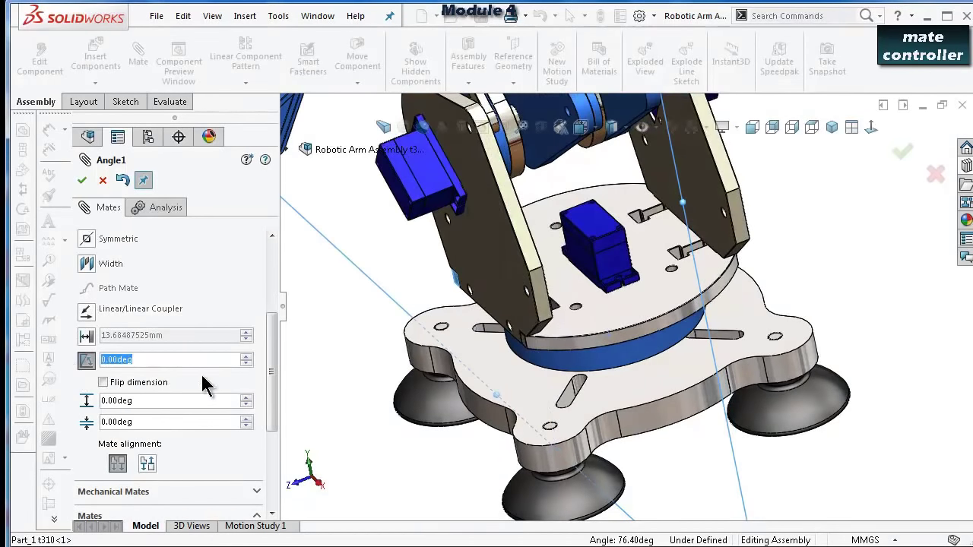
text(90)
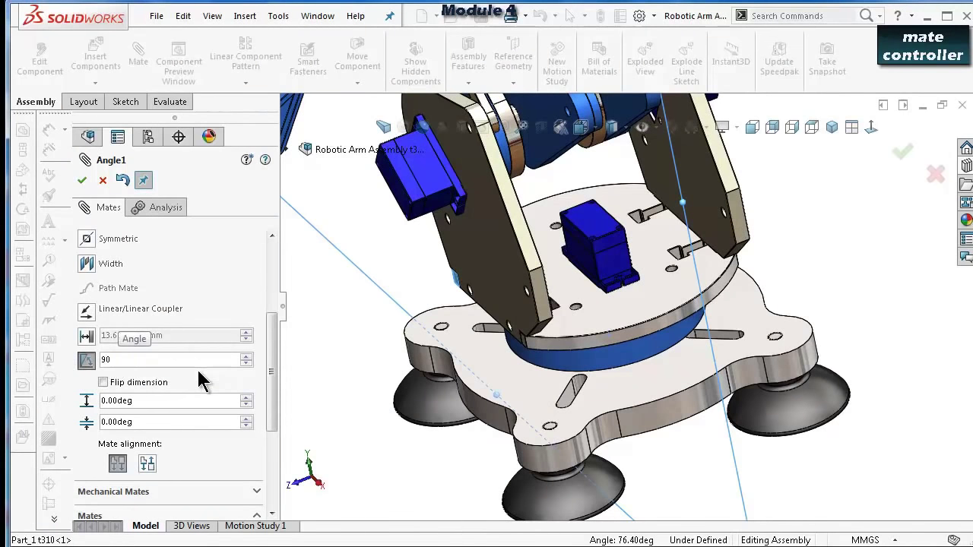
key(Return)
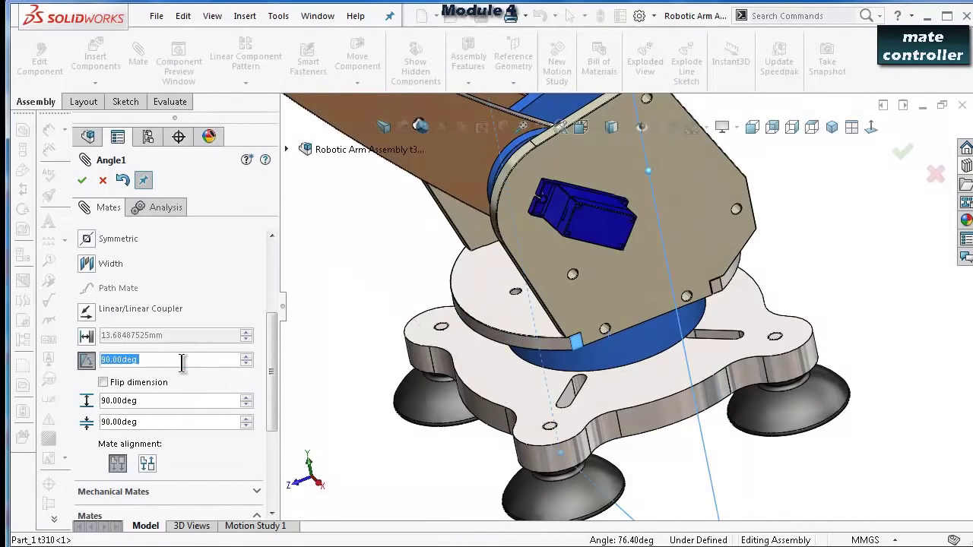
double_click(180, 363)
text(120)
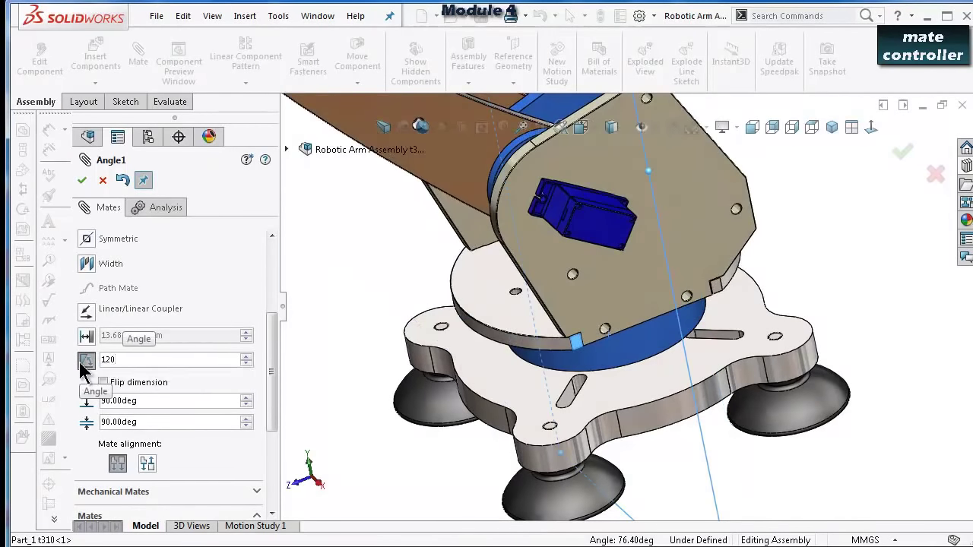
key(Return)
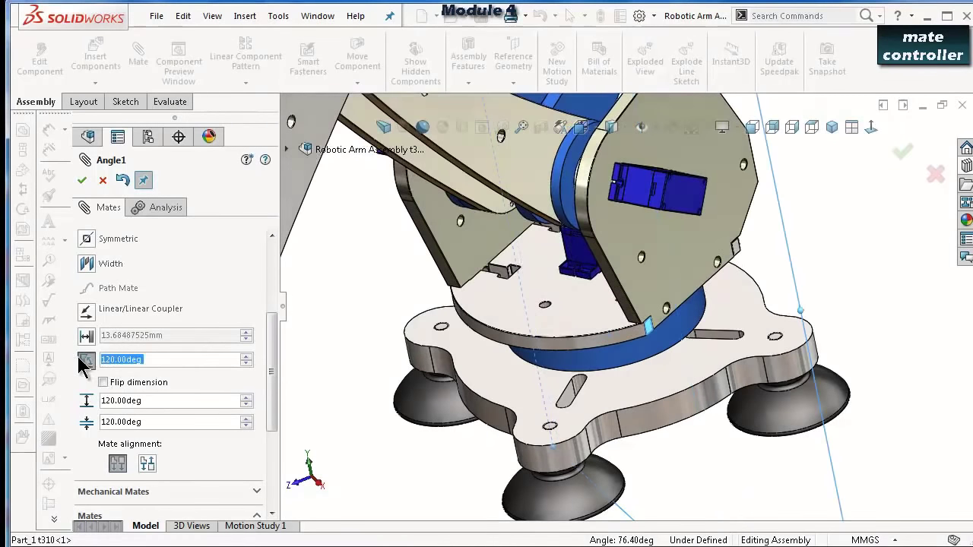
Set the base mate's angle to 150 degrees with a 20 degree minimum, accept the limit angle mate and finish mating.
click(160, 361)
text(150)
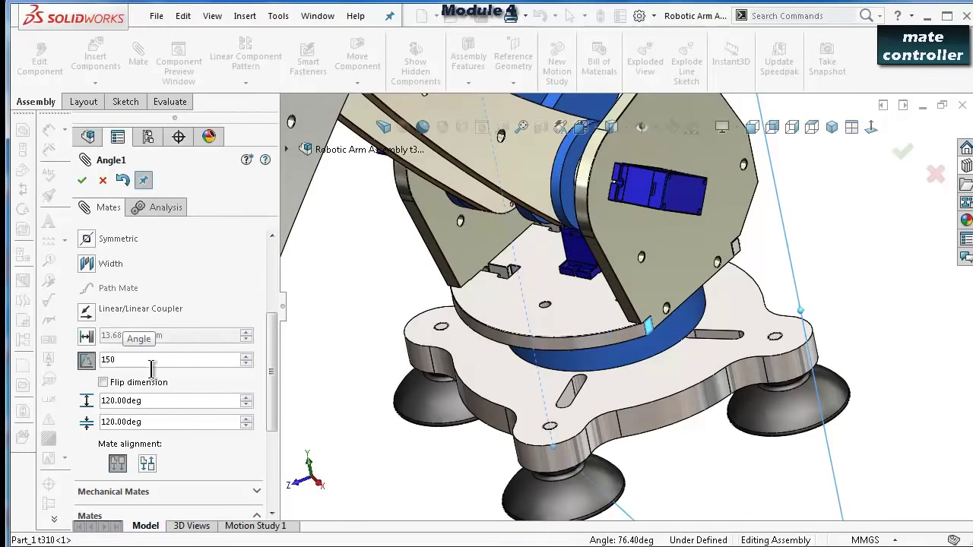
key(Return)
click(175, 361)
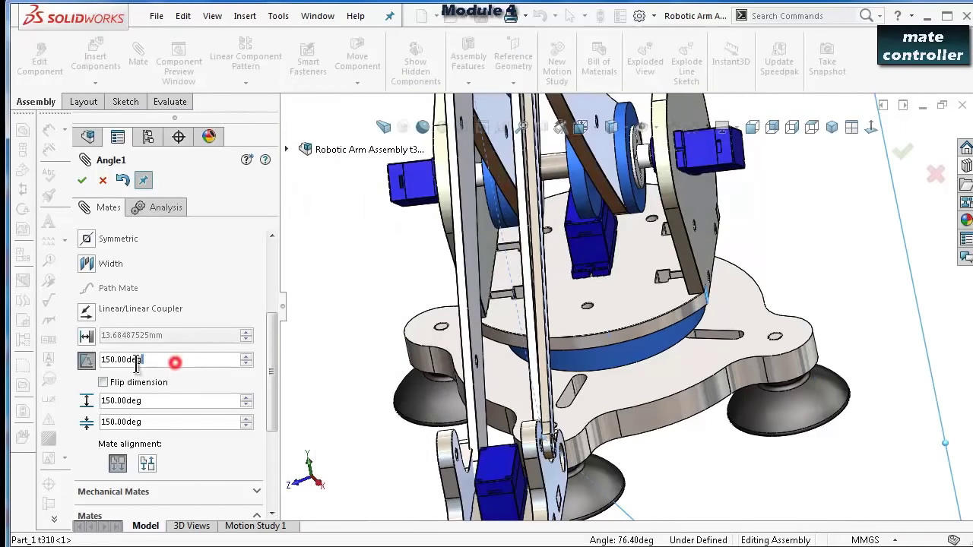
click(154, 422)
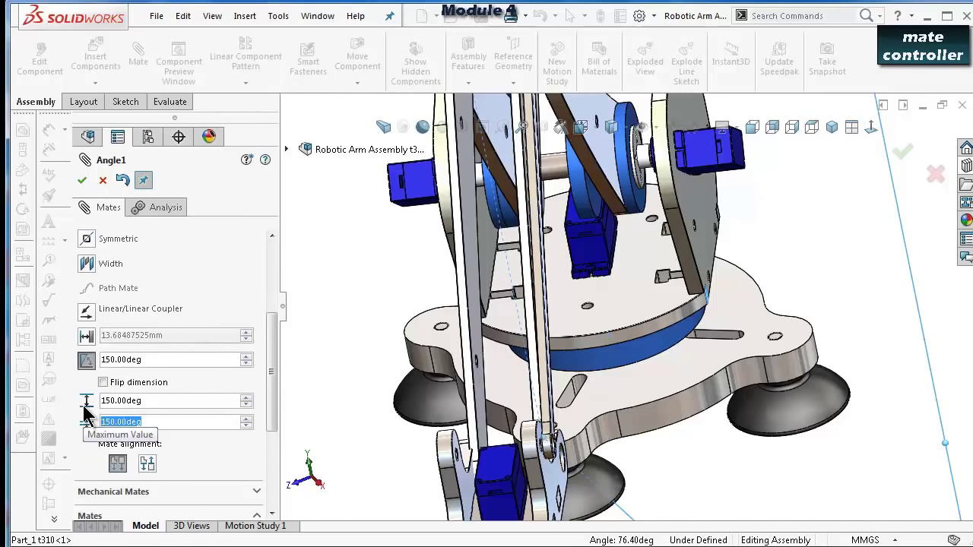
text(20)
key(Return)
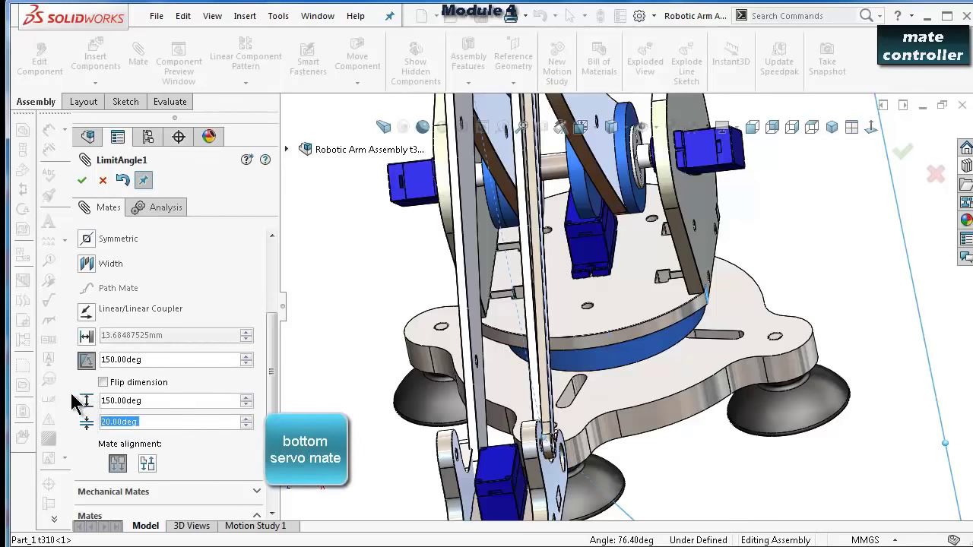
click(79, 181)
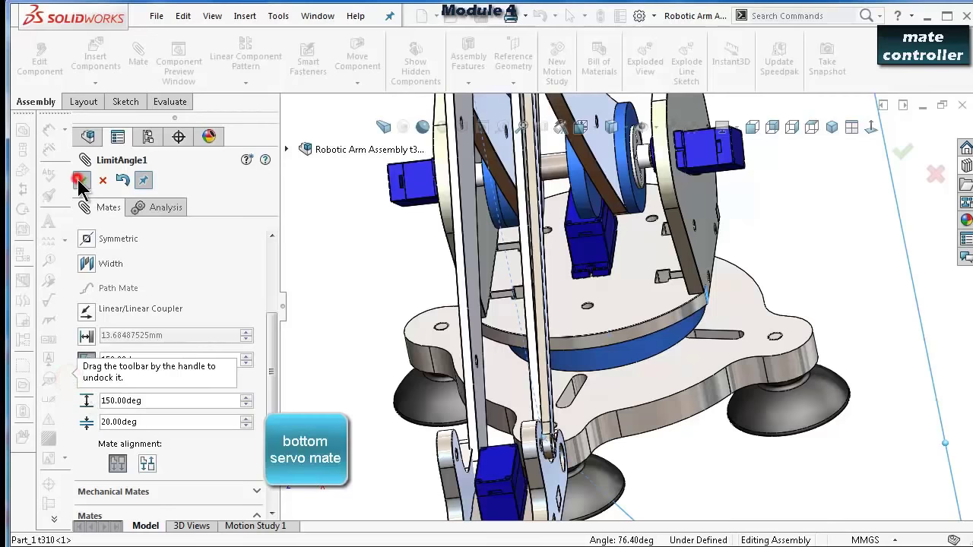
click(81, 182)
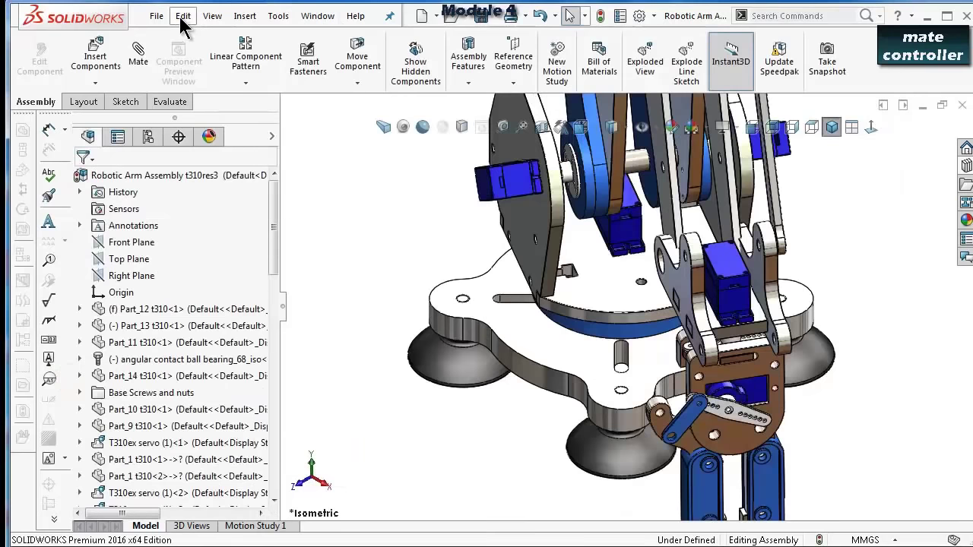
Start a Mate Controller and collect all supported mates of the robotic arm assembly.
click(157, 16)
mouse_move(278, 16)
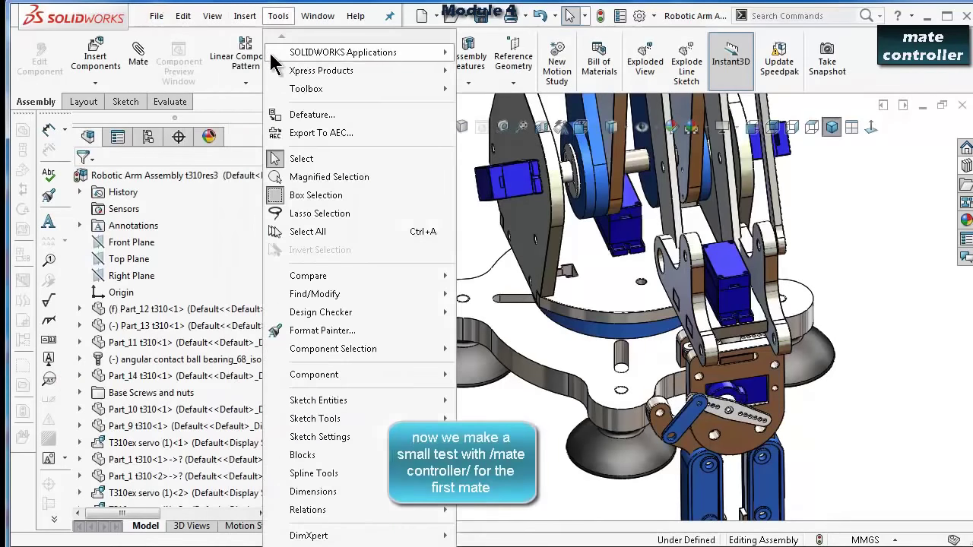
mouse_move(245, 16)
click(262, 72)
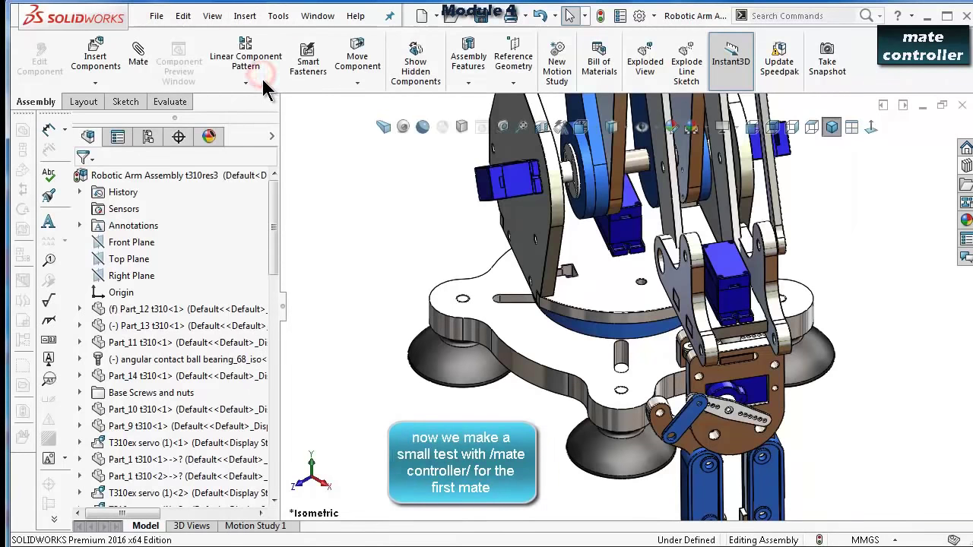
click(87, 225)
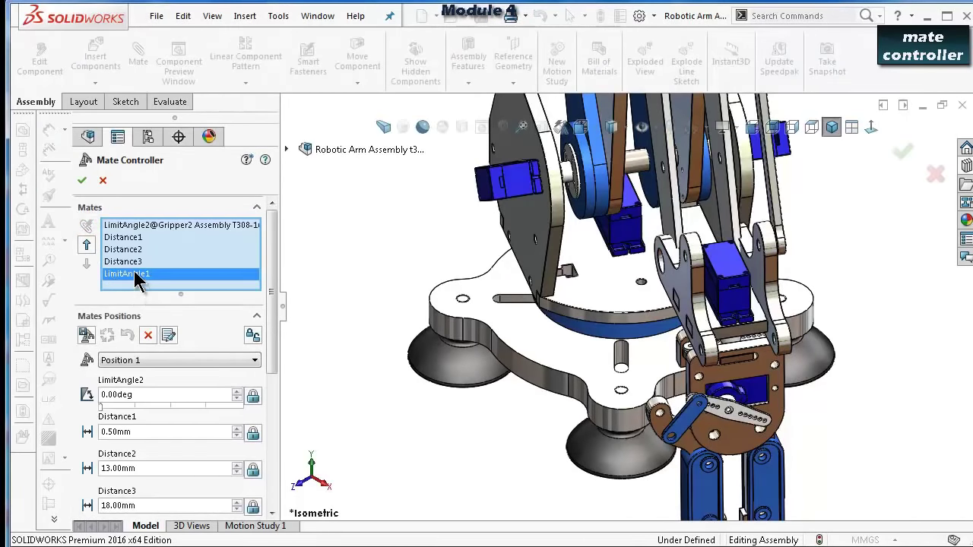
Open the gripper to a LimitAngle2 value of 13.80 degrees and save the pose as Position 2.
mouse_move(274, 280)
mouse_down()
mouse_move(272, 300)
mouse_move(273, 275)
mouse_up()
click(208, 222)
middle_drag(663, 440, 541, 355)
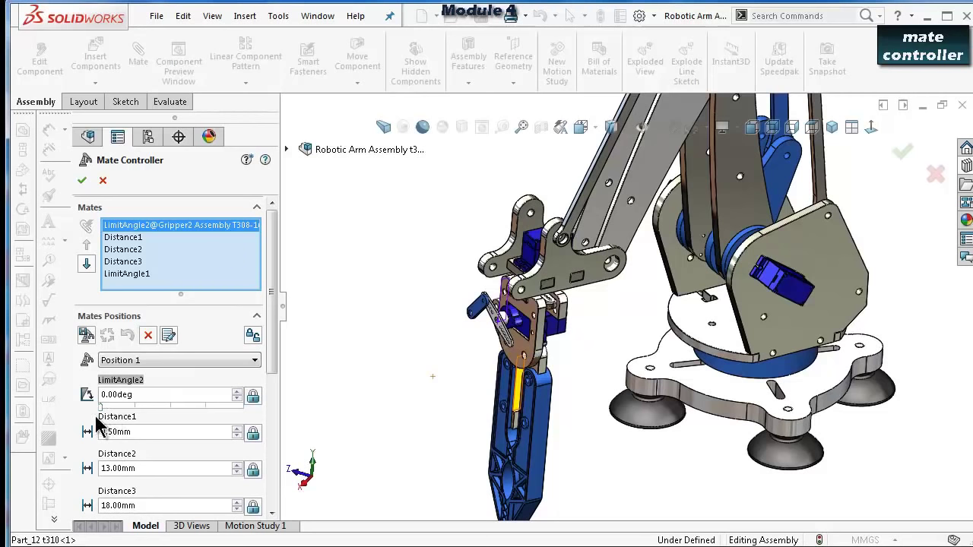
drag(107, 409, 168, 407)
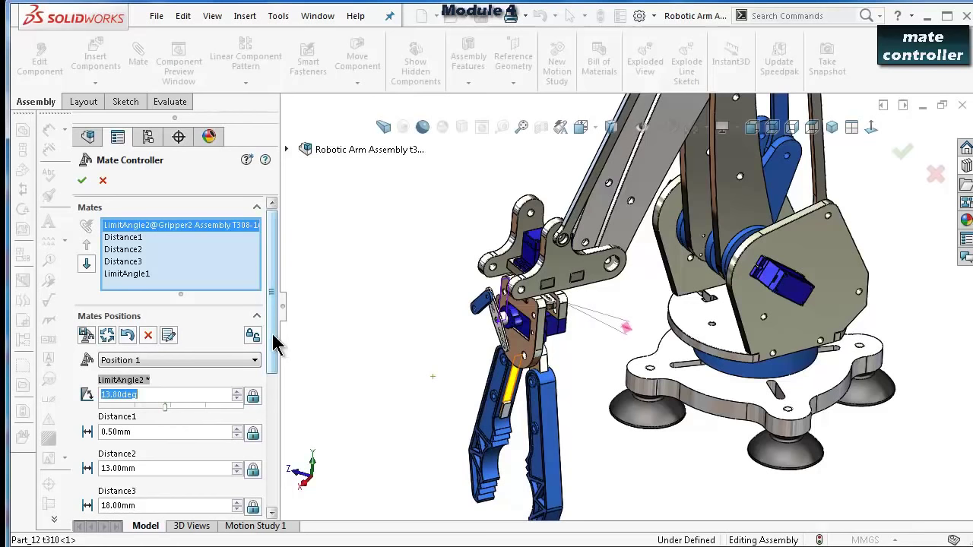
click(107, 335)
click(86, 335)
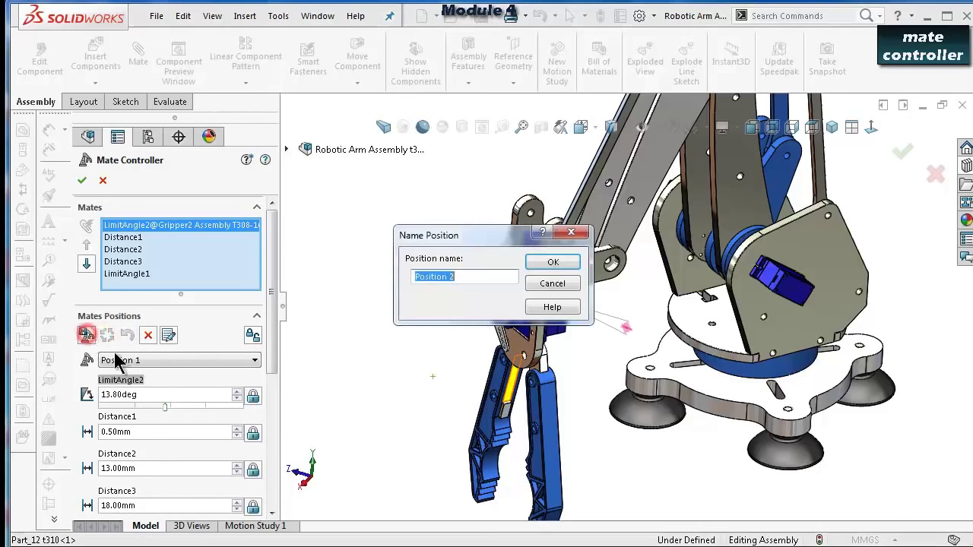
click(554, 261)
Rotate the arm's base to a LimitAngle1 value of 36.90 degrees and save the pose as Position 3.
scroll(272, 331, down, 3)
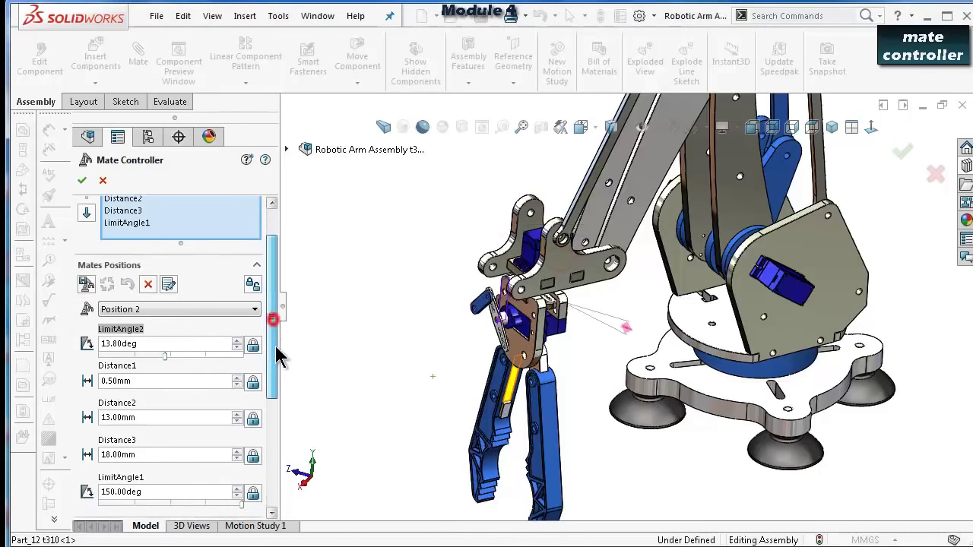
drag(276, 360, 276, 362)
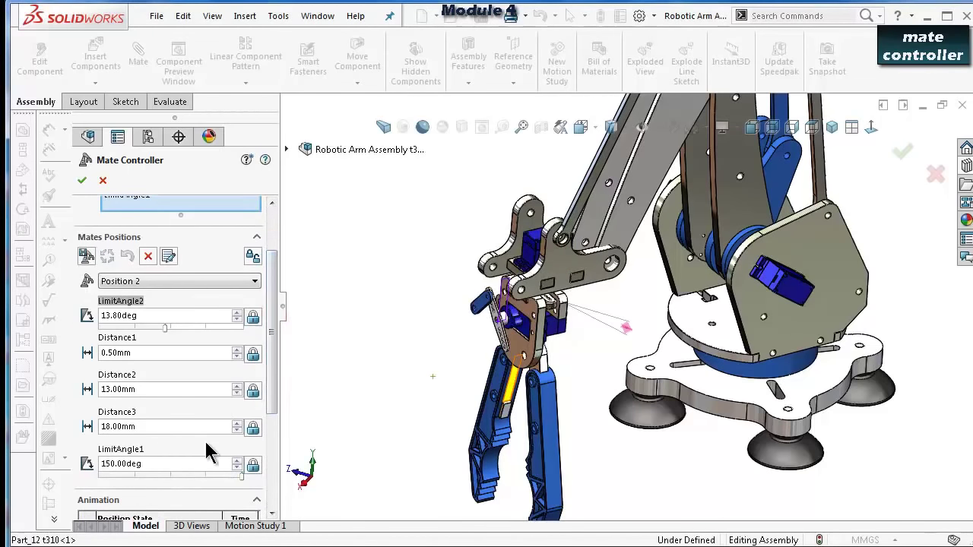
click(240, 476)
mouse_move(137, 478)
mouse_down()
mouse_move(118, 483)
mouse_move(121, 474)
mouse_up()
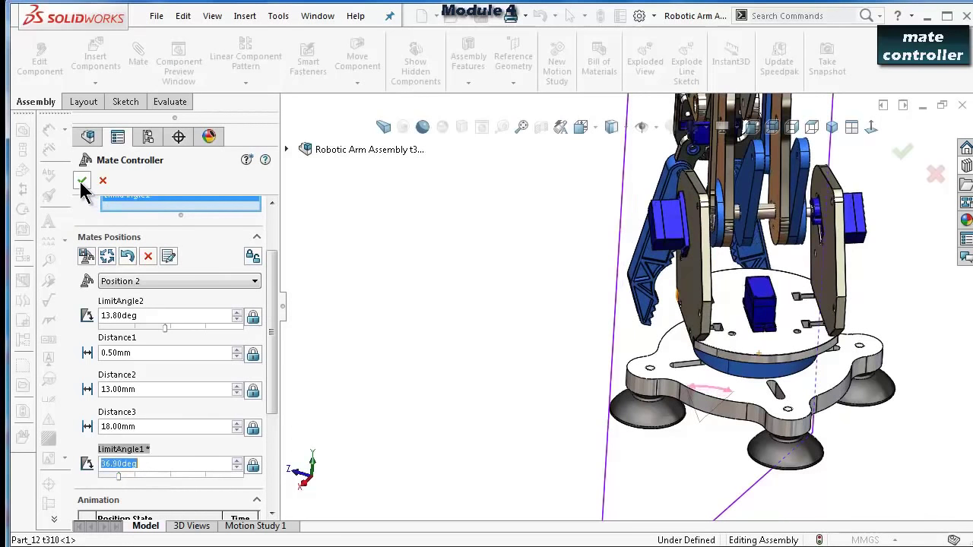
click(87, 257)
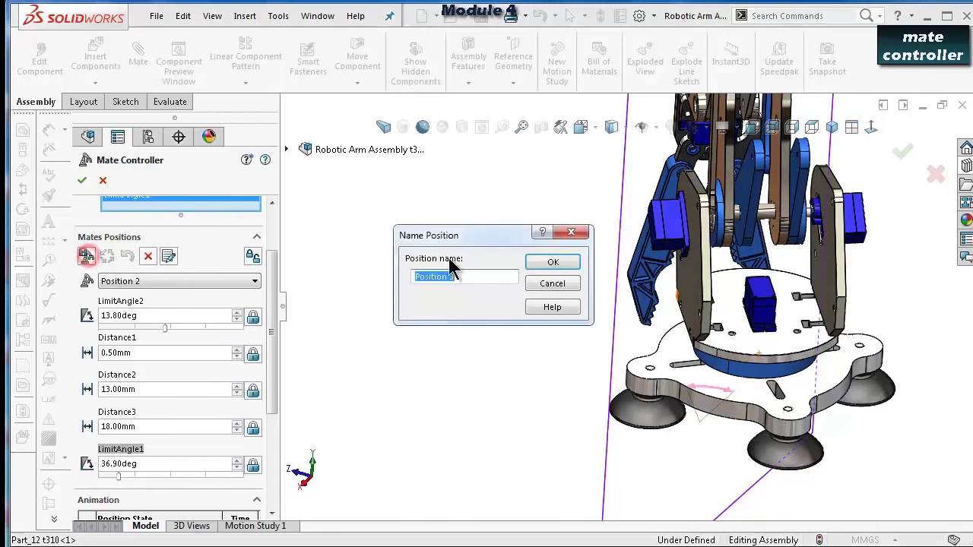
click(554, 262)
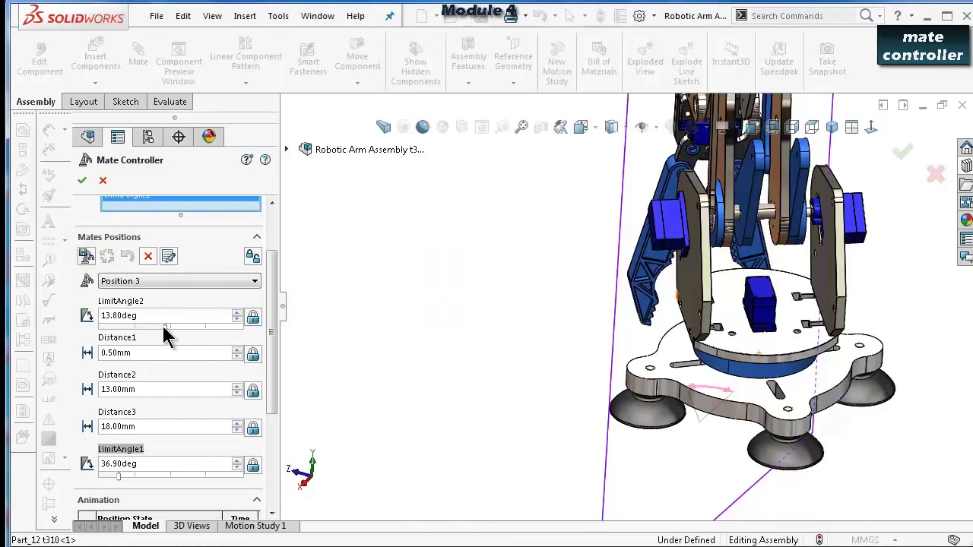
click(454, 272)
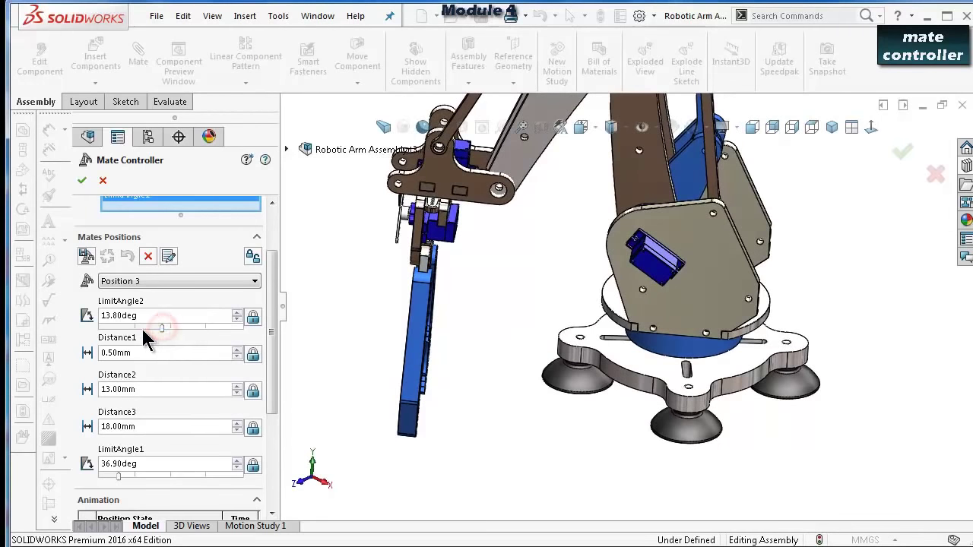
Close the gripper to a LimitAngle2 value of 3.60 degrees and accept the Mate Controller.
drag(143, 332, 132, 332)
scroll(181, 335, down, 9)
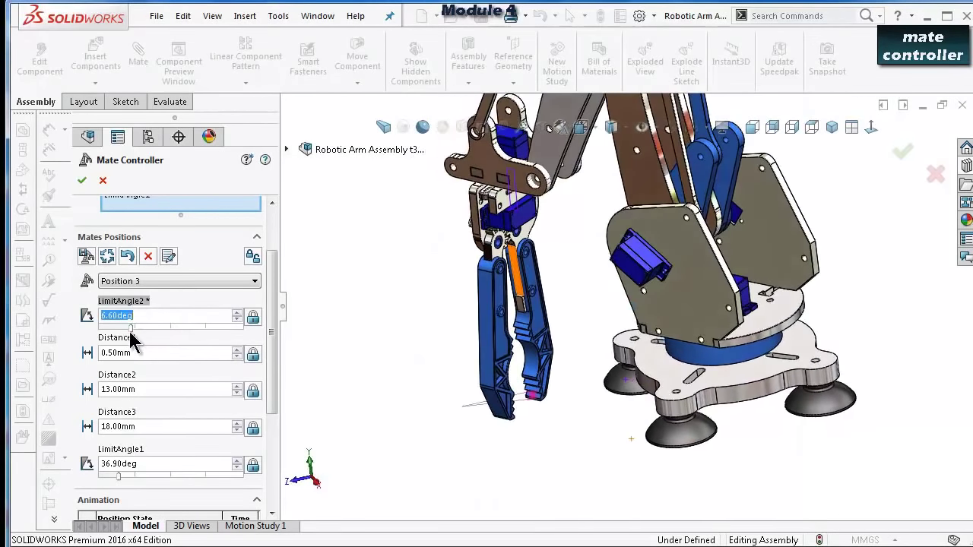
scroll(131, 336, down, 3)
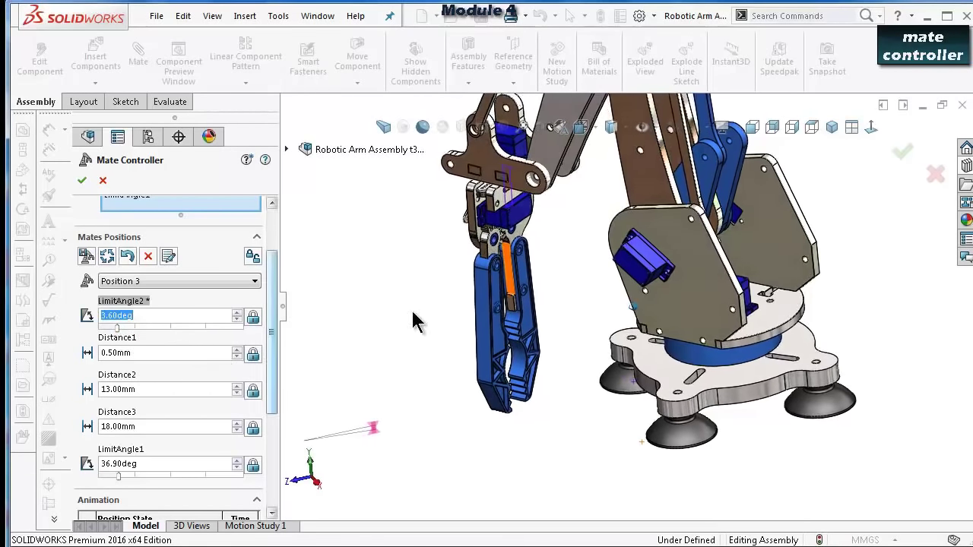
click(903, 152)
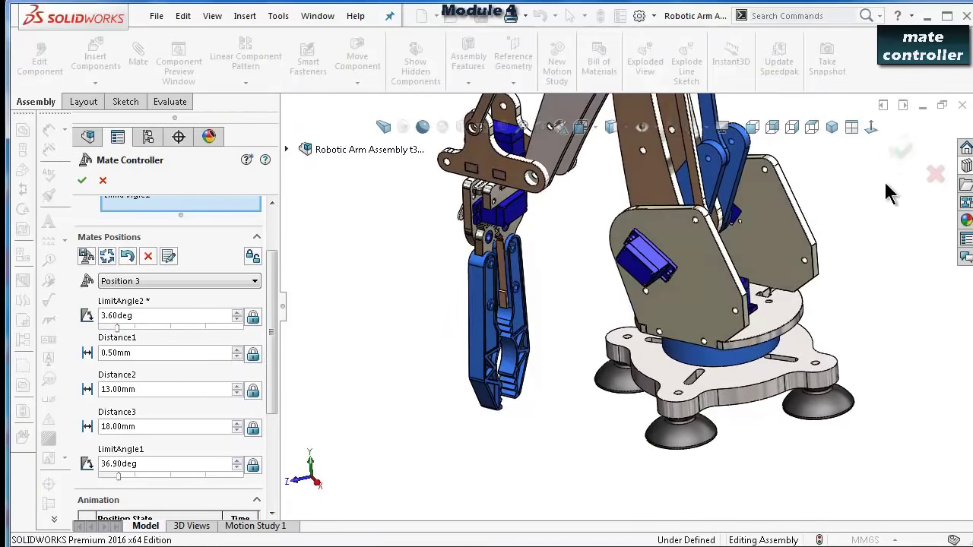
click(82, 181)
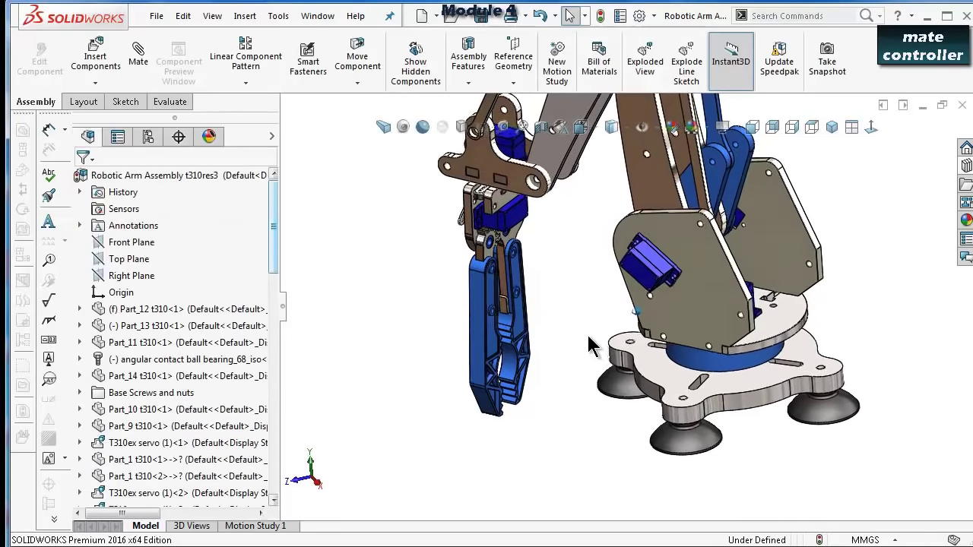
Apply the saved Position 1 to the robotic arm from the Mate Controller feature.
middle_drag(588, 337, 567, 352)
drag(273, 258, 274, 495)
click(131, 477)
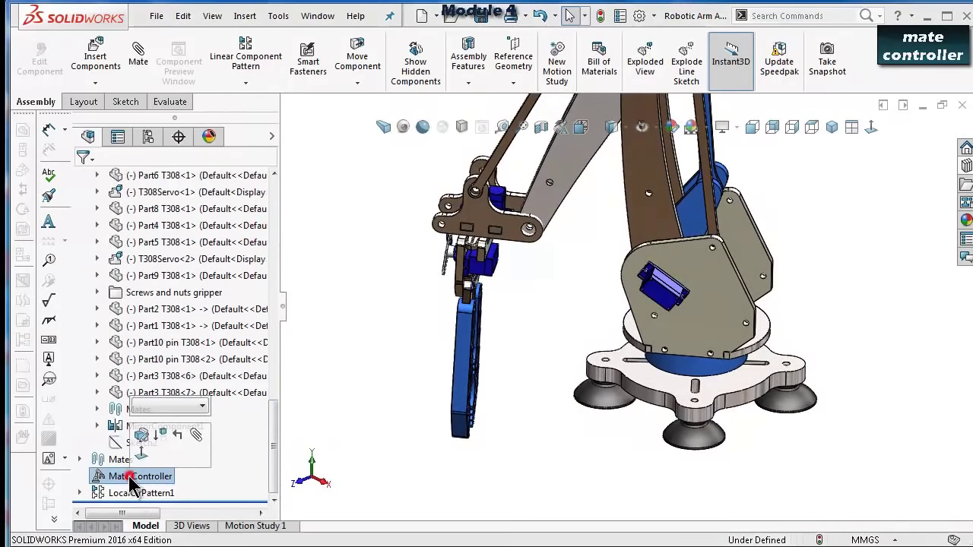
click(194, 406)
click(182, 426)
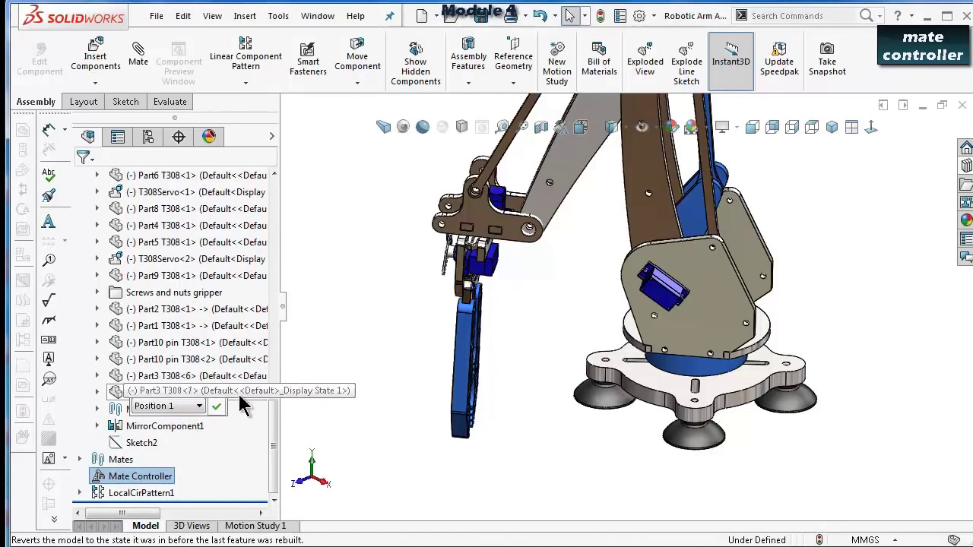
click(216, 407)
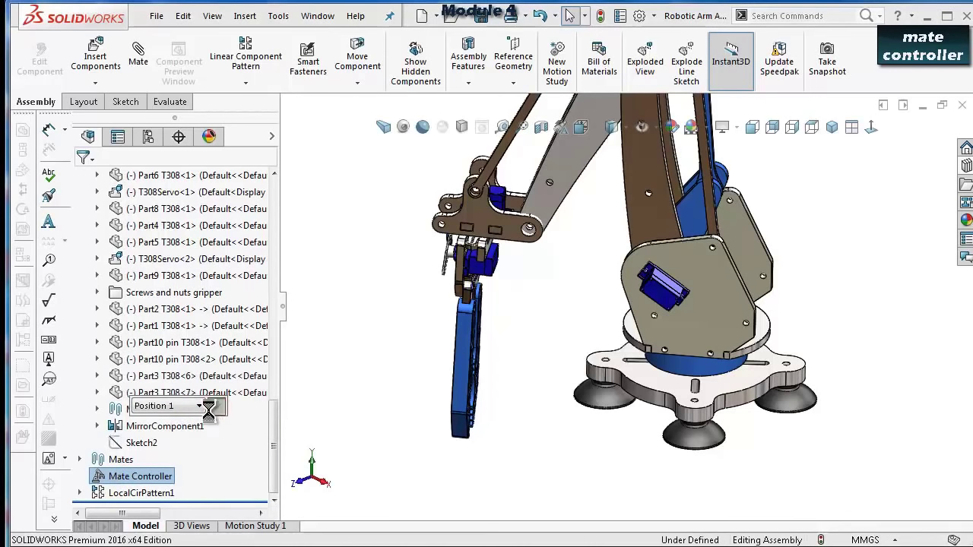
scroll(205, 410, up, 5)
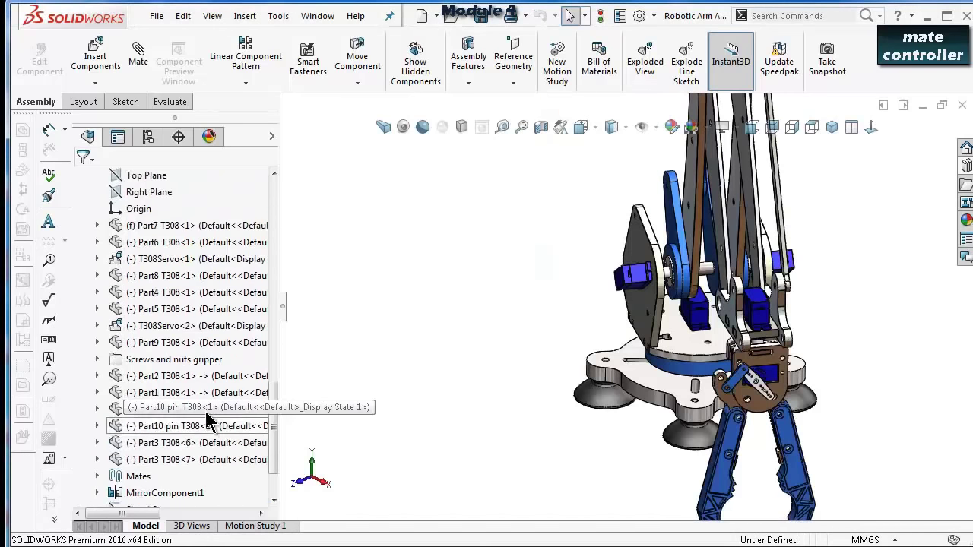
Import the Mate Controller as key points into a new motion study with the Animation Wizard and play the animation.
scroll(202, 407, down, 4)
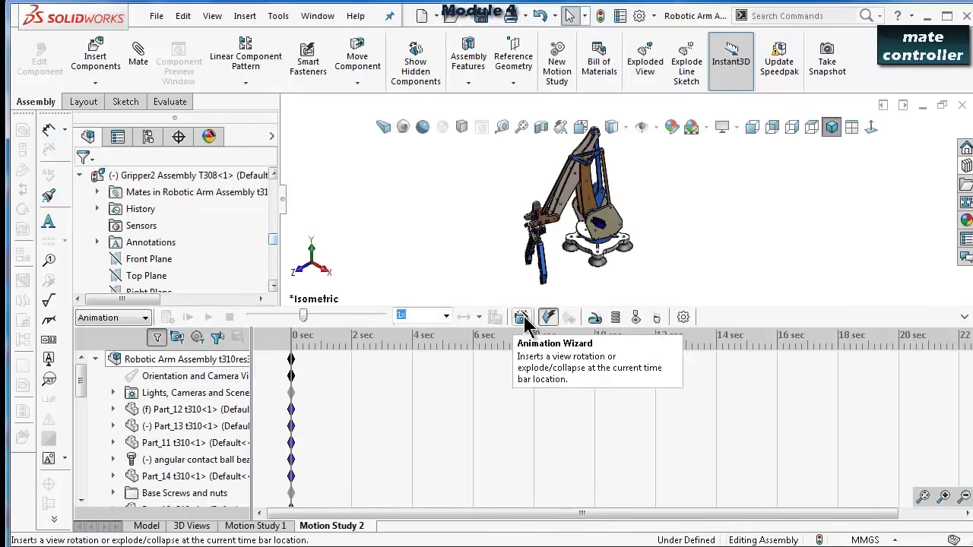
click(522, 317)
click(490, 295)
click(538, 449)
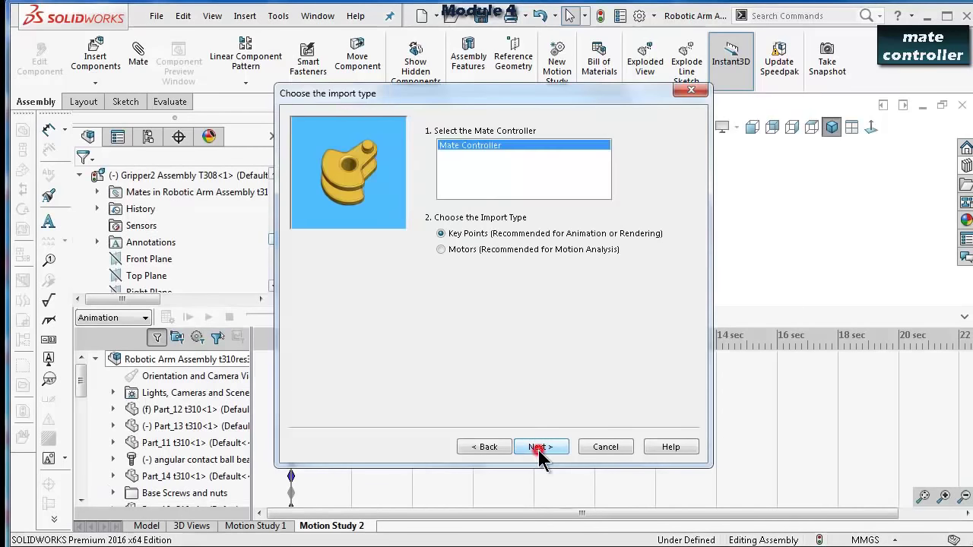
click(540, 448)
click(542, 449)
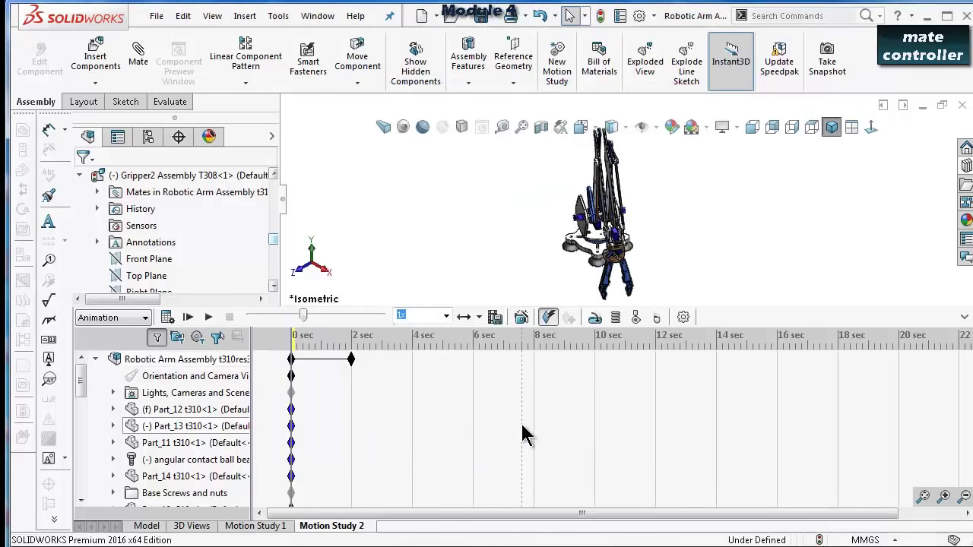
click(209, 318)
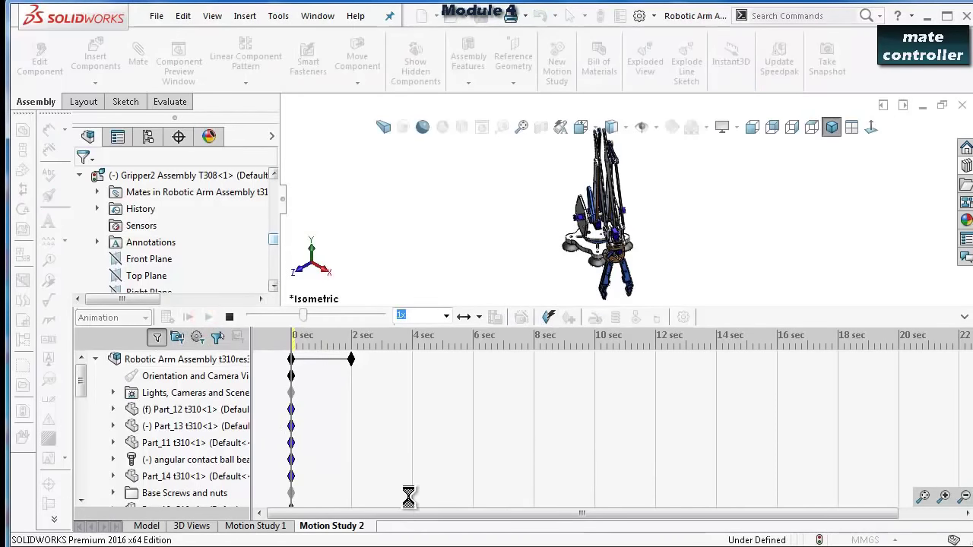
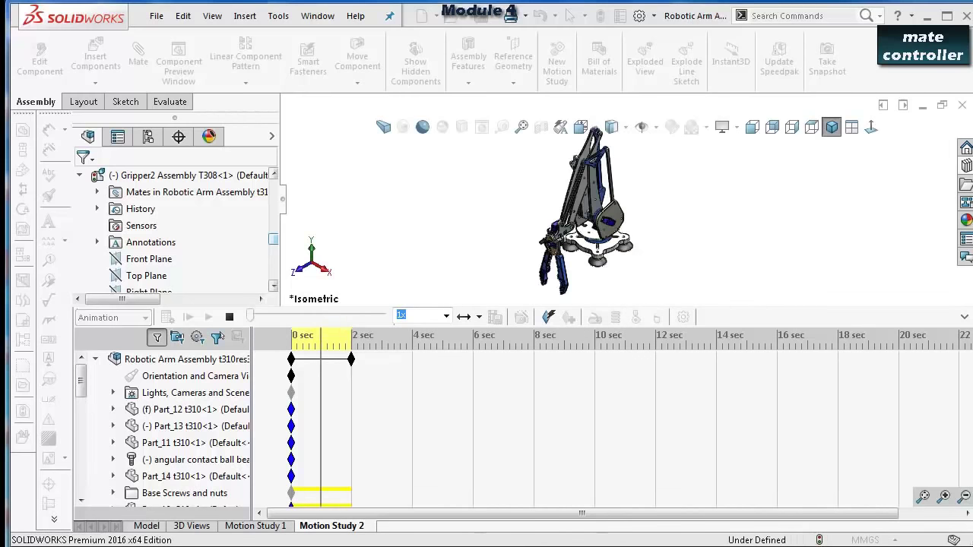
Collapse the motion study timeline.
click(965, 317)
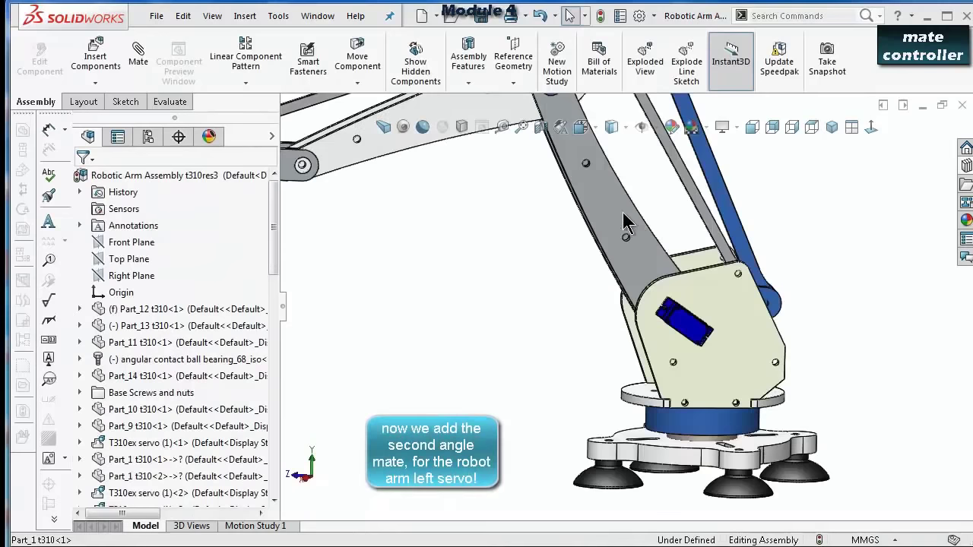
Start a new mate with the Right Plane of the Part_2 t310 arm link as the first entity.
click(625, 220)
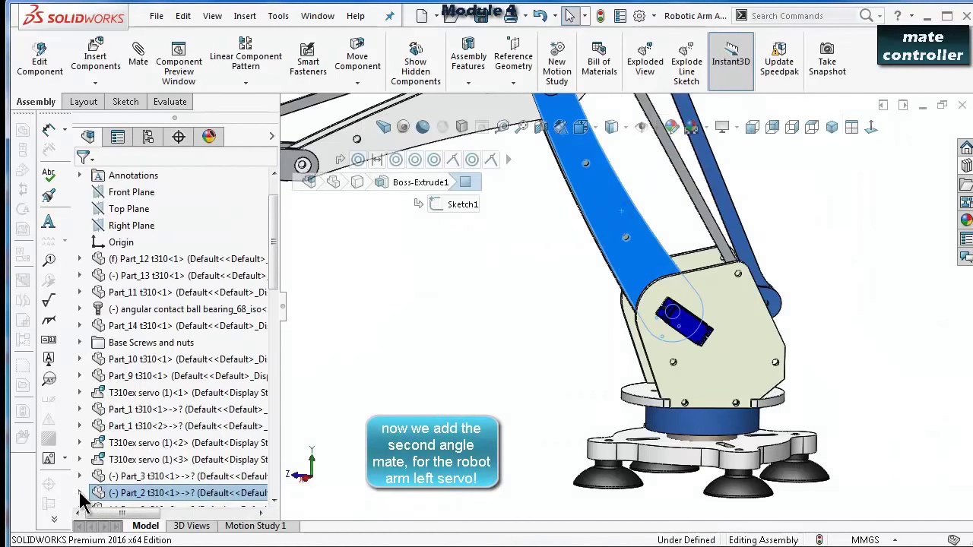
click(79, 492)
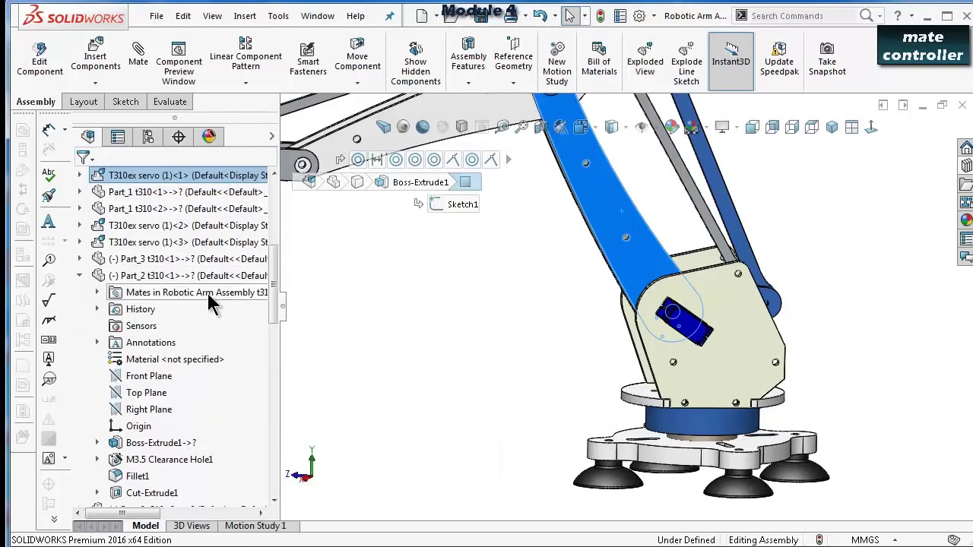
click(181, 276)
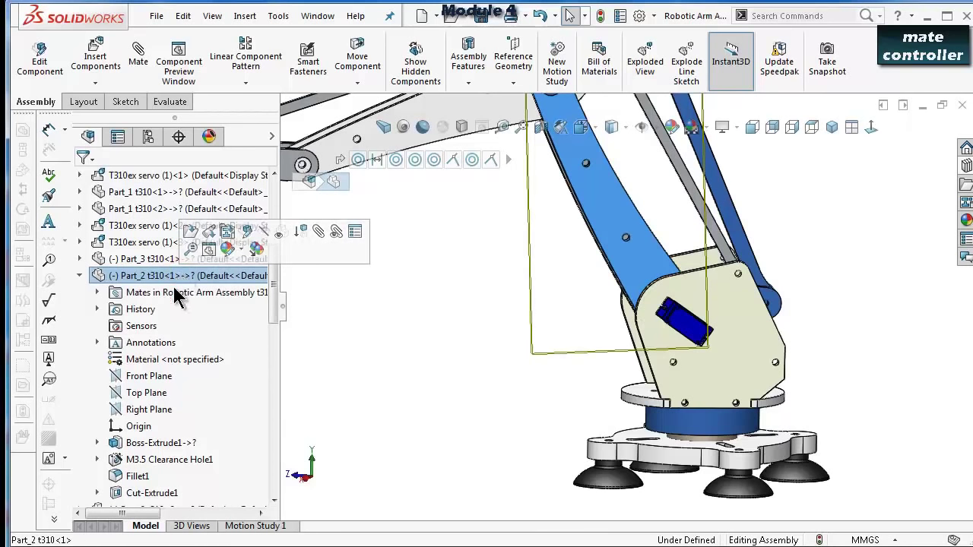
click(149, 409)
middle_drag(425, 289, 573, 261)
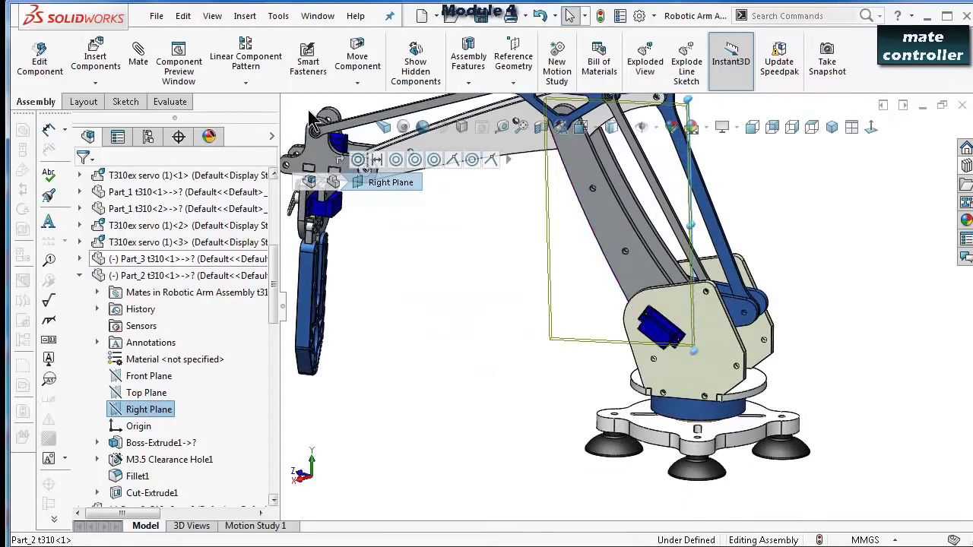
click(137, 65)
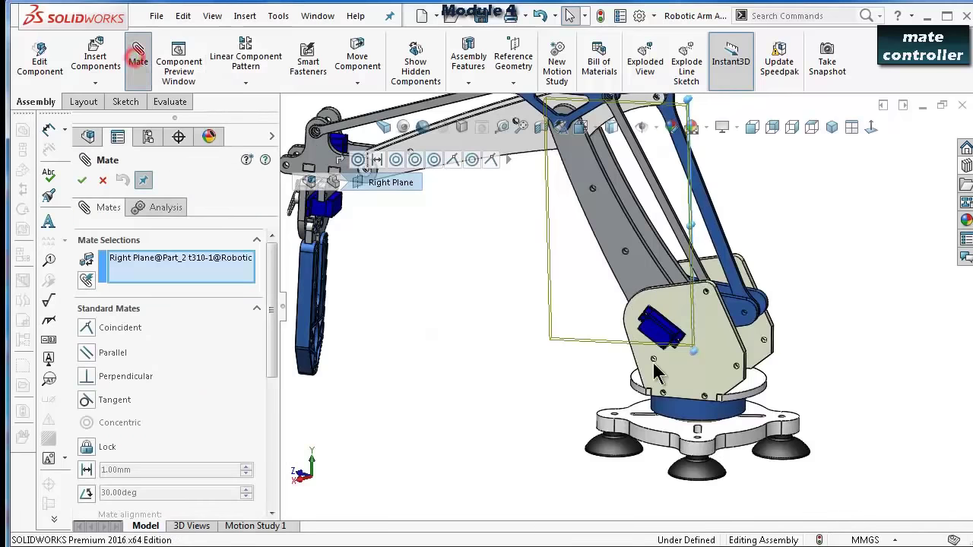
middle_drag(755, 234, 682, 282)
scroll(682, 281, down, 2)
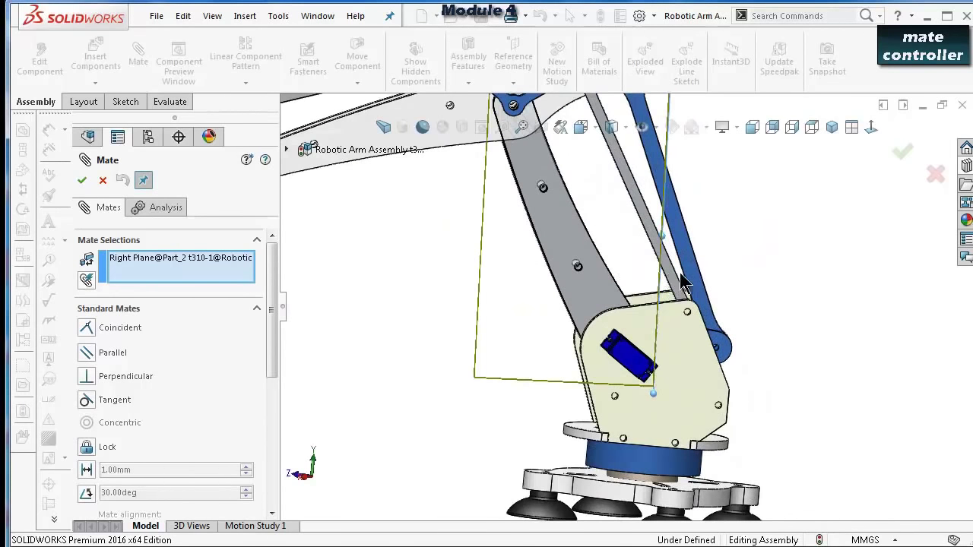
scroll(620, 280, up, 3)
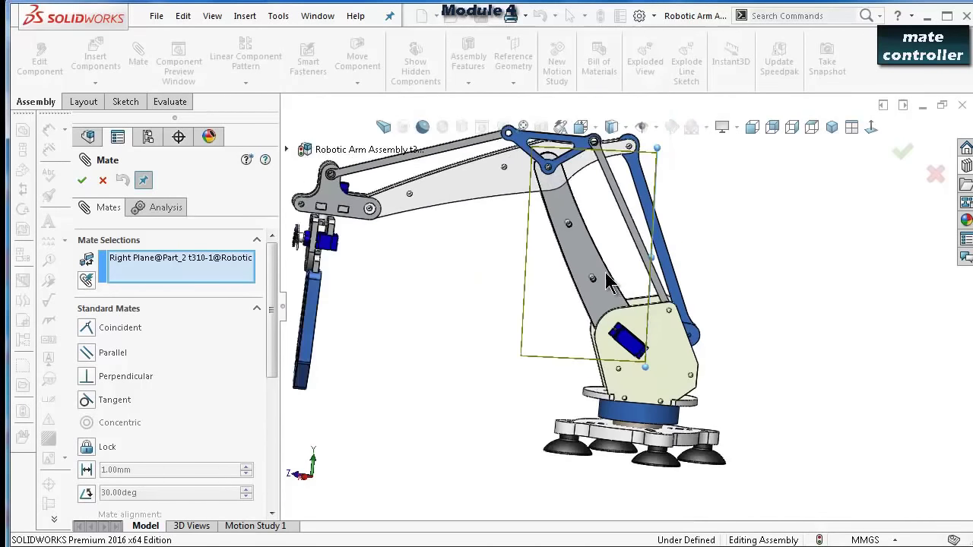
middle_drag(621, 280, 527, 271)
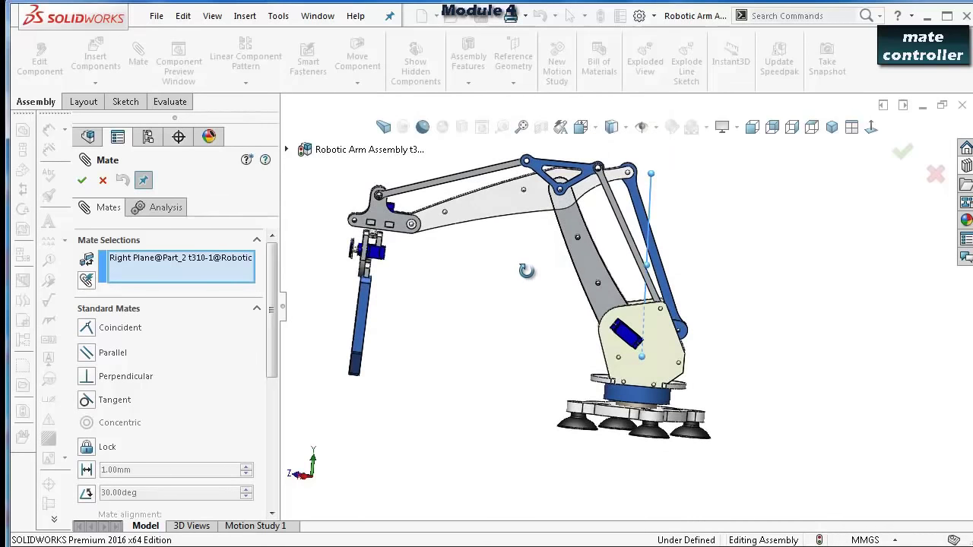
middle_drag(527, 271, 531, 281)
scroll(571, 315, down, 2)
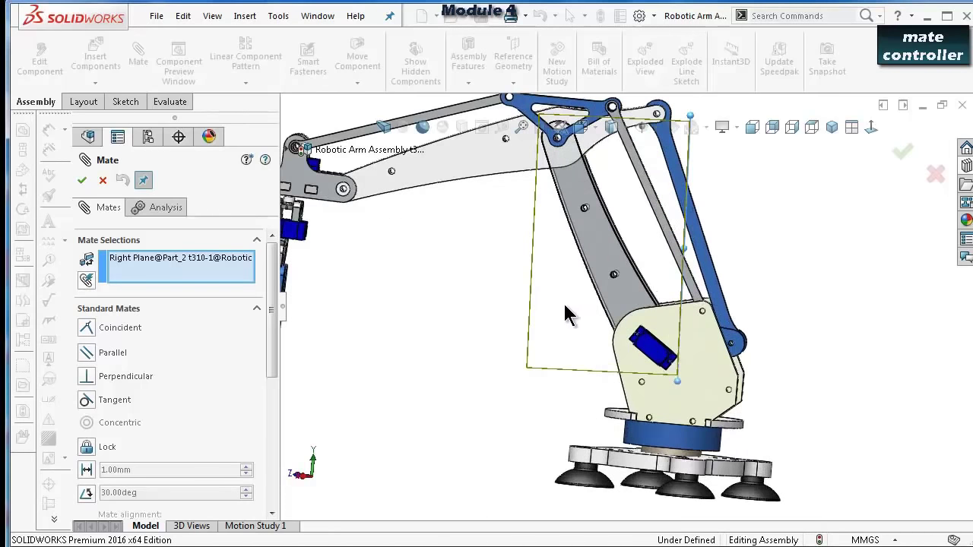
Choose the advanced limit angle mate and raise its angle to 47 degrees.
drag(274, 326, 267, 439)
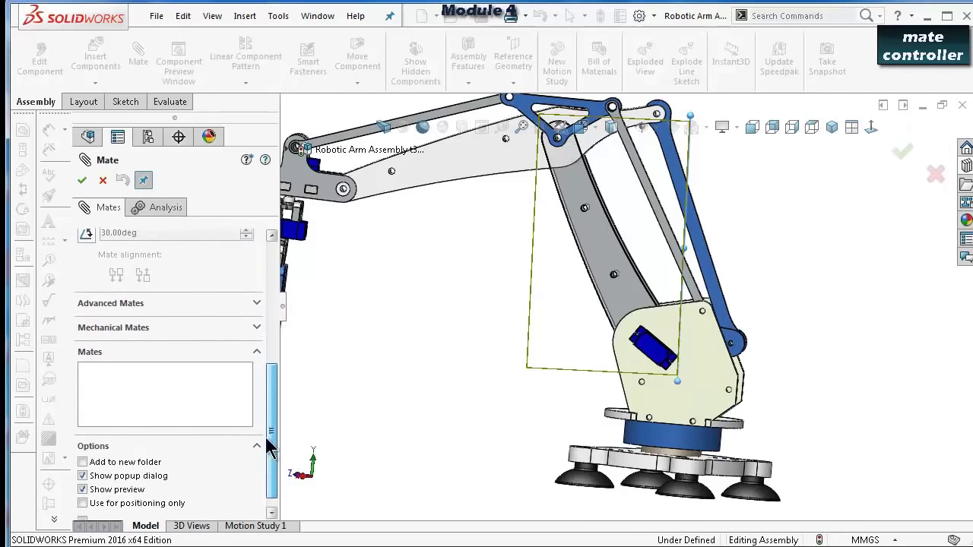
click(258, 306)
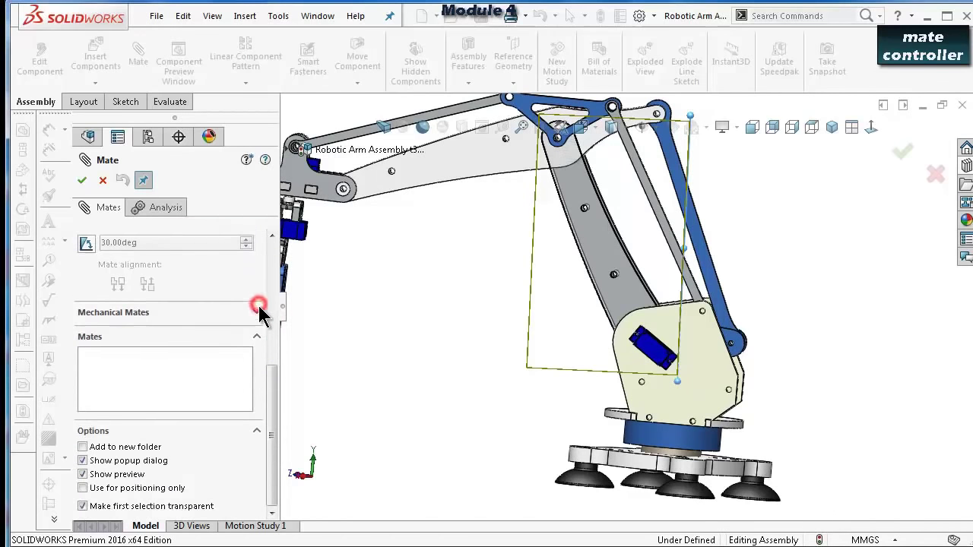
drag(271, 389, 272, 343)
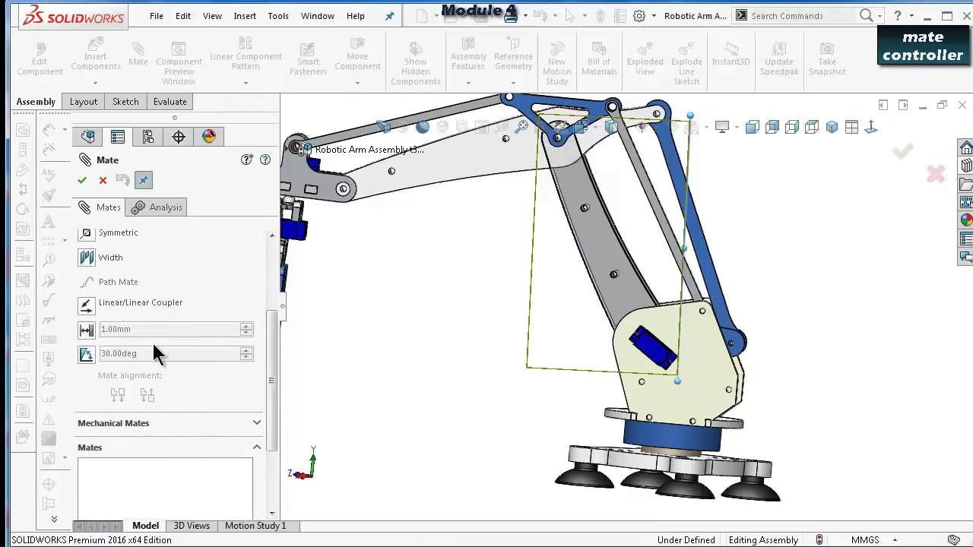
click(86, 347)
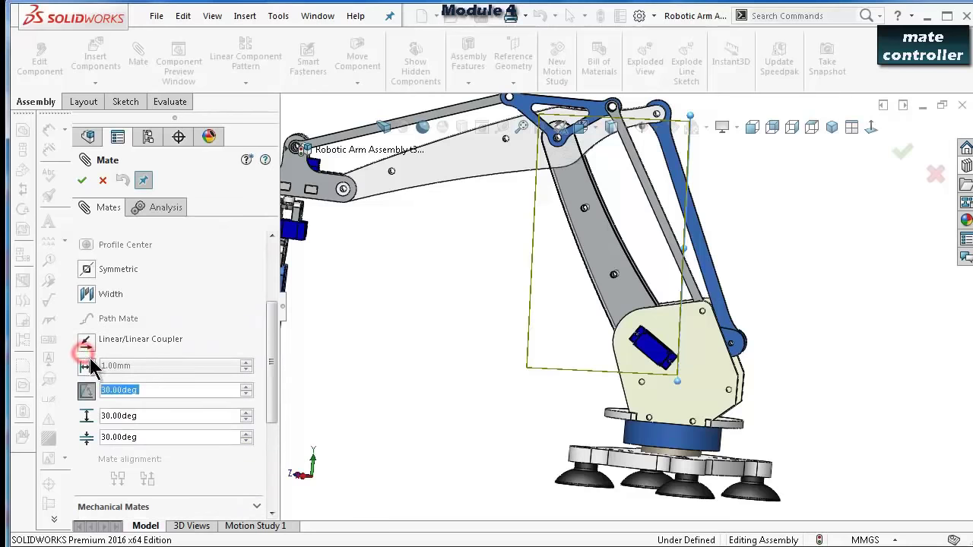
click(246, 387)
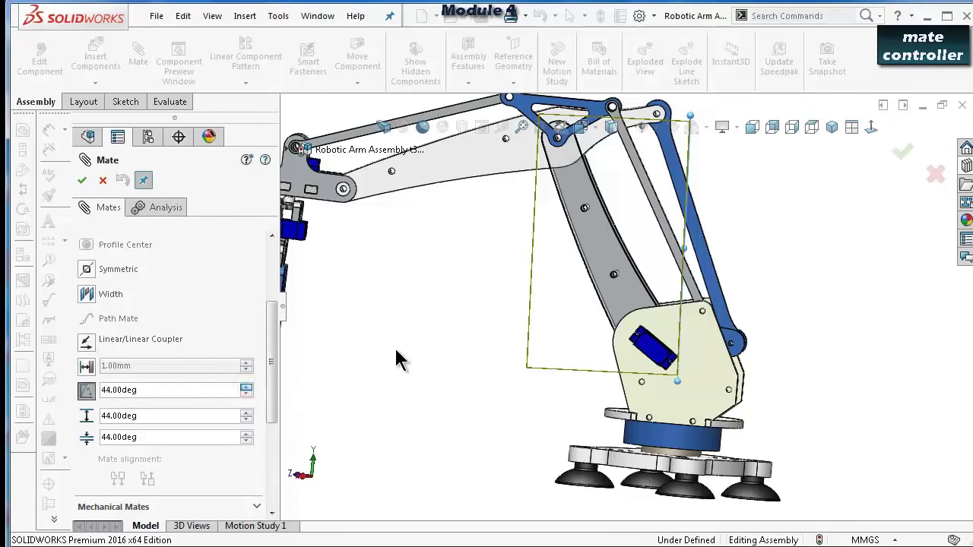
Try to mate the arm link's Right Plane to the top face of the Part_12 t310 base plate.
drag(270, 341, 262, 278)
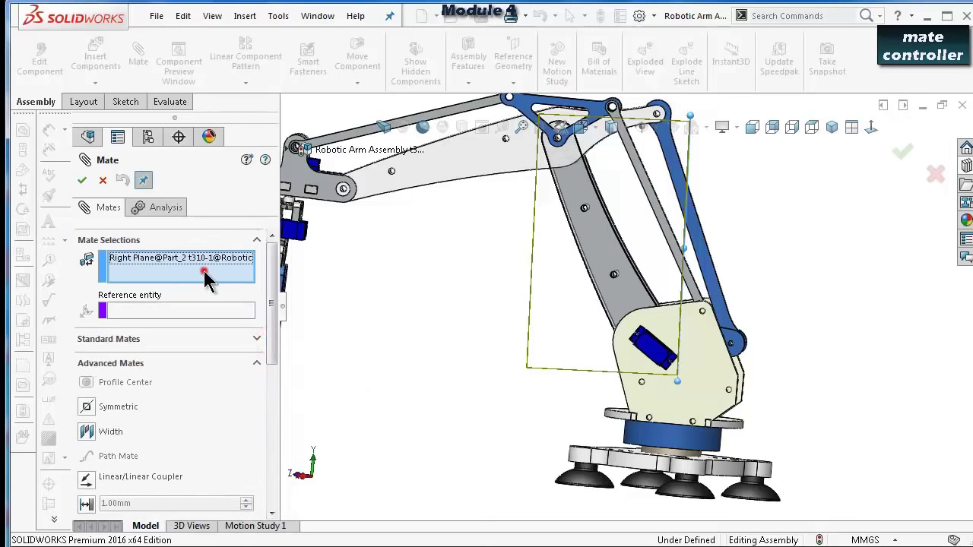
click(210, 277)
click(646, 410)
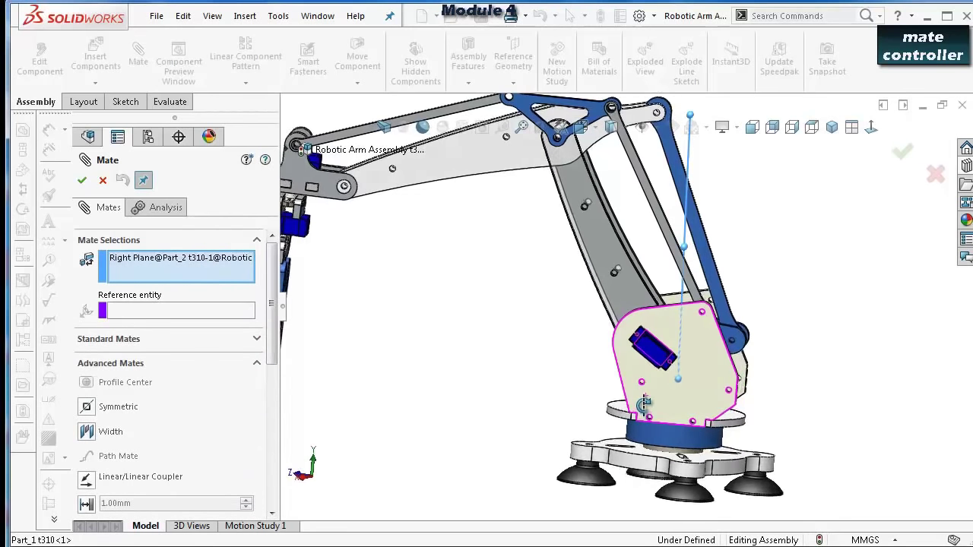
scroll(646, 410, down, 3)
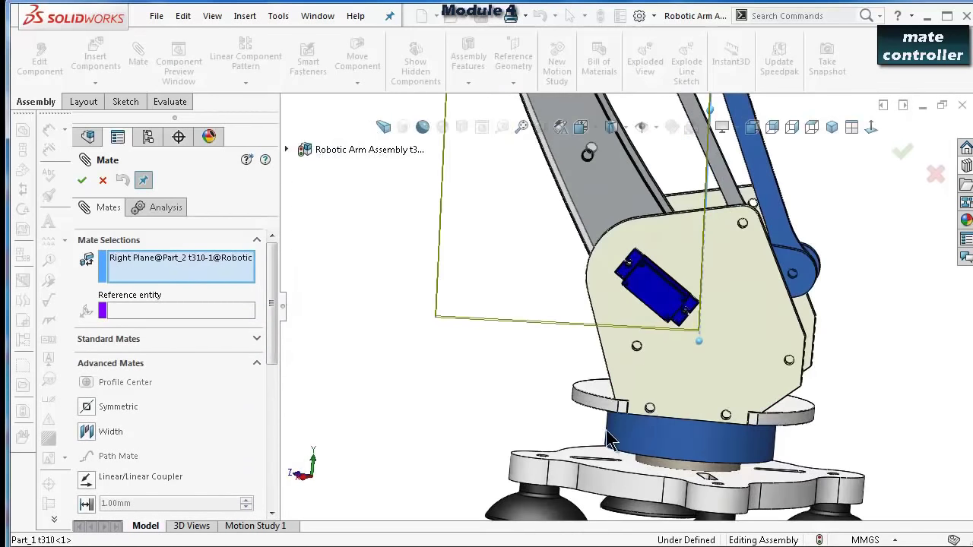
scroll(612, 441, down, 1)
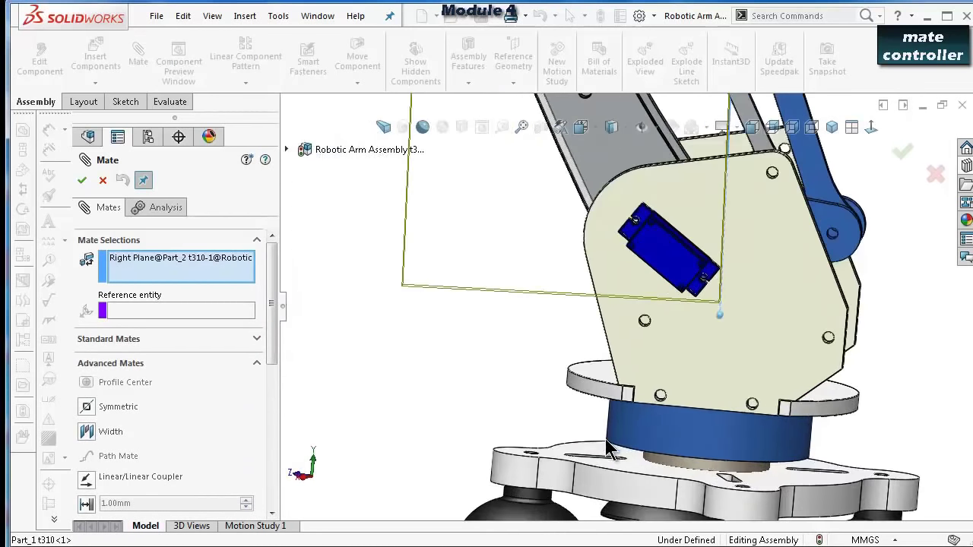
click(630, 471)
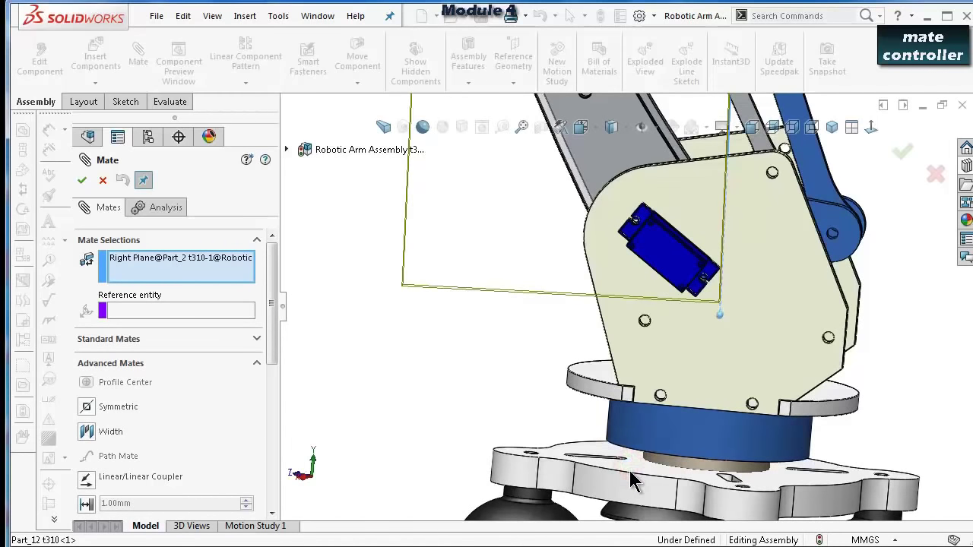
click(631, 481)
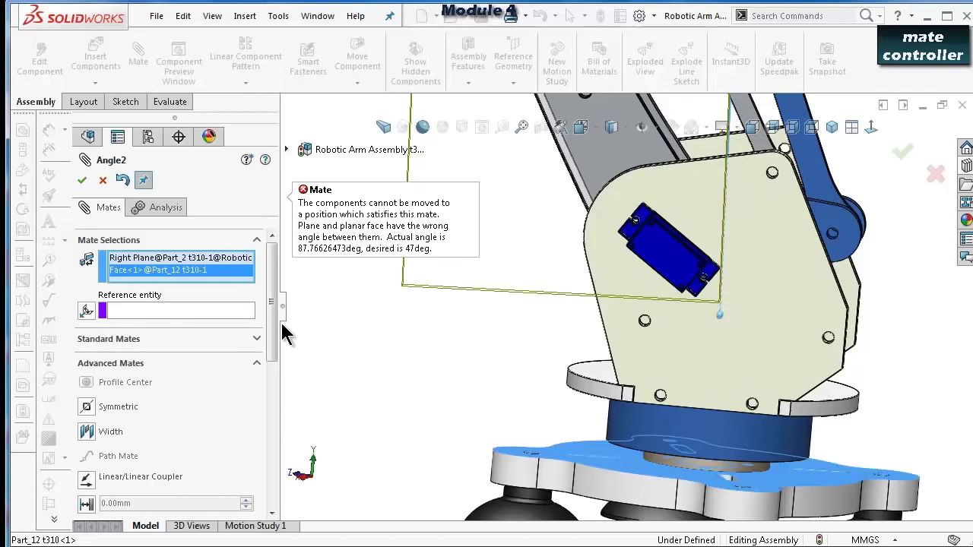
Remove the Part_12 base plate face from the mate selections.
drag(272, 314, 283, 380)
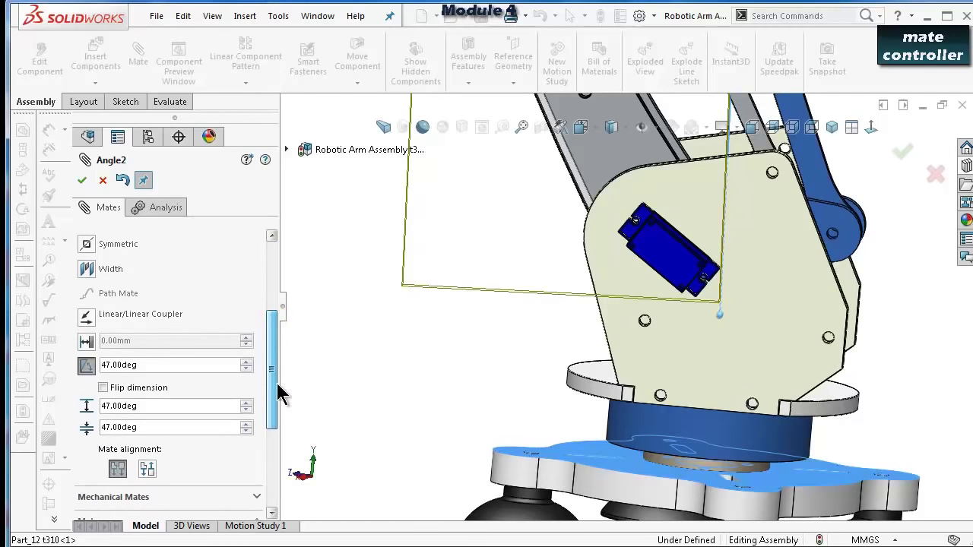
click(90, 367)
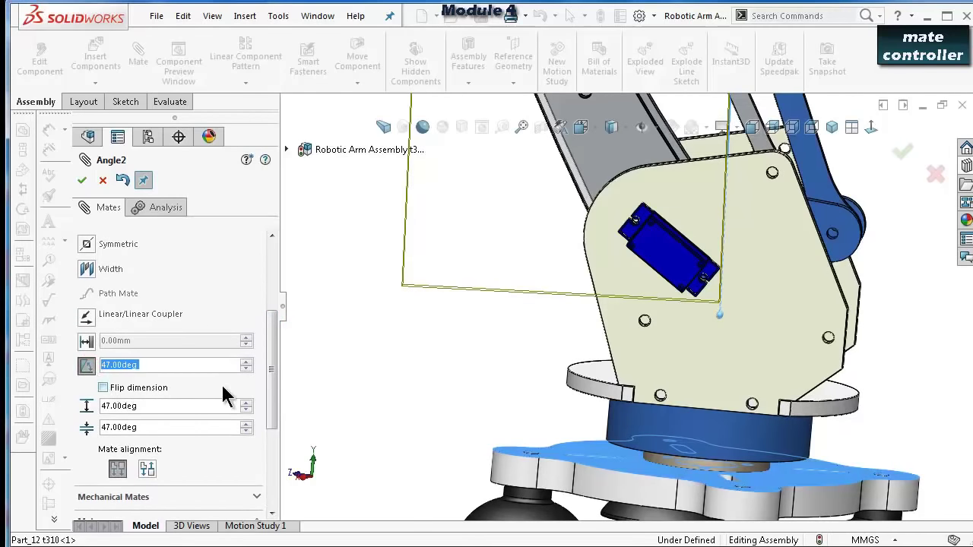
mouse_move(564, 386)
mouse_down()
mouse_move(525, 368)
mouse_move(555, 399)
mouse_move(522, 380)
mouse_move(552, 385)
mouse_up()
drag(271, 342, 259, 257)
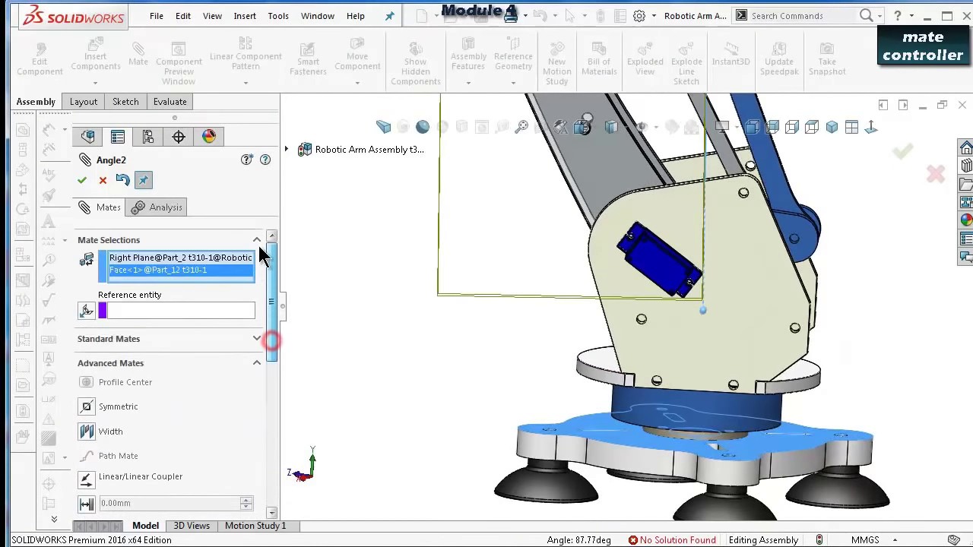
right_click(219, 272)
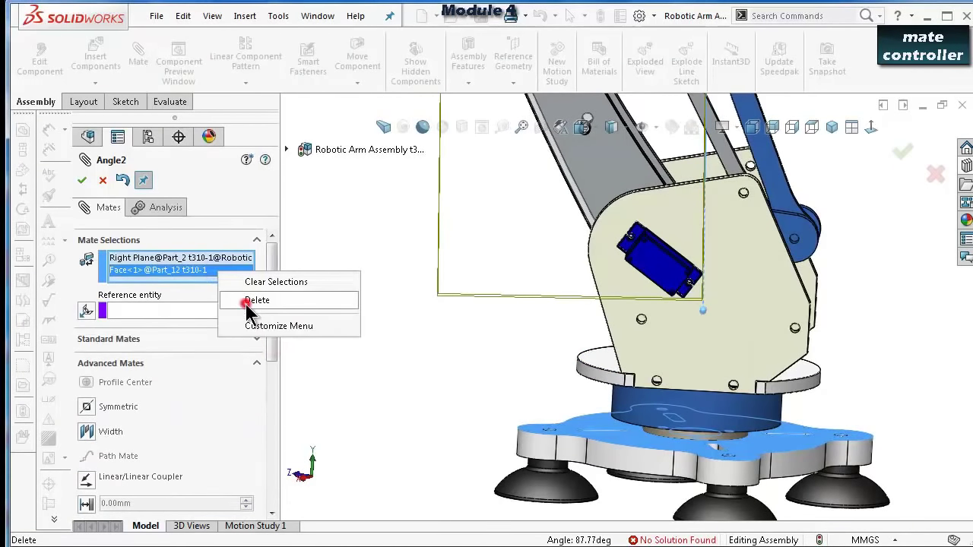
click(248, 306)
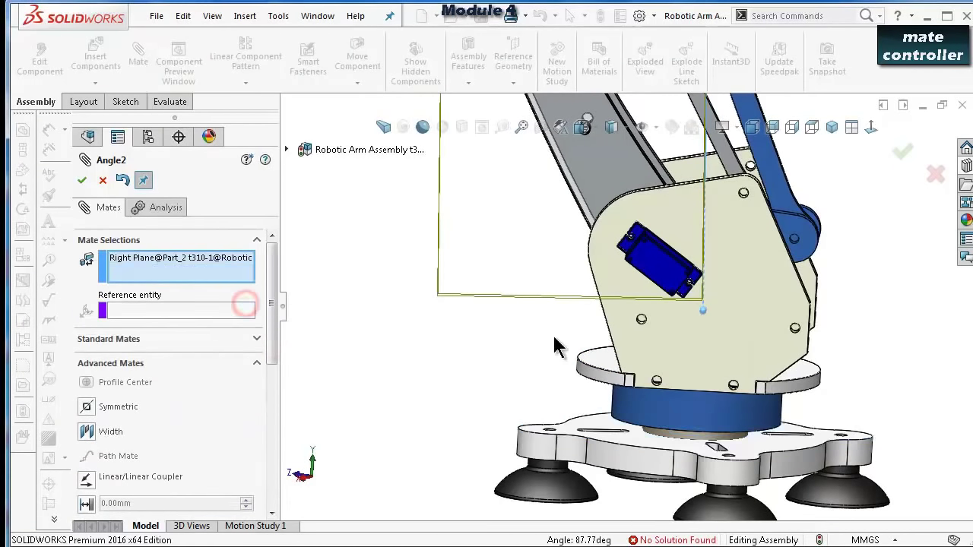
Select the top face of the Part_9 t310 rotating plate as the second entity of the limit angle mate.
click(597, 370)
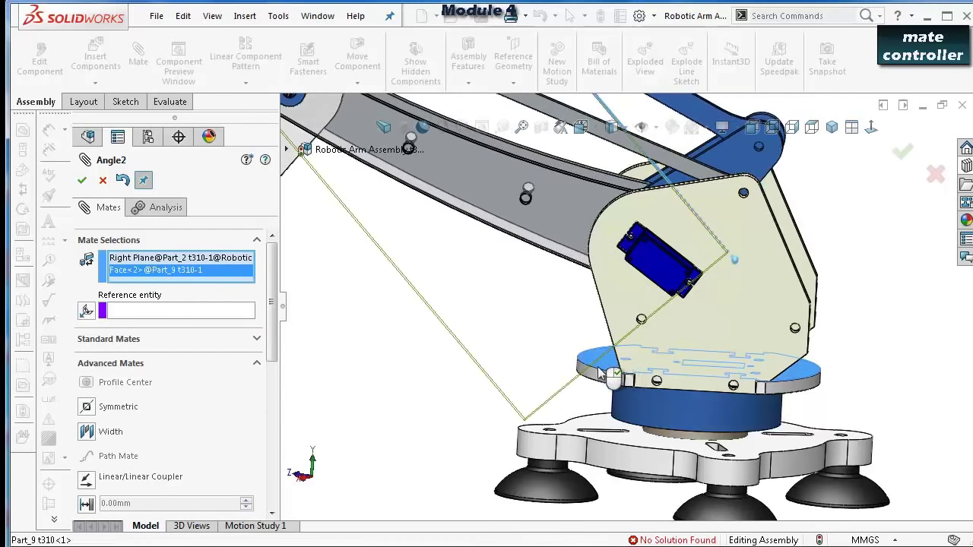
scroll(606, 335, up, 6)
middle_drag(531, 319, 534, 309)
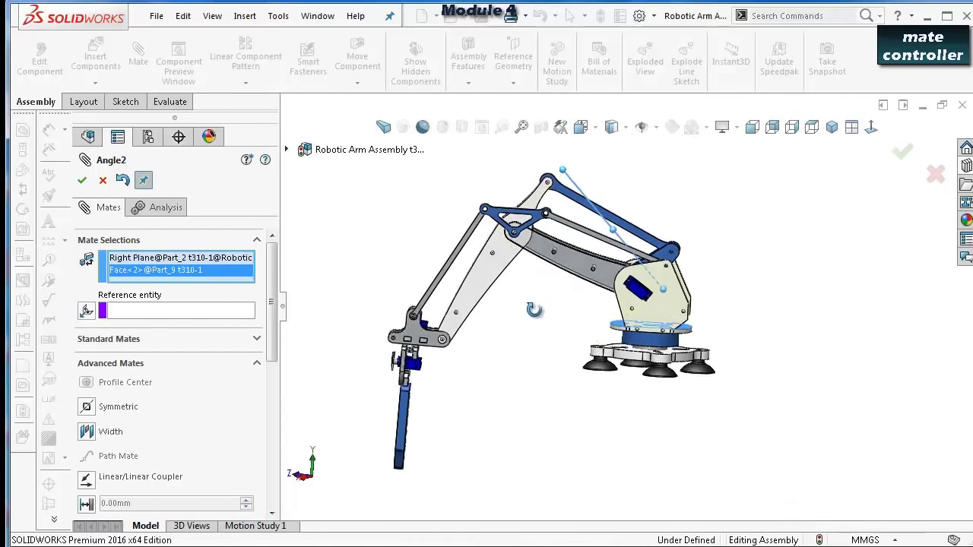
Raise the limit angle mate's maximum value to 49 degrees and its angle to 50 degrees.
drag(270, 312, 271, 372)
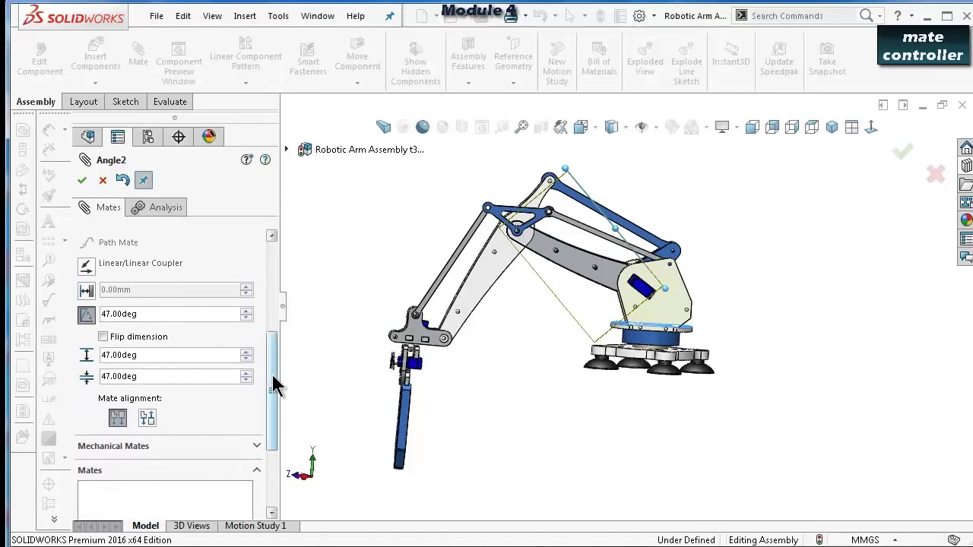
click(245, 352)
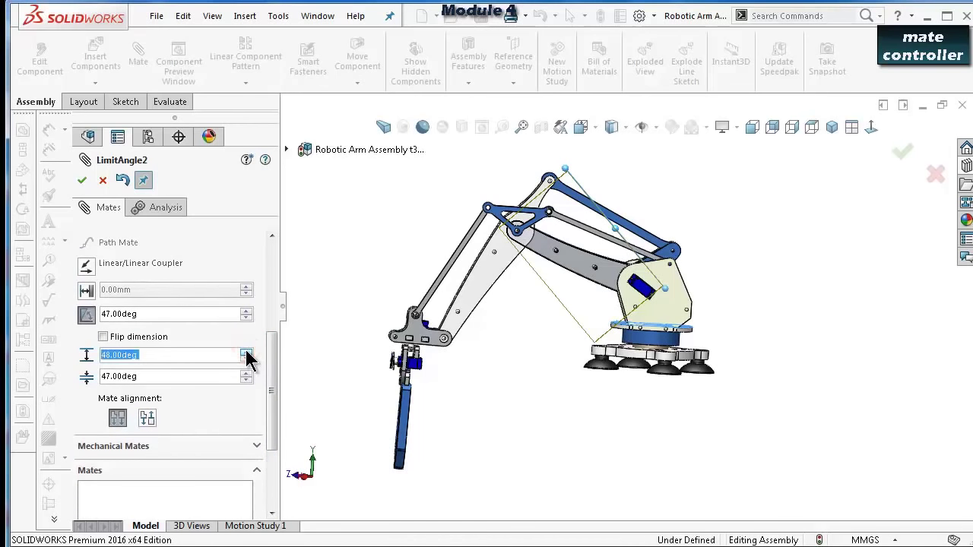
click(246, 353)
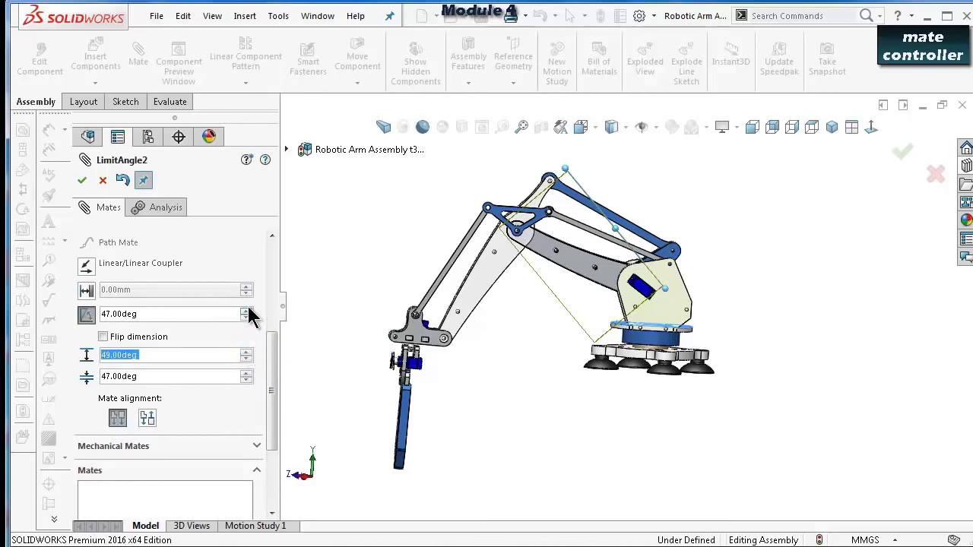
click(246, 312)
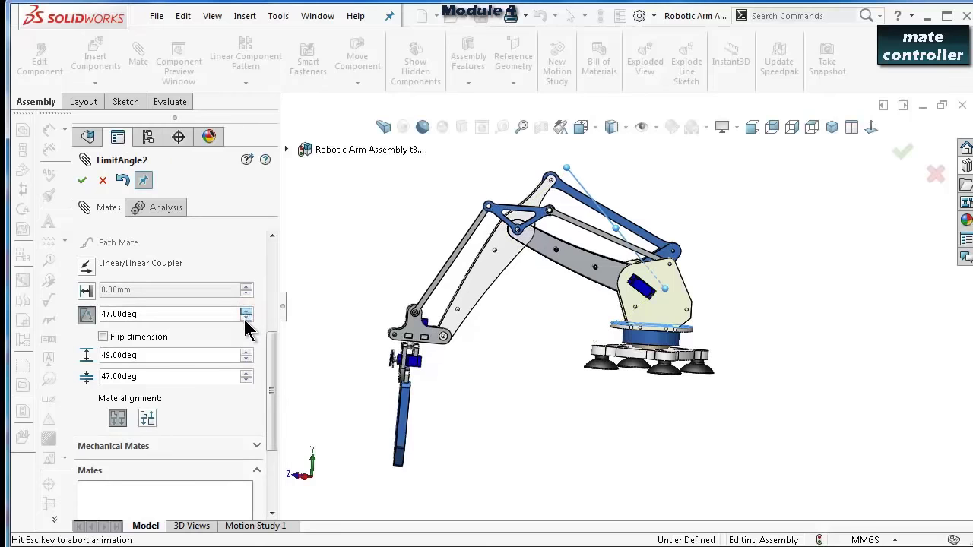
click(246, 312)
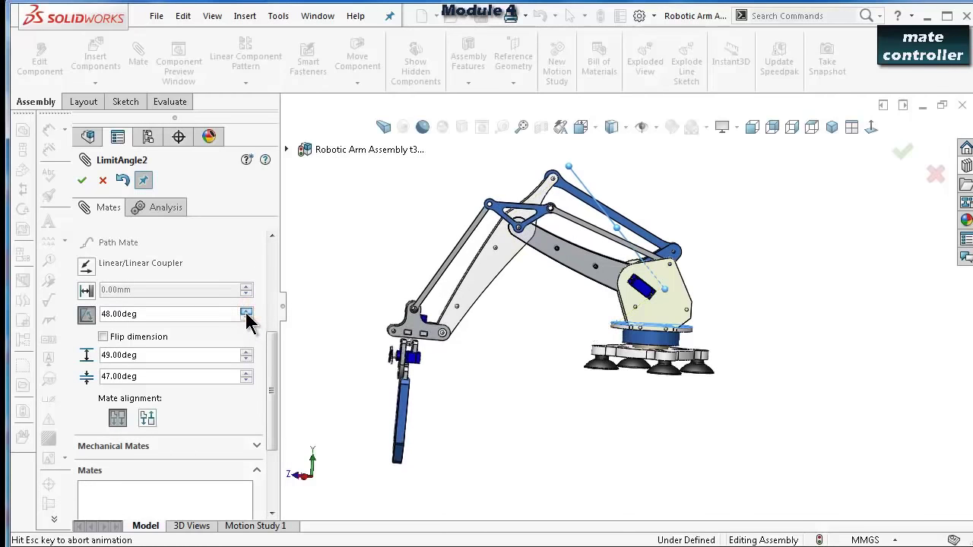
click(245, 311)
key(Up)
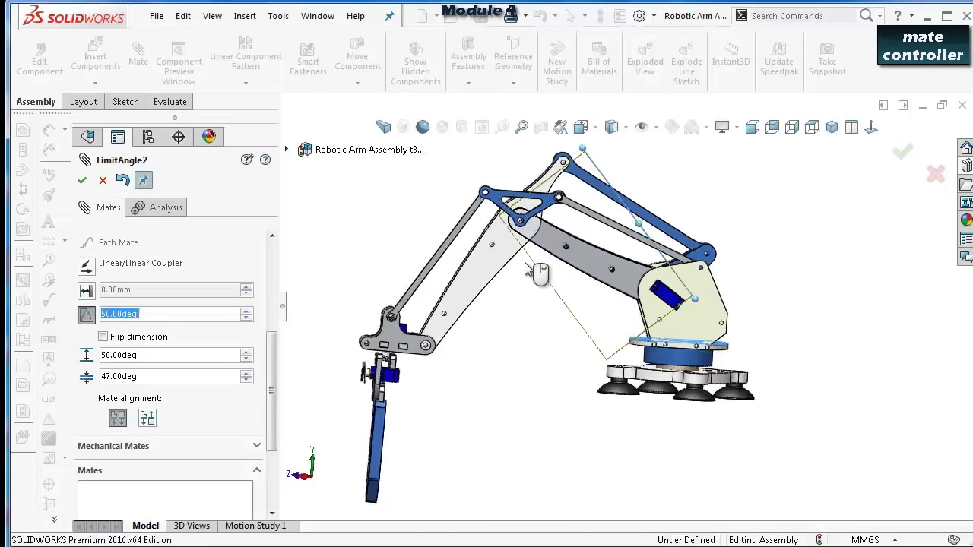
Try an angle of 100 degrees for the limit angle mate and check the arm's position.
scroll(540, 270, down, 2)
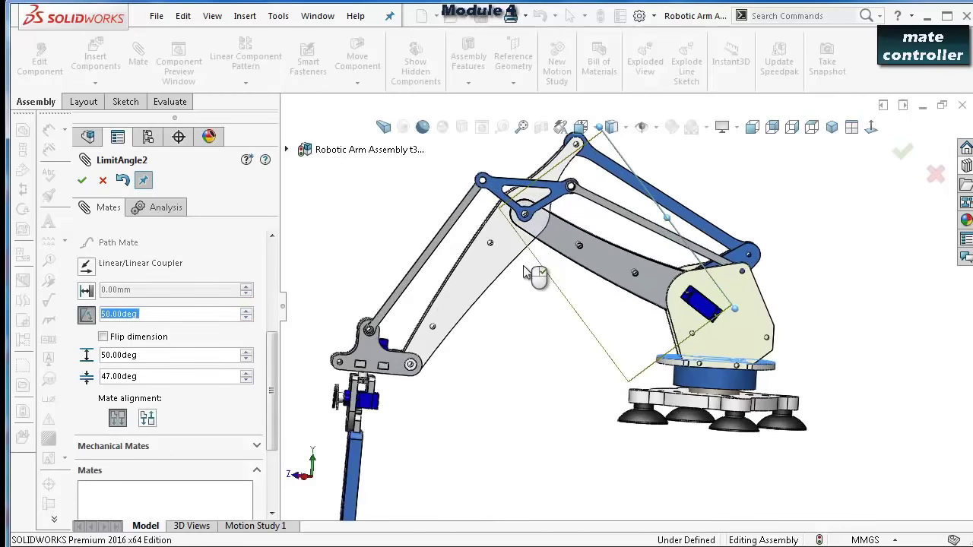
double_click(221, 313)
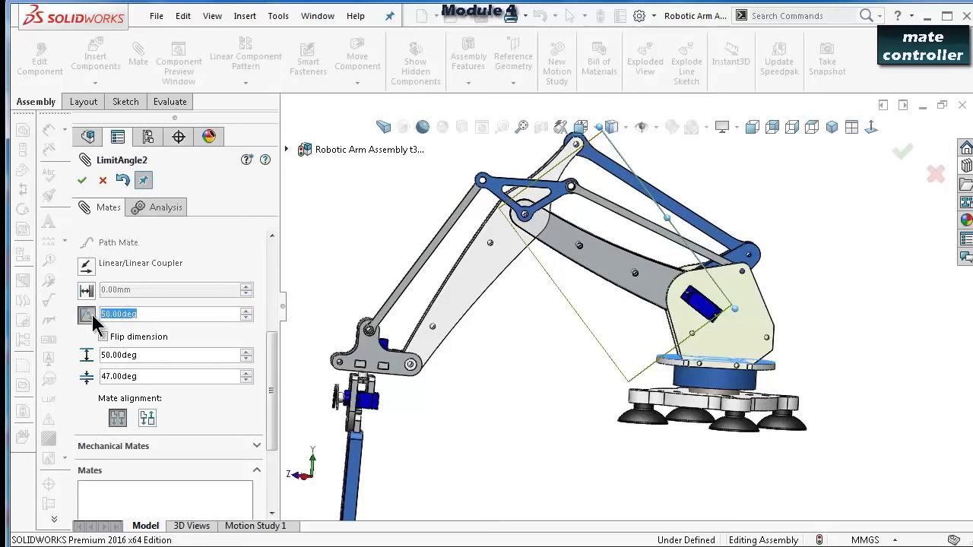
text(100)
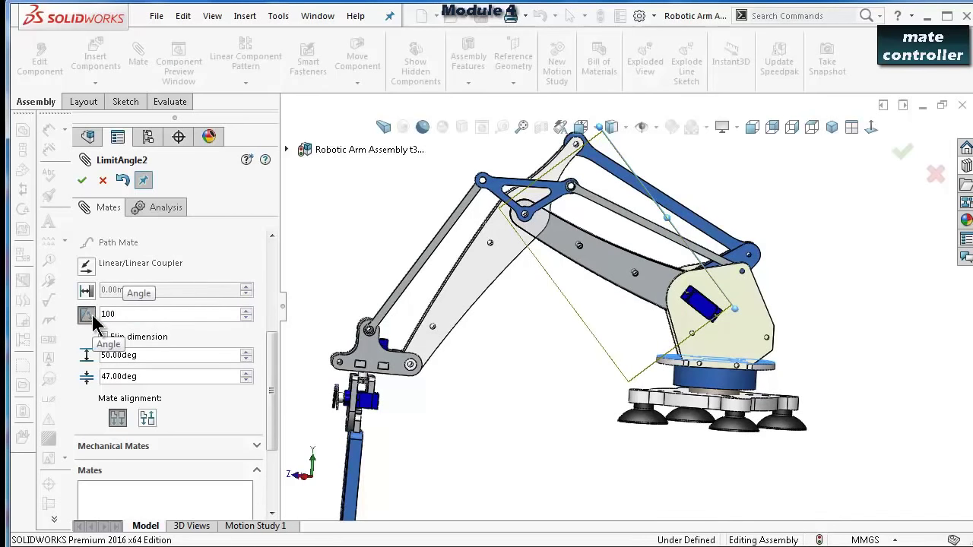
key(Return)
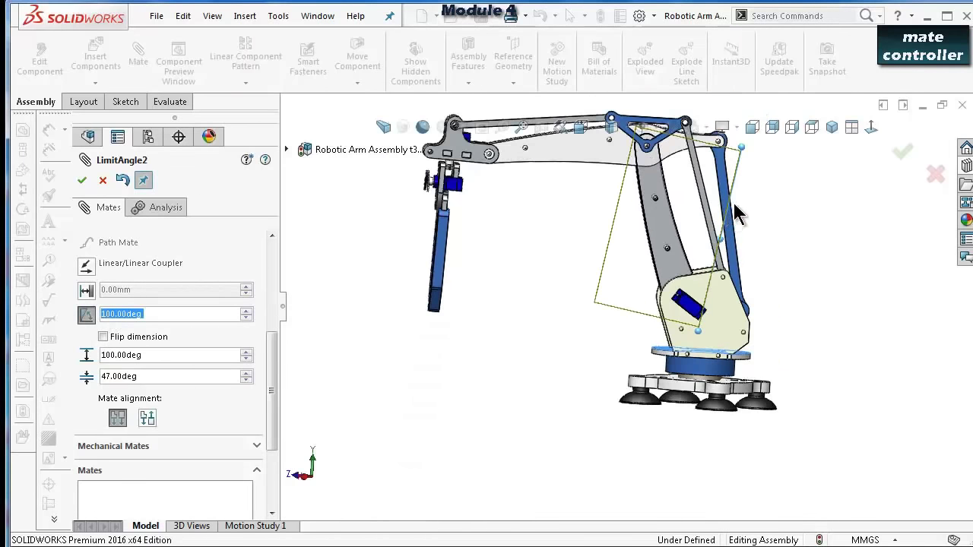
scroll(735, 204, up, 2)
scroll(715, 206, down, 2)
scroll(614, 215, up, 2)
scroll(548, 253, down, 1)
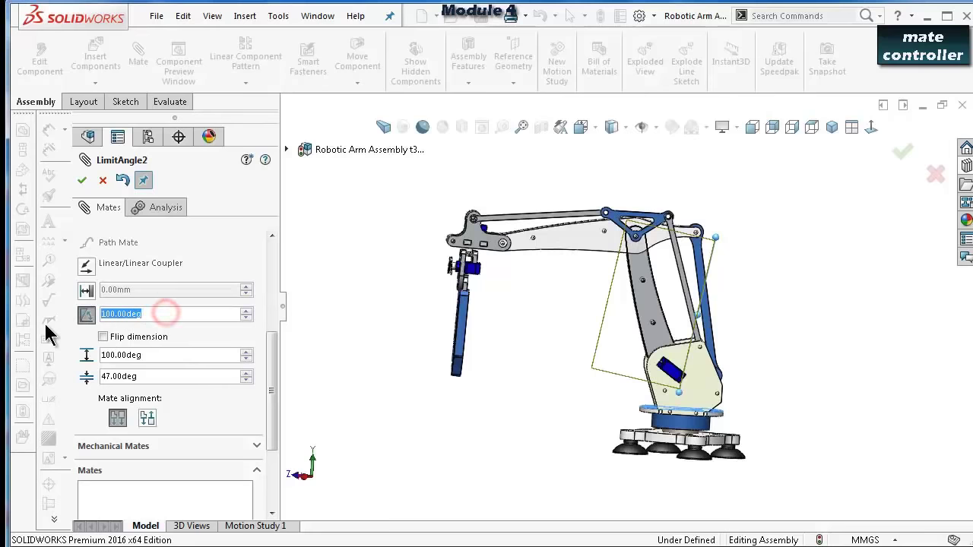
Try an angle of 120 degrees for the limit angle mate and inspect the raised arm.
text(120)
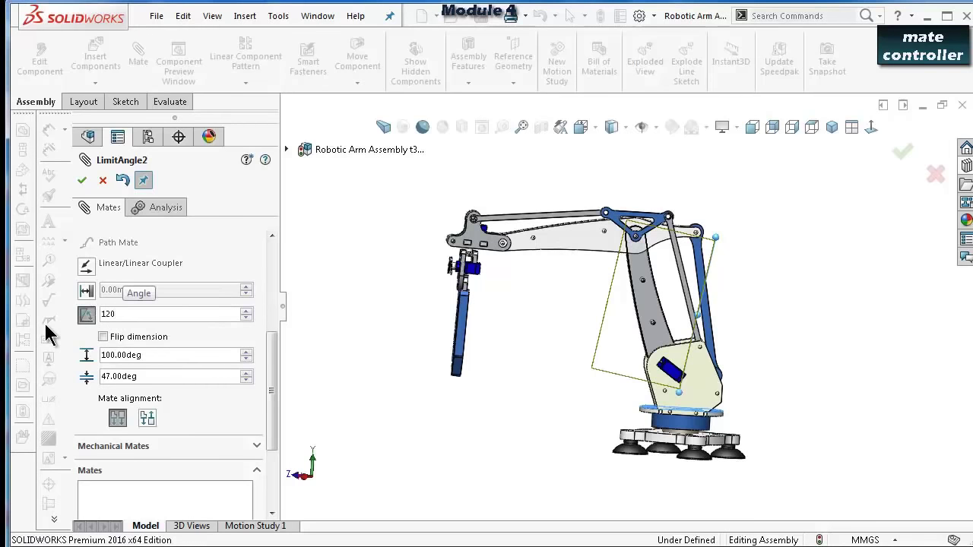
key(Return)
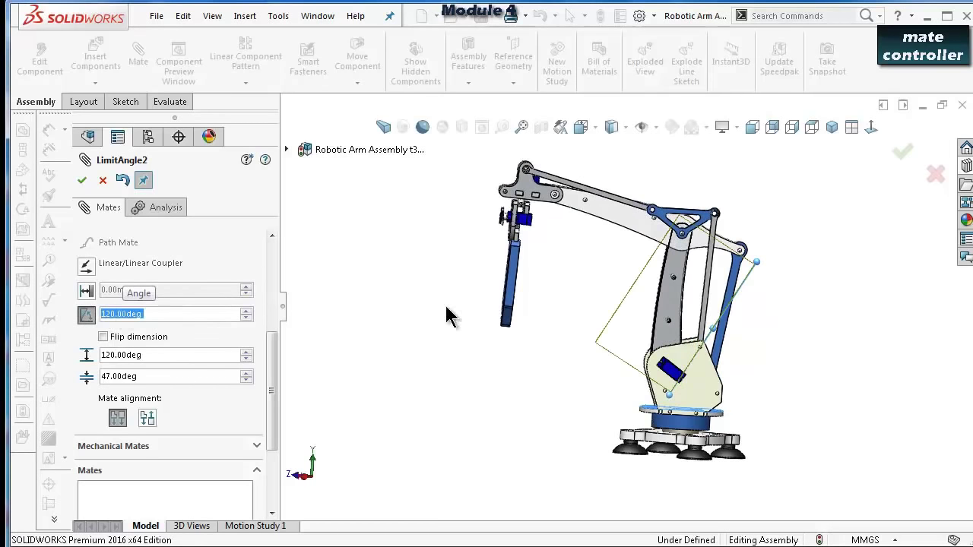
middle_drag(694, 333, 733, 287)
scroll(691, 333, down, 1)
scroll(688, 339, down, 3)
scroll(493, 302, up, 2)
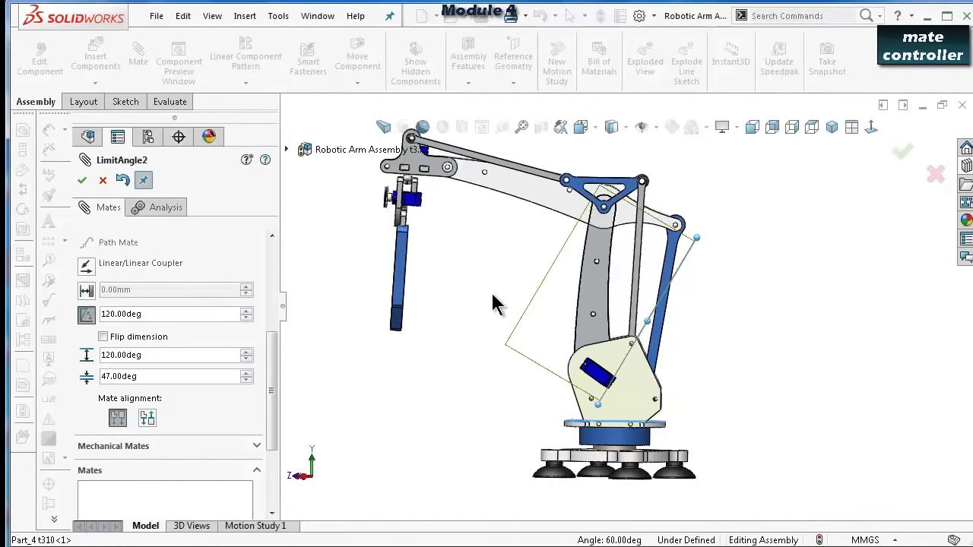
Try angles of 110 and 100 degrees for the limit angle mate.
double_click(155, 313)
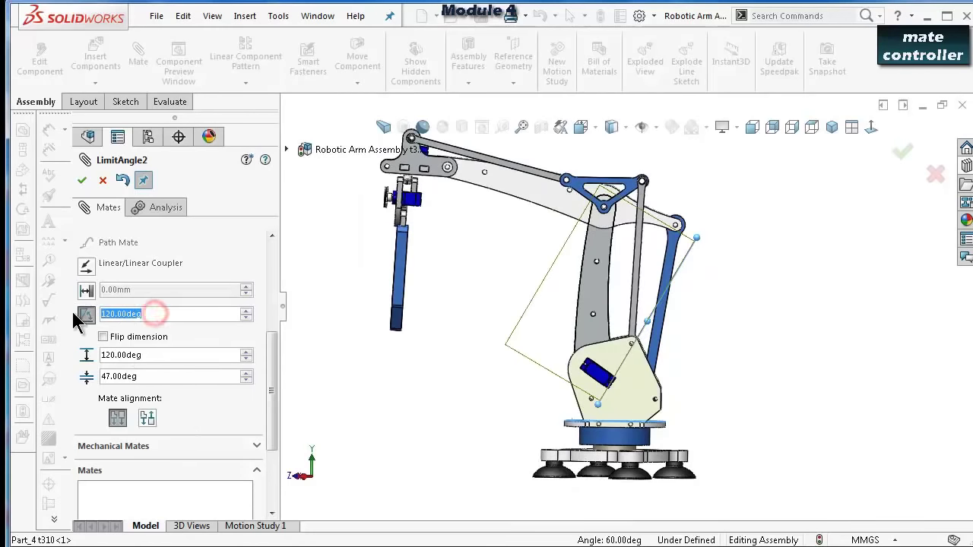
text(110)
key(Return)
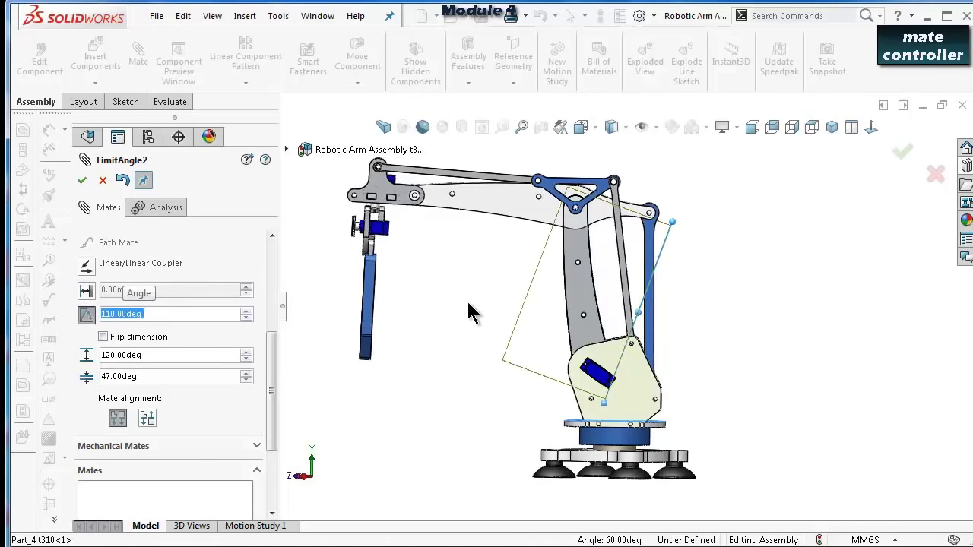
double_click(159, 314)
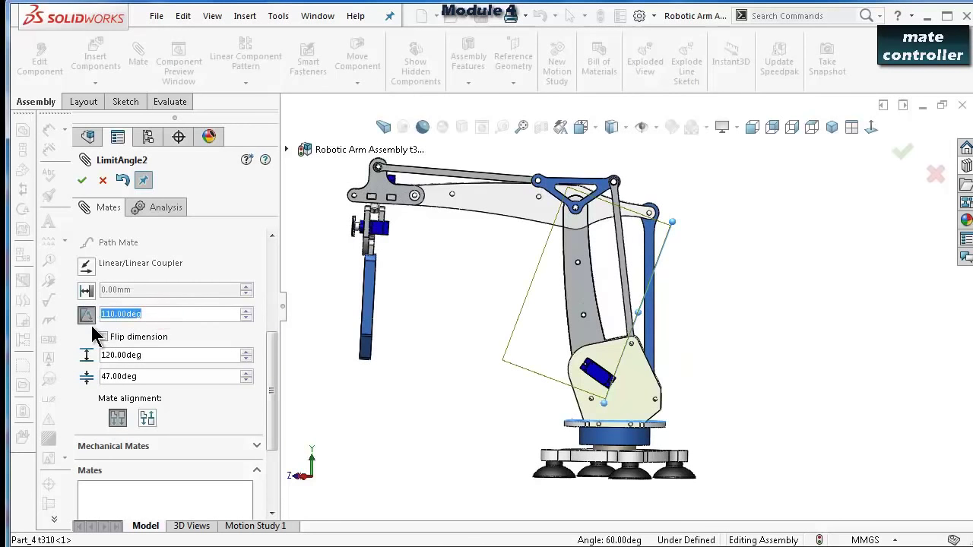
text(100)
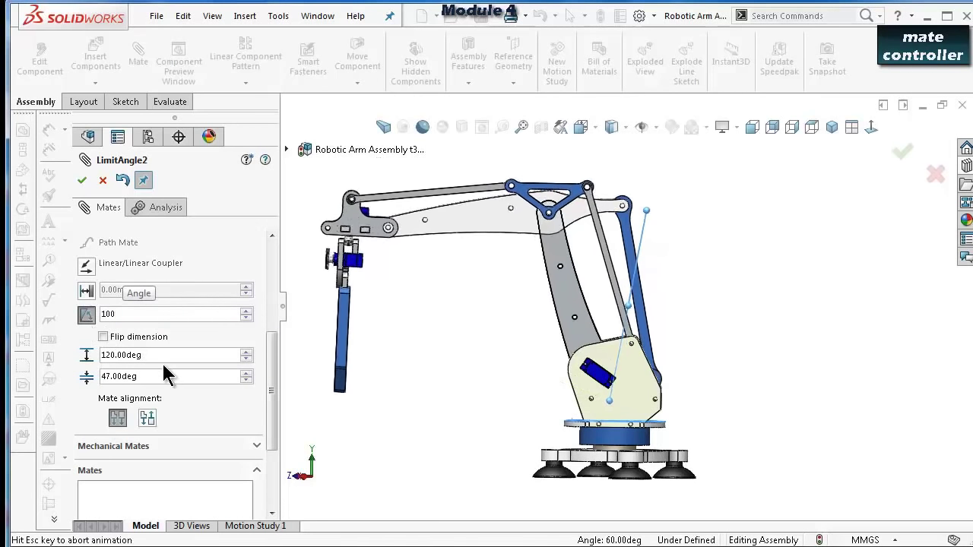
Try an angle of 50 degrees, and settle the limit angle mate's angle at 60 degrees.
drag(165, 316, 104, 333)
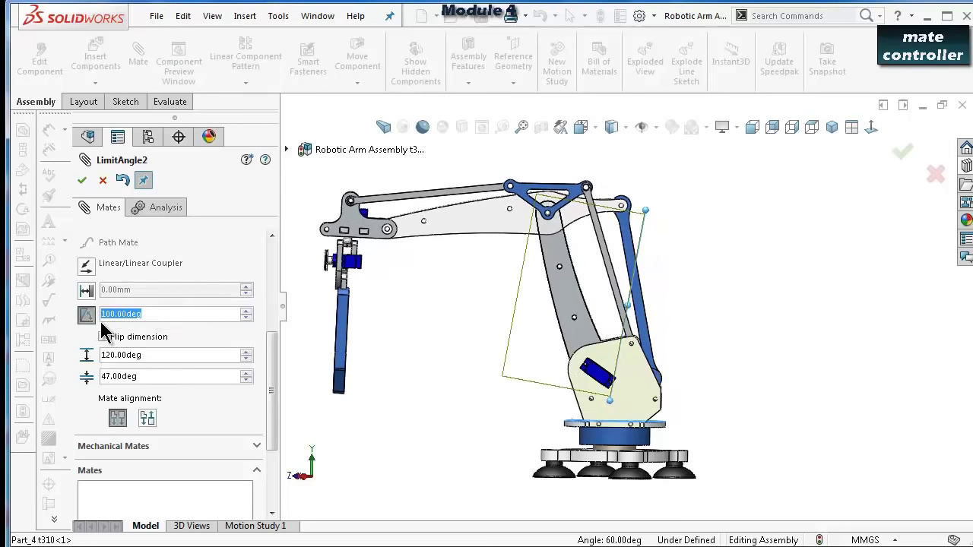
text(50)
key(Return)
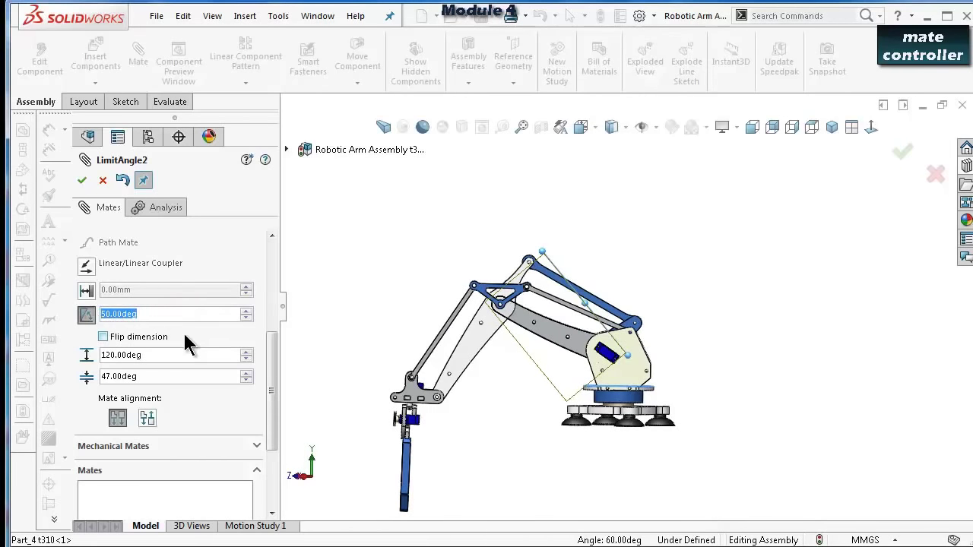
text(60)
key(Return)
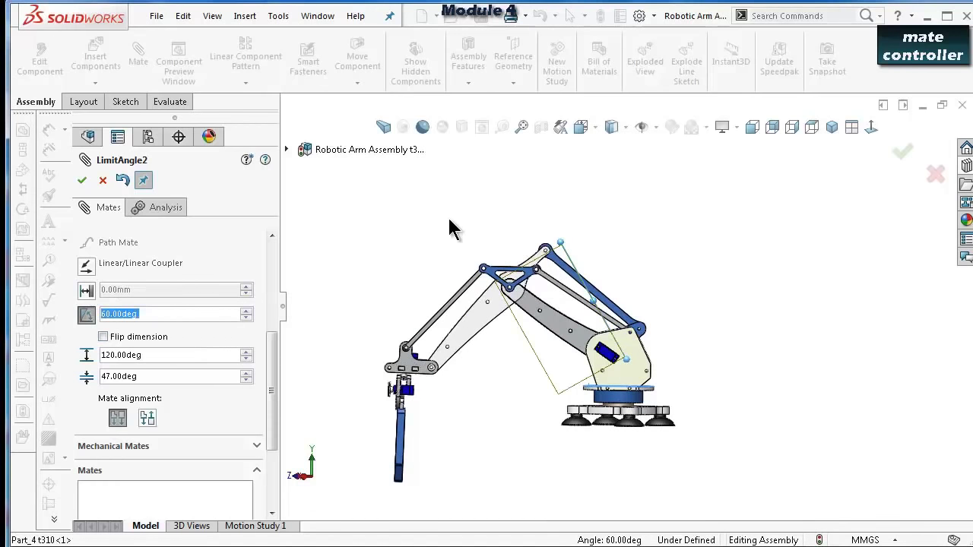
Set the limit angle mate's maximum to 100 degrees and minimum to 60 degrees, and accept the mate.
drag(161, 359, 88, 373)
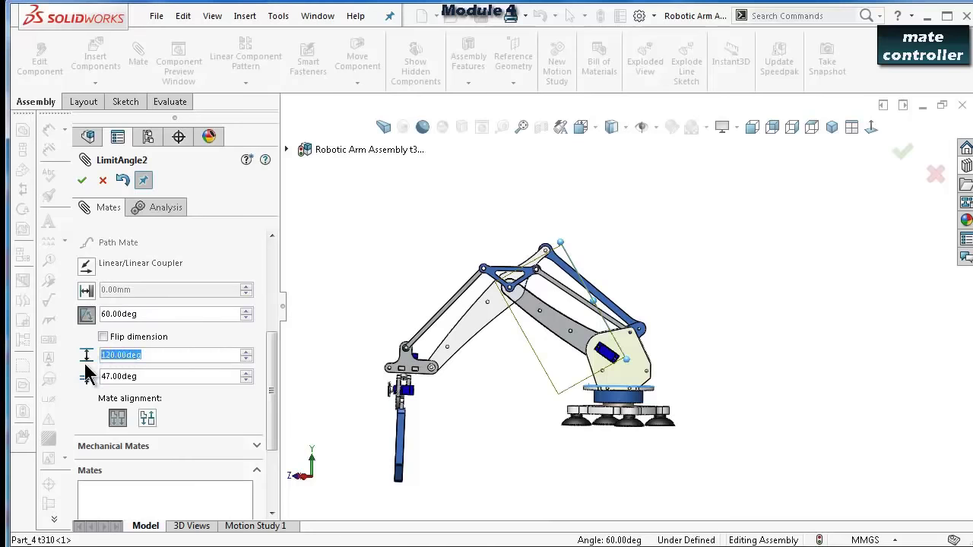
text(100)
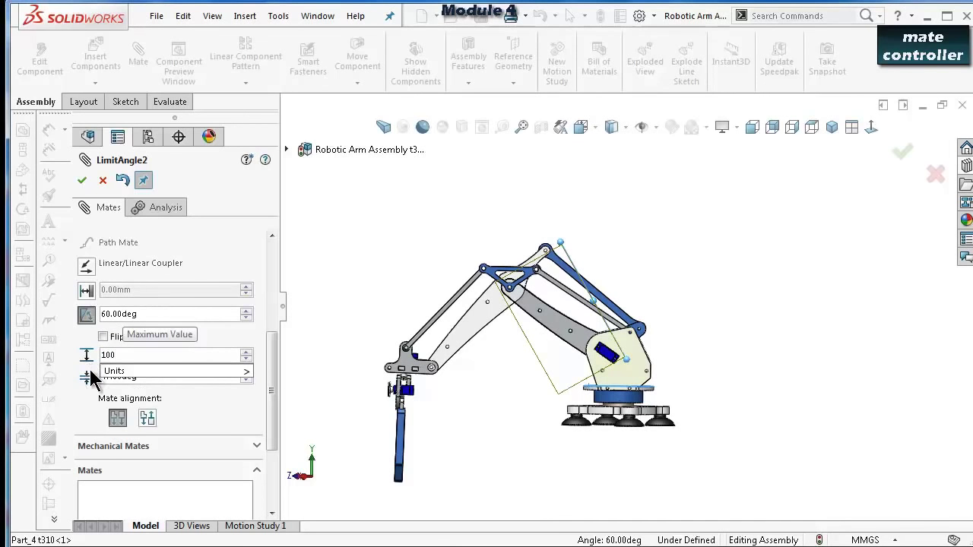
click(75, 399)
drag(152, 375, 99, 378)
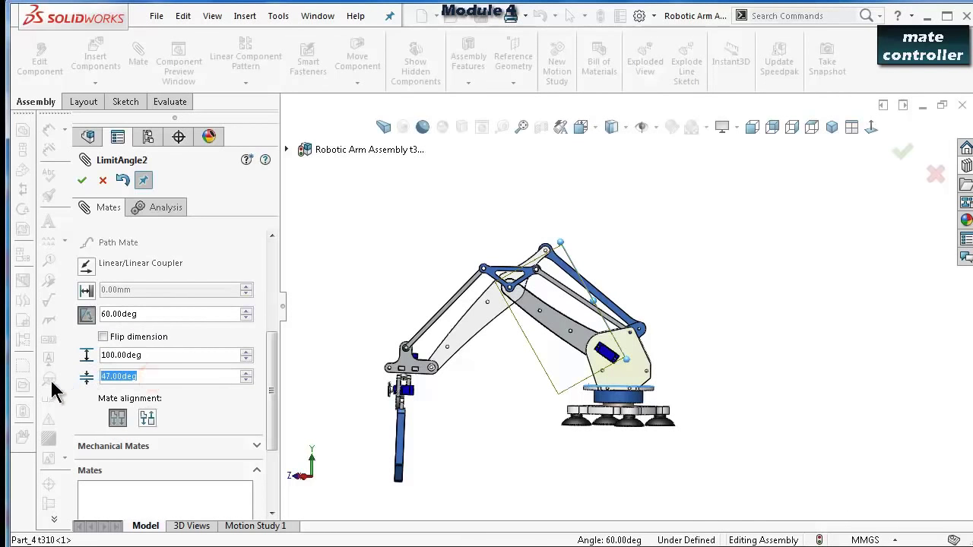
text(60)
key(Return)
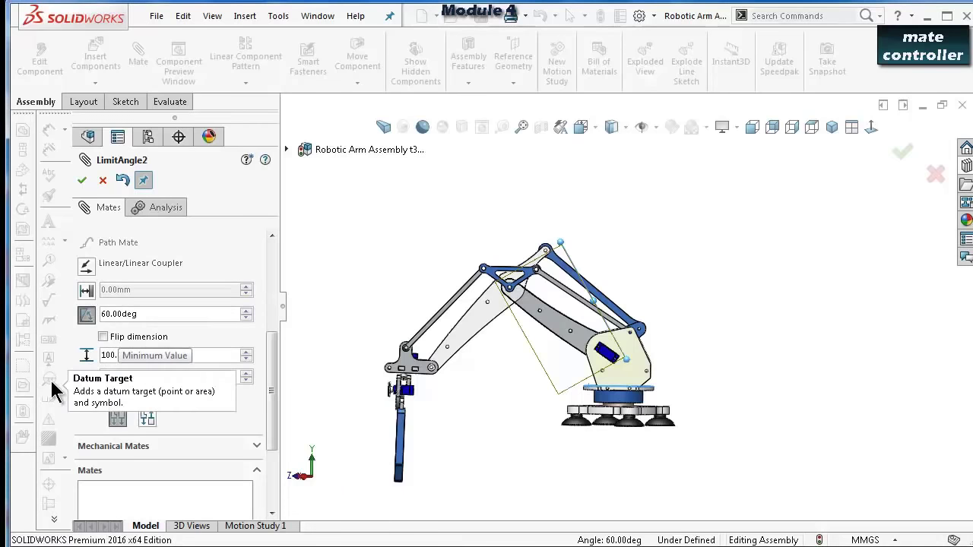
click(74, 401)
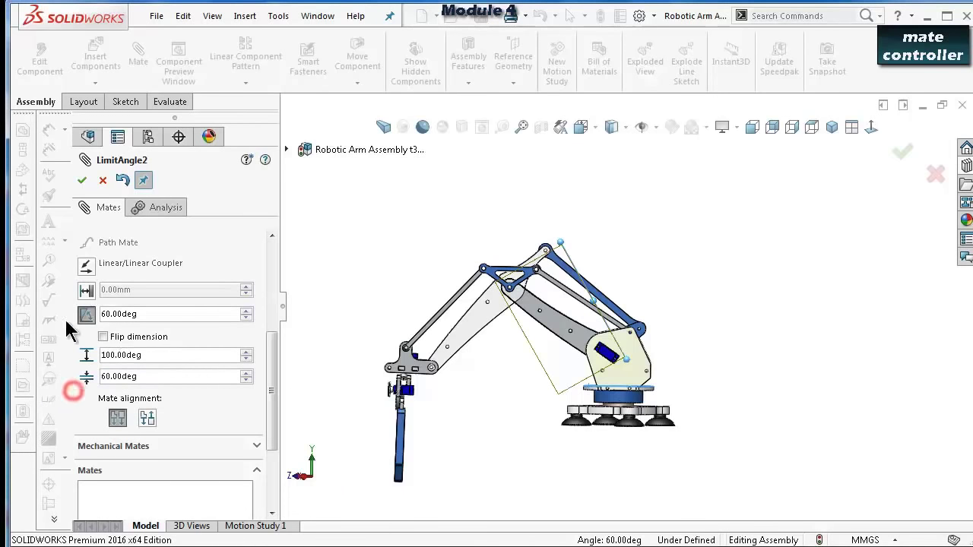
click(82, 183)
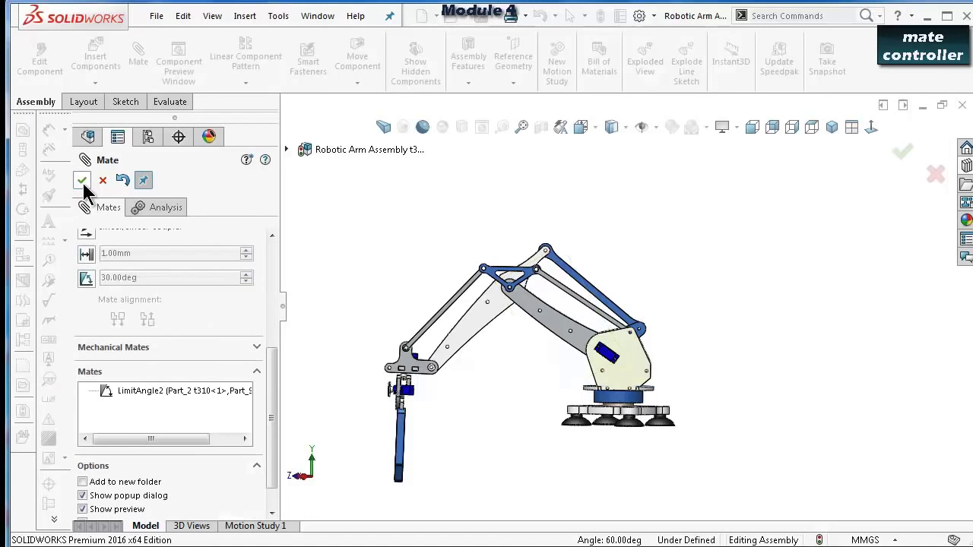
click(82, 181)
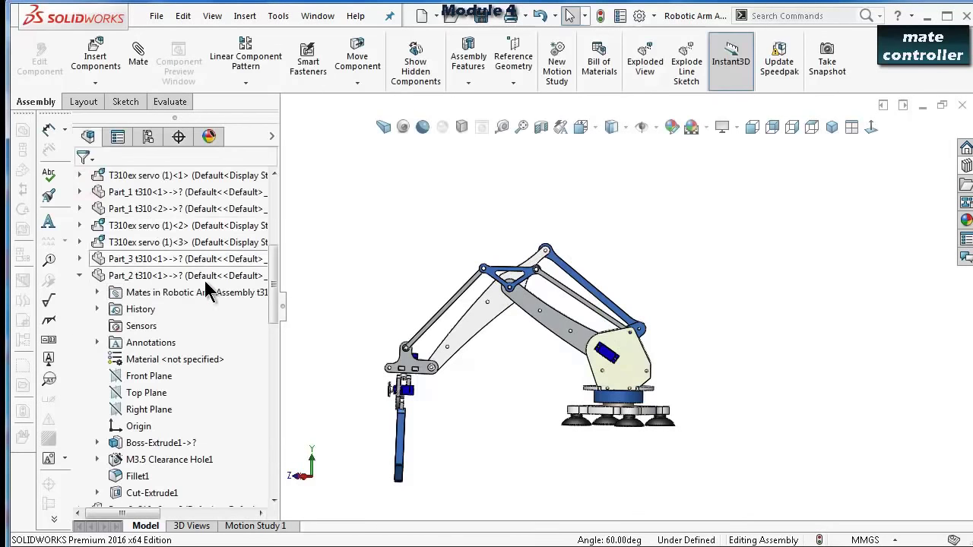
Start a new mate from the narrow edge face of the blue Part_8 t310 link inside the servo housing.
scroll(614, 346, down, 3)
scroll(612, 345, up, 2)
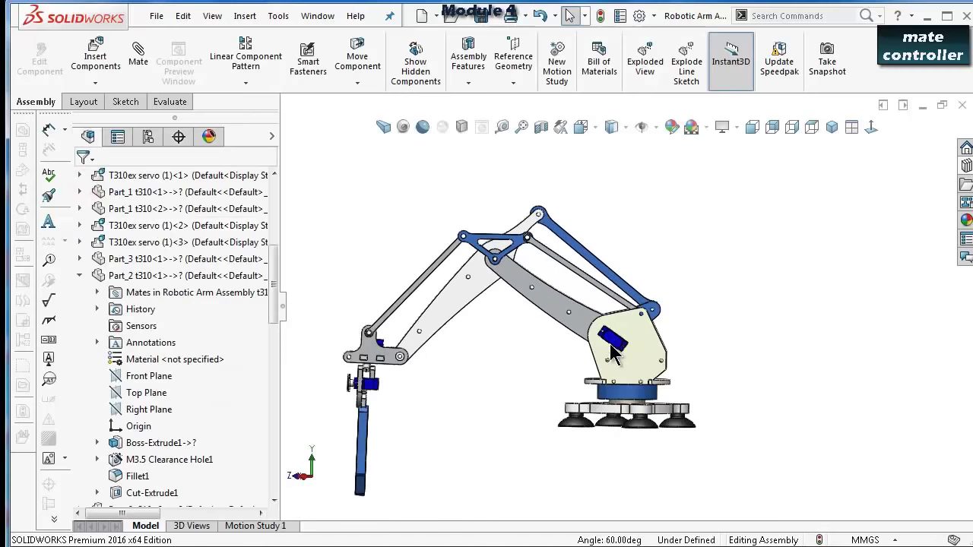
middle_drag(649, 308, 667, 339)
scroll(642, 314, up, 5)
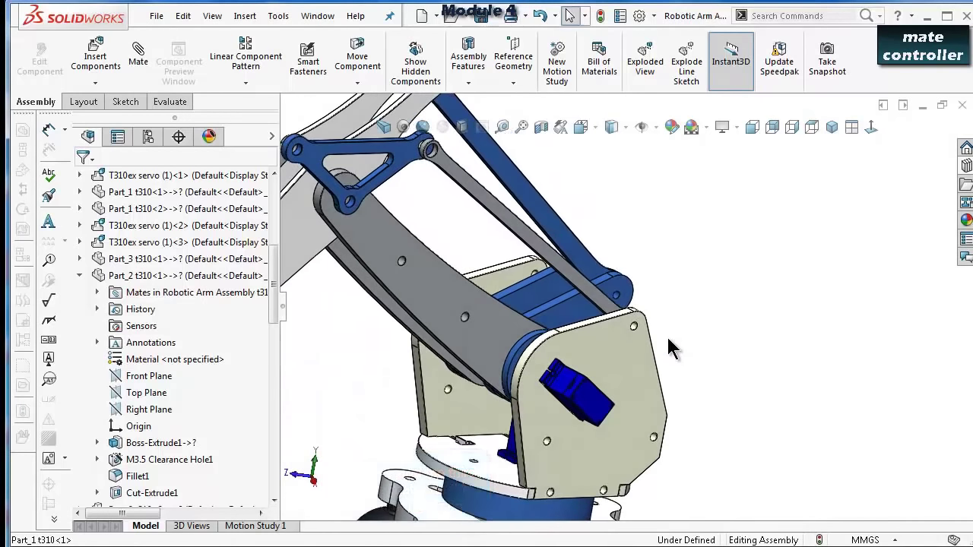
scroll(566, 306, up, 4)
click(563, 302)
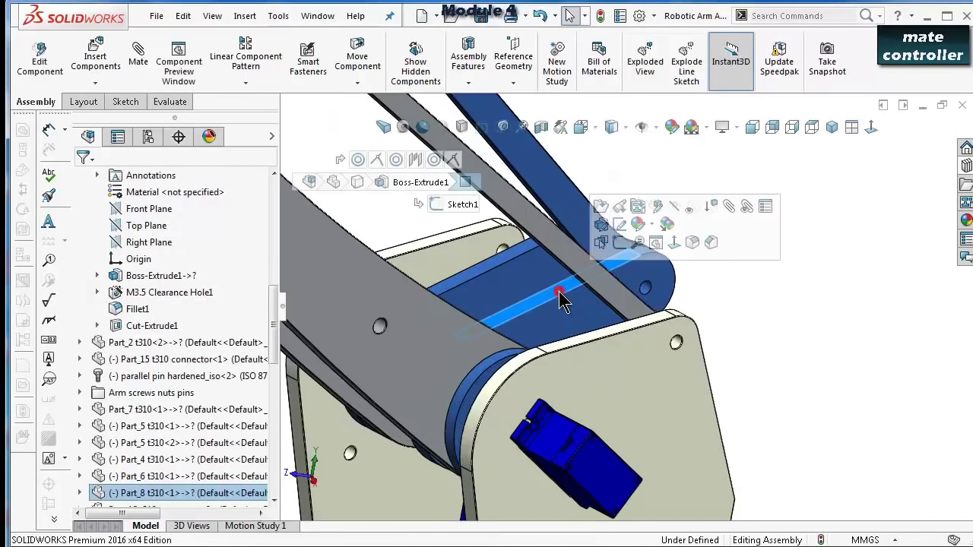
click(726, 207)
scroll(725, 304, down, 5)
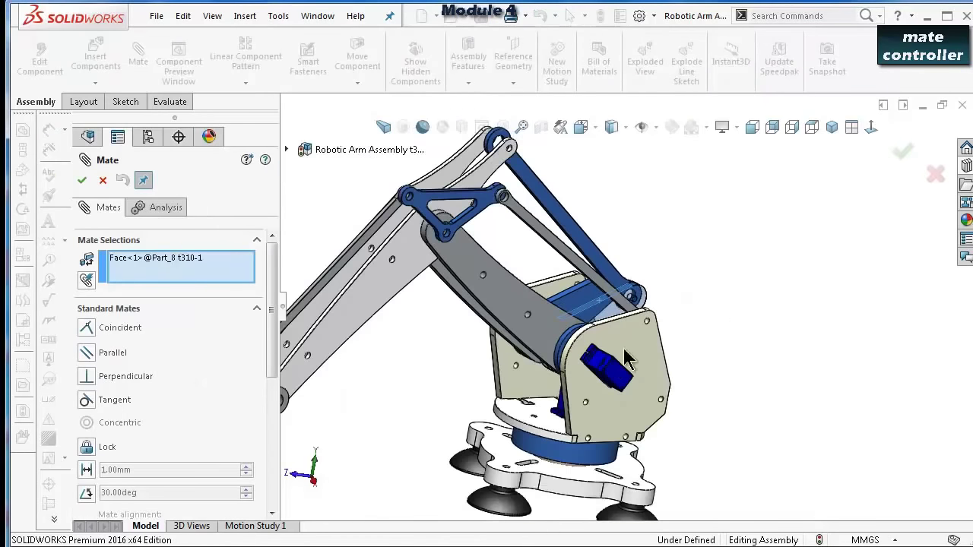
Select the top face of the Part_9 t310 rotating plate as the second entity of the new mate.
scroll(601, 351, down, 4)
middle_drag(600, 351, 608, 411)
scroll(574, 357, up, 3)
scroll(578, 370, down, 3)
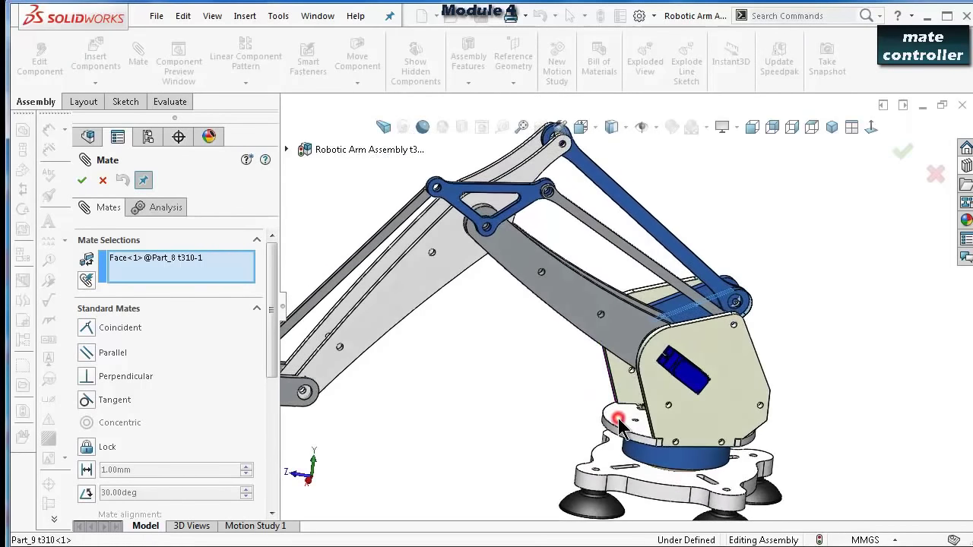
click(618, 418)
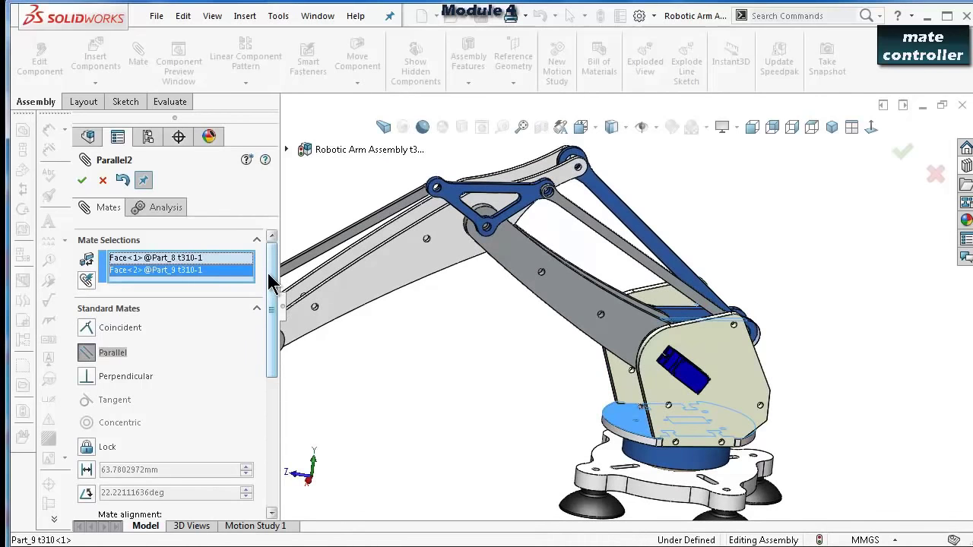
middle_drag(517, 326, 539, 295)
scroll(524, 300, up, 2)
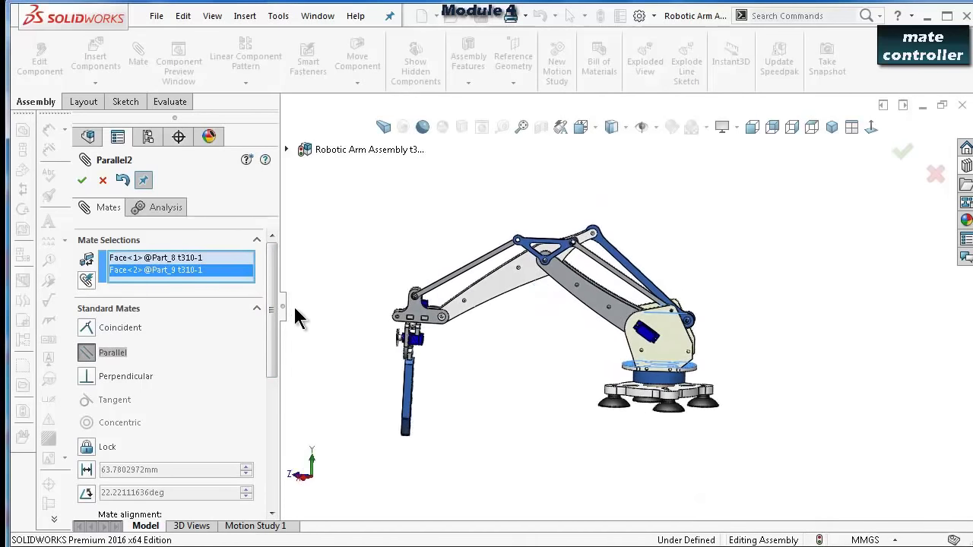
Change the mate between the Part_8 link and the Part_9 plate to an advanced limit angle mate.
drag(279, 306, 269, 358)
click(259, 389)
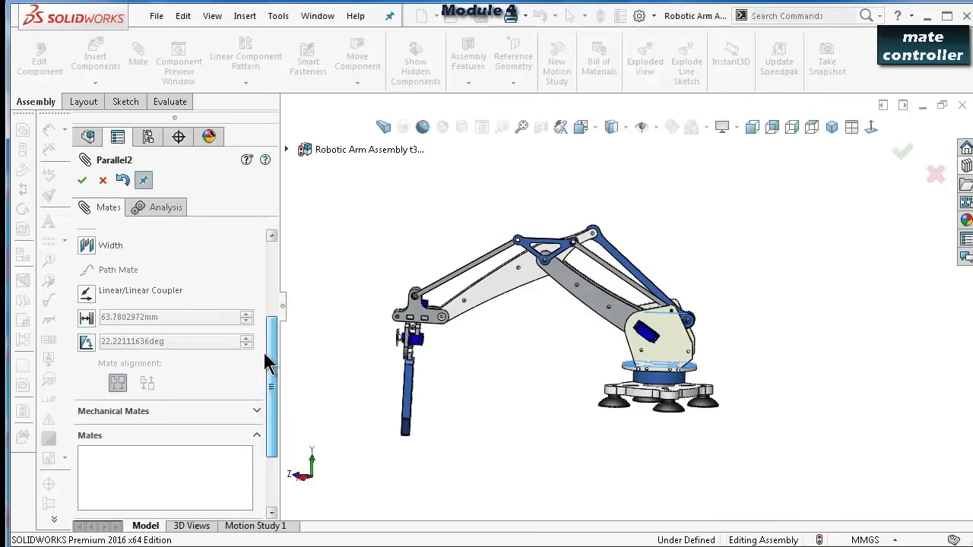
click(90, 344)
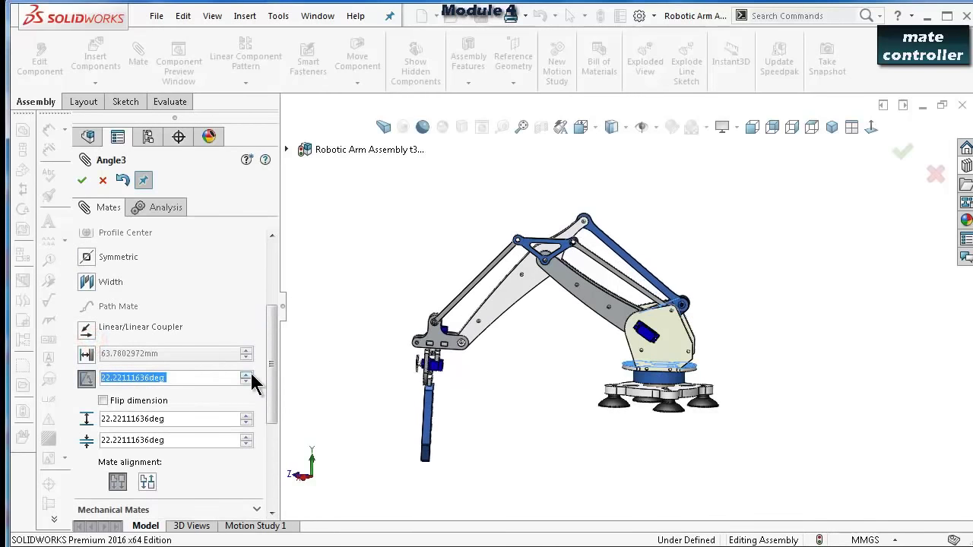
Try an angle of 10 degrees in the limit angle mate and inspect the arm's pose.
click(200, 378)
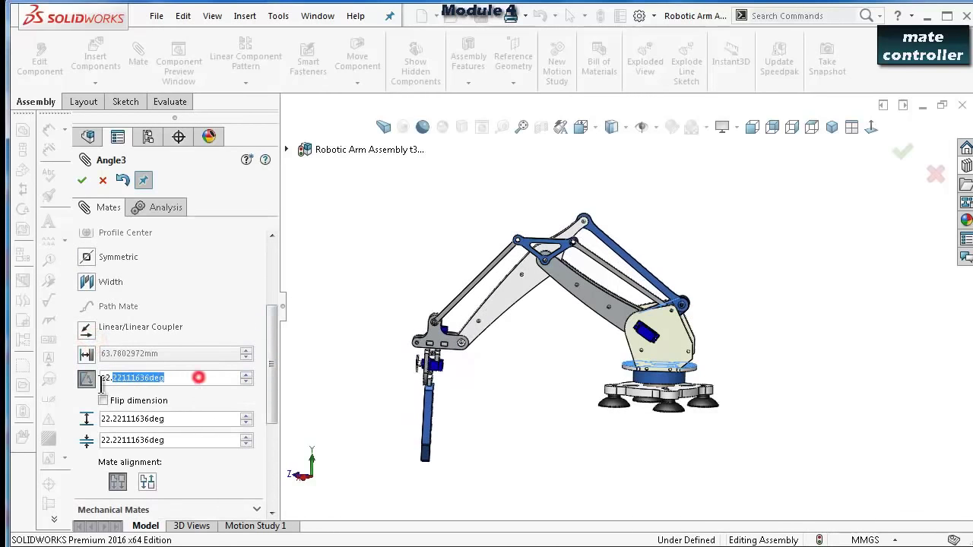
text(0)
key(Return)
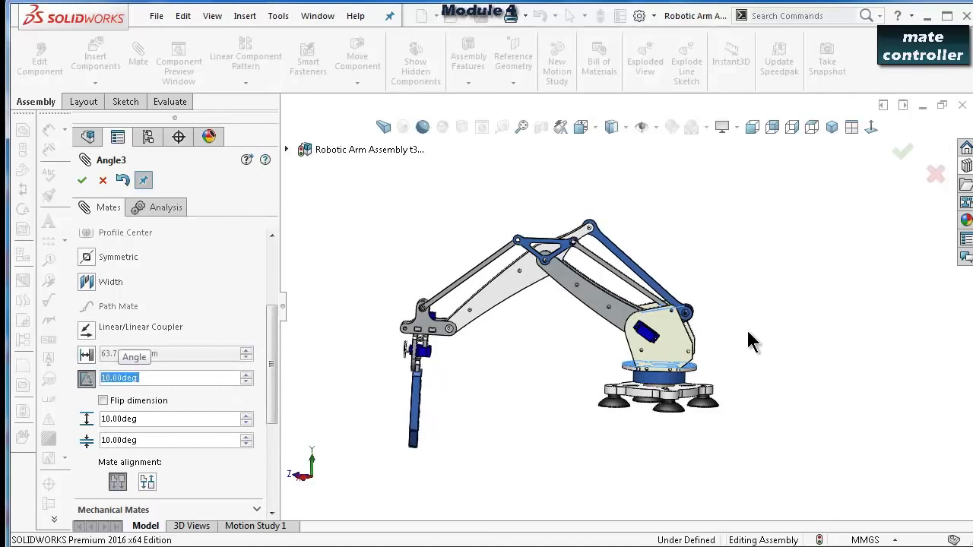
middle_drag(748, 331, 785, 324)
scroll(502, 286, down, 2)
scroll(600, 357, up, 1)
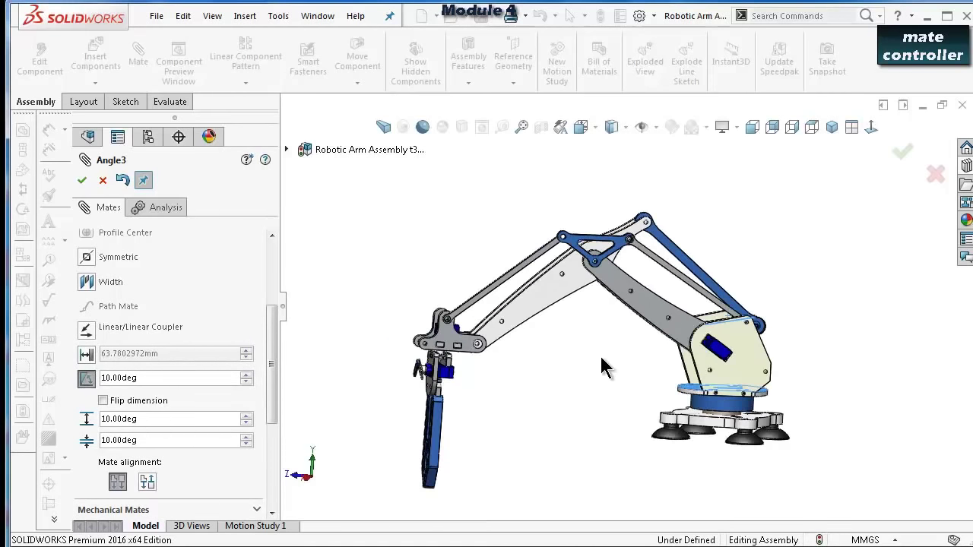
mouse_move(601, 357)
middle_down()
mouse_move(578, 360)
mouse_move(586, 357)
middle_up()
scroll(585, 366, down, 1)
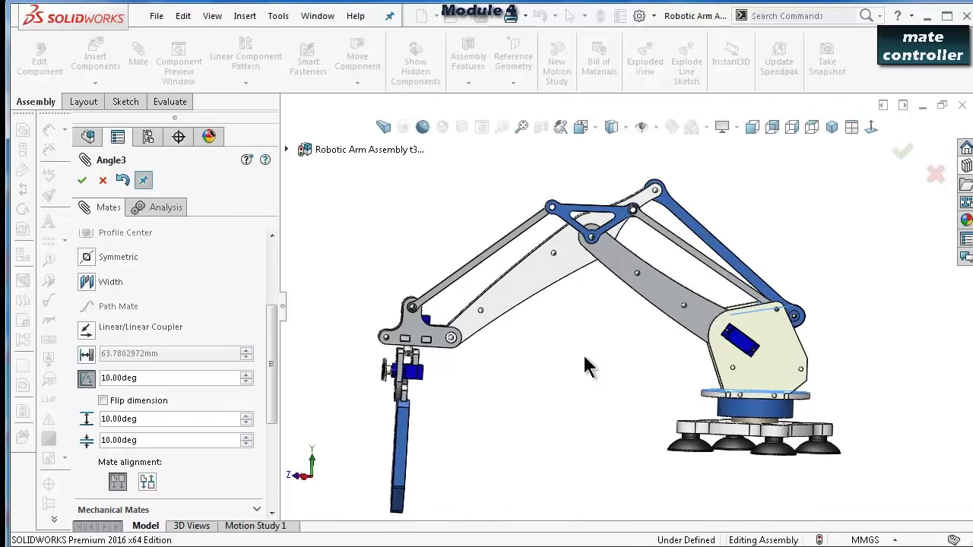
Try an angle of 20 degrees for the limit angle mate, and return it to 10 degrees.
double_click(160, 378)
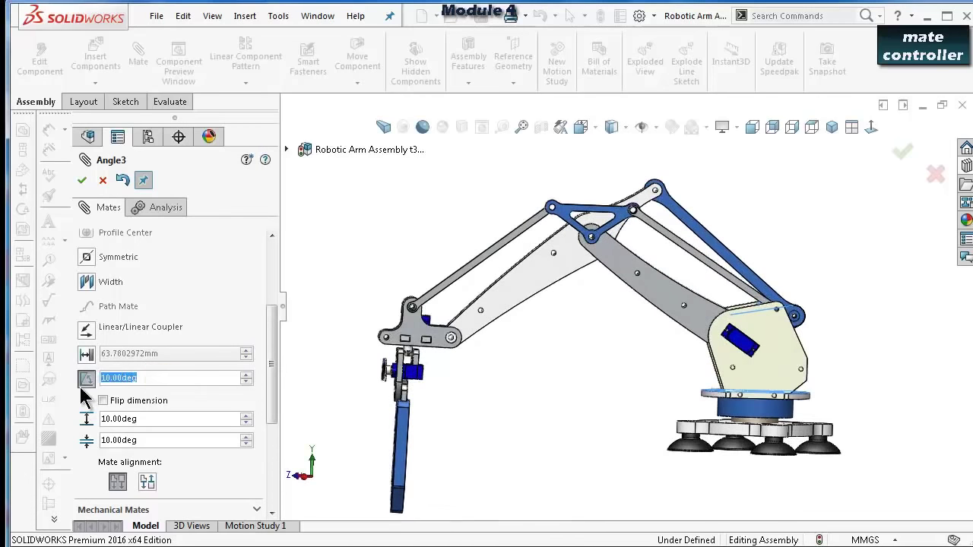
text(20)
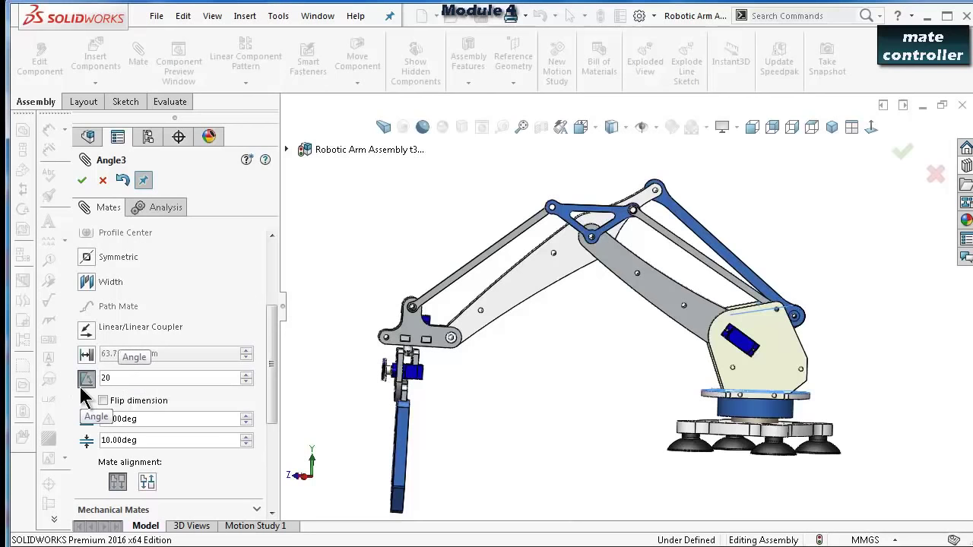
key(Return)
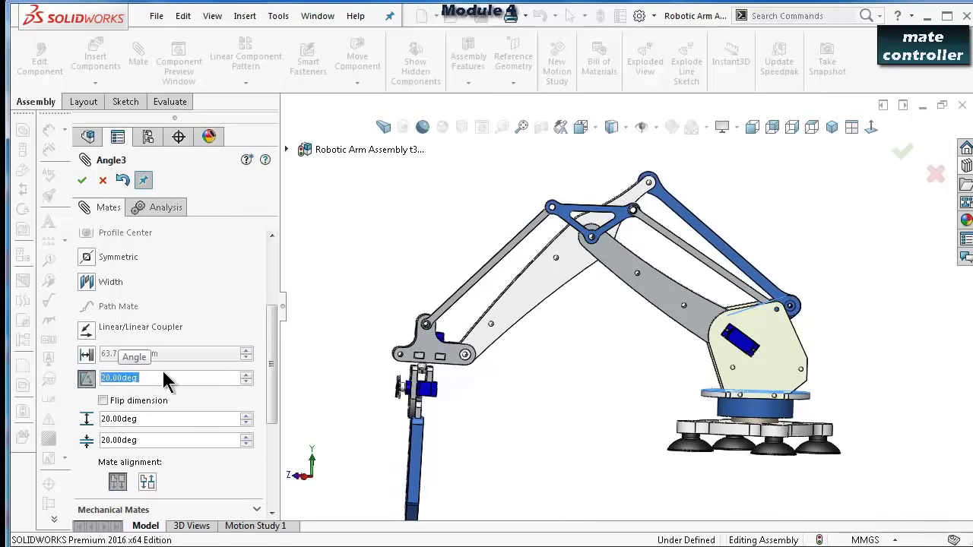
click(131, 381)
double_click(159, 379)
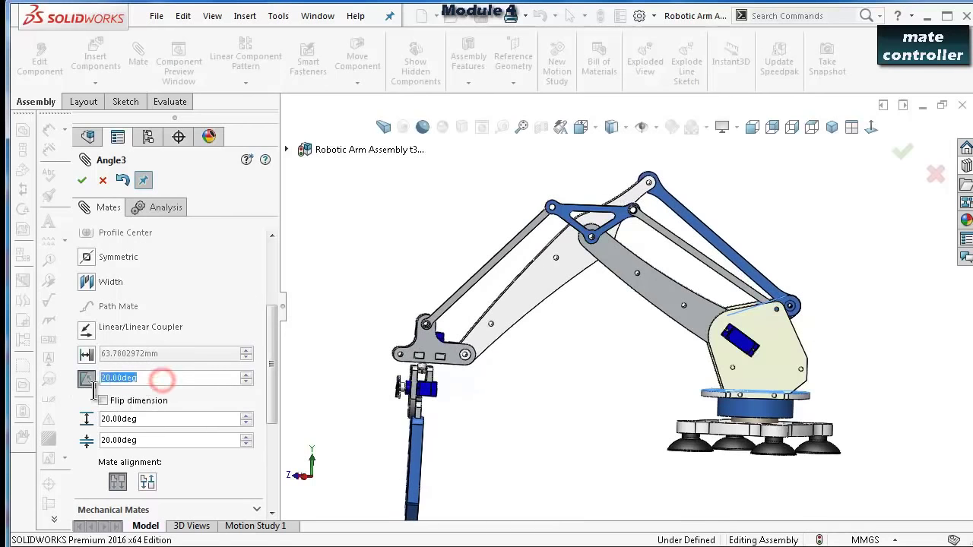
text(10)
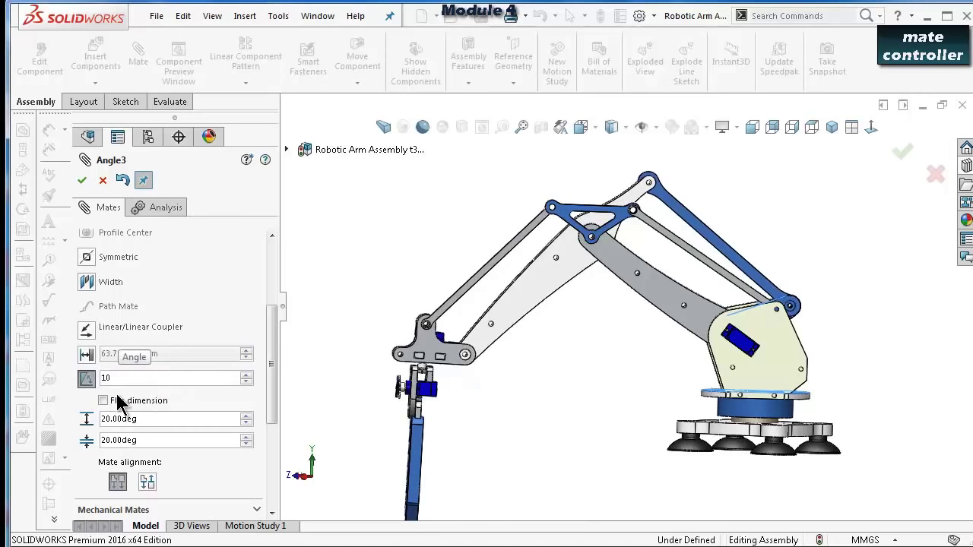
key(Return)
Try a mate angle of 0 degrees, and test 10 degrees with the dimension flipped.
double_click(172, 375)
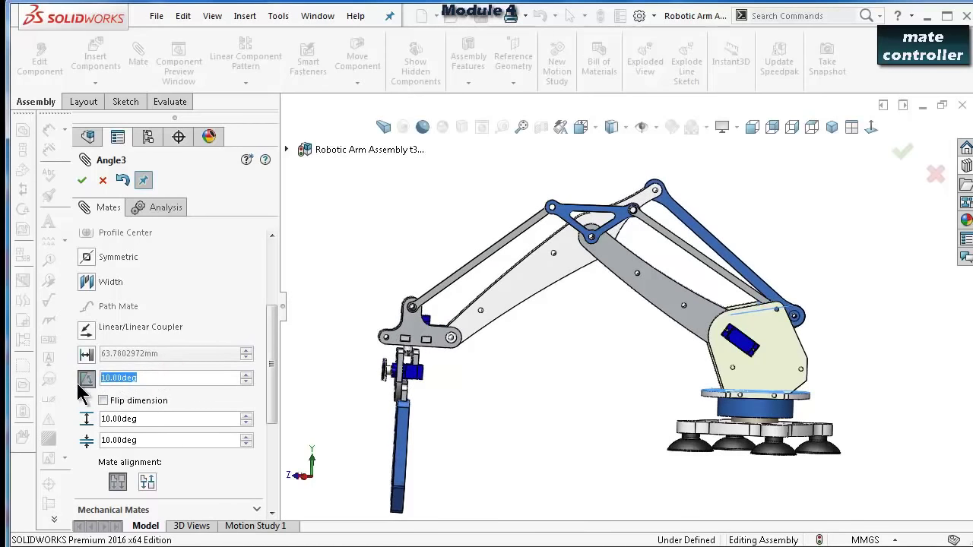
text(0)
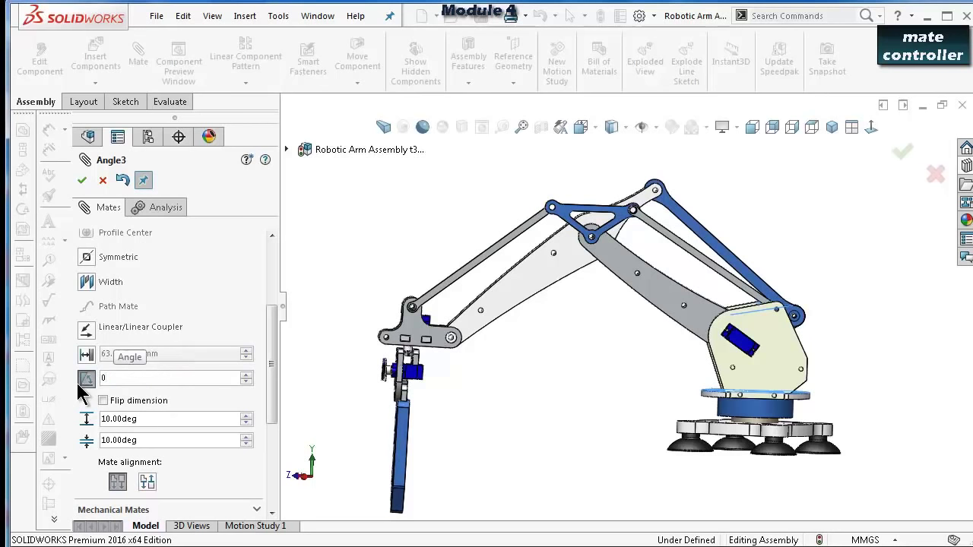
key(Return)
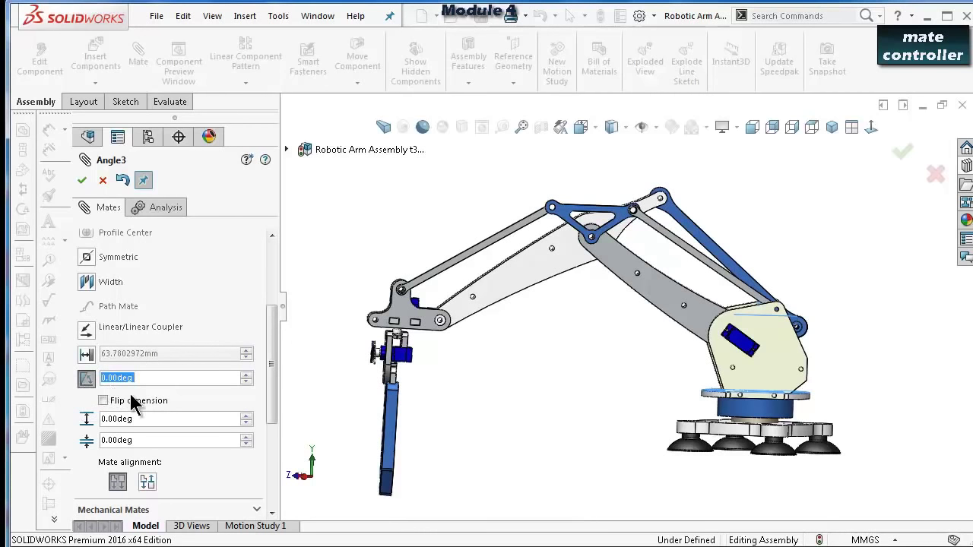
drag(153, 379, 122, 382)
click(104, 402)
click(151, 378)
text(10)
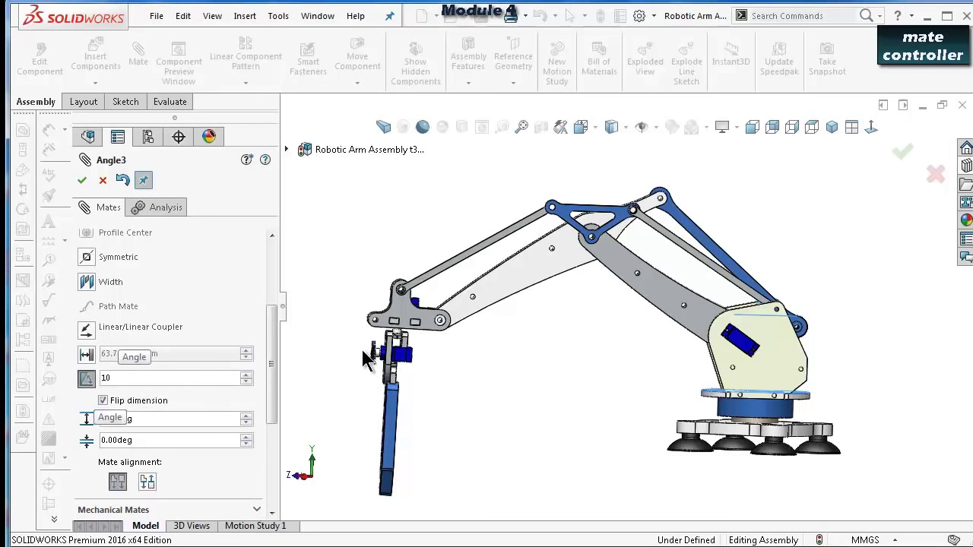
key(Return)
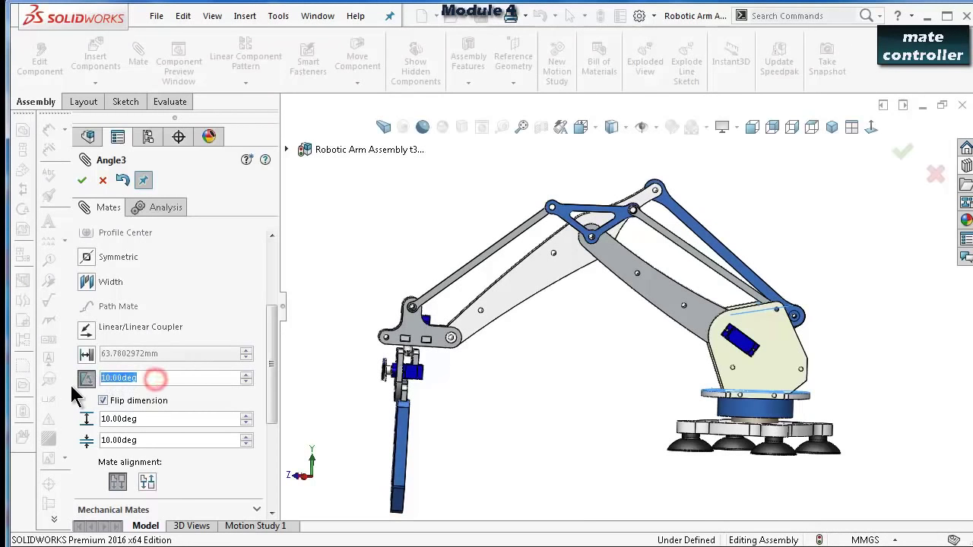
Try 50 degrees with the dimension flipped, and turn off Flip dimension.
text(50)
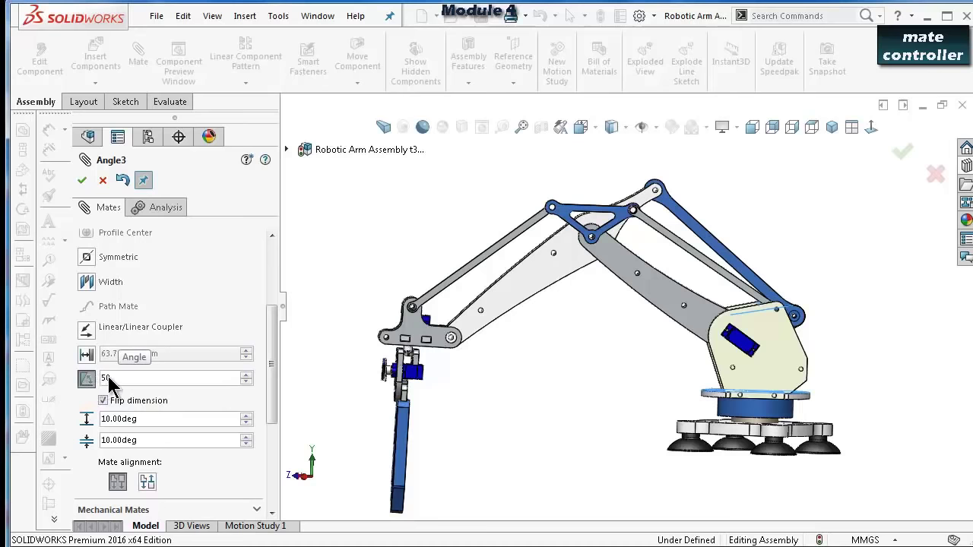
key(Return)
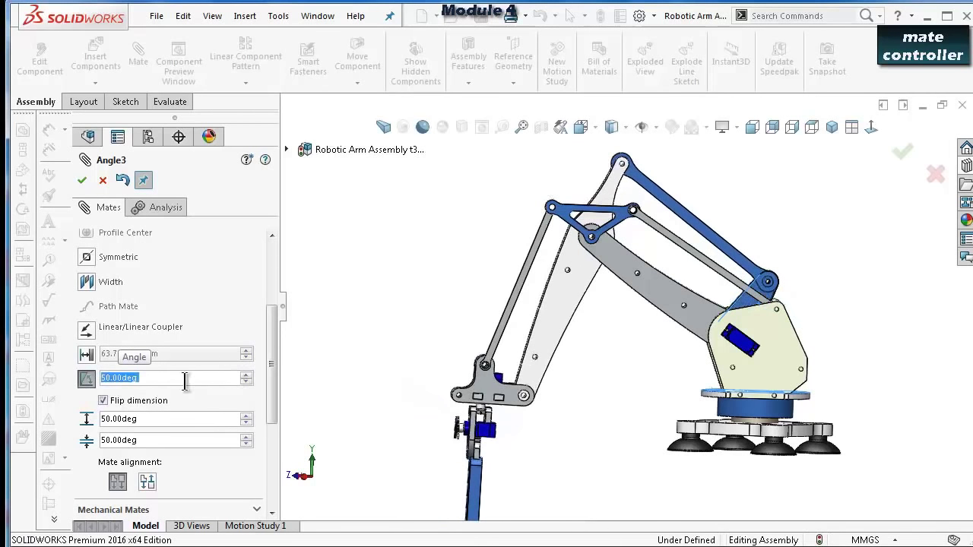
click(96, 401)
click(107, 402)
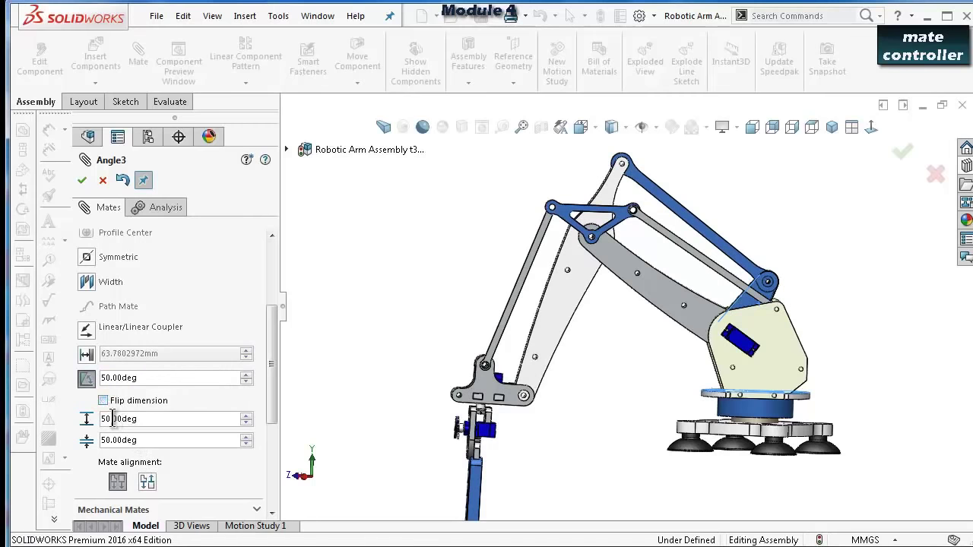
Try the anti-aligned mate alignment with a 10 degree angle, and restore the aligned option.
click(148, 481)
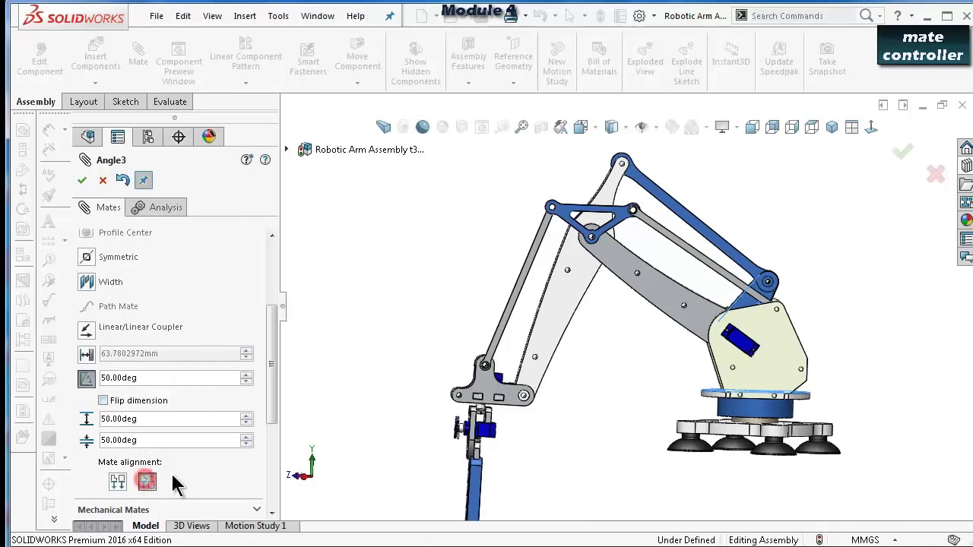
click(162, 380)
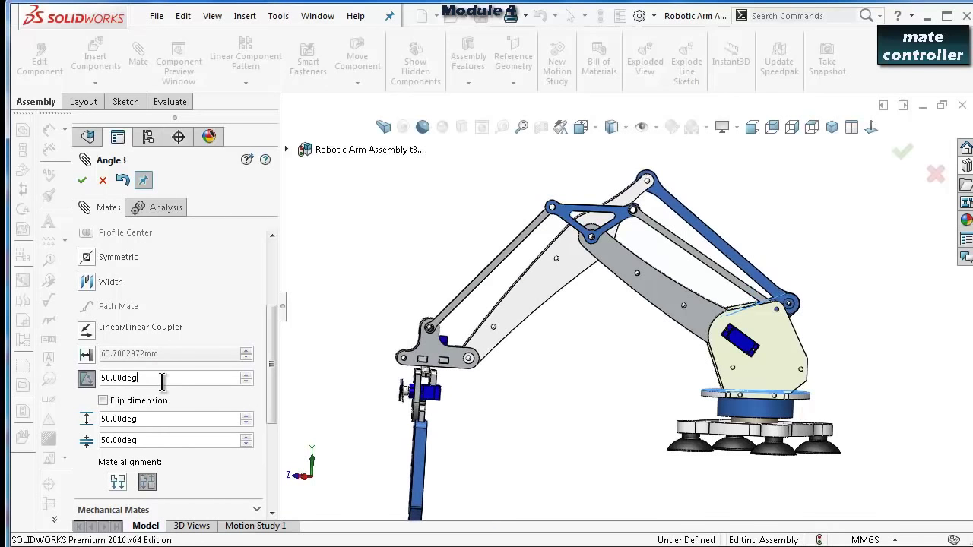
double_click(162, 377)
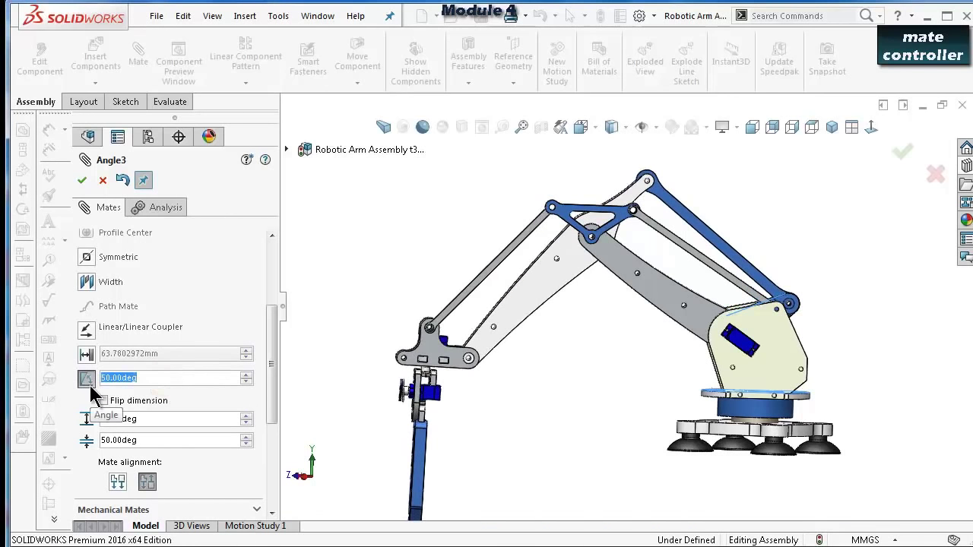
text(10)
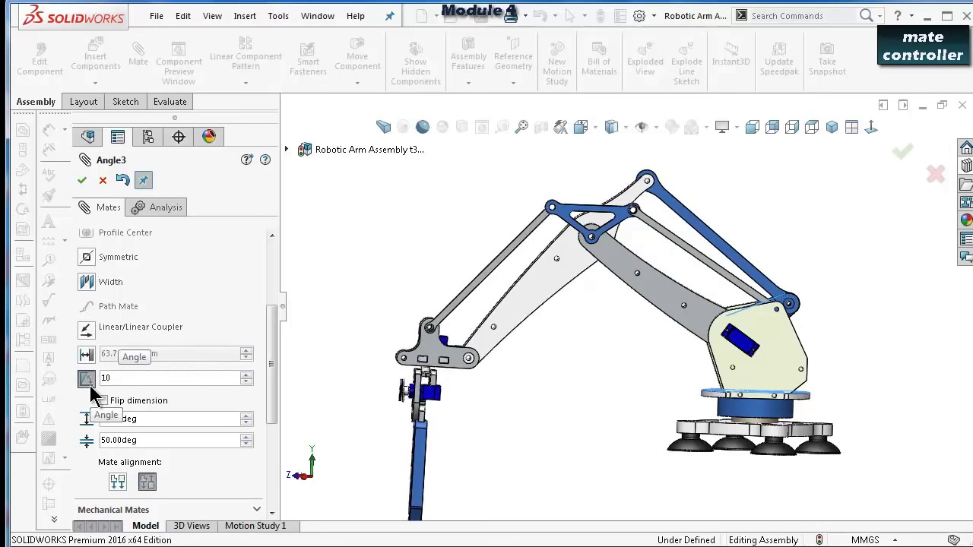
key(Return)
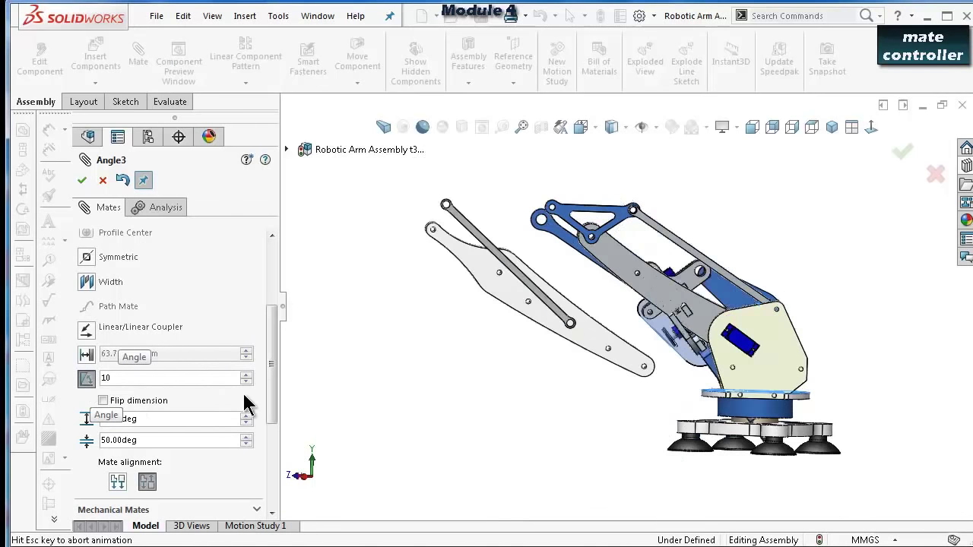
click(121, 484)
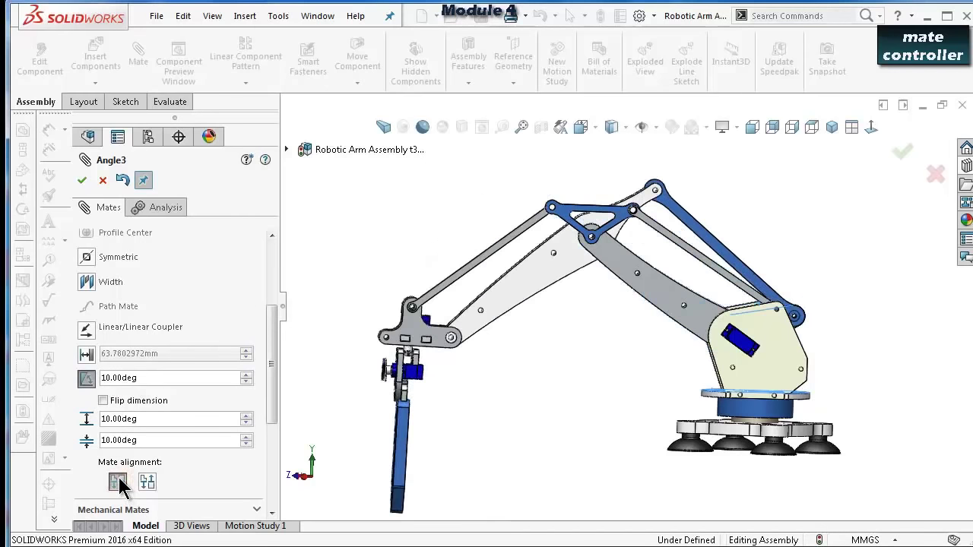
Test the aligned limit angle mate at 20 degrees and at 50 degrees.
click(148, 377)
text(20)
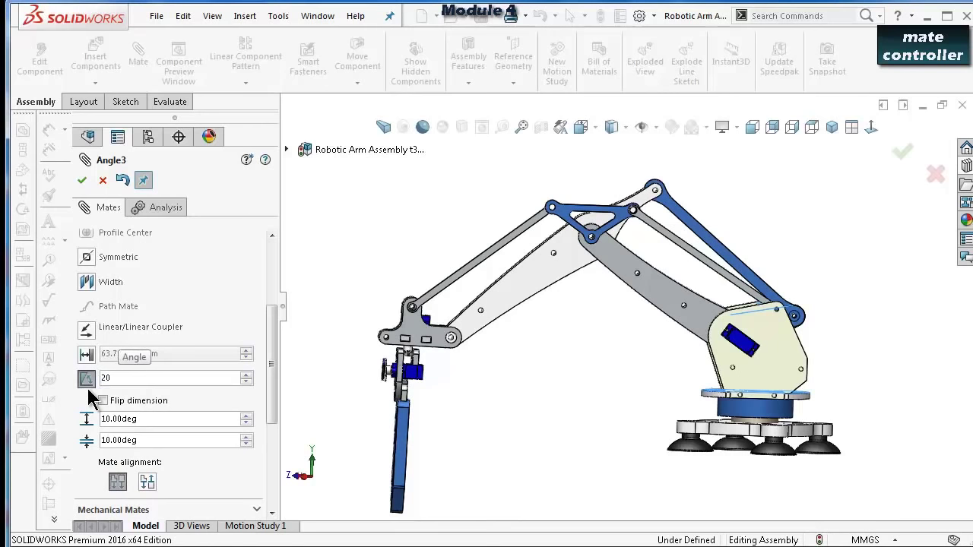
key(Return)
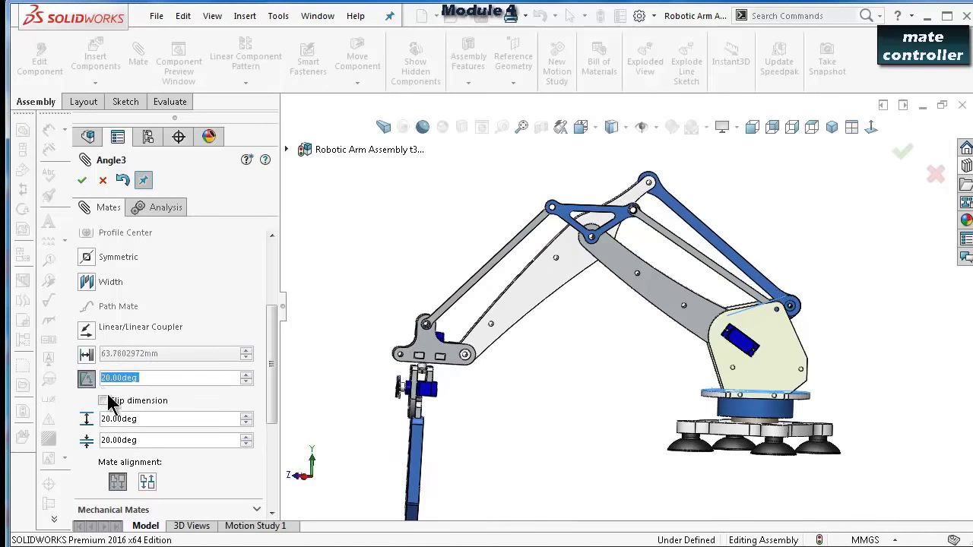
double_click(158, 377)
text(50)
key(Return)
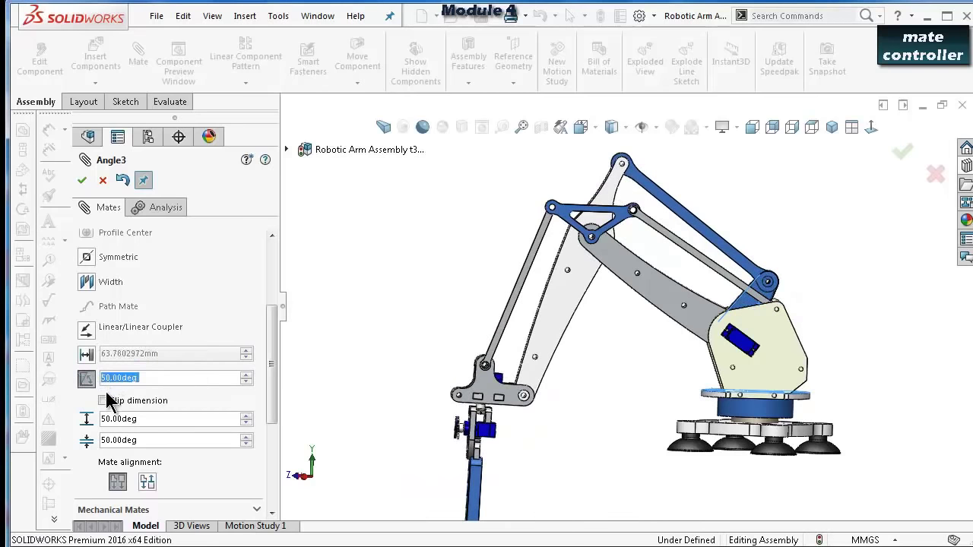
Set the limit angle mate's angle to 0 degrees.
drag(147, 441, 118, 441)
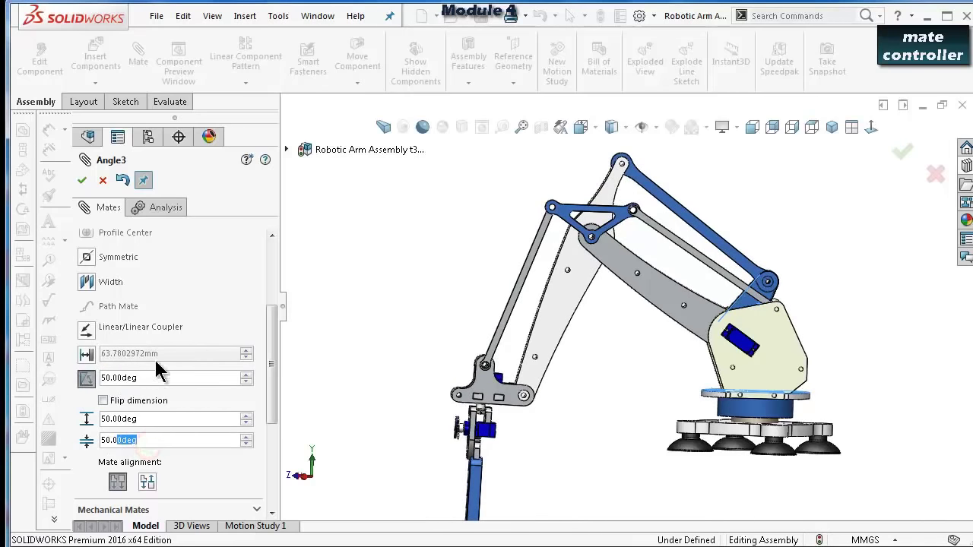
click(147, 378)
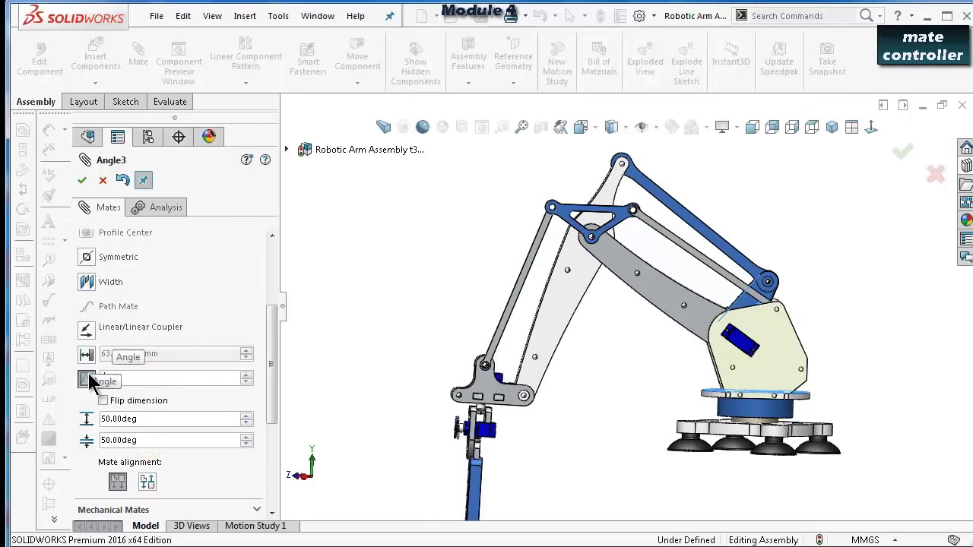
right_click(89, 383)
key(Escape)
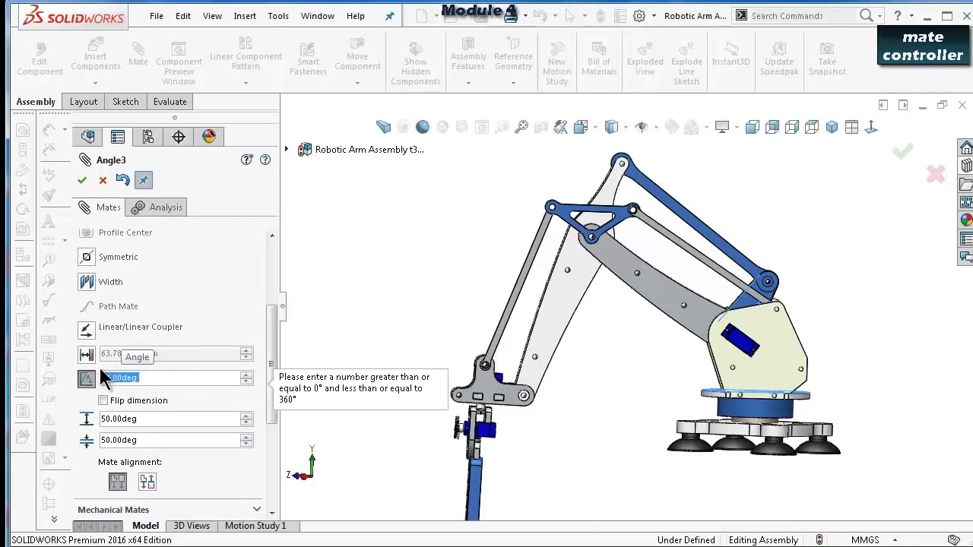
click(152, 379)
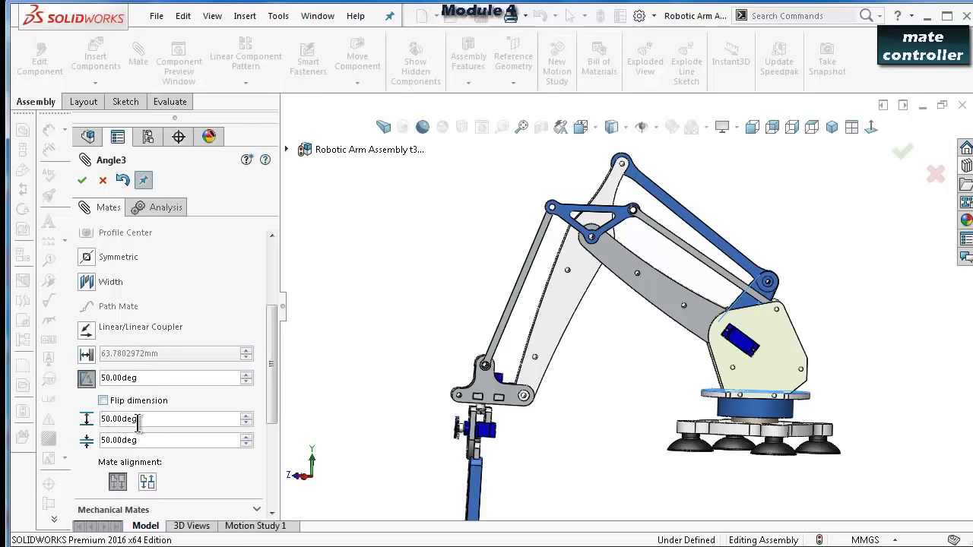
double_click(149, 377)
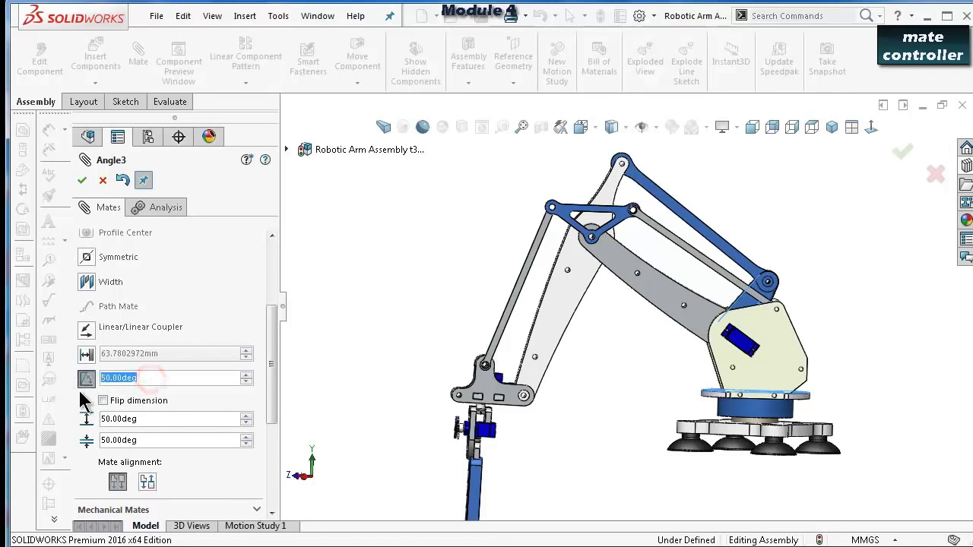
text(0)
key(Return)
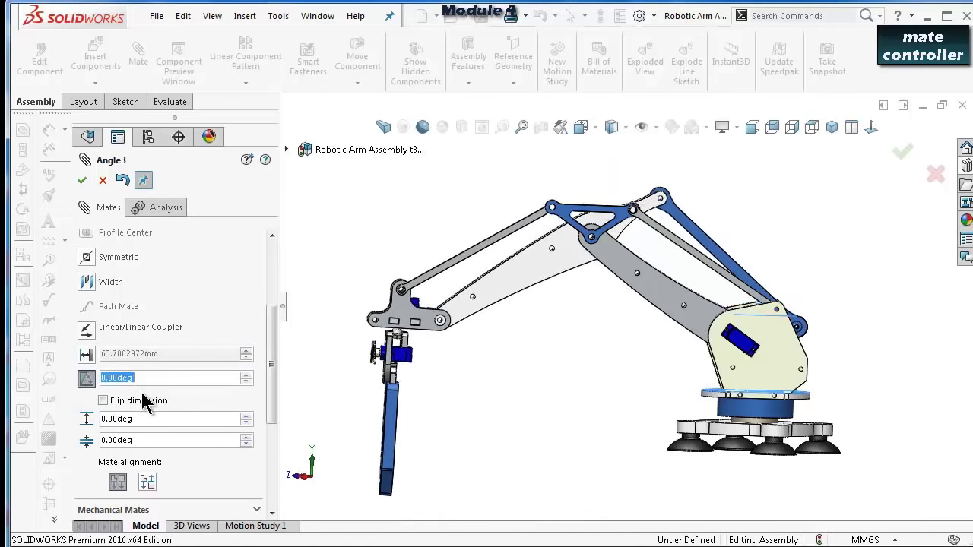
Set the limit angle mate's maximum to 50 degrees and minimum to 0 degrees, accept it, and finish the Mate command.
click(153, 419)
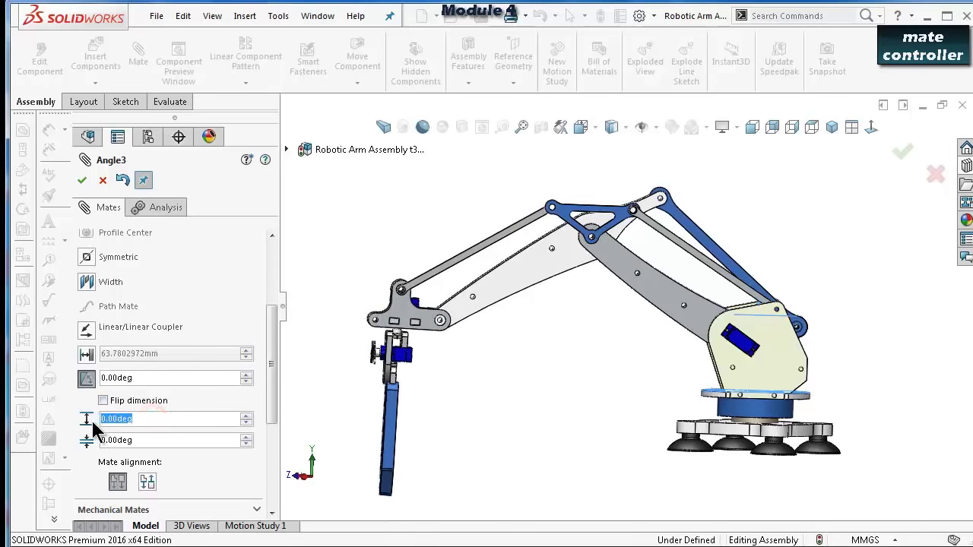
text(50)
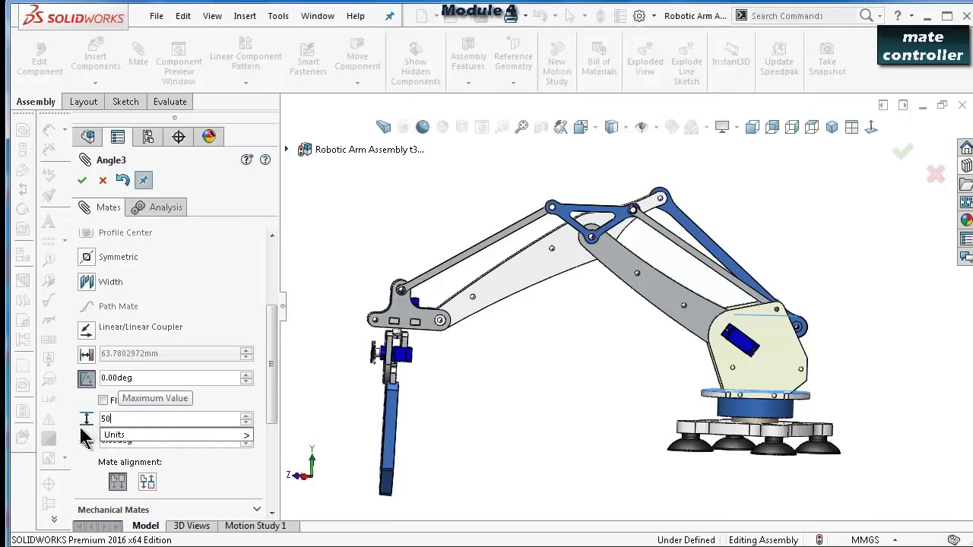
click(78, 439)
click(147, 440)
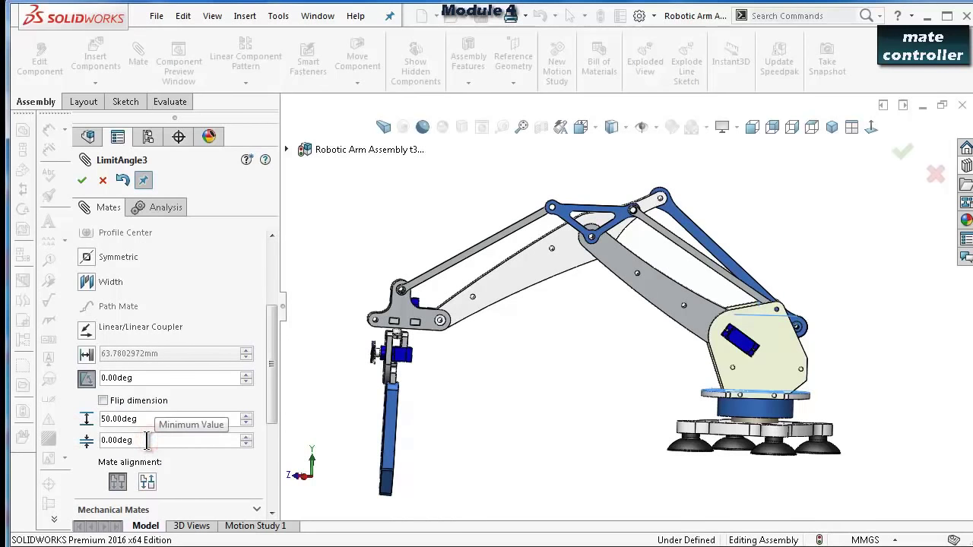
click(82, 183)
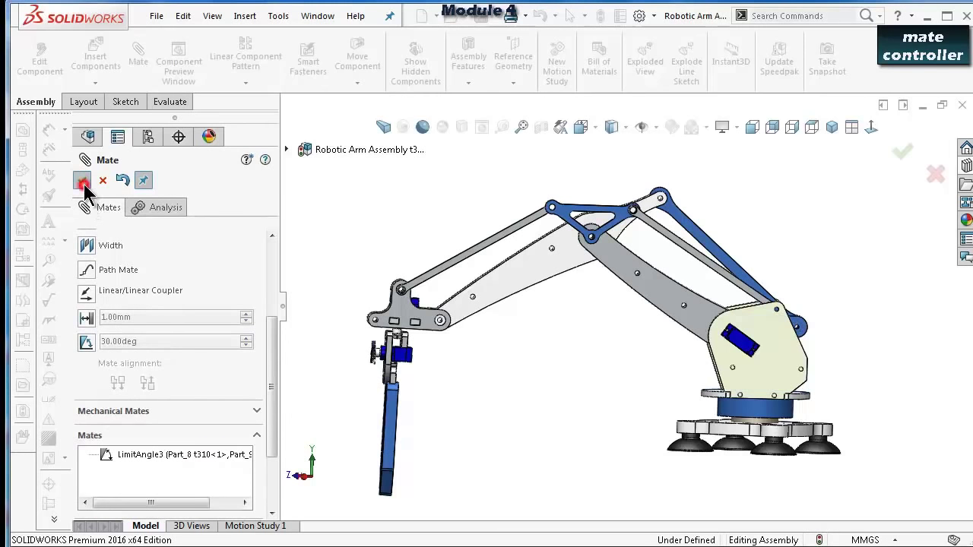
click(81, 182)
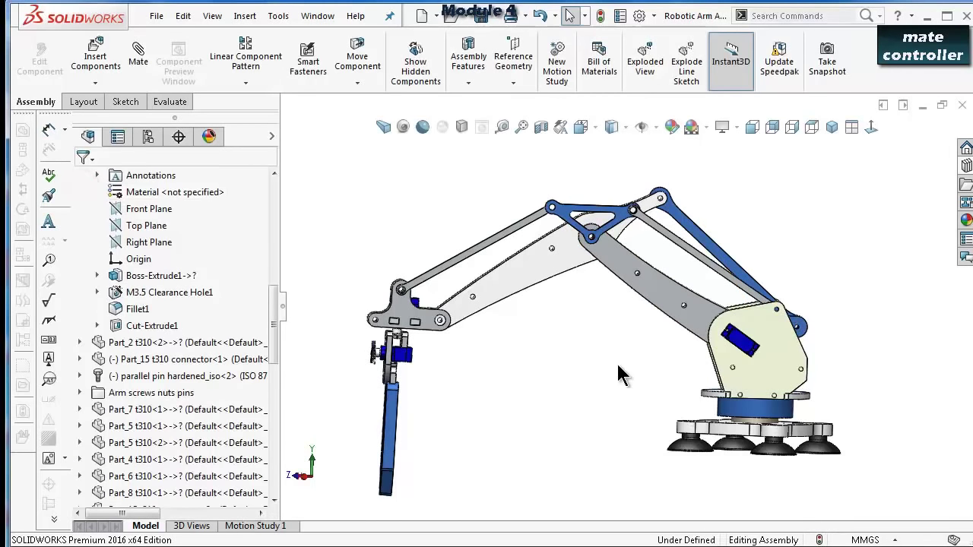
Start a new Mate Controller for the robotic arm and collect all supported mates.
middle_drag(598, 352, 650, 384)
scroll(648, 383, down, 1)
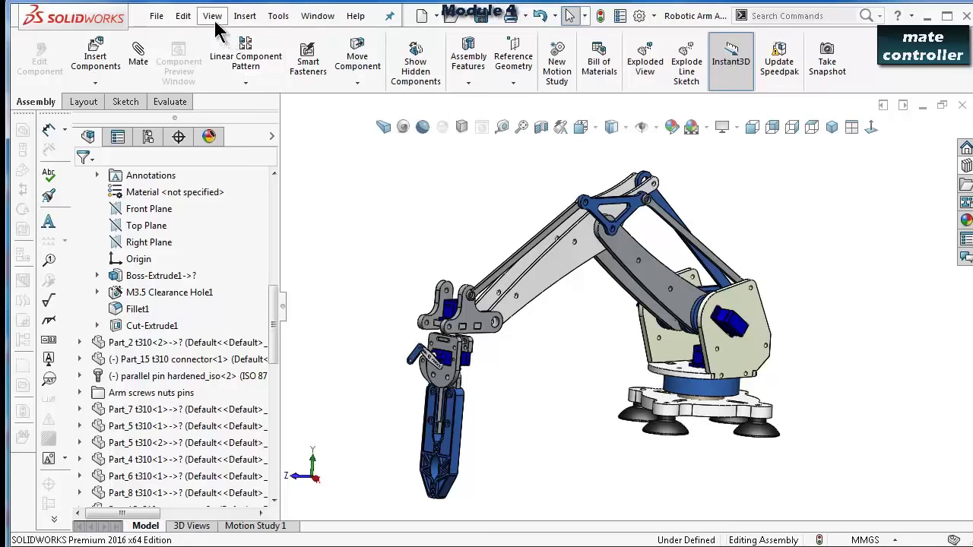
click(244, 16)
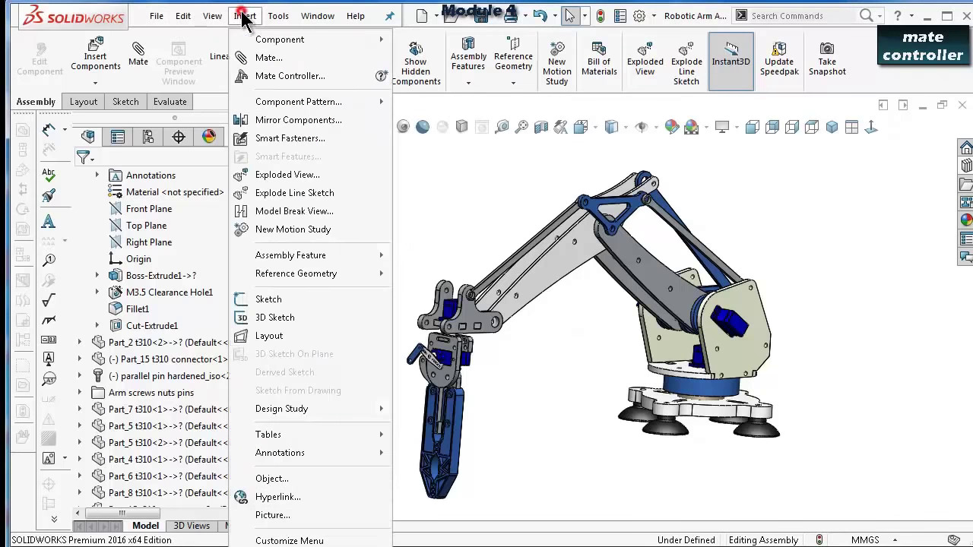
click(274, 76)
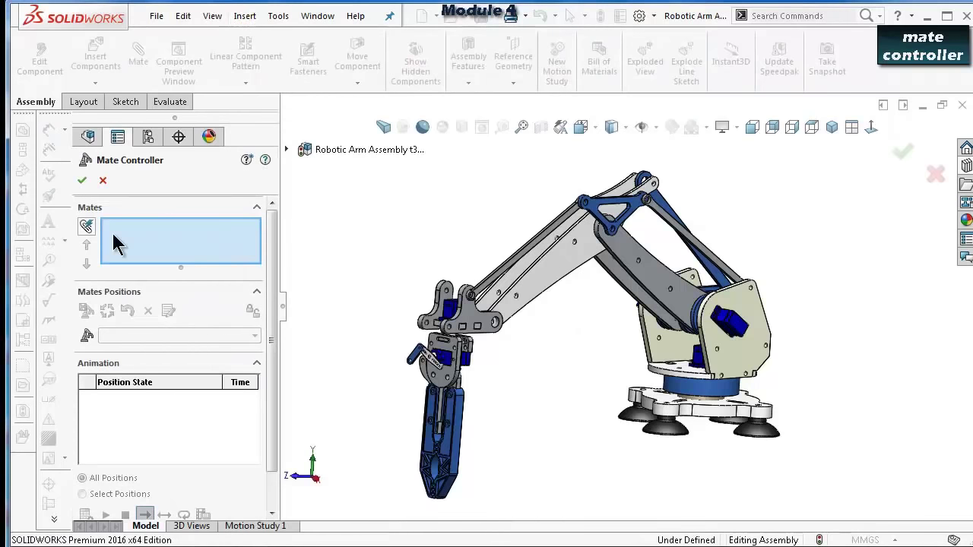
click(86, 226)
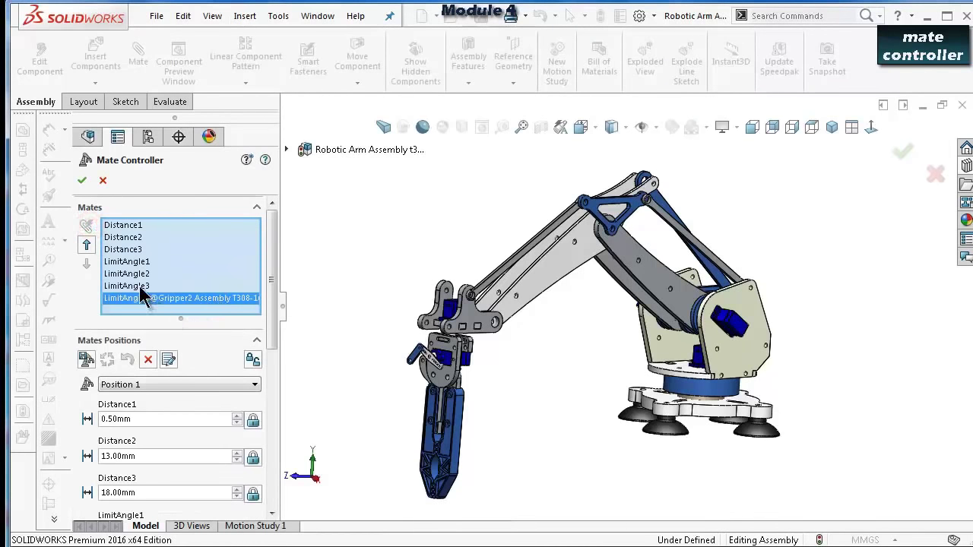
Remove Distance1, Distance2 and Distance3 from the Mate Controller's mates, keeping only the limit angle mates.
drag(139, 297, 137, 261)
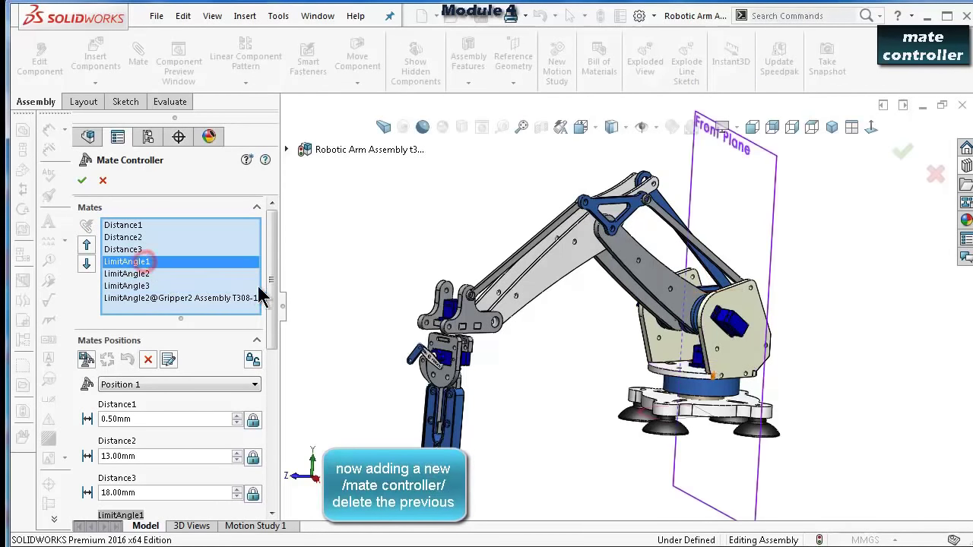
click(134, 224)
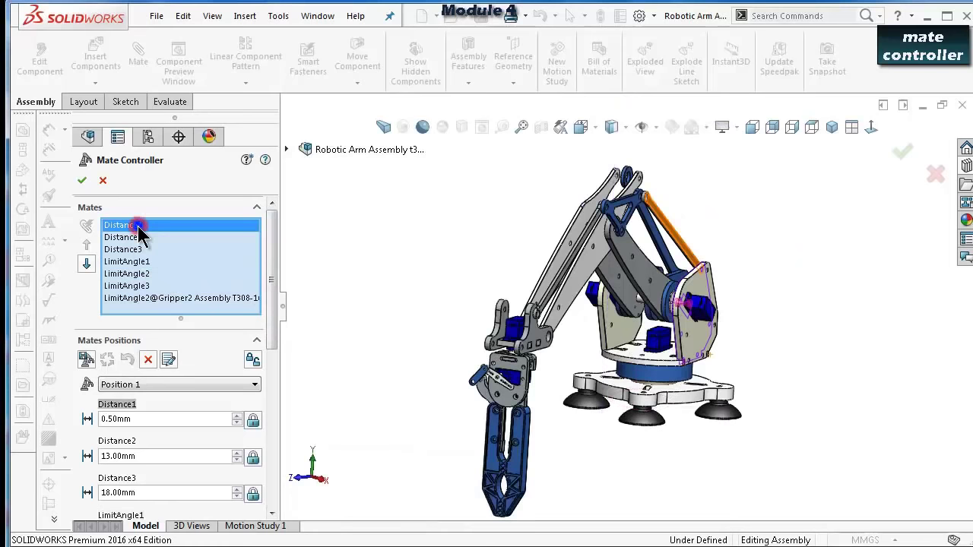
right_click(158, 228)
click(169, 256)
click(135, 227)
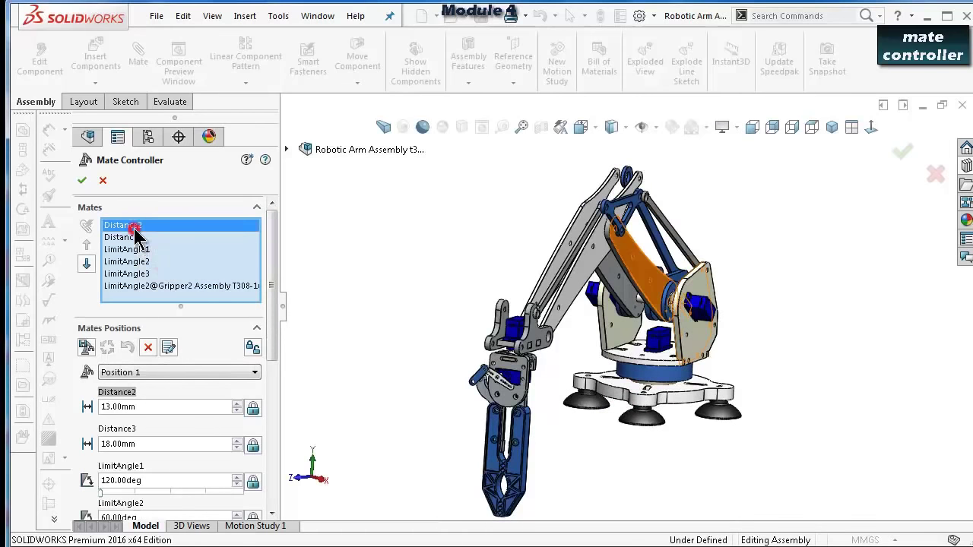
right_click(135, 224)
click(164, 257)
click(134, 224)
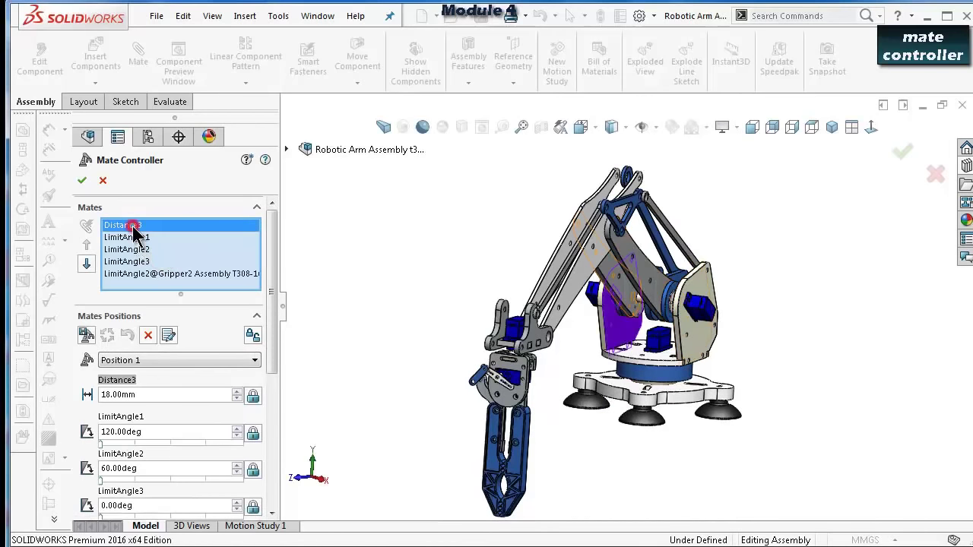
right_click(133, 223)
click(169, 256)
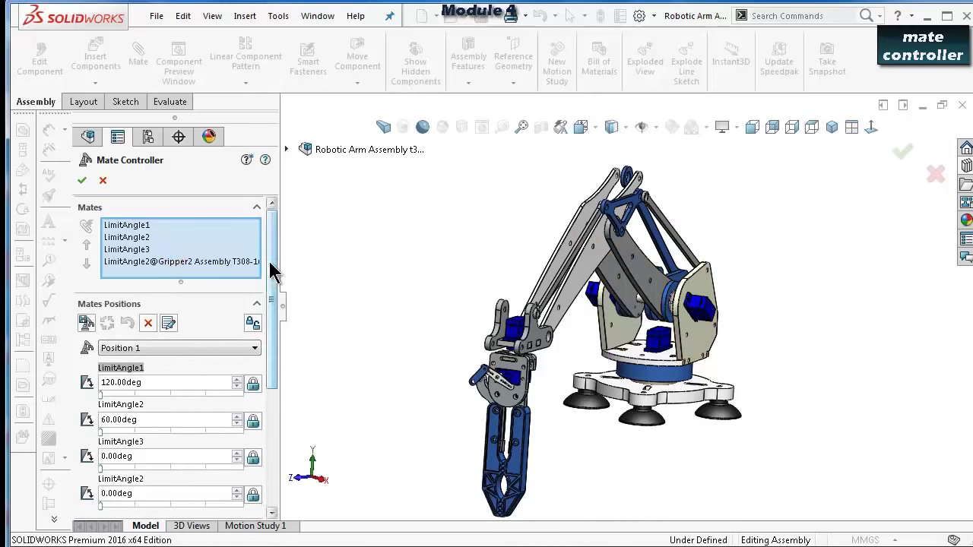
Try rotating the arm base in Position 1 by taking LimitAngle1 from 120 to 150 degrees and back.
drag(271, 269, 274, 291)
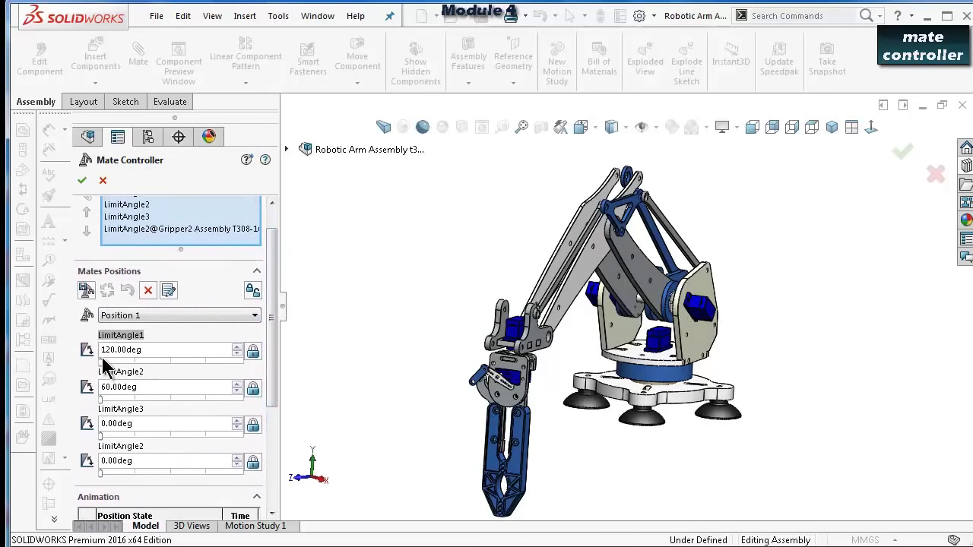
drag(106, 365, 89, 380)
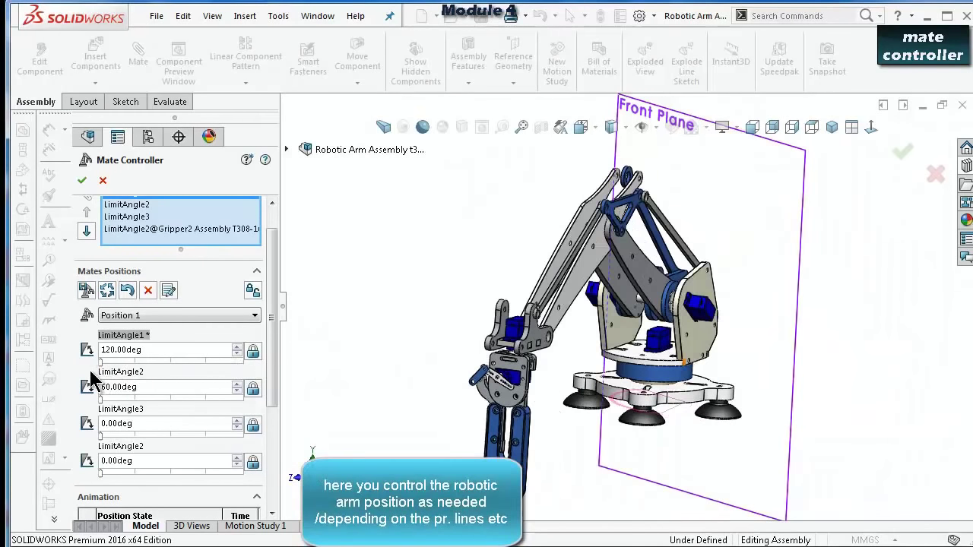
click(173, 364)
drag(204, 368, 298, 374)
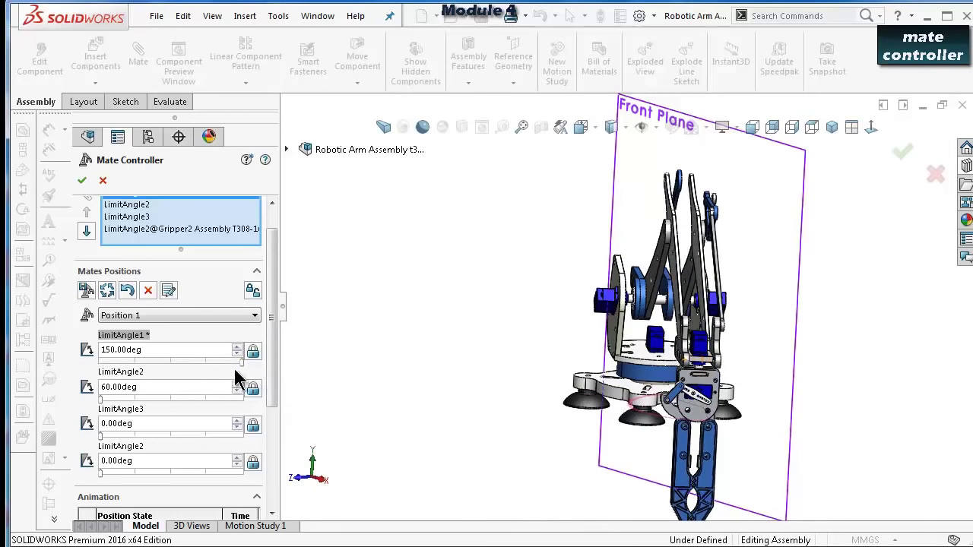
click(157, 371)
drag(140, 382, 84, 375)
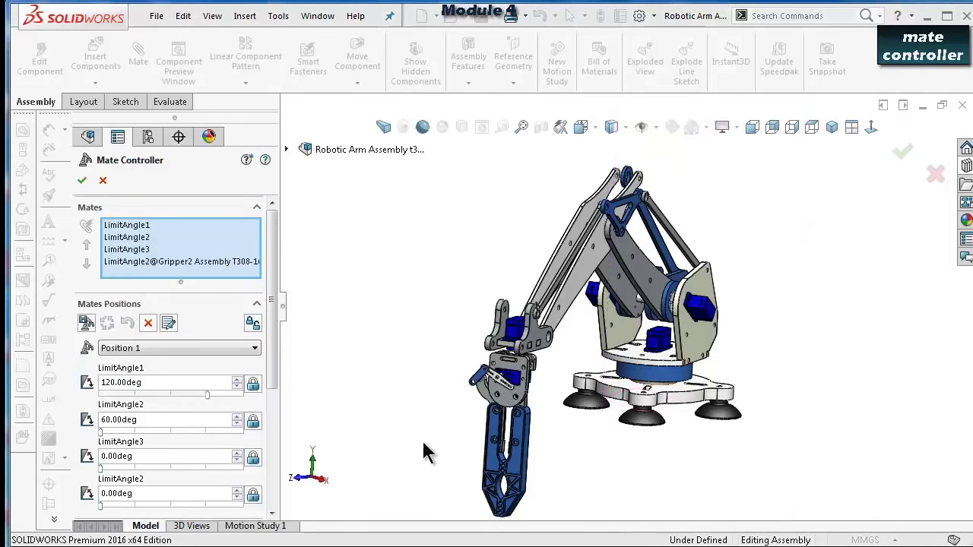
Set LimitAngle1 to 20 degrees in Position 1.
scroll(272, 323, down, 1)
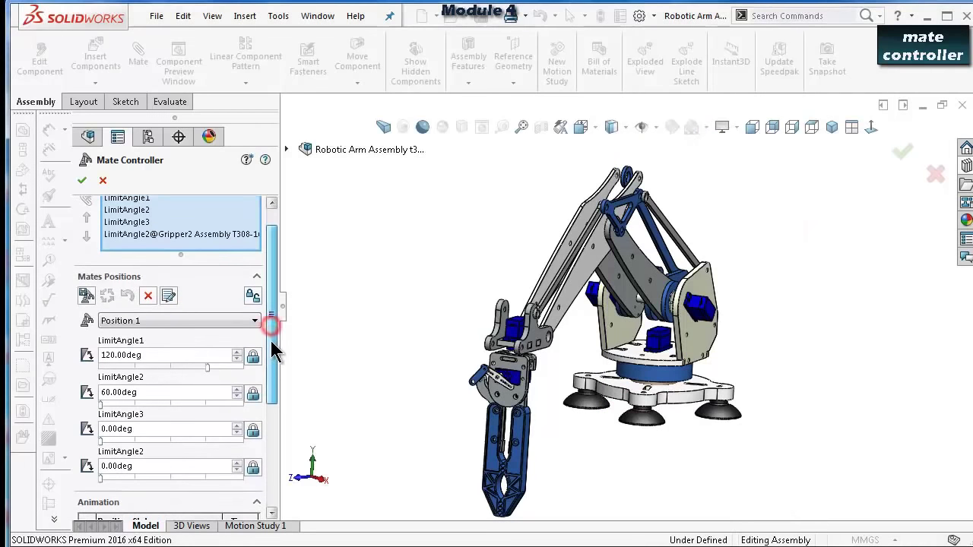
drag(205, 369, 98, 378)
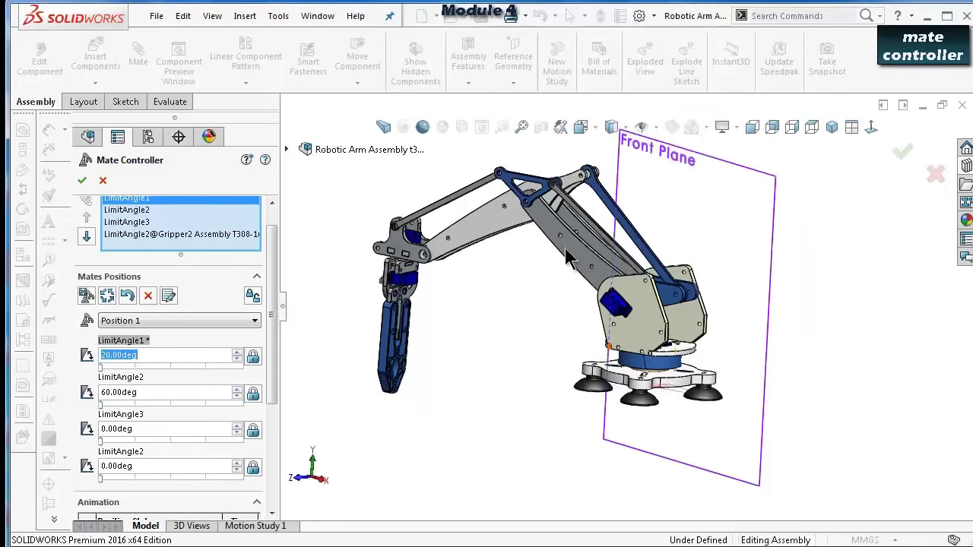
middle_drag(572, 260, 489, 293)
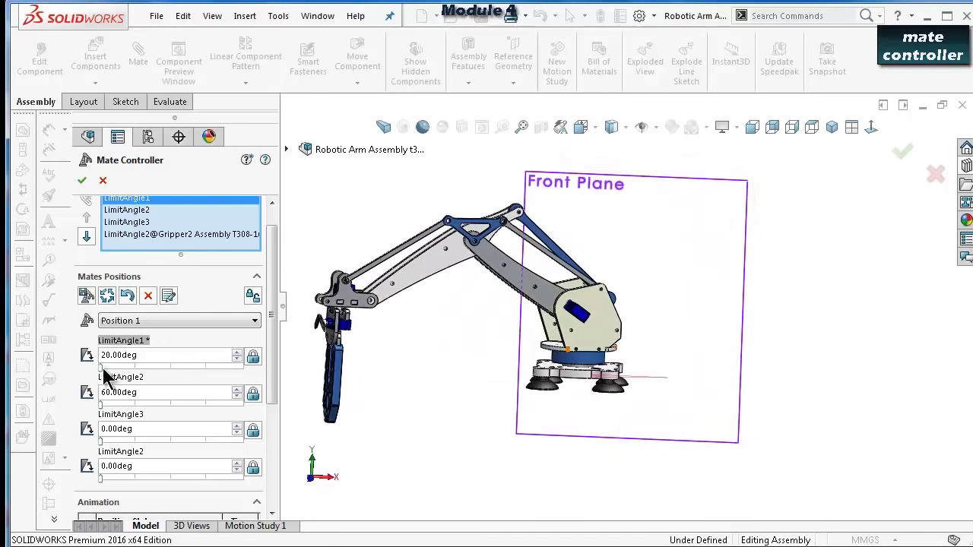
drag(102, 368, 93, 388)
click(163, 365)
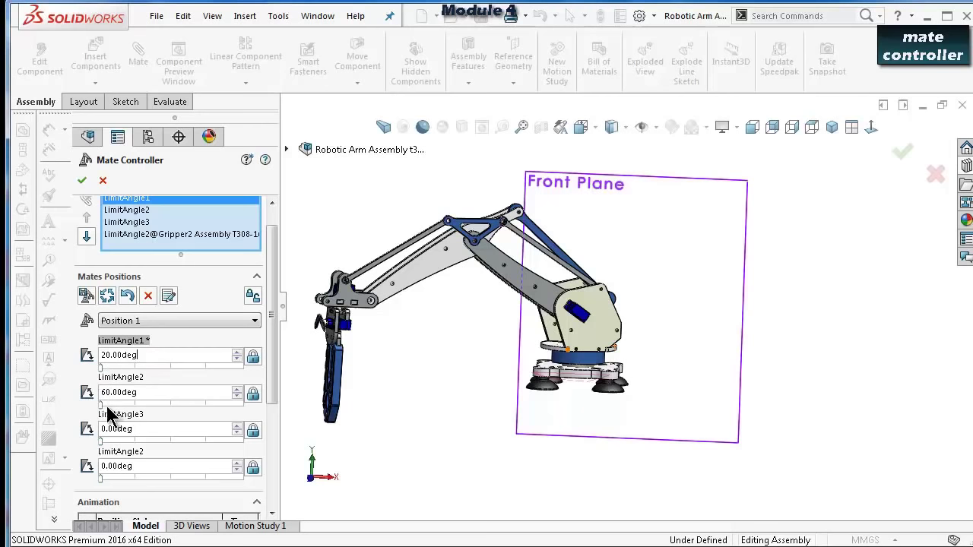
In Position 1, set LimitAngle3 to 19.5 degrees and the gripper's LimitAngle2 to 10.2 degrees.
mouse_move(104, 411)
mouse_down()
mouse_move(127, 403)
mouse_move(141, 411)
mouse_move(101, 406)
mouse_up()
drag(100, 441, 155, 432)
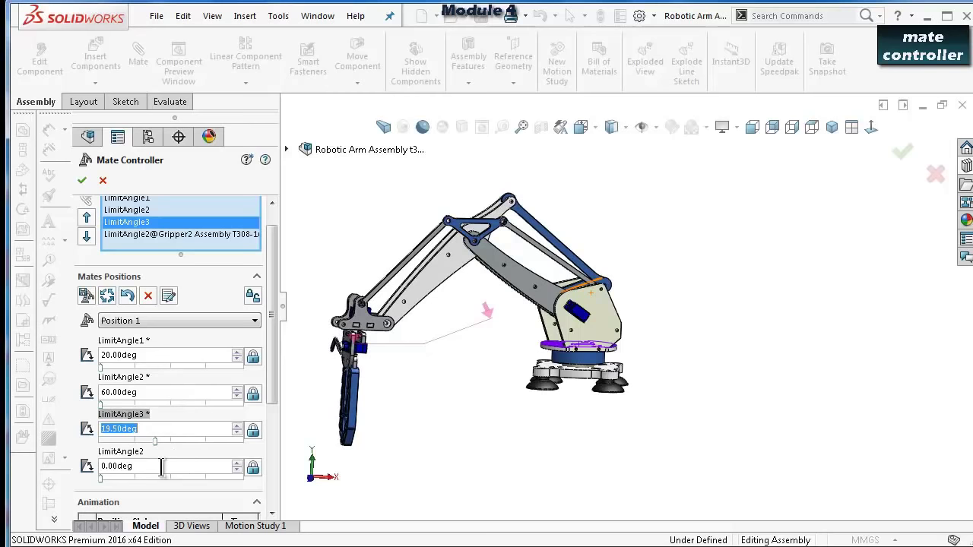
click(100, 480)
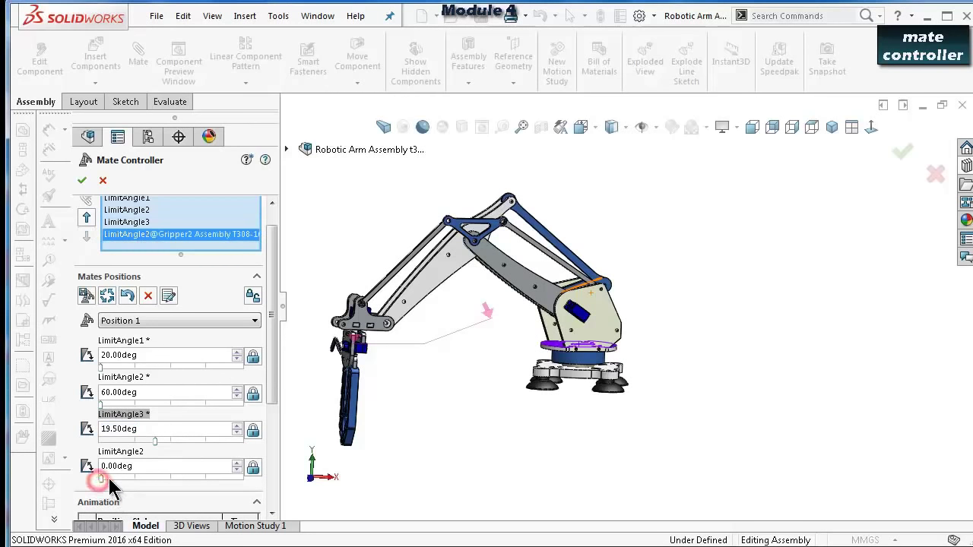
click(125, 478)
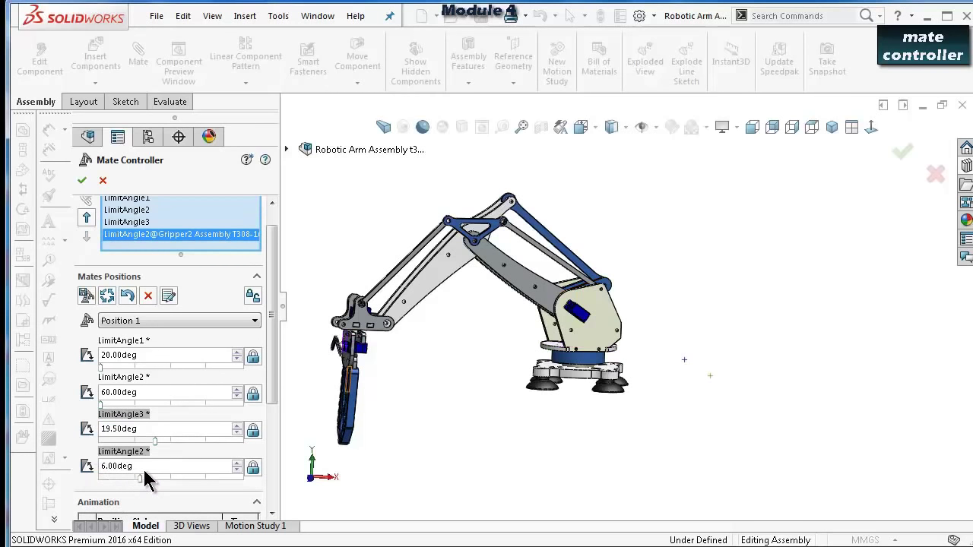
drag(144, 470, 149, 468)
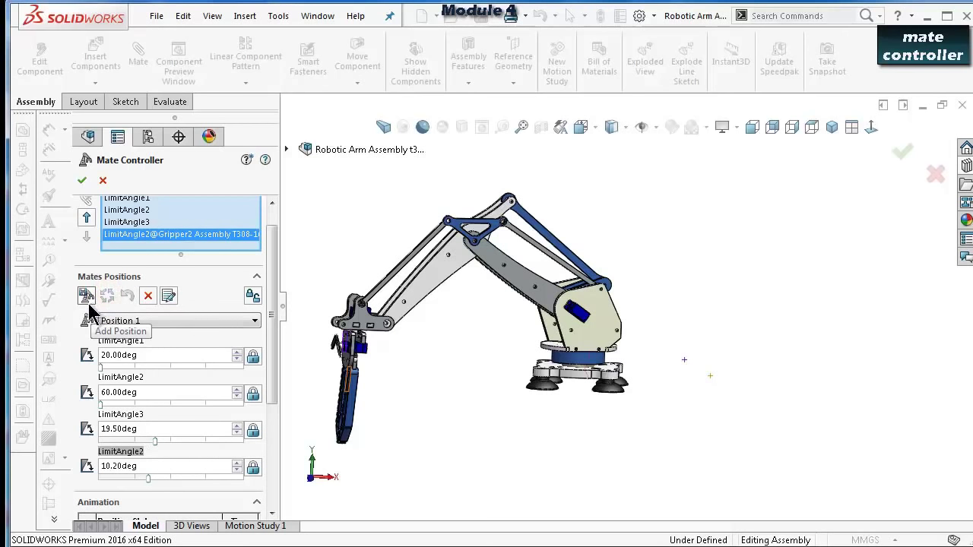
Add Position 2, and set its LimitAngle3 to 0 degrees and the arm's LimitAngle2 to 78.8 degrees.
click(86, 298)
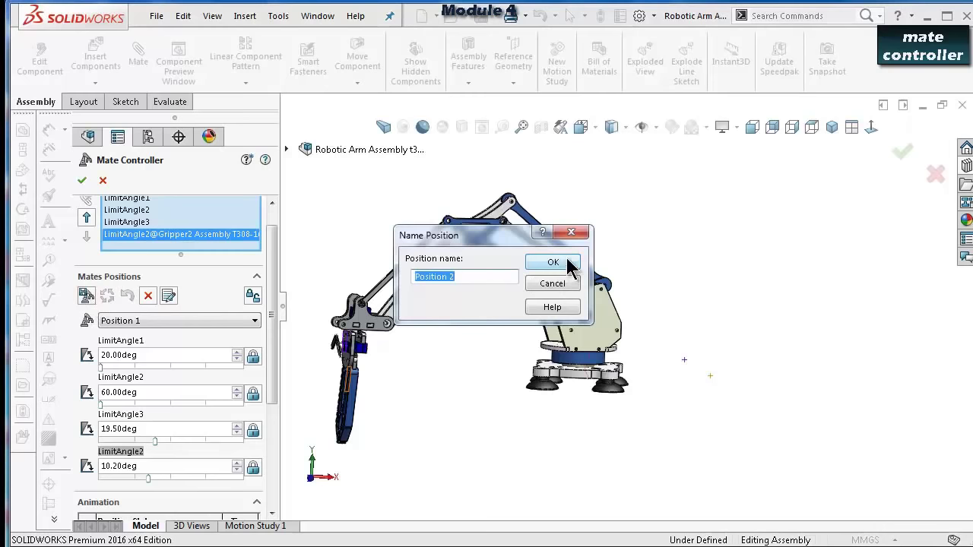
click(554, 263)
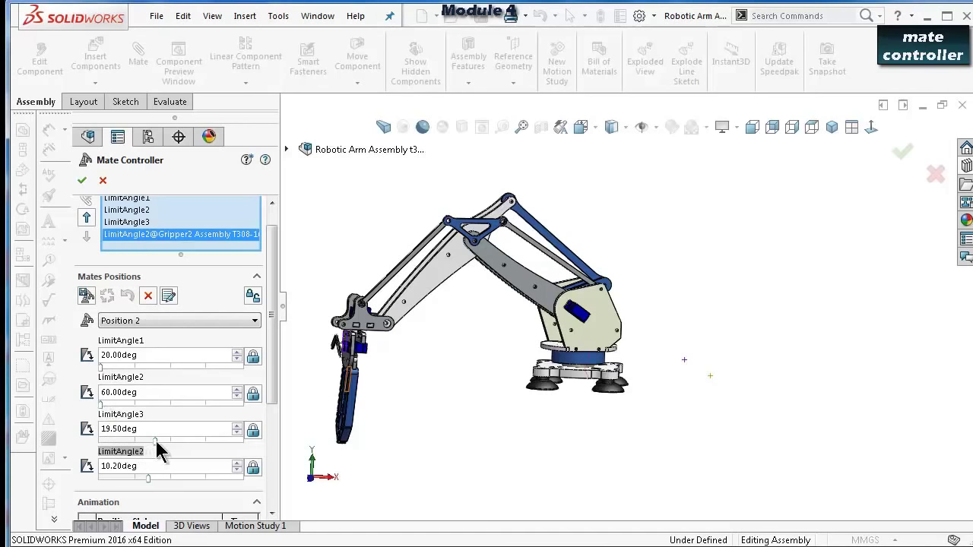
drag(155, 443, 158, 444)
drag(173, 442, 192, 440)
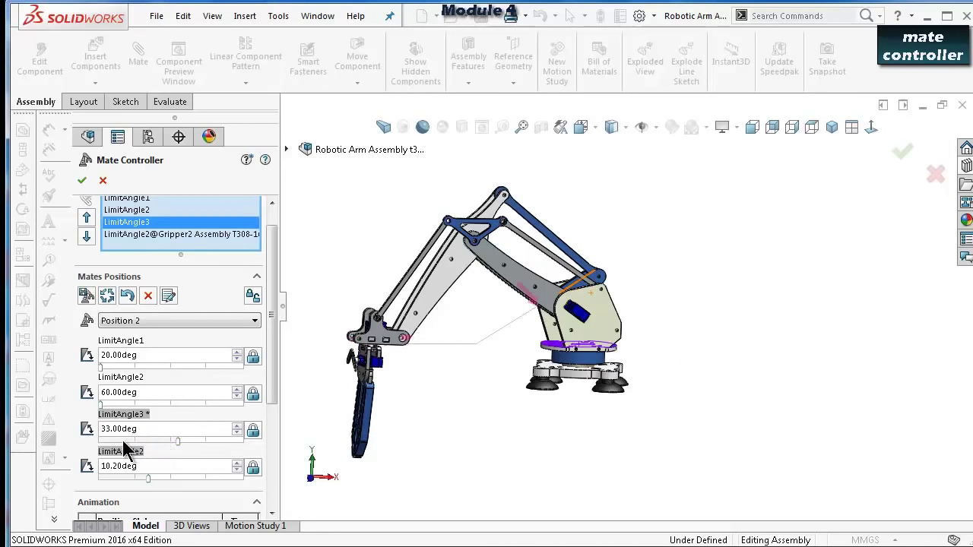
drag(123, 443, 88, 440)
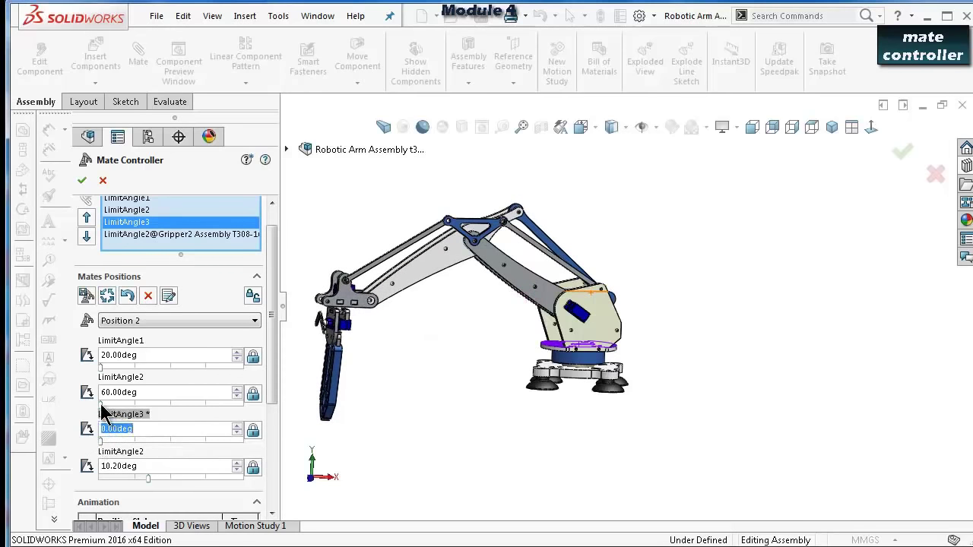
drag(101, 404, 168, 389)
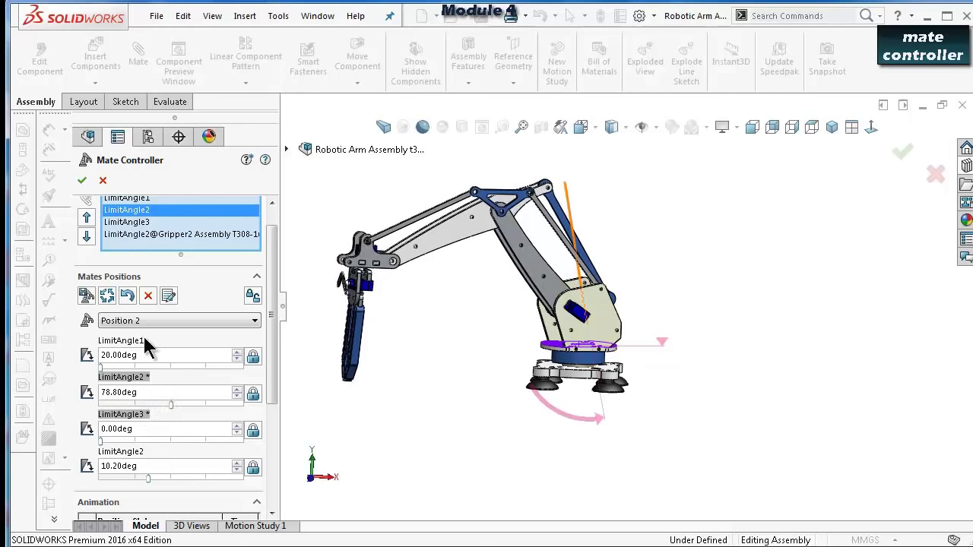
Save the changed angles to Position 2 and add a new position named Position 3.
click(87, 301)
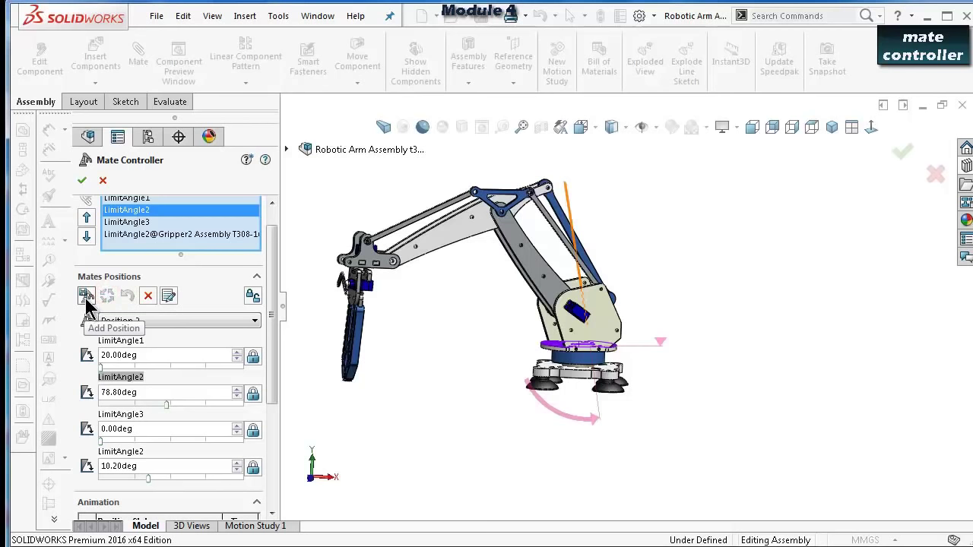
click(86, 302)
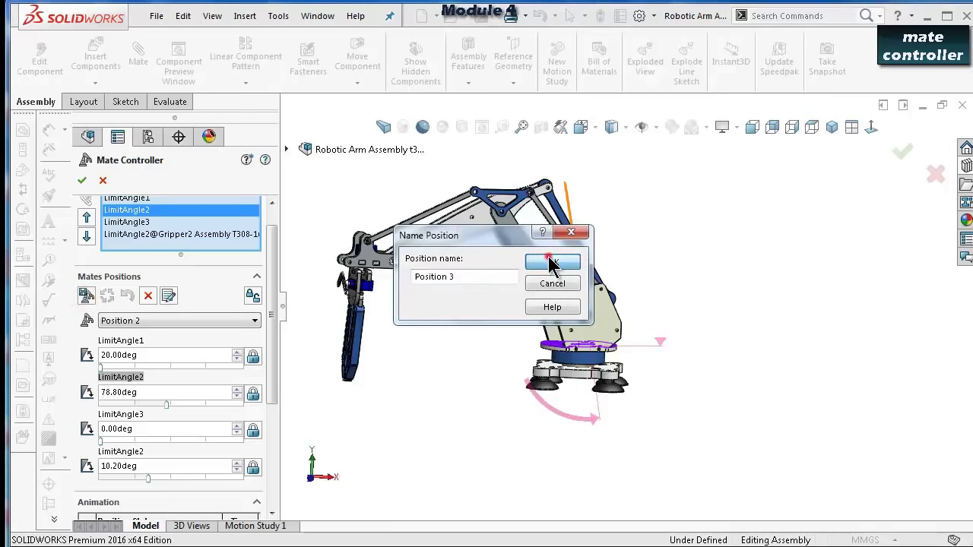
click(552, 263)
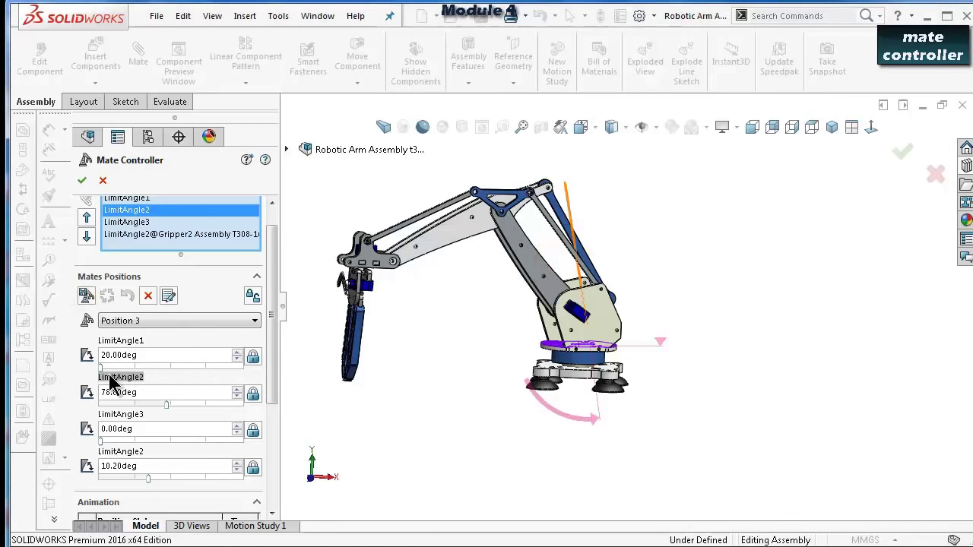
Set Position 3's LimitAngle1 to 122.7, the arm's LimitAngle2 to 60 and the gripper's LimitAngle2 to 0.6 degrees, and update the position.
drag(101, 368, 213, 365)
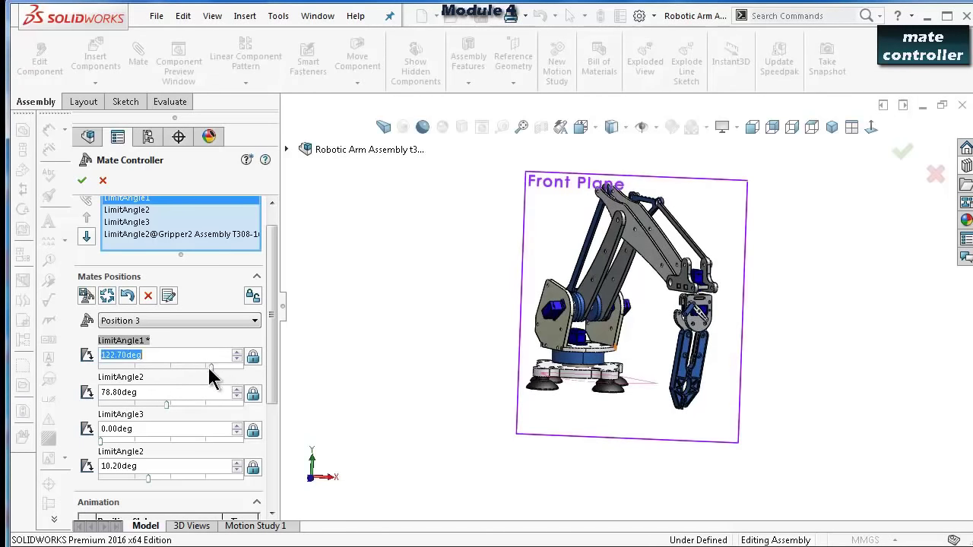
drag(168, 408, 101, 480)
click(145, 478)
click(106, 296)
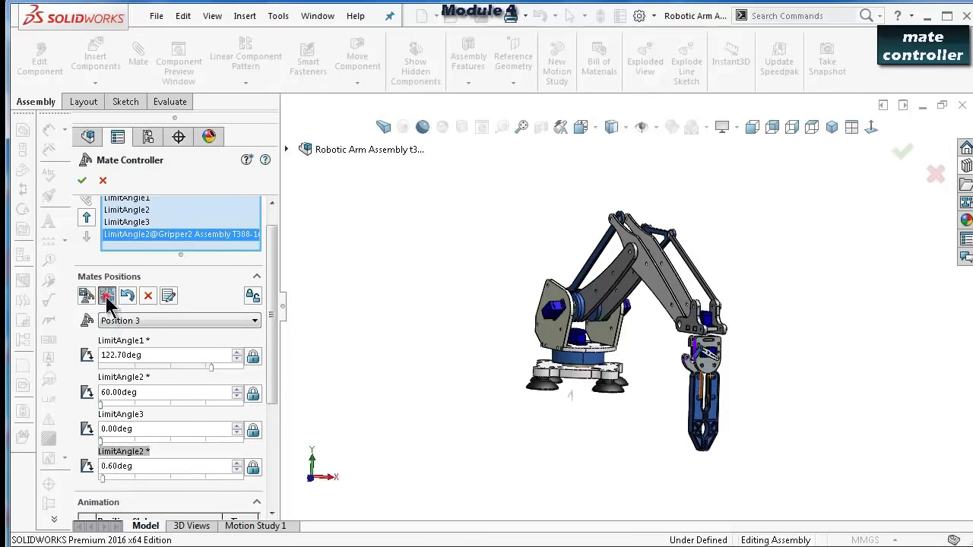
Add Position 4, and set the arm's LimitAngle2 to 100 degrees and LimitAngle1 to 40.8 degrees.
click(87, 296)
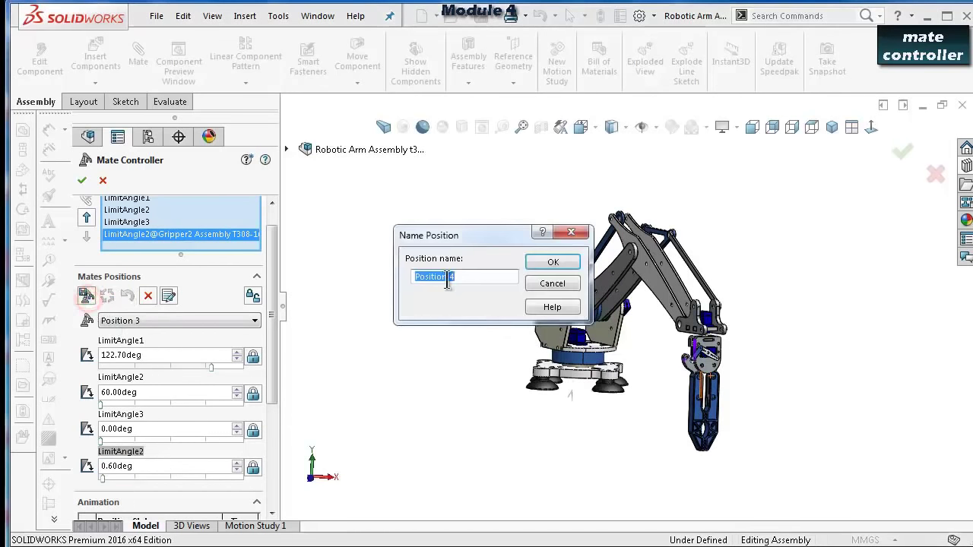
click(545, 261)
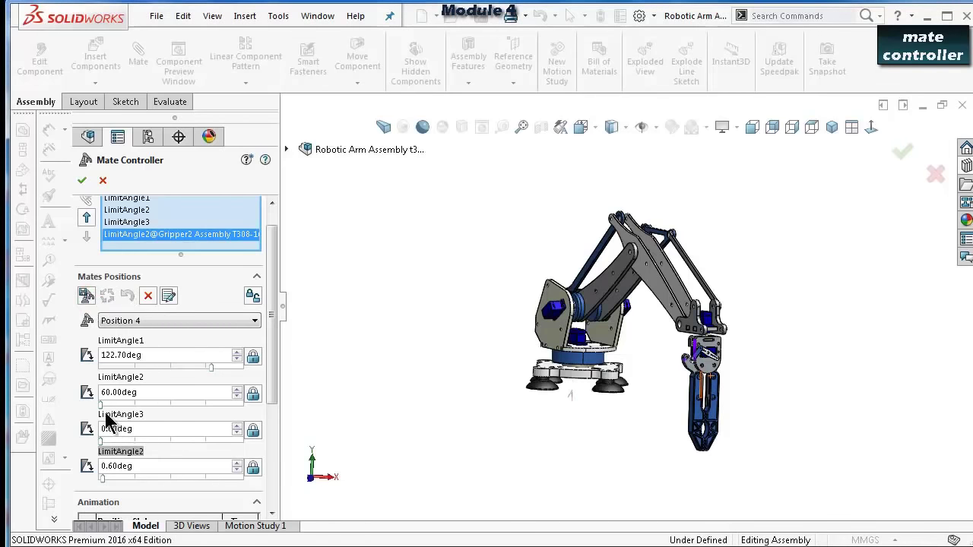
drag(104, 405, 262, 400)
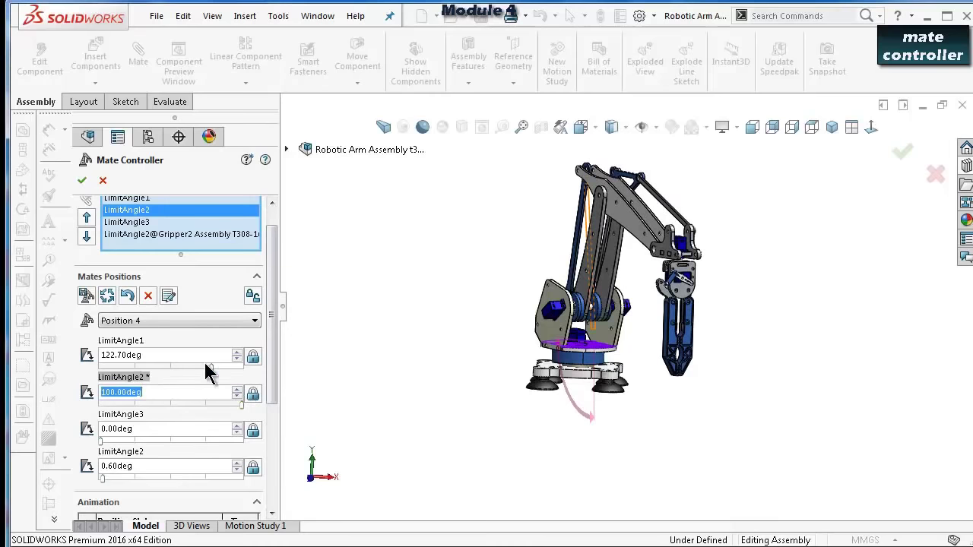
drag(210, 369, 174, 371)
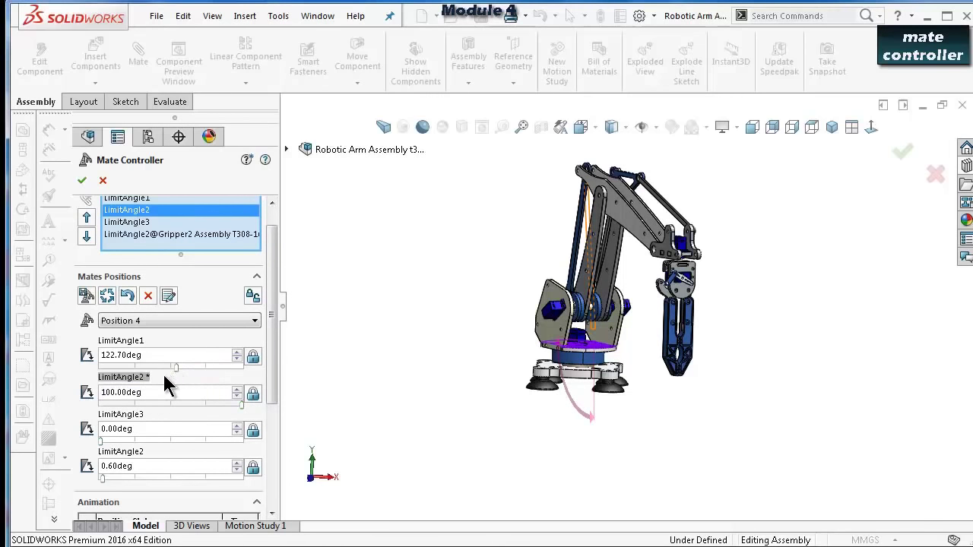
click(175, 367)
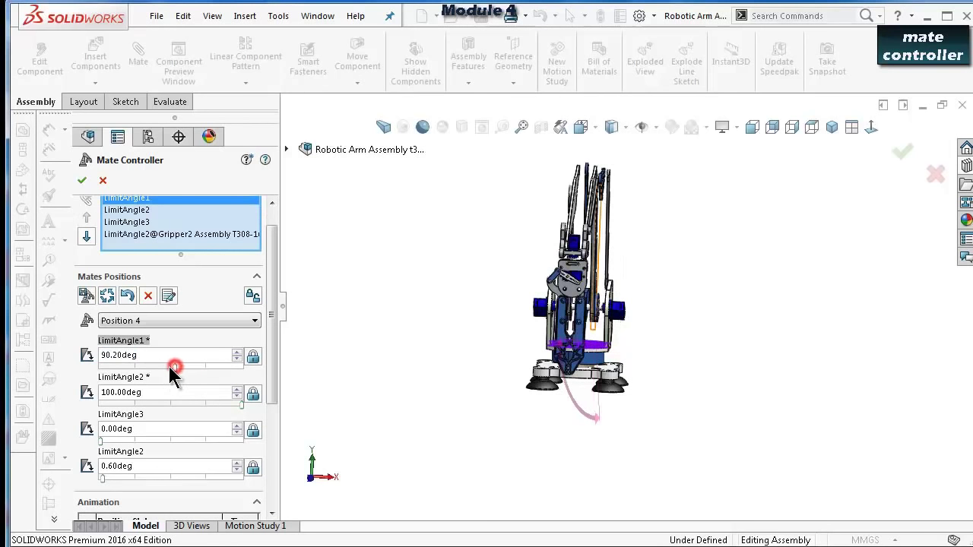
drag(169, 370, 123, 370)
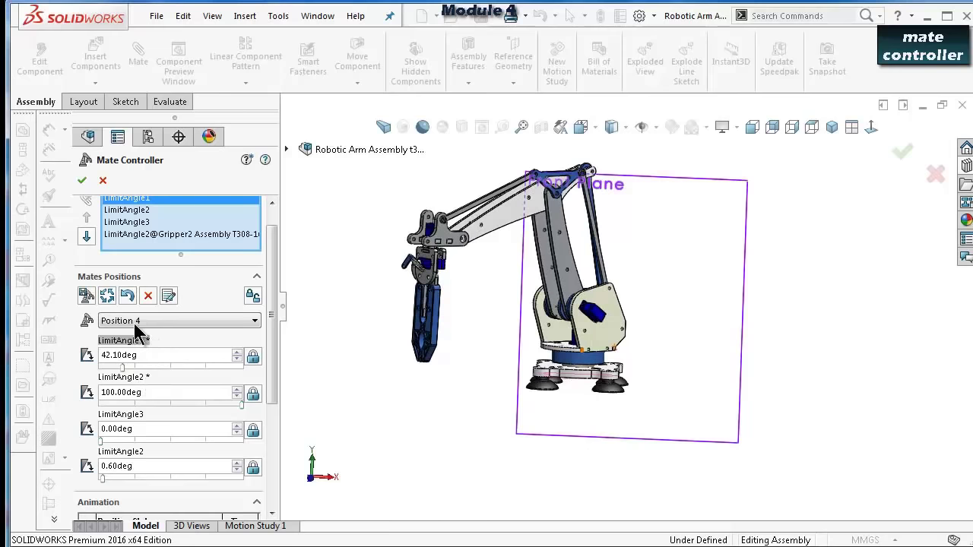
Add Position 5 with LimitAngle3 set to 29 degrees and accept the Mate Controller.
click(86, 296)
click(546, 262)
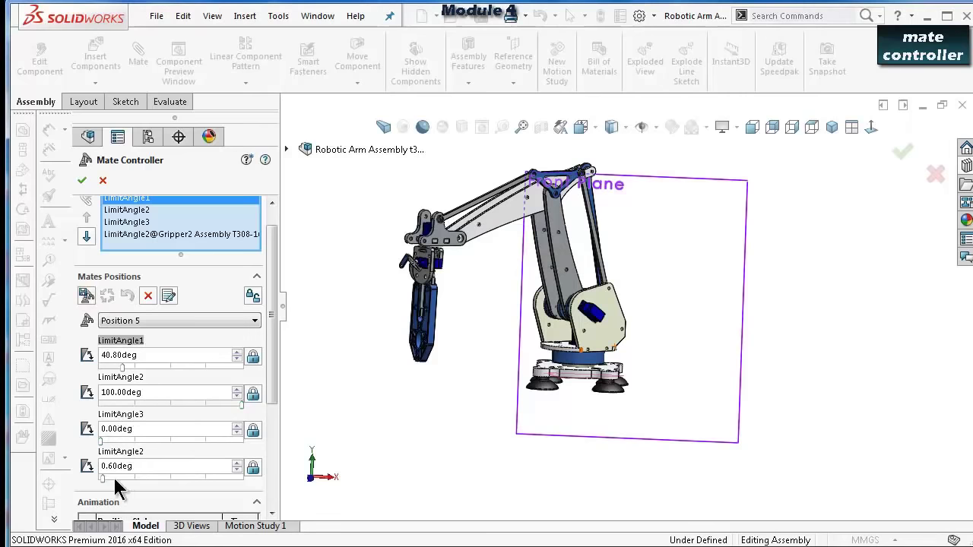
drag(101, 440, 185, 432)
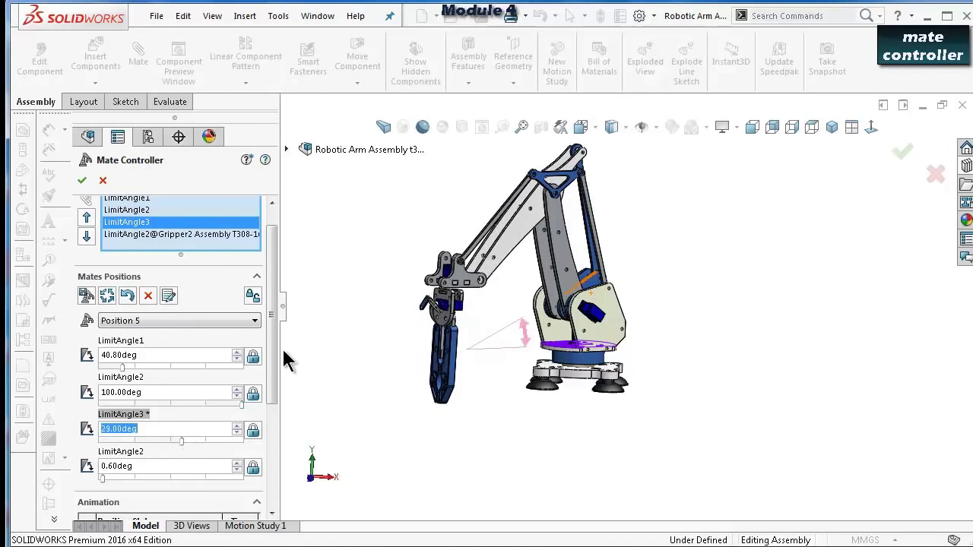
scroll(275, 352, up, 1)
click(81, 180)
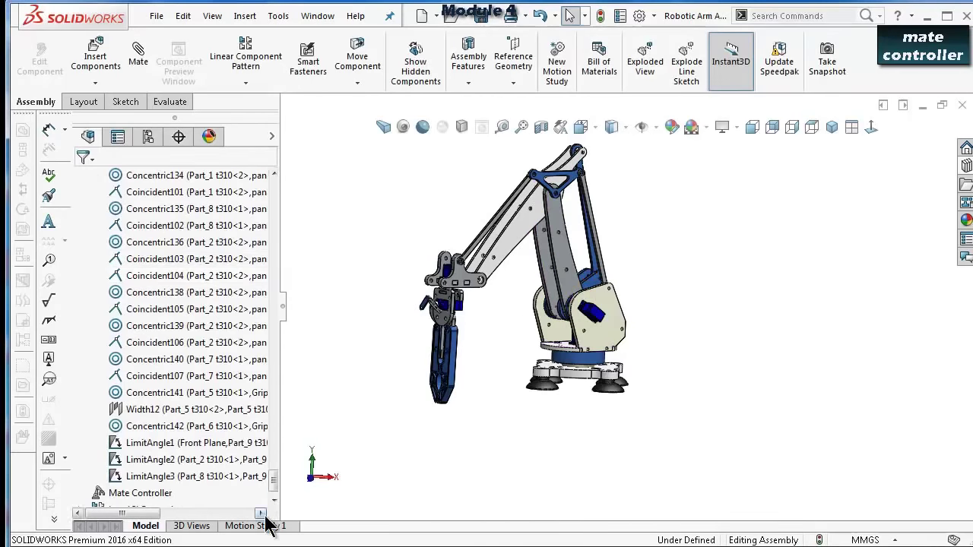
Switch the Mate Controller in the assembly tree to Position 2 and Position 3 to check the arm's poses.
drag(275, 477, 276, 494)
click(156, 476)
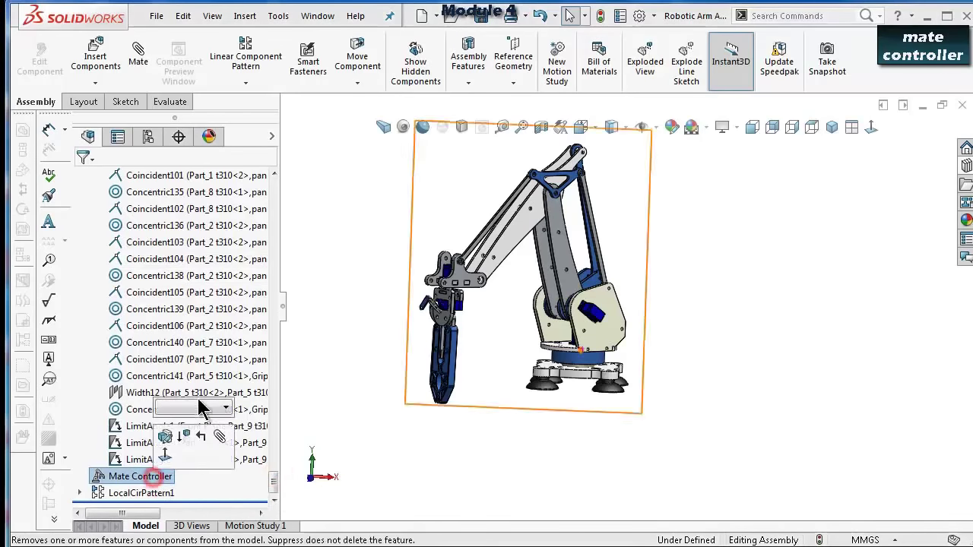
click(197, 409)
click(195, 409)
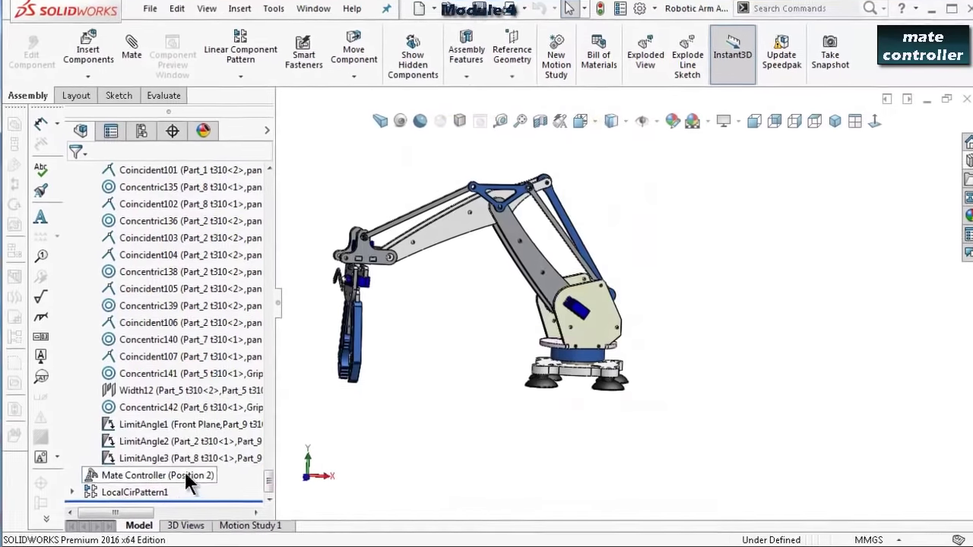
click(189, 479)
click(209, 399)
click(207, 430)
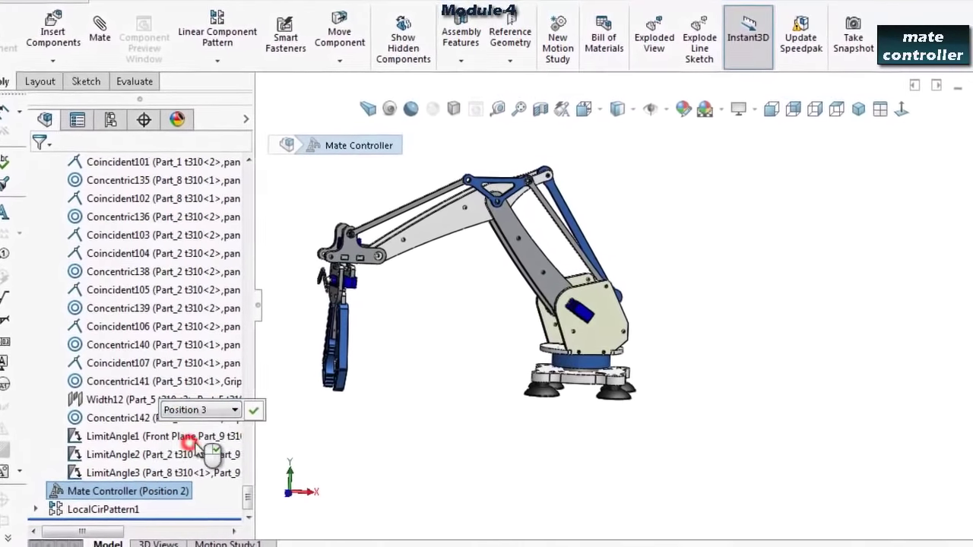
click(254, 410)
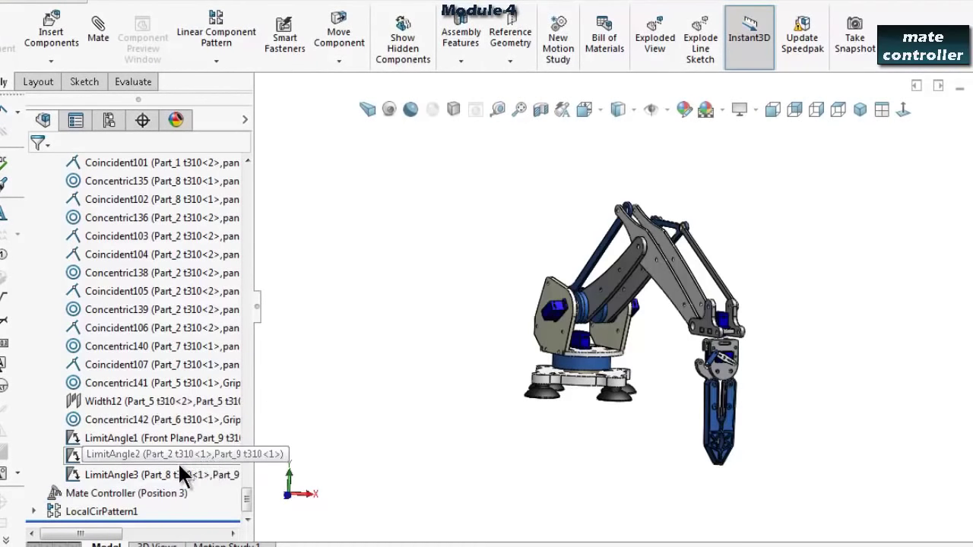
Switch the Mate Controller to Position 4 and Position 5 to check the remaining arm poses.
click(156, 493)
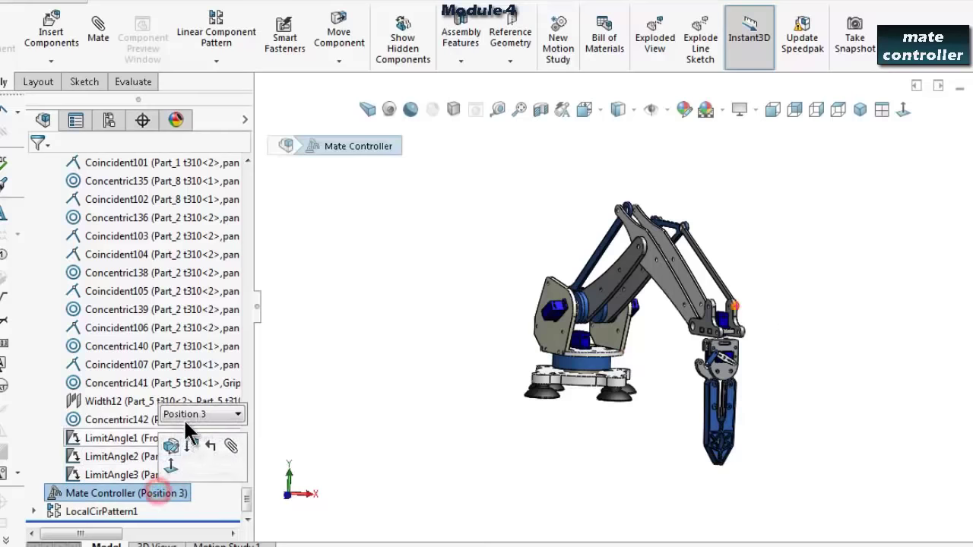
click(188, 416)
click(194, 462)
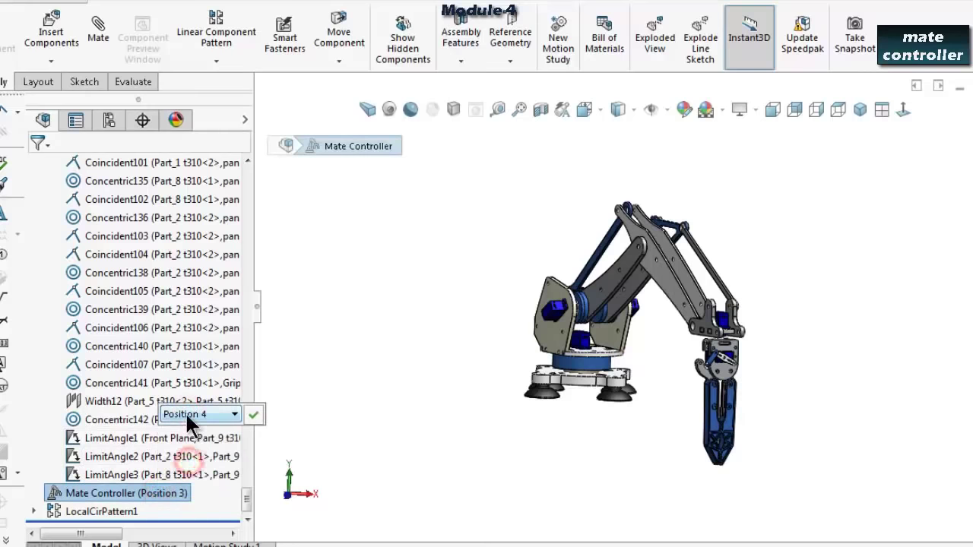
click(251, 414)
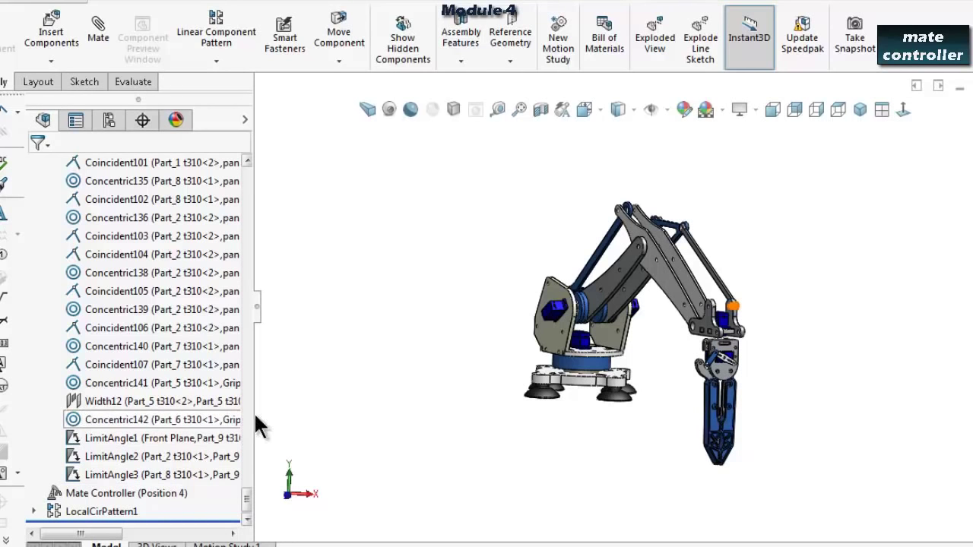
click(152, 493)
click(183, 418)
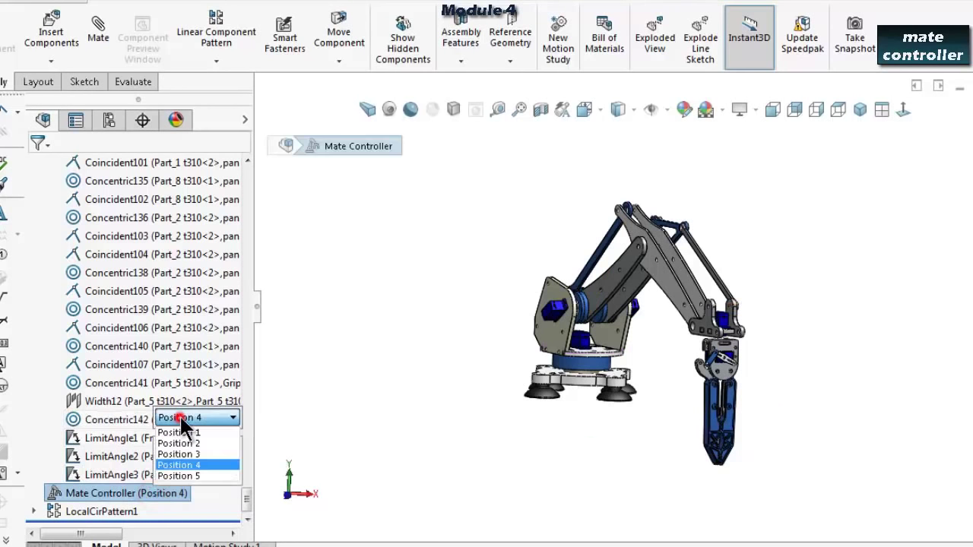
click(179, 476)
click(257, 417)
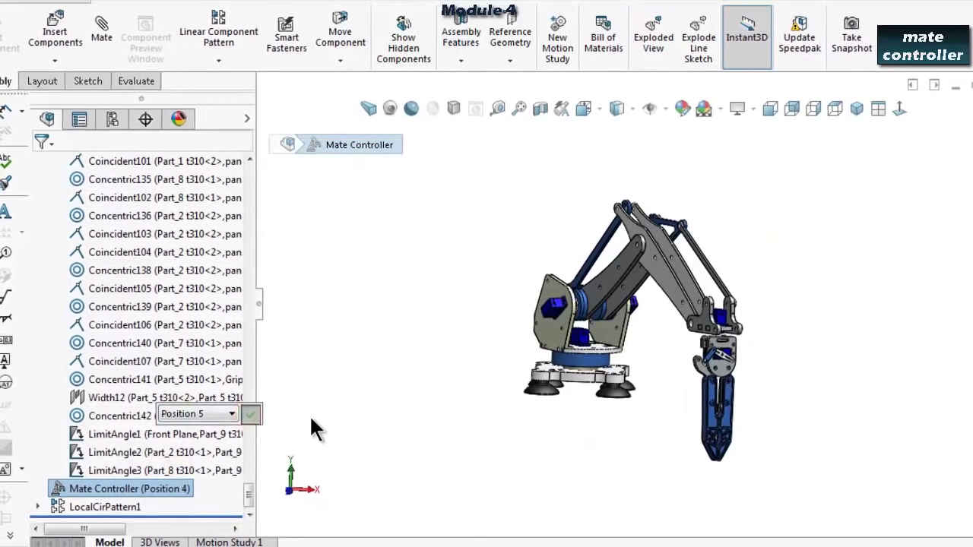
right_click(176, 493)
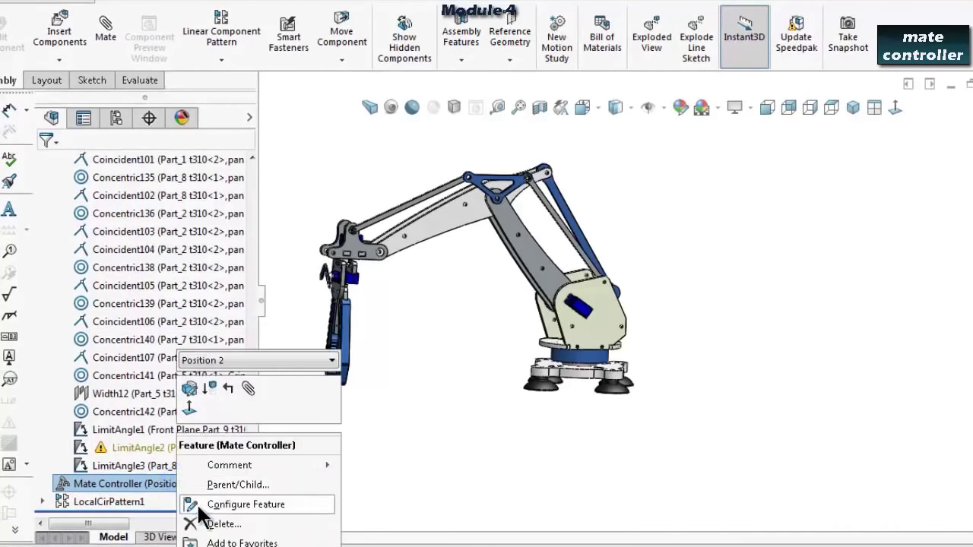
click(412, 447)
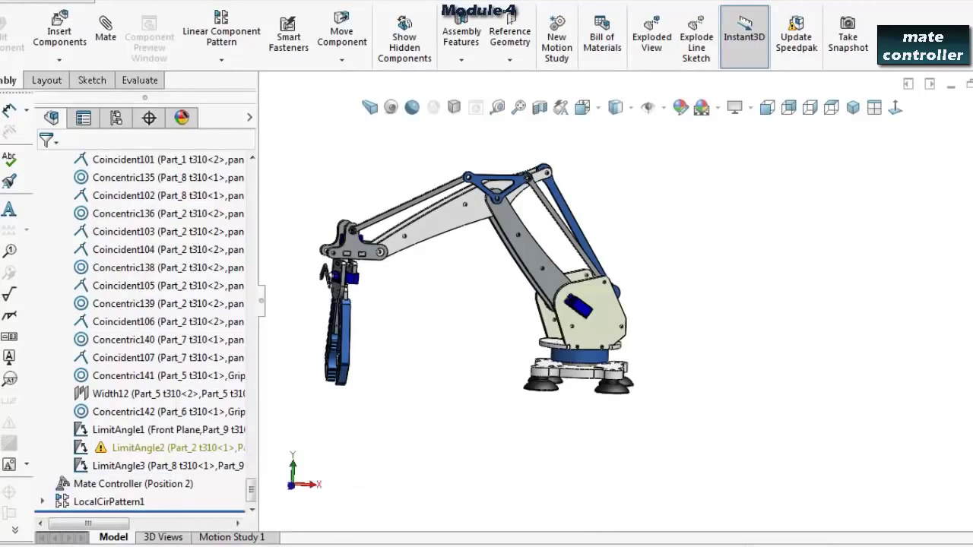
Create a new motion study, Motion Study 2, and set its animation rate to 16 frames per second.
click(231, 537)
click(257, 543)
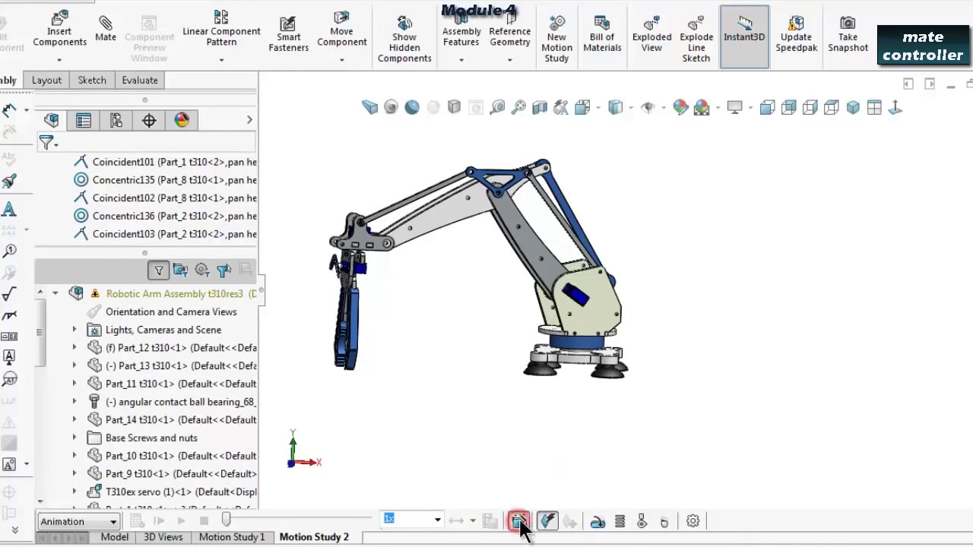
click(693, 521)
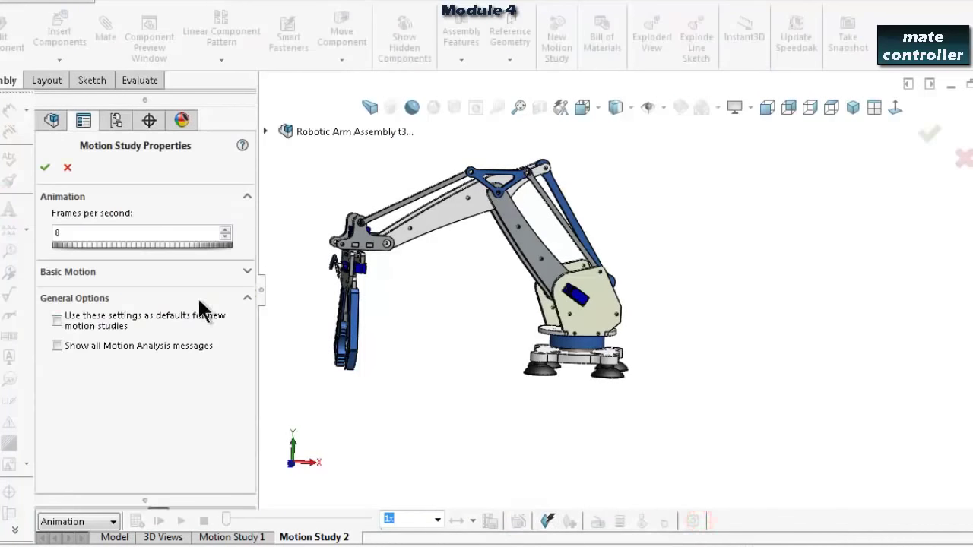
double_click(88, 238)
text(16)
click(46, 167)
Generate a Mate Controller animation with the Animation Wizard, using a start time of 0 seconds, and calculate the motion study.
click(519, 523)
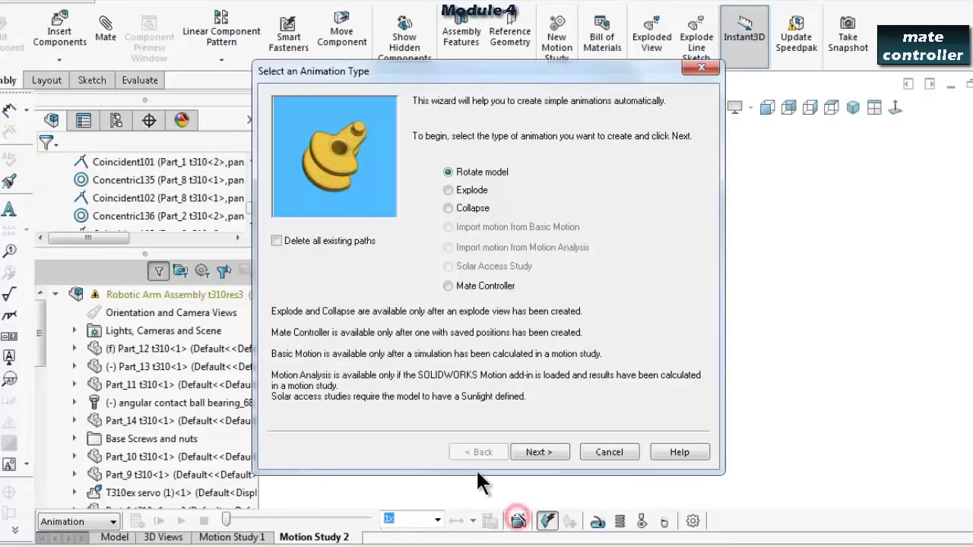
click(486, 286)
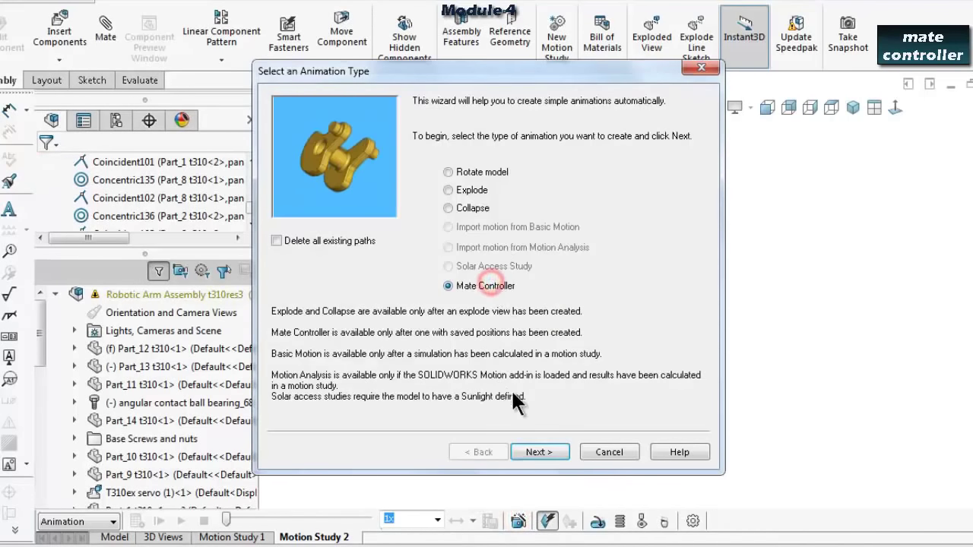
click(537, 444)
click(536, 443)
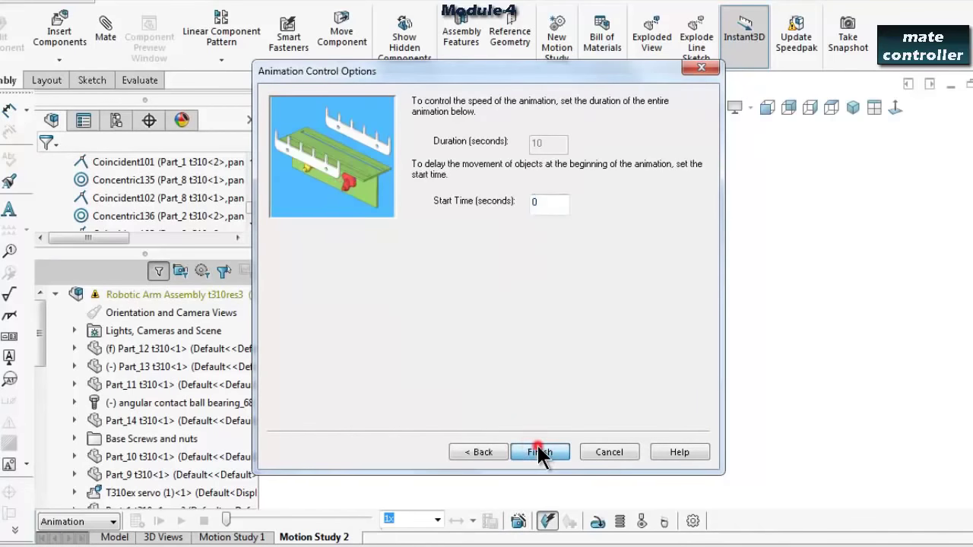
click(539, 451)
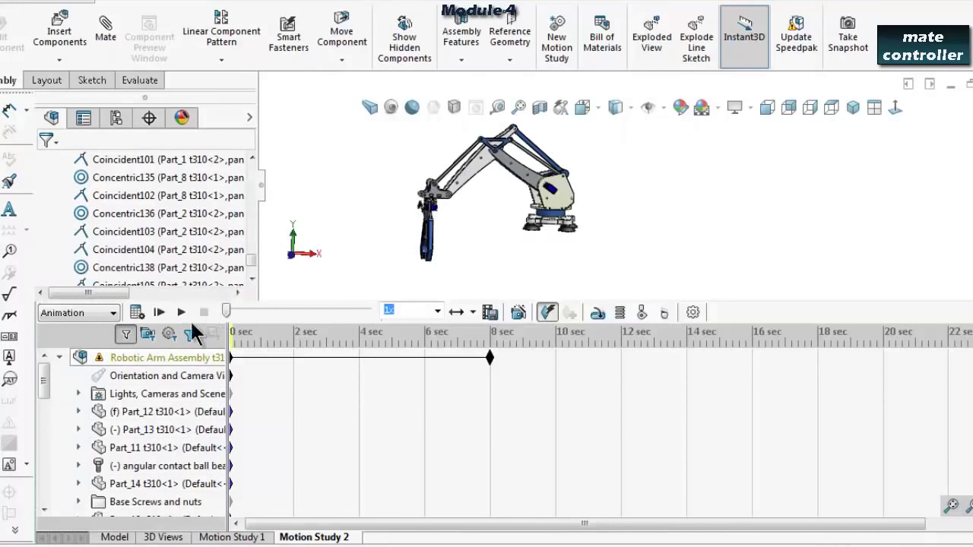
click(137, 312)
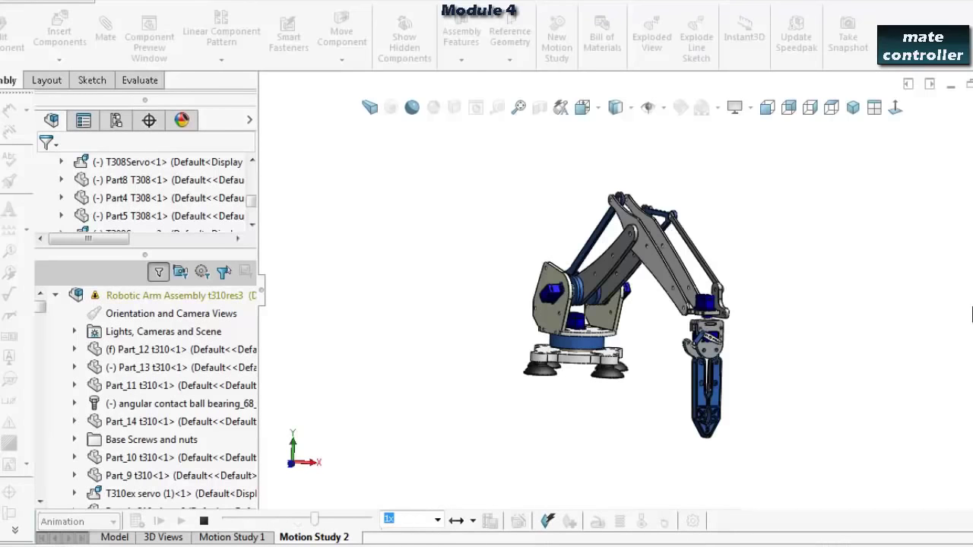
Set the motion study's playback speed to 1.5x and watch the arm's animation from different angles.
click(437, 519)
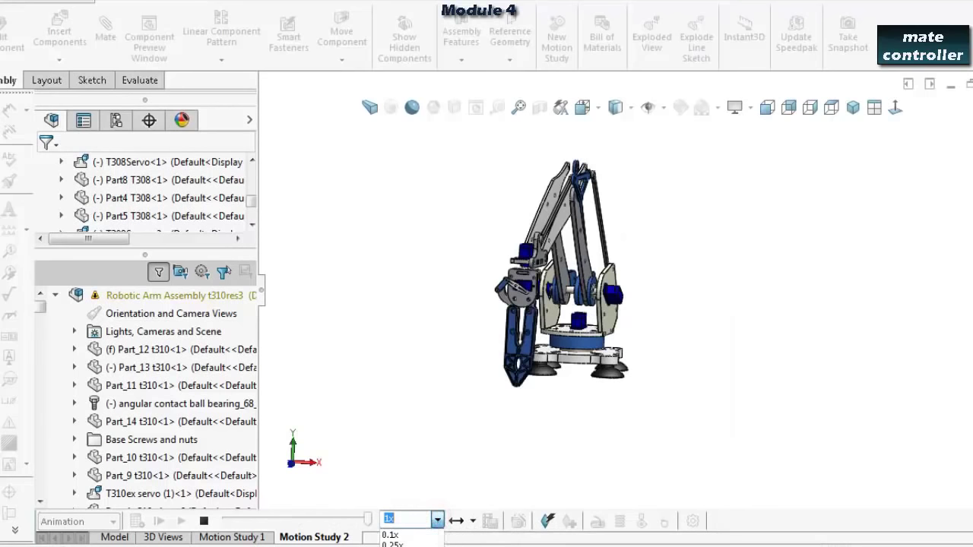
click(410, 546)
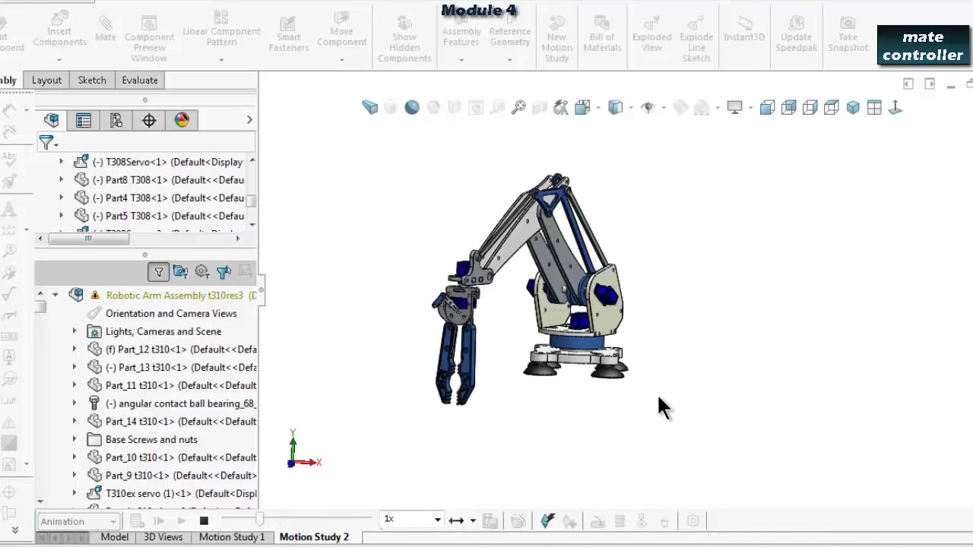
click(695, 324)
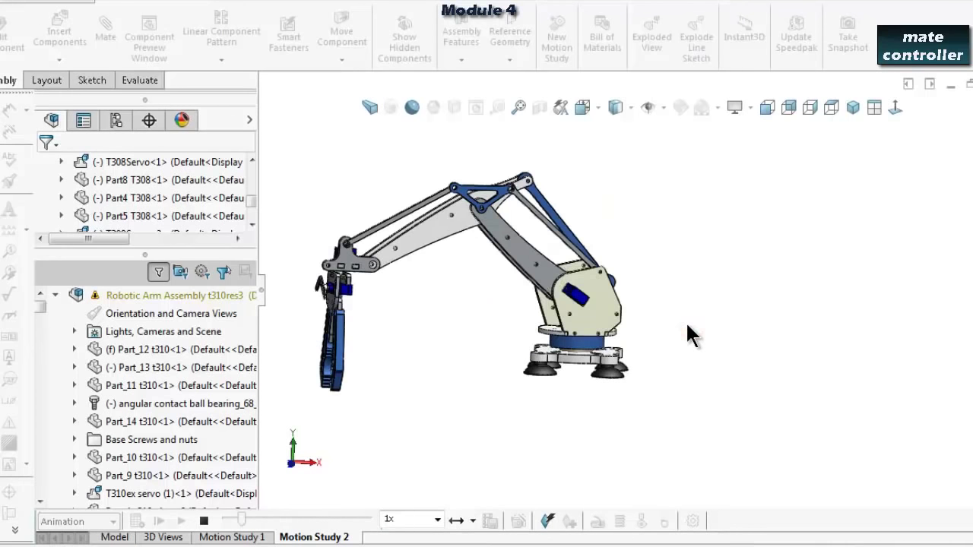
mouse_move(689, 340)
middle_down()
mouse_move(697, 335)
mouse_move(668, 332)
mouse_move(696, 329)
middle_up()
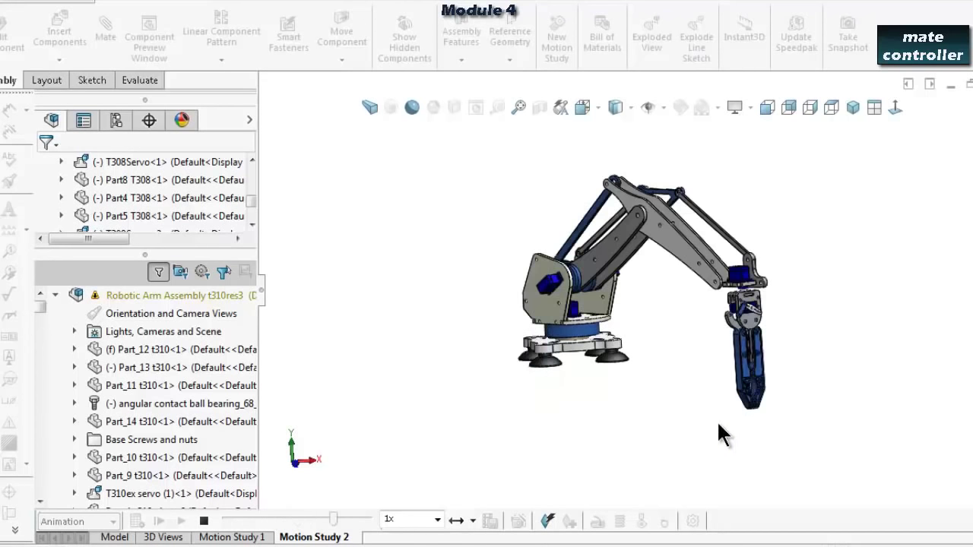
click(438, 521)
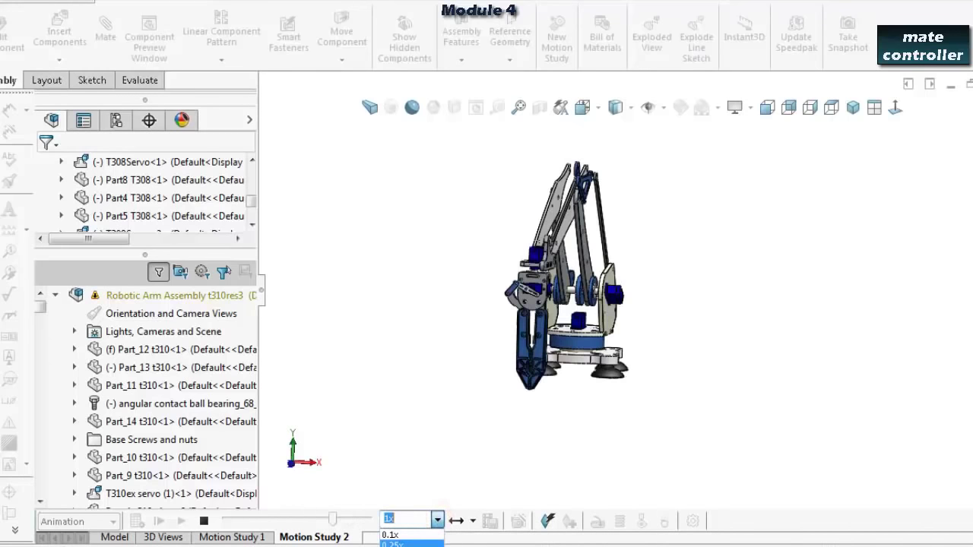
click(390, 546)
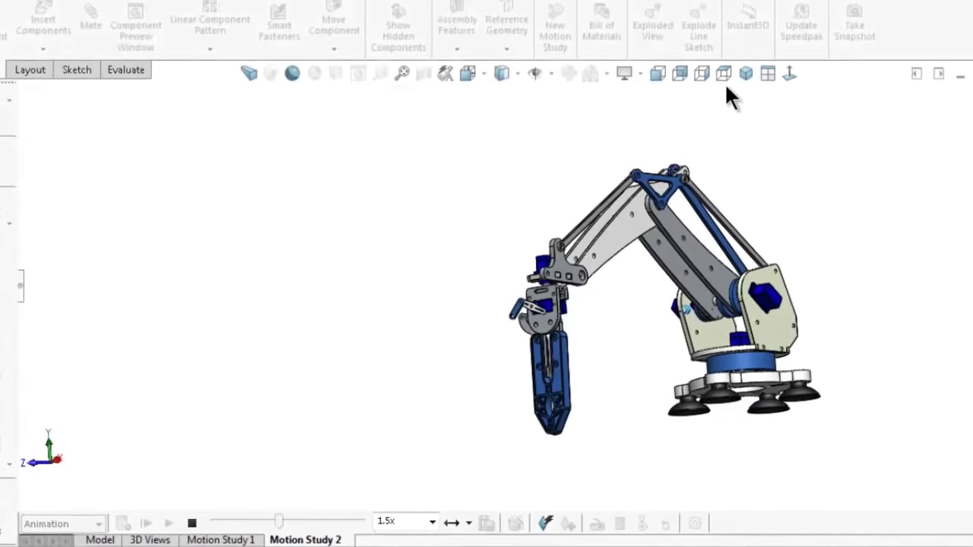
Watch the arm's animation from the top and back views, slowing the playback to 1x and then 0.5x.
click(723, 74)
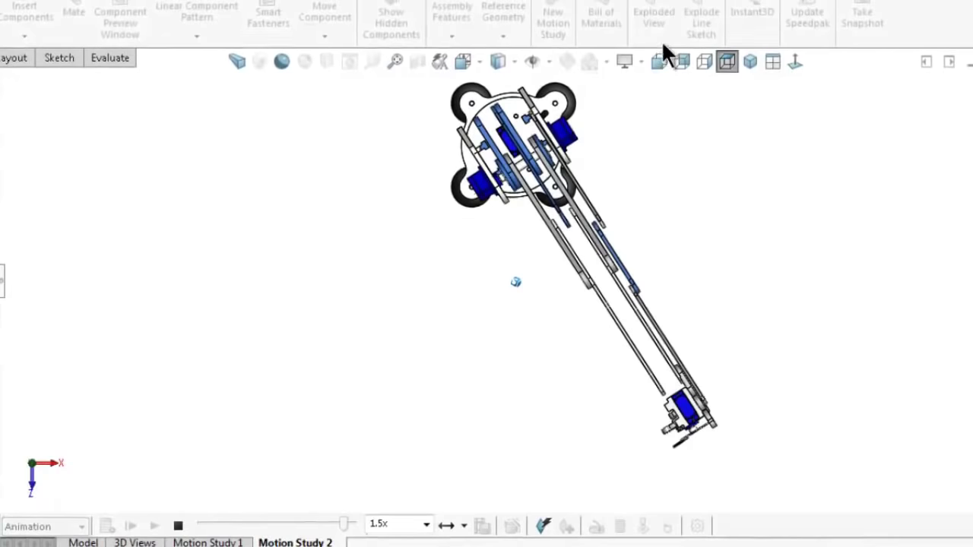
click(679, 59)
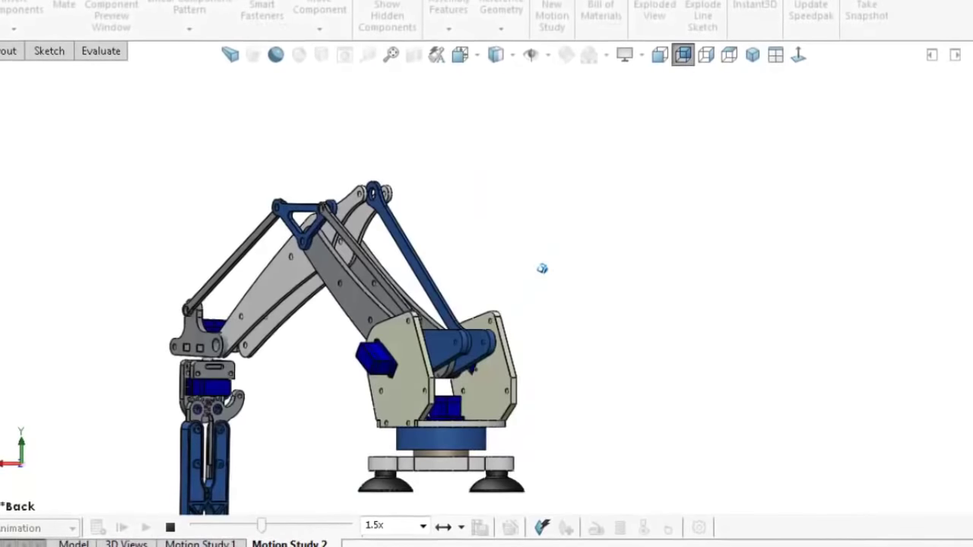
click(422, 526)
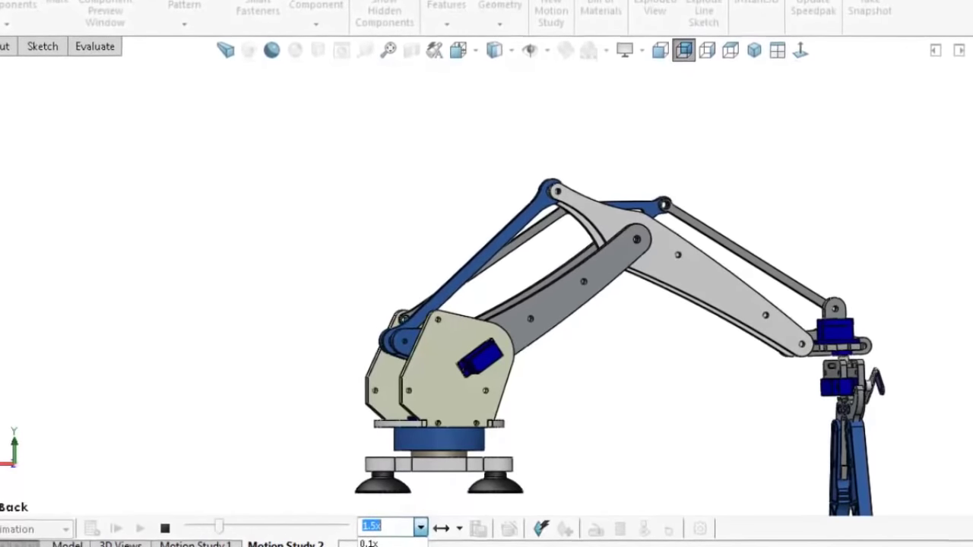
click(372, 546)
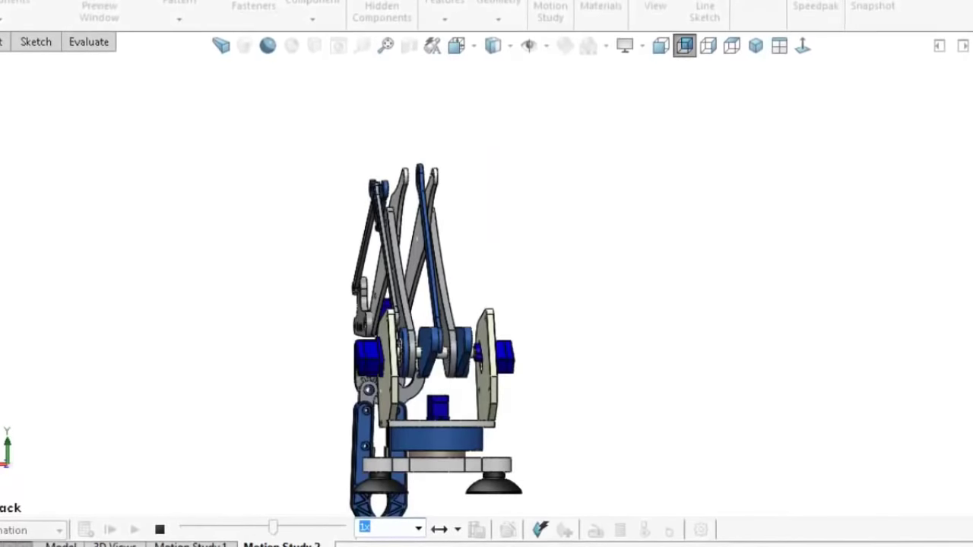
click(417, 531)
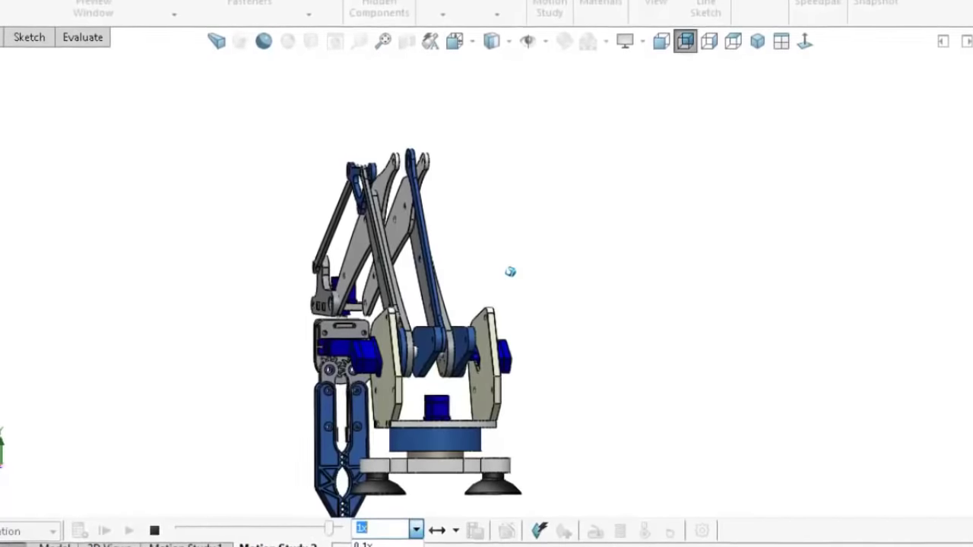
click(368, 546)
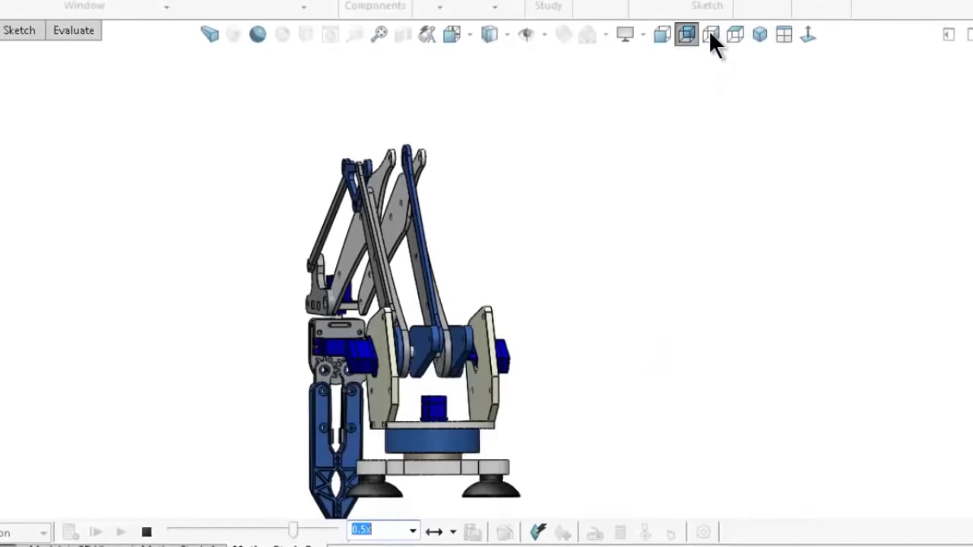
View the animation from the side, set the playback speed to 1x, and inspect the moving arm from other angles.
click(704, 36)
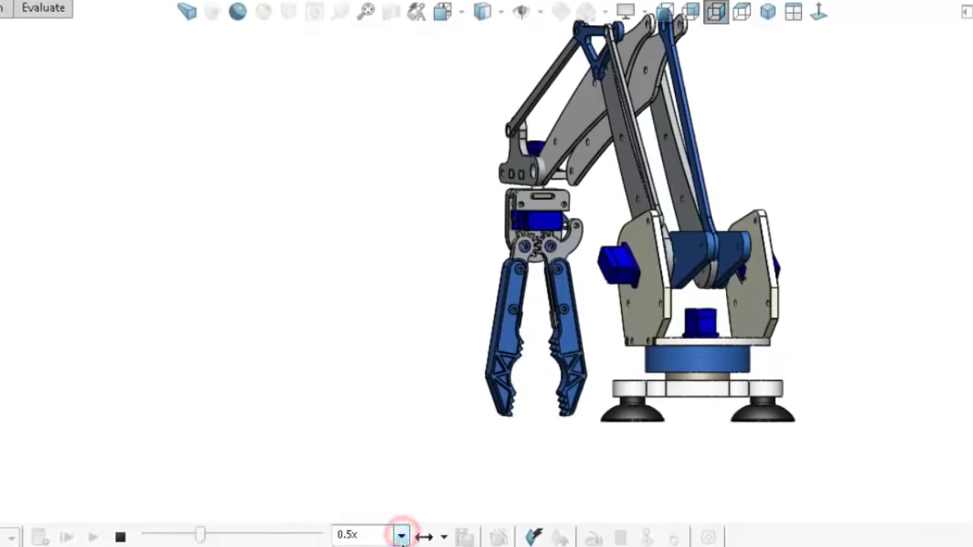
click(401, 537)
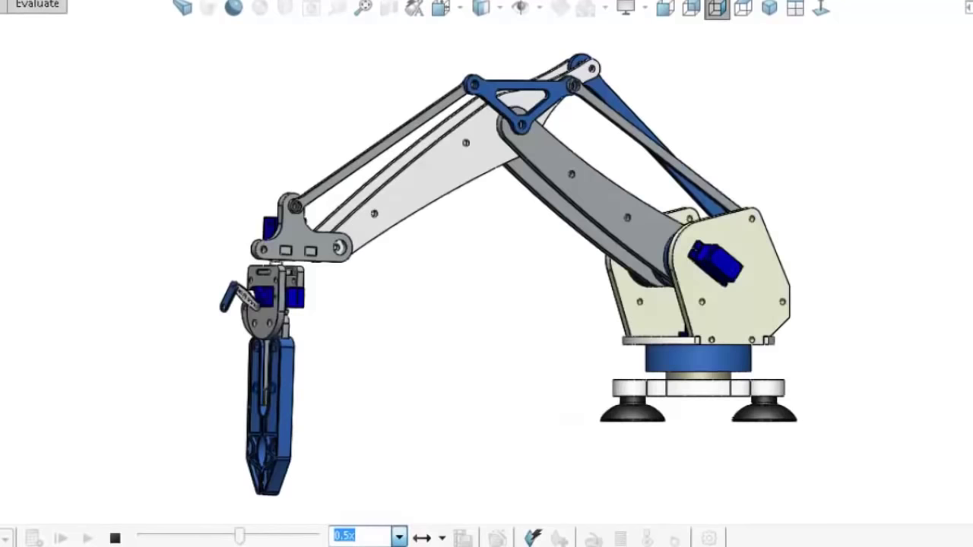
click(364, 546)
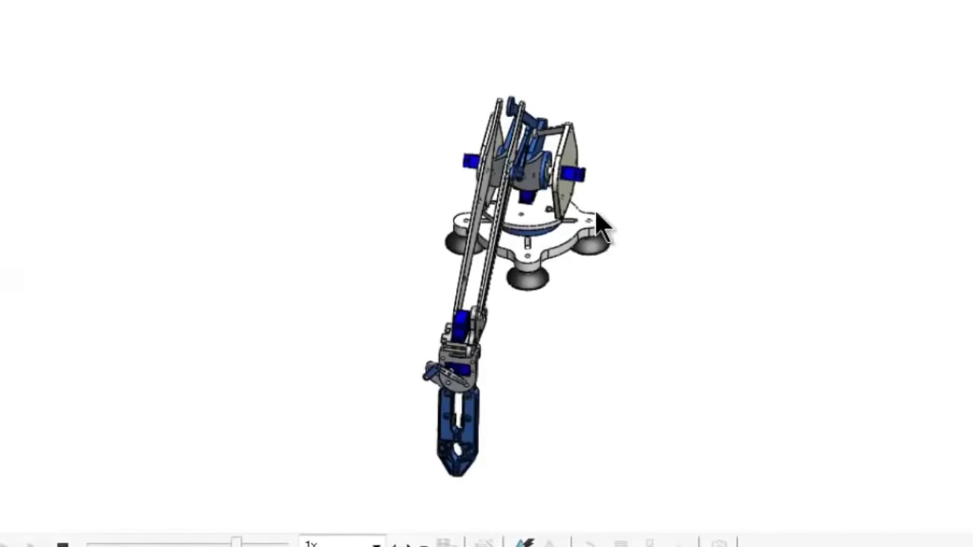
middle_drag(602, 228, 586, 110)
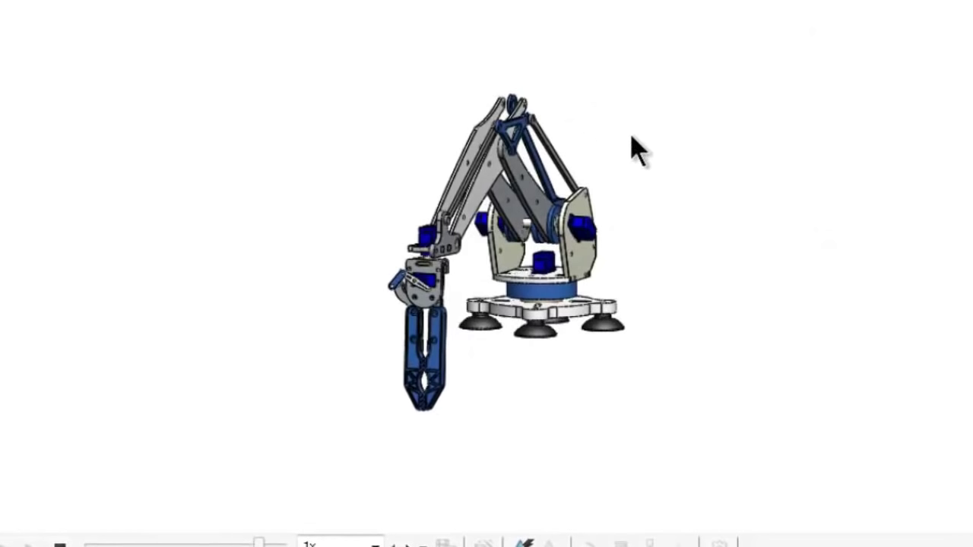